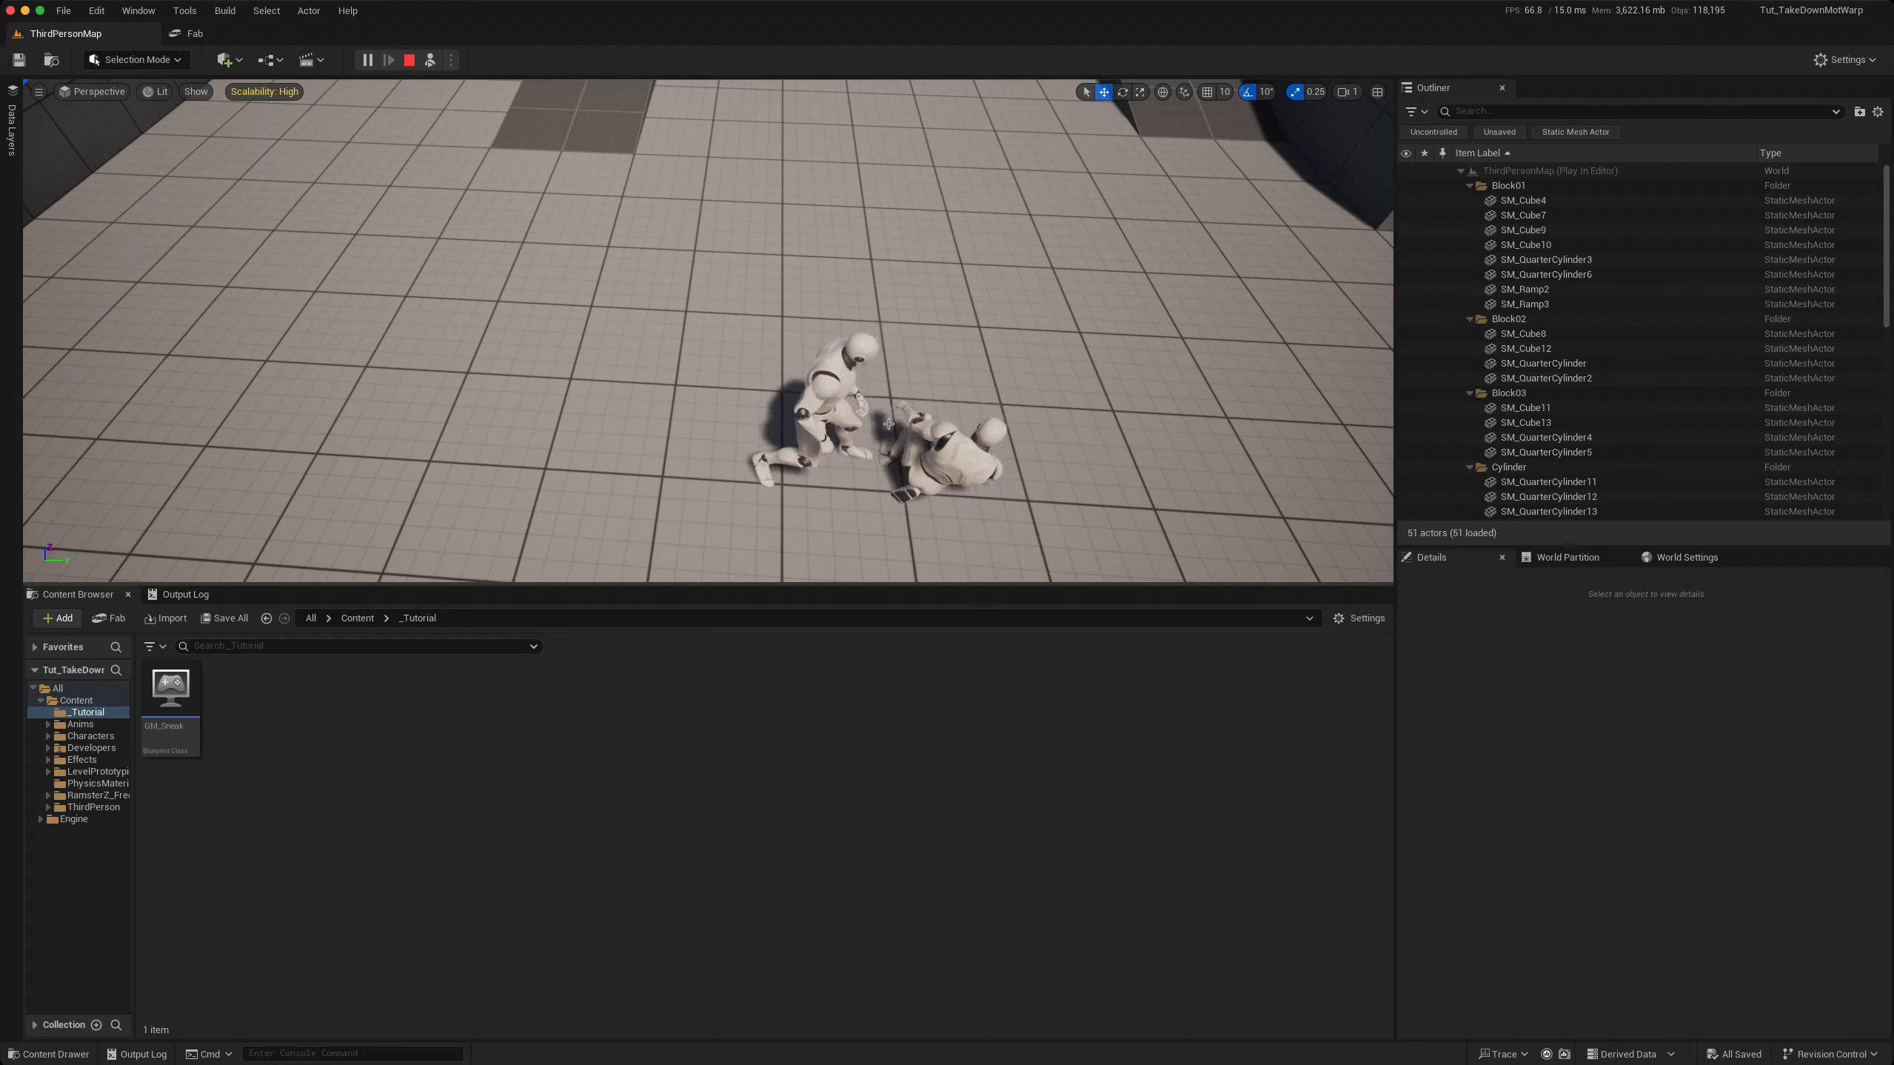
- Create a Character blueprint class named BP_Victim in the _Tutorial folder and open it
{"action": "right_click", "coordinate": [234, 747]}
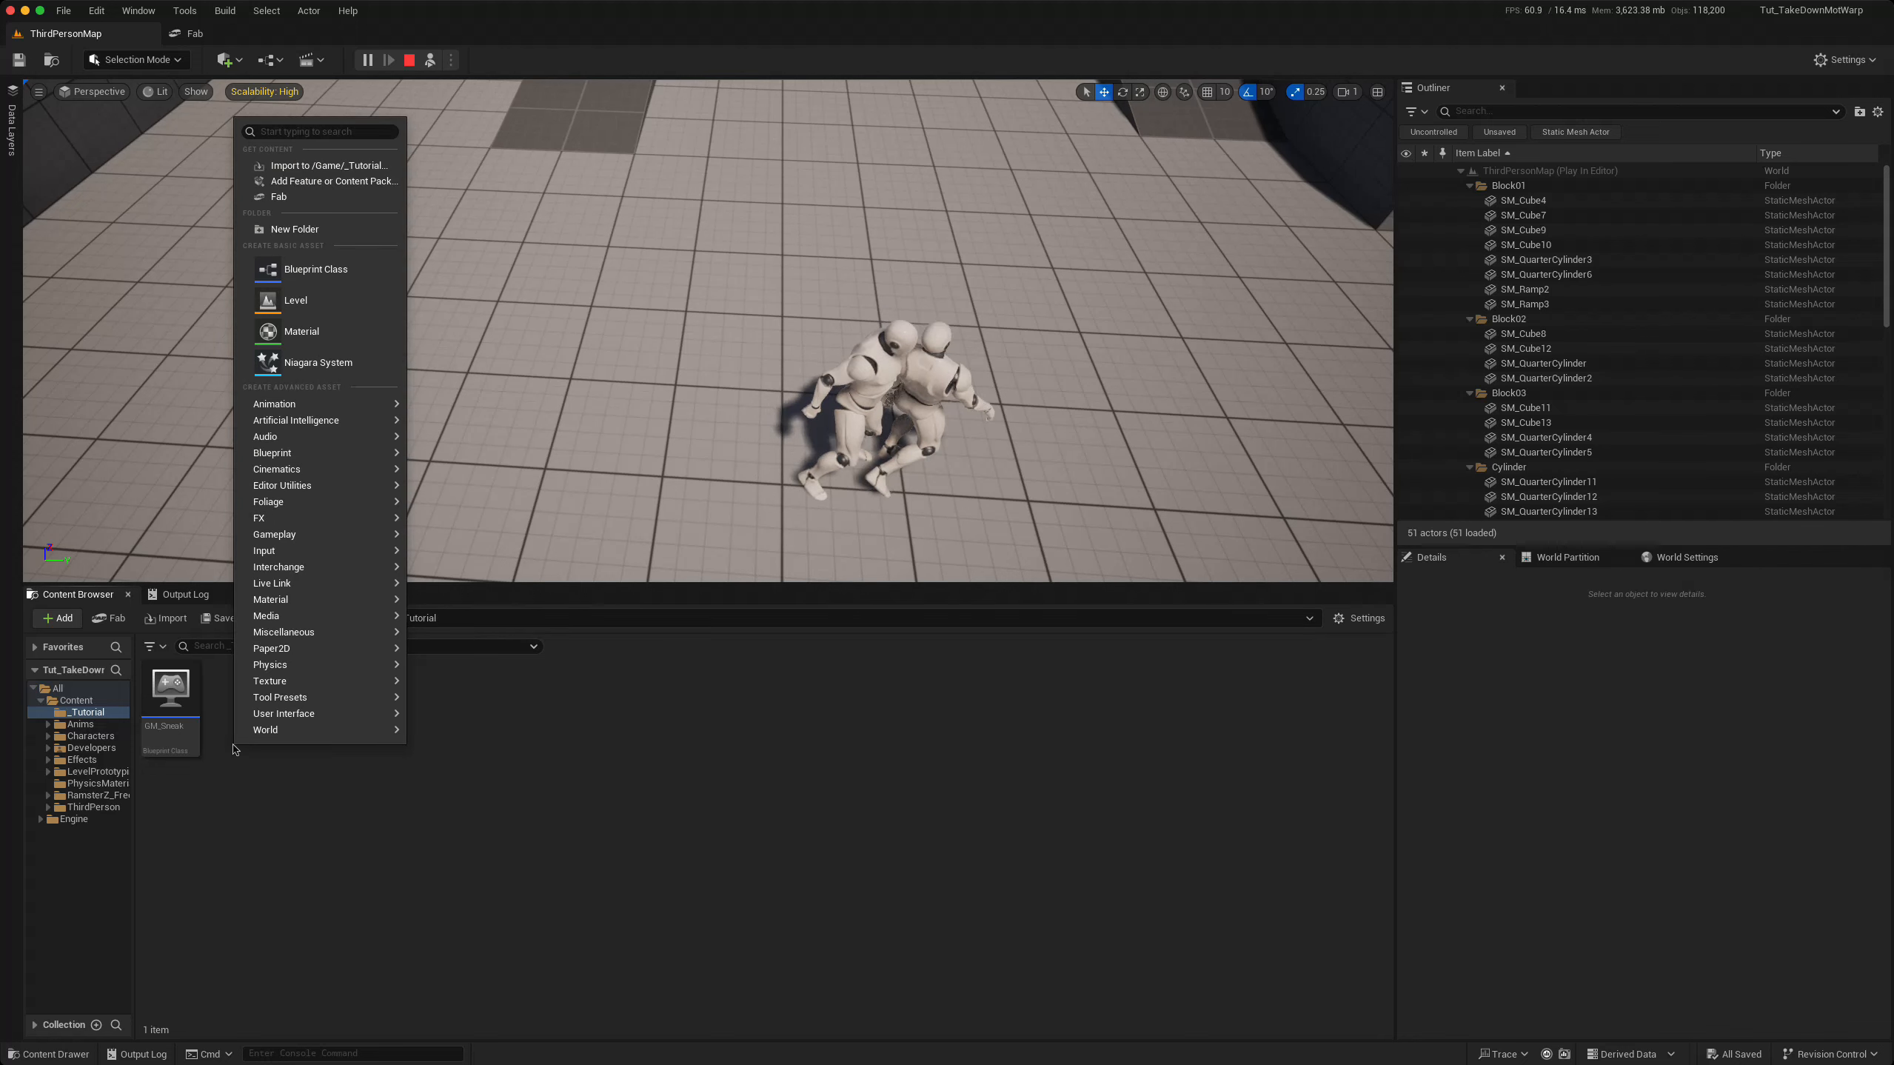
{"action": "left_click", "coordinate": [328, 270]}
{"action": "left_click", "coordinate": [793, 486]}
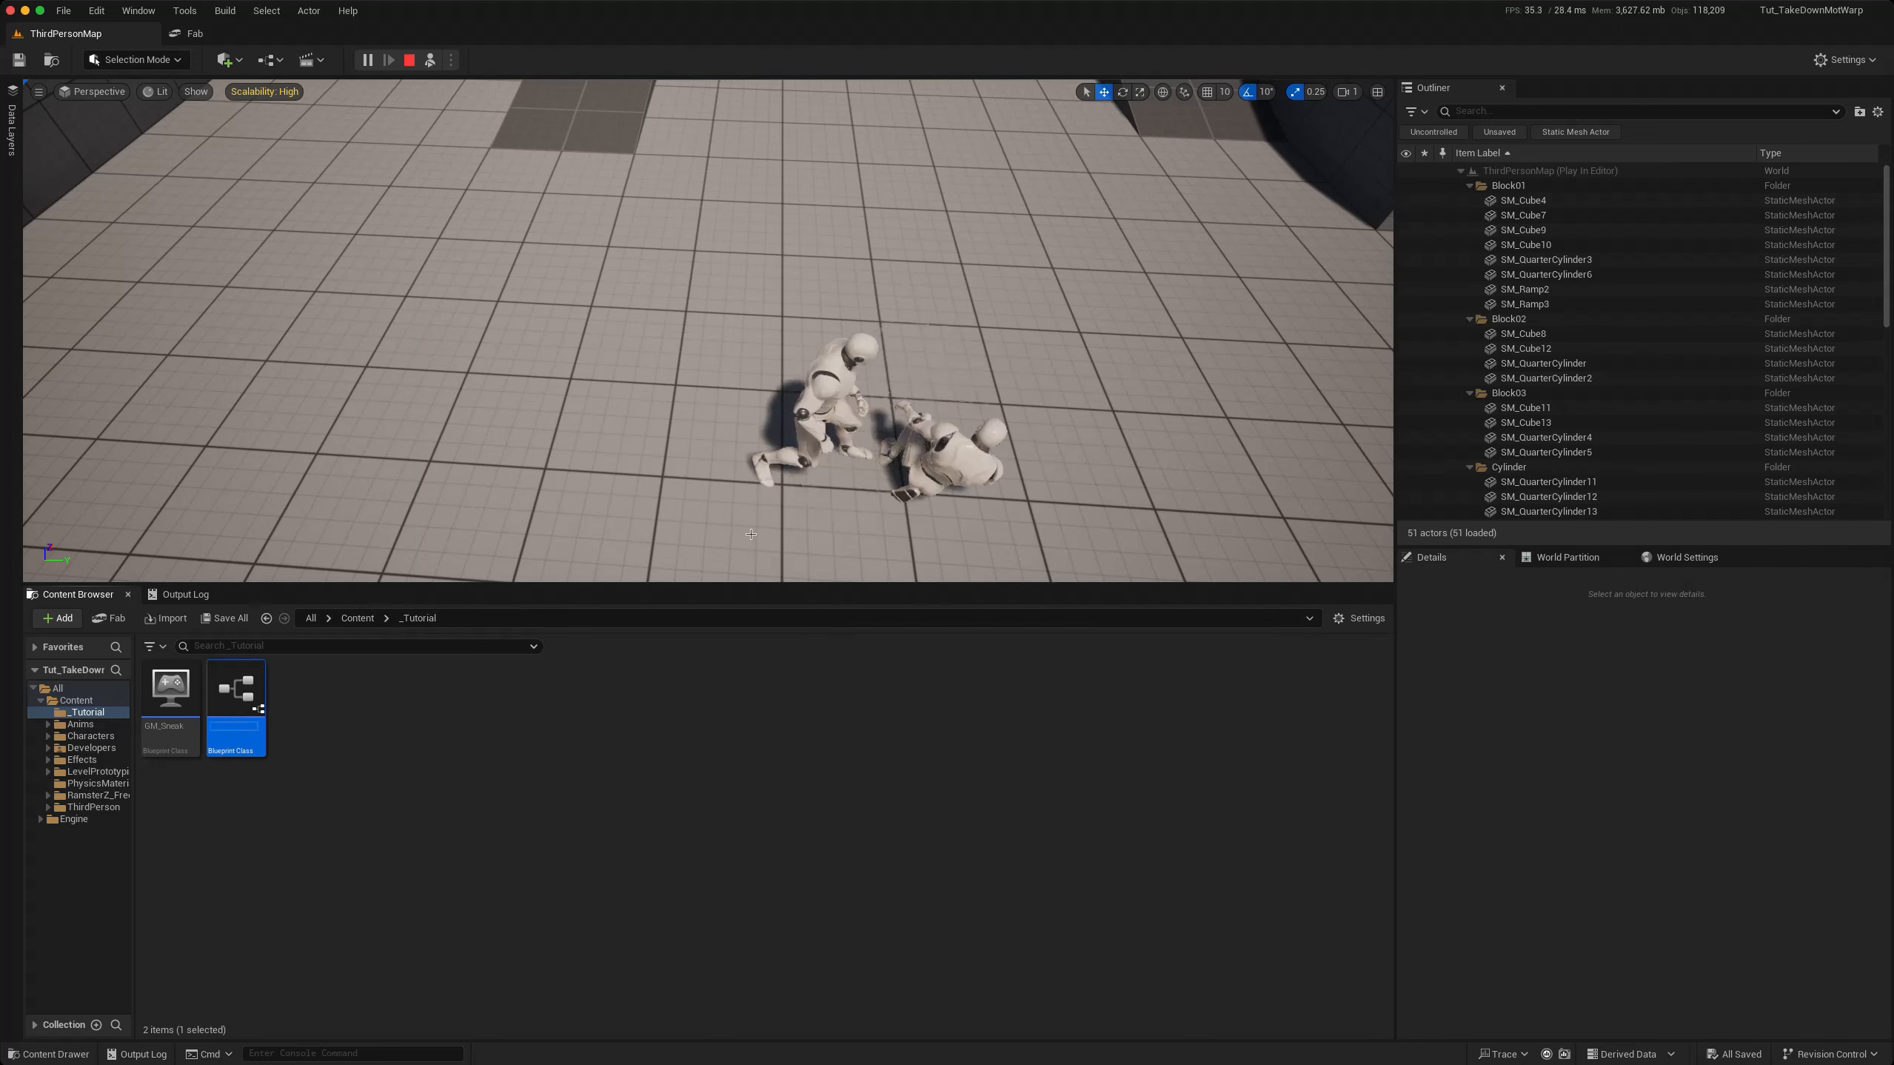
{"action": "type", "text": "BP_"}
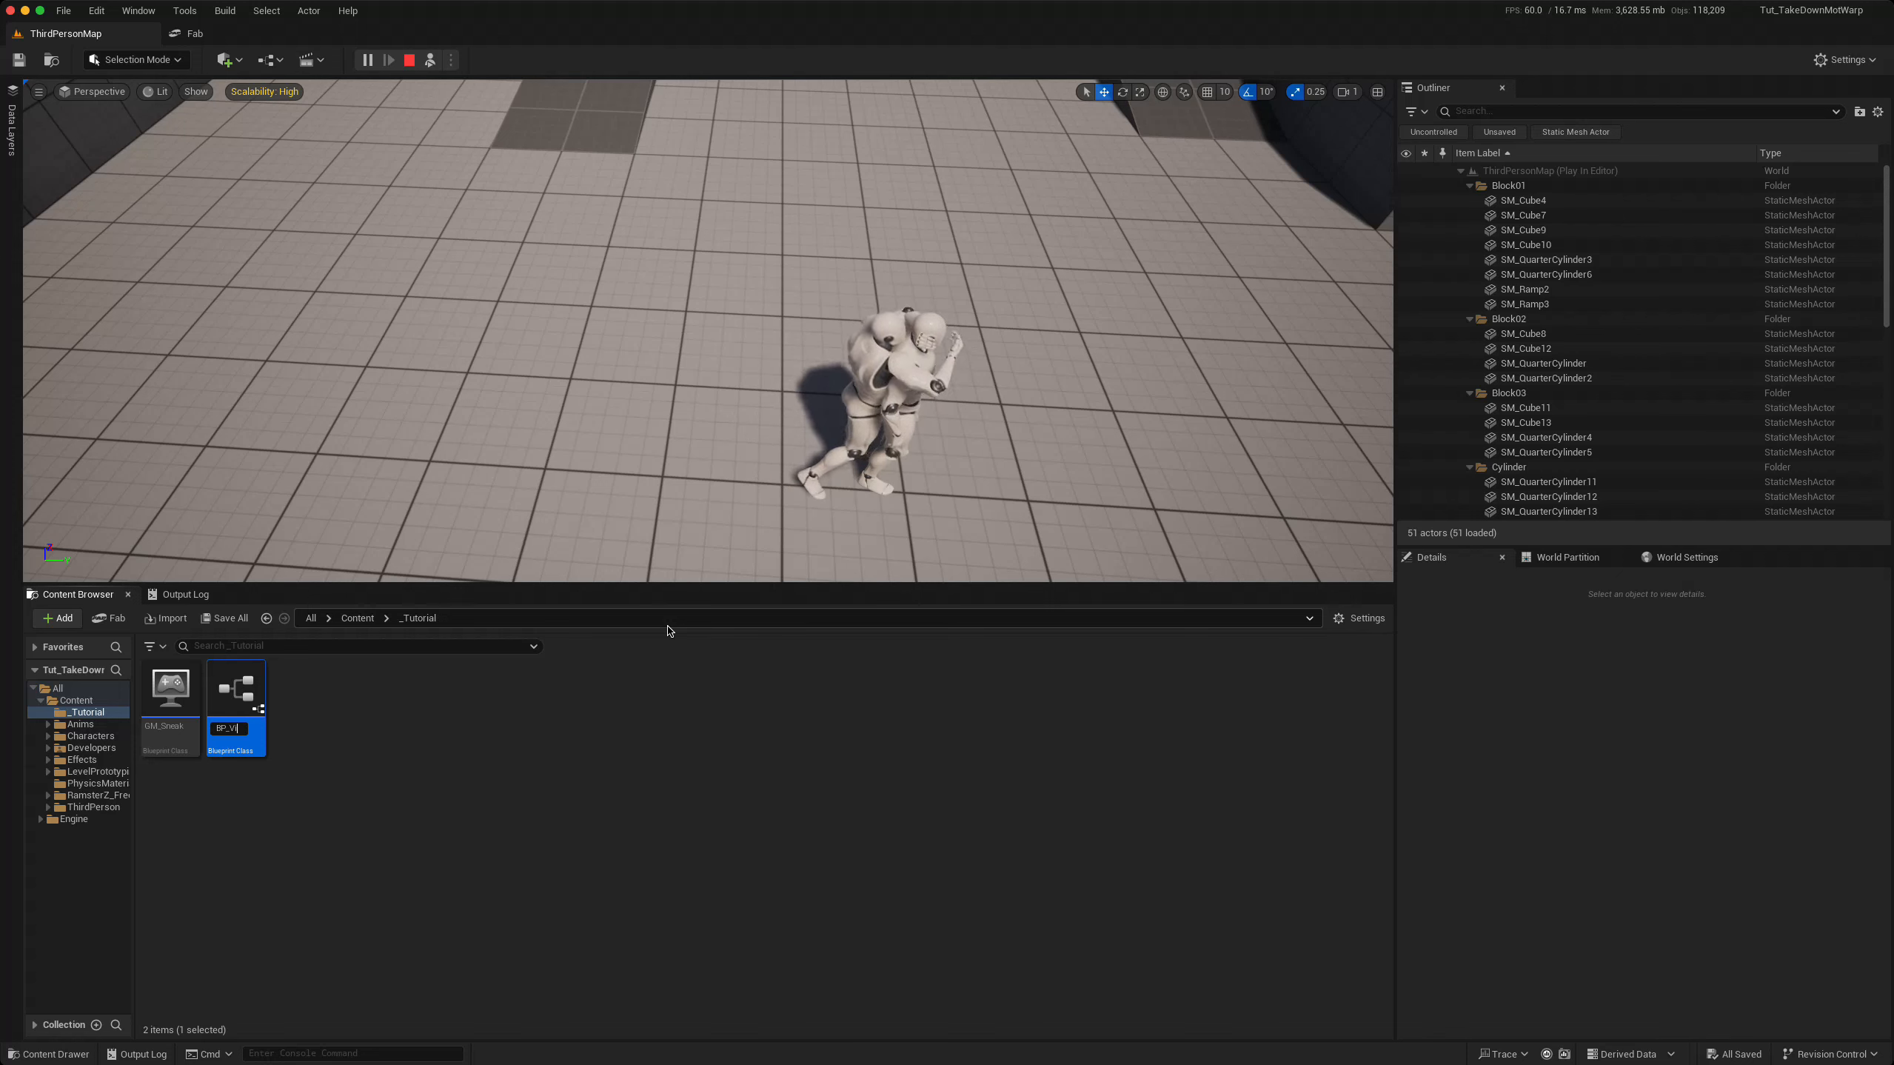
{"action": "type", "text": "Victim"}
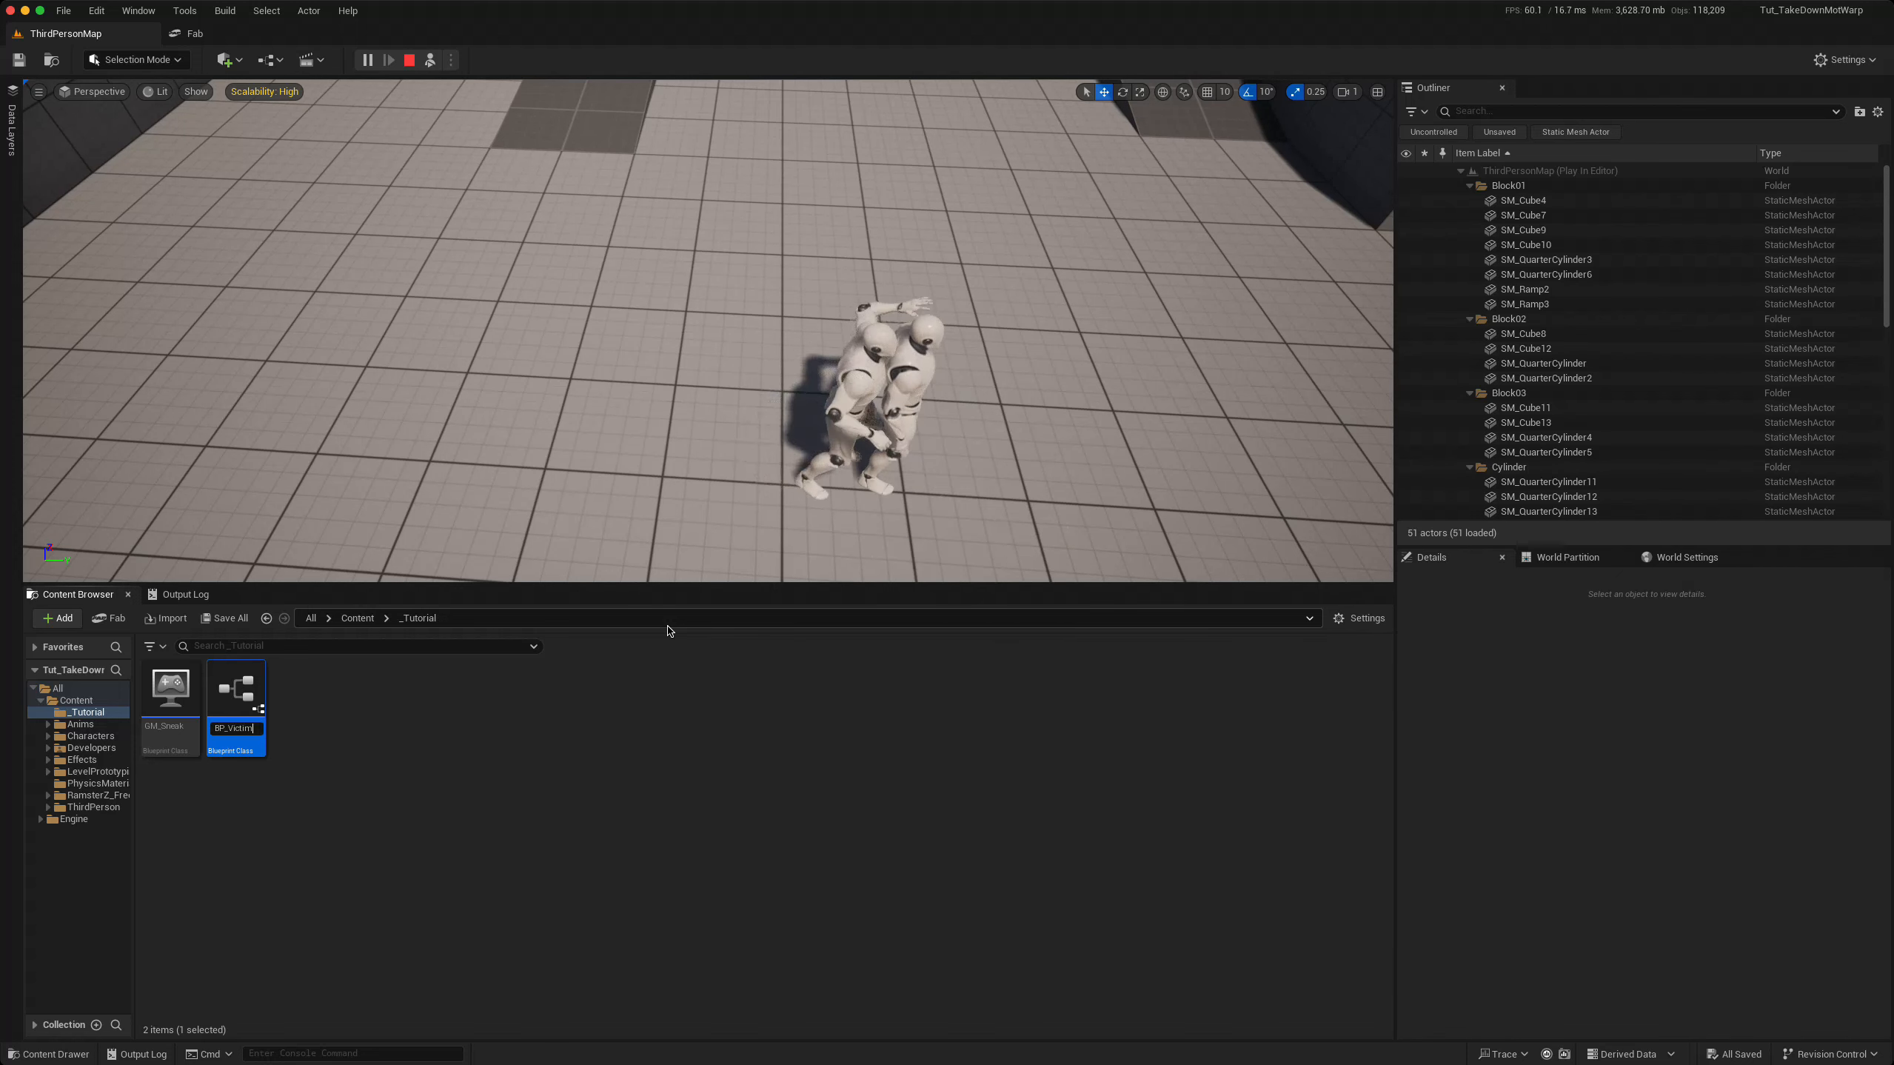
{"action": "key", "text": "Return"}
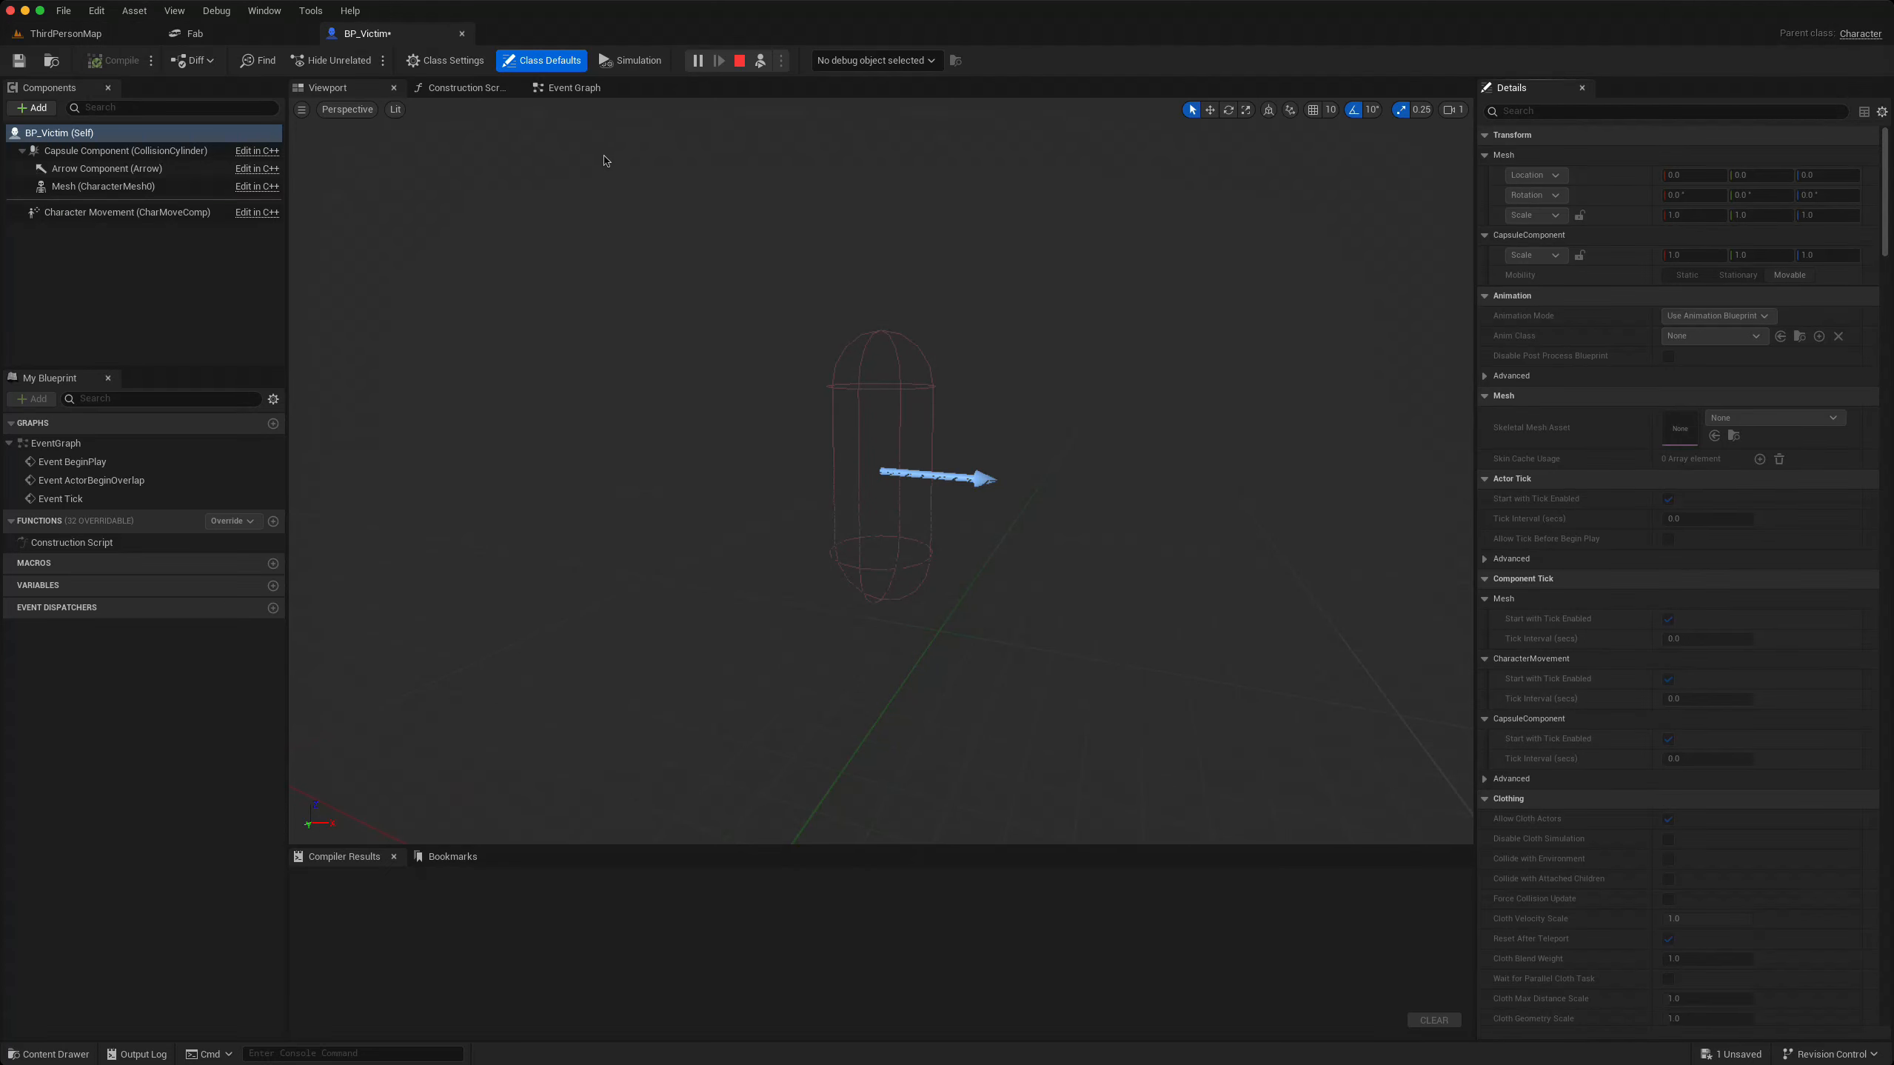
- Stop the play session and assign SK_Mannequin as the skeletal mesh asset of BP_Victim's inherited Mesh component
{"action": "left_click", "coordinate": [739, 62]}
{"action": "left_click", "coordinate": [104, 186]}
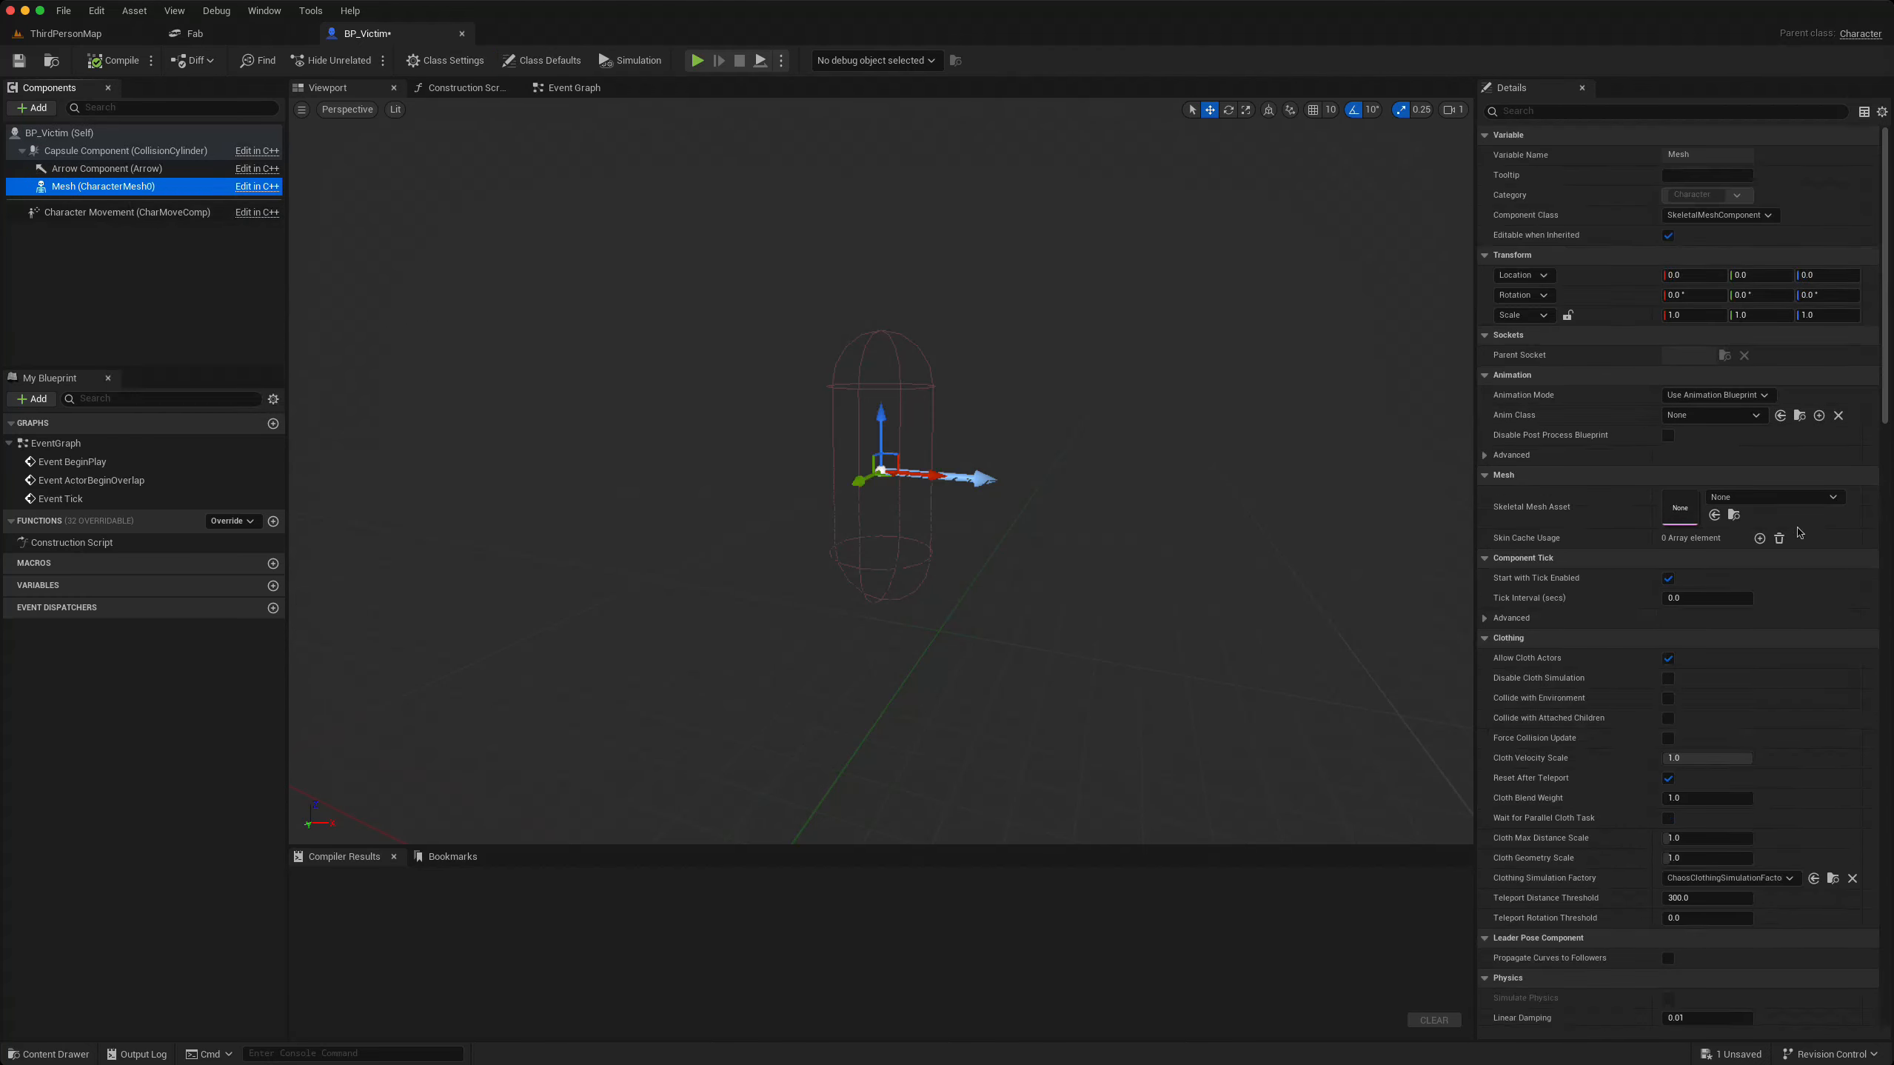
{"action": "left_click", "coordinate": [1819, 498]}
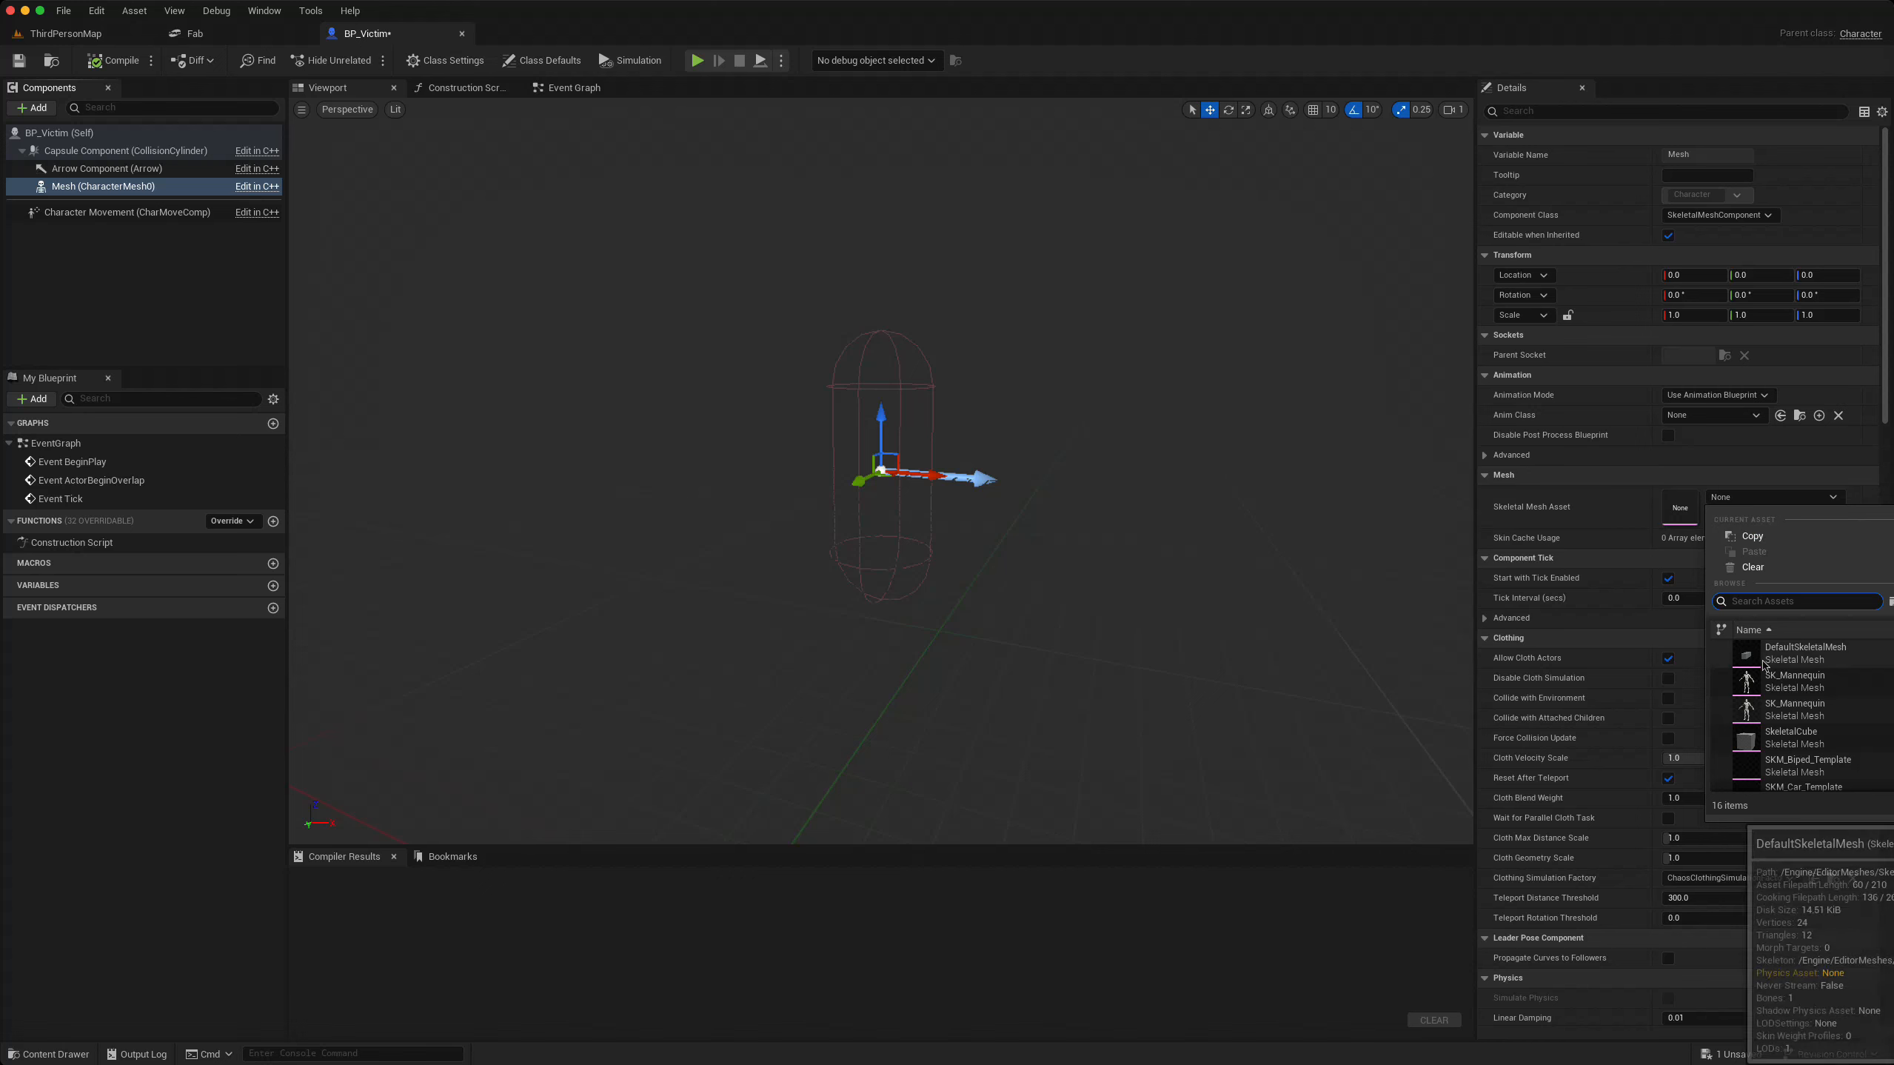
{"action": "left_click", "coordinate": [1752, 714]}
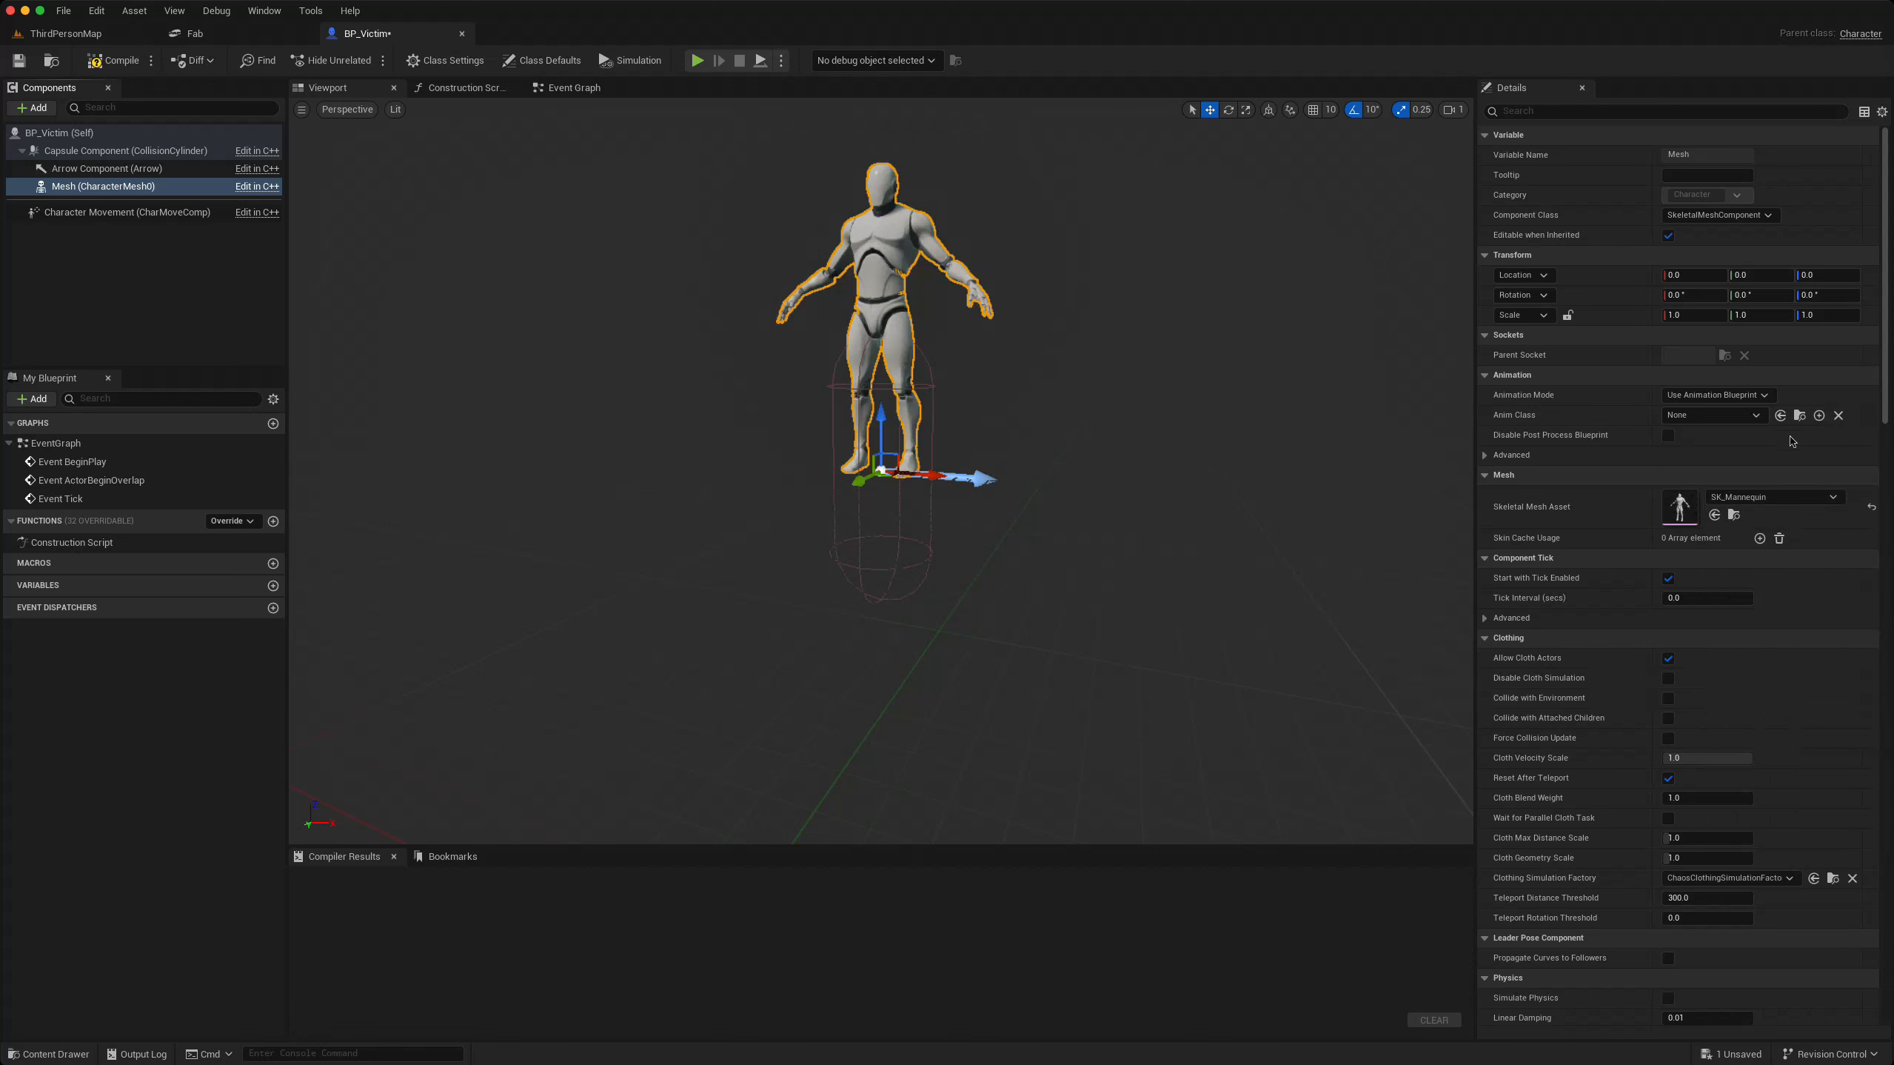
- Set the Mesh component's Z location to -90 and its Z rotation to -90°
{"action": "left_click", "coordinate": [1823, 280]}
{"action": "type", "text": "-9"}
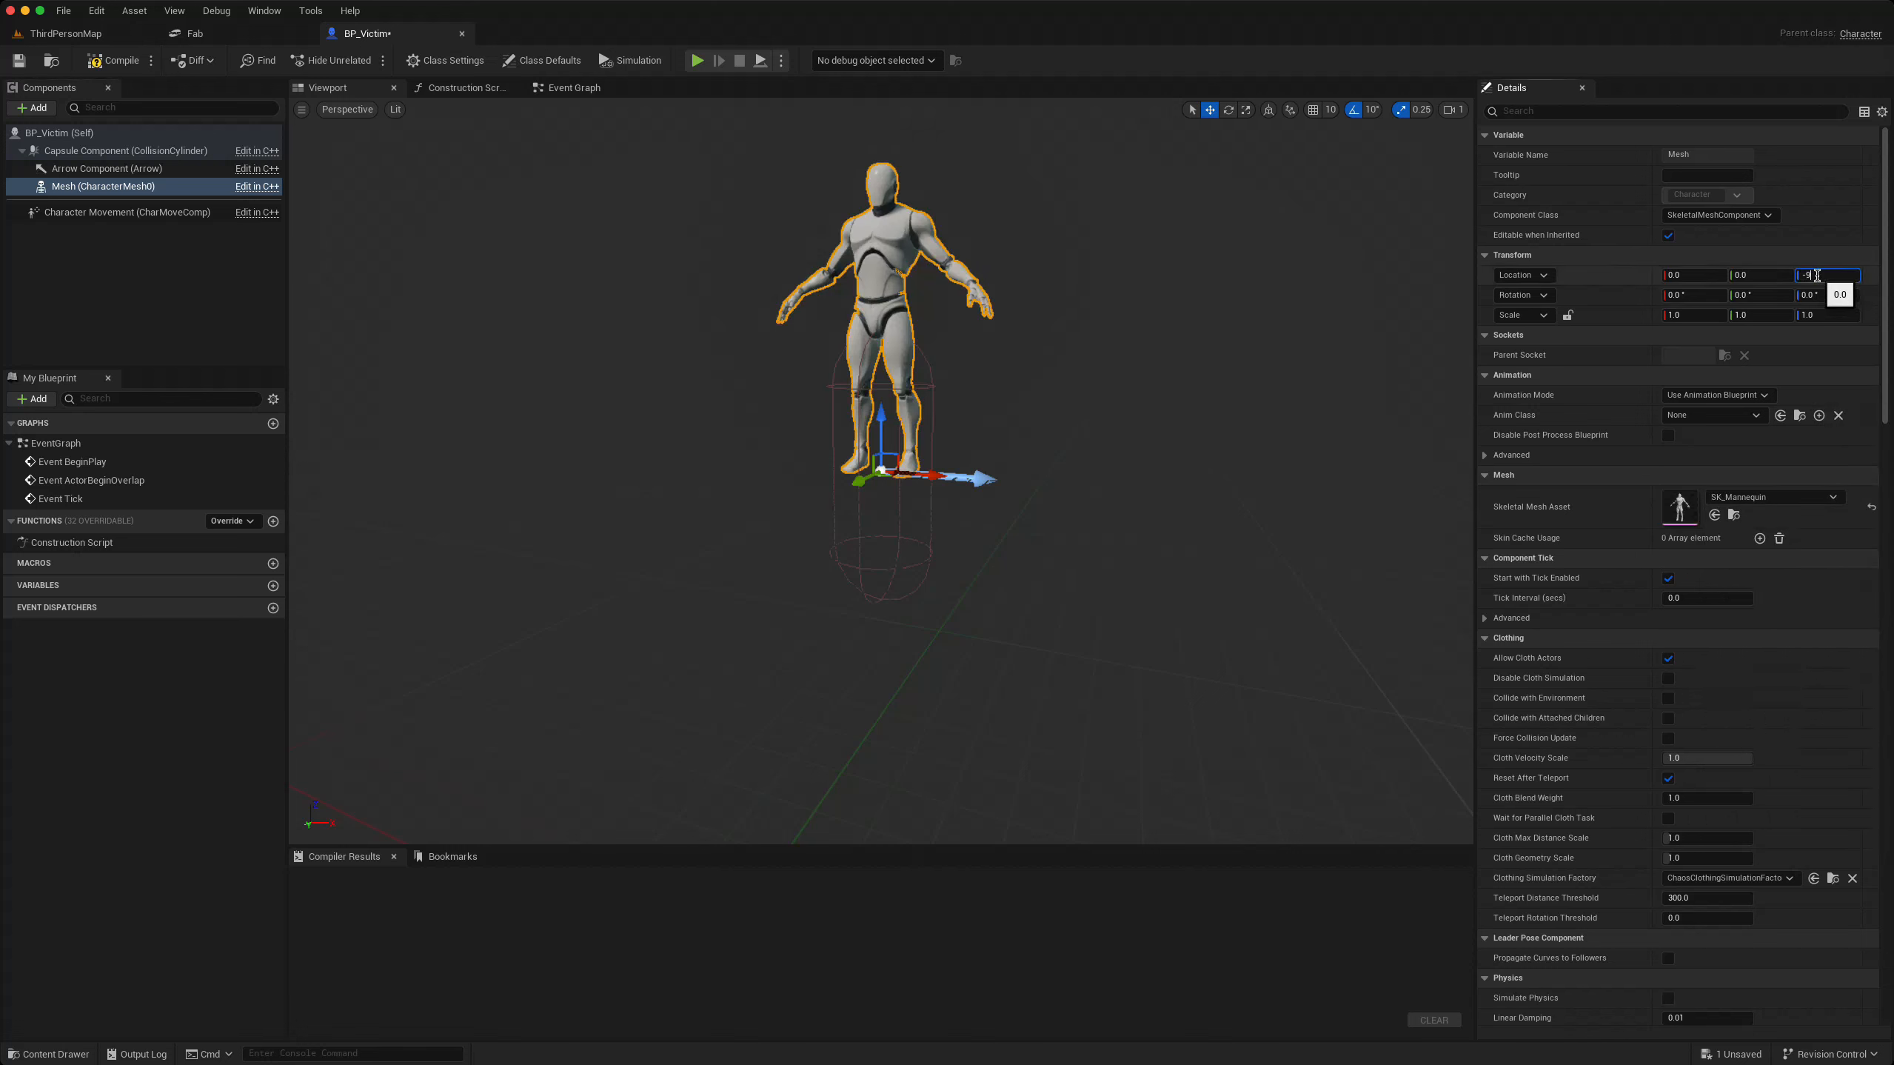
{"action": "type", "text": "0"}
{"action": "left_click", "coordinate": [1814, 294]}
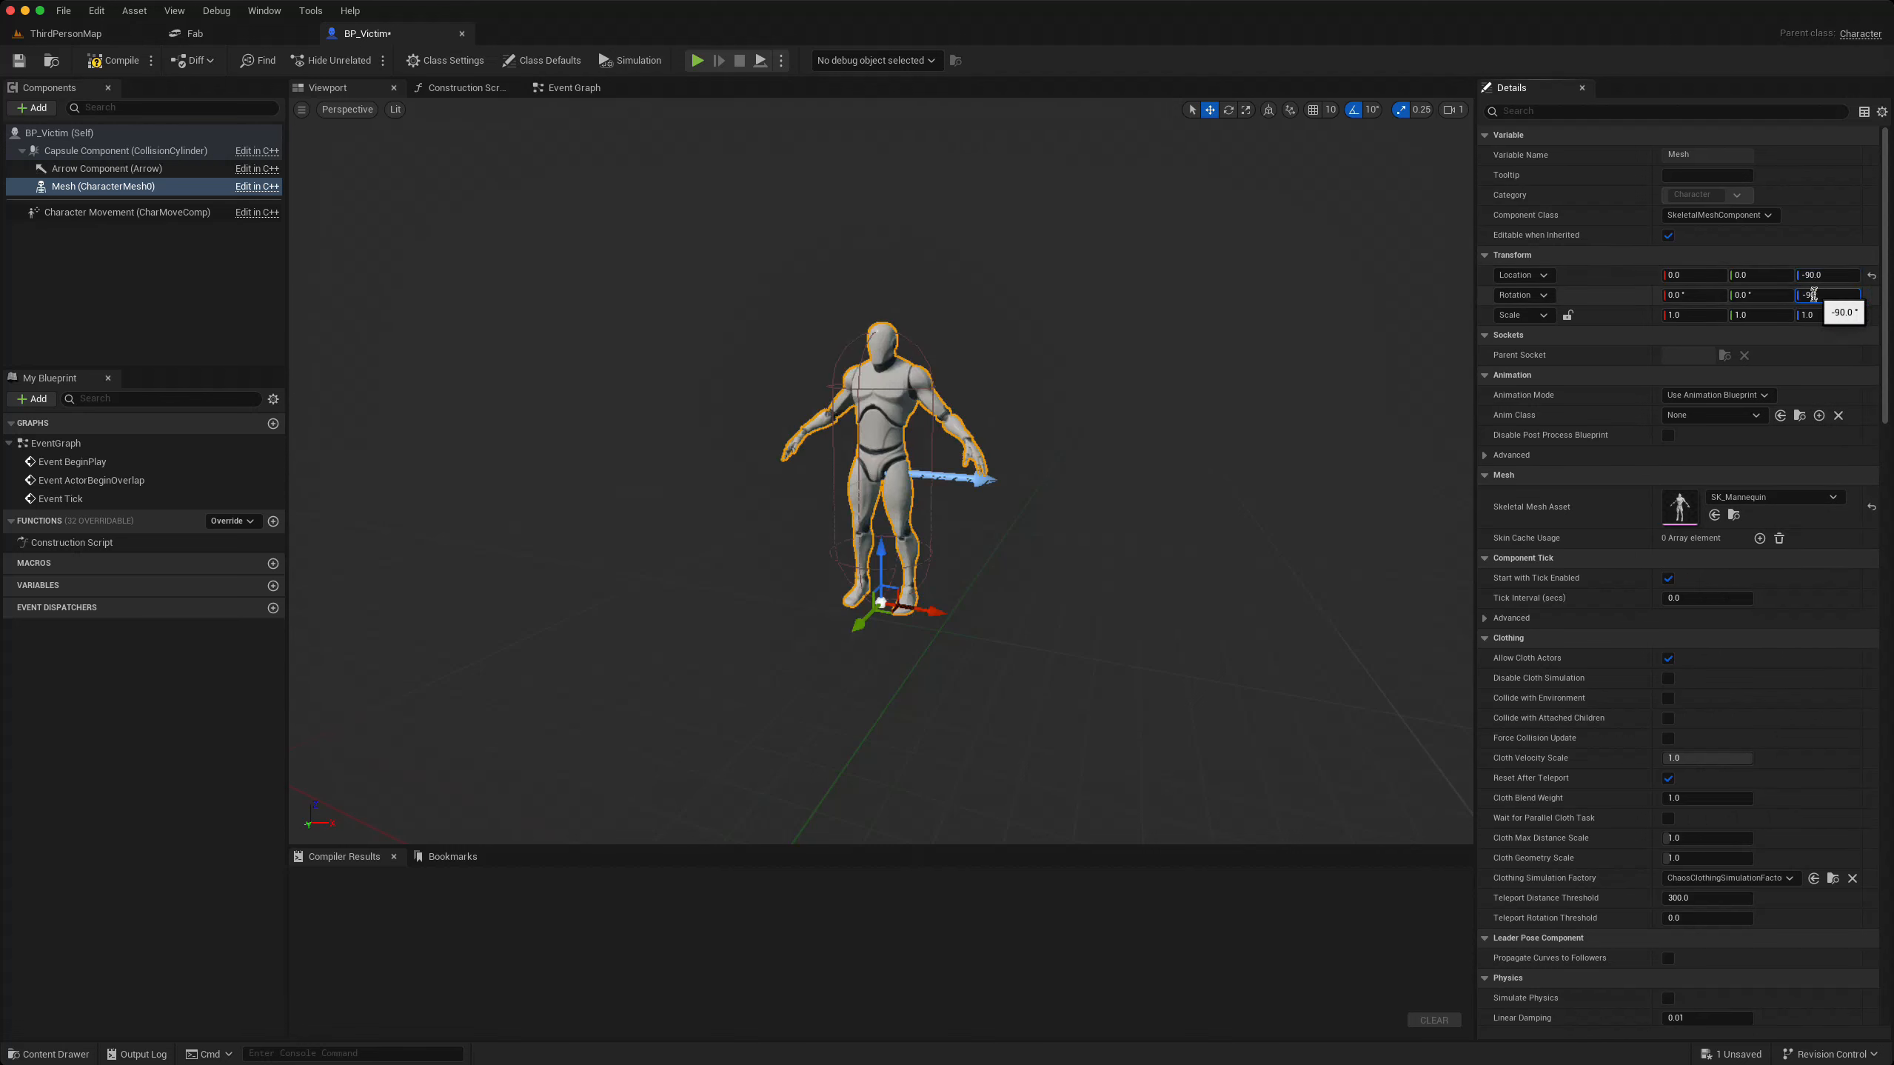
{"action": "type", "text": "-90"}
{"action": "key", "text": "Return"}
- Set the Mesh component's animation class to ABP_Manny, and compile and save the blueprint
{"action": "left_click", "coordinate": [1717, 417]}
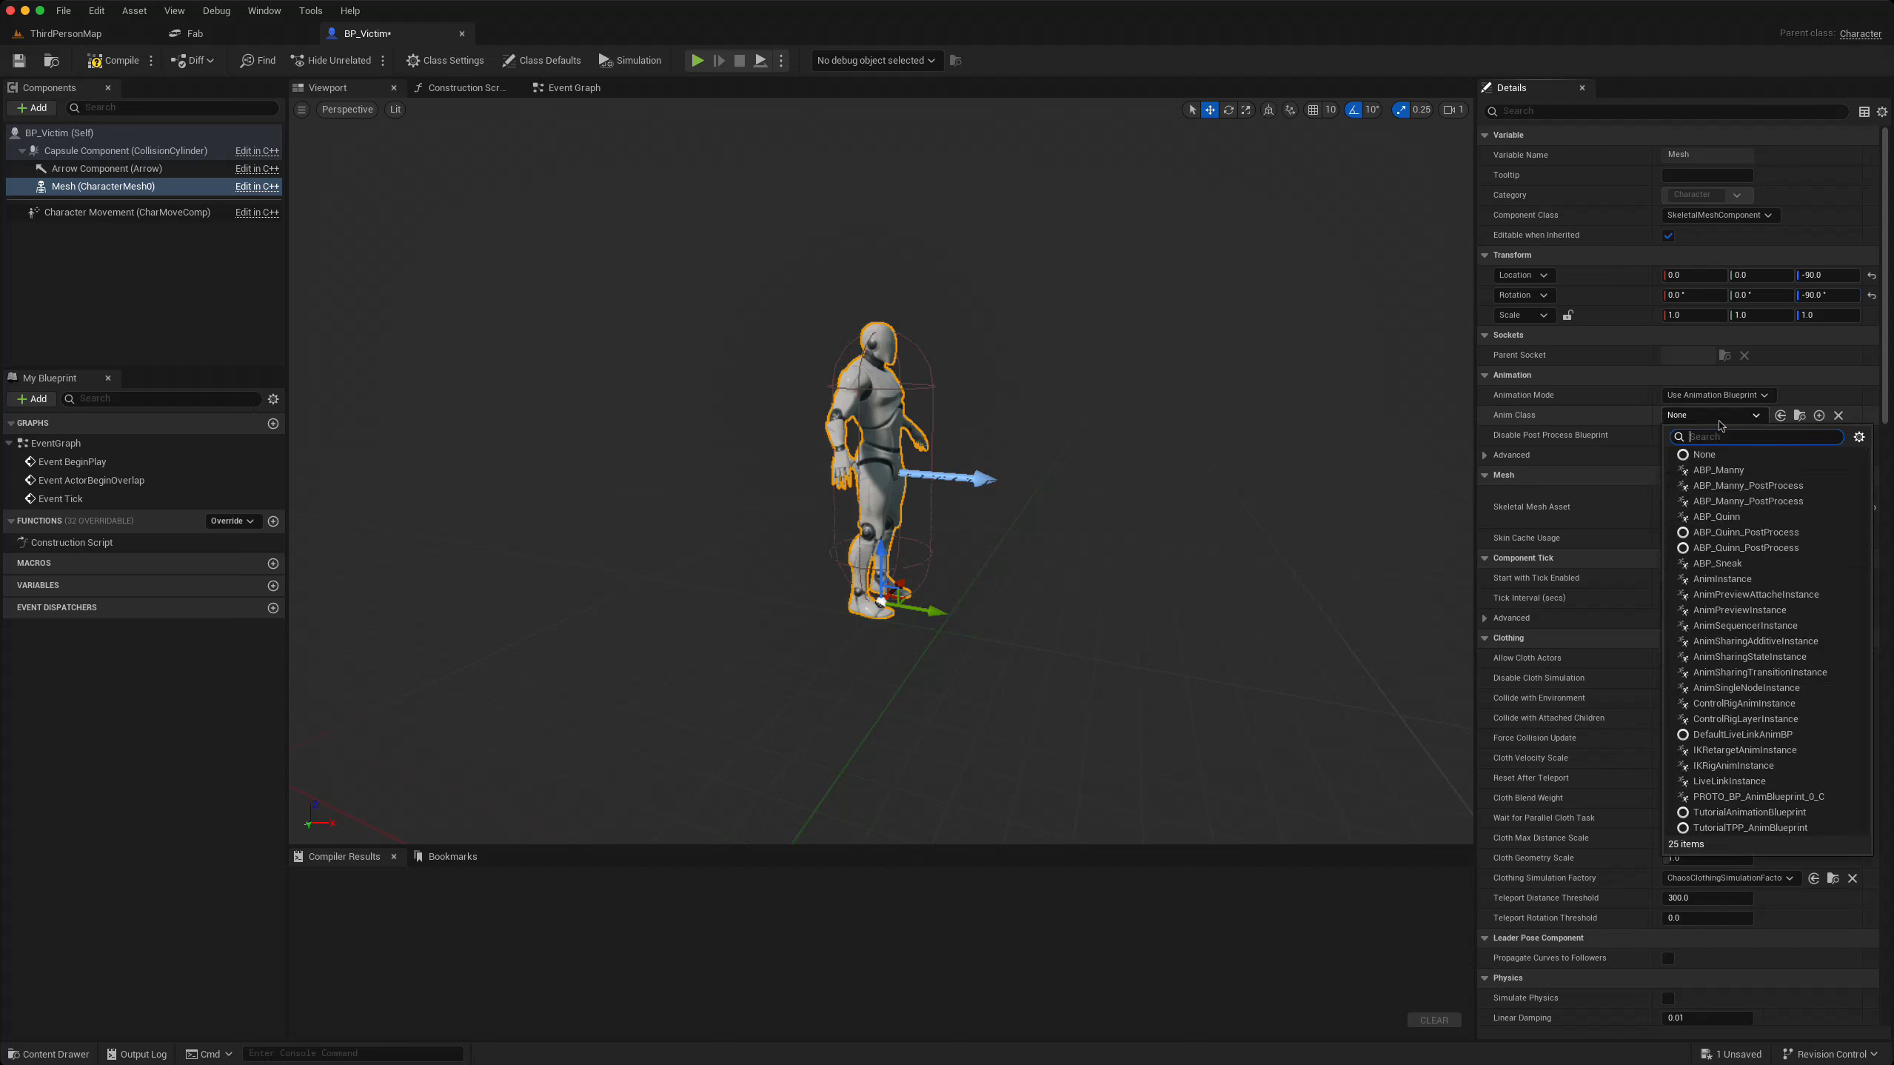
{"action": "left_click", "coordinate": [1717, 471]}
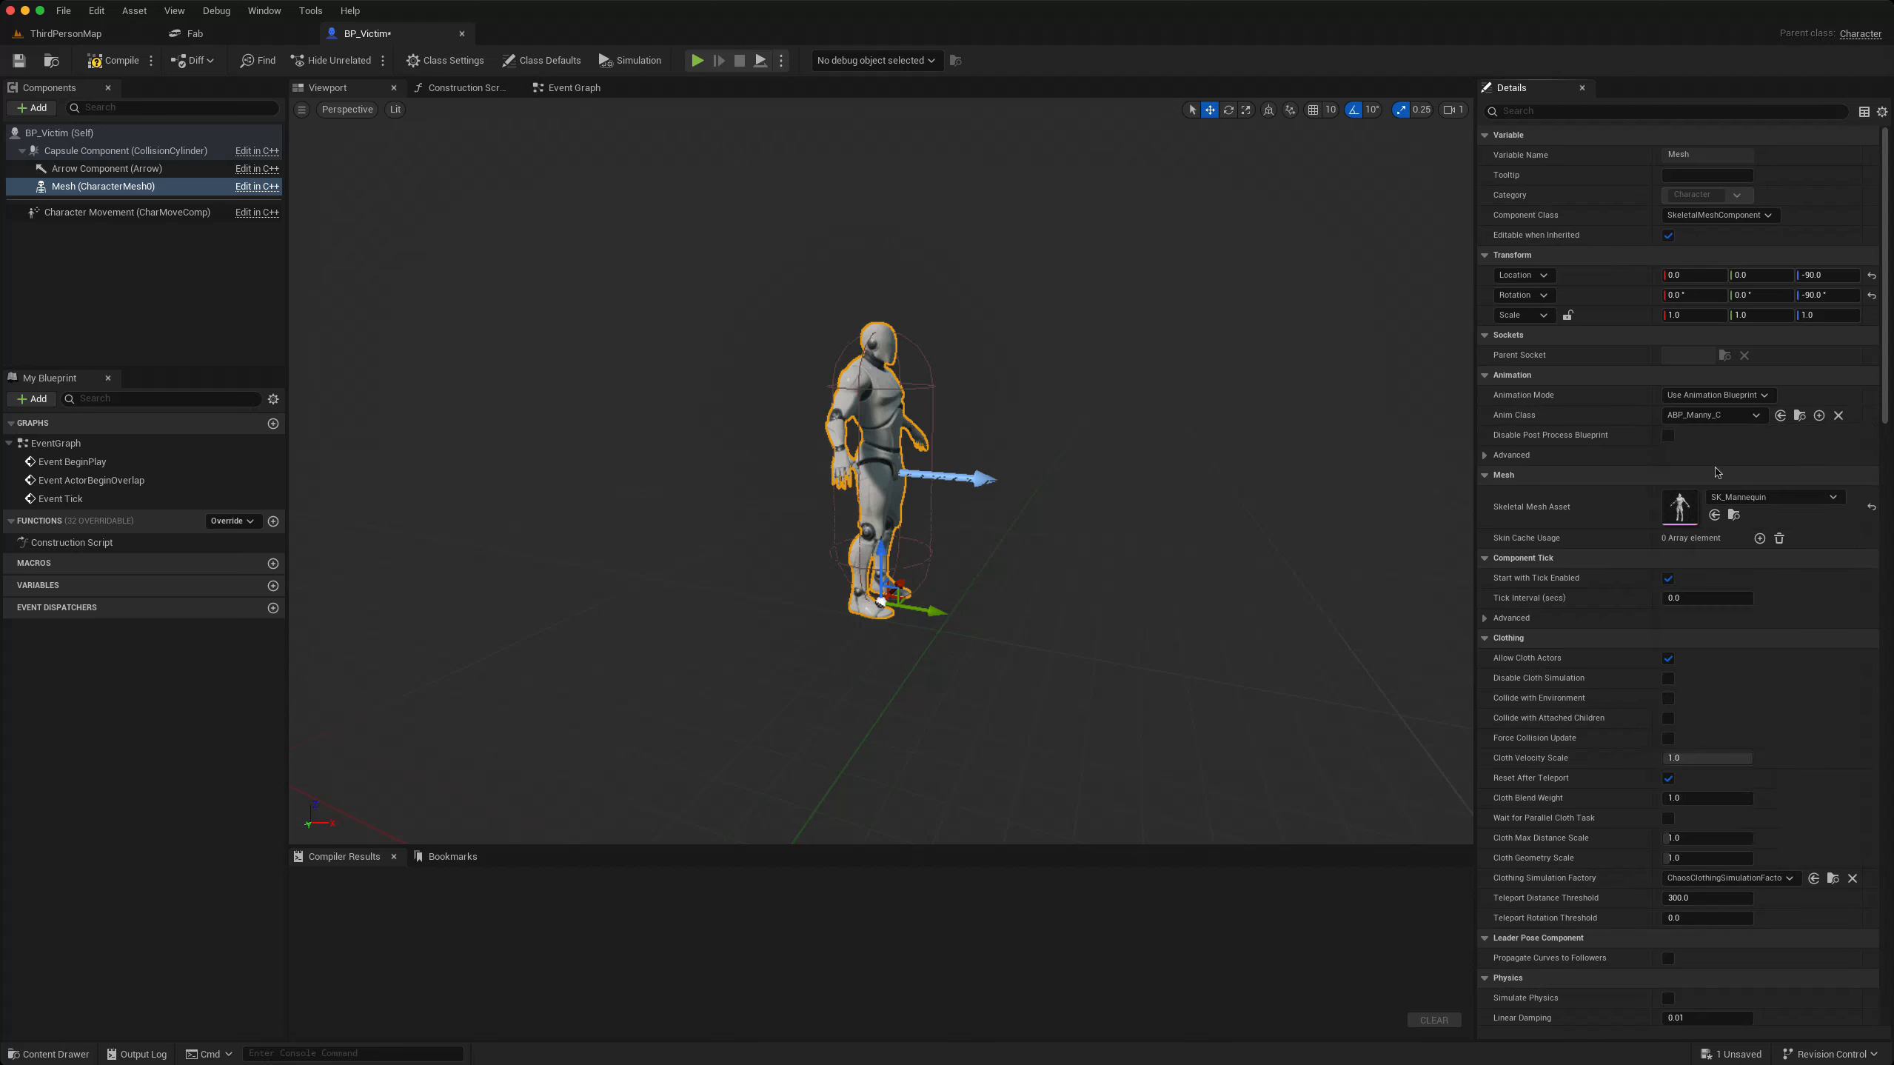
{"action": "left_click", "coordinate": [104, 61]}
{"action": "left_click", "coordinate": [18, 60]}
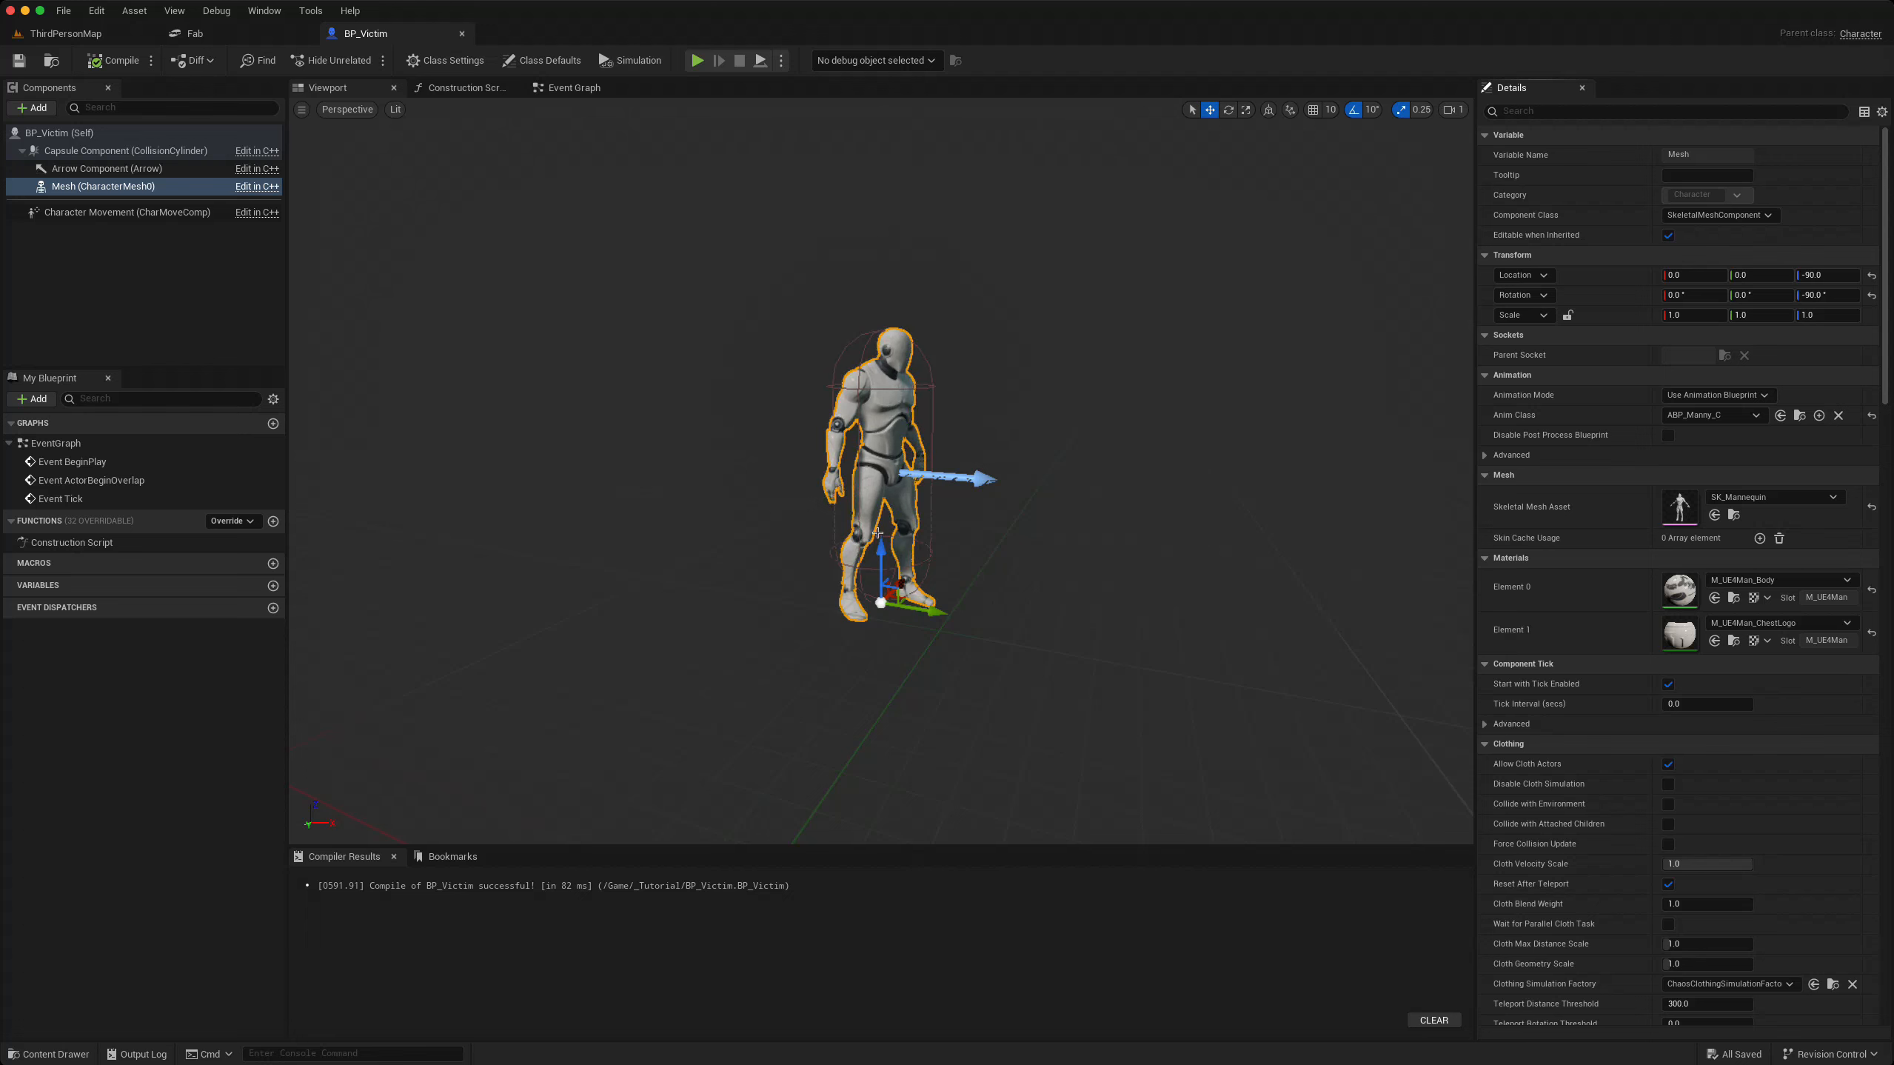
- Add a Skeletal Mesh component to BP_Victim, keeping its default name, and assign SK_Mannequin as its mesh asset
{"action": "right_click_drag", "start_coordinate": [882, 538], "coordinate": [853, 575]}
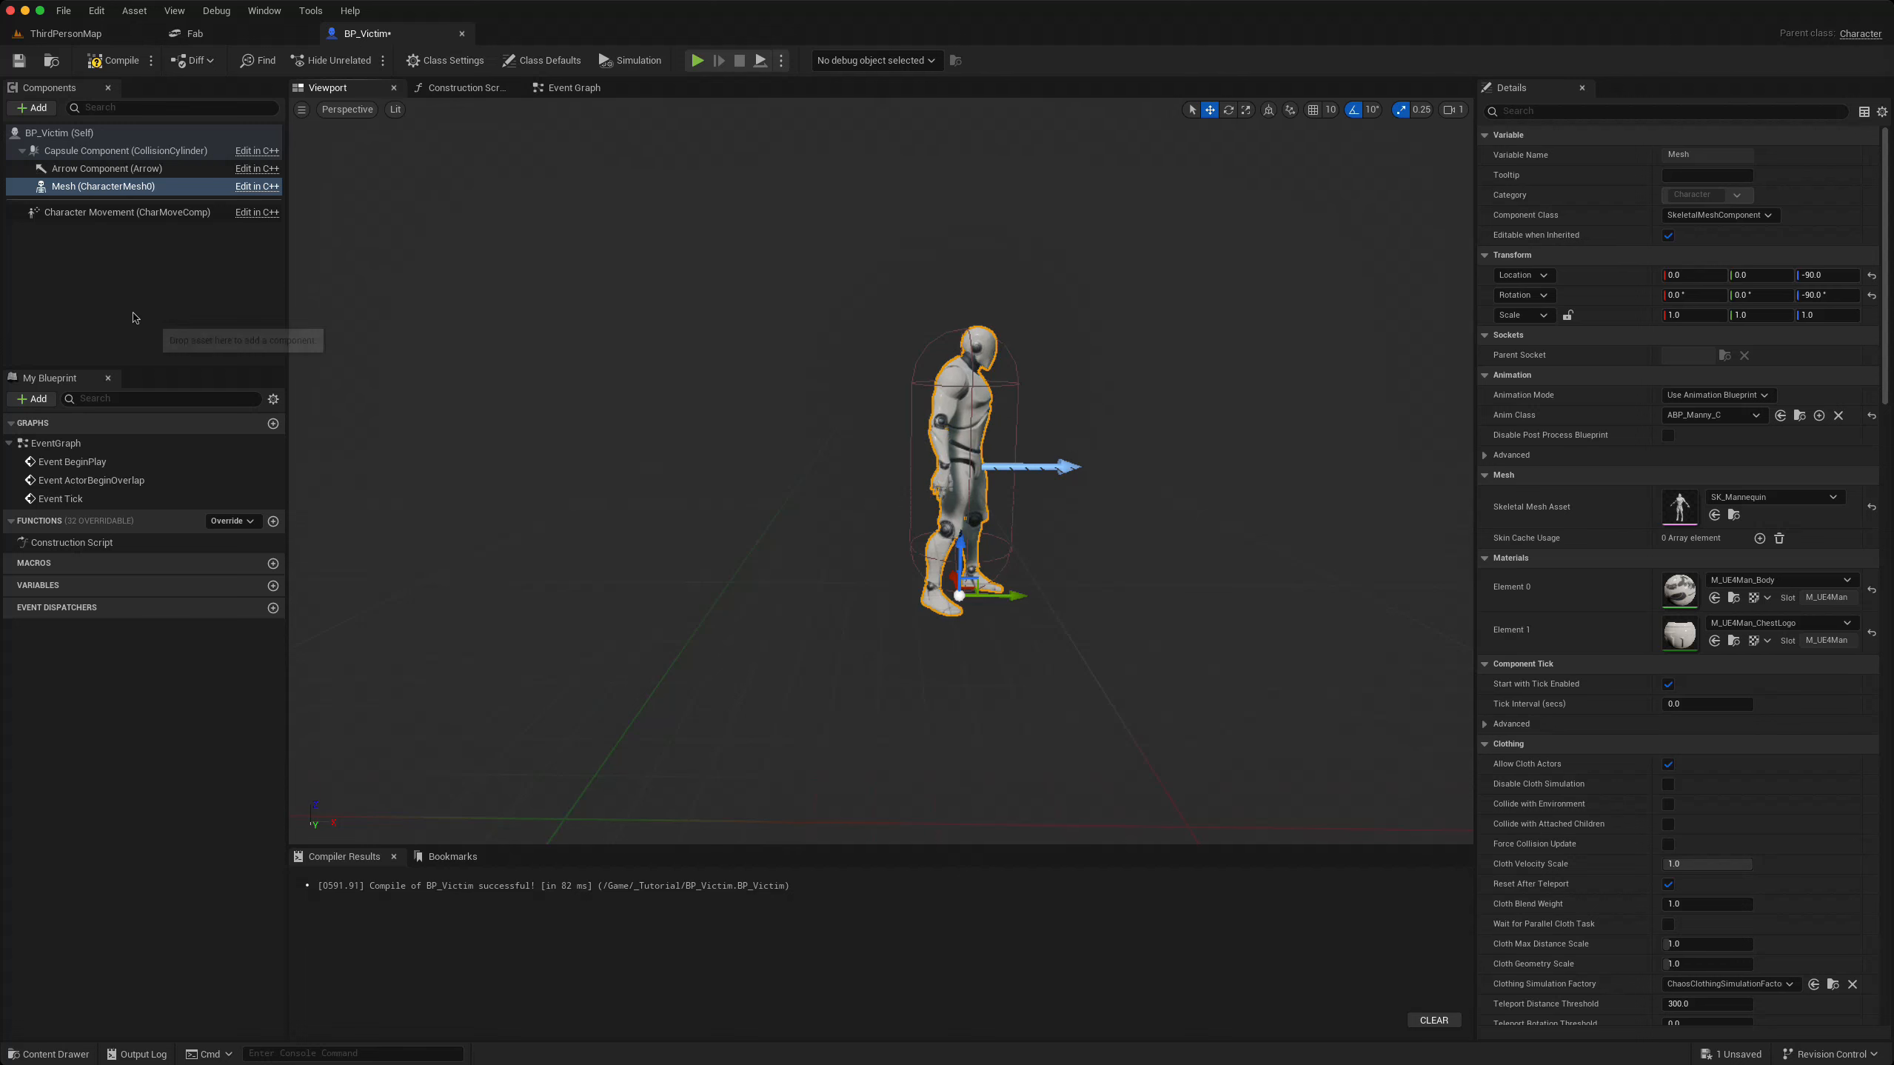
{"action": "left_click", "coordinate": [48, 132]}
{"action": "left_click", "coordinate": [35, 108]}
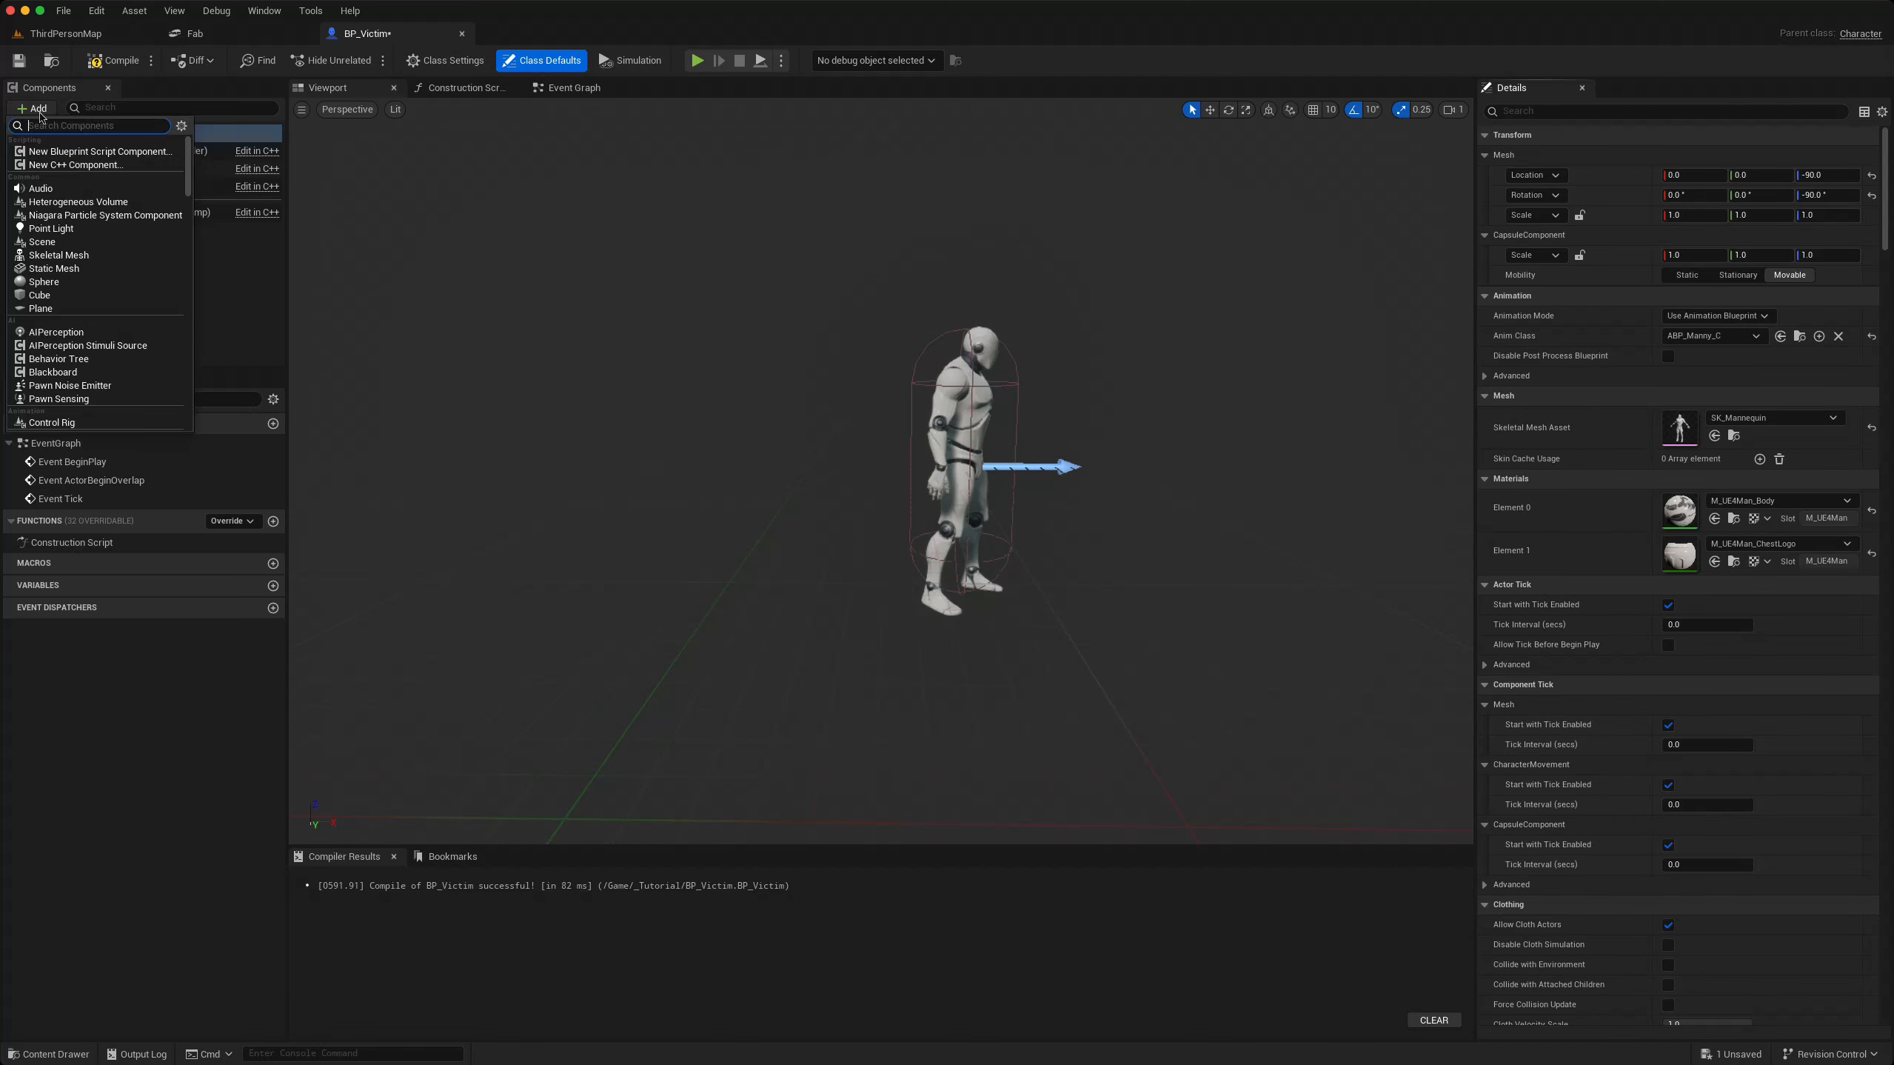
{"action": "type", "text": "ske"}
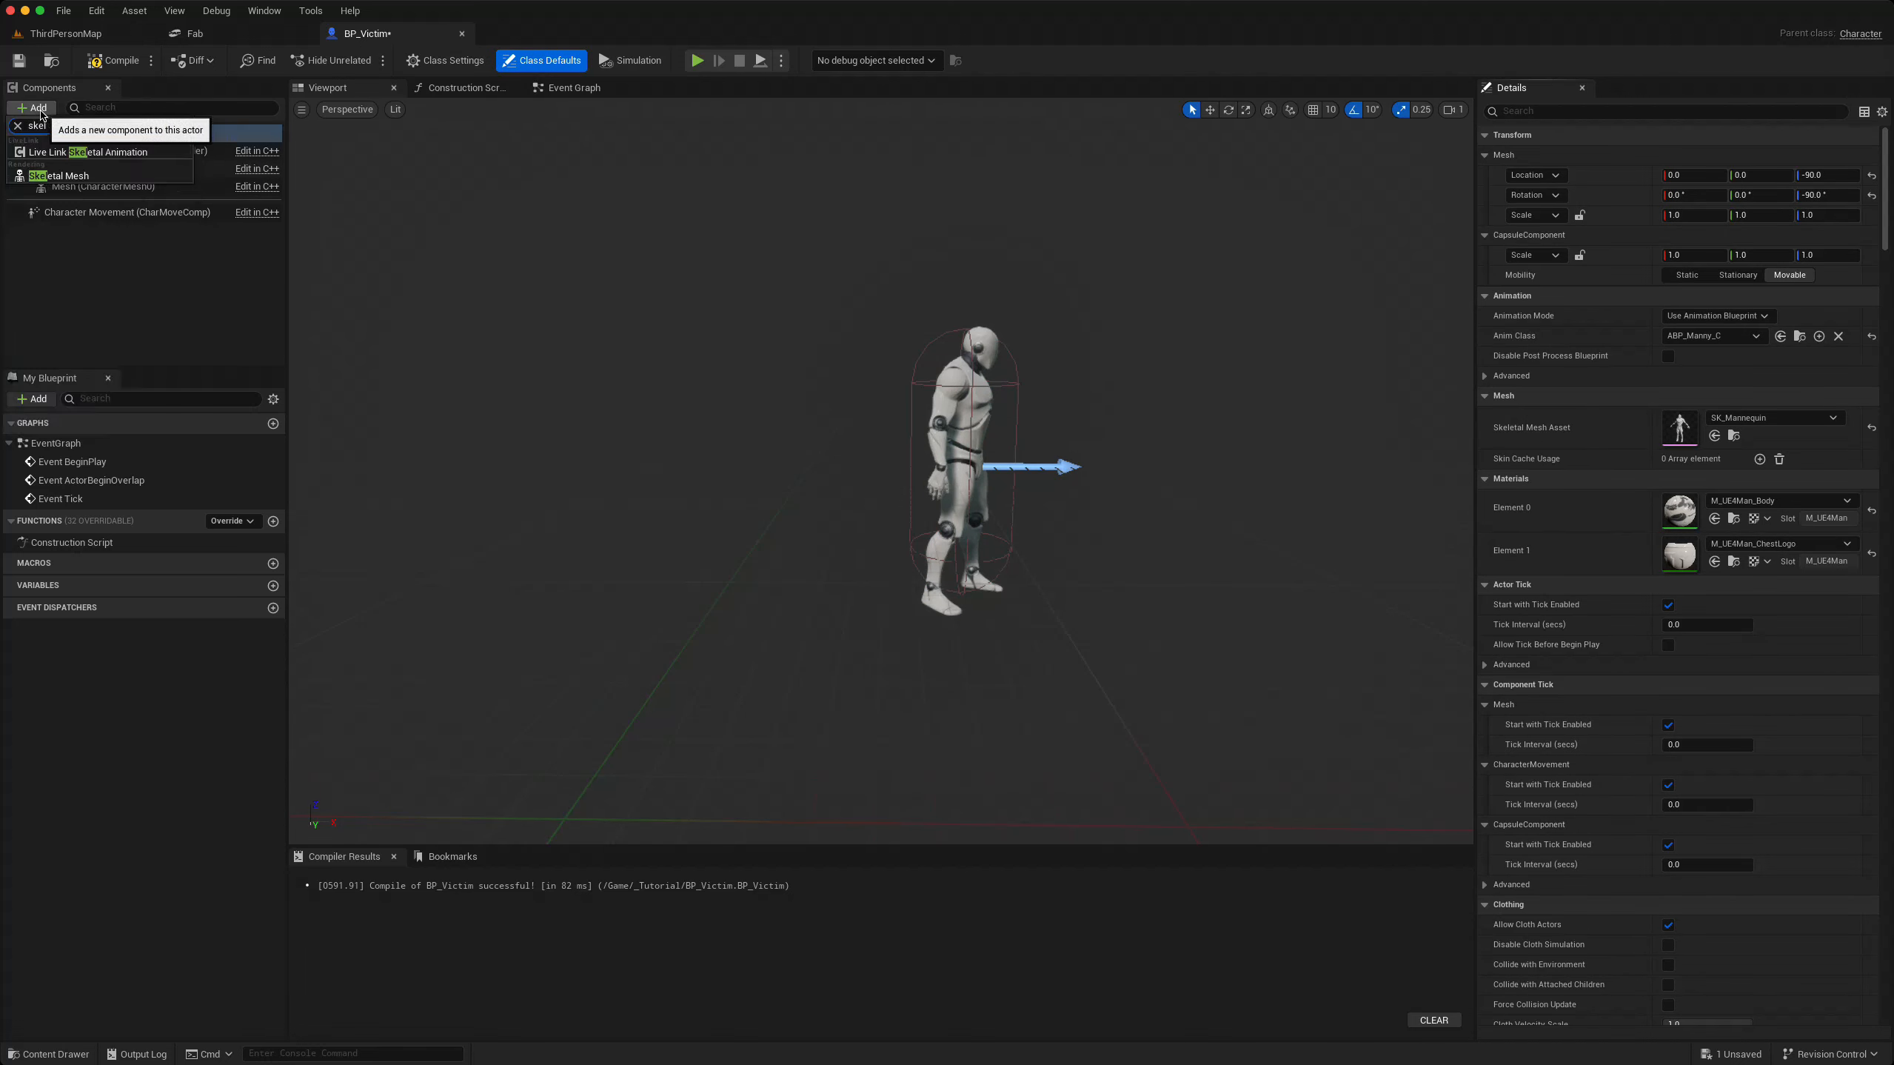
{"action": "left_click", "coordinate": [61, 174]}
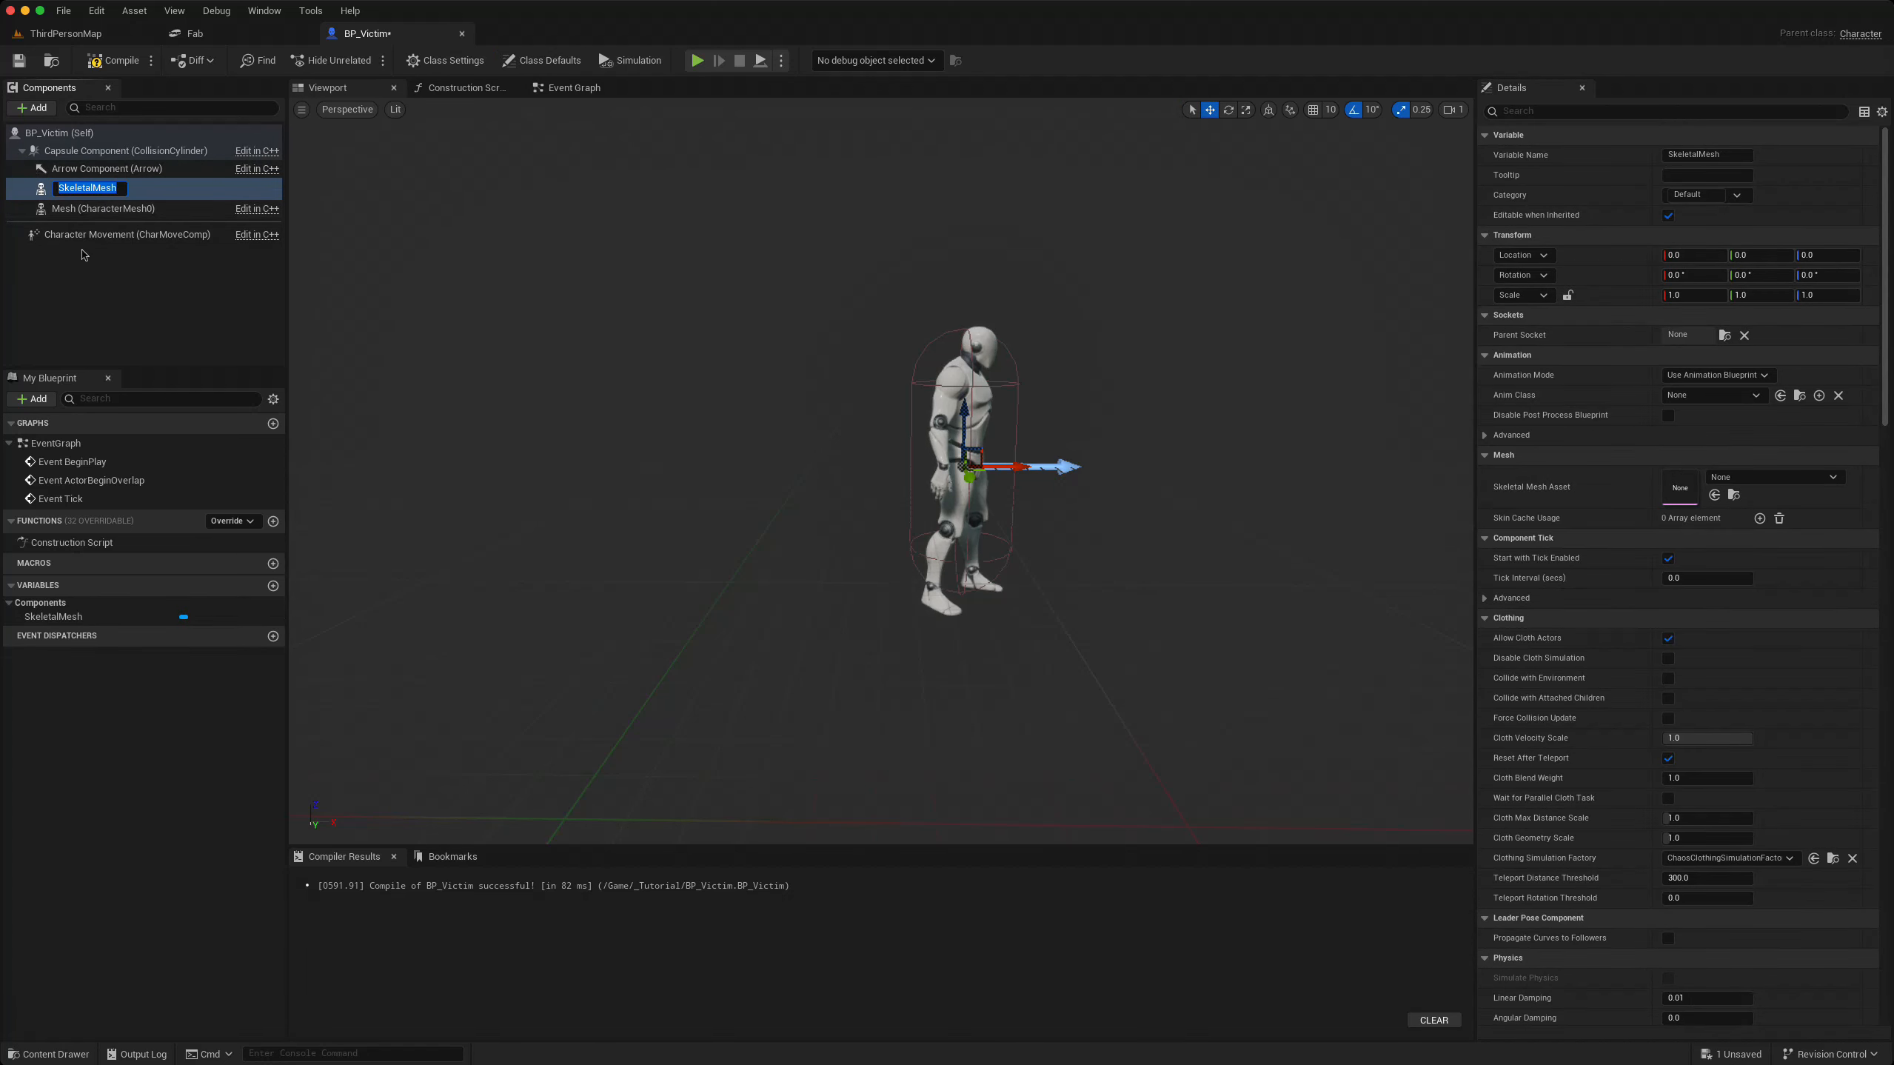
{"action": "left_click", "coordinate": [125, 189]}
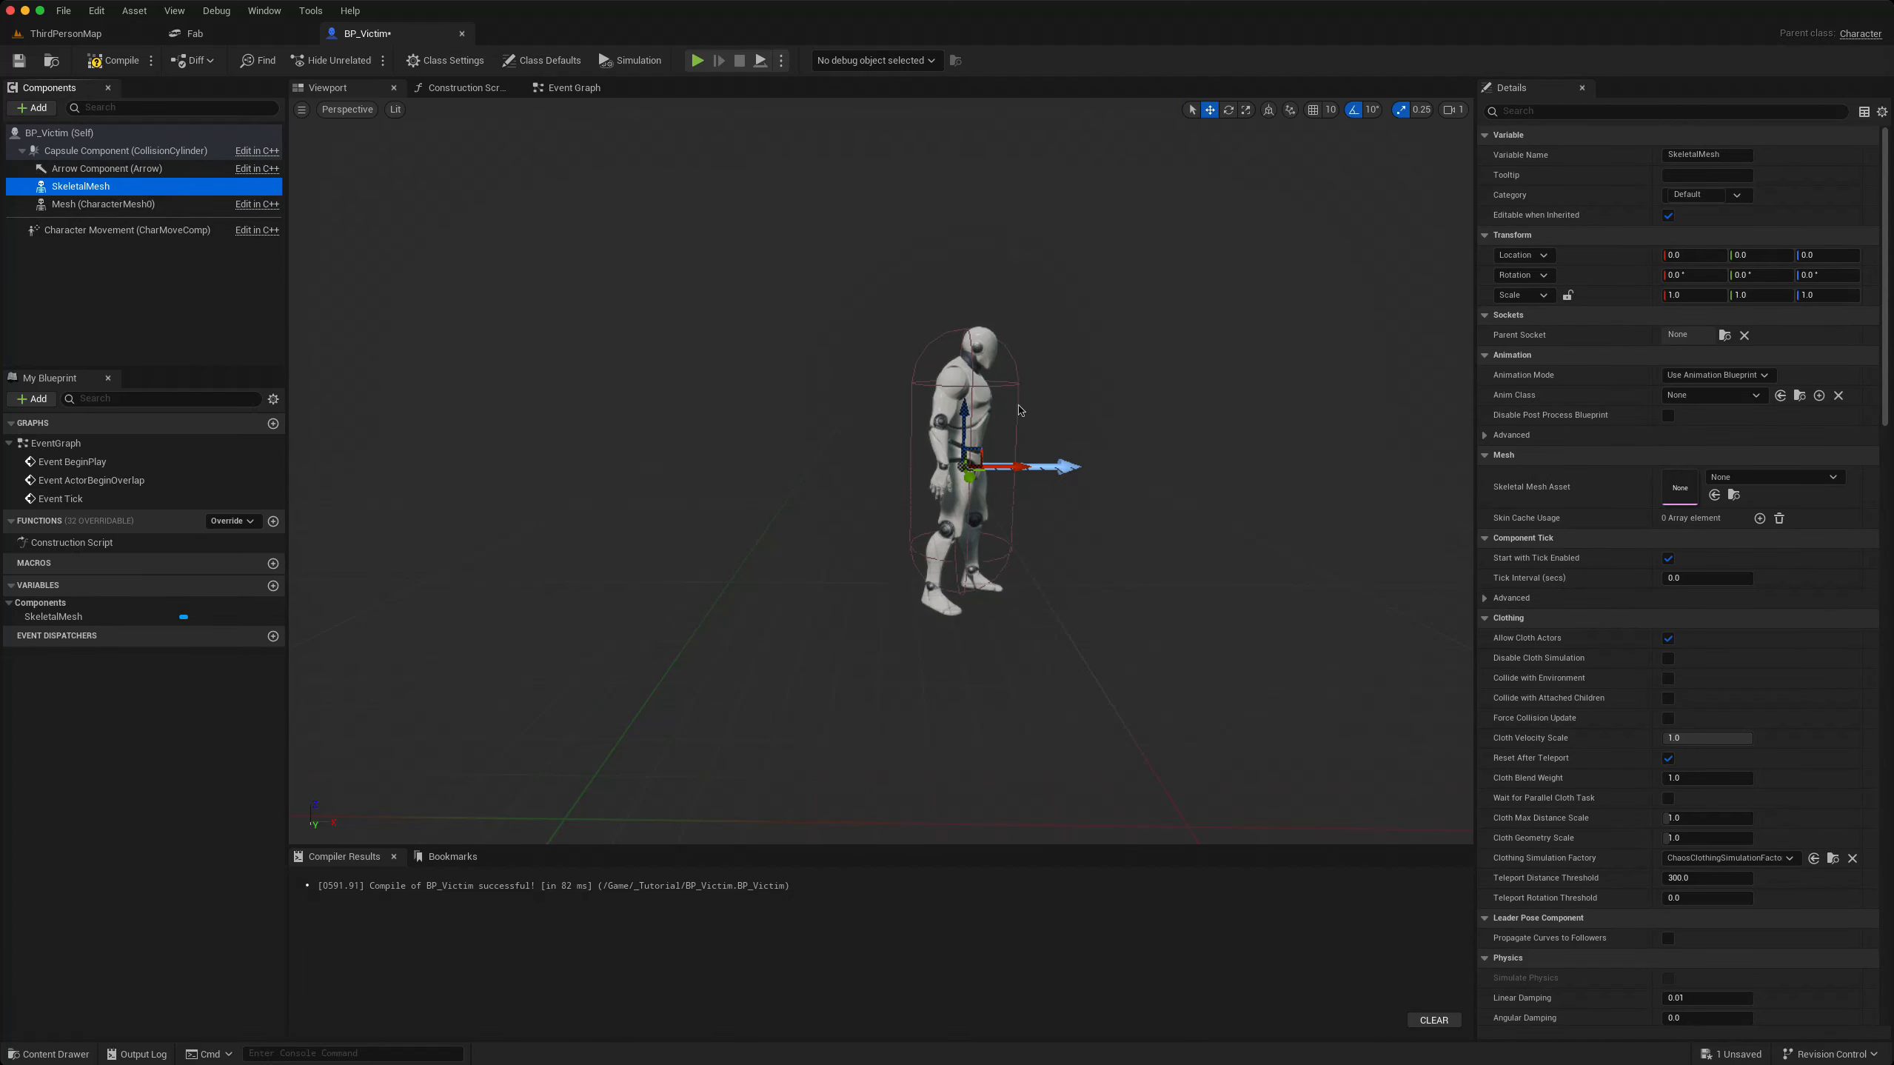
{"action": "left_click", "coordinate": [1756, 476]}
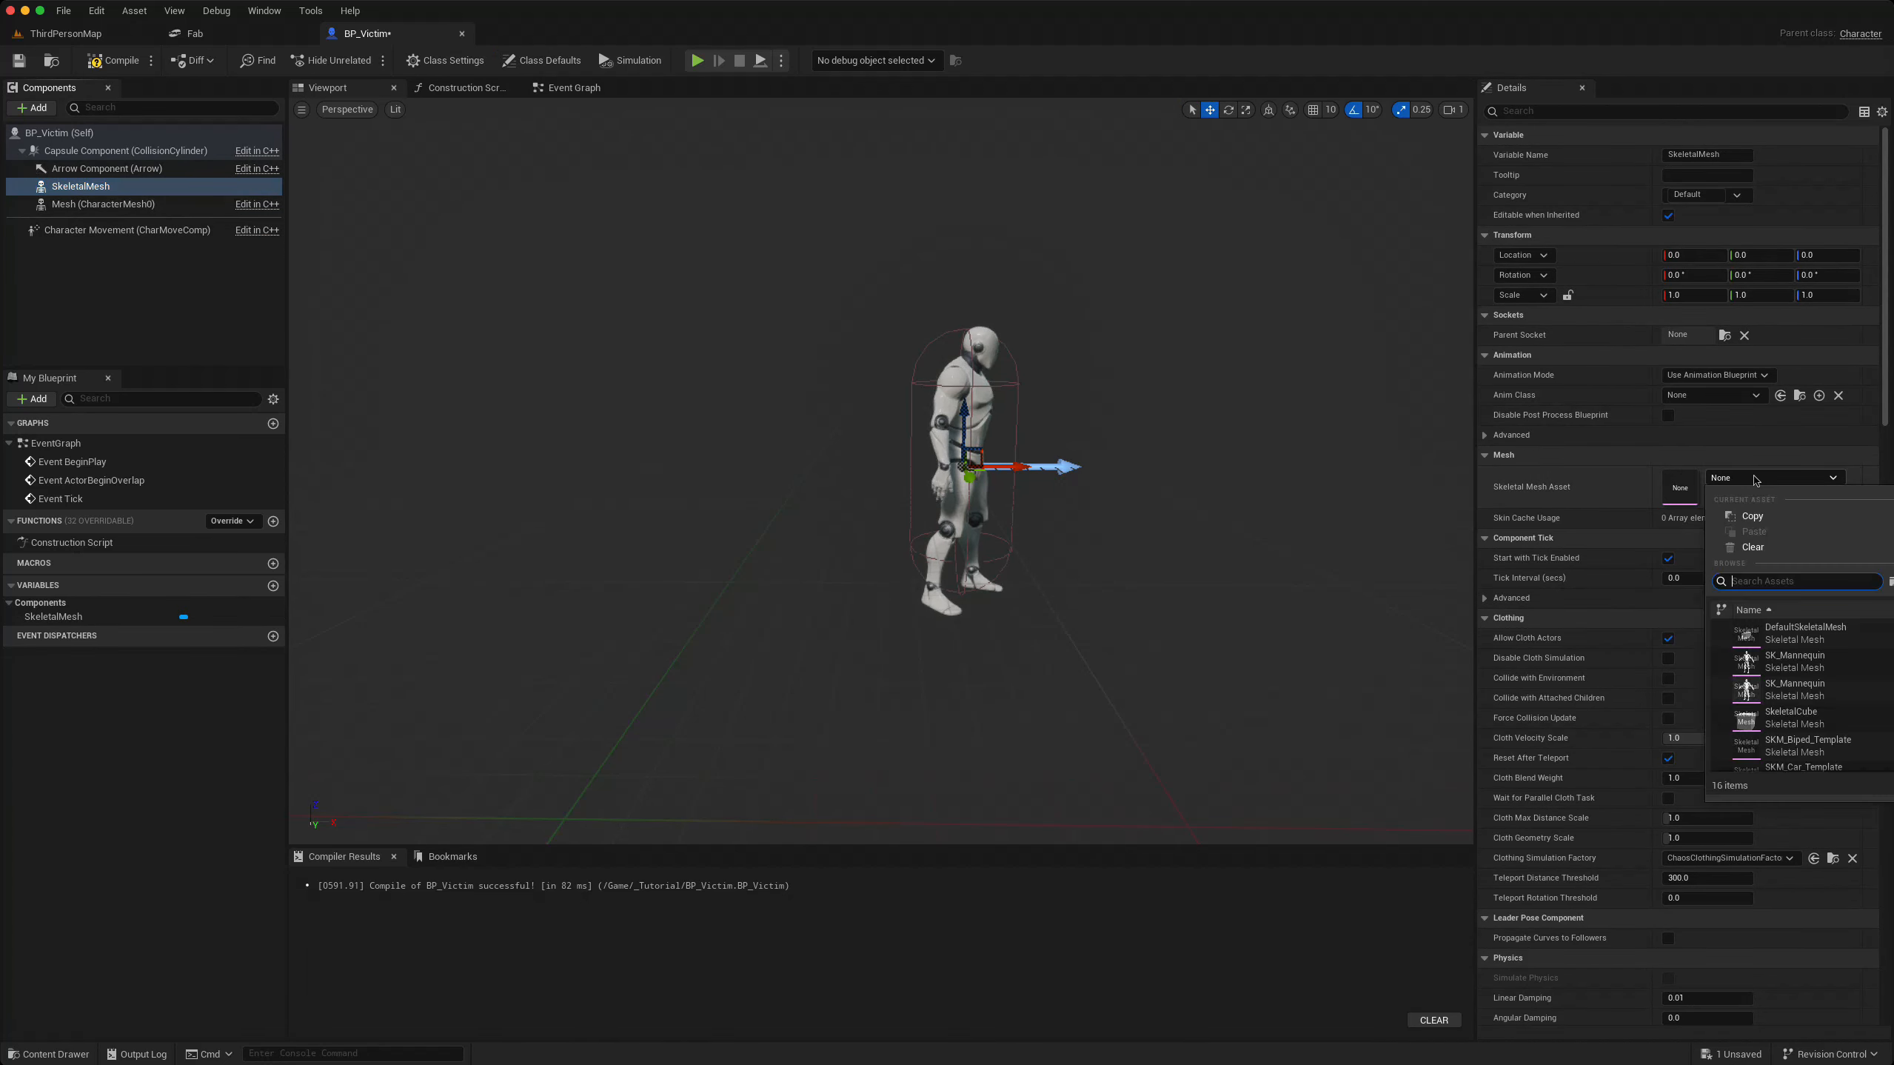
{"action": "left_click", "coordinate": [1756, 692]}
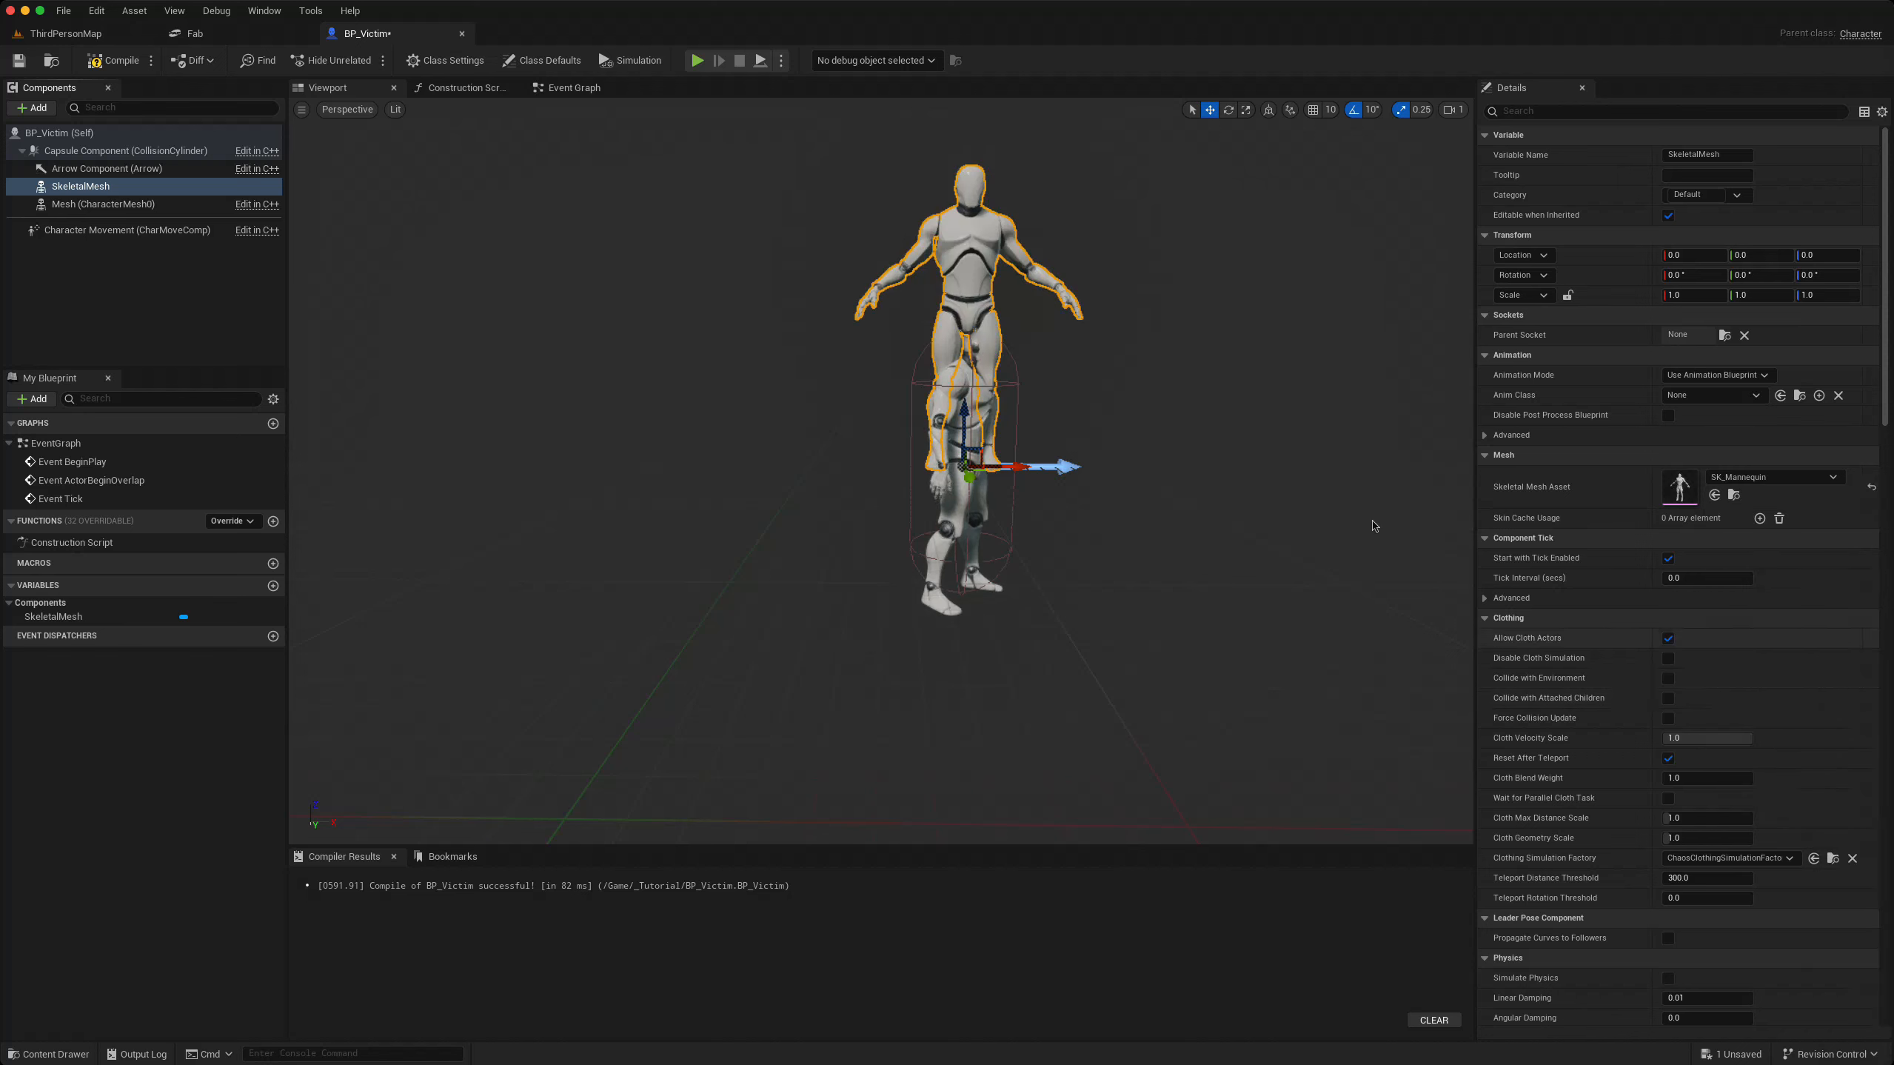
- Set the added SkeletalMesh's Z location to -90 and Z rotation to -90°, and move it behind the character to about X -75
{"action": "left_click", "coordinate": [1809, 254]}
{"action": "type", "text": "-90"}
{"action": "left_click", "coordinate": [1812, 275]}
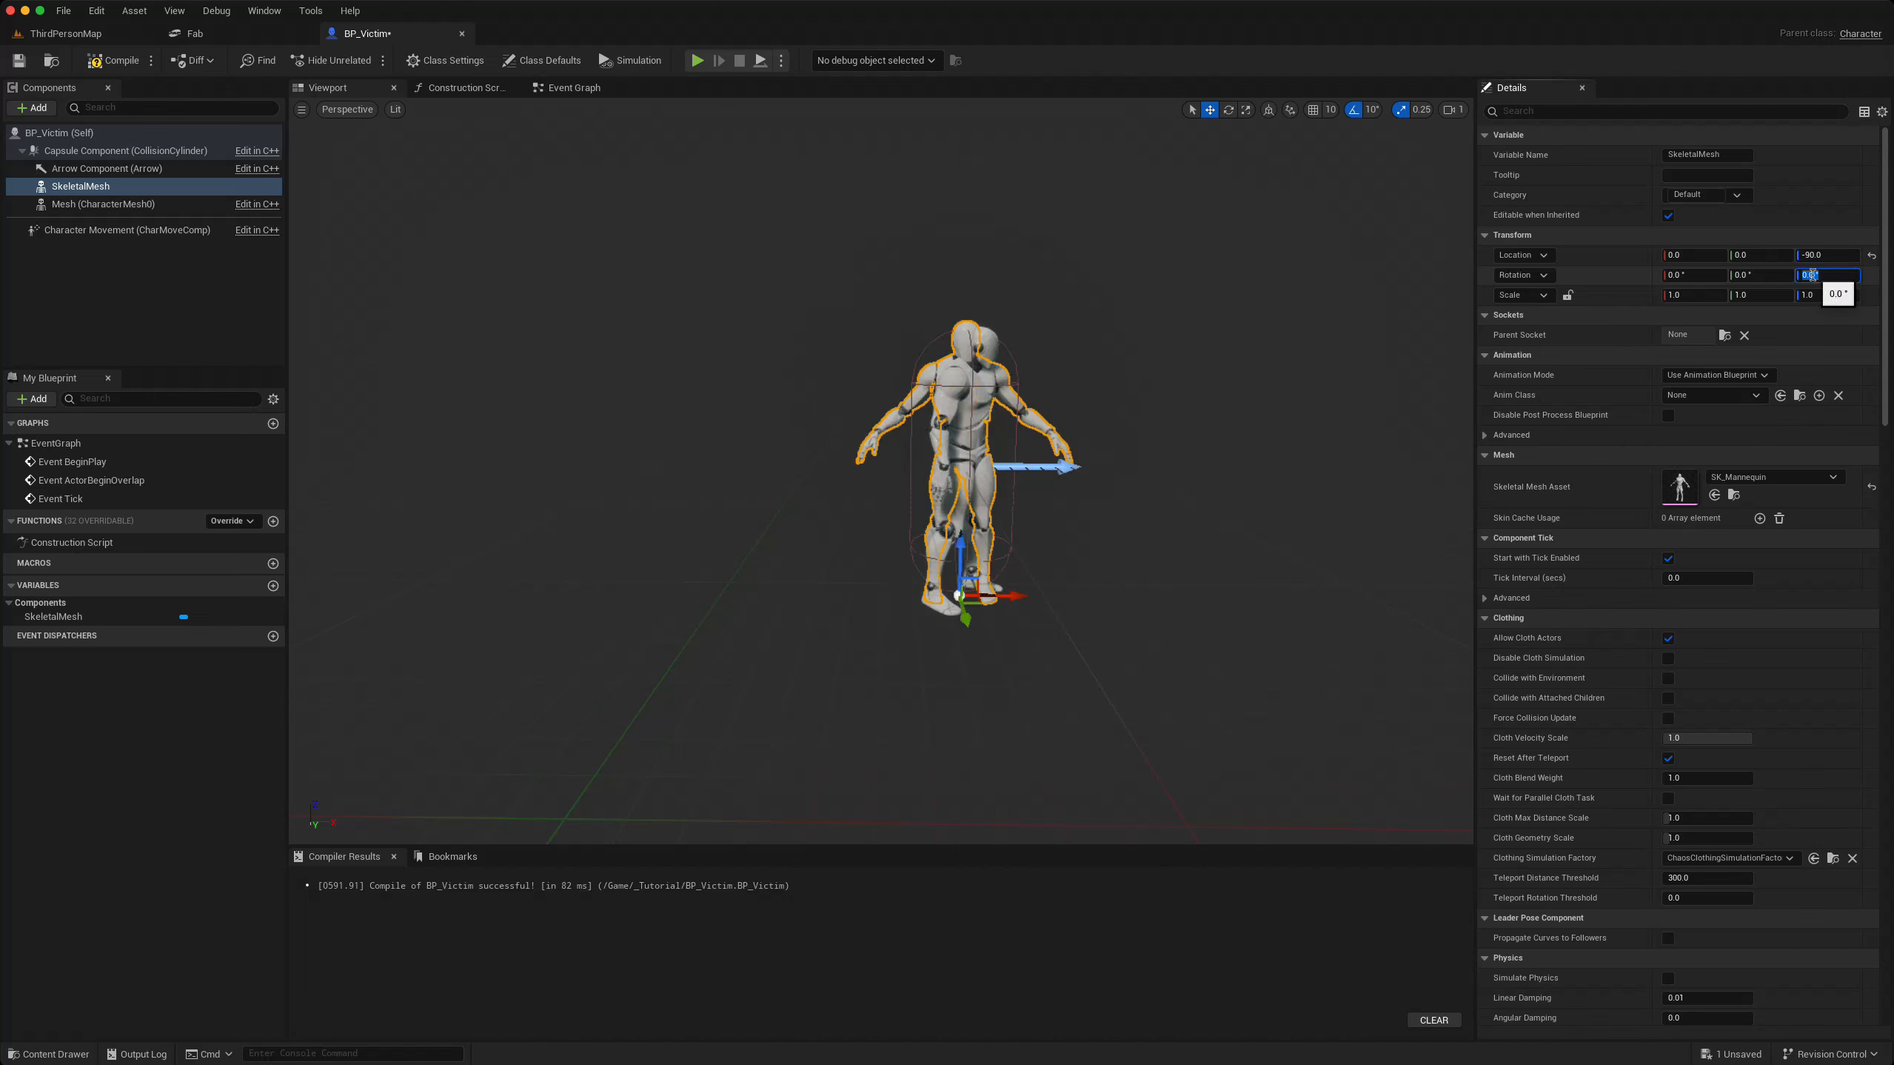
{"action": "type", "text": "-90"}
{"action": "key", "text": "Return"}
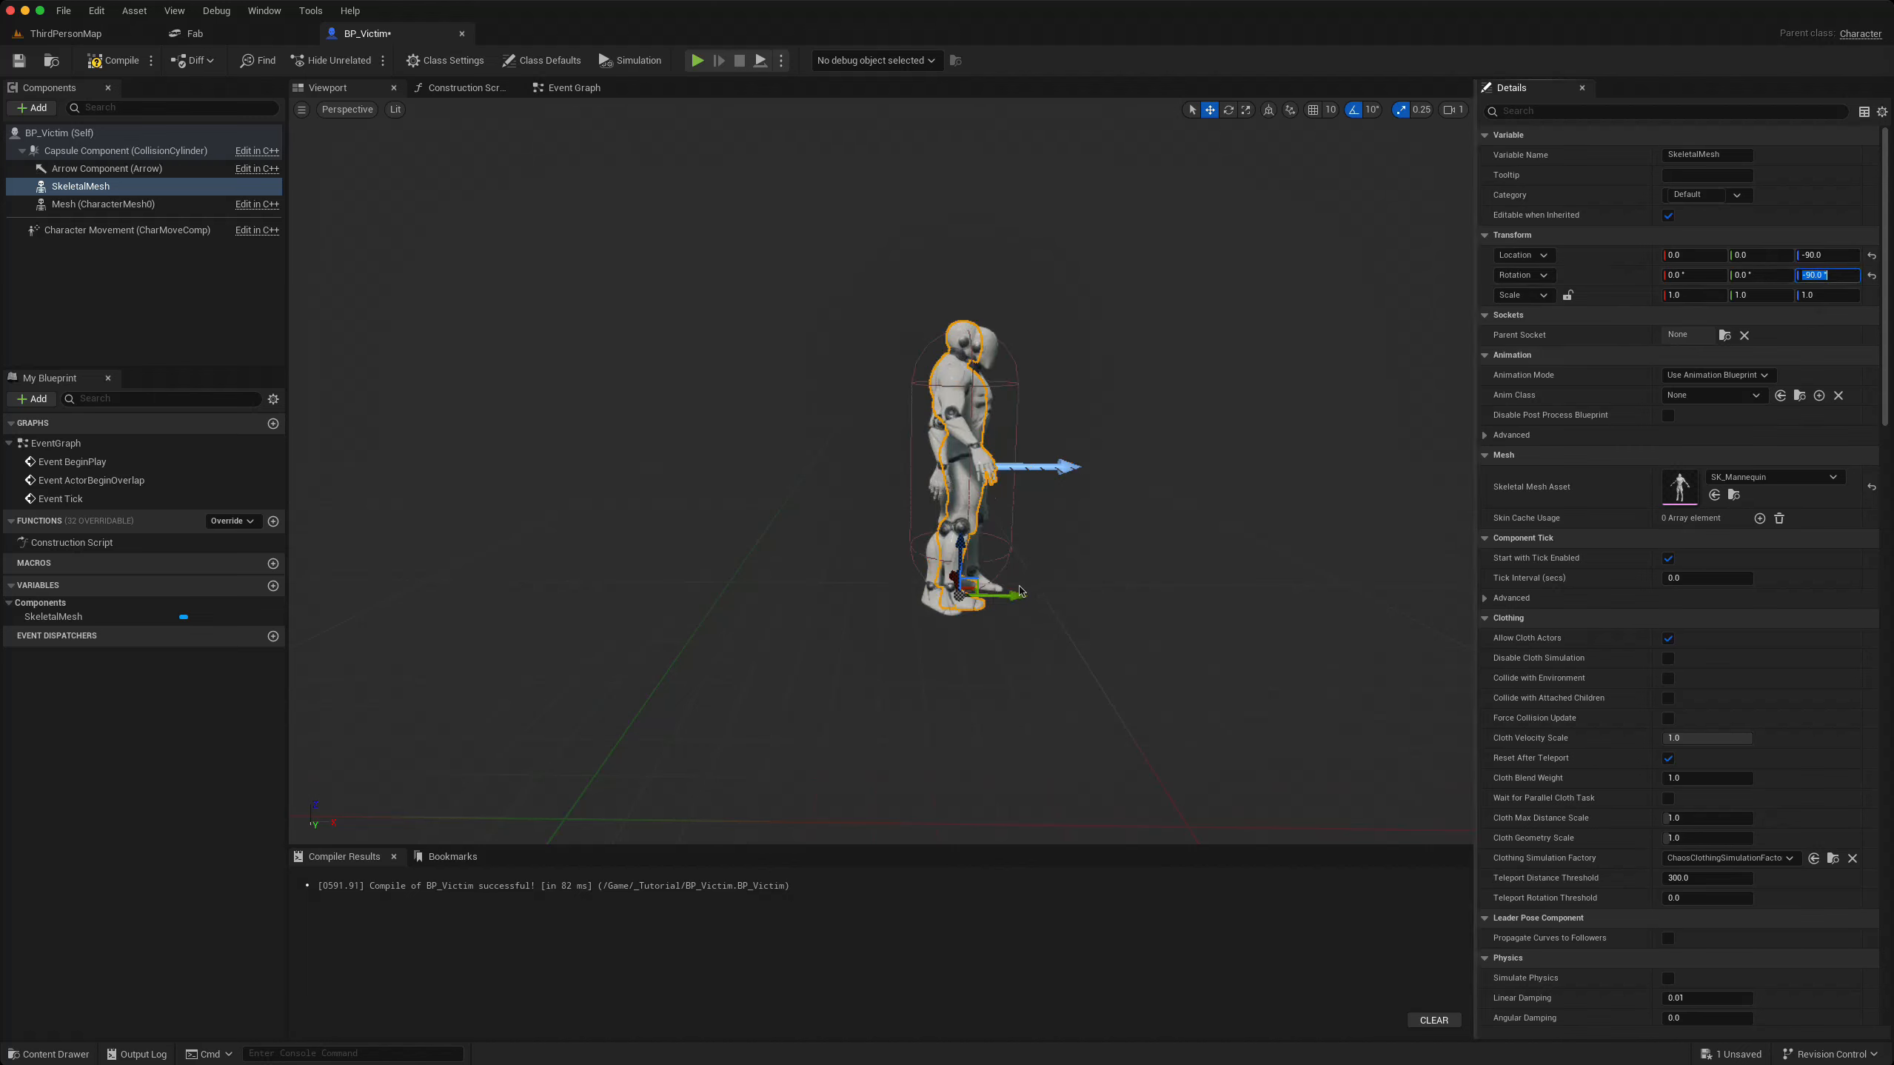
{"action": "right_click_drag", "start_coordinate": [1020, 591], "coordinate": [1015, 598]}
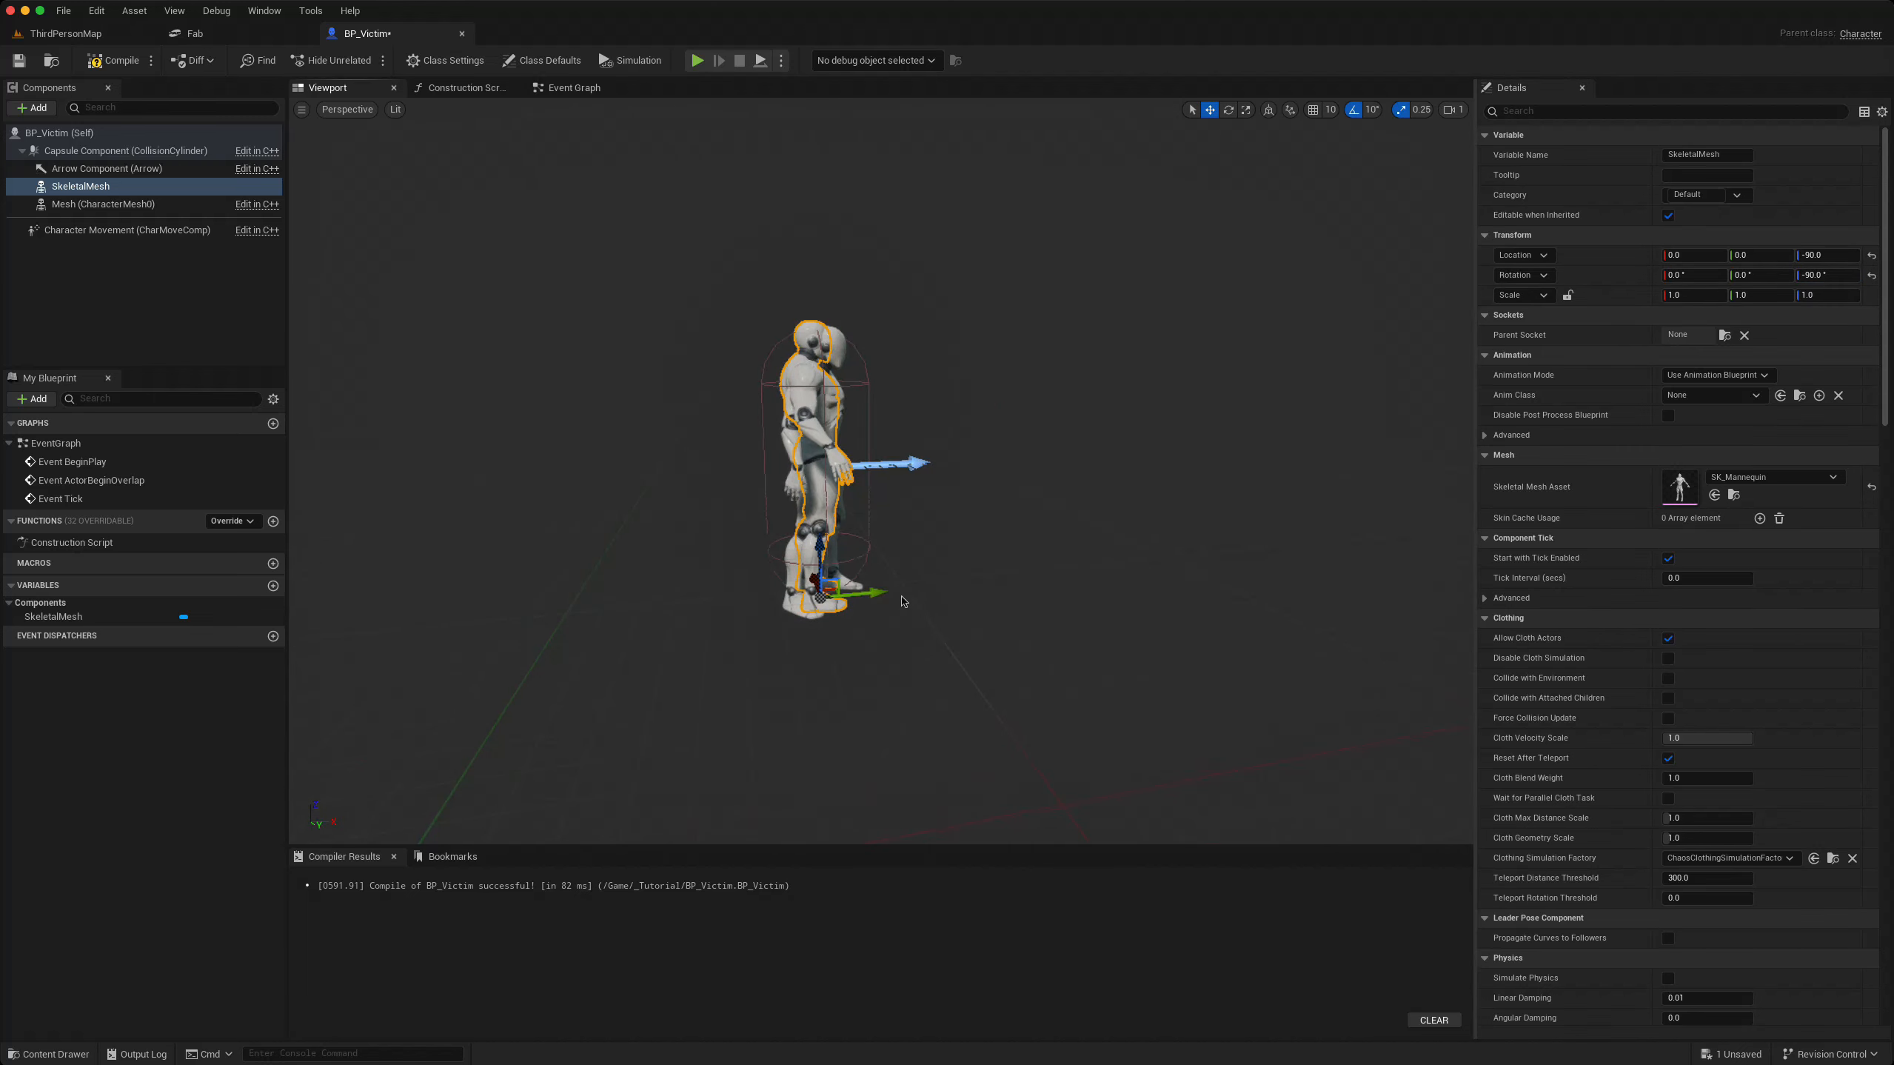
{"action": "left_click_drag", "start_coordinate": [872, 593], "coordinate": [765, 602]}
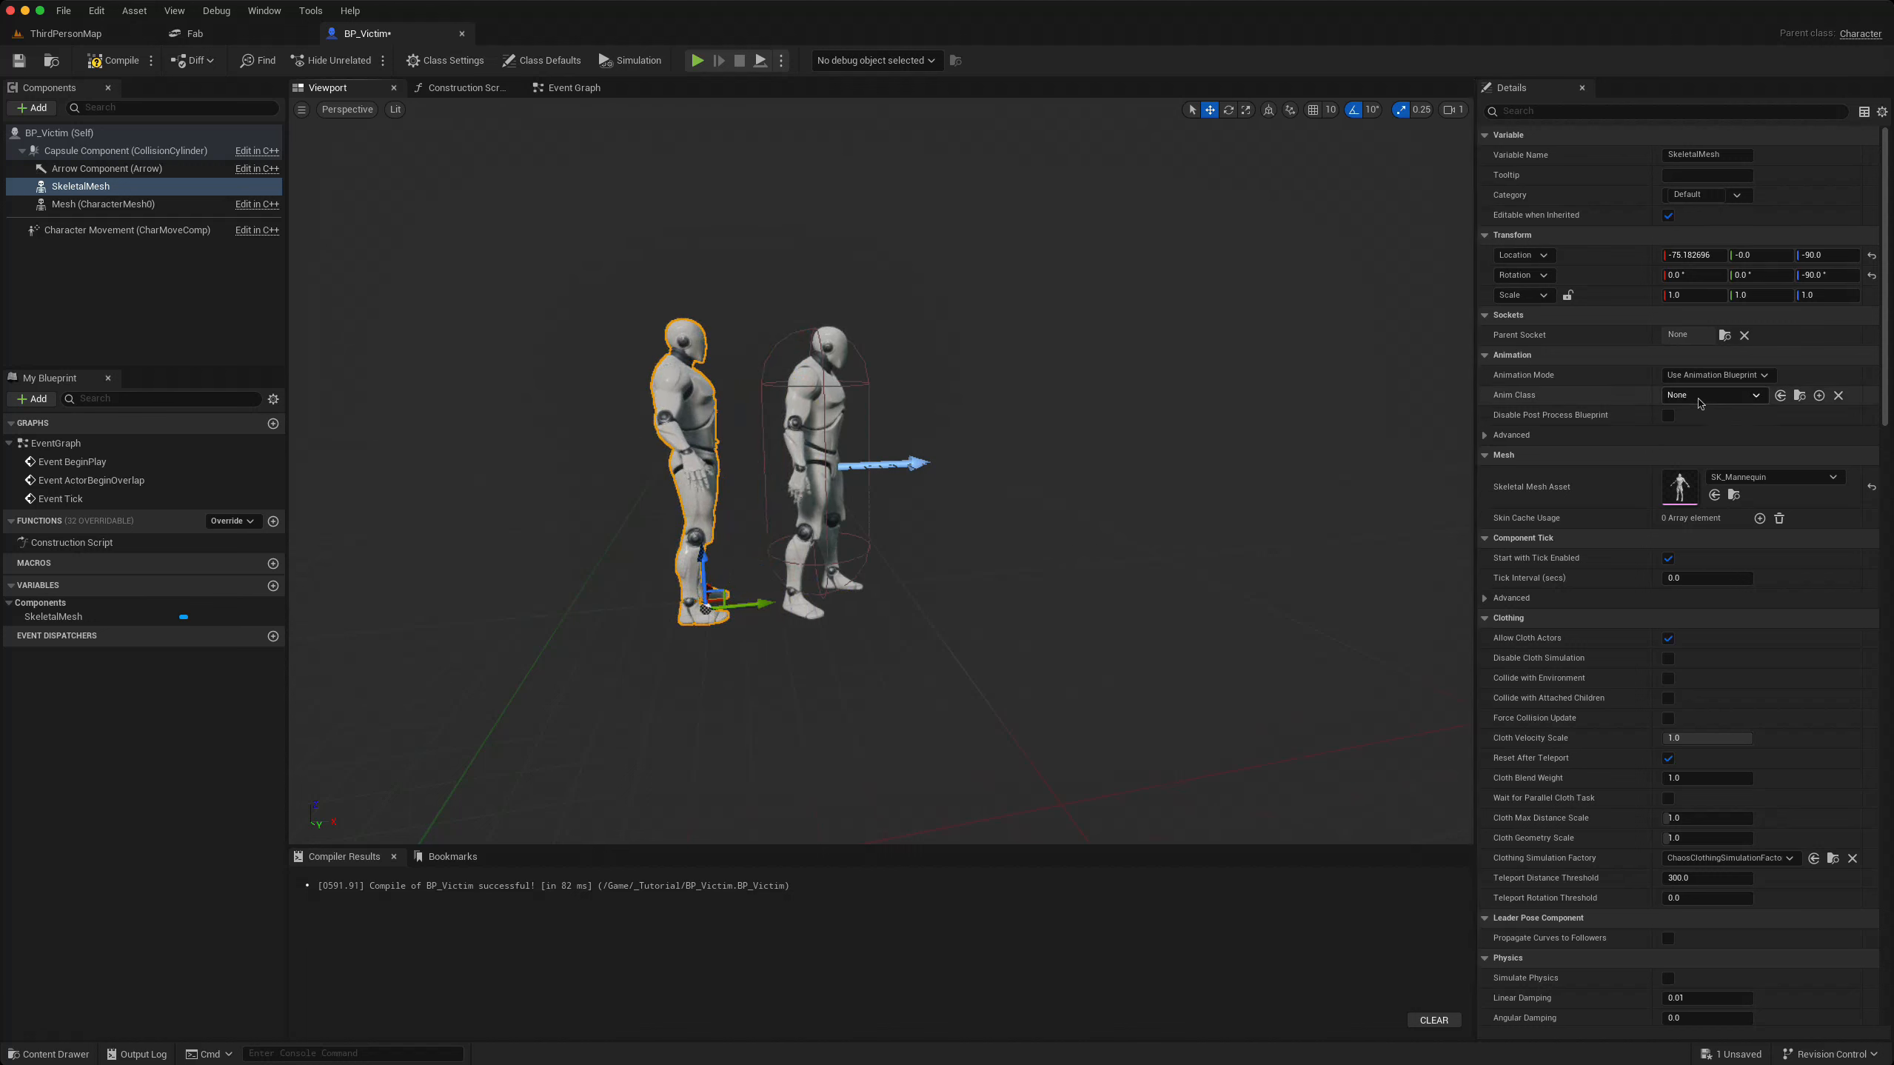
- Switch the SkeletalMesh to Use Animation Asset with Paired_SneakNeckBreak_Att as the animation to play, and compile the blueprint
{"action": "left_click", "coordinate": [1711, 376]}
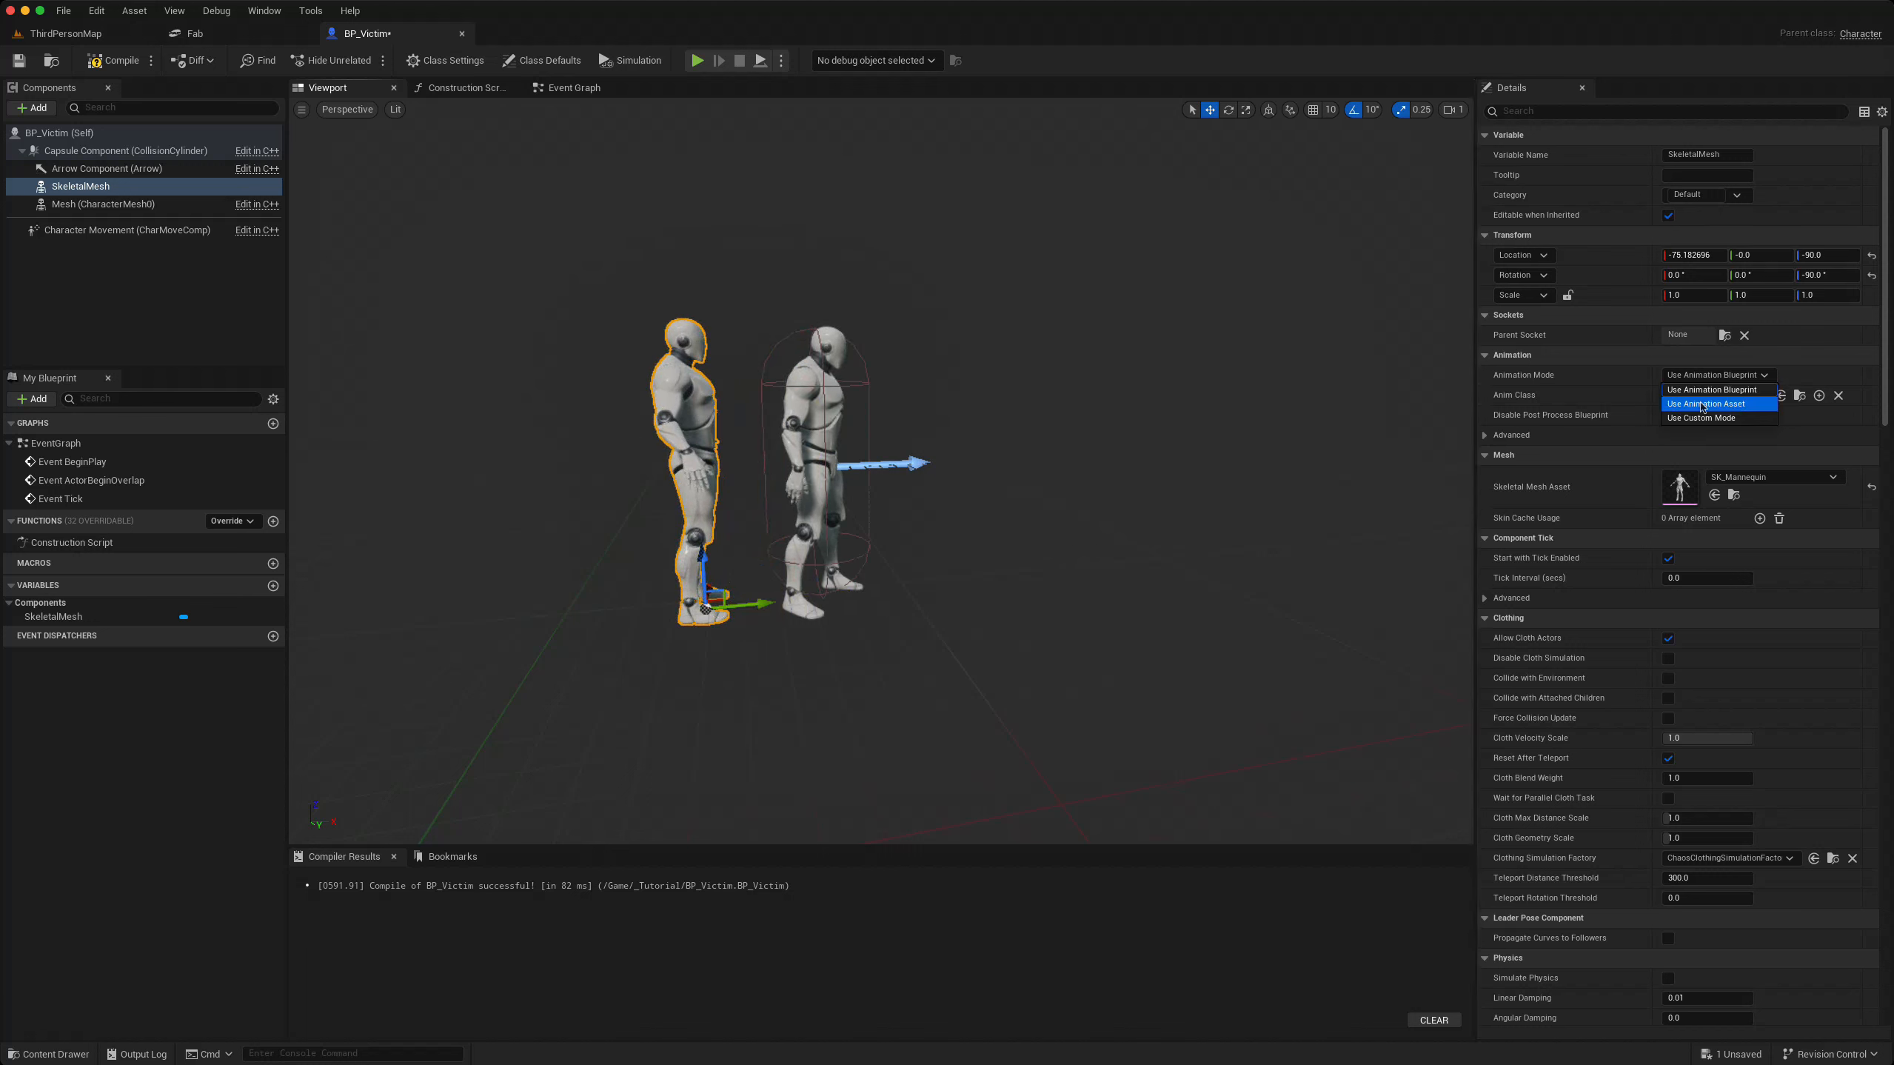
{"action": "left_click", "coordinate": [1702, 403]}
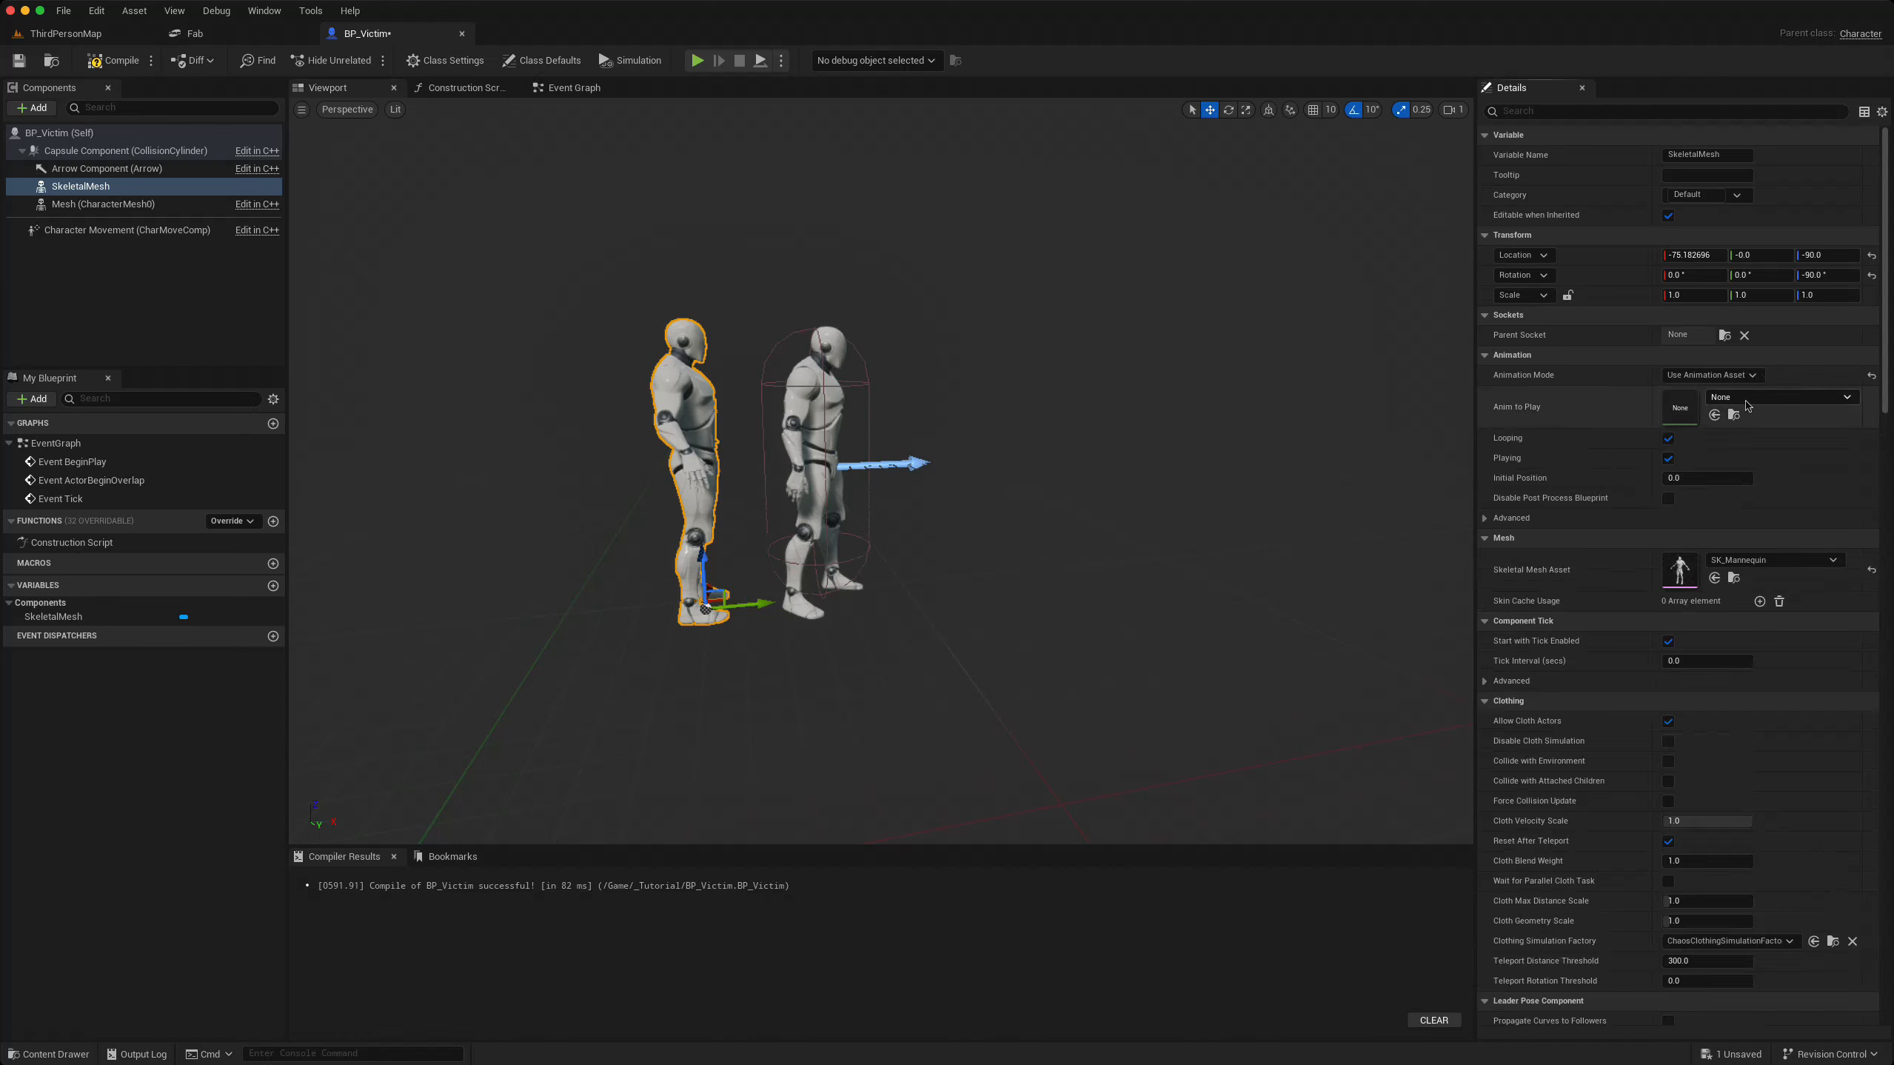
{"action": "left_click", "coordinate": [1747, 403]}
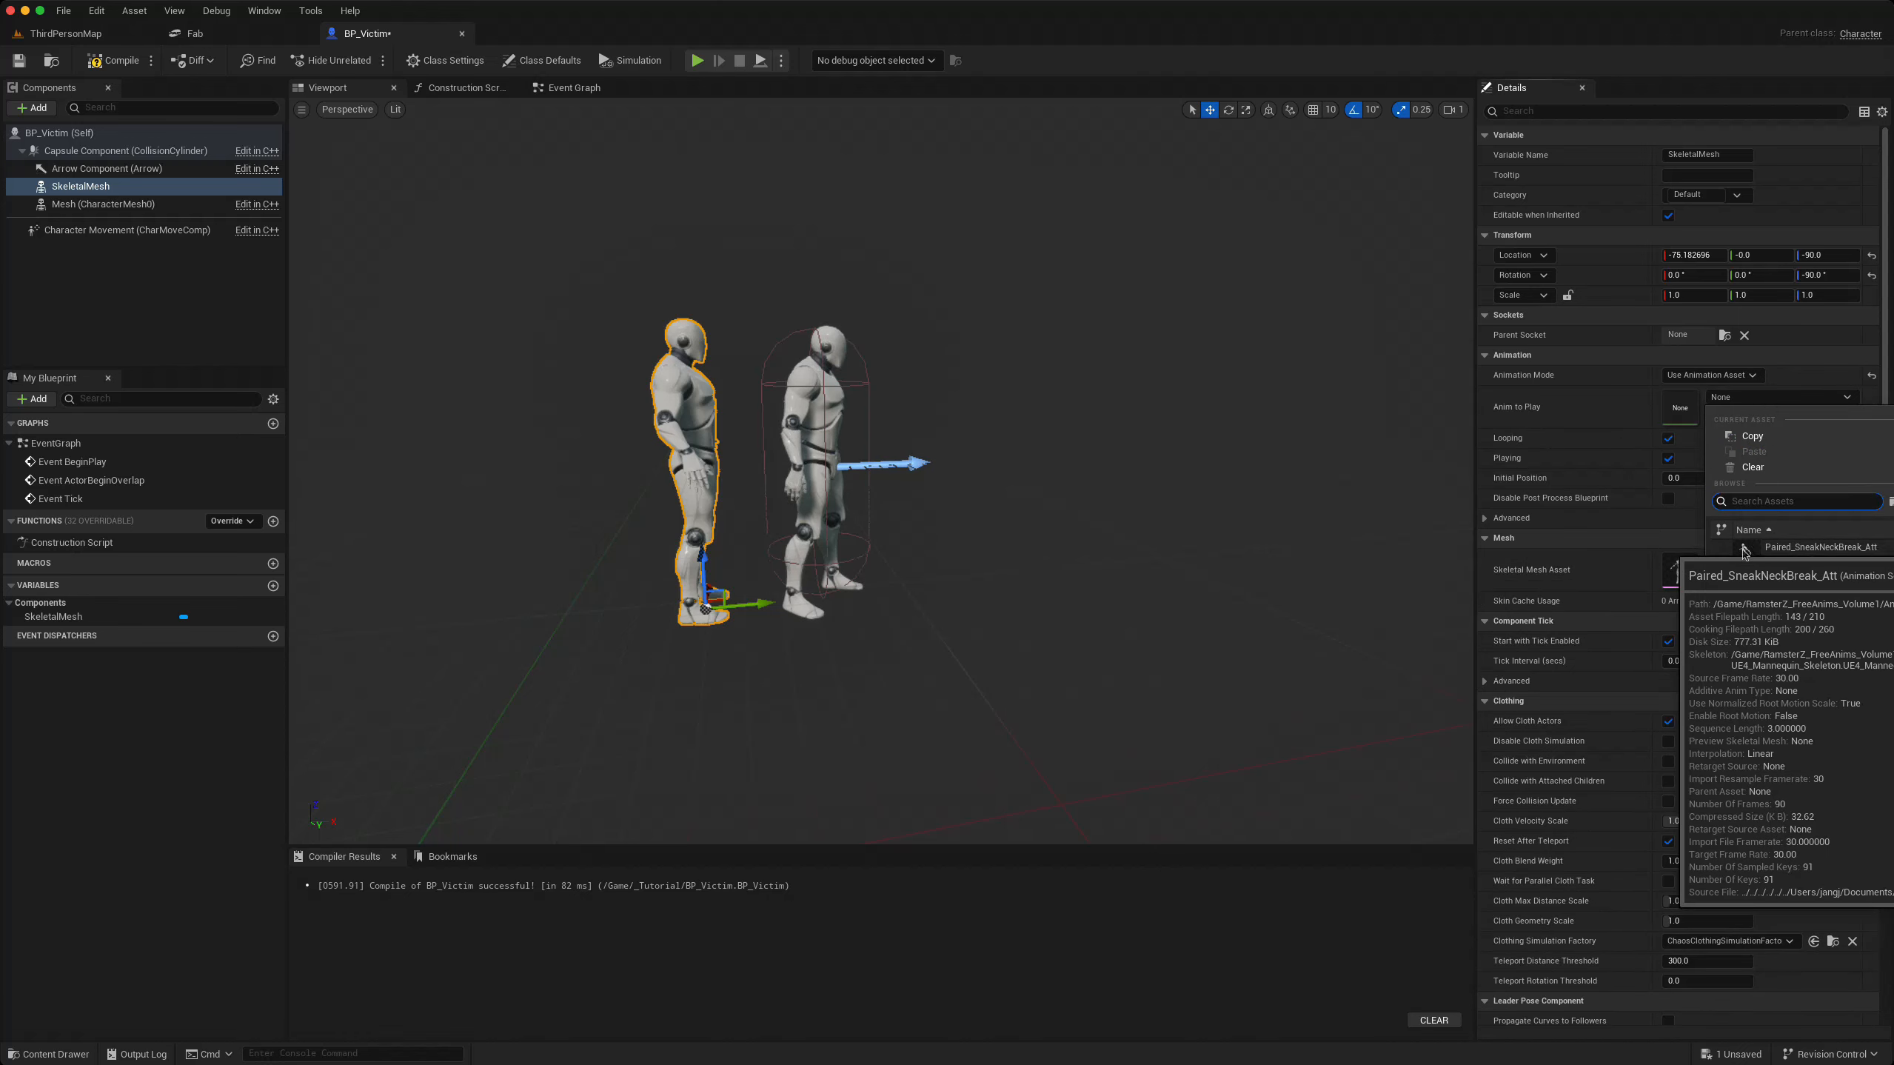
{"action": "left_click", "coordinate": [1752, 549]}
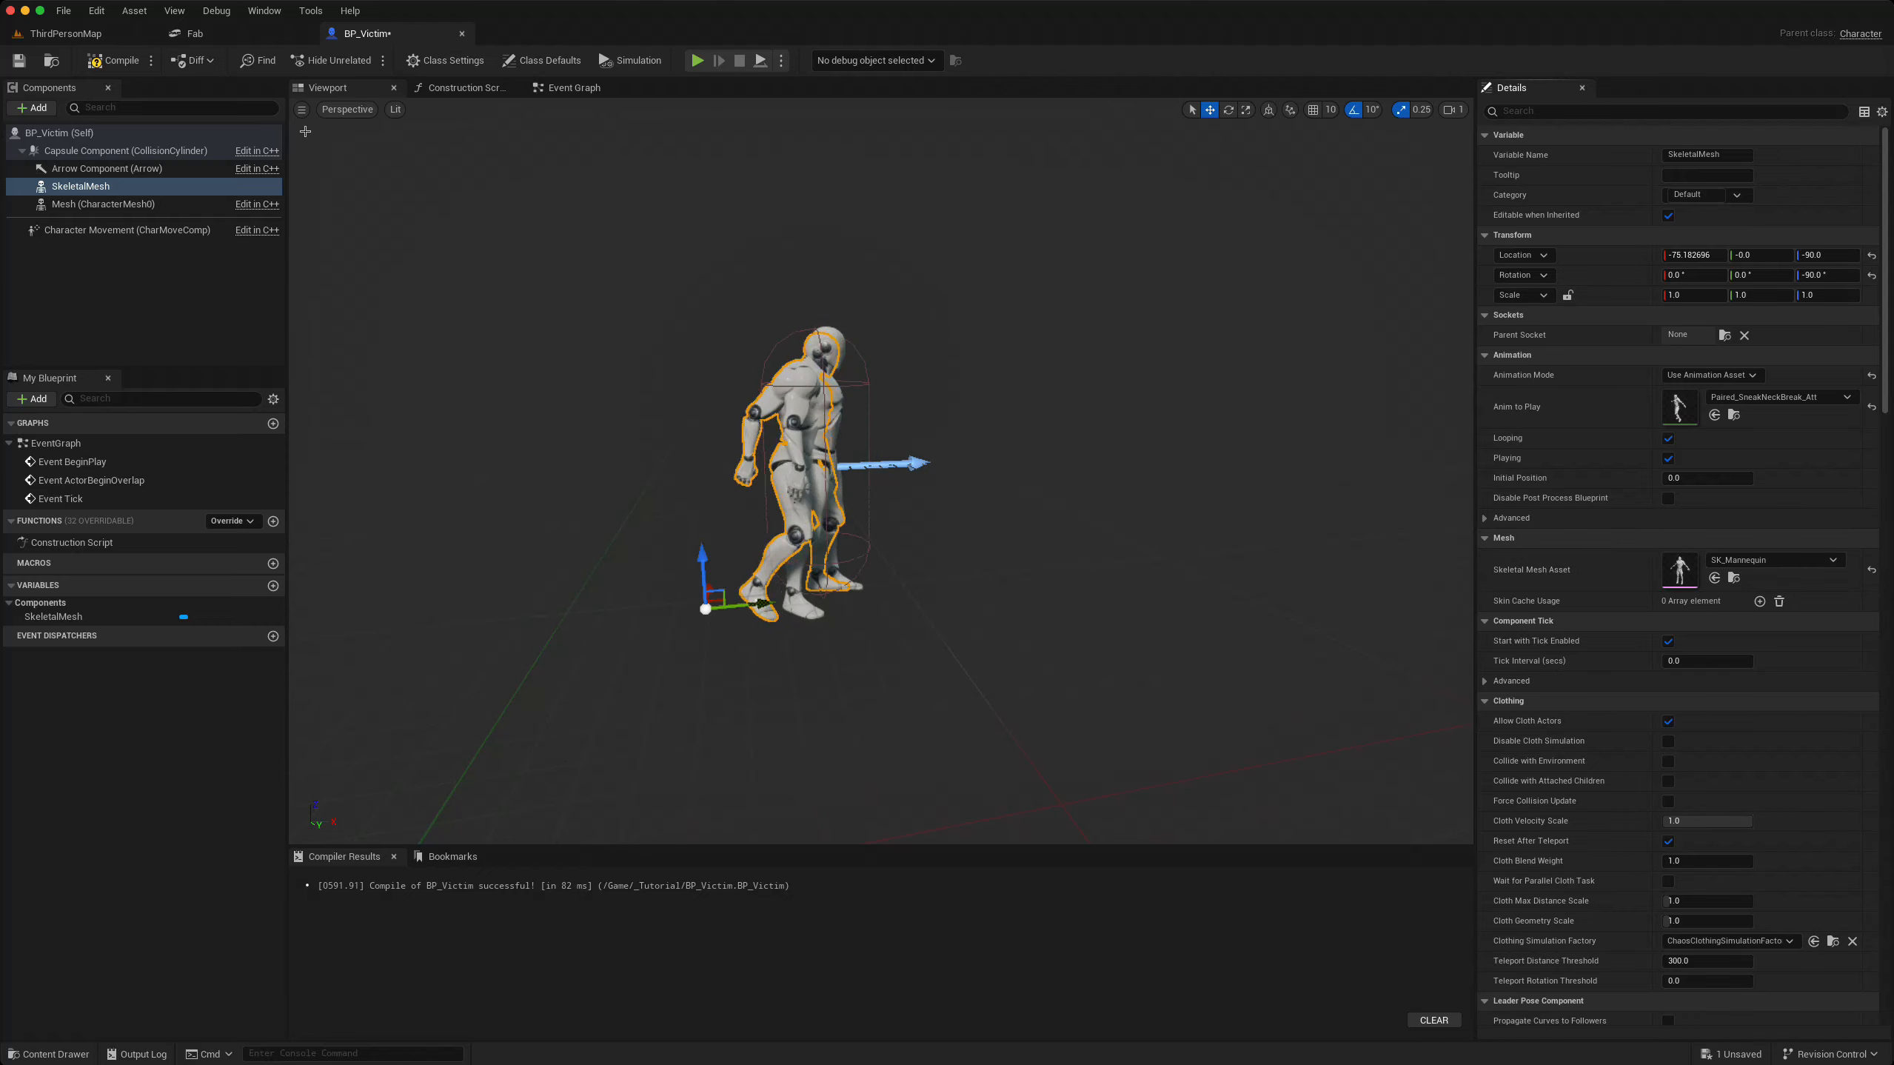
{"action": "left_click", "coordinate": [118, 60]}
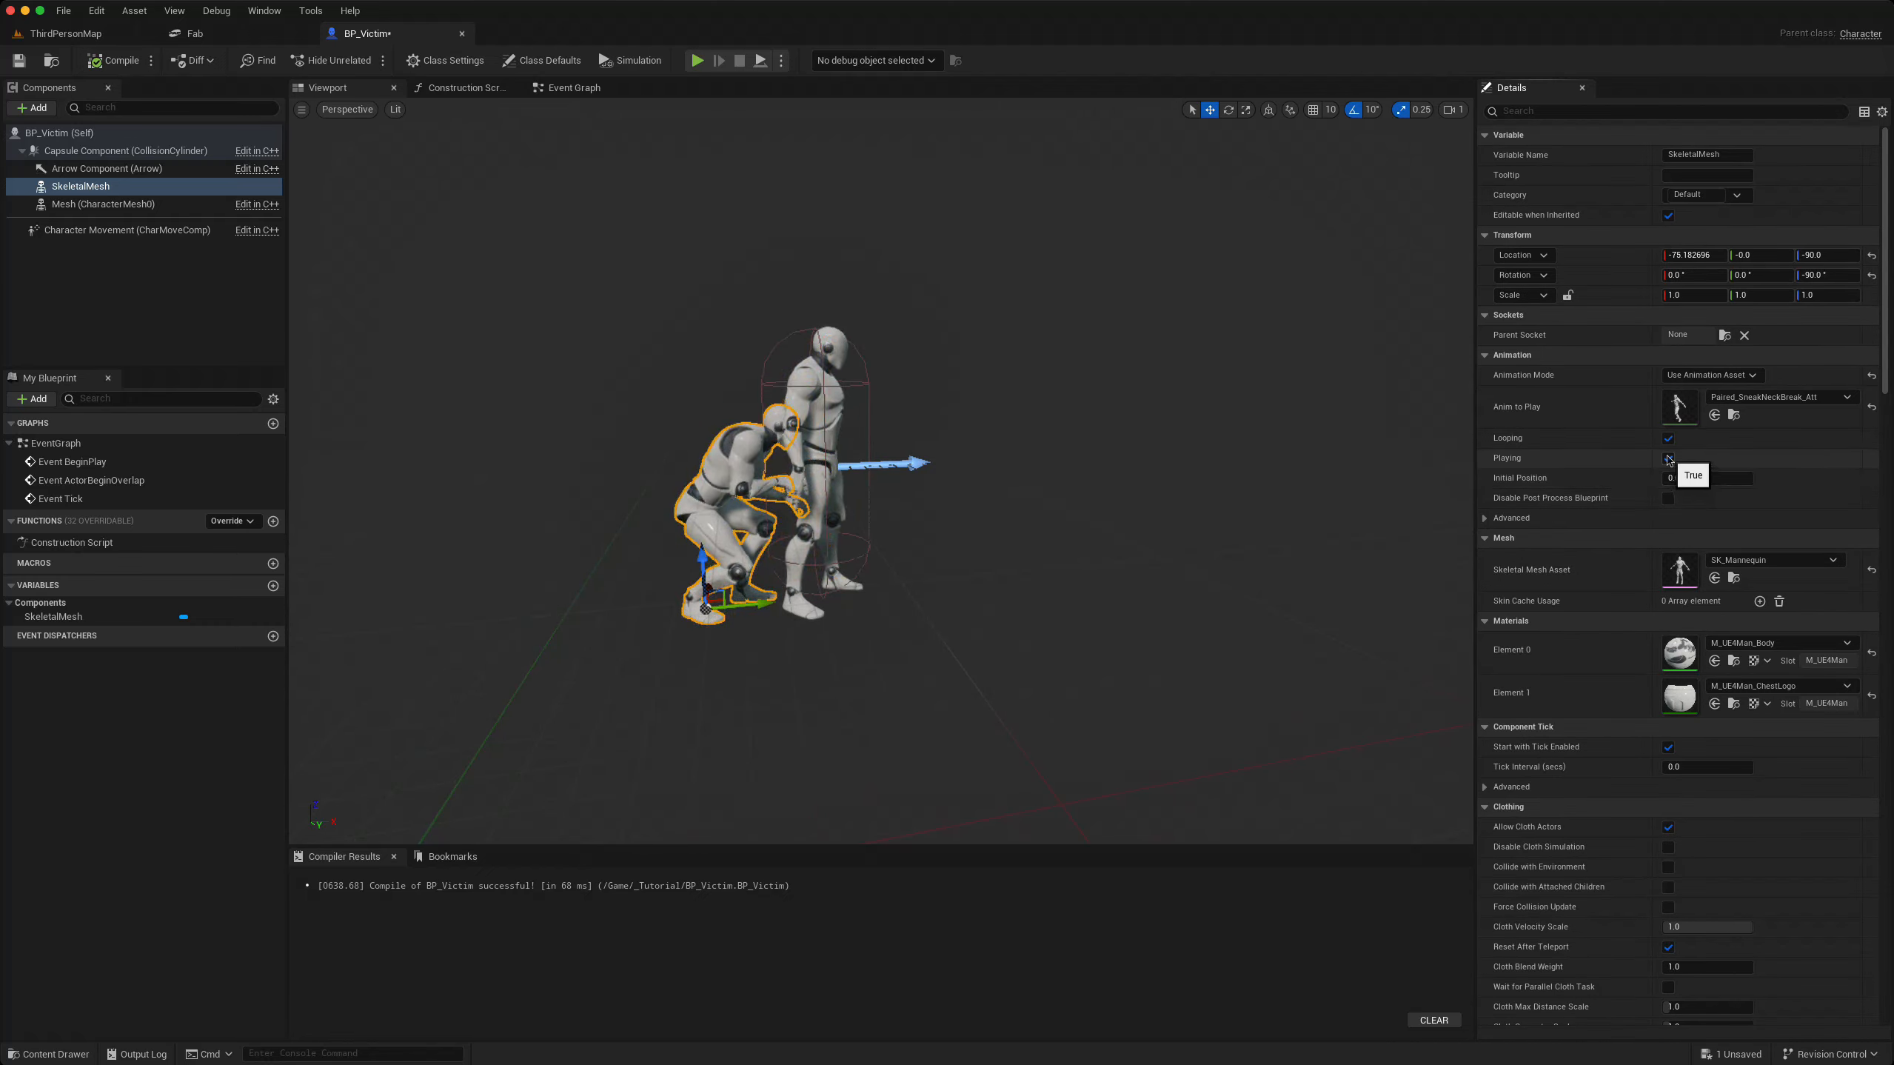
- Hold the SkeletalMesh's animation at initial position 1.0 with Playing disabled, and move the mesh back to about X -108
{"action": "left_click", "coordinate": [1669, 459]}
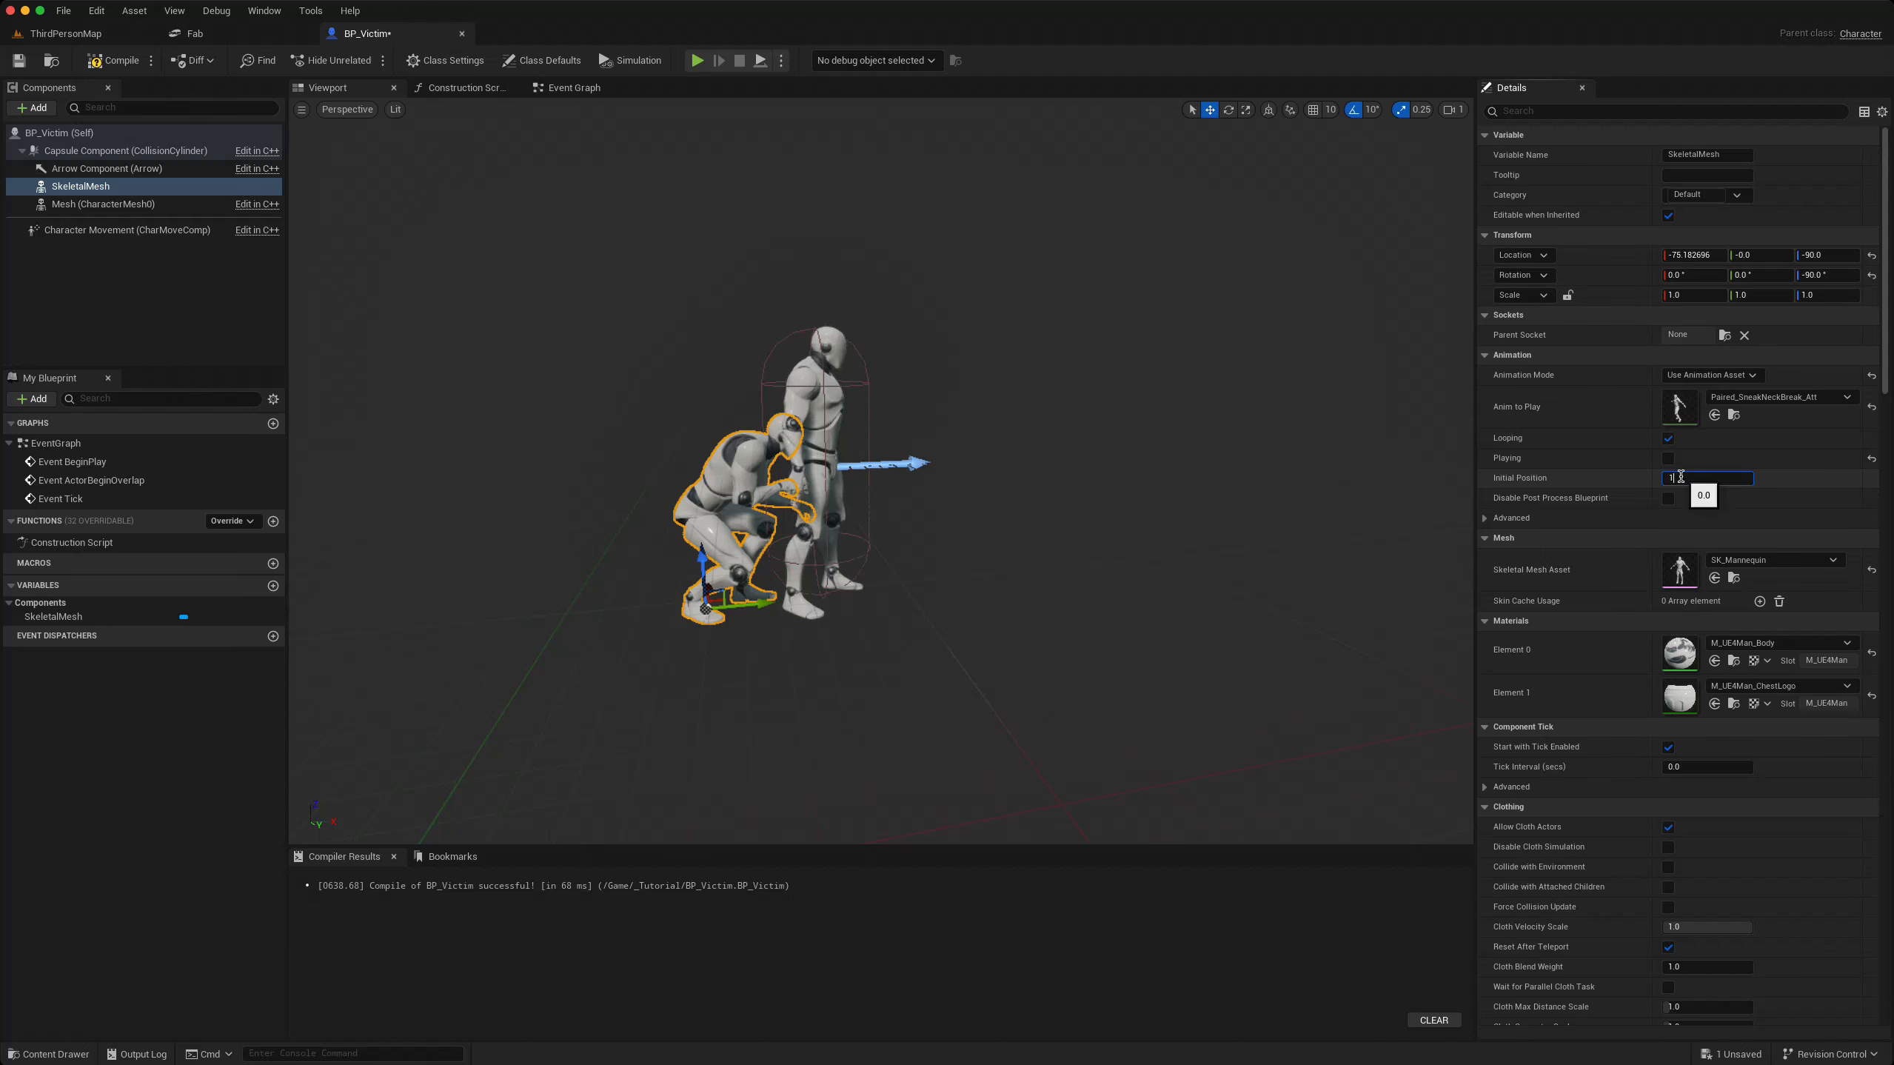
{"action": "key", "text": "Return"}
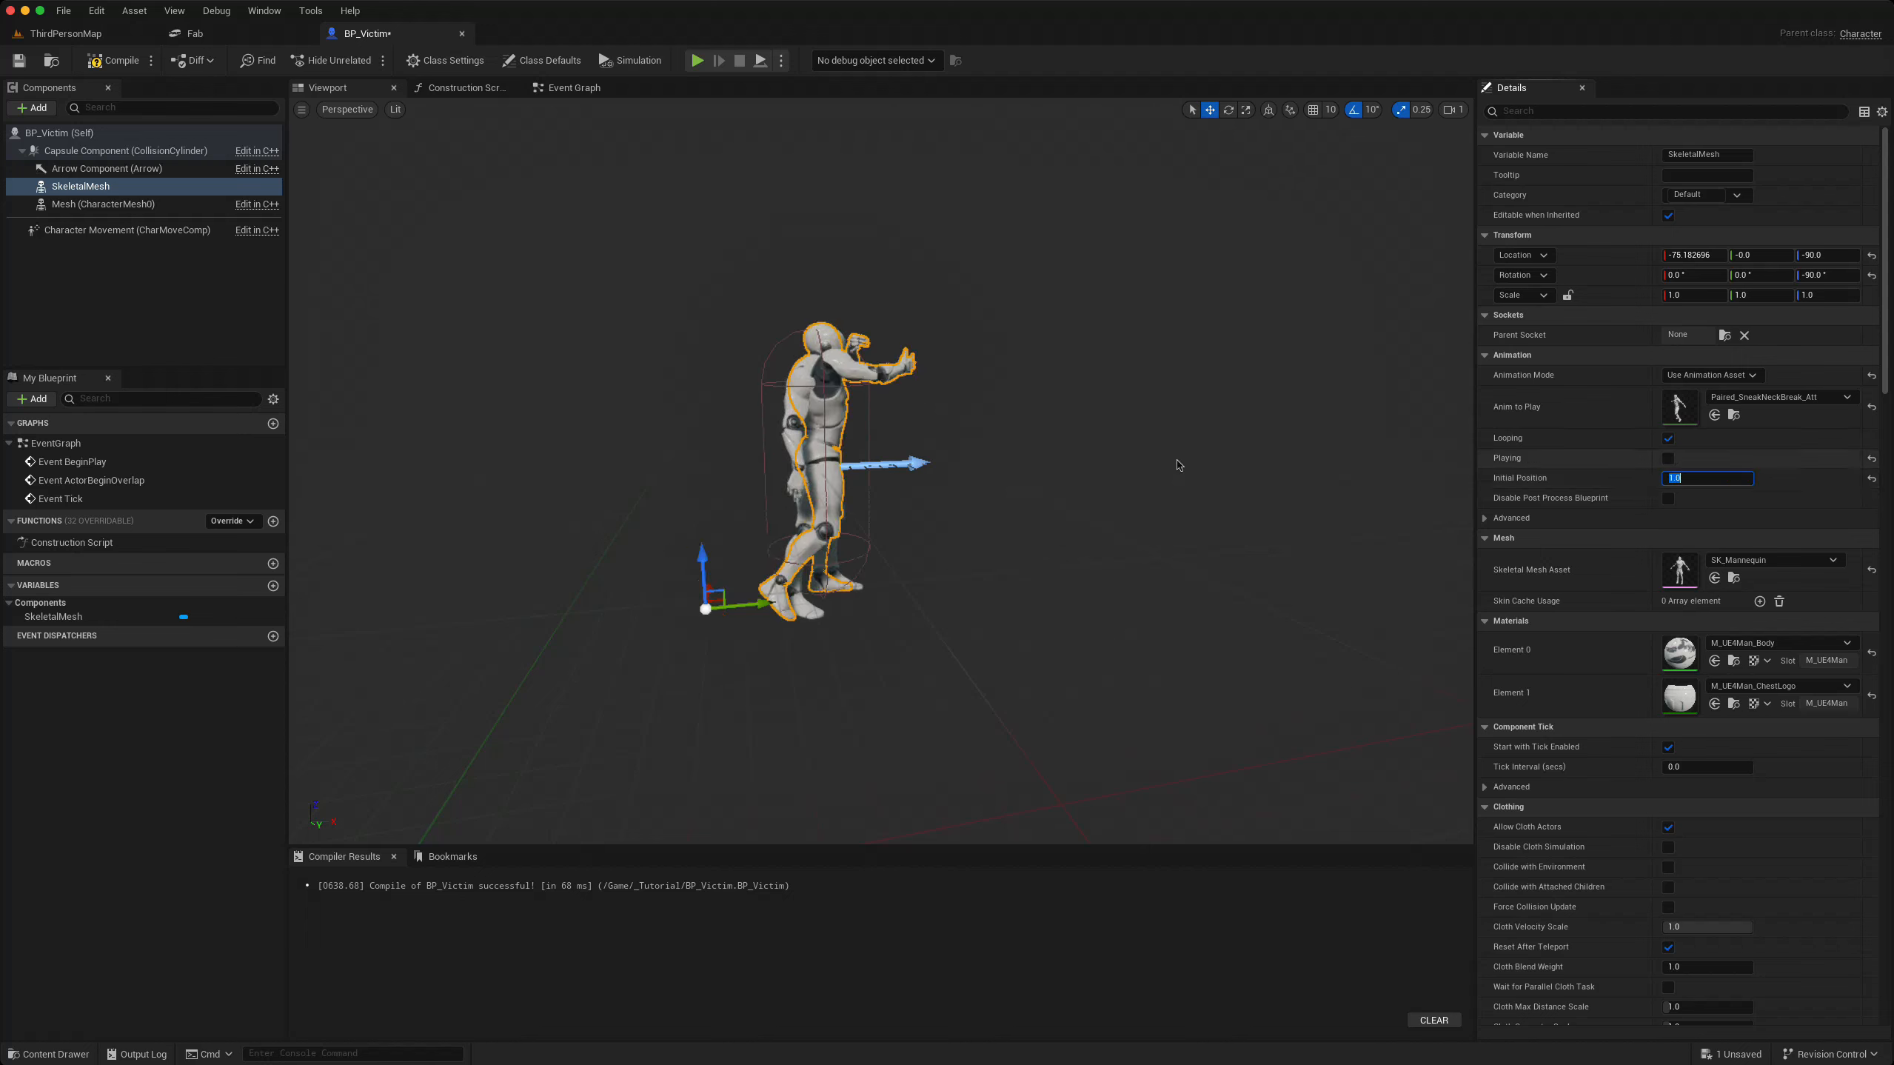
{"action": "left_click_drag", "start_coordinate": [762, 601], "coordinate": [711, 593]}
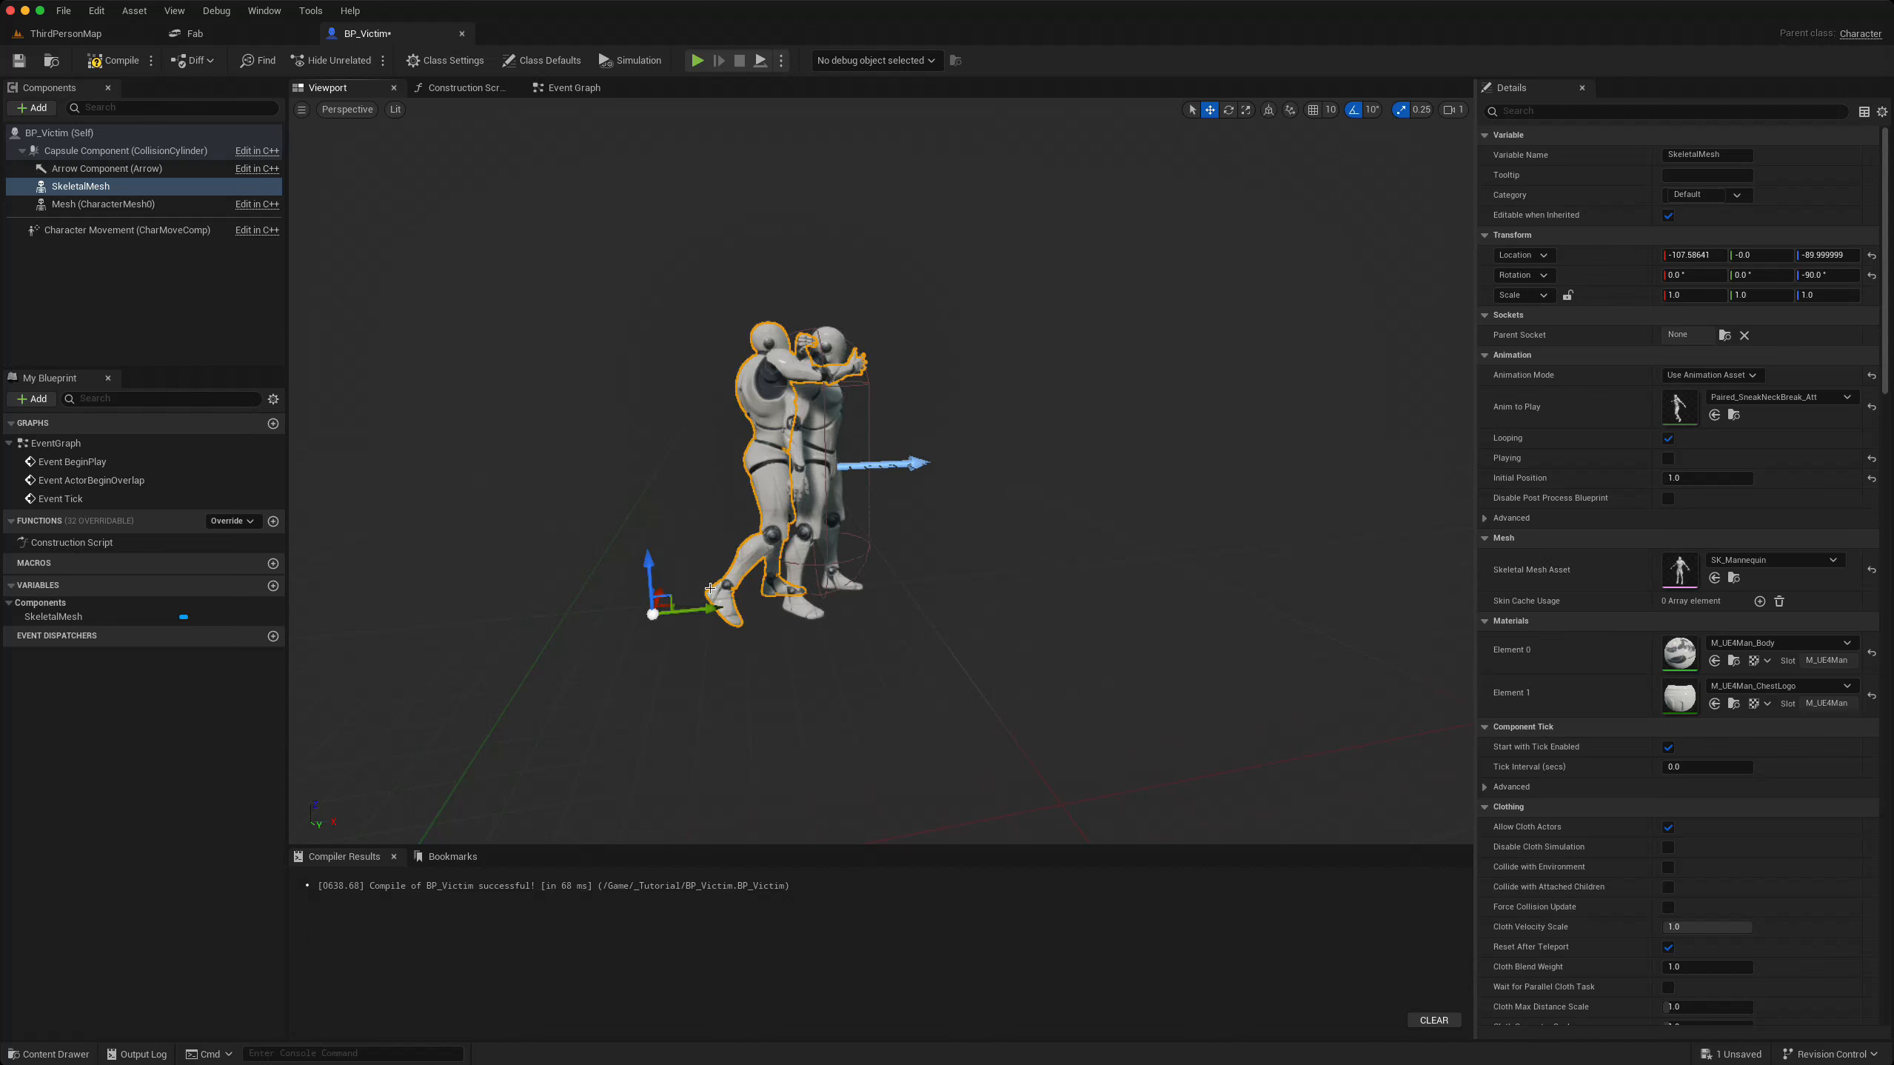
- Set the character Mesh to play Paired_SneakNeckBreak_Vic and start both meshes' animations at initial position 1.23
{"action": "left_click", "coordinate": [828, 522], "text": "ctrl"}
{"action": "key", "text": "f"}
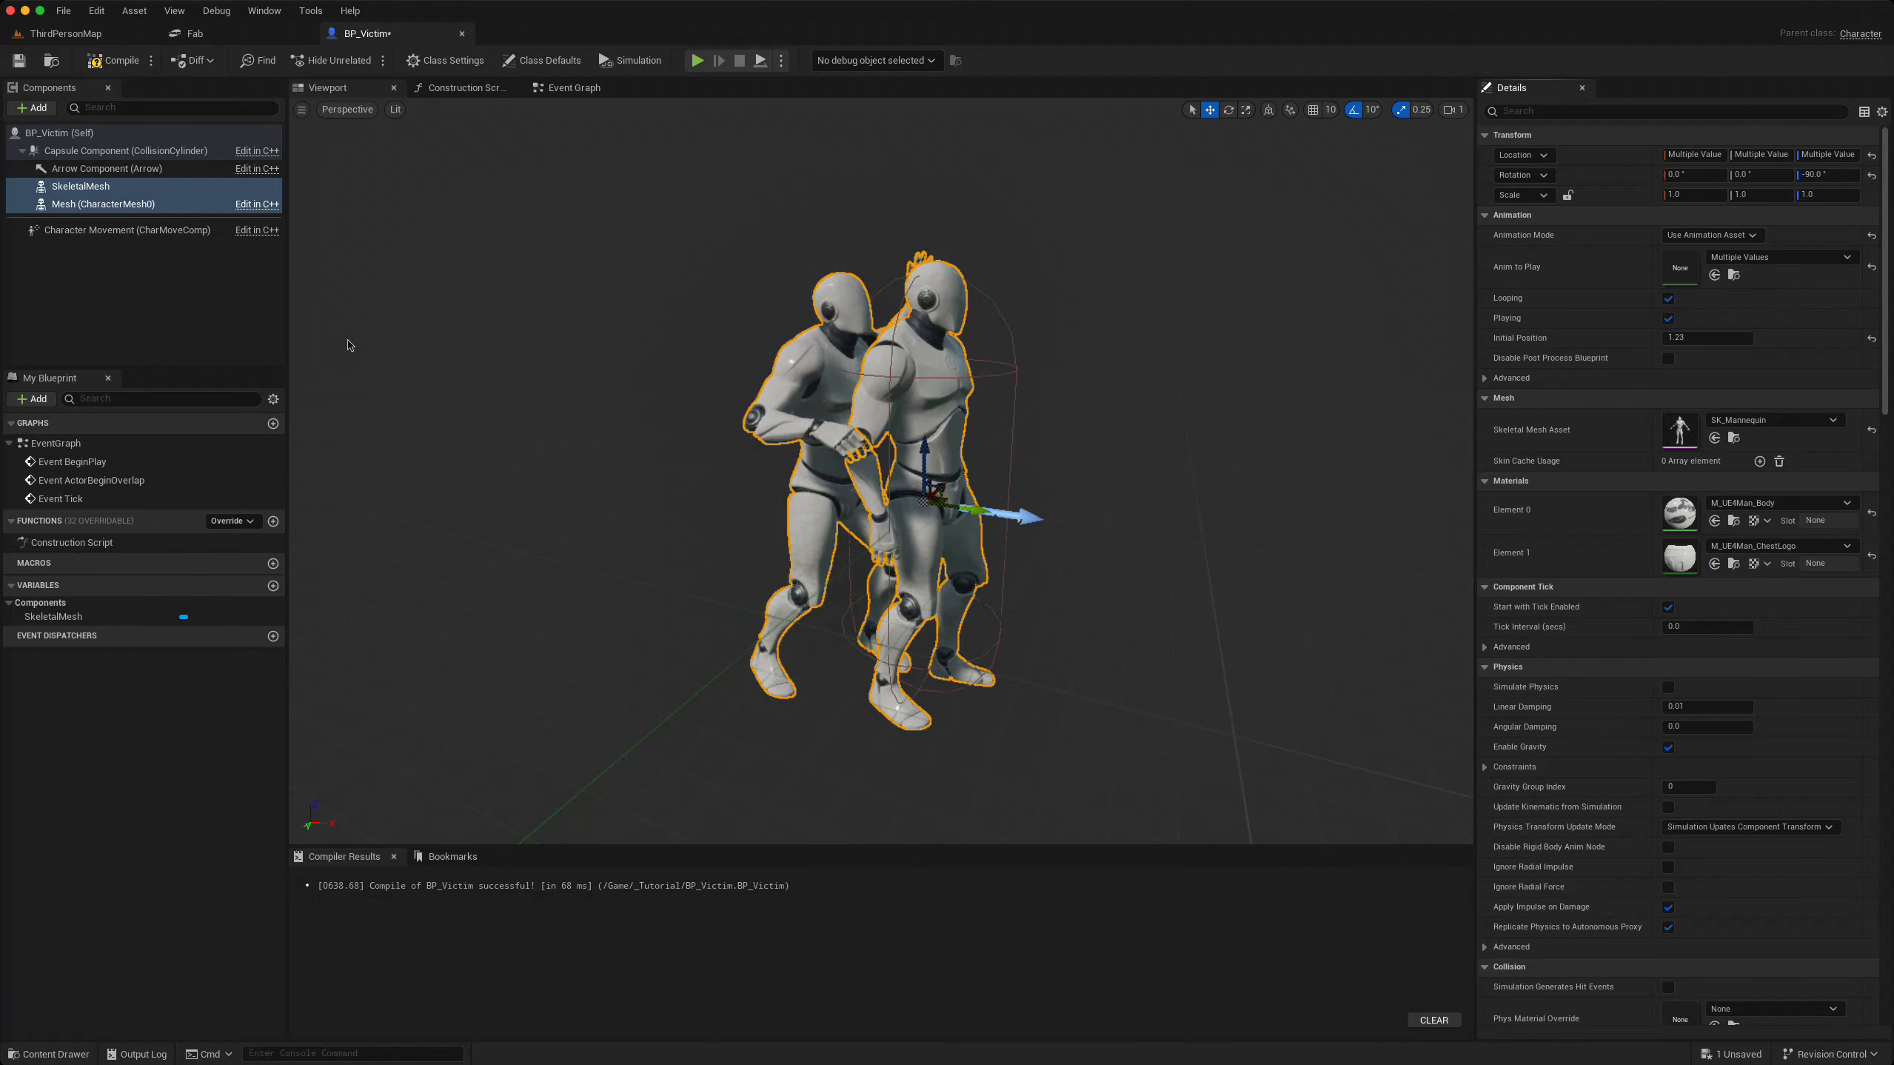
{"action": "left_click", "coordinate": [104, 206]}
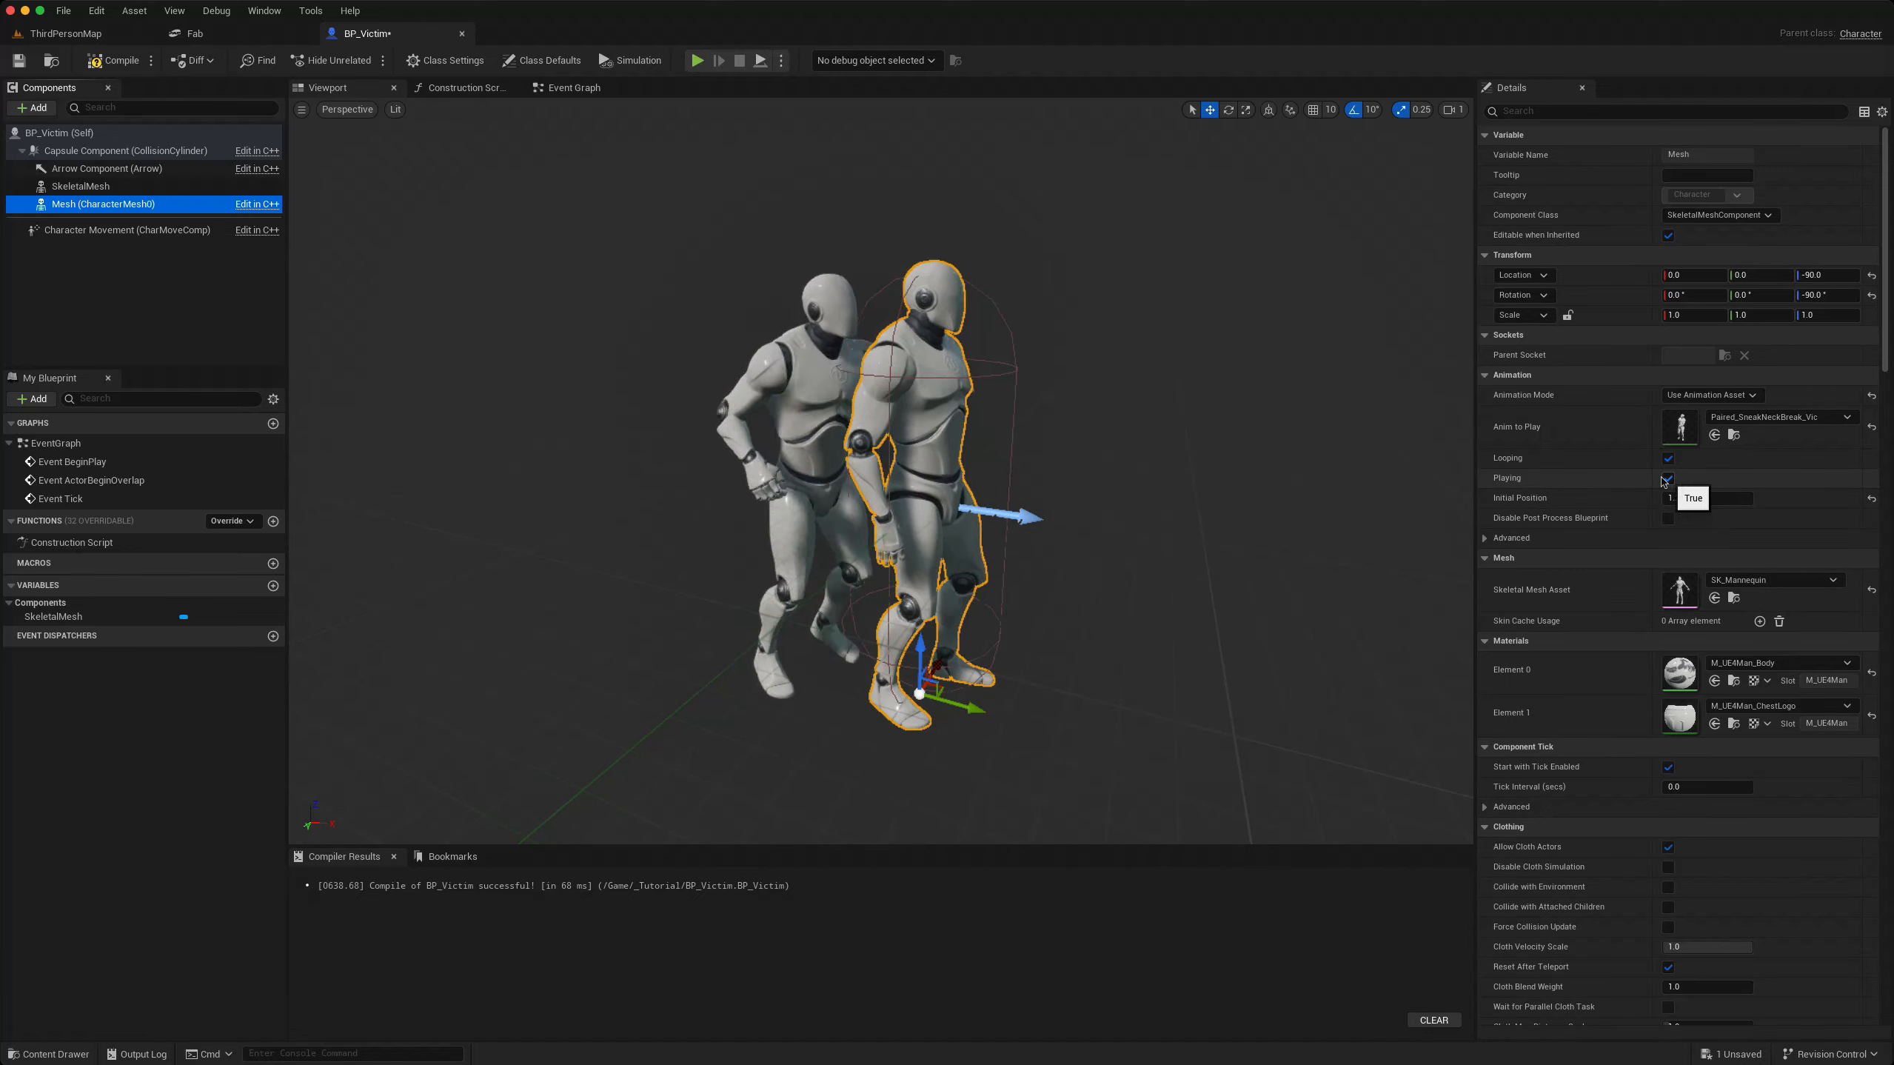
{"action": "left_click_drag", "start_coordinate": [1663, 497], "coordinate": [1668, 498]}
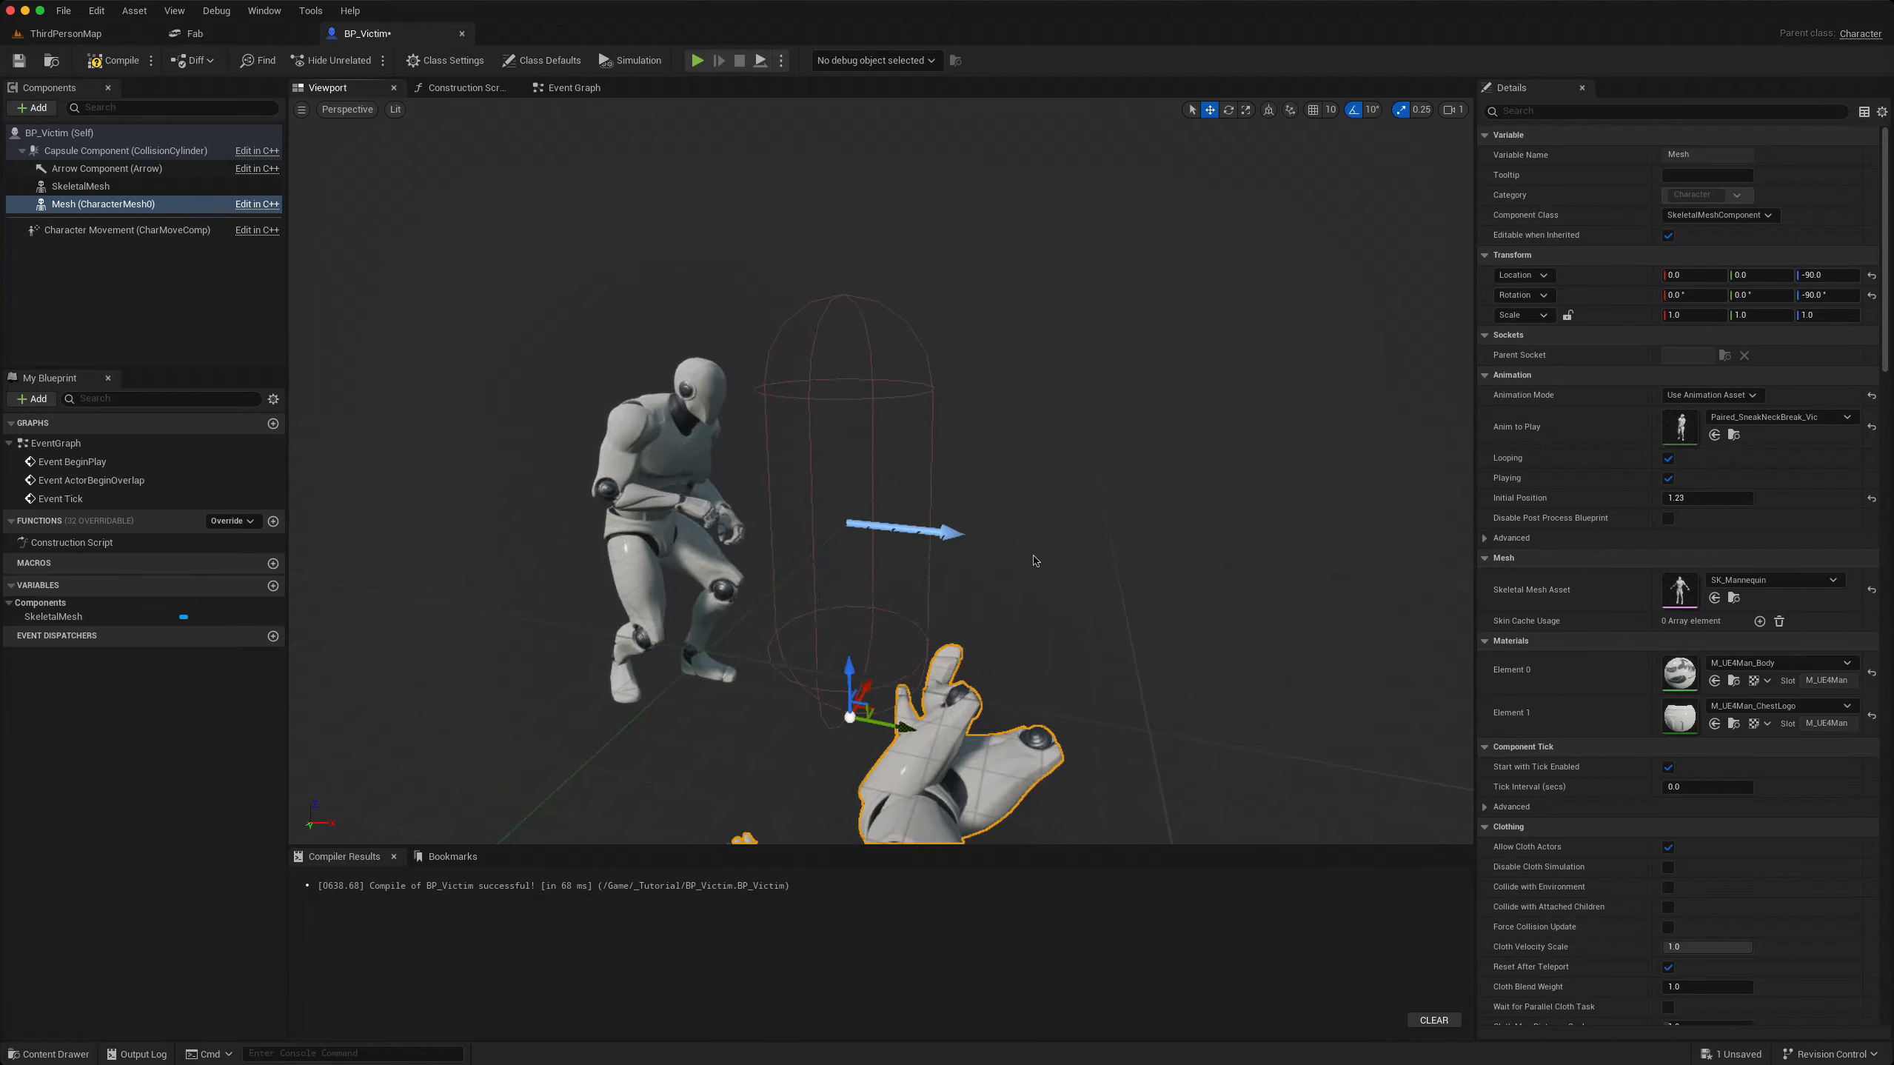
- Inspect the pairing of the attacker and victim meshes from different angles and review the SkeletalMesh's settings
{"action": "middle_click_drag", "start_coordinate": [1035, 561], "coordinate": [1061, 548]}
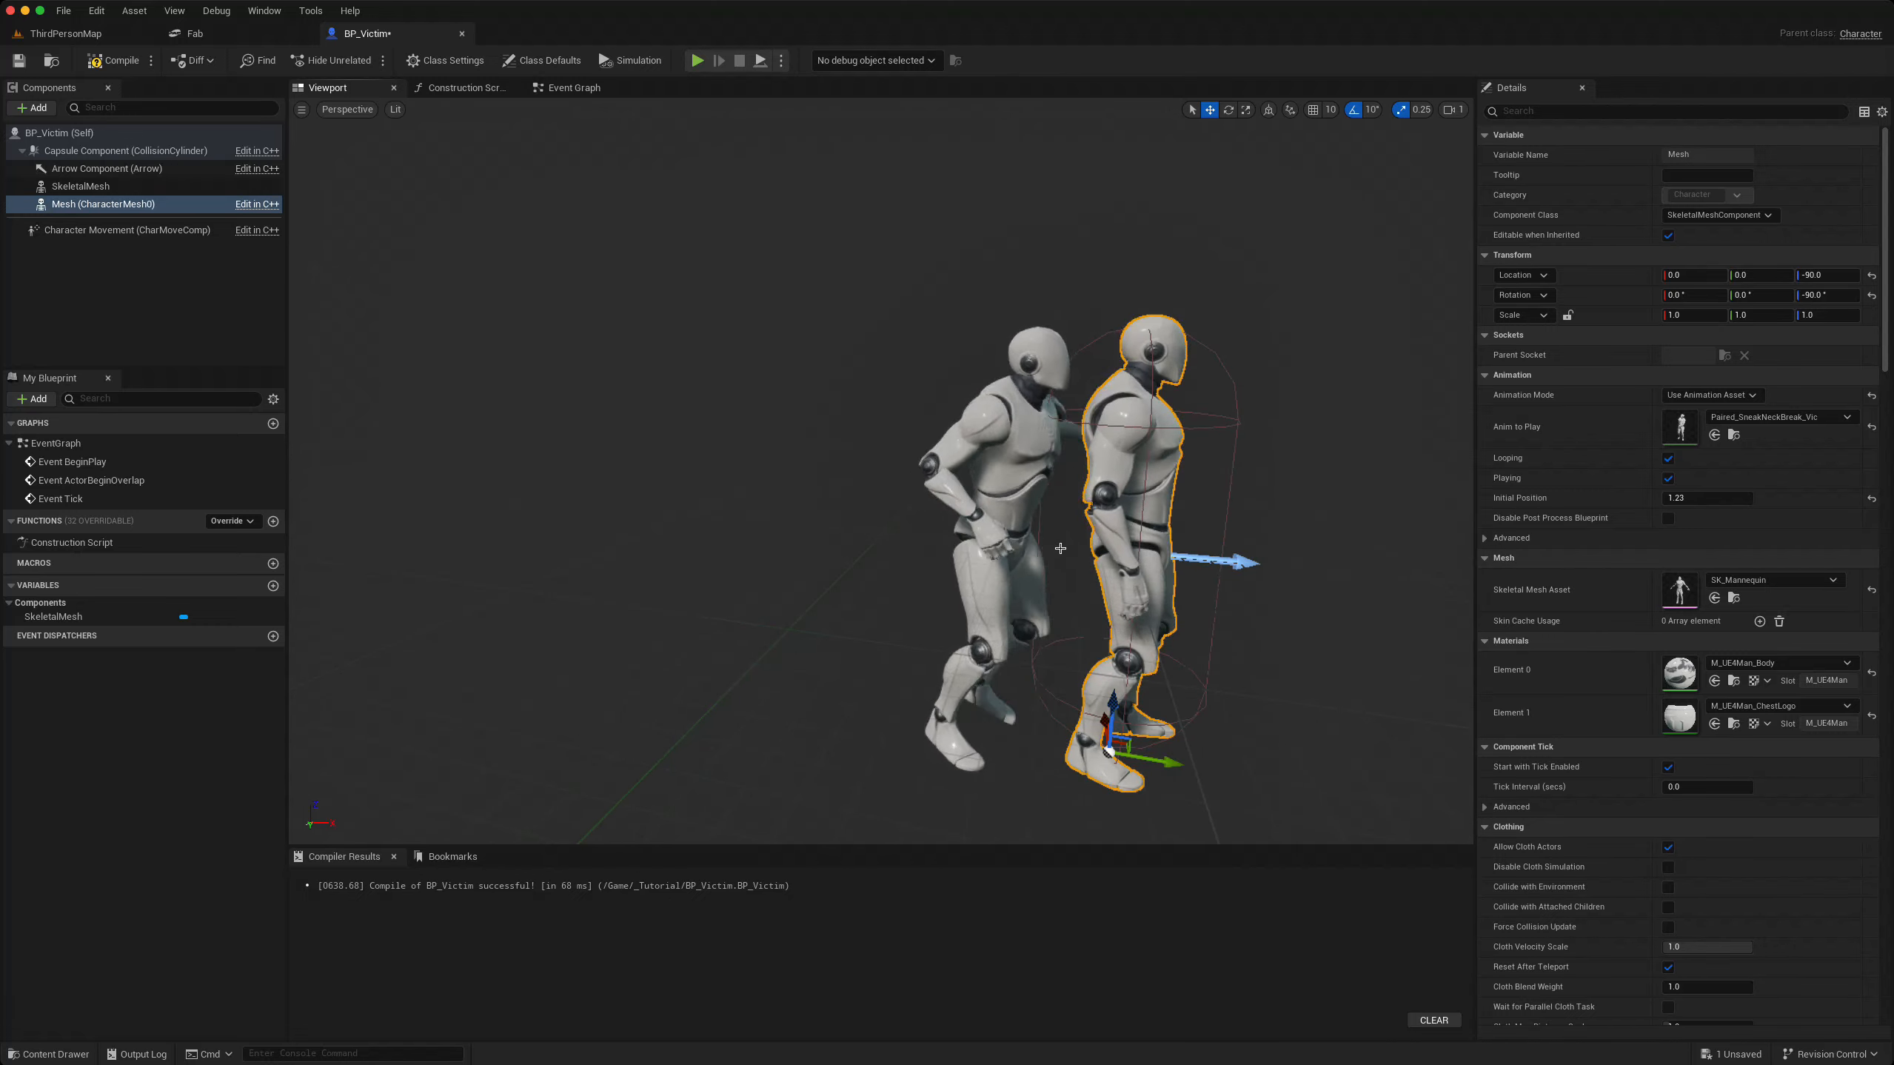
{"action": "left_click", "coordinate": [88, 287]}
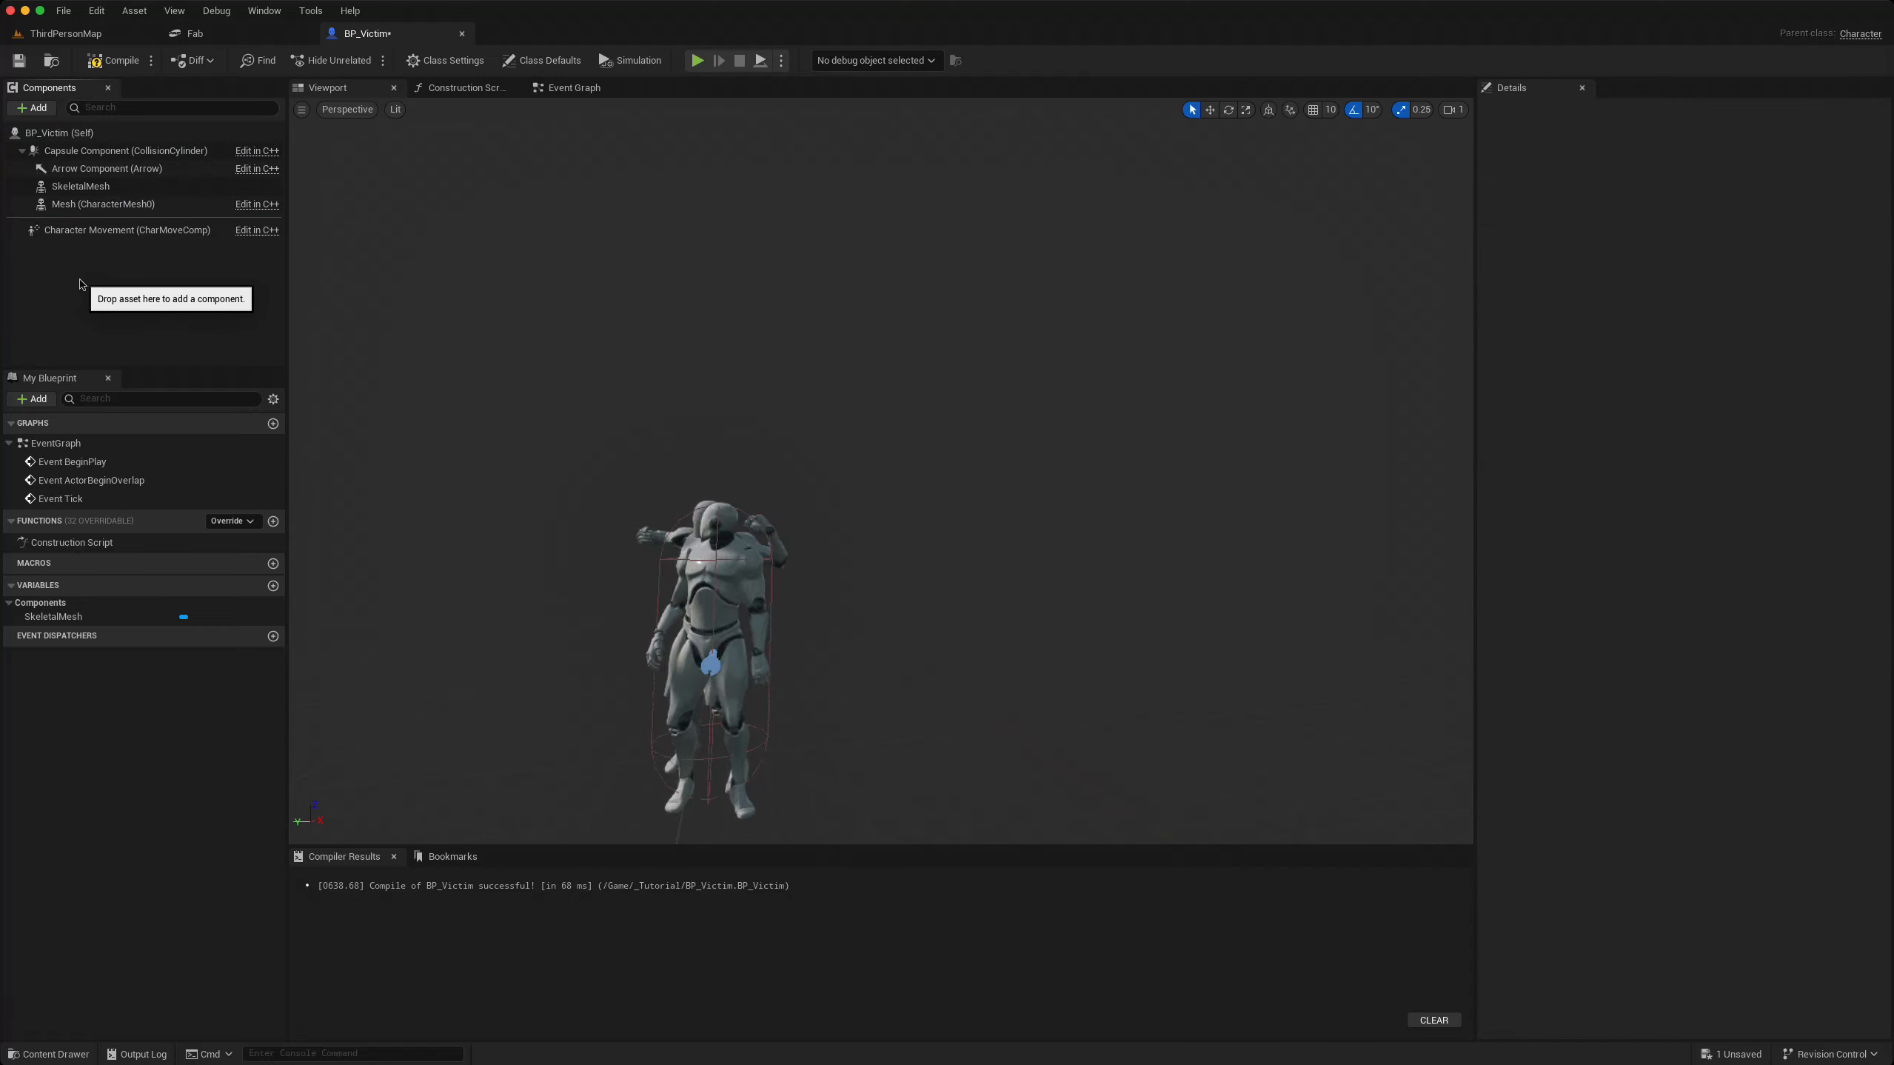
{"action": "left_click", "coordinate": [93, 192]}
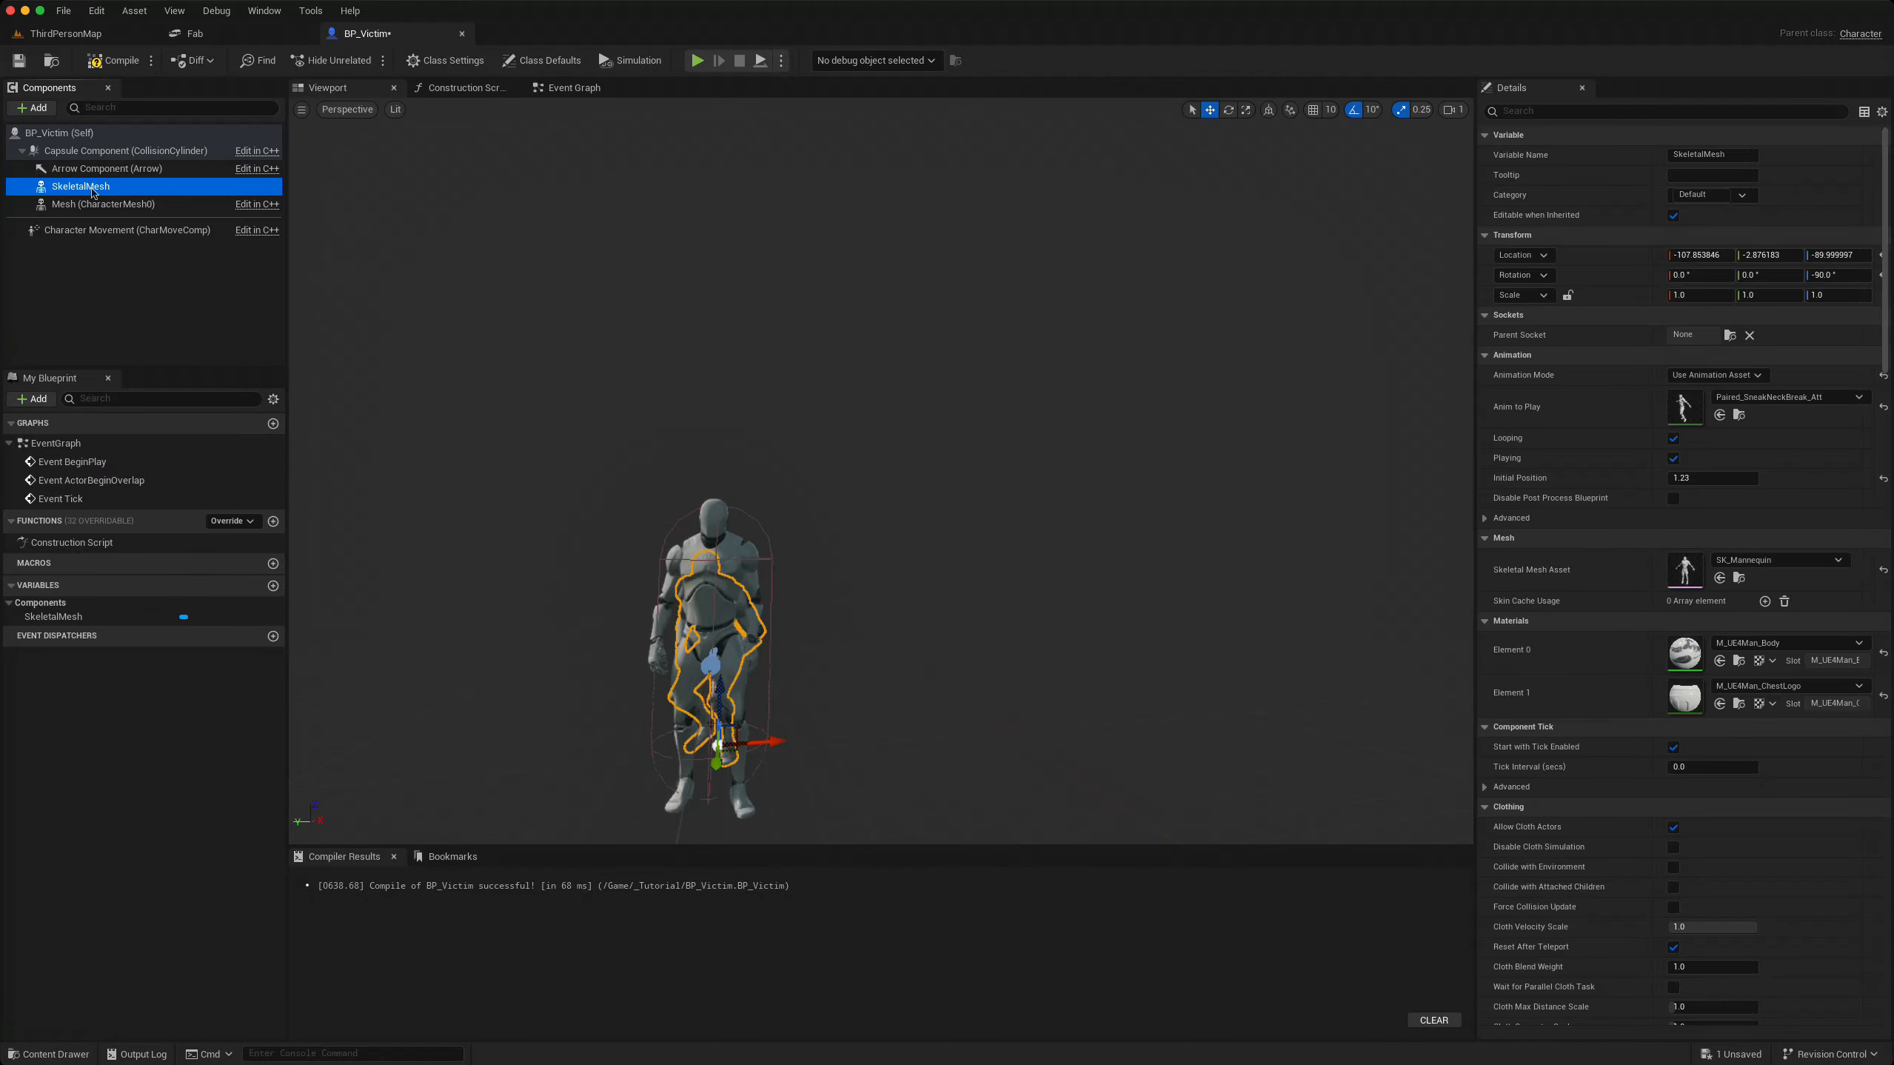
{"action": "left_click_drag", "start_coordinate": [1687, 275], "coordinate": [1697, 270]}
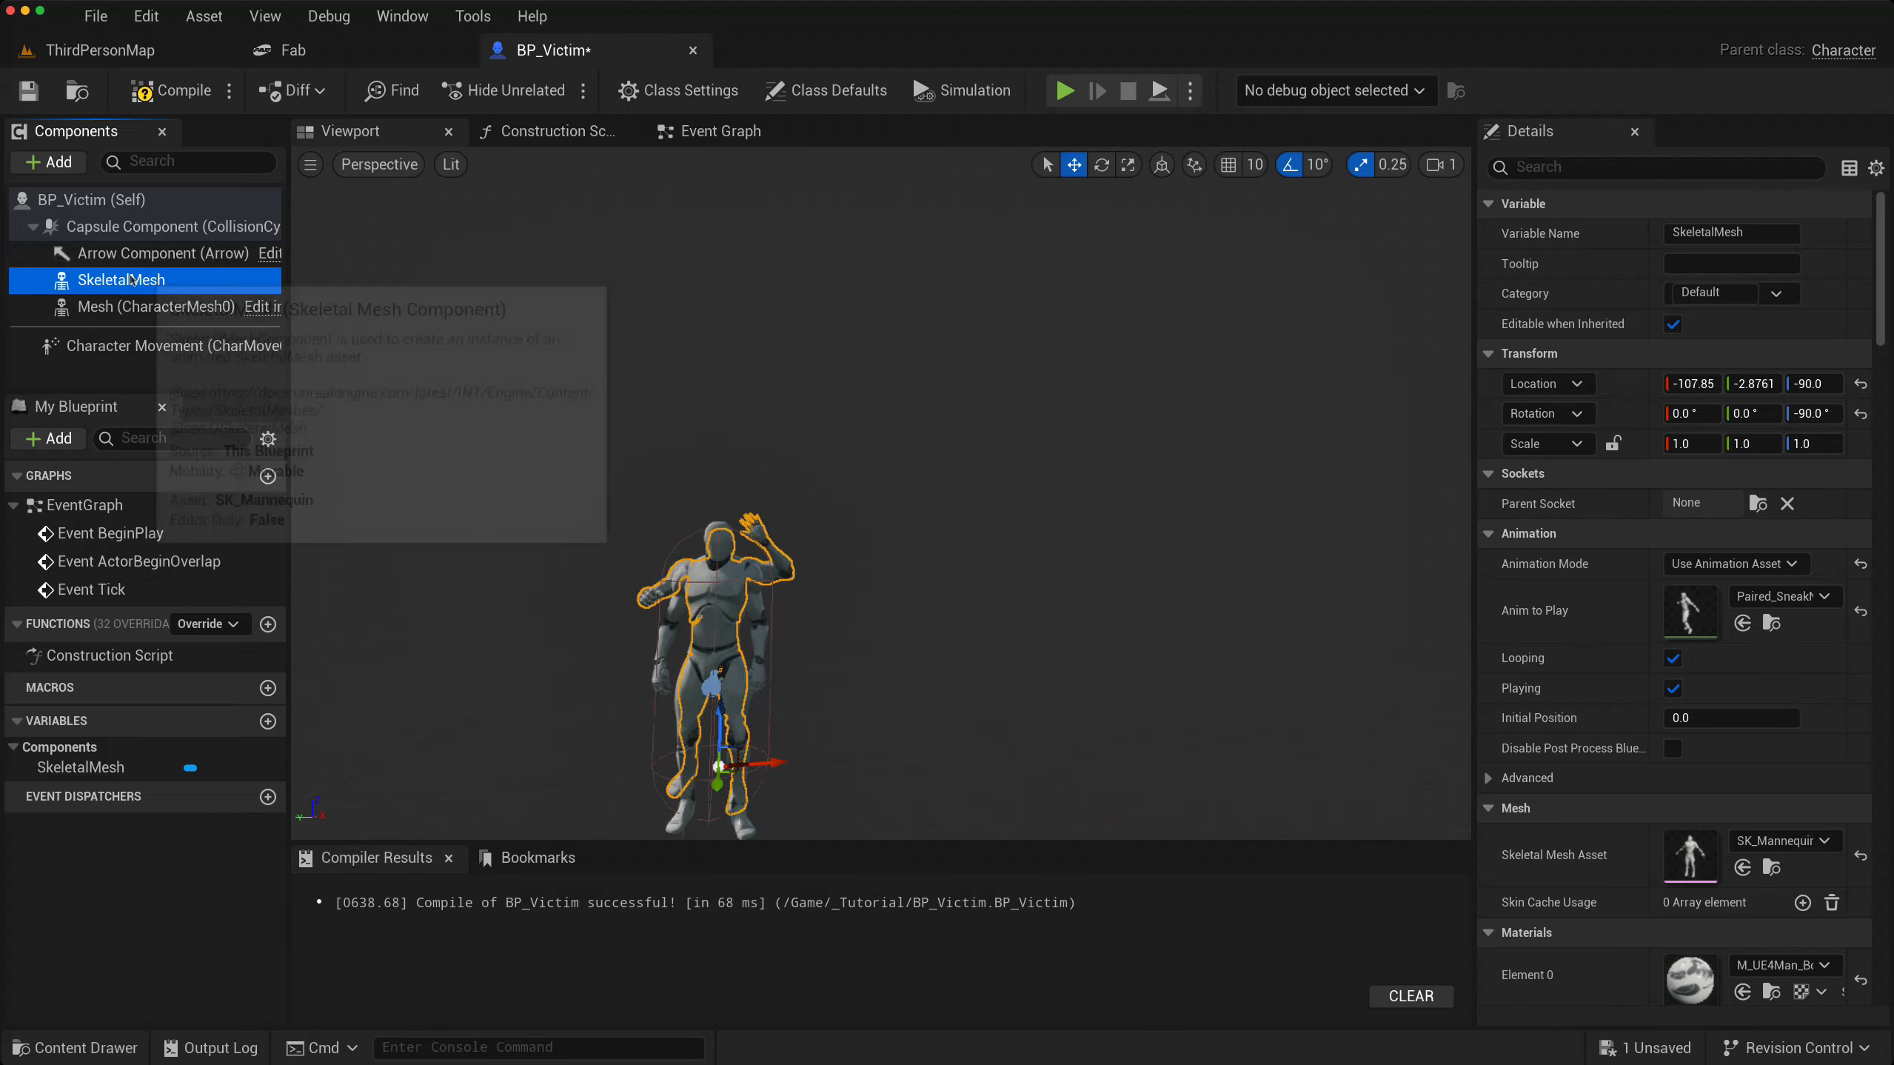
- Switch the character Mesh to Use Animation Blueprint with ABP_Manny as its anim class
{"action": "left_click", "coordinate": [128, 306]}
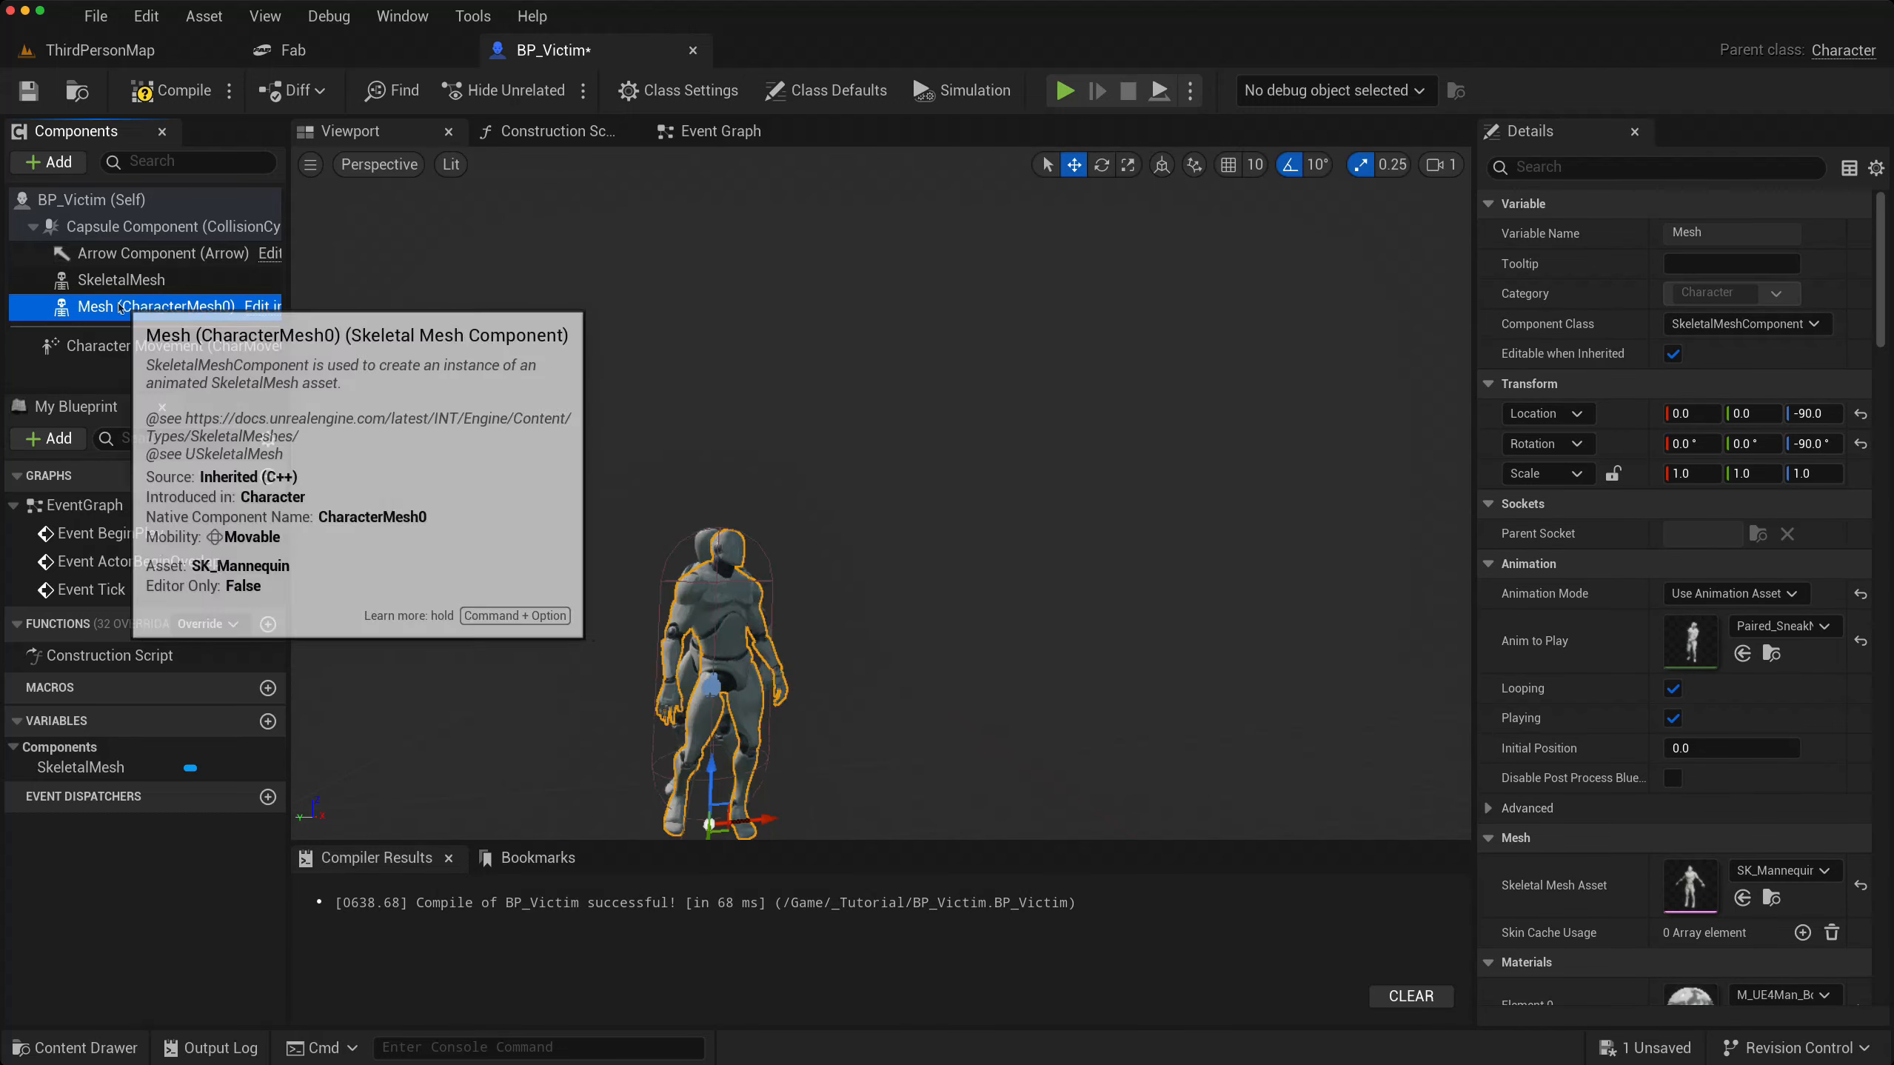
{"action": "left_click", "coordinate": [1782, 594]}
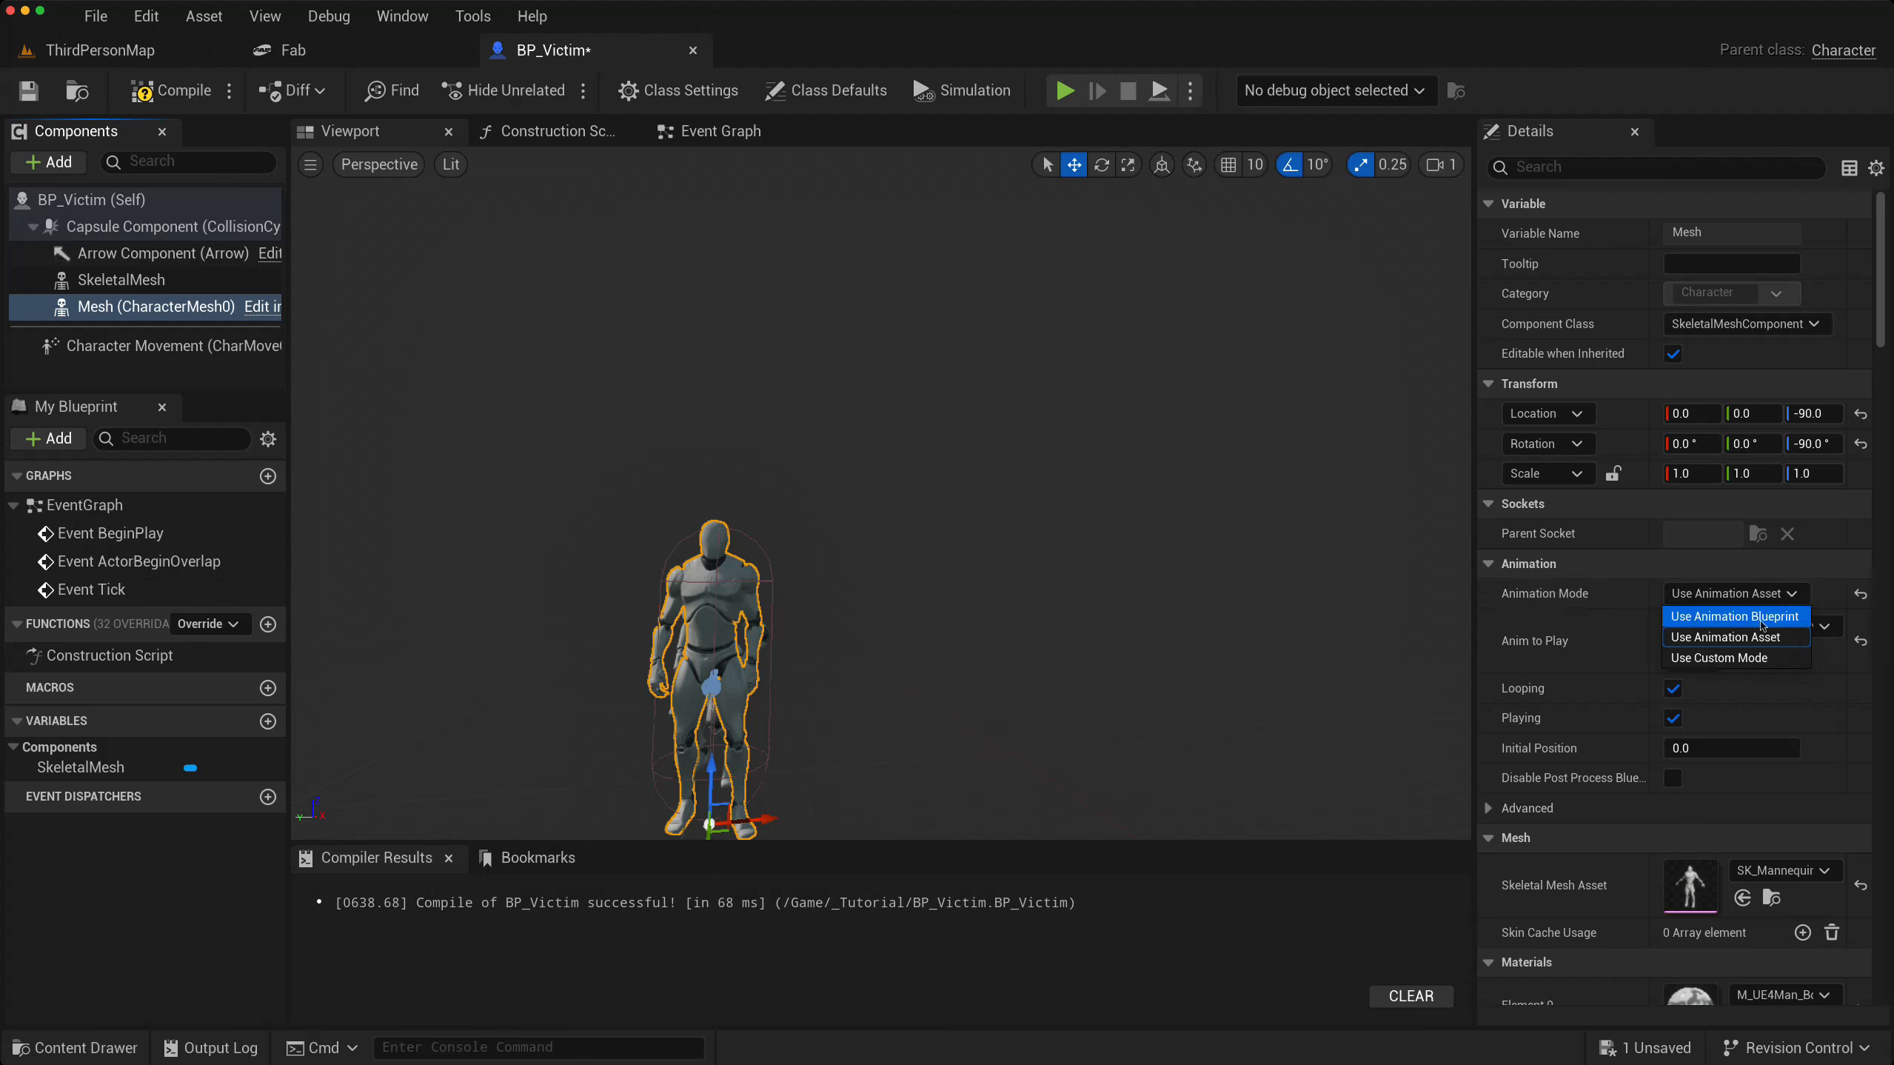
{"action": "left_click", "coordinate": [1763, 616]}
{"action": "left_click", "coordinate": [1709, 624]}
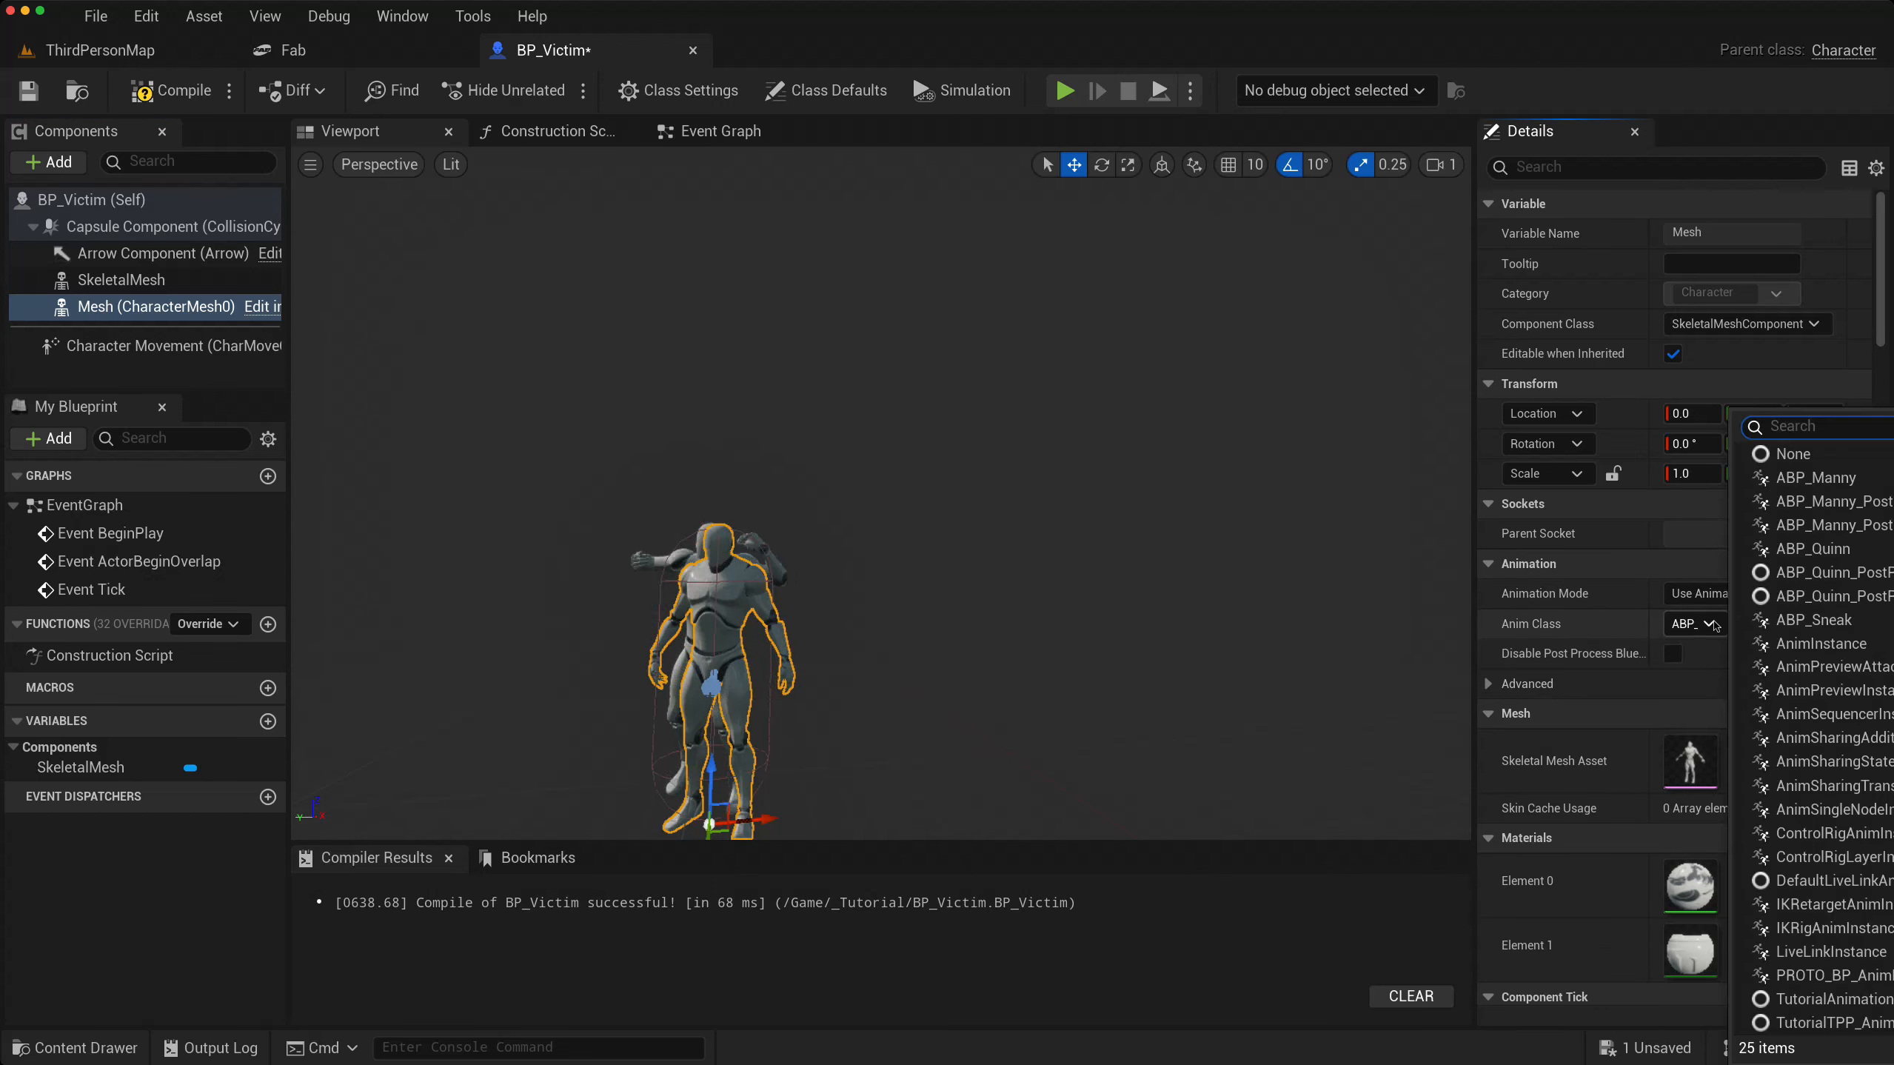
{"action": "left_click", "coordinate": [1793, 482]}
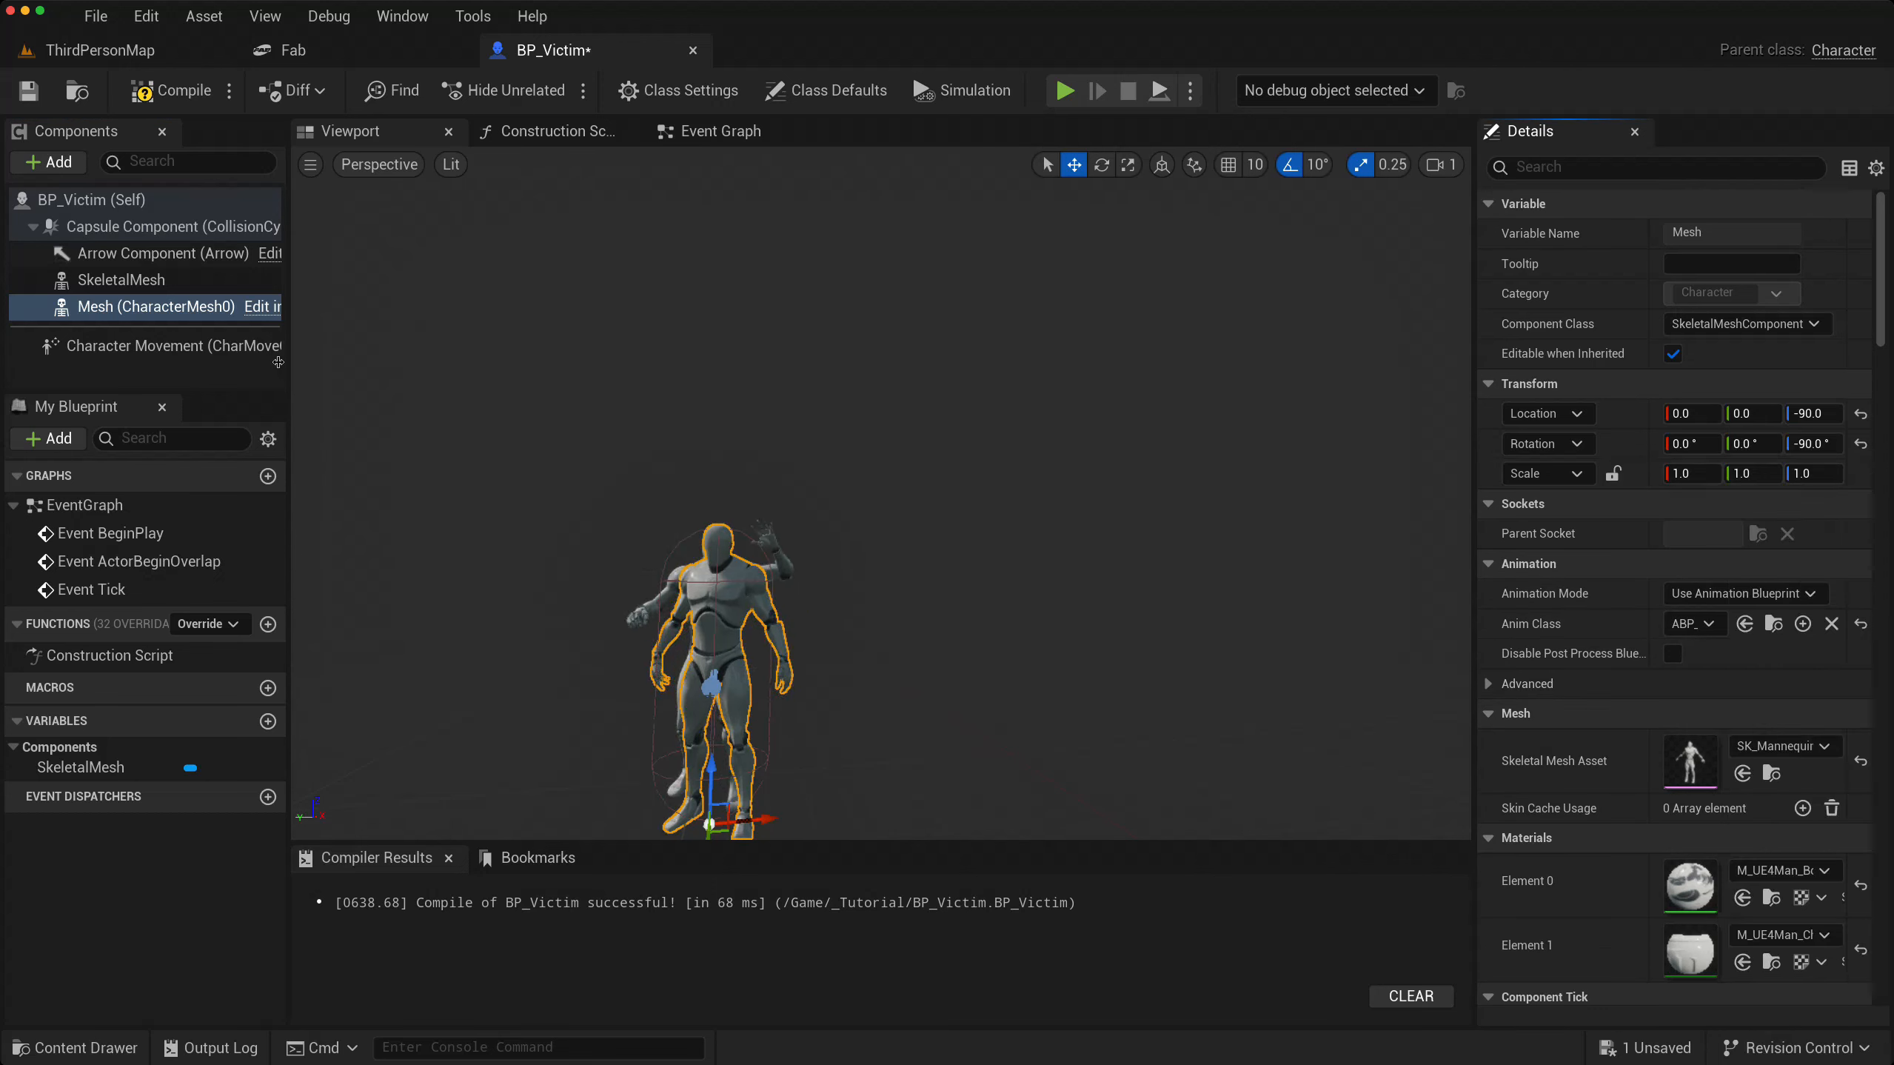
- Reset the SkeletalMesh's animation mode to its default, Use Animation Blueprint, with no anim class
{"action": "left_click", "coordinate": [158, 286]}
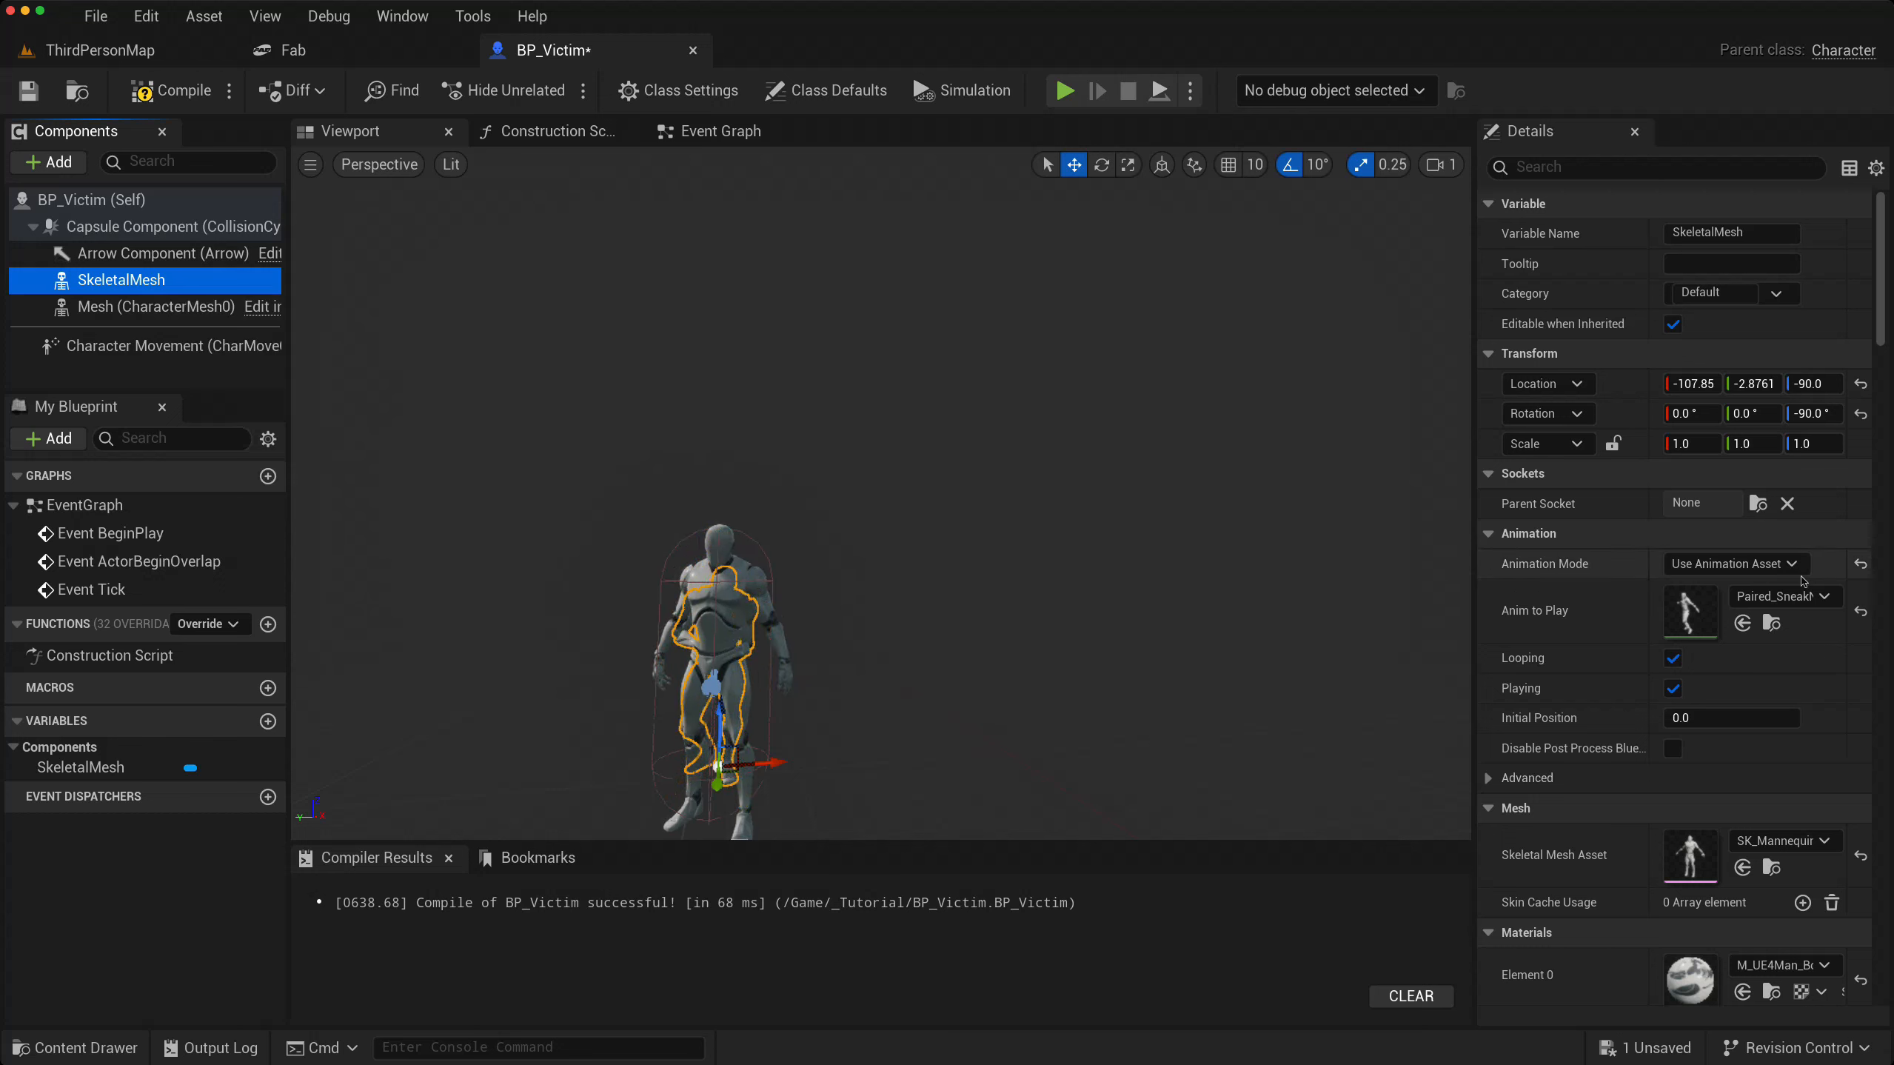
{"action": "left_click", "coordinate": [1860, 610]}
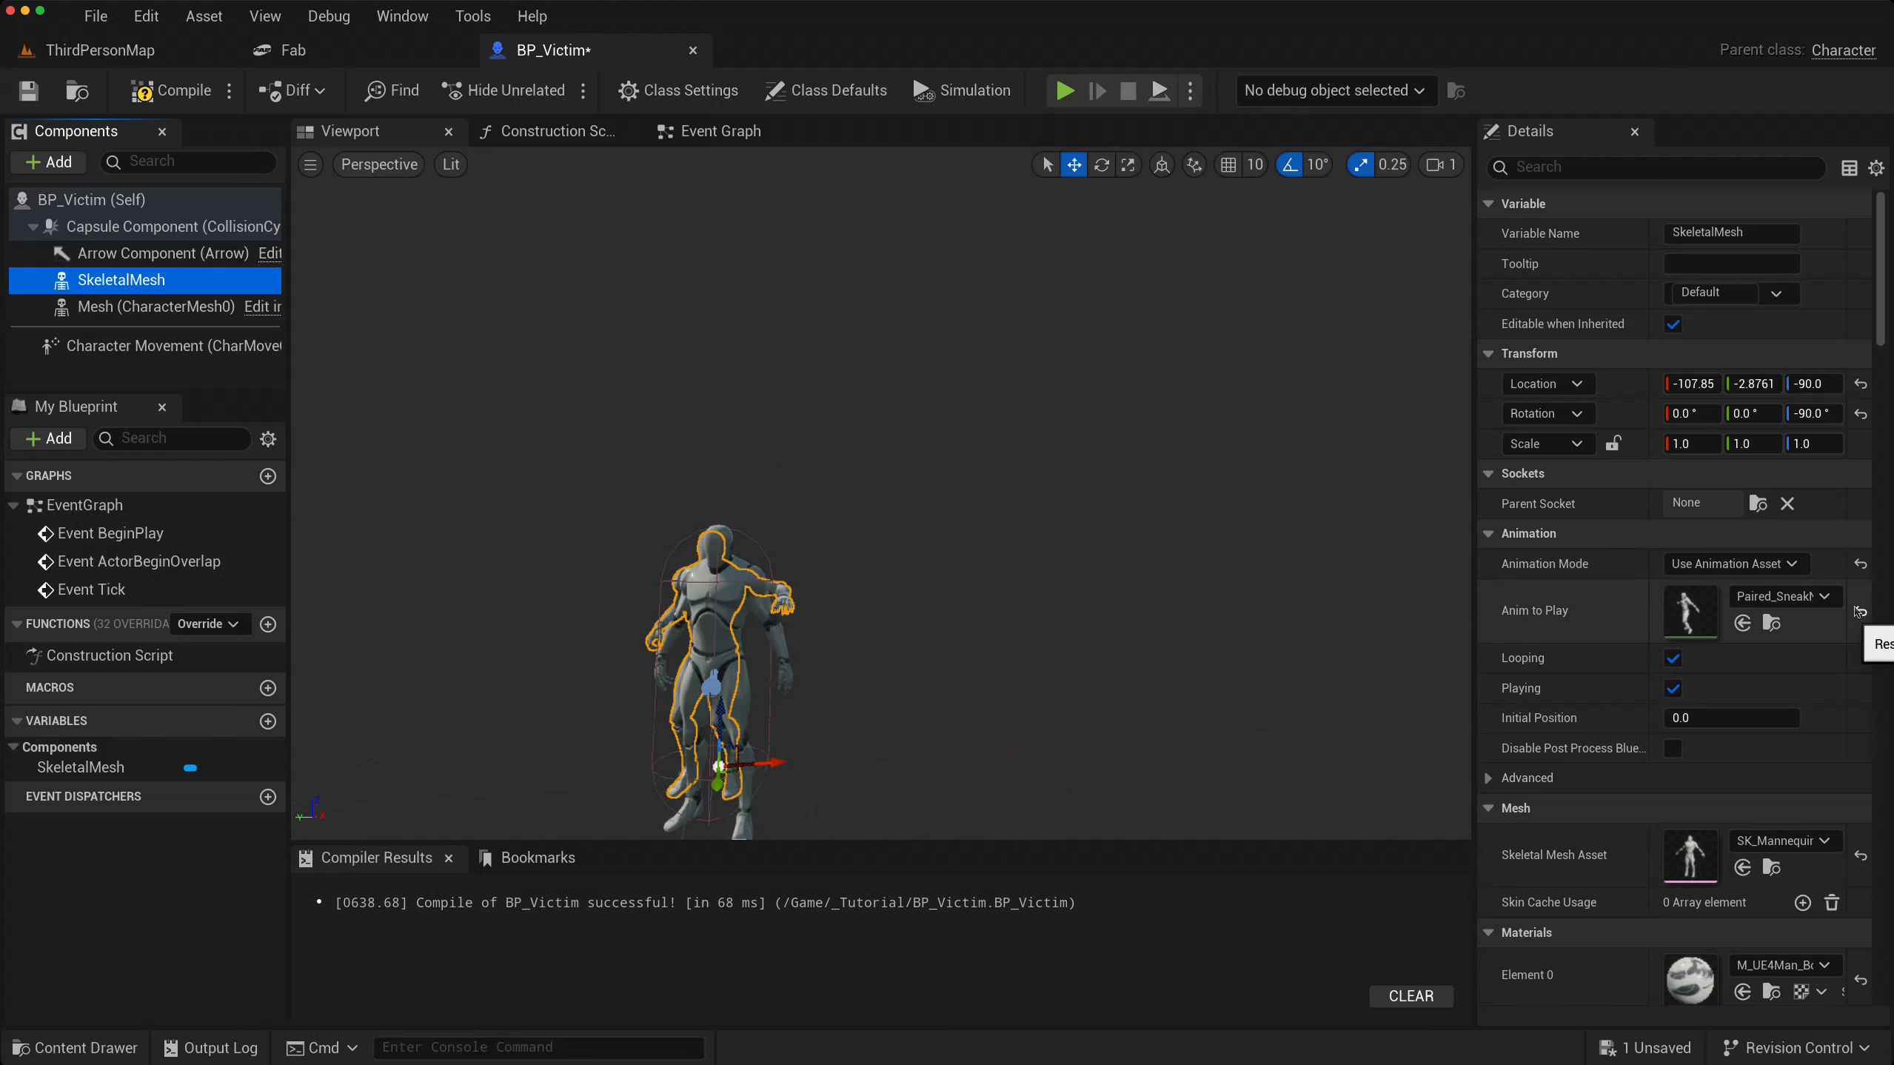
{"action": "left_click", "coordinate": [1860, 565]}
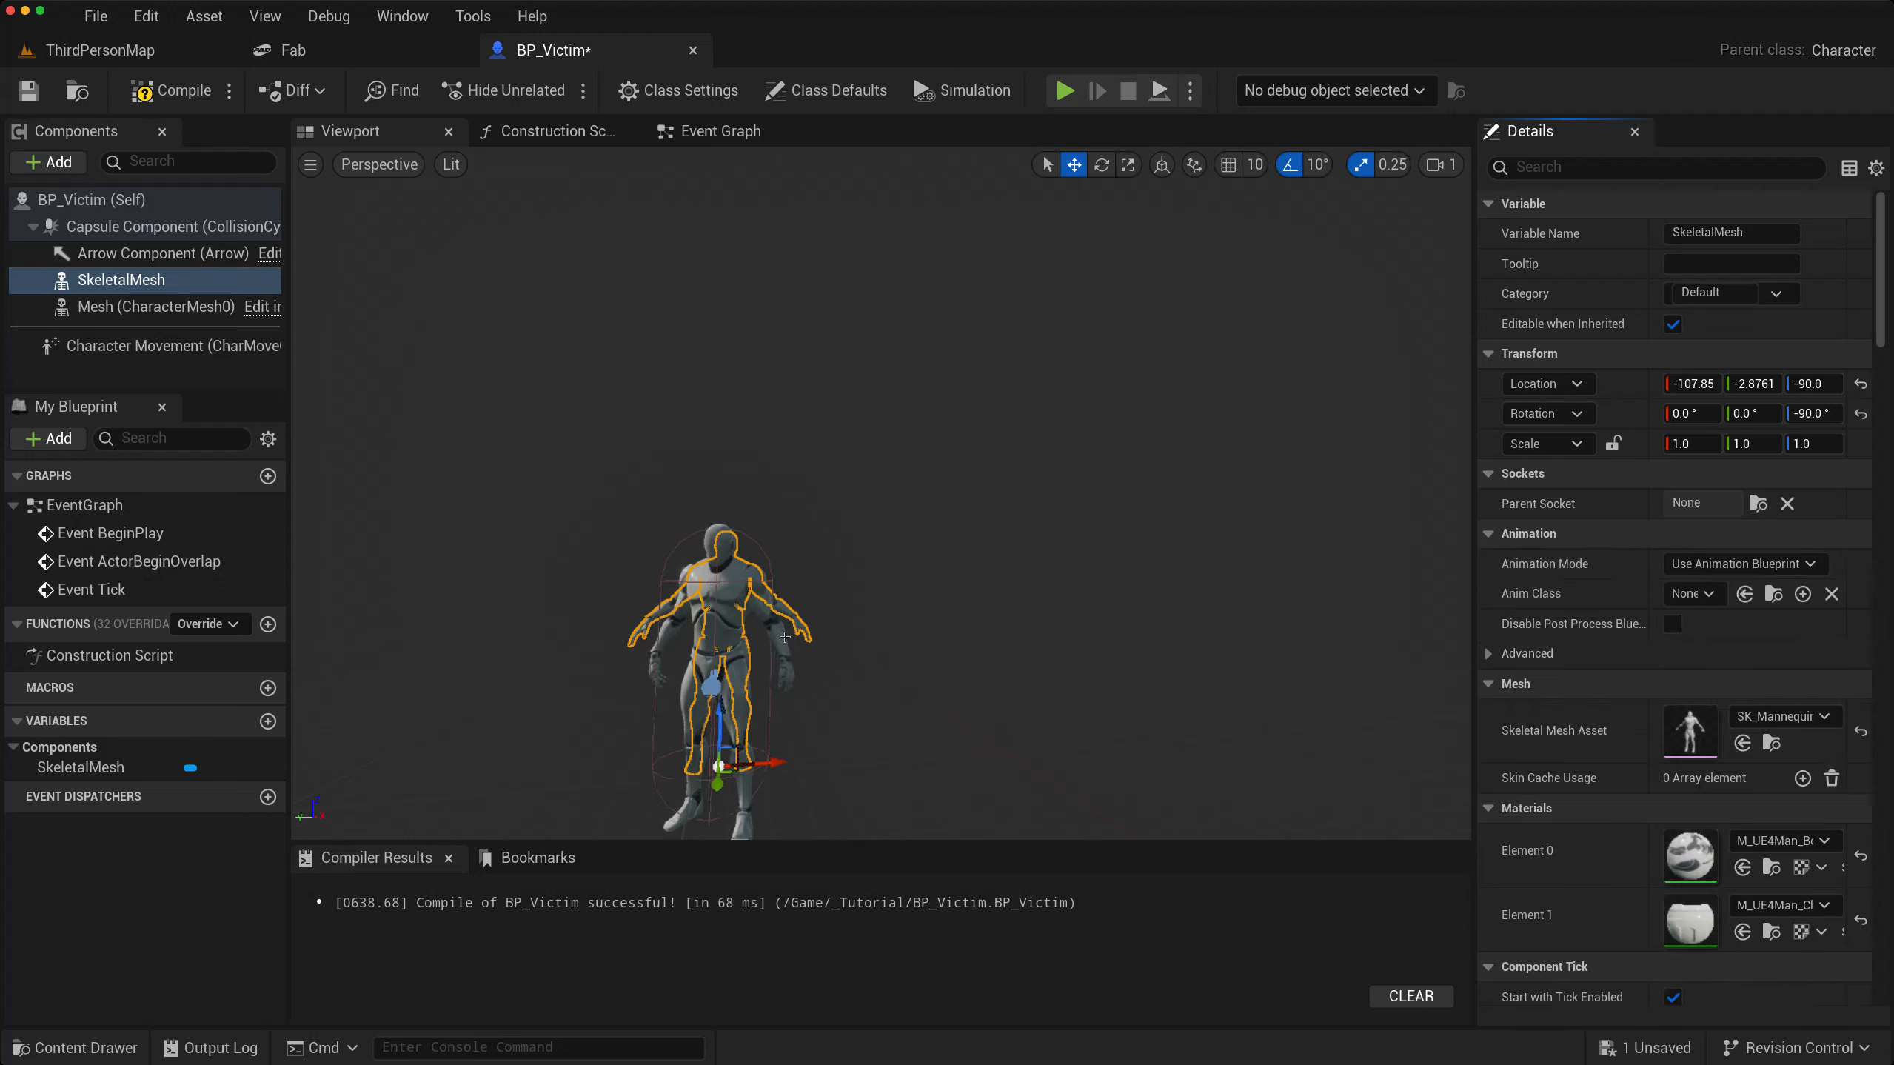
- Add a Scene component to the BP_Victim blueprint
{"action": "key", "text": "f"}
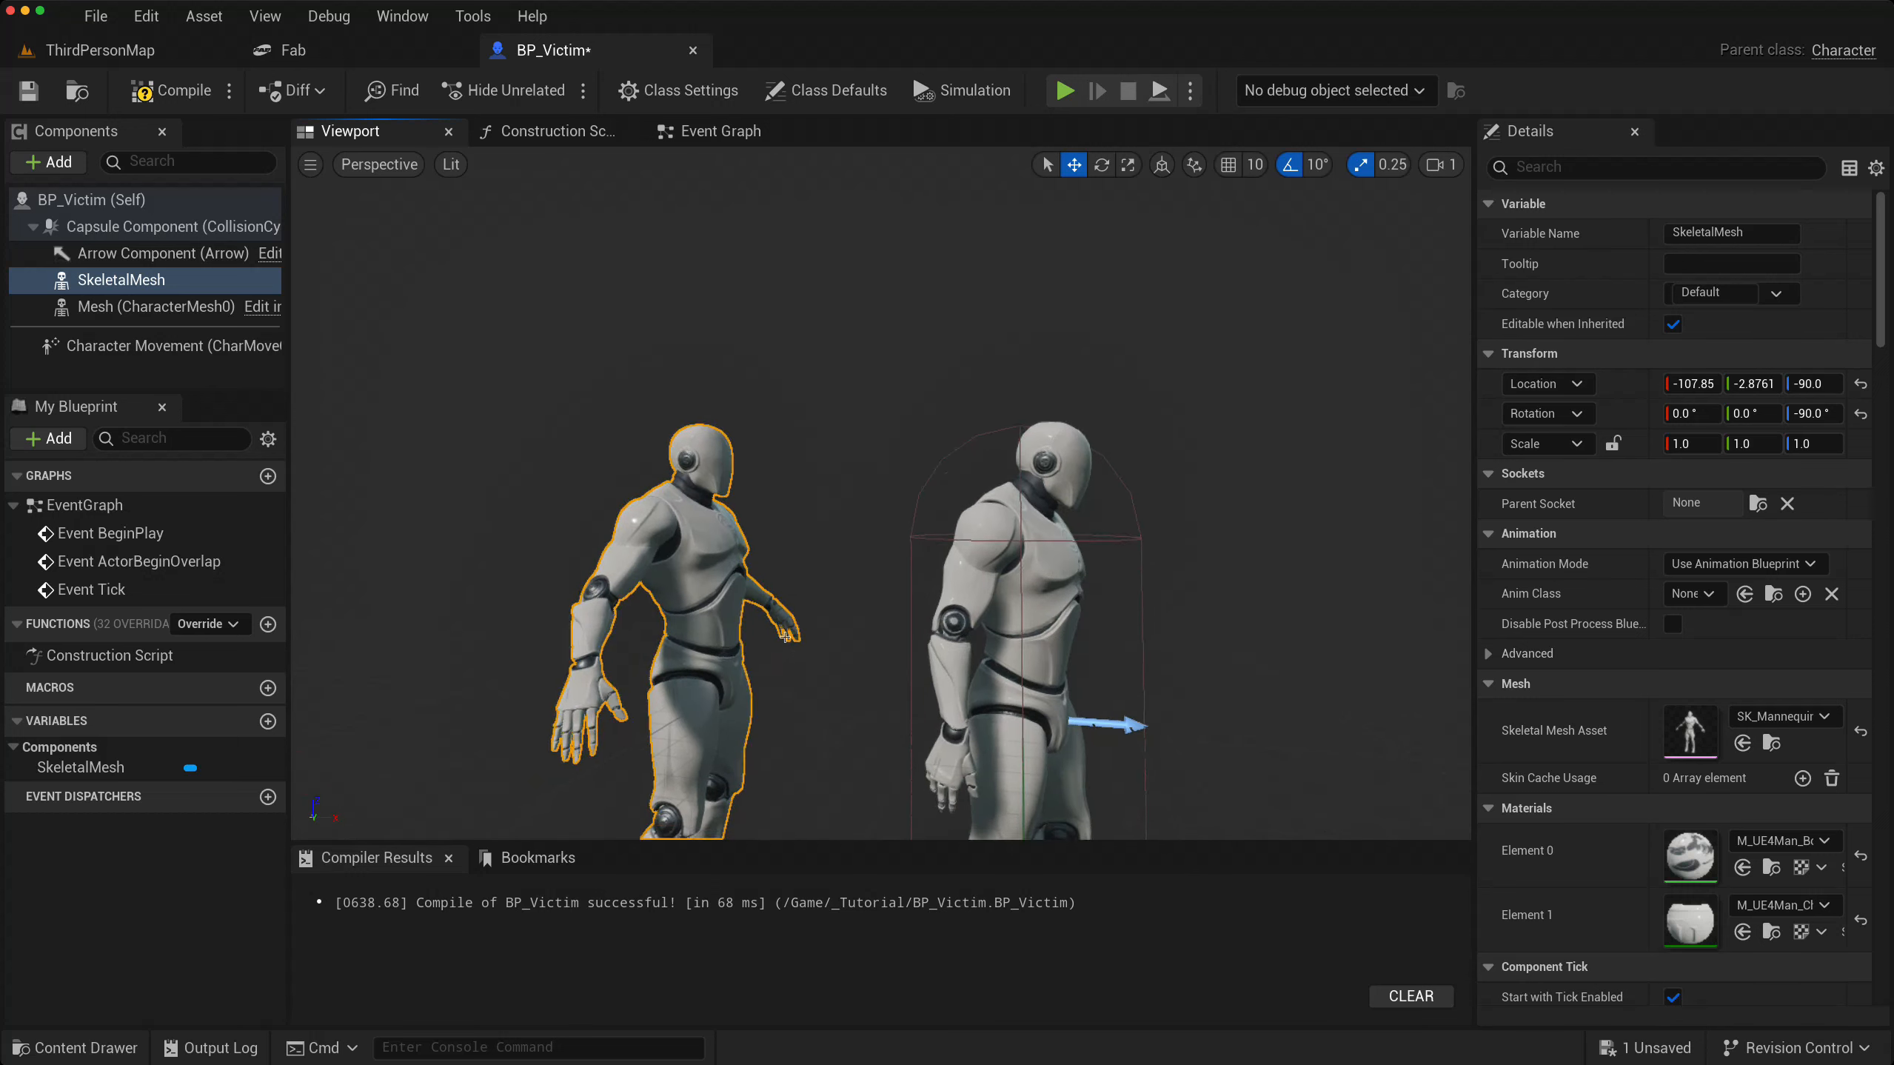
{"action": "scroll", "coordinate": [785, 635], "scroll_direction": "down", "scroll_amount": 8}
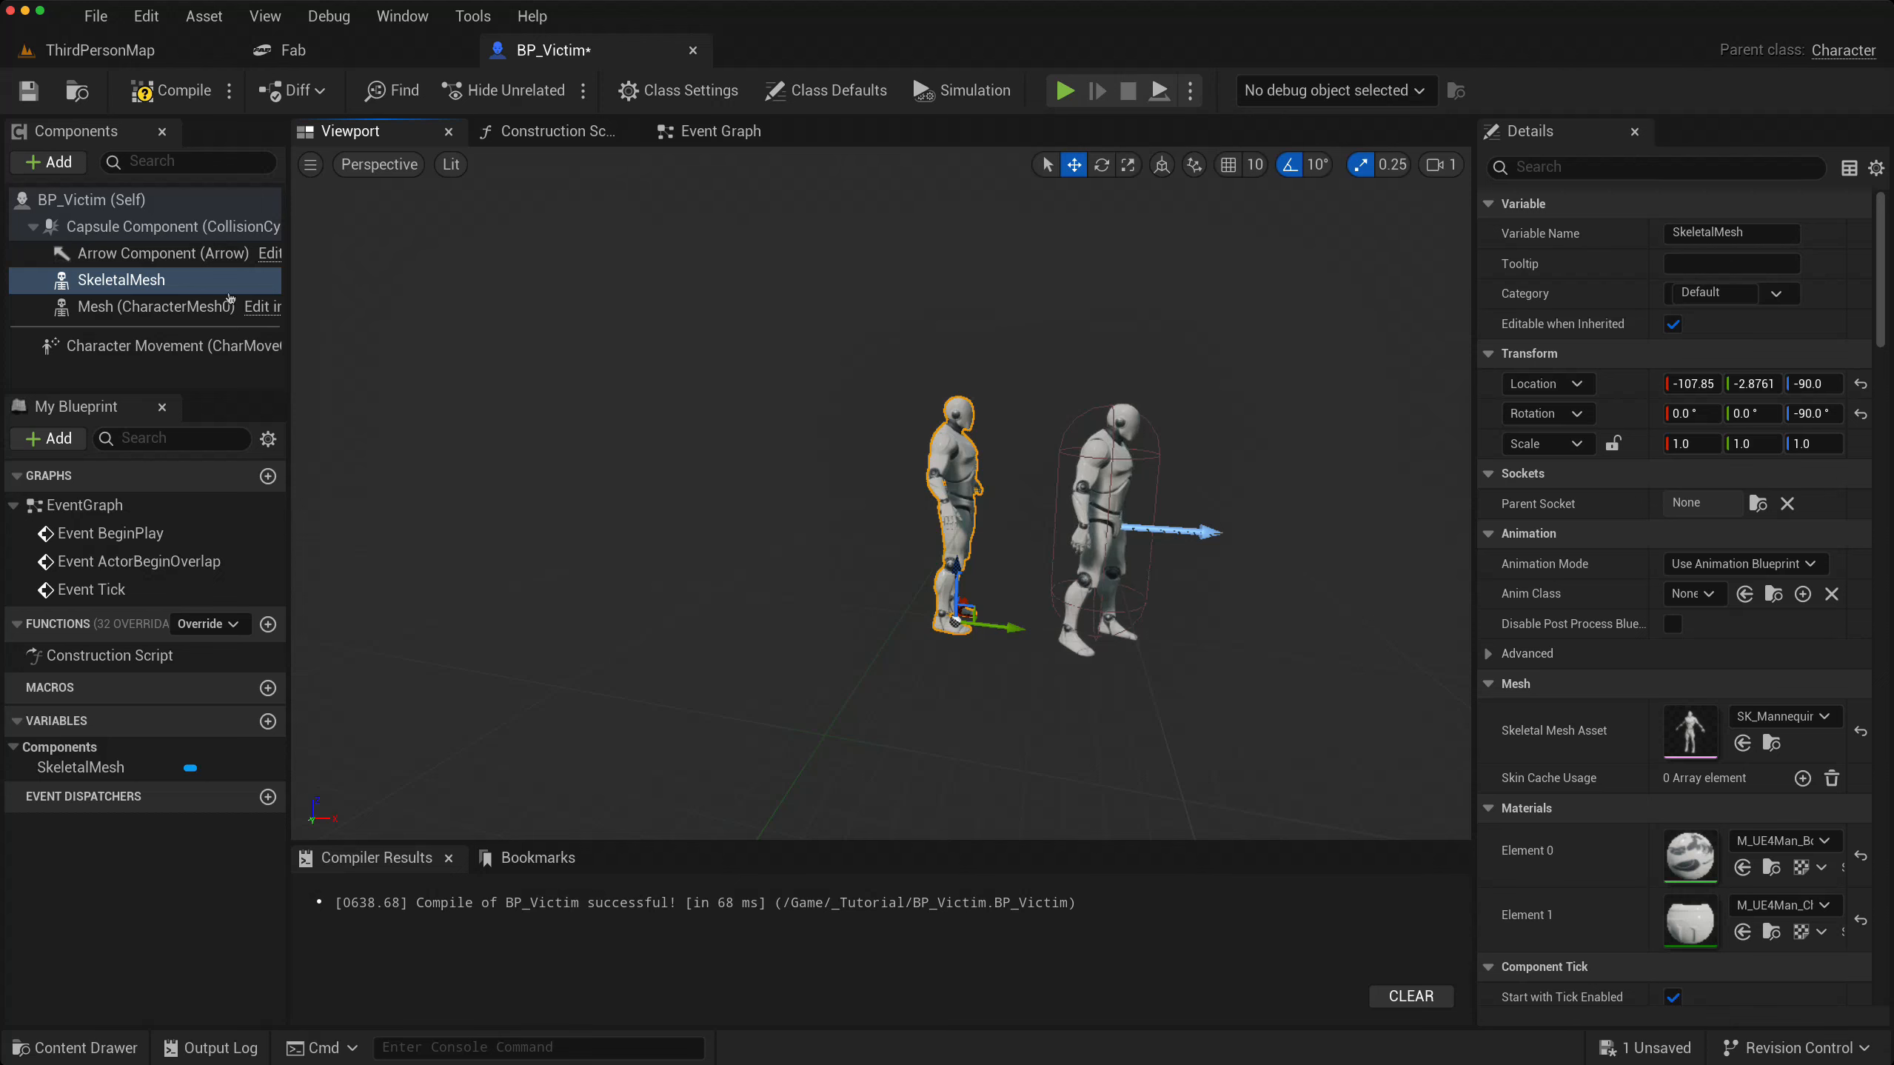
{"action": "left_click", "coordinate": [68, 199]}
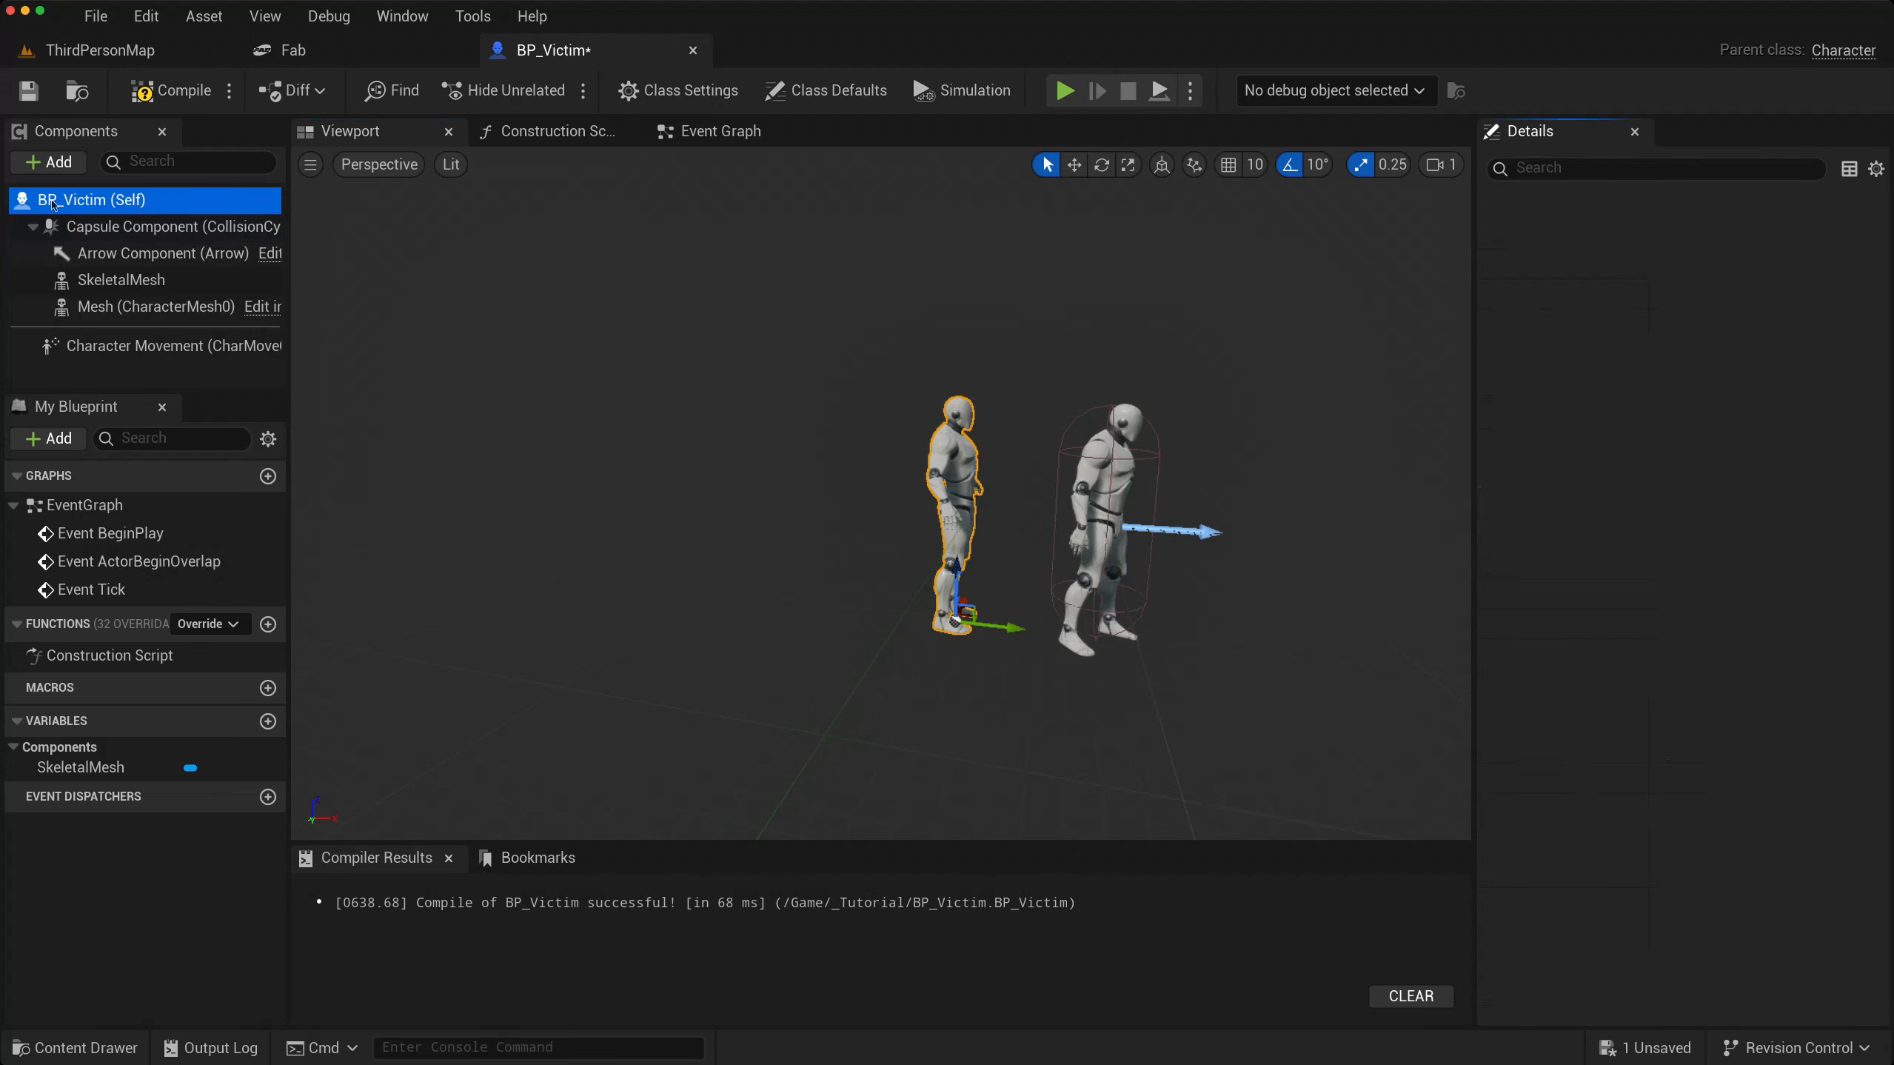
{"action": "left_click", "coordinate": [49, 163]}
{"action": "type", "text": "scen"}
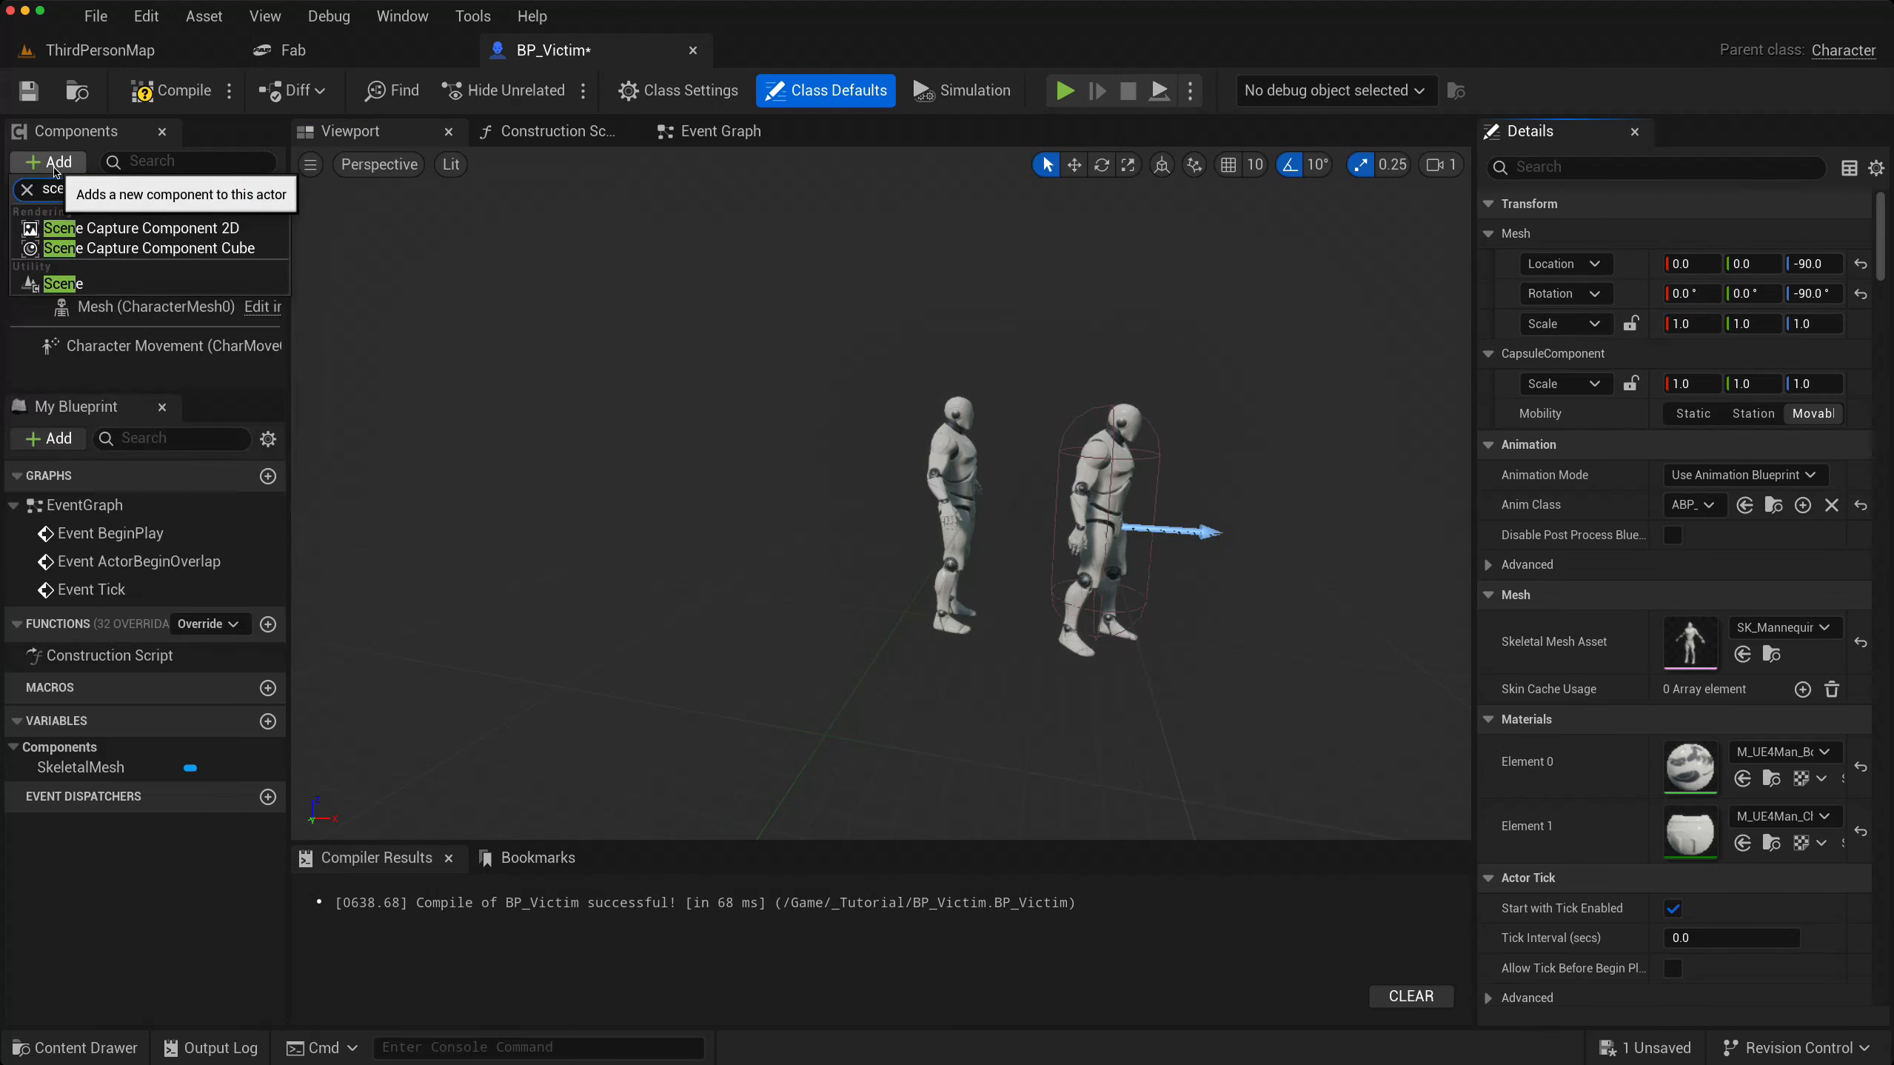
{"action": "left_click", "coordinate": [65, 285]}
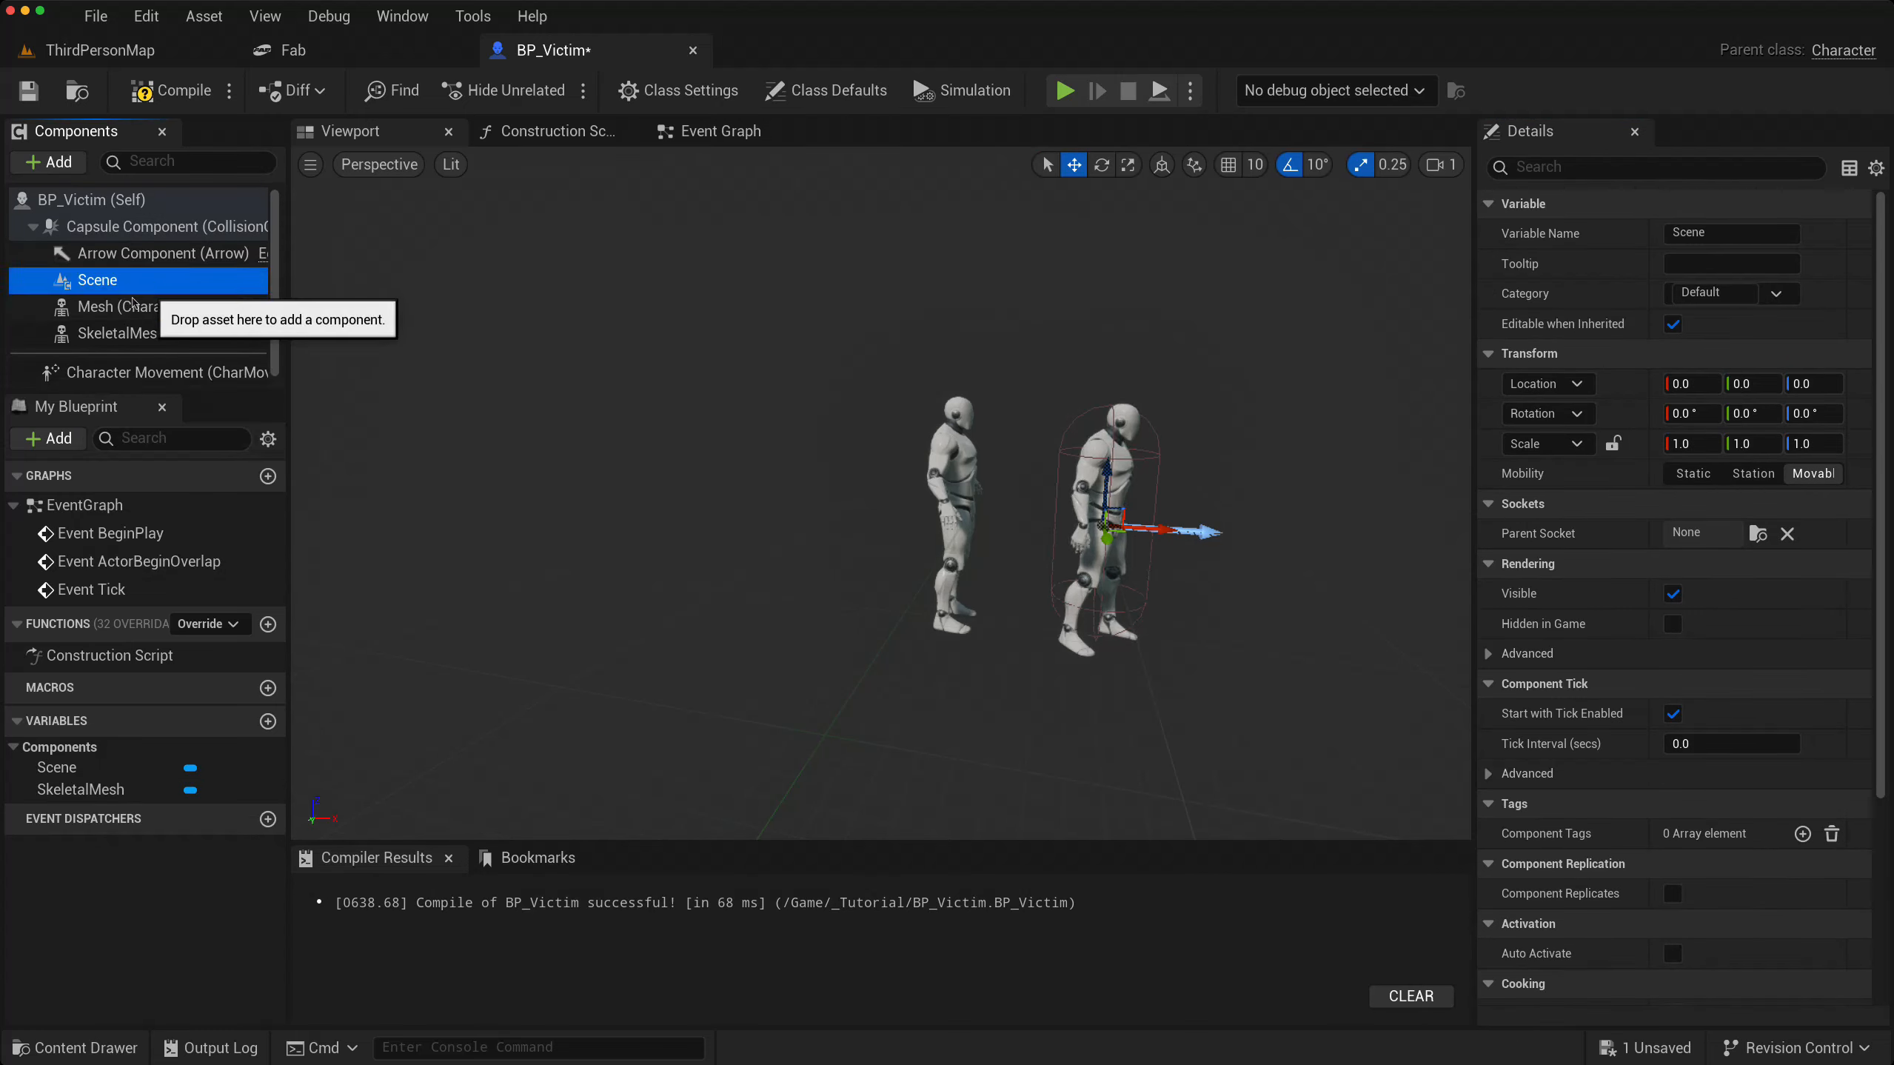
- Copy the SkeletalMesh's location and paste it onto the Scene component, placing it at -107.85, -2.8761, -90.0
{"action": "left_click", "coordinate": [106, 308]}
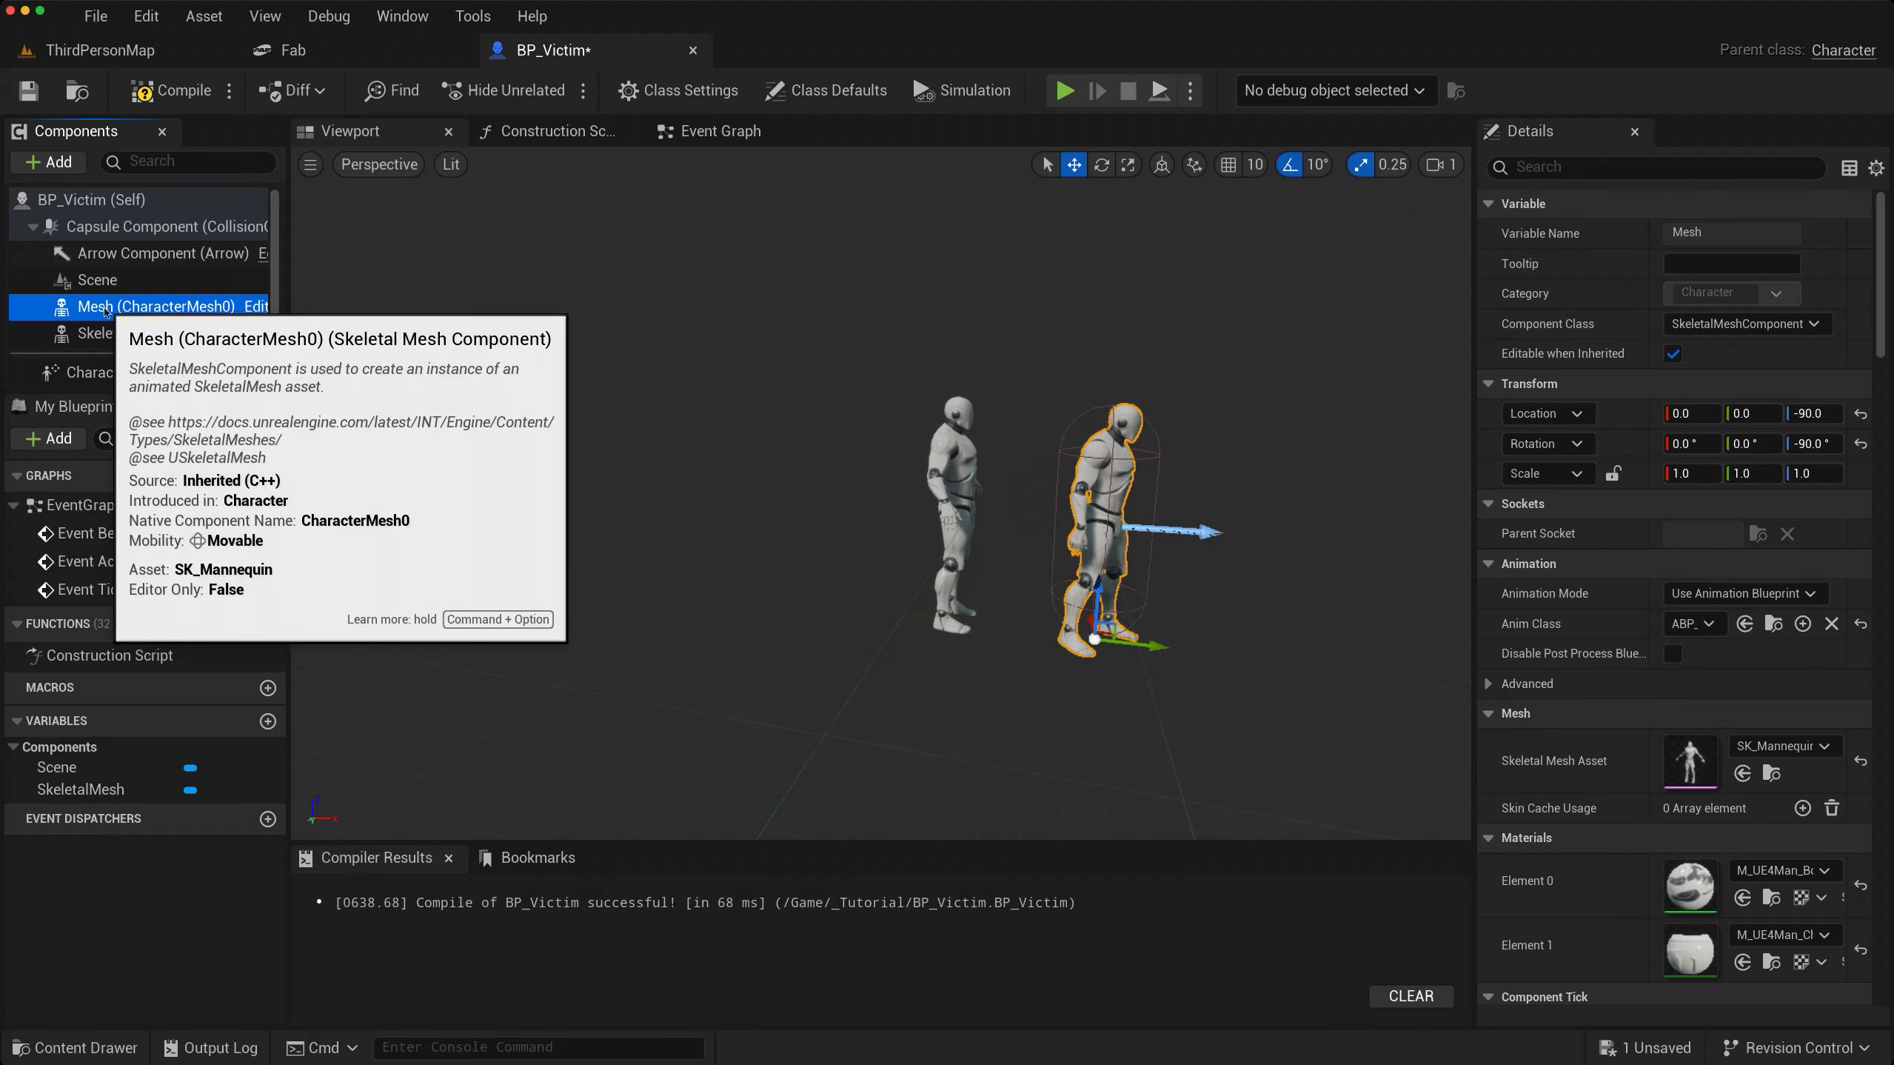
{"action": "left_click", "coordinate": [107, 333]}
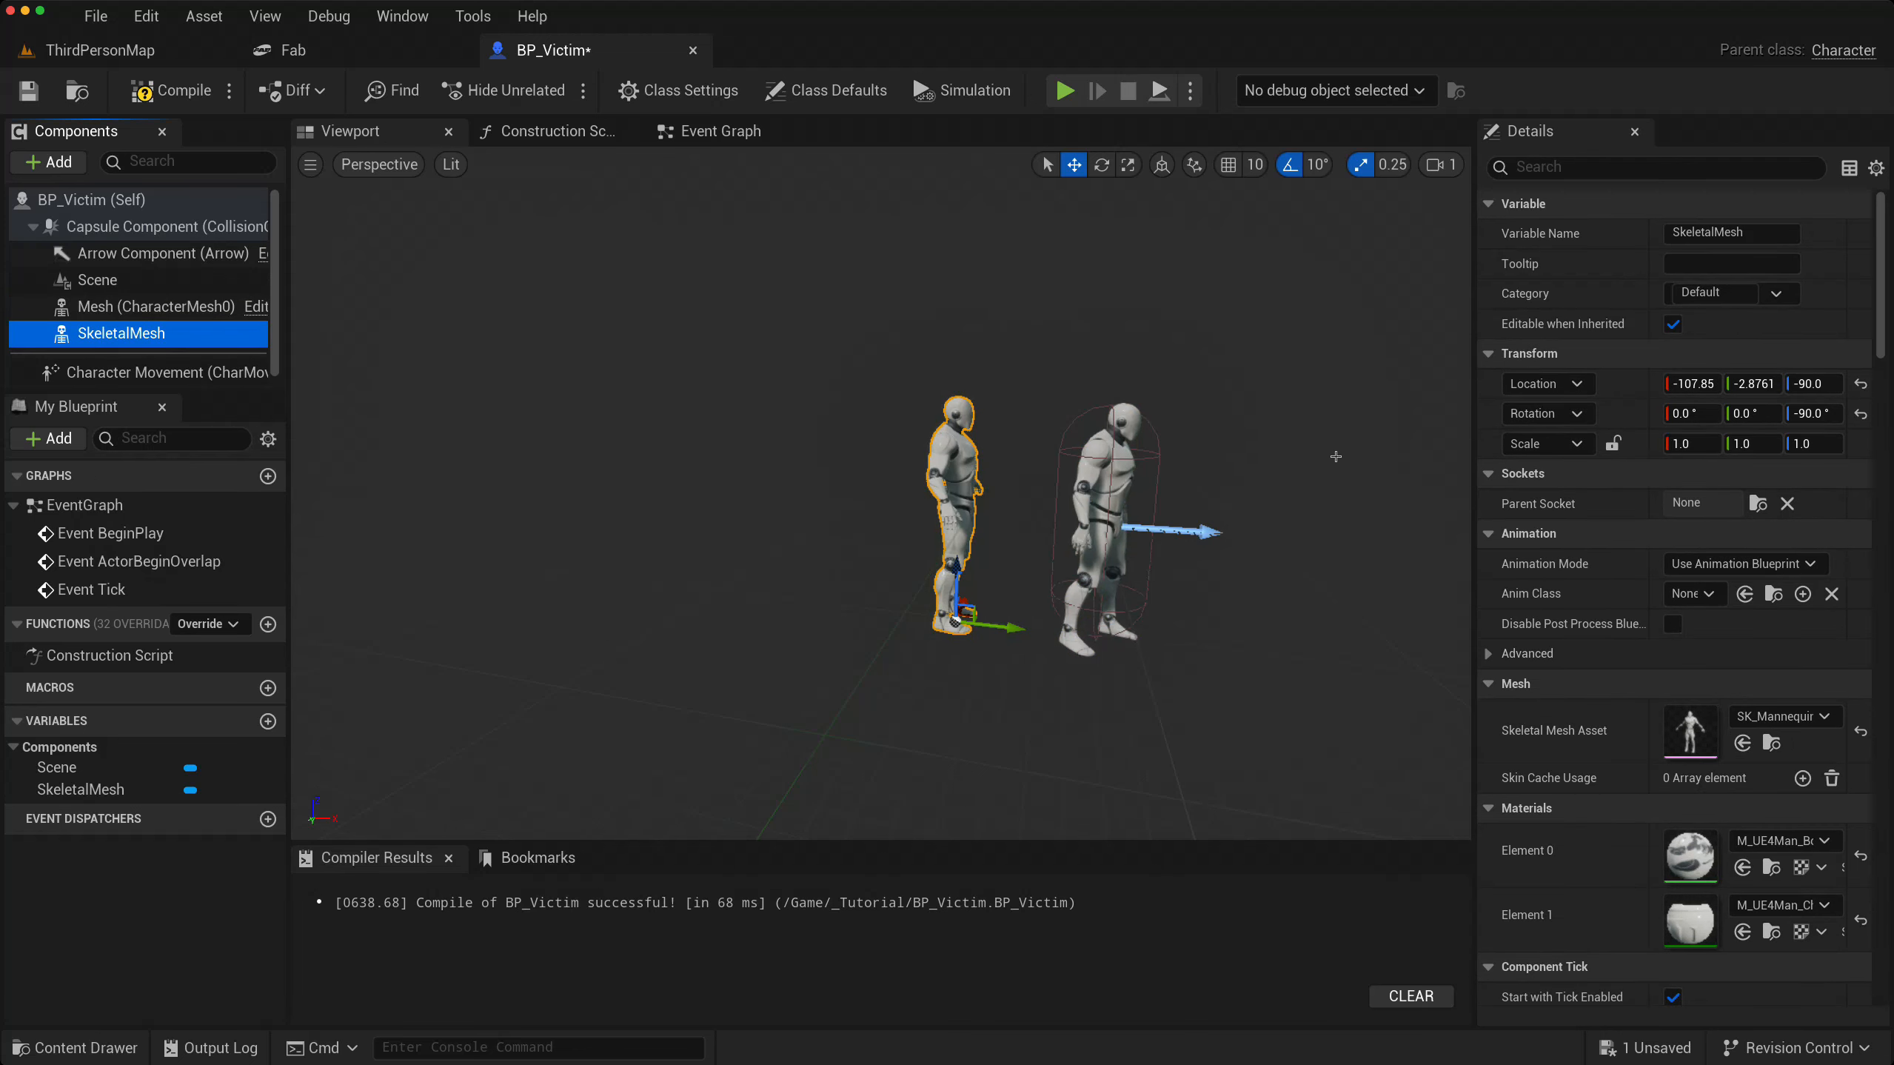
{"action": "right_click", "coordinate": [1634, 384]}
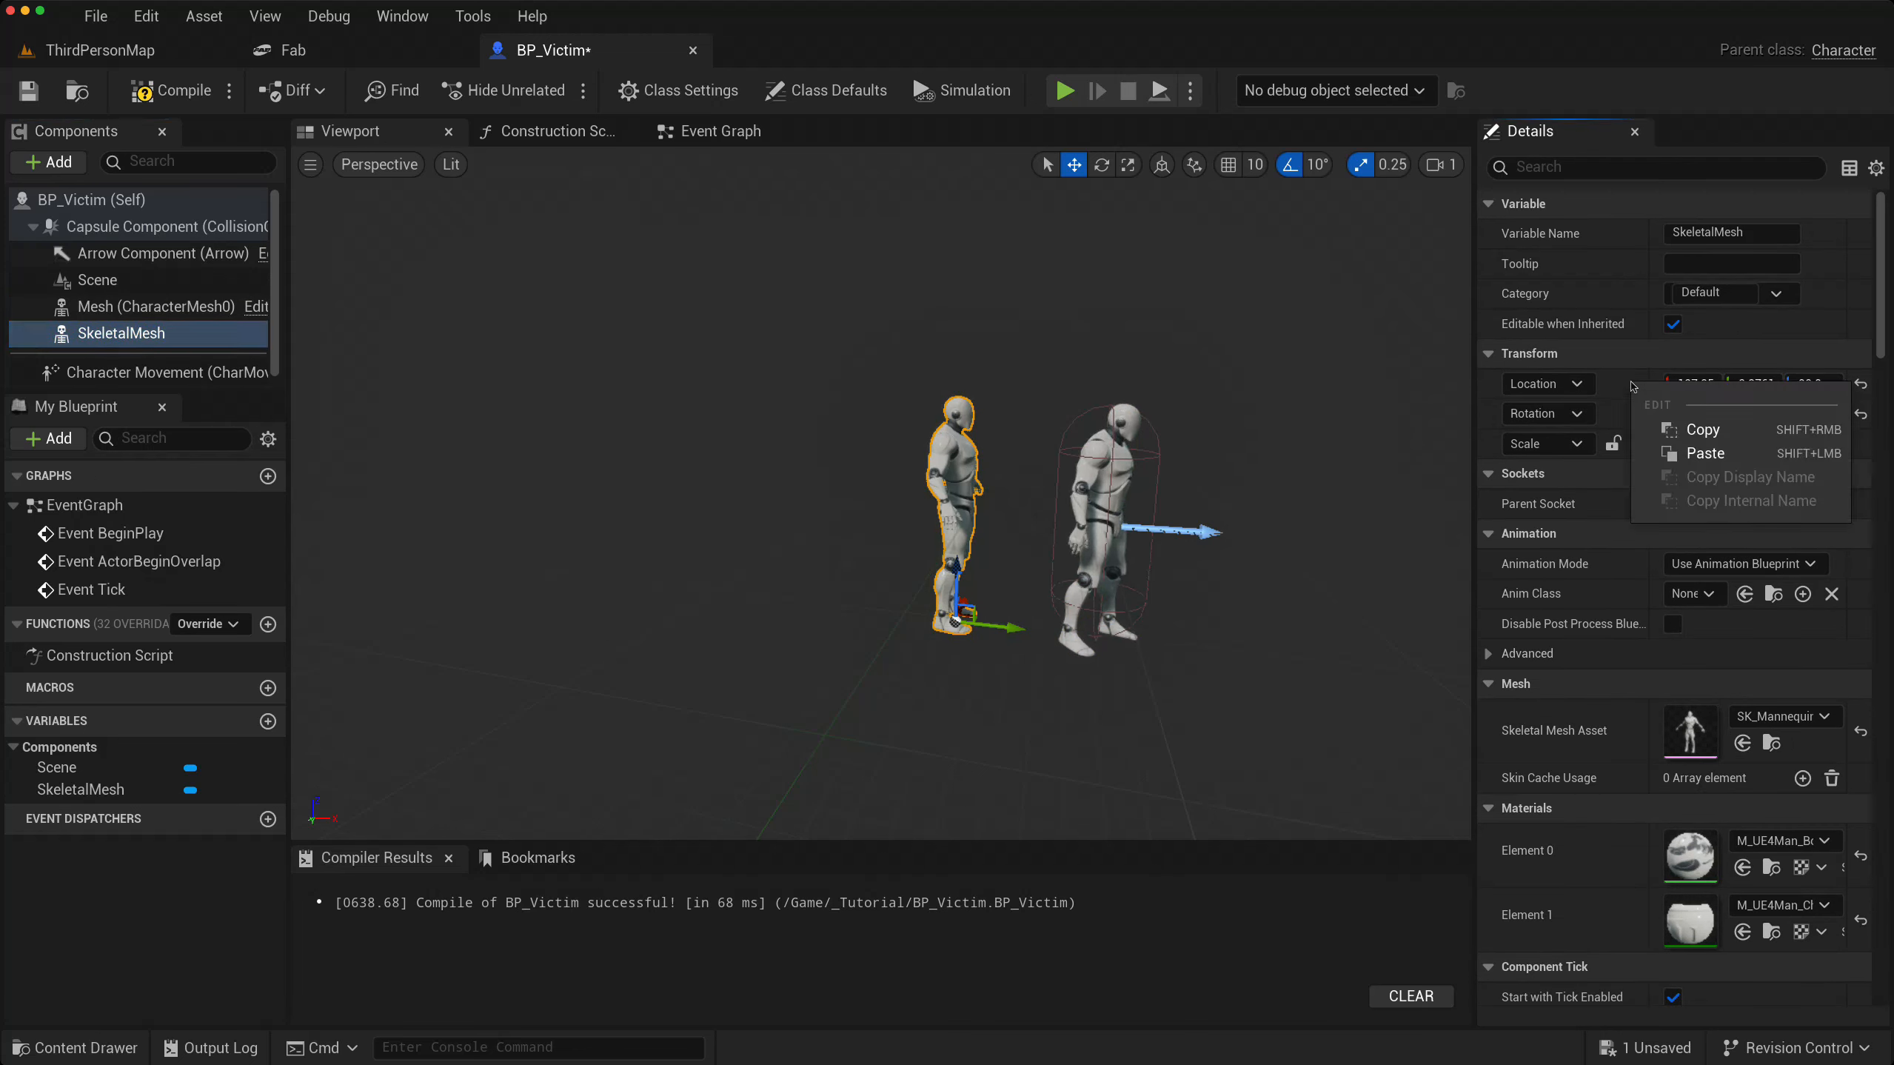
{"action": "left_click", "coordinate": [1668, 429]}
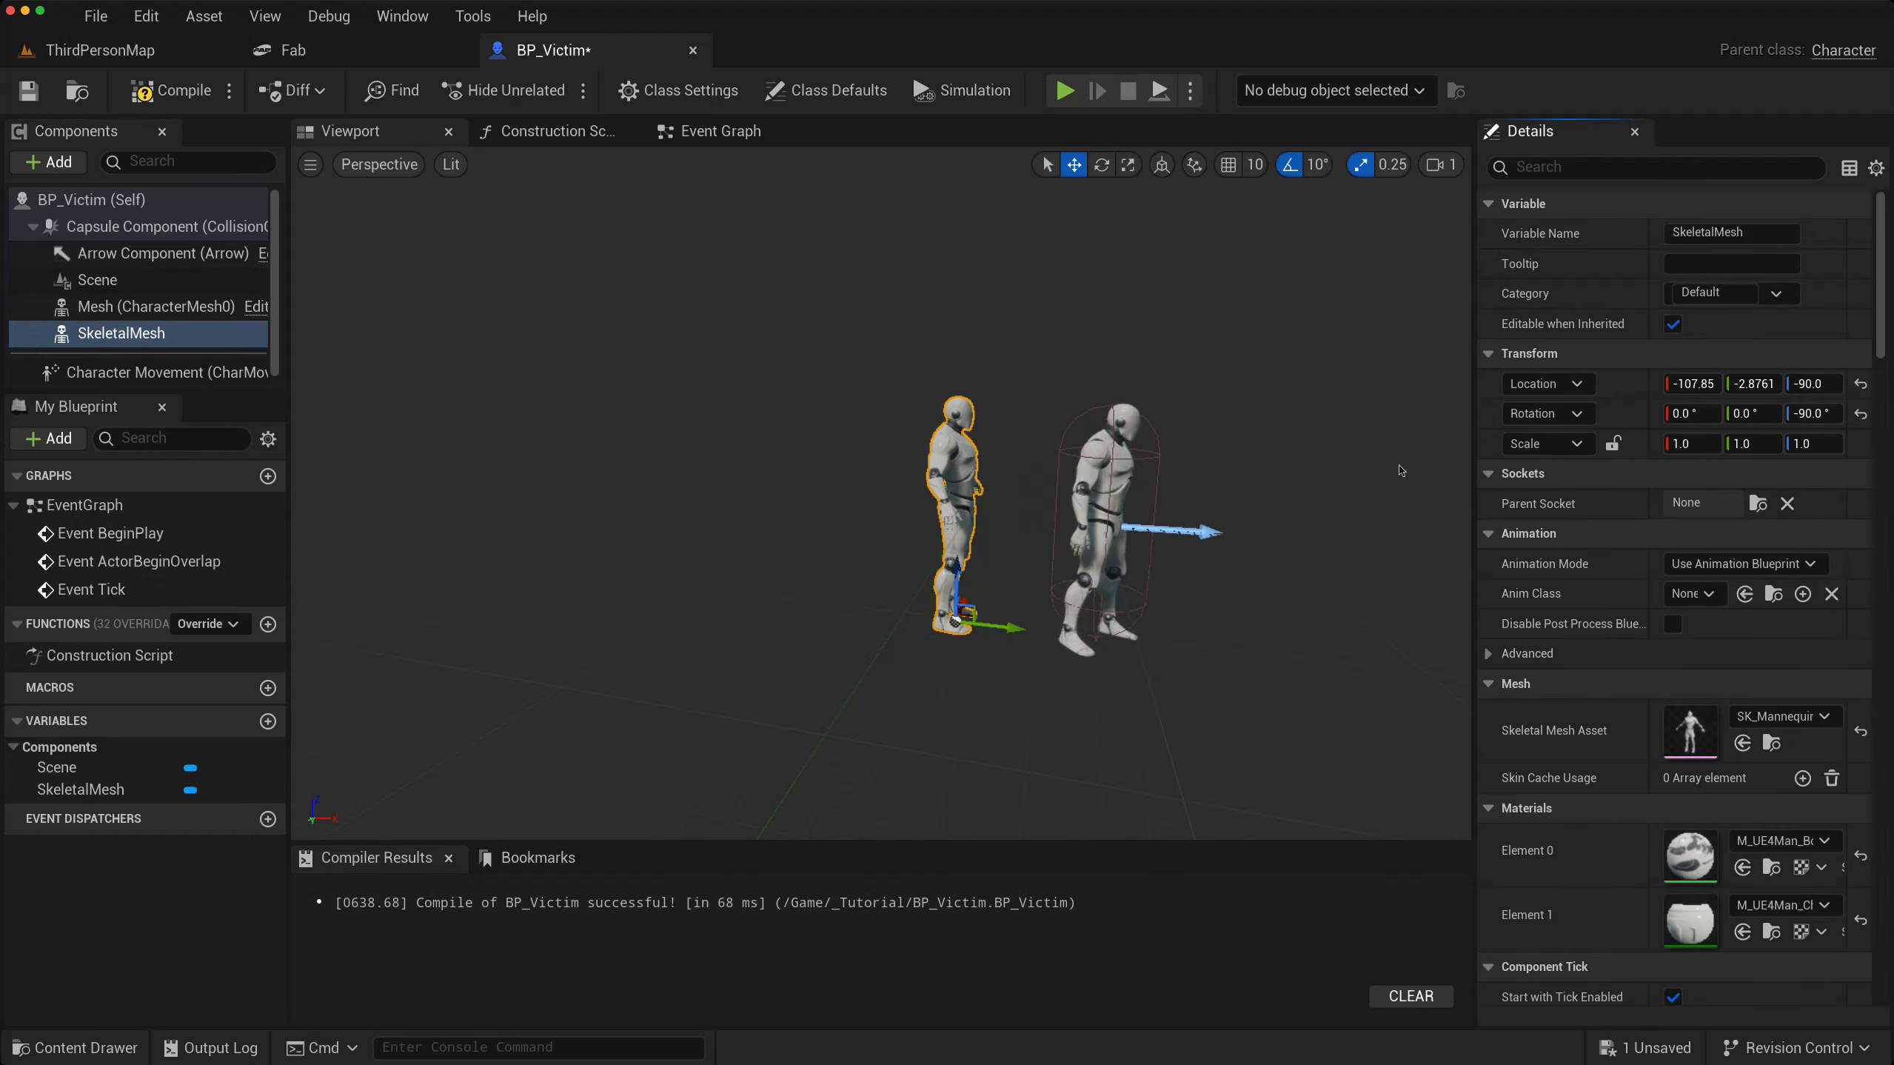
{"action": "left_click", "coordinate": [83, 288]}
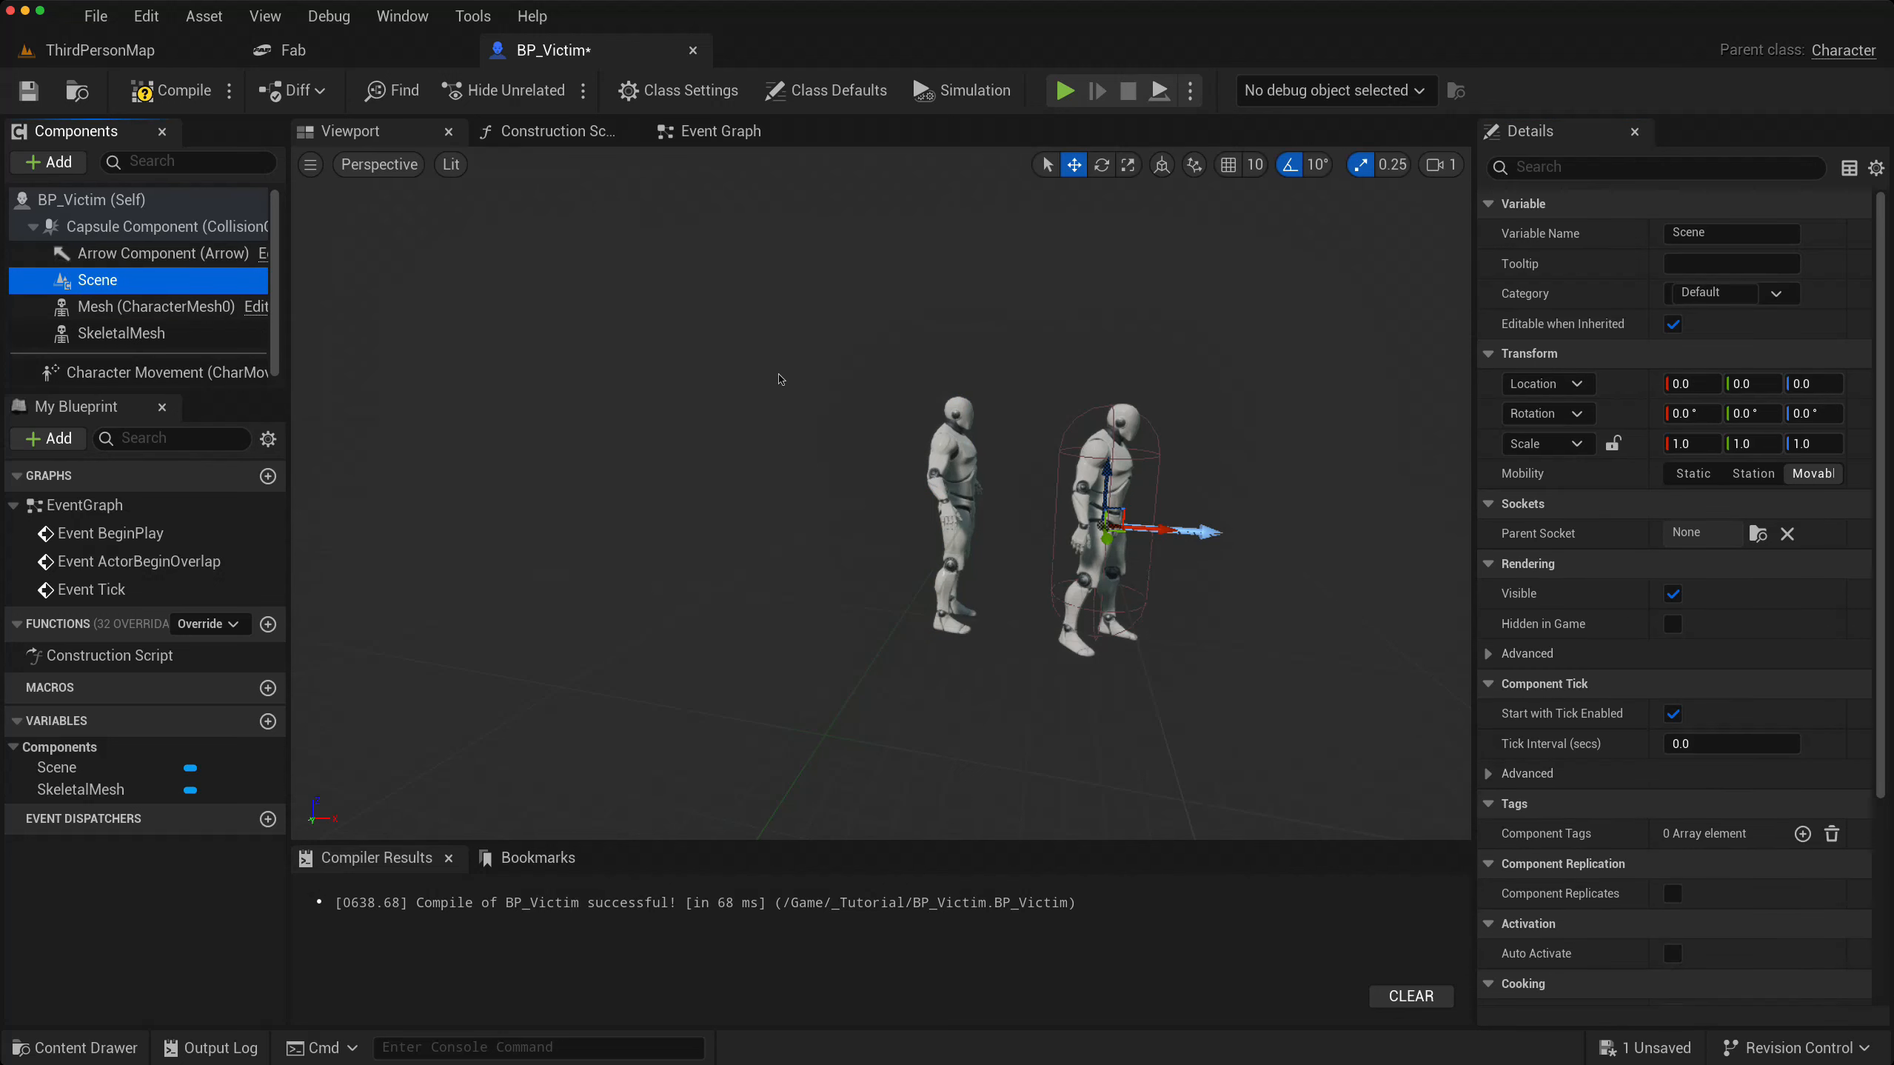
{"action": "right_click", "coordinate": [1615, 388]}
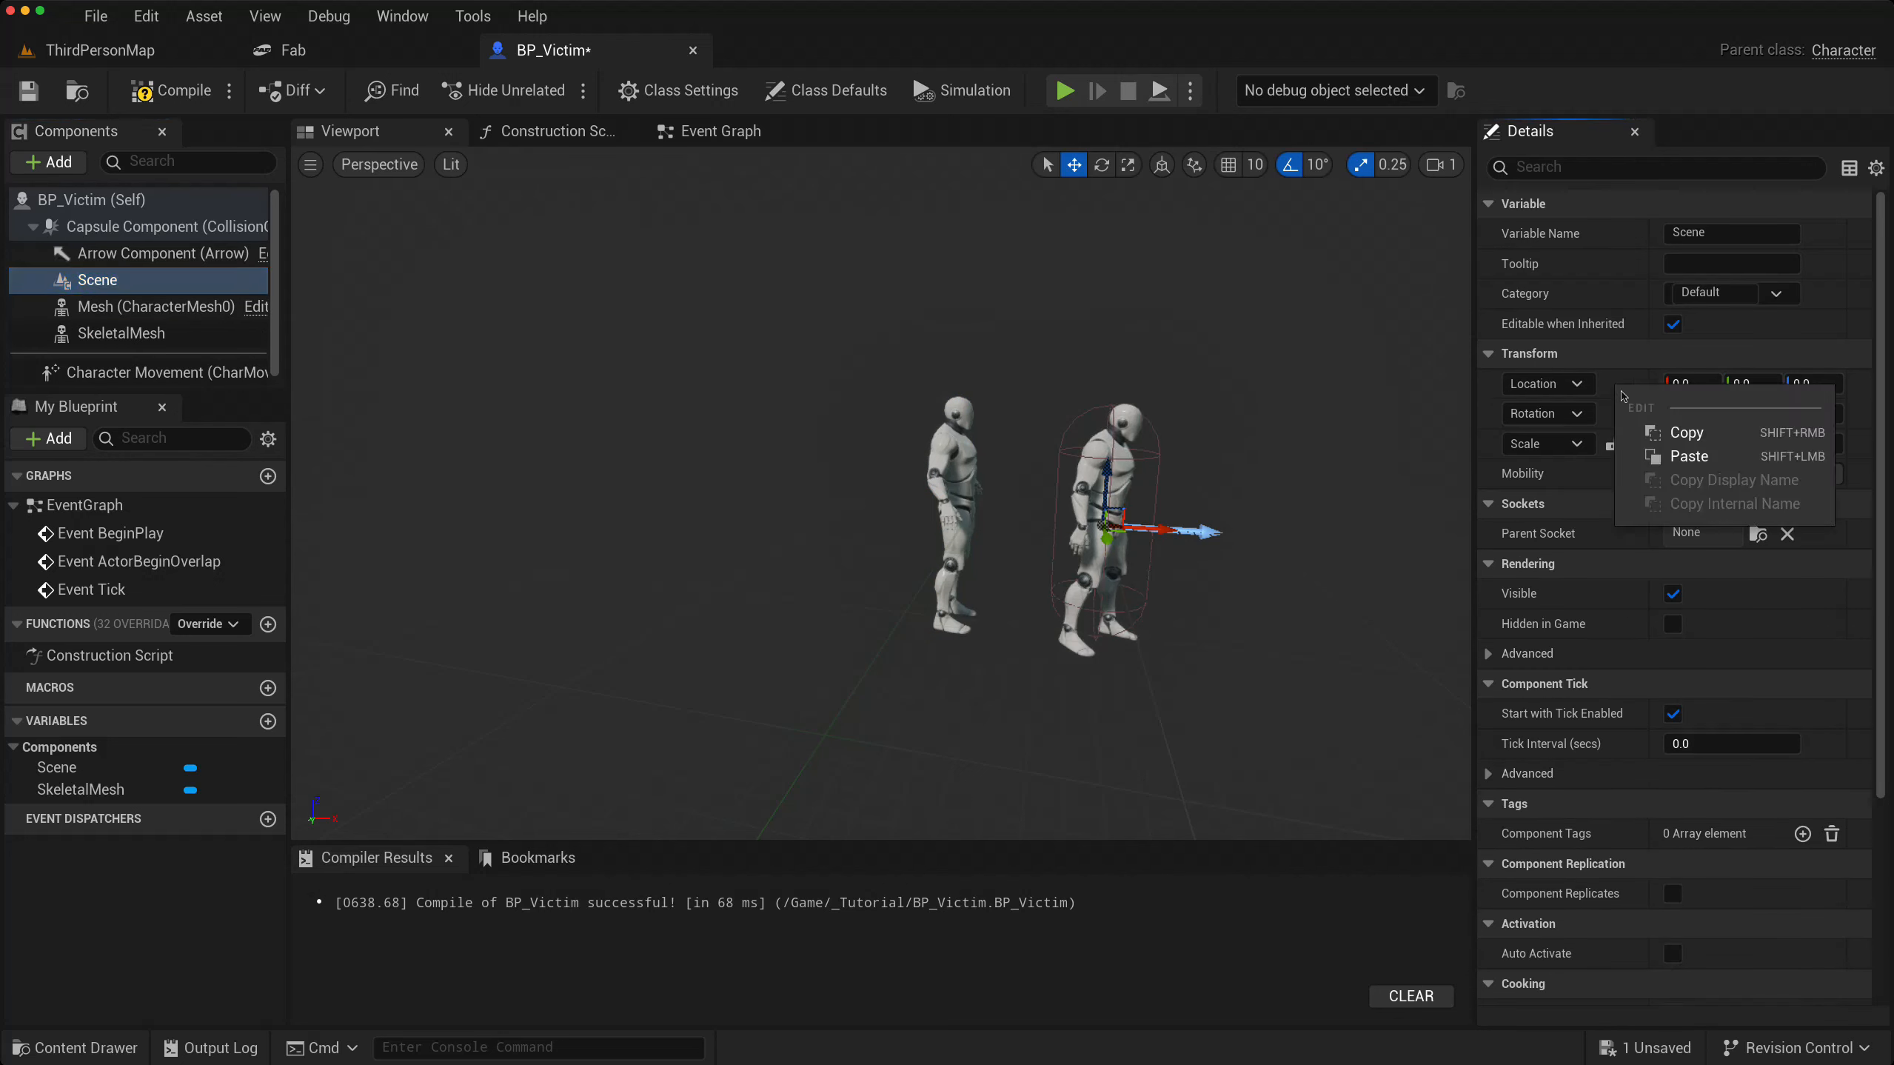
{"action": "left_click", "coordinate": [1662, 454]}
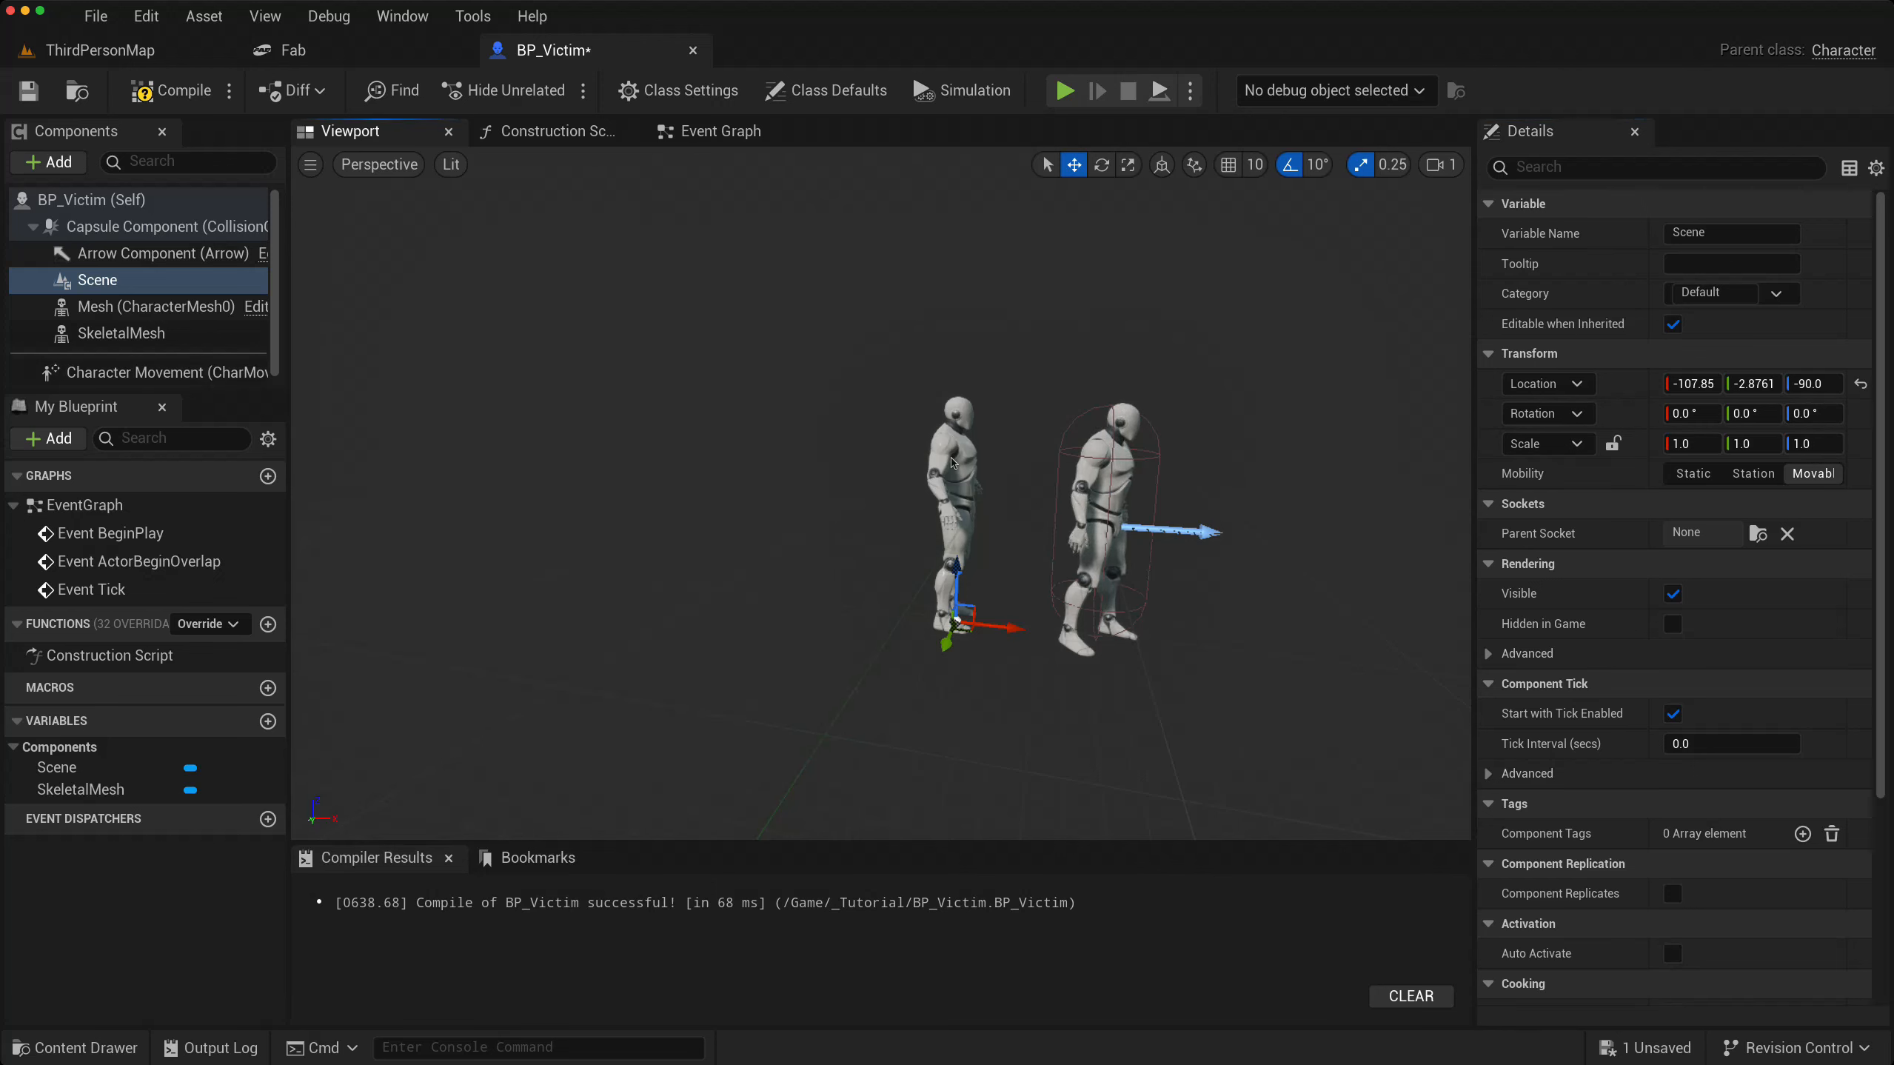
- Rename the Scene component to AttackingTransform and compile the blueprint
{"action": "left_click", "coordinate": [149, 306]}
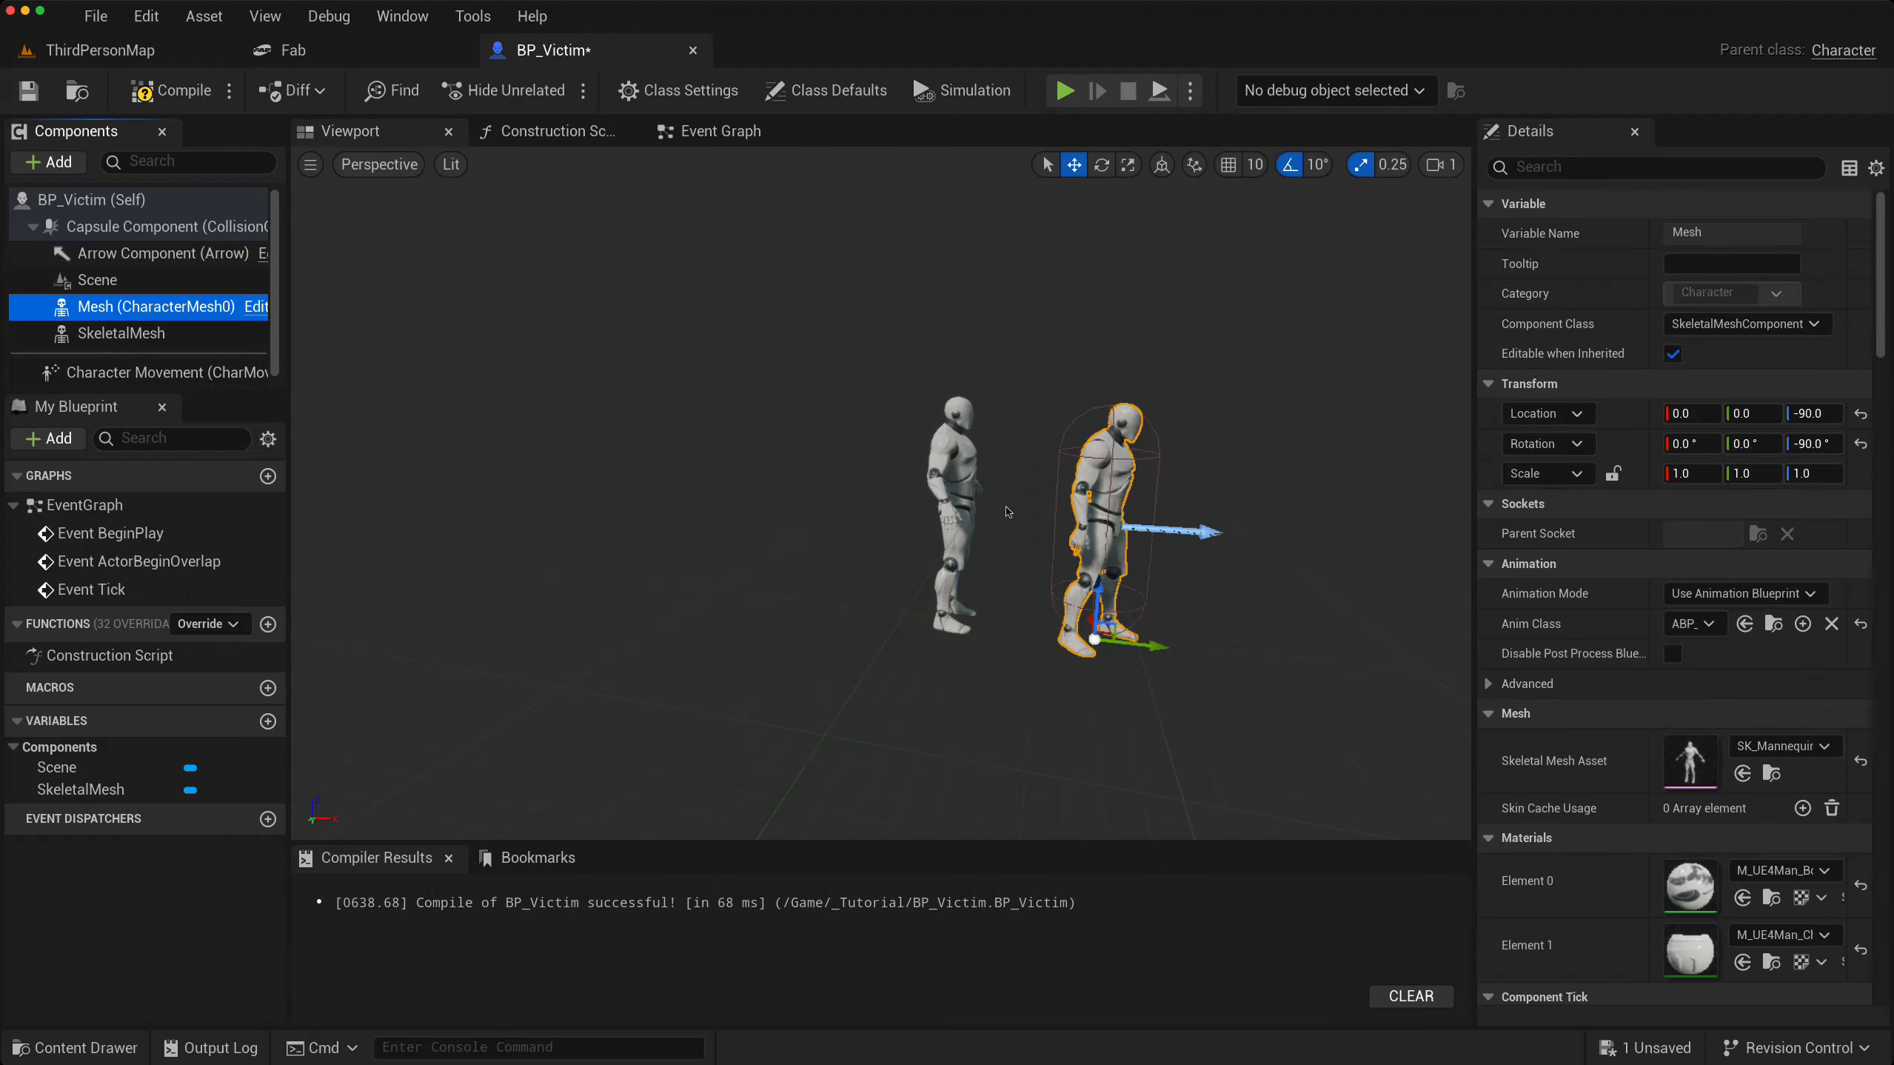
{"action": "left_click", "coordinate": [140, 282]}
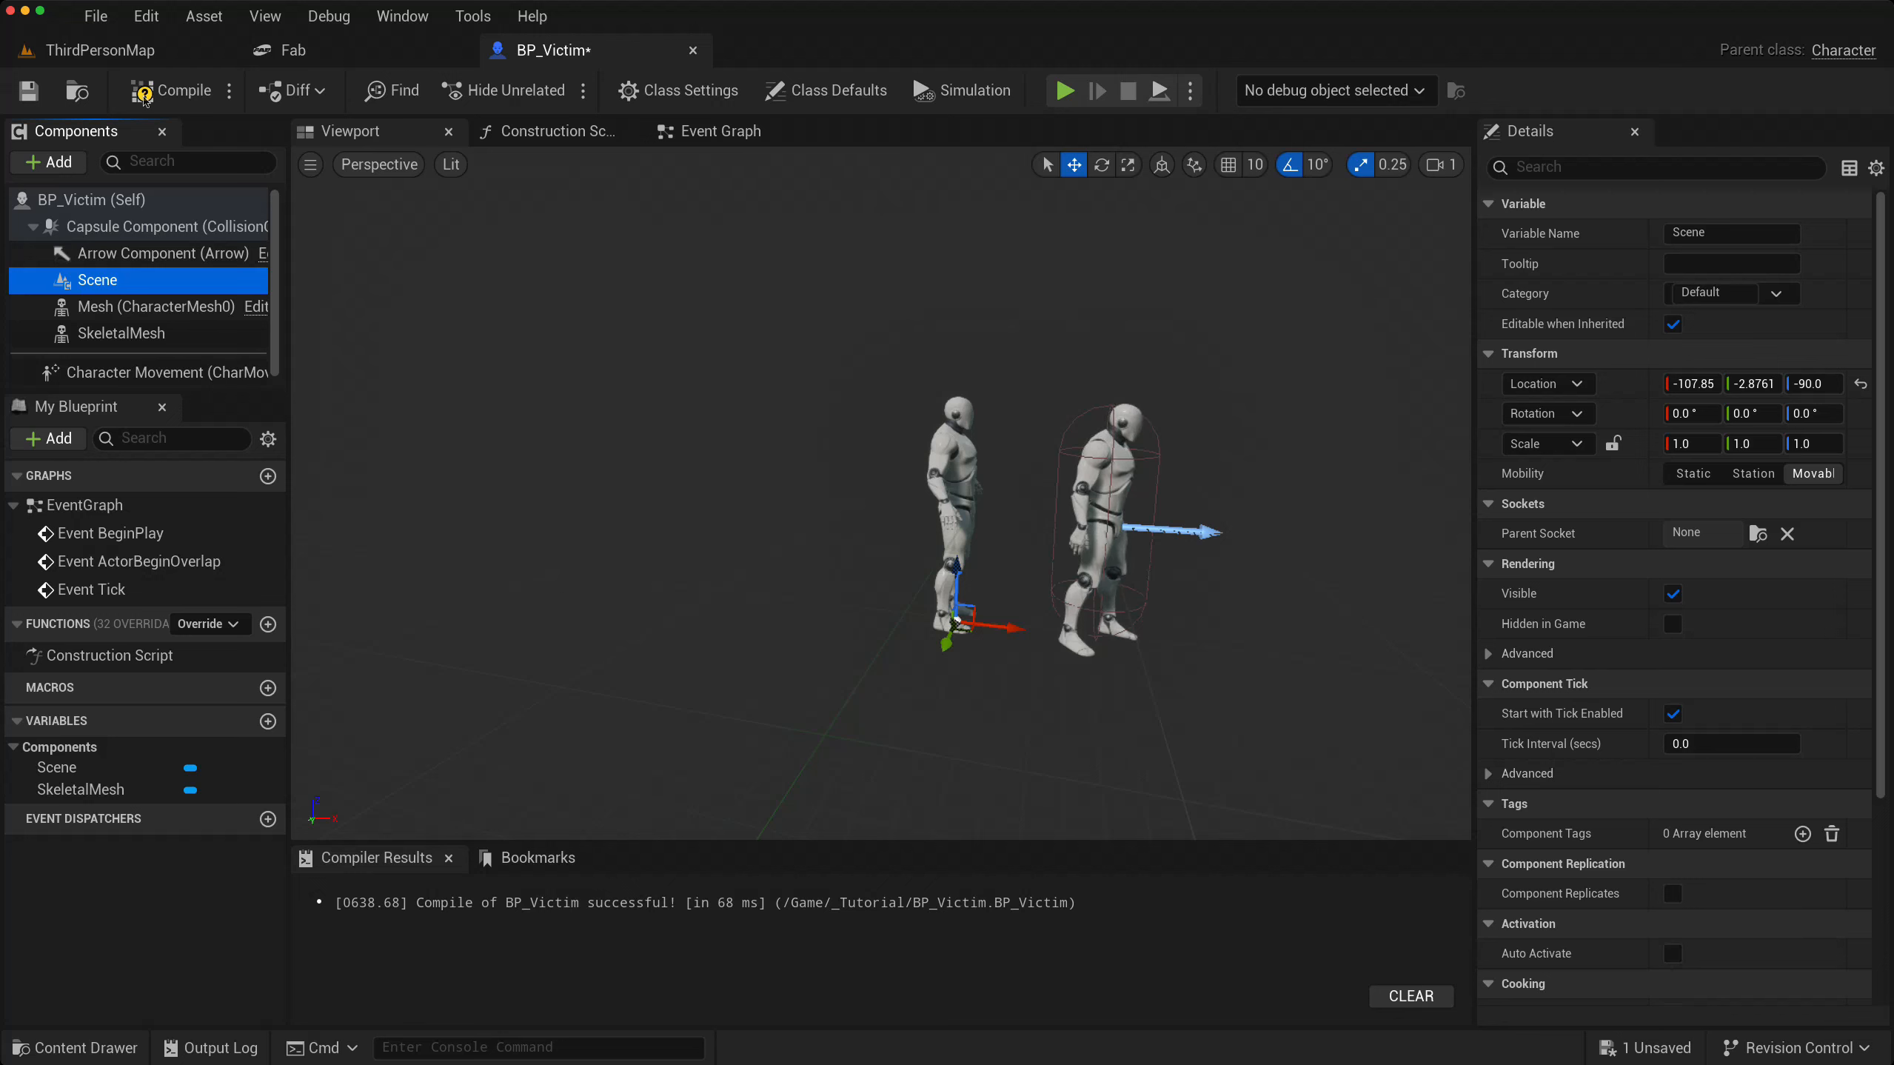
{"action": "left_click", "coordinate": [172, 90]}
{"action": "left_click", "coordinate": [99, 282]}
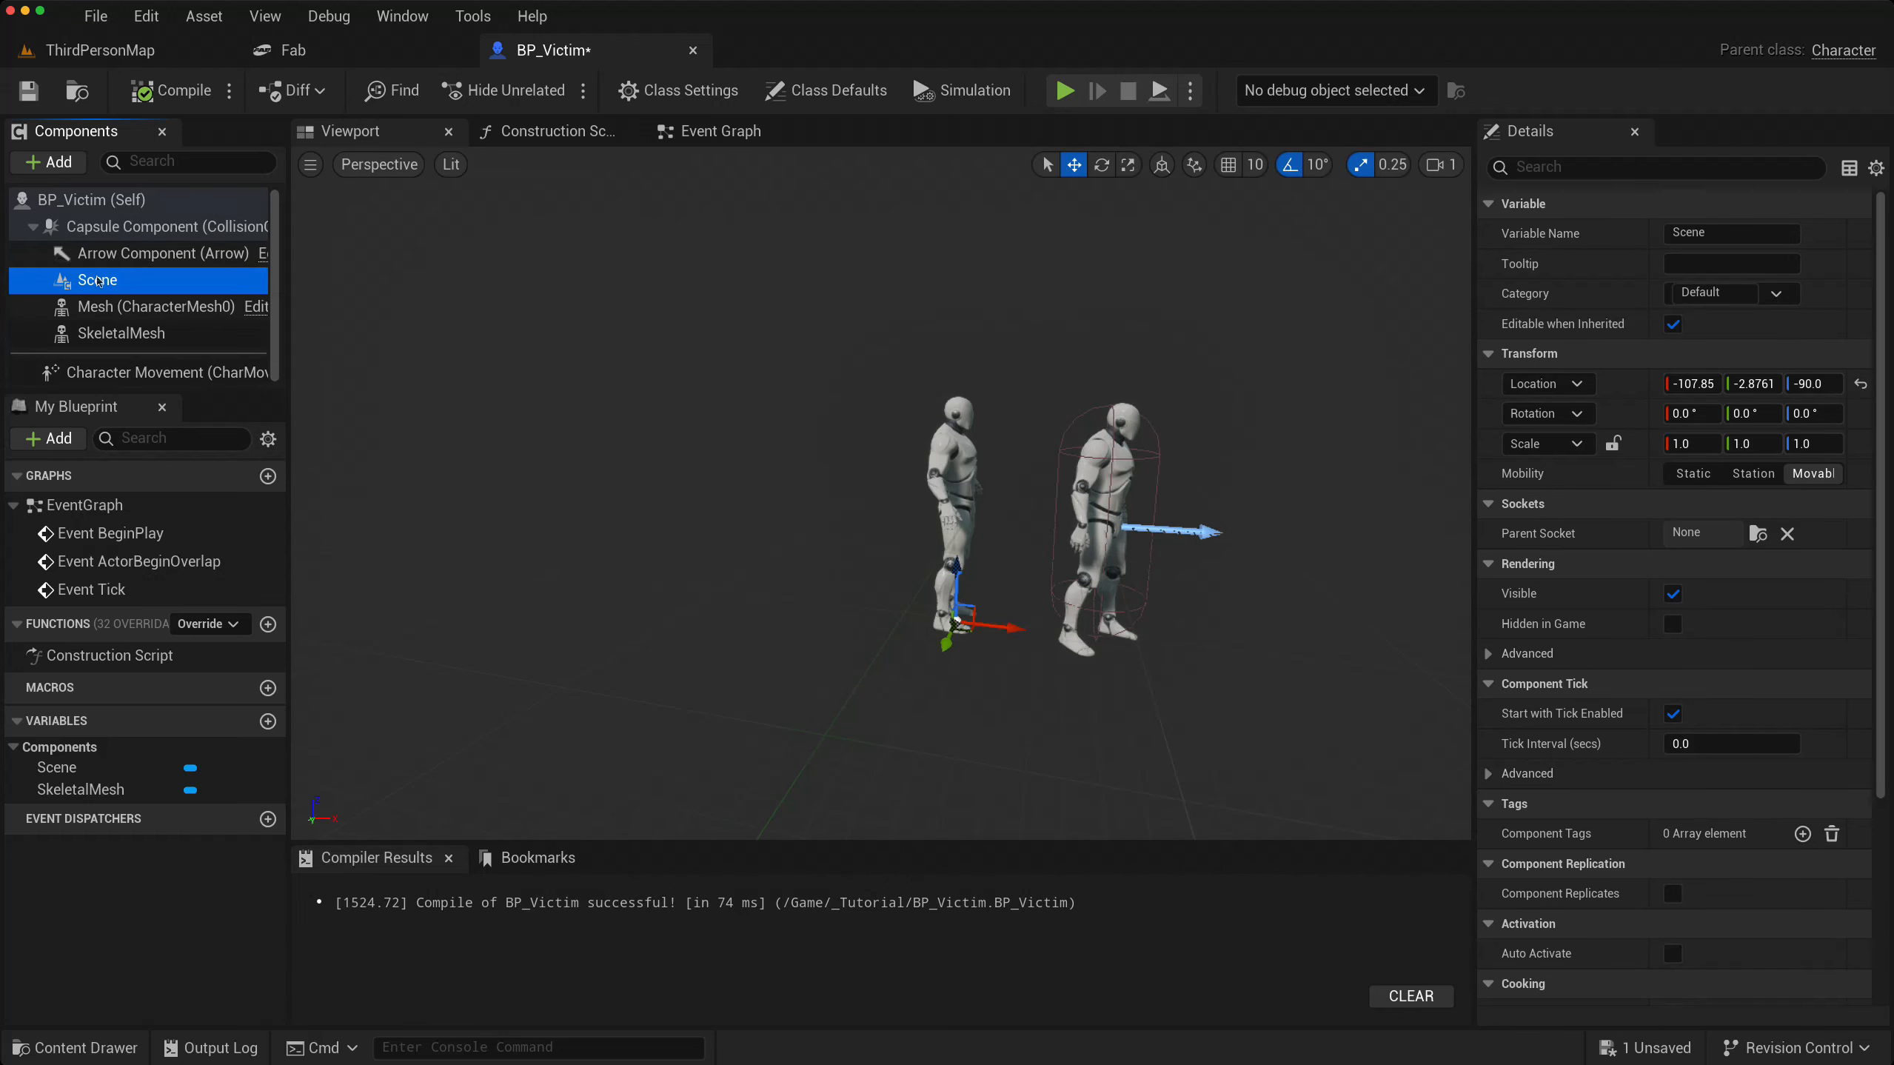
{"action": "left_click", "coordinate": [99, 282]}
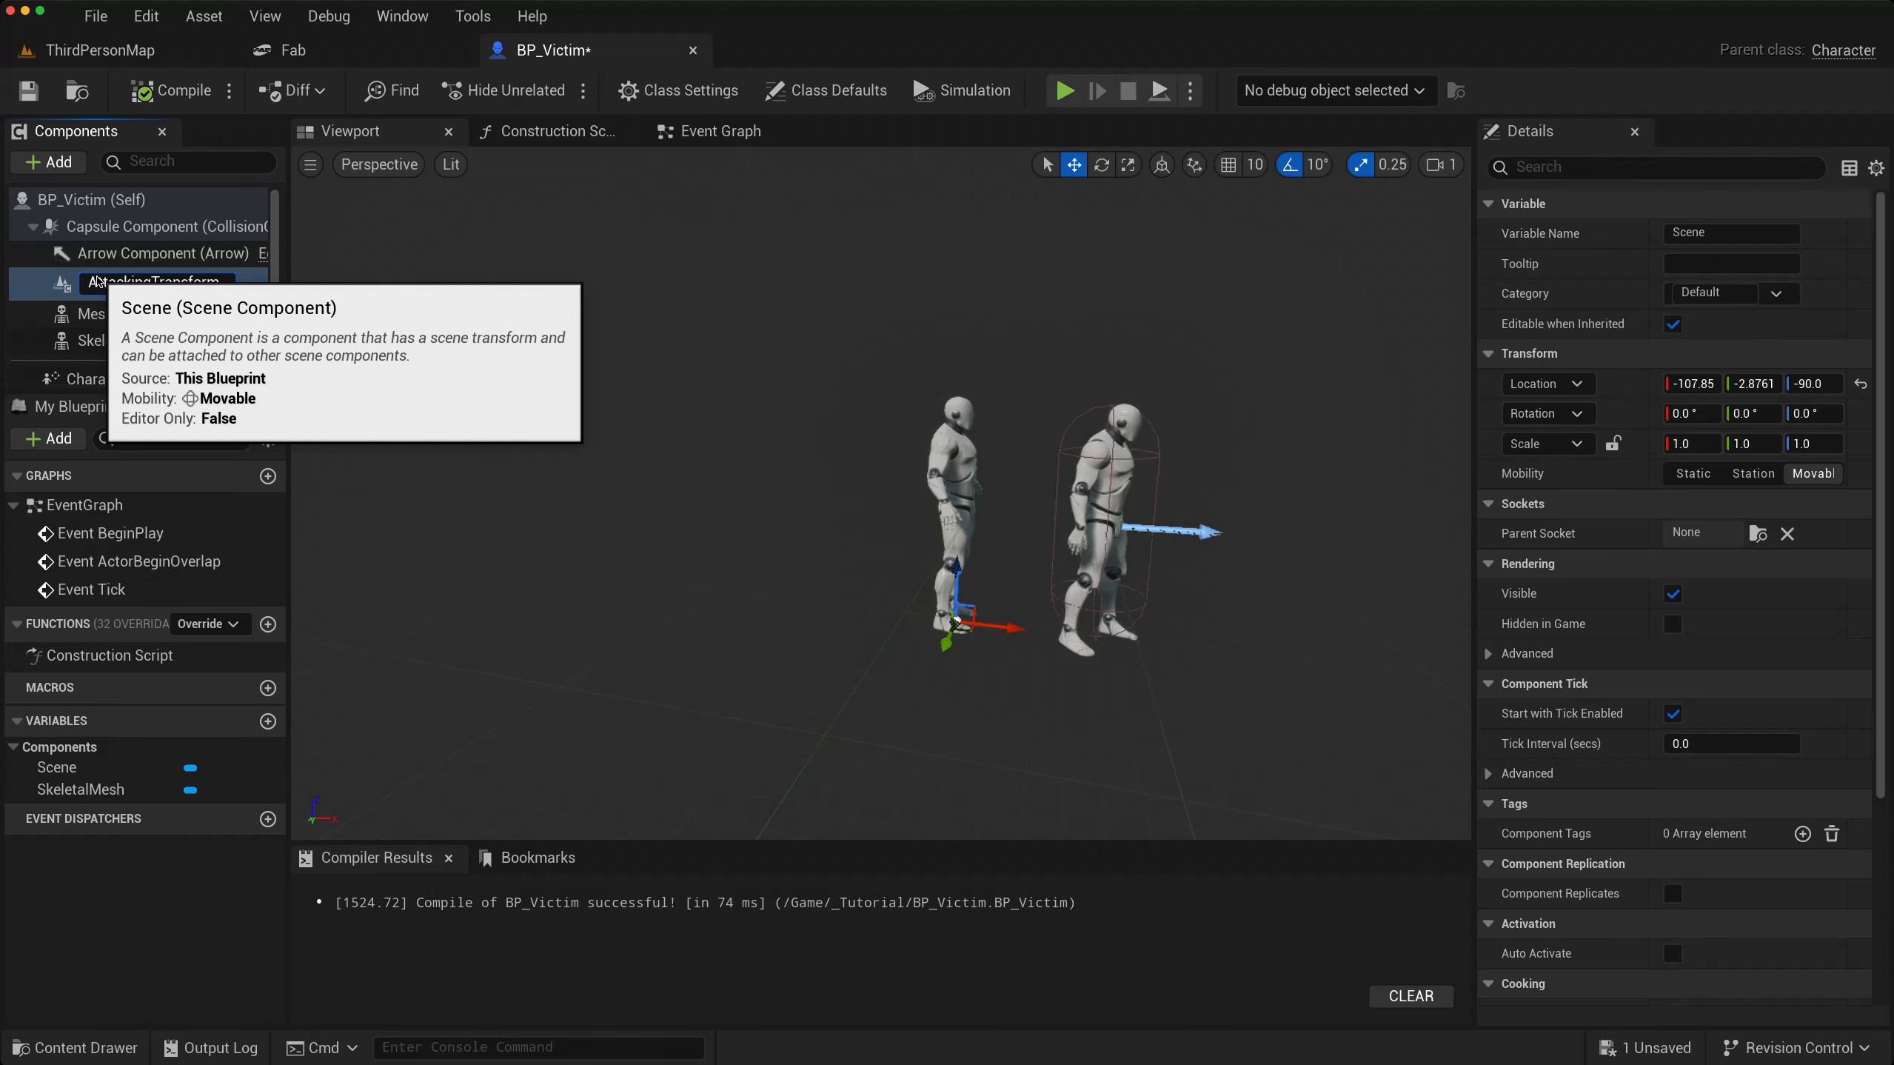
{"action": "key", "text": "Return"}
{"action": "left_click", "coordinate": [171, 91]}
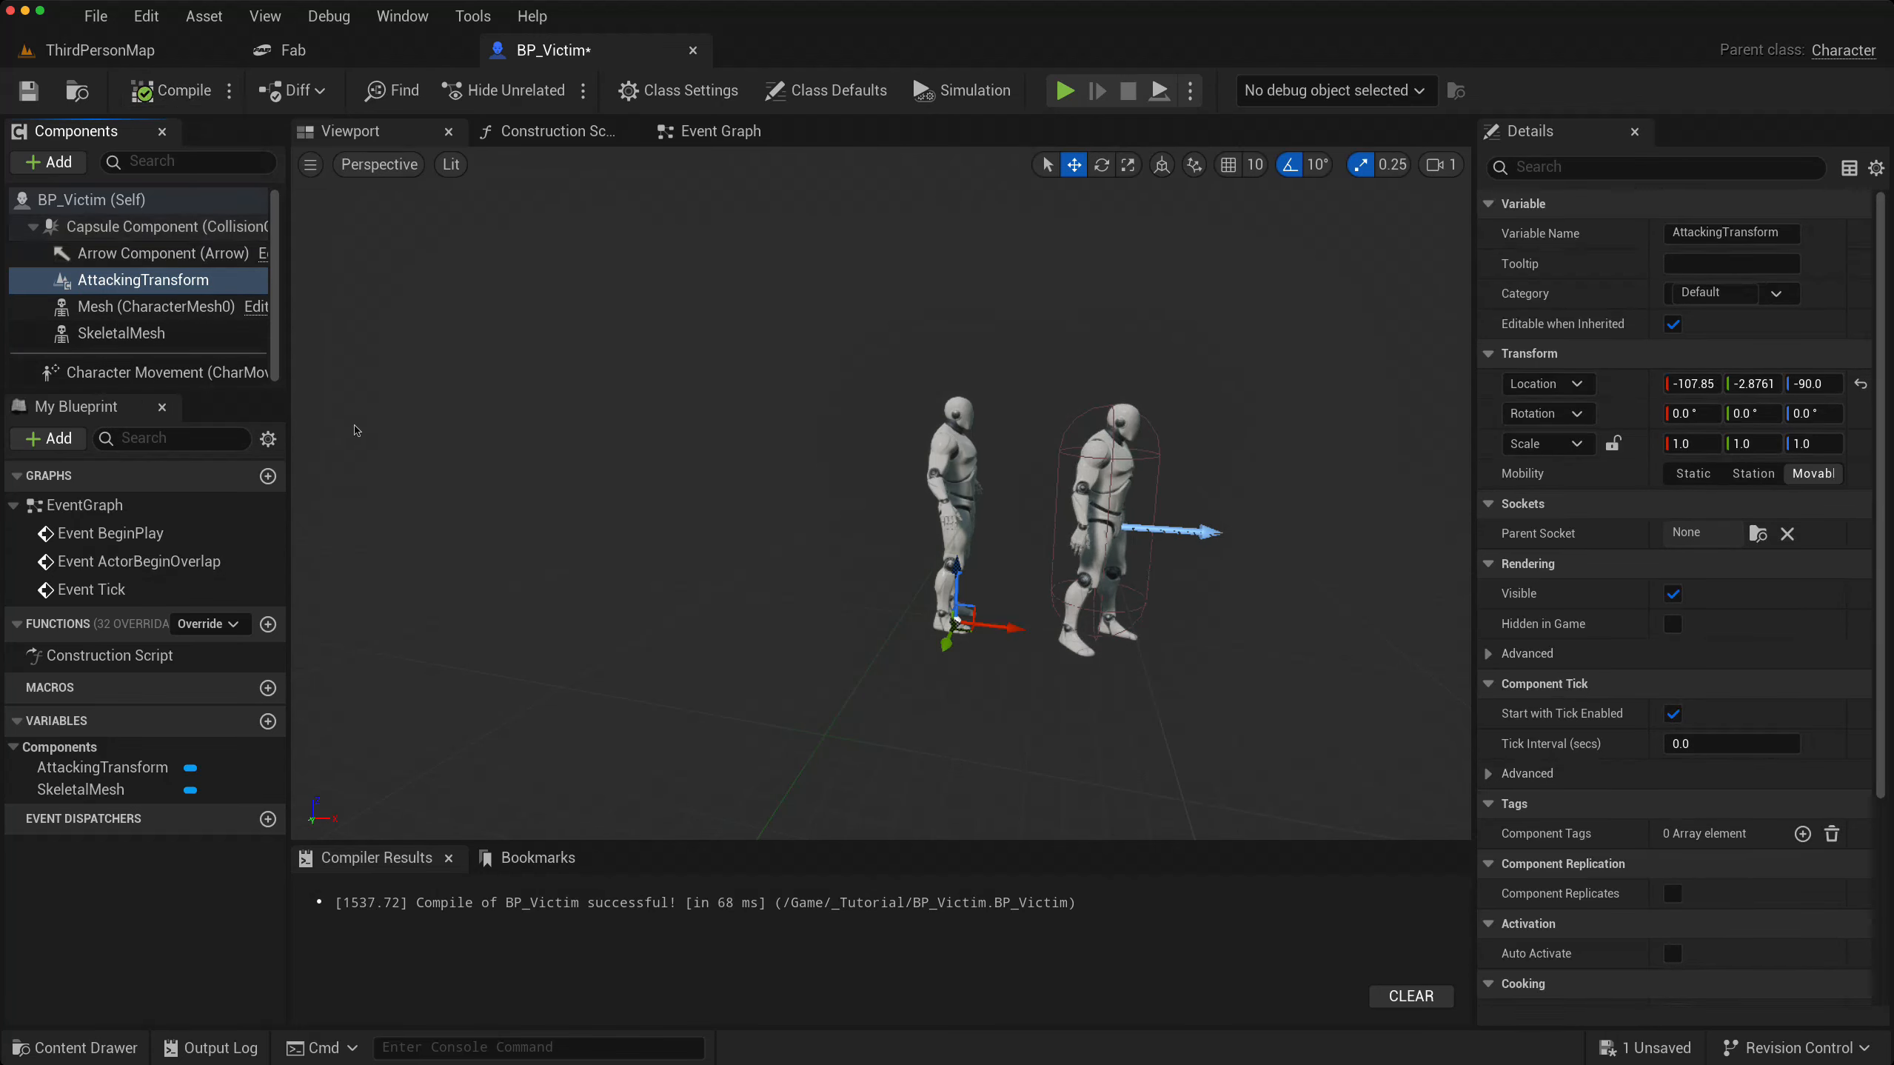
- Turn off the SkeletalMesh's Visible setting by filtering its properties for "visi", and compile and save BP_Victim
{"action": "left_click", "coordinate": [105, 332]}
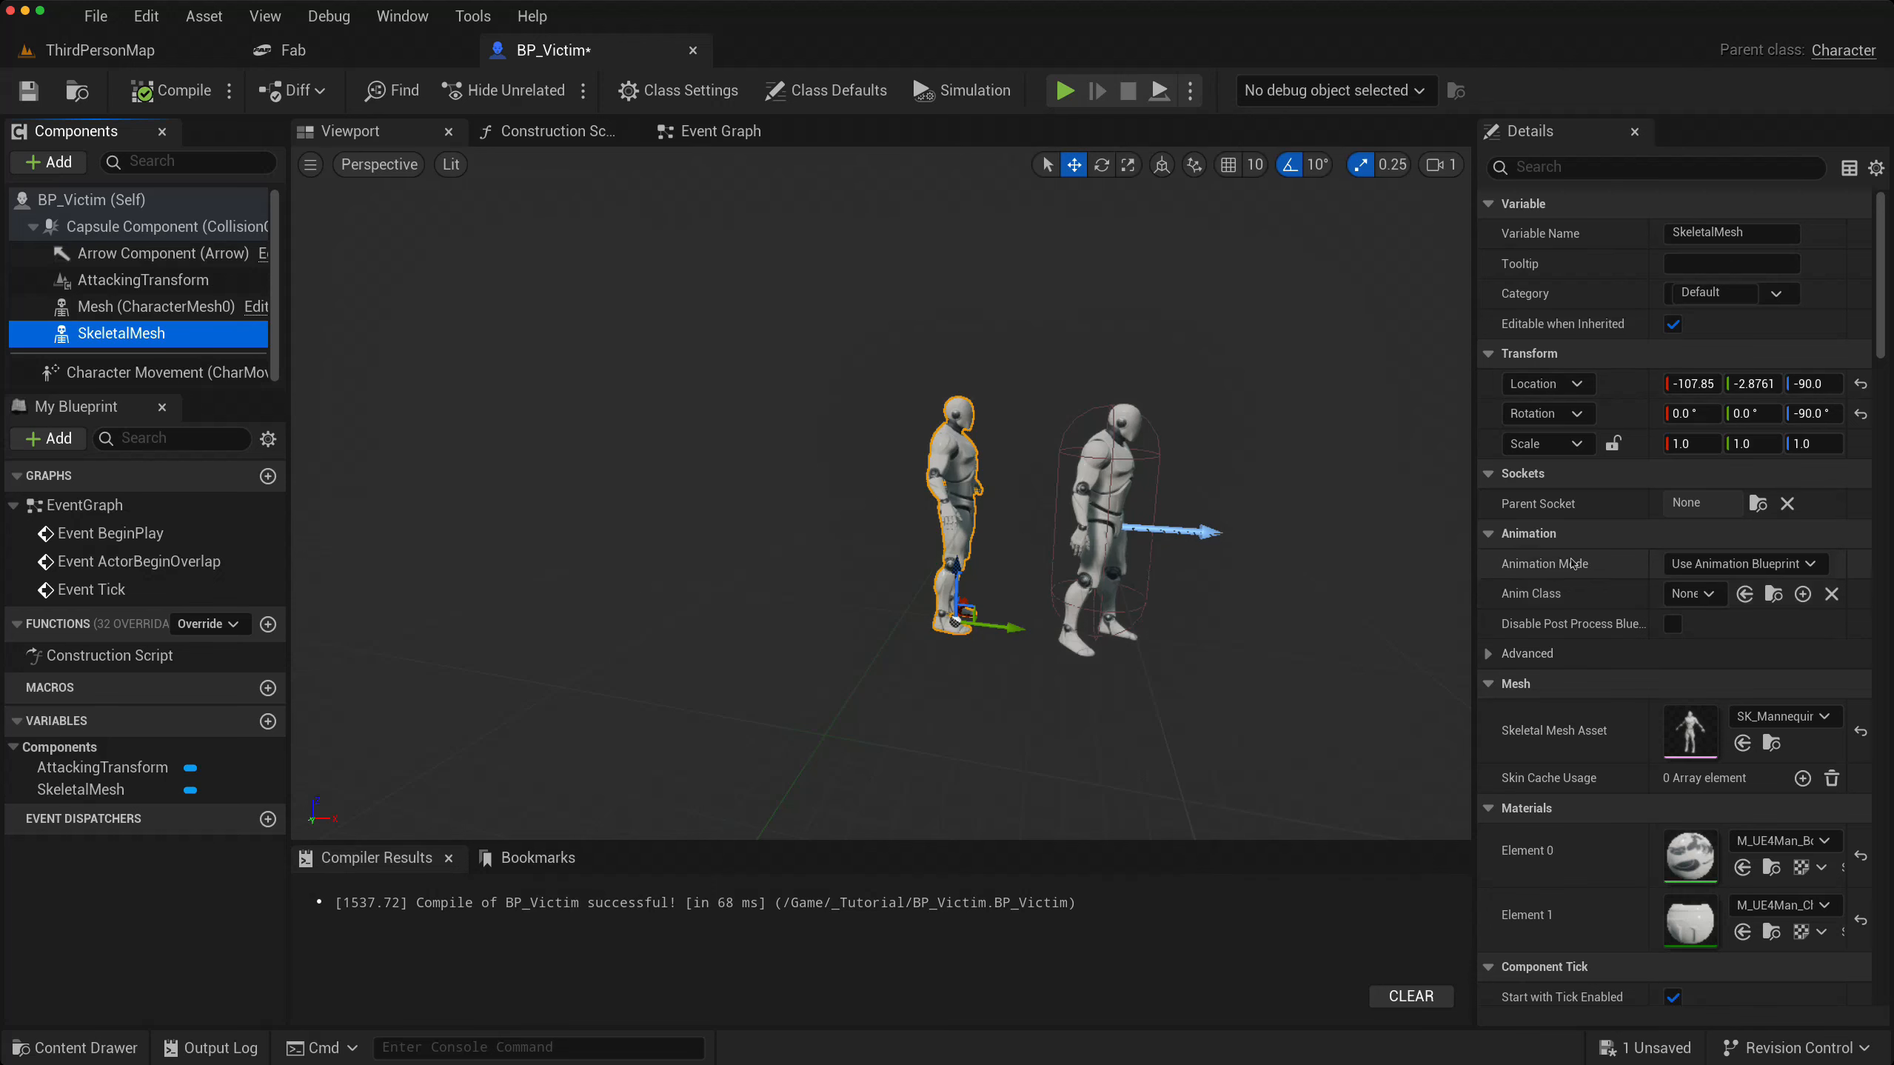
{"action": "left_click", "coordinate": [1534, 177]}
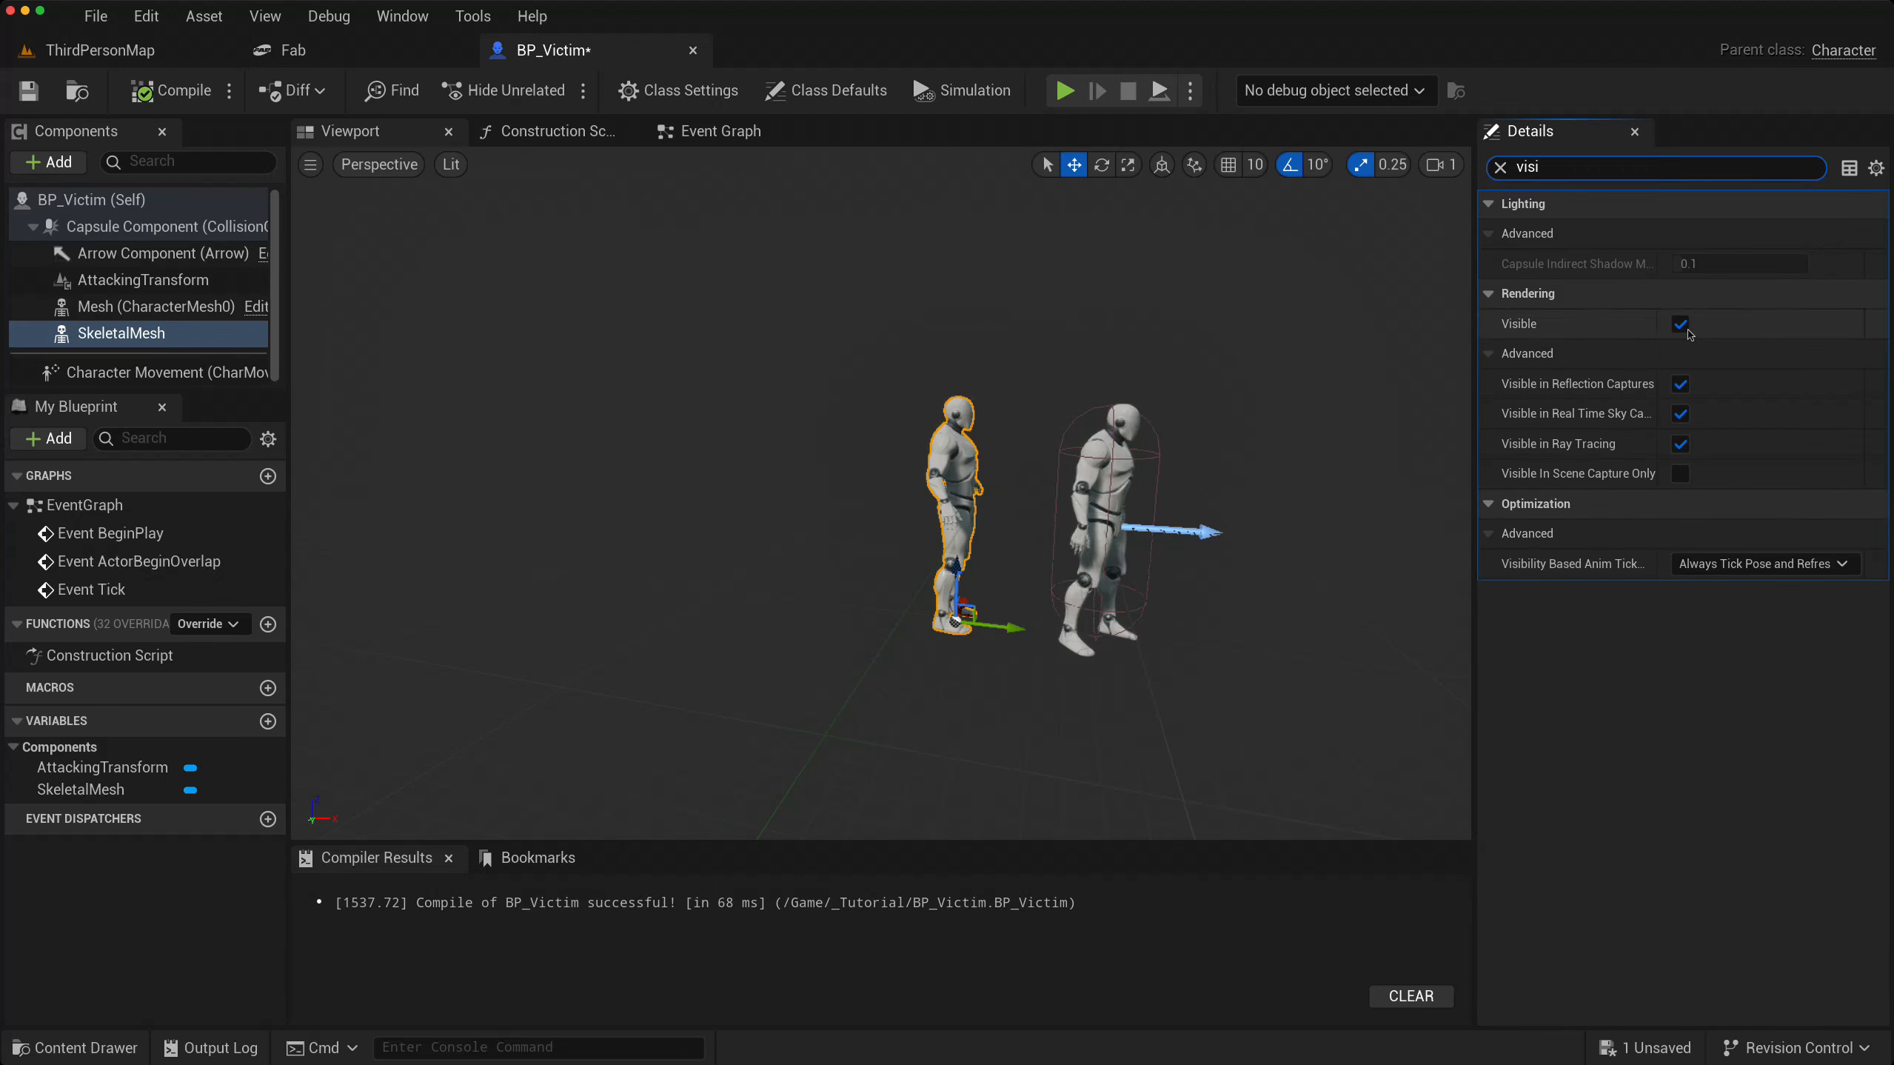
{"action": "left_click", "coordinate": [1684, 326]}
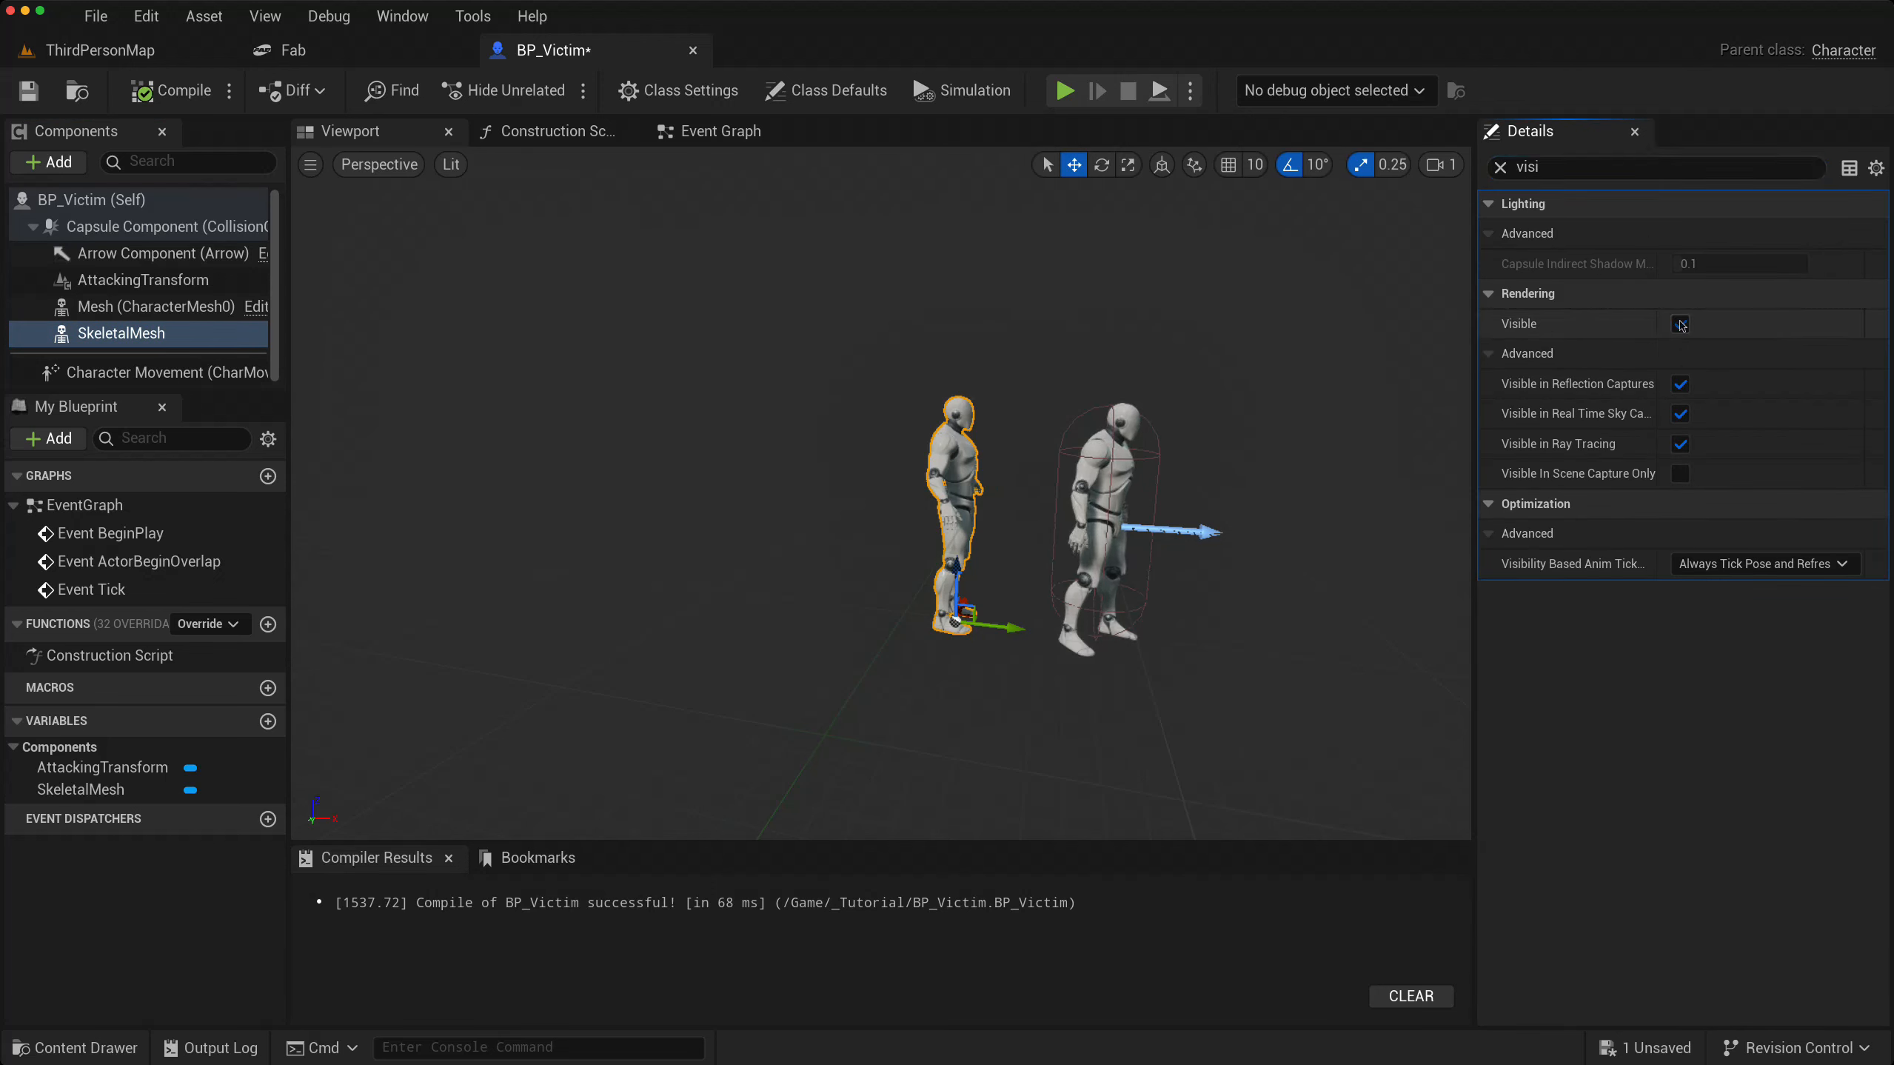
{"action": "left_click", "coordinate": [142, 94]}
{"action": "left_click", "coordinate": [26, 94]}
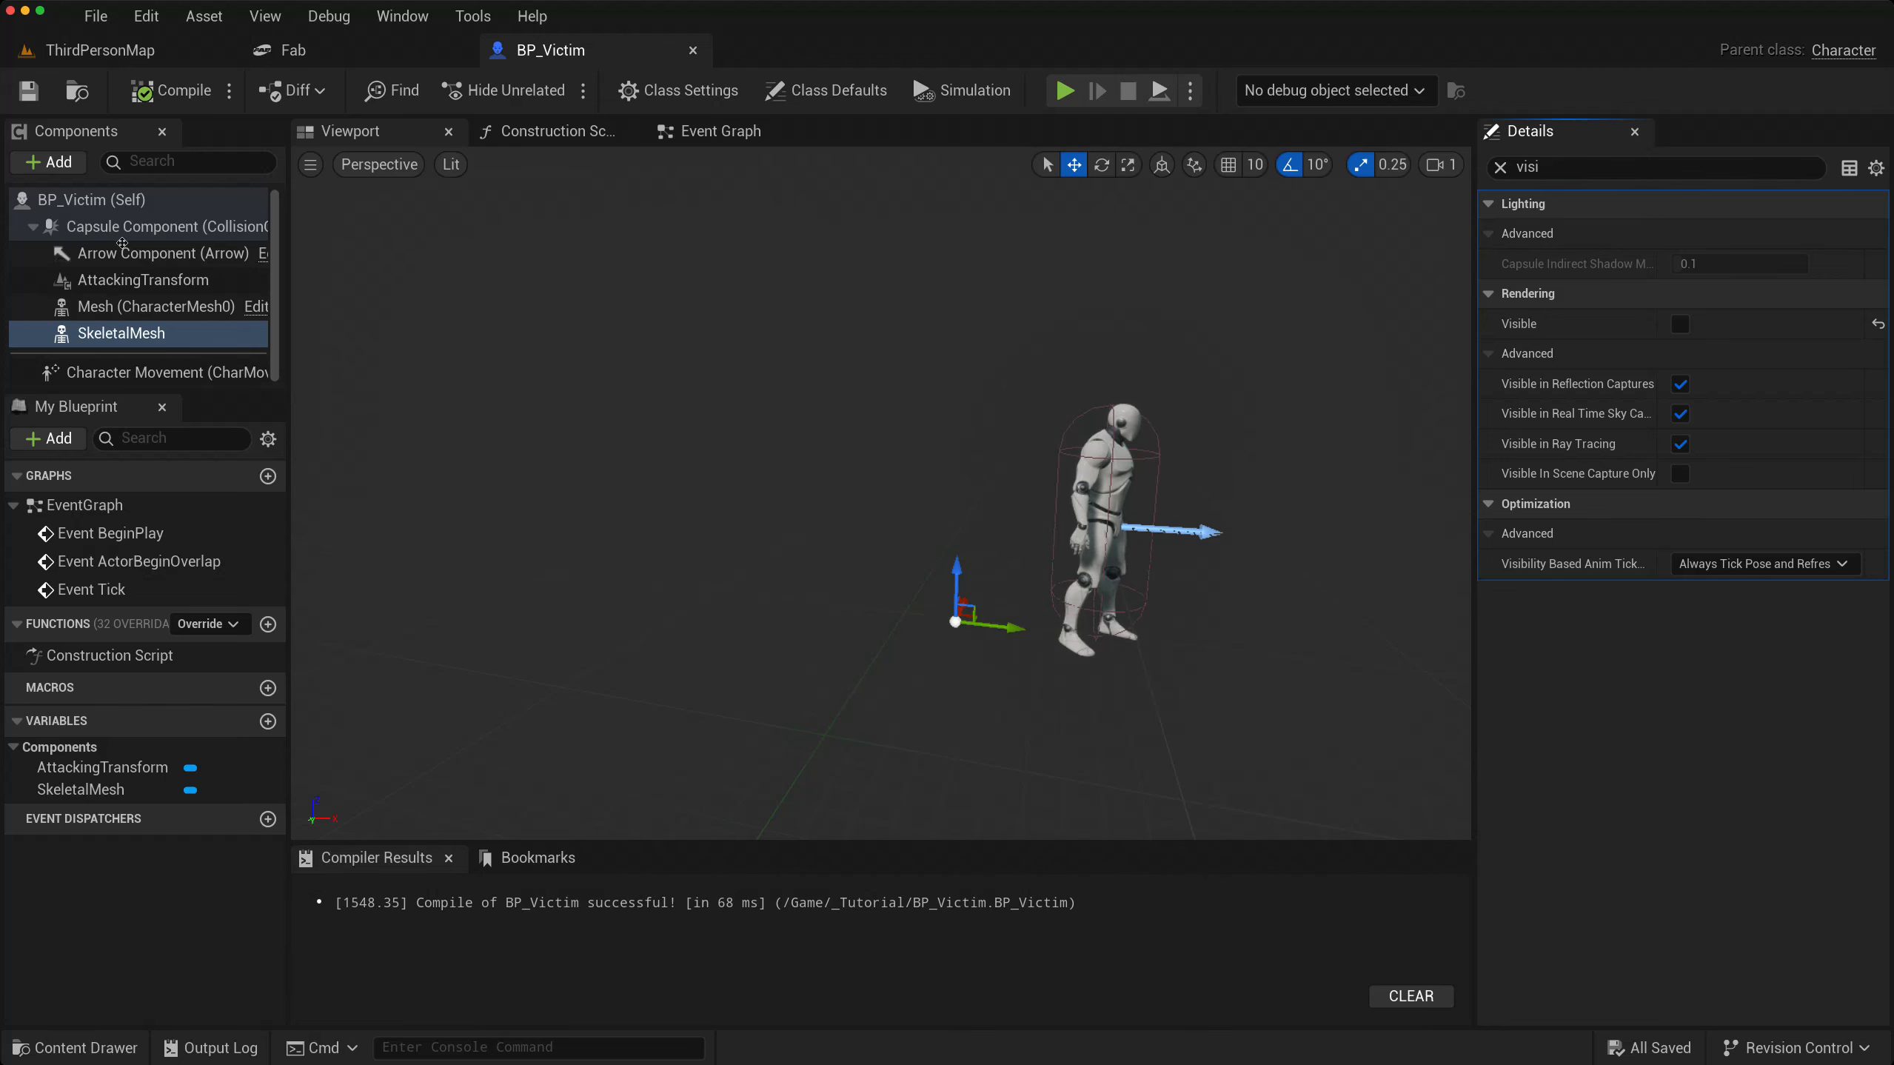
- Return to the ThirdPersonMap level and open the ThirdPerson/Blueprints content folder
{"action": "left_click", "coordinate": [99, 50]}
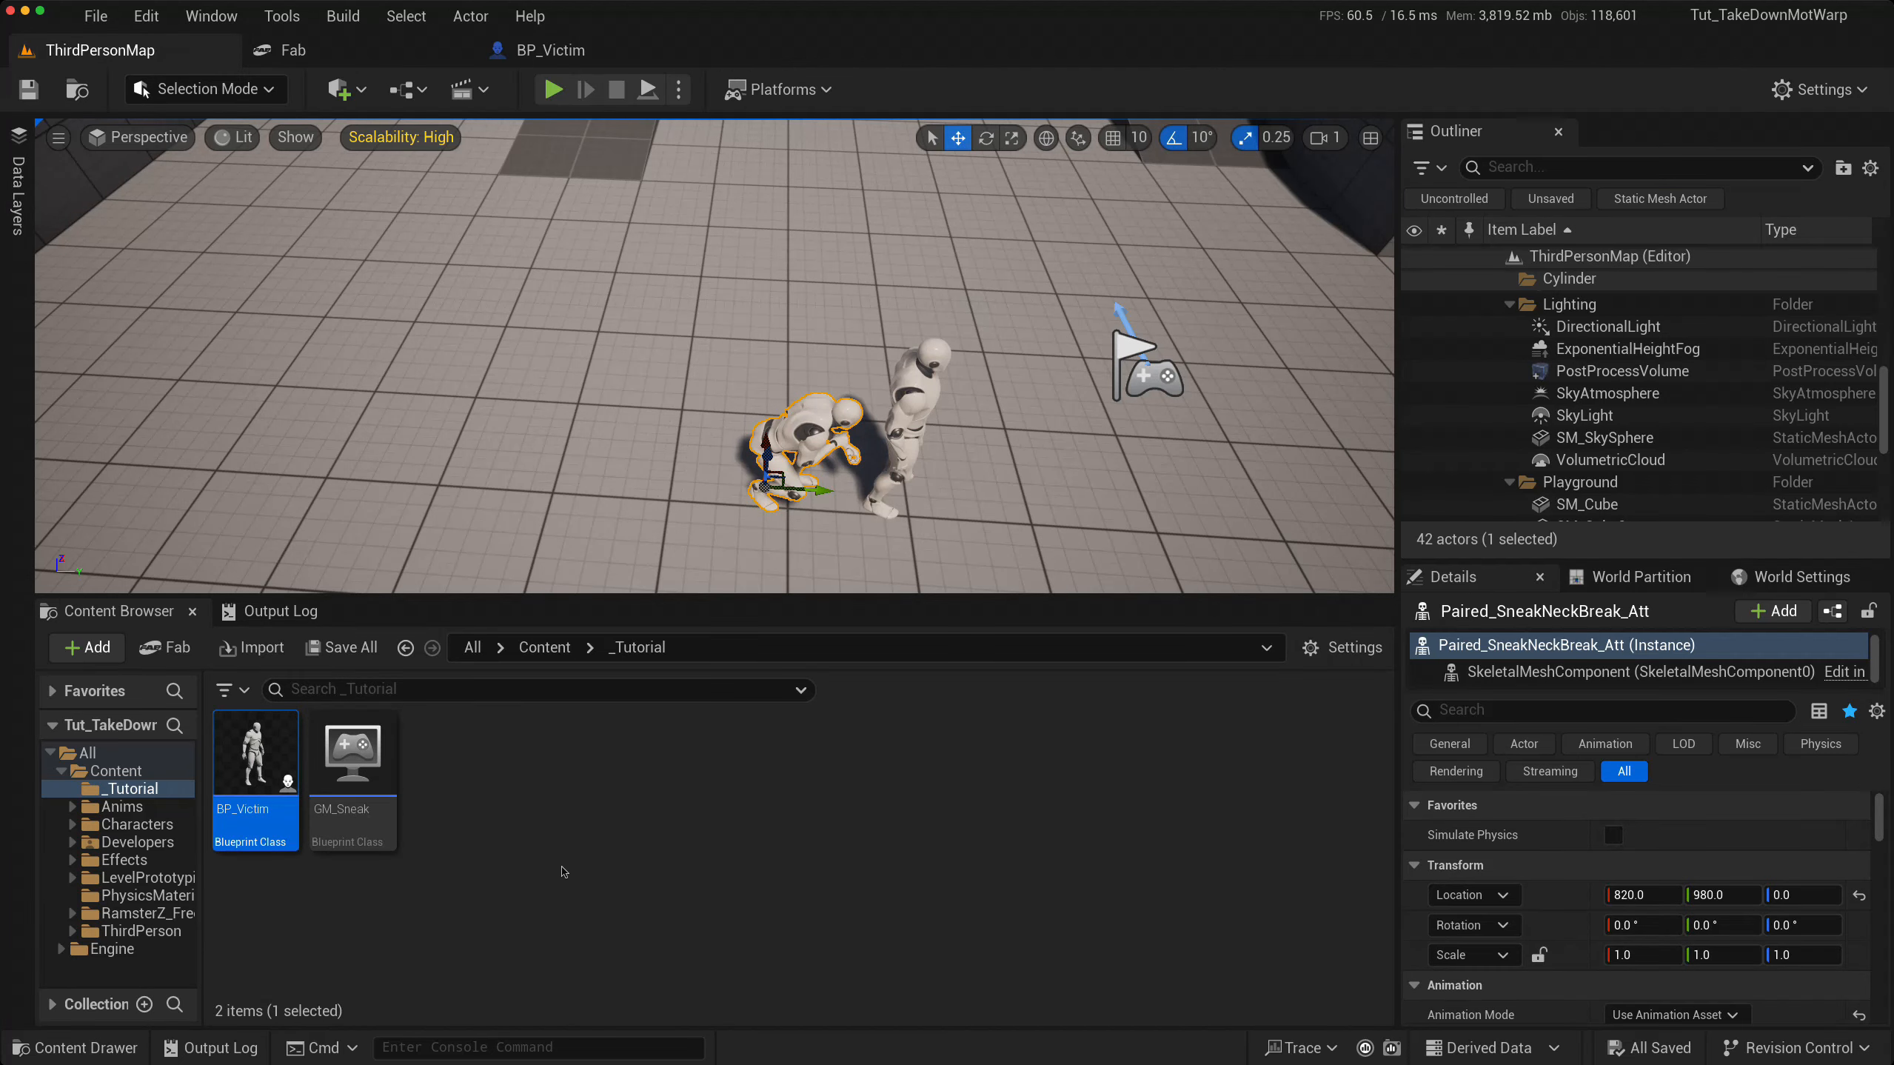
{"action": "left_click", "coordinate": [174, 934]}
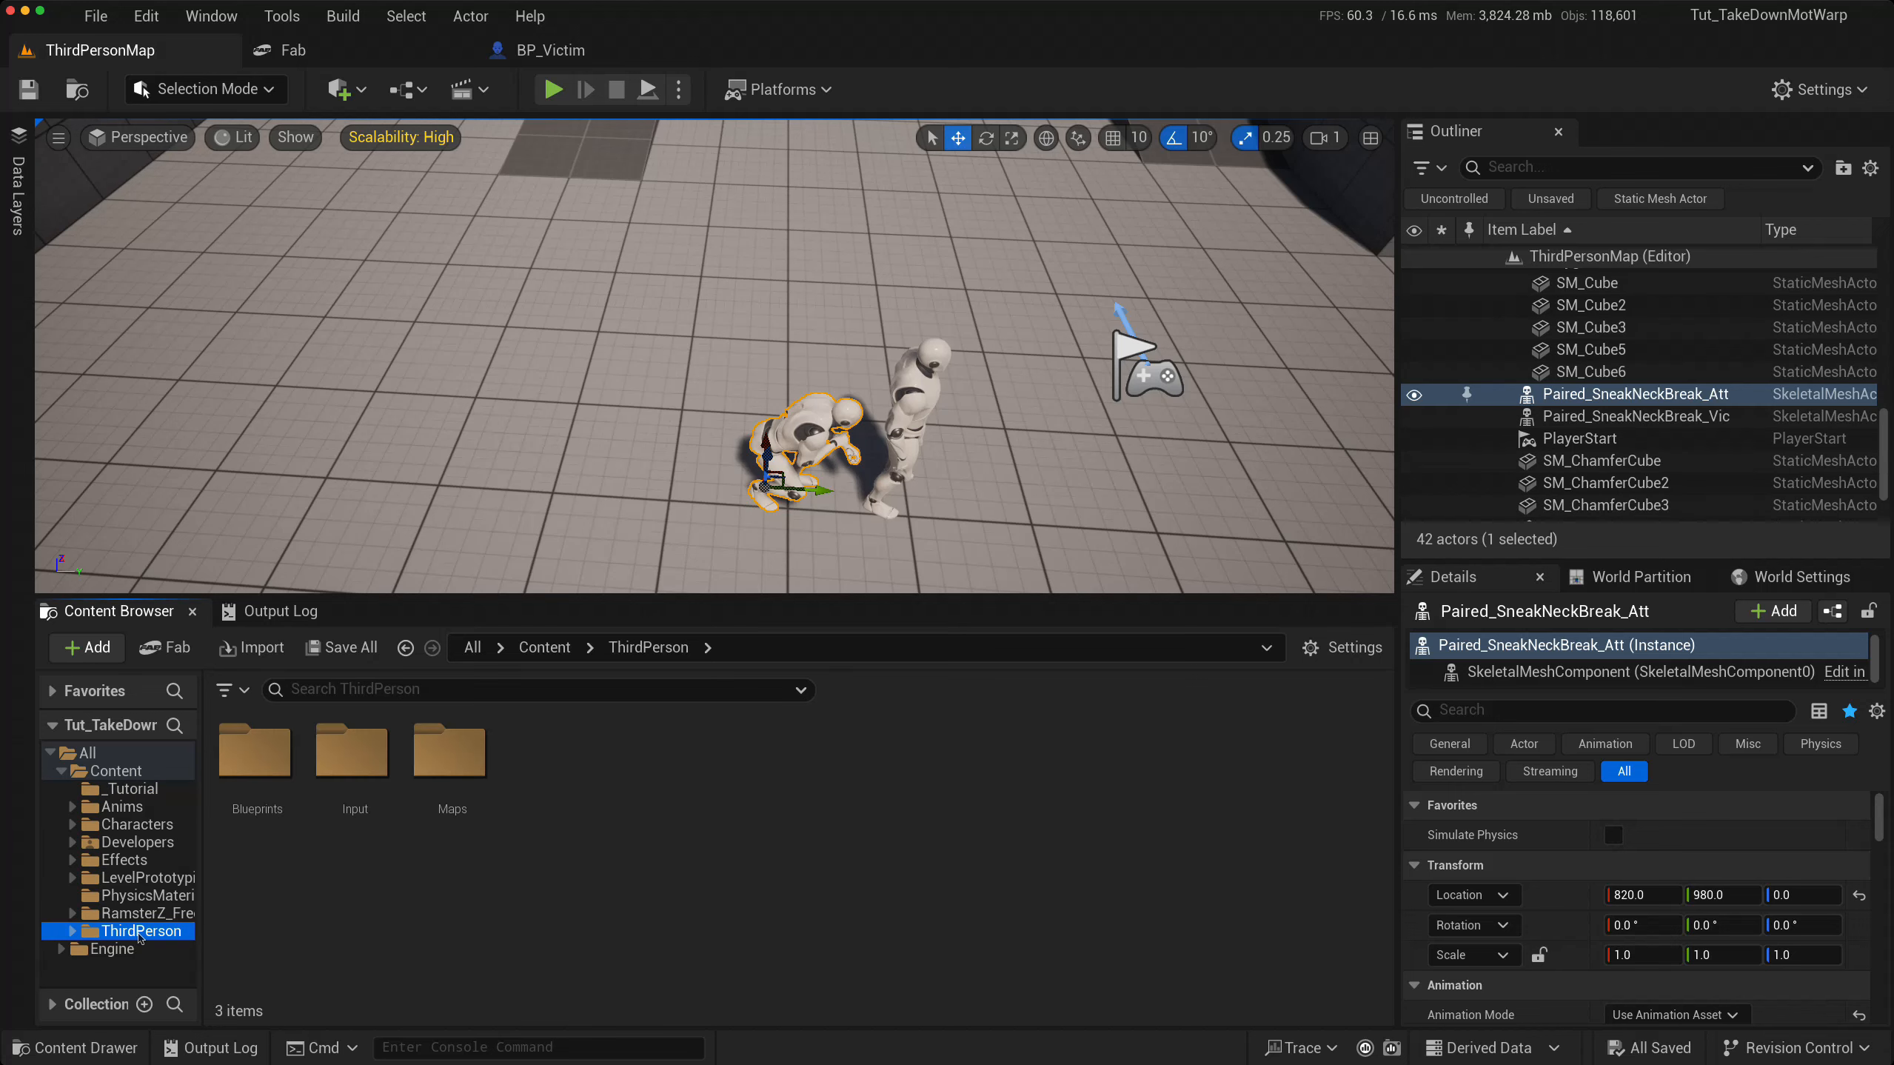
{"action": "double_click", "coordinate": [257, 753]}
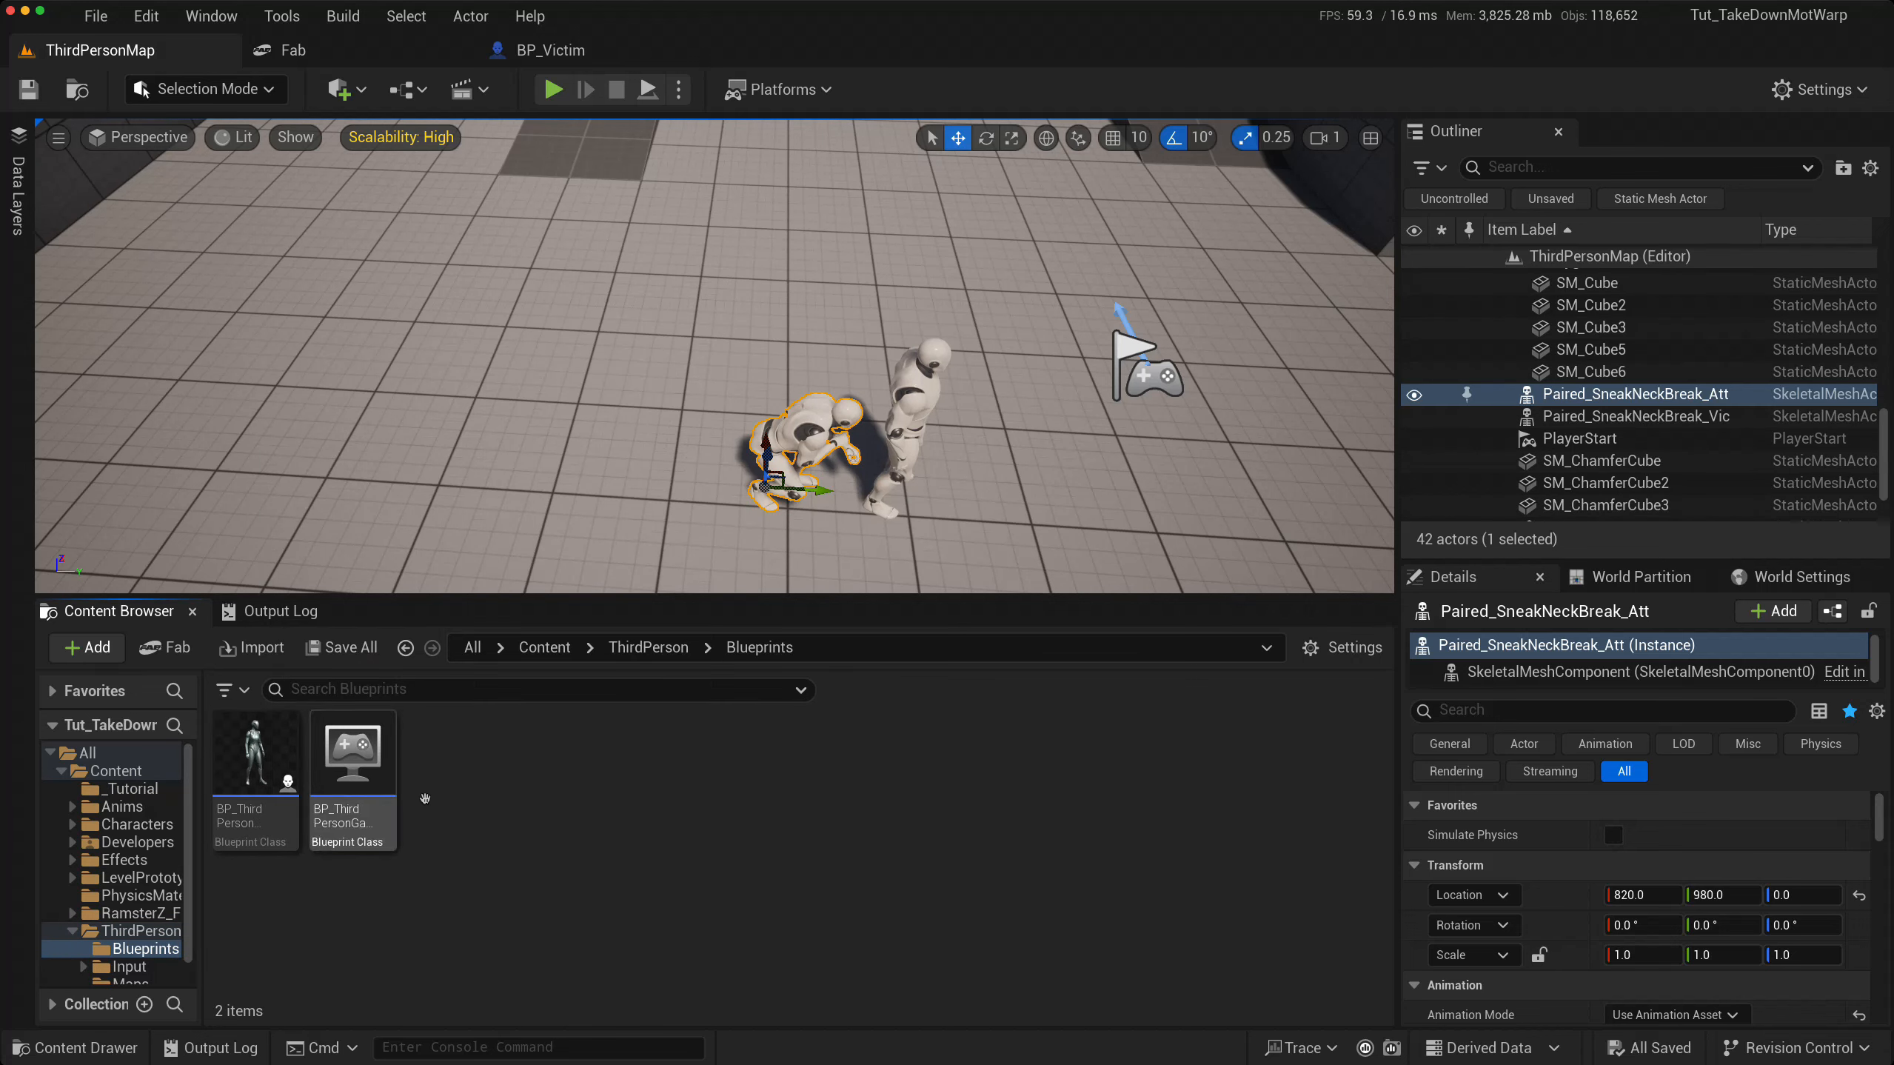
- Copy the BP_ThirdPersonCharacter blueprint into the _Tutorial content folder
{"action": "left_click", "coordinate": [261, 817]}
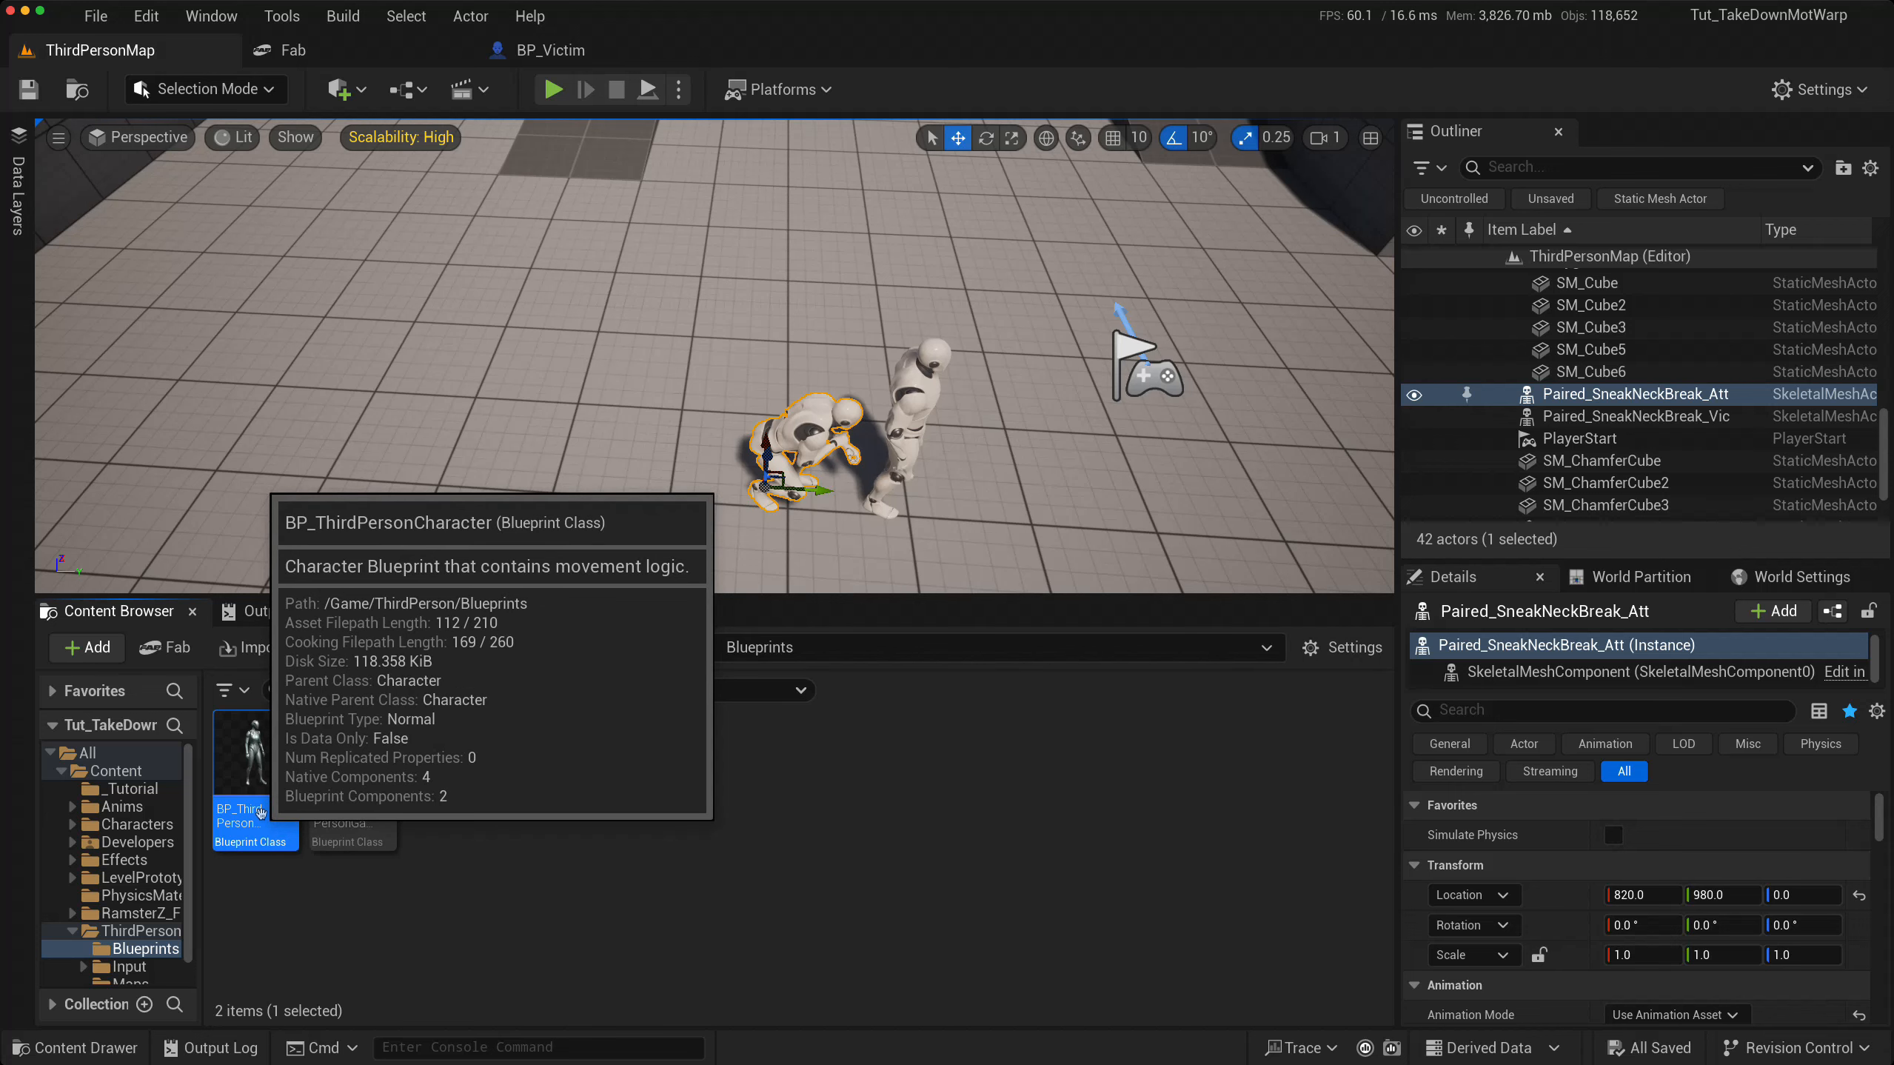
{"action": "left_click_drag", "start_coordinate": [266, 819], "coordinate": [142, 791]}
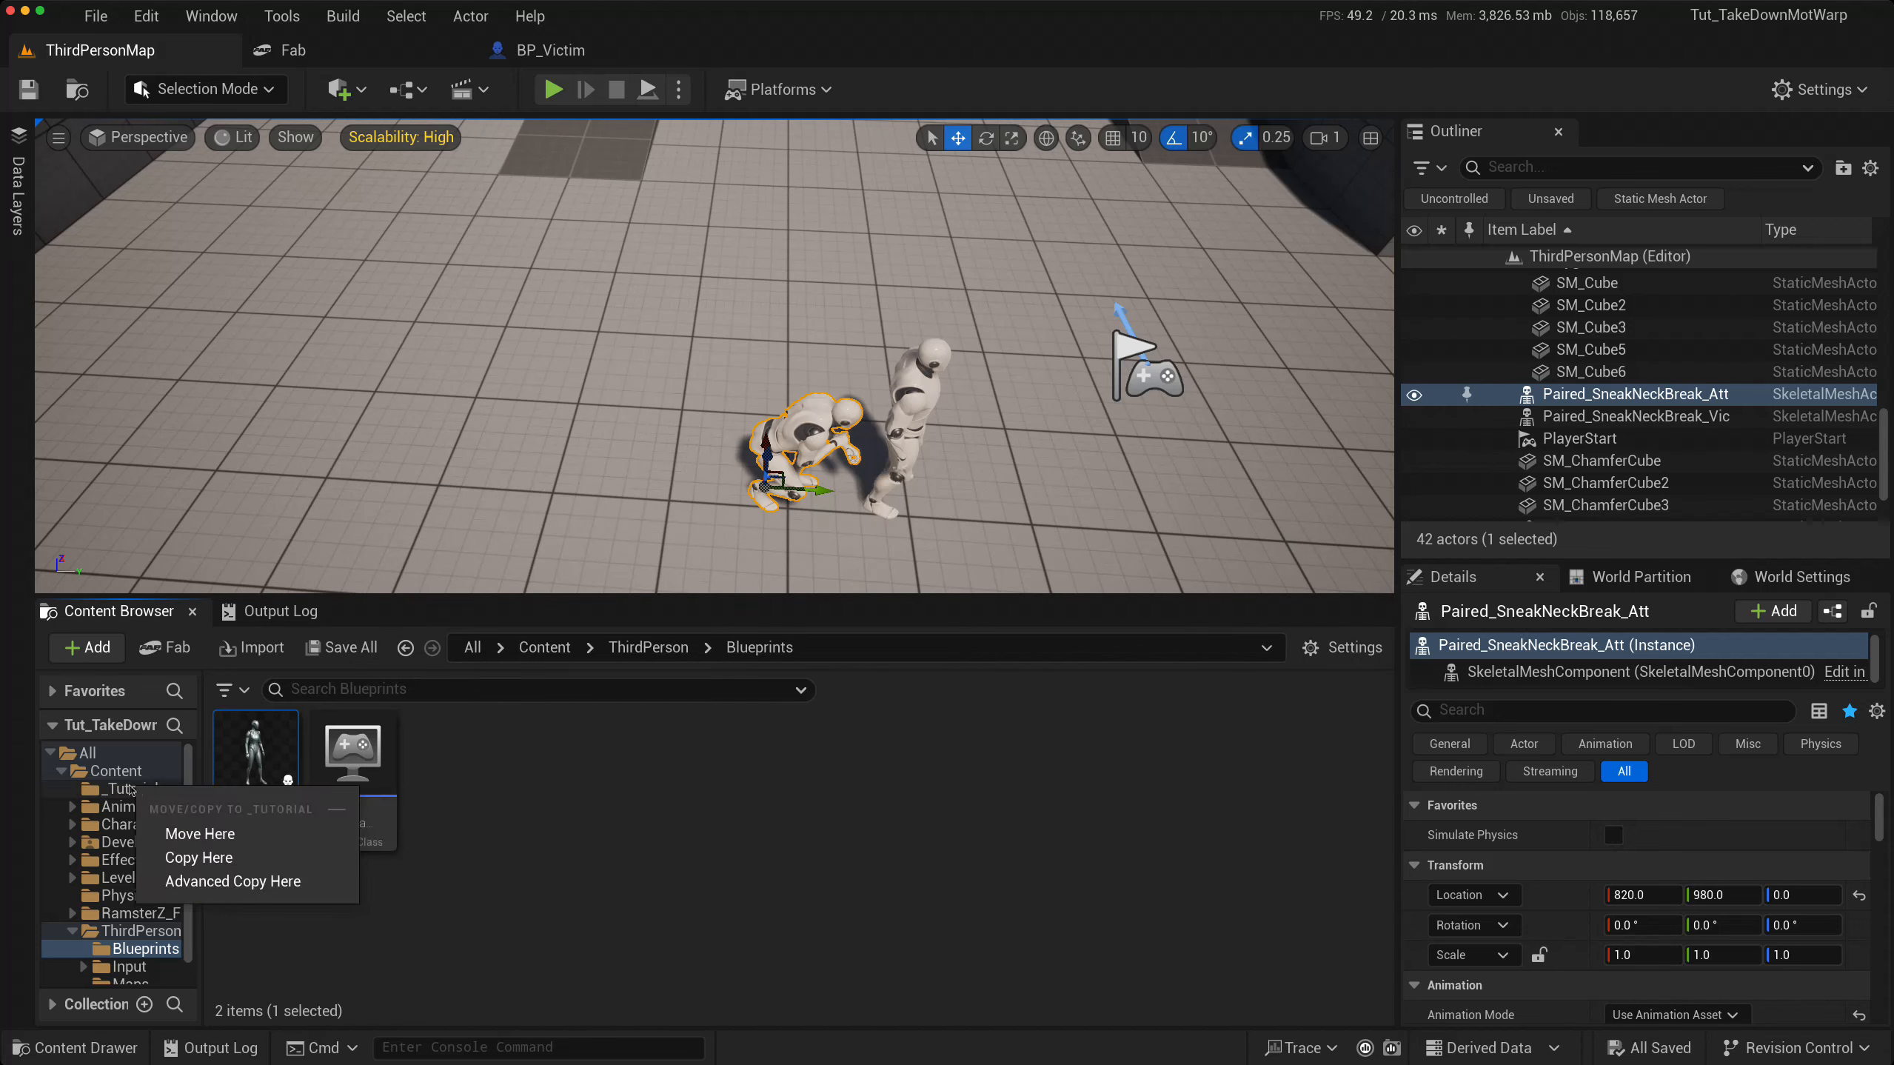
{"action": "left_click", "coordinate": [195, 856]}
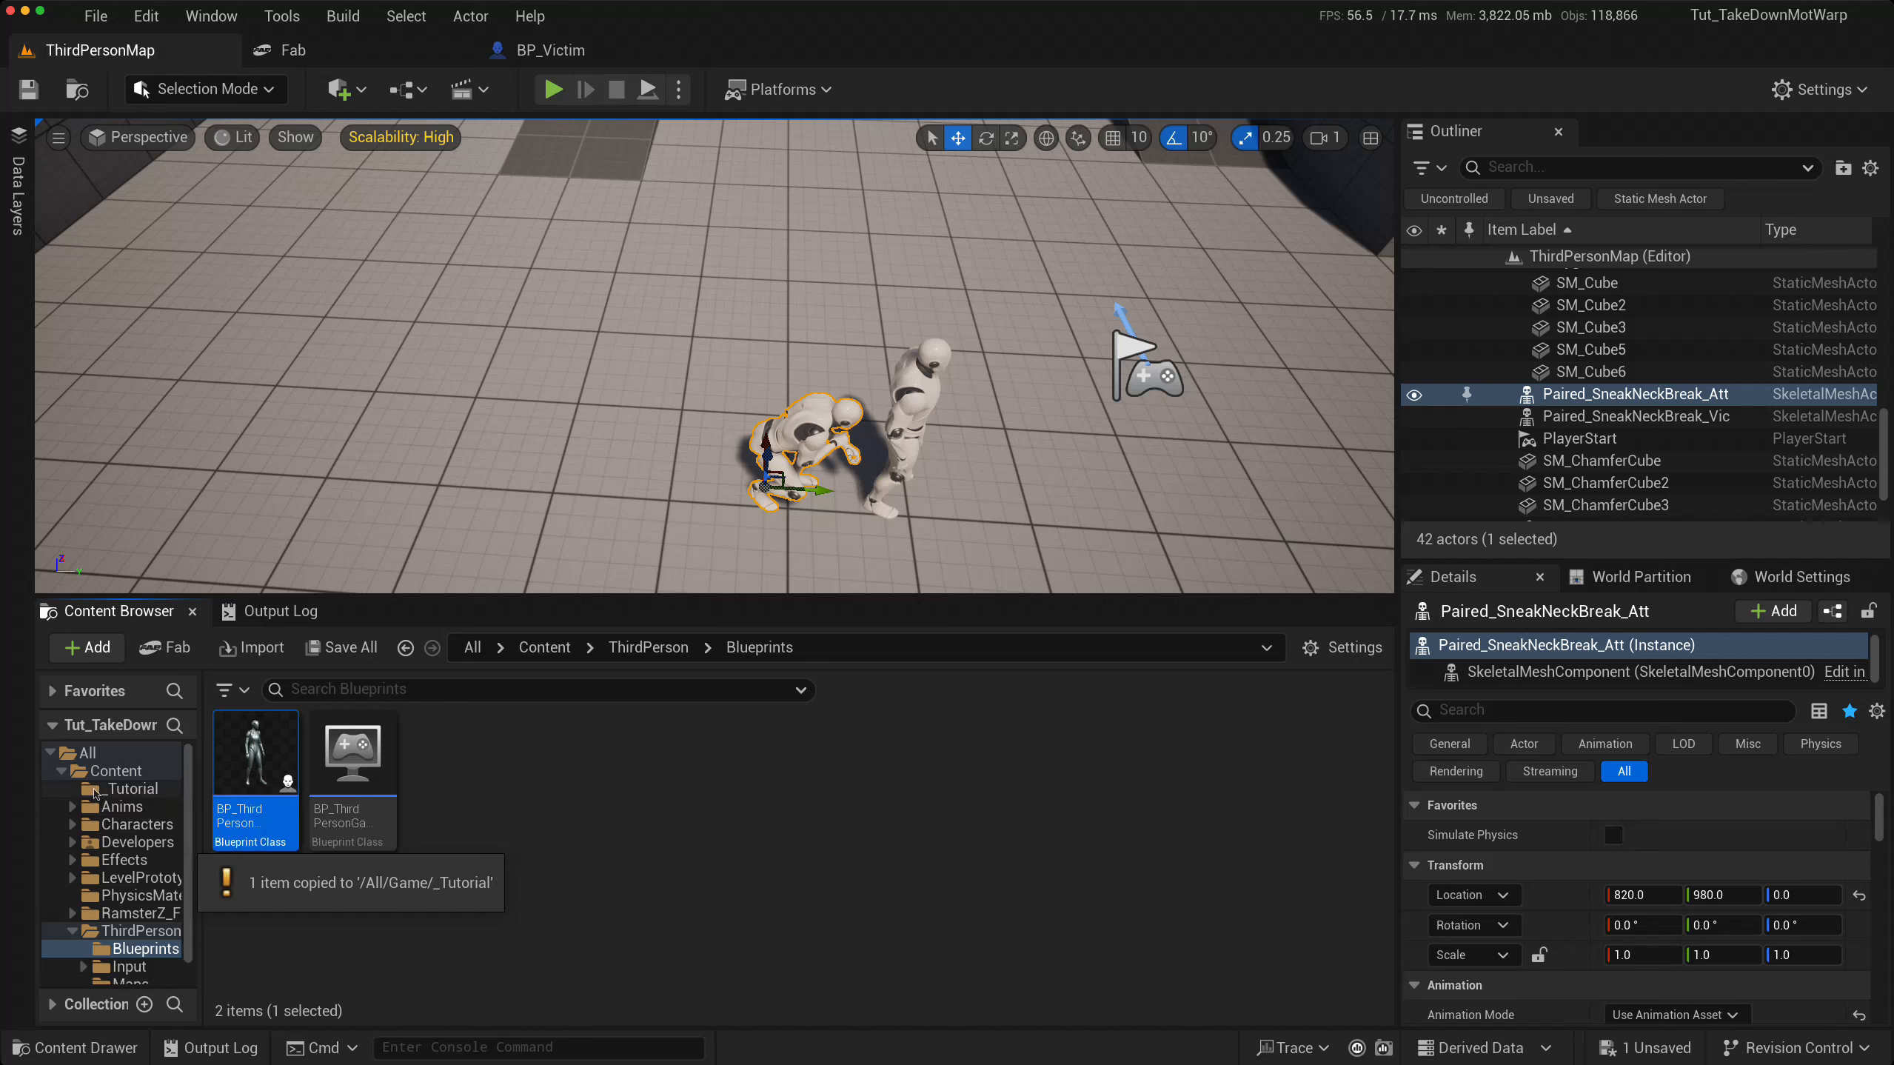
- Rename the copied third-person character blueprint in the _Tutorial folder to BP_SneakCharacter
{"action": "left_click", "coordinate": [97, 792]}
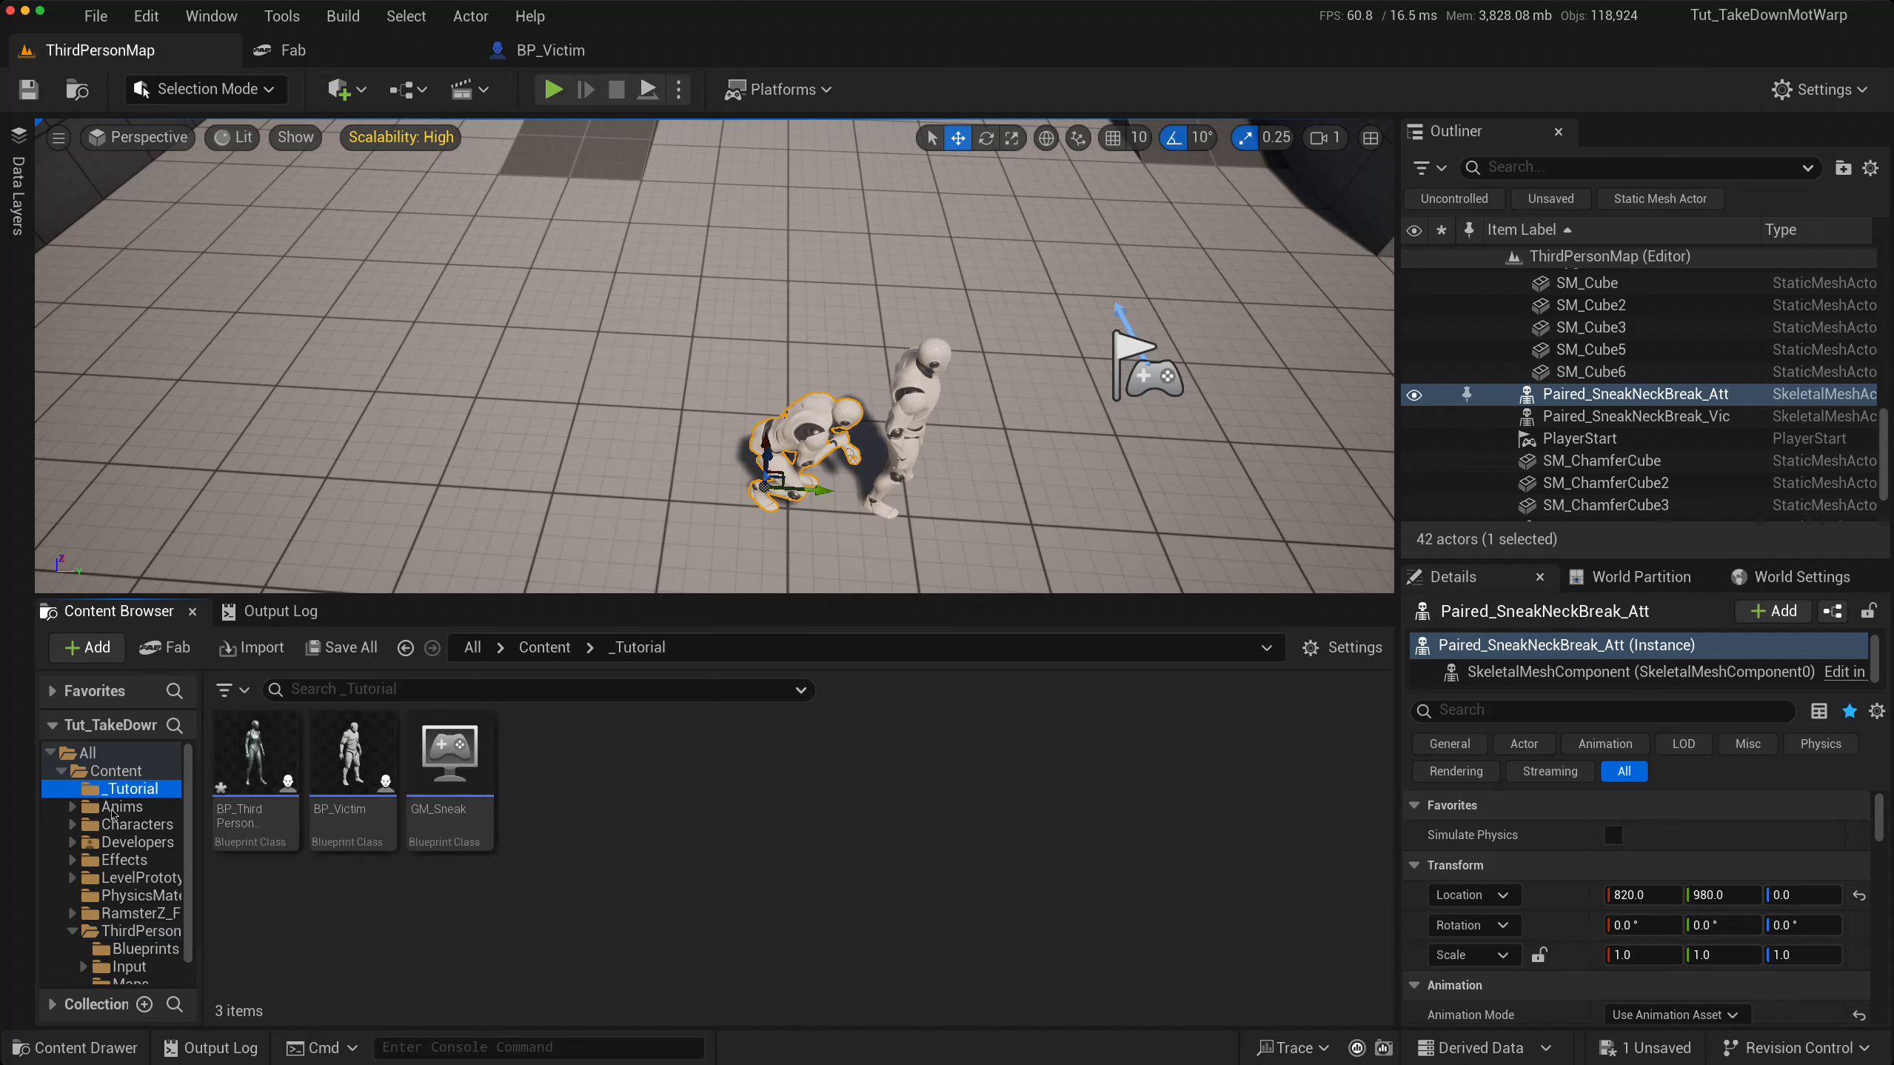
{"action": "left_click", "coordinate": [242, 824]}
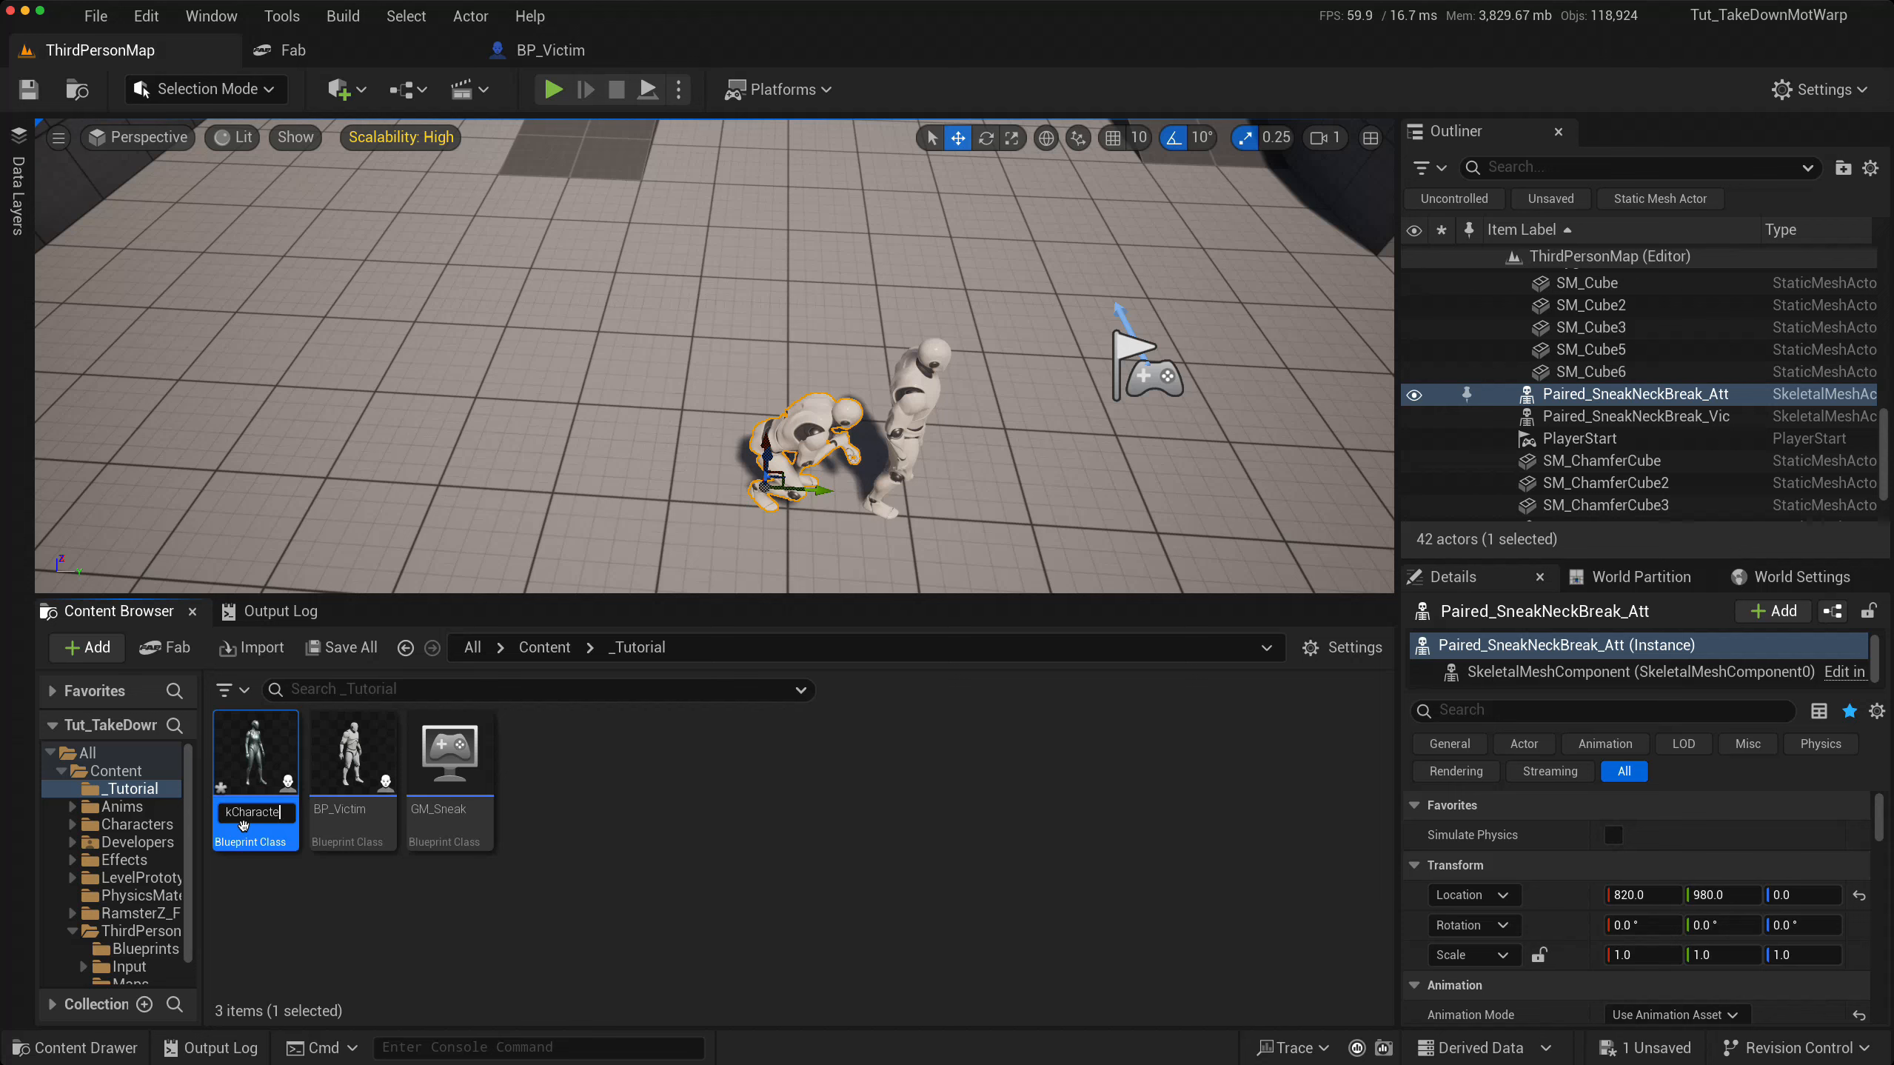
{"action": "key", "text": "Return"}
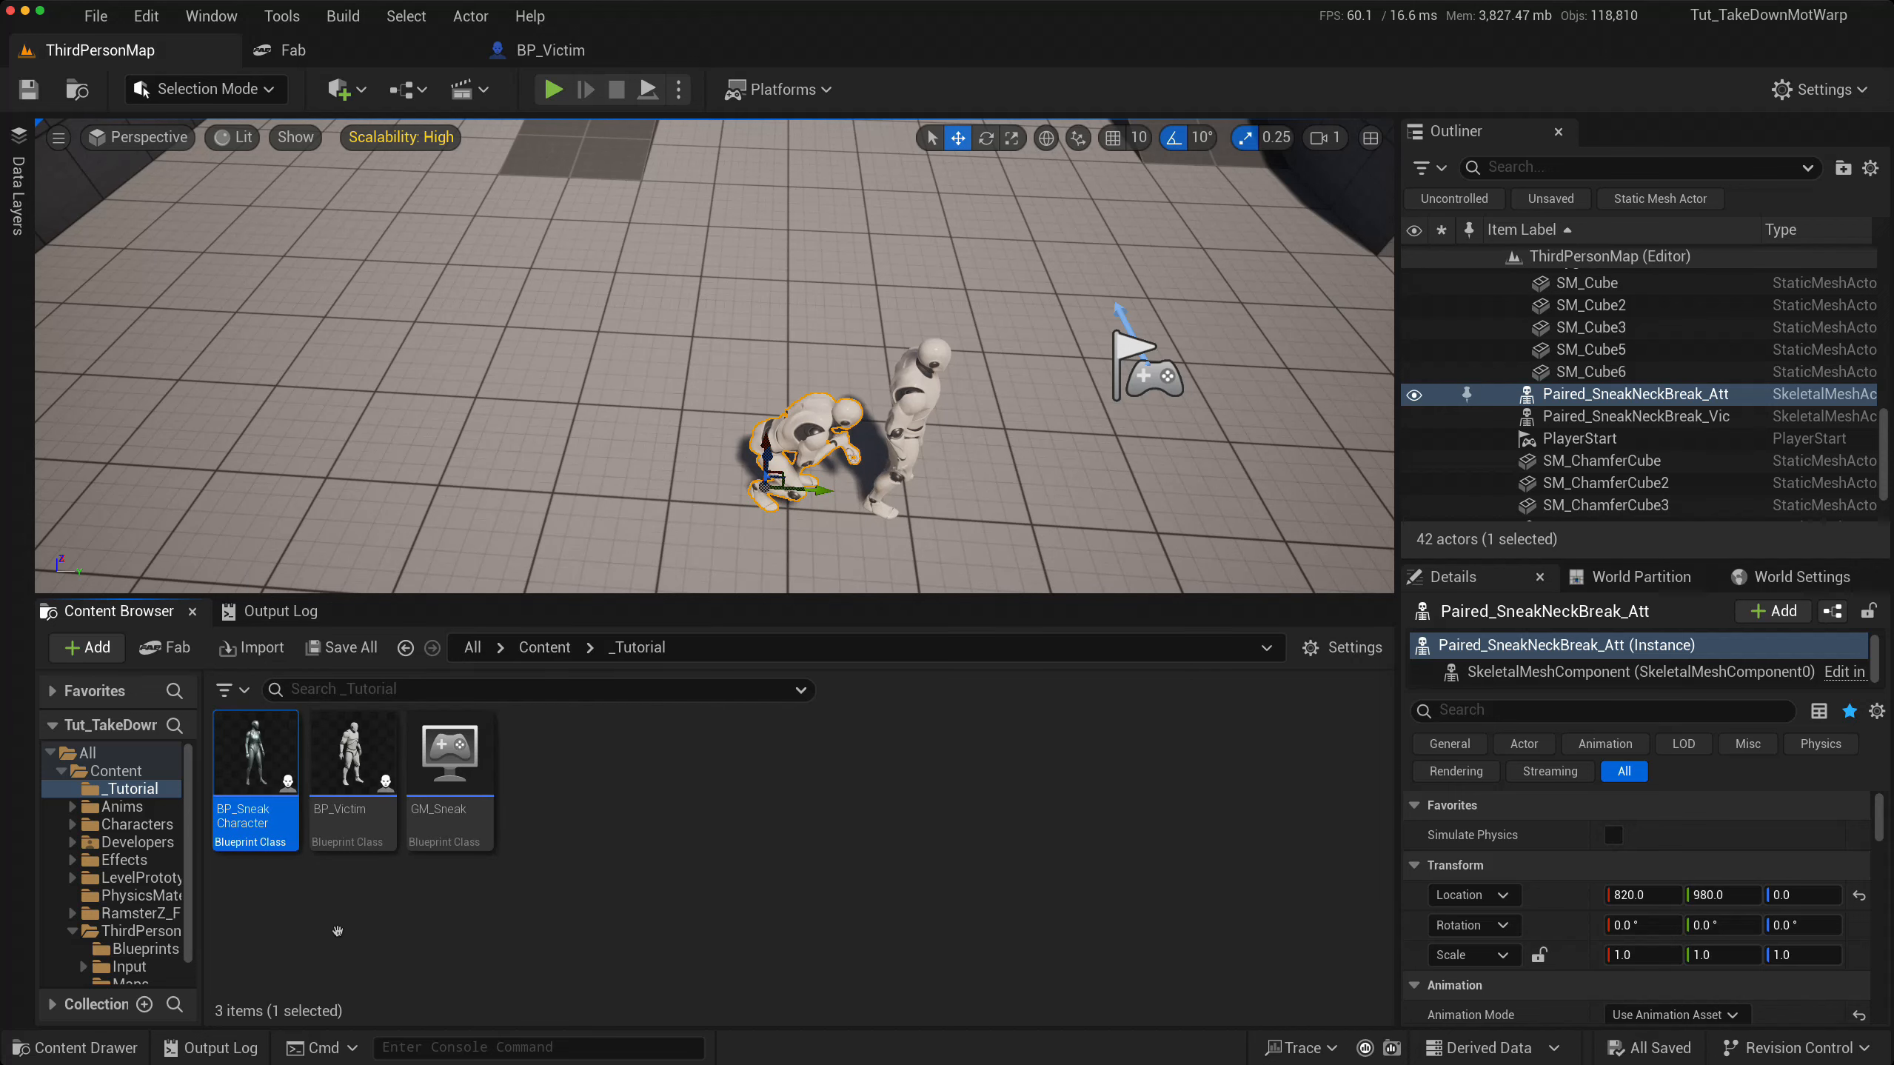
- Open the GM_Sneak game mode and set its Default Pawn Class to BP_SneakCharacter
{"action": "double_click", "coordinate": [450, 828]}
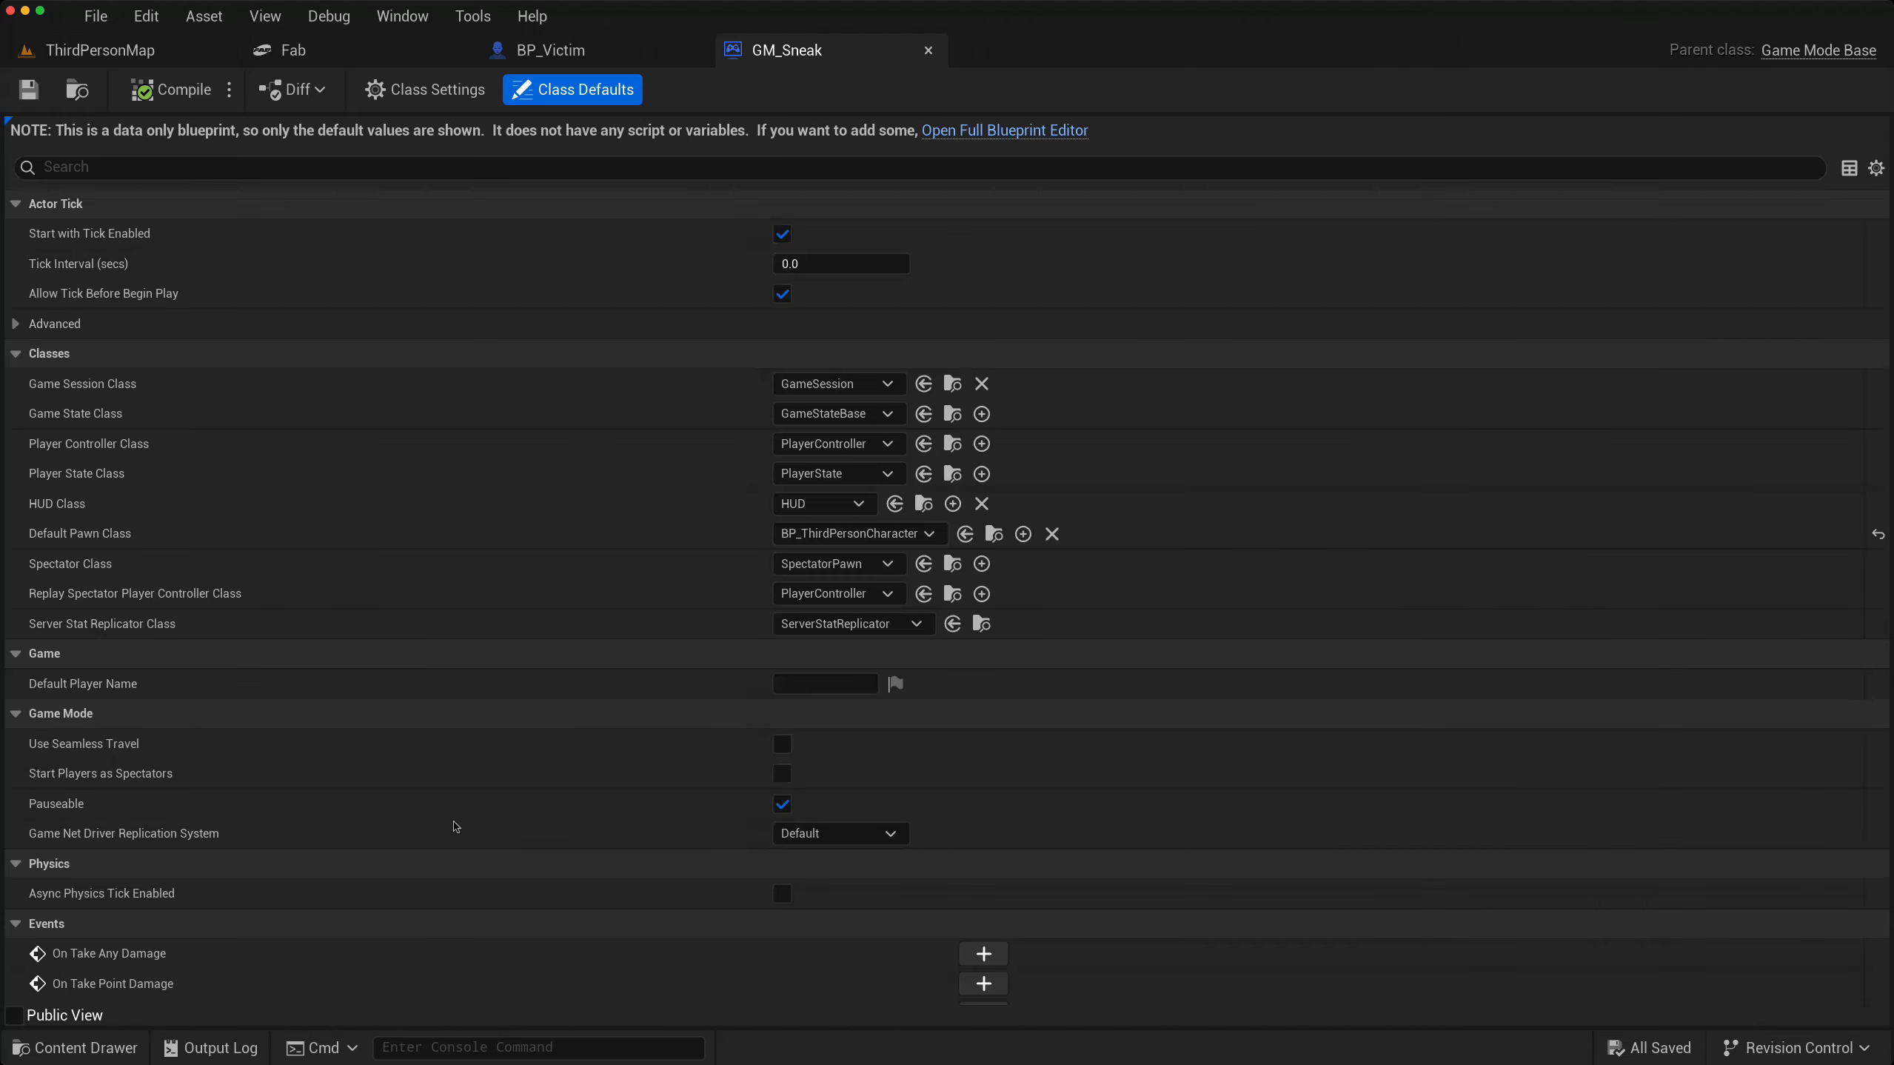
{"action": "left_click", "coordinate": [869, 533]}
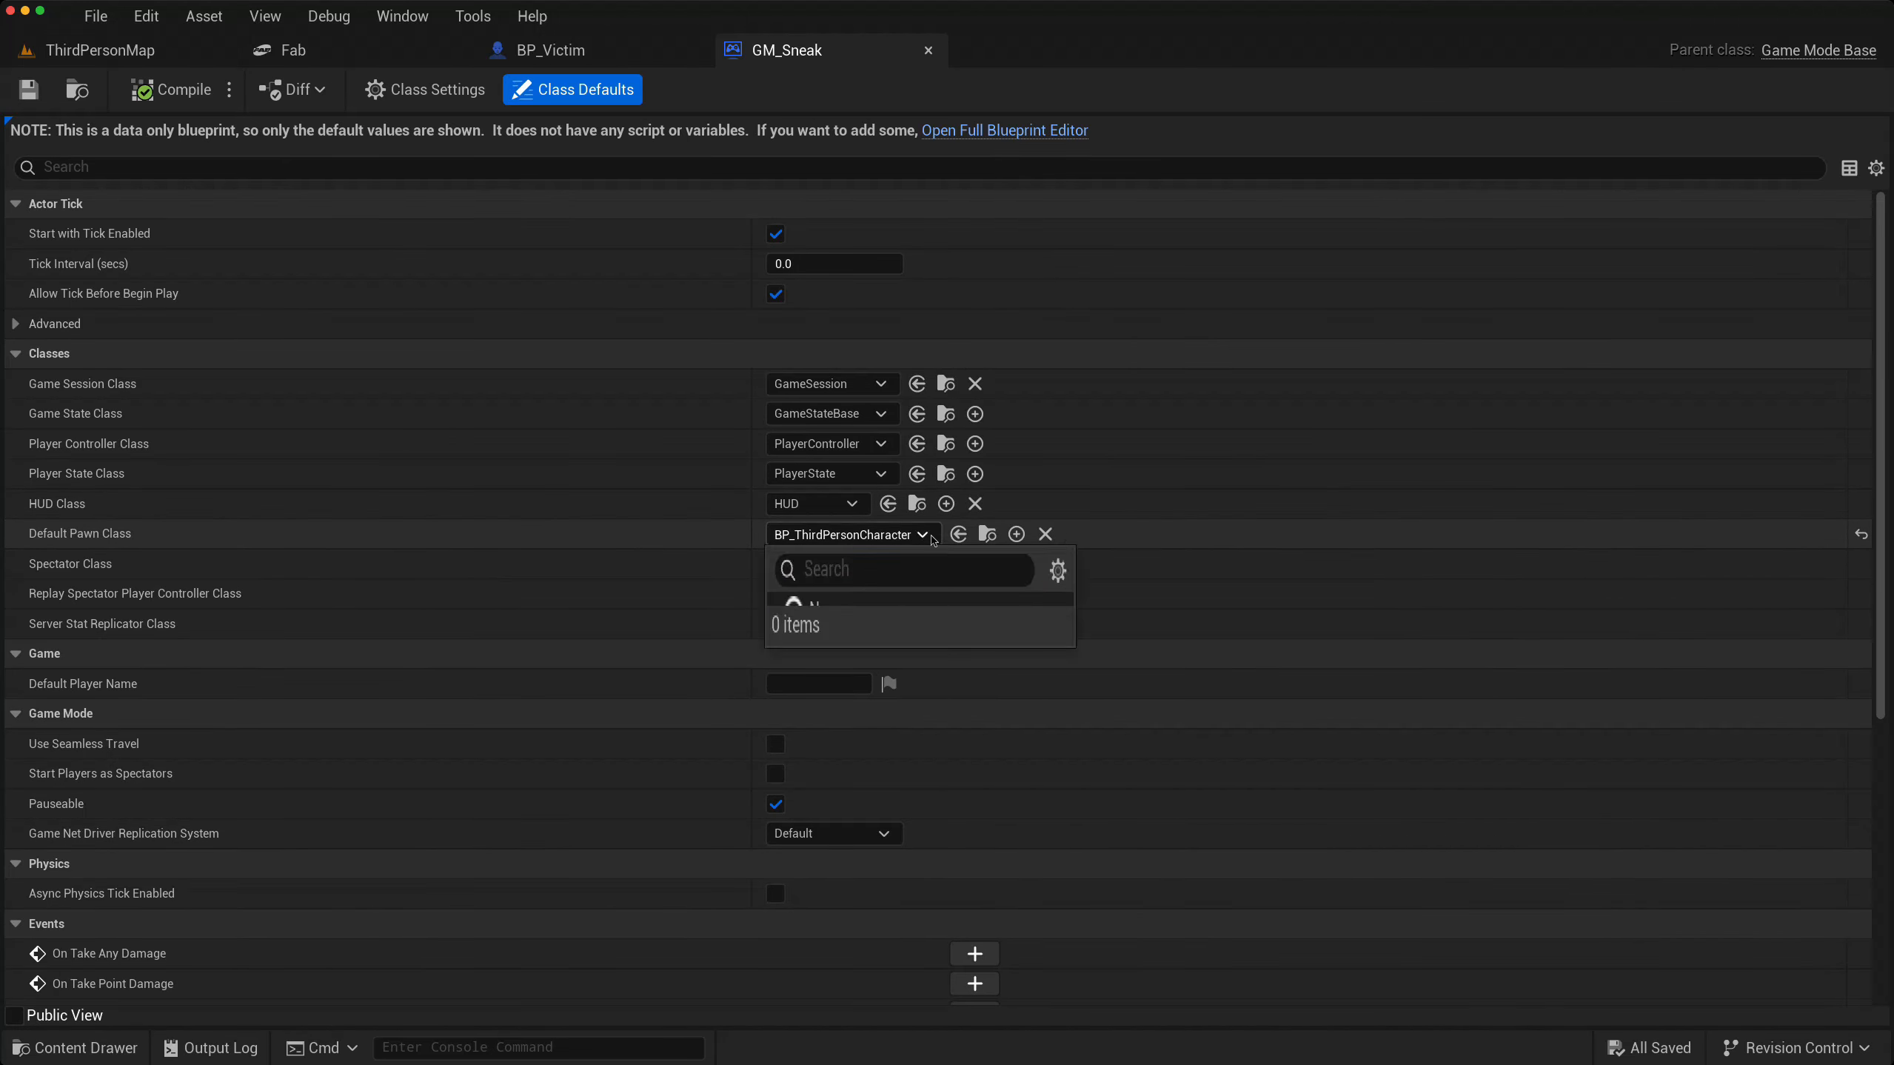
{"action": "left_click", "coordinate": [856, 636]}
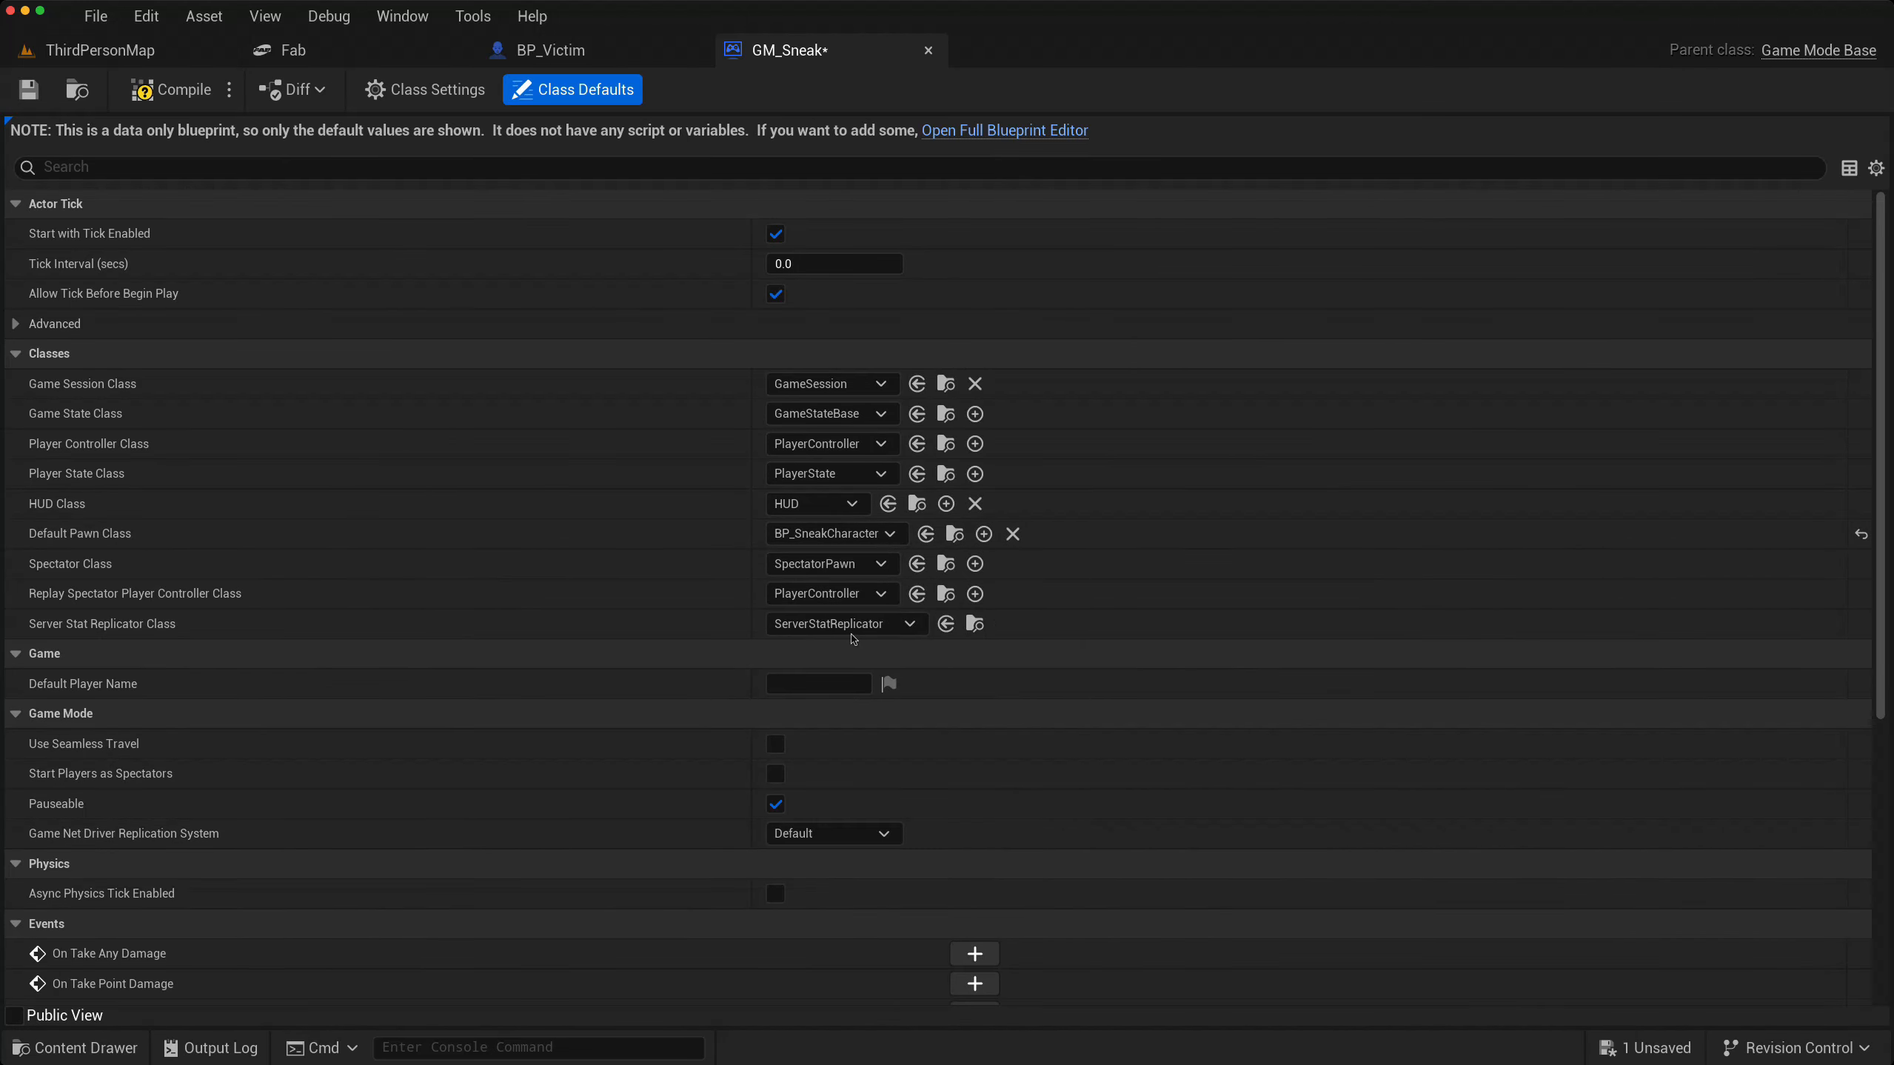
- Open BP_SneakCharacter, set its Mesh component's Skeletal Mesh Asset to SKM_Manny, and compile and save the blueprint
{"action": "left_click", "coordinate": [123, 54]}
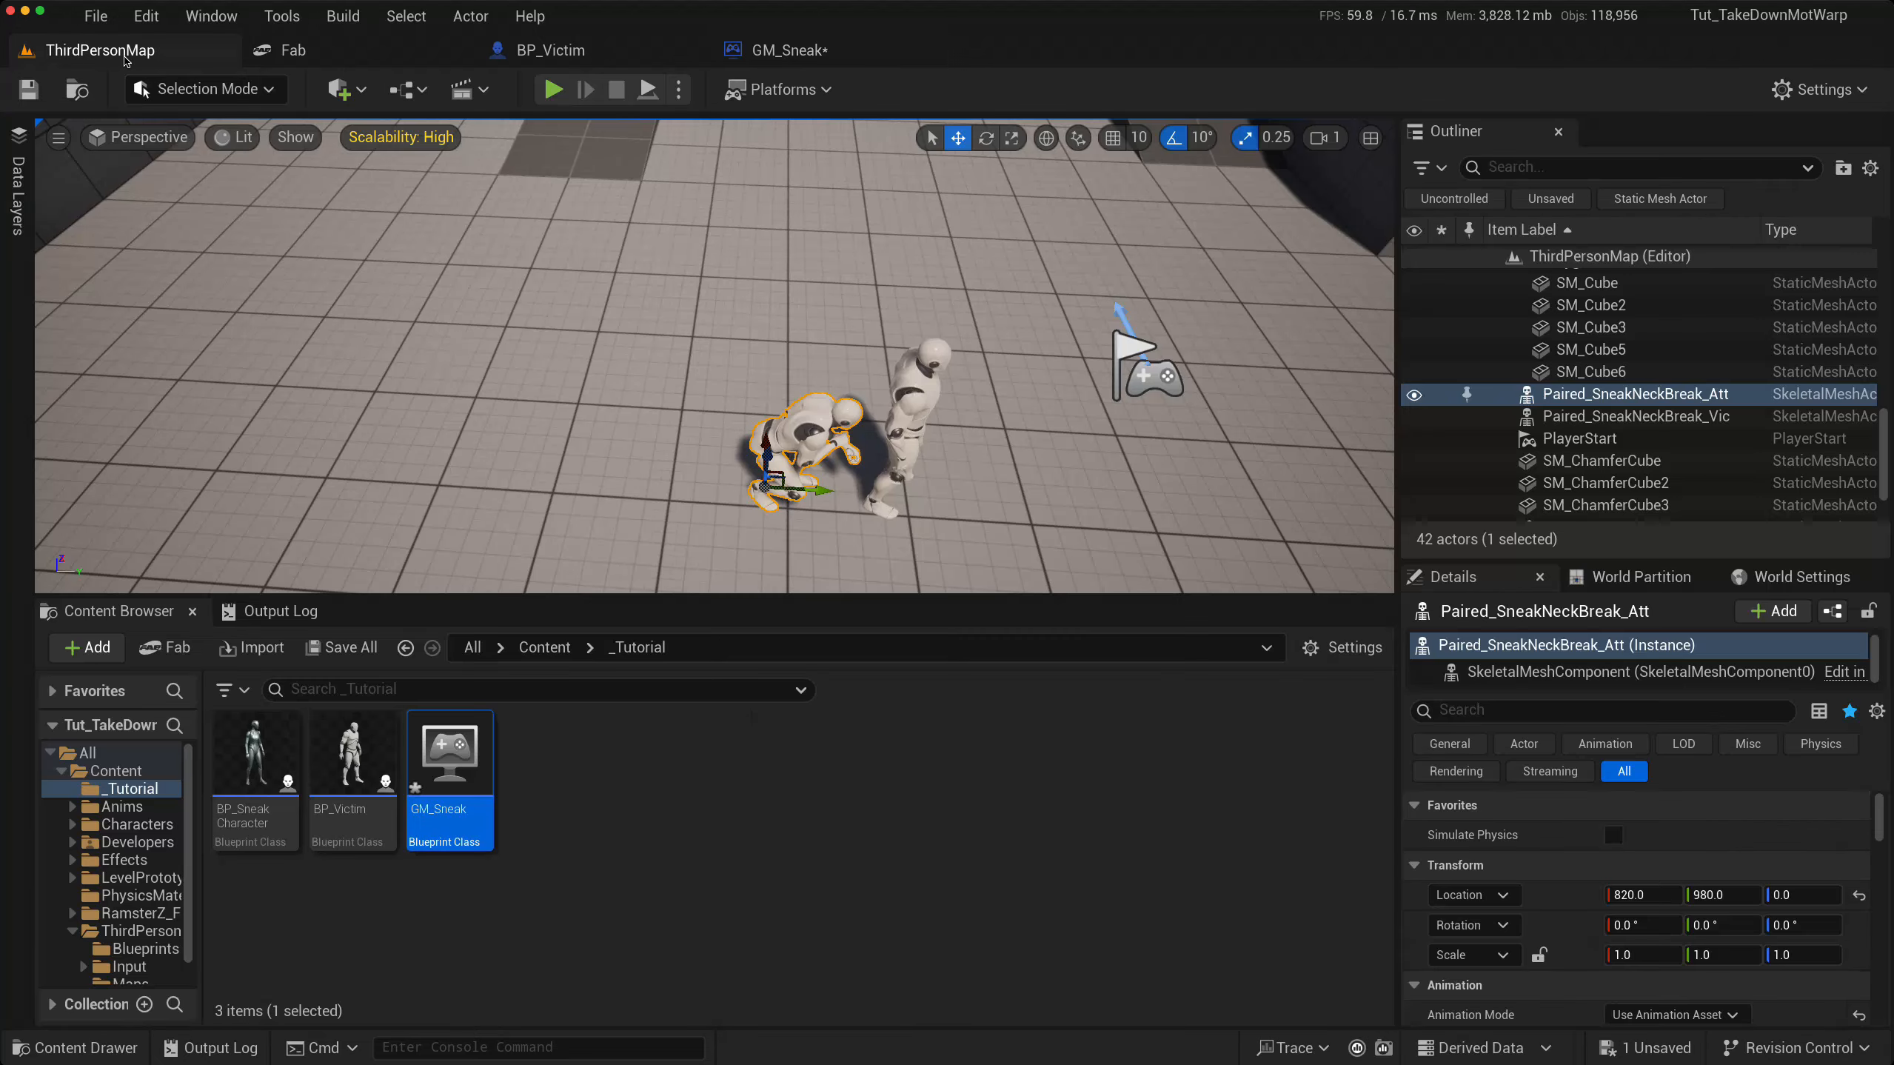
{"action": "left_click", "coordinate": [240, 783]}
{"action": "double_click", "coordinate": [240, 782]}
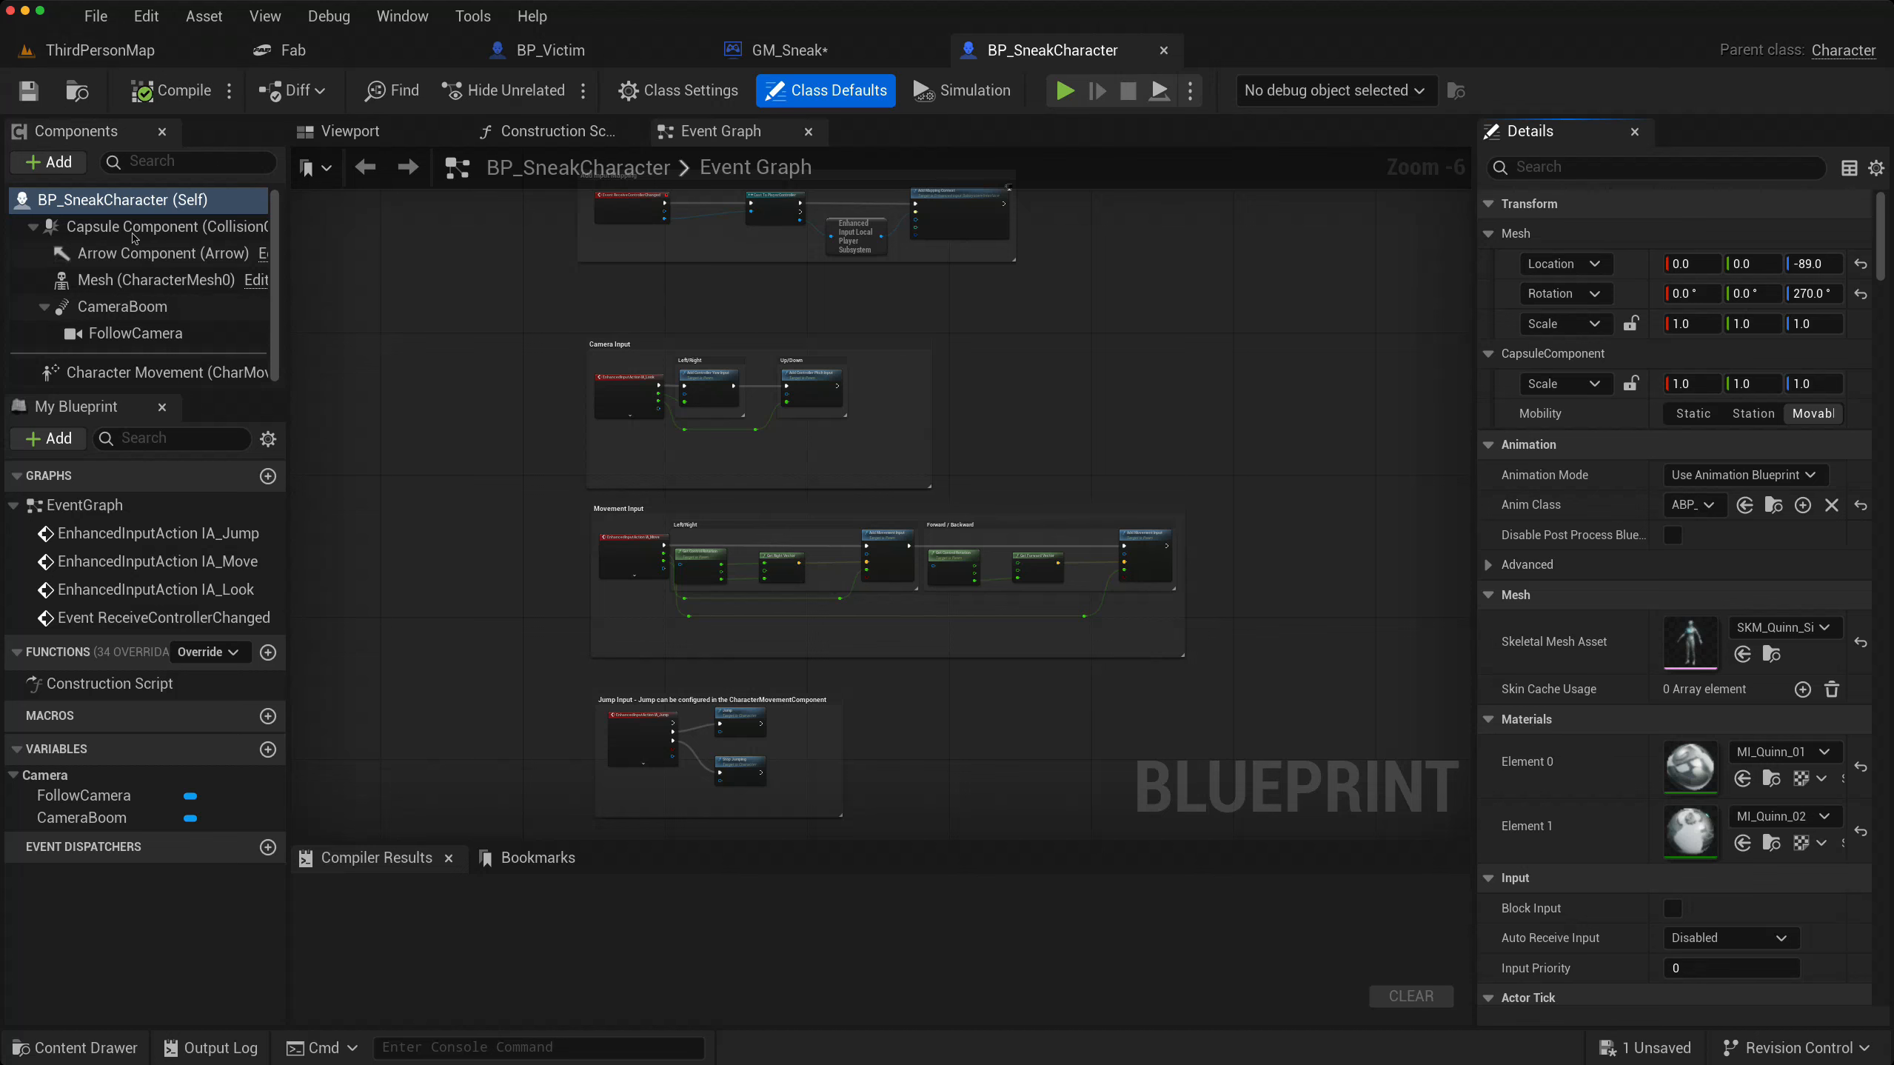
{"action": "left_click", "coordinate": [135, 285]}
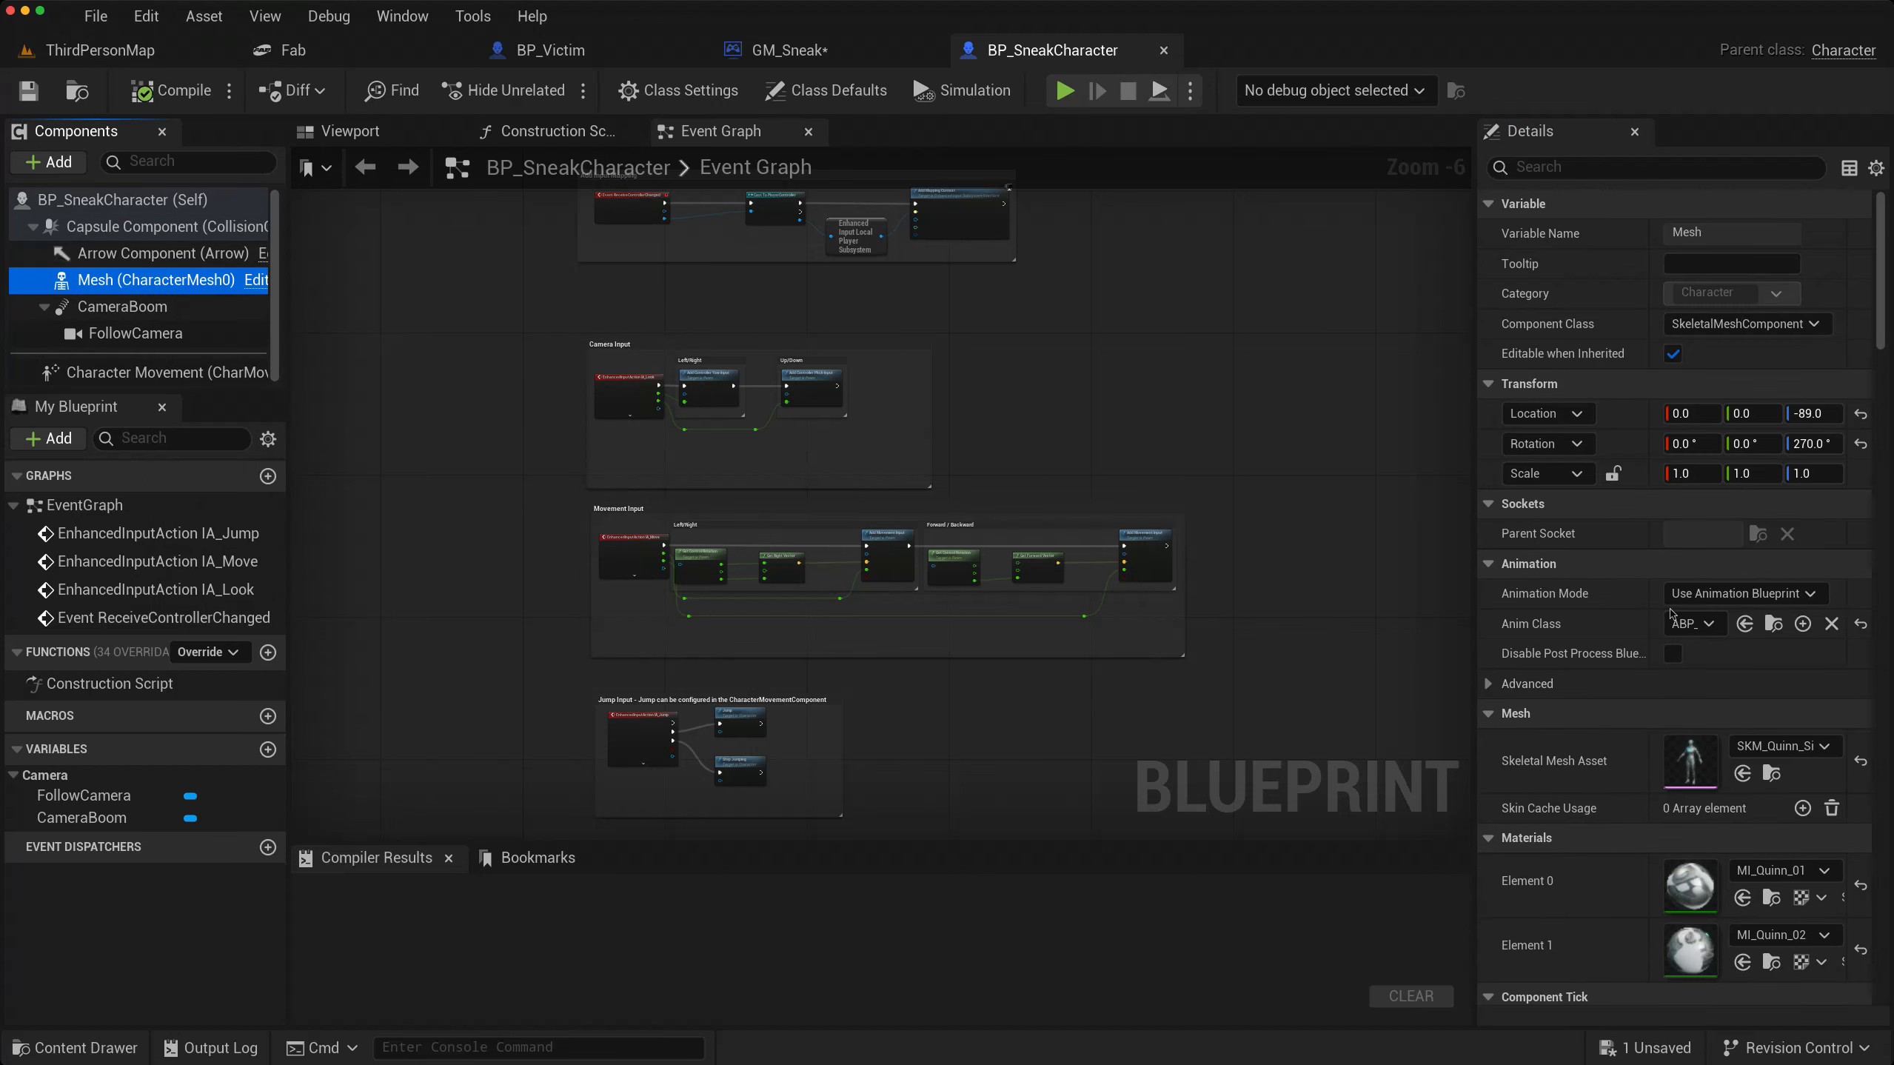
{"action": "left_click", "coordinate": [363, 132]}
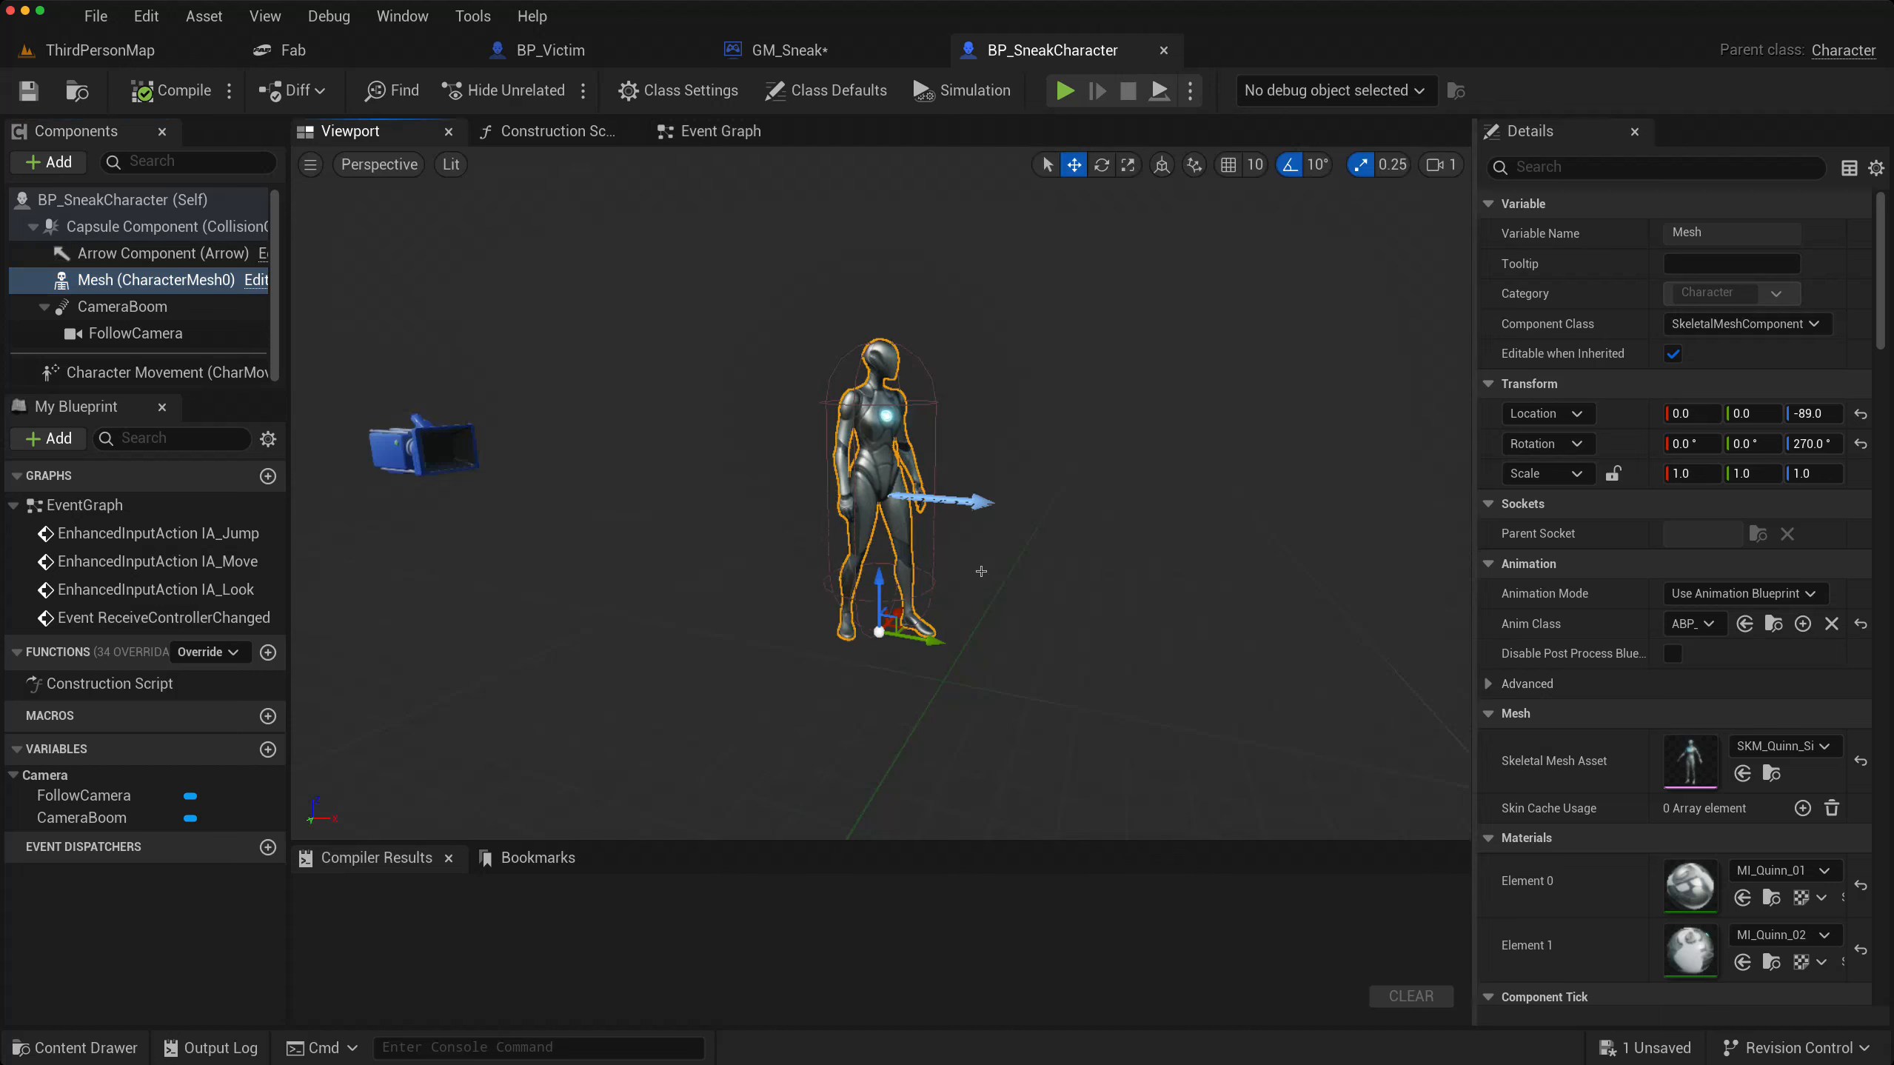
{"action": "left_click", "coordinate": [1808, 747]}
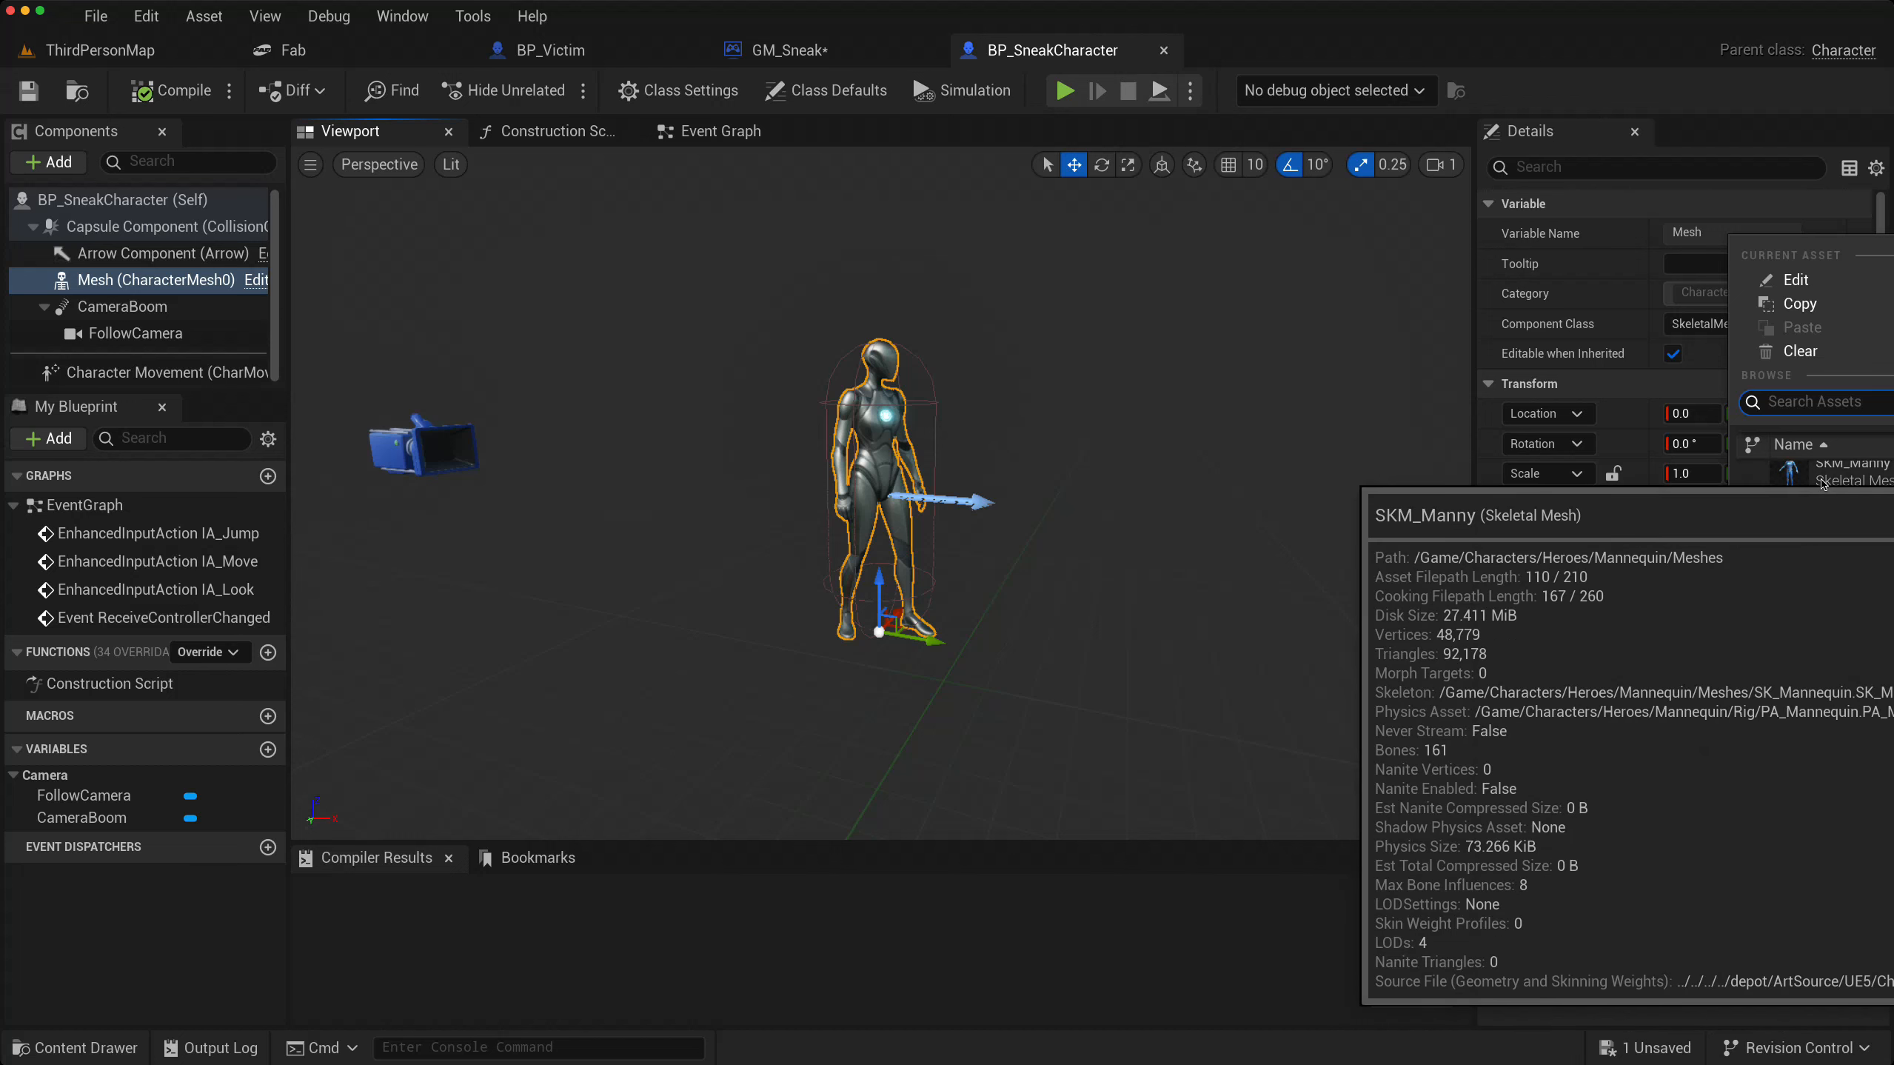
{"action": "scroll", "coordinate": [1815, 507], "scroll_direction": "up", "scroll_amount": 2}
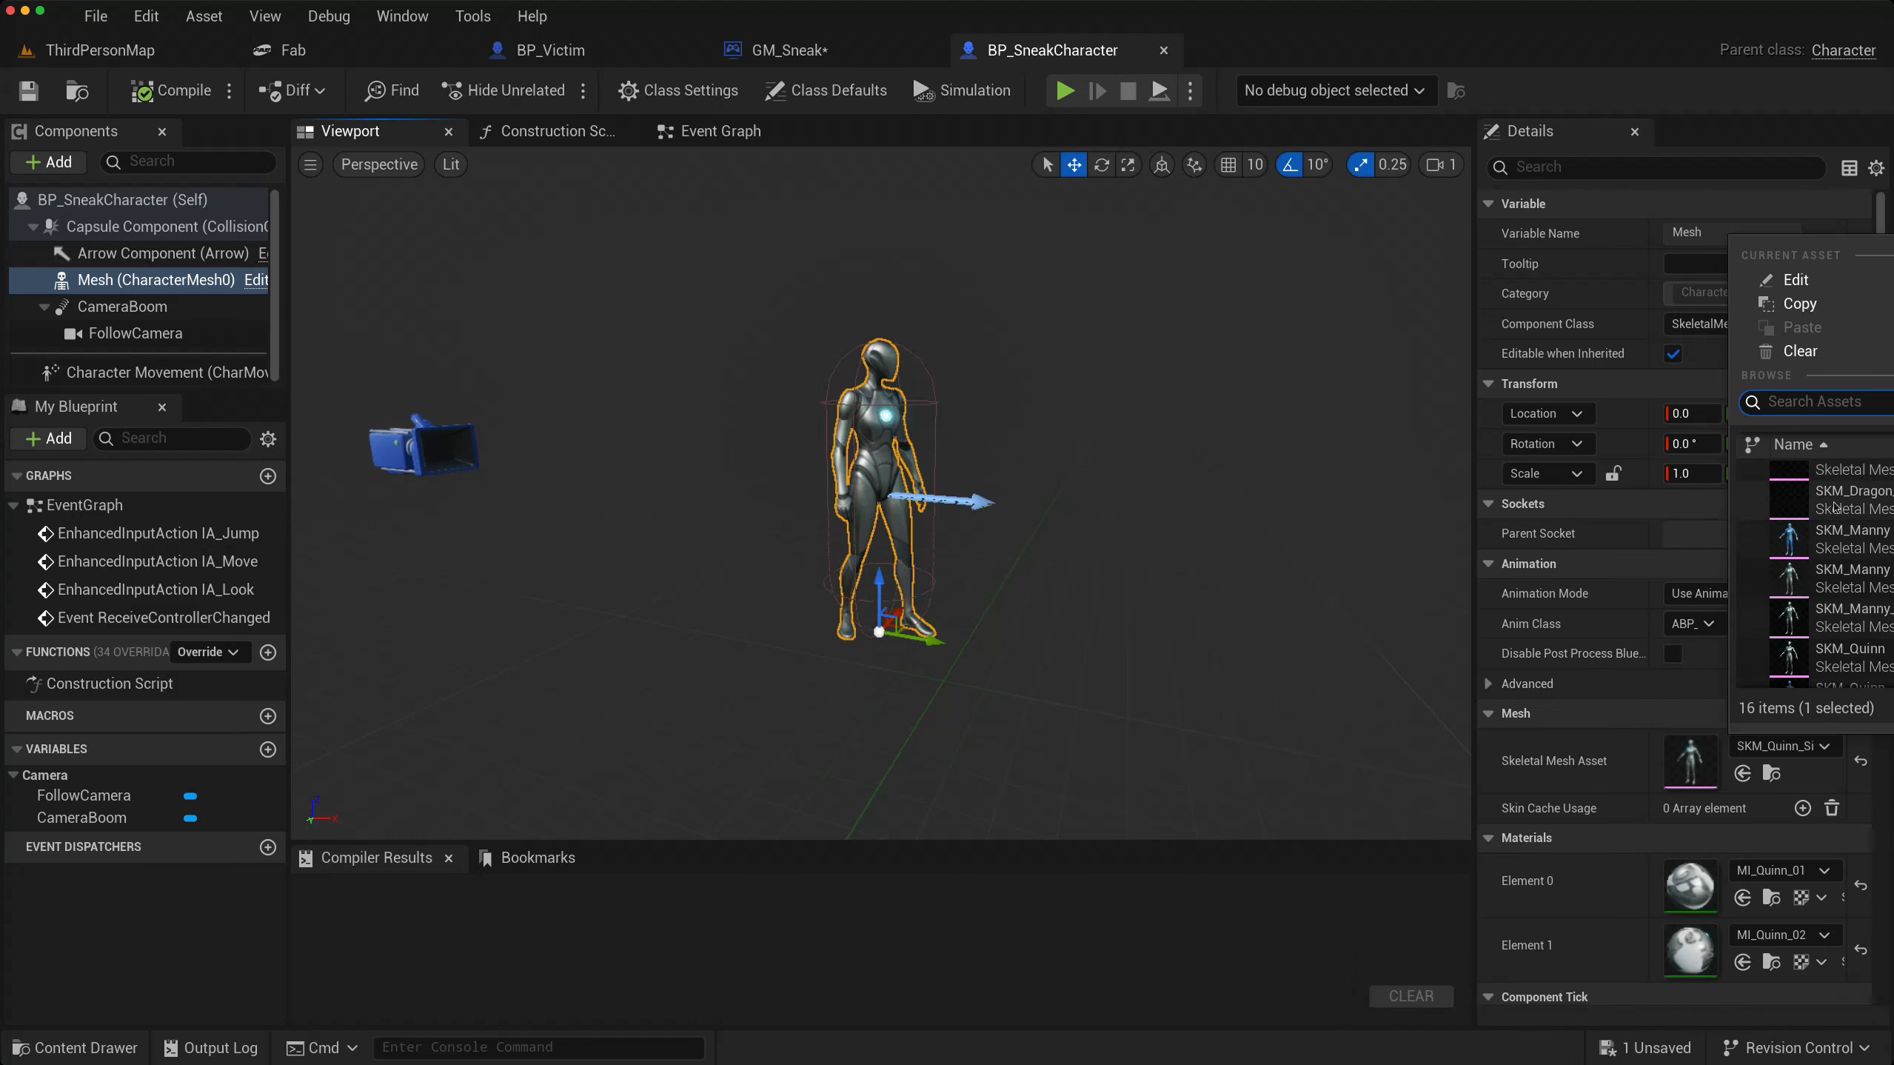
{"action": "left_click", "coordinate": [1810, 545]}
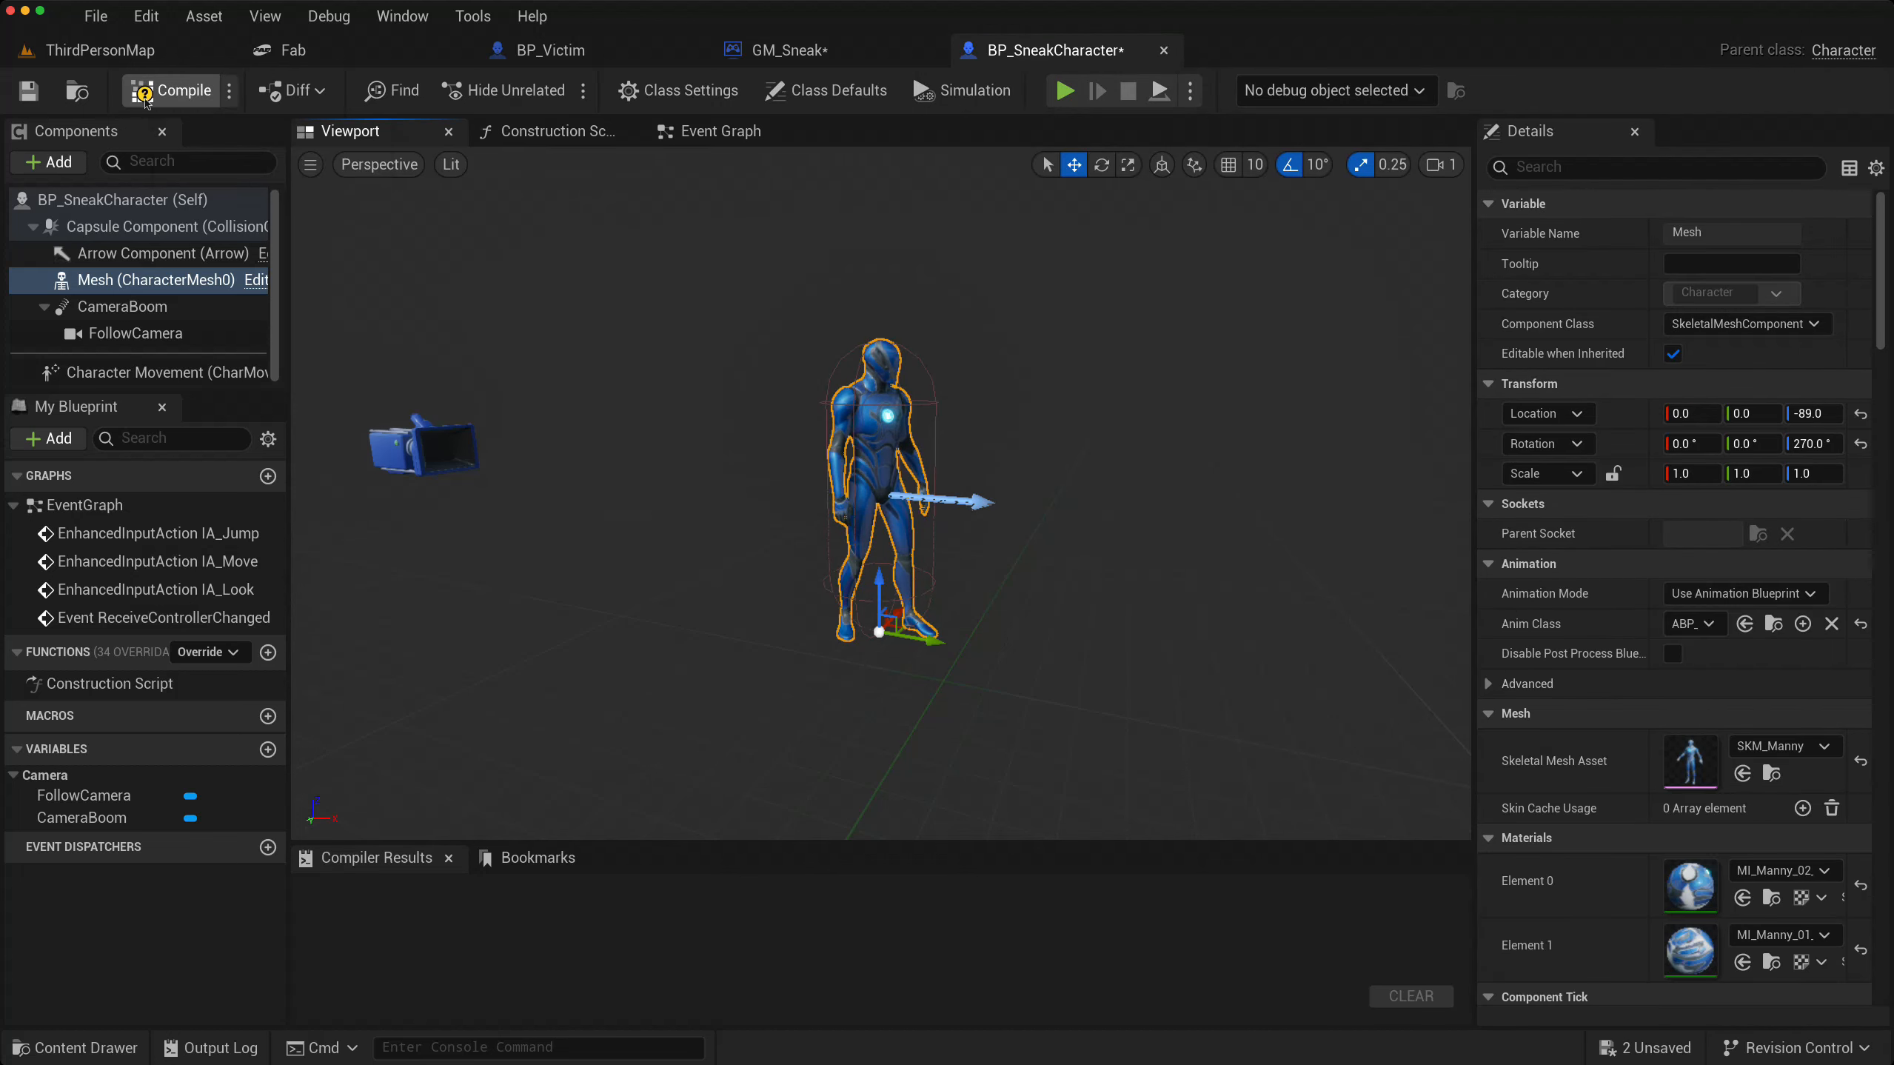
{"action": "left_click", "coordinate": [170, 91]}
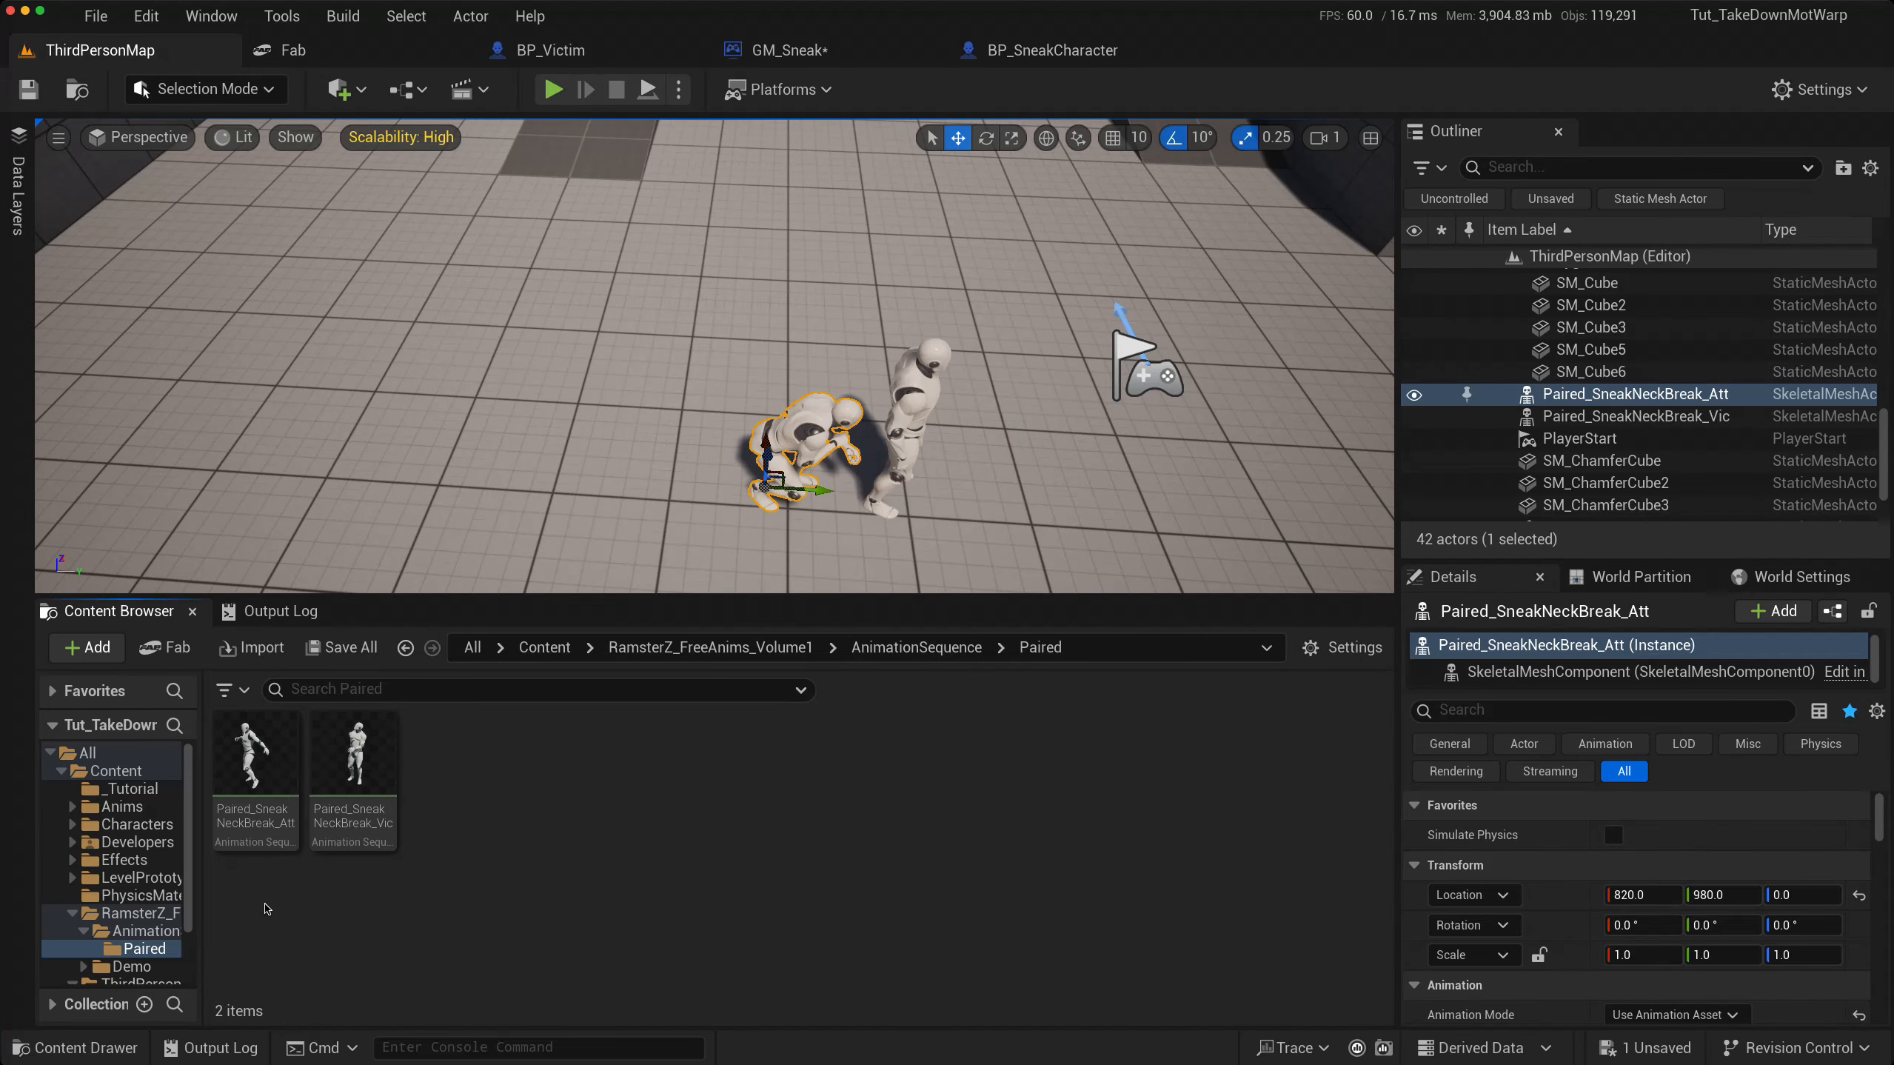
- Start retargeting the Paired_SneakNeckBreak_Att animation from the Paired folder, with the SKM_Manny mesh found via "manny" as the target
{"action": "left_click", "coordinate": [254, 783]}
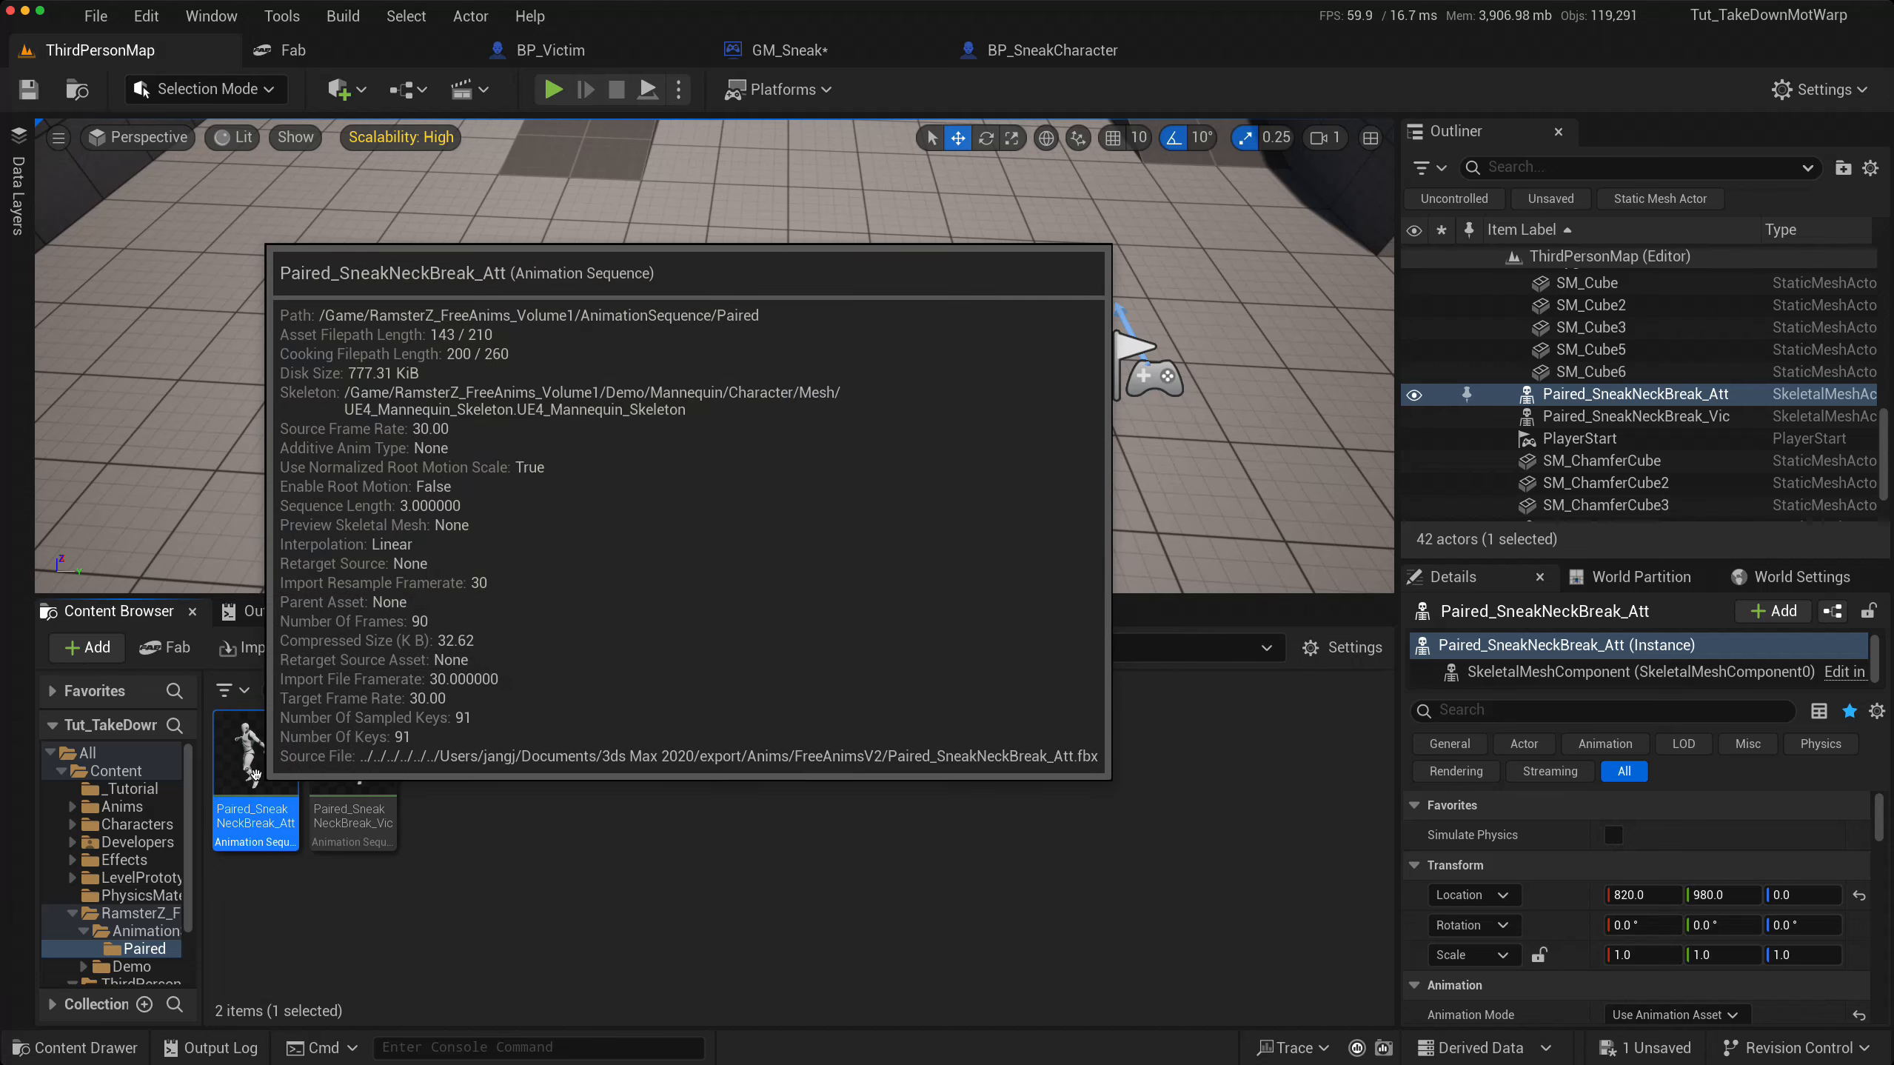
{"action": "right_click", "coordinate": [254, 775]}
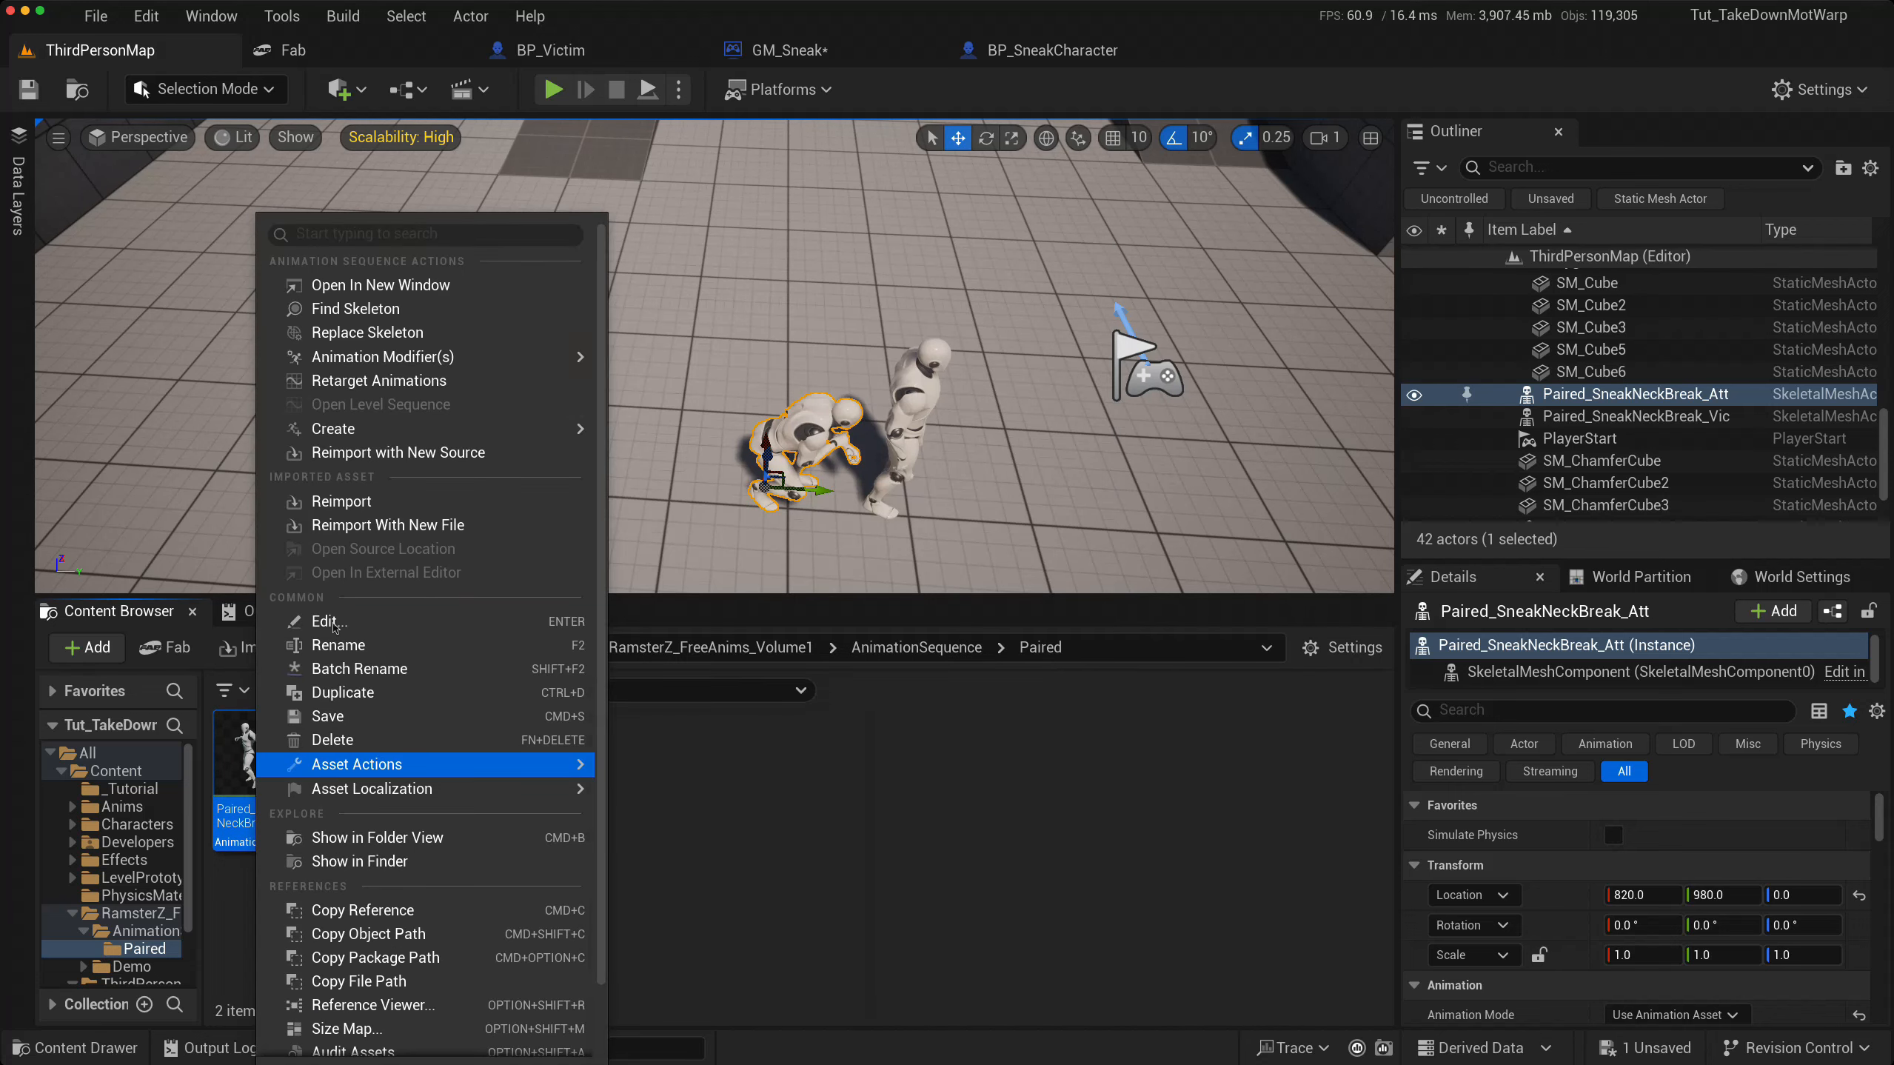
{"action": "left_click", "coordinate": [420, 381]}
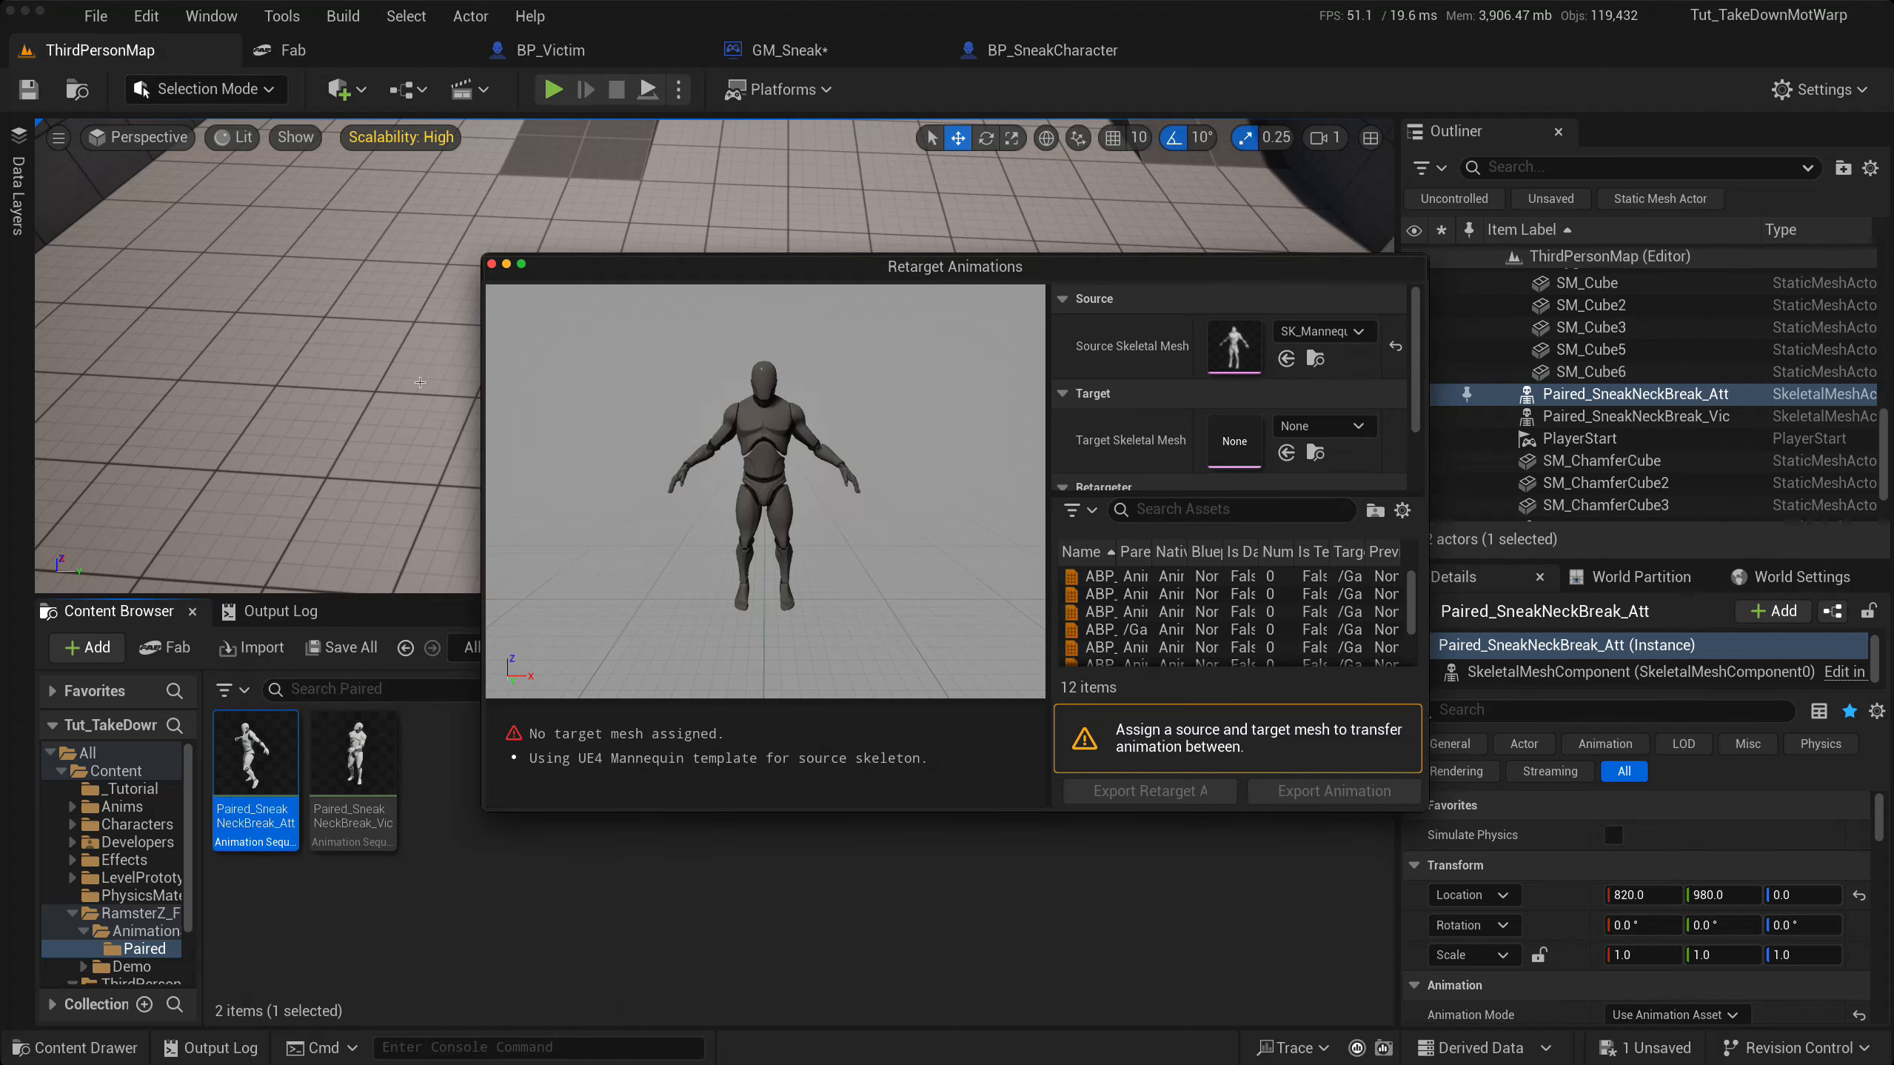
{"action": "left_click", "coordinate": [1335, 425]}
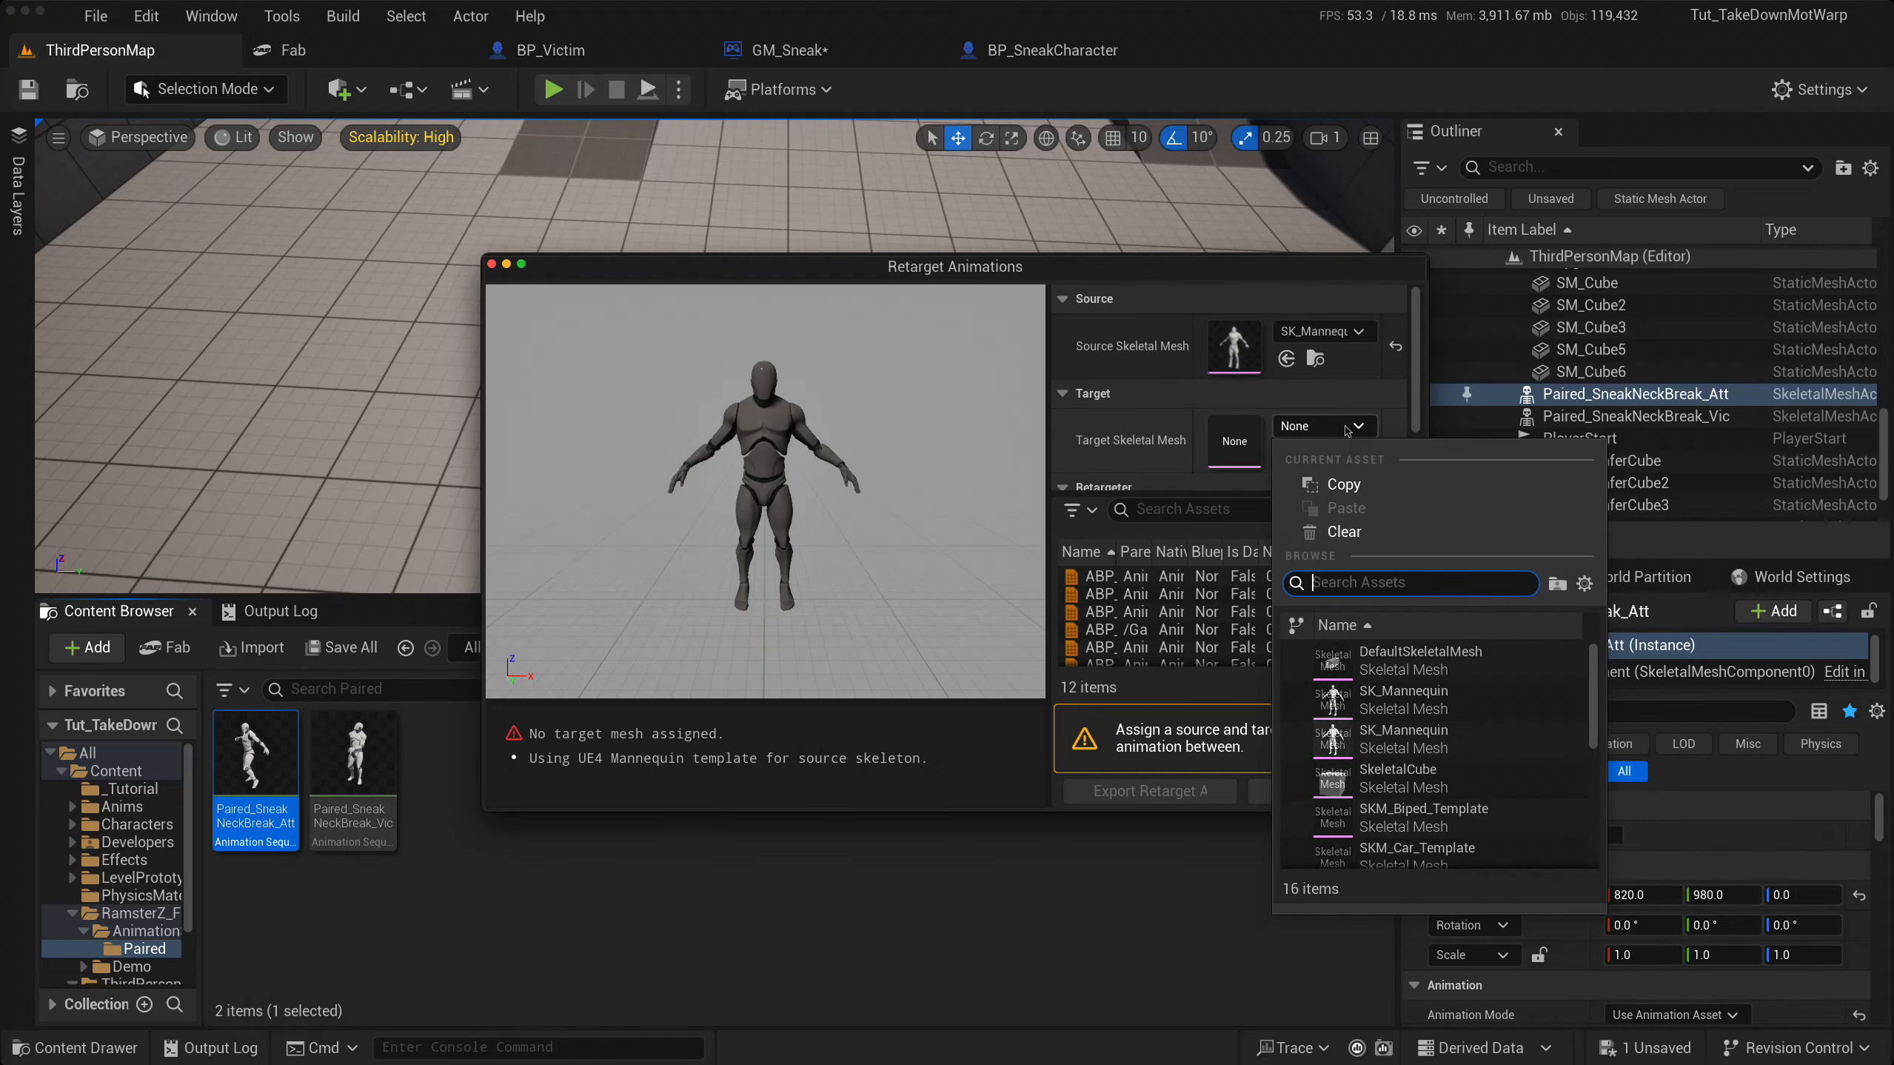
{"action": "scroll", "coordinate": [1372, 709], "scroll_direction": "down", "scroll_amount": 5}
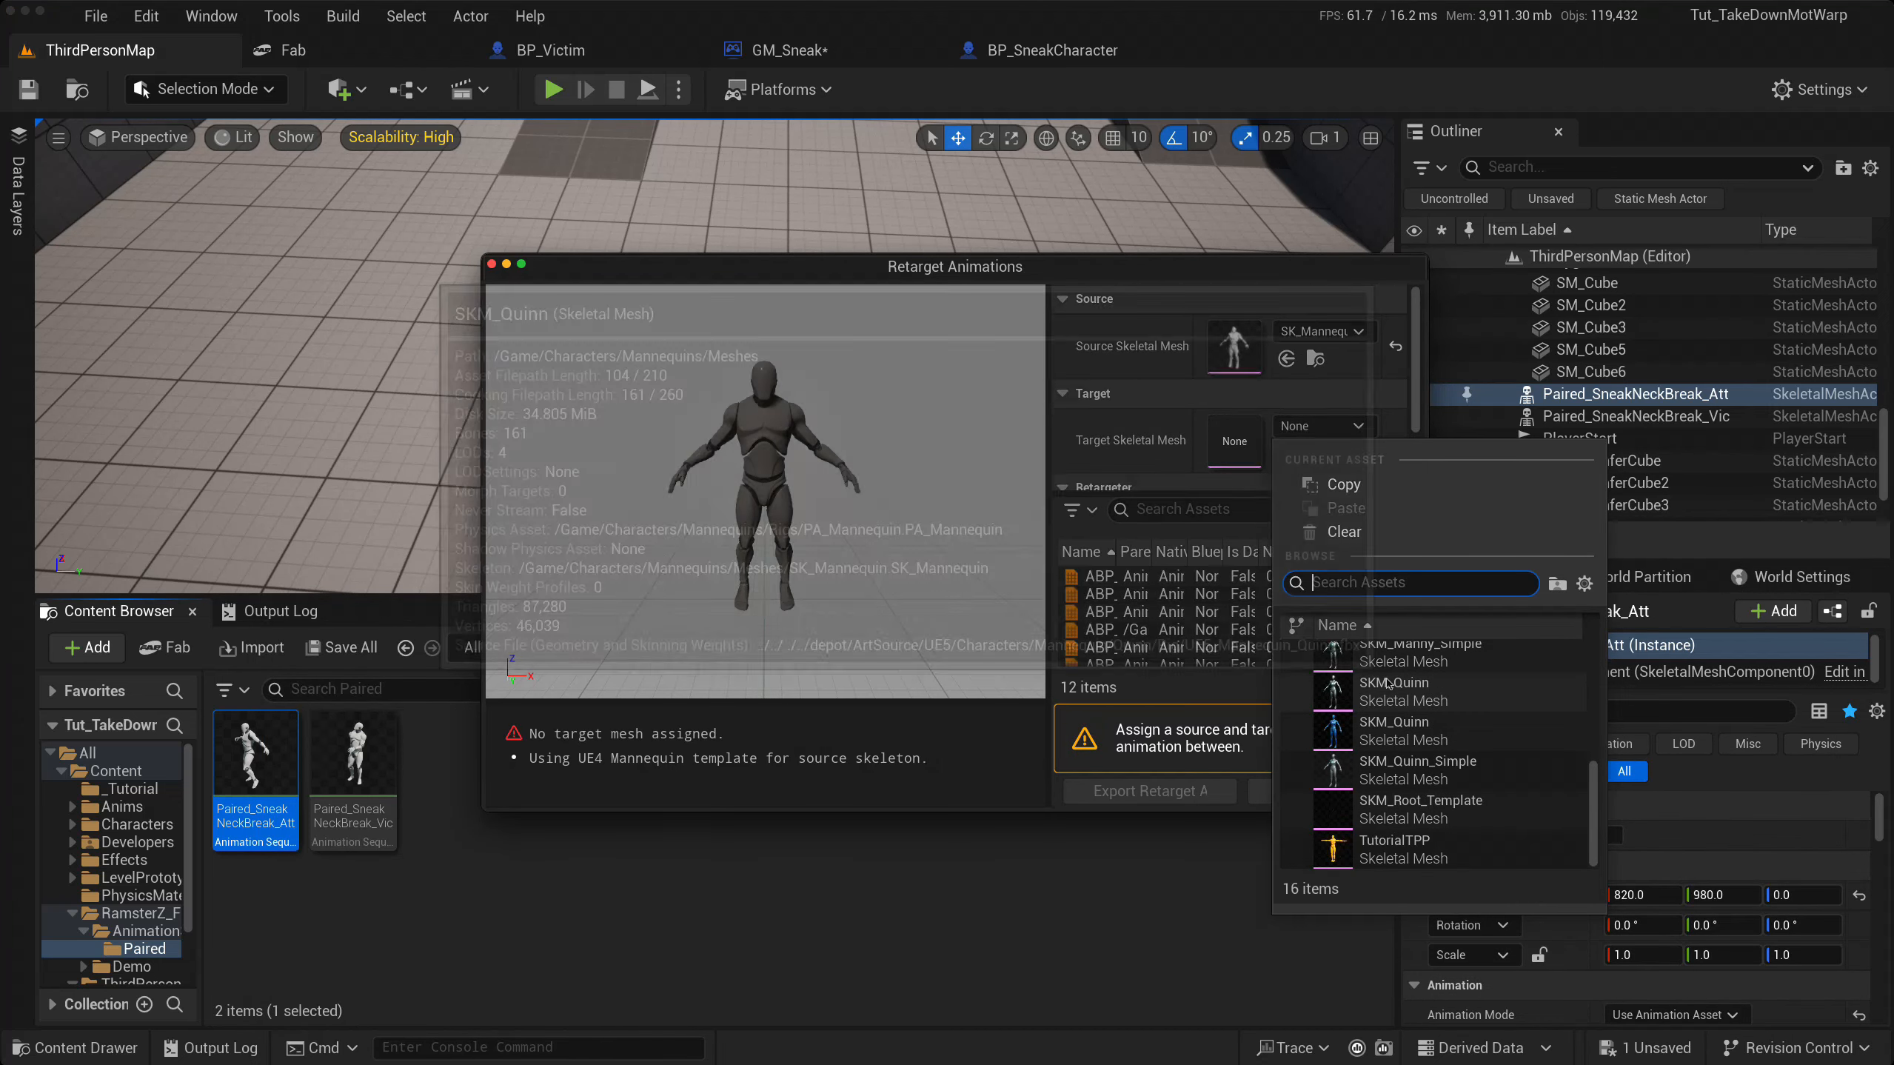
{"action": "scroll", "coordinate": [1388, 694], "scroll_direction": "up", "scroll_amount": 5}
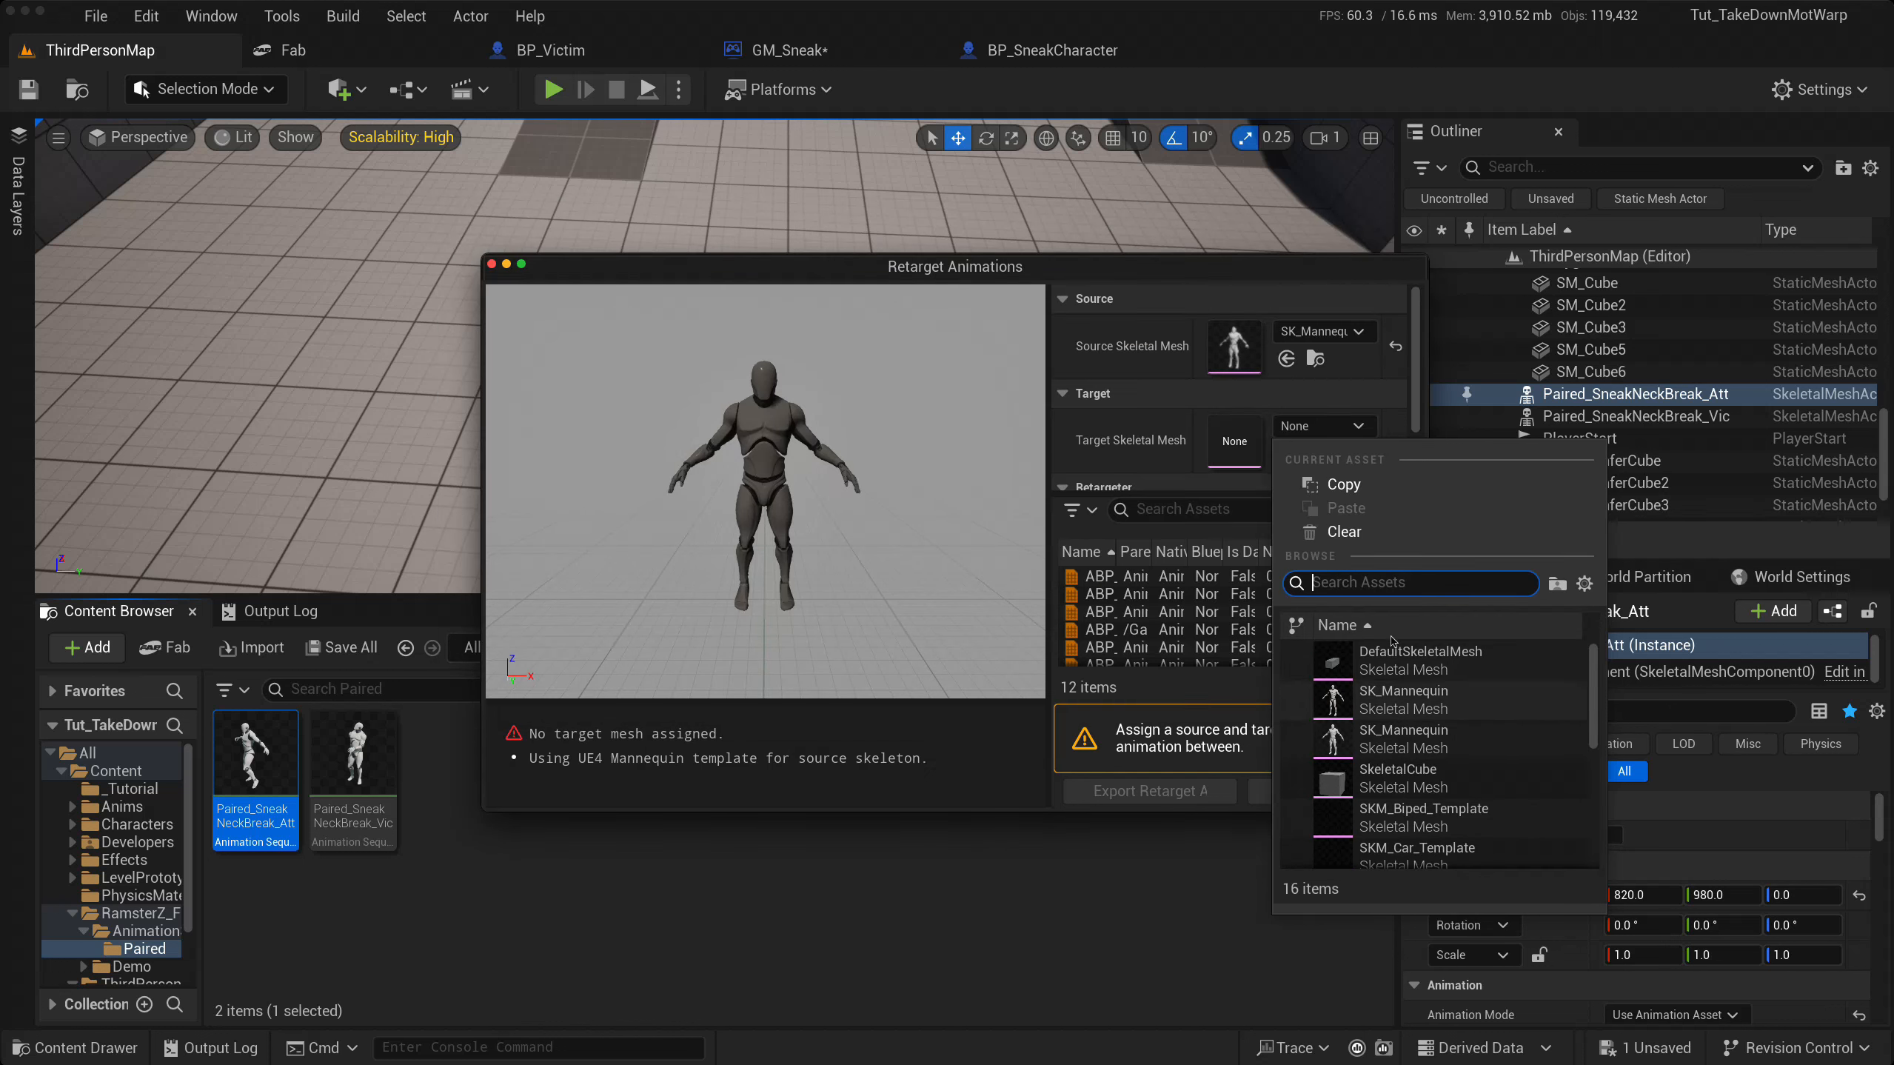
{"action": "type", "text": "manny"}
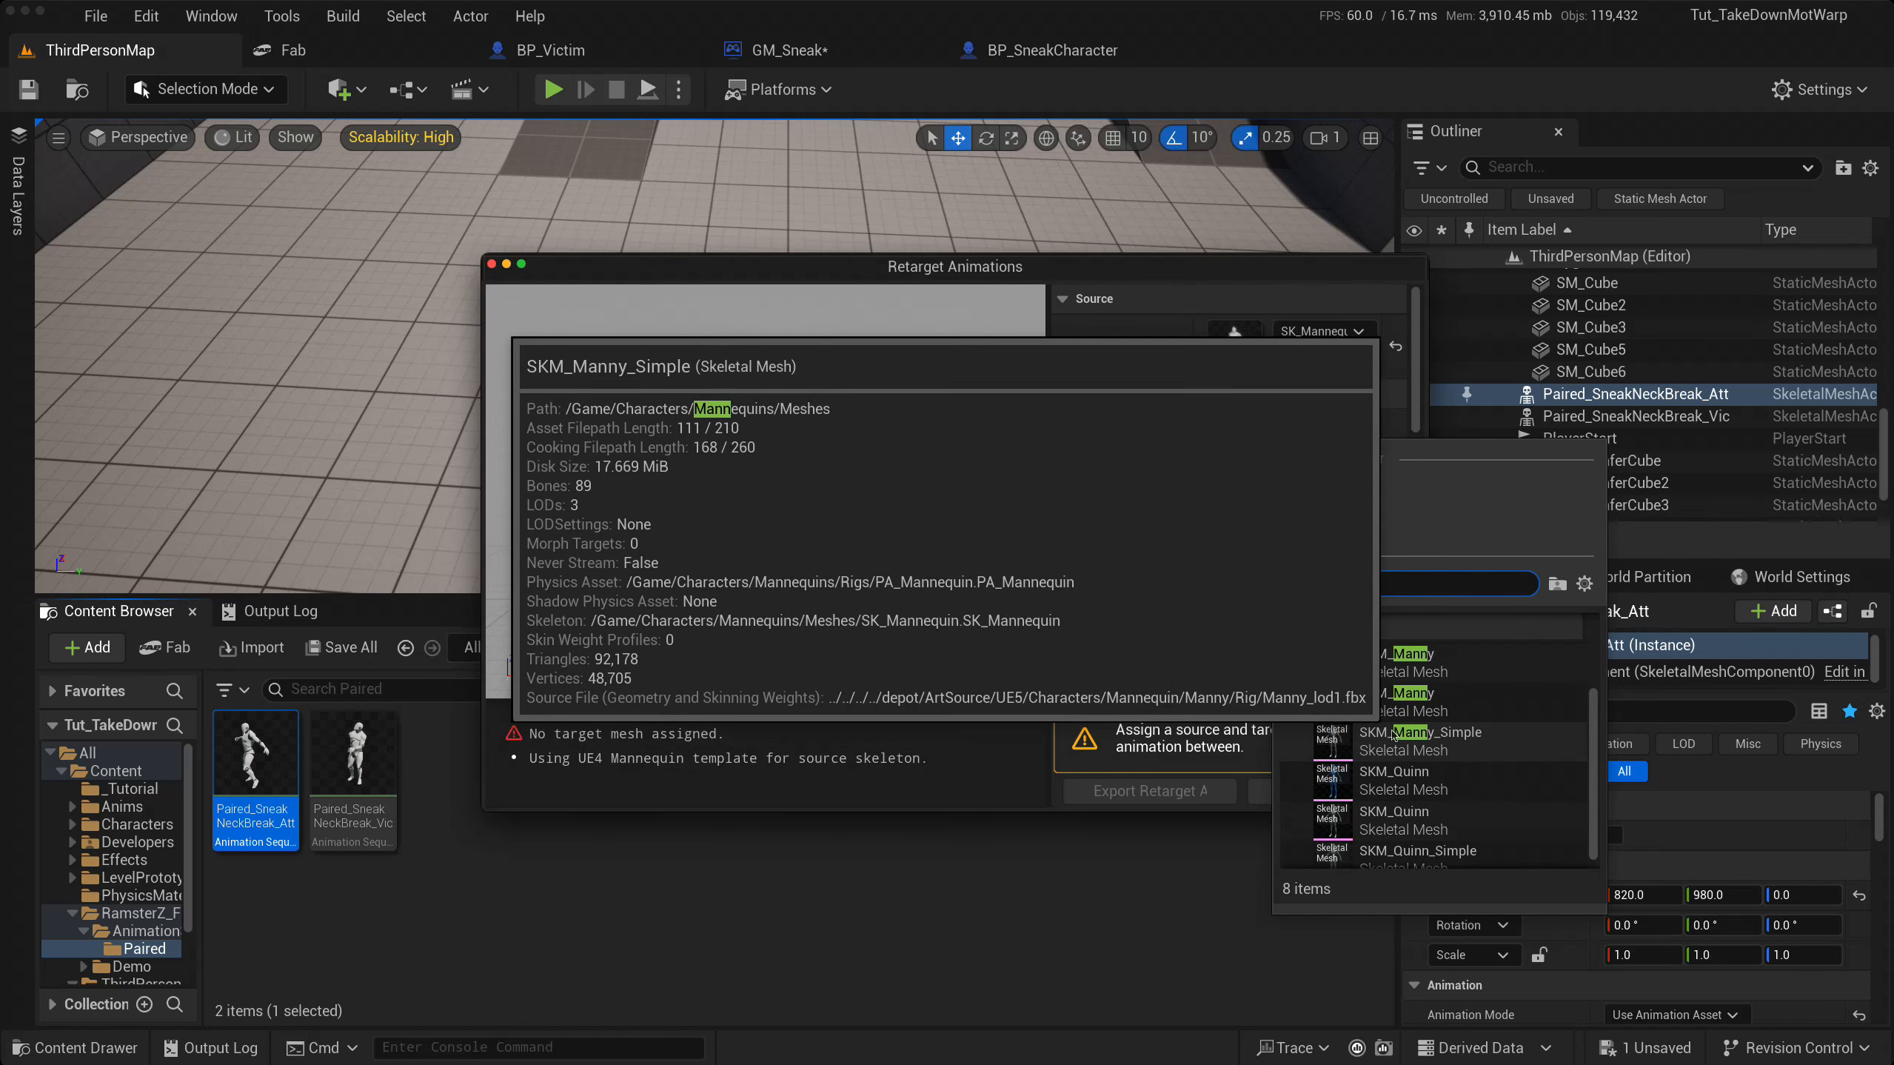
{"action": "left_click", "coordinate": [1402, 690]}
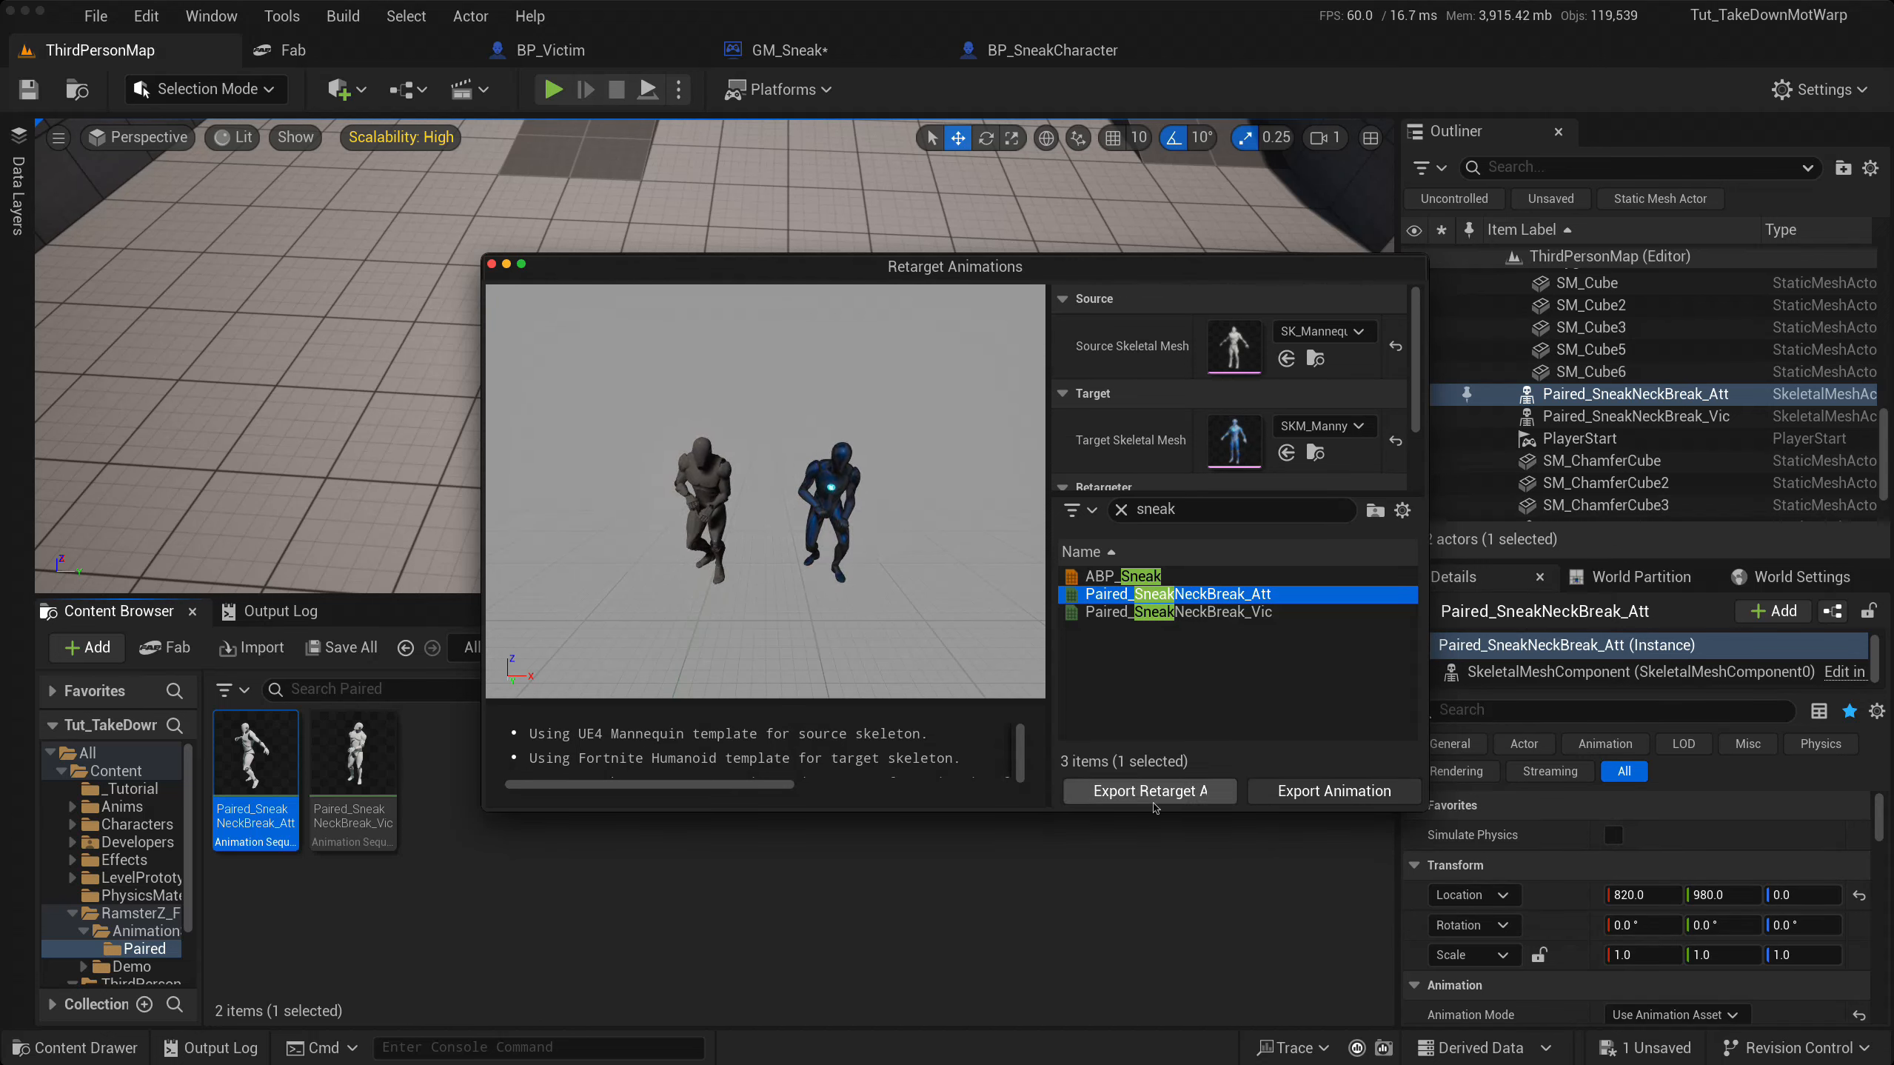
- Export the retargeted Paired_SneakNeckBreak_Att animation to the _Tutorial folder with the suffix _RTG and close the retargeting window
{"action": "left_click", "coordinate": [1315, 791]}
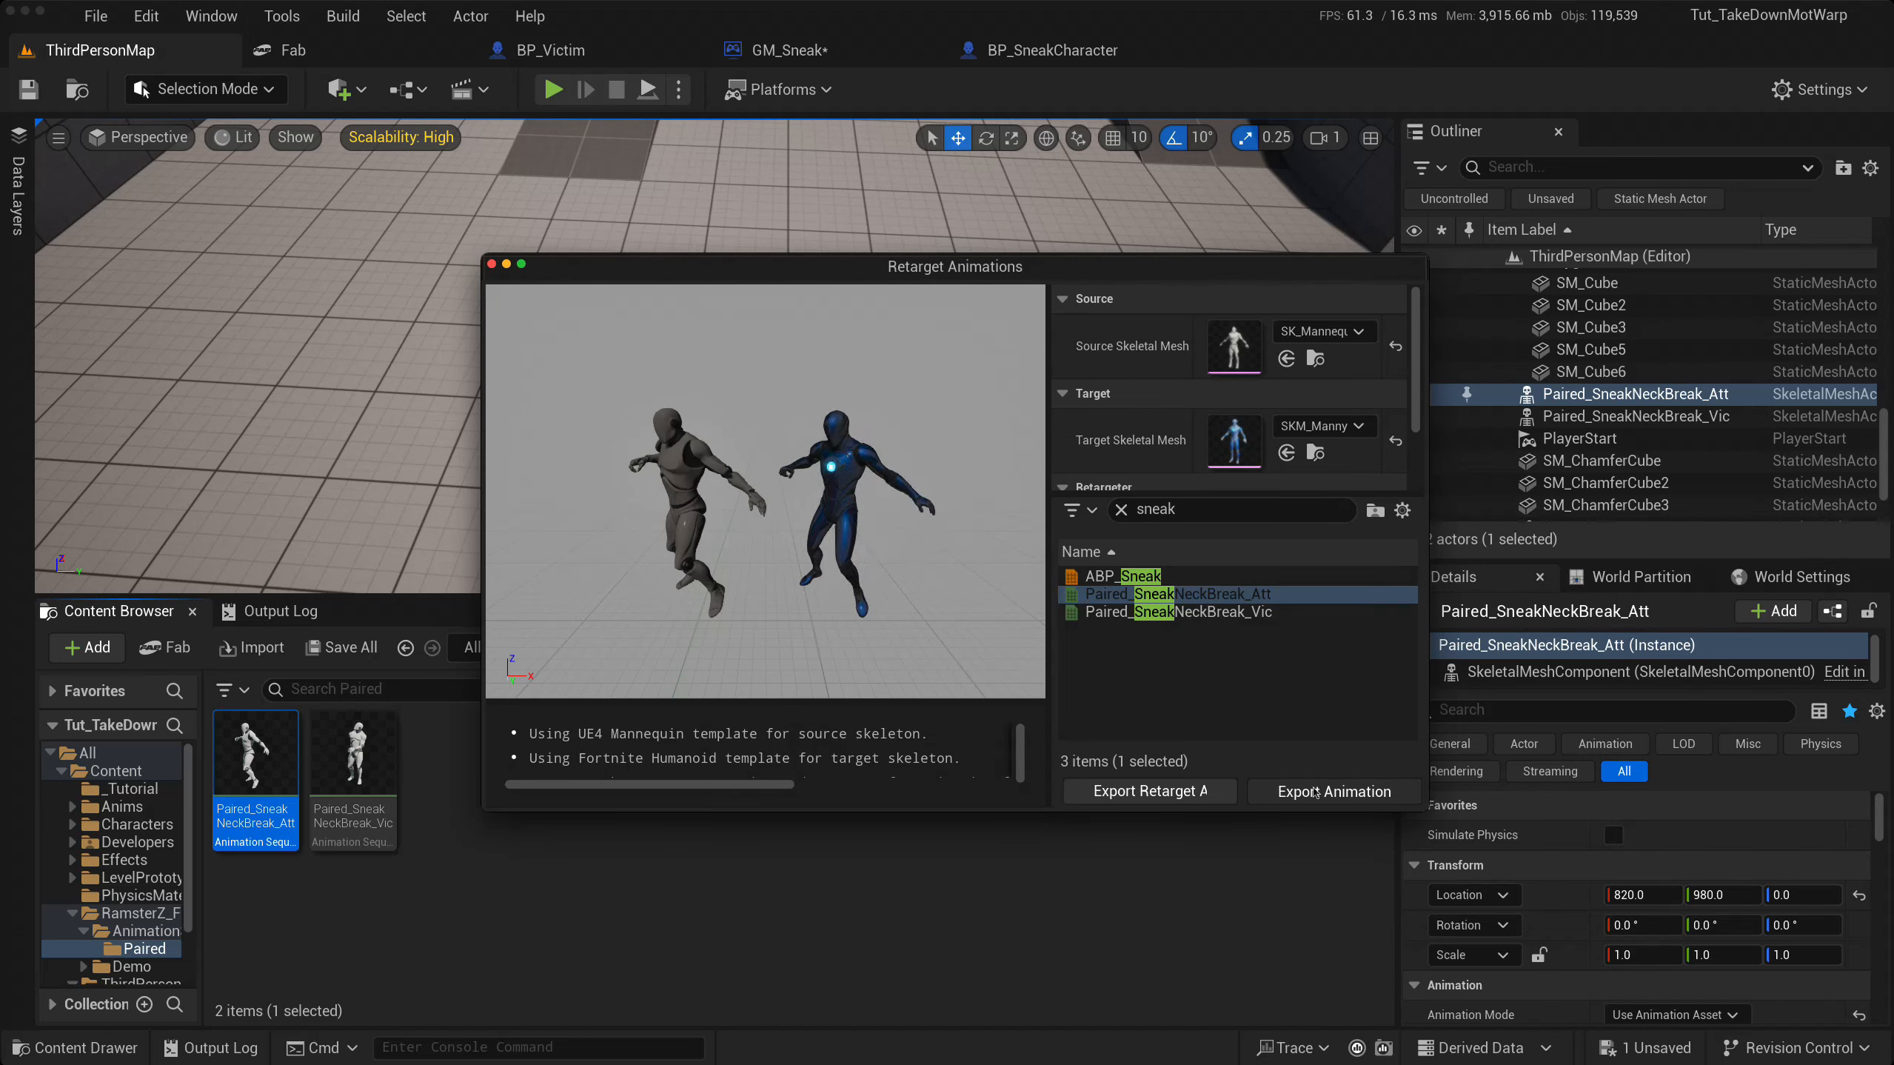
{"action": "left_click", "coordinate": [909, 440]}
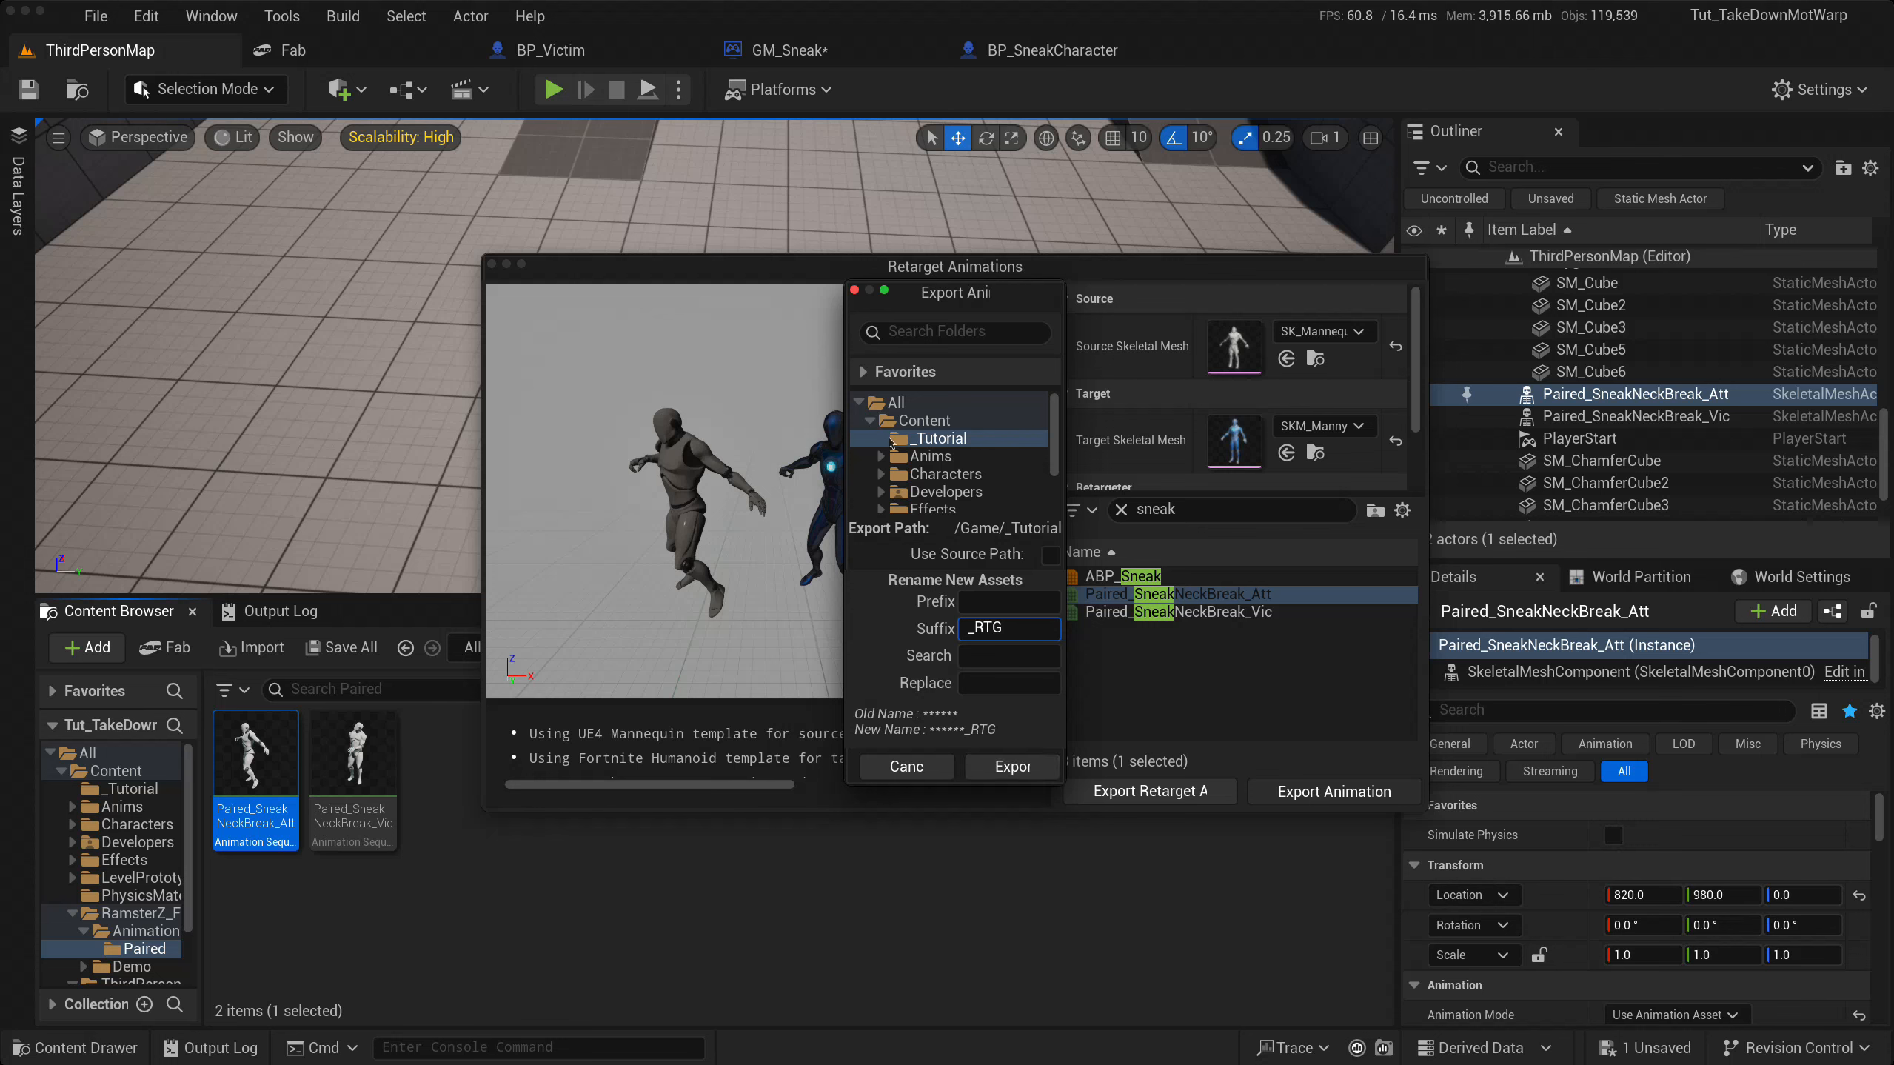
{"action": "left_click", "coordinate": [899, 443]}
{"action": "left_click", "coordinate": [1012, 762]}
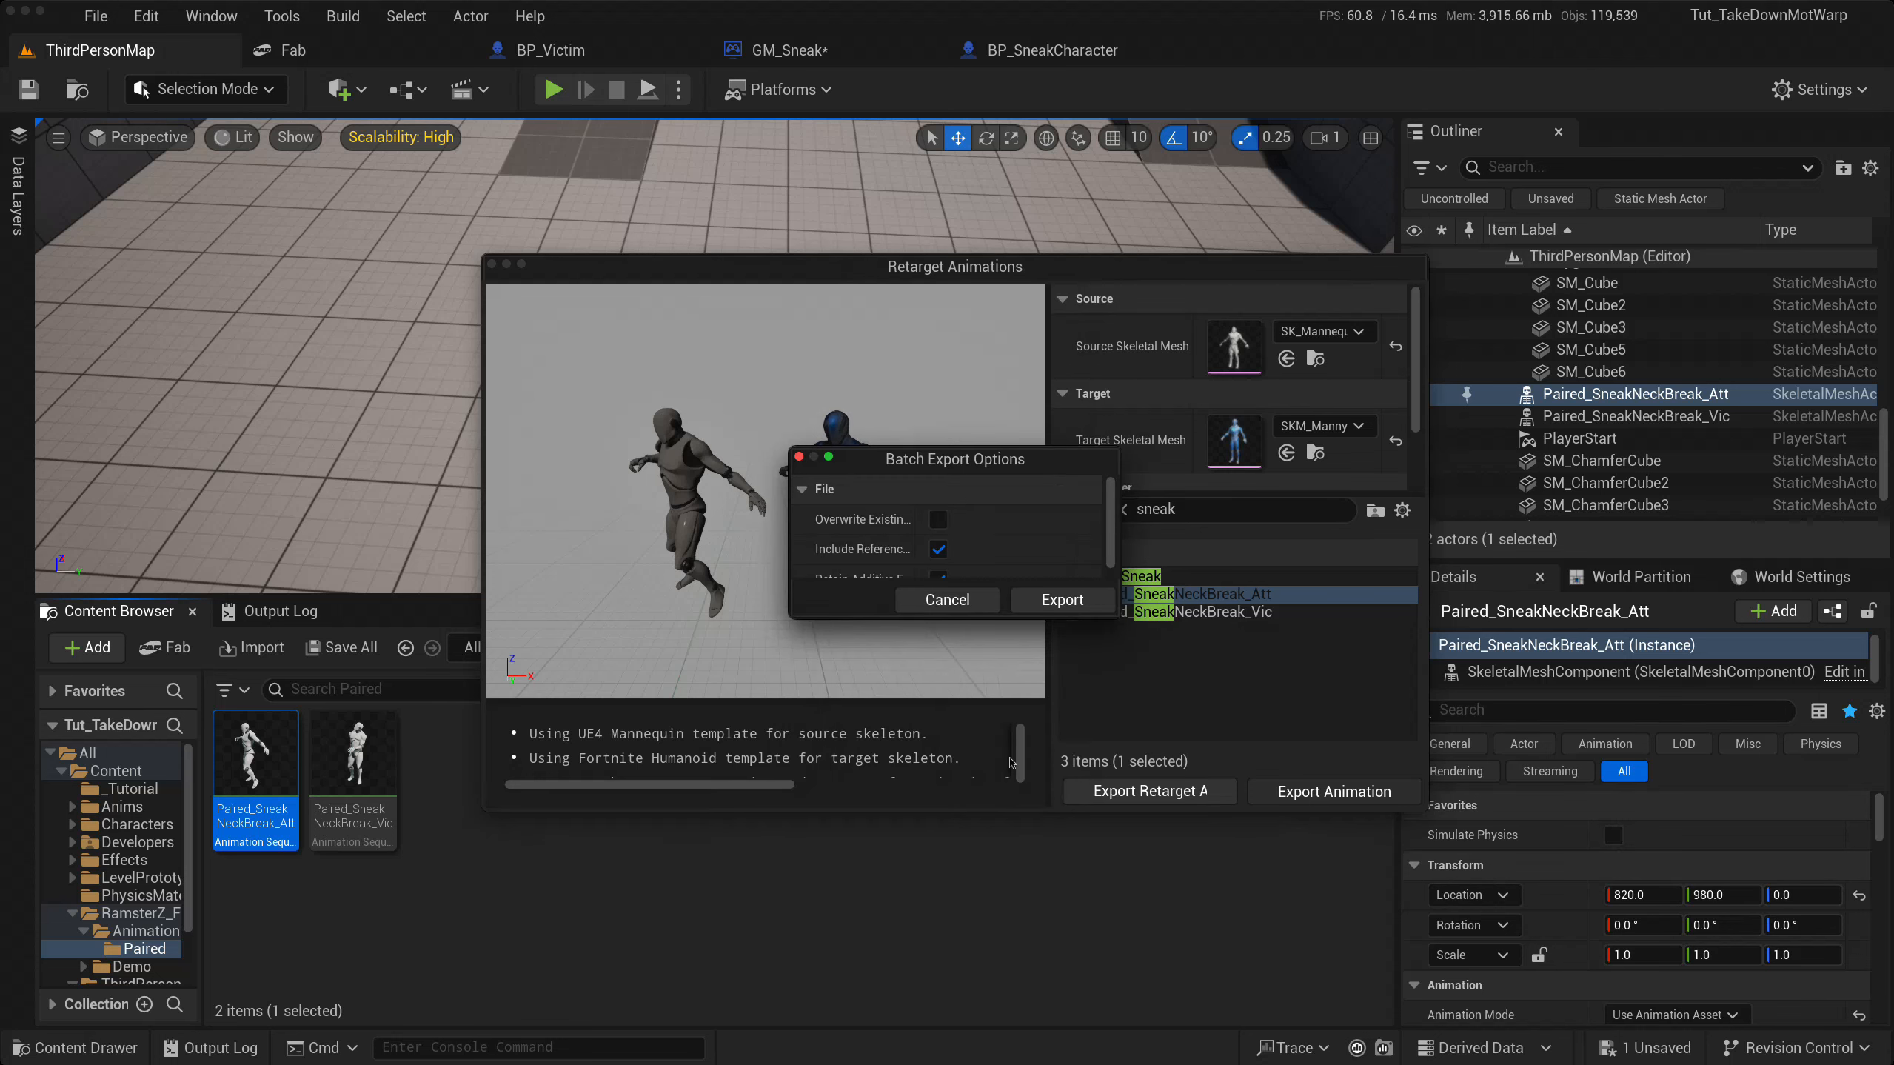
{"action": "scroll", "coordinate": [1046, 553], "scroll_direction": "down", "scroll_amount": 1}
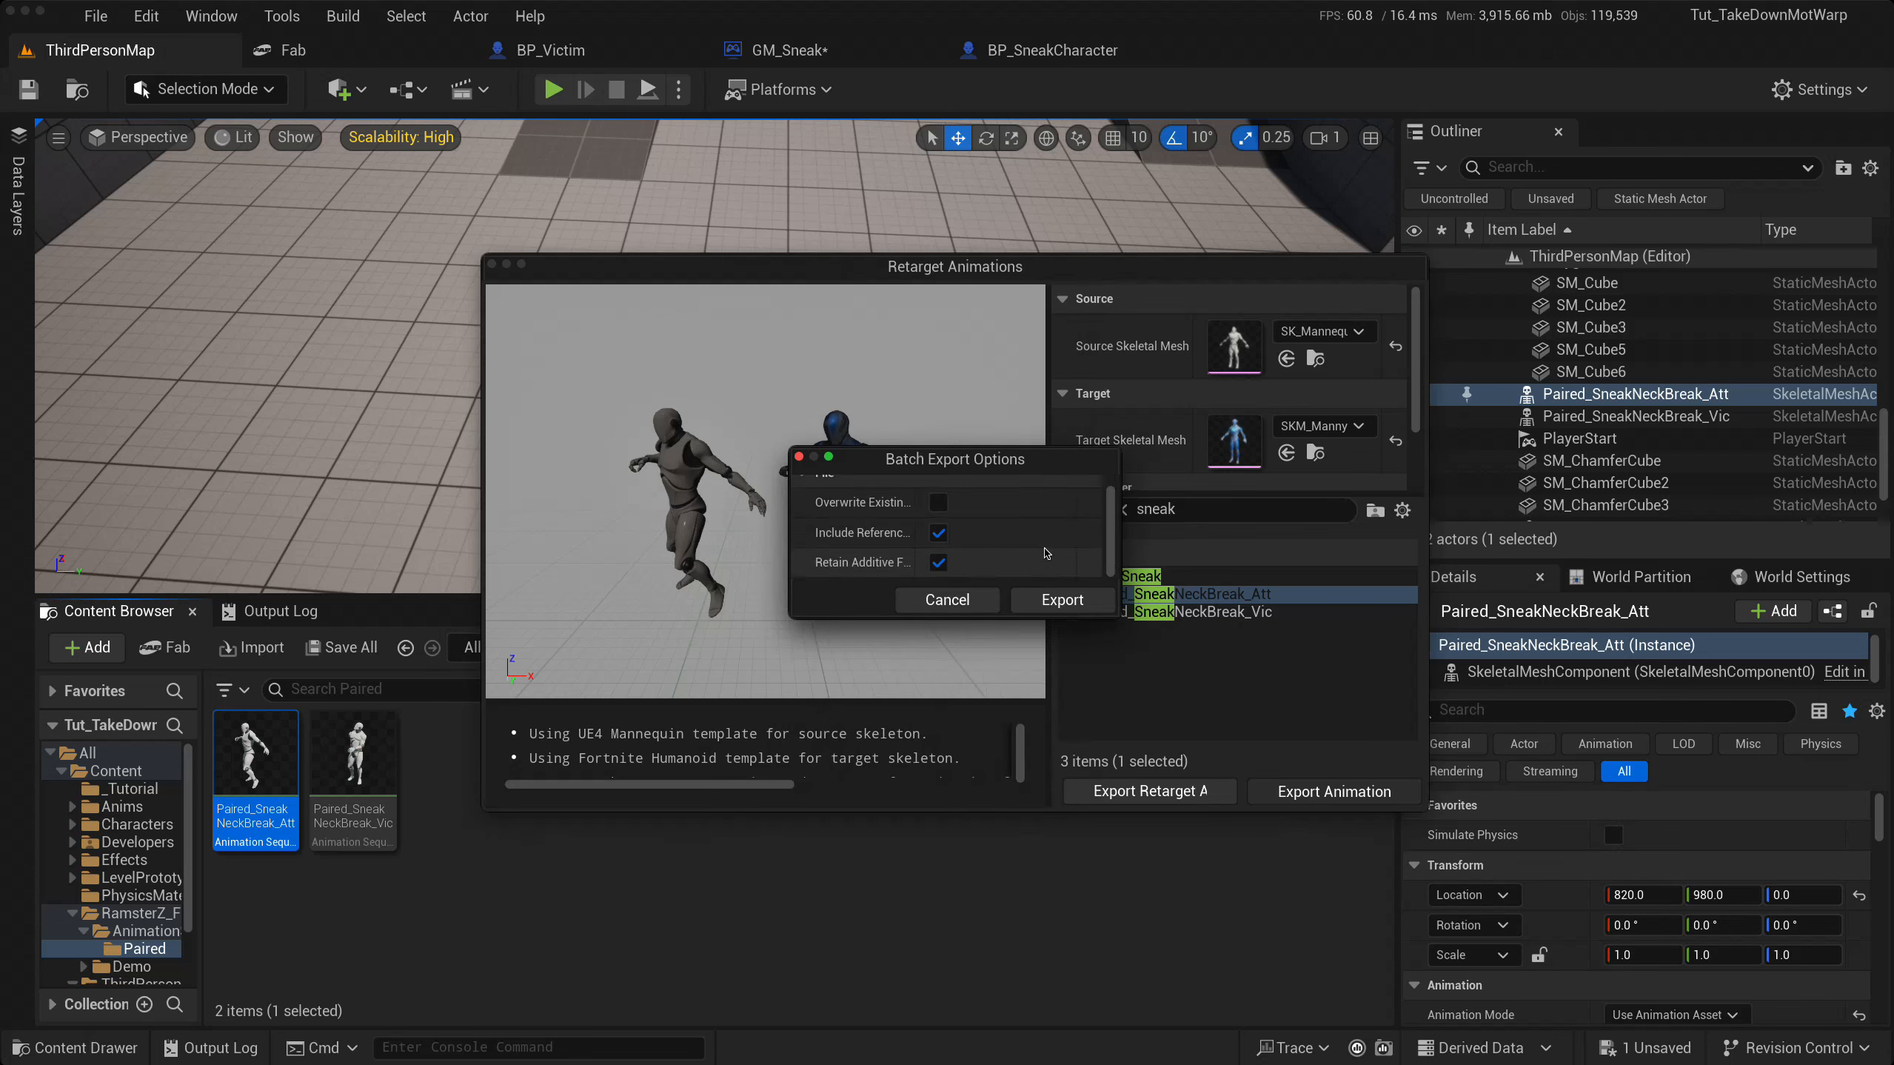
{"action": "left_click", "coordinate": [1063, 599]}
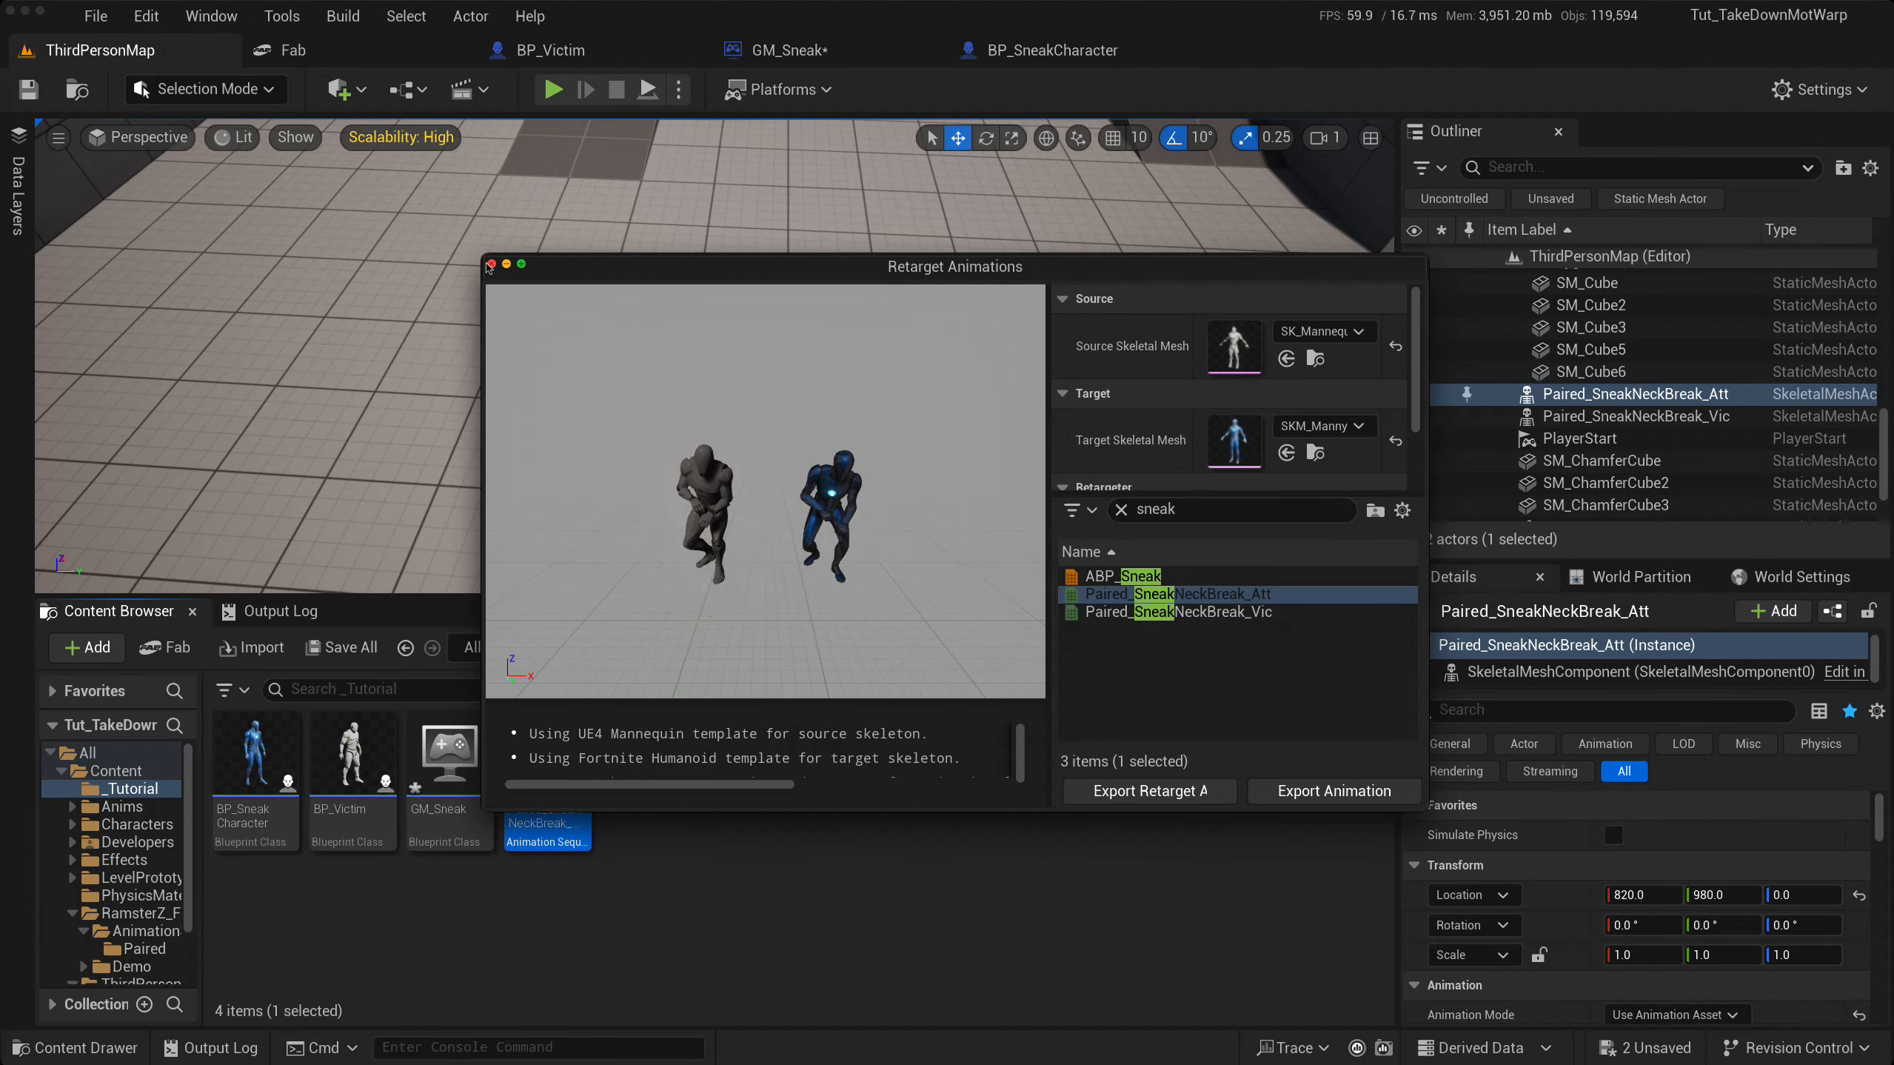
{"action": "left_click", "coordinate": [491, 264]}
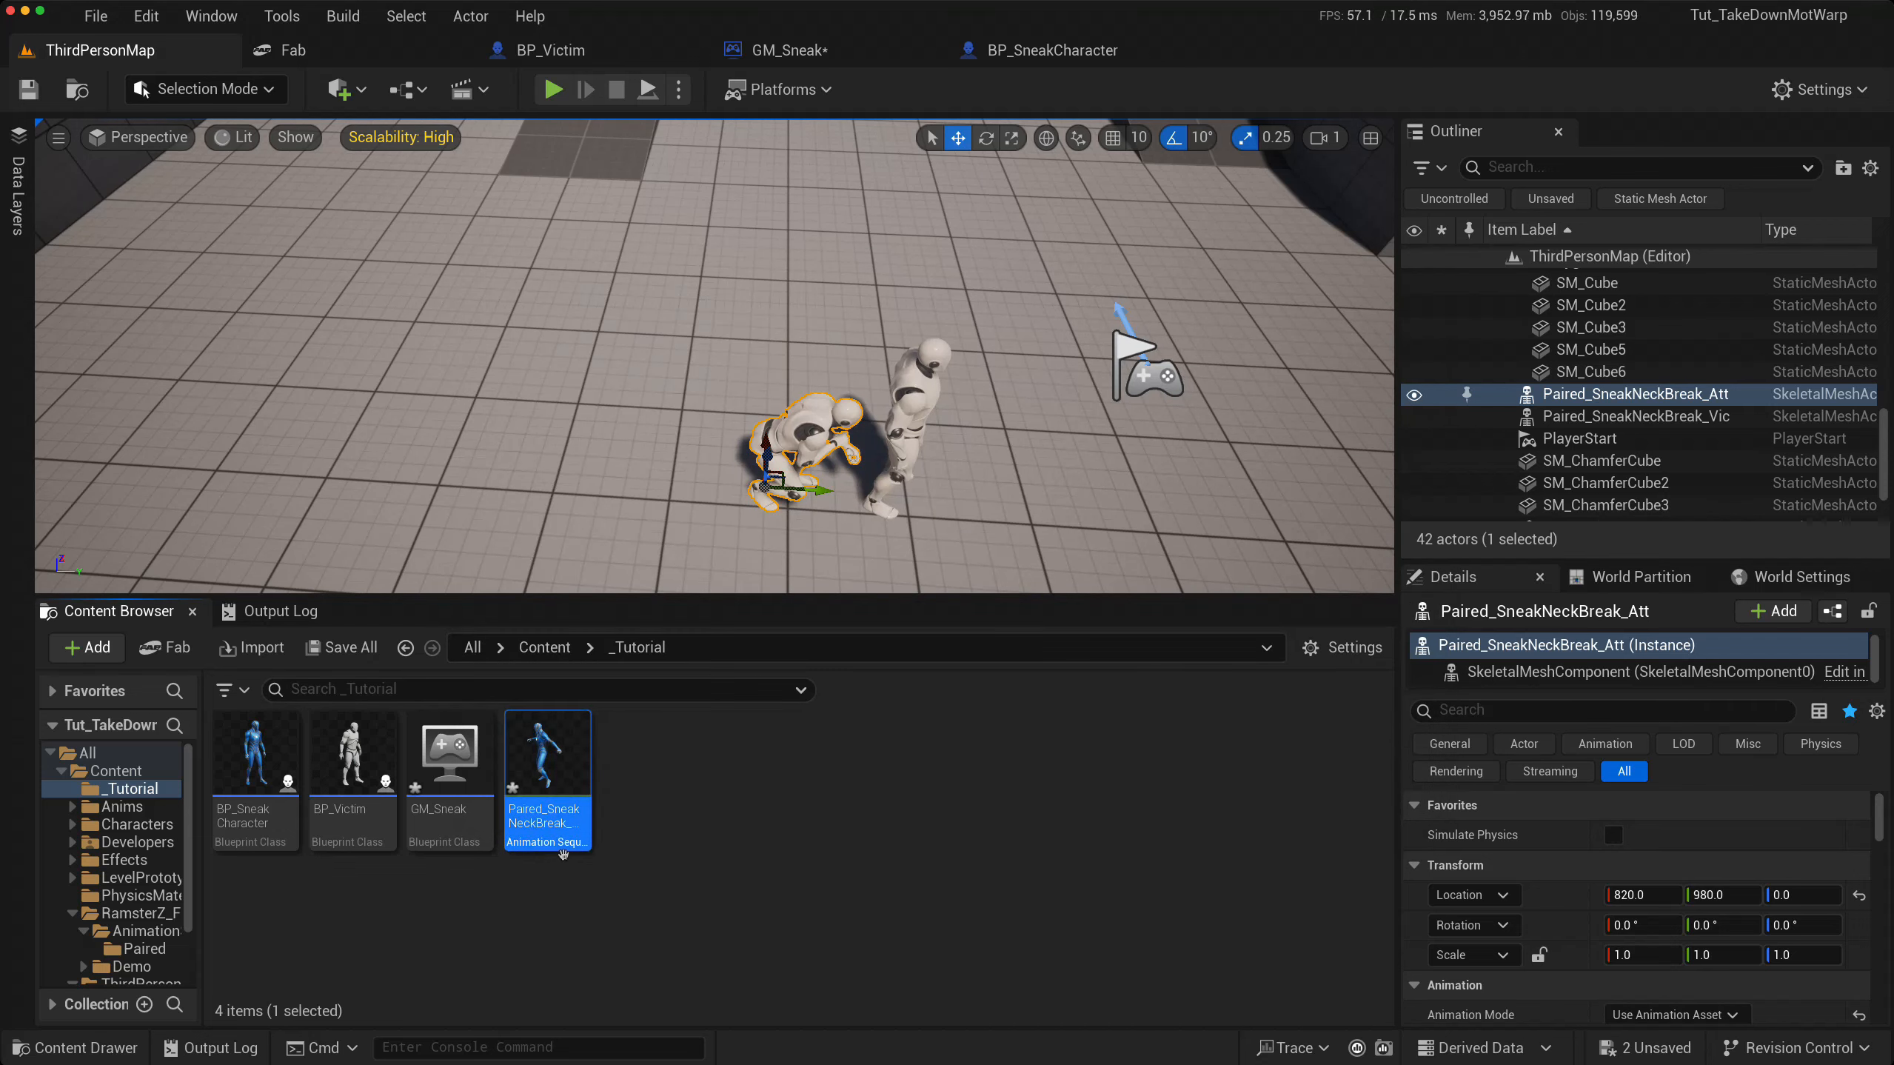
- Open the retargeted Paired_SneakNeckBreak_Att animation from the _Tutorial folder, enable its root motion, select its root bone, and save it
{"action": "double_click", "coordinate": [544, 813]}
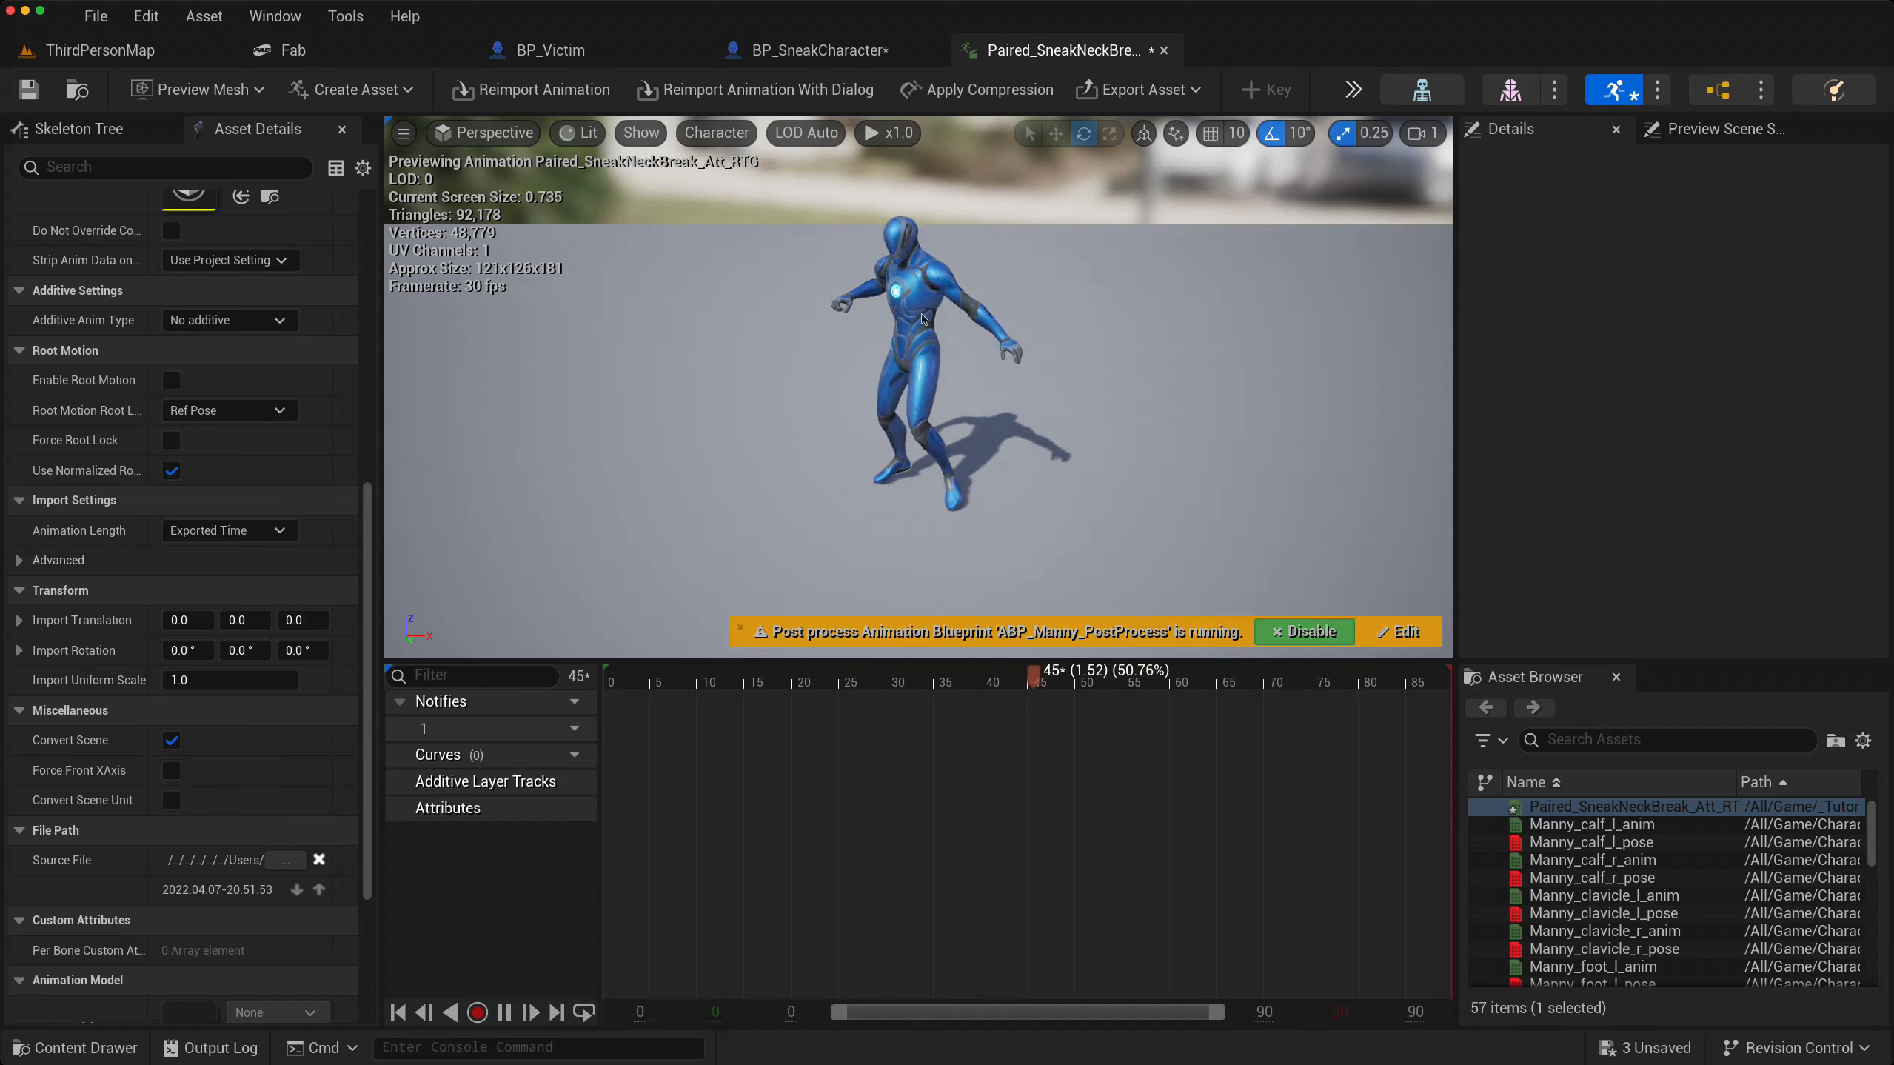
{"action": "scroll", "coordinate": [108, 678], "scroll_direction": "down", "scroll_amount": 3}
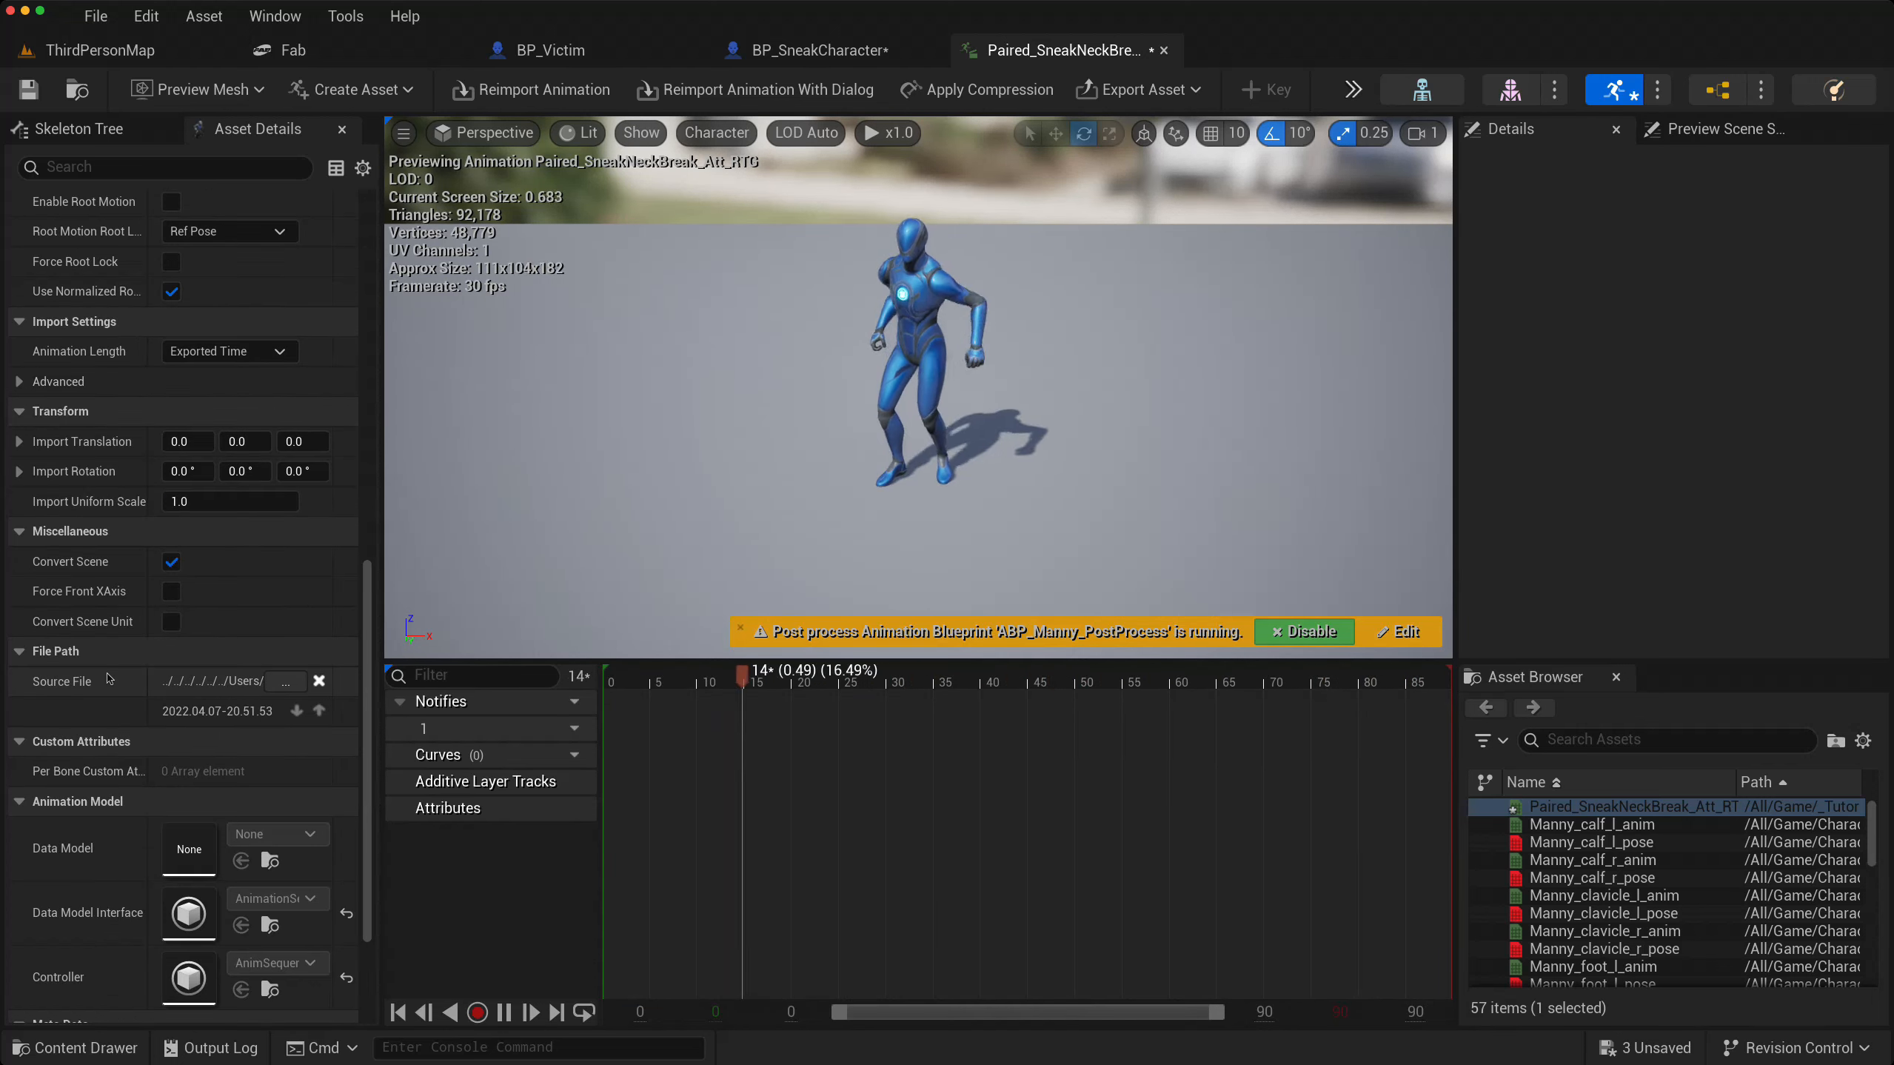
{"action": "scroll", "coordinate": [108, 679], "scroll_direction": "down", "scroll_amount": 2}
{"action": "scroll", "coordinate": [109, 677], "scroll_direction": "down", "scroll_amount": 1}
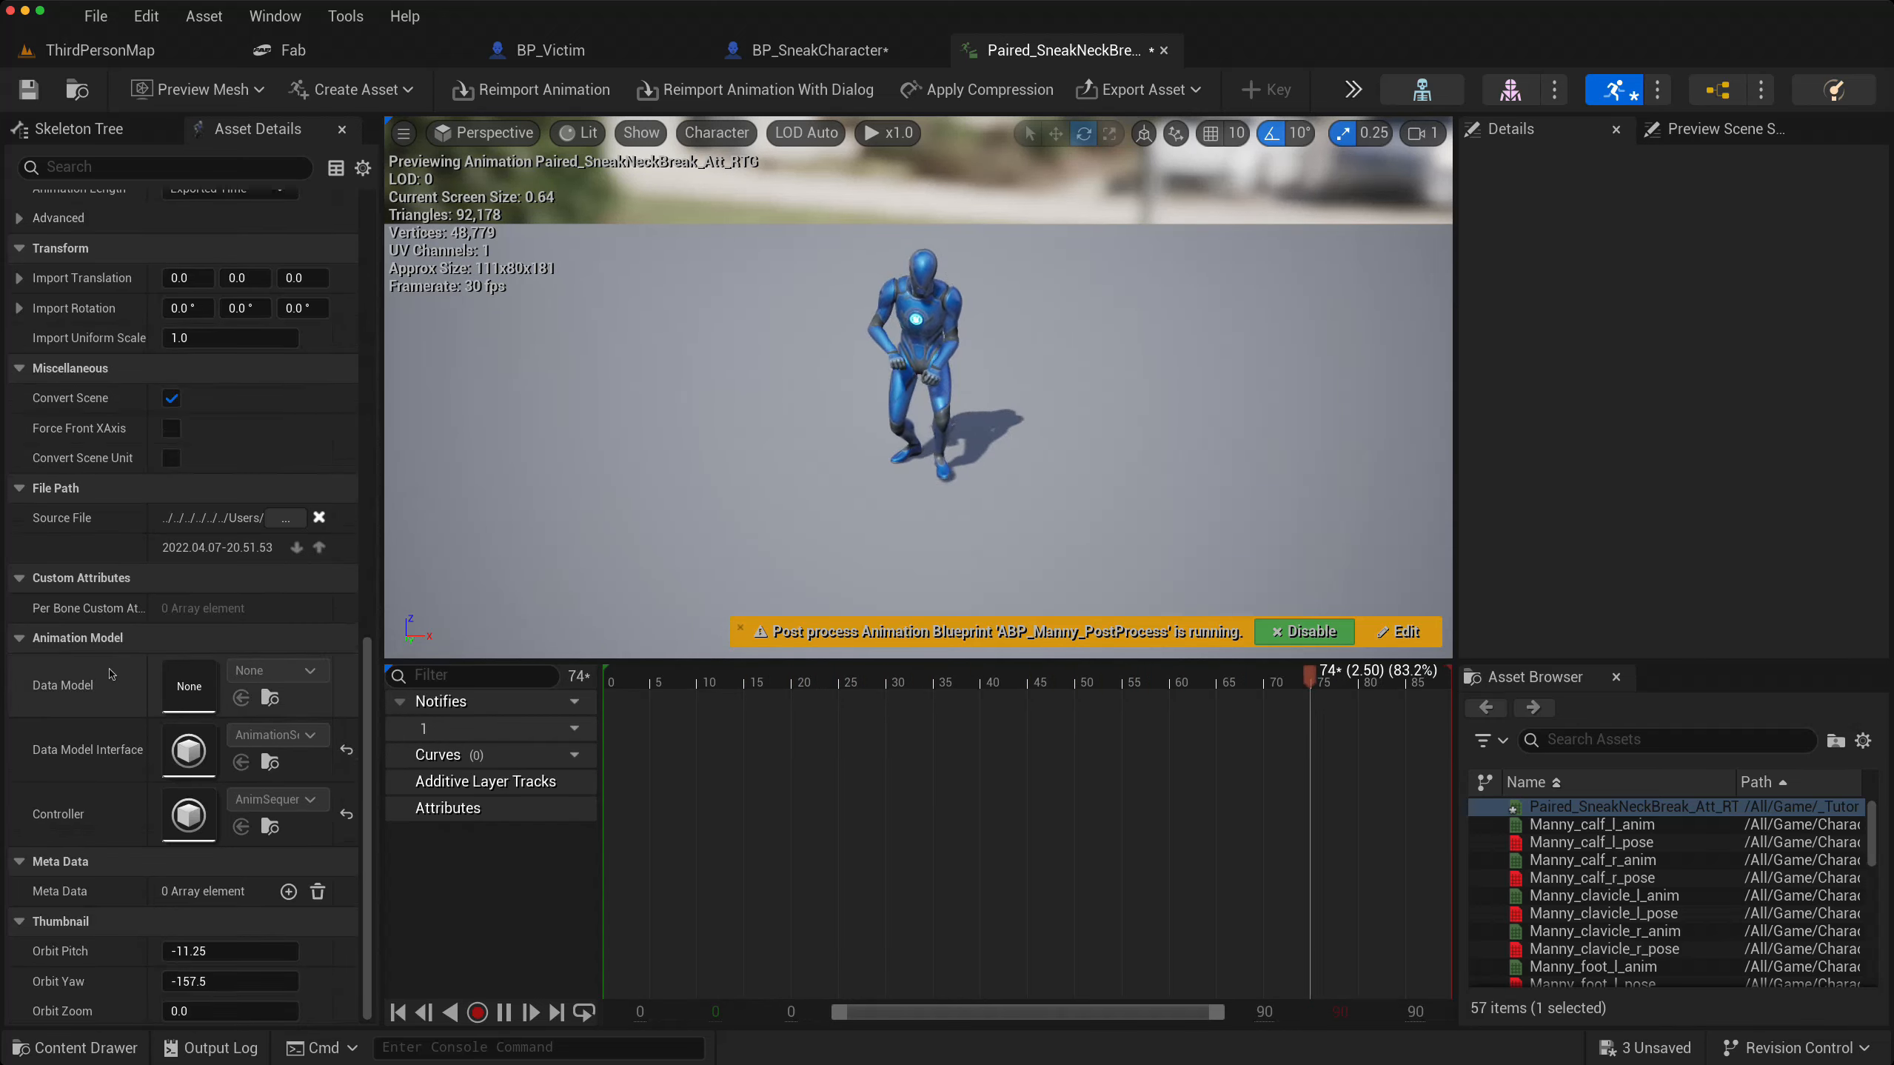
{"action": "scroll", "coordinate": [109, 673], "scroll_direction": "up", "scroll_amount": 10}
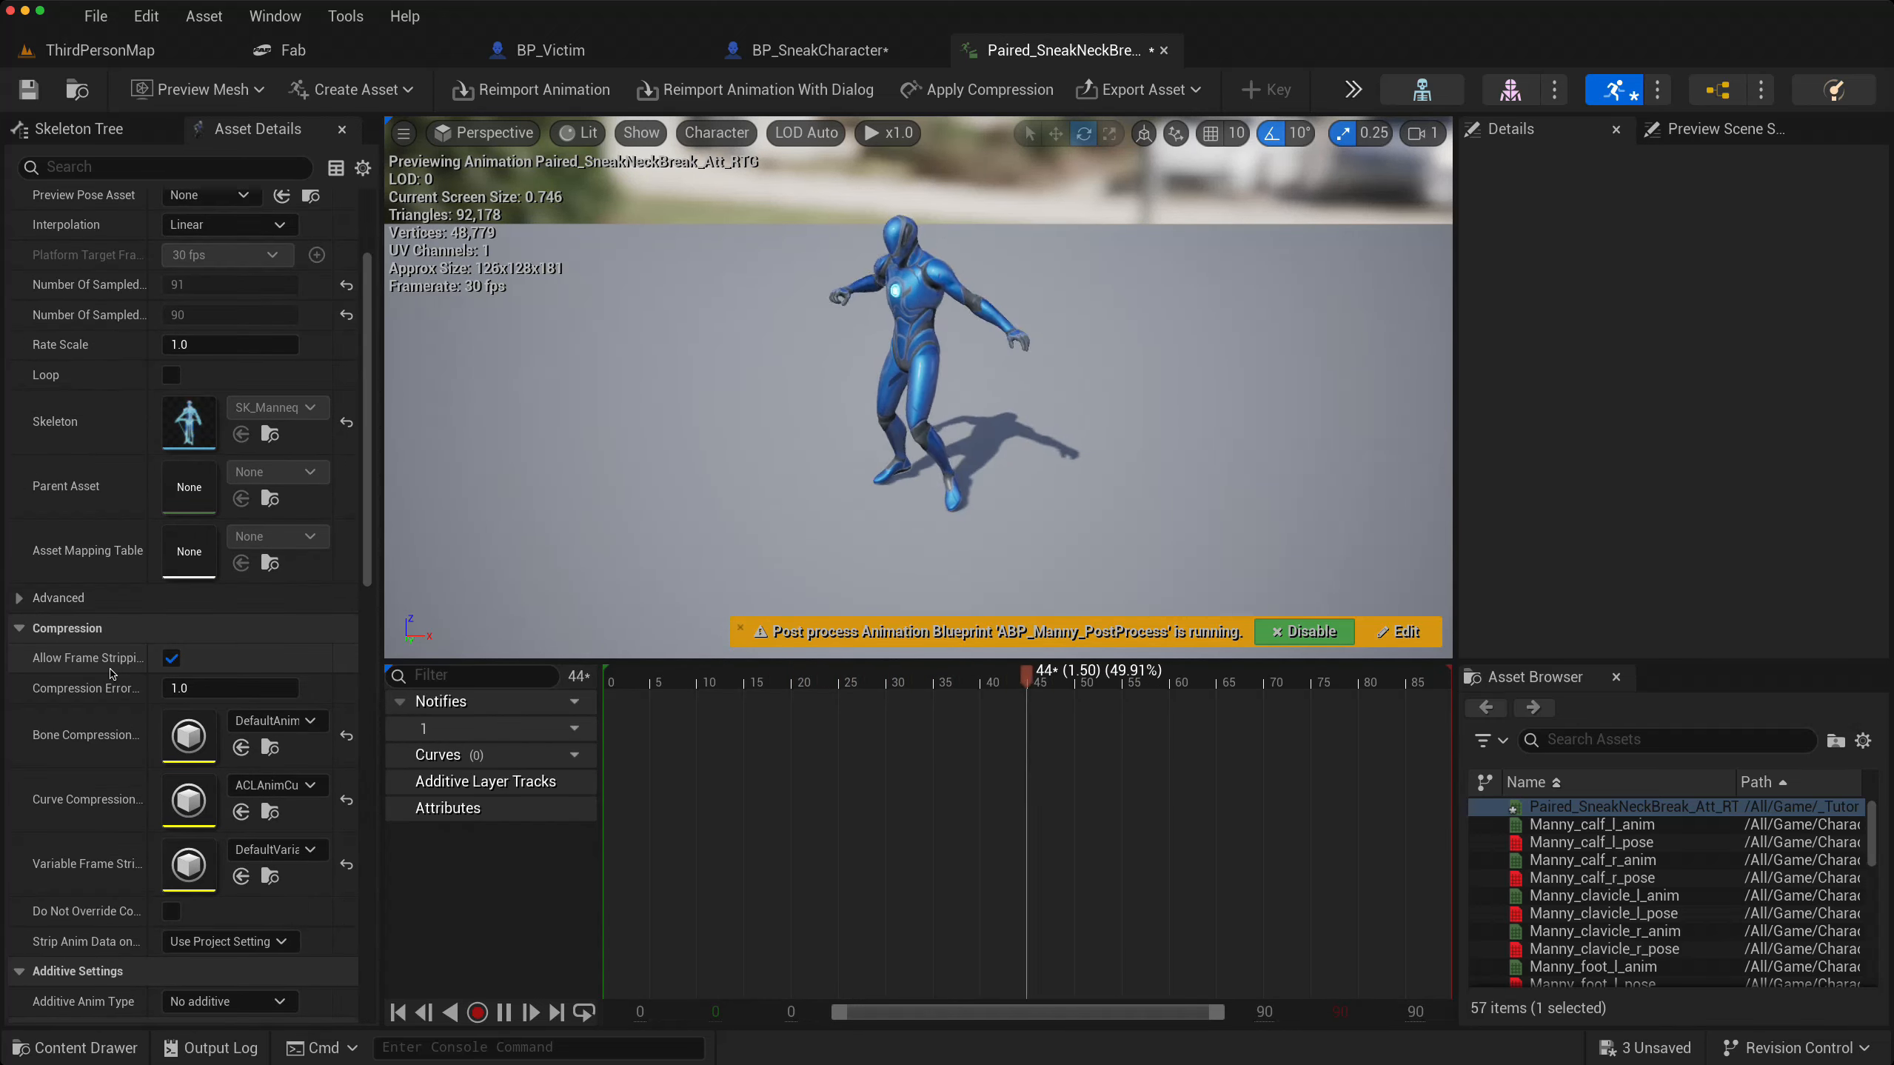
{"action": "scroll", "coordinate": [111, 673], "scroll_direction": "down", "scroll_amount": 2}
{"action": "scroll", "coordinate": [110, 673], "scroll_direction": "up", "scroll_amount": 4}
{"action": "scroll", "coordinate": [110, 673], "scroll_direction": "down", "scroll_amount": 2}
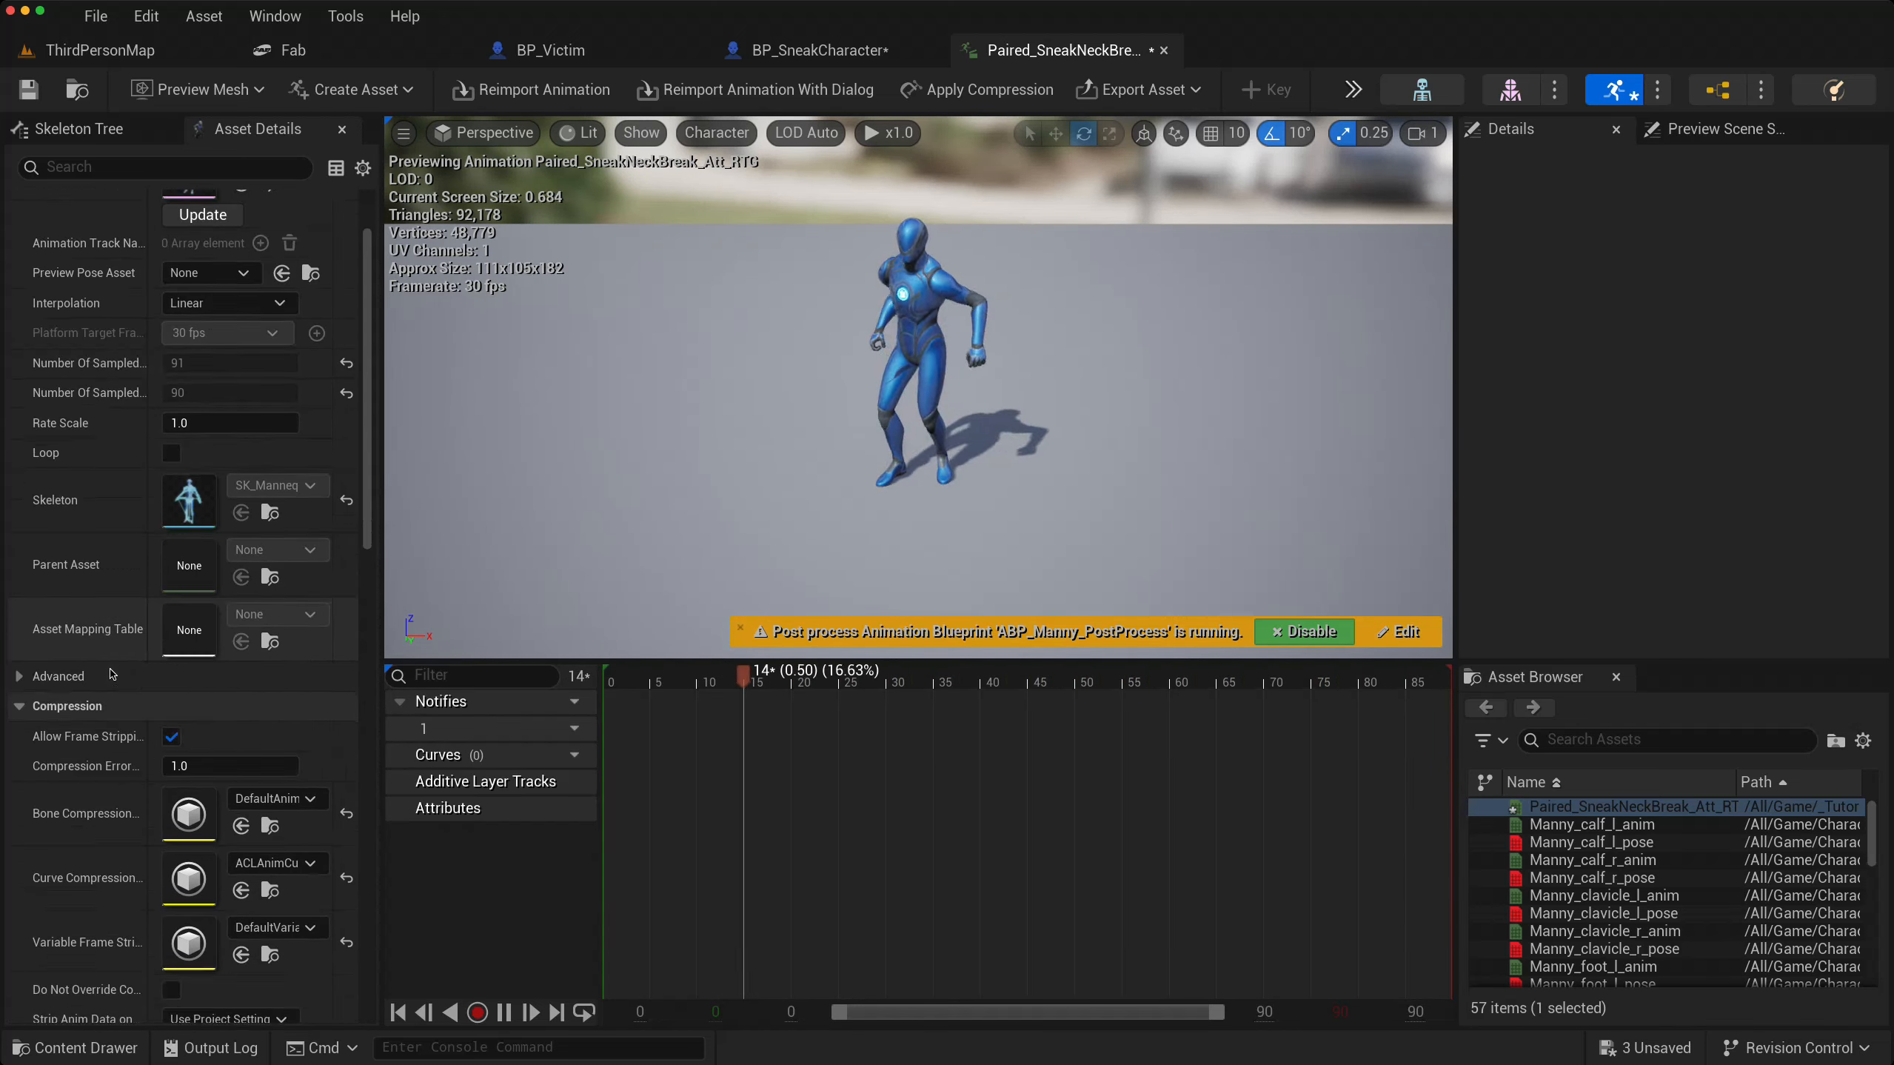
{"action": "scroll", "coordinate": [110, 673], "scroll_direction": "down", "scroll_amount": 8}
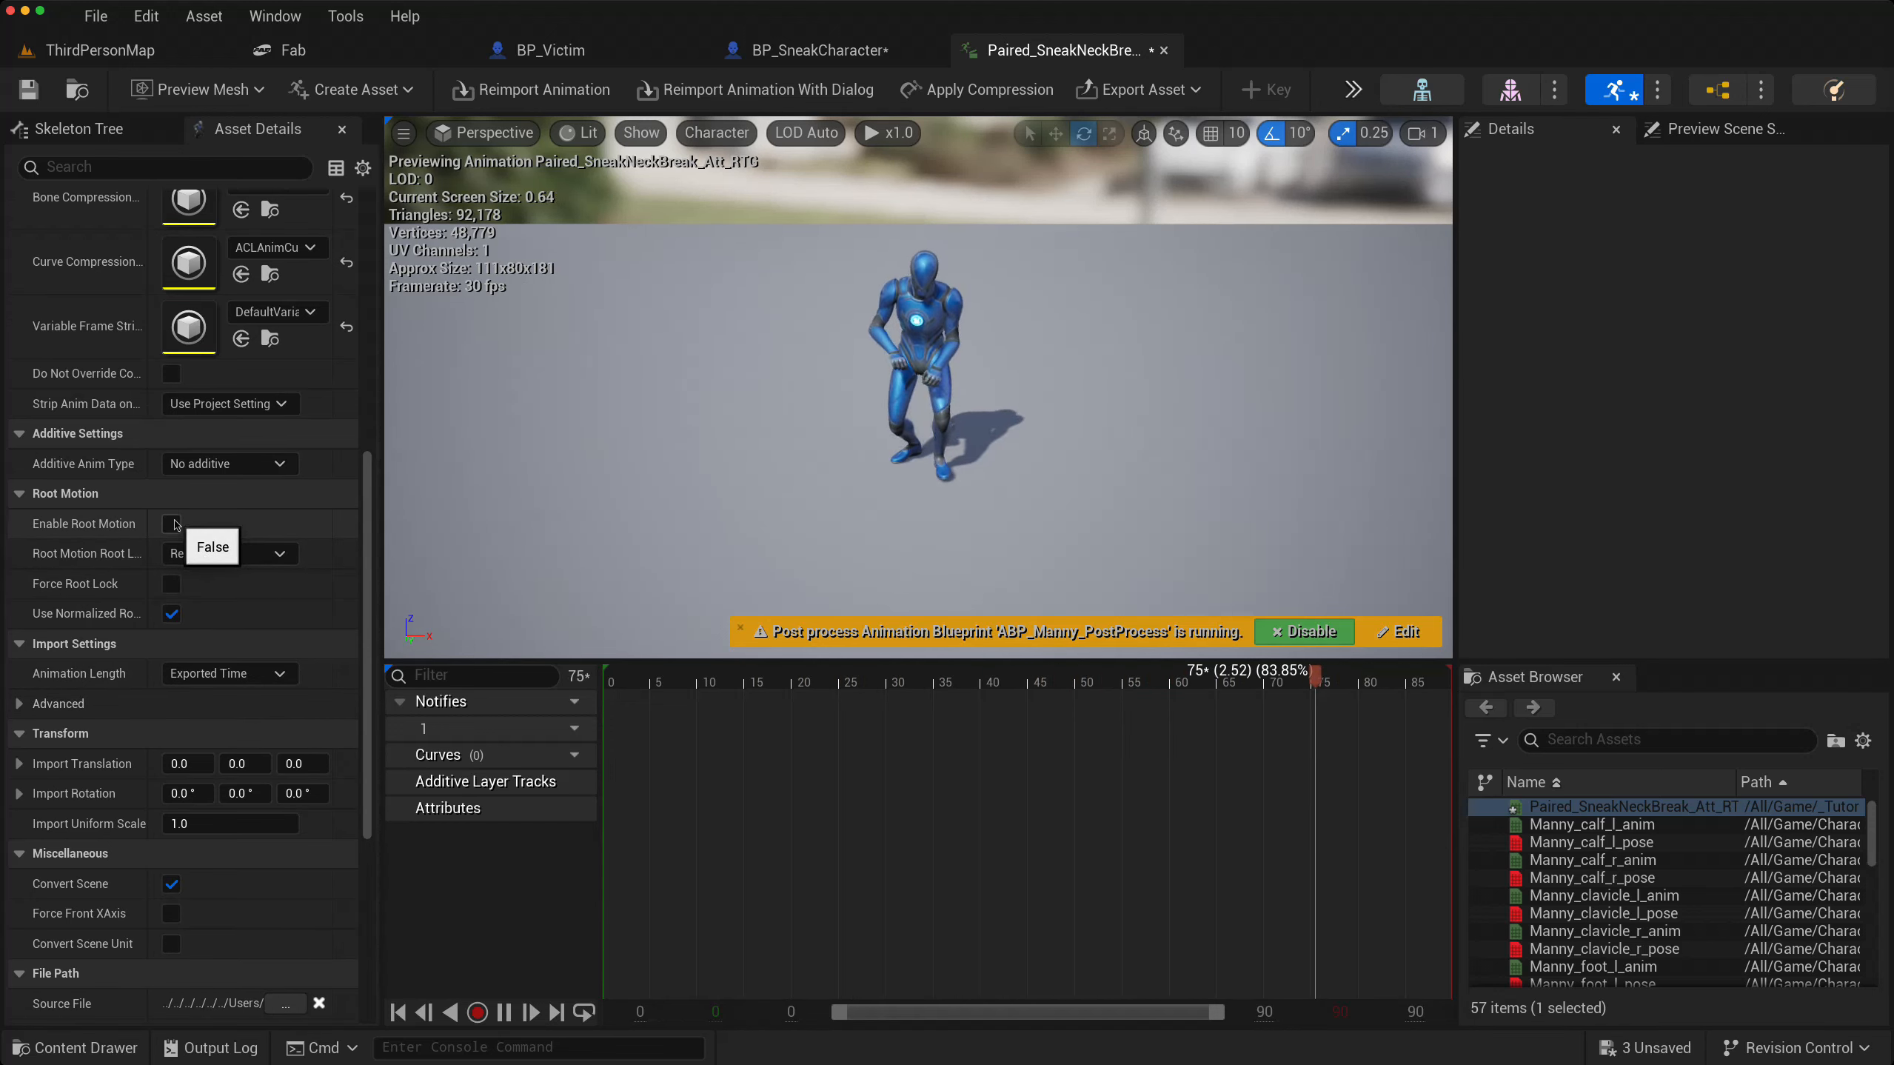
{"action": "left_click", "coordinate": [172, 524]}
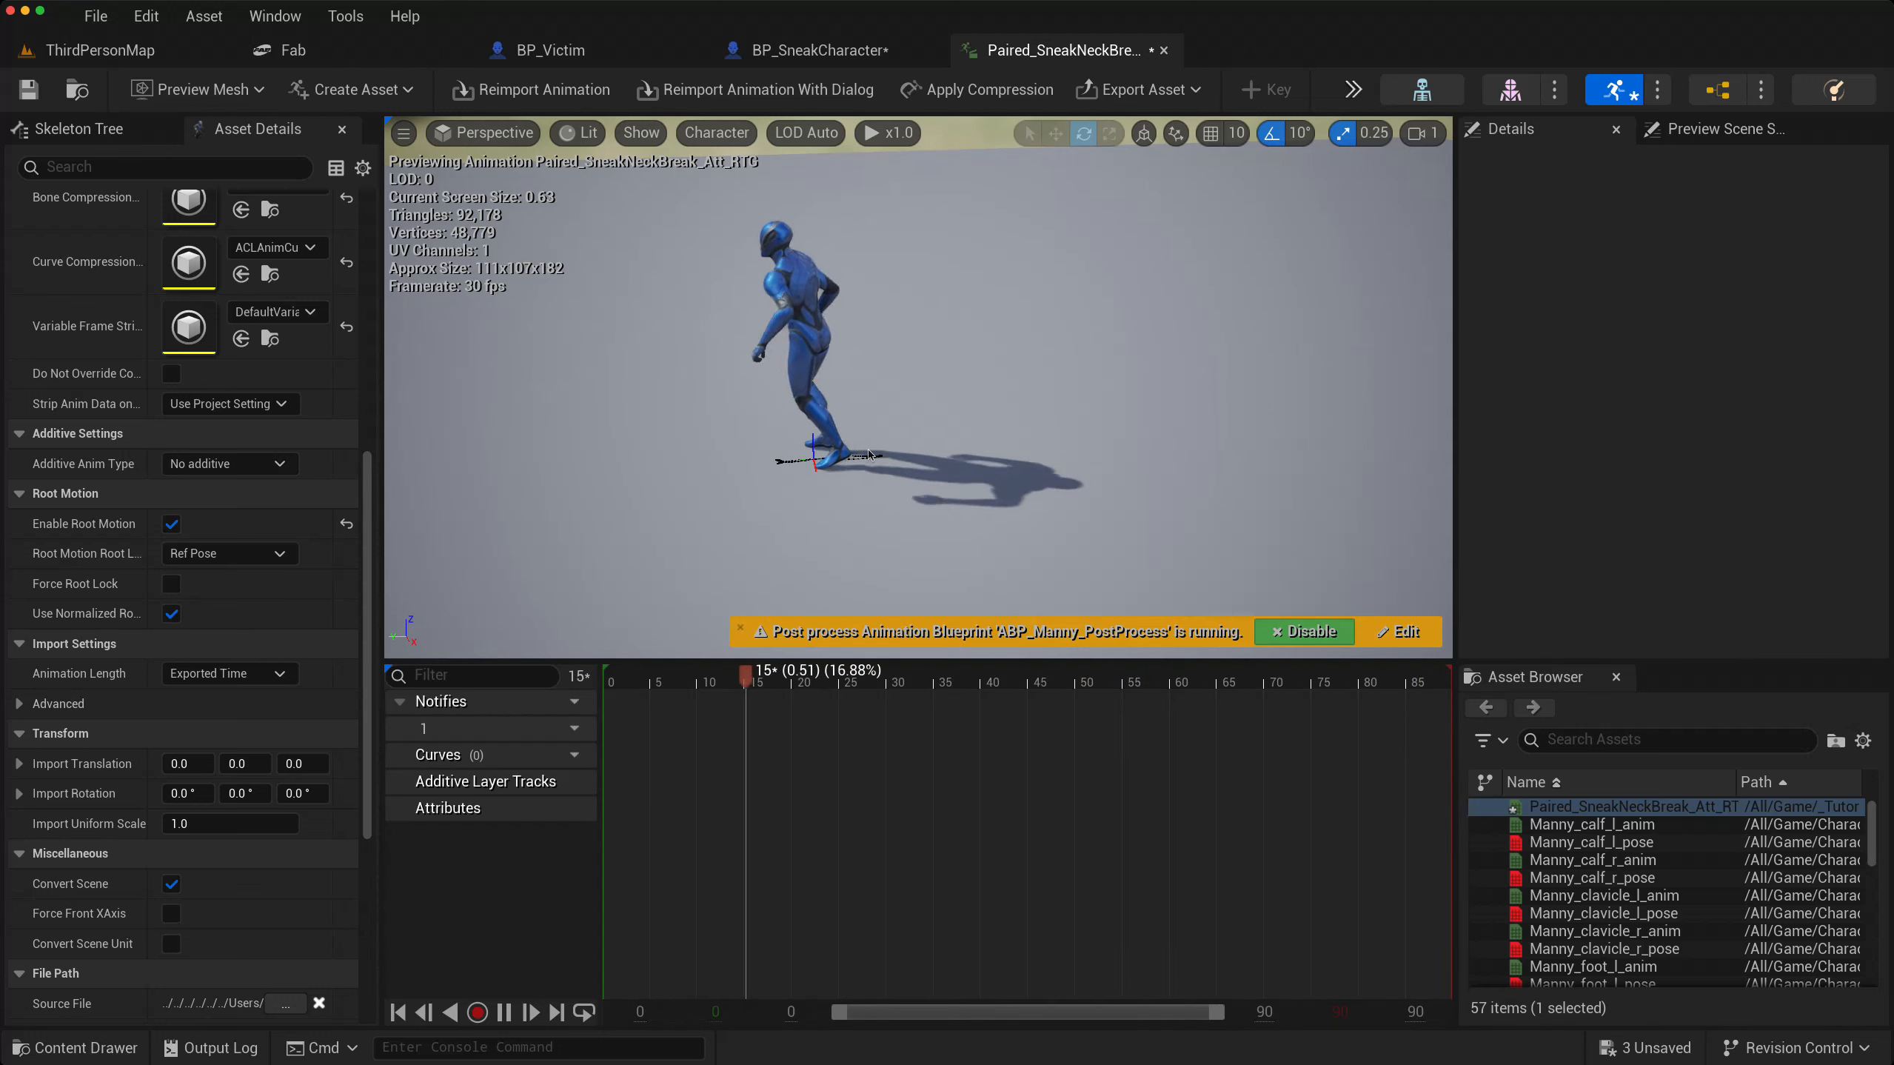
{"action": "left_click", "coordinate": [779, 456]}
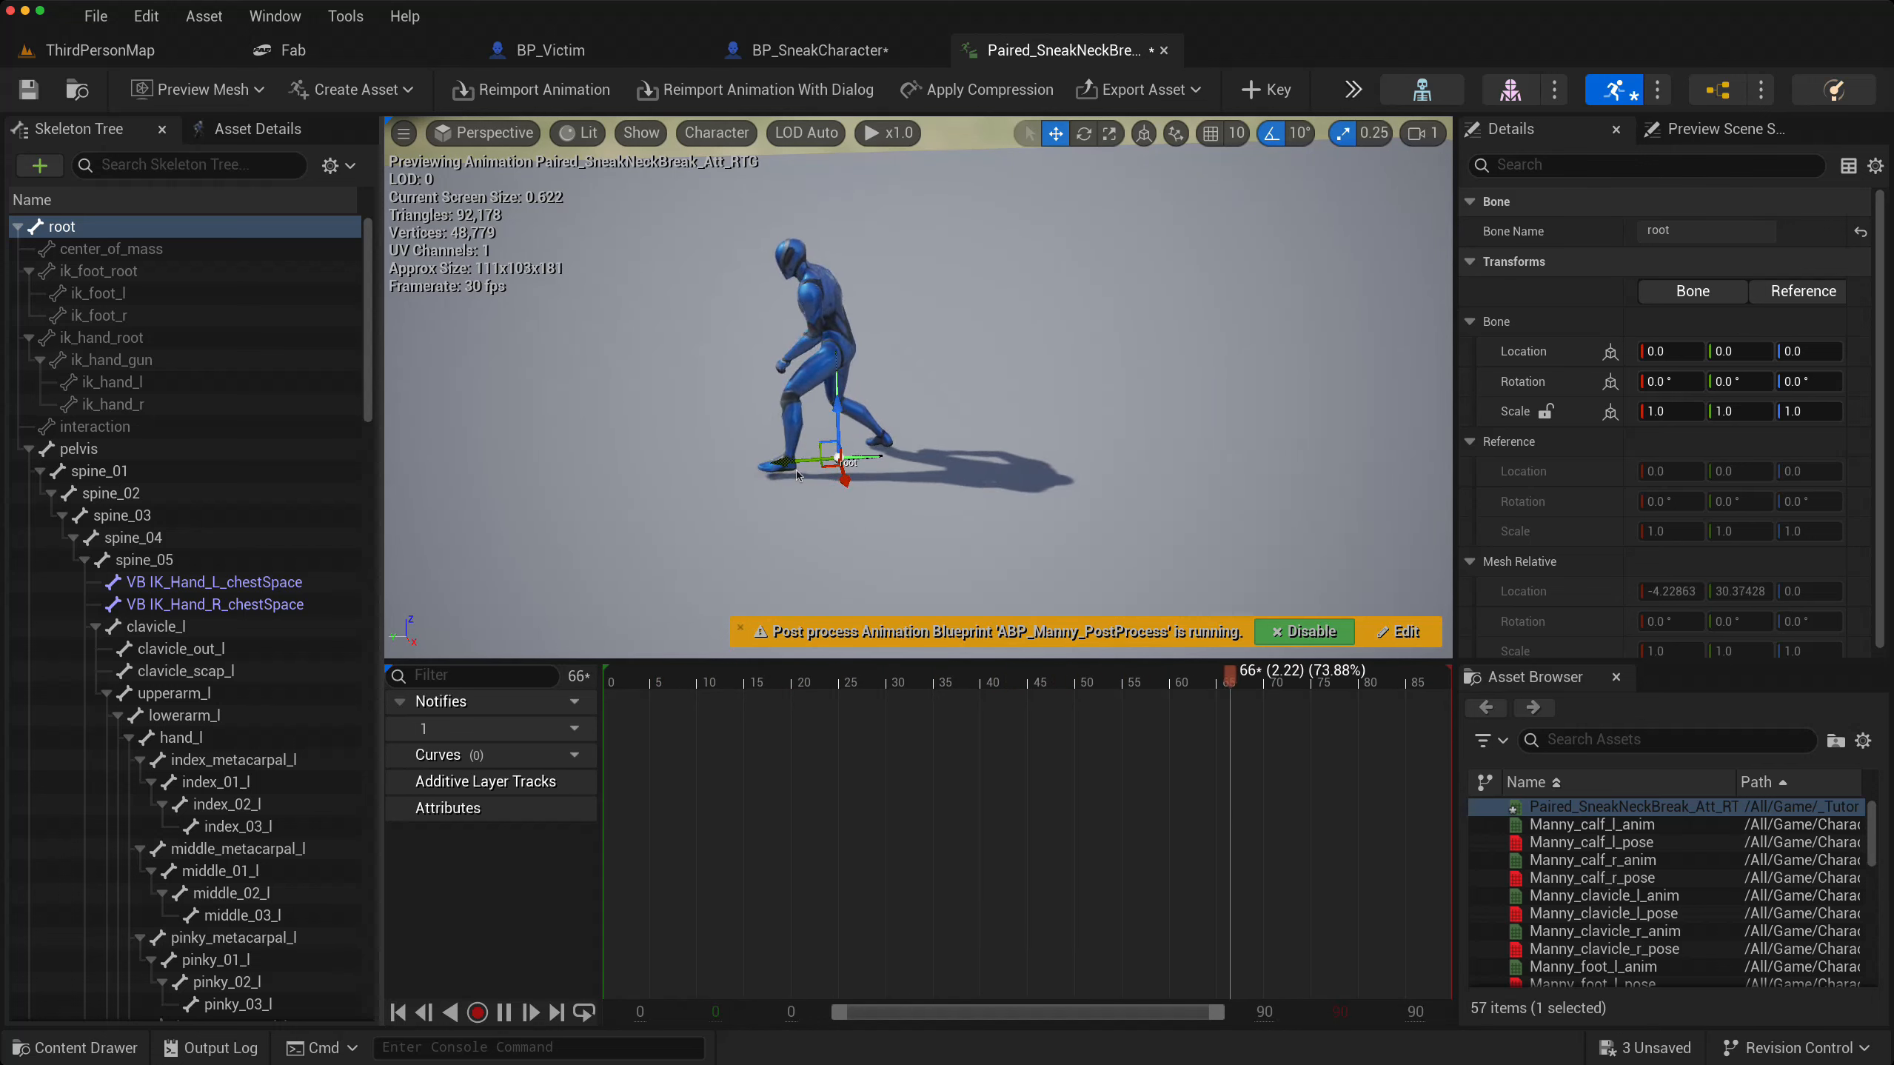
{"action": "key", "text": "super+s"}
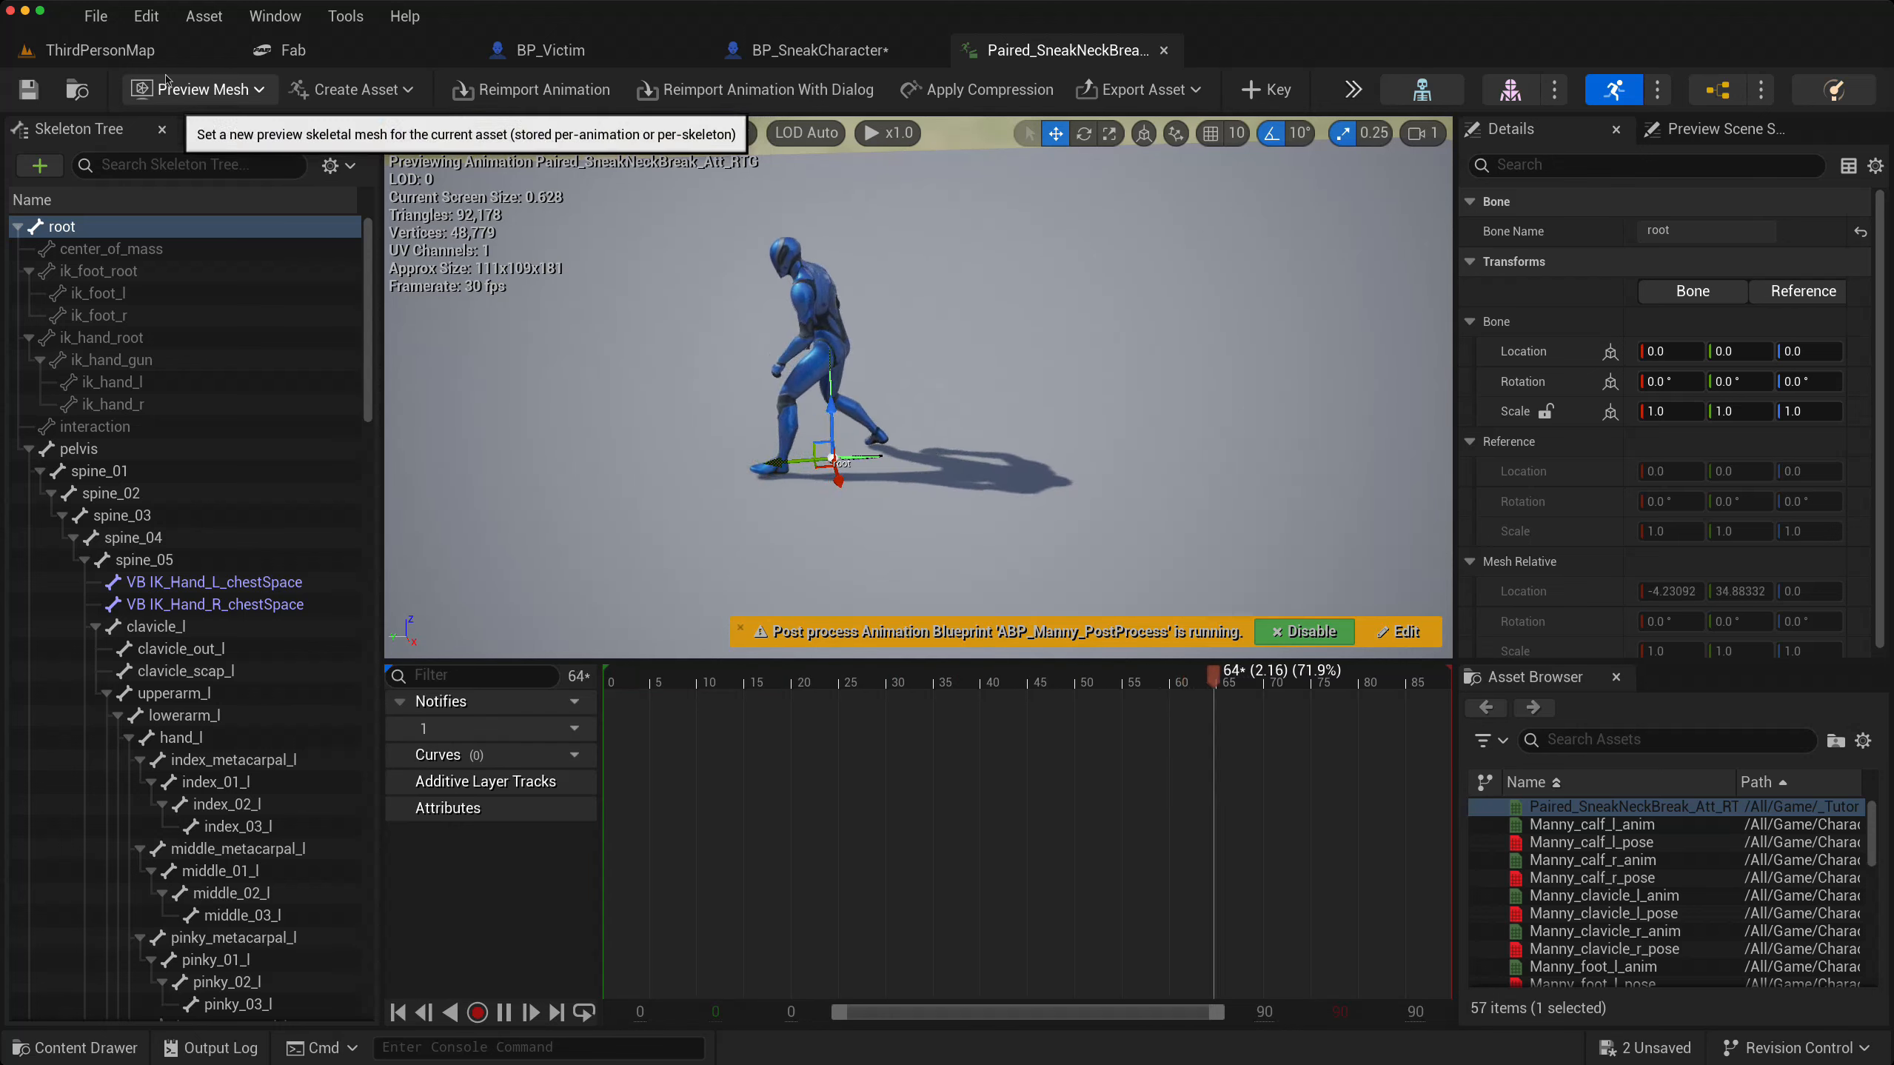
- Open the retargeted MM_Unarmed_Crouch_Walk_Fwd_RTG animation from Anims/RTGtoManny and compare its root movement with the neck-break animation
{"action": "left_click", "coordinate": [147, 54]}
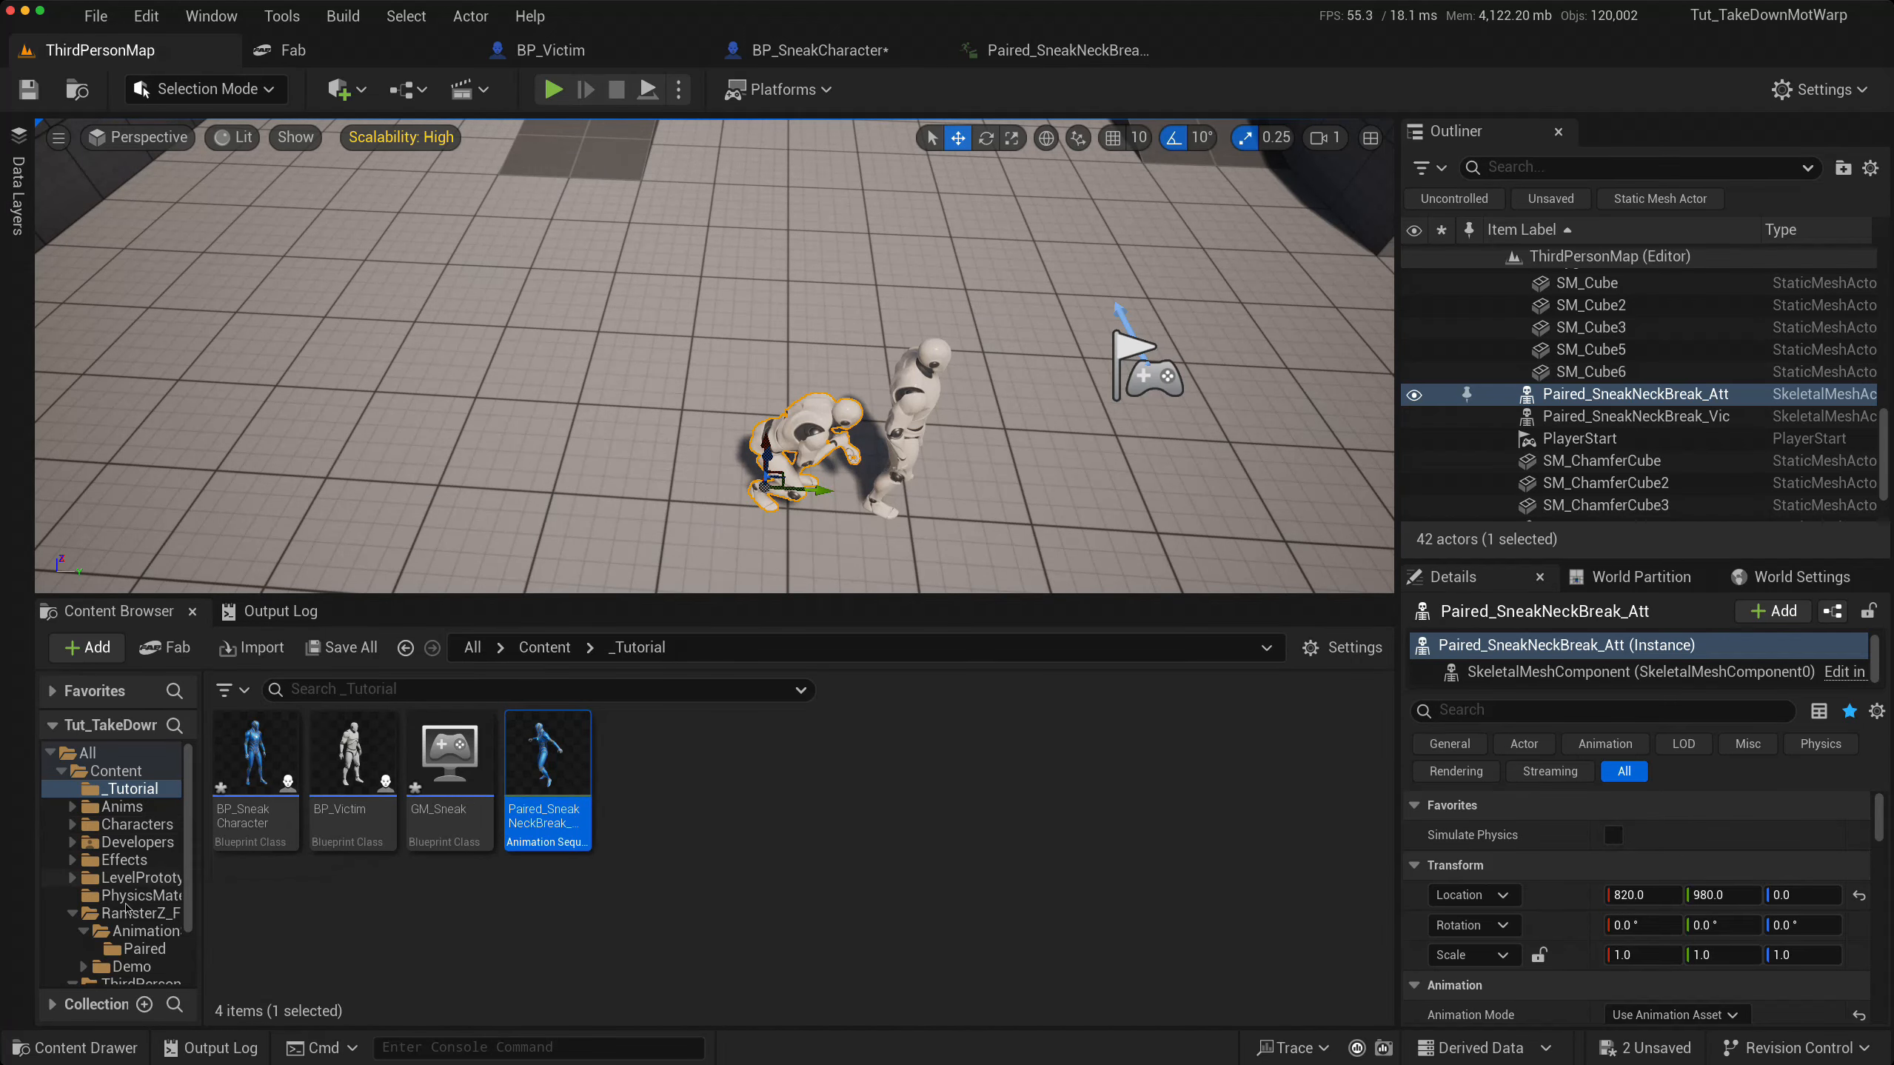
{"action": "left_click", "coordinate": [90, 813]}
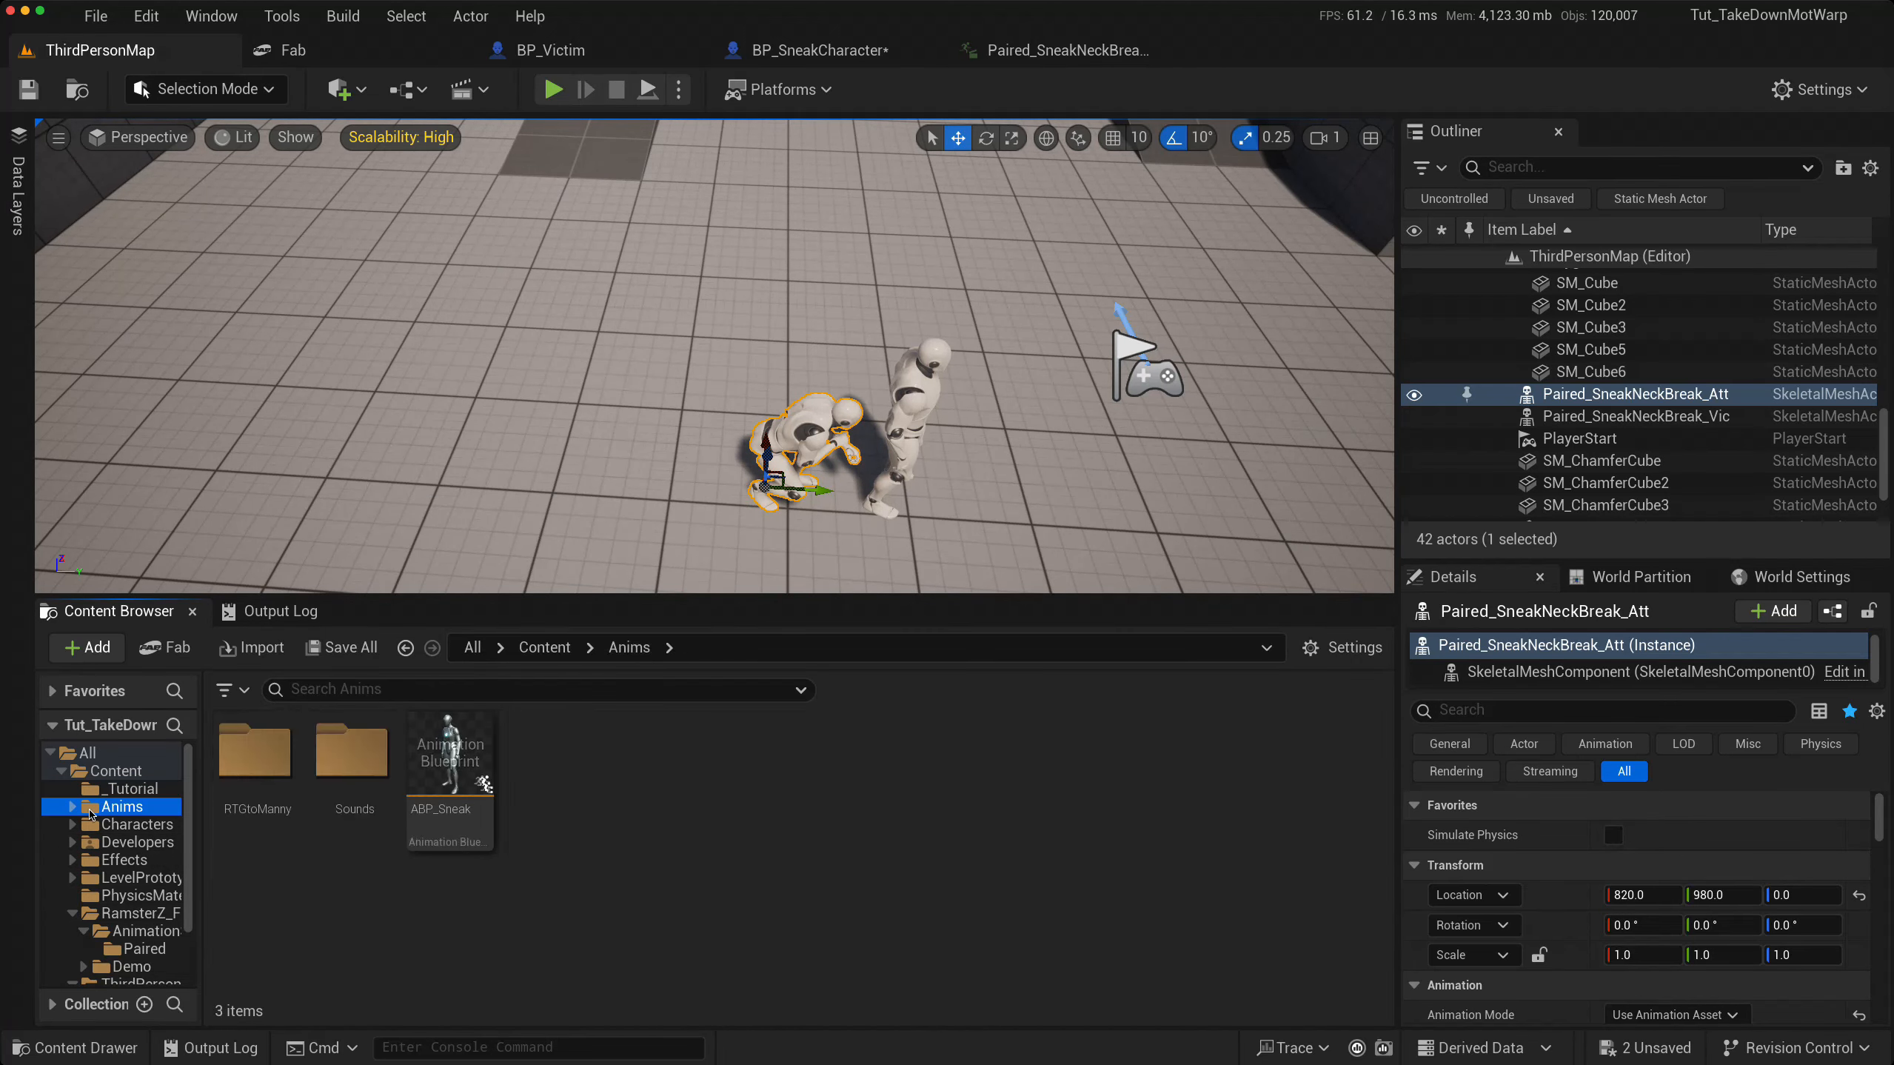
{"action": "double_click", "coordinate": [250, 775]}
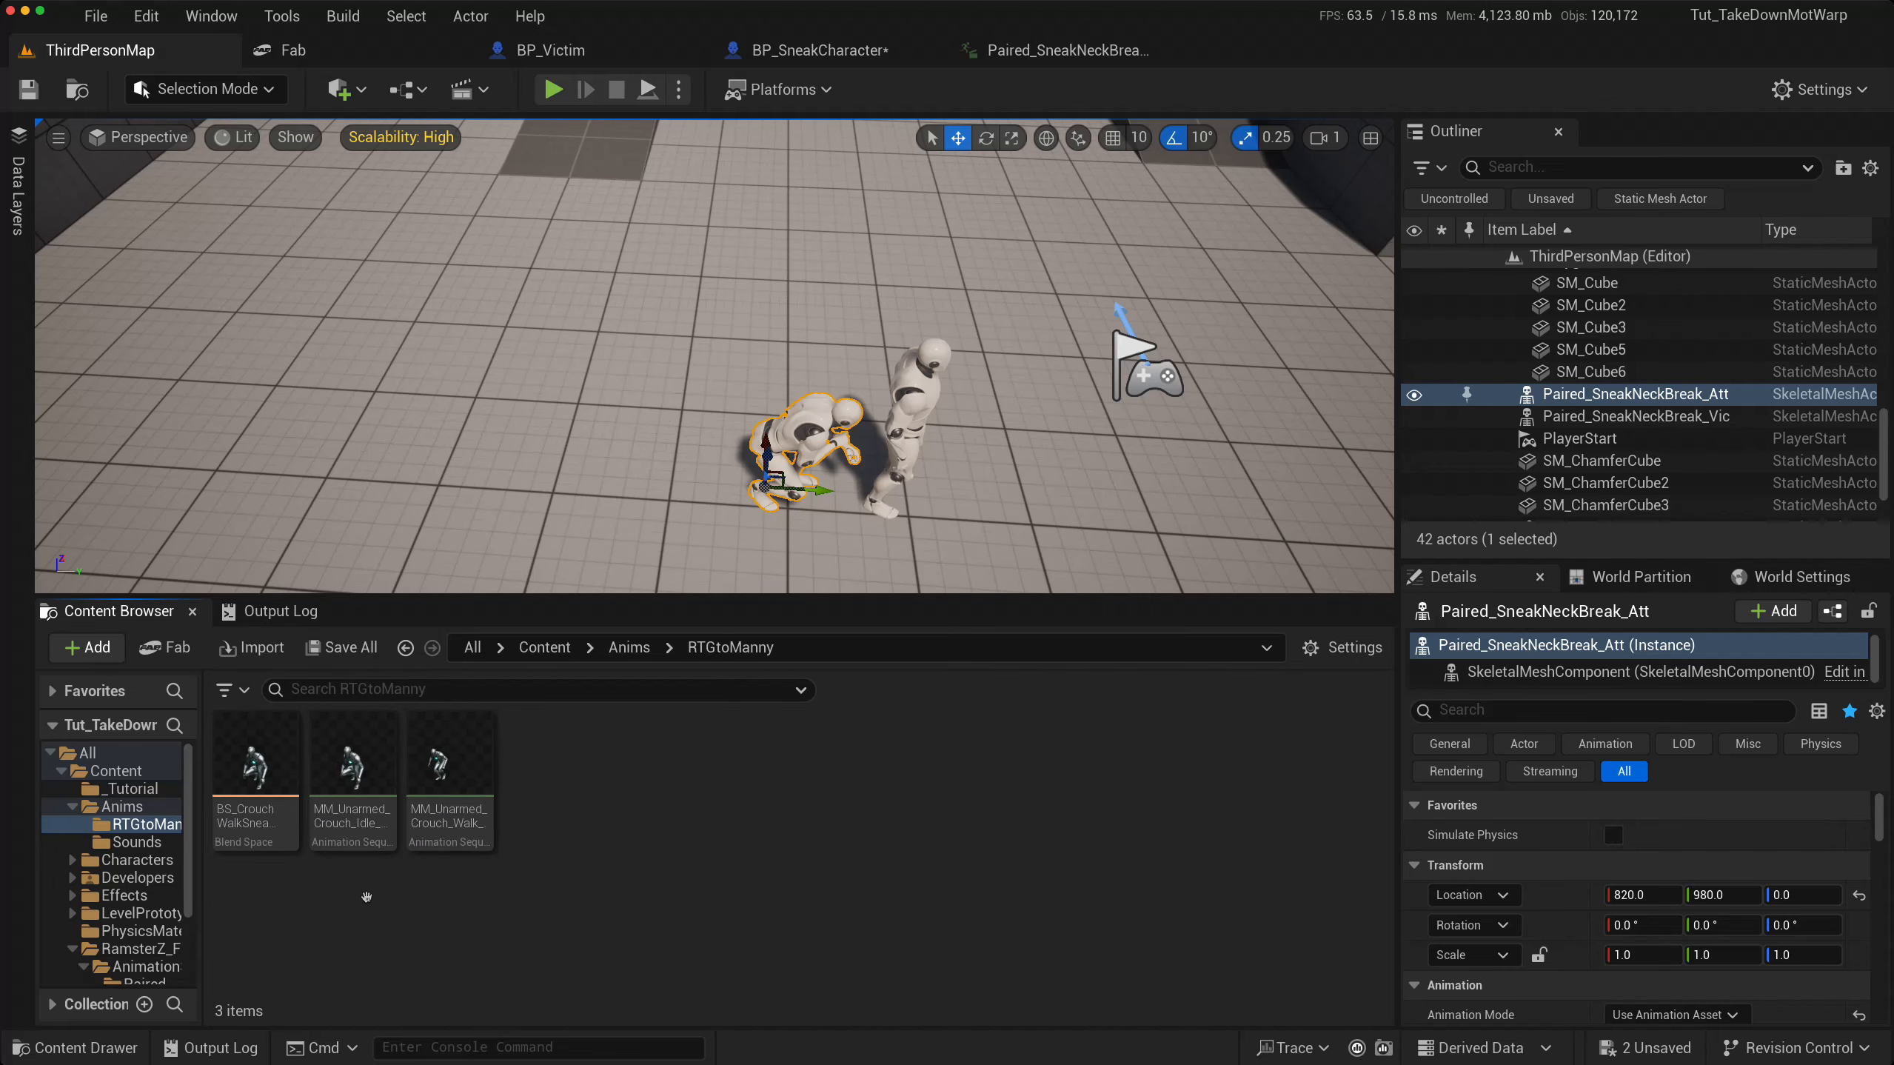
{"action": "double_click", "coordinate": [449, 764]}
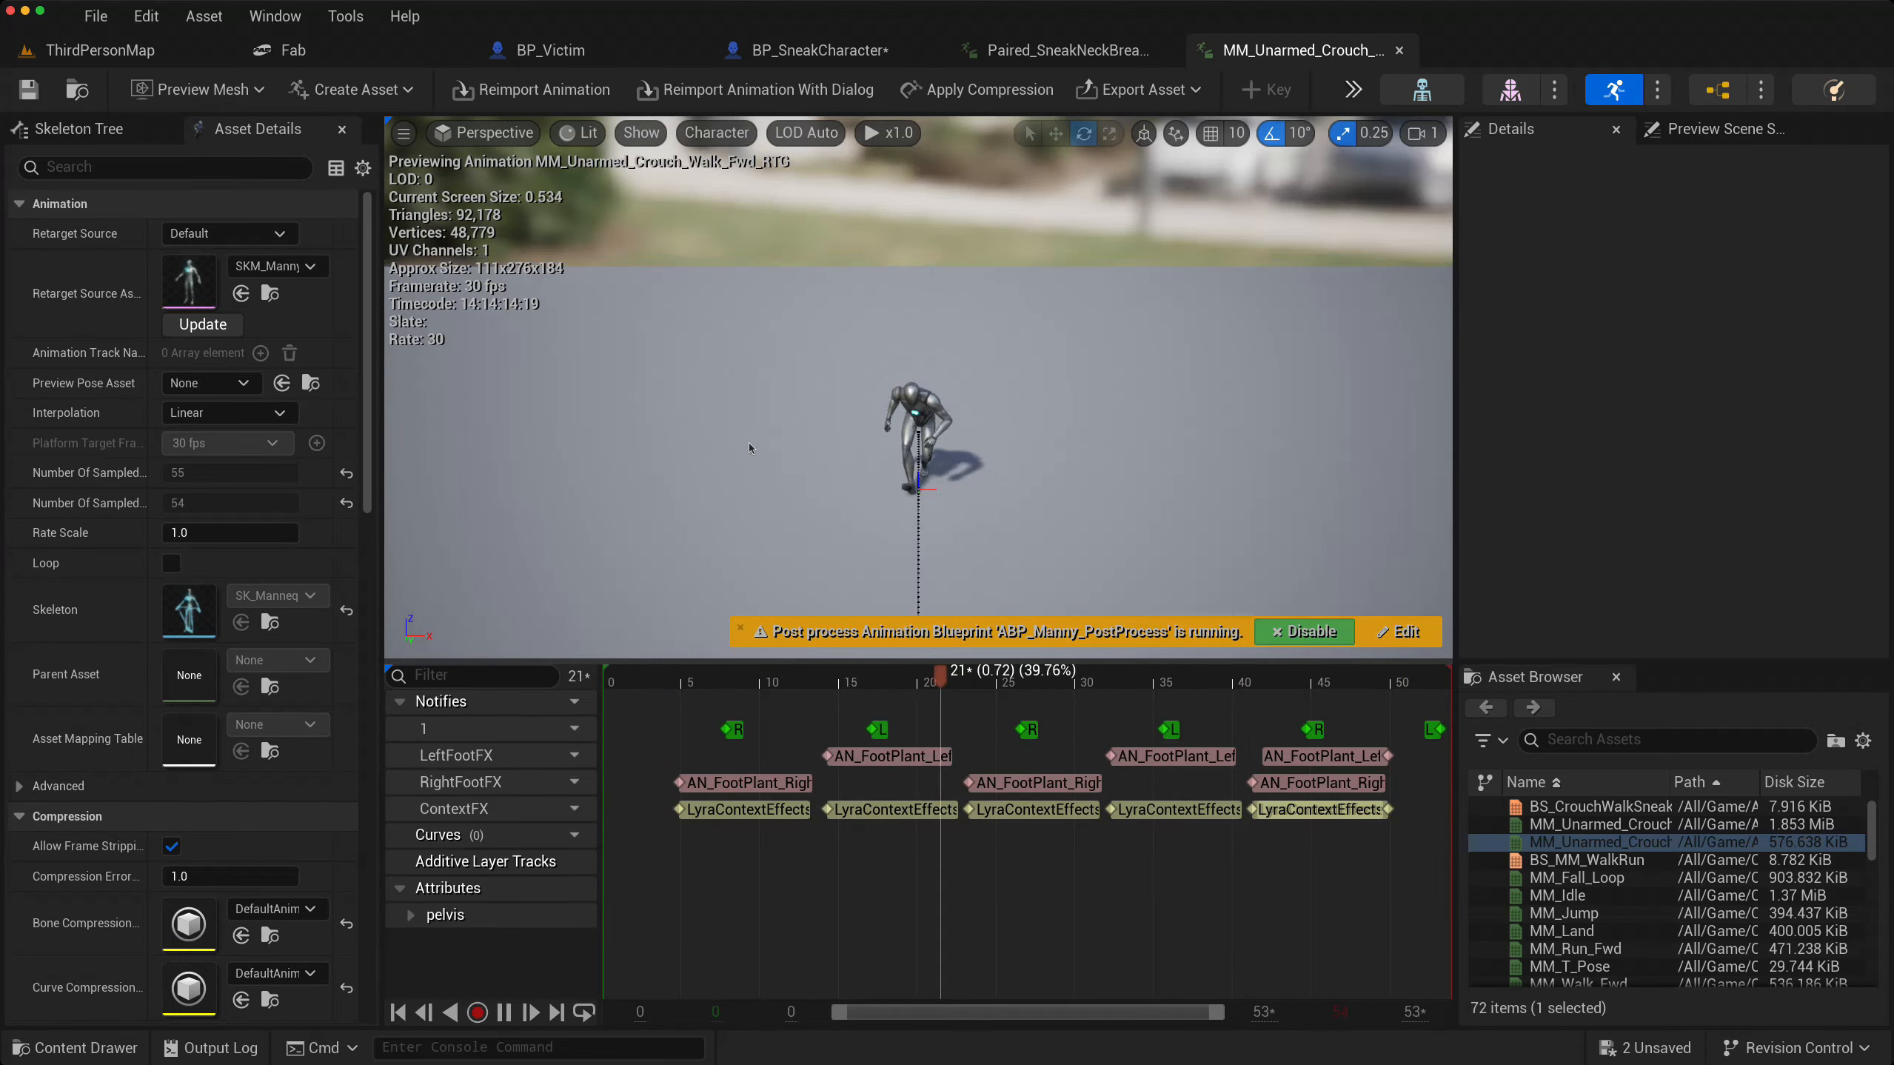
{"action": "right_click_drag", "start_coordinate": [962, 550], "coordinate": [1012, 520]}
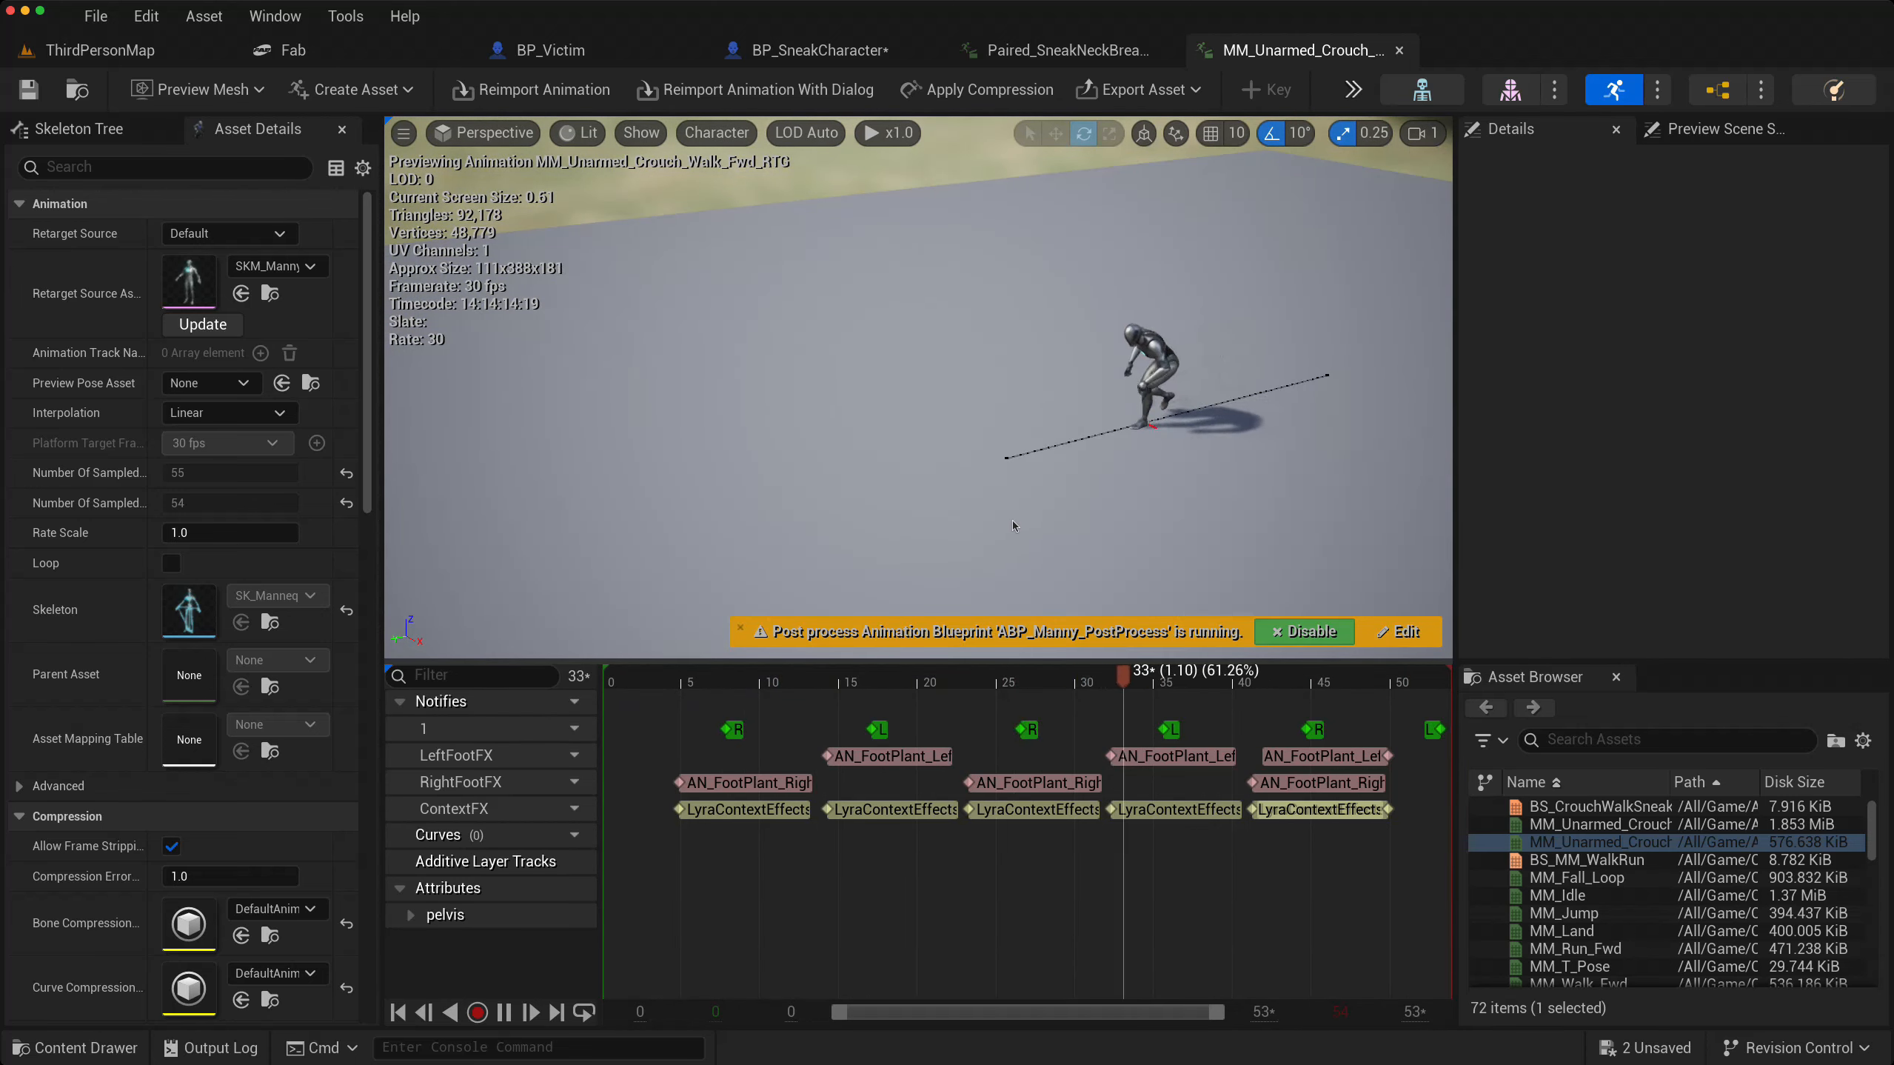
{"action": "left_click", "coordinate": [1074, 54]}
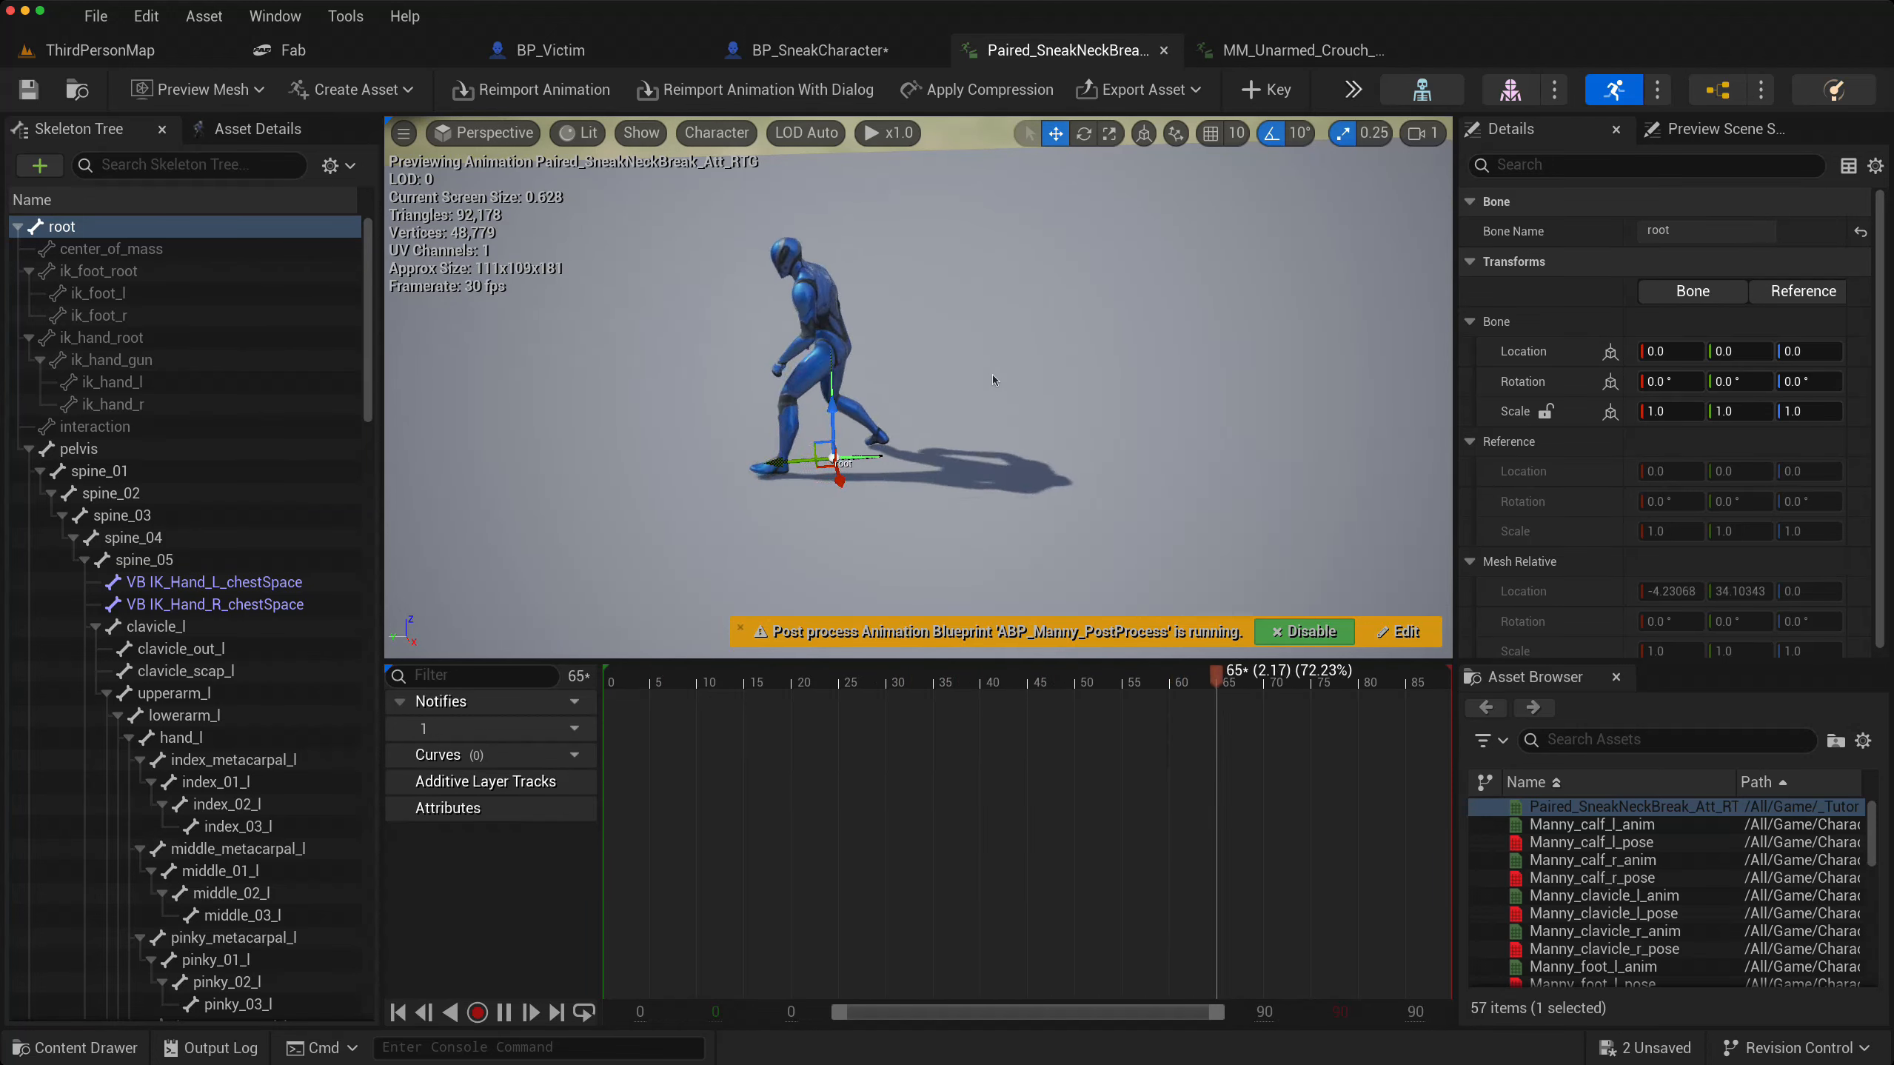
- Open the original MM_Unarmed_Crouch_Walk_Fwd animation from the Mannequin's Locomotion/Unarmed folder and examine its root motion settings and preview
{"action": "left_click", "coordinate": [141, 52]}
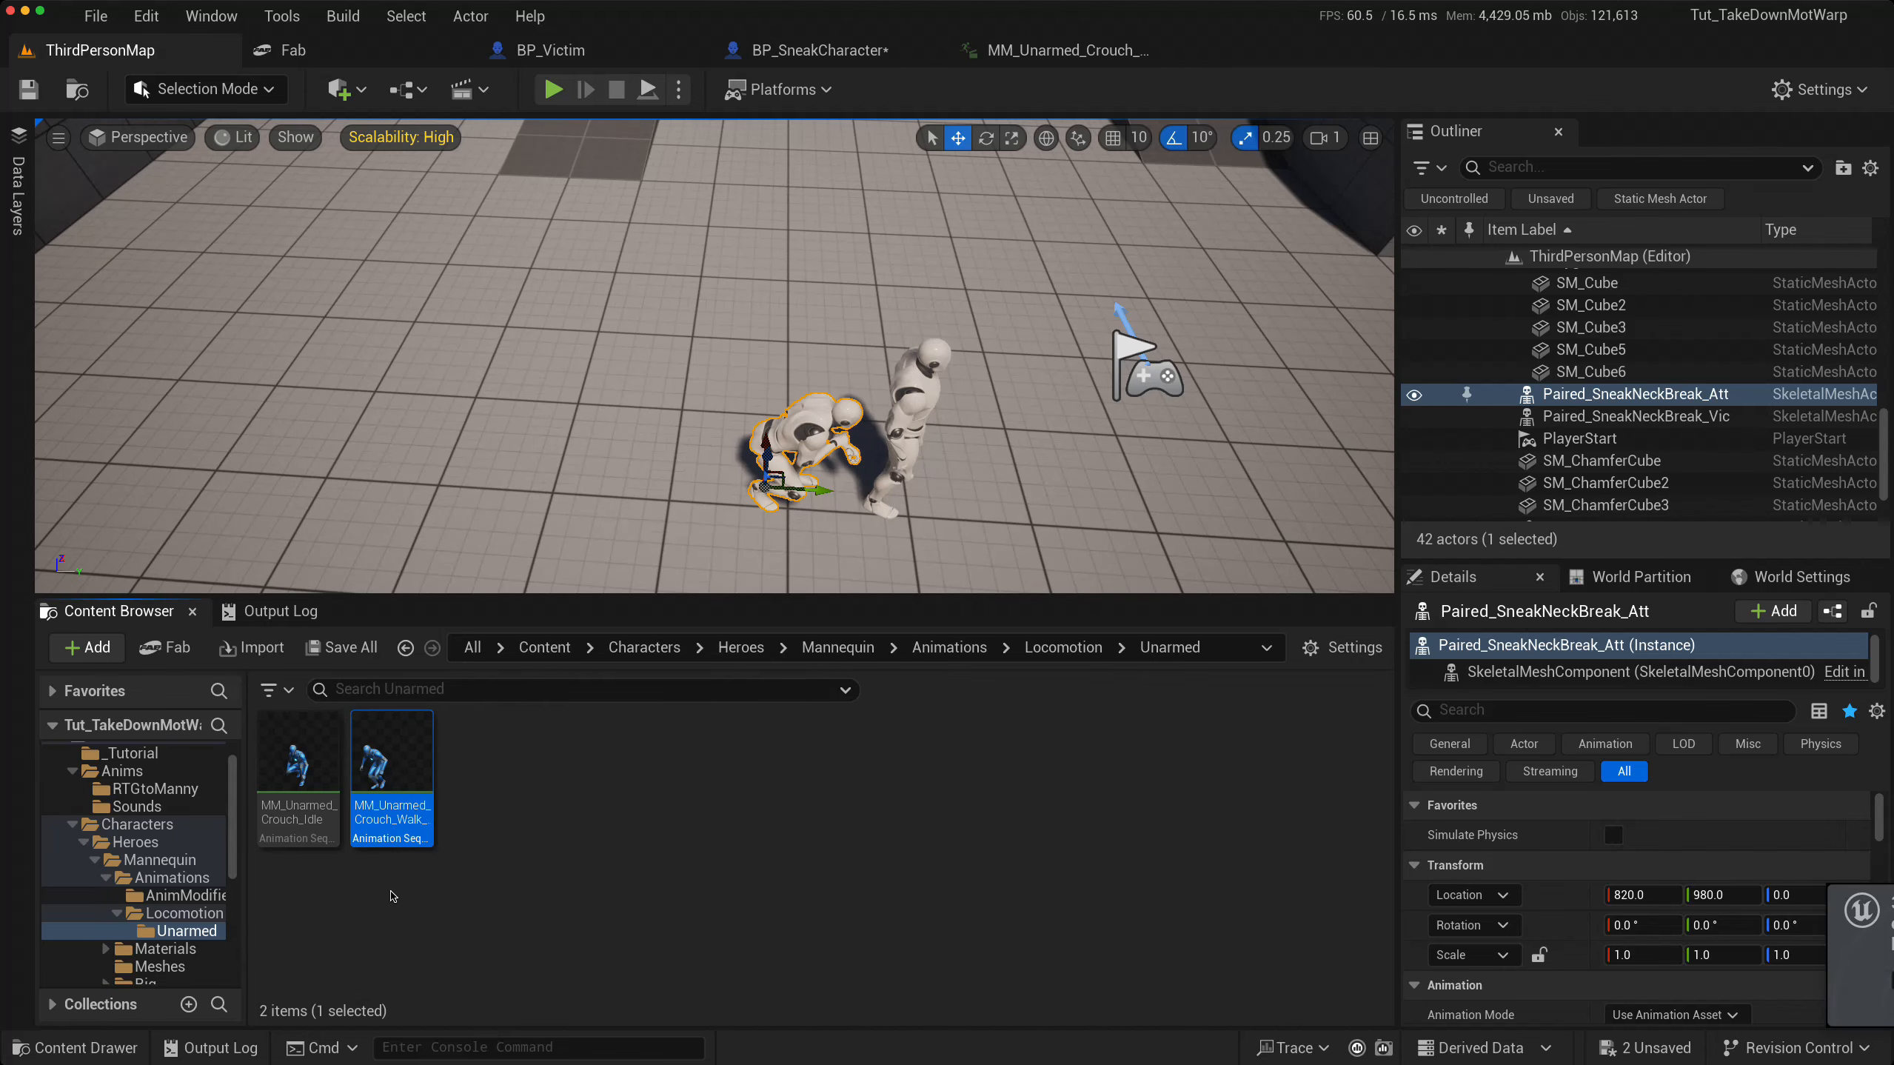
{"action": "mouse_move", "coordinate": [396, 764]}
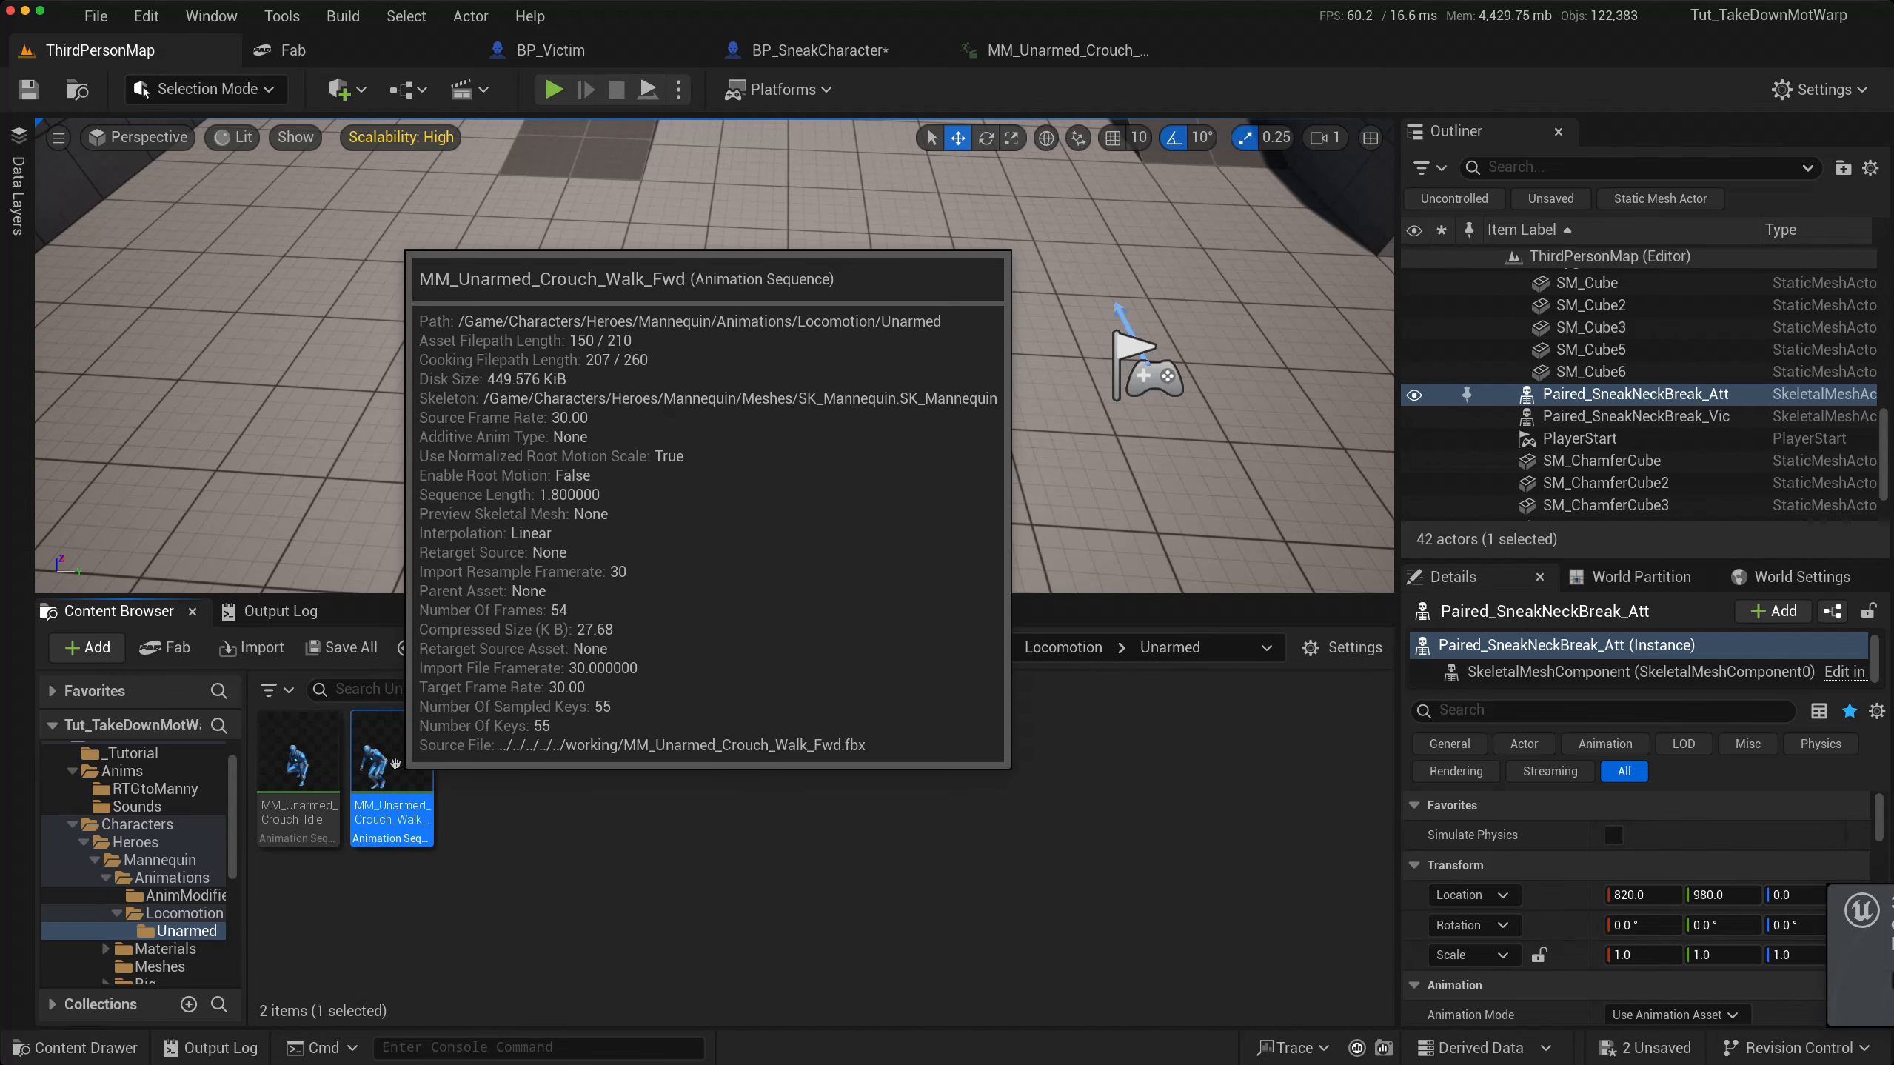
{"action": "double_click", "coordinate": [395, 764]}
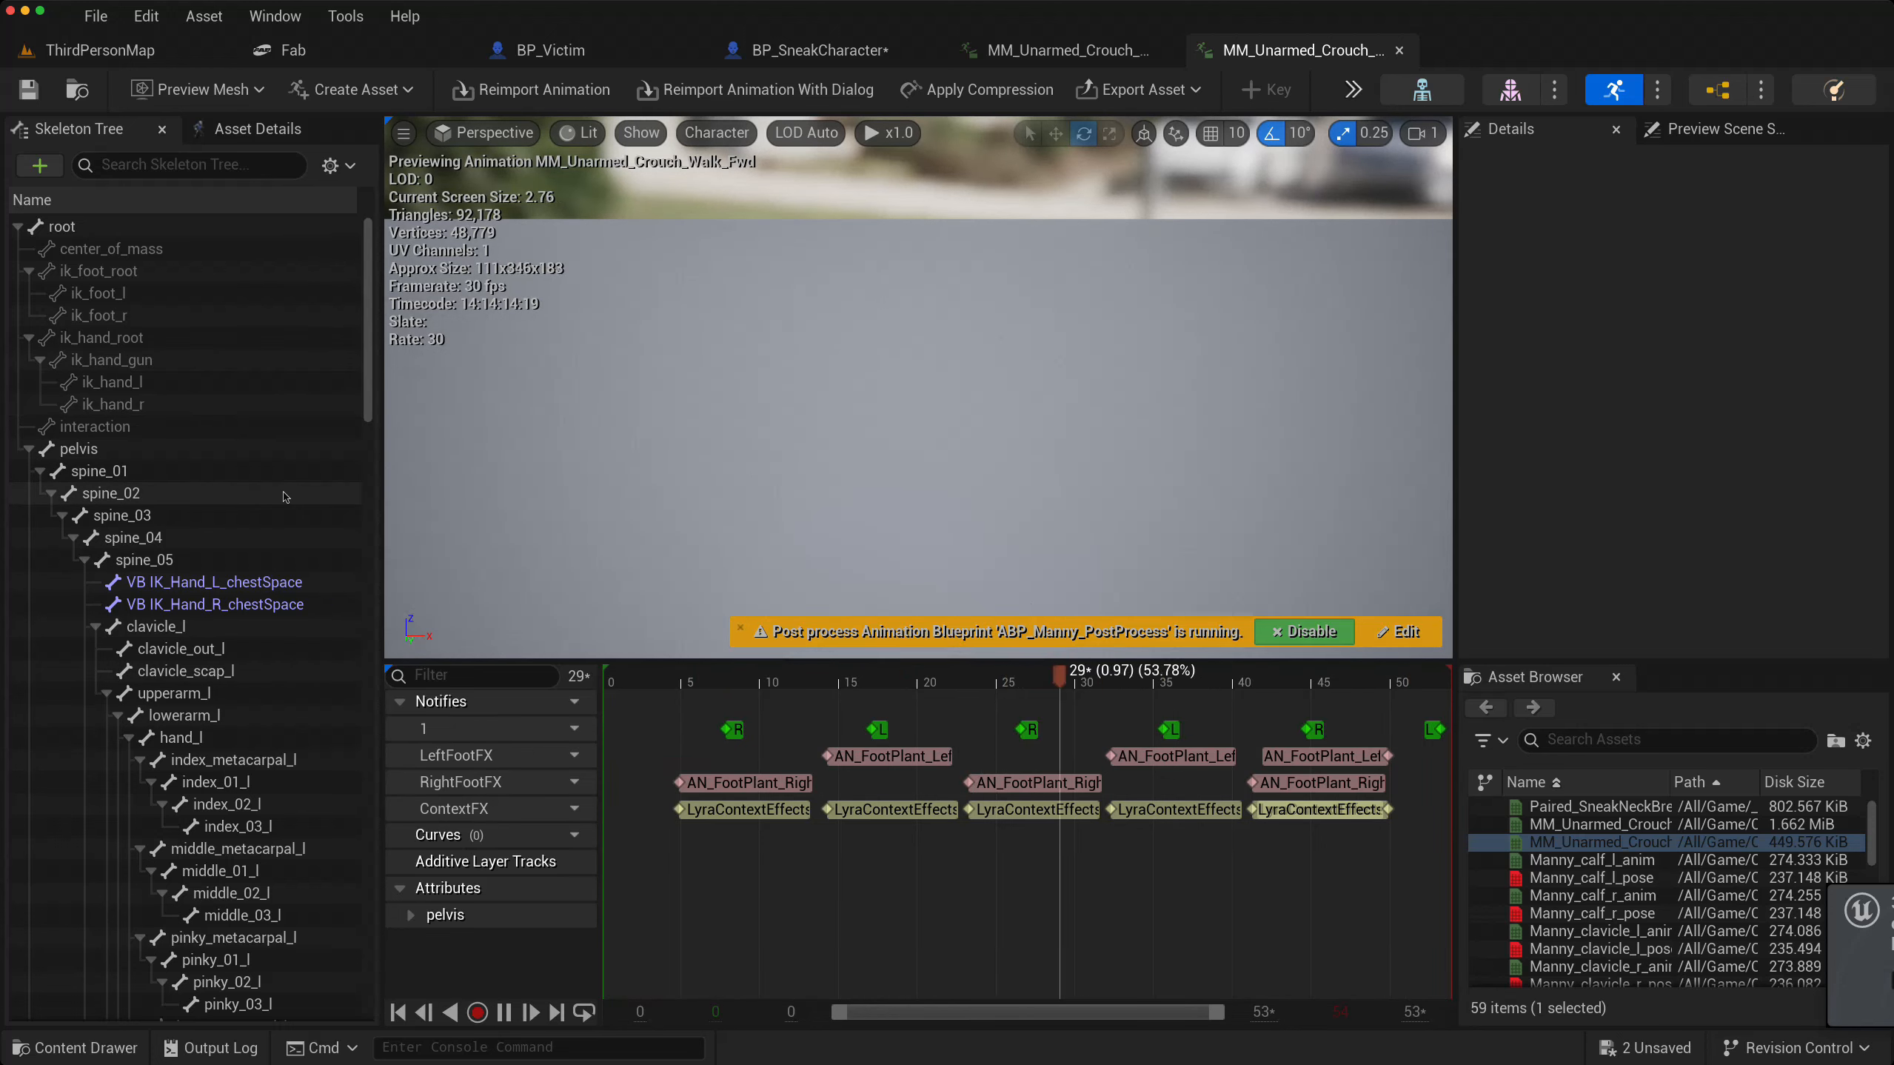
{"action": "scroll", "coordinate": [250, 298], "scroll_direction": "down", "scroll_amount": 2}
{"action": "left_click", "coordinate": [247, 134]}
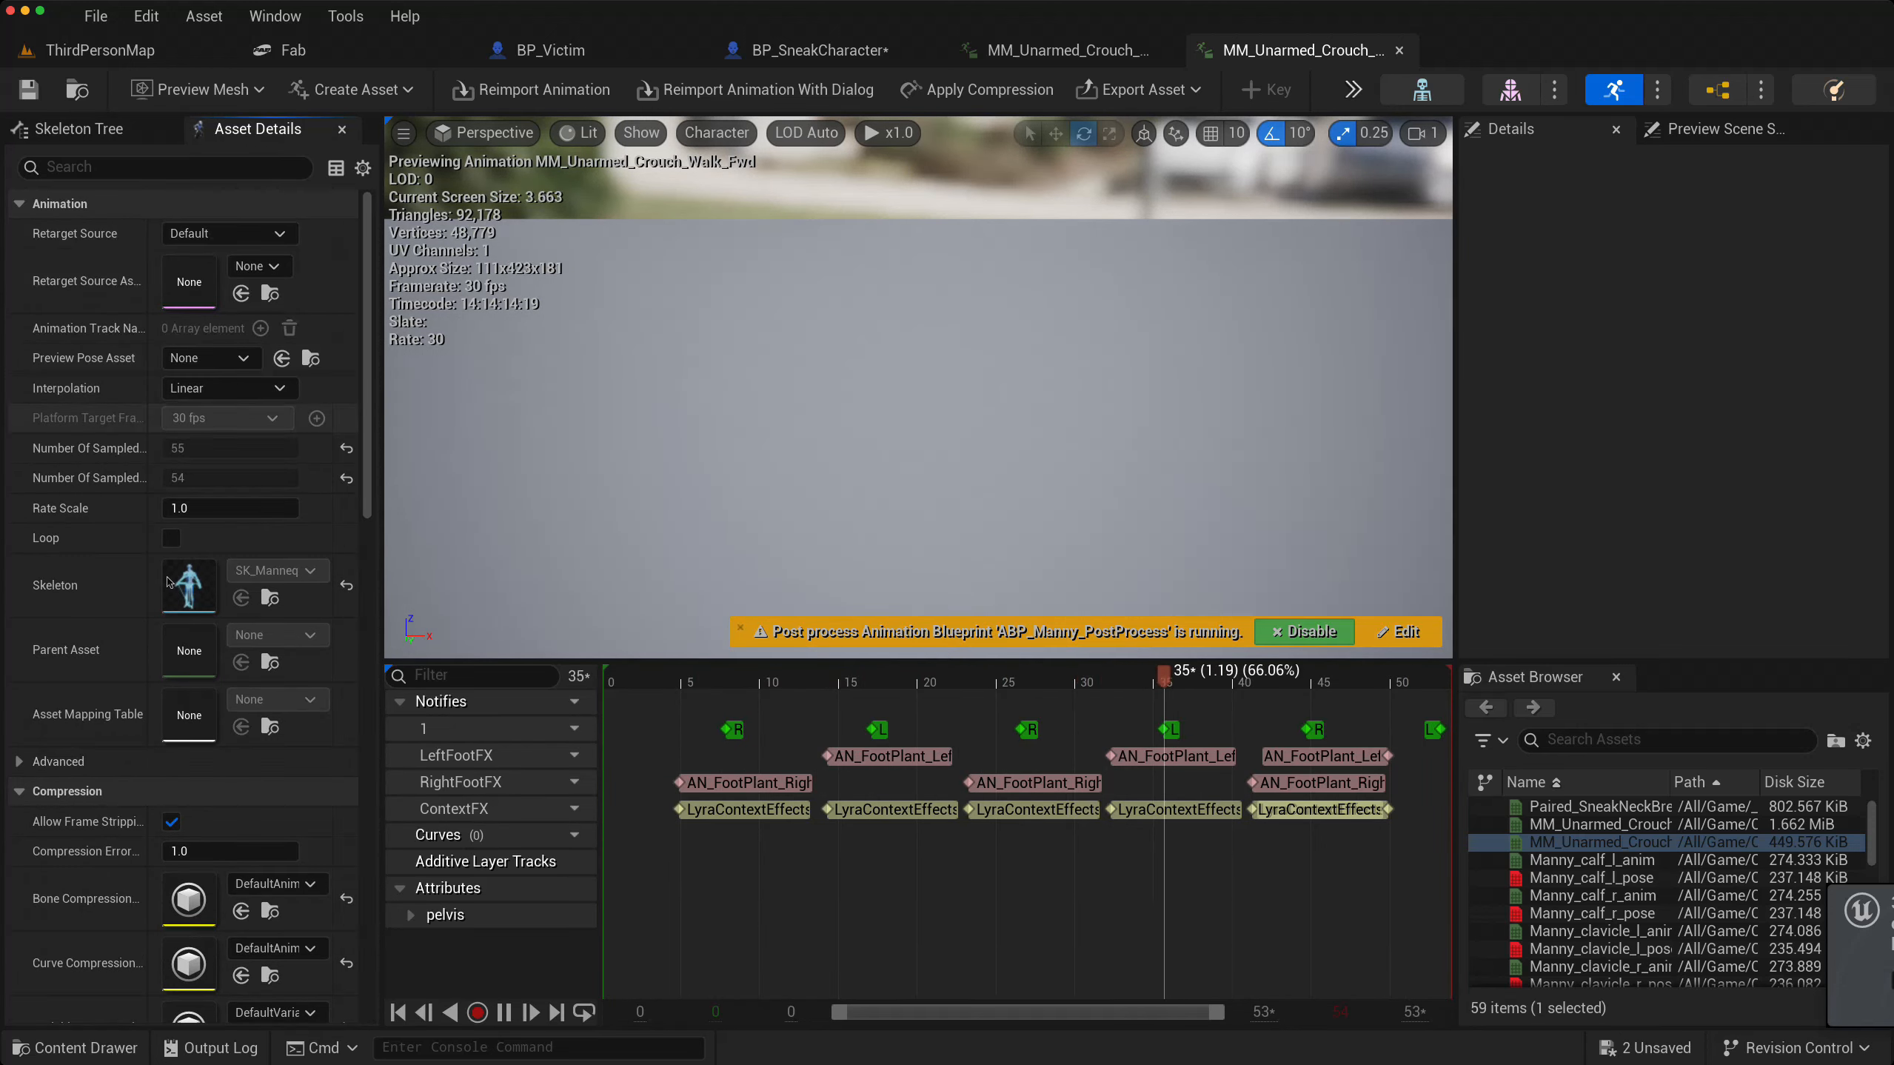
{"action": "scroll", "coordinate": [138, 716], "scroll_direction": "down", "scroll_amount": 5}
{"action": "scroll", "coordinate": [139, 716], "scroll_direction": "down", "scroll_amount": 5}
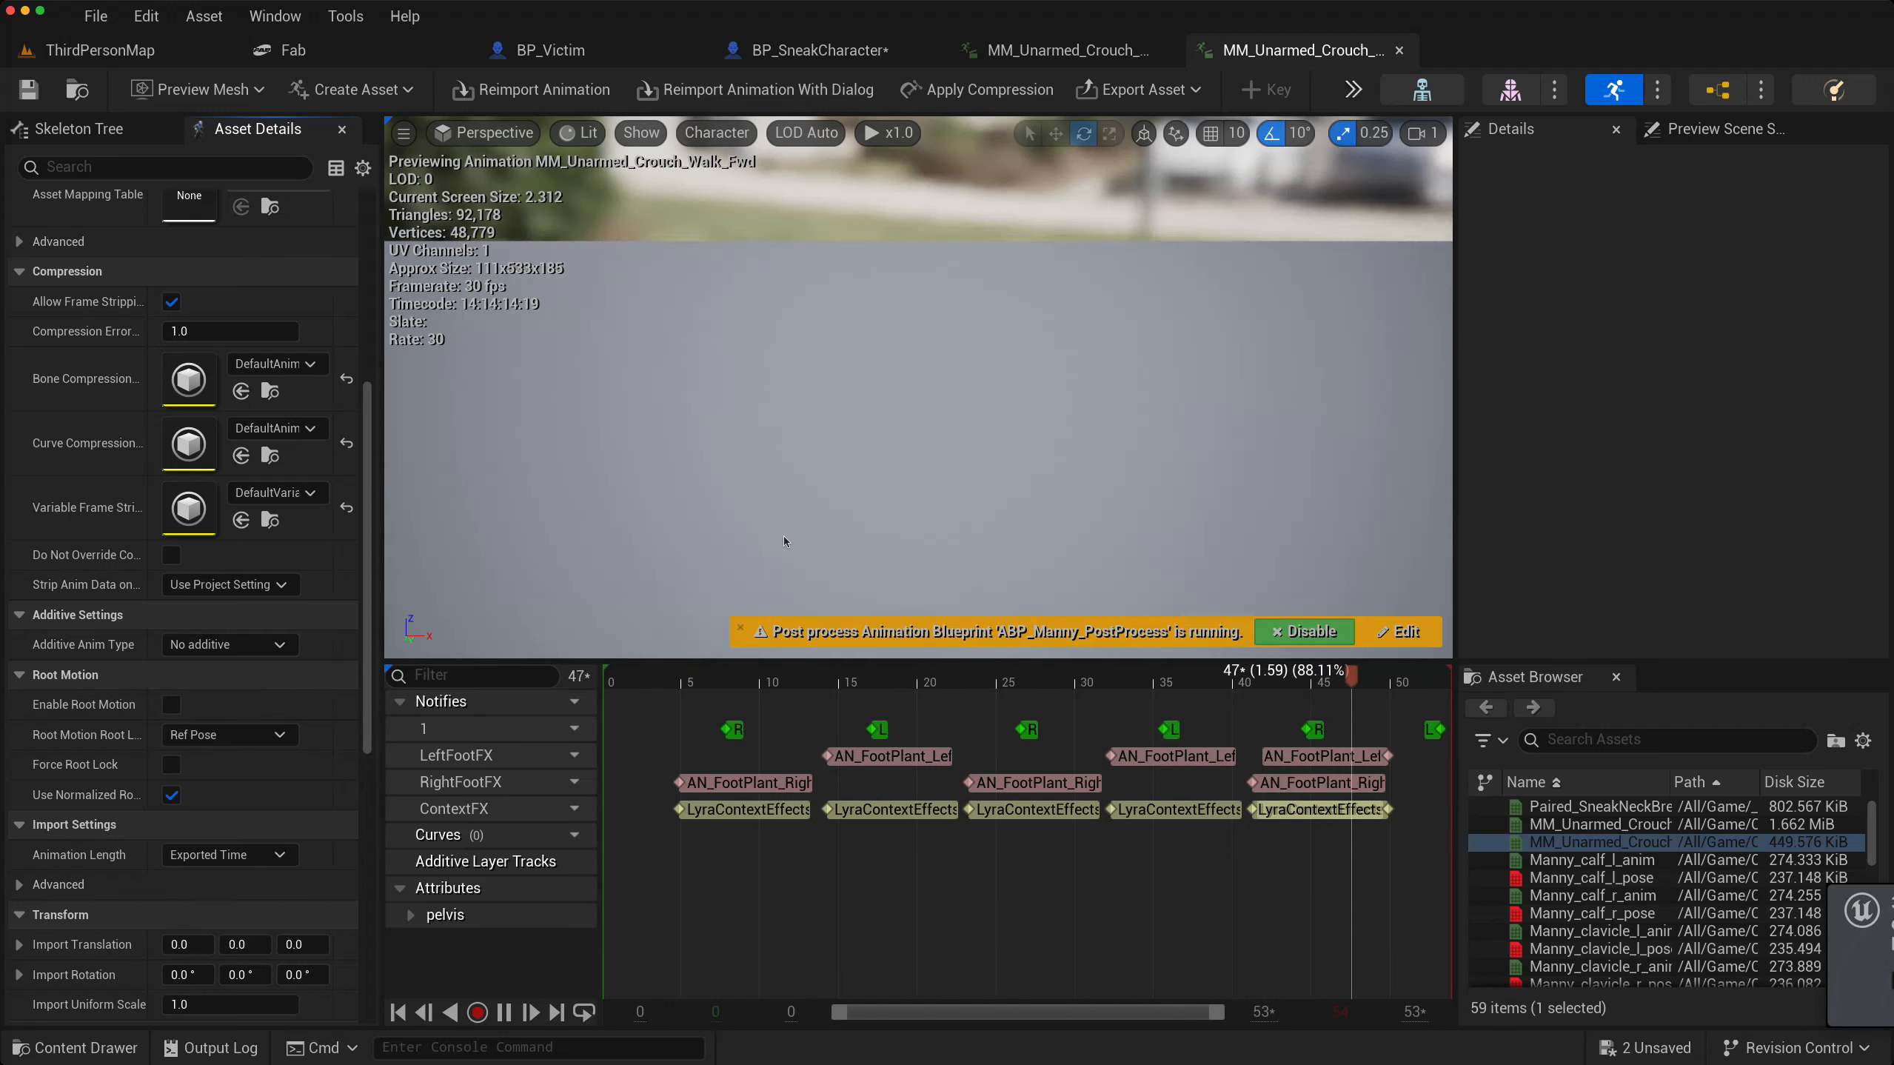
{"action": "scroll", "coordinate": [783, 534], "scroll_direction": "down", "scroll_amount": 5}
{"action": "scroll", "coordinate": [806, 550], "scroll_direction": "down", "scroll_amount": 5}
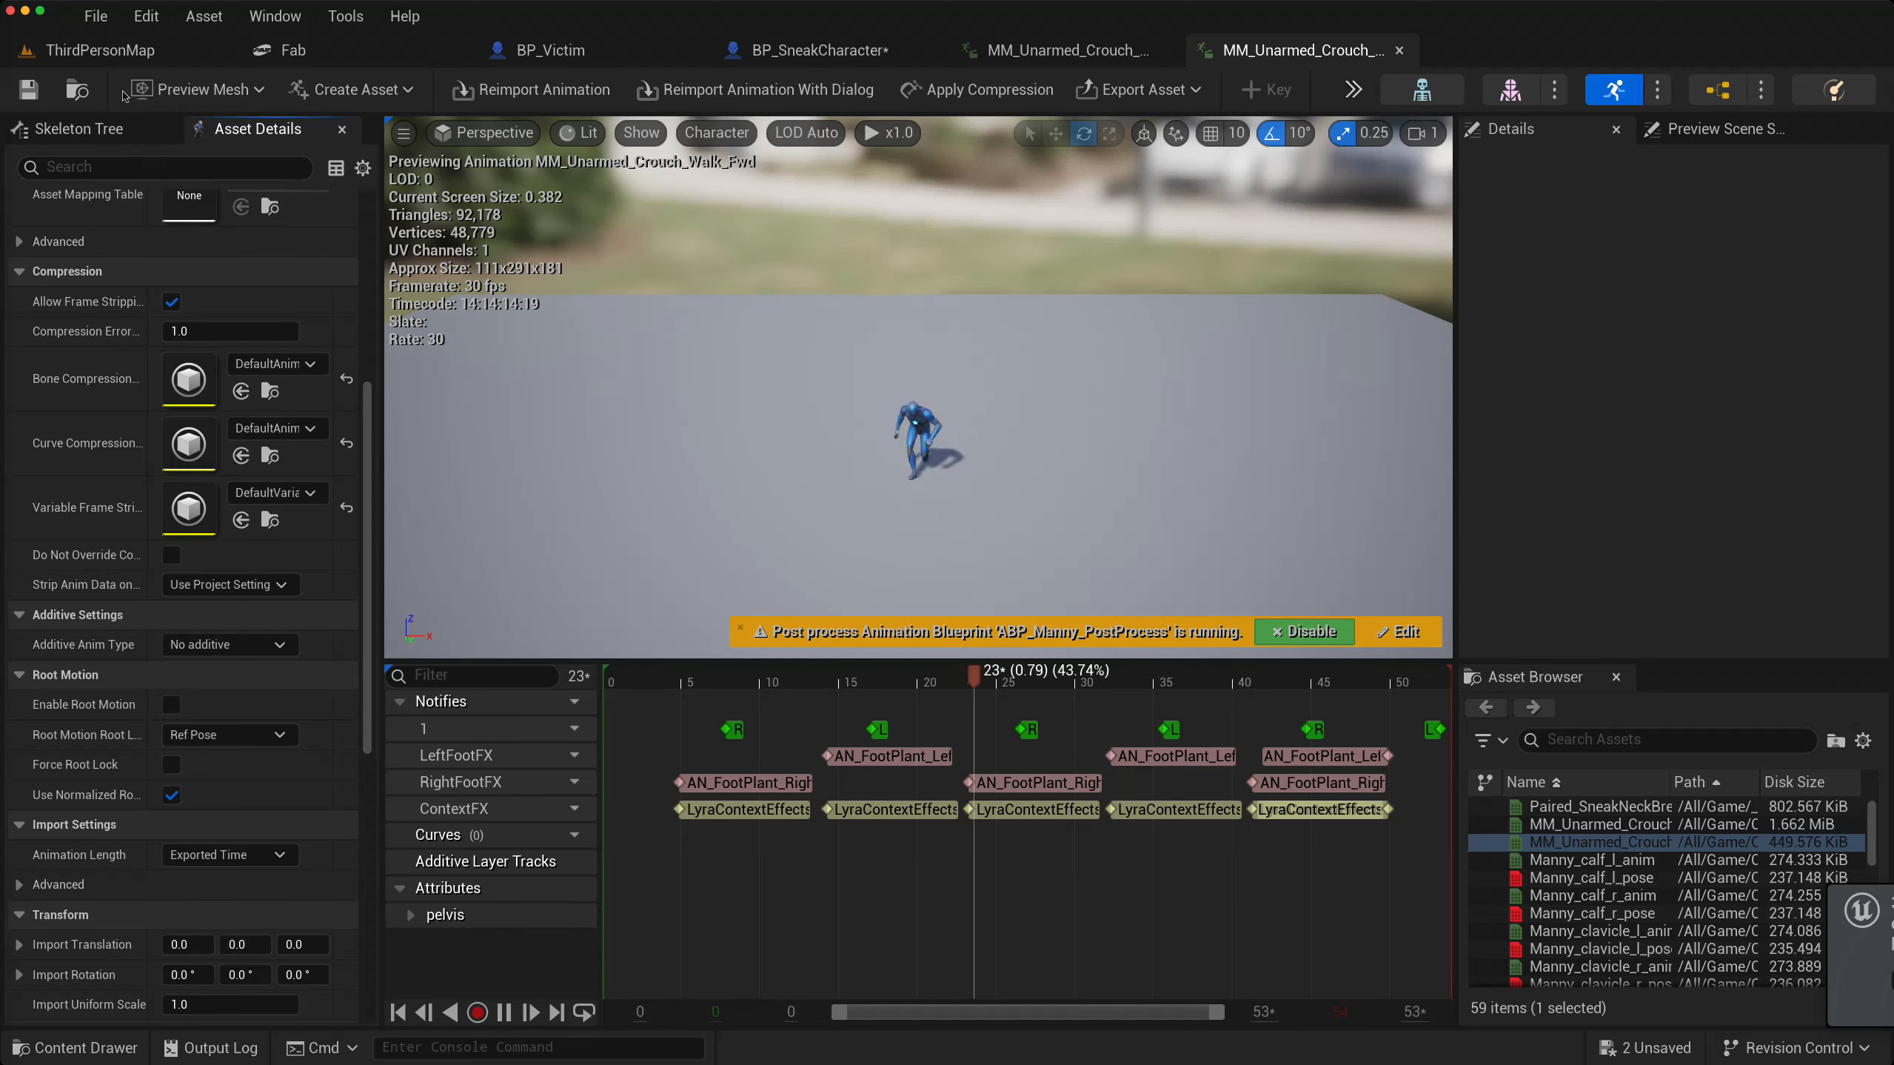
- Place BP_SneakCharacter from the _Tutorial folder on the floor of ThirdPersonMap, away from the paired animation actors
{"action": "left_click", "coordinate": [112, 50]}
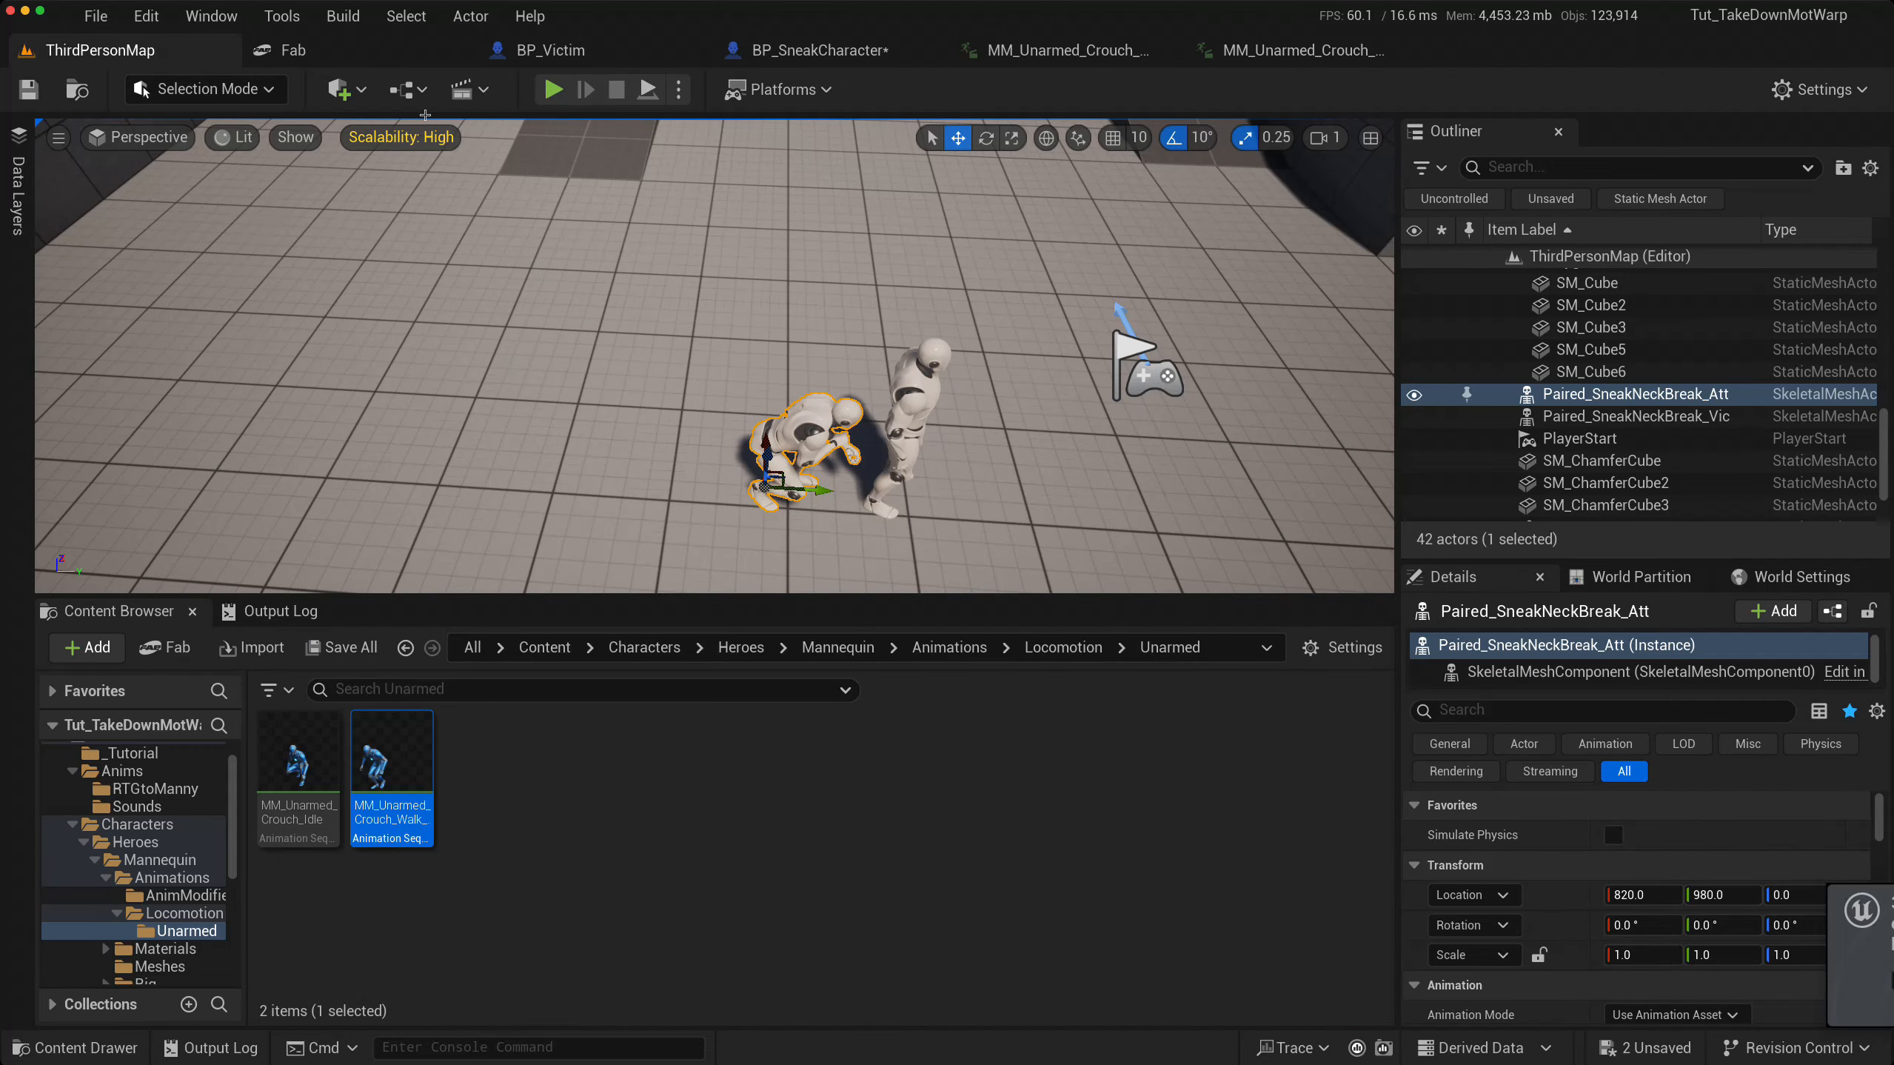
{"action": "left_click", "coordinate": [485, 90]}
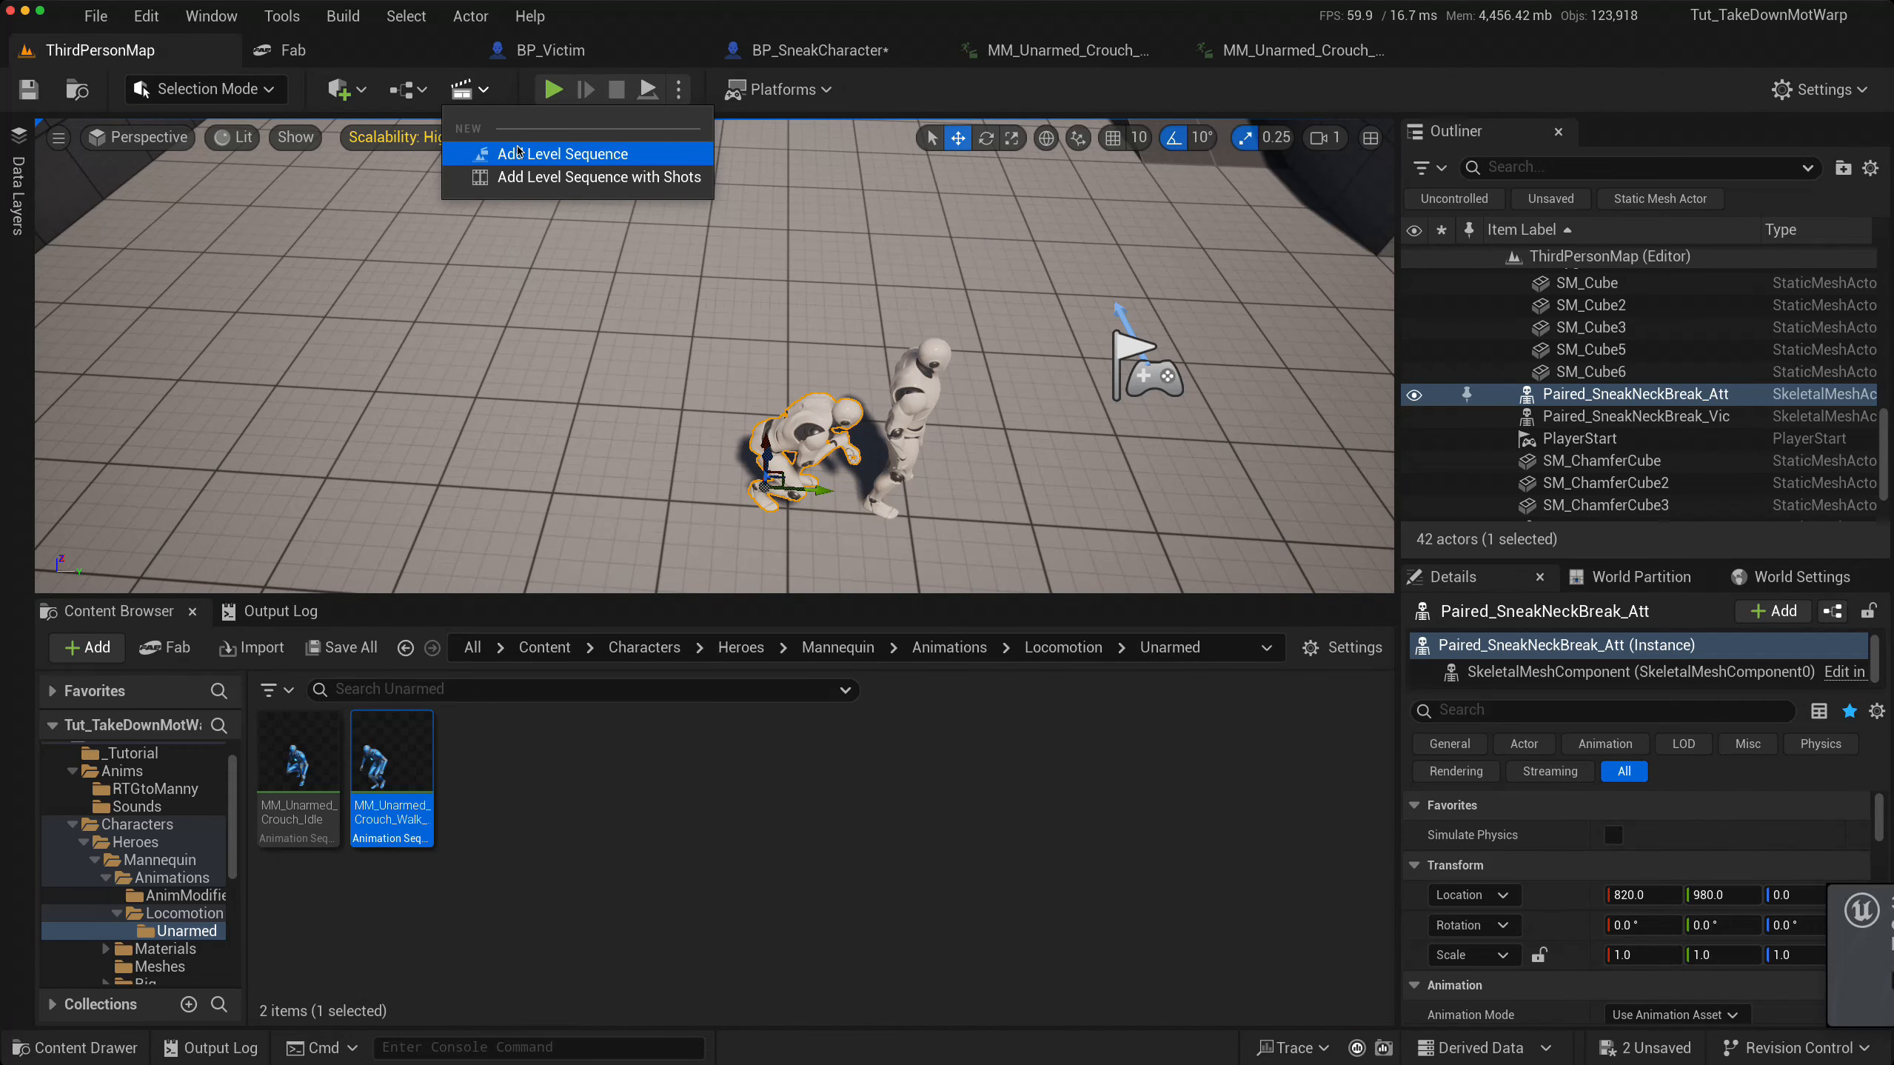
{"action": "left_click", "coordinate": [282, 234]}
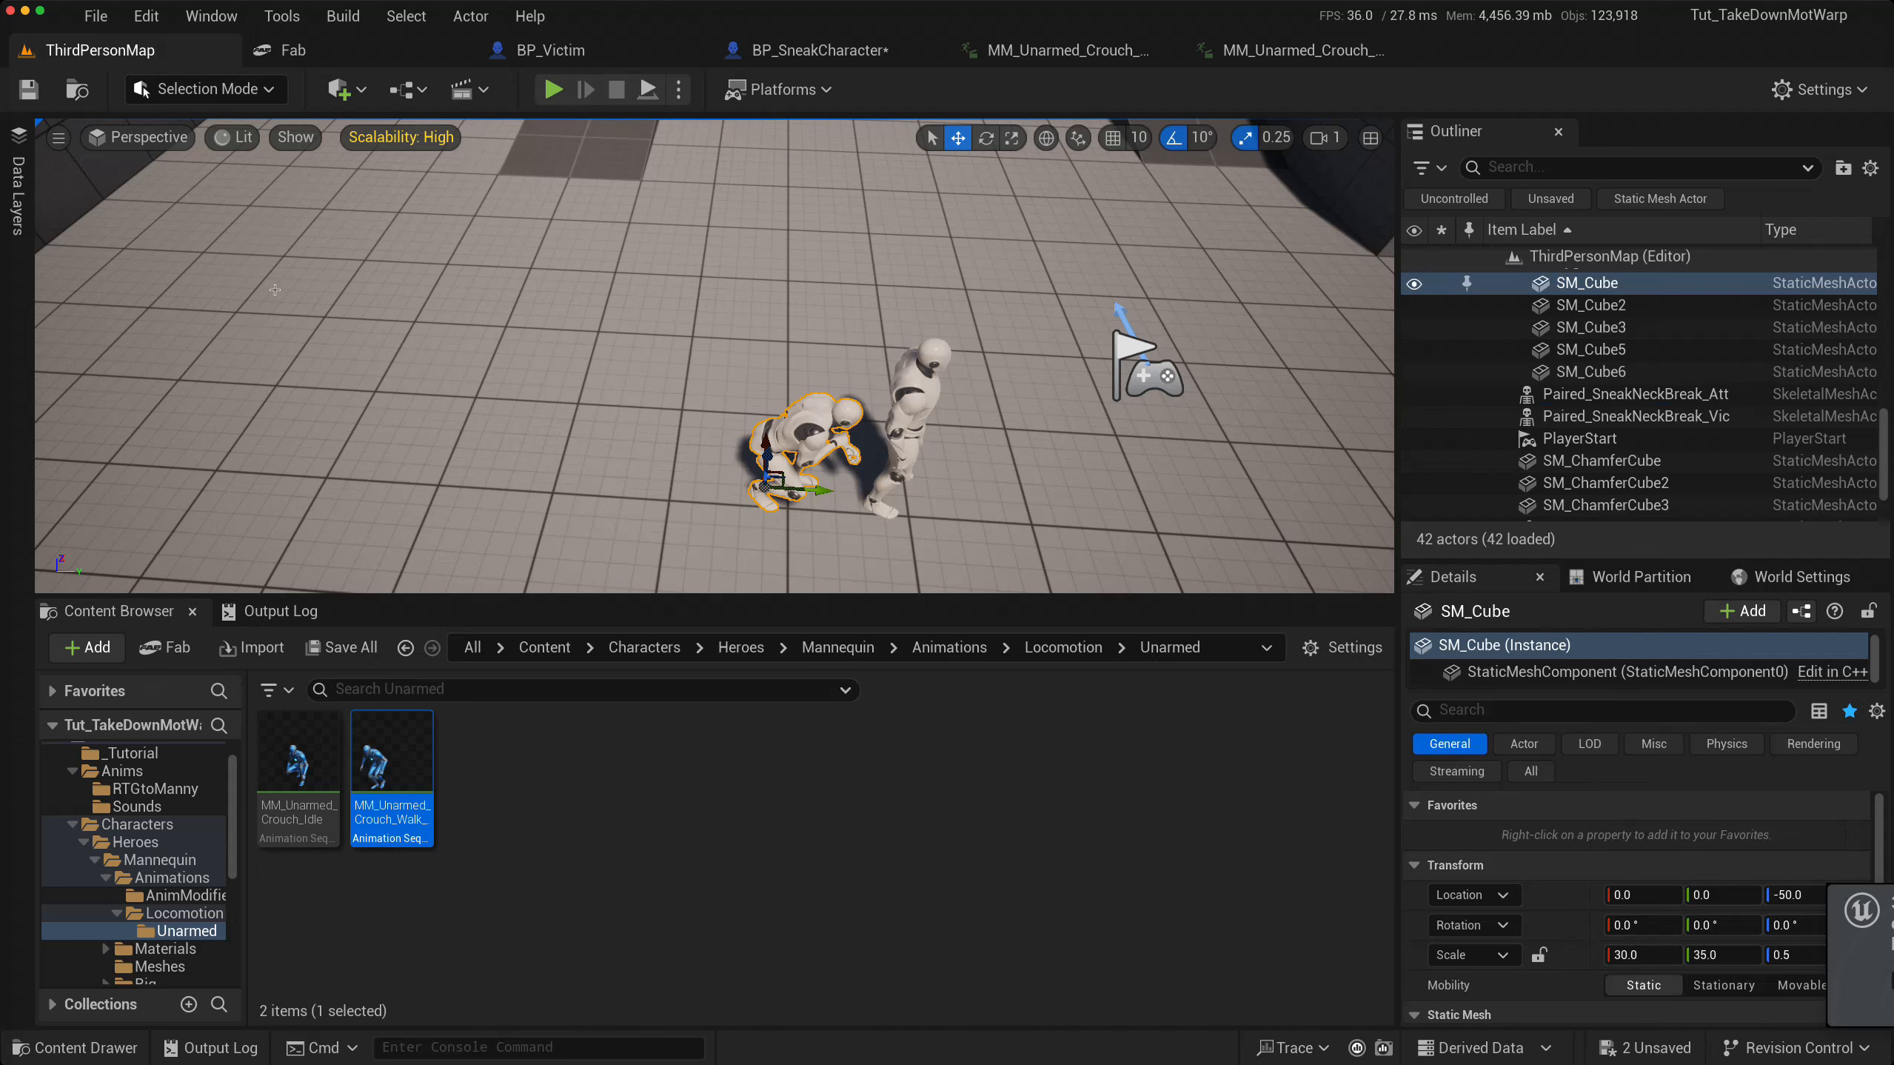
{"action": "scroll", "coordinate": [137, 779], "scroll_direction": "up", "scroll_amount": 2}
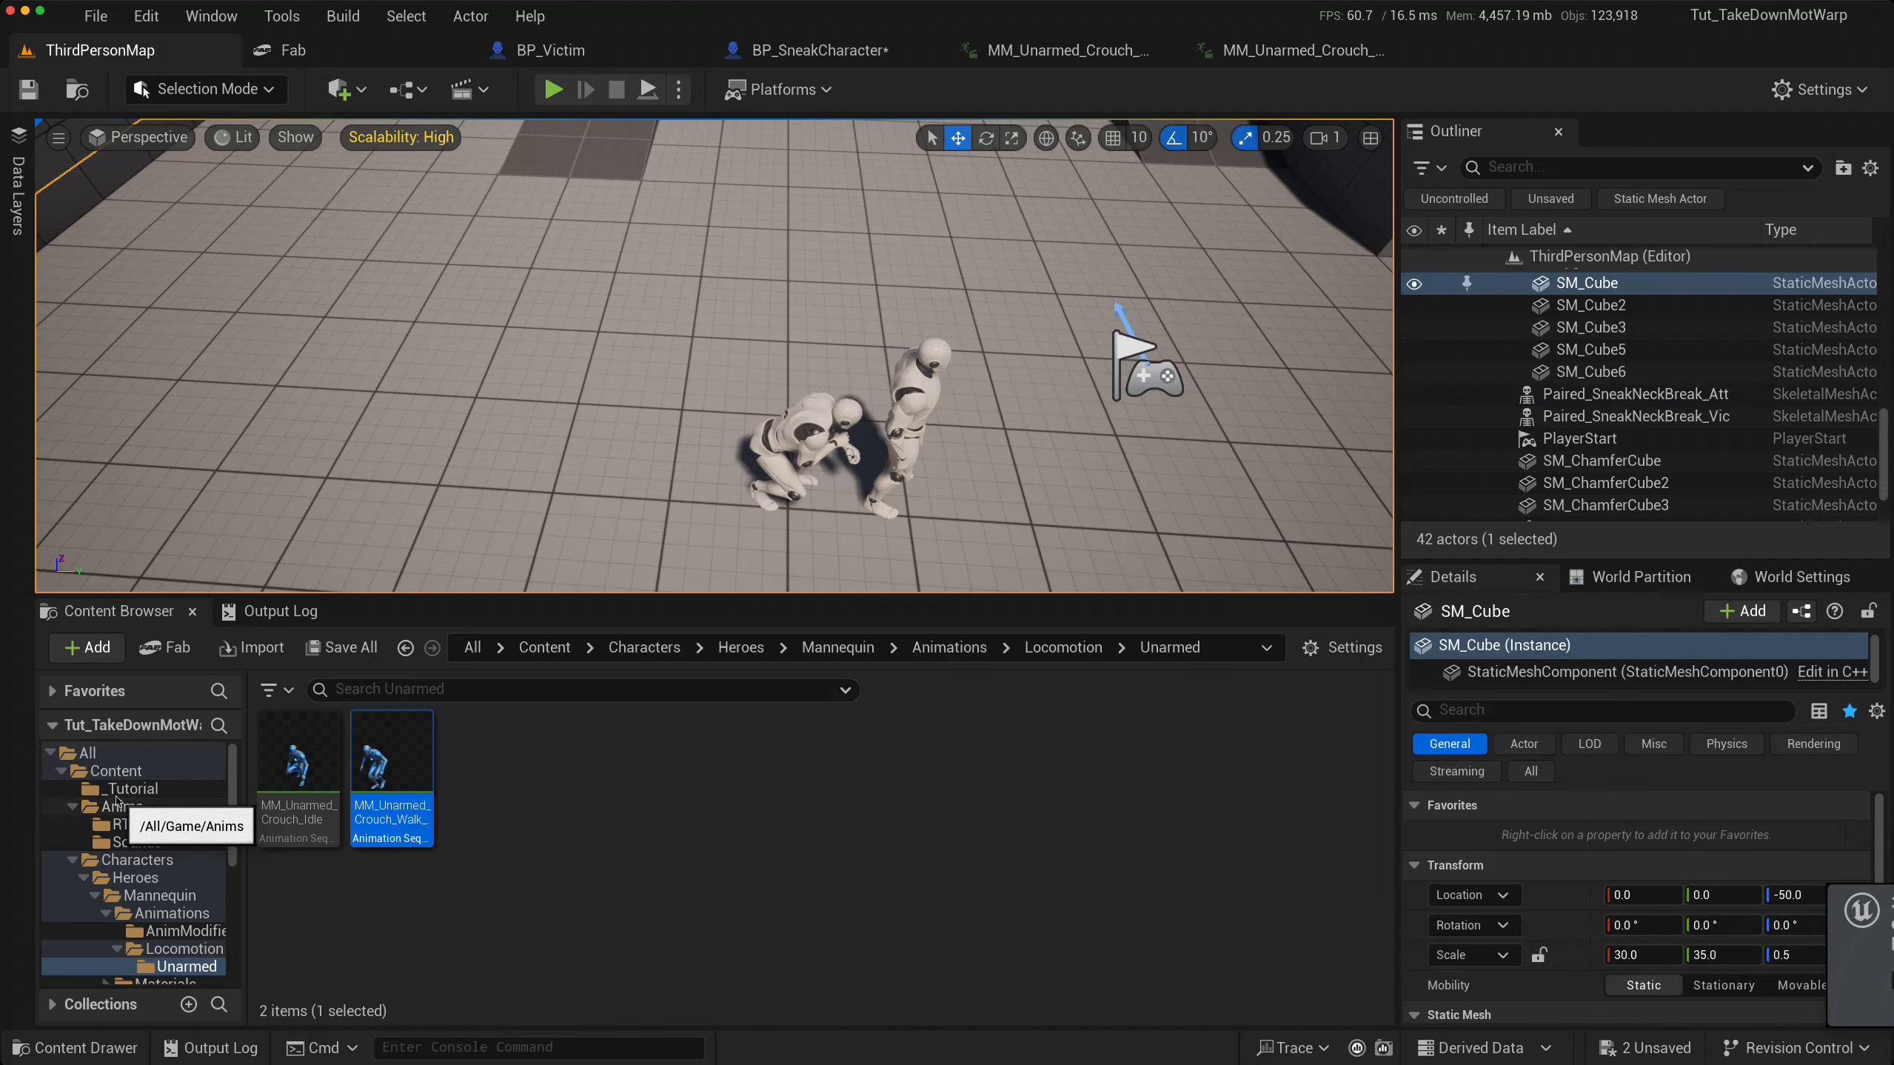
{"action": "left_click", "coordinate": [130, 788]}
{"action": "left_click_drag", "start_coordinate": [299, 753], "coordinate": [418, 324]}
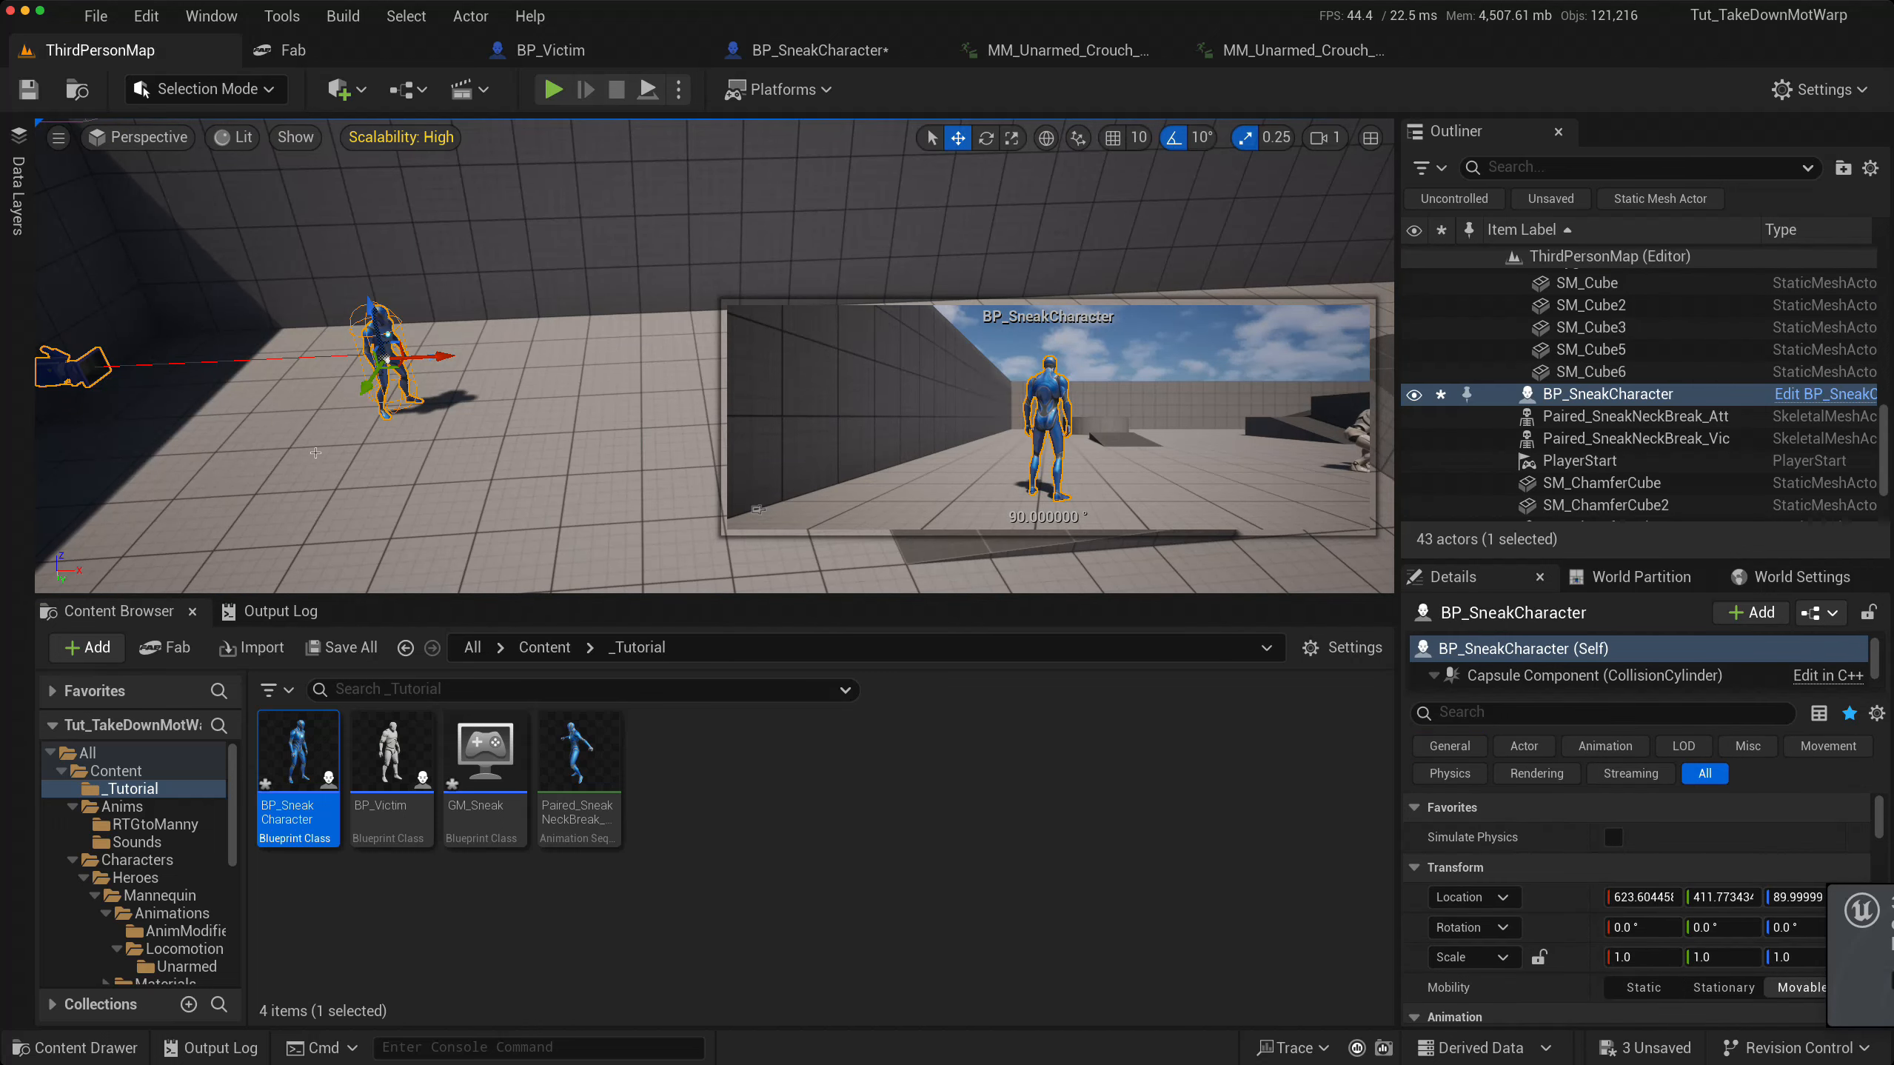
- Add a level sequence named LS_CrouchAttack, save it in the _Tutorial folder, and close the Sequencer Curves window
{"action": "left_click", "coordinate": [462, 89]}
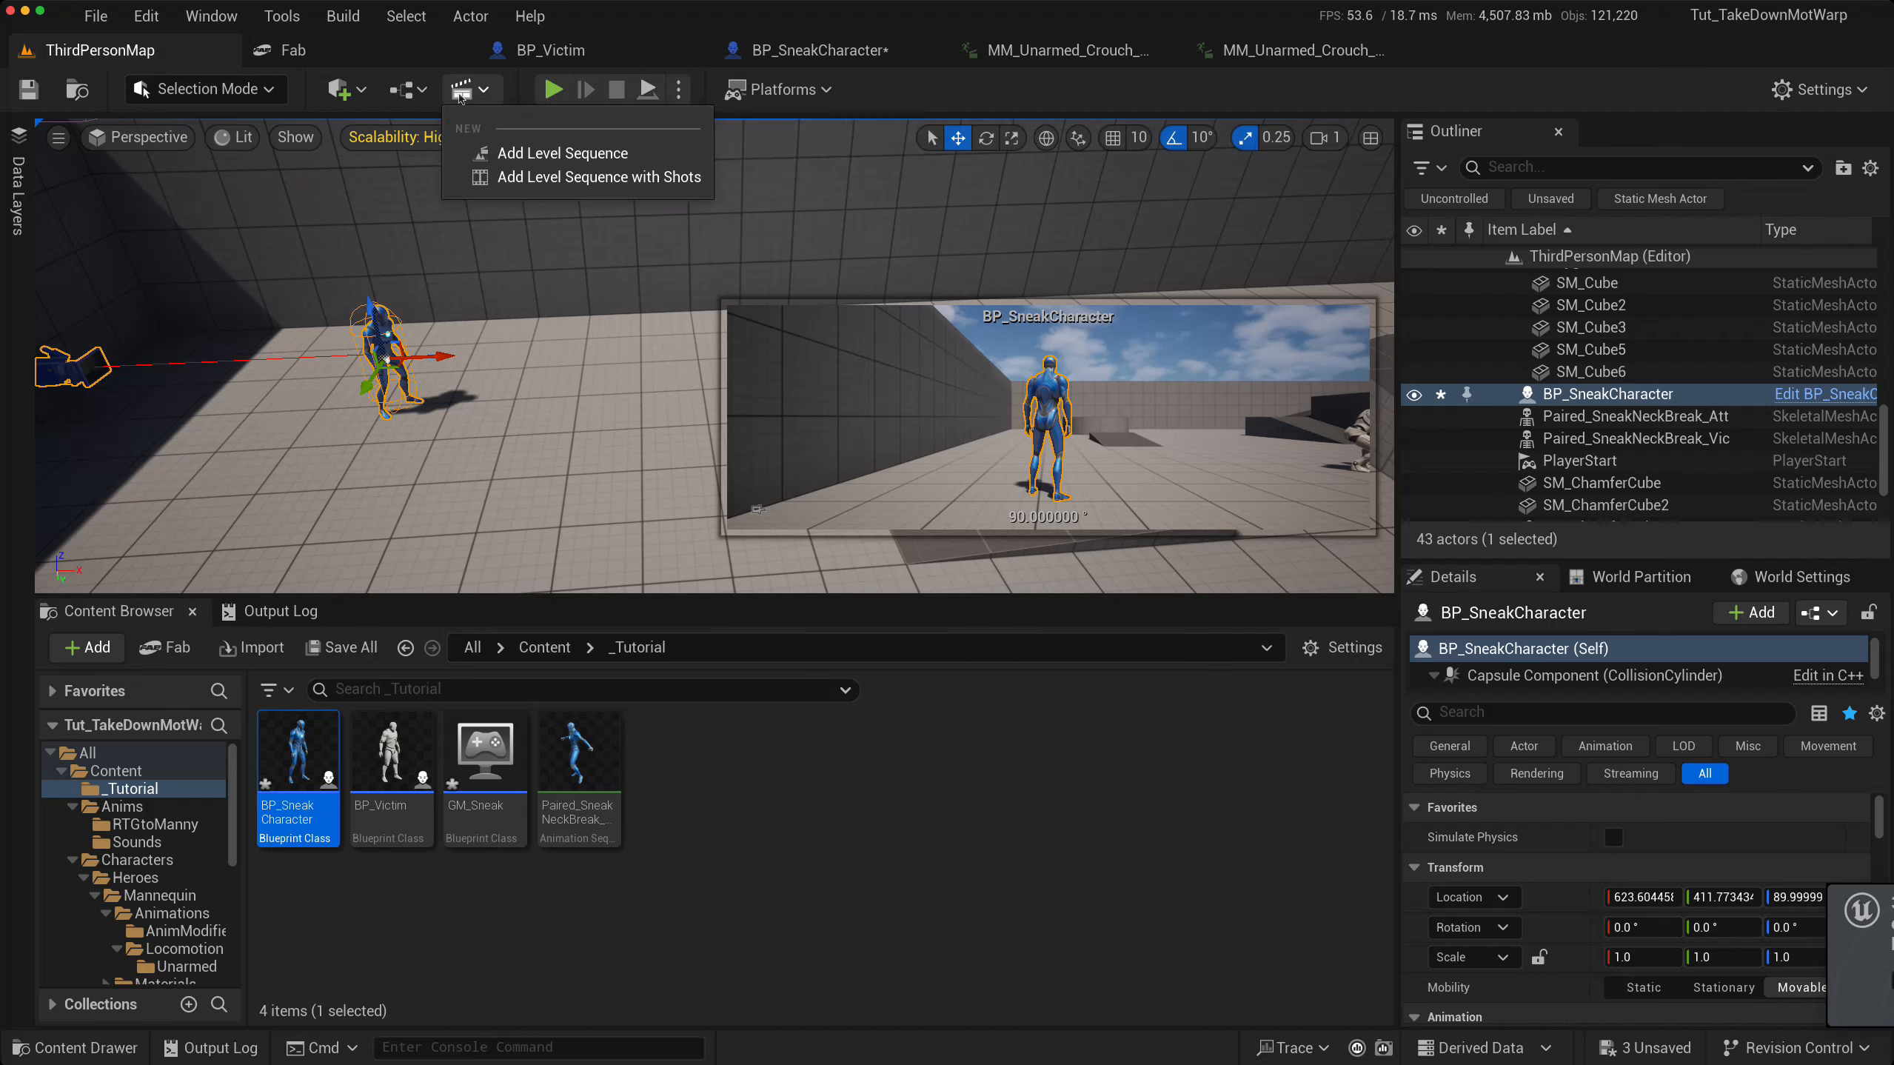
{"action": "left_click", "coordinate": [504, 151]}
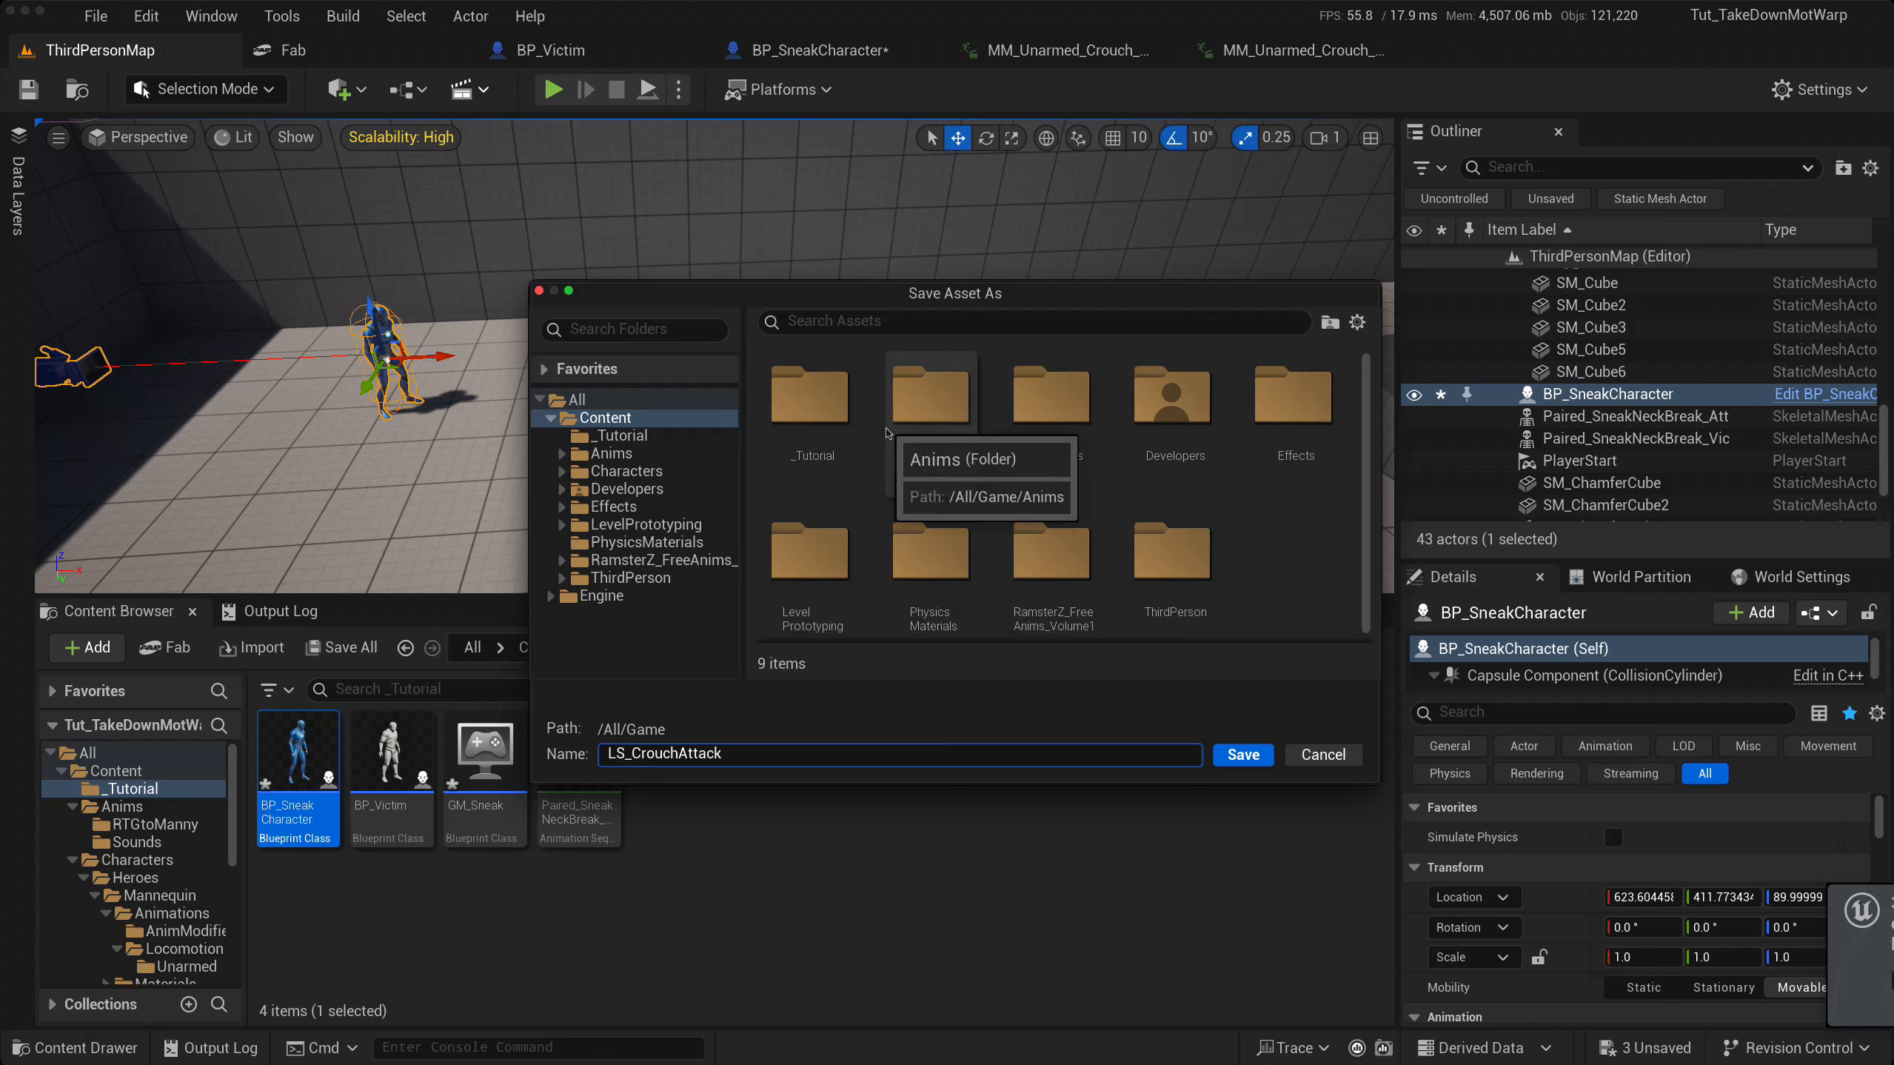
{"action": "double_click", "coordinate": [811, 408]}
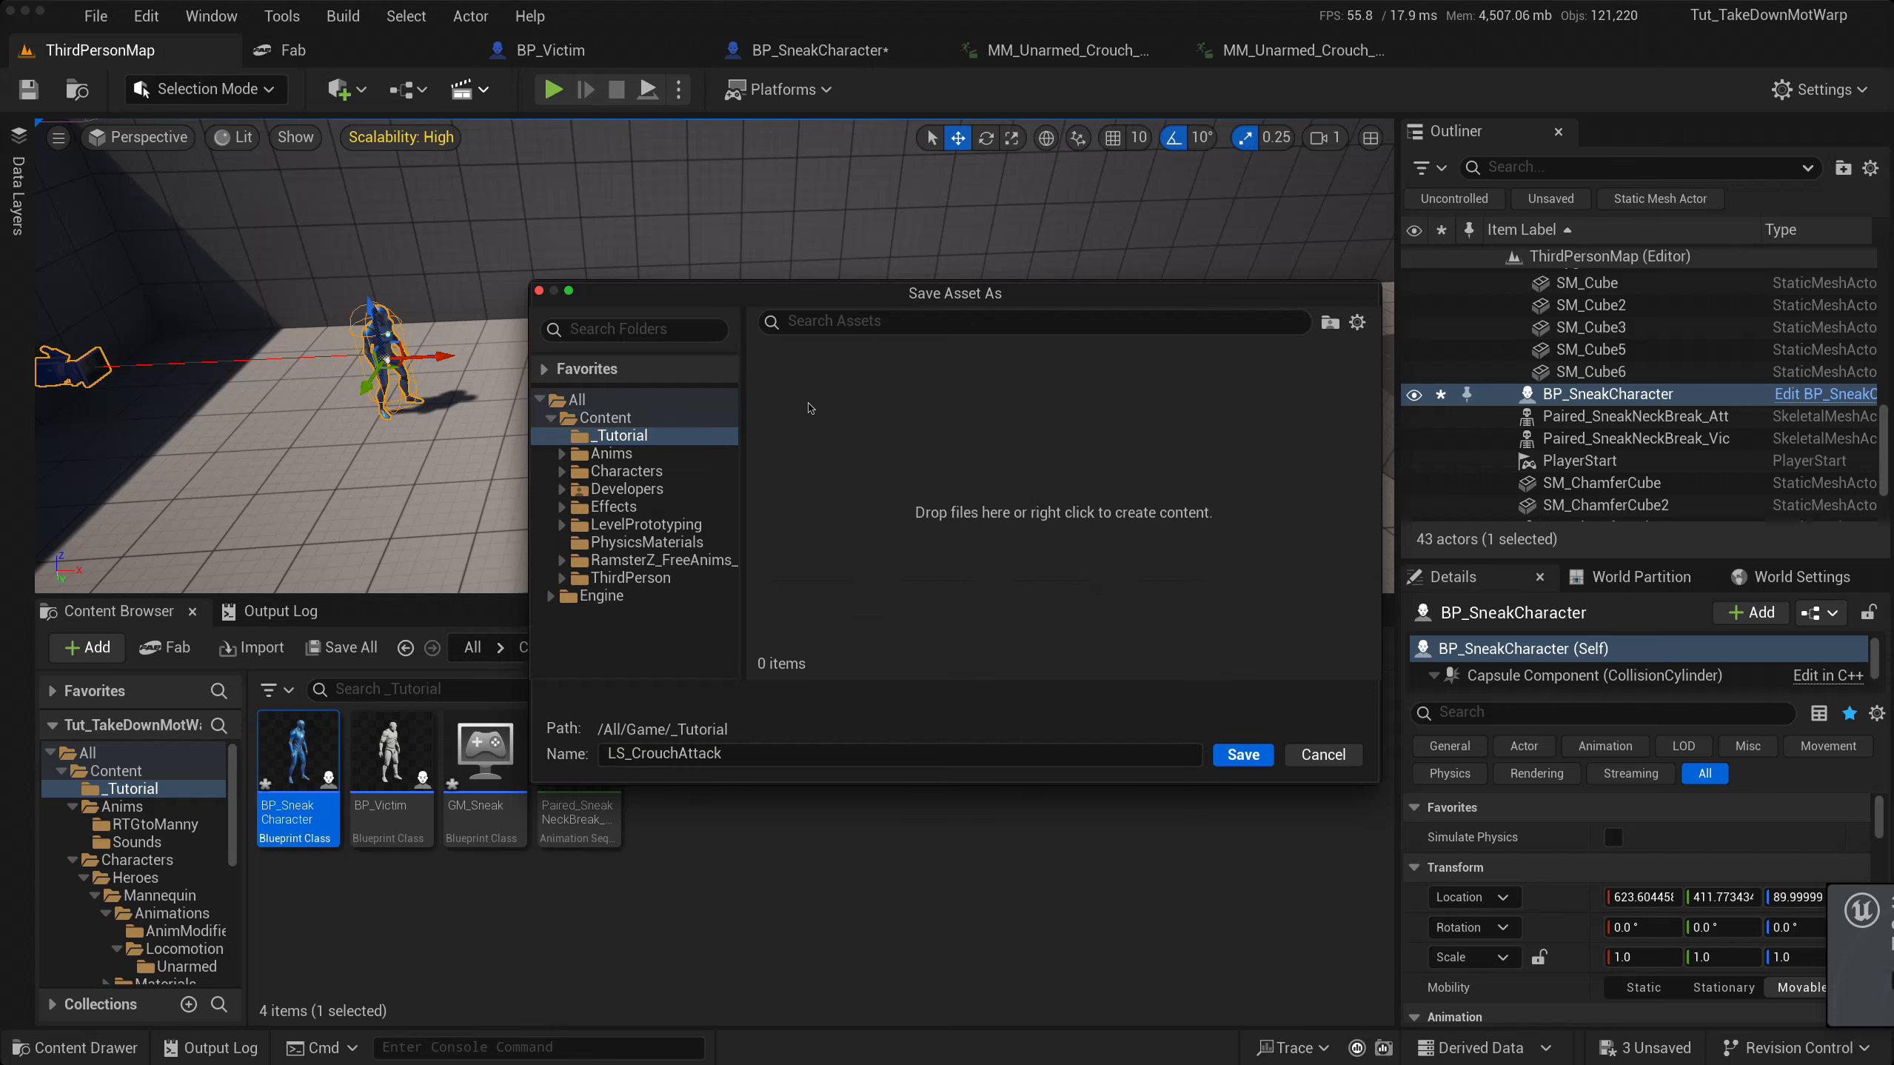
{"action": "left_click", "coordinate": [1244, 755]}
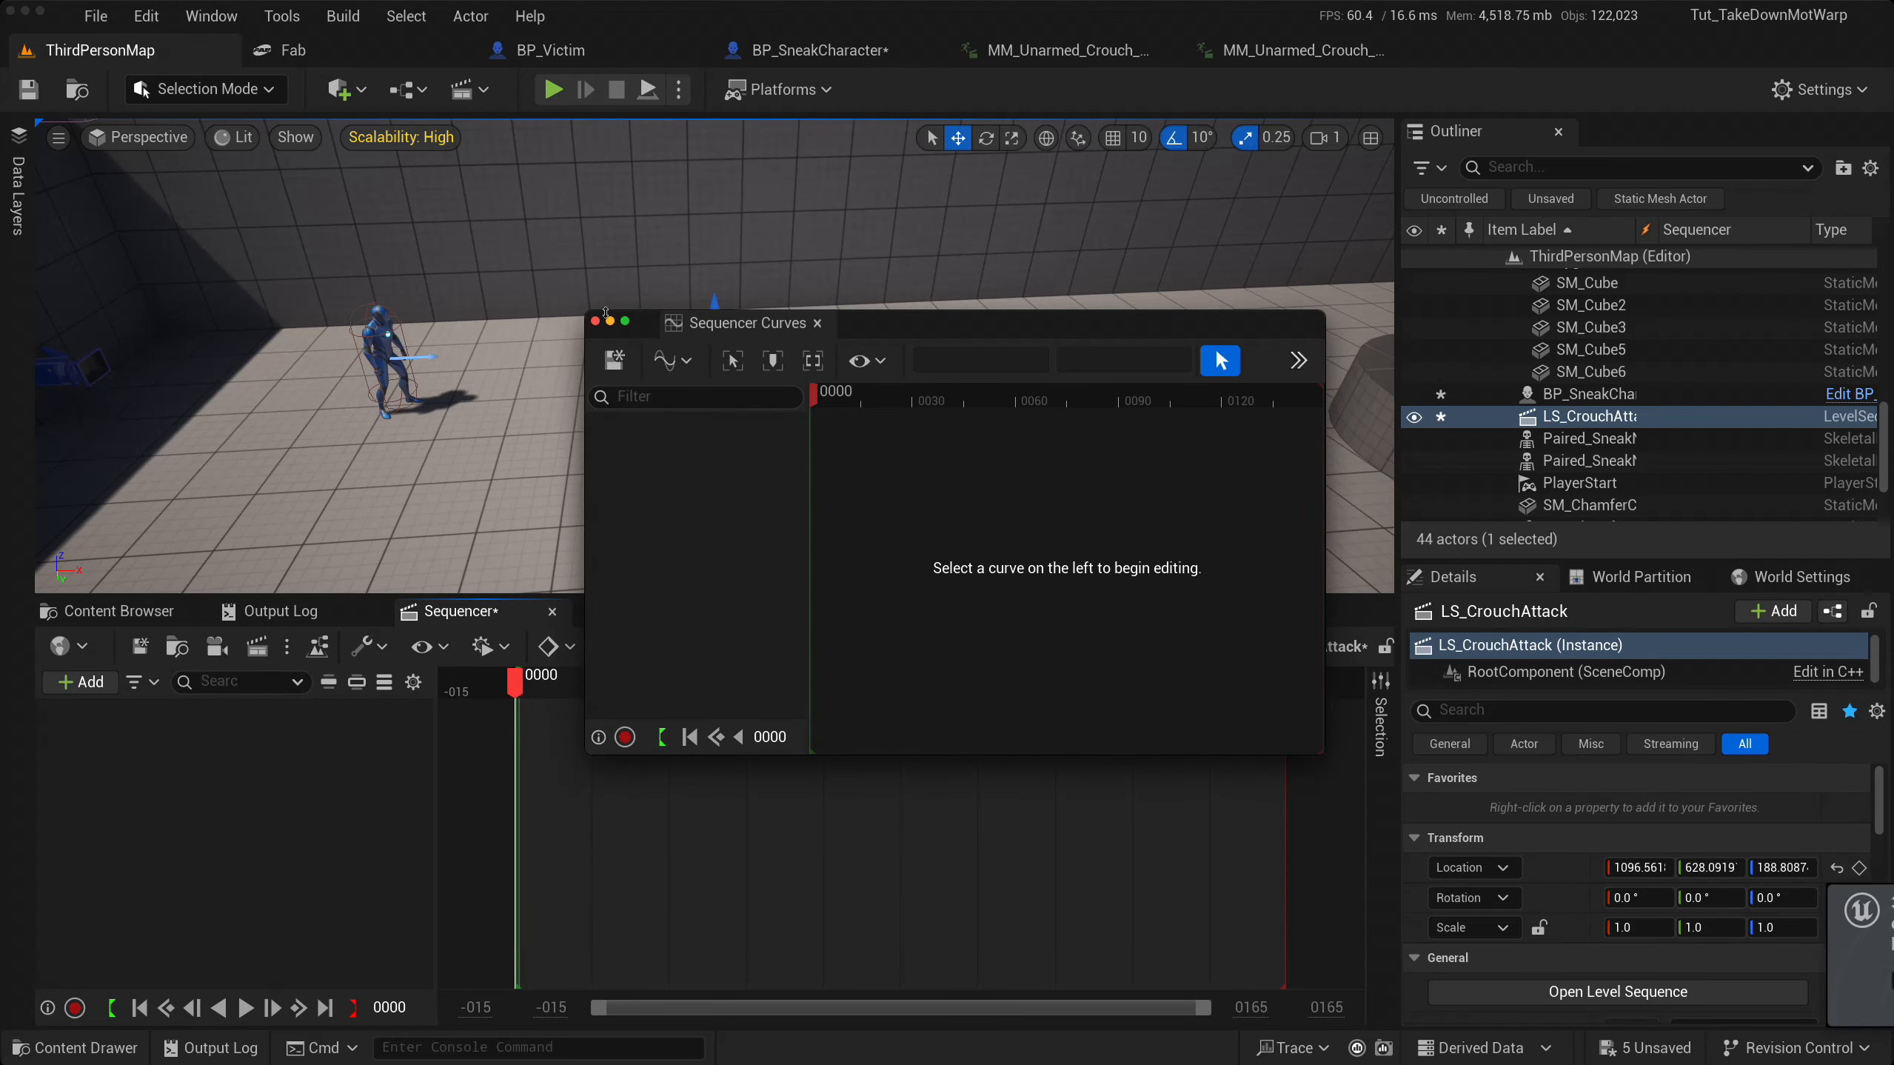
{"action": "left_click", "coordinate": [596, 322]}
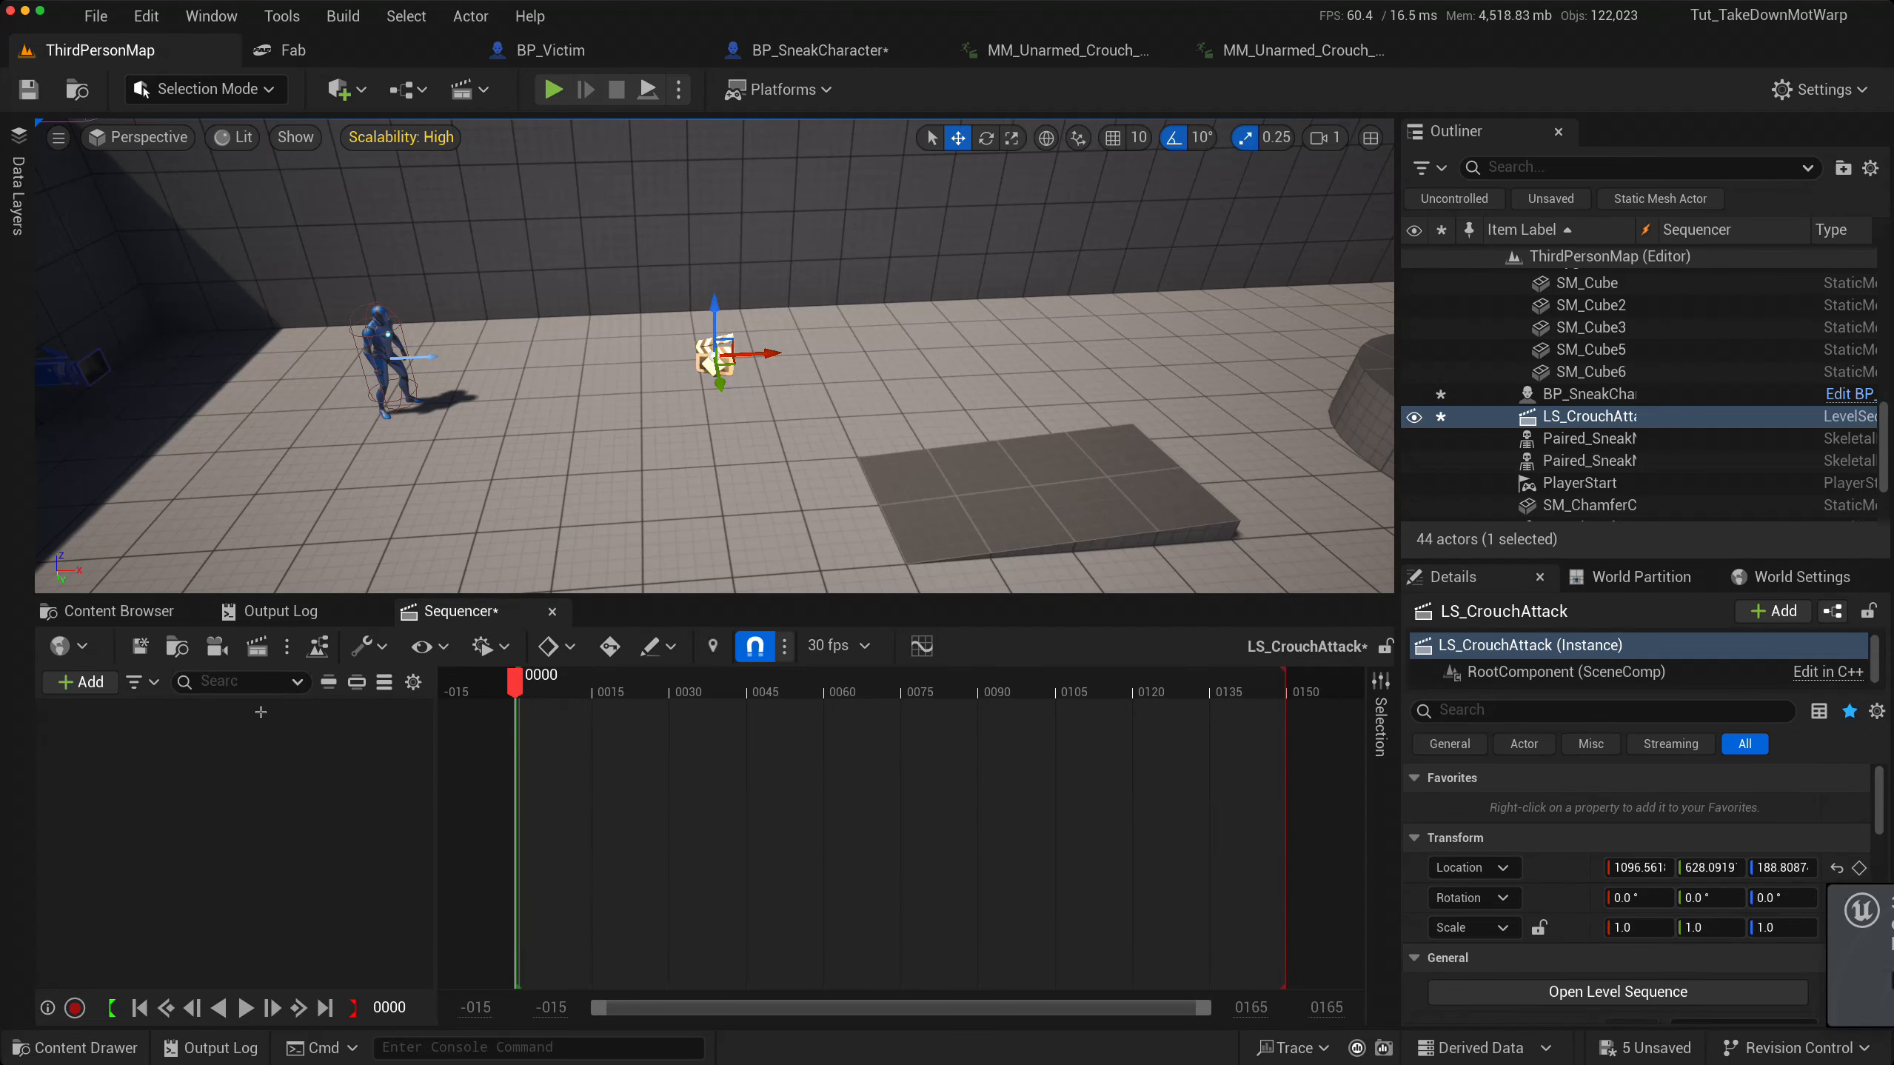
- Add the placed BP_SneakCharacter actor to the LS_CrouchAttack sequence
{"action": "left_click", "coordinate": [67, 682]}
{"action": "mouse_move", "coordinate": [298, 267]}
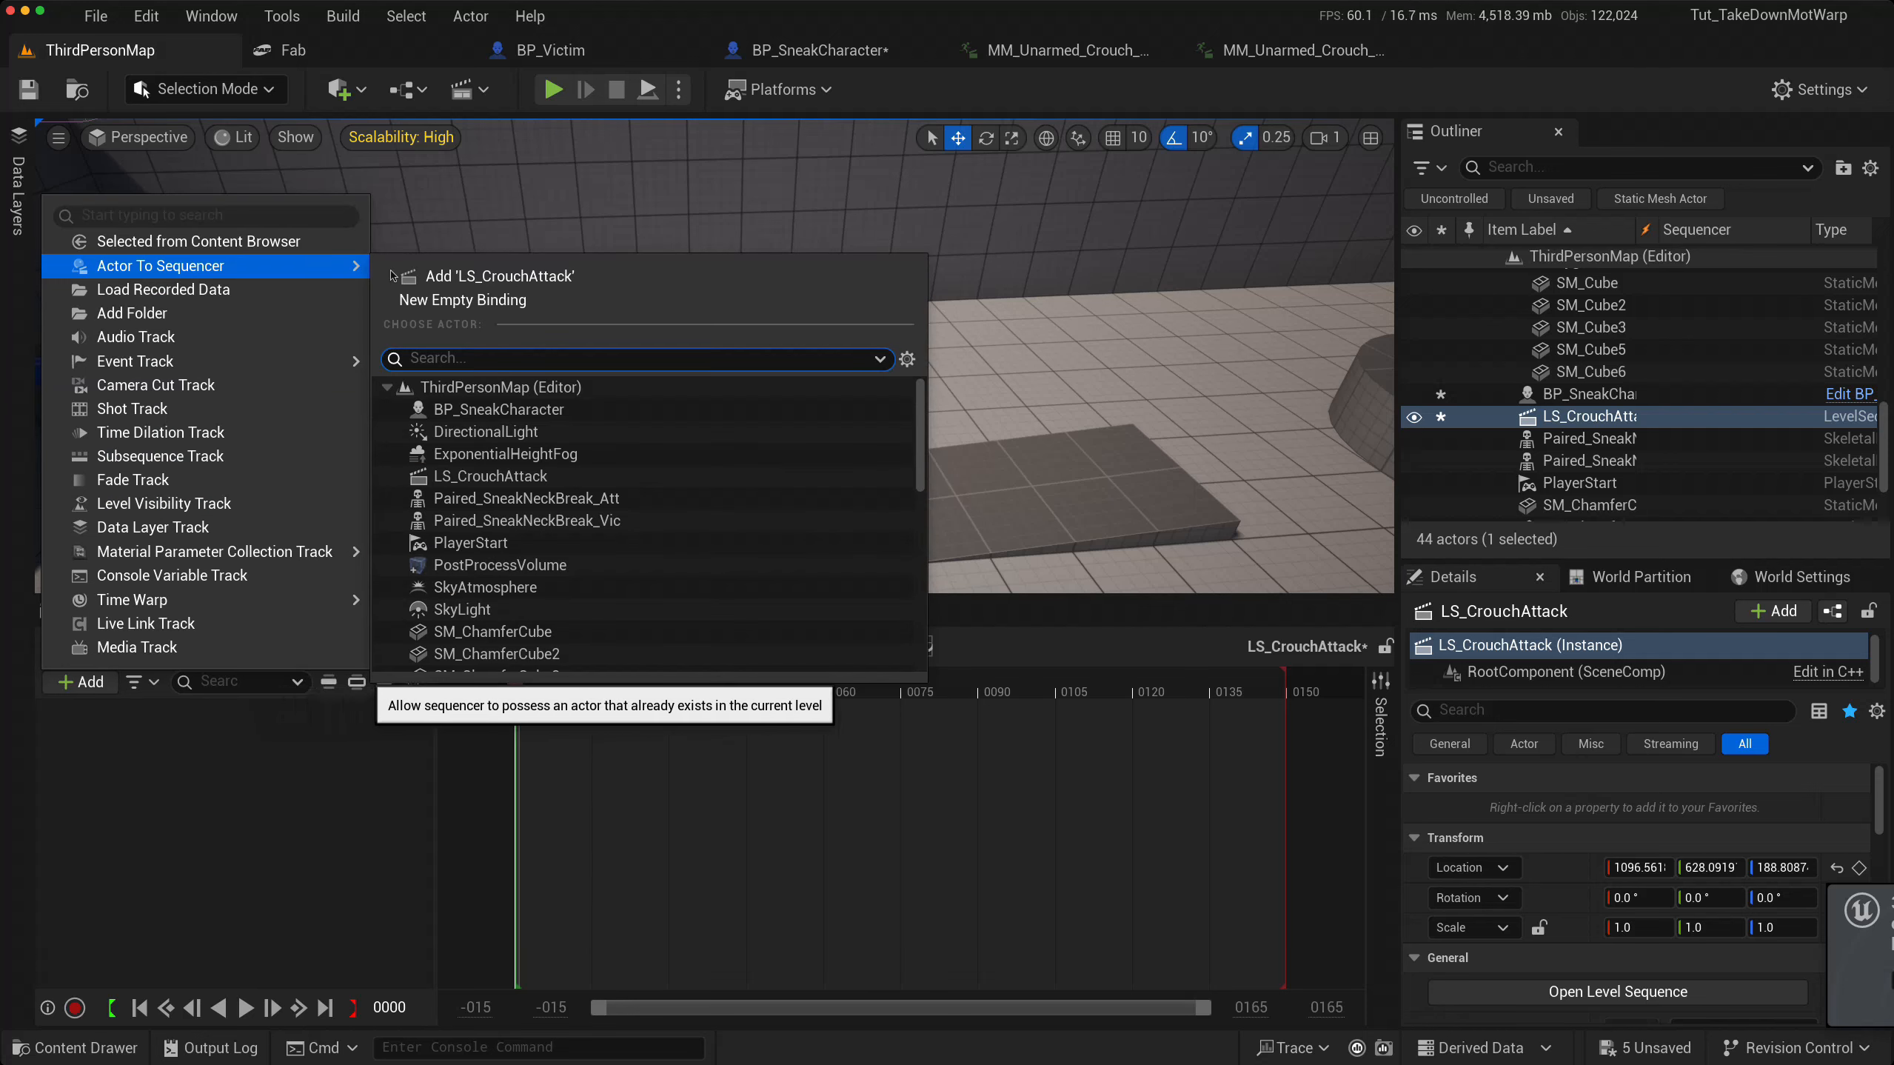
{"action": "left_click", "coordinate": [485, 411]}
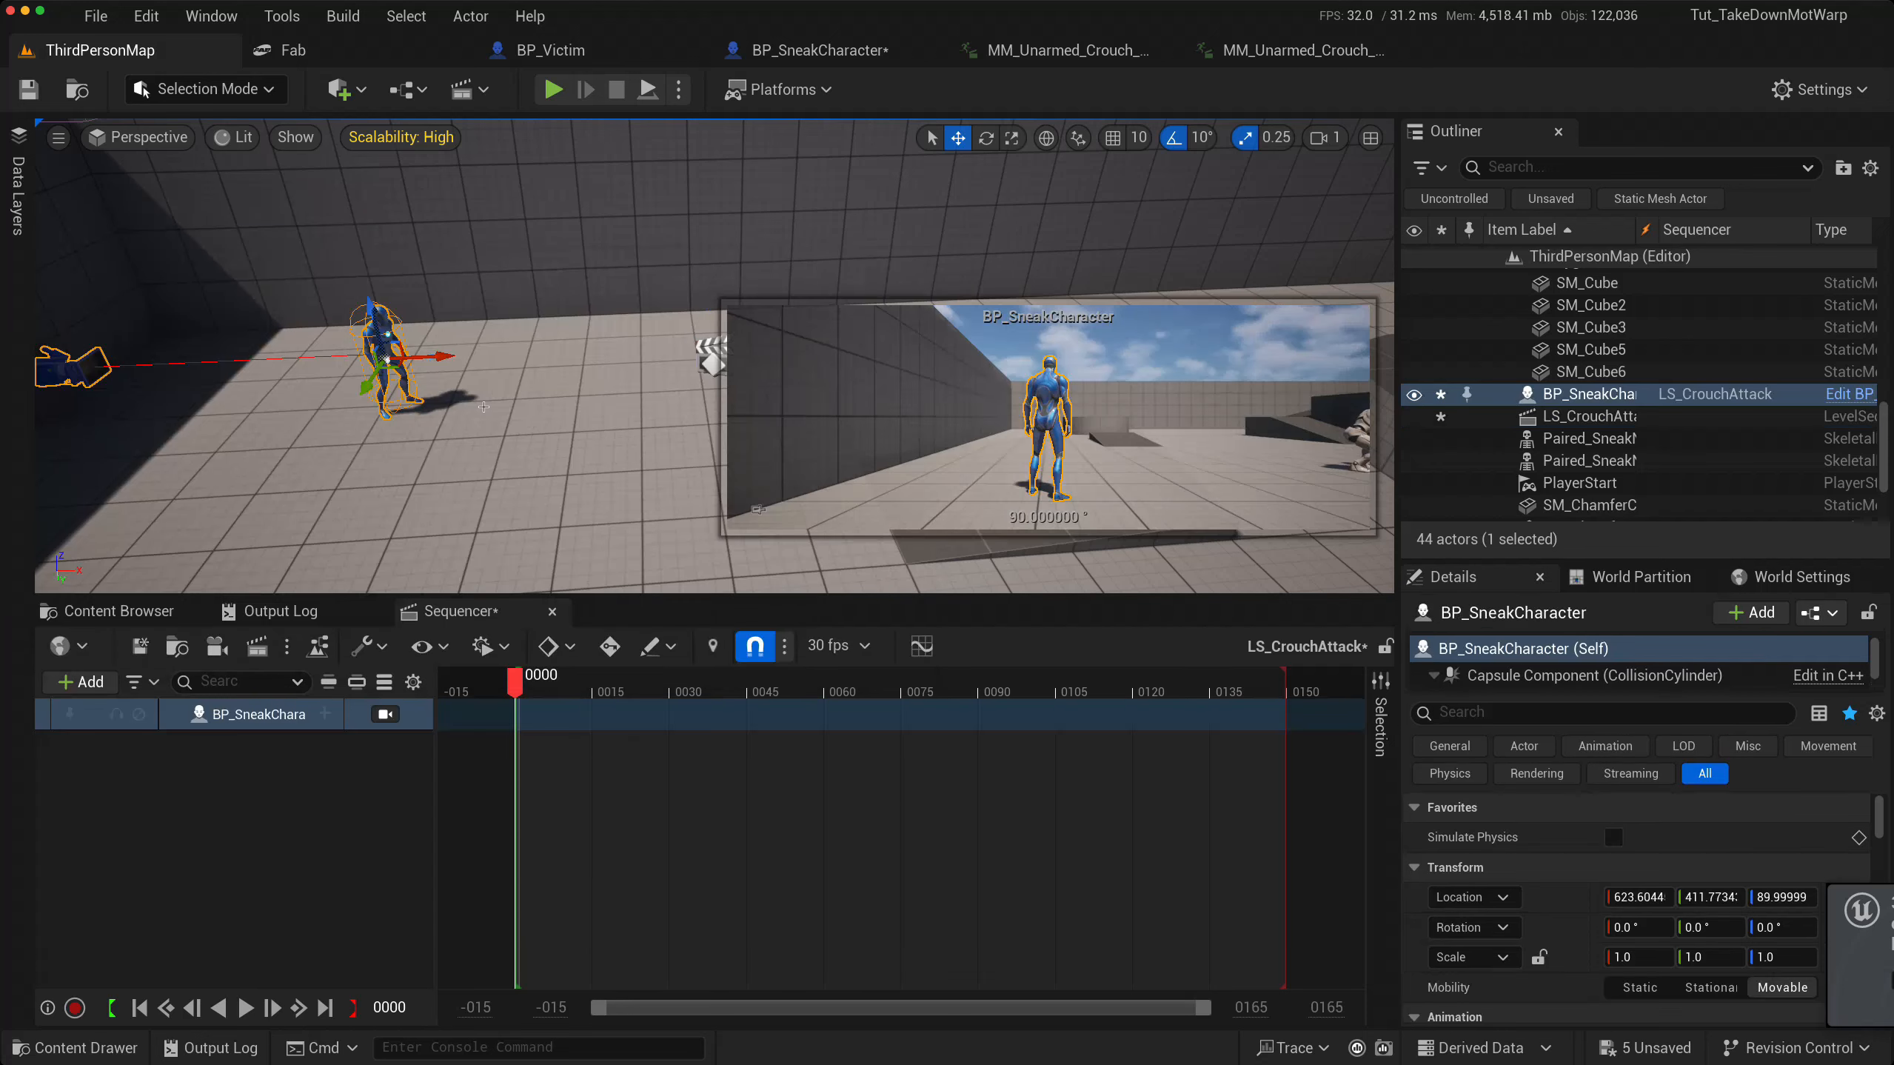
- Add the MM_Unarmed_Crouch_Walk_Fwd animation to BP_SneakCharacter at frame 0 of LS_CrouchAttack and play the sequence to preview it
{"action": "left_click", "coordinate": [317, 722]}
{"action": "left_click", "coordinate": [325, 714]}
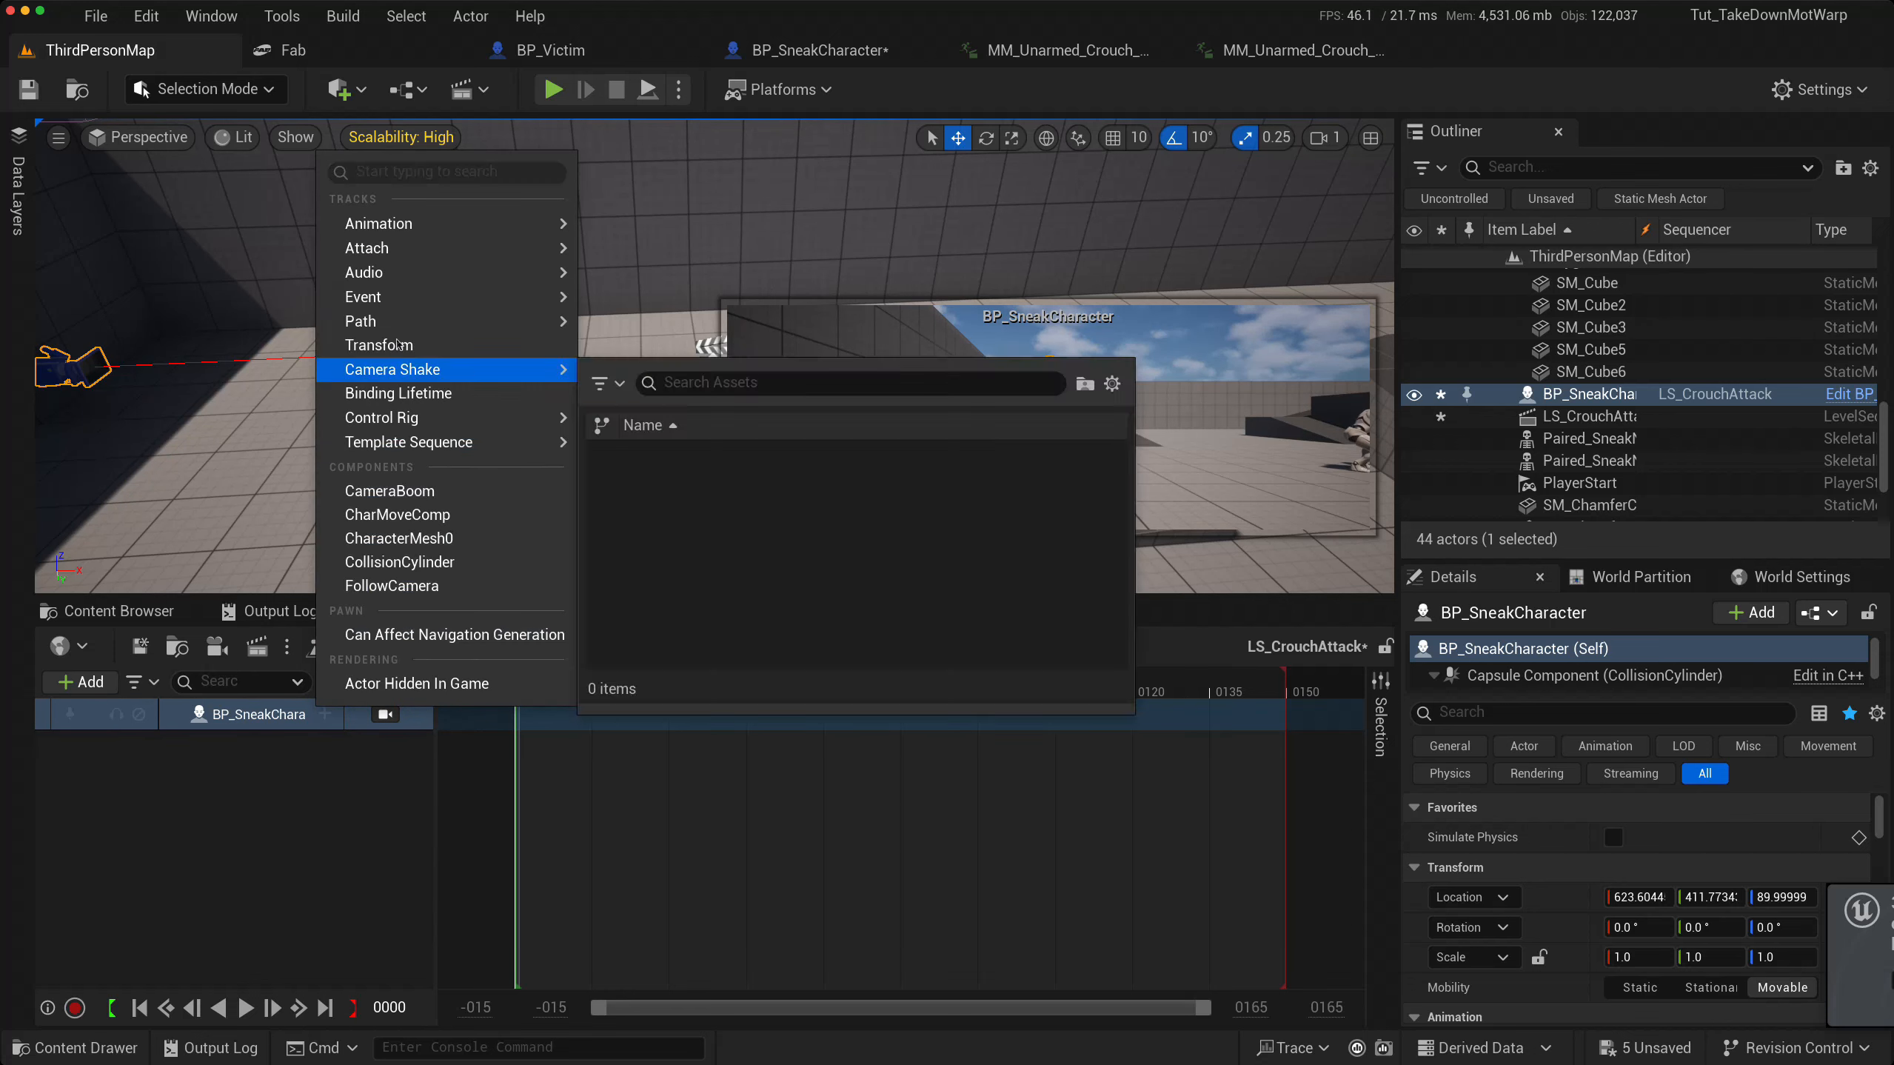
{"action": "mouse_move", "coordinate": [522, 223]}
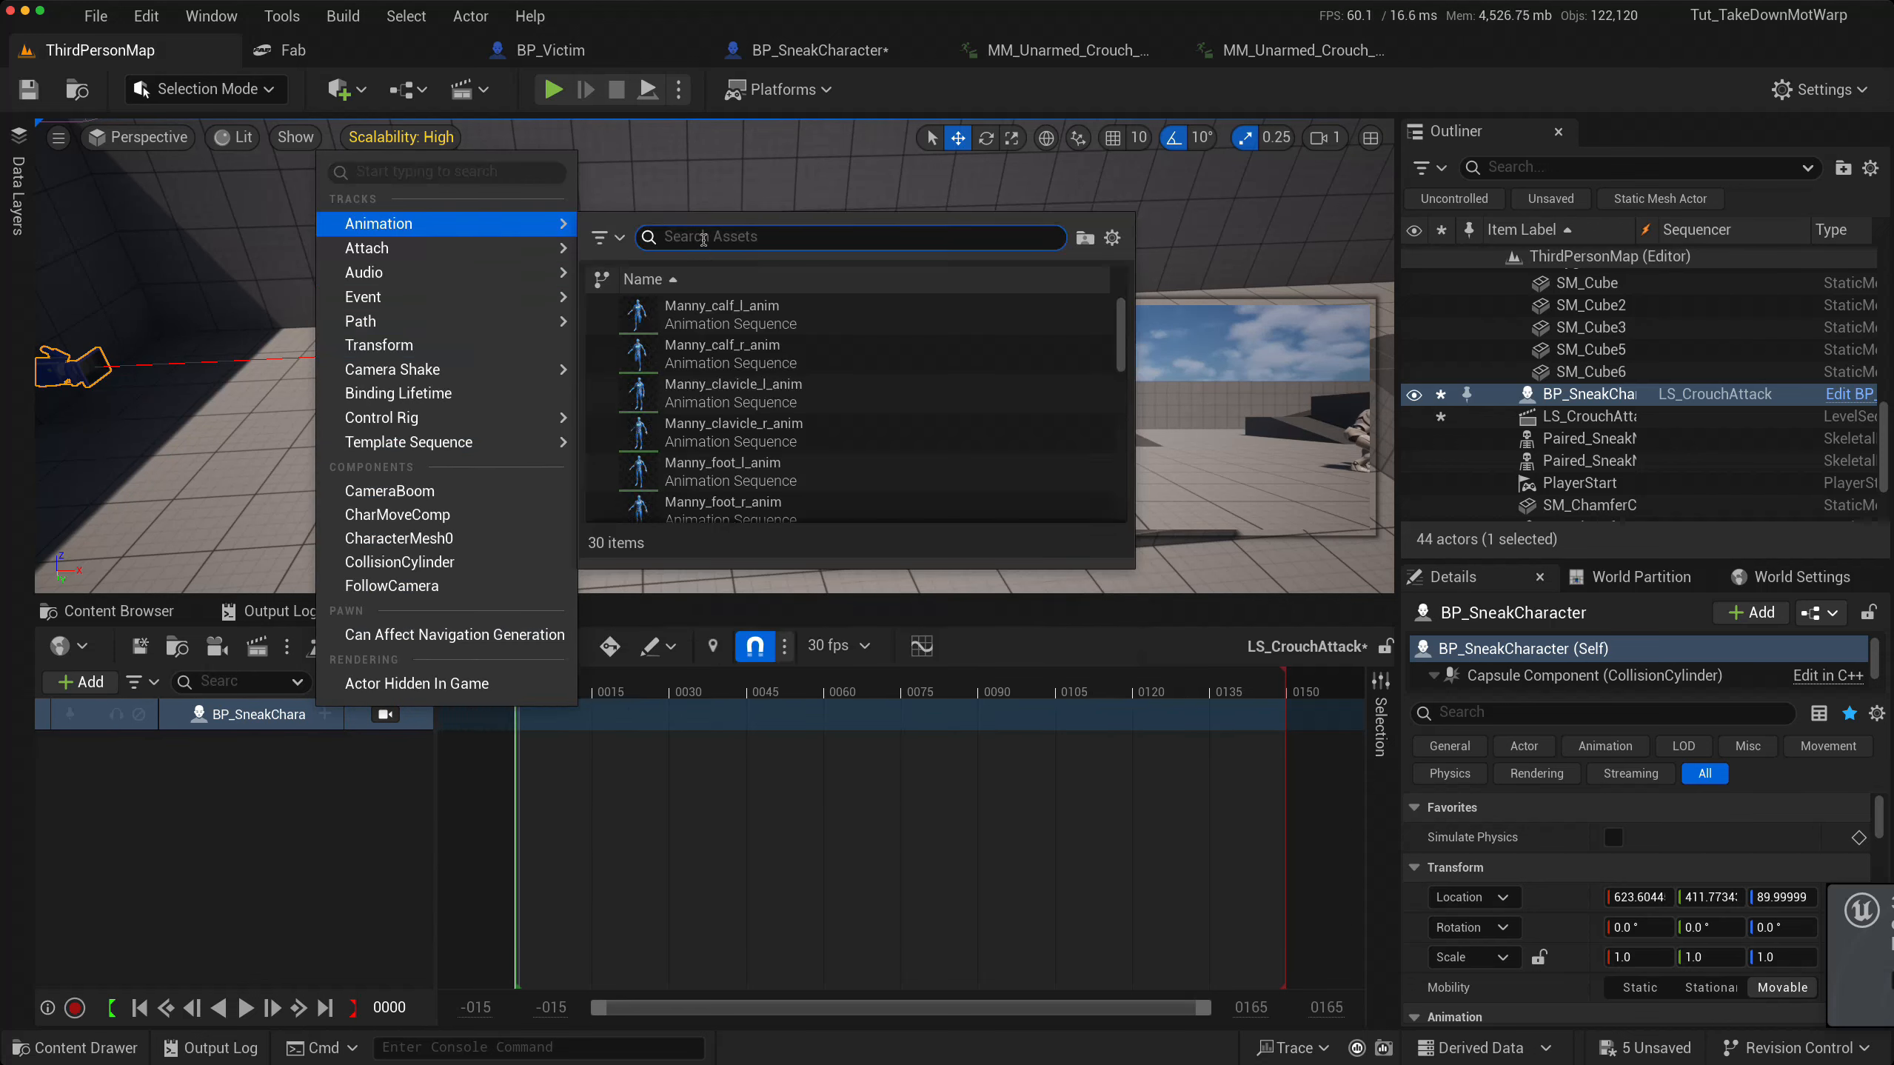
{"action": "type", "text": "crouch"}
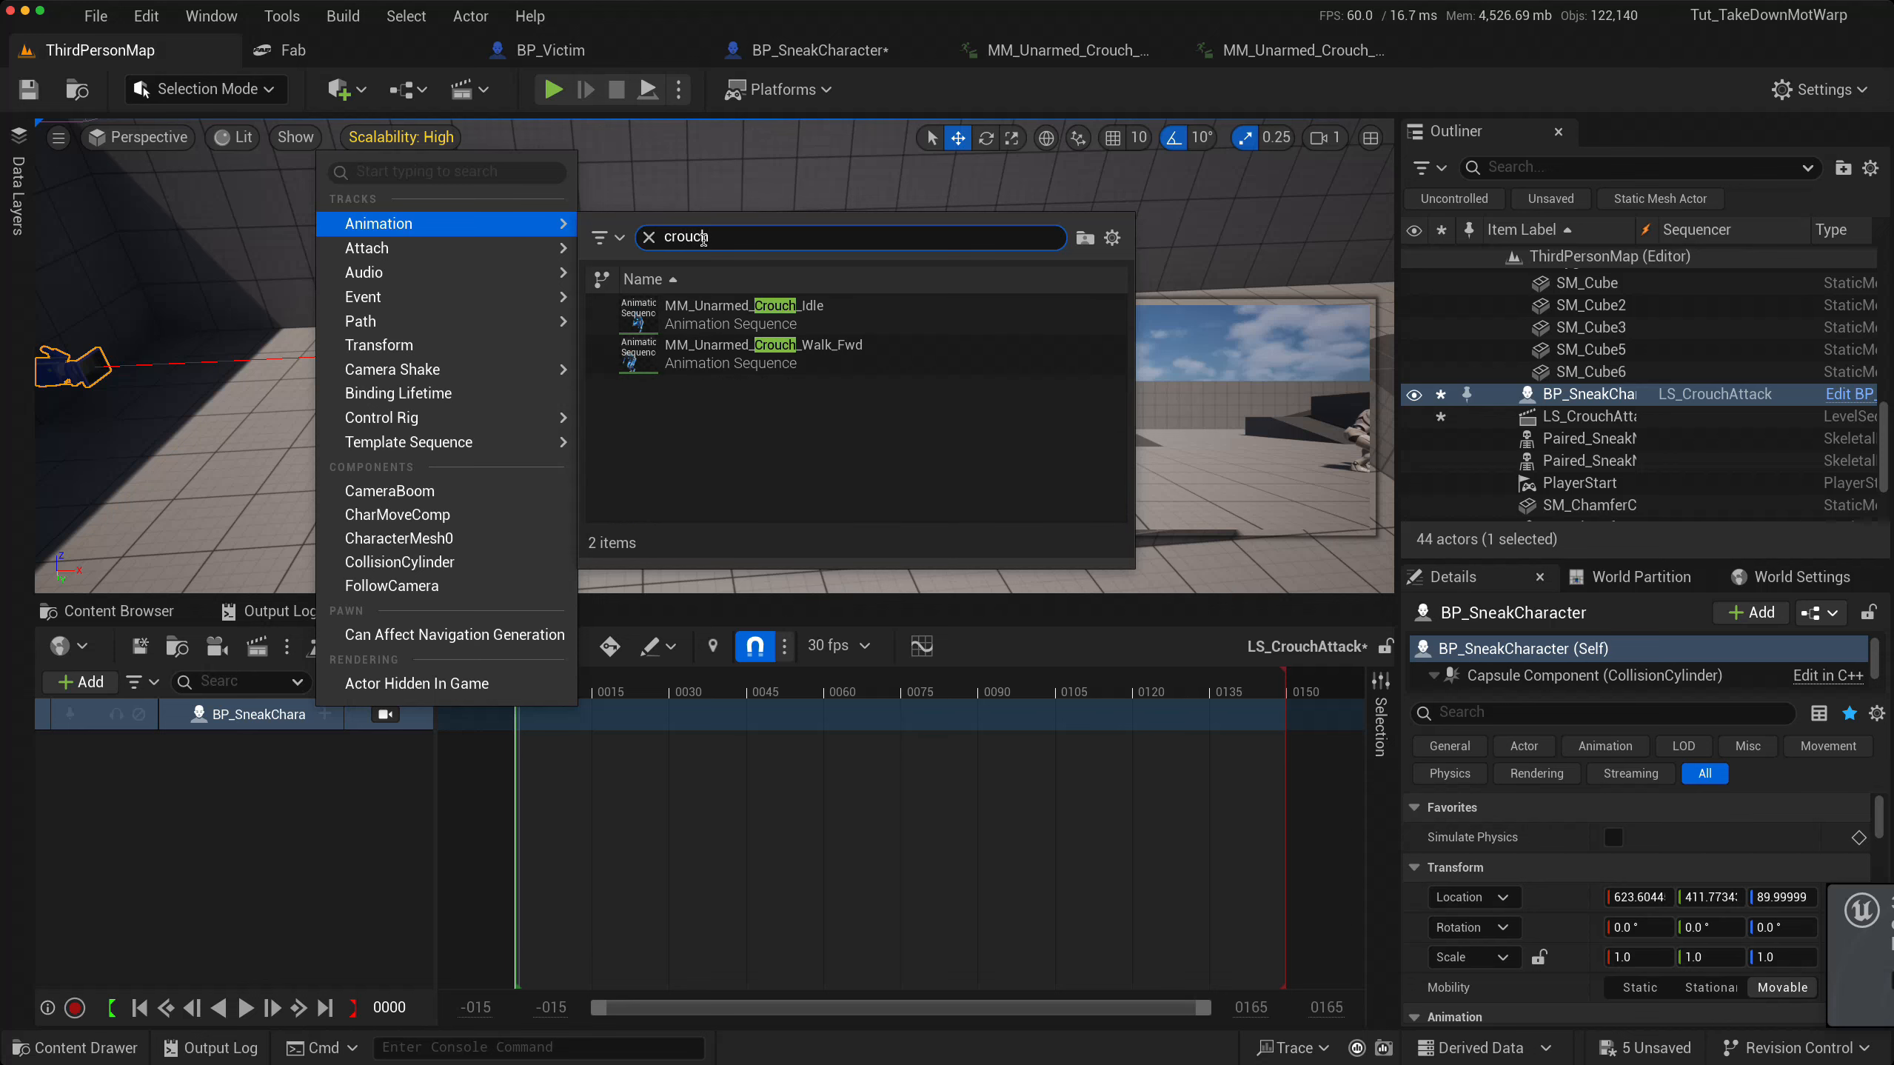
{"action": "left_click", "coordinate": [646, 361]}
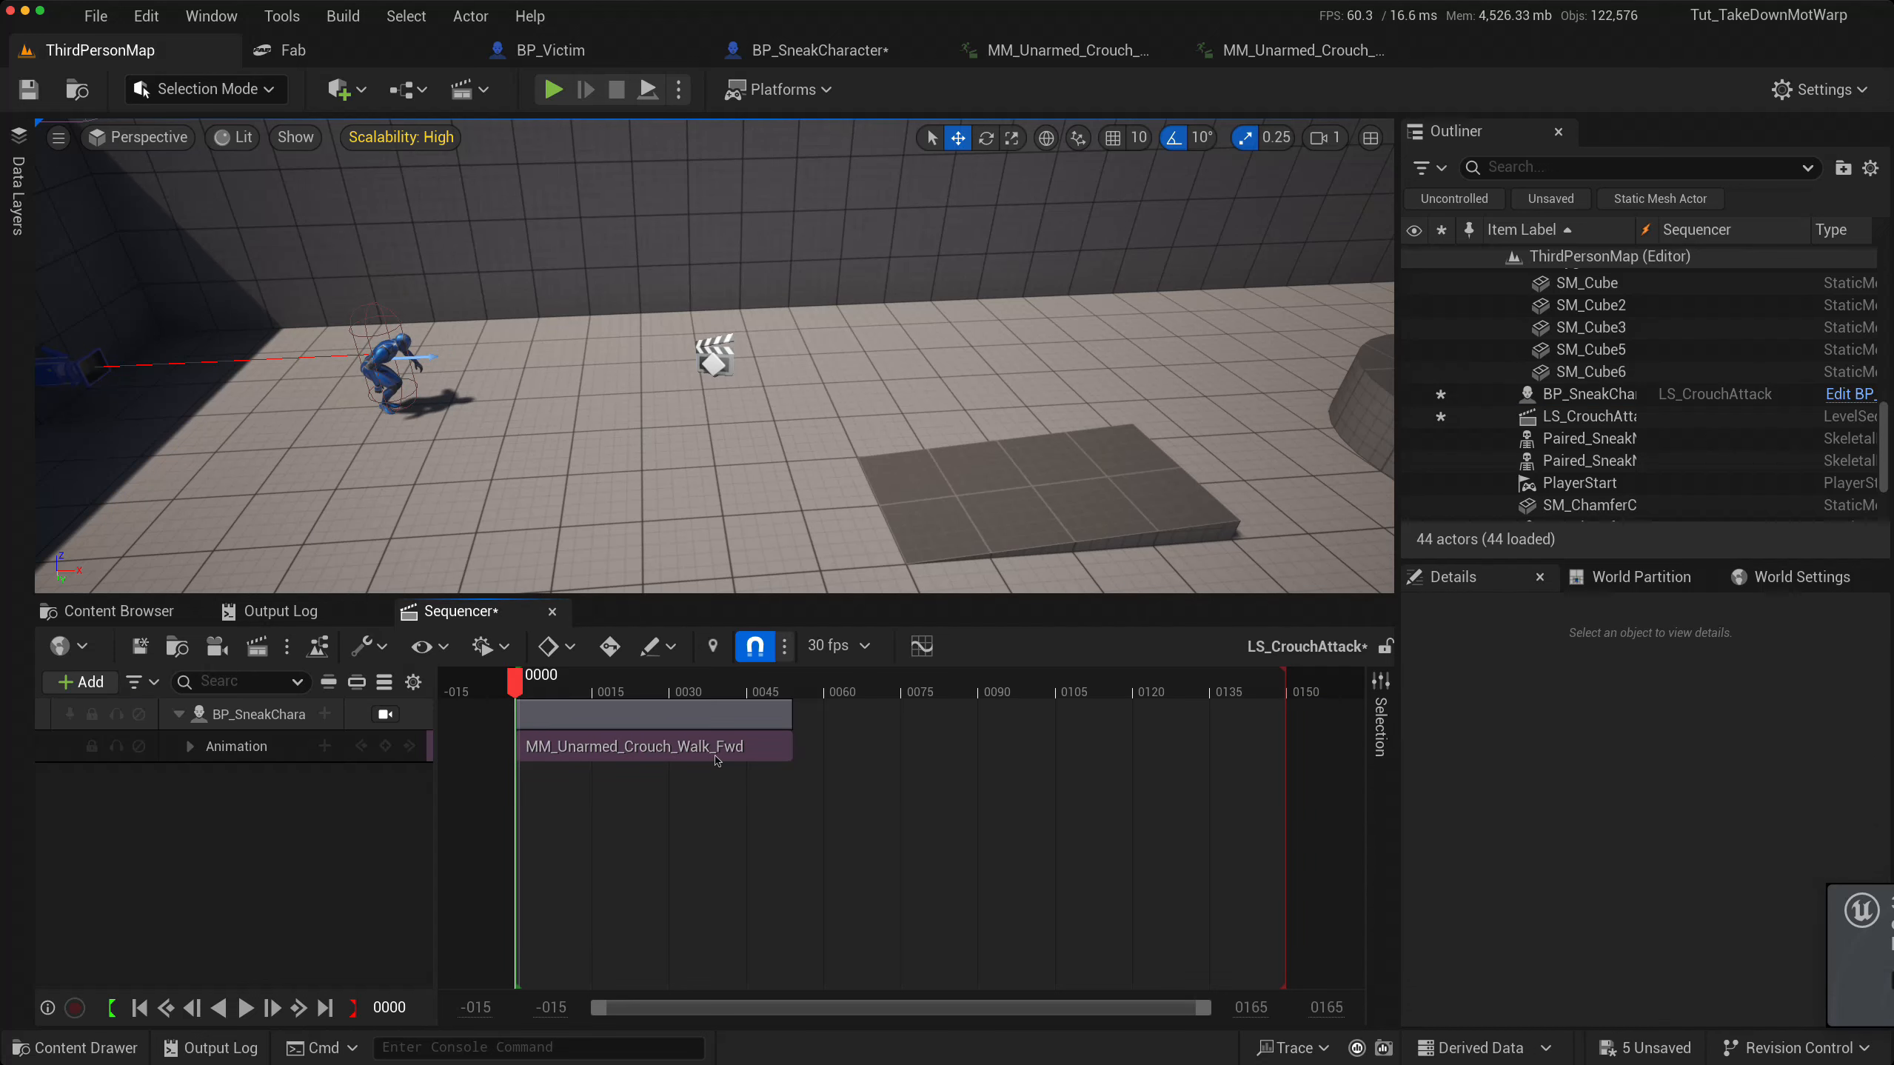
{"action": "left_click", "coordinate": [246, 1008]}
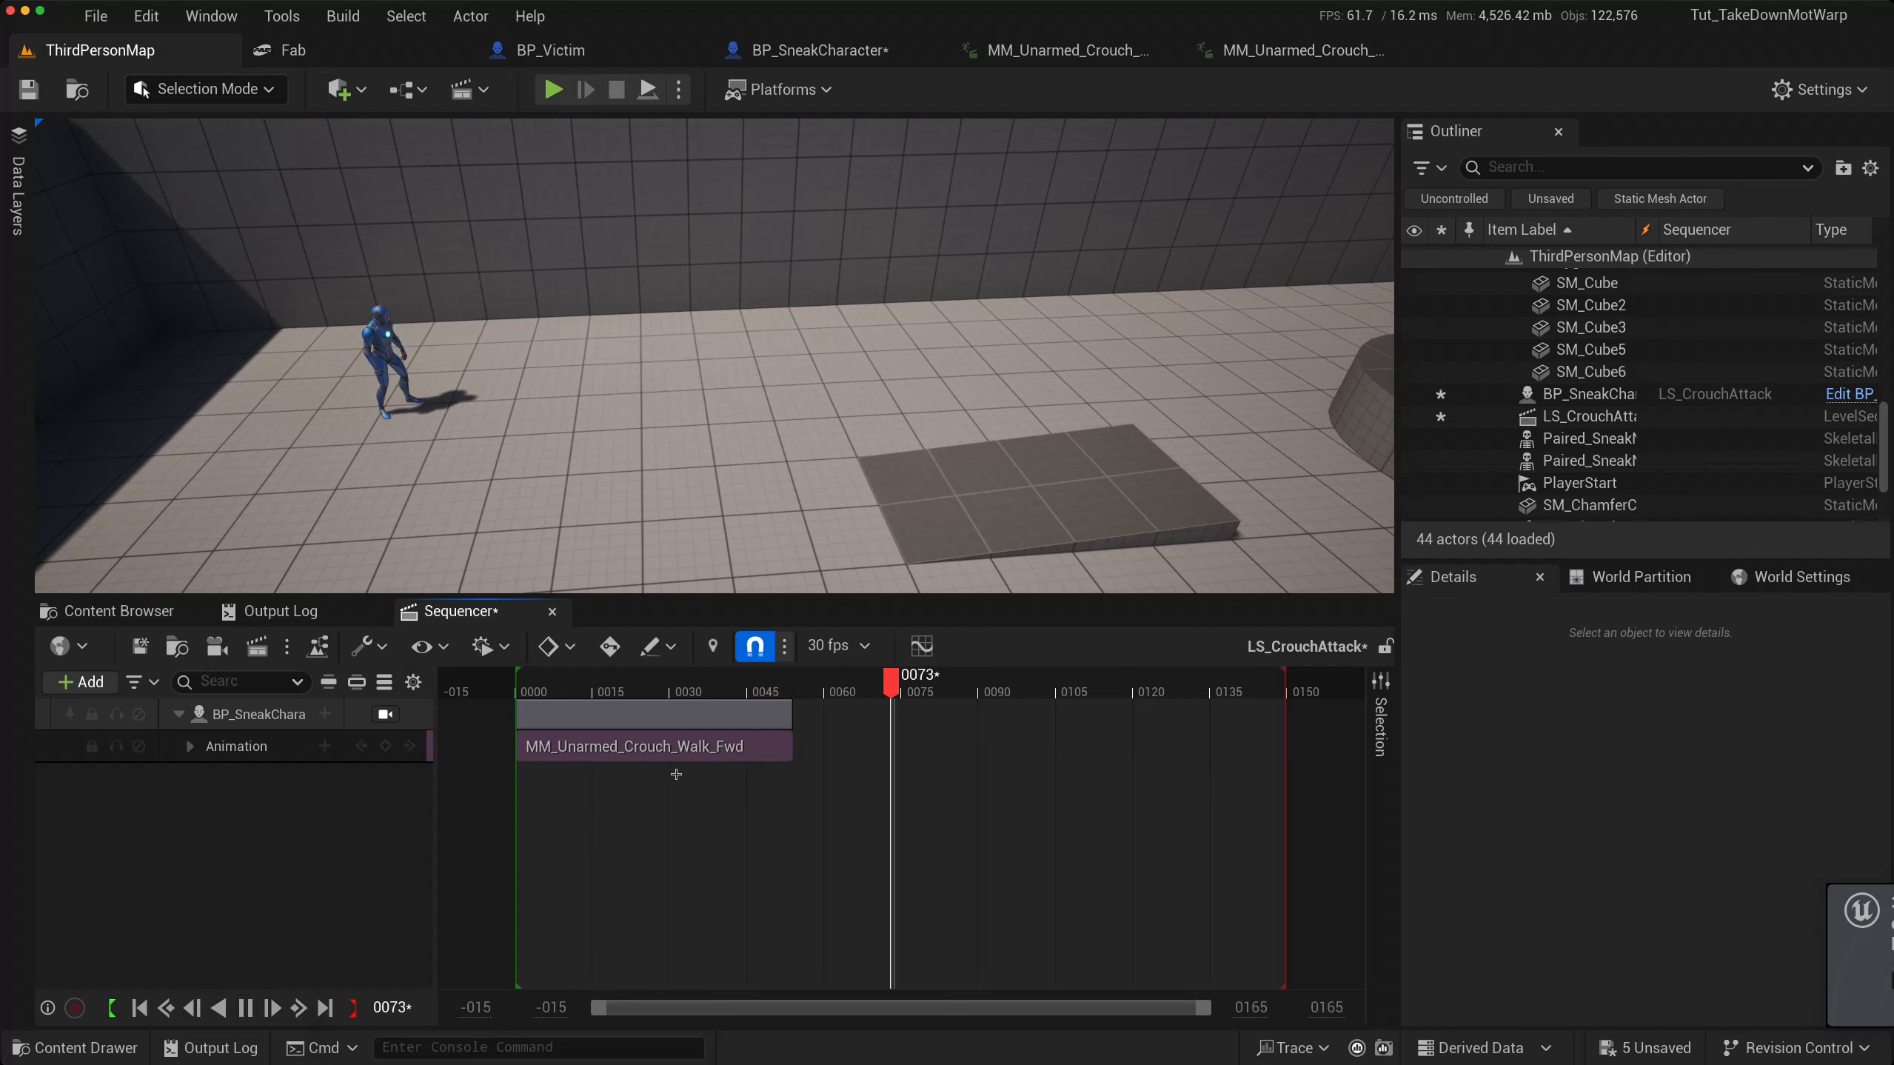
{"action": "left_click", "coordinate": [246, 1008]}
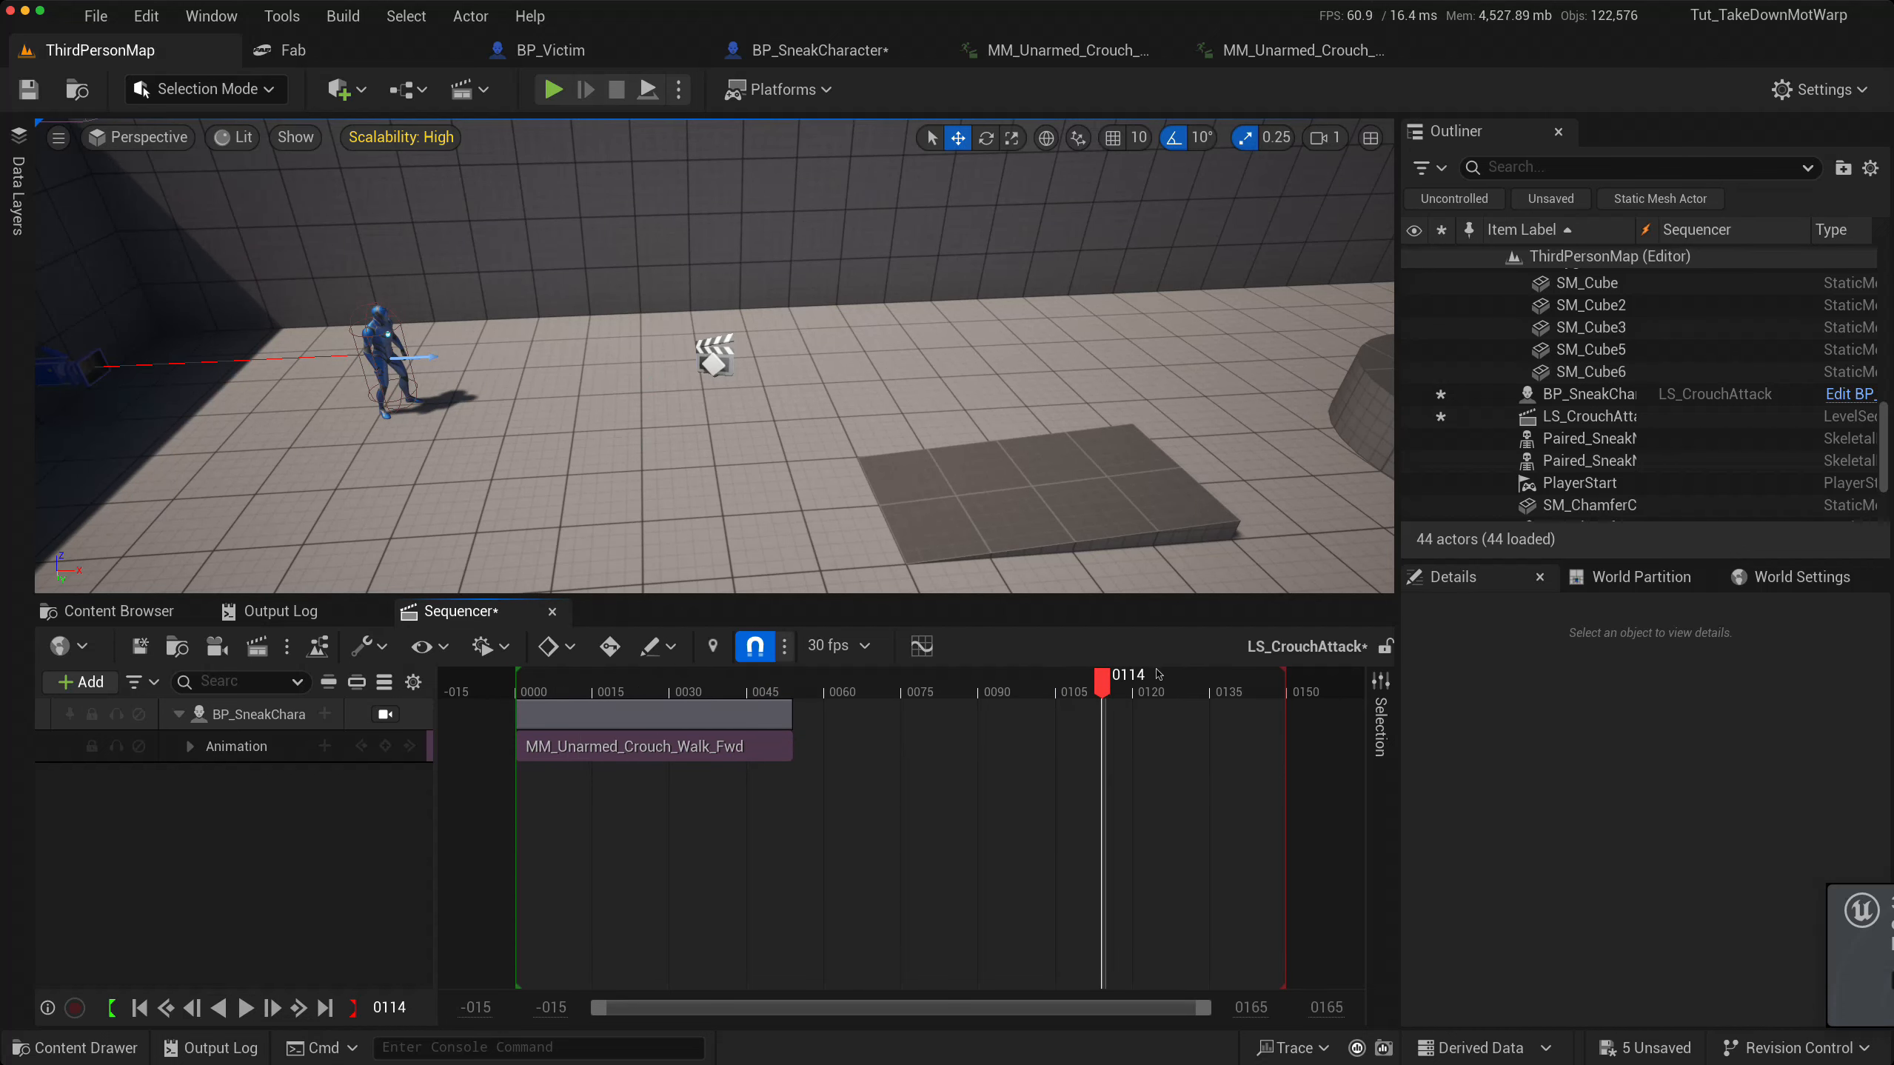
- Trim off the crouch walk clip after frame 30 and scrub back through the shortened walk to check its motion
{"action": "left_click_drag", "start_coordinate": [981, 687], "coordinate": [669, 673]}
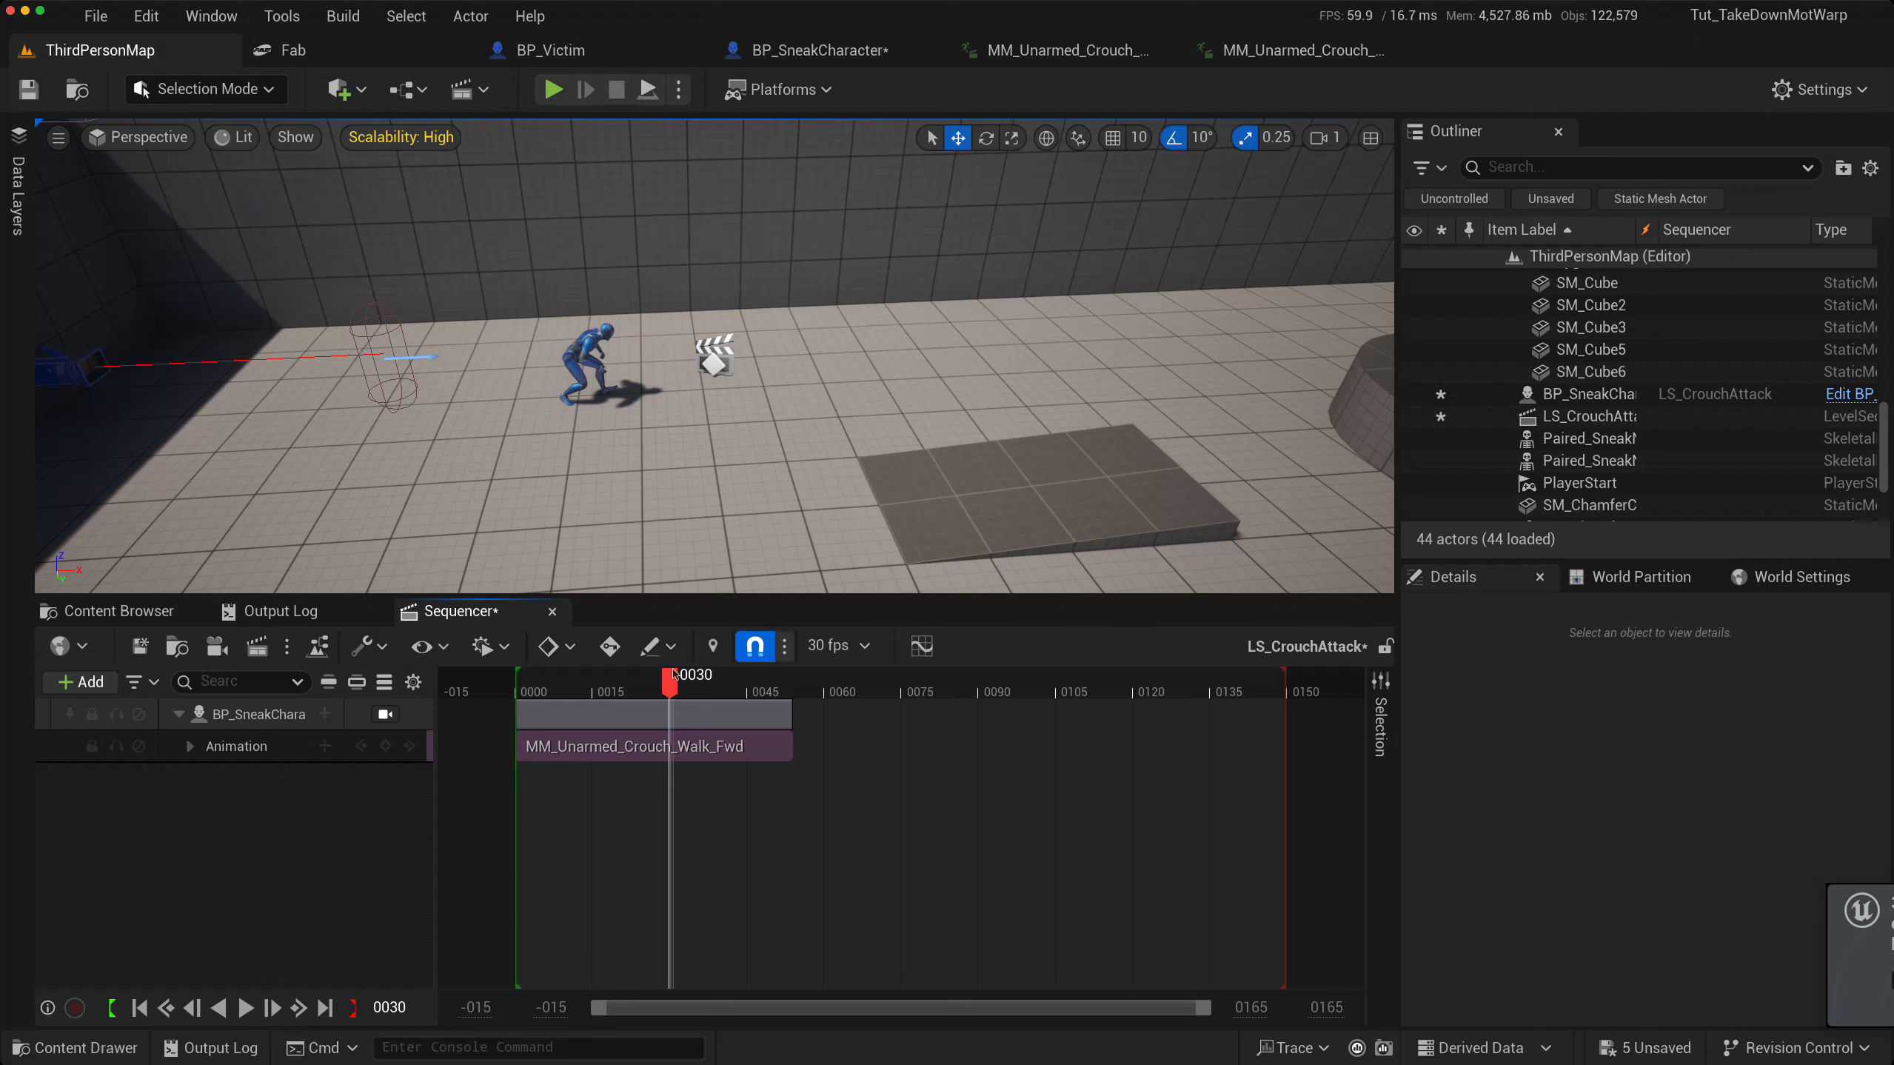
{"action": "right_click", "coordinate": [670, 743]}
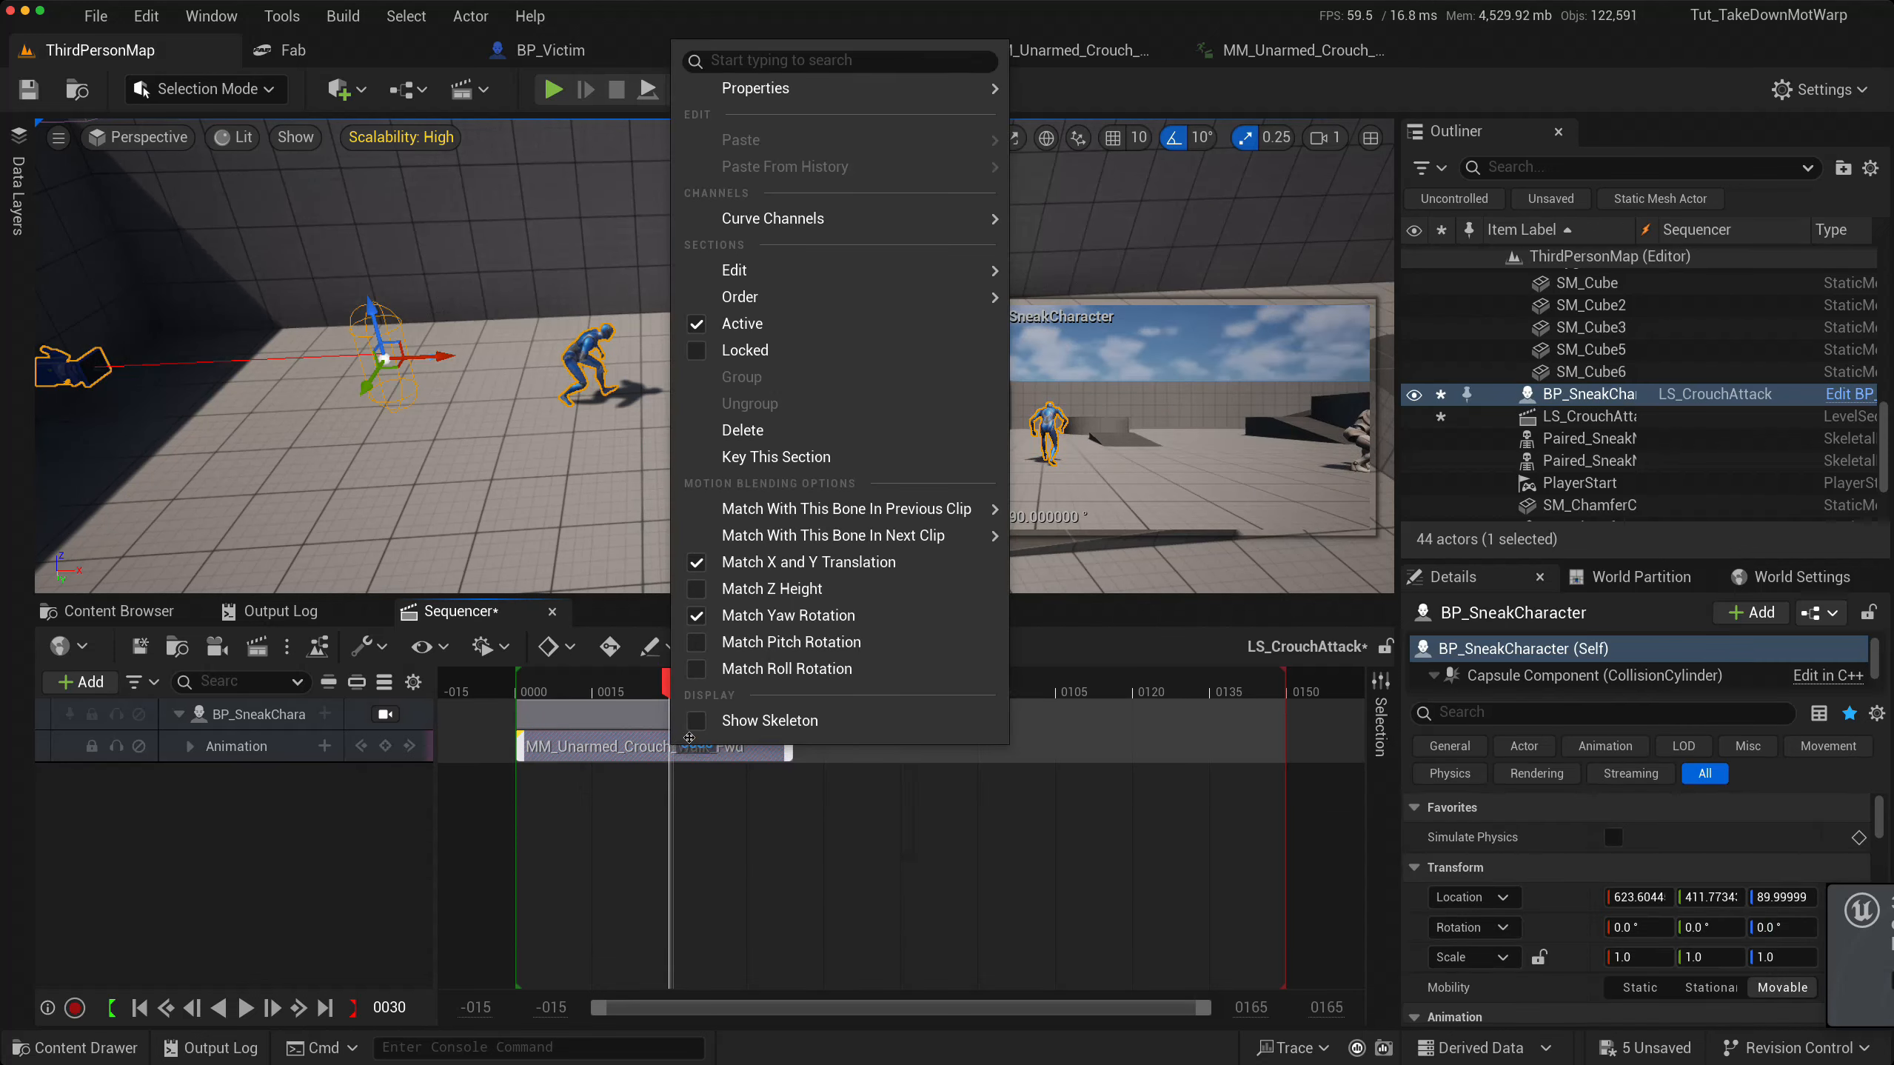
{"action": "mouse_move", "coordinate": [841, 266]}
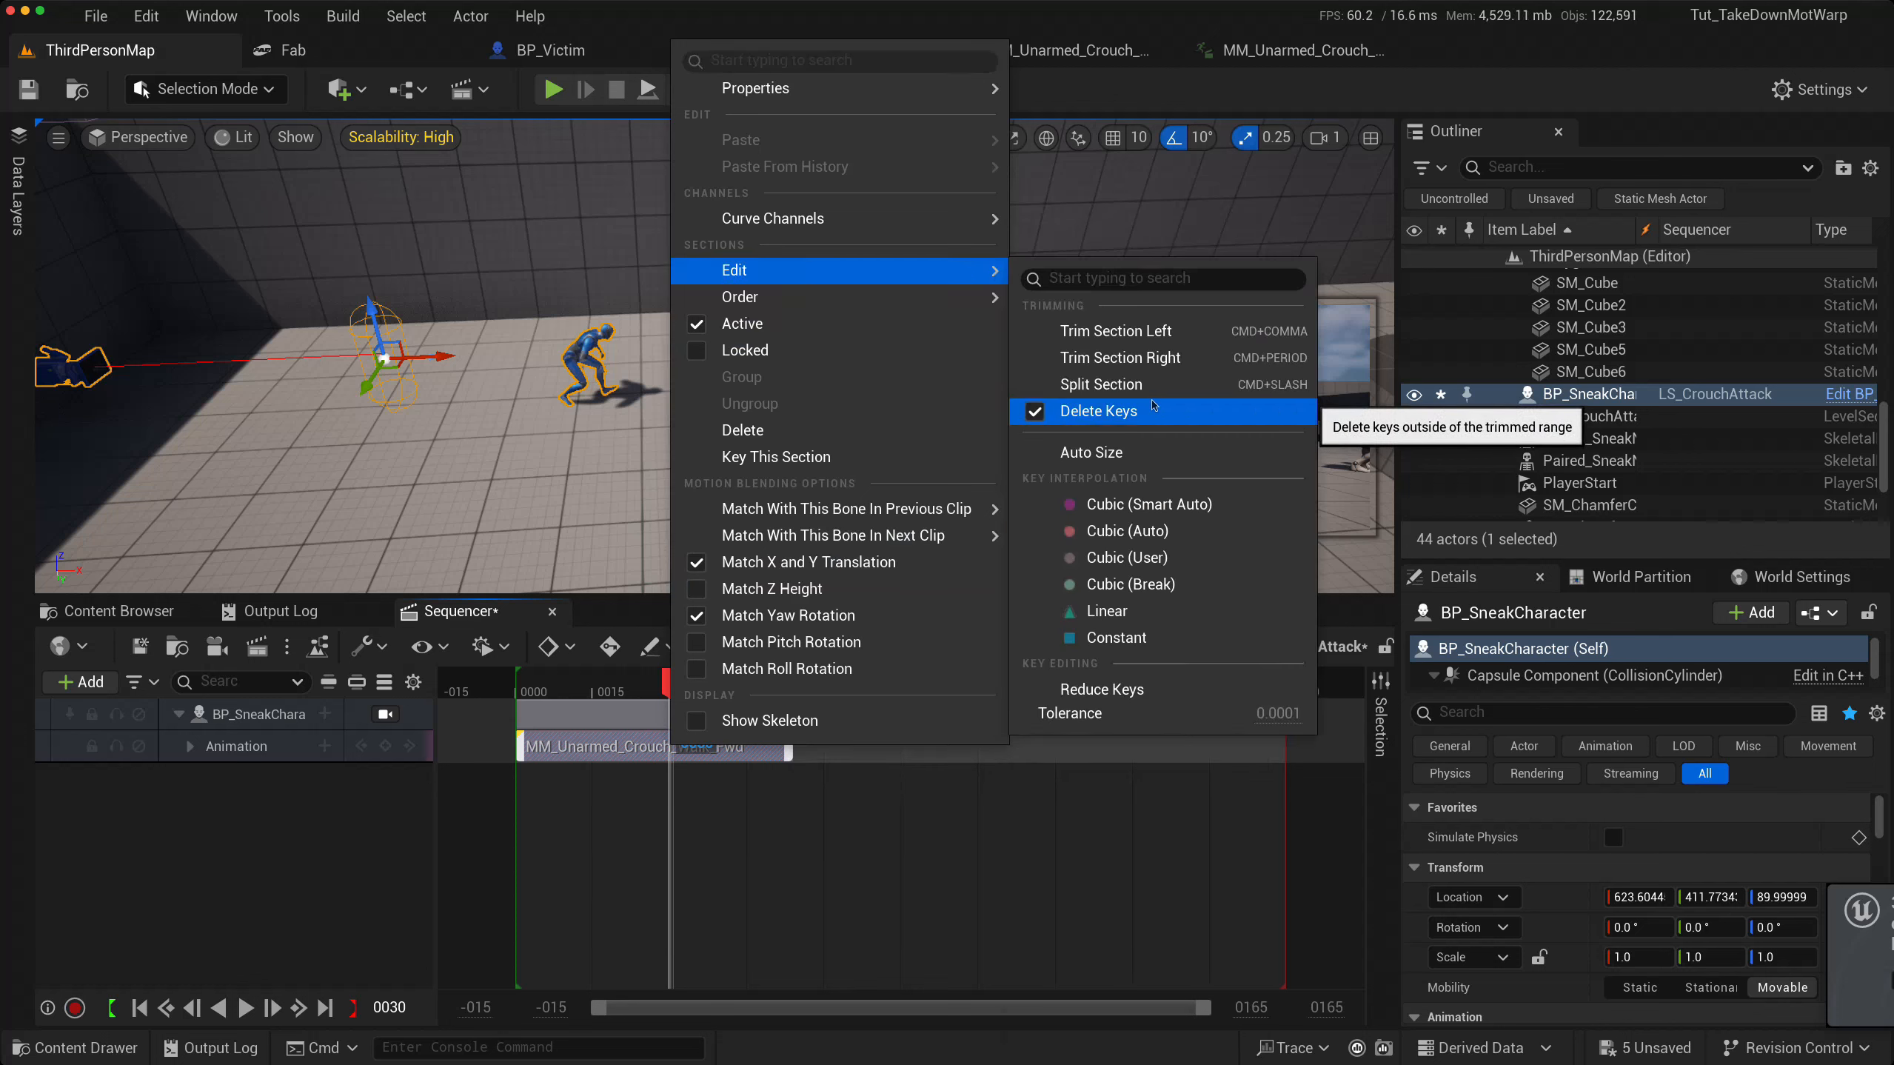
{"action": "left_click", "coordinate": [1152, 361]}
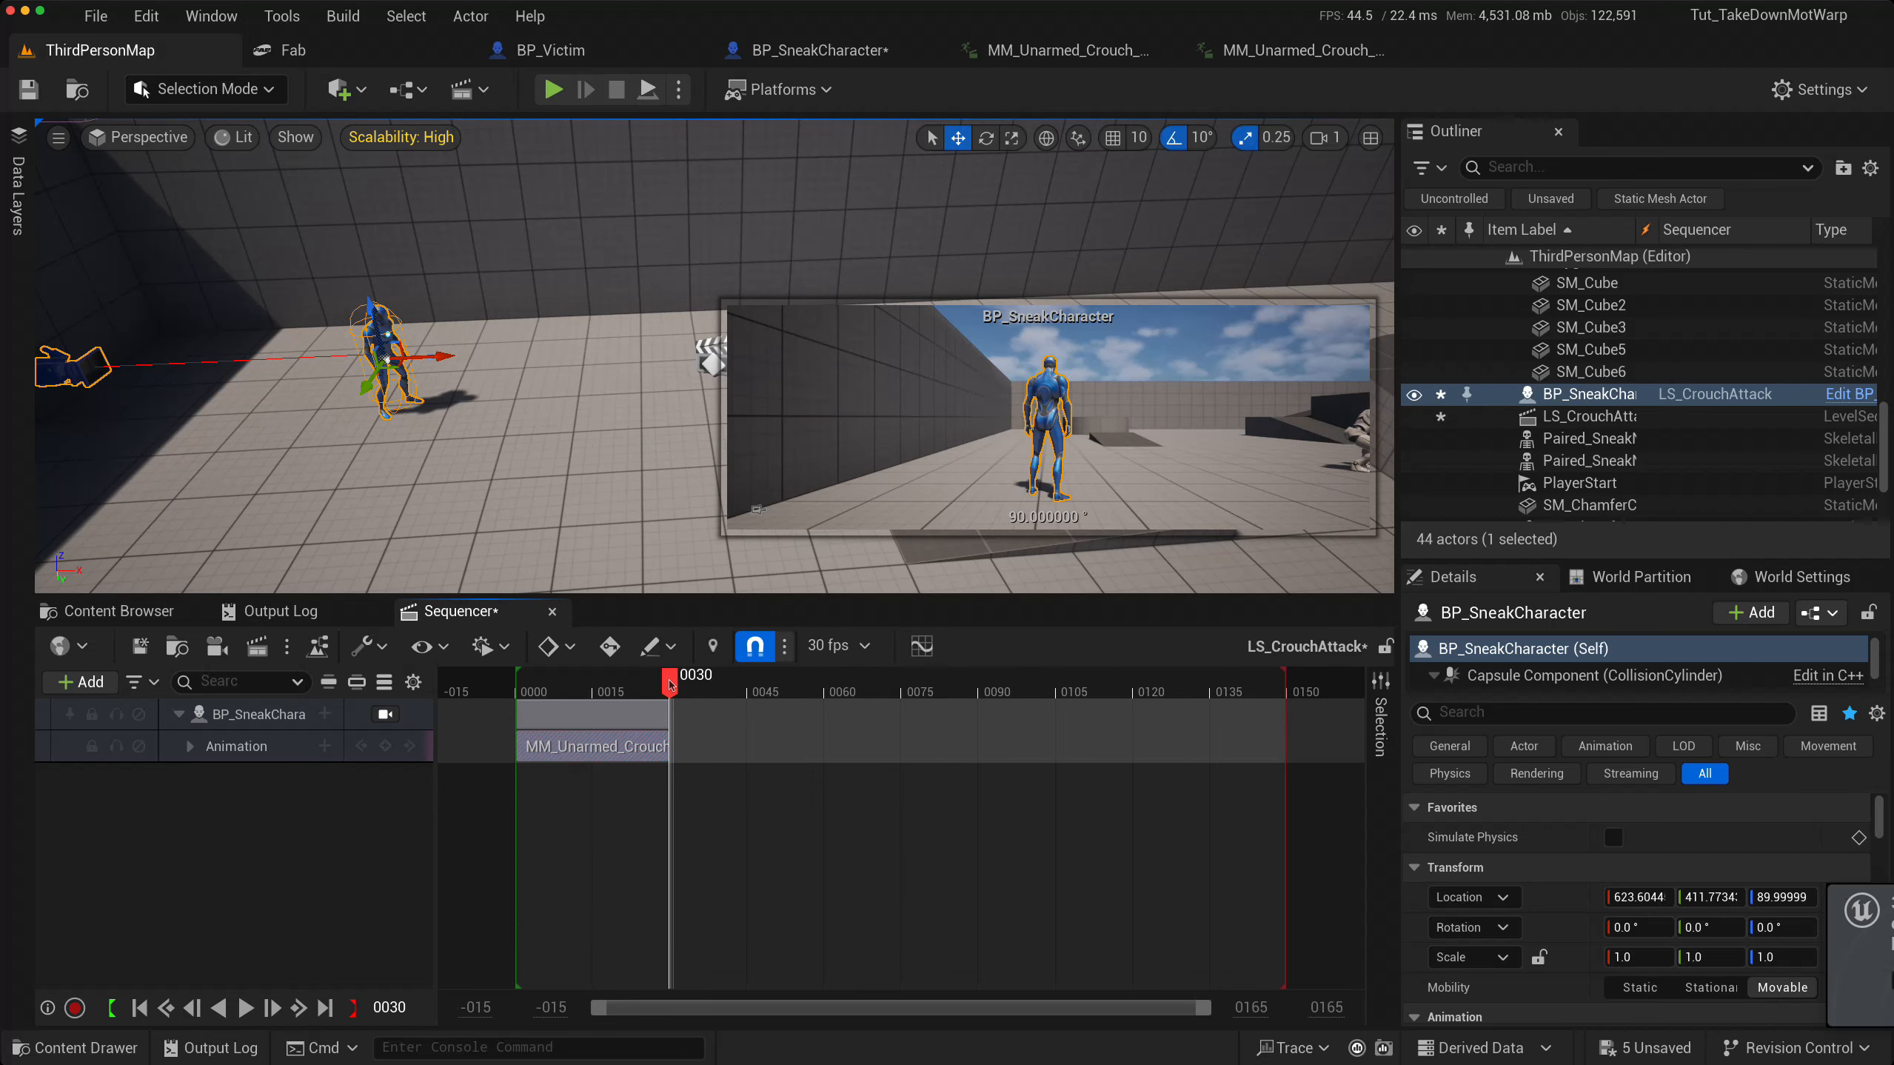
{"action": "left_click_drag", "start_coordinate": [672, 684], "coordinate": [612, 675]}
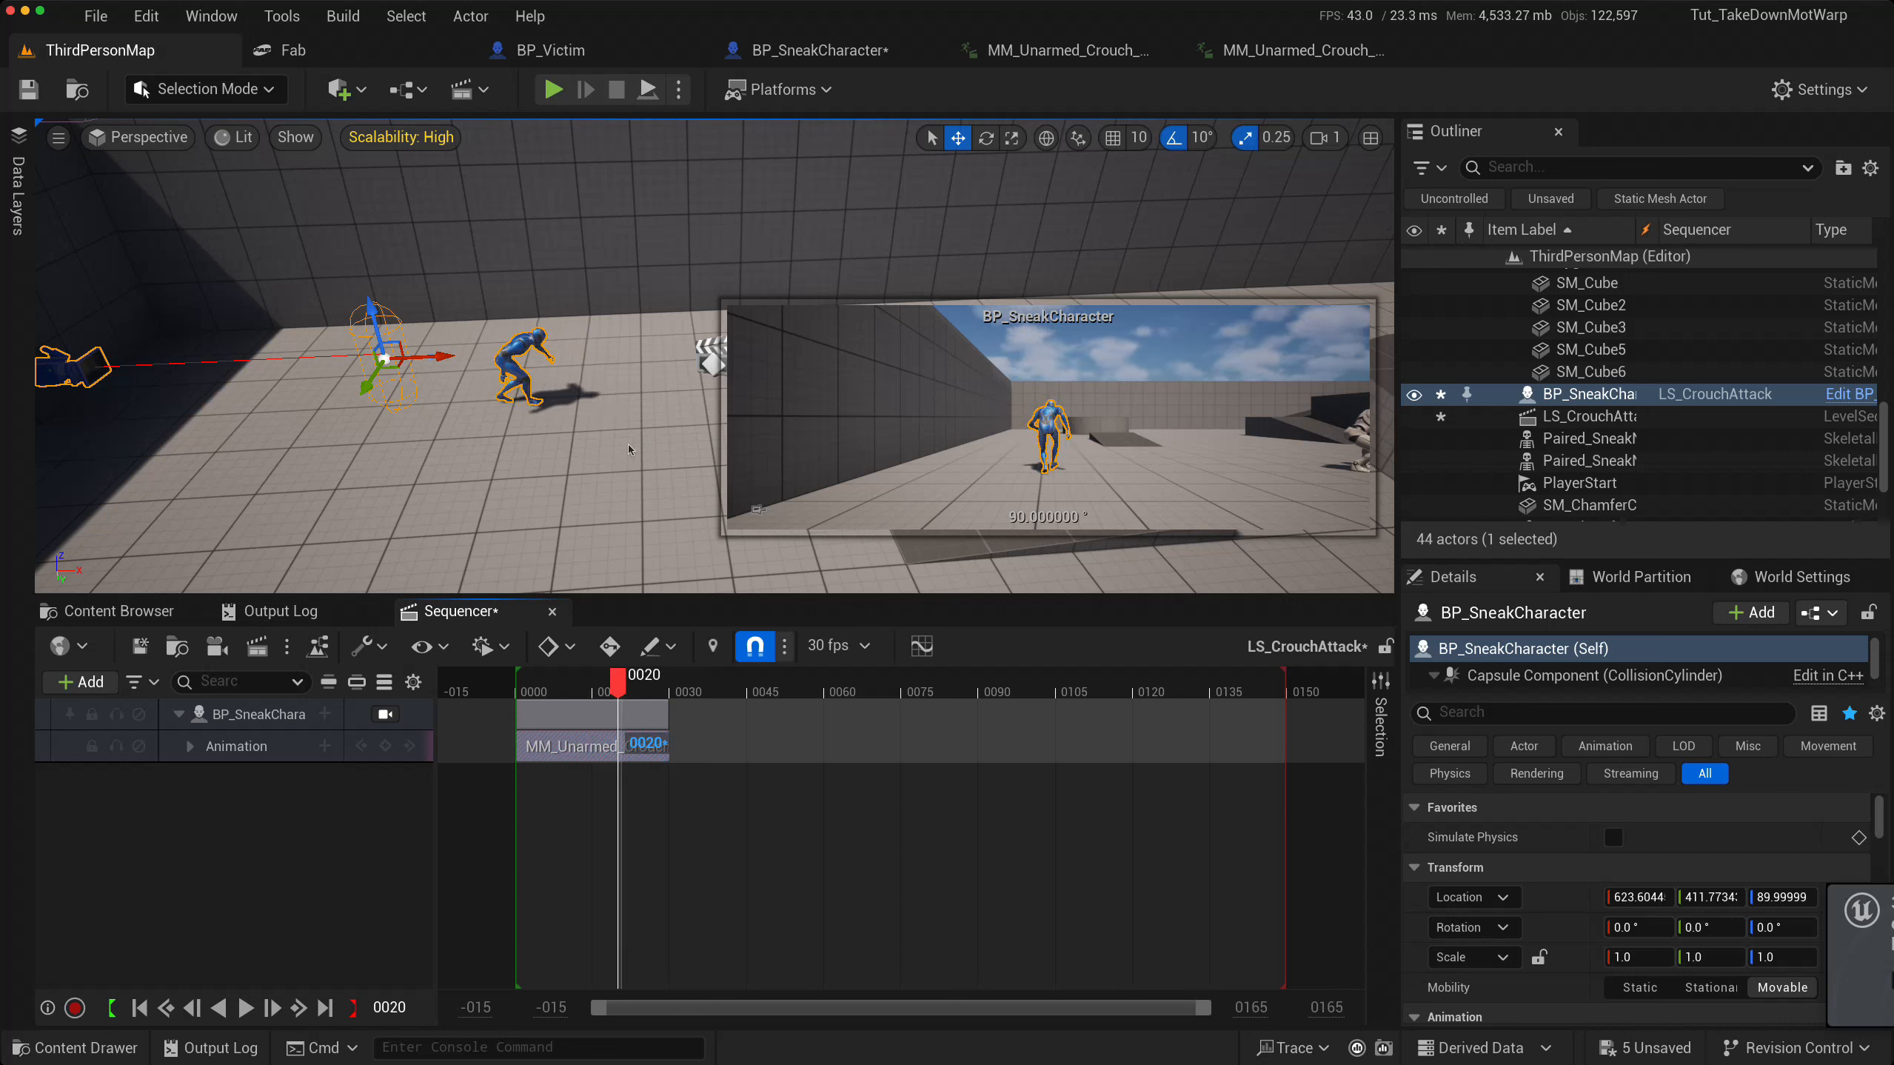
{"action": "right_click_drag", "start_coordinate": [632, 412], "coordinate": [678, 413]}
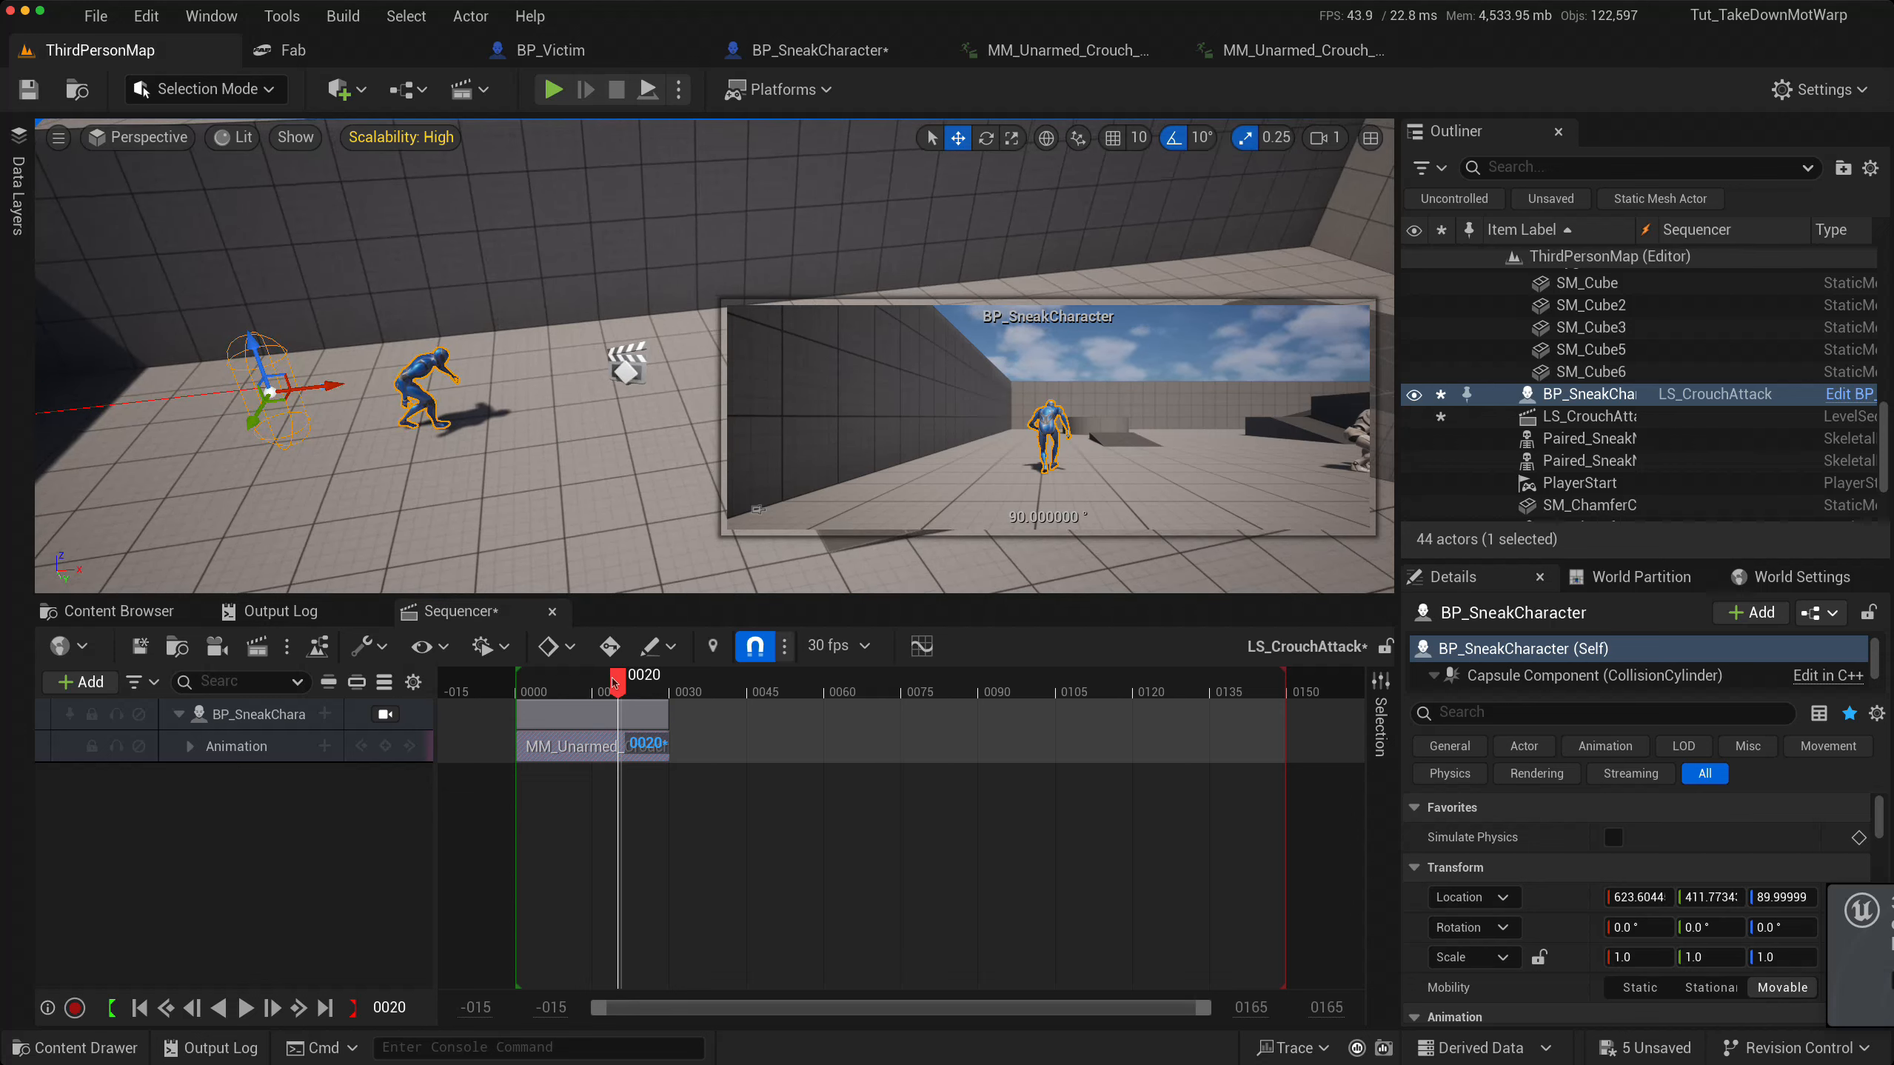
{"action": "left_click_drag", "start_coordinate": [580, 678], "coordinate": [533, 673]}
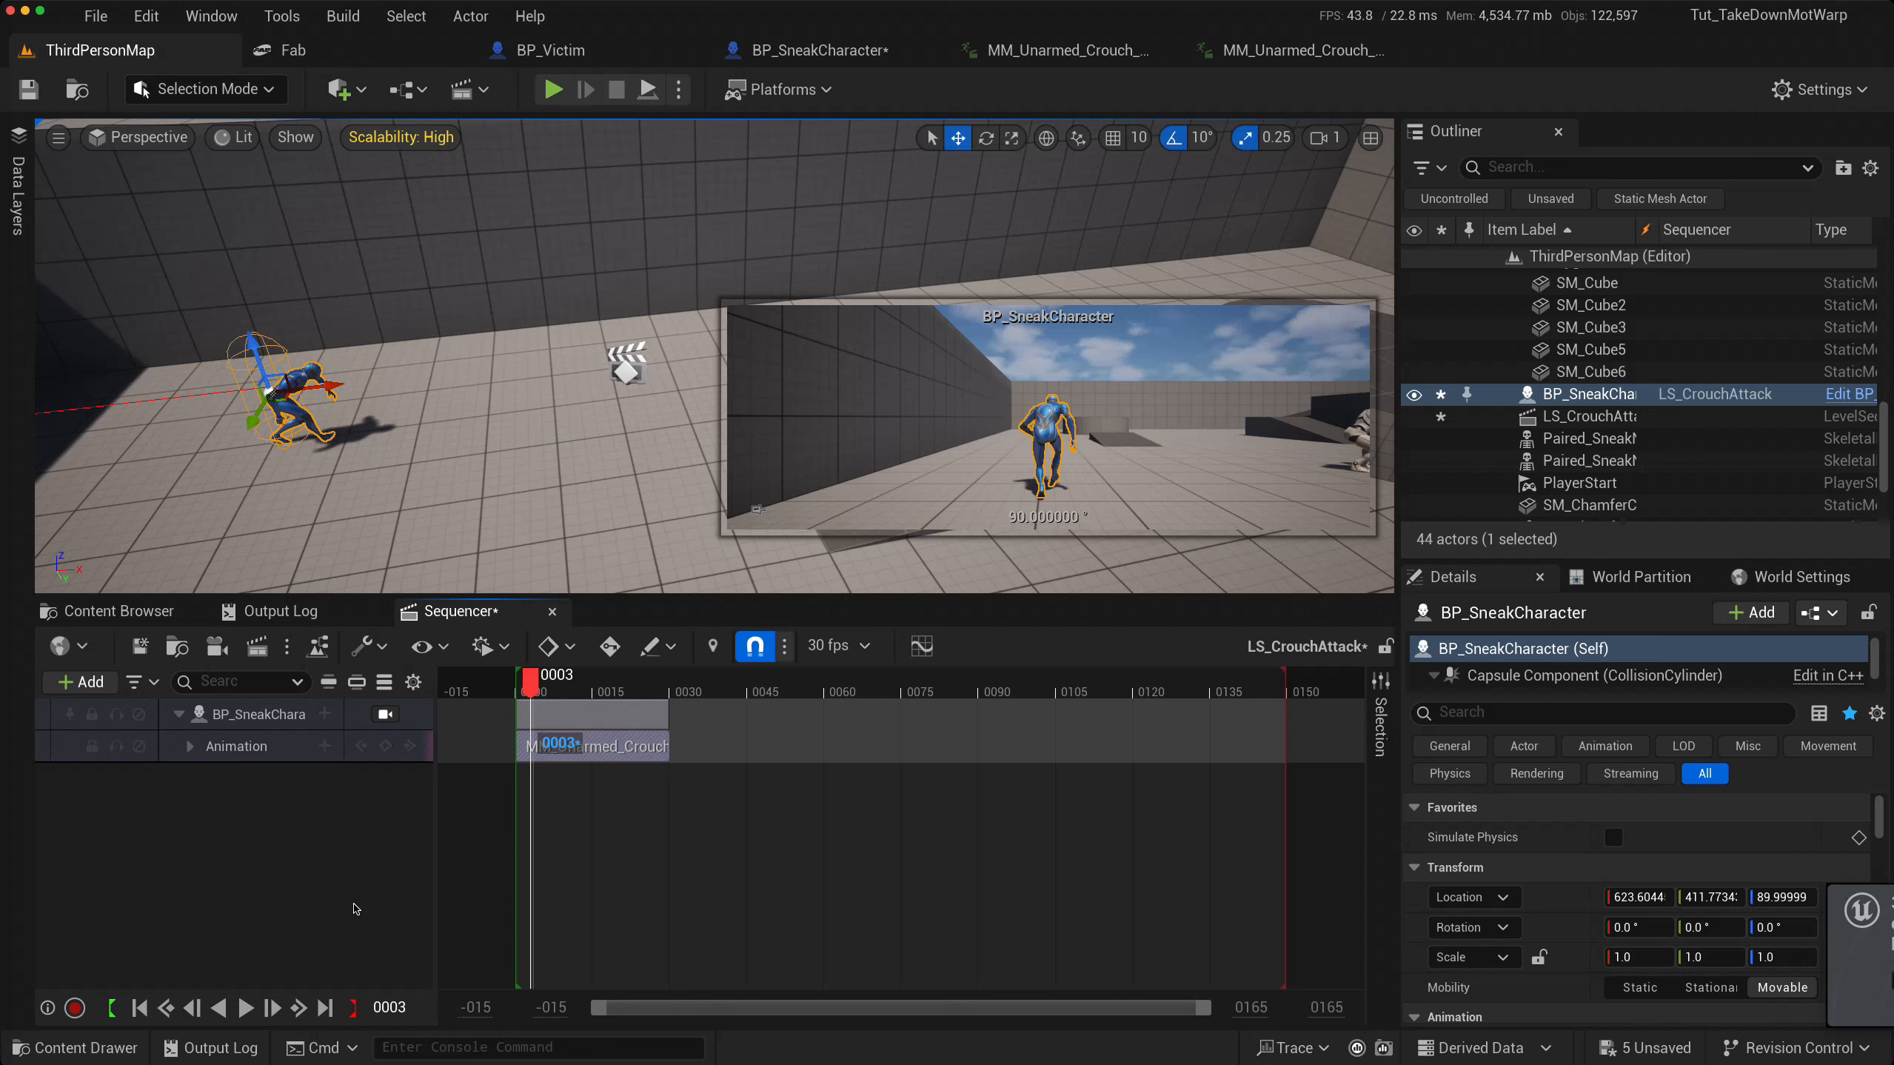
- Add the Paired_SneakNeckBreak_Att_RTG animation at frame 30, directly after the crouch walk clip on the same Animation track
{"action": "key", "text": "space"}
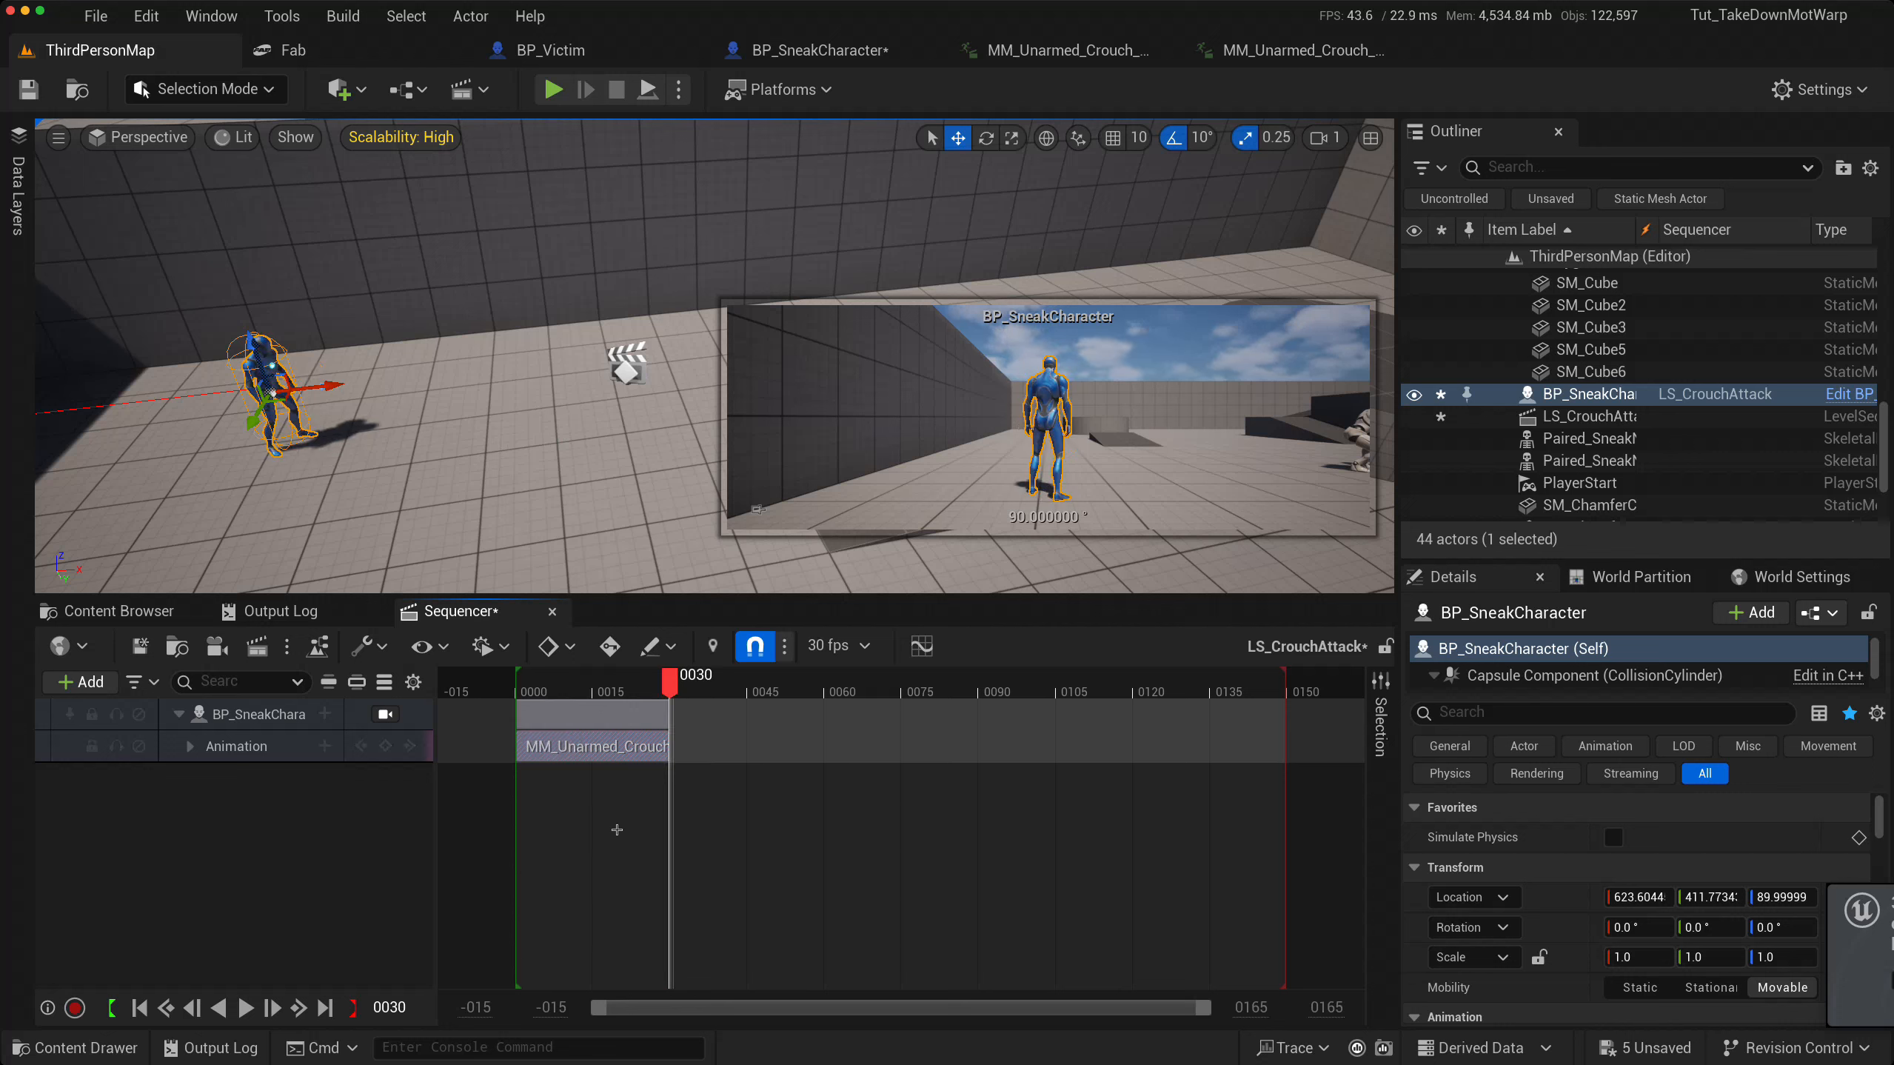
{"action": "left_click", "coordinate": [324, 747]}
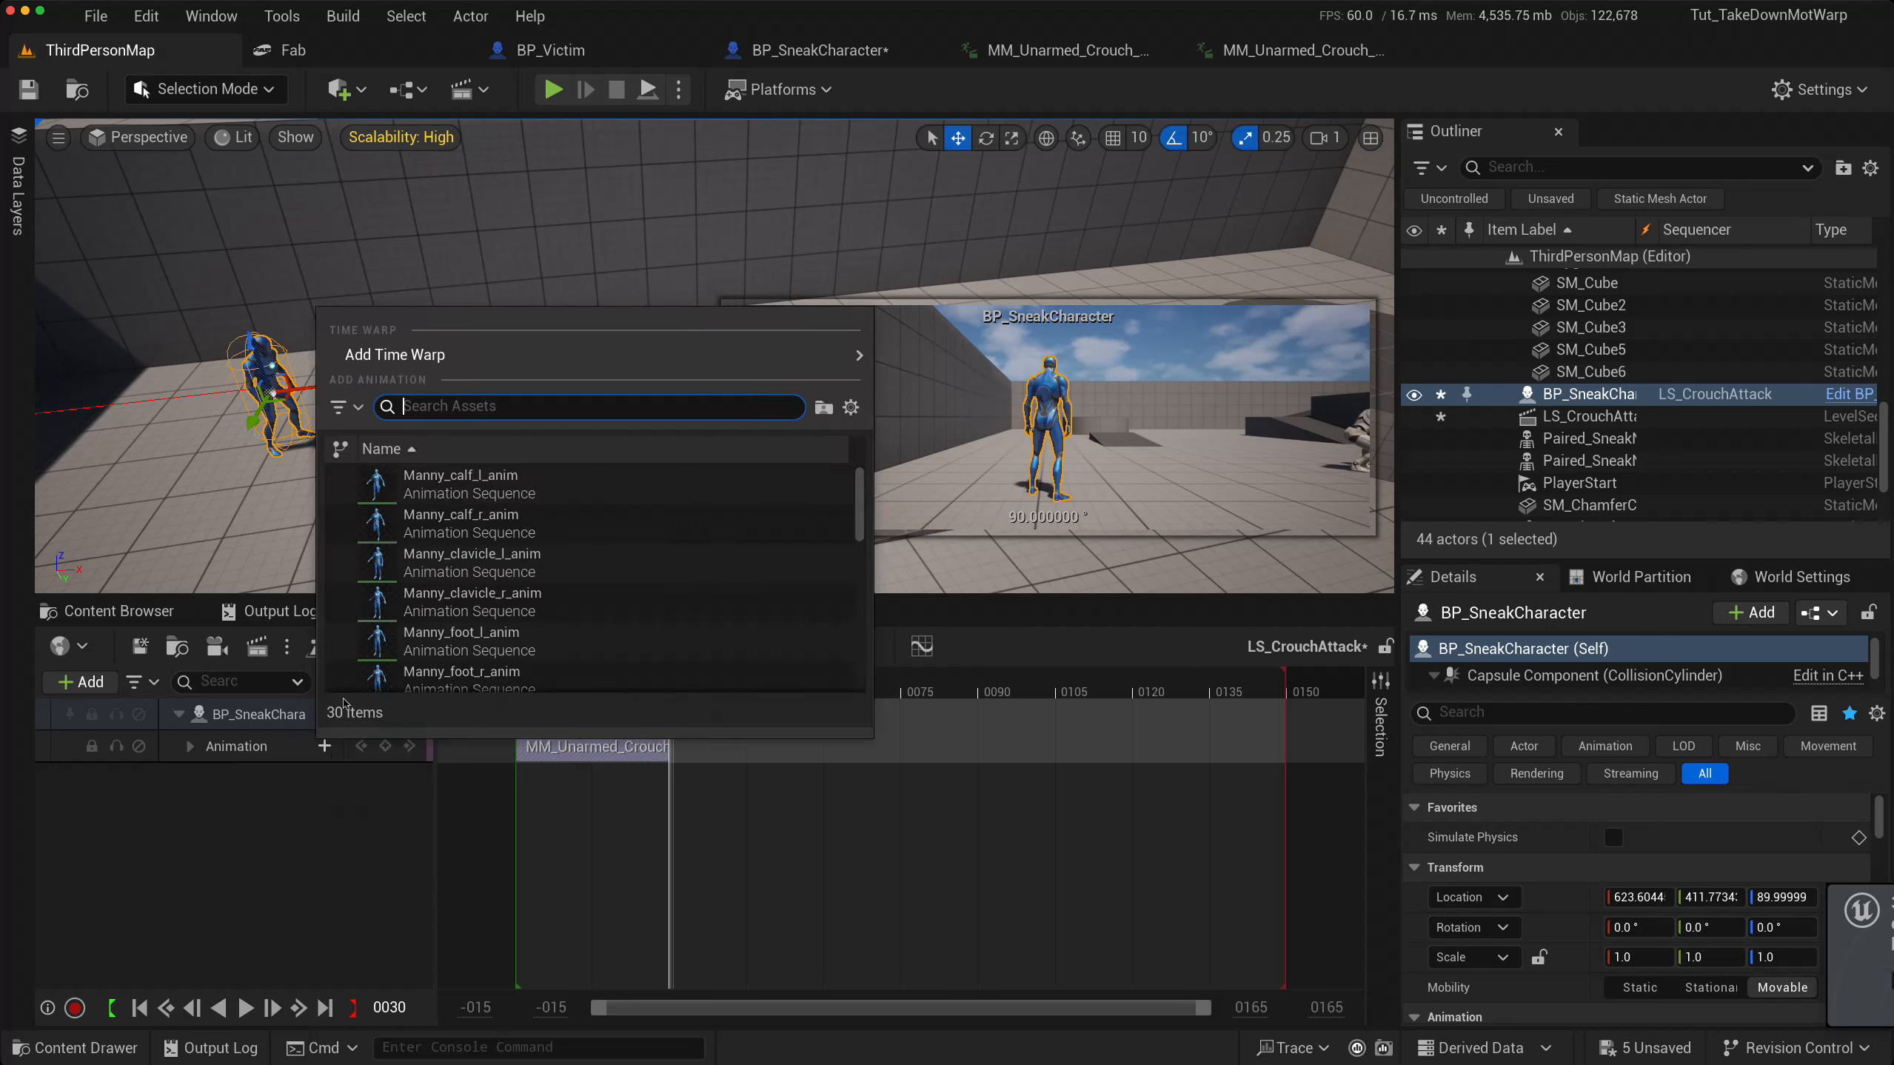
{"action": "type", "text": "attac"}
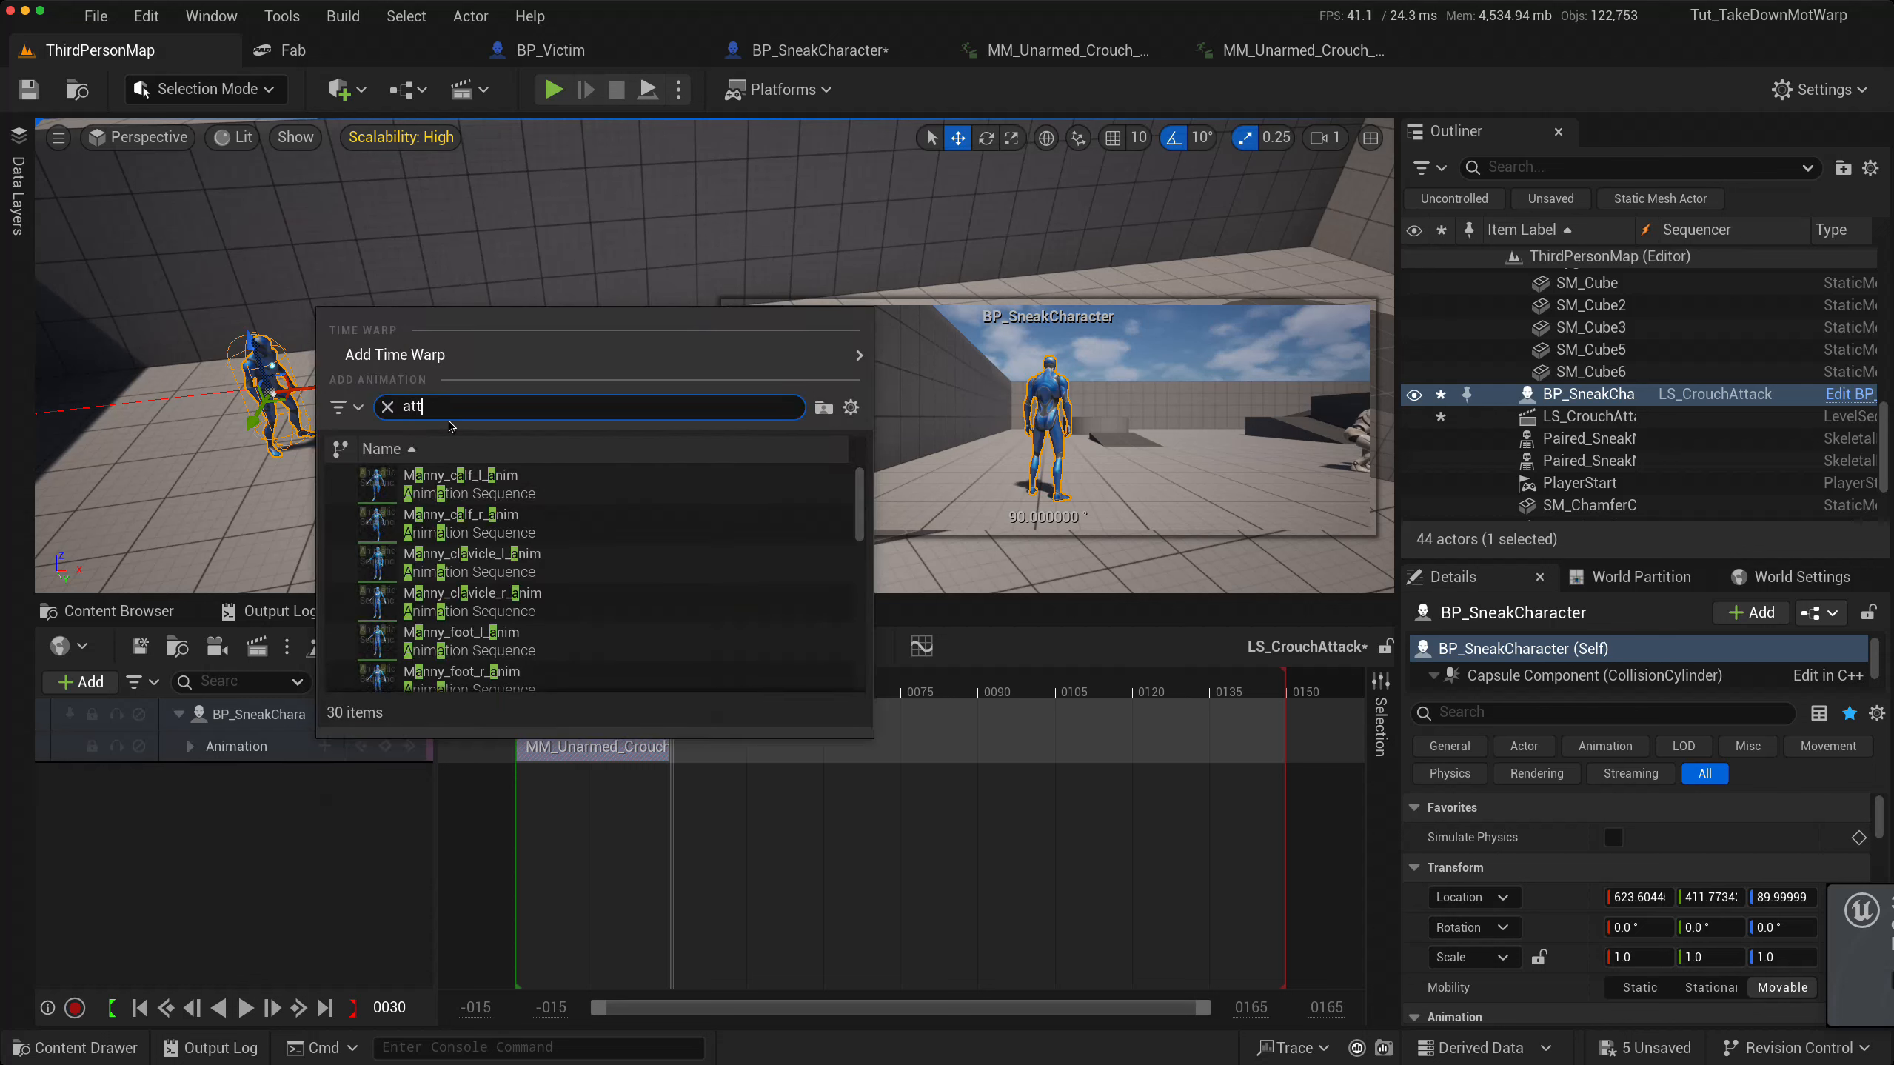
{"action": "key", "text": "BackSpace"}
{"action": "key", "text": "BackSpace"}
{"action": "key", "text": "BackSpace"}
{"action": "key", "text": "BackSpace"}
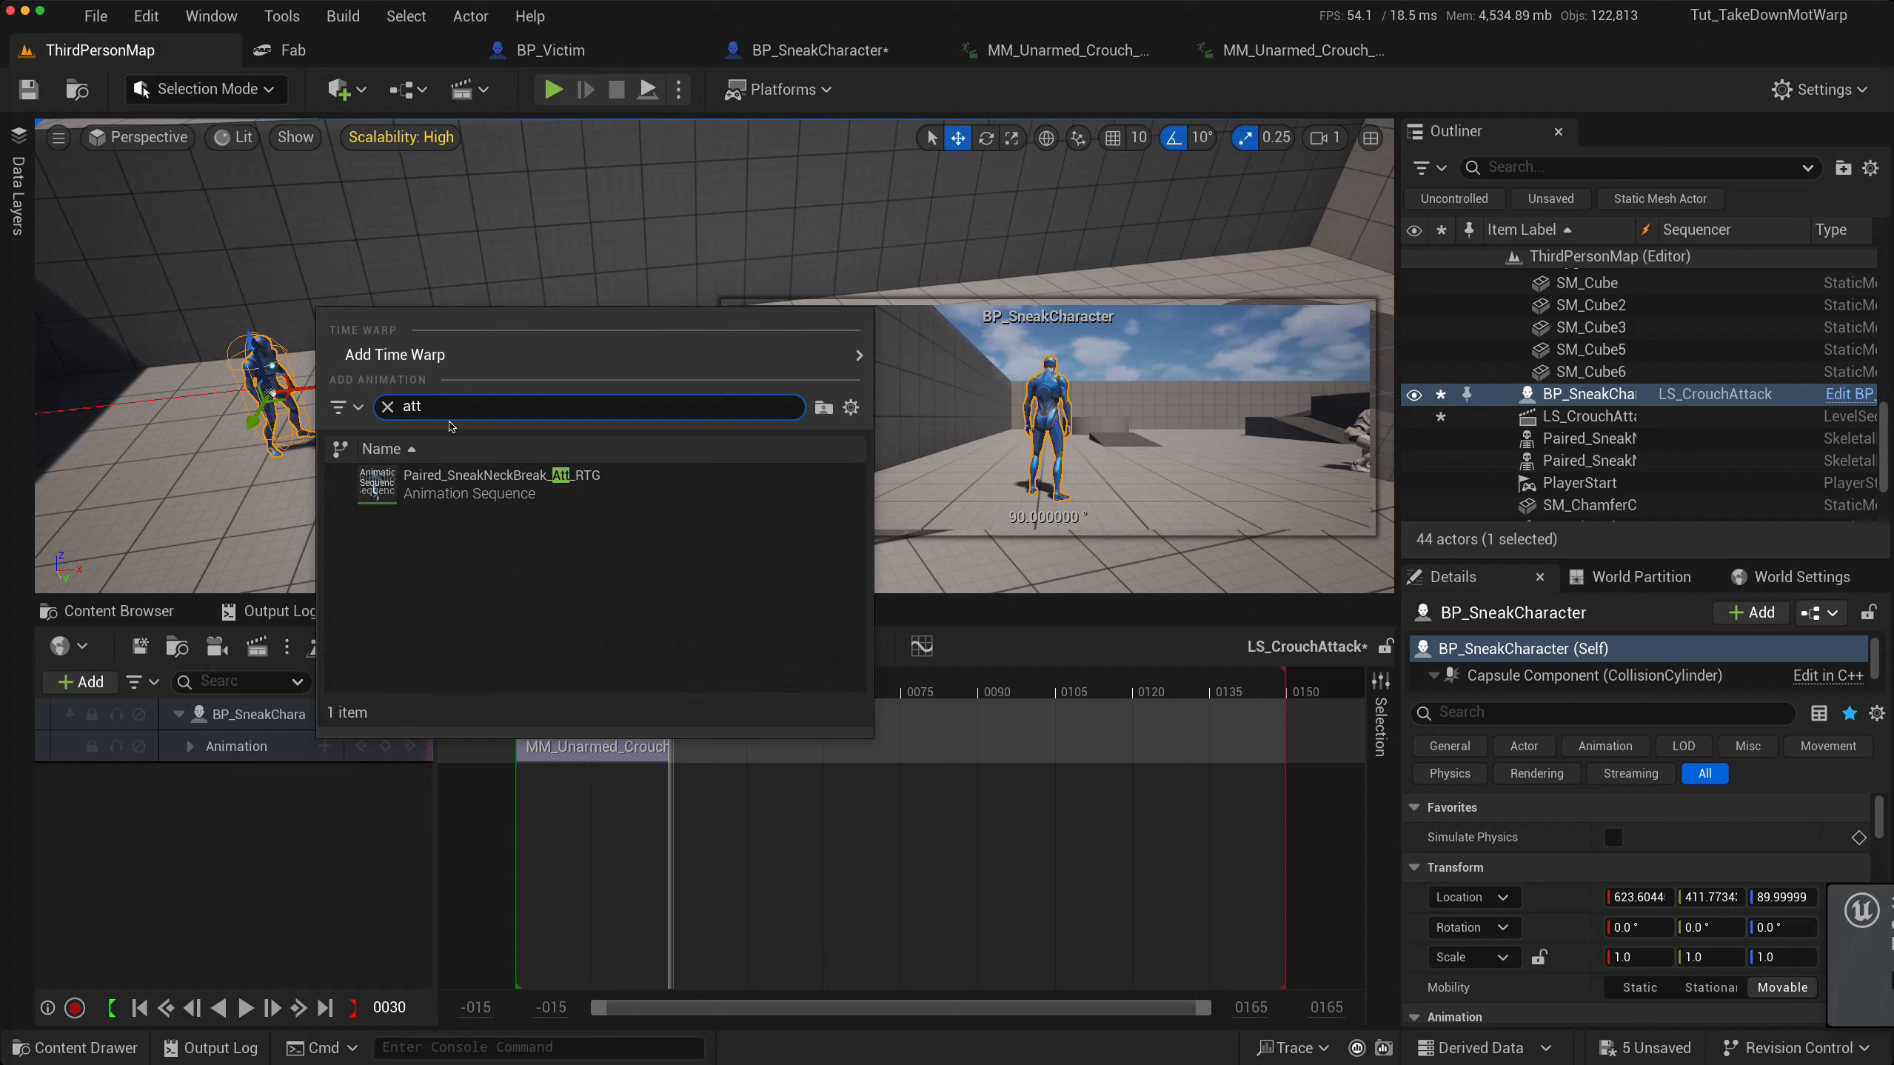
{"action": "type", "text": "pair"}
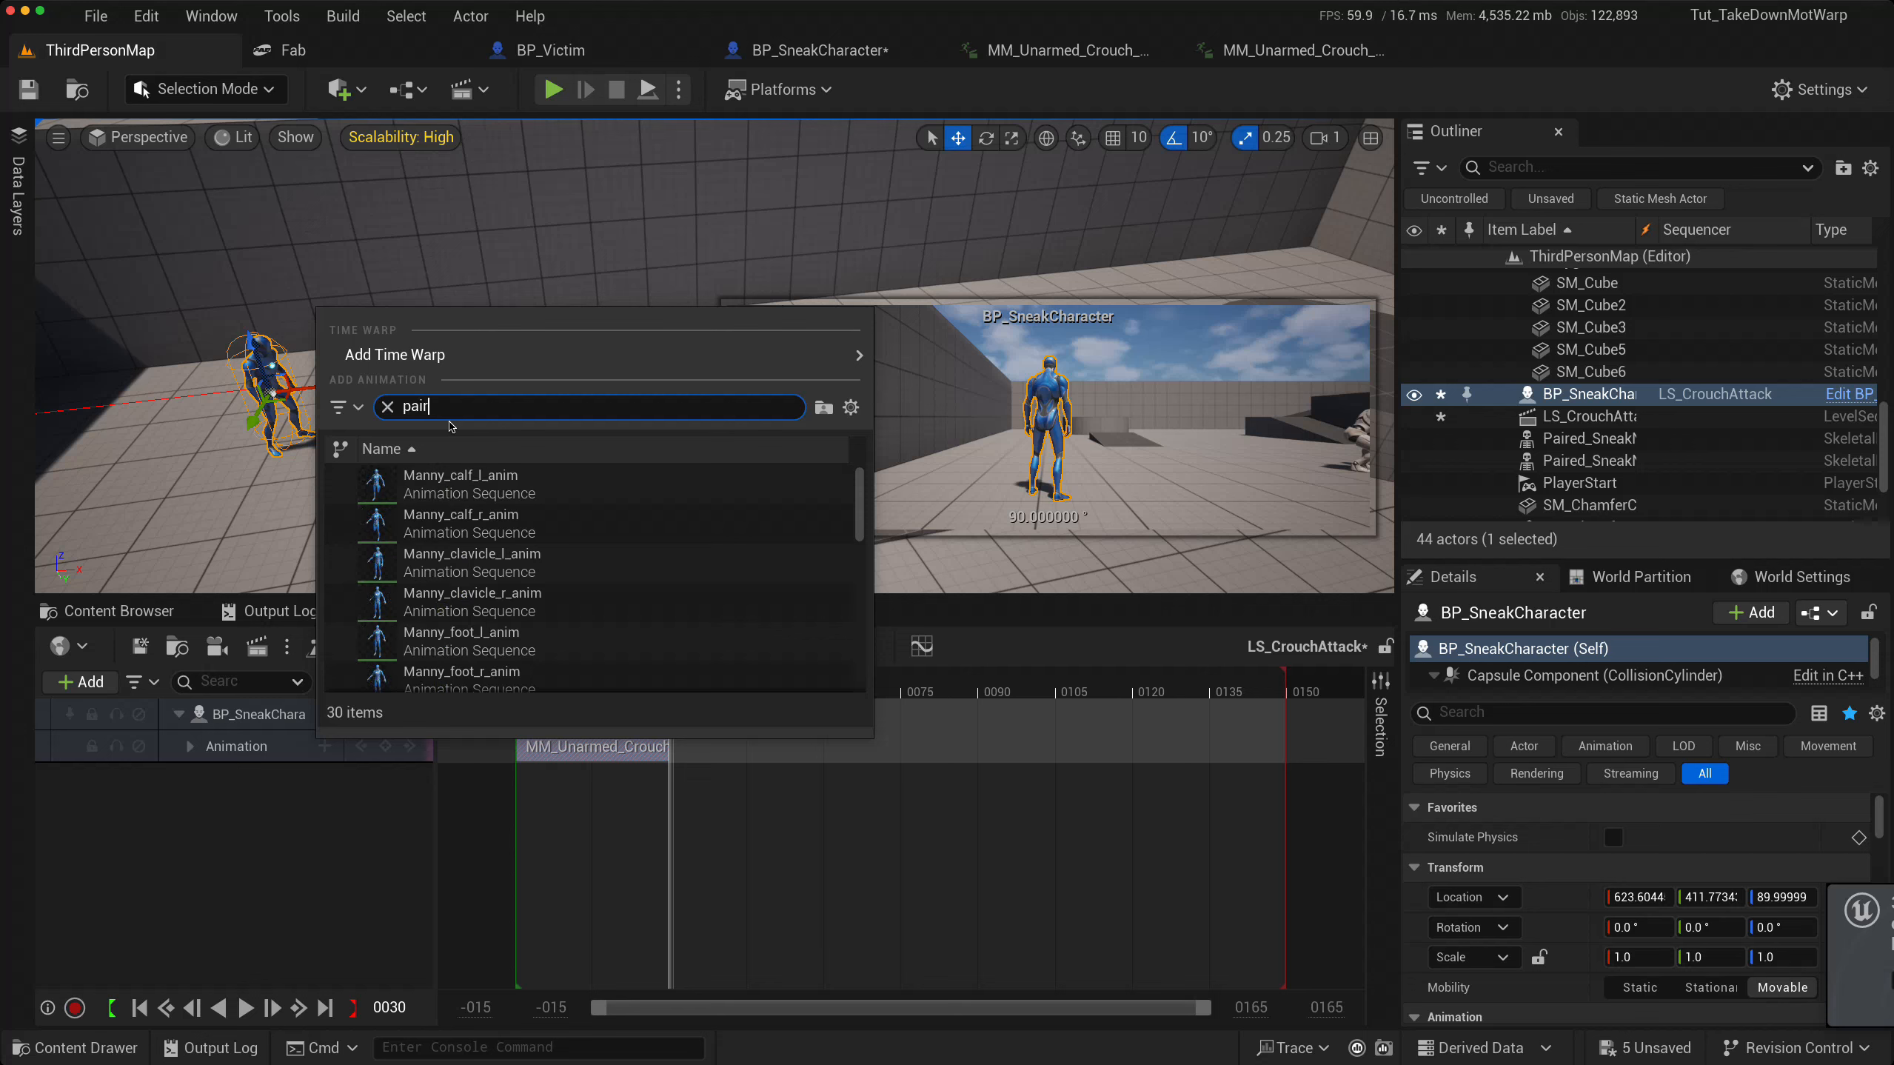
{"action": "type", "text": "e"}
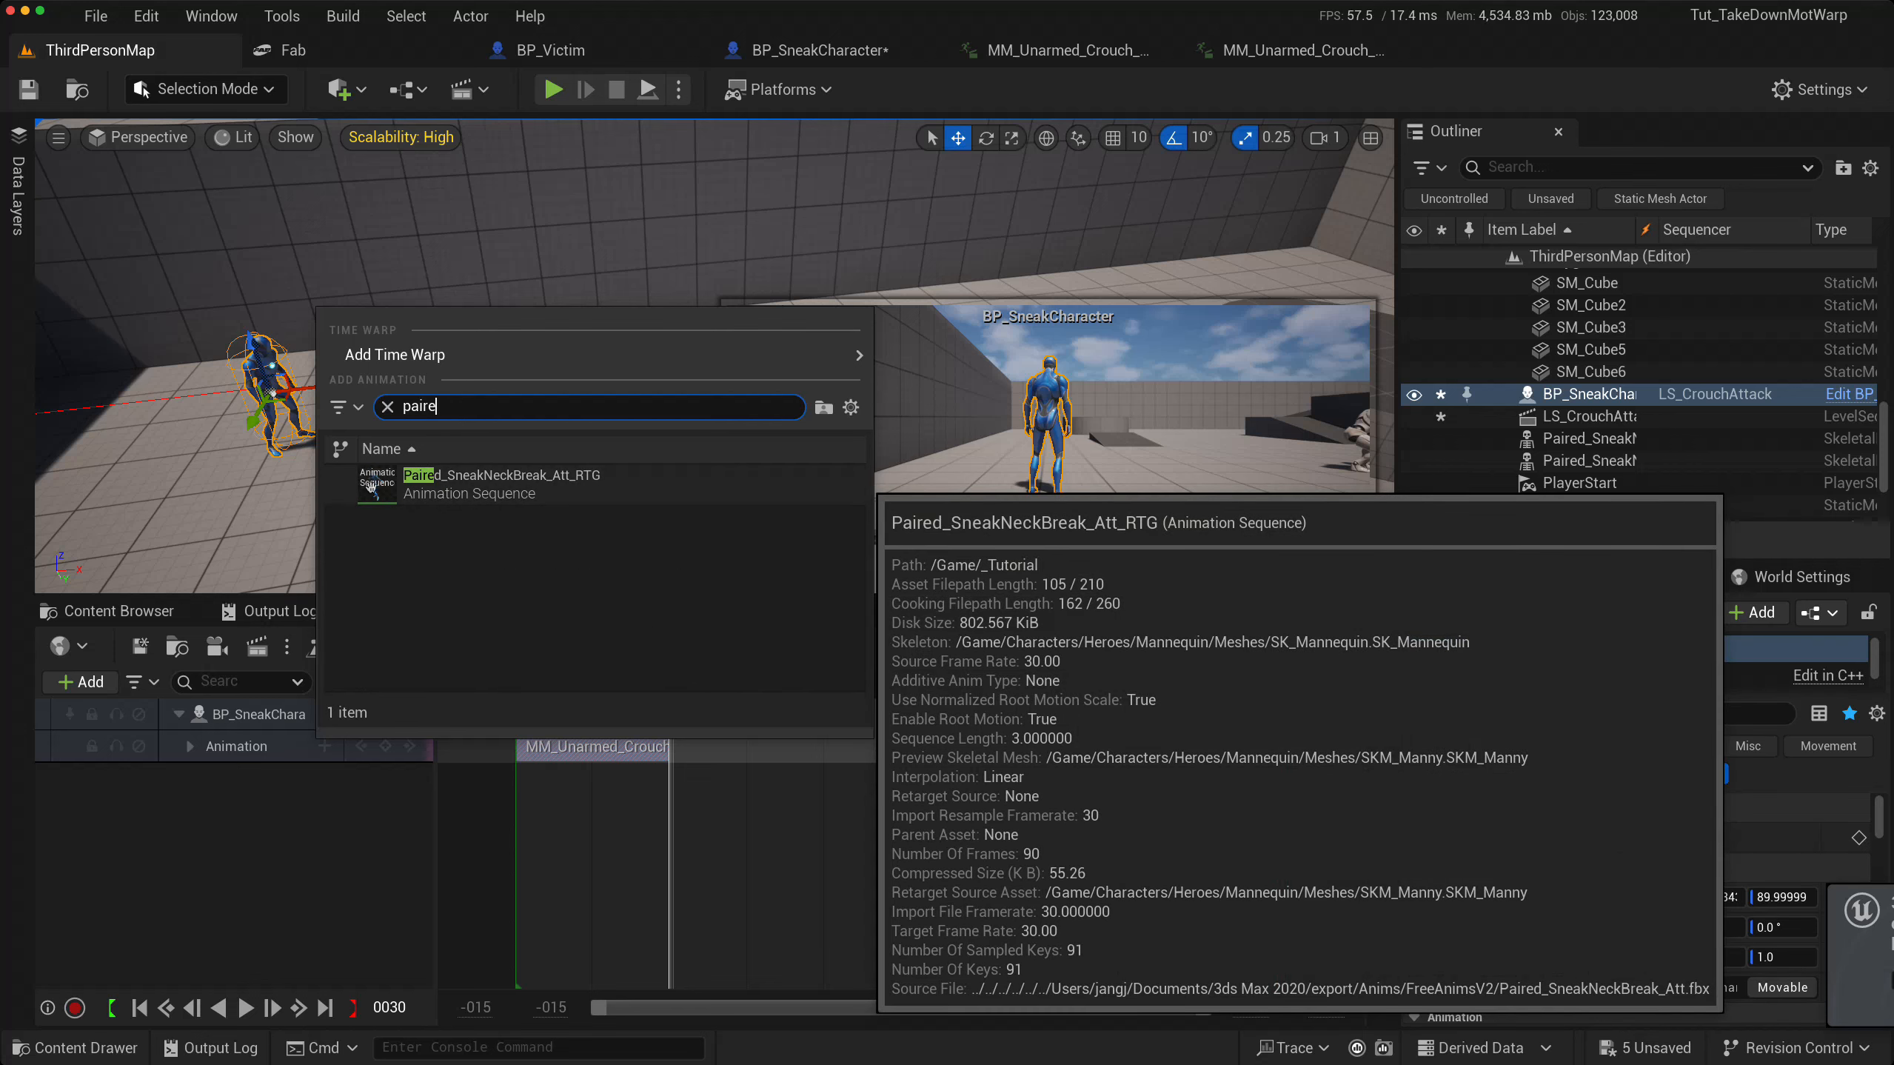
{"action": "left_click", "coordinate": [395, 485]}
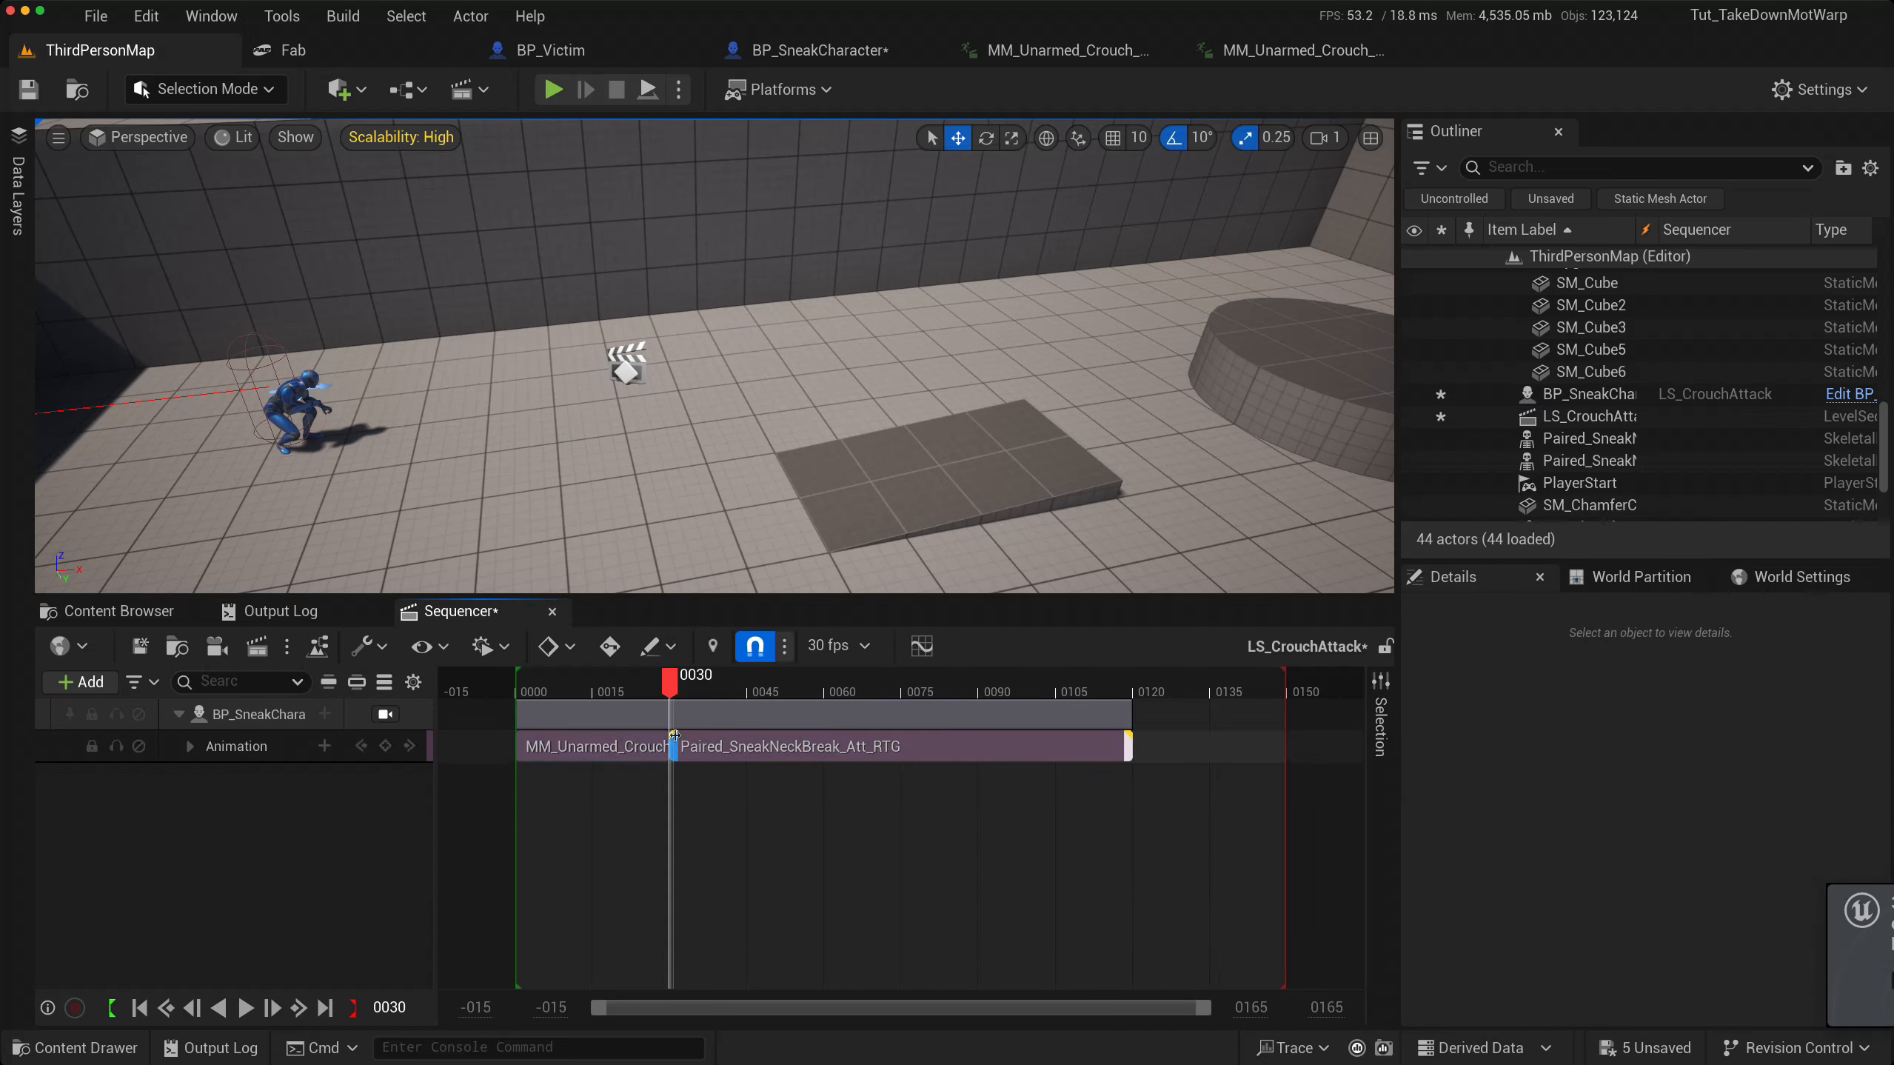
- Review the character's pose and position across the crouch walk and neck-break clips, returning to frame 0
{"action": "left_click_drag", "start_coordinate": [670, 682], "coordinate": [625, 684]}
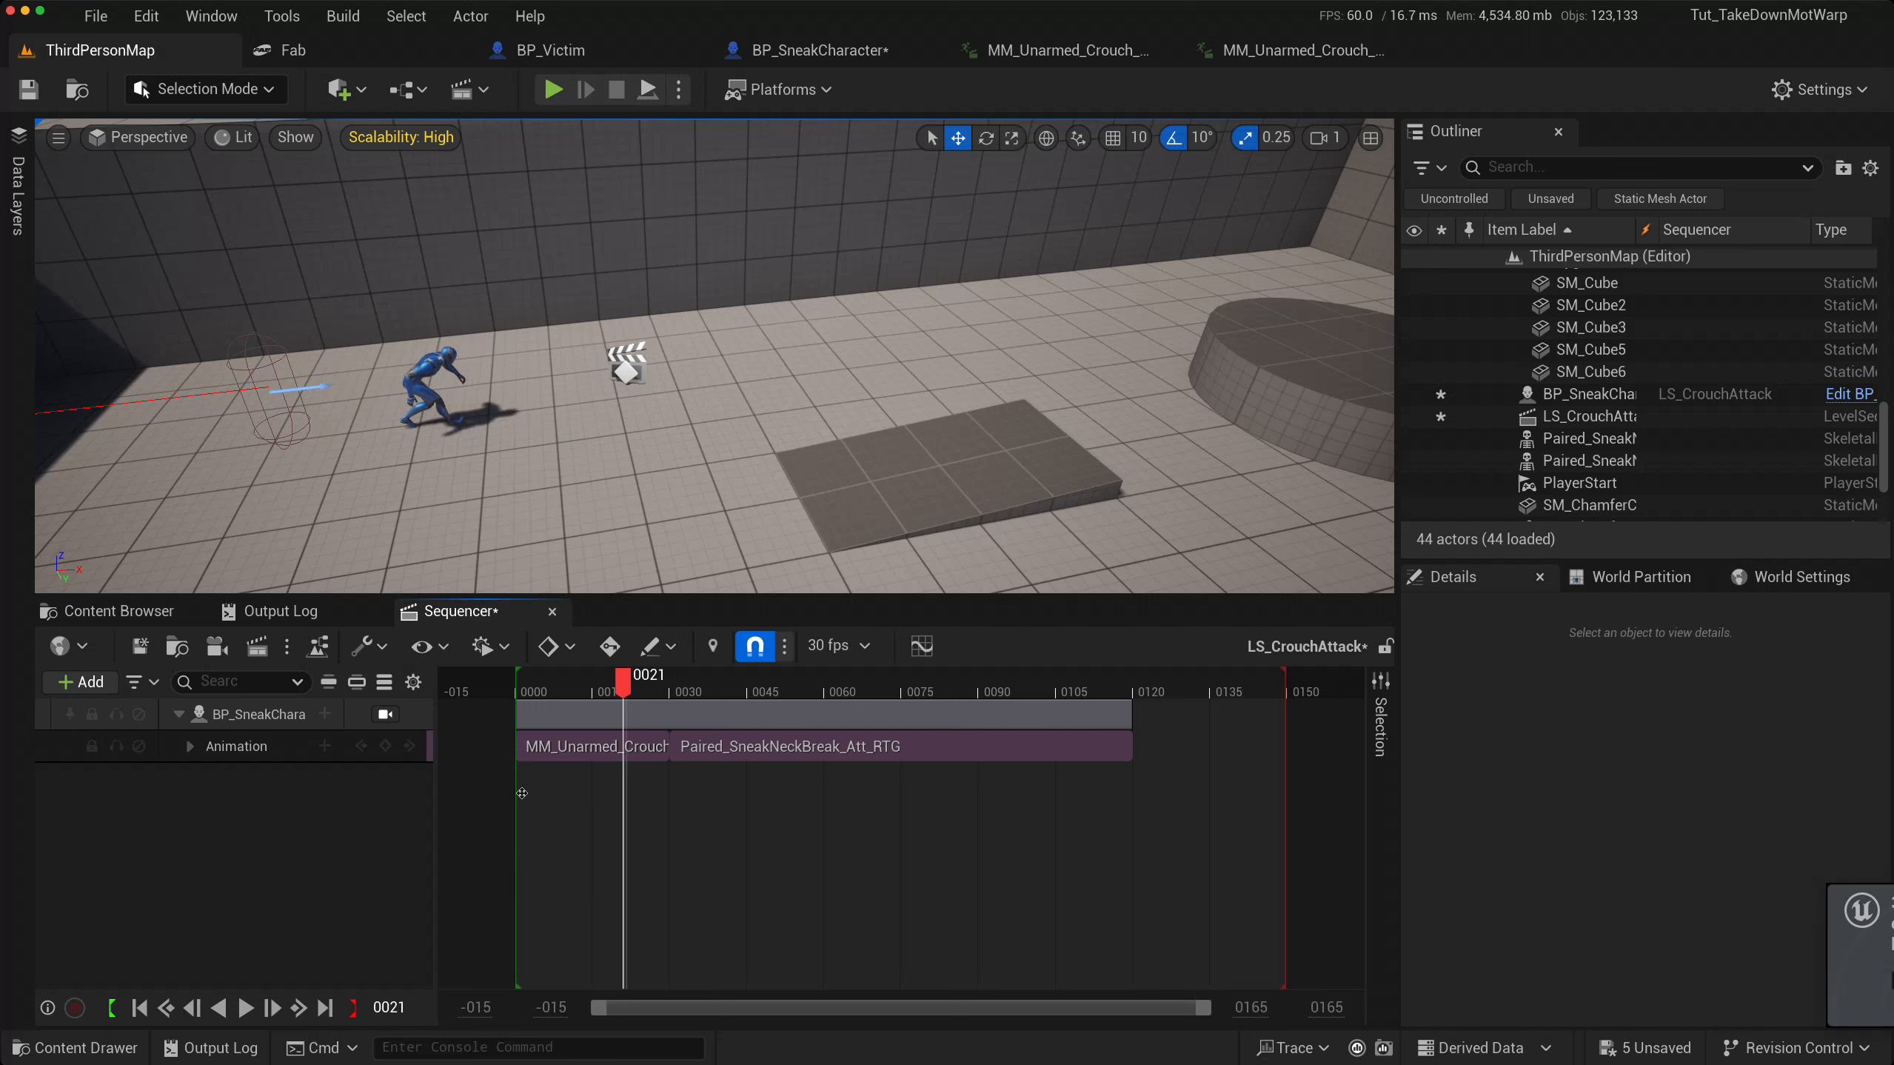
{"action": "left_click_drag", "start_coordinate": [625, 687], "coordinate": [517, 684]}
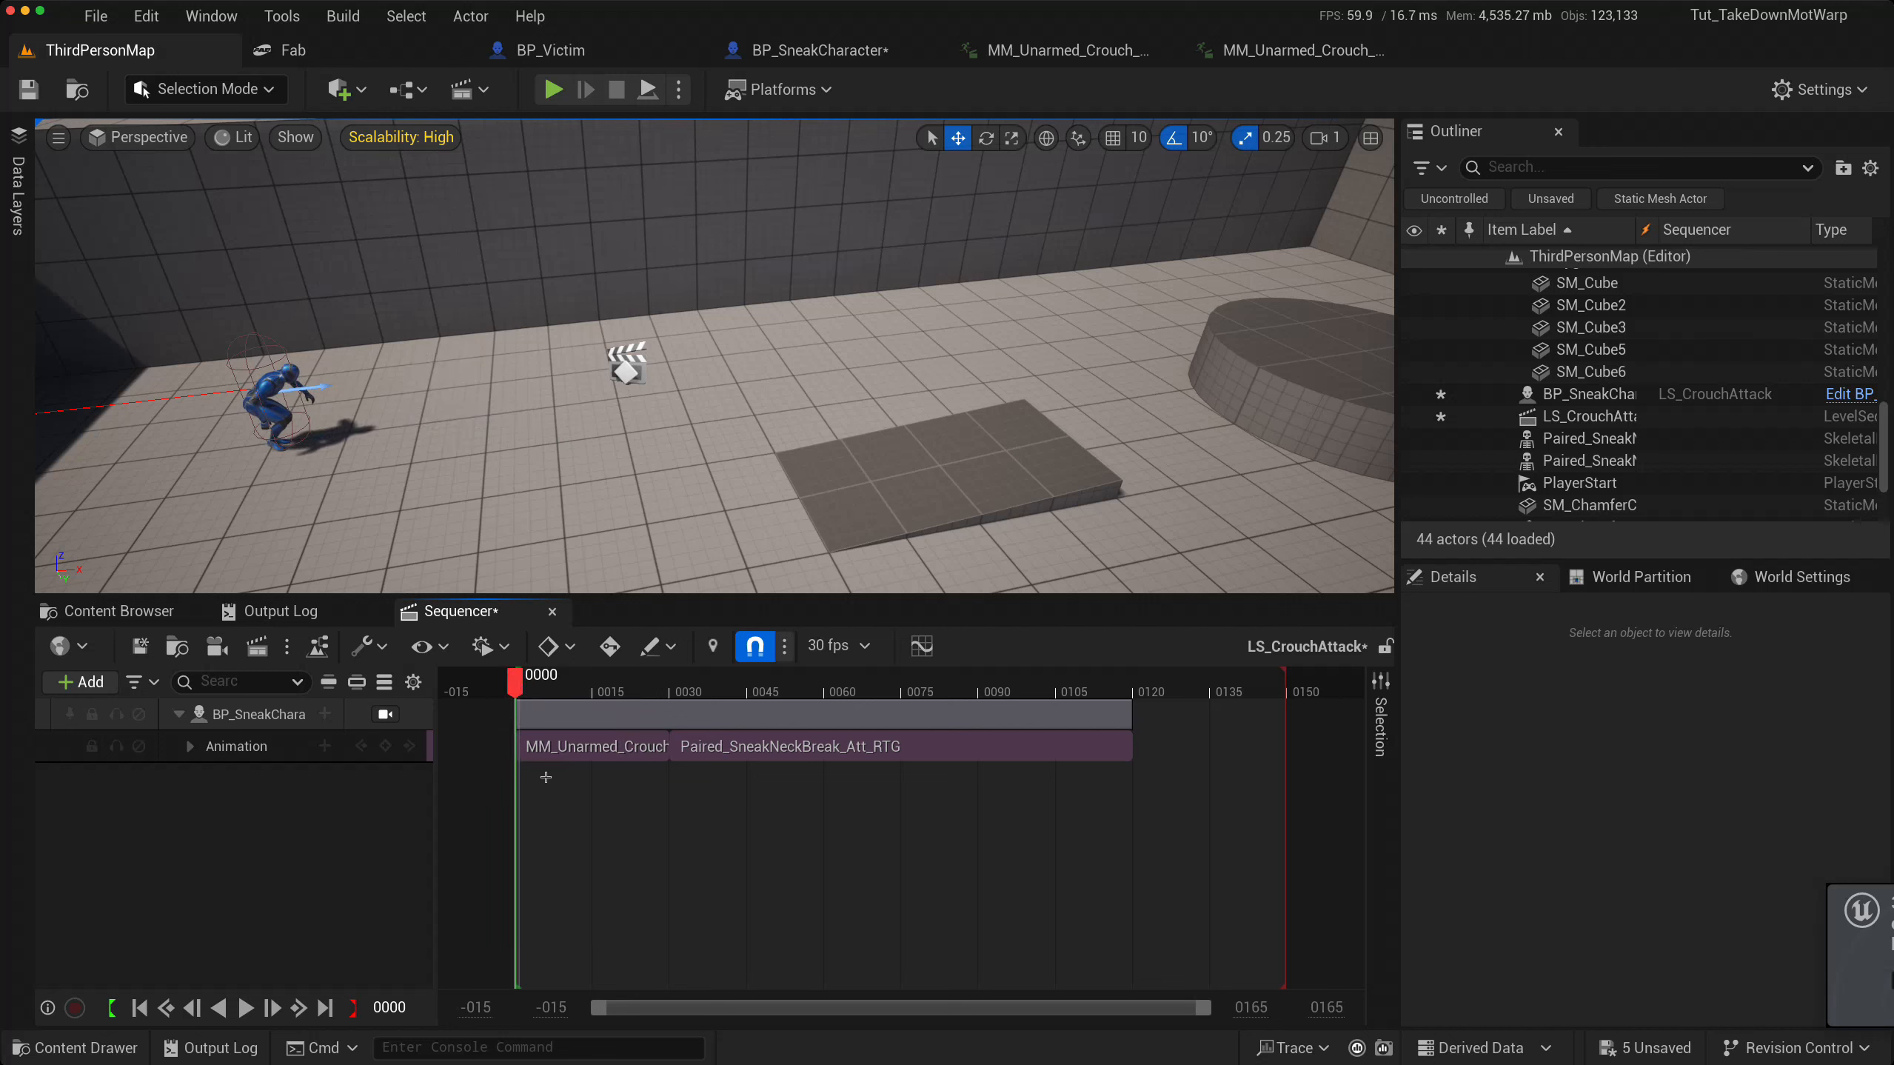
{"action": "key", "text": "period"}
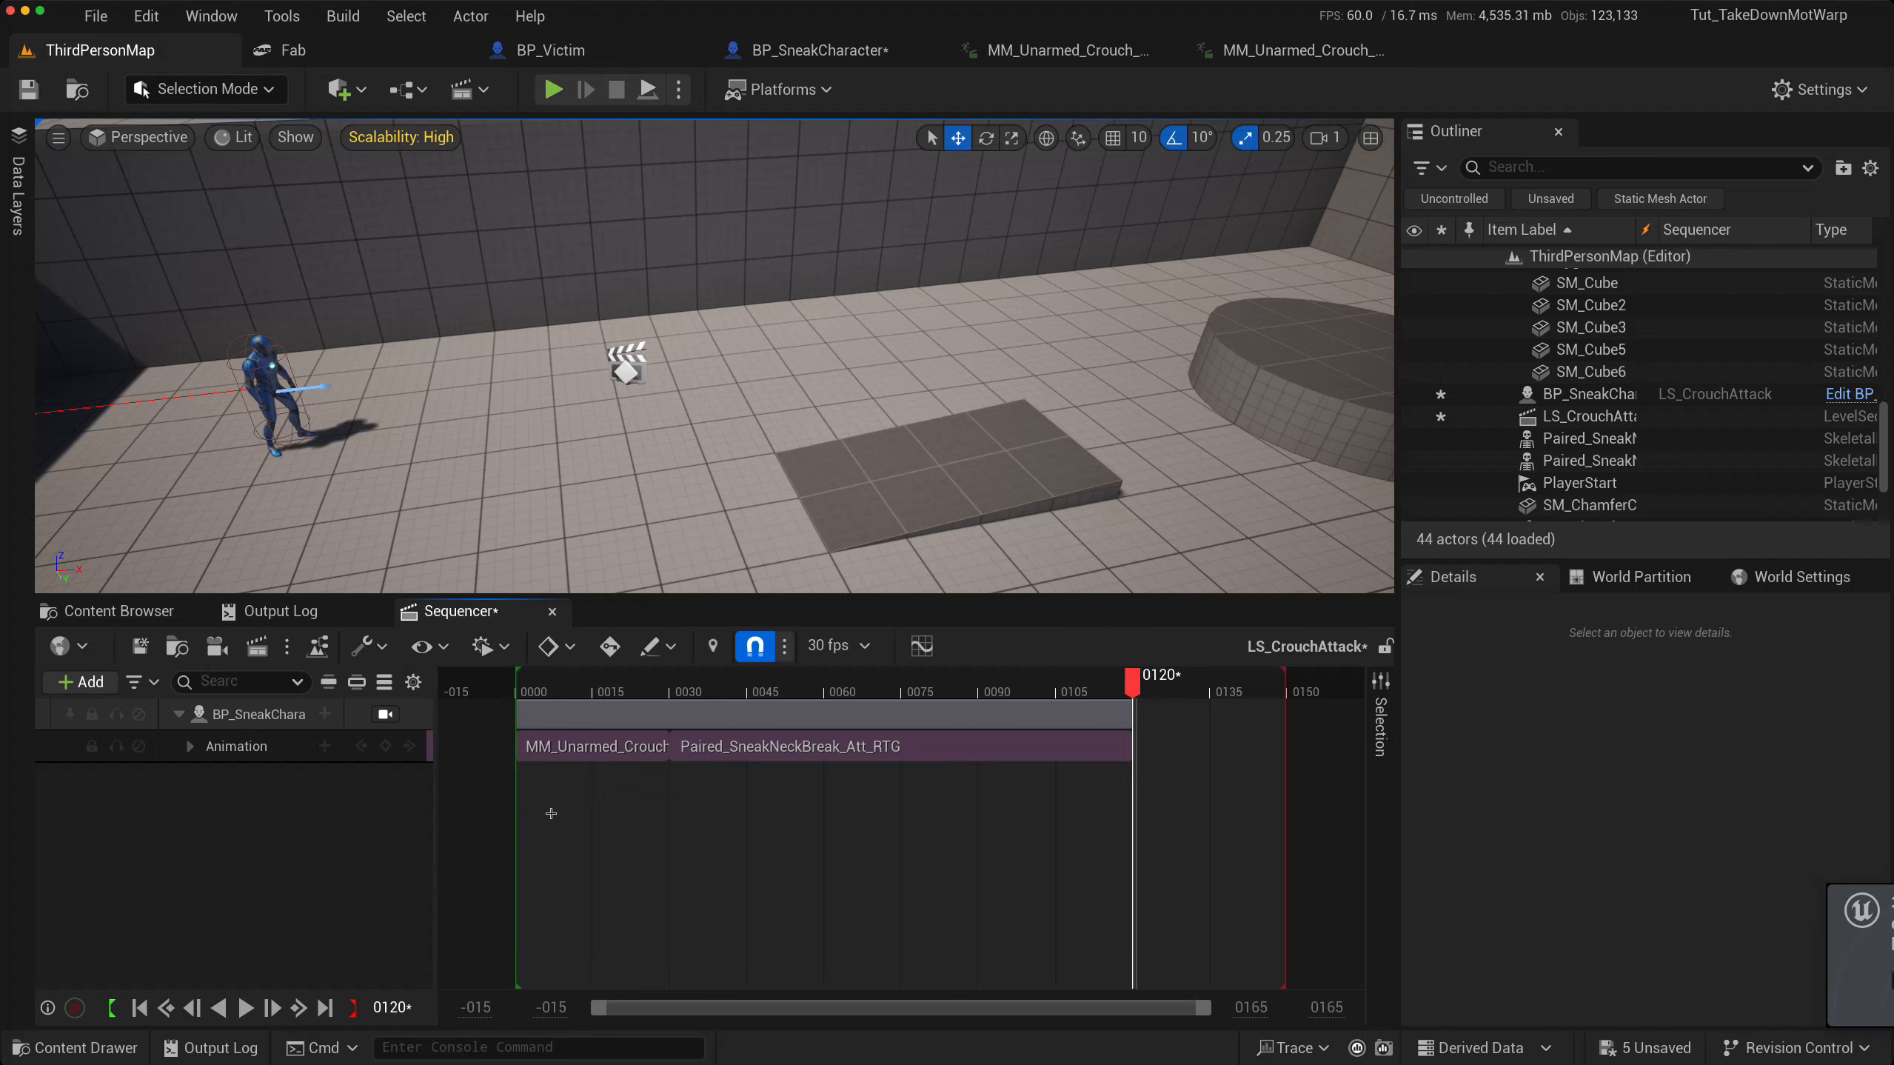
{"action": "key", "text": "comma"}
{"action": "key", "text": "comma"}
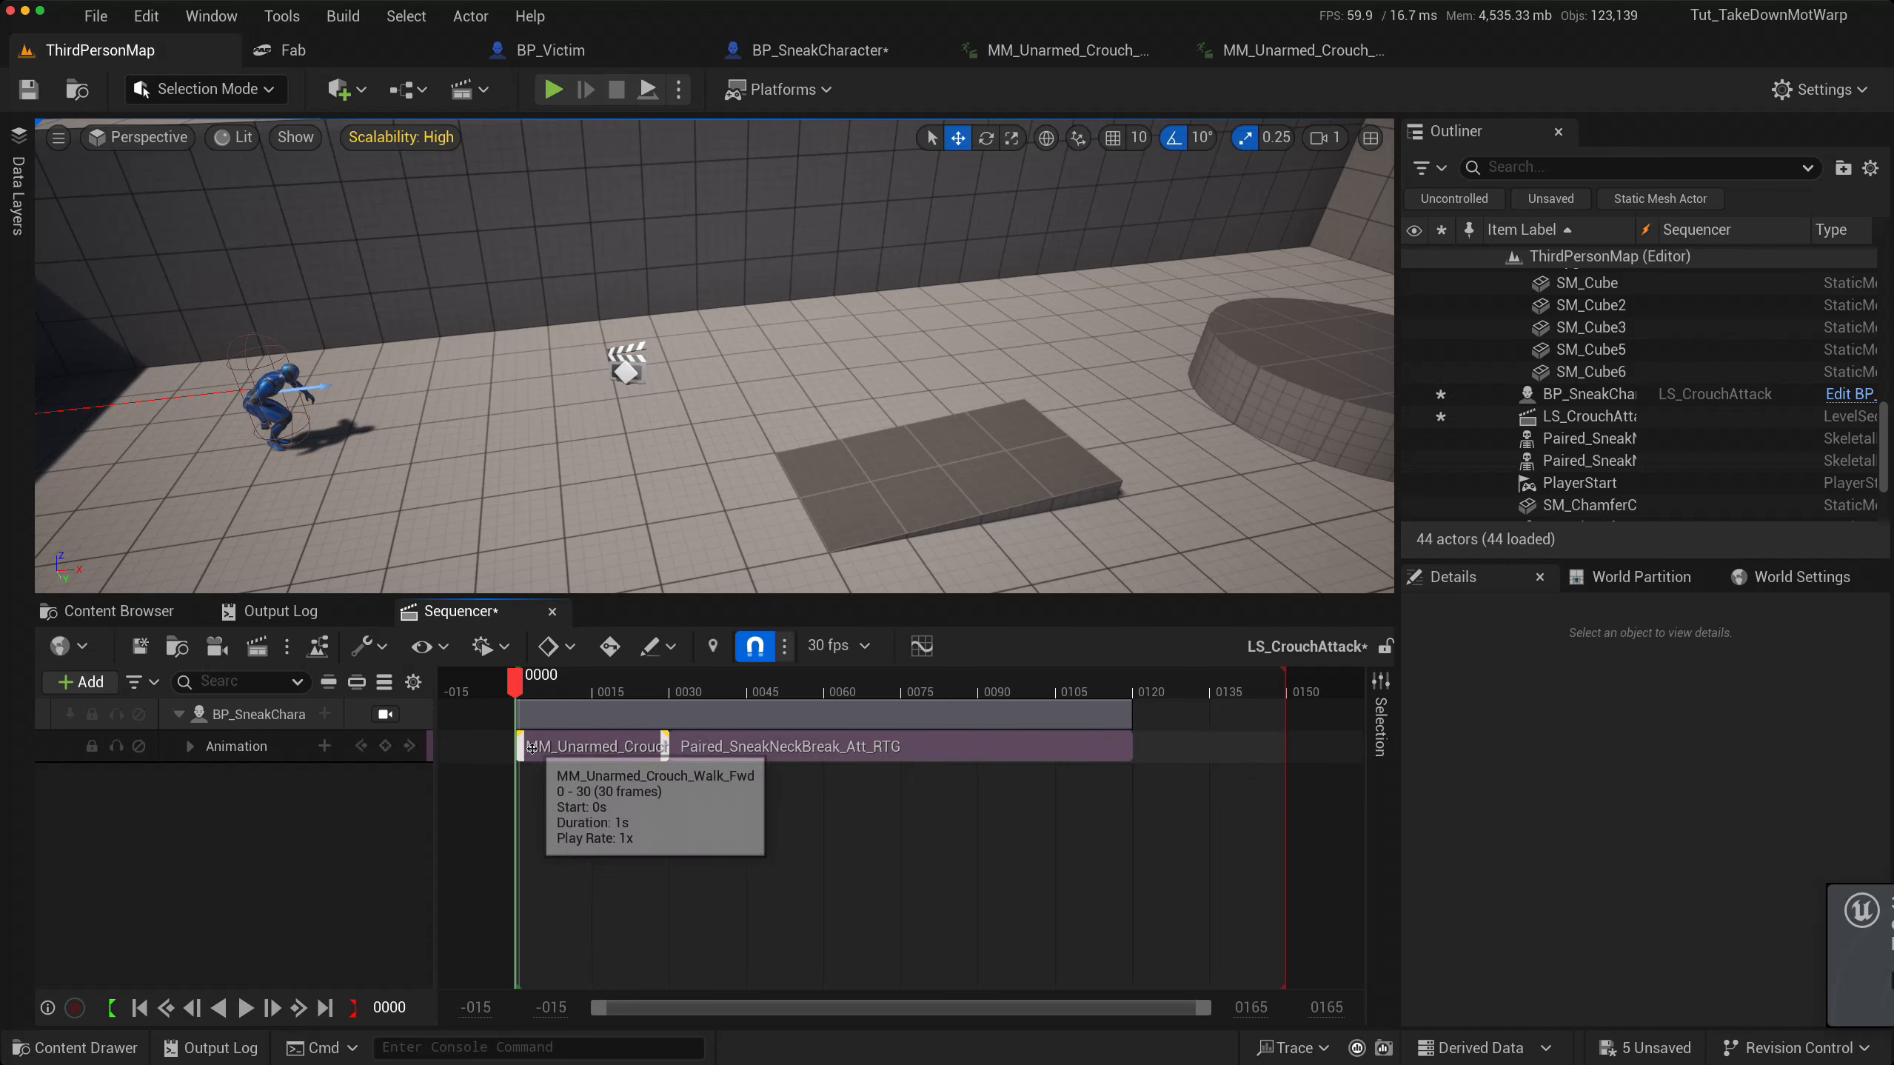
- Enable Force Custom Mode in the properties of the MM_Unarmed_Crouch_Walk_Fwd section
{"action": "right_click", "coordinate": [515, 742]}
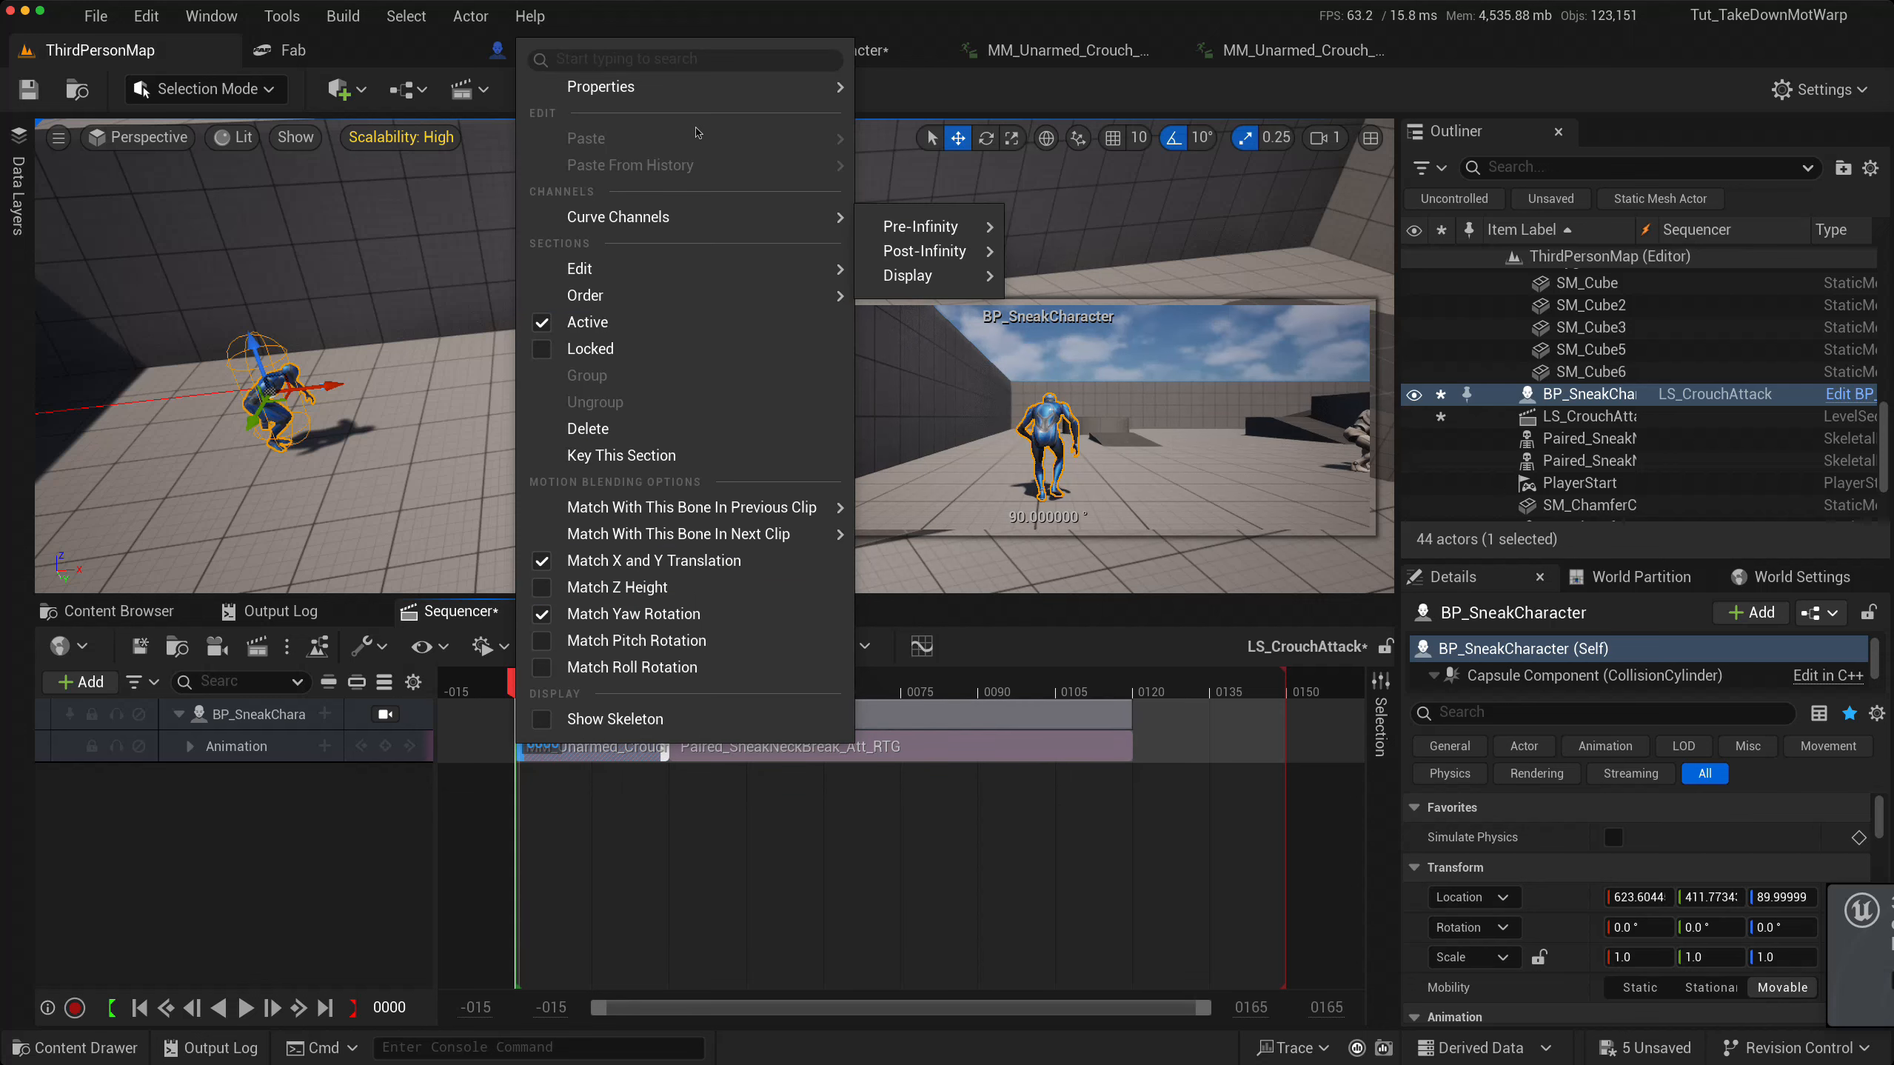
{"action": "mouse_move", "coordinate": [821, 87]}
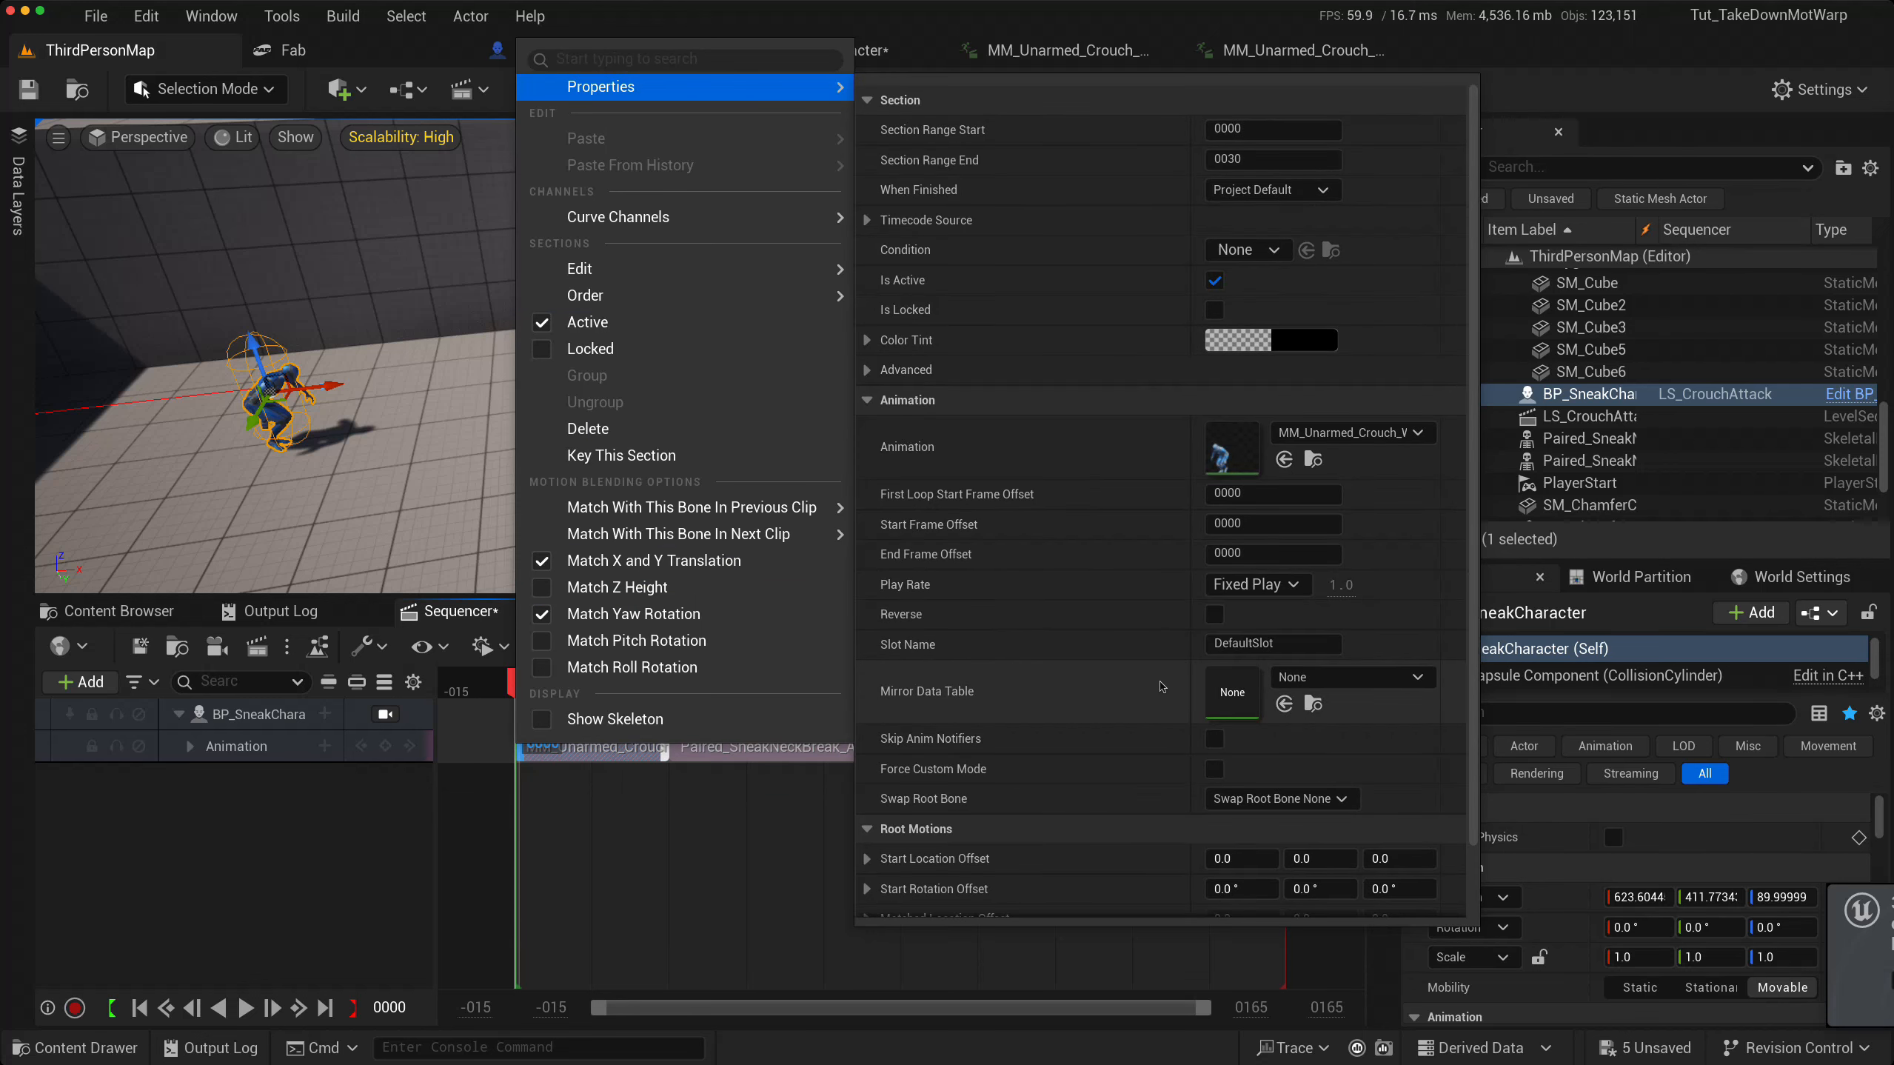
{"action": "left_click", "coordinate": [1214, 768]}
{"action": "left_click", "coordinate": [743, 759]}
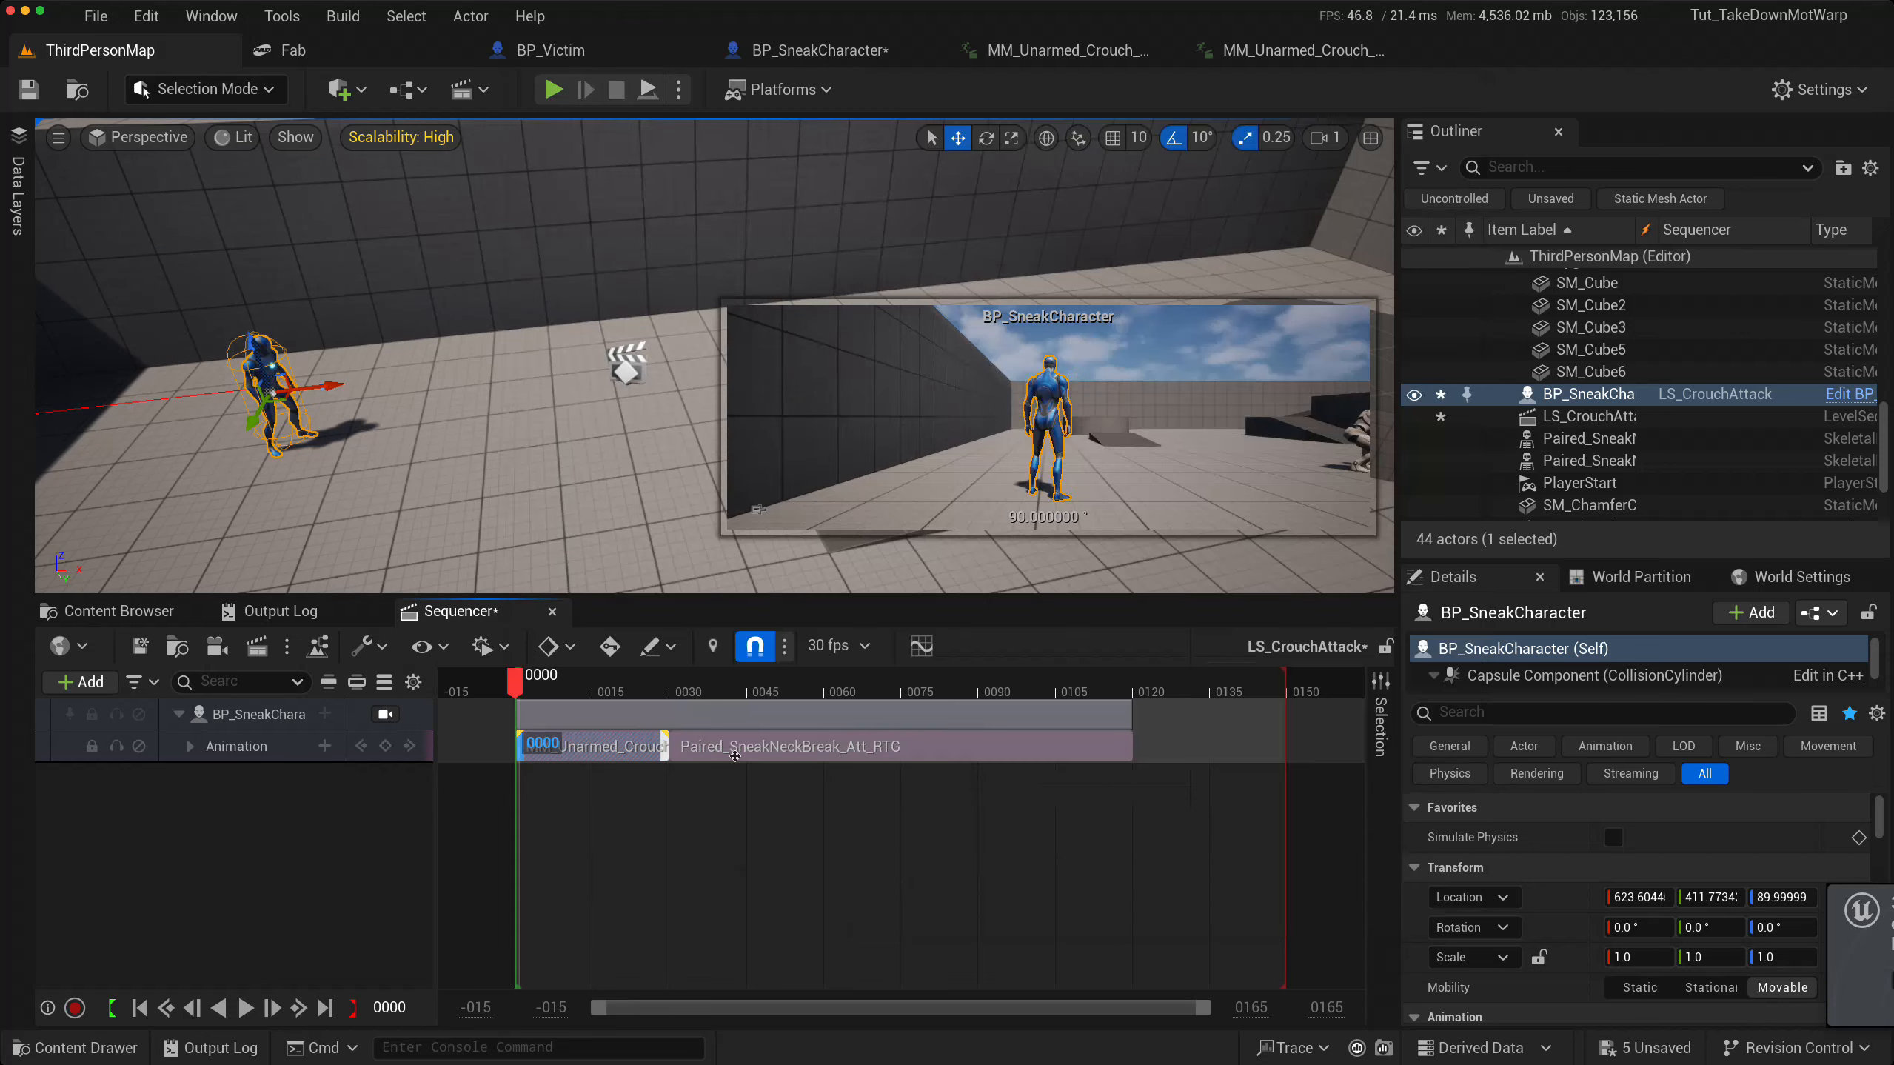
- Go to frame 30 and enable Force Custom Mode for the Paired_SneakNeckBreak_Att_RTG section
{"action": "key", "text": "space"}
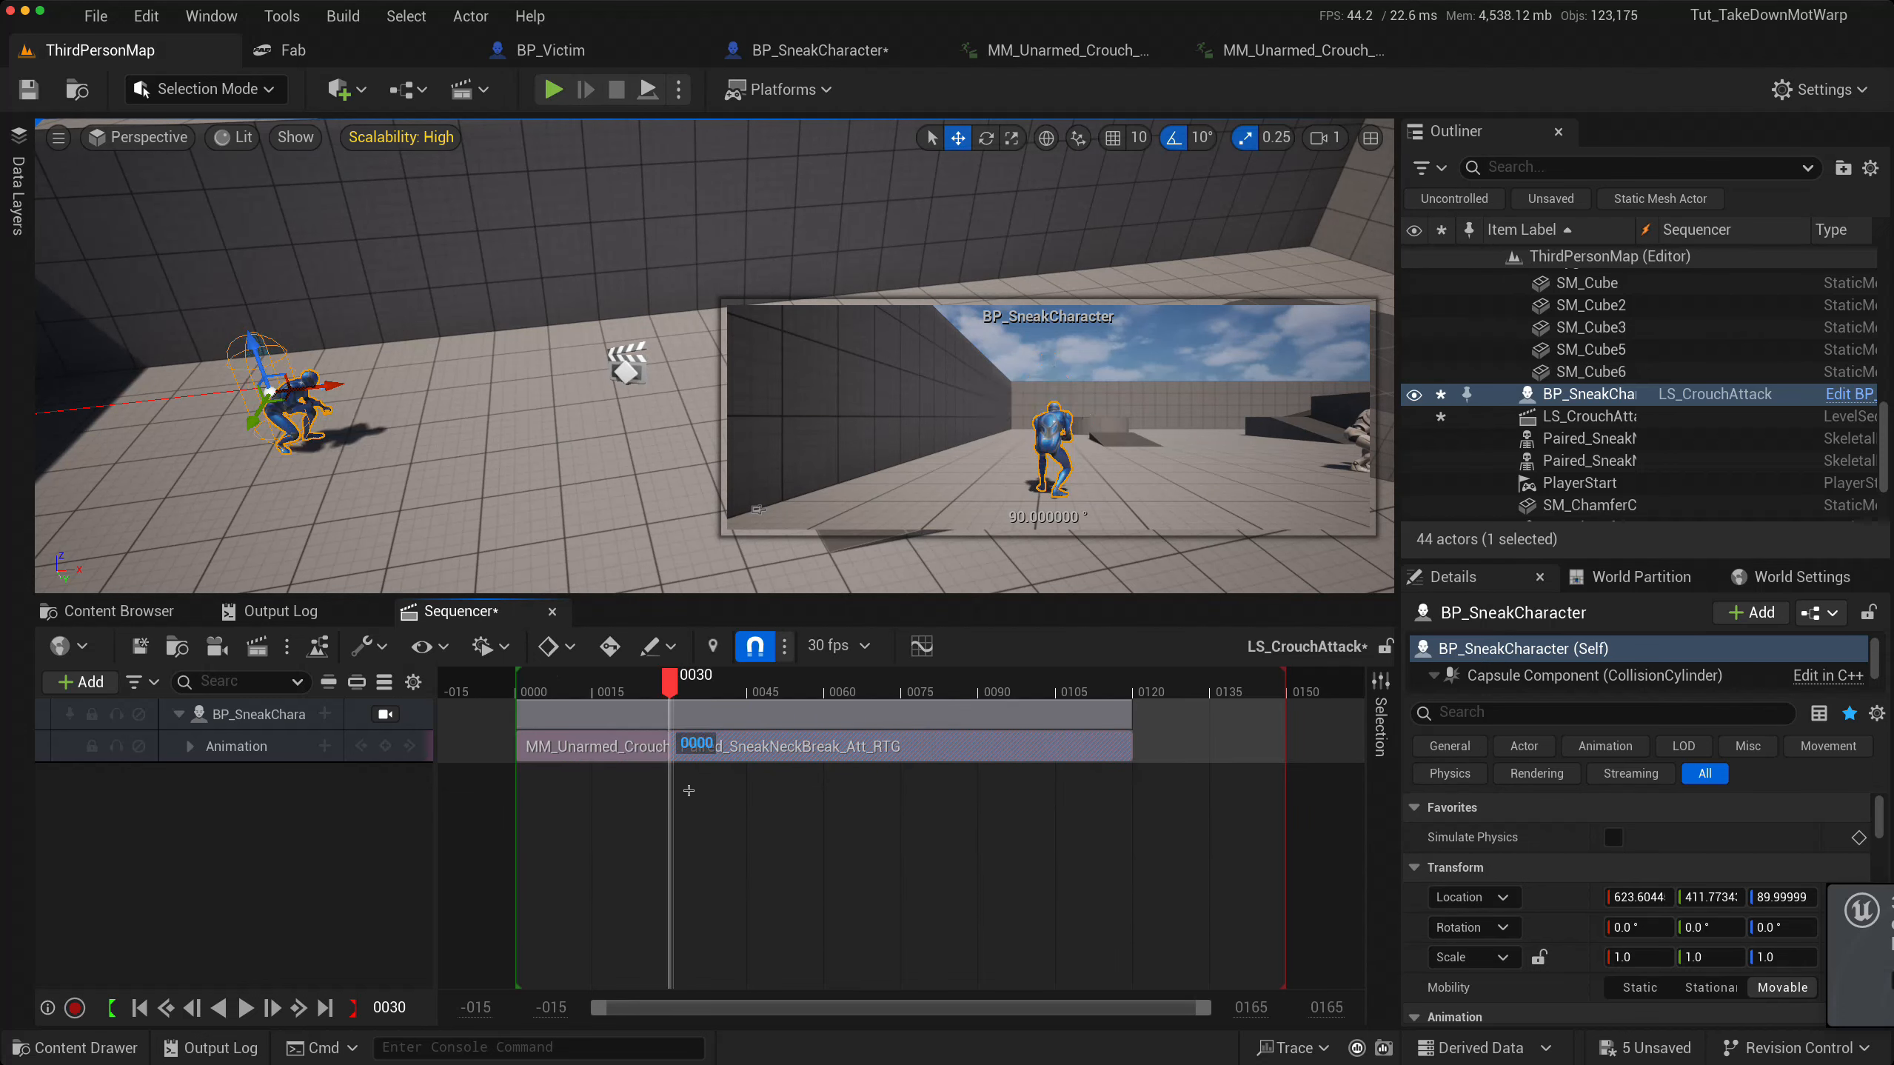
{"action": "left_click", "coordinate": [682, 745]}
{"action": "left_click", "coordinate": [1379, 727]}
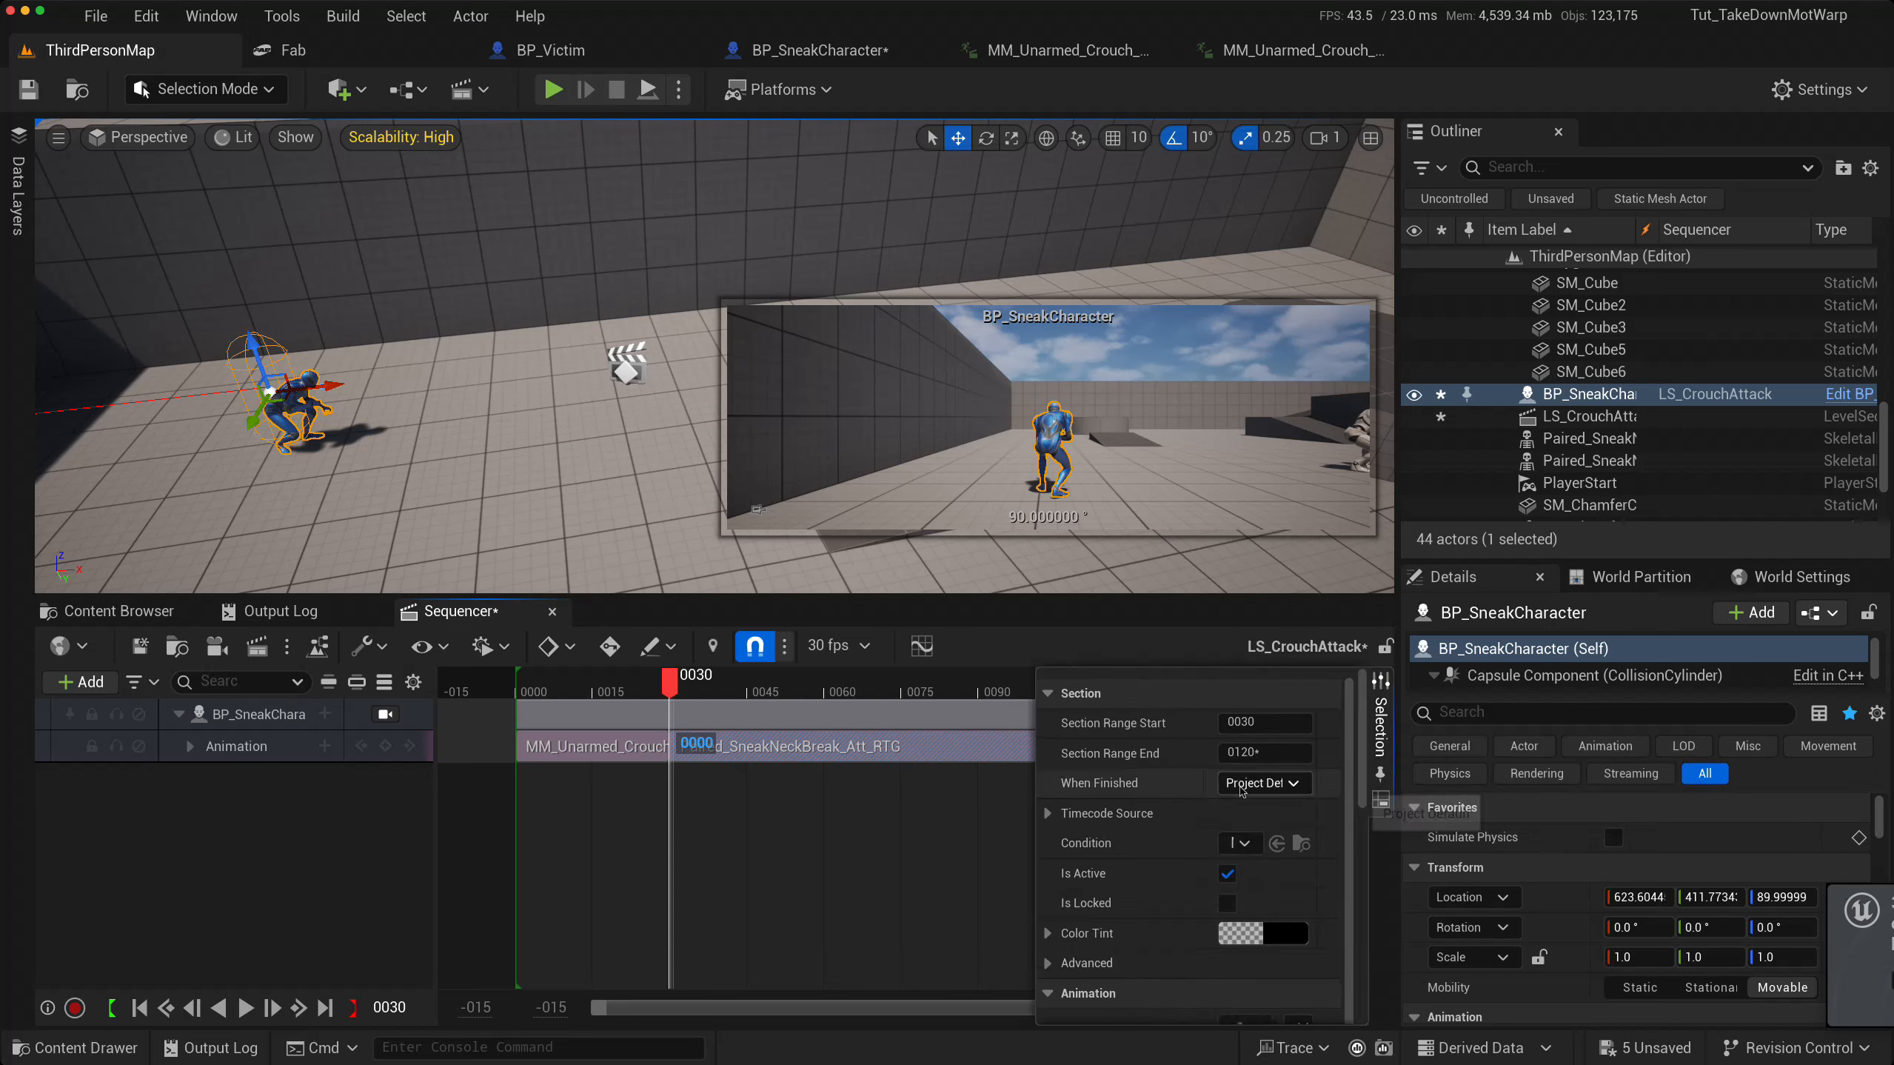
{"action": "scroll", "coordinate": [1188, 821], "scroll_direction": "down", "scroll_amount": 6}
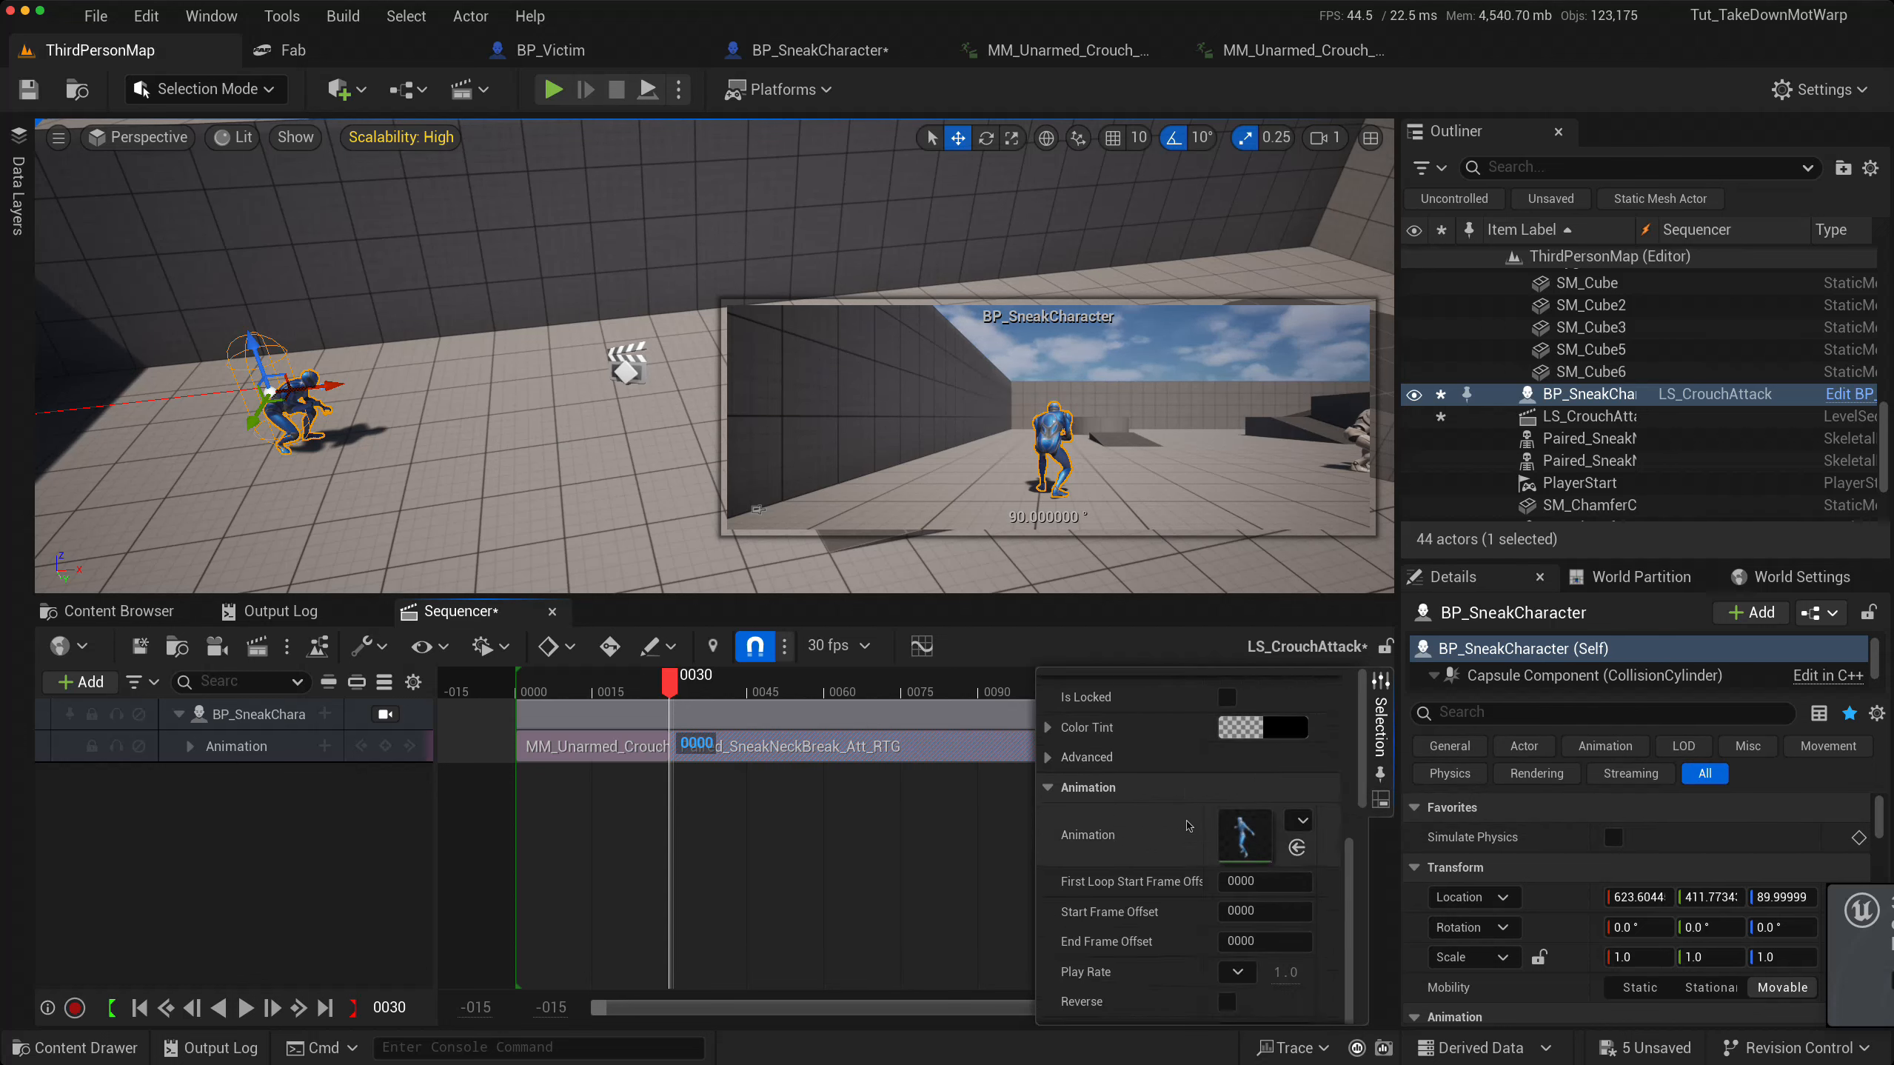
{"action": "scroll", "coordinate": [1185, 835], "scroll_direction": "down", "scroll_amount": 8}
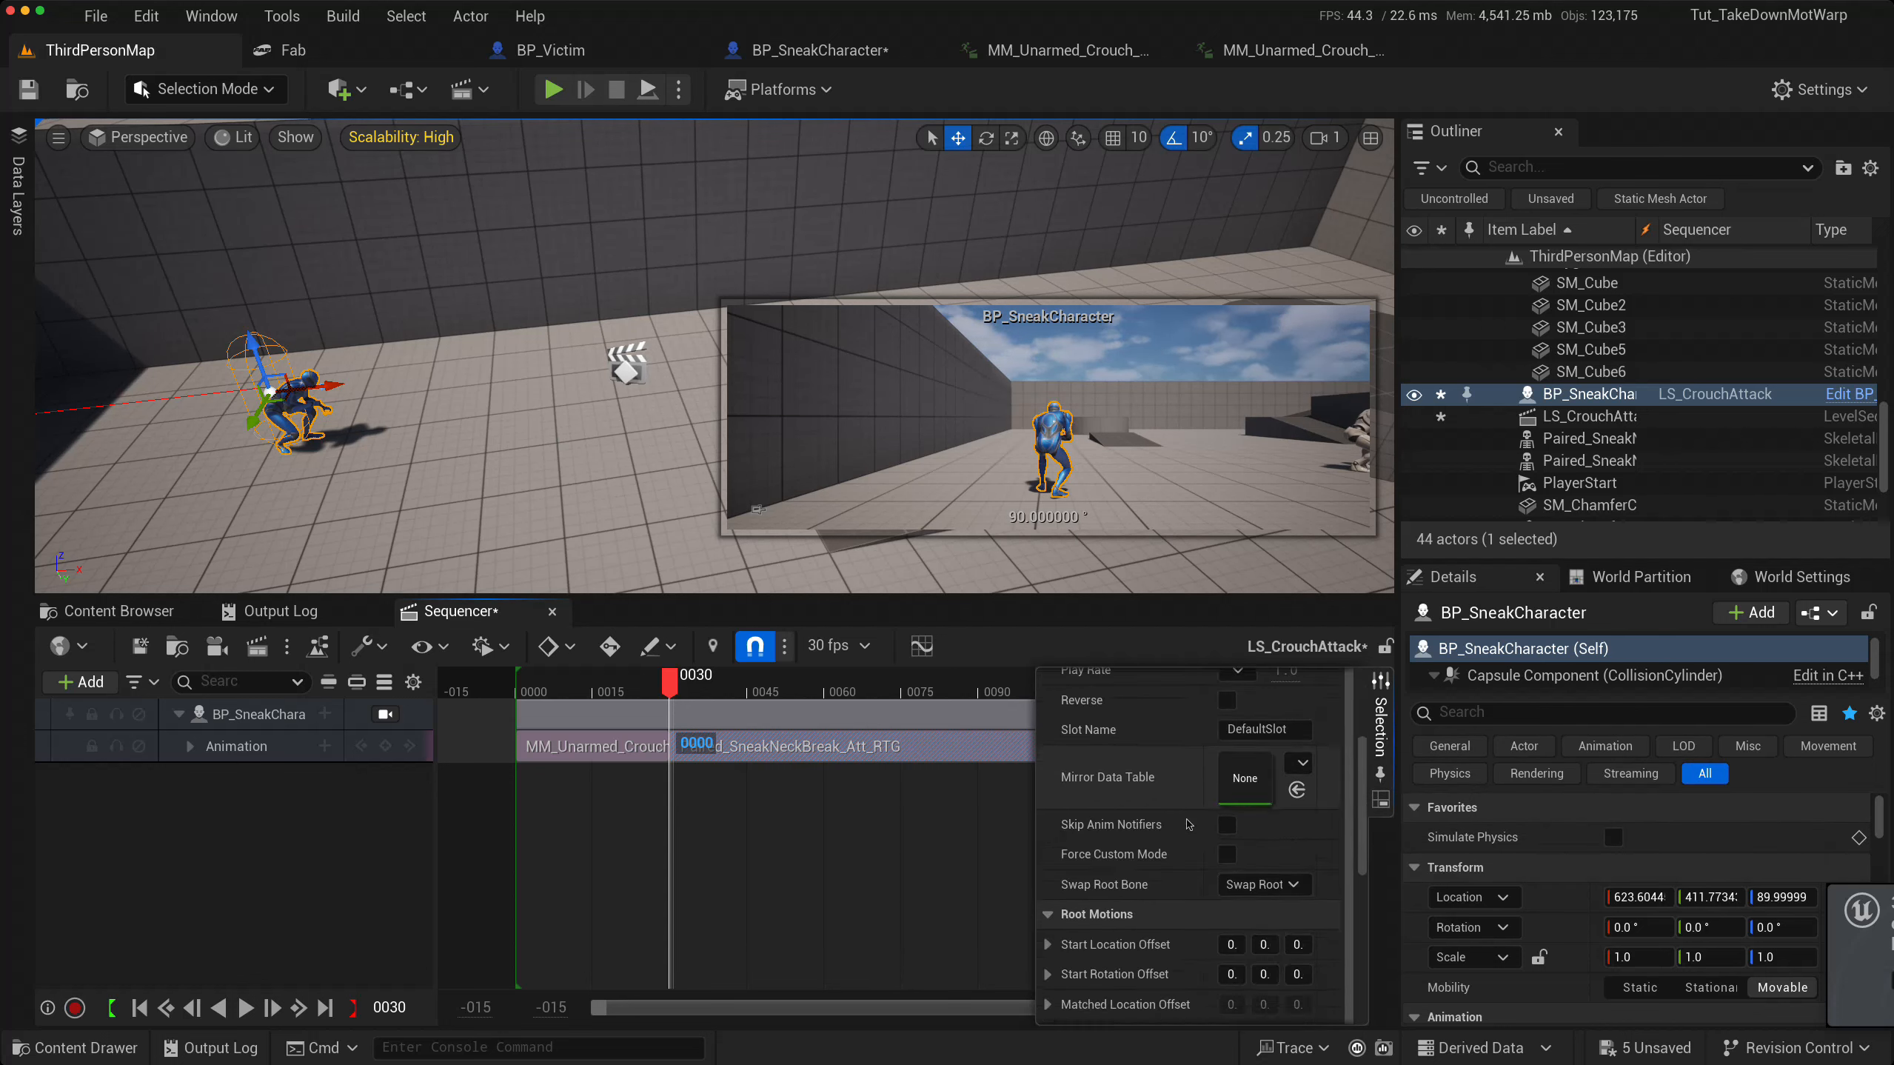
{"action": "left_click", "coordinate": [1227, 865]}
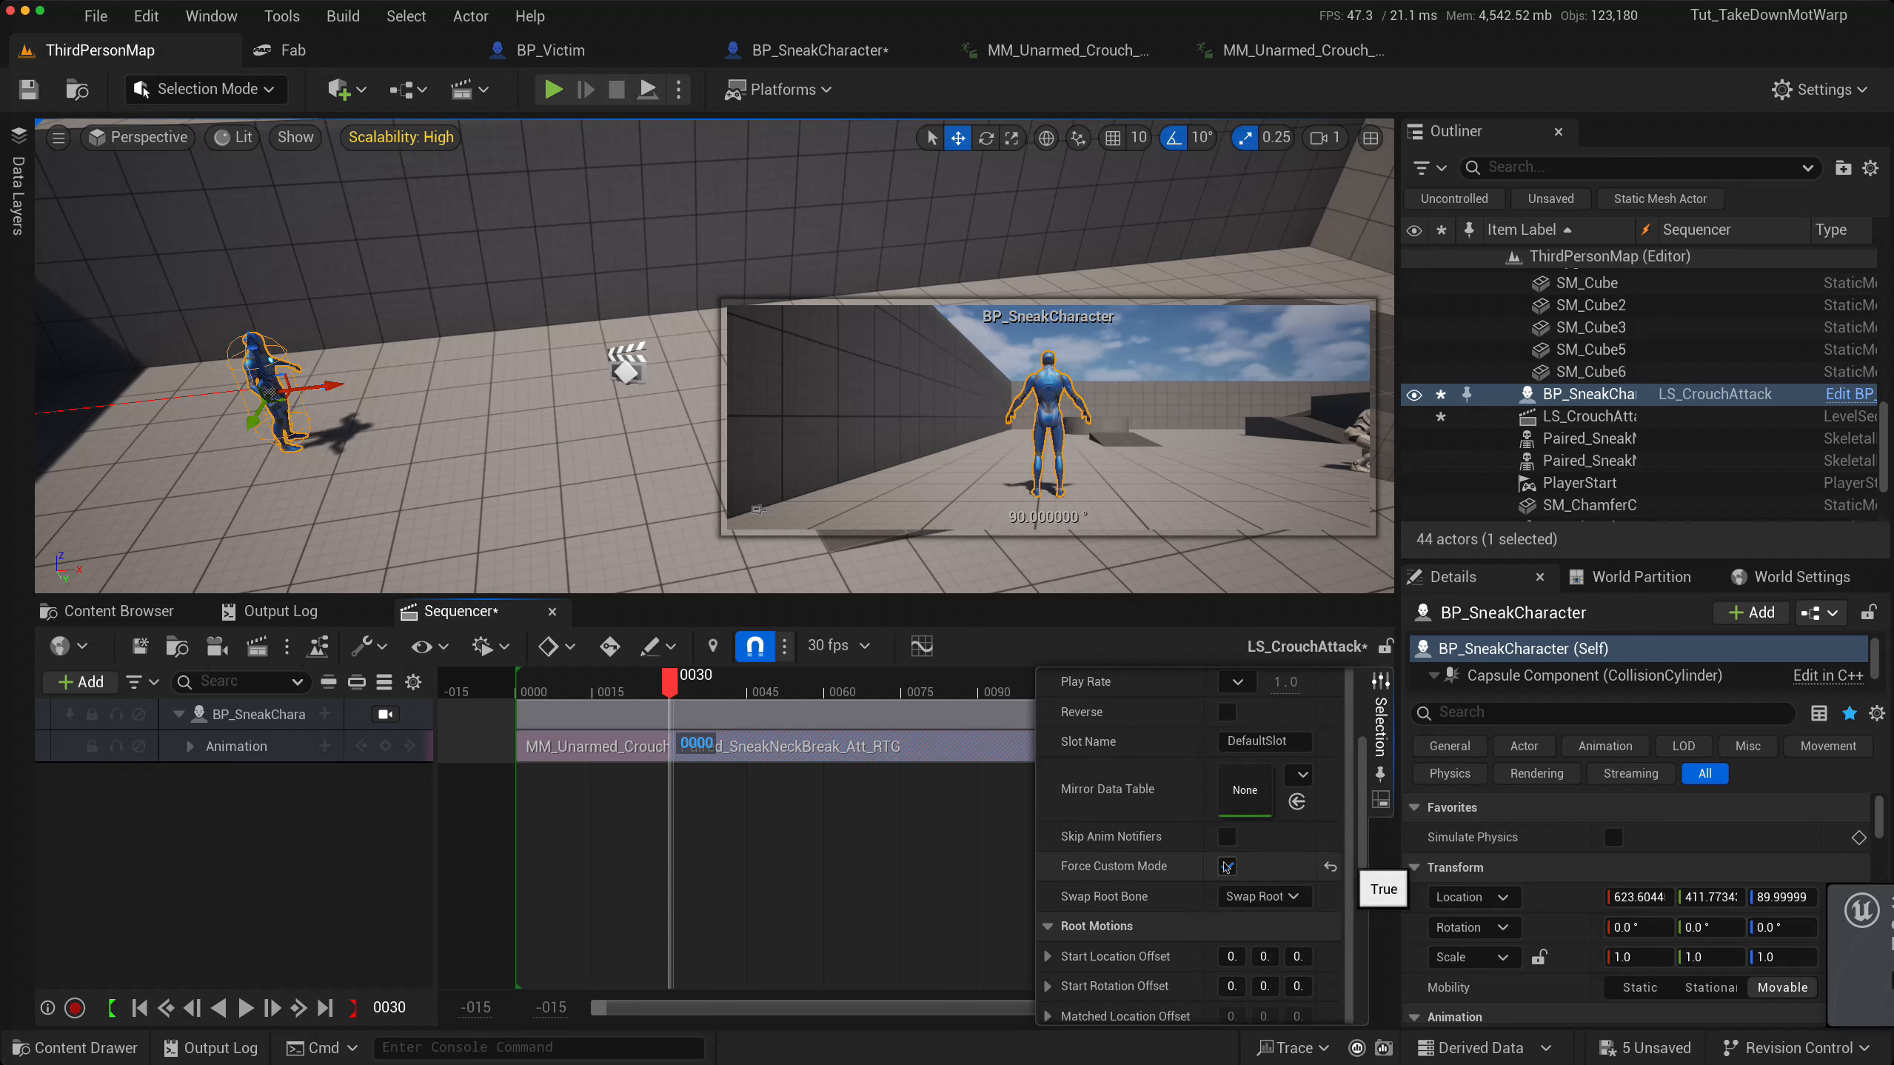
- Match the Paired_SneakNeckBreak_Att_RTG section to the previous clip using the foot_l bone
{"action": "left_click", "coordinate": [671, 747]}
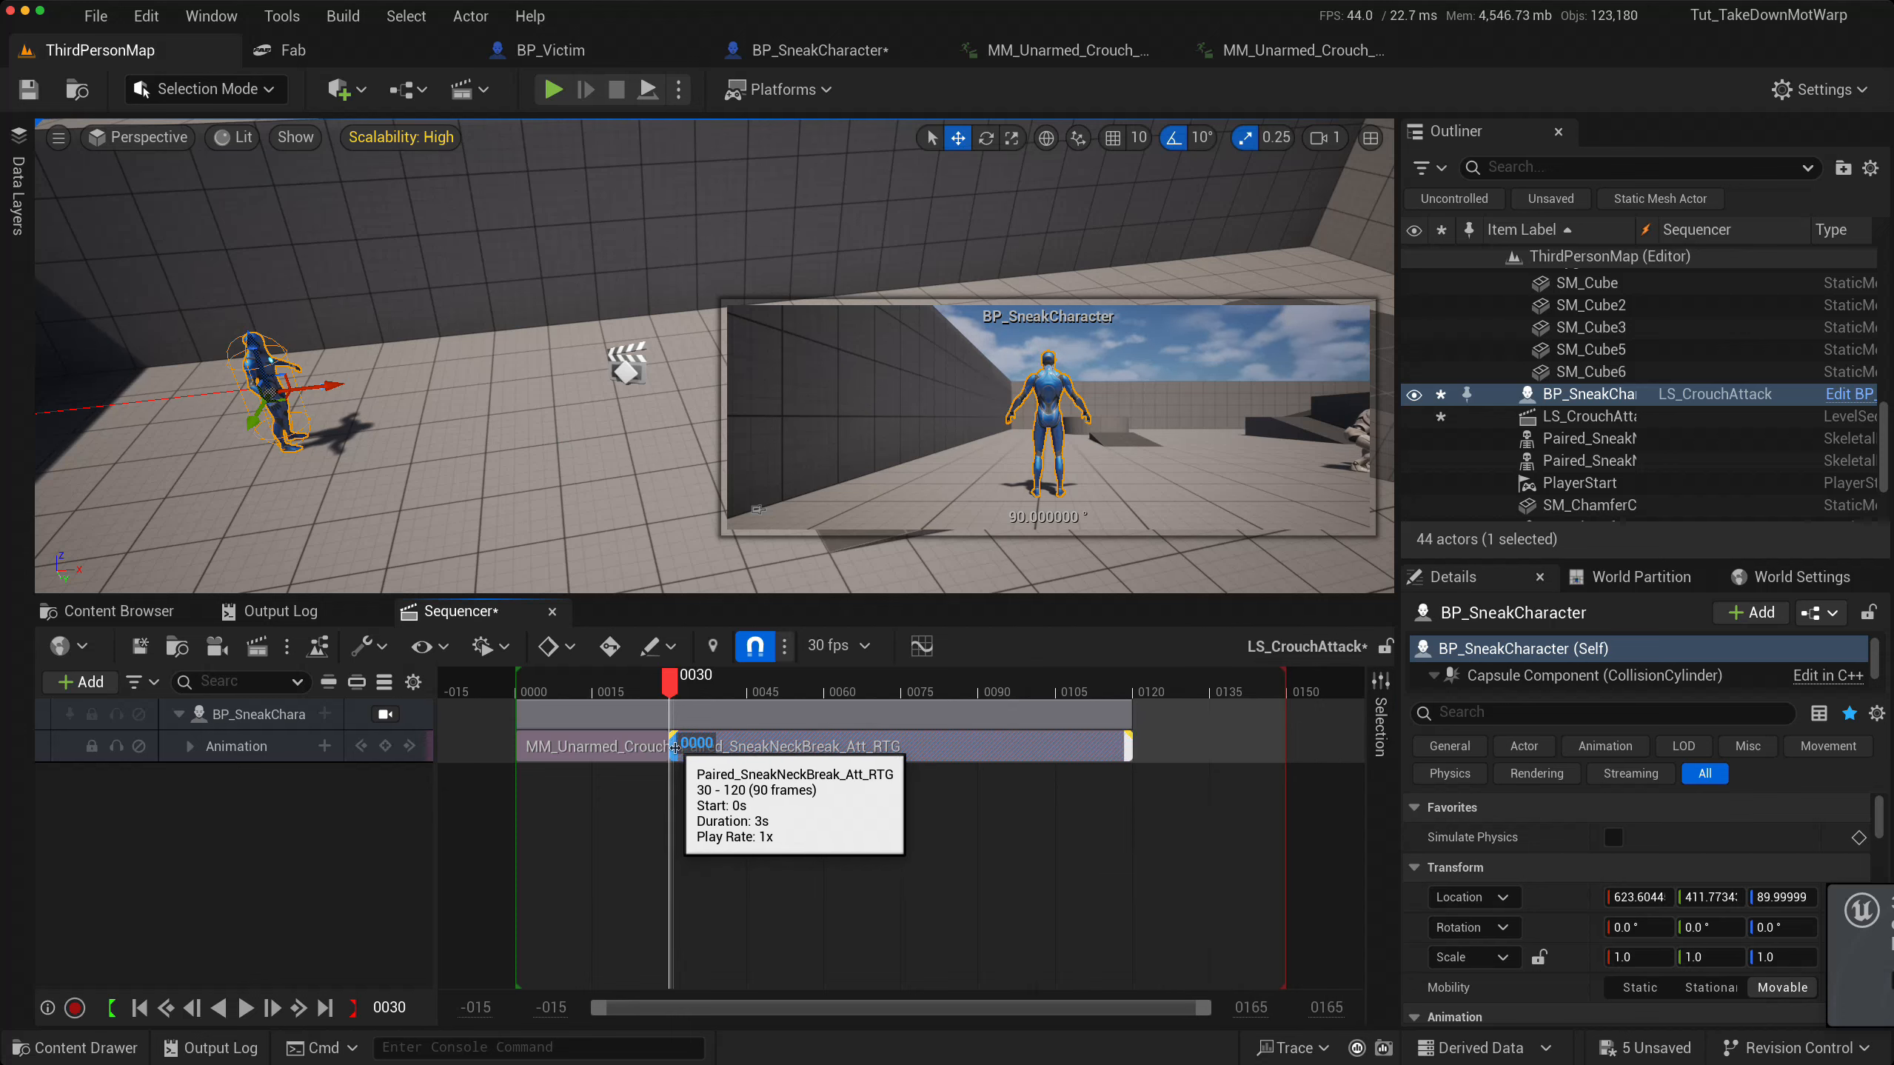
{"action": "right_click", "coordinate": [674, 748]}
{"action": "mouse_move", "coordinate": [880, 505]}
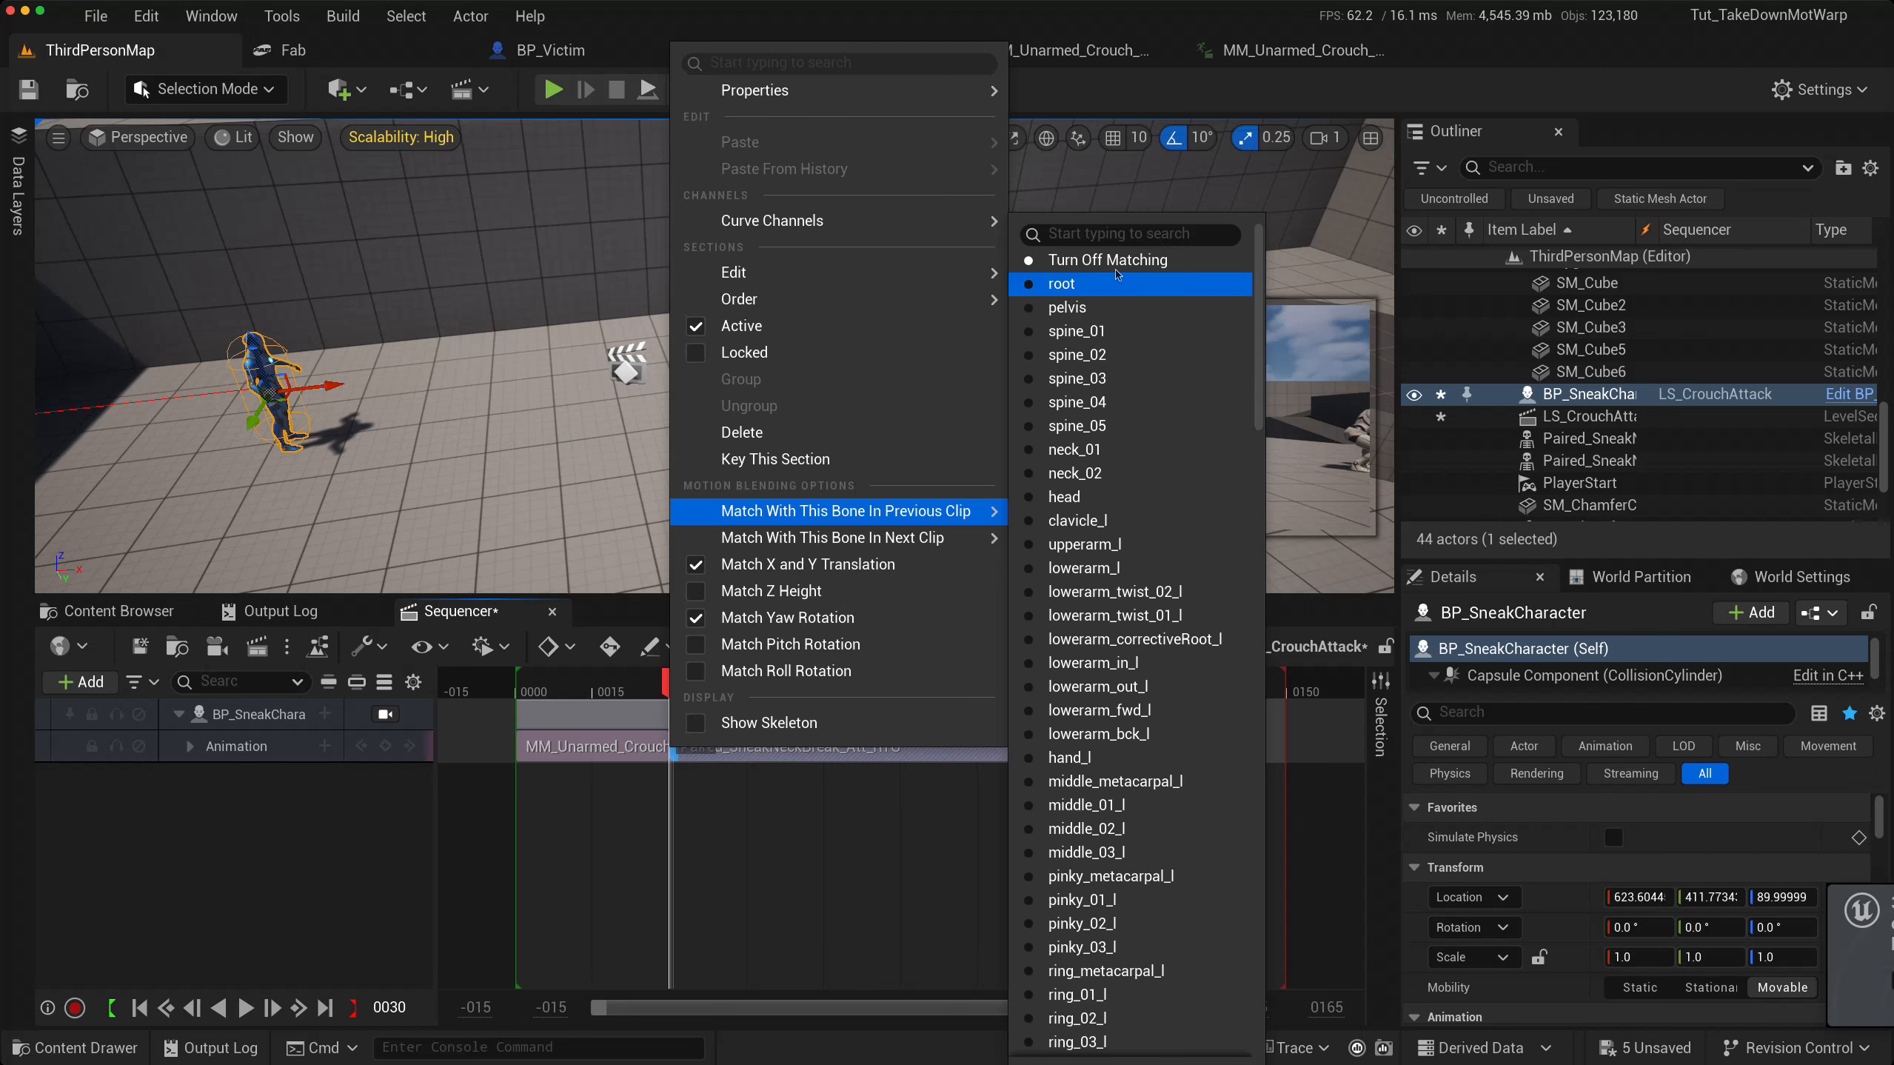
{"action": "type", "text": "foot"}
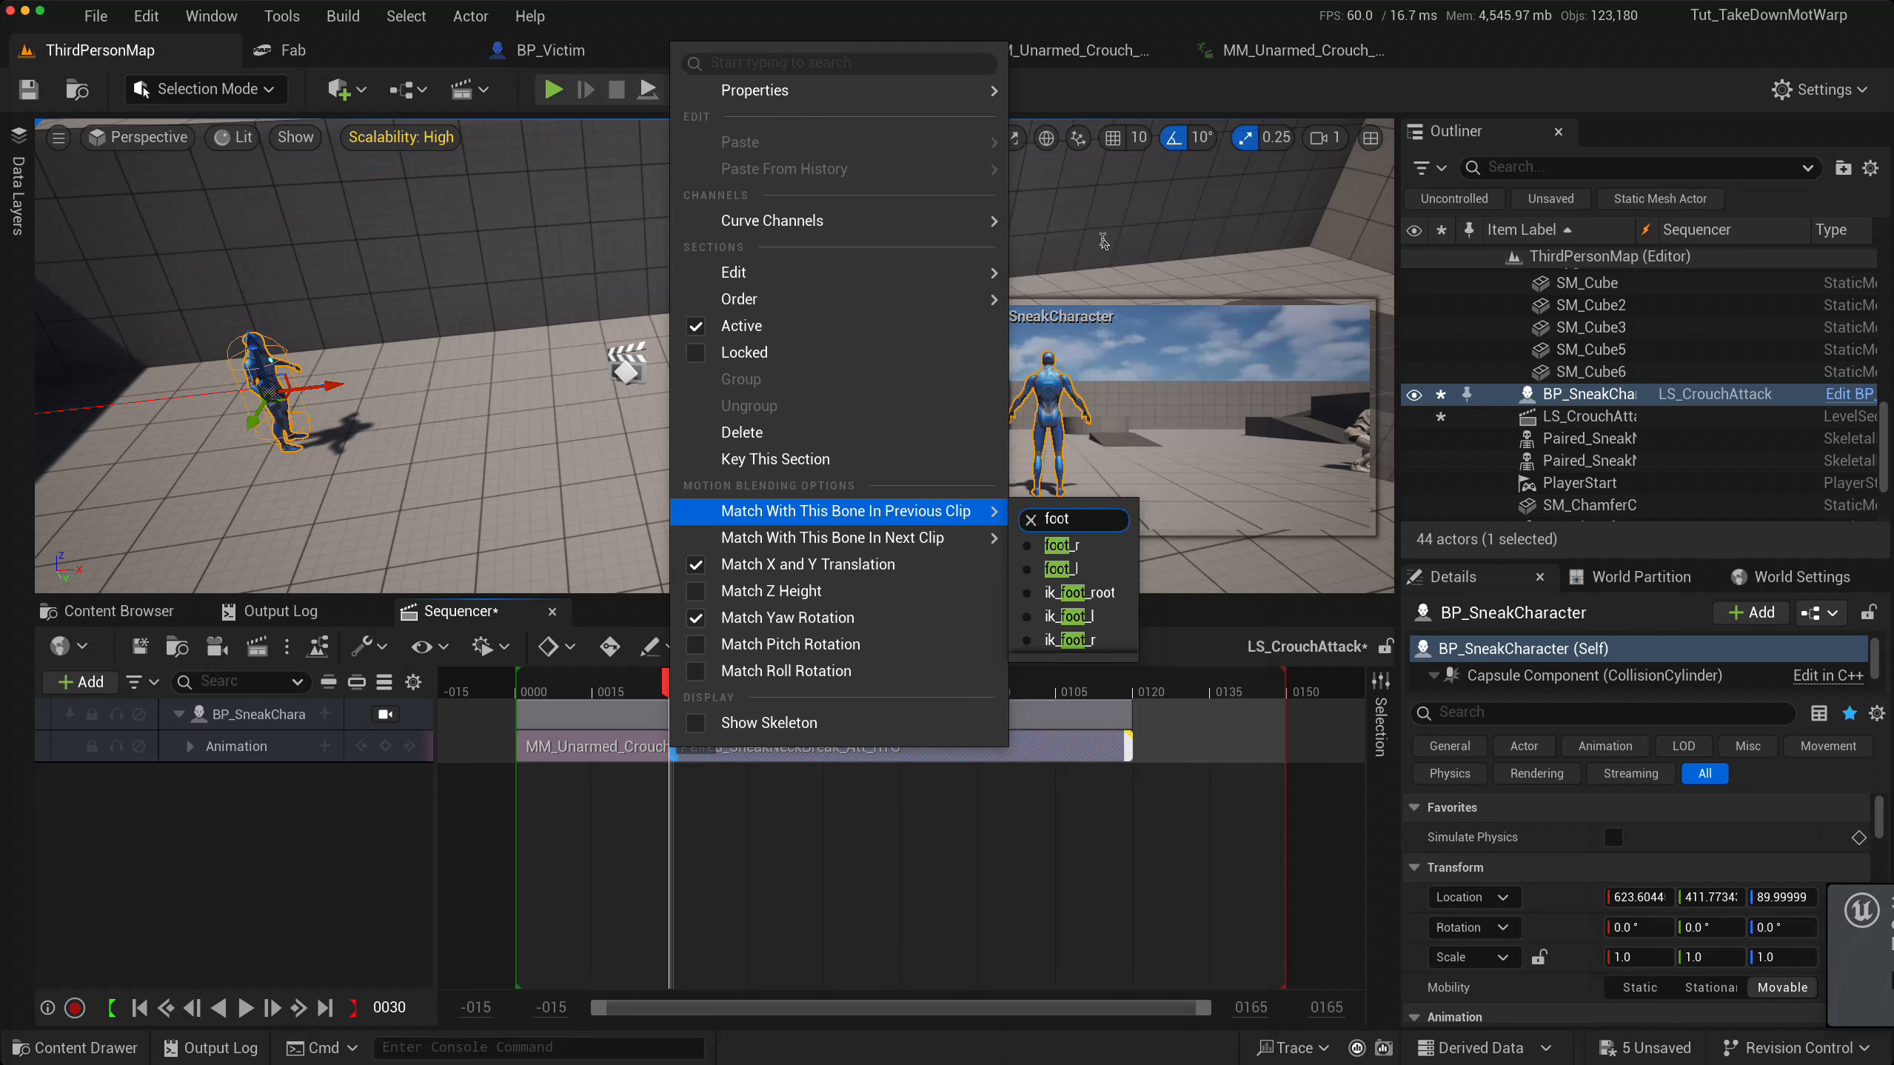
{"action": "left_click", "coordinate": [1066, 569]}
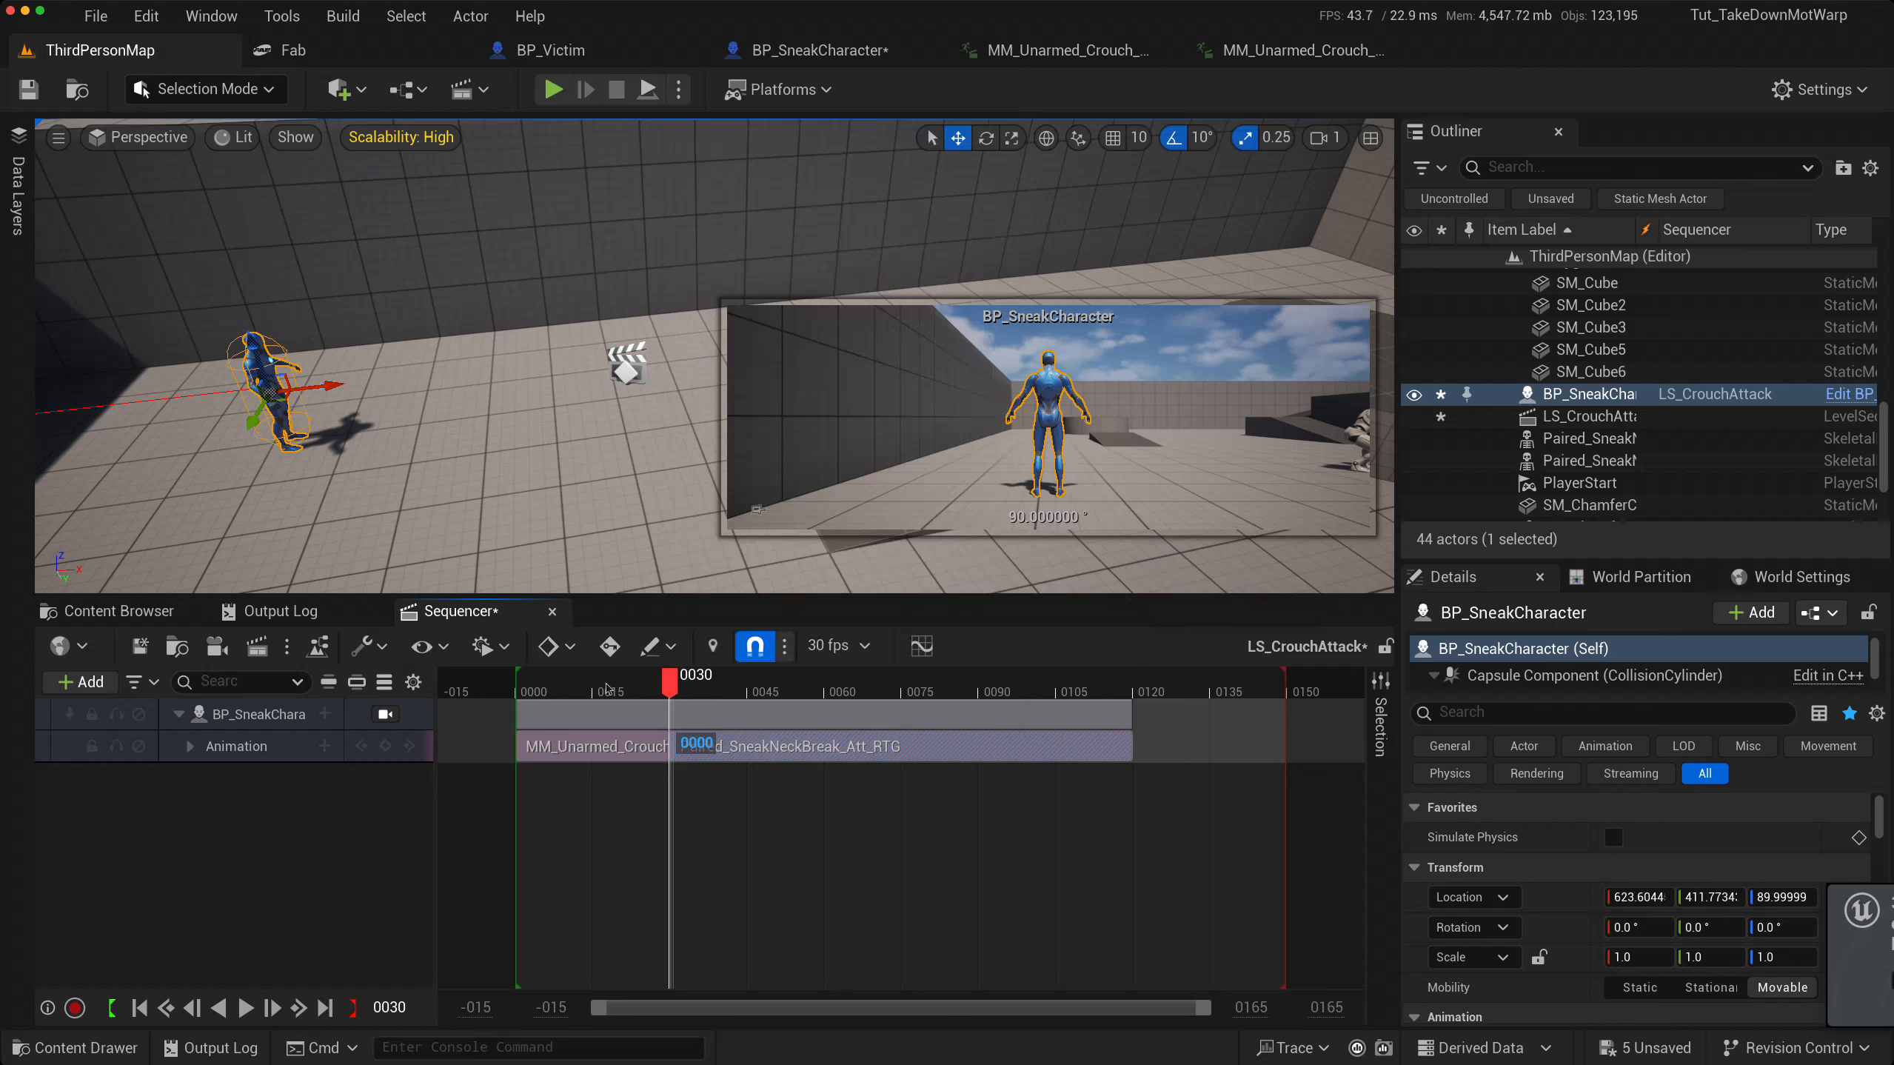
- Play the sequence from frame 0 to review the bone-matched transition from crouch walk into neck break
{"action": "mouse_move", "coordinate": [608, 688]}
{"action": "left_mouse_down"}
{"action": "mouse_move", "coordinate": [567, 682]}
{"action": "mouse_move", "coordinate": [909, 677]}
{"action": "mouse_move", "coordinate": [592, 675]}
{"action": "left_mouse_up"}
{"action": "right_click_drag", "start_coordinate": [451, 460], "coordinate": [451, 460]}
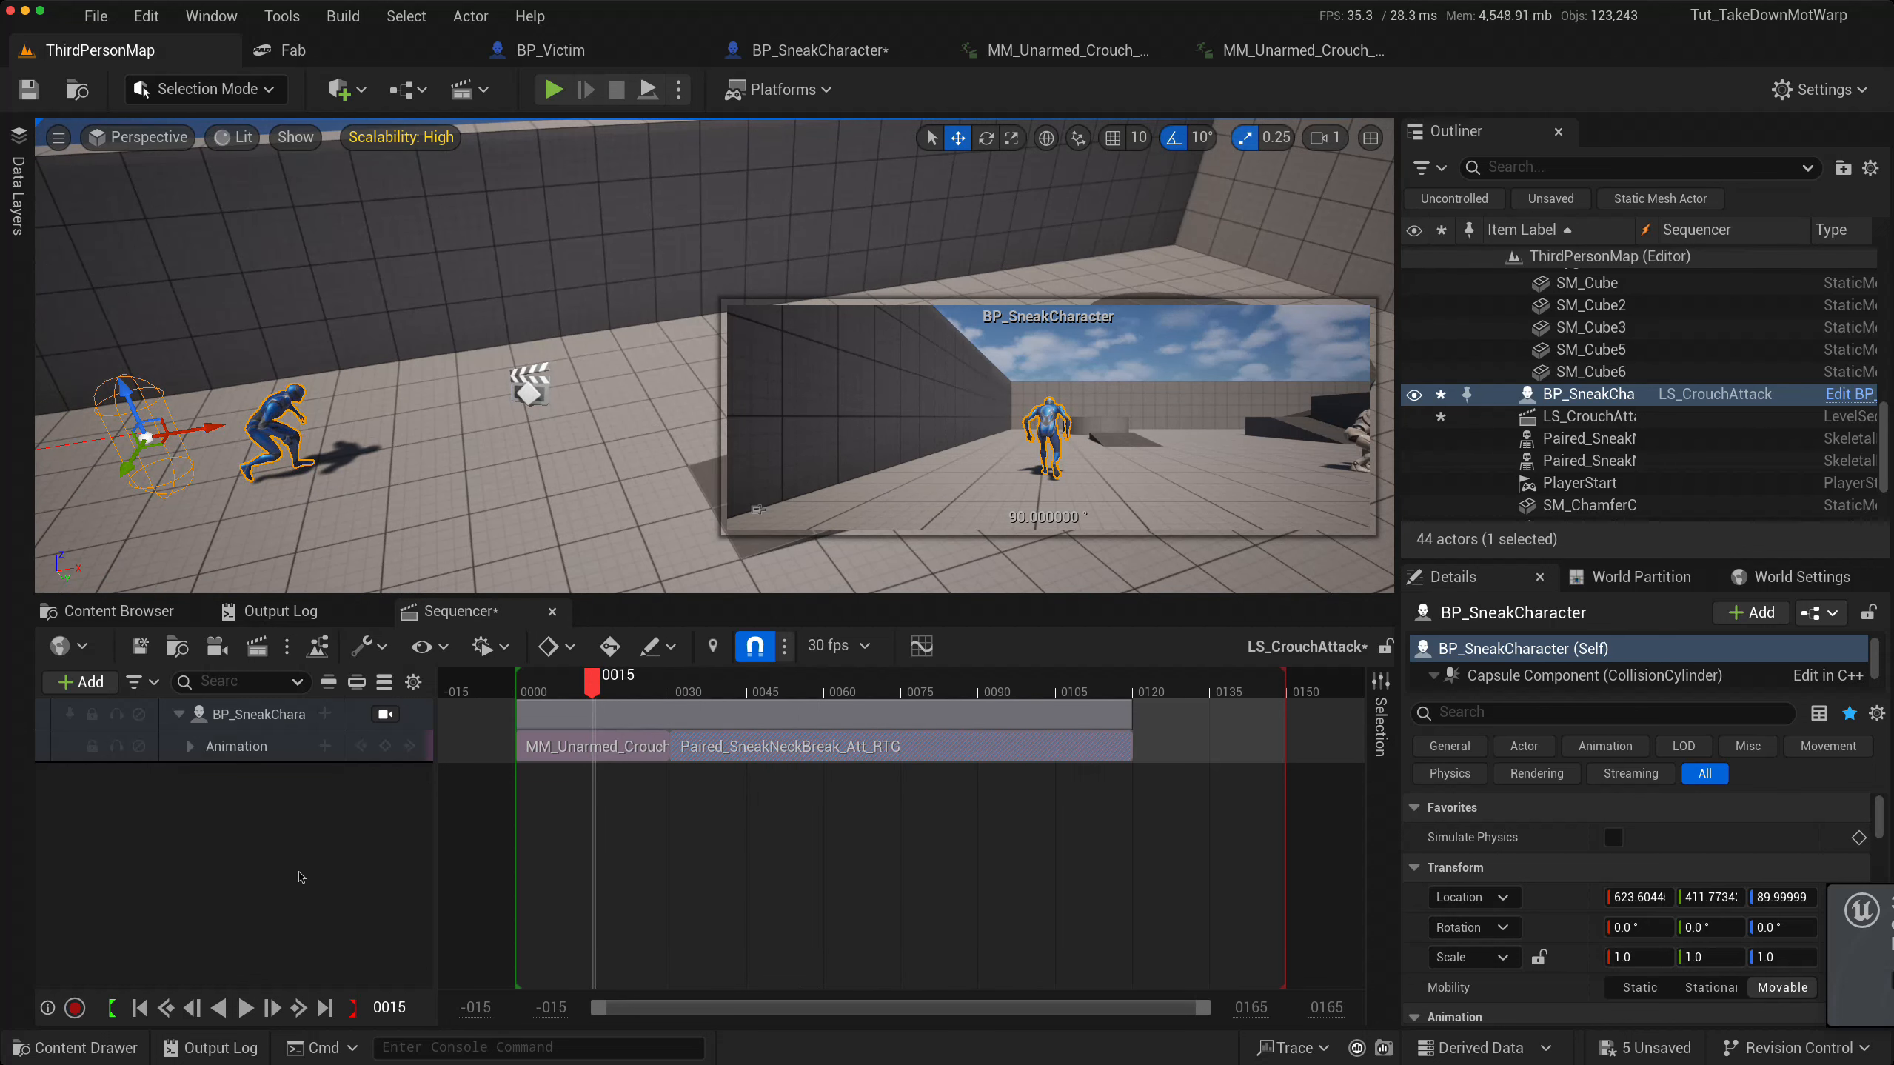
{"action": "left_click", "coordinate": [140, 1006]}
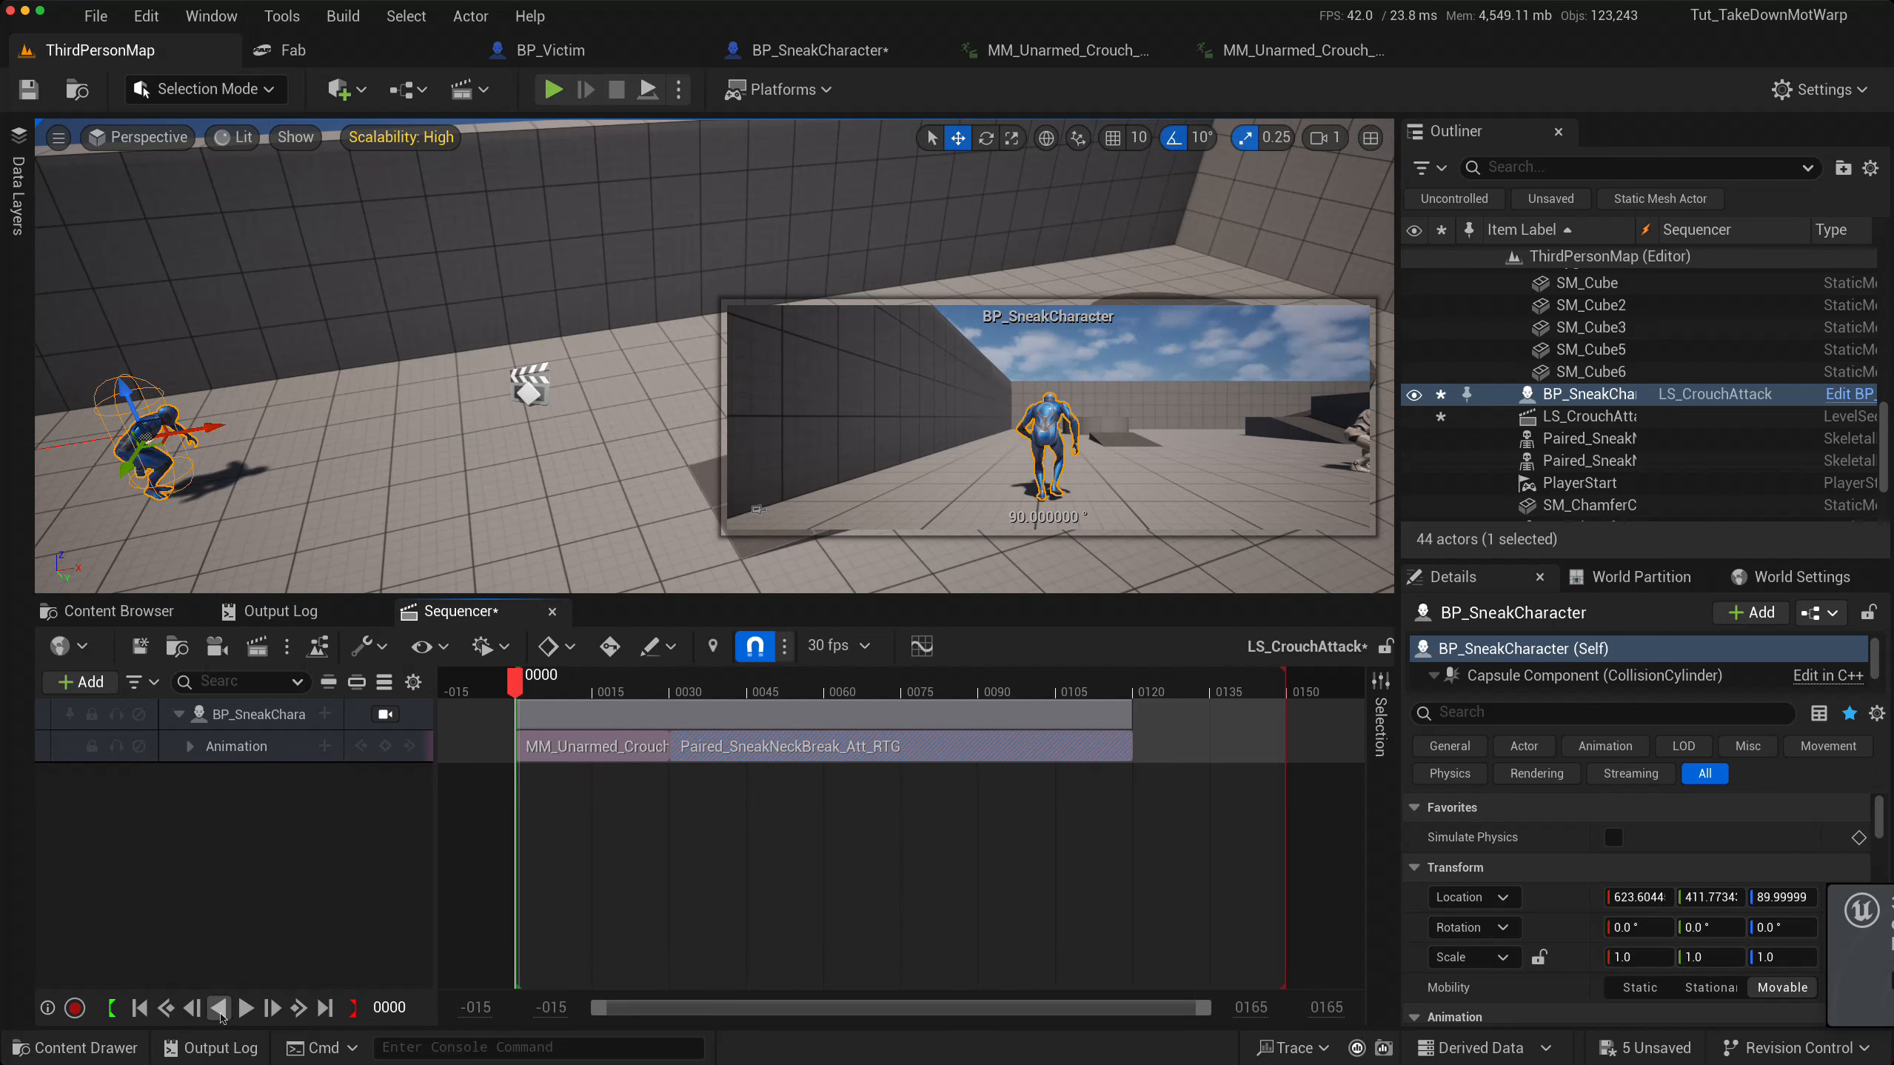
{"action": "left_click", "coordinate": [245, 1007]}
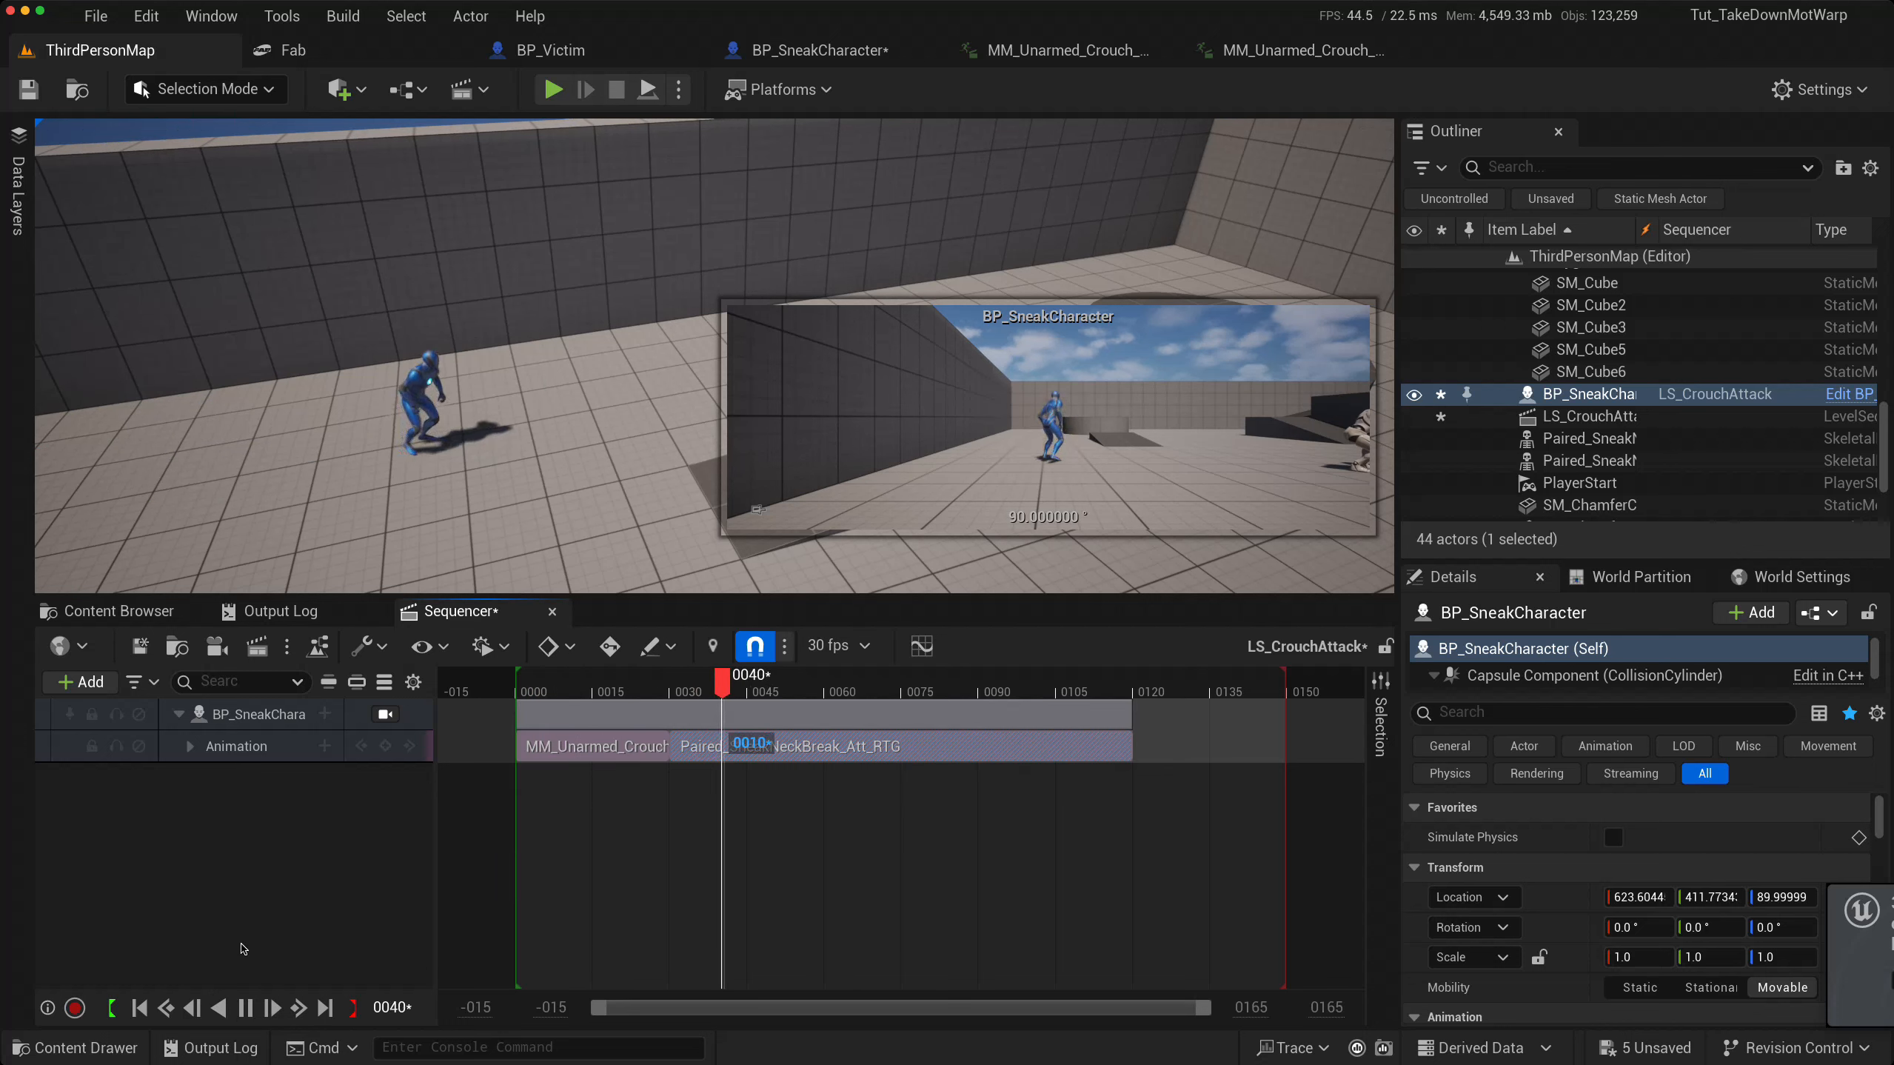
{"action": "left_click", "coordinate": [246, 1007]}
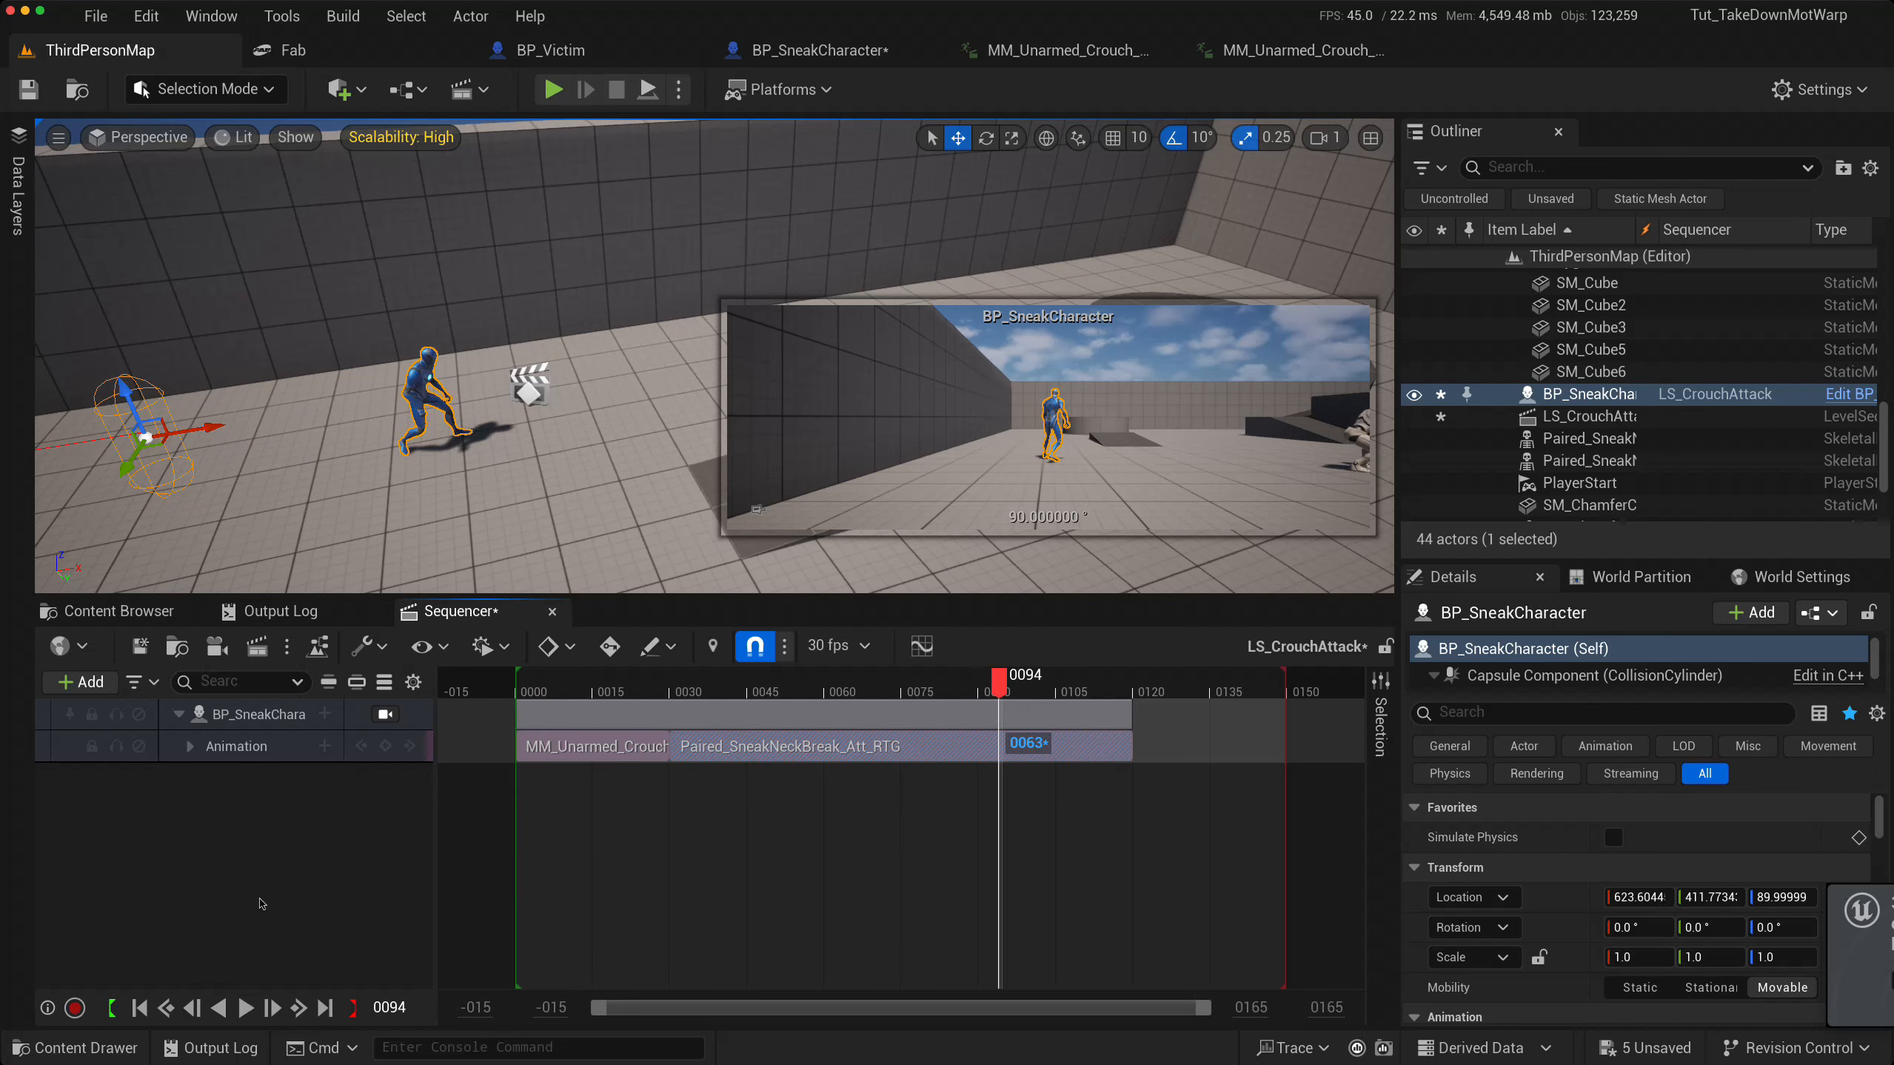
- Nudge the Paired_SneakNeckBreak_Att_RTG section slightly earlier to overlap the crouch walk's end, and play back the blend
{"action": "left_click_drag", "start_coordinate": [999, 690], "coordinate": [664, 694]}
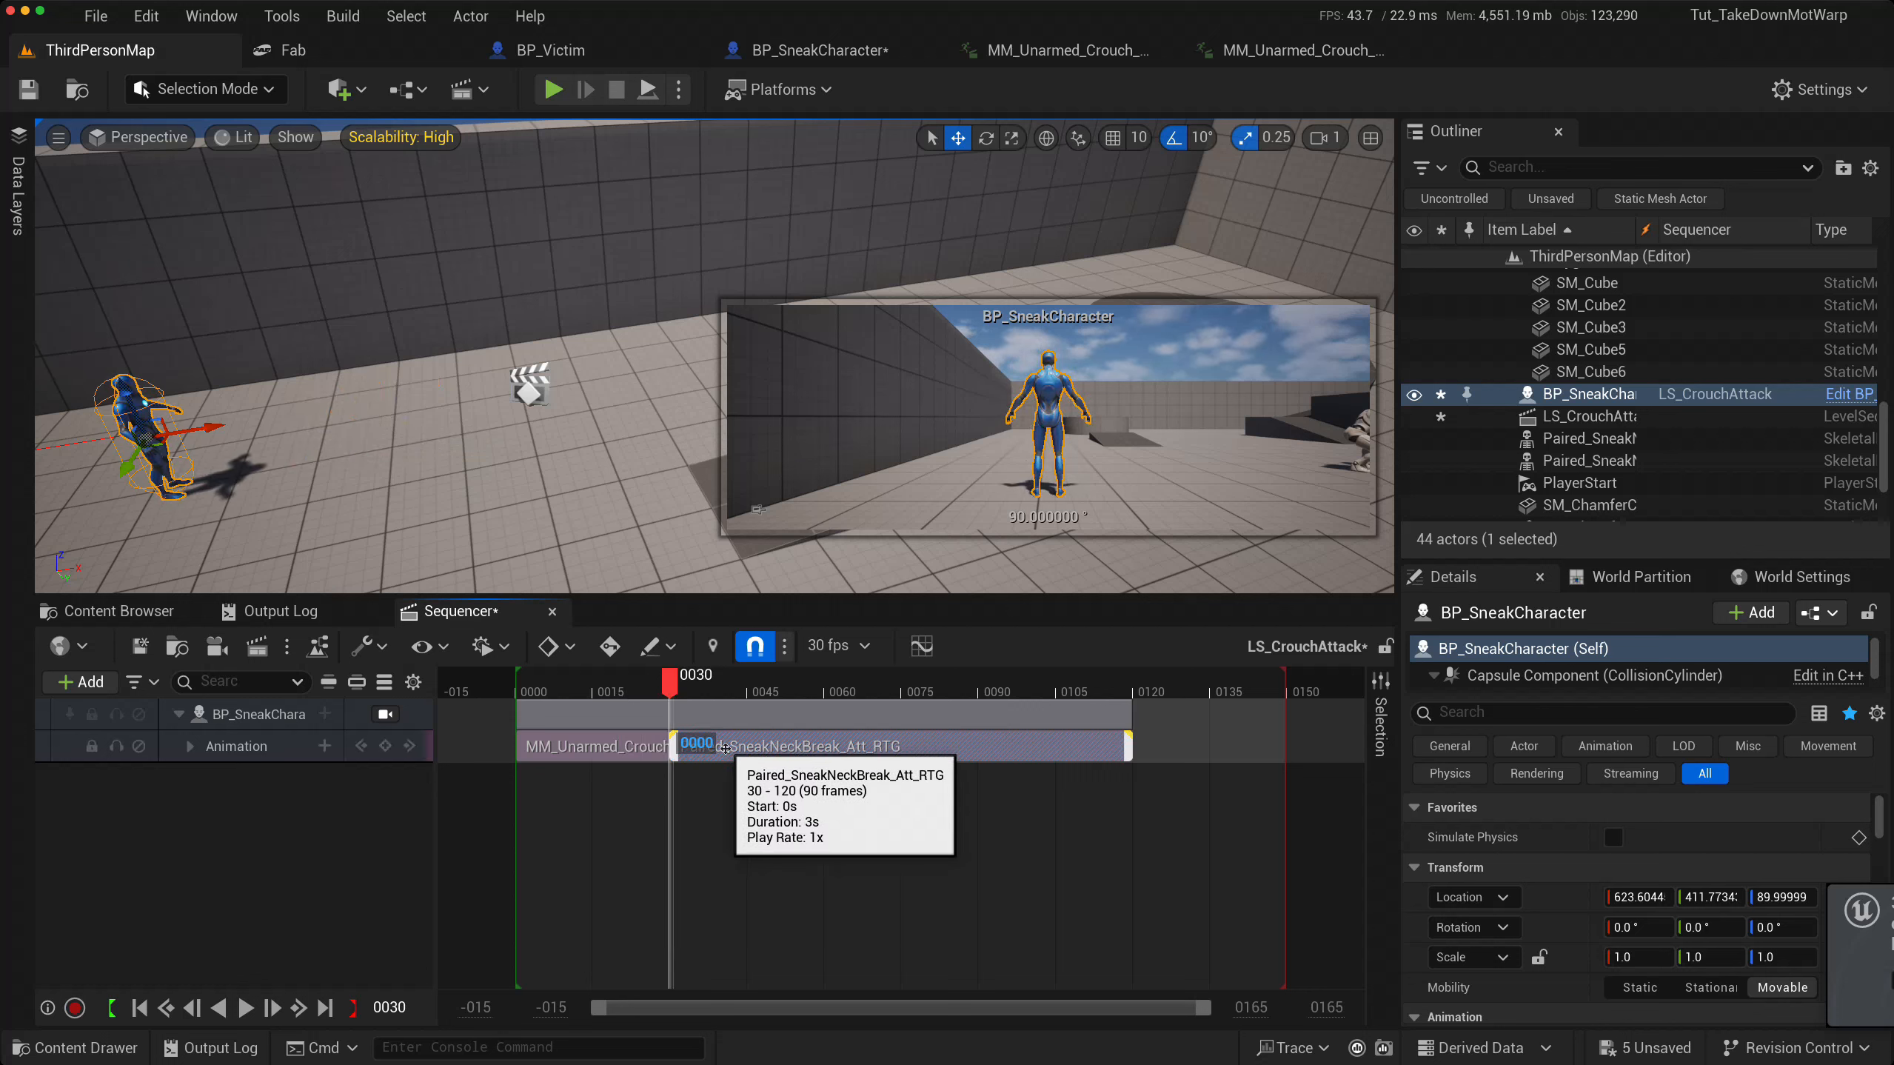
{"action": "left_click_drag", "start_coordinate": [708, 746], "coordinate": [701, 744]}
{"action": "left_click_drag", "start_coordinate": [654, 684], "coordinate": [548, 674]}
{"action": "left_click", "coordinate": [546, 536]}
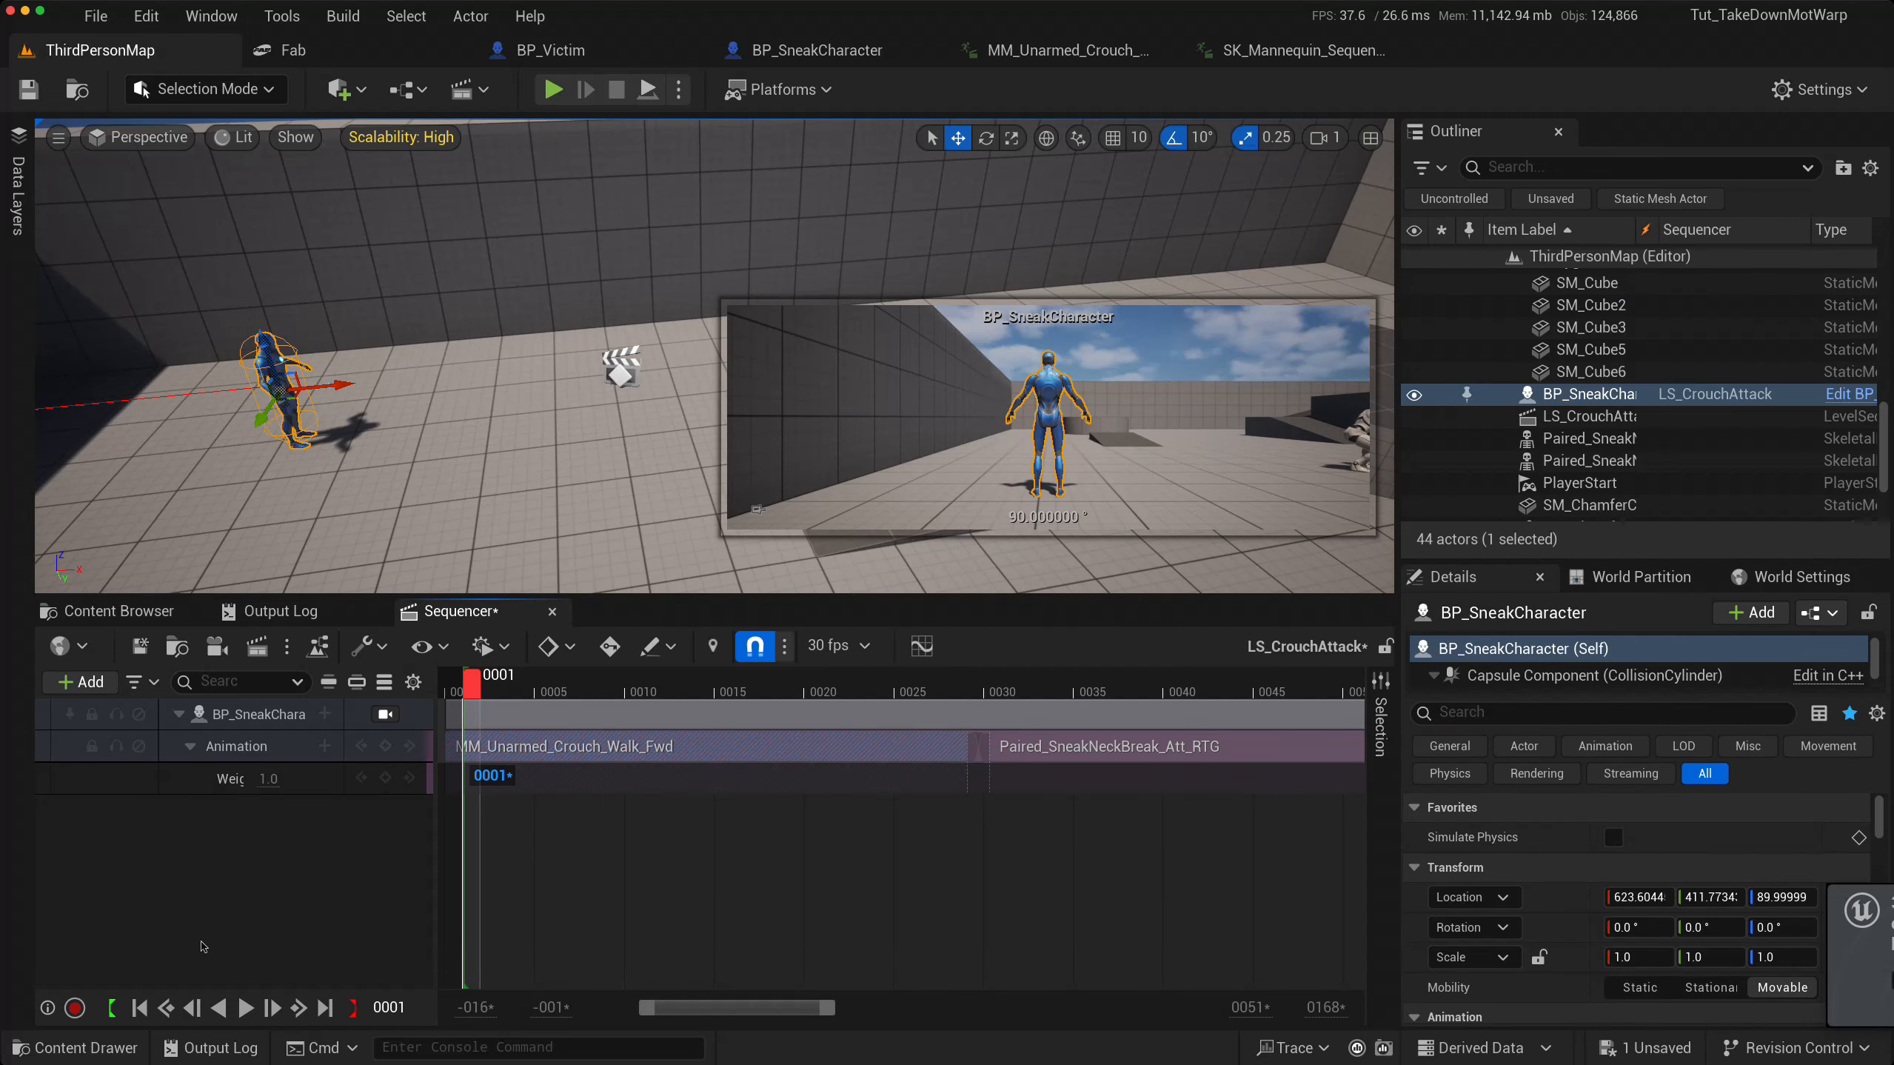
{"action": "left_click", "coordinate": [245, 1007]}
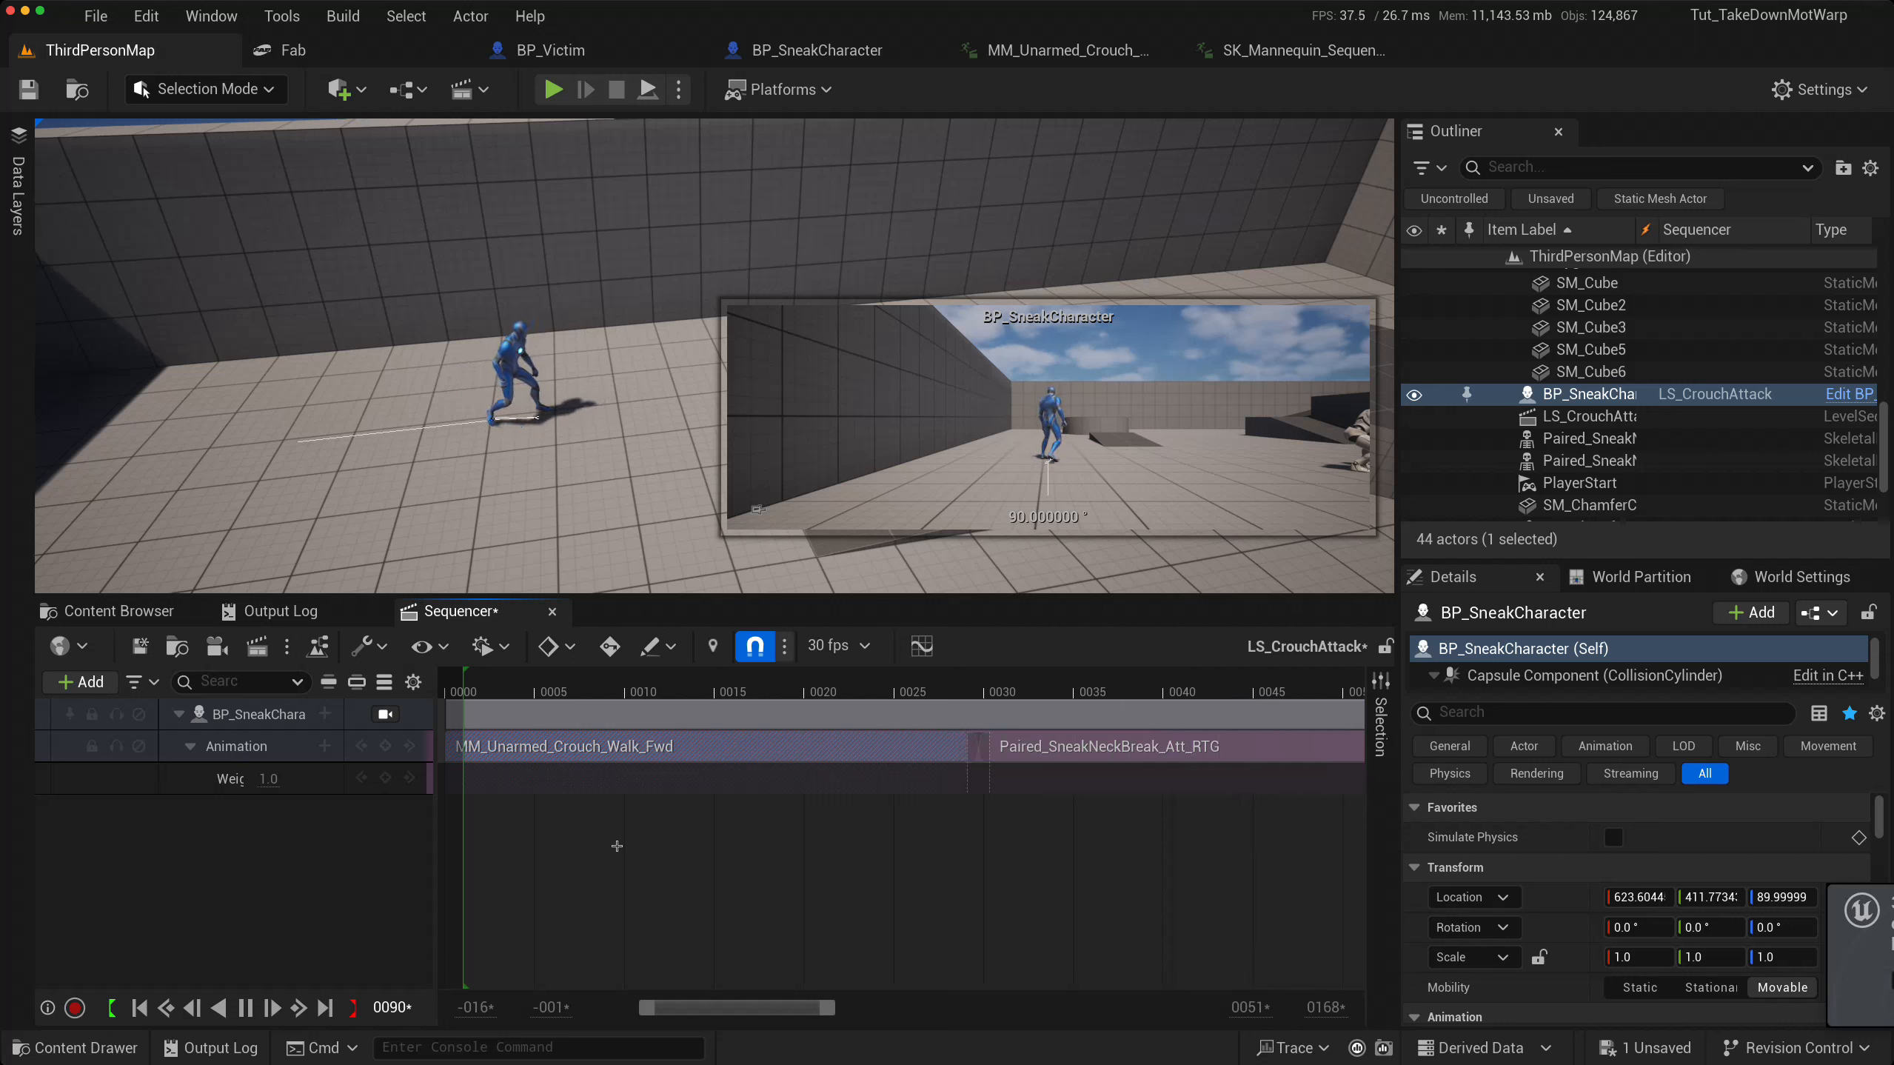
{"action": "key", "text": "space"}
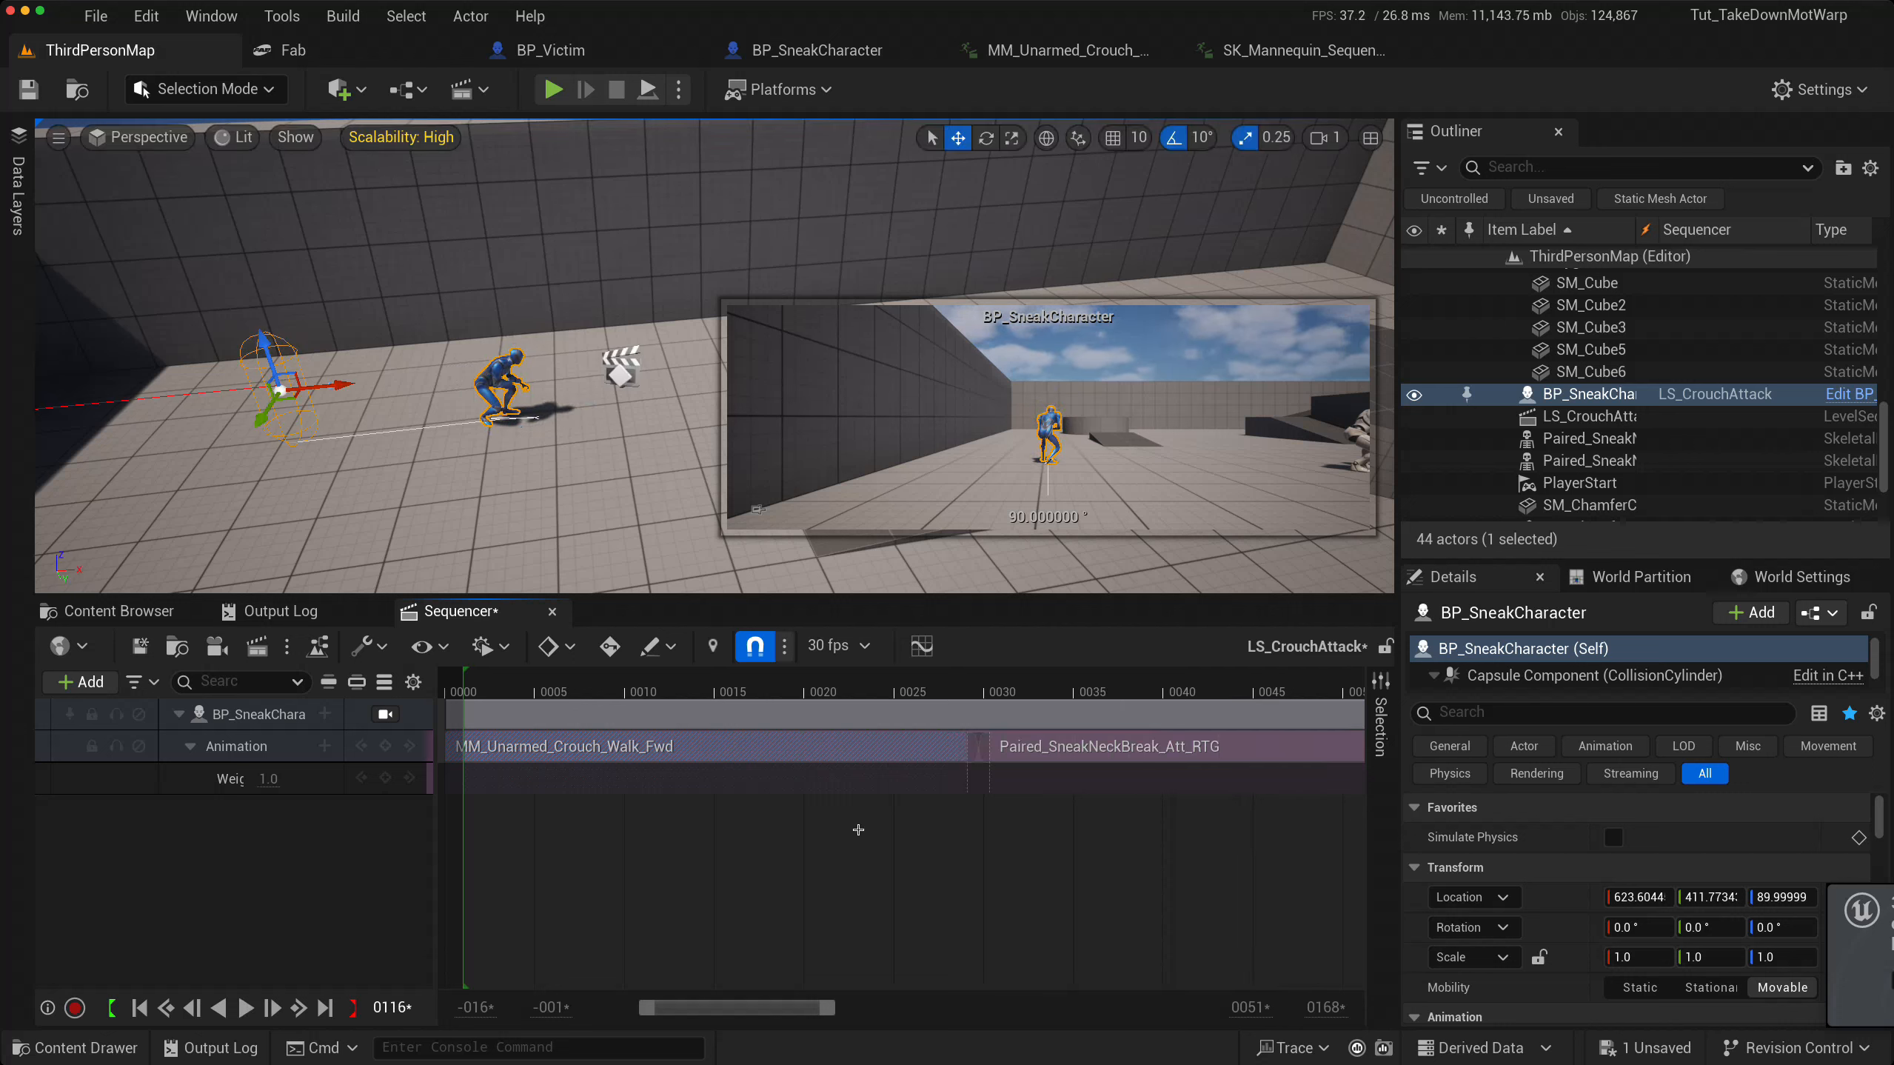
- Enable Show Skeleton for both the crouch walk and neck-break sections and play the sequence
{"action": "right_click", "coordinate": [523, 750]}
{"action": "left_click", "coordinate": [556, 721]}
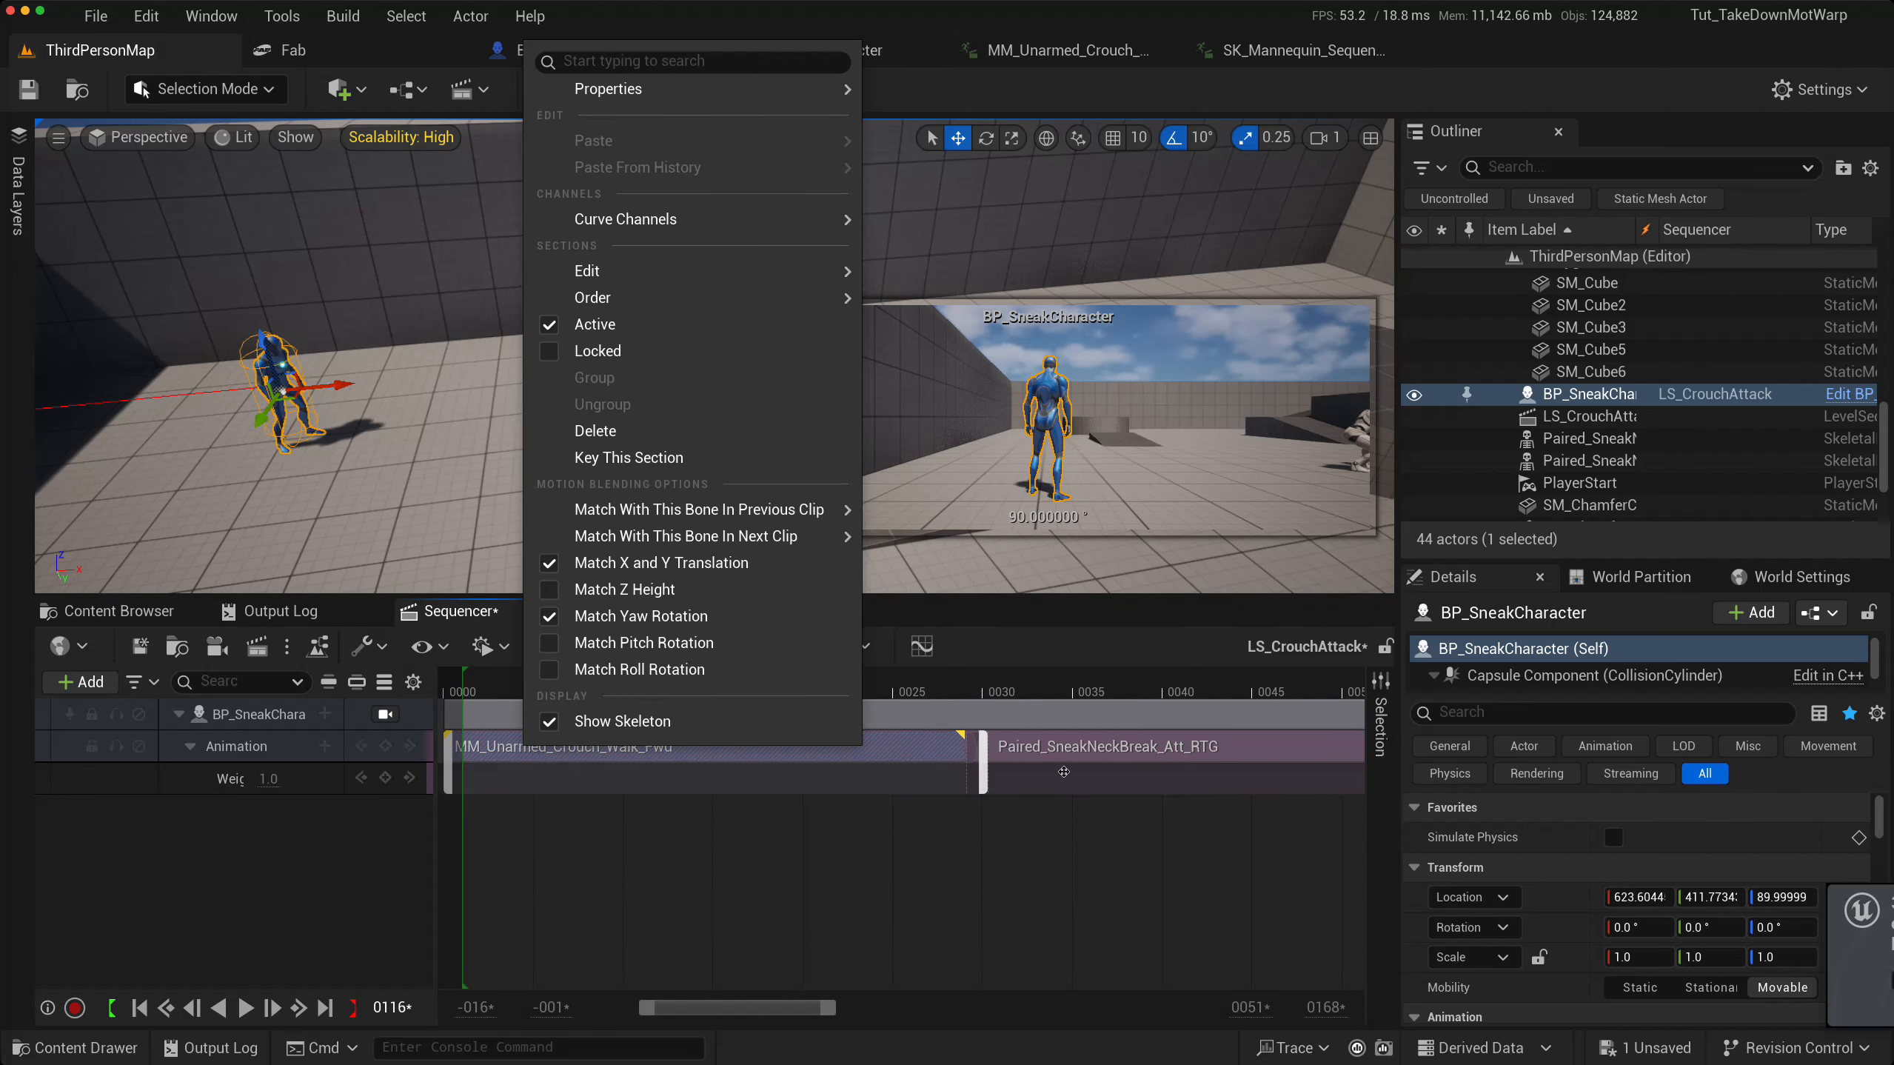
{"action": "left_click", "coordinate": [1092, 747]}
{"action": "right_click", "coordinate": [1092, 748]}
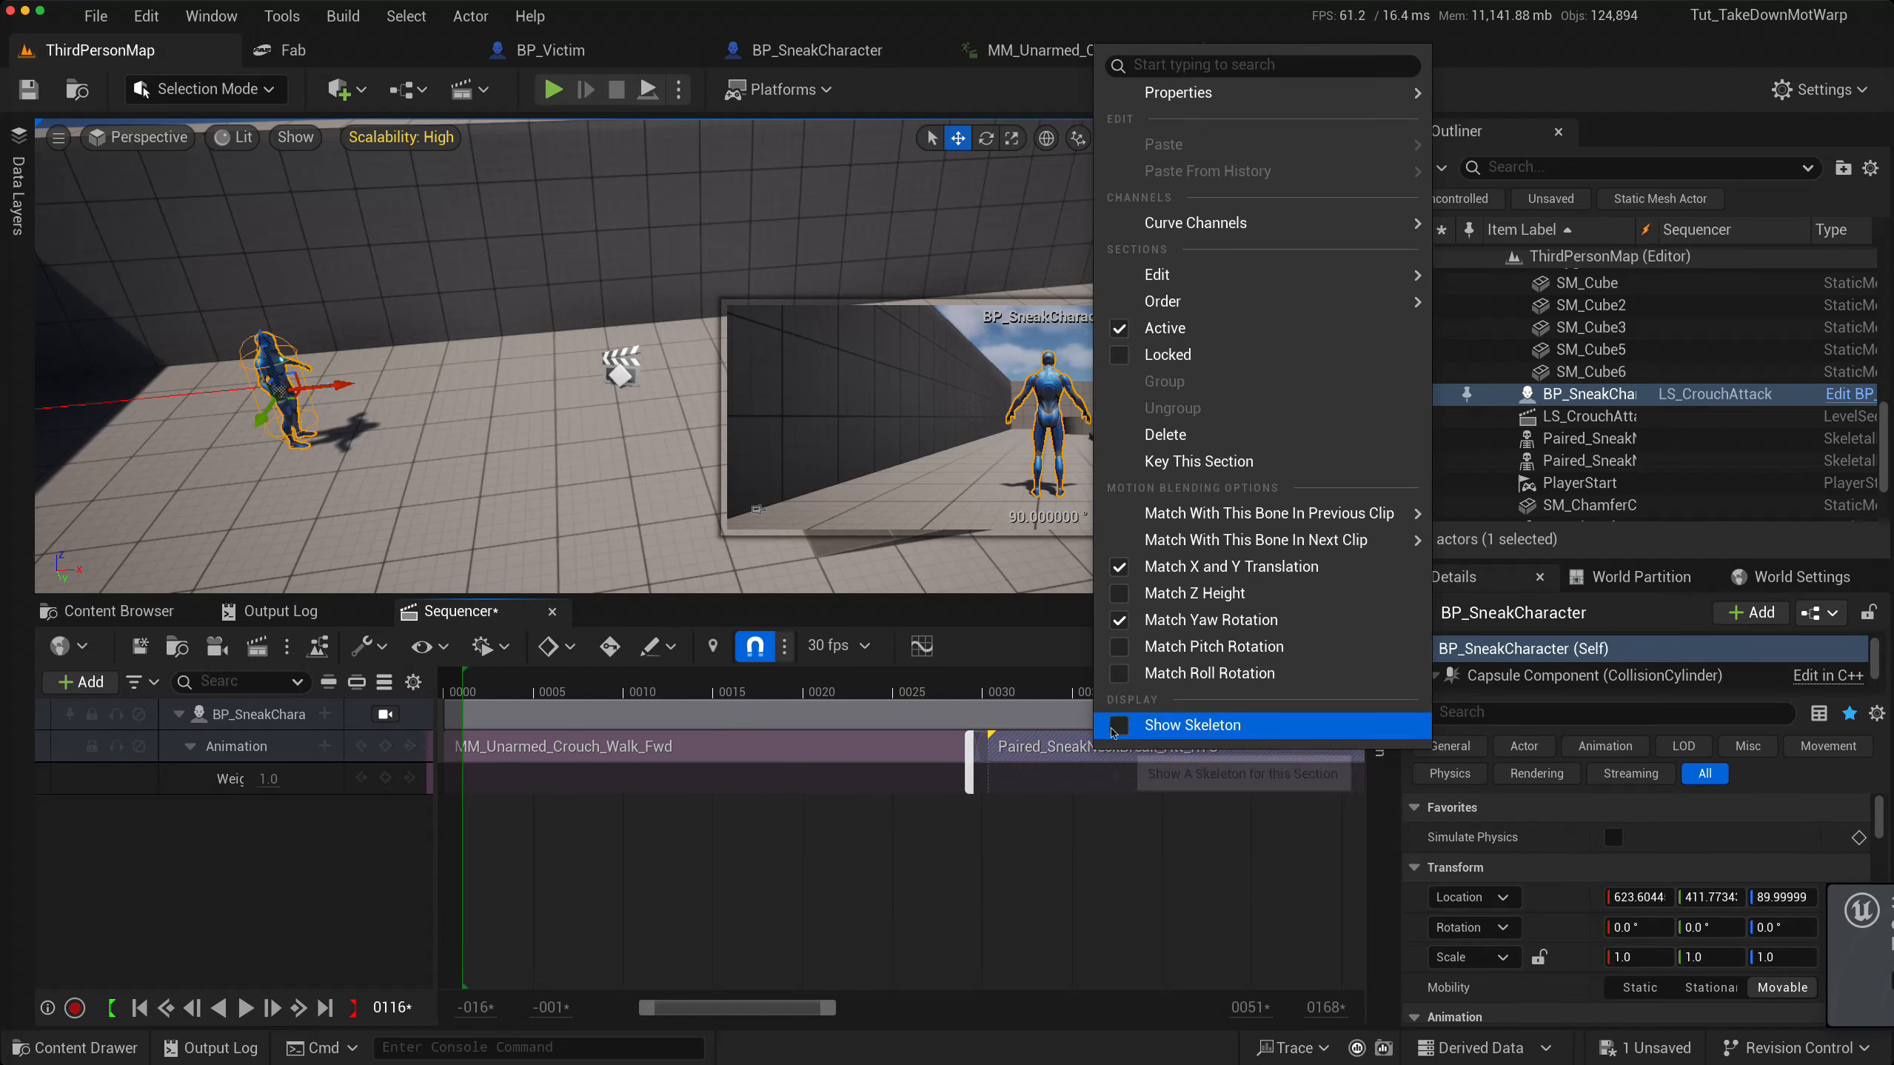
{"action": "left_click", "coordinate": [934, 827]}
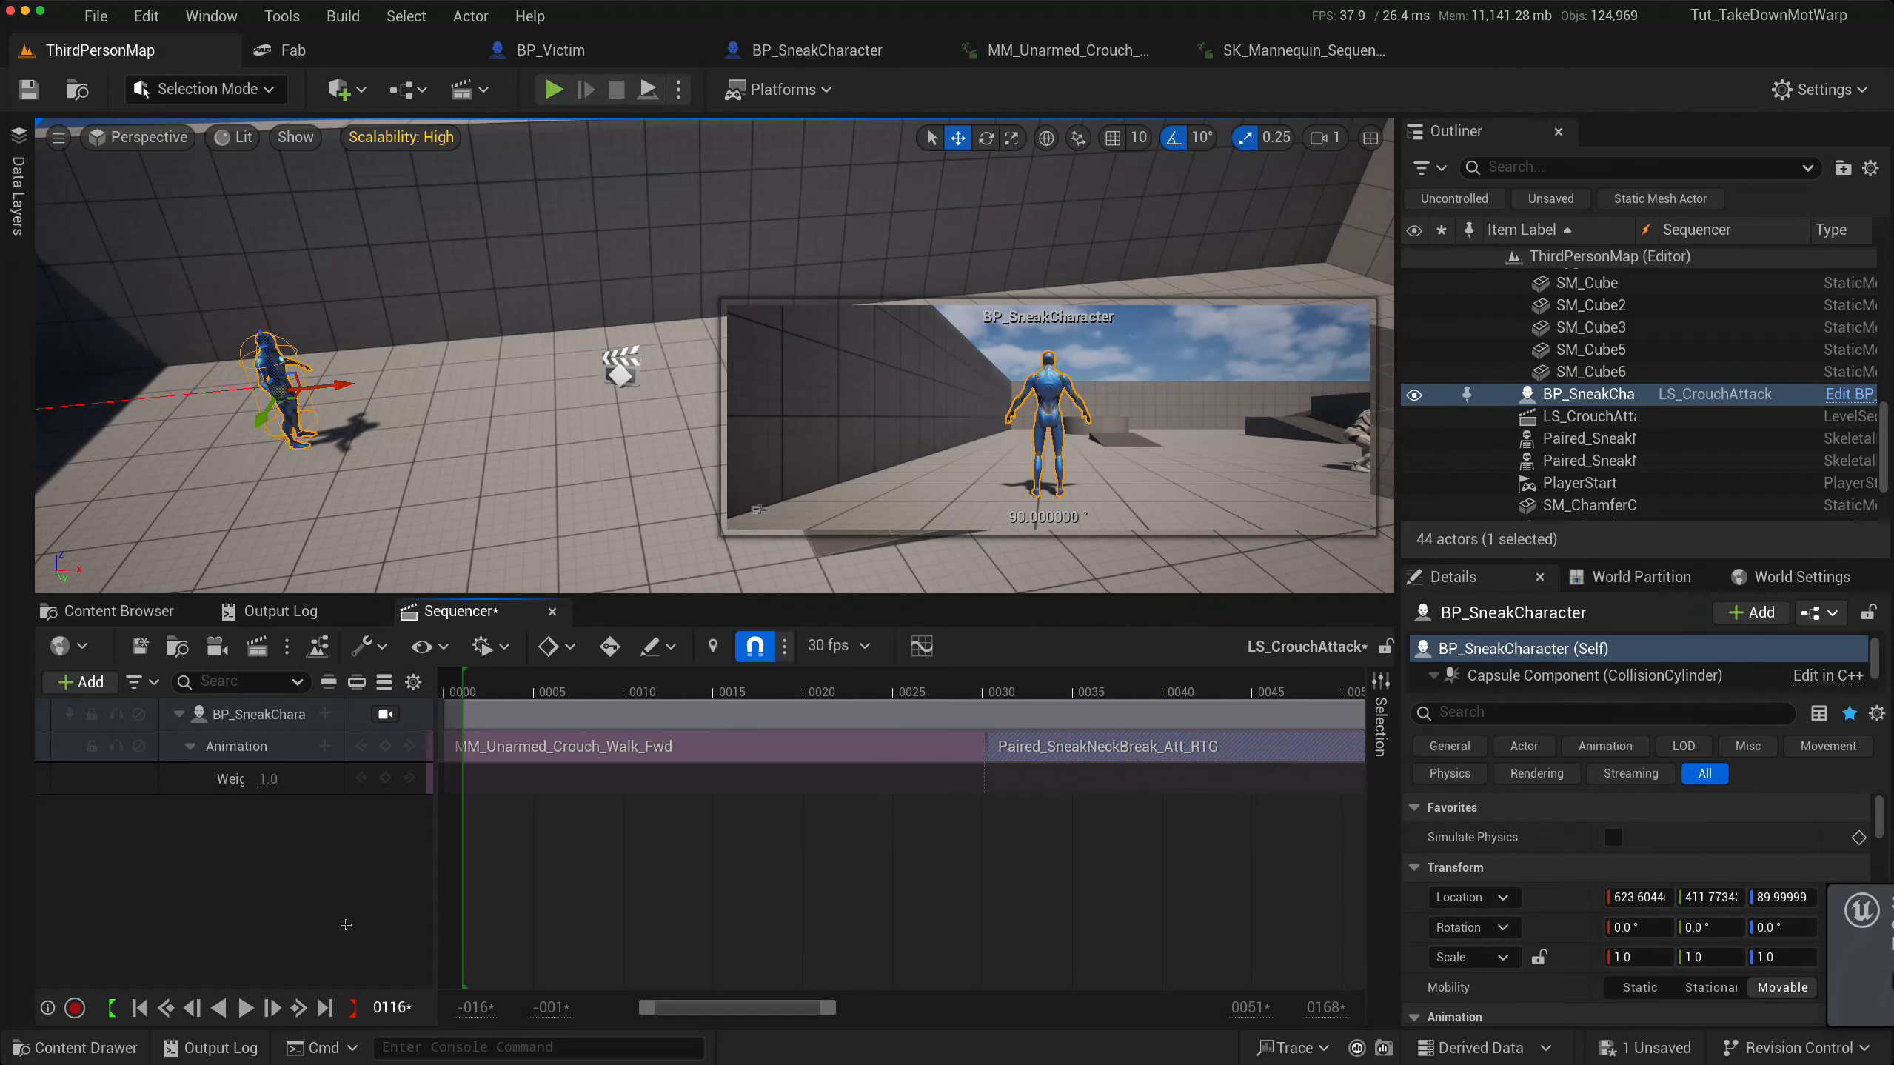
{"action": "left_click", "coordinate": [245, 1007]}
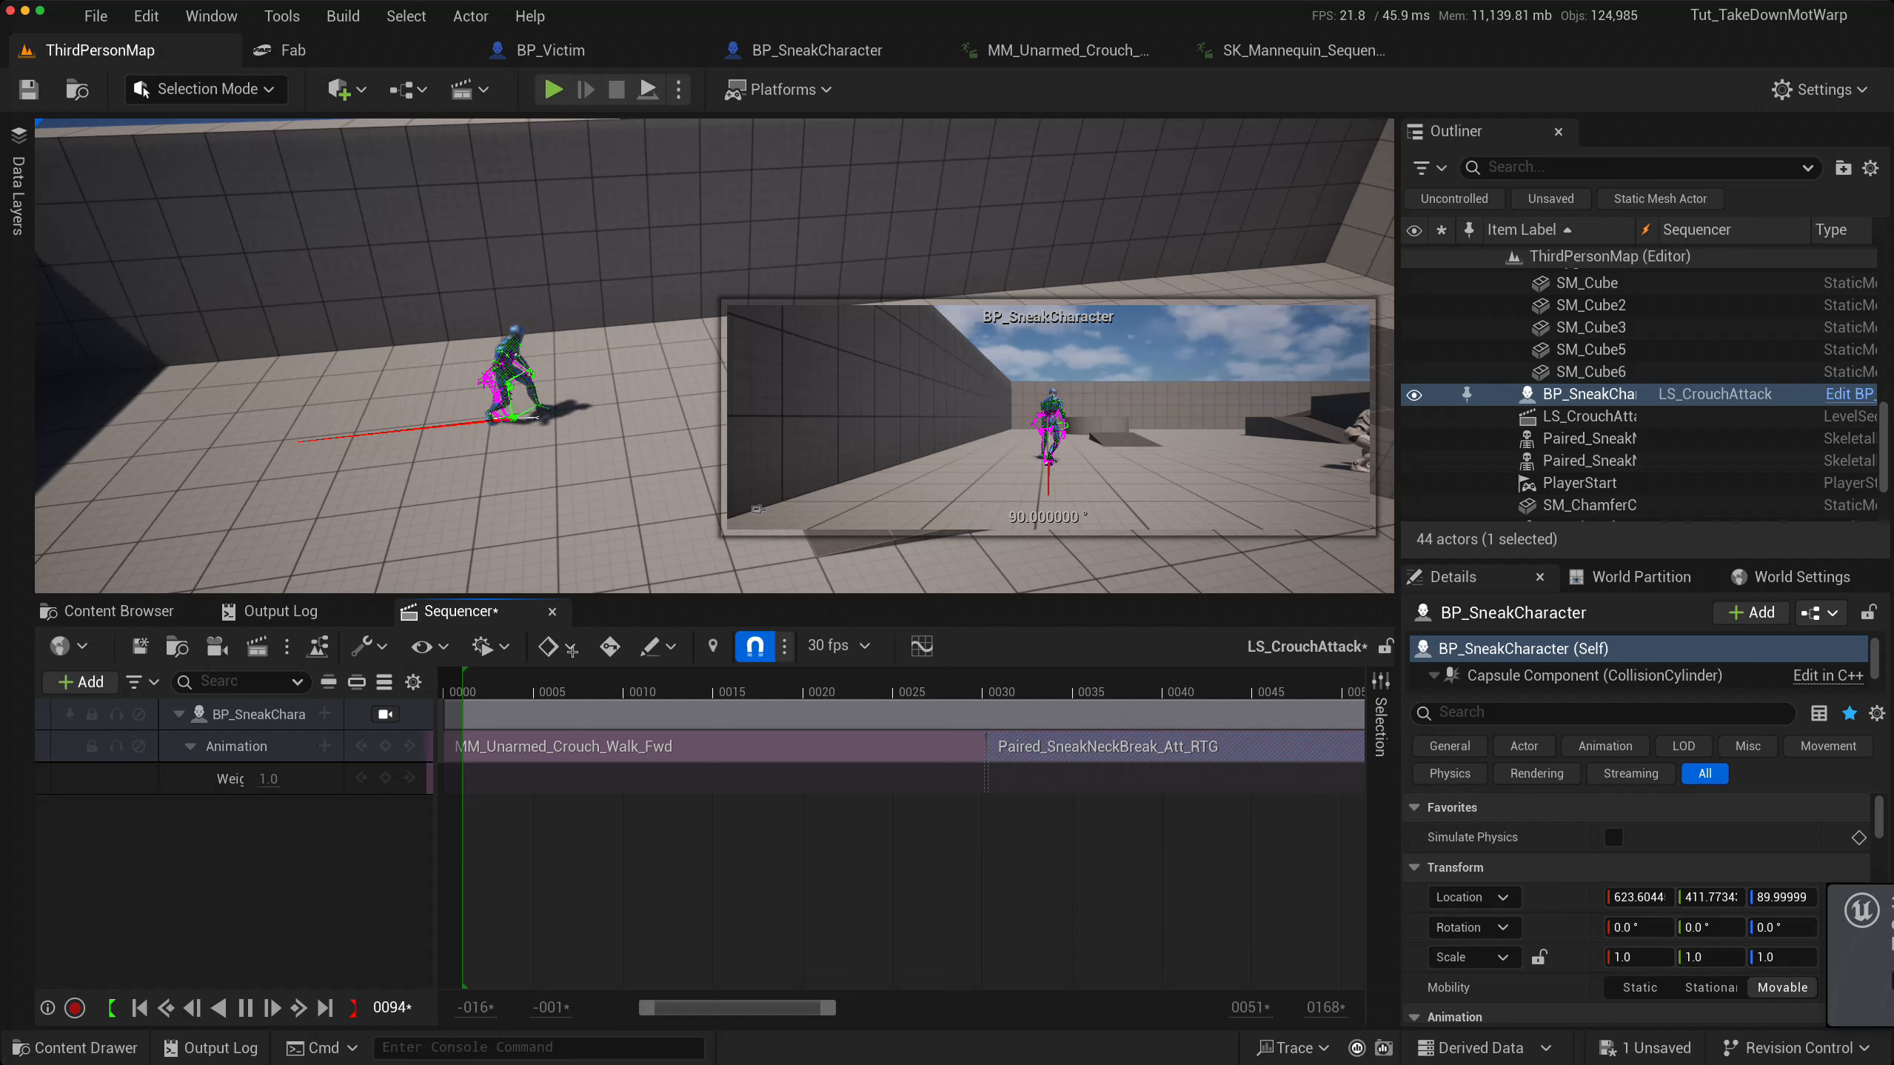
- Examine the Start Location Offset of the Paired_SneakNeckBreak_Att_RTG section and the easing curve options at its start
{"action": "right_click", "coordinate": [998, 753]}
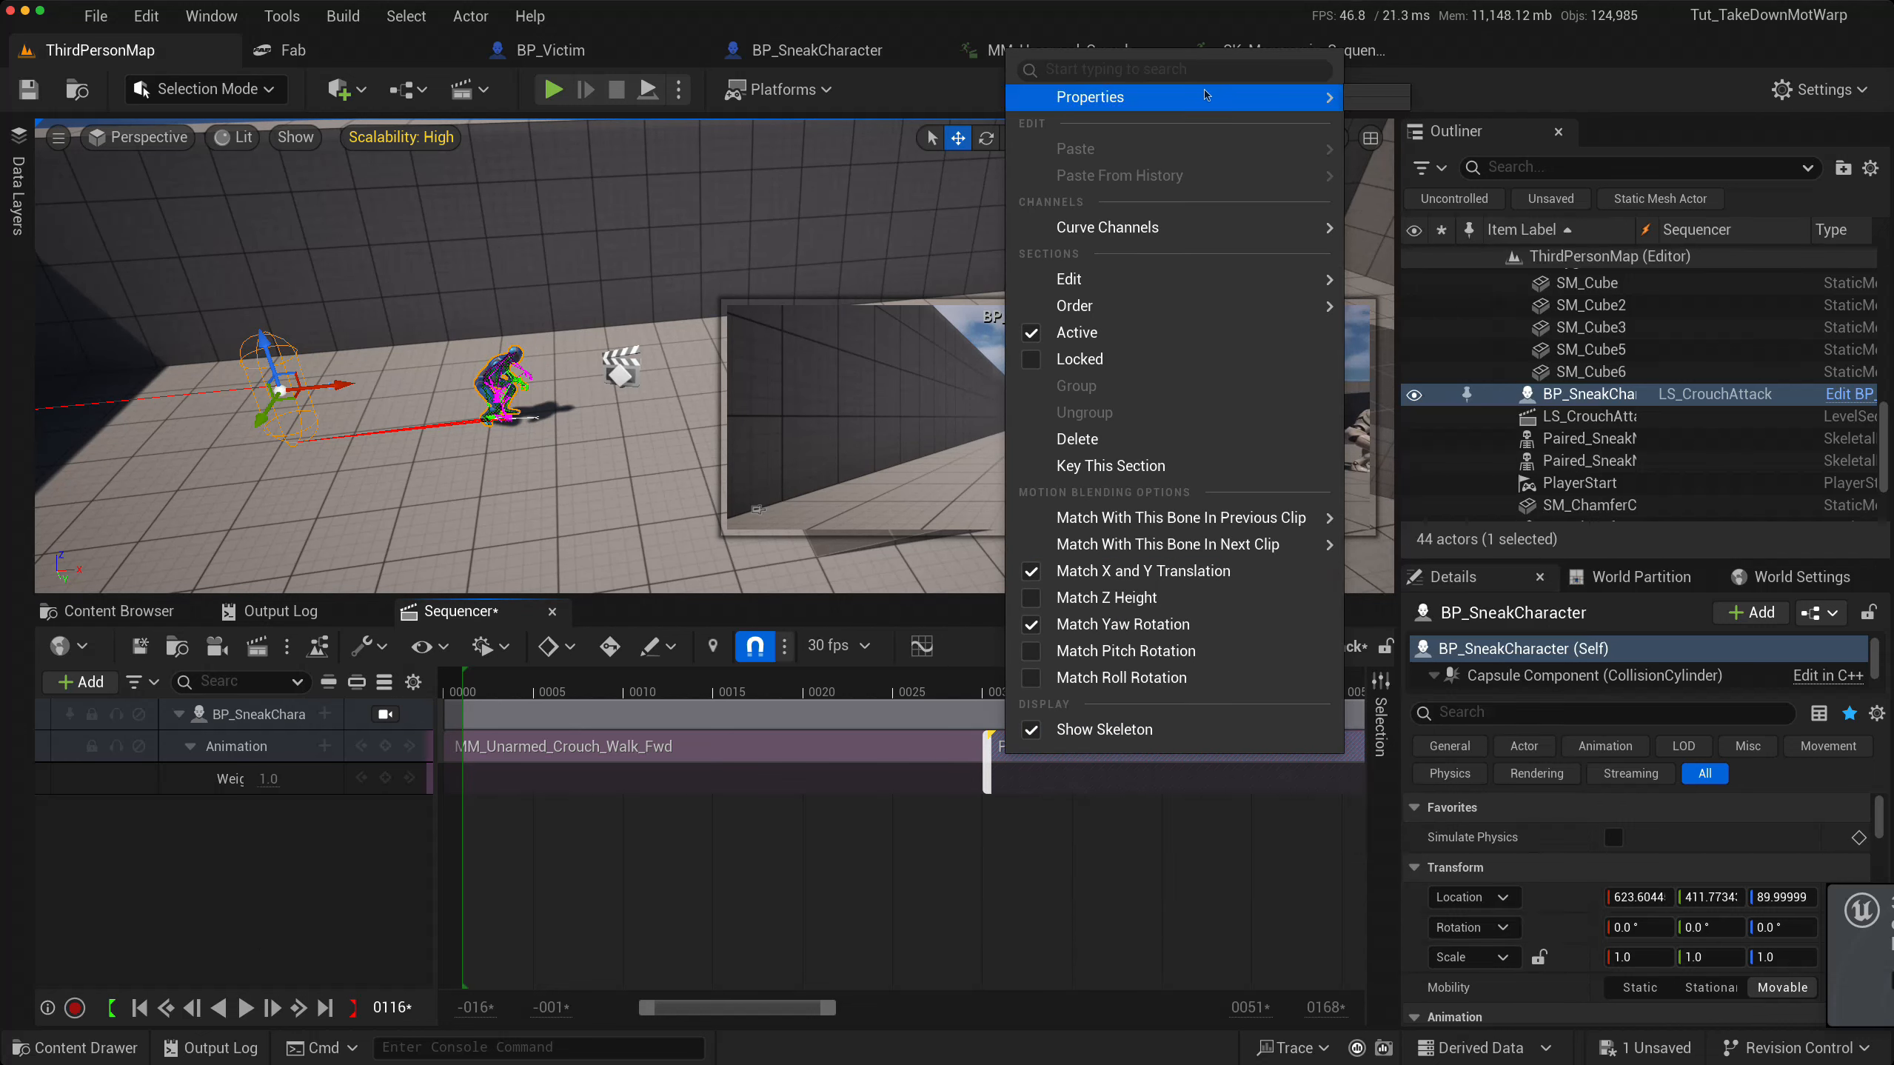
{"action": "mouse_move", "coordinate": [1237, 99]}
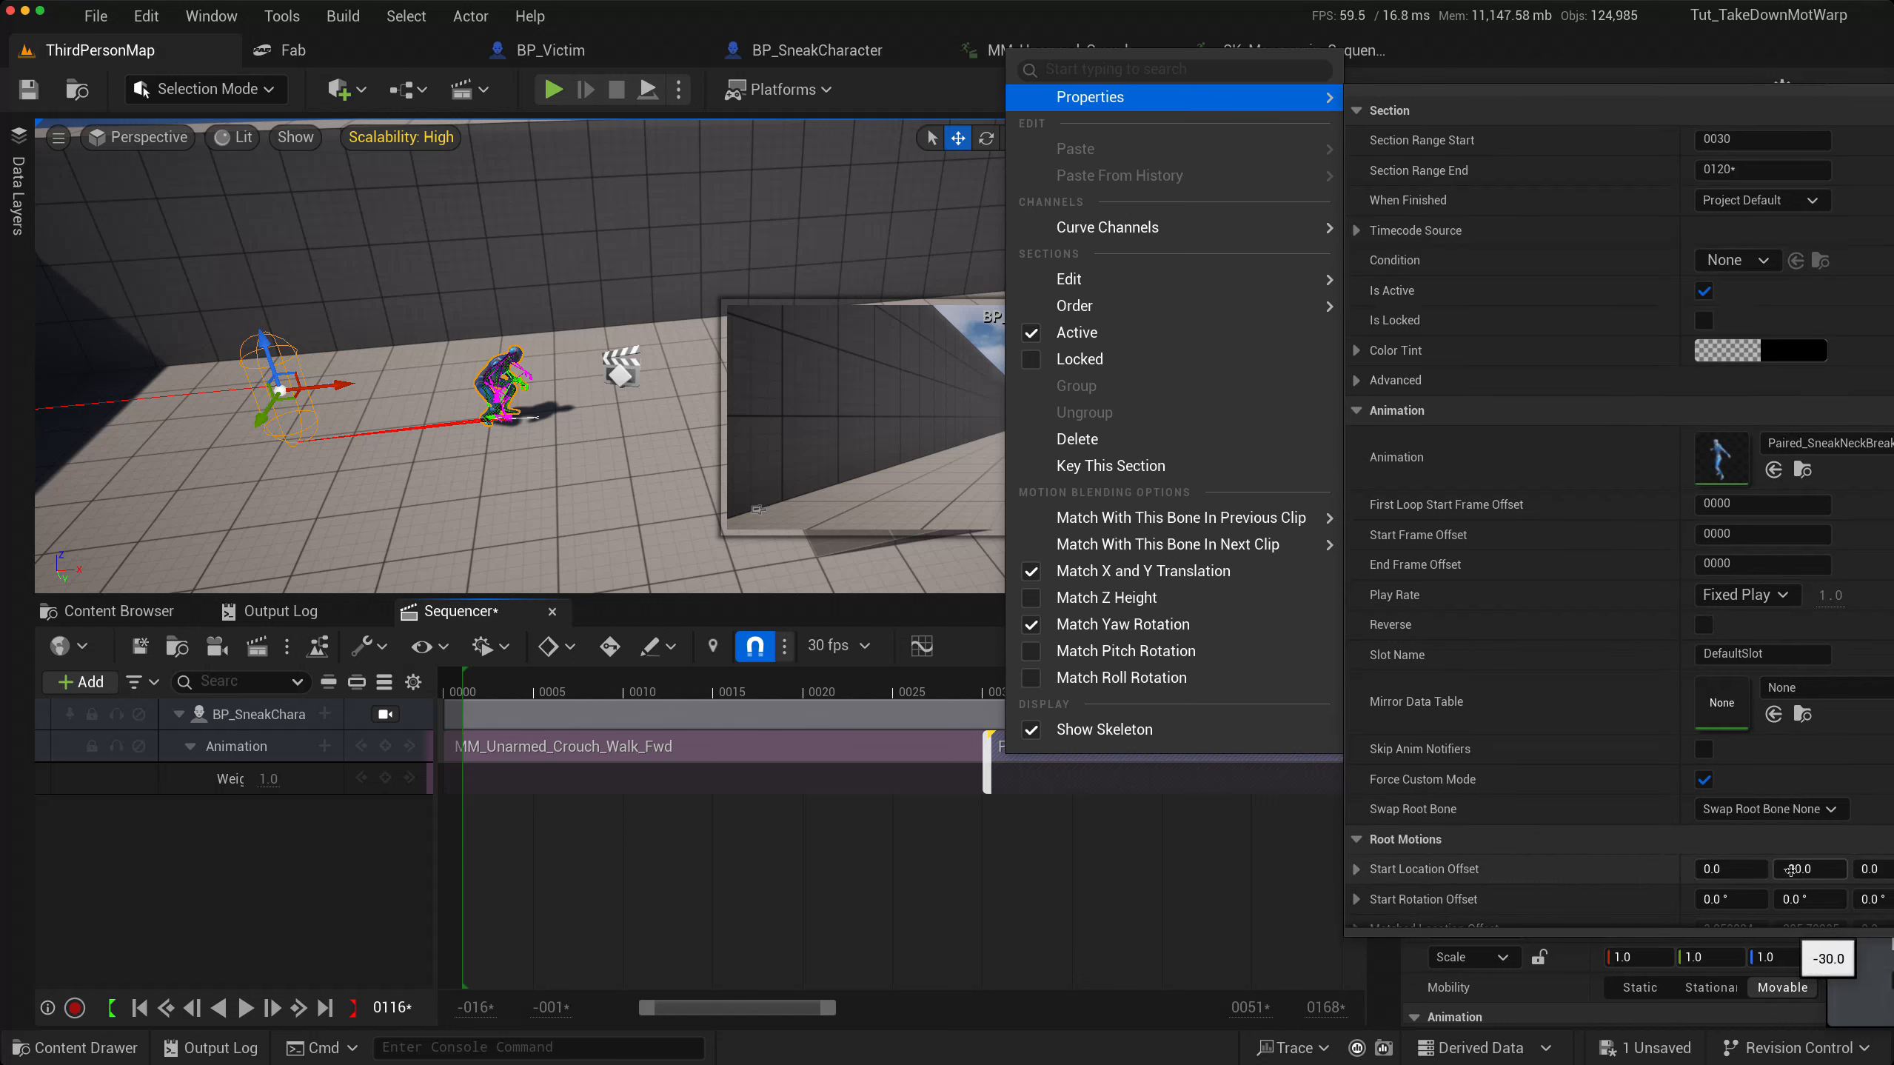
{"action": "left_click", "coordinate": [927, 797]}
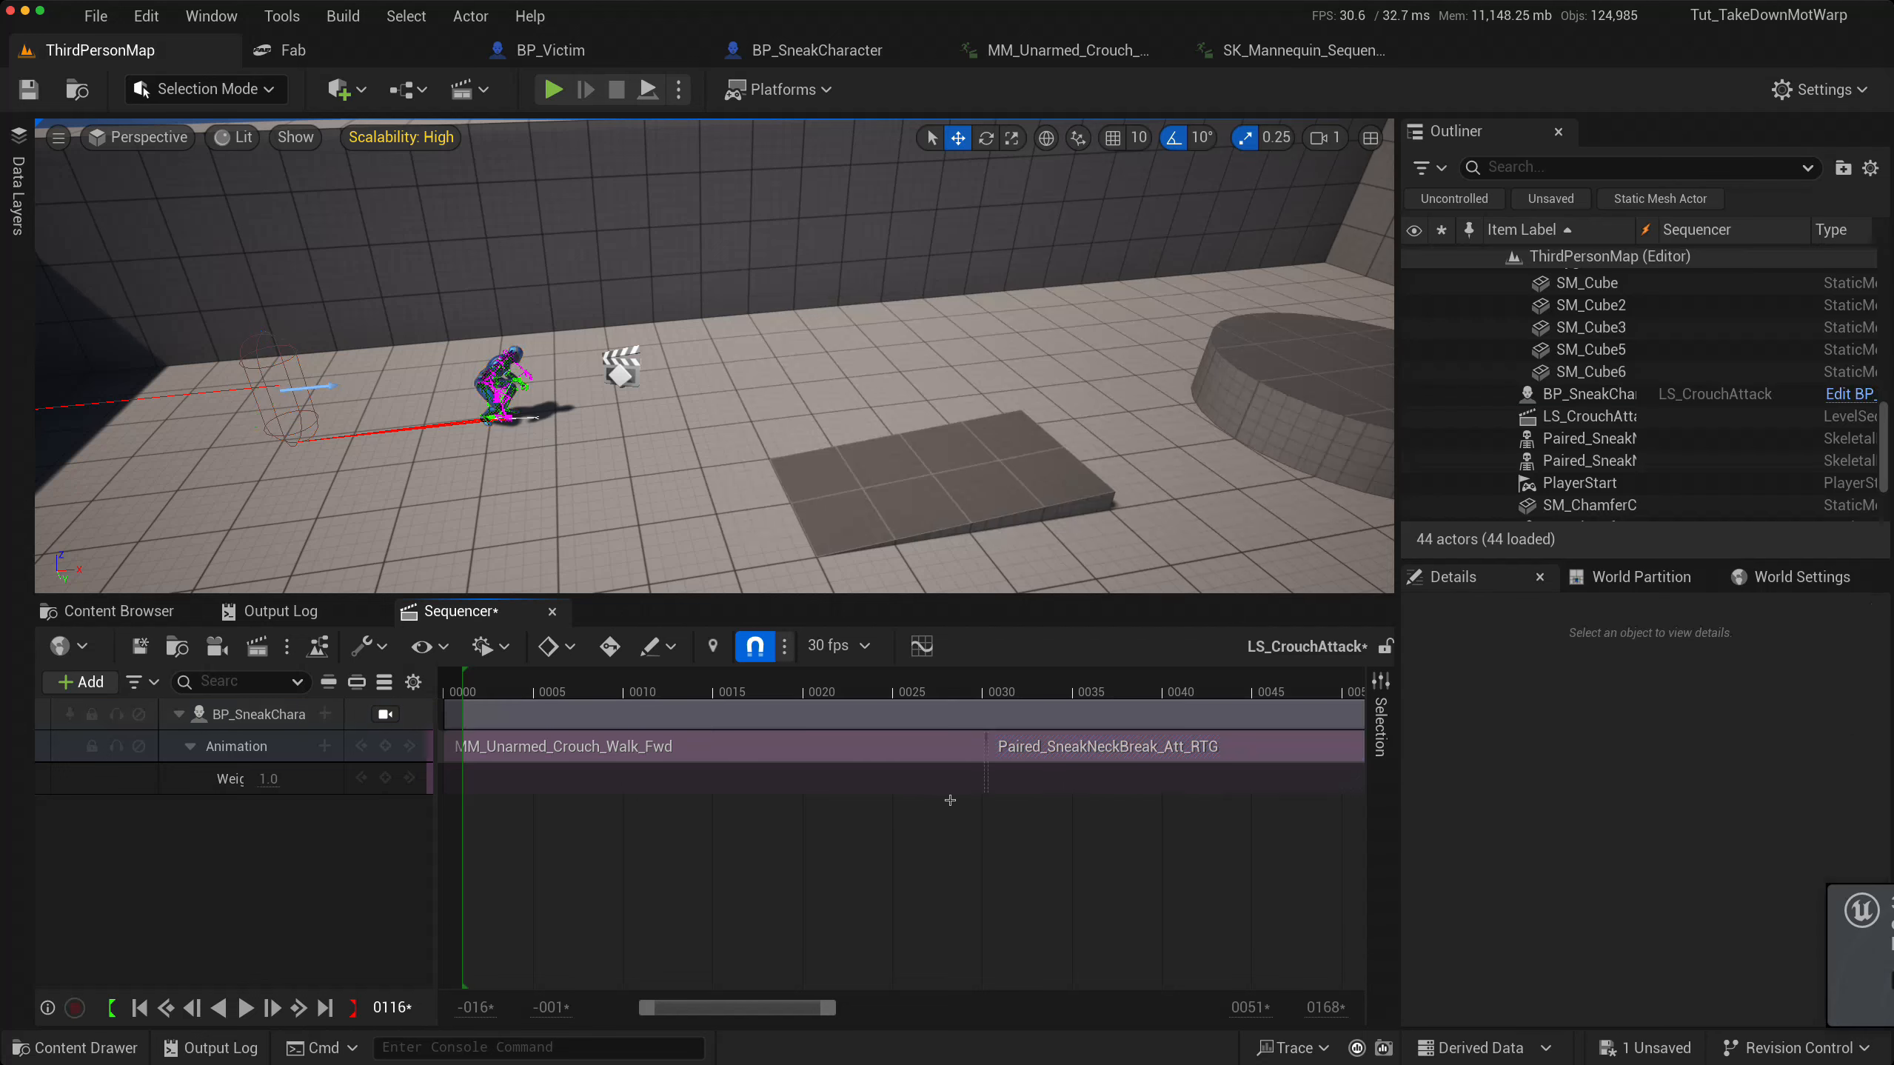
{"action": "scroll", "coordinate": [1017, 796], "scroll_direction": "up", "scroll_amount": 8}
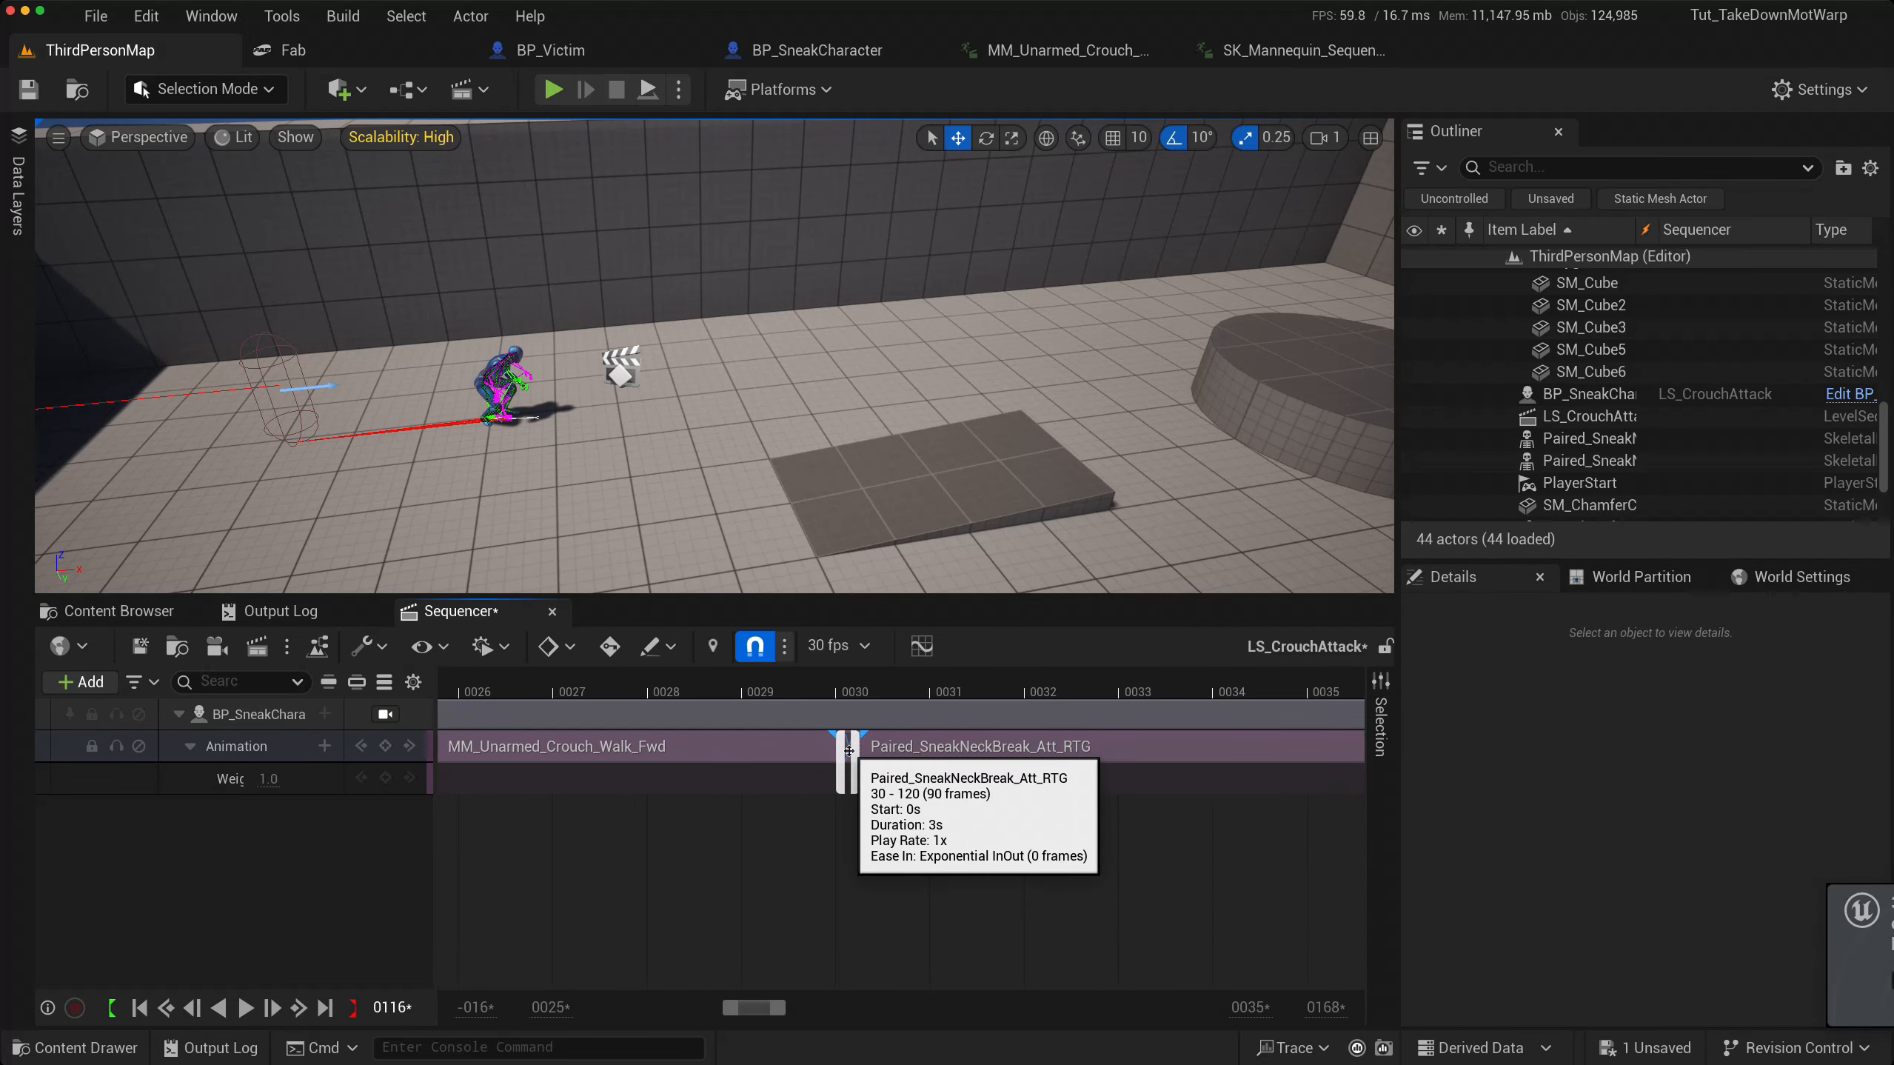
{"action": "right_click", "coordinate": [850, 750]}
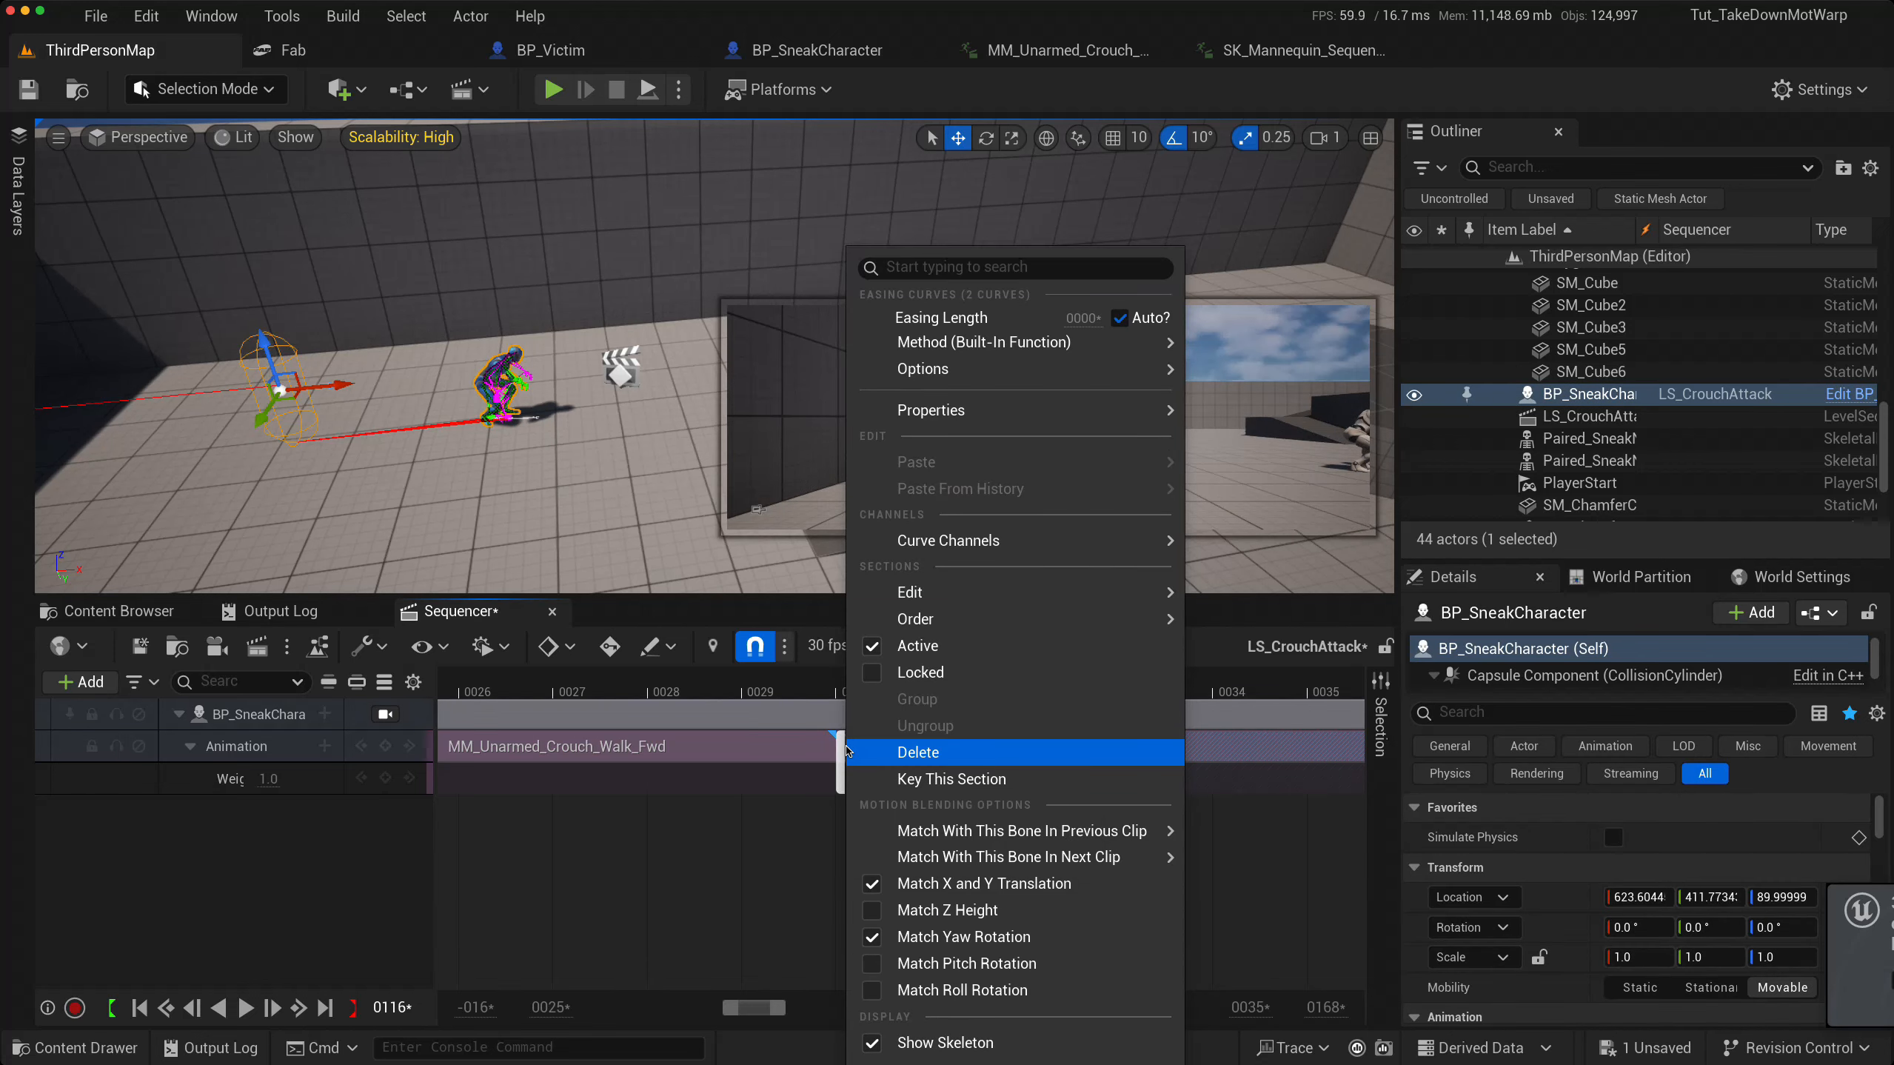
{"action": "mouse_move", "coordinate": [1067, 368]}
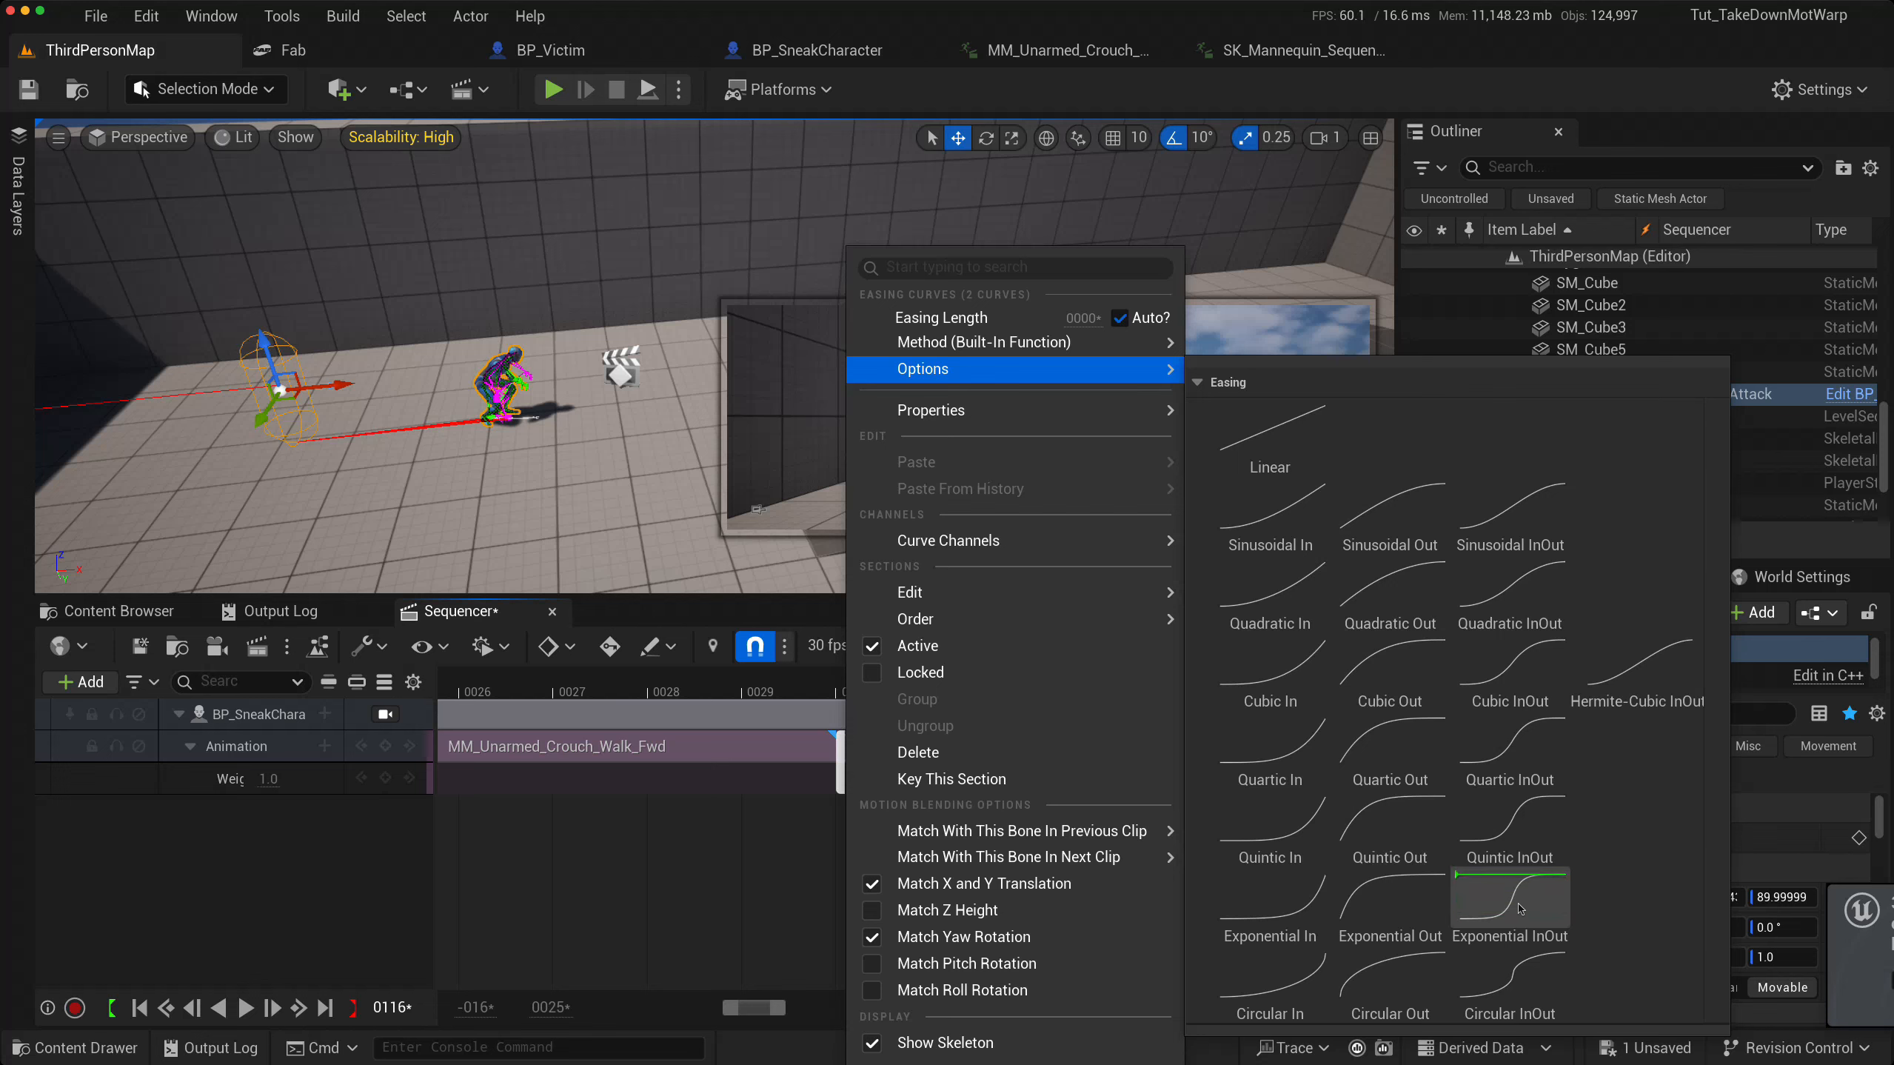
{"action": "left_click", "coordinate": [598, 839]}
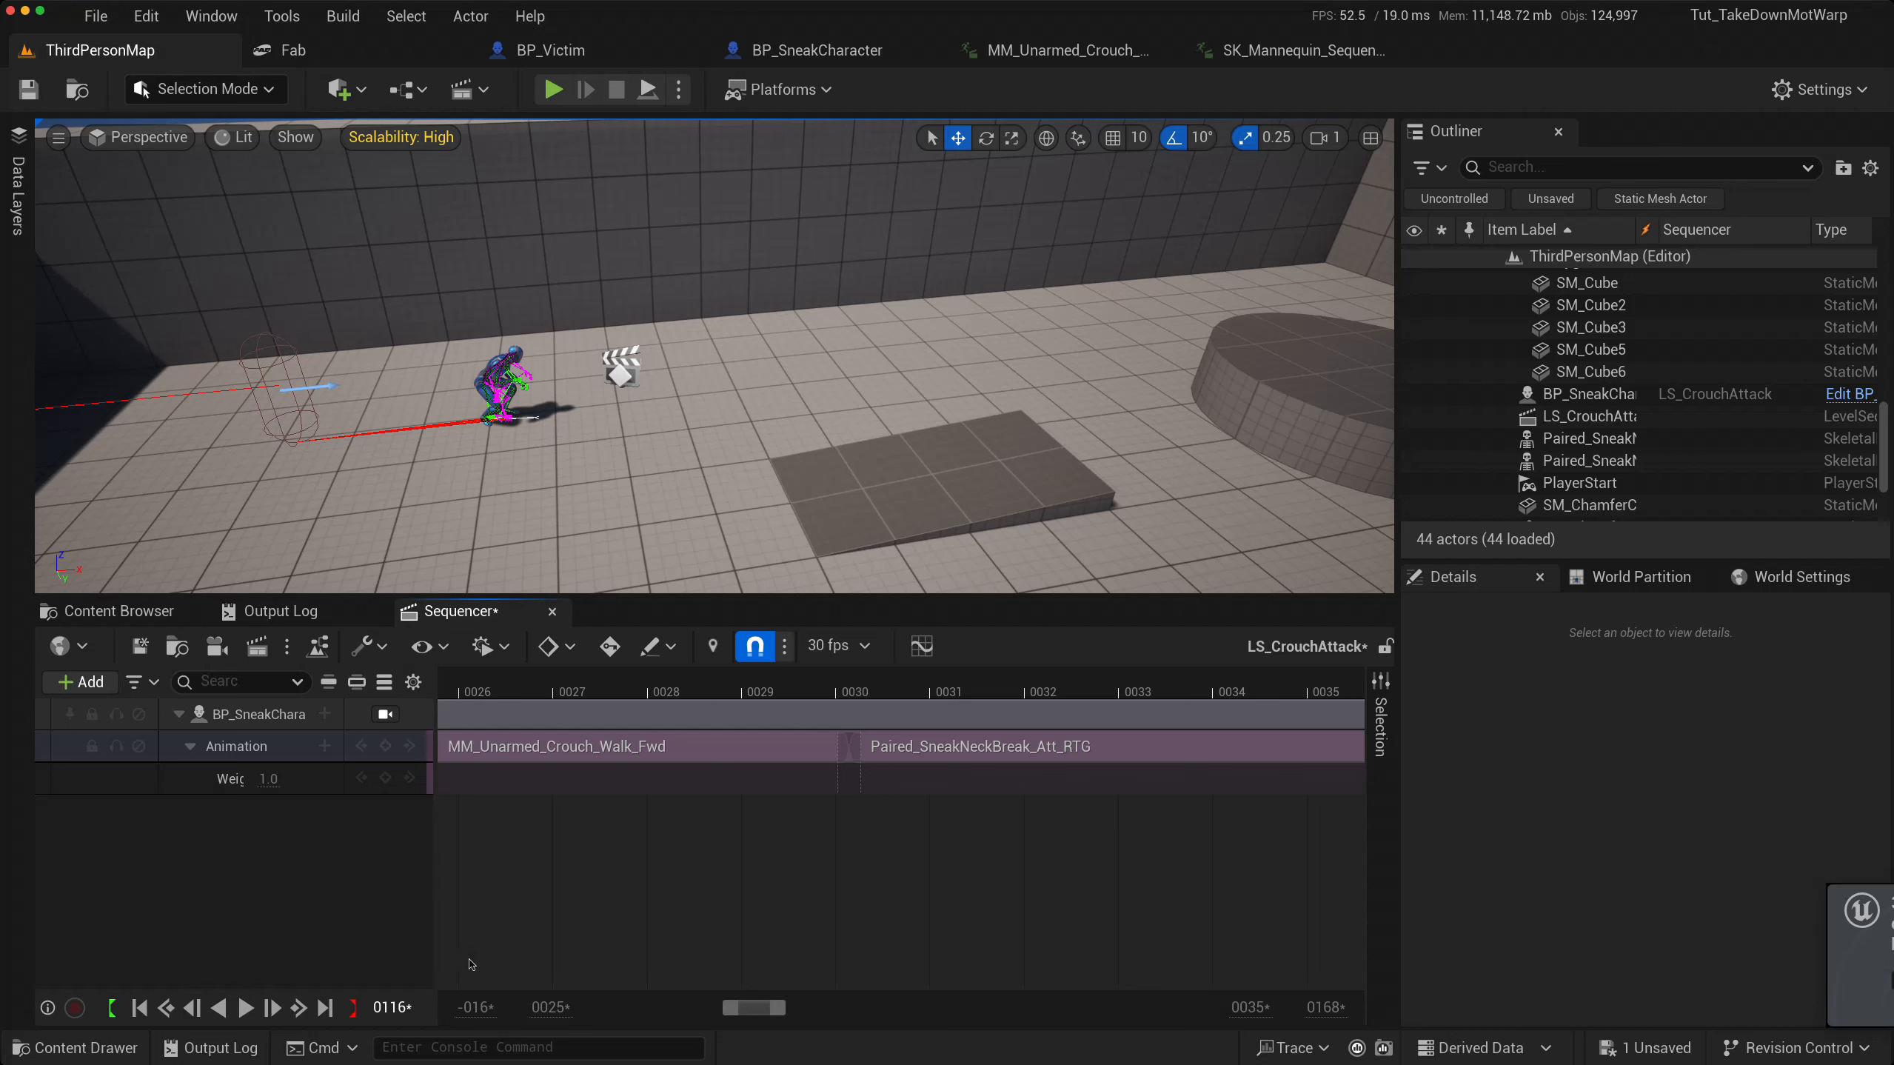
- Return to the start of the sequence and bake BP_SneakCharacter's animation as CrouchSneakAttackSeq in the _Tutorial folder
{"action": "key", "text": "f"}
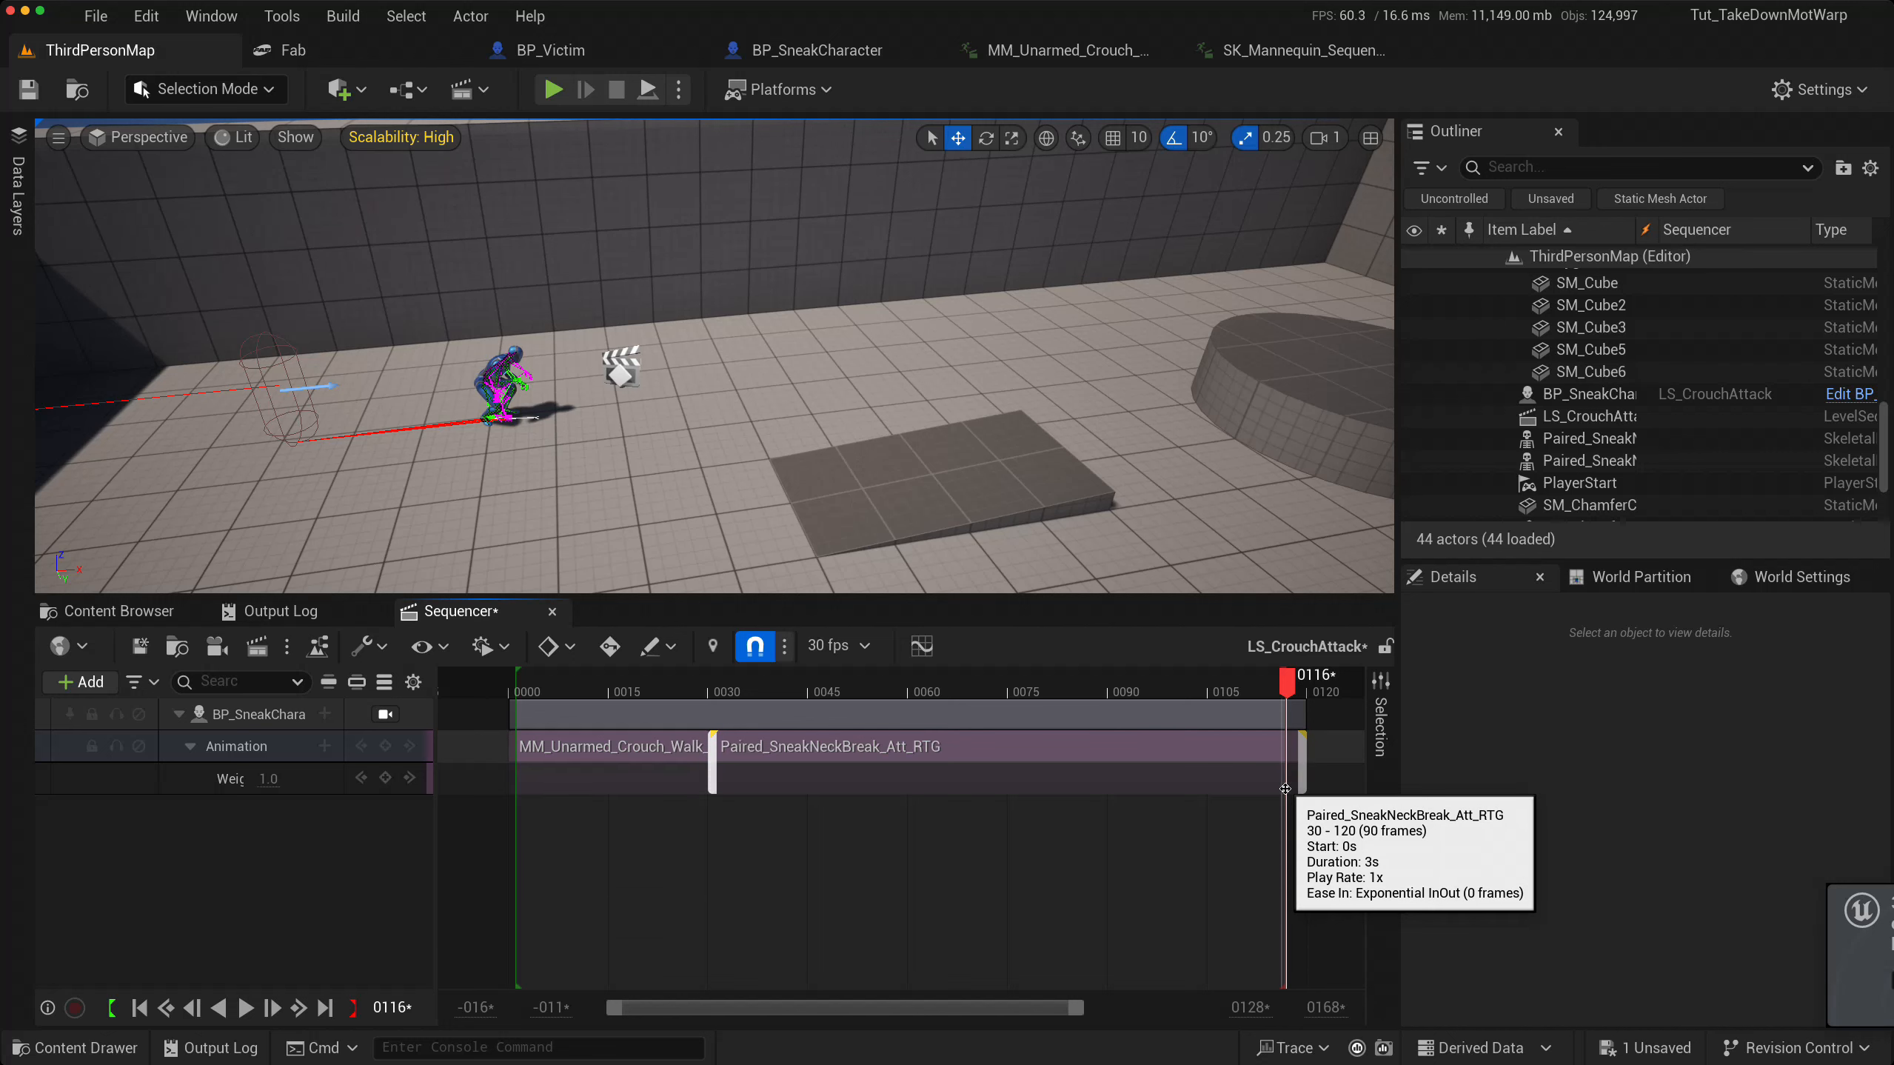
{"action": "left_click_drag", "start_coordinate": [1281, 691], "coordinate": [520, 682]}
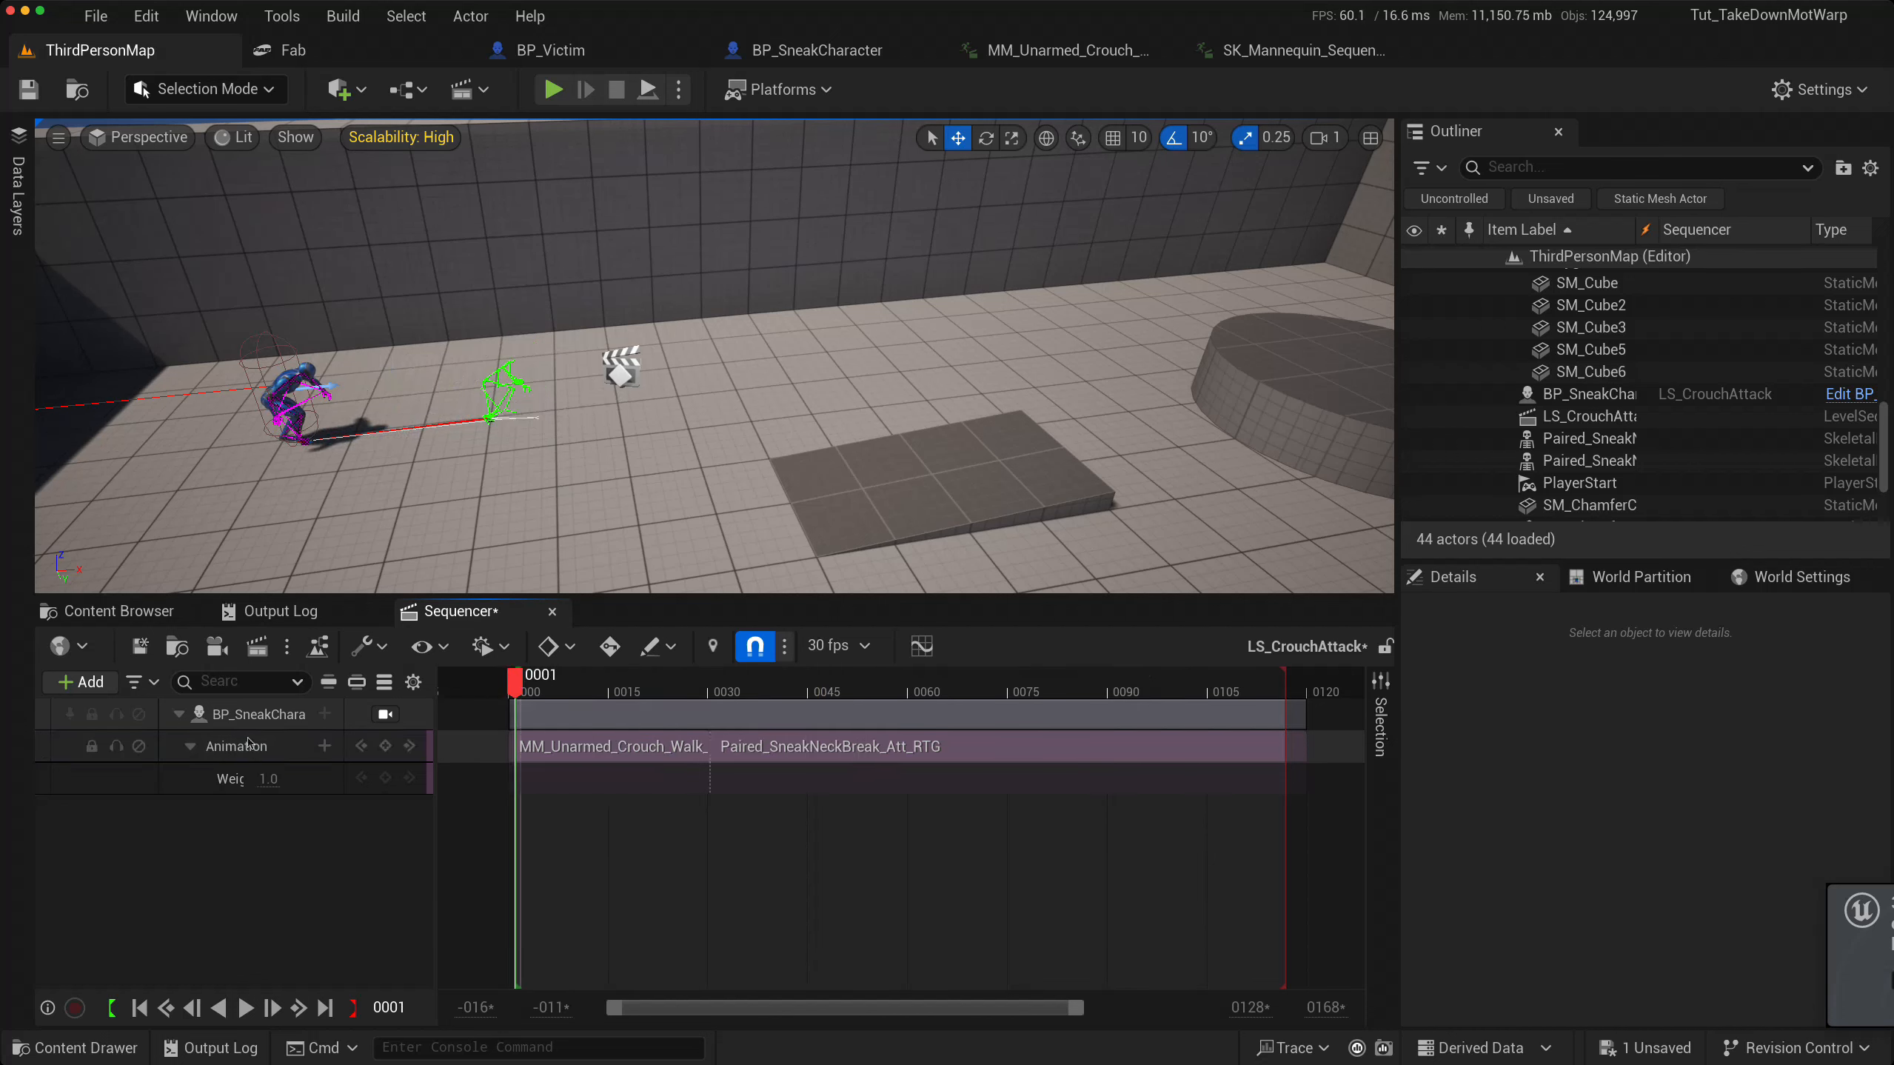
{"action": "right_click", "coordinate": [237, 716]}
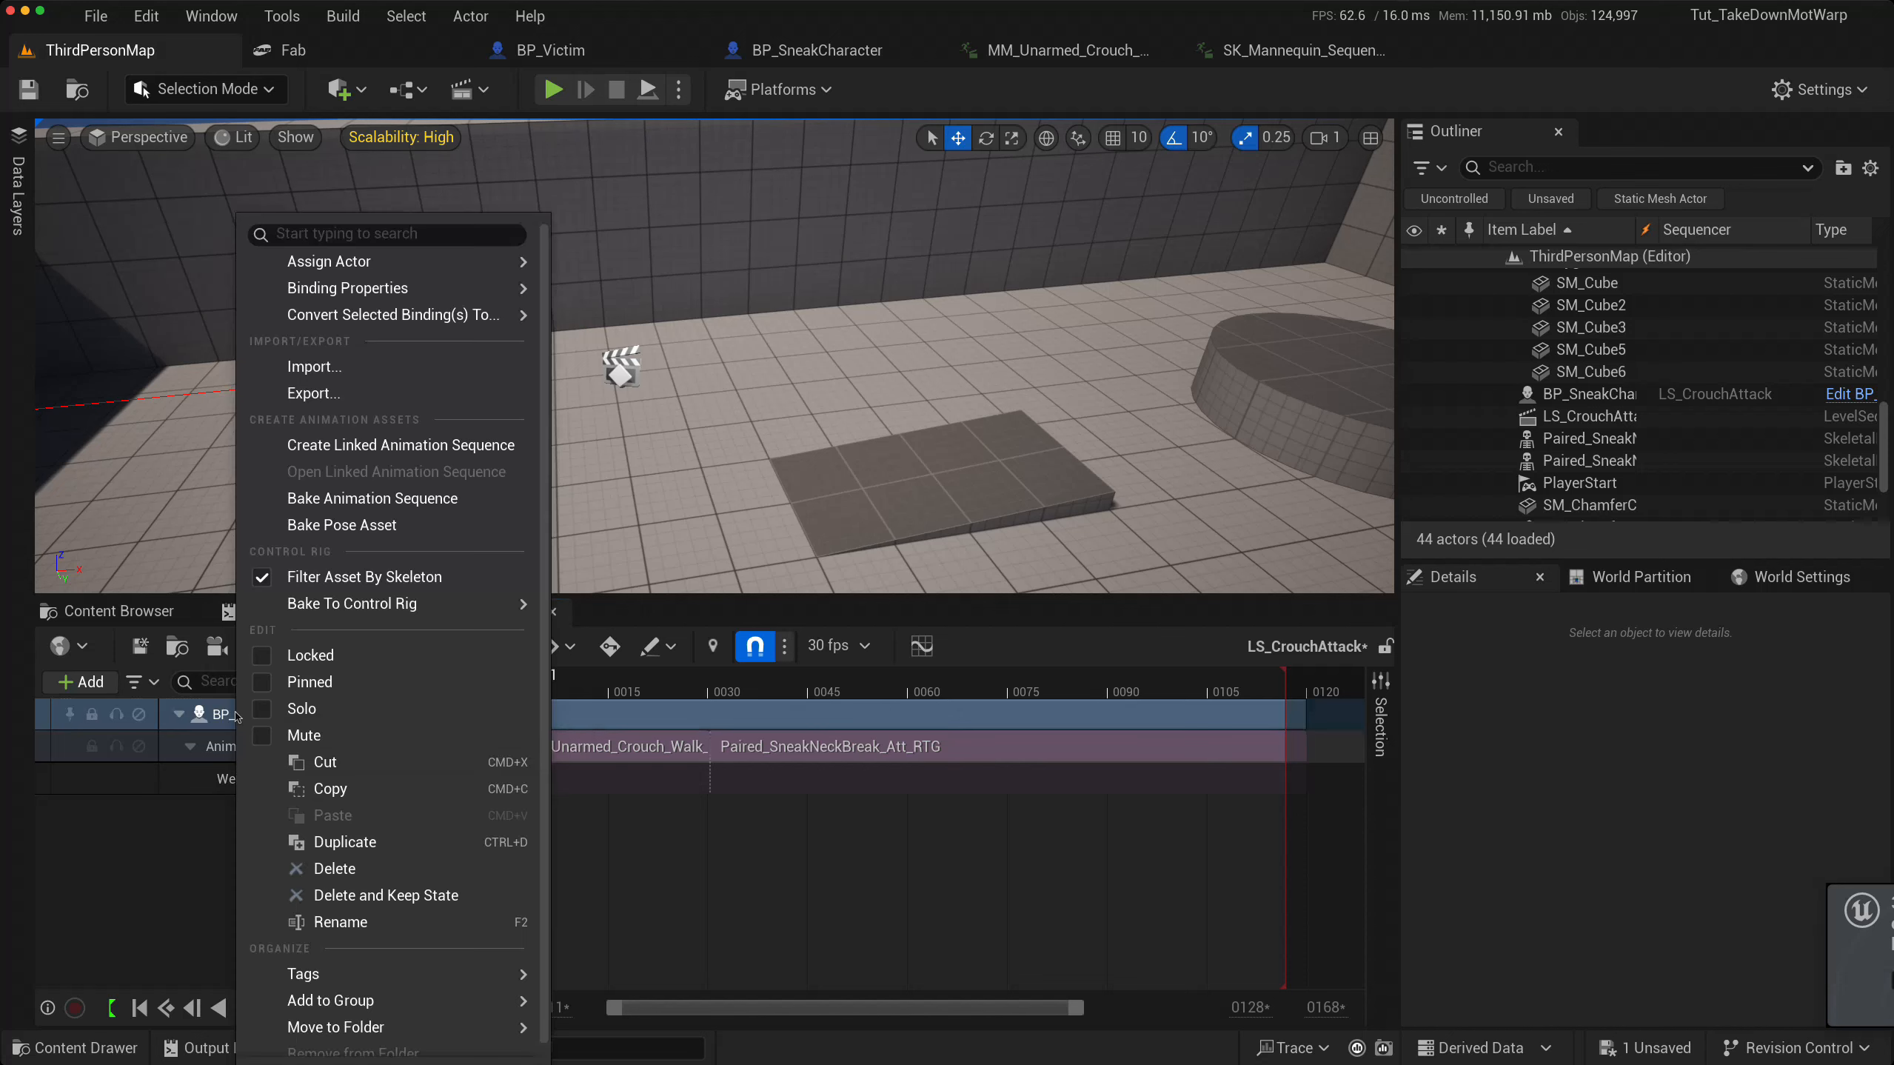
{"action": "left_click", "coordinate": [386, 500]}
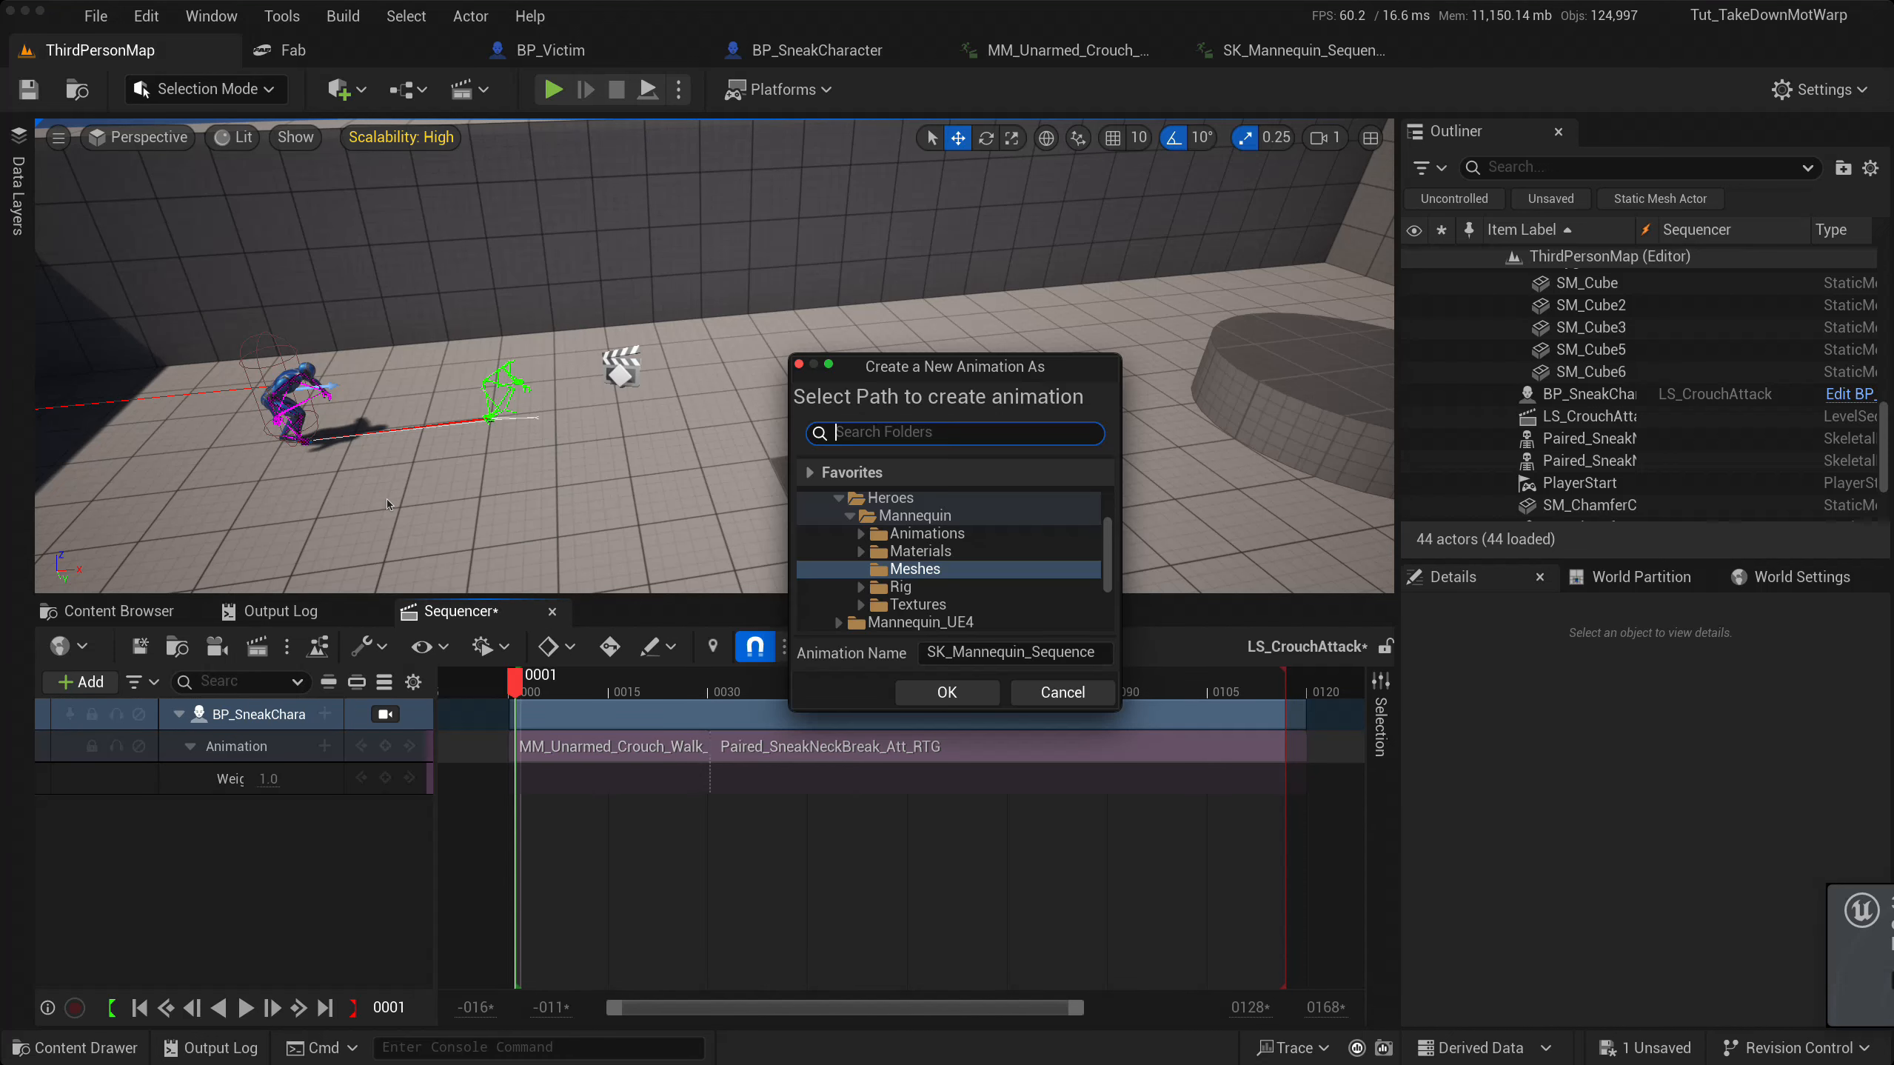
{"action": "scroll", "coordinate": [875, 534], "scroll_direction": "up", "scroll_amount": 3}
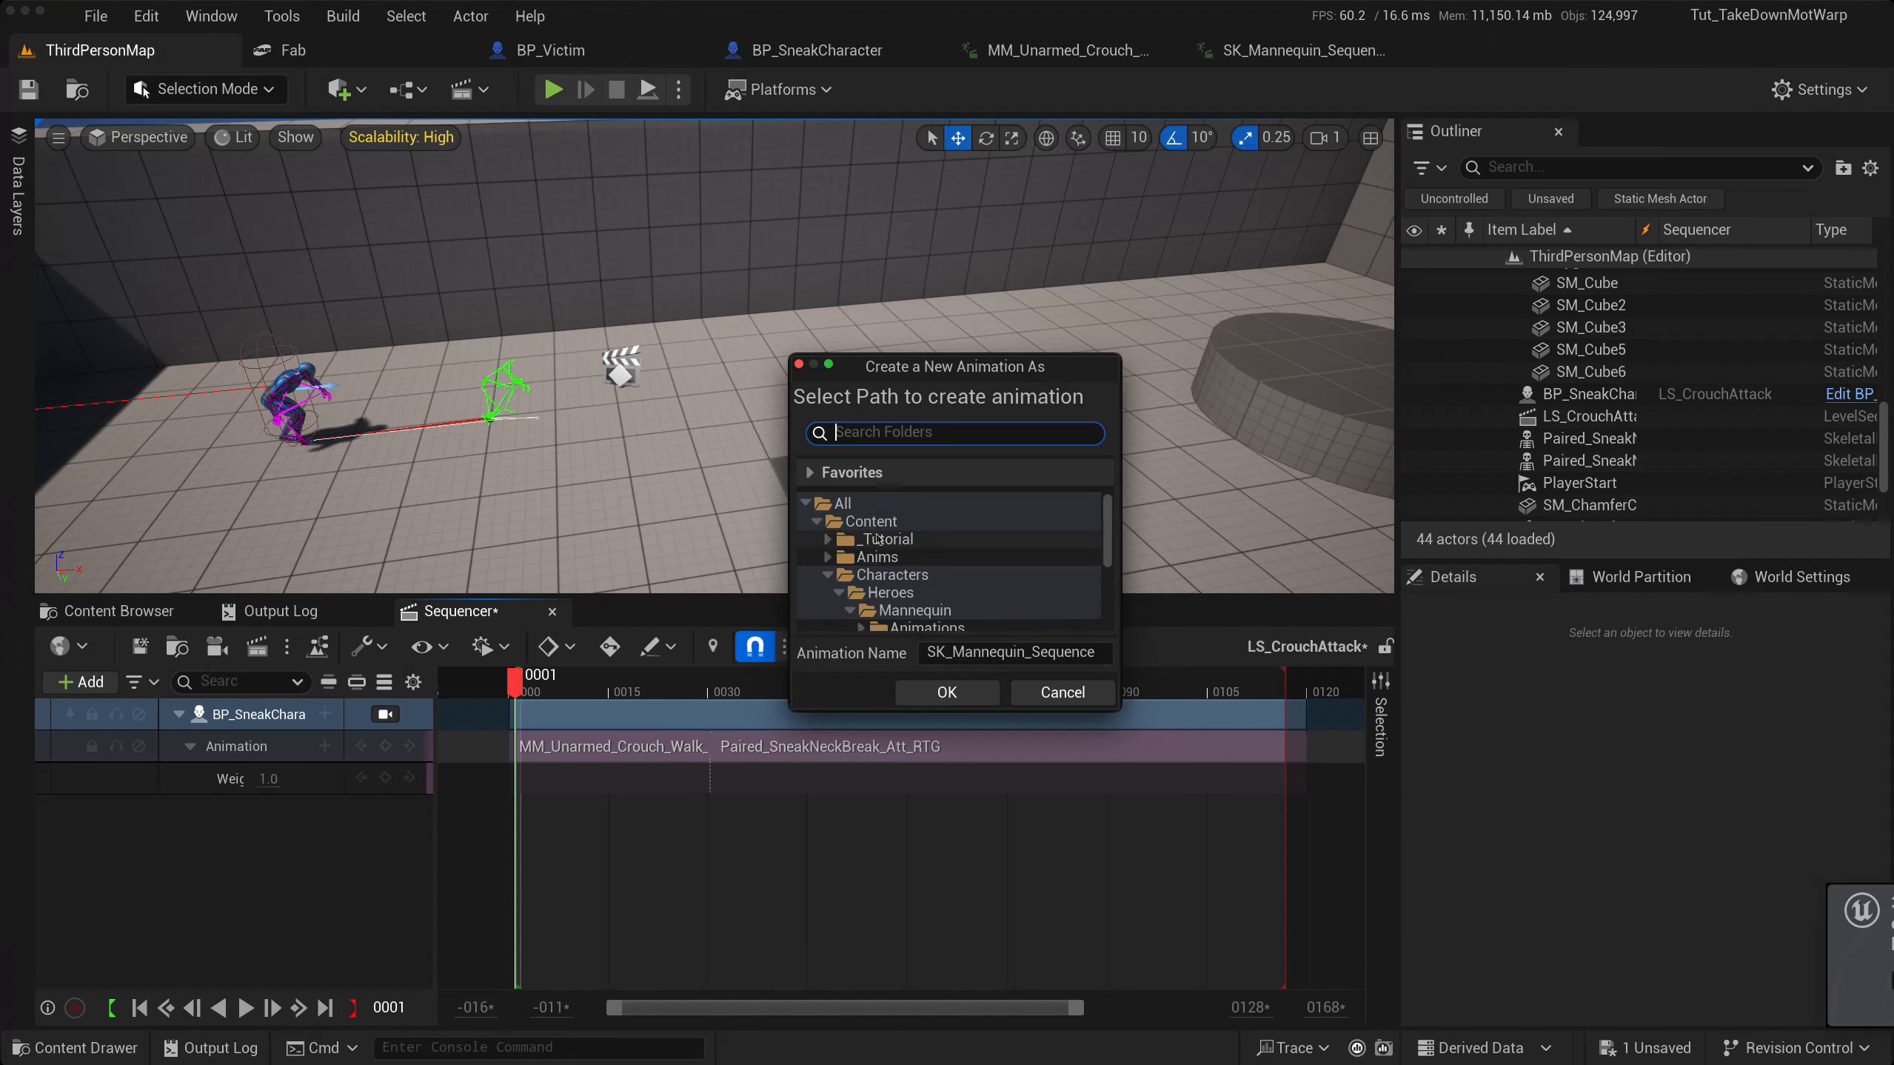
{"action": "double_click", "coordinate": [847, 541]}
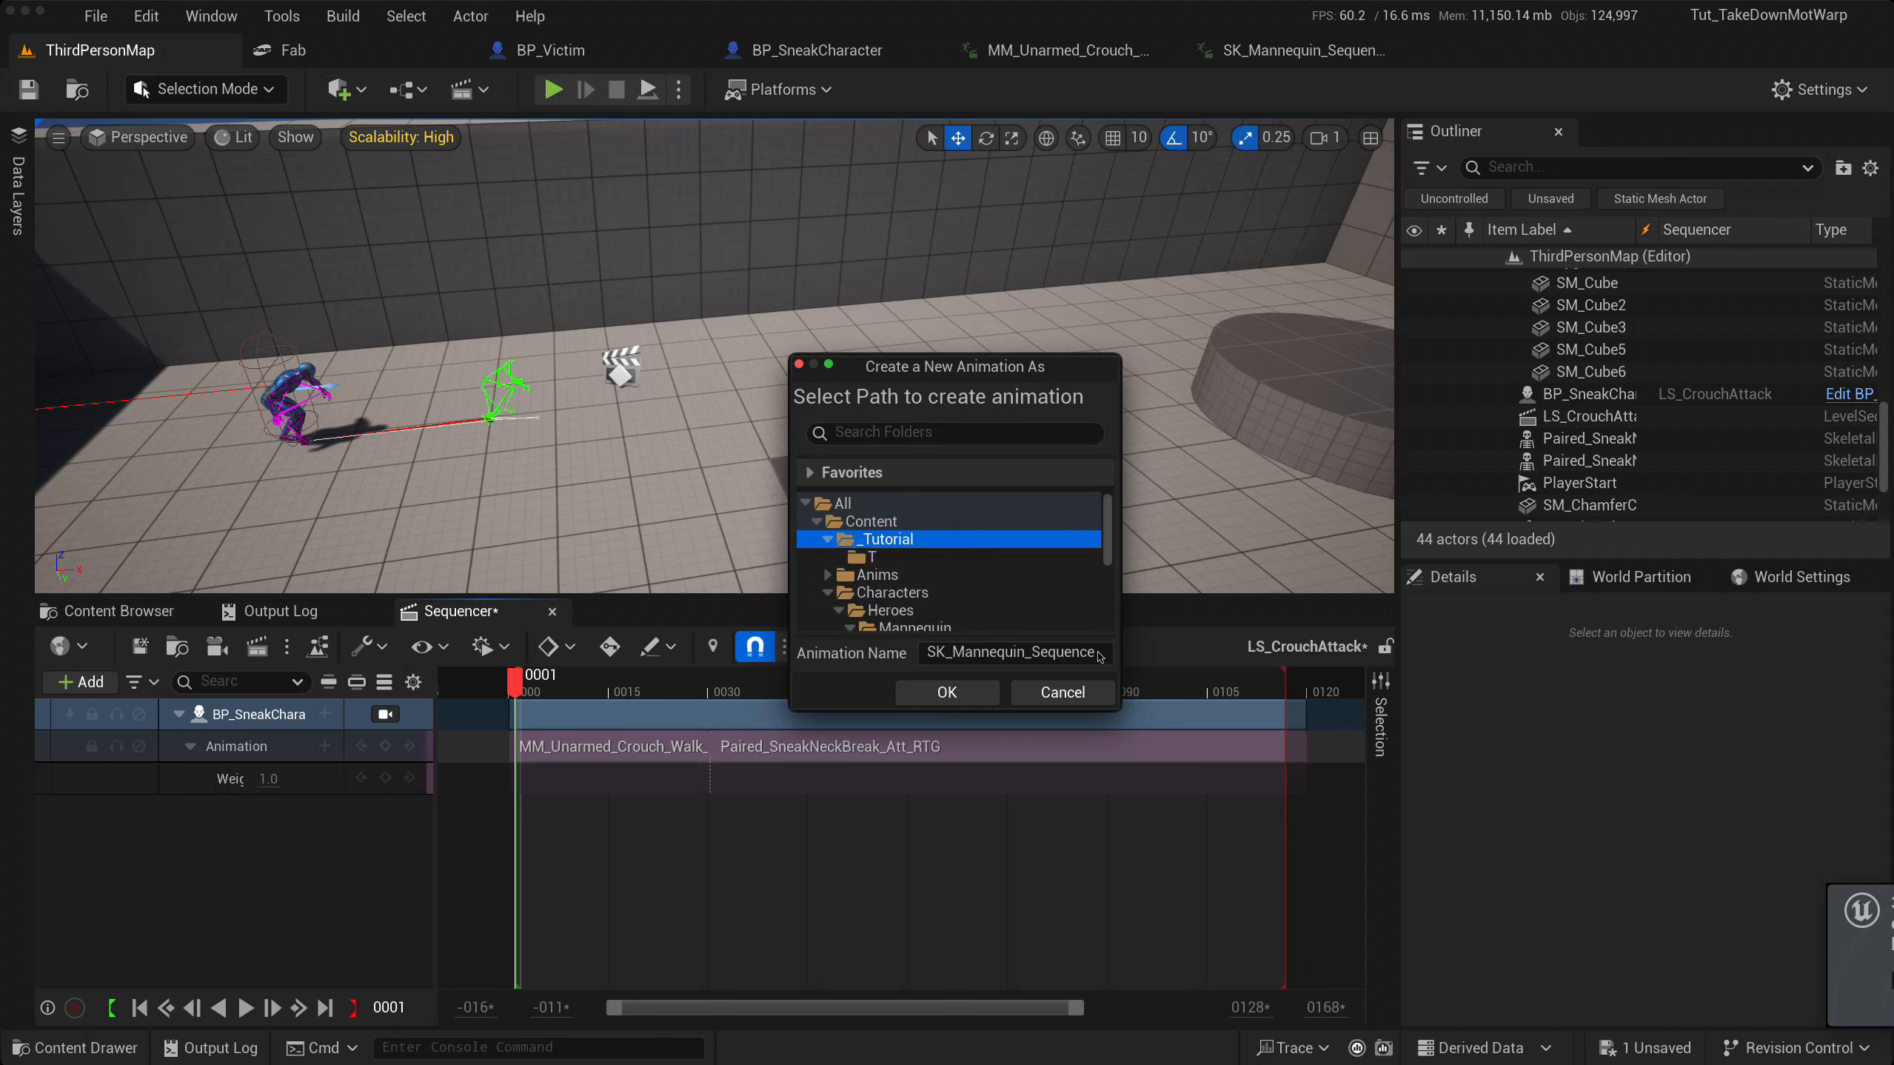
{"action": "left_click_drag", "start_coordinate": [1098, 655], "coordinate": [918, 652]}
{"action": "type", "text": "CrouchSneakAttackSeq"}
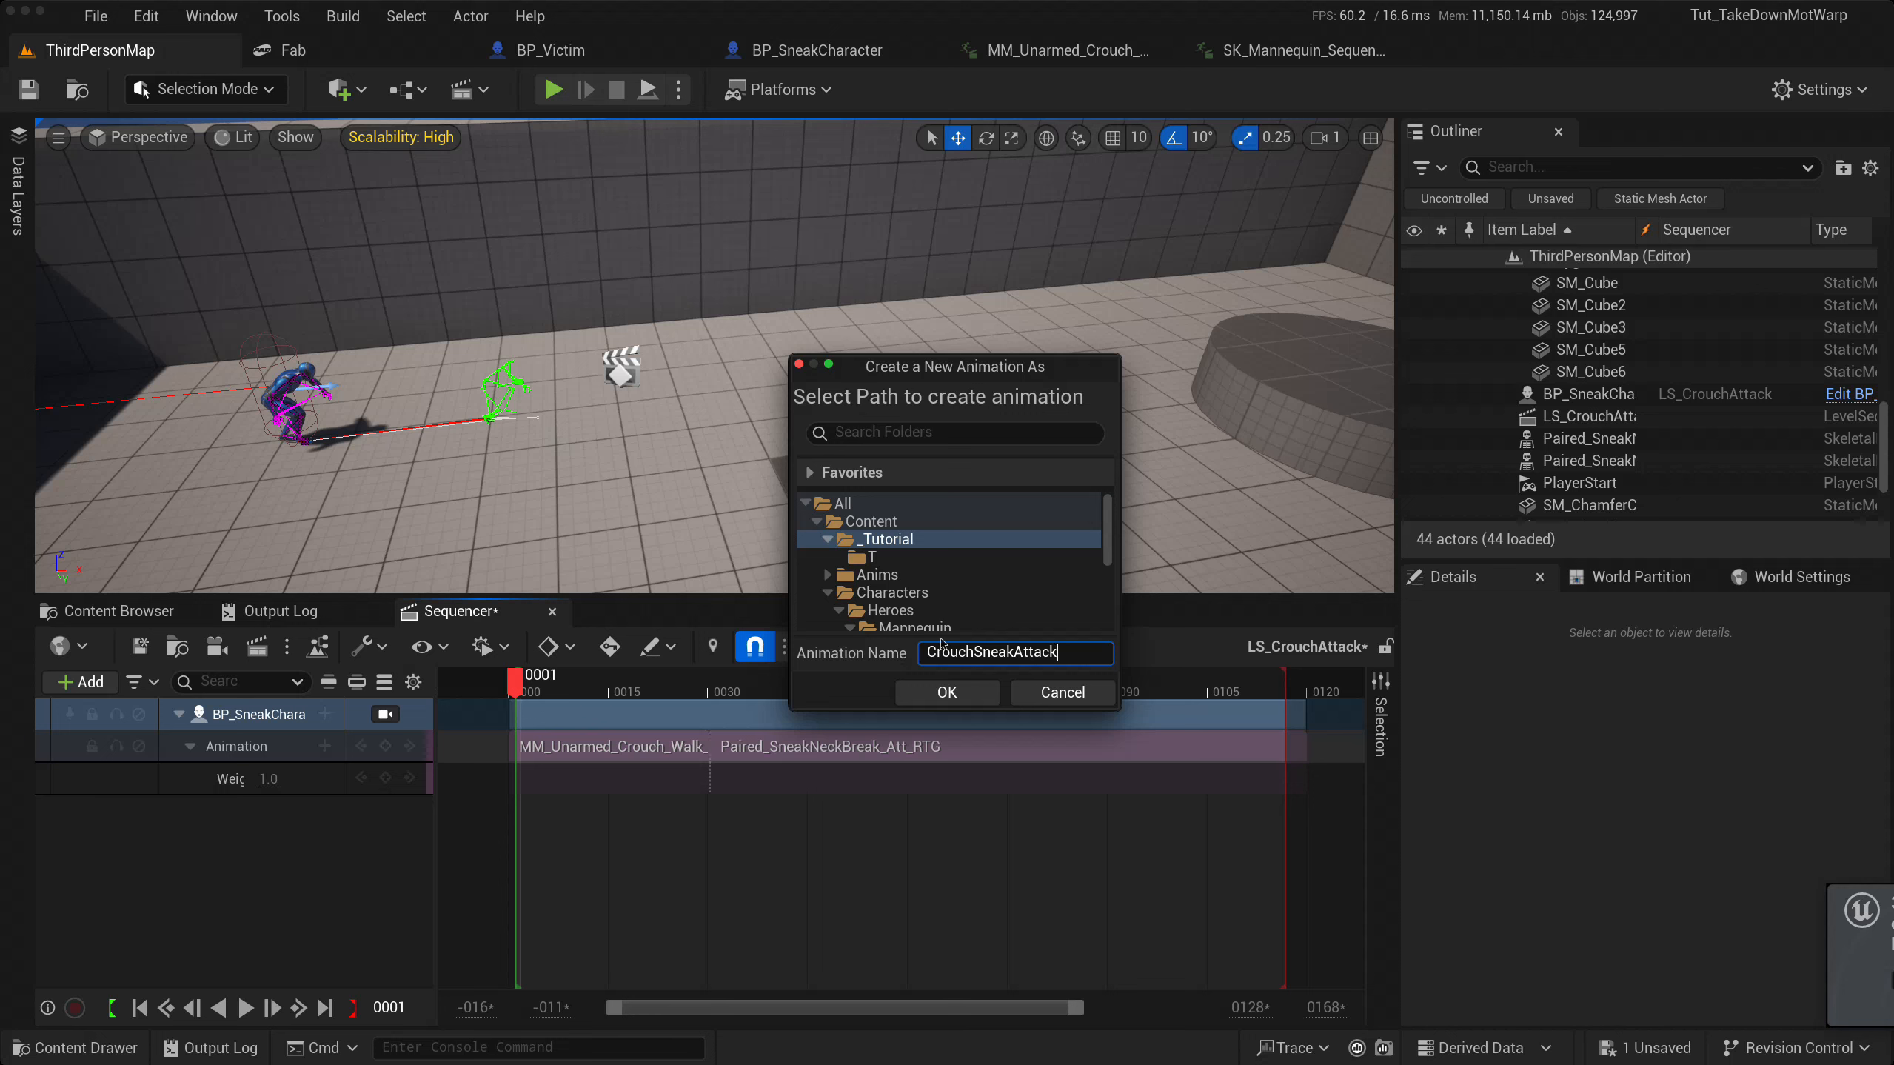
{"action": "left_click", "coordinate": [943, 692]}
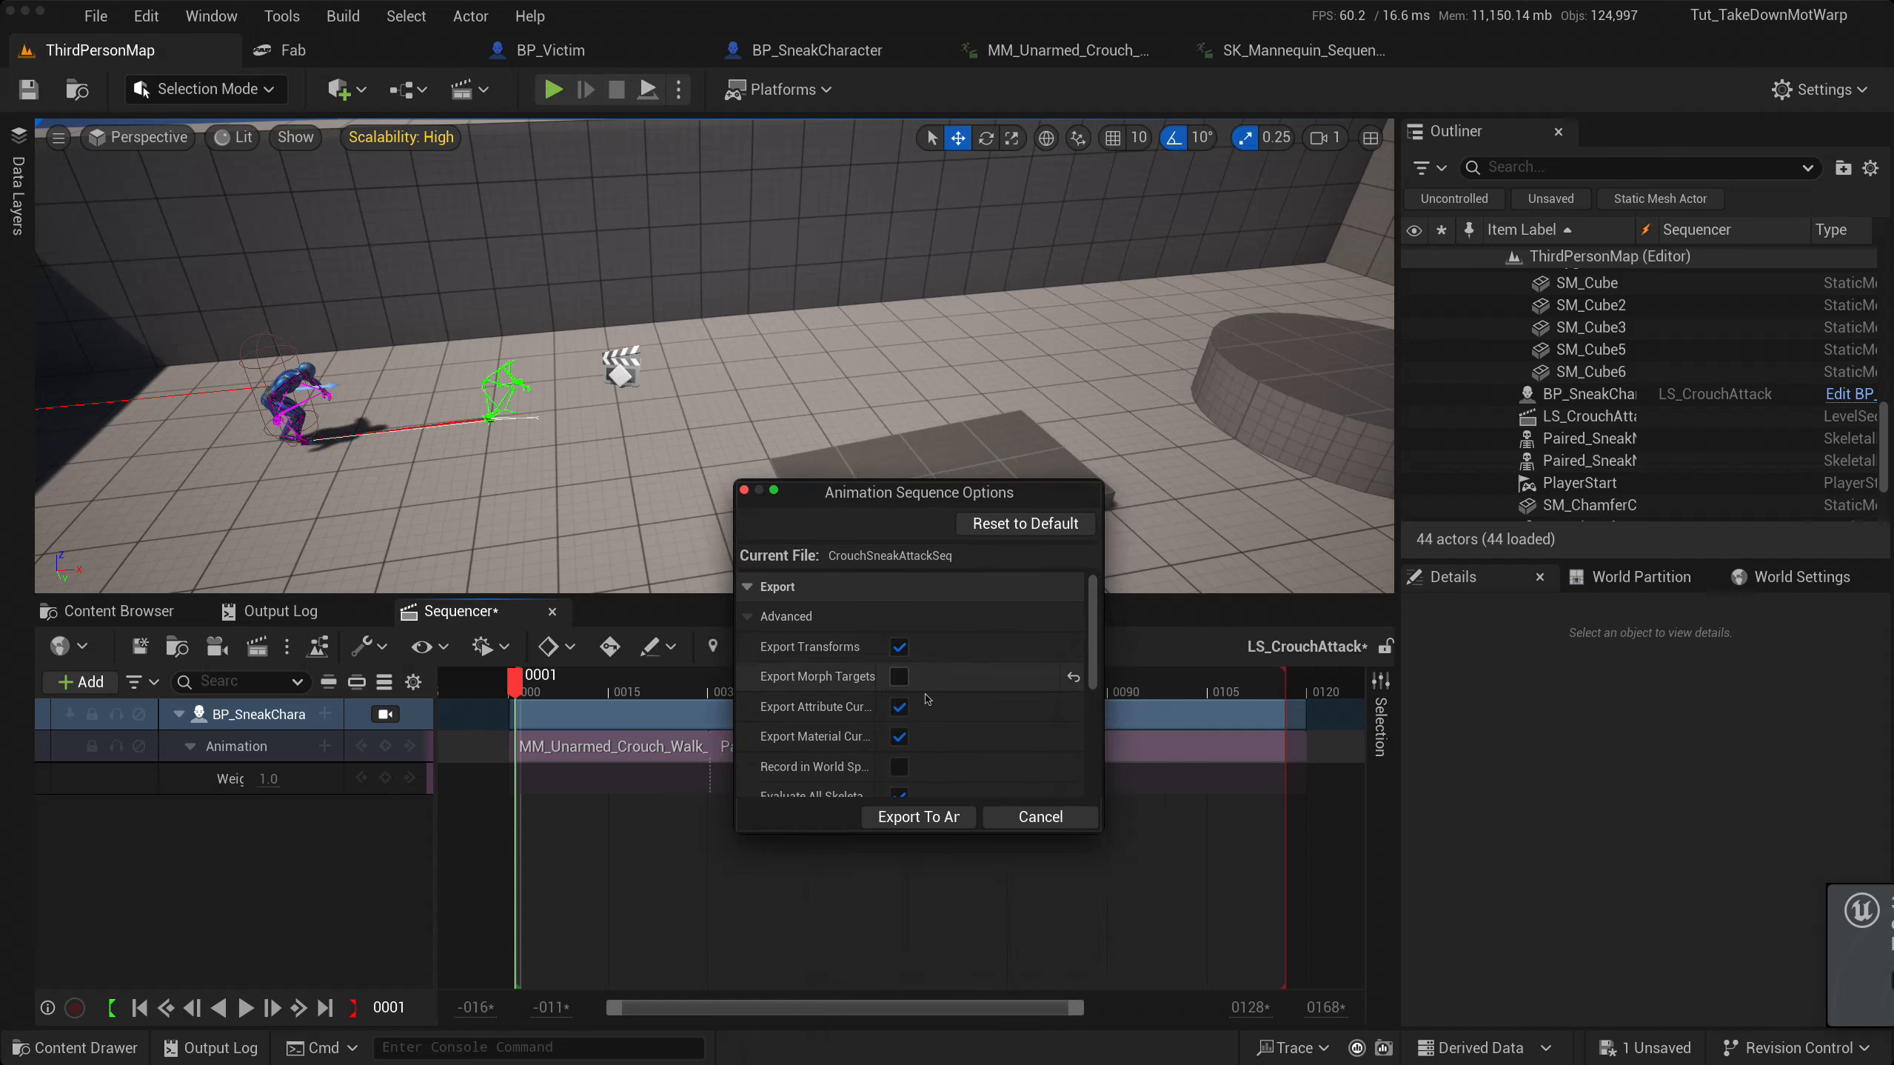
- Review the animation sequence options, export CrouchSneakAttackSeq with them as set, and show the project's content assets
{"action": "scroll", "coordinate": [928, 699], "scroll_direction": "down", "scroll_amount": 5}
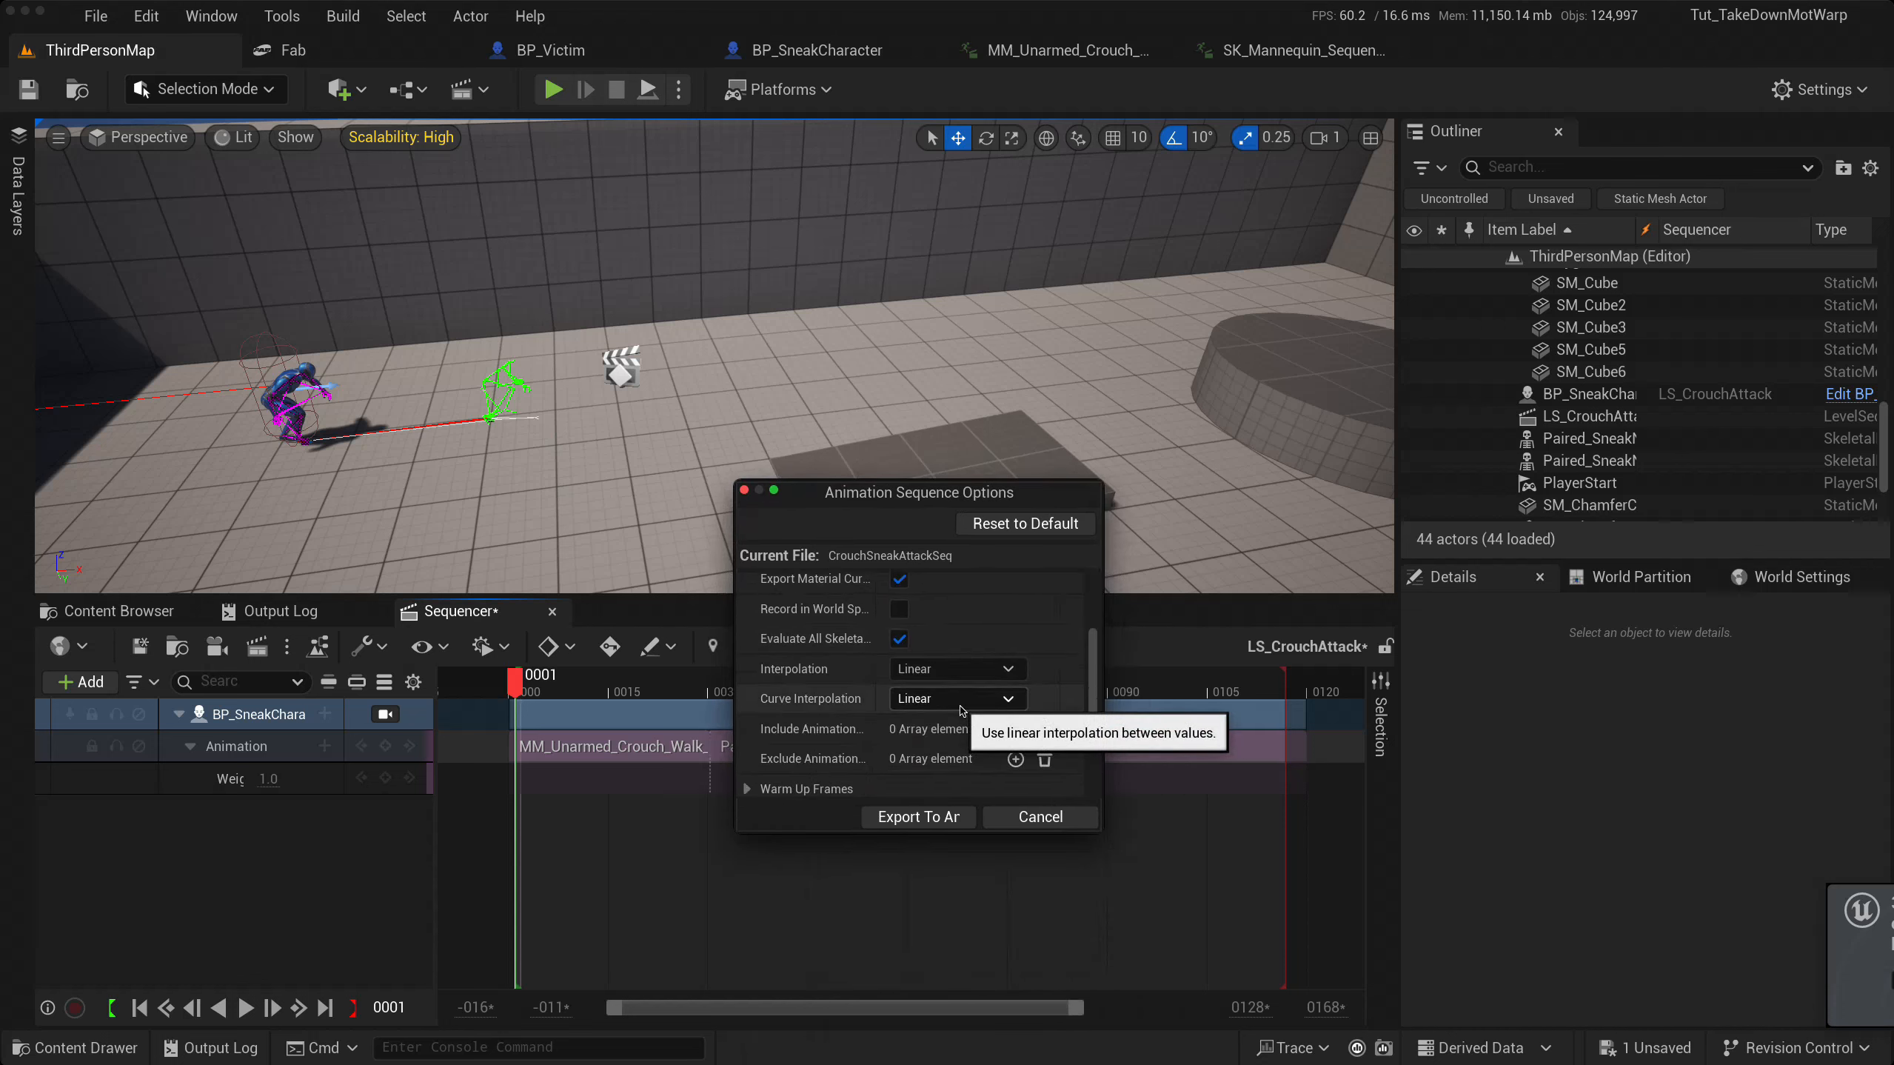
{"action": "scroll", "coordinate": [960, 711], "scroll_direction": "down", "scroll_amount": 5}
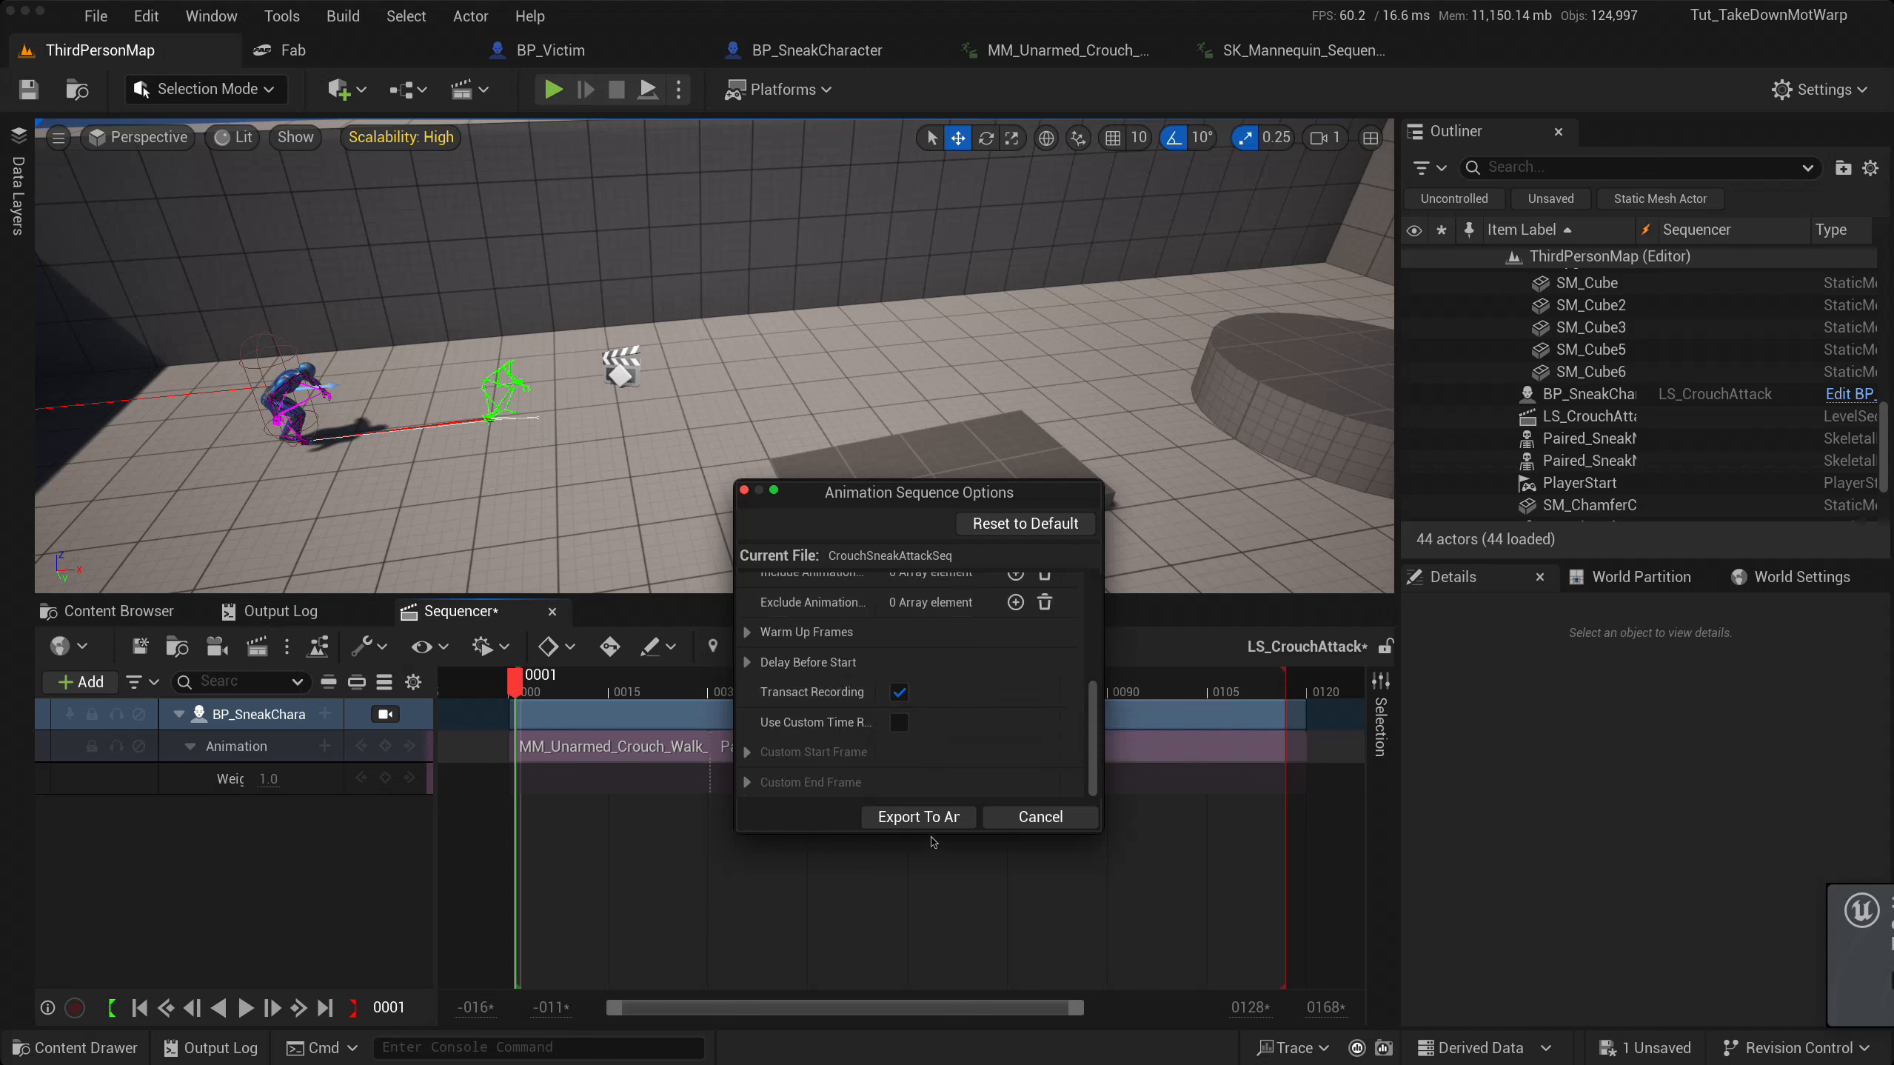
{"action": "left_click", "coordinate": [918, 817]}
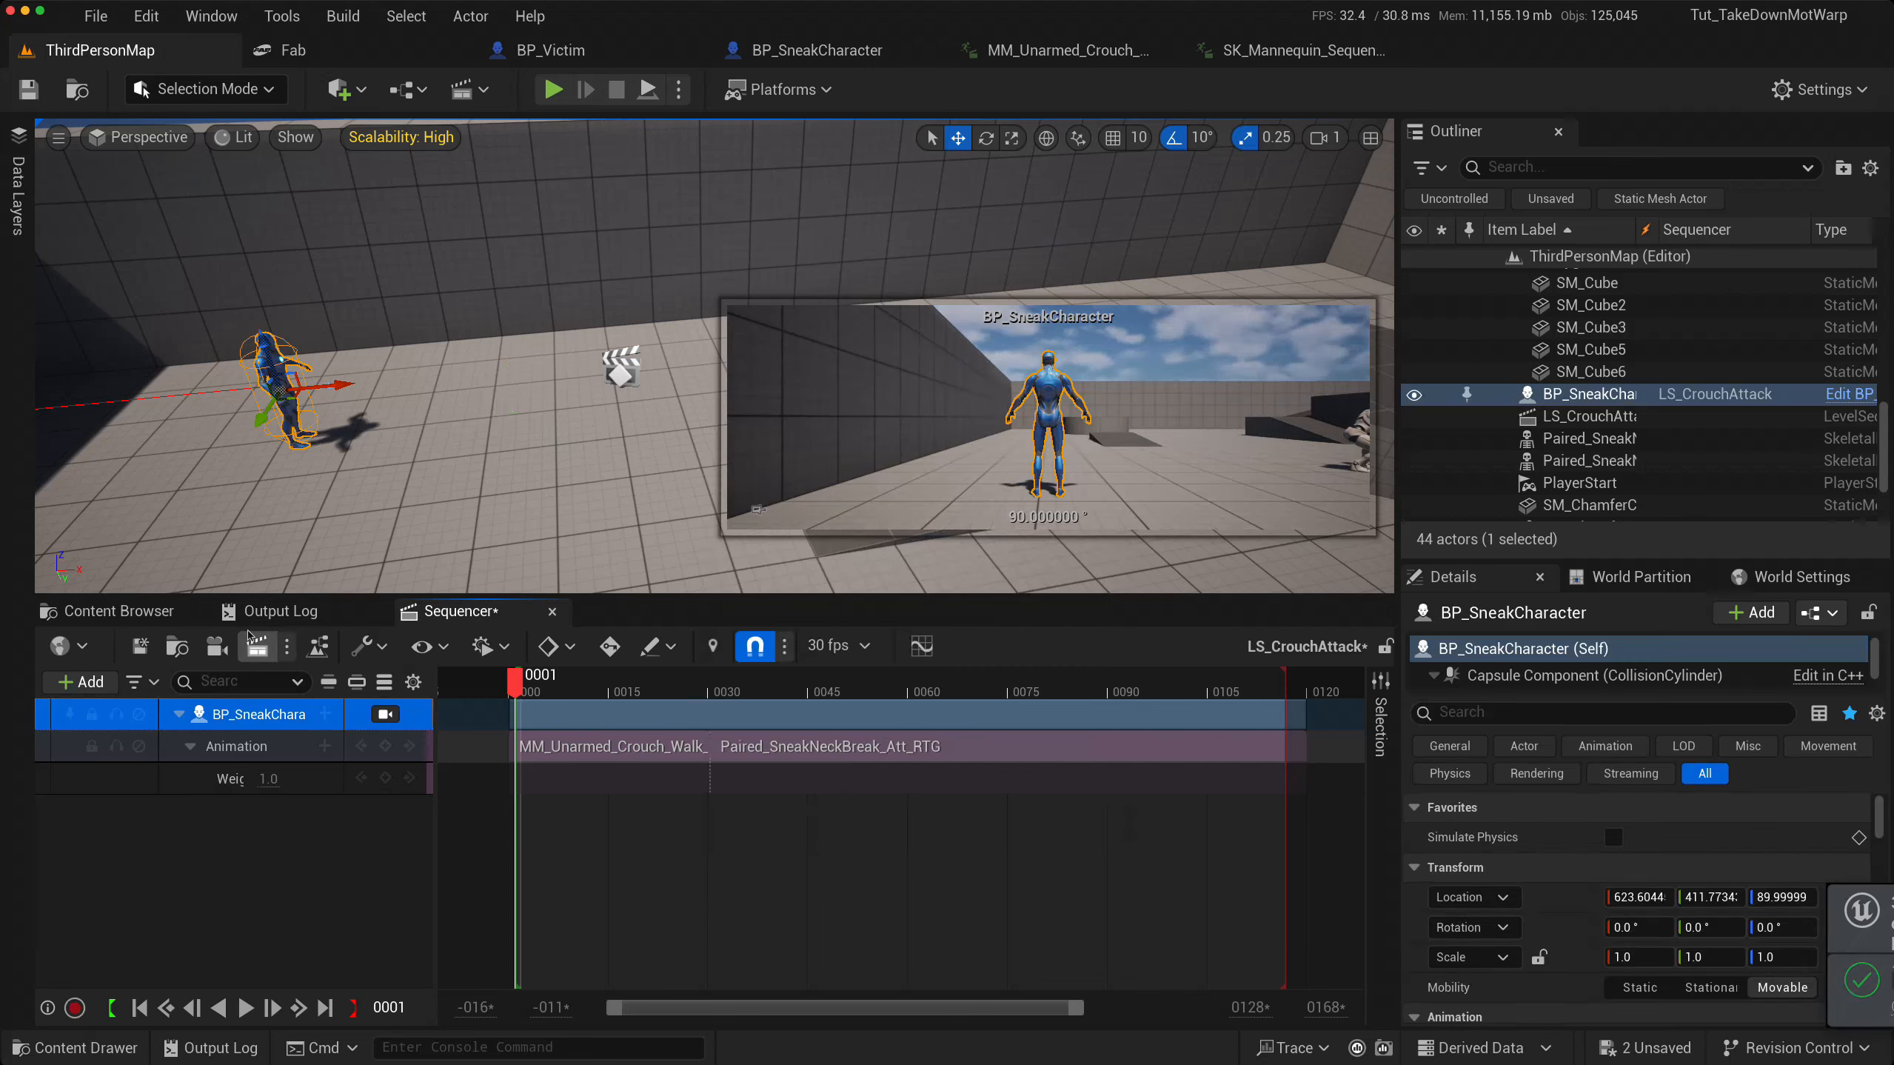
{"action": "left_click", "coordinate": [139, 623]}
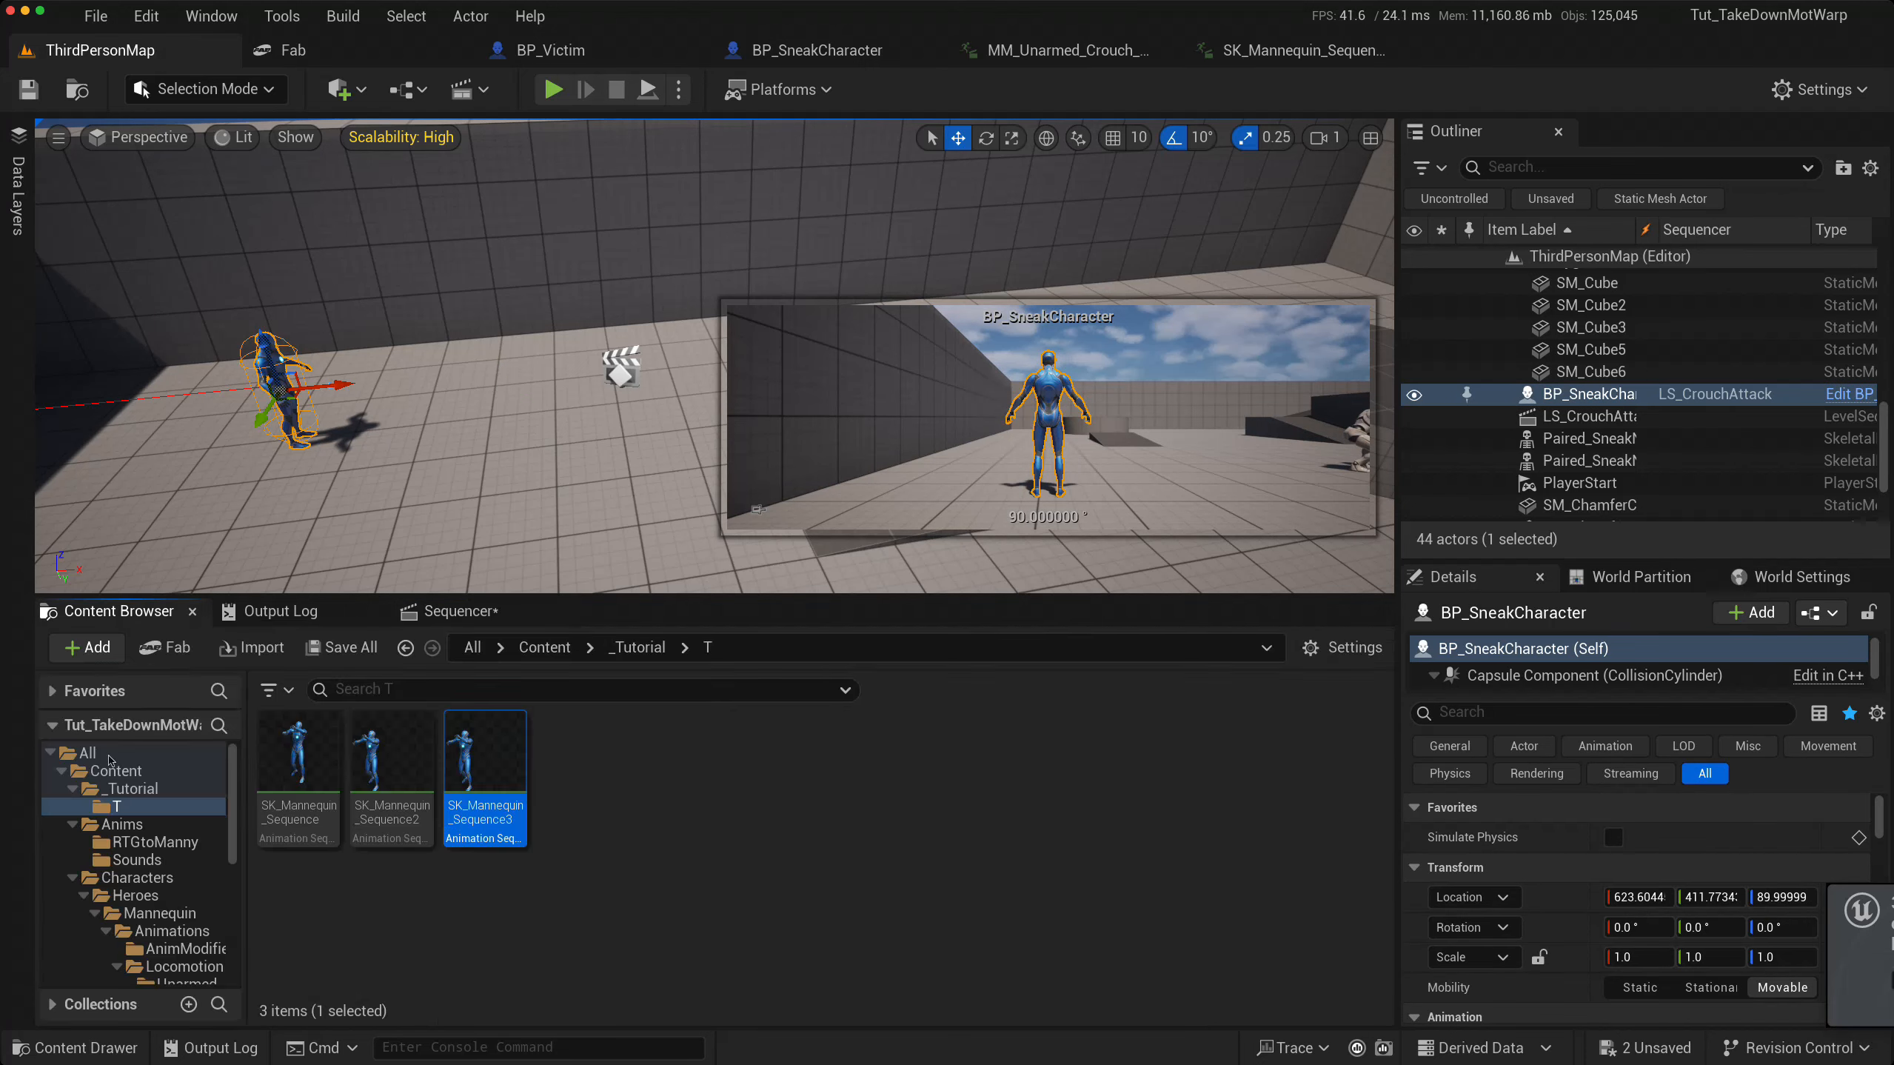
- Open CrouchSneakAttackSeq from the _Tutorial folder and play through its animation preview
{"action": "left_click", "coordinate": [126, 788]}
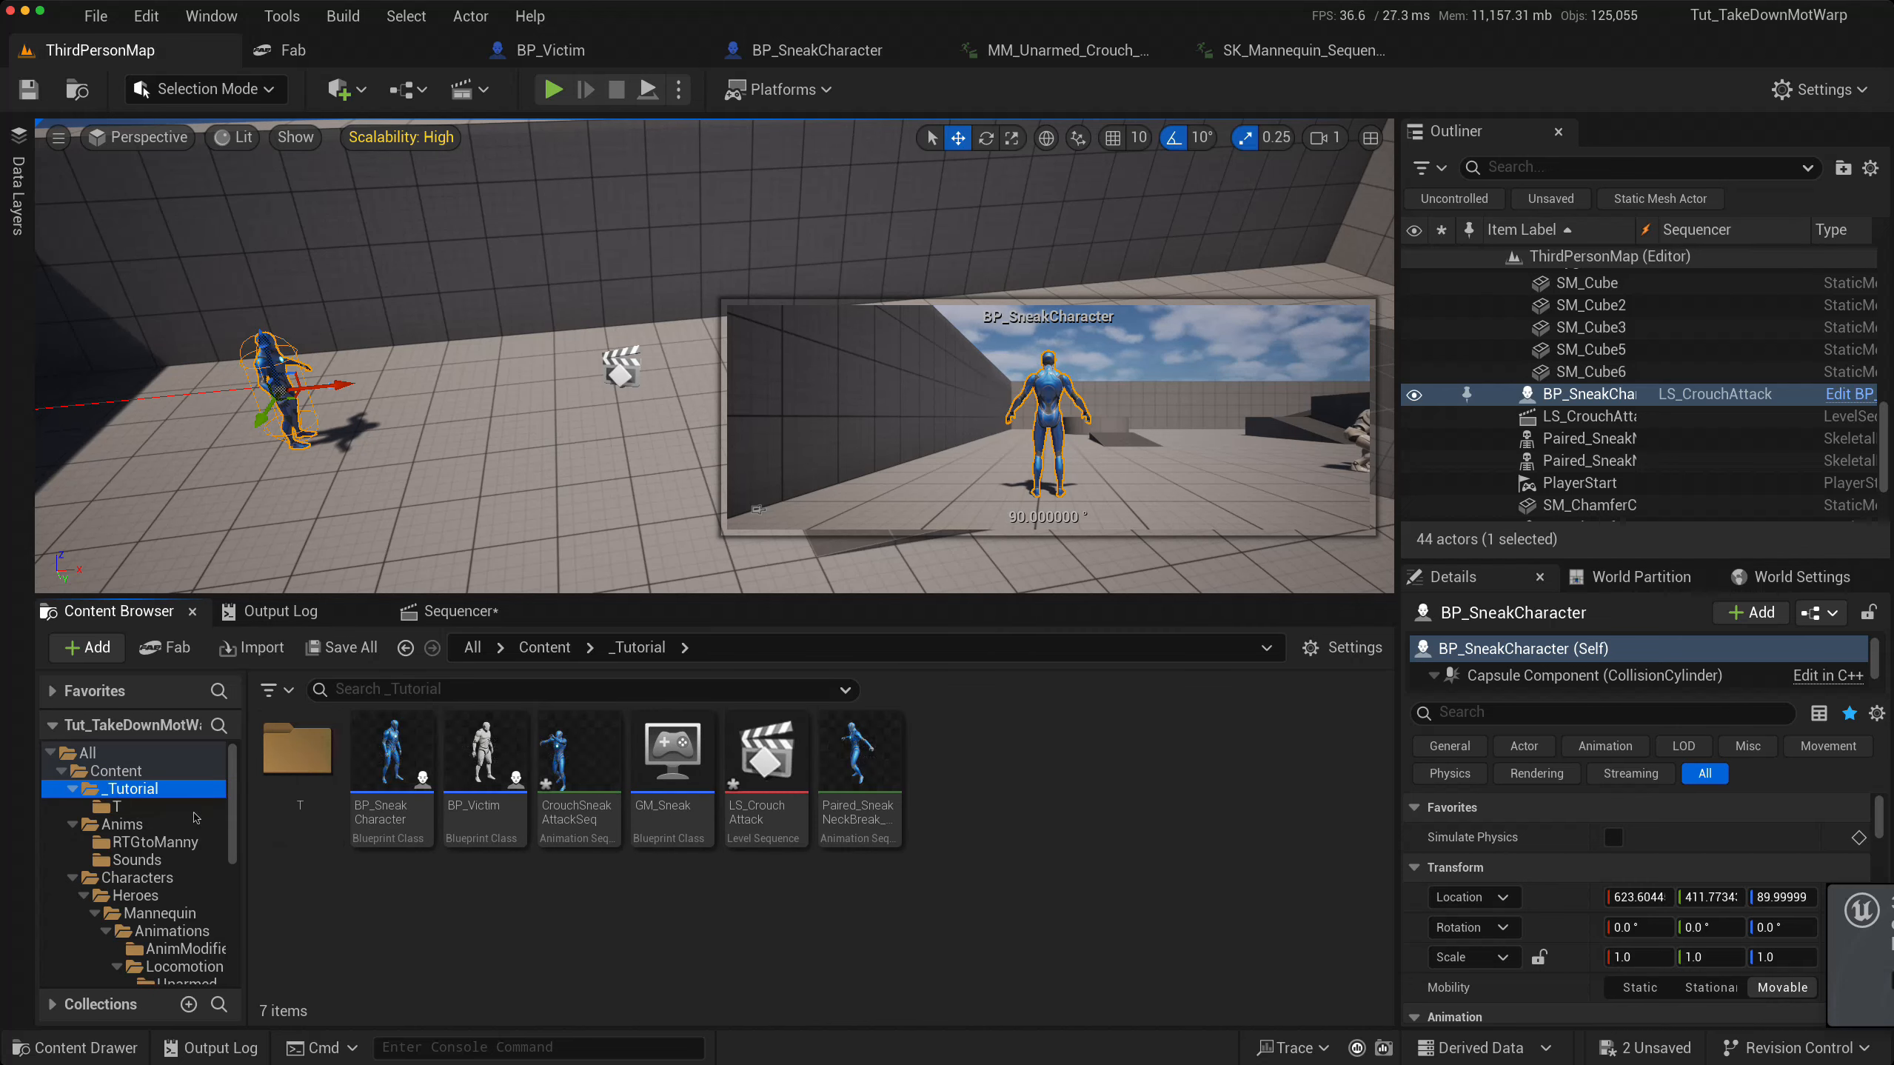
{"action": "left_click", "coordinate": [578, 782]}
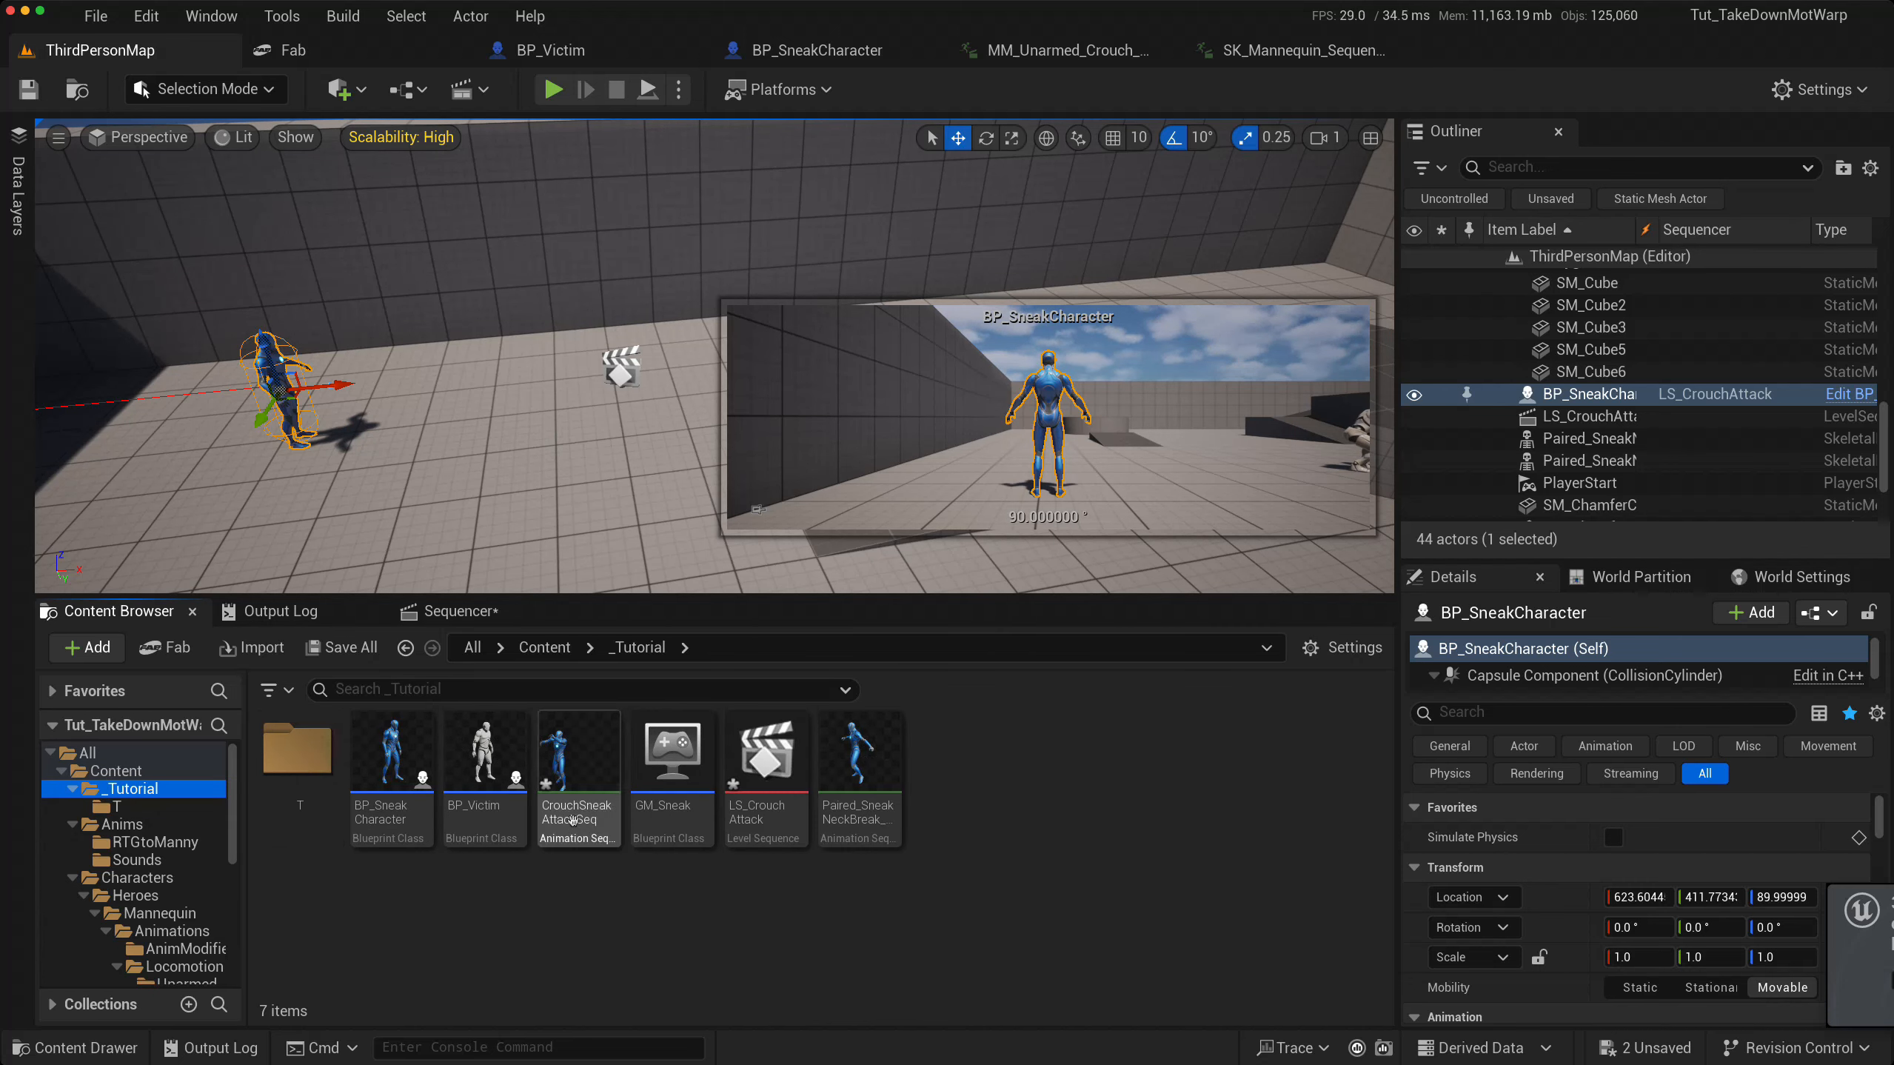
{"action": "double_click", "coordinate": [578, 783]}
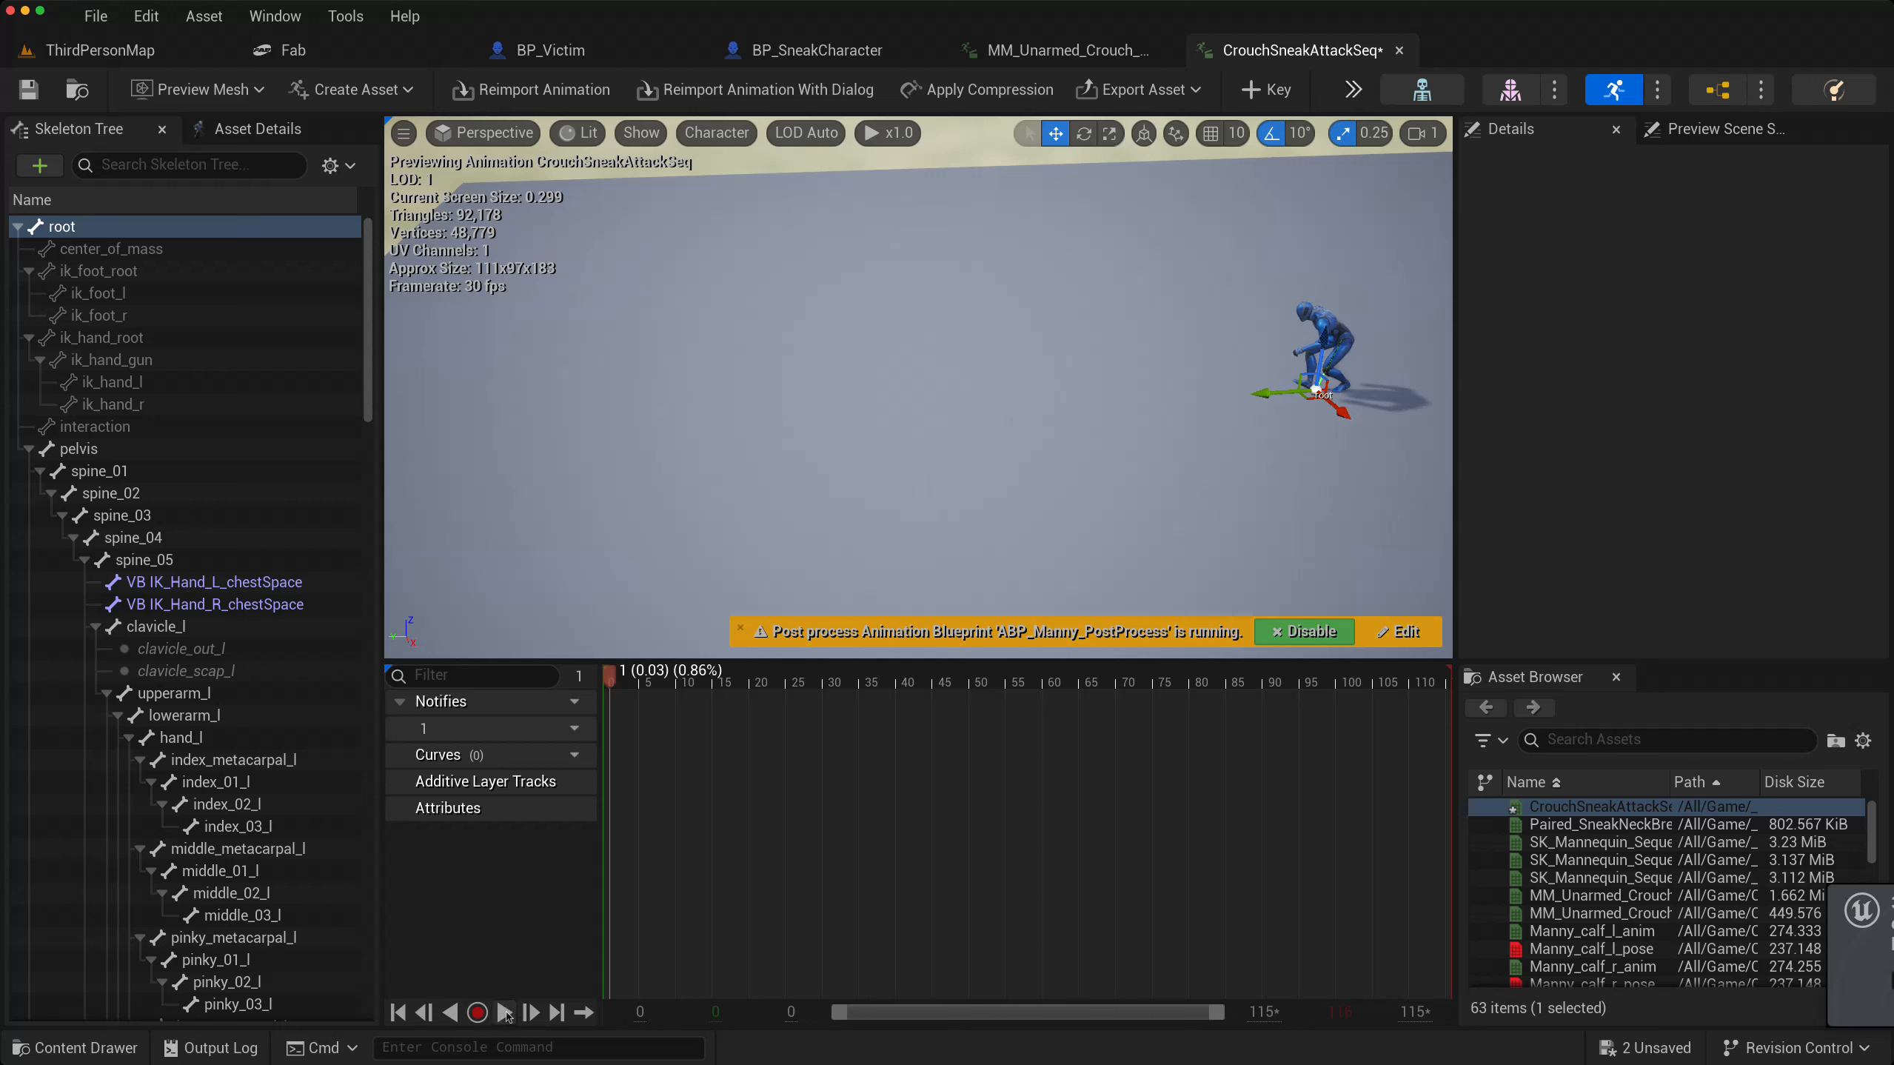
{"action": "left_click", "coordinate": [504, 1012]}
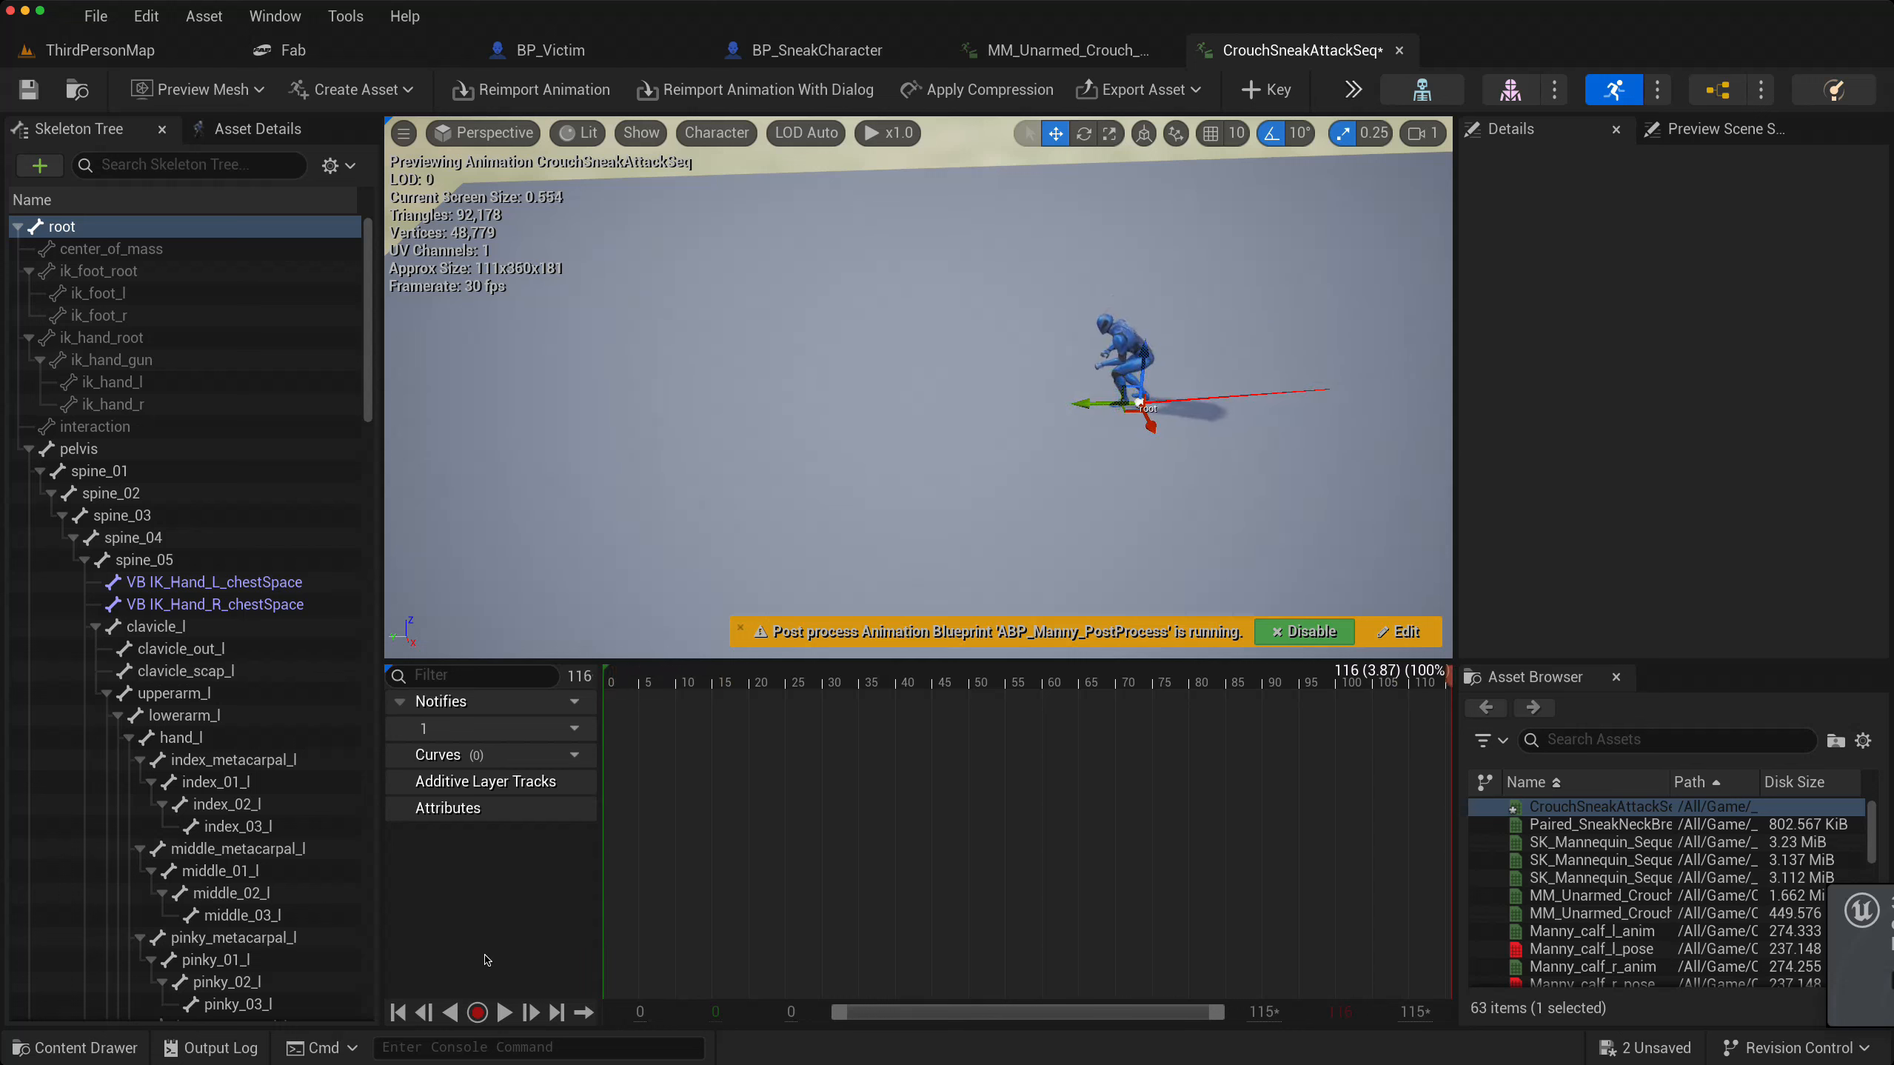
{"action": "left_click", "coordinate": [497, 1015]}
{"action": "left_click", "coordinate": [504, 1013]}
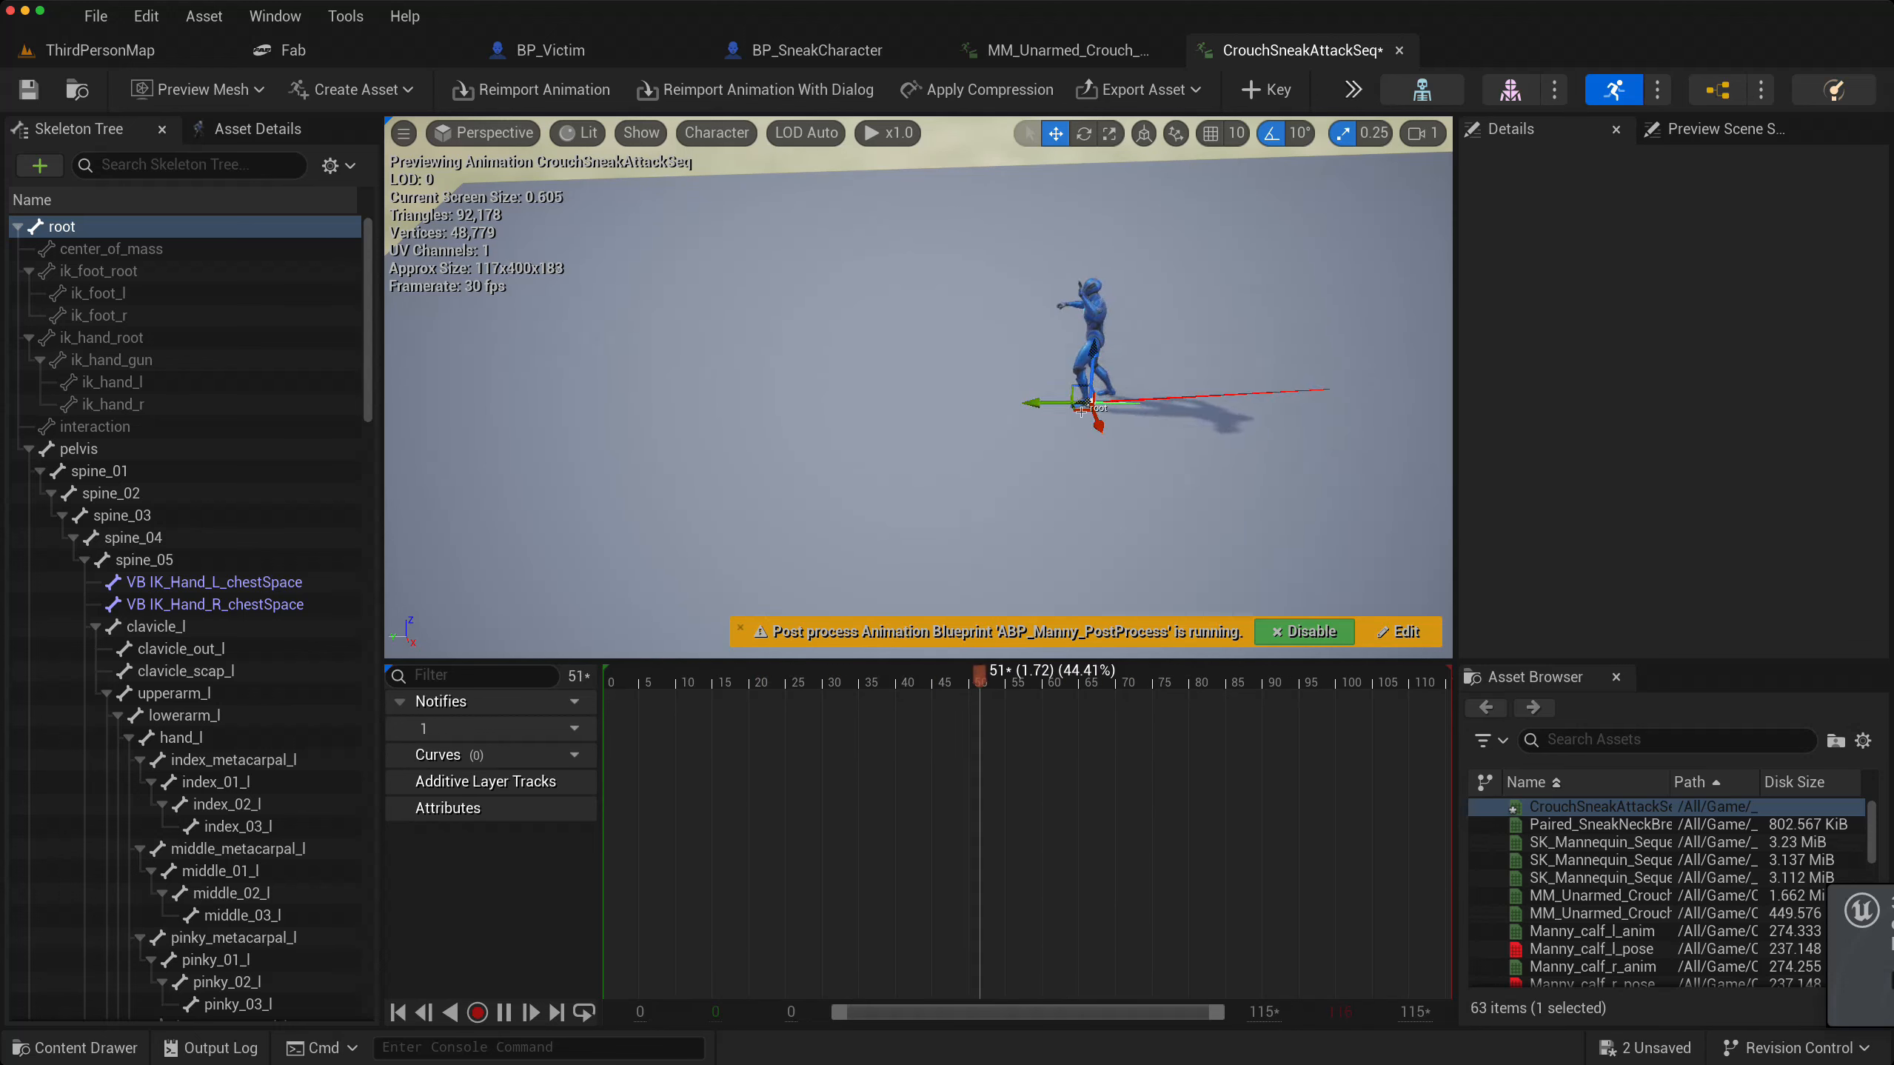
{"action": "left_click", "coordinate": [504, 1013]}
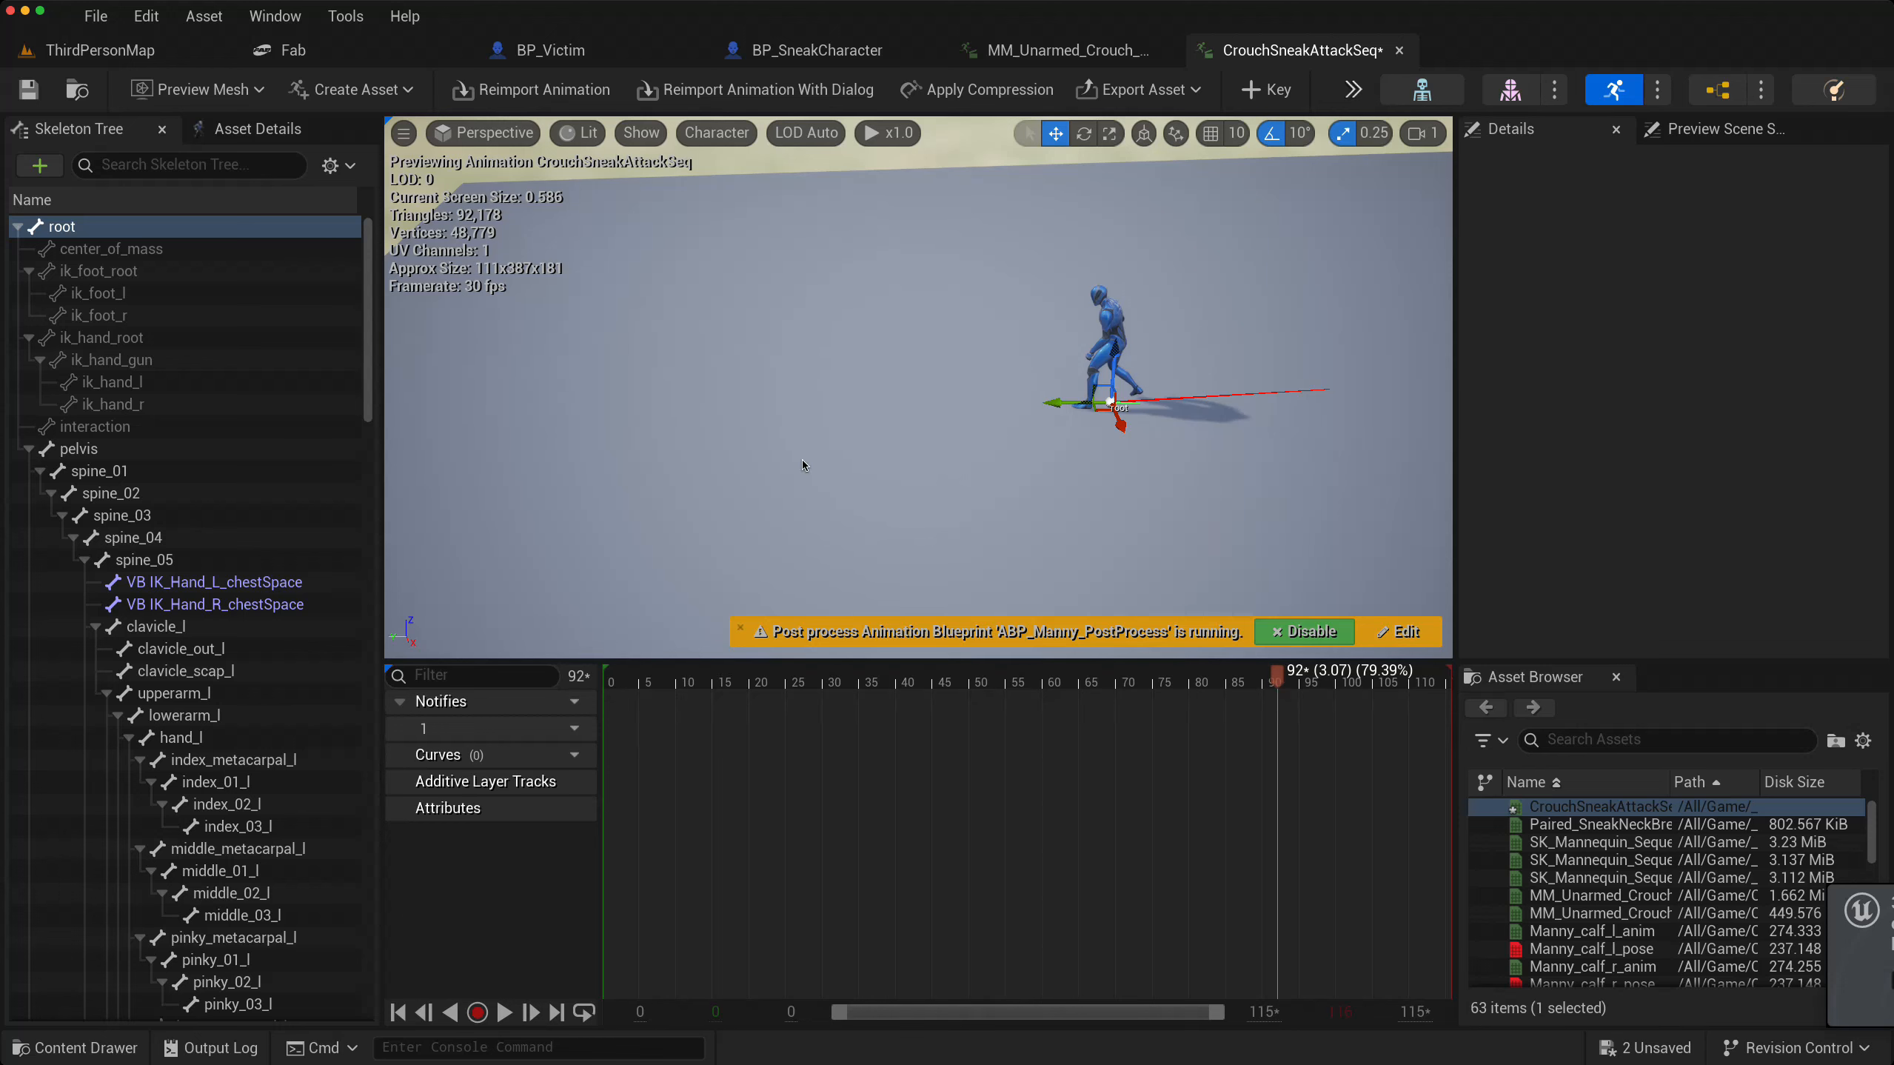
- Save CrouchSneakAttackSeq and replay its animation preview
{"action": "key", "text": "super+s"}
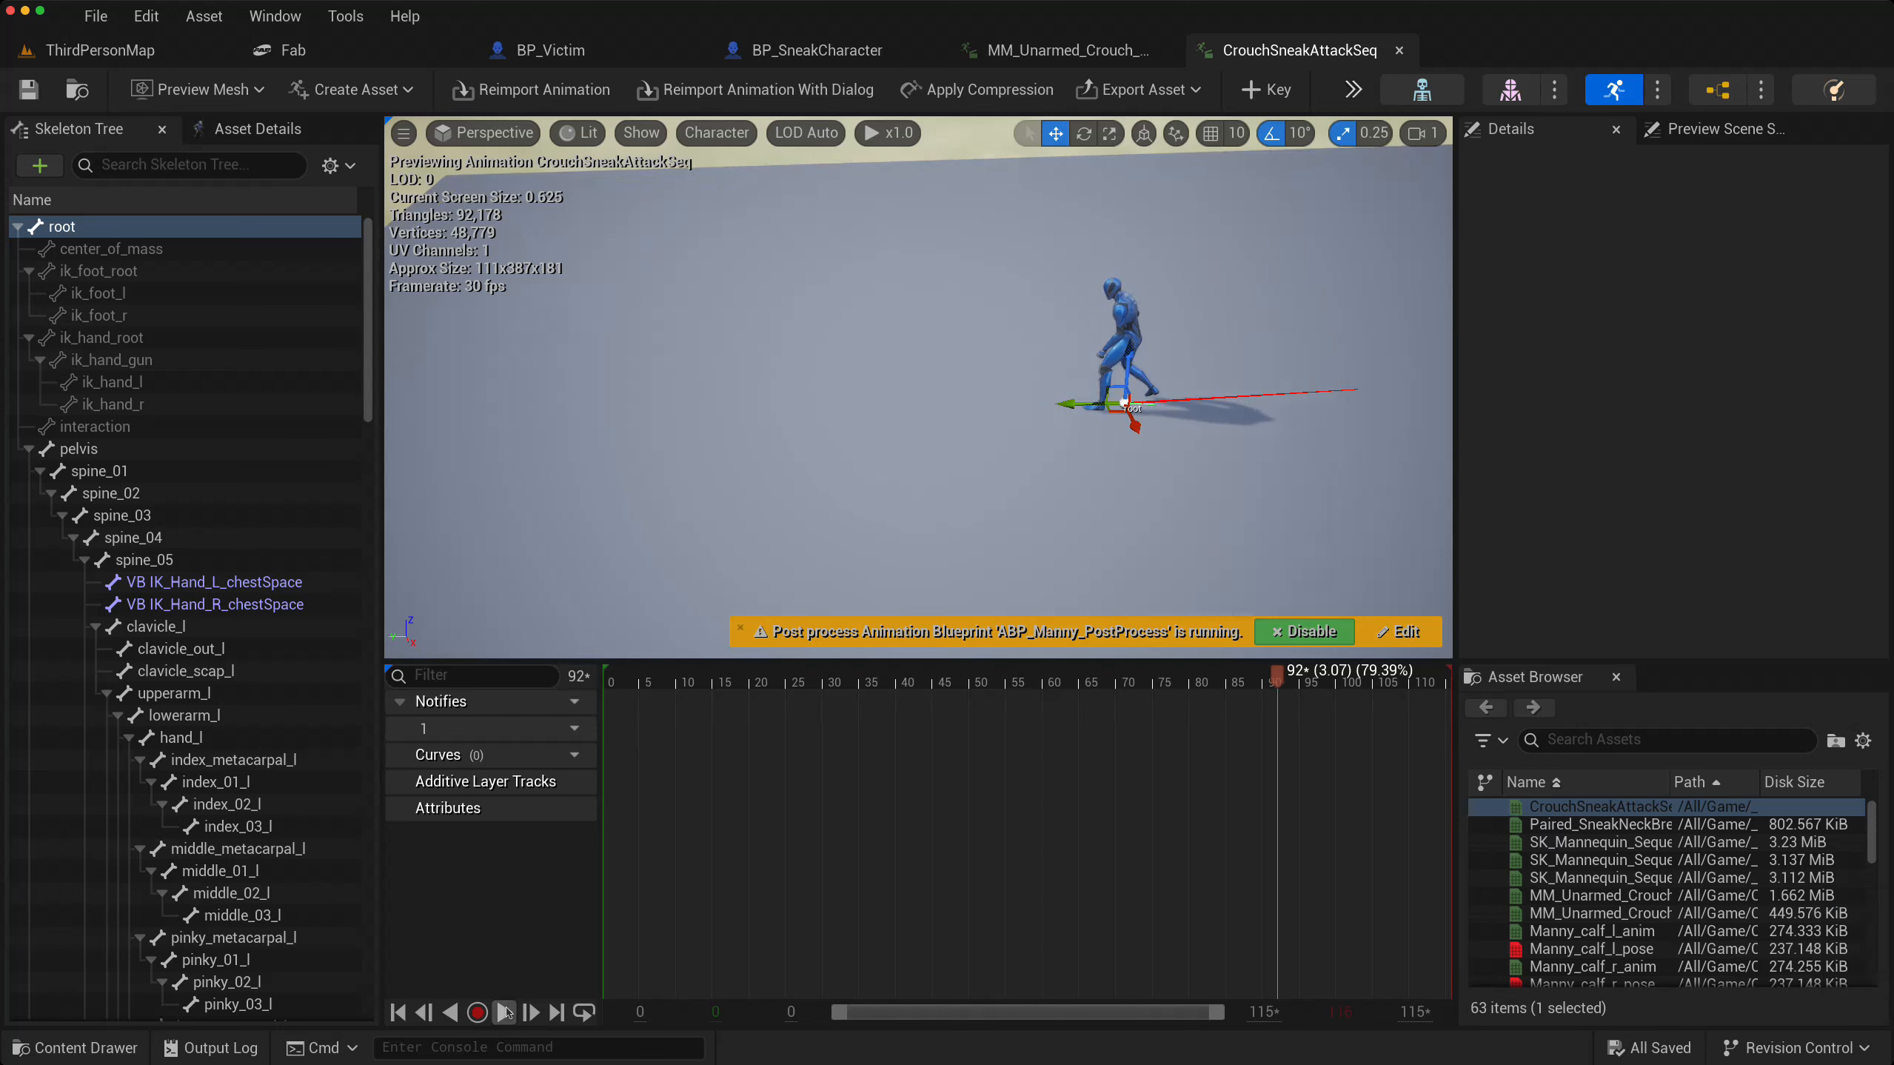
{"action": "left_click", "coordinate": [505, 1013]}
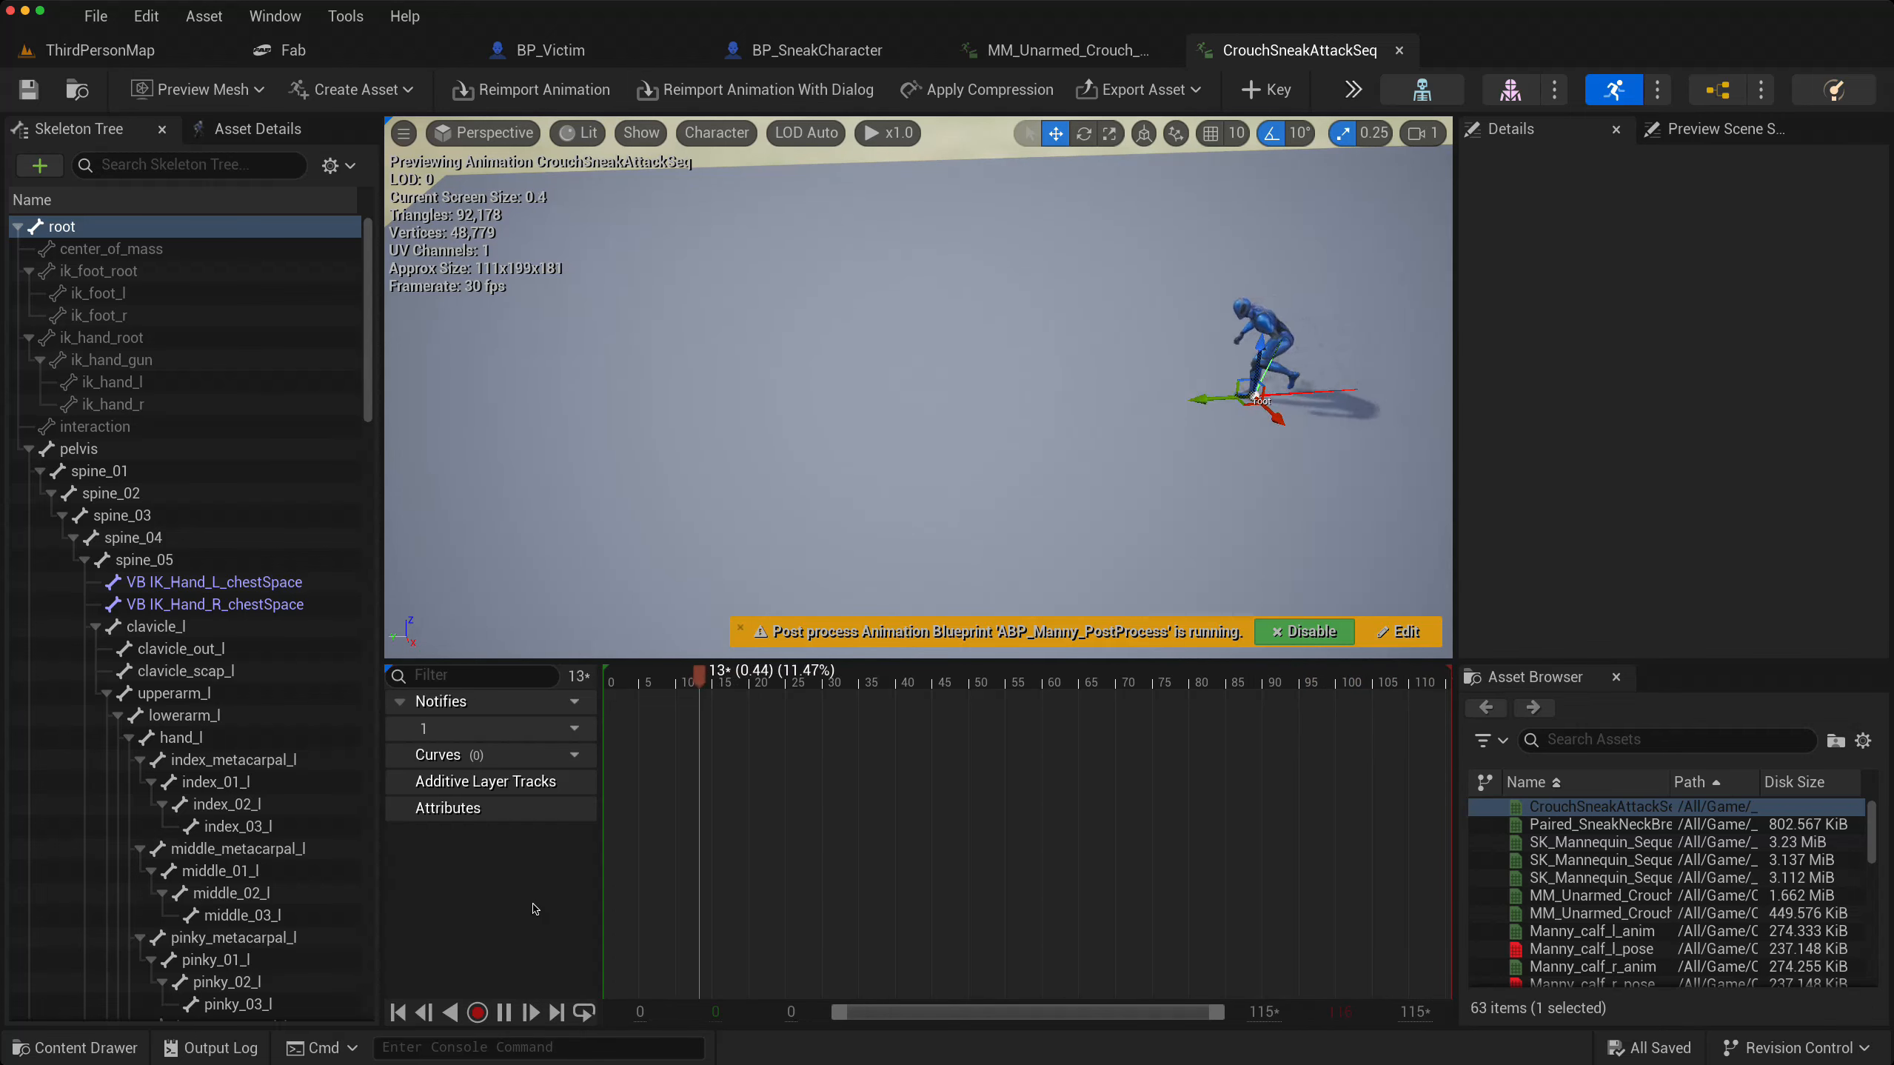
{"action": "key", "text": "space"}
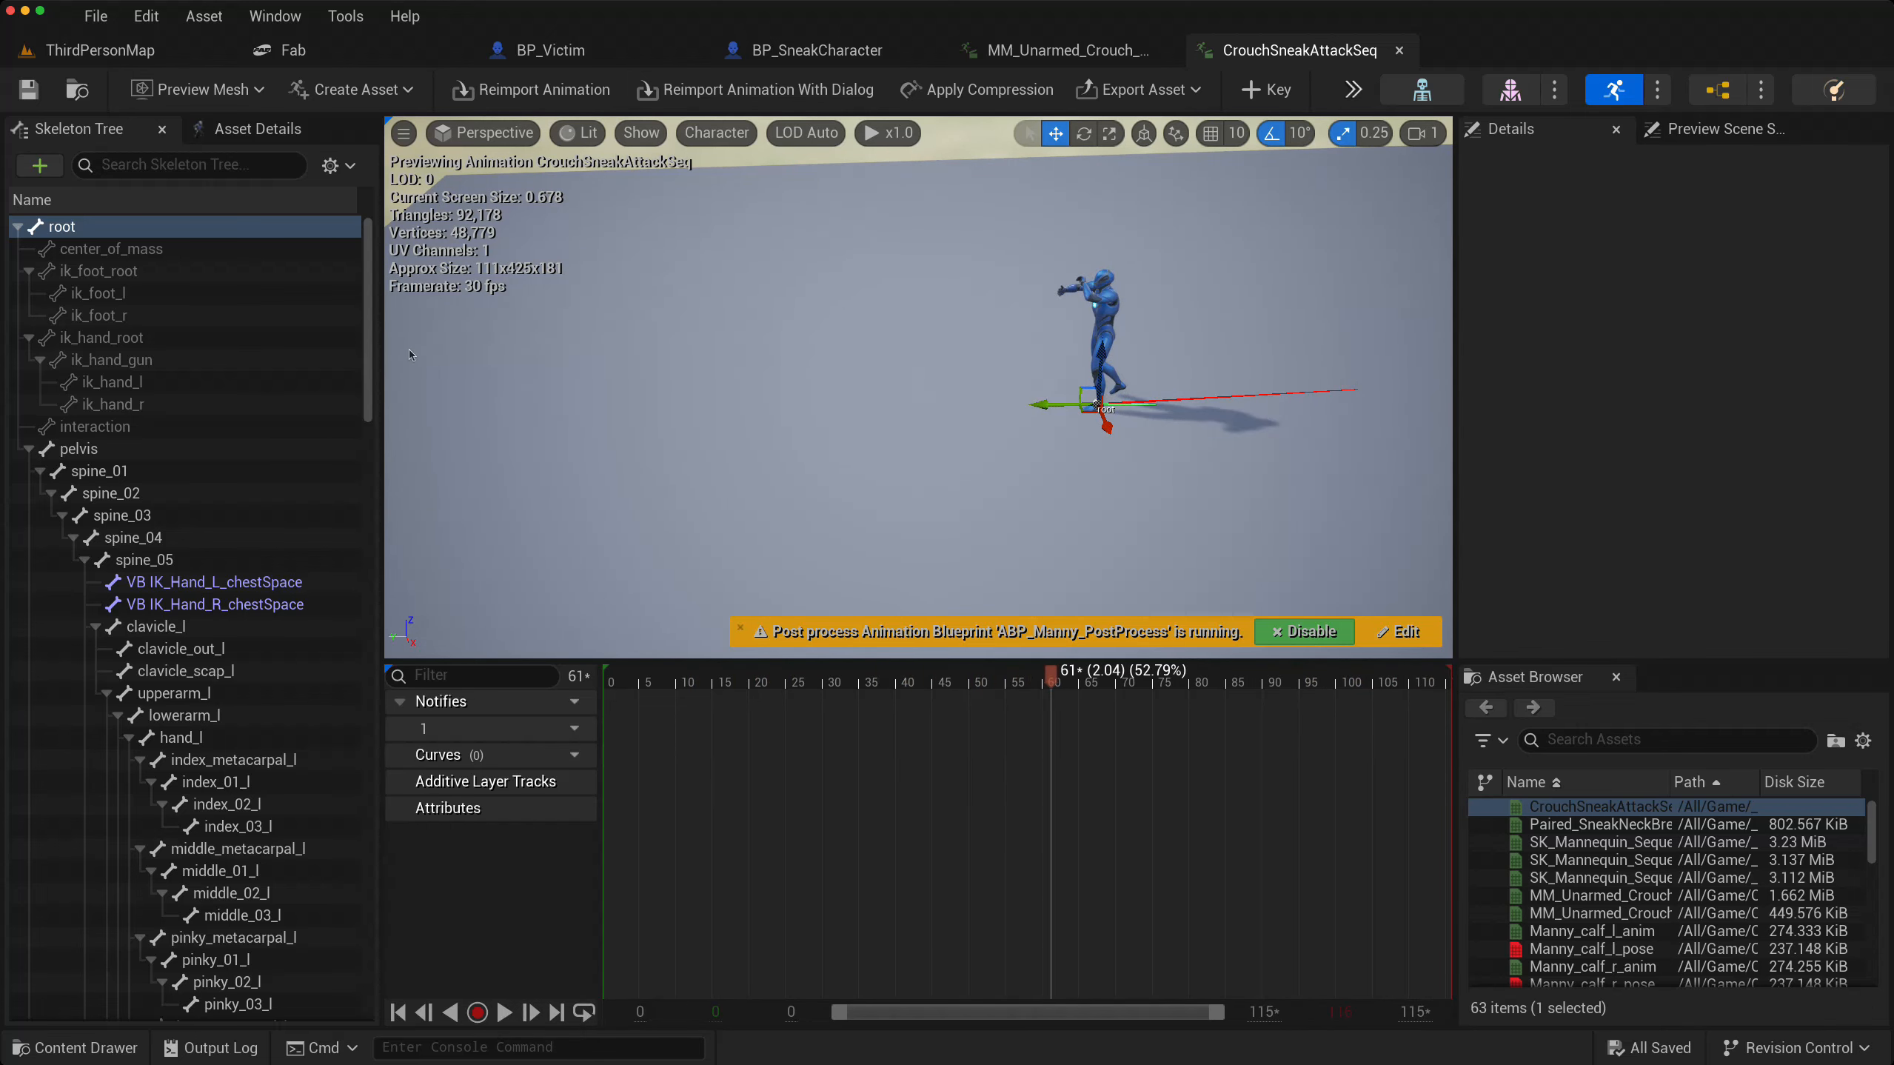
- Create an AnimMontage from CrouchSneakAttackSeq in the level's _Tutorial folder, keeping the suggested name
{"action": "left_click", "coordinate": [126, 58]}
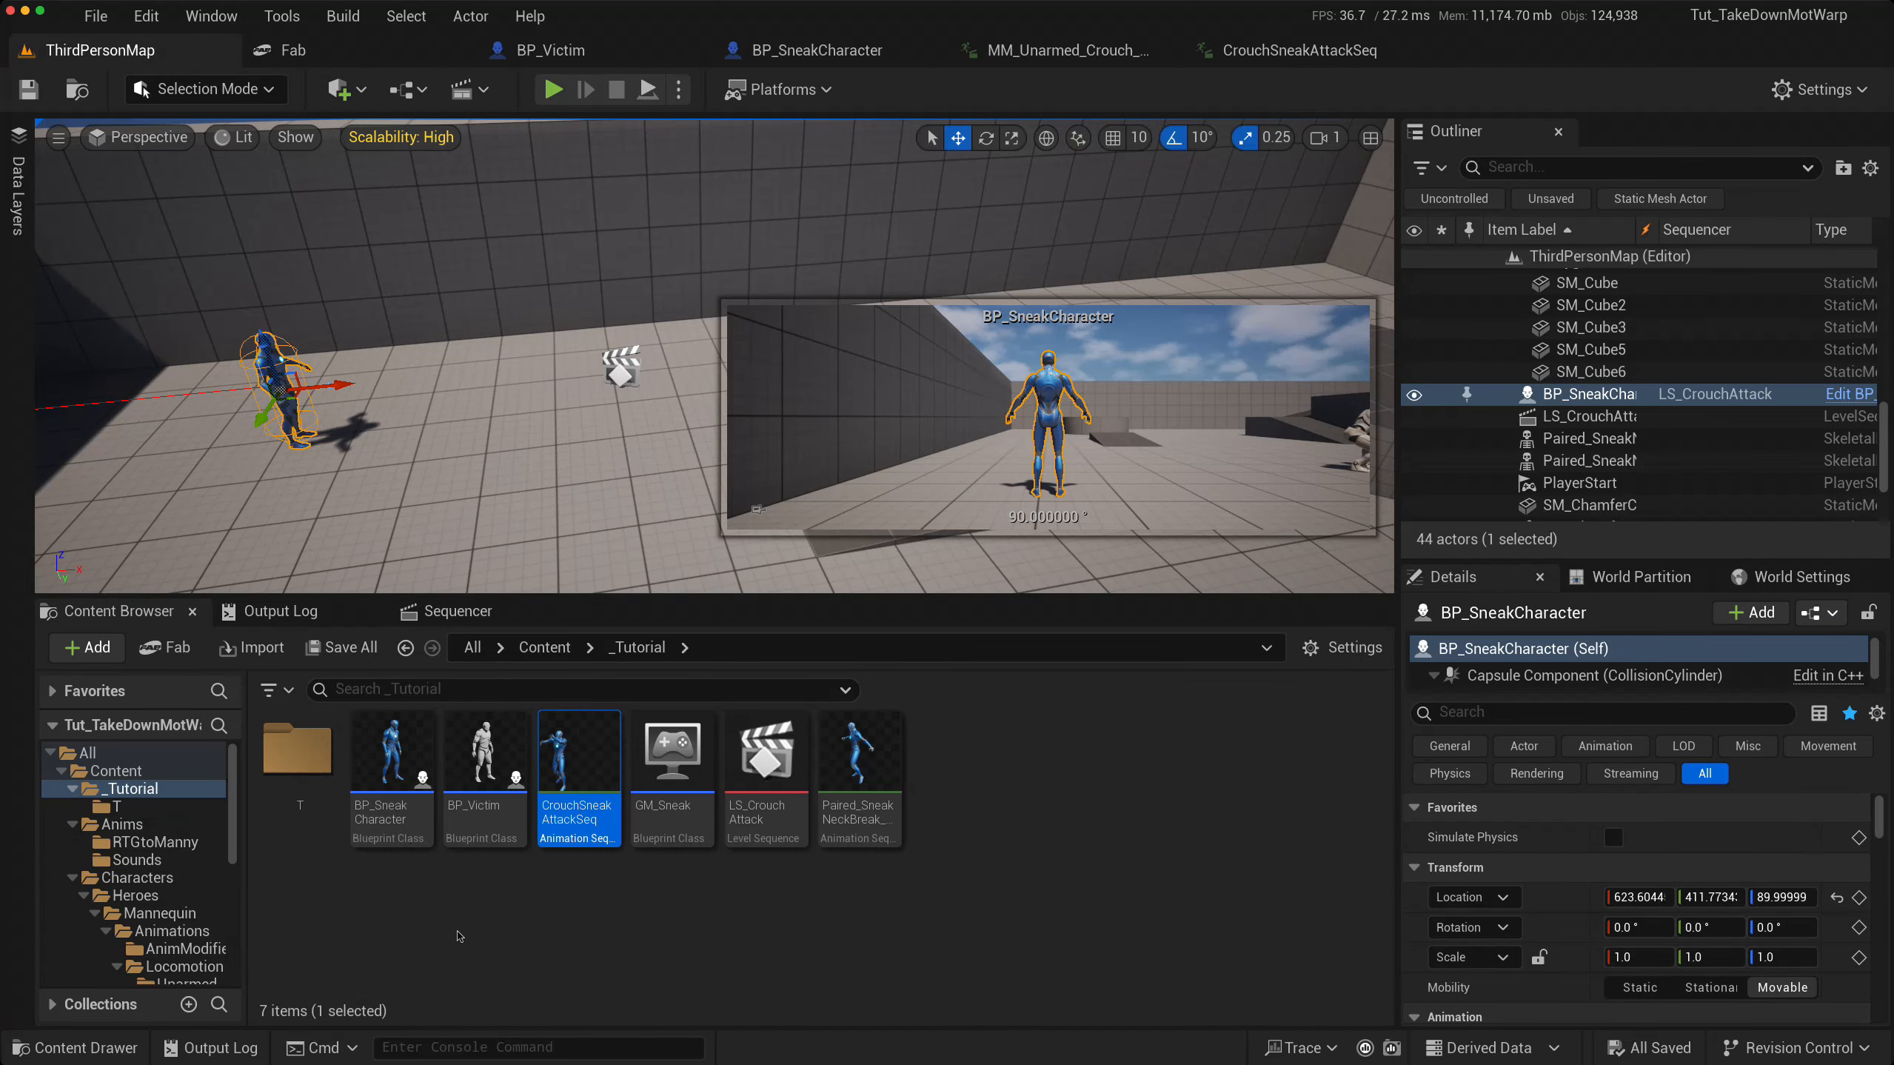
{"action": "right_click", "coordinate": [579, 828]}
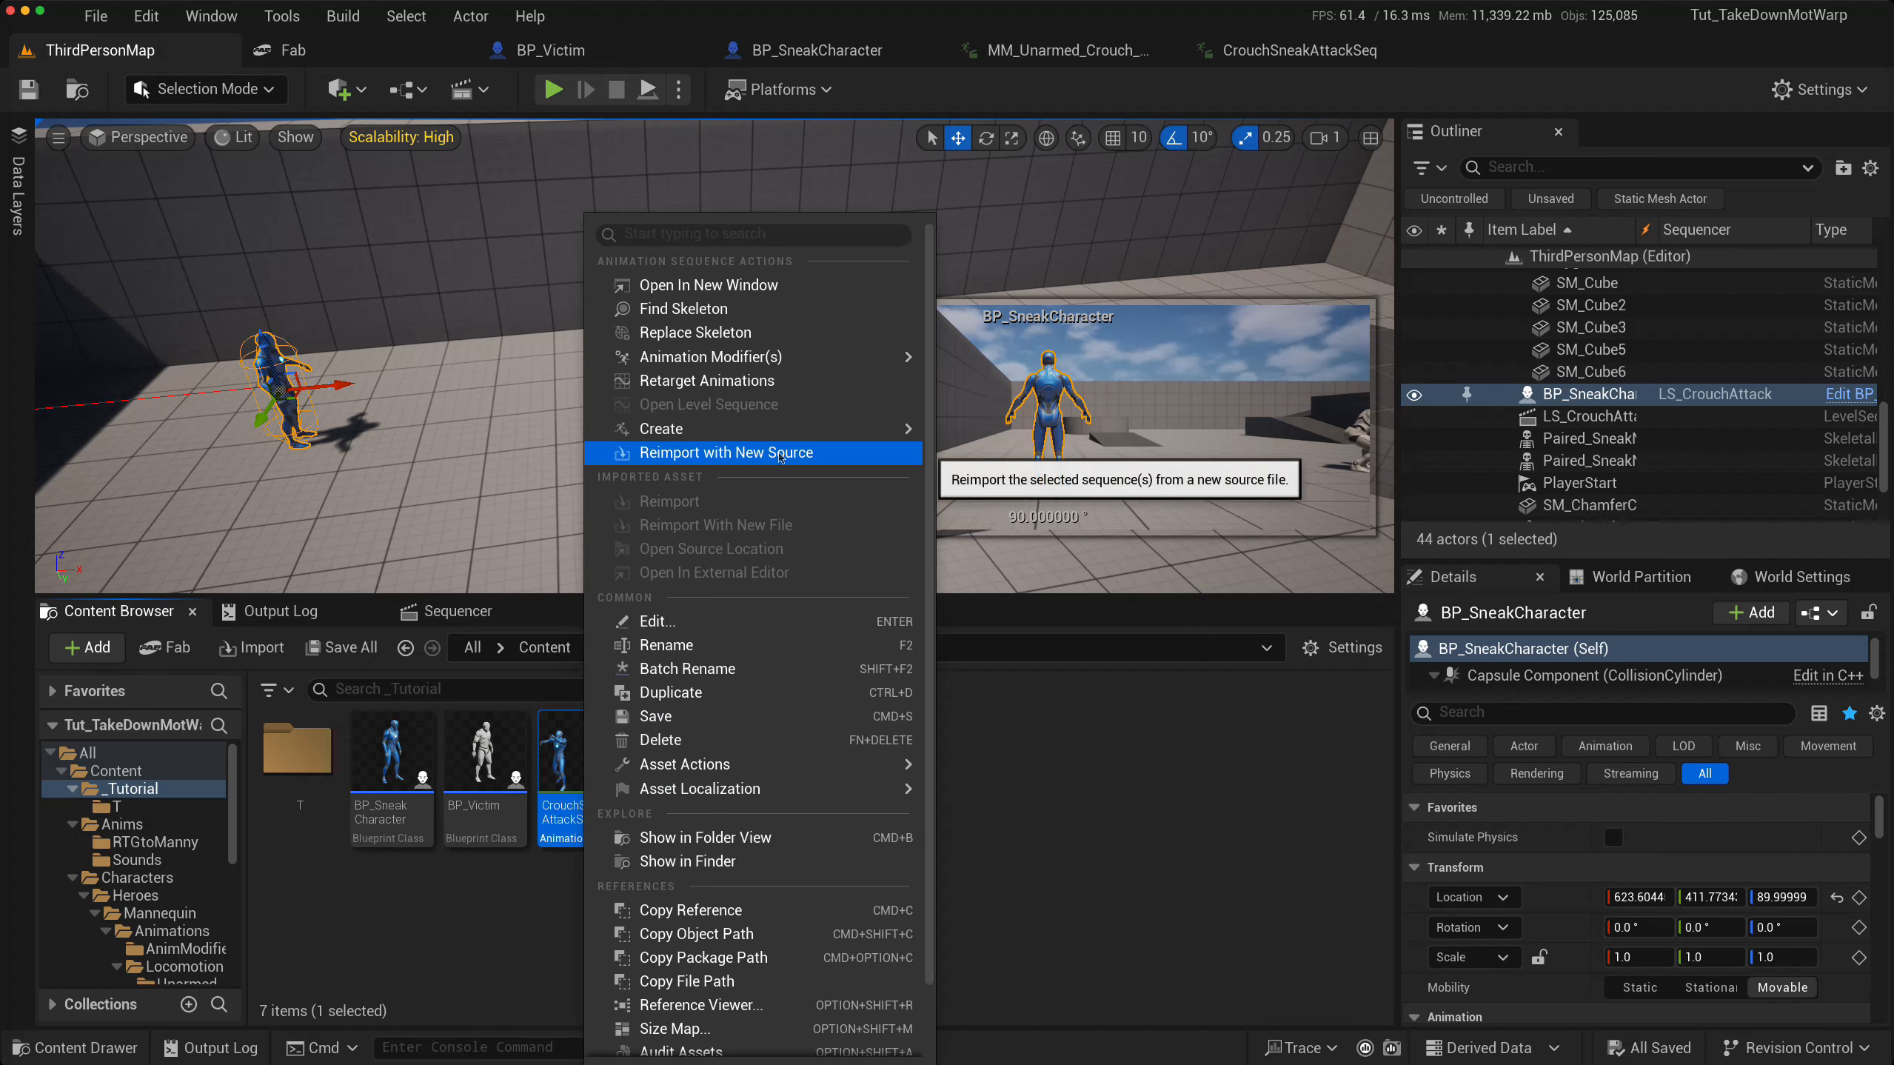
{"action": "mouse_move", "coordinate": [782, 429]}
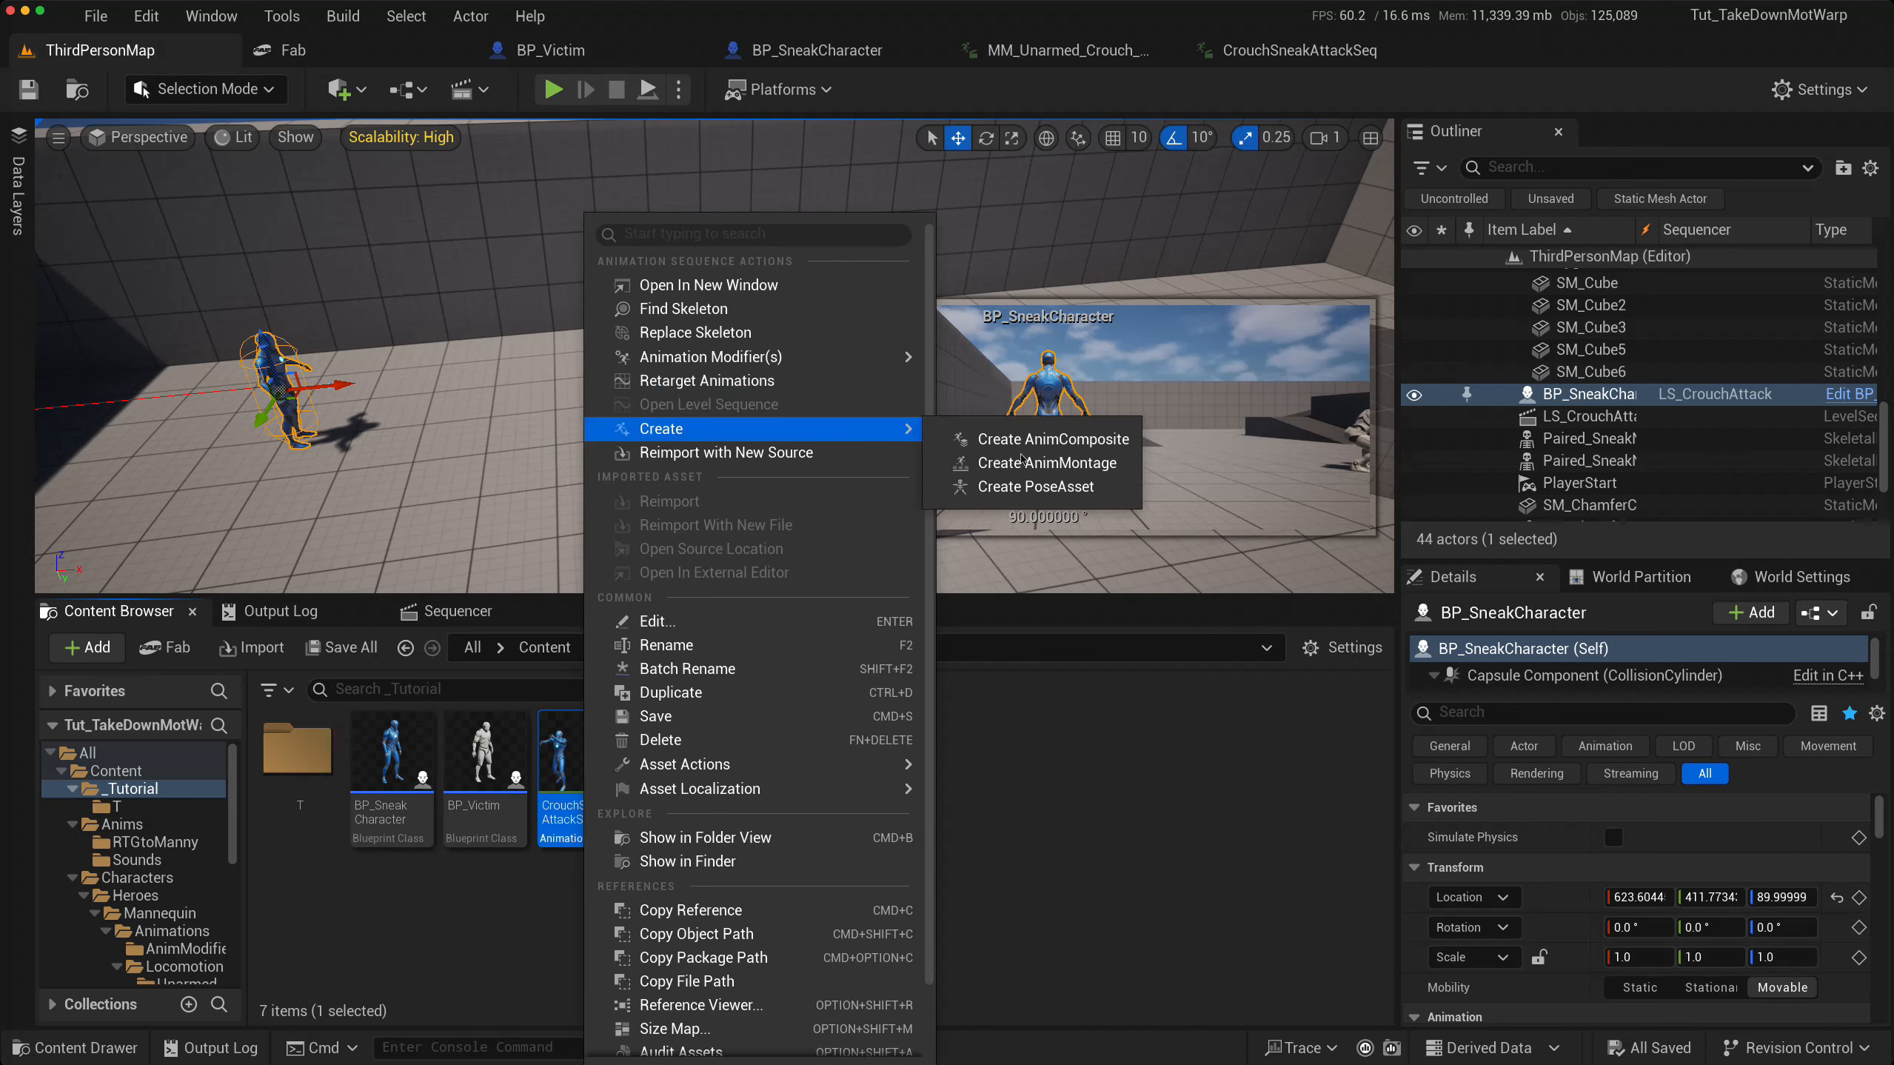
{"action": "left_click", "coordinate": [1062, 462]}
{"action": "left_click", "coordinate": [679, 883]}
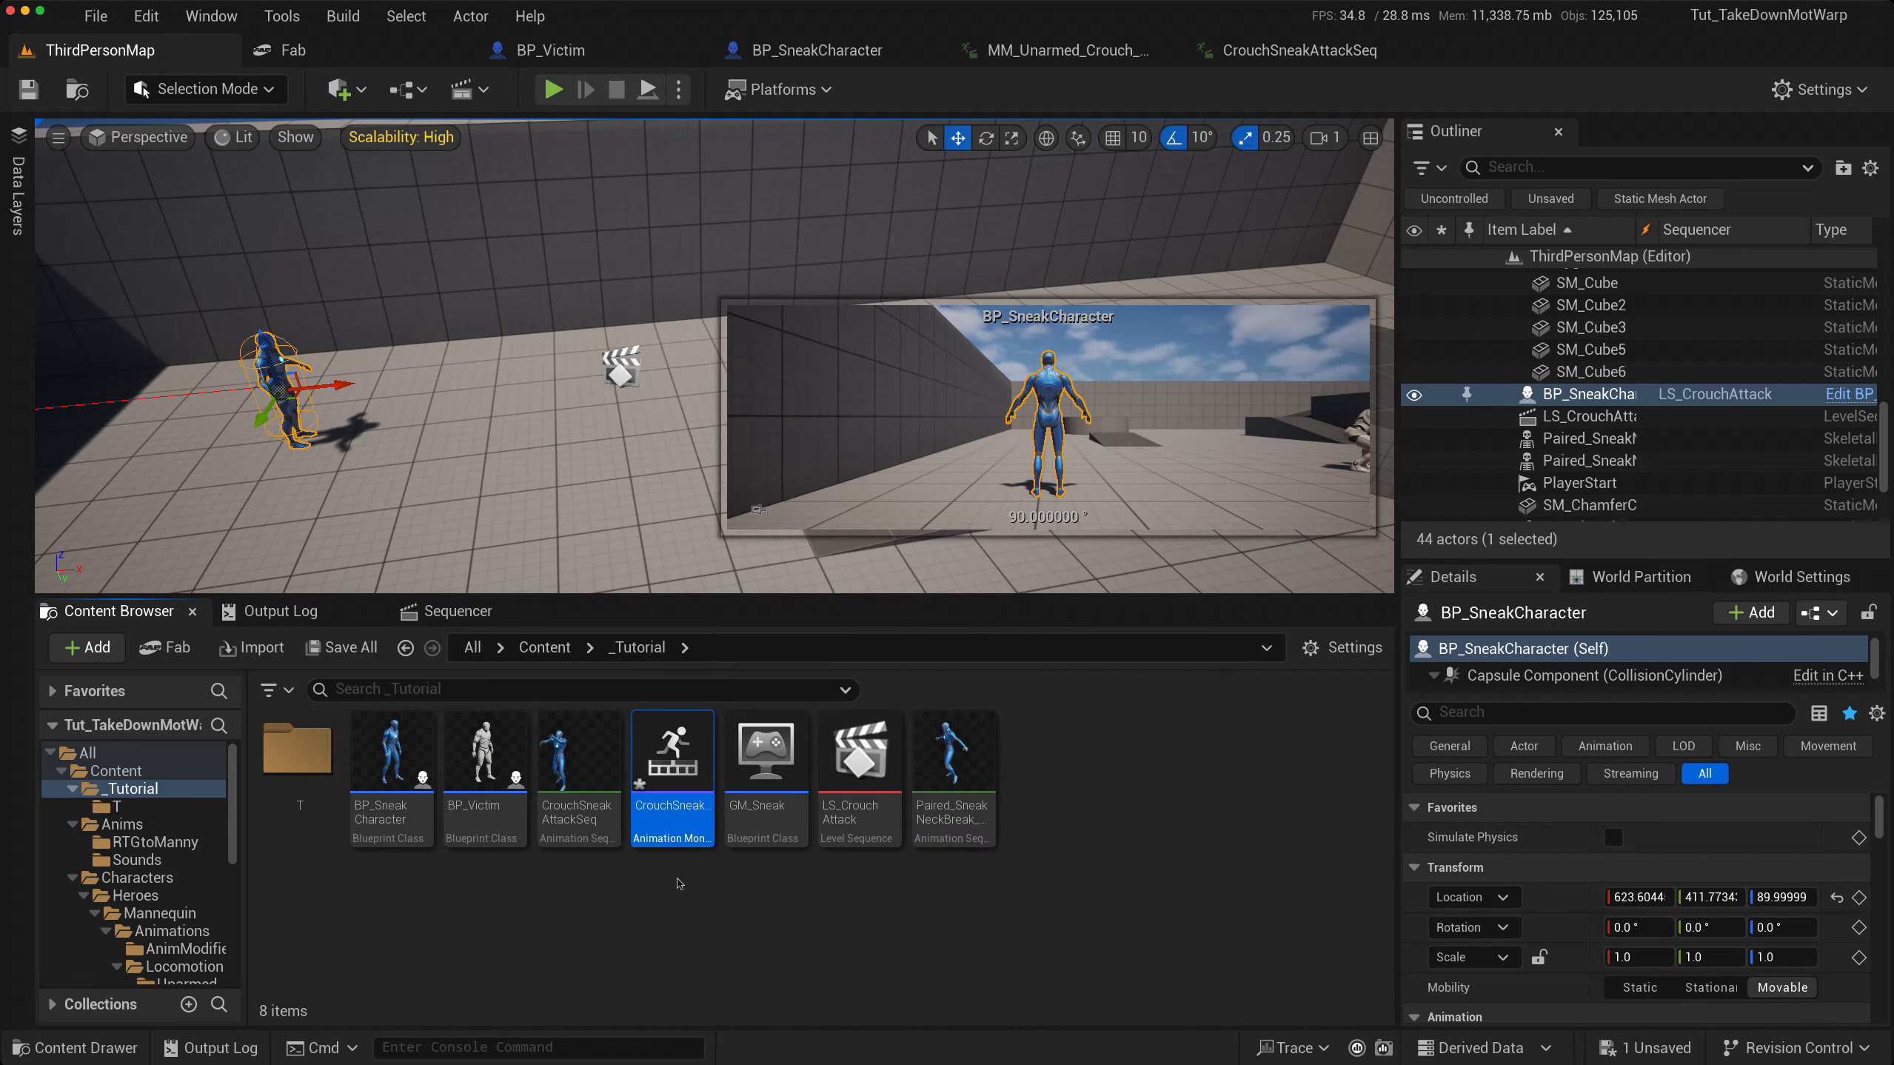
- Open the CrouchSneakAttackSeq montage and scrub back to its start to examine the pose at the first frames
{"action": "double_click", "coordinate": [688, 772]}
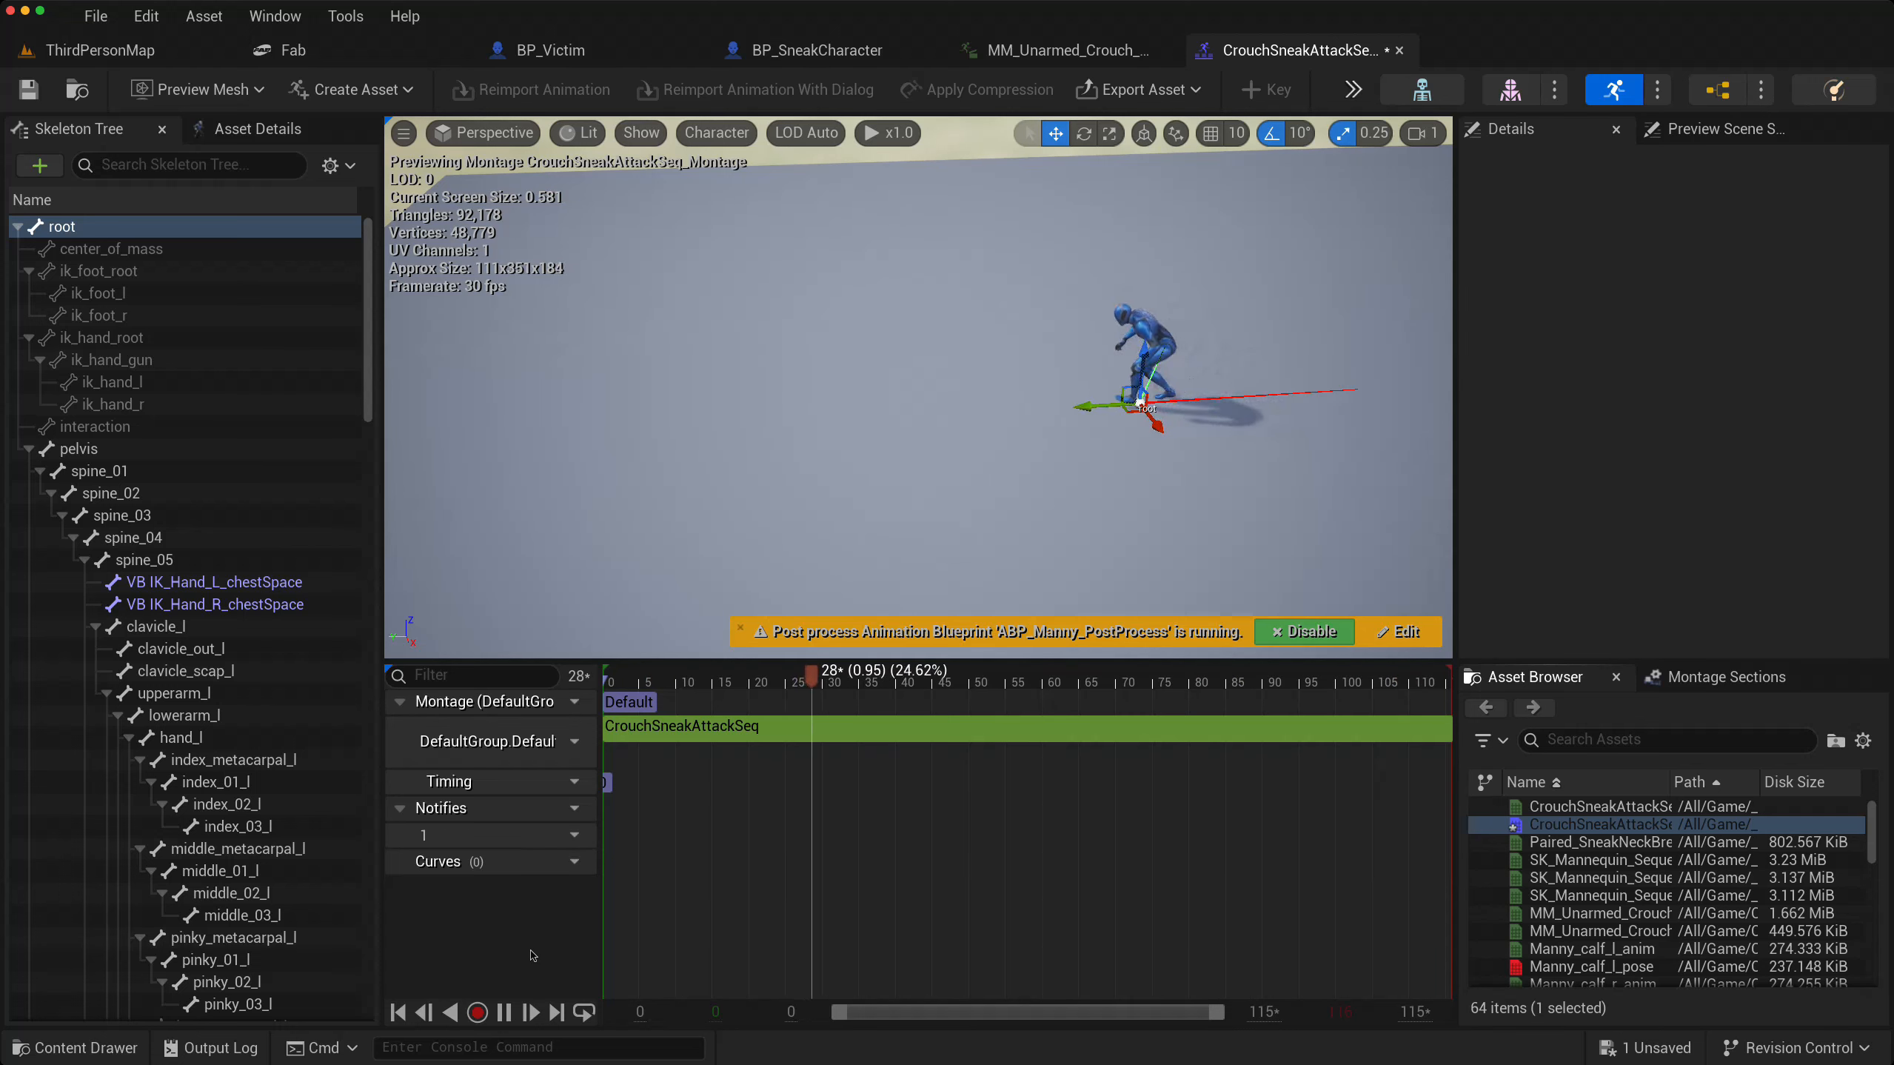
{"action": "key", "text": "space"}
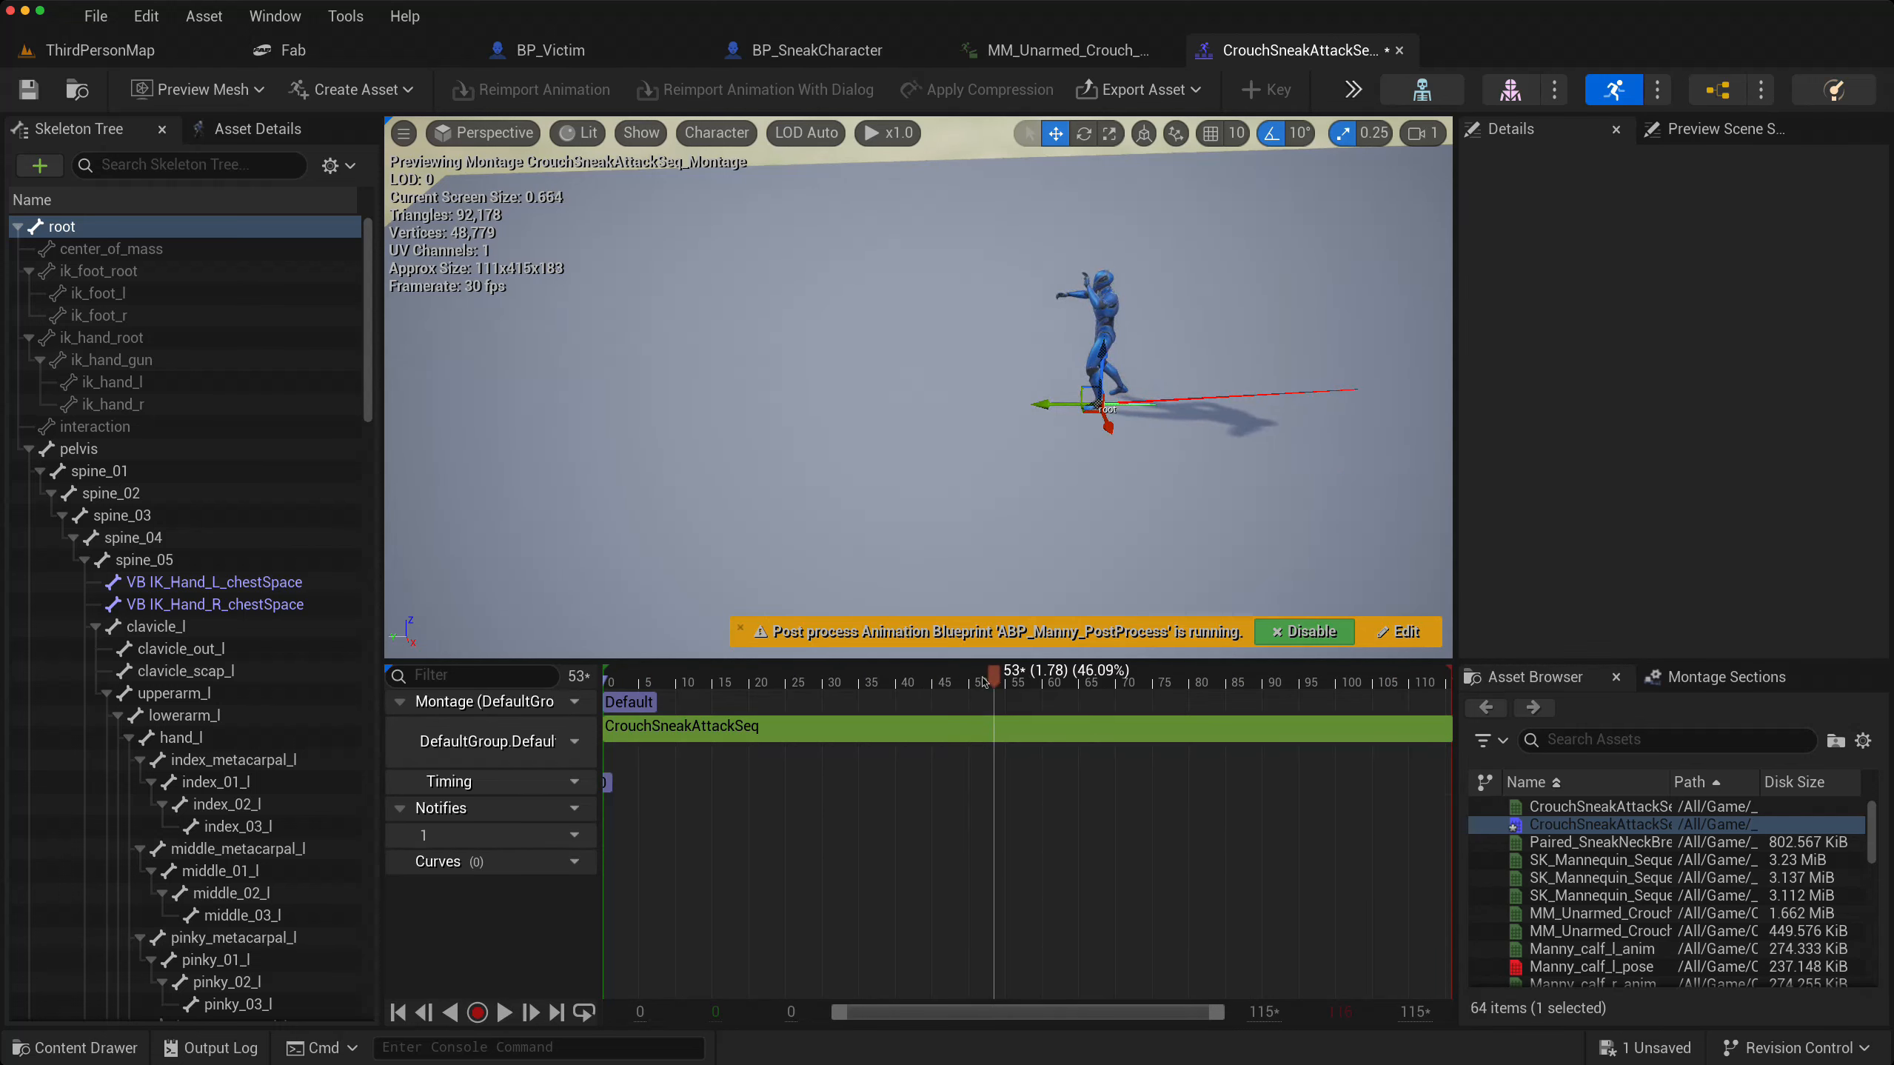
{"action": "left_click_drag", "start_coordinate": [992, 673], "coordinate": [609, 653]}
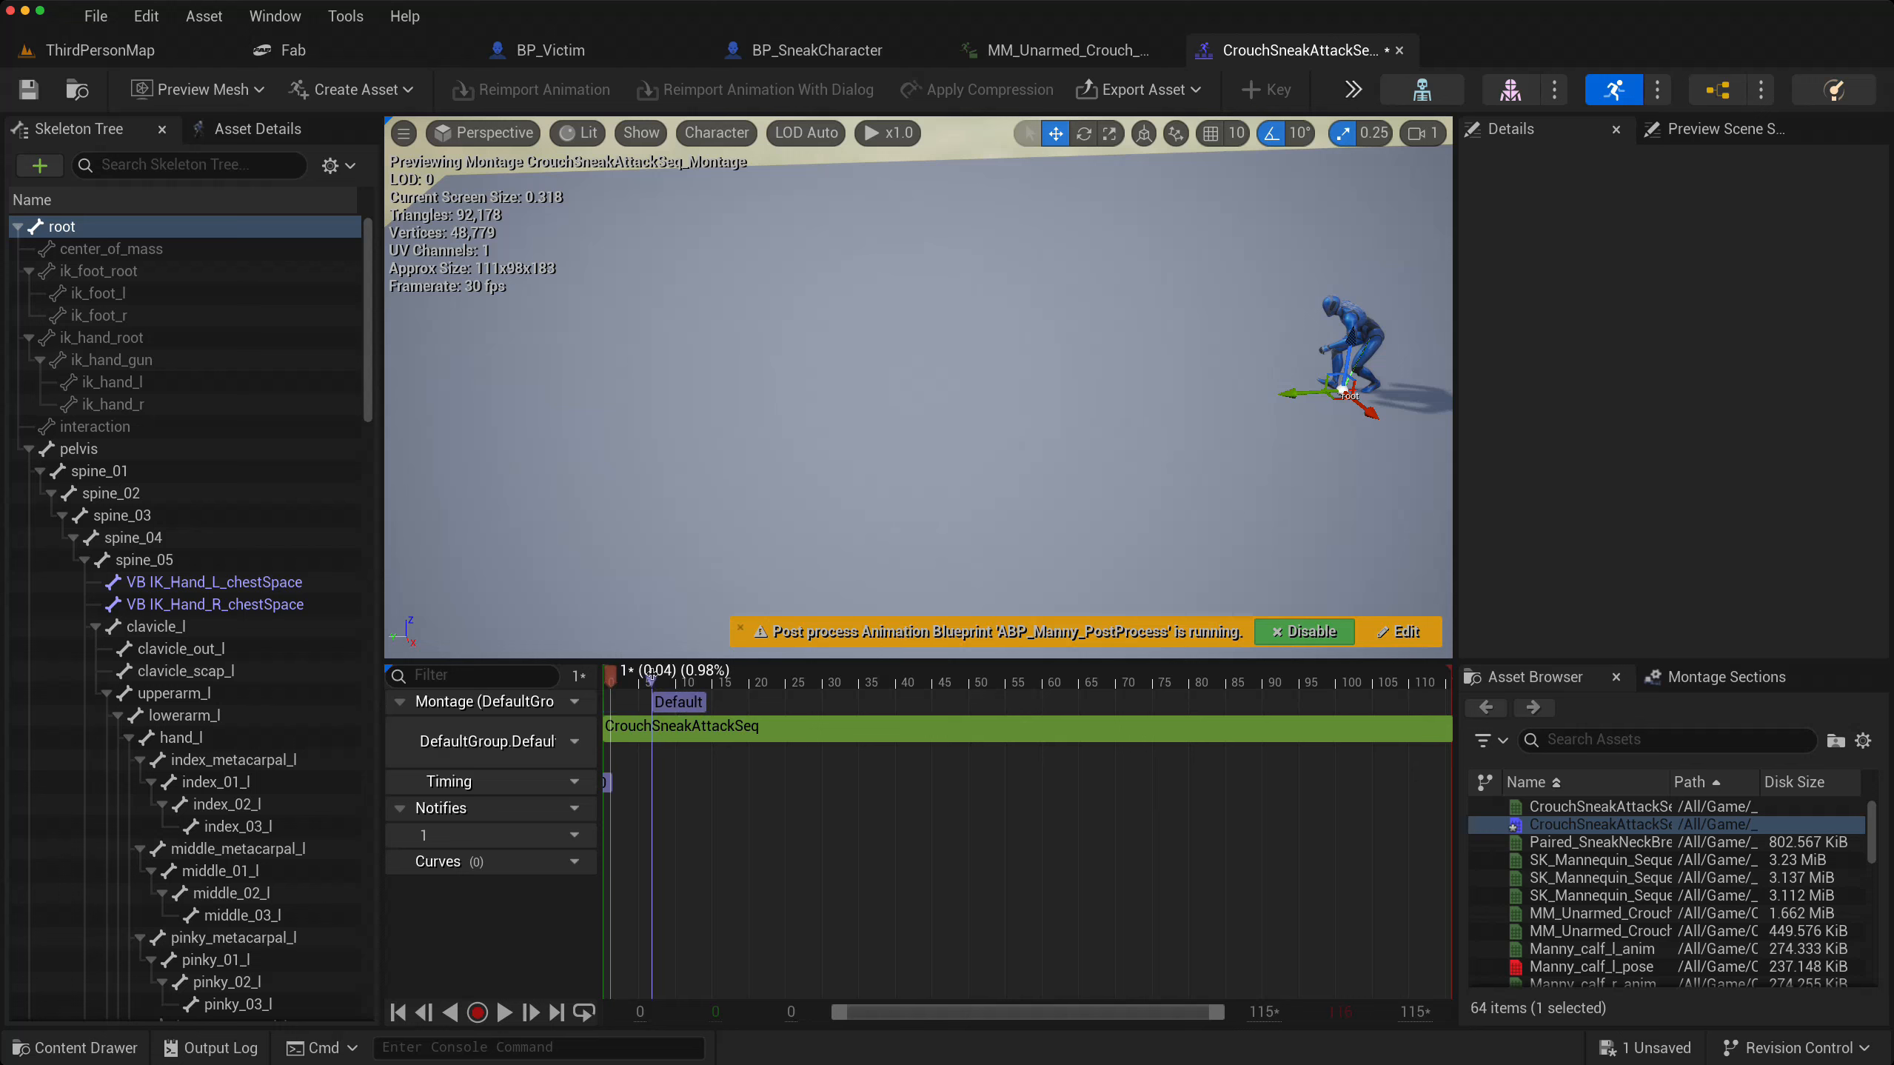
{"action": "mouse_move", "coordinate": [616, 678]}
{"action": "left_mouse_down"}
{"action": "mouse_move", "coordinate": [810, 699]}
{"action": "mouse_move", "coordinate": [608, 675]}
{"action": "left_mouse_up"}
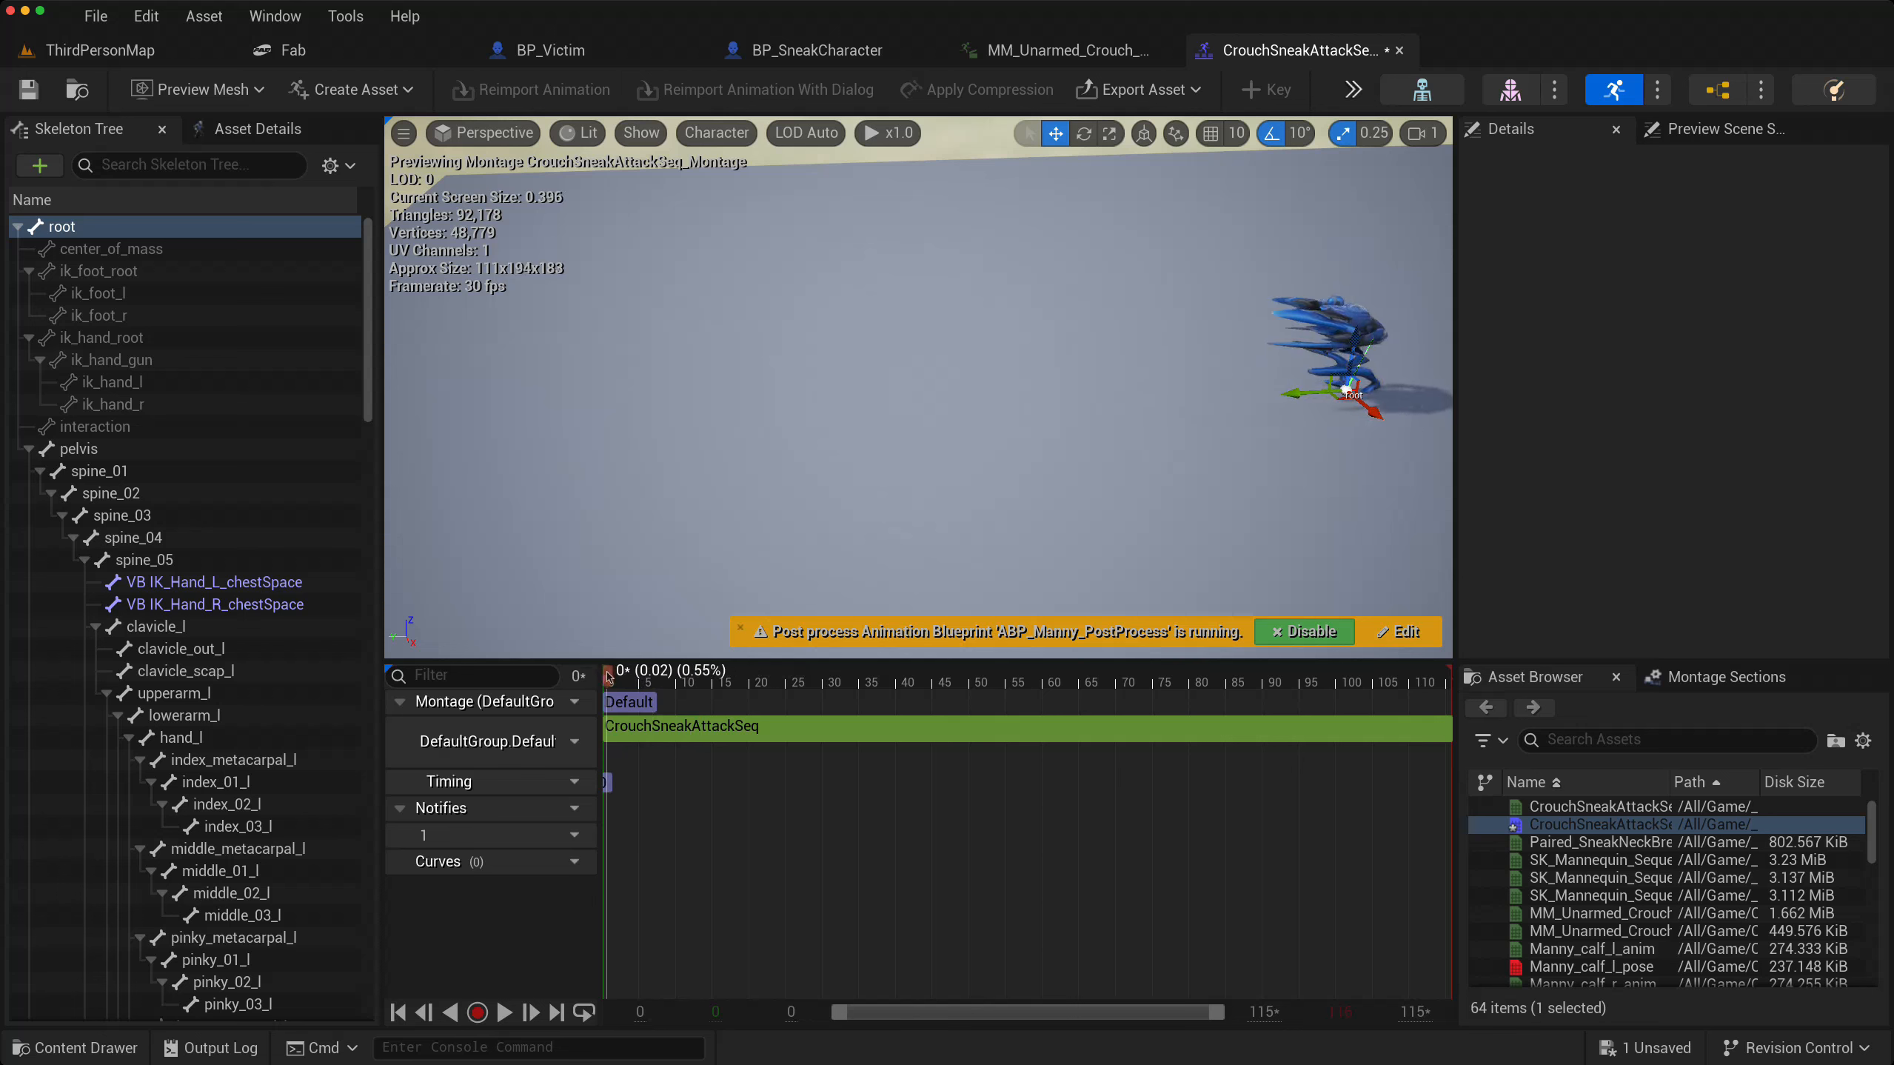
{"action": "left_click", "coordinate": [425, 1011]}
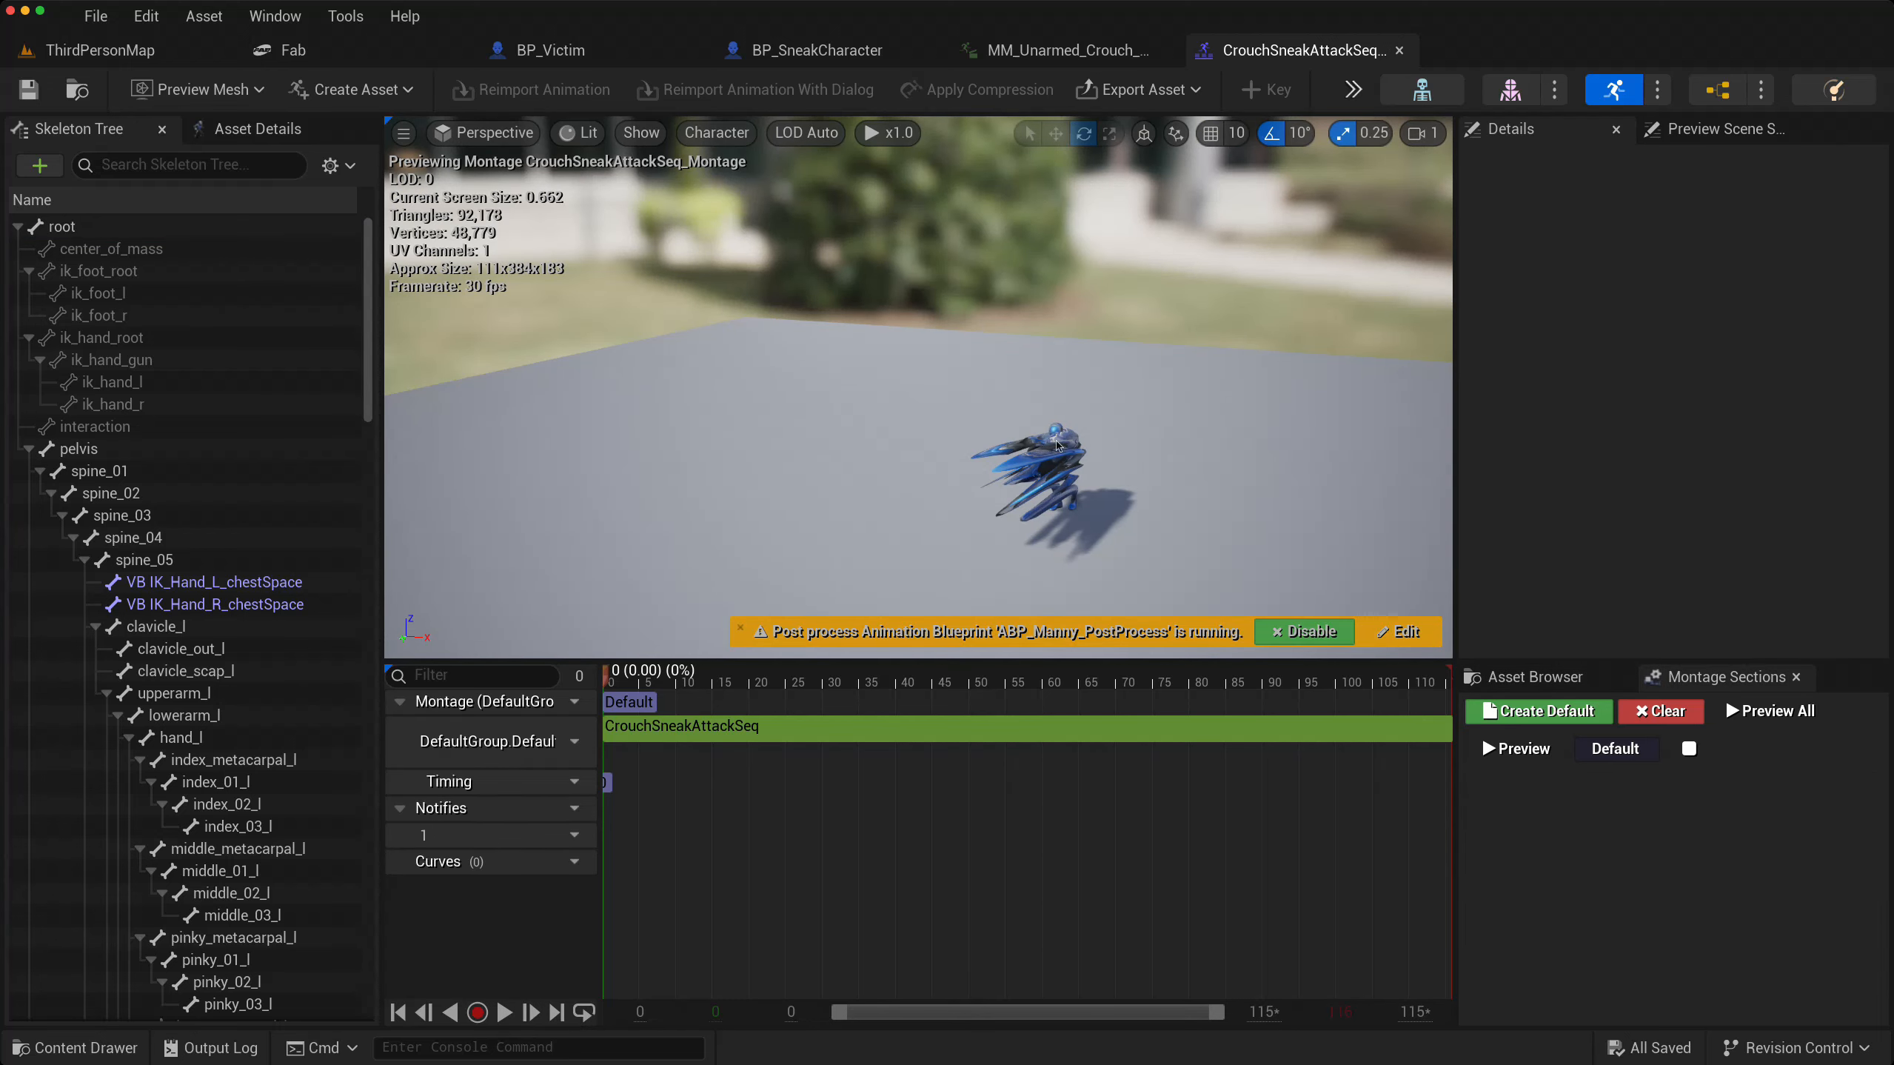
- Duplicate the CrouchSneakAttackSeq animation sequence in the _Tutorial folder, keeping the suggested name
{"action": "left_click", "coordinate": [126, 50]}
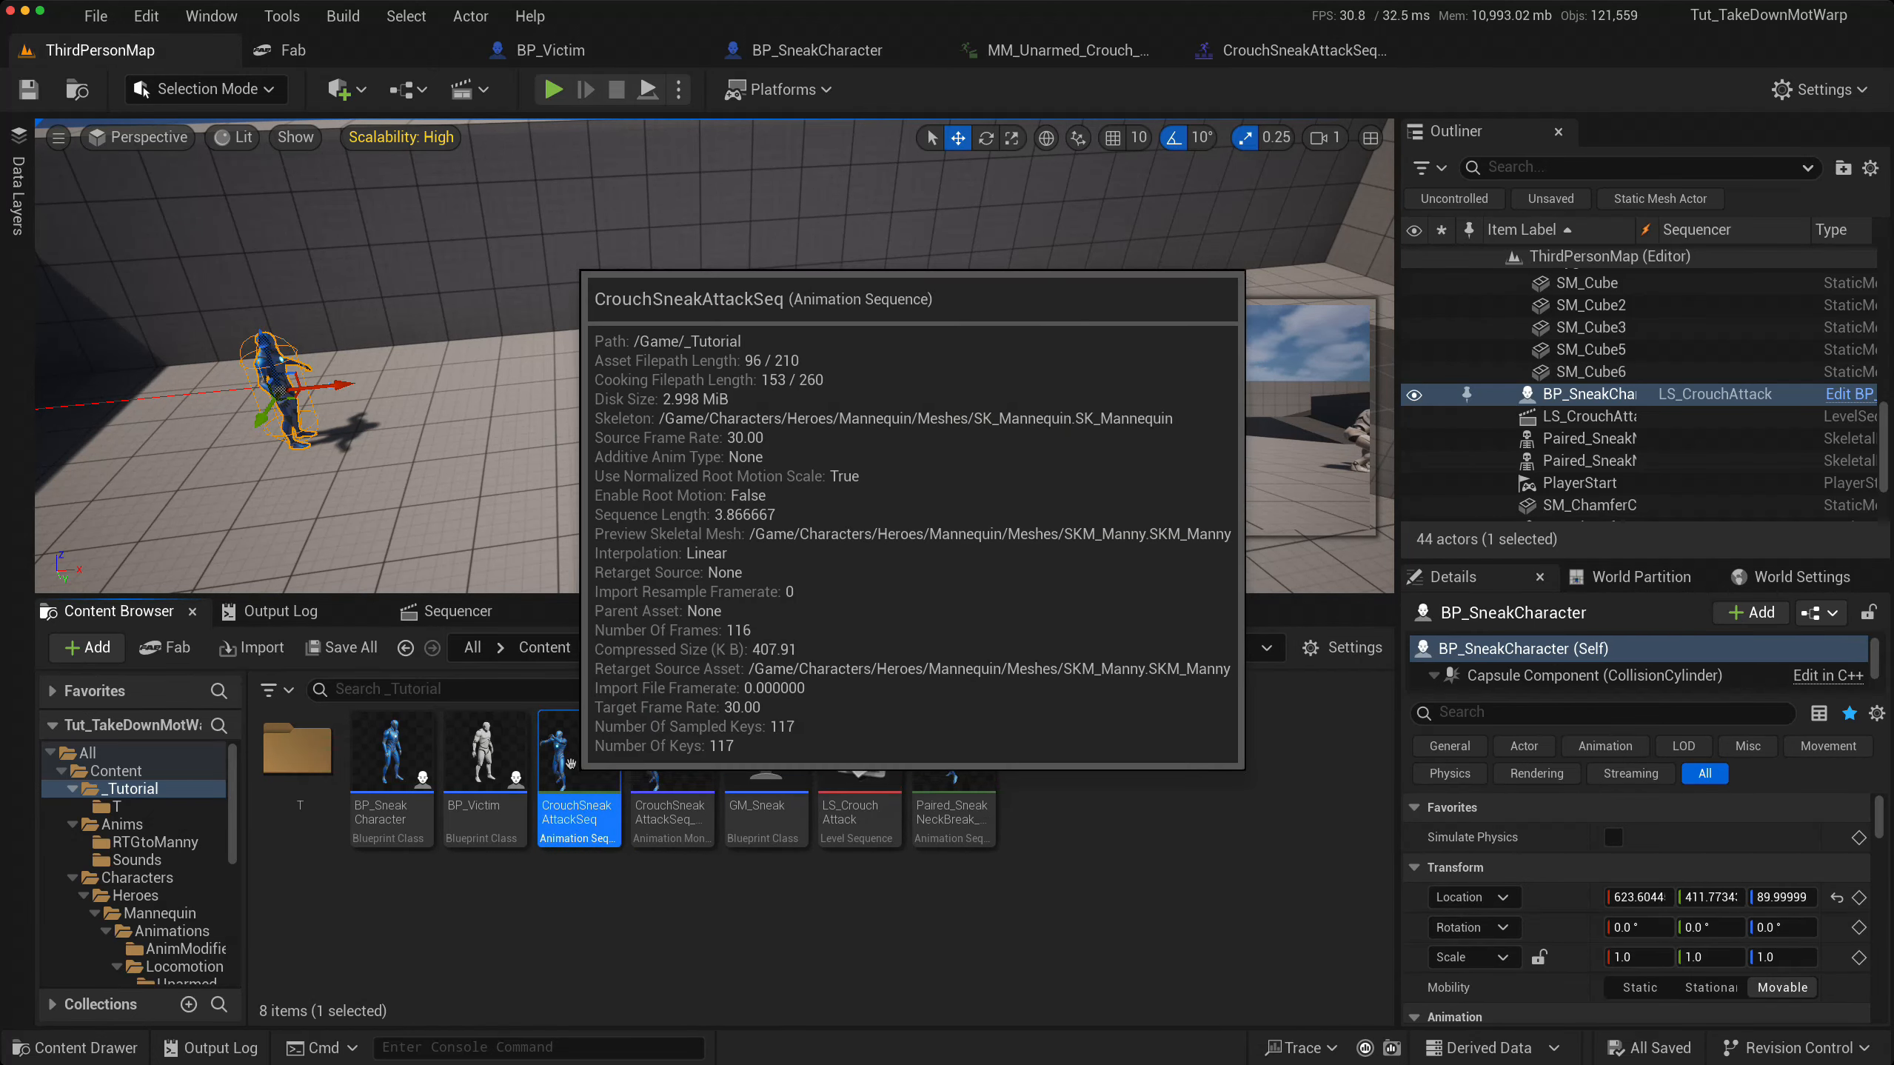
{"action": "right_click", "coordinate": [567, 813]}
{"action": "mouse_move", "coordinate": [572, 767]}
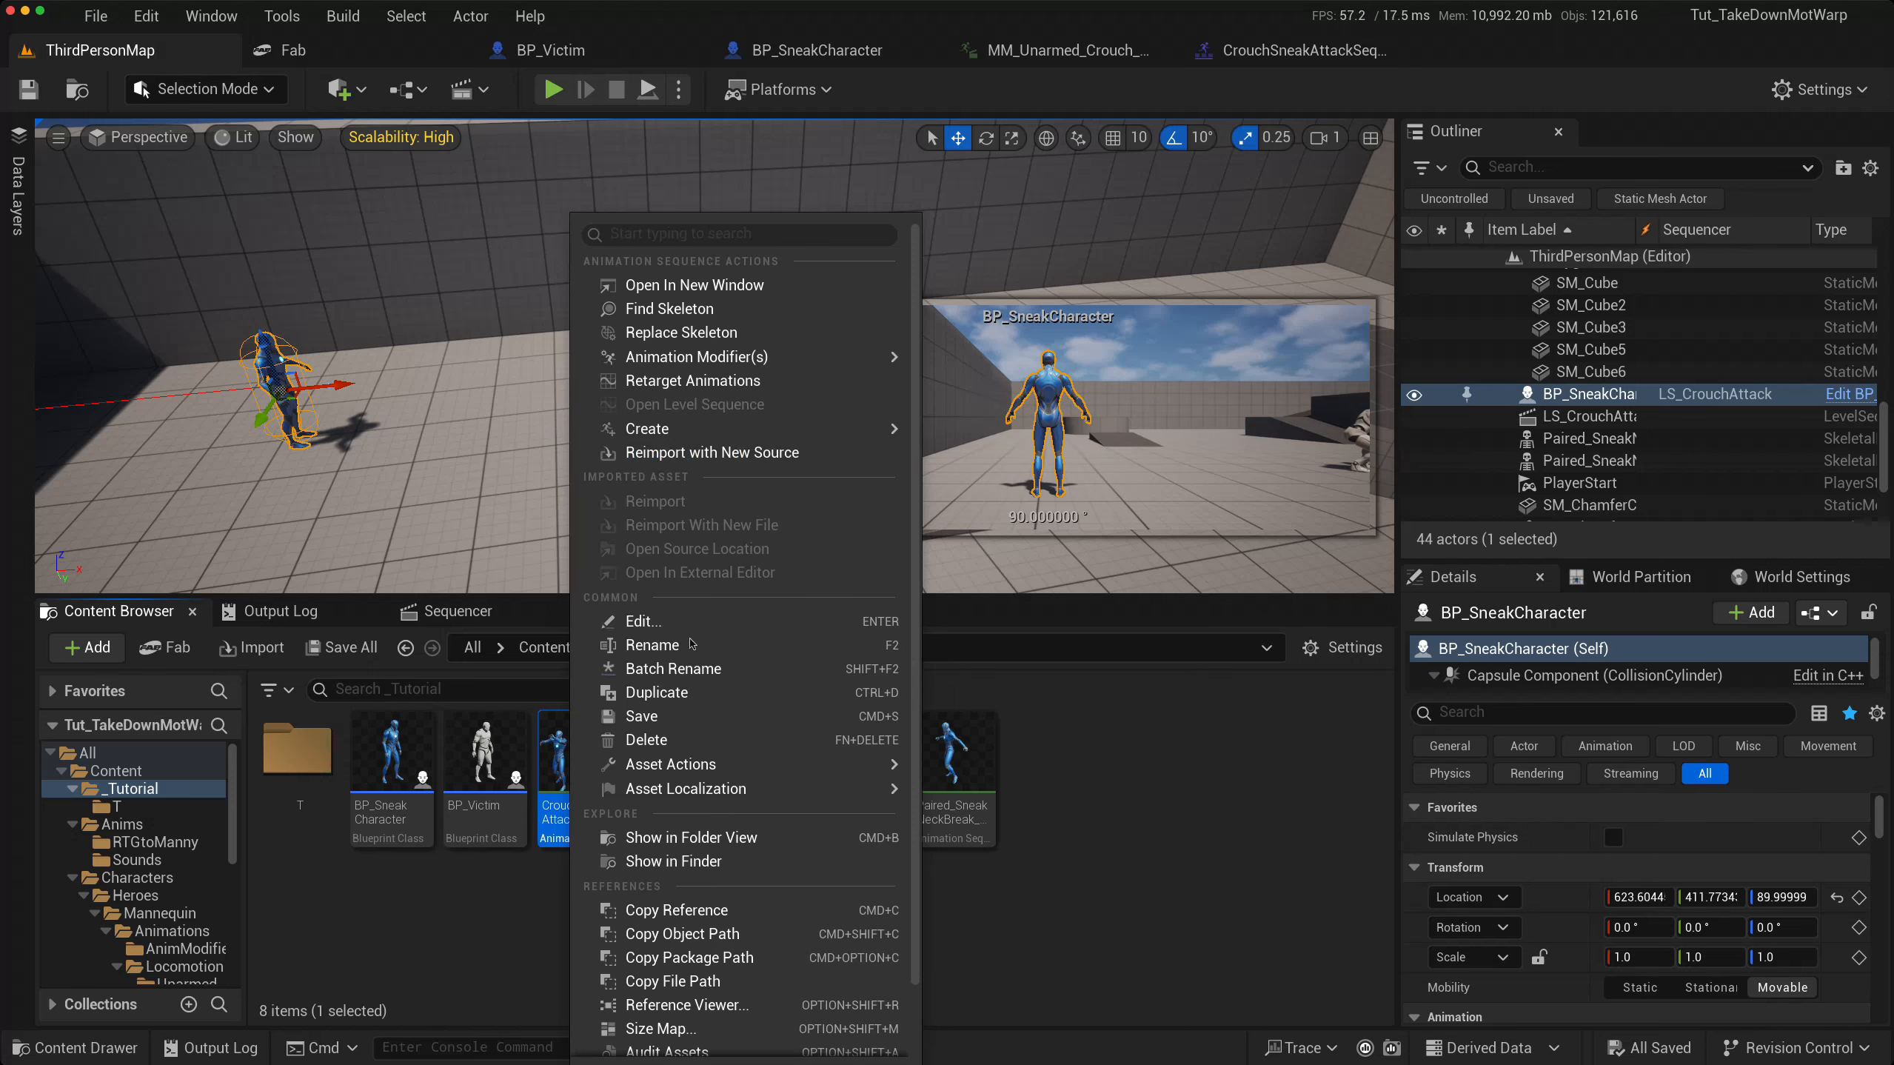
{"action": "left_click", "coordinate": [692, 699]}
{"action": "key", "text": "Return"}
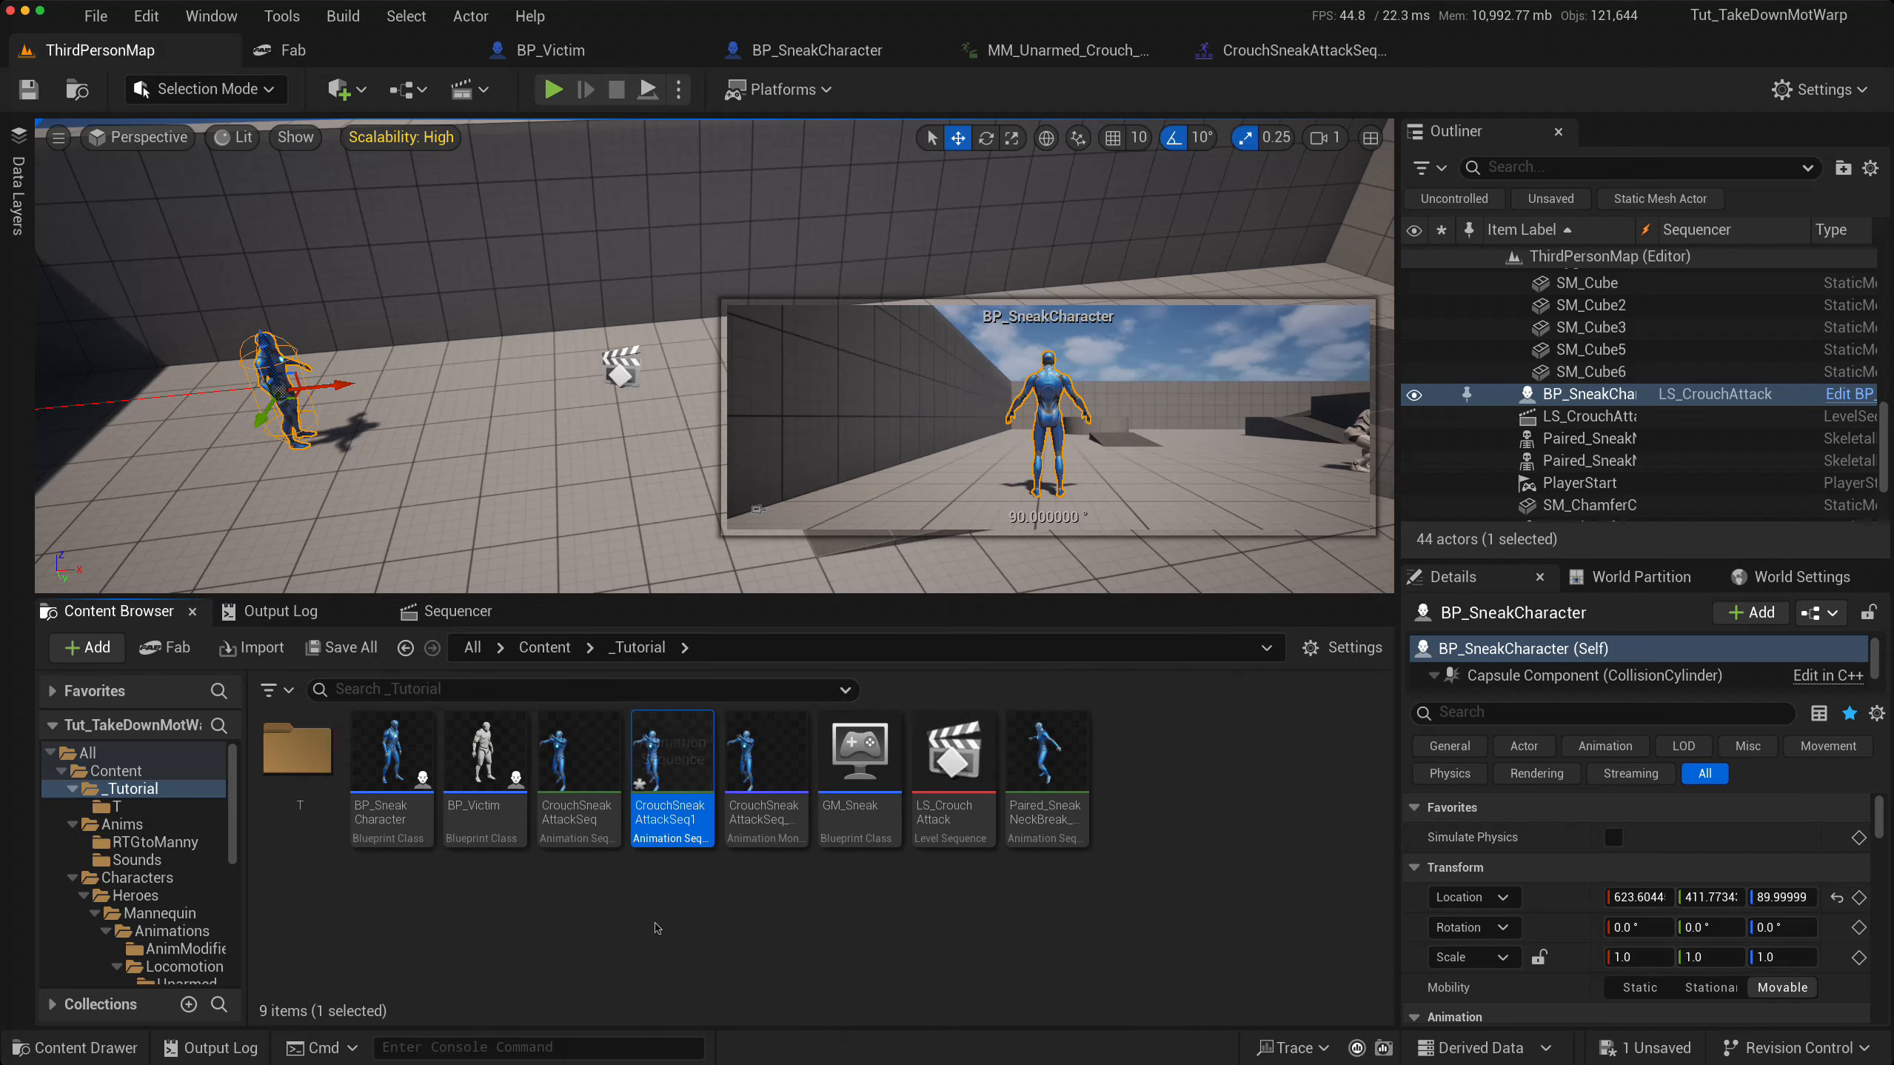
- Open the duplicated sequence, remove frame 0 to frame 1 from its beginning, and save it
{"action": "double_click", "coordinate": [678, 768]}
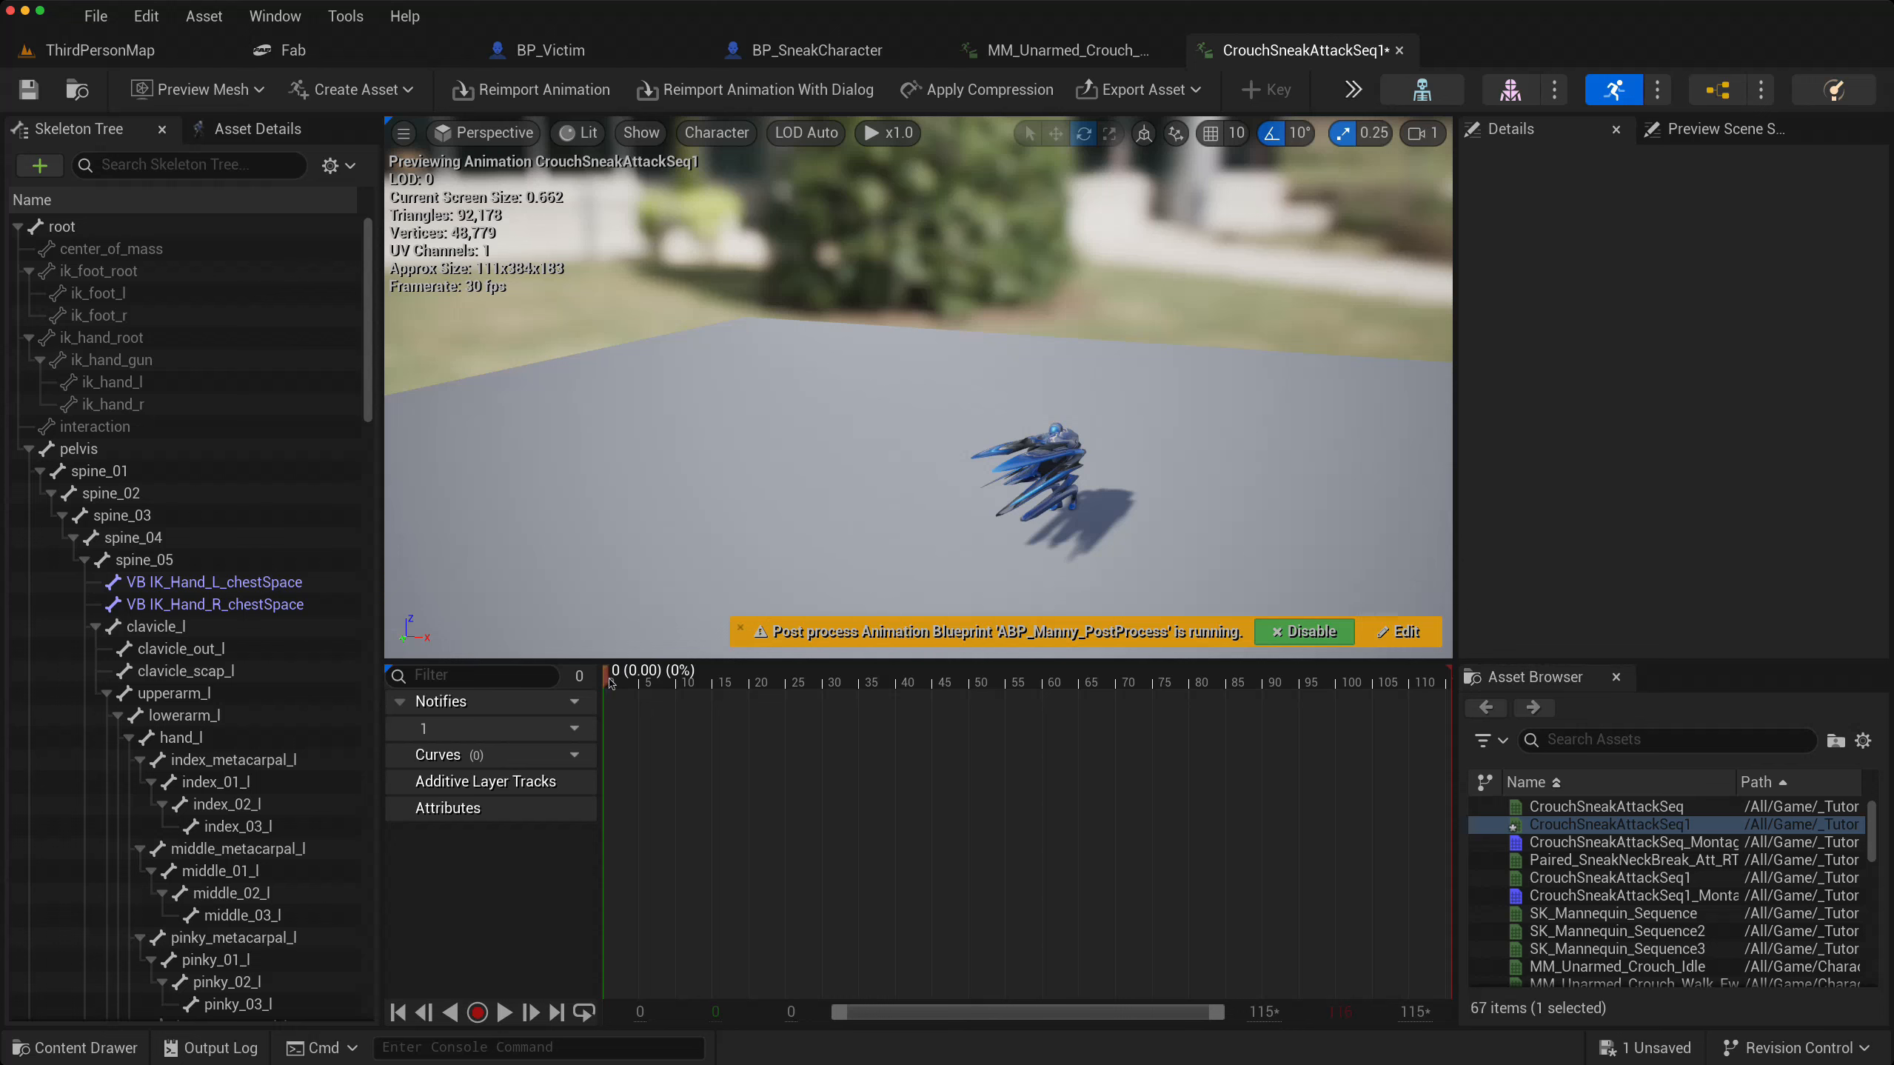
{"action": "left_click_drag", "start_coordinate": [611, 683], "coordinate": [613, 684]}
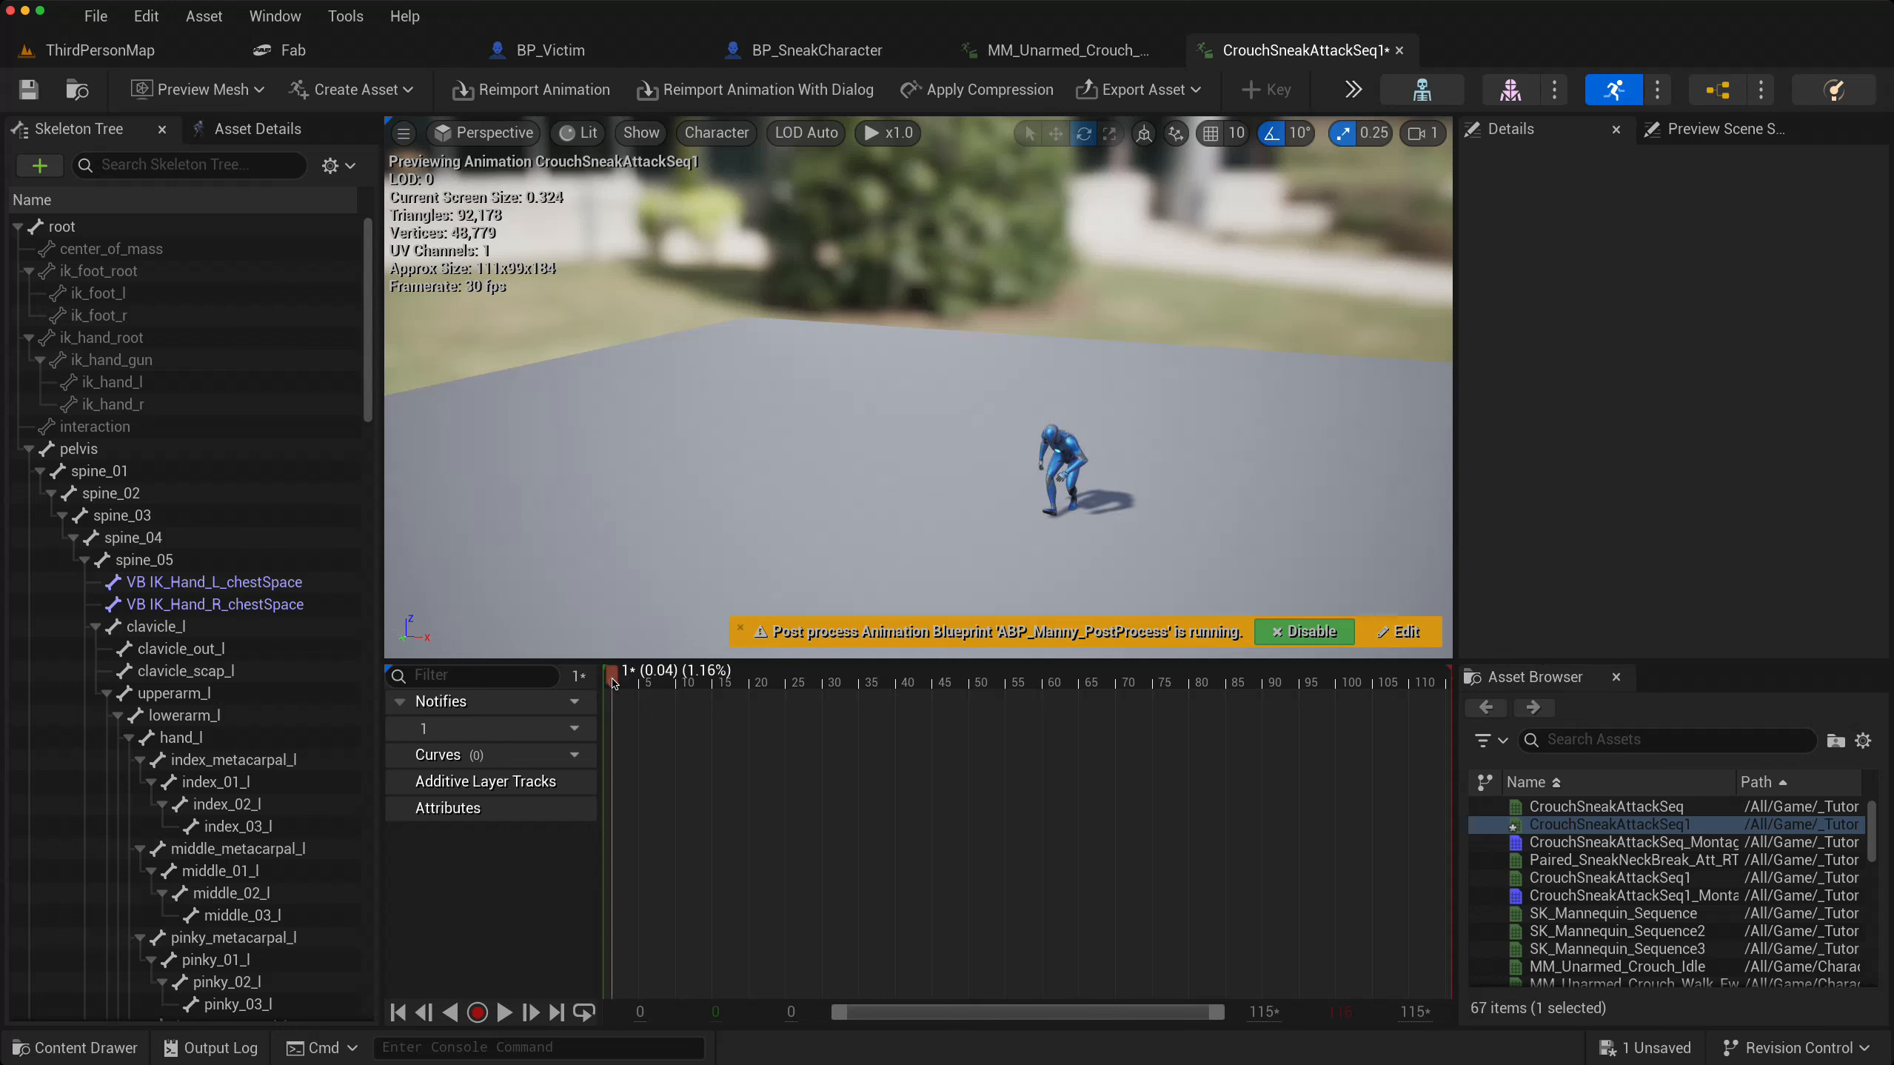
{"action": "right_click", "coordinate": [613, 685]}
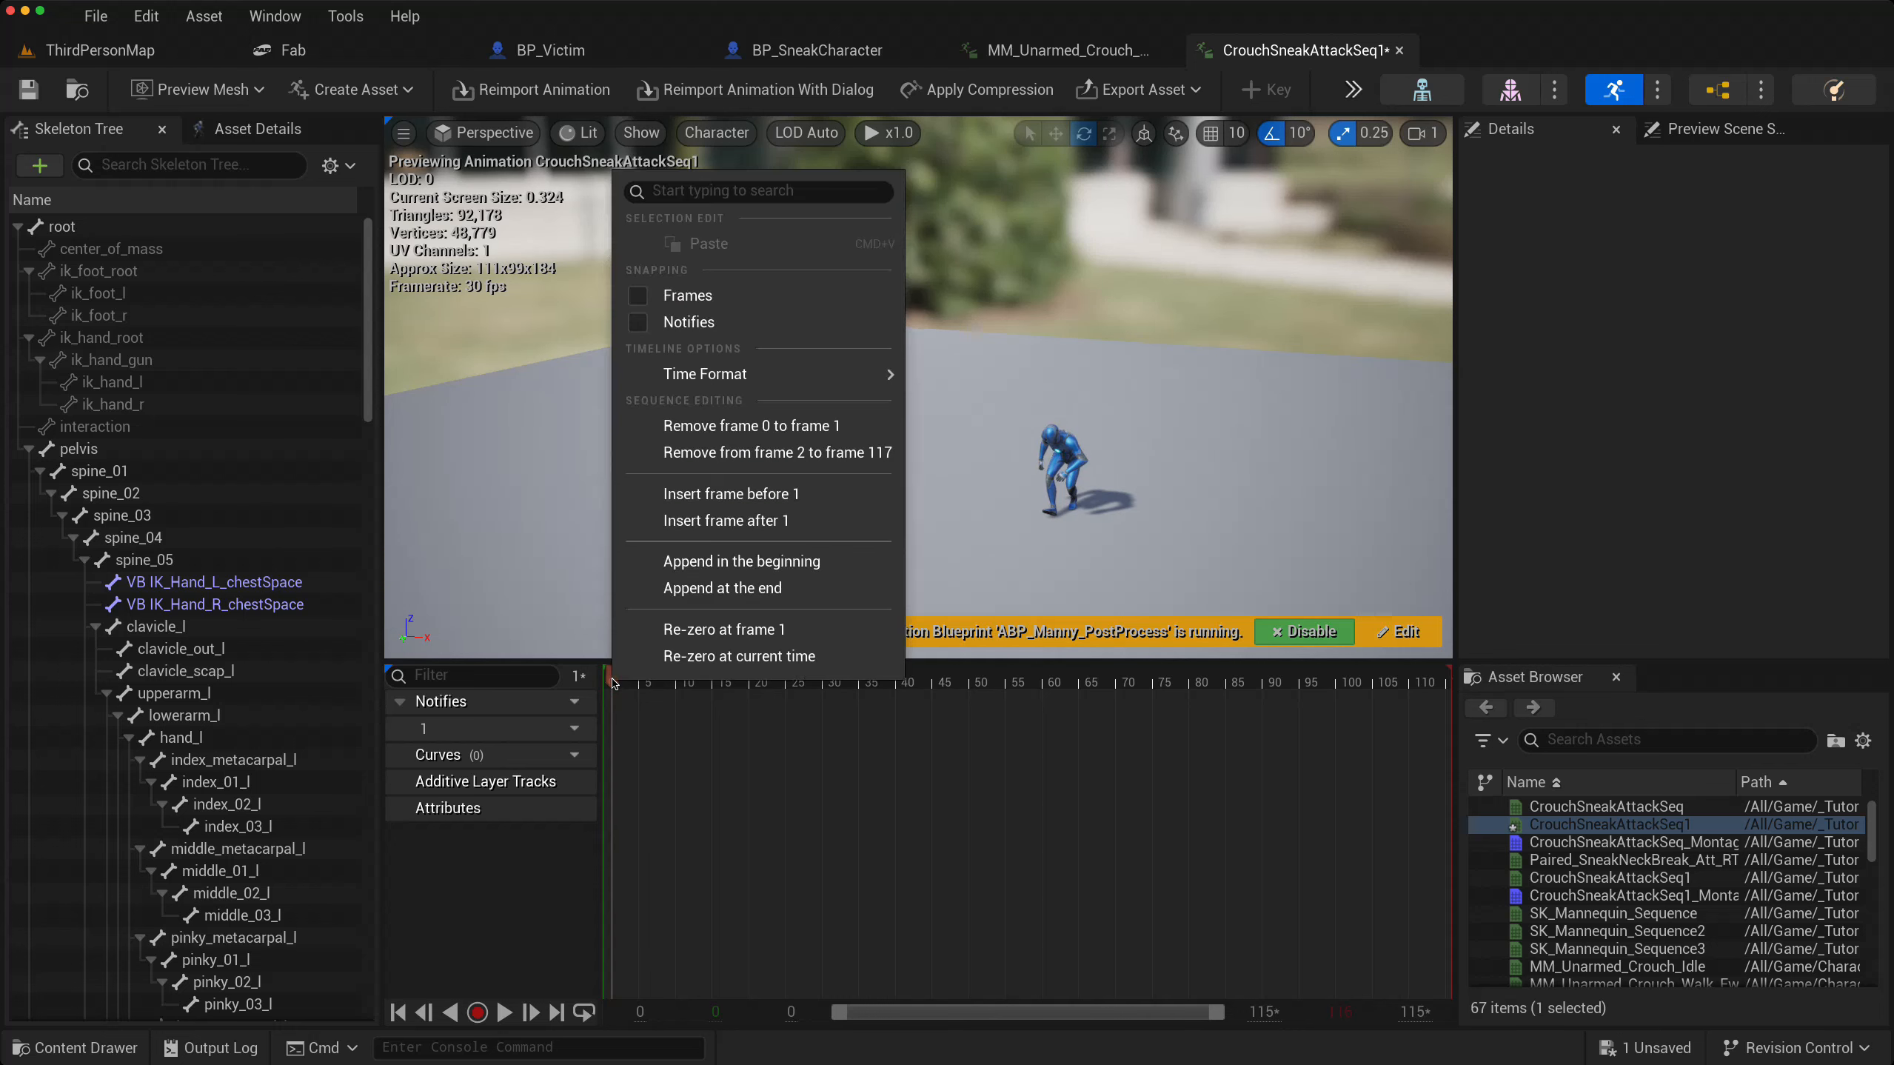
{"action": "left_click", "coordinate": [711, 429]}
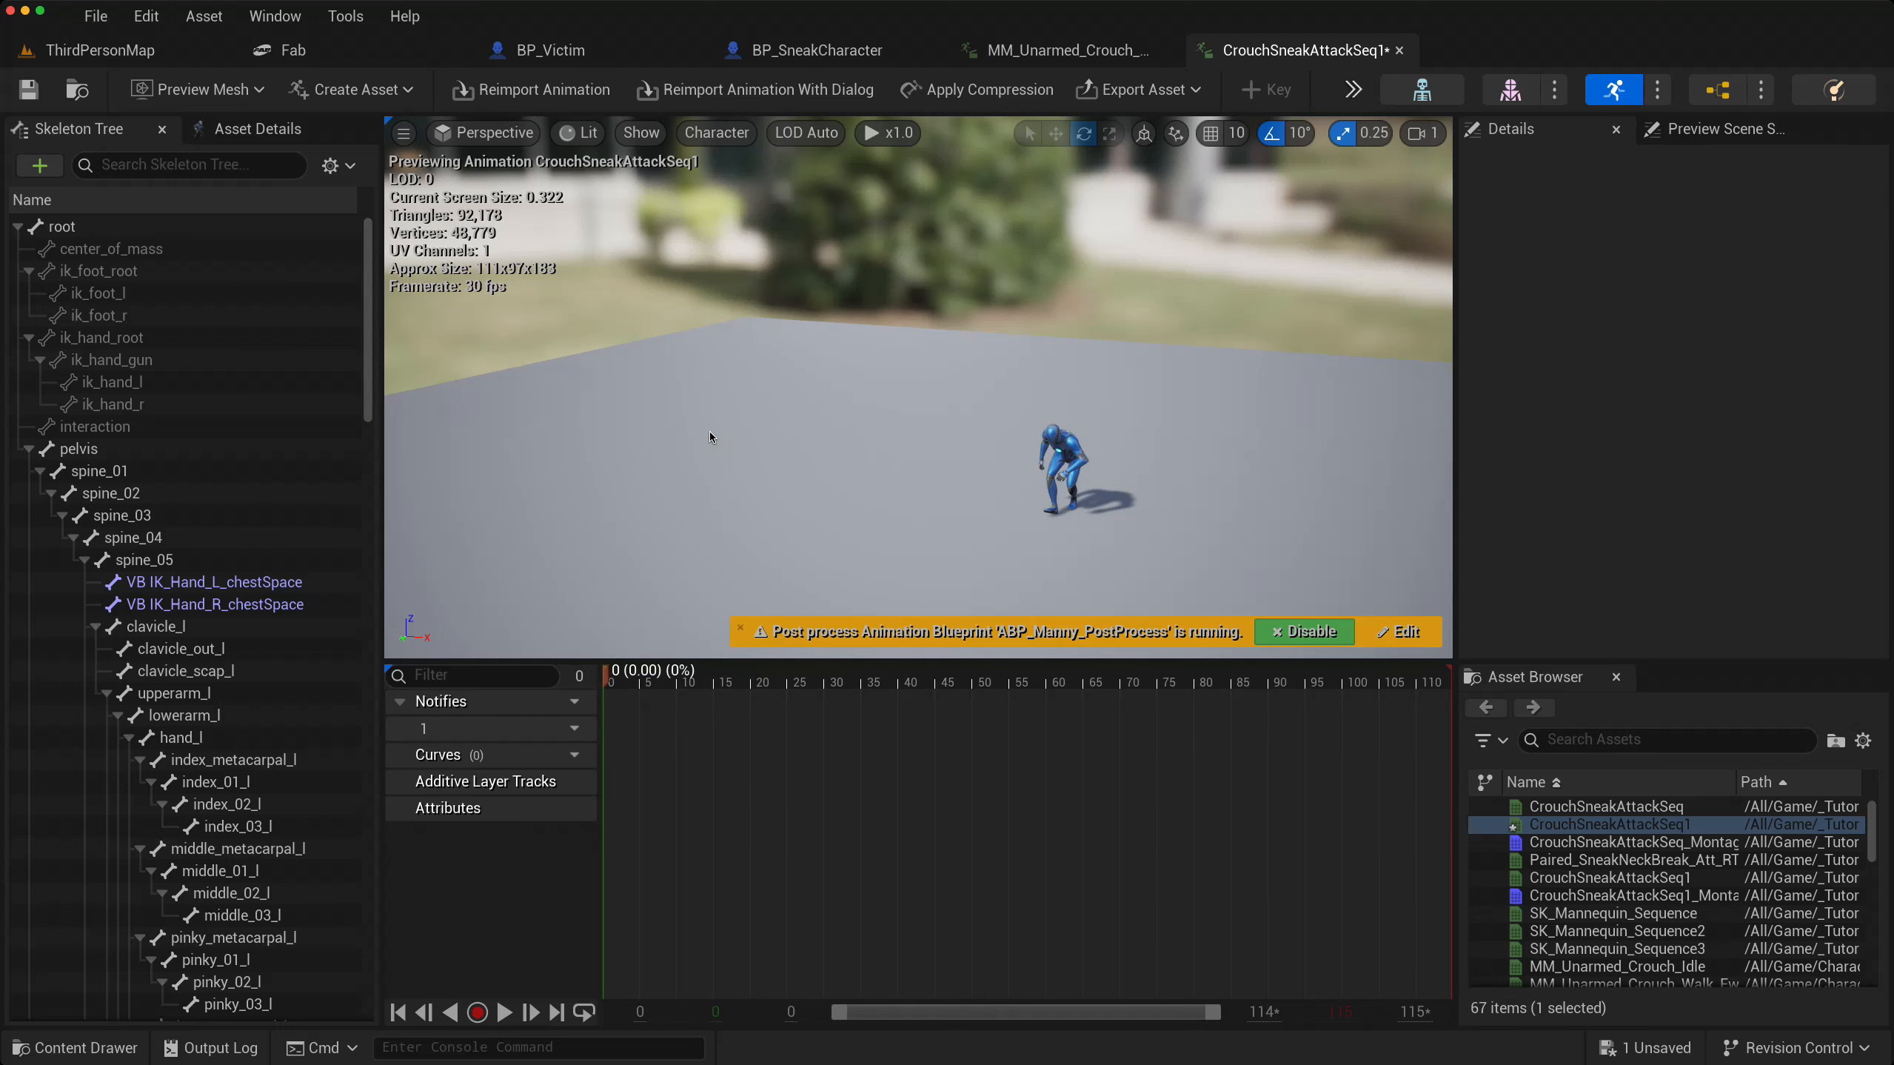
{"action": "left_click", "coordinate": [29, 89]}
- Create an AnimMontage from the trimmed CrouchSneakAttackSeq1 in the _Tutorial folder, keeping the suggested name
{"action": "left_click", "coordinate": [96, 49]}
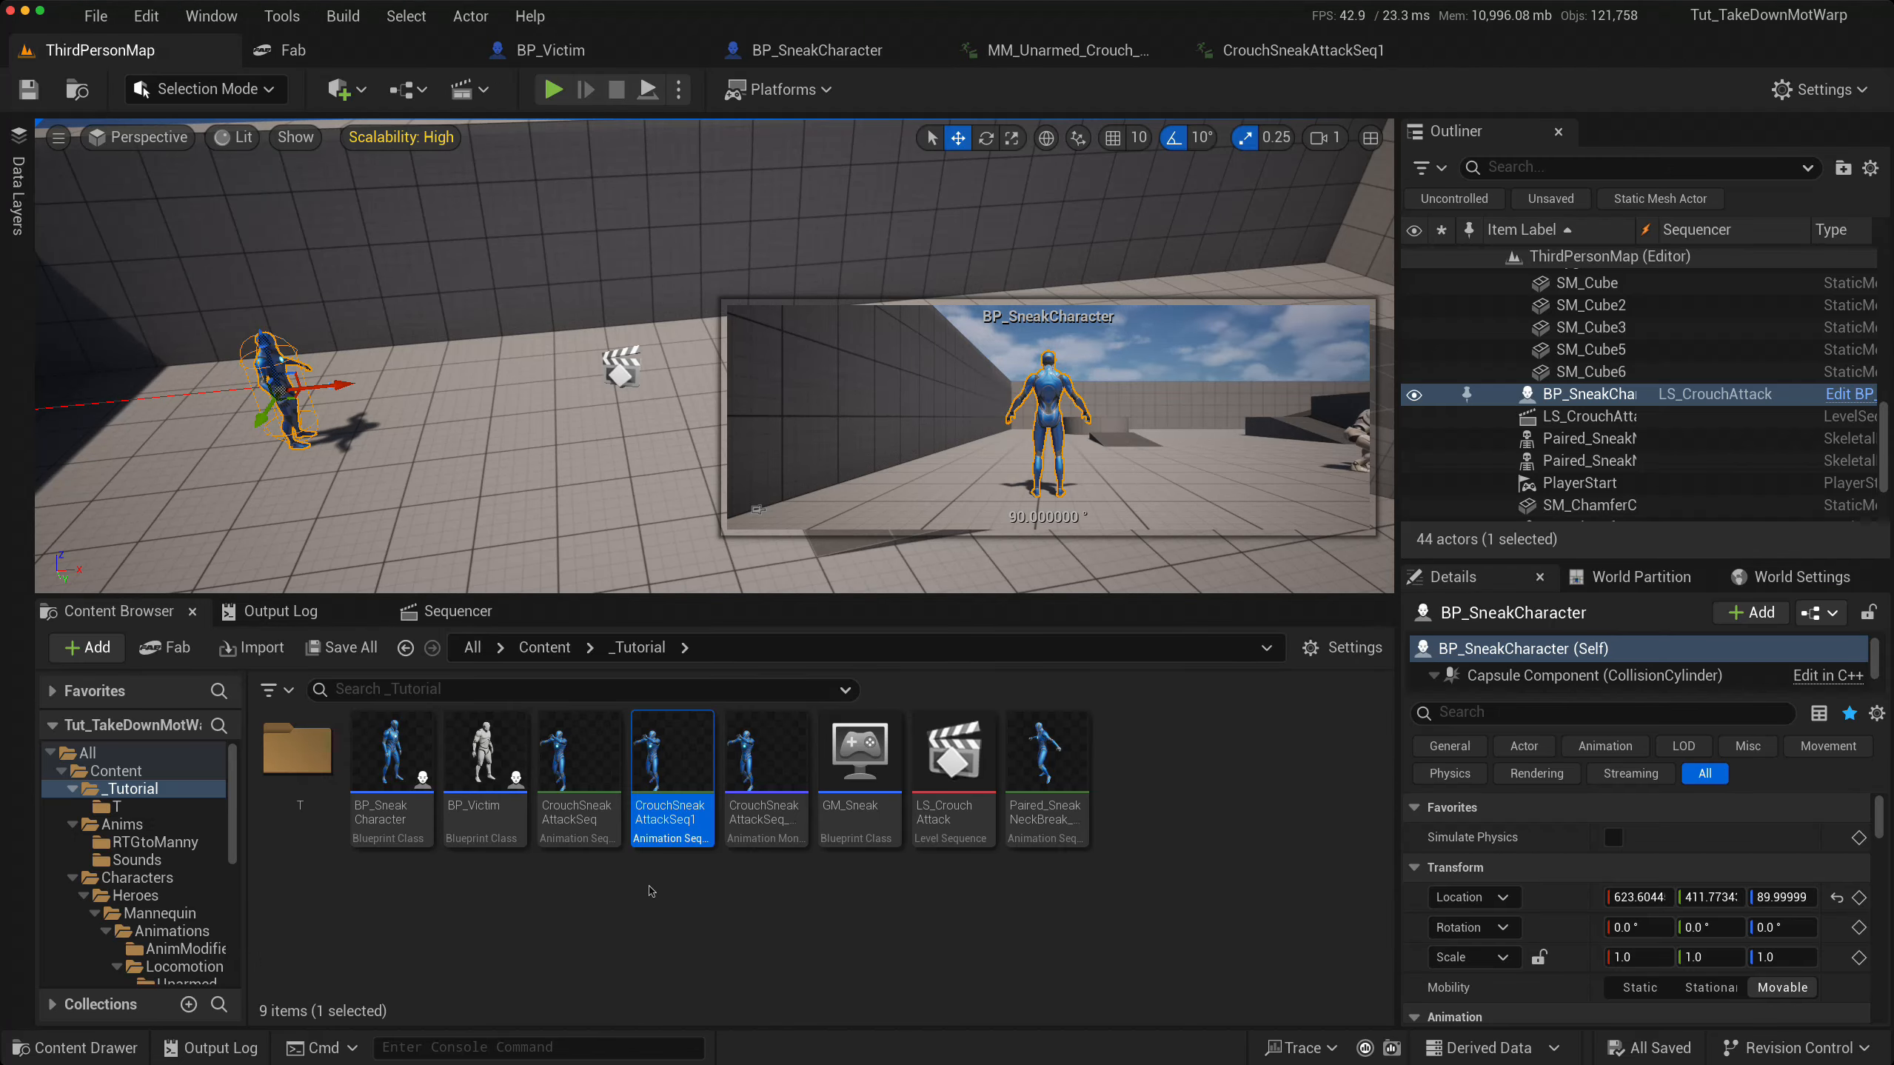
{"action": "right_click", "coordinate": [682, 767]}
{"action": "mouse_move", "coordinate": [685, 770]}
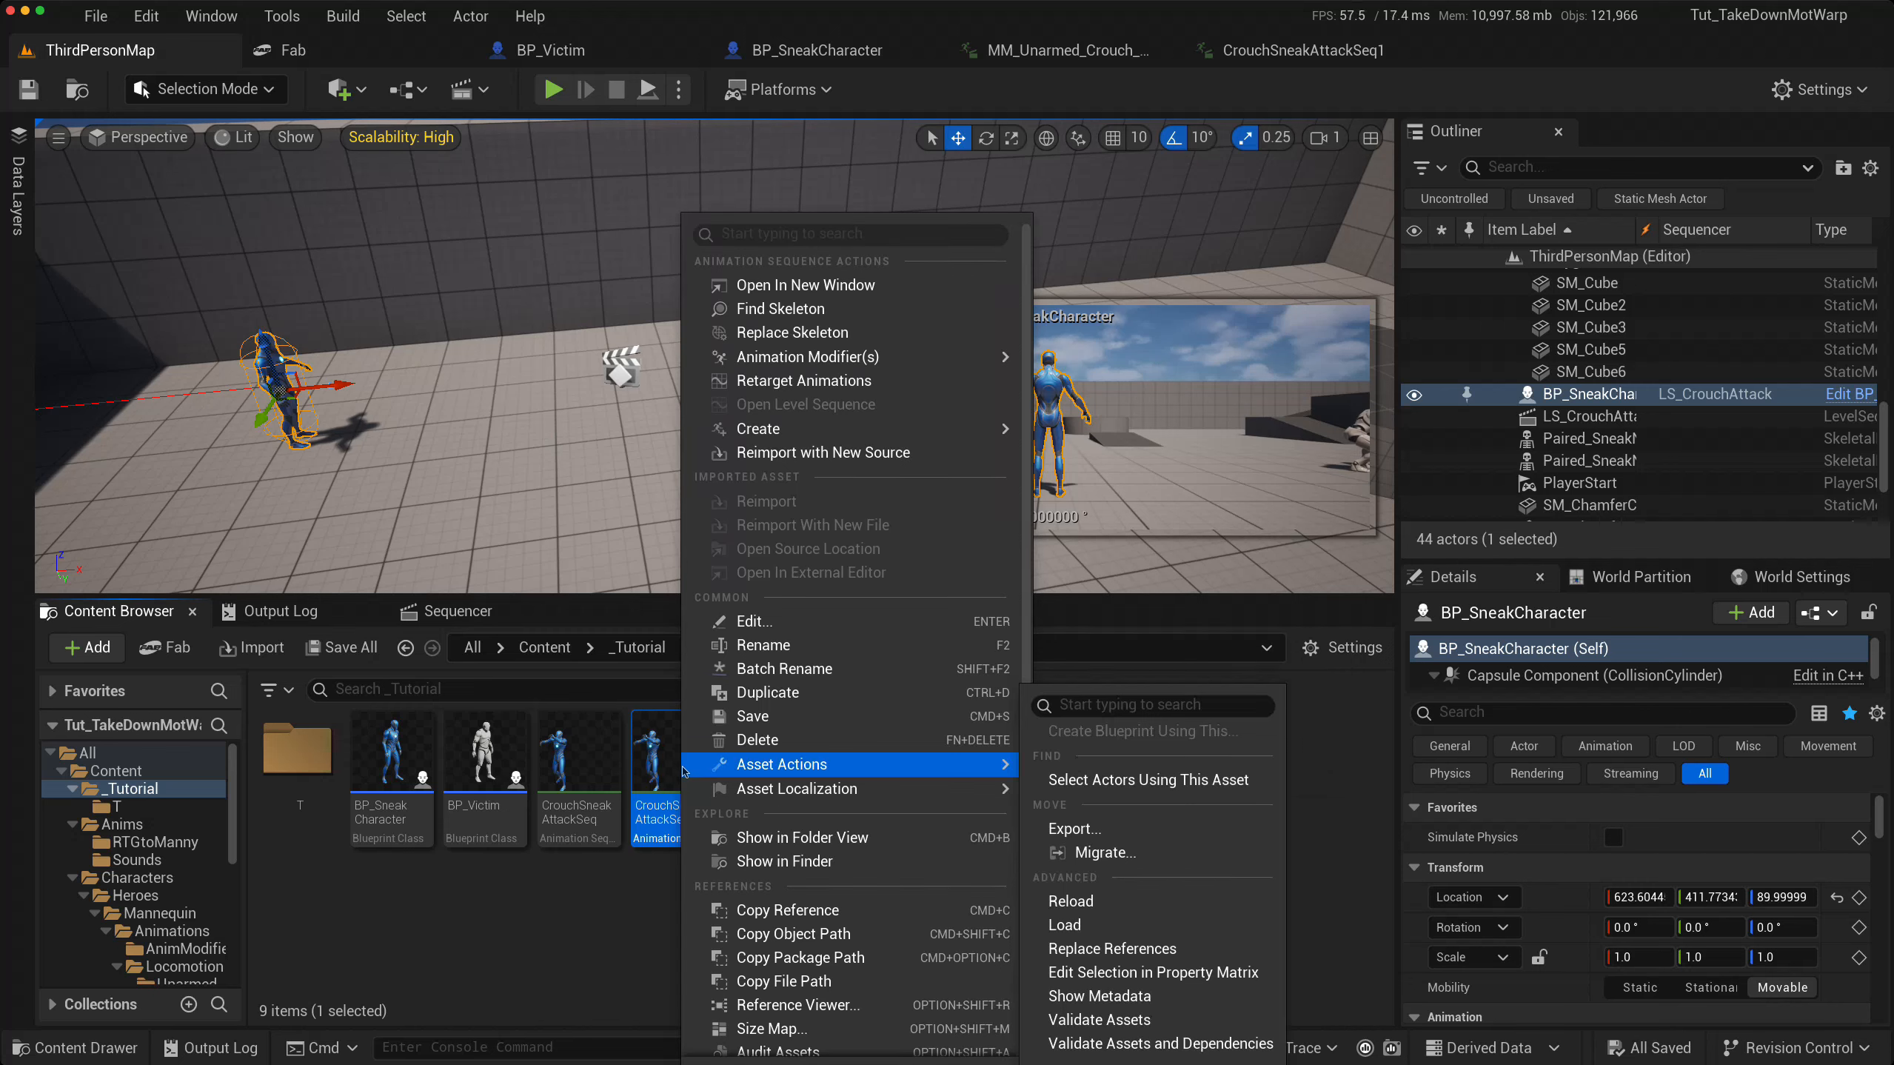
{"action": "mouse_move", "coordinate": [896, 428]}
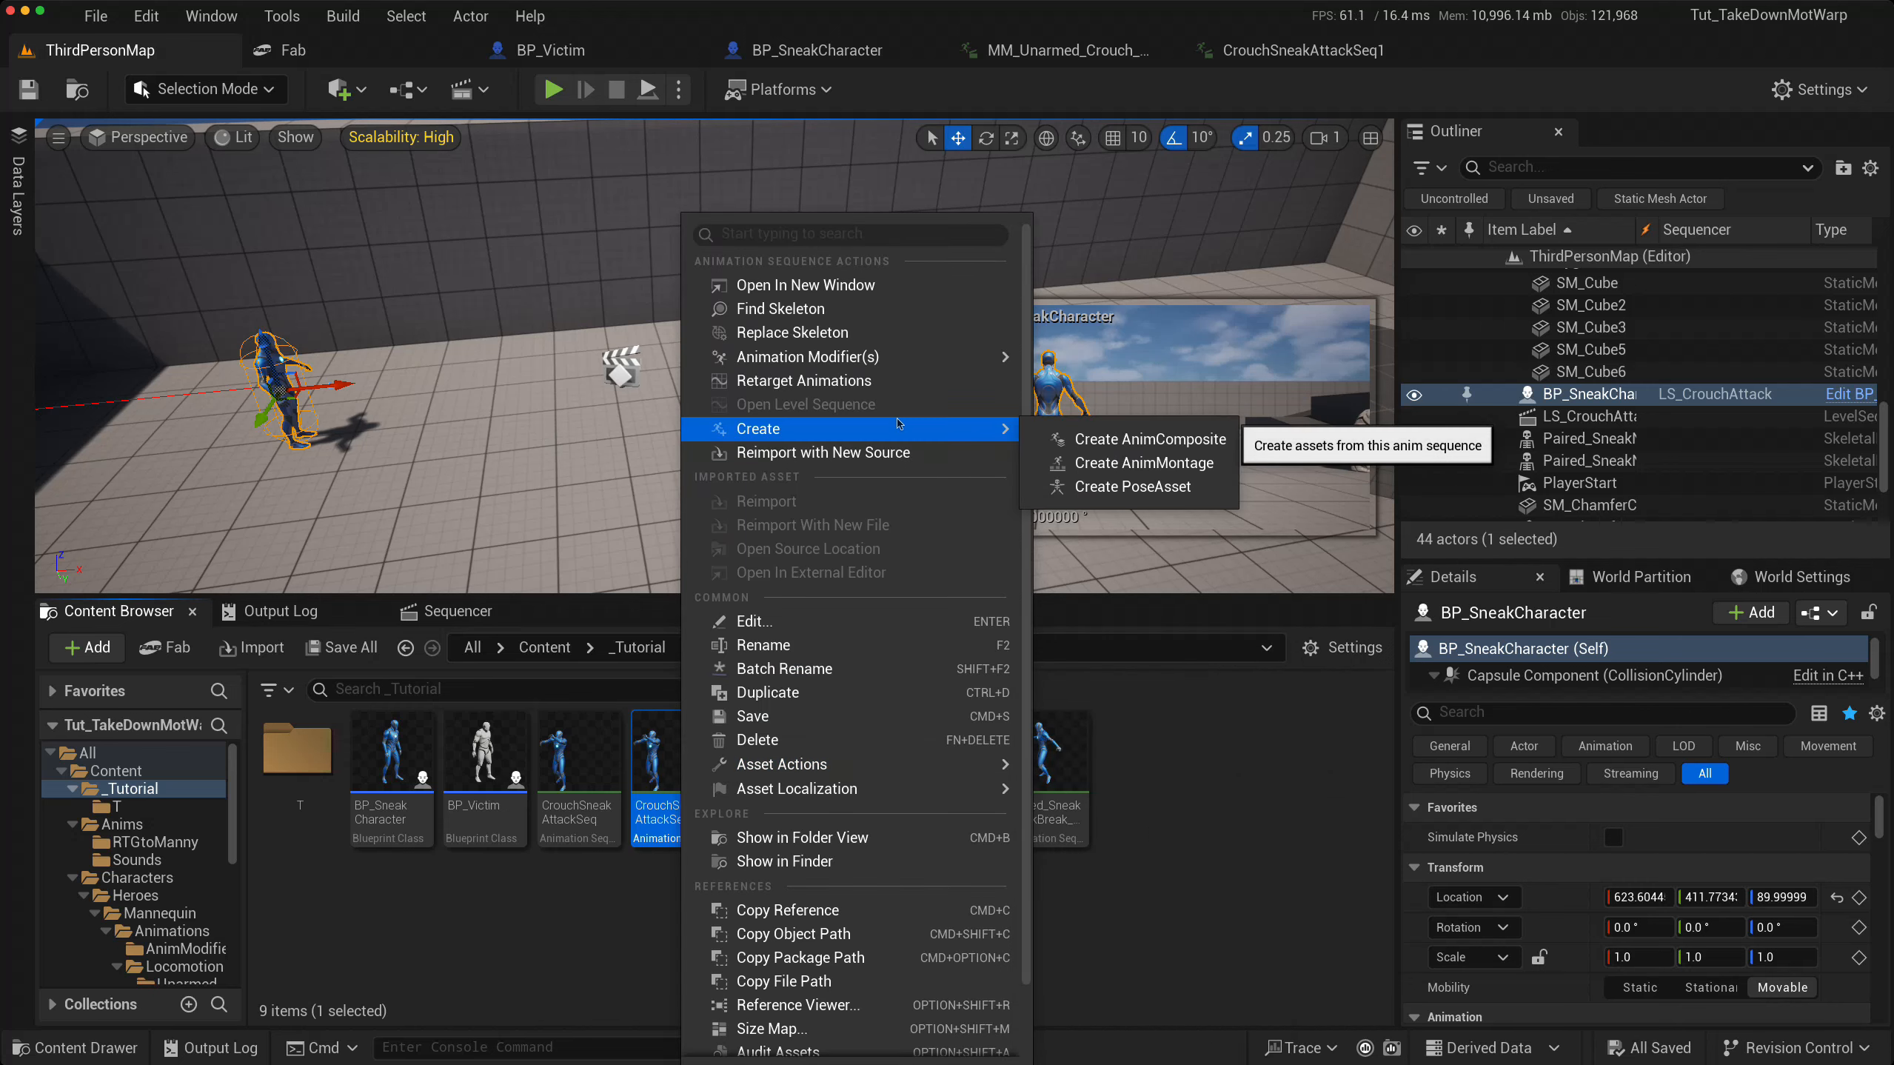
{"action": "left_click", "coordinate": [1125, 462]}
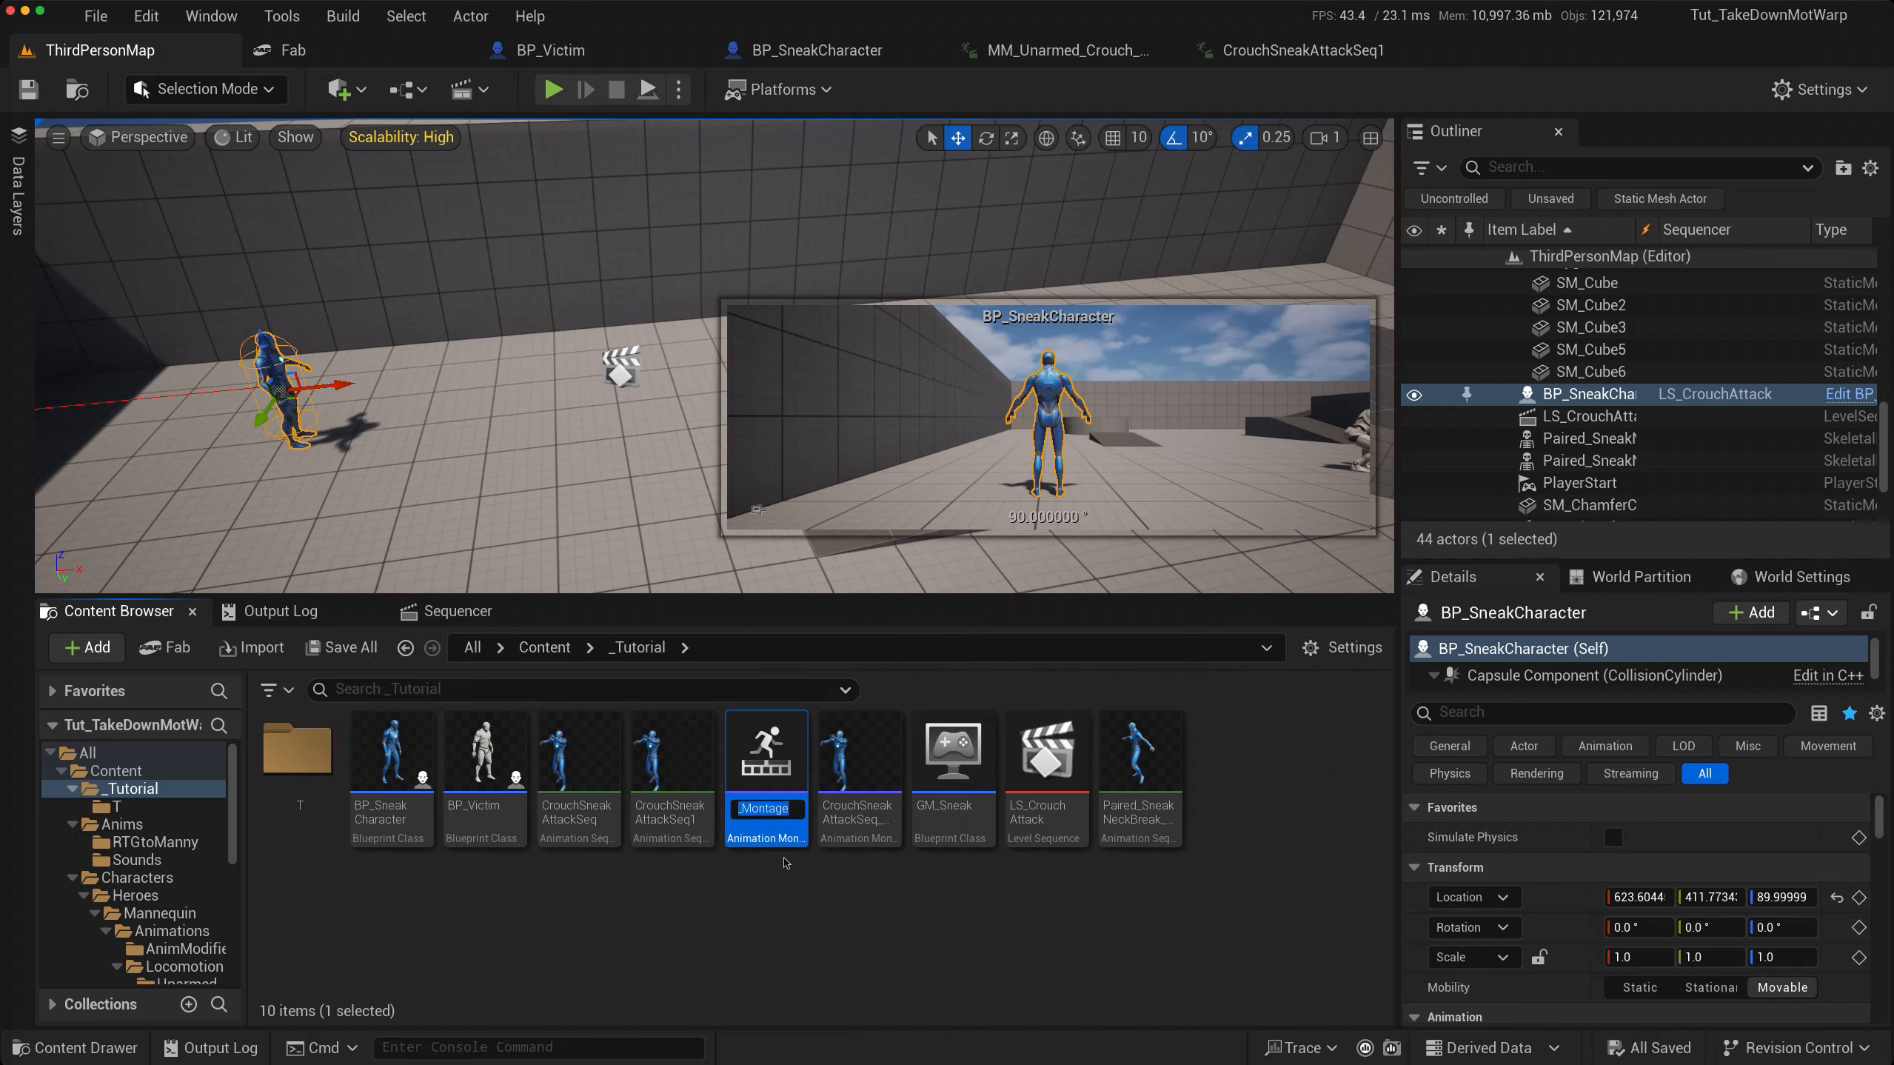
{"action": "key", "text": "Return"}
- Open the montage made from CrouchSneakAttackSeq1, pause its playback, and return to the start to check the opening pose
{"action": "double_click", "coordinate": [768, 776]}
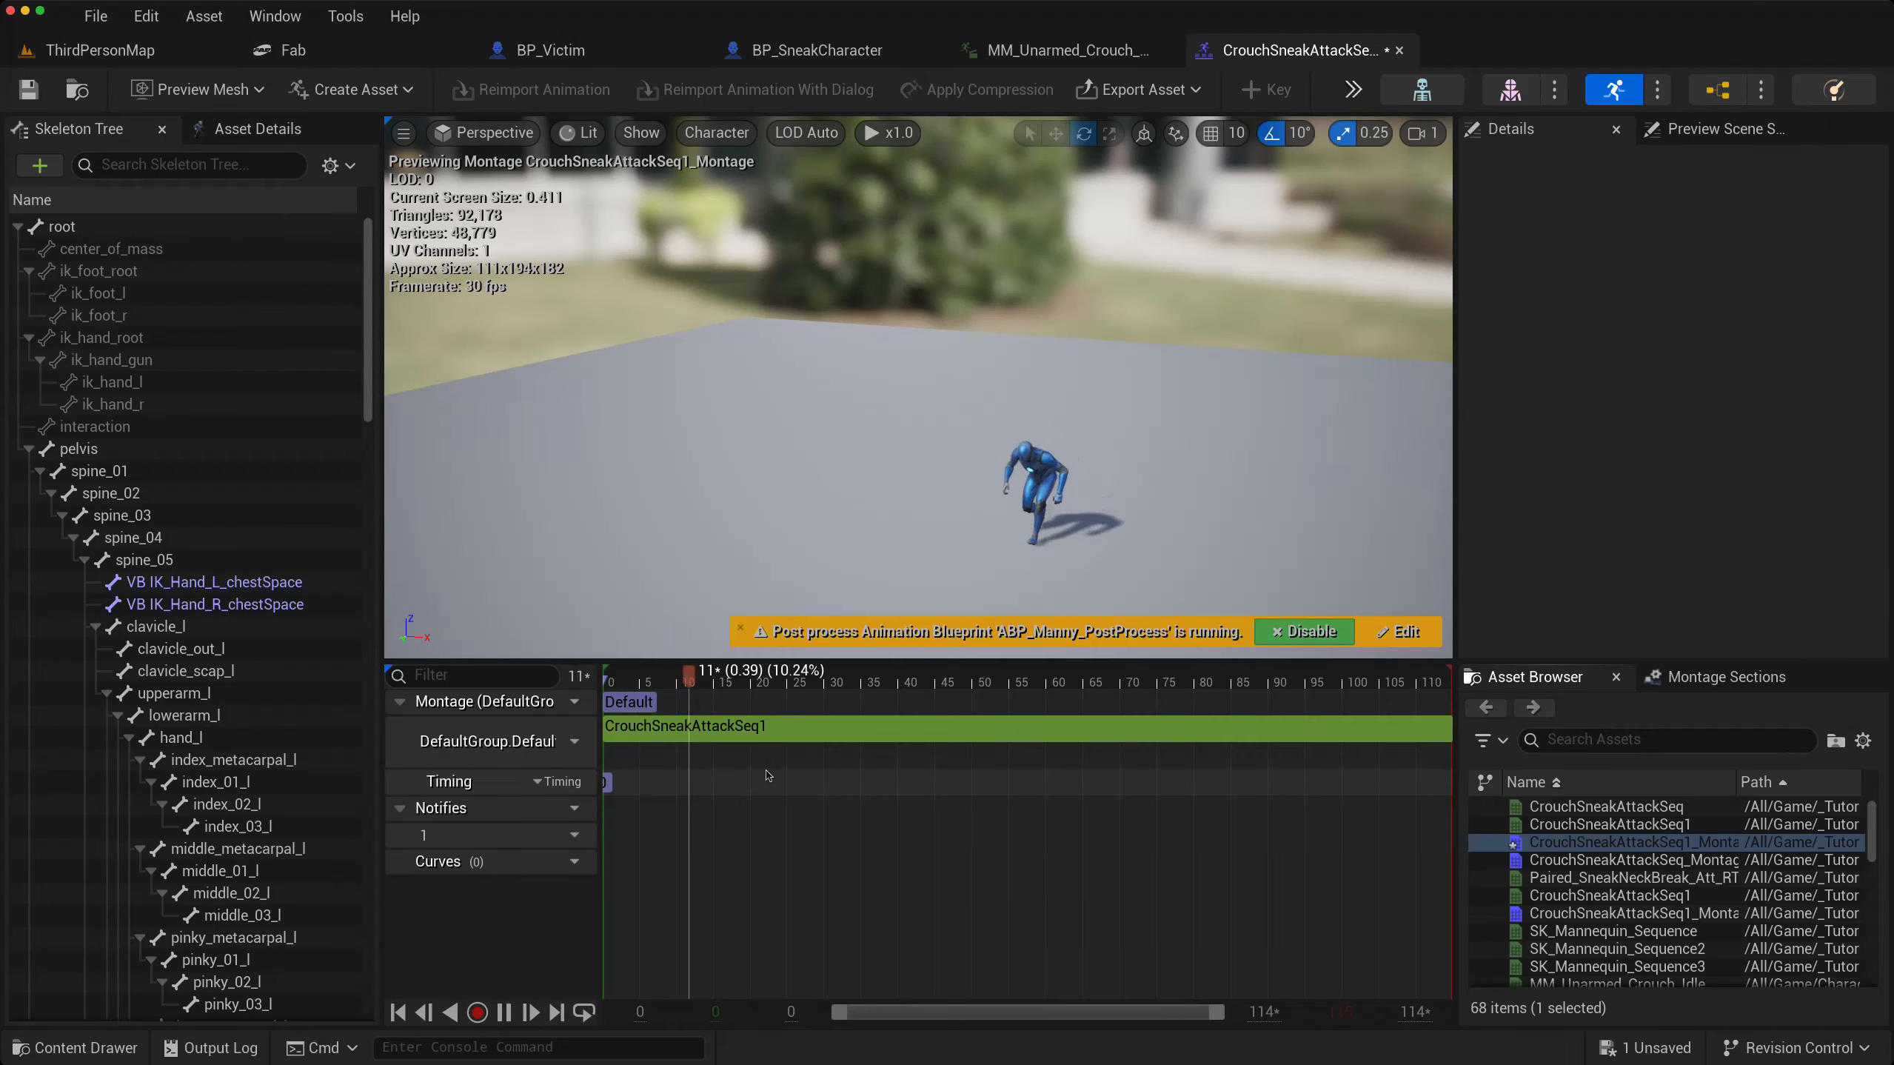
{"action": "left_click", "coordinate": [419, 1016]}
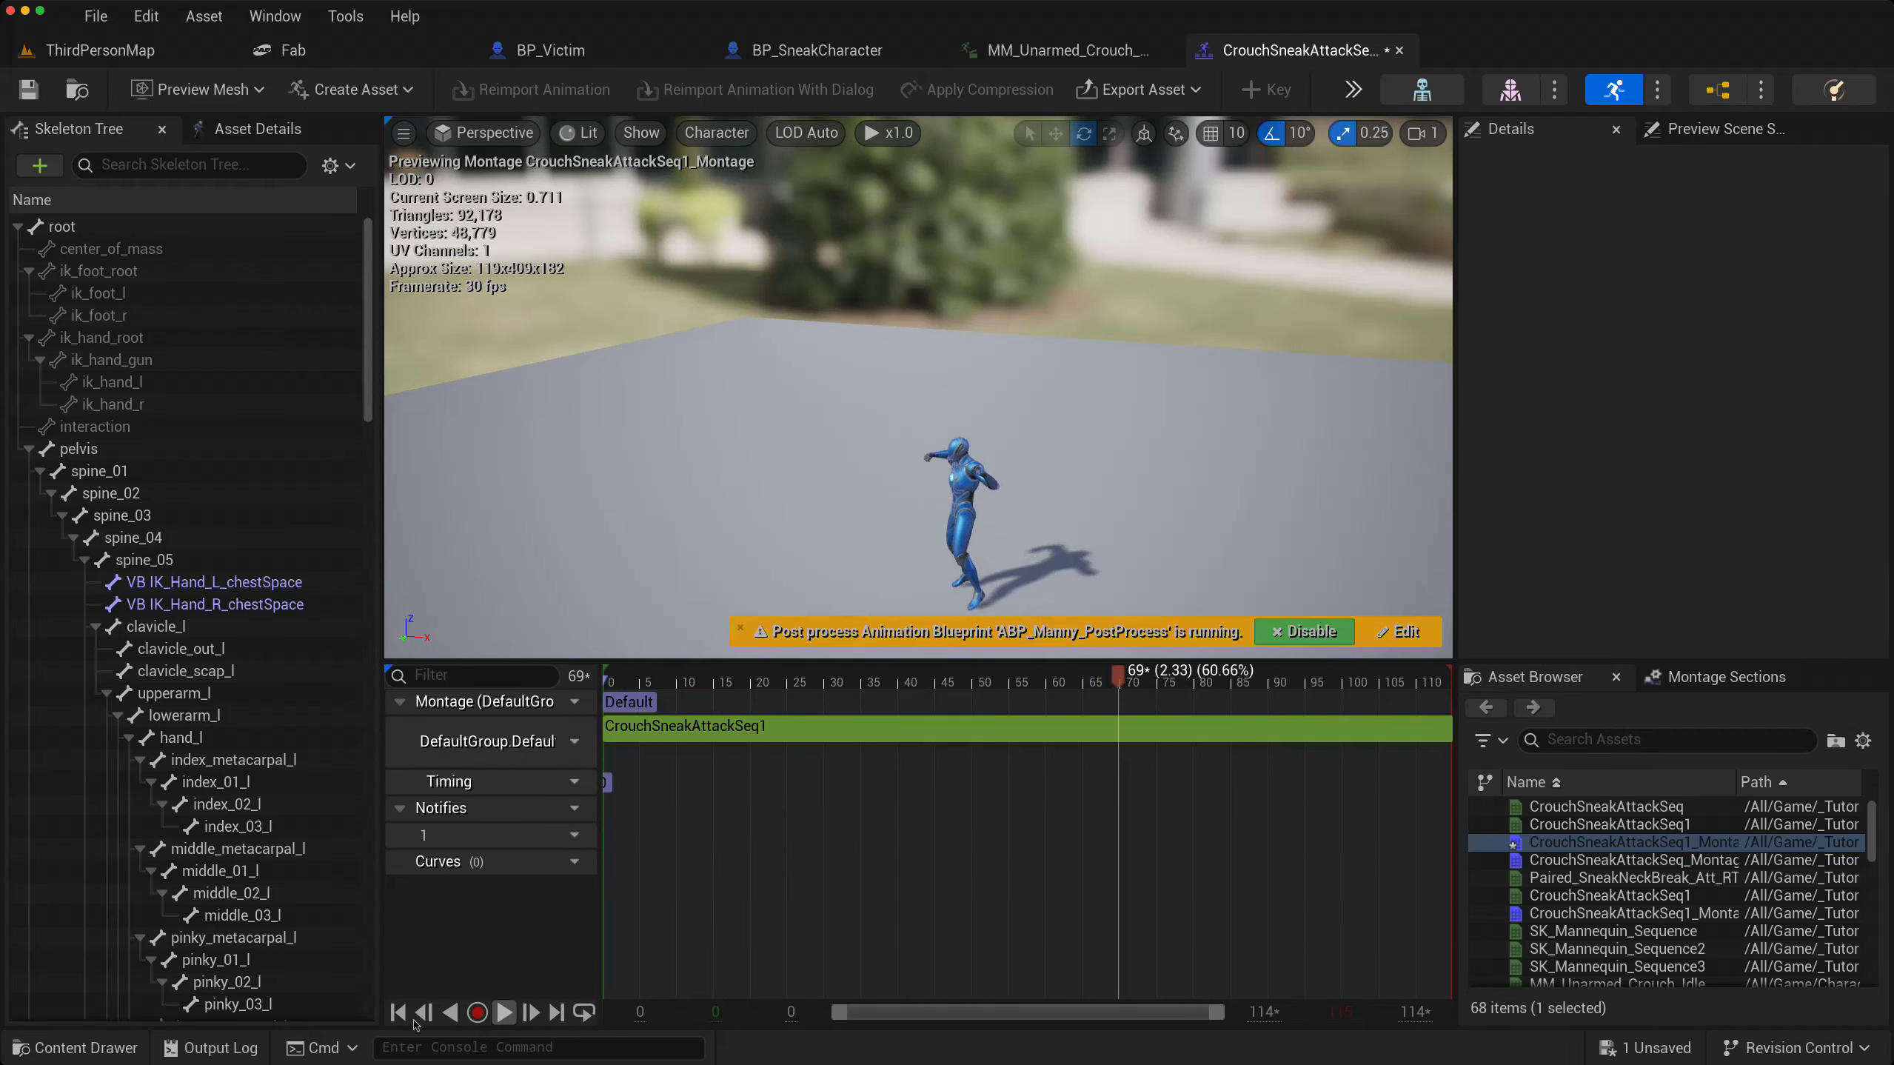
{"action": "left_click", "coordinate": [401, 1013]}
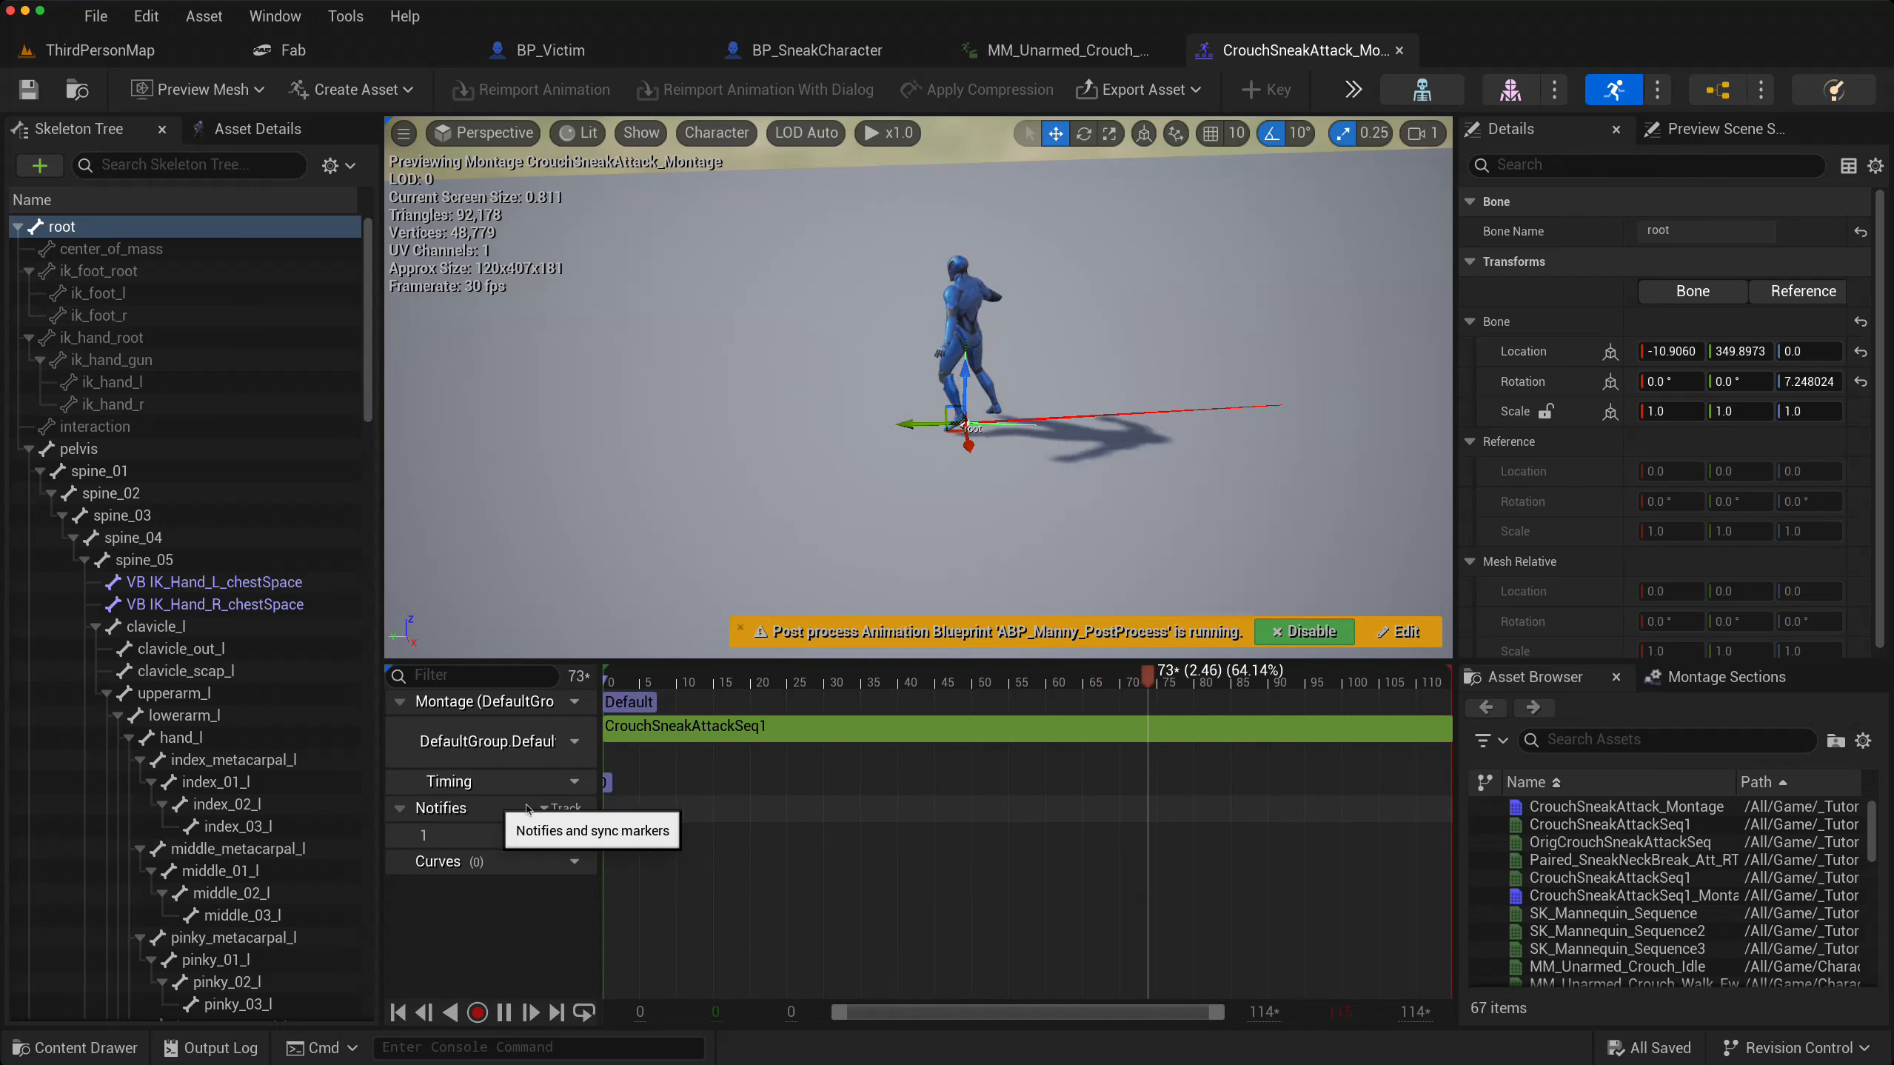
- Add a Motion Warping notify state near the start of notify track 1 in CrouchSneakAttack_Montage
{"action": "right_click", "coordinate": [615, 837]}
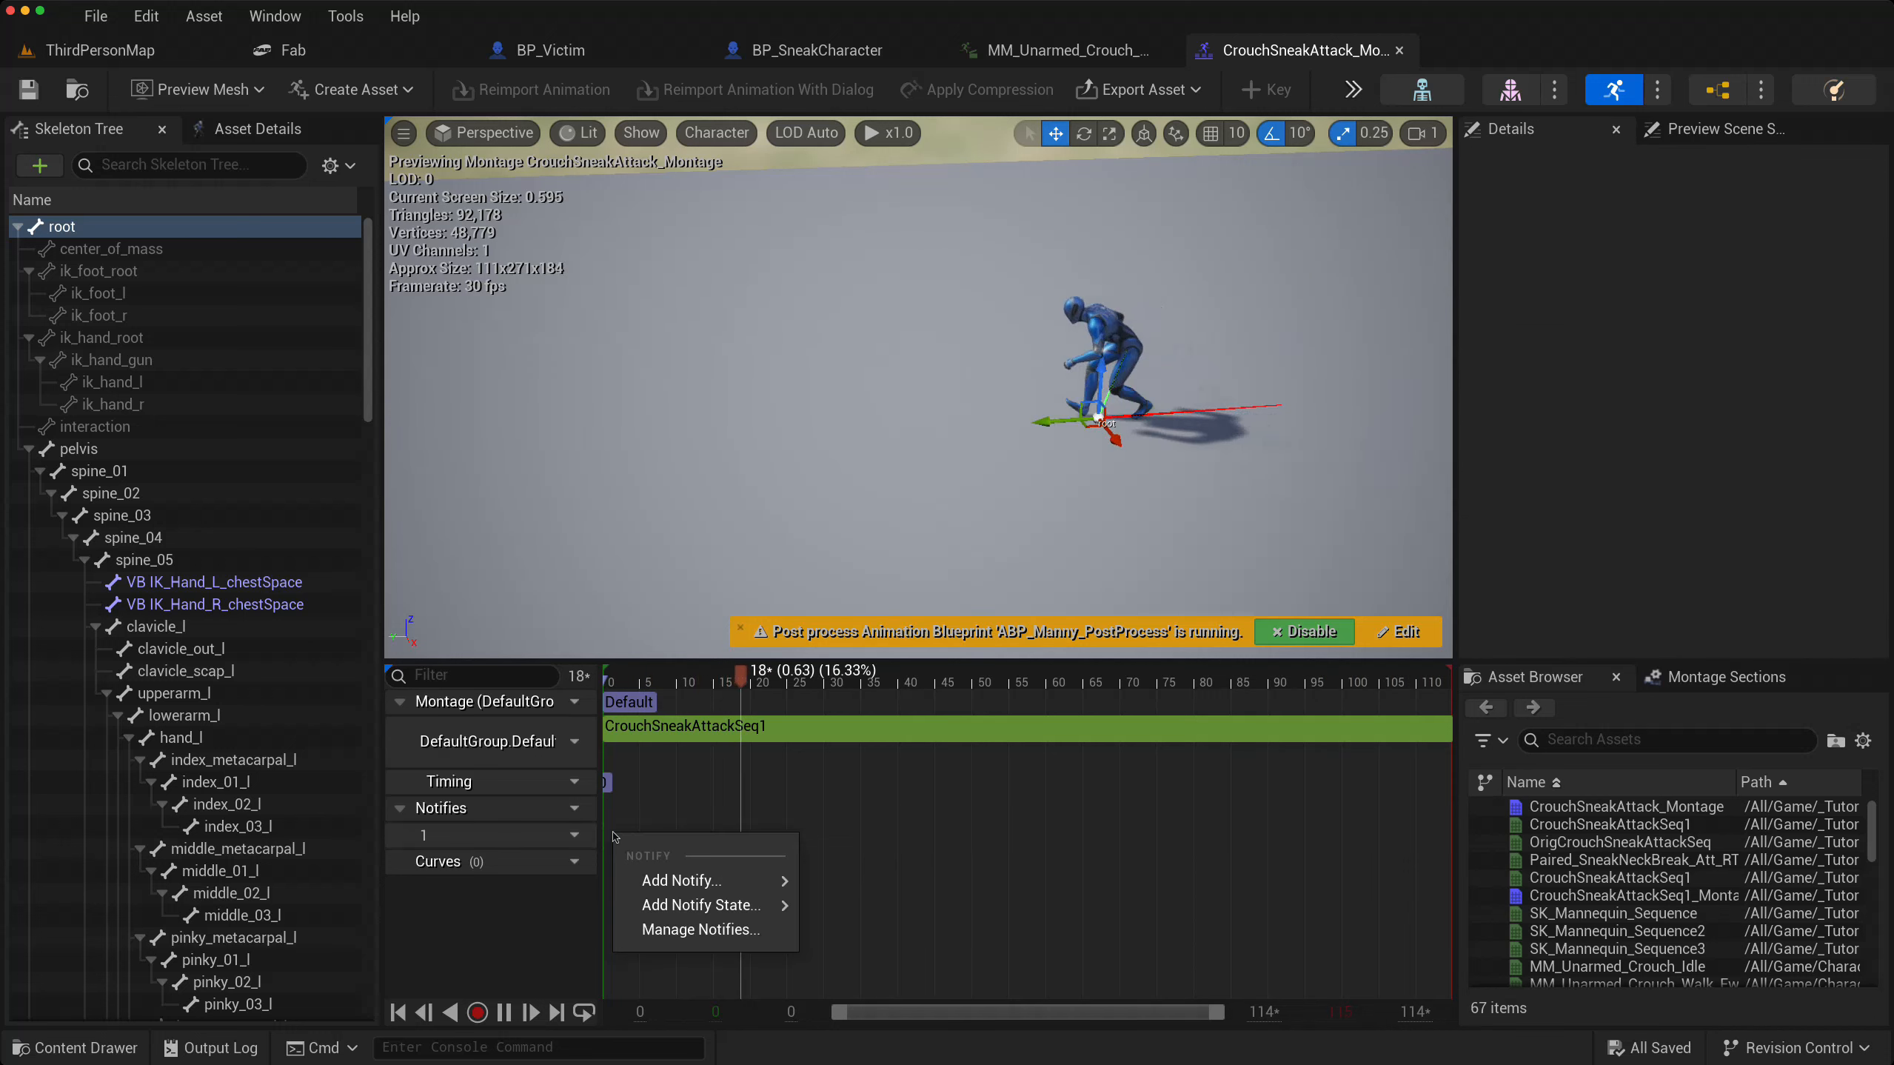
{"action": "mouse_move", "coordinate": [709, 878]}
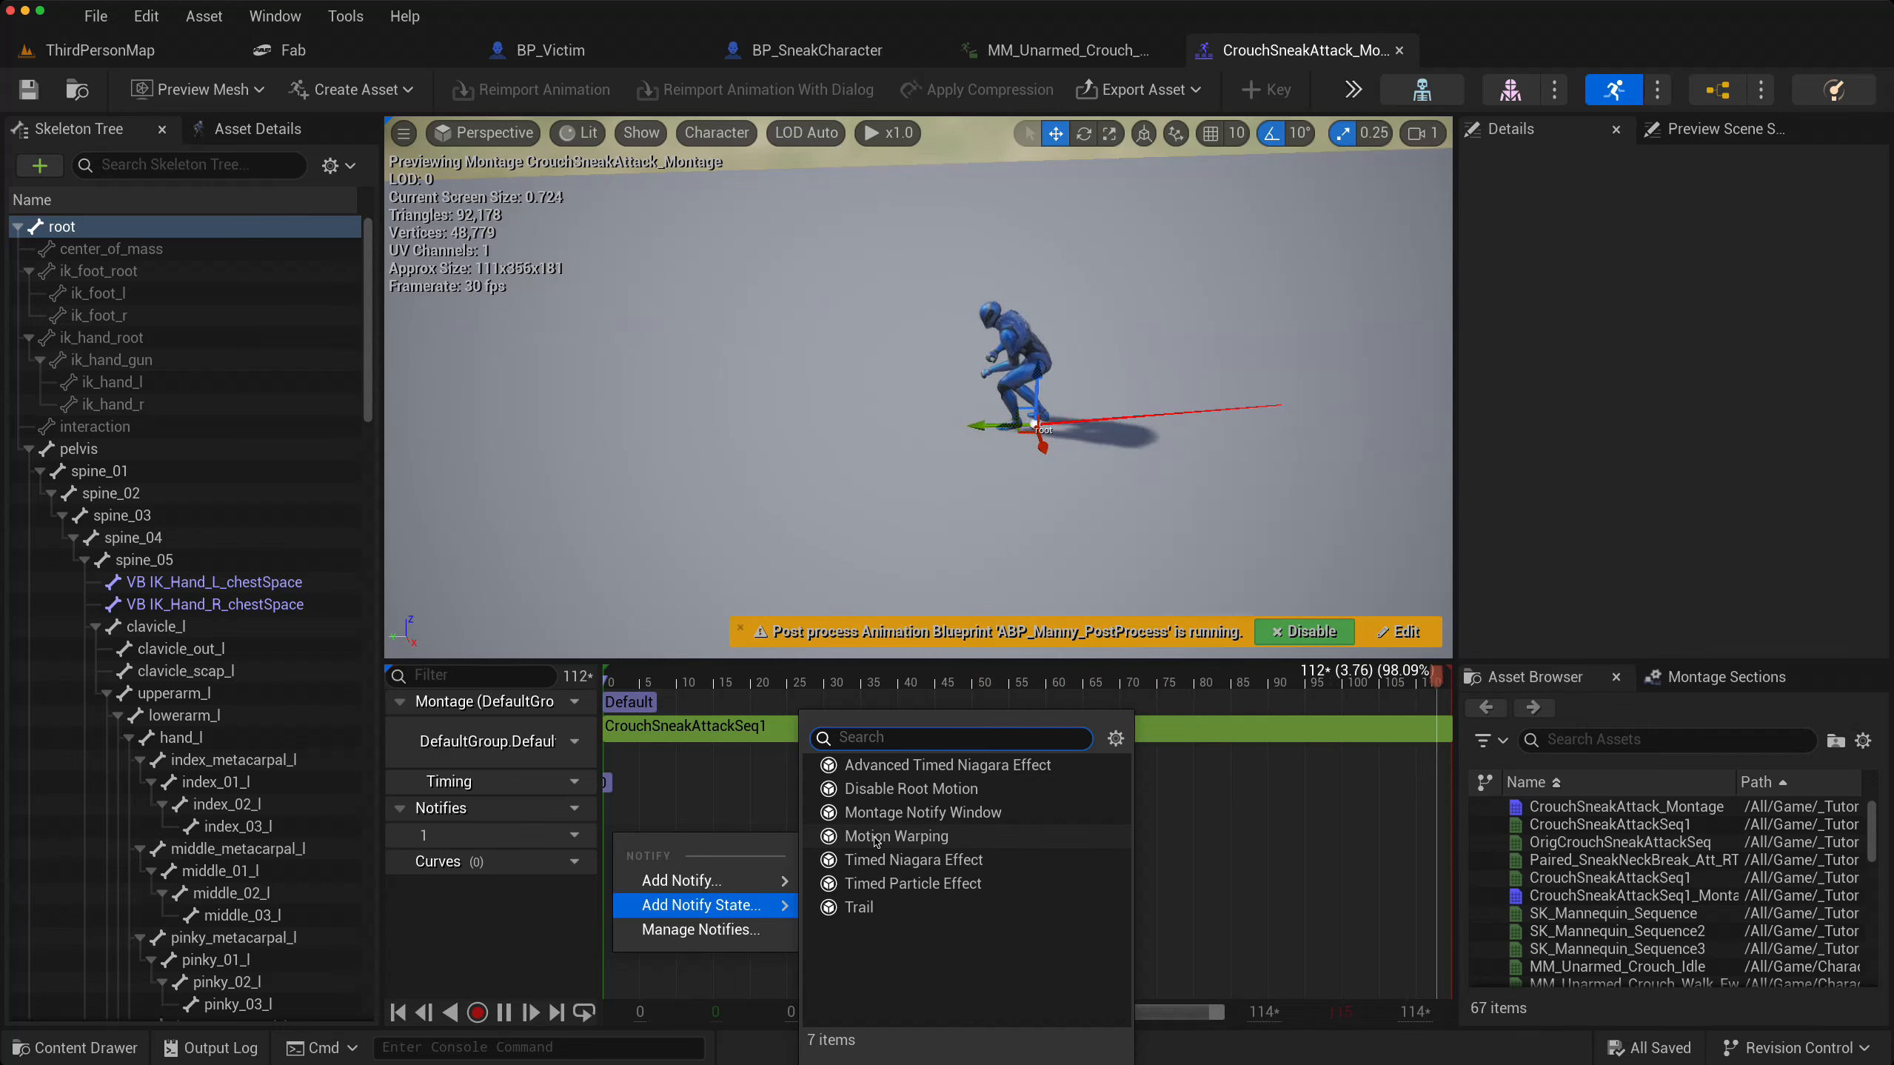
{"action": "left_click", "coordinate": [876, 839]}
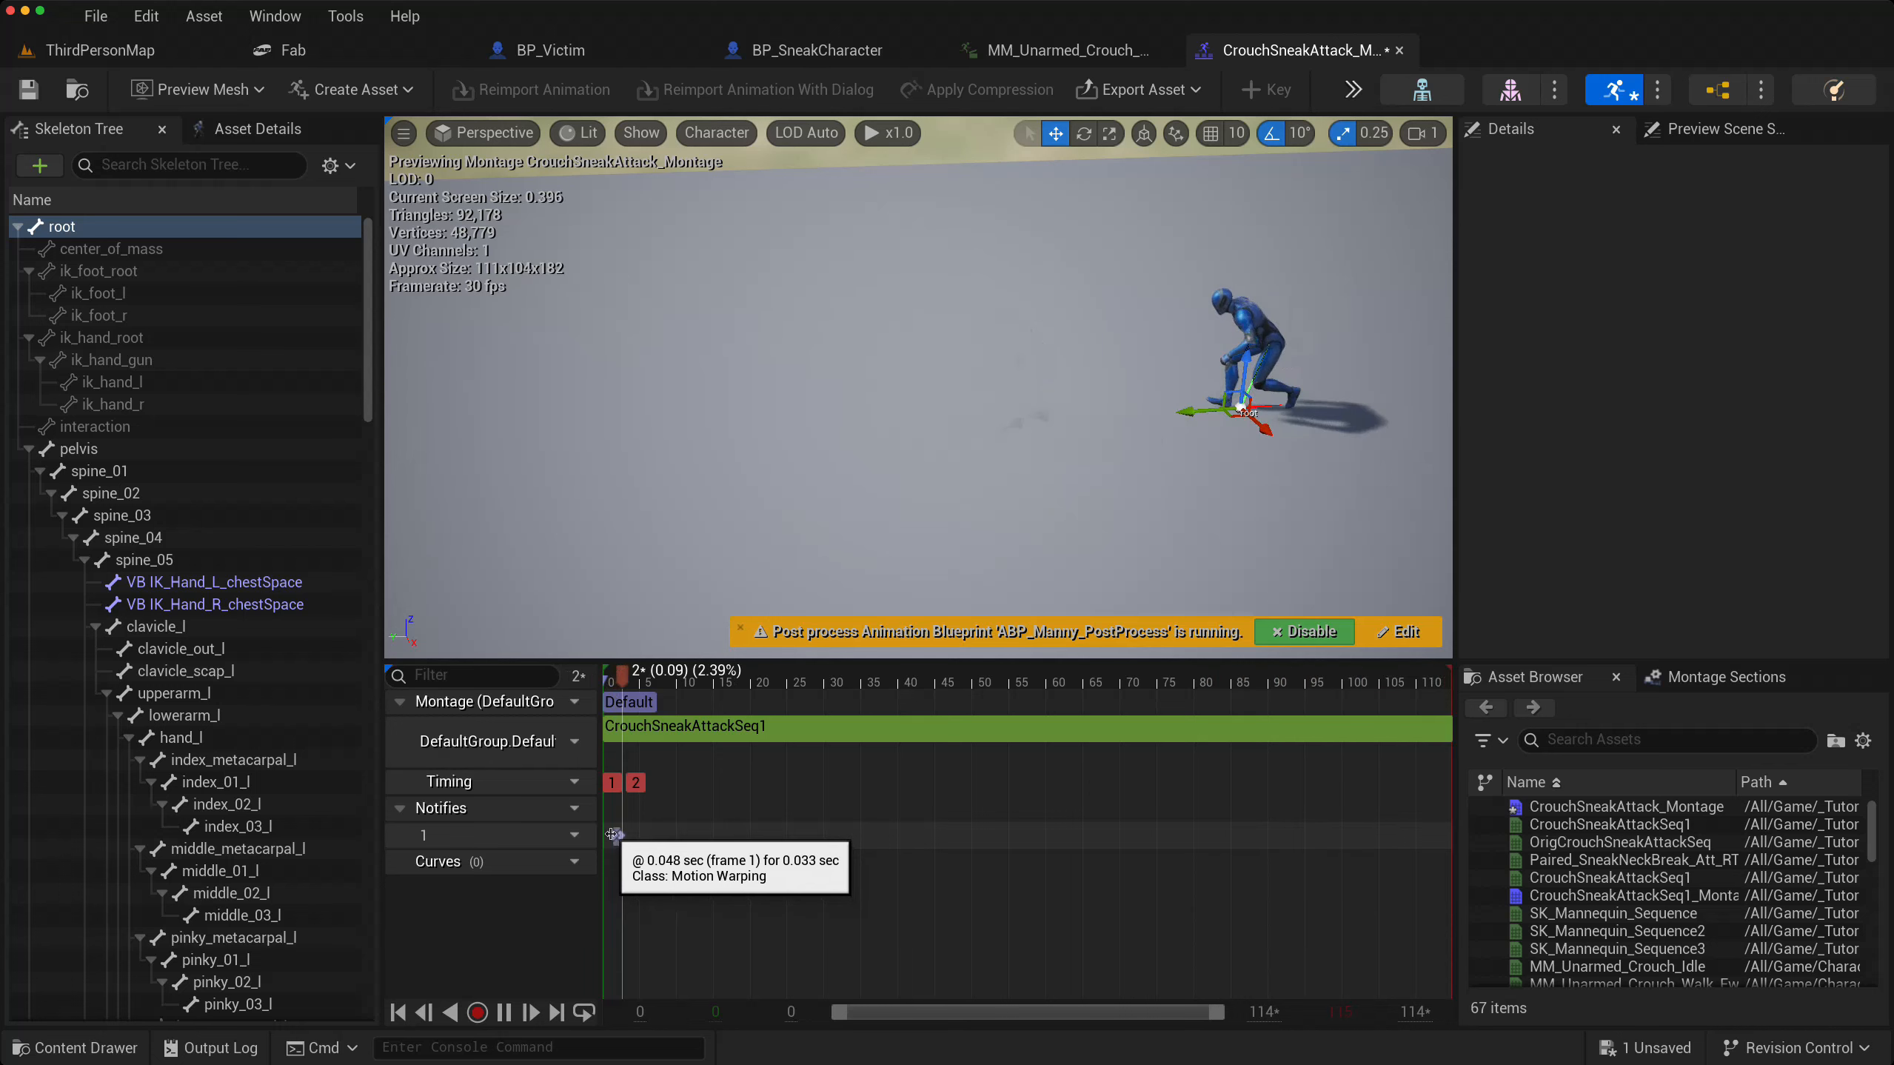
- Start the Motion Warping notify state at frame 0 and stretch it to about 0.89 sec, checking the poses near its end
{"action": "left_click", "coordinate": [504, 1013]}
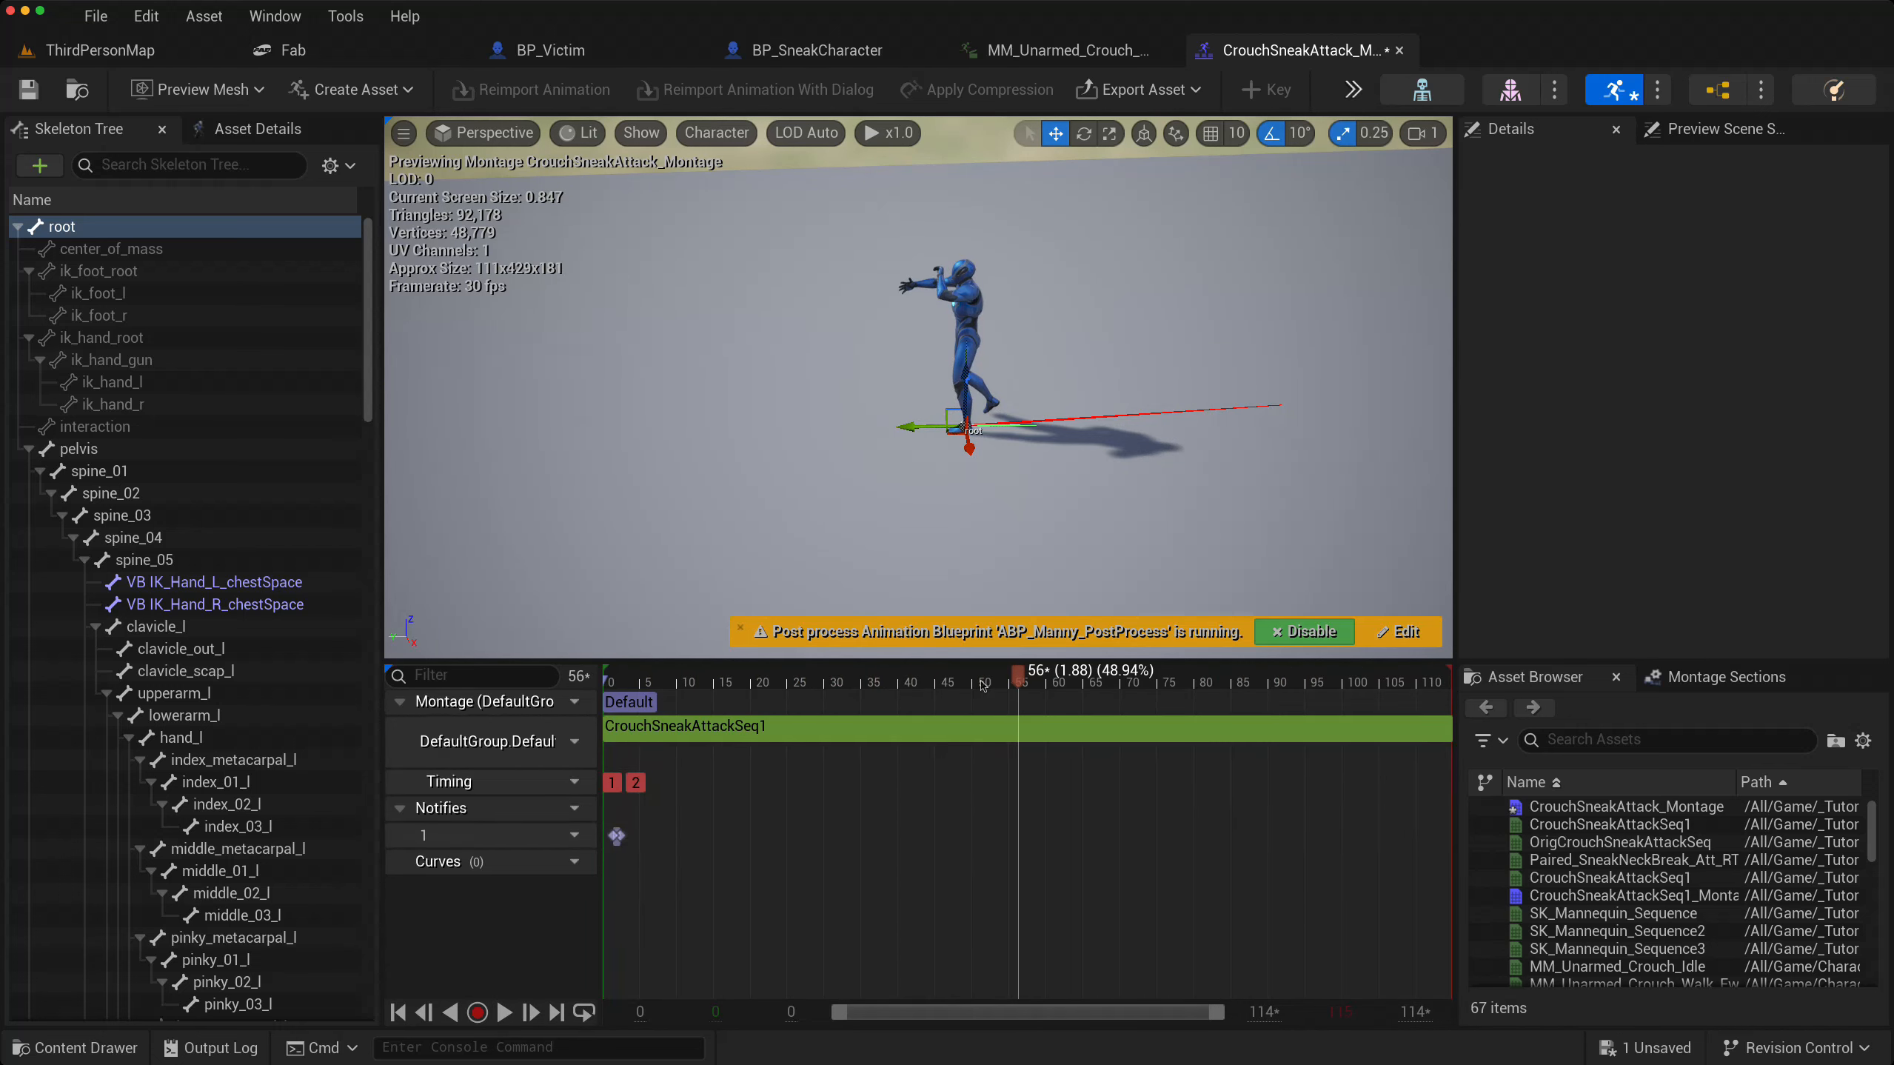
{"action": "left_click_drag", "start_coordinate": [1009, 679], "coordinate": [606, 682]}
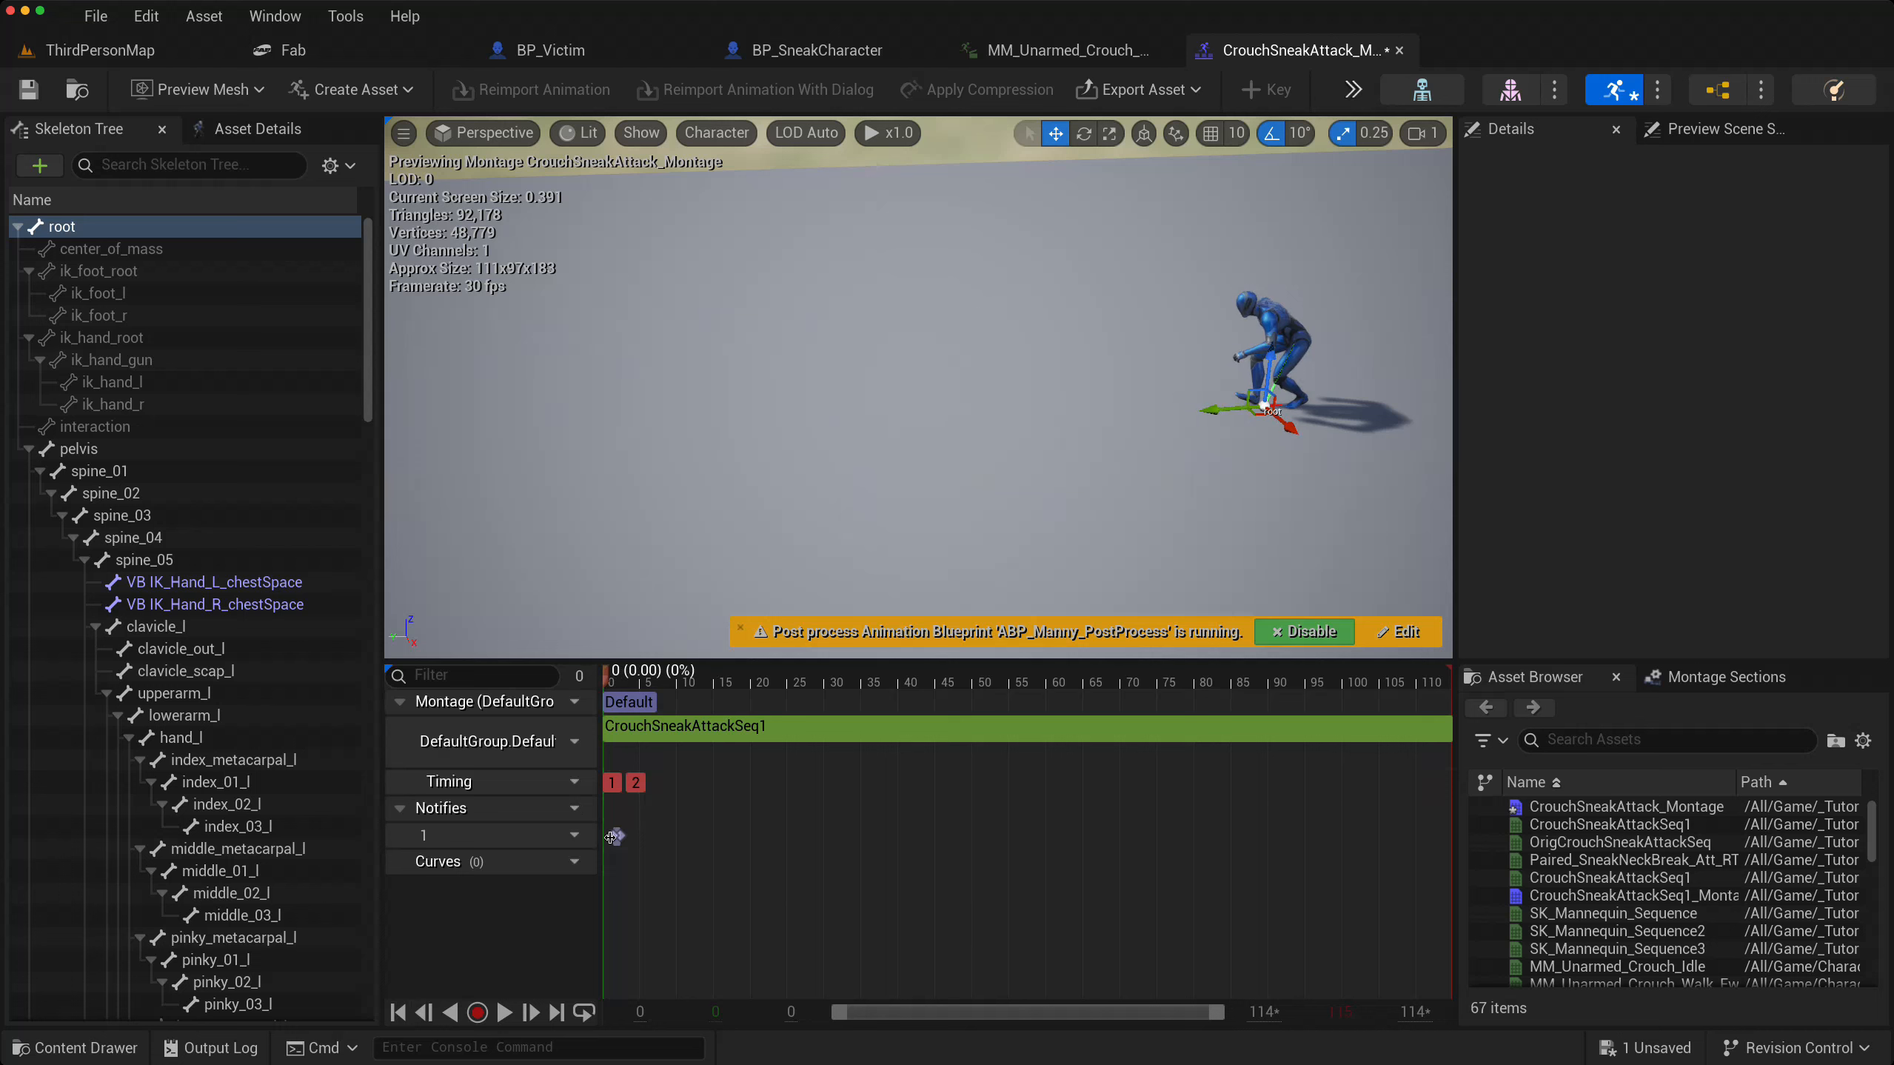
{"action": "left_click", "coordinate": [612, 836]}
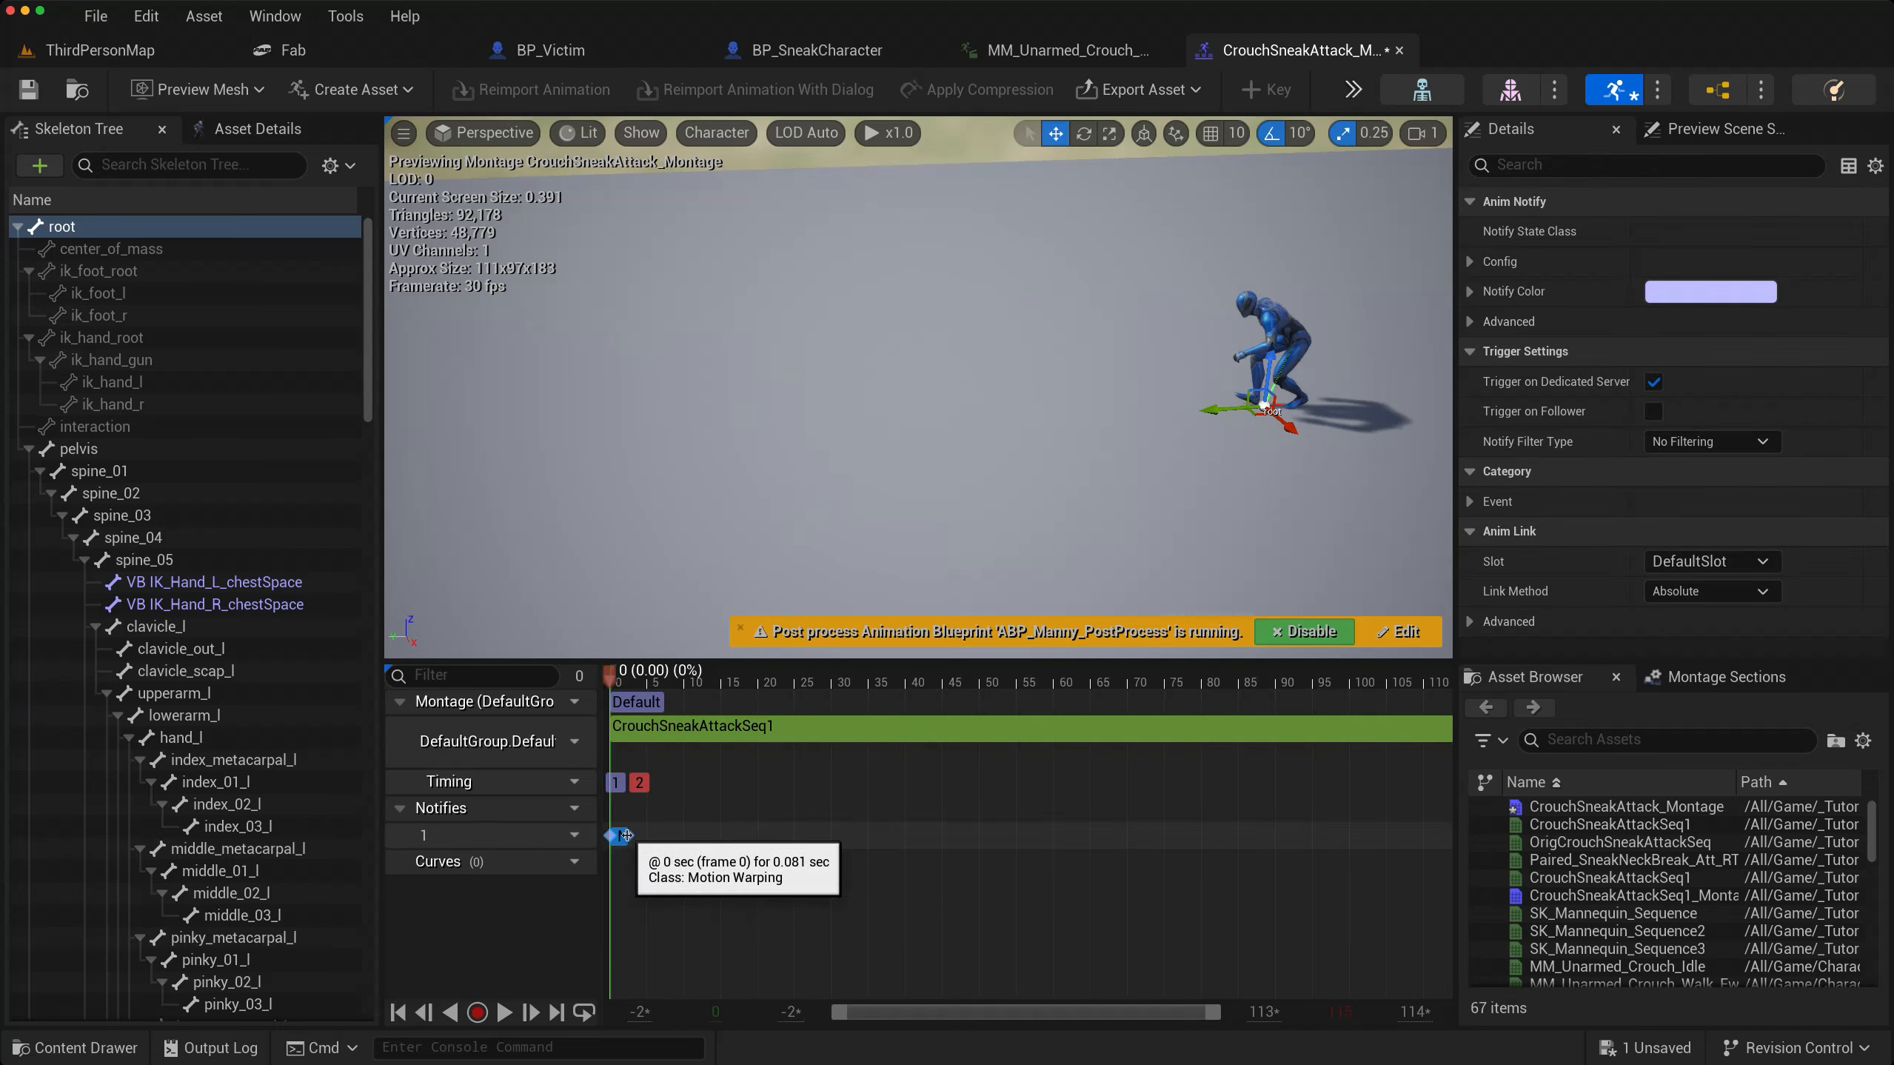
{"action": "left_click_drag", "start_coordinate": [626, 837], "coordinate": [794, 839]}
{"action": "mouse_move", "coordinate": [796, 839]}
{"action": "left_mouse_down"}
{"action": "mouse_move", "coordinate": [824, 837]}
{"action": "mouse_move", "coordinate": [808, 822]}
{"action": "left_mouse_up"}
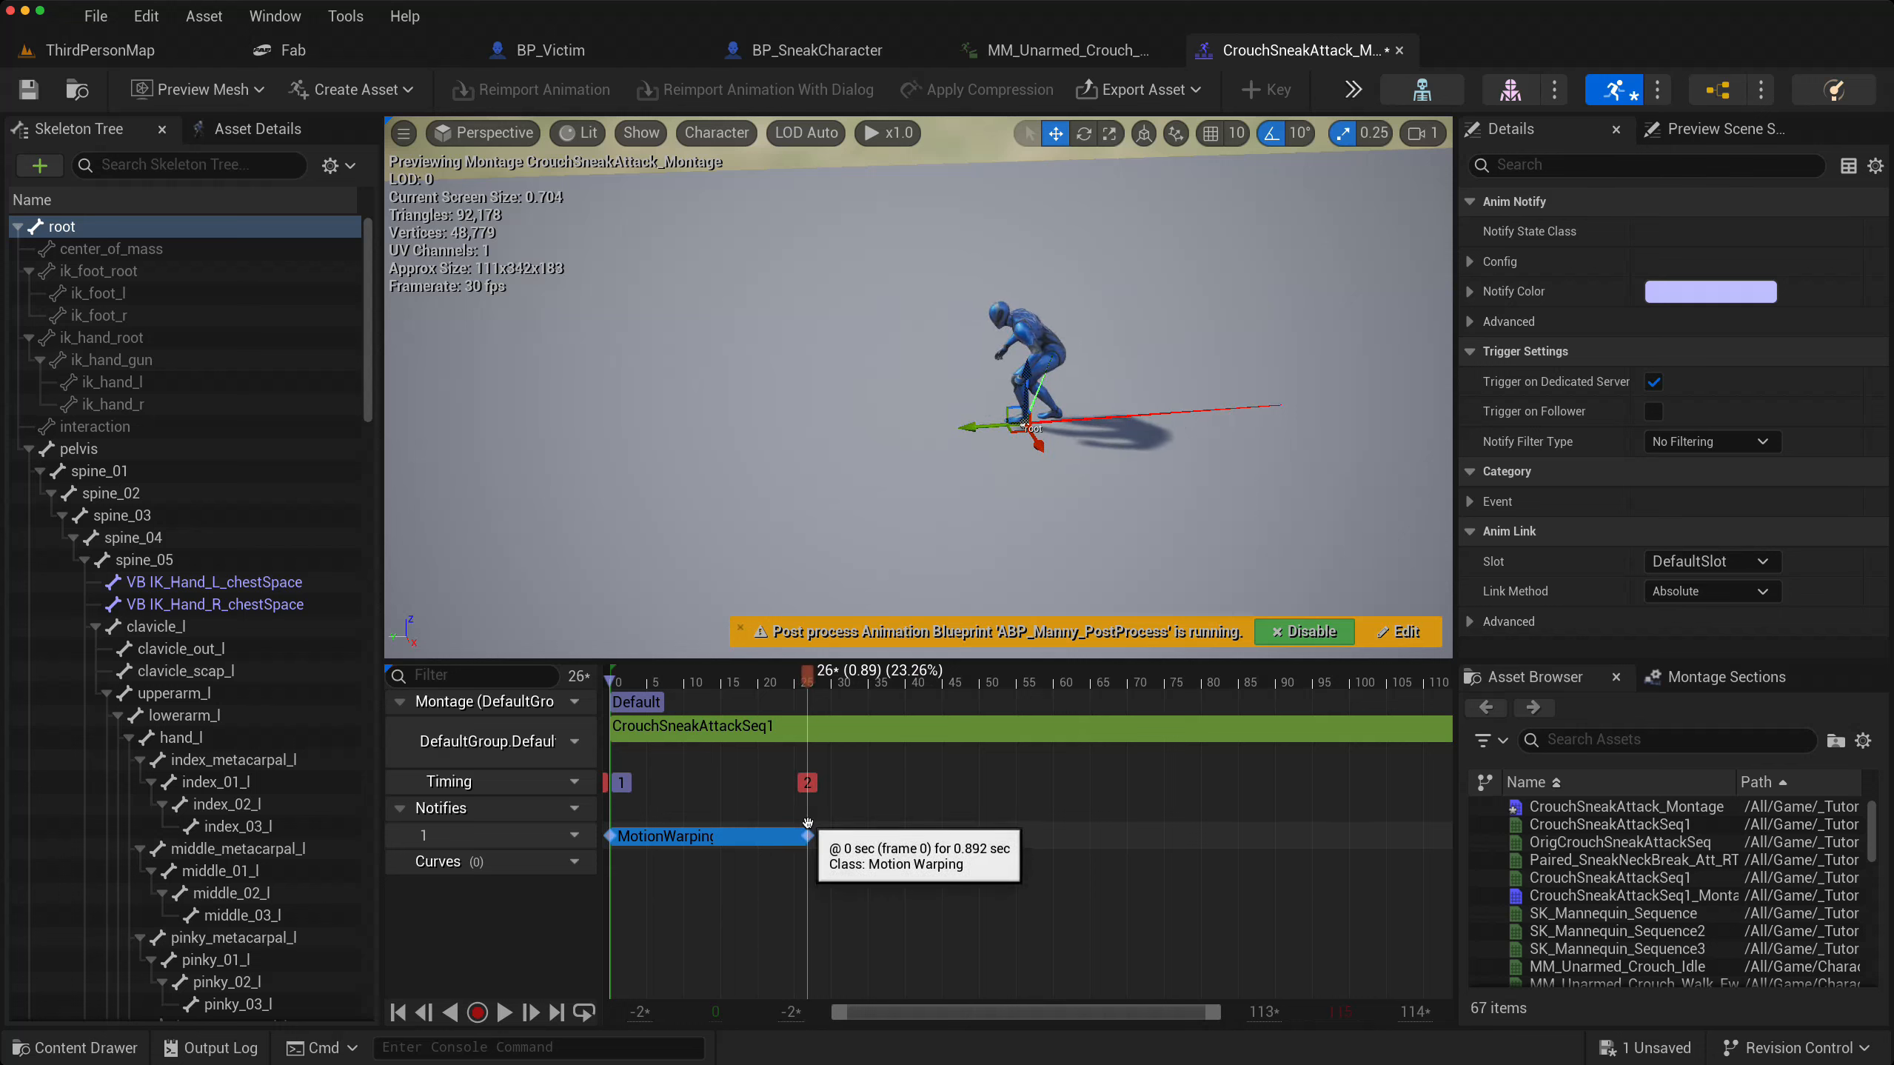
{"action": "left_click", "coordinate": [805, 684]}
{"action": "mouse_move", "coordinate": [805, 684]}
{"action": "left_mouse_down"}
{"action": "mouse_move", "coordinate": [634, 687]}
{"action": "mouse_move", "coordinate": [873, 714]}
{"action": "mouse_move", "coordinate": [781, 708]}
{"action": "left_mouse_up"}
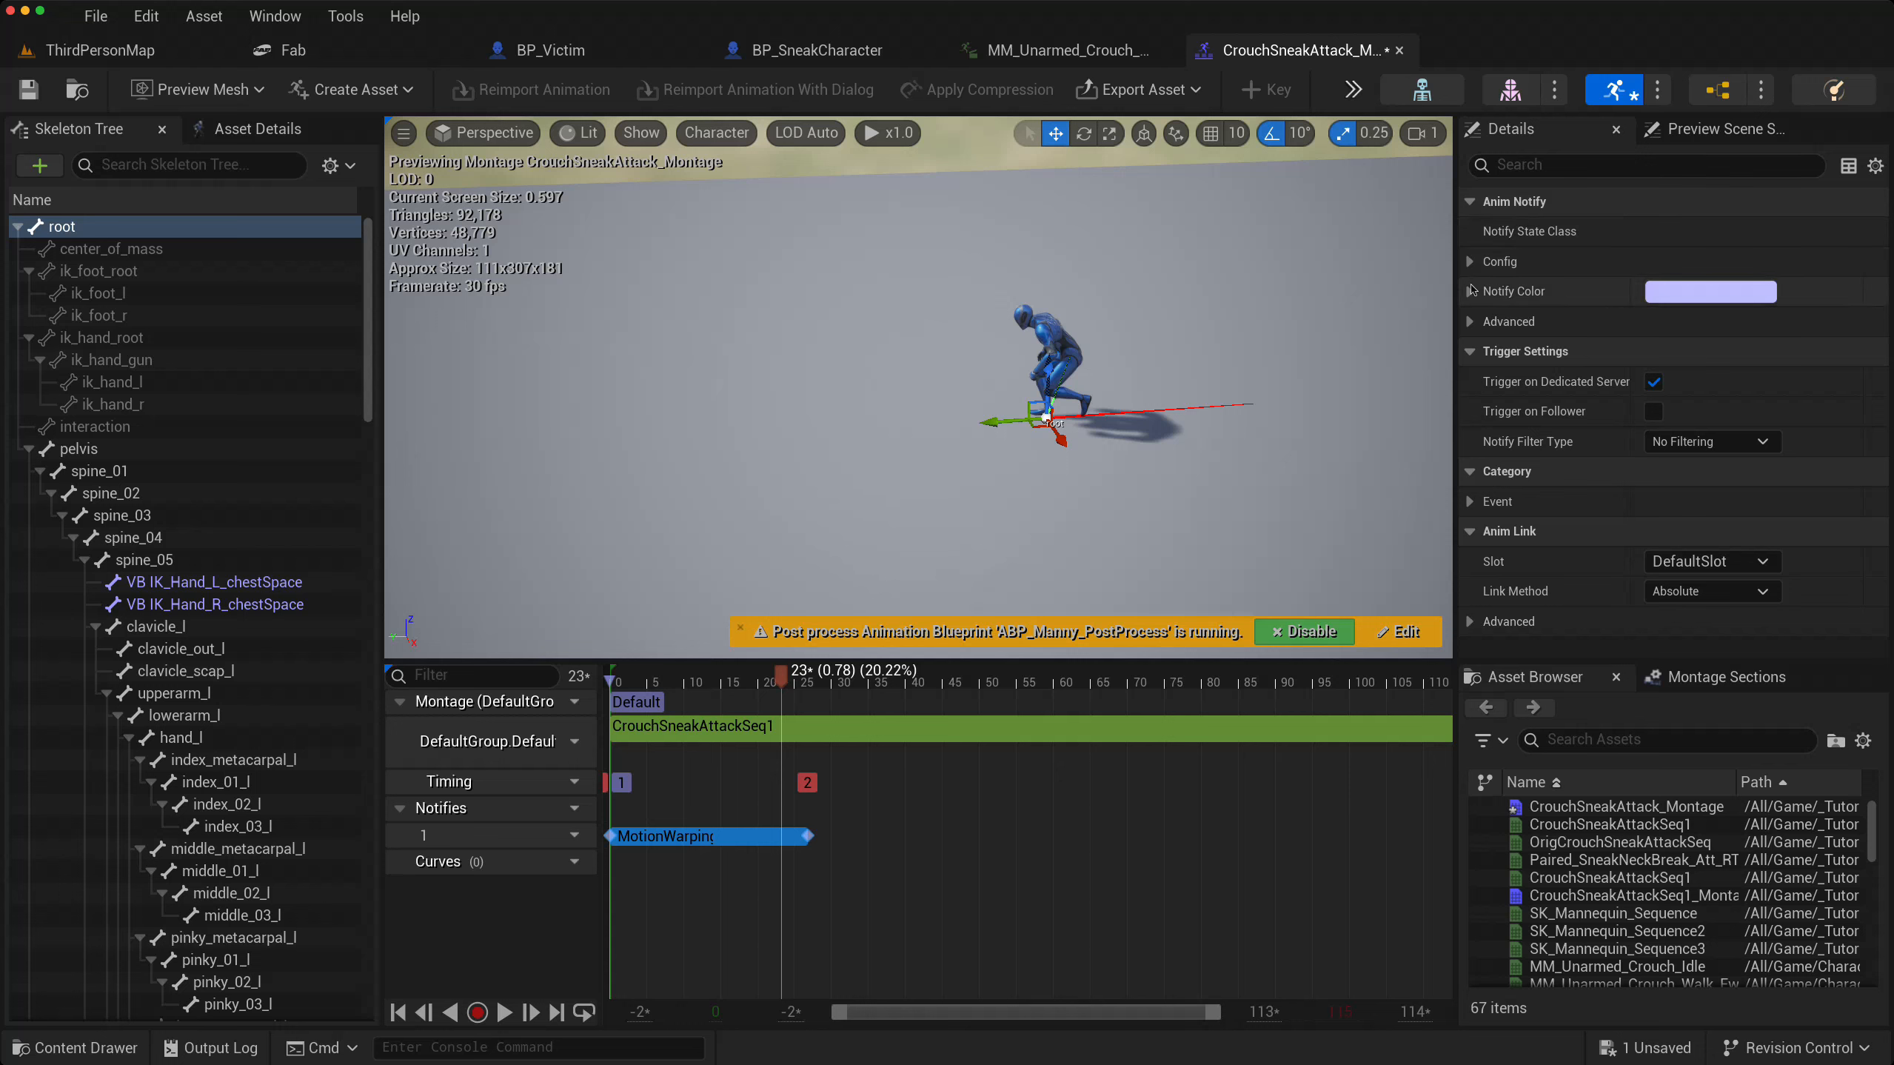
- Set the notify's Root Motion Modifier to Skew Warp and its Warp Target Name to Choke
{"action": "left_click", "coordinate": [1469, 263]}
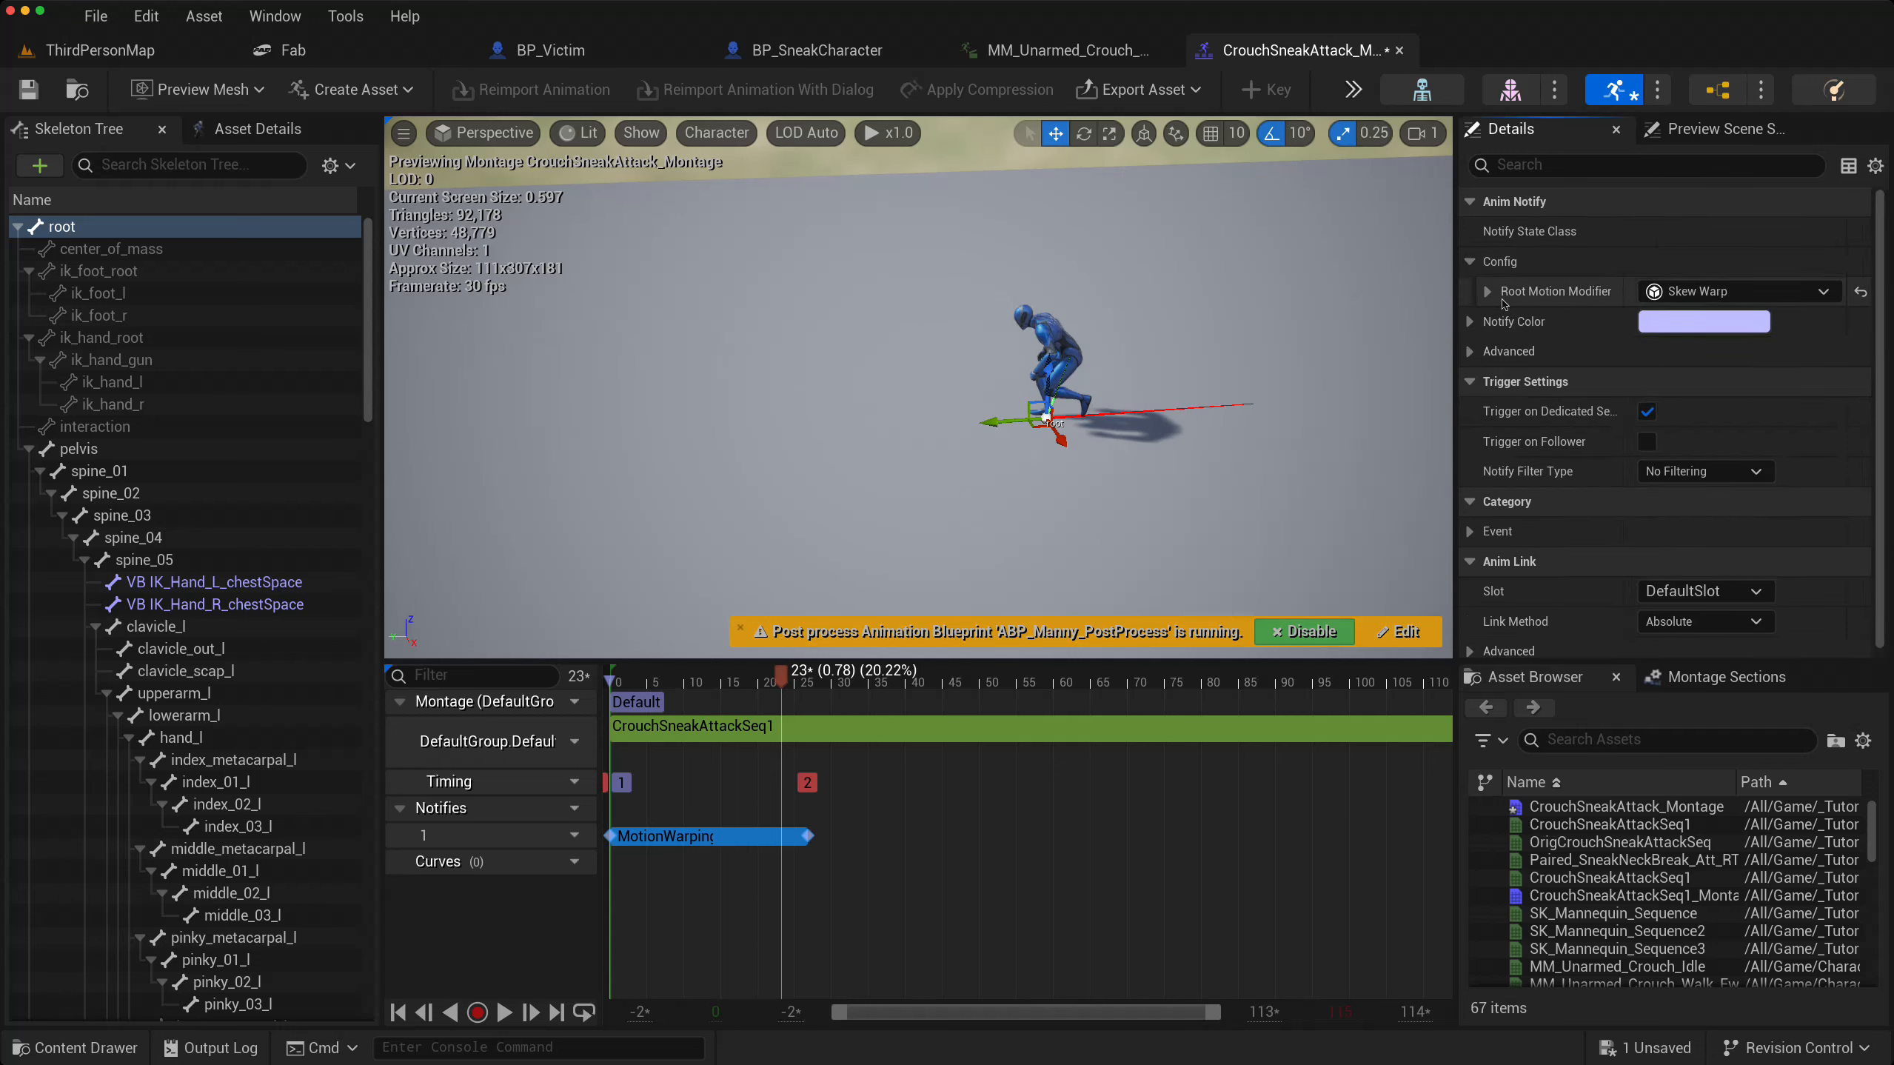
{"action": "left_click", "coordinate": [1488, 292]}
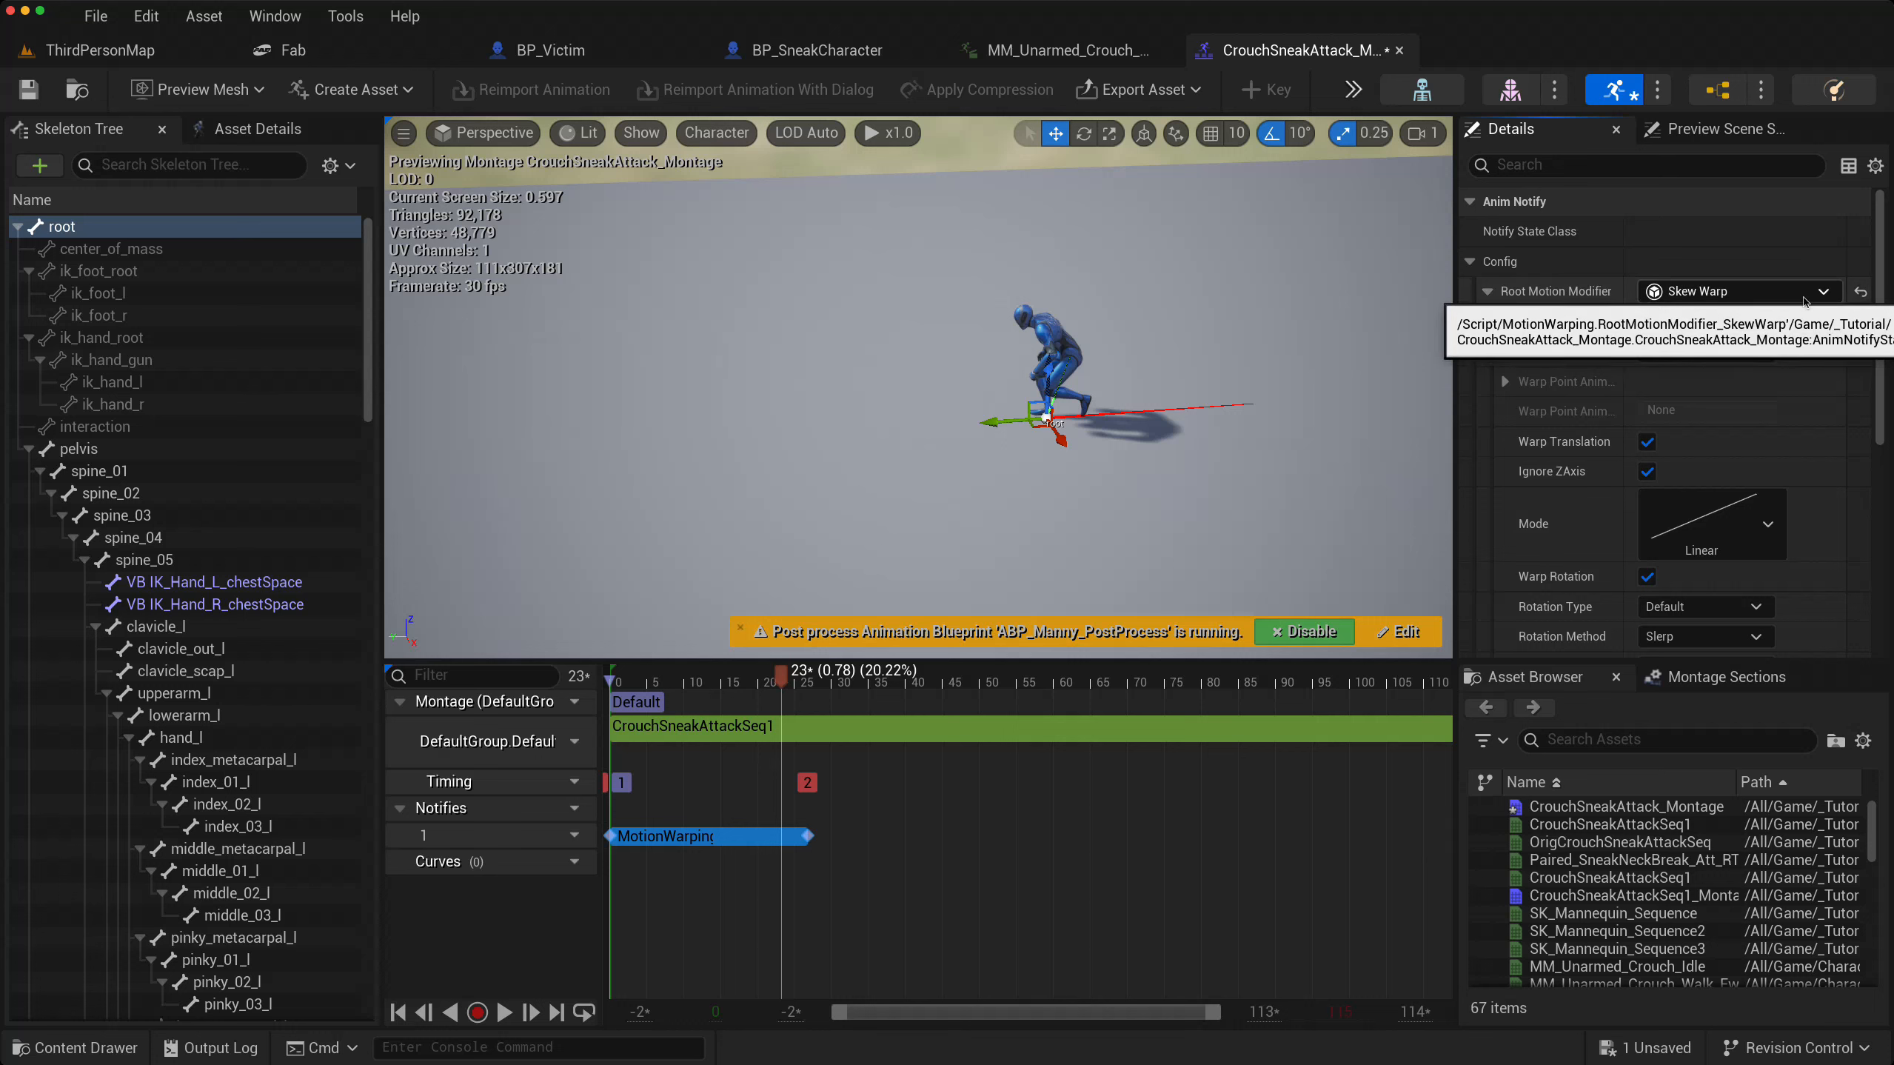
{"action": "left_click", "coordinate": [1717, 294]}
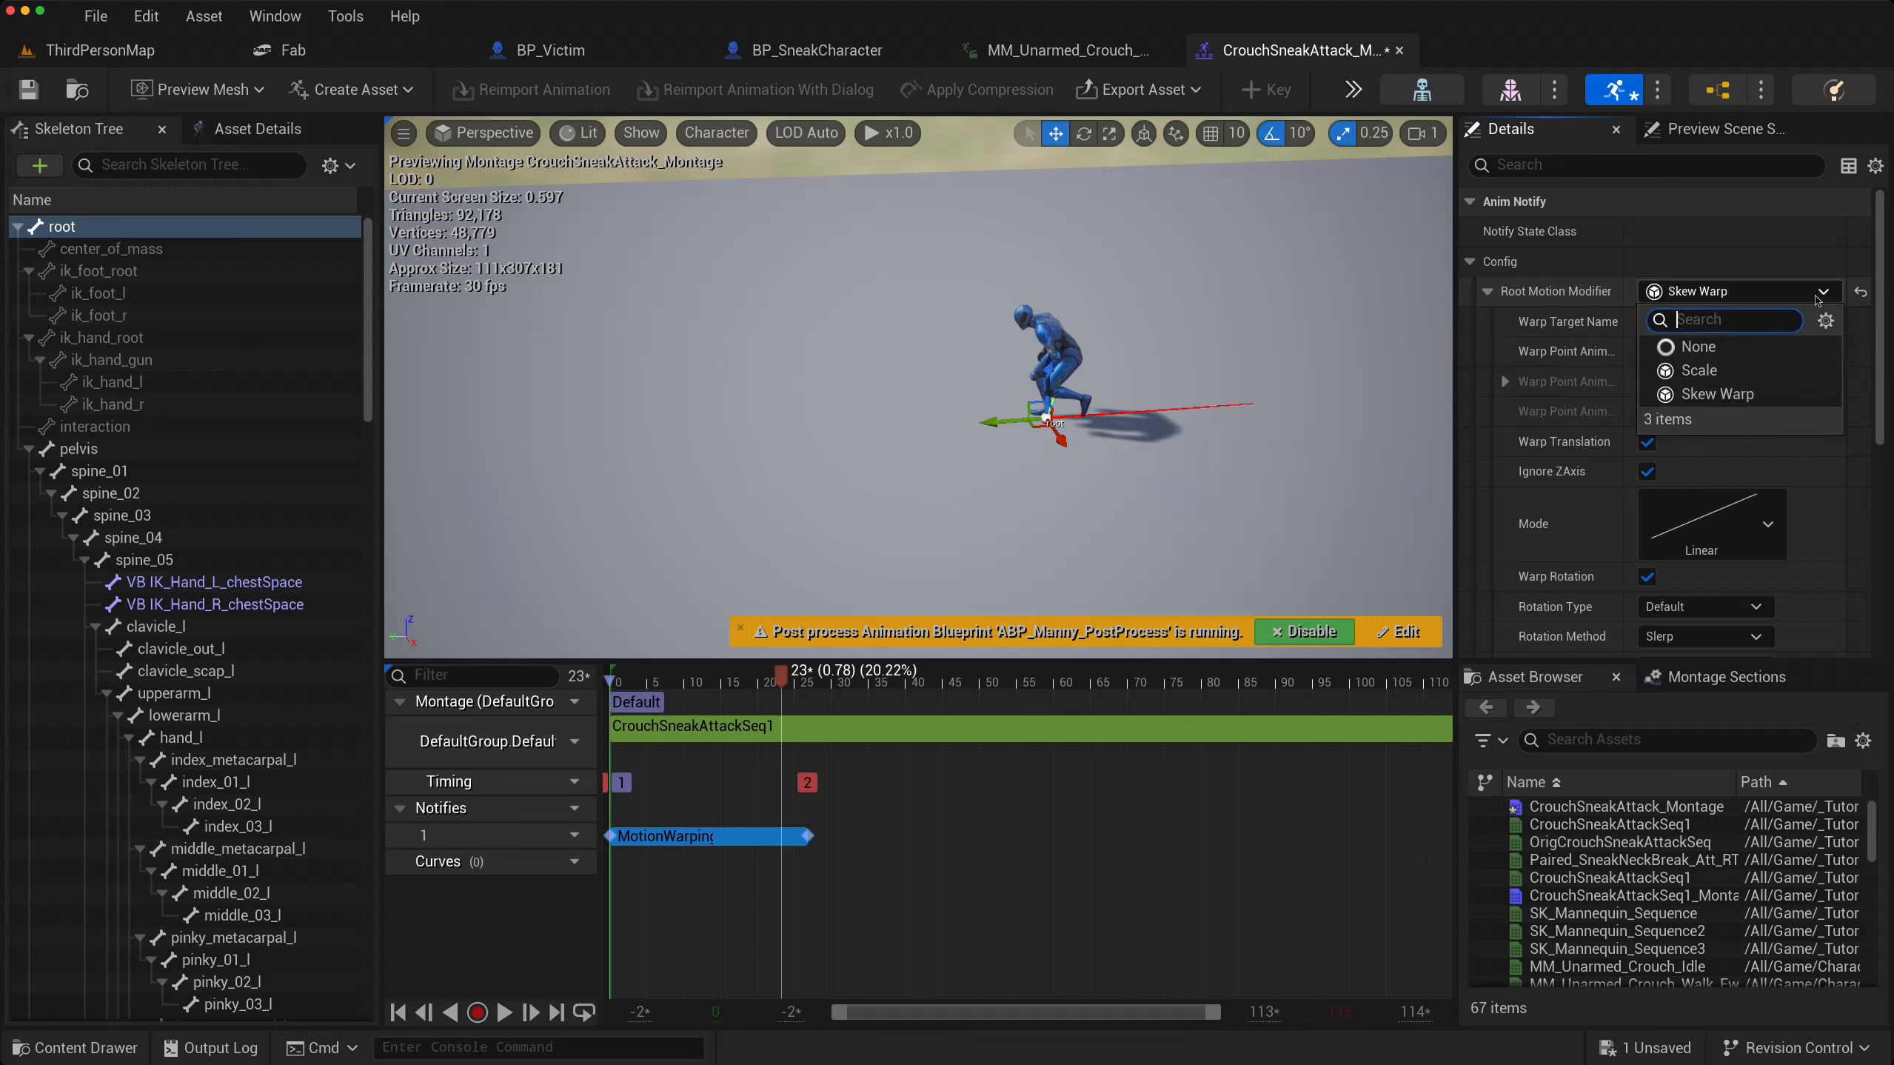
{"action": "left_click", "coordinate": [1715, 395]}
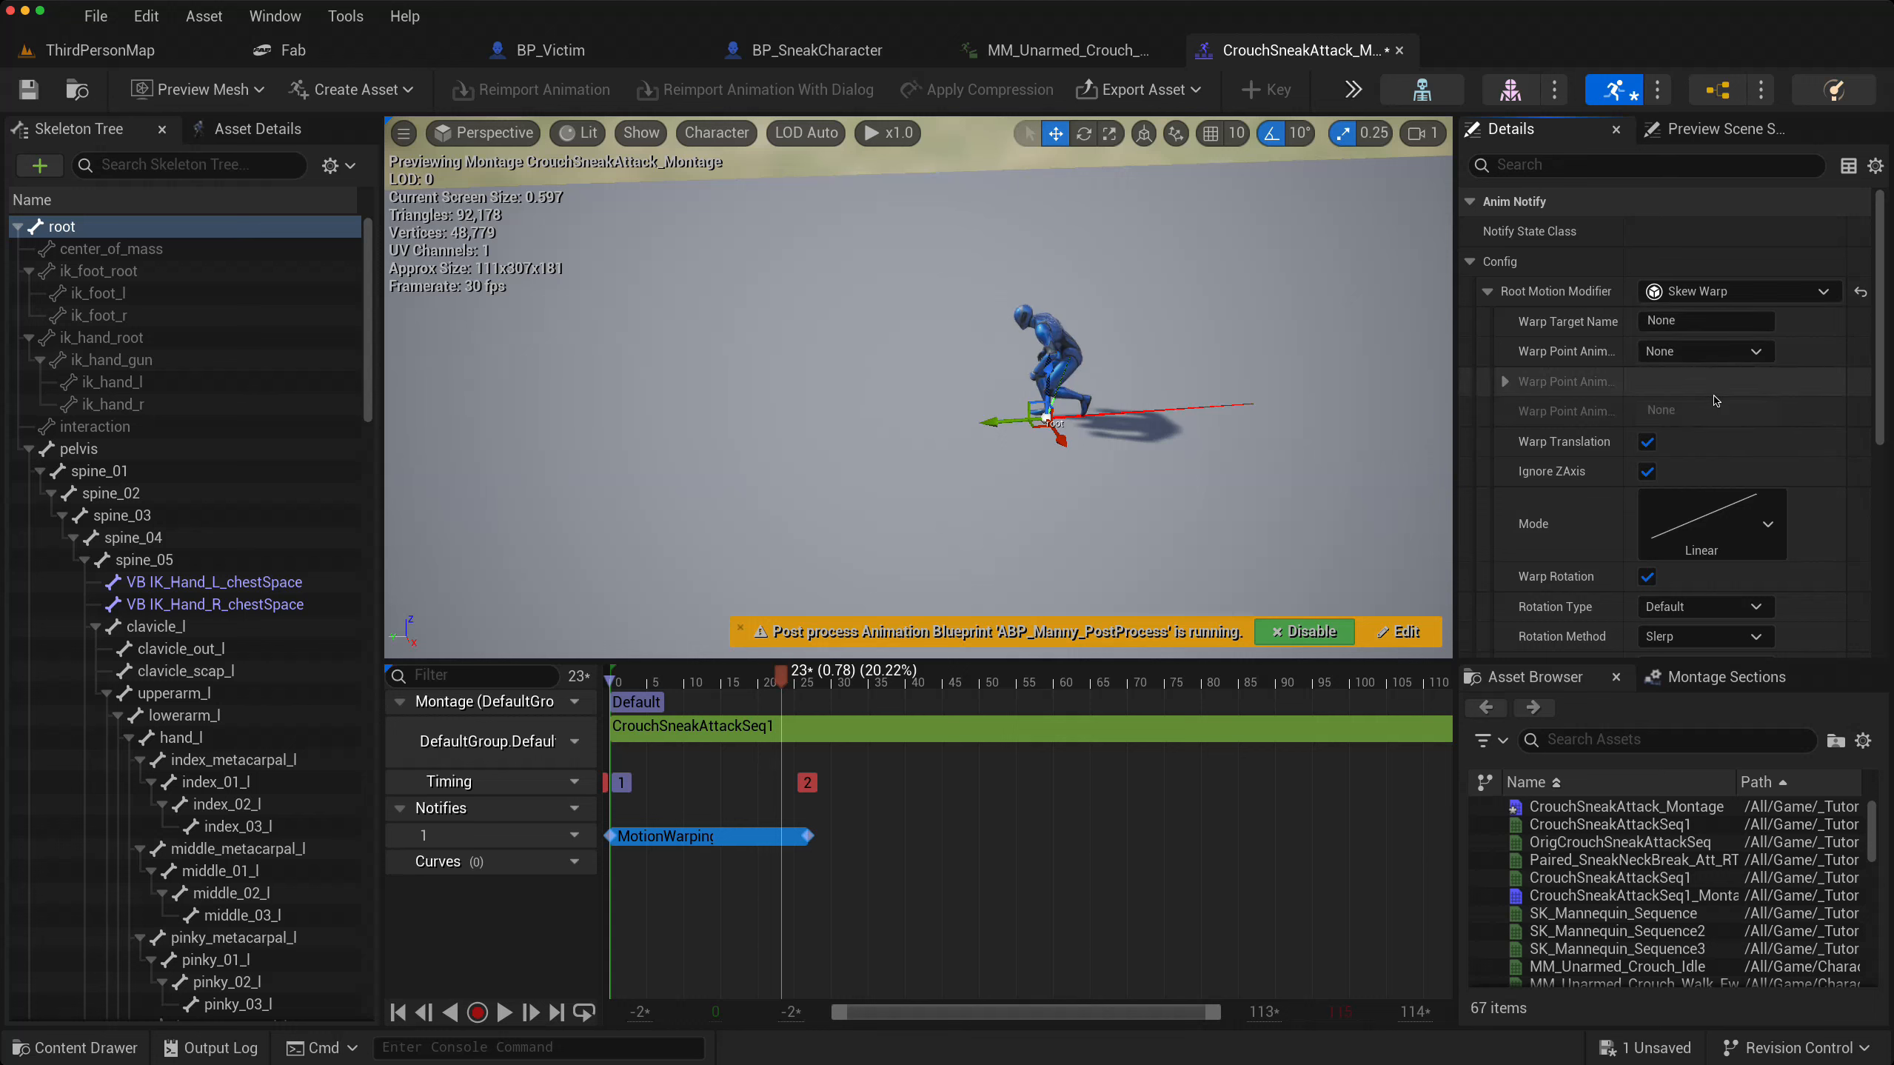
{"action": "left_click", "coordinate": [1688, 319]}
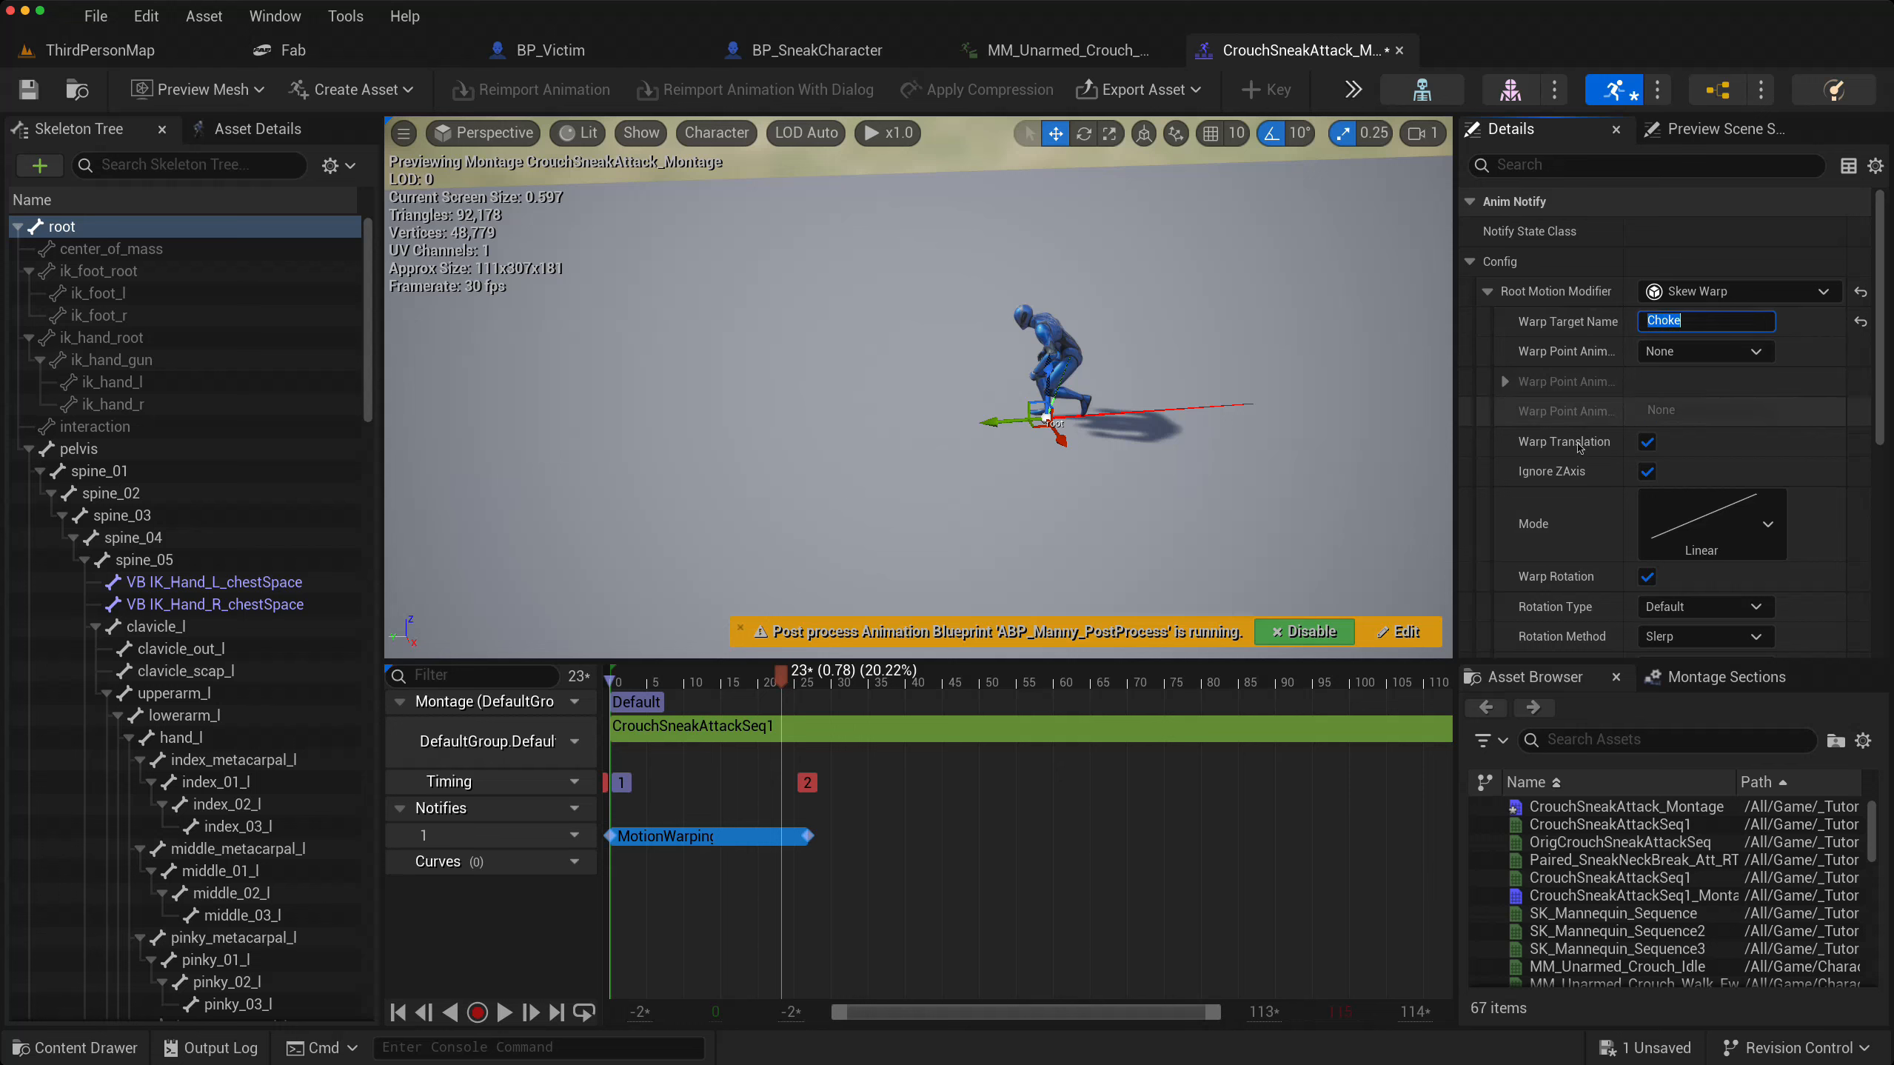
- Review the notify's warp point, translation and rotation settings, including the Rotation Type and Rotation Method options
{"action": "scroll", "coordinate": [1580, 490], "scroll_direction": "down", "scroll_amount": 2}
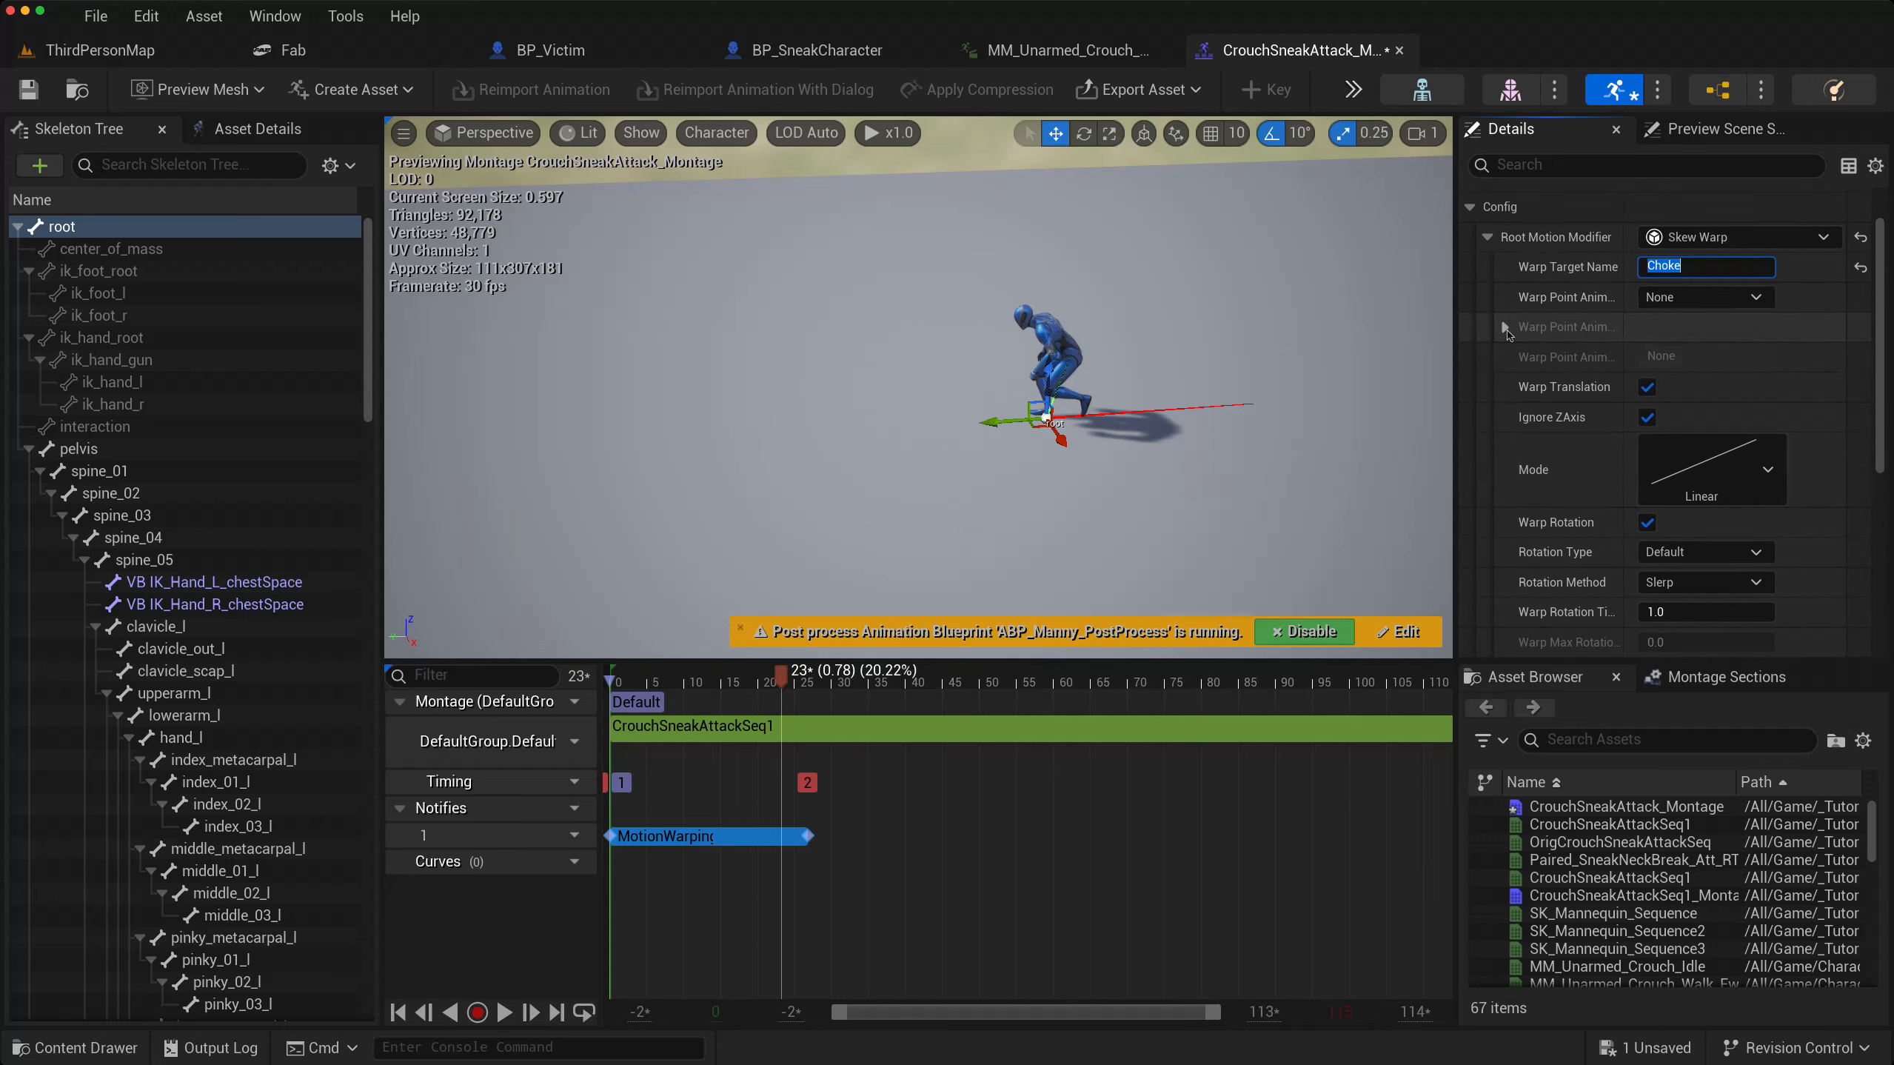
{"action": "left_click", "coordinate": [1505, 328]}
{"action": "left_click", "coordinate": [1505, 328]}
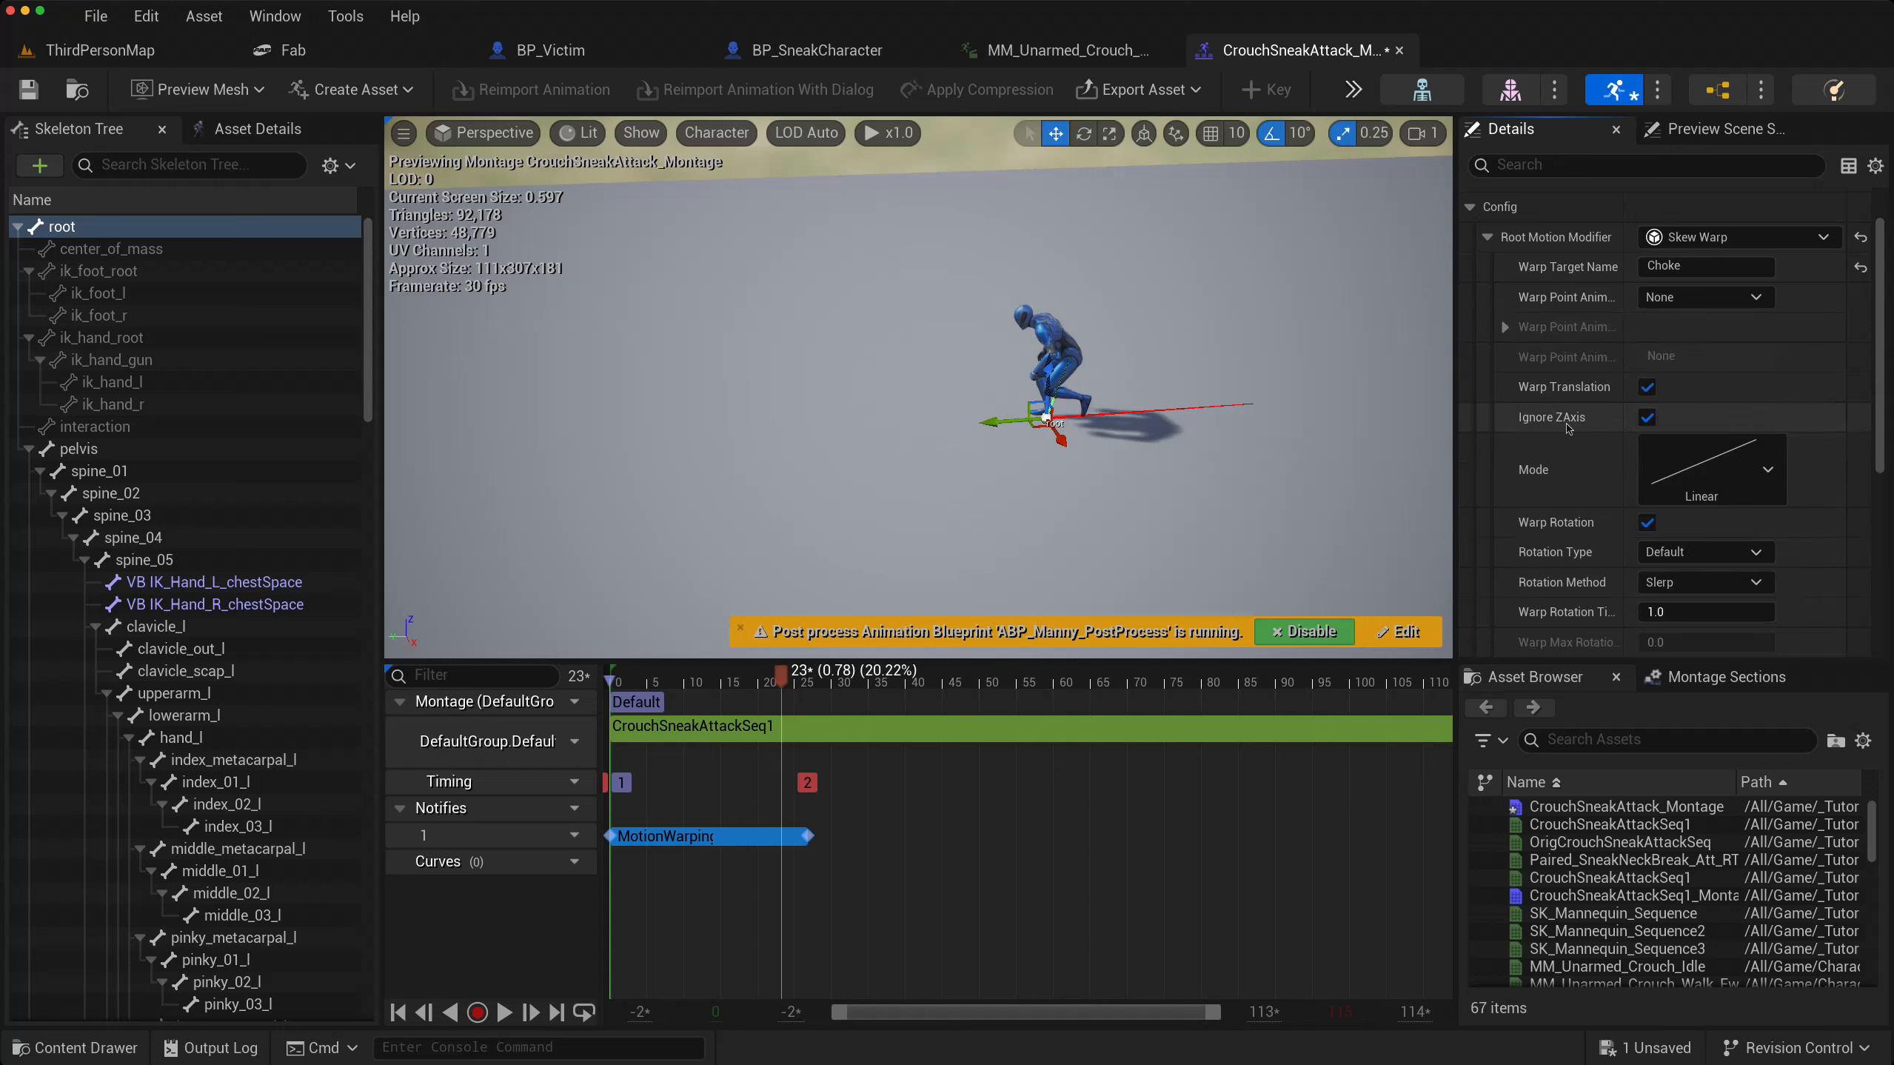
{"action": "scroll", "coordinate": [1472, 433], "scroll_direction": "down", "scroll_amount": 2}
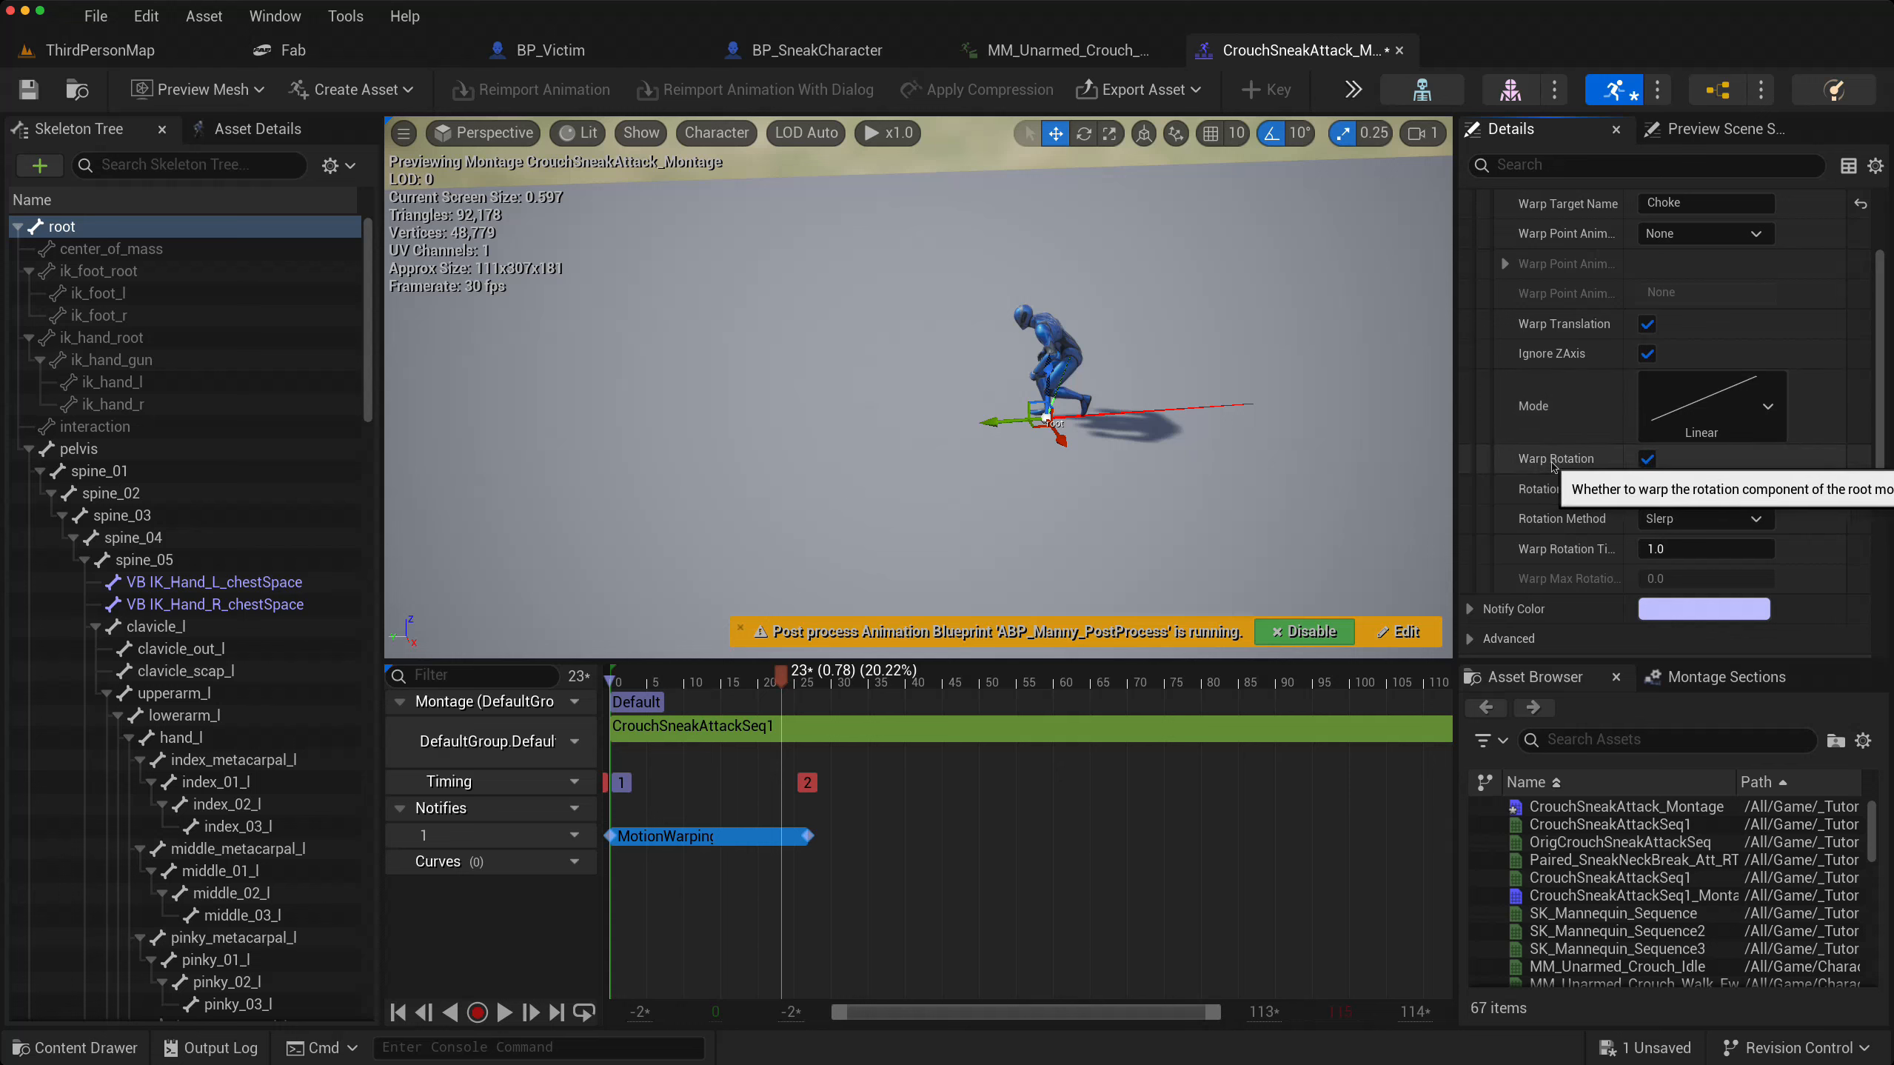
{"action": "scroll", "coordinate": [1501, 444], "scroll_direction": "down", "scroll_amount": 2}
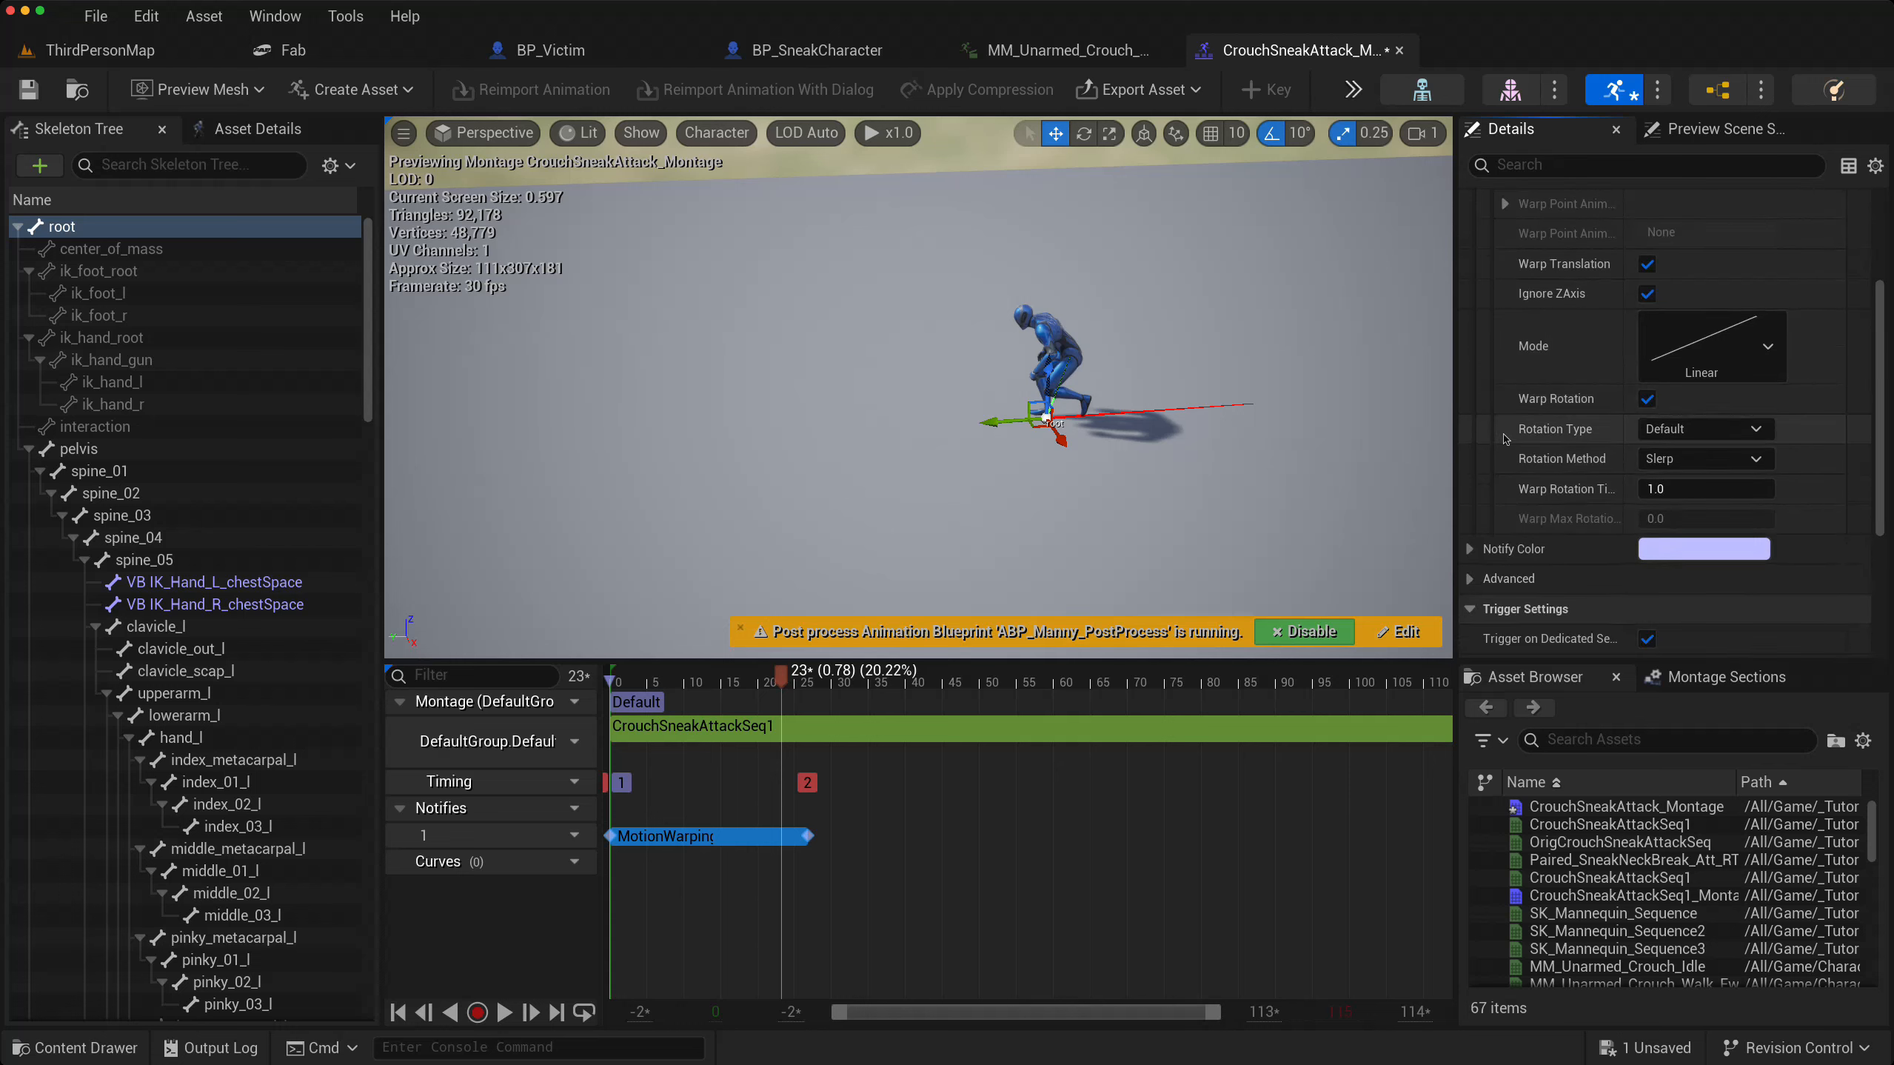
{"action": "scroll", "coordinate": [1503, 441], "scroll_direction": "down", "scroll_amount": 1}
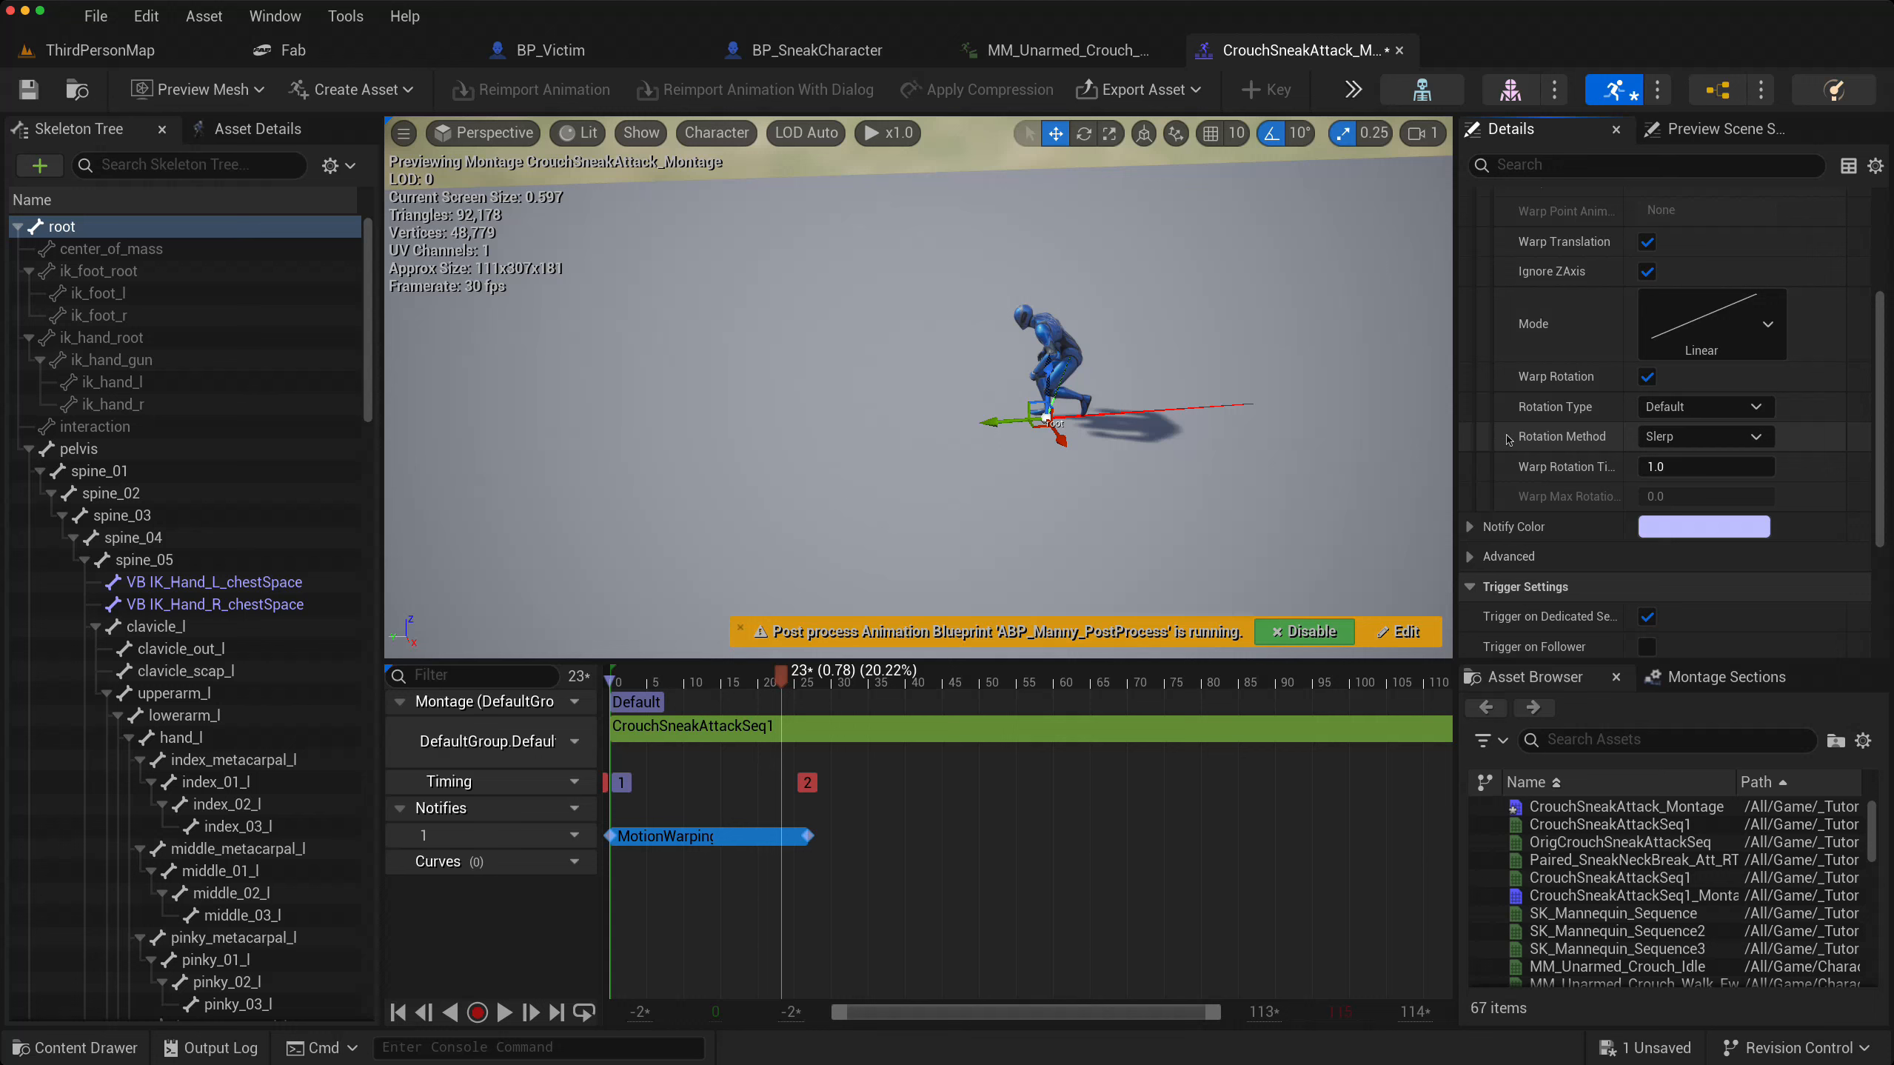
{"action": "left_click", "coordinate": [1760, 406]}
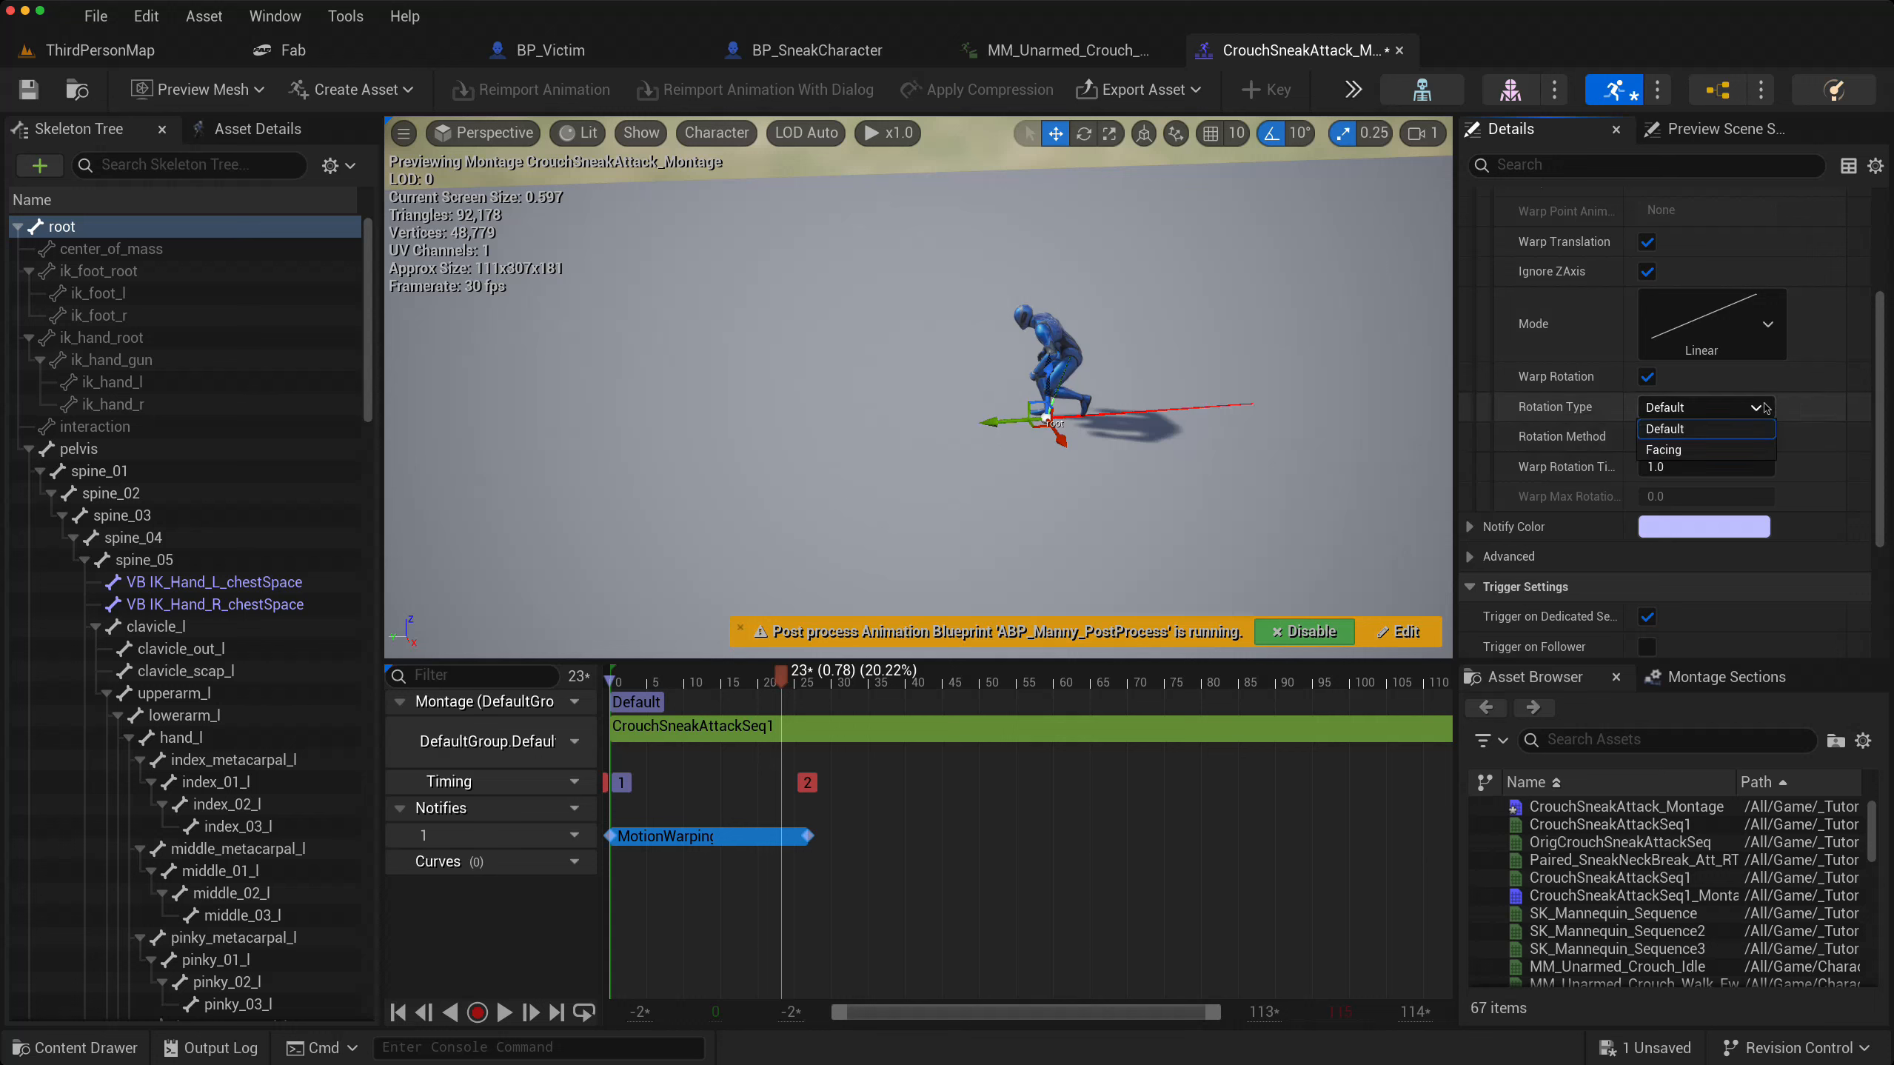
{"action": "left_click", "coordinate": [1762, 407]}
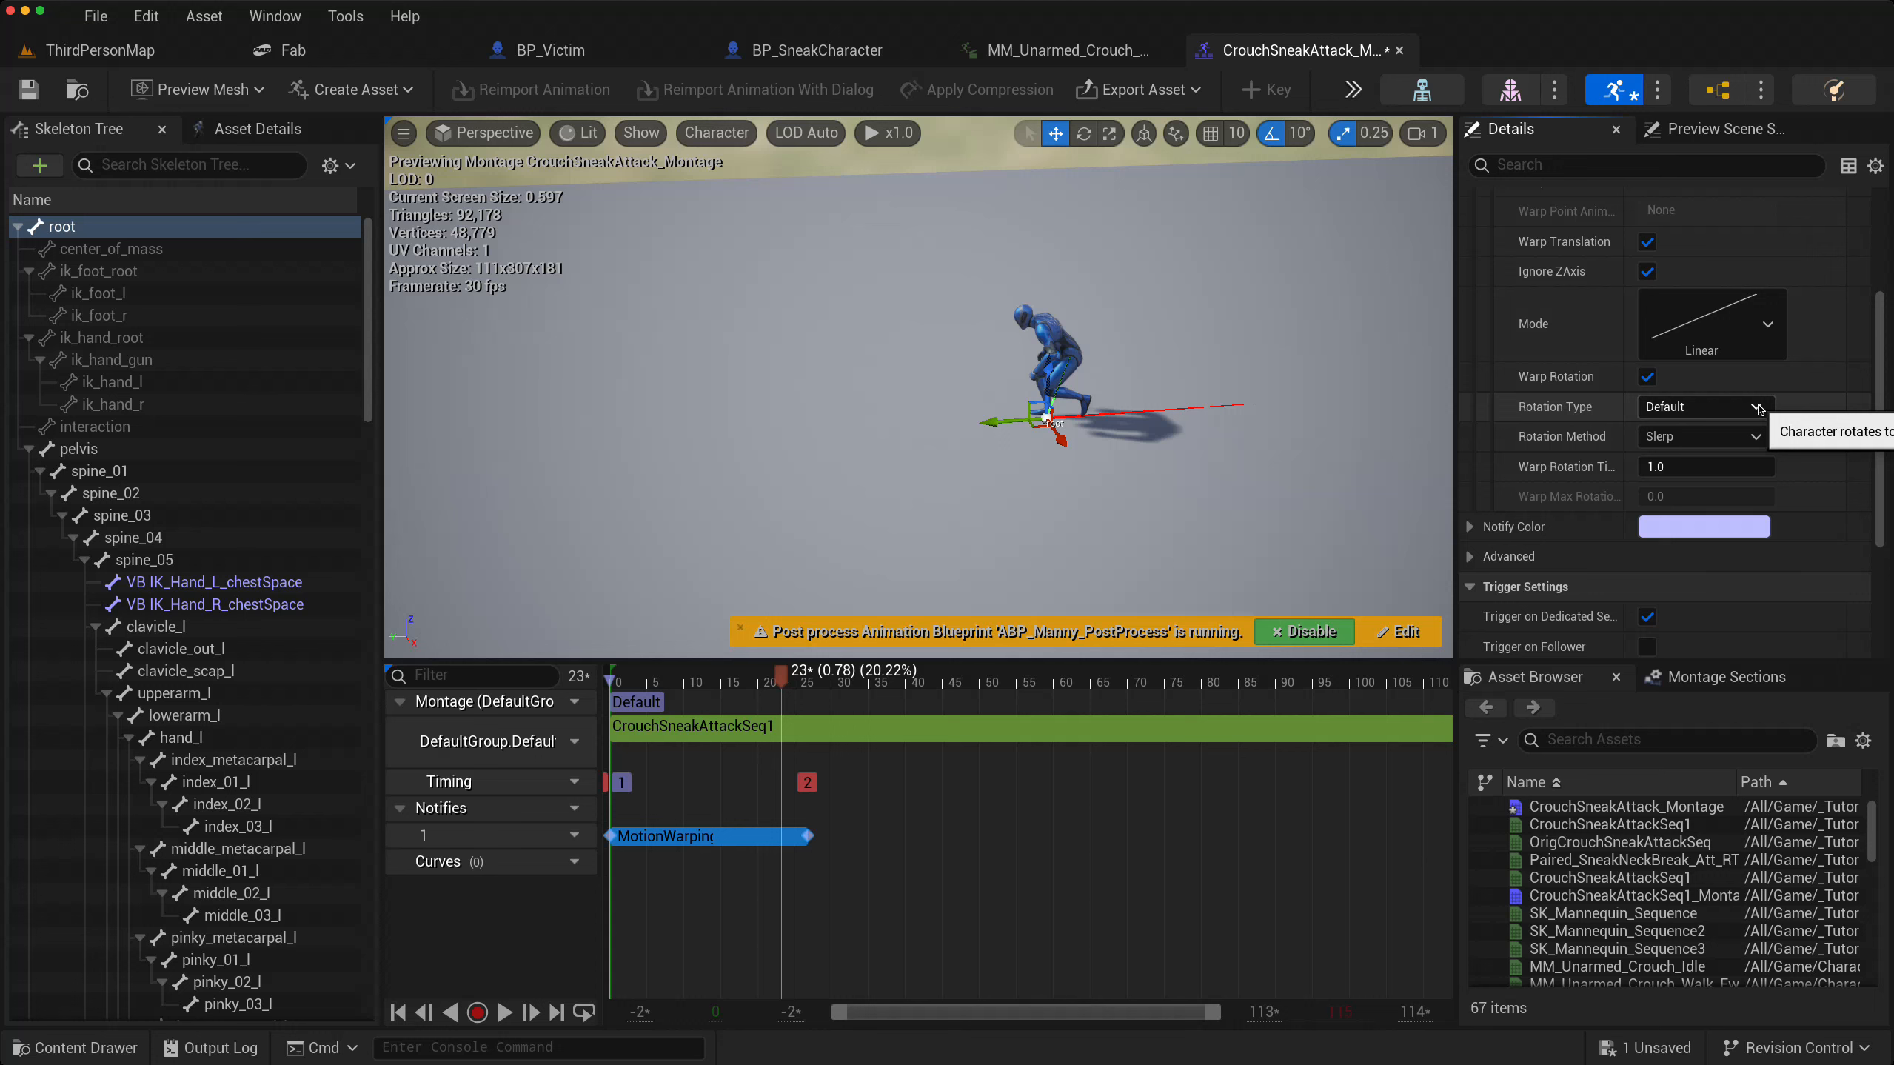
{"action": "left_click", "coordinate": [1759, 407]}
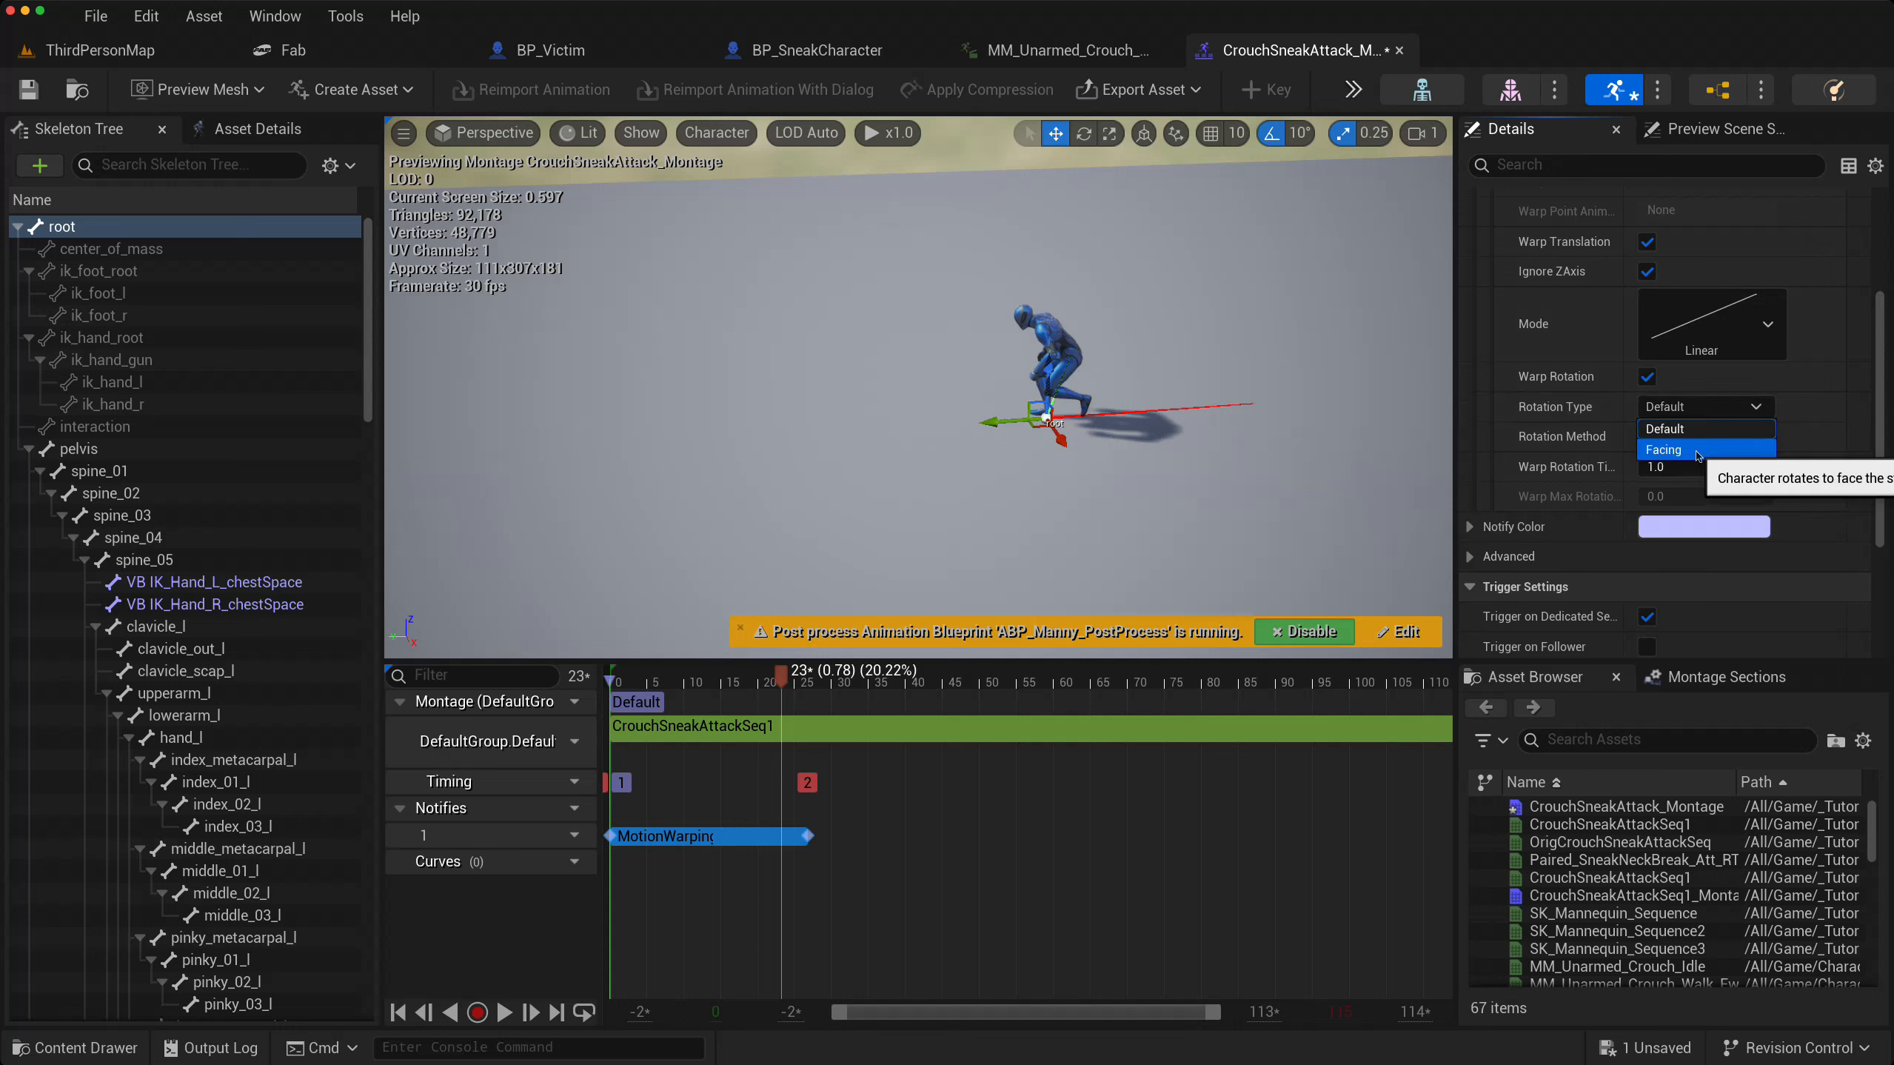
{"action": "left_click", "coordinate": [1720, 408]}
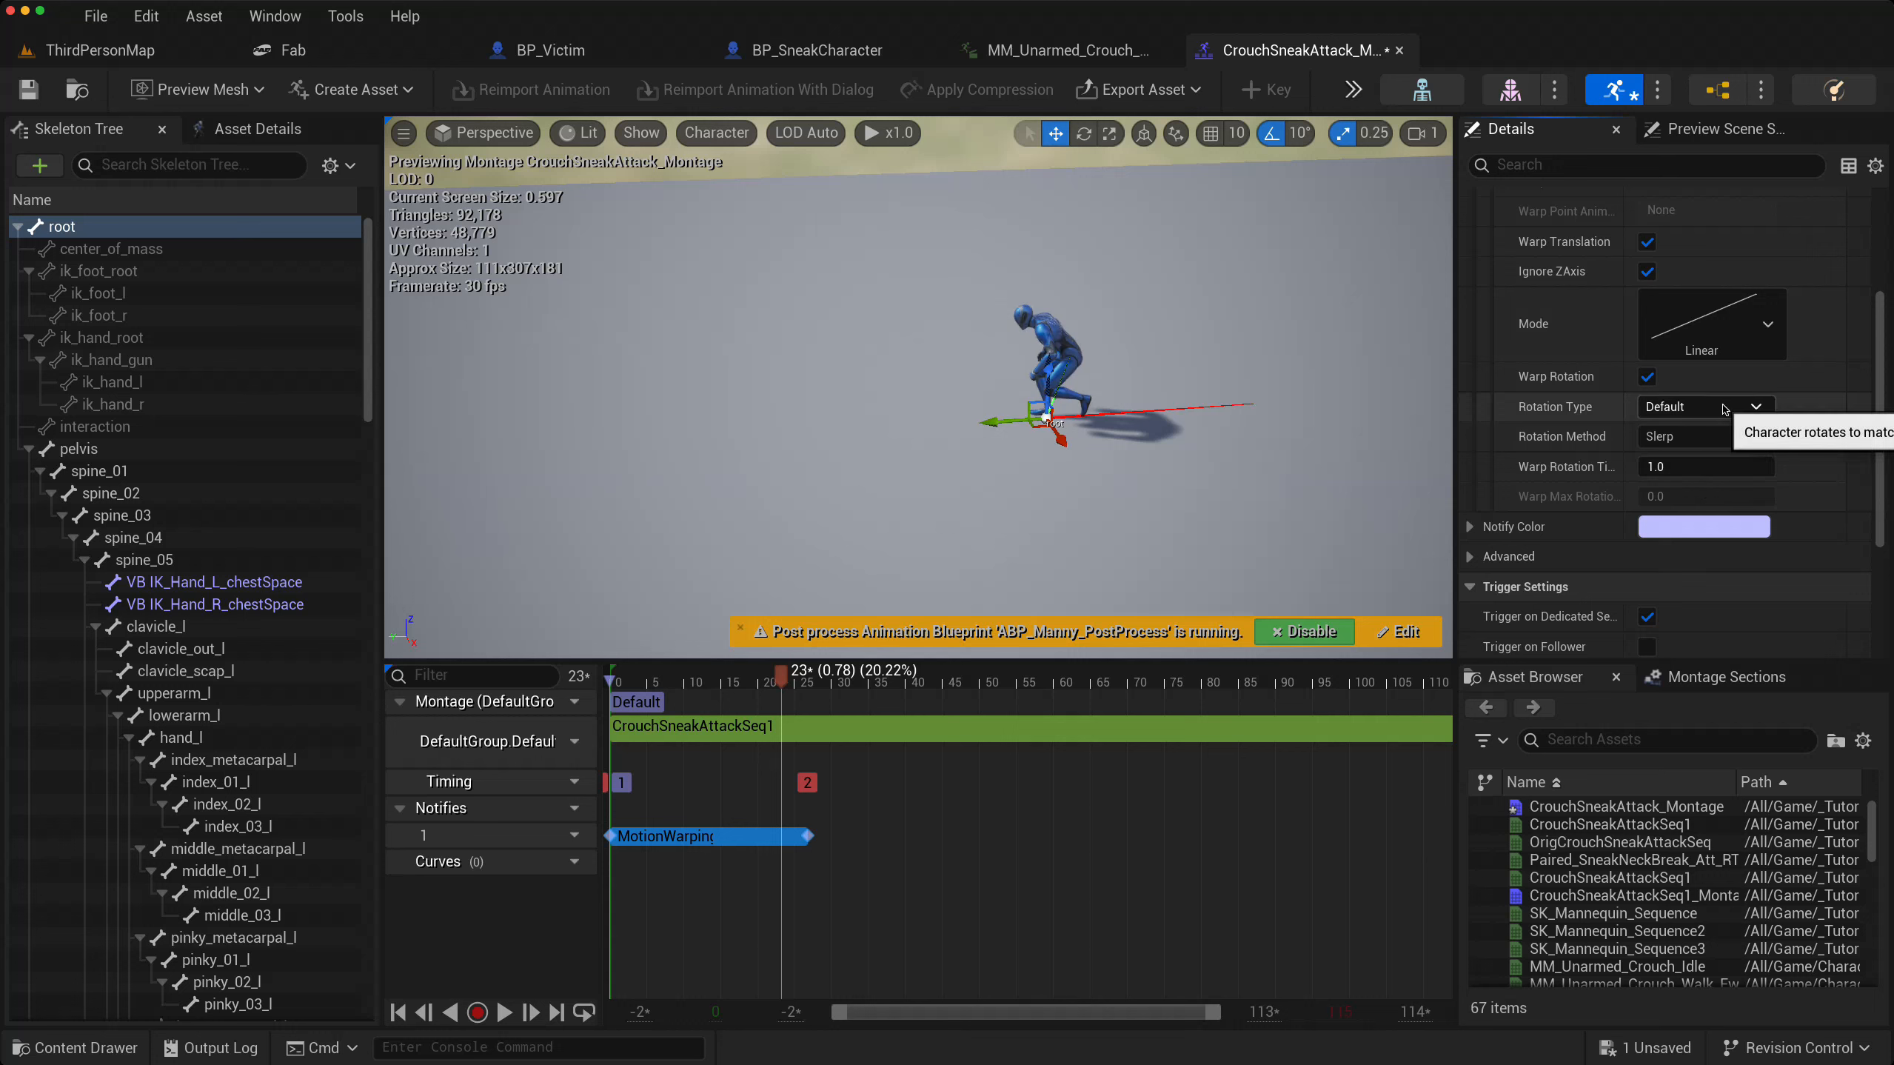
{"action": "left_click", "coordinate": [1751, 438]}
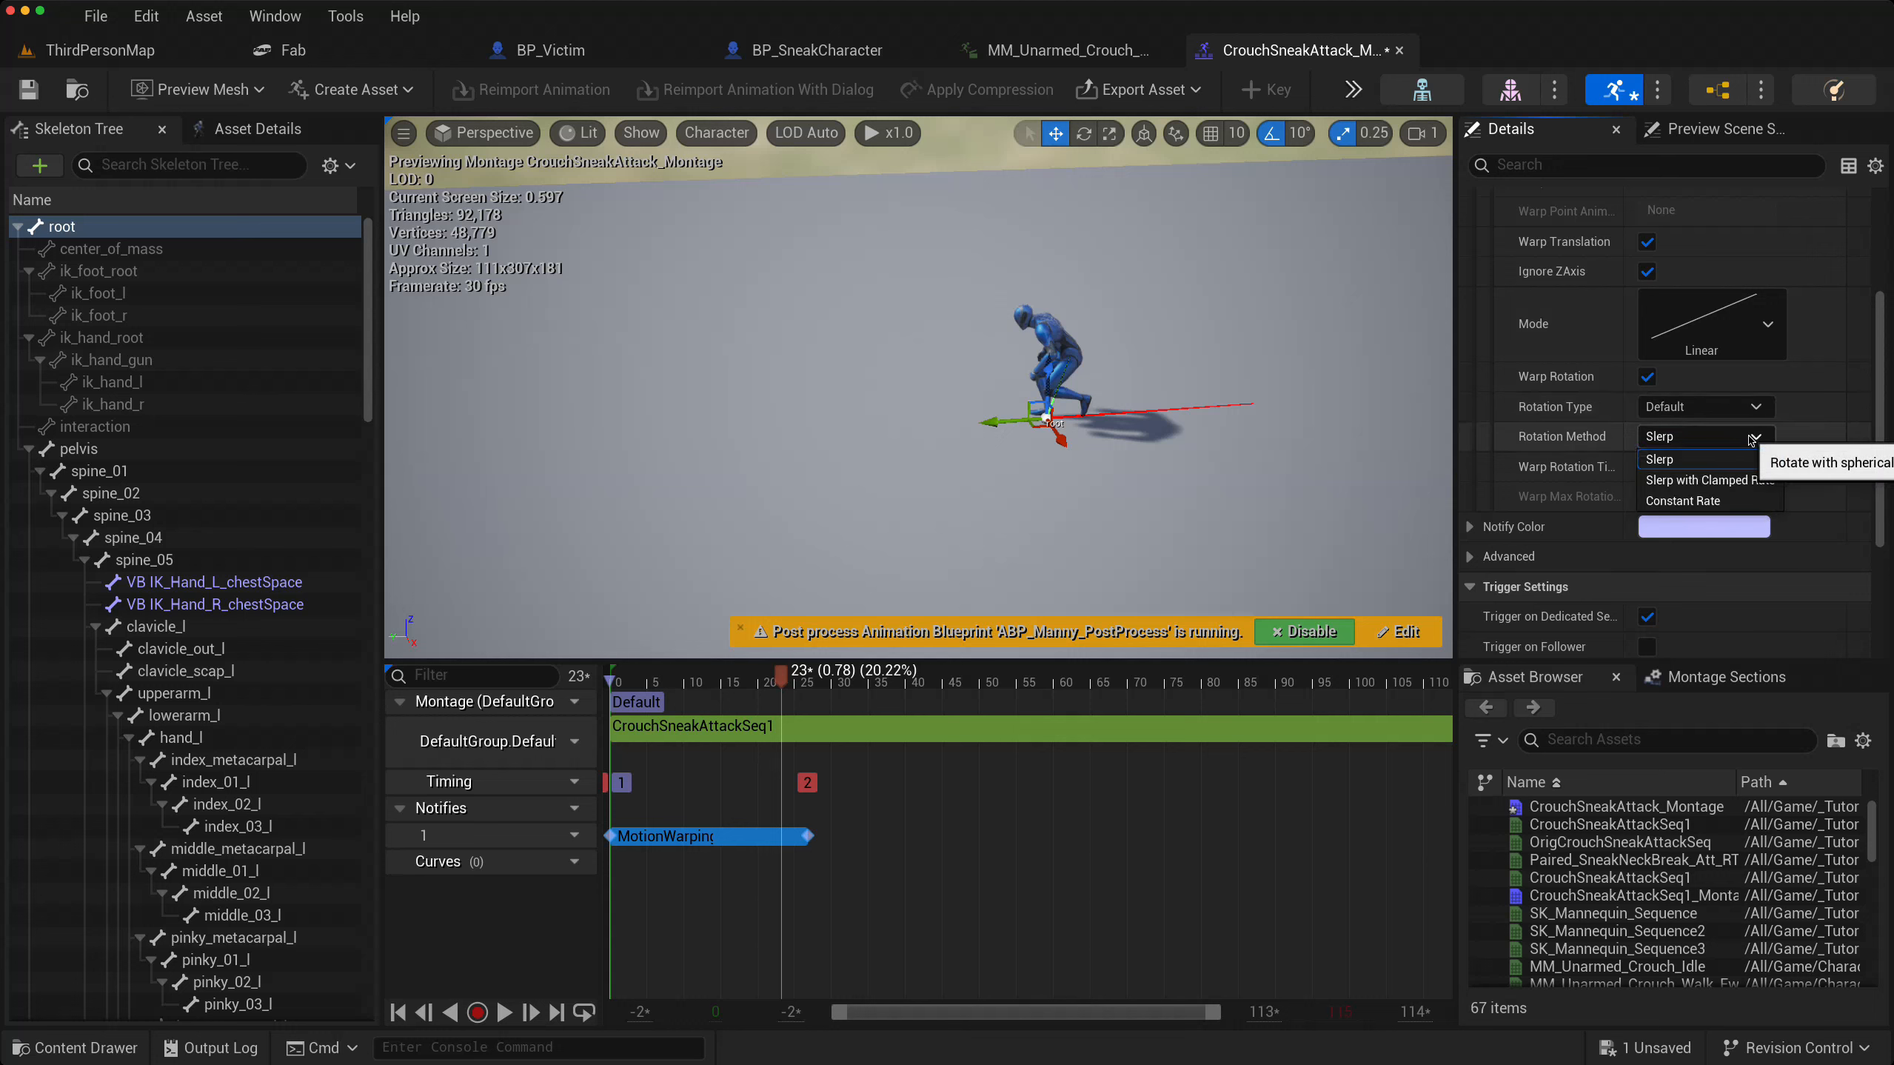
{"action": "left_click", "coordinate": [1751, 439]}
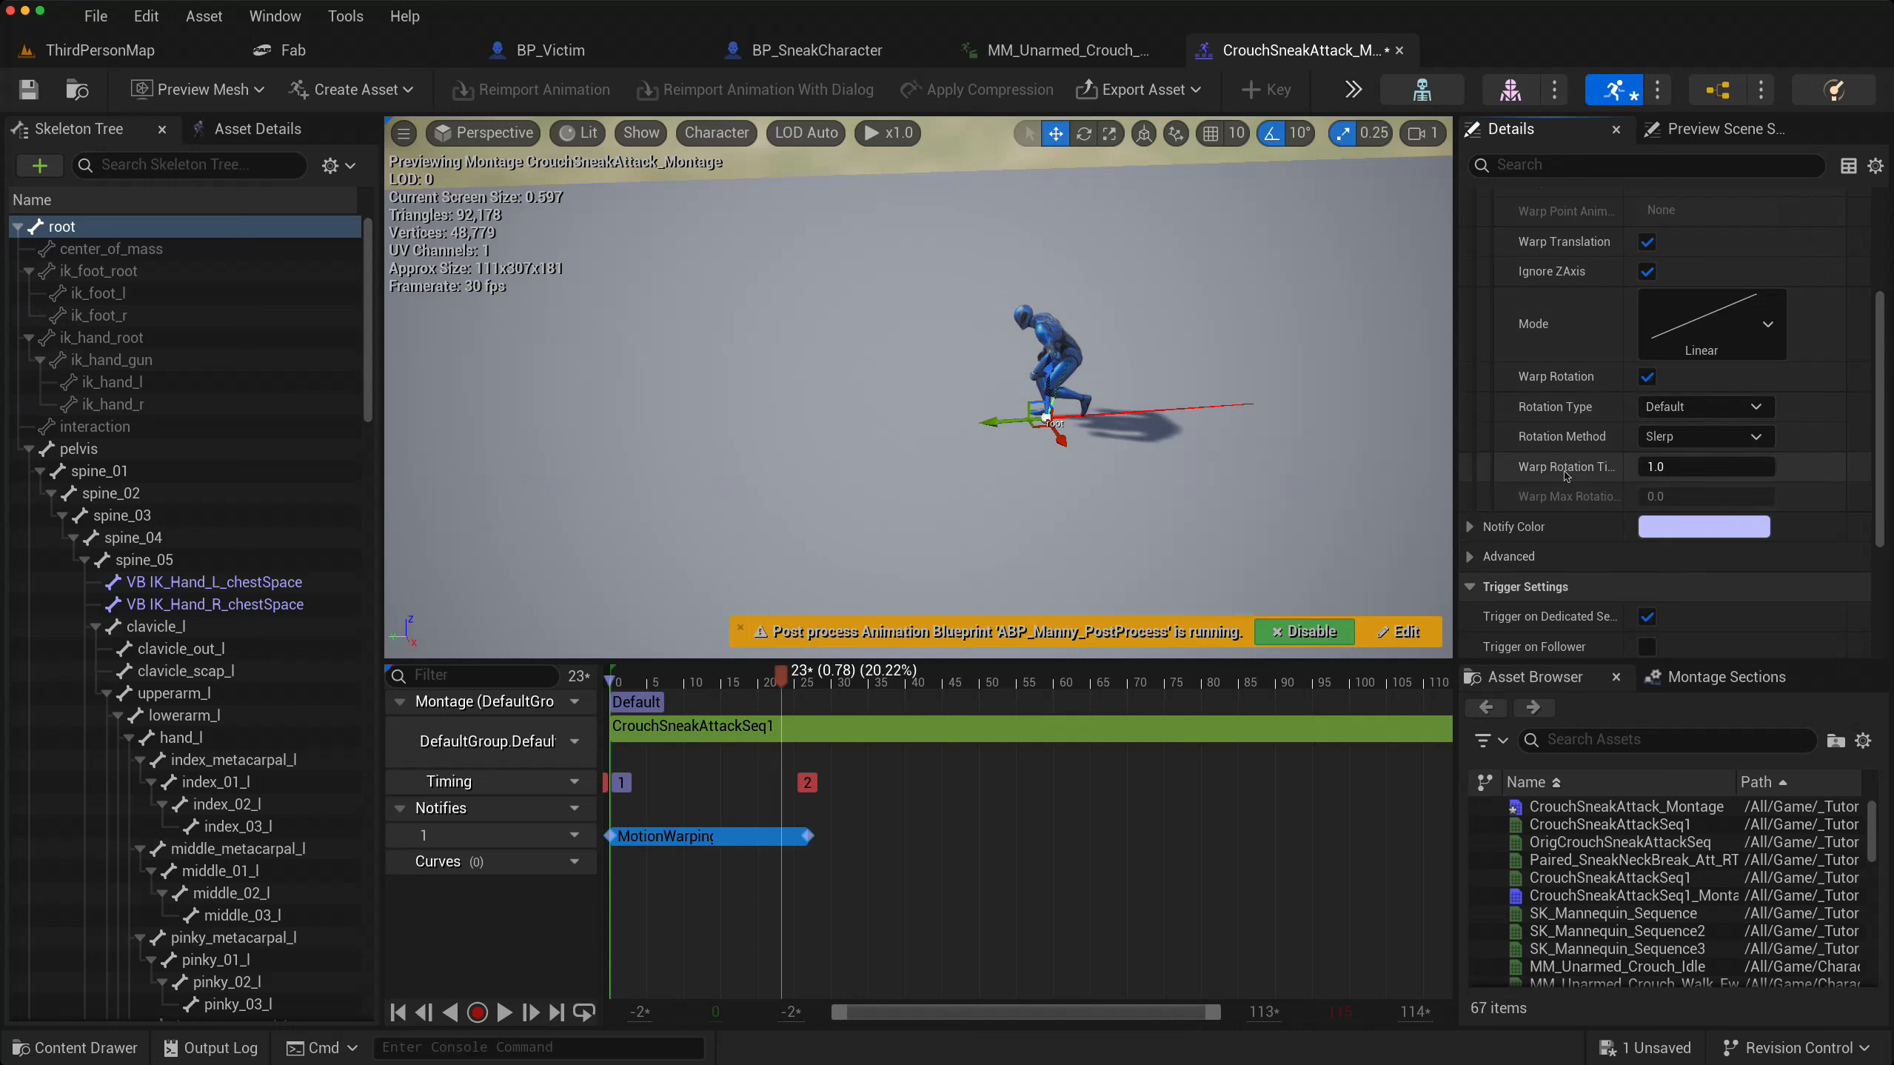
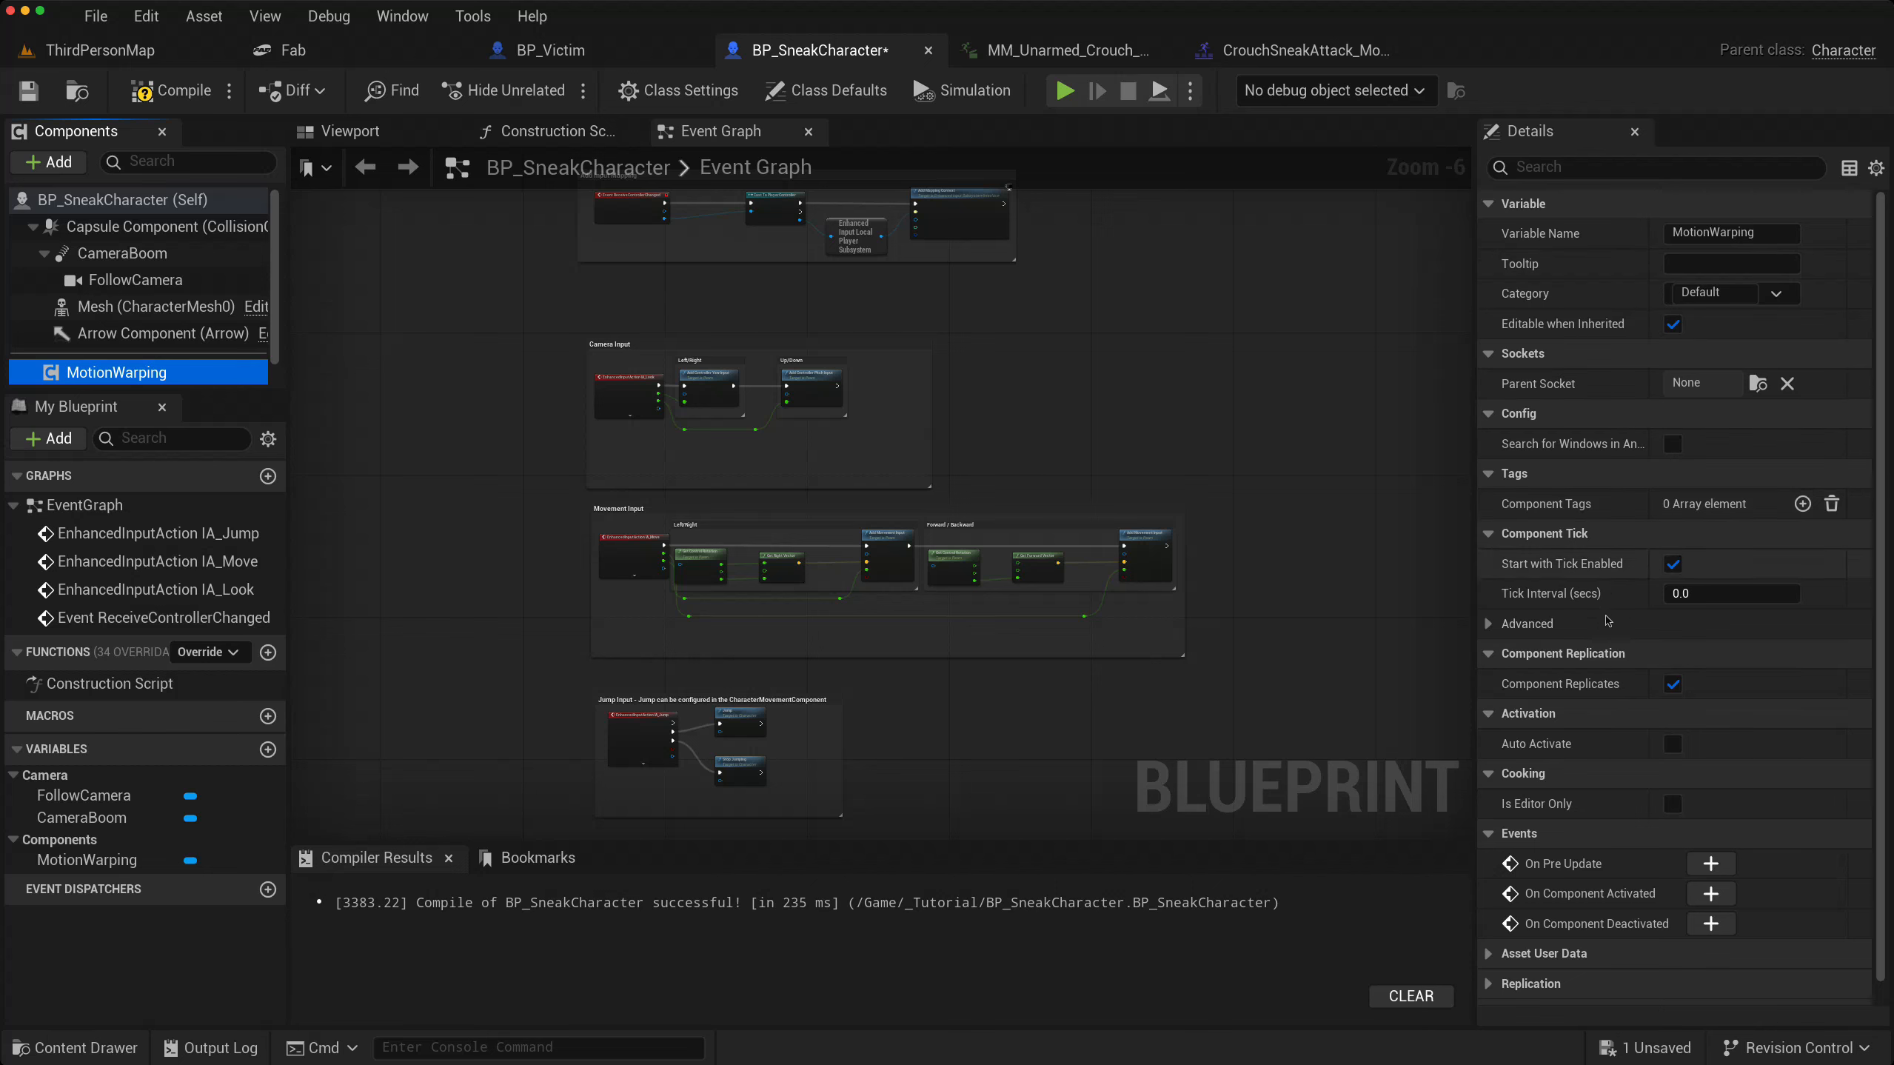
{"action": "scroll", "coordinate": [1663, 522], "scroll_direction": "down", "scroll_amount": 1}
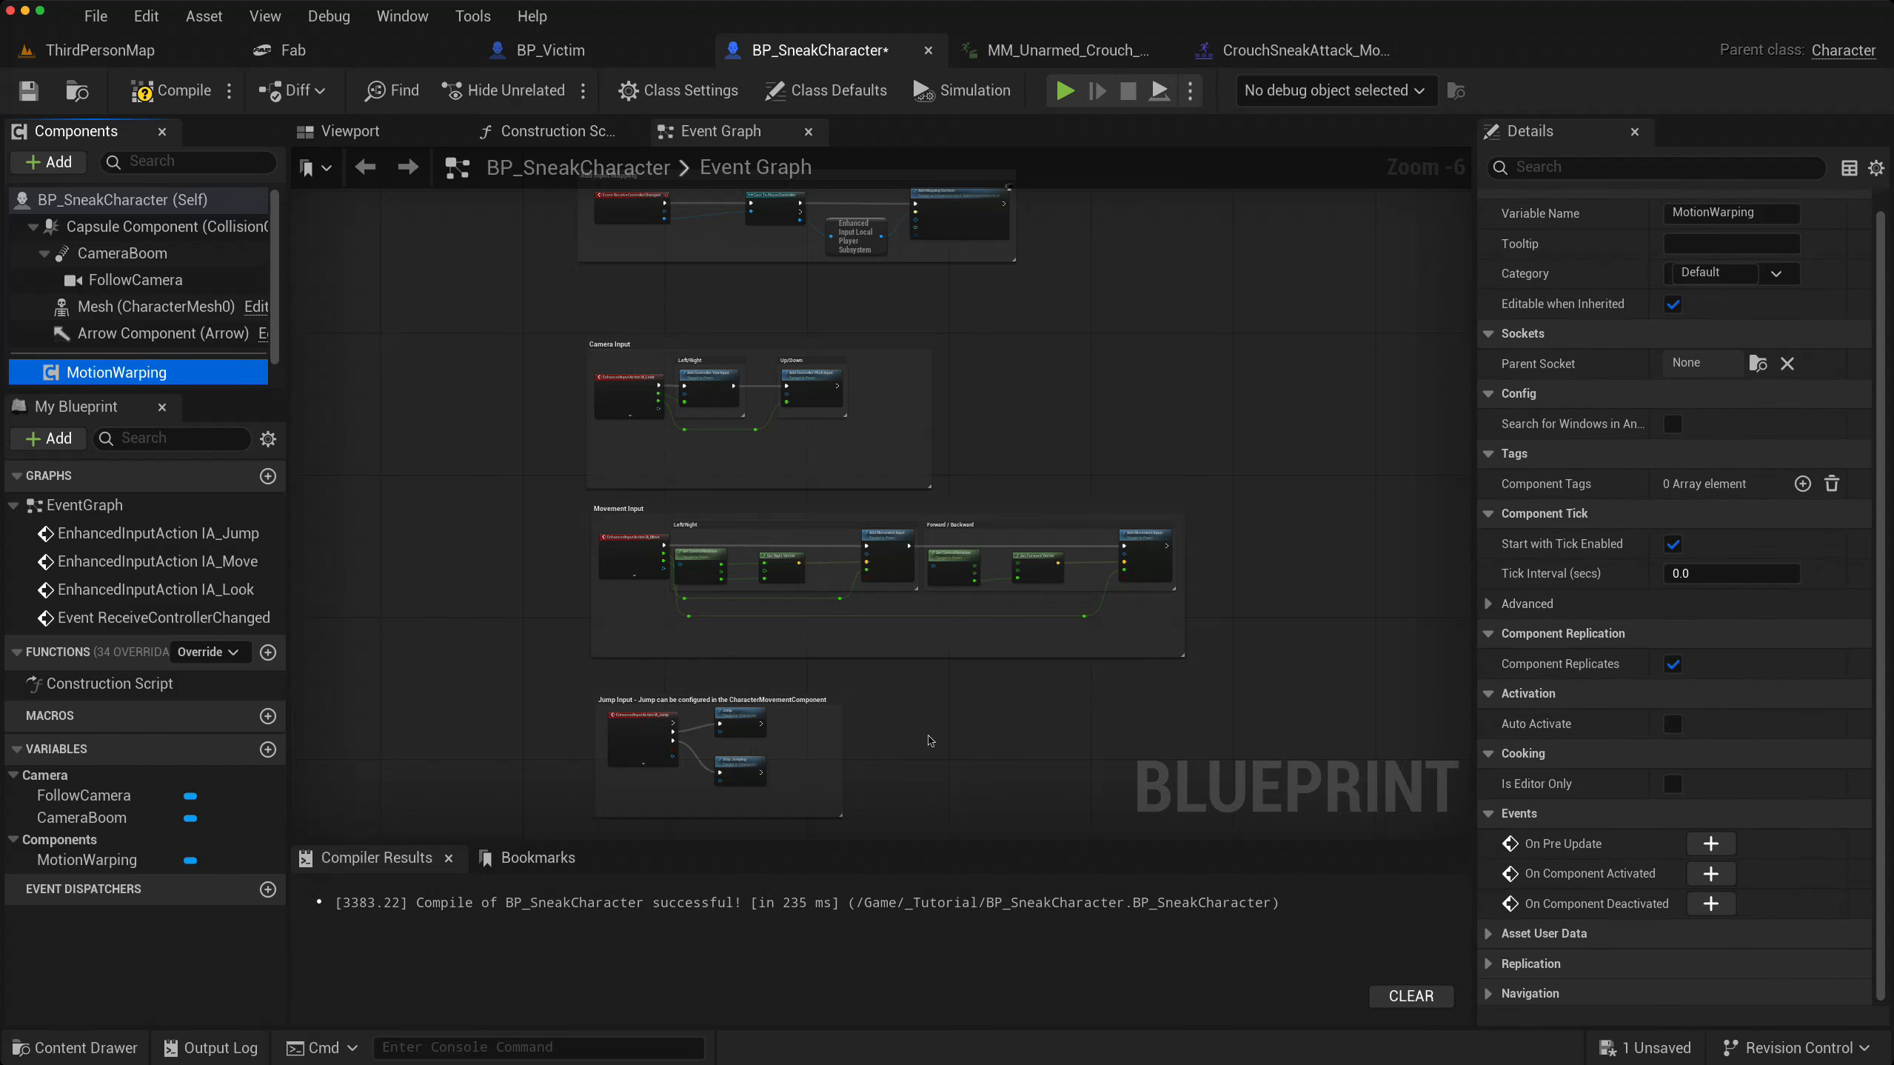
{"action": "right_click_drag", "start_coordinate": [930, 741], "coordinate": [899, 243]}
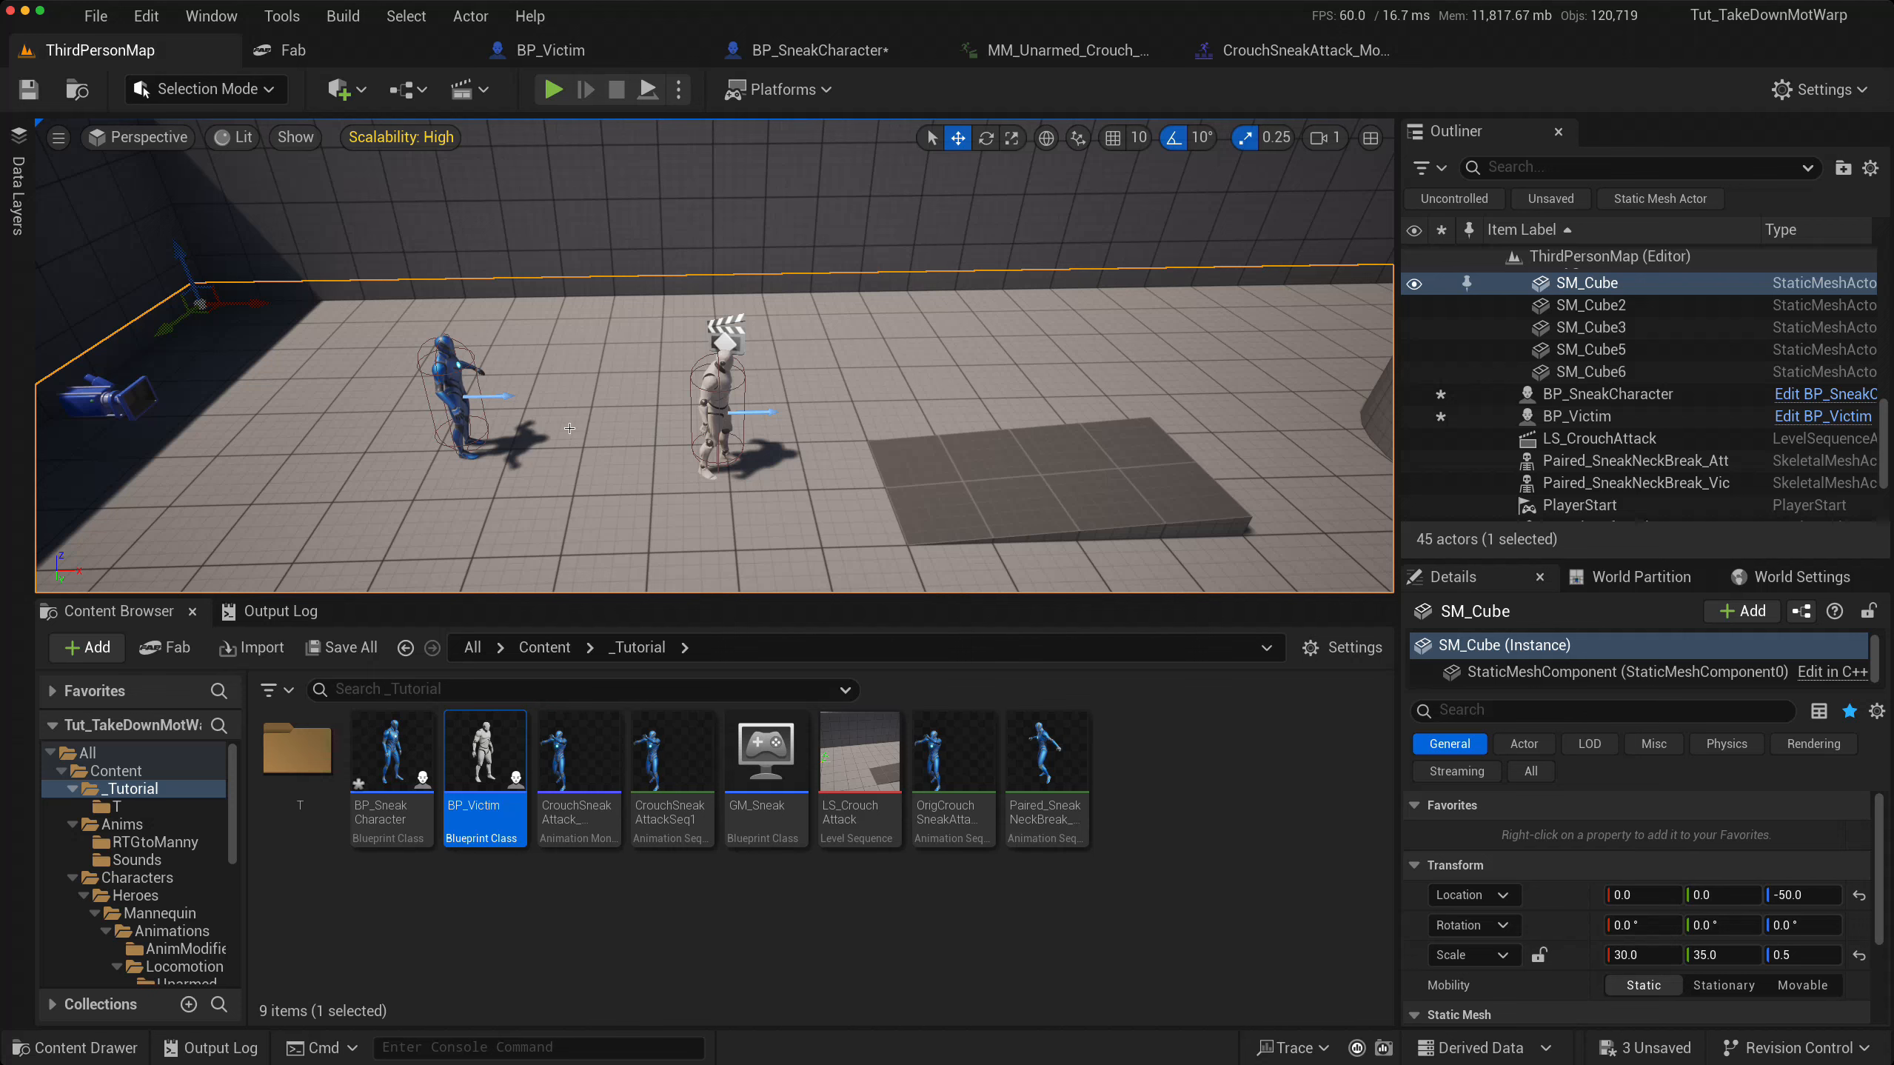
- Open the BP_SneakCharacter blueprint and locate the Anim Class assigned to its Mesh component among the project's assets
{"action": "left_click", "coordinate": [437, 365]}
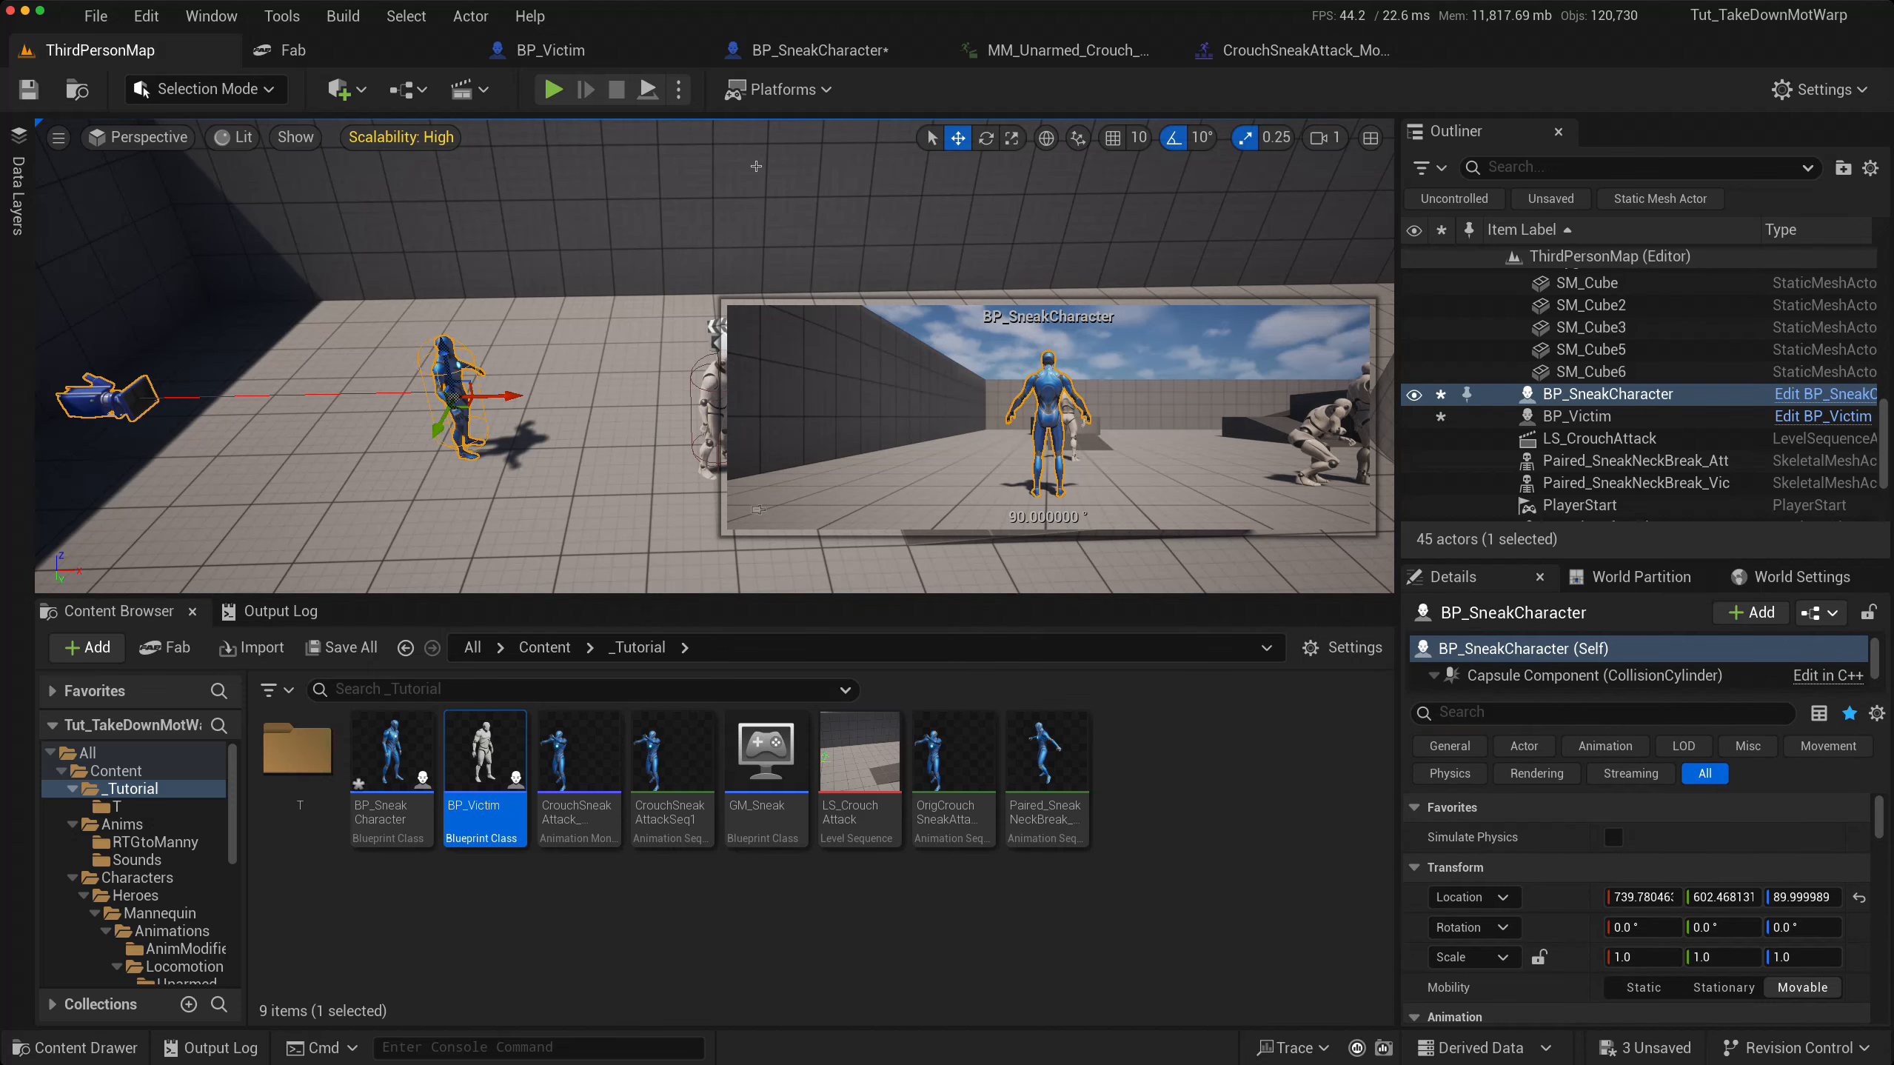
{"action": "left_click", "coordinate": [785, 52]}
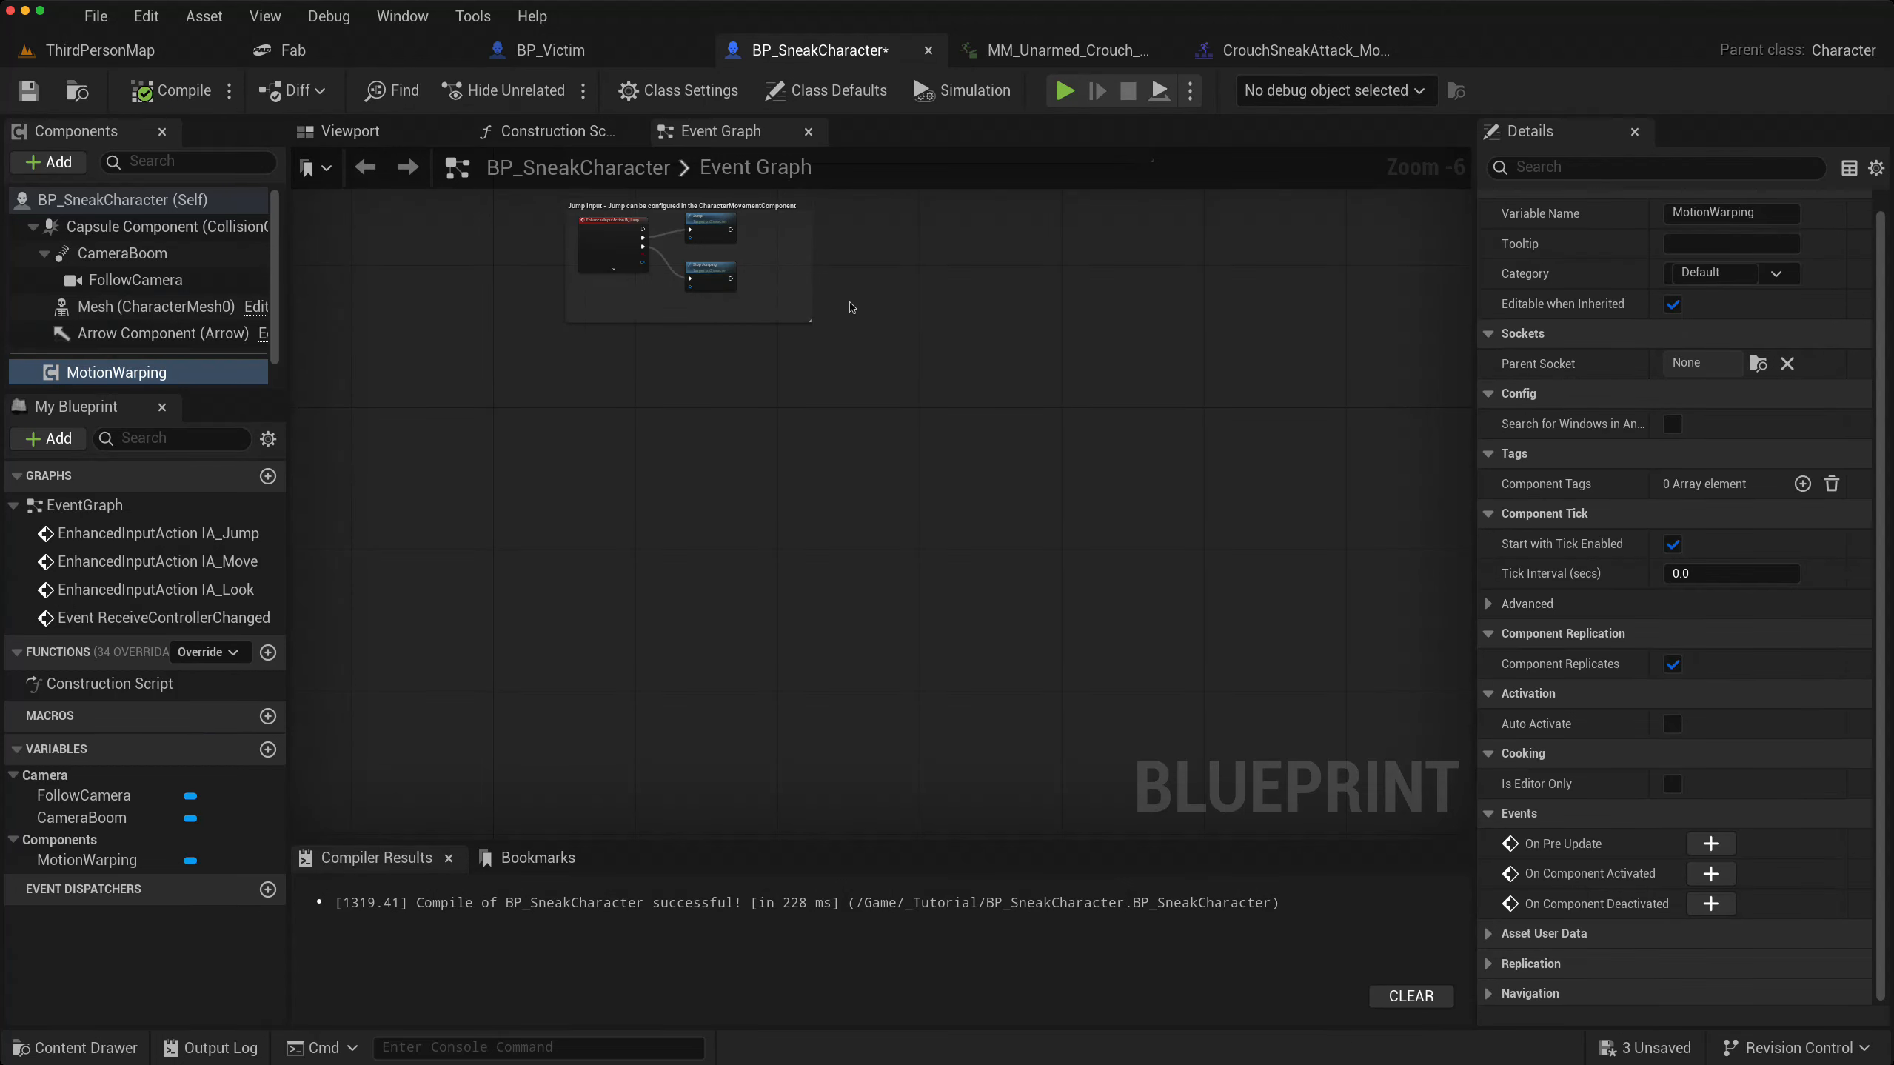
{"action": "left_click", "coordinate": [350, 131]}
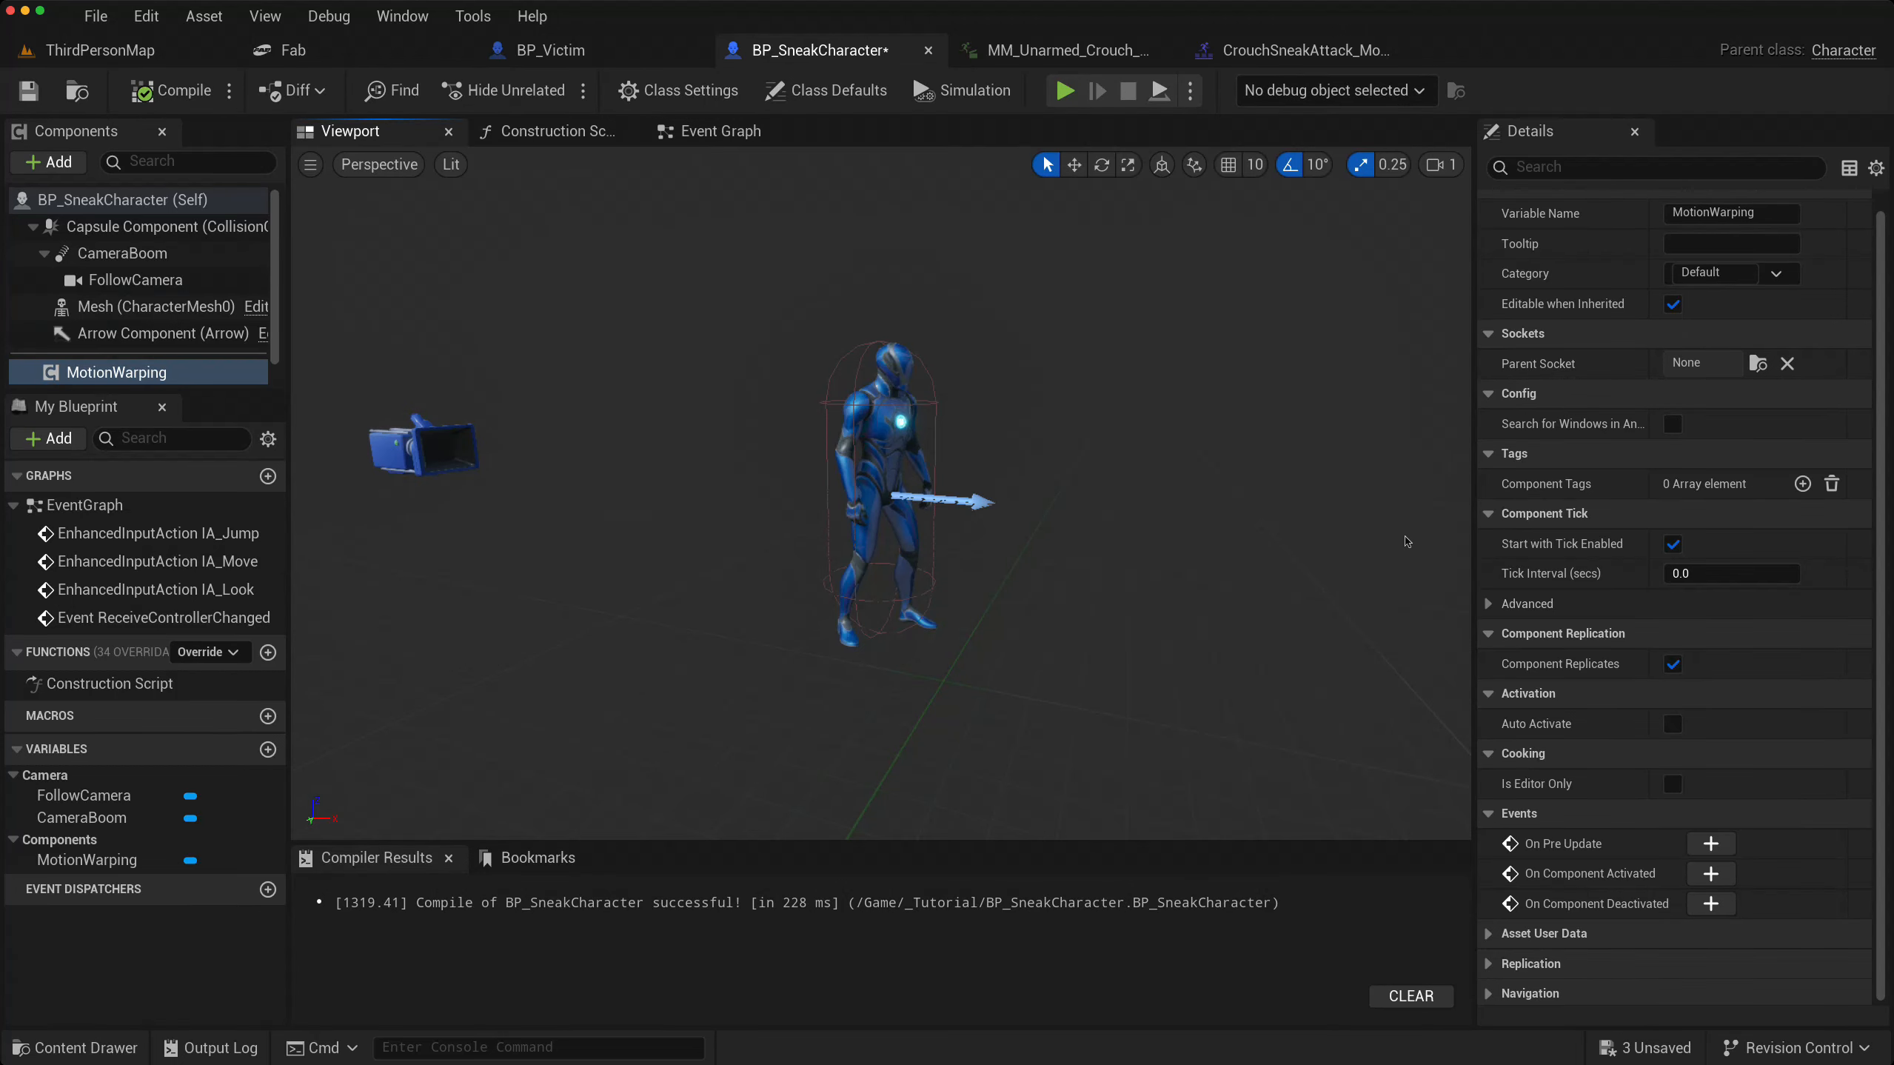
{"action": "scroll", "coordinate": [1646, 572], "scroll_direction": "up", "scroll_amount": 1}
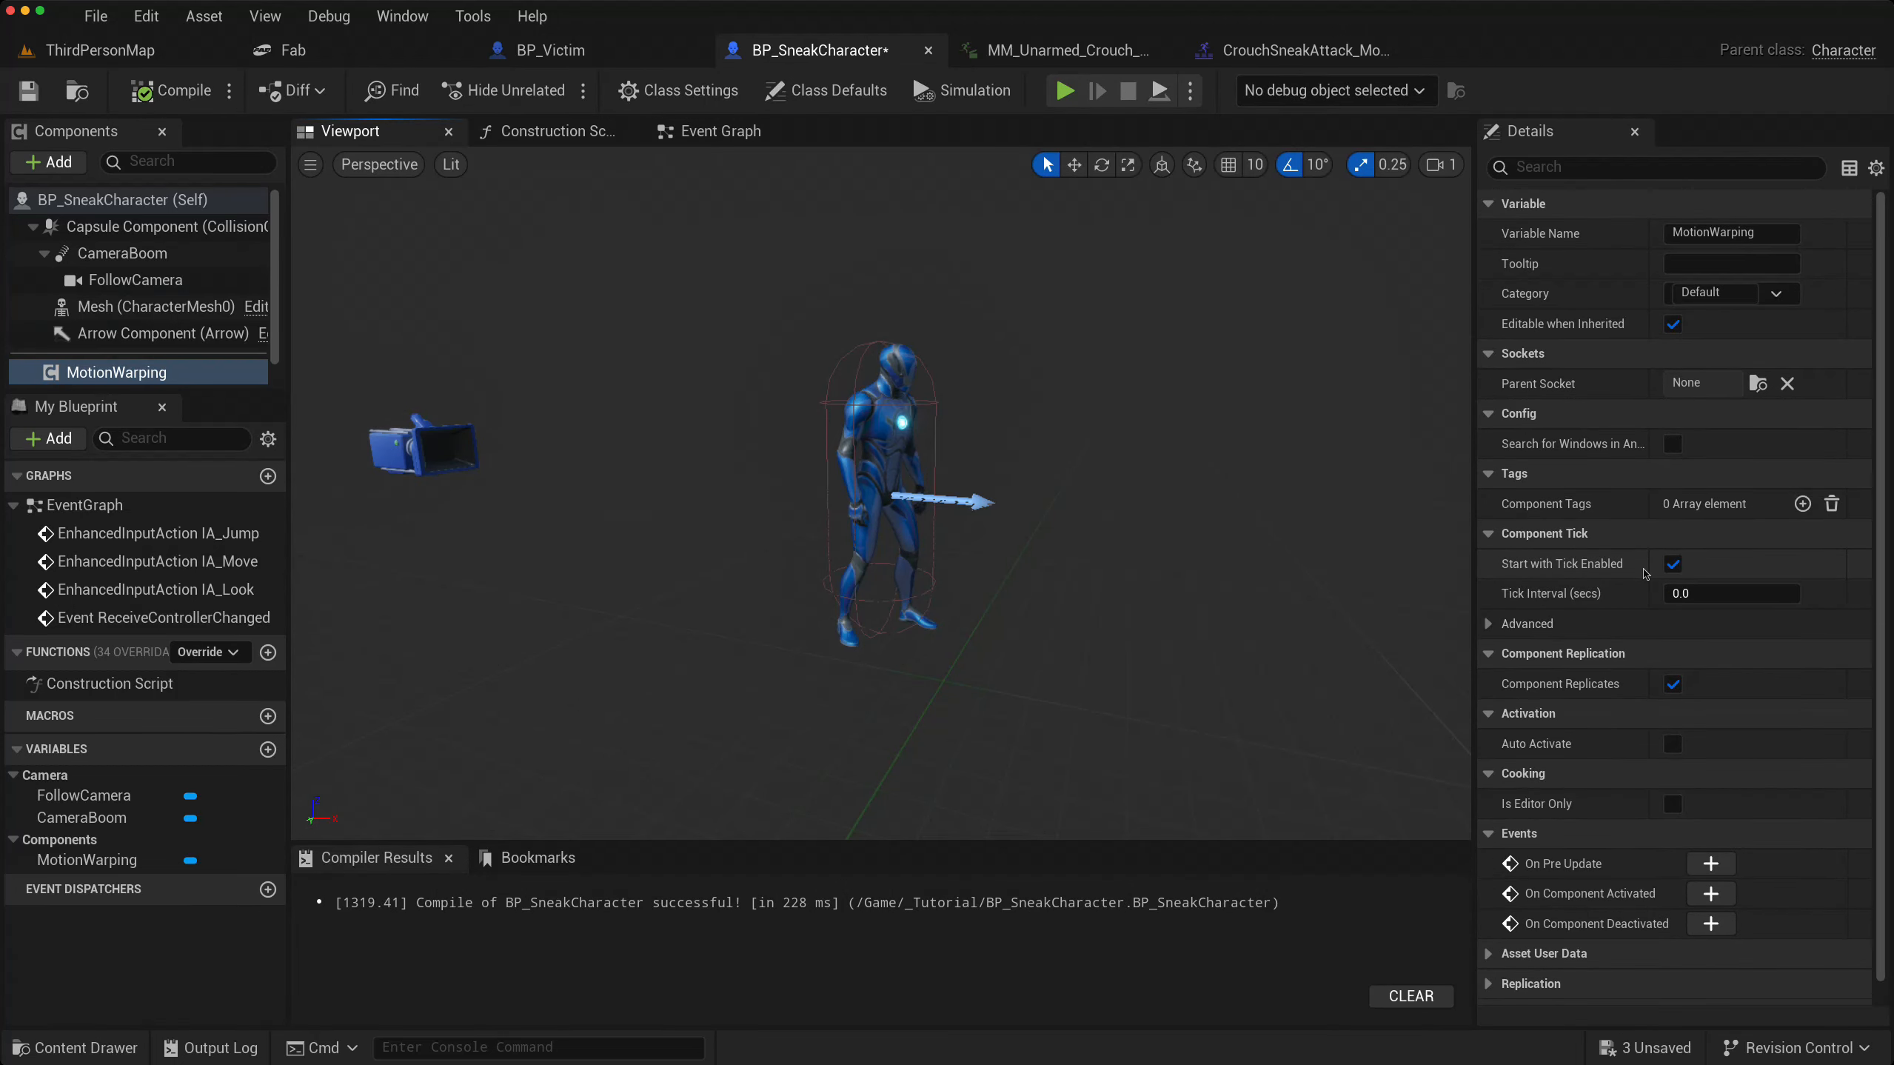
{"action": "left_click", "coordinate": [149, 307]}
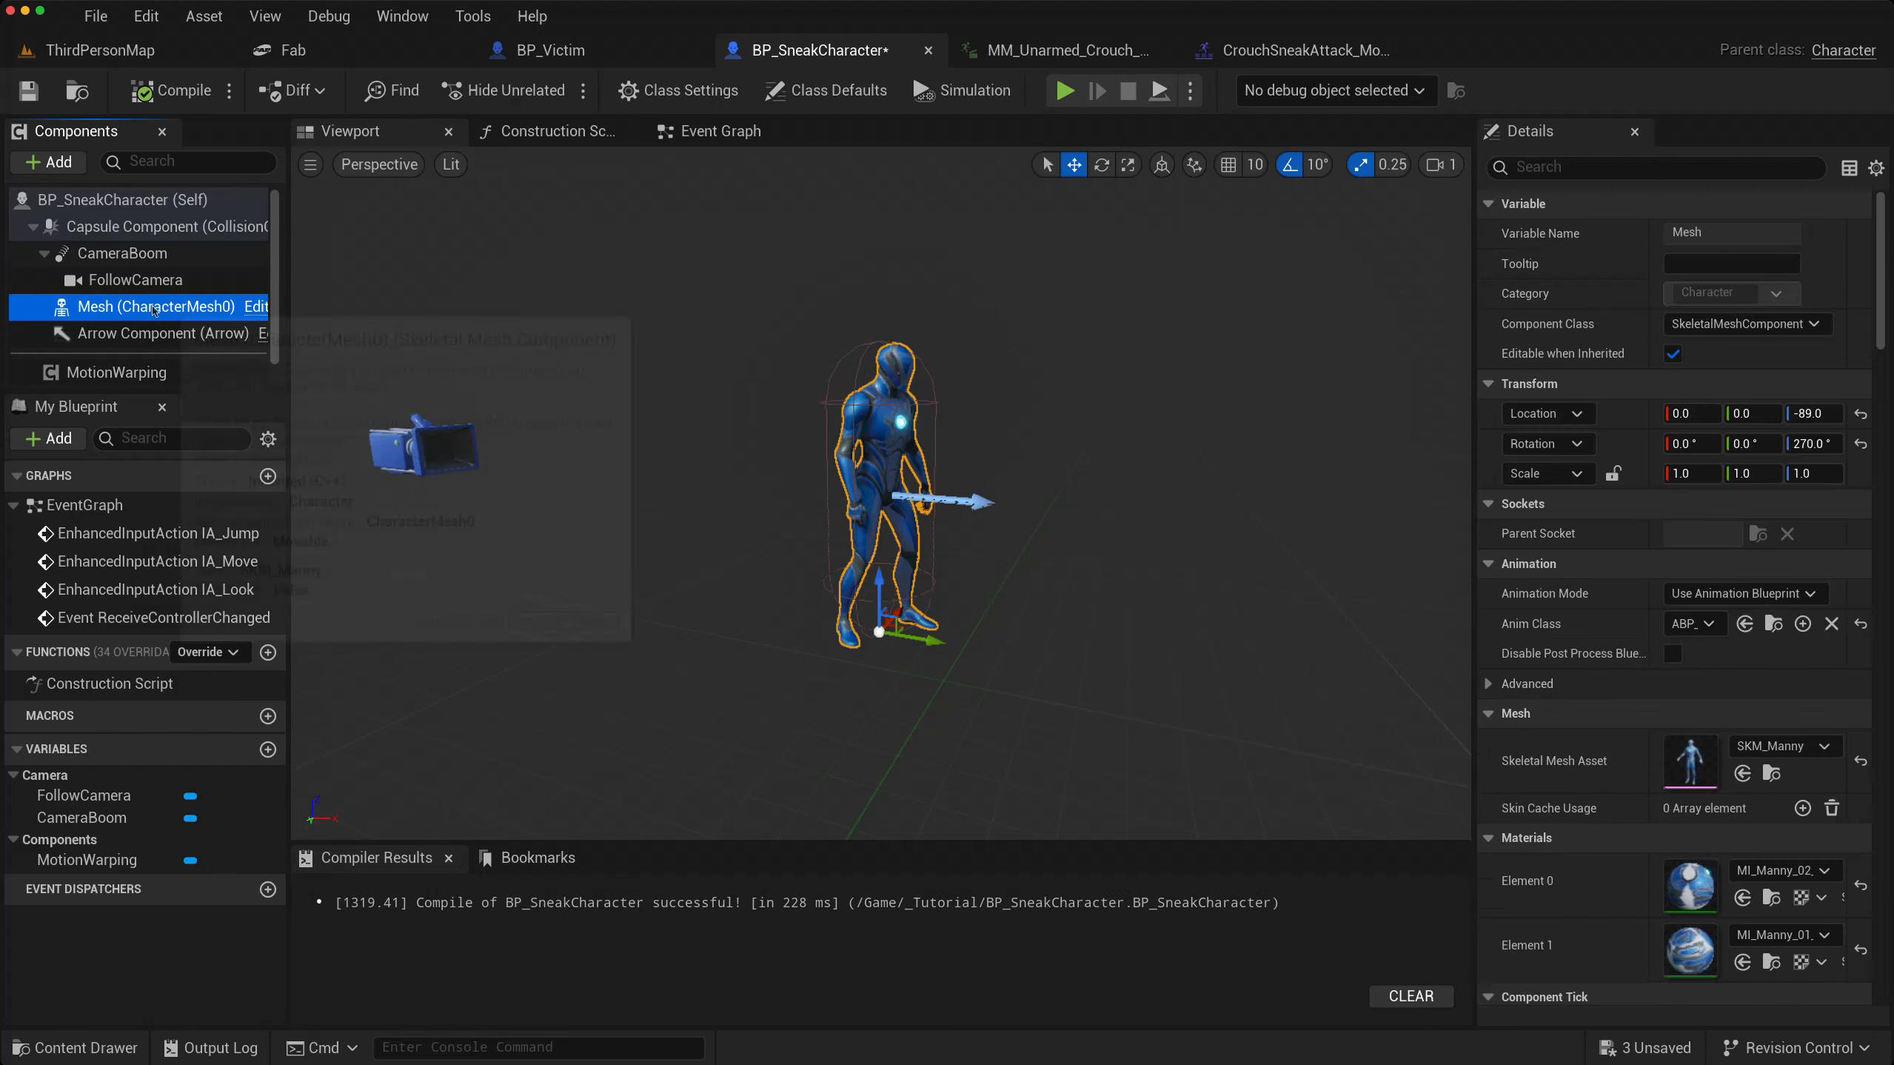
{"action": "left_click", "coordinate": [1709, 625]}
{"action": "left_click", "coordinate": [1709, 625]}
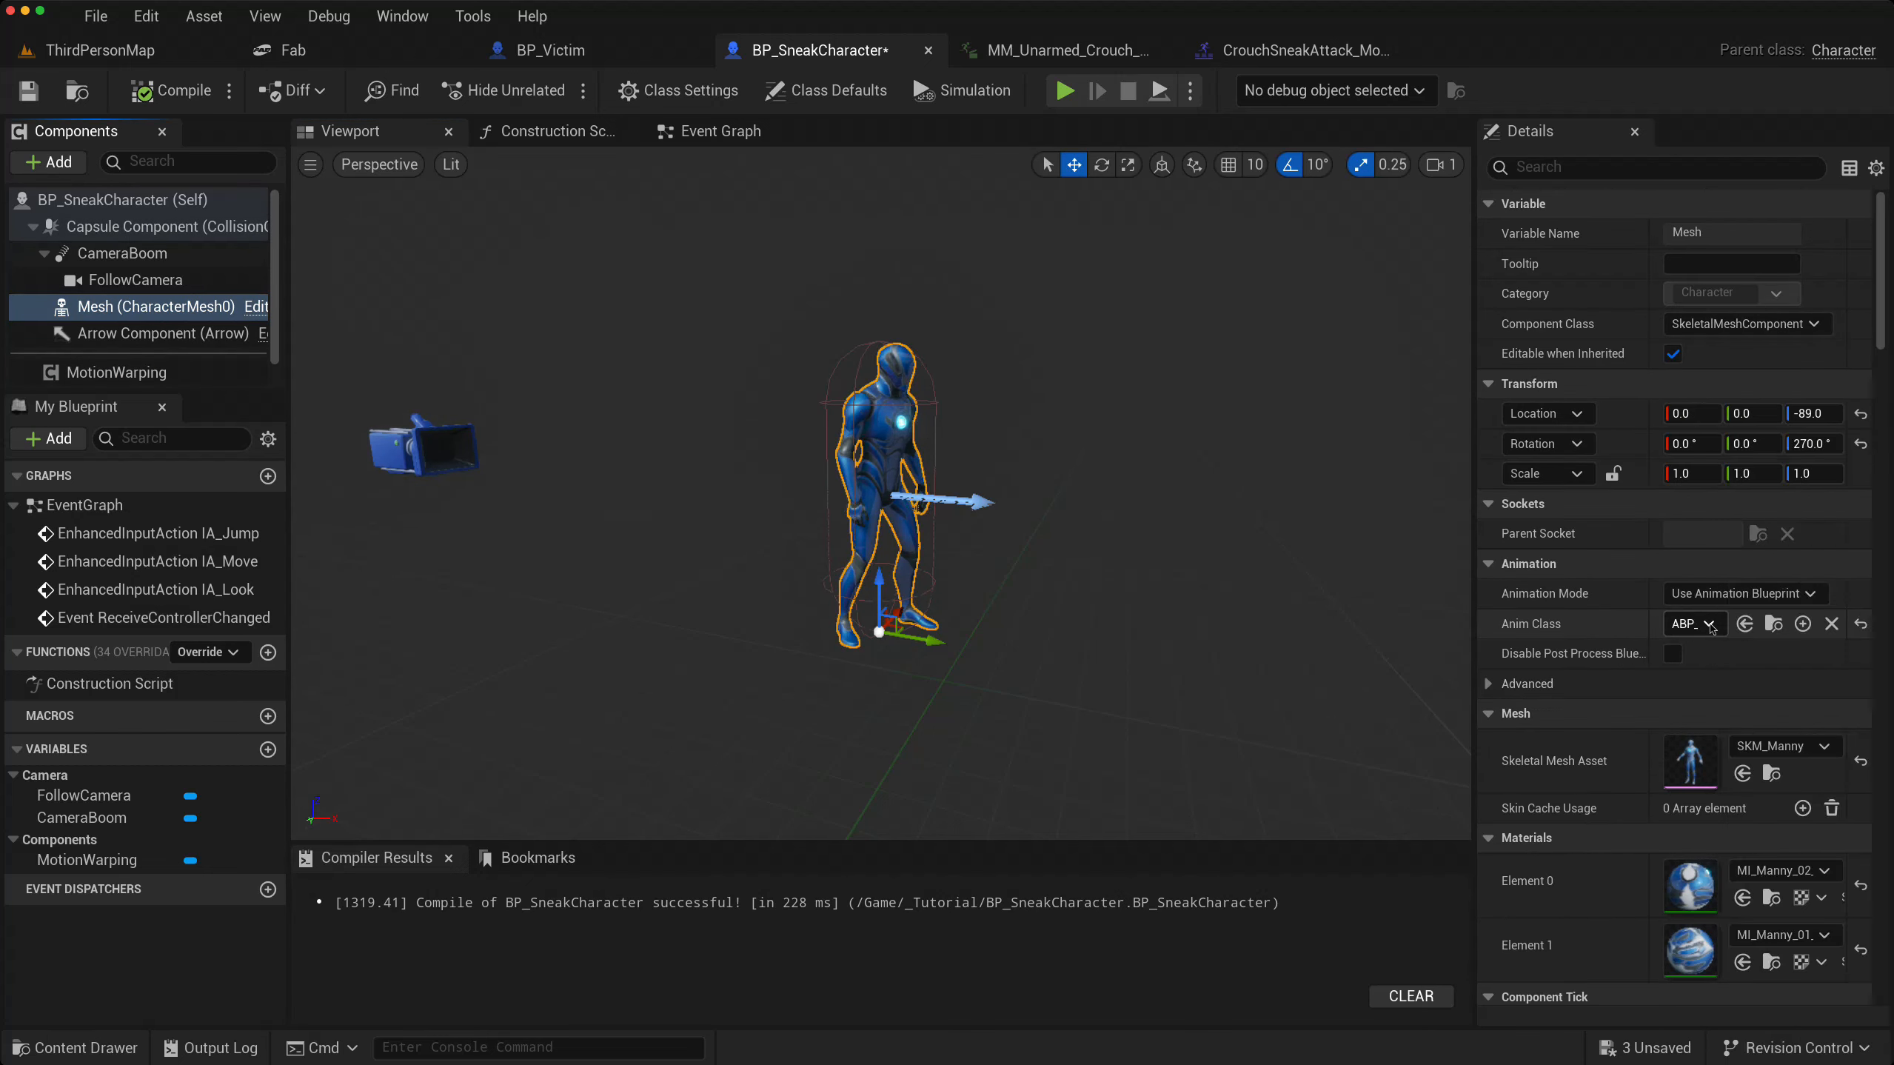
{"action": "left_click", "coordinate": [1774, 625]}
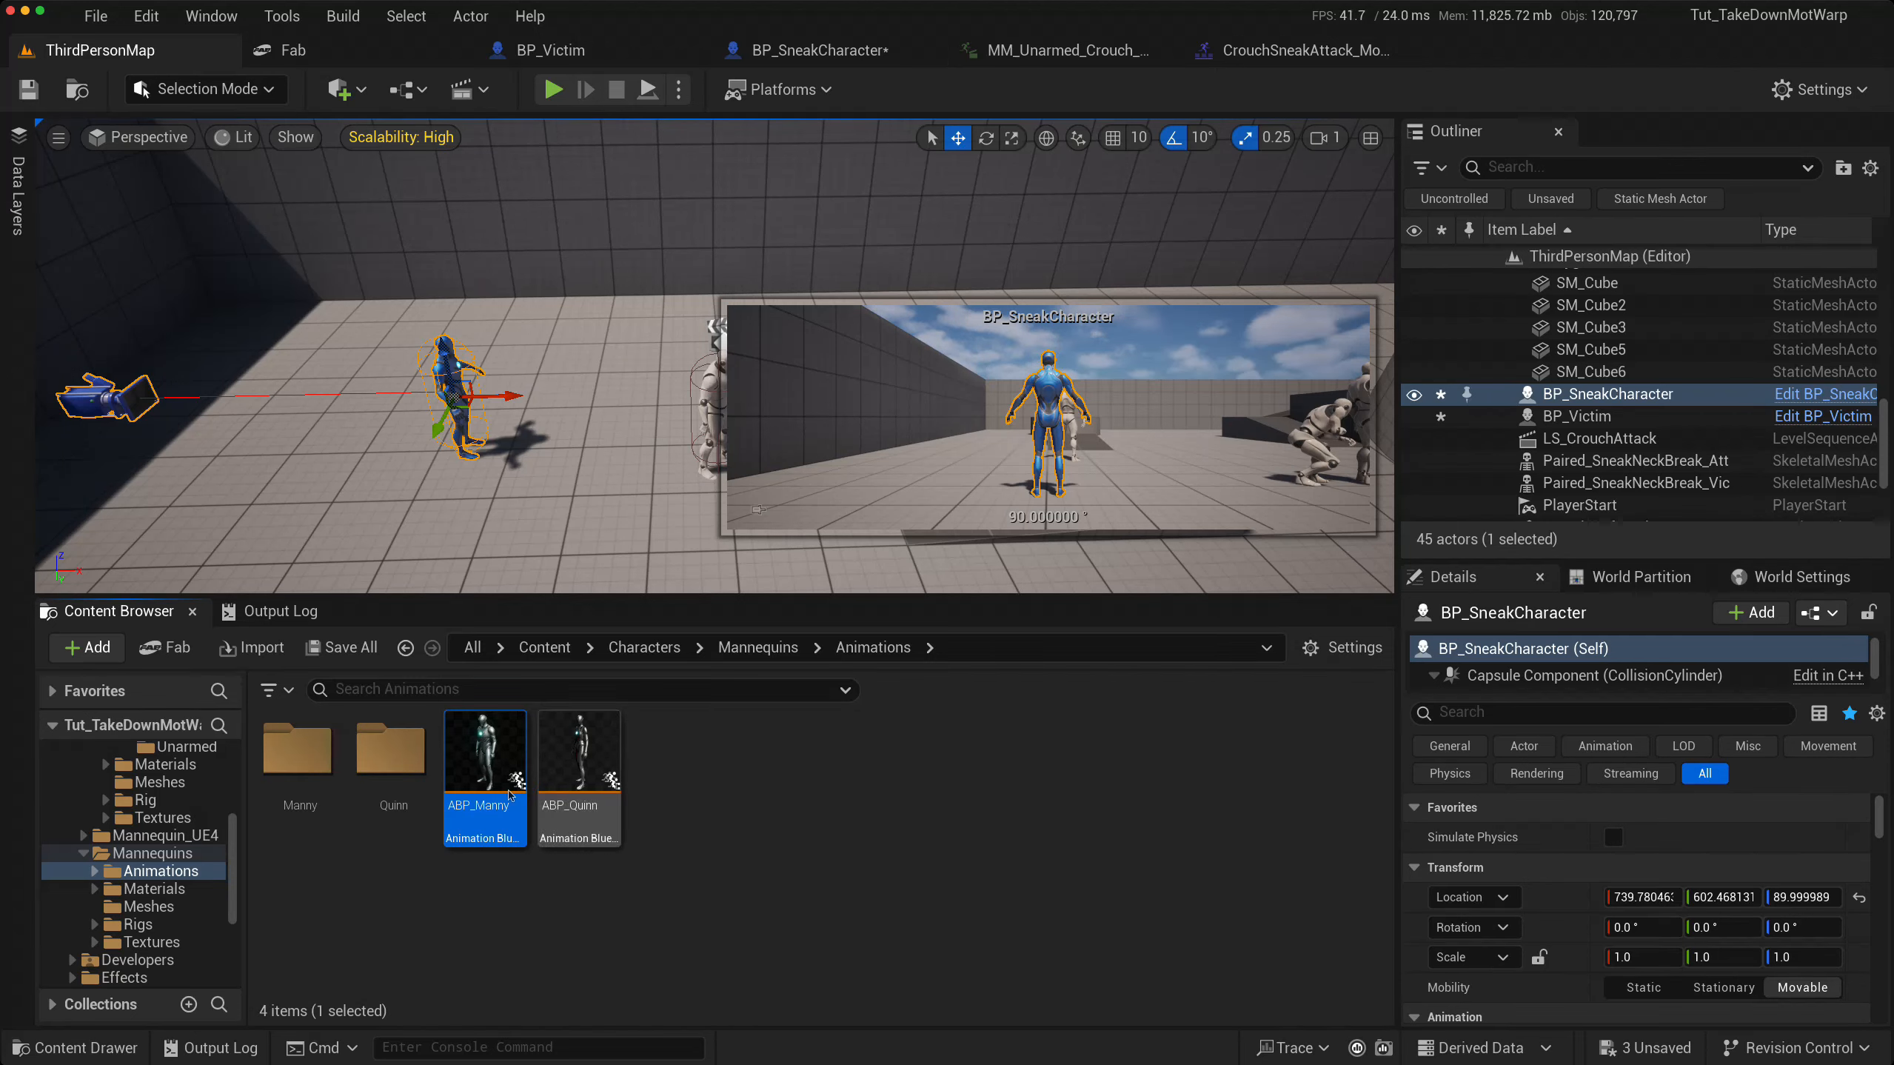
- Copy ABP_Manny from the Mannequins Animations folder into the _Tutorial folder
{"action": "left_click", "coordinate": [483, 919]}
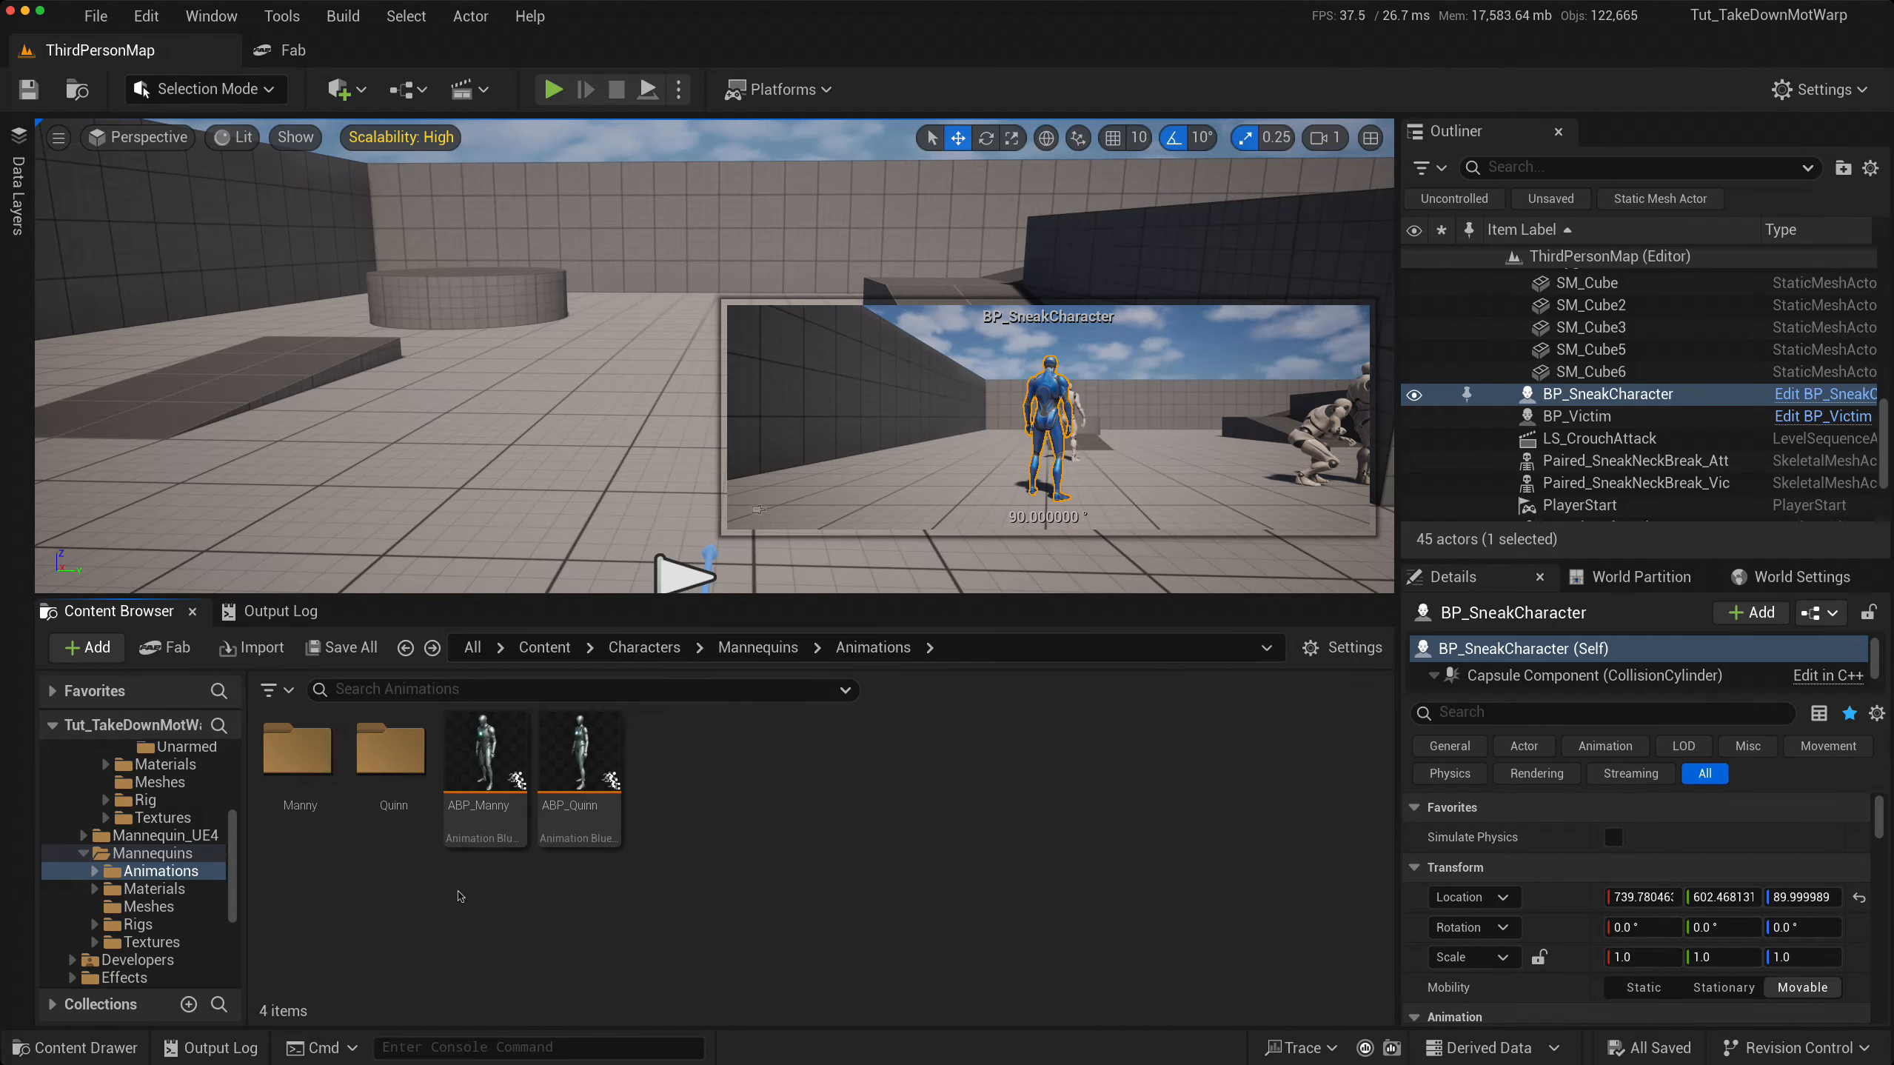
{"action": "mouse_move", "coordinate": [480, 772]}
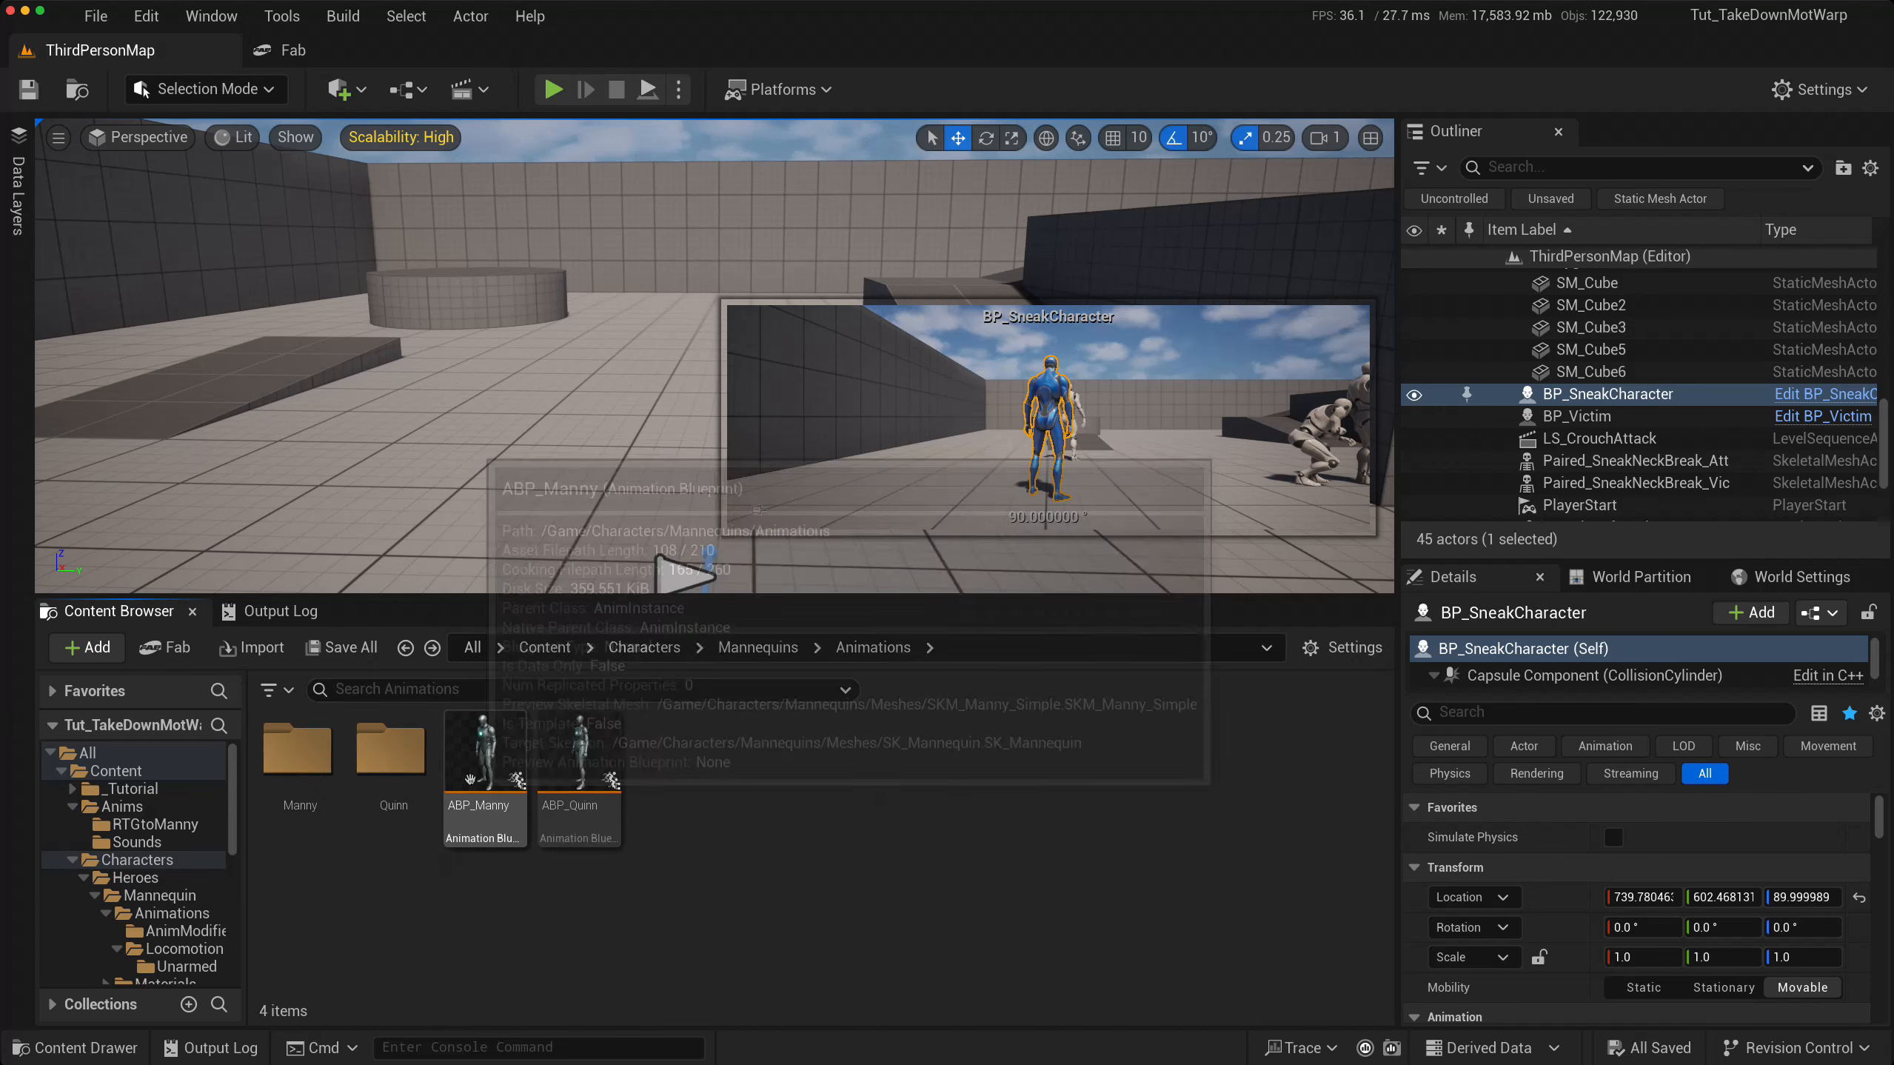
{"action": "left_click_drag", "start_coordinate": [470, 778], "coordinate": [160, 789]}
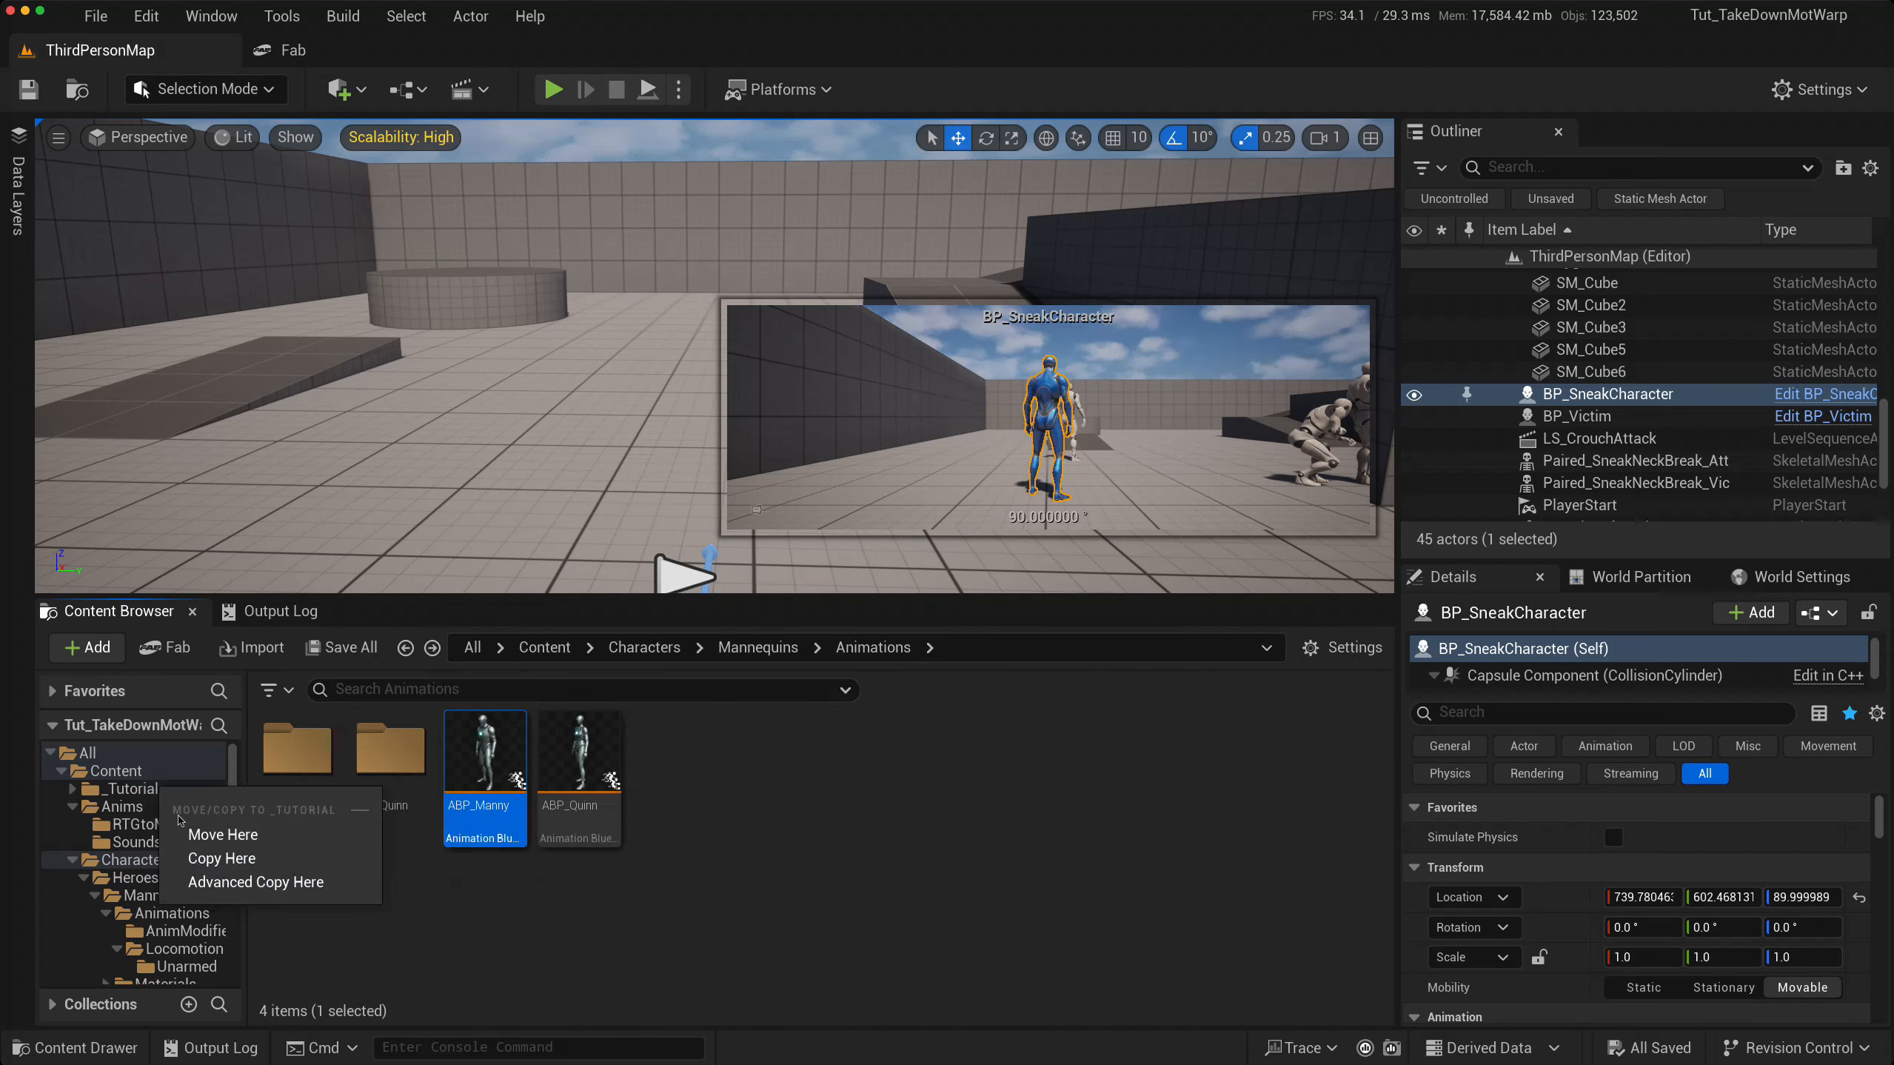
{"action": "left_click", "coordinate": [207, 857]}
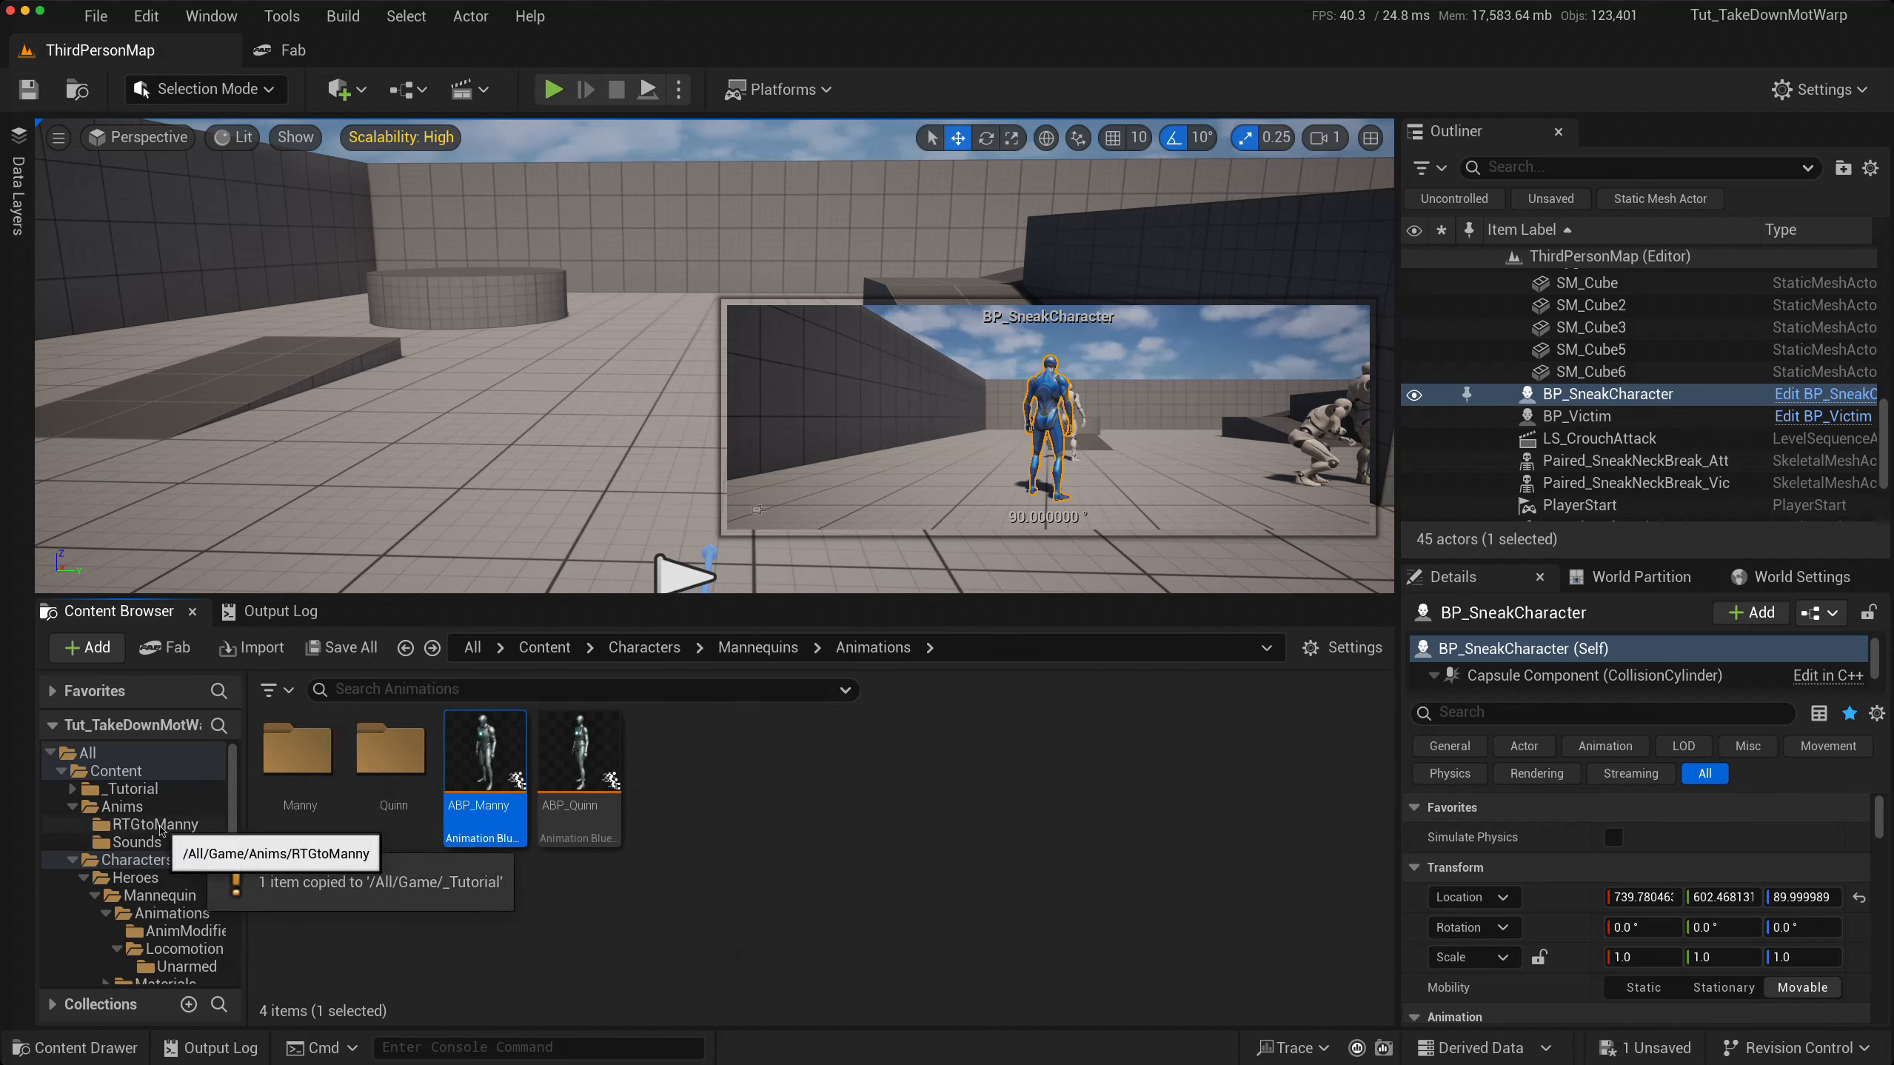
- Assign the SK_MannequinLyra skeleton to the ABP_Manny copy in the _Tutorial folder
{"action": "left_click", "coordinate": [138, 859]}
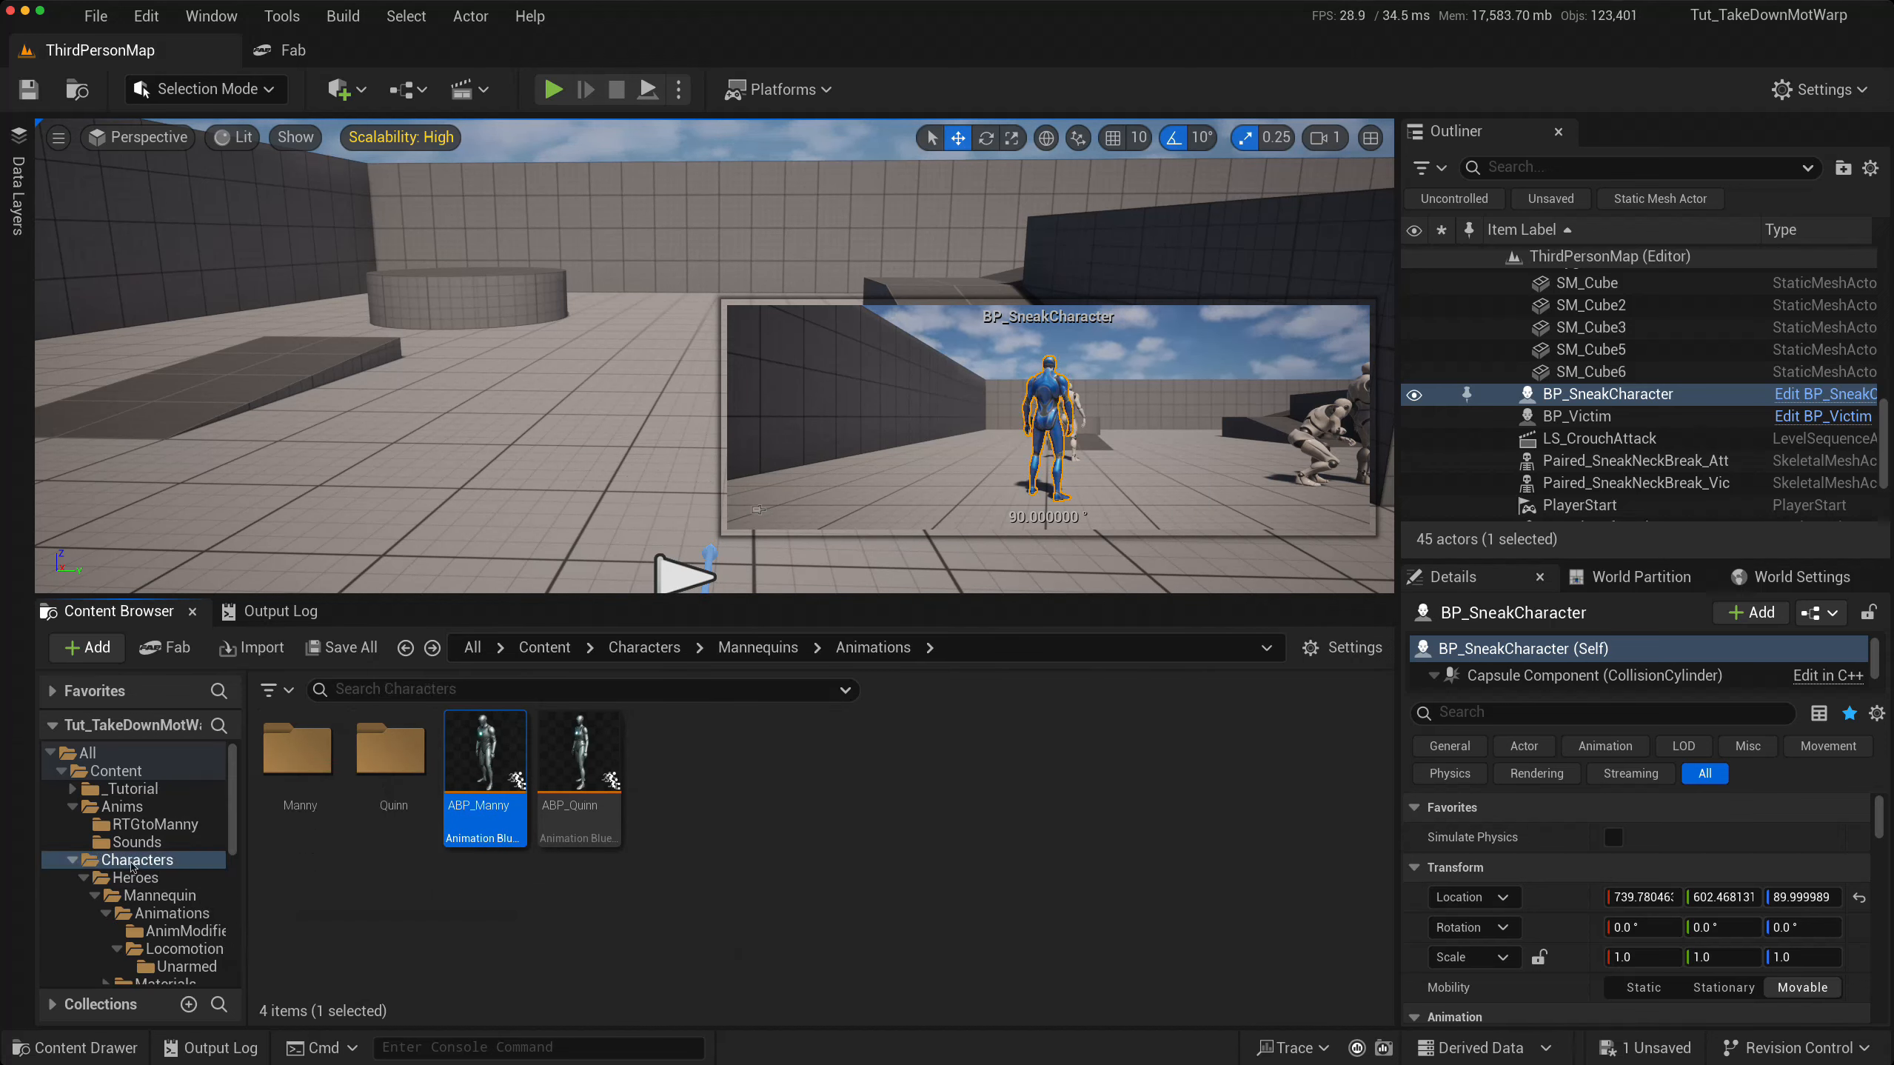
{"action": "left_click", "coordinate": [127, 788]}
{"action": "left_click", "coordinate": [490, 764]}
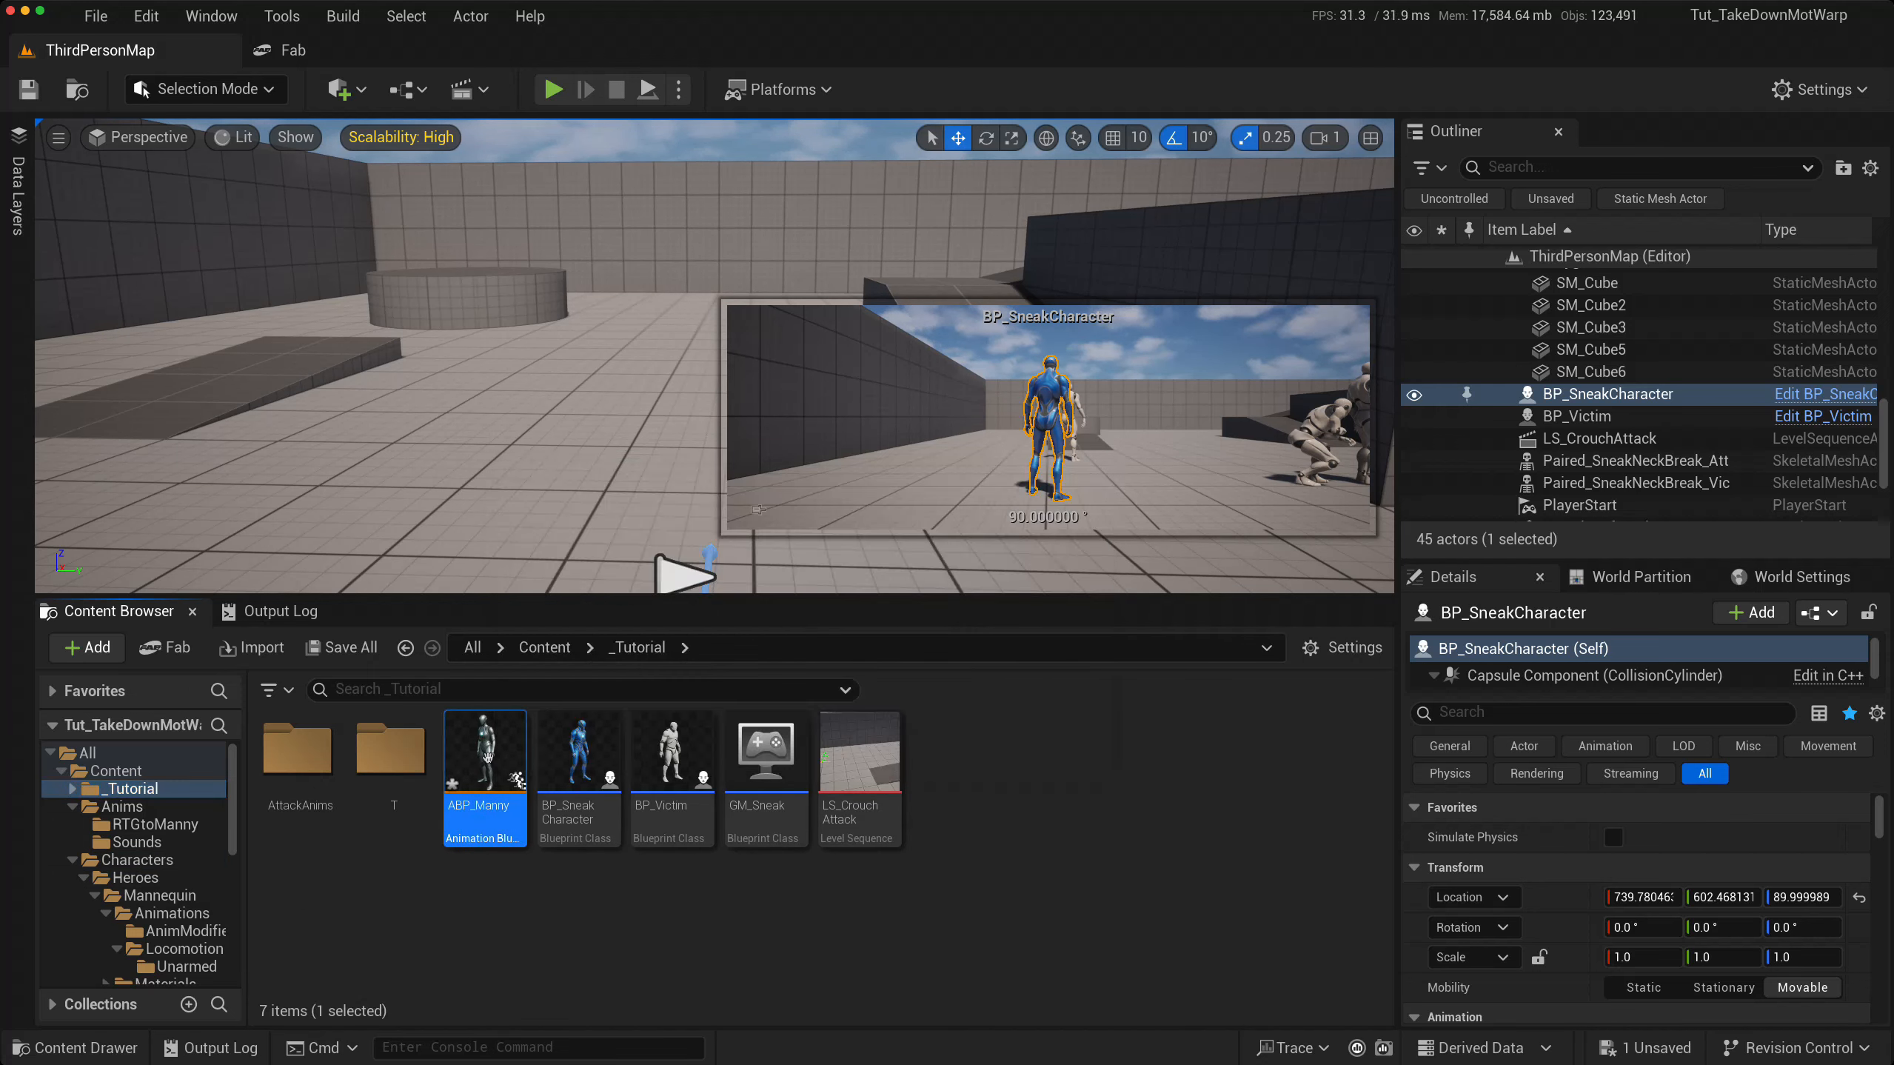
{"action": "right_click", "coordinate": [488, 764]}
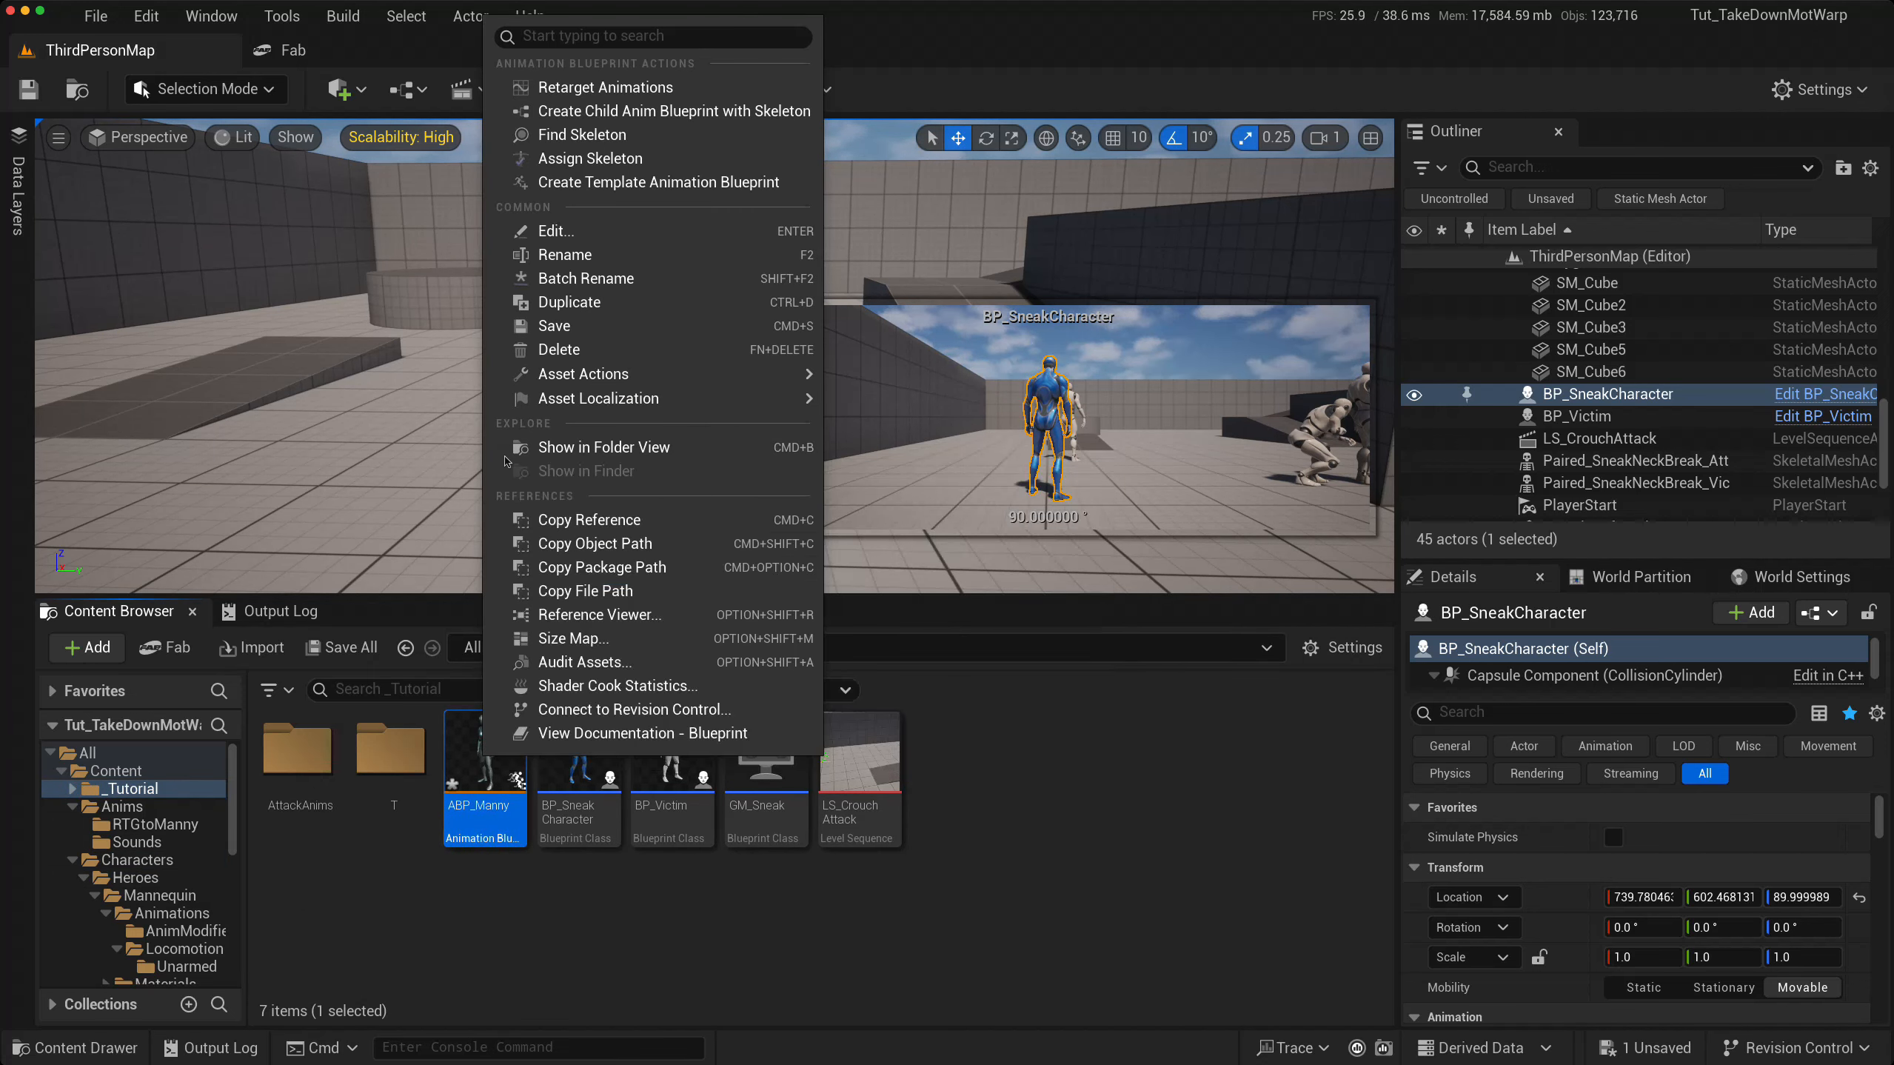
{"action": "left_click", "coordinate": [595, 158]}
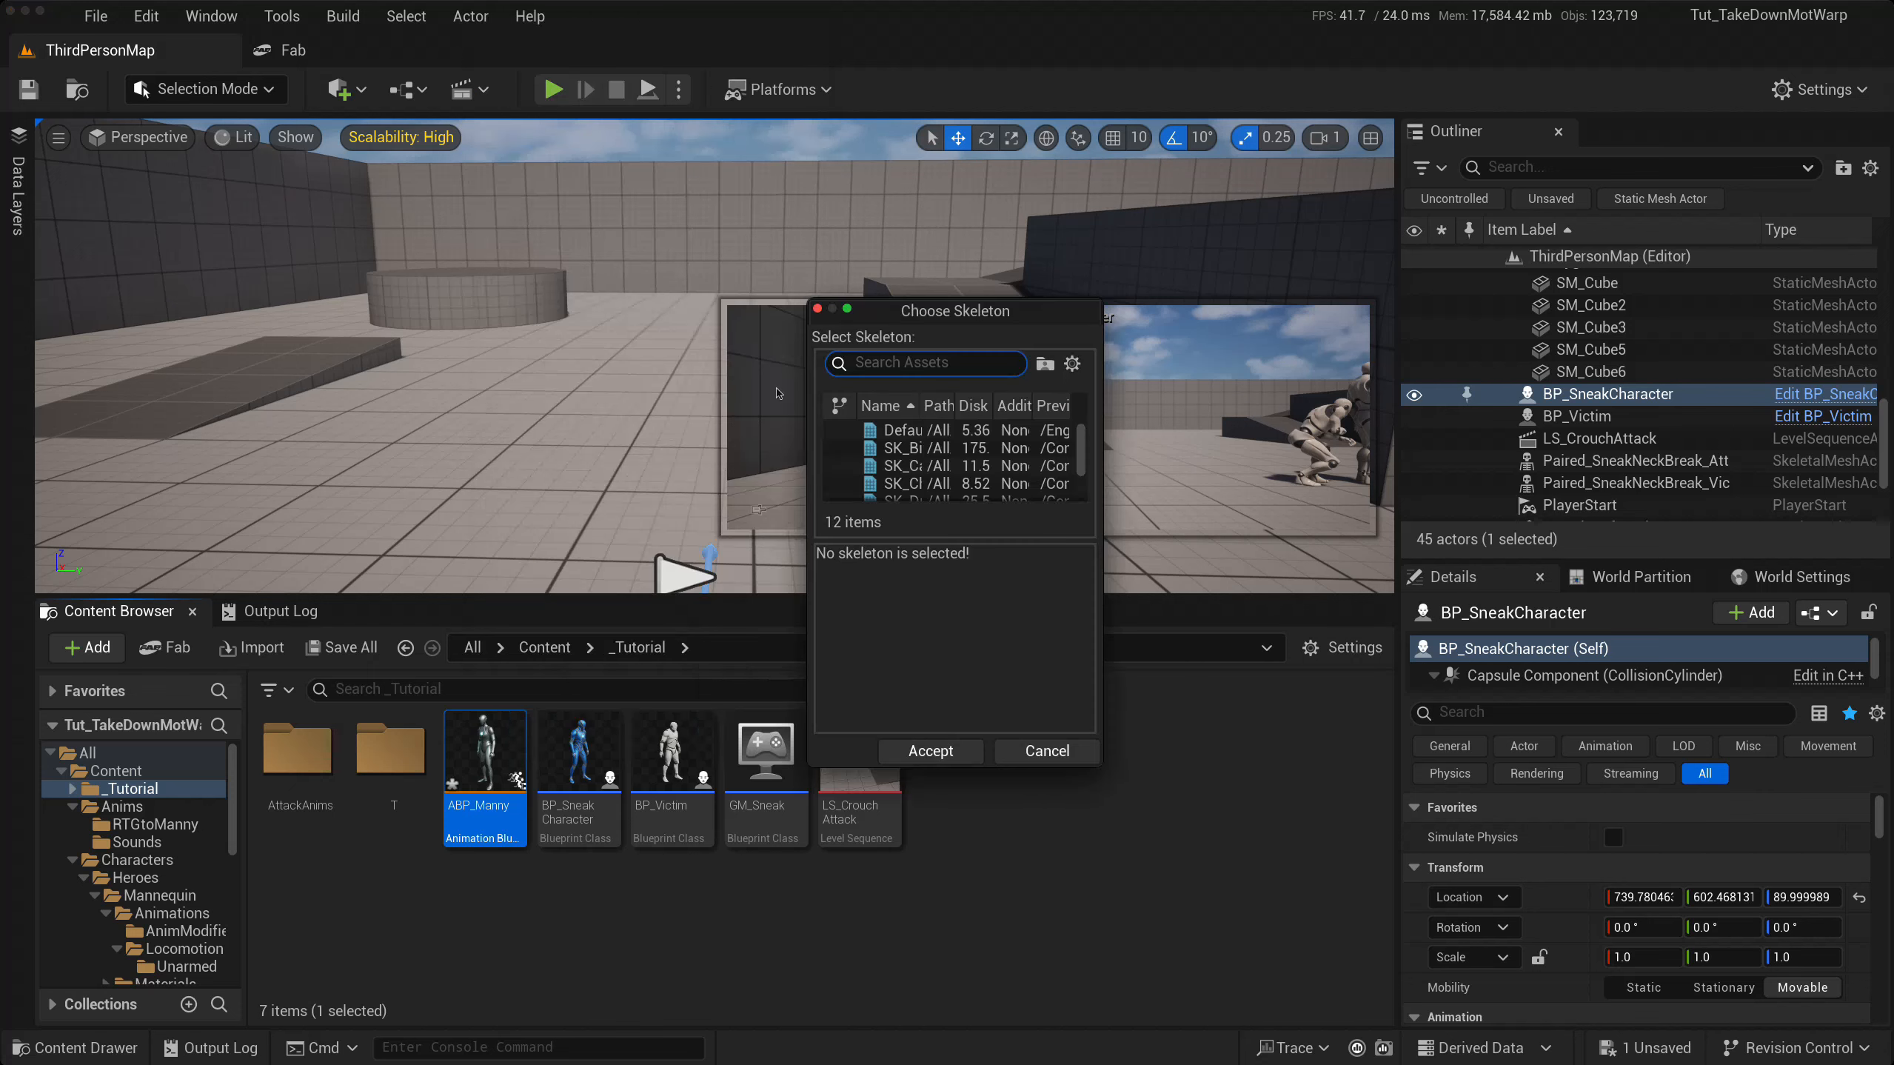
{"action": "type", "text": "lyra"}
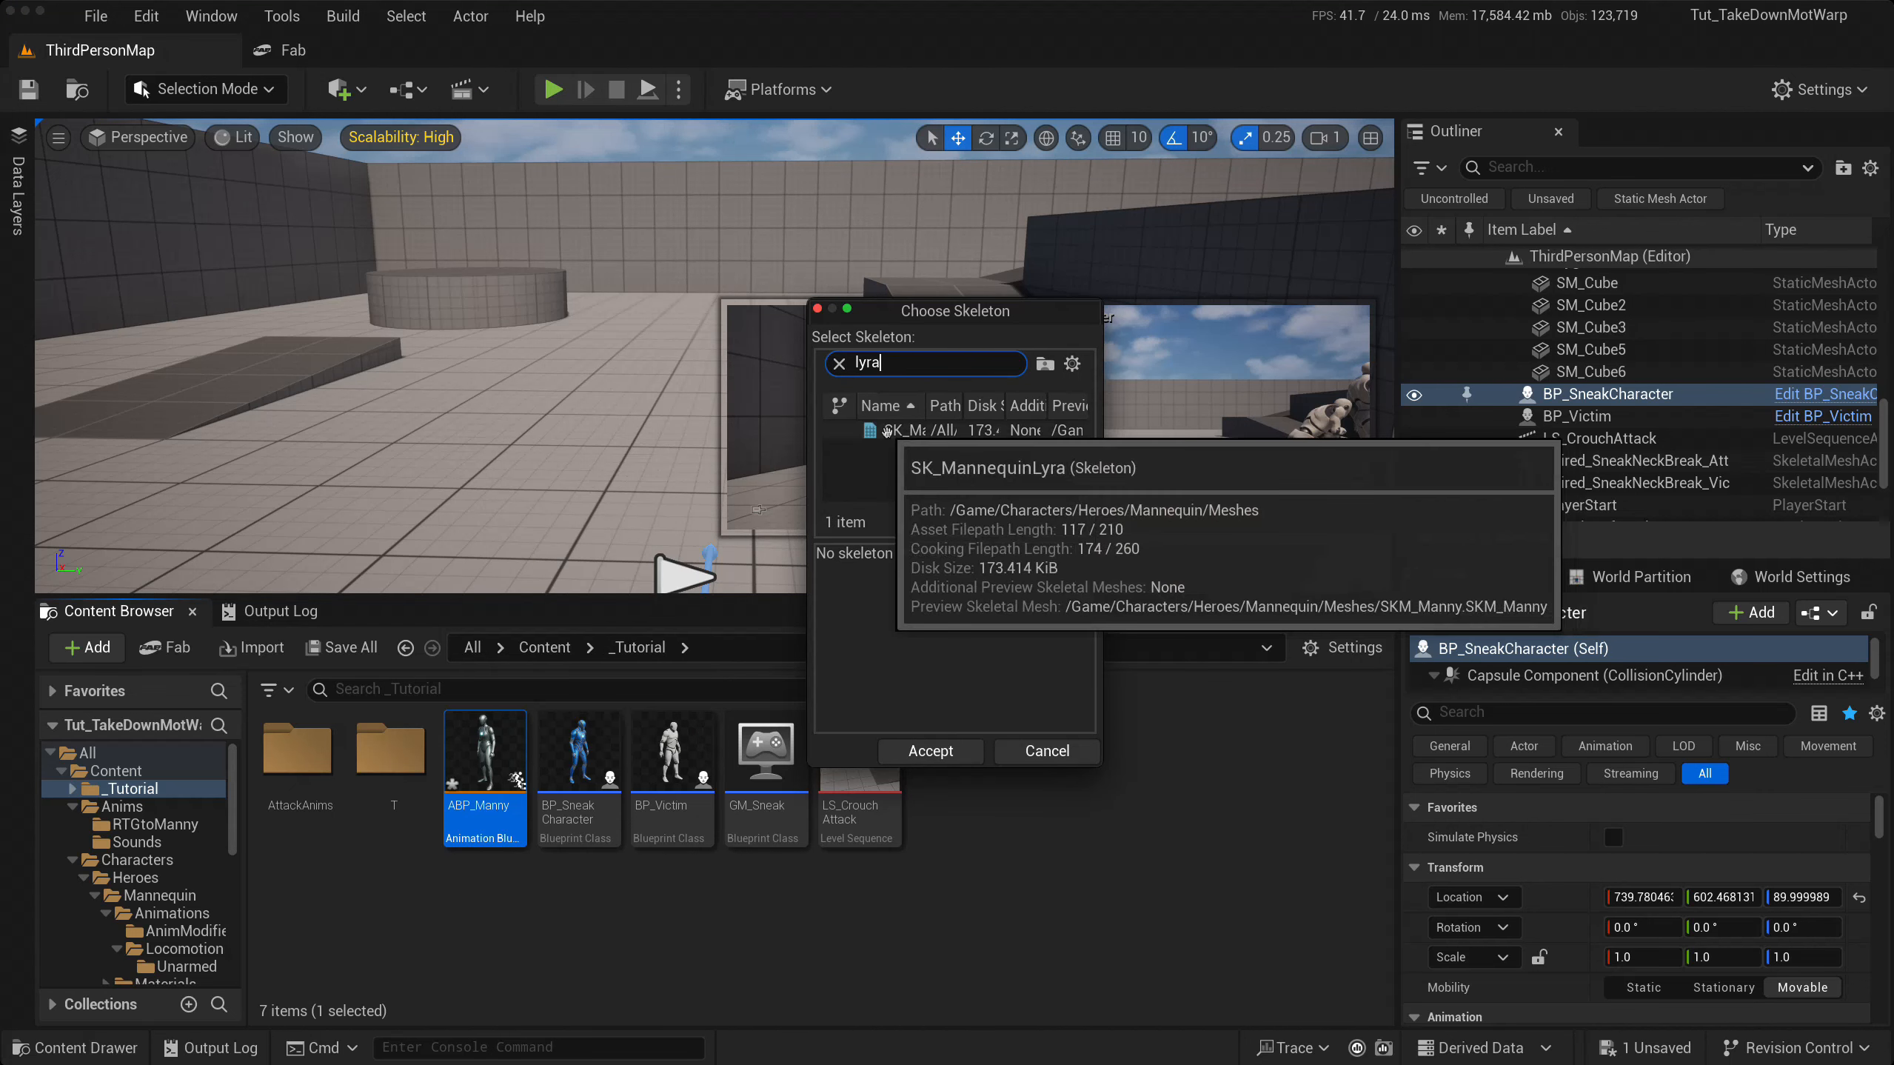
{"action": "left_click", "coordinate": [886, 431]}
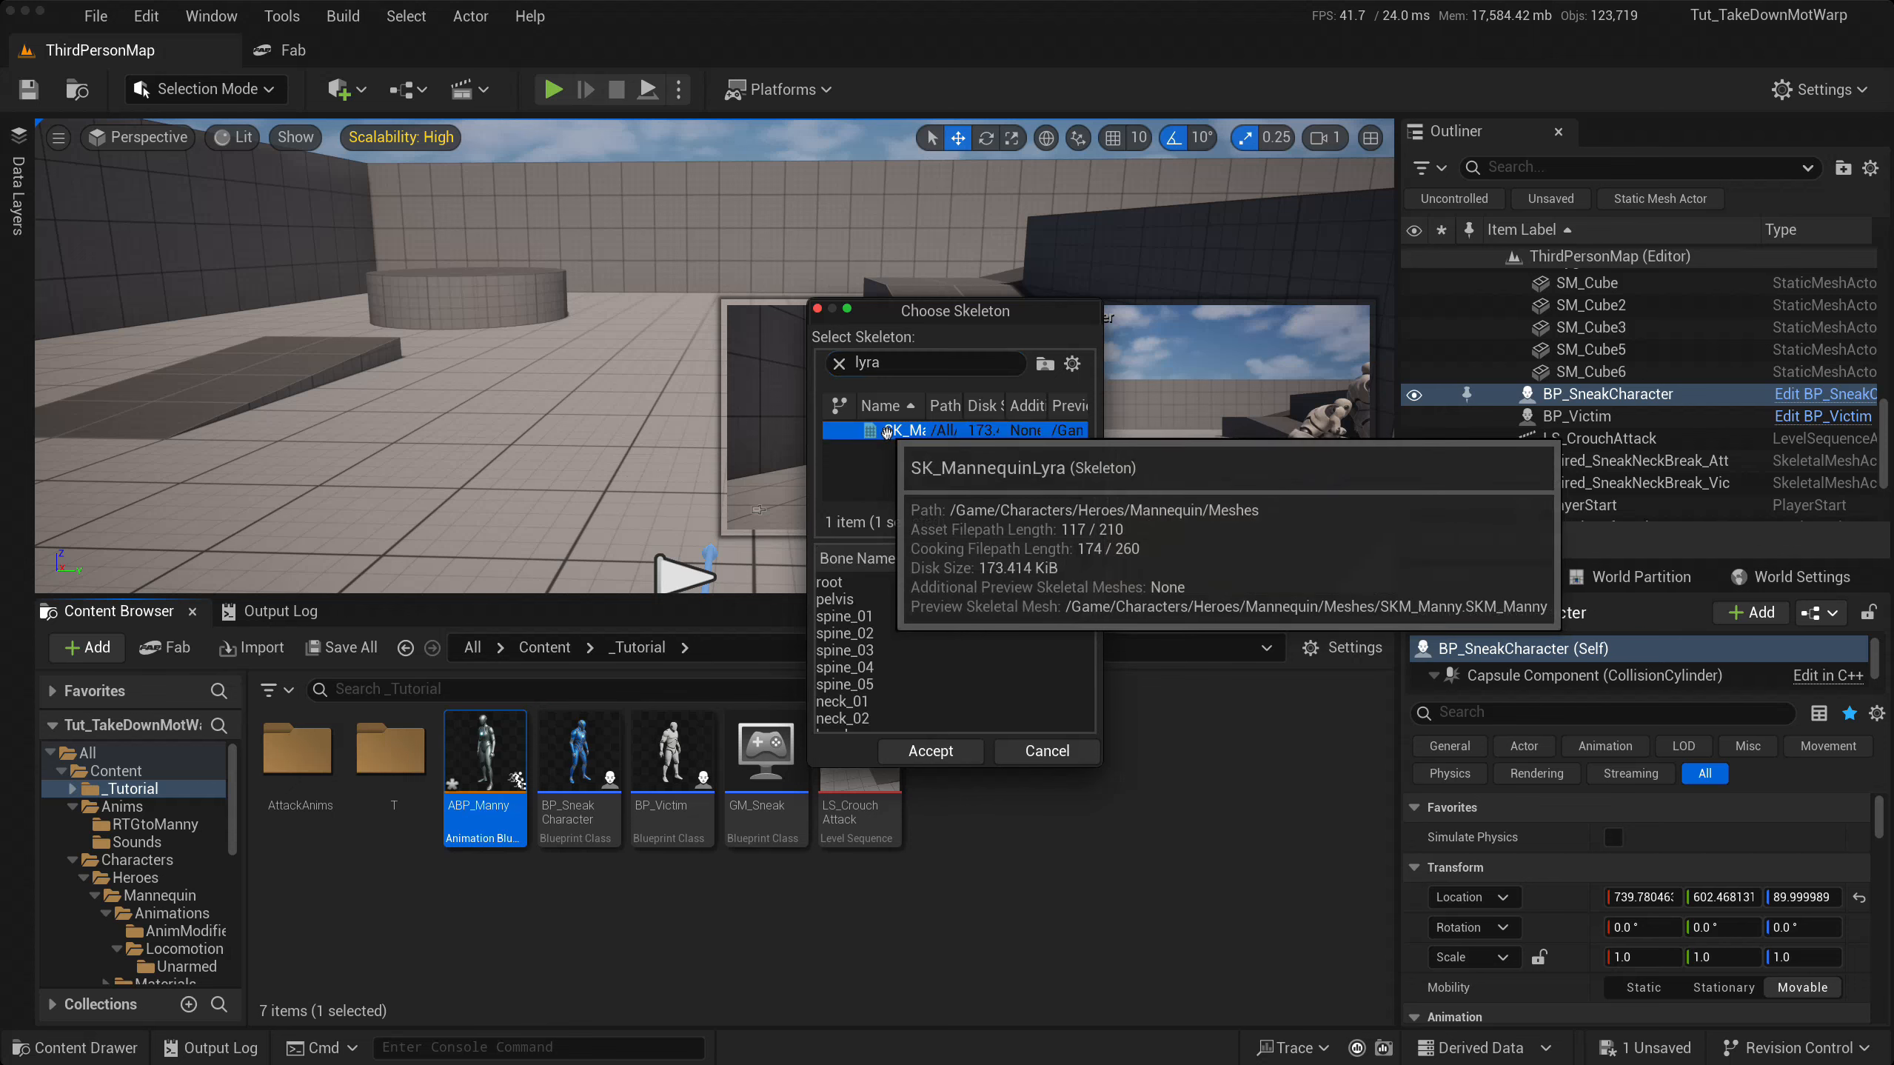
{"action": "left_click", "coordinate": [934, 750]}
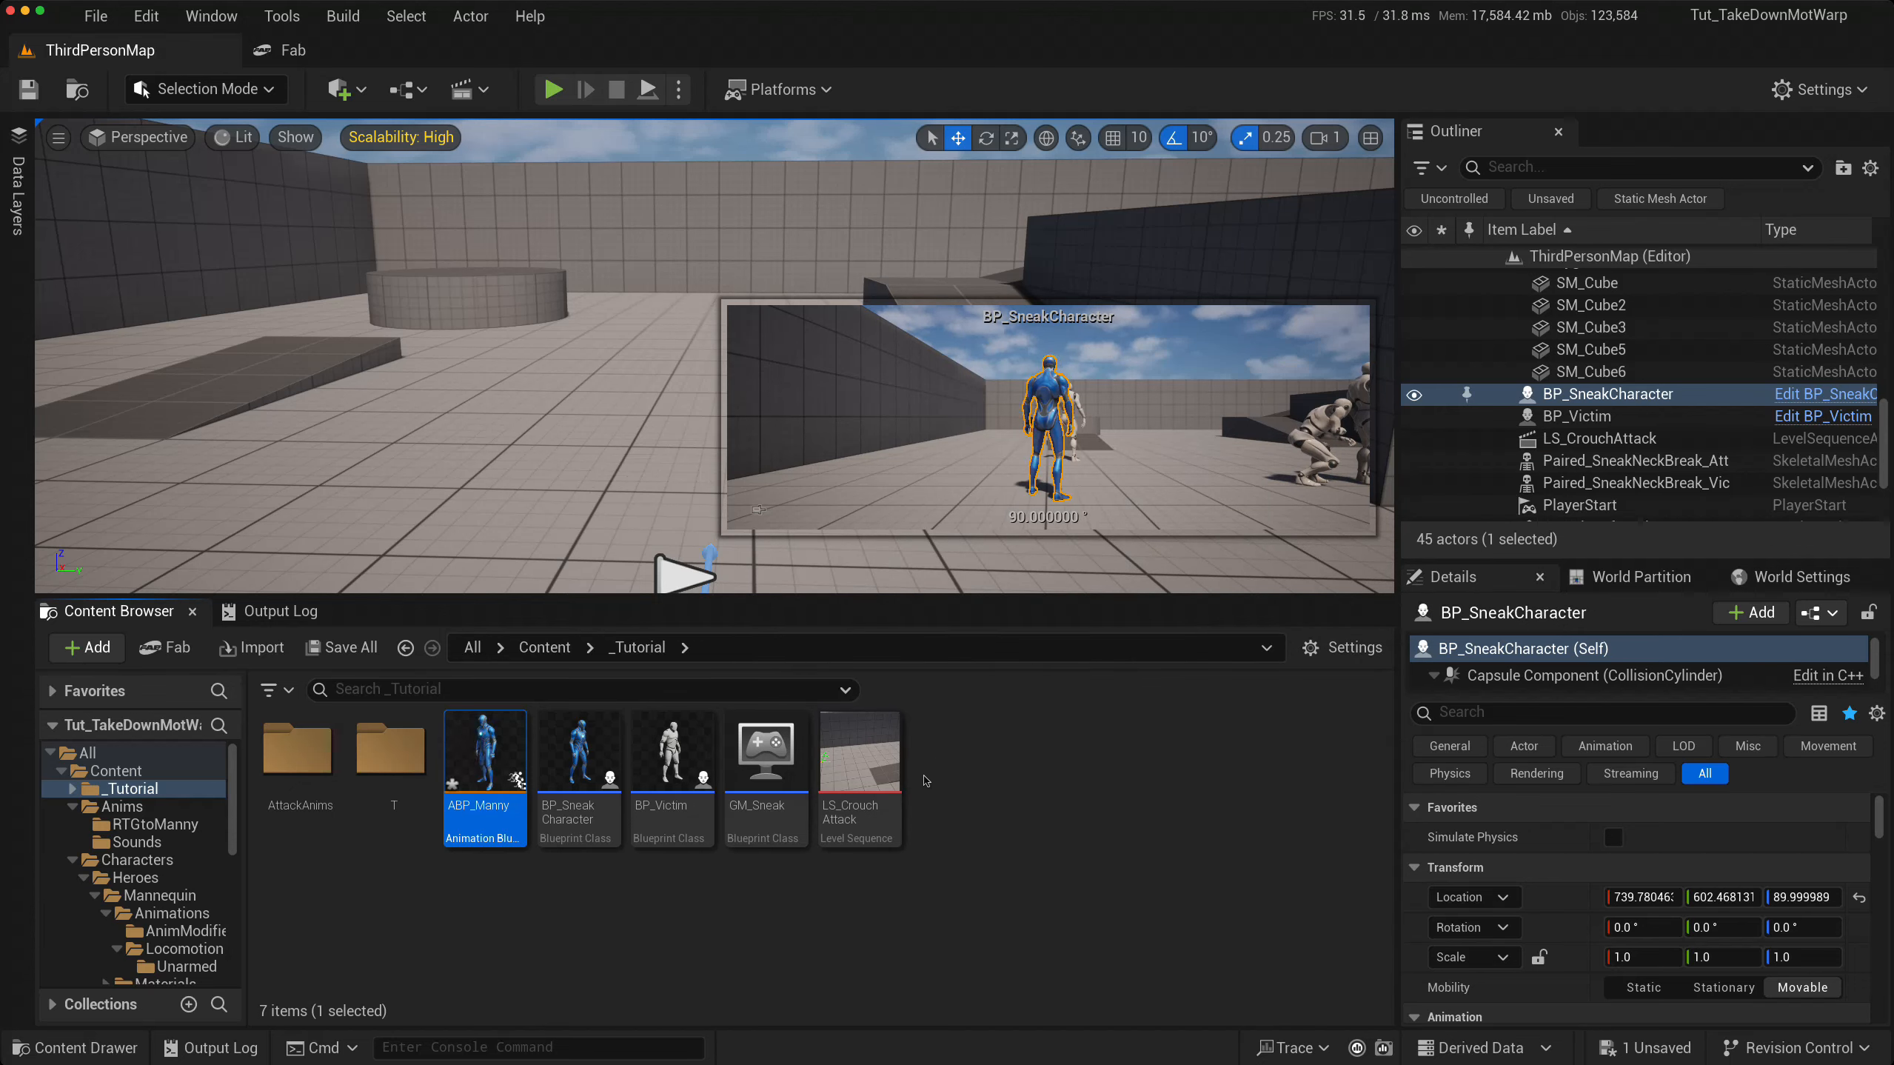
- Rename the copied ABP_Manny animation blueprint to ABP_Sneak
{"action": "key", "text": "F2"}
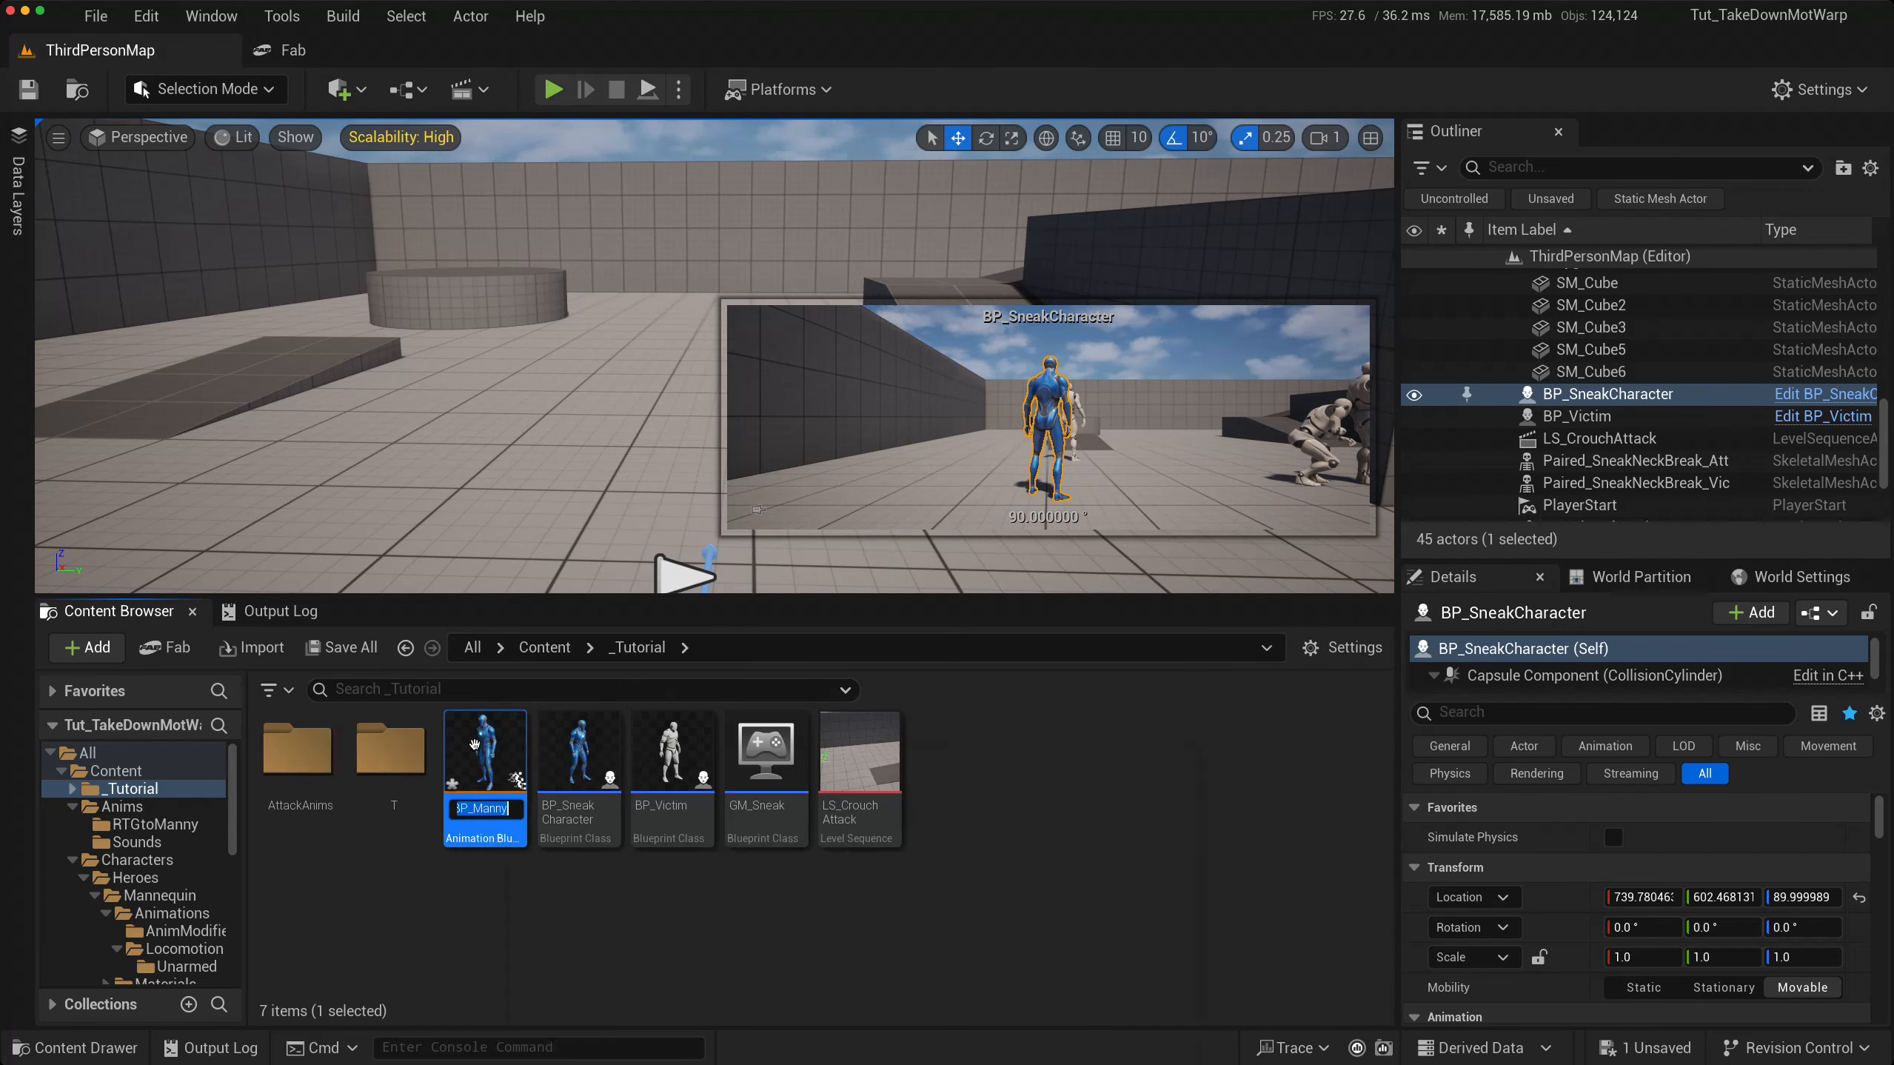
{"action": "type", "text": "ABP_Sneak"}
{"action": "key", "text": "Return"}
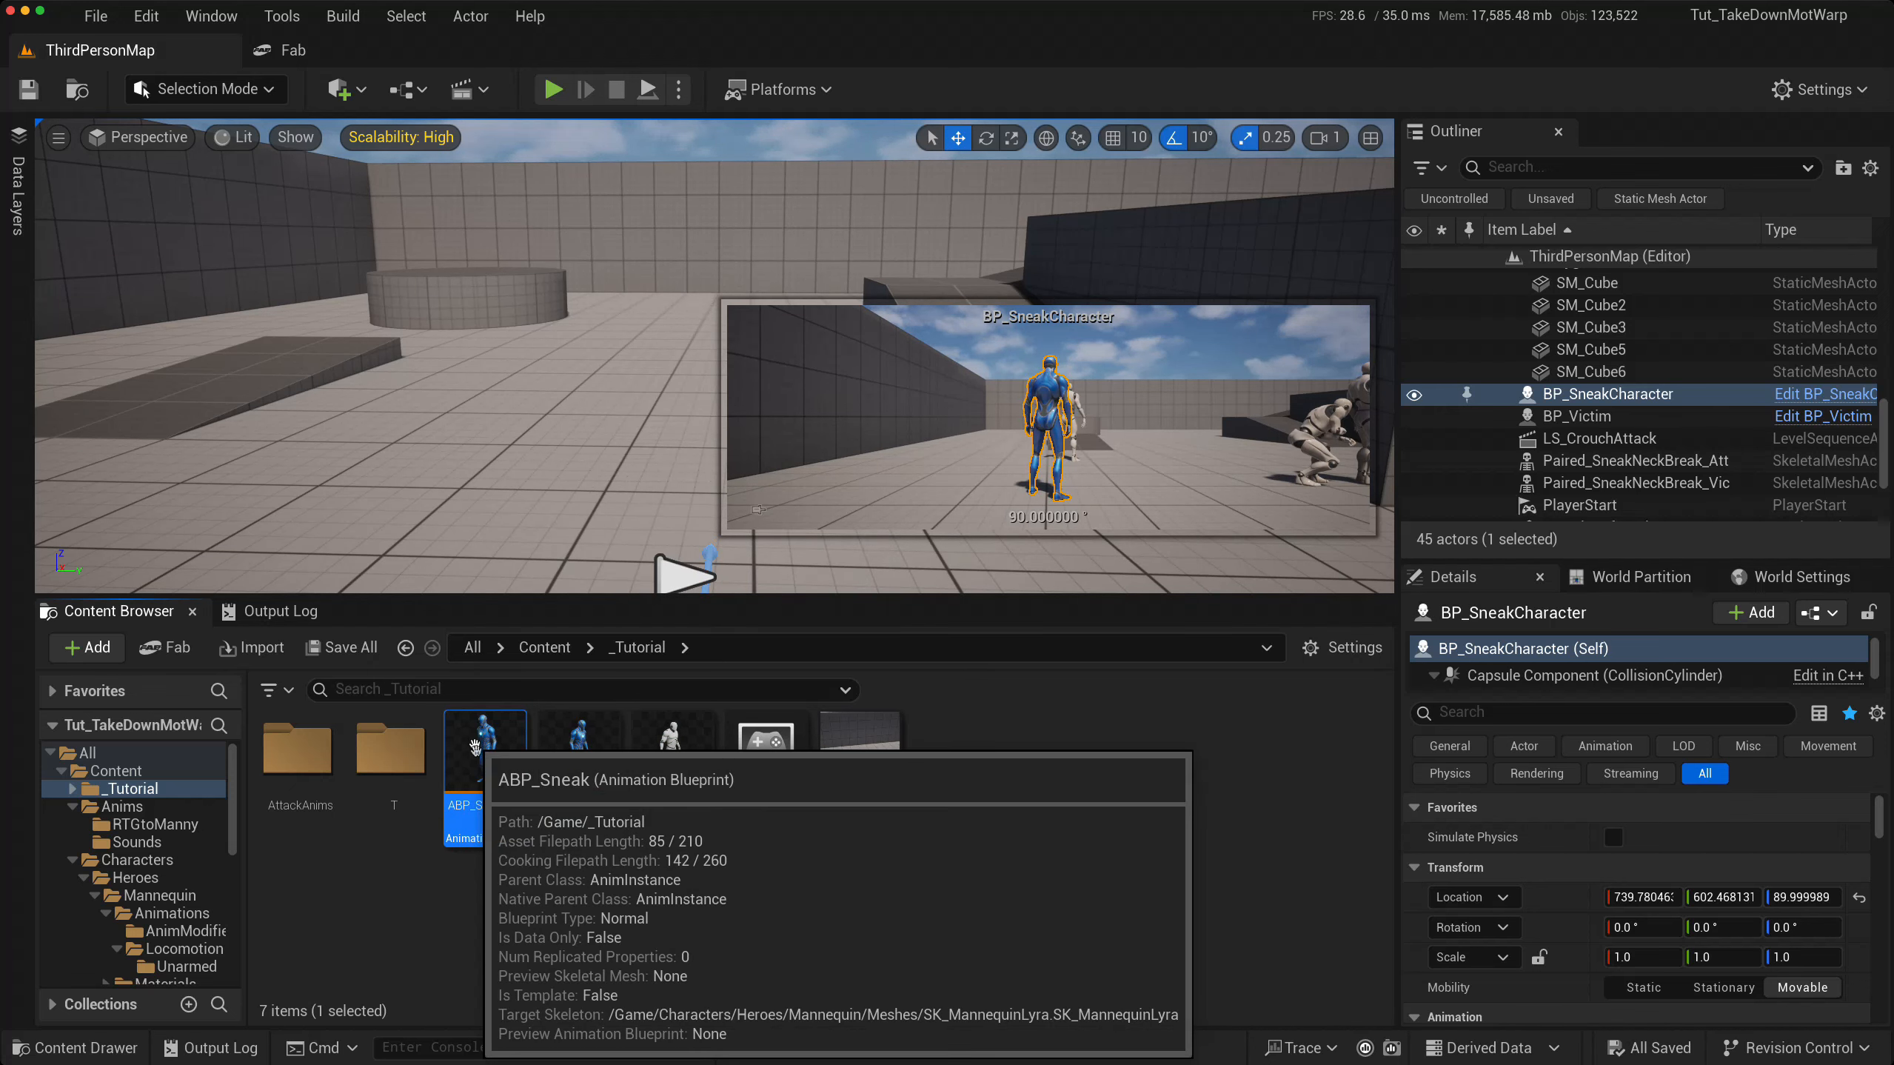
- Create a Blend Space named BS_CrouchLoco in the _Tutorial folder, using the SK_MannequinLyra skeleton
{"action": "right_click", "coordinate": [503, 908]}
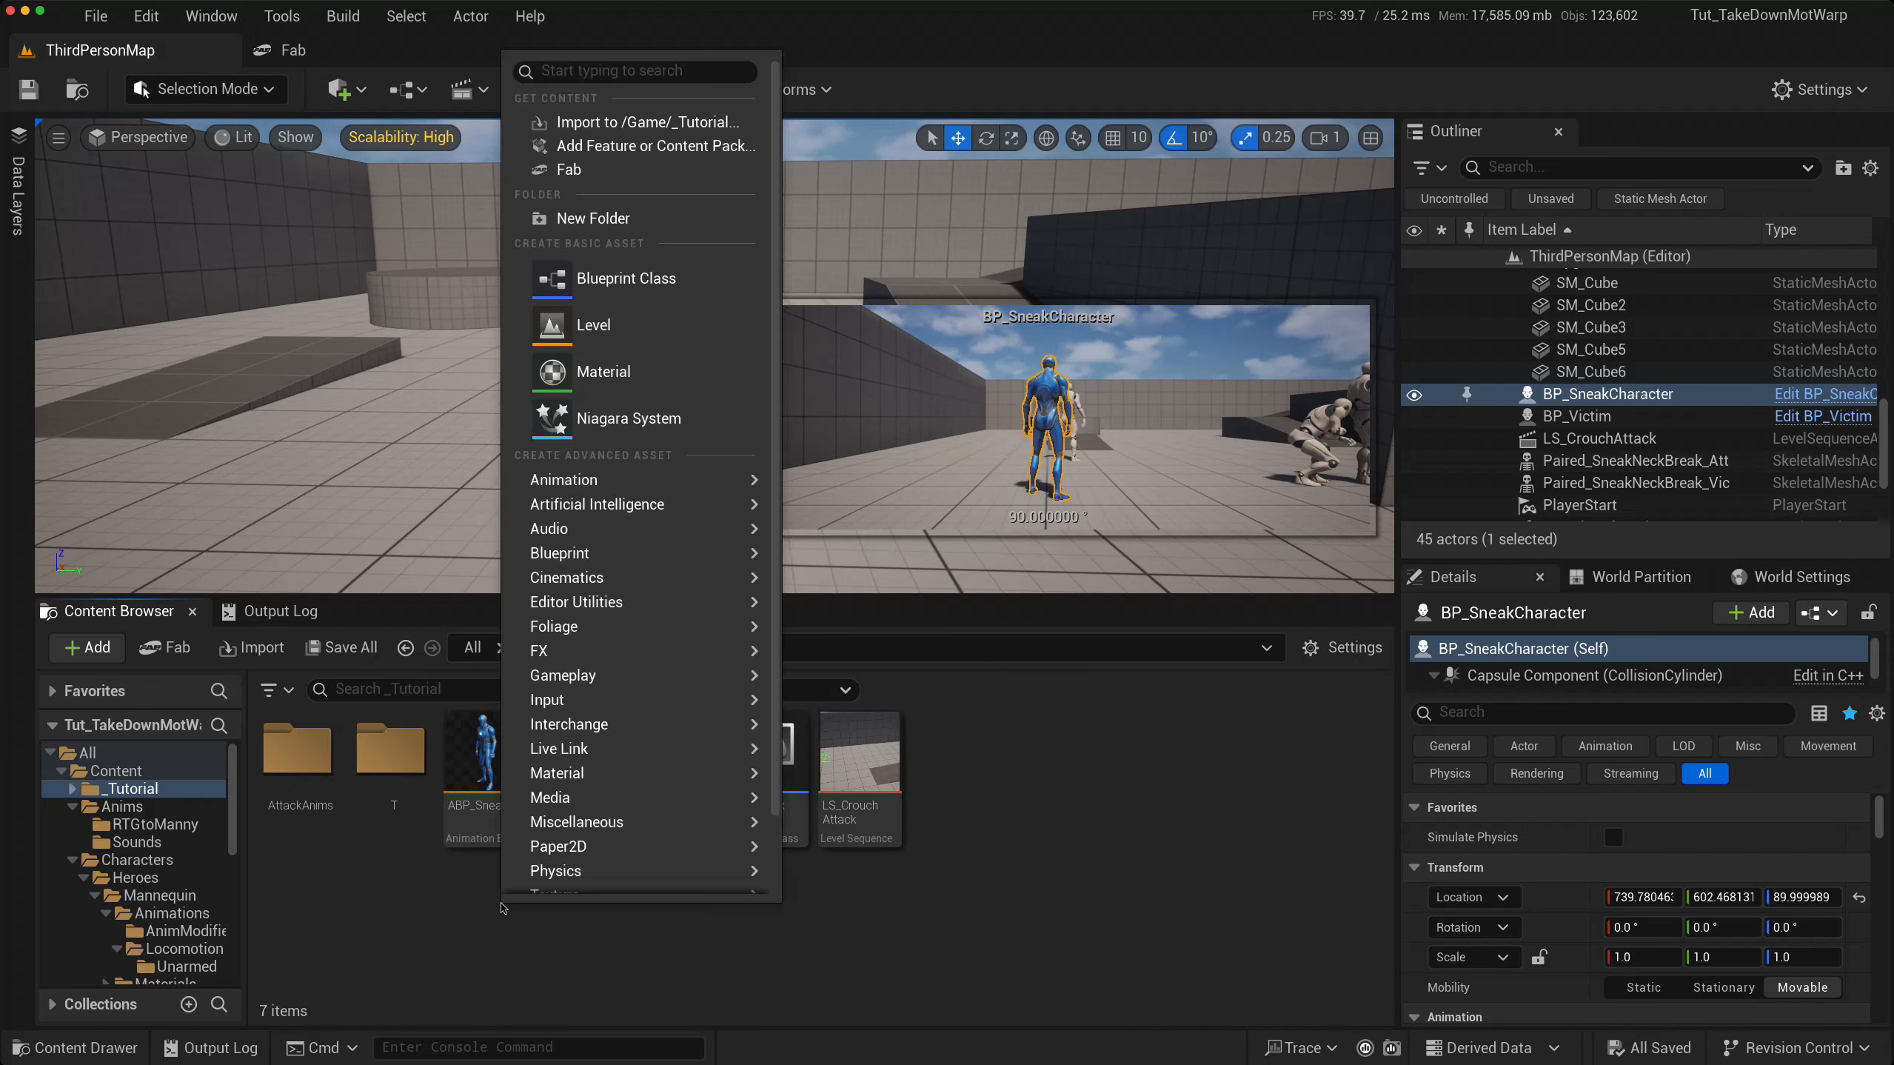
{"action": "mouse_move", "coordinate": [559, 646]}
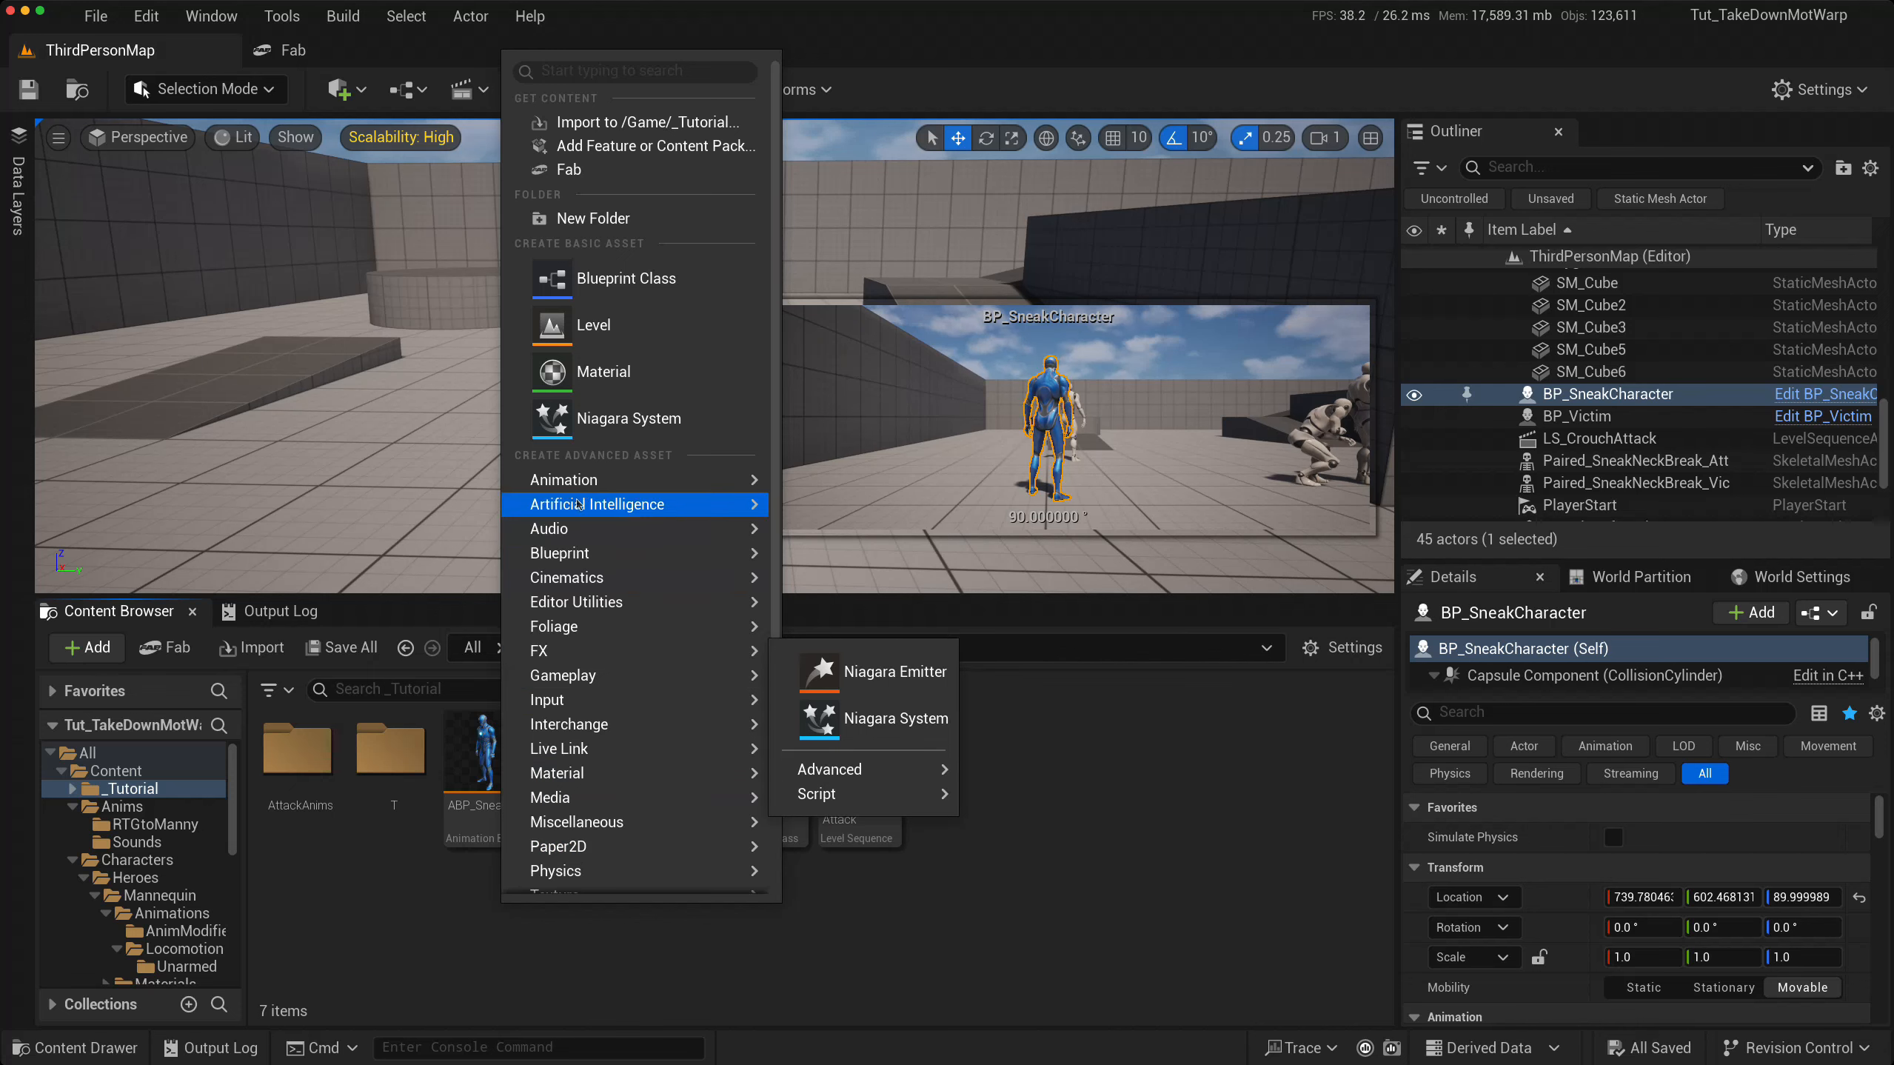
{"action": "mouse_move", "coordinate": [595, 485]}
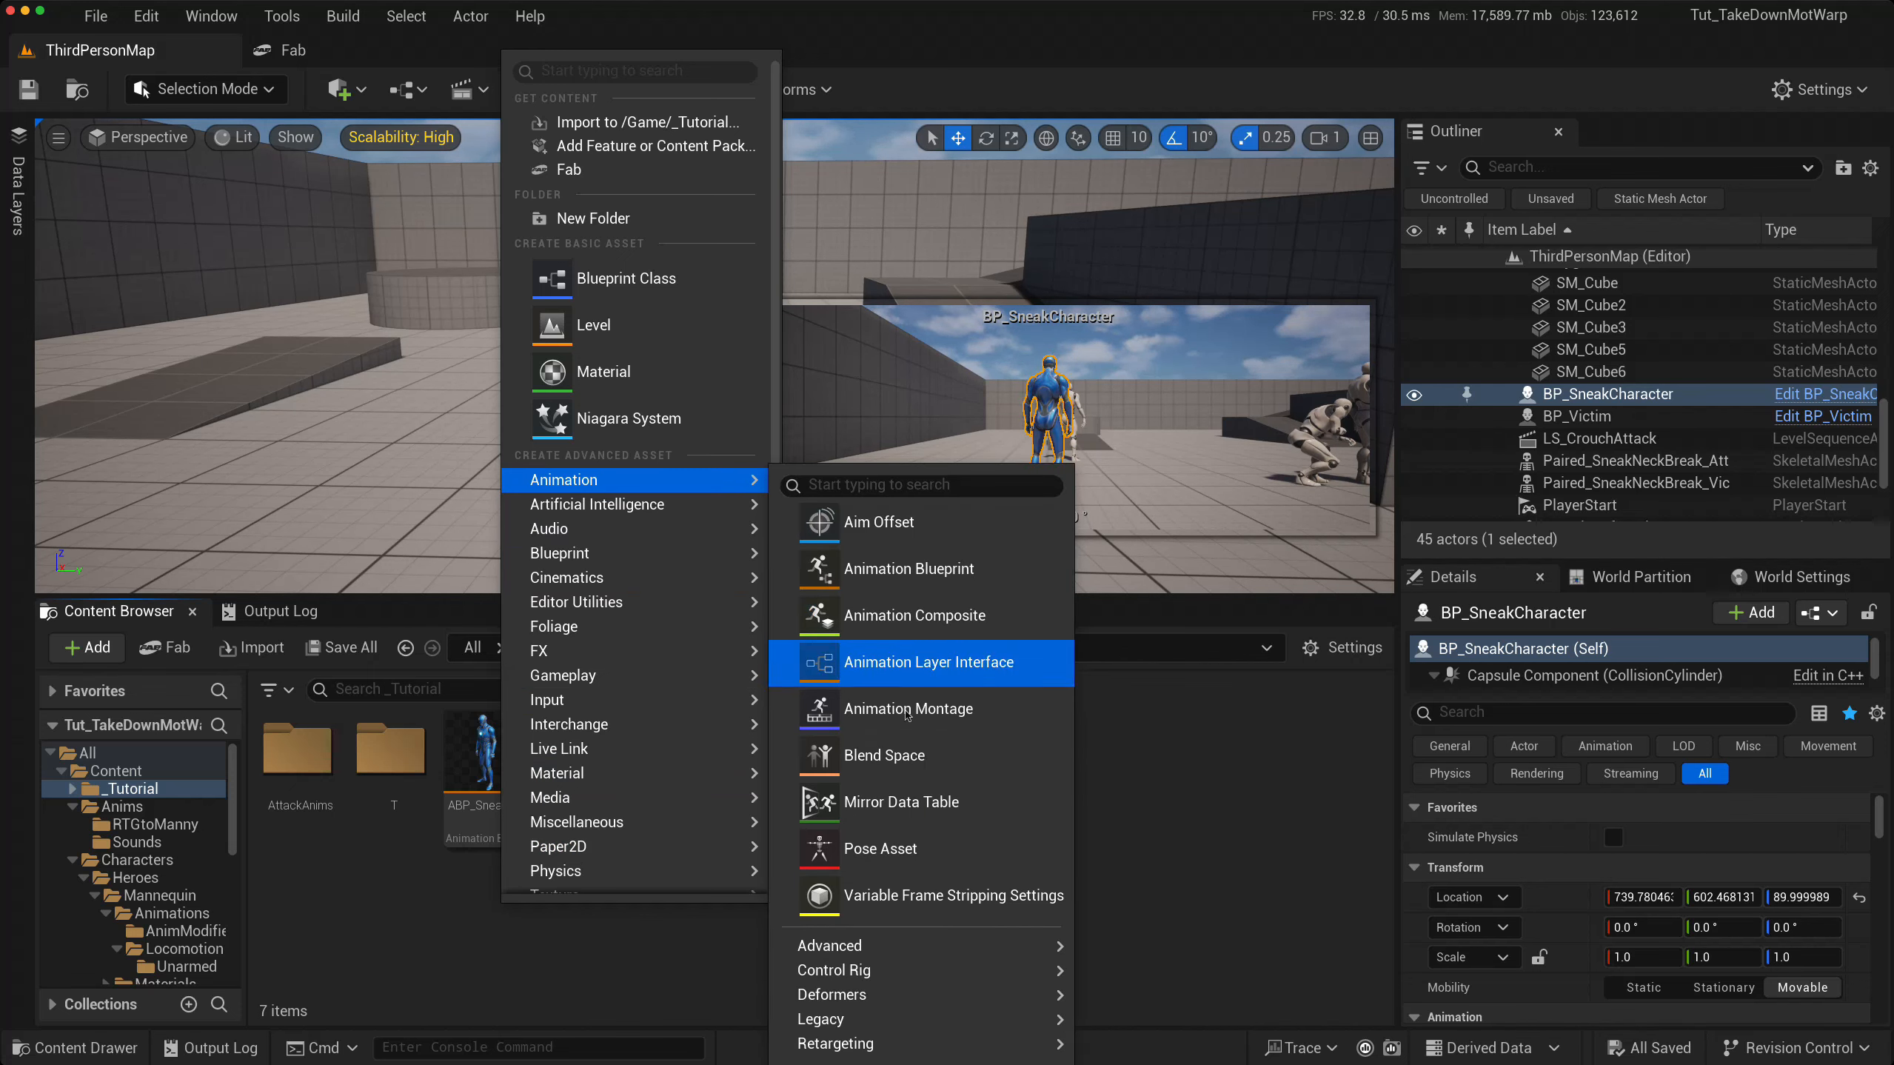
{"action": "left_click", "coordinate": [887, 755]}
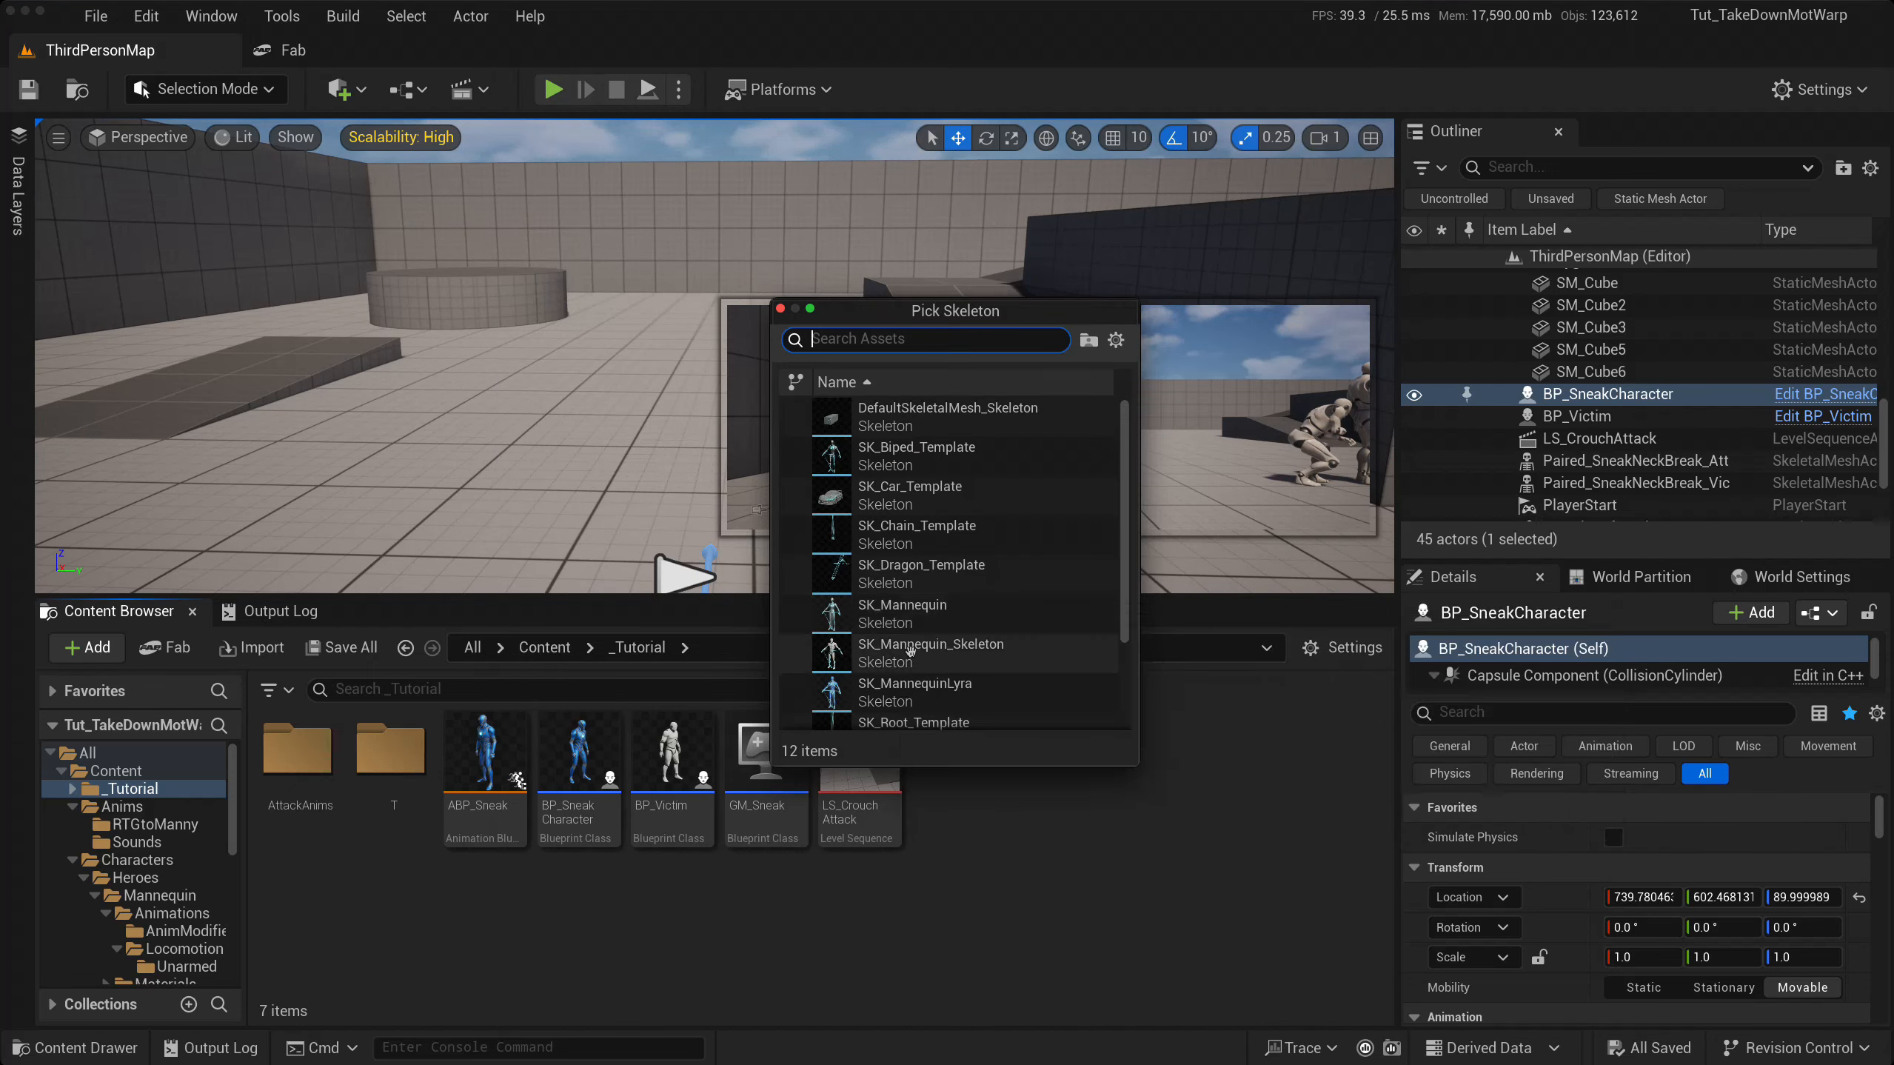
{"action": "left_click", "coordinate": [905, 689]}
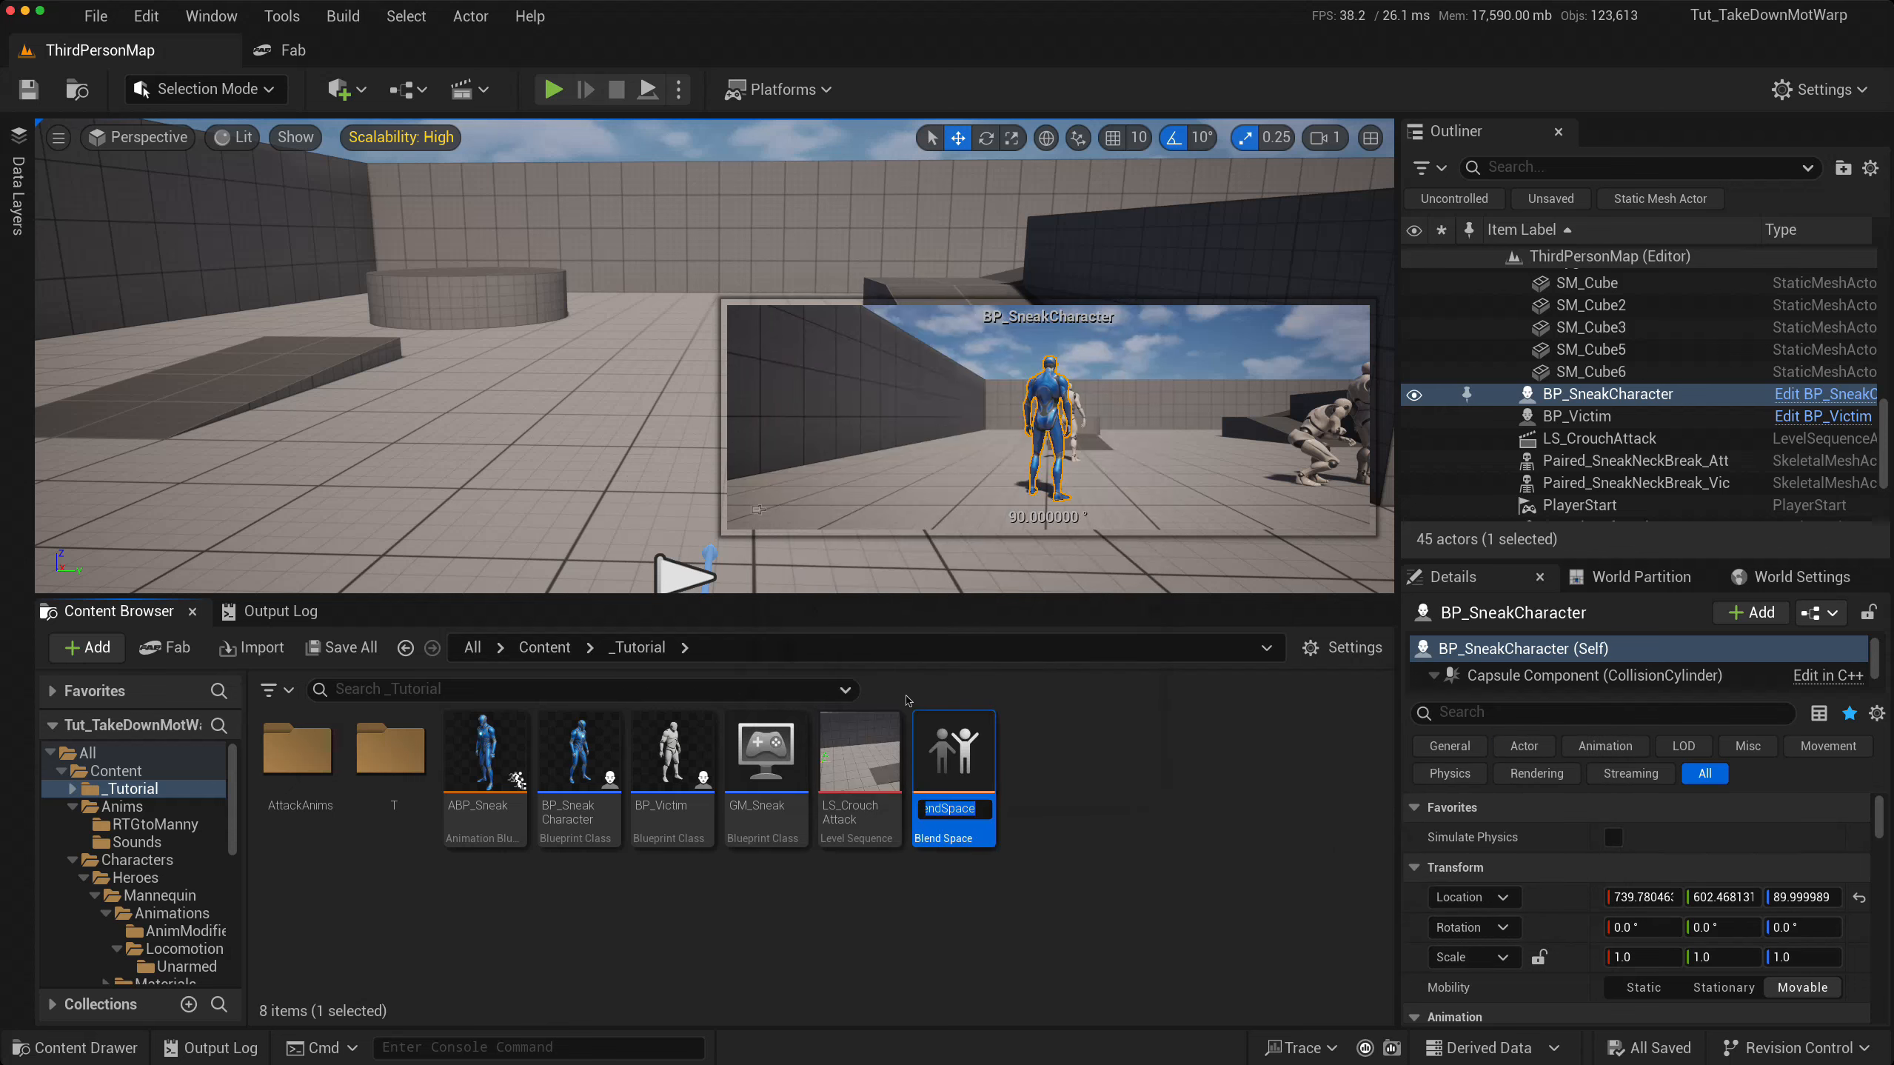
{"action": "type", "text": "BS"}
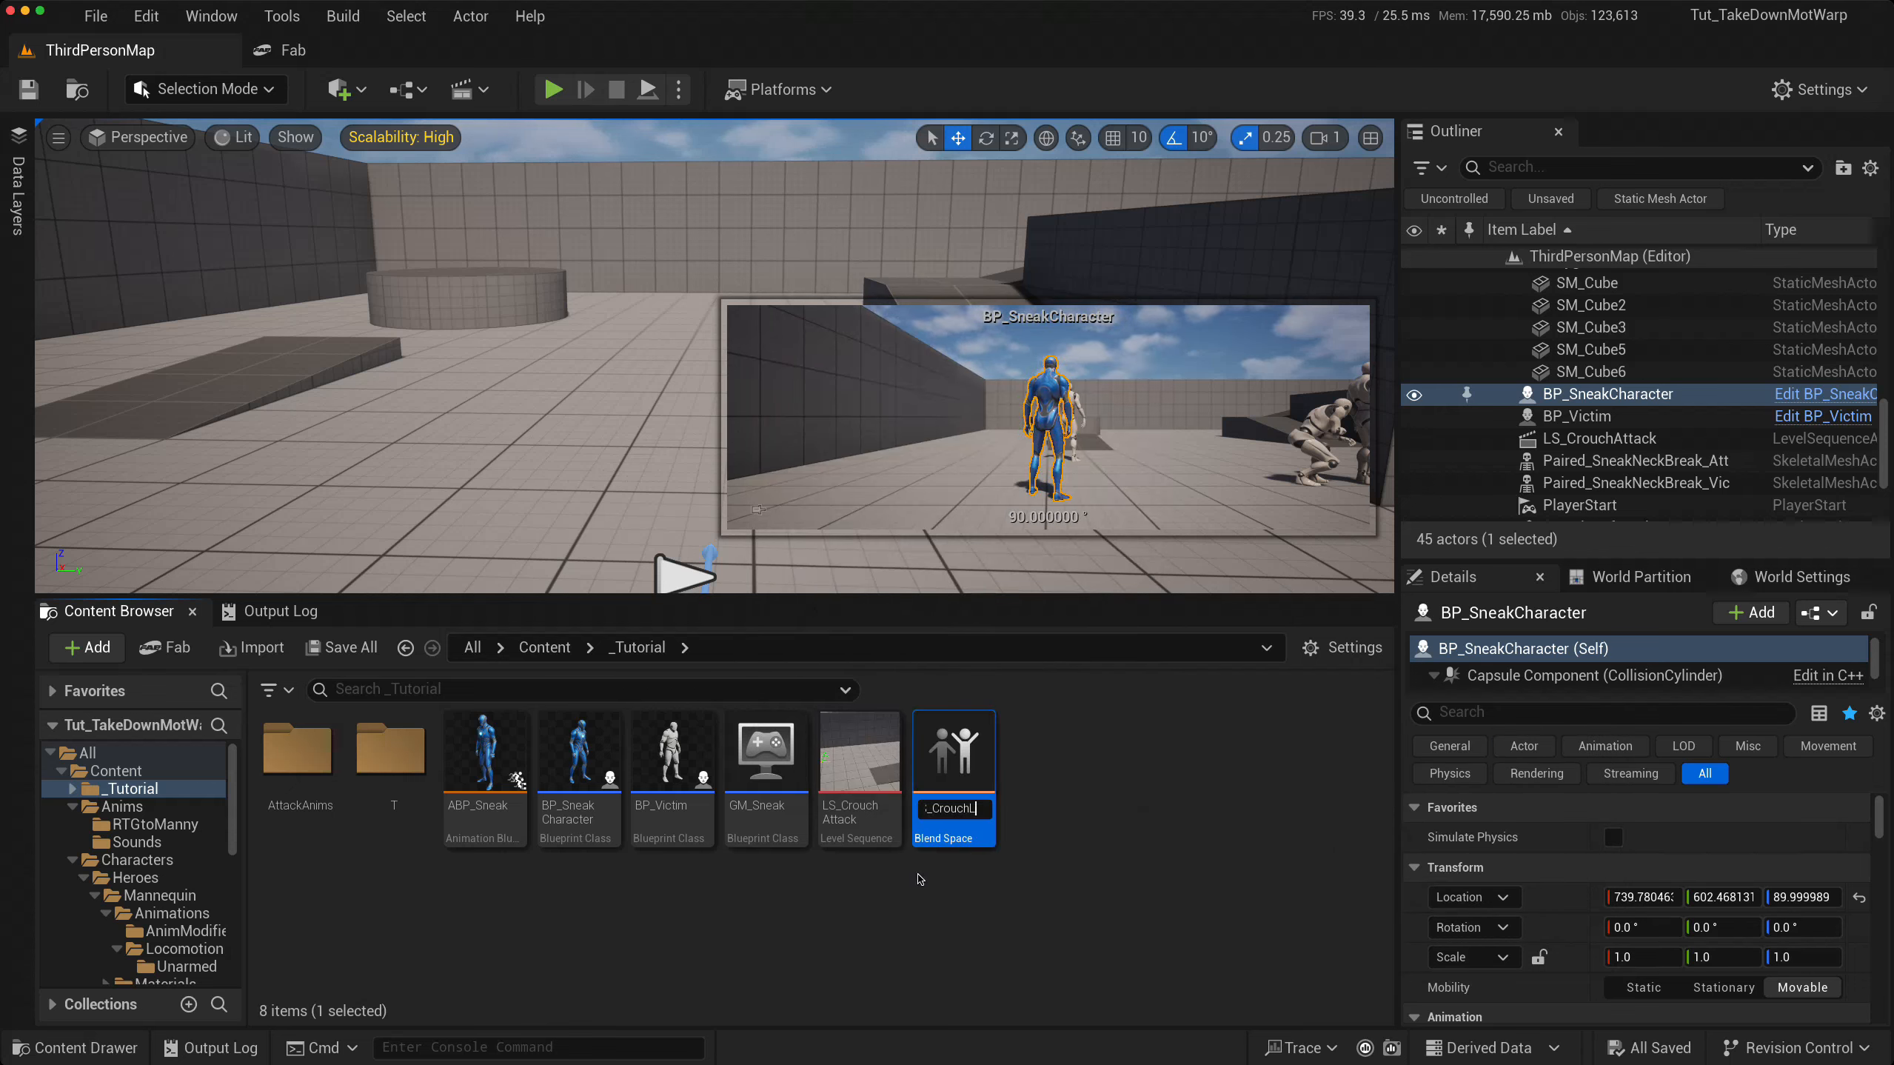
{"action": "type", "text": "_CrouchLoco"}
{"action": "key", "text": "Return"}
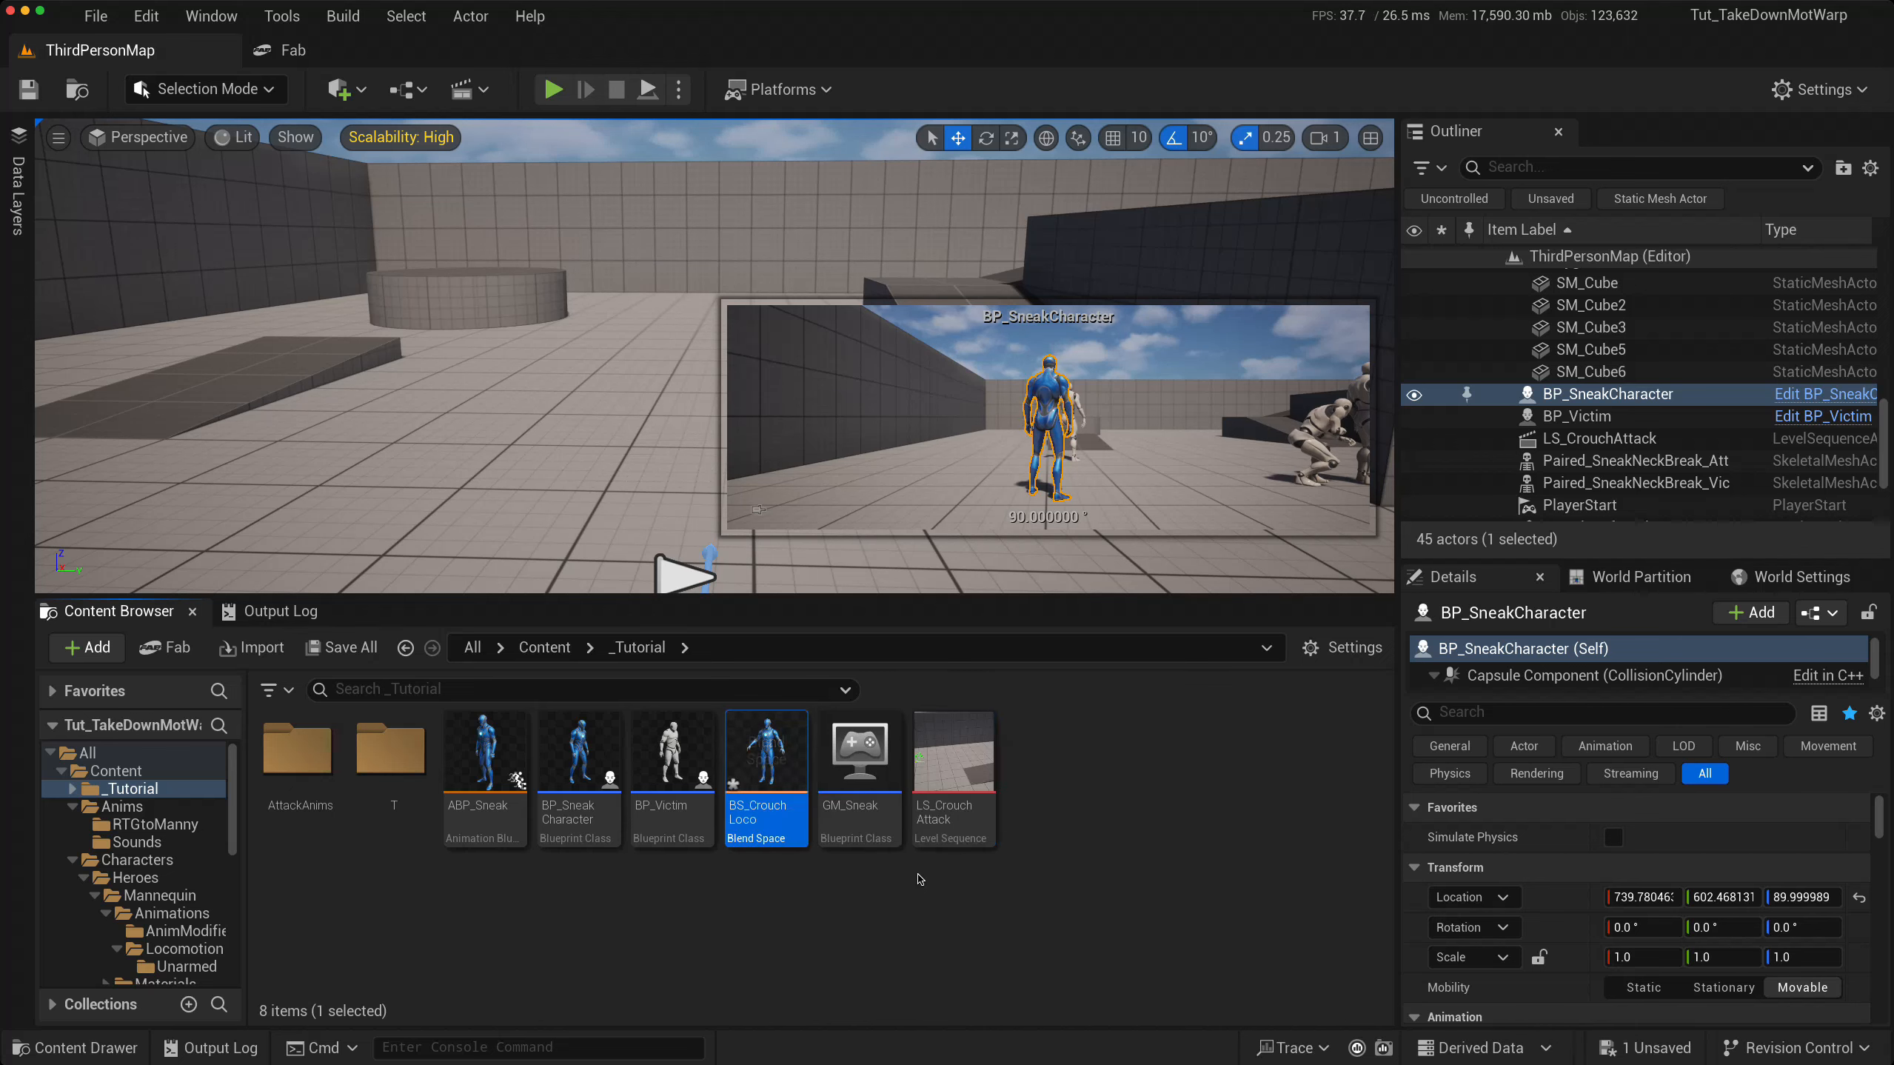
- Open BS_CrouchLoco and set its horizontal axis to name Speed, maximum 350, 16 grid divisions, with Snap to Grid enabled
{"action": "key", "text": "Return"}
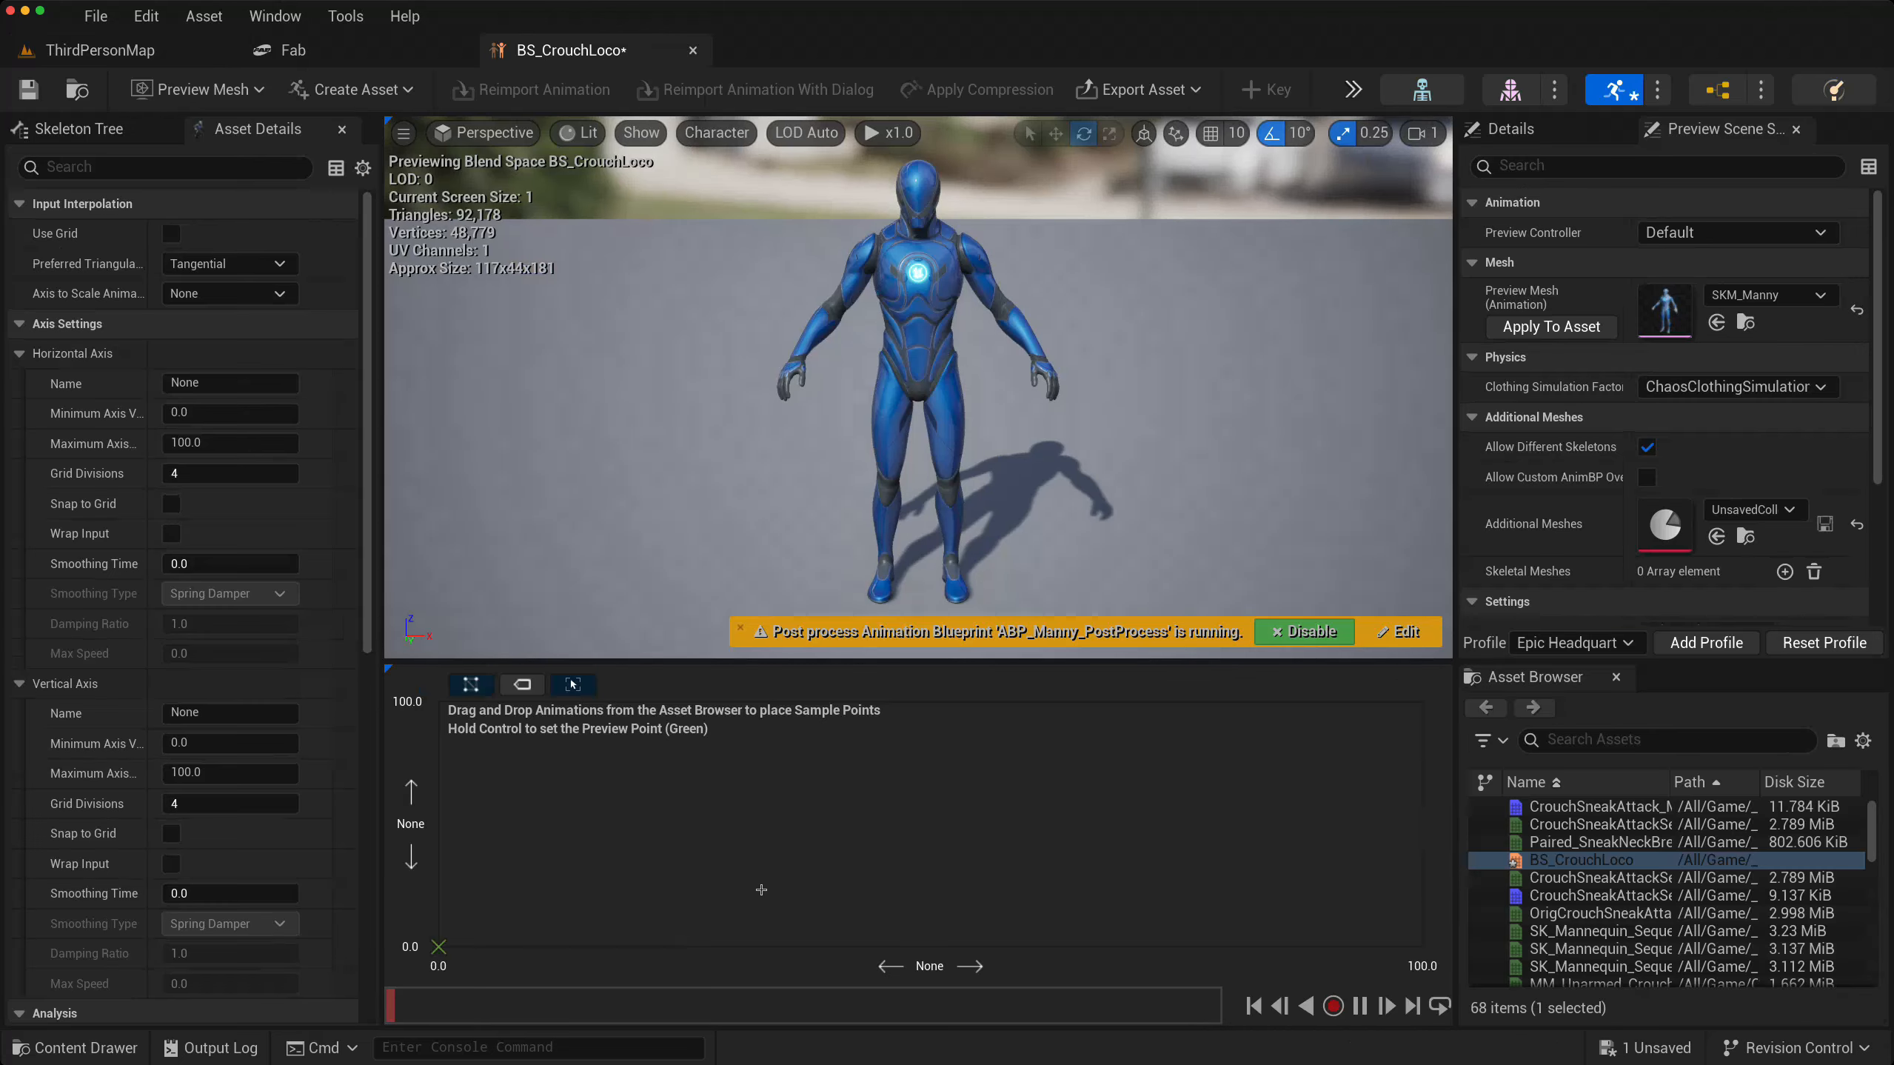
{"action": "left_click", "coordinate": [195, 382]}
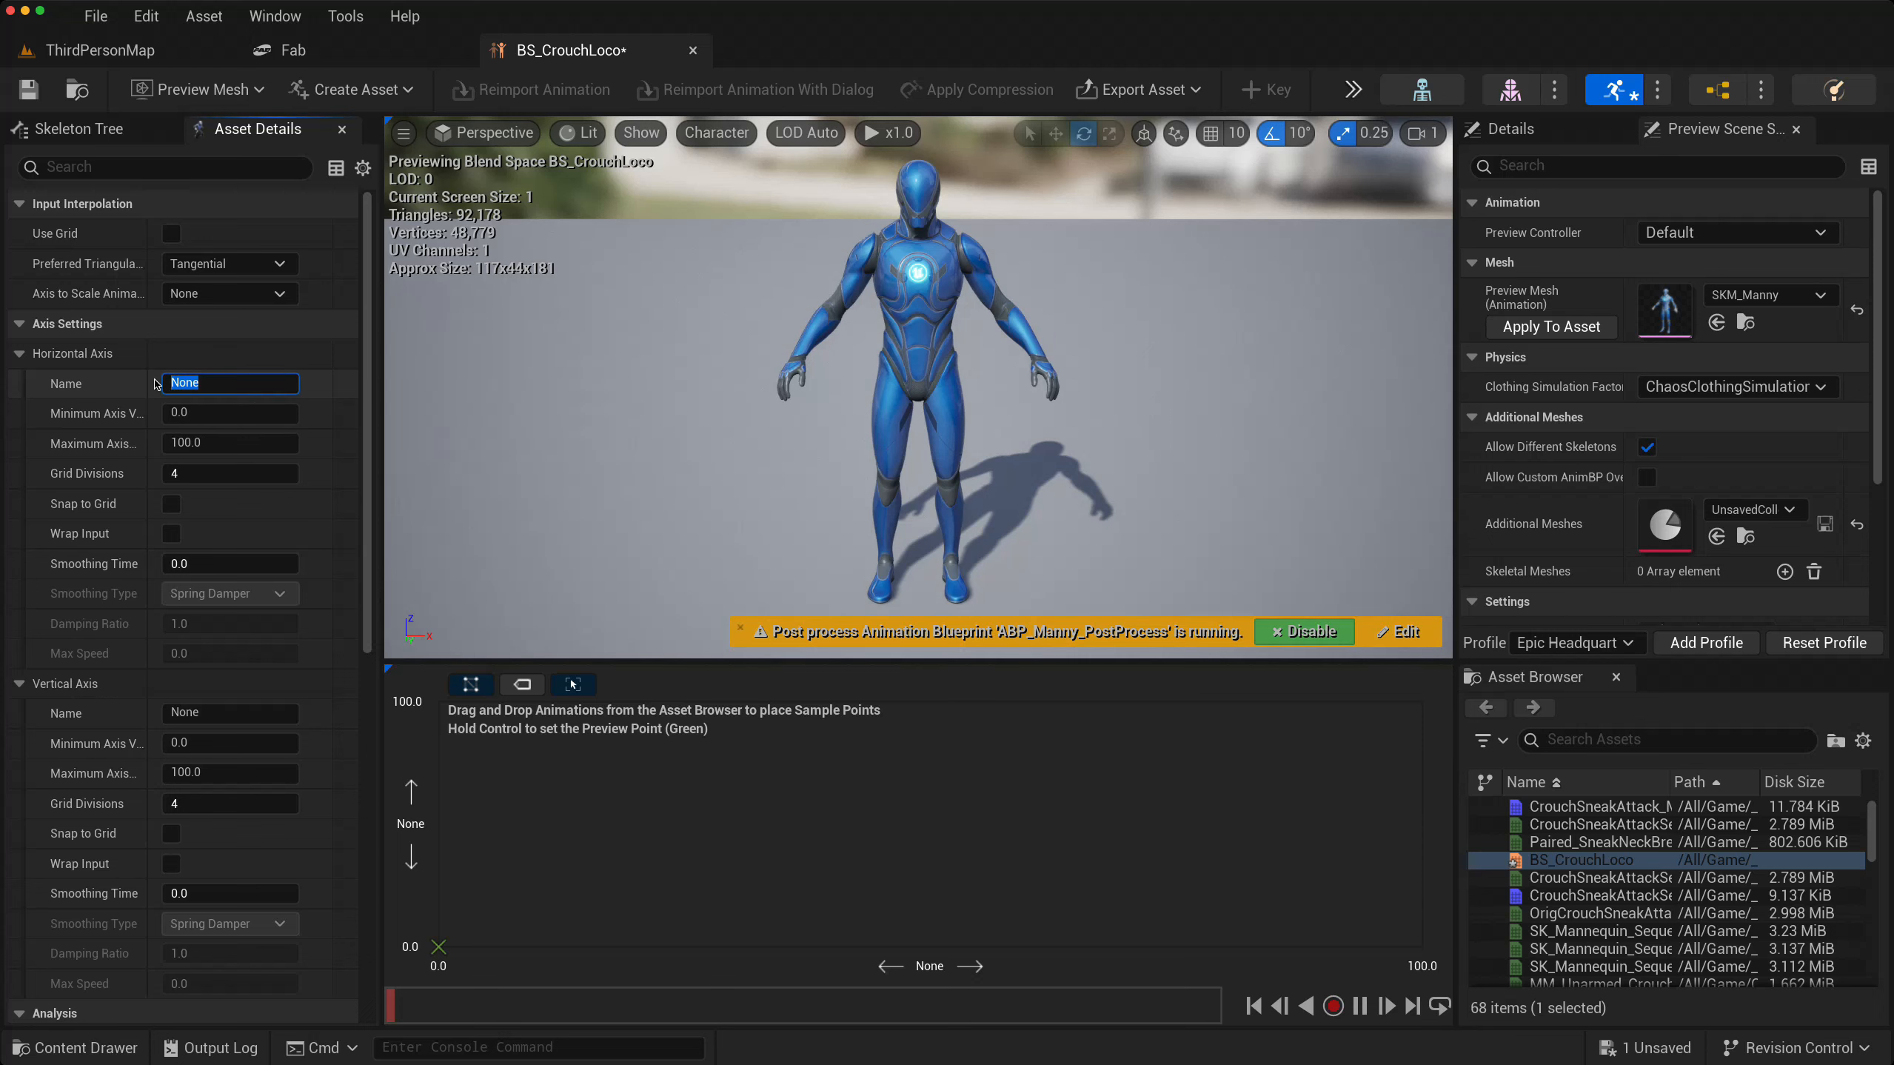
{"action": "key", "text": "Return"}
{"action": "left_click", "coordinate": [202, 442]}
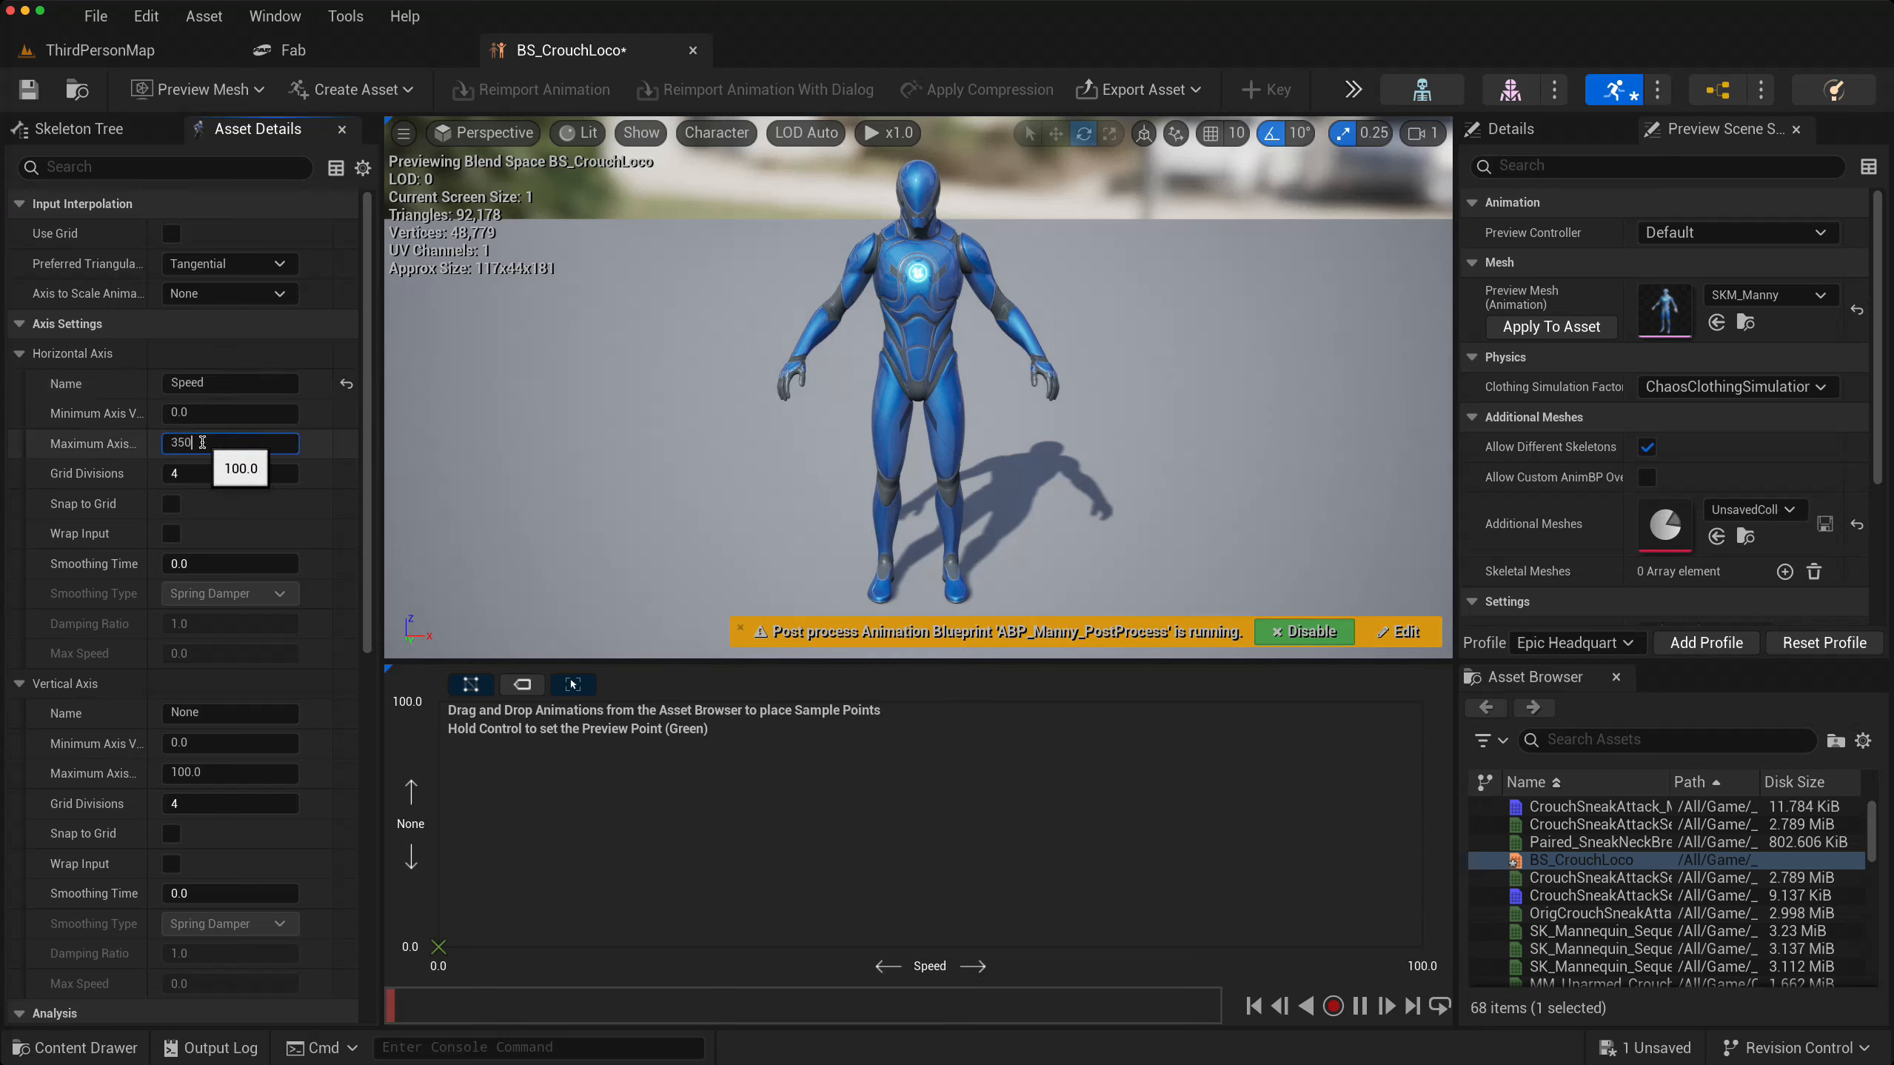
{"action": "left_click", "coordinate": [198, 473]}
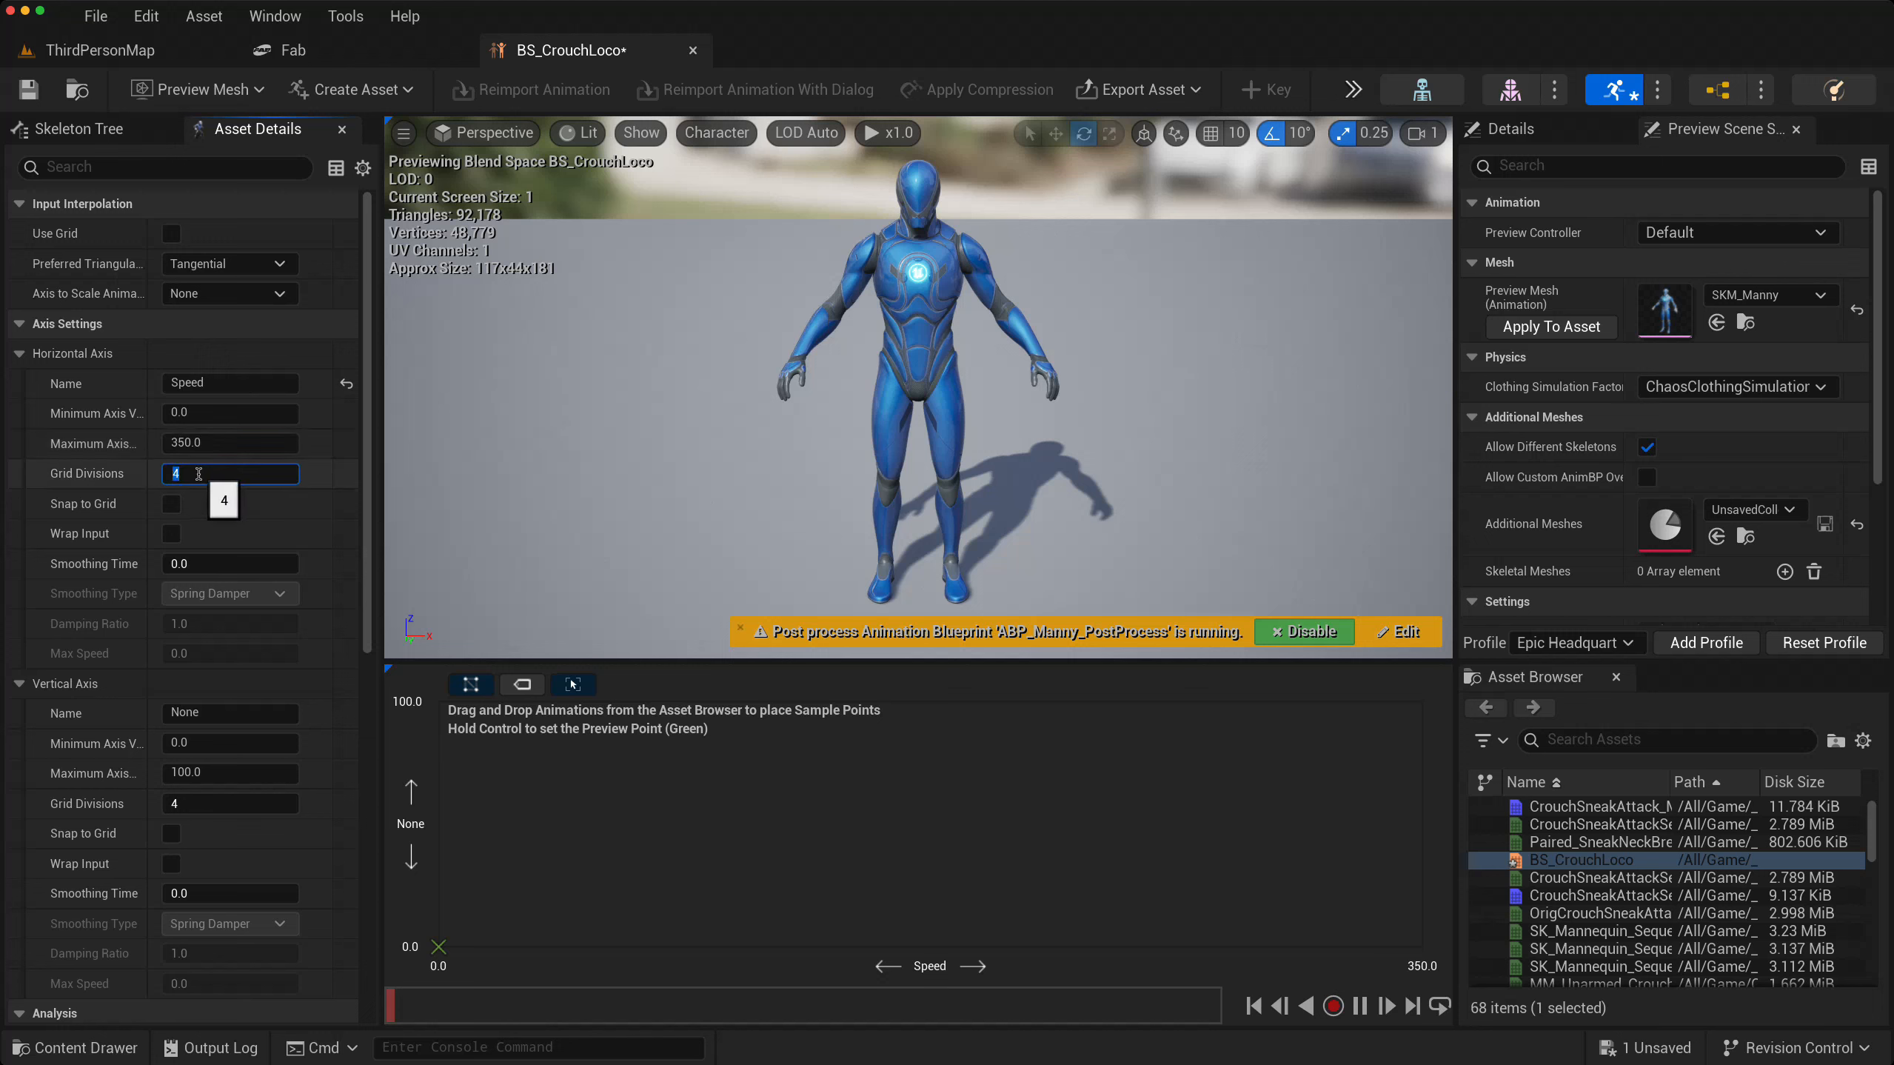
{"action": "left_click", "coordinate": [171, 503]}
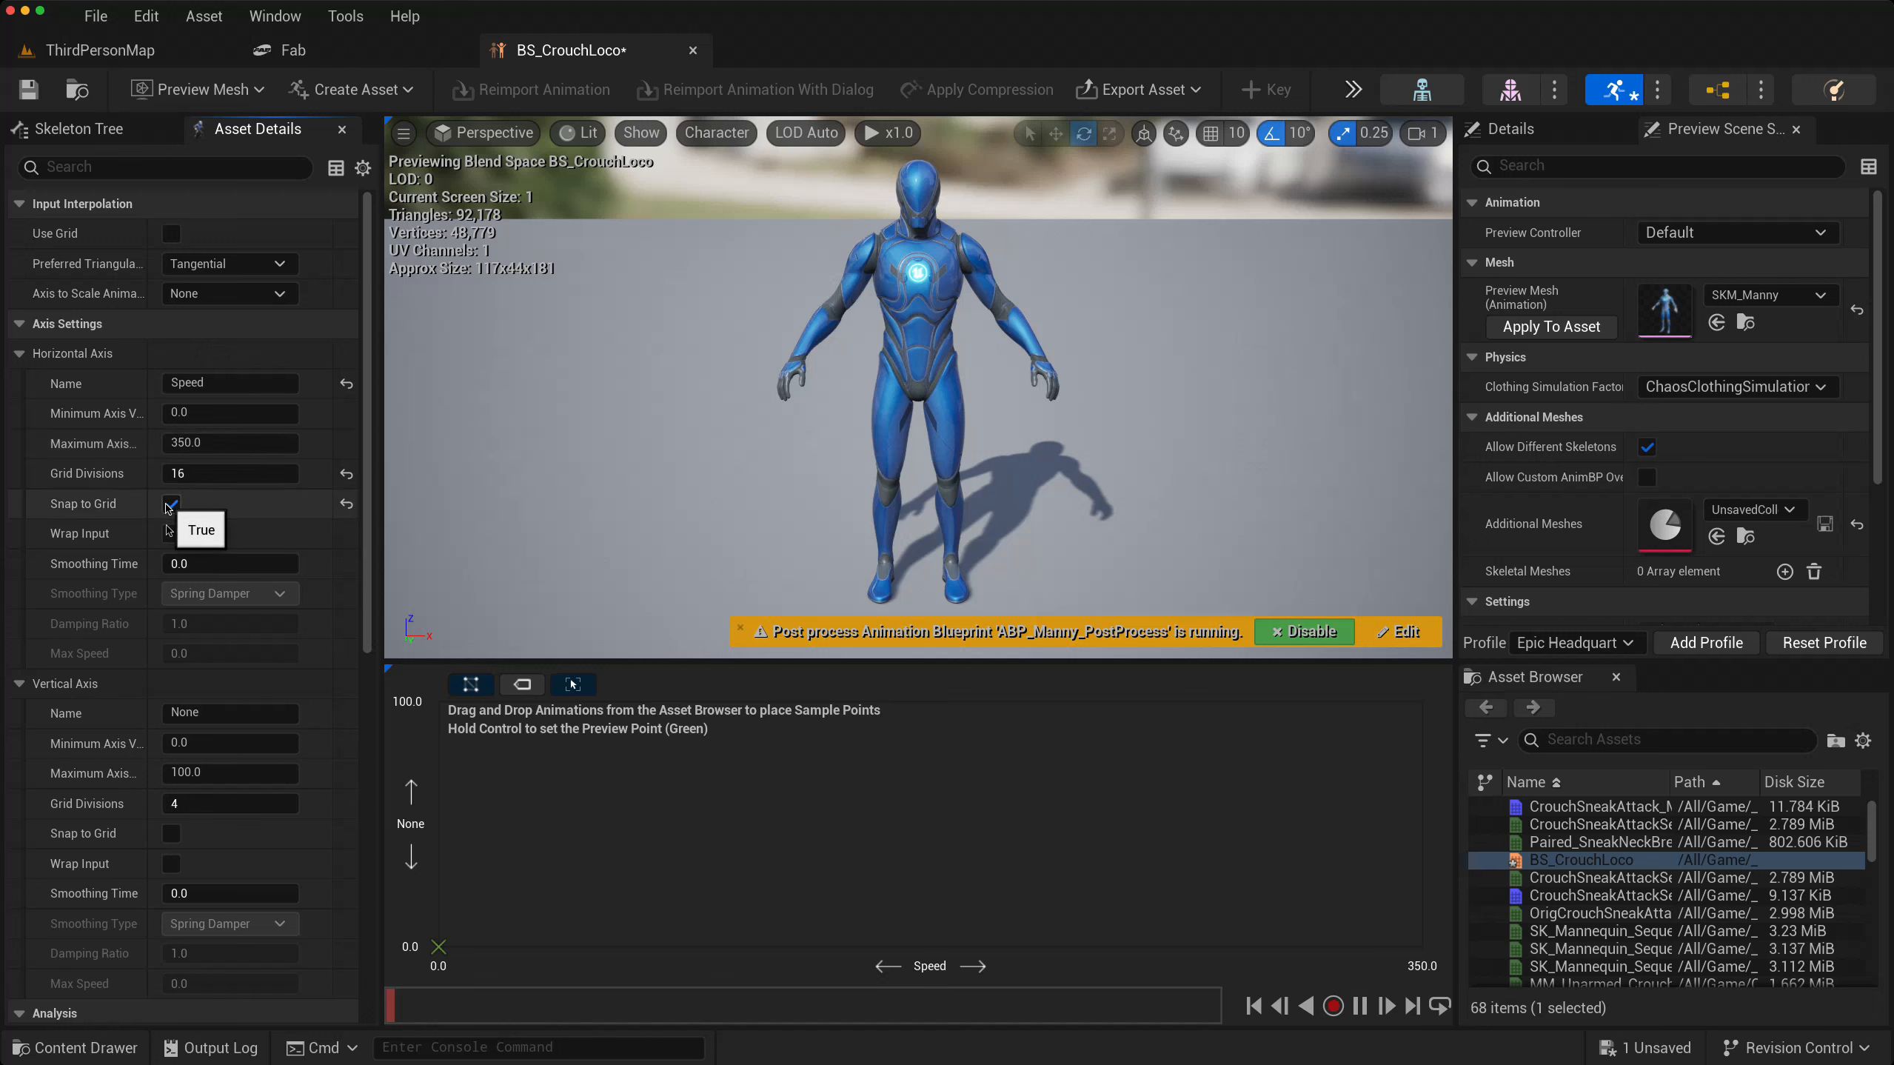
- Enable Snap to Grid on the vertical axis and place MM_Unarmed_Crouch_Idle as a sample at speed 0, mid-height in the blend space
{"action": "left_click", "coordinate": [171, 833]}
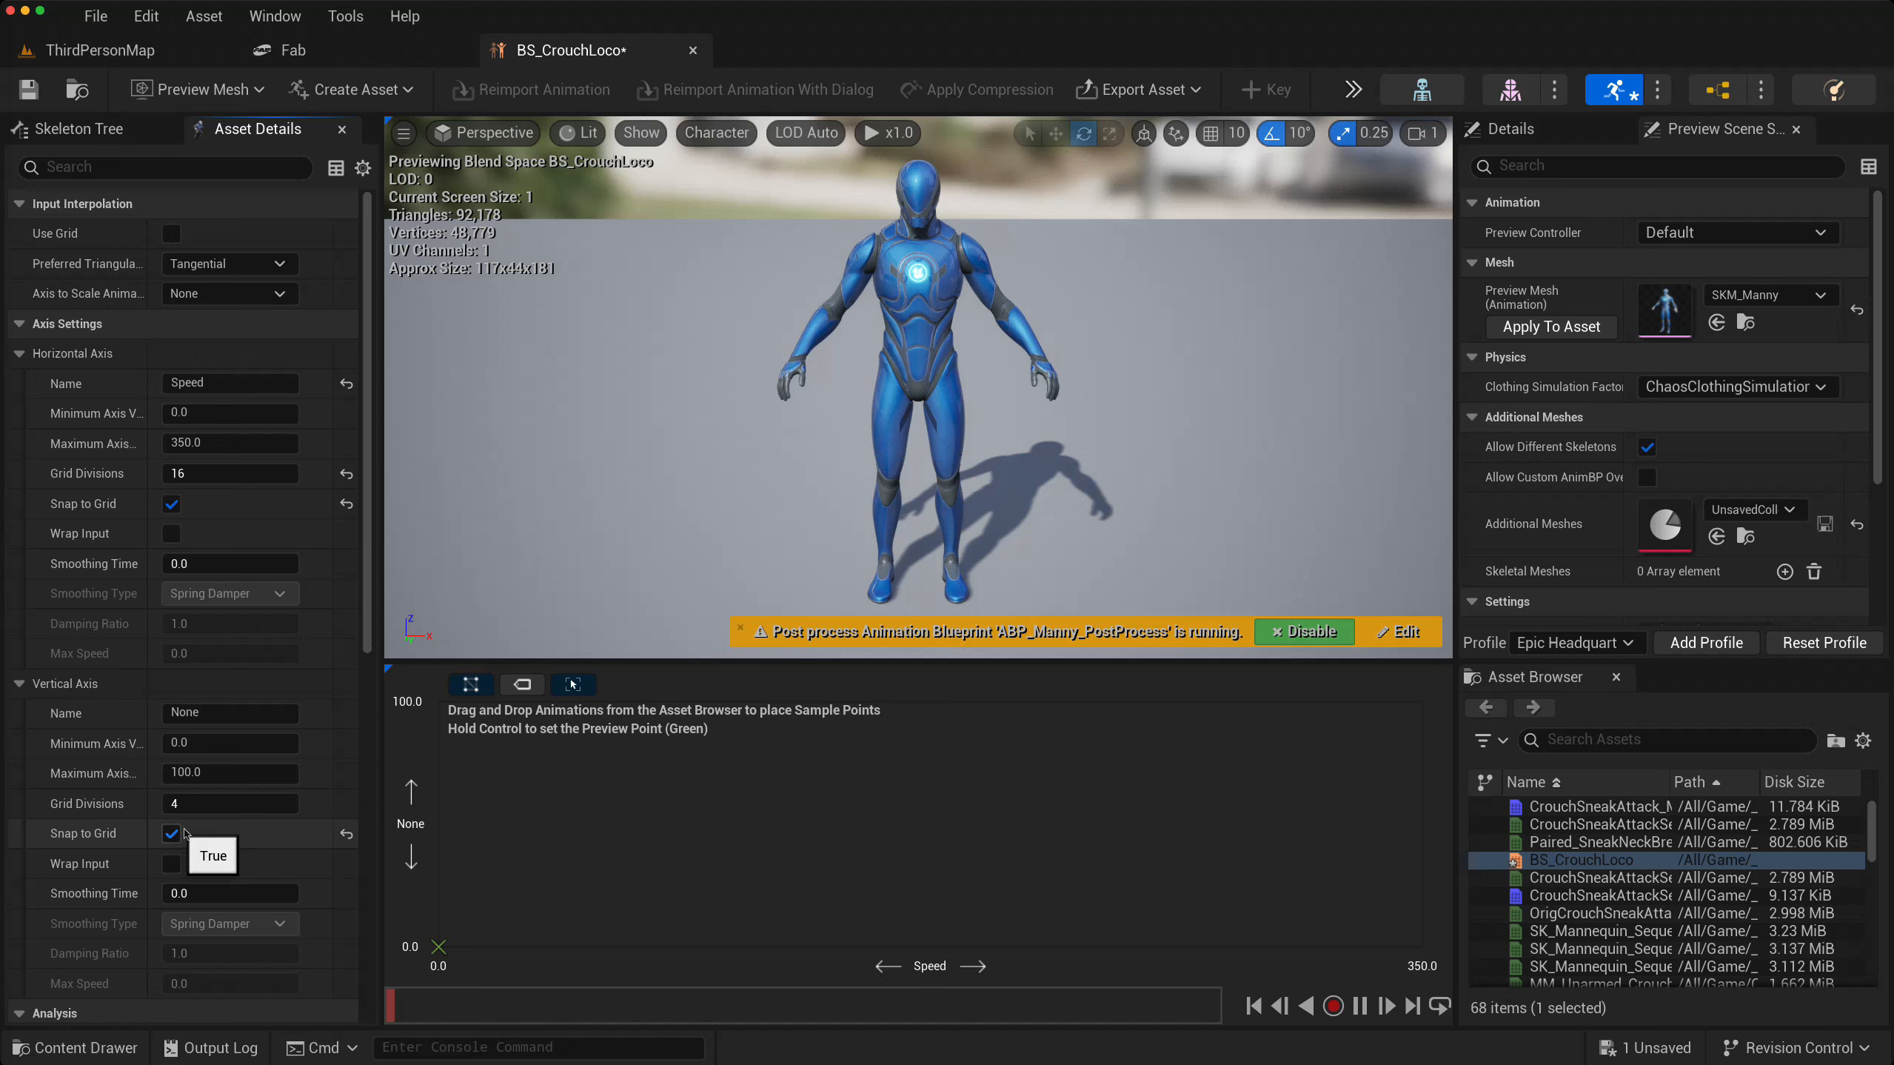
{"action": "left_click", "coordinate": [1569, 751]}
{"action": "type", "text": "i"}
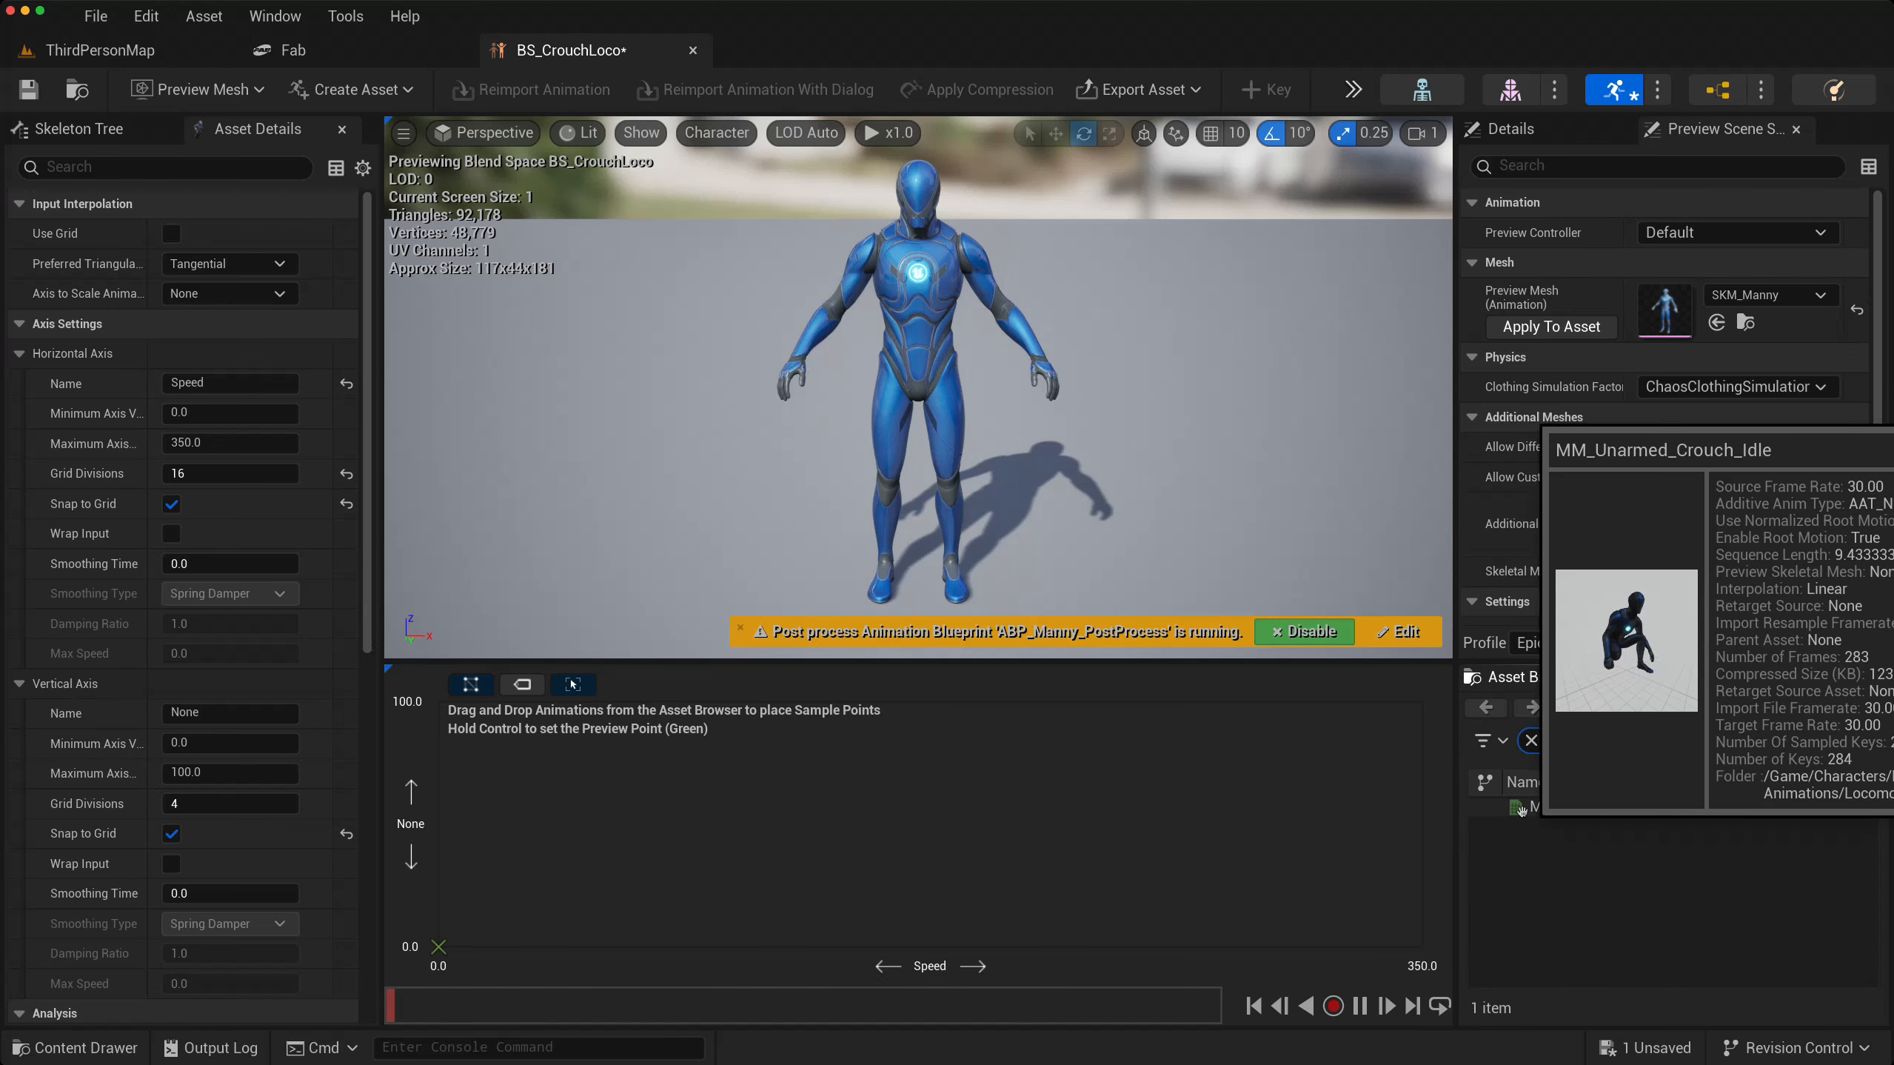
{"action": "left_click_drag", "start_coordinate": [1555, 808], "coordinate": [440, 822]}
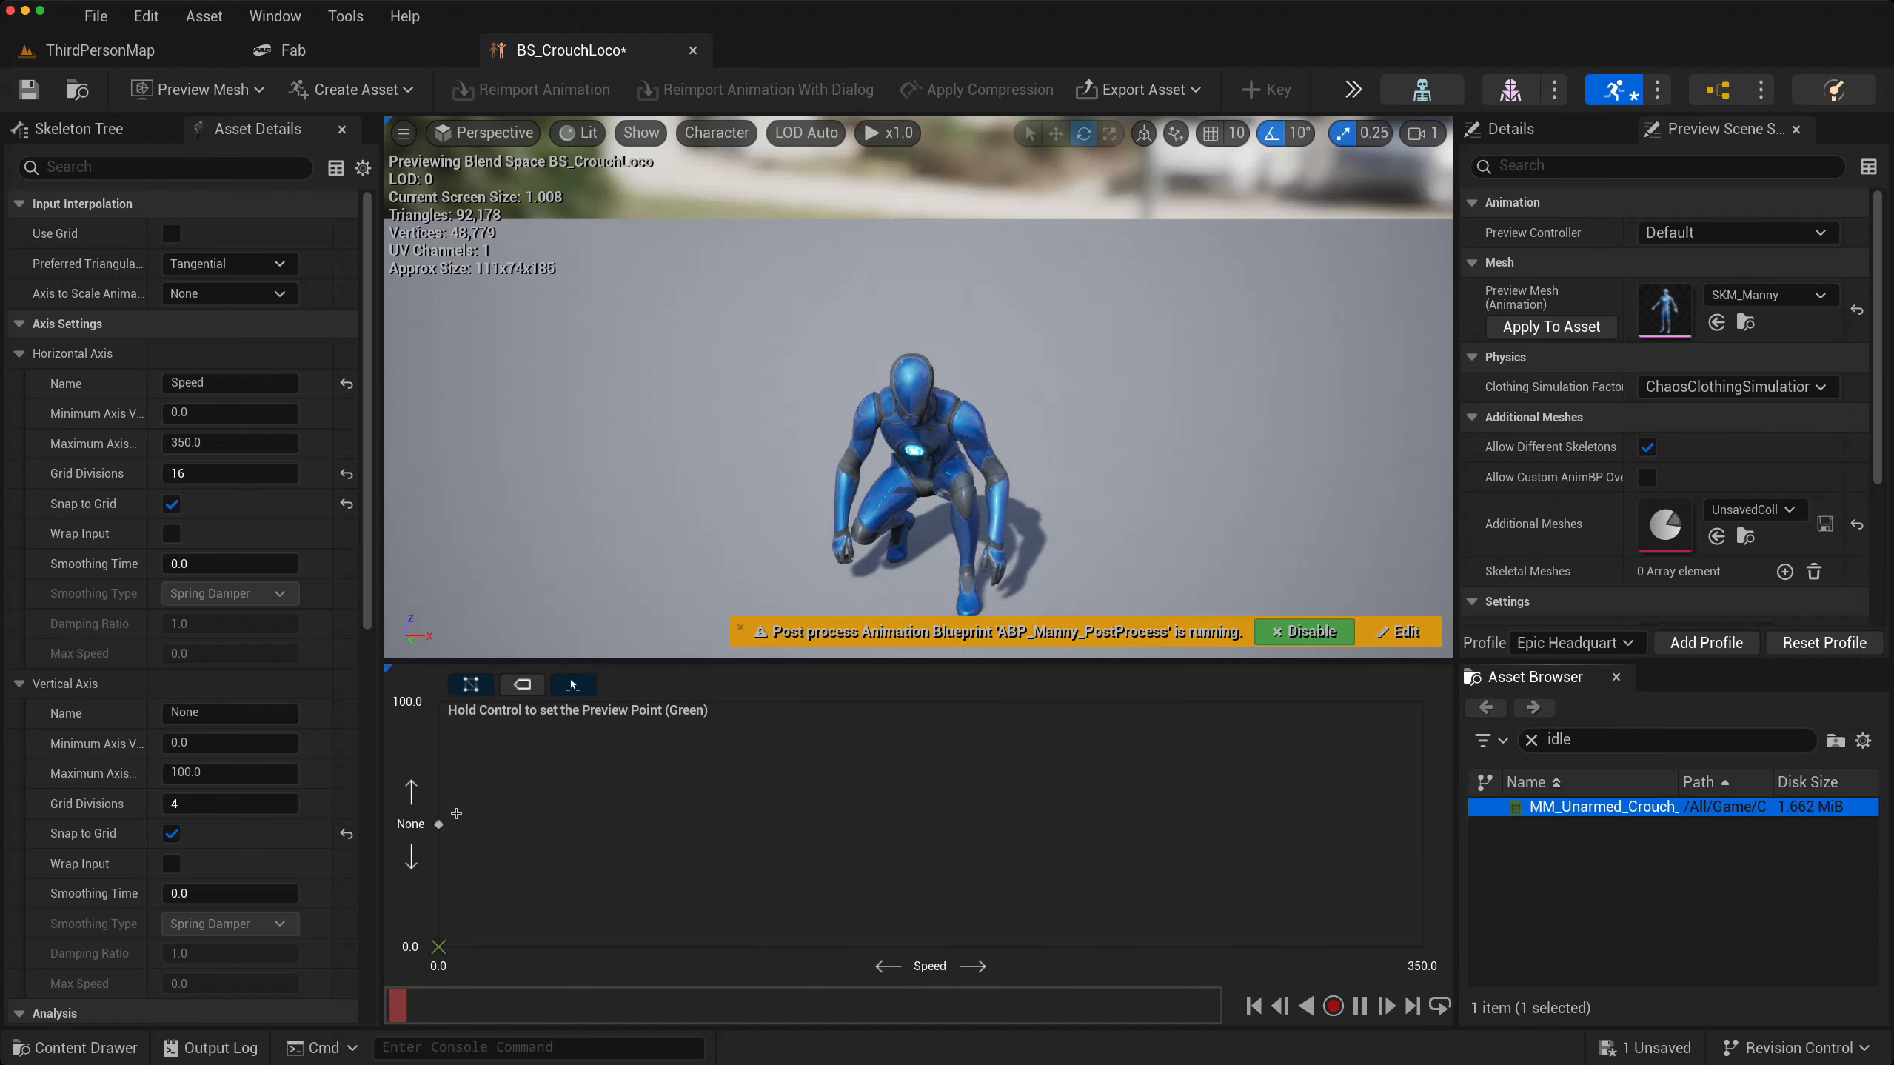
- Place MM_Unarmed_Crouch_Walk_Fwd one grid division along the Speed axis, level with the idle sample, and preview the blend
{"action": "left_click", "coordinate": [1557, 740]}
{"action": "type", "text": "cro"}
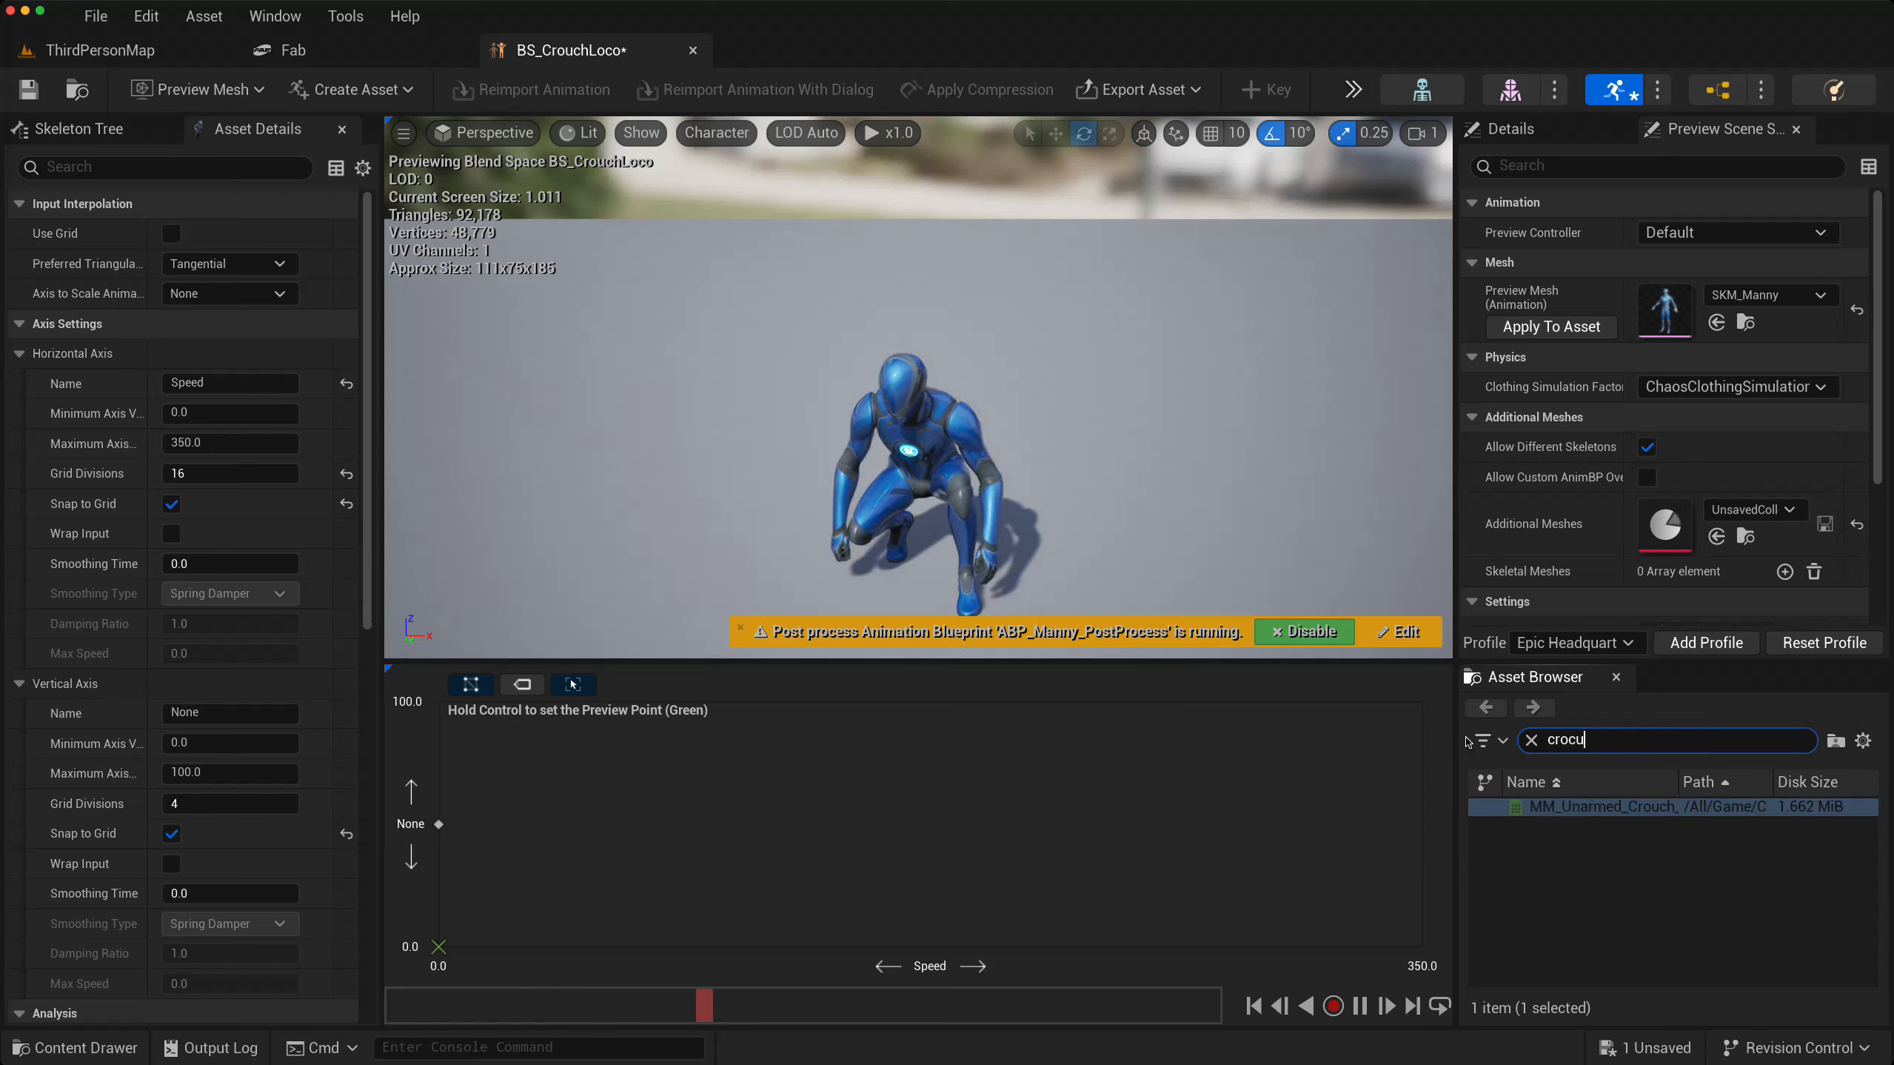
{"action": "type", "text": "u"}
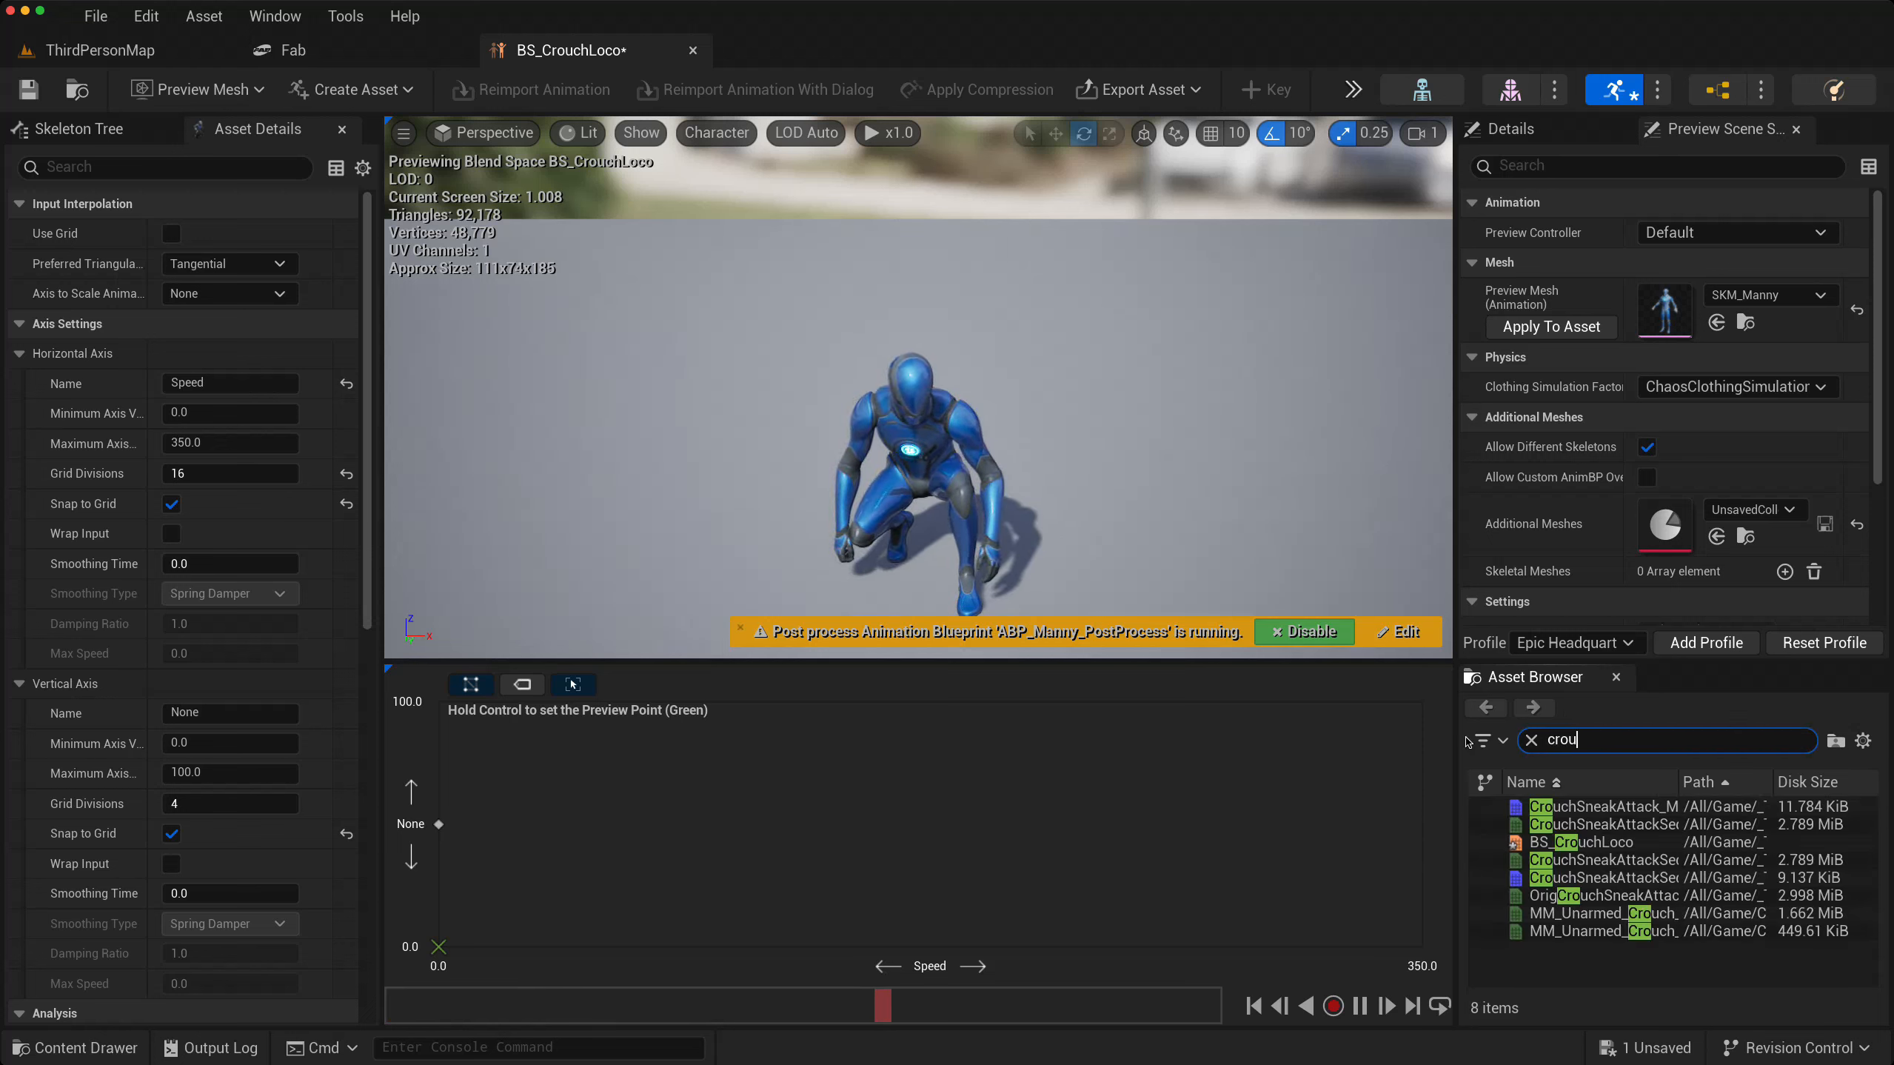
{"action": "mouse_move", "coordinate": [1599, 938]}
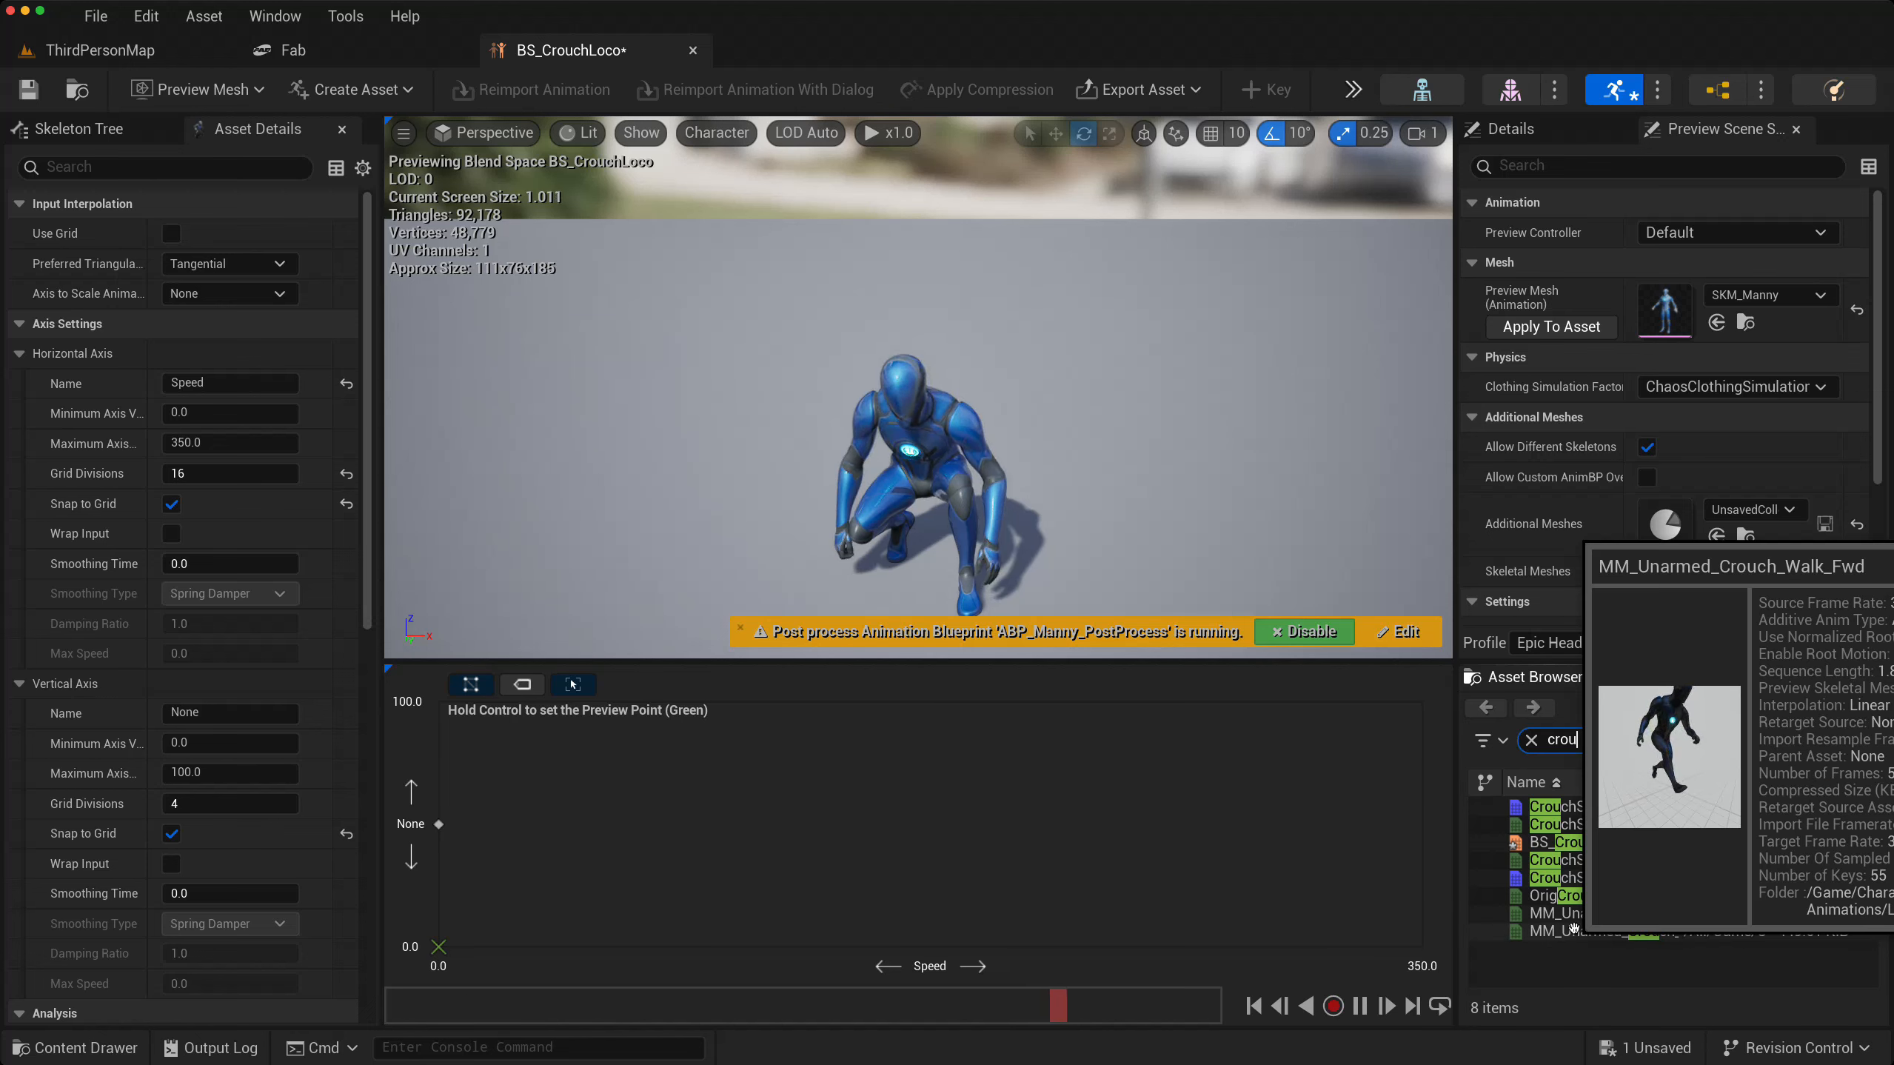
{"action": "left_click_drag", "start_coordinate": [1523, 936], "coordinate": [486, 825]}
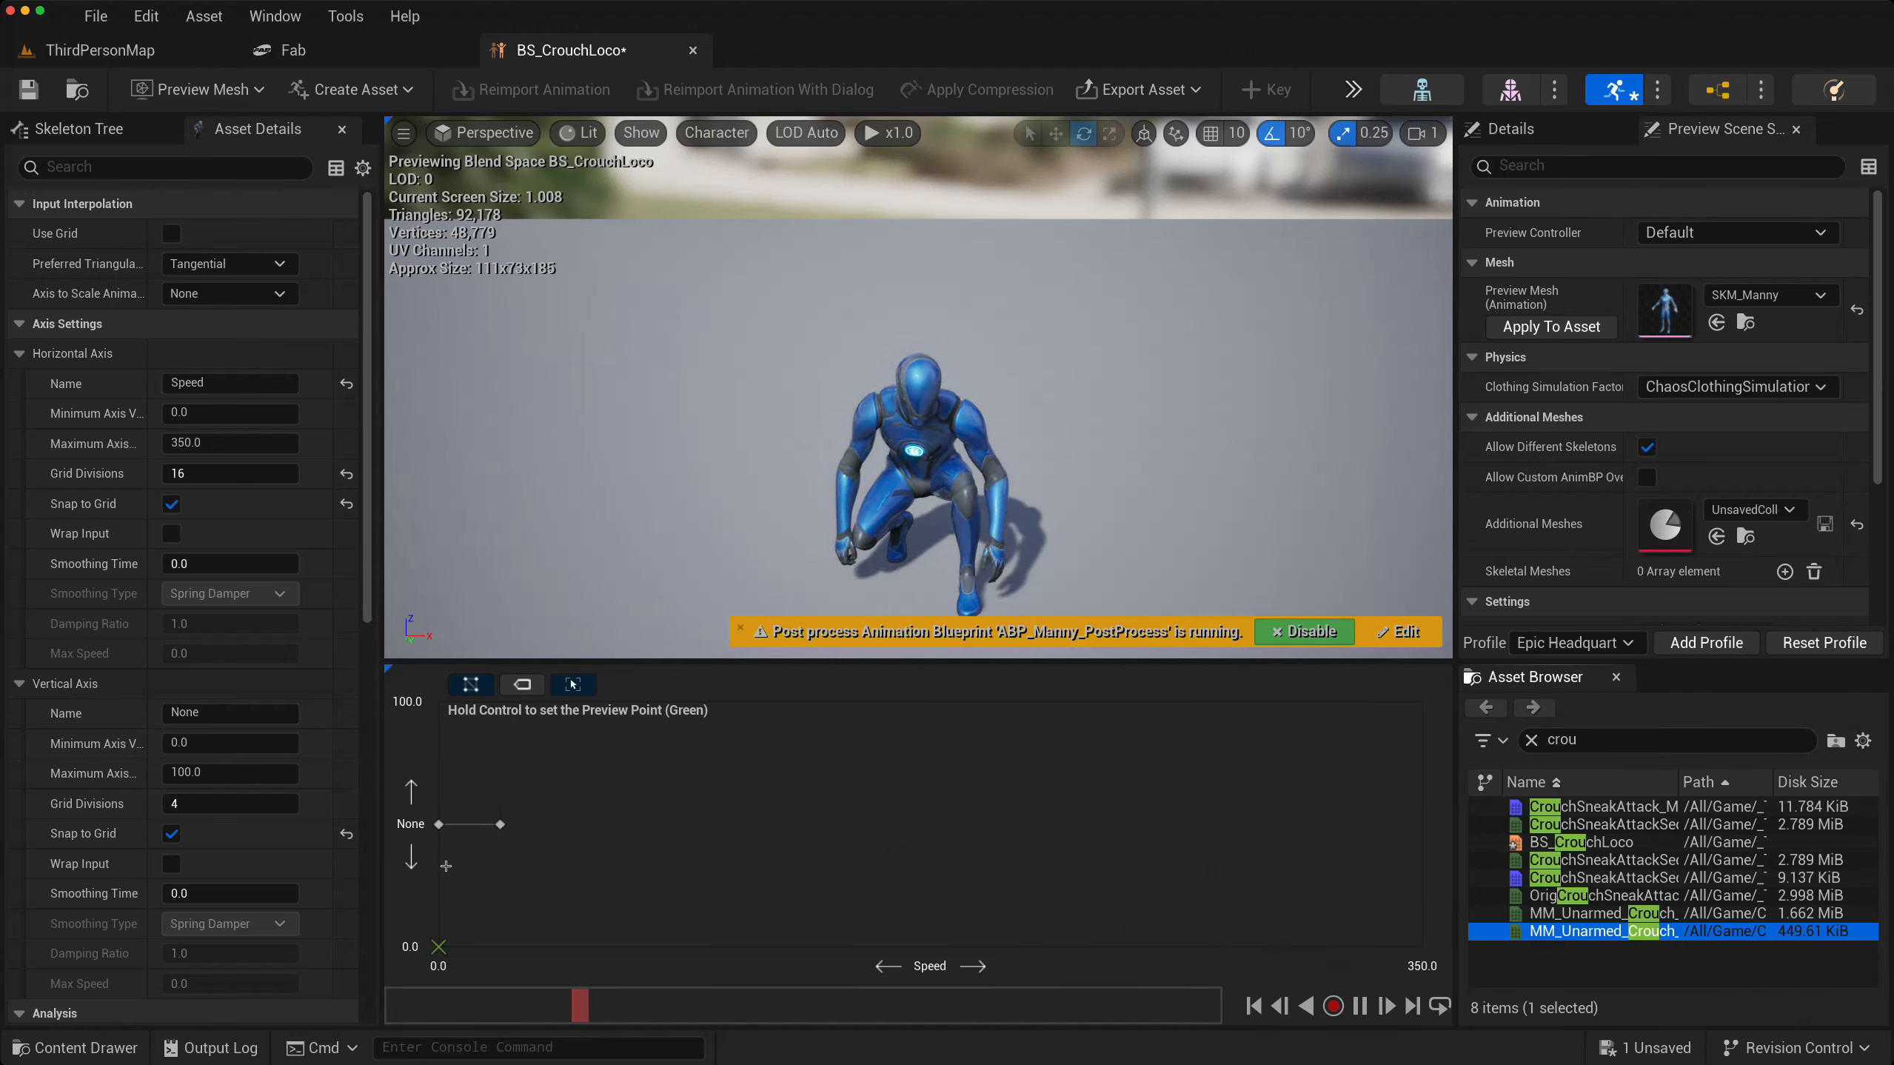
{"action": "key", "text": "ctrl"}
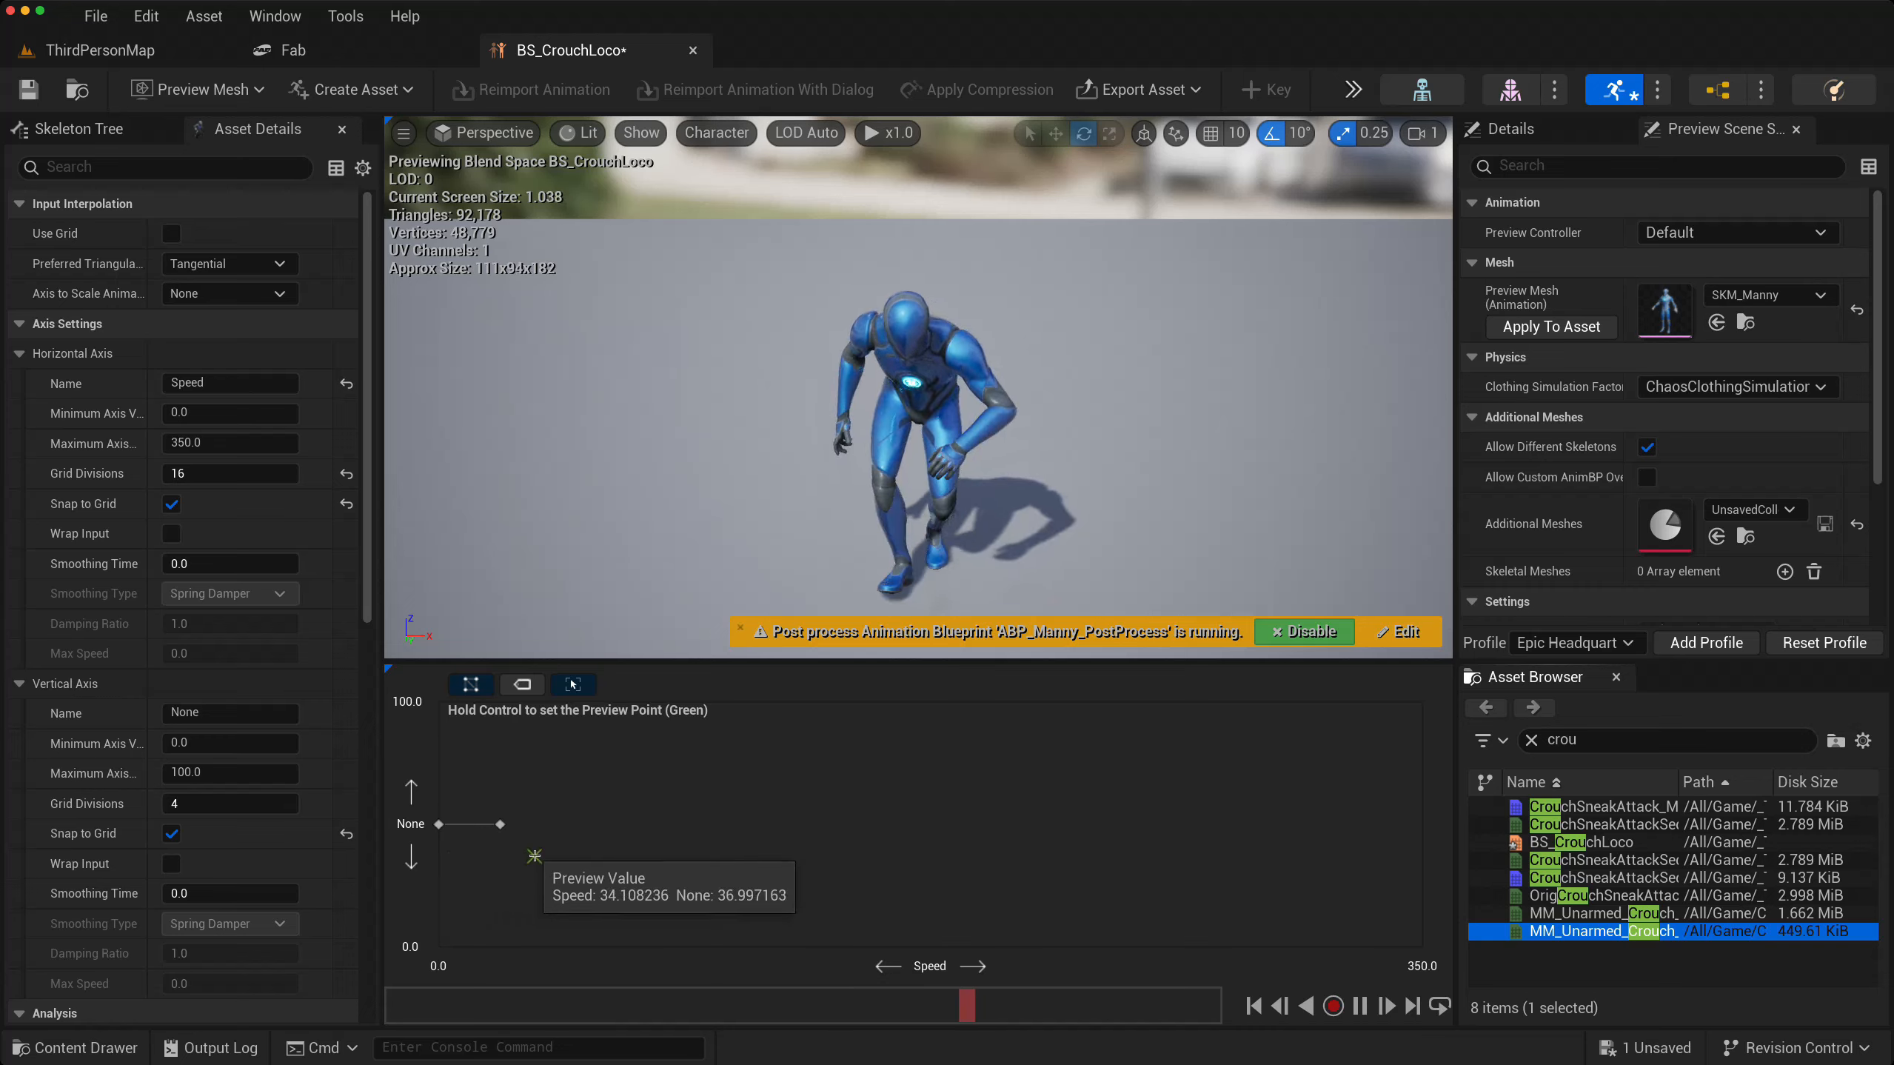
- Open MM_Unarmed_Crouch_Walk_Fwd, check its Enable Root Motion and Force Root Lock settings, and save
{"action": "double_click", "coordinate": [1518, 932]}
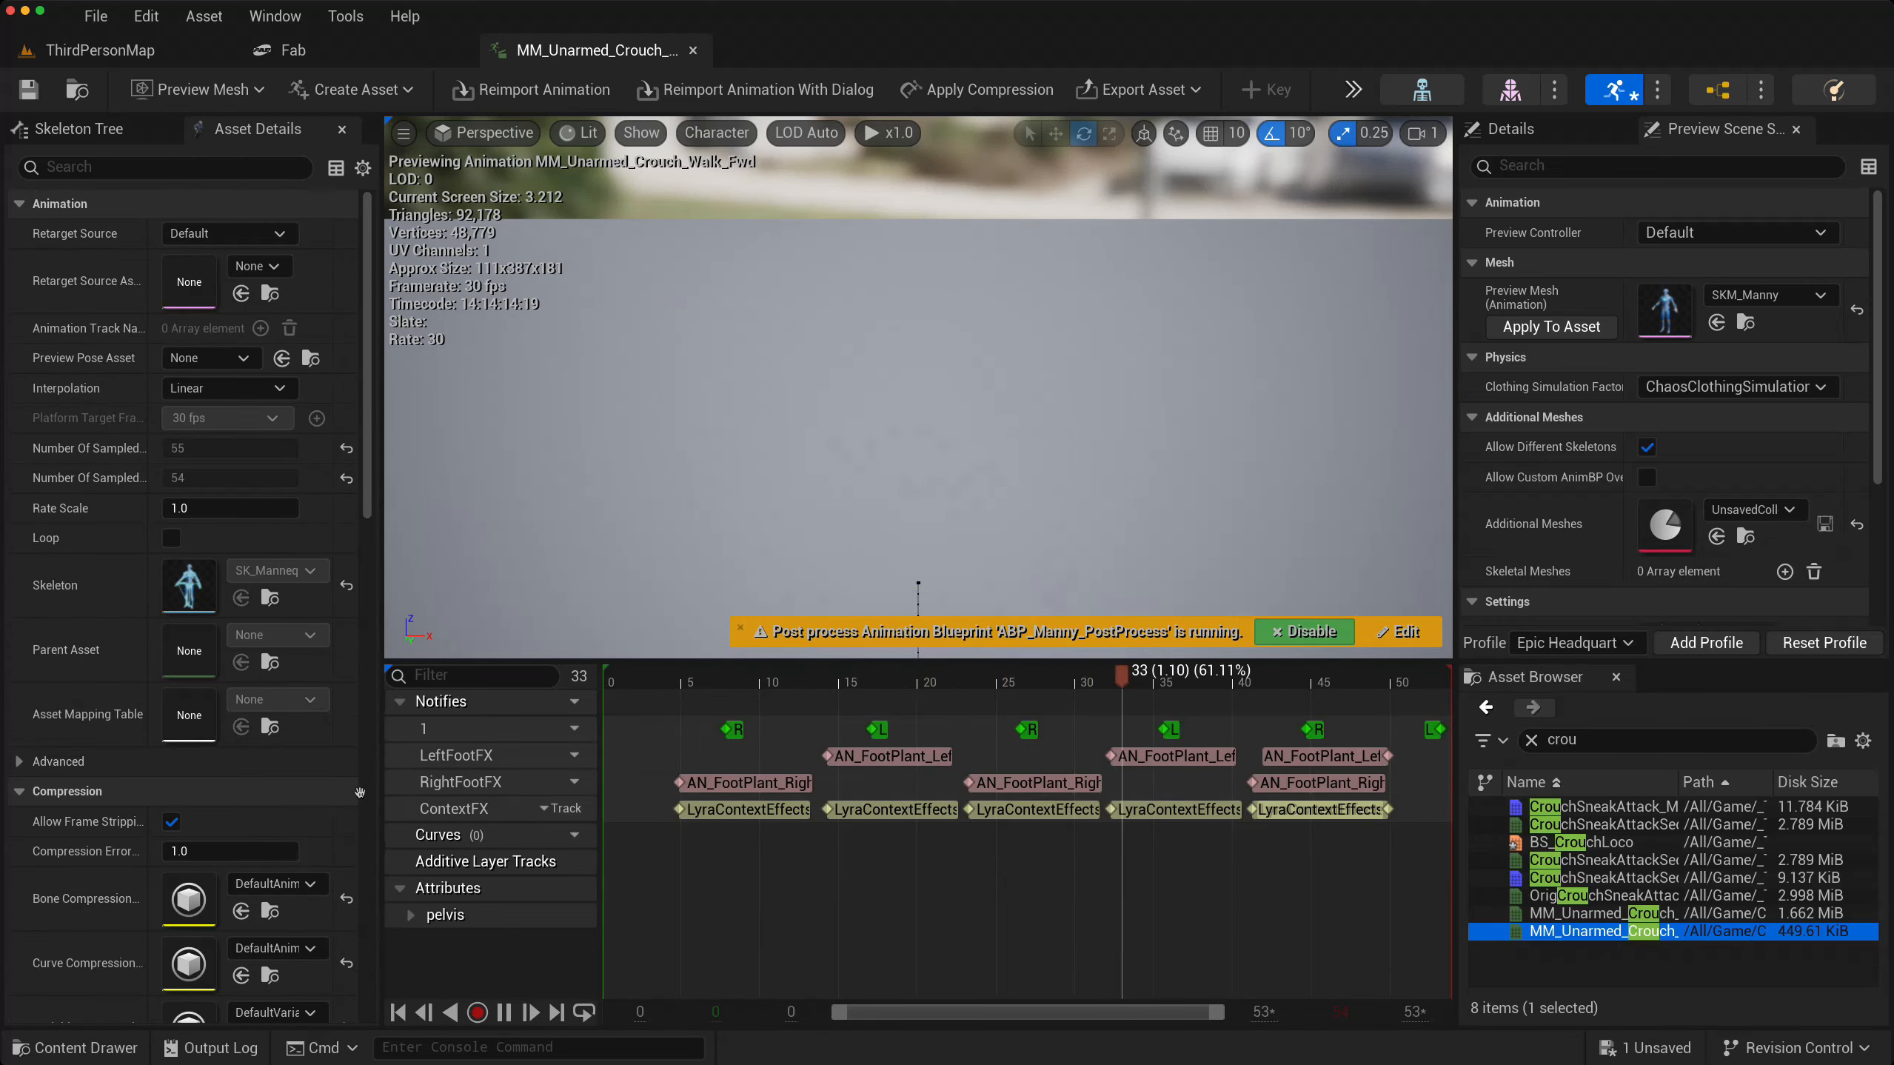
{"action": "scroll", "coordinate": [293, 776], "scroll_direction": "down", "scroll_amount": 2}
{"action": "scroll", "coordinate": [293, 777], "scroll_direction": "down", "scroll_amount": 10}
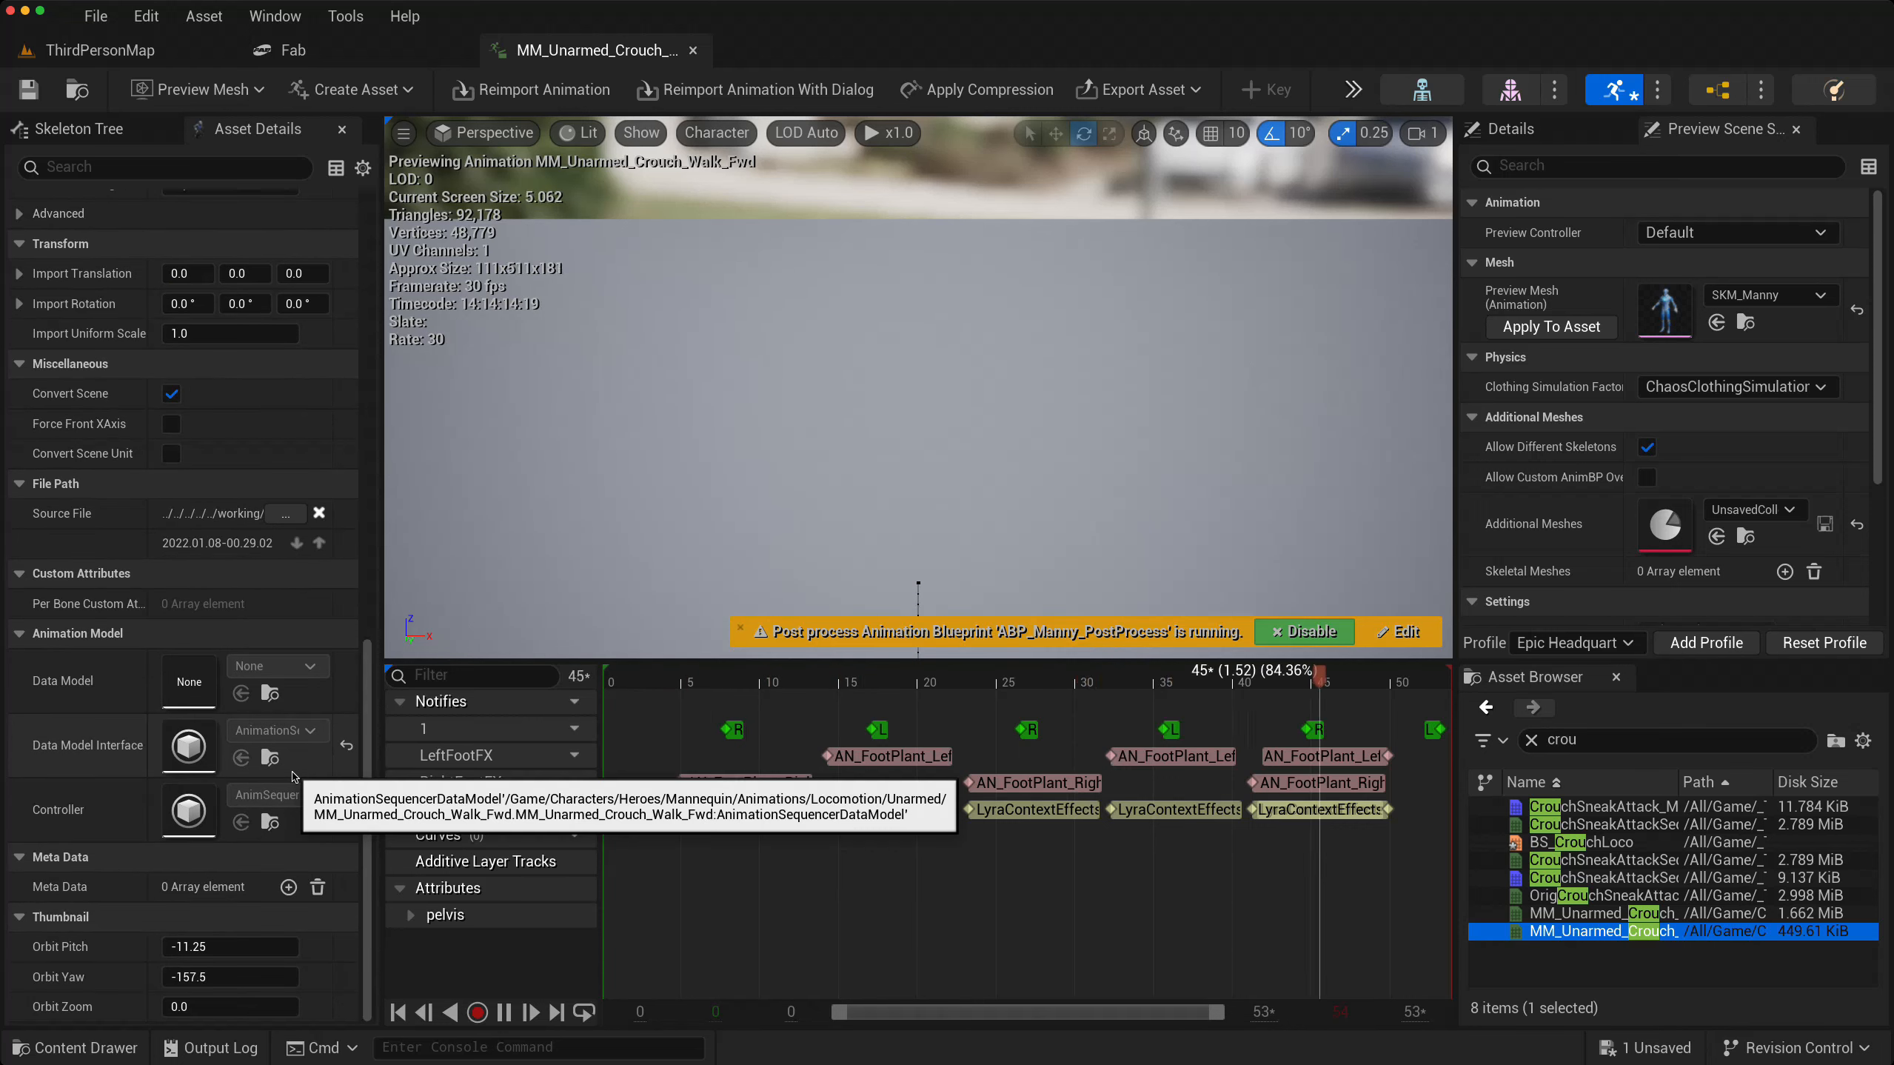
{"action": "scroll", "coordinate": [294, 777], "scroll_direction": "up", "scroll_amount": 15}
{"action": "scroll", "coordinate": [293, 775], "scroll_direction": "down", "scroll_amount": 8}
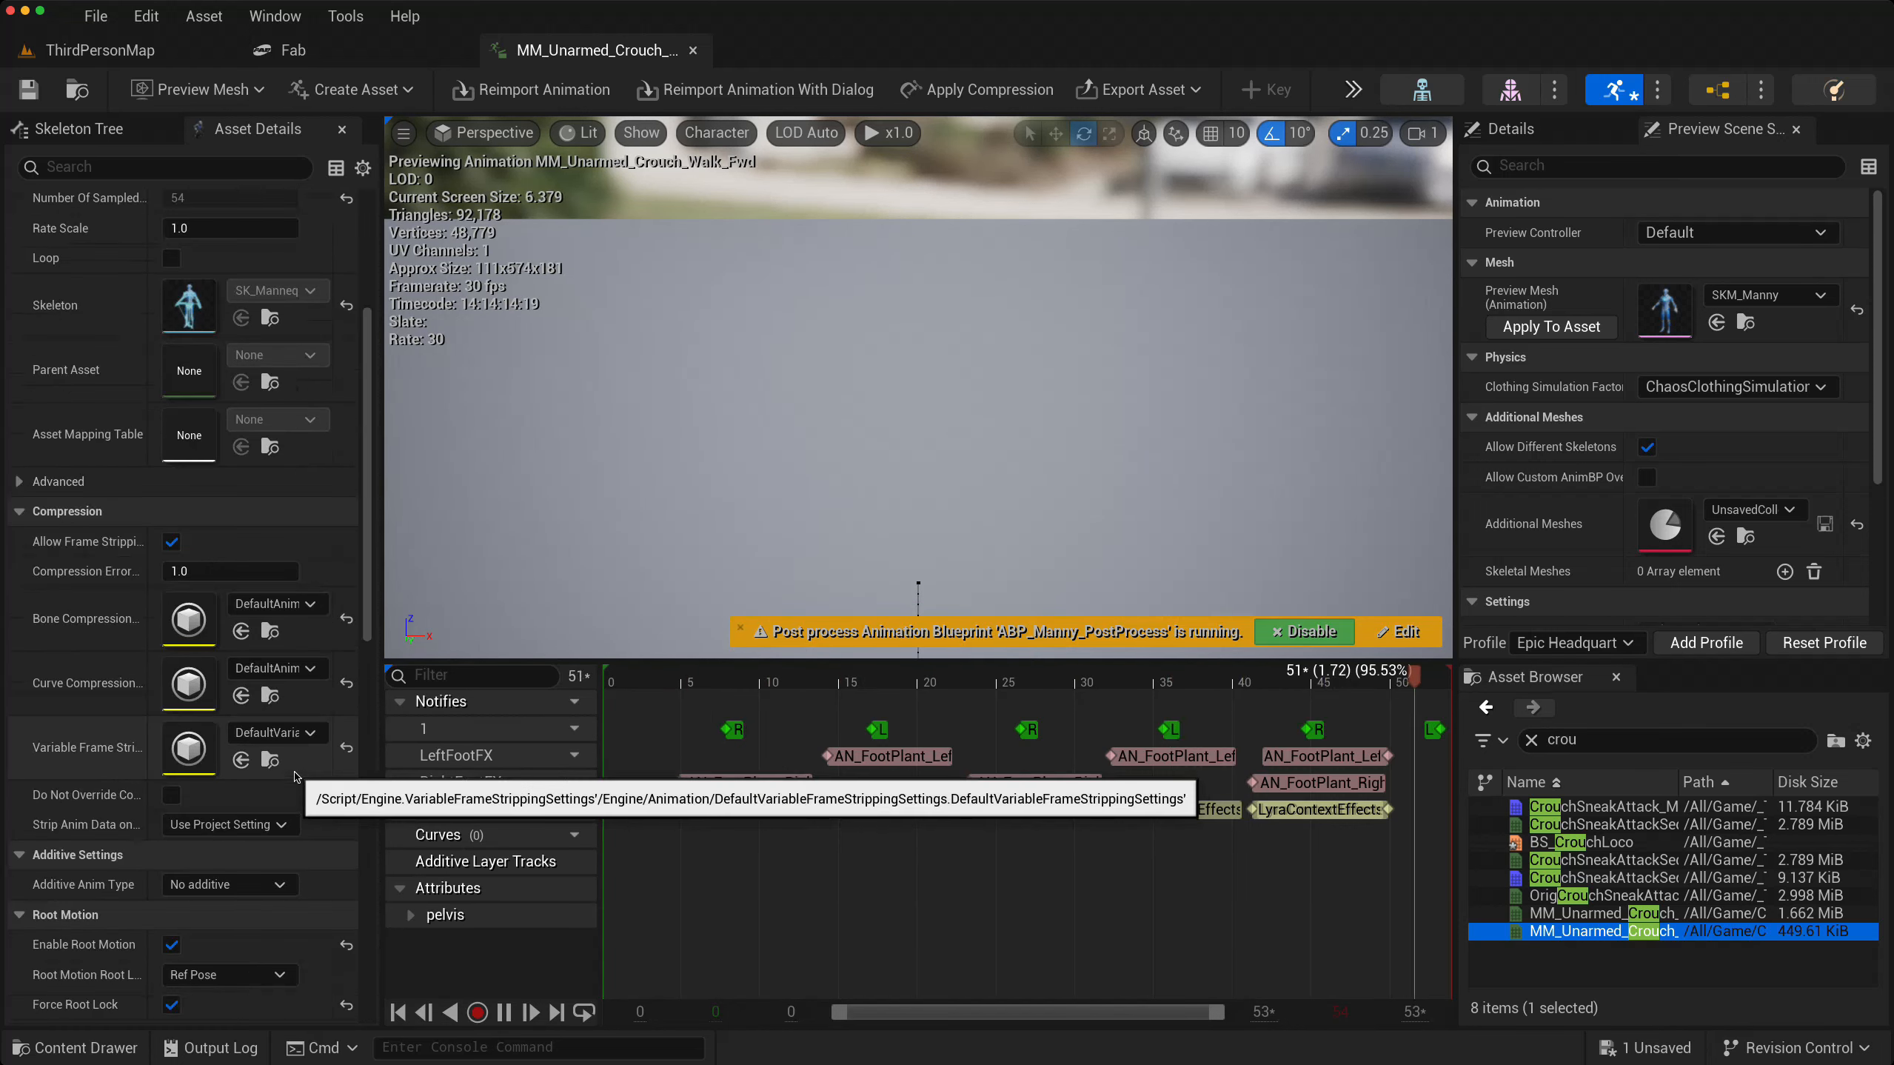
{"action": "scroll", "coordinate": [291, 770], "scroll_direction": "up", "scroll_amount": 2}
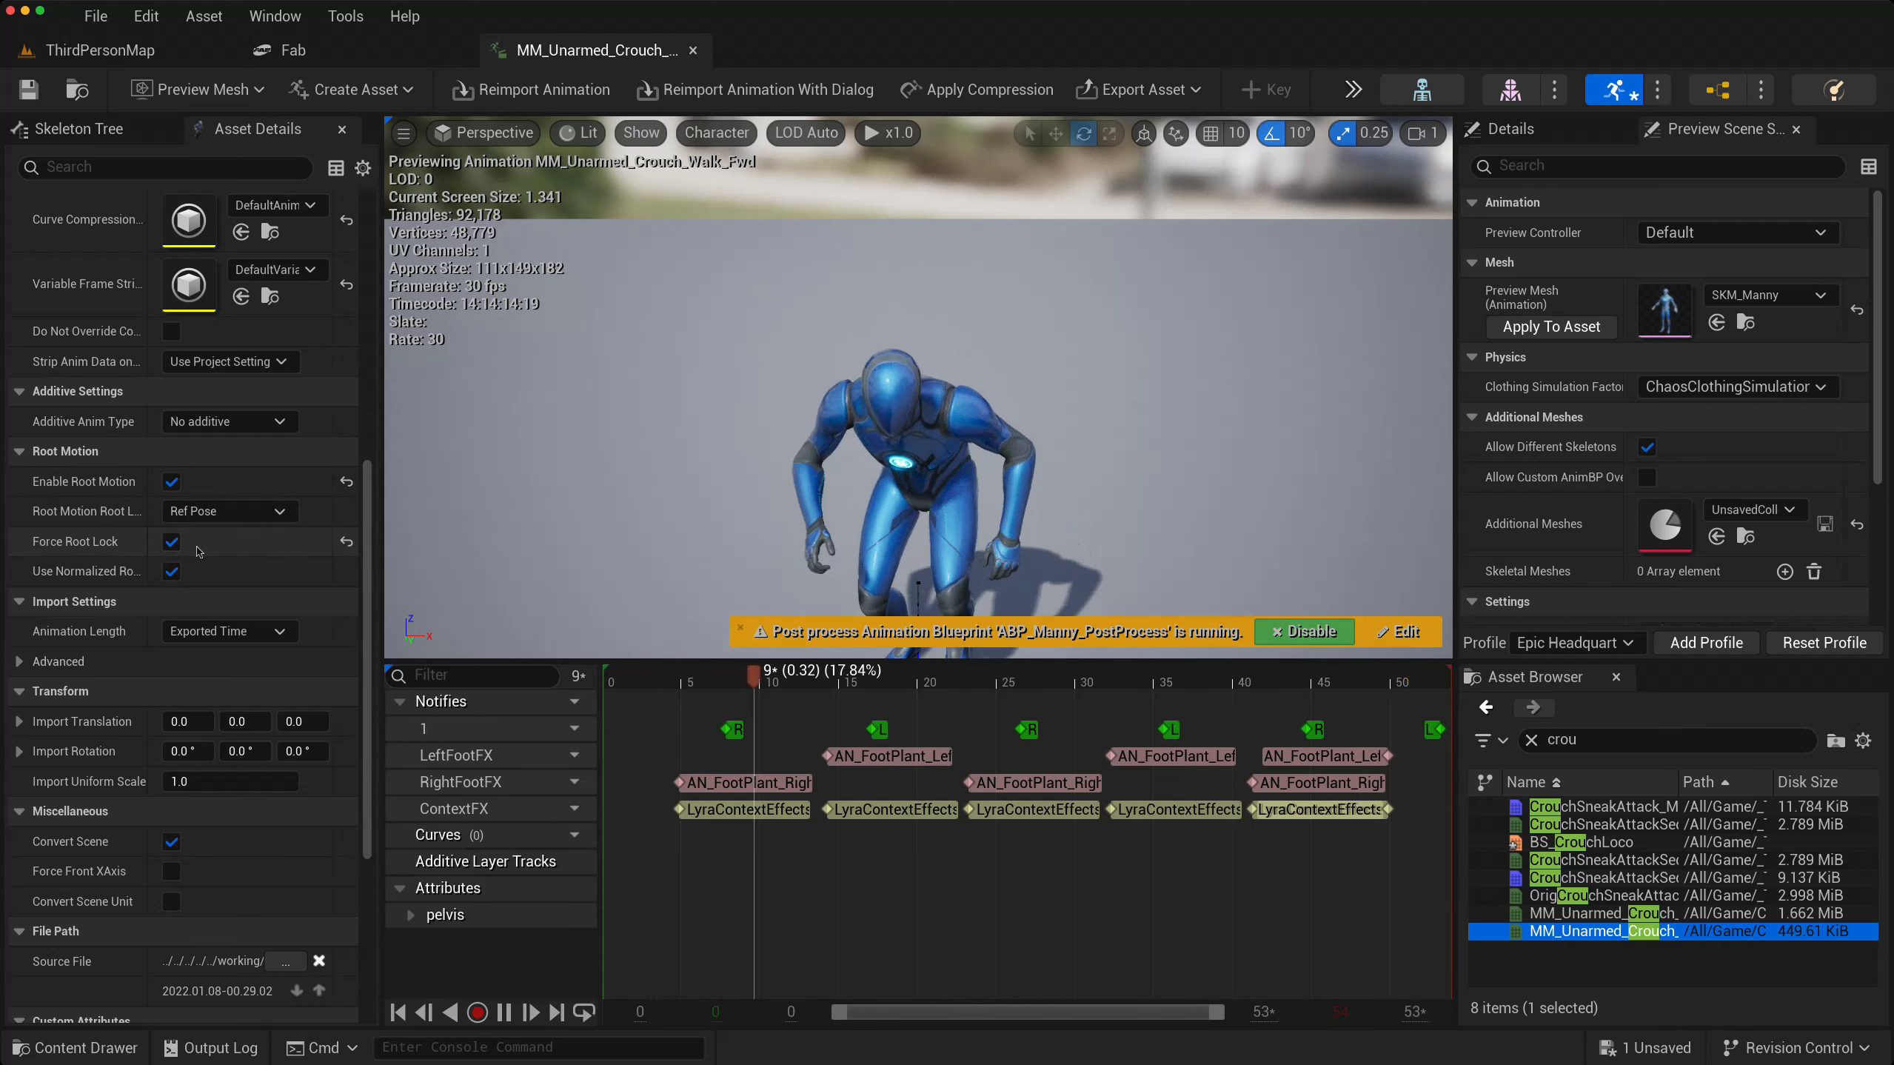
{"action": "left_click", "coordinate": [27, 93]}
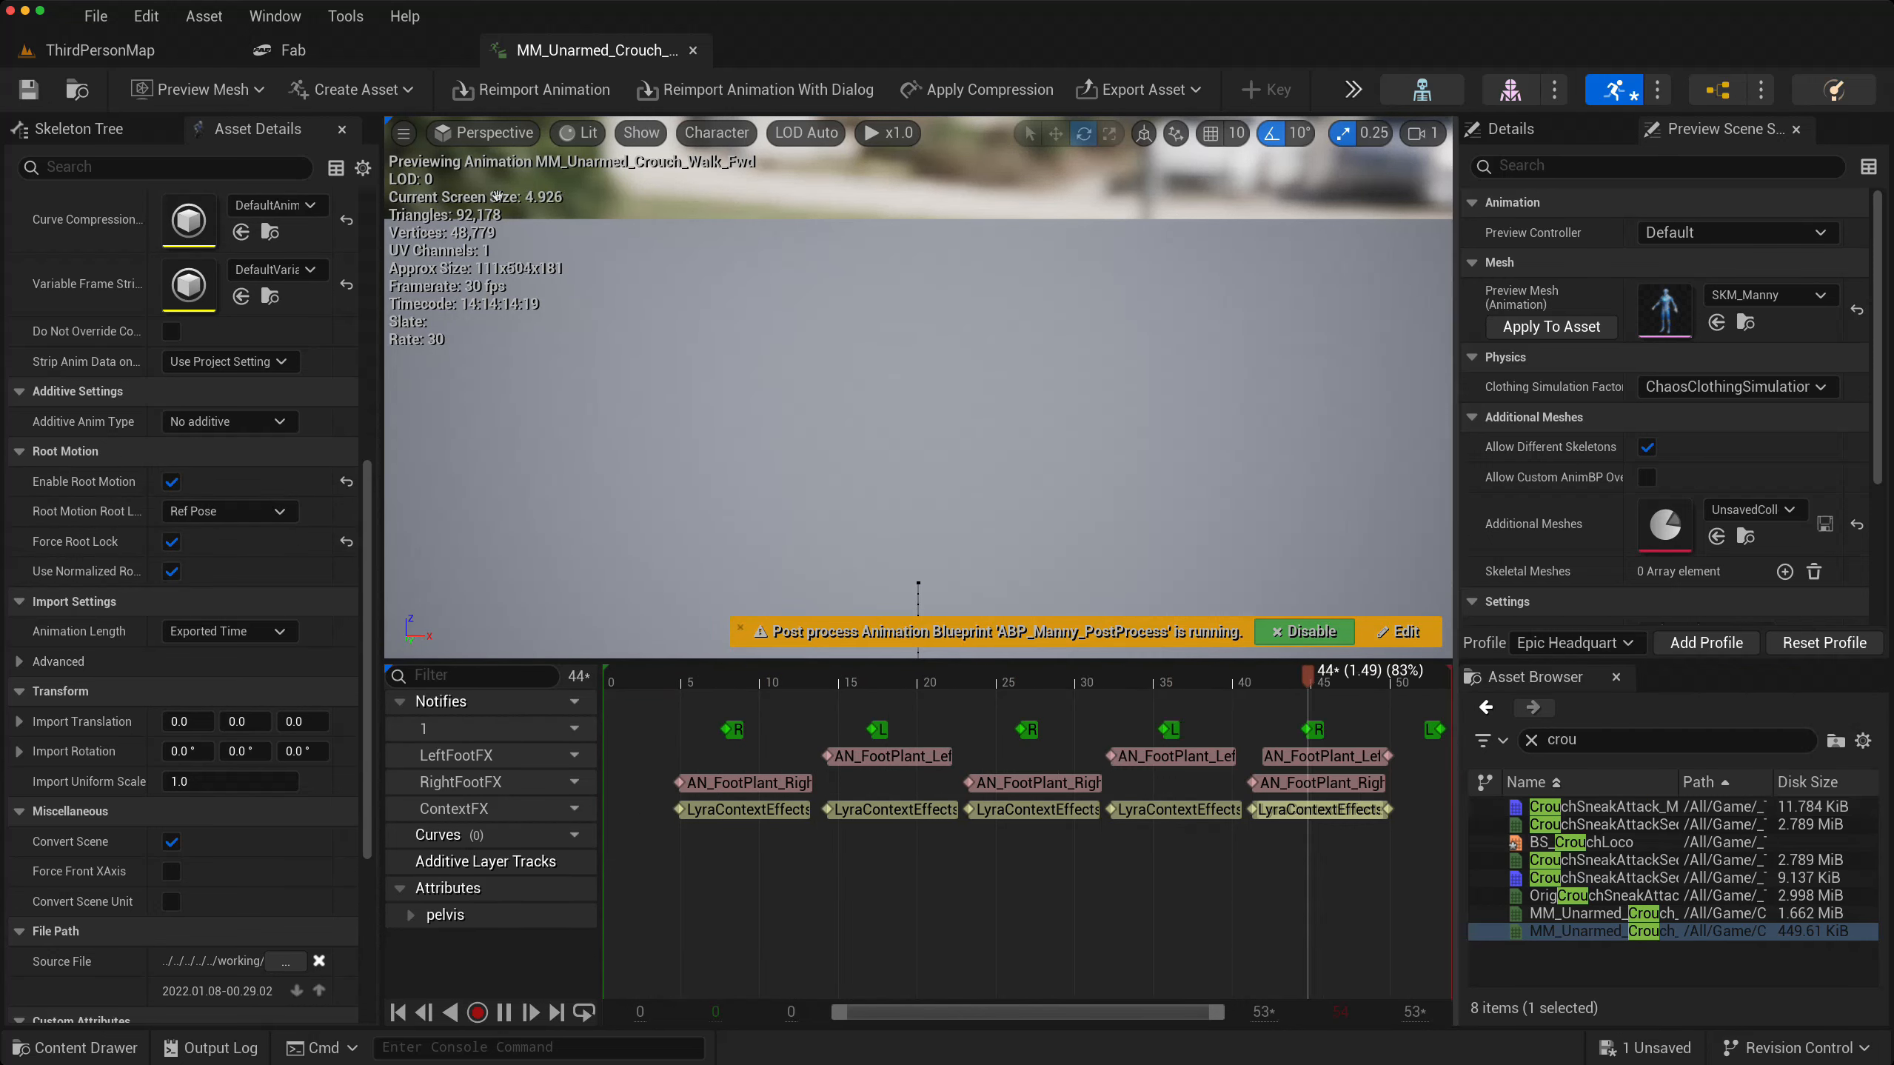
- Reopen the BS_CrouchLoco blend space and preview the motion at a speed just past the walk sample
{"action": "left_click", "coordinate": [167, 52]}
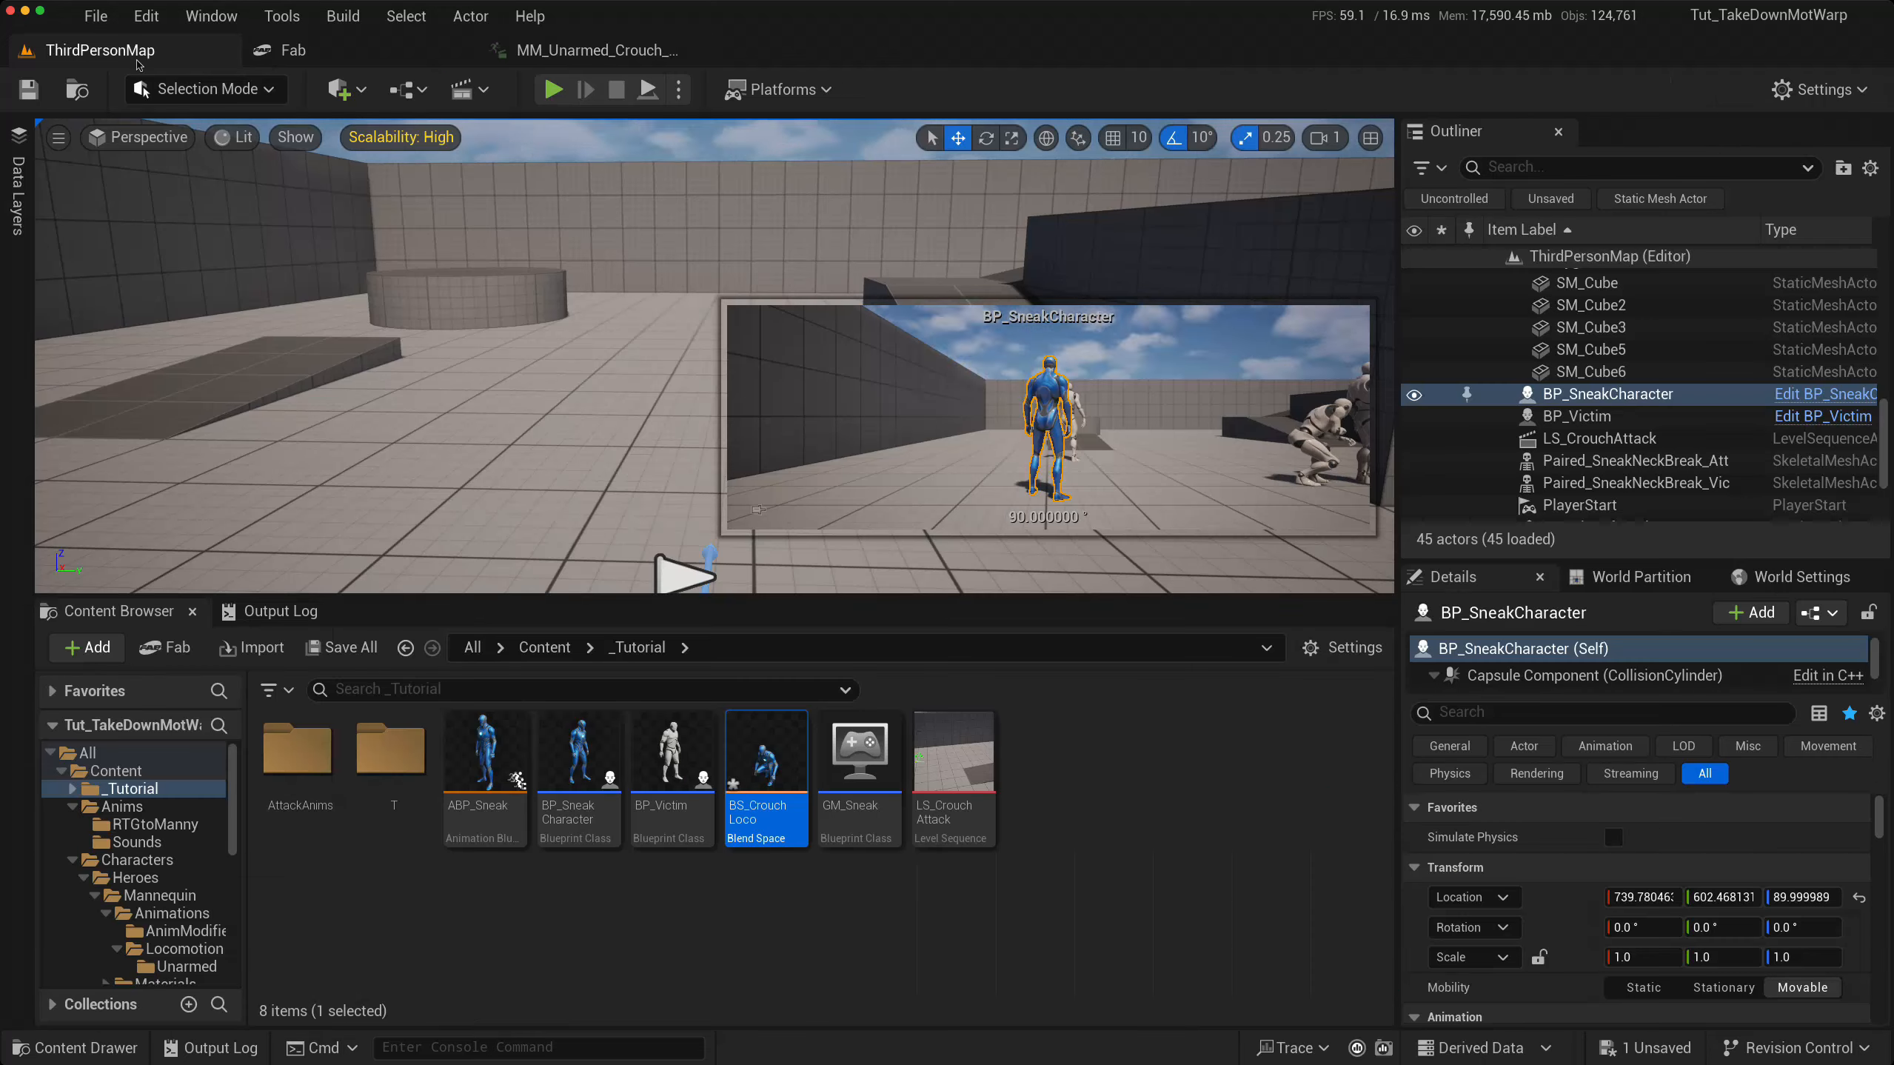
{"action": "double_click", "coordinate": [753, 772]}
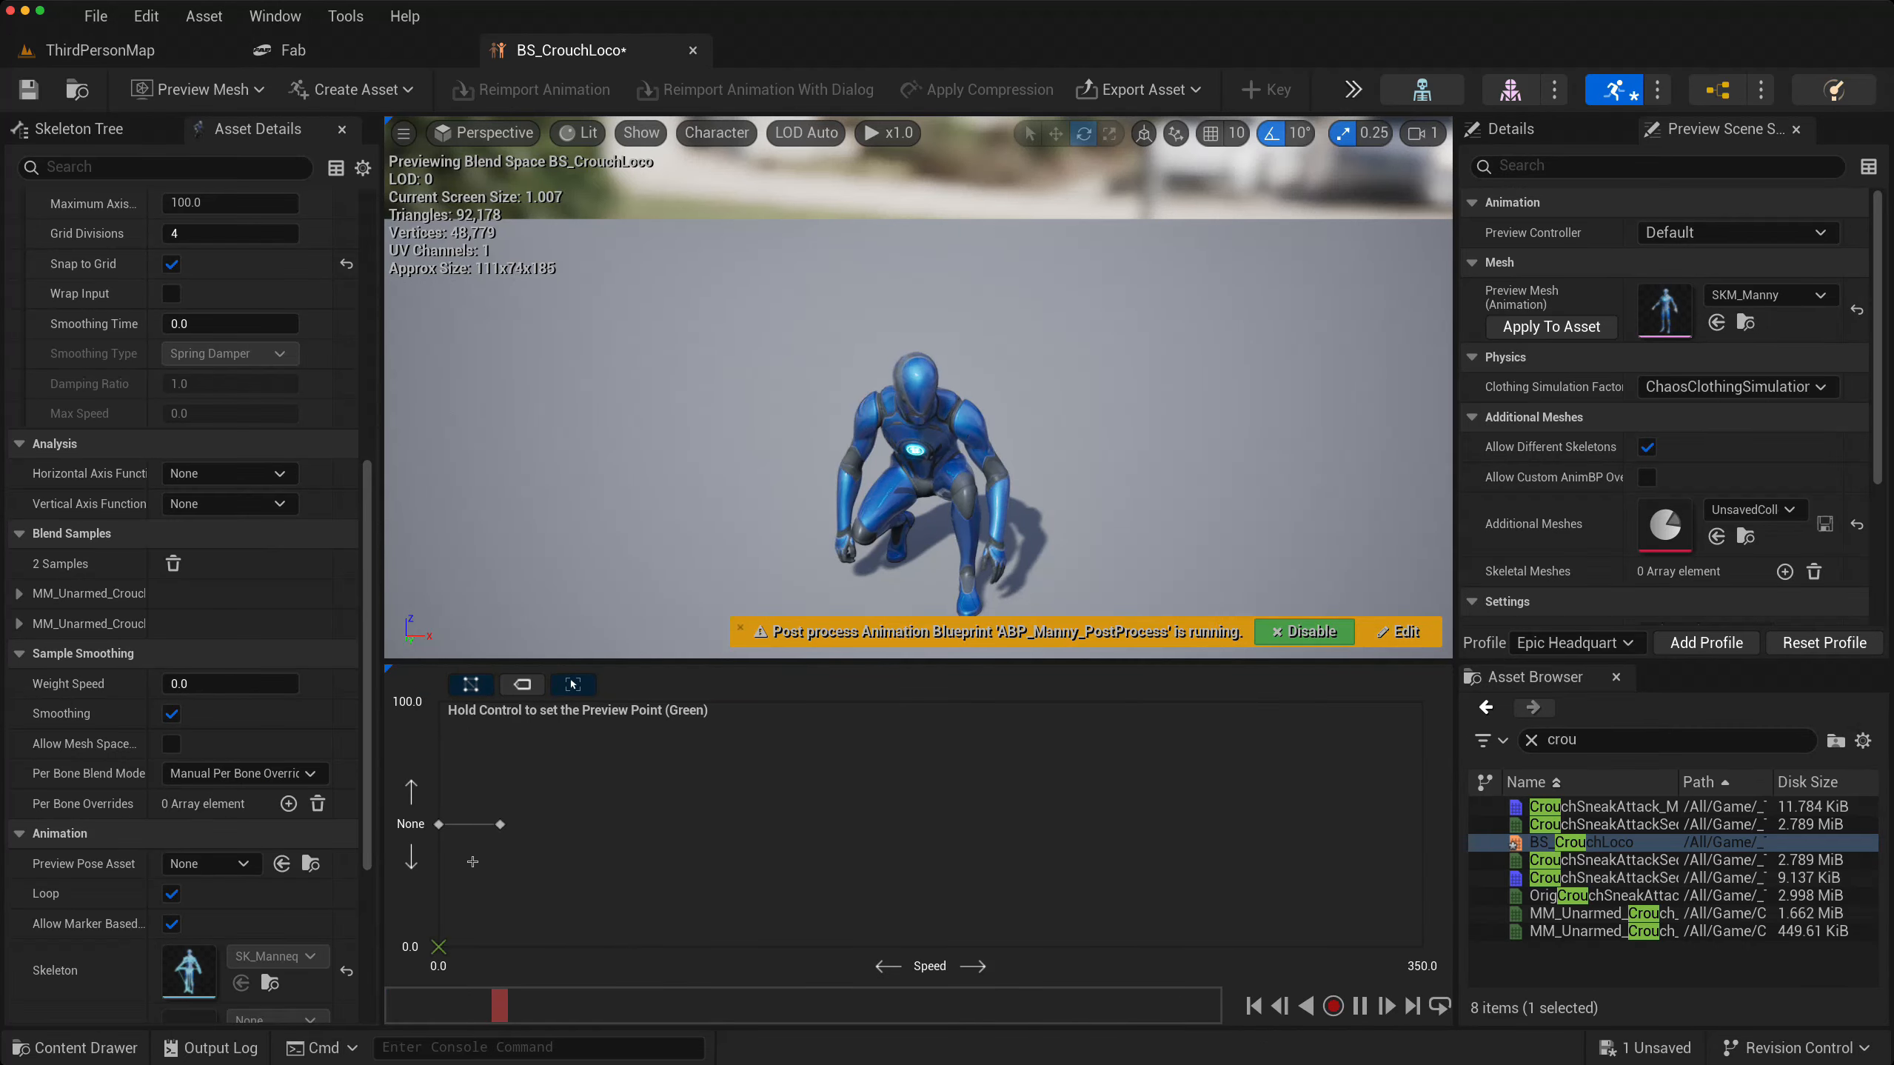
{"action": "left_click_drag", "start_coordinate": [460, 842], "coordinate": [530, 849], "text": "ctrl"}
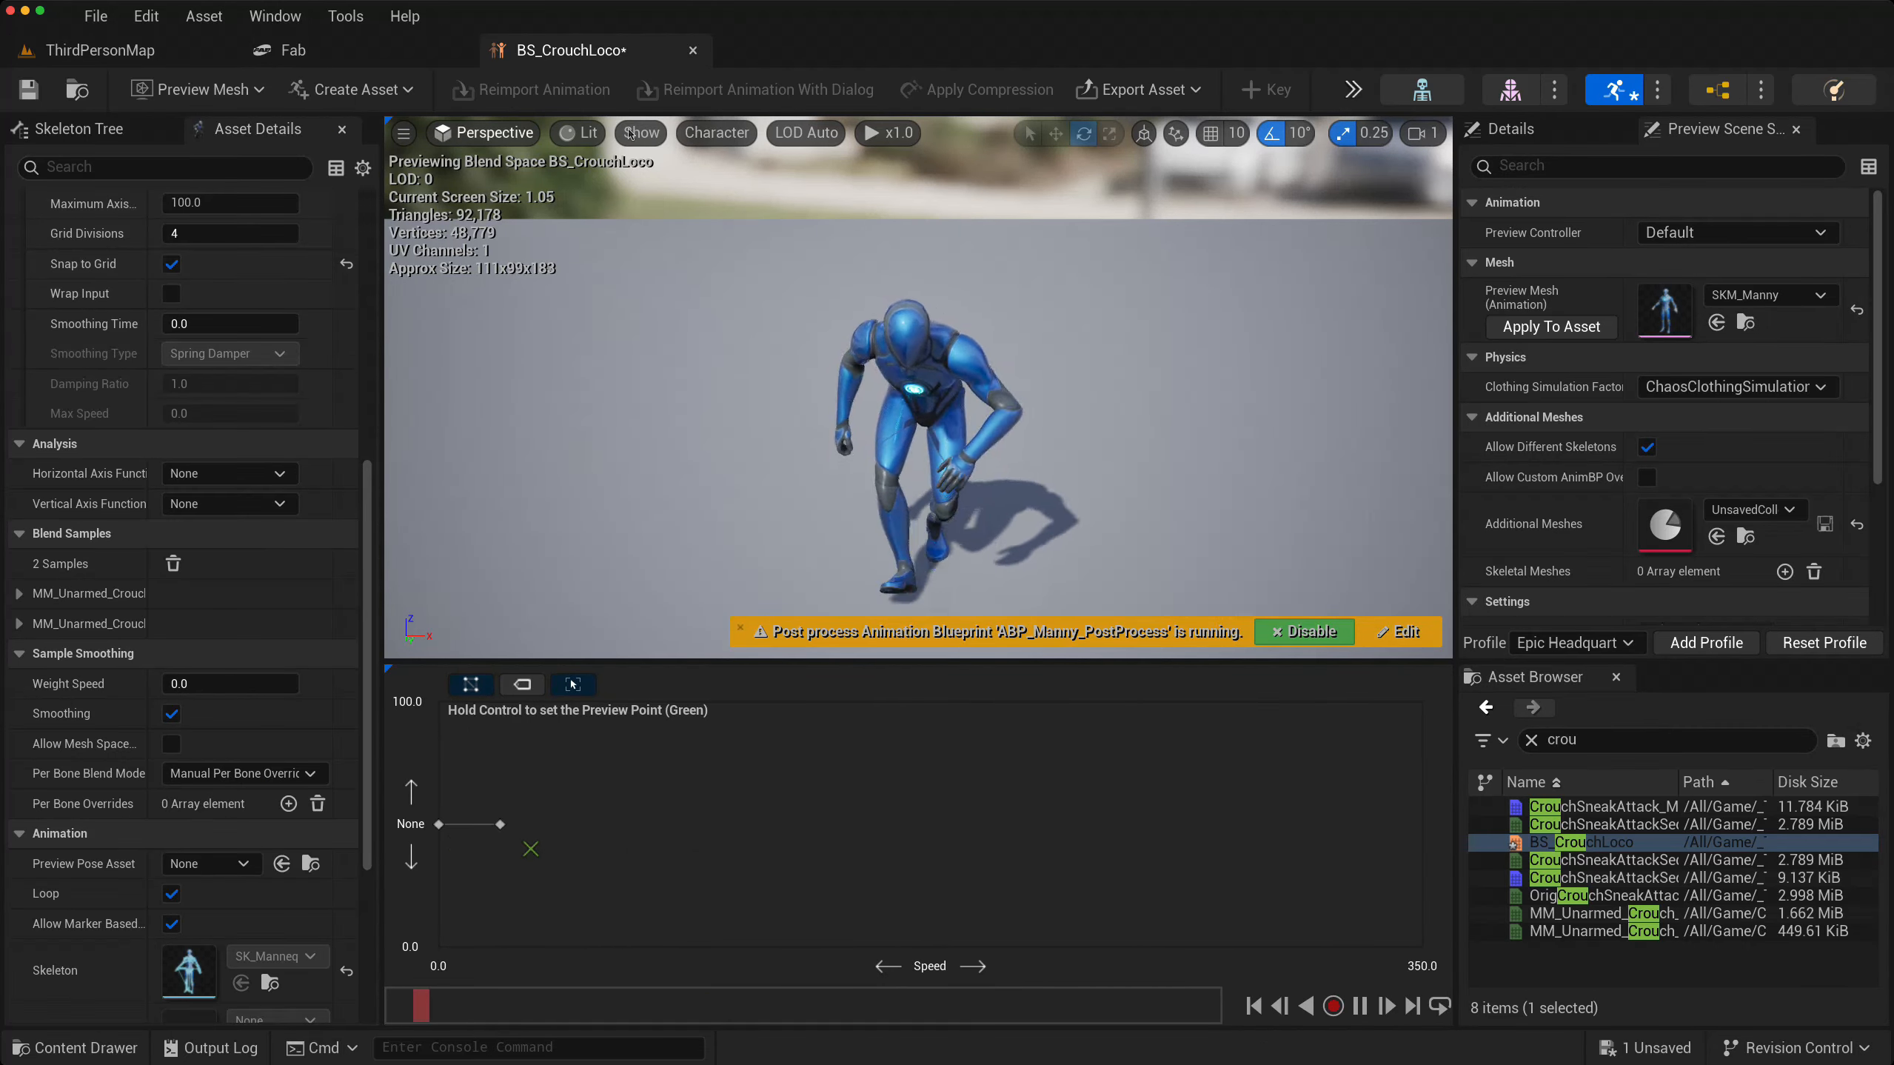
- Save and close BS_CrouchLoco and open the AnimGraph of the ABP_Sneak animation blueprint
{"action": "left_click", "coordinate": [693, 50]}
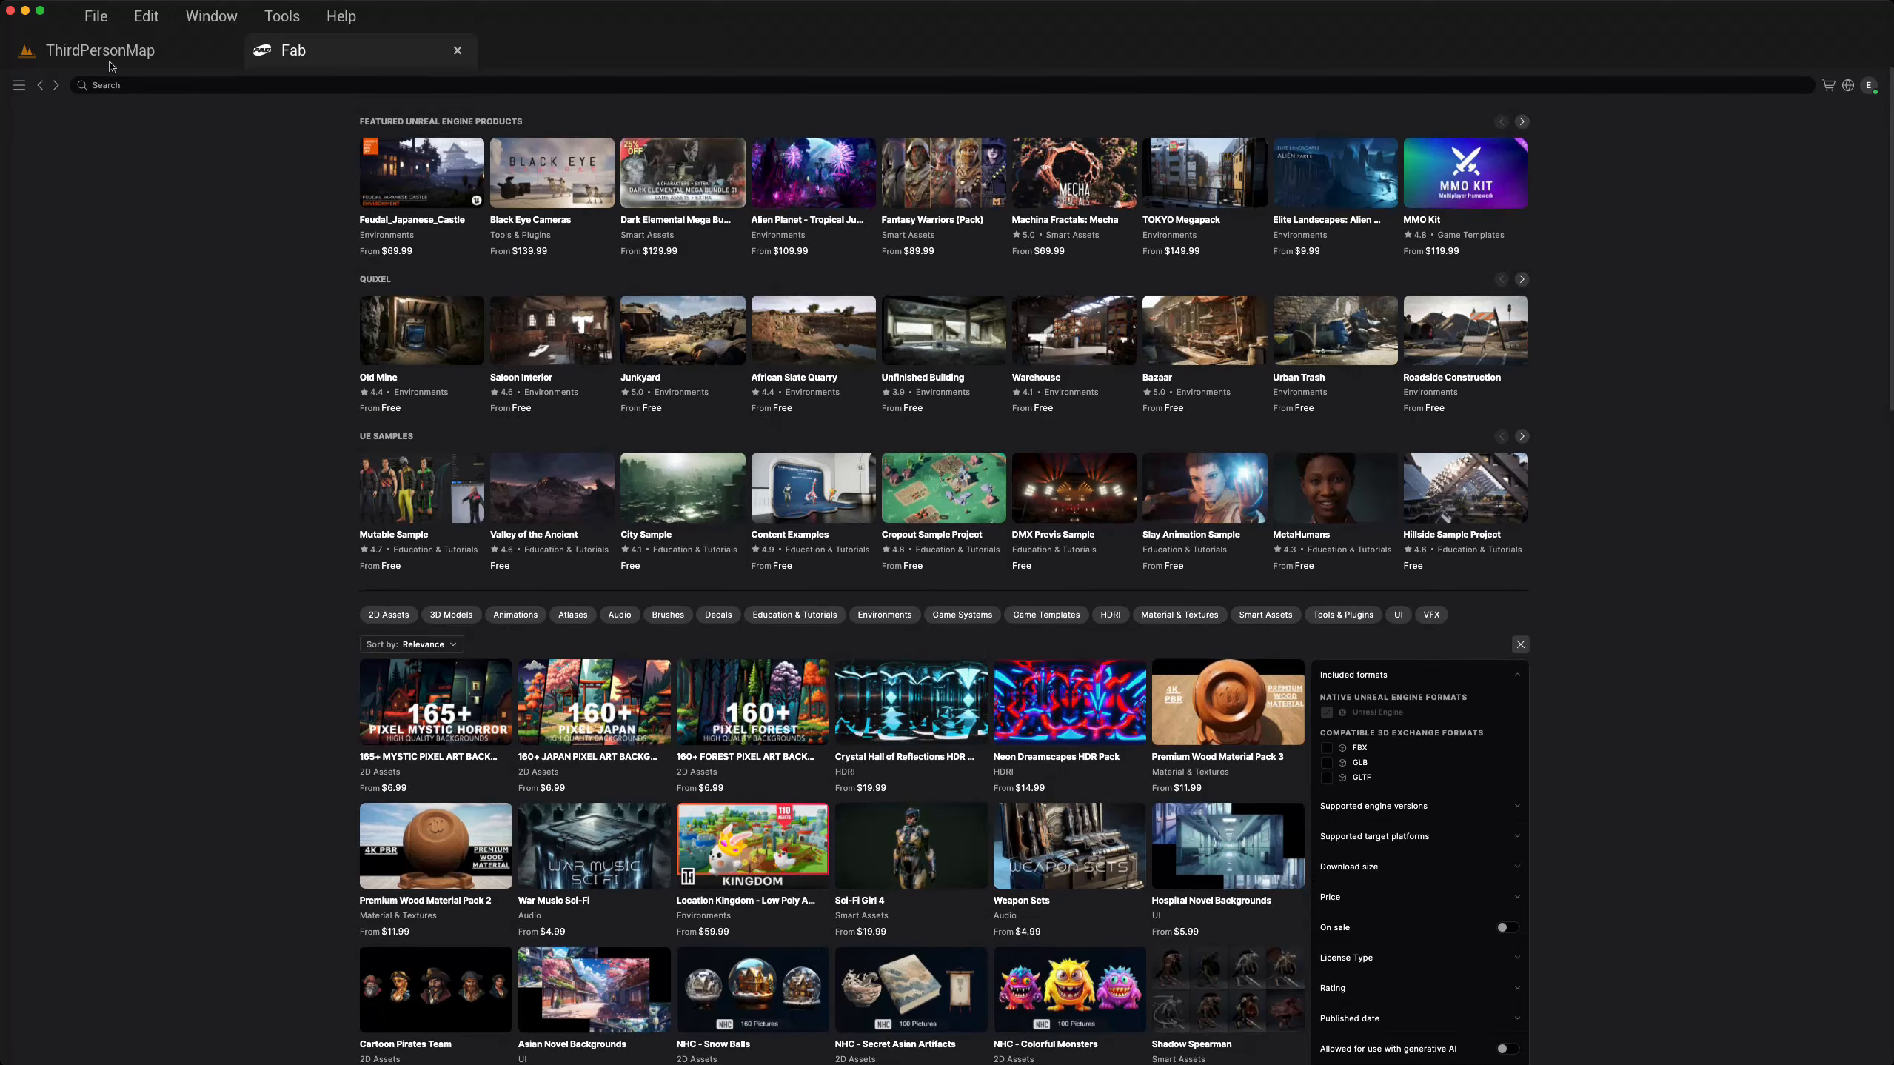
{"action": "left_click", "coordinate": [107, 64]}
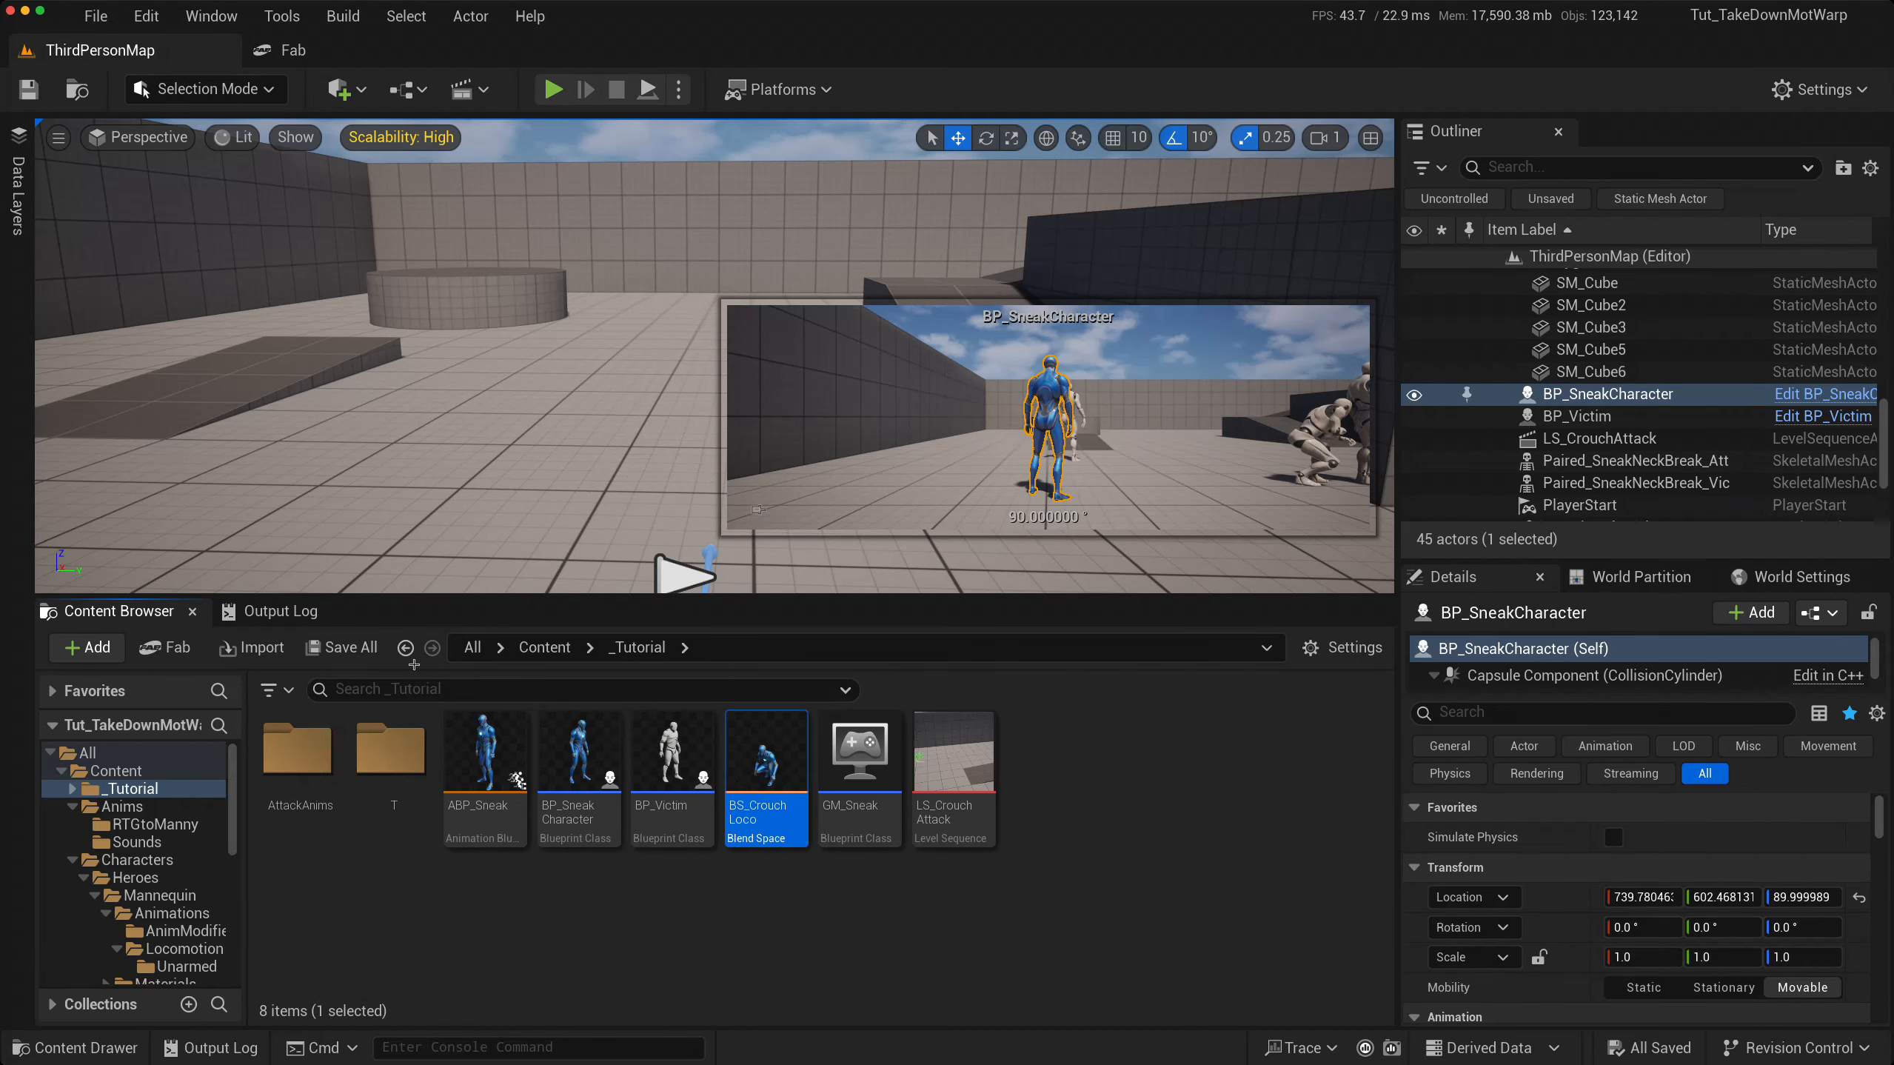
{"action": "left_click", "coordinate": [475, 782]}
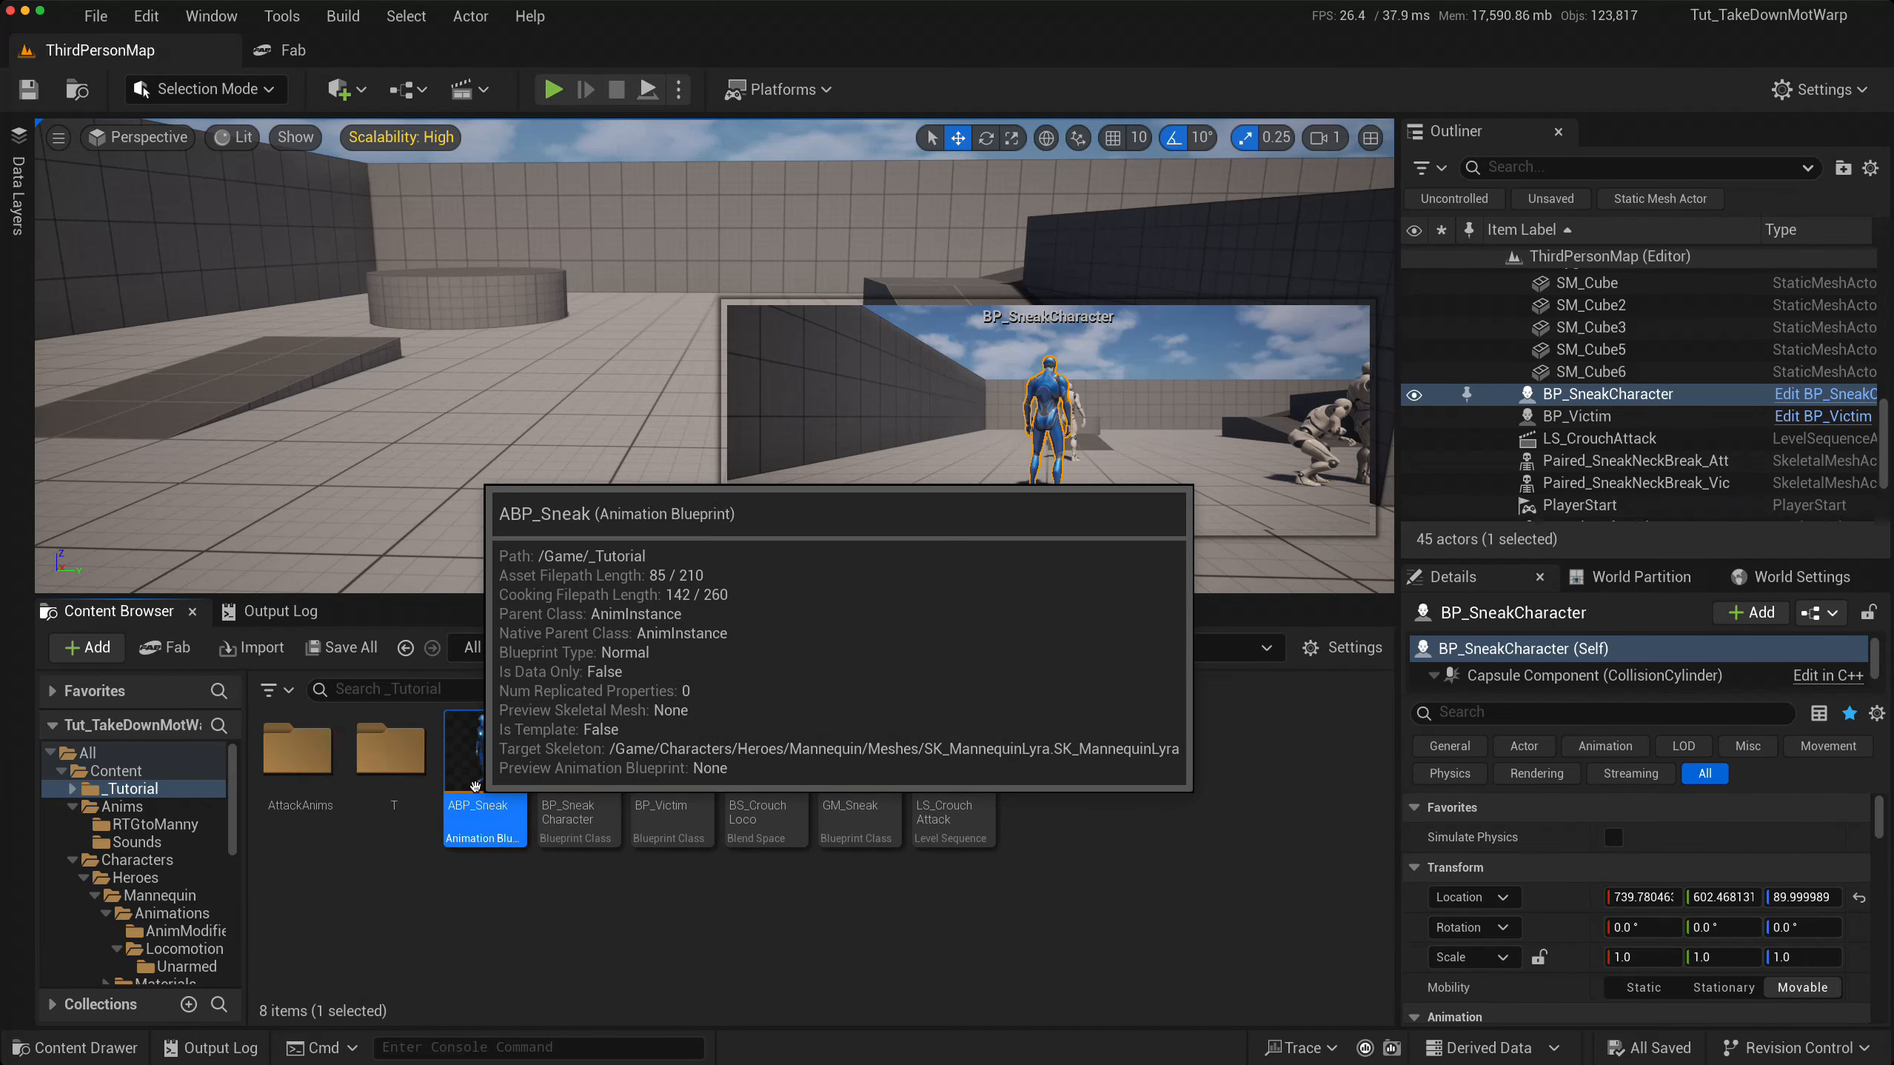
{"action": "double_click", "coordinate": [476, 782]}
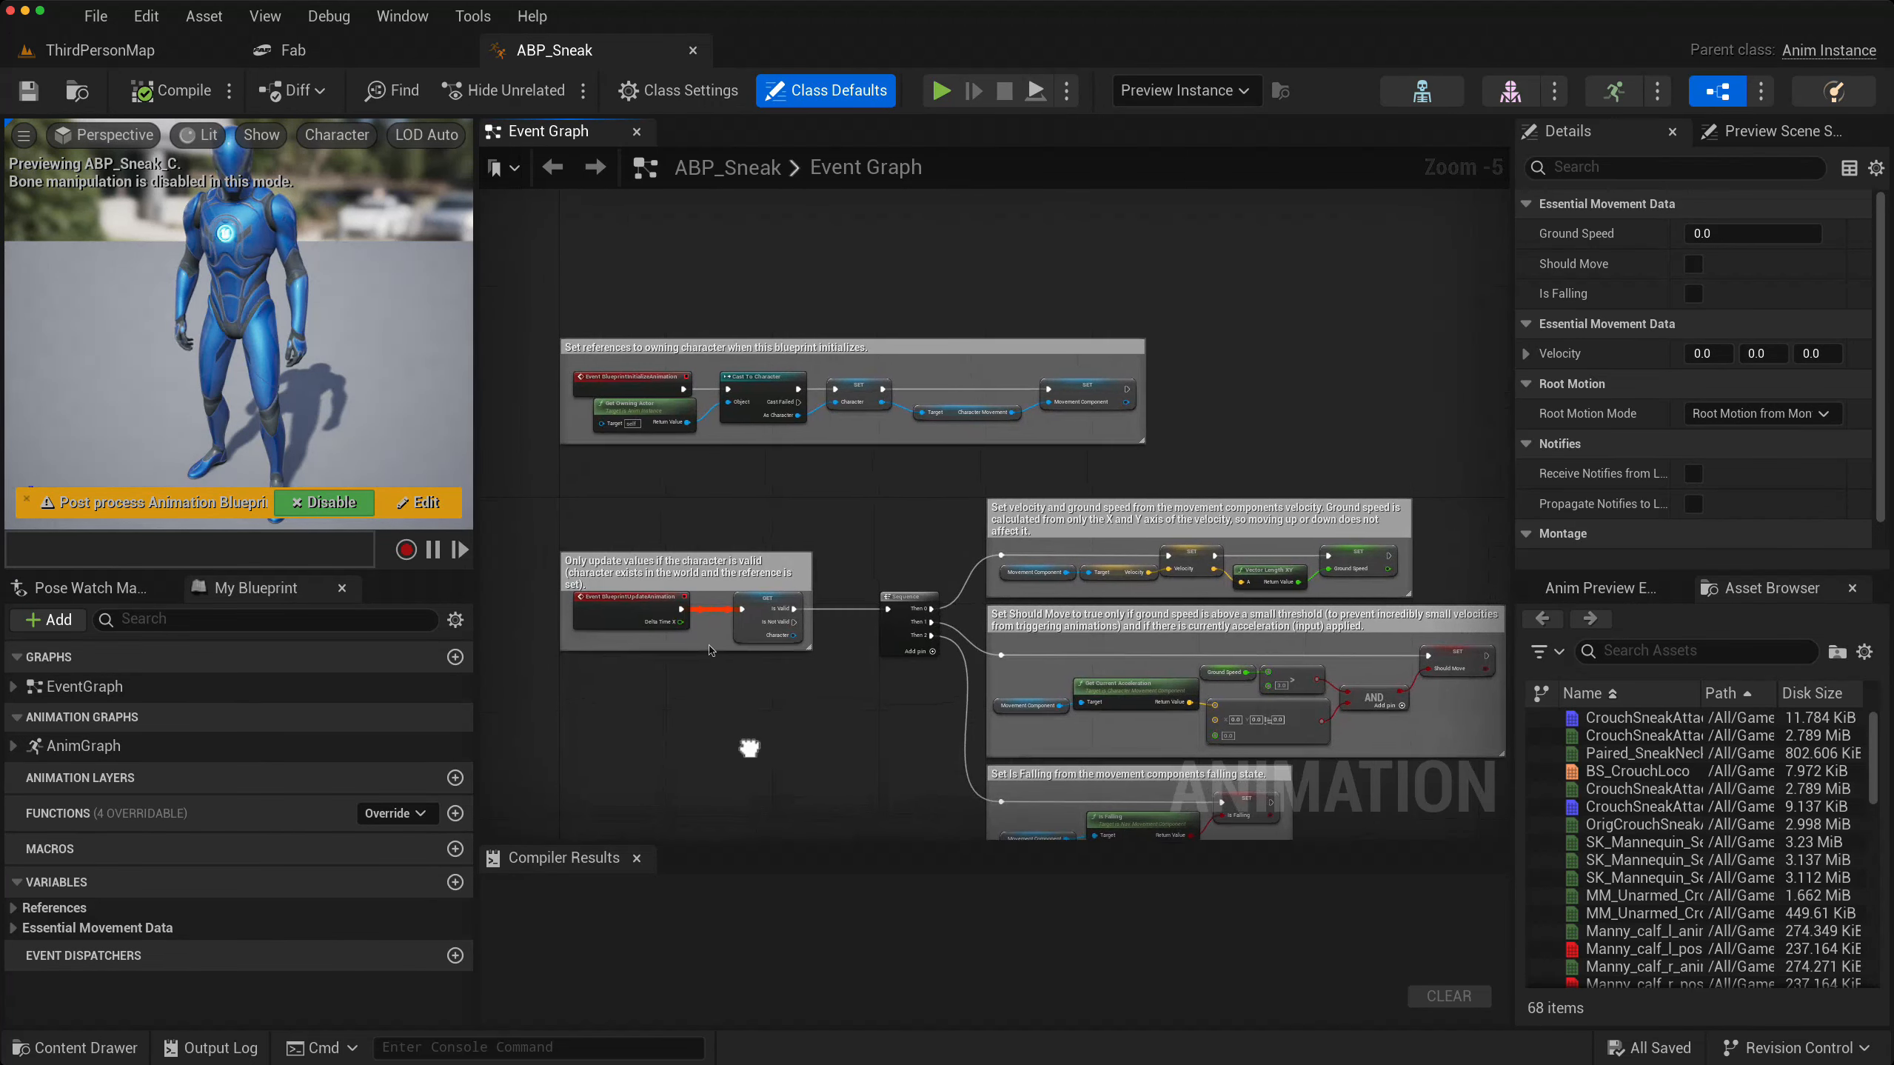
{"action": "double_click", "coordinate": [84, 745]}
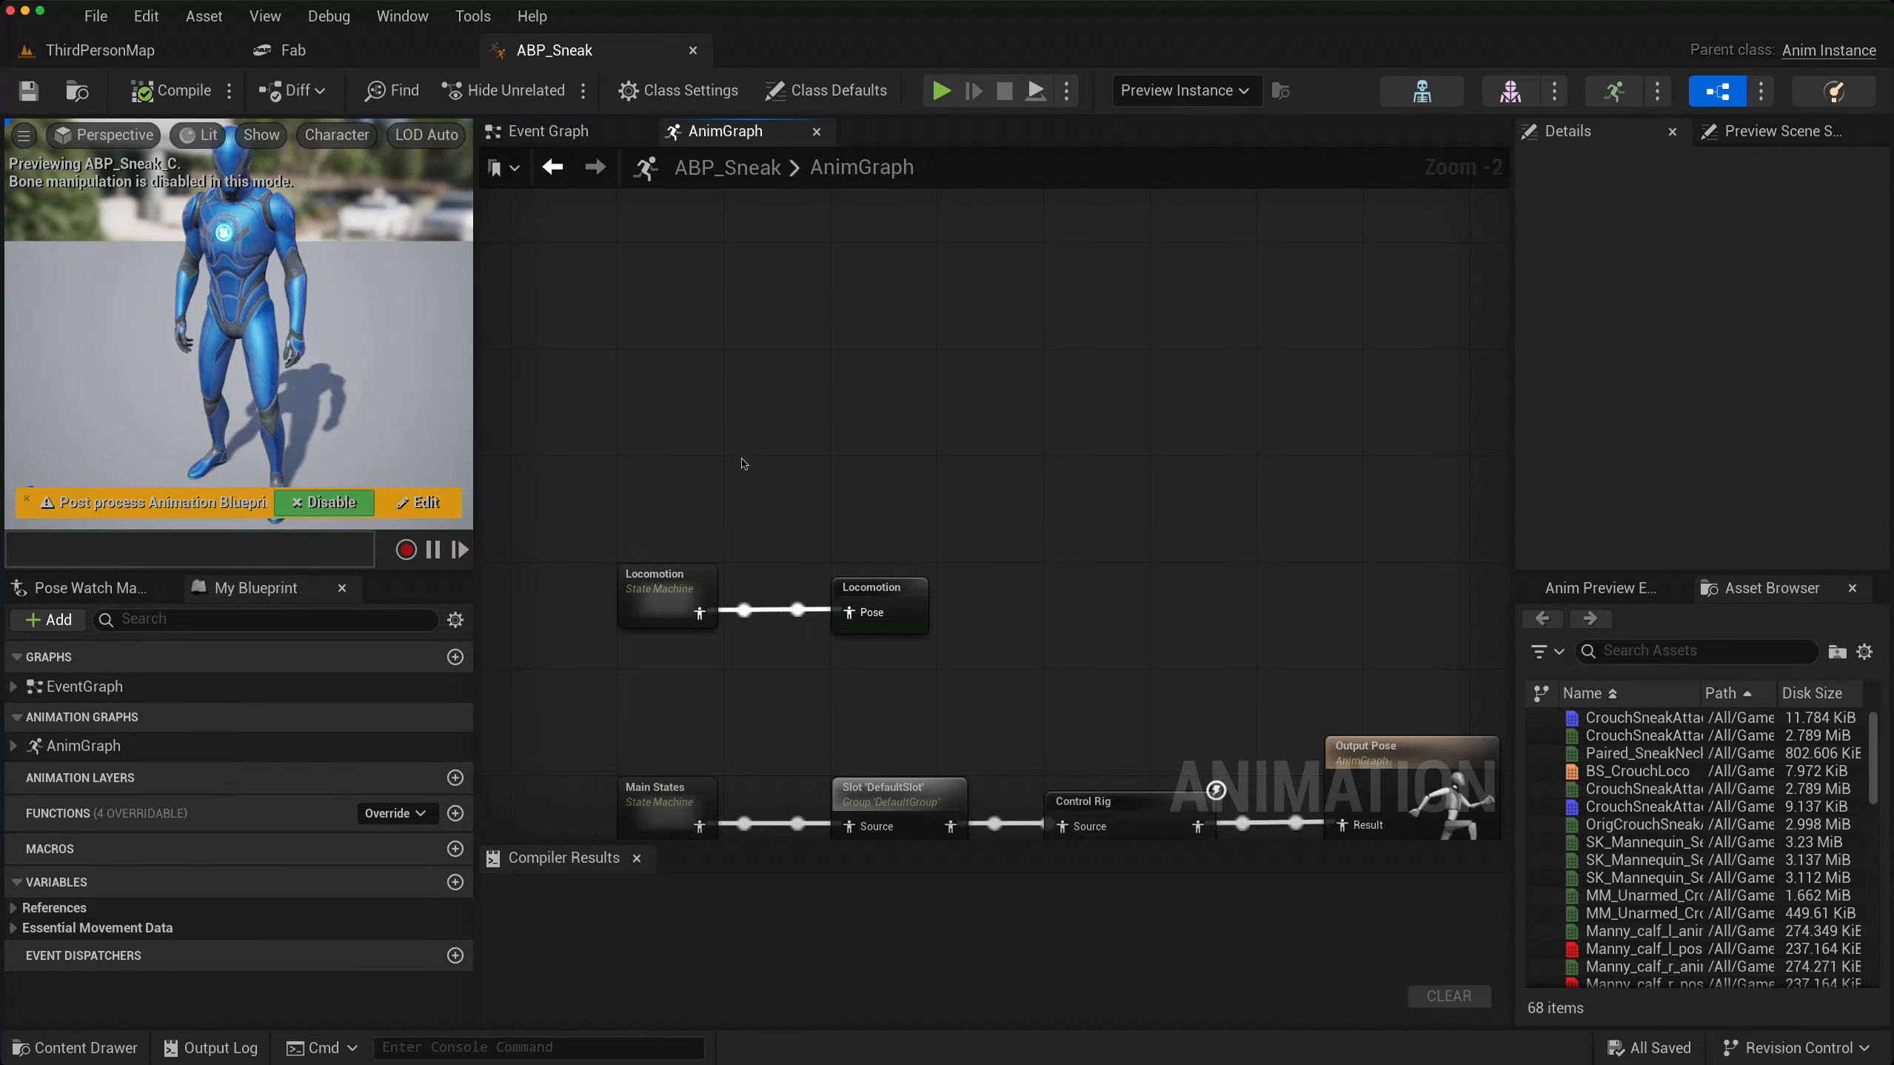
- Add a state machine named Crouch Loco above the Locomotion state machine in the AnimGraph
{"action": "right_click", "coordinate": [643, 440]}
{"action": "type", "text": "crouch"}
{"action": "key", "text": "BackSpace"}
{"action": "key", "text": "BackSpace"}
{"action": "key", "text": "BackSpace"}
{"action": "key", "text": "BackSpace"}
{"action": "key", "text": "BackSpace"}
{"action": "key", "text": "BackSpace"}
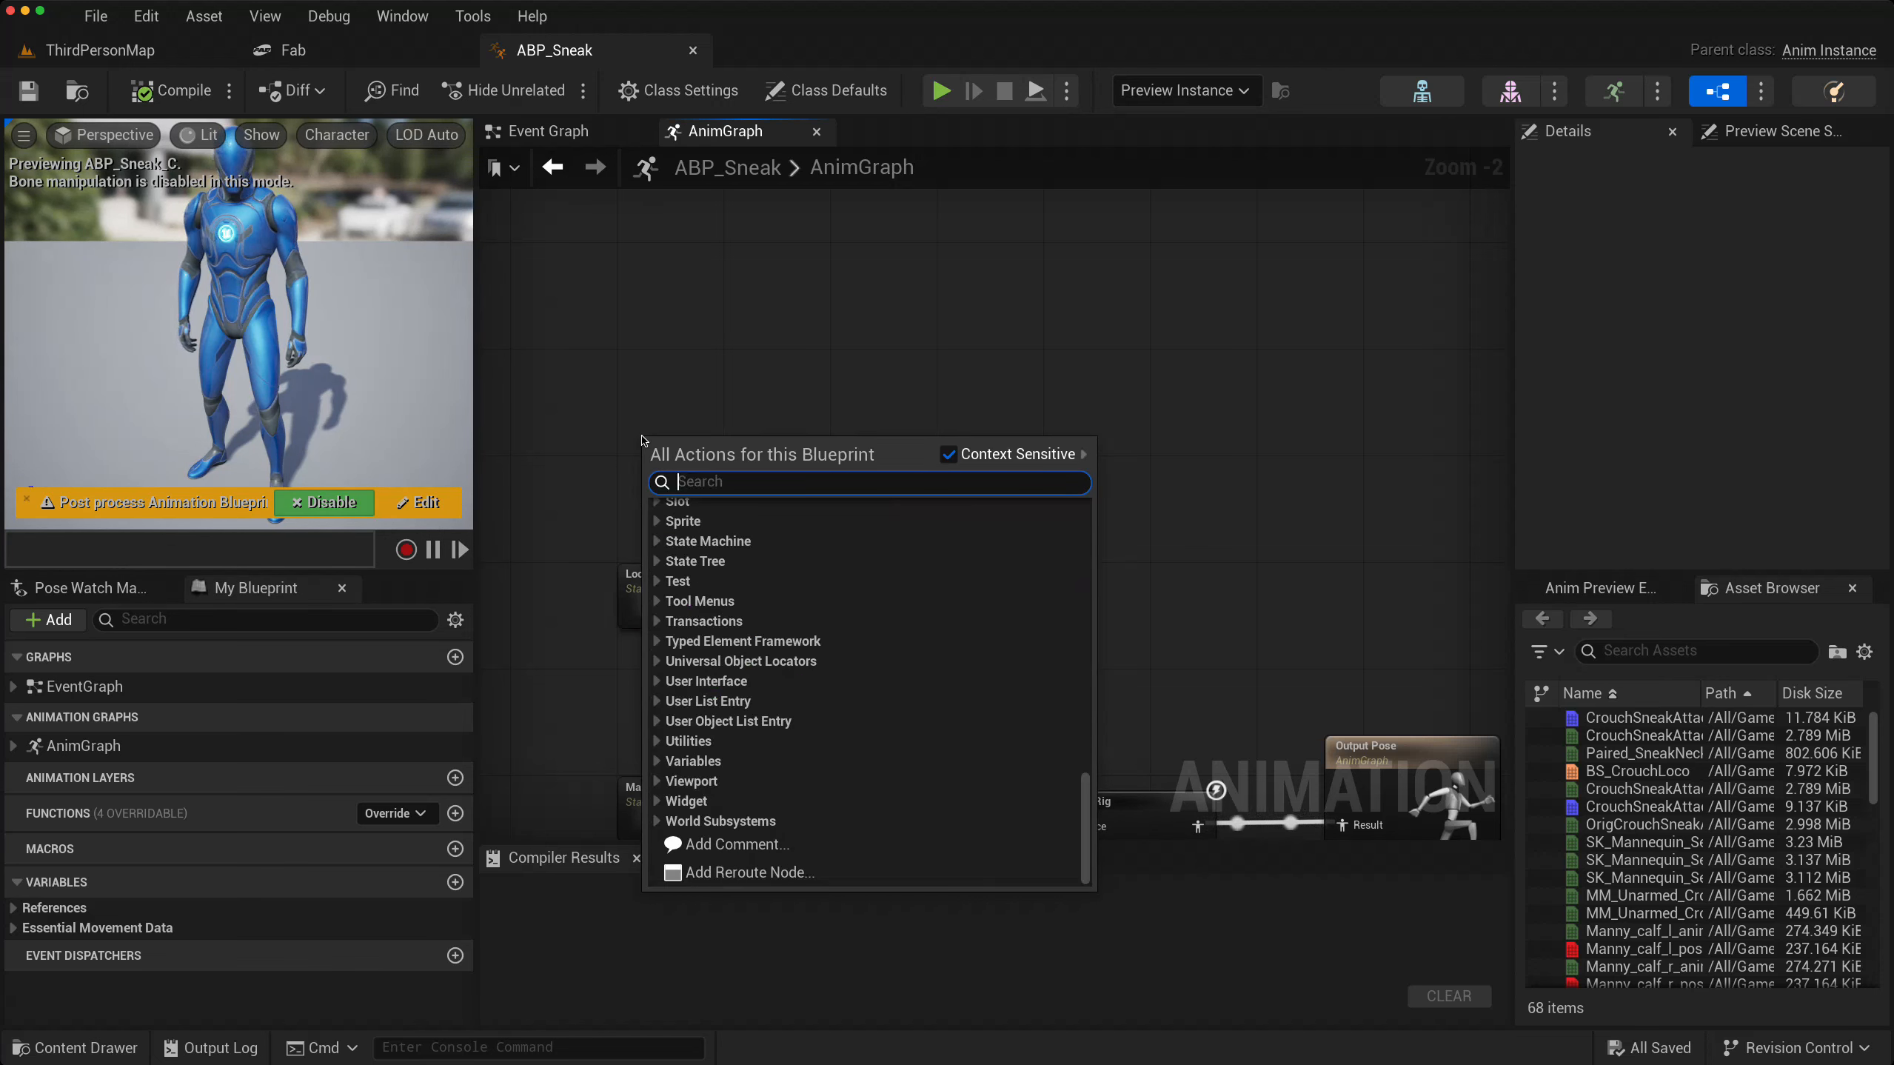
{"action": "type", "text": "state ma"}
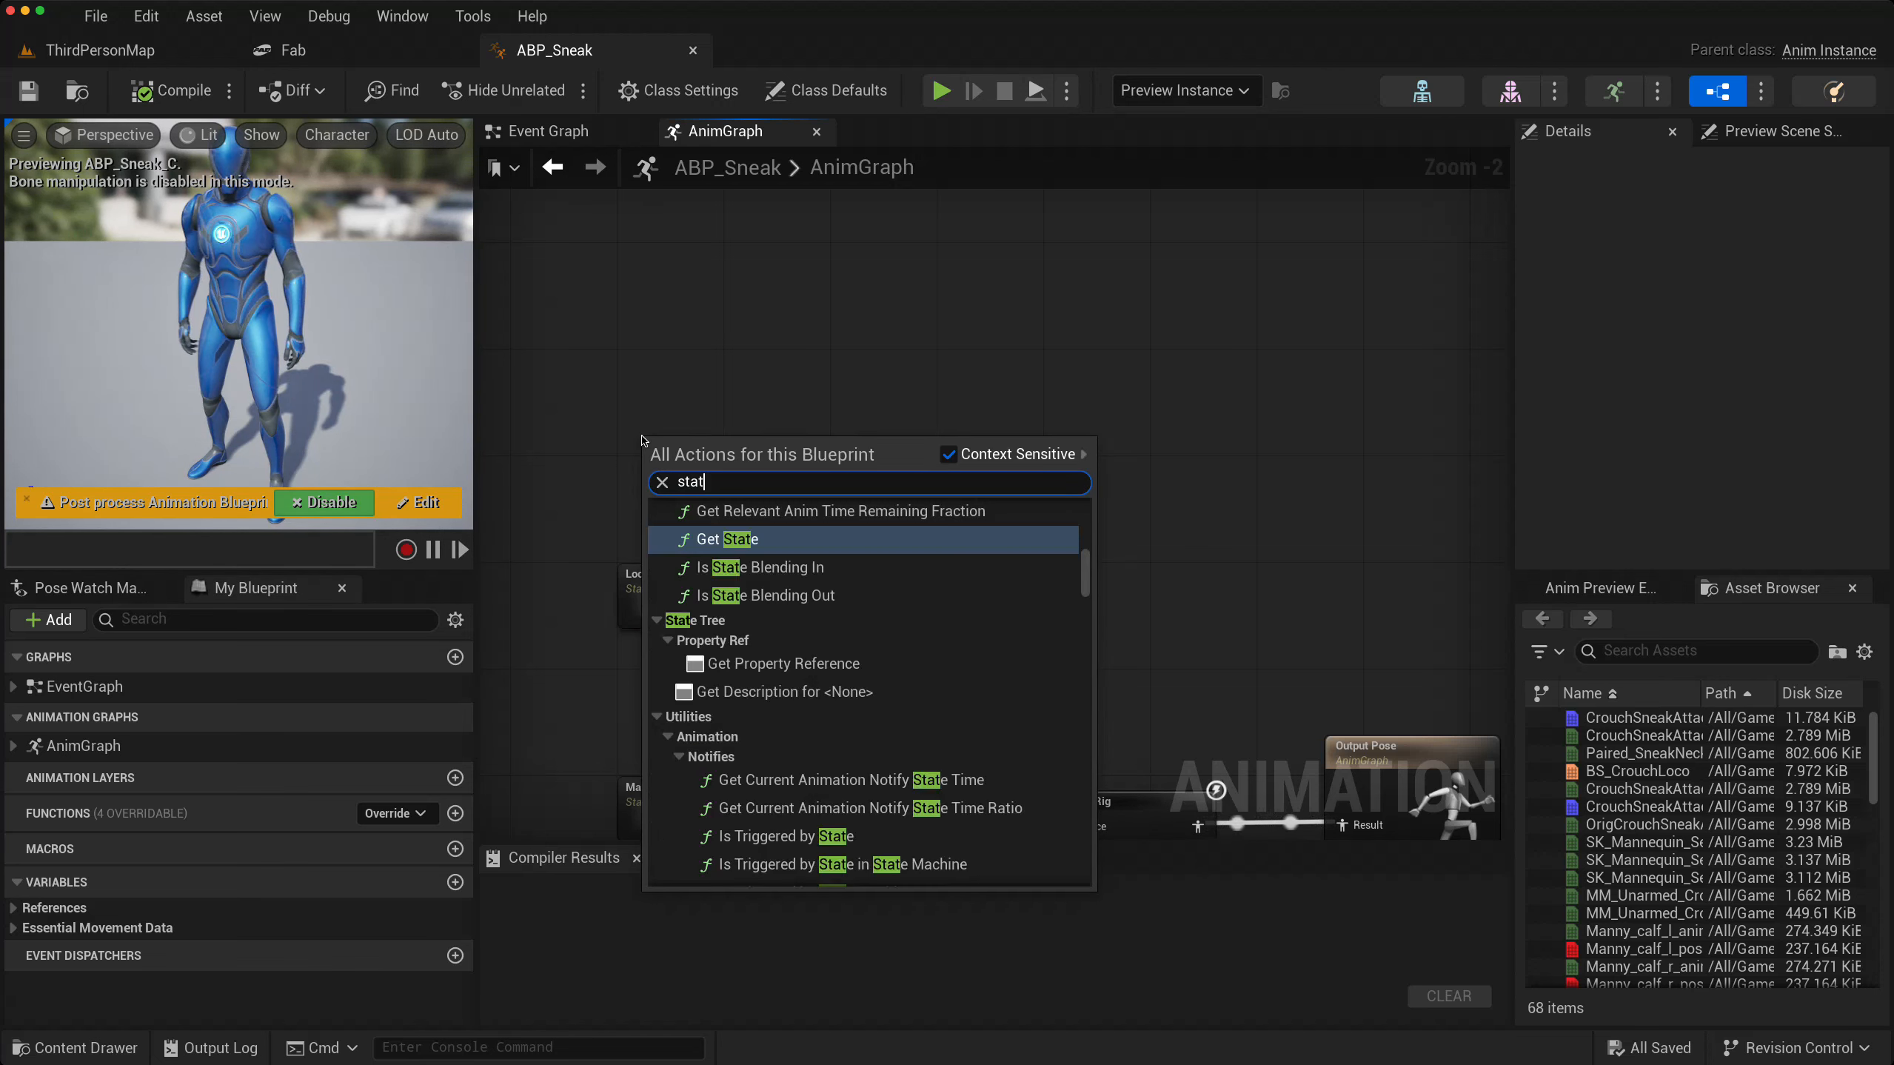
{"action": "key", "text": "Return"}
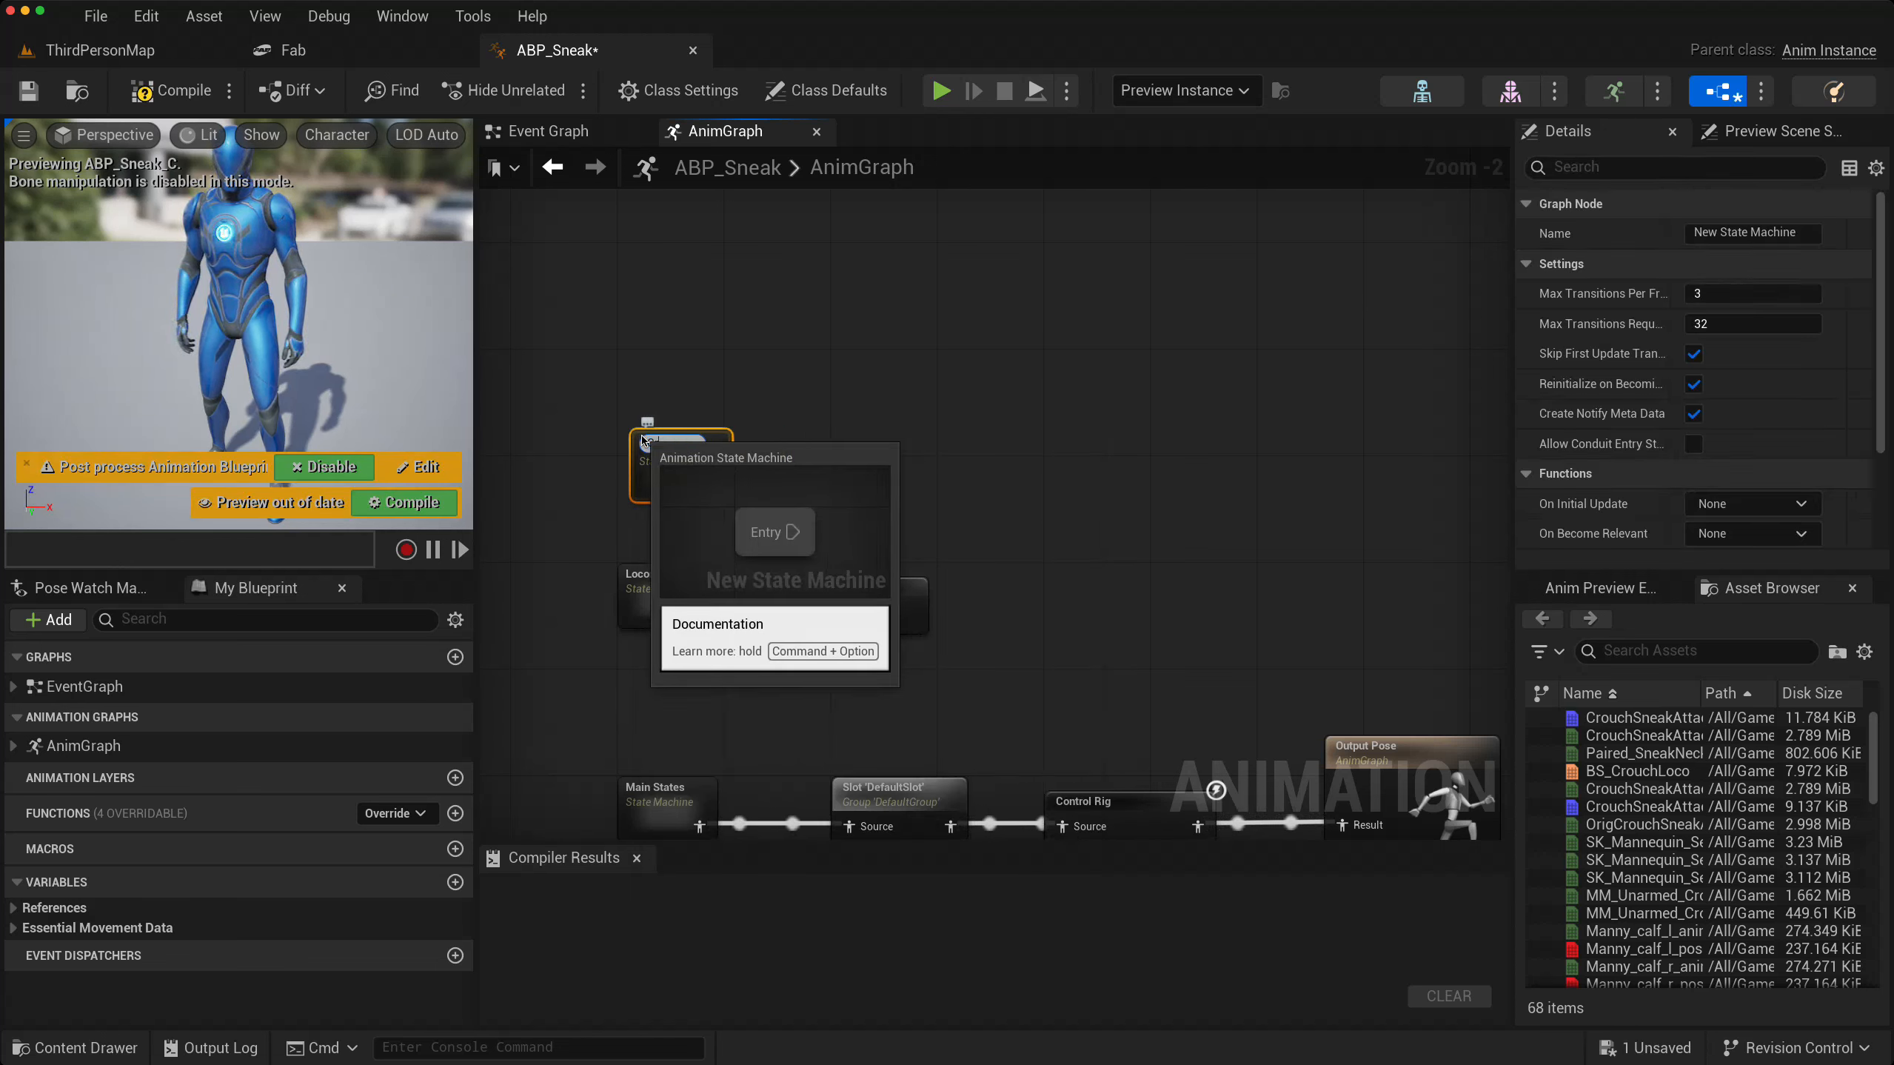
{"action": "type", "text": "Crouch Loco"}
{"action": "key", "text": "Return"}
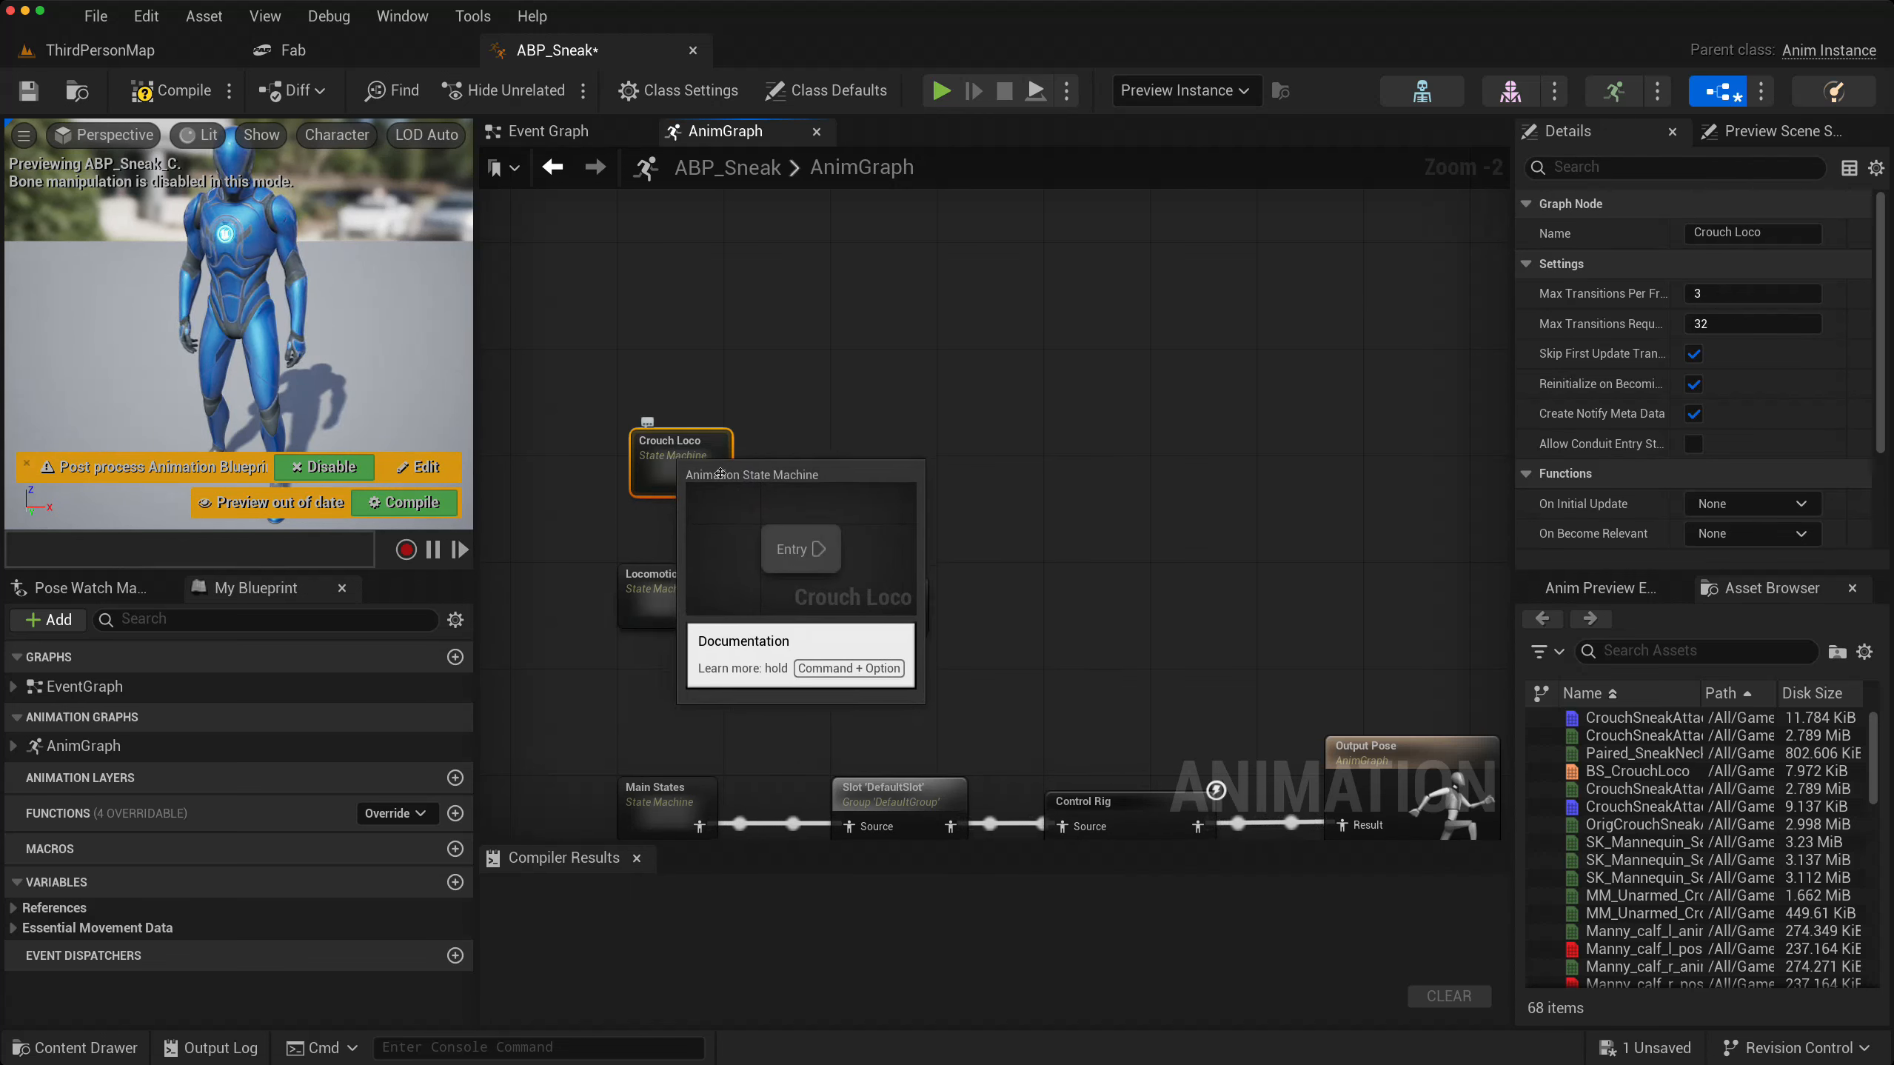
- Feed the Crouch Loco output into a new saved cached pose named Crouch cache
{"action": "left_click_drag", "start_coordinate": [712, 480], "coordinate": [930, 480]}
{"action": "type", "text": "cach"}
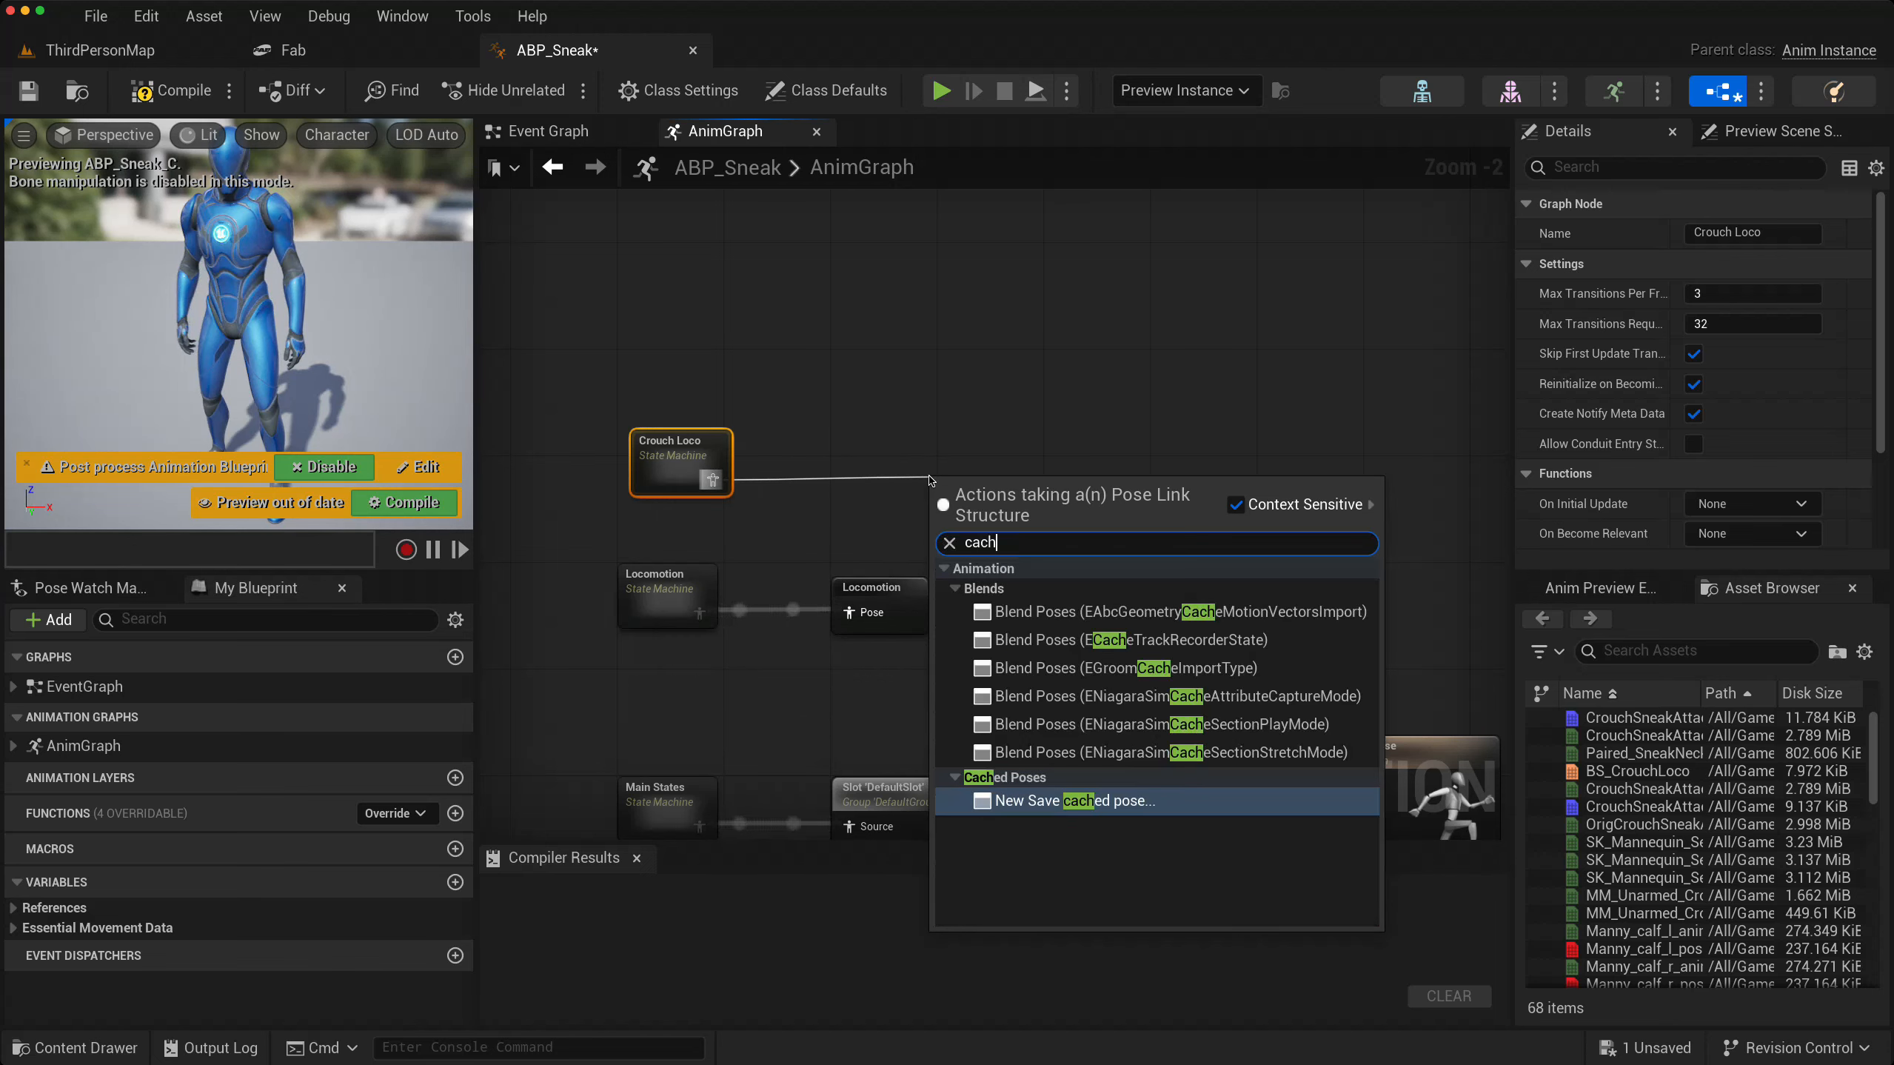
{"action": "key", "text": "Return"}
{"action": "type", "text": "Crouch cache"}
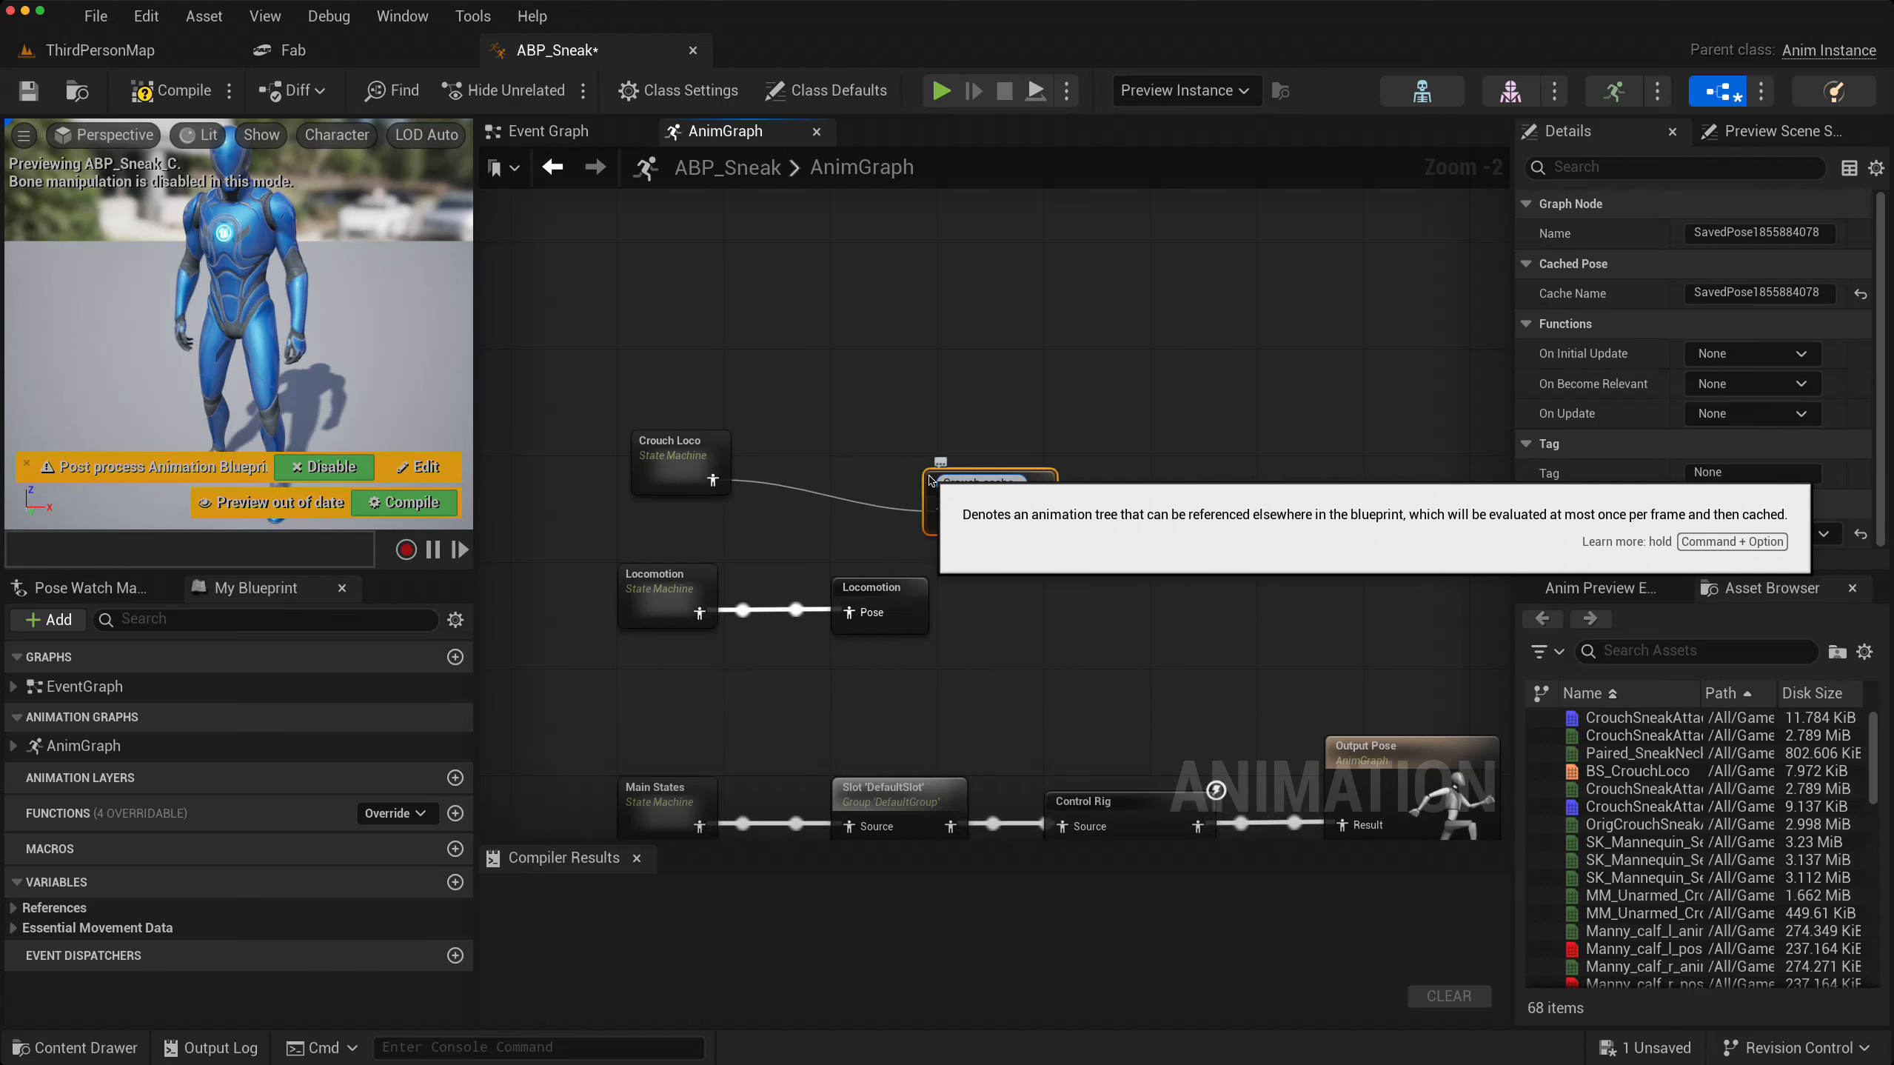
{"action": "key", "text": "Return"}
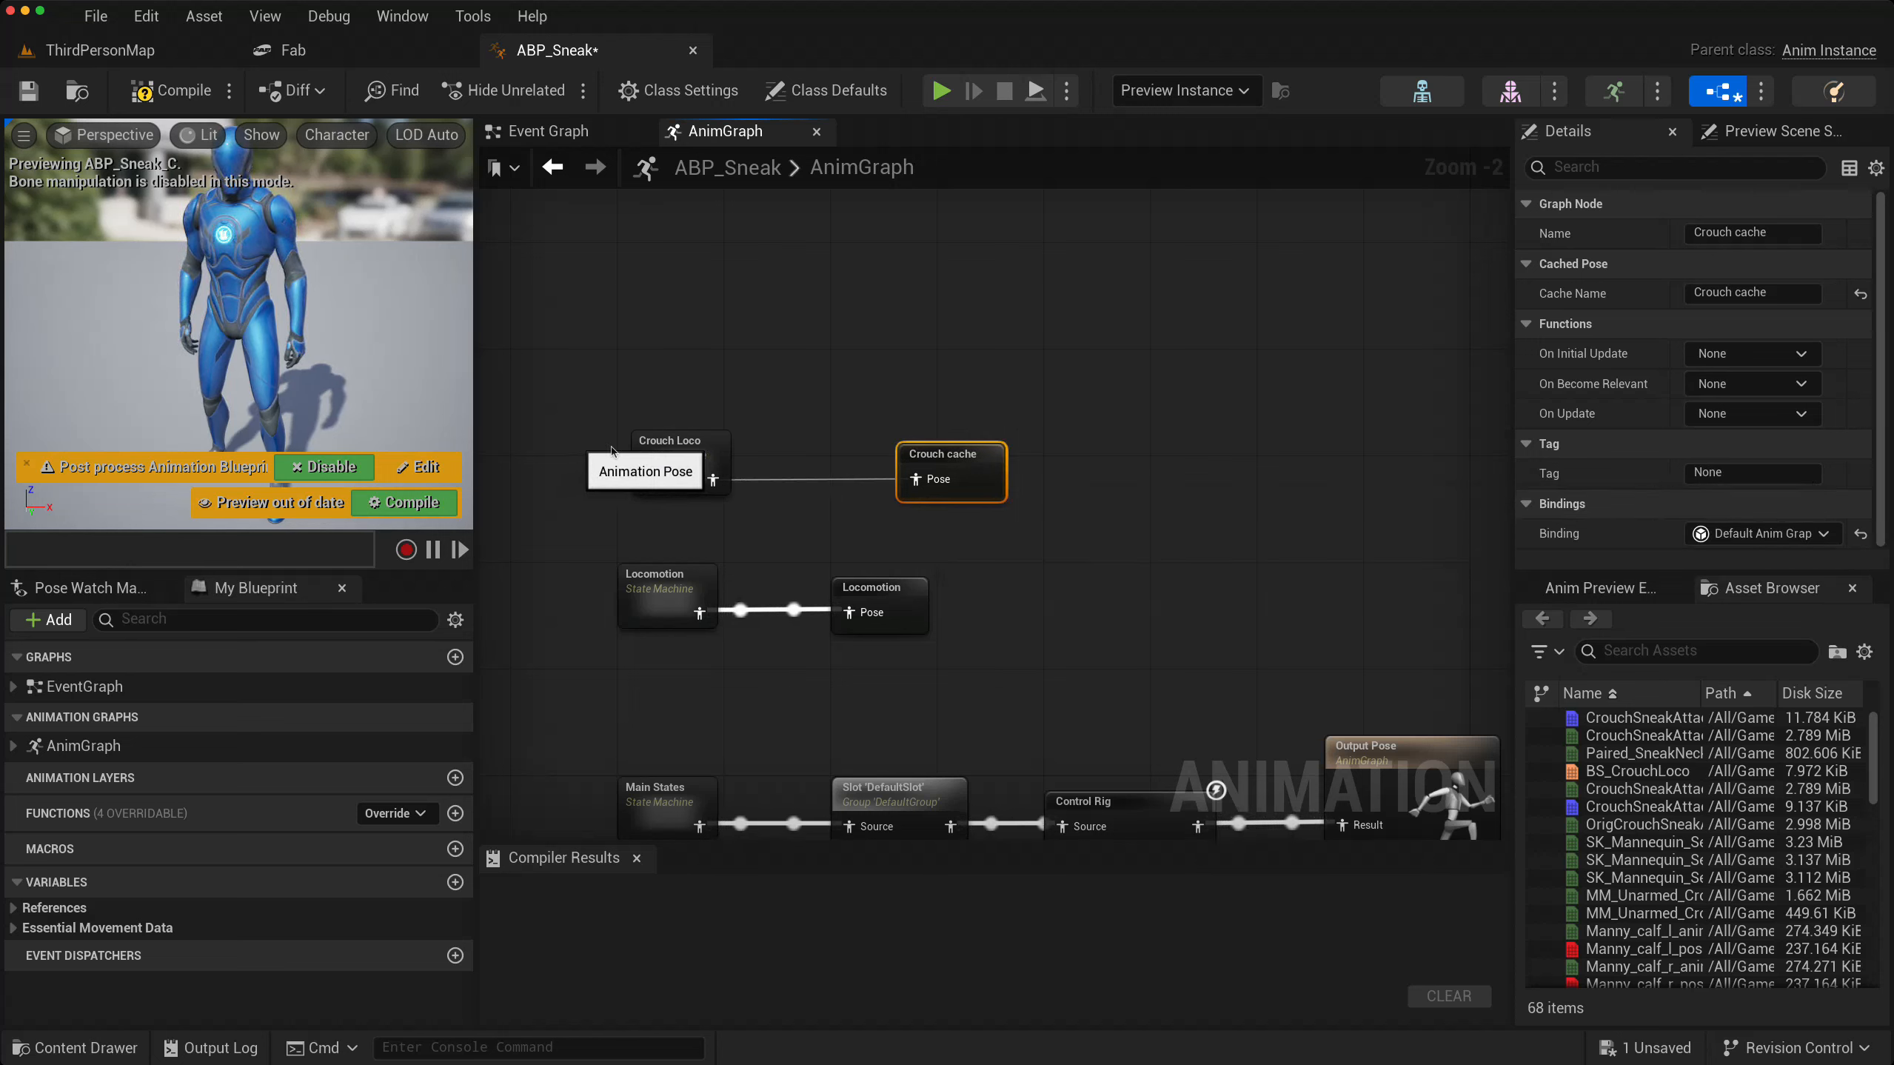
- Add a state named Idle inside the Crouch Loco state machine, connected from Entry
{"action": "double_click", "coordinate": [670, 477]}
{"action": "right_click_drag", "start_coordinate": [996, 551], "coordinate": [760, 489]}
{"action": "left_click_drag", "start_coordinate": [745, 475], "coordinate": [847, 482]}
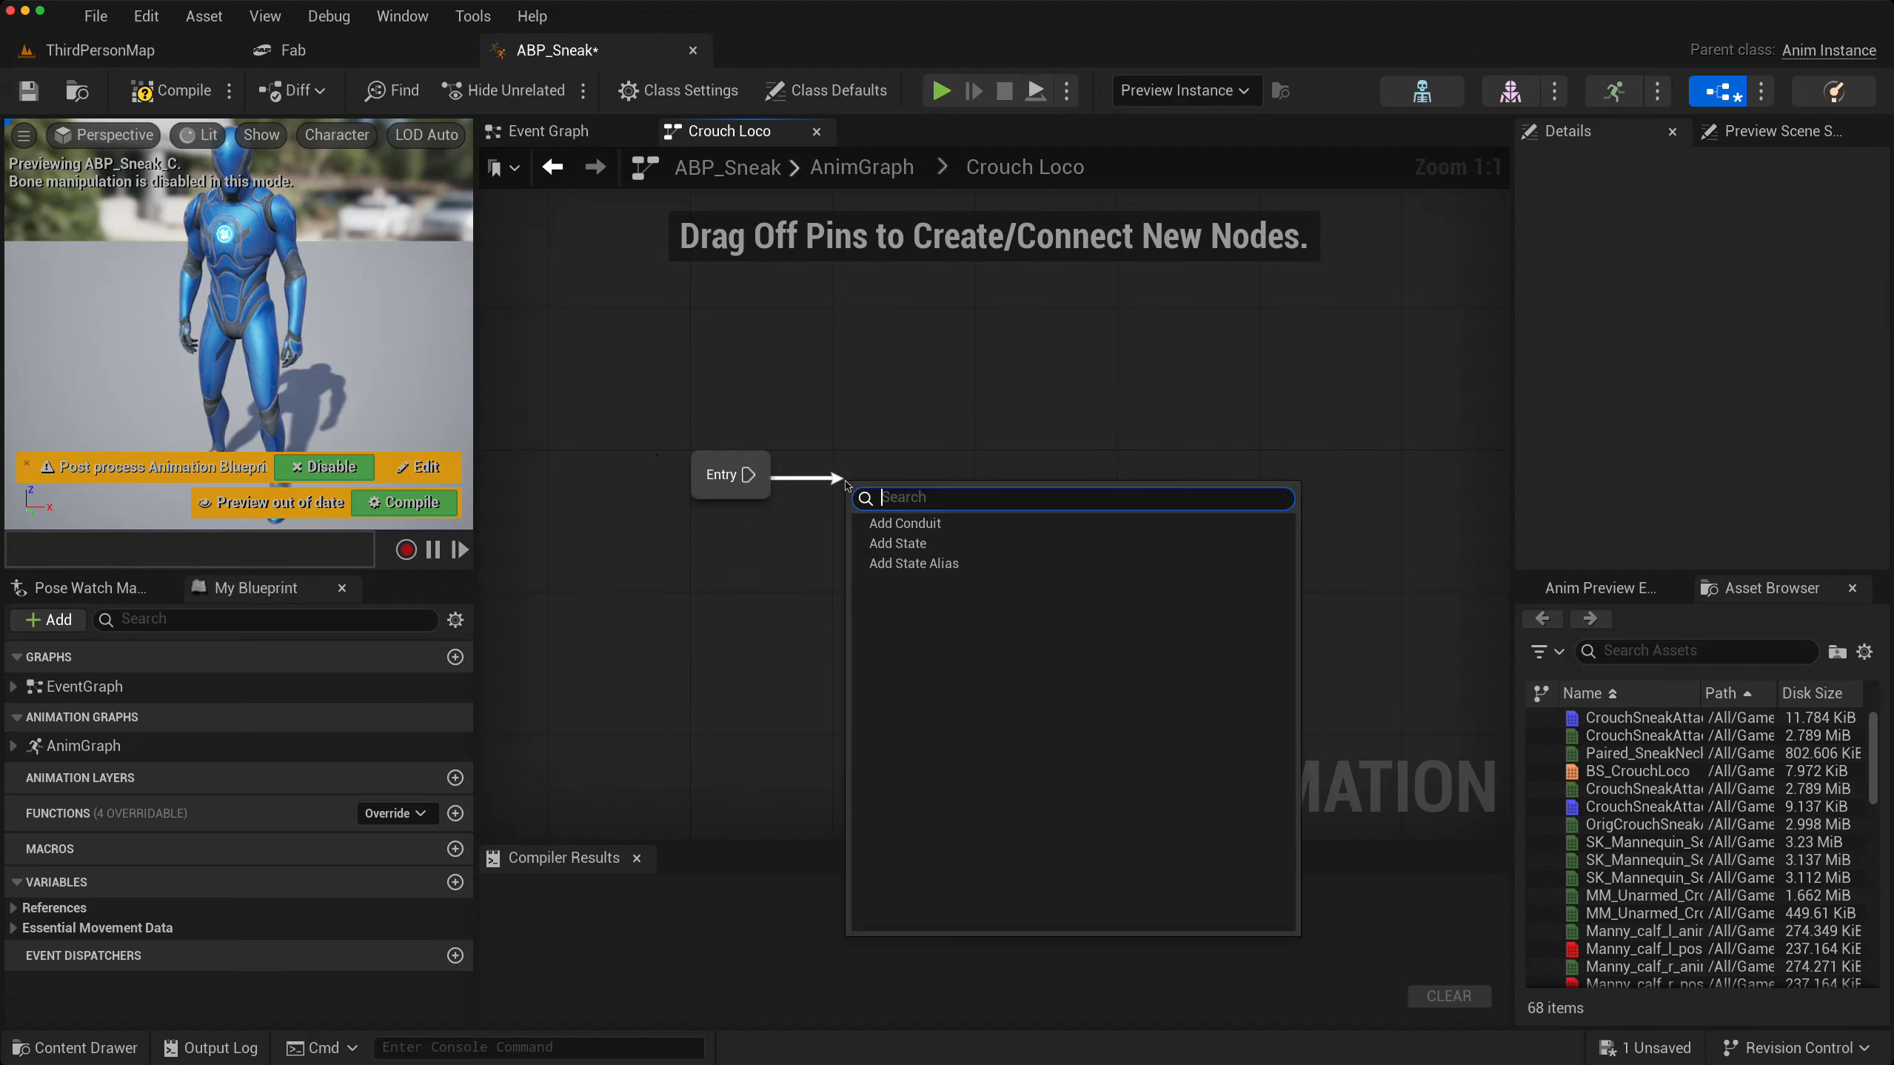
{"action": "type", "text": "stat"}
{"action": "key", "text": "Return"}
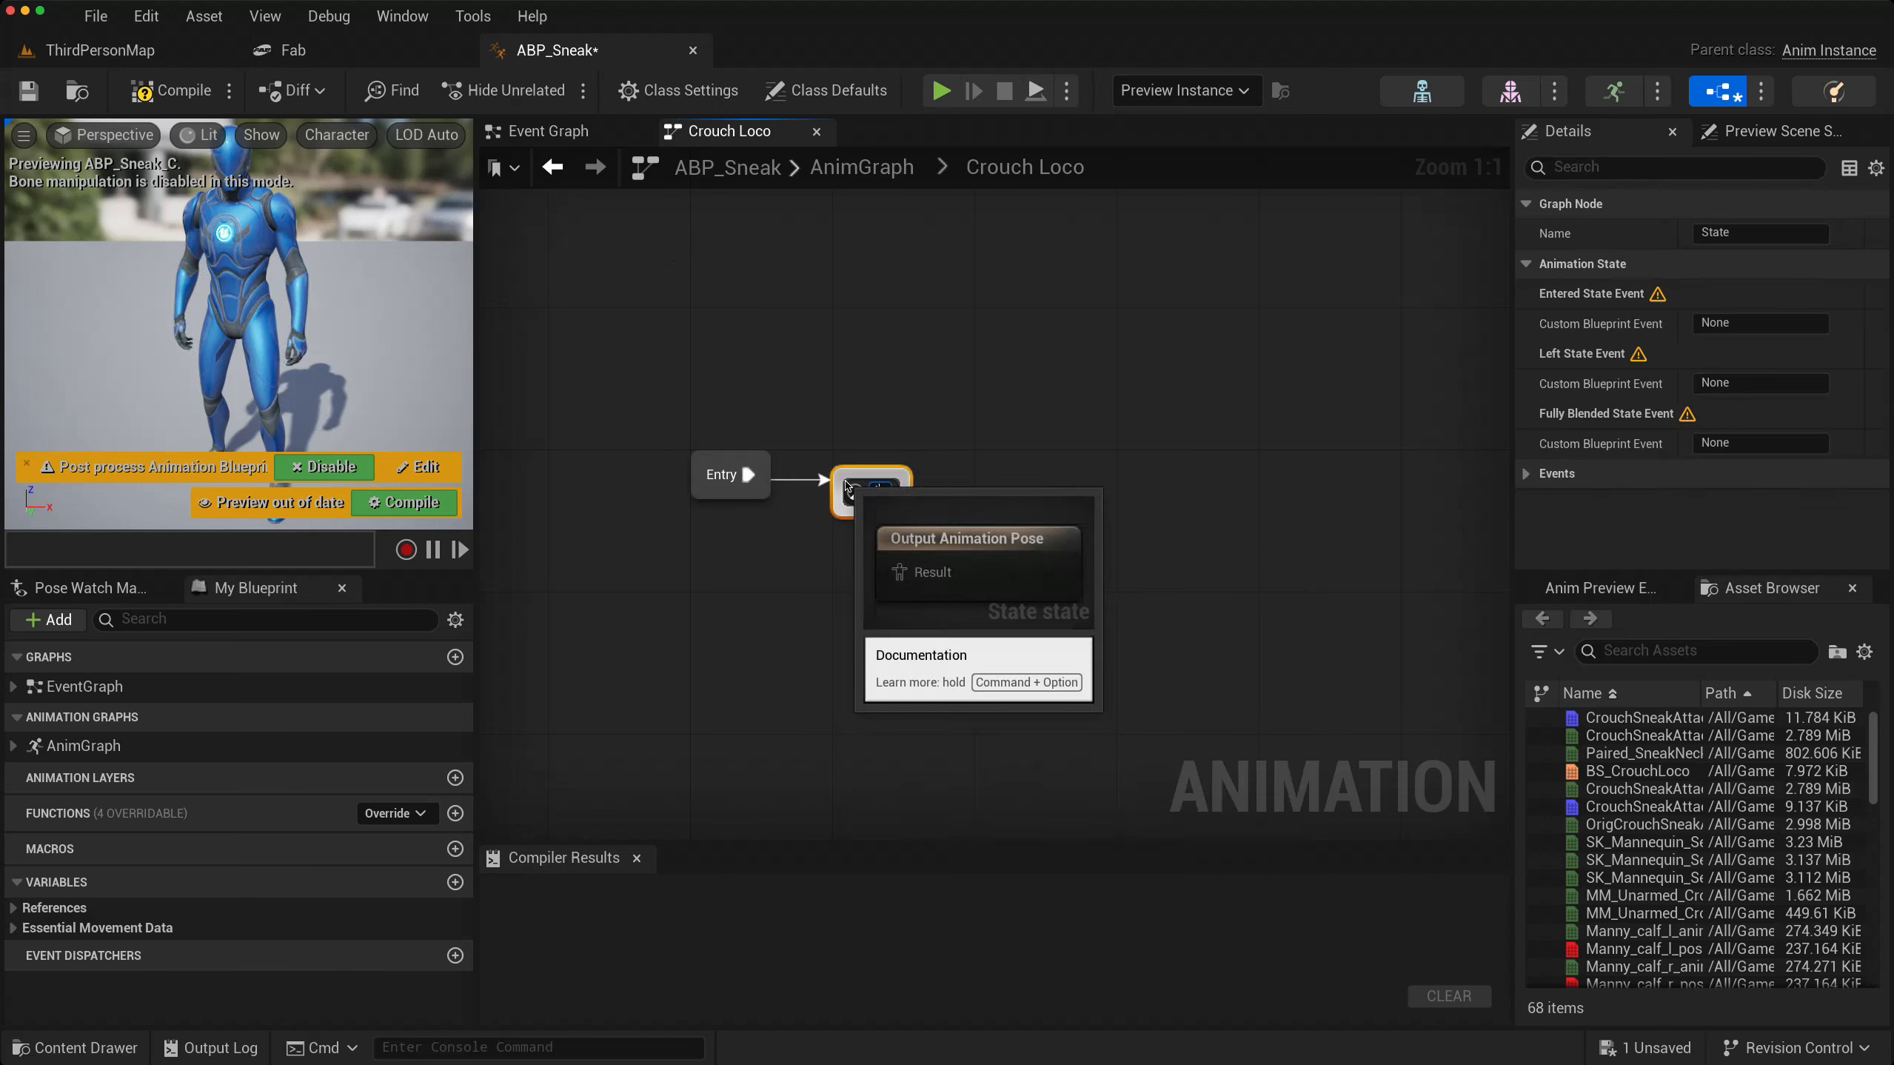
{"action": "type", "text": "Idle"}
- Connect the MM_Unarmed_Crouch_Idle animation to the Idle state's output pose
{"action": "double_click", "coordinate": [857, 486]}
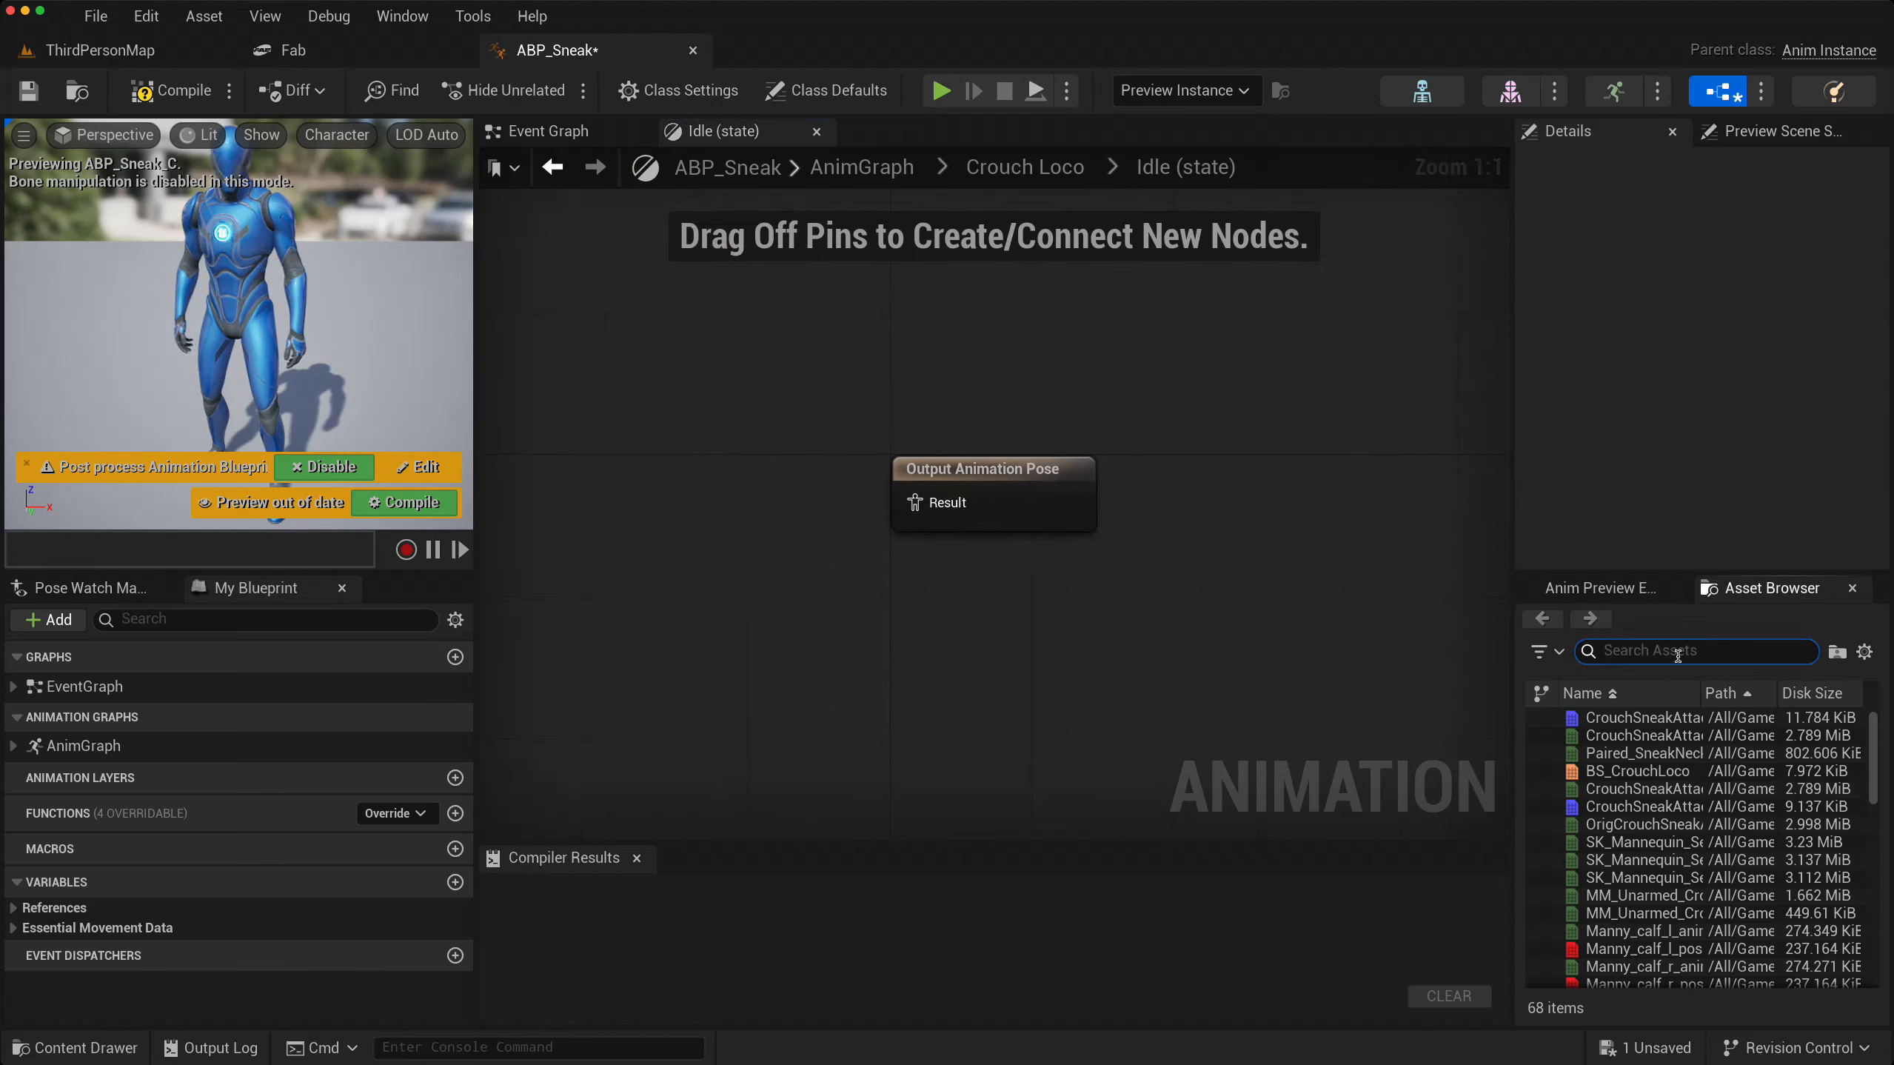
{"action": "left_click_drag", "start_coordinate": [1649, 718], "coordinate": [914, 504]}
{"action": "left_click_drag", "start_coordinate": [777, 530], "coordinate": [760, 495]}
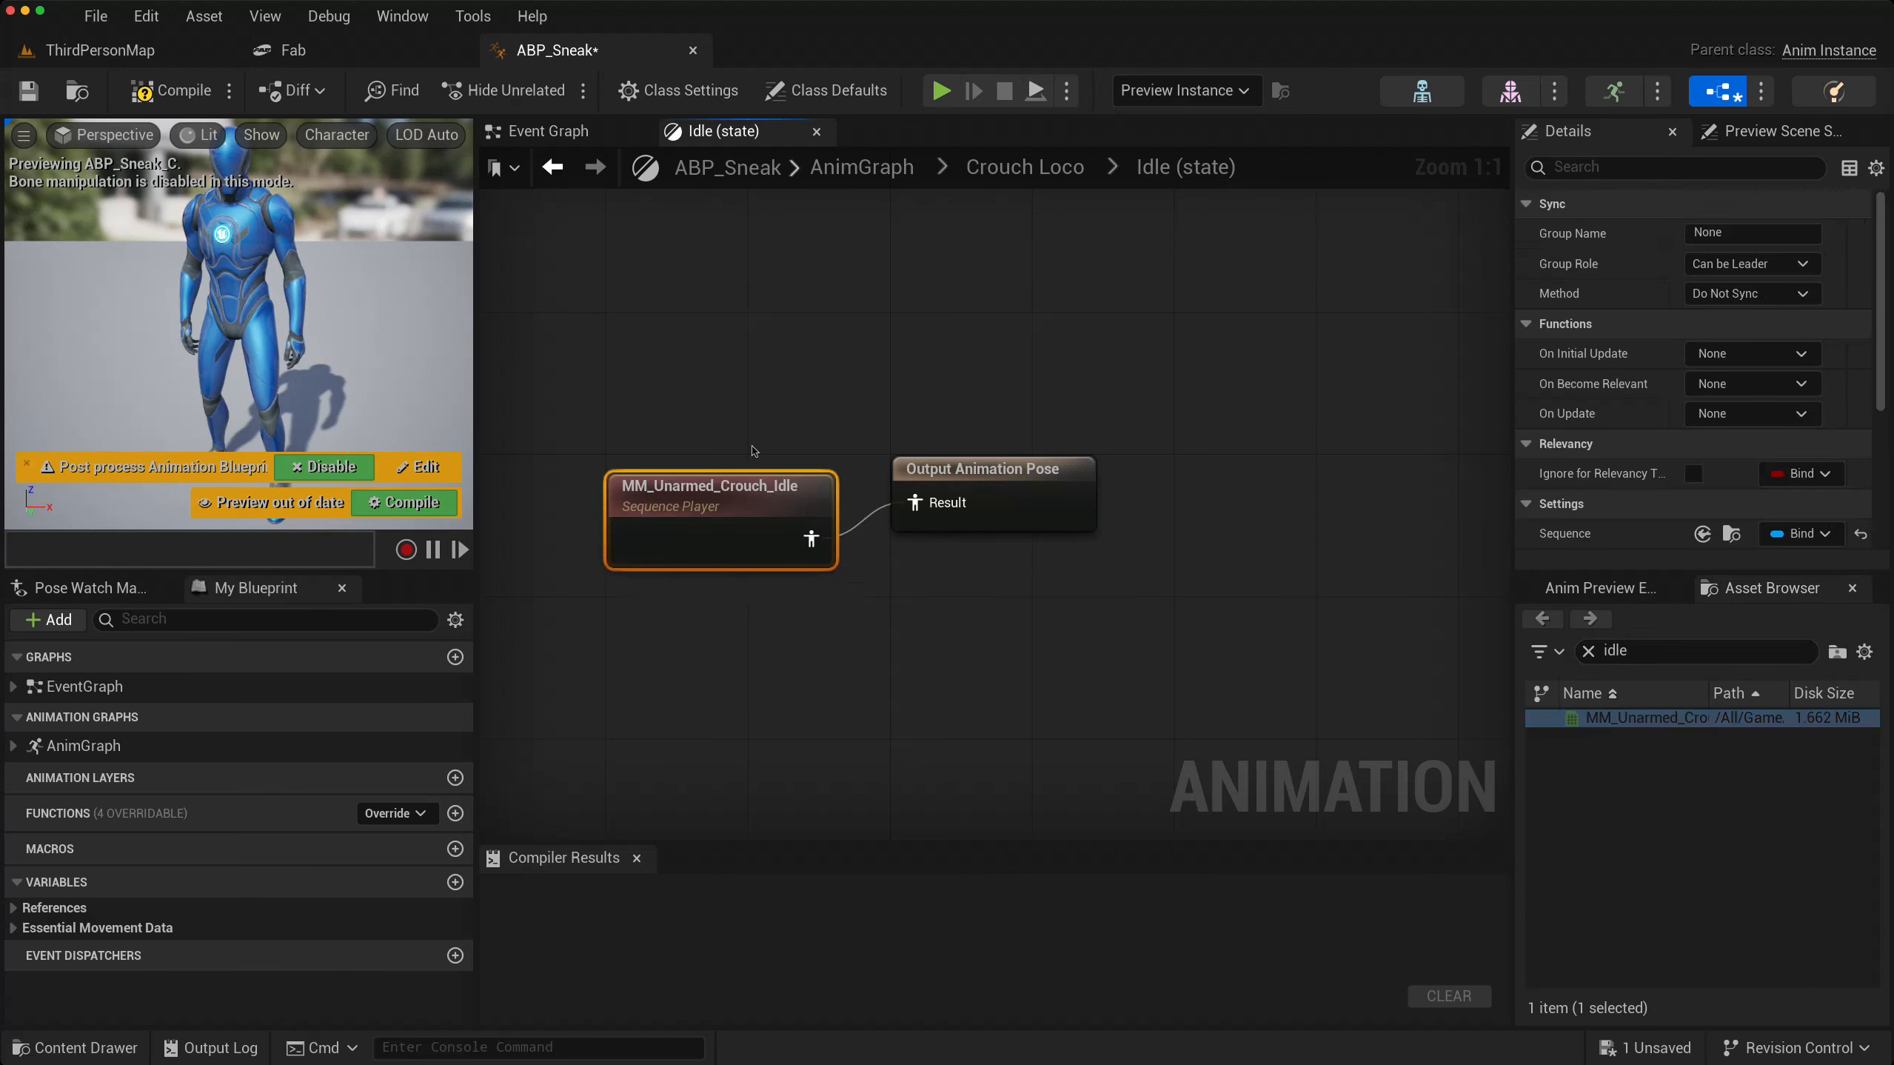
- Add a state named Crouch Loco to the Crouch Loco state machine, with a transition leading from Idle
{"action": "left_click", "coordinate": [553, 167]}
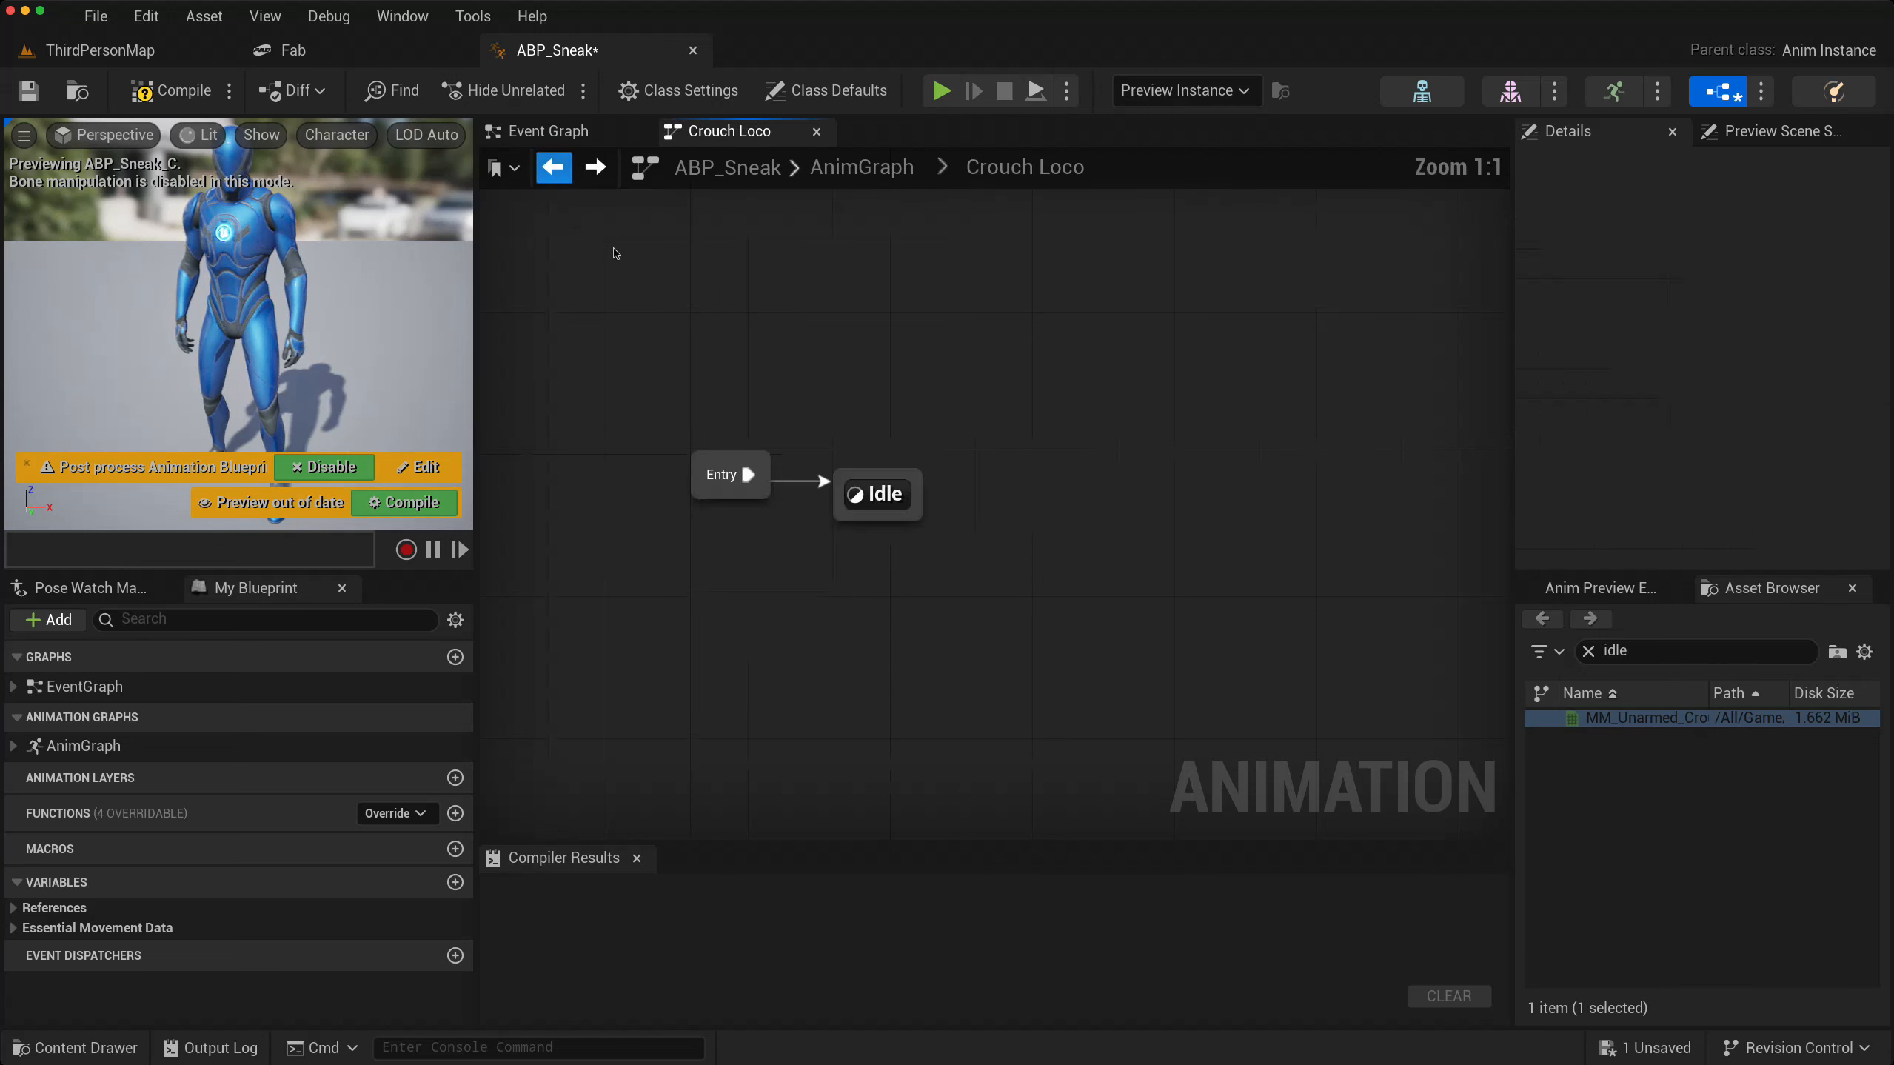
{"action": "left_click_drag", "start_coordinate": [915, 479], "coordinate": [1007, 494]}
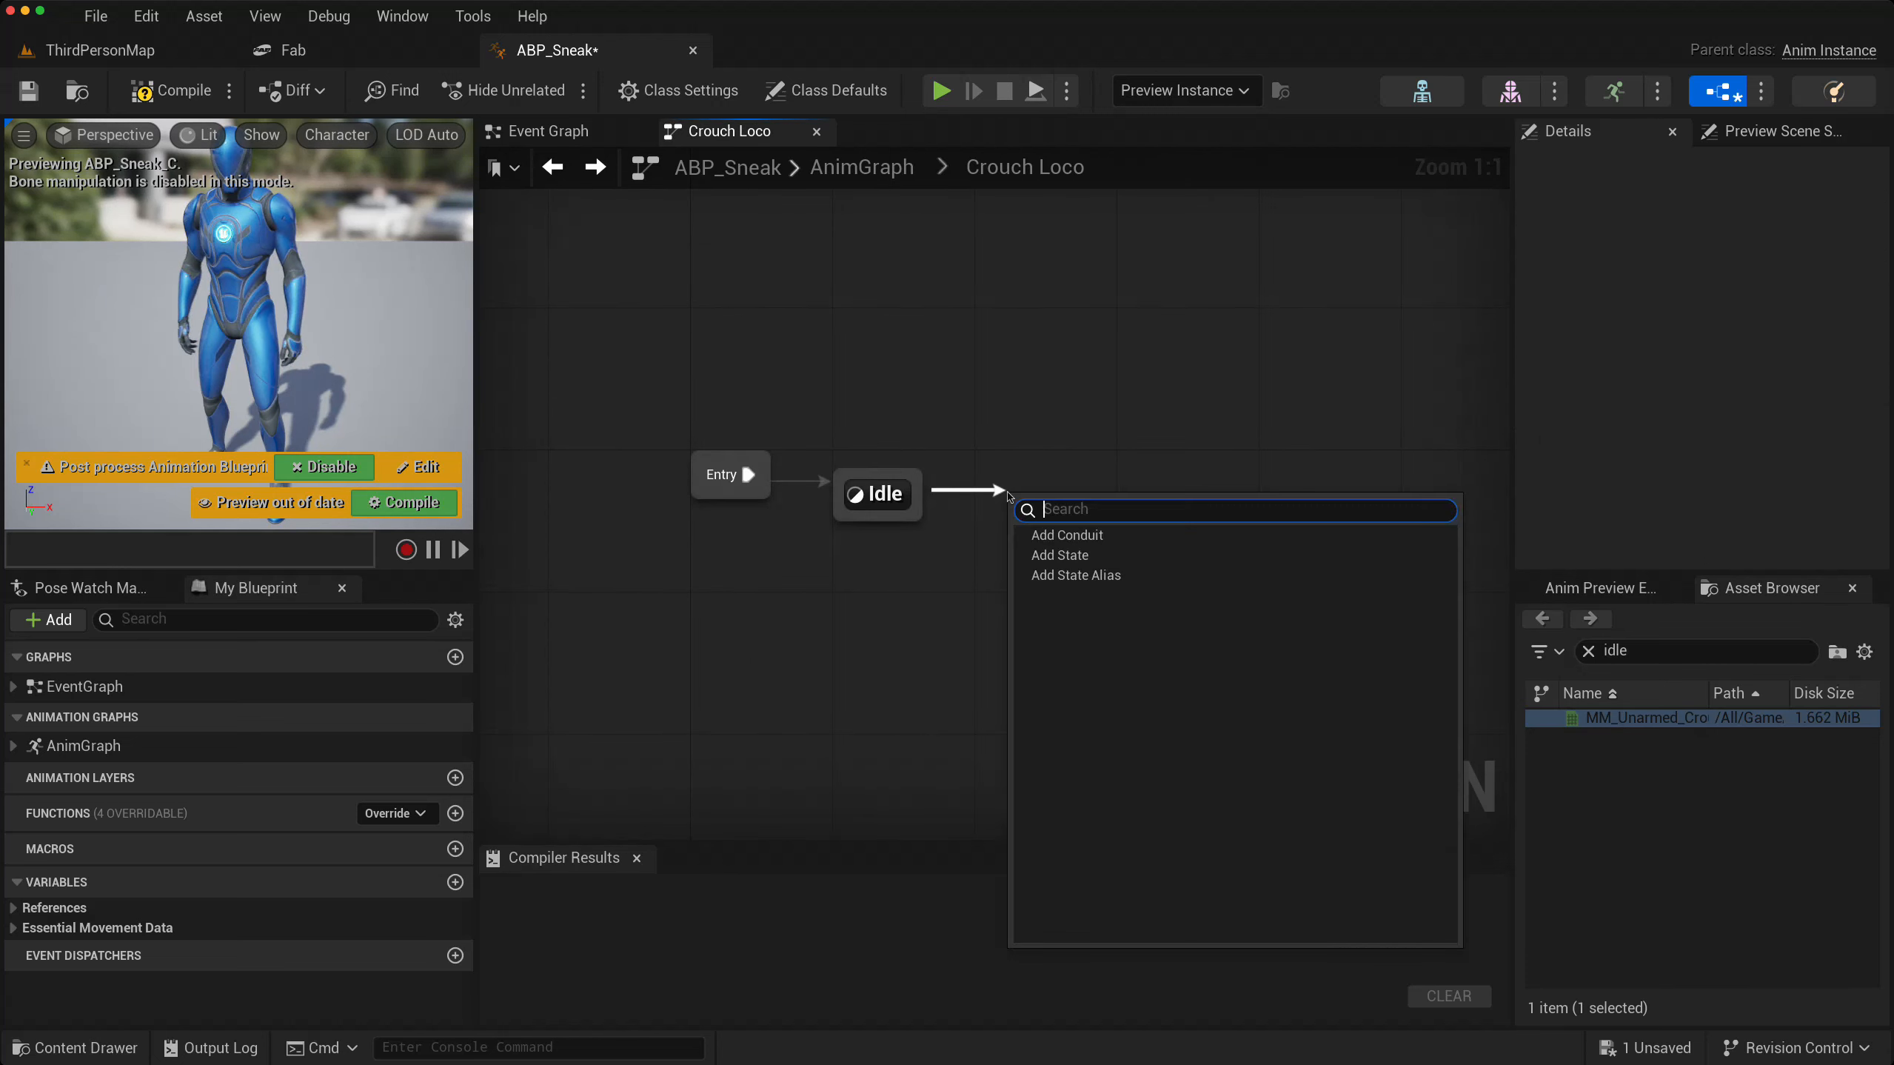
{"action": "type", "text": "stat"}
{"action": "key", "text": "Return"}
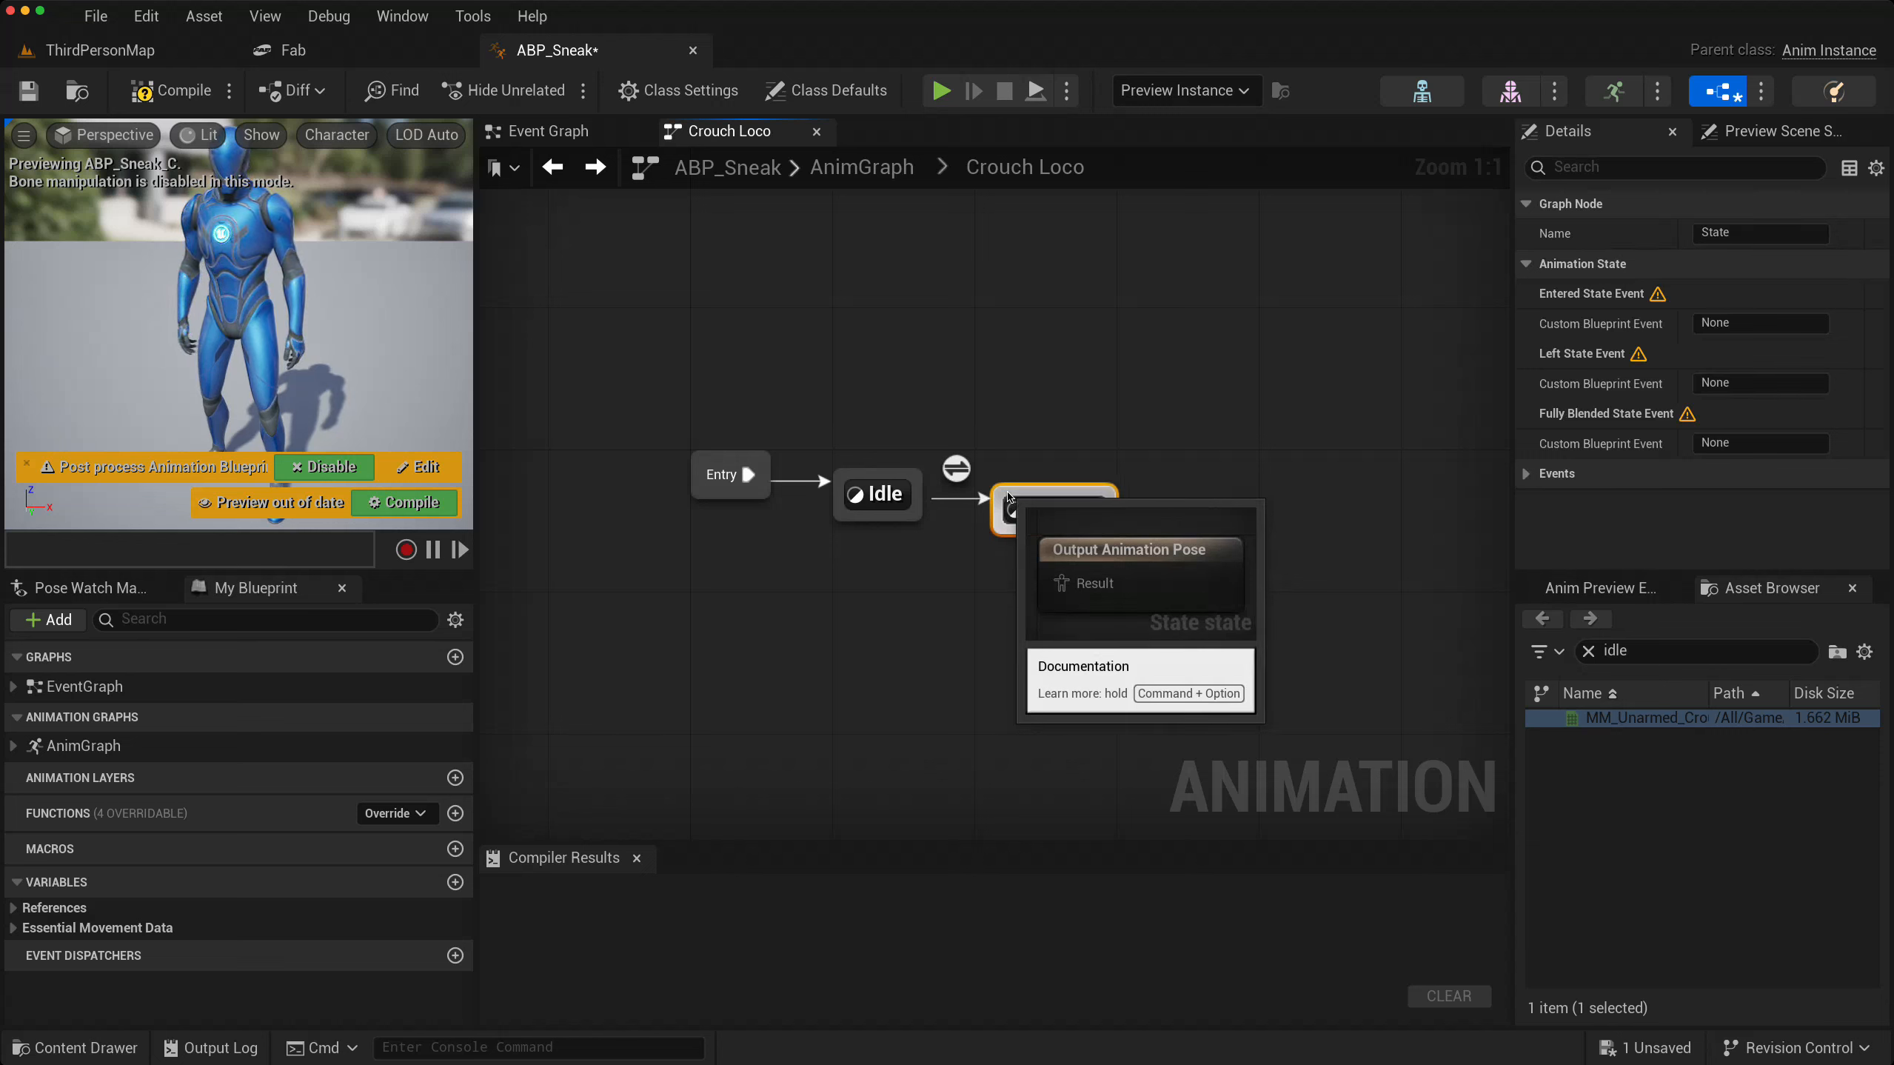
{"action": "type", "text": "Crouch Loco"}
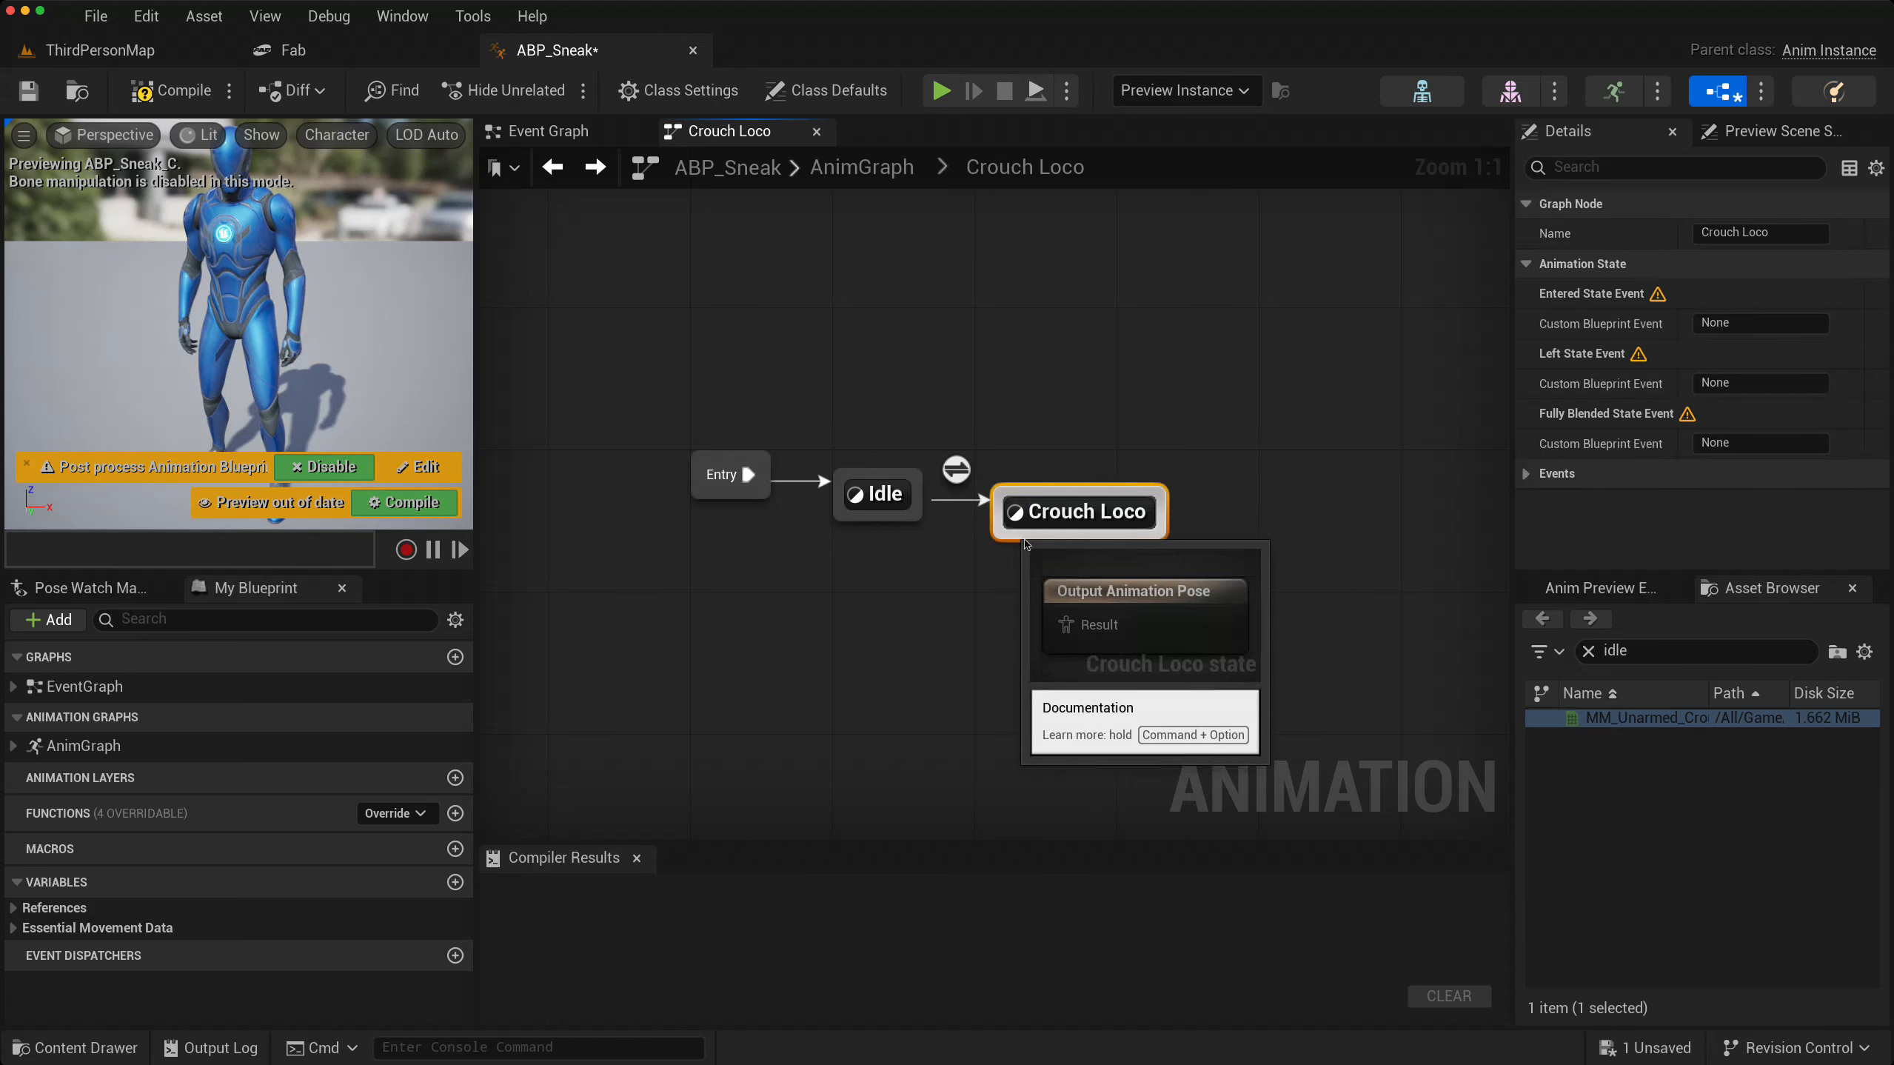
{"action": "key", "text": "Return"}
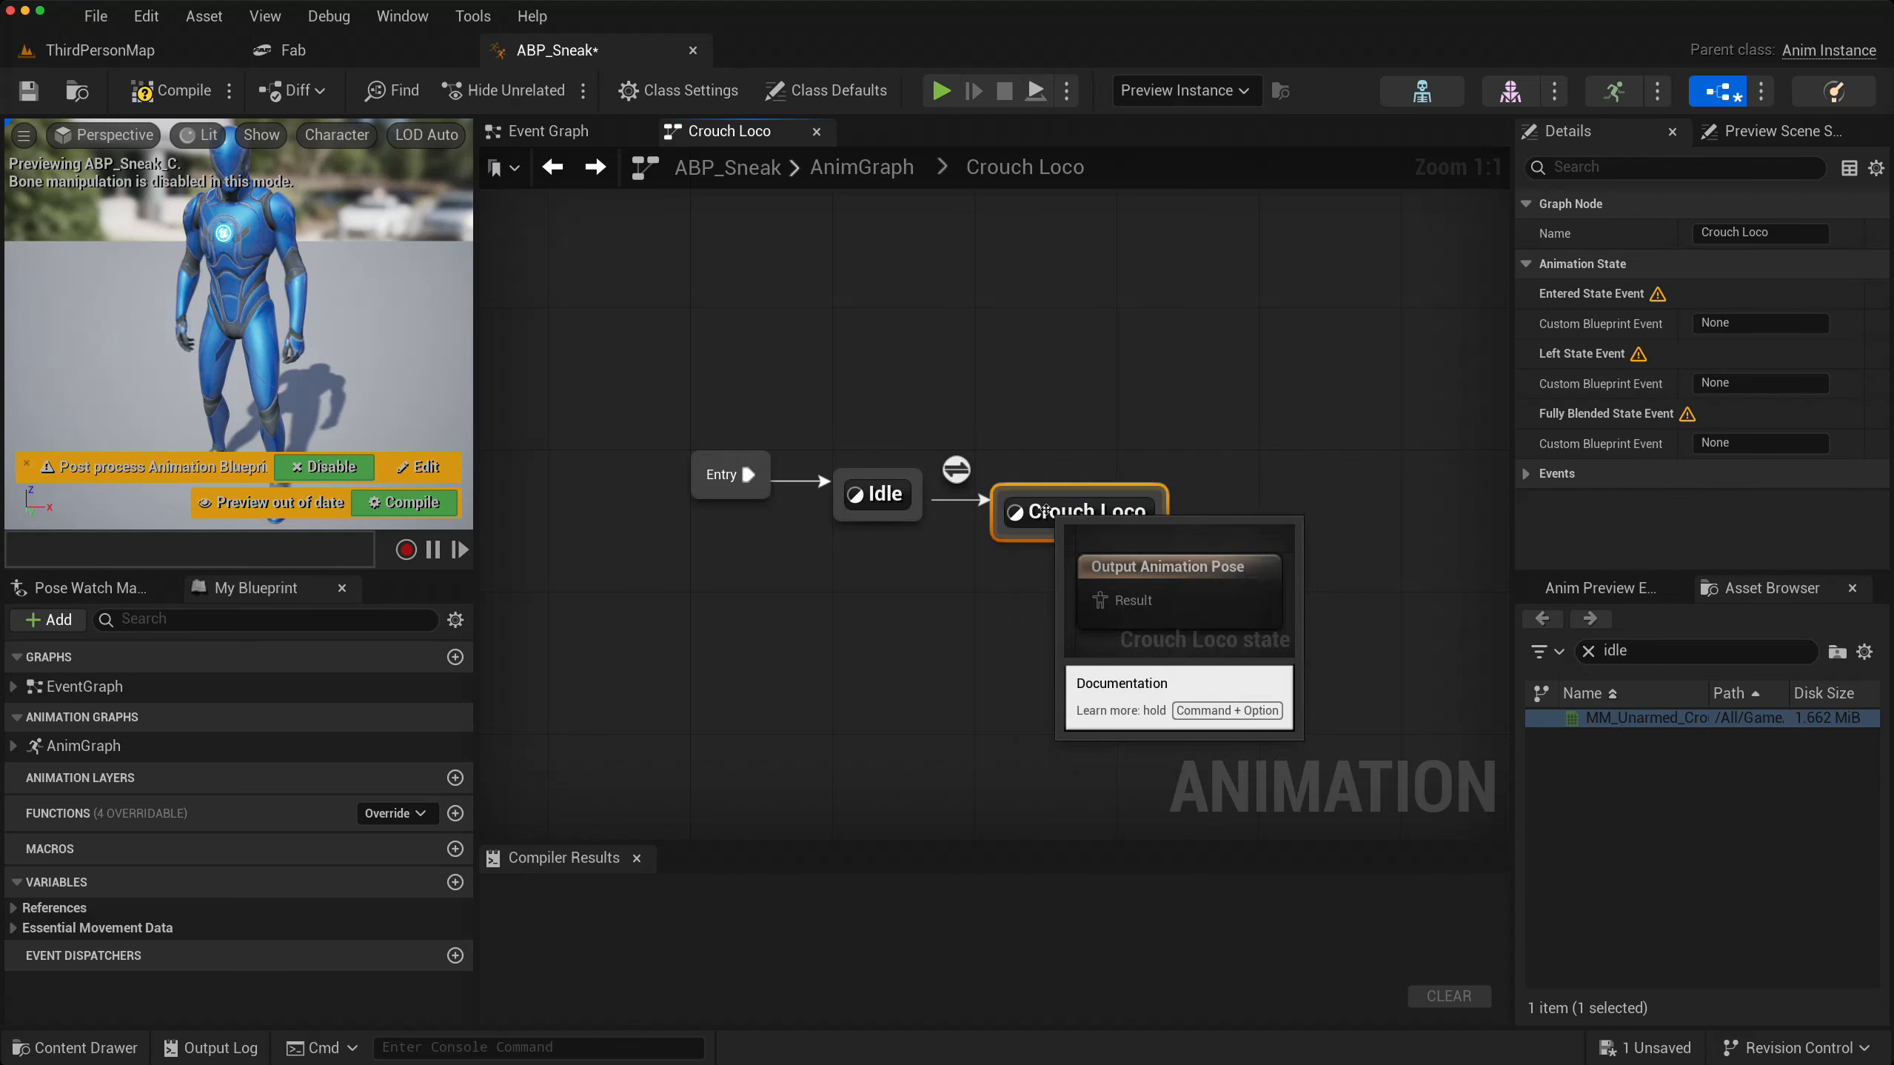
- Add the BS_CrouchLoco blend space inside the Crouch Loco state and connect it to the output pose
{"action": "double_click", "coordinate": [1044, 510]}
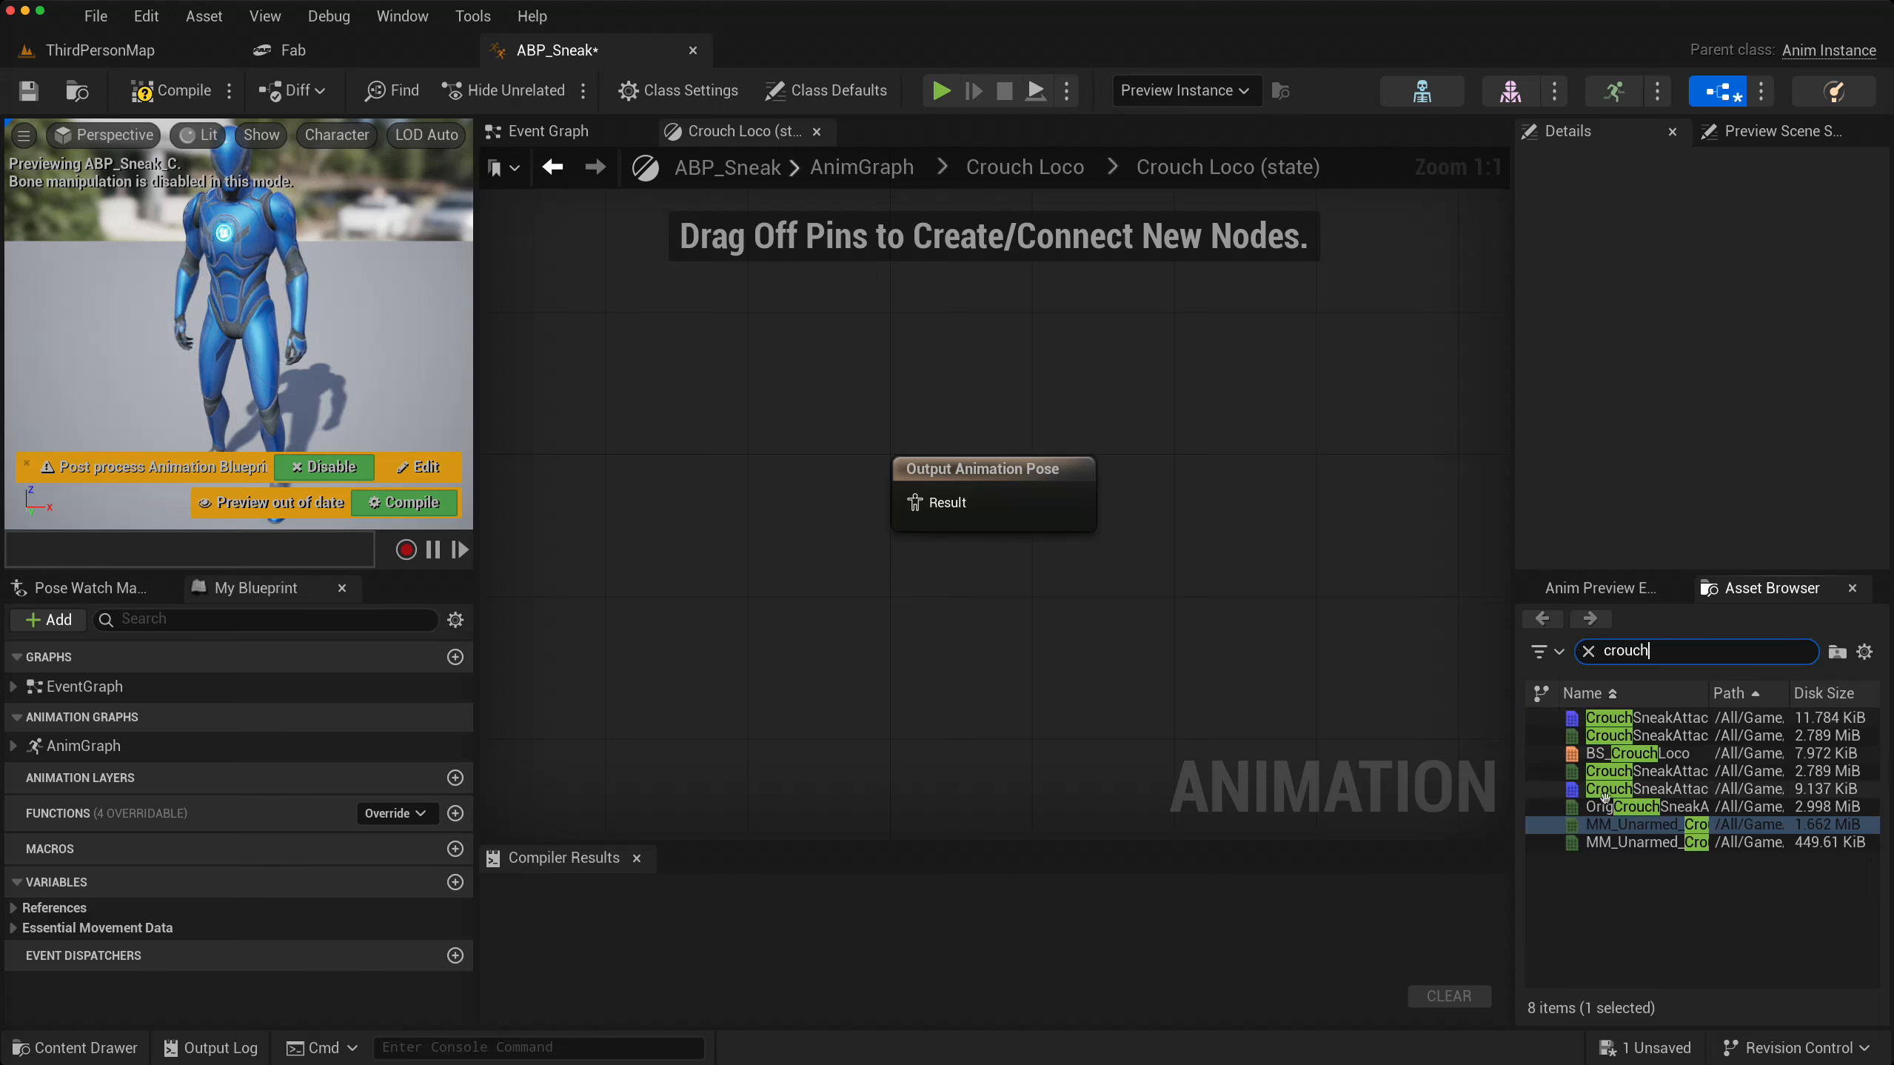
{"action": "left_click_drag", "start_coordinate": [1574, 753], "coordinate": [591, 514]}
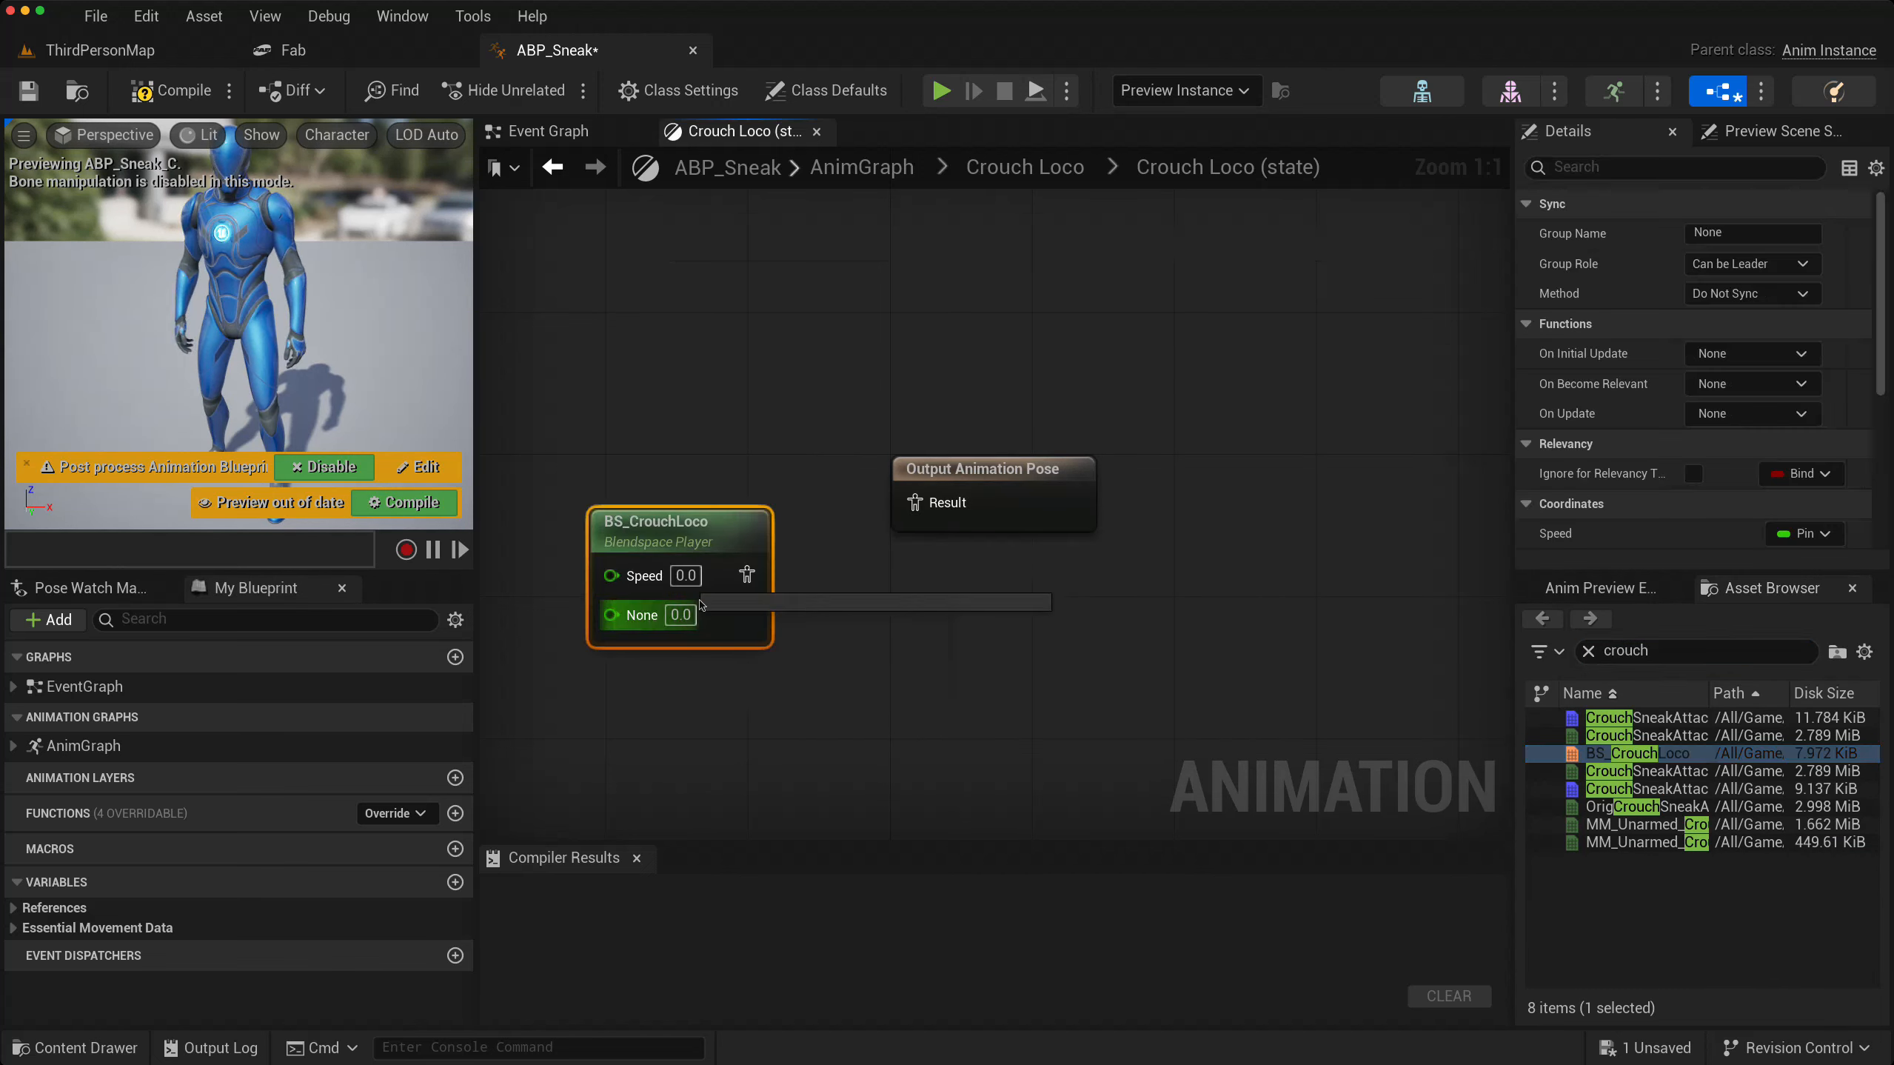
{"action": "left_click_drag", "start_coordinate": [746, 574], "coordinate": [915, 502]}
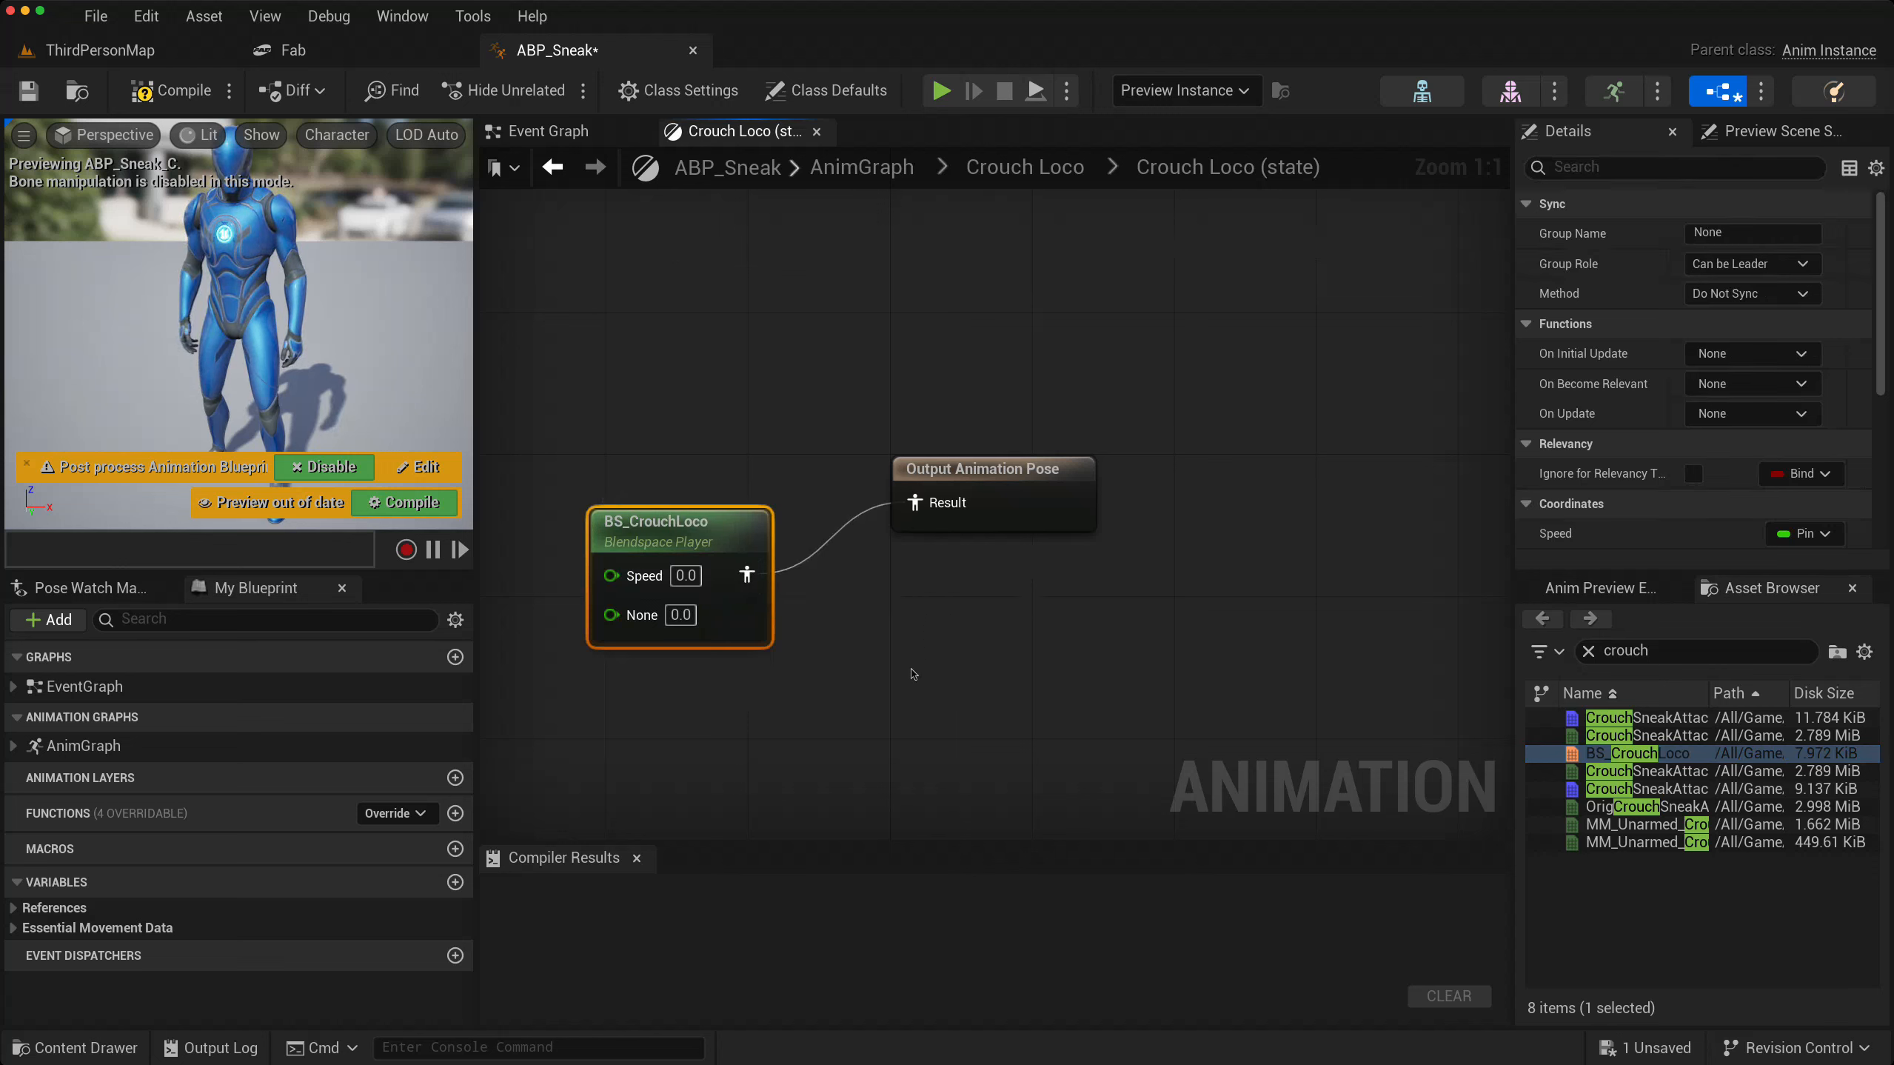
- Feed the GroundSpeed variable into the Speed input of BS_CrouchLoco and compile the blueprint
{"action": "right_click_drag", "start_coordinate": [913, 673], "coordinate": [1214, 634]}
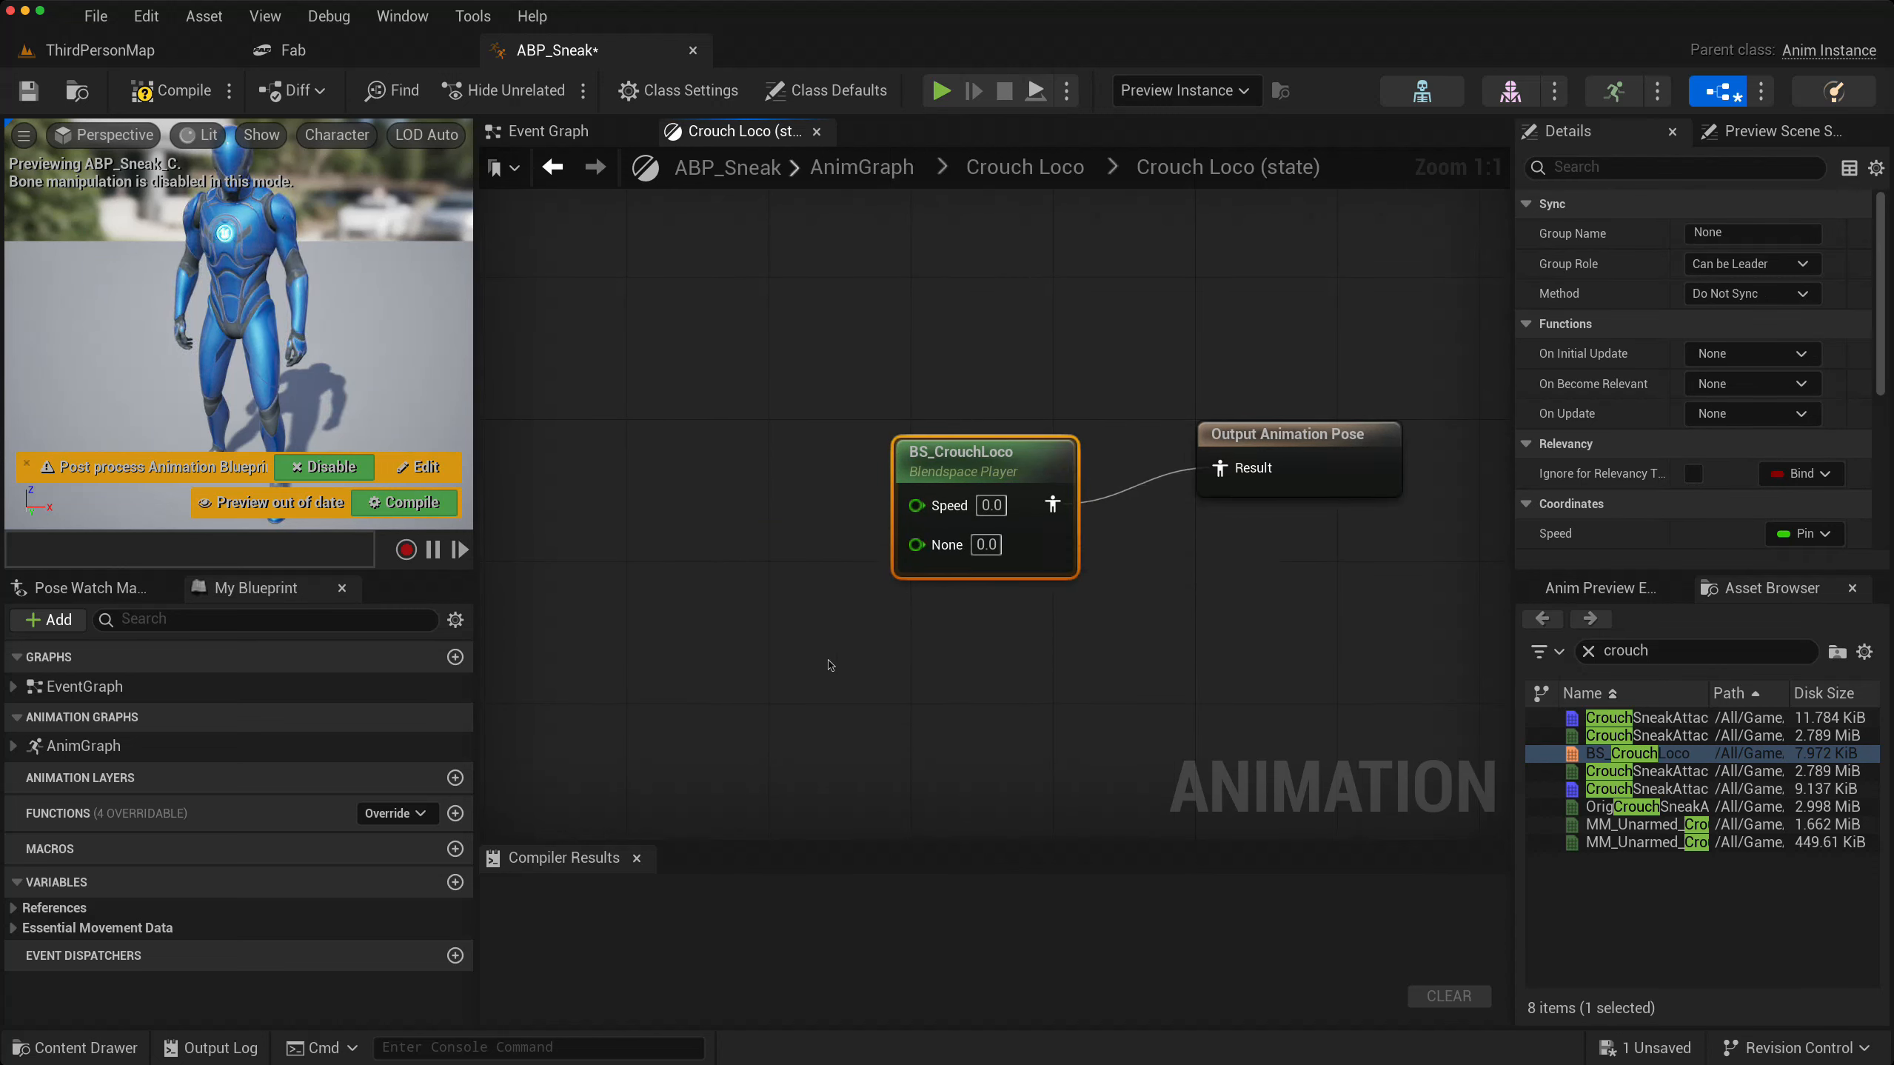
{"action": "left_click", "coordinate": [12, 927]}
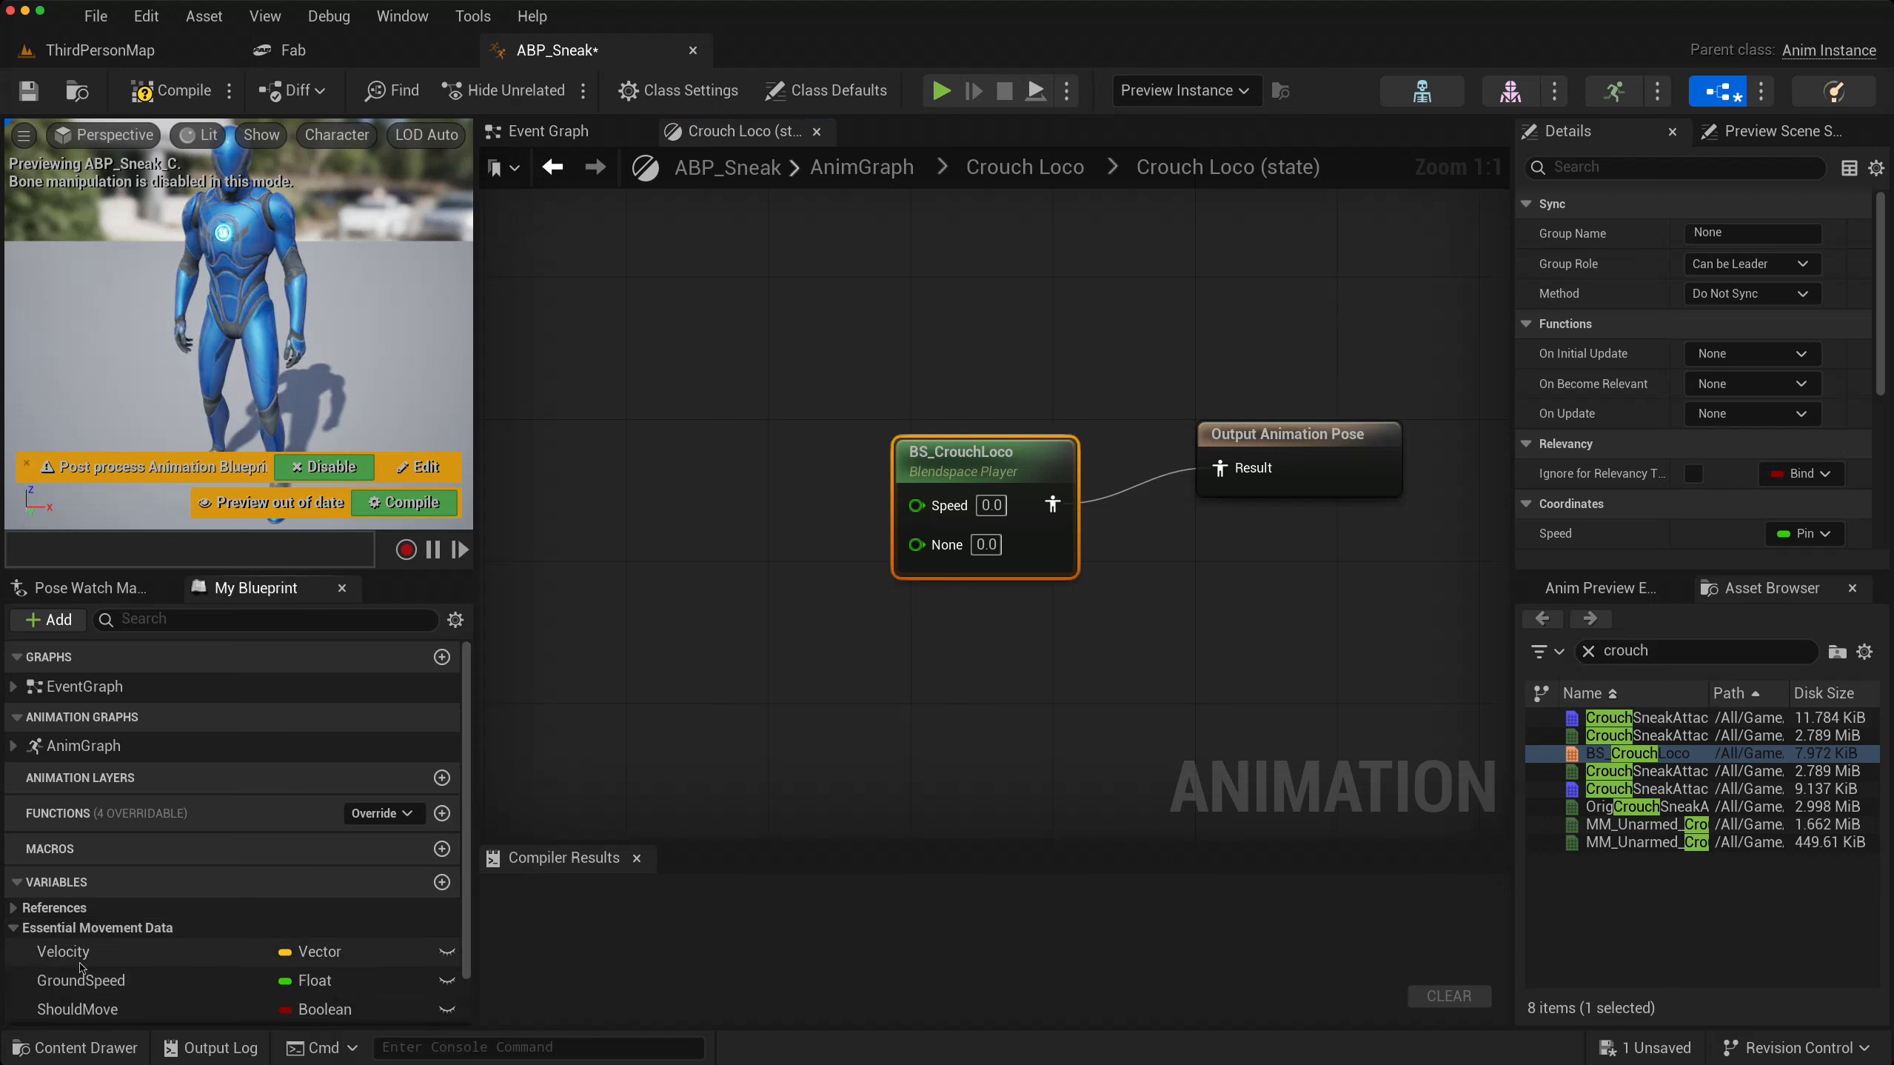
{"action": "left_click_drag", "start_coordinate": [81, 979], "coordinate": [916, 507]}
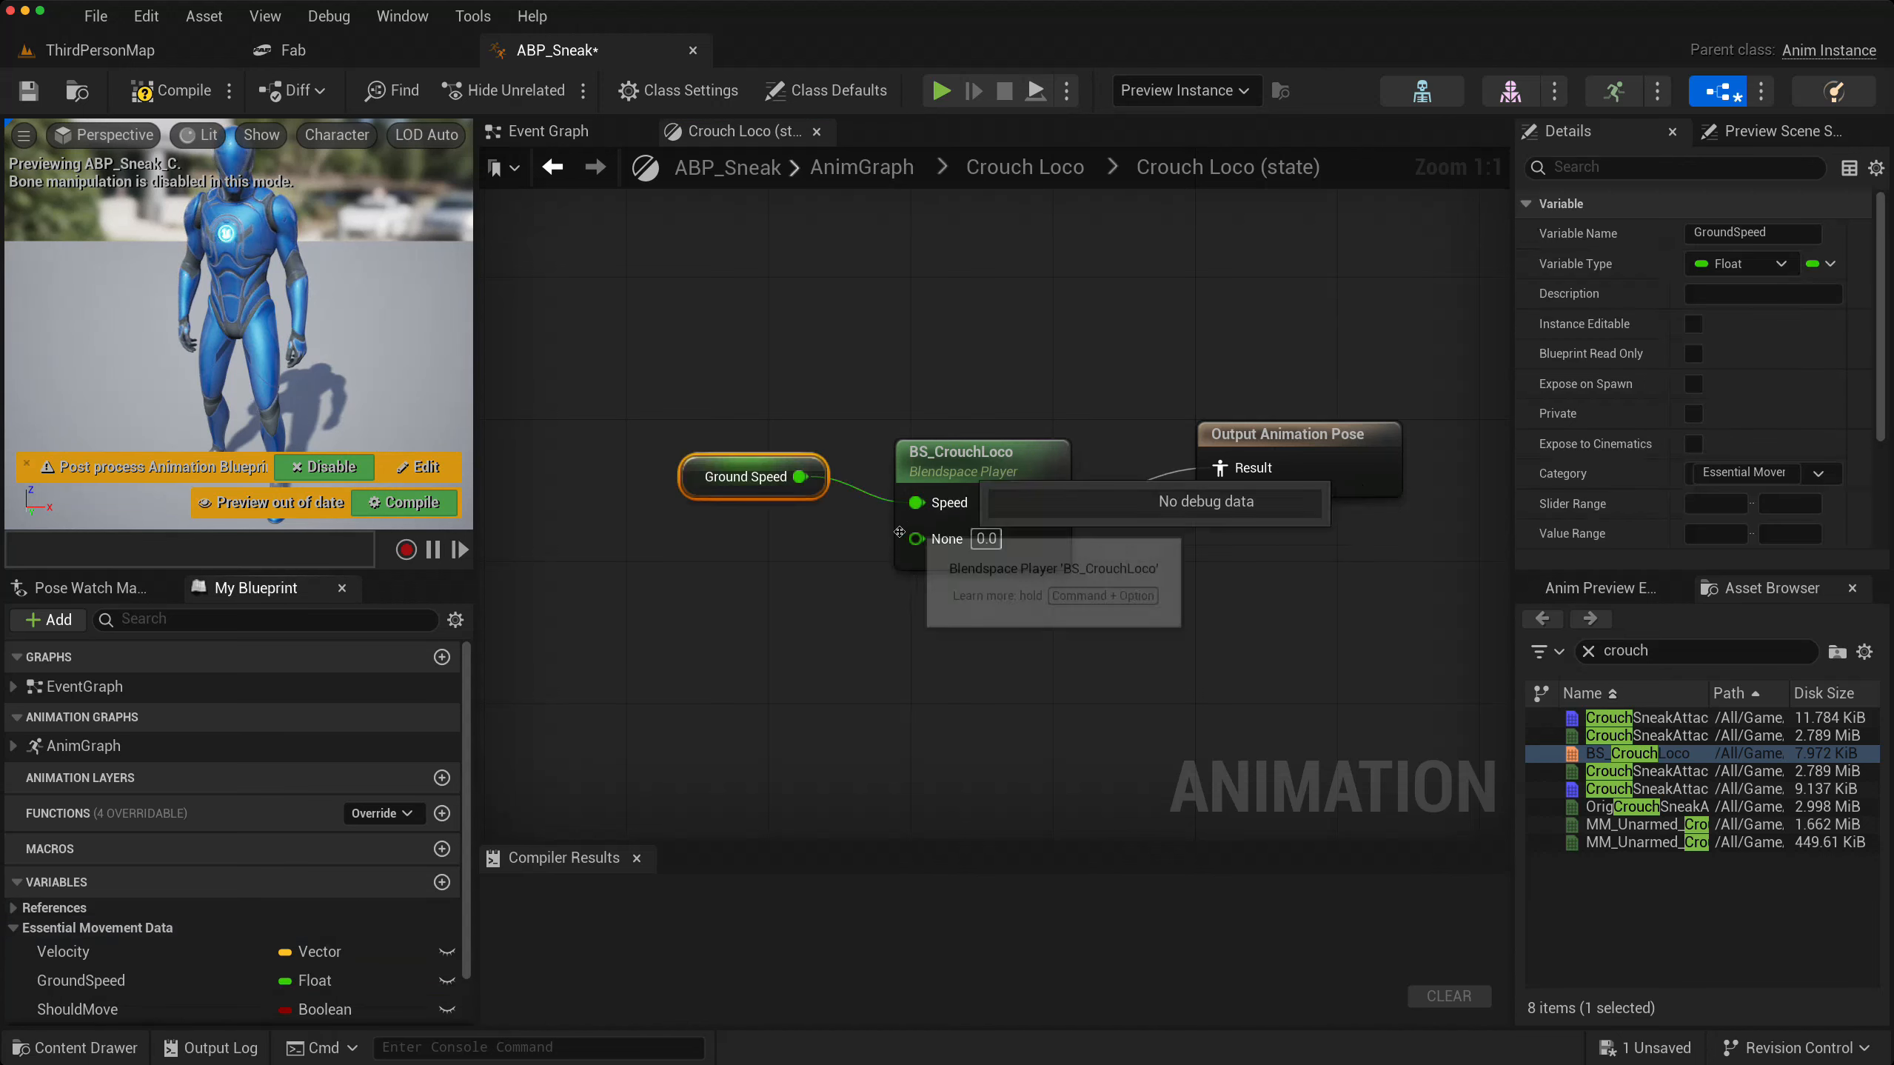
{"action": "left_click_drag", "start_coordinate": [695, 487], "coordinate": [676, 522]}
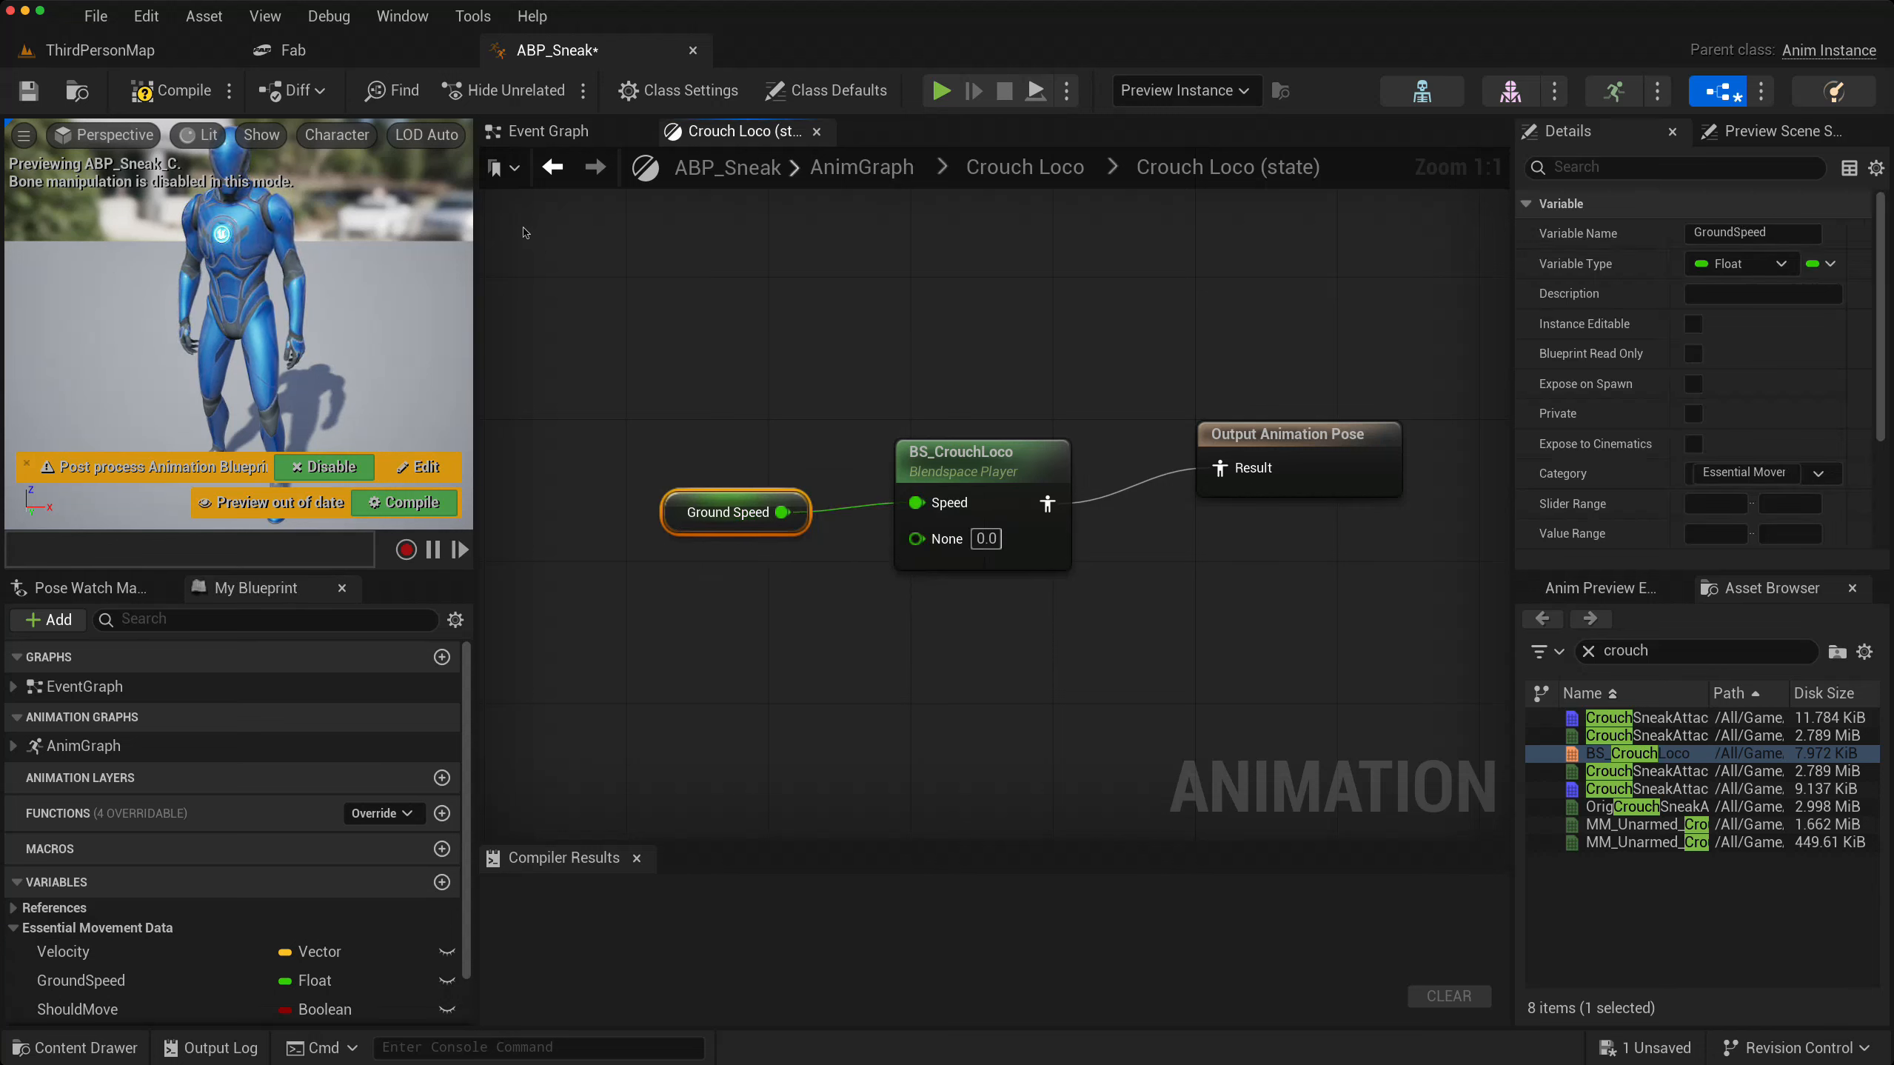
{"action": "left_click", "coordinate": [171, 90]}
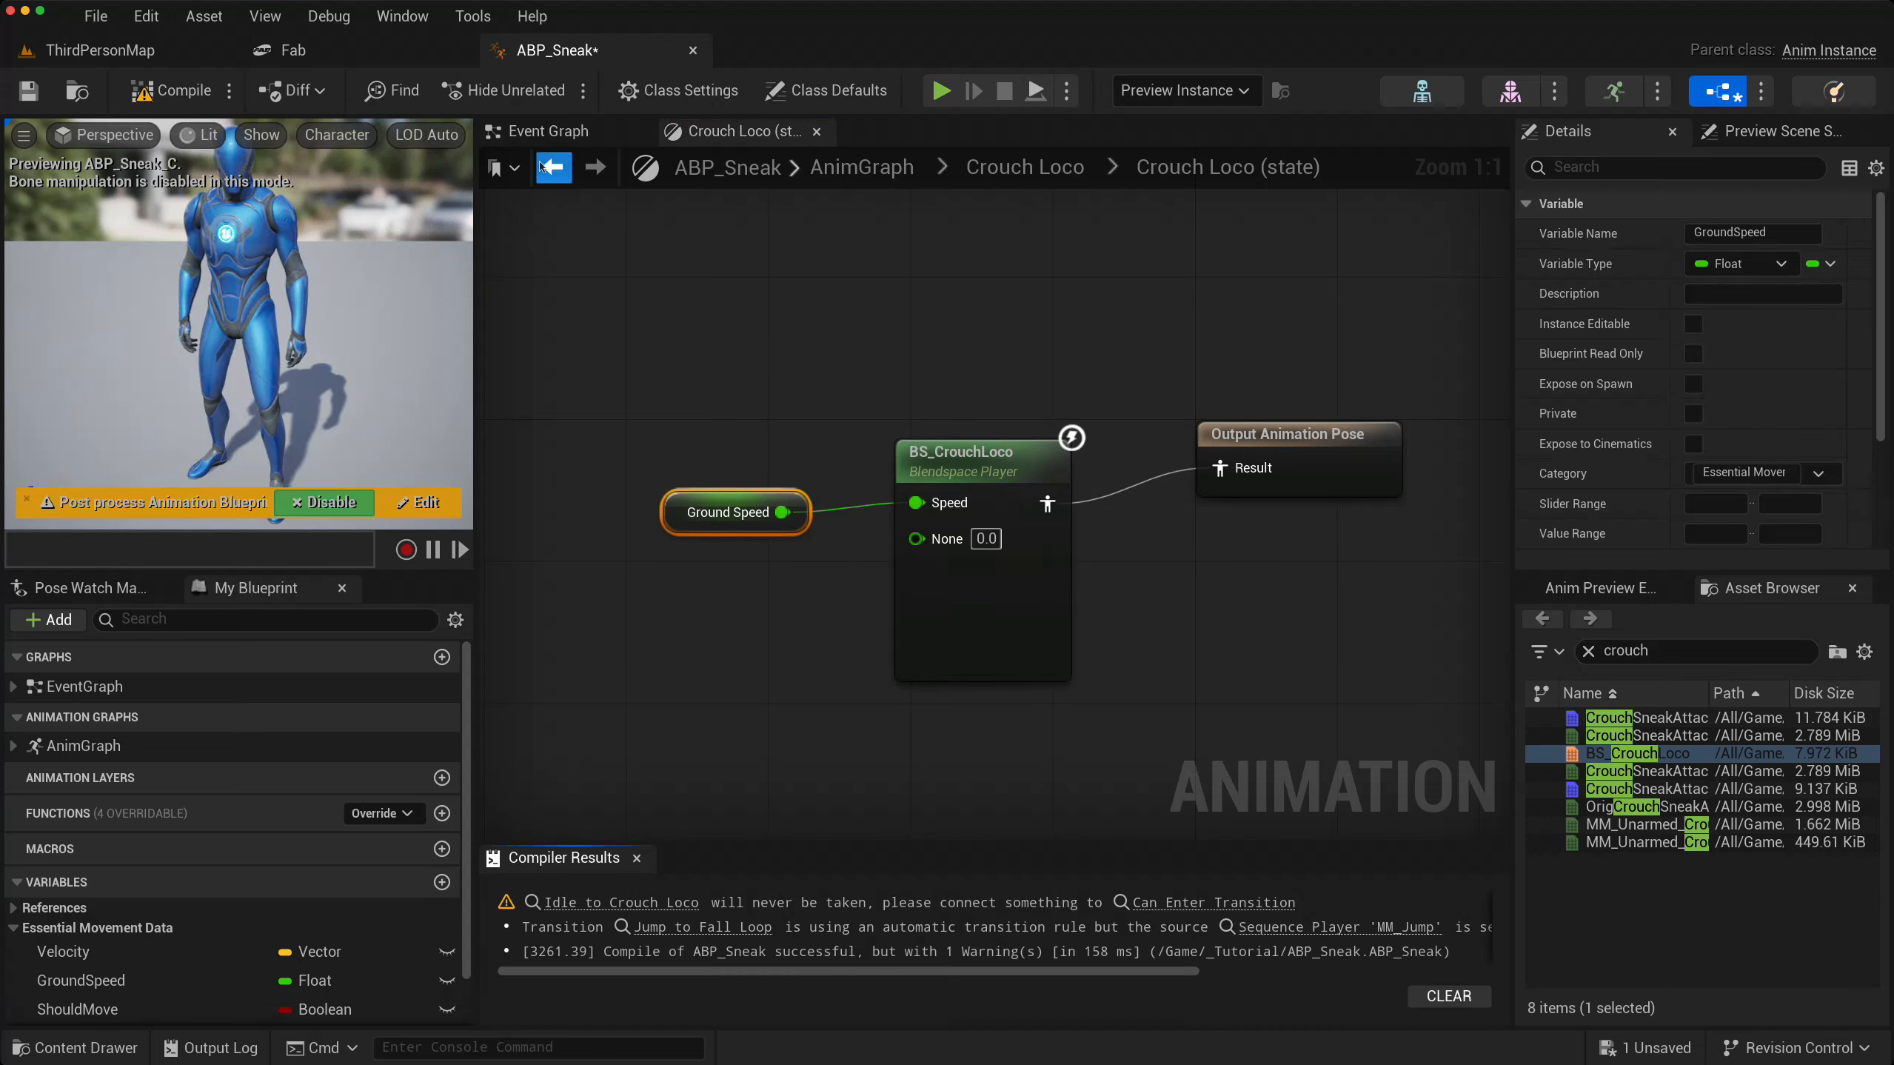
- Connect the ShouldMove variable to Can Enter Transition in the Idle to Crouch Loco transition rule
{"action": "left_click", "coordinate": [543, 167]}
{"action": "right_click_drag", "start_coordinate": [910, 559], "coordinate": [733, 584]}
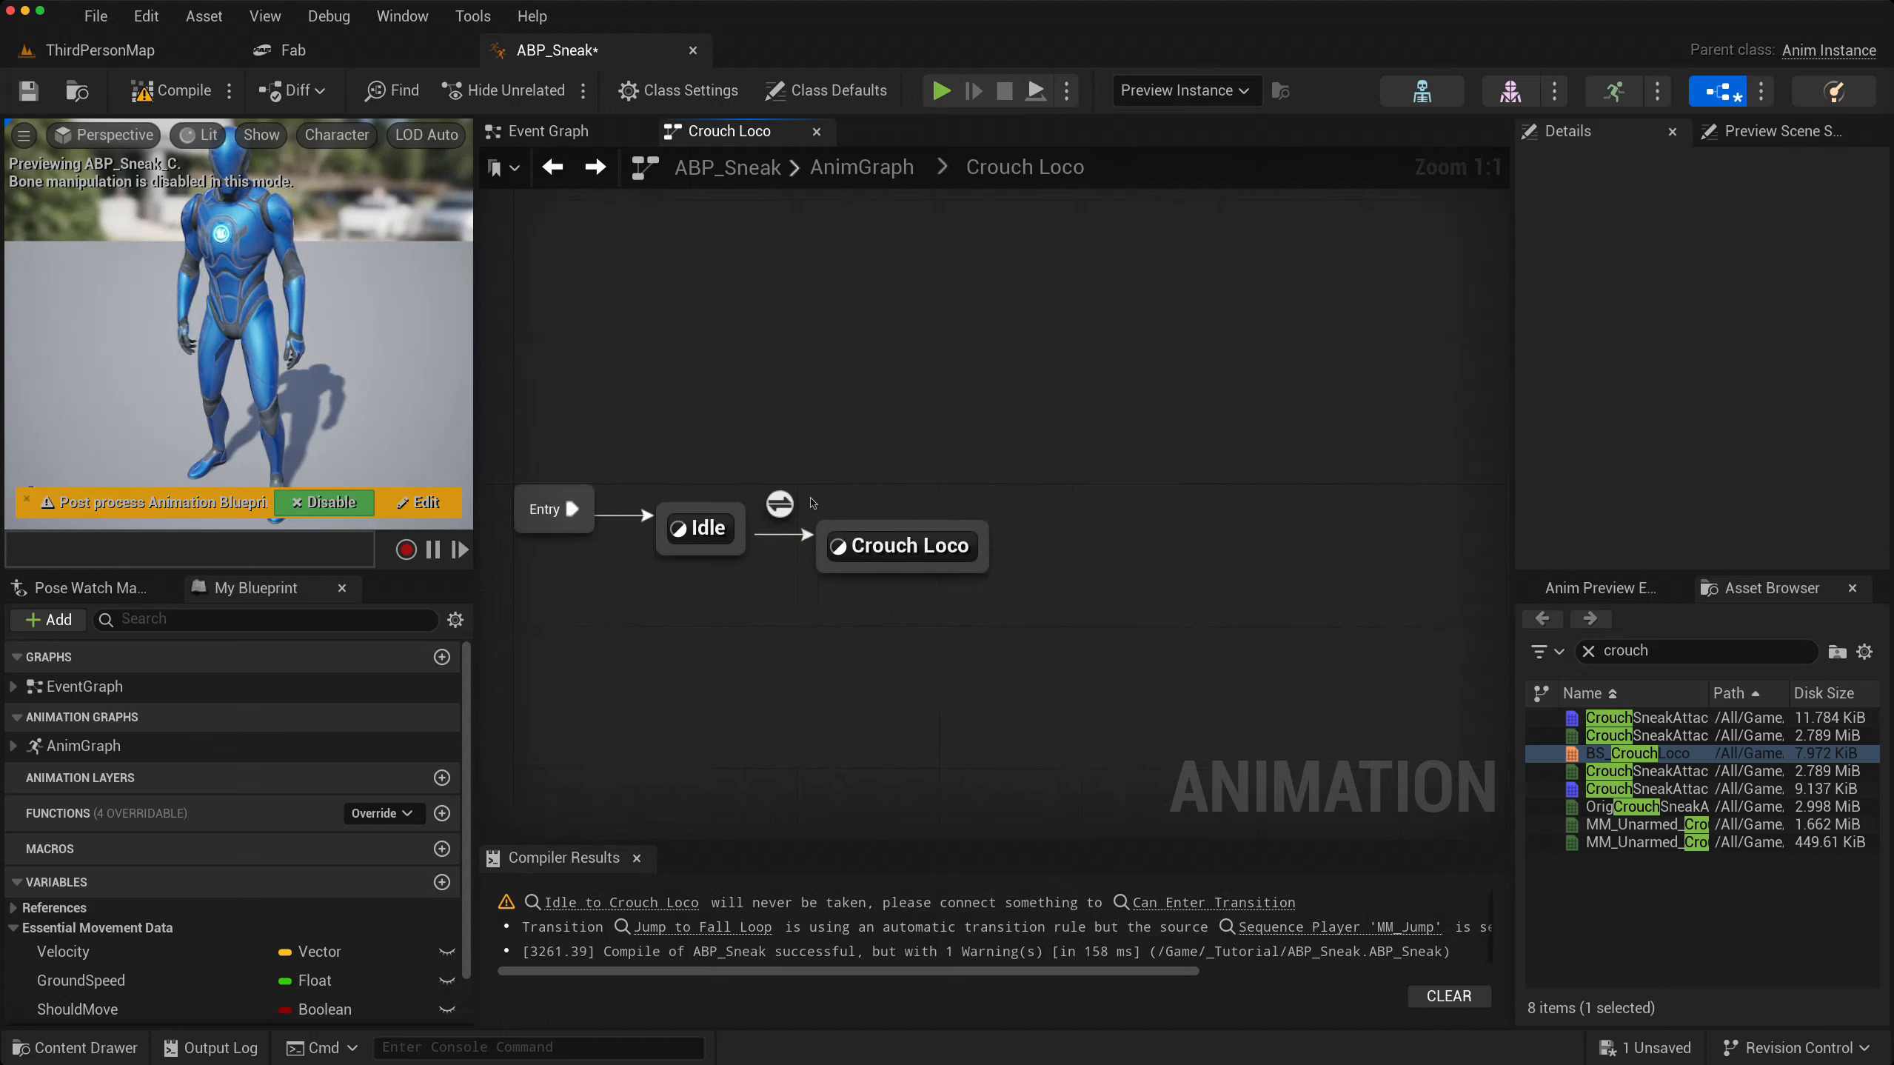
{"action": "double_click", "coordinate": [775, 505]}
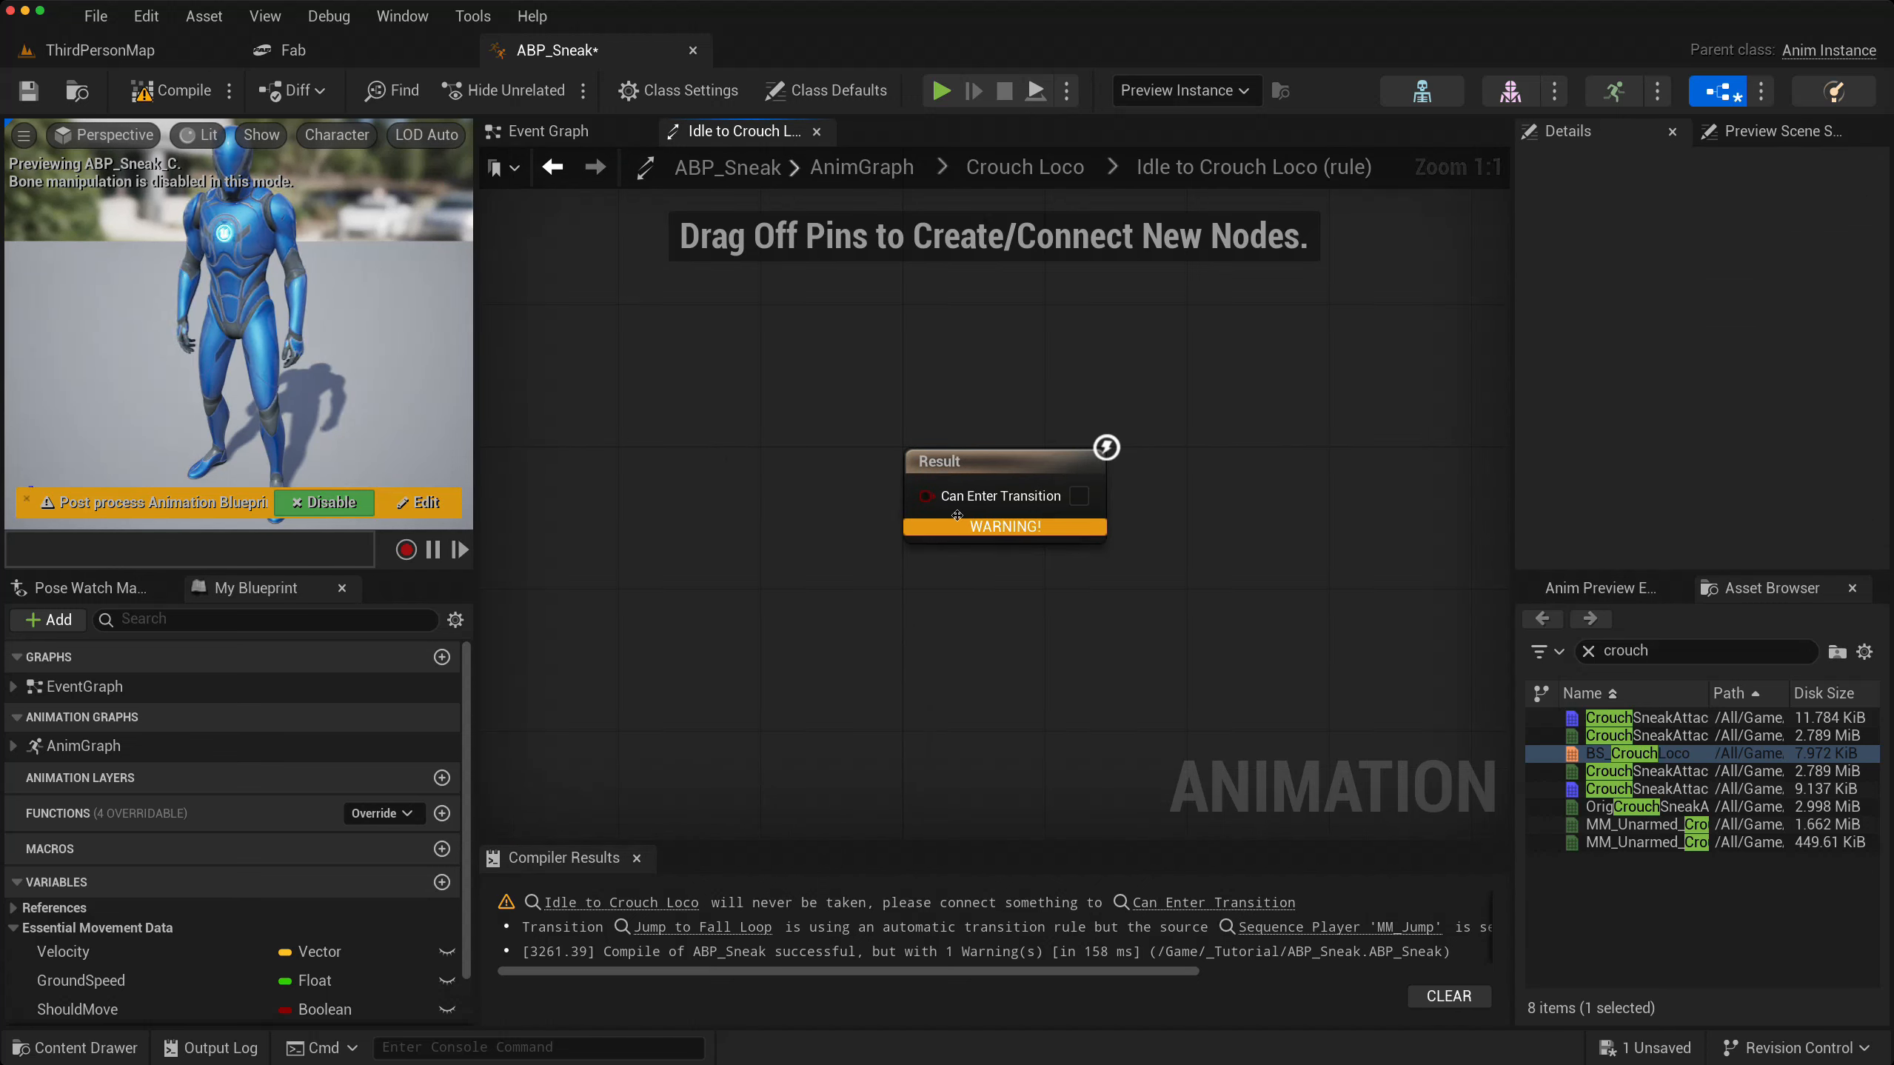
{"action": "right_click_drag", "start_coordinate": [867, 623], "coordinate": [1087, 605]}
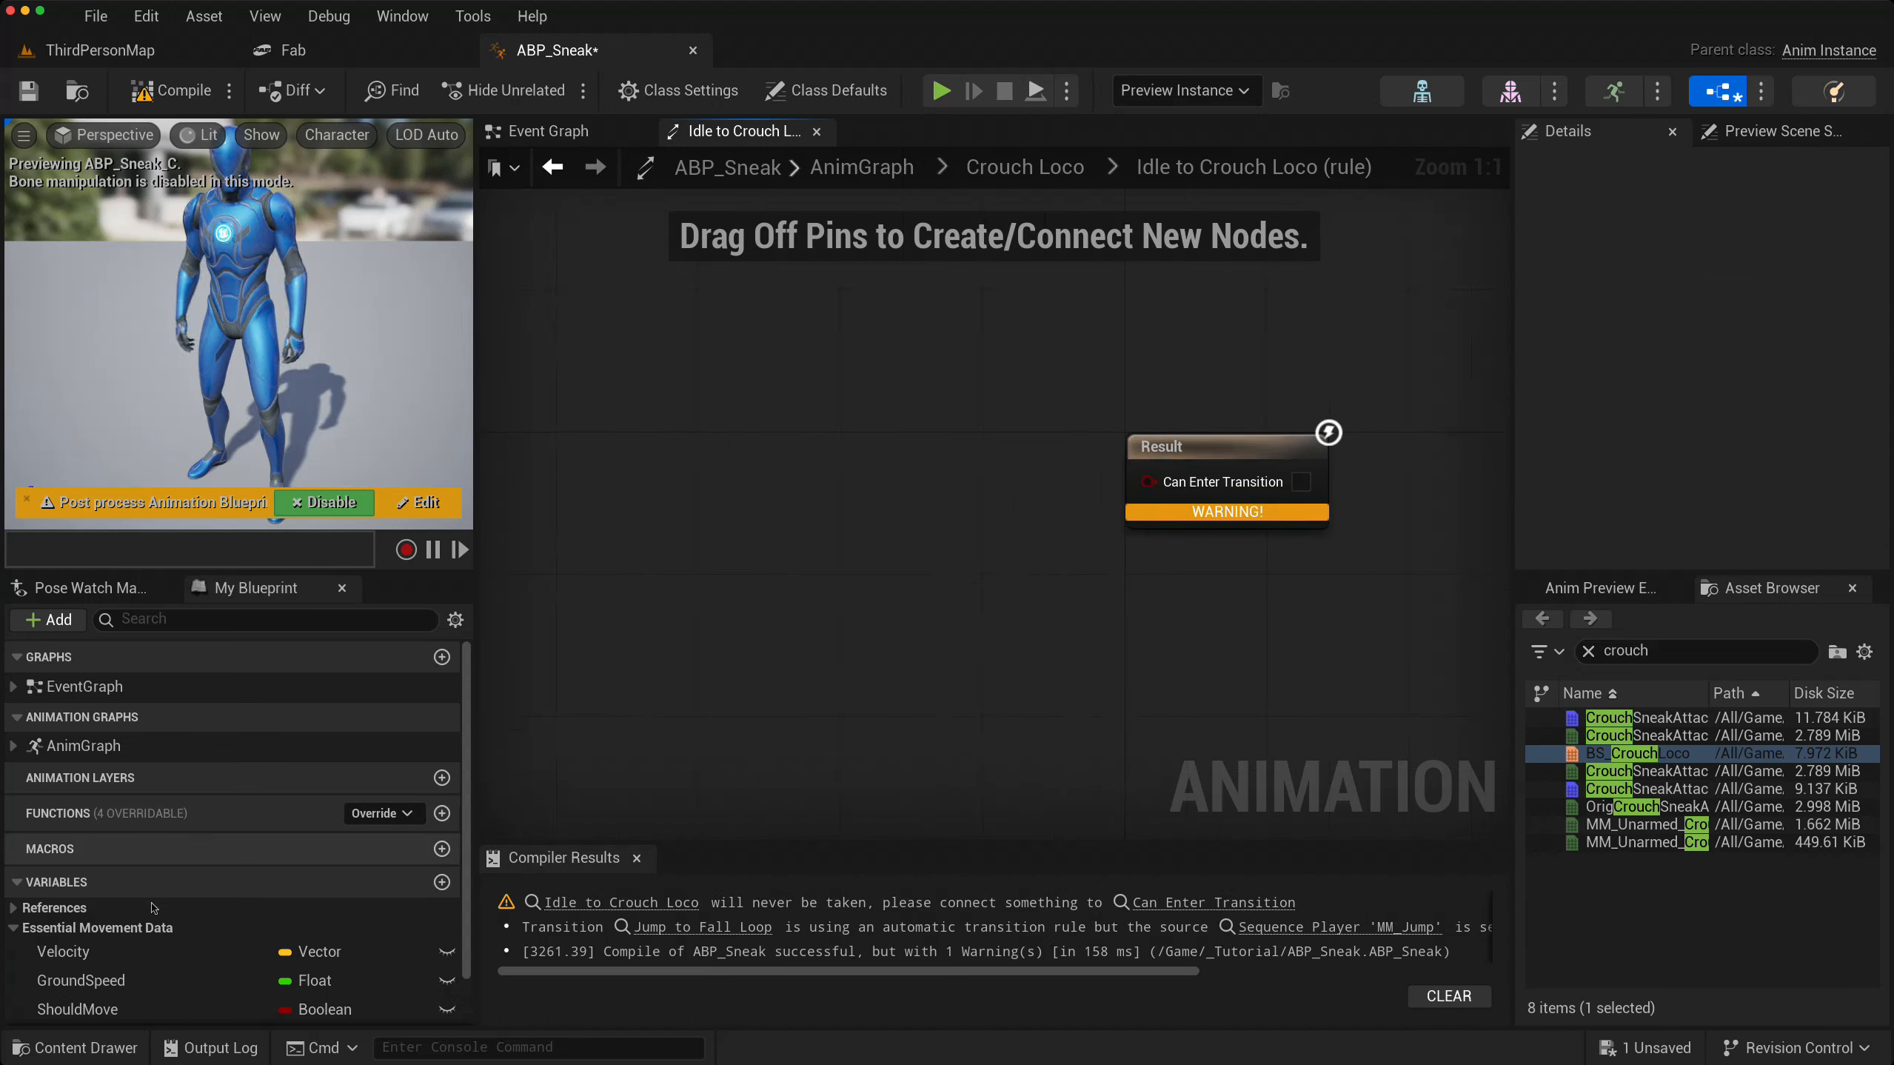
{"action": "left_click_drag", "start_coordinate": [93, 1004], "coordinate": [1152, 481]}
{"action": "left_click", "coordinate": [739, 543]}
{"action": "left_click", "coordinate": [552, 167]}
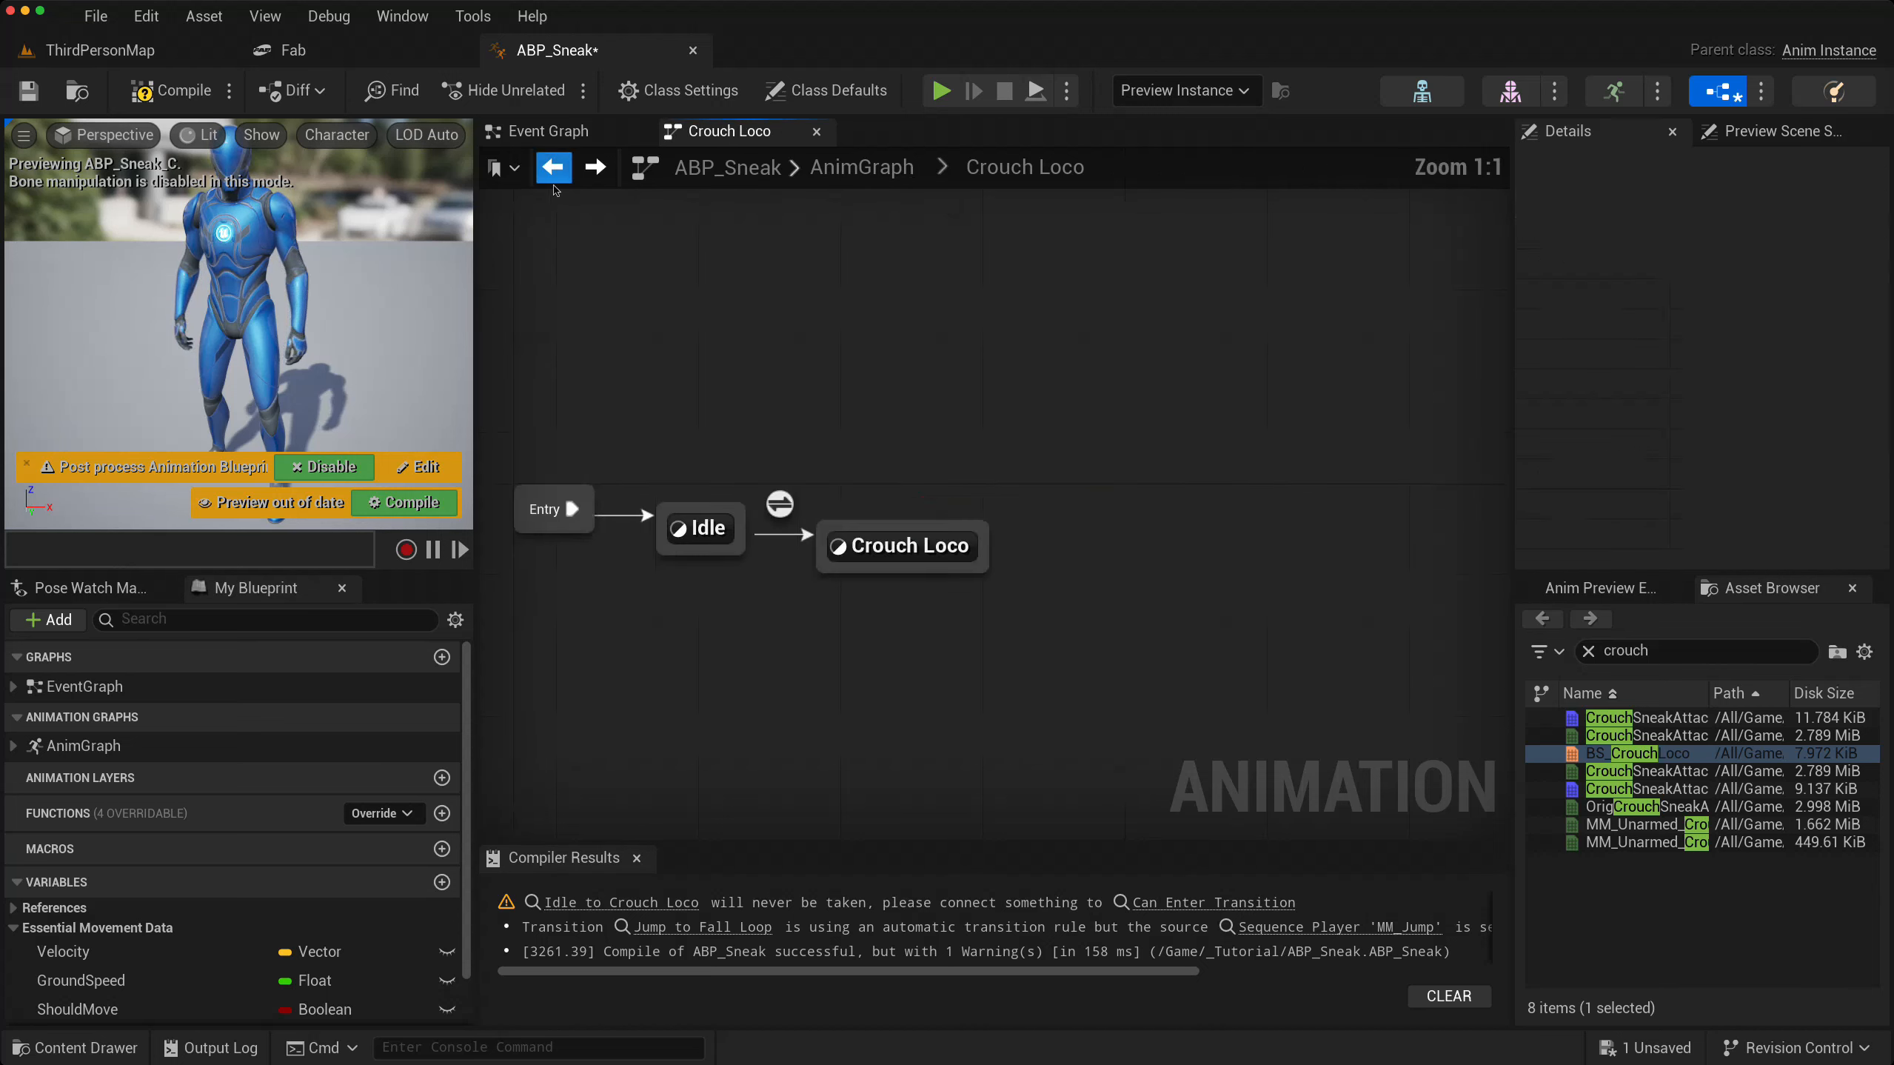
- Add a transition from Crouch Loco back to Idle whose rule is NOT ShouldMove, and compile the blueprint
{"action": "left_click_drag", "start_coordinate": [768, 551], "coordinate": [701, 531]}
{"action": "double_click", "coordinate": [780, 576]}
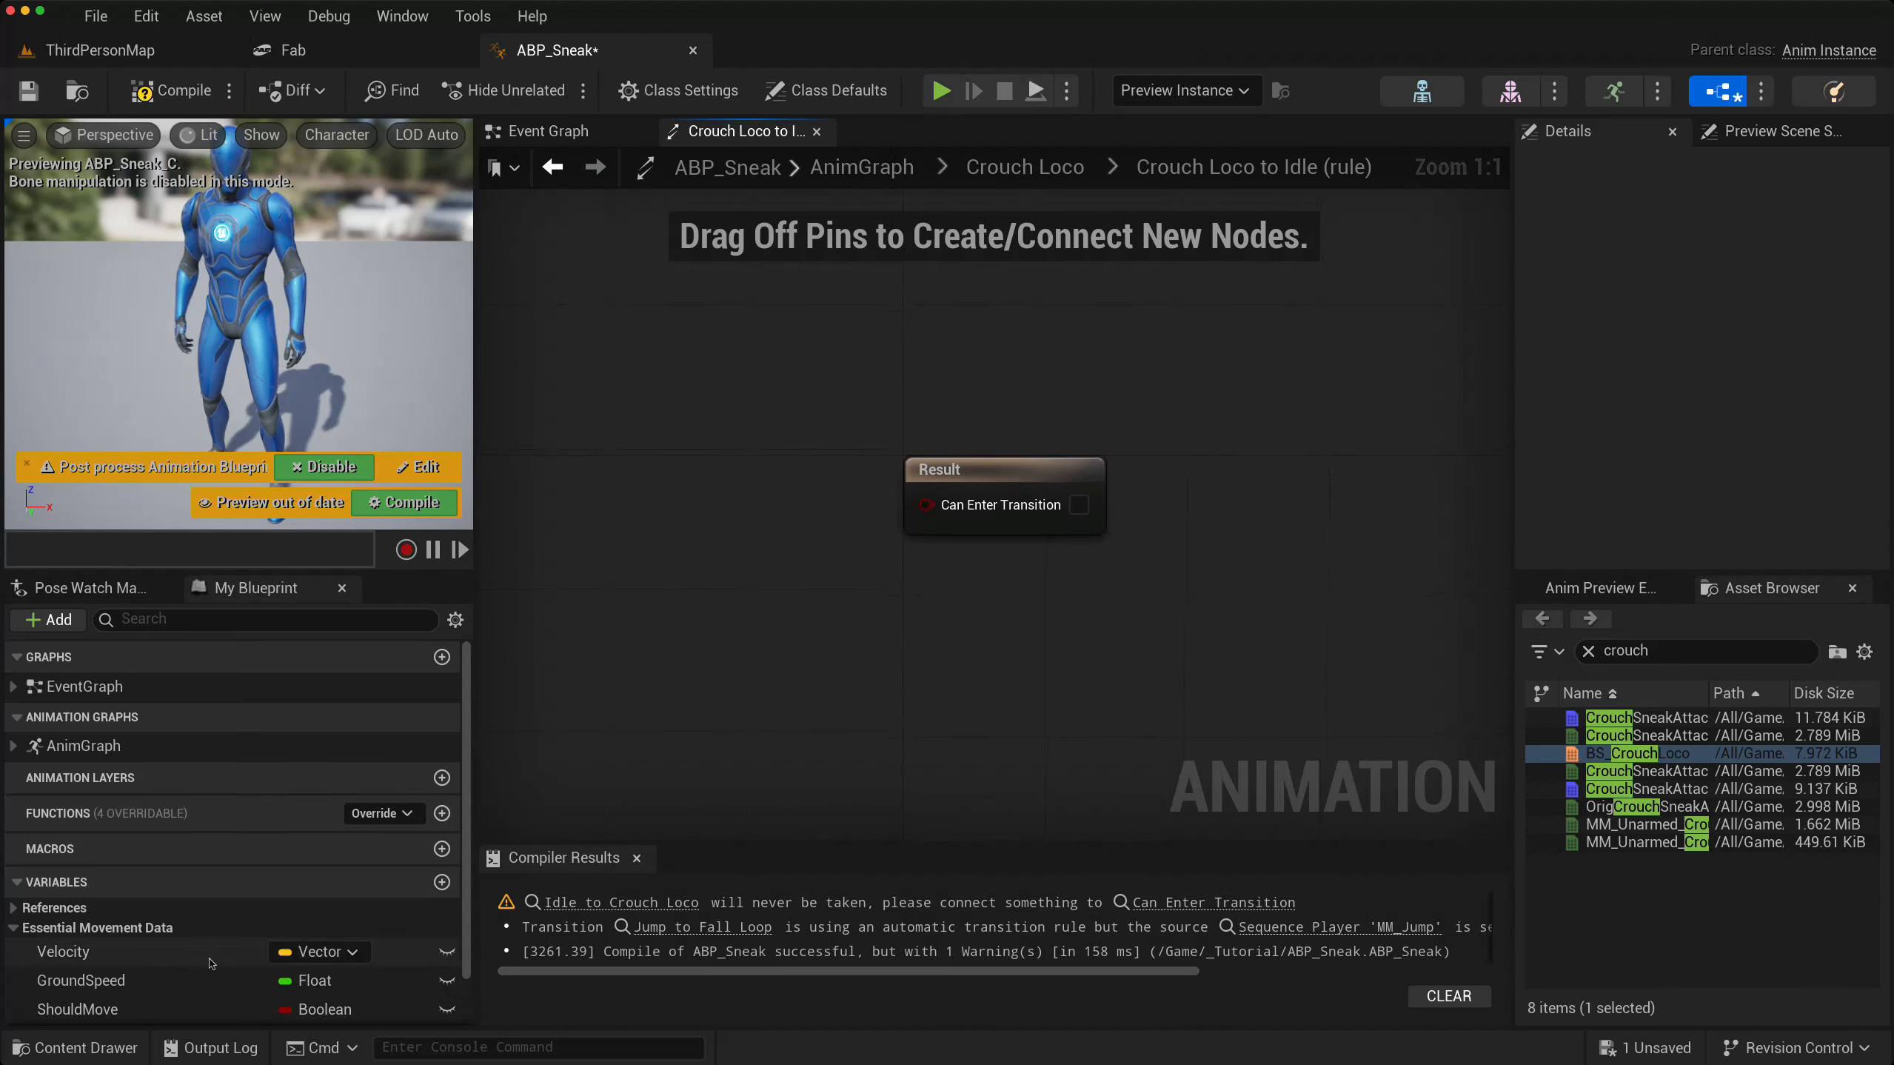
{"action": "left_click_drag", "start_coordinate": [132, 1003], "coordinate": [689, 616]}
{"action": "left_click", "coordinate": [613, 583]}
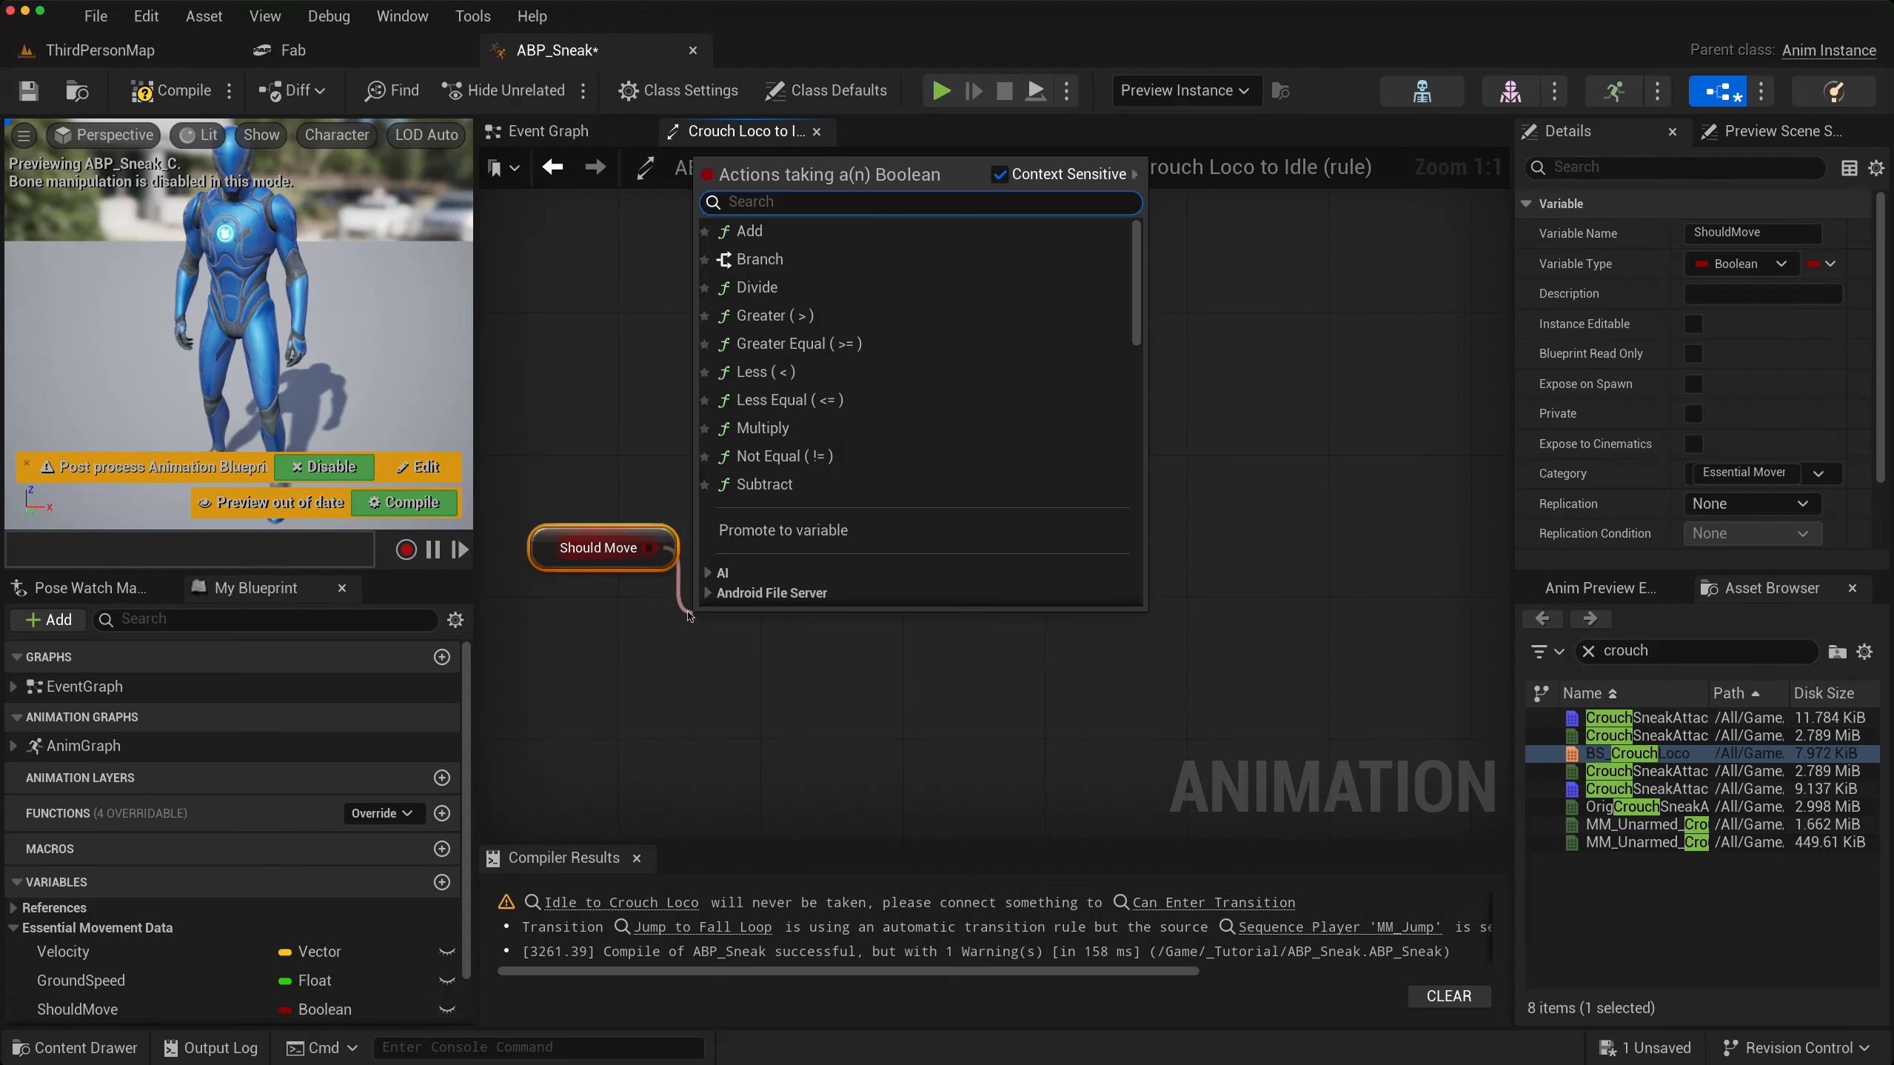
{"action": "type", "text": "not boo"}
{"action": "key", "text": "Return"}
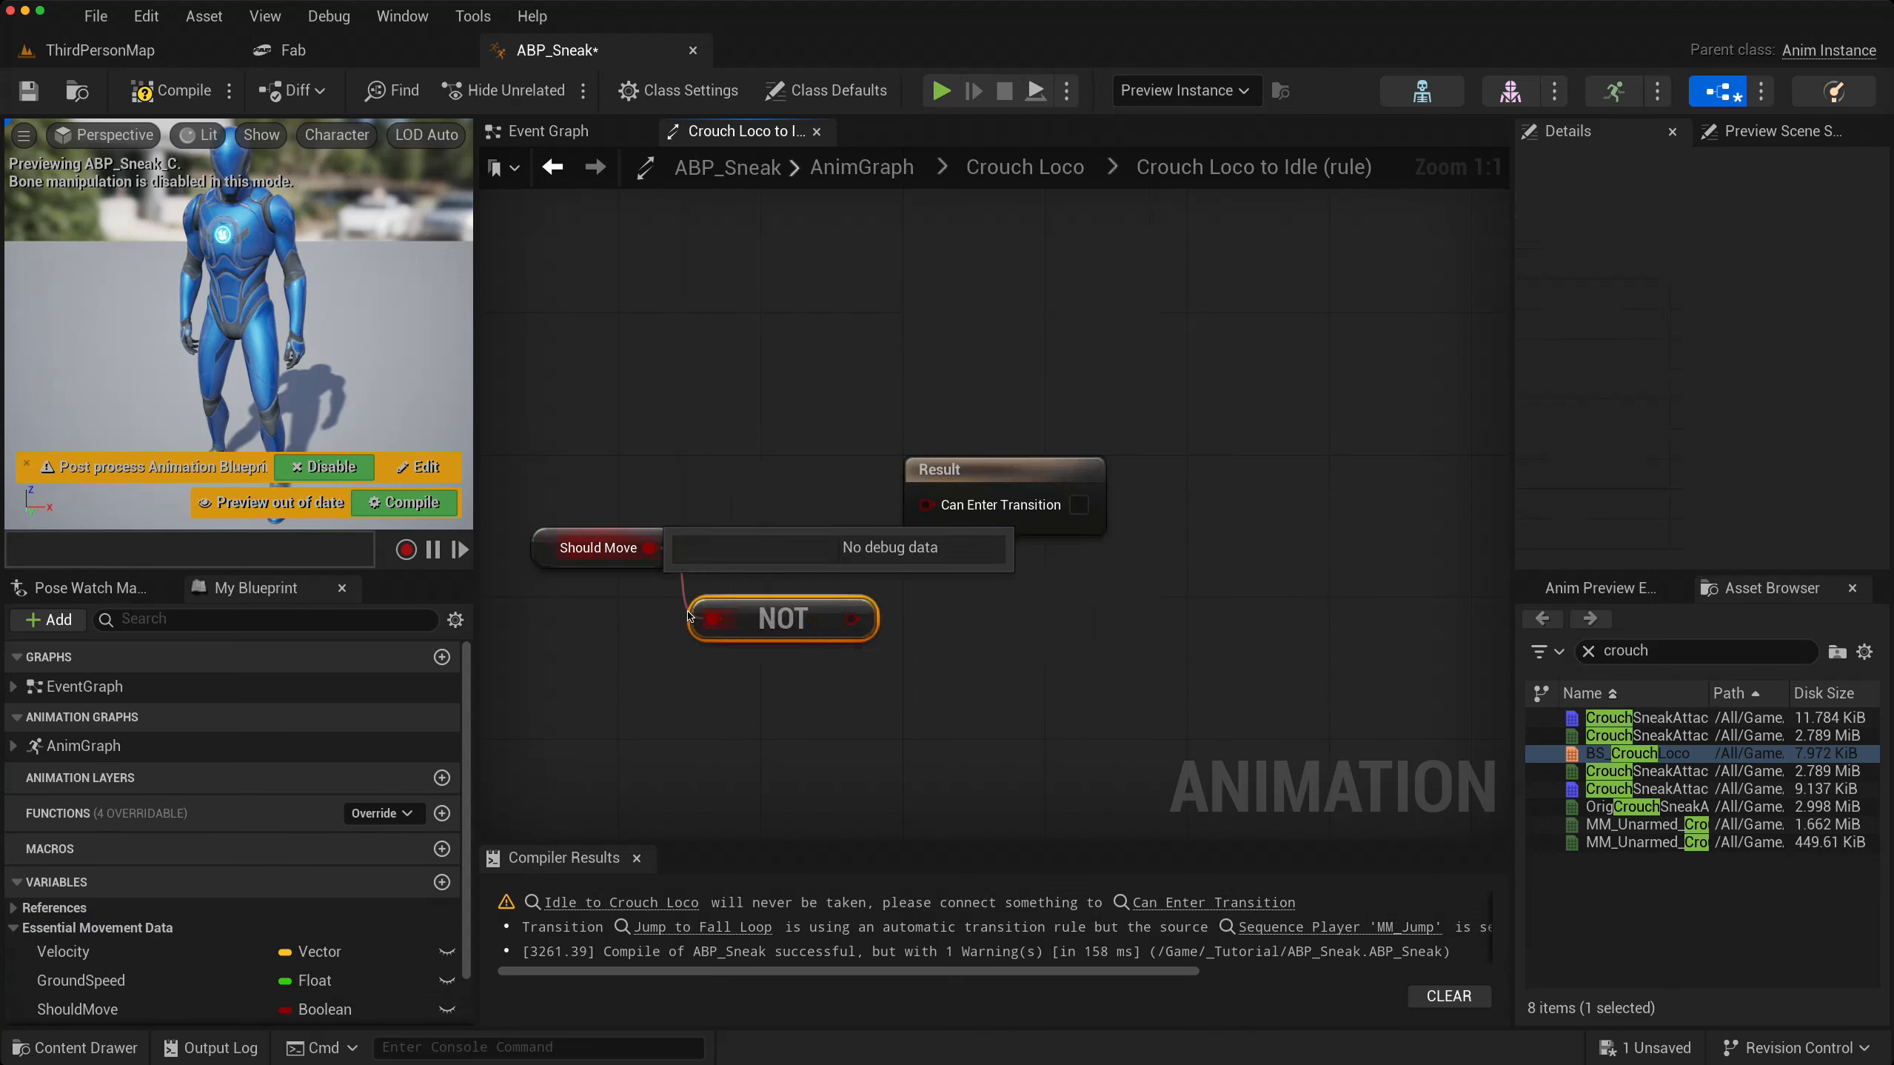
{"action": "left_click_drag", "start_coordinate": [851, 618], "coordinate": [926, 503]}
{"action": "left_click", "coordinate": [550, 169]}
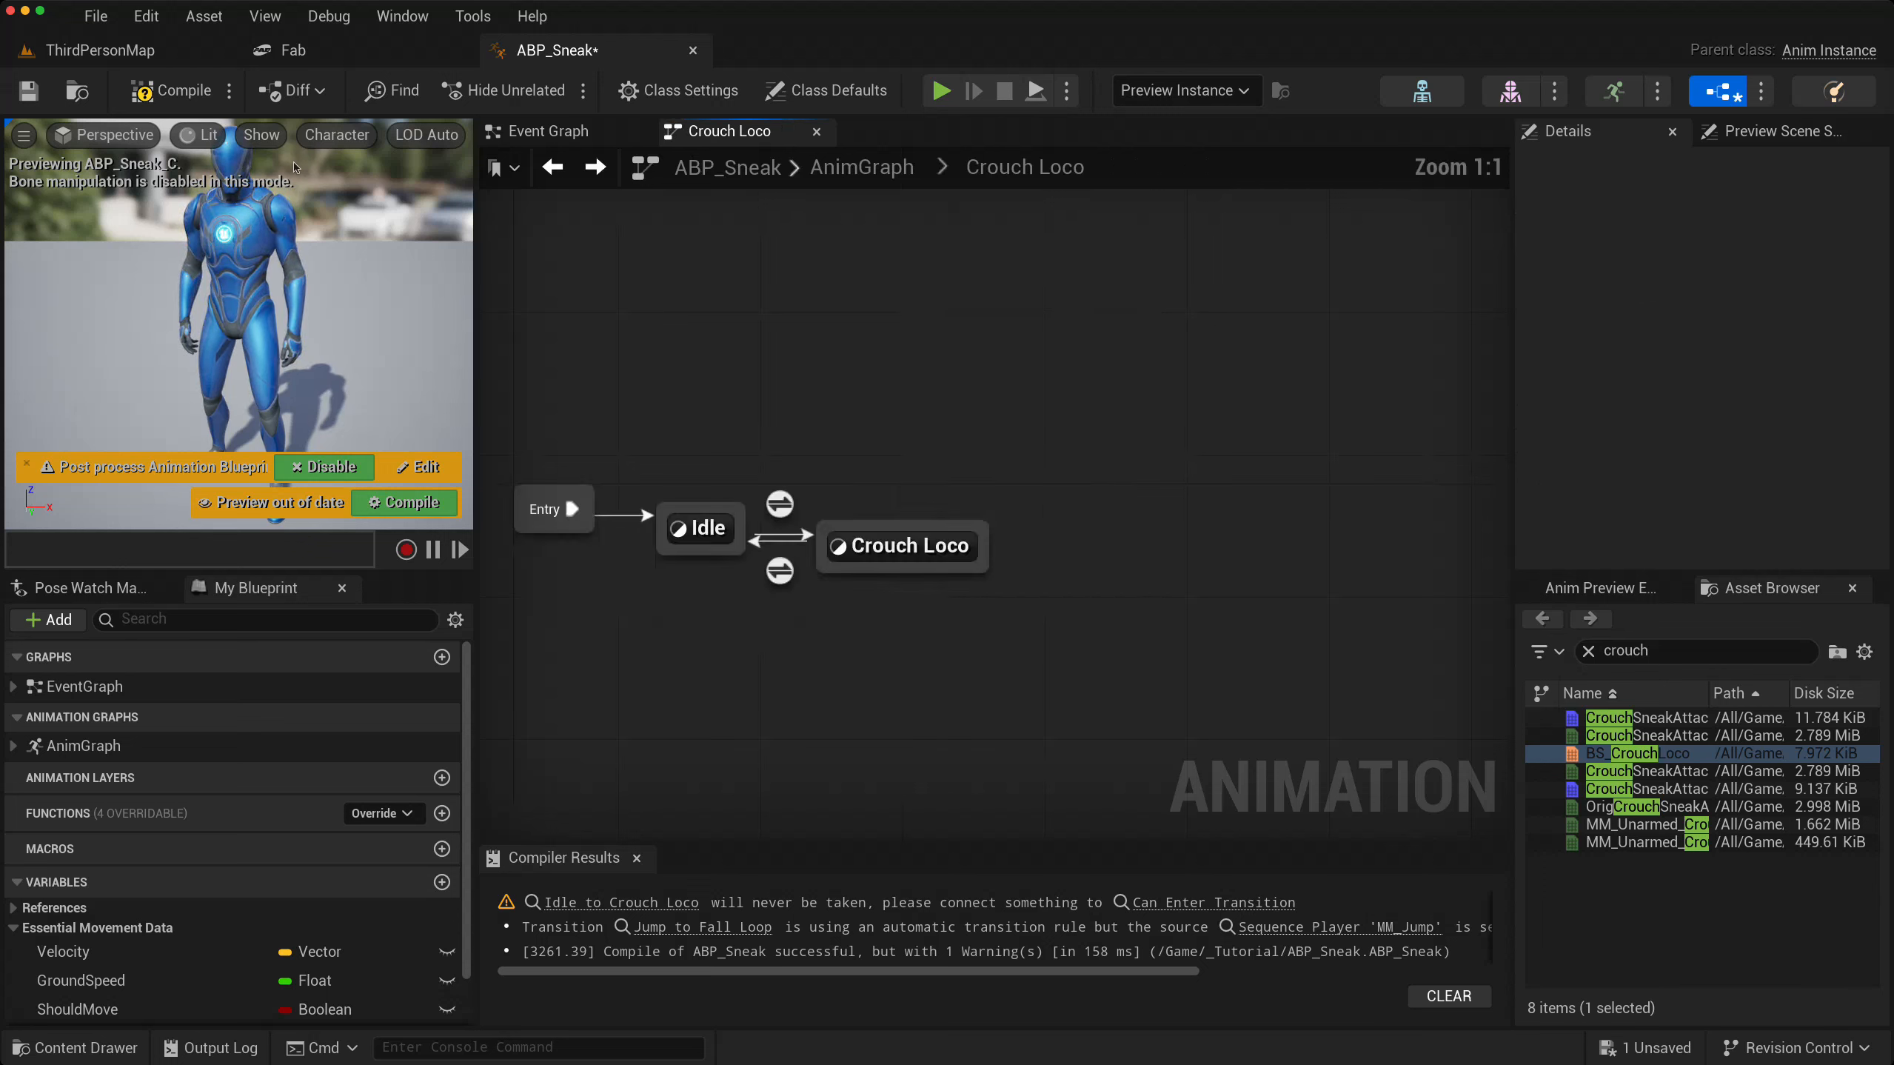
{"action": "left_click", "coordinate": [172, 90]}
{"action": "left_click", "coordinate": [160, 93]}
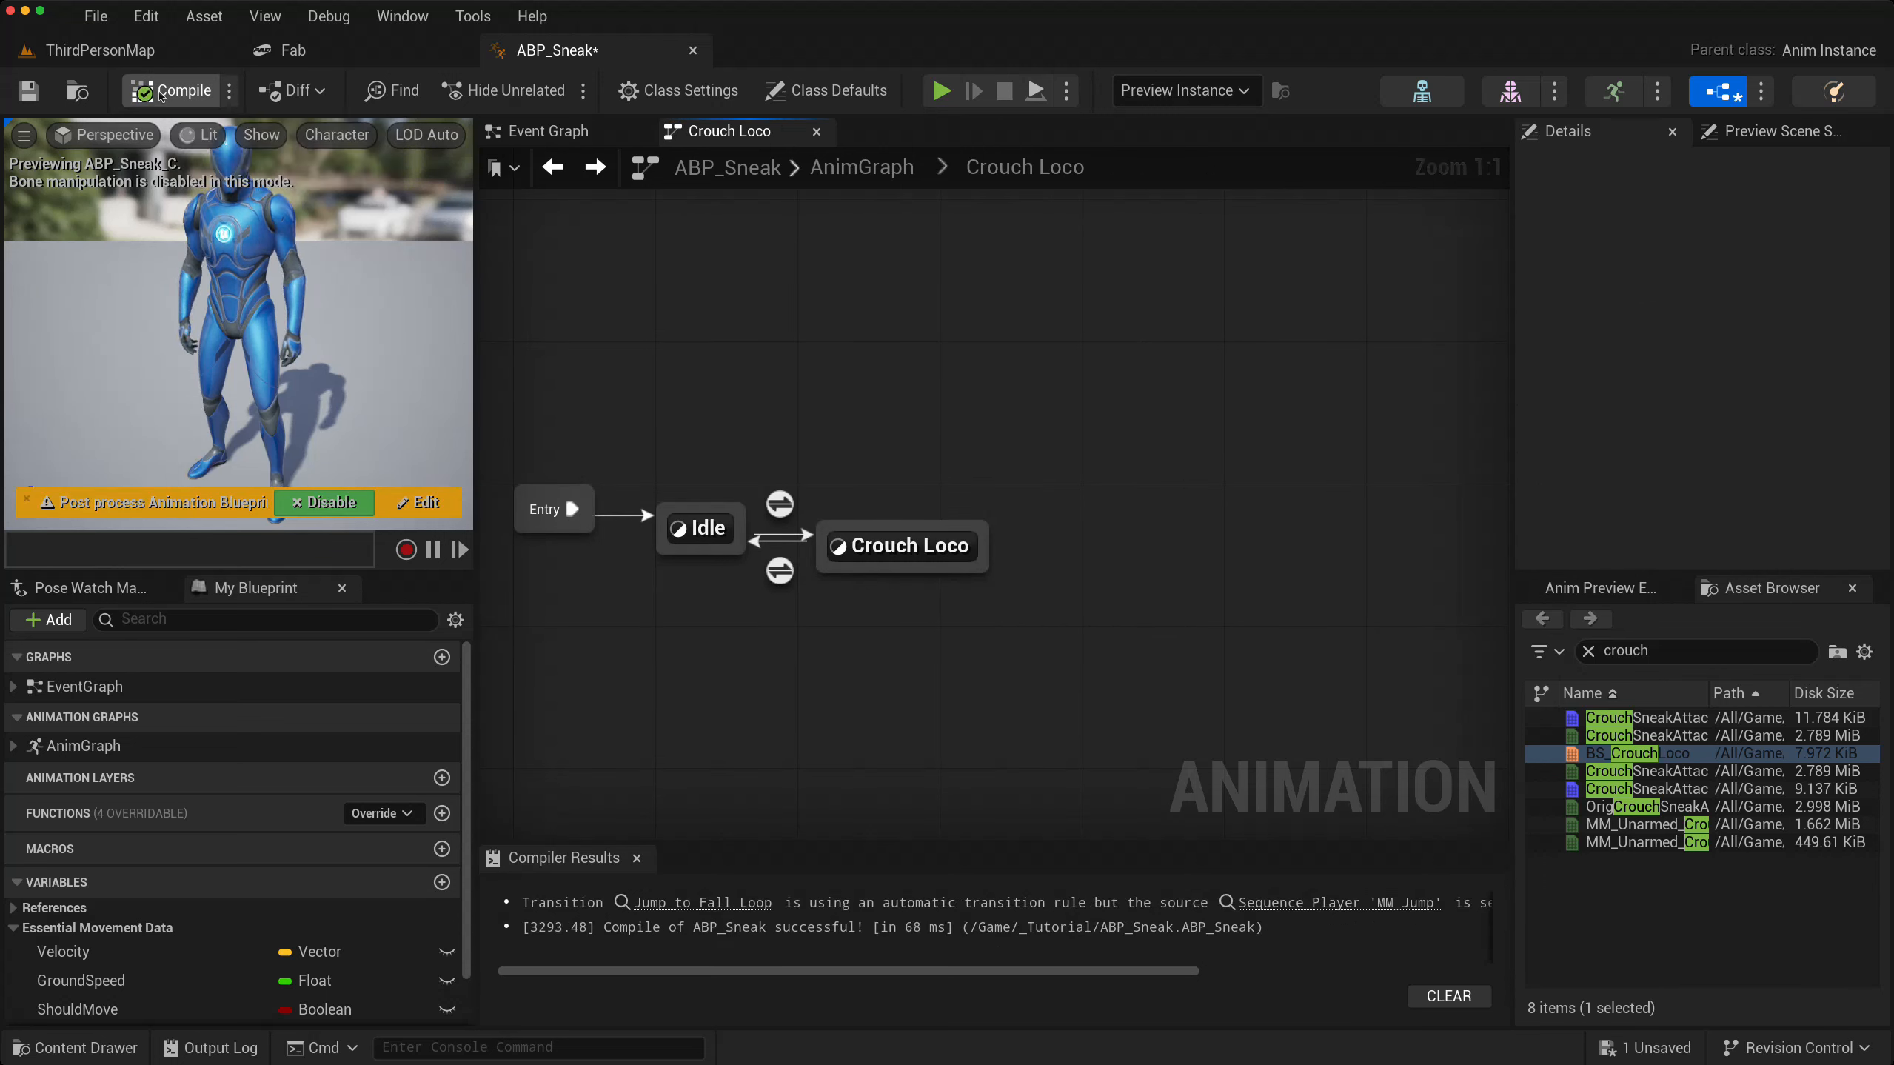
- In the AnimGraph, shift the Main States and DefaultSlot nodes farther away from the Control Rig node
{"action": "left_click", "coordinate": [552, 169]}
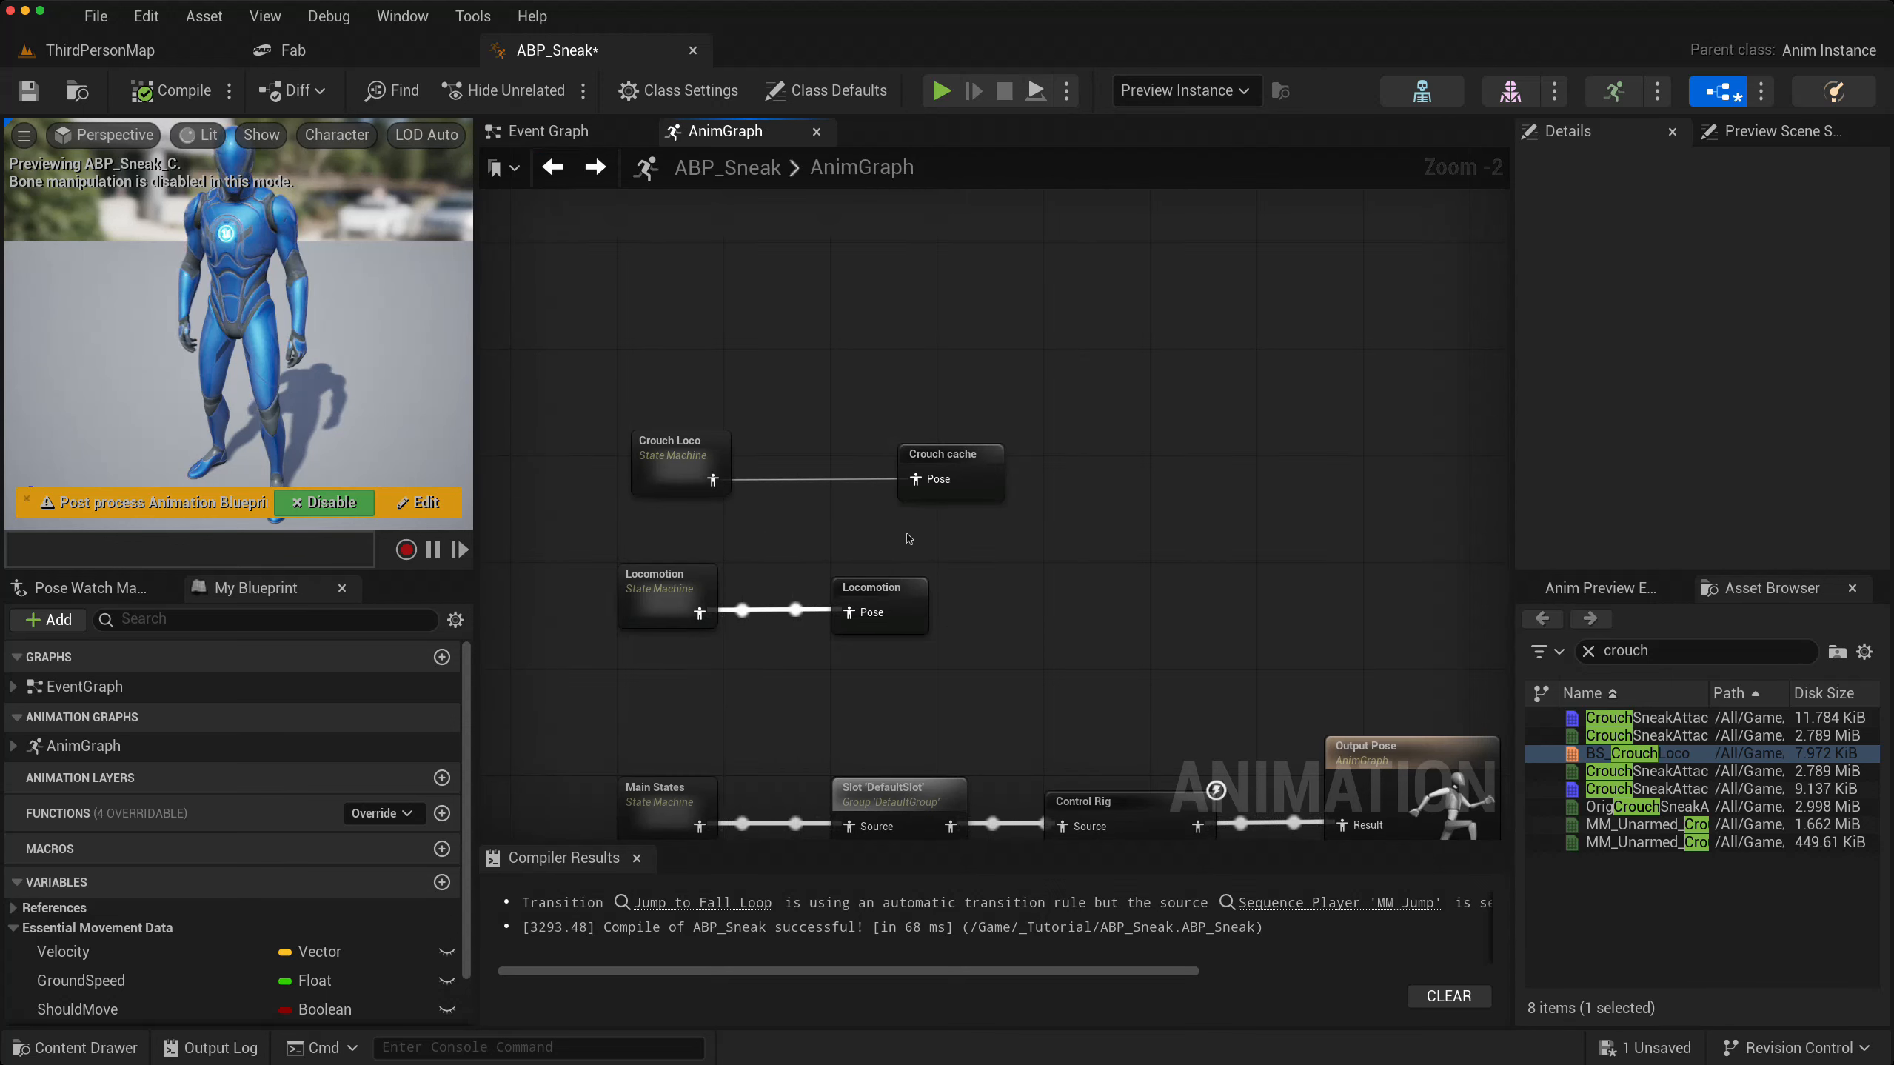
{"action": "right_click_drag", "start_coordinate": [814, 565], "coordinate": [803, 139]}
{"action": "left_click", "coordinate": [648, 377]}
{"action": "left_click_drag", "start_coordinate": [648, 377], "coordinate": [595, 377]}
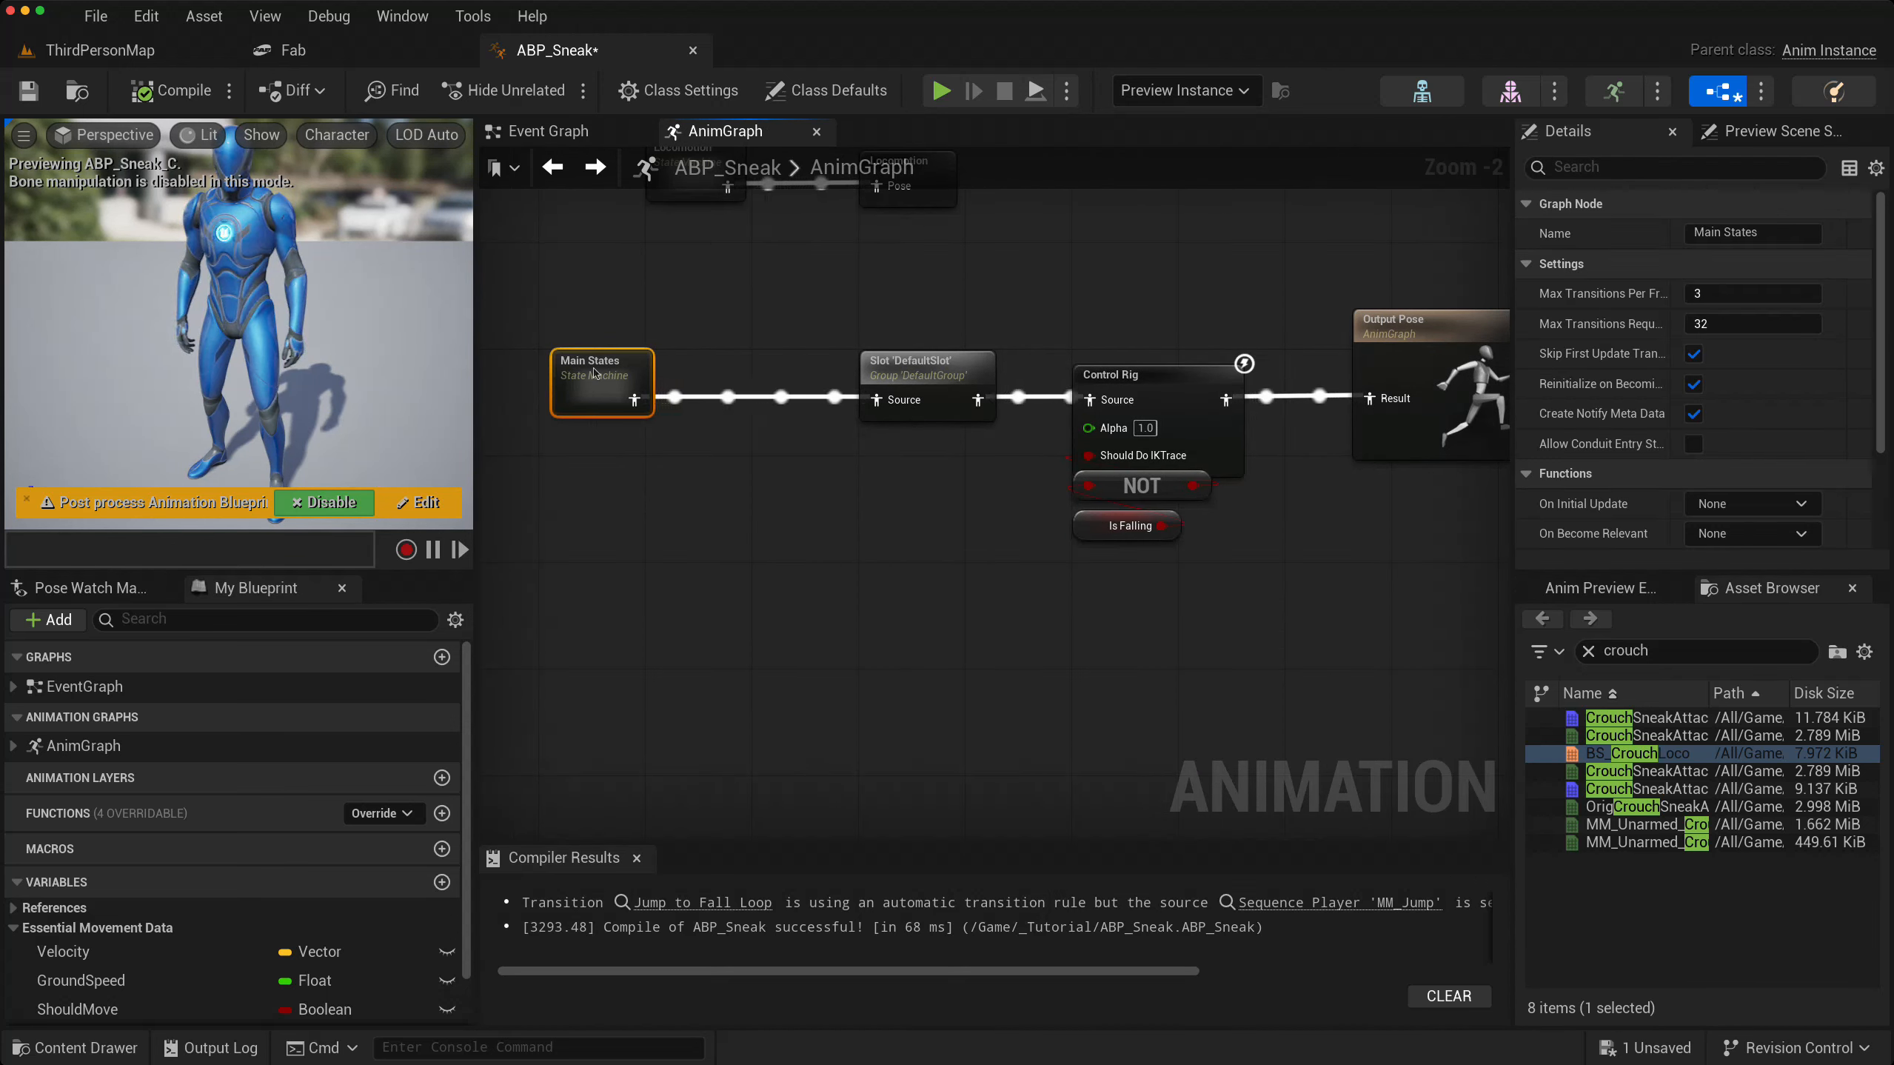
{"action": "left_click_drag", "start_coordinate": [917, 377], "coordinate": [887, 377]}
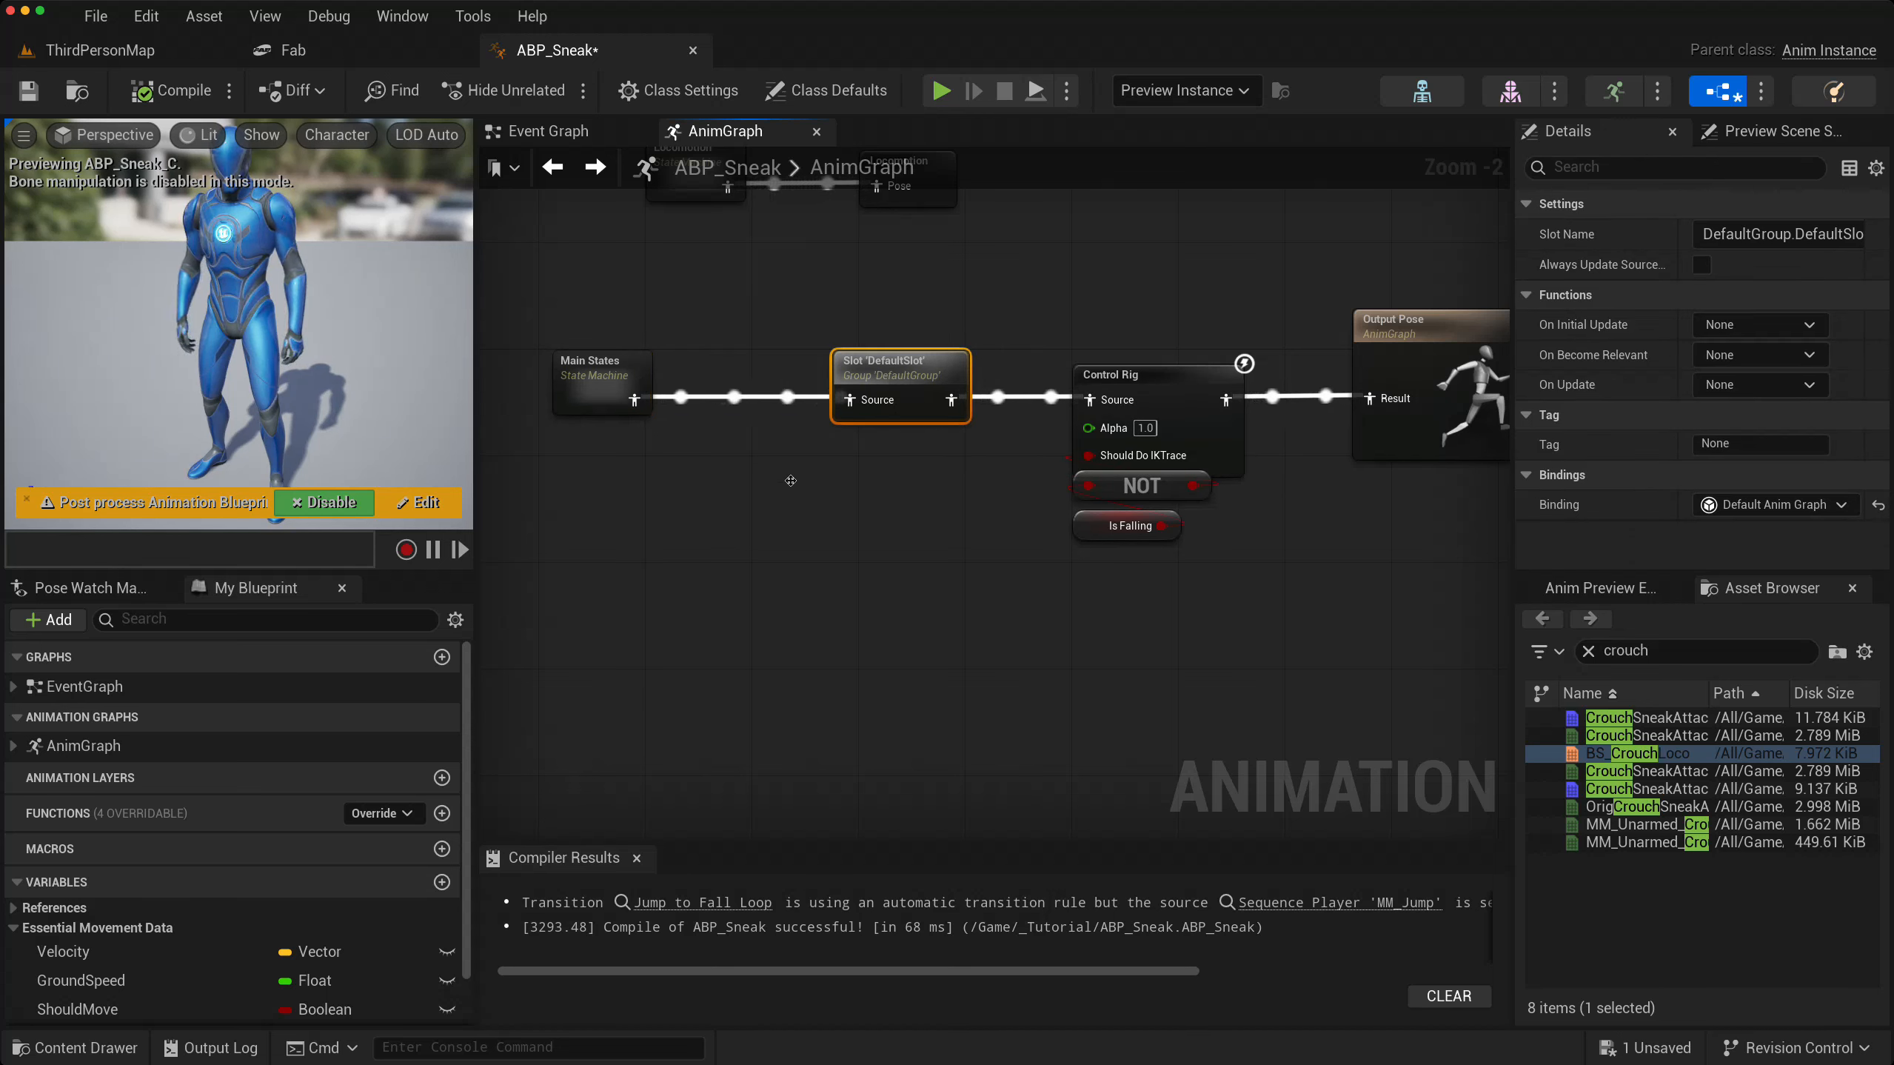
- Add a Blend Poses by bool node below the Main States and DefaultSlot row
{"action": "right_click", "coordinate": [701, 529]}
{"action": "type", "text": "ble"}
{"action": "type", "text": "n bh "}
{"action": "type", "text": "b"}
{"action": "key", "text": "BackSpace"}
{"action": "key", "text": "BackSpace"}
{"action": "key", "text": "BackSpace"}
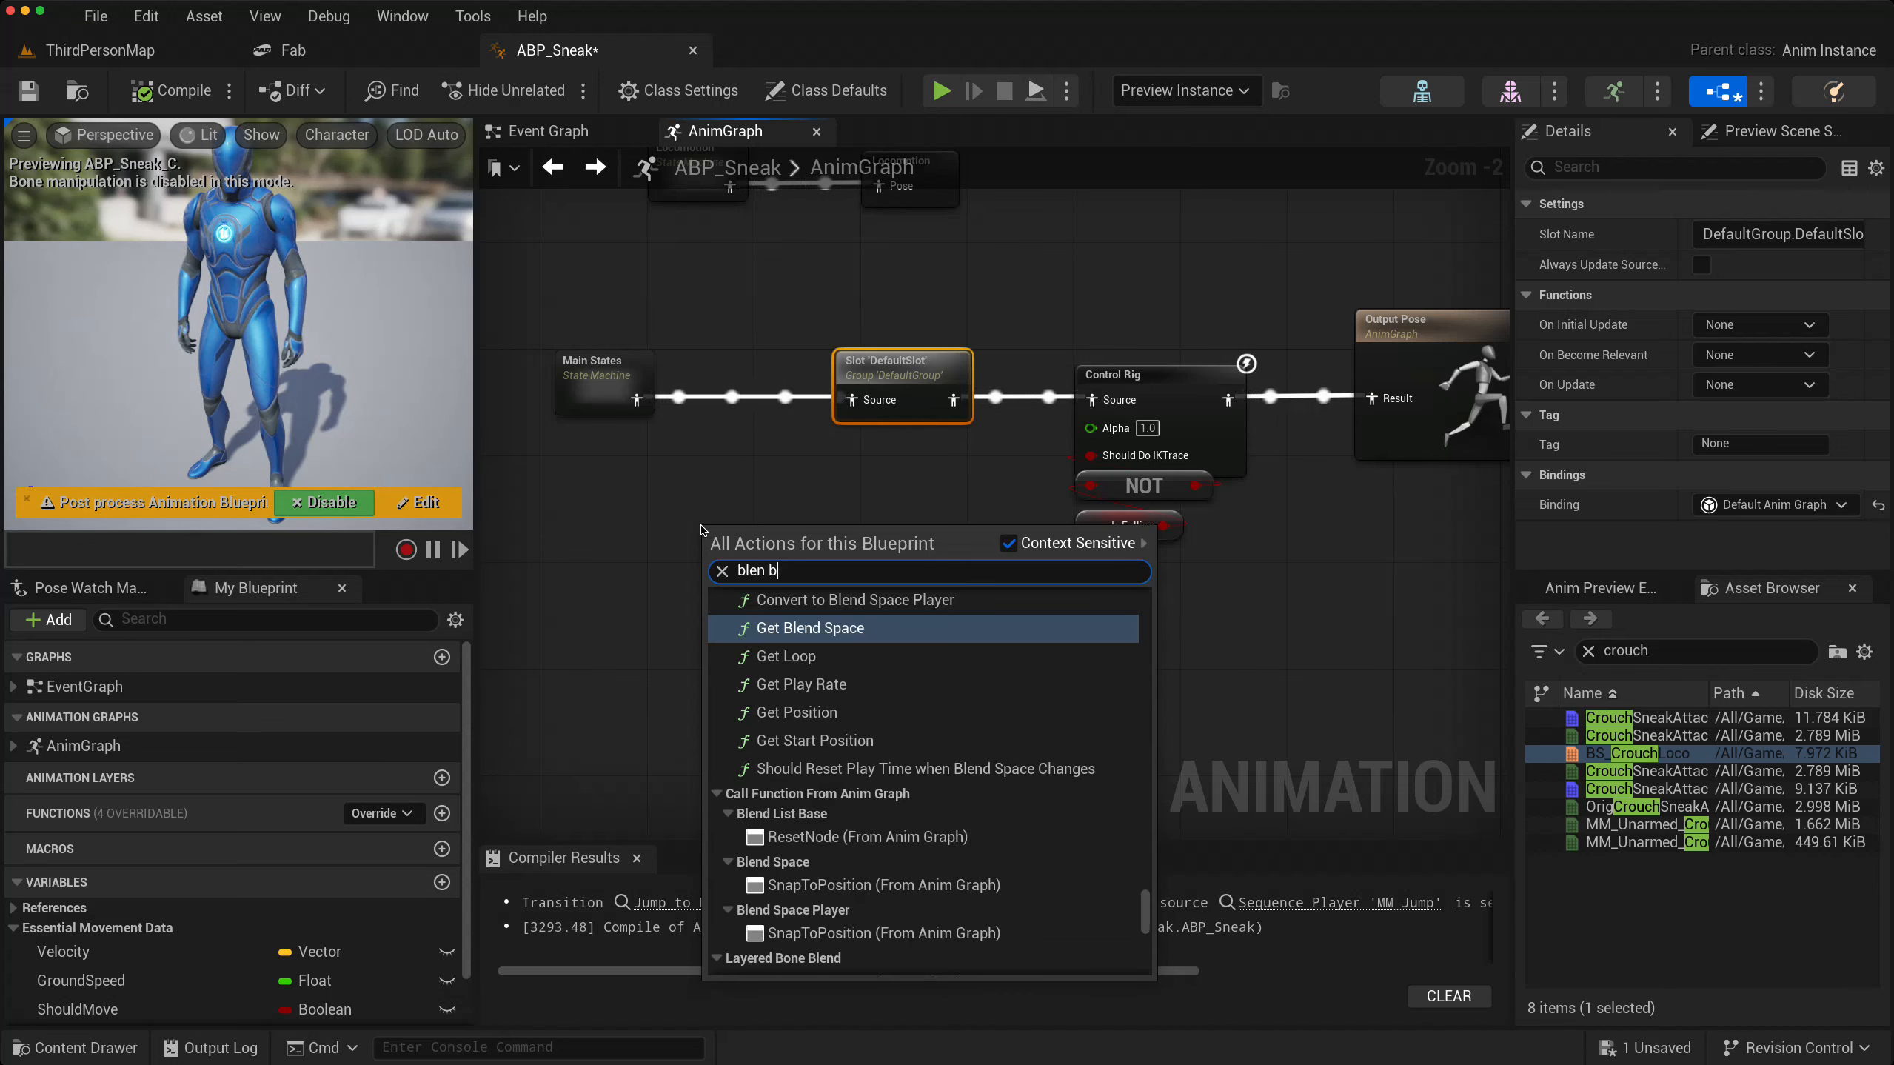
{"action": "type", "text": "y bo"}
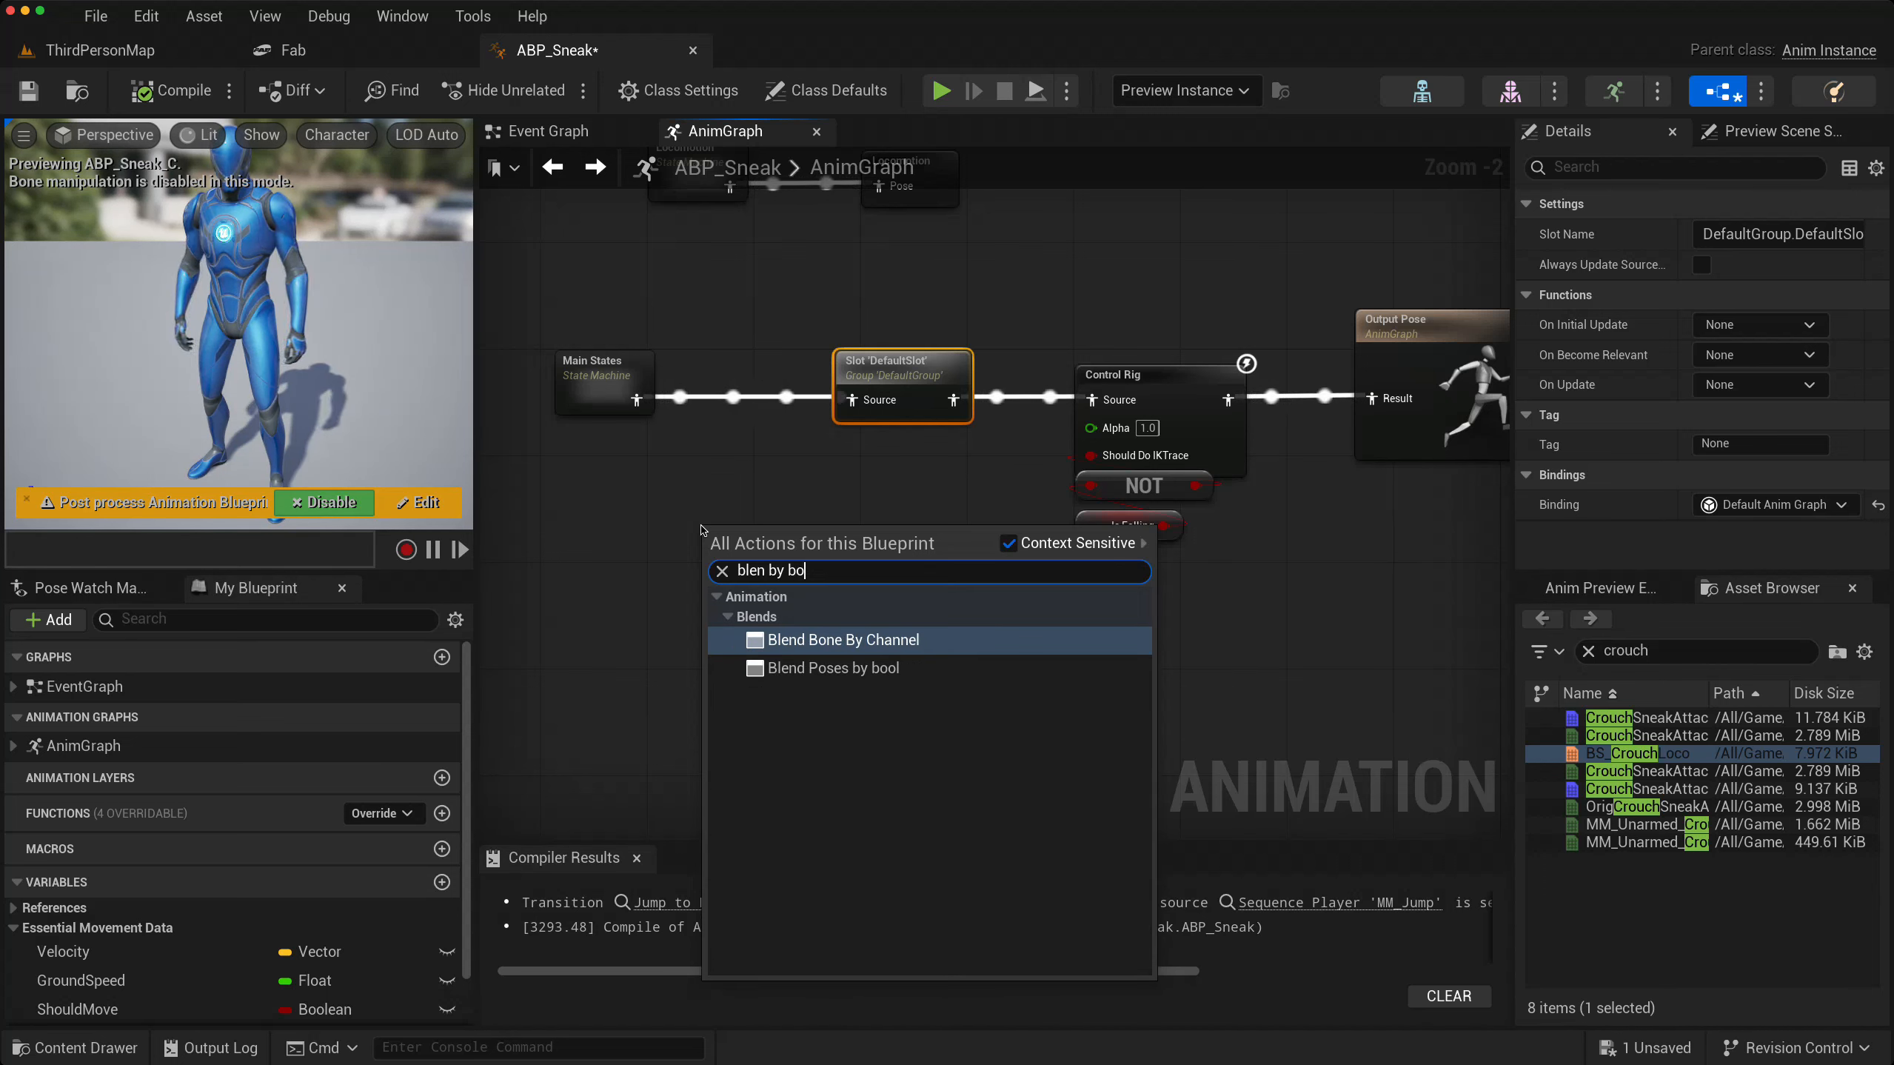
{"action": "left_click", "coordinate": [833, 667]}
{"action": "left_click_drag", "start_coordinate": [779, 537], "coordinate": [779, 509]}
- Connect the Main States output to the blend node's False Pose and move Main States down beside that node
{"action": "right_click_drag", "start_coordinate": [611, 570], "coordinate": [787, 480]}
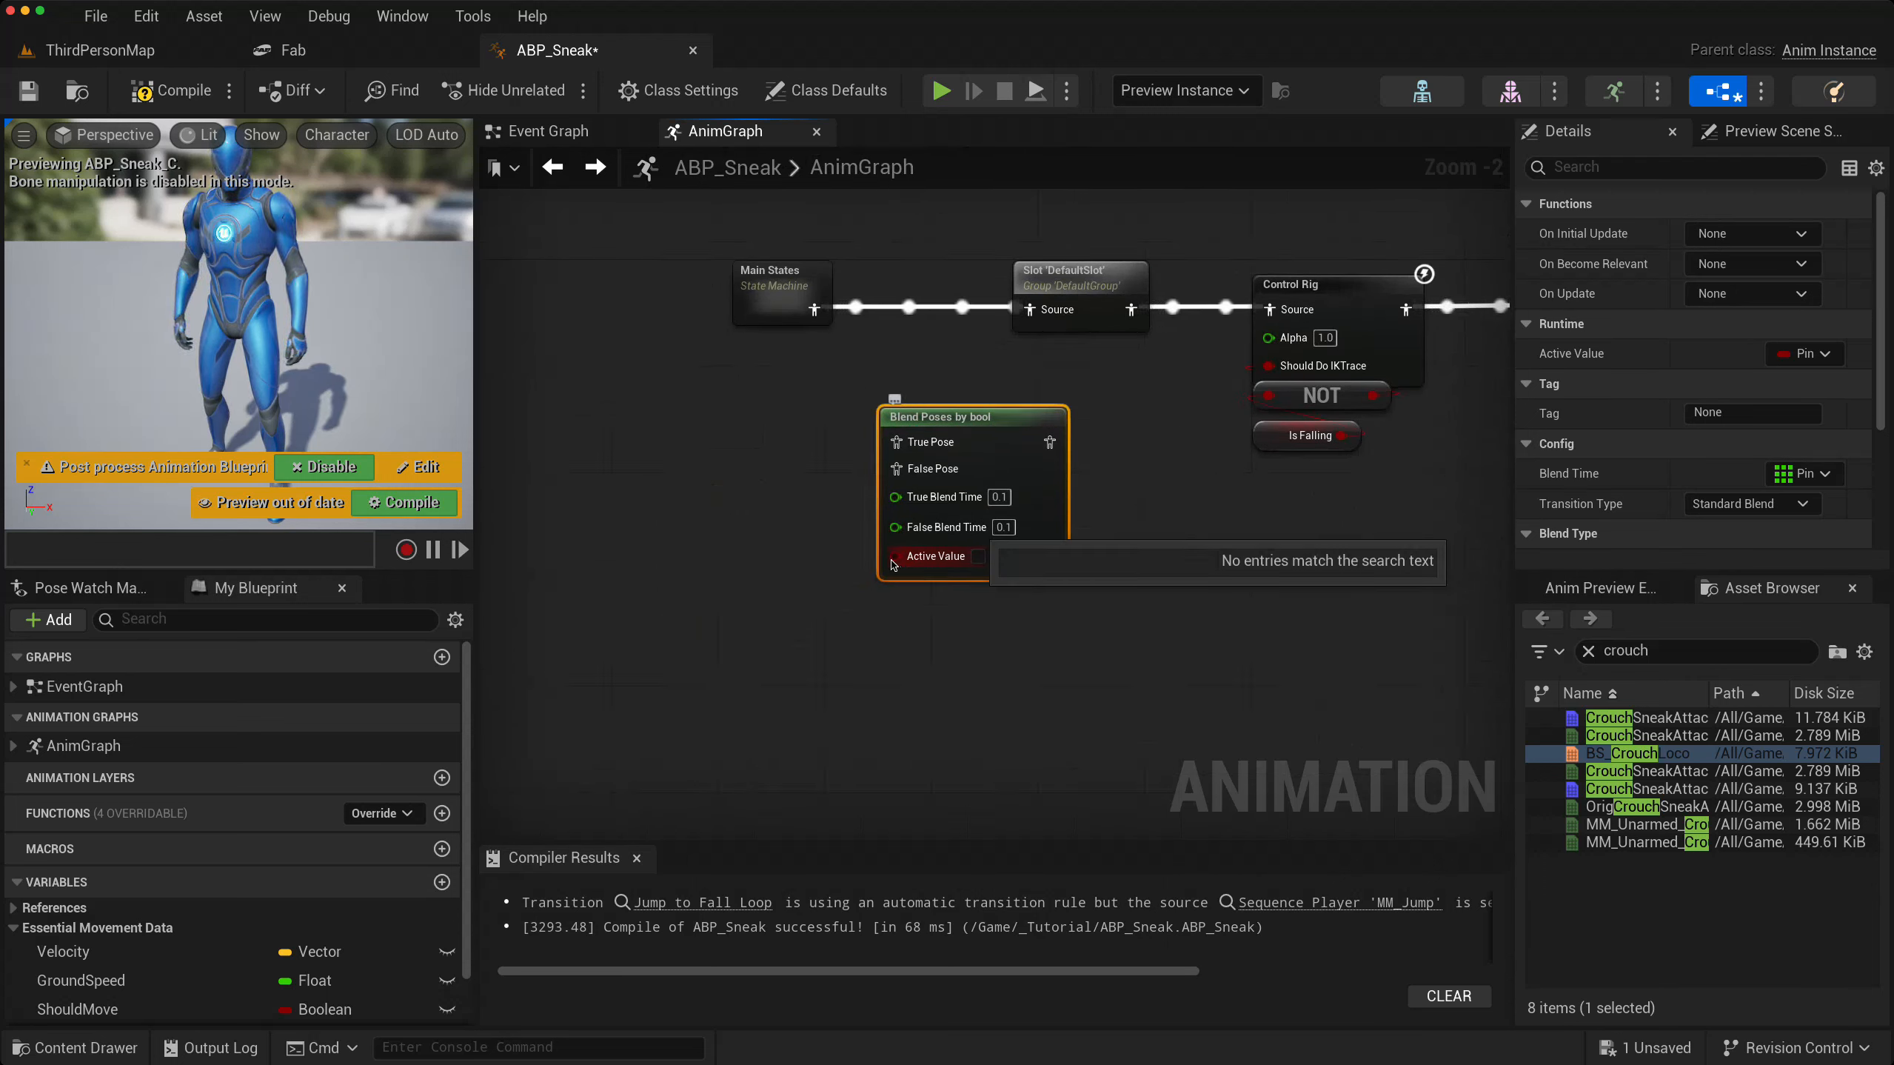
{"action": "left_click_drag", "start_coordinate": [786, 274], "coordinate": [895, 468]}
{"action": "left_click_drag", "start_coordinate": [612, 276], "coordinate": [612, 408]}
- Add a Use cached pose 'Crouch cache' node above Main States and connect it to the blend node's True Pose
{"action": "scroll", "coordinate": [832, 389], "scroll_direction": "up", "scroll_amount": 5}
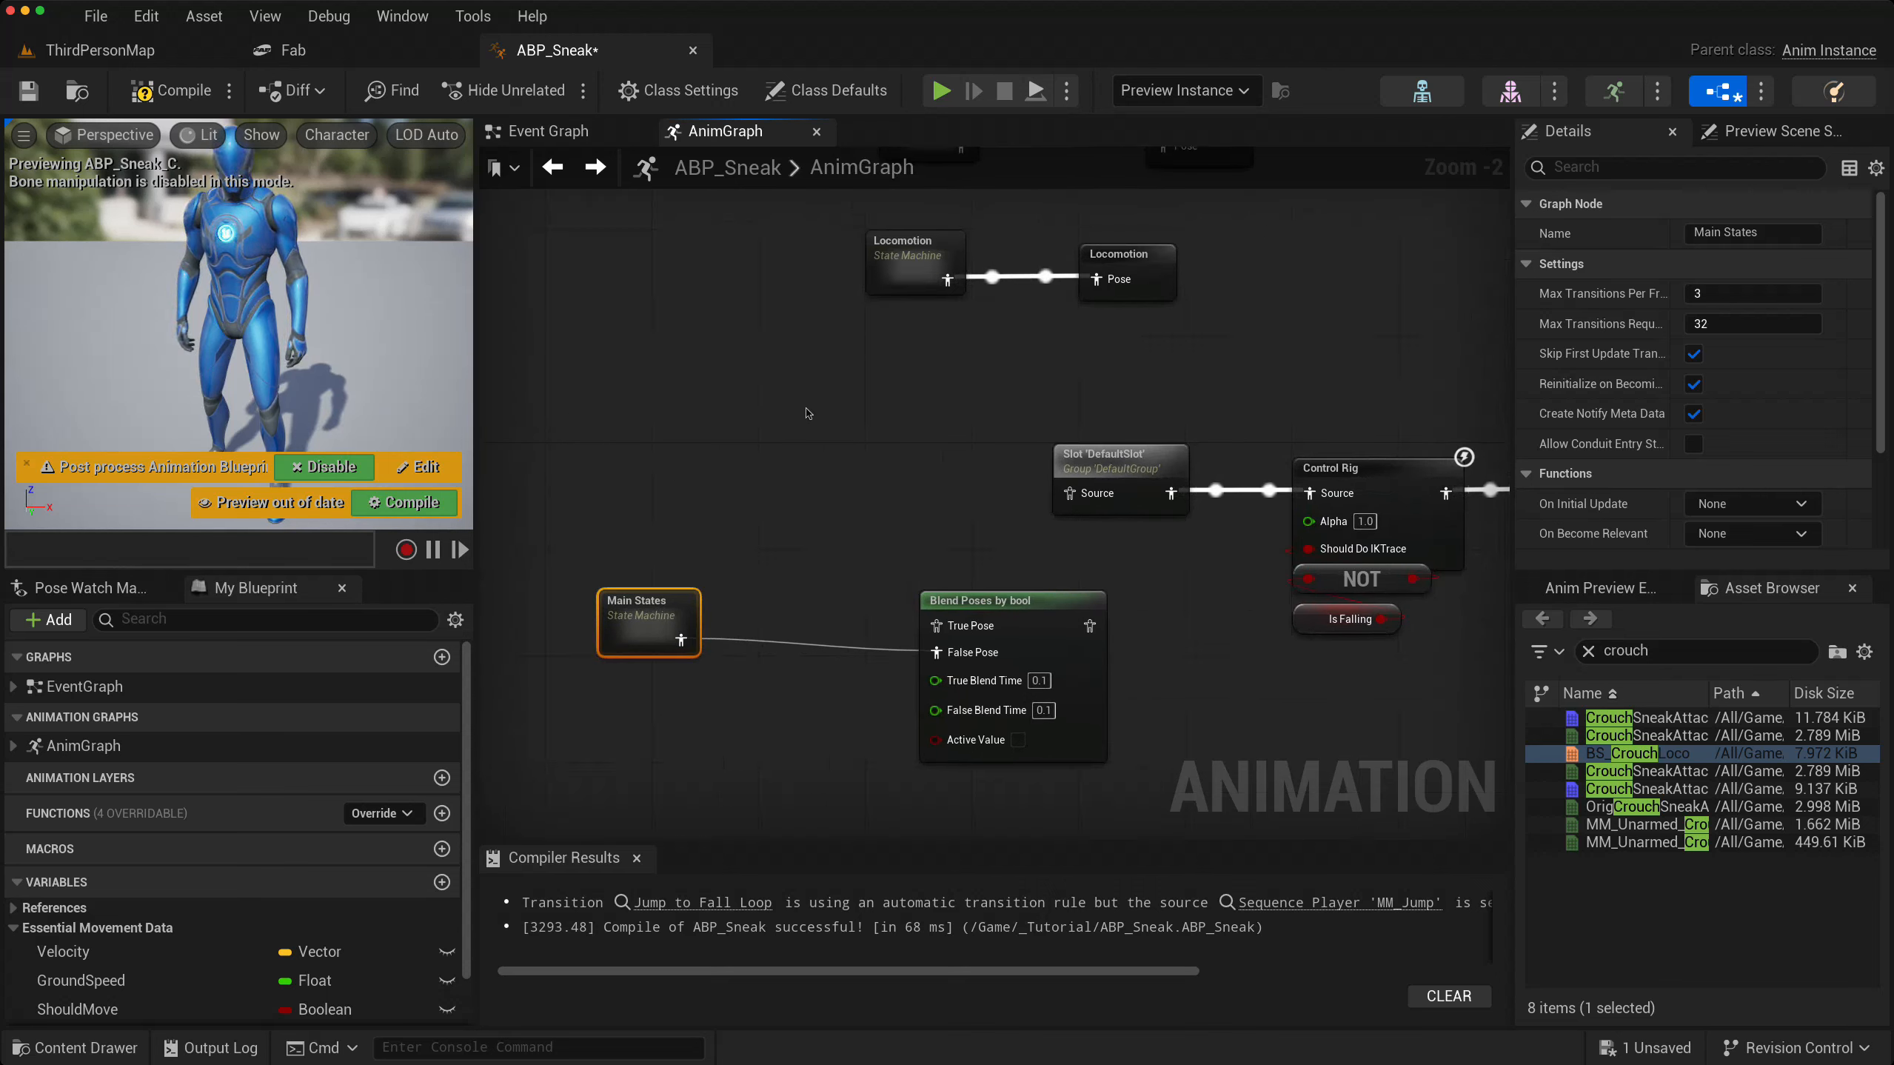
{"action": "right_click", "coordinate": [657, 511]}
{"action": "type", "text": "crou"}
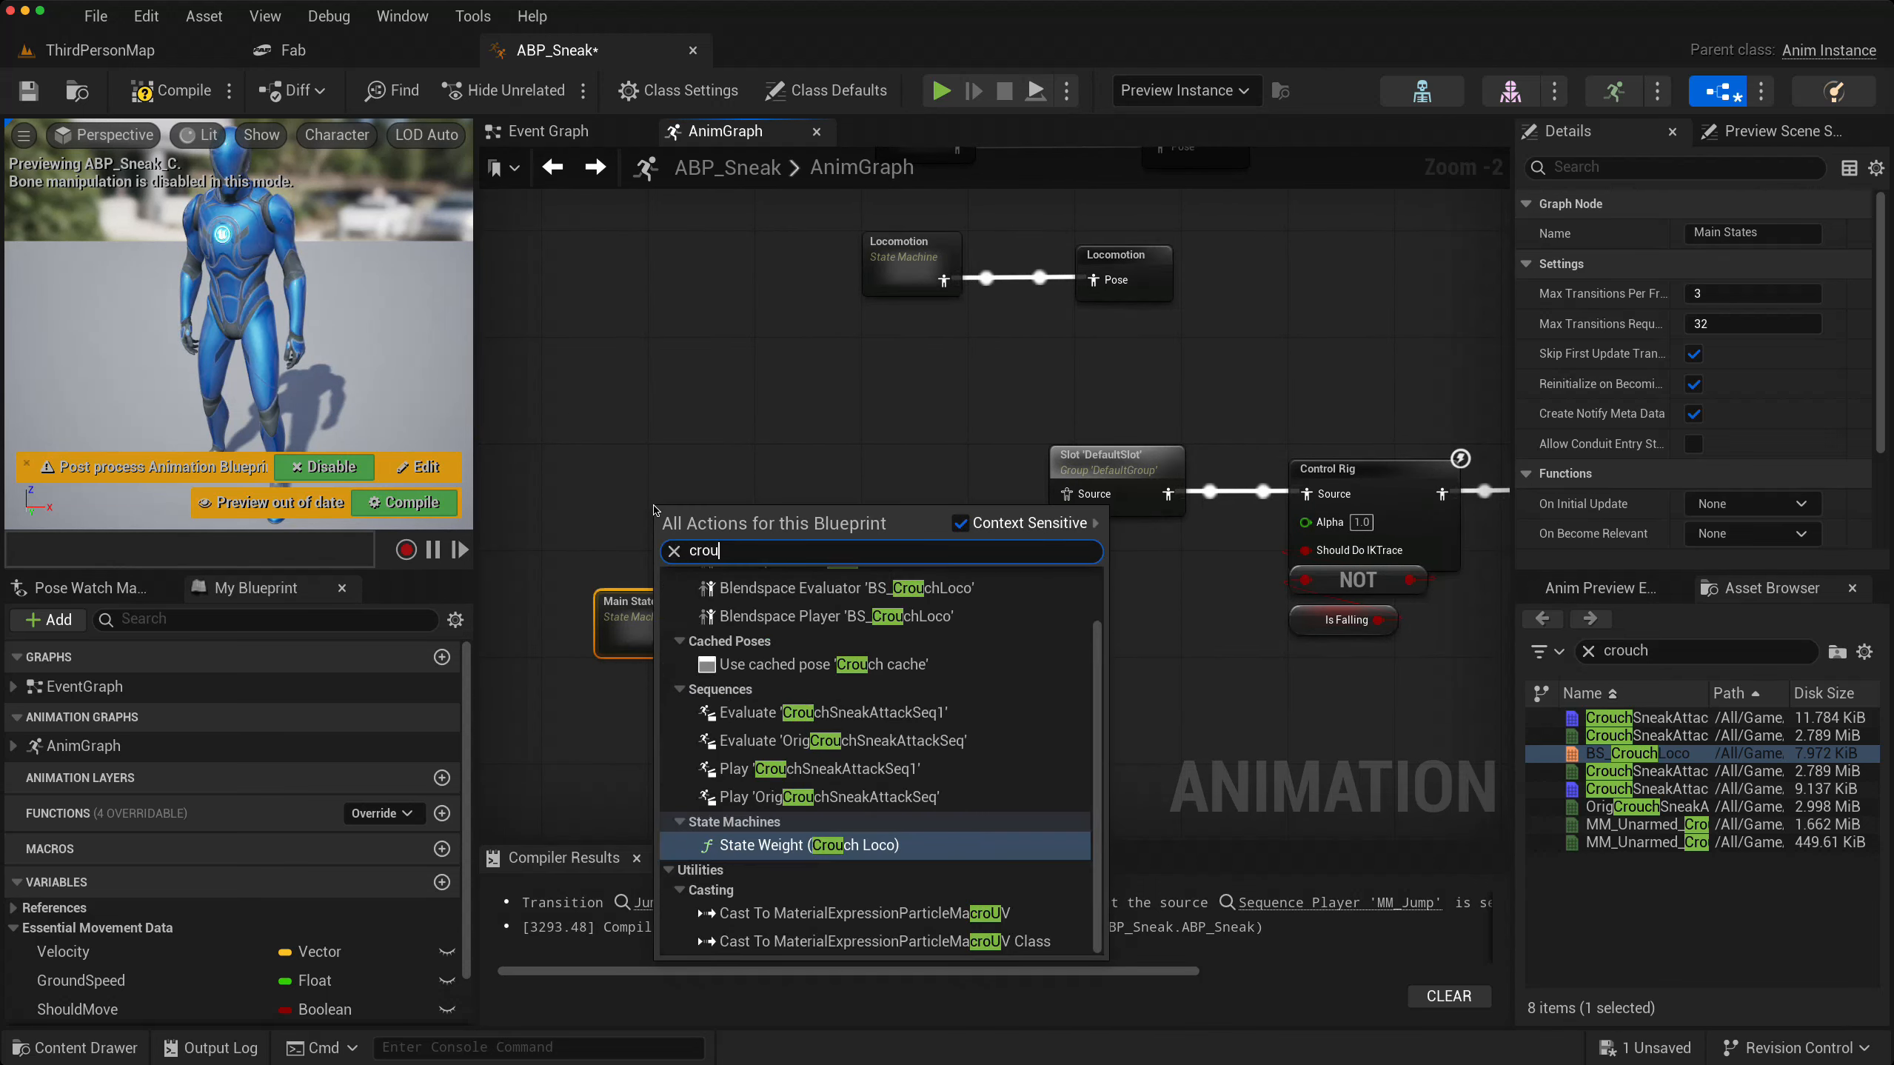
{"action": "type", "text": " c"}
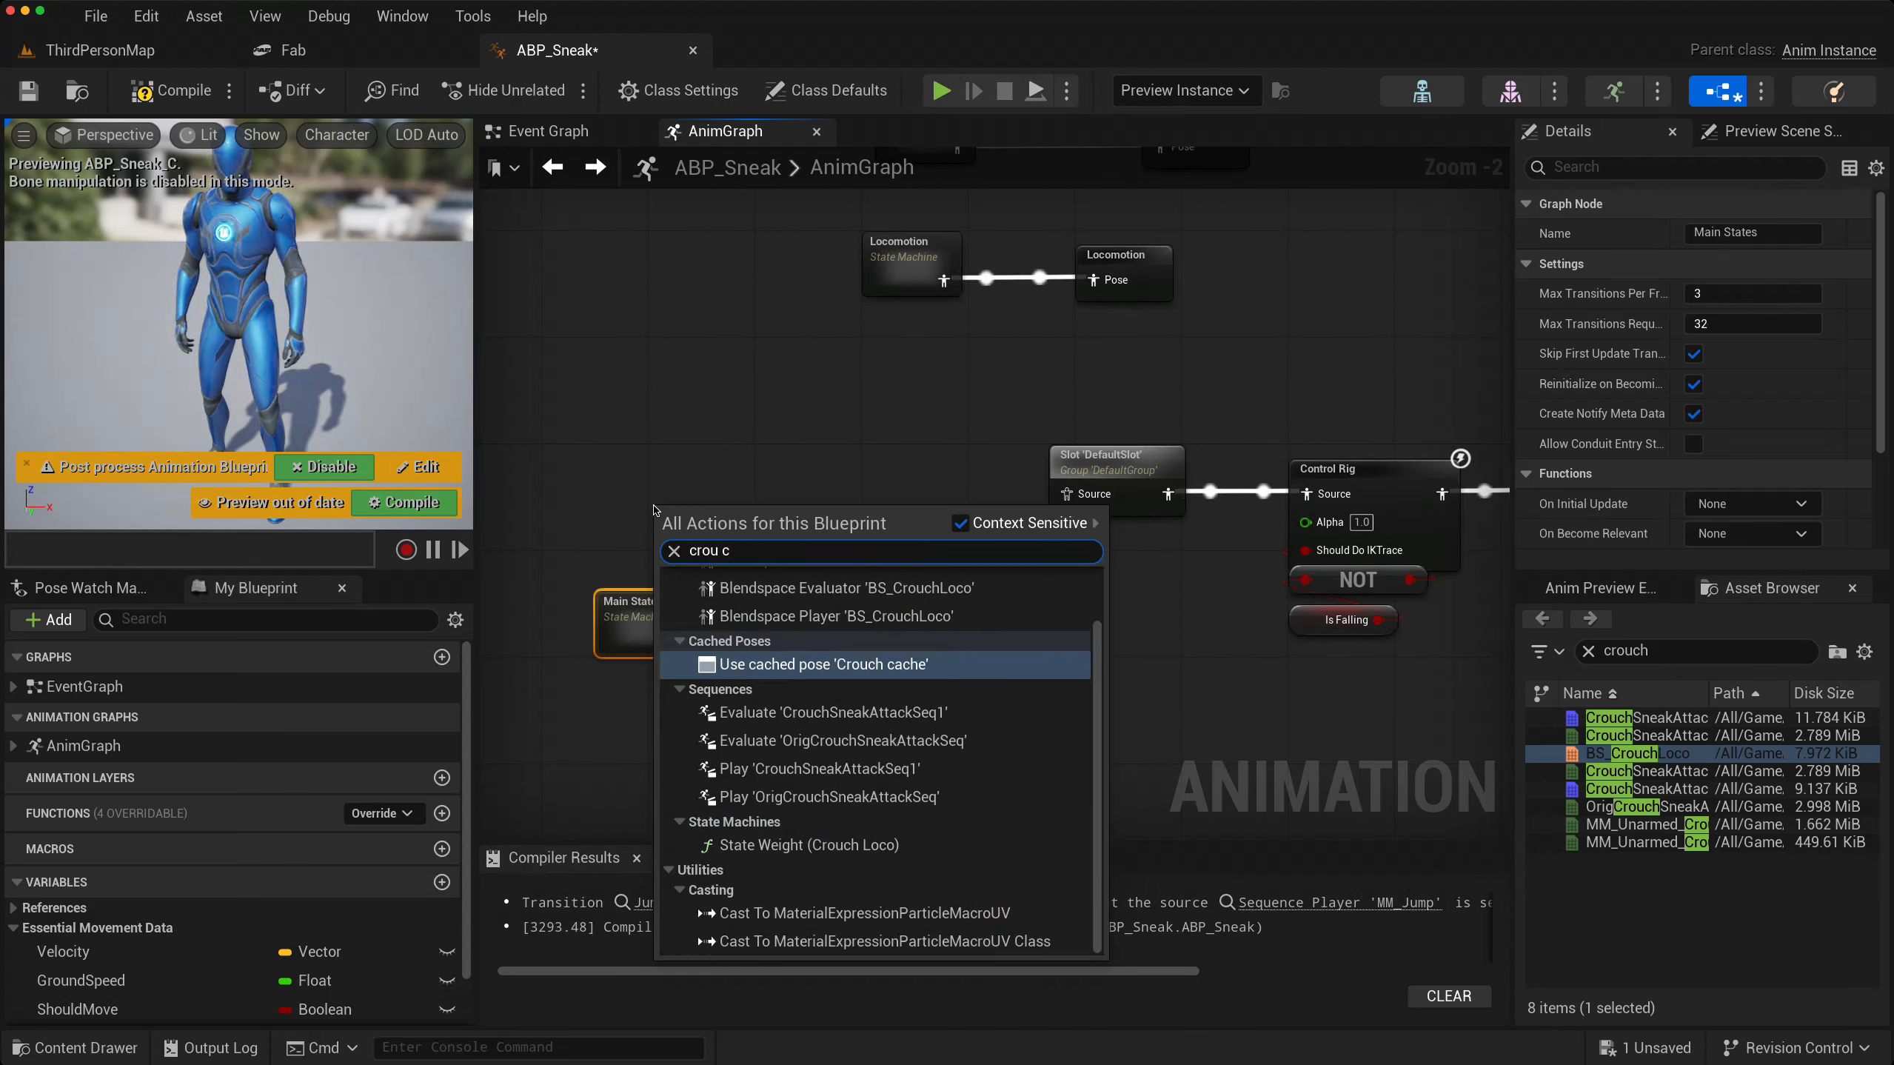
{"action": "key", "text": "Return"}
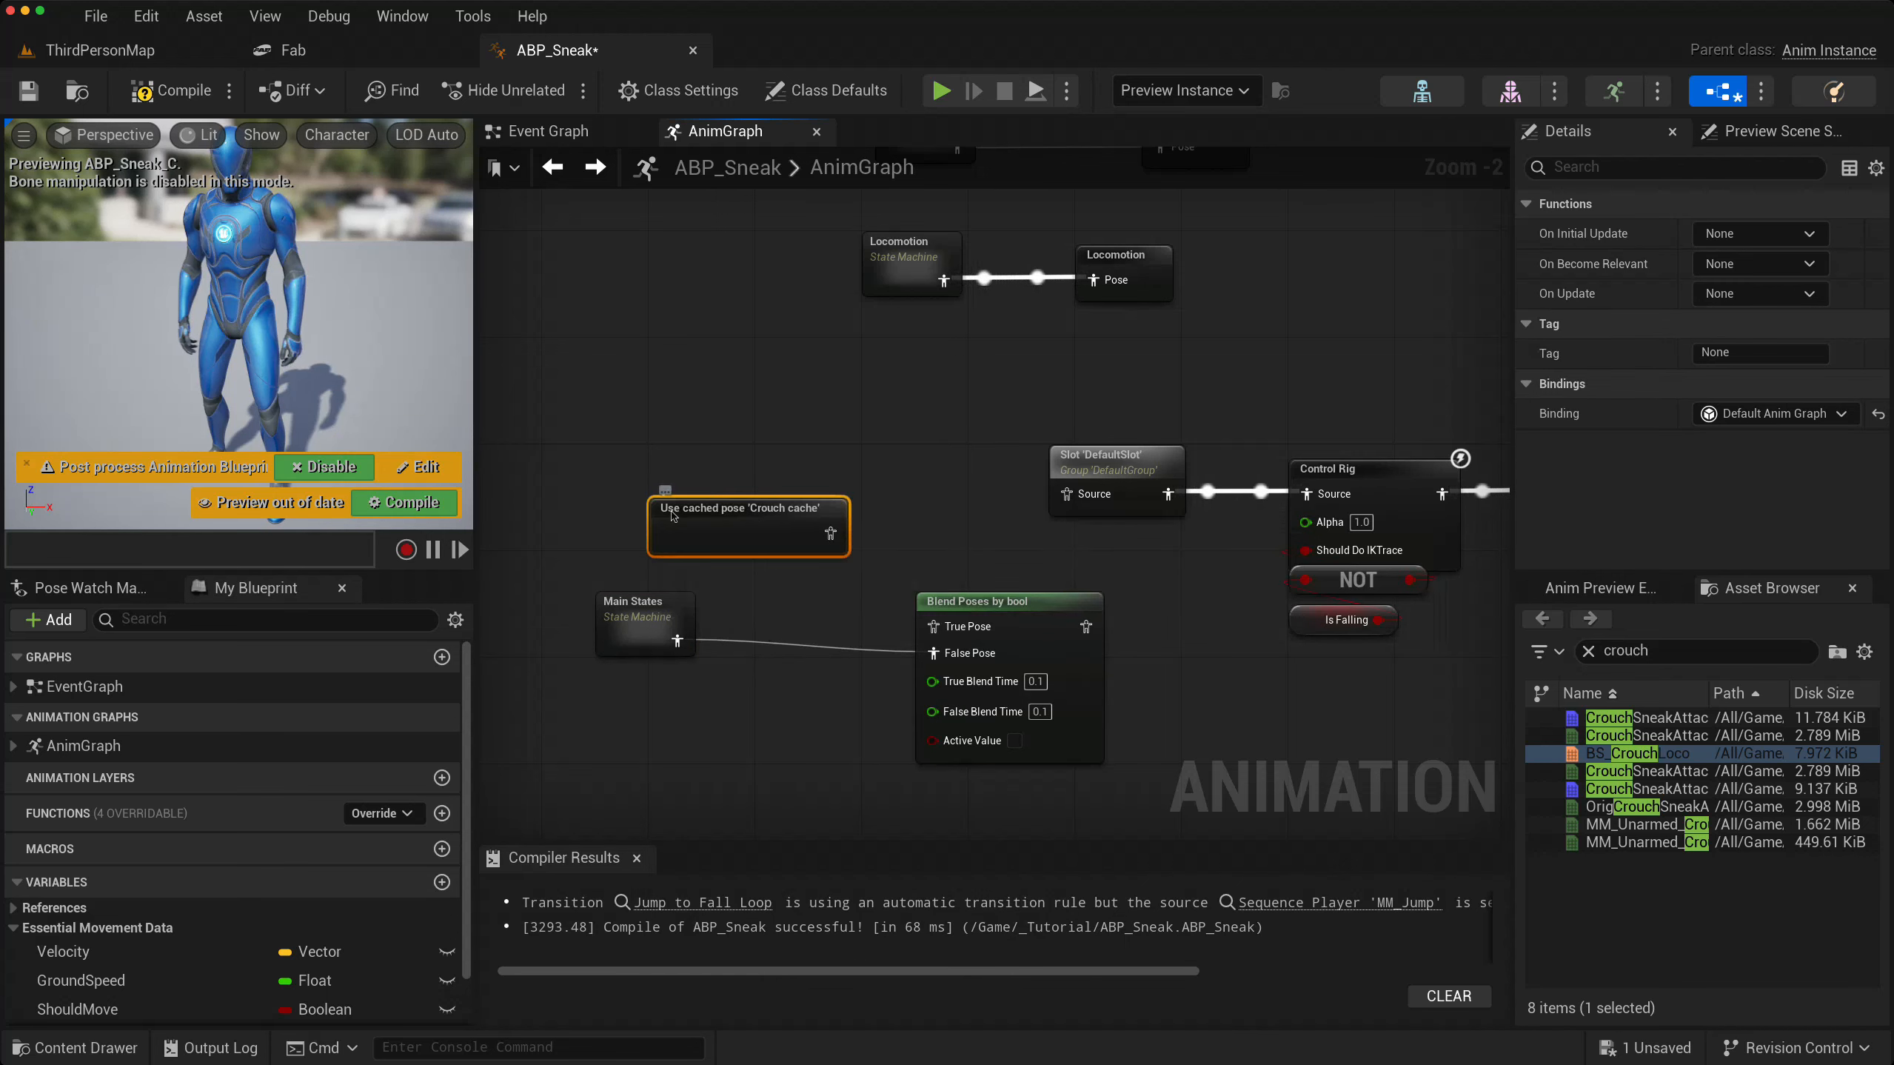
{"action": "left_click_drag", "start_coordinate": [711, 520], "coordinate": [934, 626]}
- Add a Property Access node in the empty area below Main States in the AnimGraph
{"action": "right_click_drag", "start_coordinate": [832, 773], "coordinate": [879, 510]}
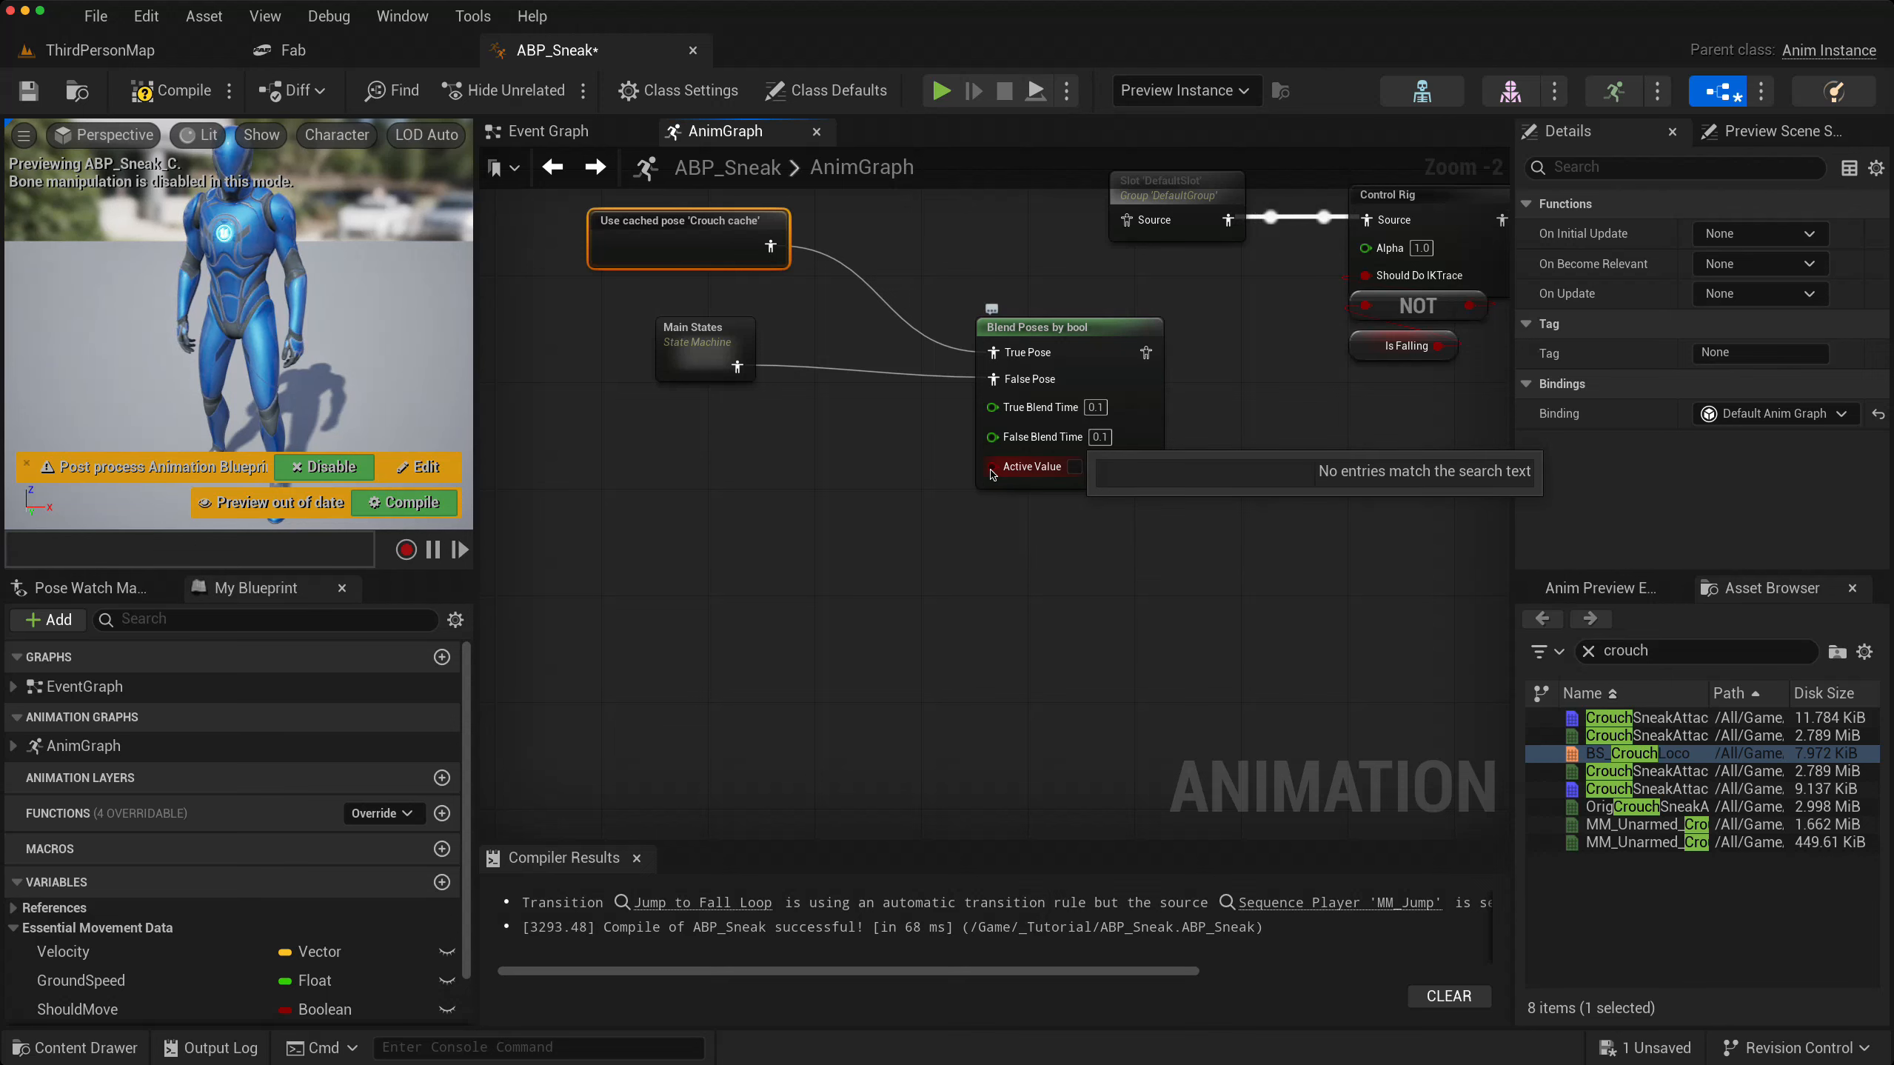
{"action": "right_click", "coordinate": [706, 523]}
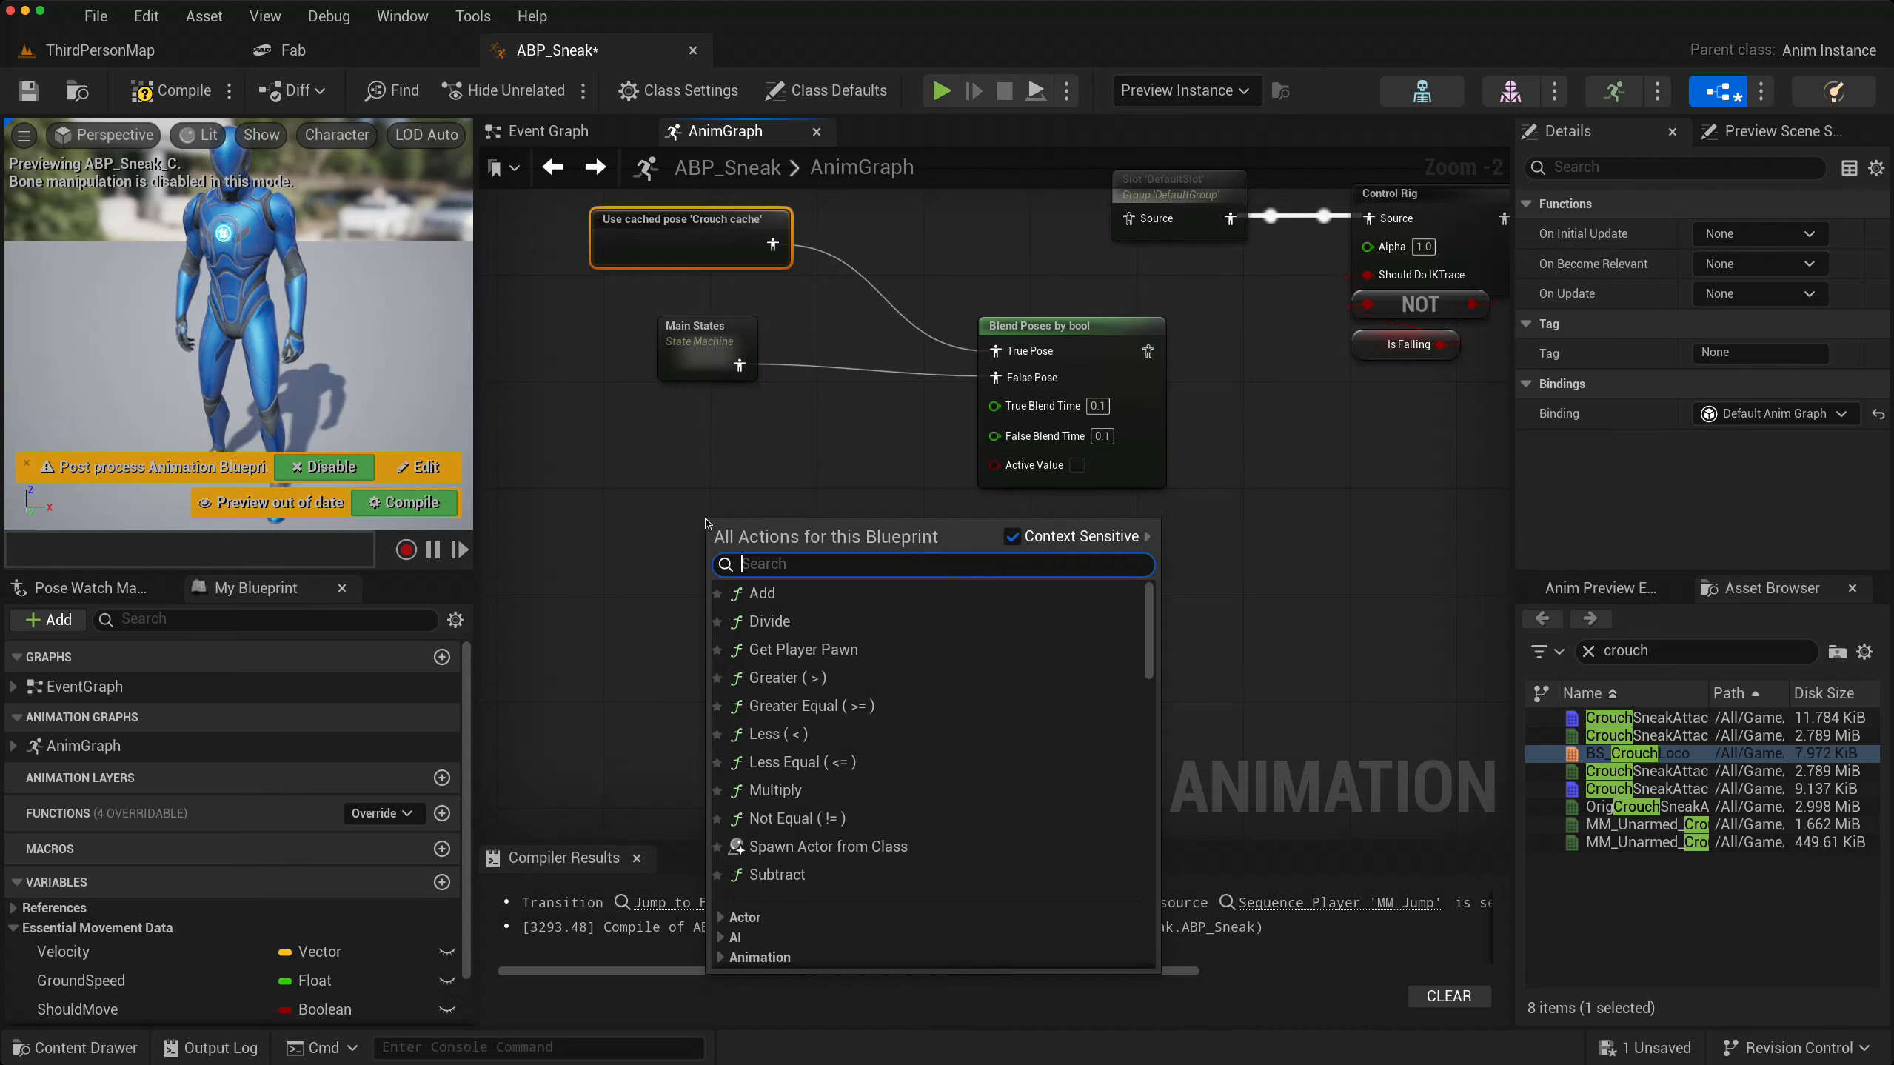
{"action": "type", "text": "prop acc"}
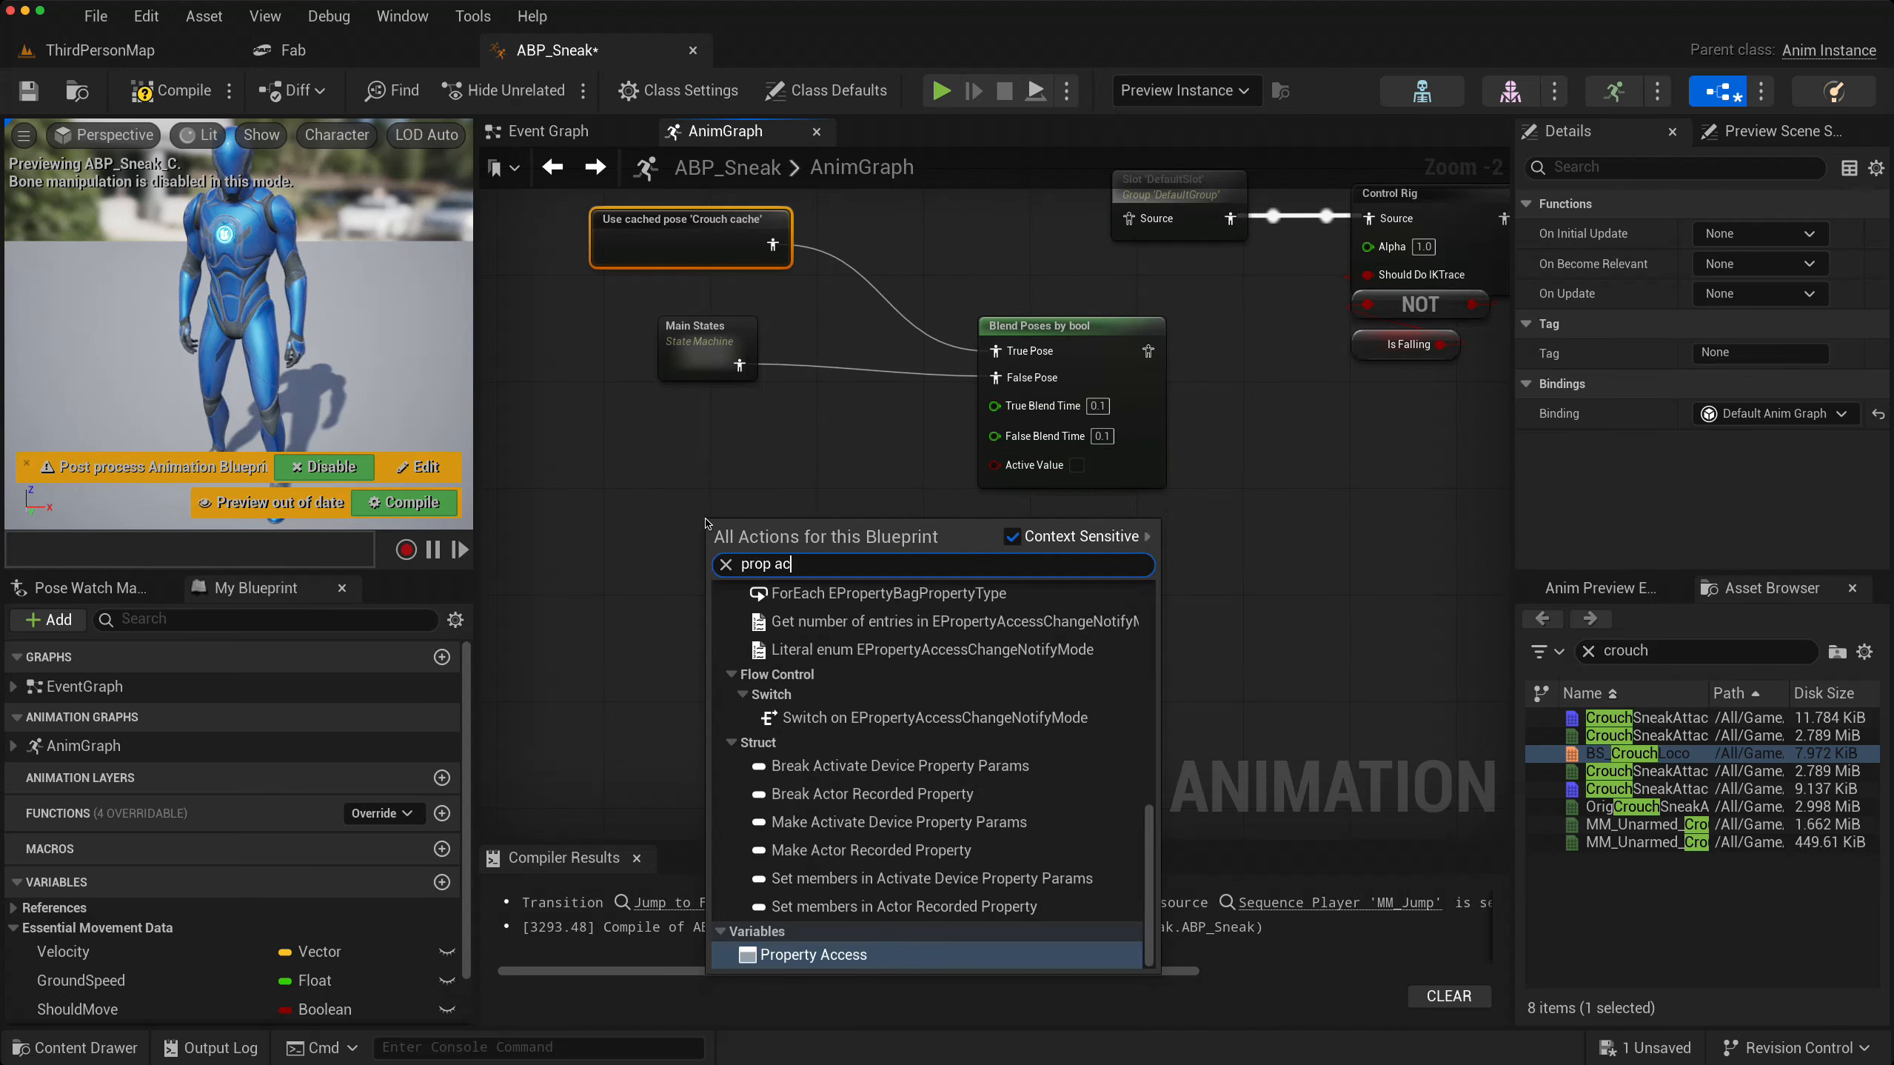
{"action": "key", "text": "Return"}
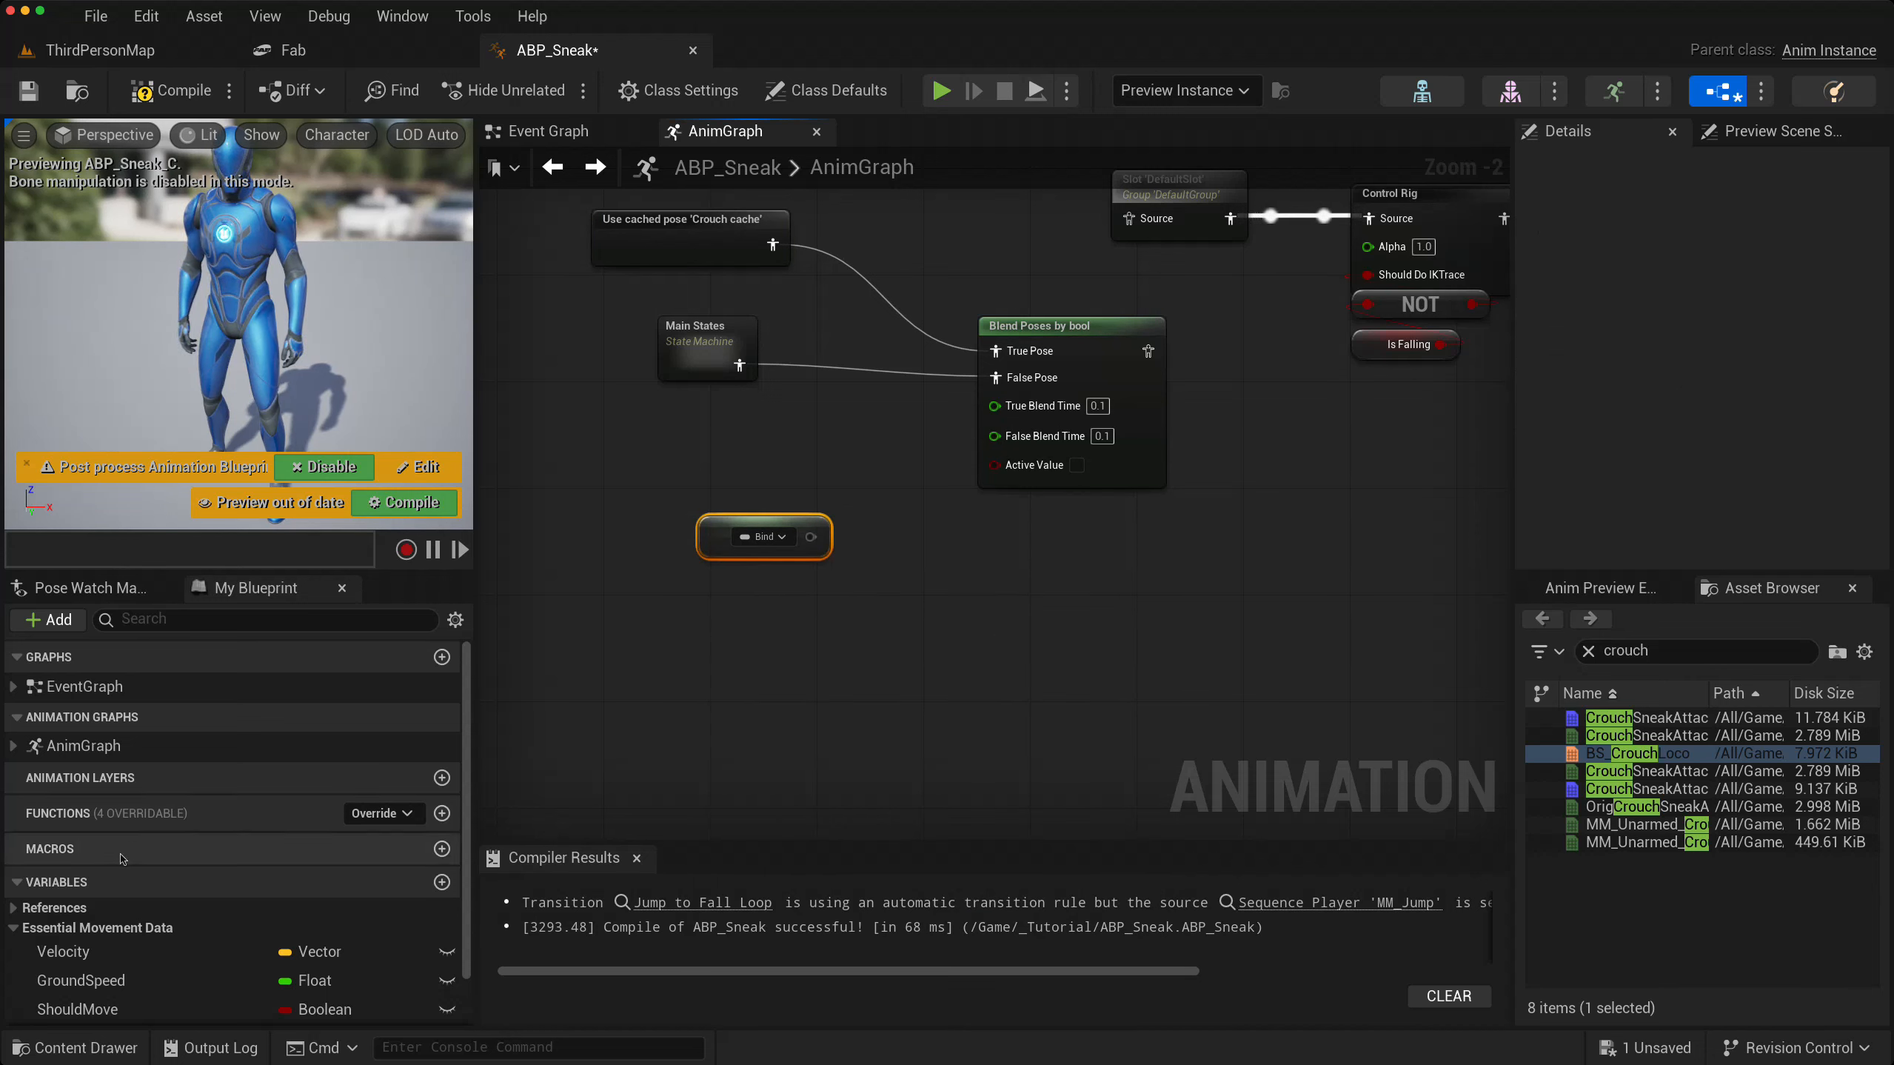
- Bind the Property Access node to the Character's bIsCrouched and connect it to the Active Value of Blend Poses by bool
{"action": "scroll", "coordinate": [123, 858], "scroll_direction": "down", "scroll_amount": 2}
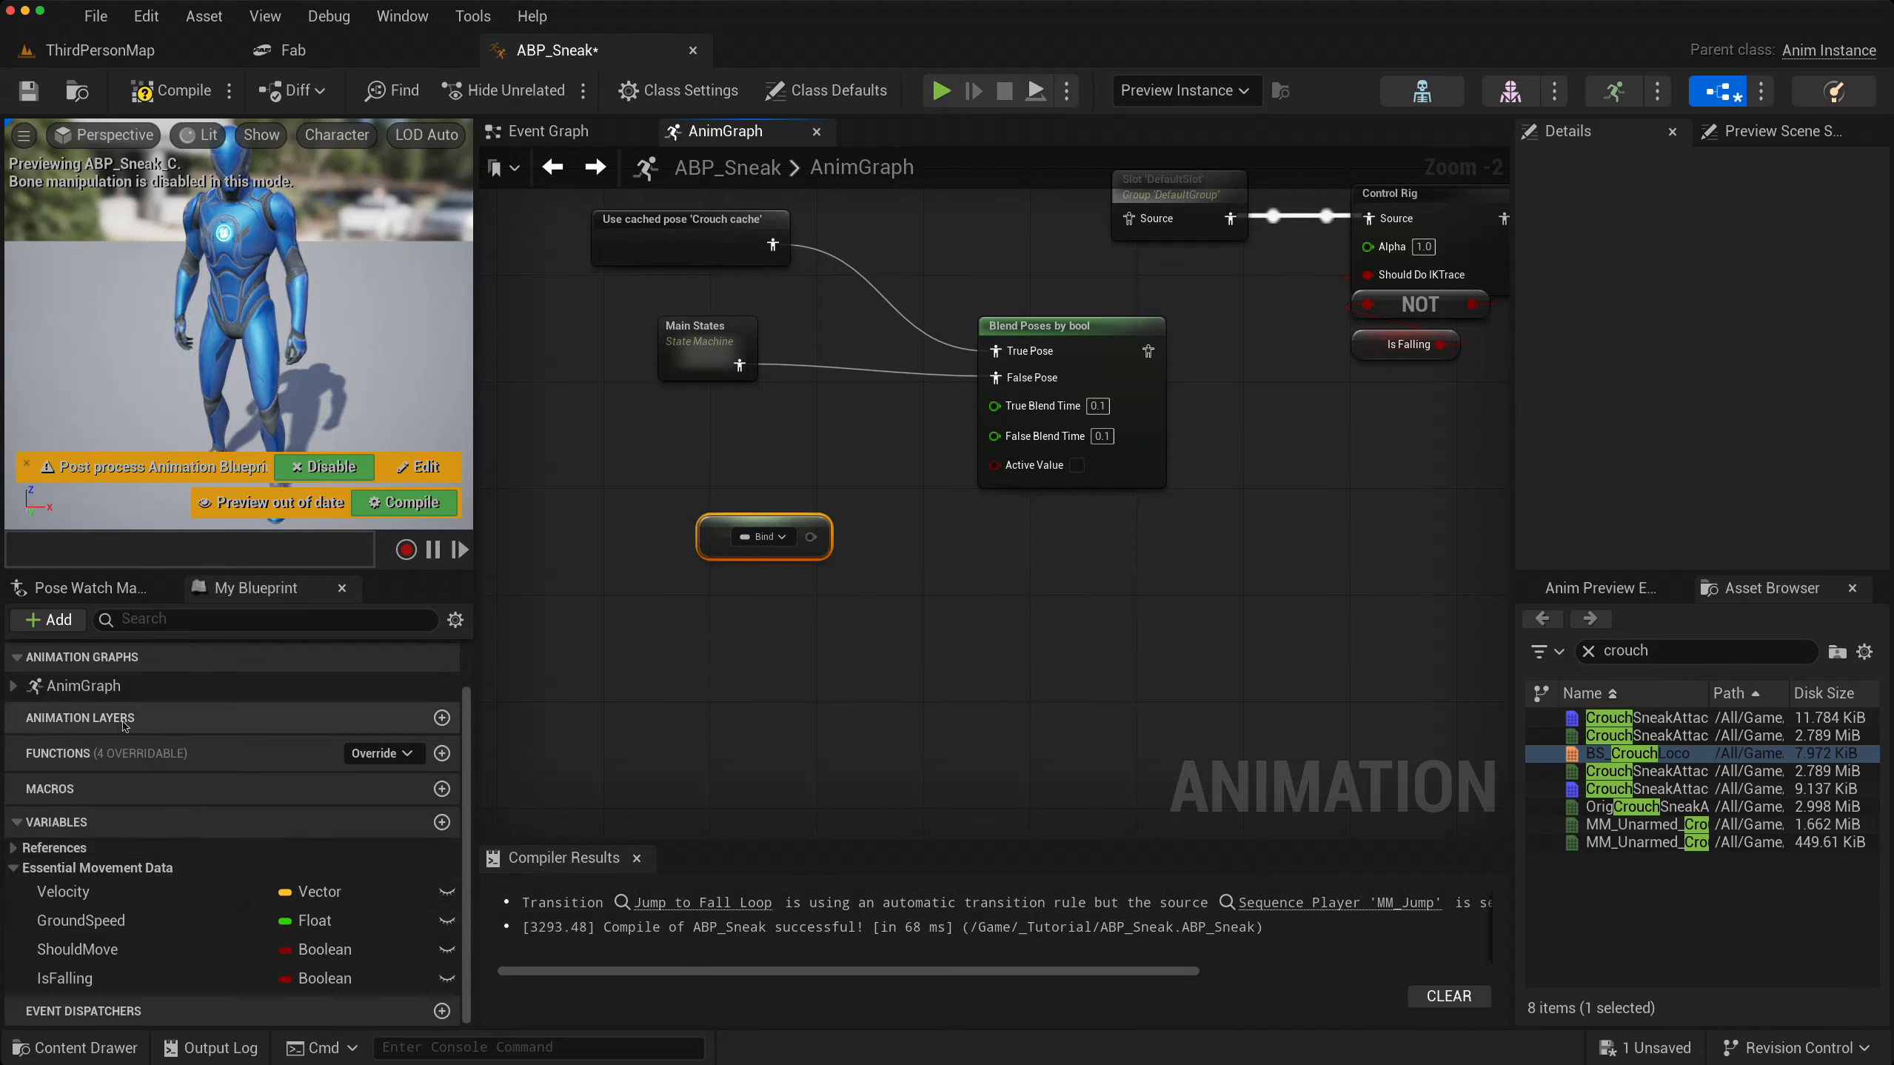
{"action": "left_click", "coordinate": [783, 537]}
{"action": "scroll", "coordinate": [850, 805], "scroll_direction": "down", "scroll_amount": 3}
{"action": "mouse_move", "coordinate": [873, 878]}
{"action": "mouse_move", "coordinate": [882, 945]}
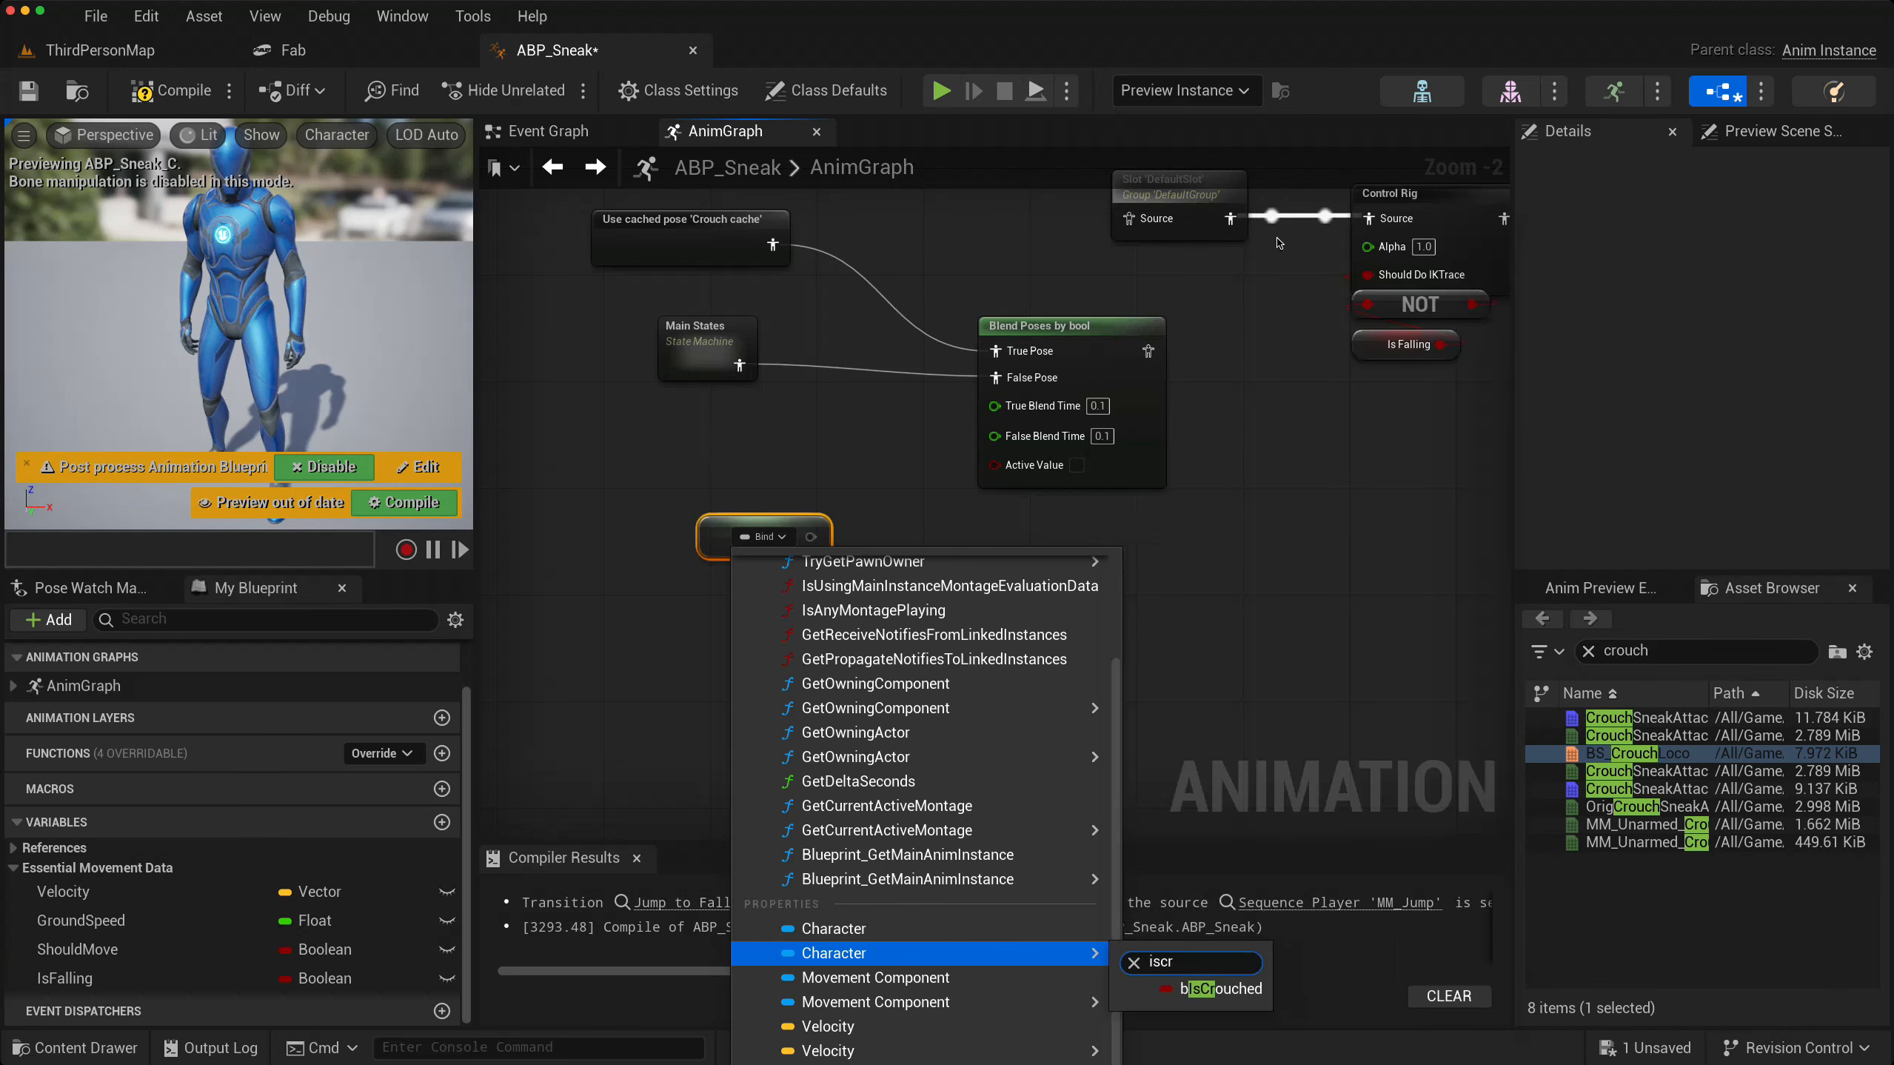
{"action": "left_click", "coordinate": [1220, 988]}
{"action": "left_click_drag", "start_coordinate": [882, 537], "coordinate": [993, 463]}
- Move the Crouch cache node closer to Main States and set the blend node's True and False Blend Times to 0.5
{"action": "left_click_drag", "start_coordinate": [734, 236], "coordinate": [722, 285]}
{"action": "right_click_drag", "start_coordinate": [898, 461], "coordinate": [786, 449]}
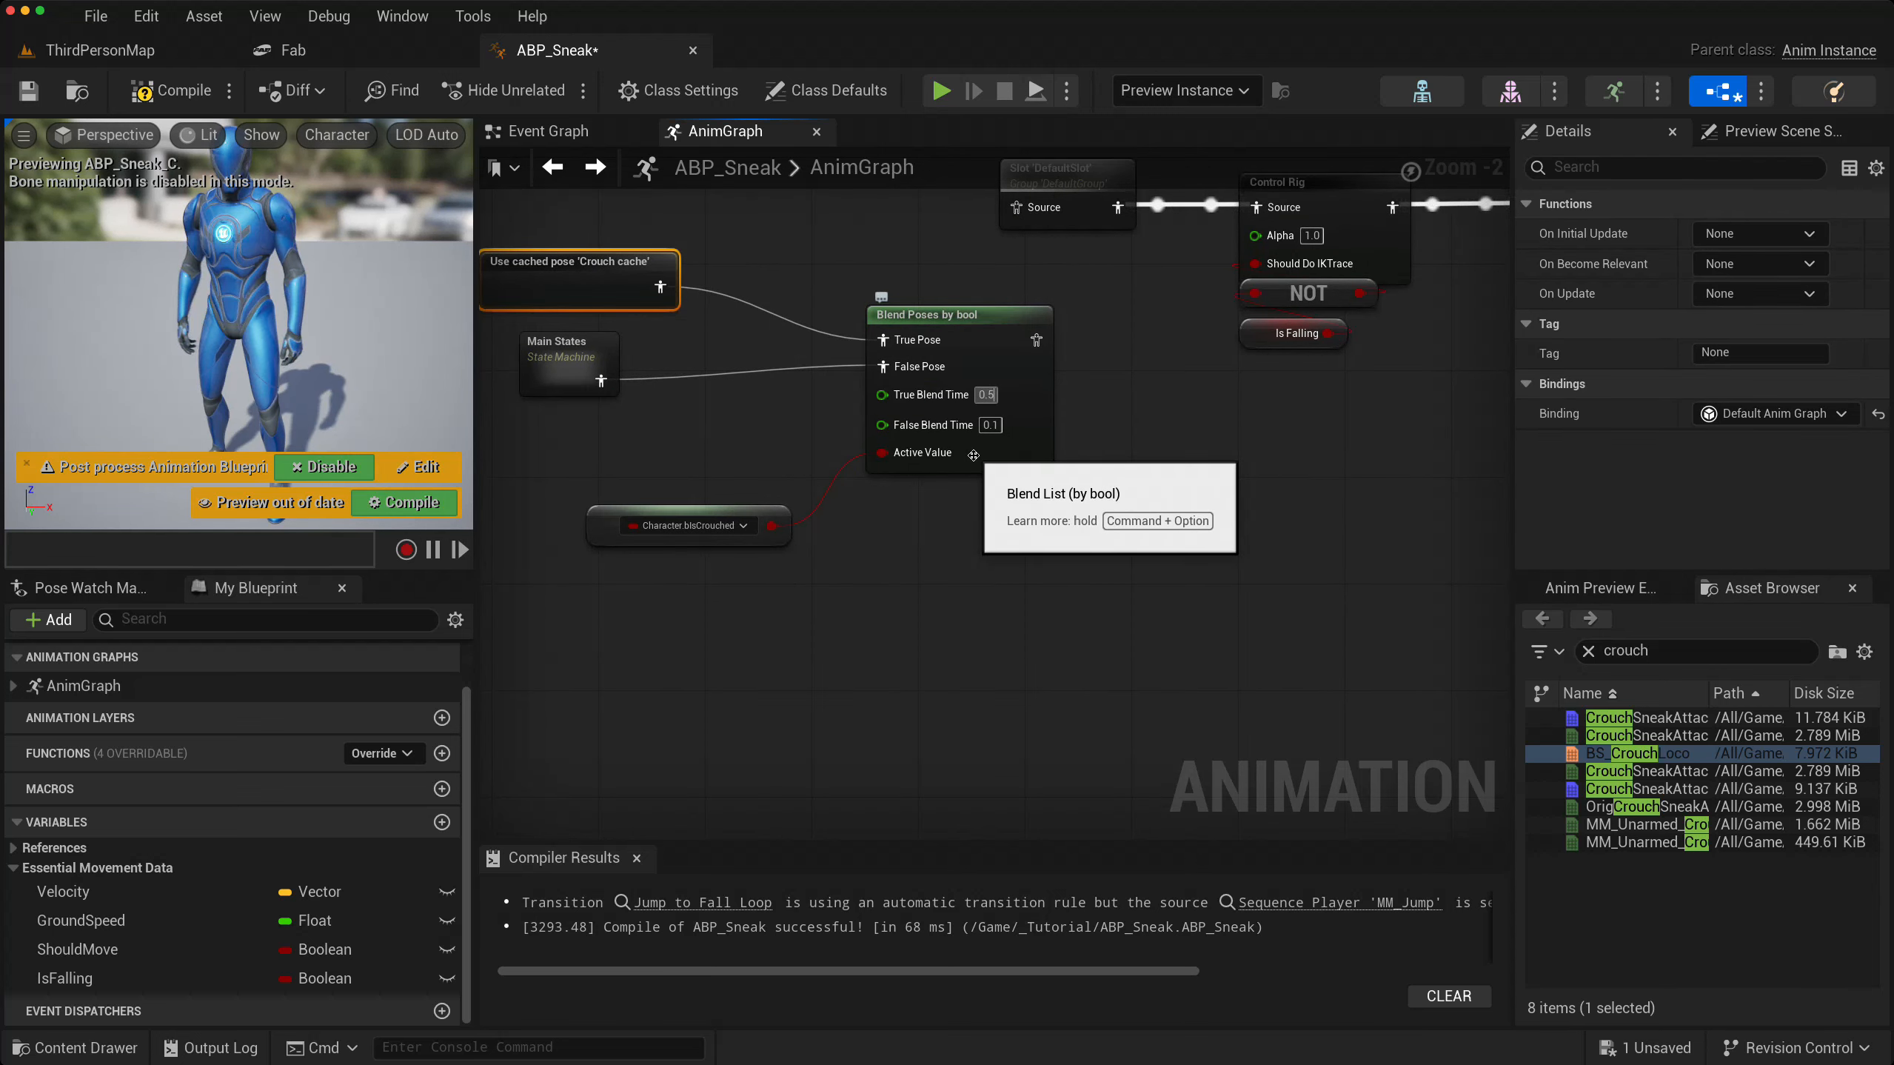
{"action": "type", "text": "0"}
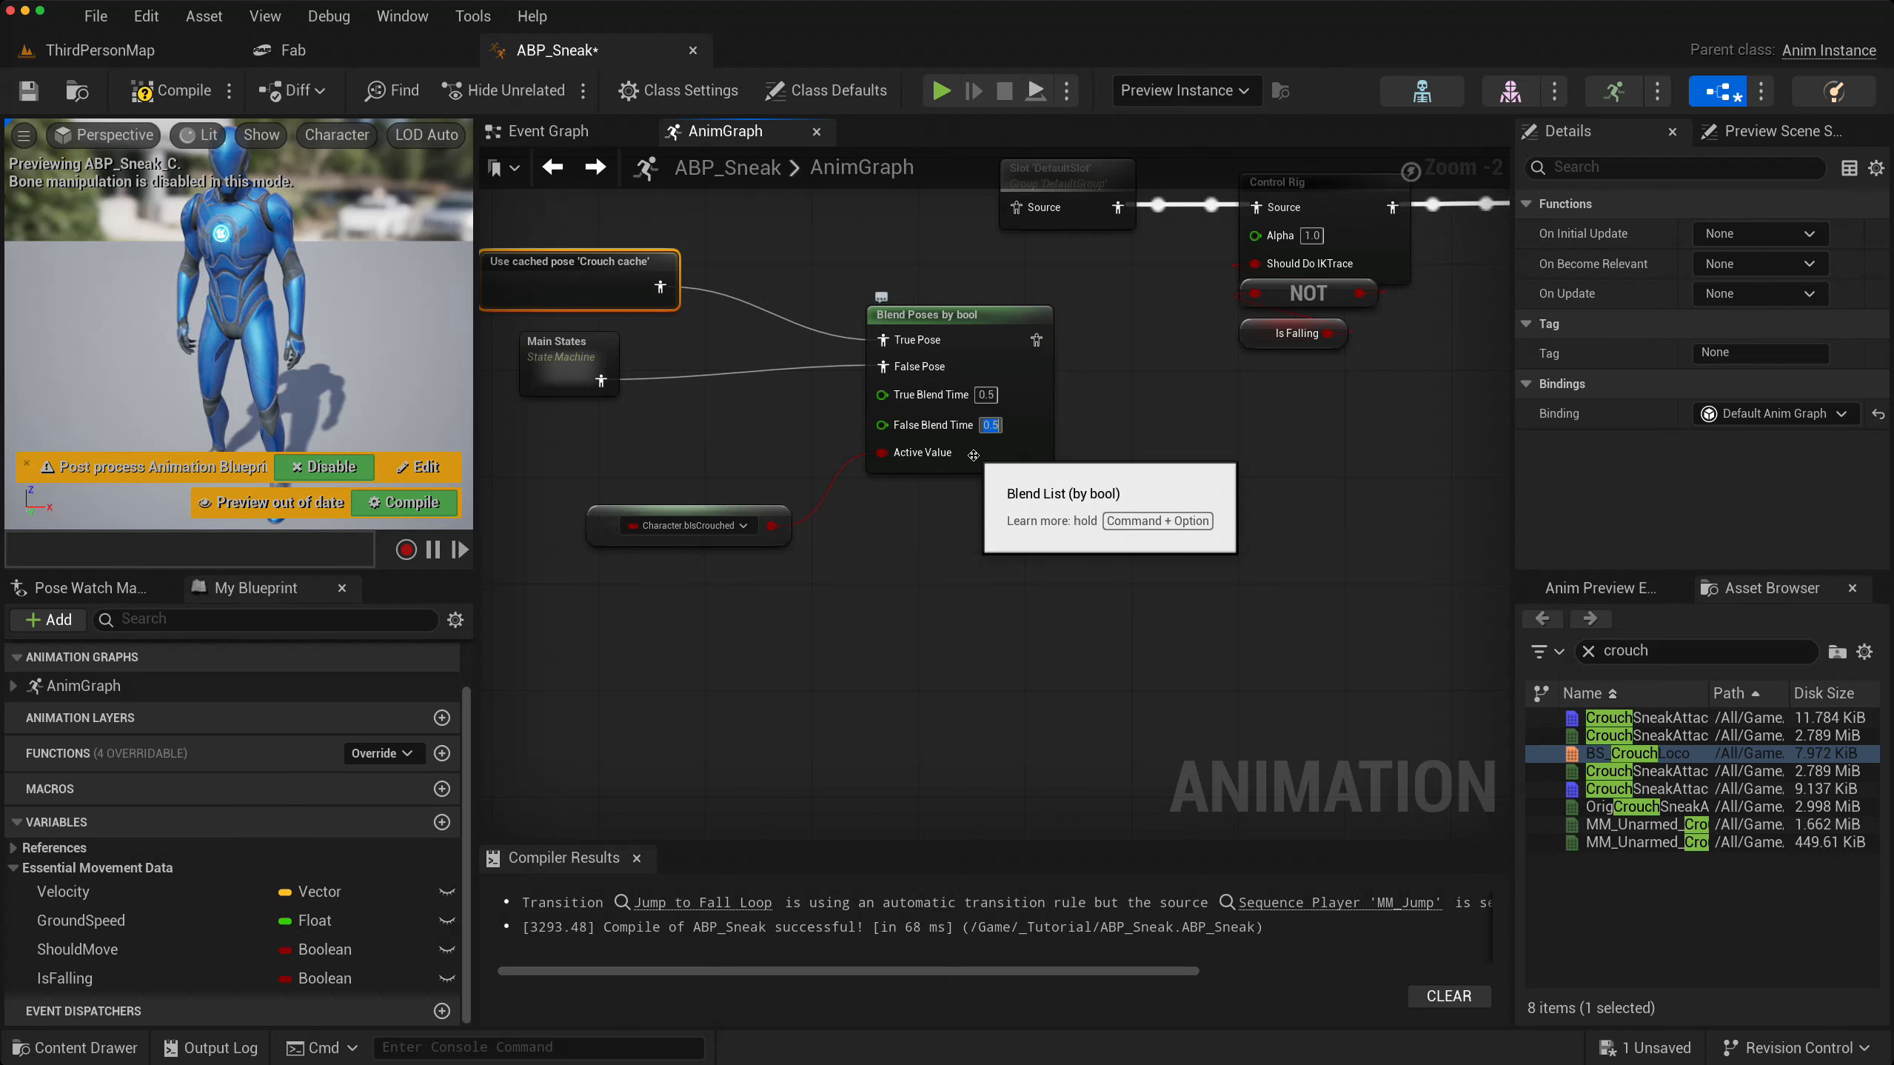
- Connect the blend node's output to the DefaultSlot Source, and compile and save ABP_Sneak
{"action": "right_click_drag", "start_coordinate": [1036, 342], "coordinate": [973, 462]}
{"action": "left_click_drag", "start_coordinate": [971, 460], "coordinate": [953, 328]}
{"action": "right_click_drag", "start_coordinate": [809, 289], "coordinate": [1006, 465]}
{"action": "left_click", "coordinate": [172, 91]}
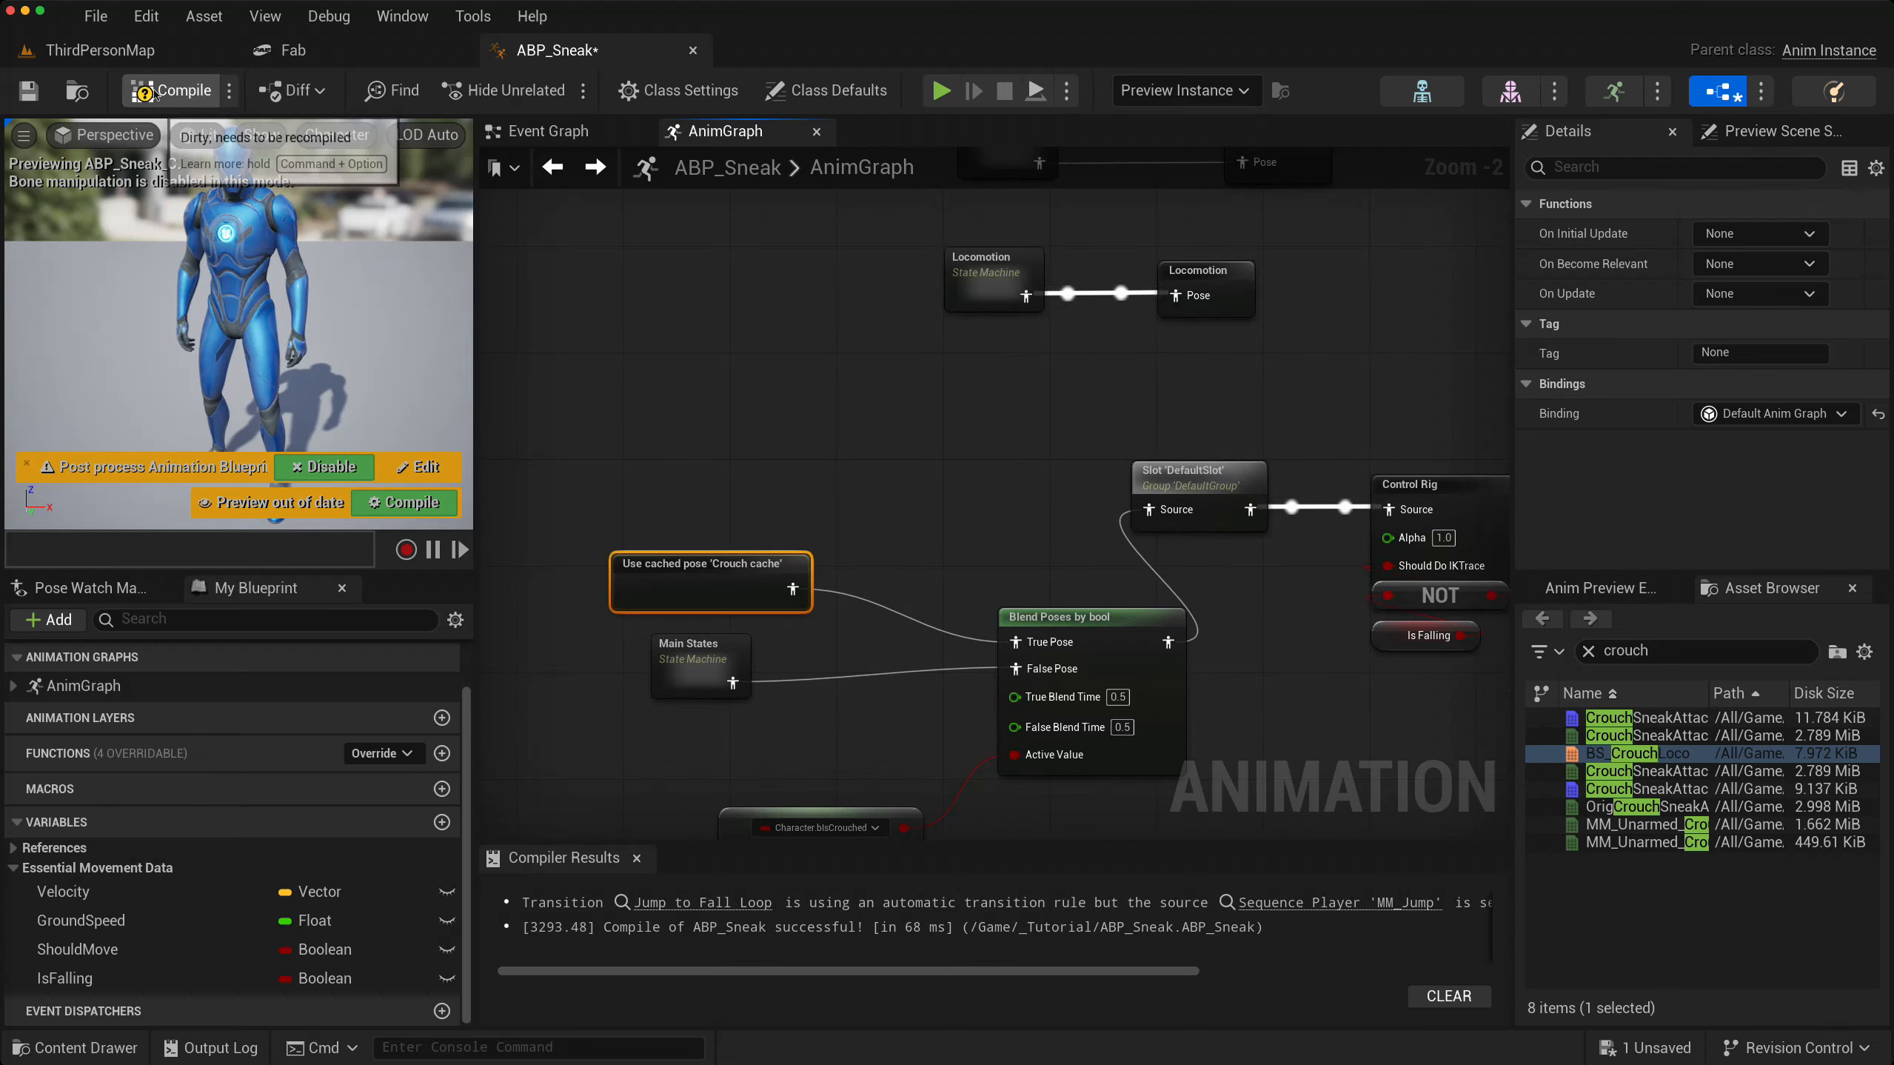
{"action": "left_click", "coordinate": [28, 90]}
- Open BP_SneakCharacter from the _Tutorial folder, set its Anim Class to ABP_Sneak and compile
{"action": "left_click", "coordinate": [100, 50]}
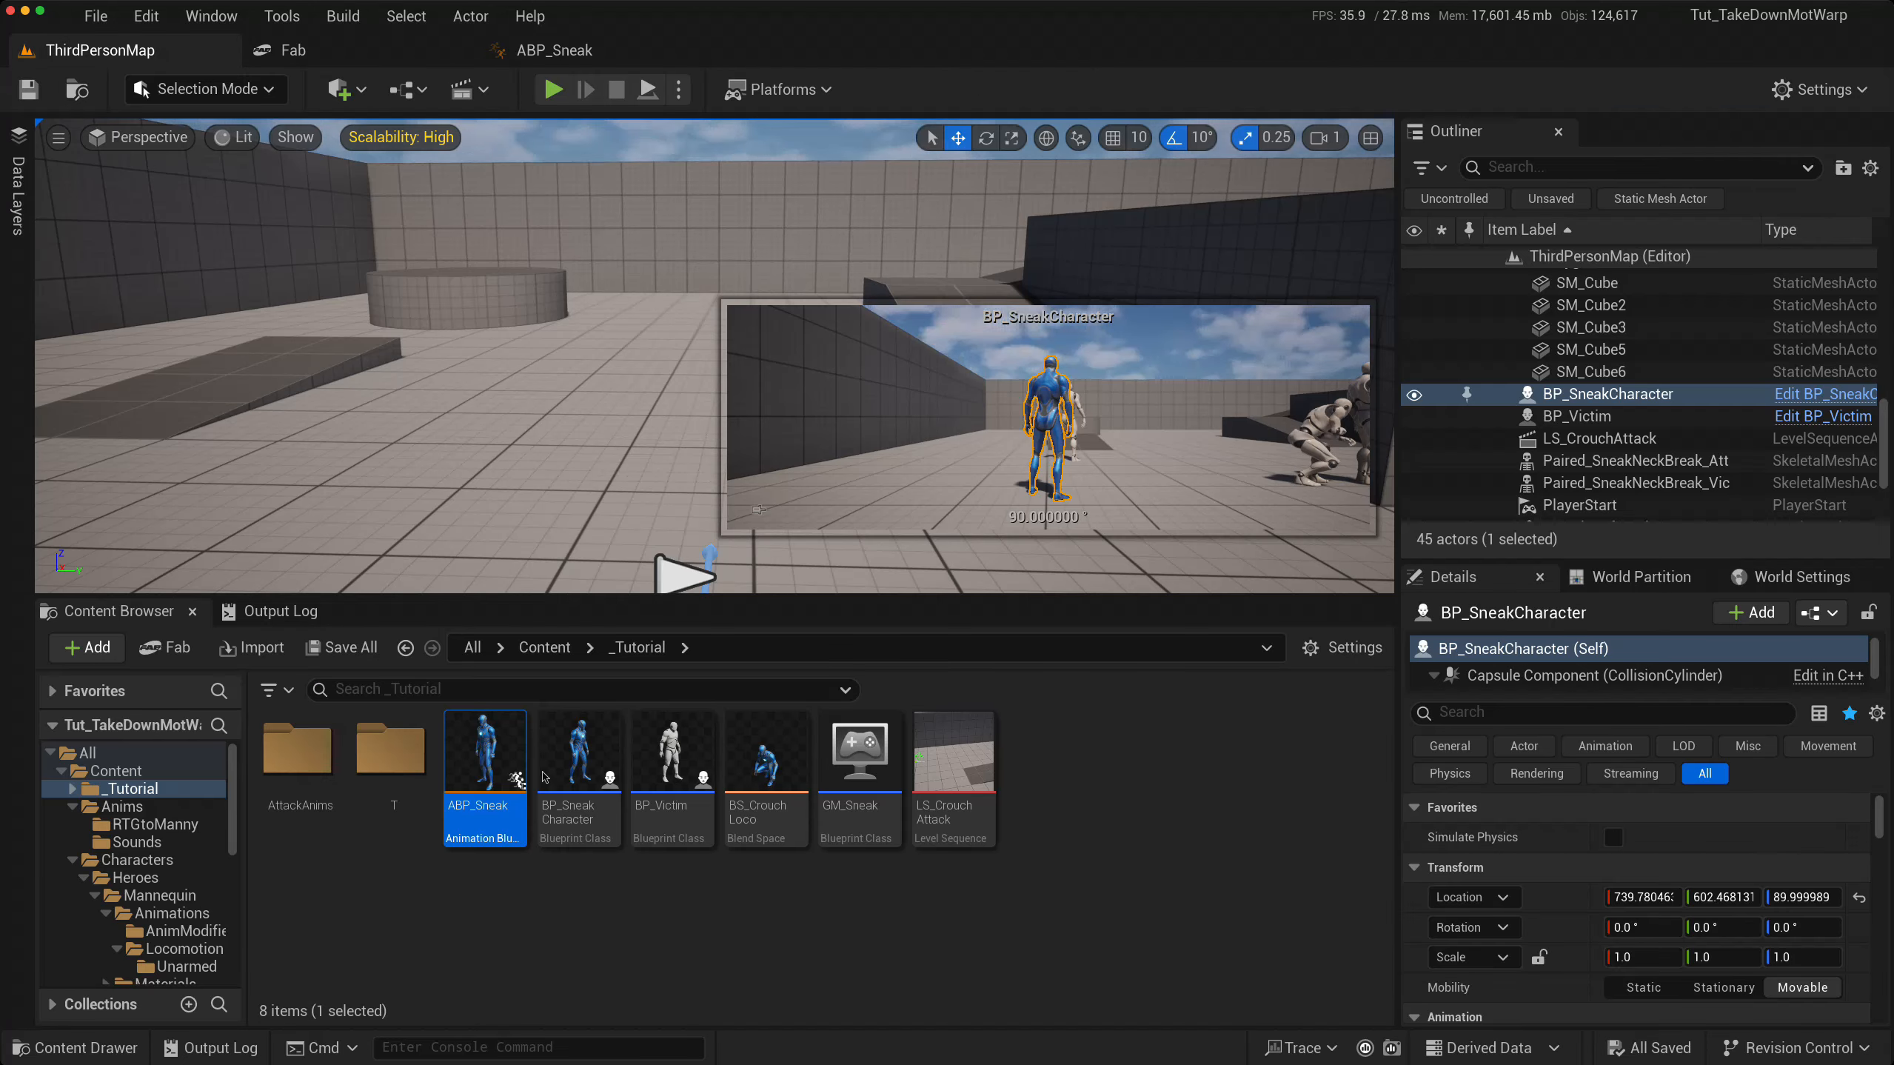
{"action": "double_click", "coordinate": [576, 752]}
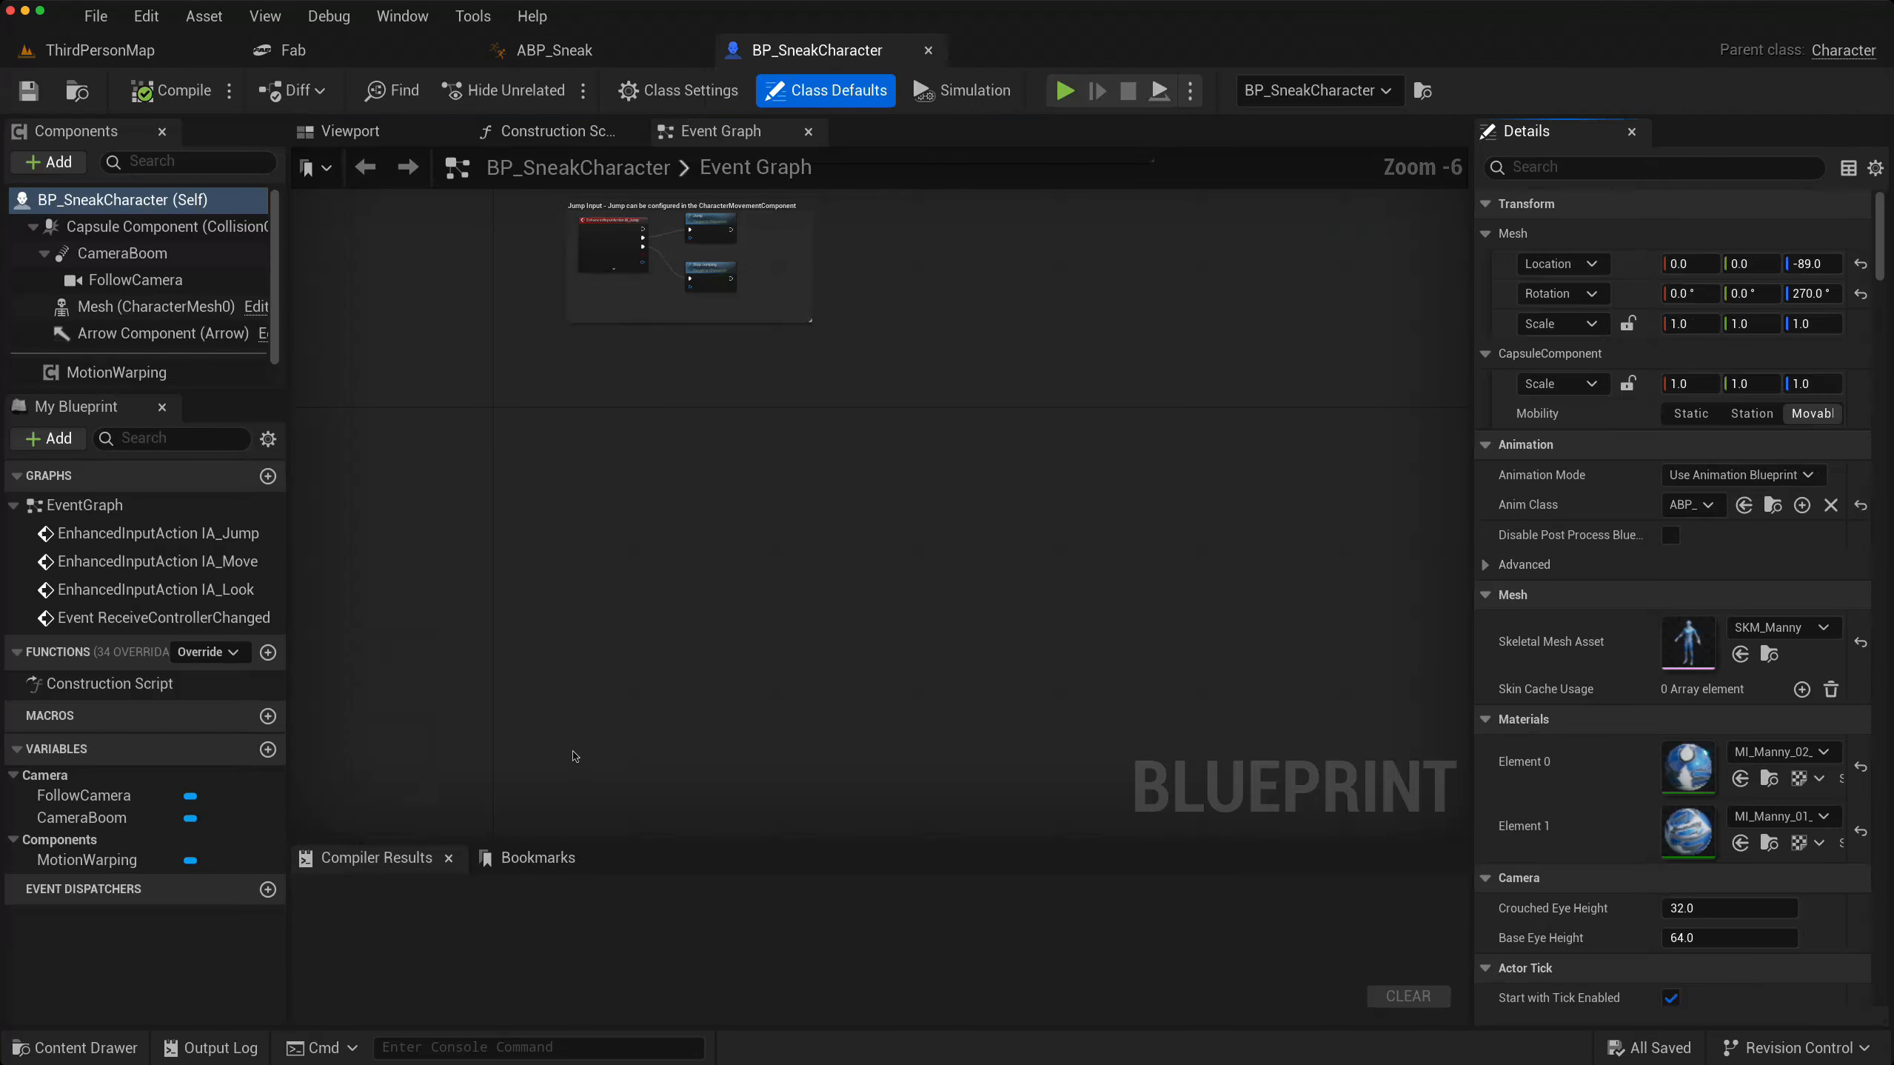
{"action": "left_click", "coordinate": [1707, 505]}
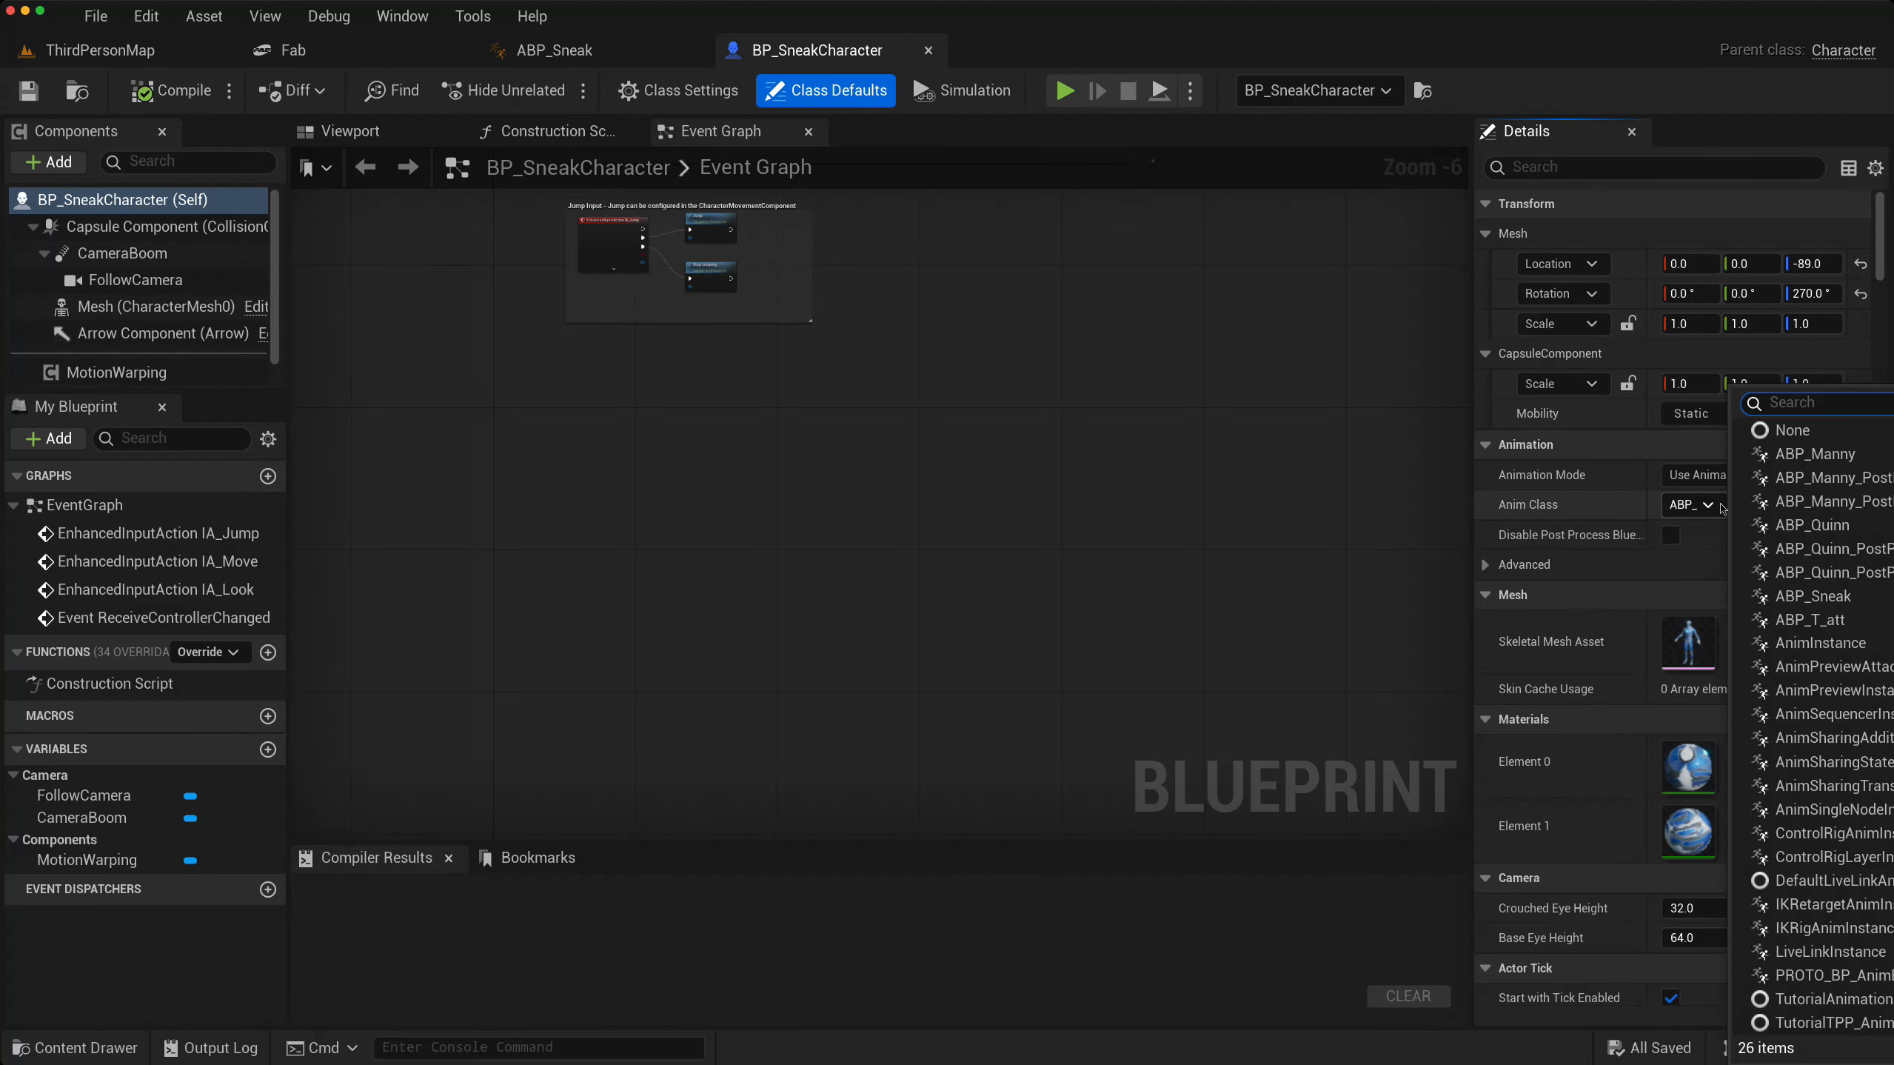
{"action": "left_click", "coordinate": [1792, 599]}
{"action": "left_click", "coordinate": [349, 131]}
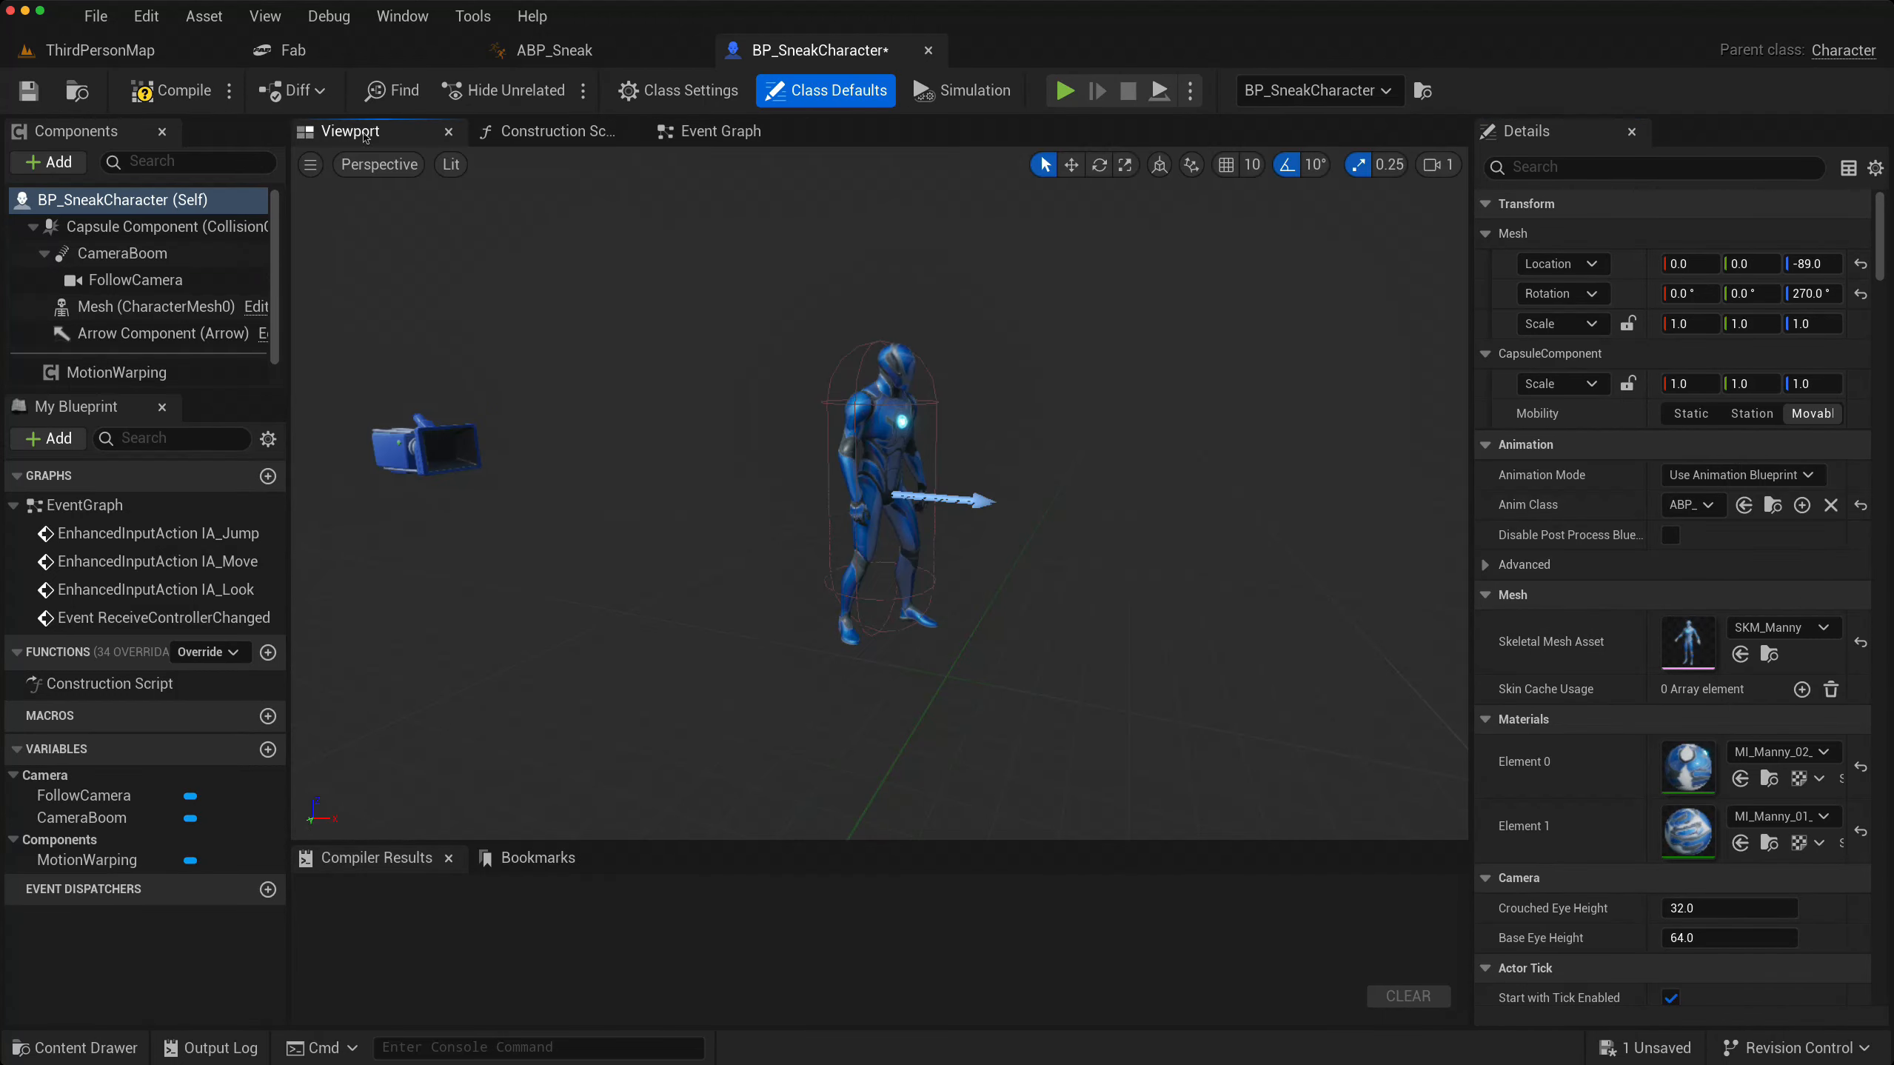
{"action": "left_click", "coordinate": [185, 93]}
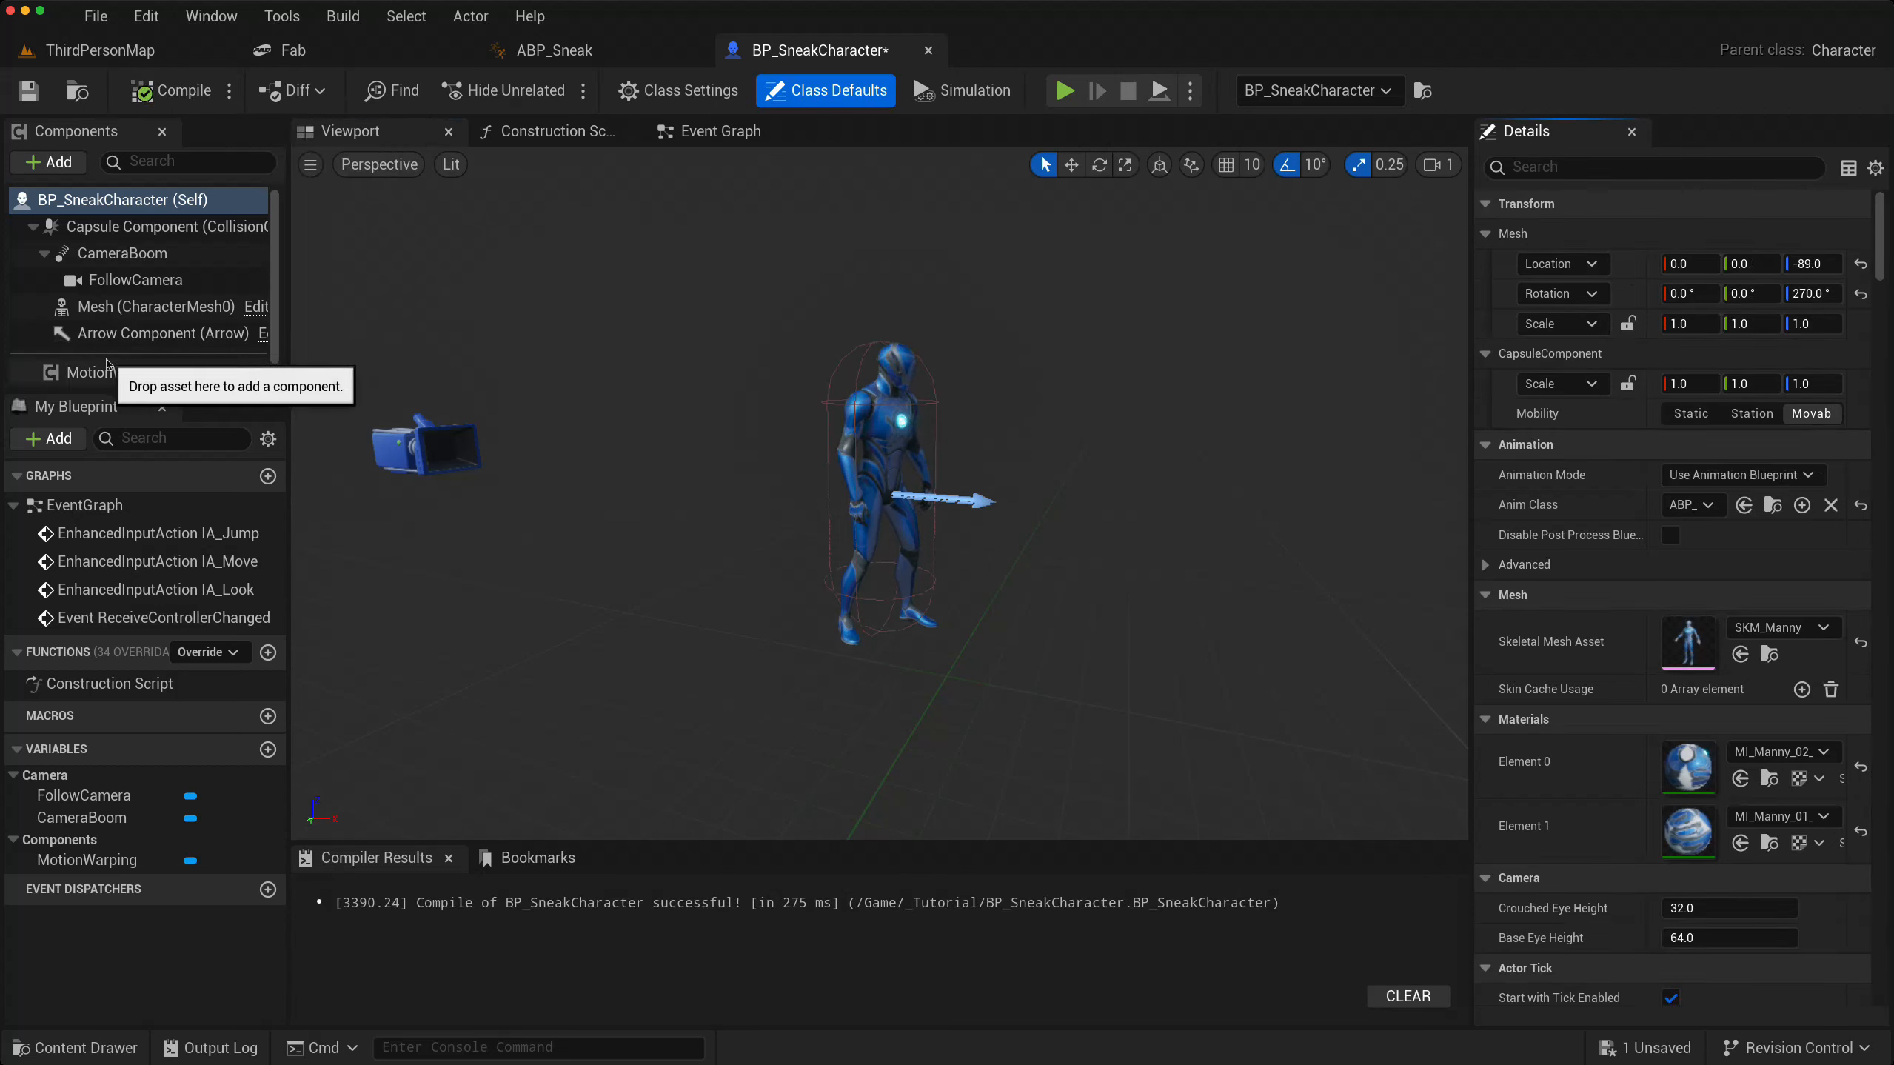
- Enable Can Crouch in the Character Movement component's Movement Capabilities and compile BP_SneakCharacter
{"action": "scroll", "coordinate": [112, 373], "scroll_direction": "down", "scroll_amount": 1}
{"action": "left_click", "coordinate": [125, 374]}
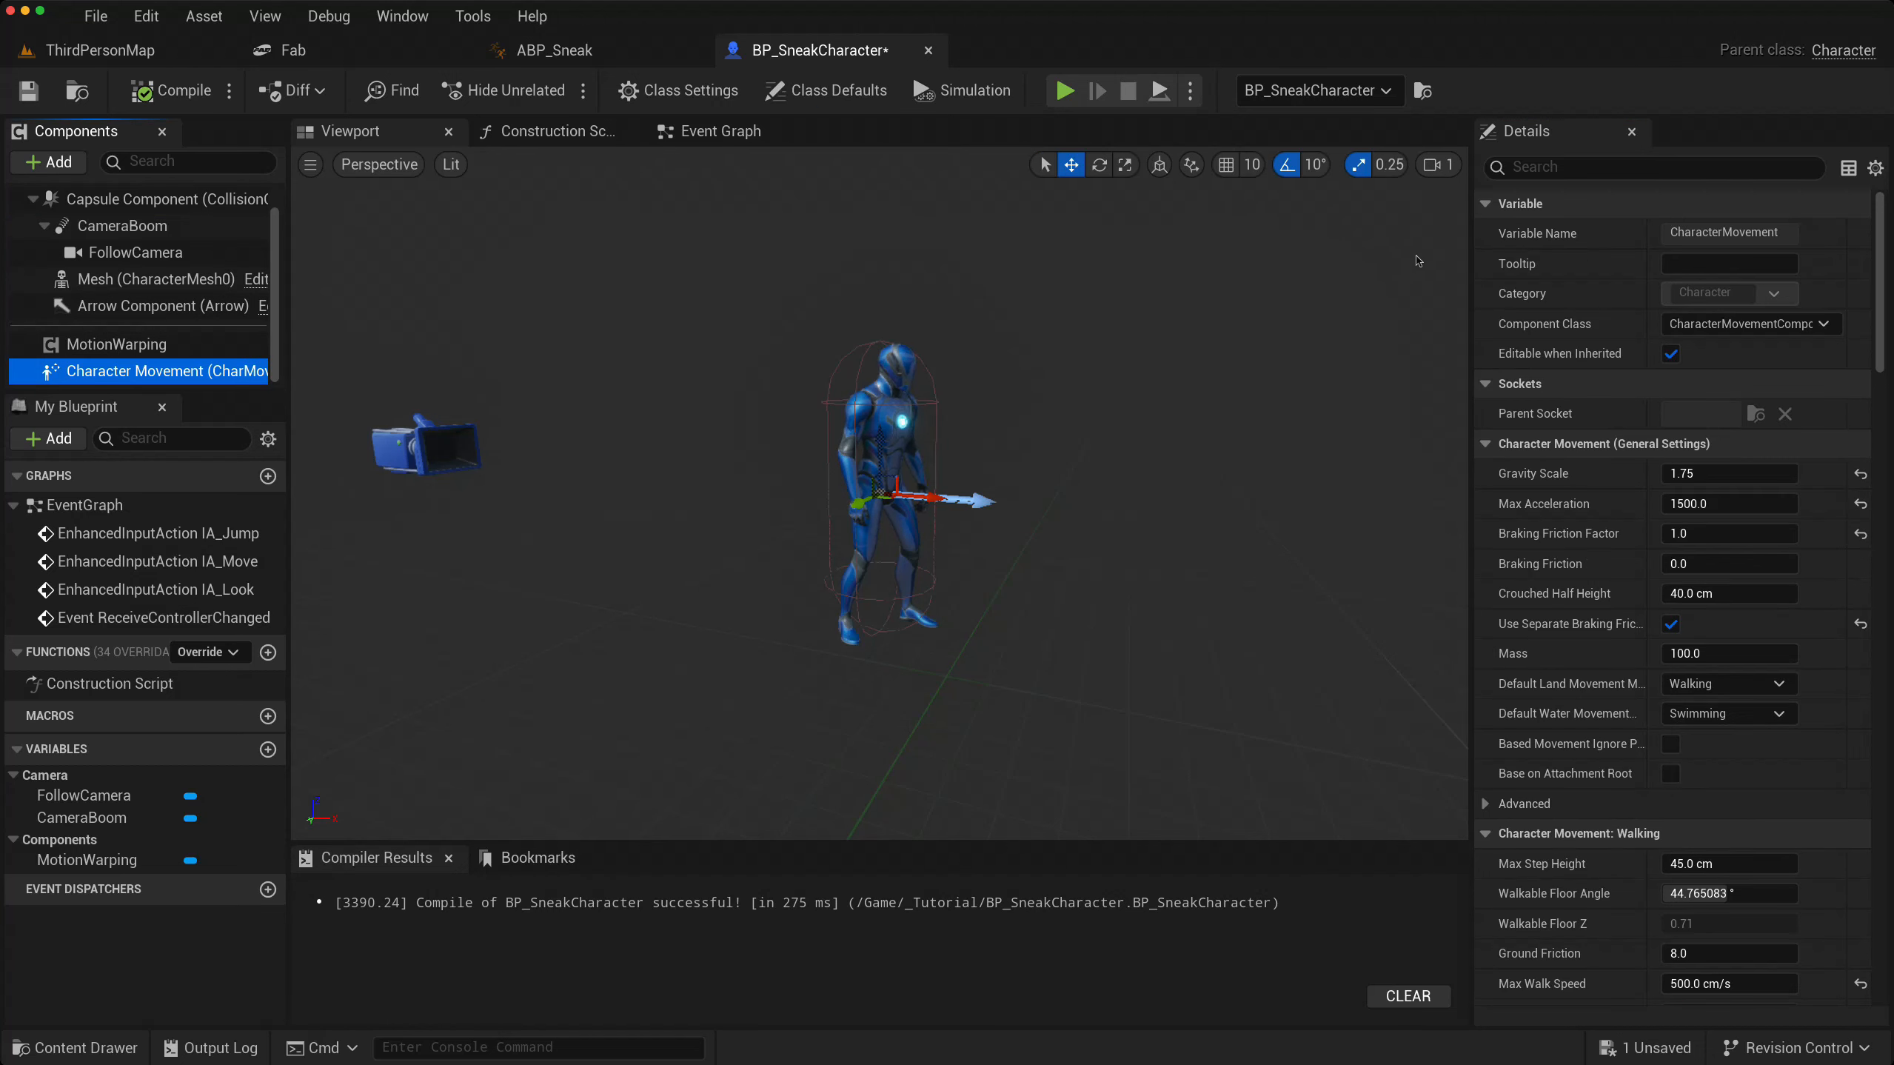
{"action": "left_click", "coordinate": [1543, 167]}
{"action": "type", "text": "cro"}
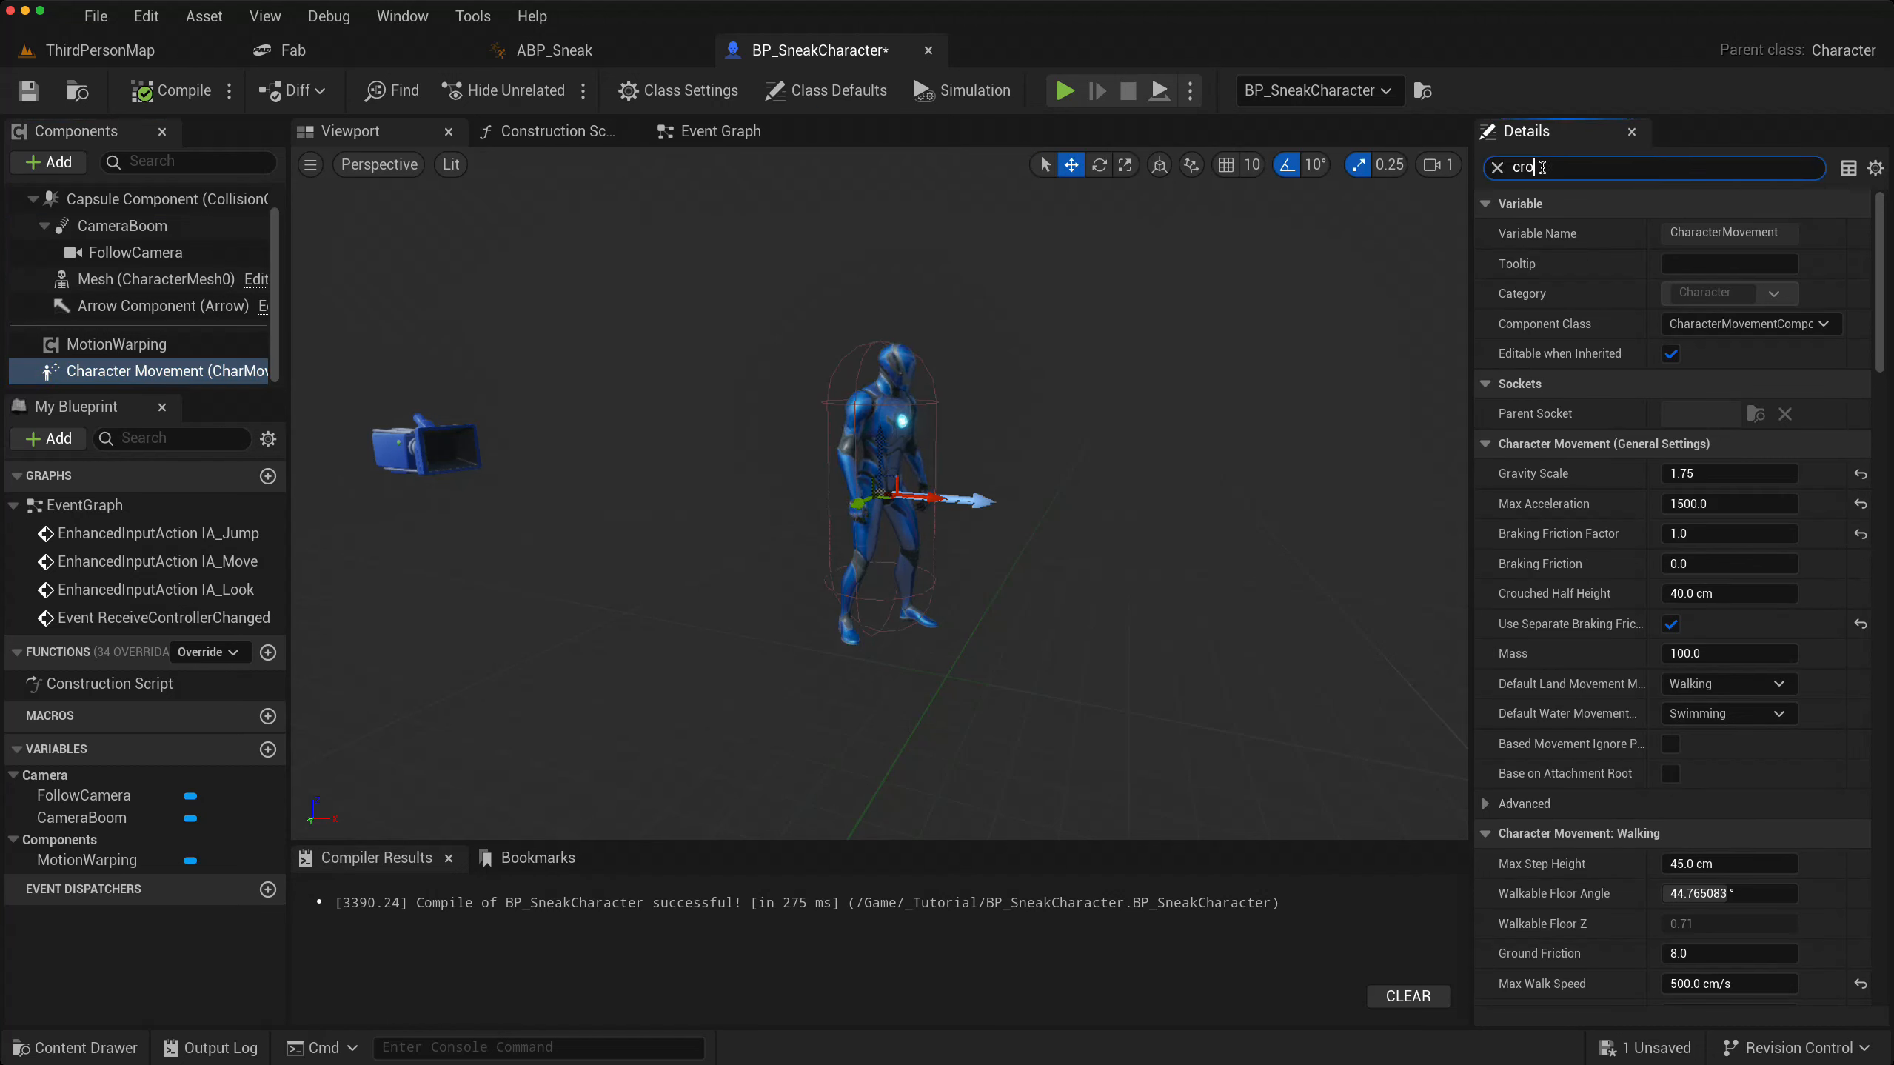
{"action": "type", "text": "u"}
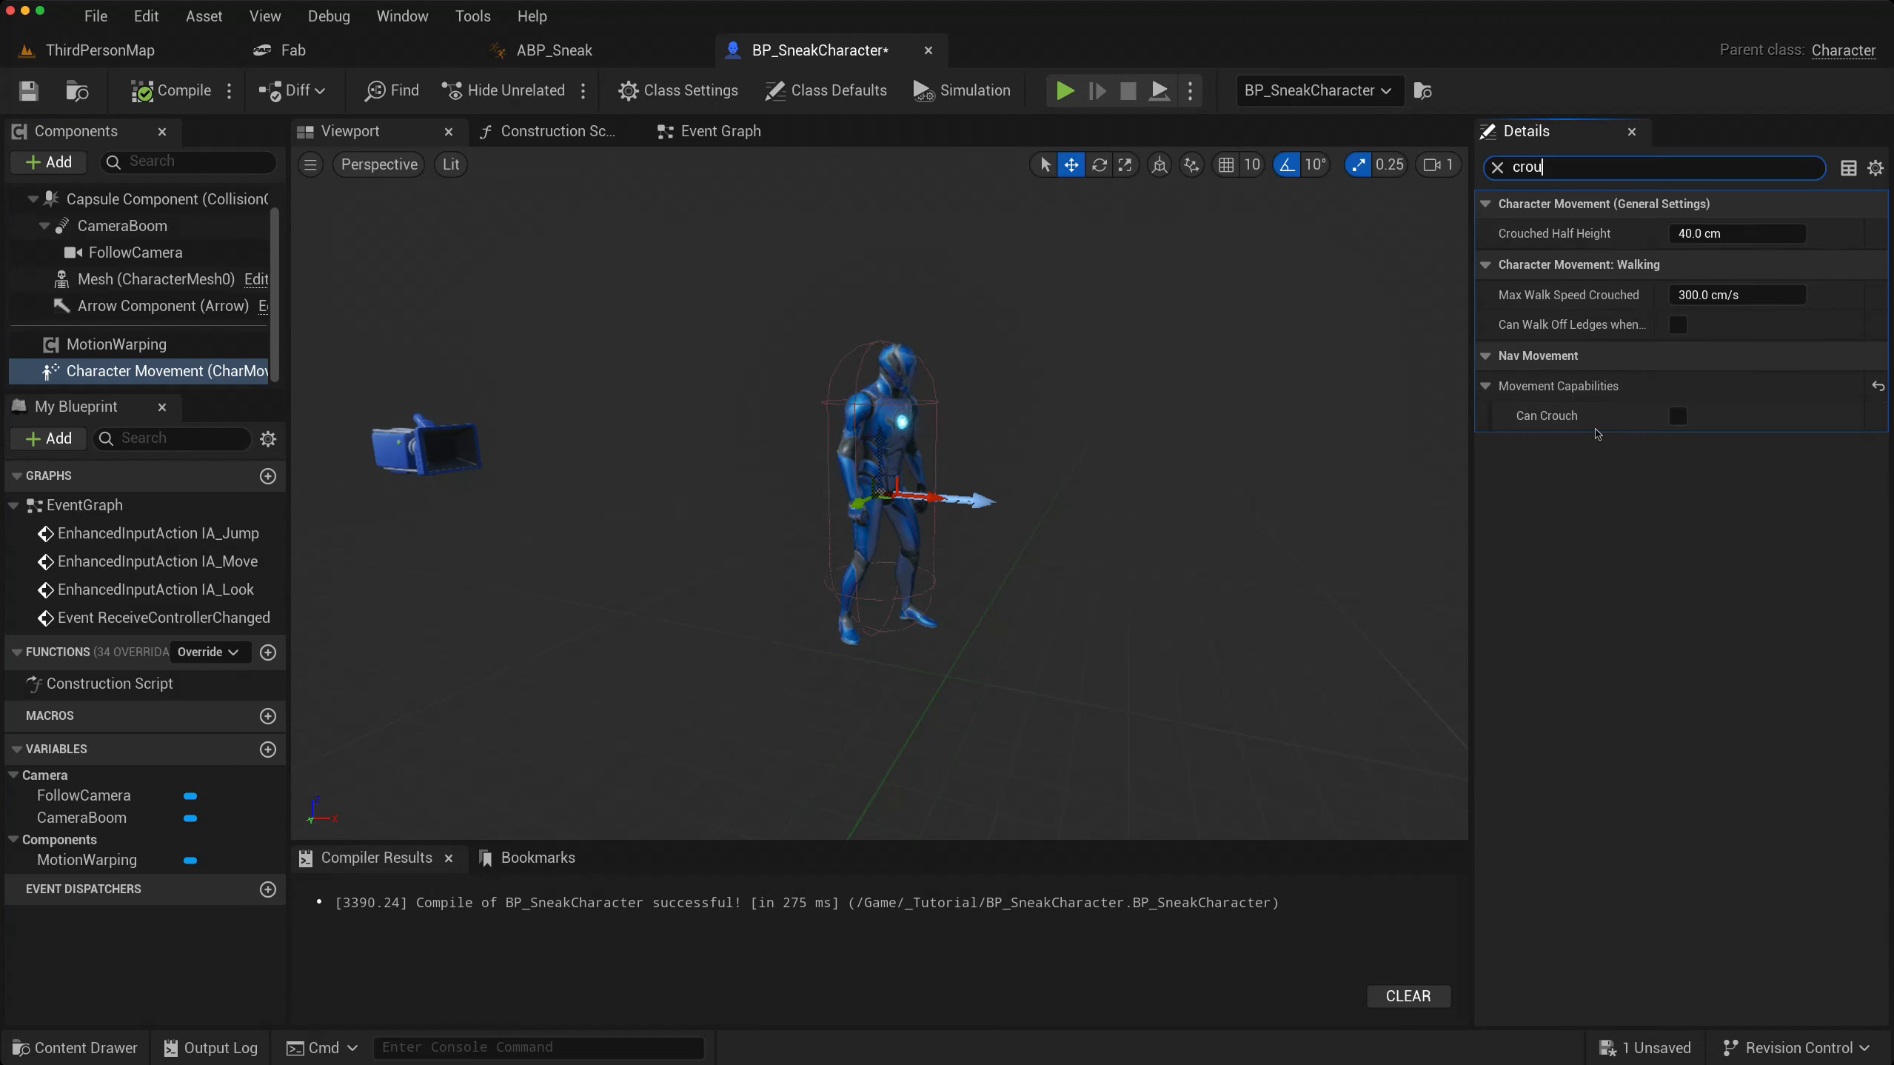
{"action": "left_click", "coordinate": [1678, 416]}
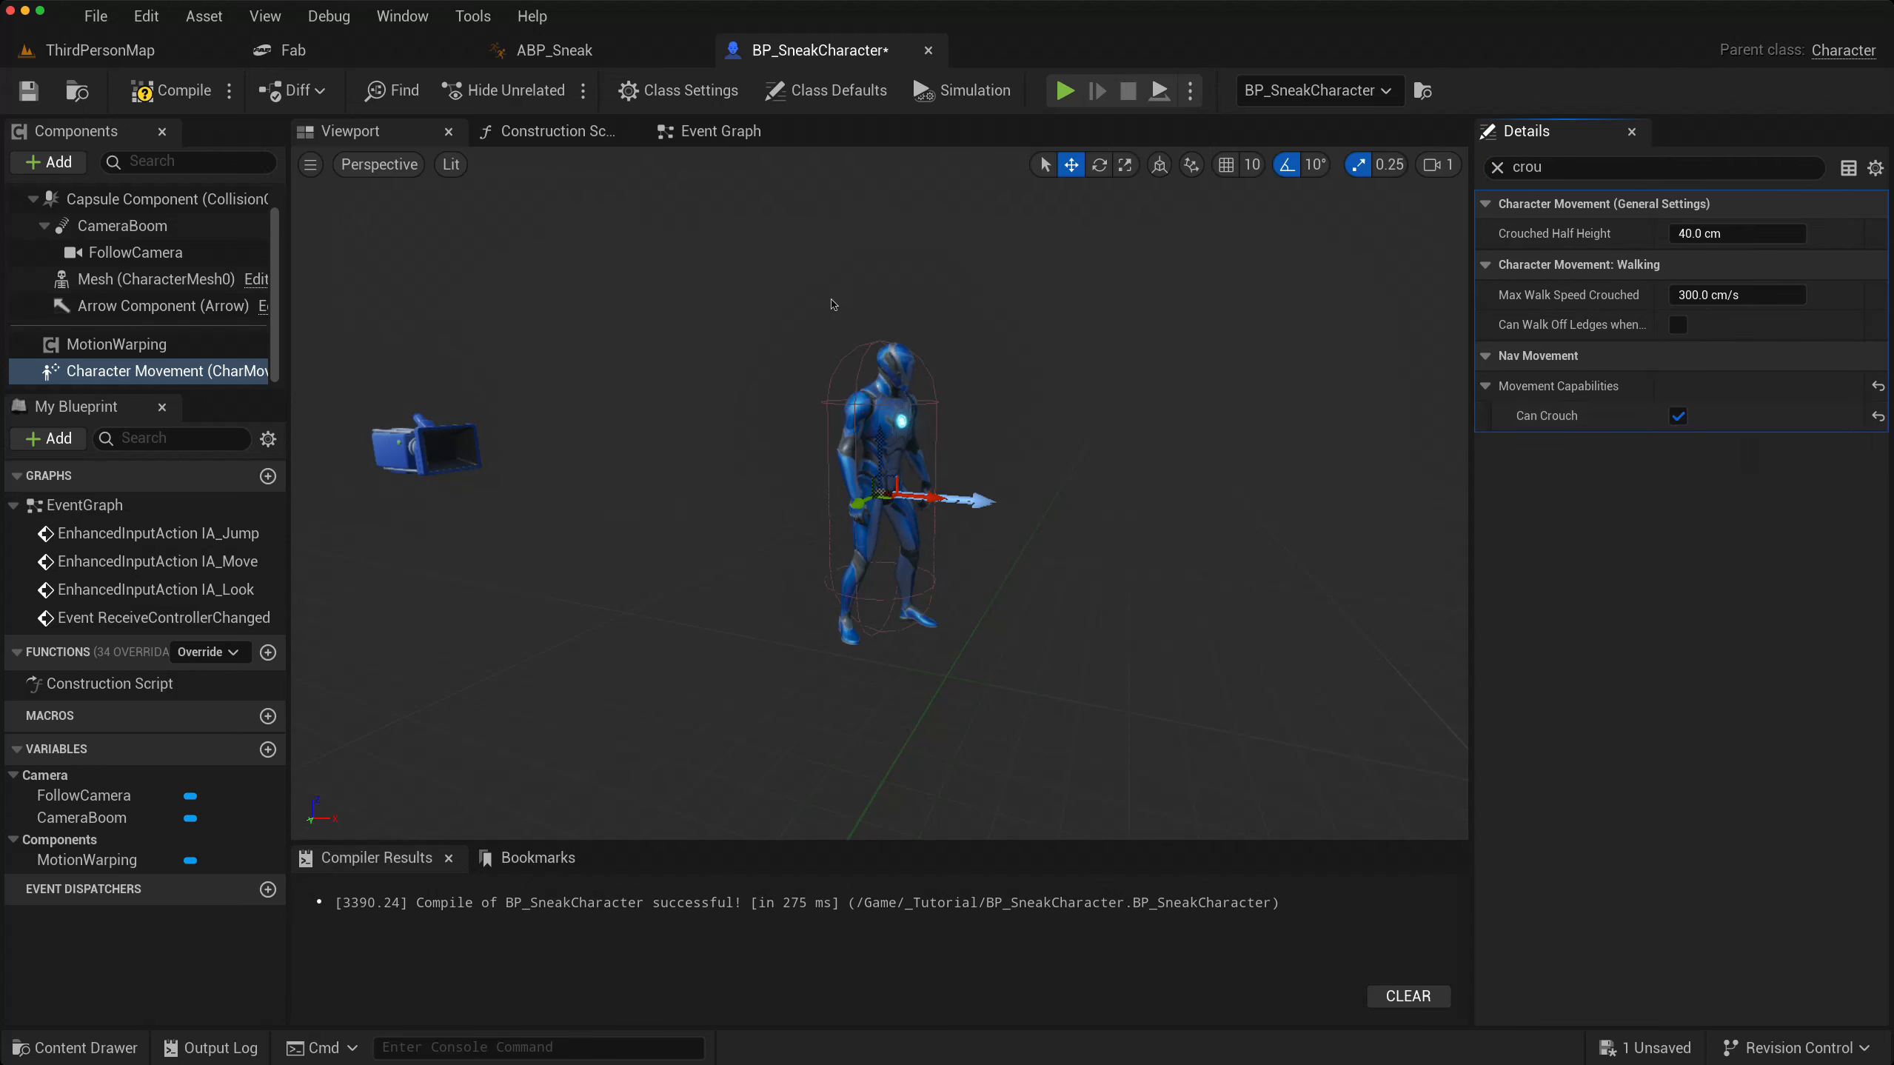
{"action": "left_click", "coordinate": [172, 90]}
{"action": "right_click_drag", "start_coordinate": [645, 559], "coordinate": [674, 705]}
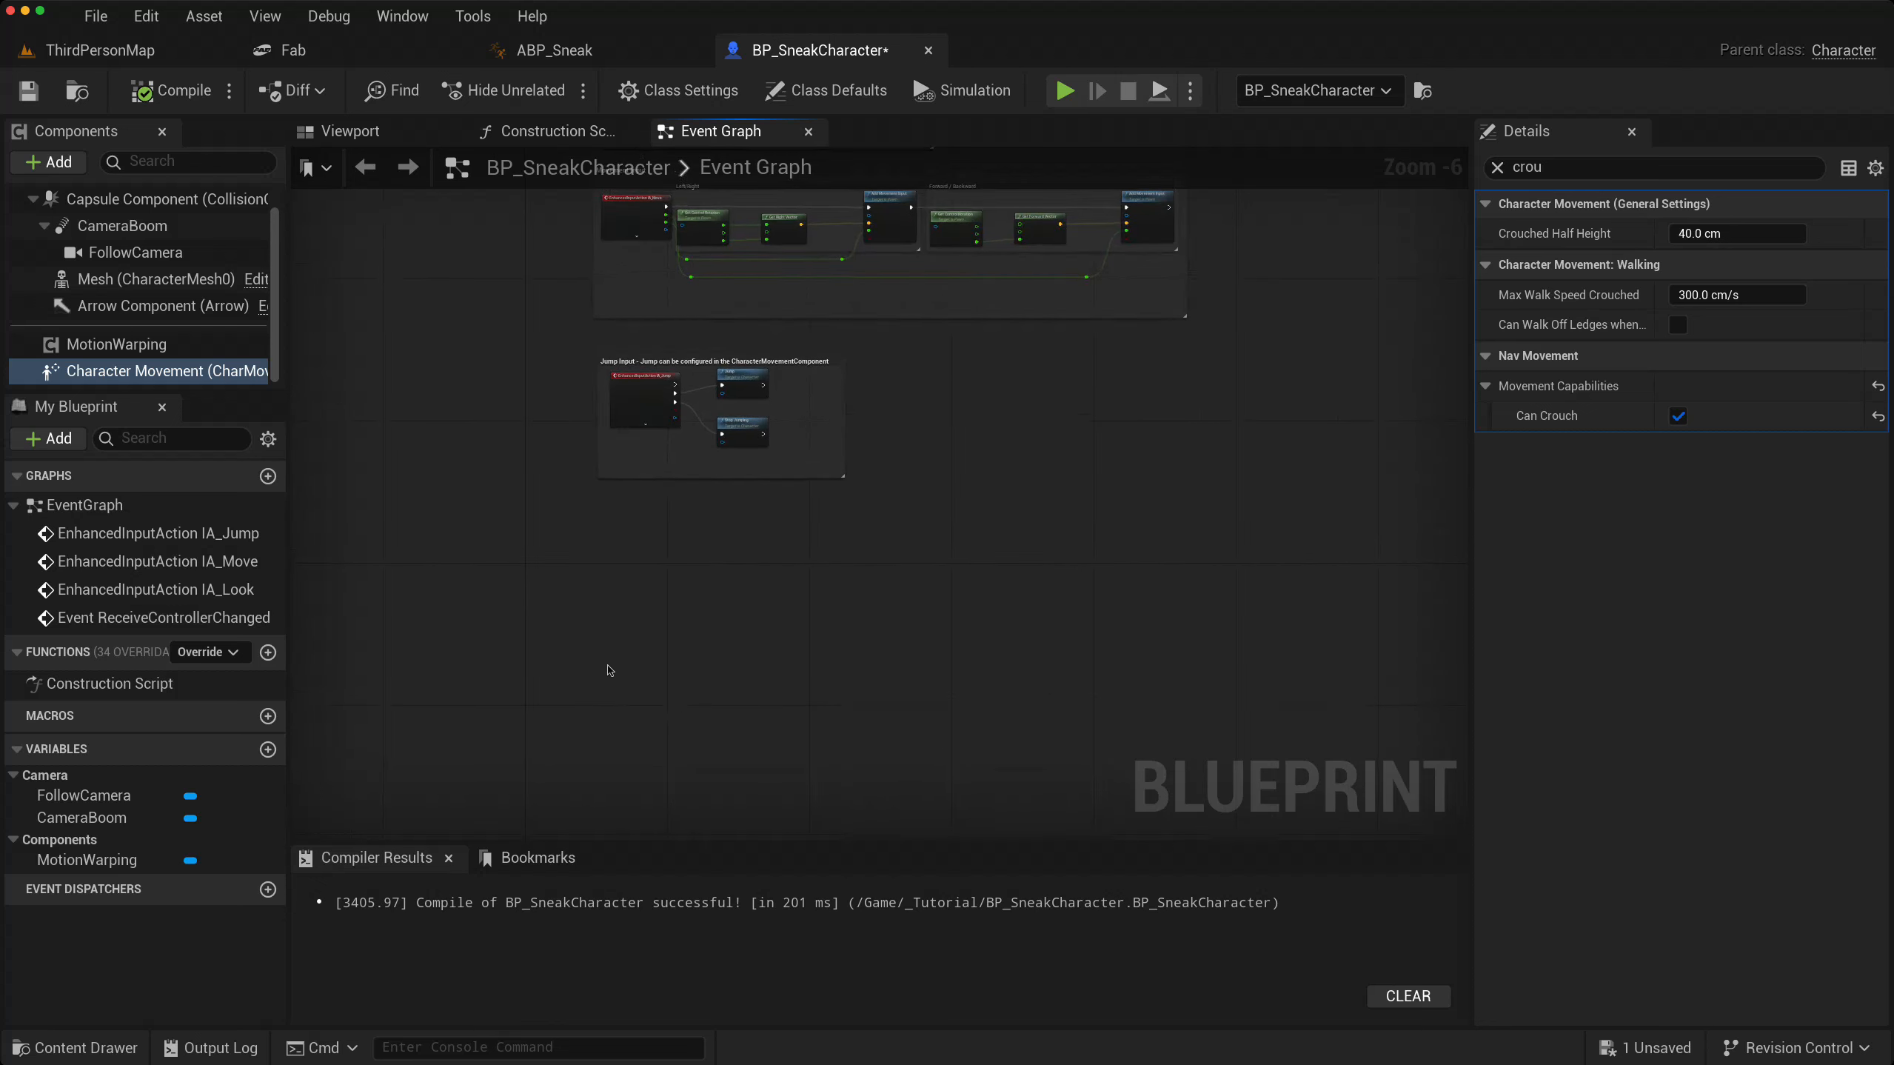
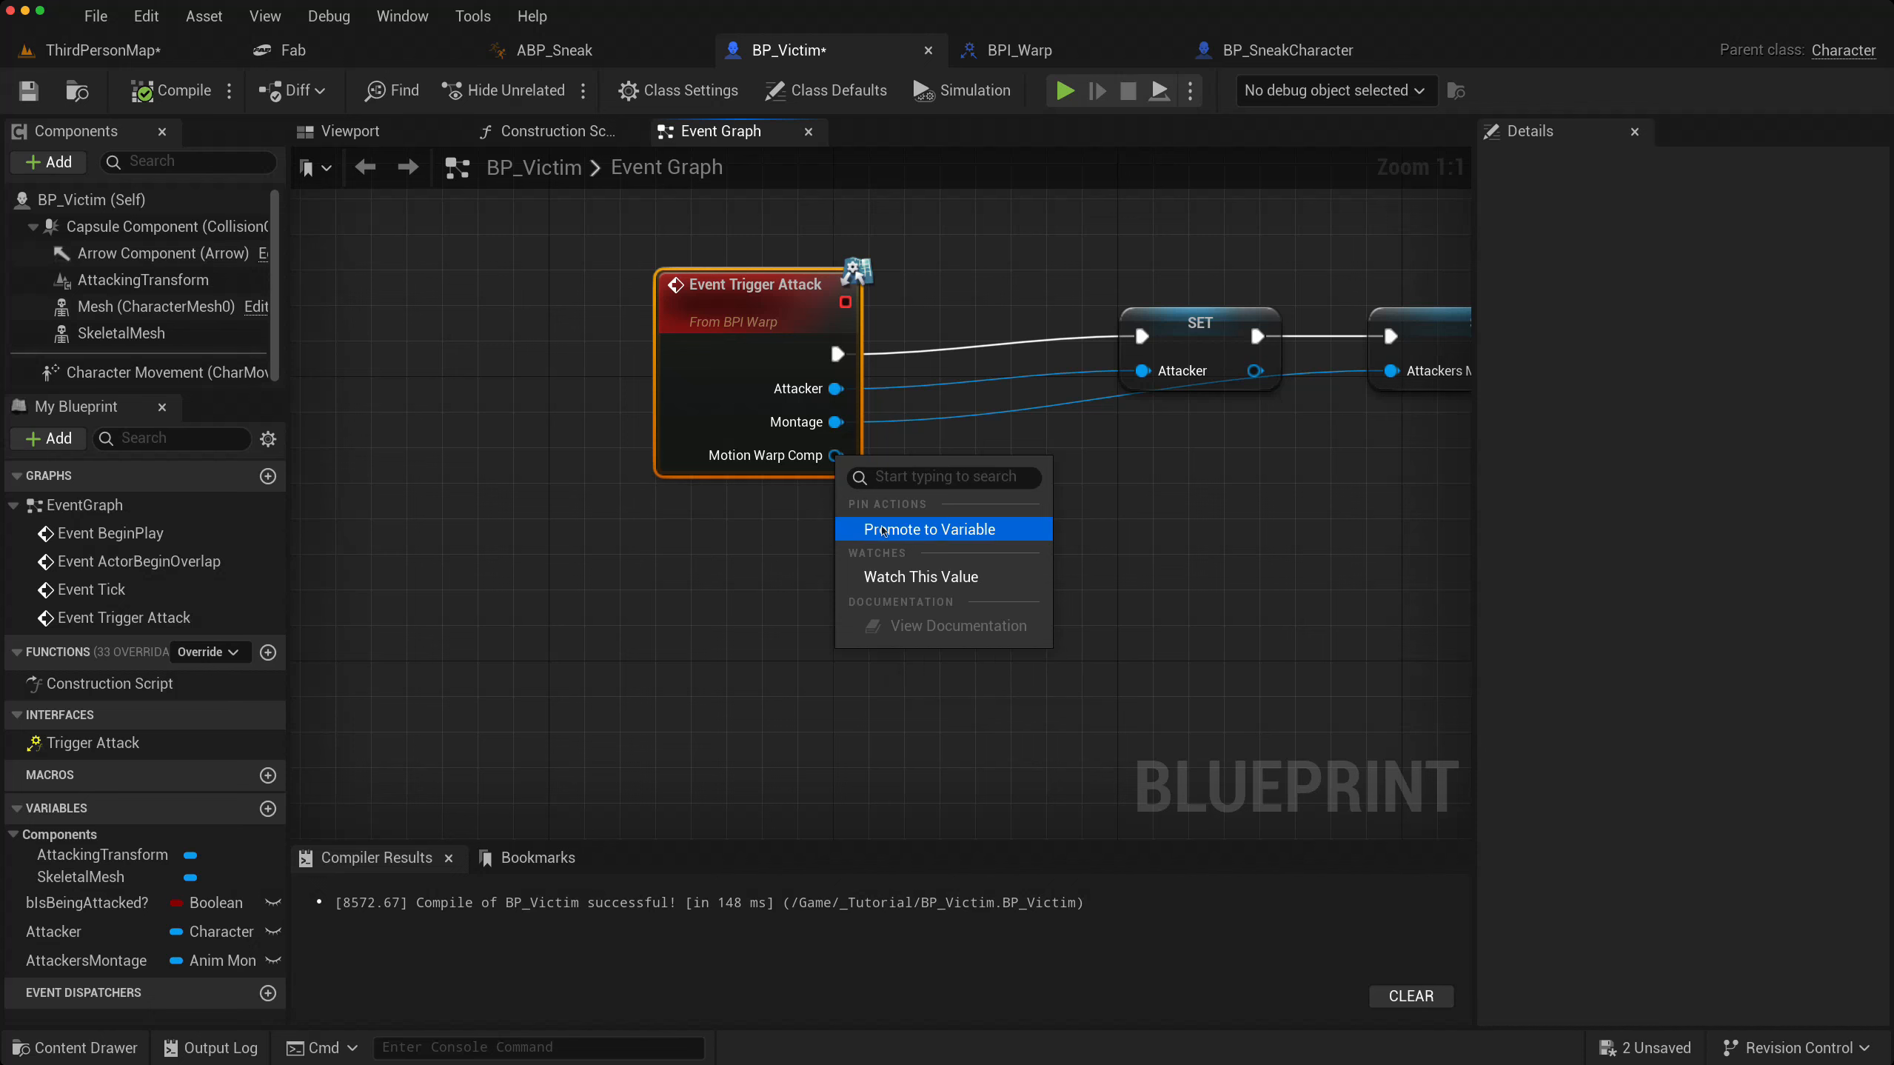
- In BP_Victim, promote Event Trigger Attack's Motion Warp Comp pin to a variable and move its SET node clear of the Attacker SET node
{"action": "left_click", "coordinate": [883, 530]}
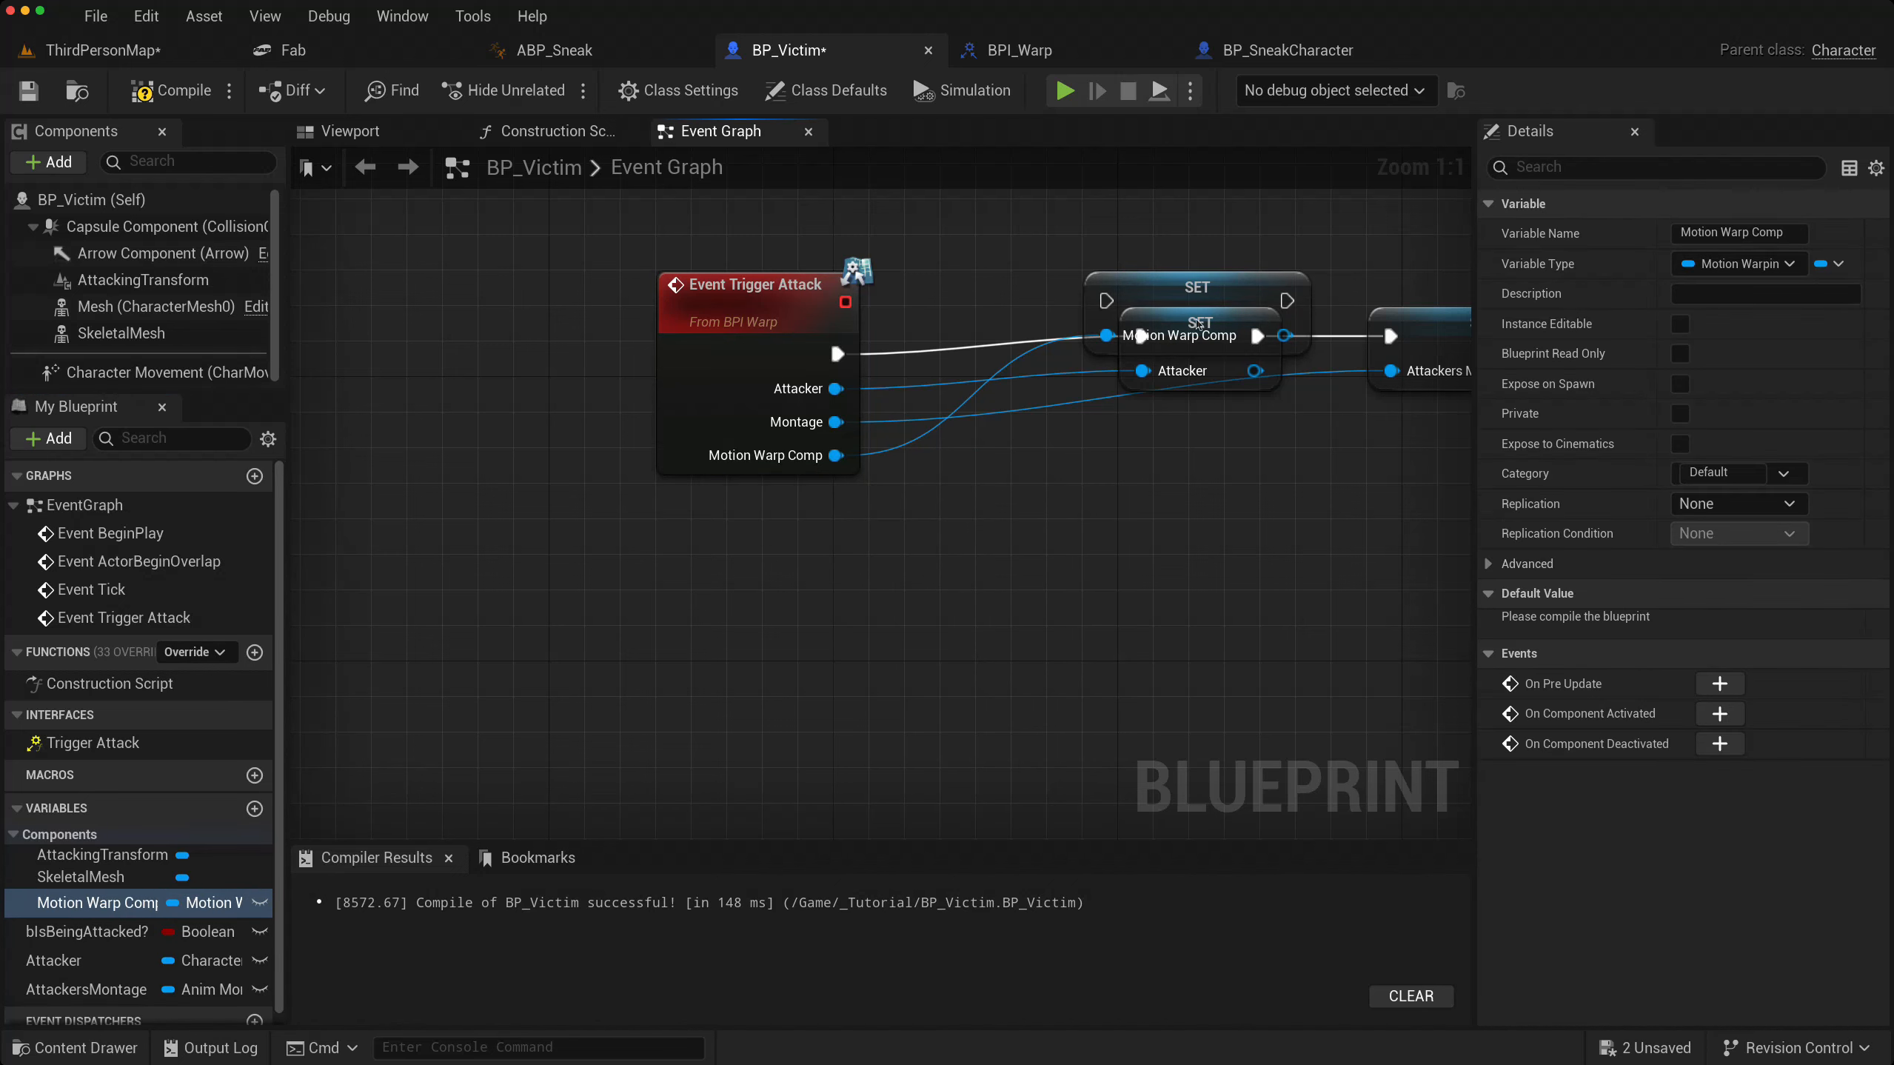
{"action": "left_click_drag", "start_coordinate": [1202, 297], "coordinate": [1243, 445]}
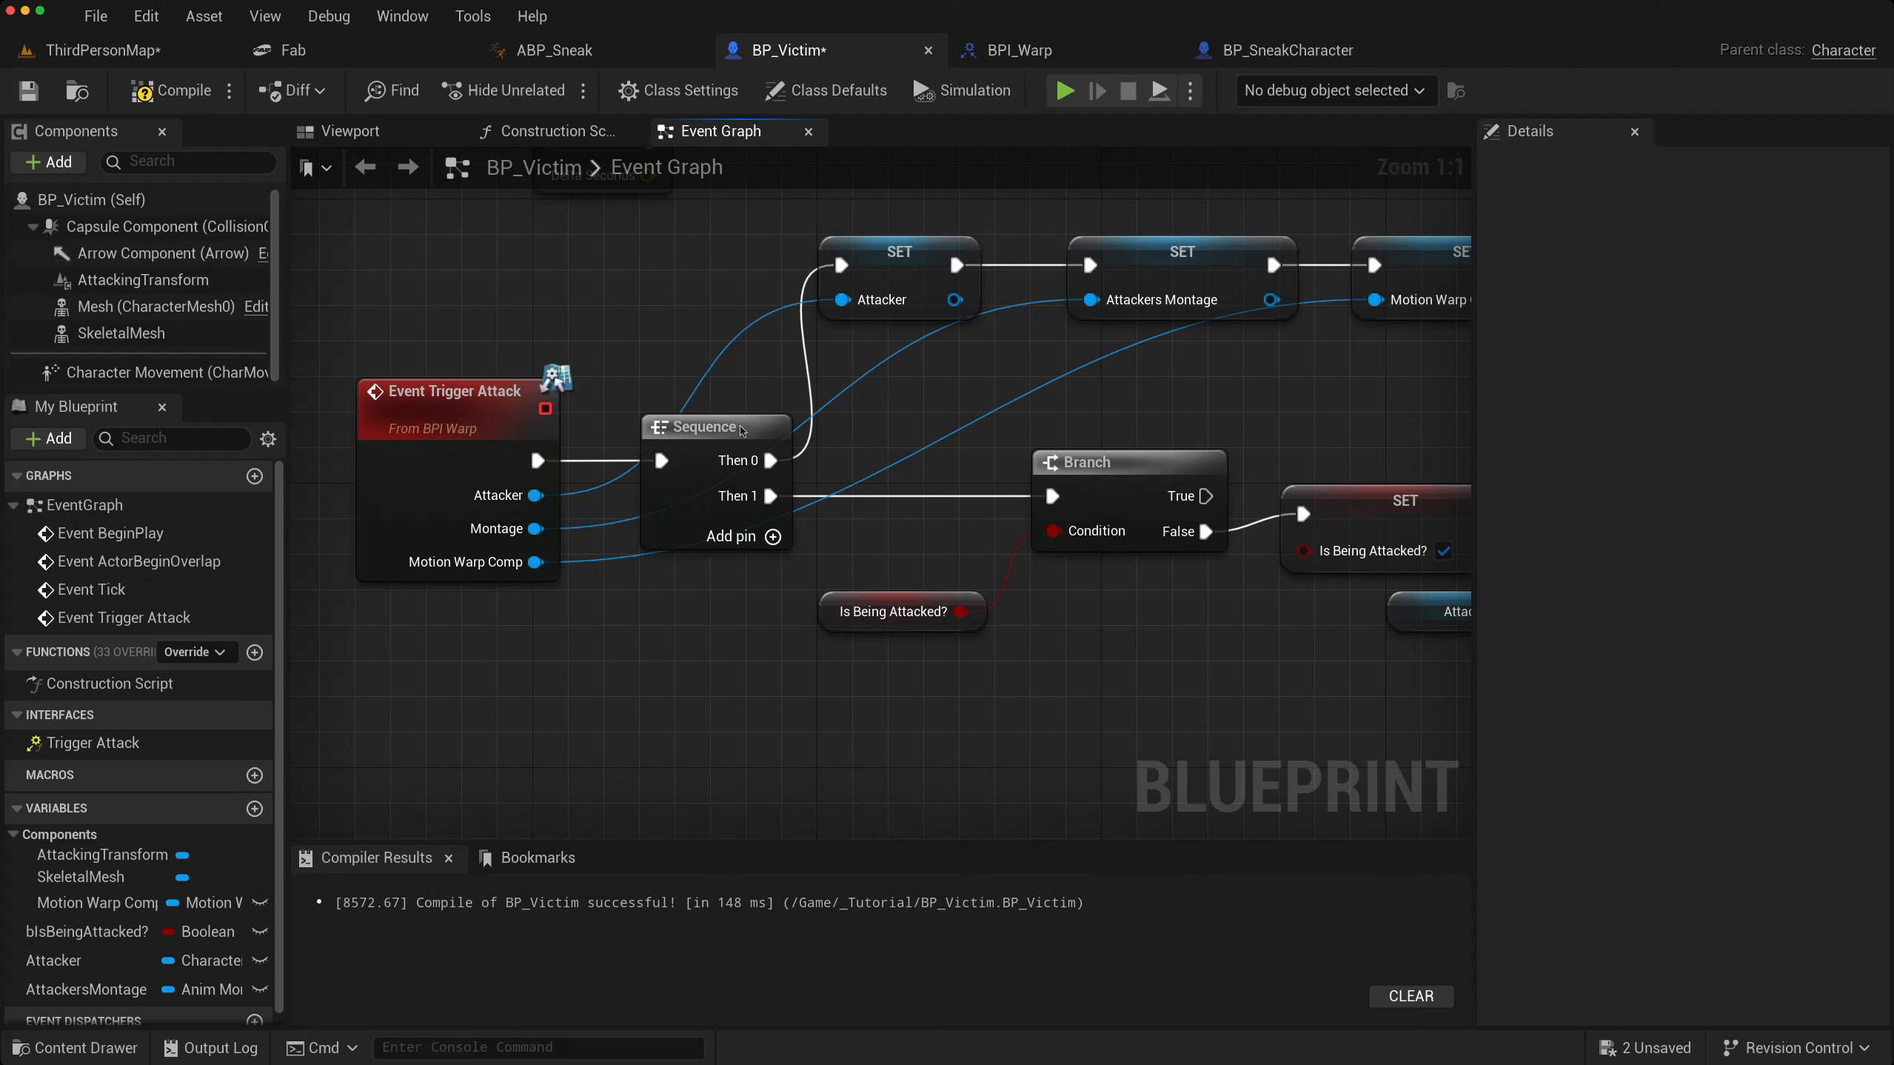
- Move the Attacker getter beside the Mesh getter and shift the Is Being Attacked? SET node closer to the Branch
{"action": "right_click_drag", "start_coordinate": [1328, 383], "coordinate": [1045, 378]}
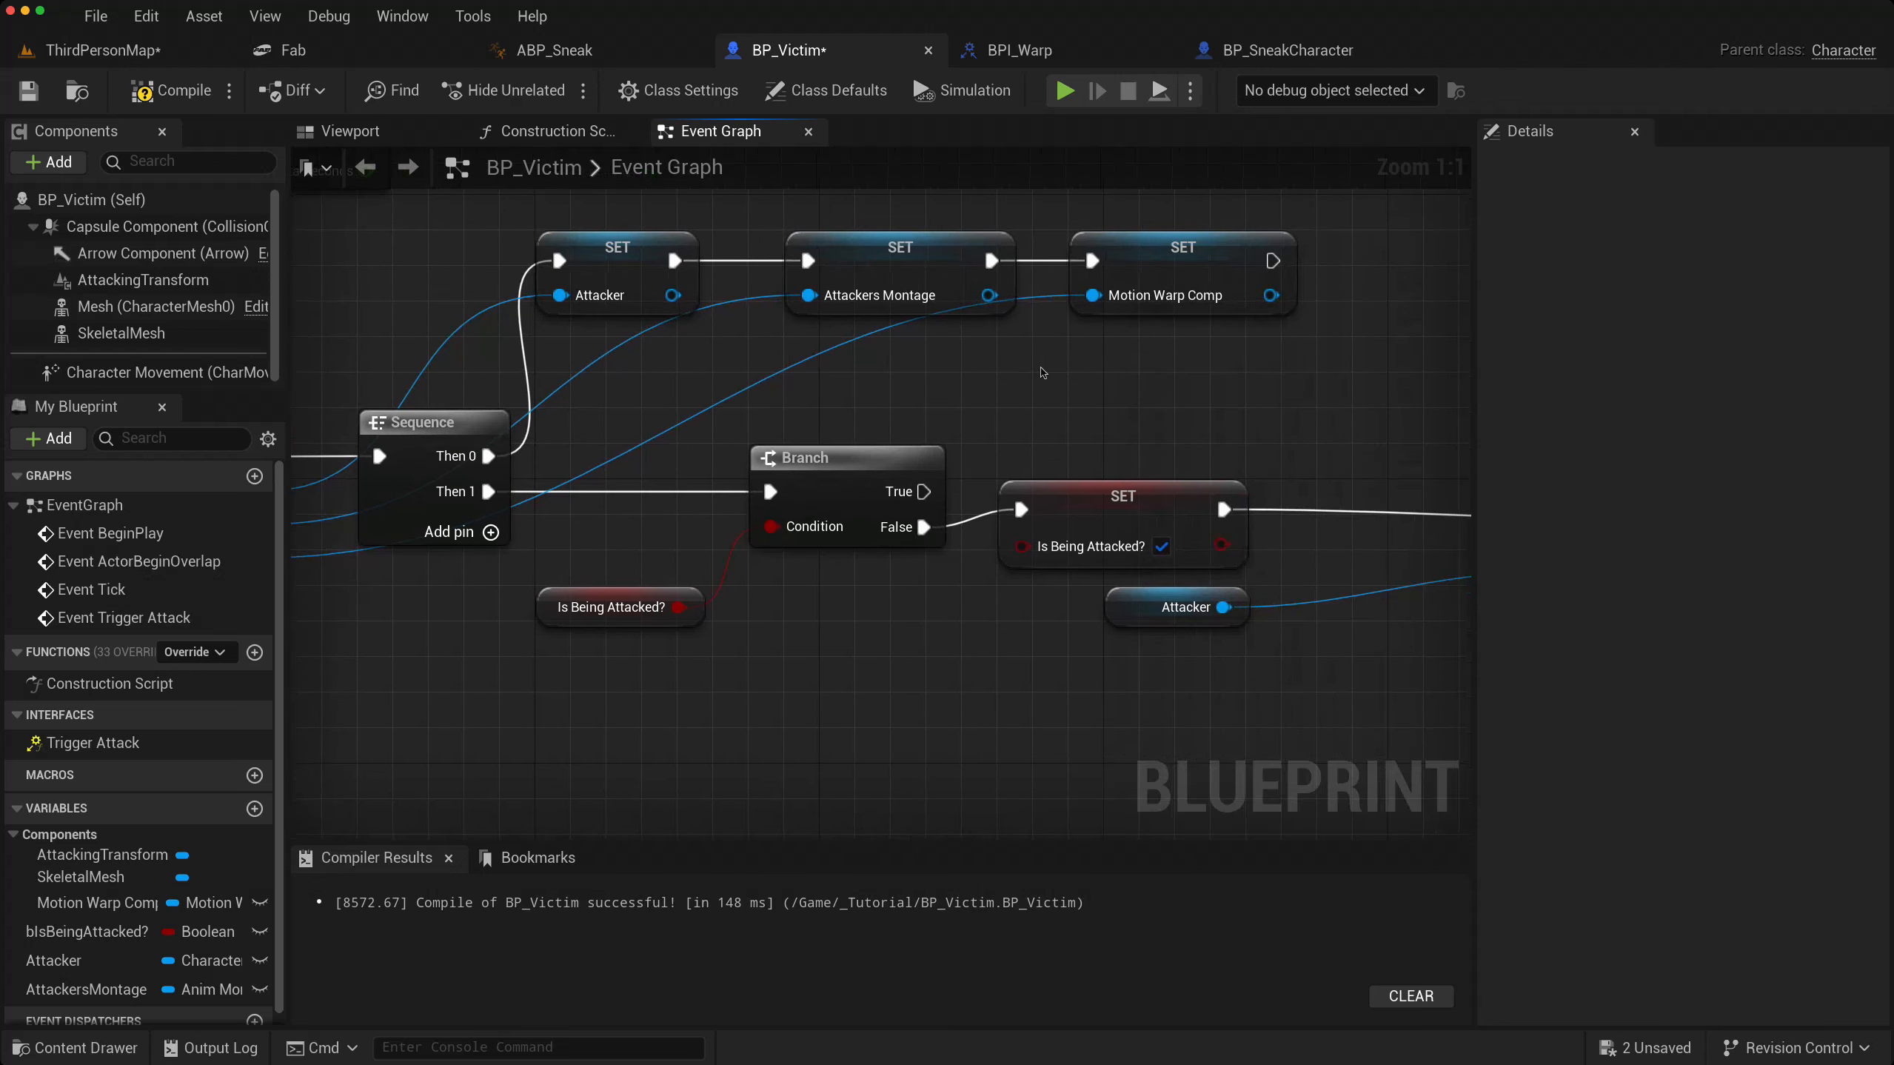
{"action": "right_click_drag", "start_coordinate": [1318, 443], "coordinate": [410, 386]}
{"action": "right_click_drag", "start_coordinate": [576, 681], "coordinate": [1179, 675]}
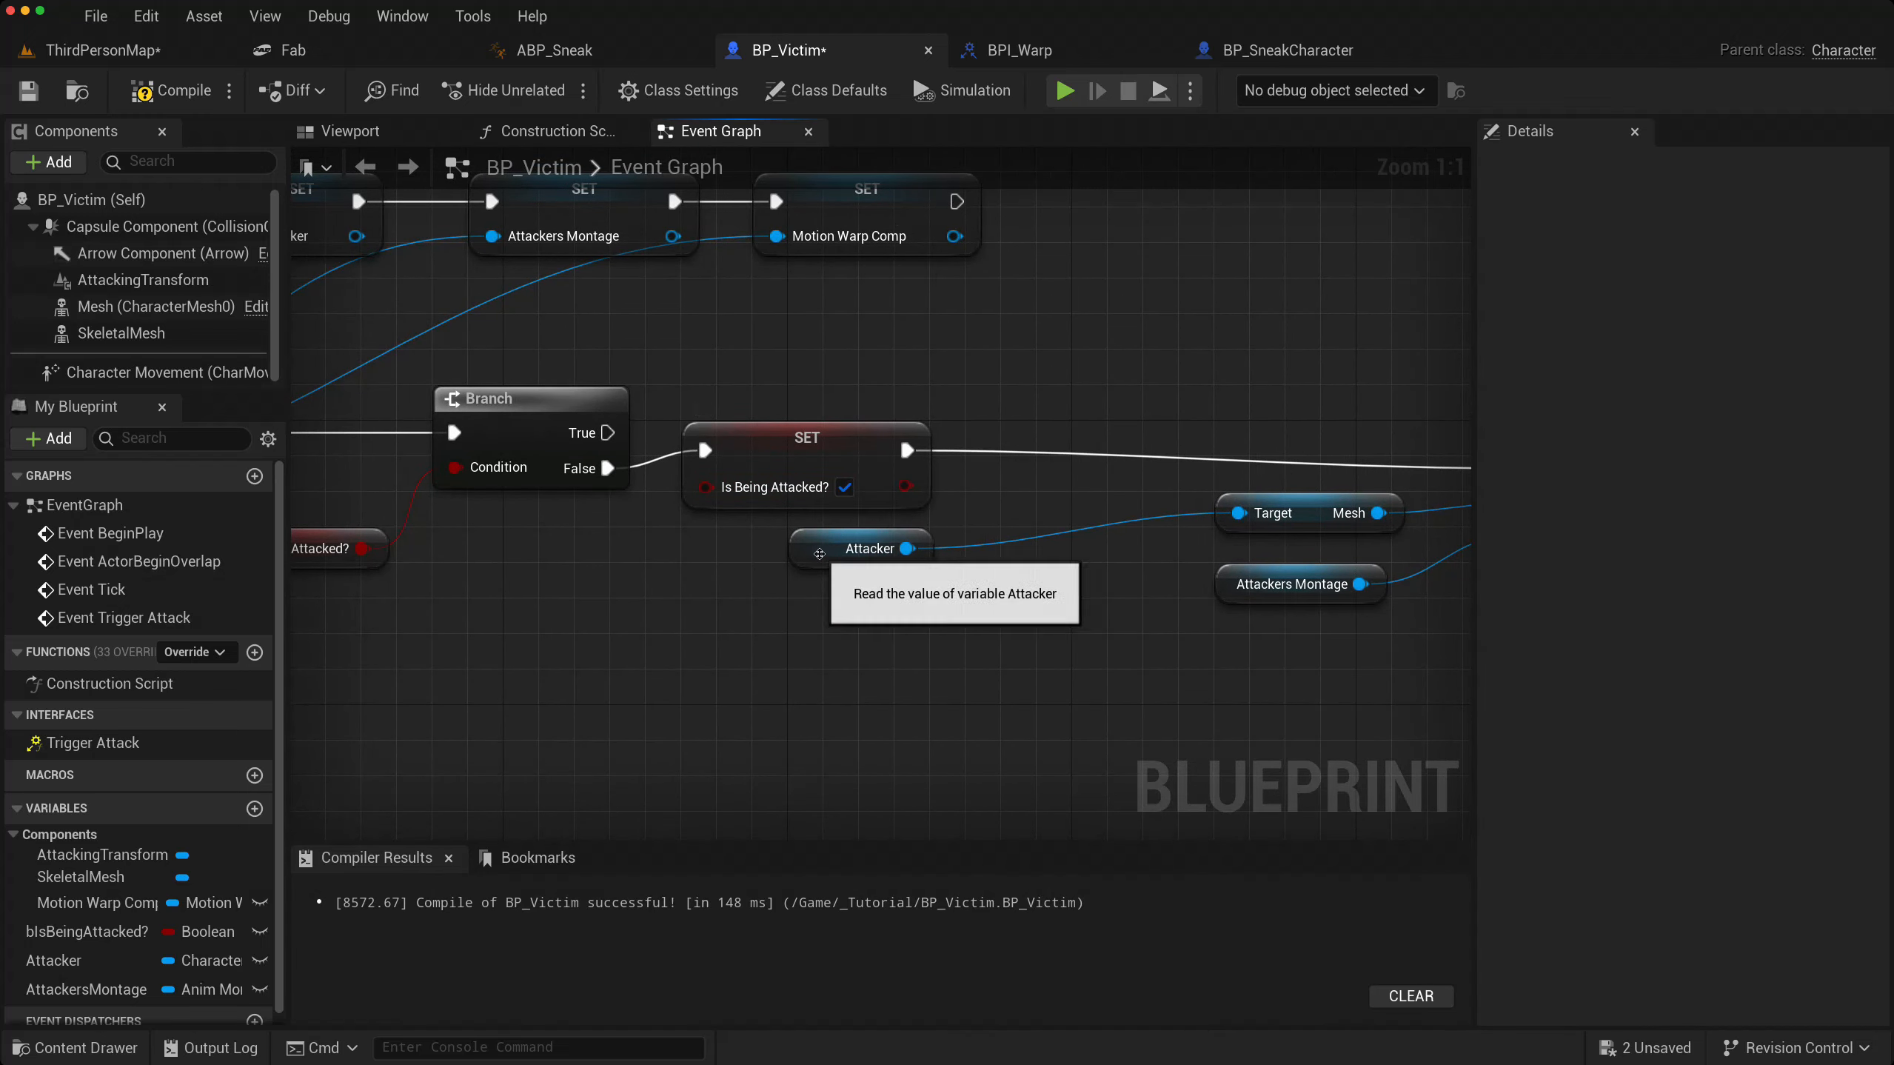
{"action": "left_click_drag", "start_coordinate": [831, 545], "coordinate": [1069, 510]}
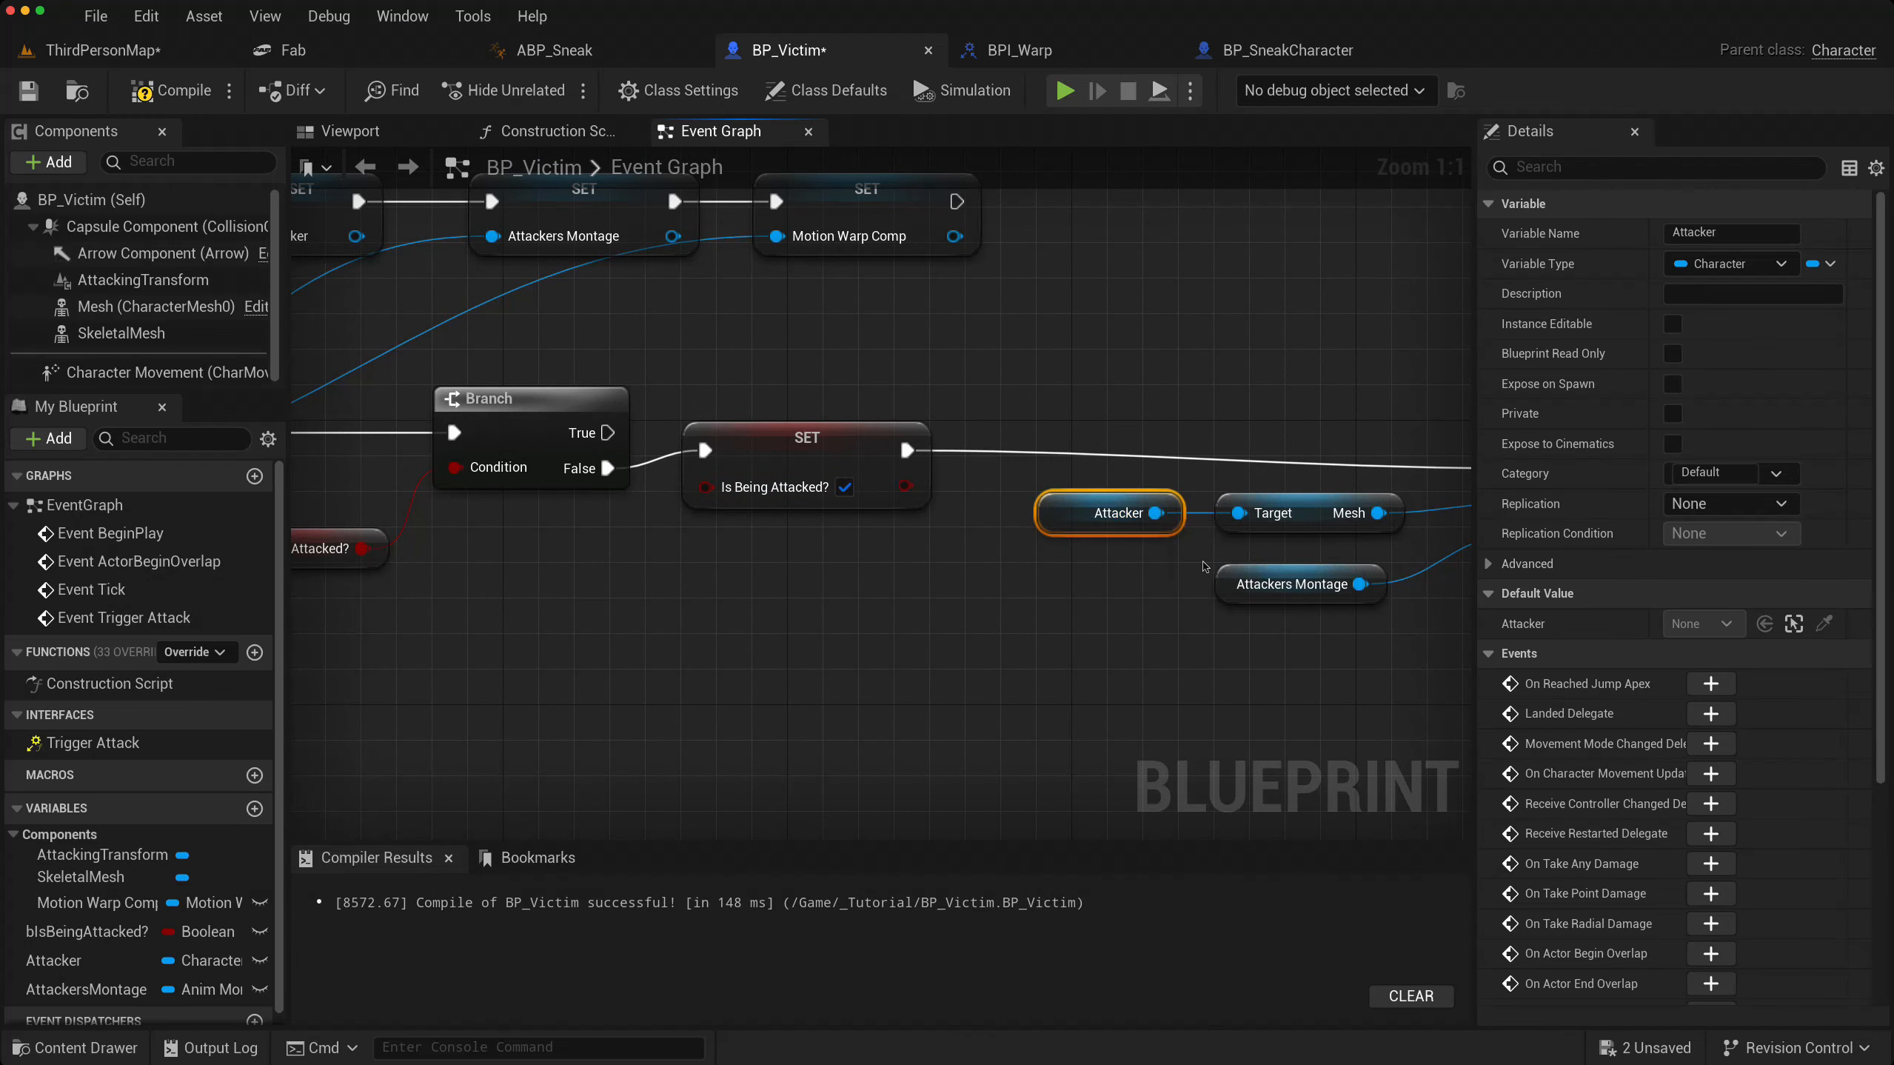
{"action": "left_click_drag", "start_coordinate": [815, 460], "coordinate": [779, 460]}
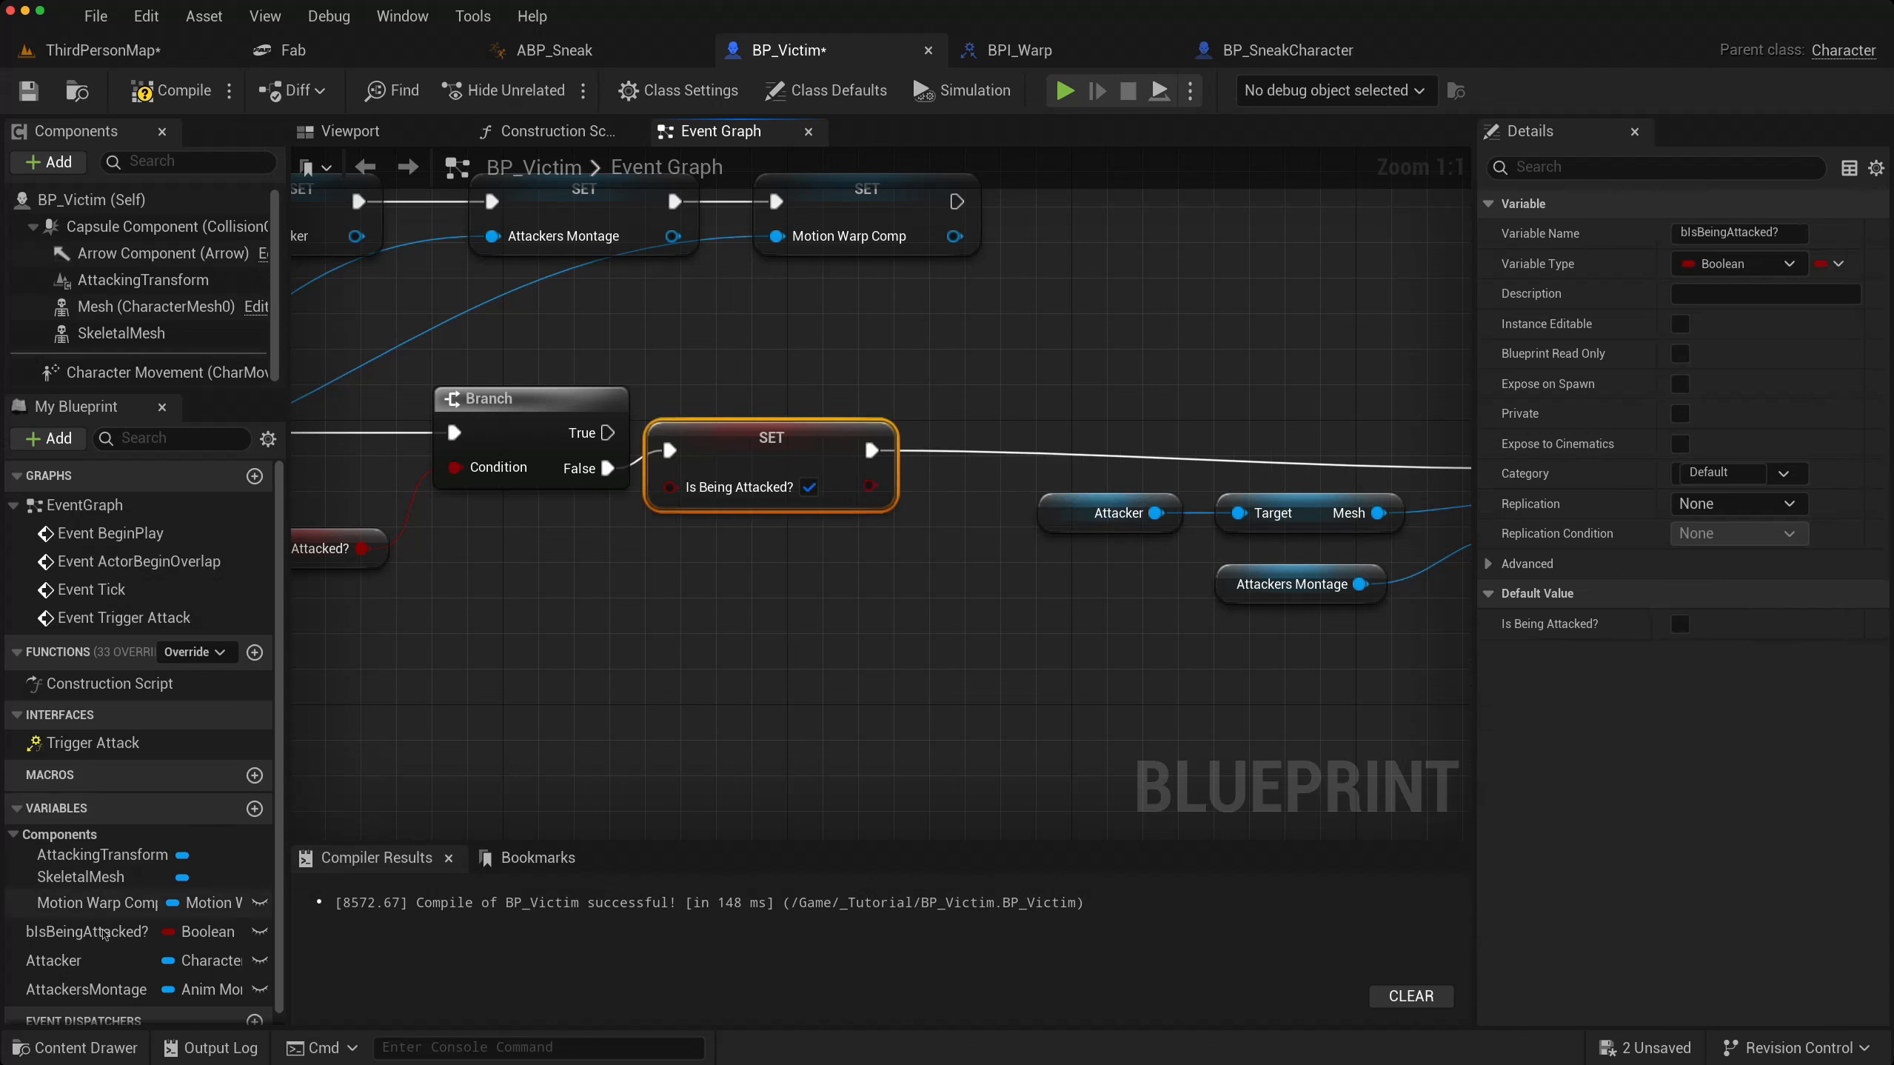
- Add a Motion Warp Comp getter below the Is Being Attacked? SET node and create an Add or Update Warp Target node from it
{"action": "scroll", "coordinate": [113, 891], "scroll_direction": "down", "scroll_amount": 1}
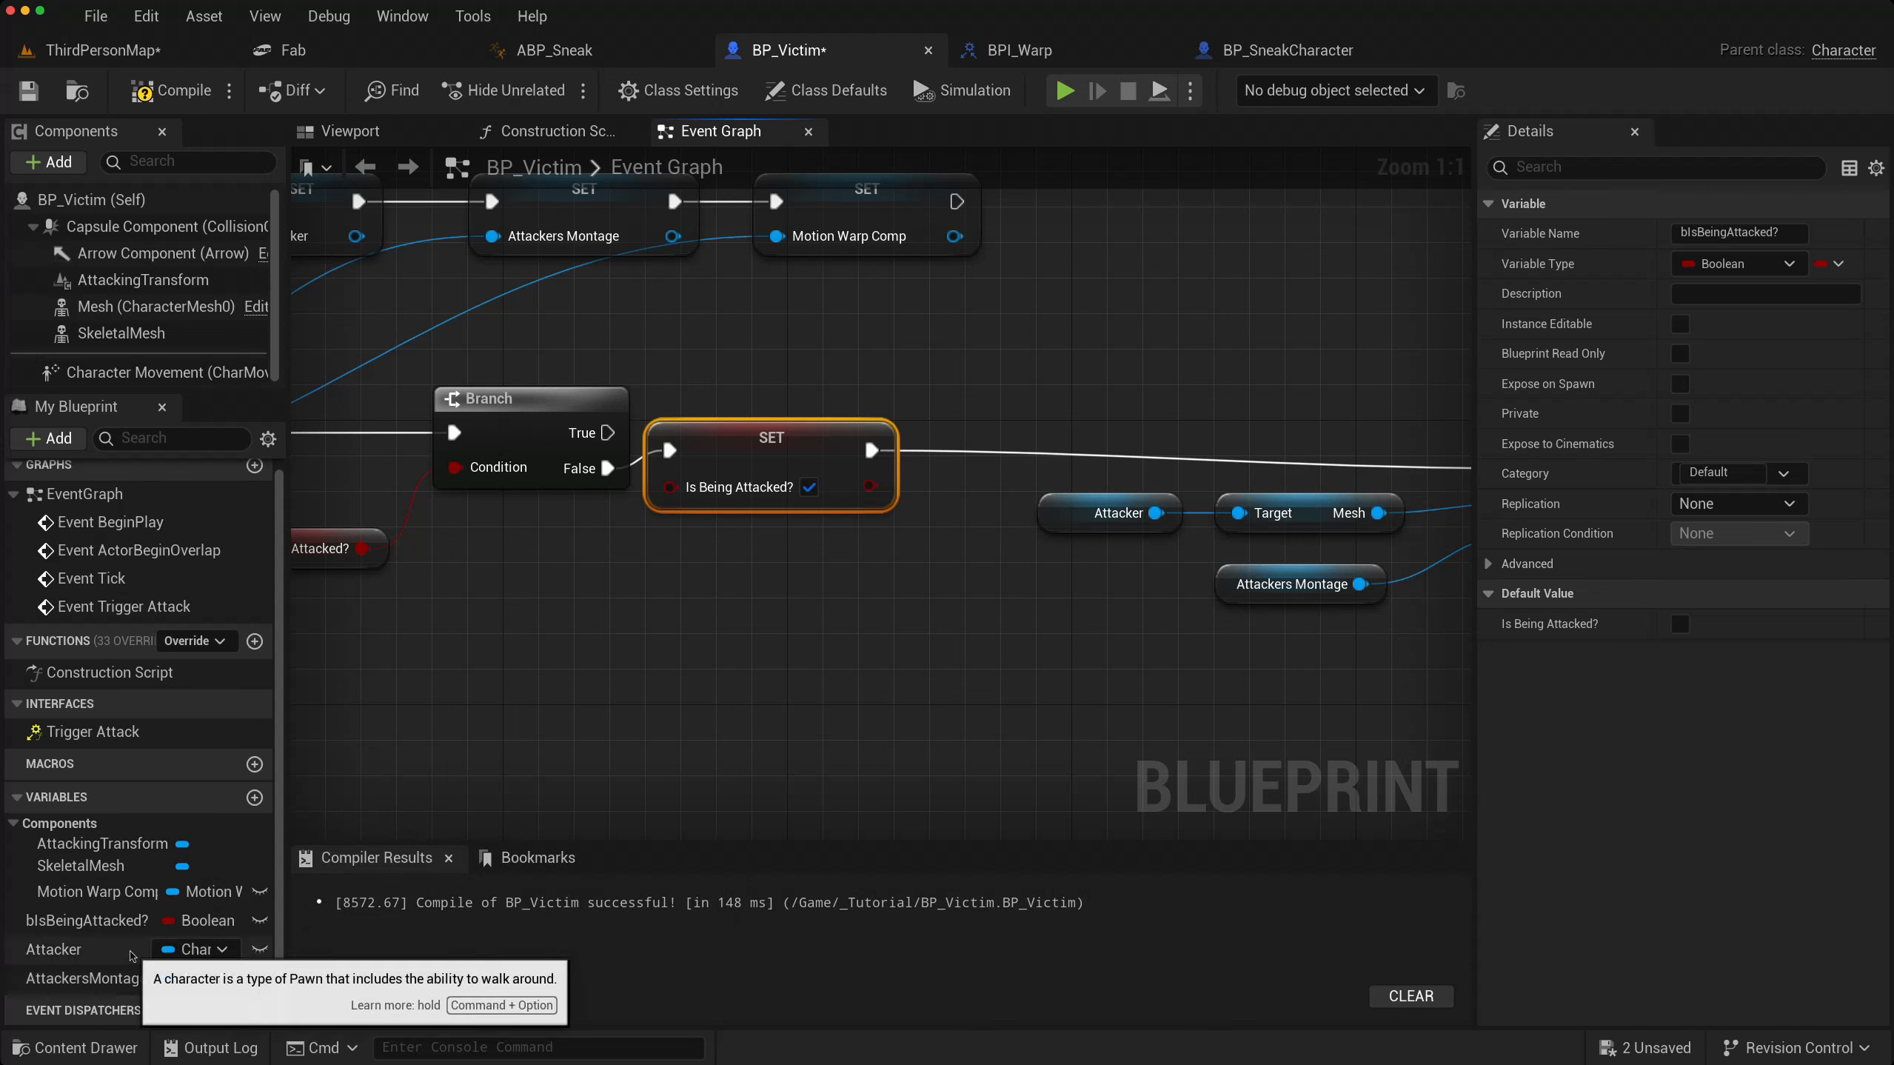
{"action": "left_click_drag", "start_coordinate": [101, 892], "coordinate": [727, 569]}
{"action": "left_click", "coordinate": [829, 614]}
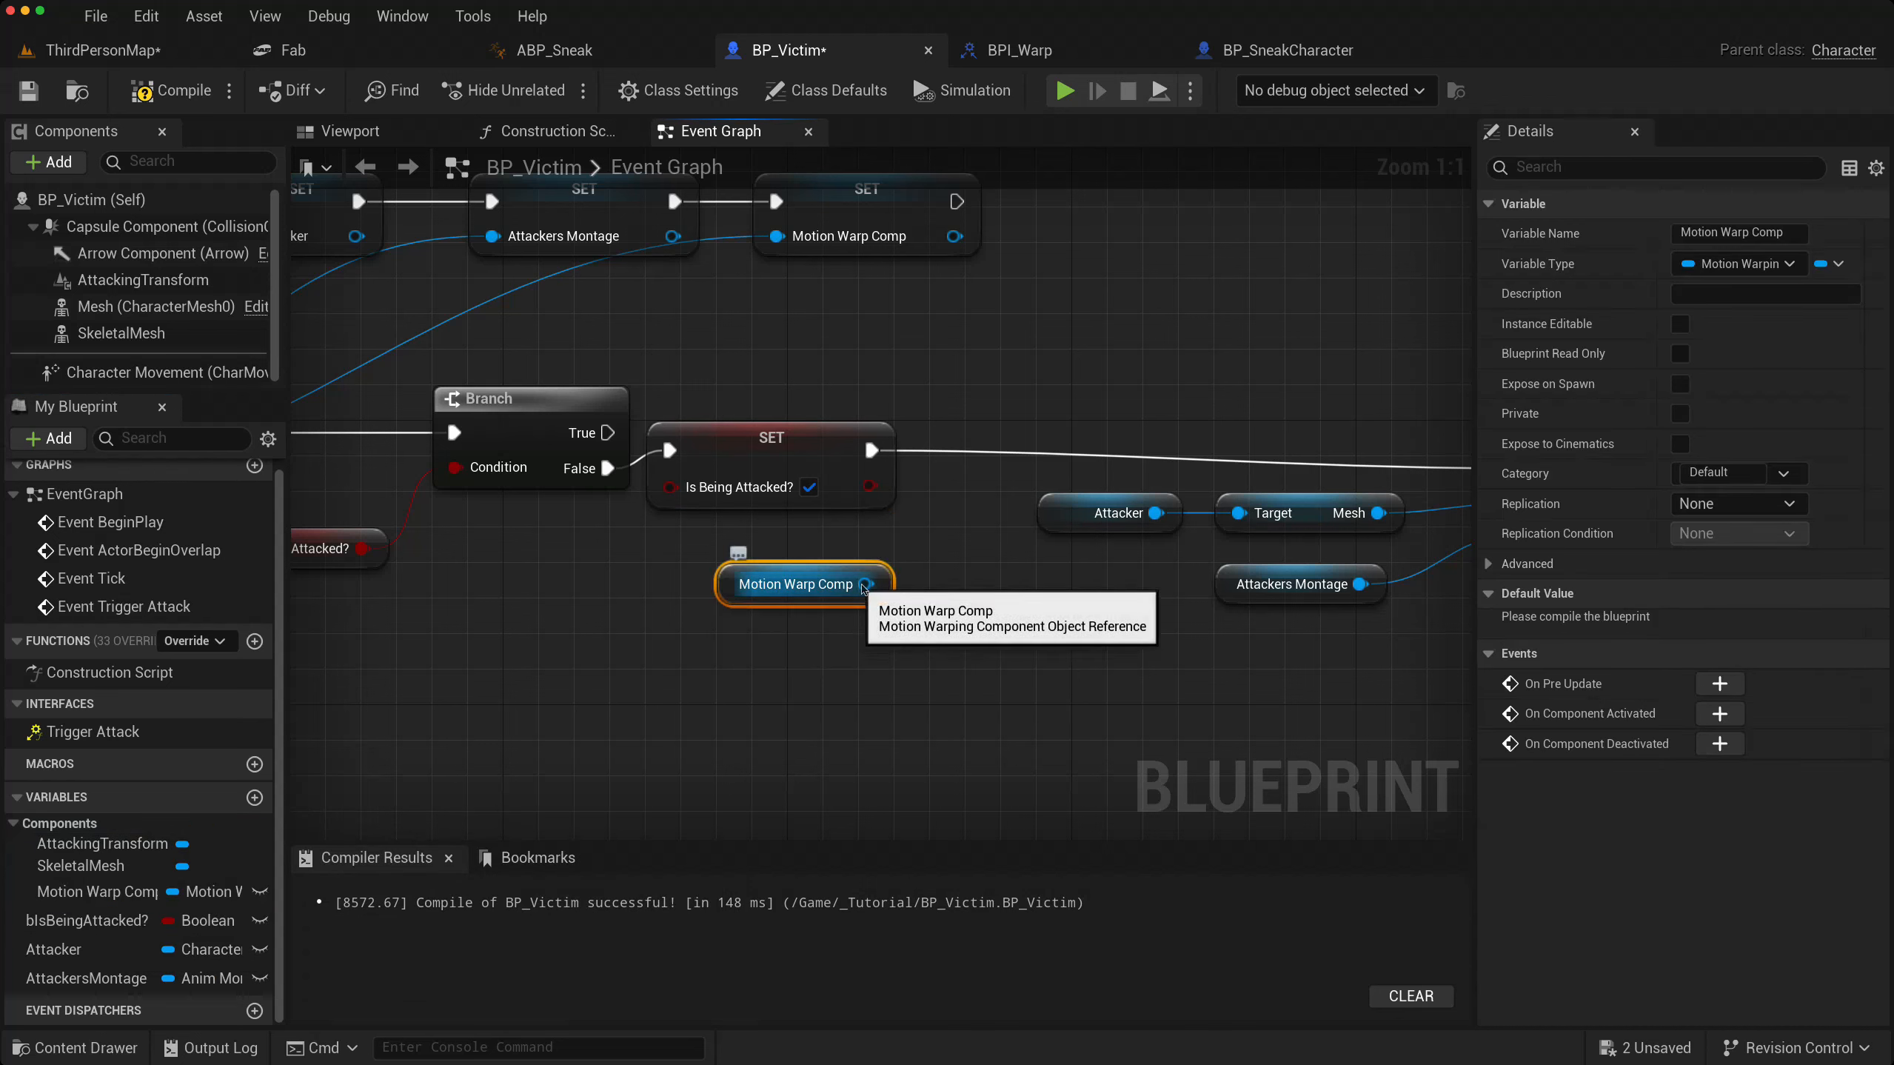
{"action": "left_click_drag", "start_coordinate": [866, 583], "coordinate": [916, 631]}
{"action": "type", "text": "add"}
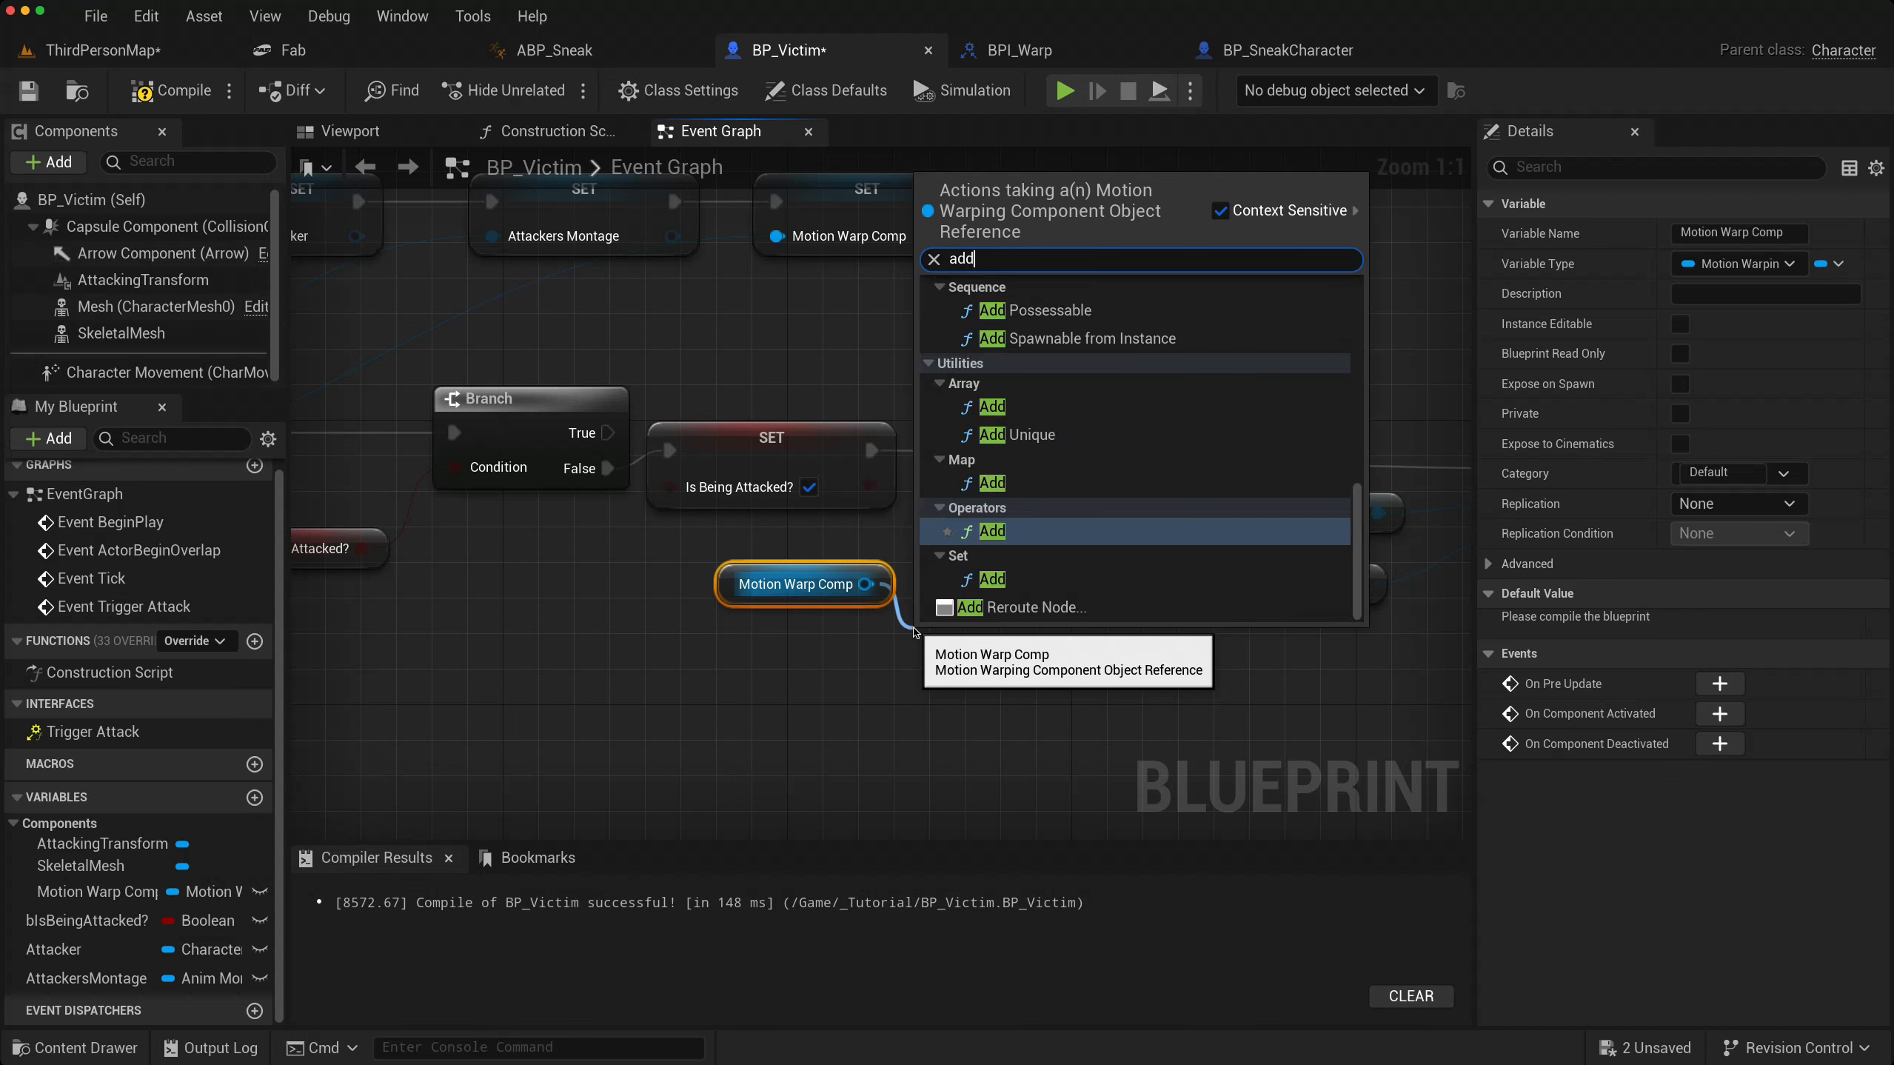
{"action": "type", "text": " motio"}
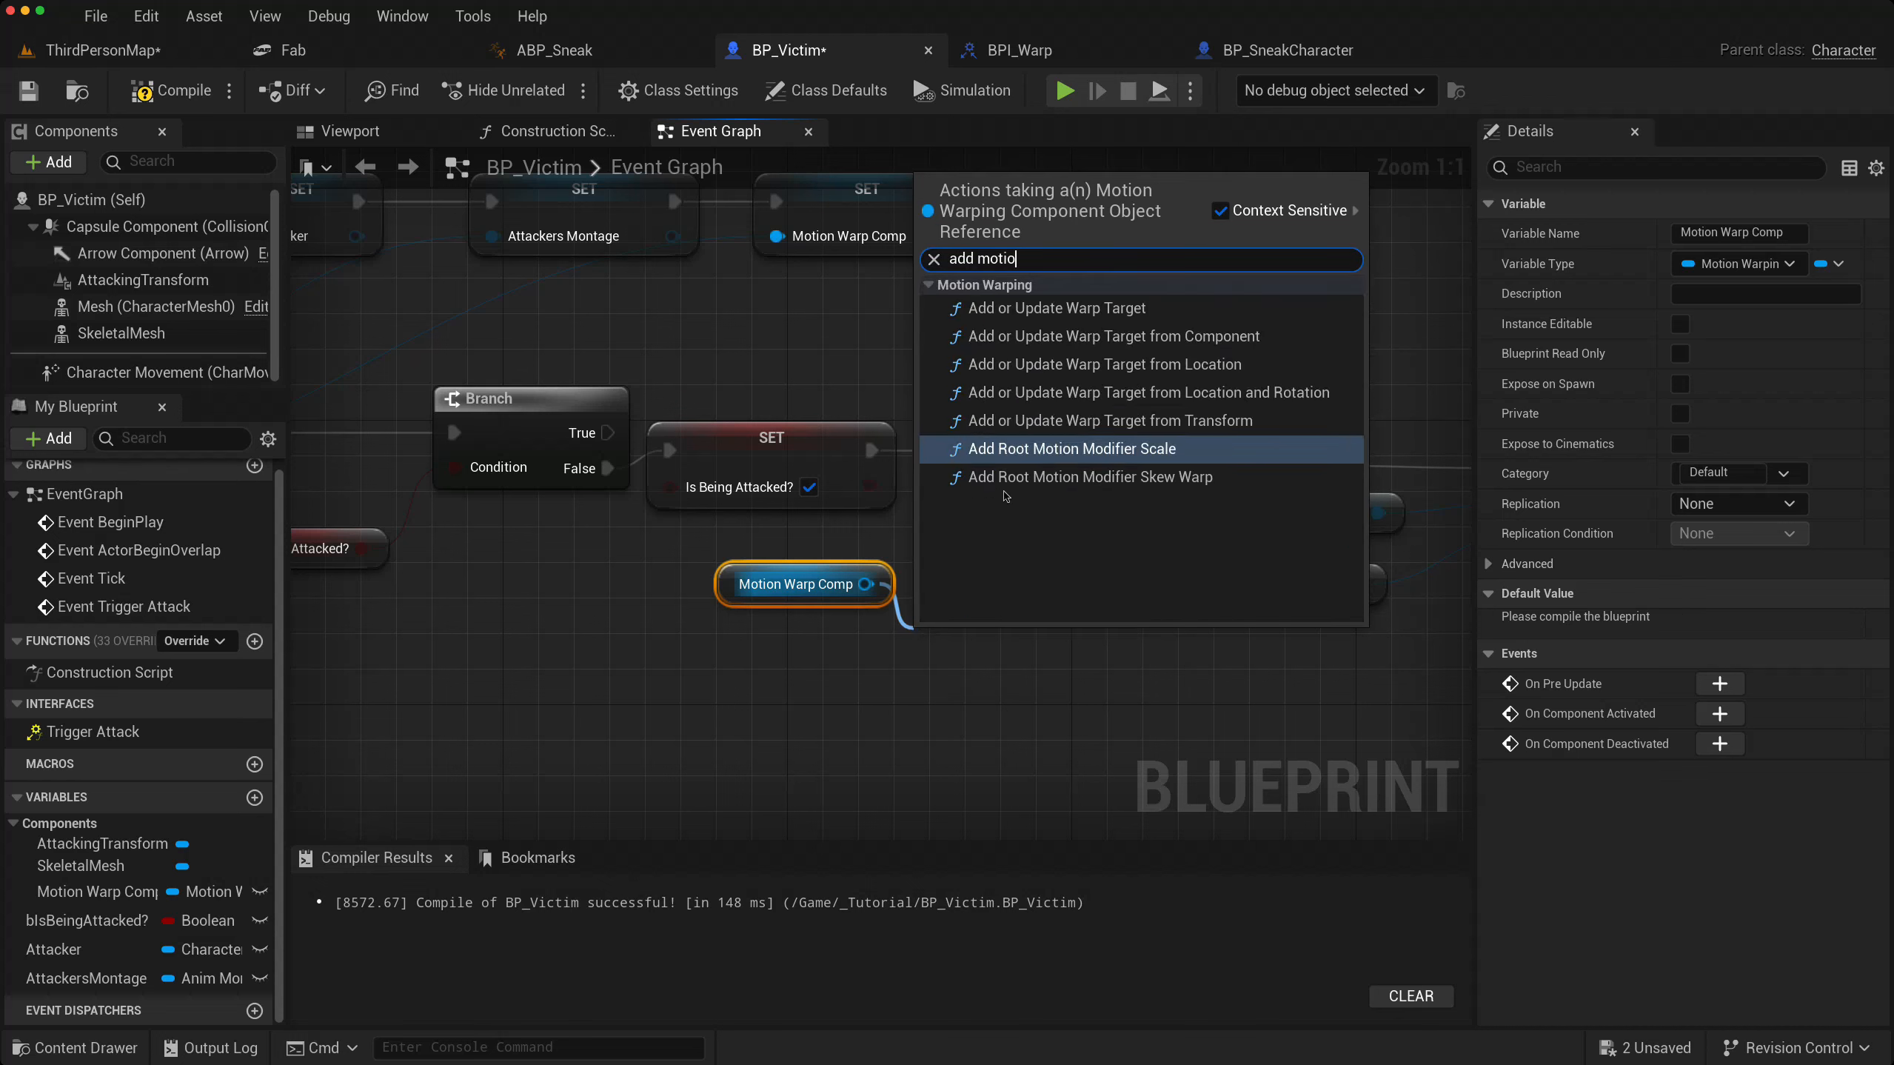
{"action": "left_click", "coordinate": [1052, 316]}
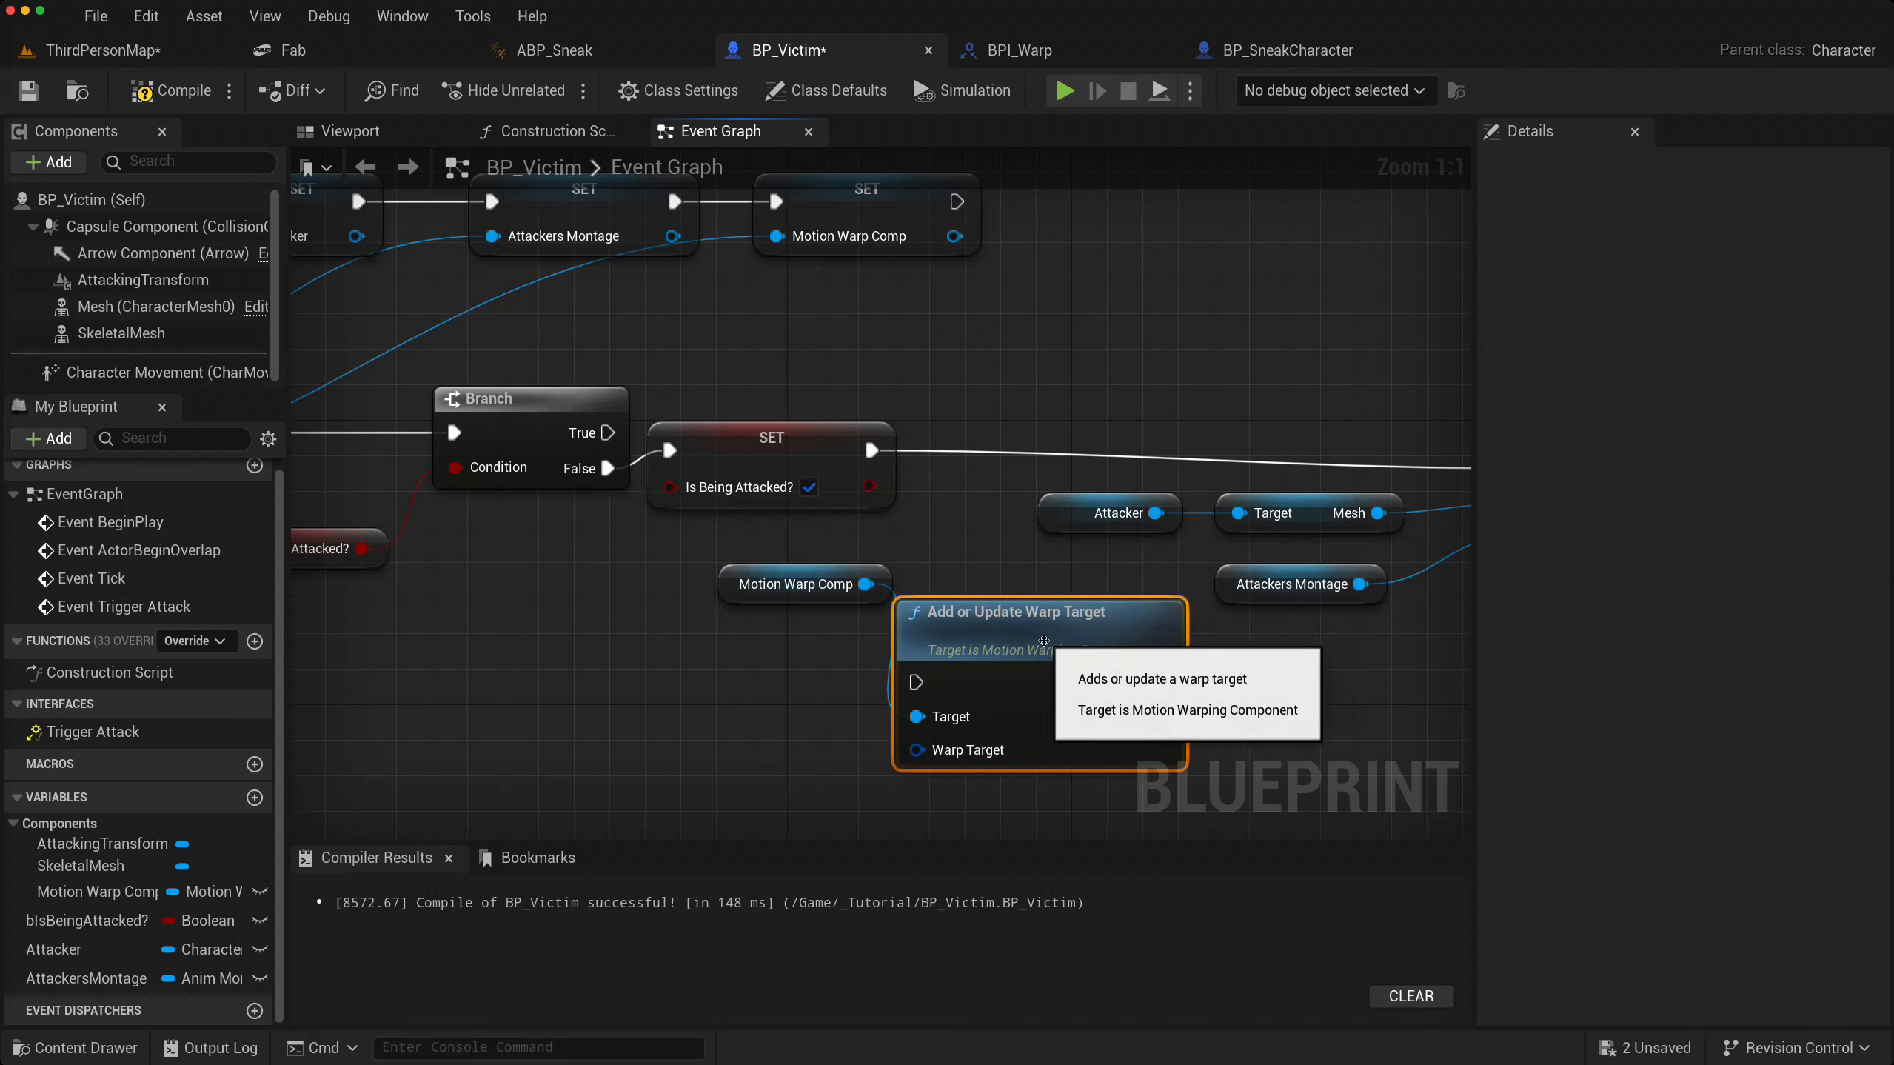
- Add a Make Motion Warping Target node connected to the Warp Target input of Add or Update Warp Target
{"action": "right_click_drag", "start_coordinate": [704, 821], "coordinate": [763, 666]}
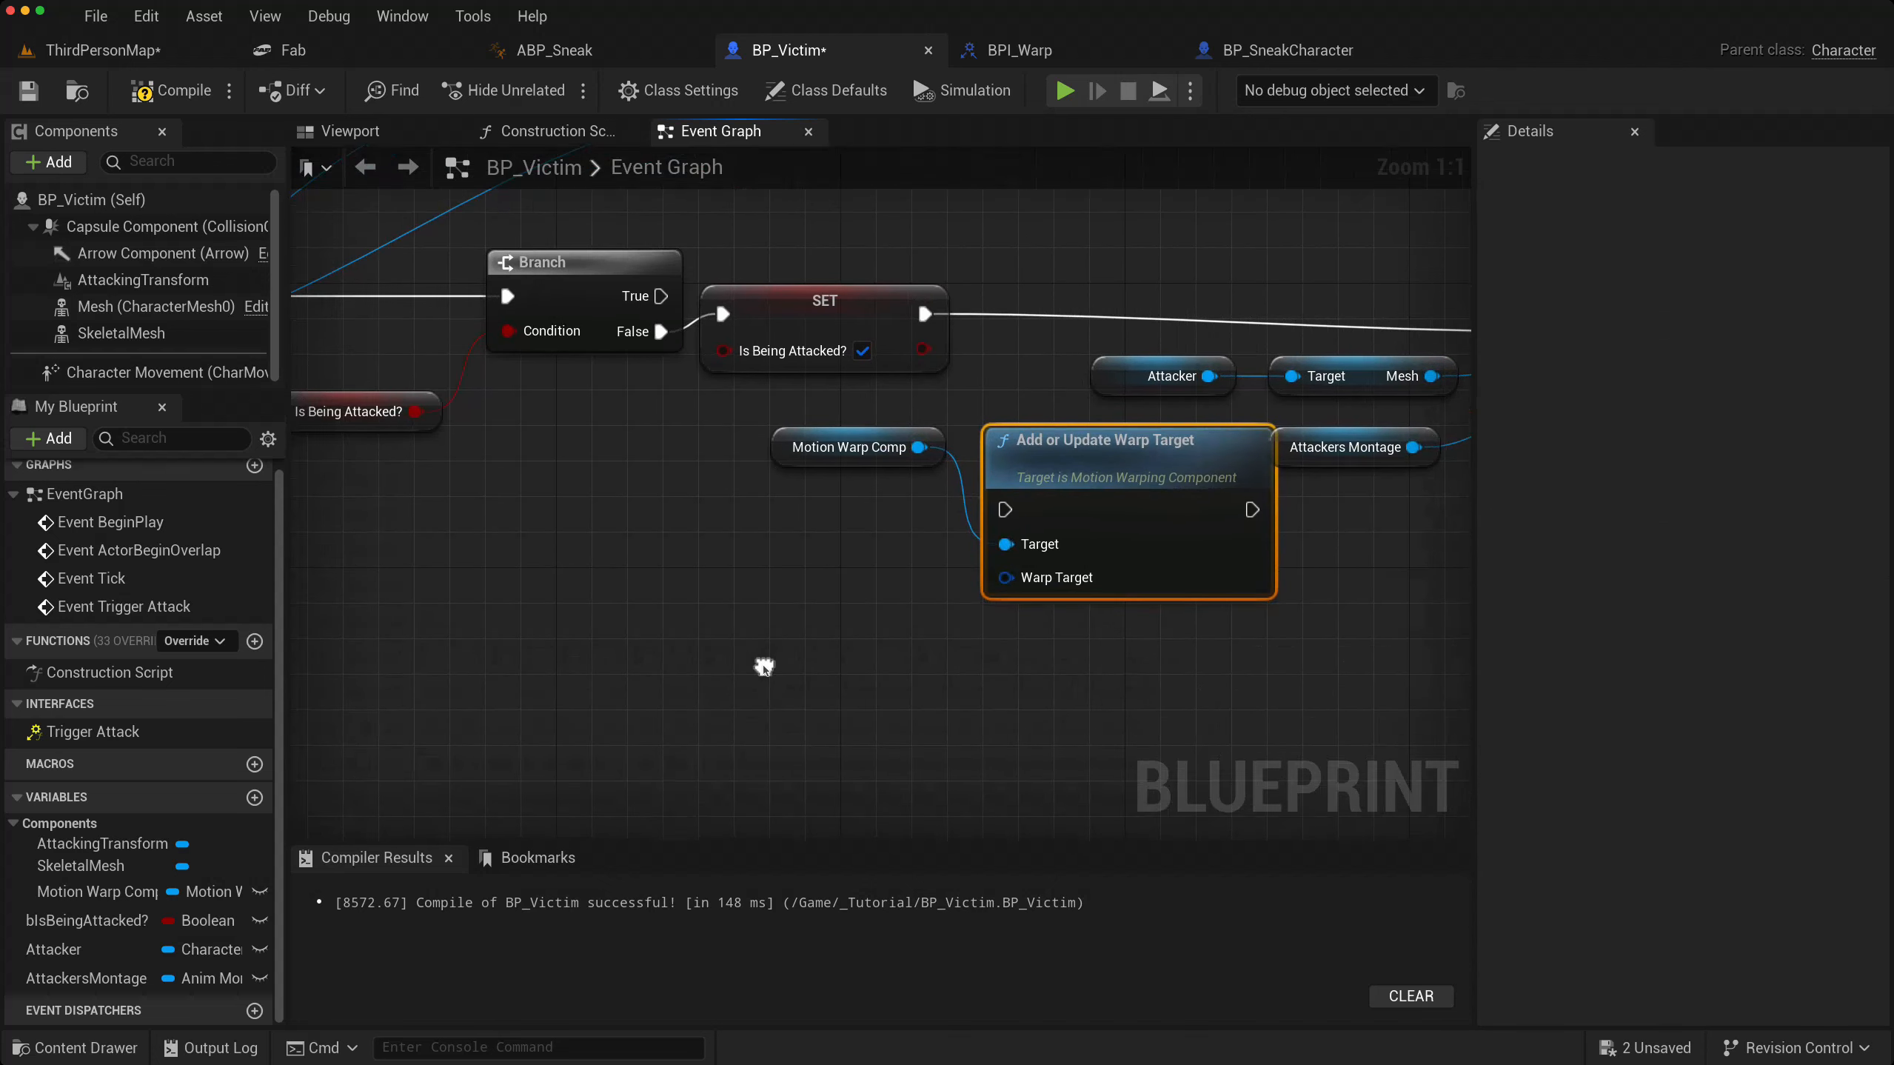
{"action": "left_click_drag", "start_coordinate": [1005, 577], "coordinate": [604, 561]}
{"action": "type", "text": "make"}
{"action": "key", "text": "Return"}
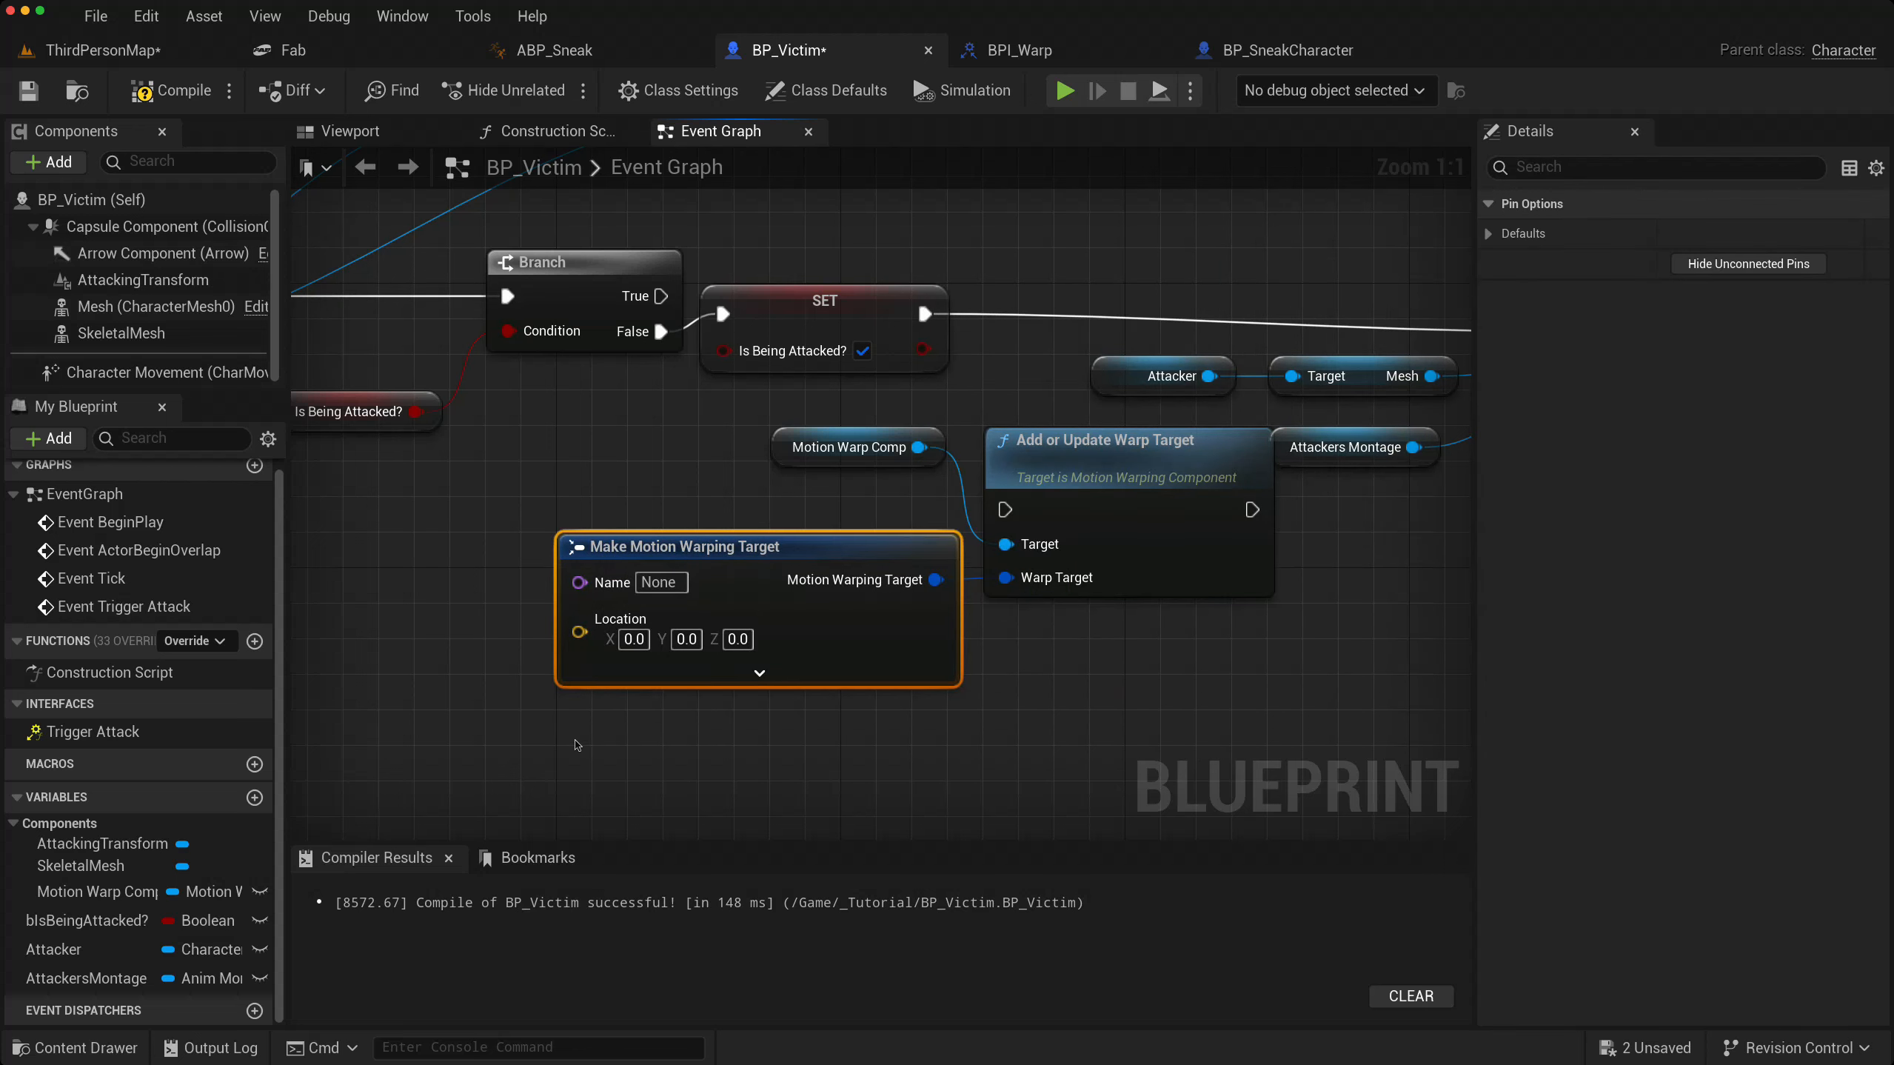
- Set the Make Motion Warping Target node's Name to Choke and expand its advanced pins
{"action": "right_click_drag", "start_coordinate": [576, 745], "coordinate": [846, 712]}
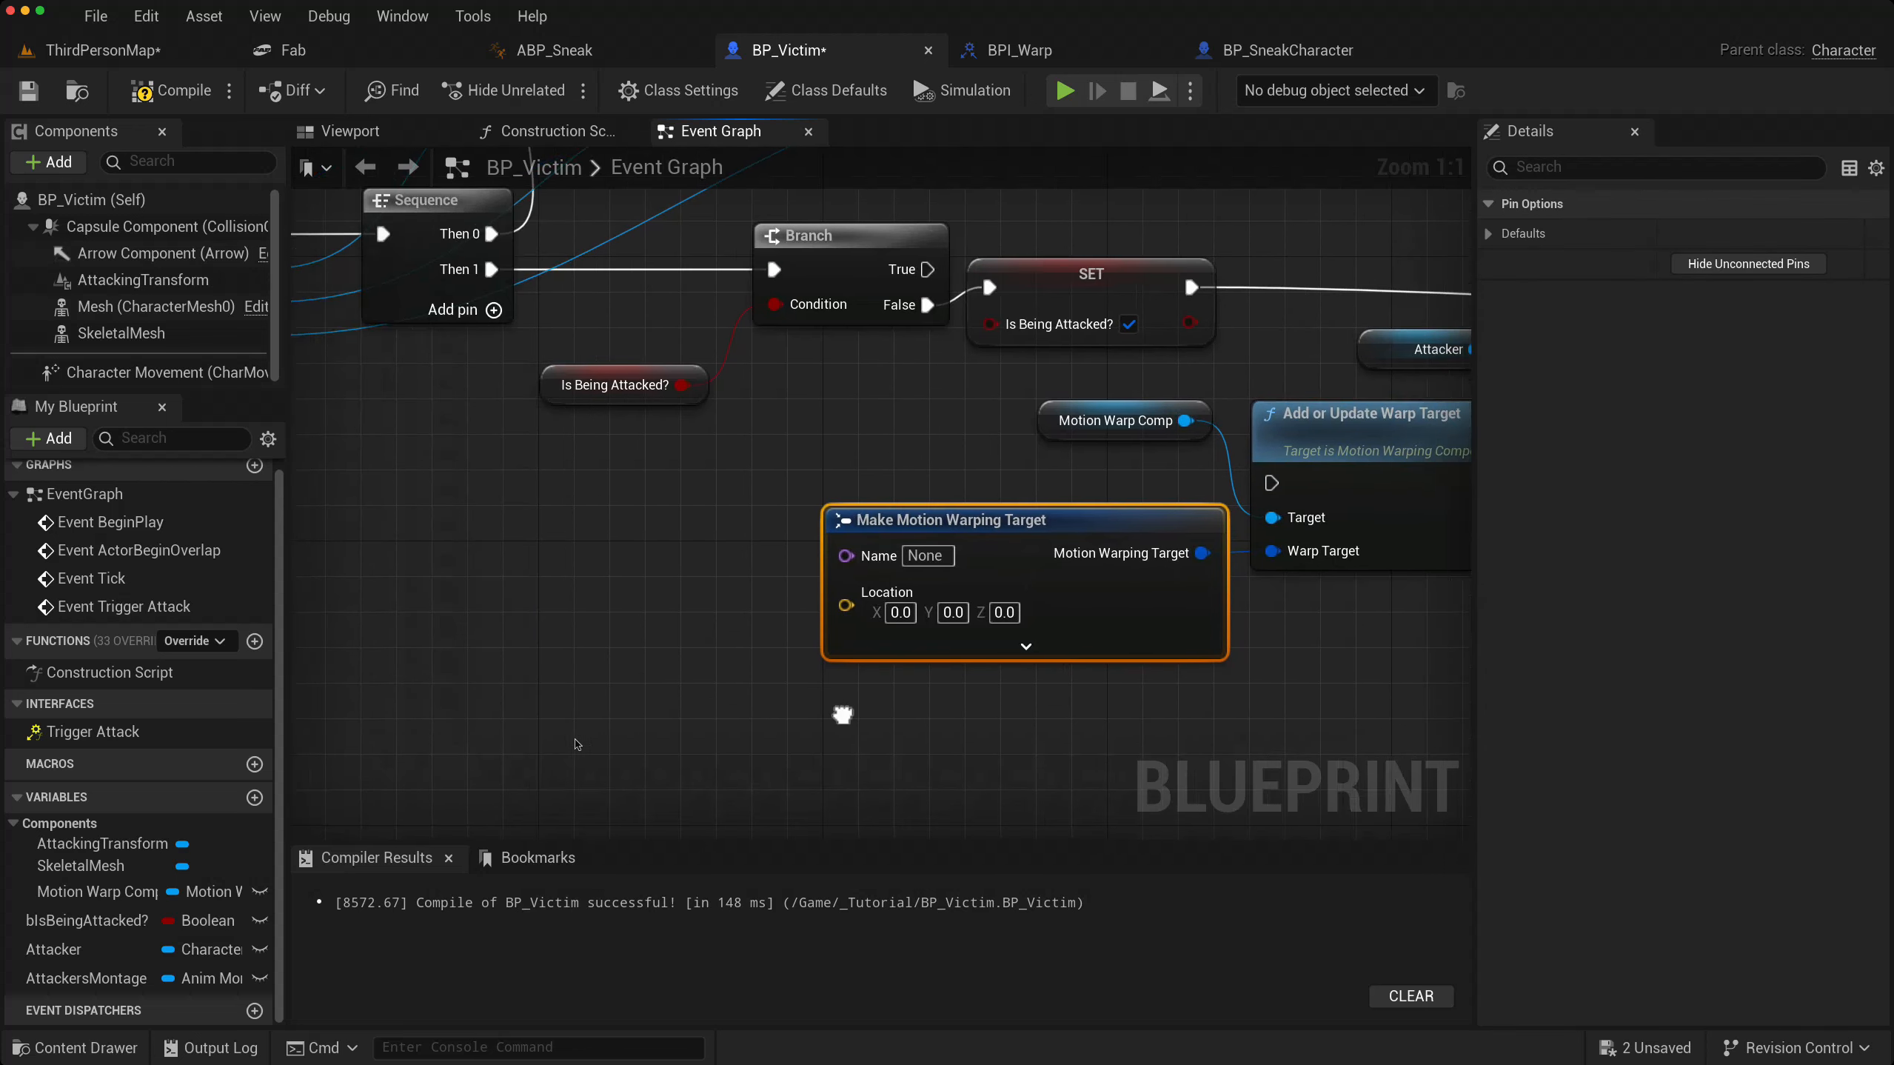
{"action": "left_click", "coordinate": [932, 555]}
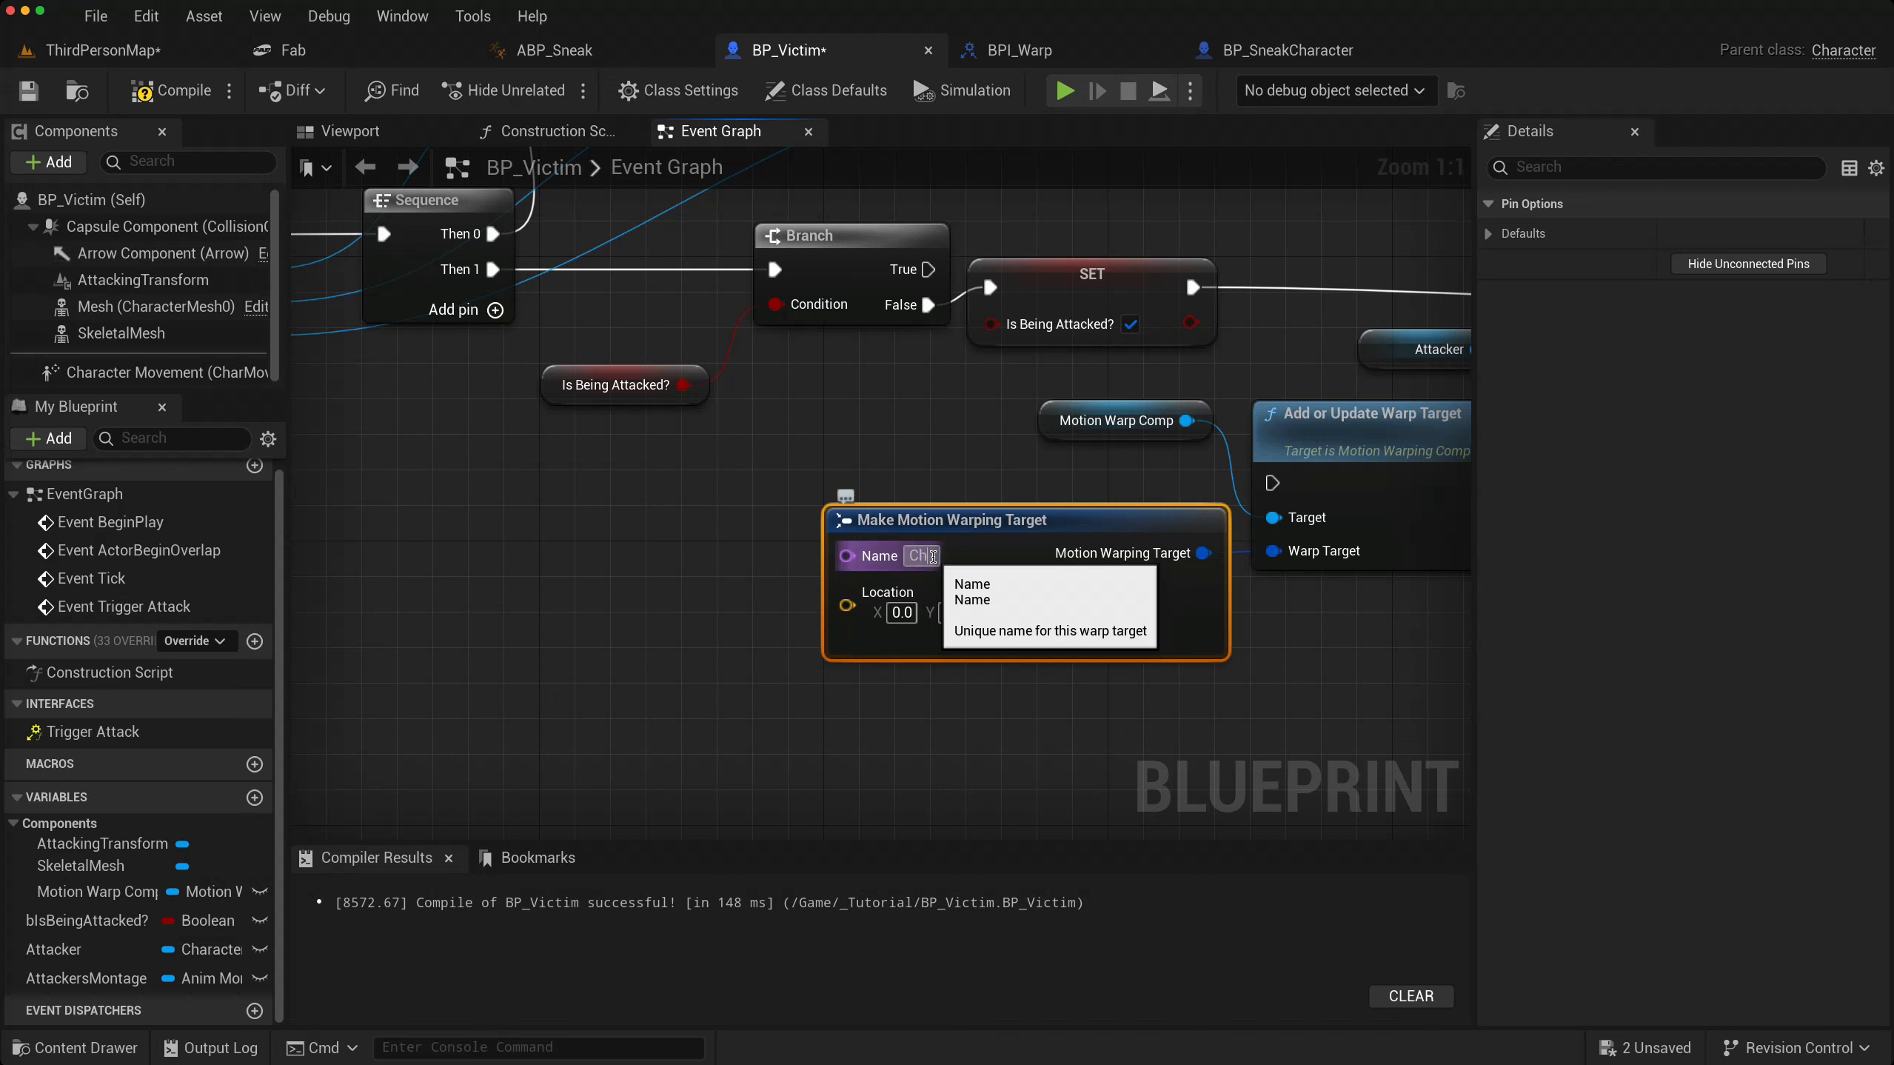
{"action": "key", "text": "Return"}
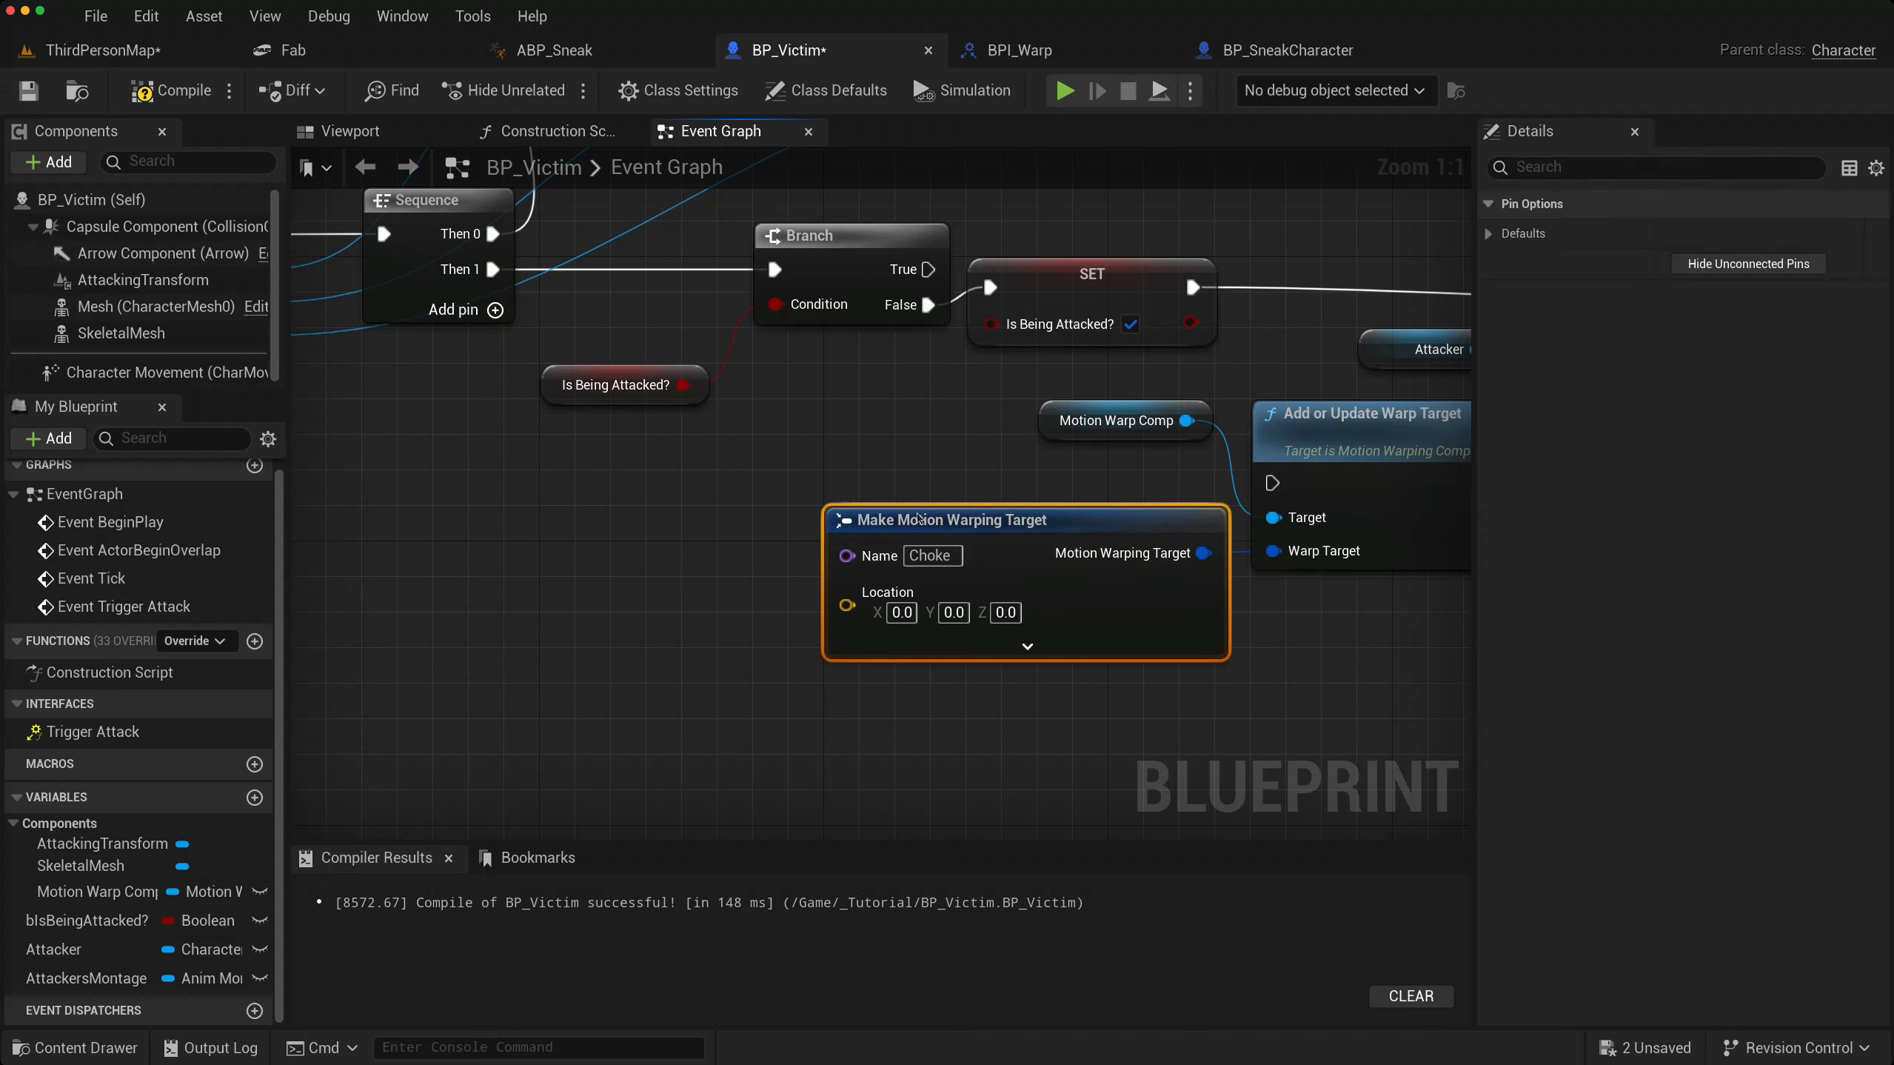
{"action": "left_click_drag", "start_coordinate": [919, 519], "coordinate": [883, 518]}
{"action": "right_click_drag", "start_coordinate": [857, 717], "coordinate": [964, 701]}
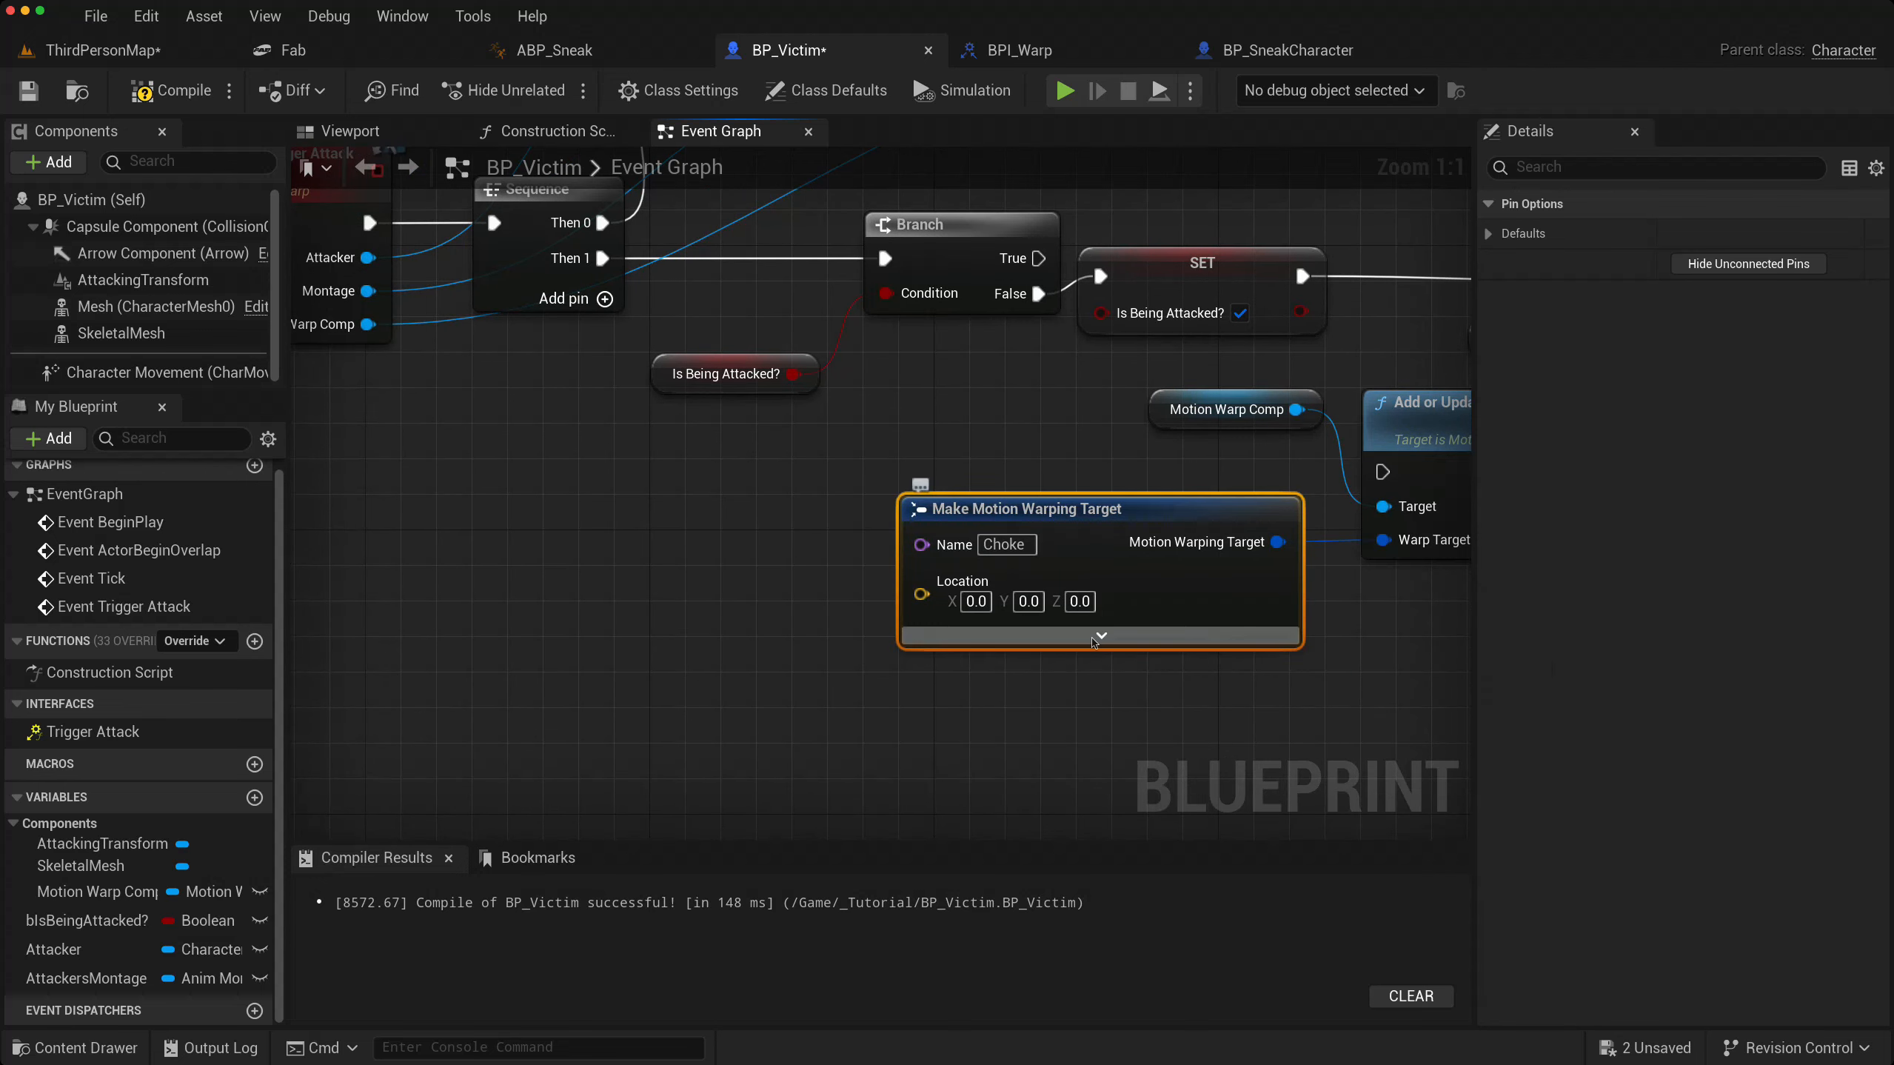
{"action": "left_click", "coordinate": [1101, 635]}
{"action": "right_click_drag", "start_coordinate": [874, 720], "coordinate": [865, 531]}
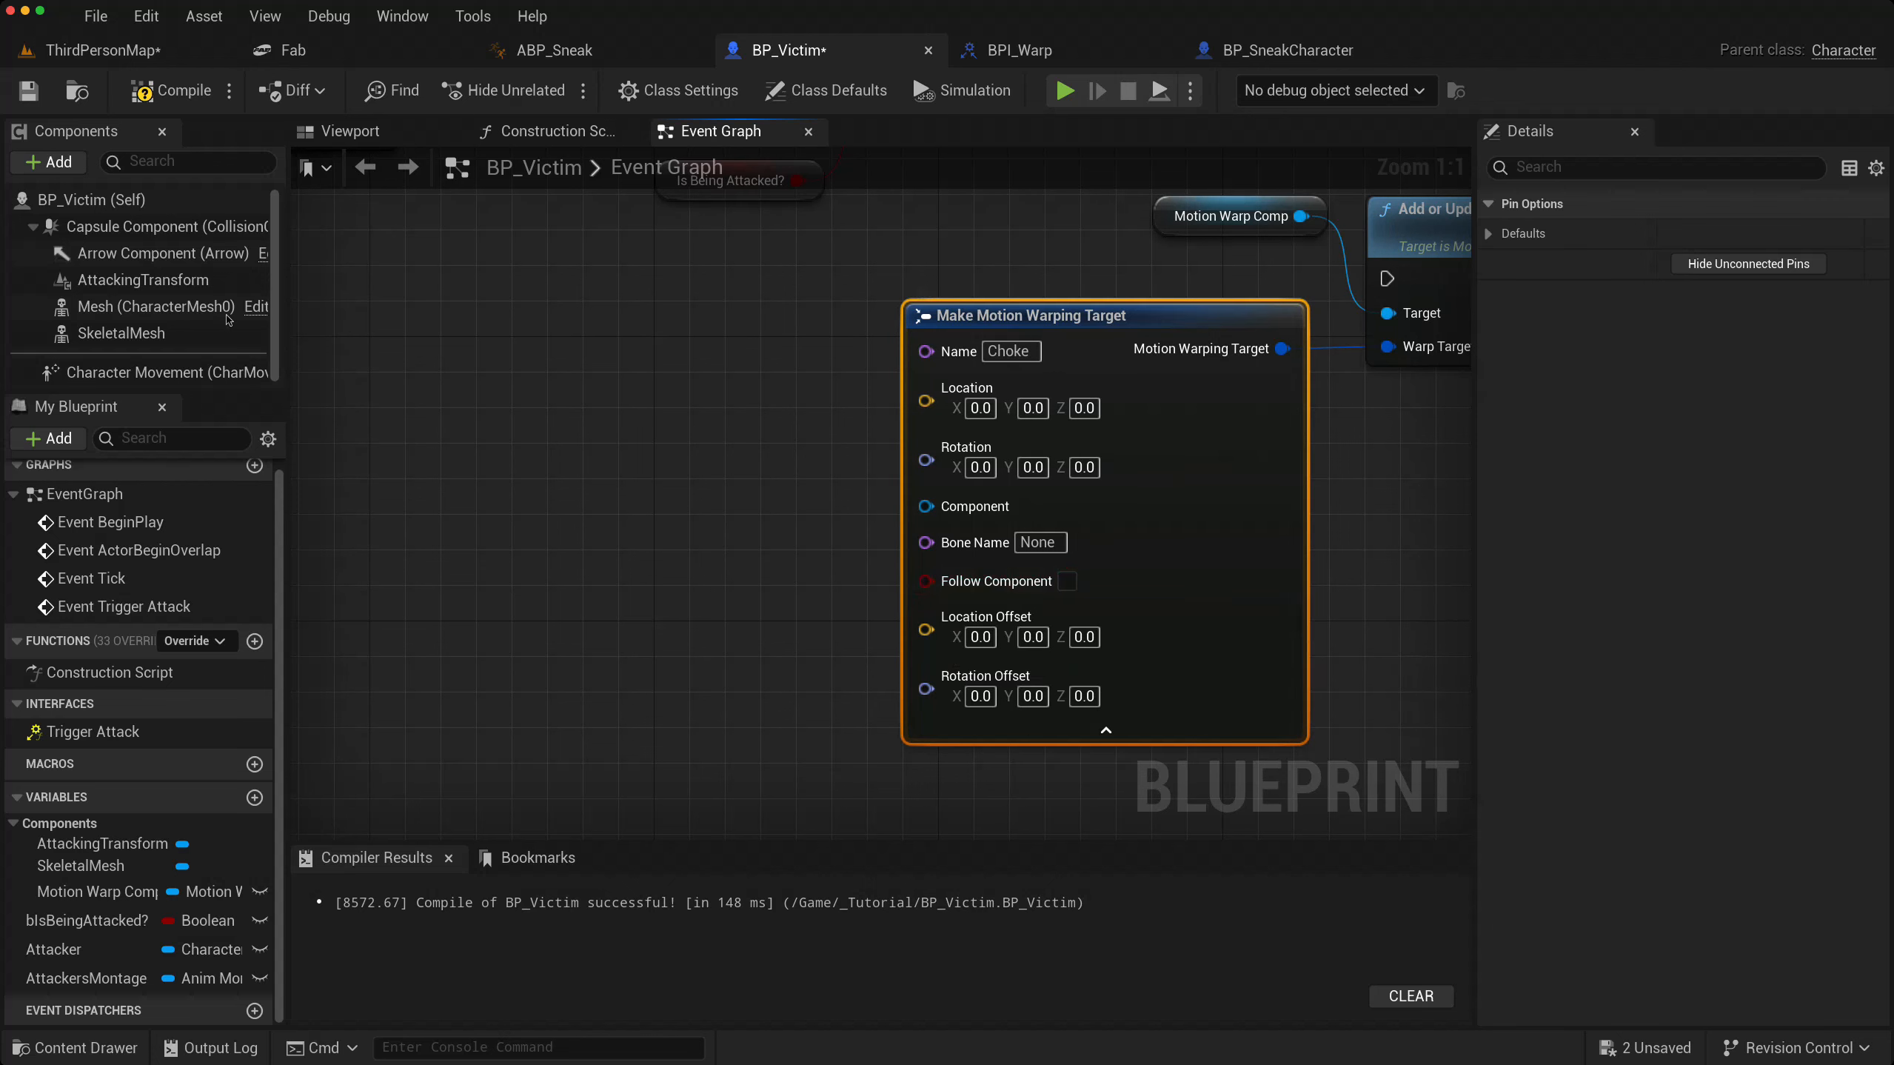
- Rename BP_Victim's AttackingTransform component to AttackingWarpTargetTransform
{"action": "left_click", "coordinate": [119, 282]}
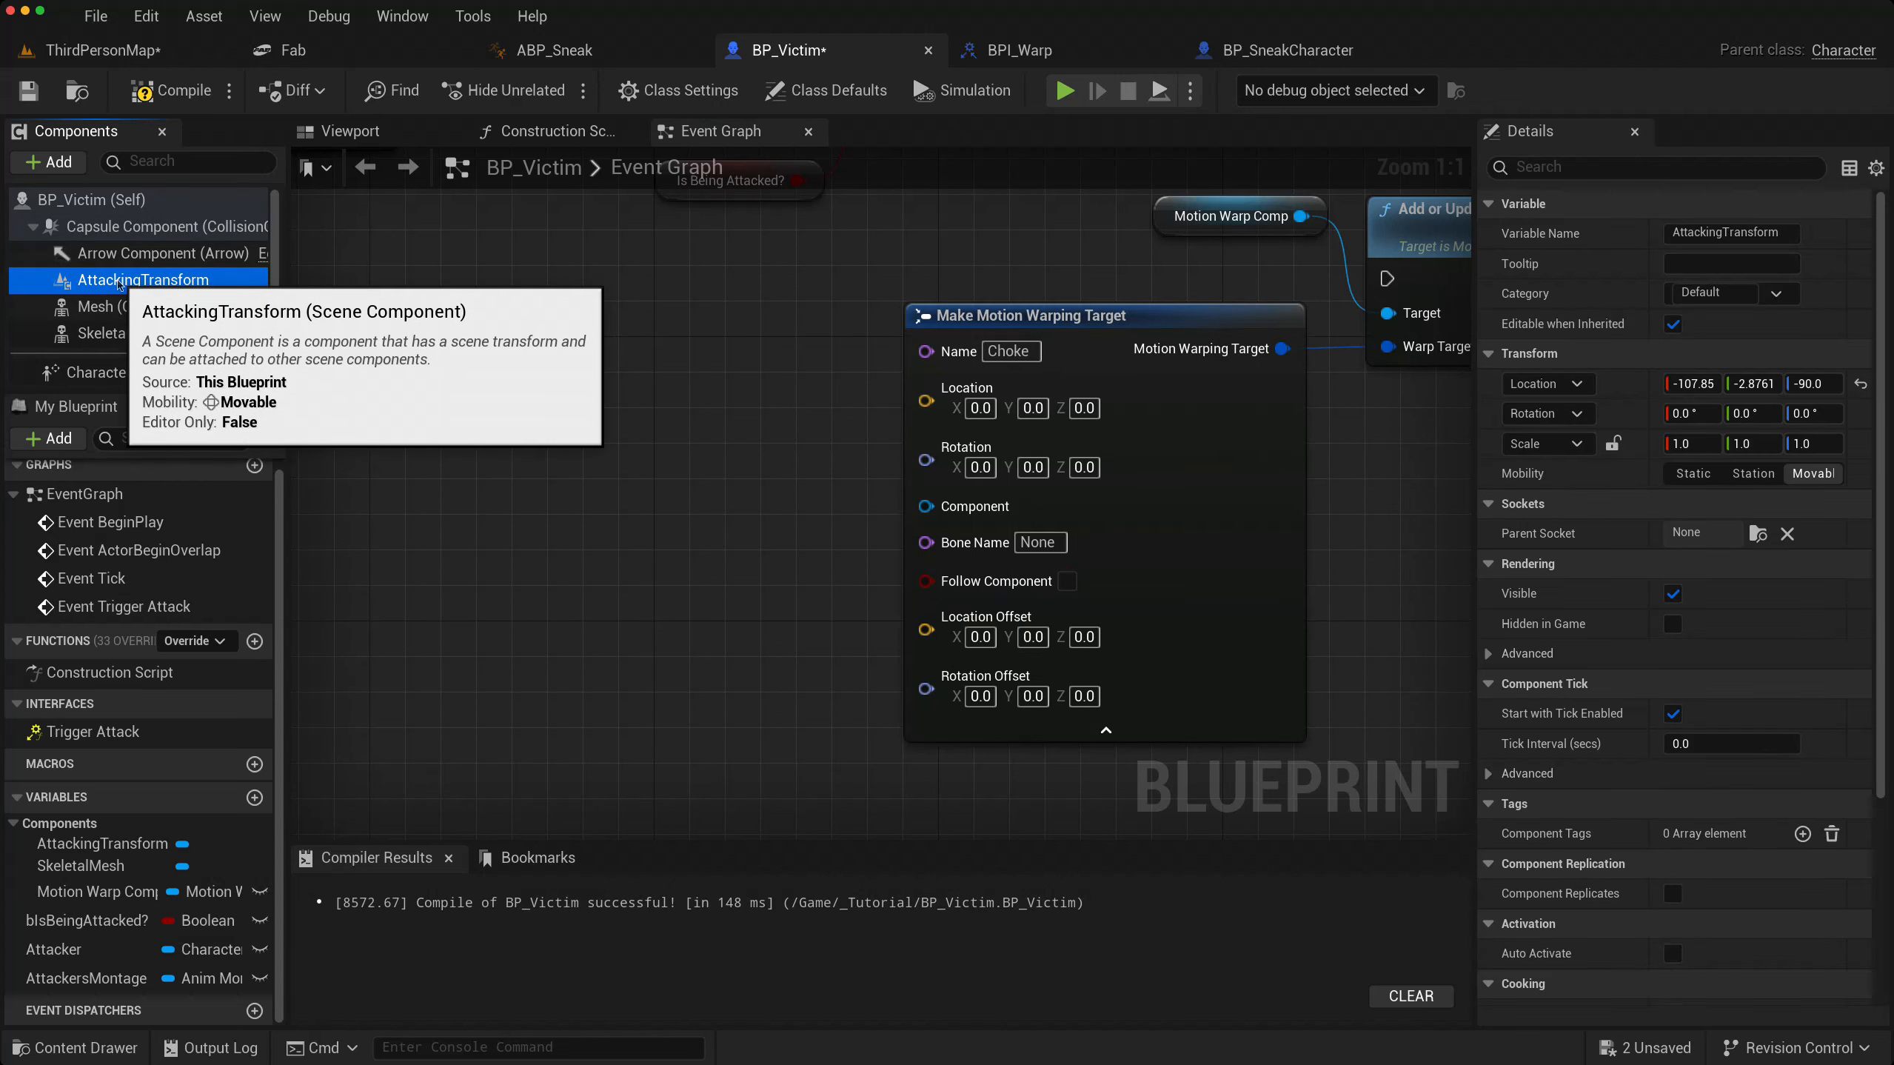
{"action": "left_click", "coordinate": [119, 283]}
{"action": "left_click", "coordinate": [119, 283]}
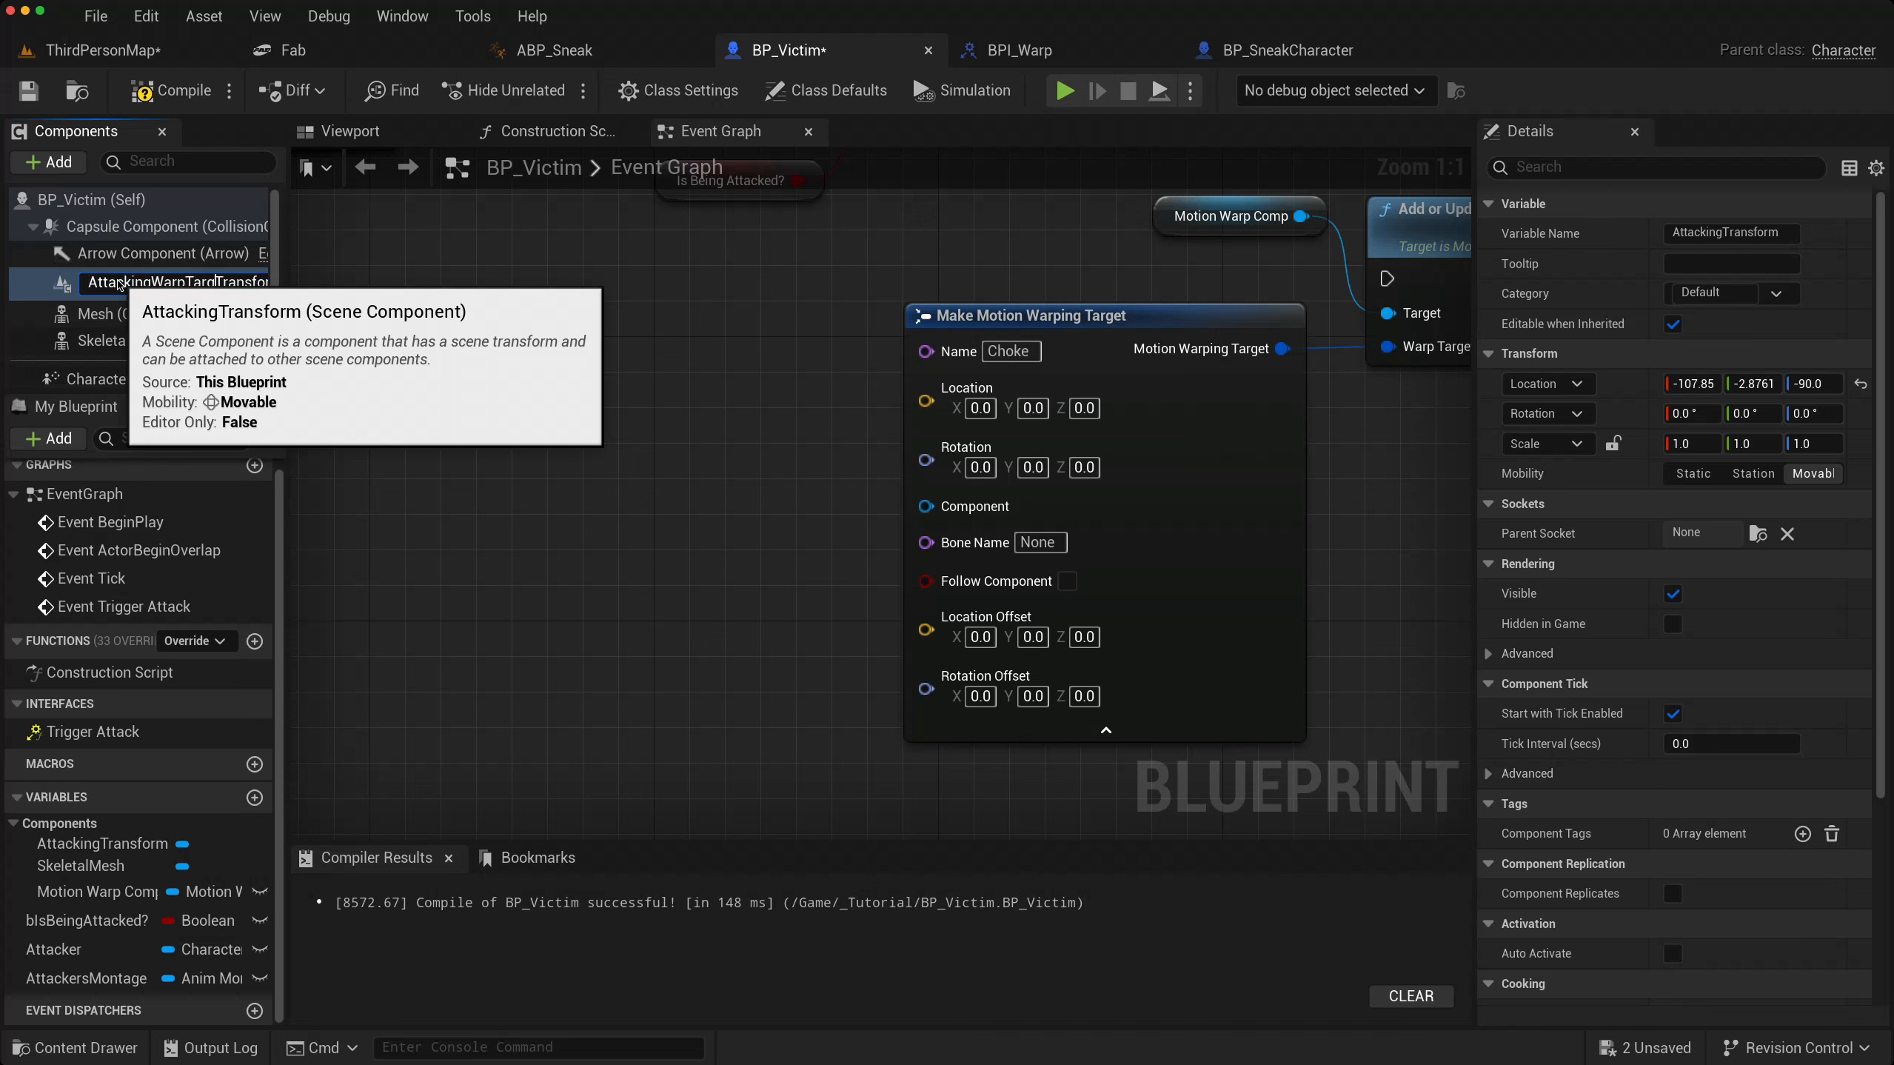
{"action": "type", "text": "WarpTarget"}
{"action": "key", "text": "Return"}
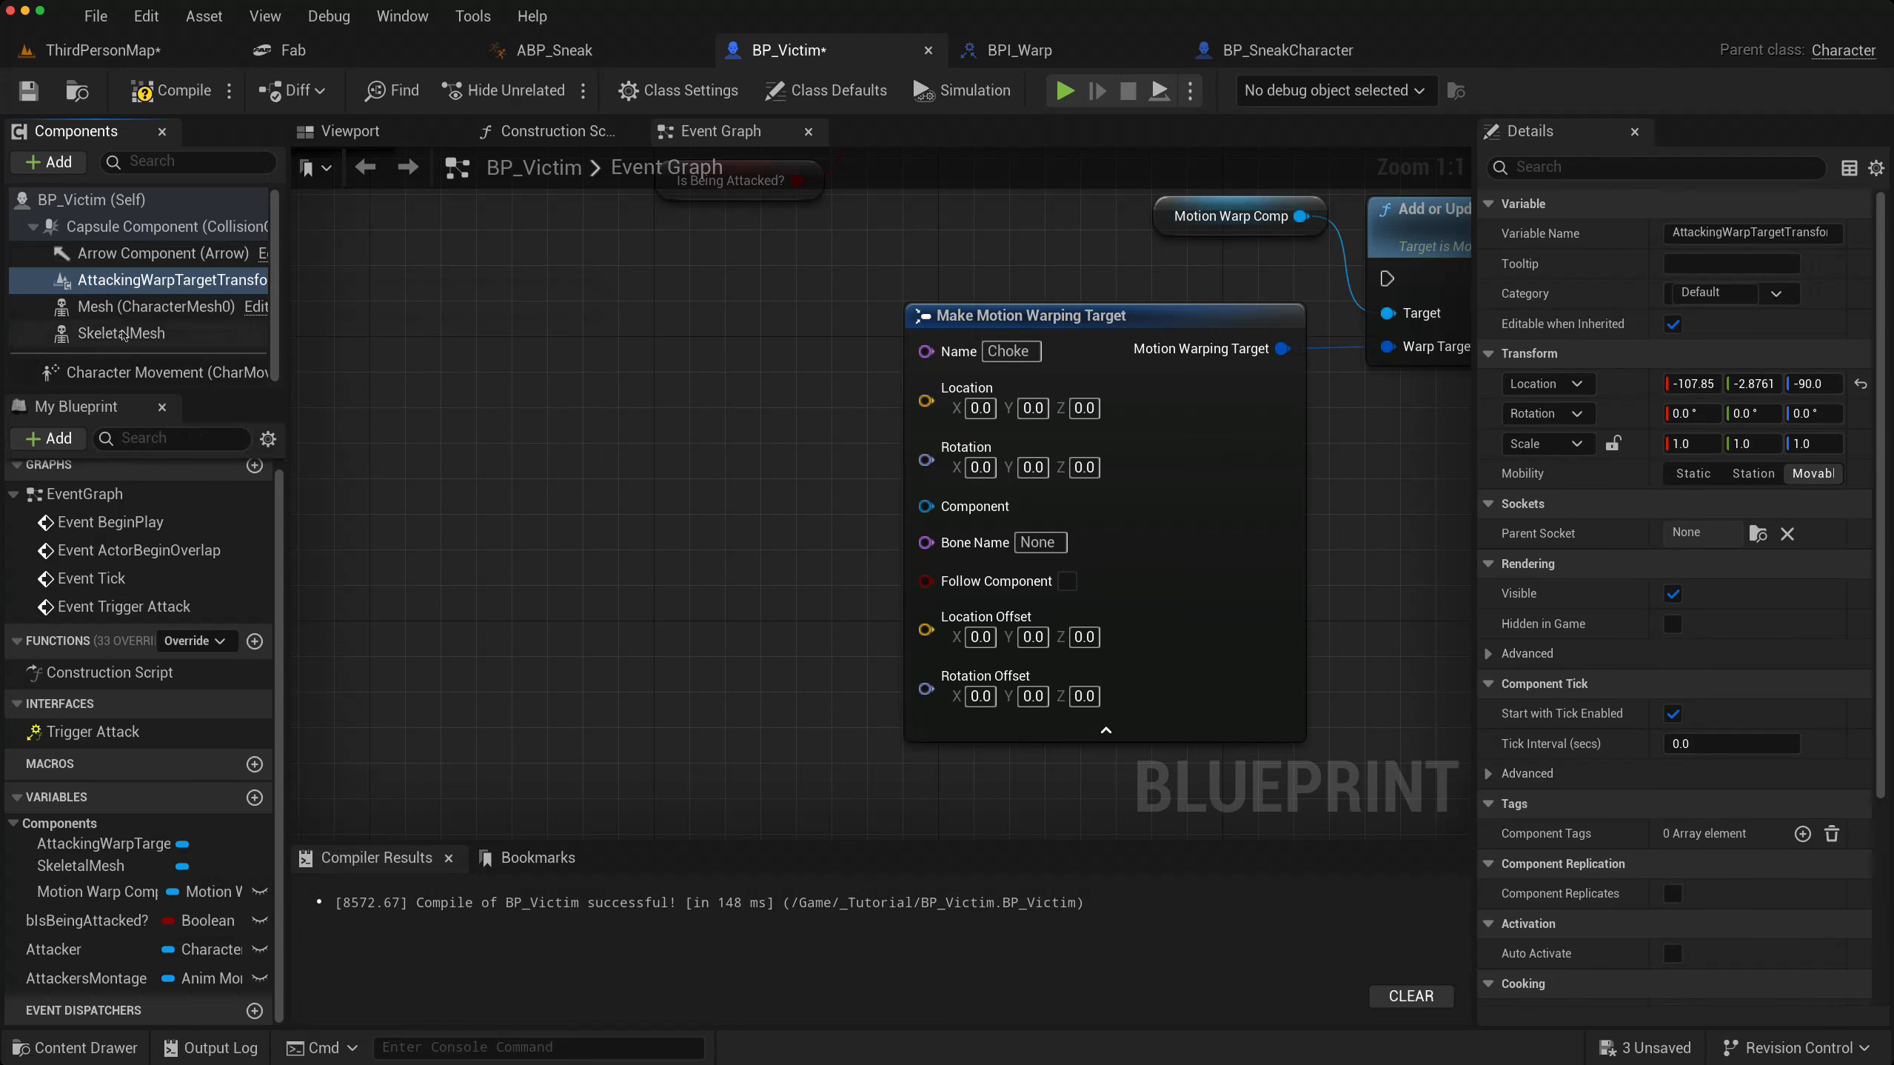
- Add an Attacking Warp Target Transform getter to the graph and place a connected Get World Transform node just beneath it
{"action": "left_click_drag", "start_coordinate": [104, 290], "coordinate": [434, 424]}
{"action": "left_click_drag", "start_coordinate": [637, 394], "coordinate": [649, 478]}
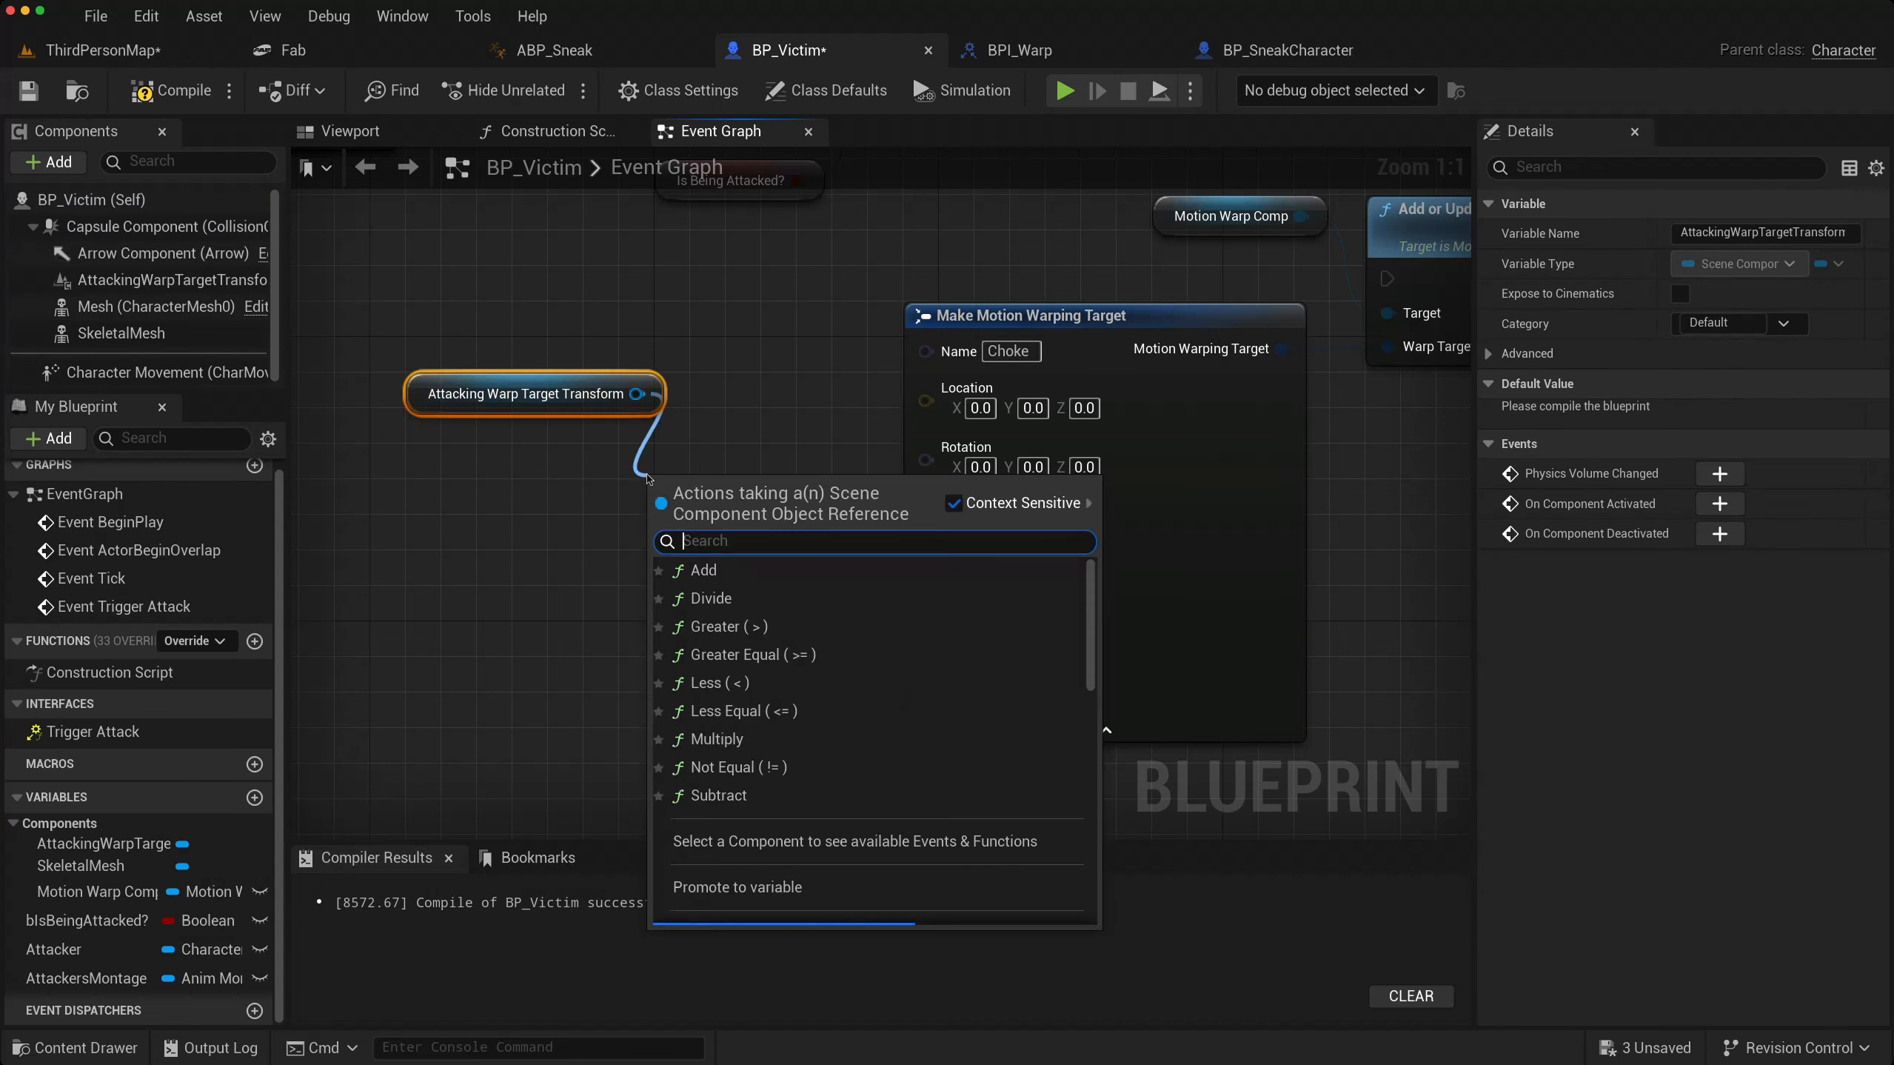
{"action": "type", "text": "get transform"}
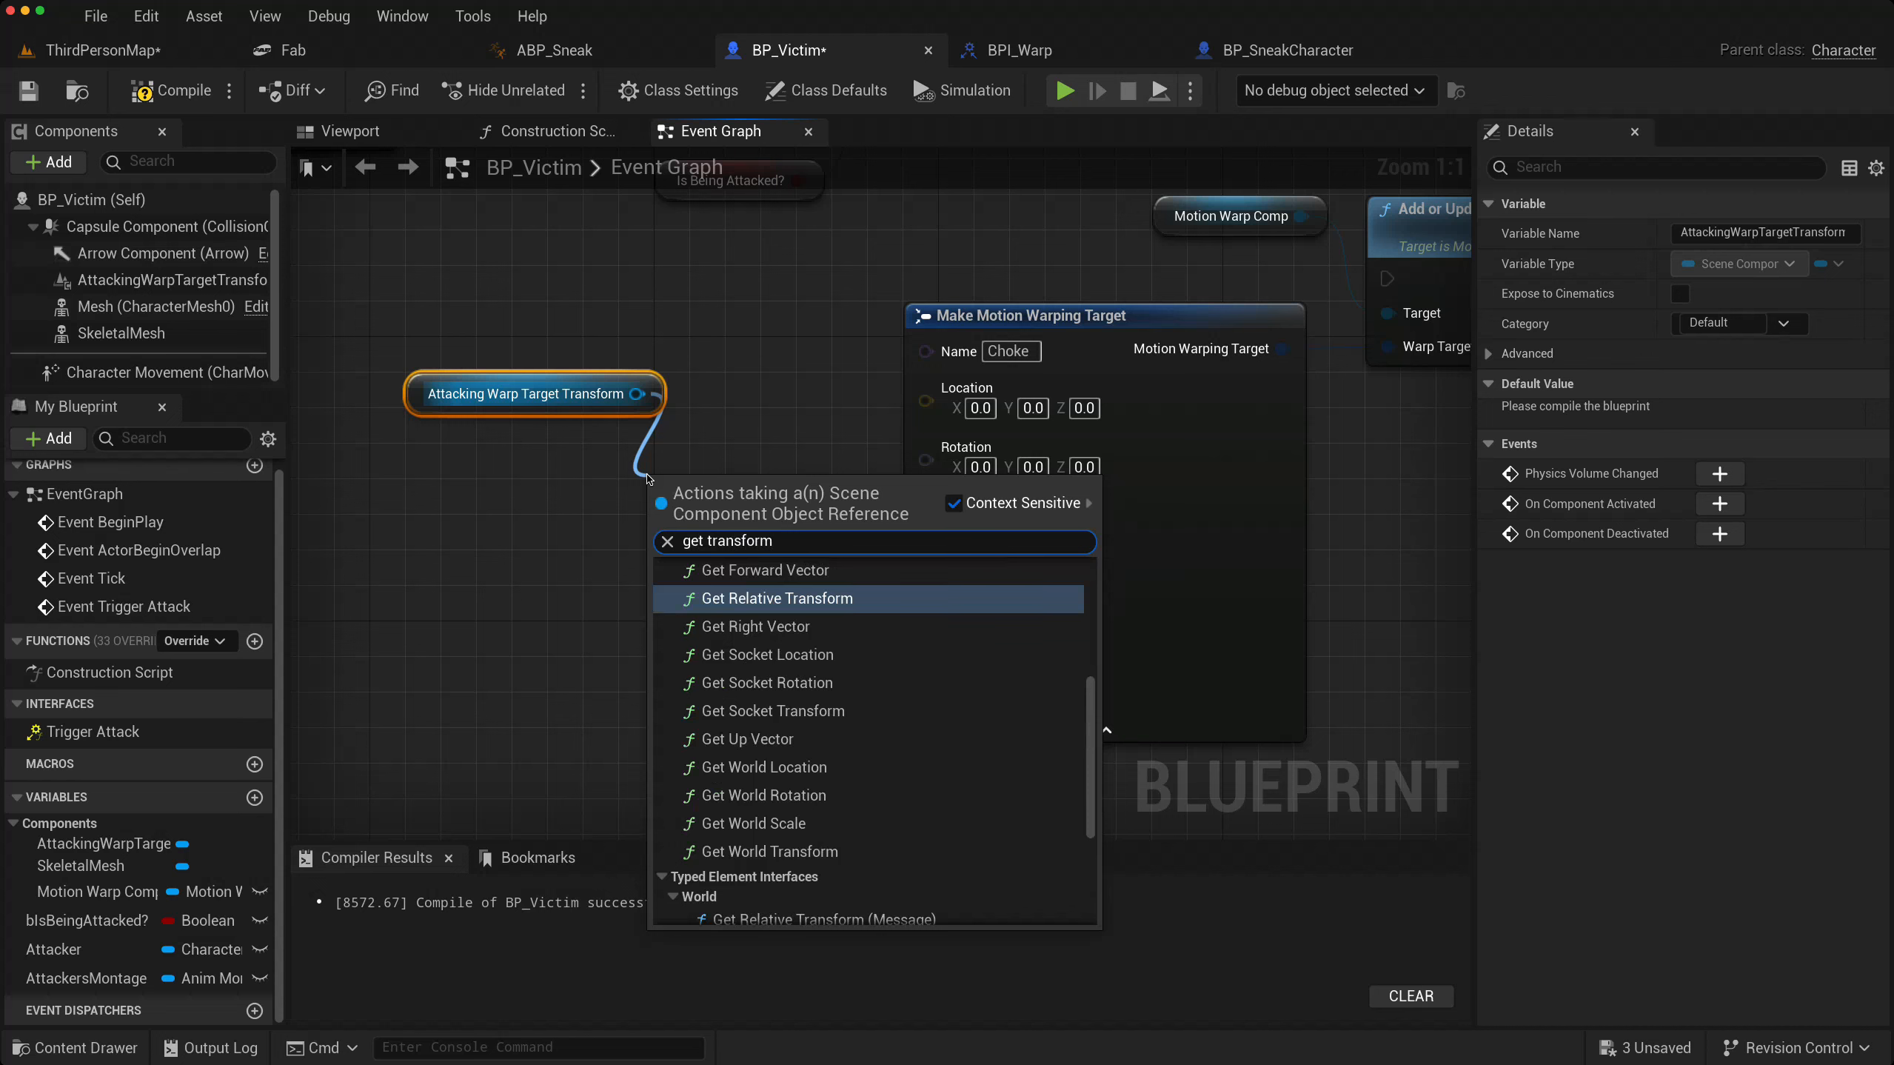
{"action": "left_click", "coordinate": [753, 851]}
{"action": "left_click_drag", "start_coordinate": [693, 489], "coordinate": [479, 453]}
- Split Get World Transform's Return Value and connect its Location and Rotation to the matching Make Motion Warping Target inputs
{"action": "right_click", "coordinate": [602, 493]}
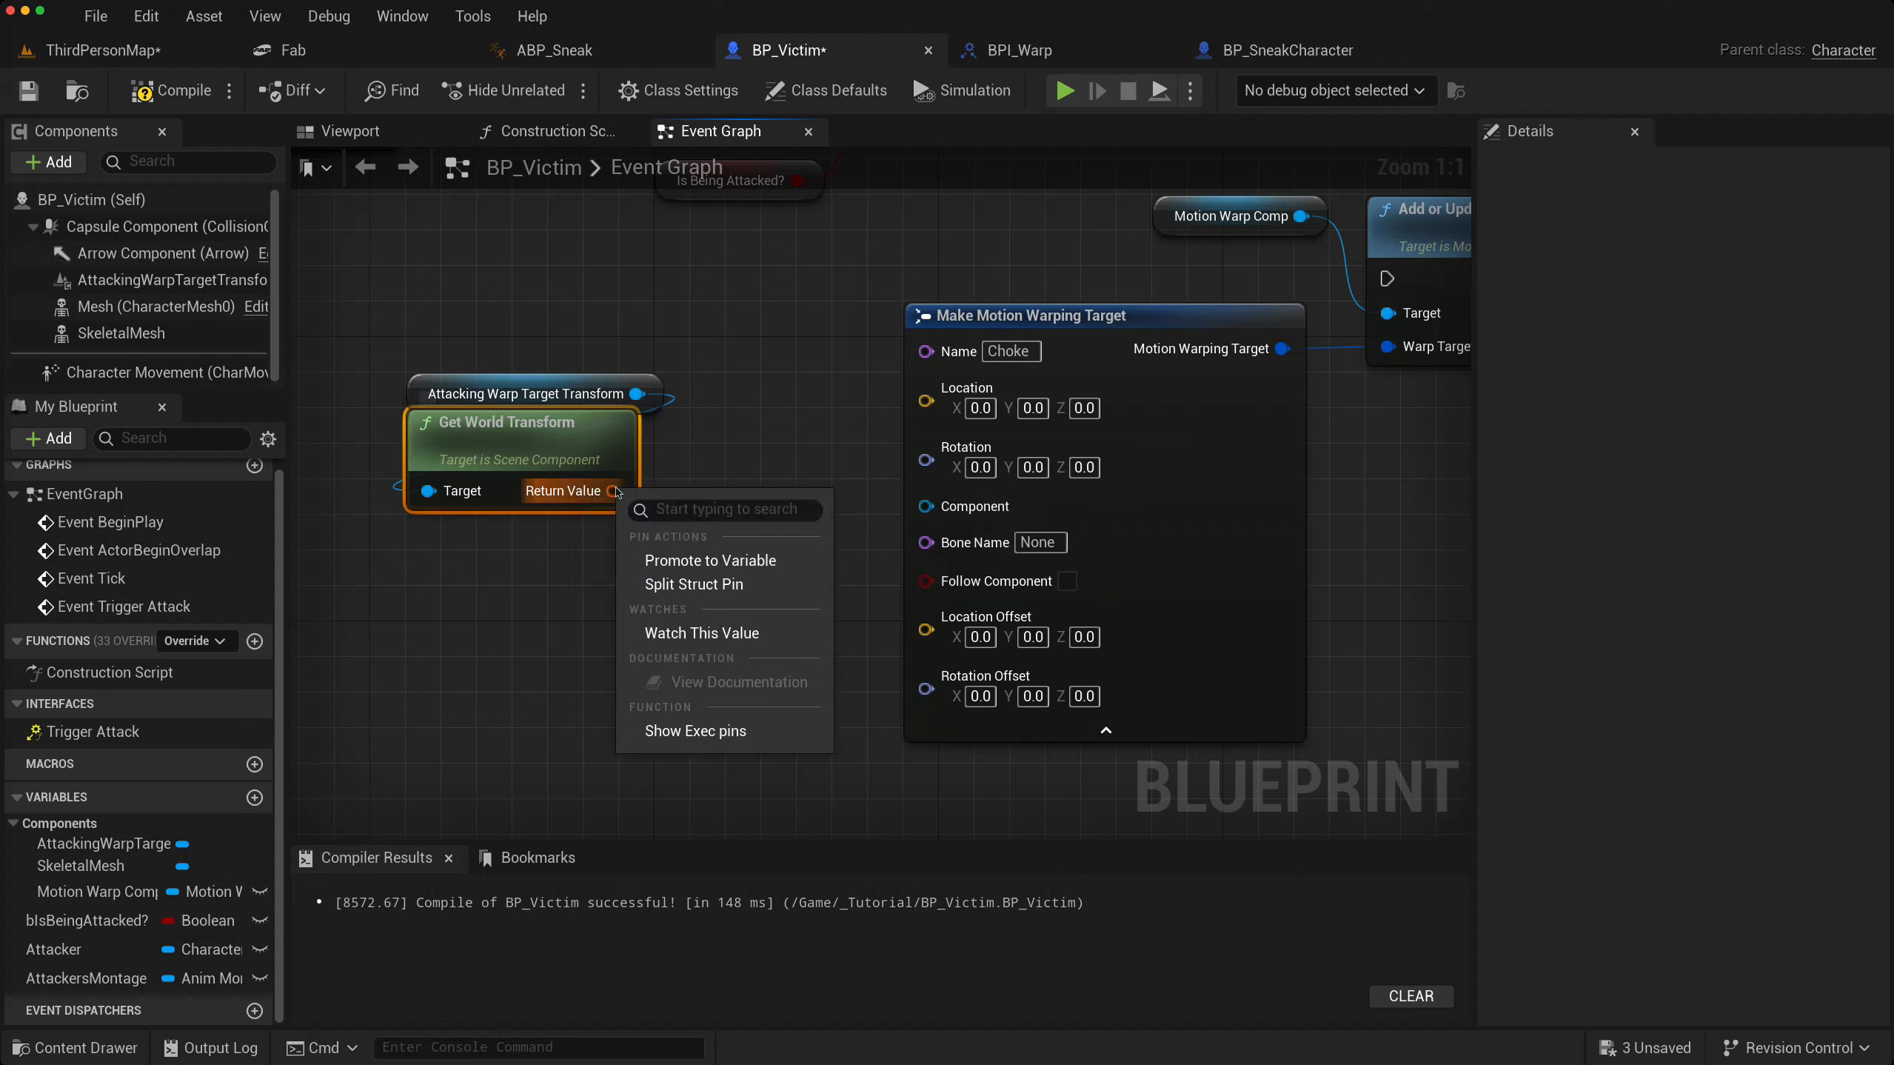
{"action": "left_click", "coordinate": [664, 586]}
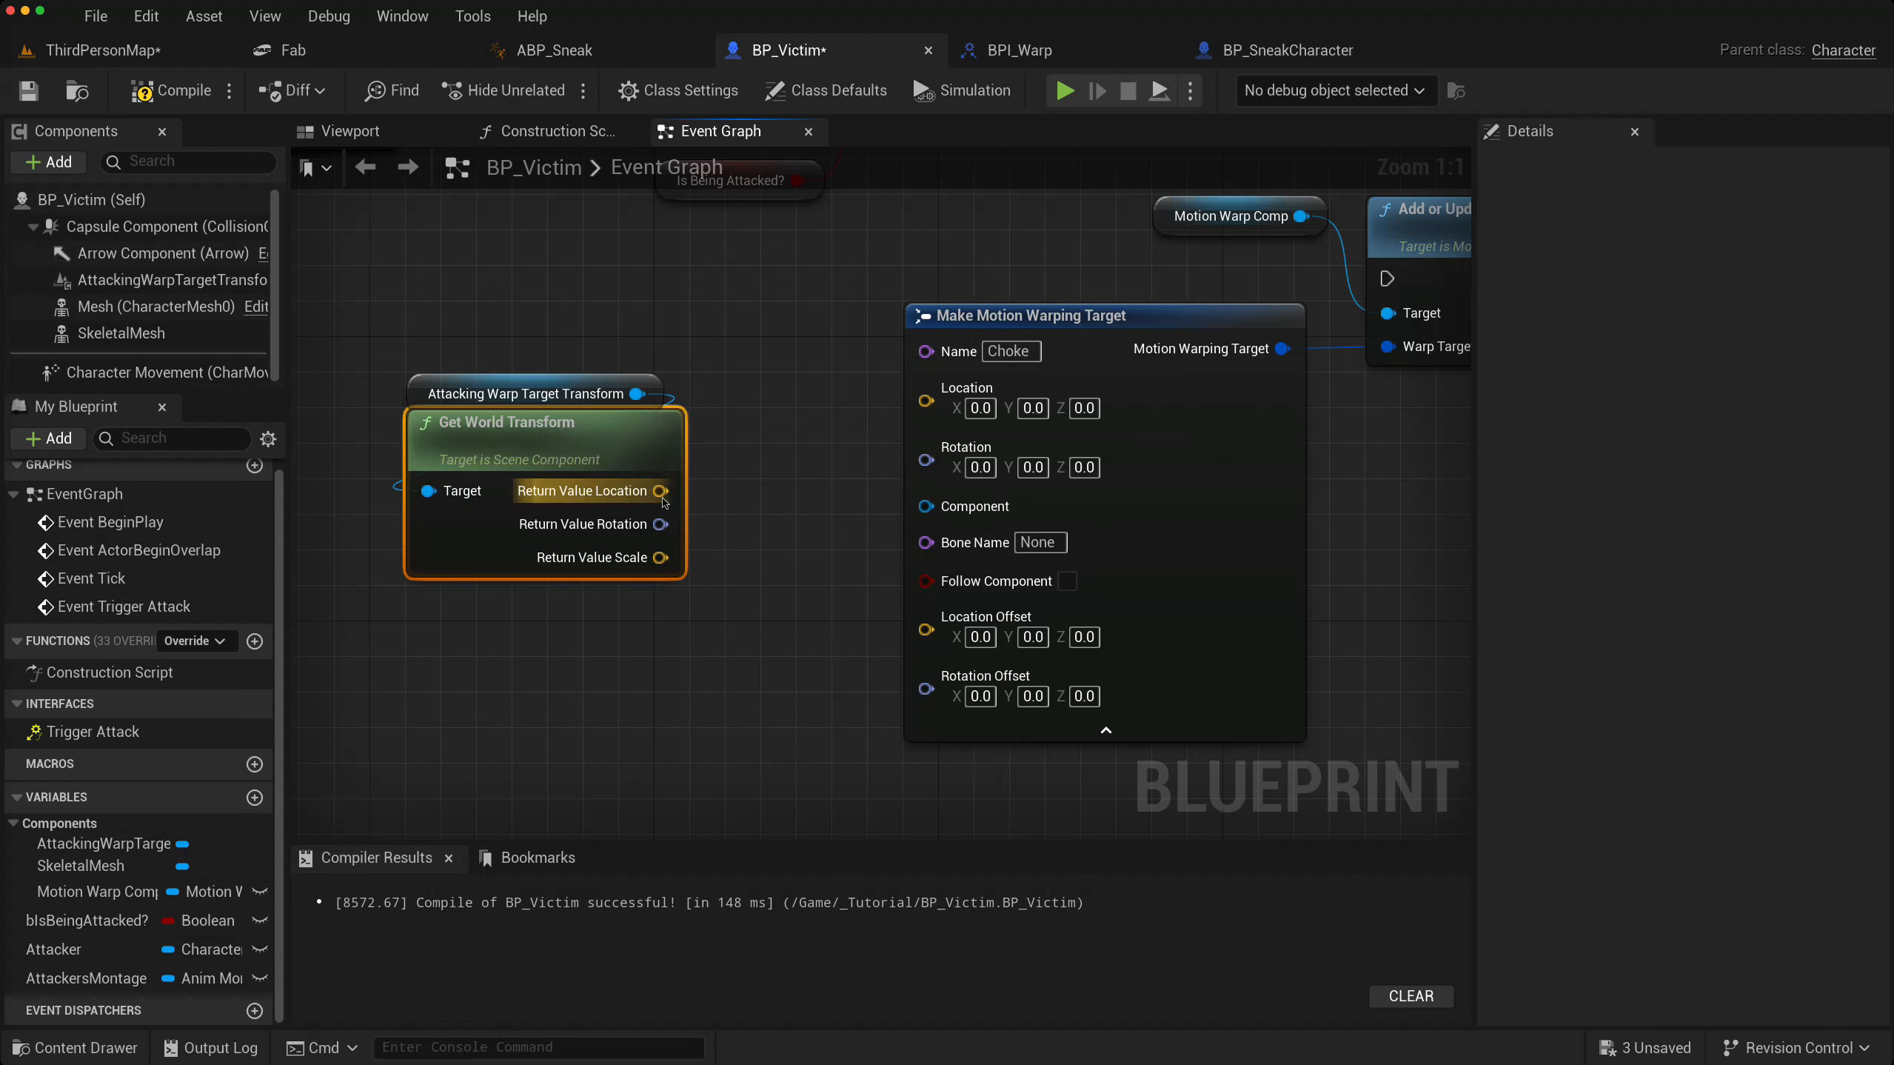
{"action": "left_click_drag", "start_coordinate": [660, 491], "coordinate": [926, 401]}
{"action": "left_click_drag", "start_coordinate": [663, 524], "coordinate": [925, 435]}
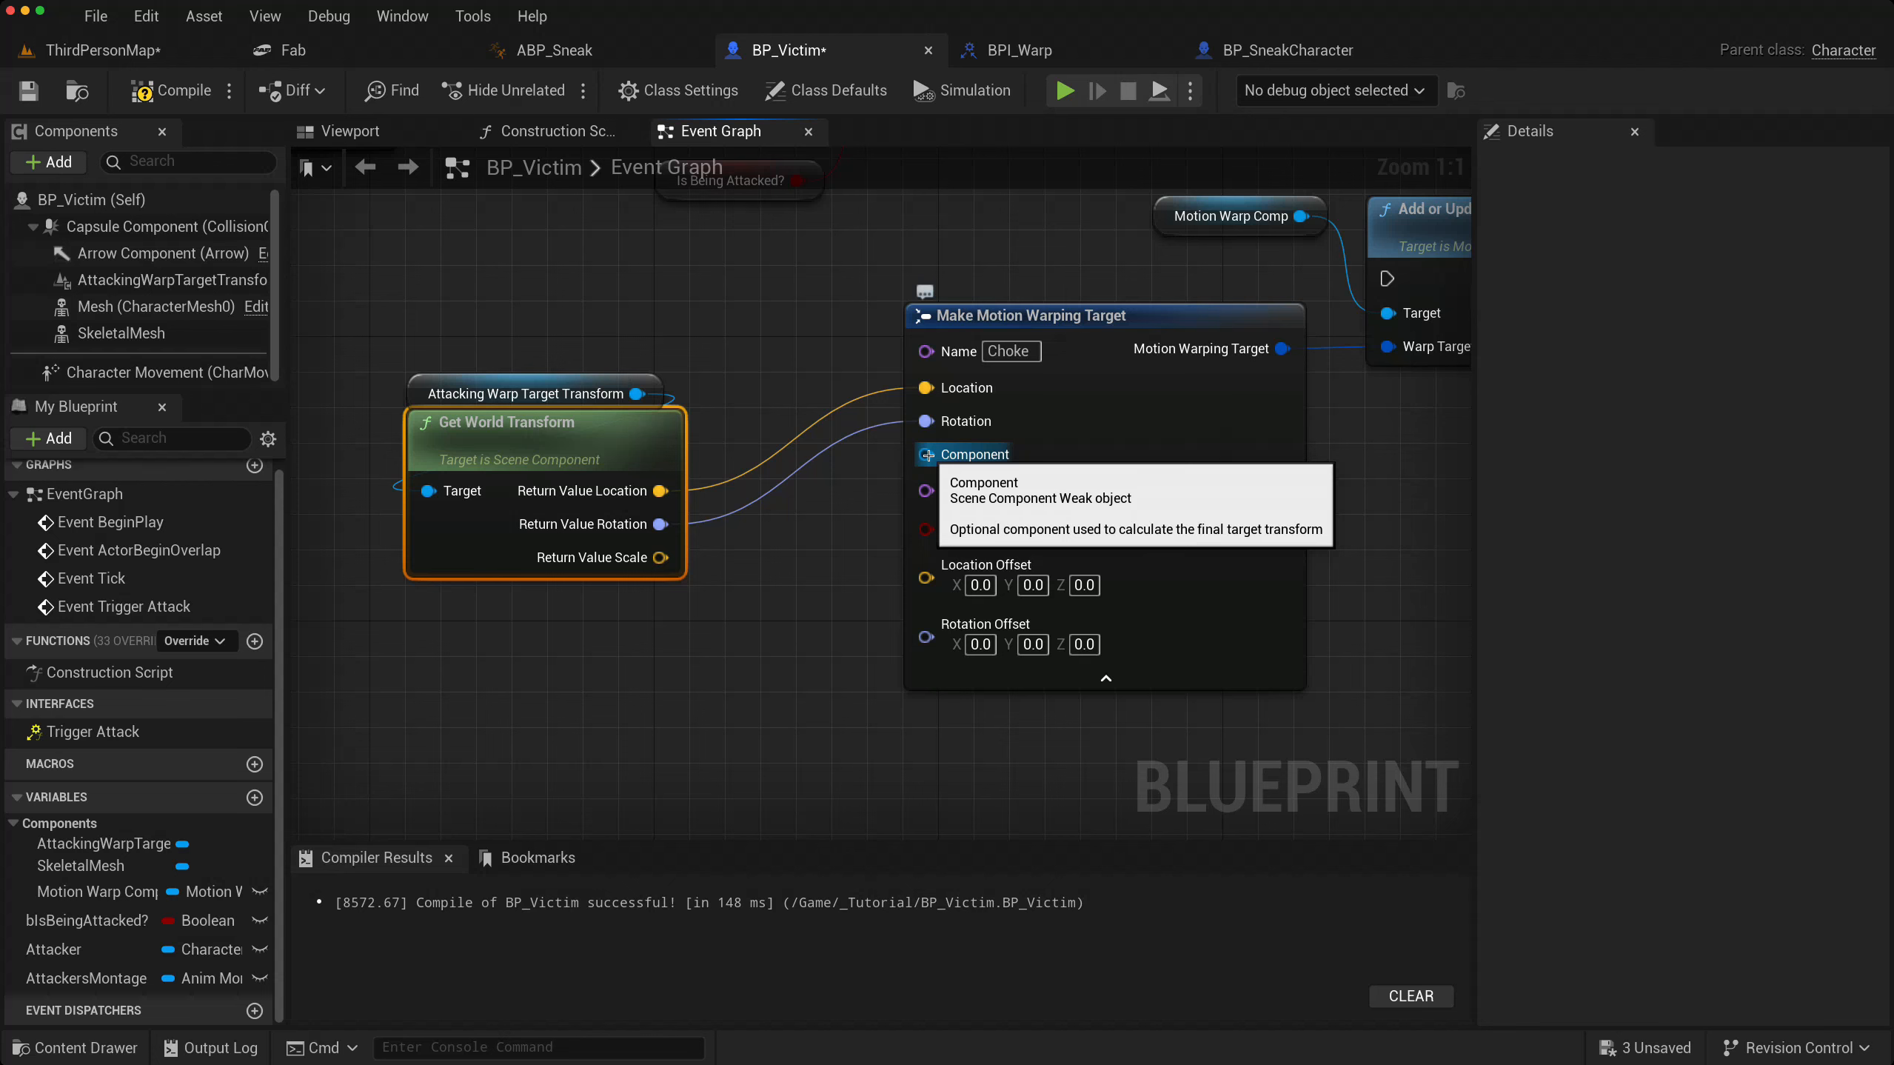
{"action": "right_click_drag", "start_coordinate": [810, 554], "coordinate": [741, 604]}
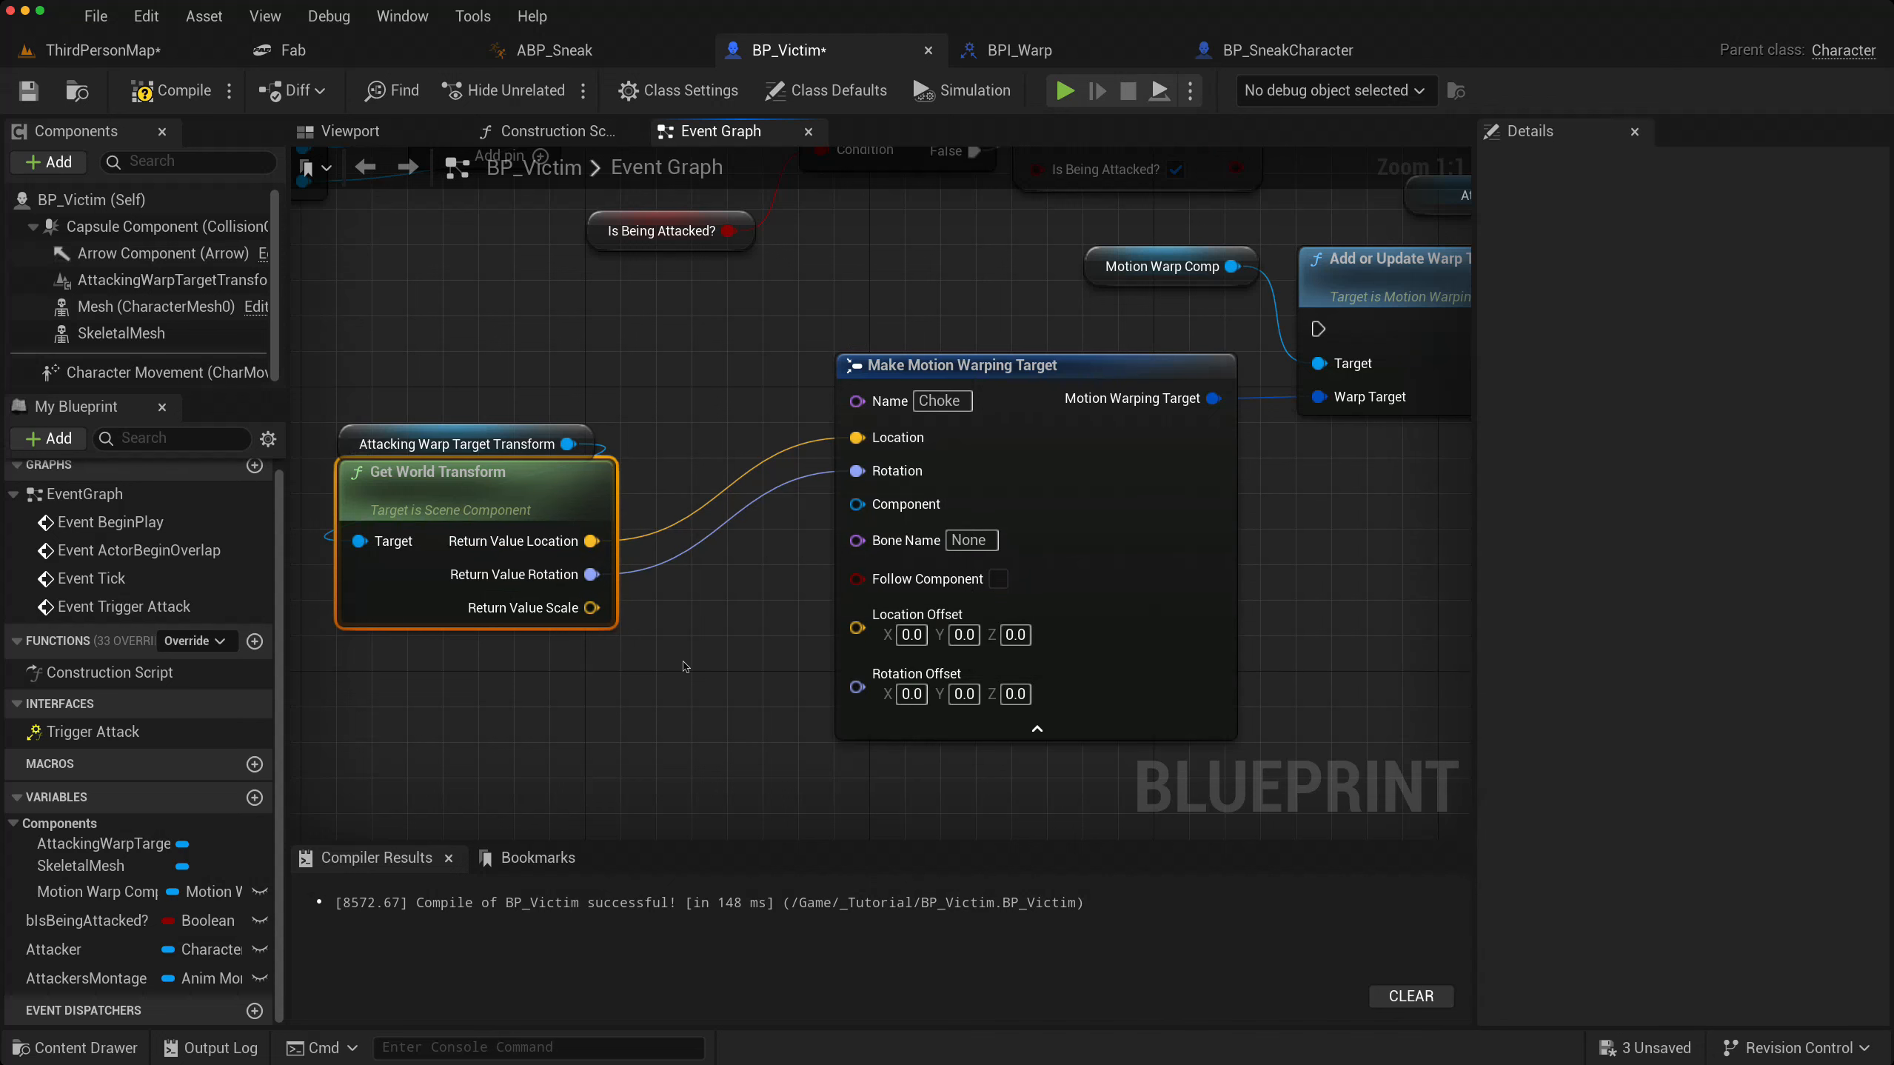
- Shift Play Montage and its Attacker, Mesh and Attackers Montage inputs away, and place Add or Update Warp Target beside the SET node
{"action": "right_click_drag", "start_coordinate": [1335, 633], "coordinate": [632, 730]}
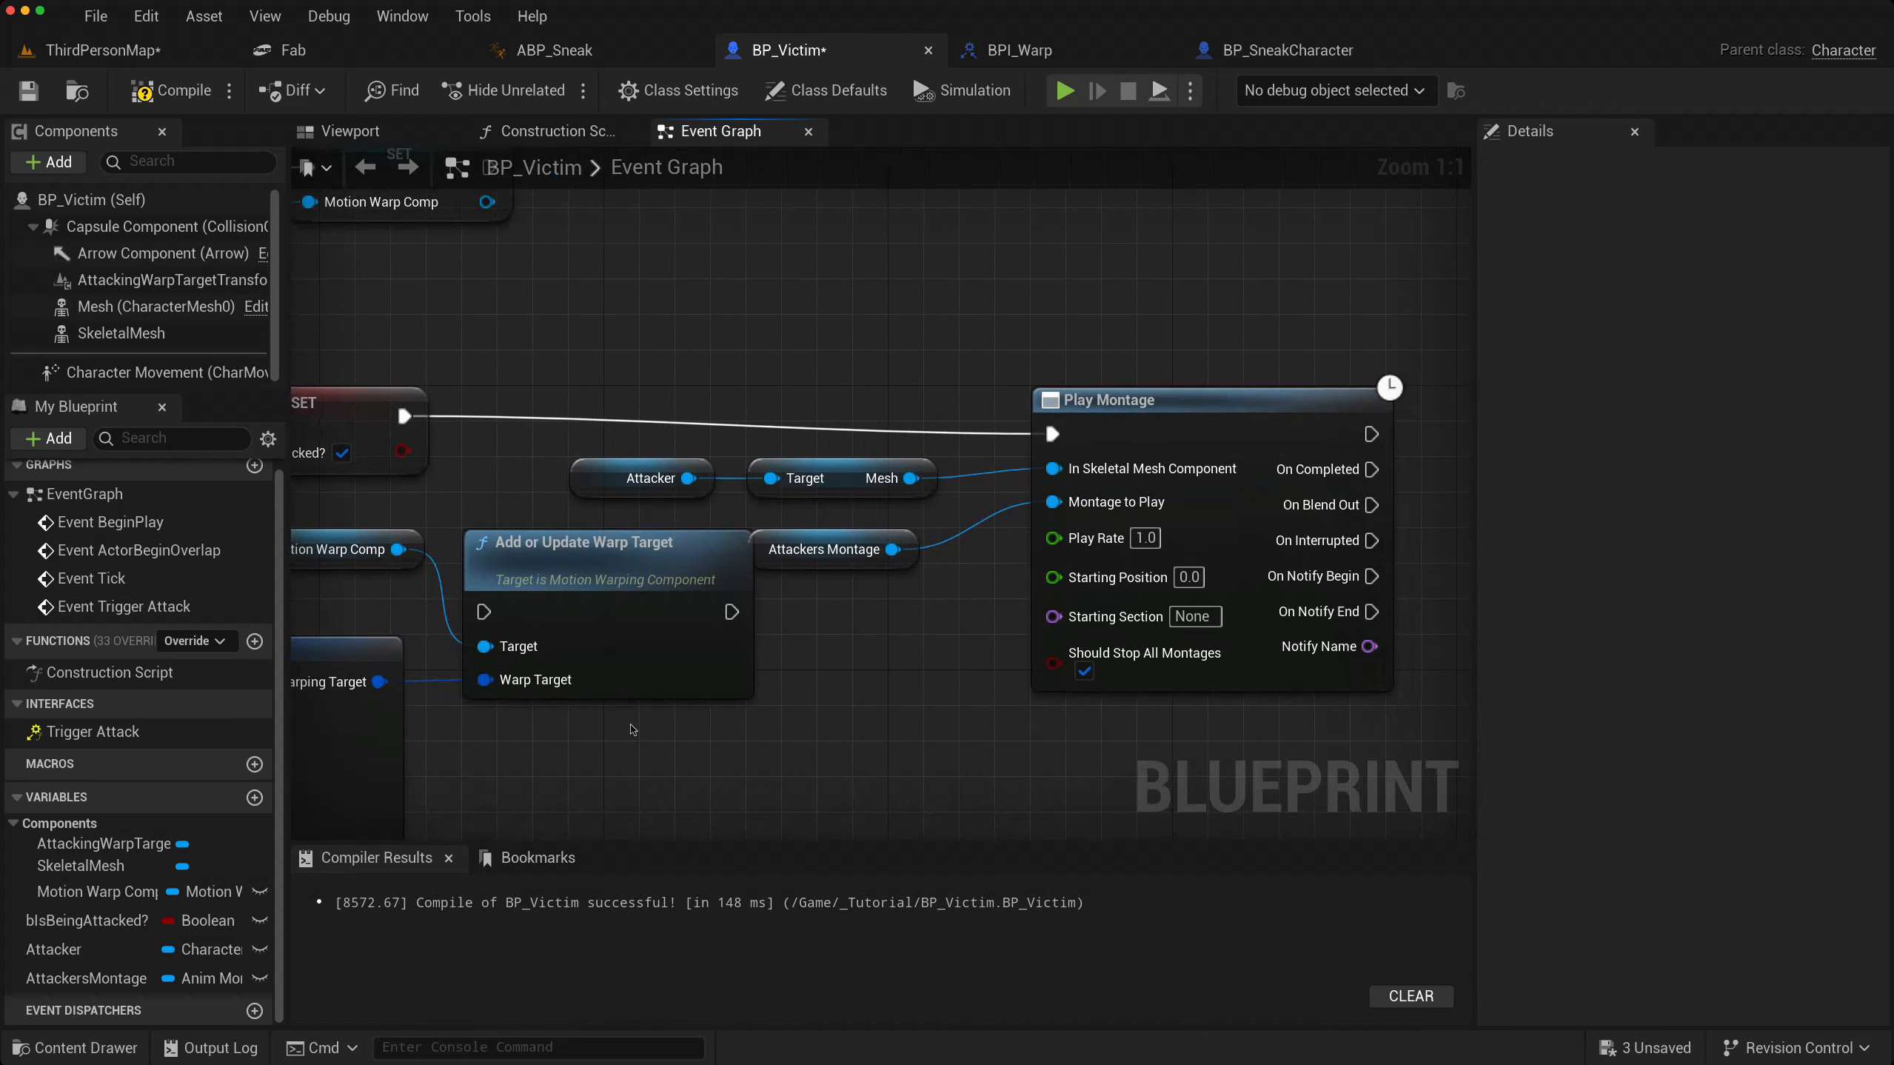
{"action": "left_click_drag", "start_coordinate": [697, 445], "coordinate": [1176, 496]}
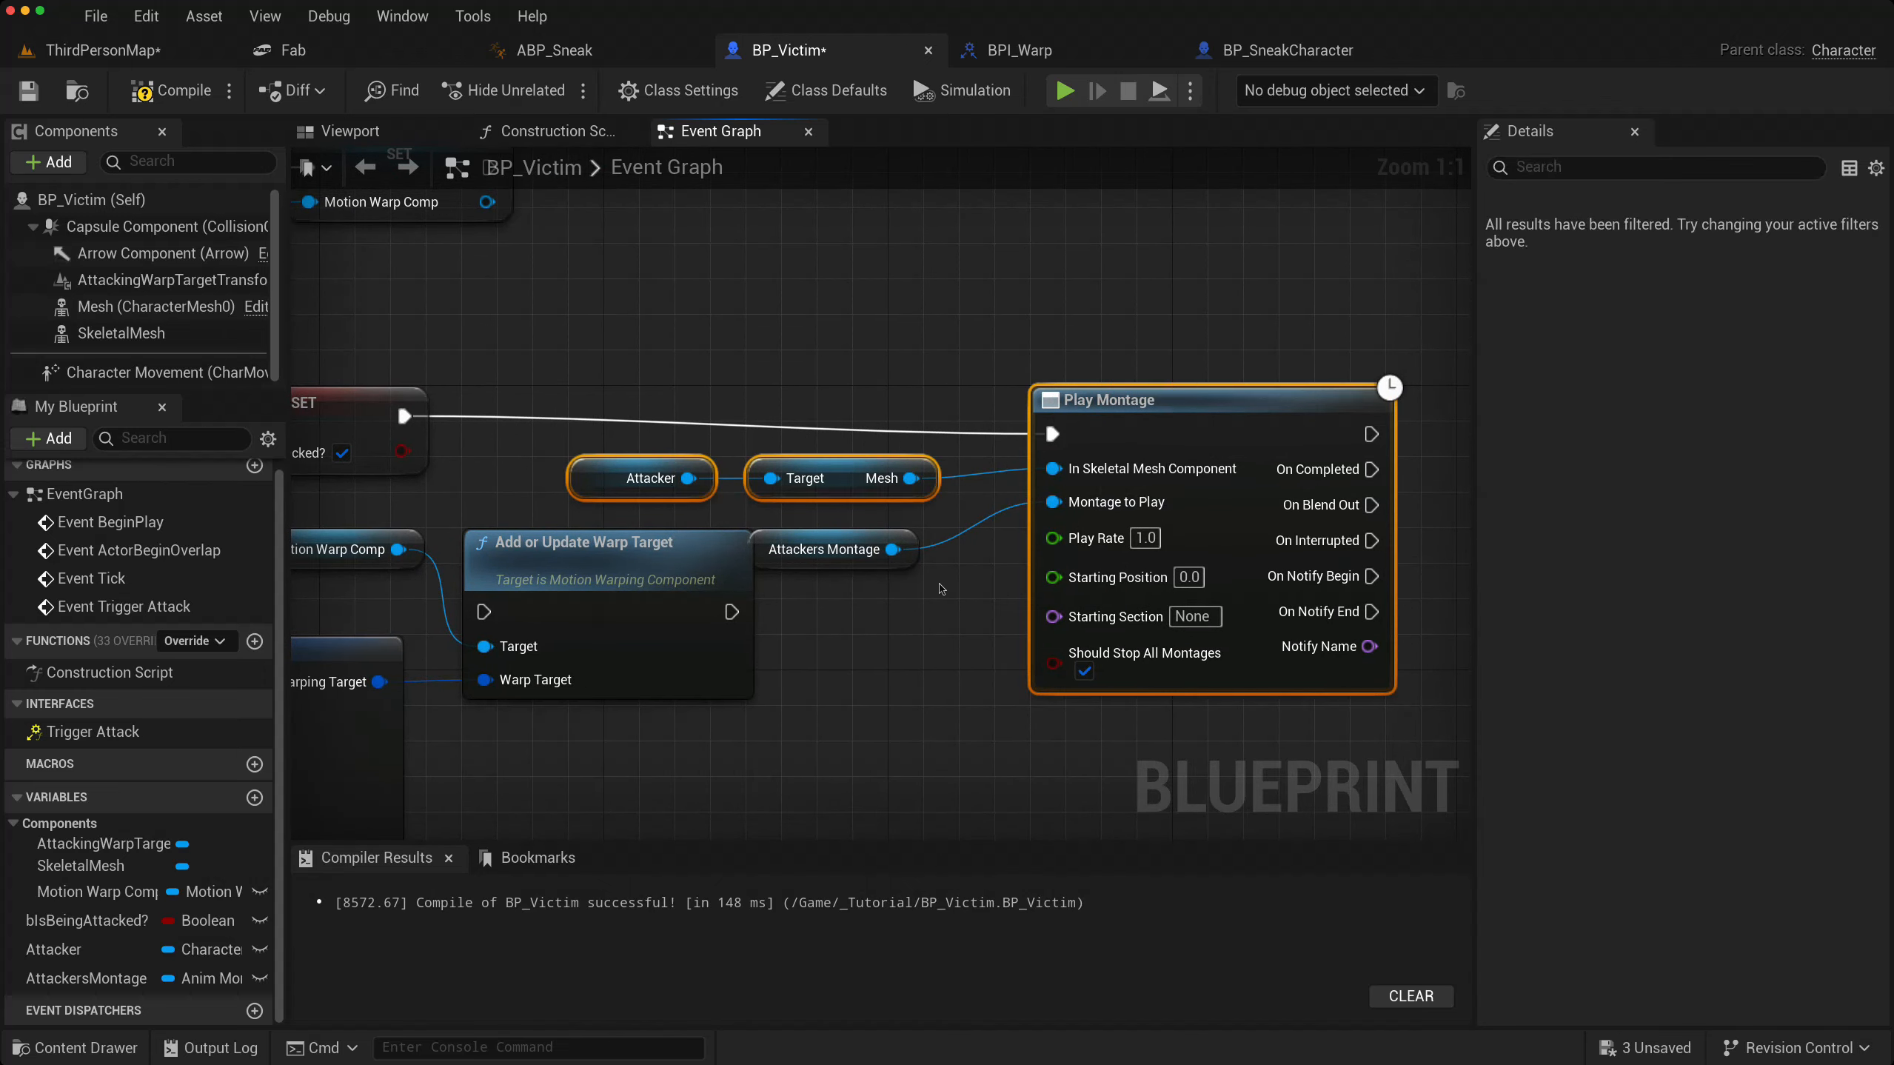
{"action": "left_click", "coordinate": [846, 543], "text": "shift"}
{"action": "left_click_drag", "start_coordinate": [648, 564], "coordinate": [719, 421]}
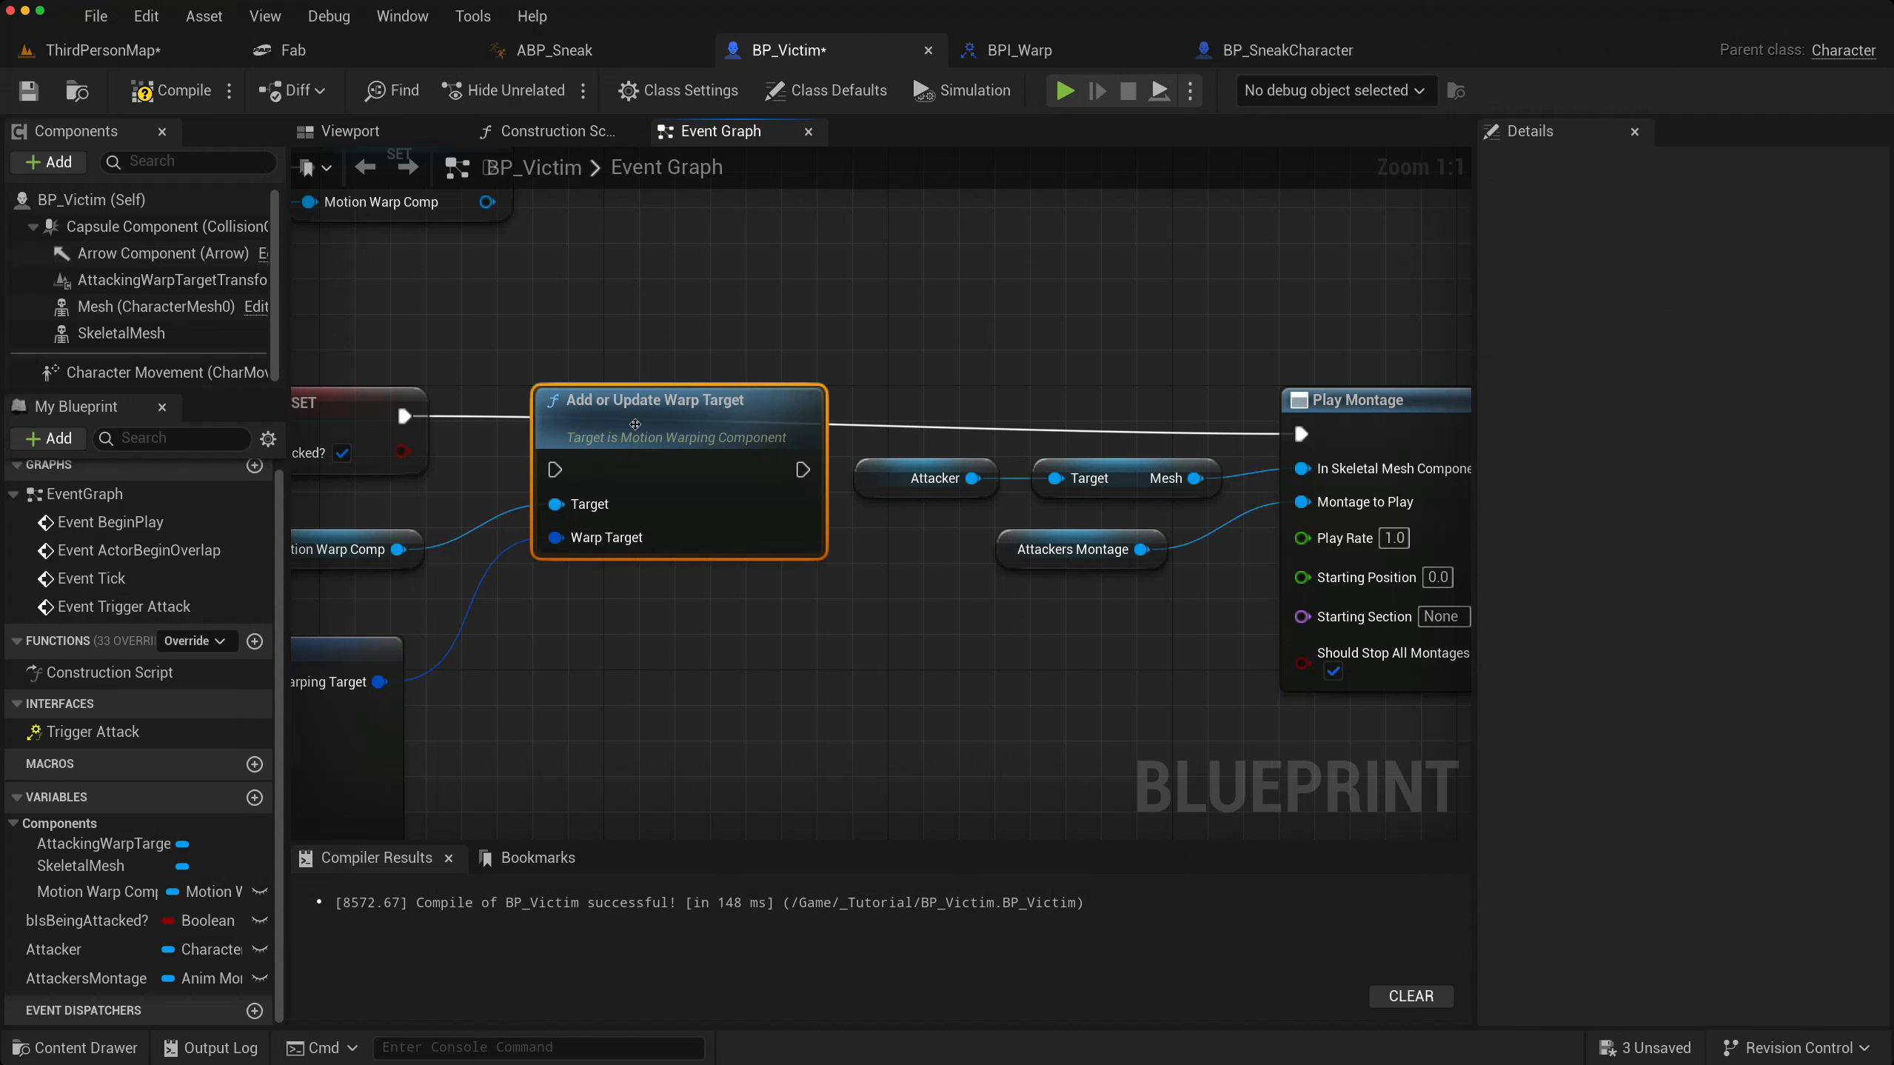
- Wire the execution flow from the Is Being Attacked? SET node through Add or Update Warp Target into Play Montage
{"action": "left_click_drag", "start_coordinate": [411, 414], "coordinate": [555, 469]}
{"action": "left_click_drag", "start_coordinate": [653, 449], "coordinate": [617, 414]}
{"action": "right_click_drag", "start_coordinate": [806, 623], "coordinate": [595, 623]}
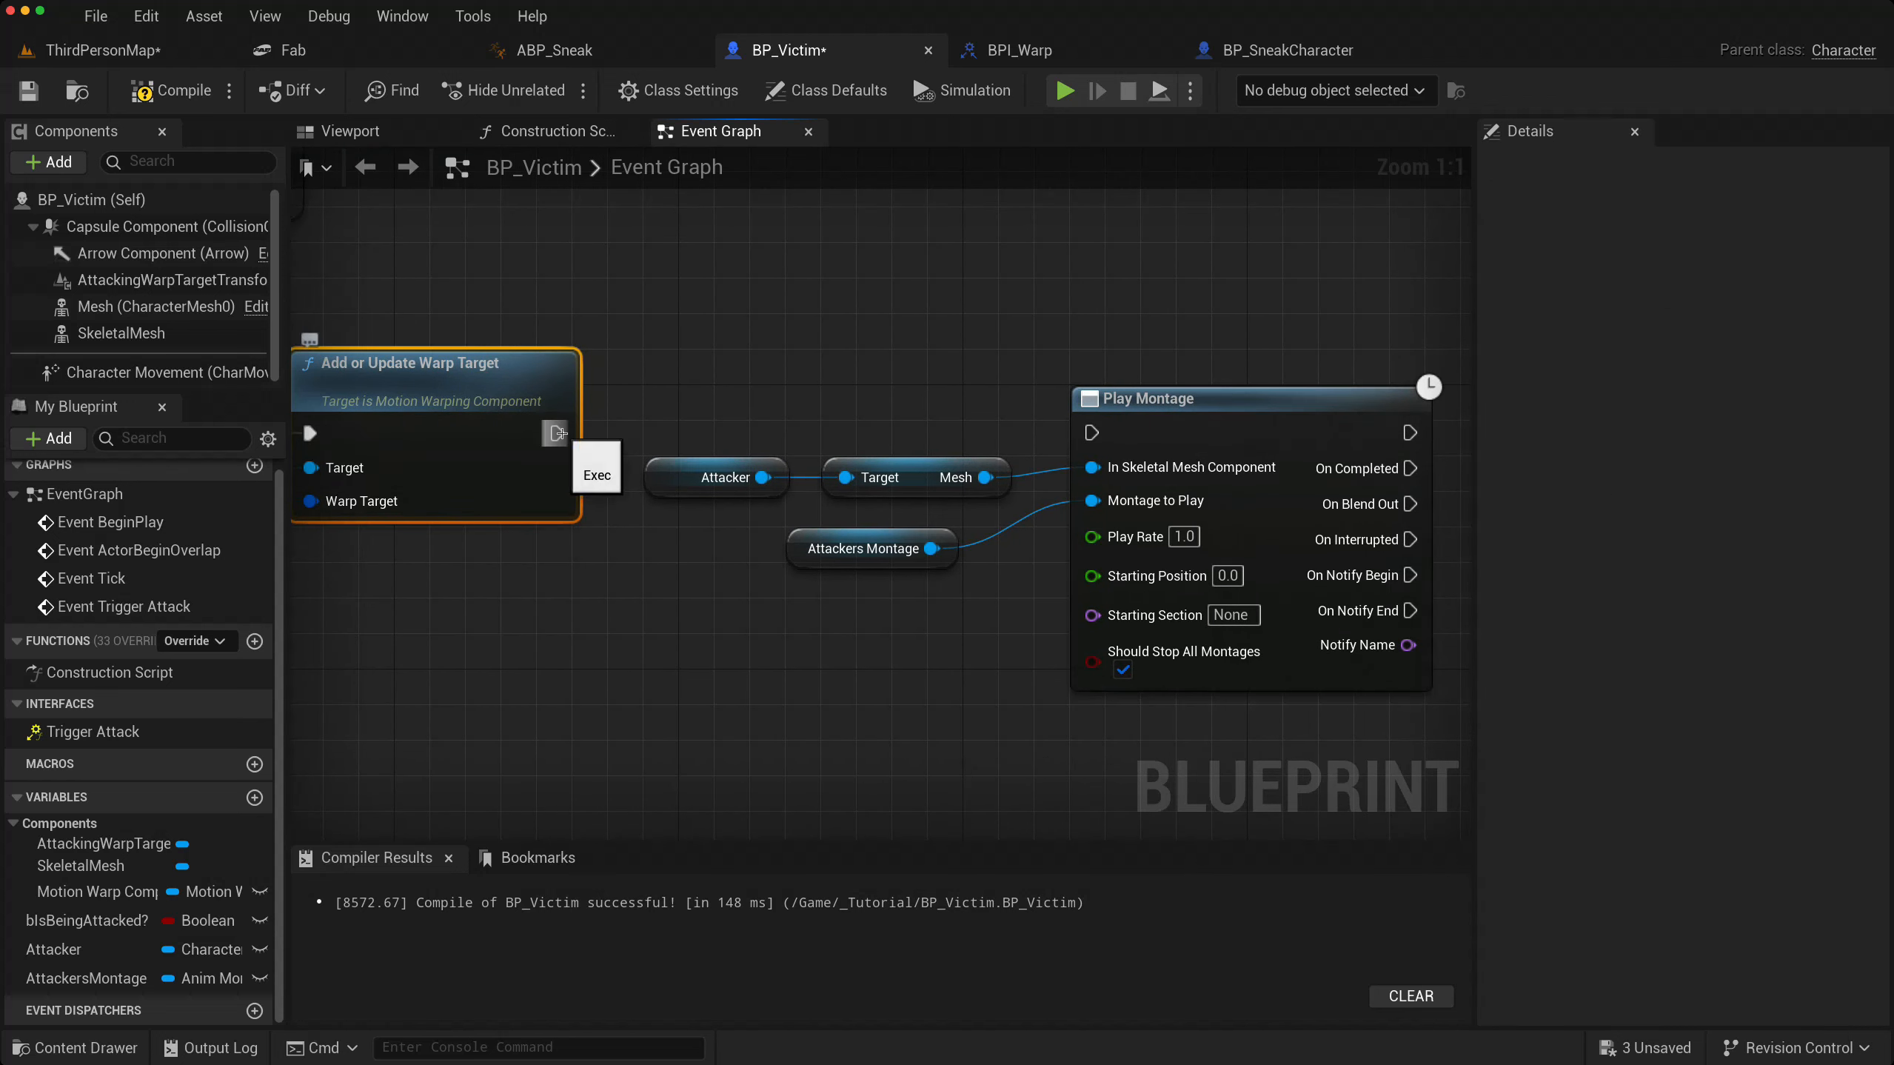
{"action": "left_click_drag", "start_coordinate": [556, 433], "coordinate": [1091, 432]}
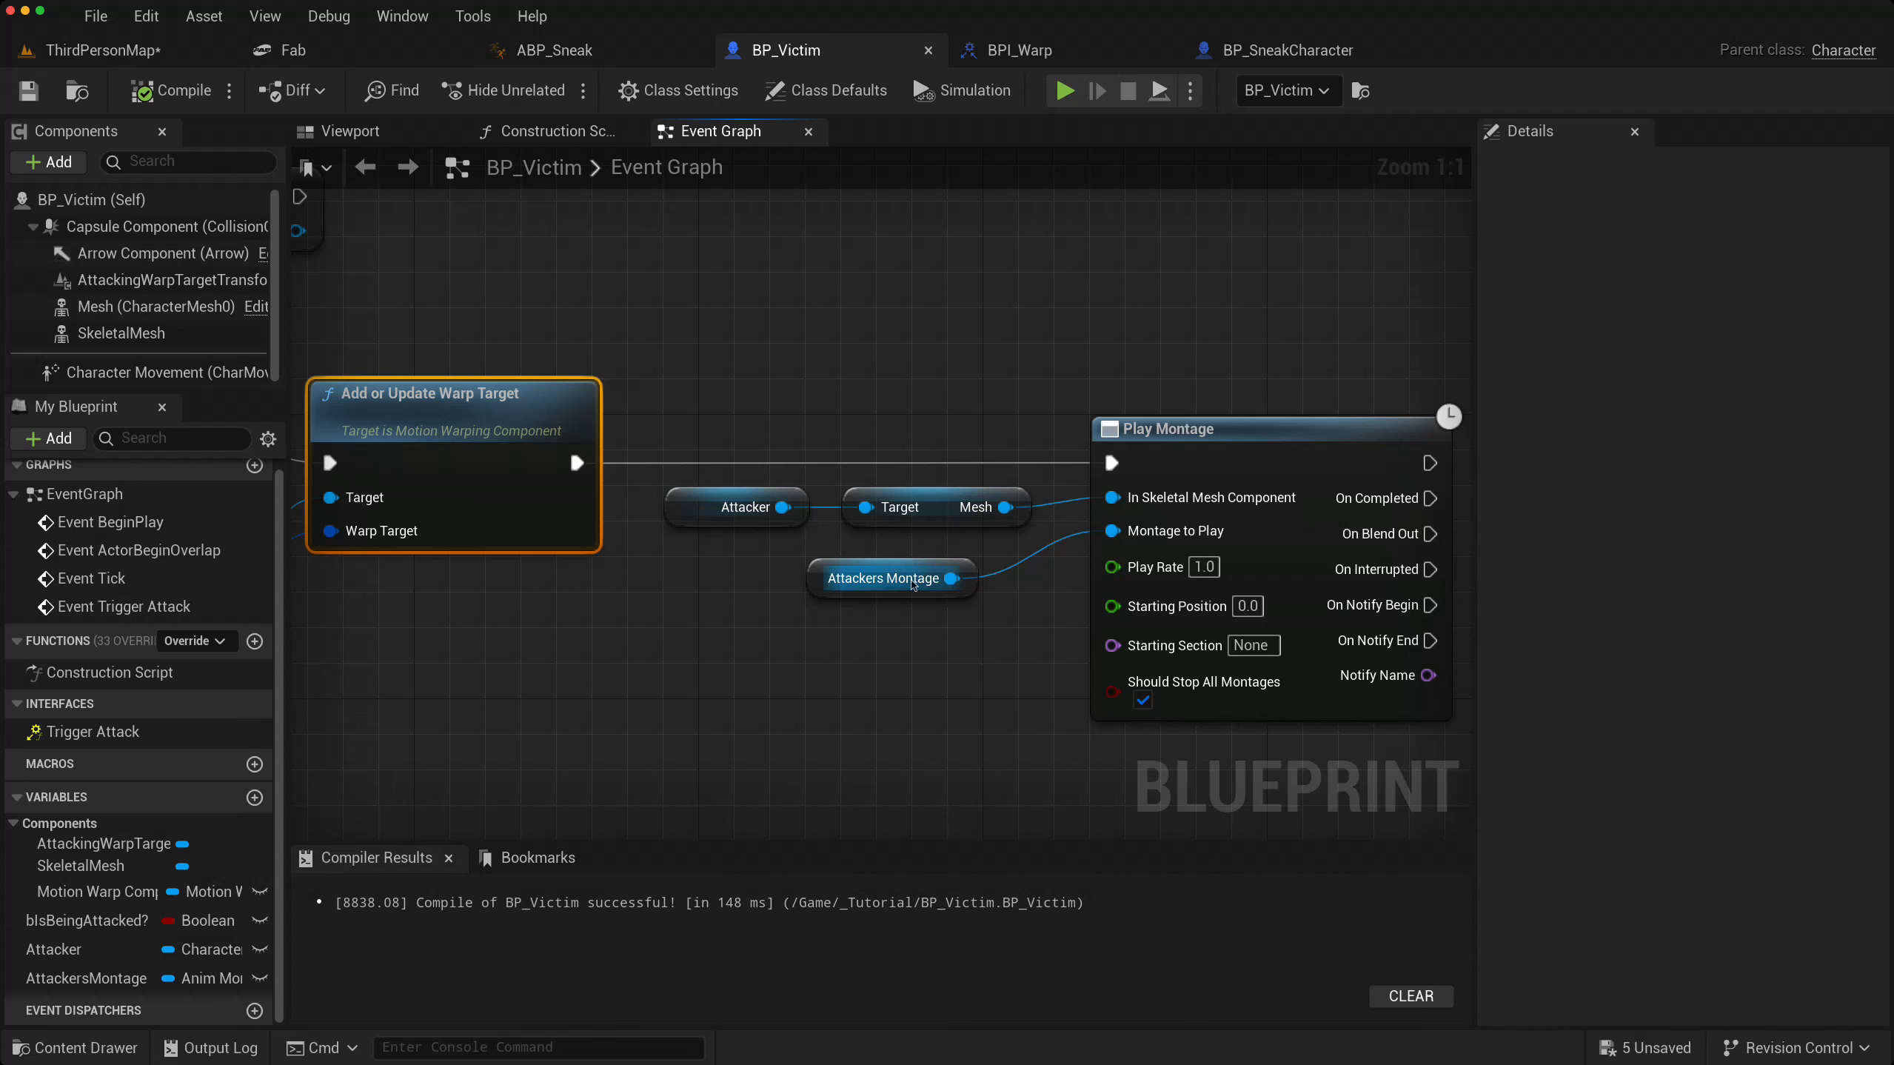
- In BP_SneakCharacter's Trace For Victim function, call Trigger Attack on Victim from the Branch's True output, with Hit Actor as Victim
{"action": "left_click", "coordinate": [1287, 52]}
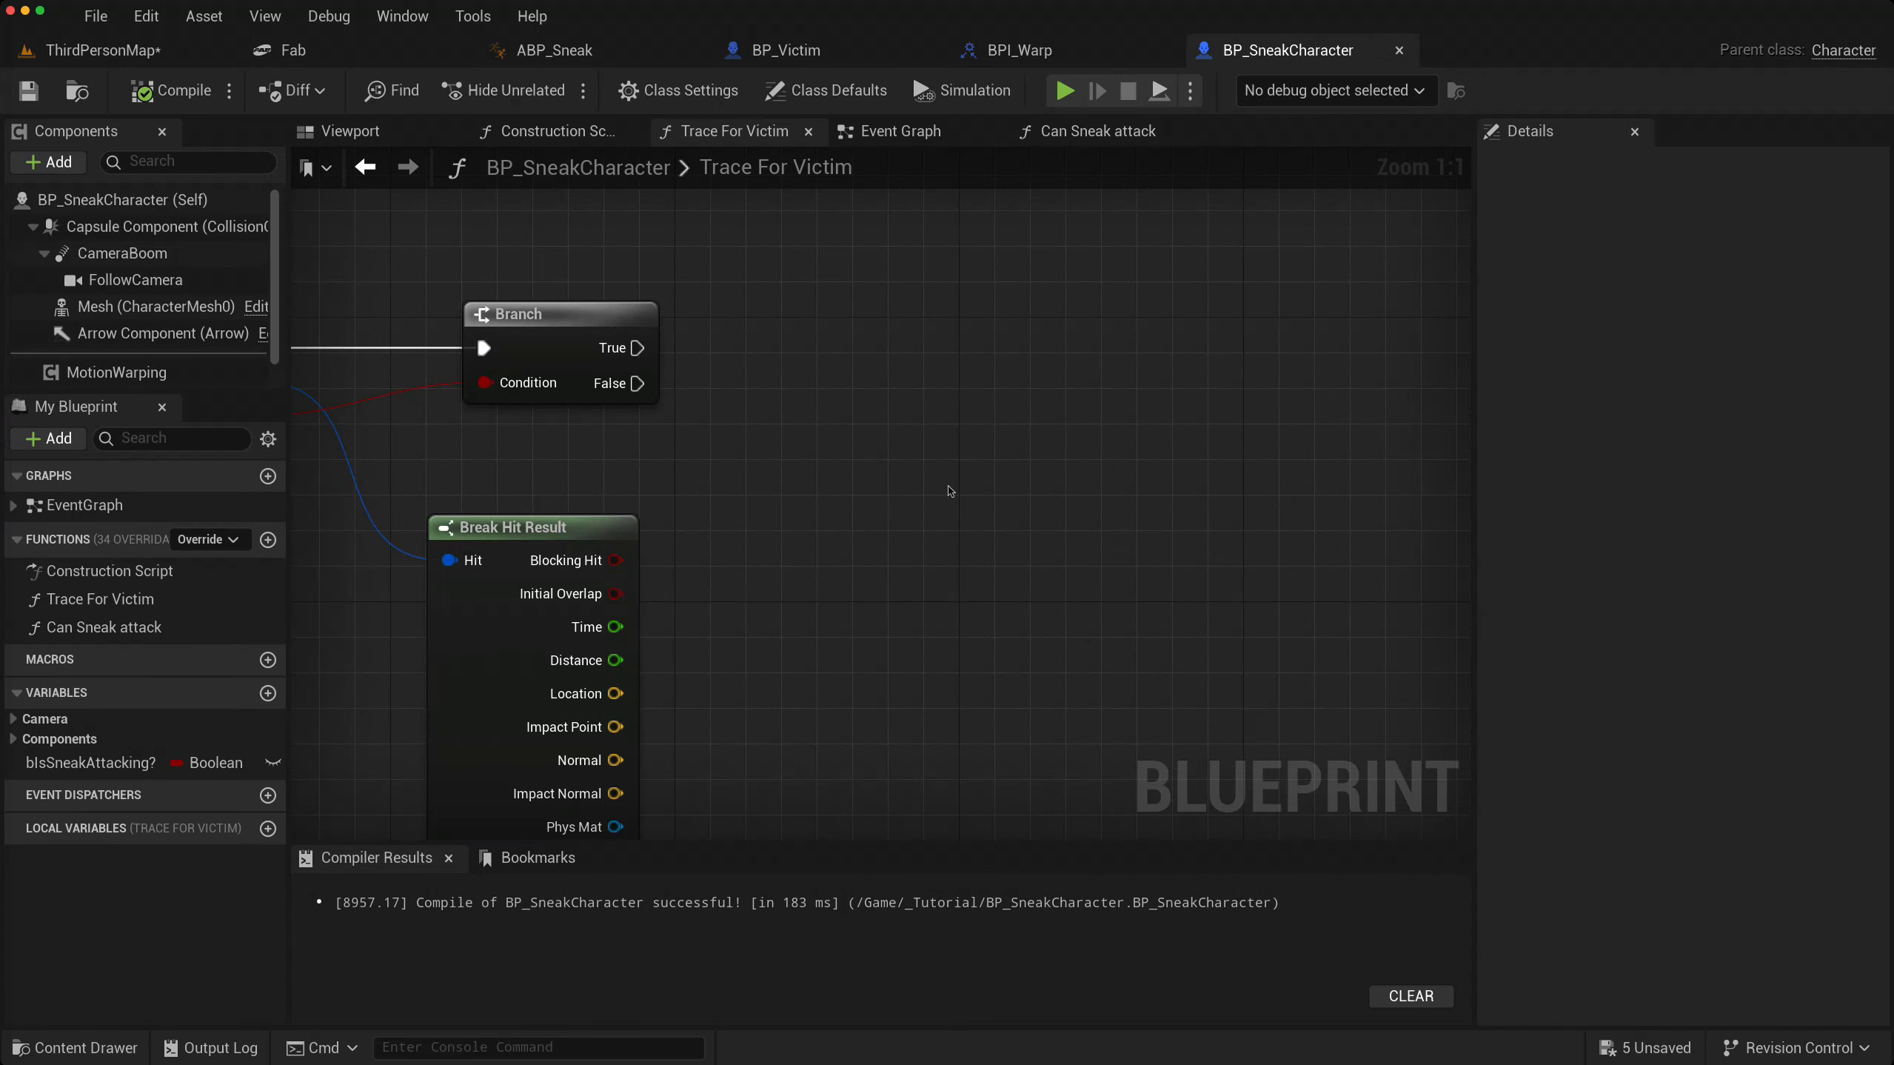
{"action": "mouse_move", "coordinate": [721, 486]}
{"action": "right_mouse_down"}
{"action": "mouse_move", "coordinate": [1187, 581]}
{"action": "mouse_move", "coordinate": [1407, 470]}
{"action": "mouse_move", "coordinate": [897, 538]}
{"action": "right_mouse_up"}
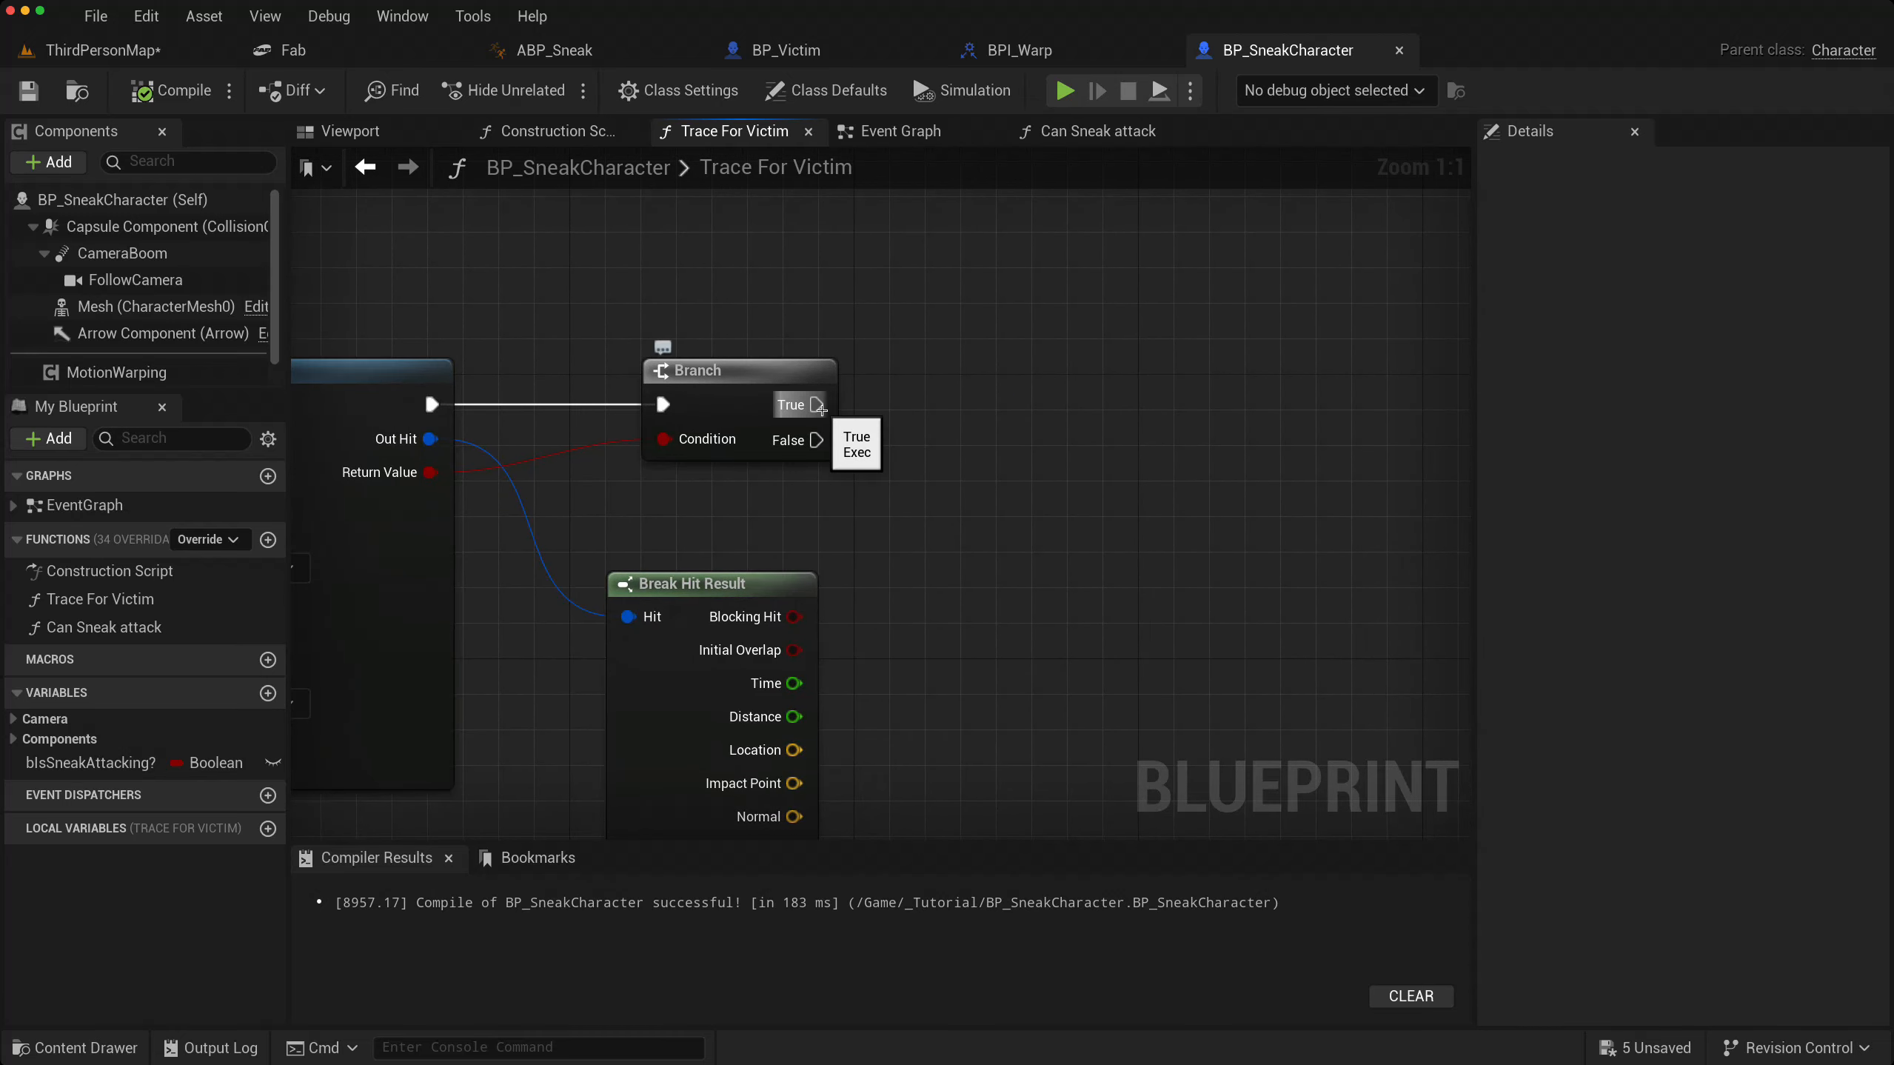
{"action": "left_click_drag", "start_coordinate": [819, 406], "coordinate": [1030, 396]}
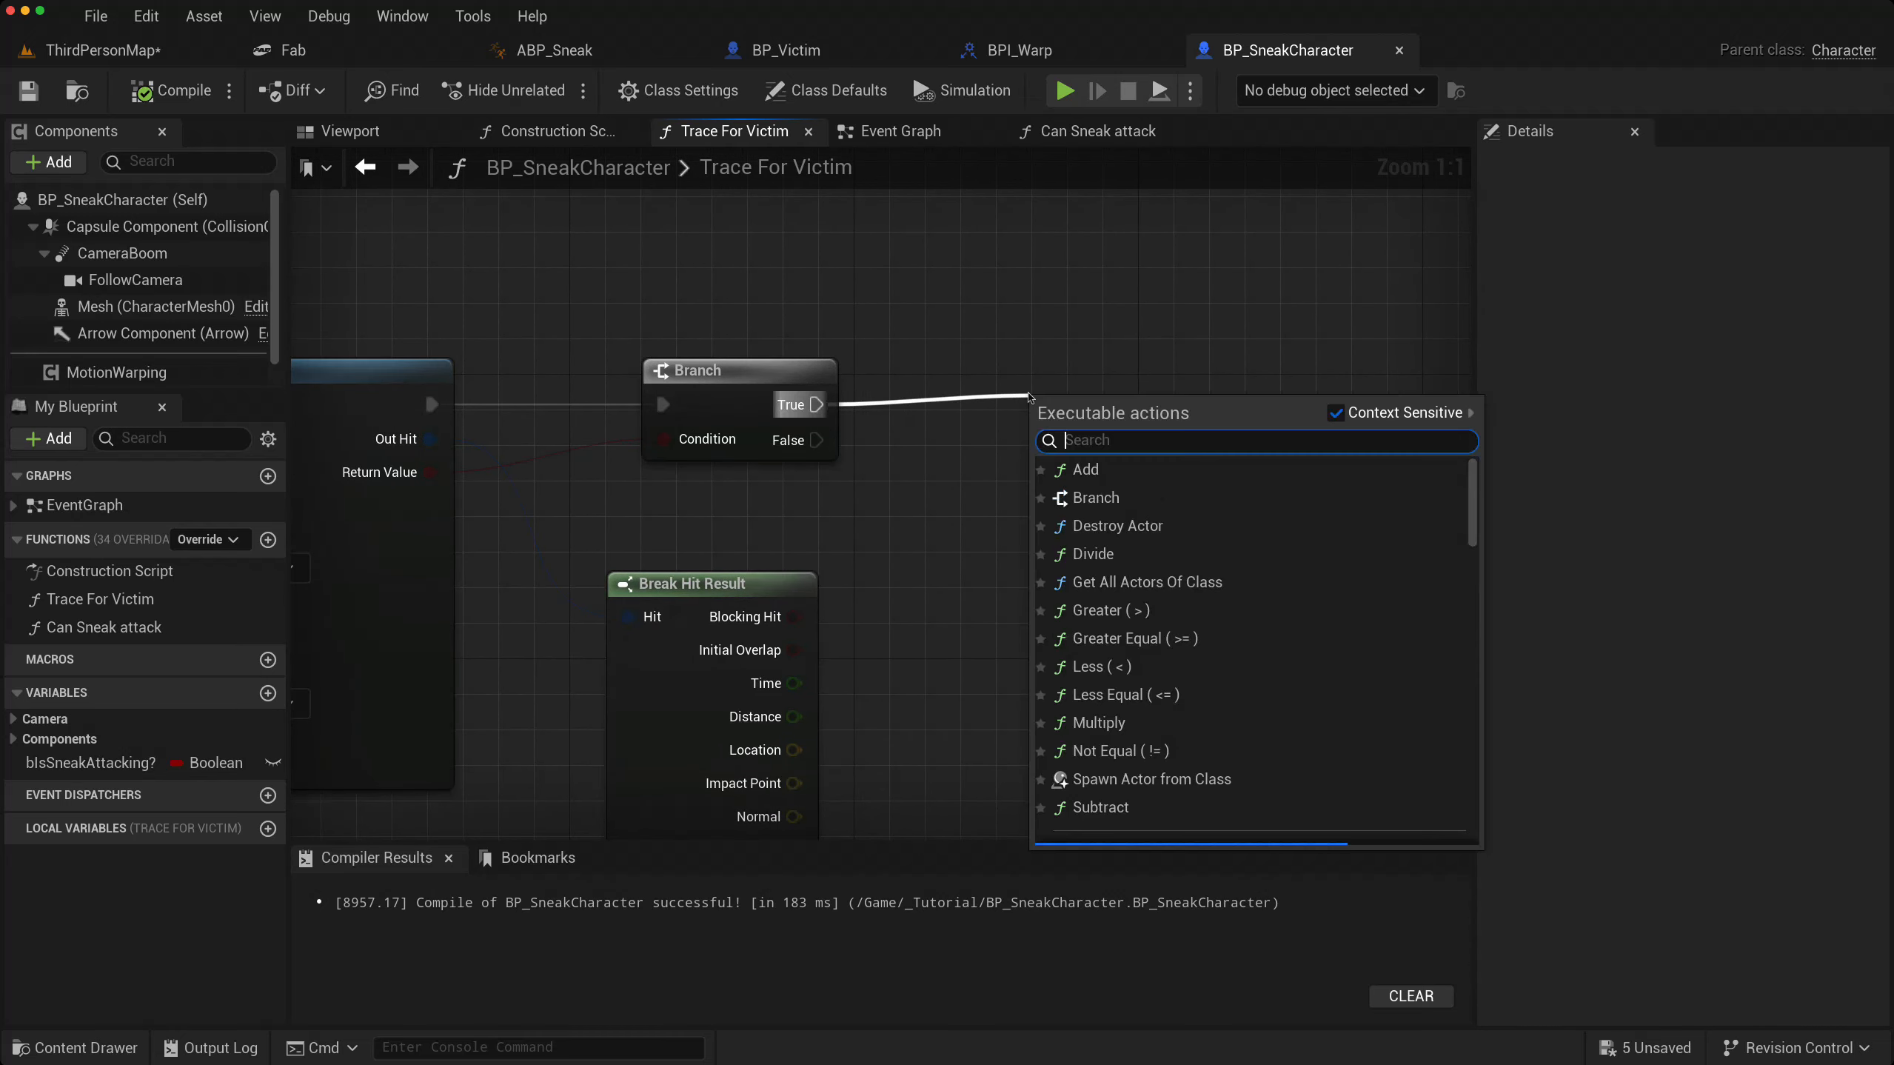
{"action": "type", "text": "trigg"}
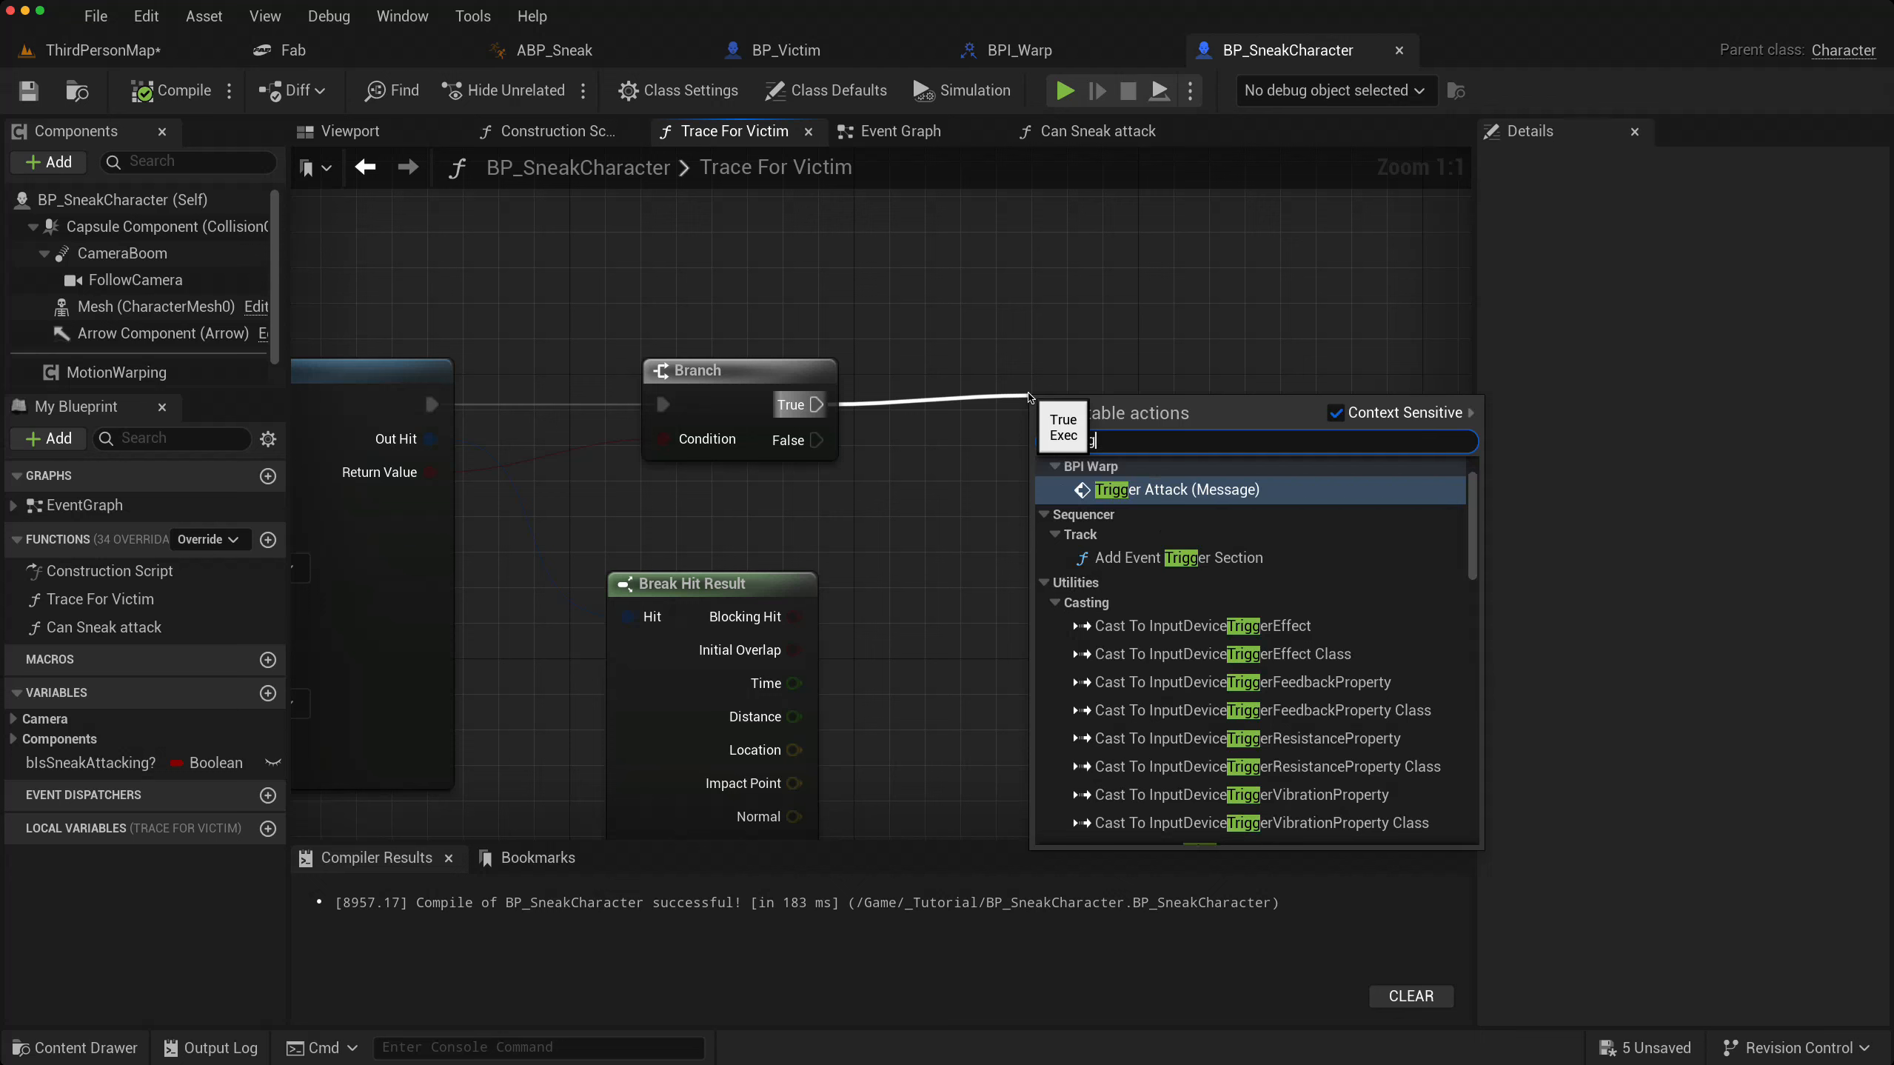
{"action": "type", "text": " vi"}
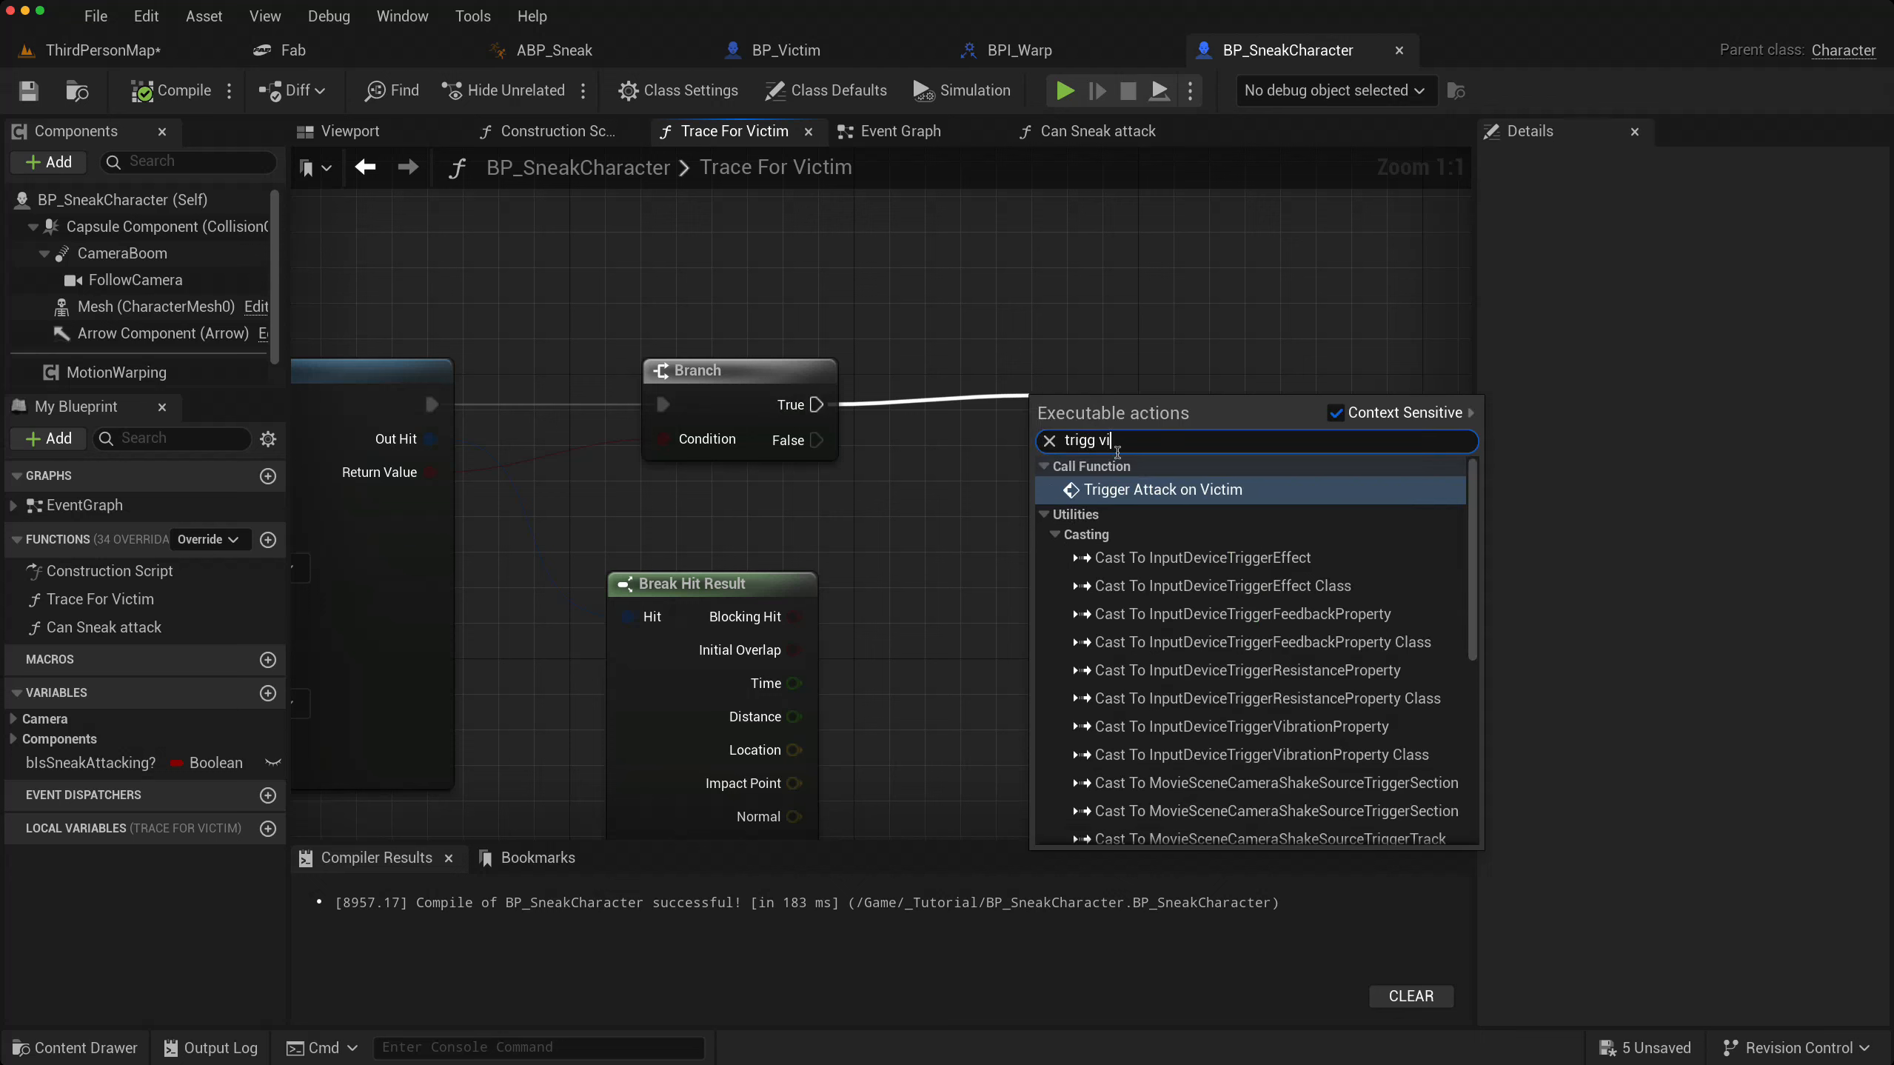
{"action": "left_click", "coordinate": [1163, 490]}
{"action": "left_click_drag", "start_coordinate": [1173, 422], "coordinate": [1241, 382]}
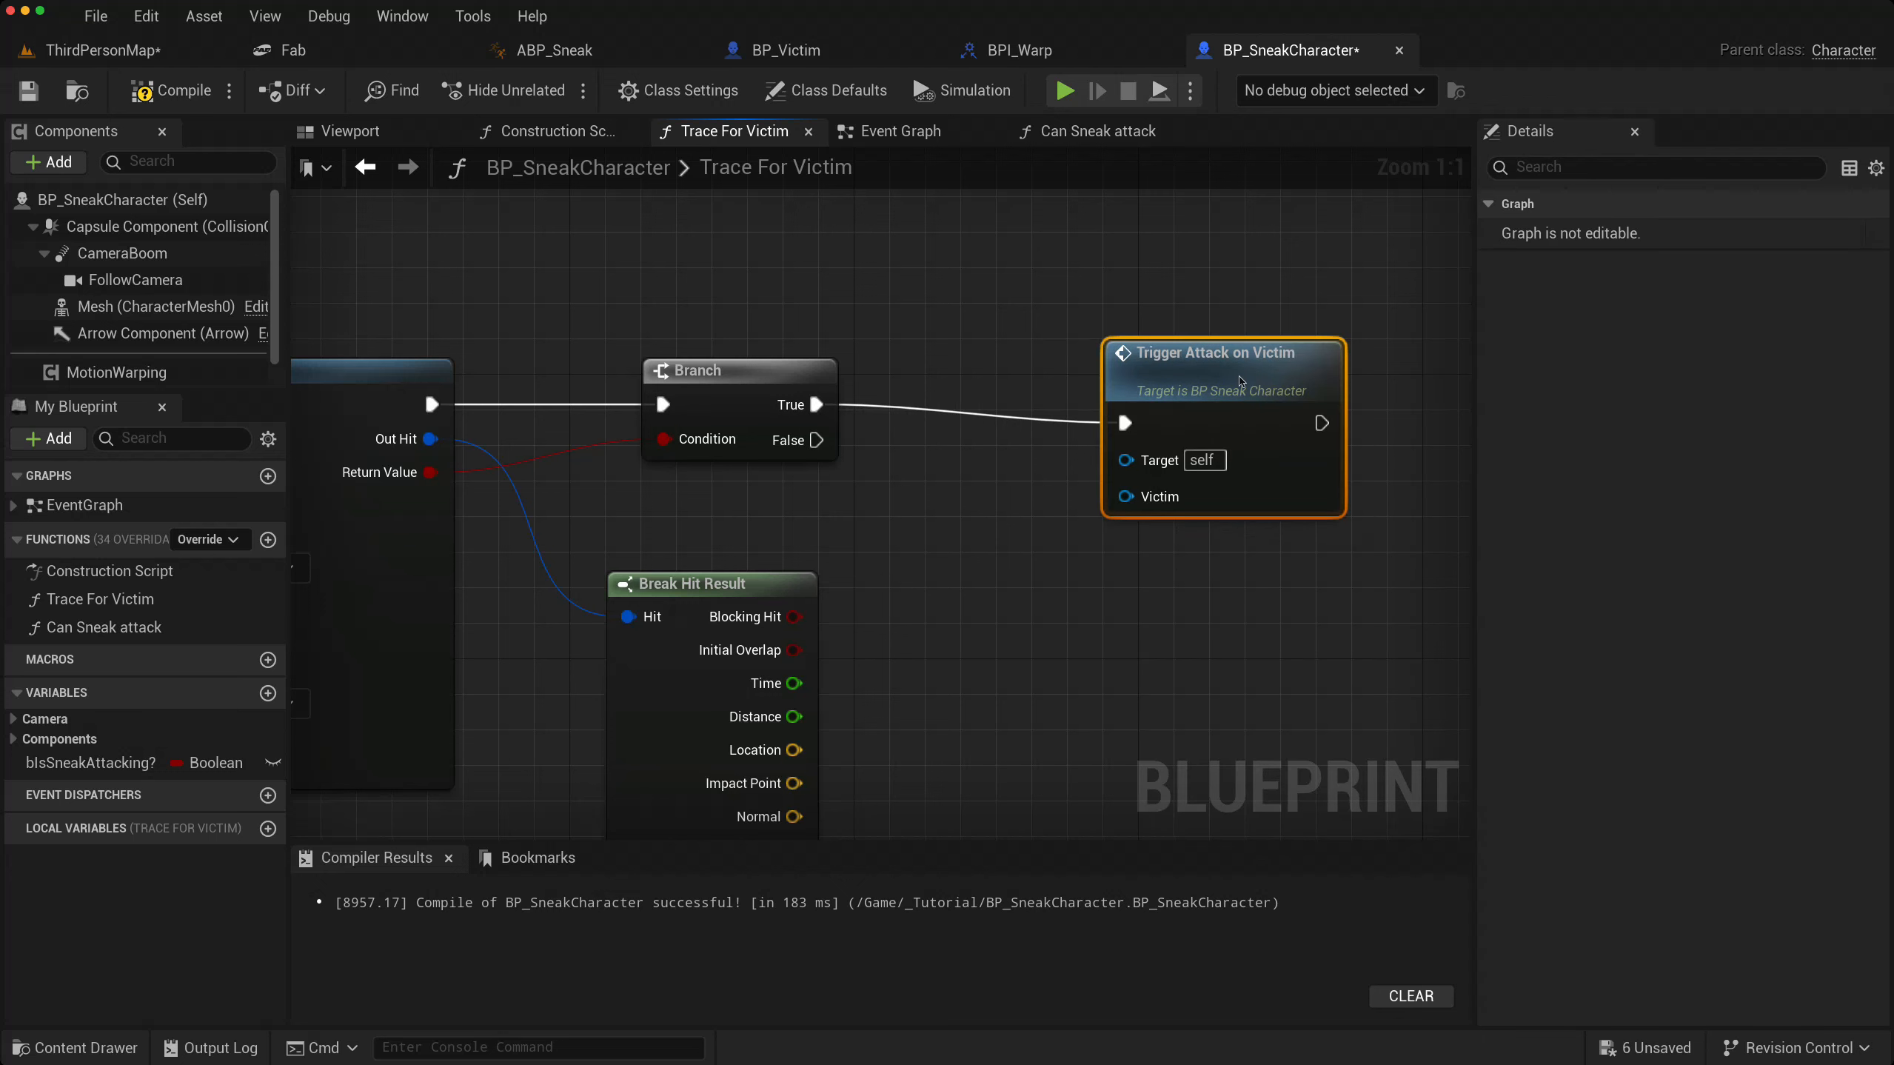
{"action": "right_click_drag", "start_coordinate": [1032, 695], "coordinate": [962, 546]}
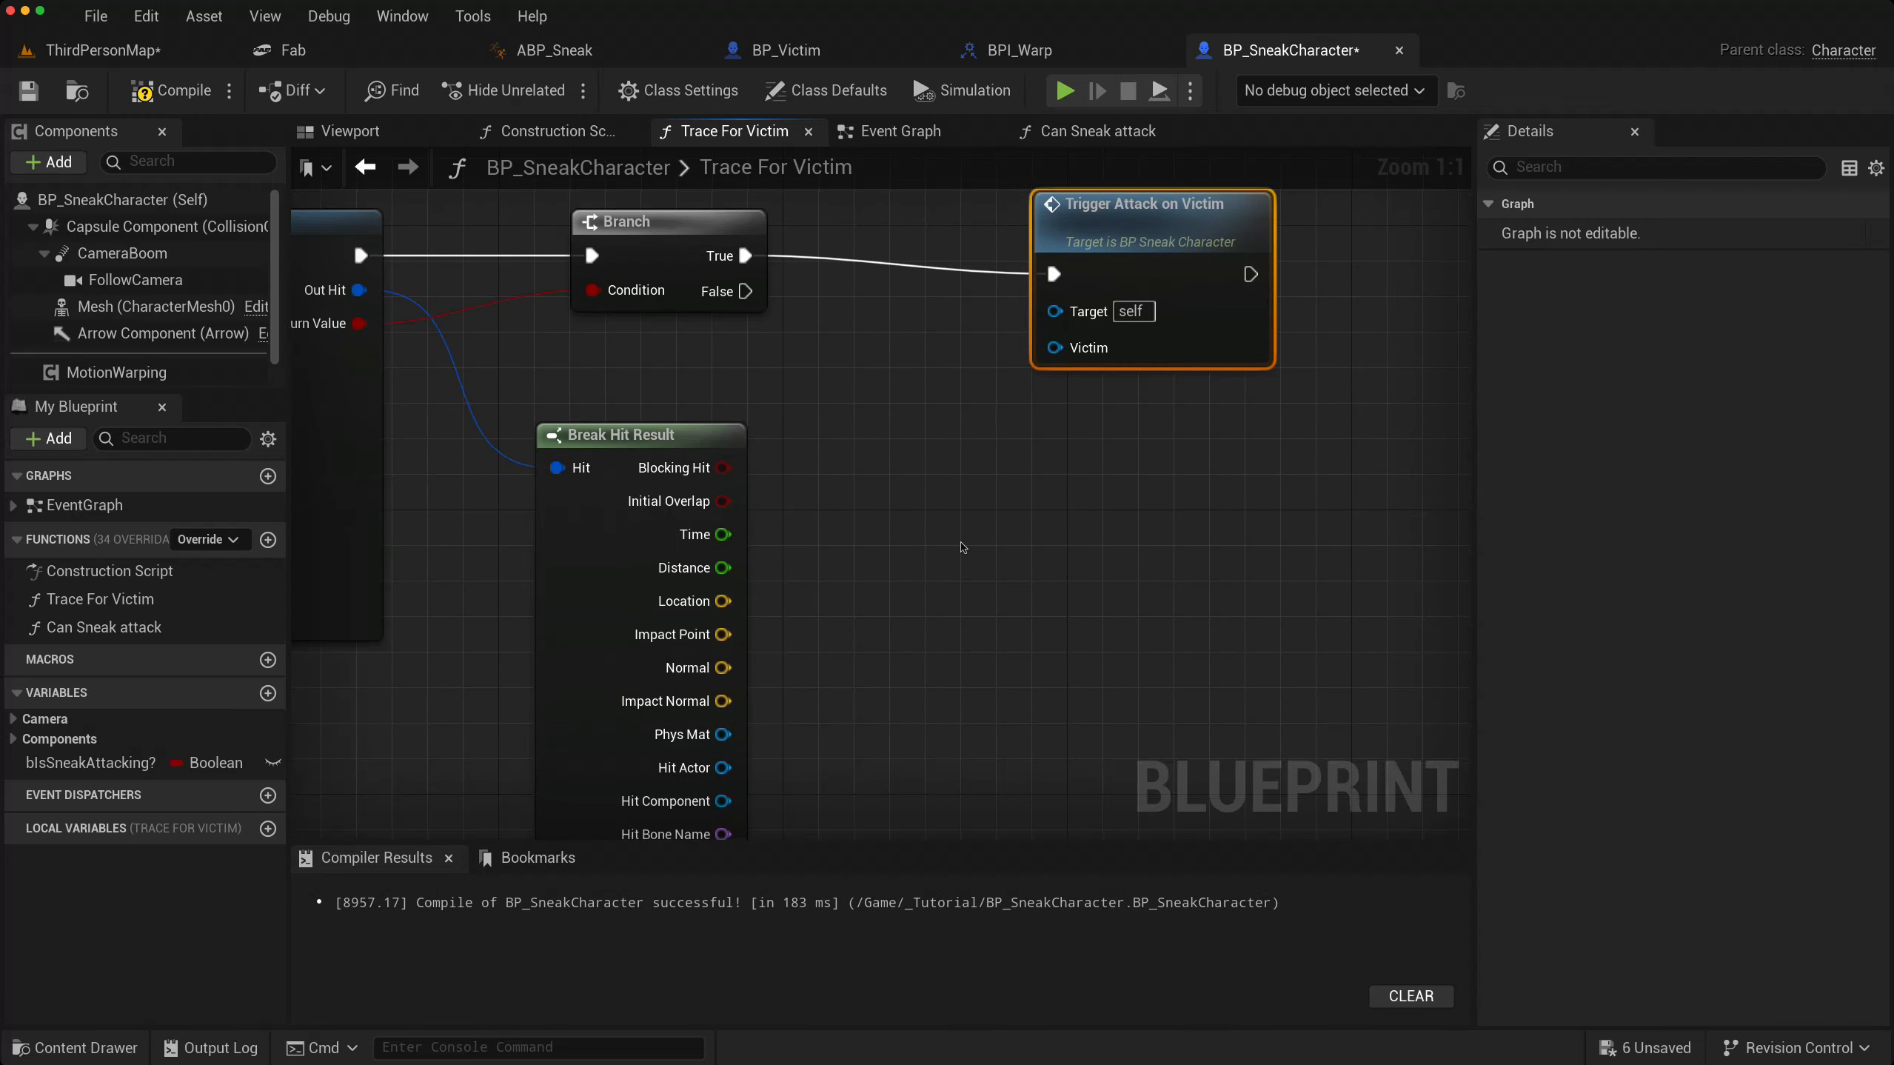
{"action": "left_click_drag", "start_coordinate": [731, 770], "coordinate": [1050, 349]}
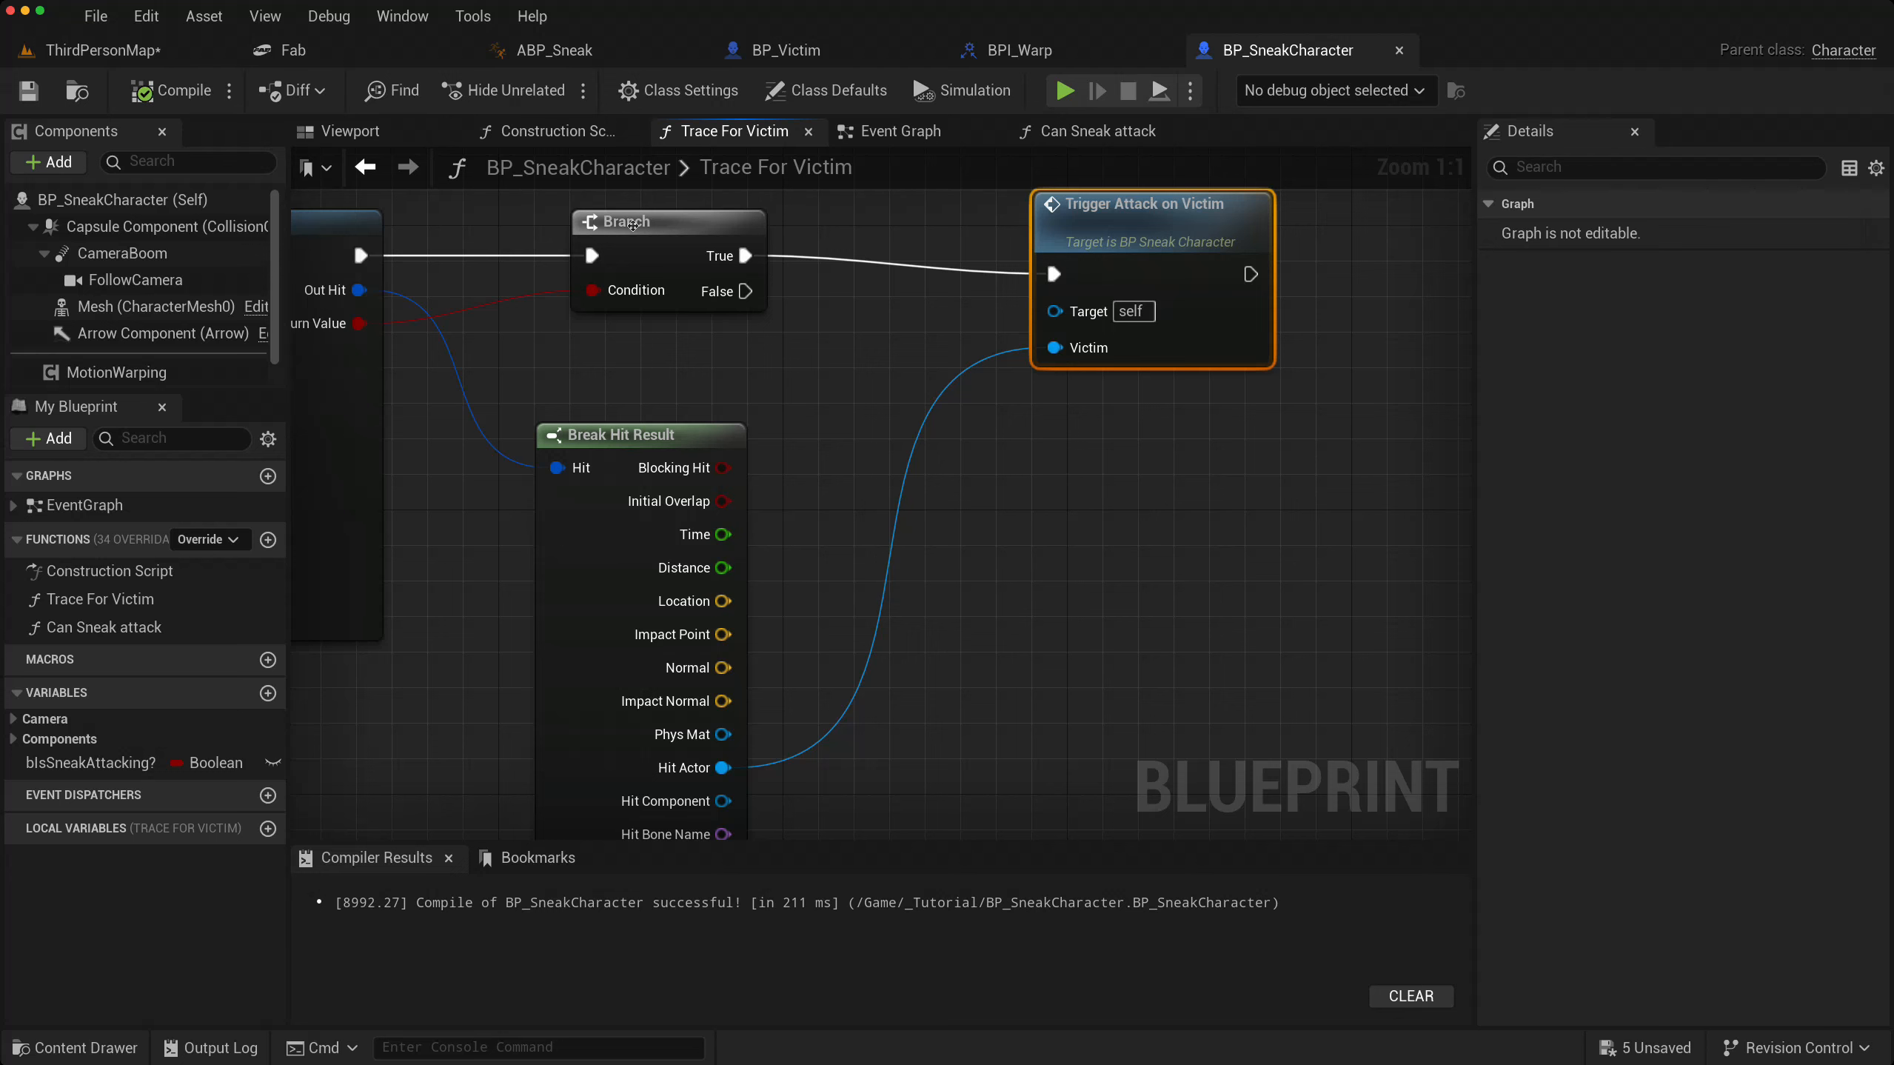
- In the Can Sneak attack function, connect an Is Crouched getter to the AND node's second input and compile
{"action": "left_click", "coordinate": [1092, 131]}
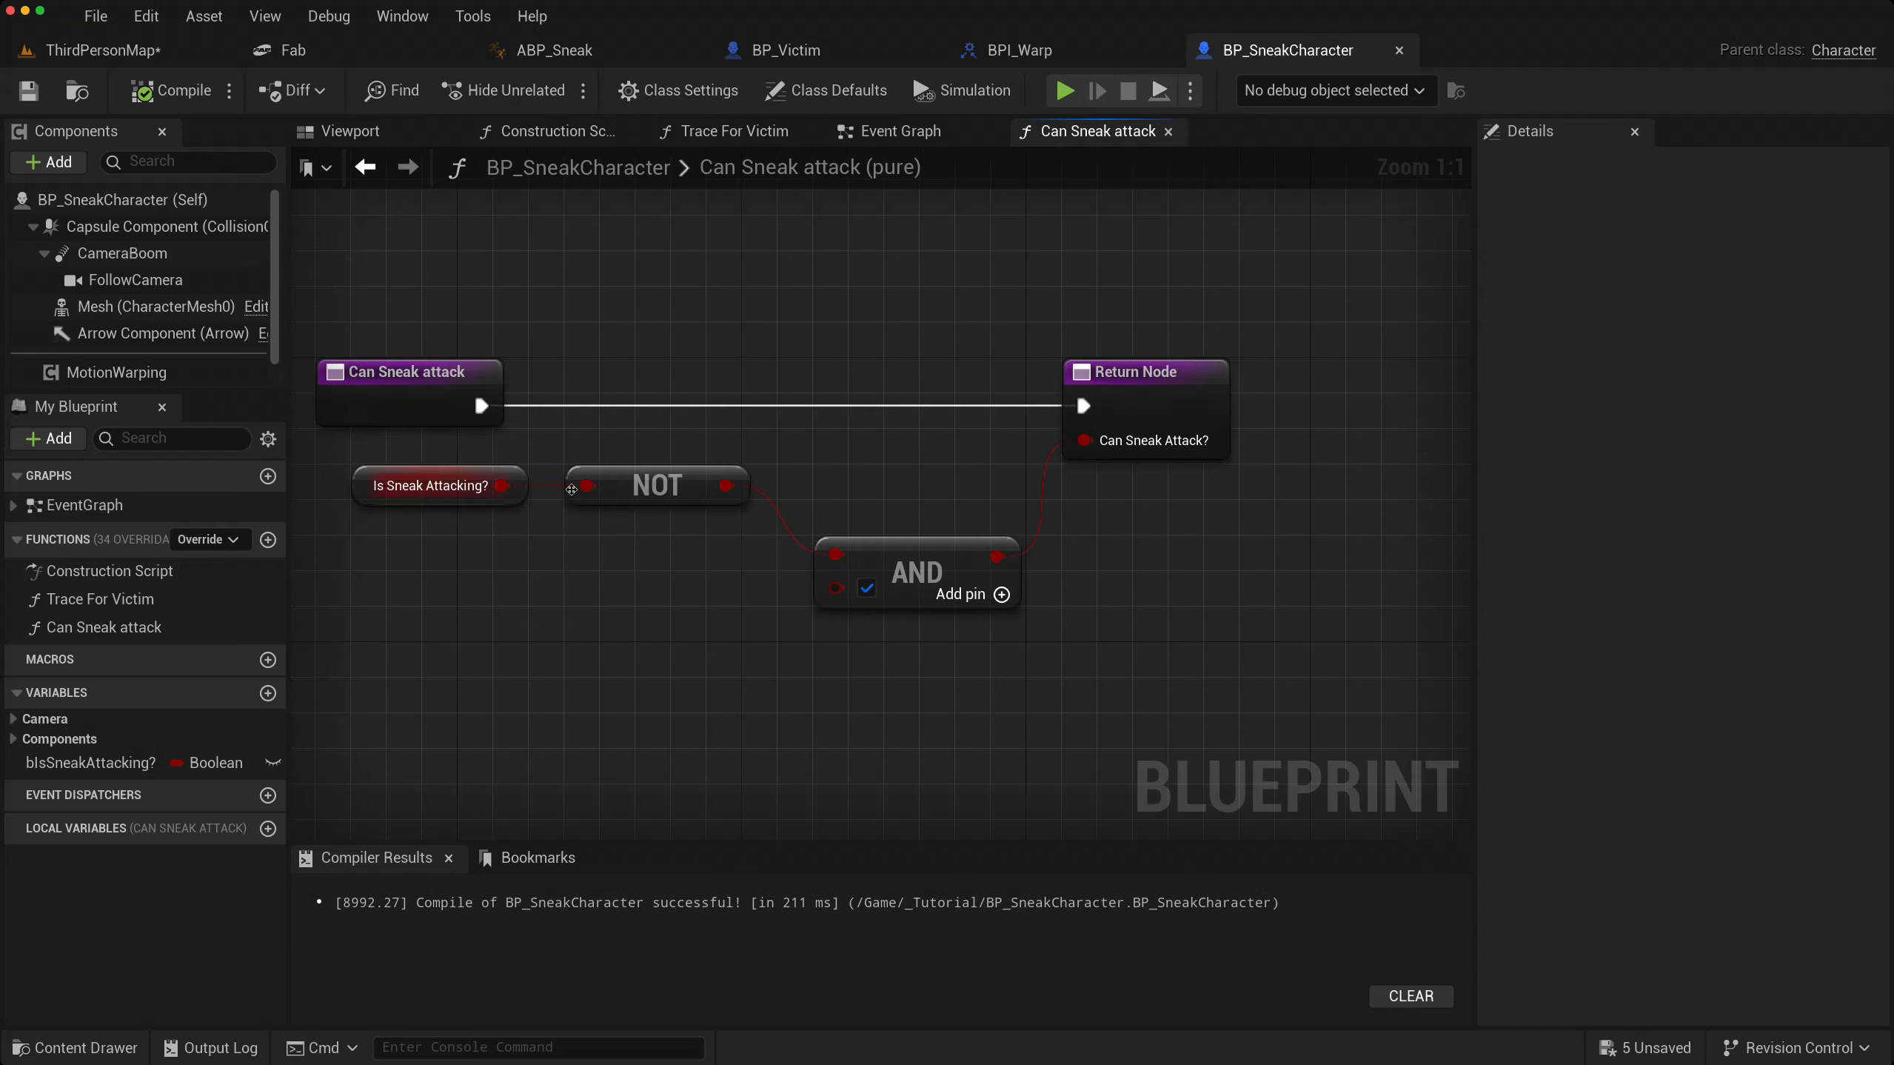
{"action": "right_click_drag", "start_coordinate": [663, 651], "coordinate": [731, 634]}
{"action": "right_click", "coordinate": [580, 617]}
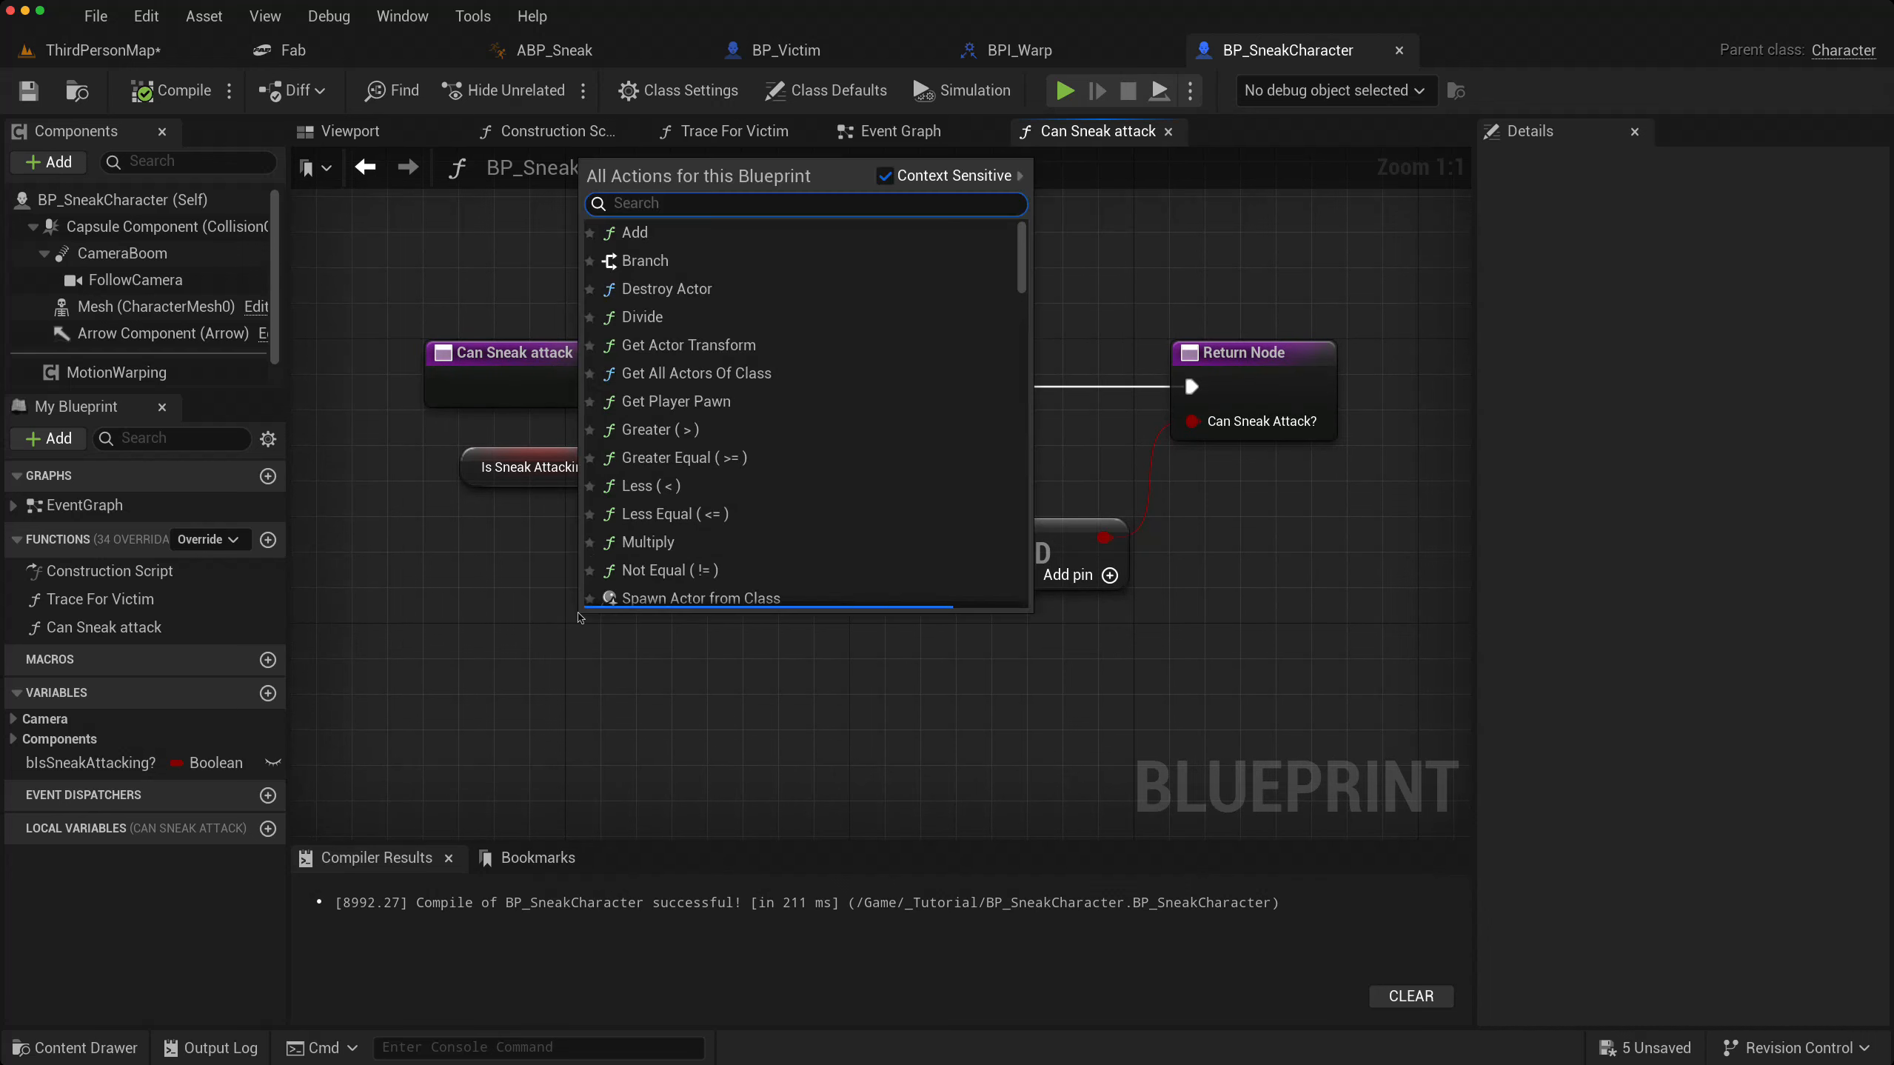
{"action": "type", "text": "is crouch"}
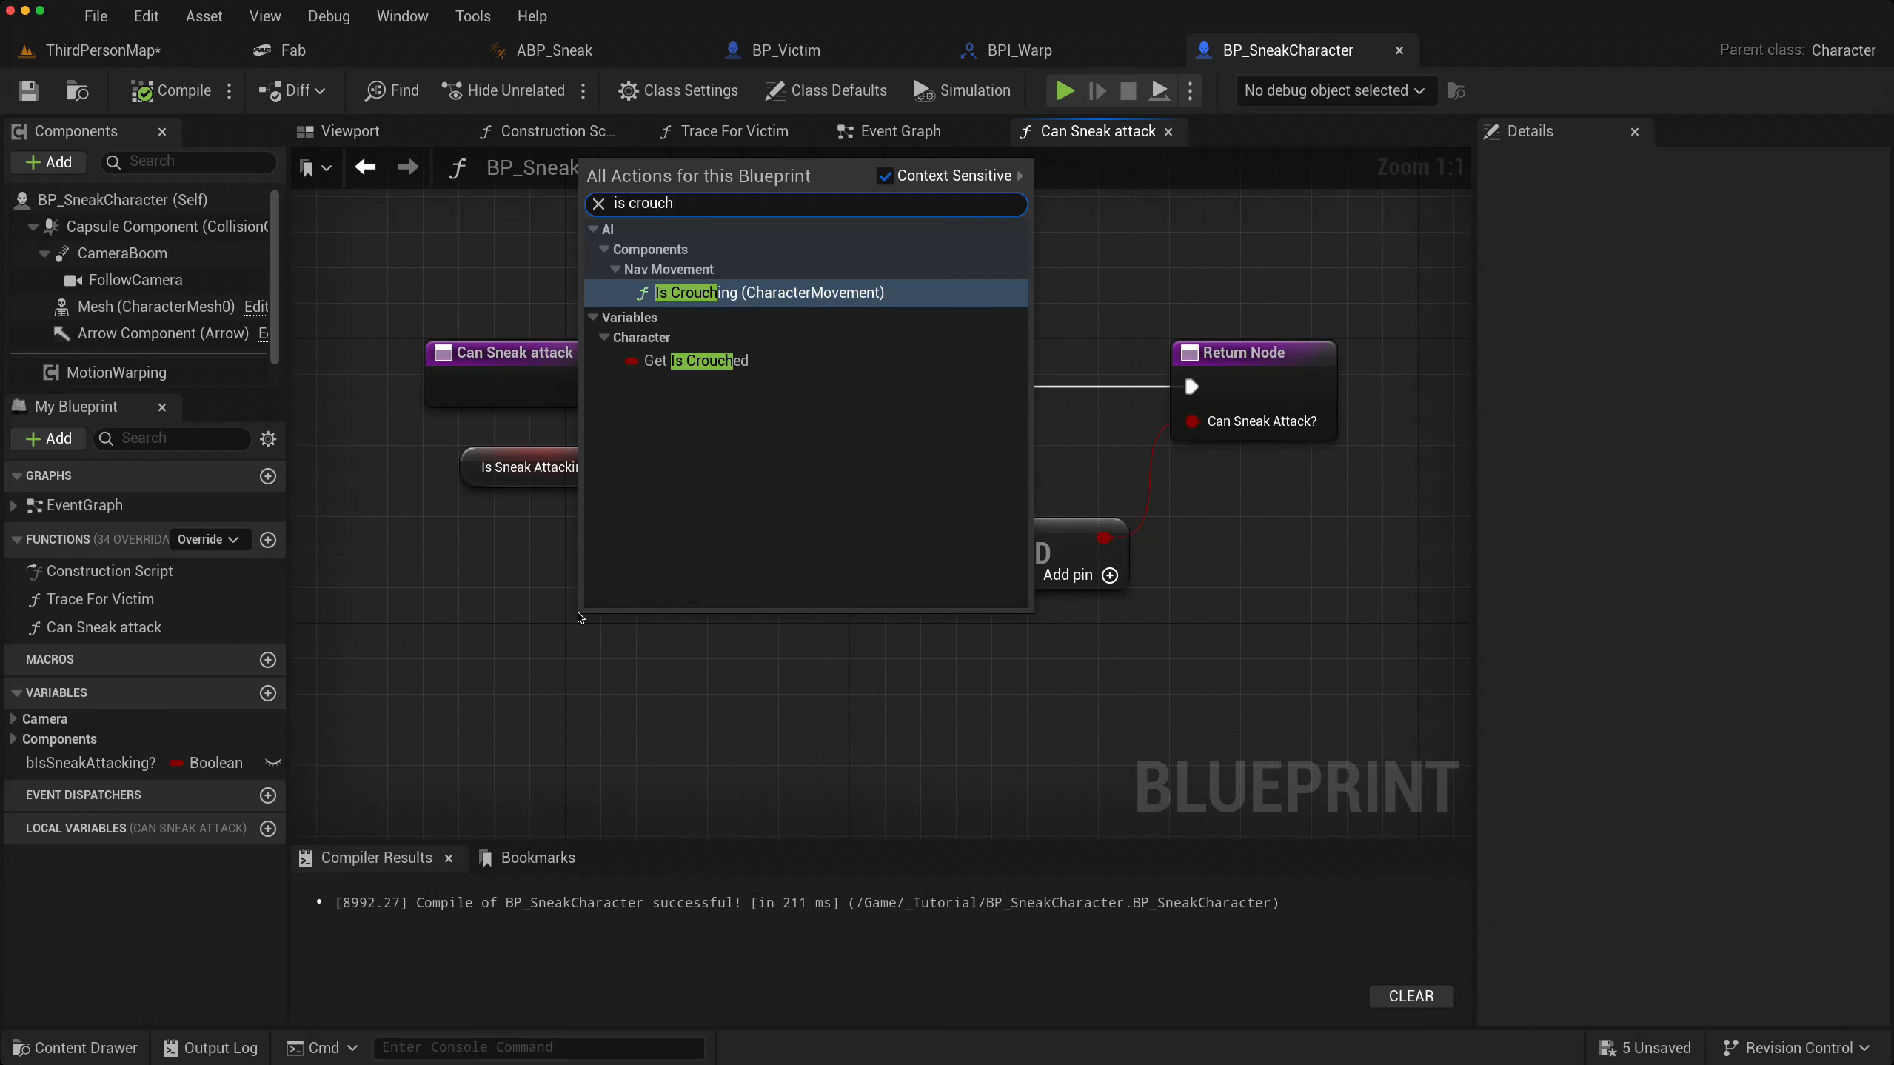
{"action": "left_click", "coordinate": [690, 360]}
{"action": "left_click_drag", "start_coordinate": [698, 611], "coordinate": [943, 572]}
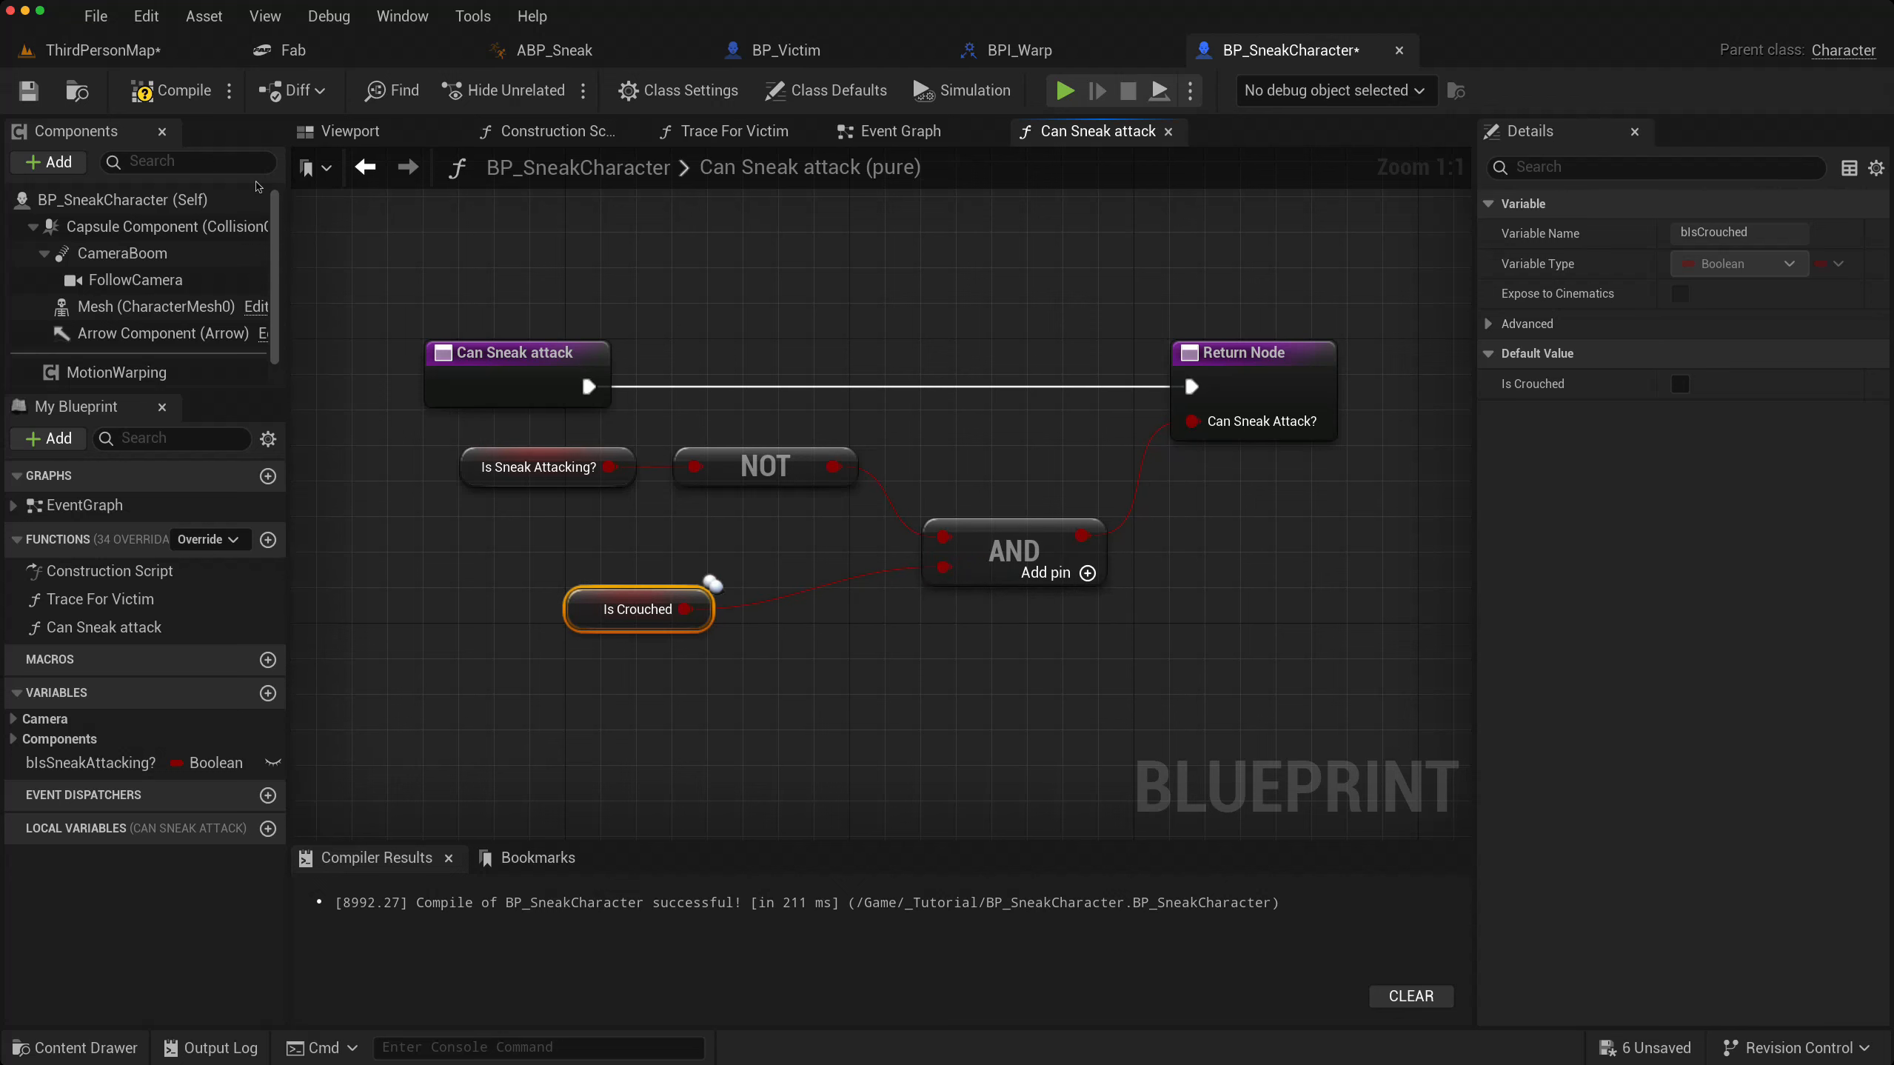
{"action": "left_click", "coordinate": [169, 93]}
- Add an Event Tick node to BP_SneakCharacter's Event Graph, in the empty area above the Crouch Uncrouch comment
{"action": "left_click", "coordinate": [903, 132]}
{"action": "right_click_drag", "start_coordinate": [480, 671], "coordinate": [915, 642]}
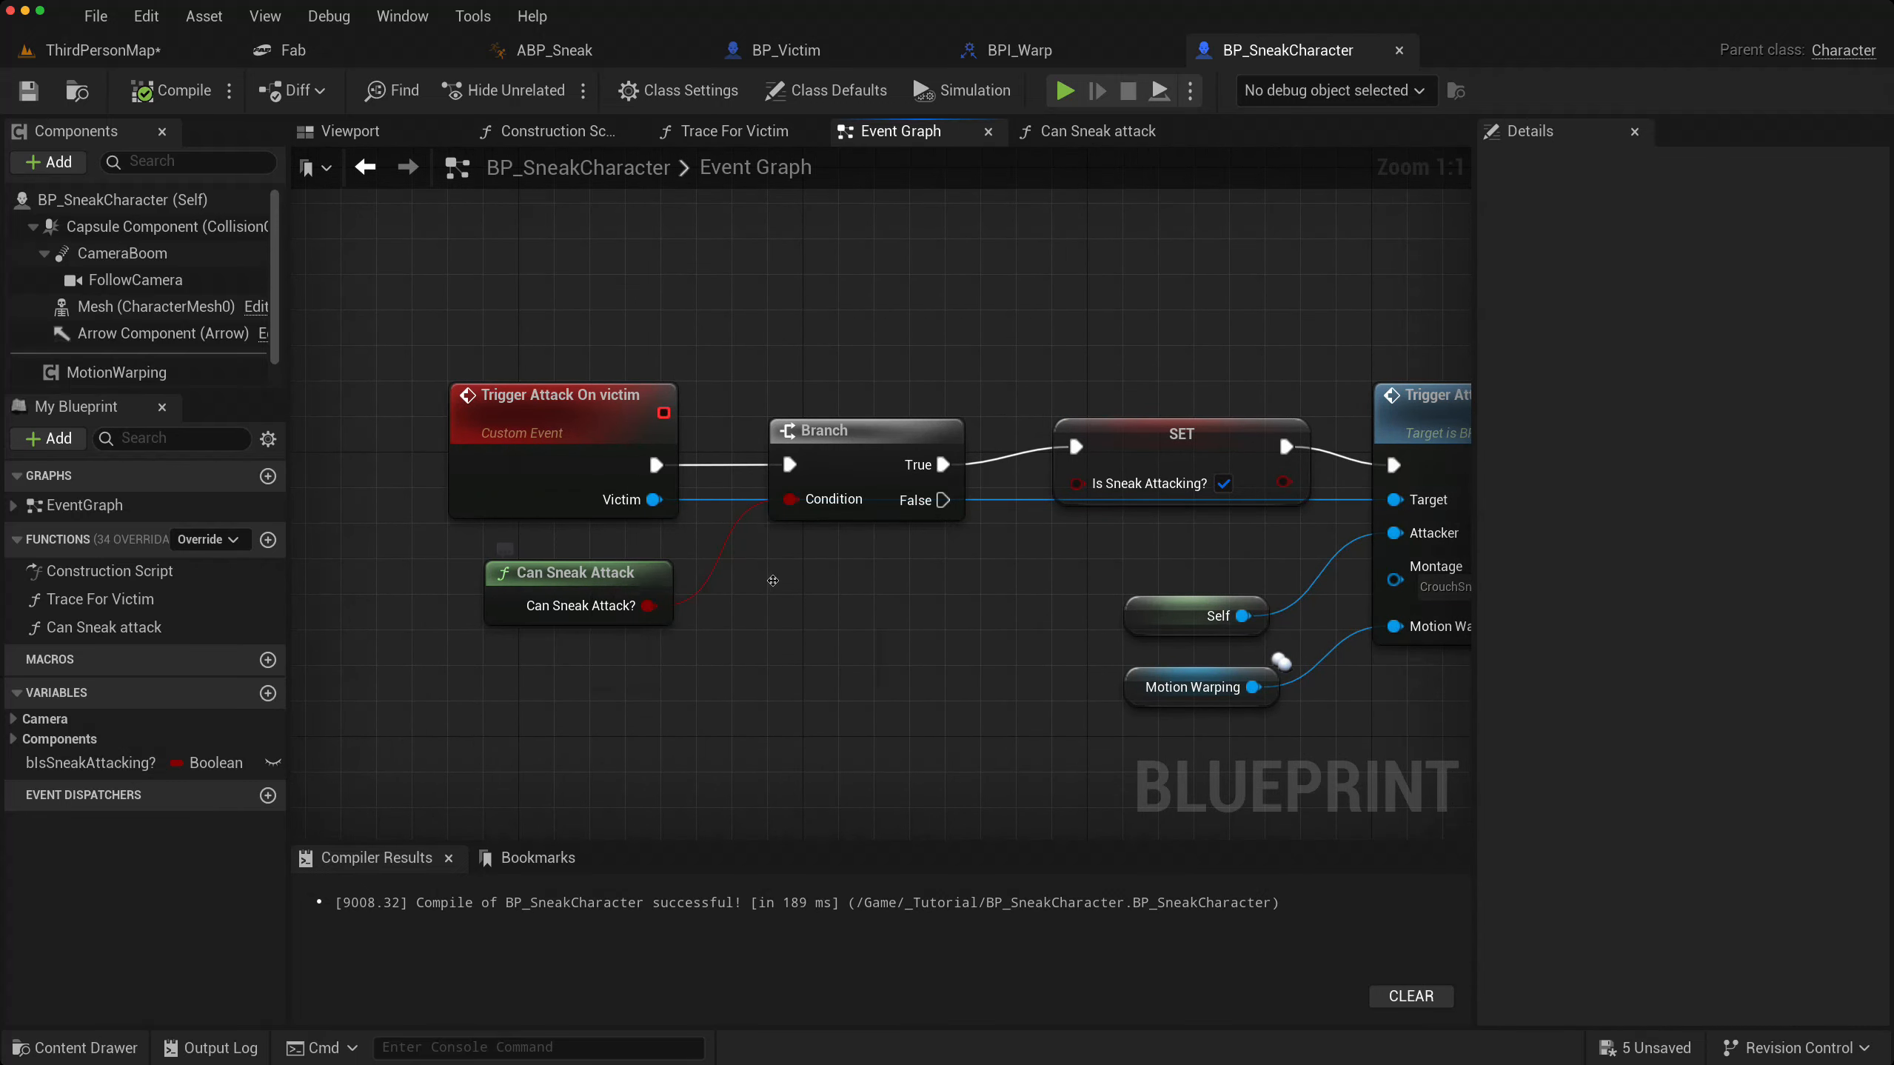
{"action": "right_click_drag", "start_coordinate": [769, 567], "coordinate": [654, 666]}
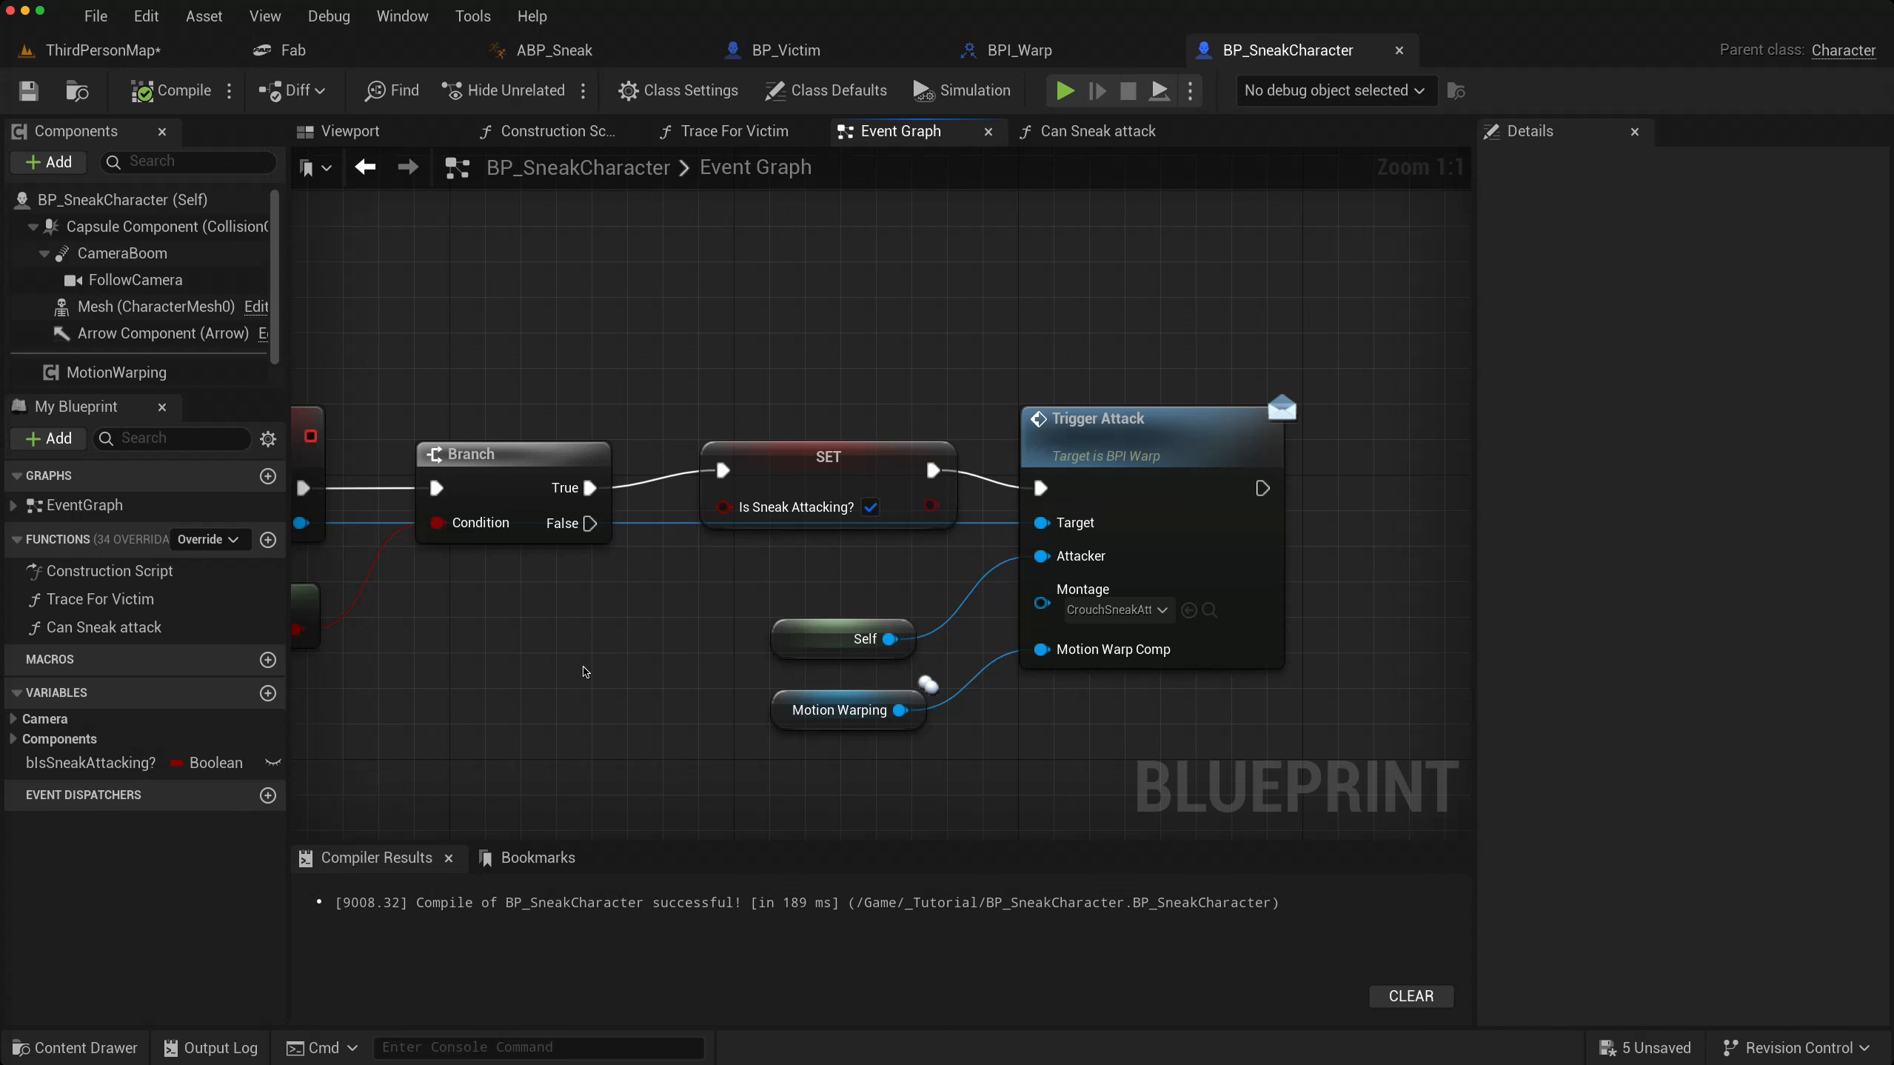
{"action": "right_click_drag", "start_coordinate": [508, 357], "coordinate": [1027, 764]}
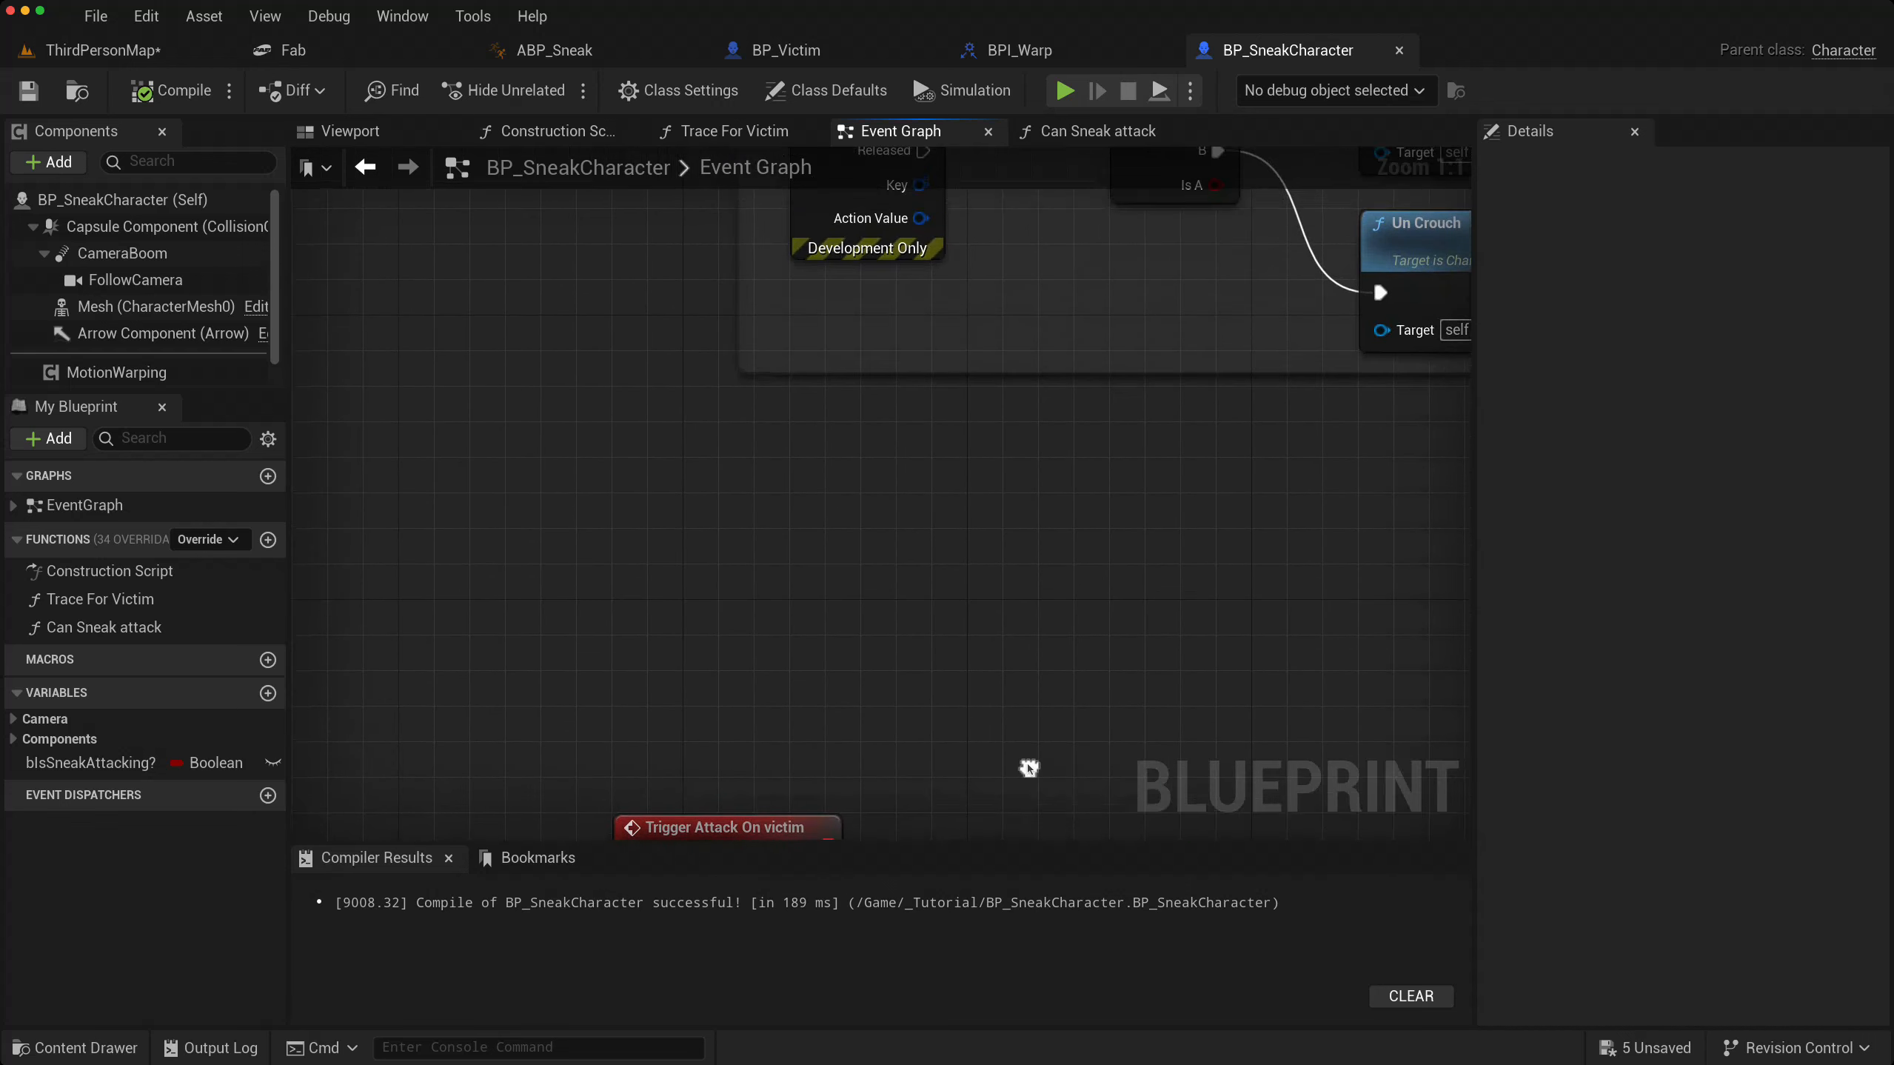
{"action": "right_click_drag", "start_coordinate": [884, 576], "coordinate": [735, 1037]}
{"action": "right_click_drag", "start_coordinate": [885, 576], "coordinate": [778, 922]}
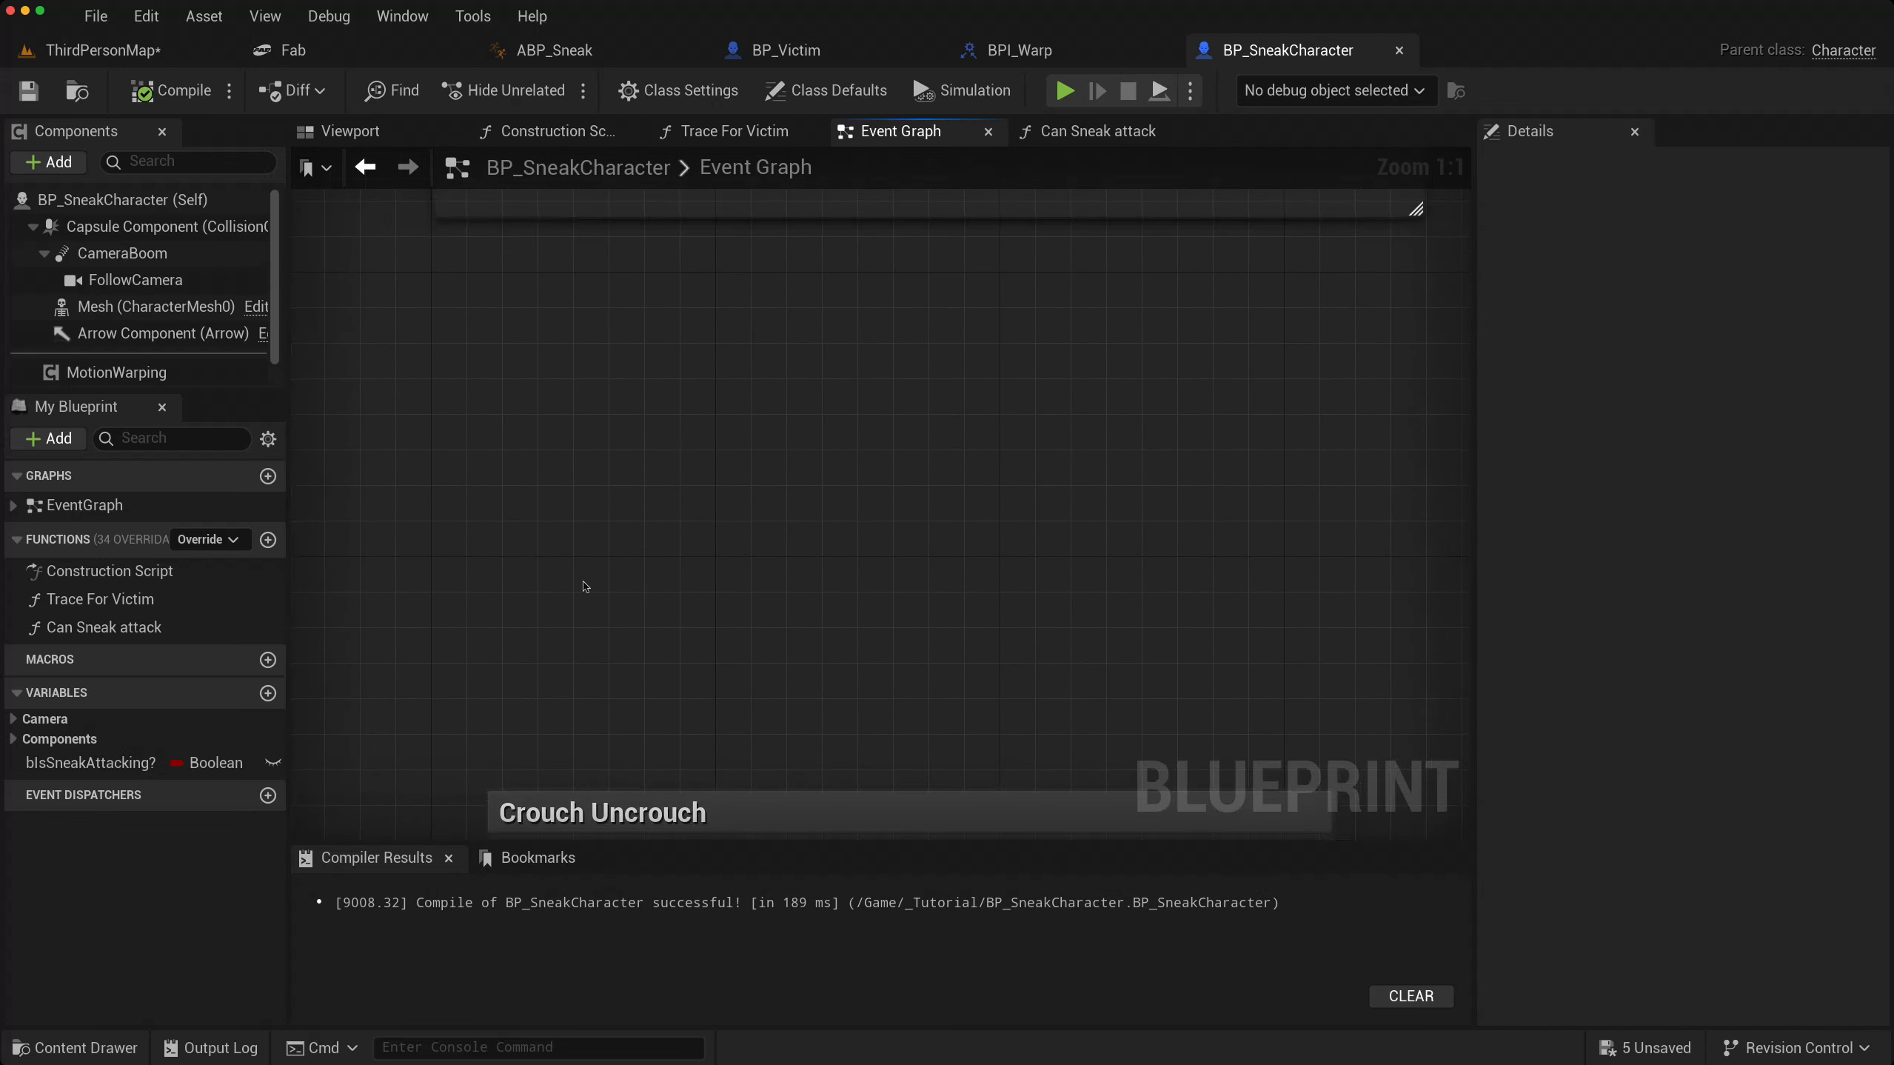
{"action": "right_click", "coordinate": [585, 562]}
{"action": "type", "text": "tick"}
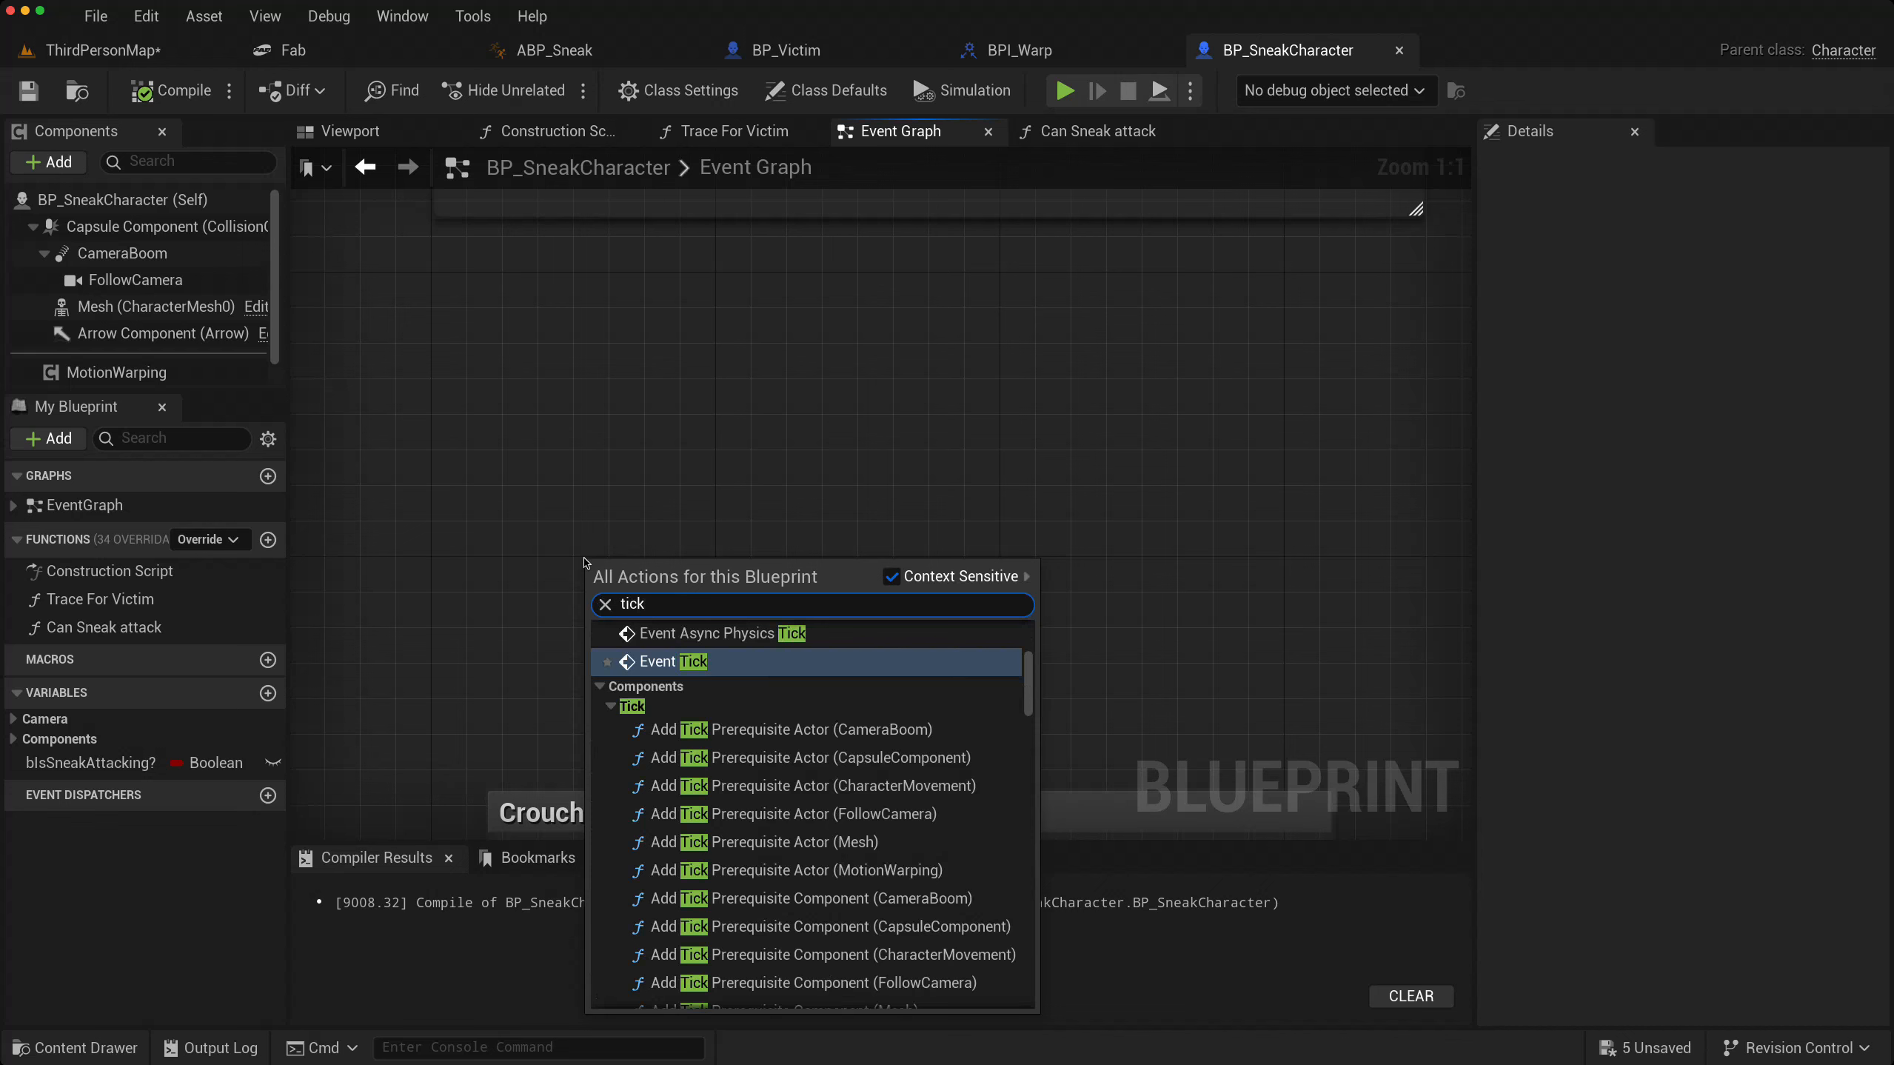
{"action": "key", "text": "Return"}
{"action": "left_click_drag", "start_coordinate": [615, 571], "coordinate": [504, 399]}
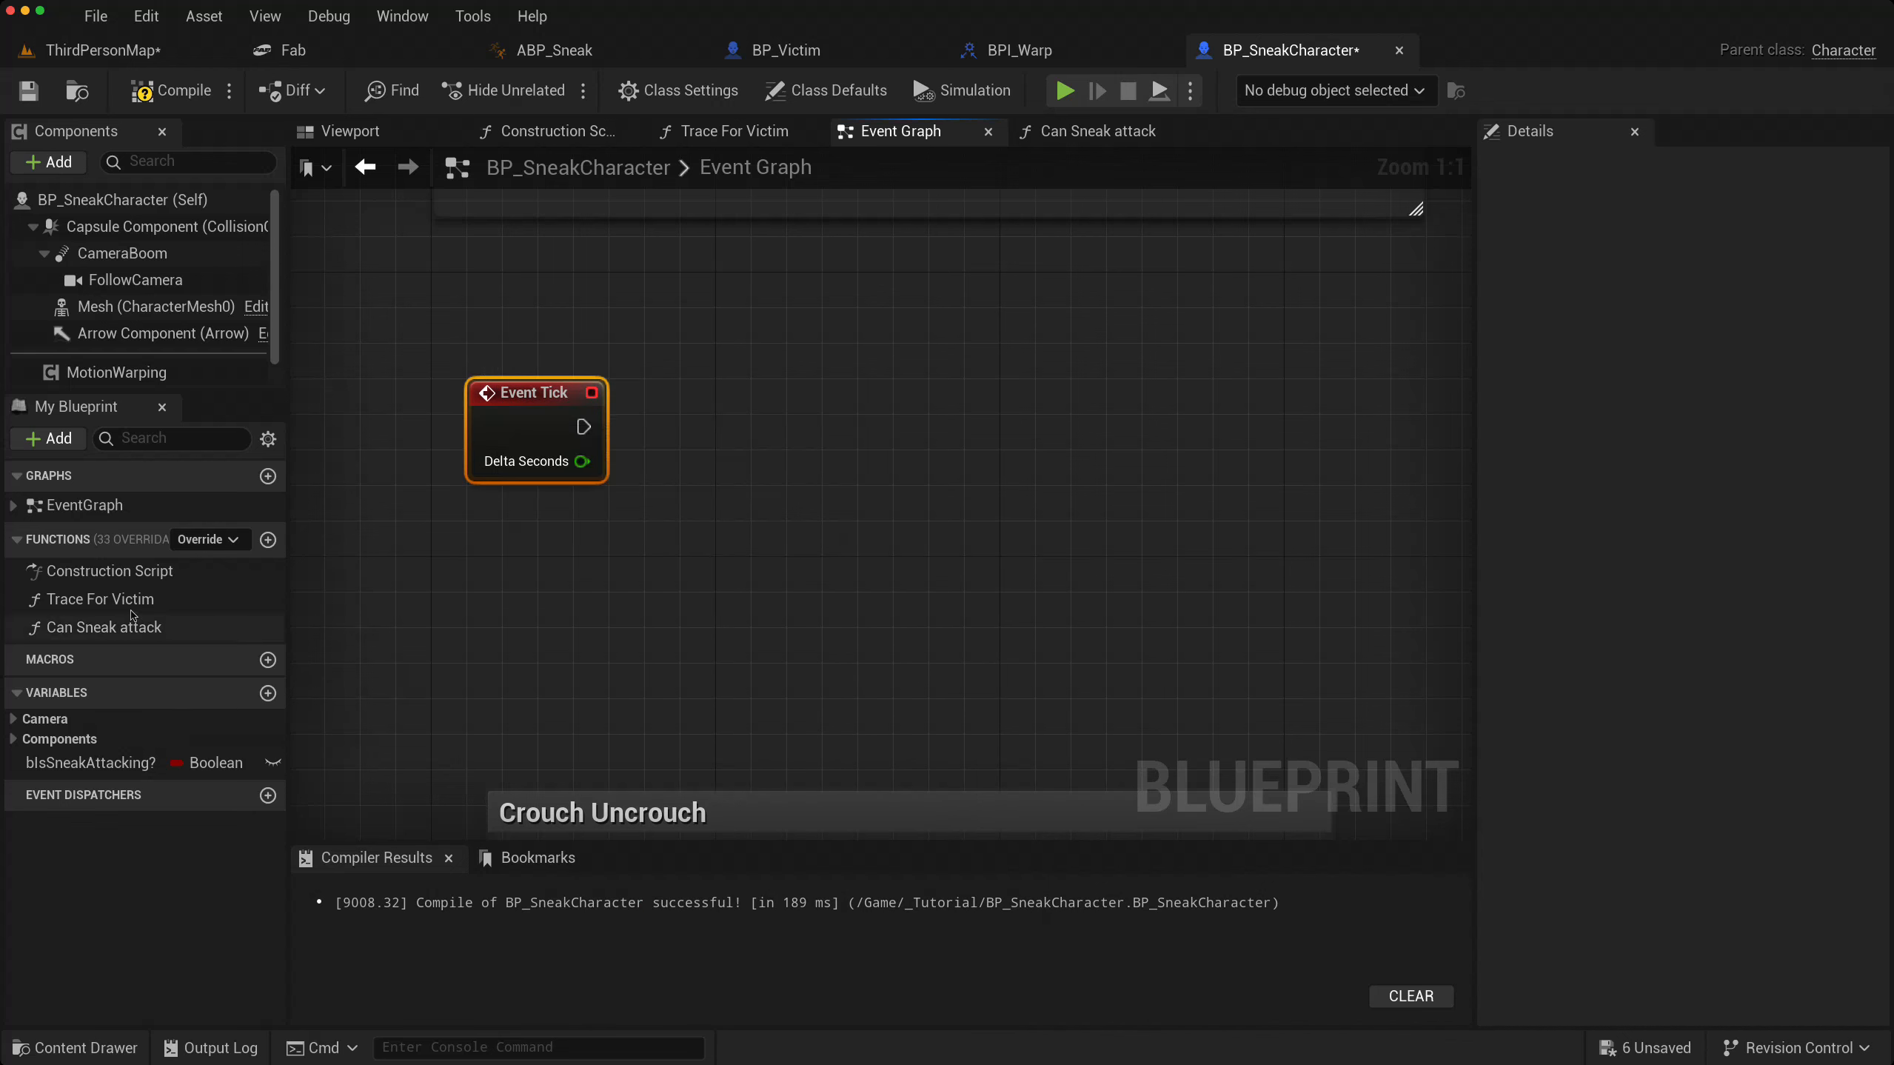
- Call the Trace For Victim function from Event Tick's execution output and compile BP_SneakCharacter
{"action": "mouse_move", "coordinate": [118, 609]}
{"action": "left_mouse_down"}
{"action": "mouse_move", "coordinate": [294, 589]}
{"action": "mouse_move", "coordinate": [651, 434]}
{"action": "mouse_move", "coordinate": [584, 427]}
{"action": "left_mouse_up"}
{"action": "left_click", "coordinate": [919, 377]}
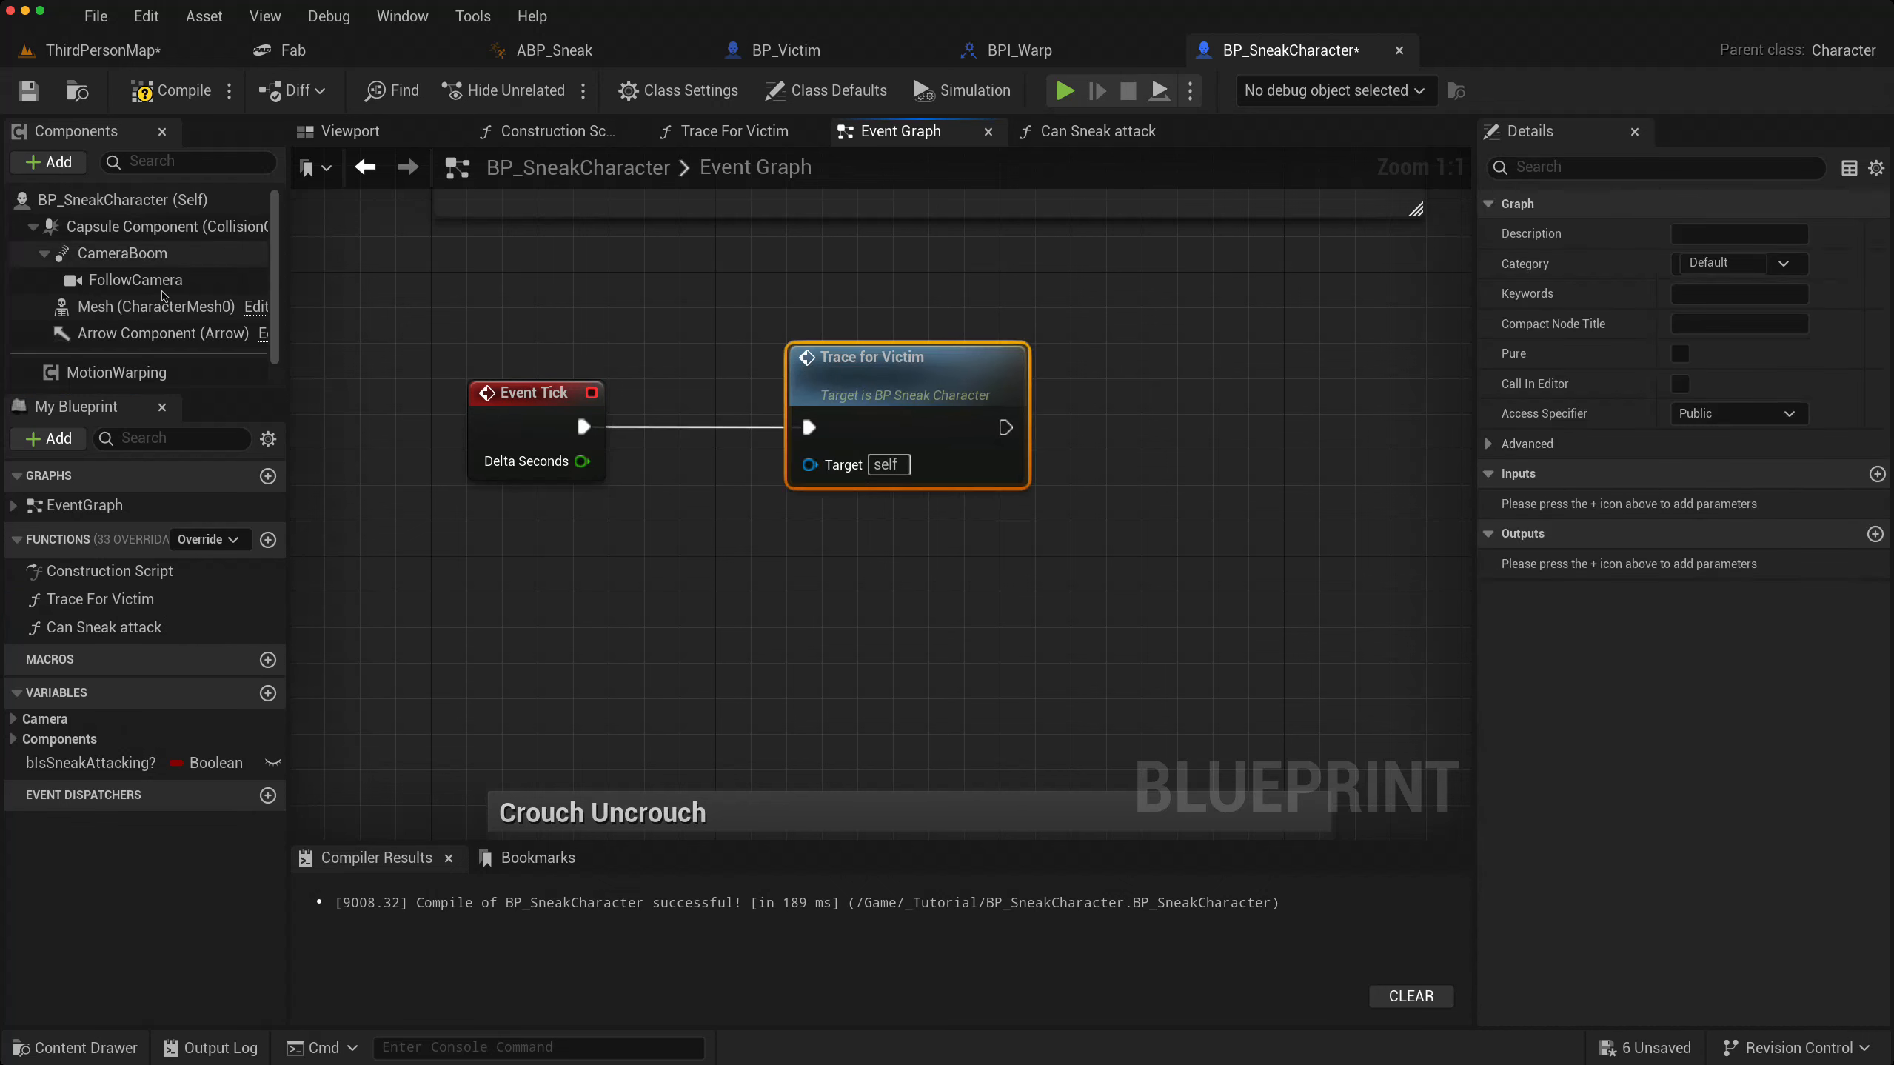
{"action": "left_click", "coordinate": [159, 94]}
- Play-test the takedown in ThirdPersonMap by approaching BP_Victim from behind while crouched, and end the session
{"action": "left_click", "coordinate": [119, 46]}
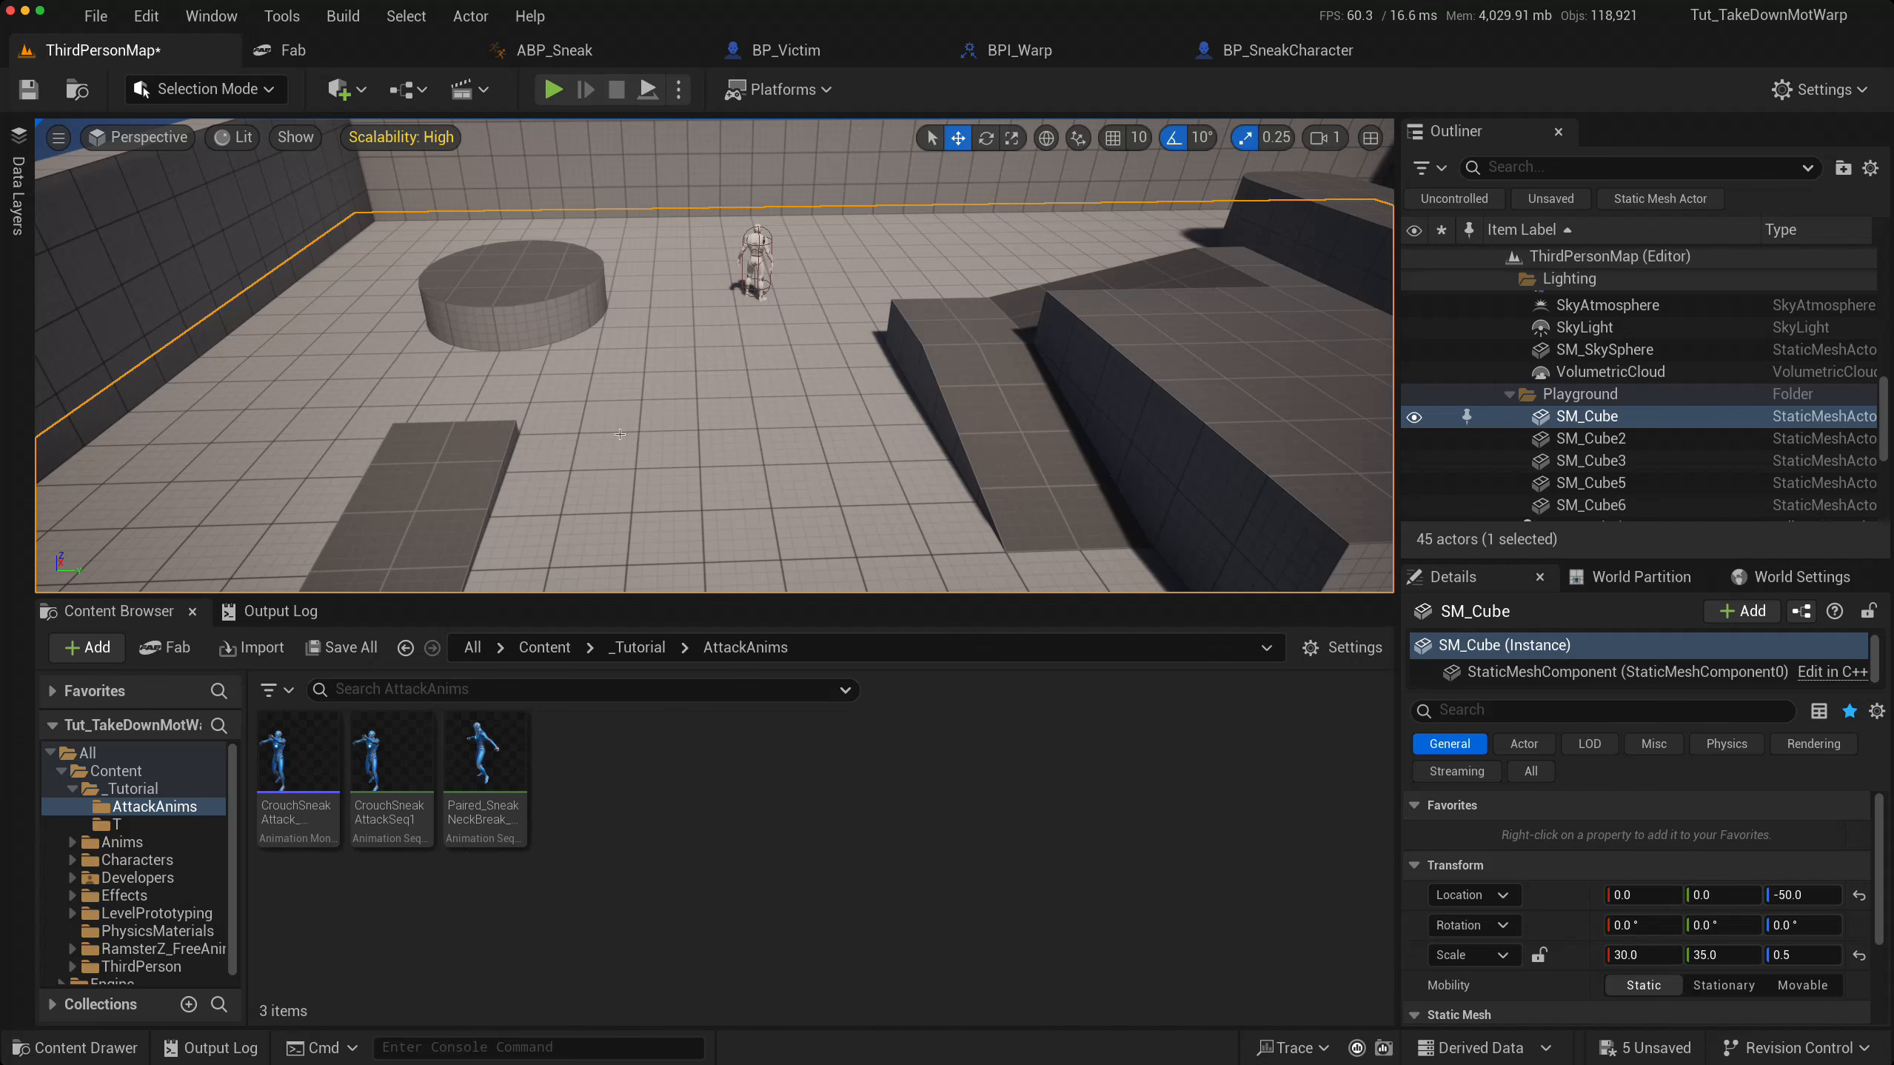
{"action": "scroll", "coordinate": [620, 434], "scroll_direction": "down", "scroll_amount": 8}
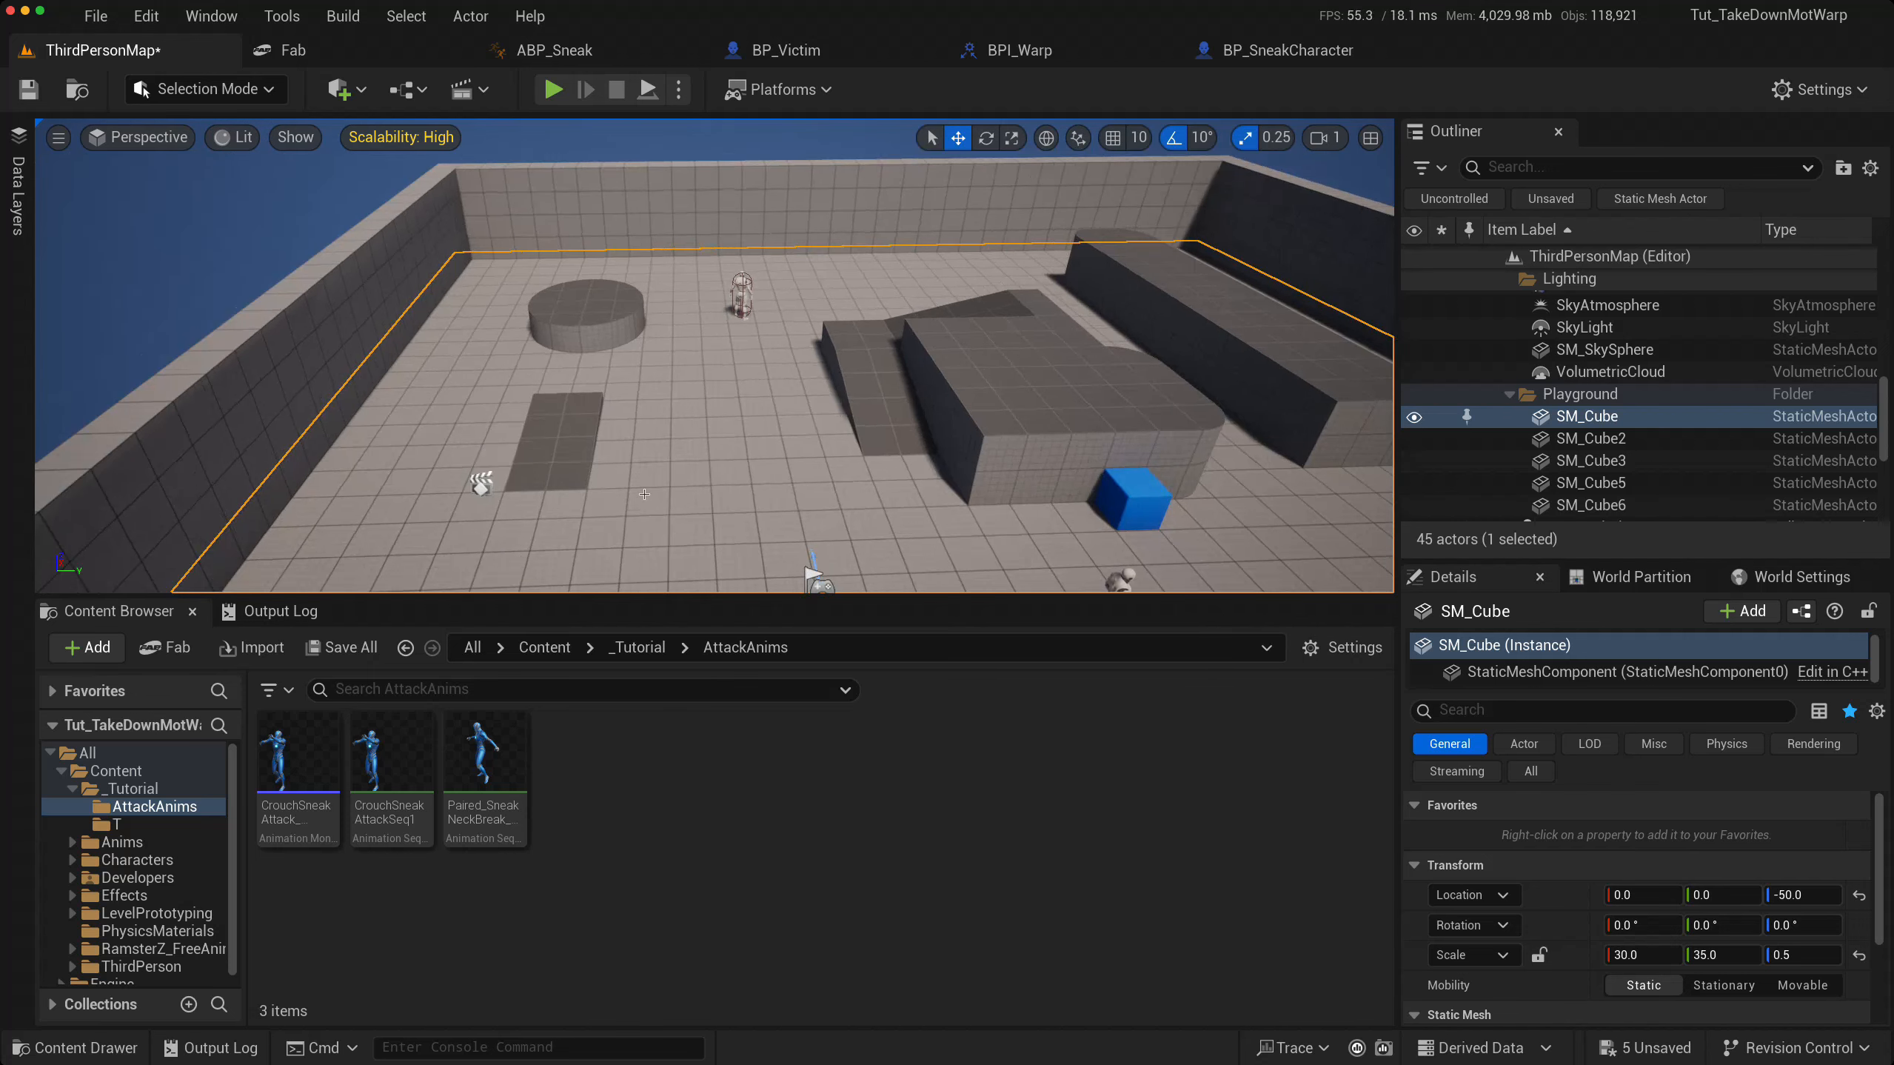
{"action": "left_click", "coordinate": [741, 295]}
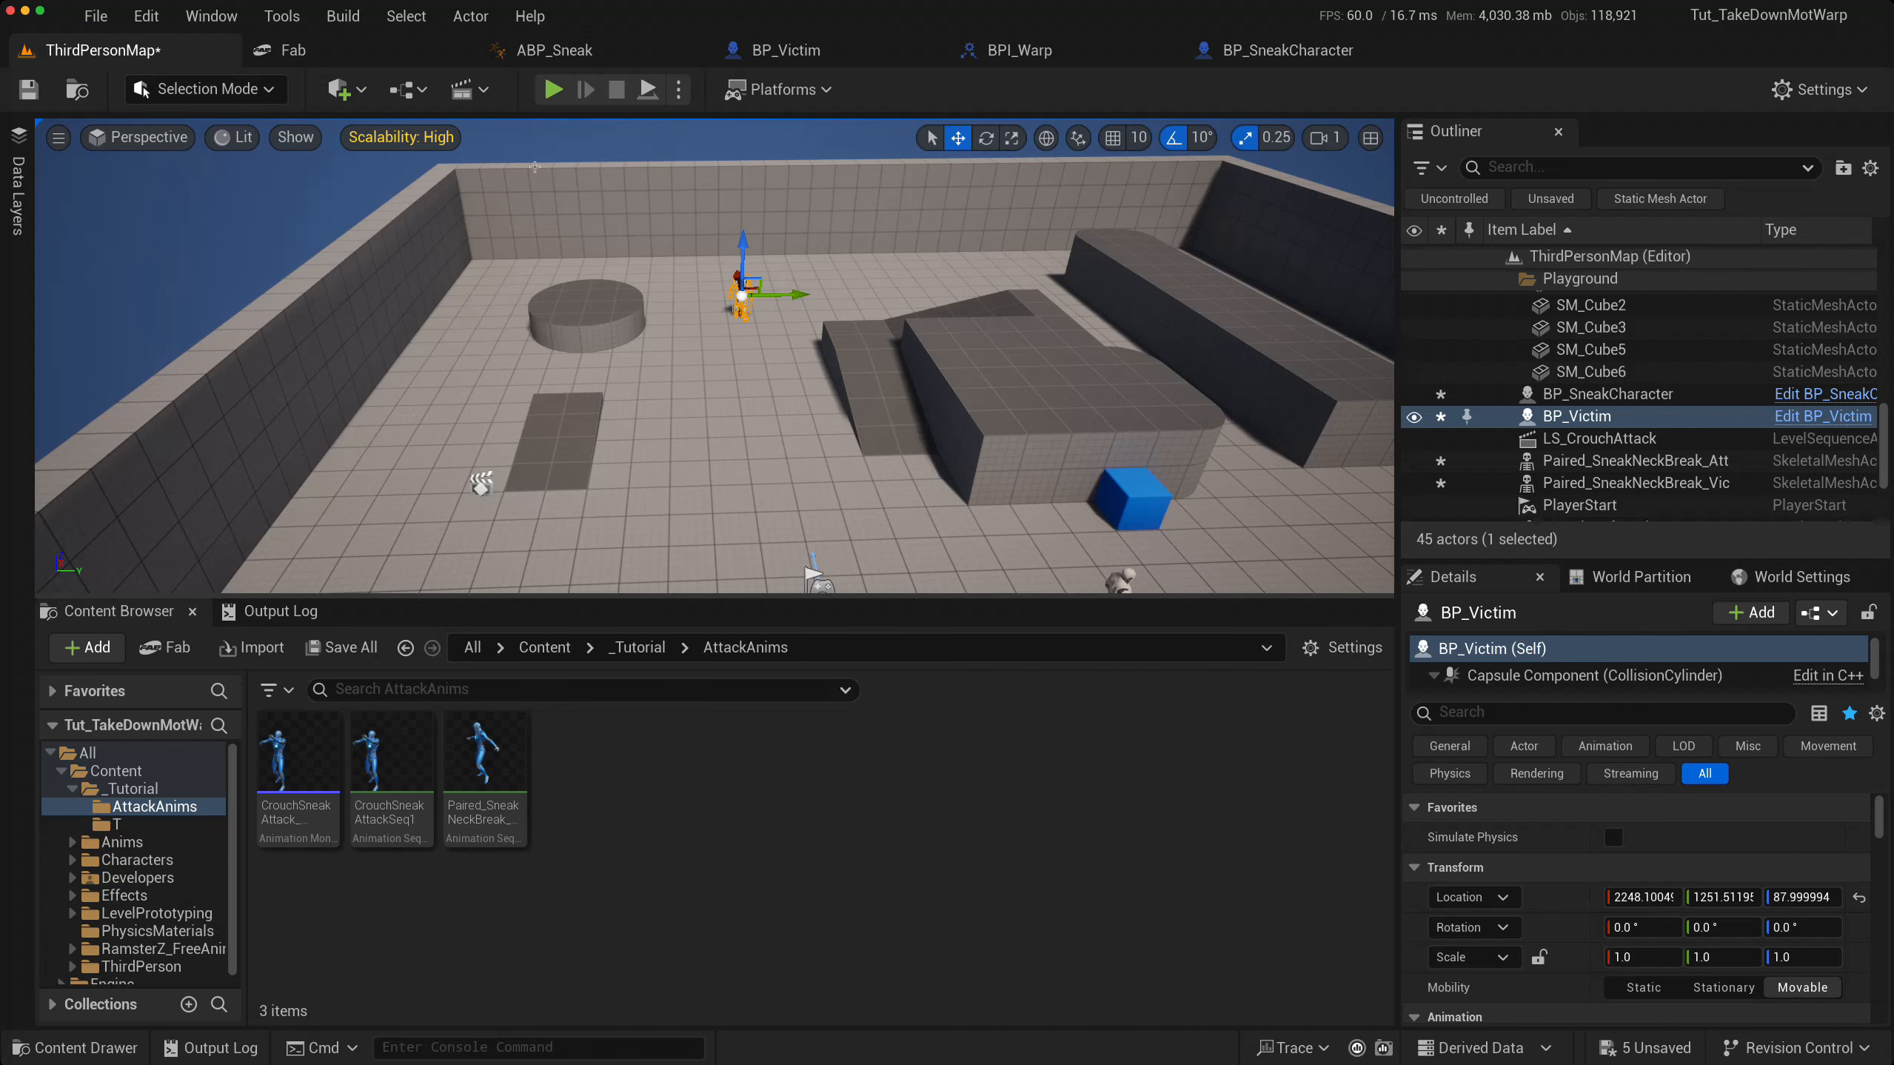
{"action": "left_click", "coordinate": [553, 89]}
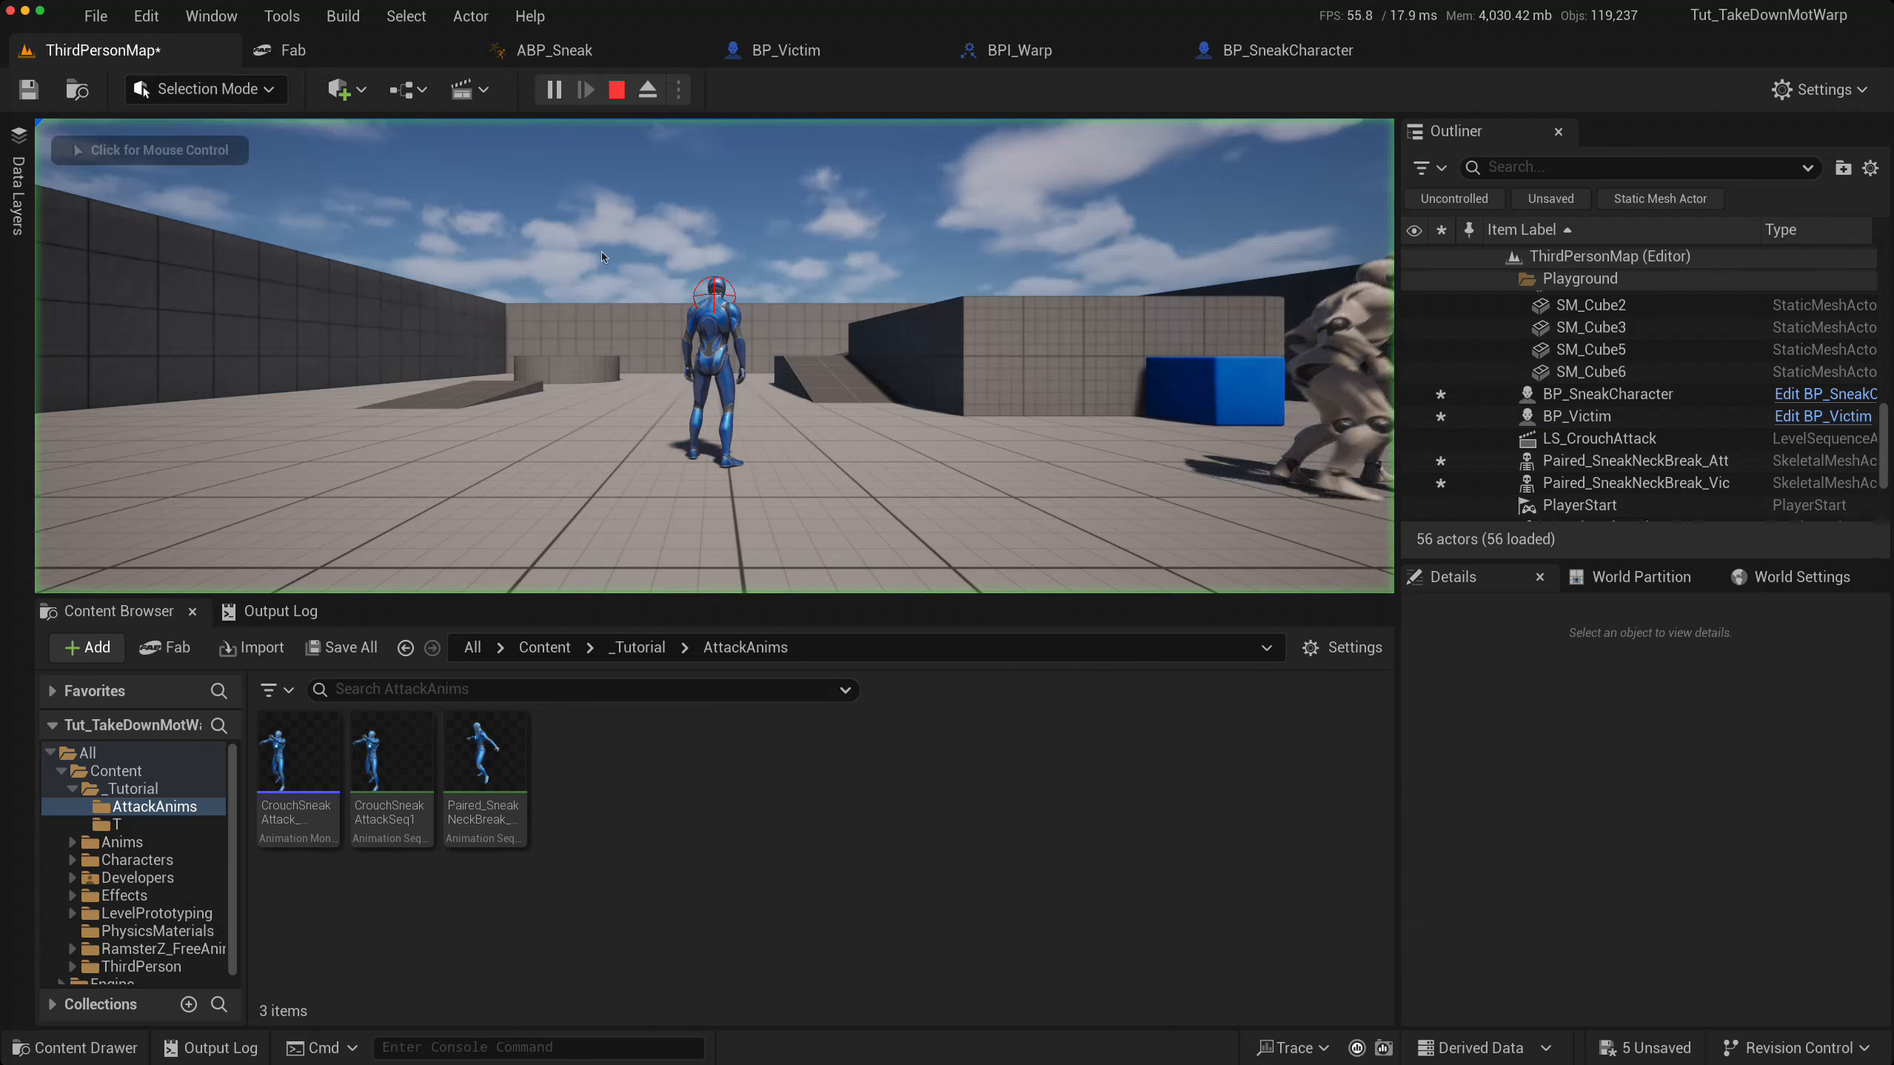
{"action": "key", "text": "w"}
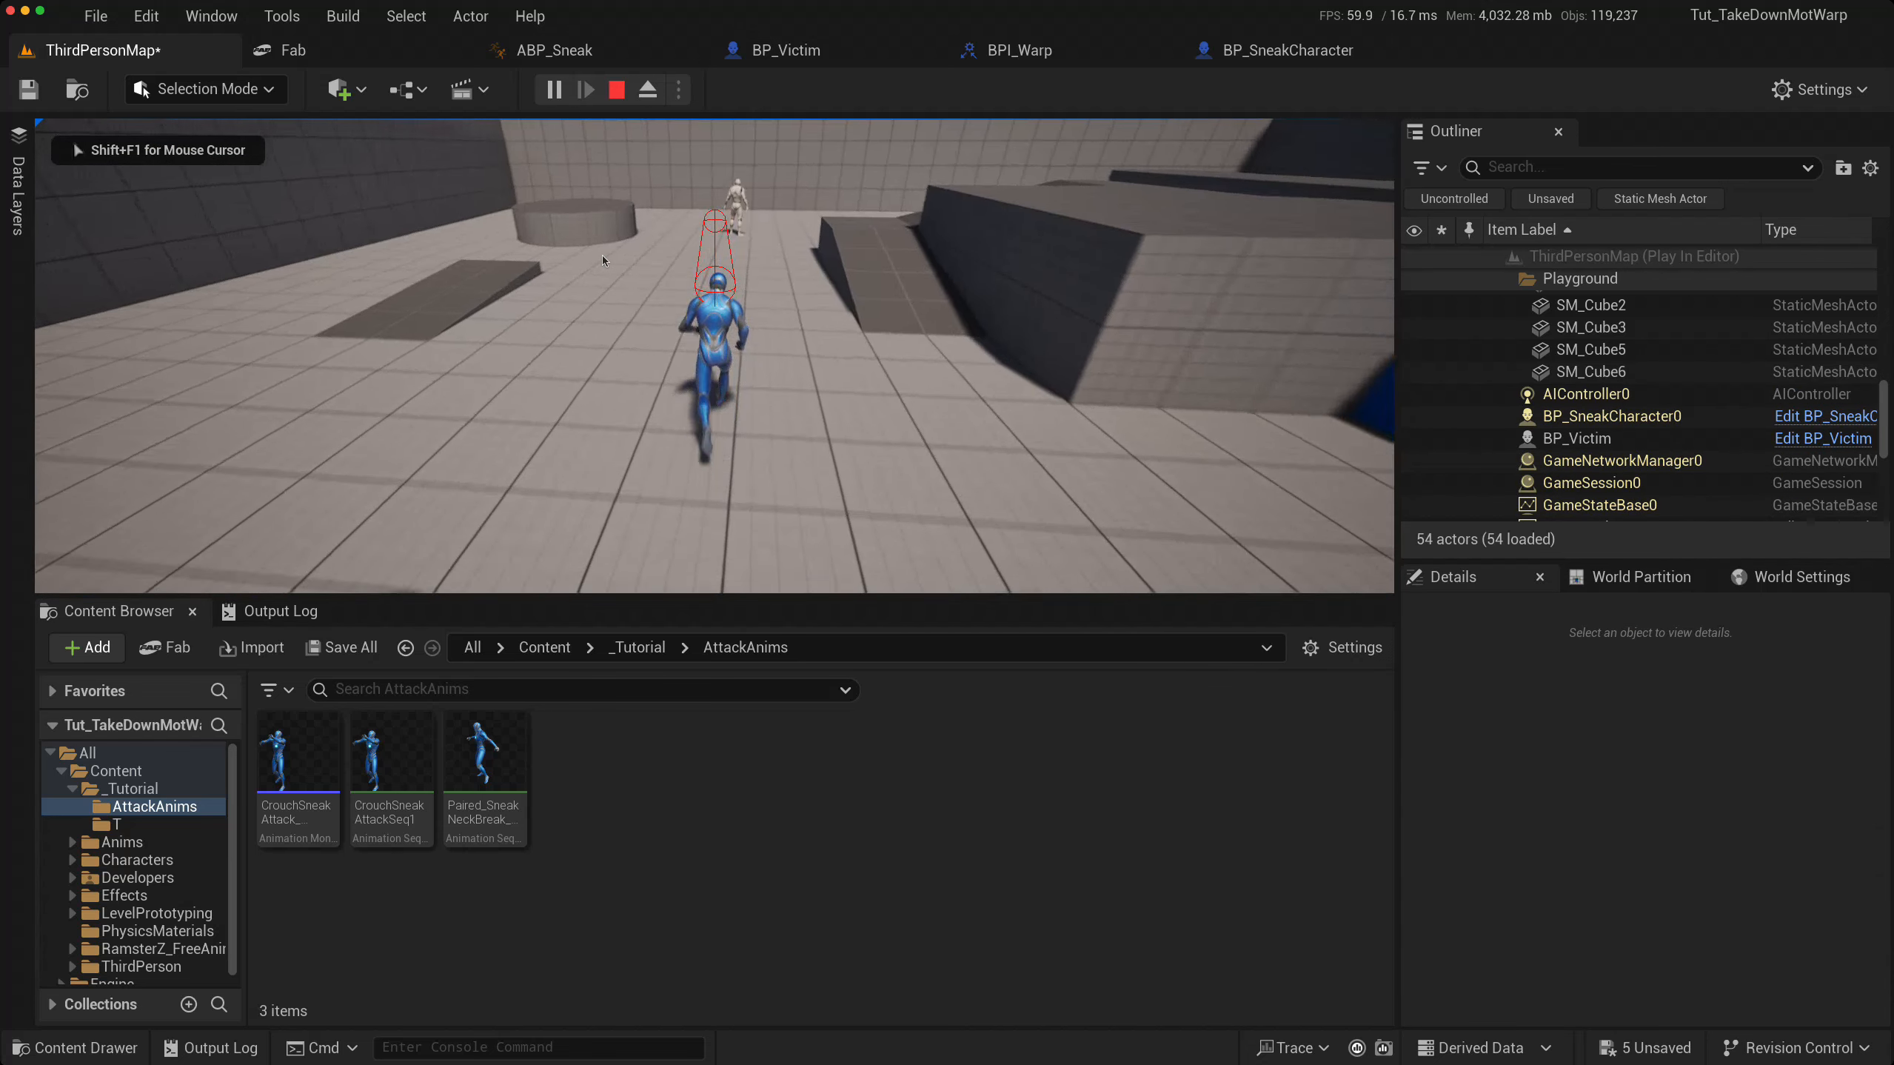
{"action": "key", "text": "w"}
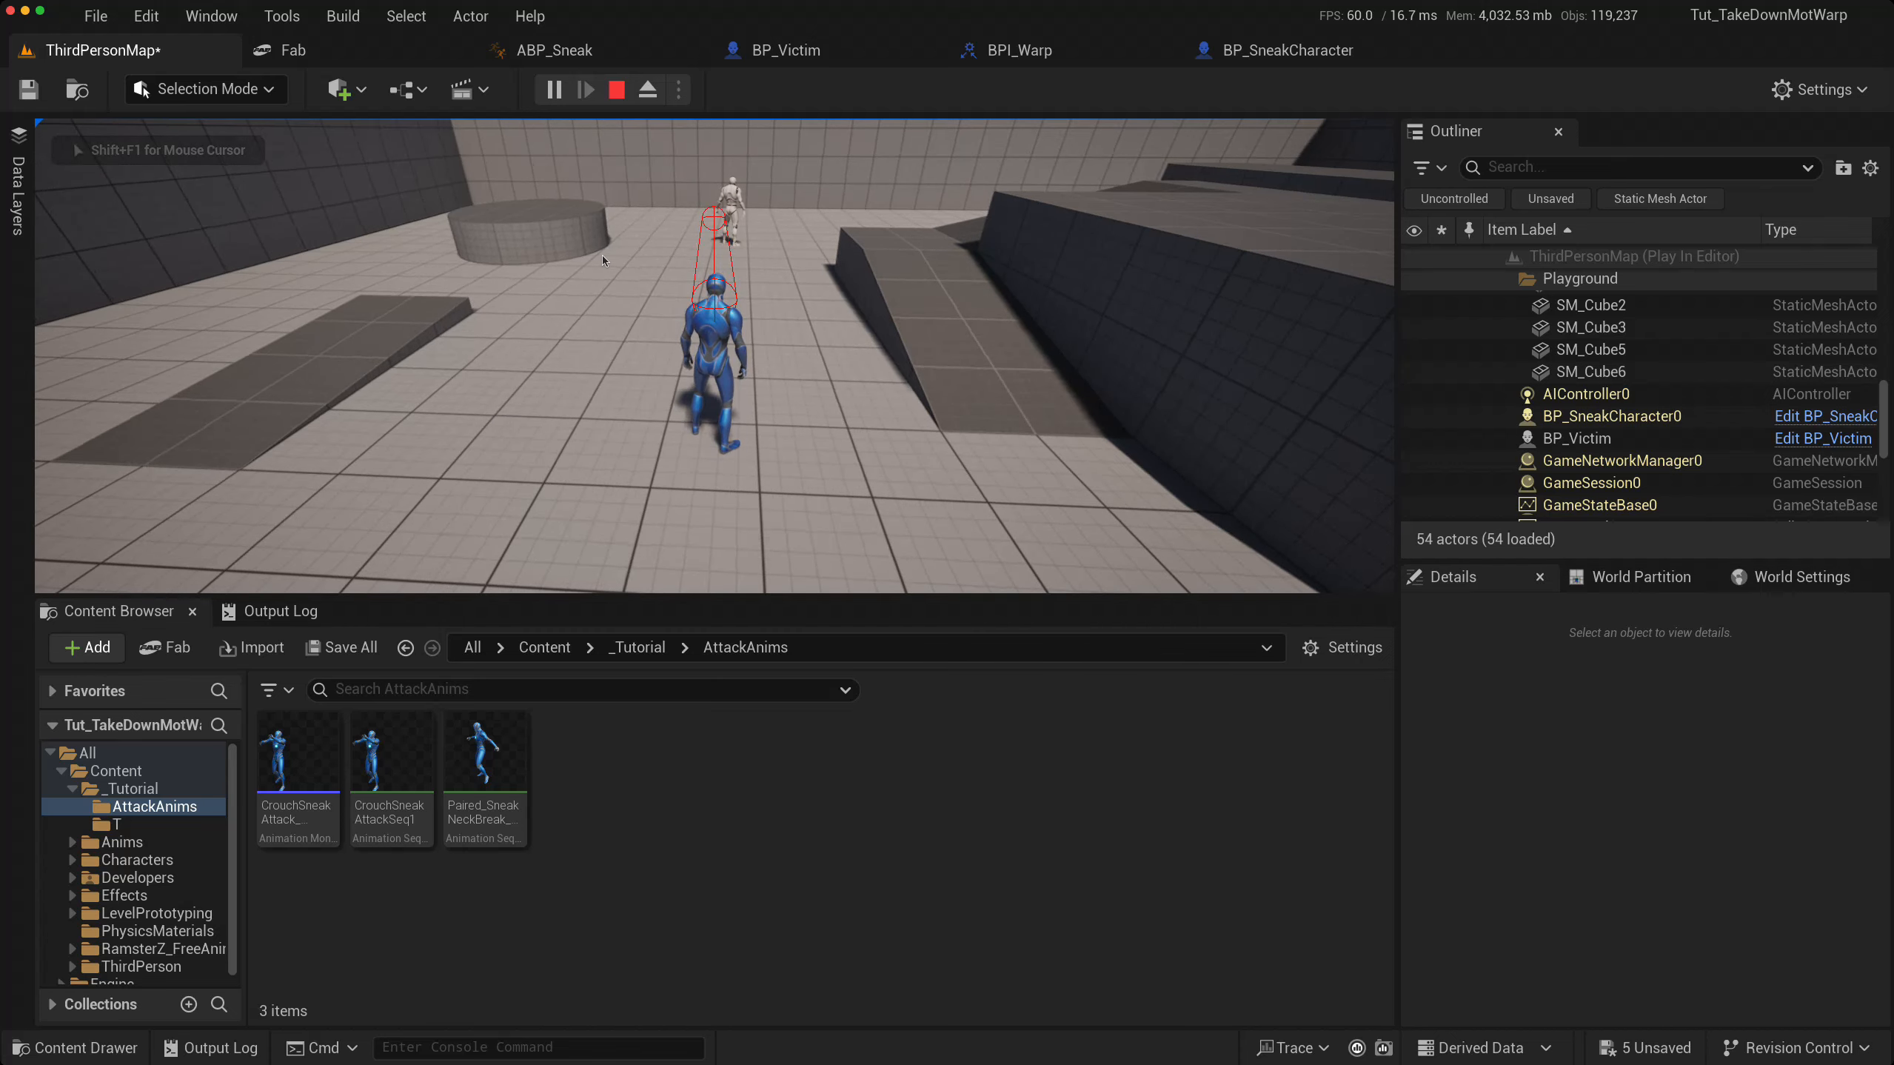
{"action": "key", "text": "c"}
{"action": "key", "text": "w"}
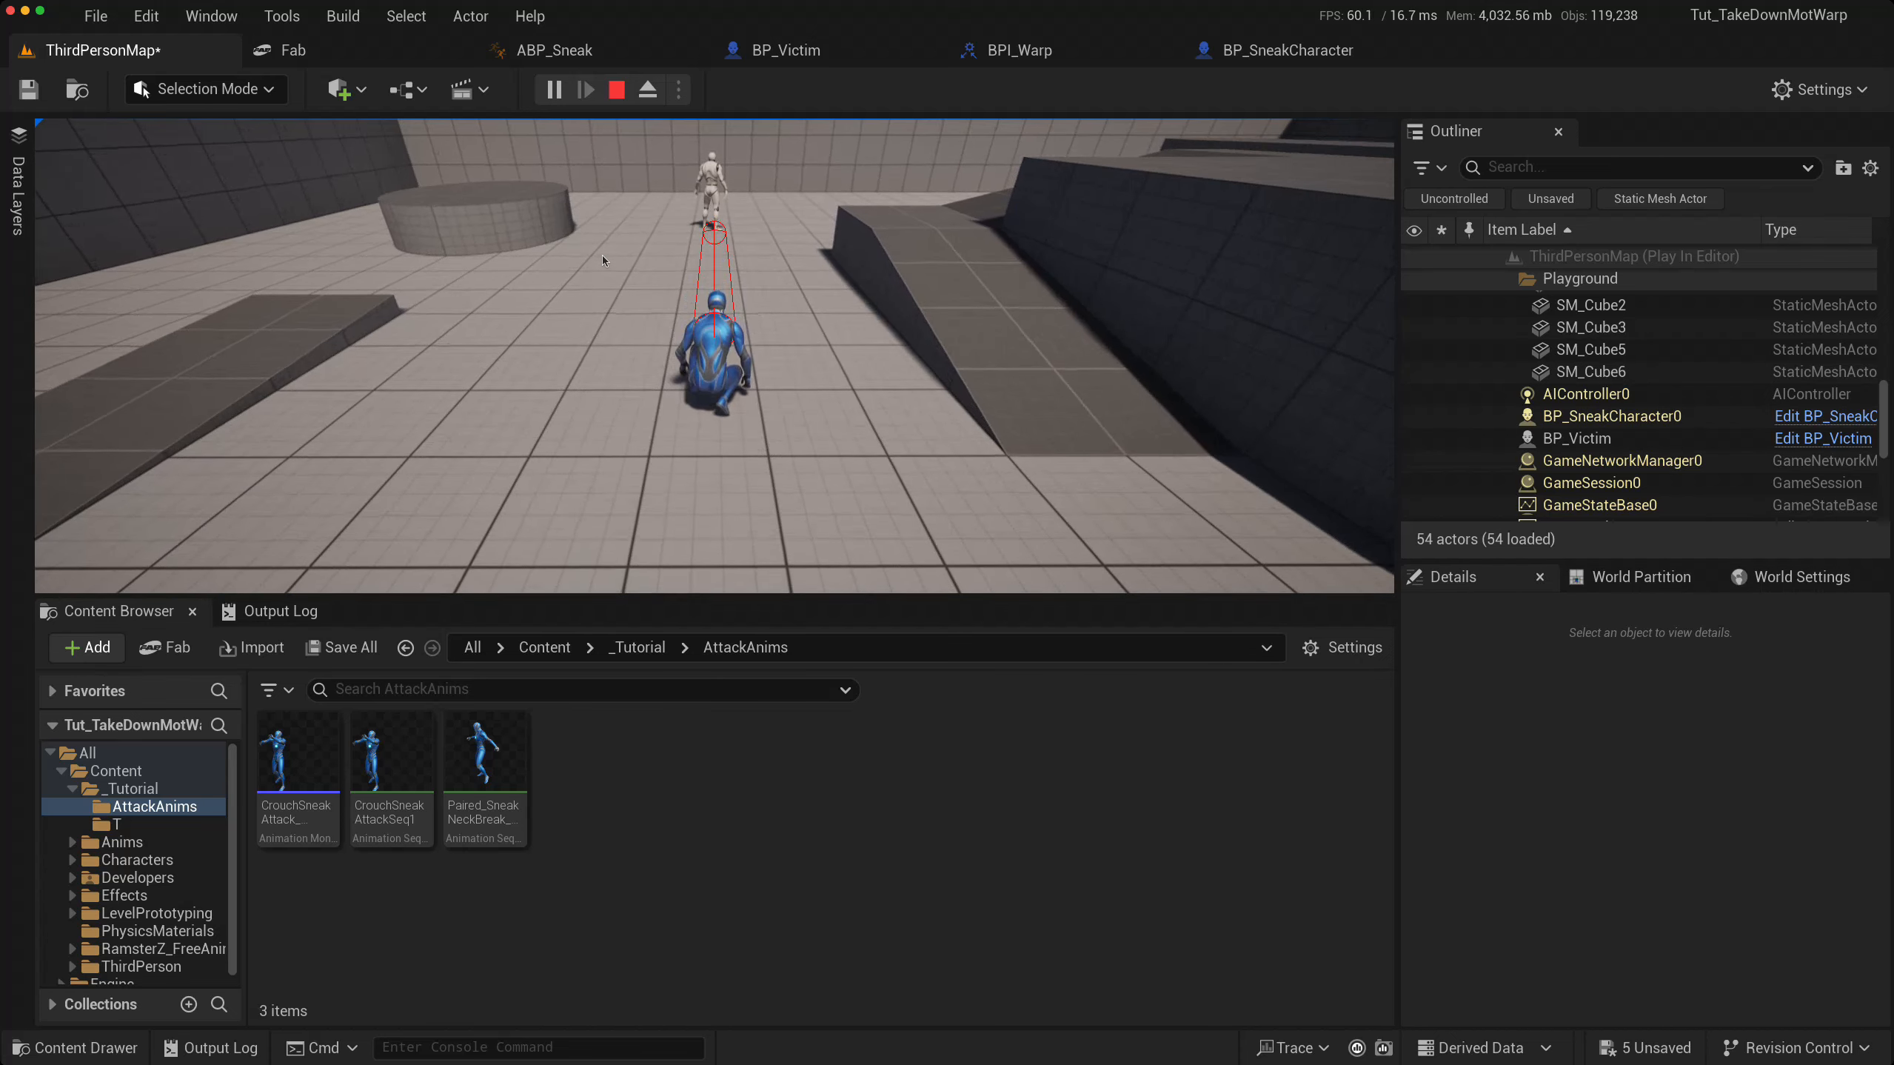
{"action": "key", "text": "w"}
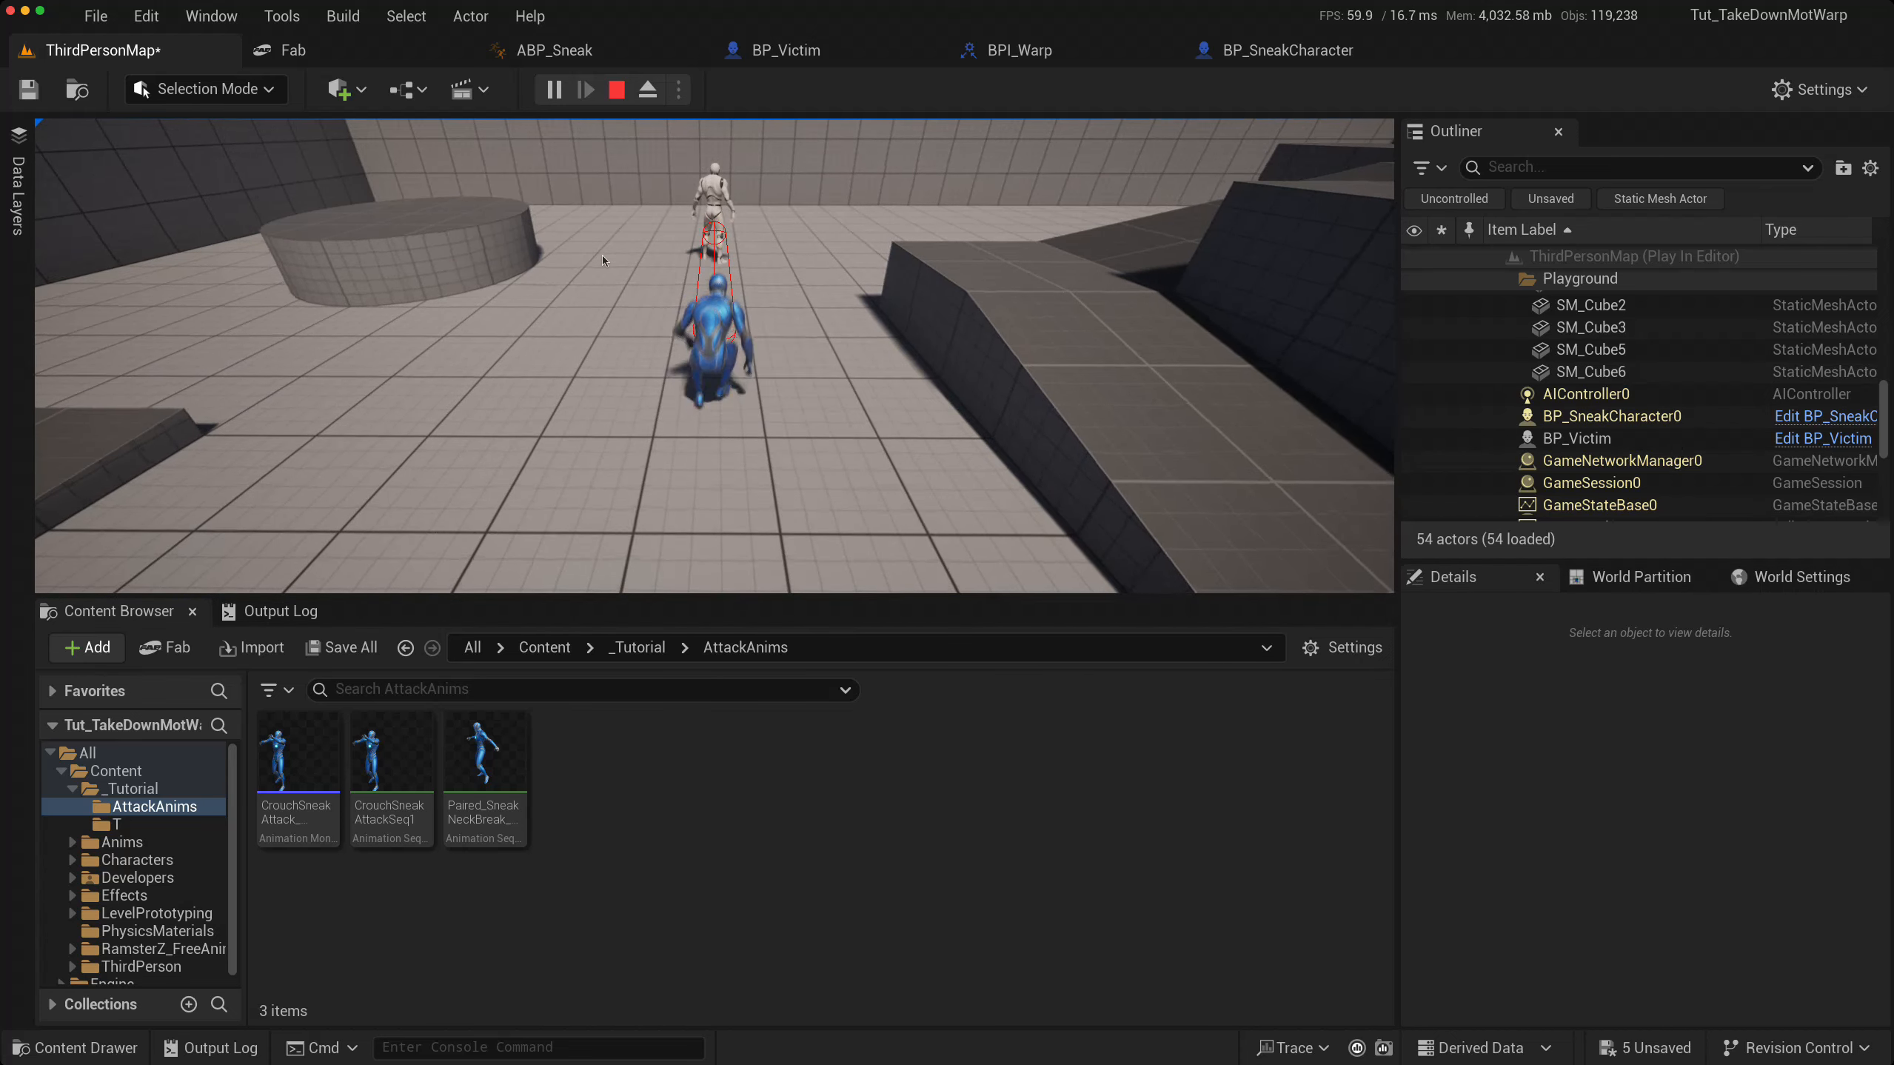
{"action": "key", "text": "w"}
{"action": "key", "text": "e"}
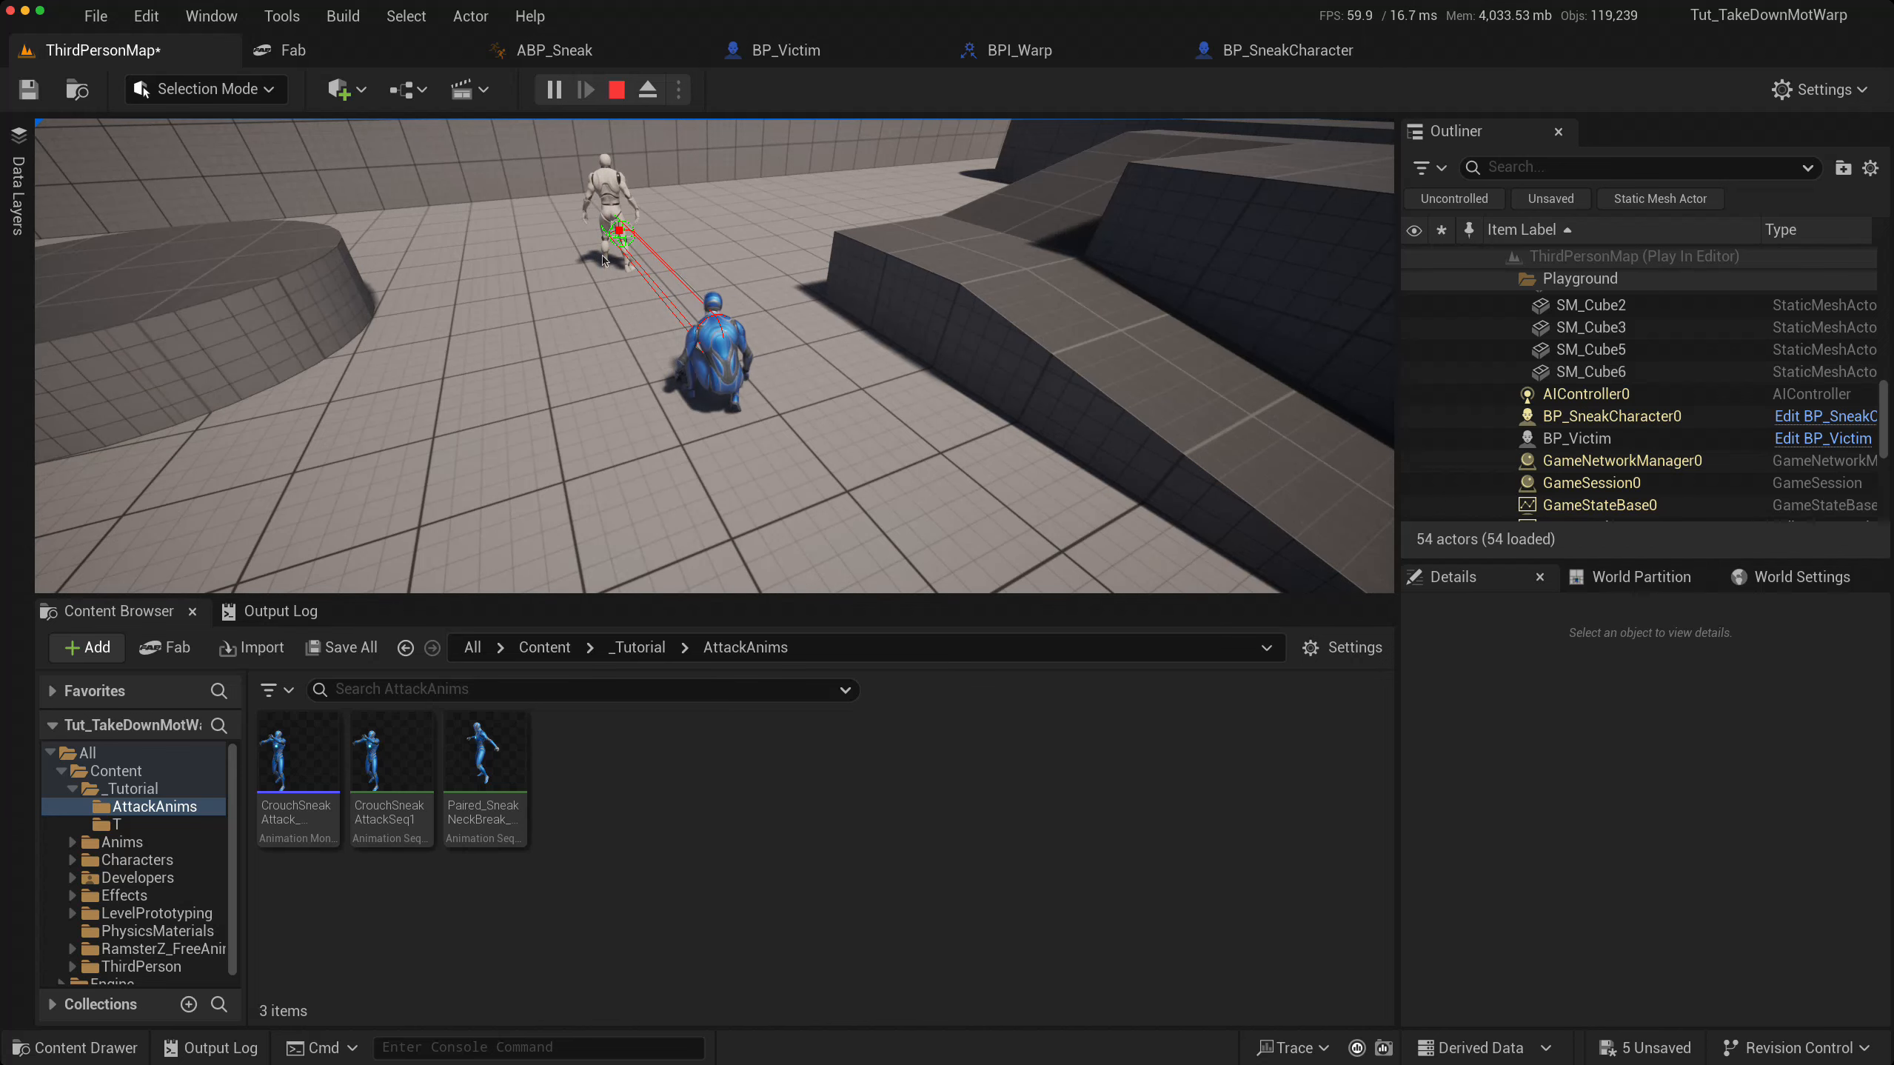
{"action": "key", "text": "Escape"}
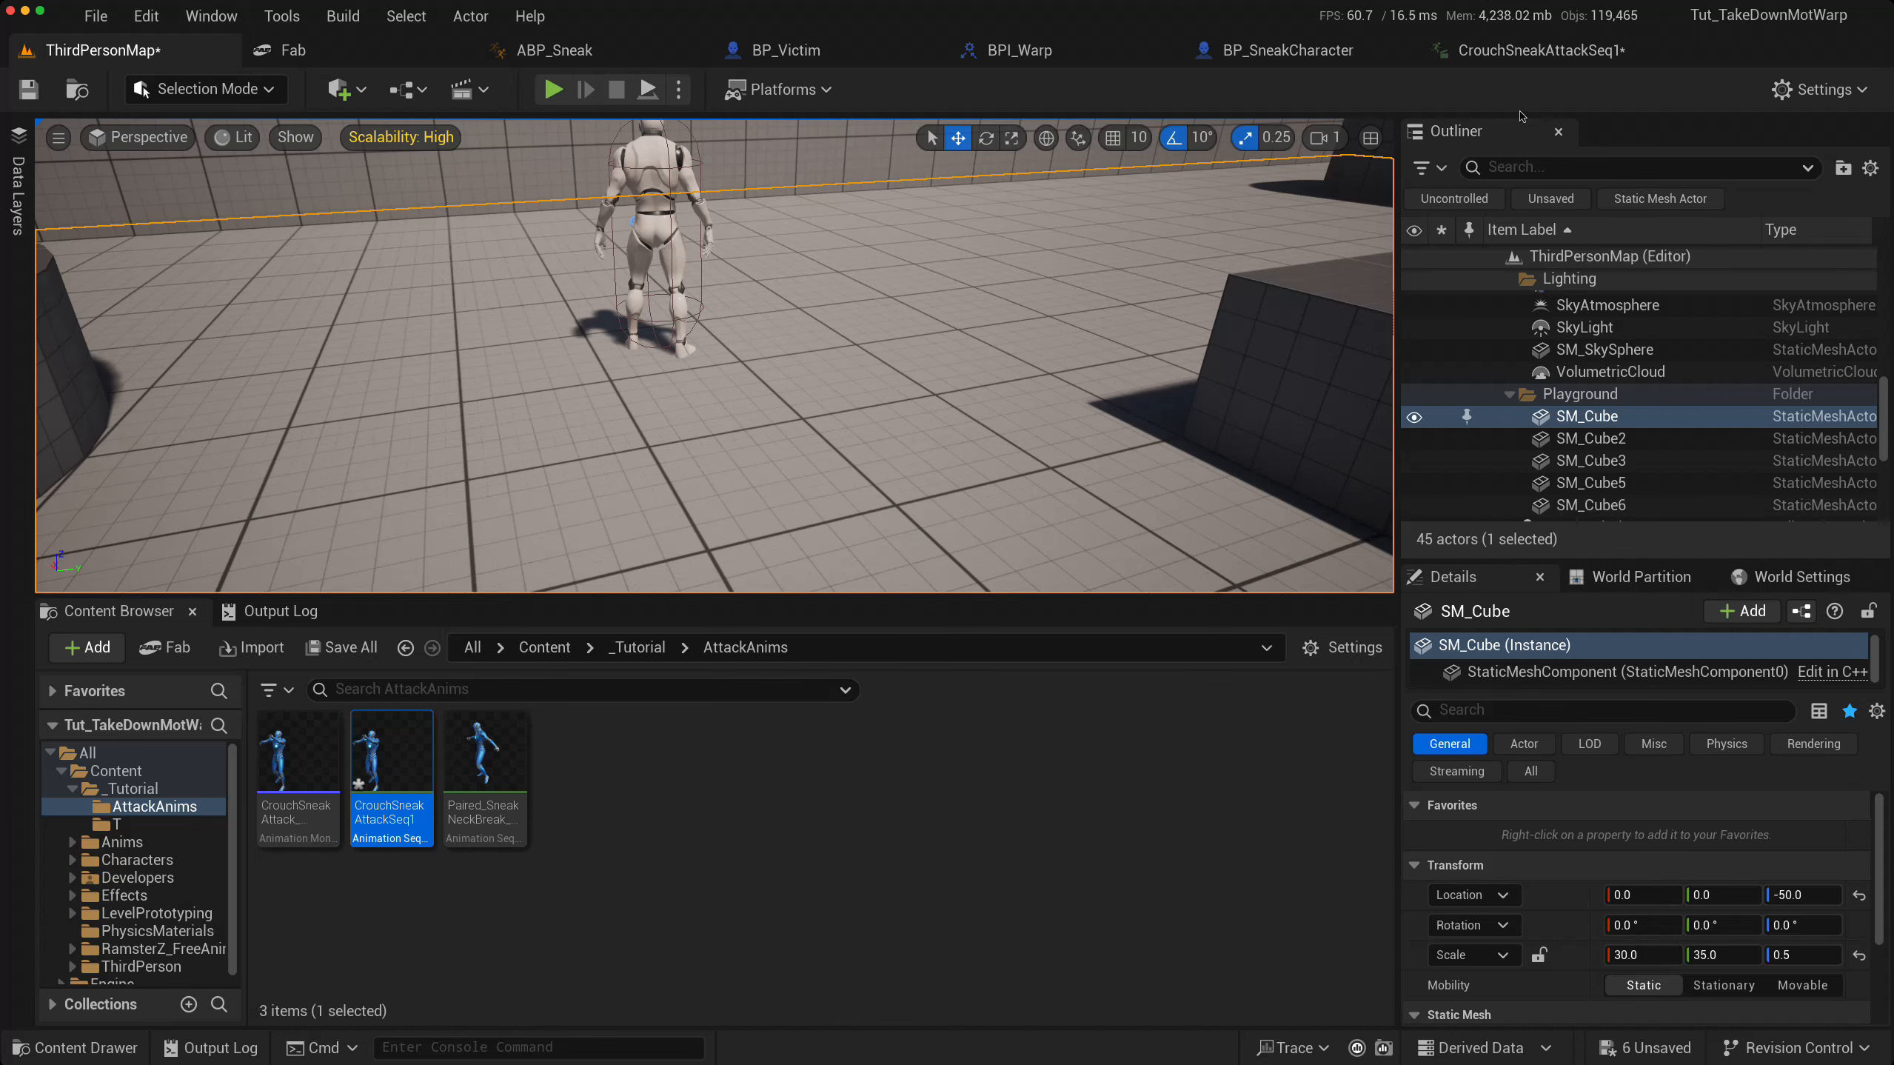
- Enable Root Motion on the CrouchSneakAttackSeq1 animation sequence and save the asset
{"action": "left_click", "coordinate": [1520, 52]}
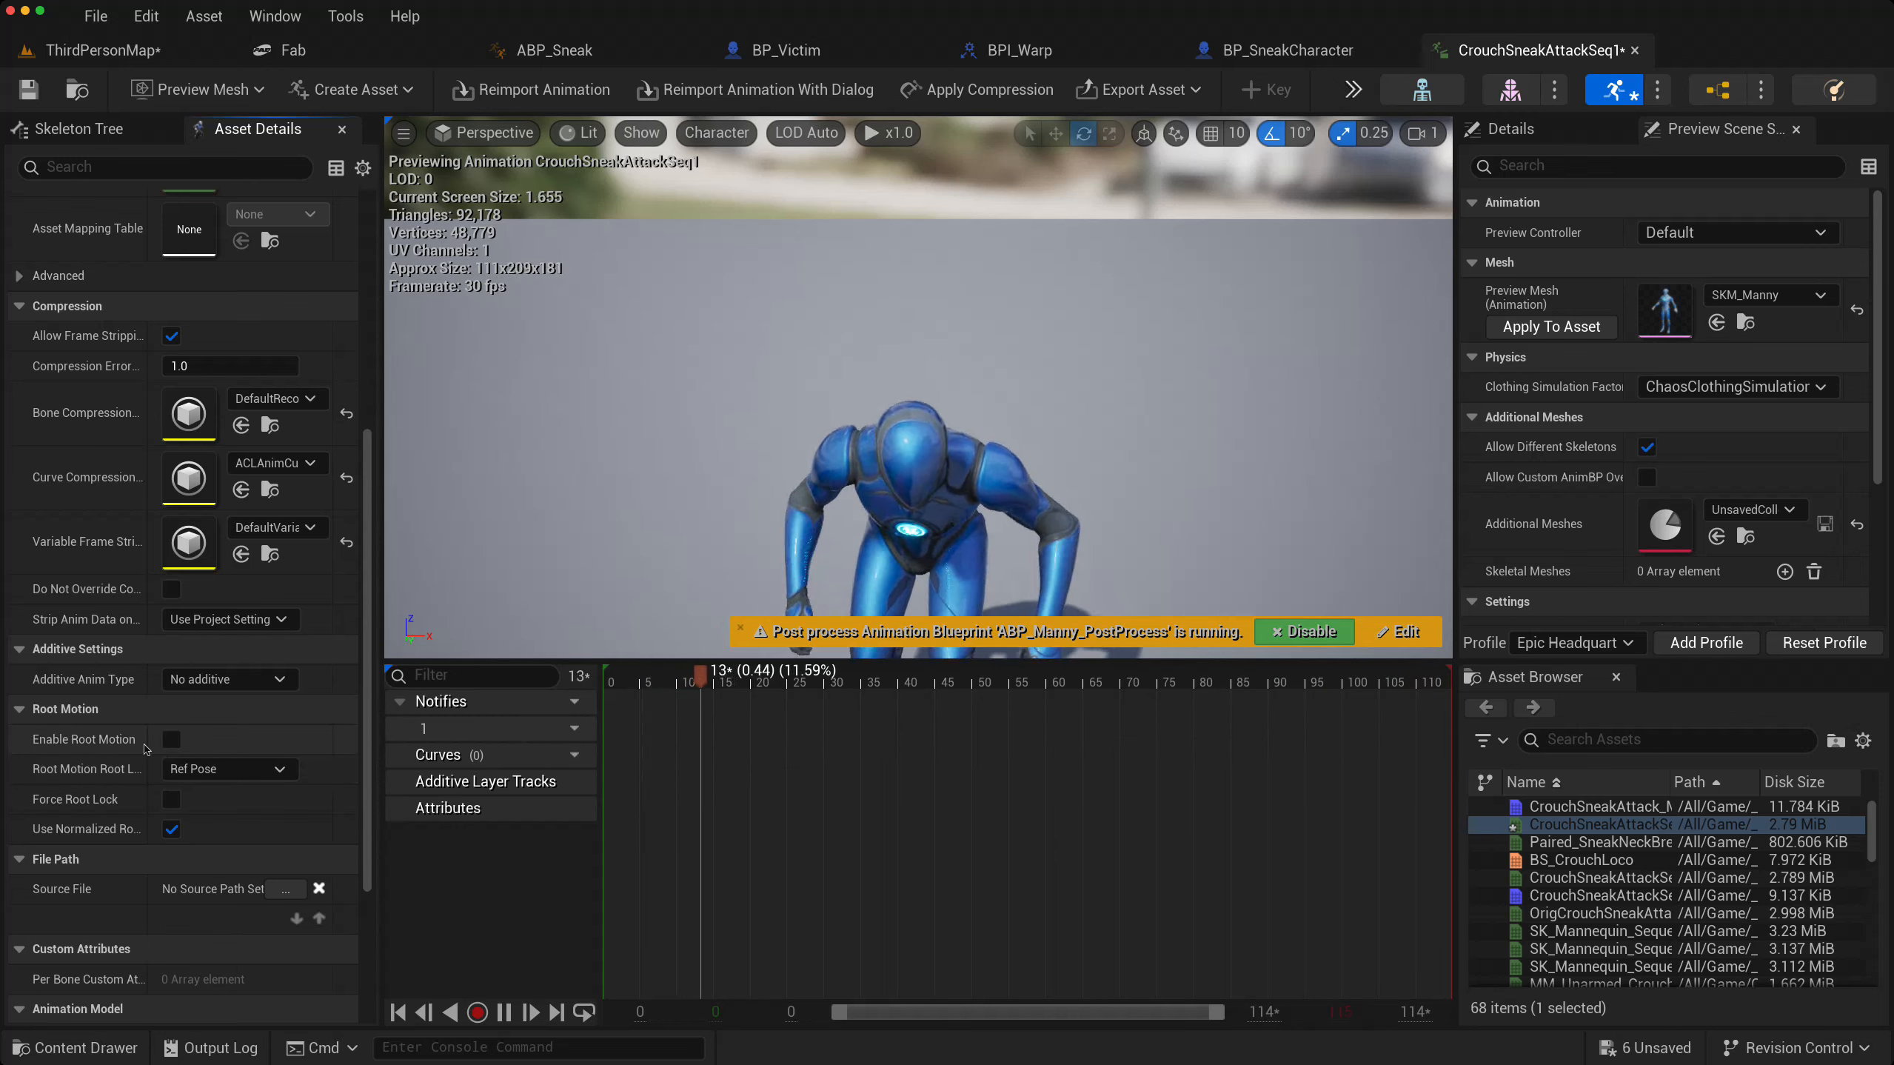
{"action": "left_click", "coordinate": [171, 739]}
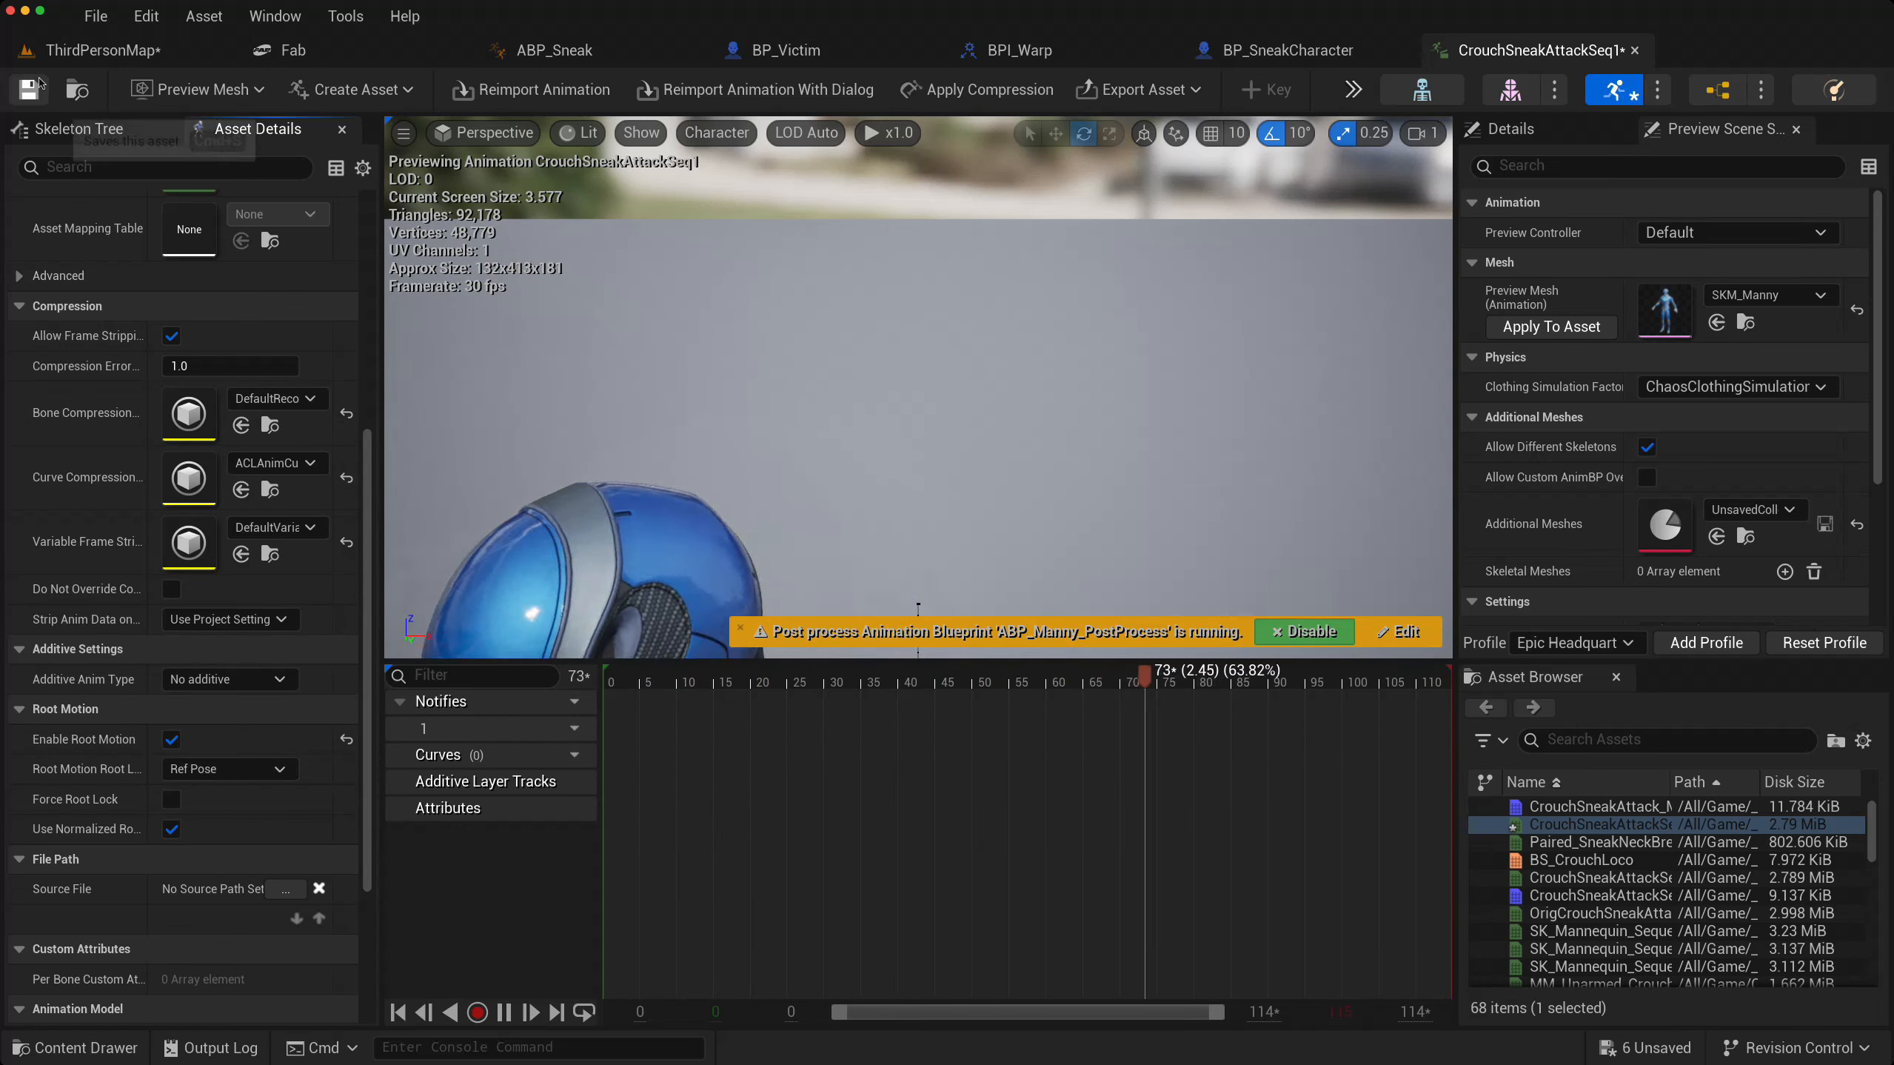
{"action": "left_click", "coordinate": [52, 97]}
- Play-test ThirdPersonMap again with root motion enabled, crouching up behind the victim to check the takedown, and stop playing
{"action": "left_click", "coordinate": [103, 49]}
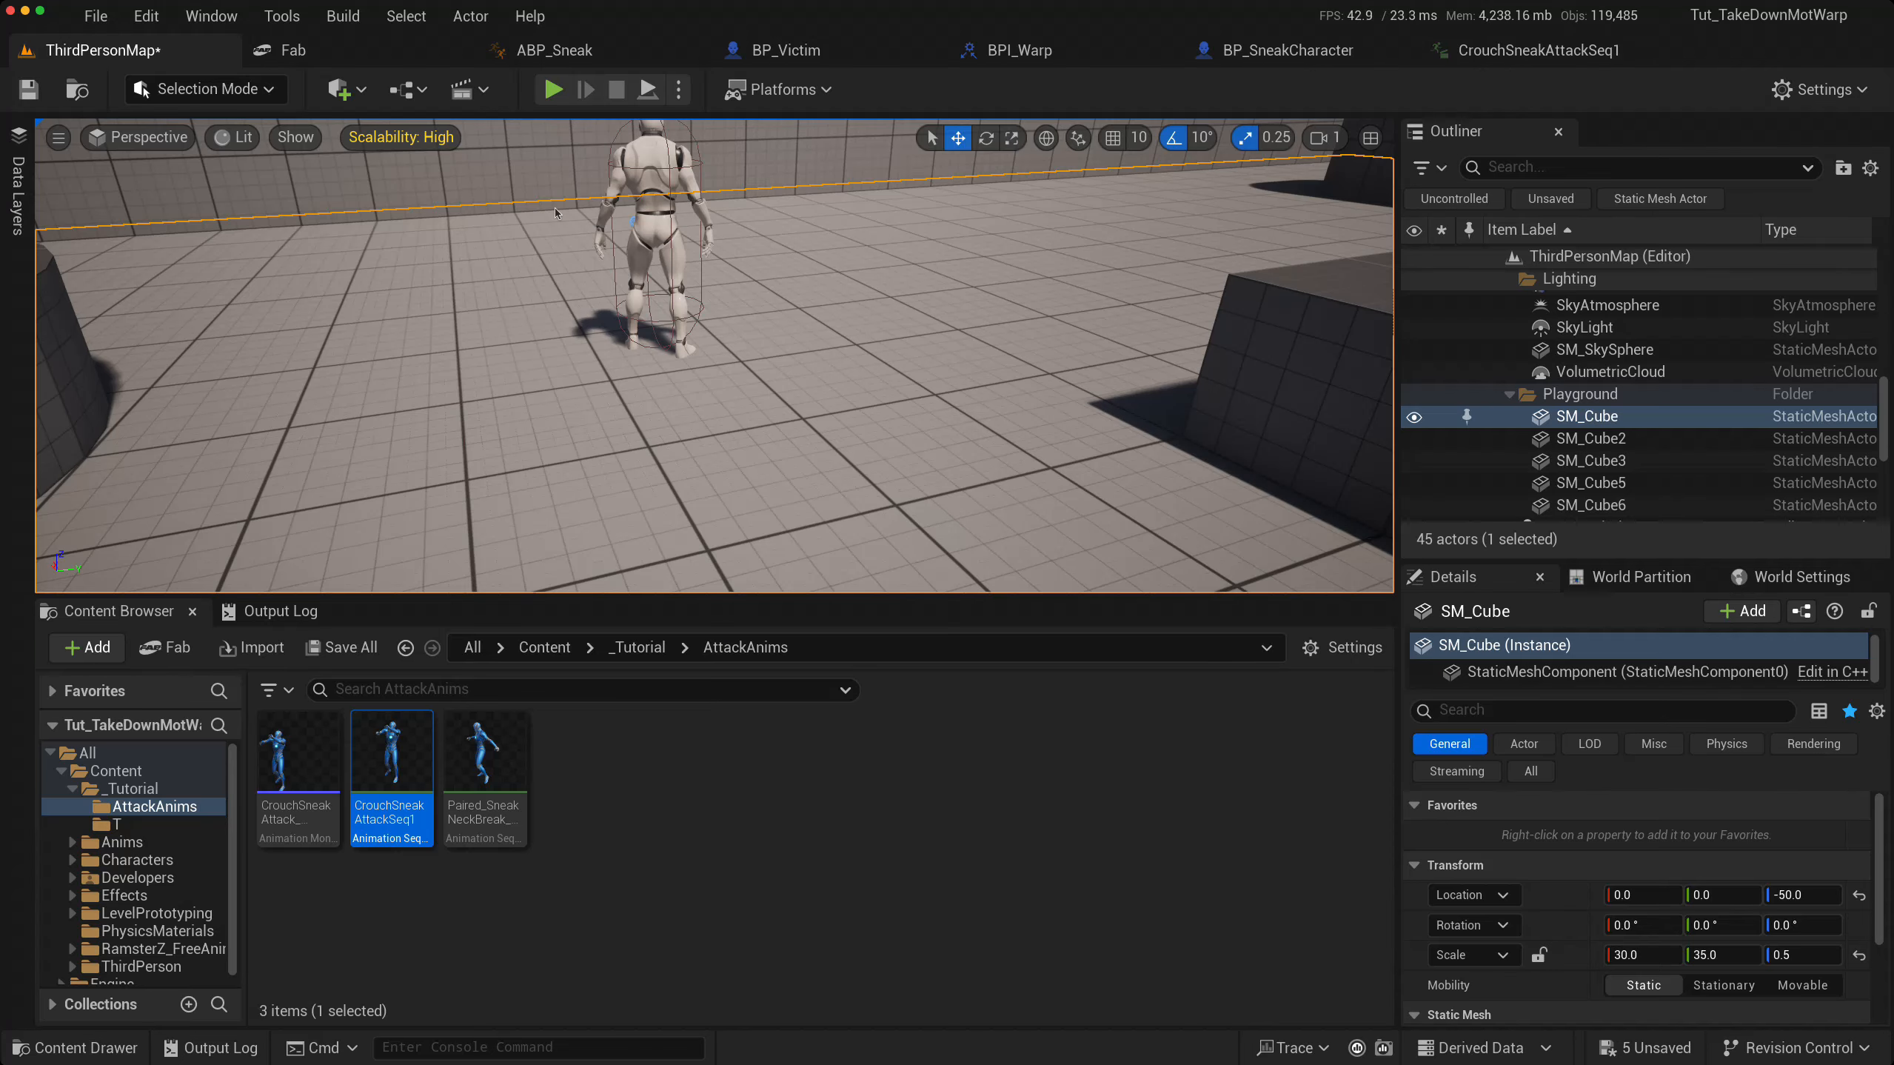
{"action": "left_click", "coordinate": [550, 91]}
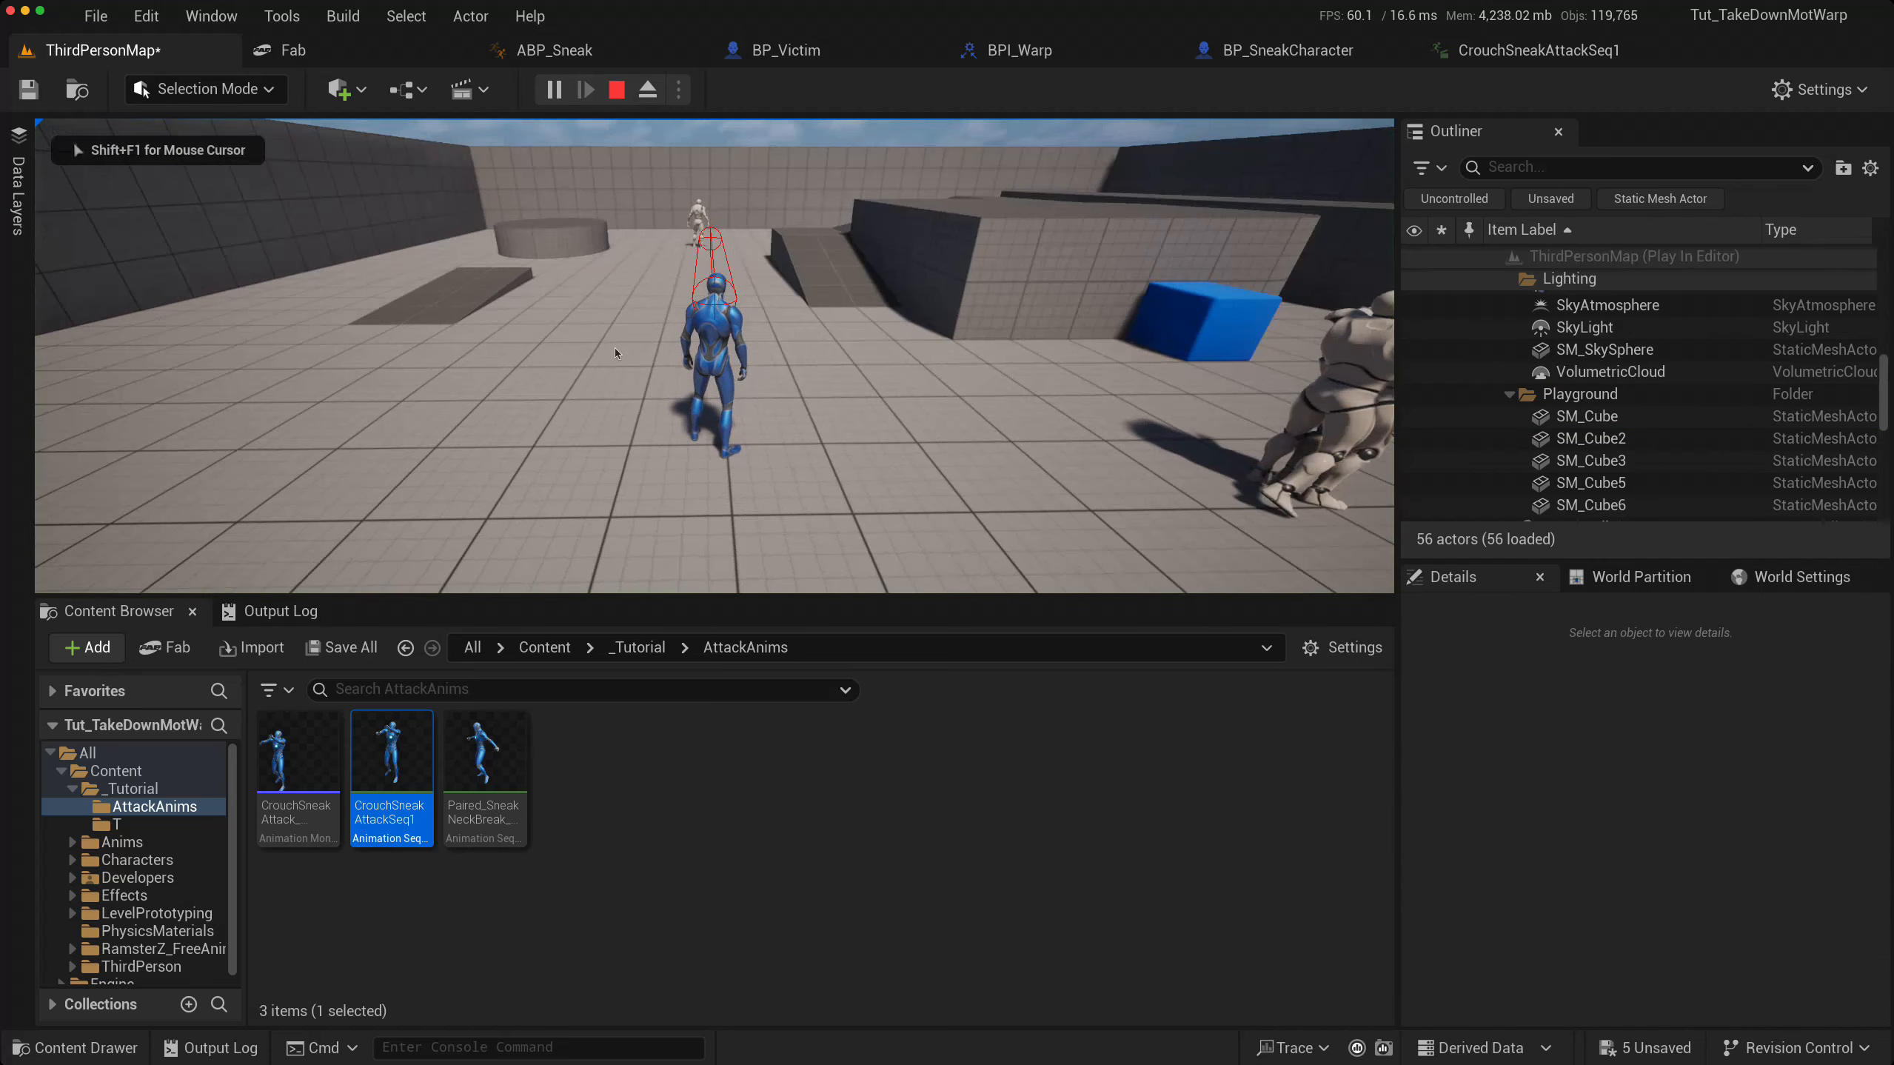
{"action": "key", "text": "w"}
{"action": "key", "text": "c"}
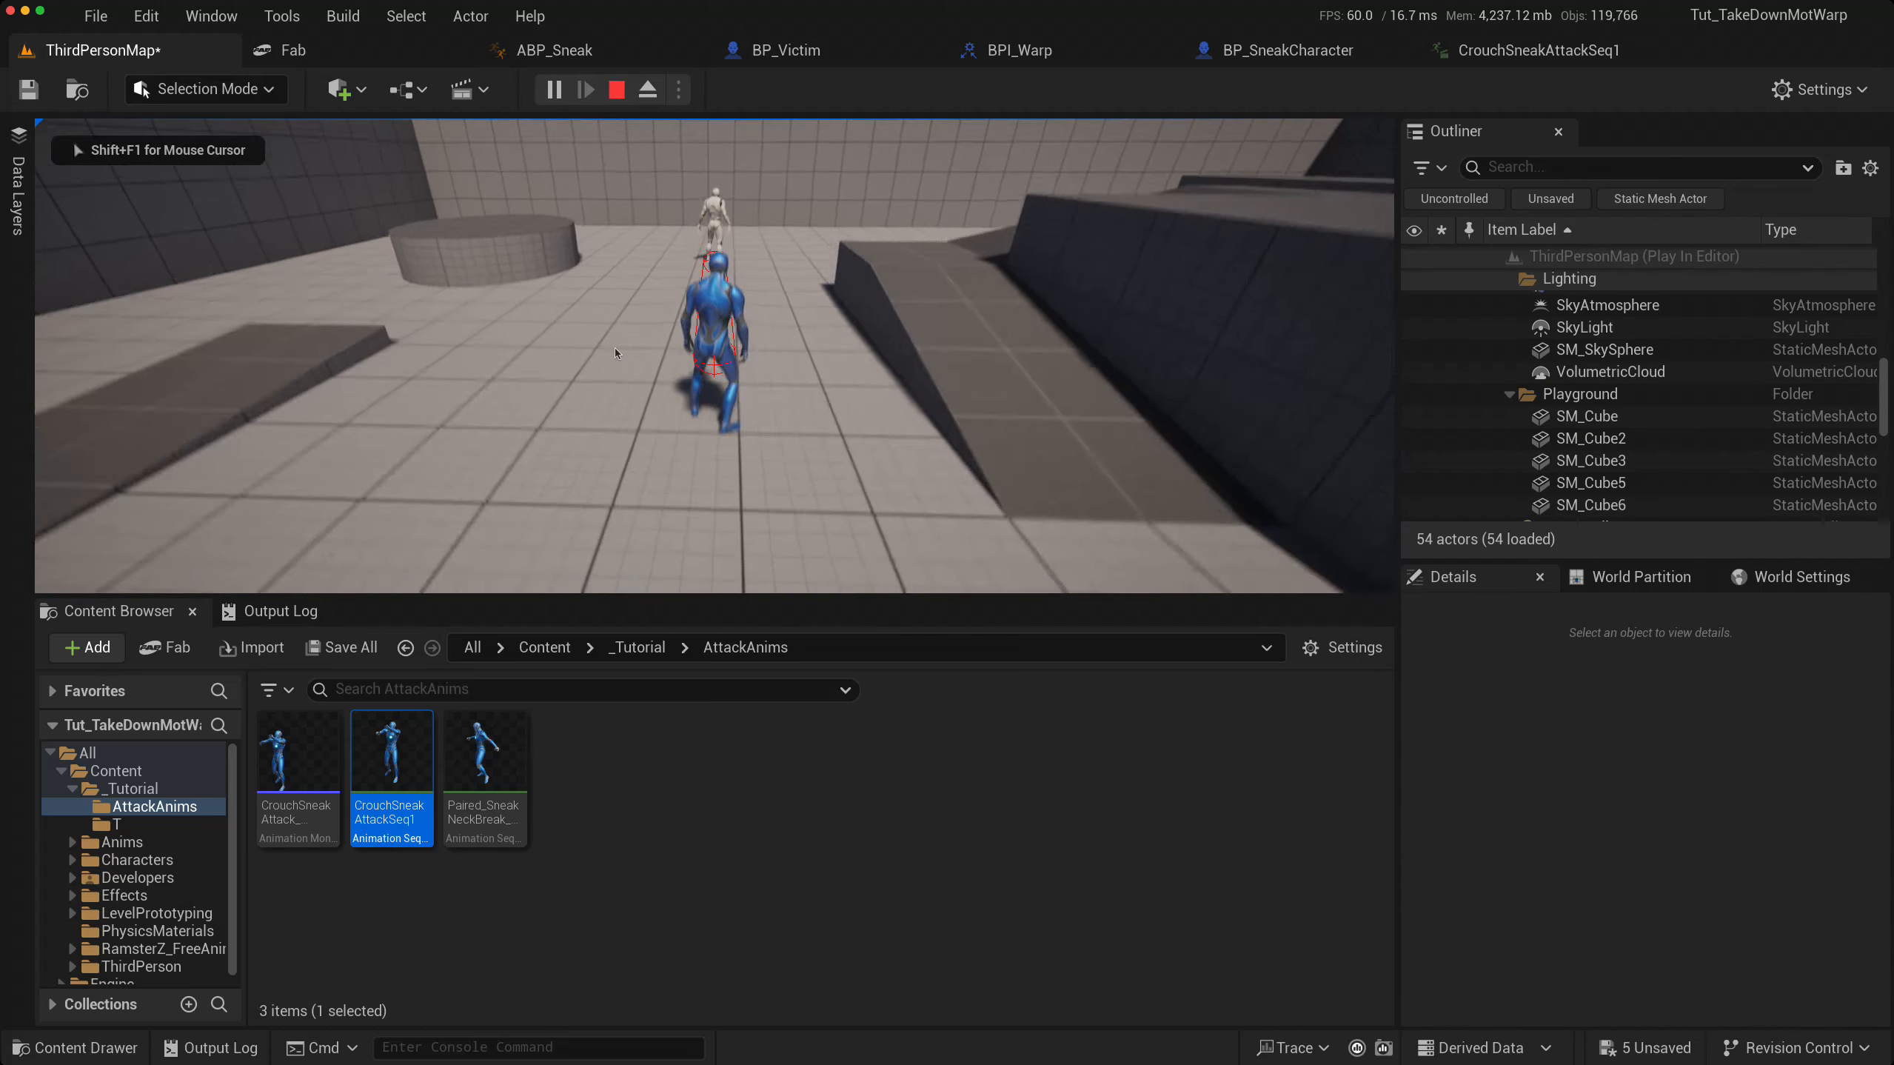
{"action": "key", "text": "w"}
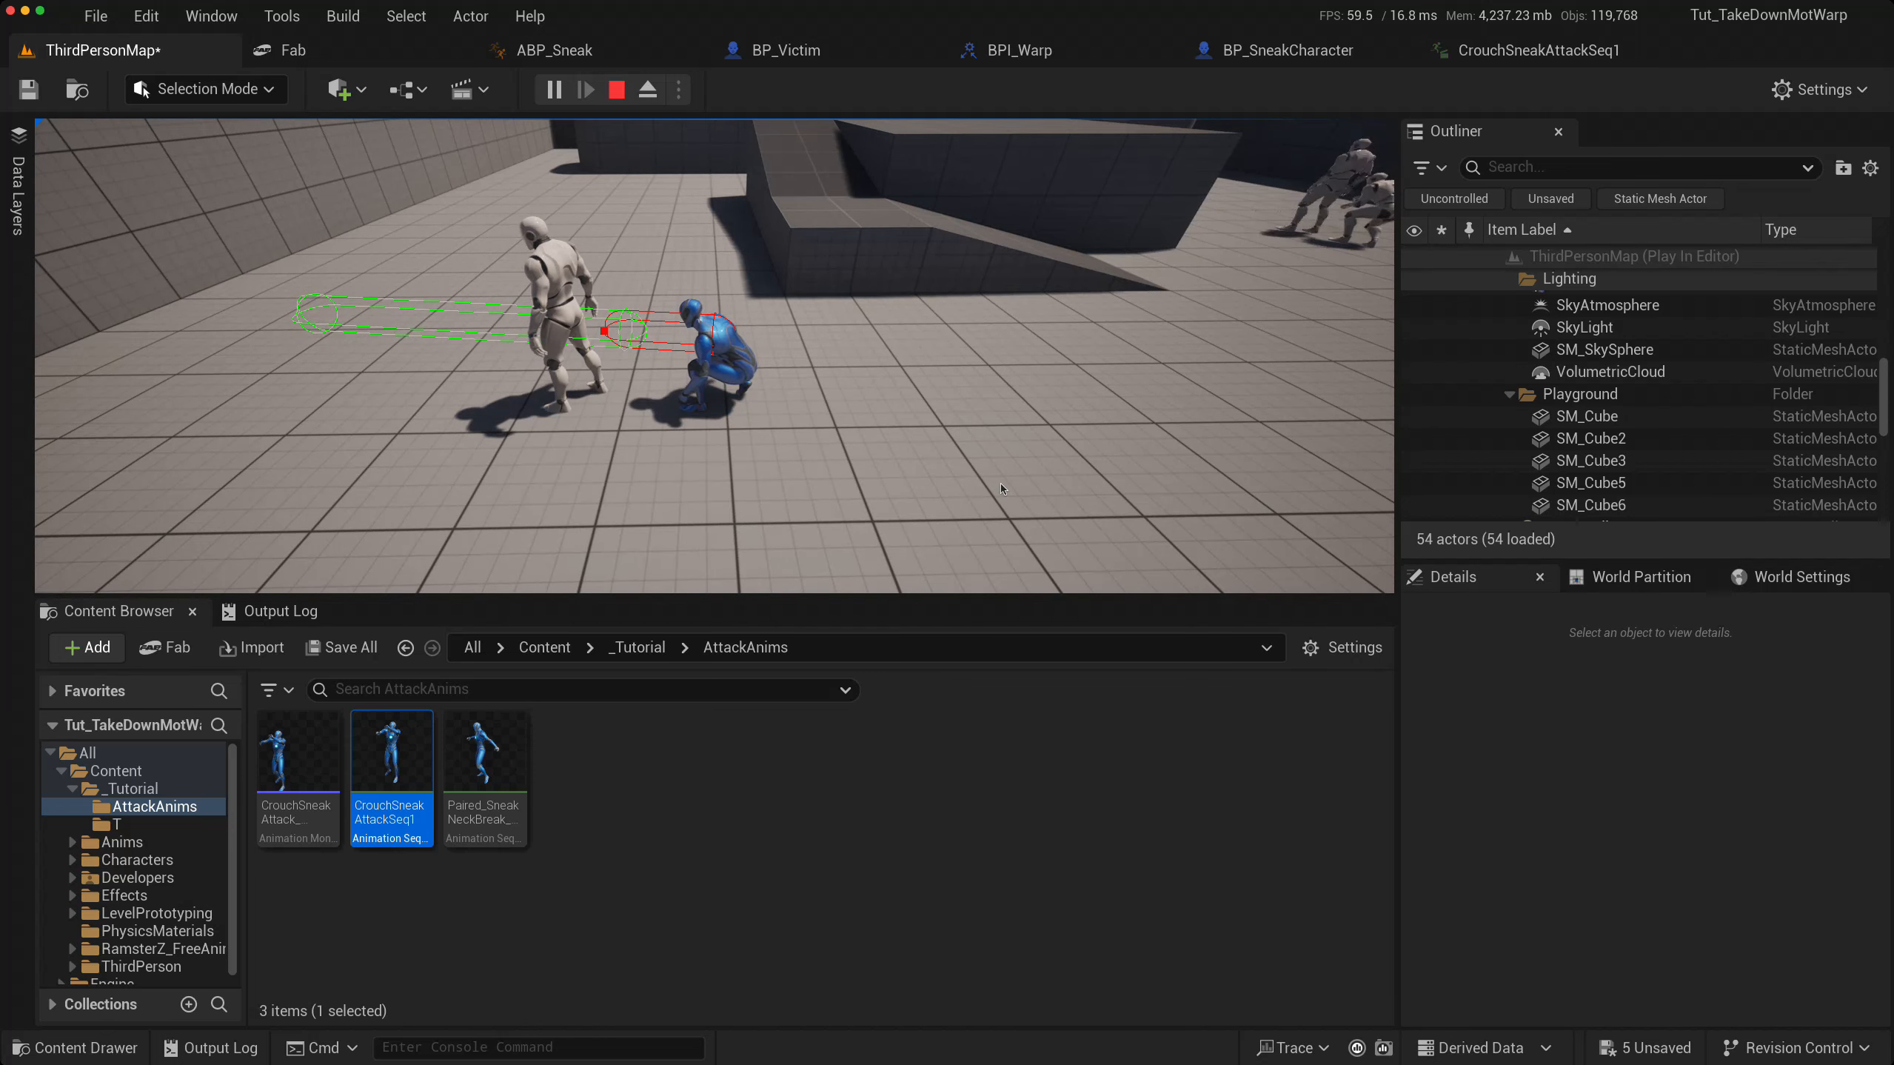
{"action": "key", "text": "Escape"}
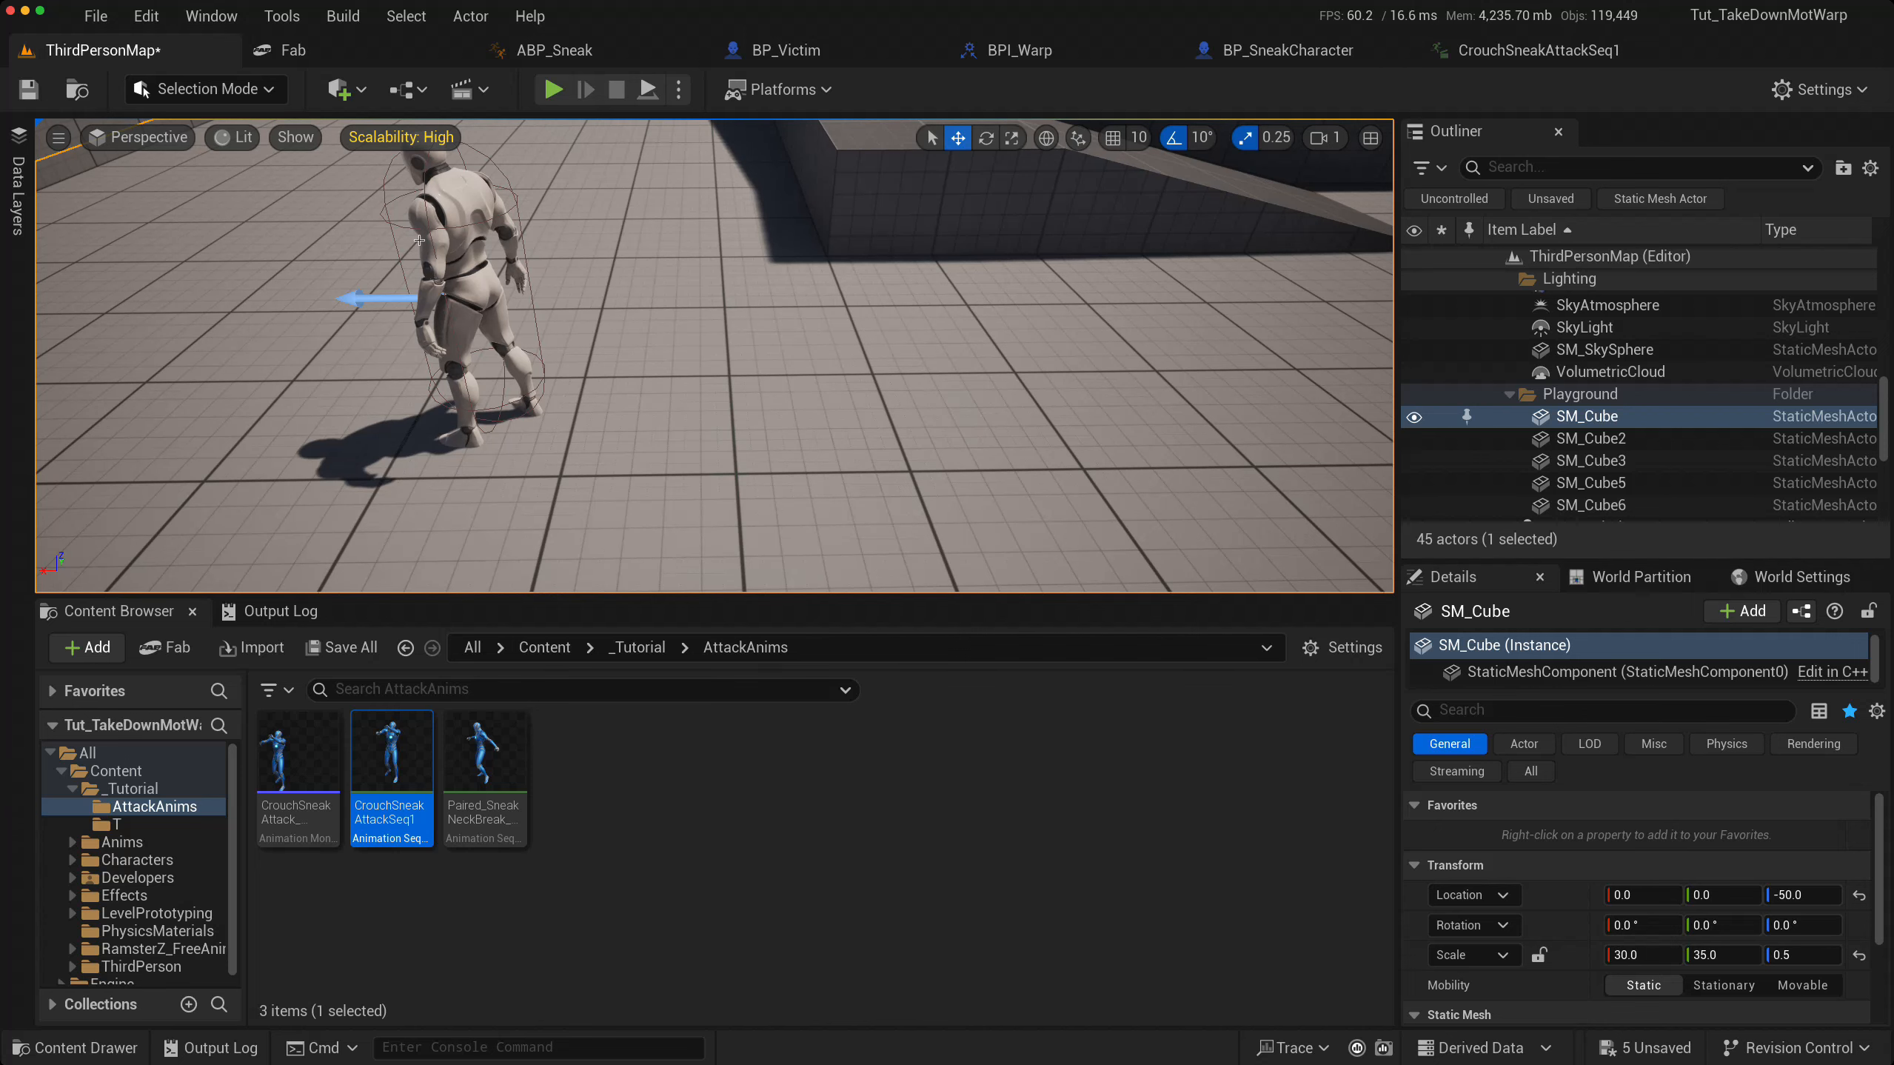
- In BP_Victim's Event Graph, collapse the Is Being Attacked? SET node into a function named Attack Started
{"action": "left_click", "coordinate": [836, 60]}
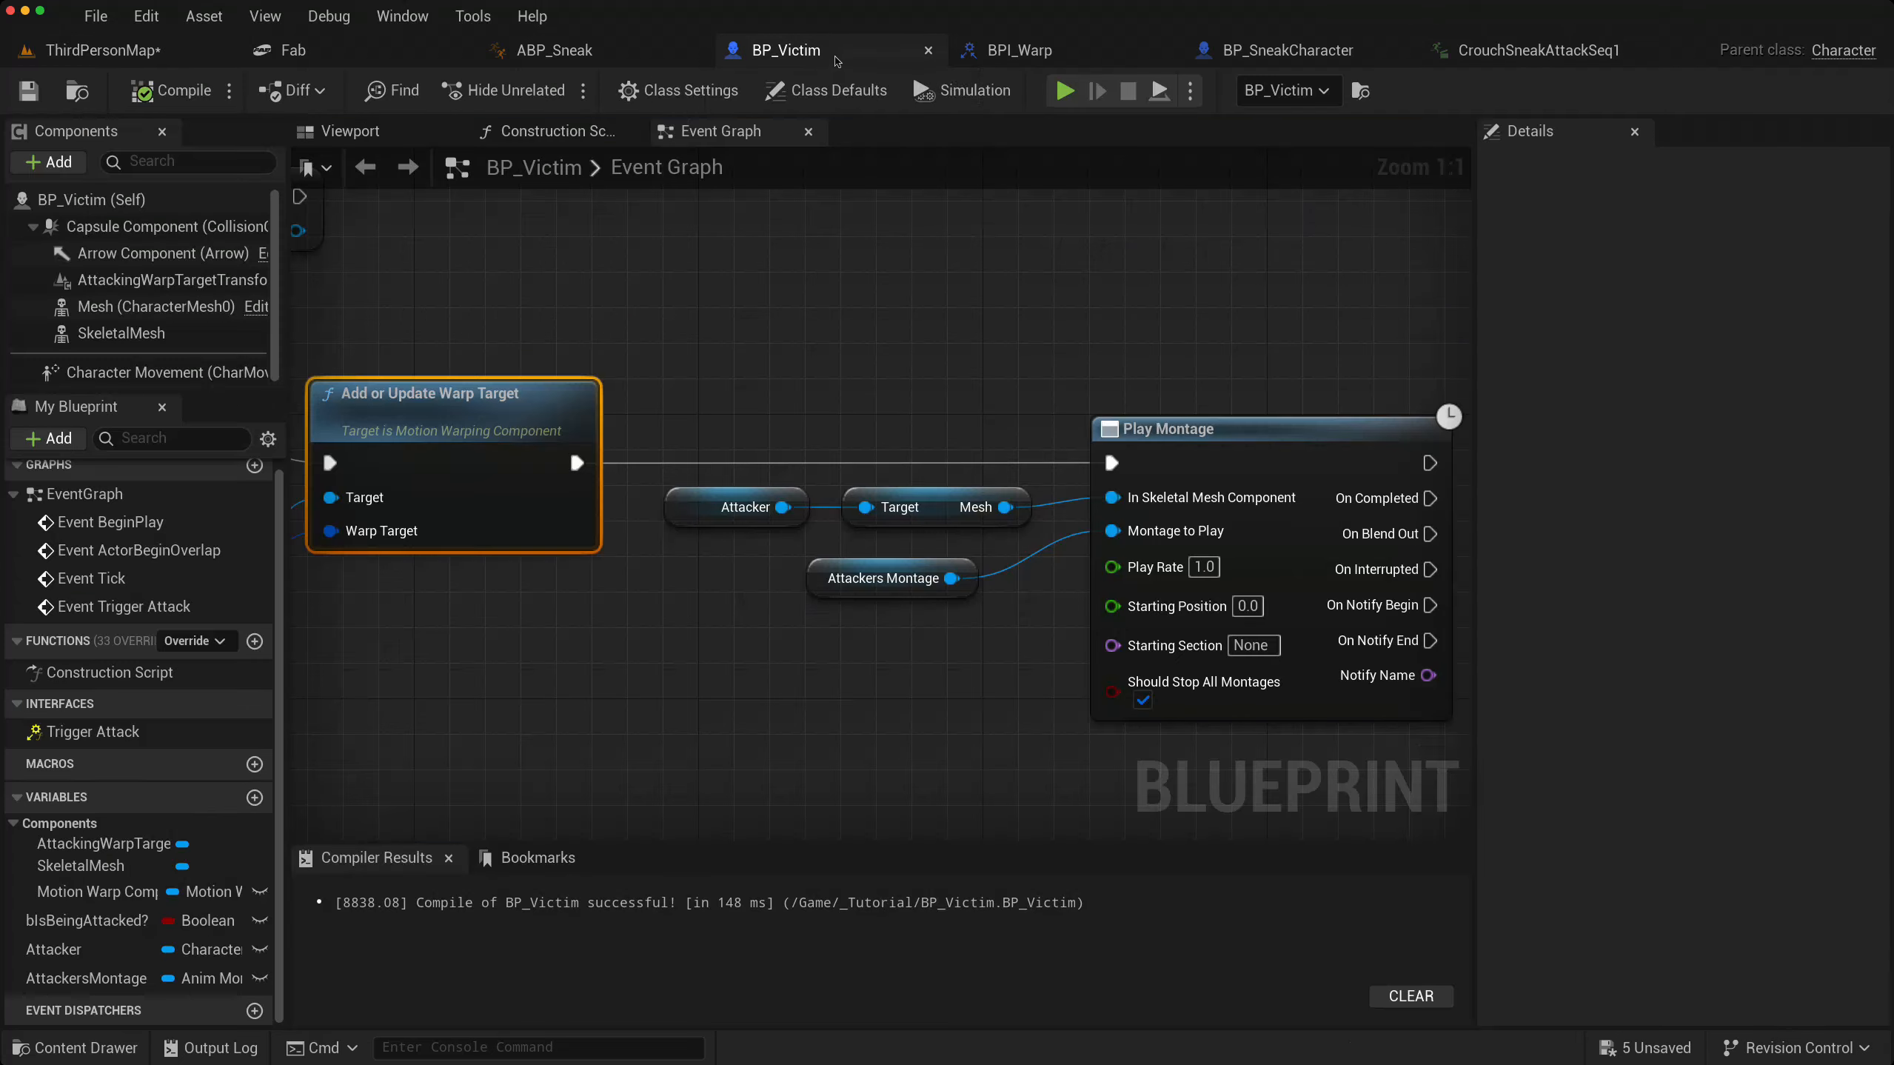
{"action": "right_click_drag", "start_coordinate": [641, 648], "coordinate": [1333, 602]}
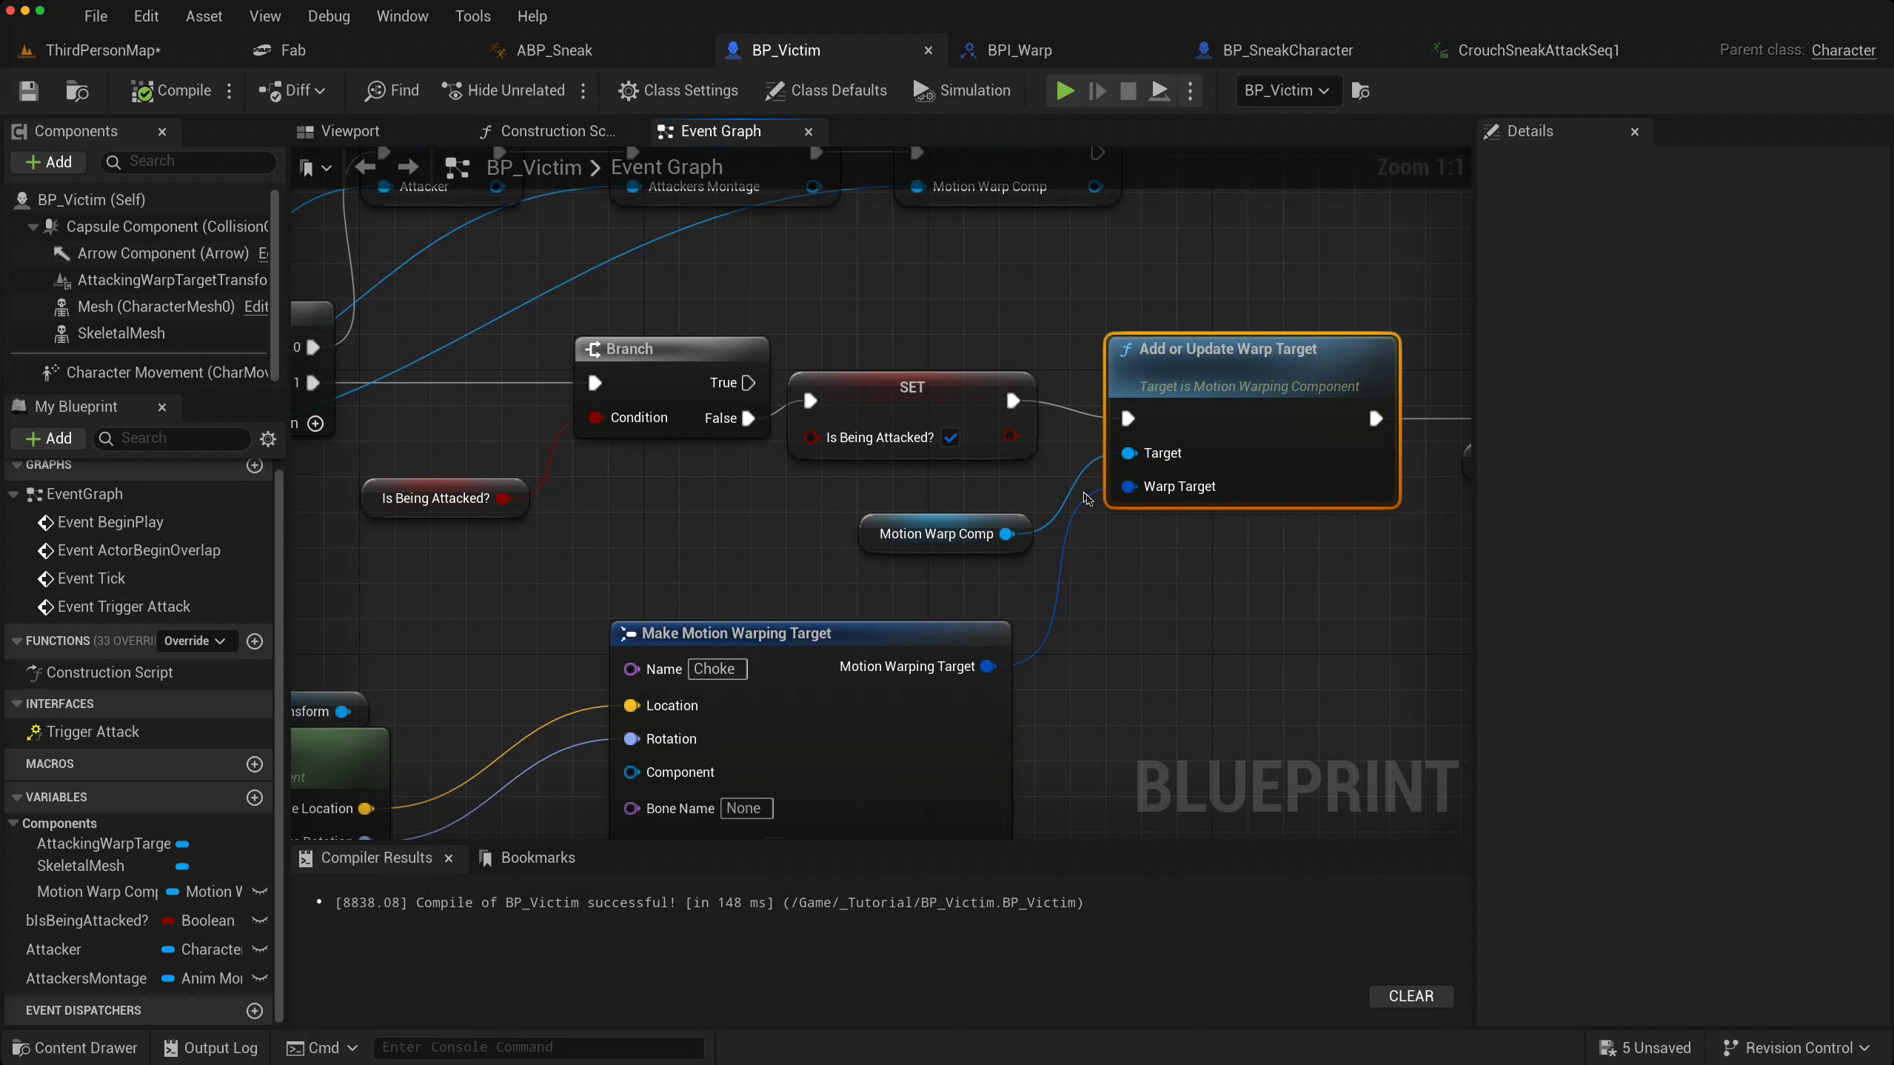
{"action": "right_click_drag", "start_coordinate": [1087, 499], "coordinate": [764, 495]}
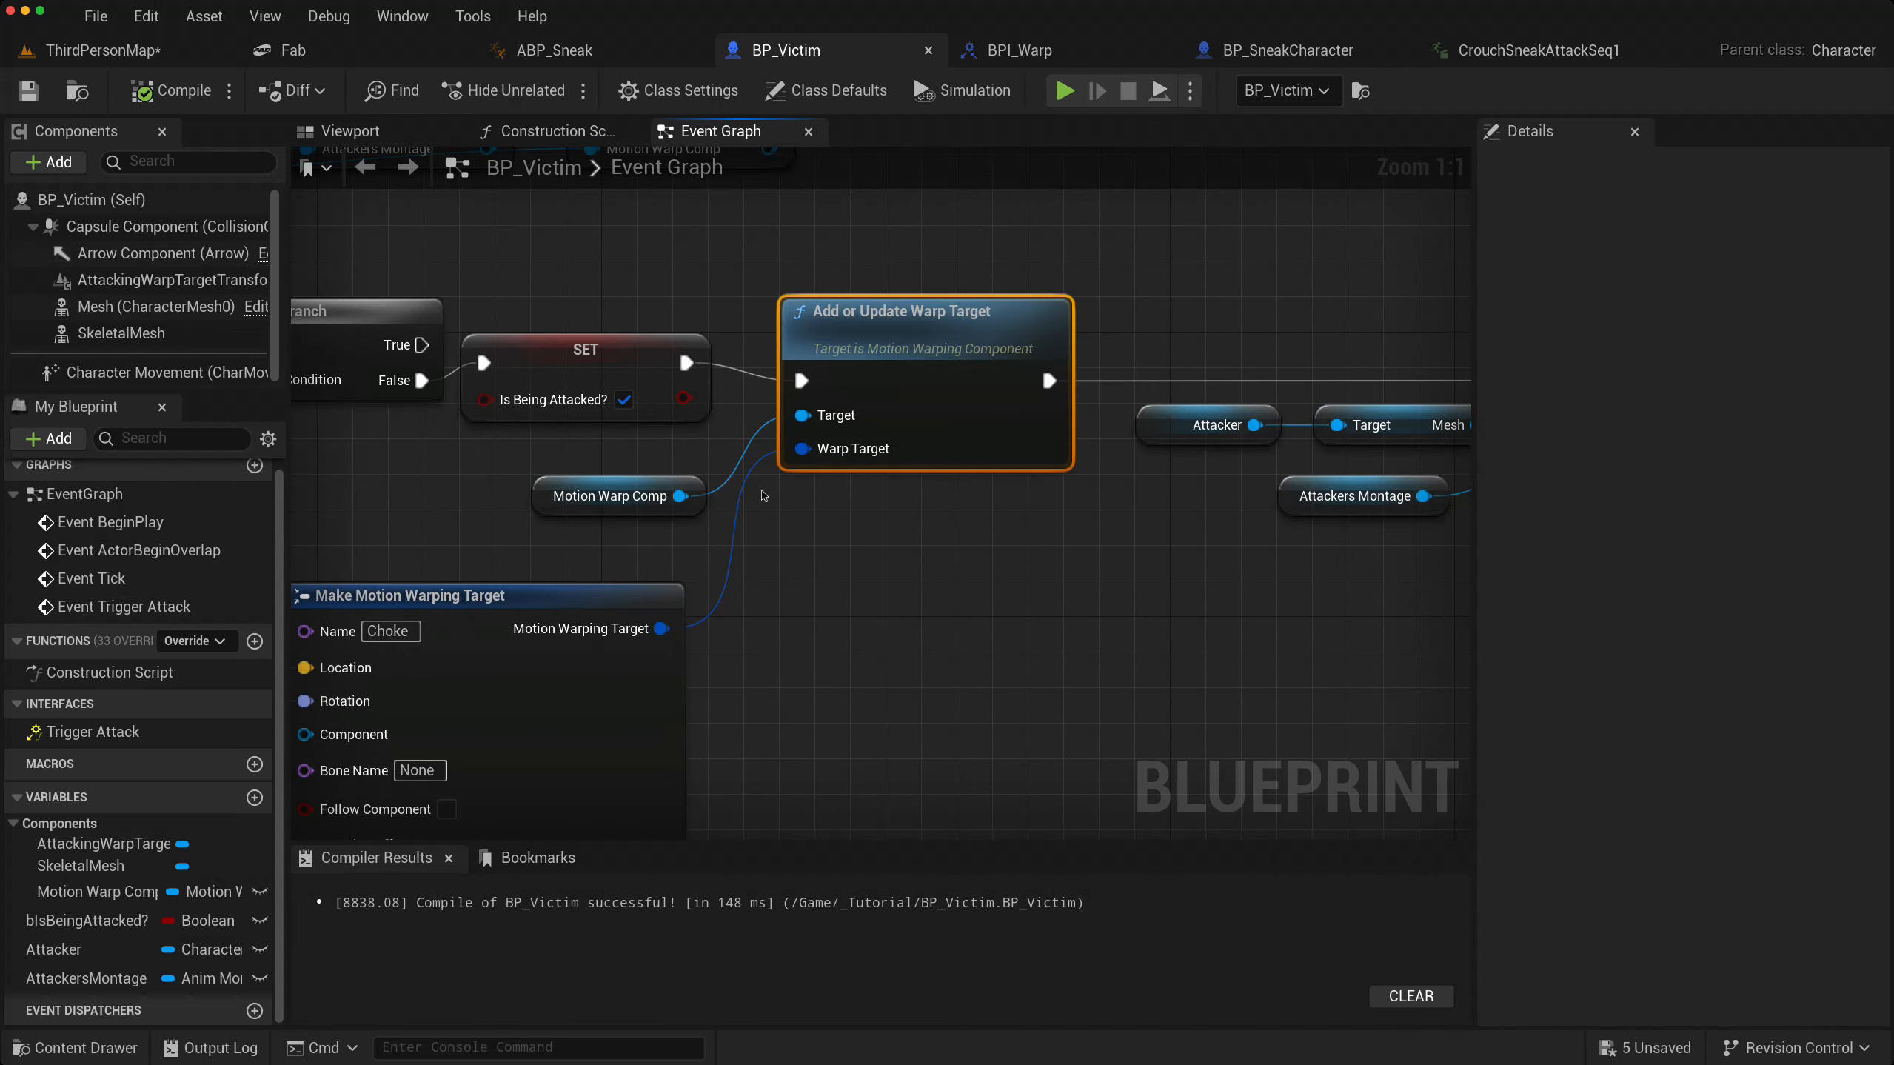
{"action": "right_click_drag", "start_coordinate": [830, 579], "coordinate": [850, 528]}
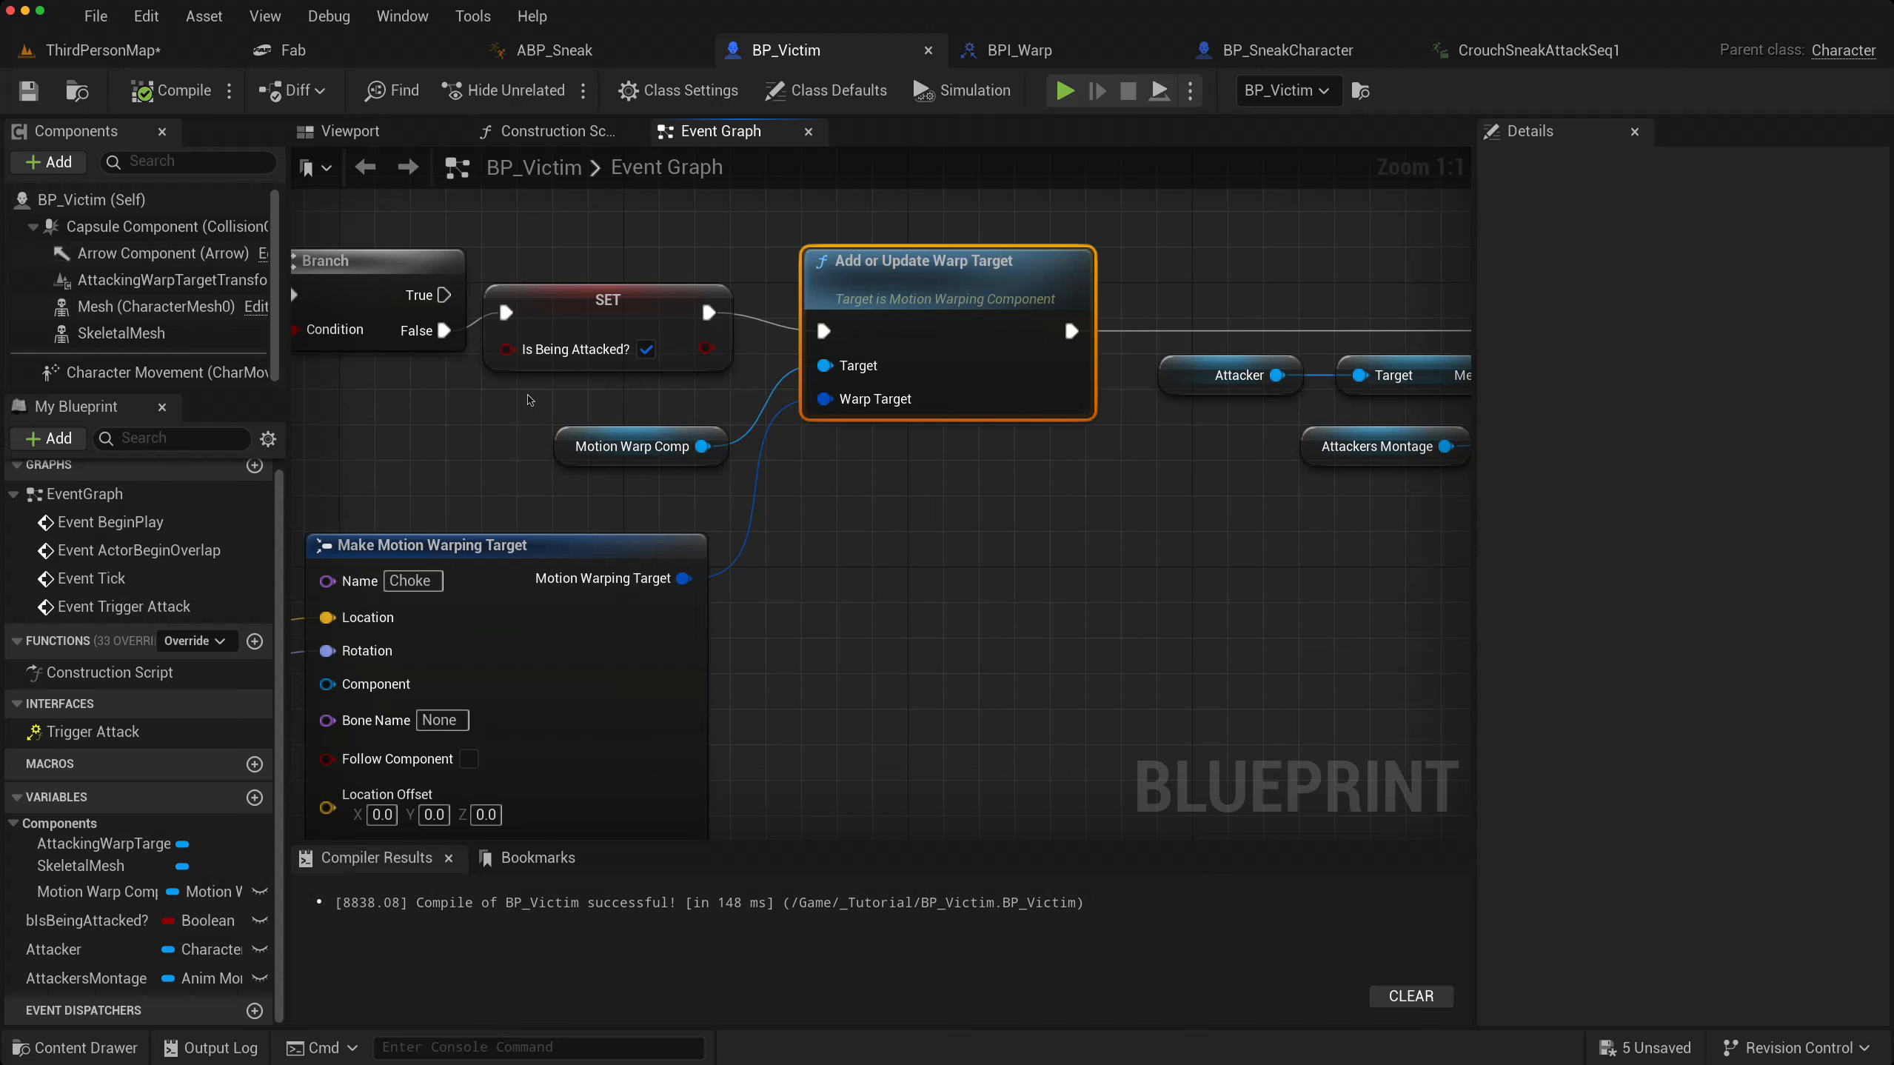
{"action": "left_click", "coordinate": [594, 307]}
{"action": "right_click", "coordinate": [596, 312]}
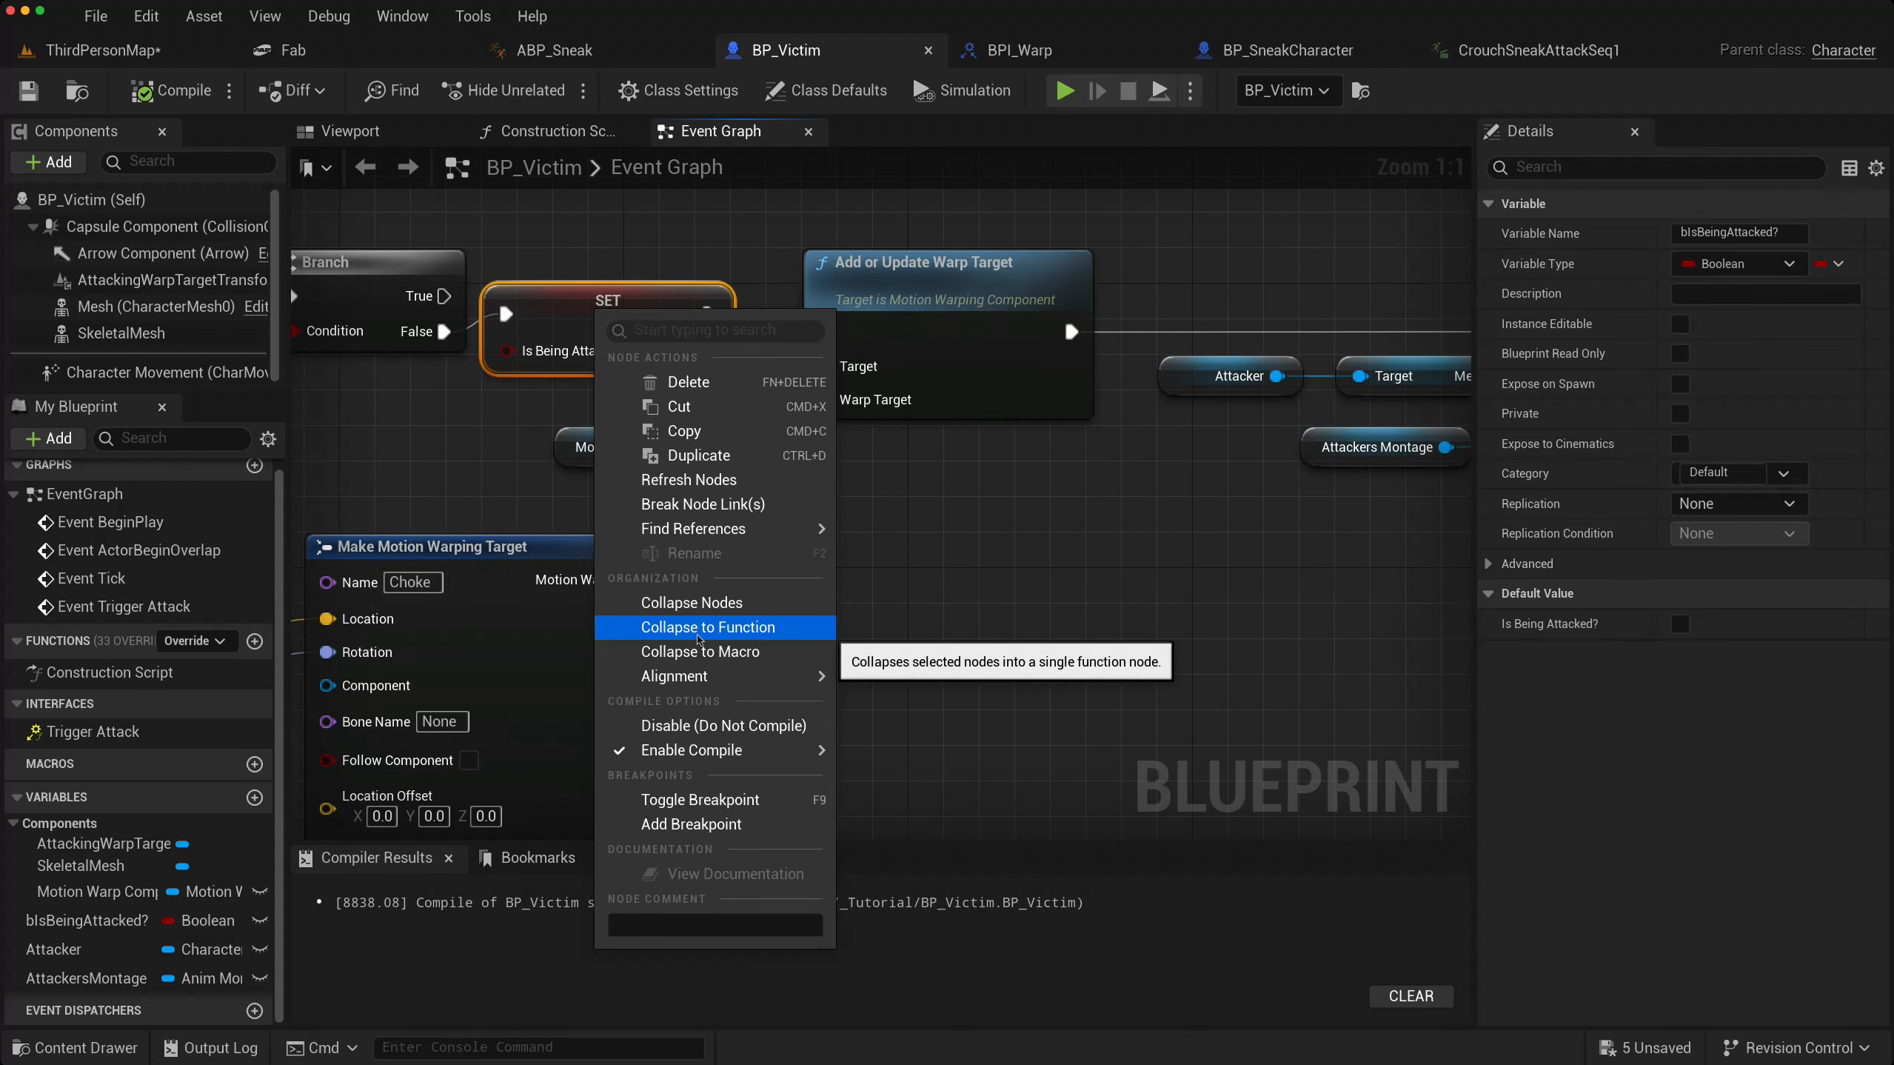
{"action": "left_click", "coordinate": [699, 628]}
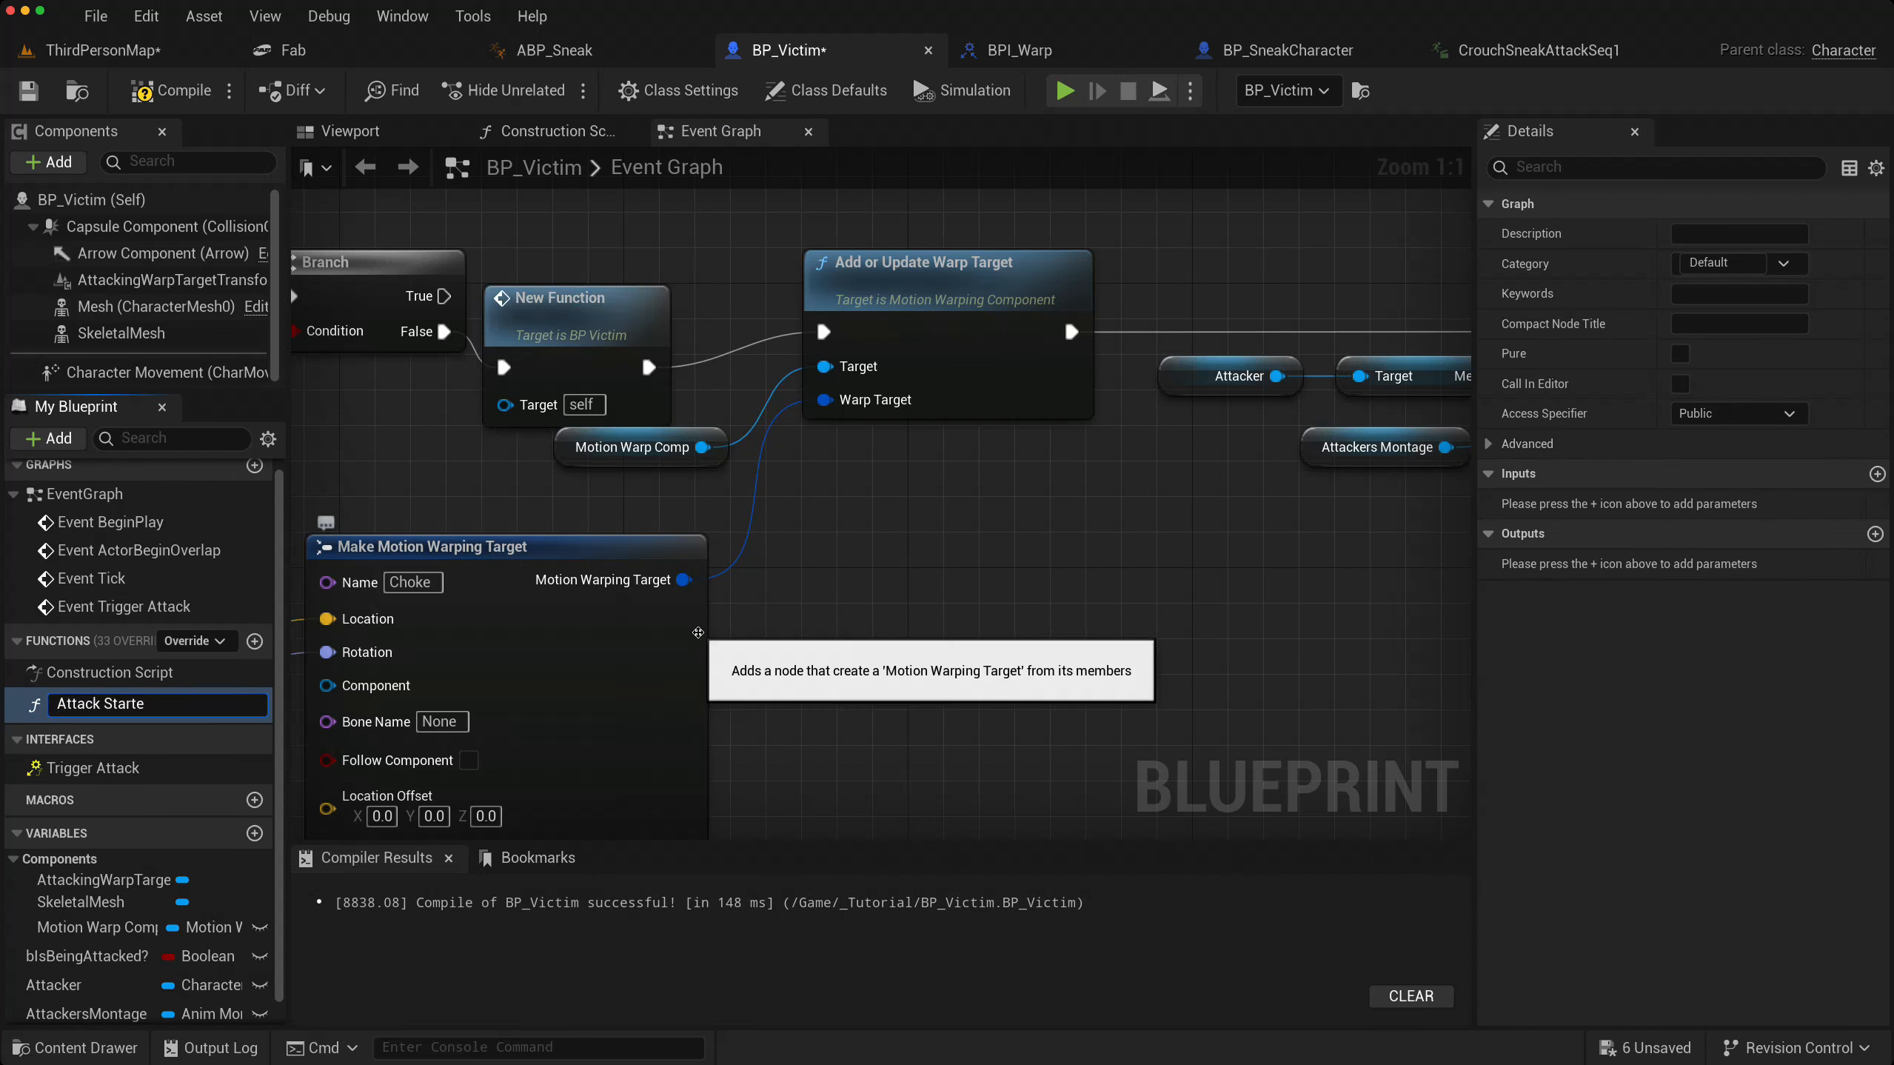
{"action": "key", "text": "Return"}
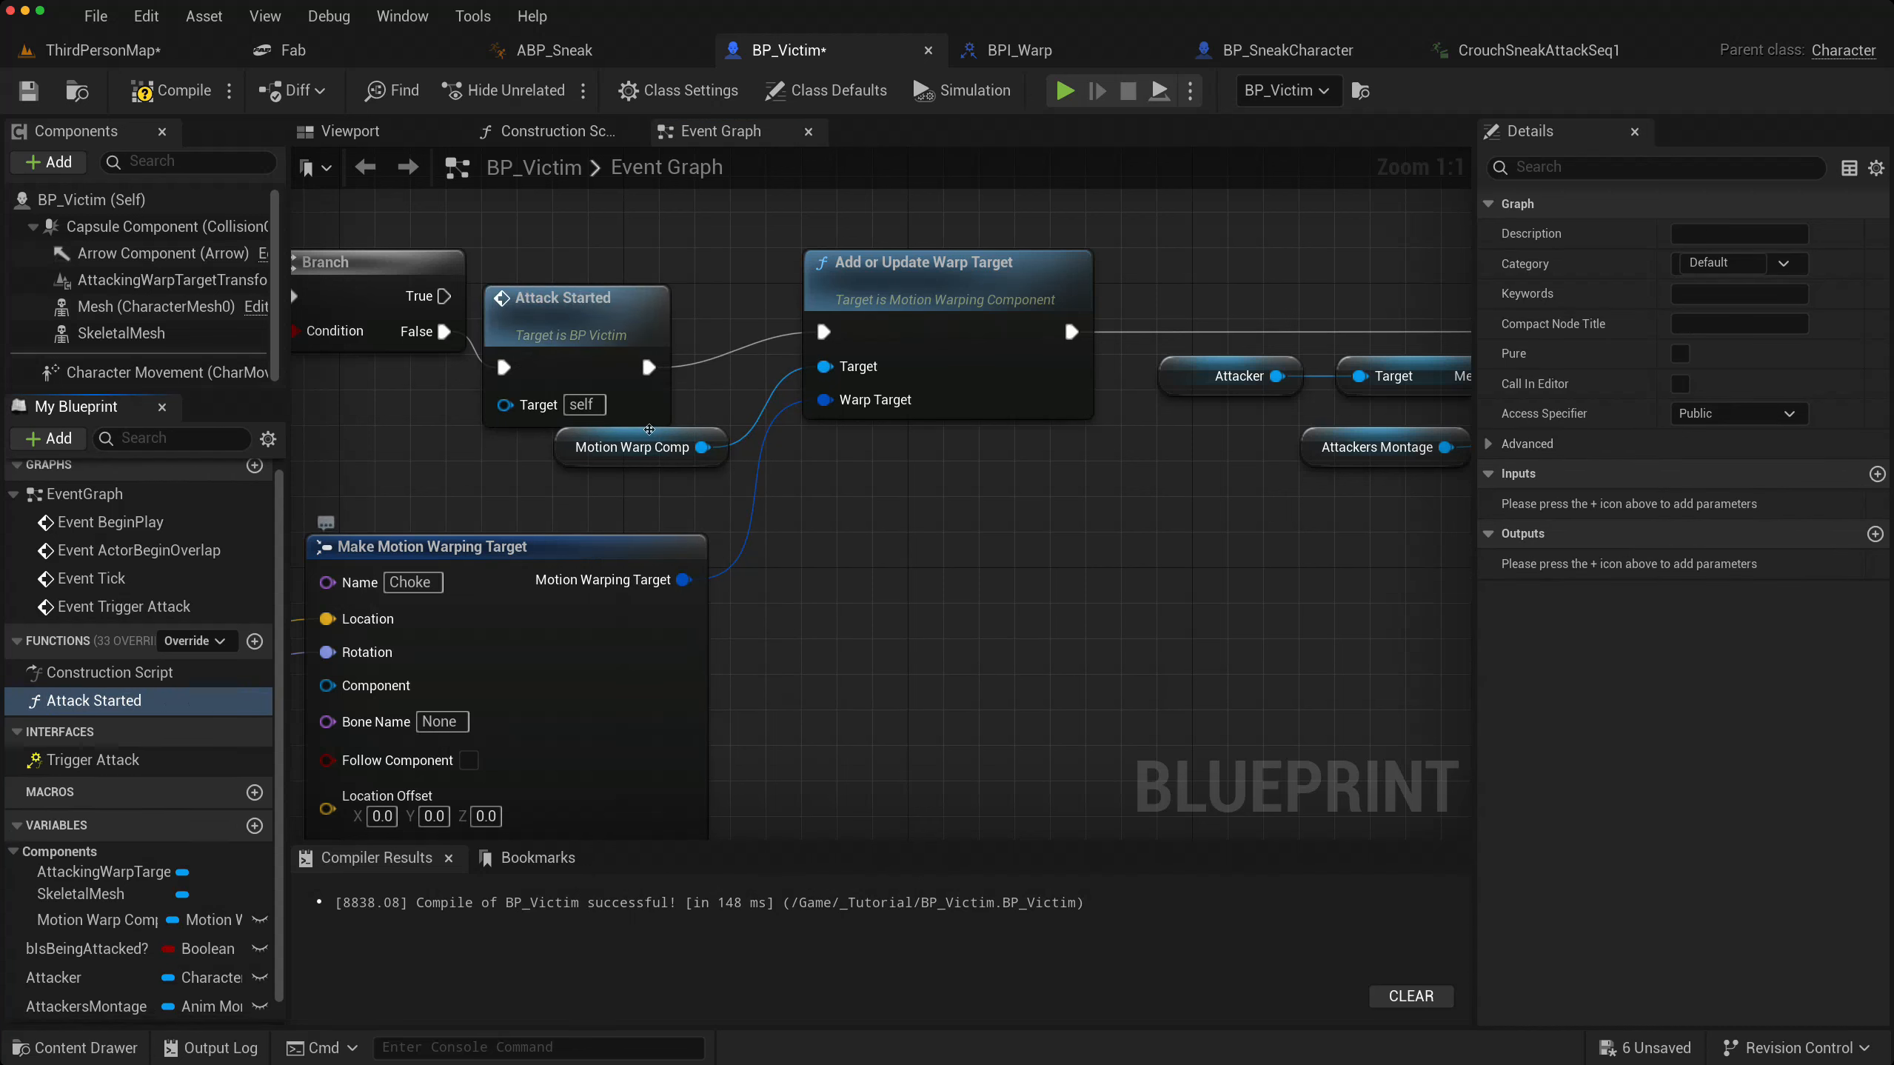
- In the Attack Started function, space the SET node away from the entry node and place a Capsule Component getter below it
{"action": "double_click", "coordinate": [605, 350]}
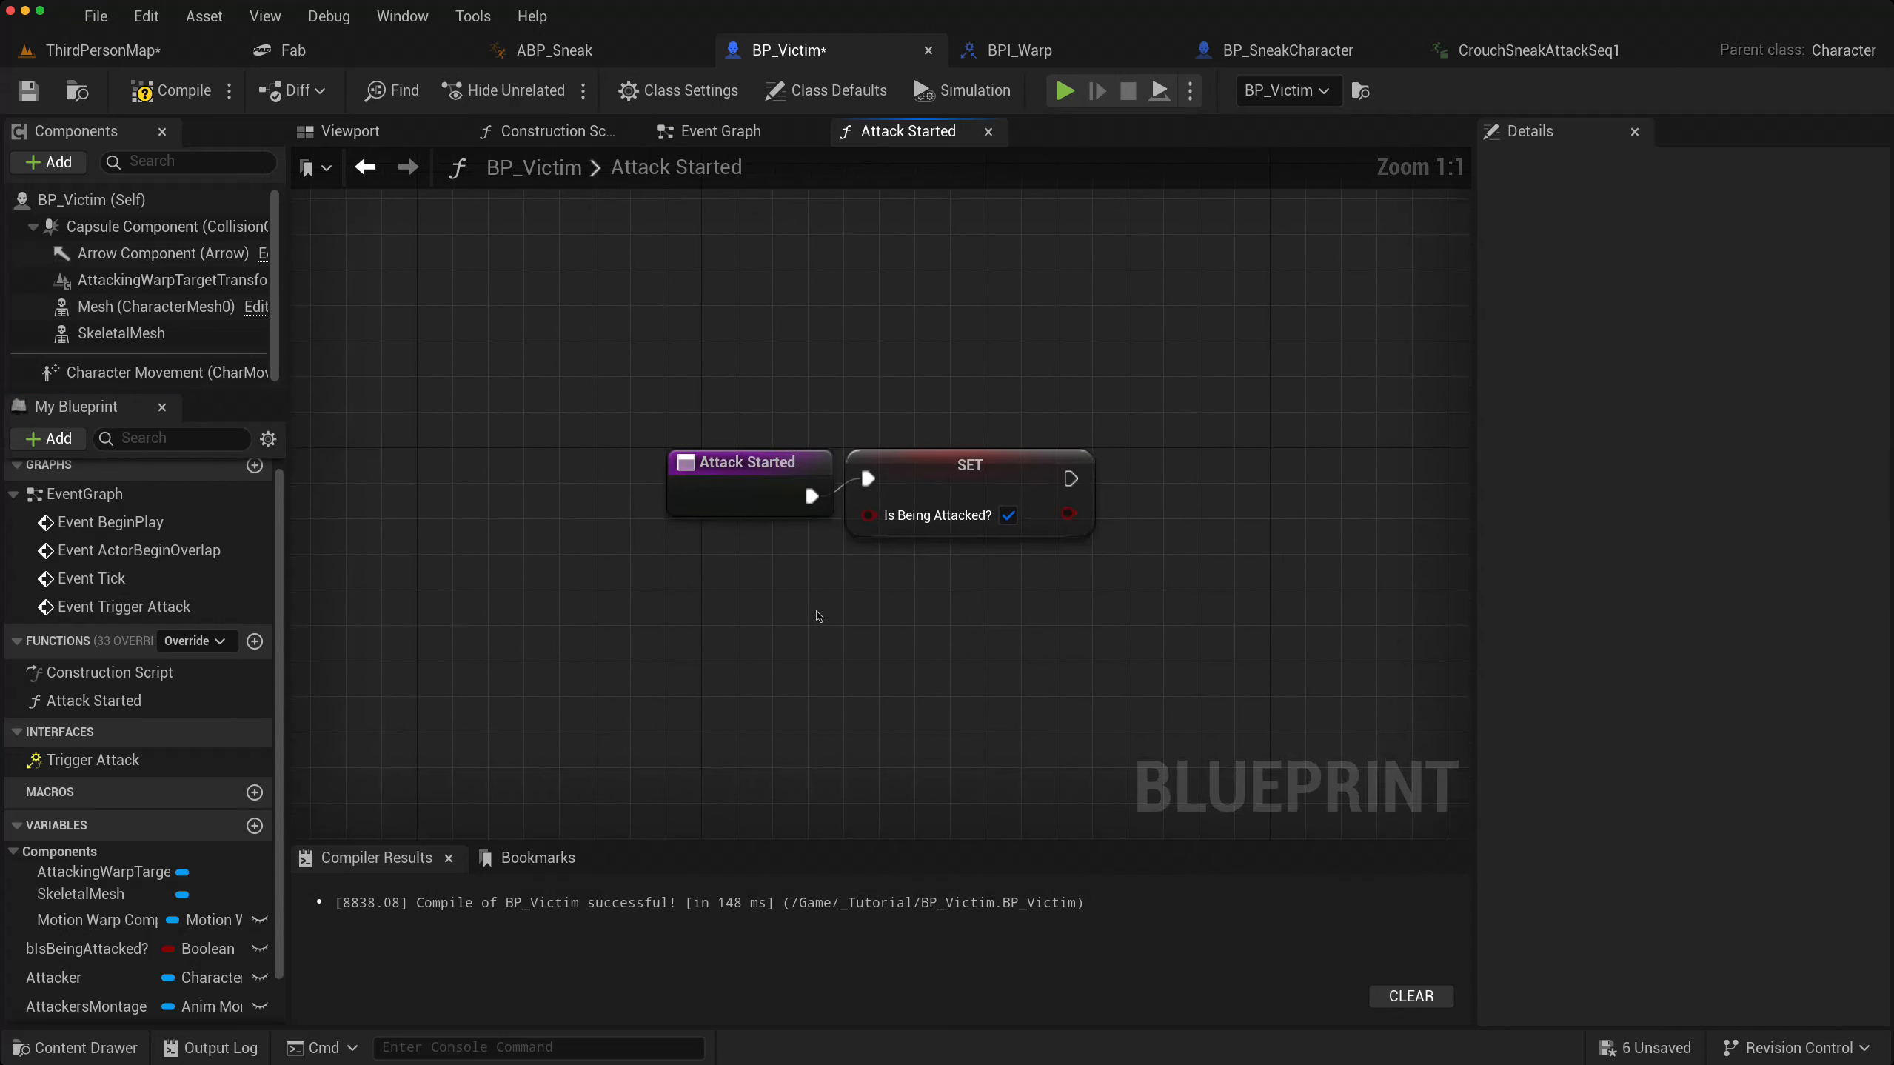
{"action": "left_click_drag", "start_coordinate": [651, 505], "coordinate": [722, 505]}
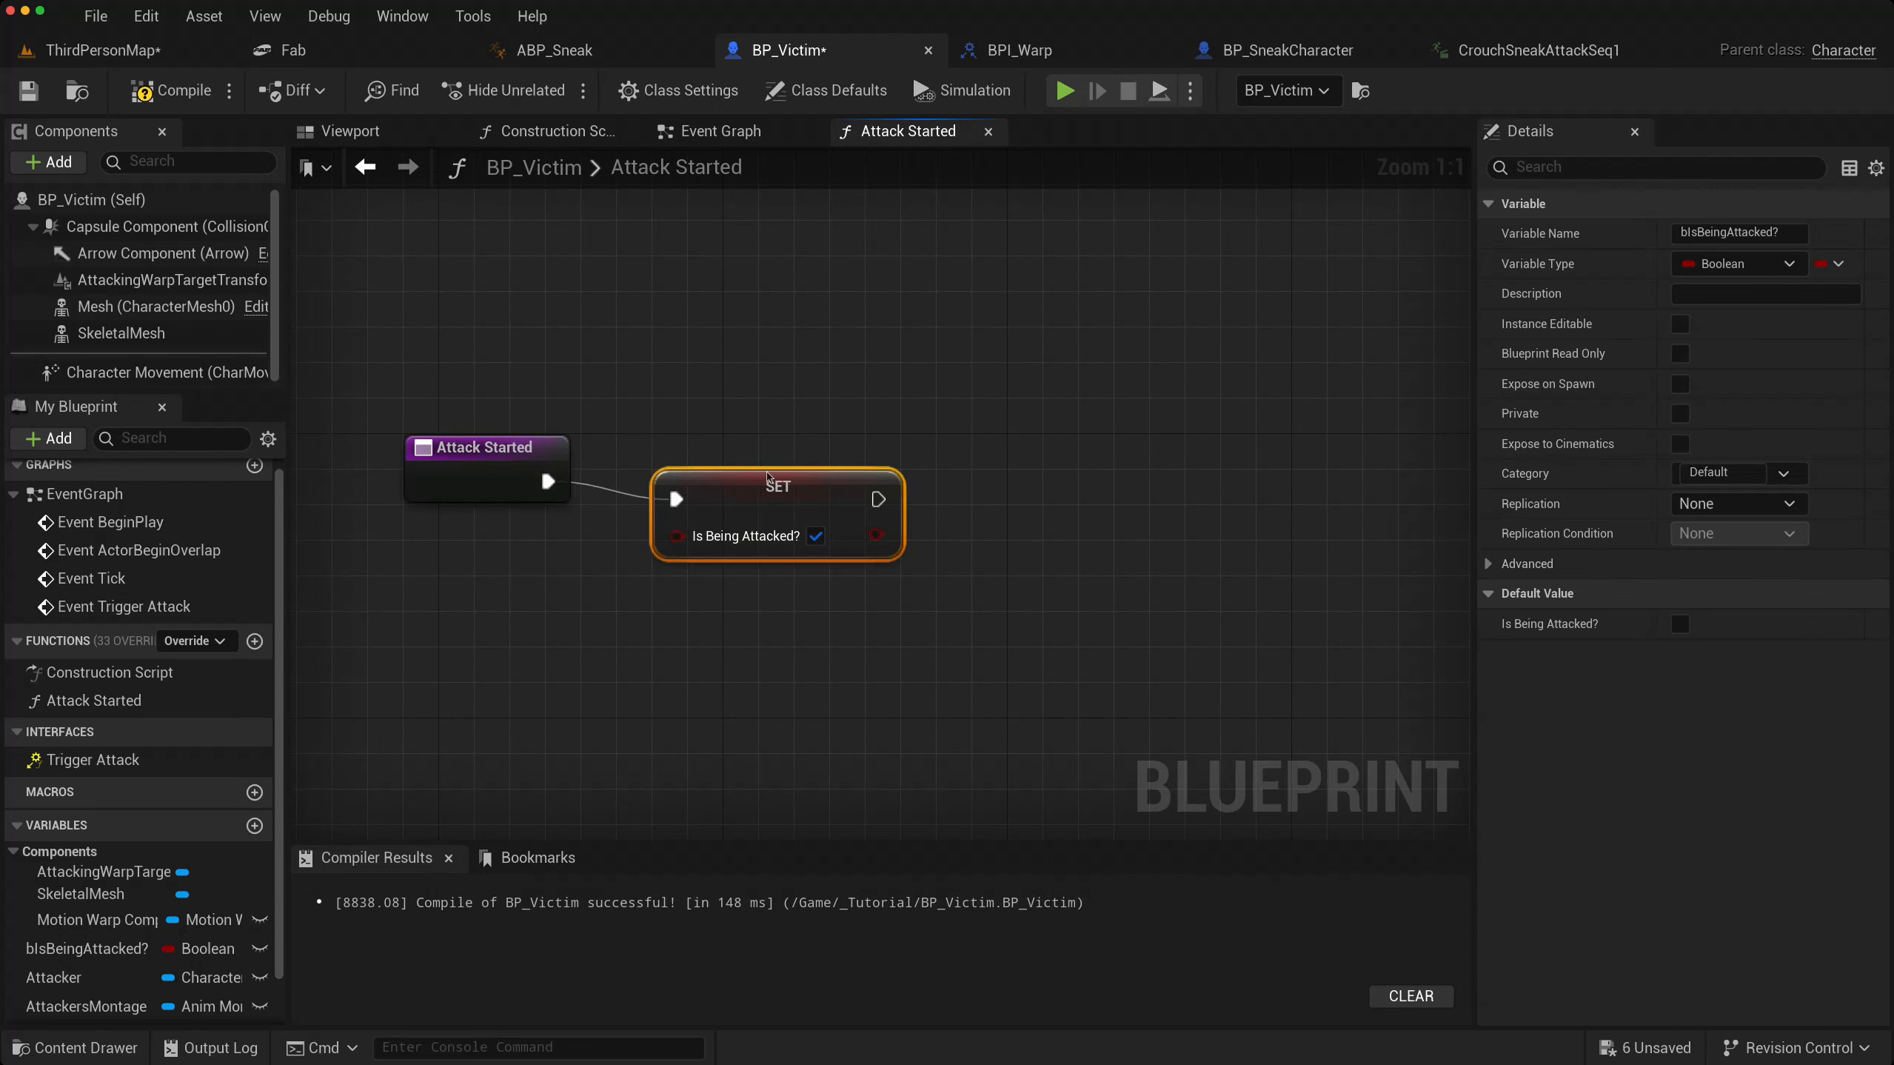
{"action": "right_click_drag", "start_coordinate": [806, 537], "coordinate": [681, 531]}
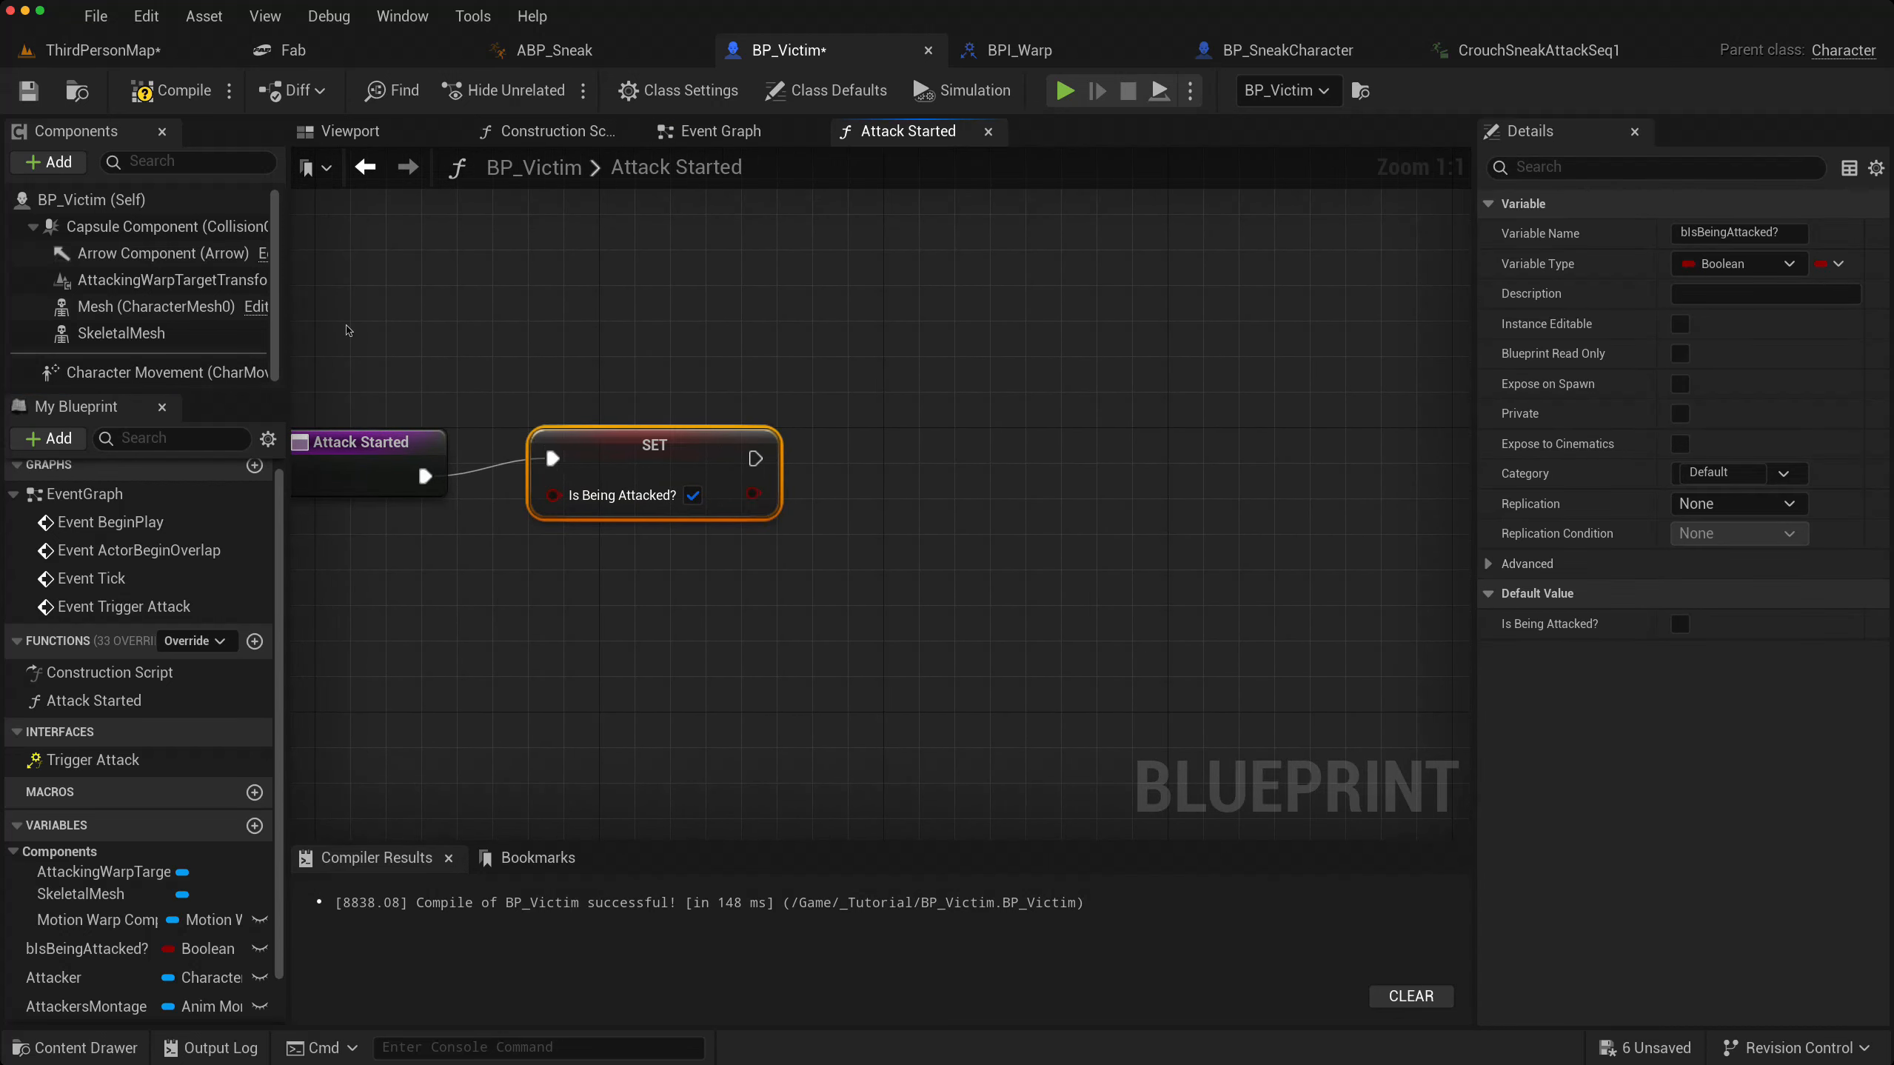
{"action": "left_click", "coordinate": [90, 231]}
{"action": "left_click_drag", "start_coordinate": [90, 230], "coordinate": [522, 564]}
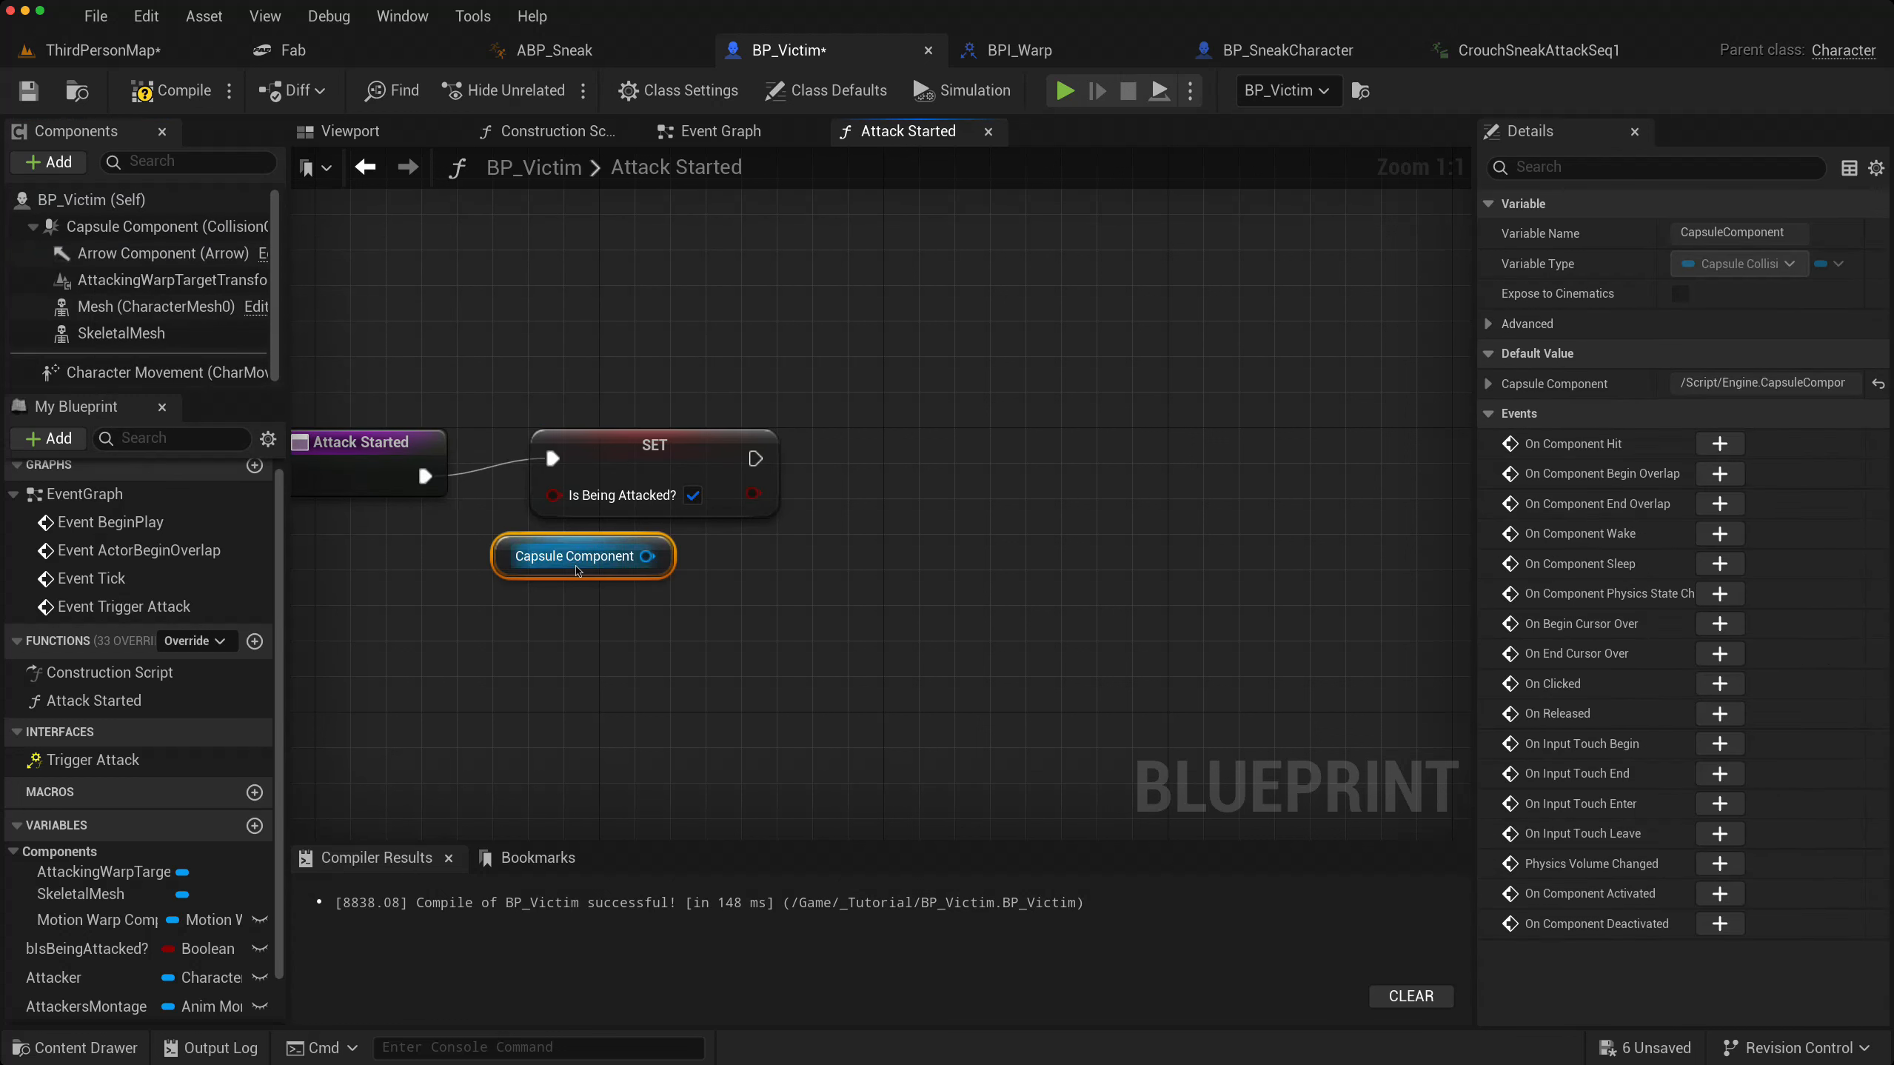
- In the Attack Started function, add a Set Collision Enabled node targeting the Capsule Component with No Collision, executed after the SET node
{"action": "right_click", "coordinate": [916, 547]}
{"action": "type", "text": "se"}
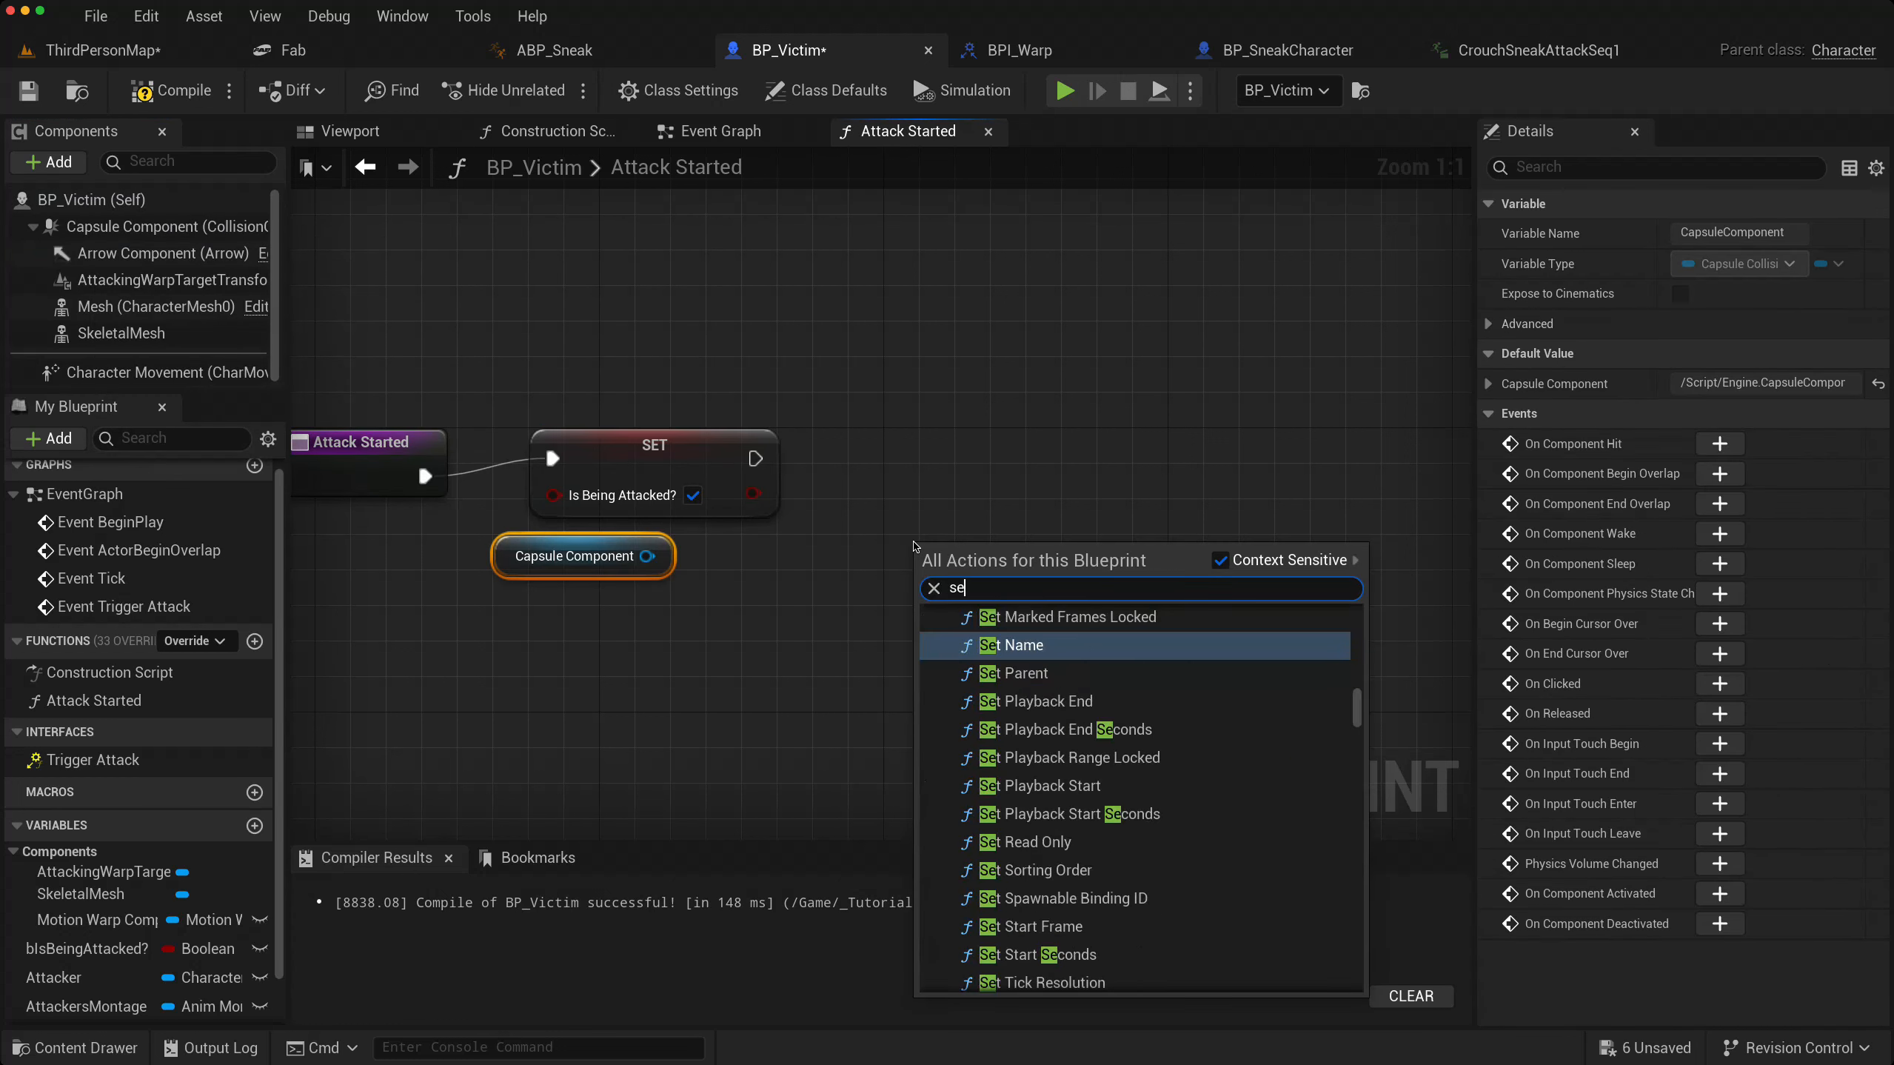
{"action": "type", "text": "t colli en"}
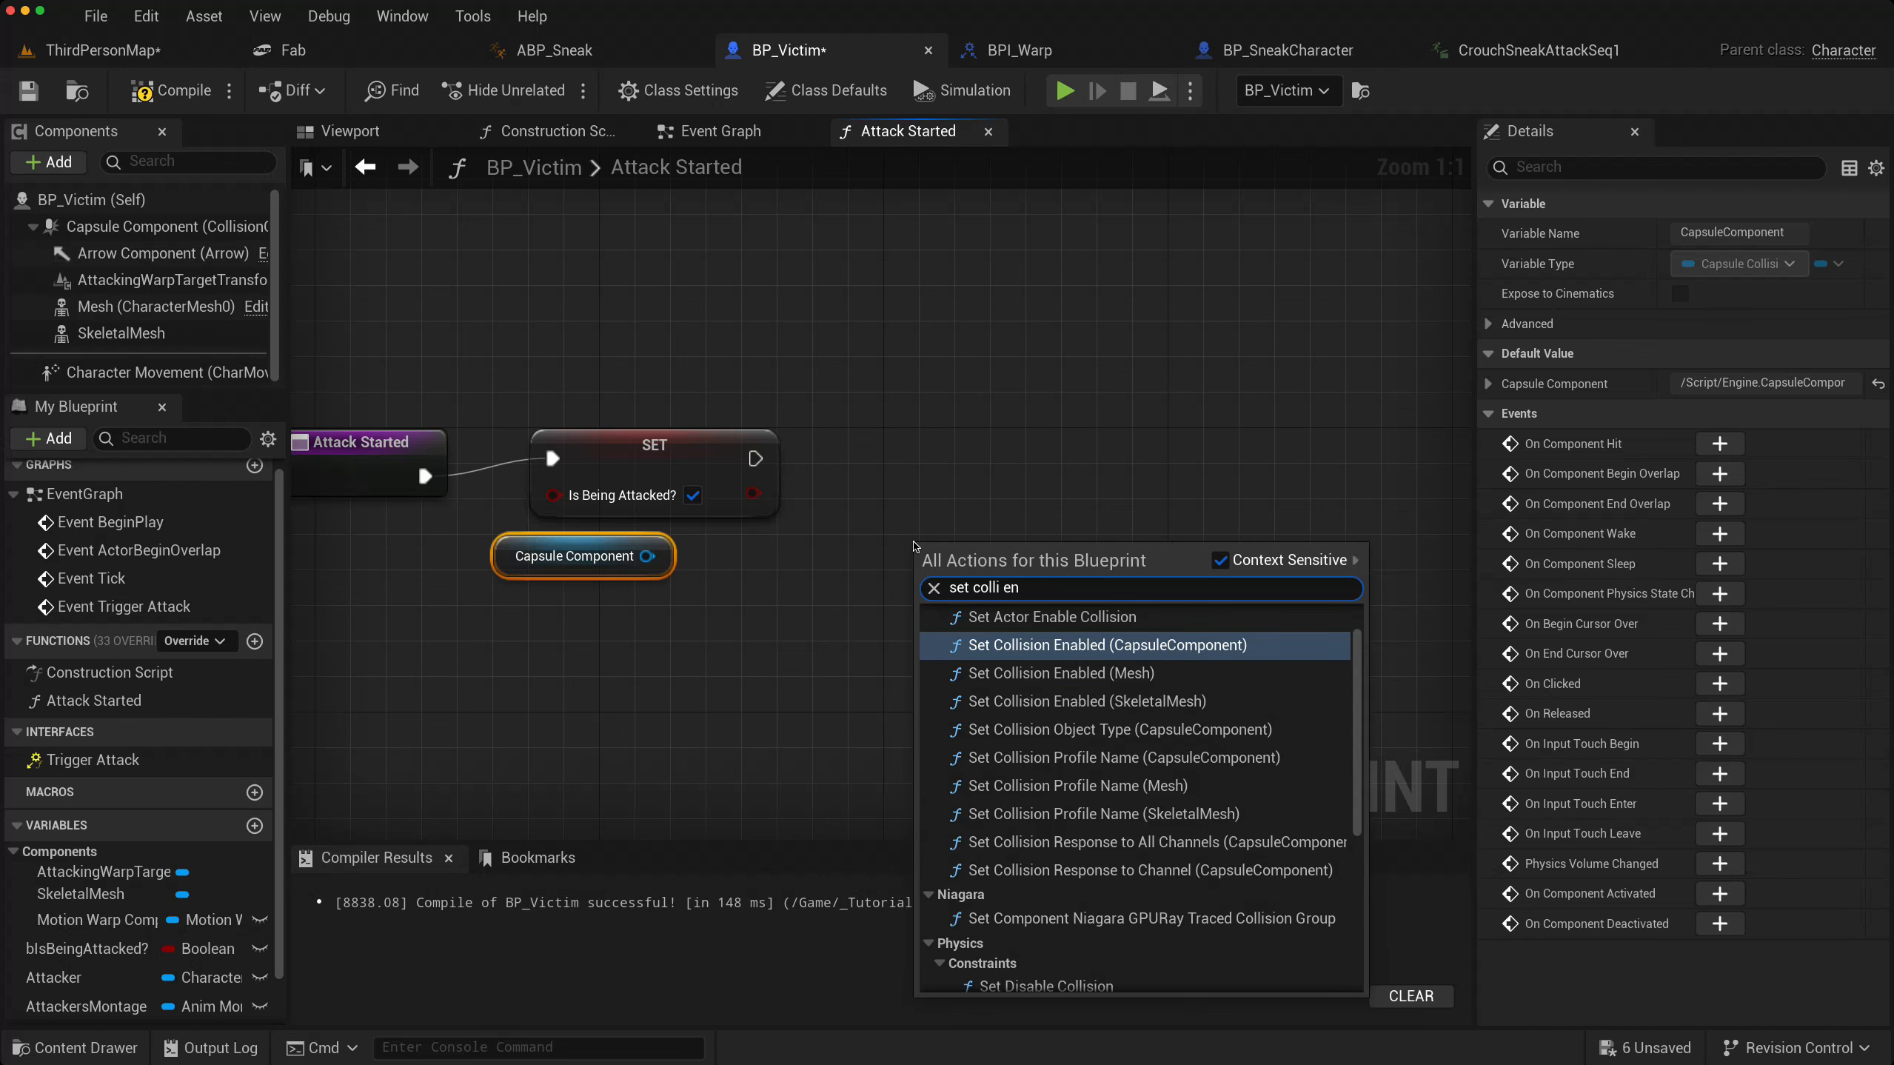
{"action": "left_click", "coordinate": [1069, 643]}
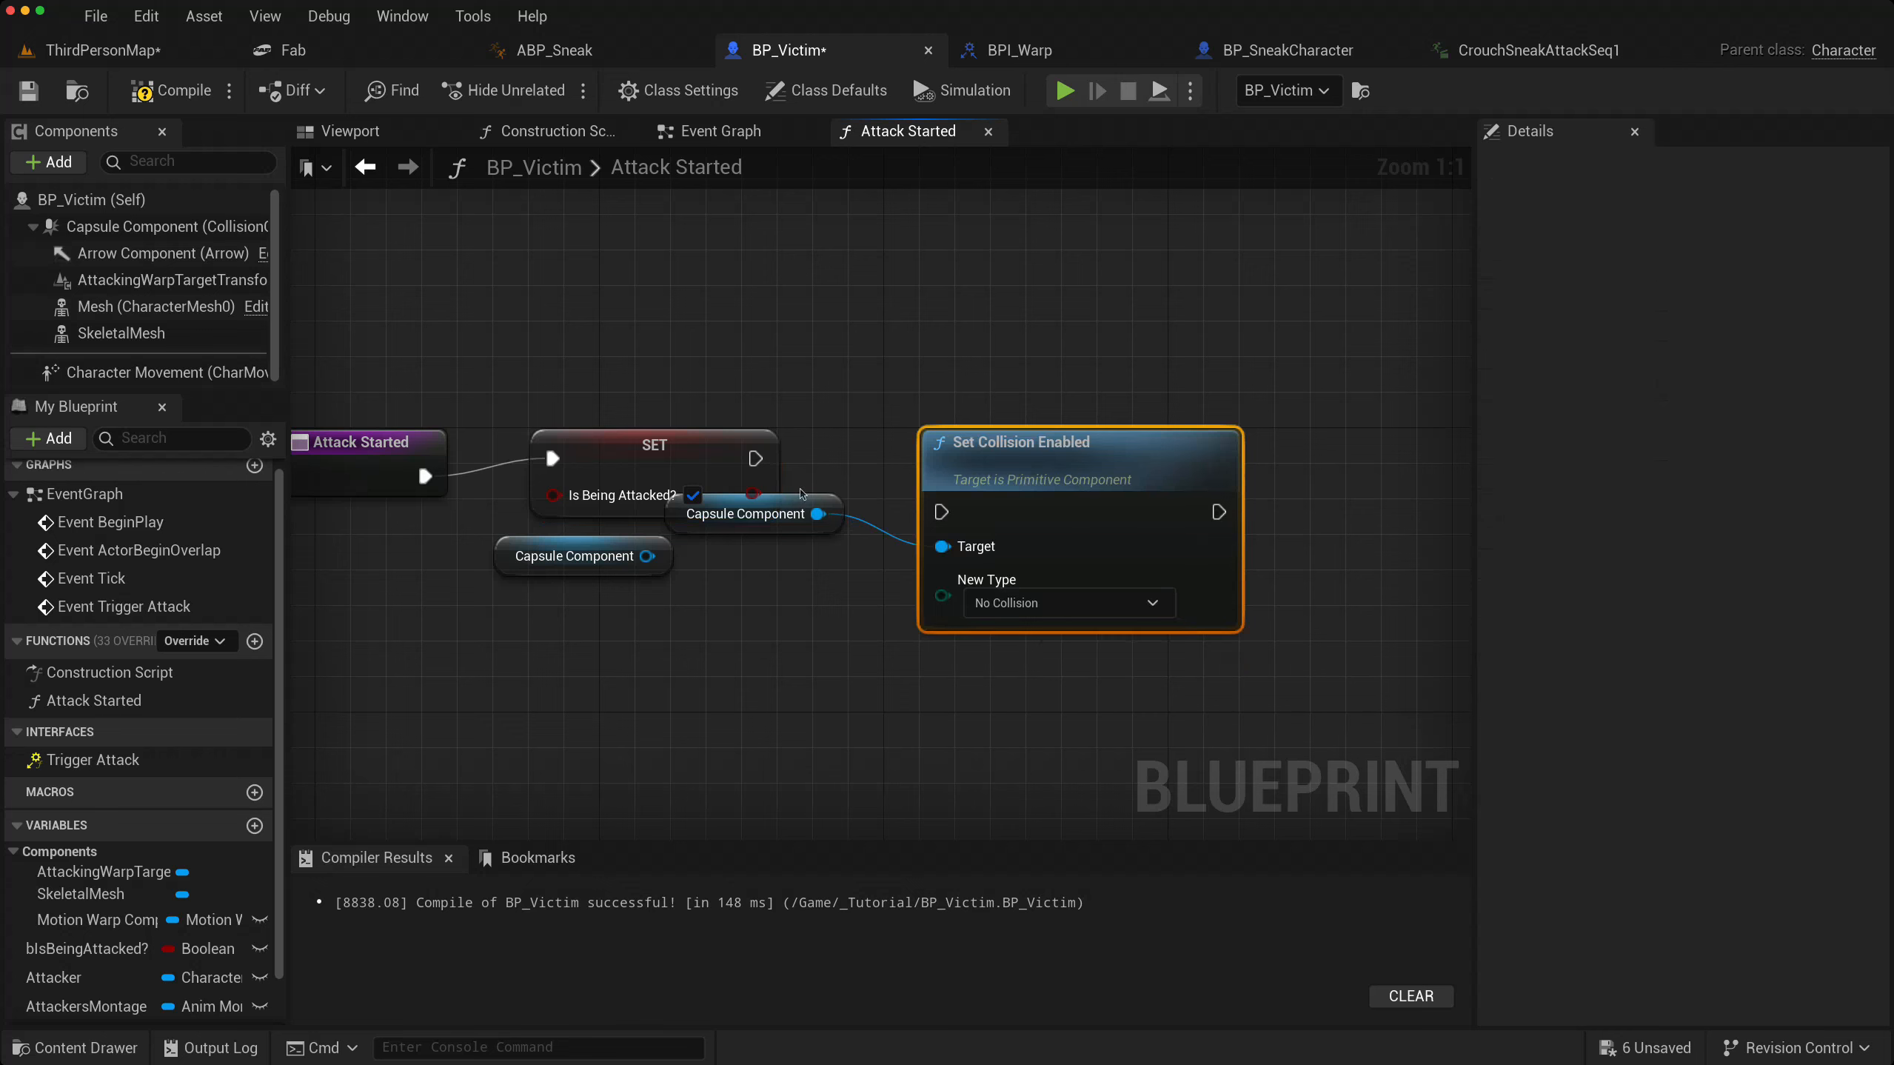
{"action": "left_click_drag", "start_coordinate": [753, 458], "coordinate": [938, 516]}
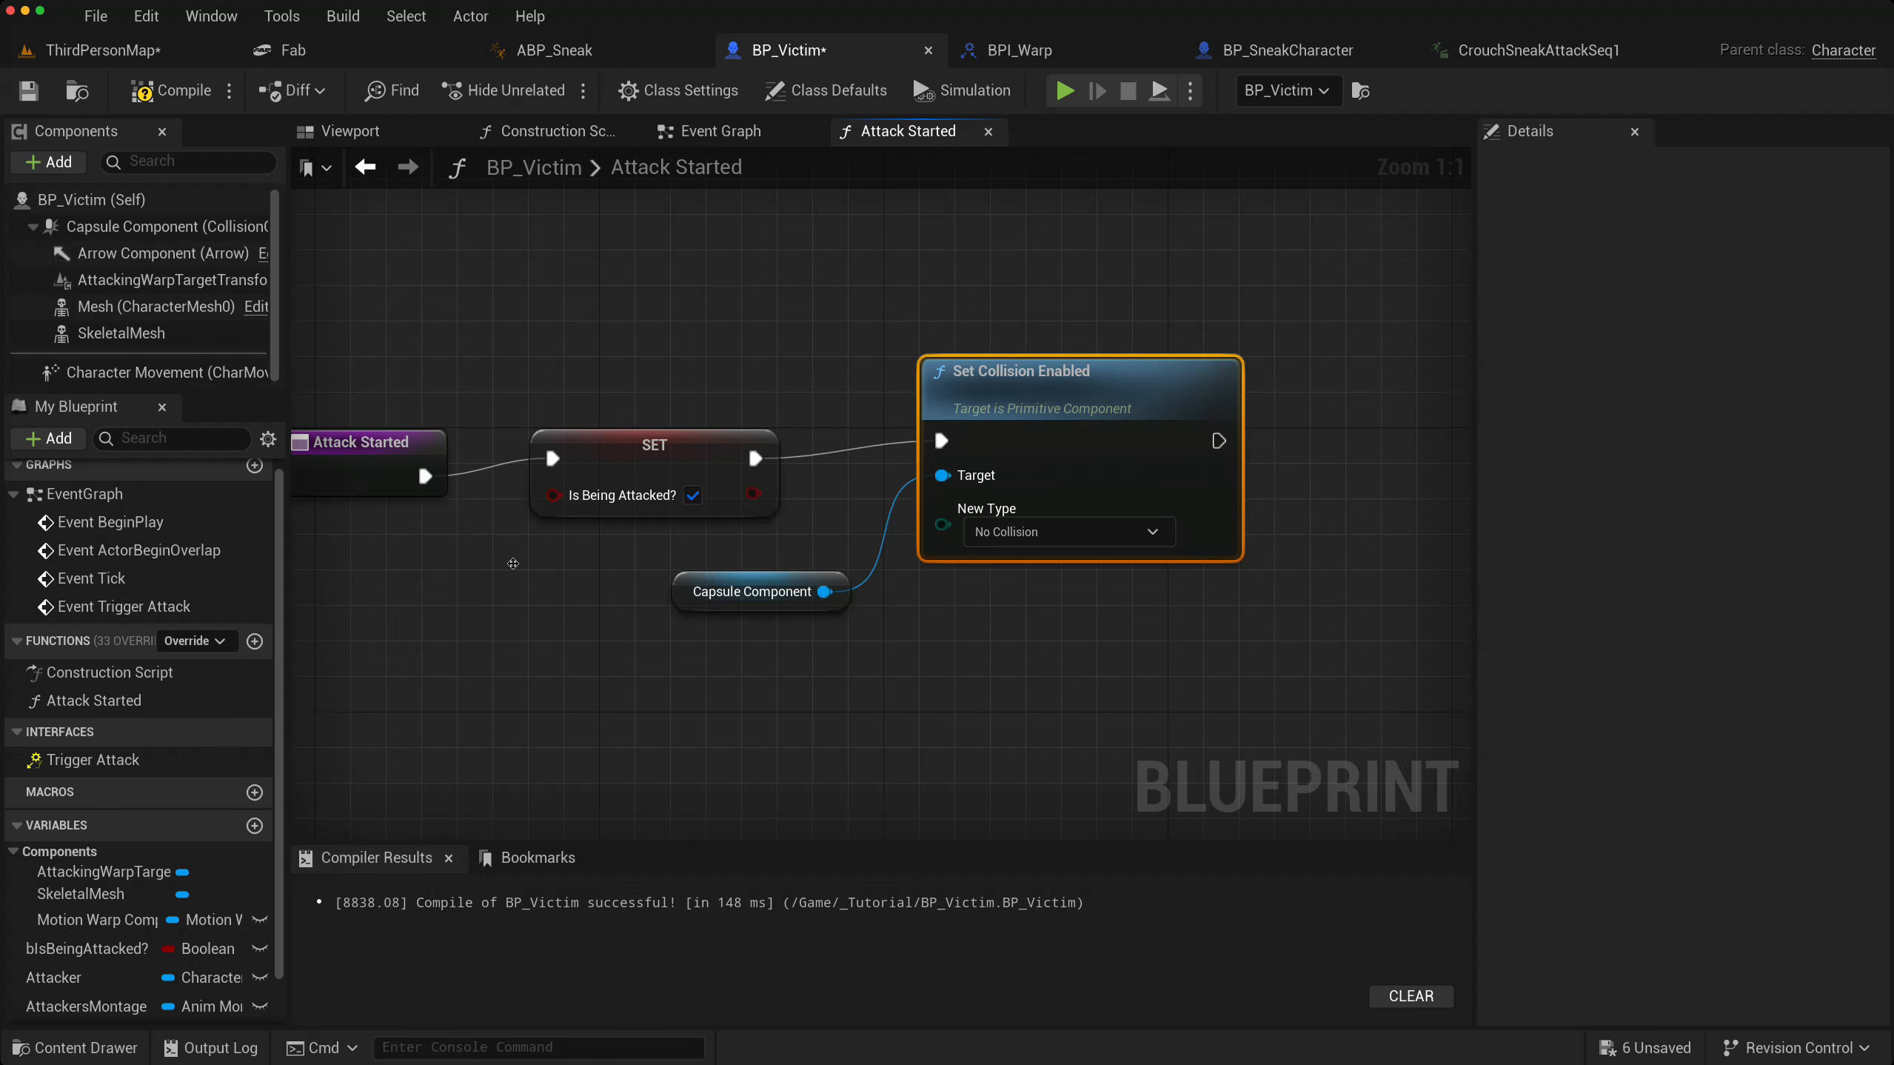
- Compile BP_Victim and straighten the Attack Started call node's execution connections in the Event Graph
{"action": "key", "text": "F7"}
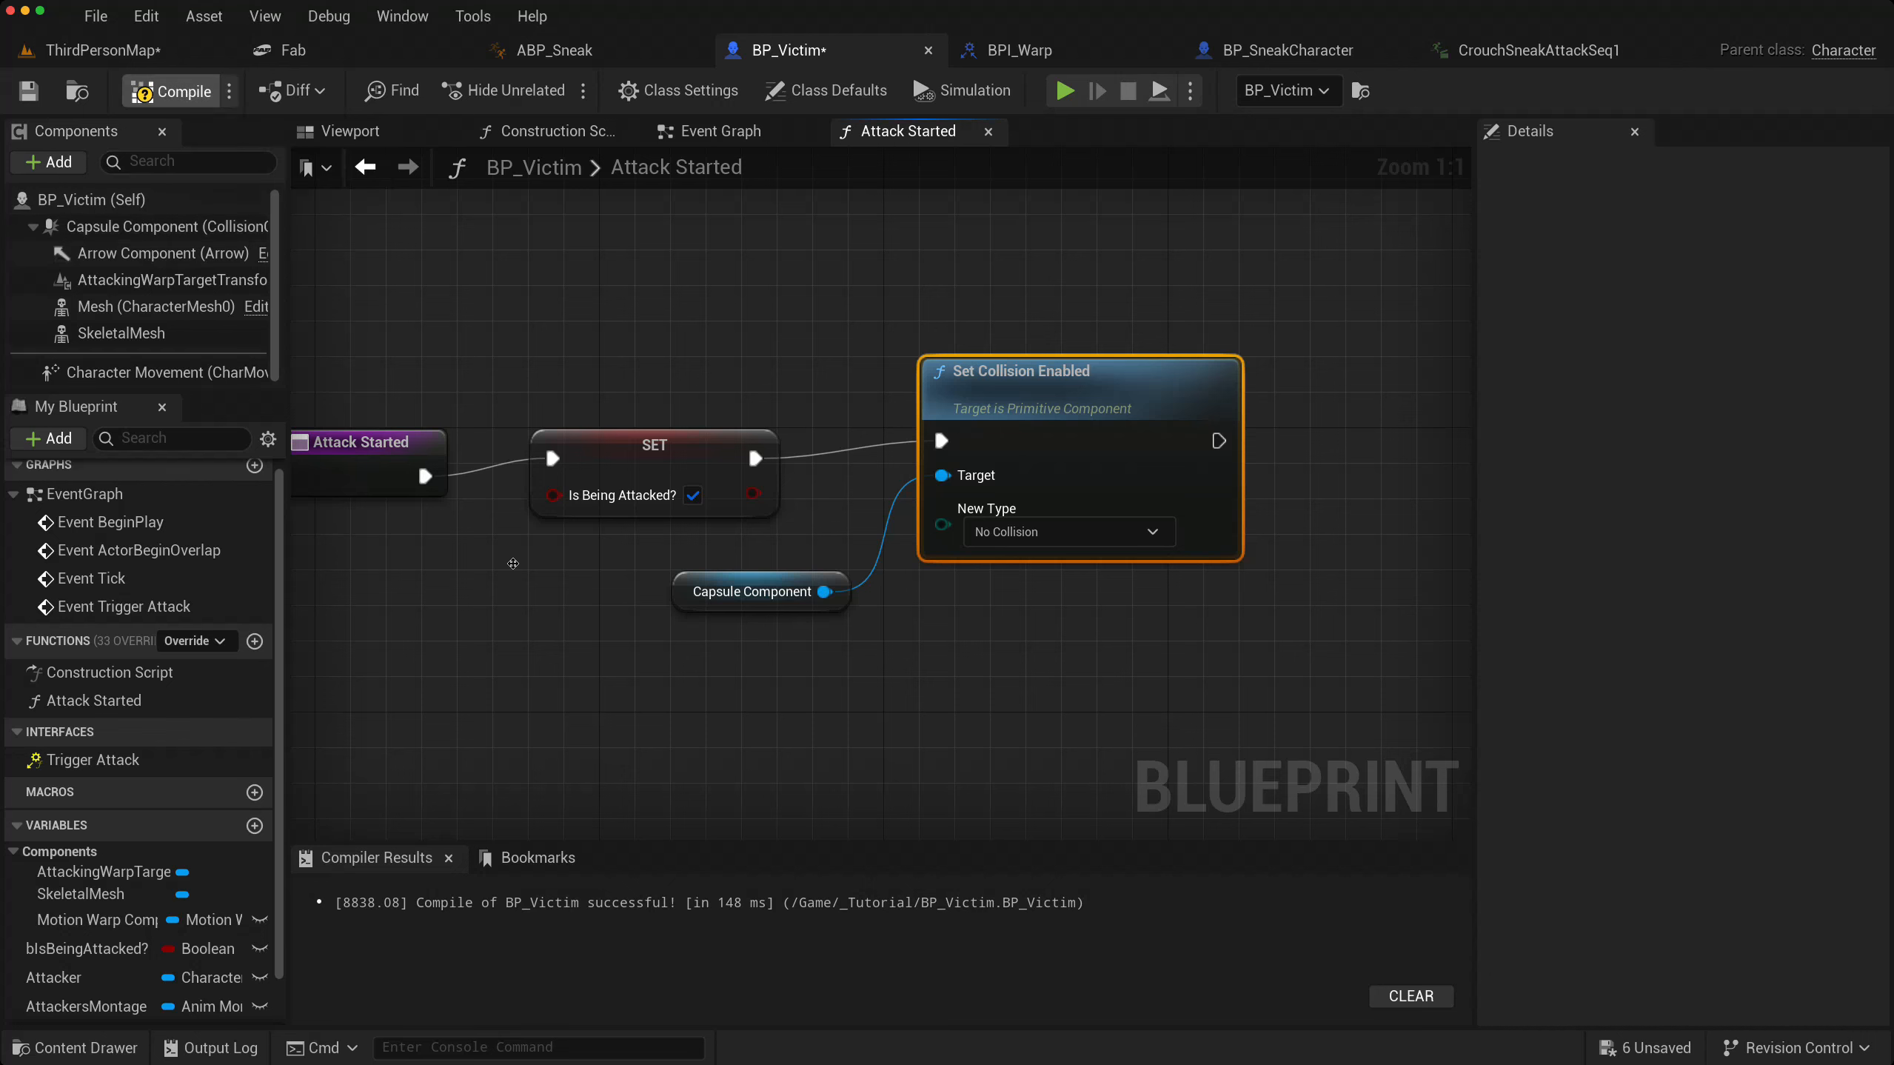
{"action": "key", "text": "alt+Left"}
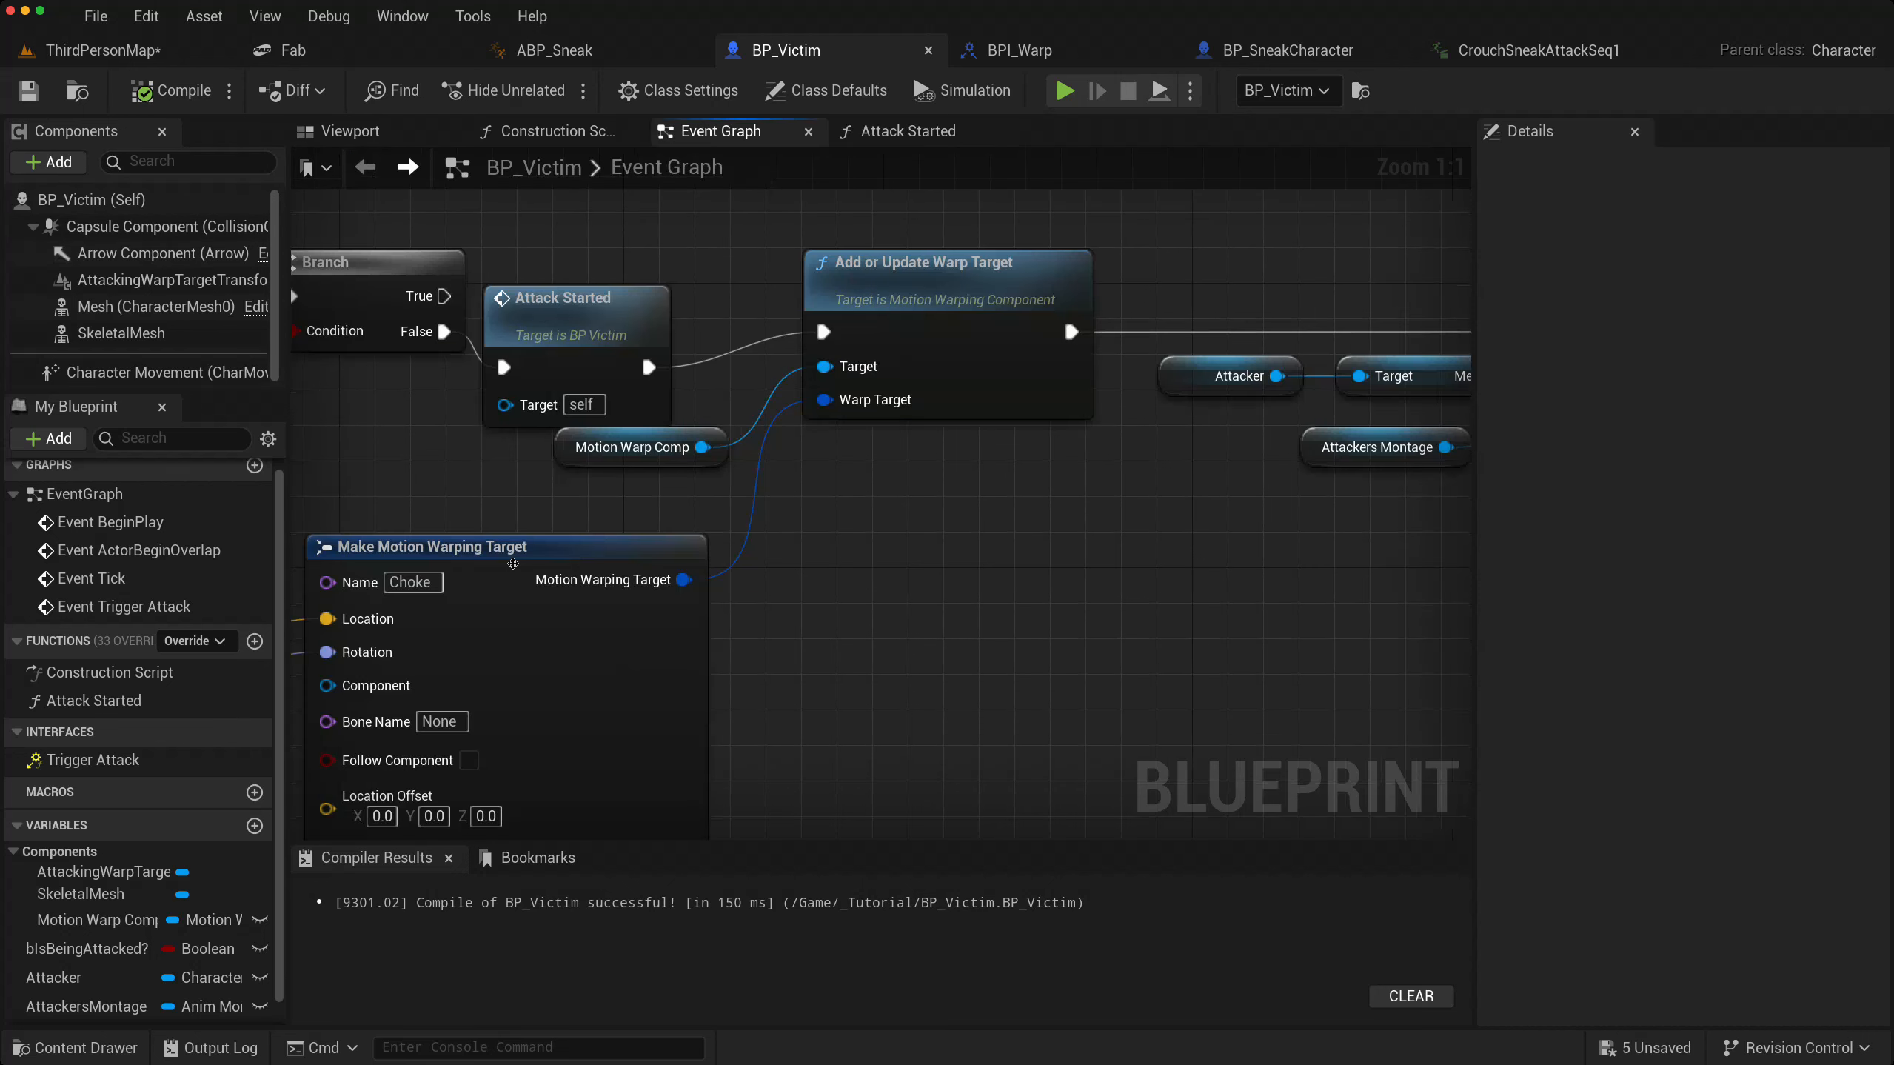
{"action": "key", "text": "q"}
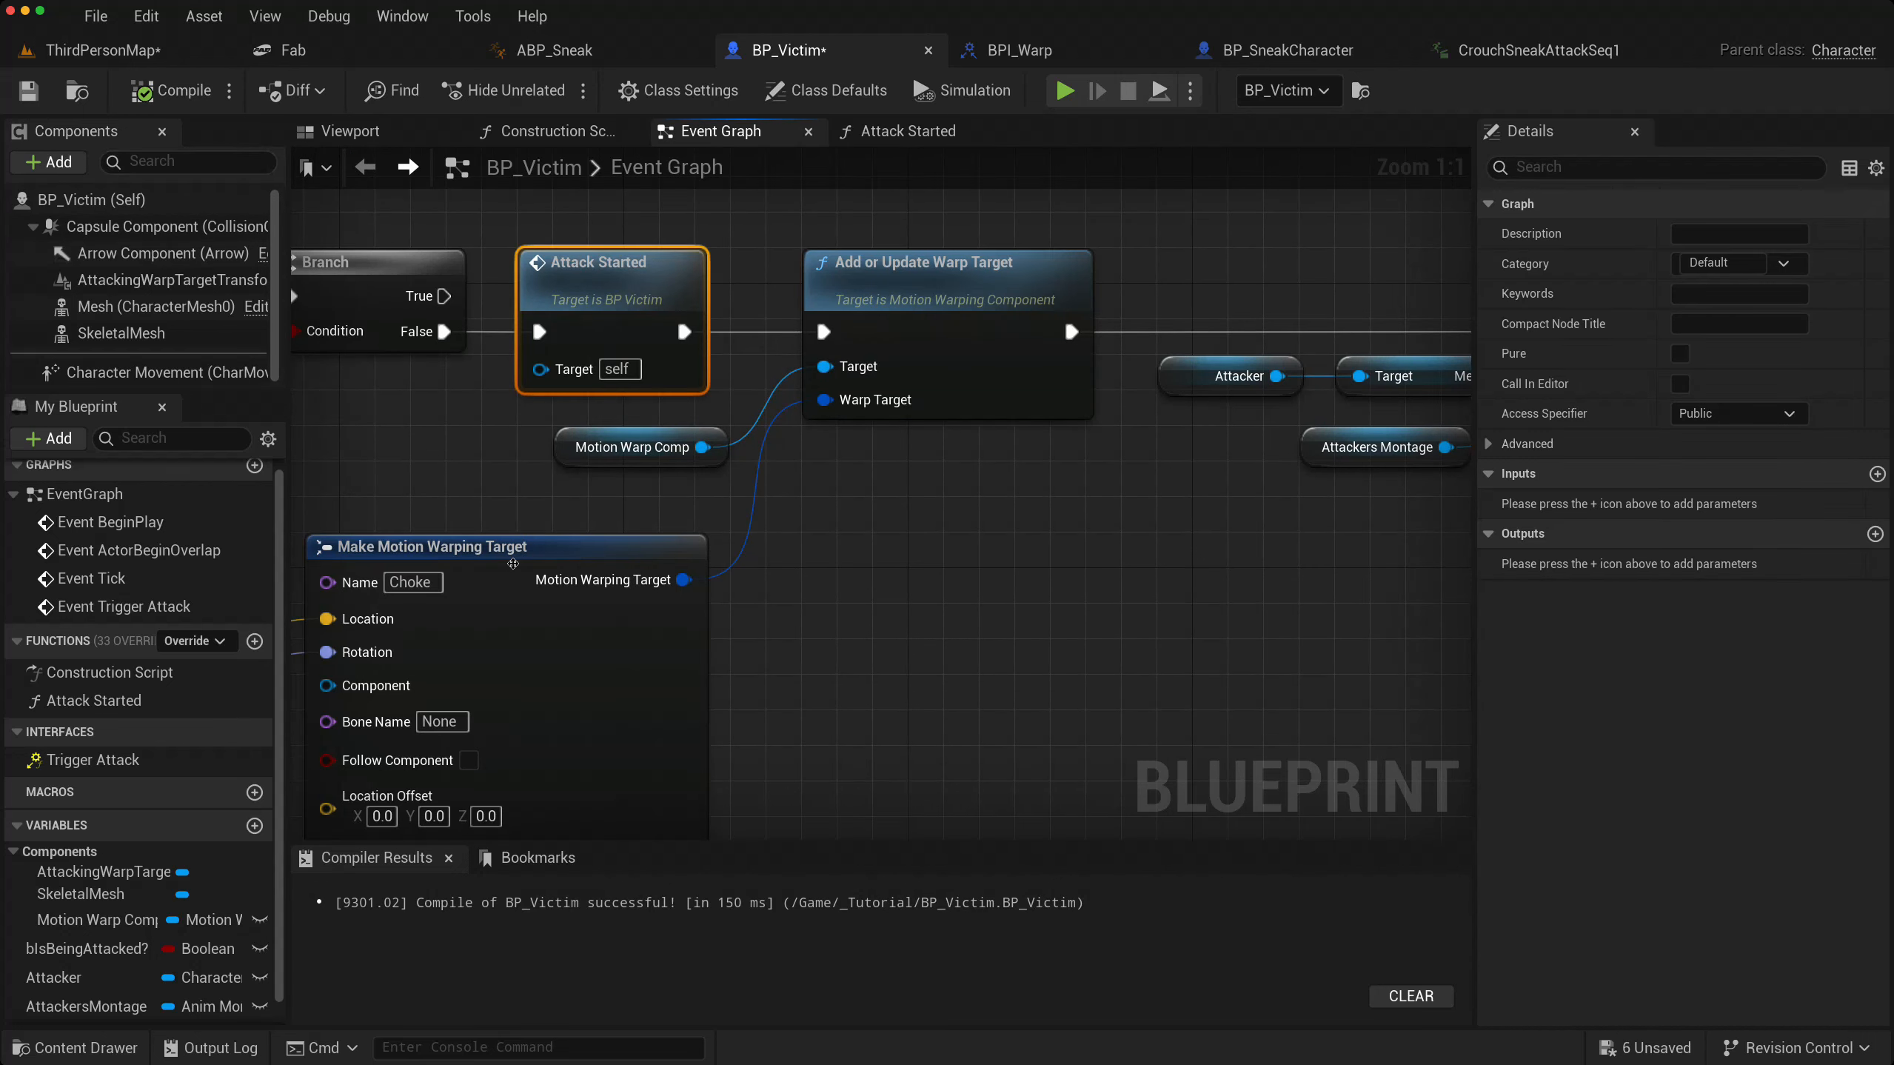
- Play-test ThirdPersonMap, crouching up behind the victim to check the takedown with capsule collision disabled, and stop playing
{"action": "key", "text": "ctrl+Tab"}
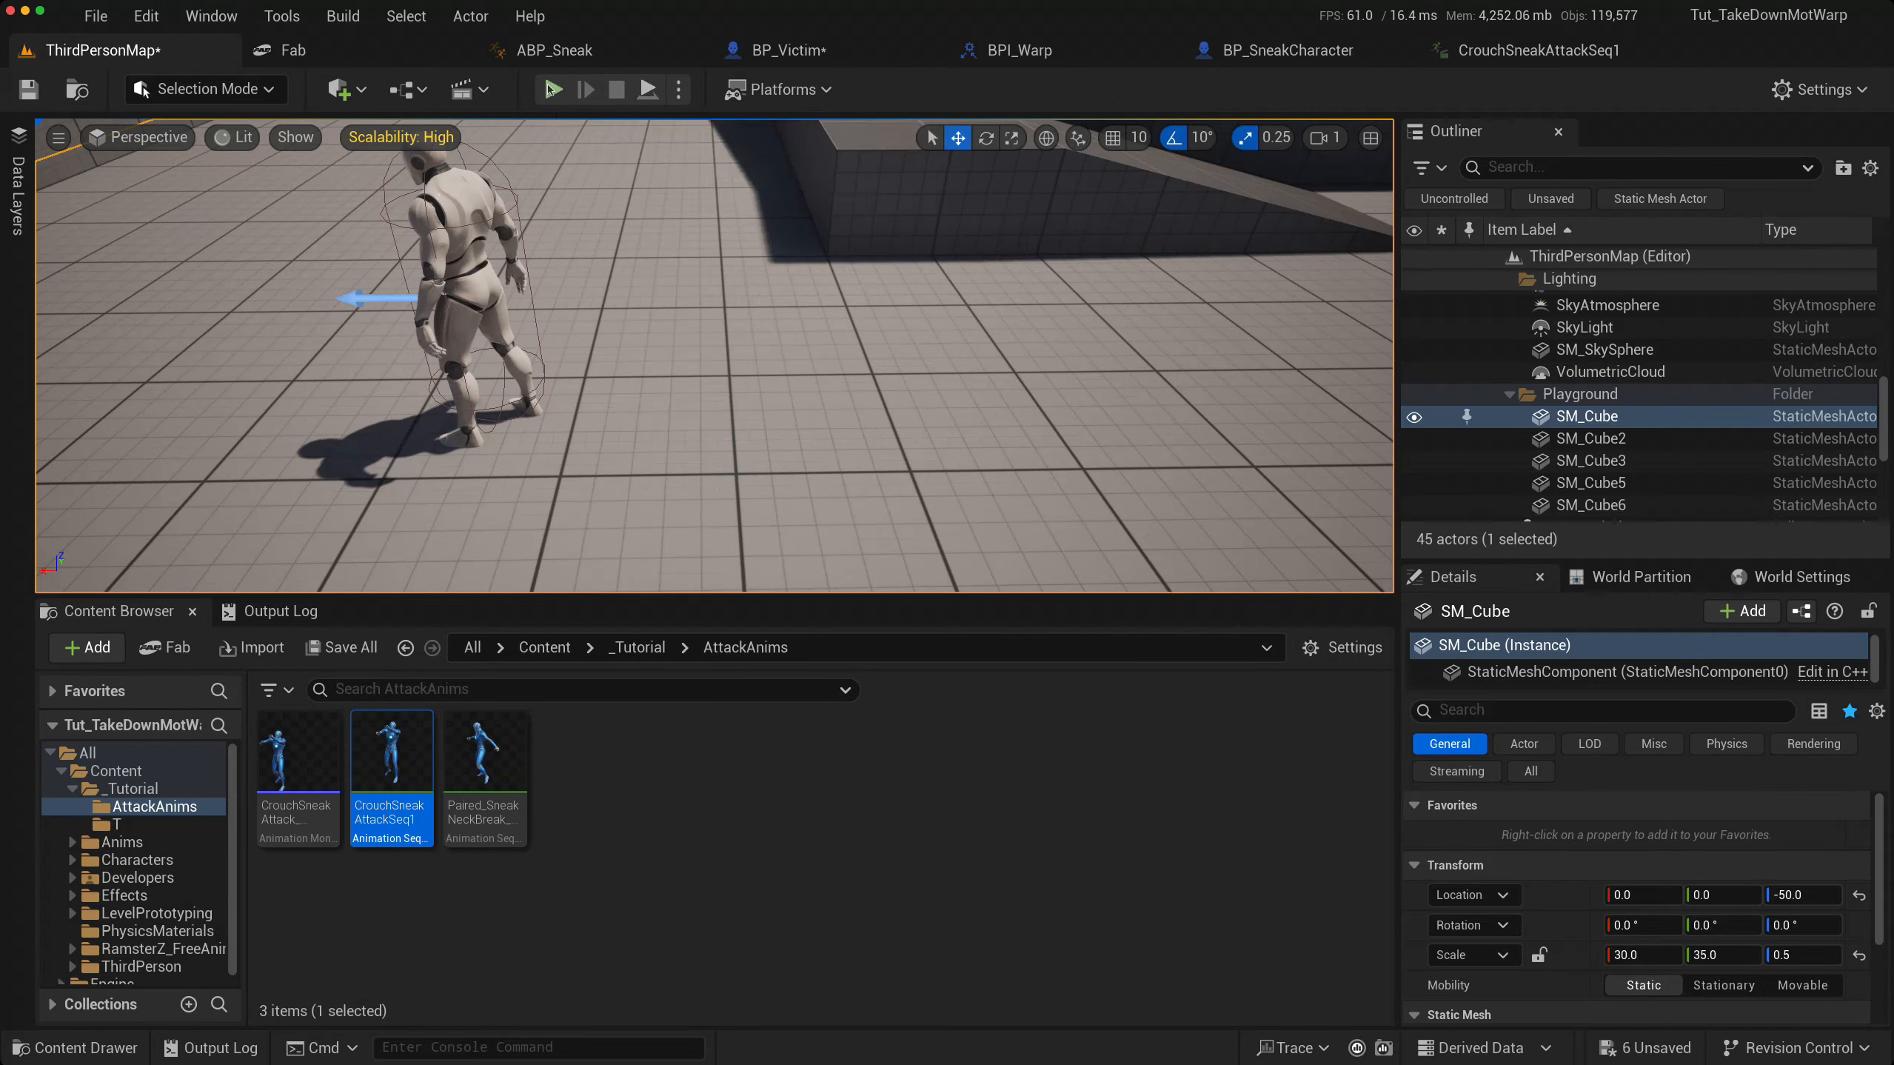
{"action": "left_click", "coordinate": [552, 90]}
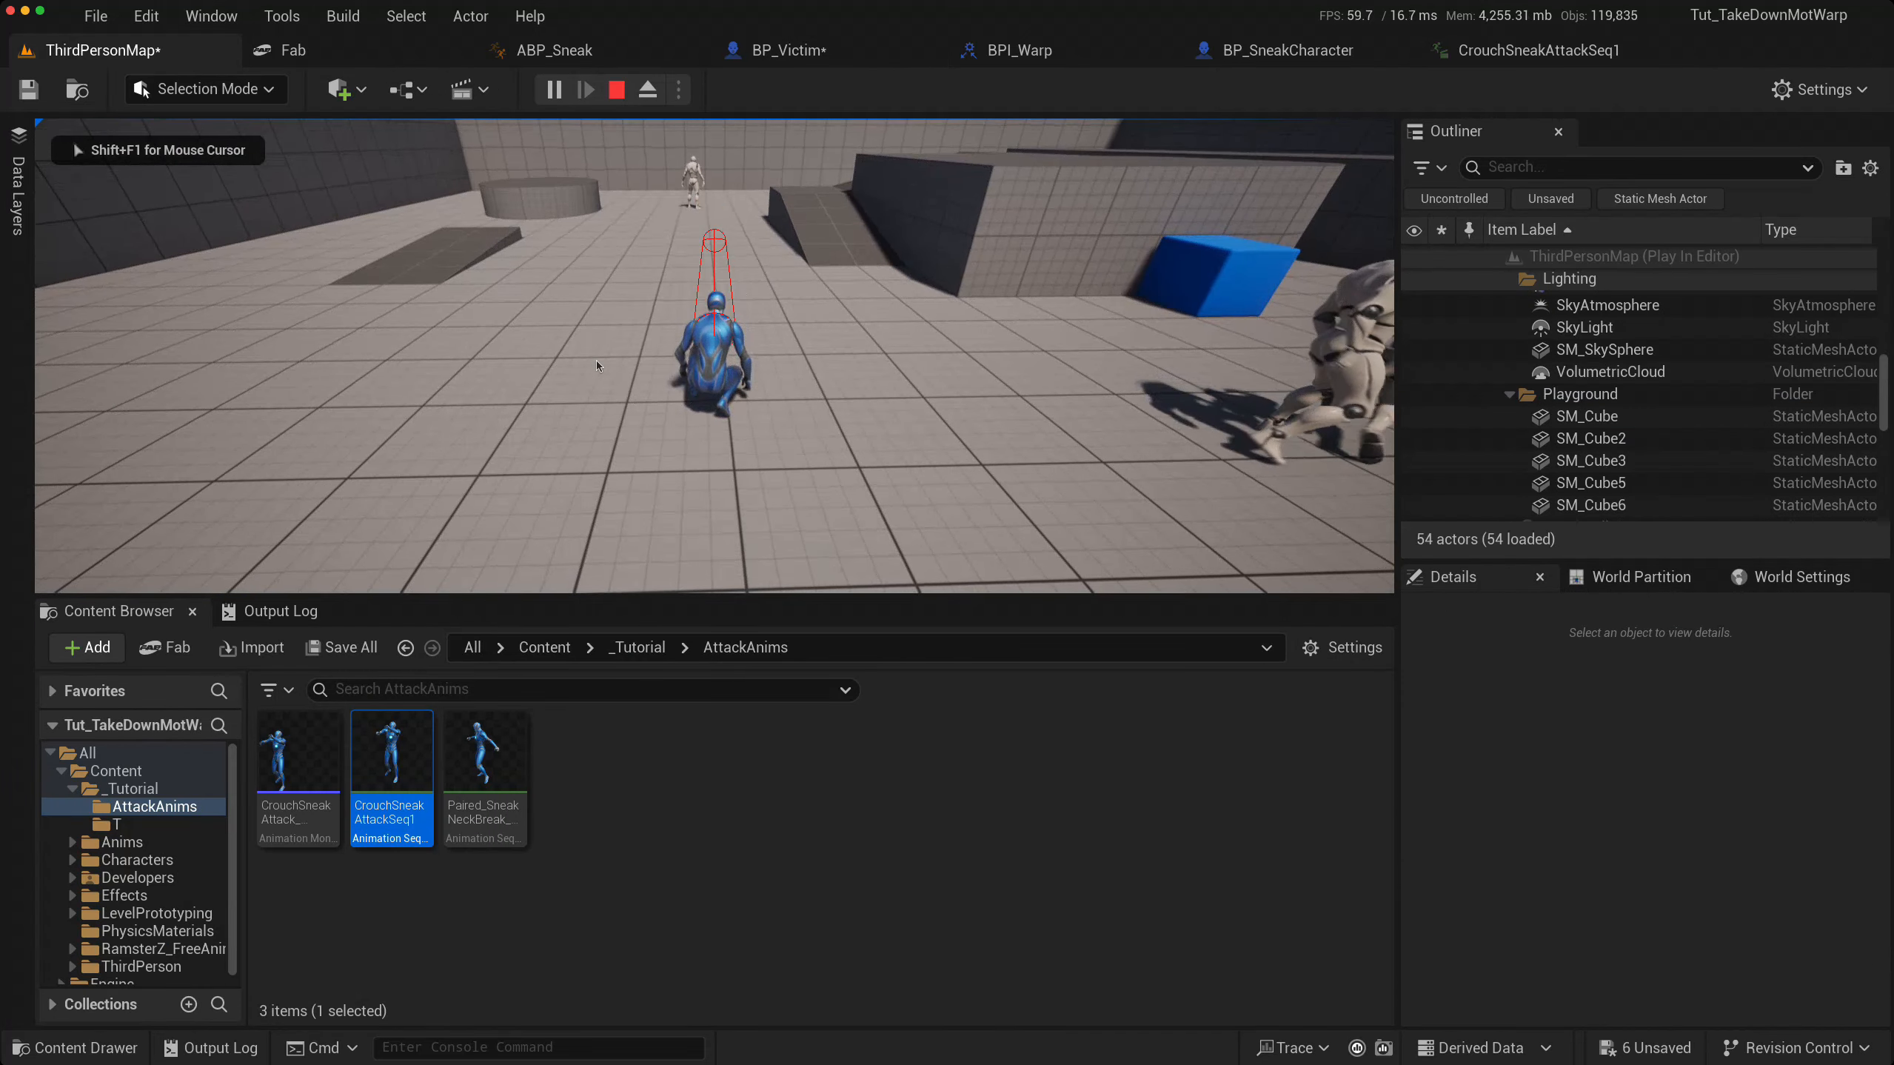
{"action": "key", "text": "w"}
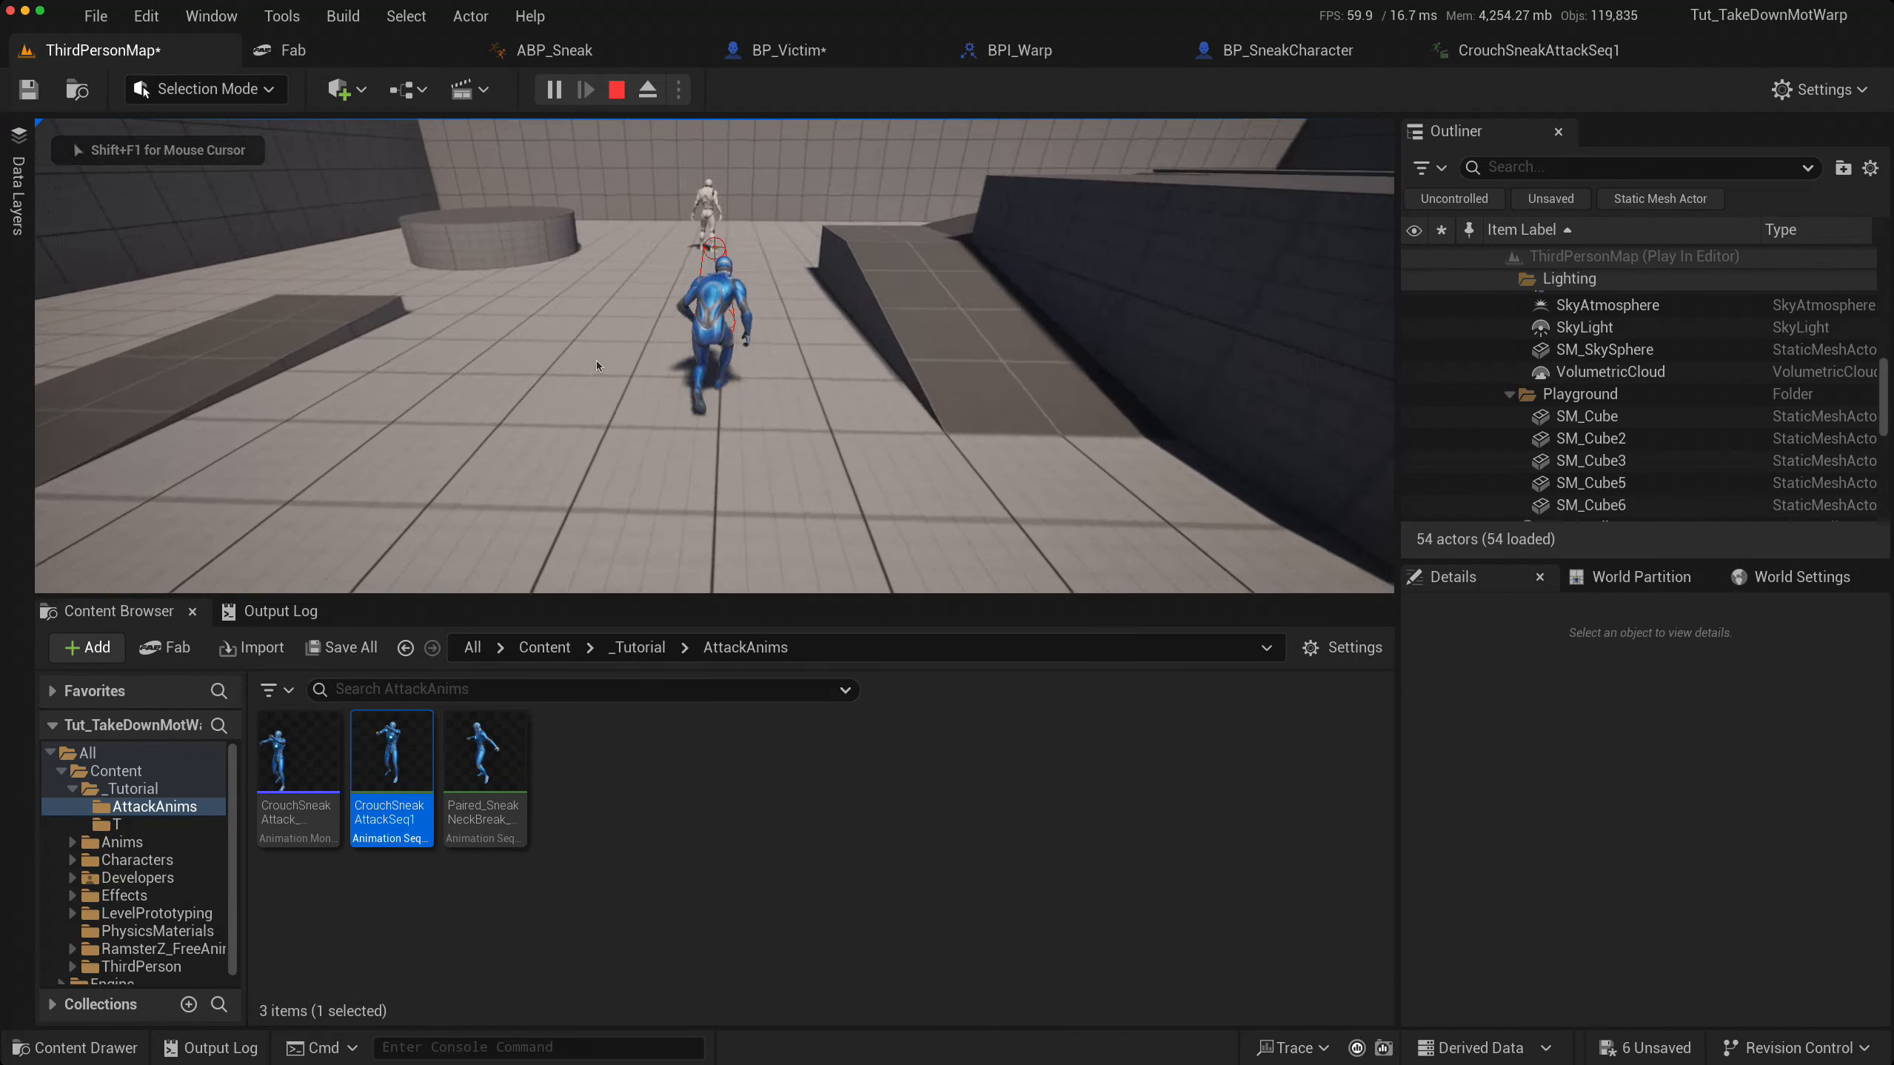
{"action": "key", "text": "w"}
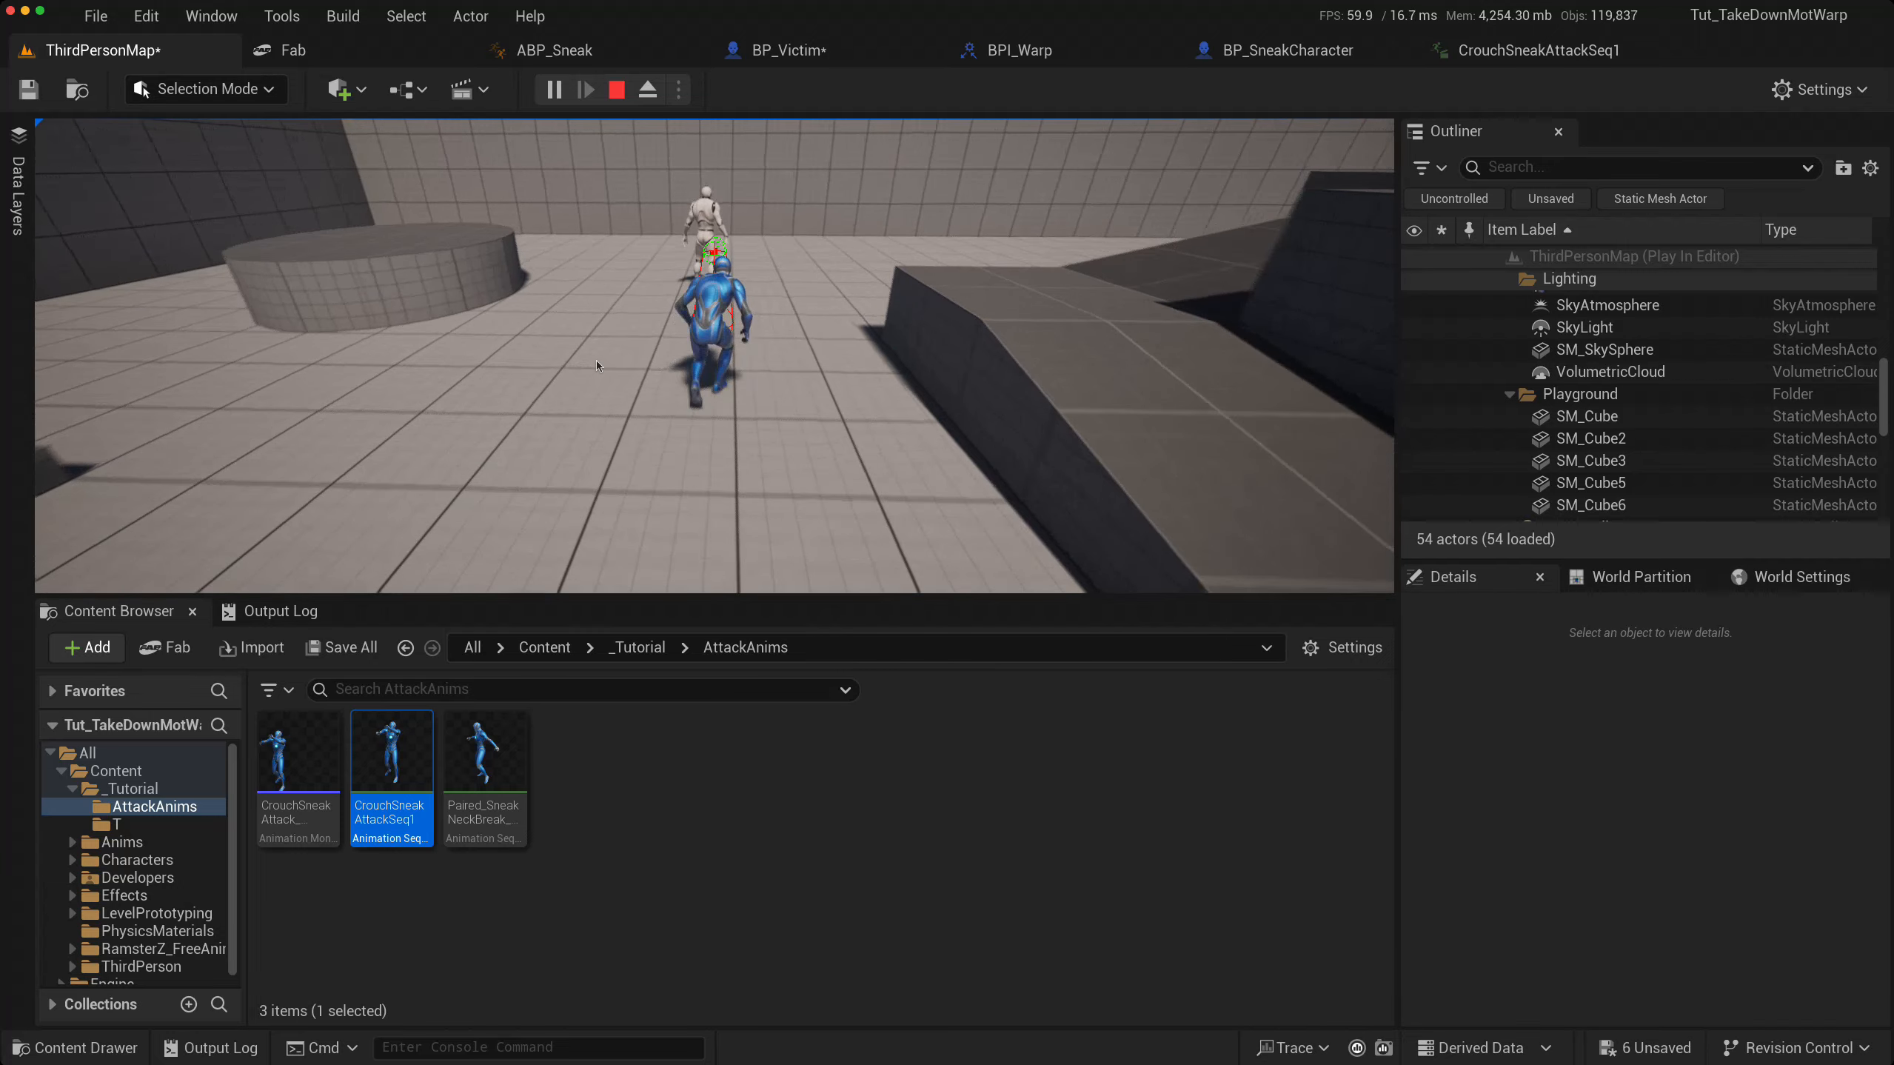
{"action": "key", "text": "w"}
{"action": "left_click", "coordinate": [597, 359]}
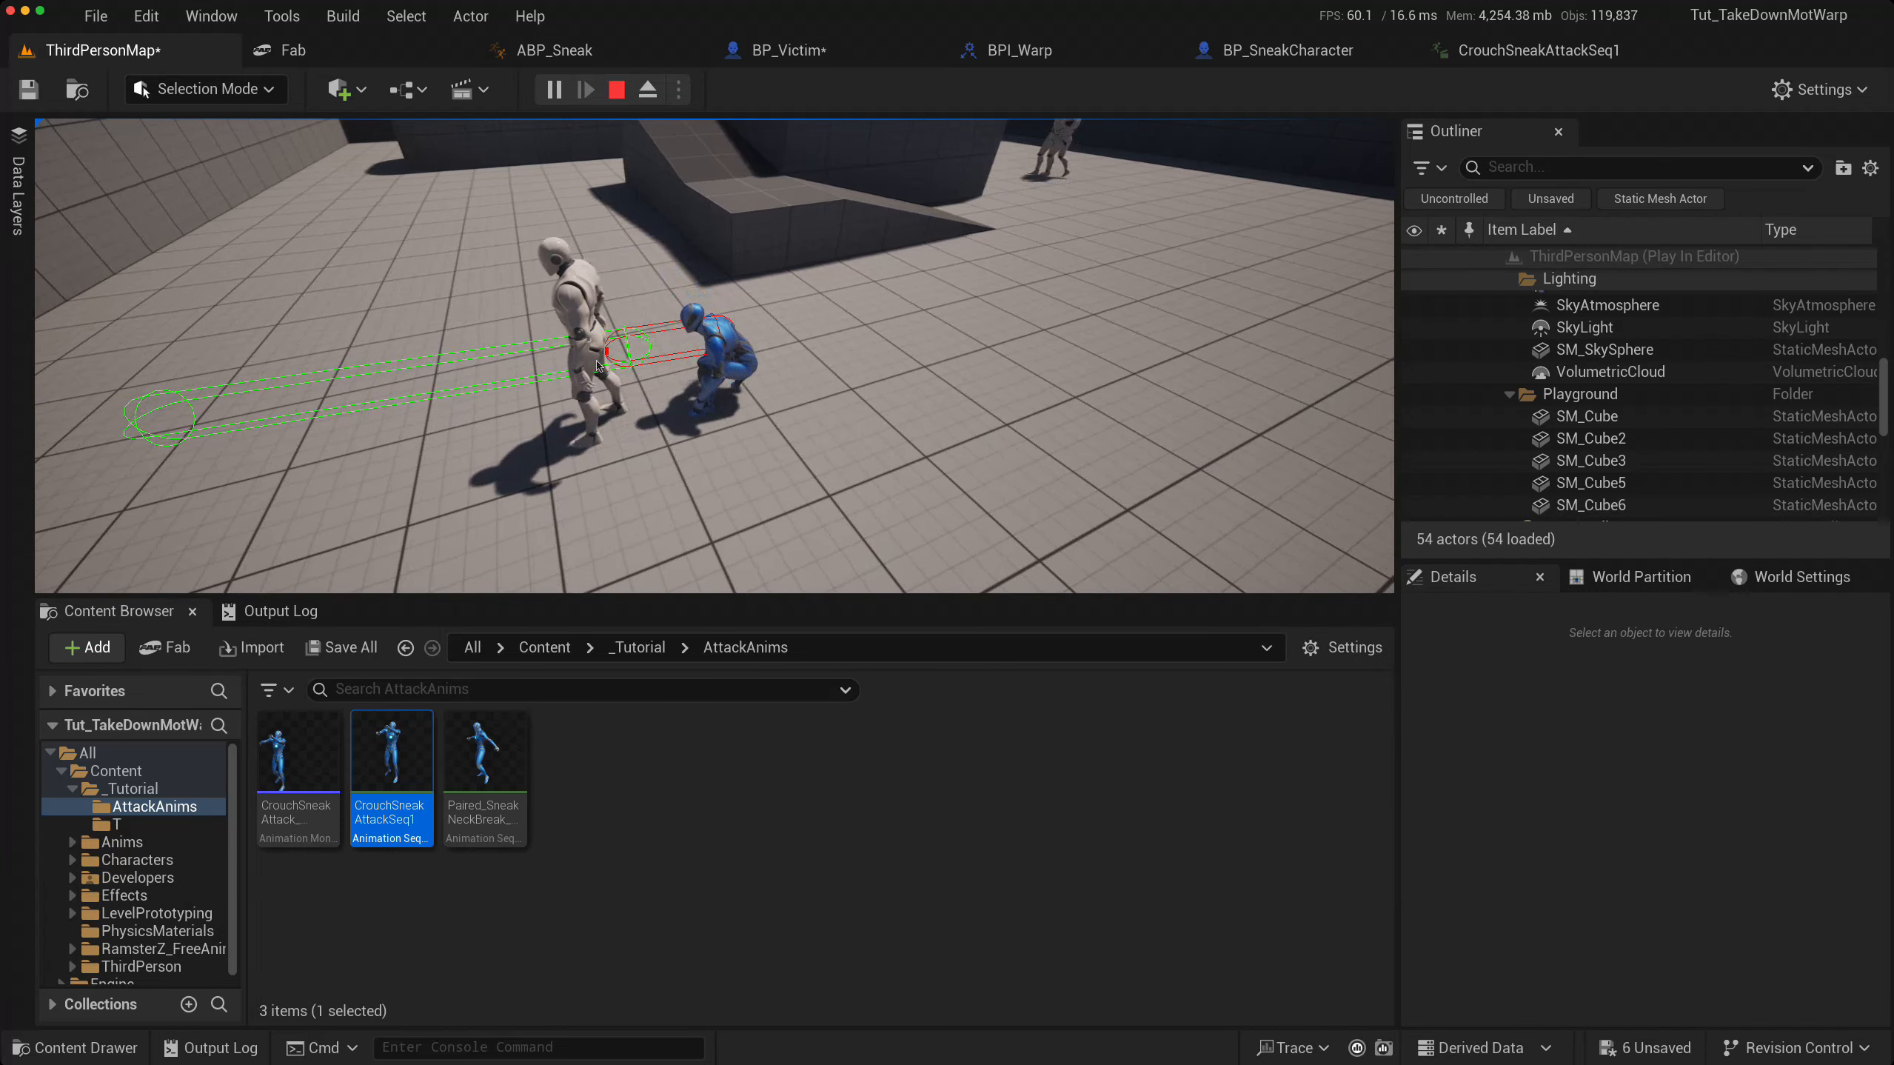
{"action": "key", "text": "Escape"}
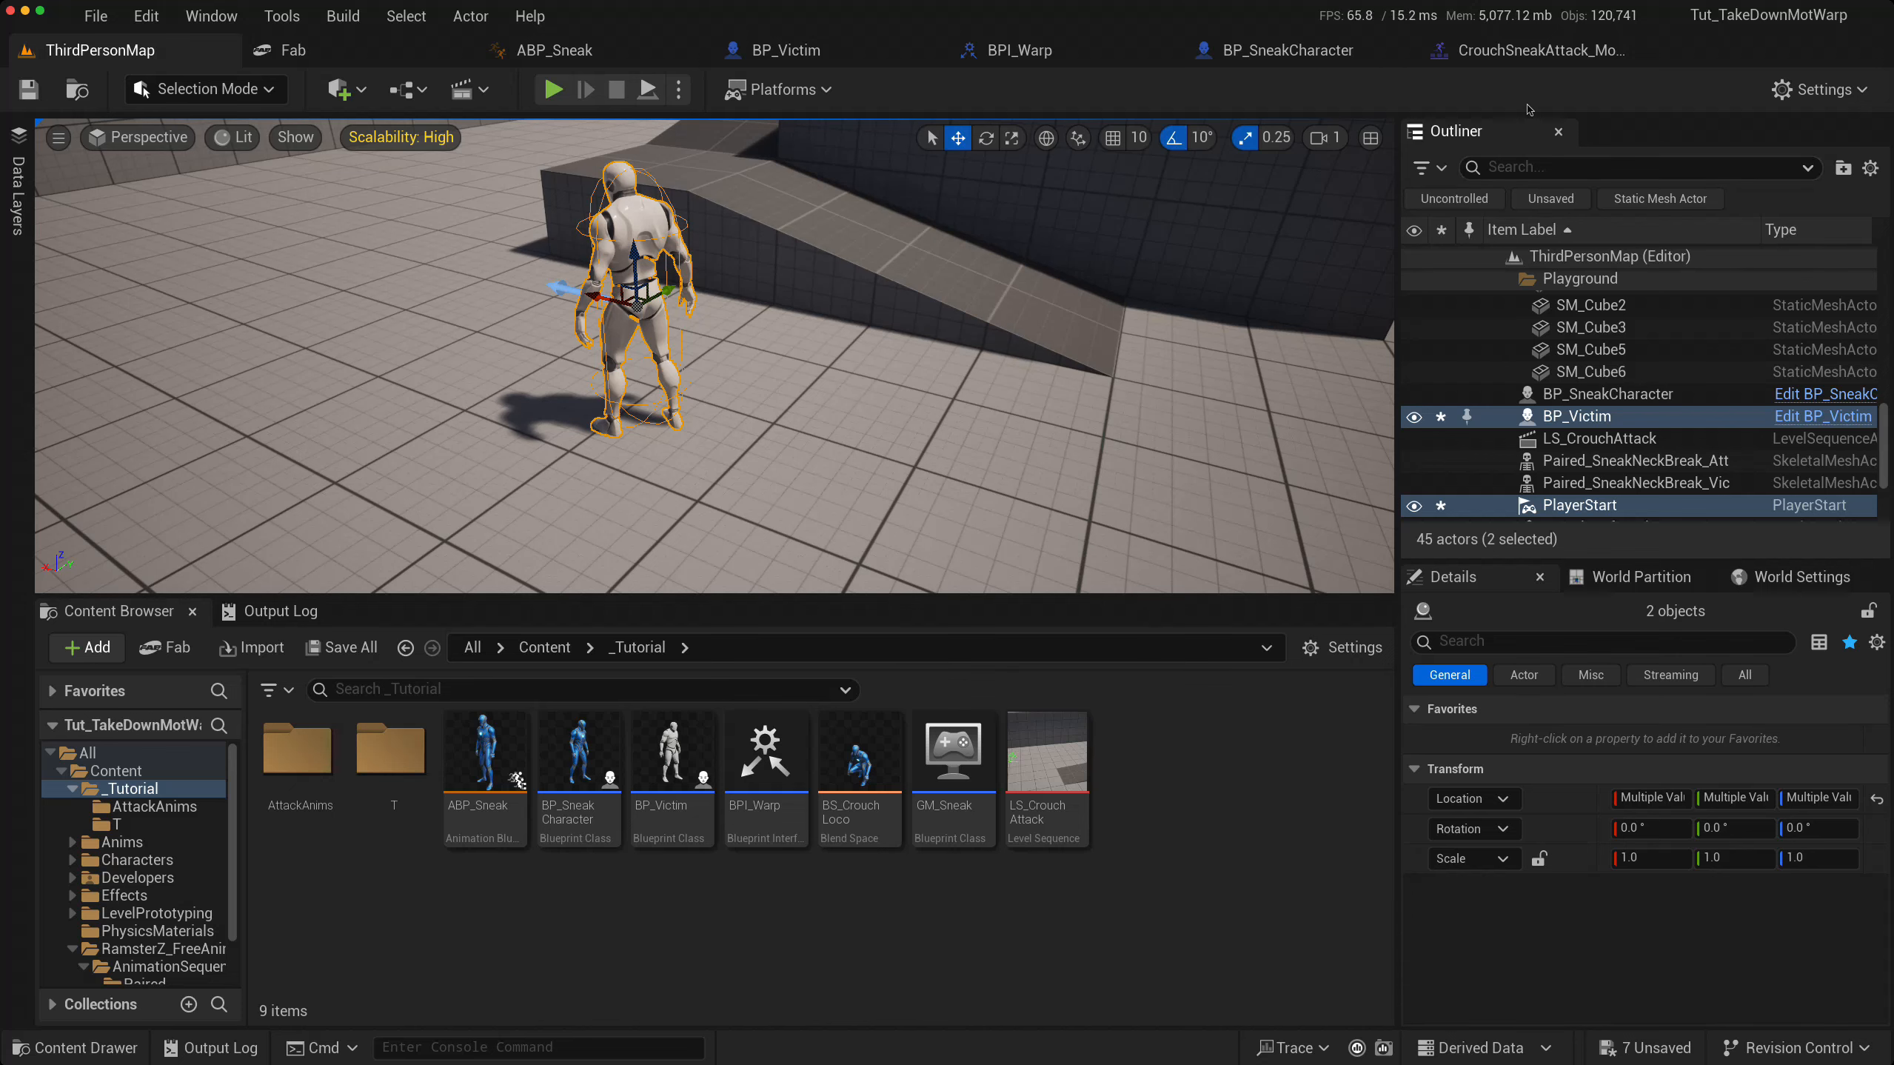
- In CrouchSneakAttack_Montage, extend the end of the MotionWarping notify state to about frame 29 and save the montage
{"action": "left_click", "coordinate": [1506, 54]}
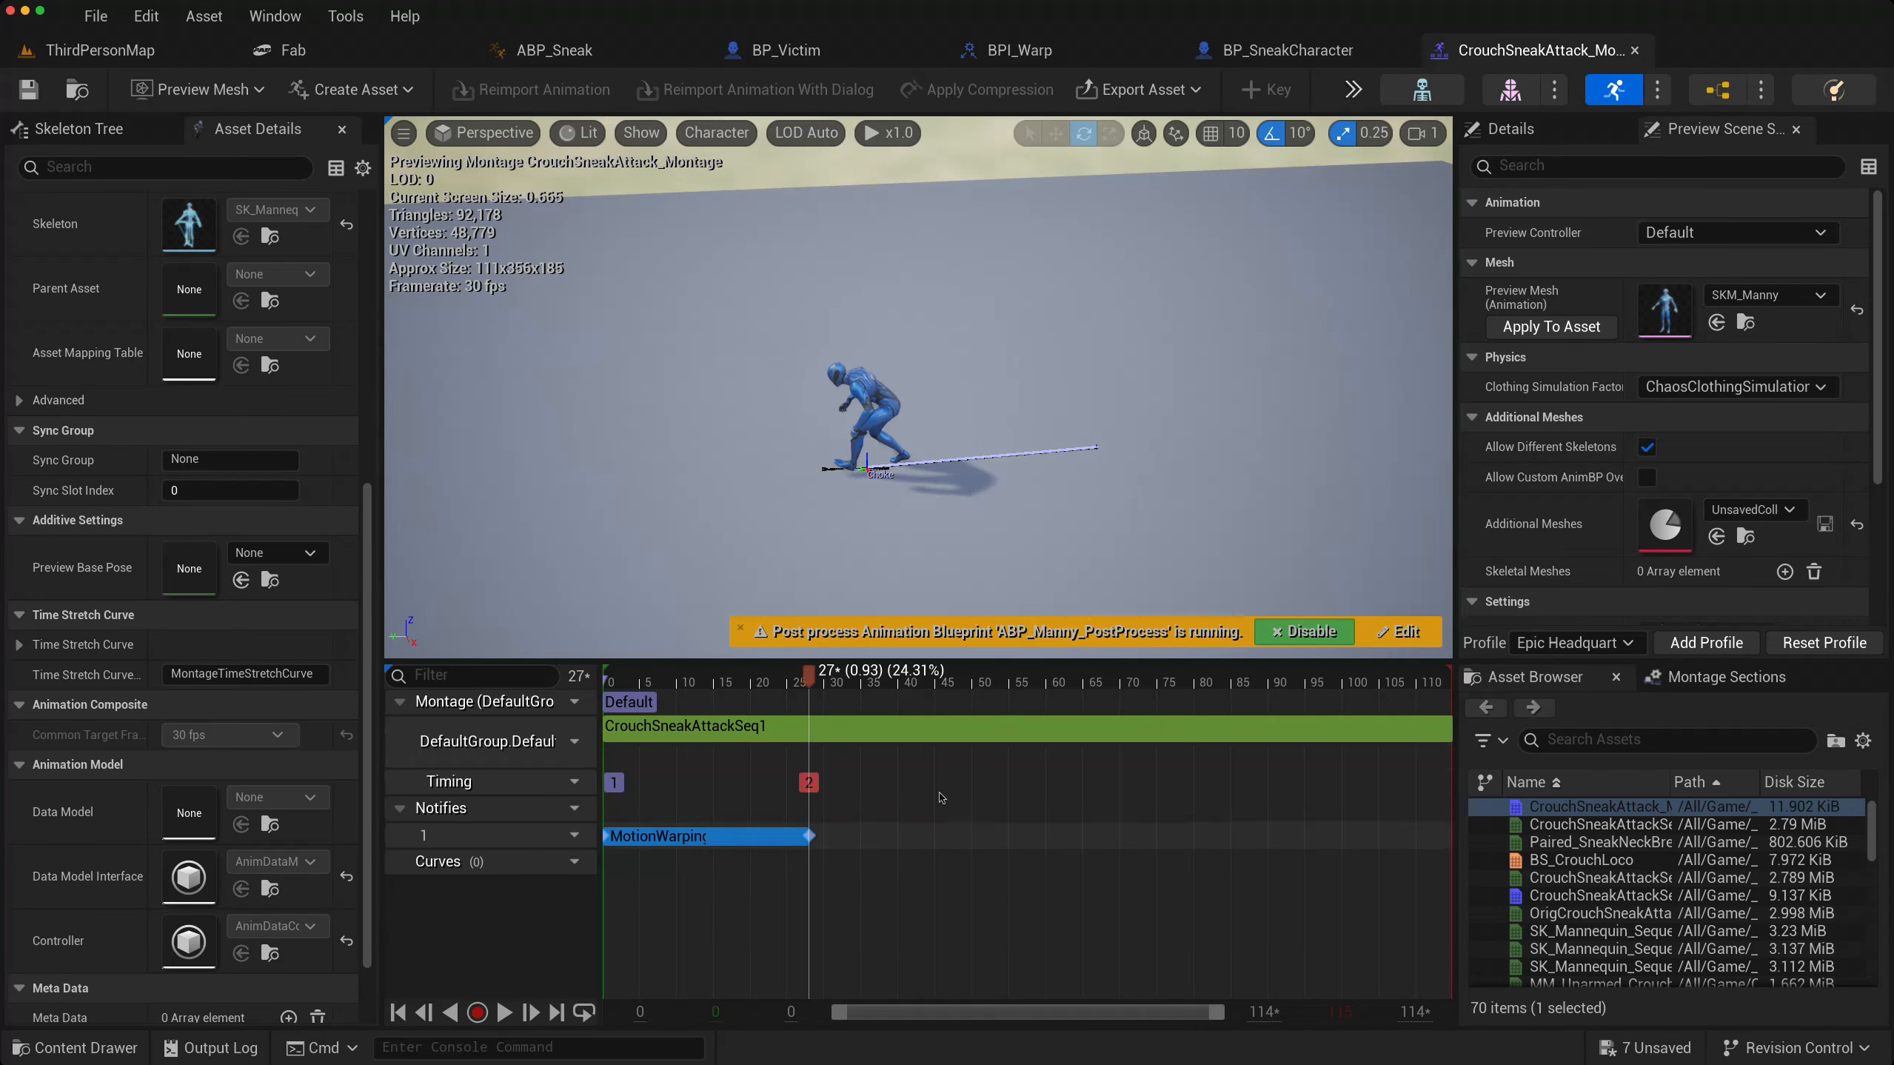
{"action": "mouse_move", "coordinate": [811, 674]}
{"action": "left_mouse_down"}
{"action": "mouse_move", "coordinate": [768, 675]}
{"action": "mouse_move", "coordinate": [819, 676]}
{"action": "mouse_move", "coordinate": [792, 675]}
{"action": "left_mouse_up"}
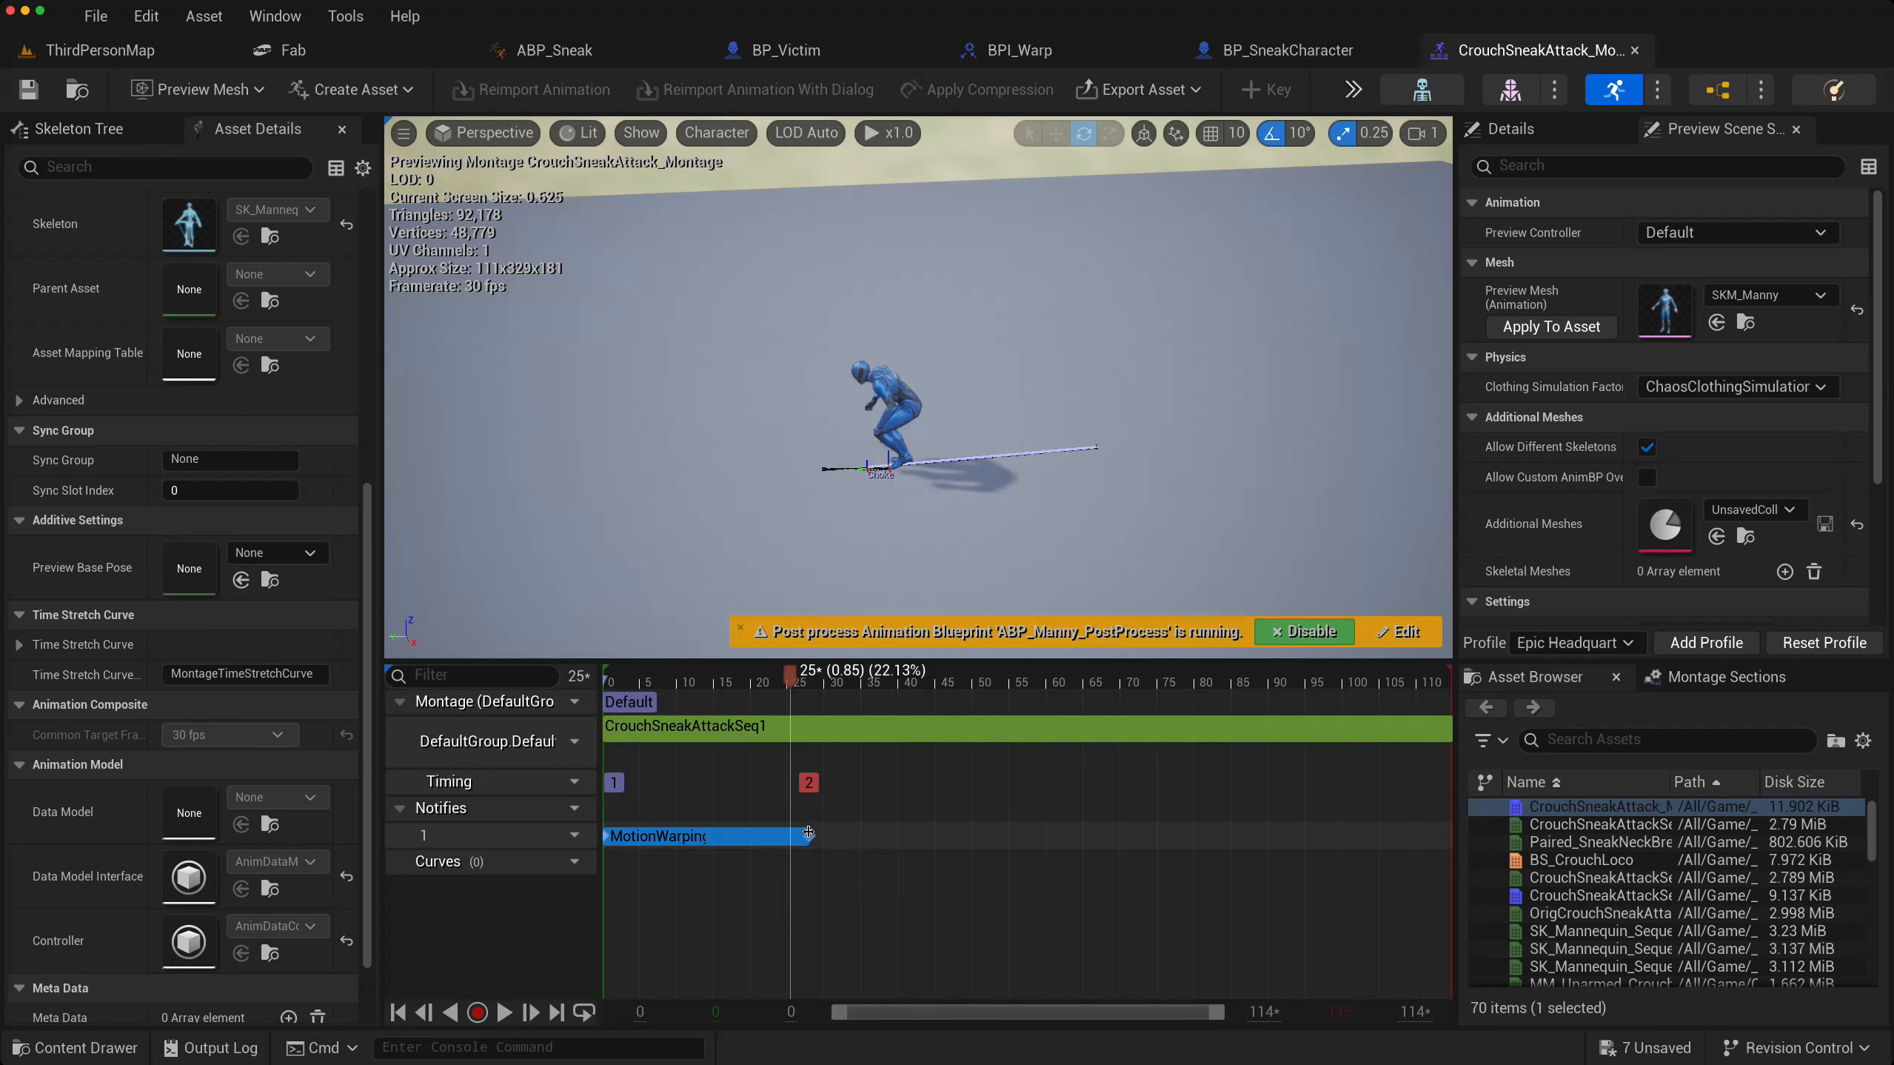
{"action": "left_click_drag", "start_coordinate": [809, 832], "coordinate": [817, 832]}
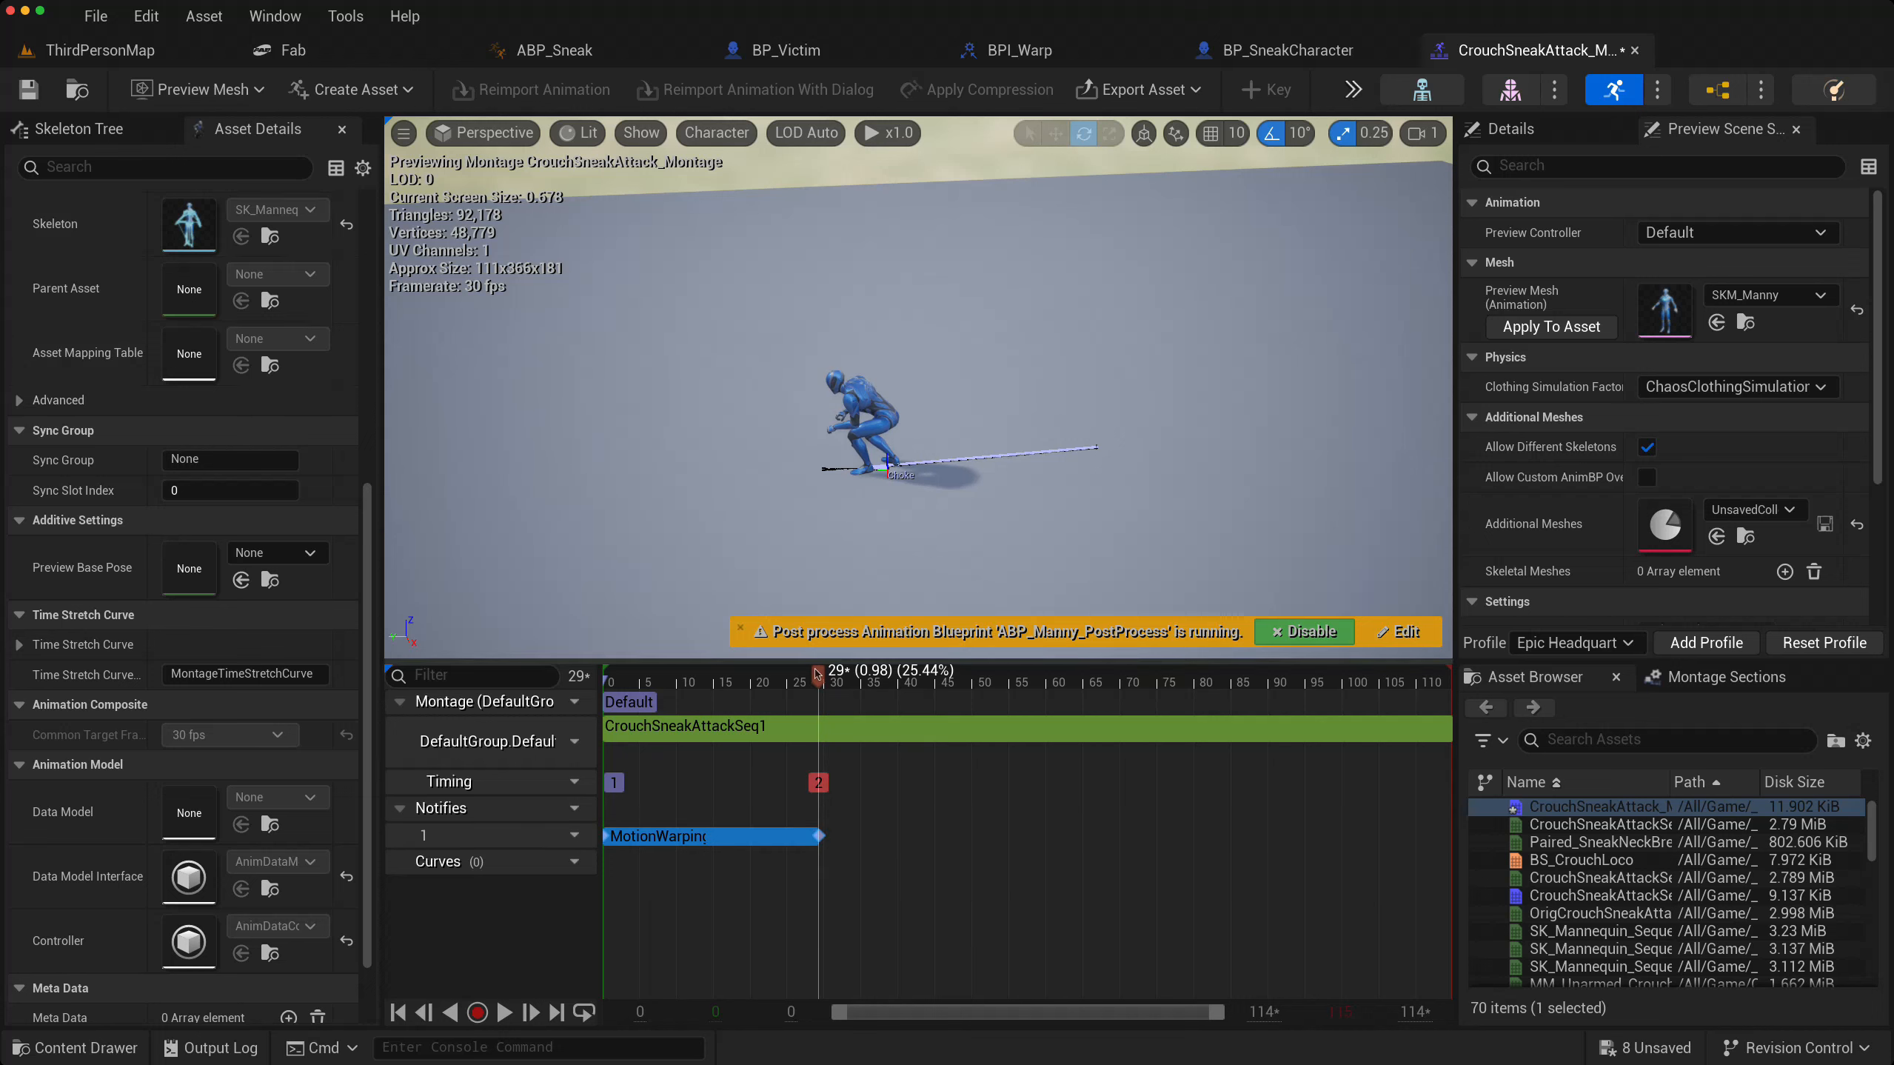
{"action": "mouse_move", "coordinate": [816, 674]}
{"action": "left_mouse_down"}
{"action": "mouse_move", "coordinate": [773, 673]}
{"action": "mouse_move", "coordinate": [867, 671]}
{"action": "mouse_move", "coordinate": [848, 671]}
{"action": "left_mouse_up"}
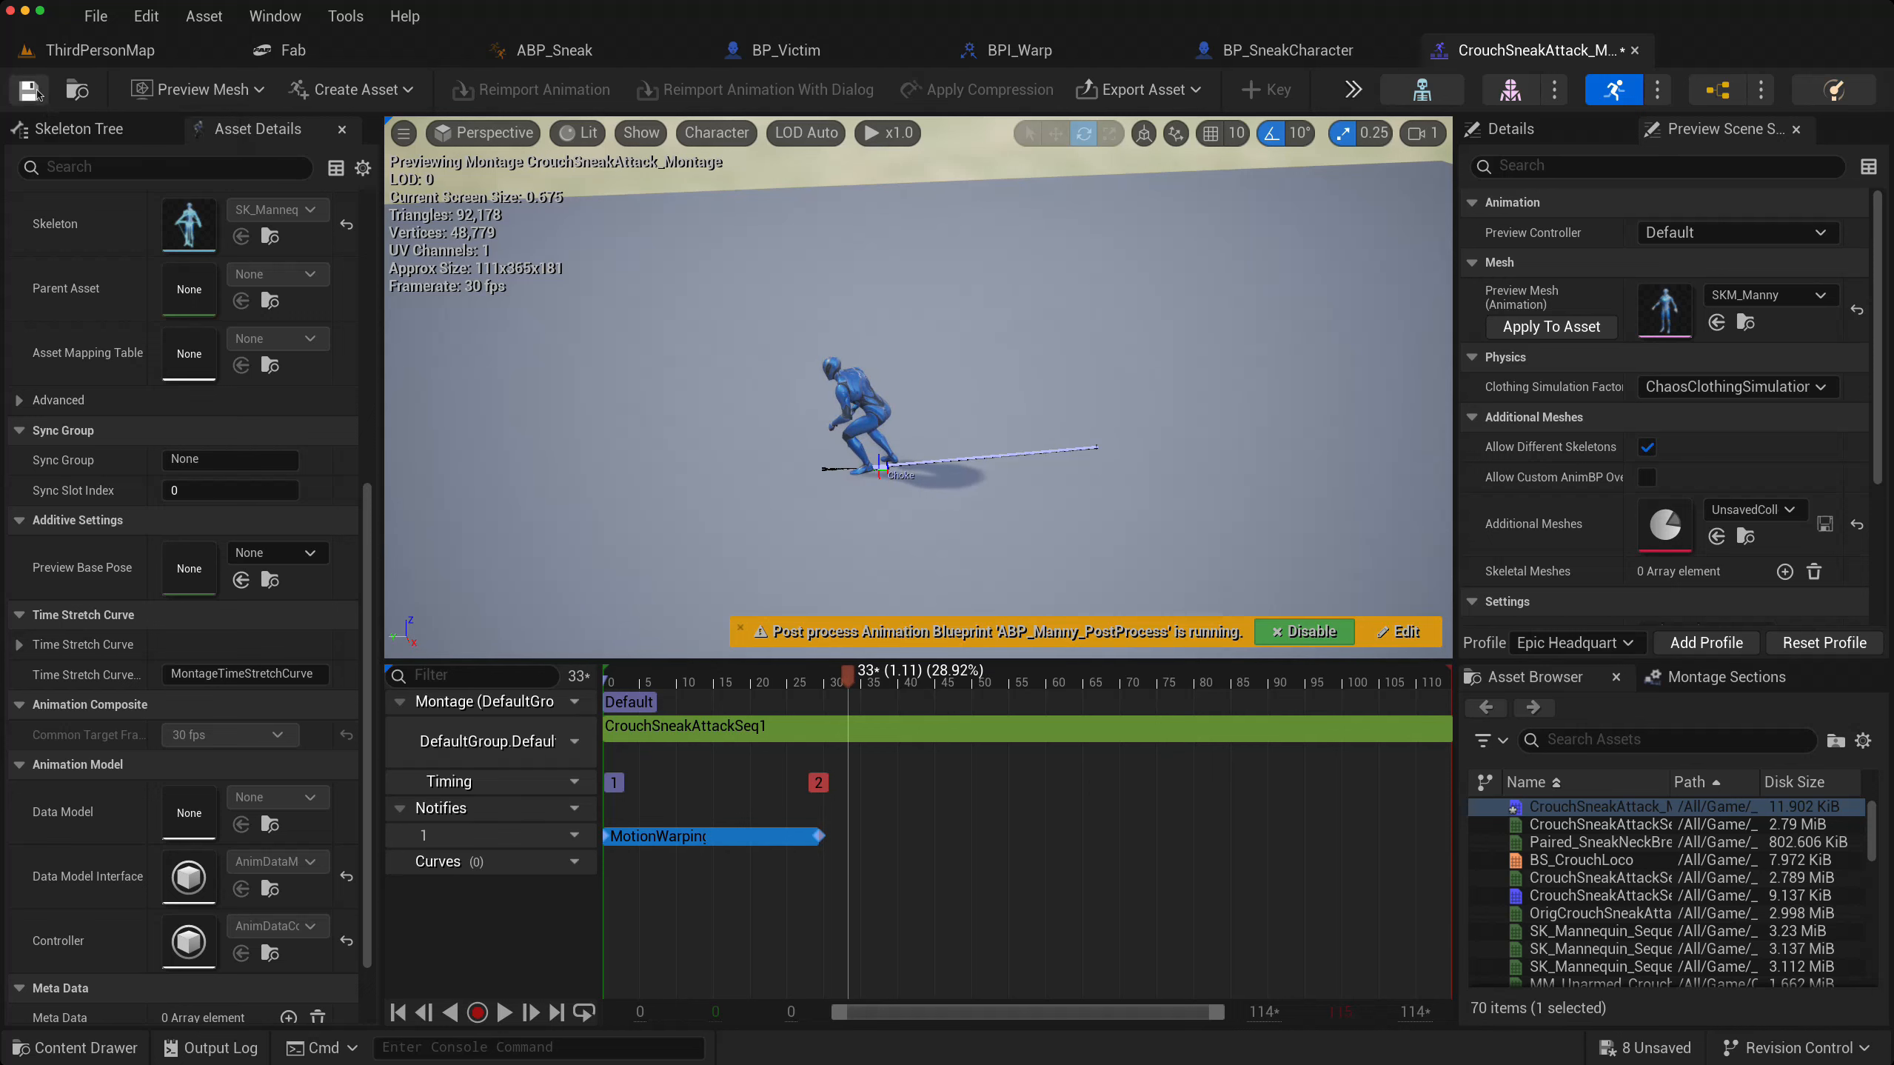
- Play-test ThirdPersonMap twice, sneaking up behind the victim to check the takedown with the longer motion warping window, and stop playing
{"action": "left_click", "coordinate": [91, 52]}
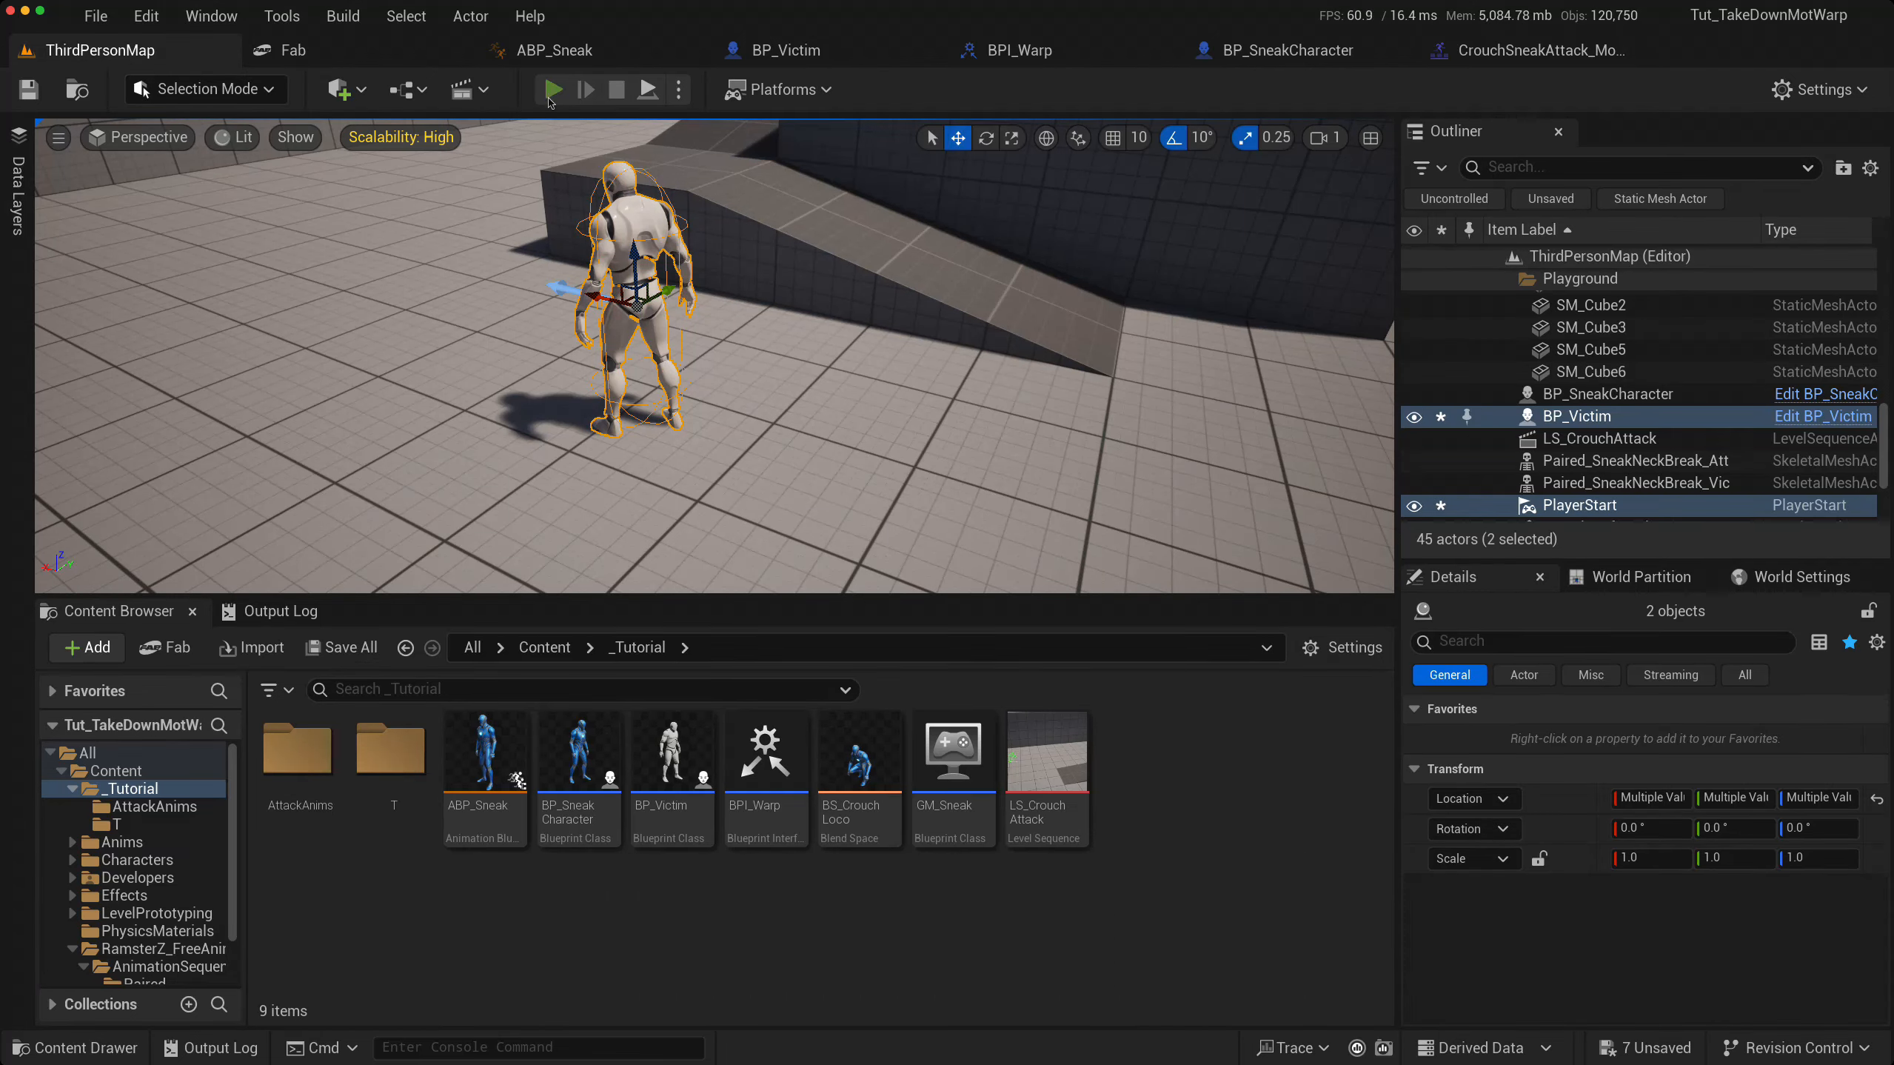
{"action": "left_click", "coordinate": [552, 90]}
{"action": "key", "text": "w"}
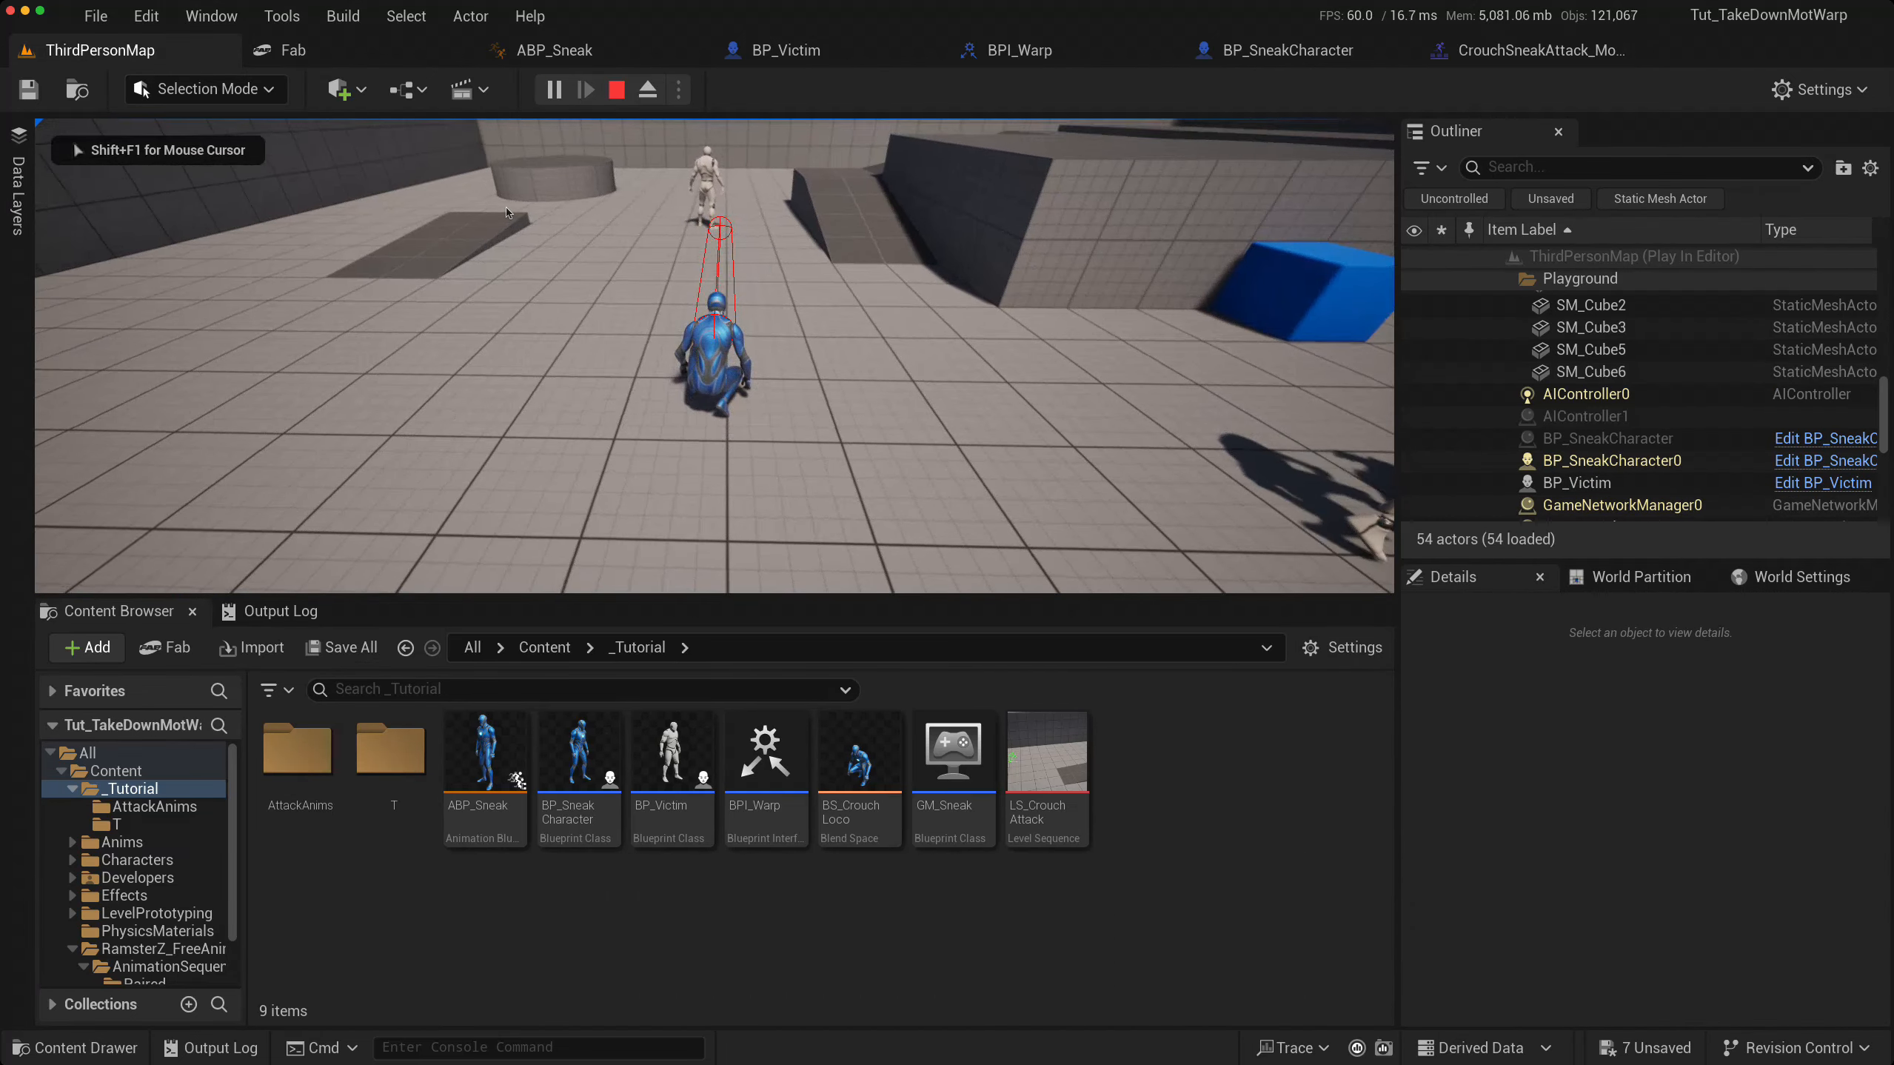
{"action": "key", "text": "w"}
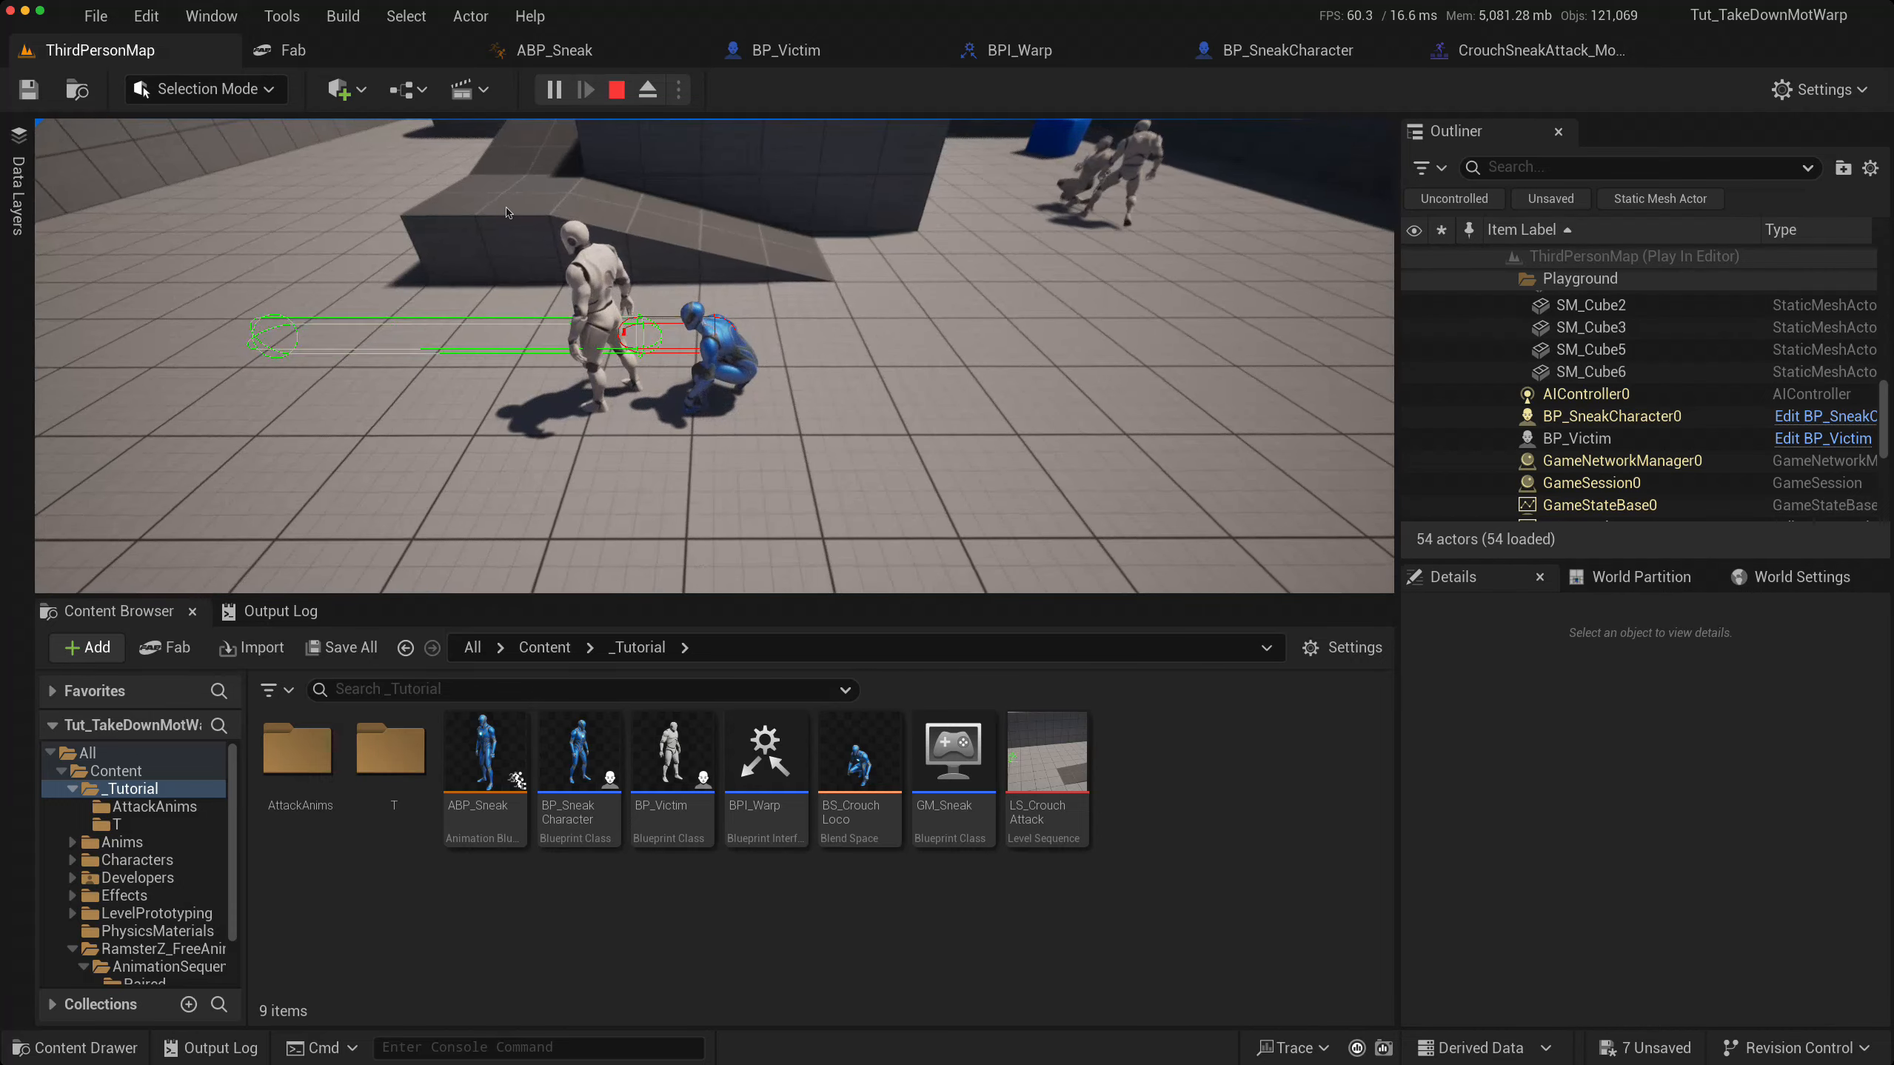
{"action": "key", "text": "Escape"}
{"action": "left_click", "coordinate": [552, 90]}
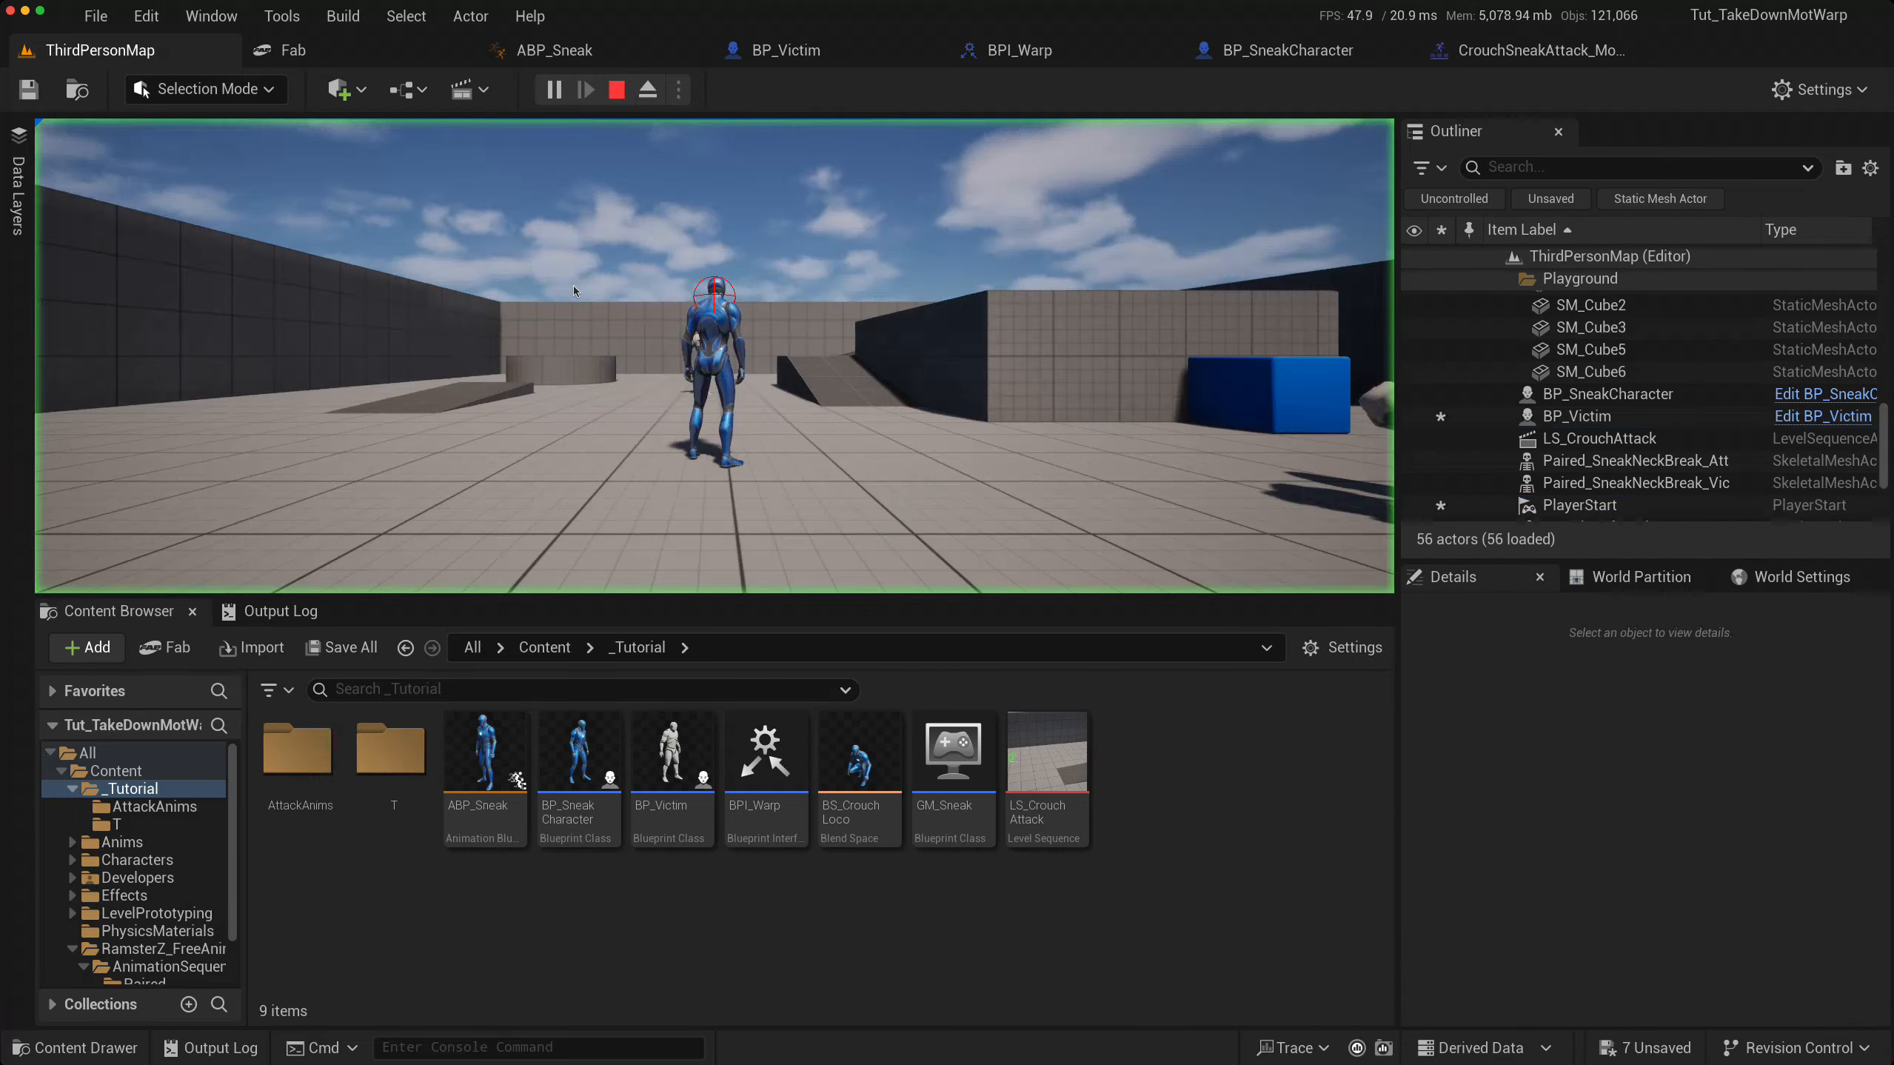
{"action": "key", "text": "c"}
{"action": "key", "text": "w"}
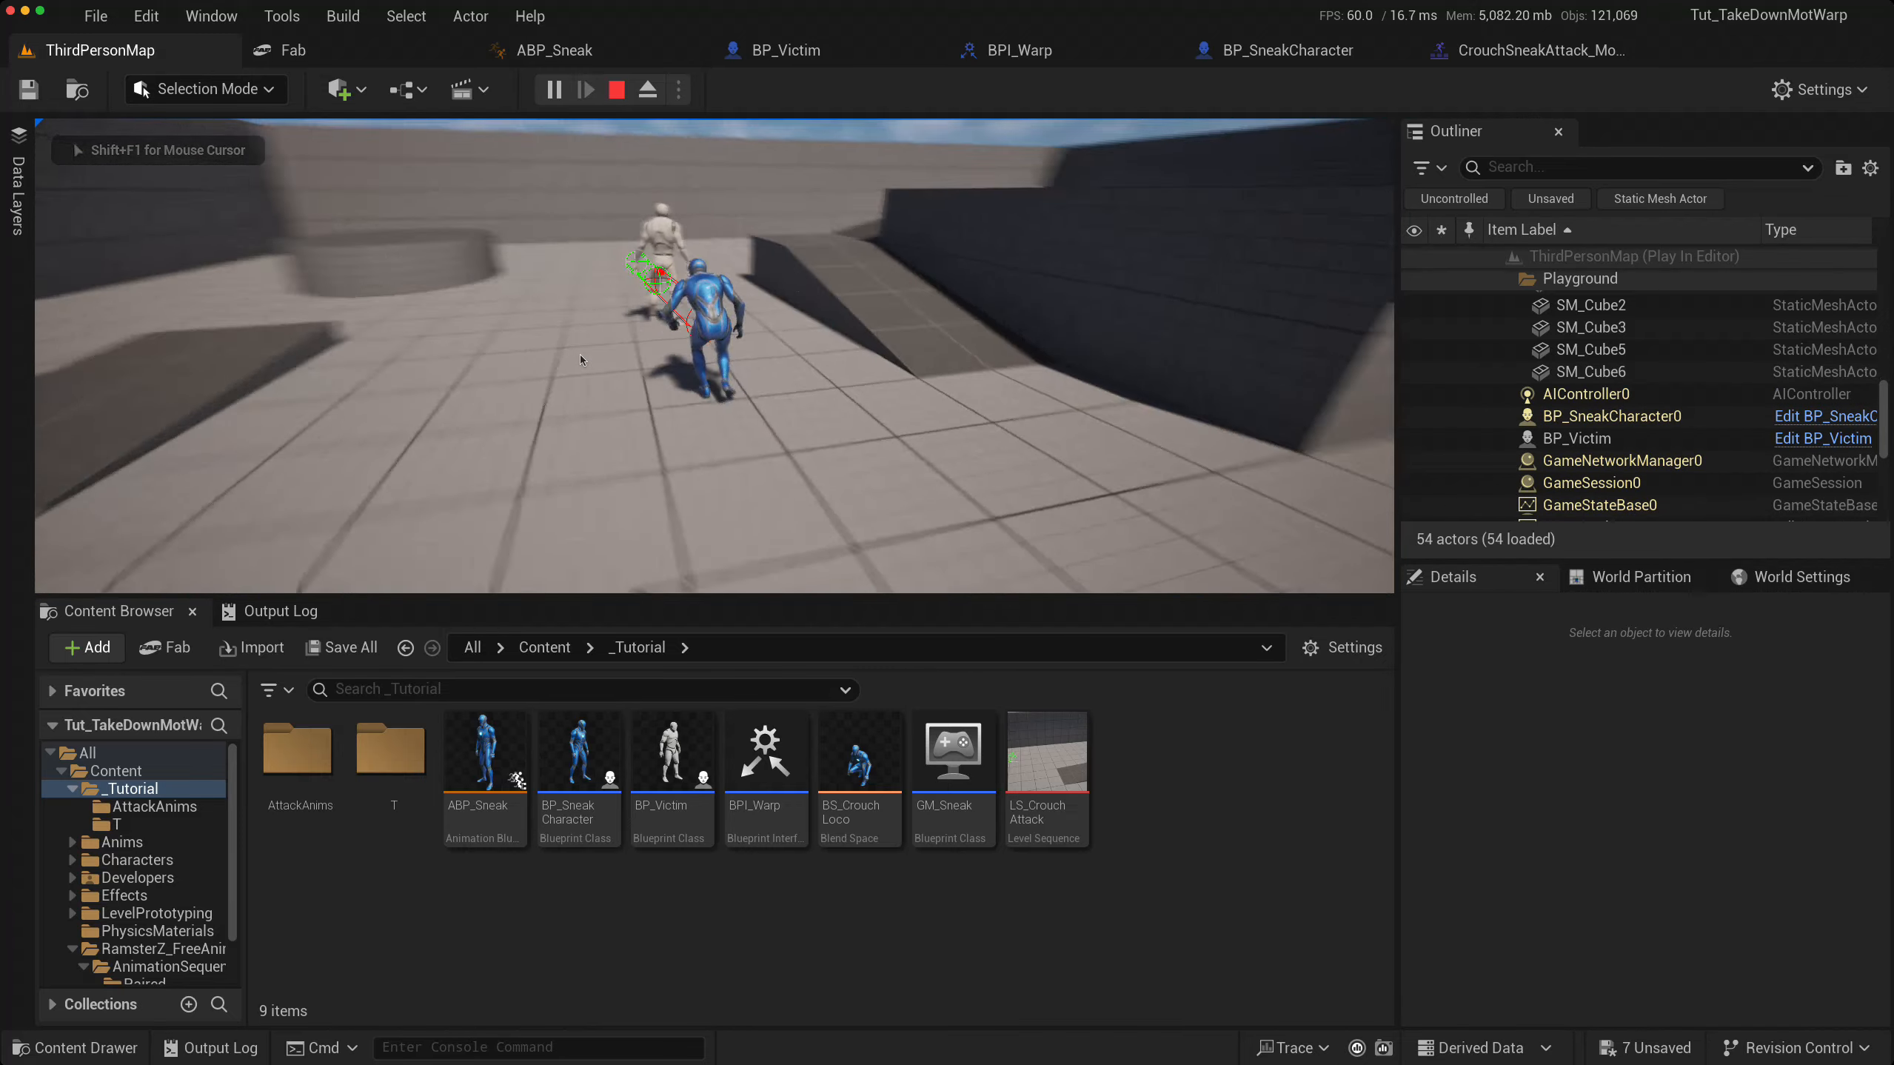
{"action": "left_click", "coordinate": [580, 359]}
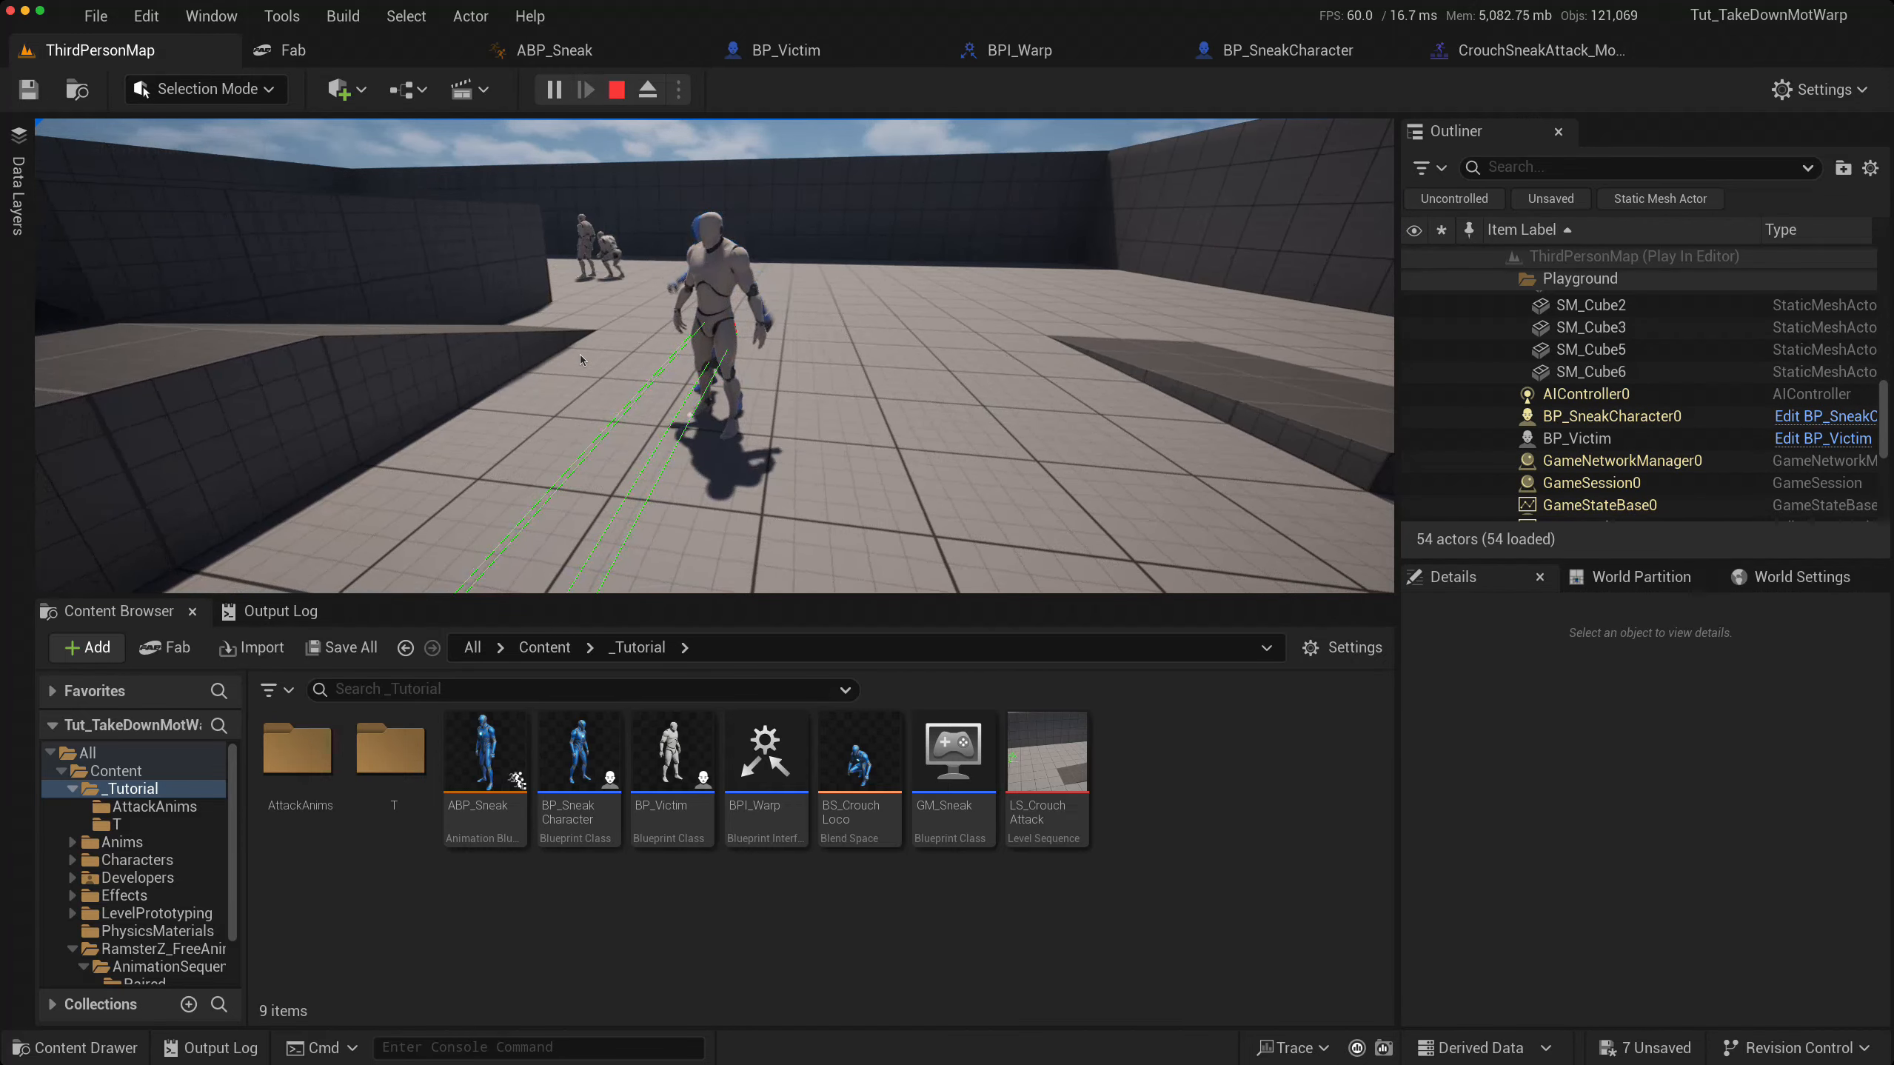
{"action": "key", "text": "Escape"}
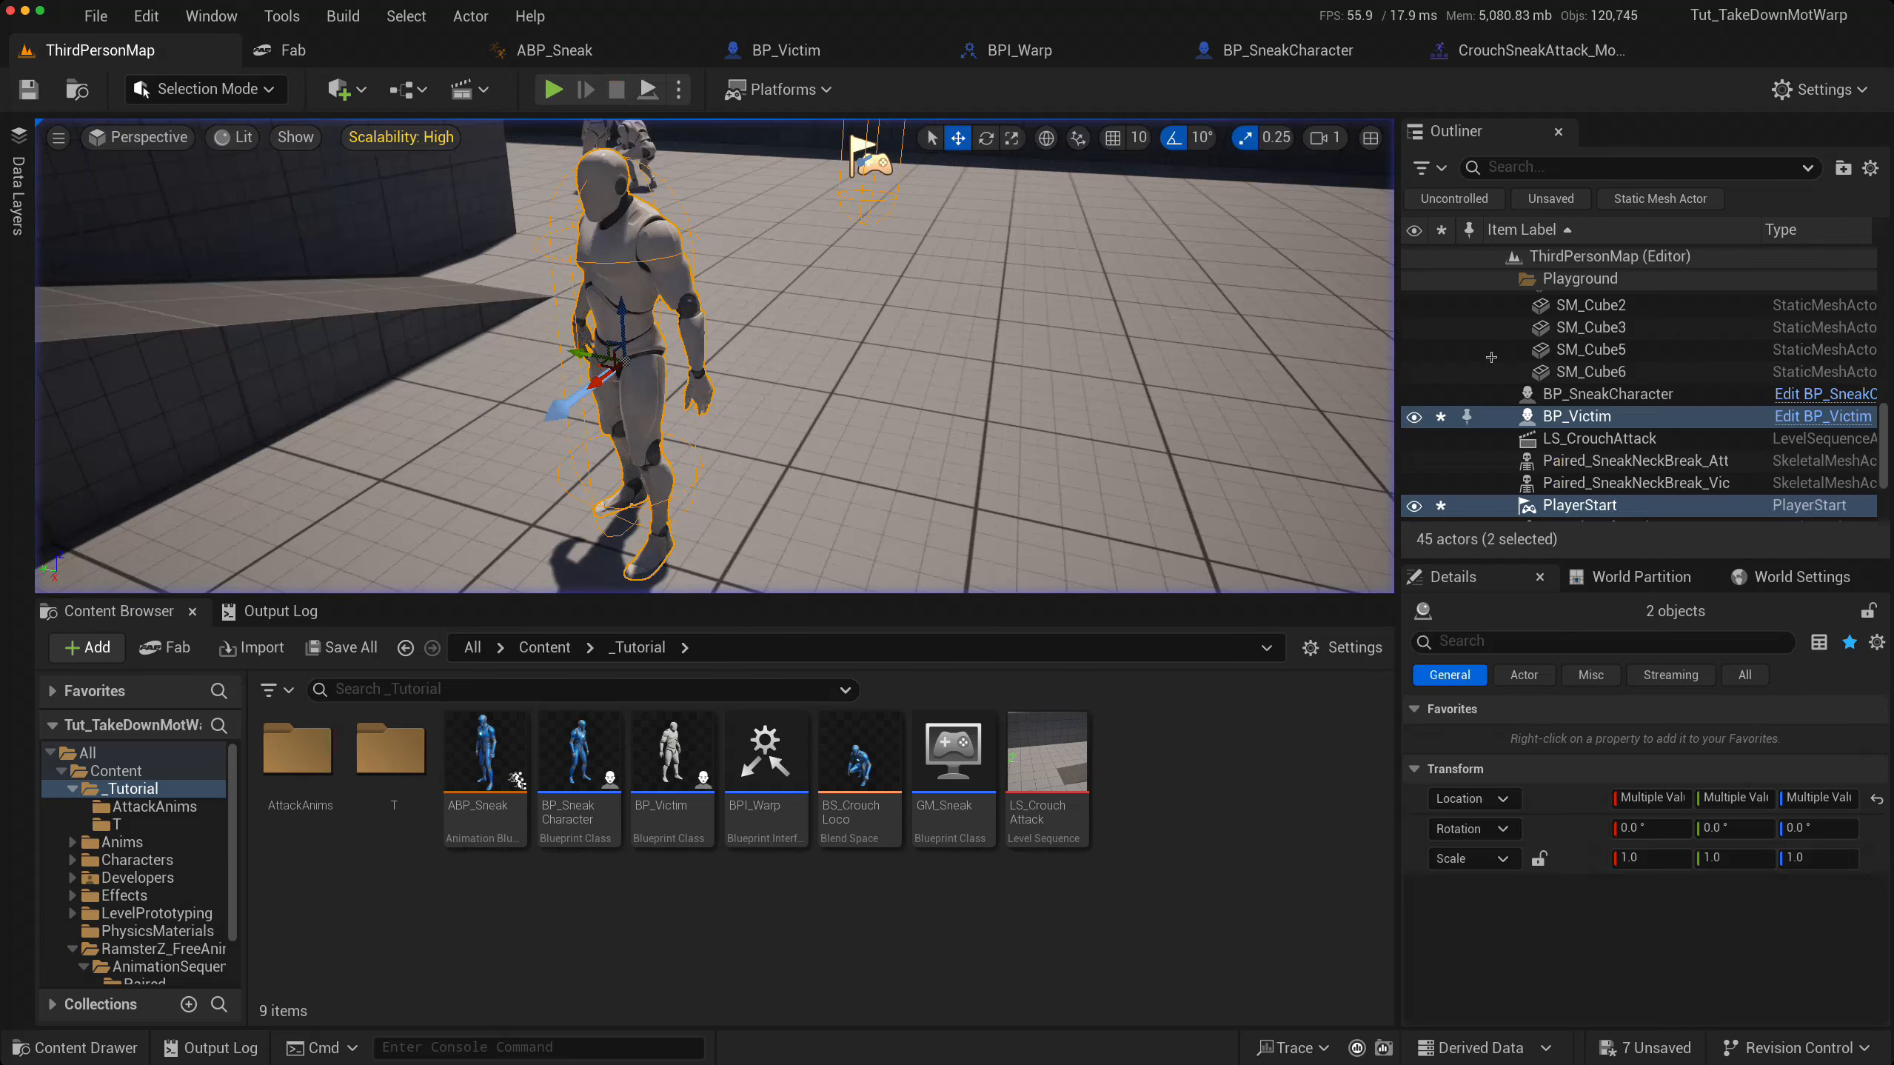
- Scrub through the attack in CrouchSneakAttack_Montage and place the playhead at the end of the MotionWarping notify state, at frame 29
{"action": "left_click", "coordinate": [1537, 50]}
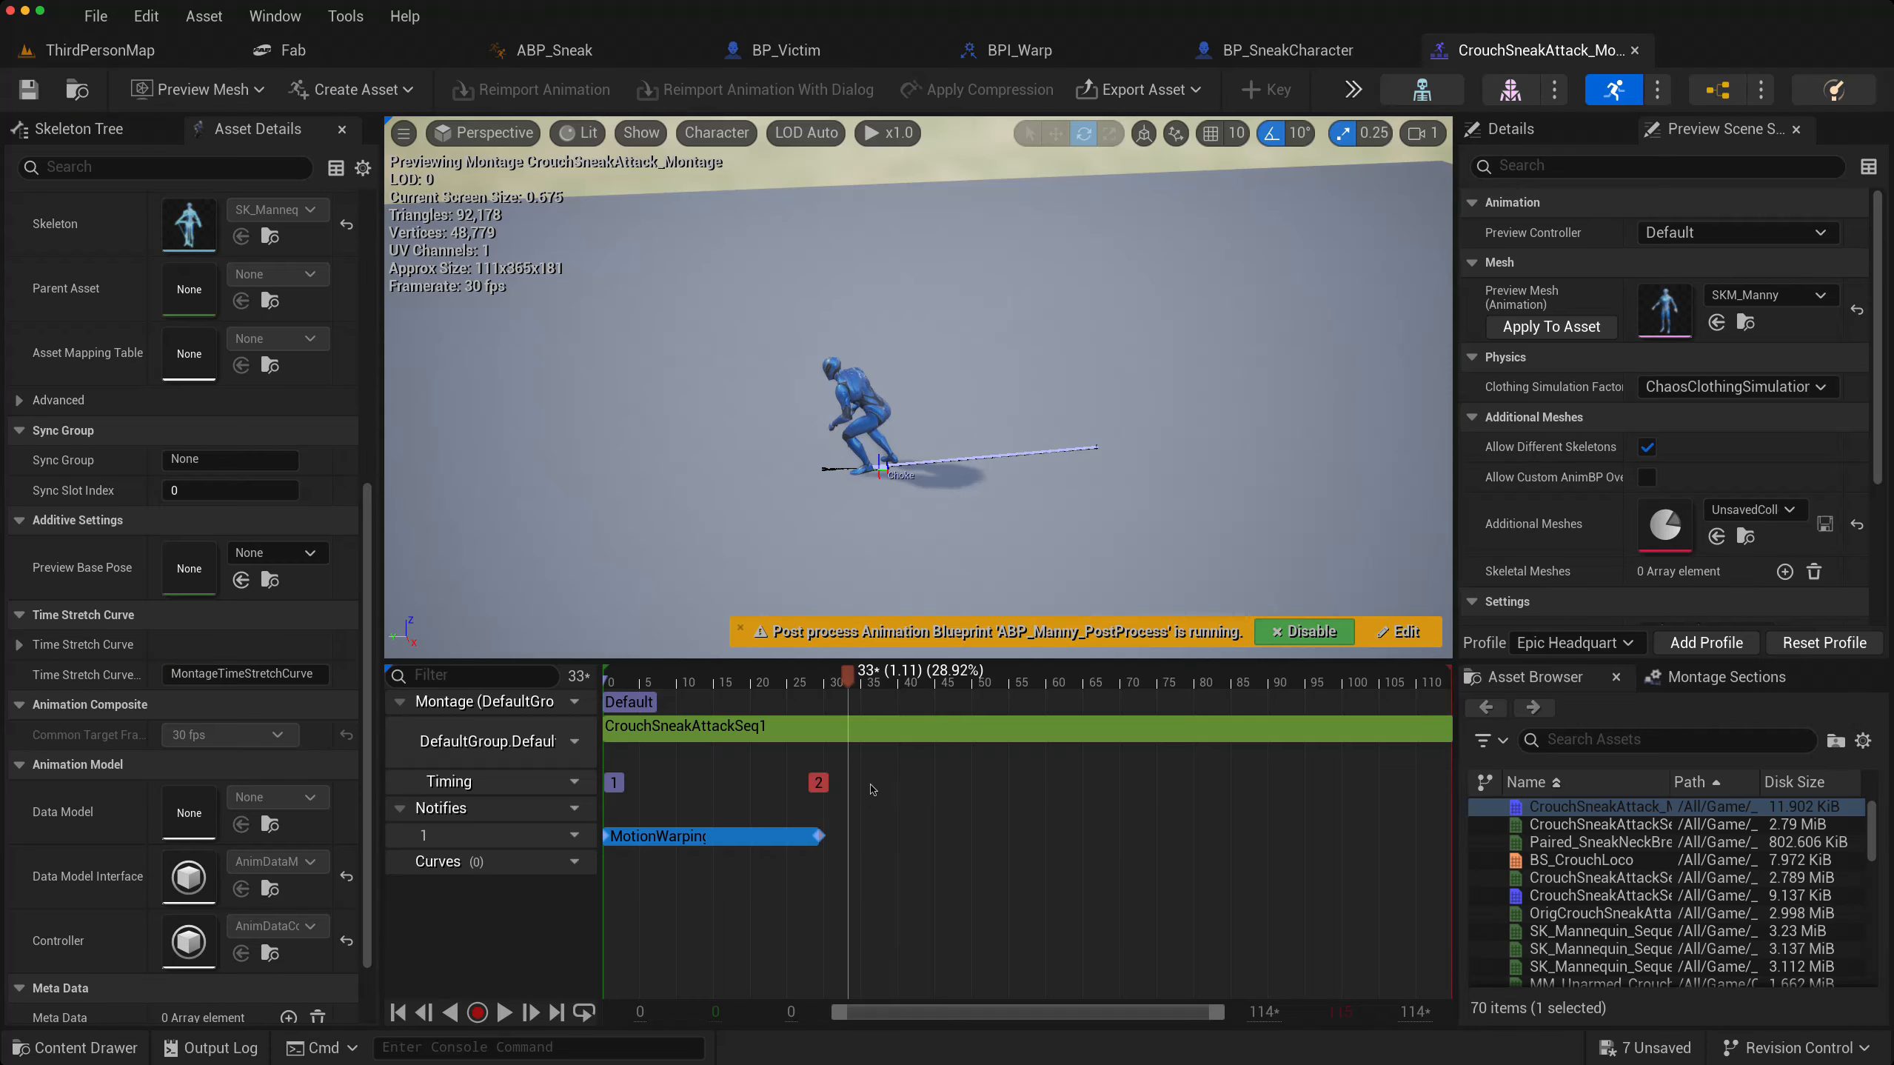
{"action": "left_click", "coordinate": [818, 675]}
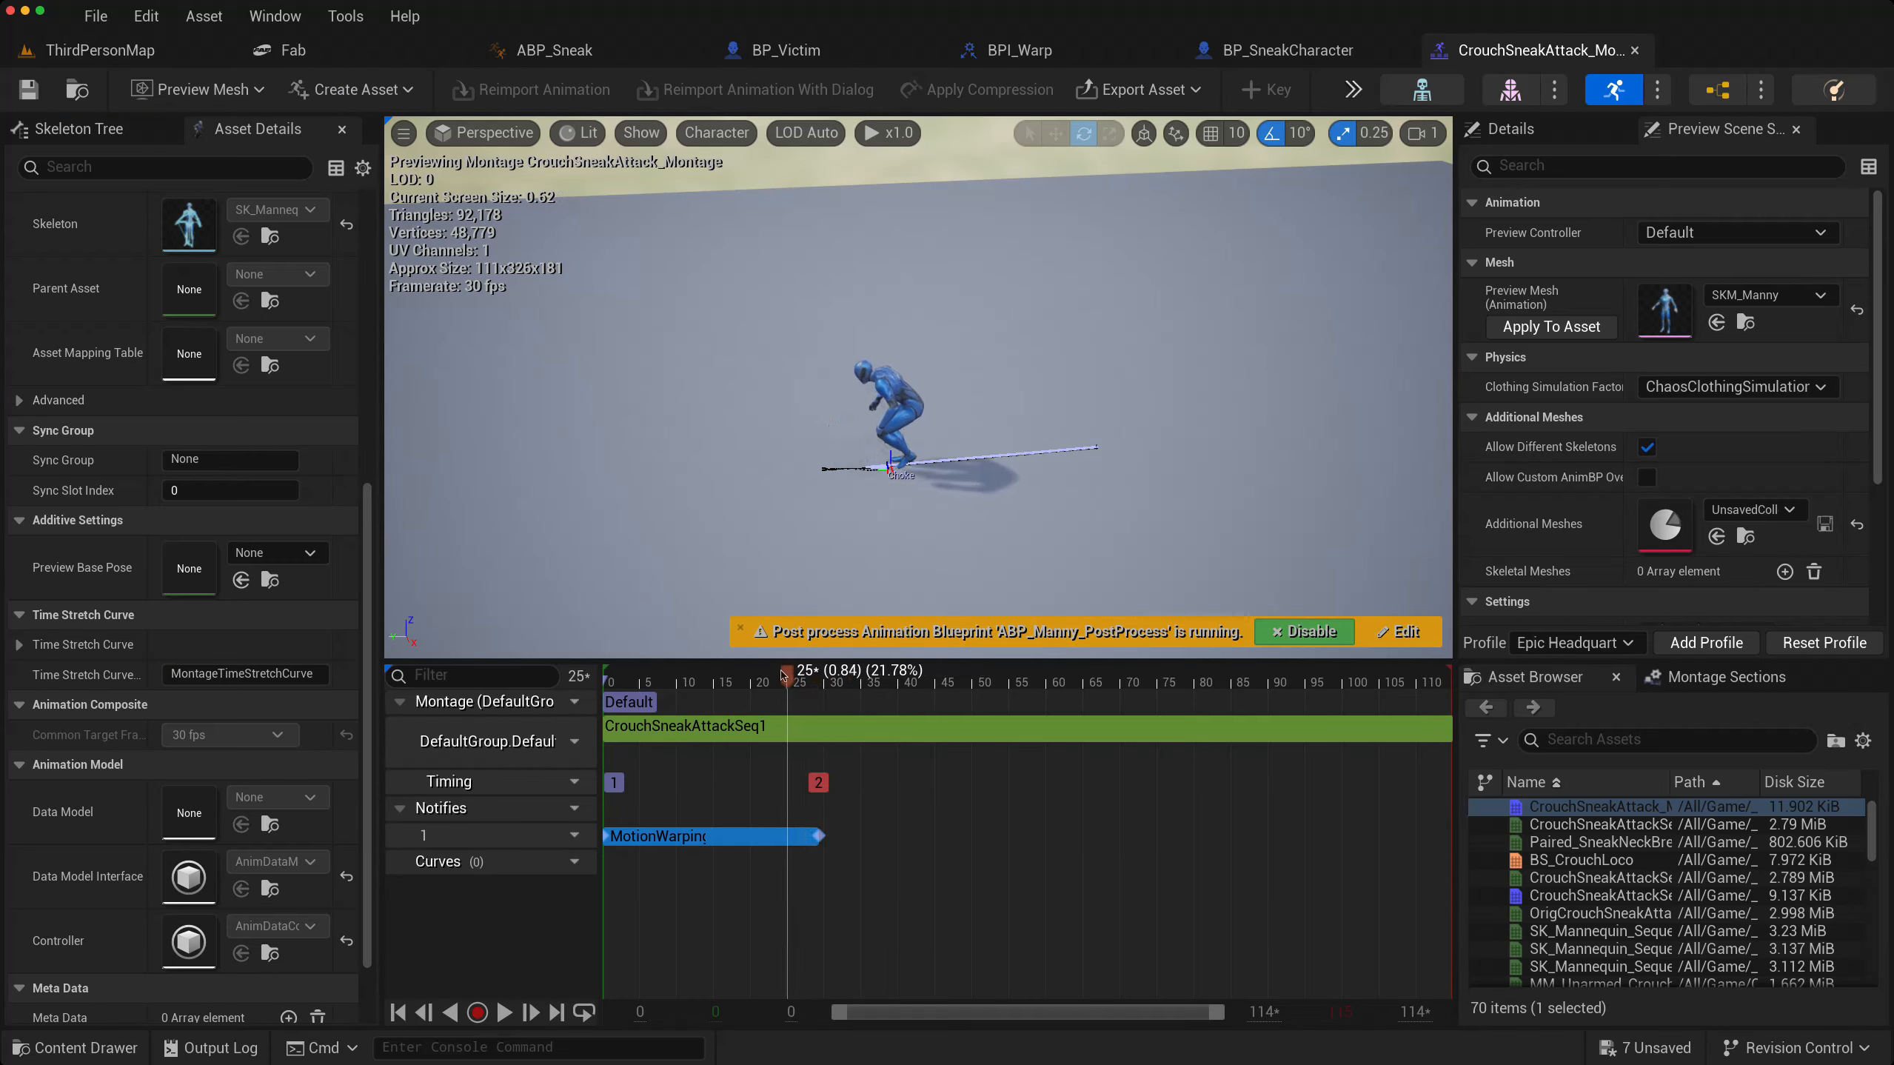
{"action": "left_click_drag", "start_coordinate": [817, 674], "coordinate": [822, 674]}
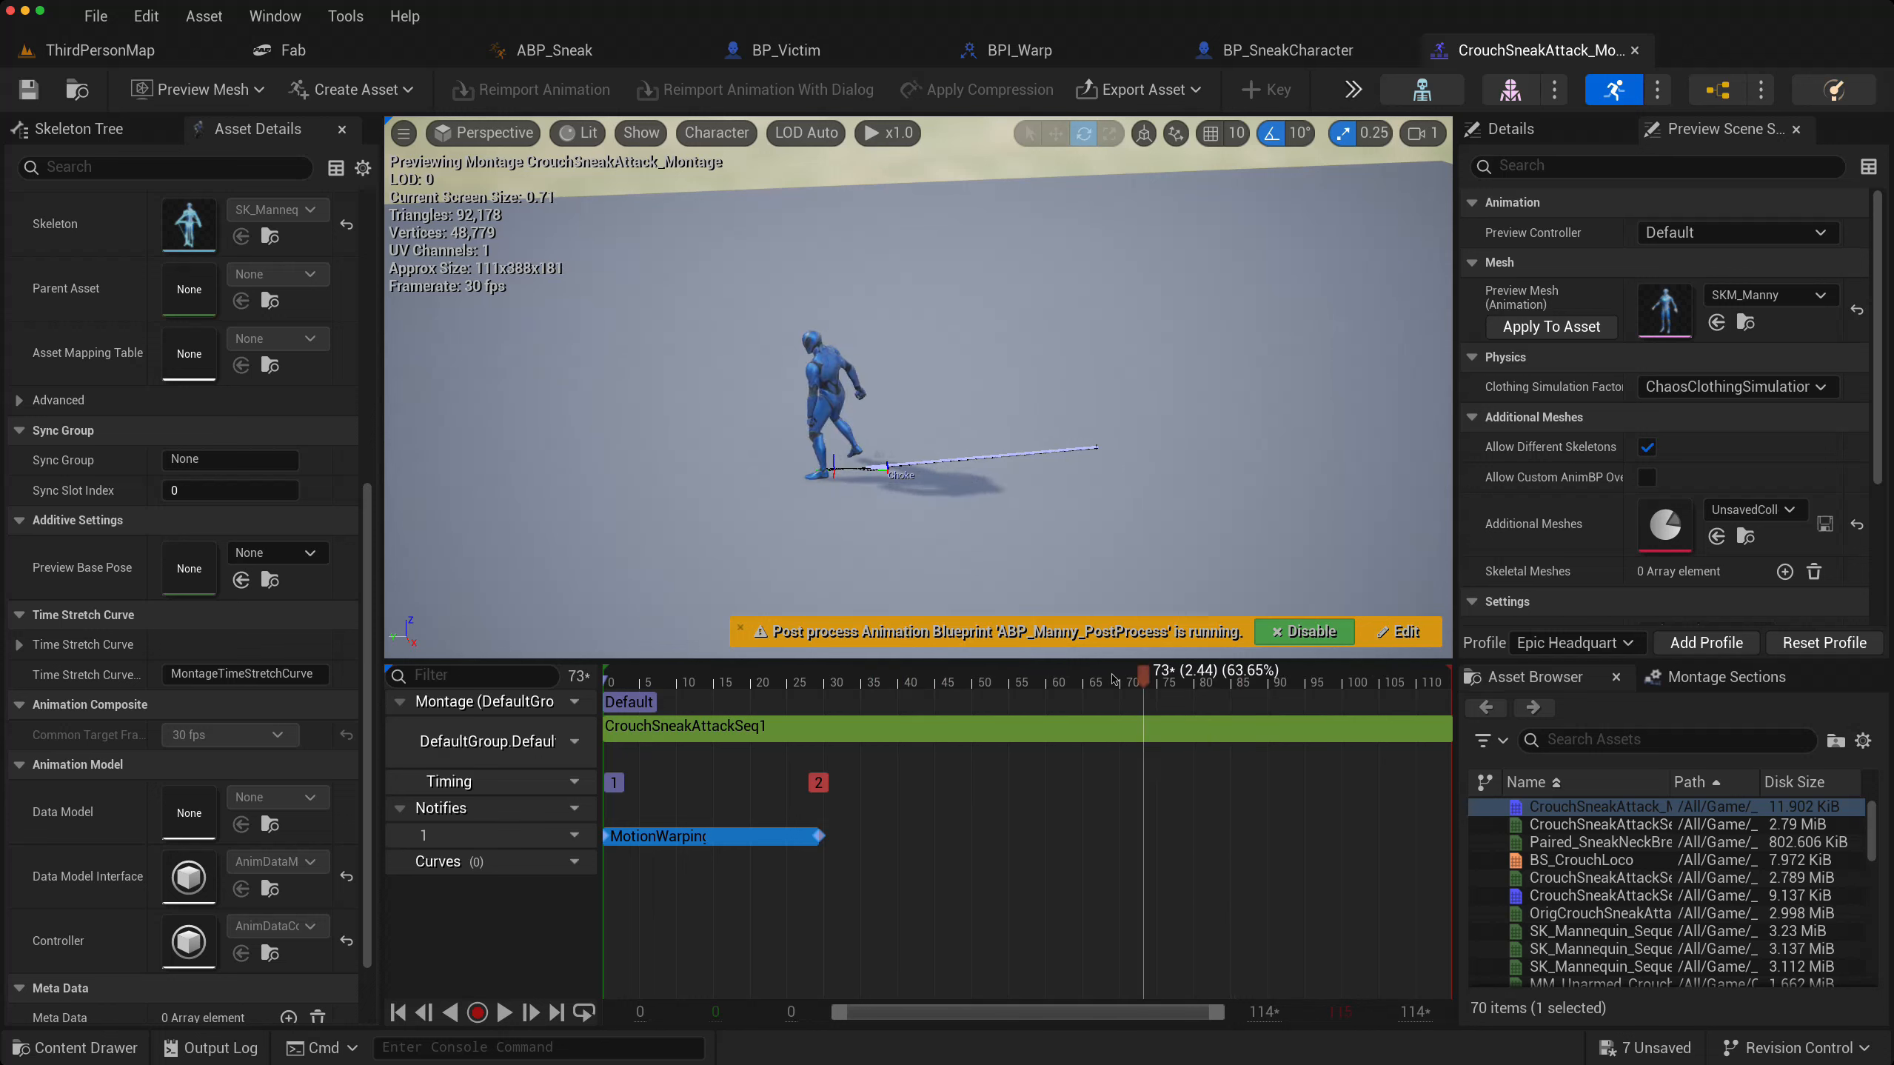
{"action": "left_click_drag", "start_coordinate": [1114, 679], "coordinate": [855, 674]}
{"action": "left_click_drag", "start_coordinate": [820, 673], "coordinate": [833, 673]}
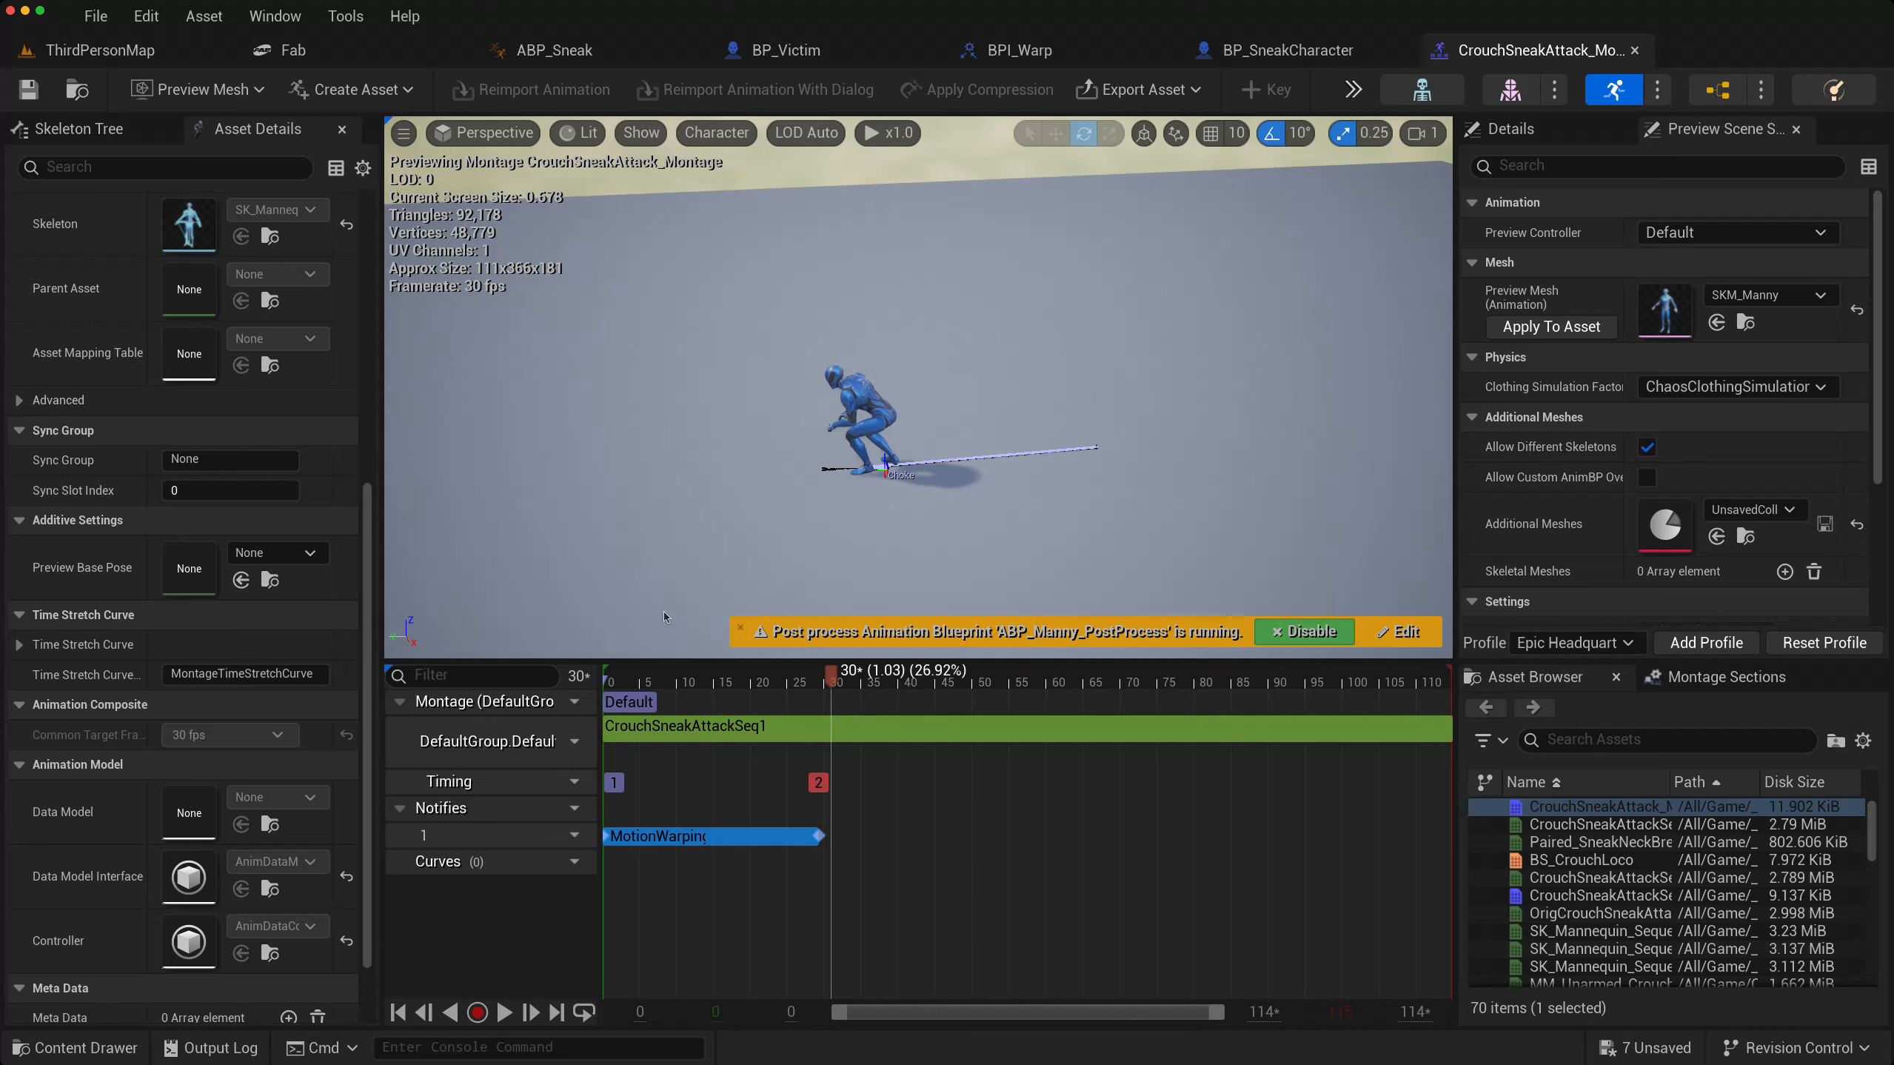
{"action": "mouse_move", "coordinate": [834, 676]}
{"action": "left_mouse_down"}
{"action": "mouse_move", "coordinate": [793, 676]}
{"action": "mouse_move", "coordinate": [818, 676]}
{"action": "left_mouse_up"}
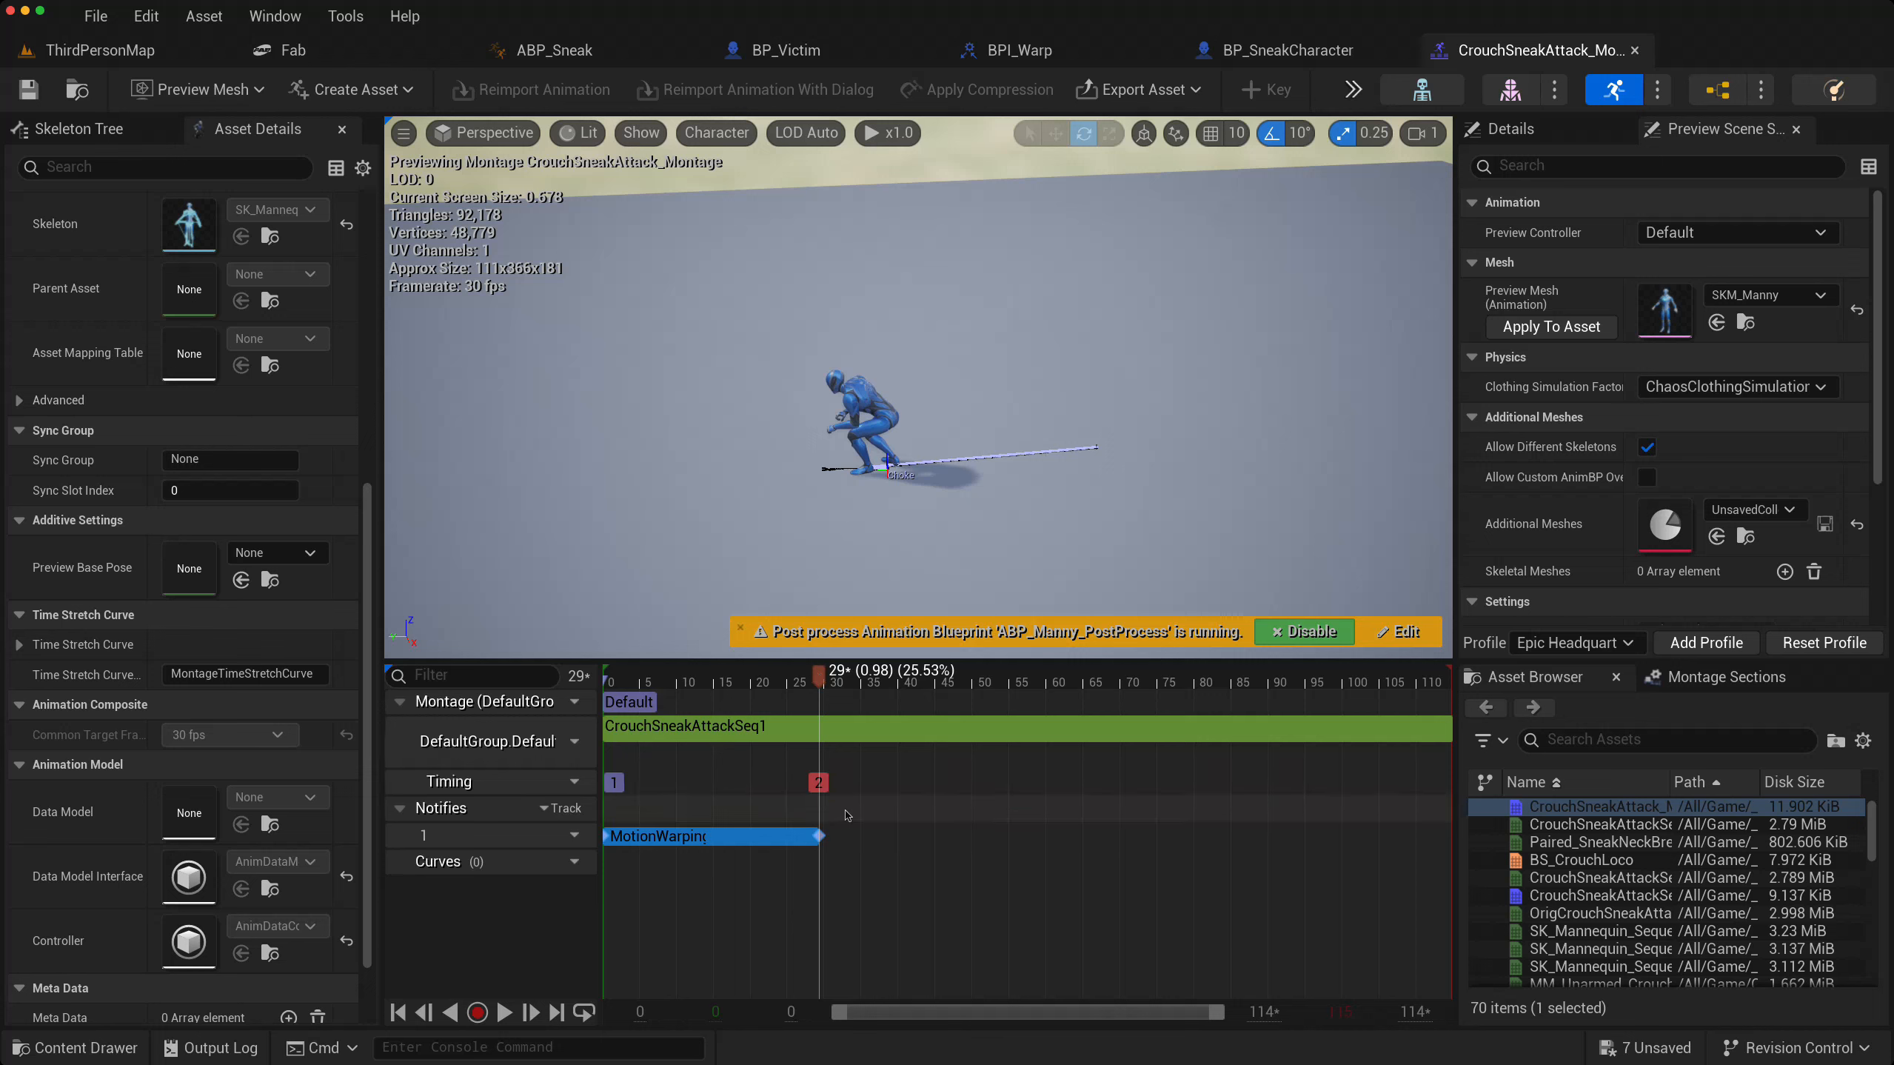
- Add a second notify track to the montage, place a Montage Notify on it at frame 29, and select that notify
{"action": "left_click", "coordinate": [560, 807]}
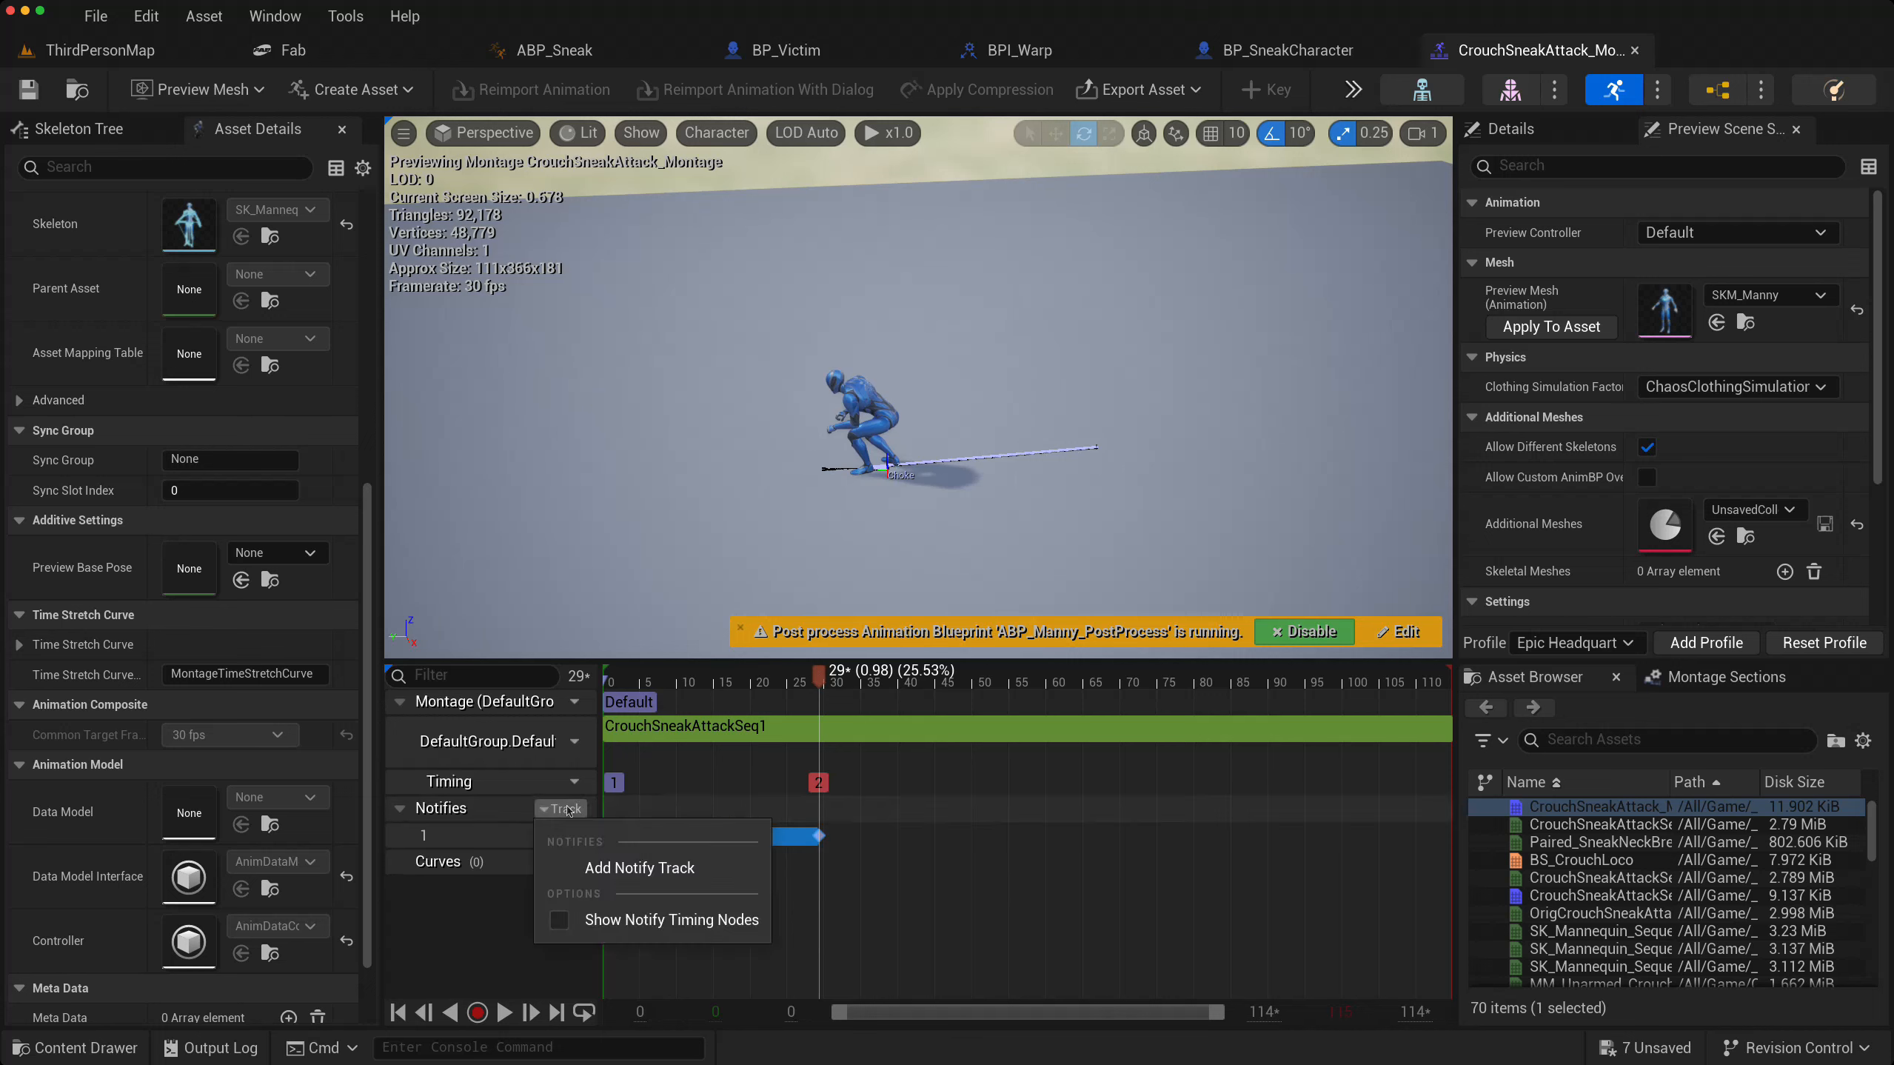
{"action": "left_click", "coordinate": [646, 868]}
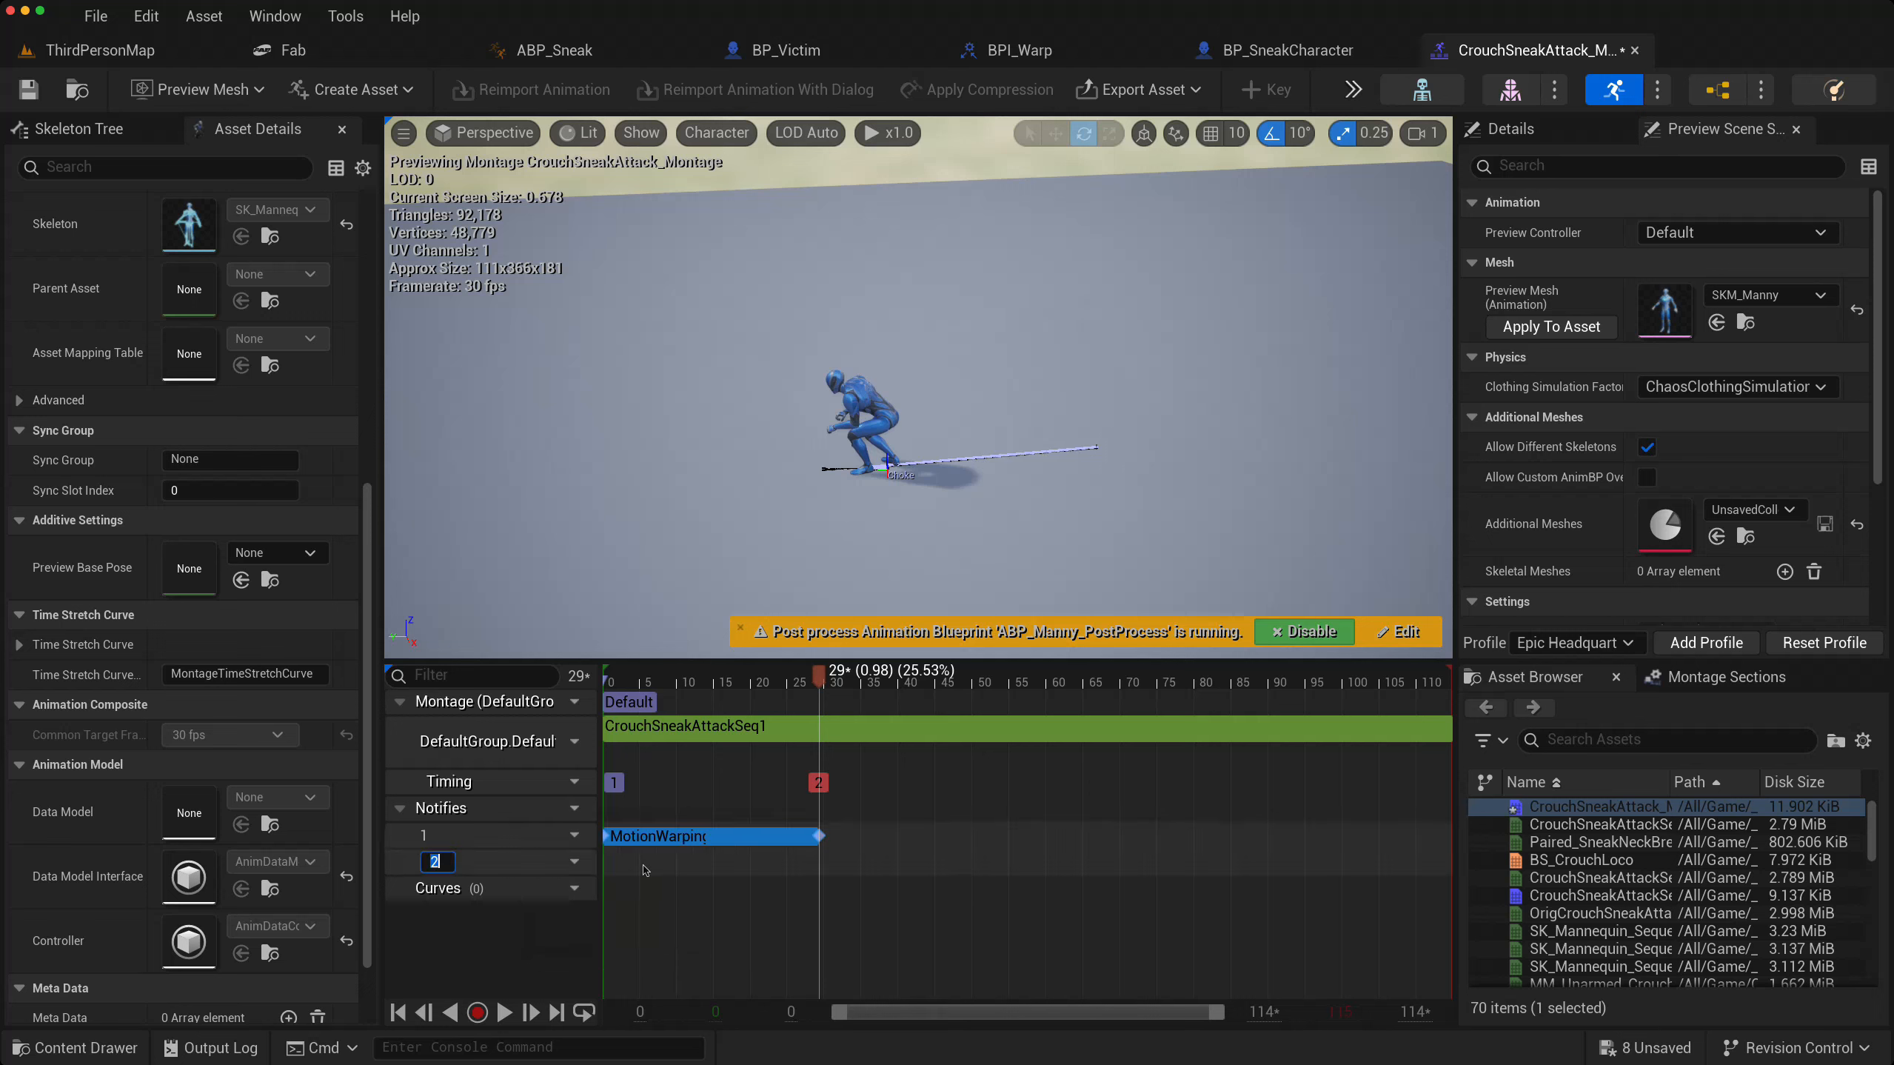
{"action": "left_click", "coordinate": [826, 867]}
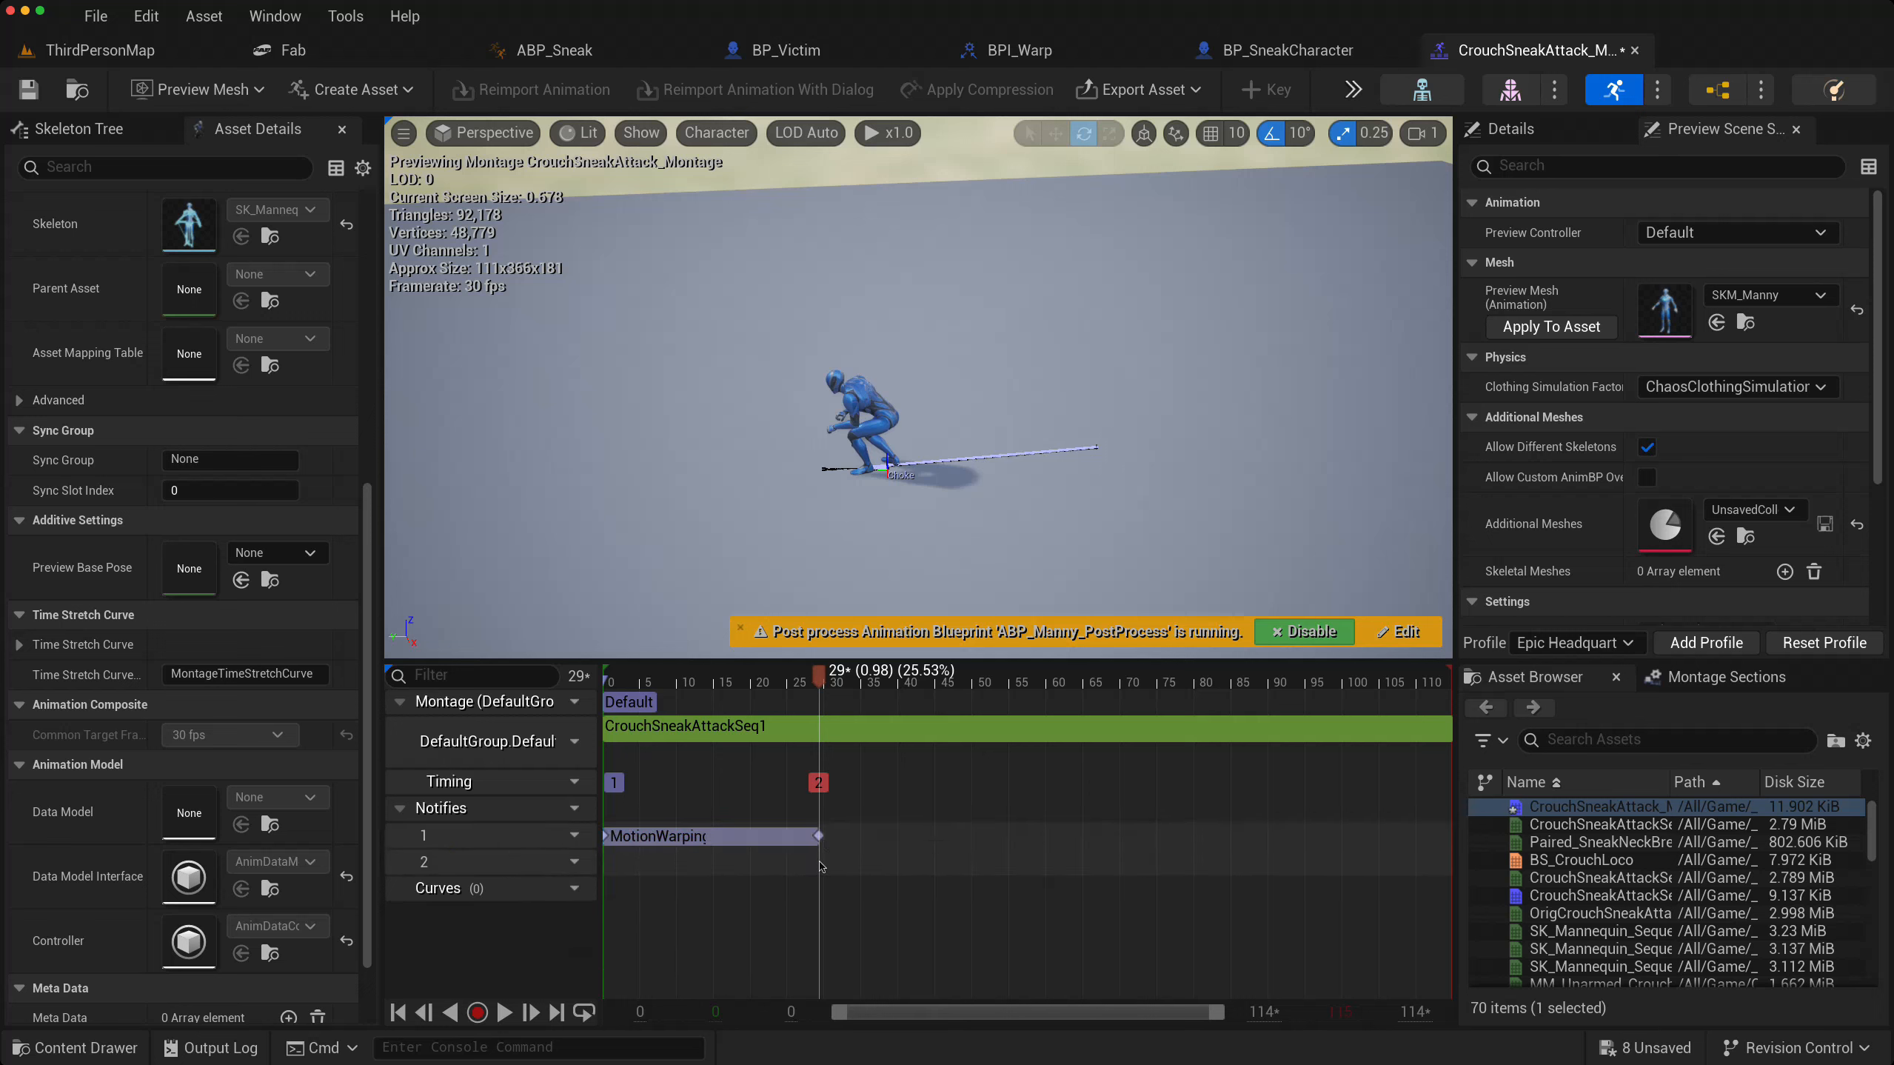
{"action": "right_click", "coordinate": [821, 864]}
{"action": "mouse_move", "coordinate": [882, 912]}
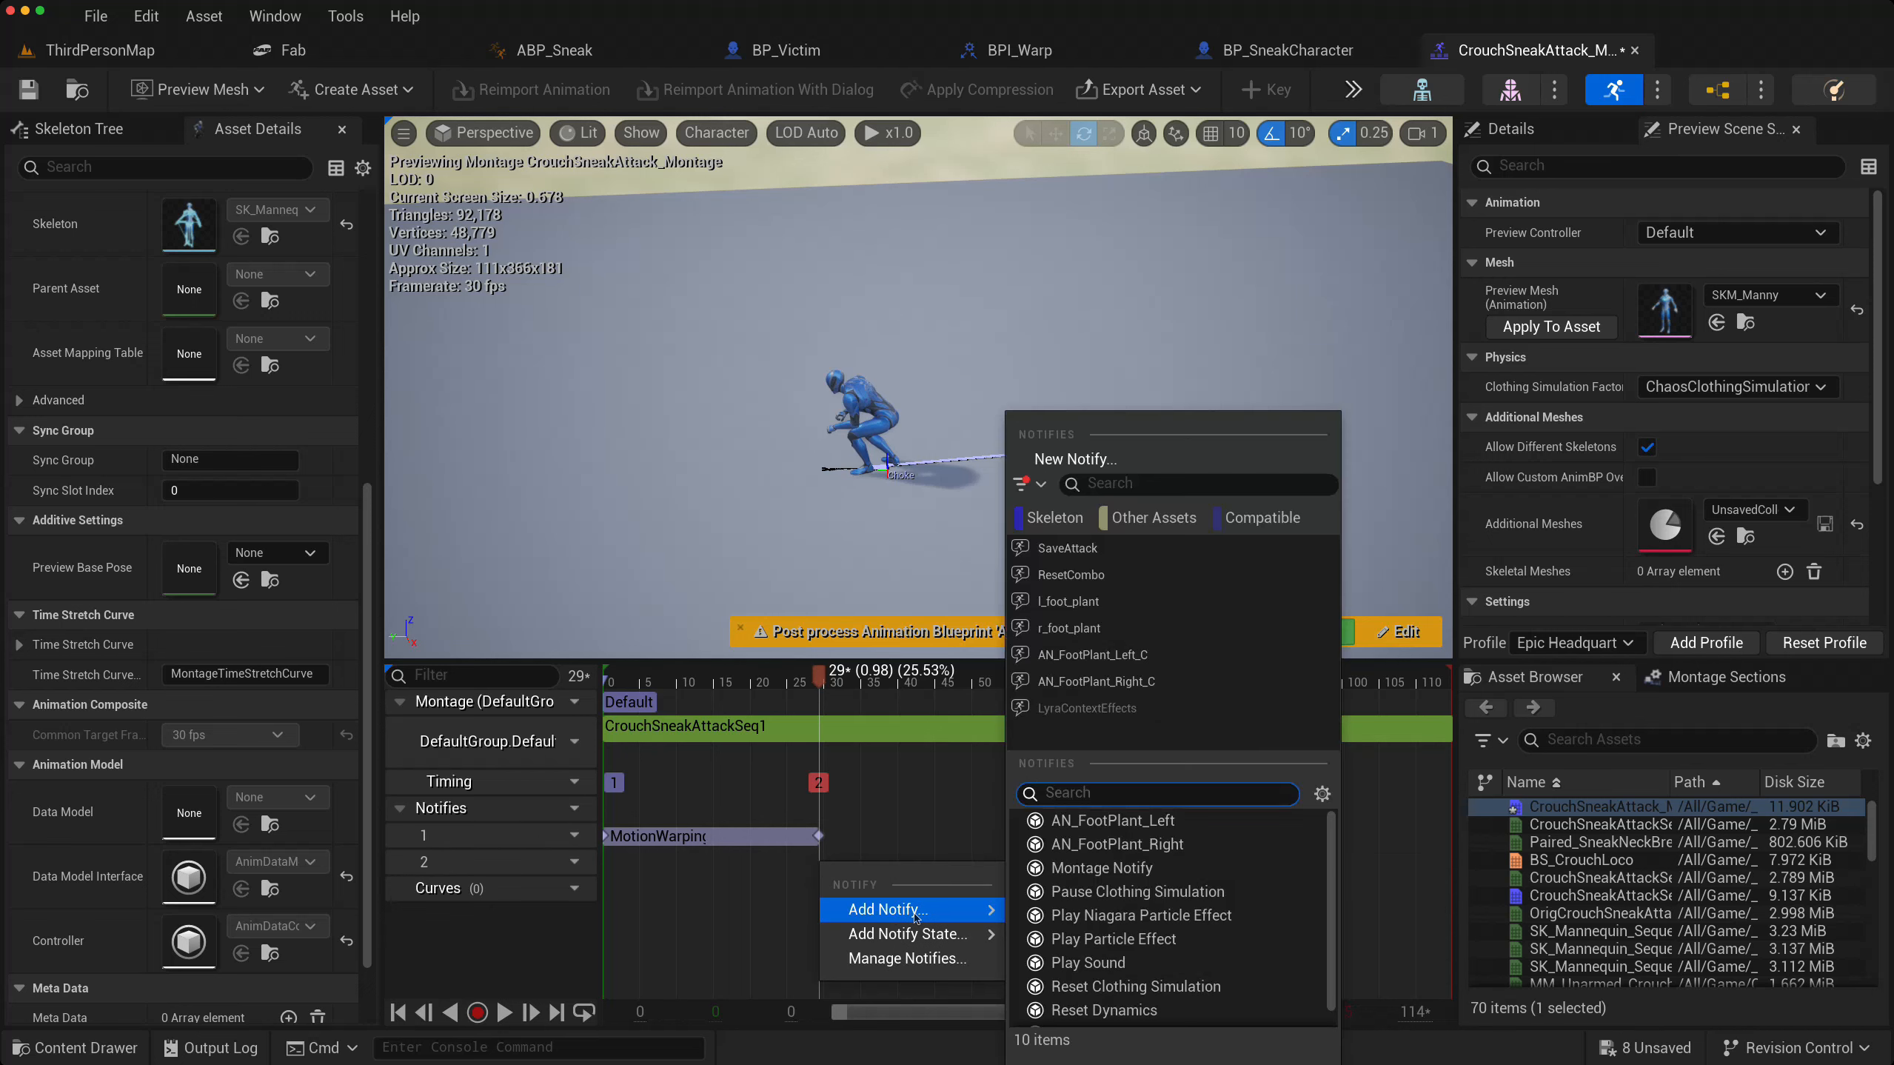
{"action": "left_click", "coordinate": [1097, 867]}
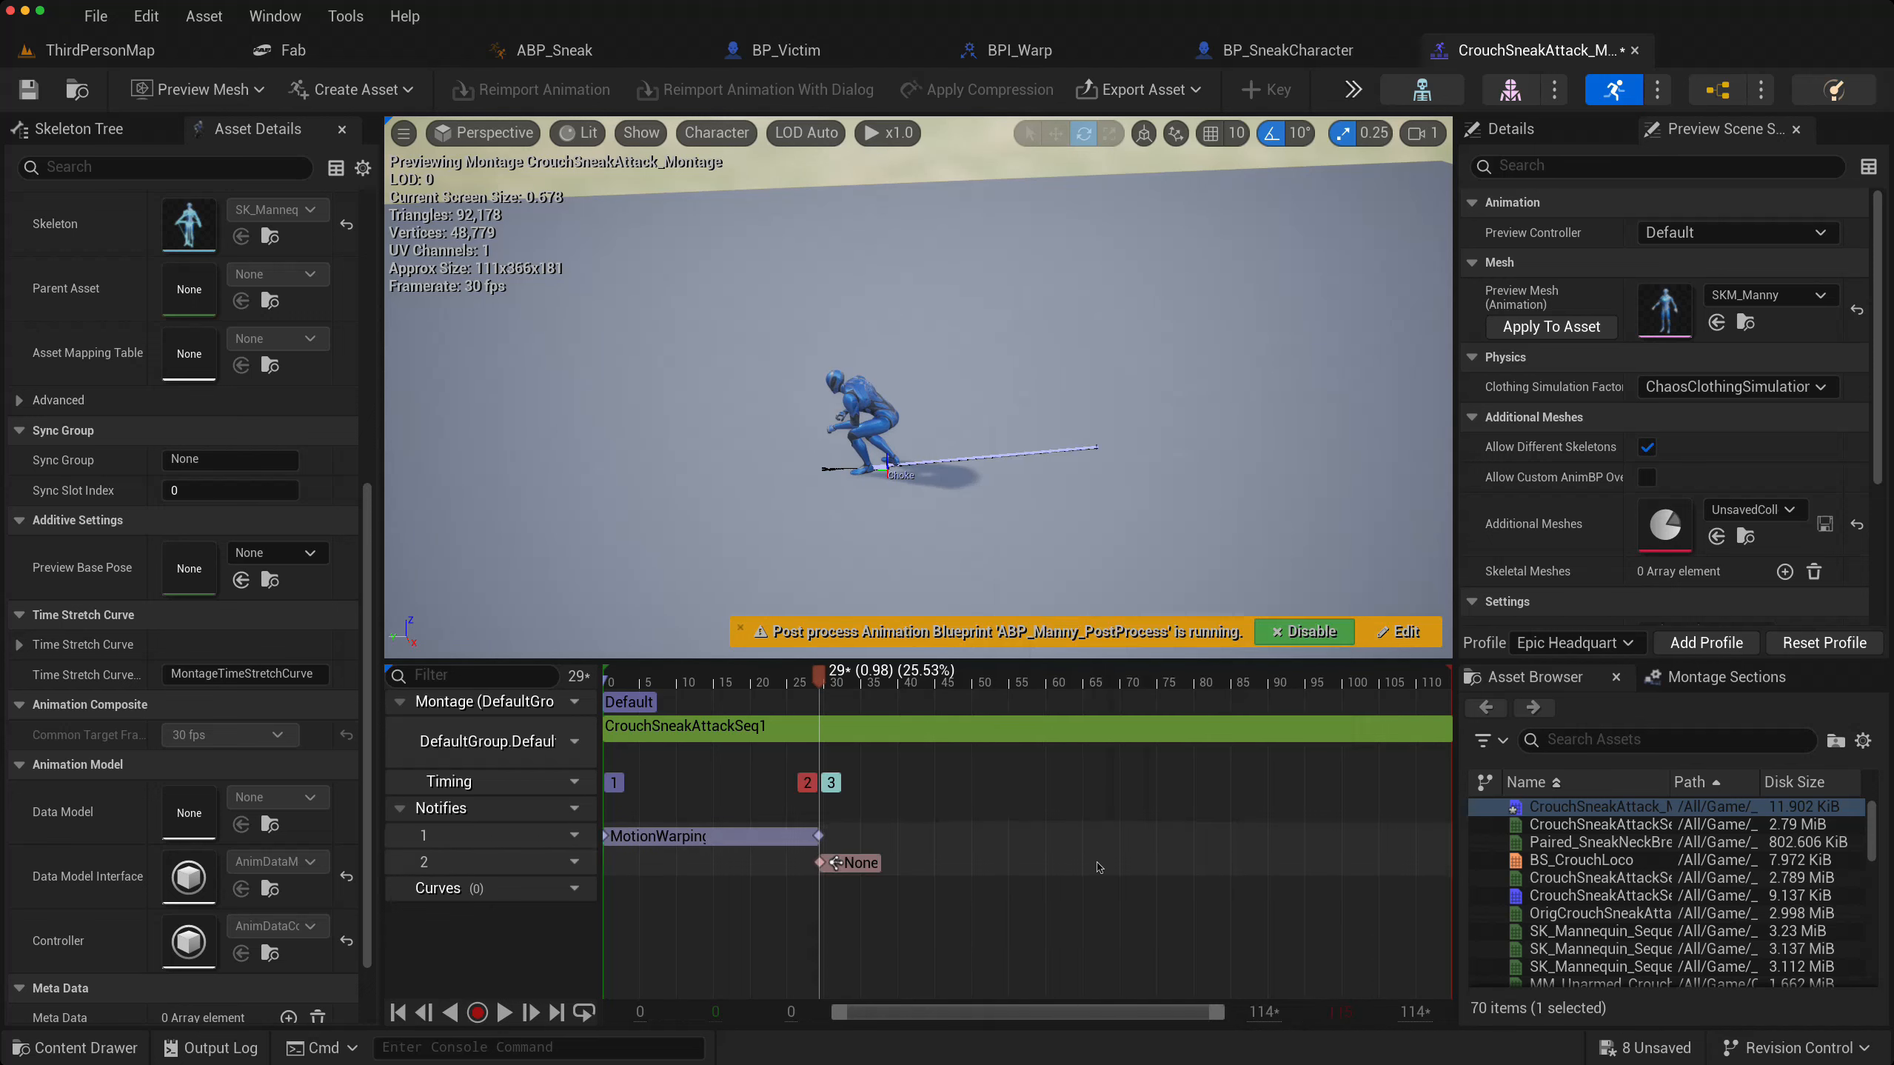
{"action": "left_click", "coordinate": [861, 865]}
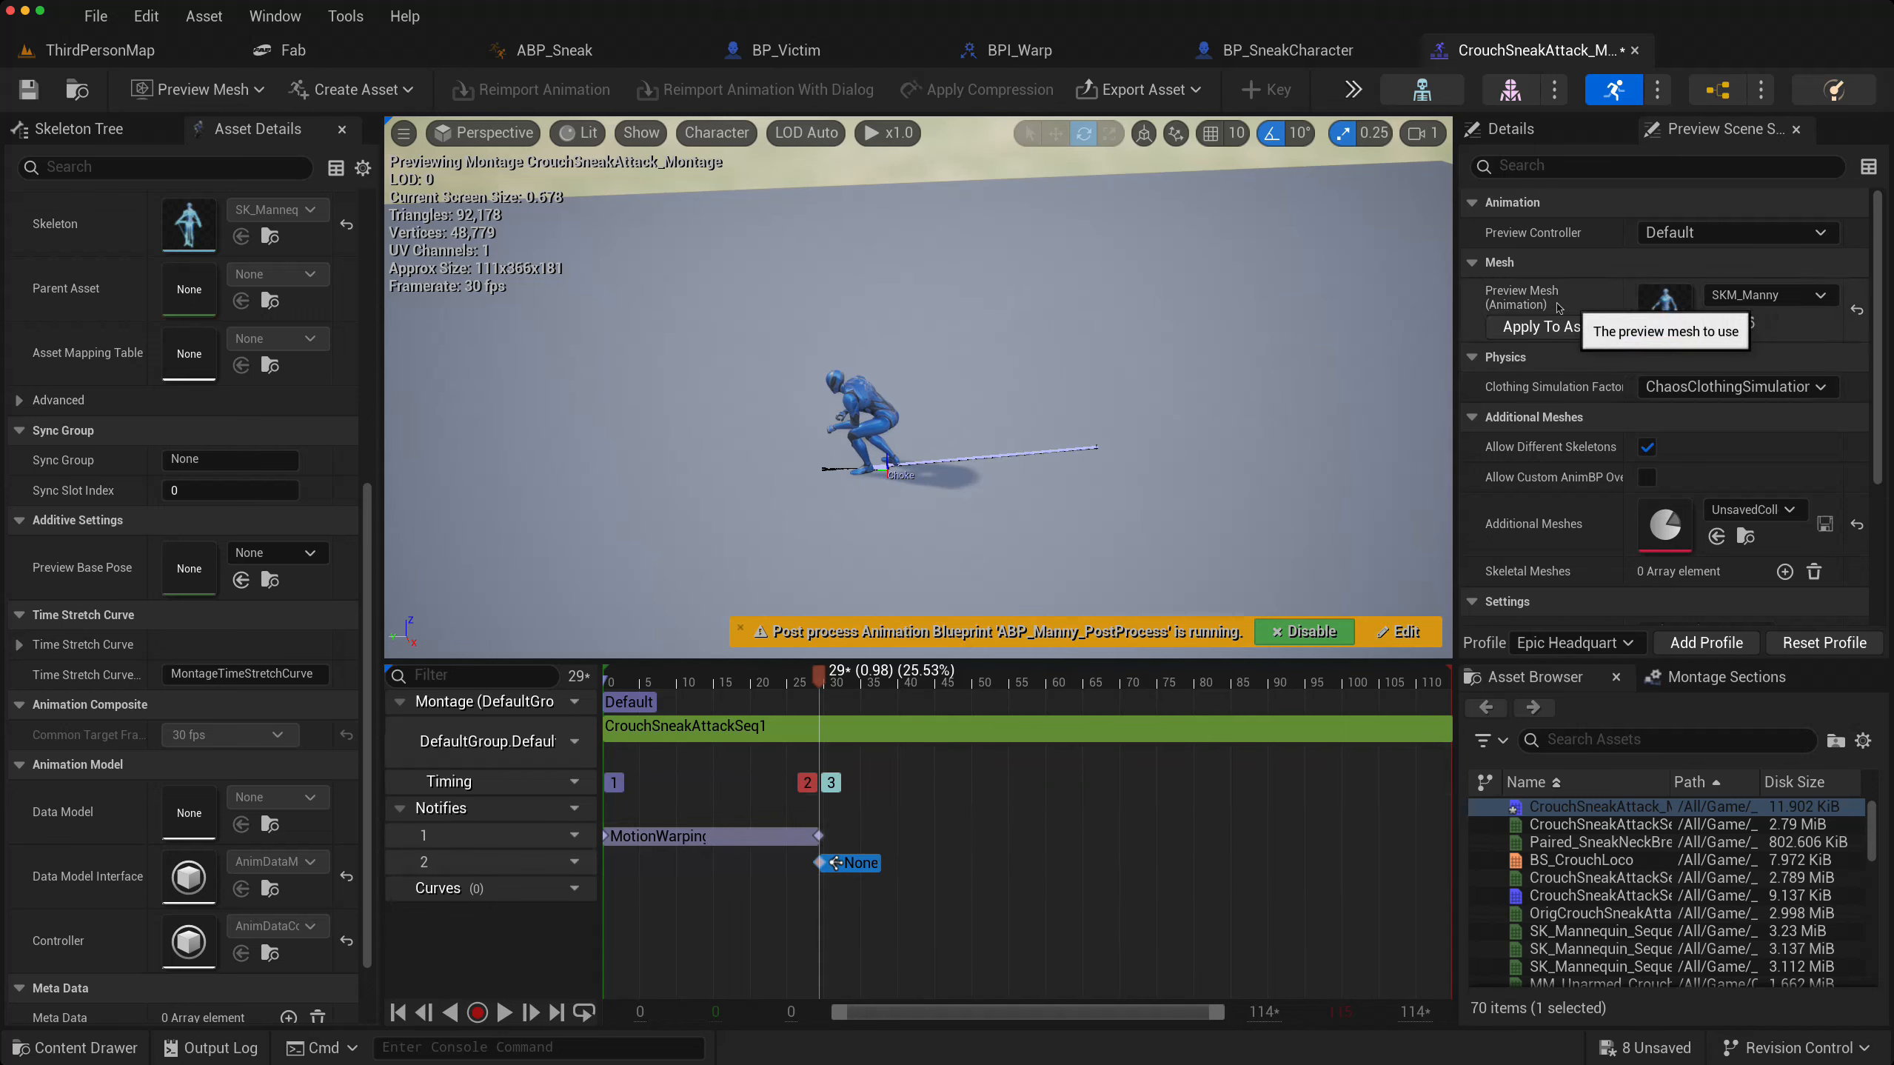
- Name the selected Montage Notify TriggerChoke and save CrouchSneakAttack_Montage
{"action": "left_click", "coordinate": [1507, 137]}
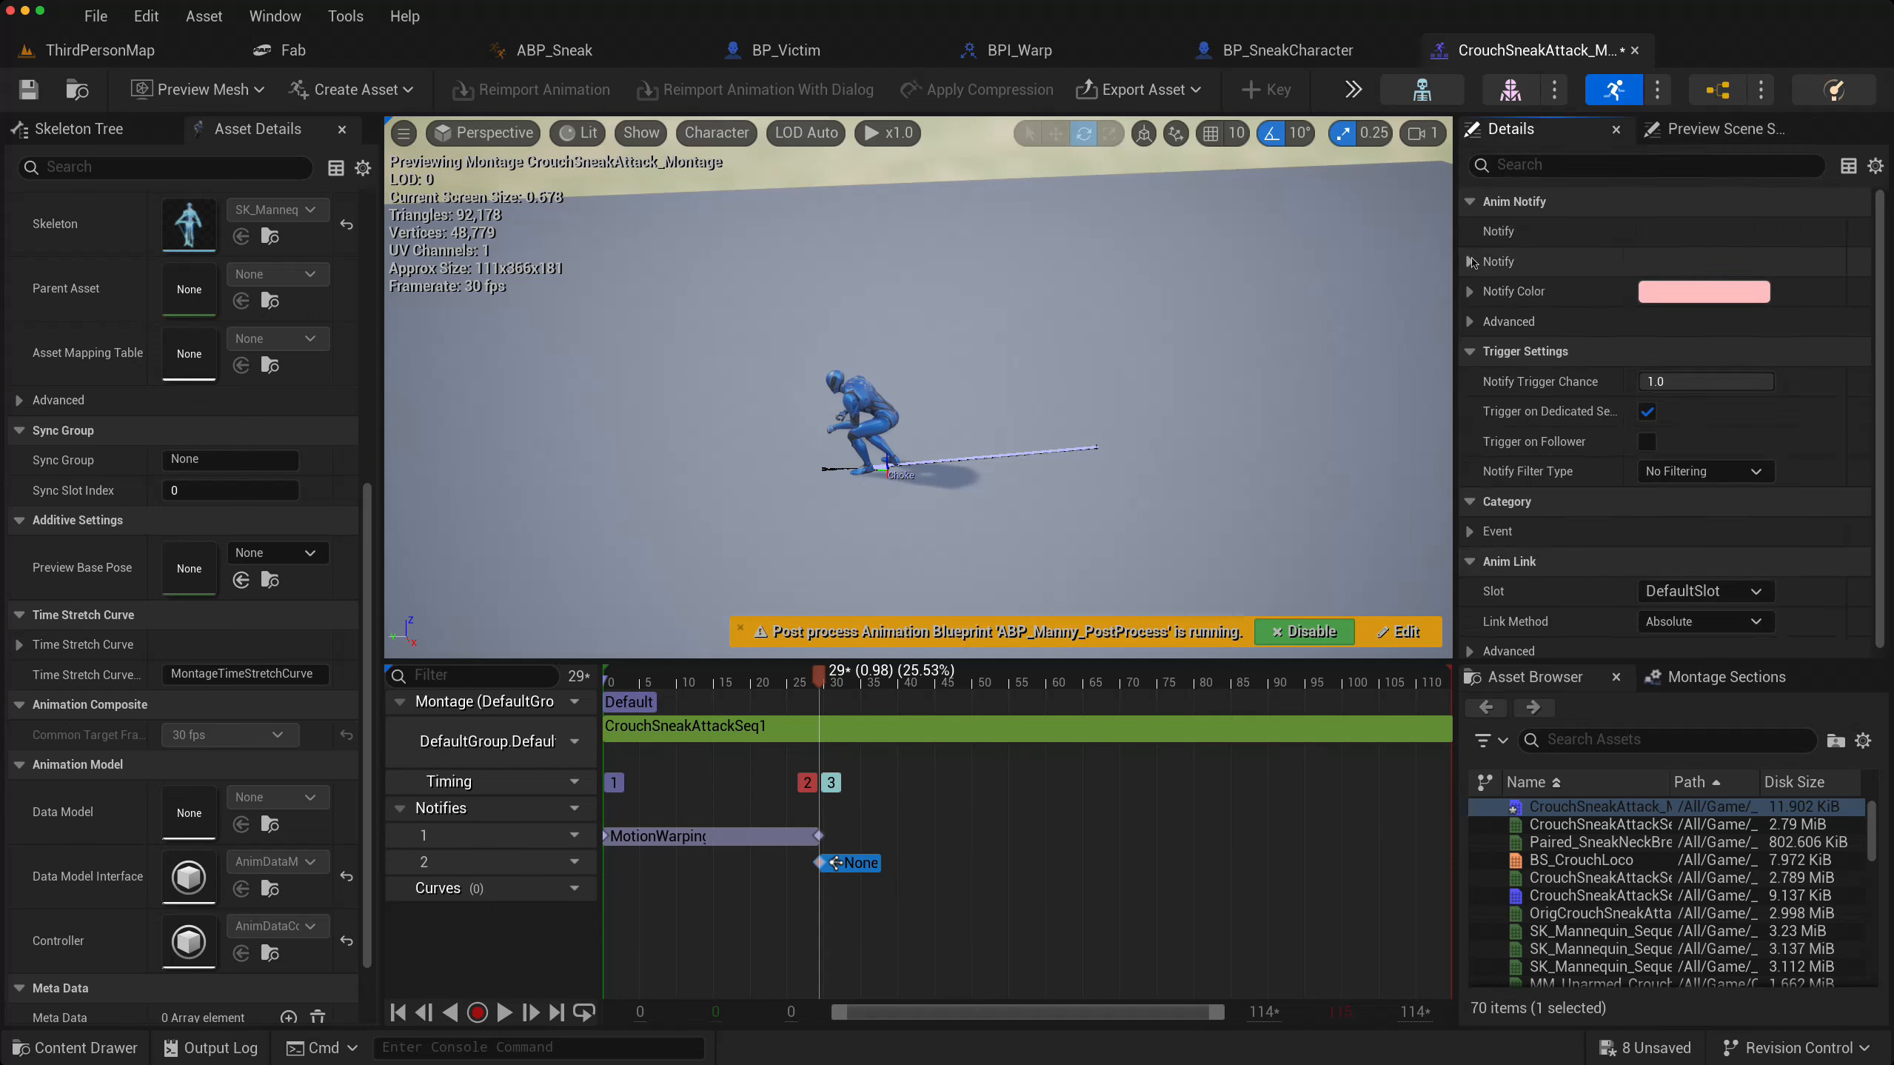
{"action": "left_click", "coordinate": [1470, 260]}
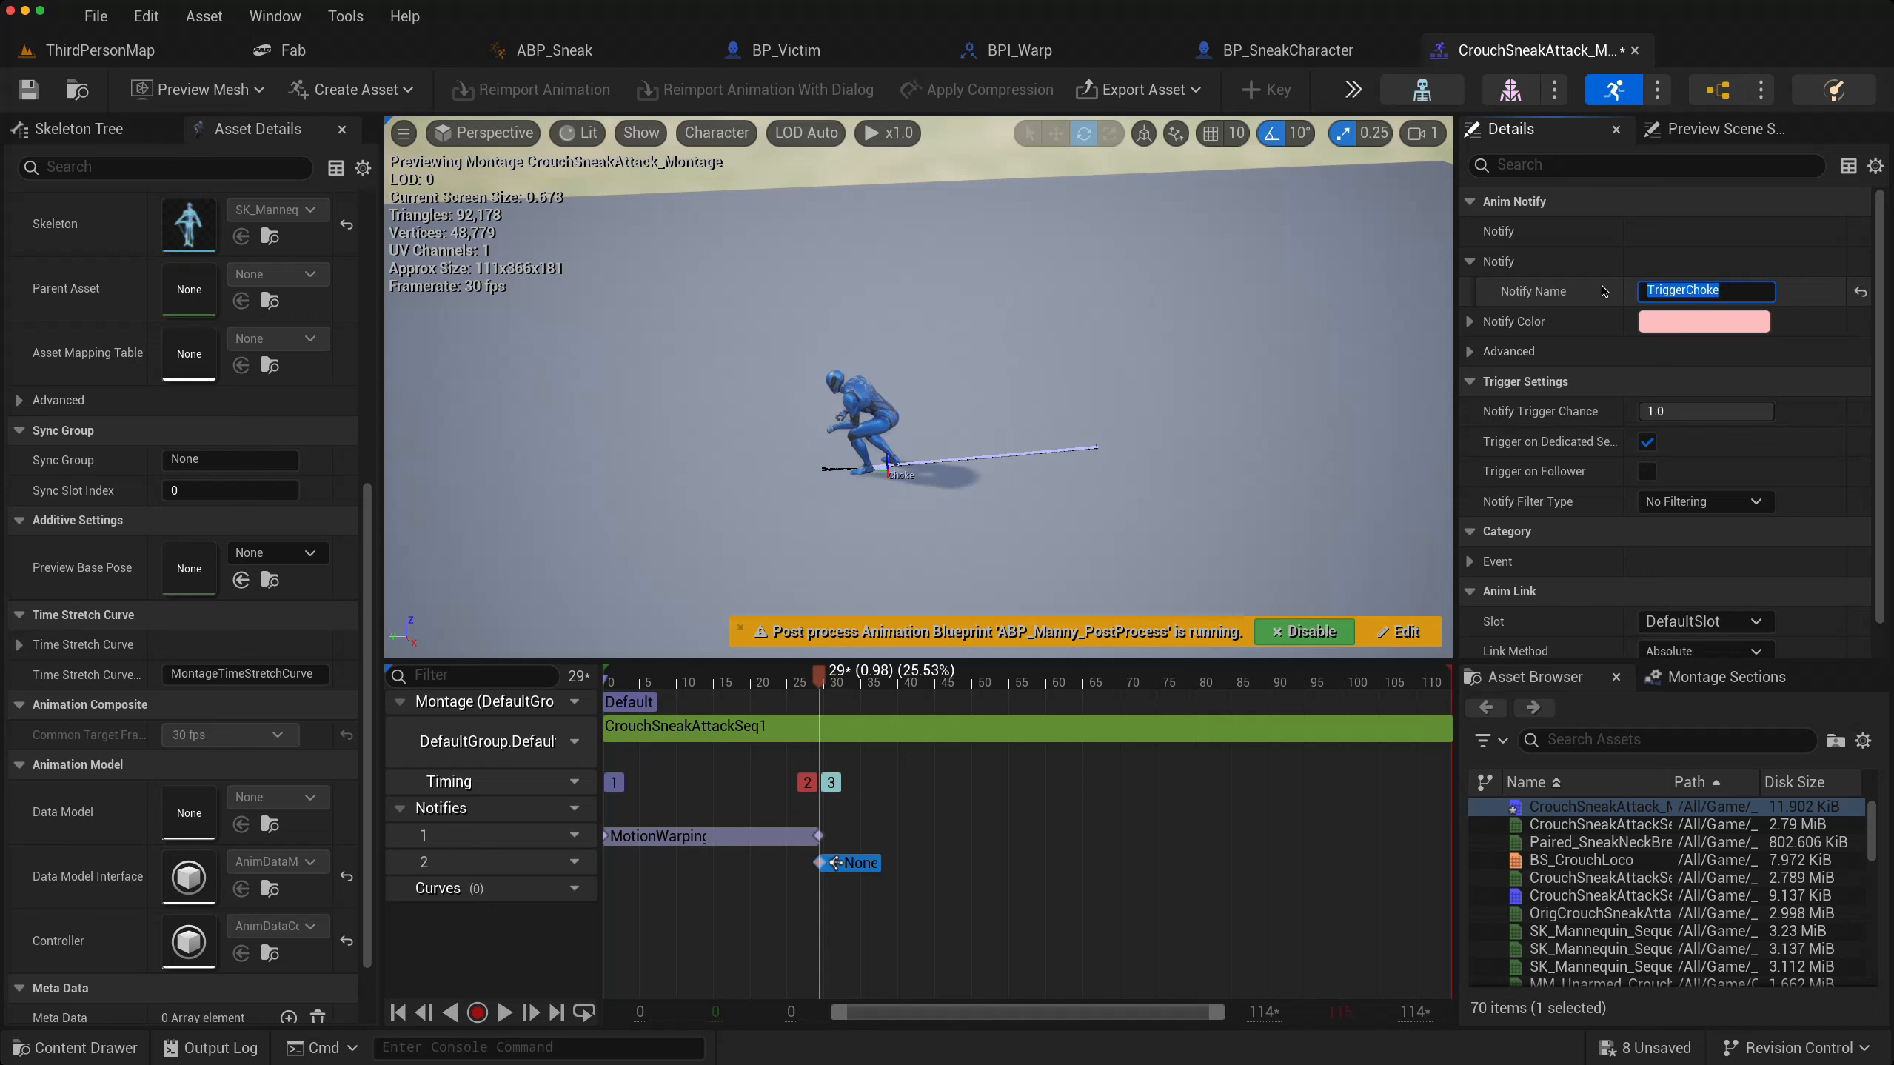
{"action": "left_click", "coordinate": [29, 89]}
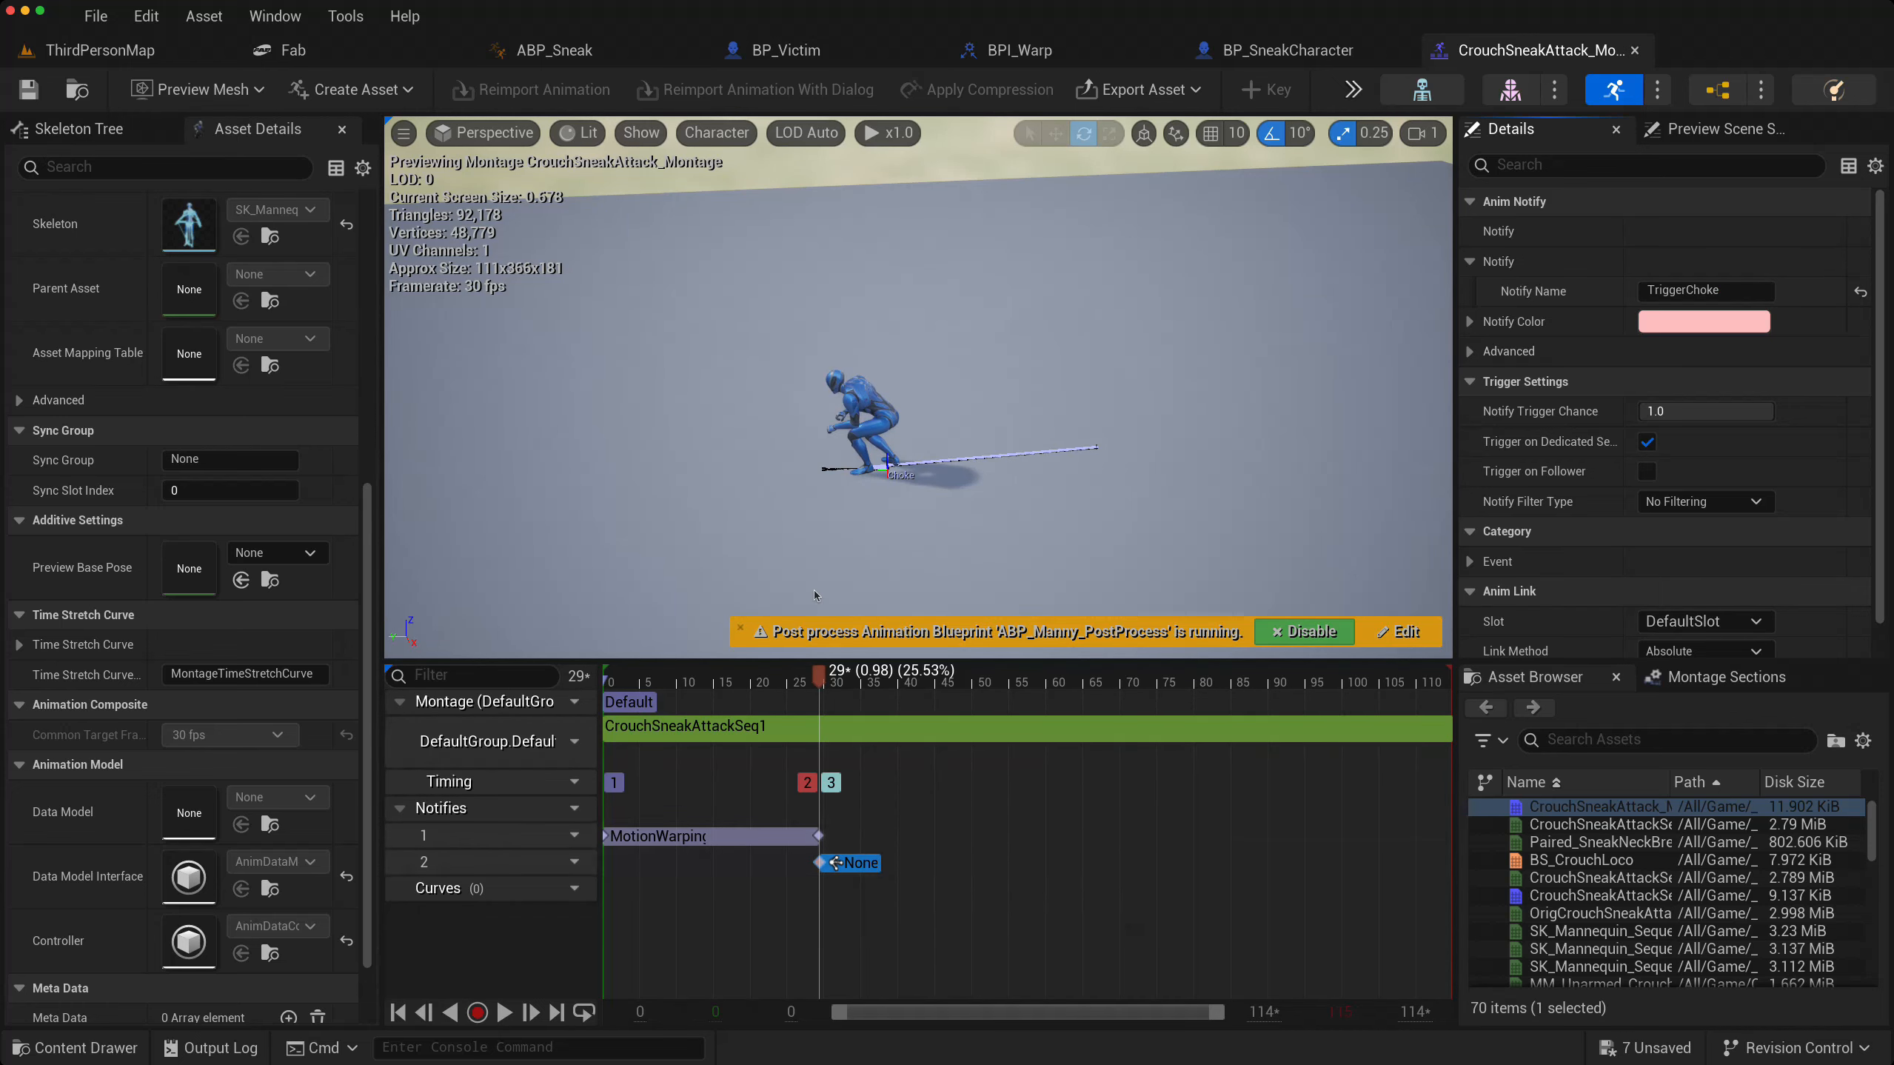
- In BP_Victim's Event Graph, add the victim's Mesh reference beyond the attacker's Play Montage node and create a second Play Montage node from it
{"action": "left_click", "coordinate": [828, 49]}
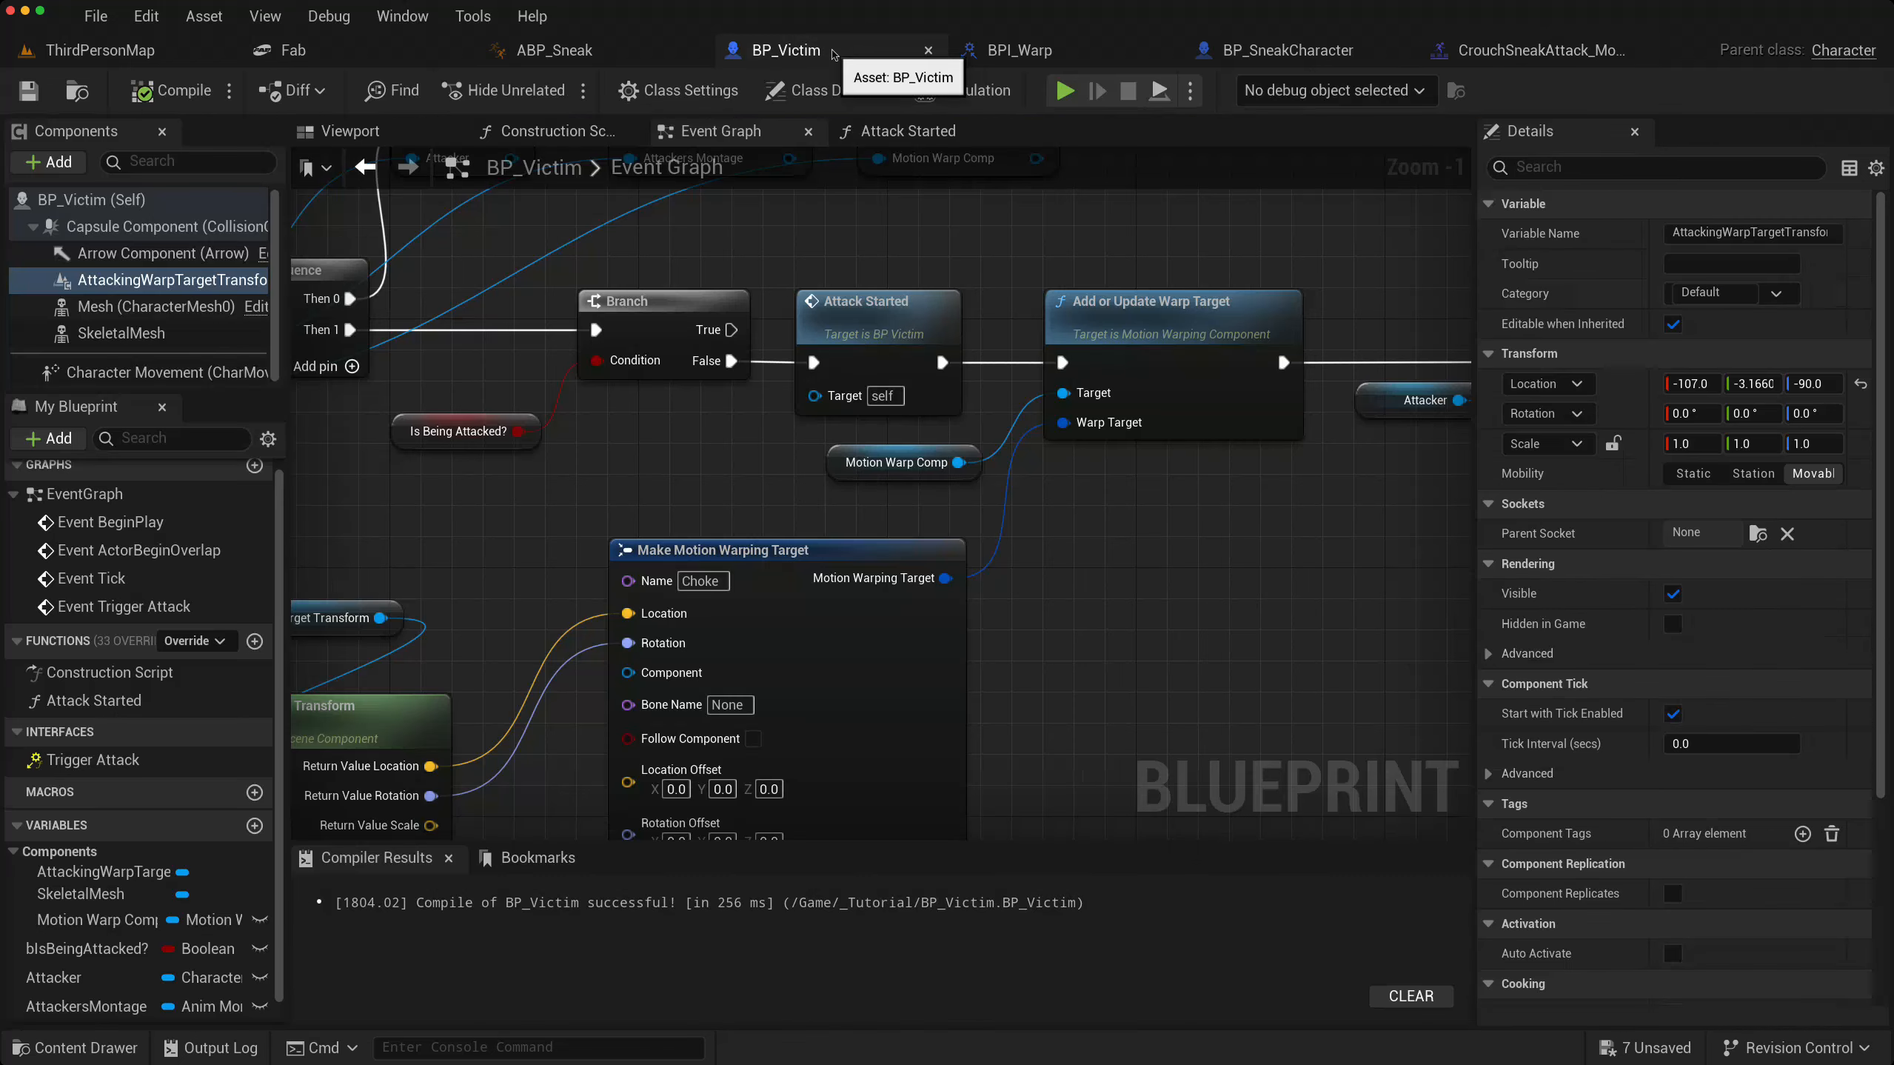
{"action": "right_click_drag", "start_coordinate": [1157, 582], "coordinate": [1564, 486]}
{"action": "right_click_drag", "start_coordinate": [1016, 477], "coordinate": [471, 655]}
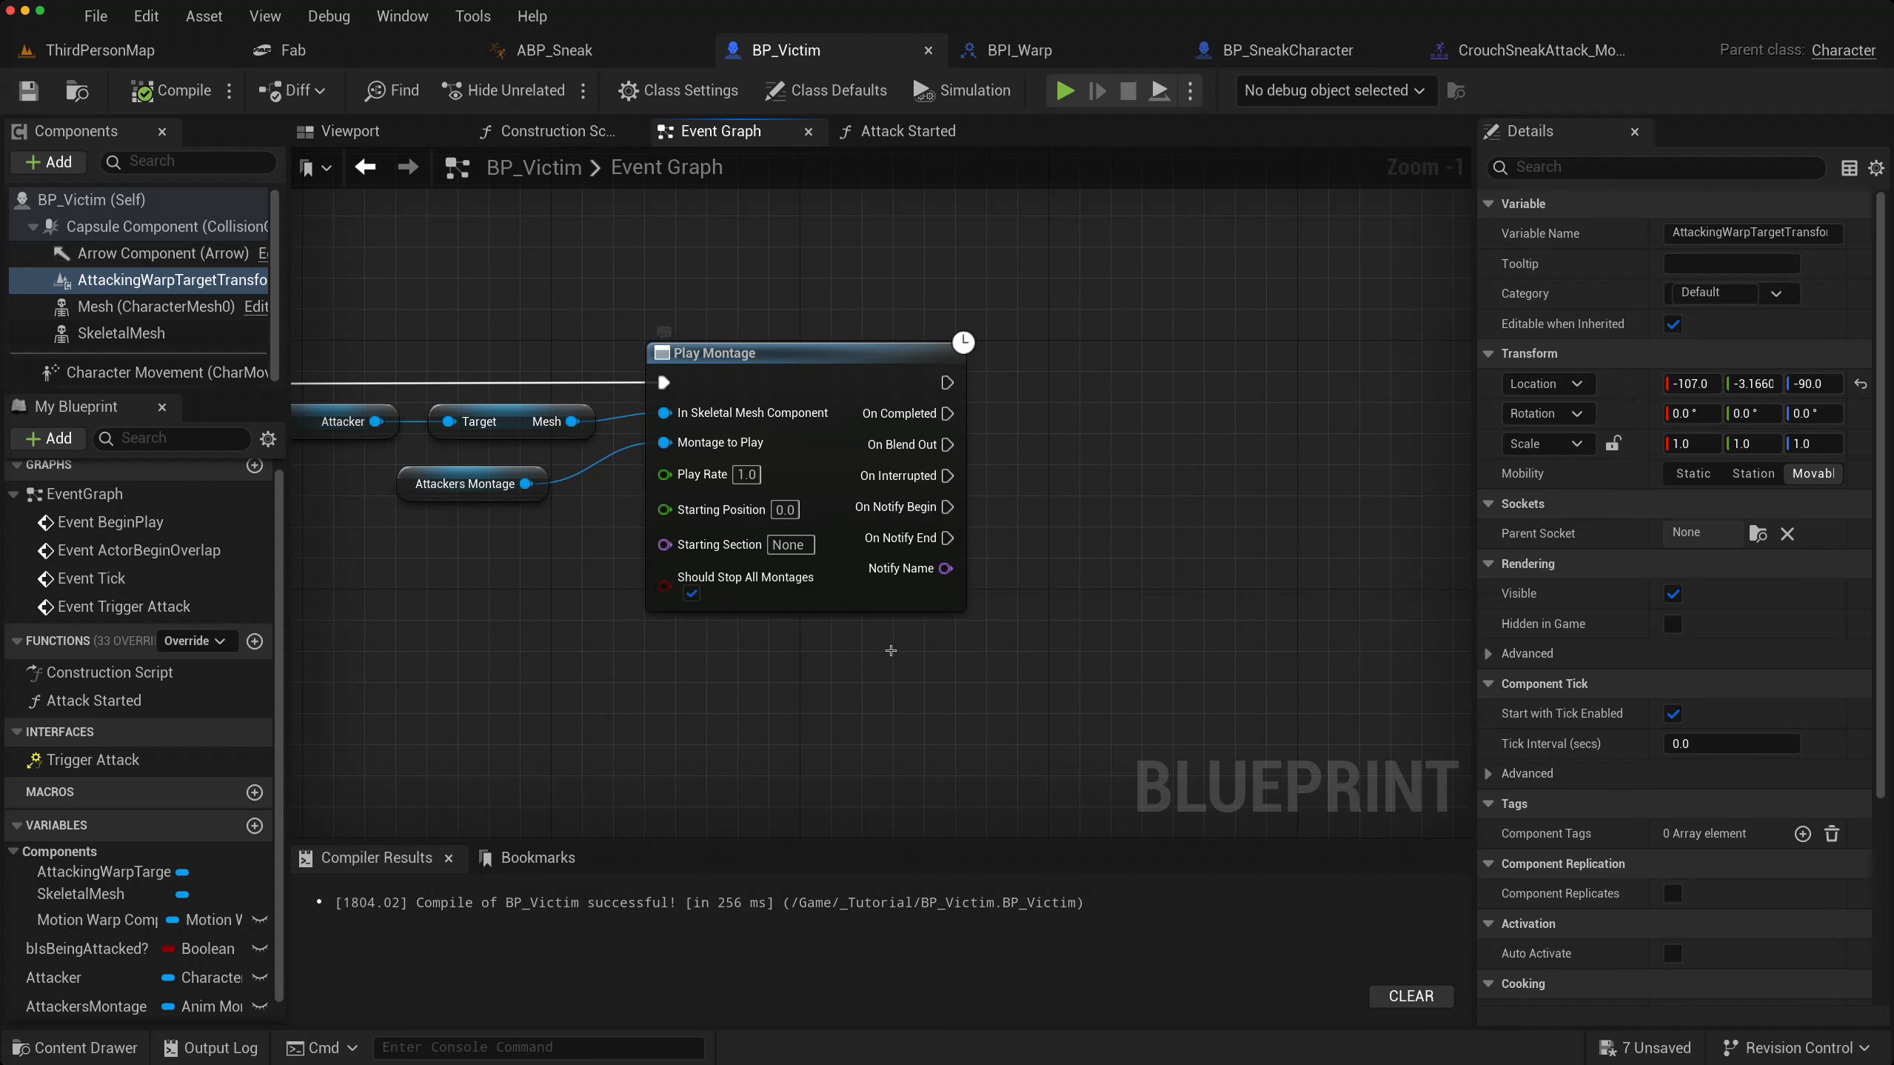
{"action": "left_click_drag", "start_coordinate": [947, 507], "coordinate": [1176, 510]}
{"action": "key", "text": "Escape"}
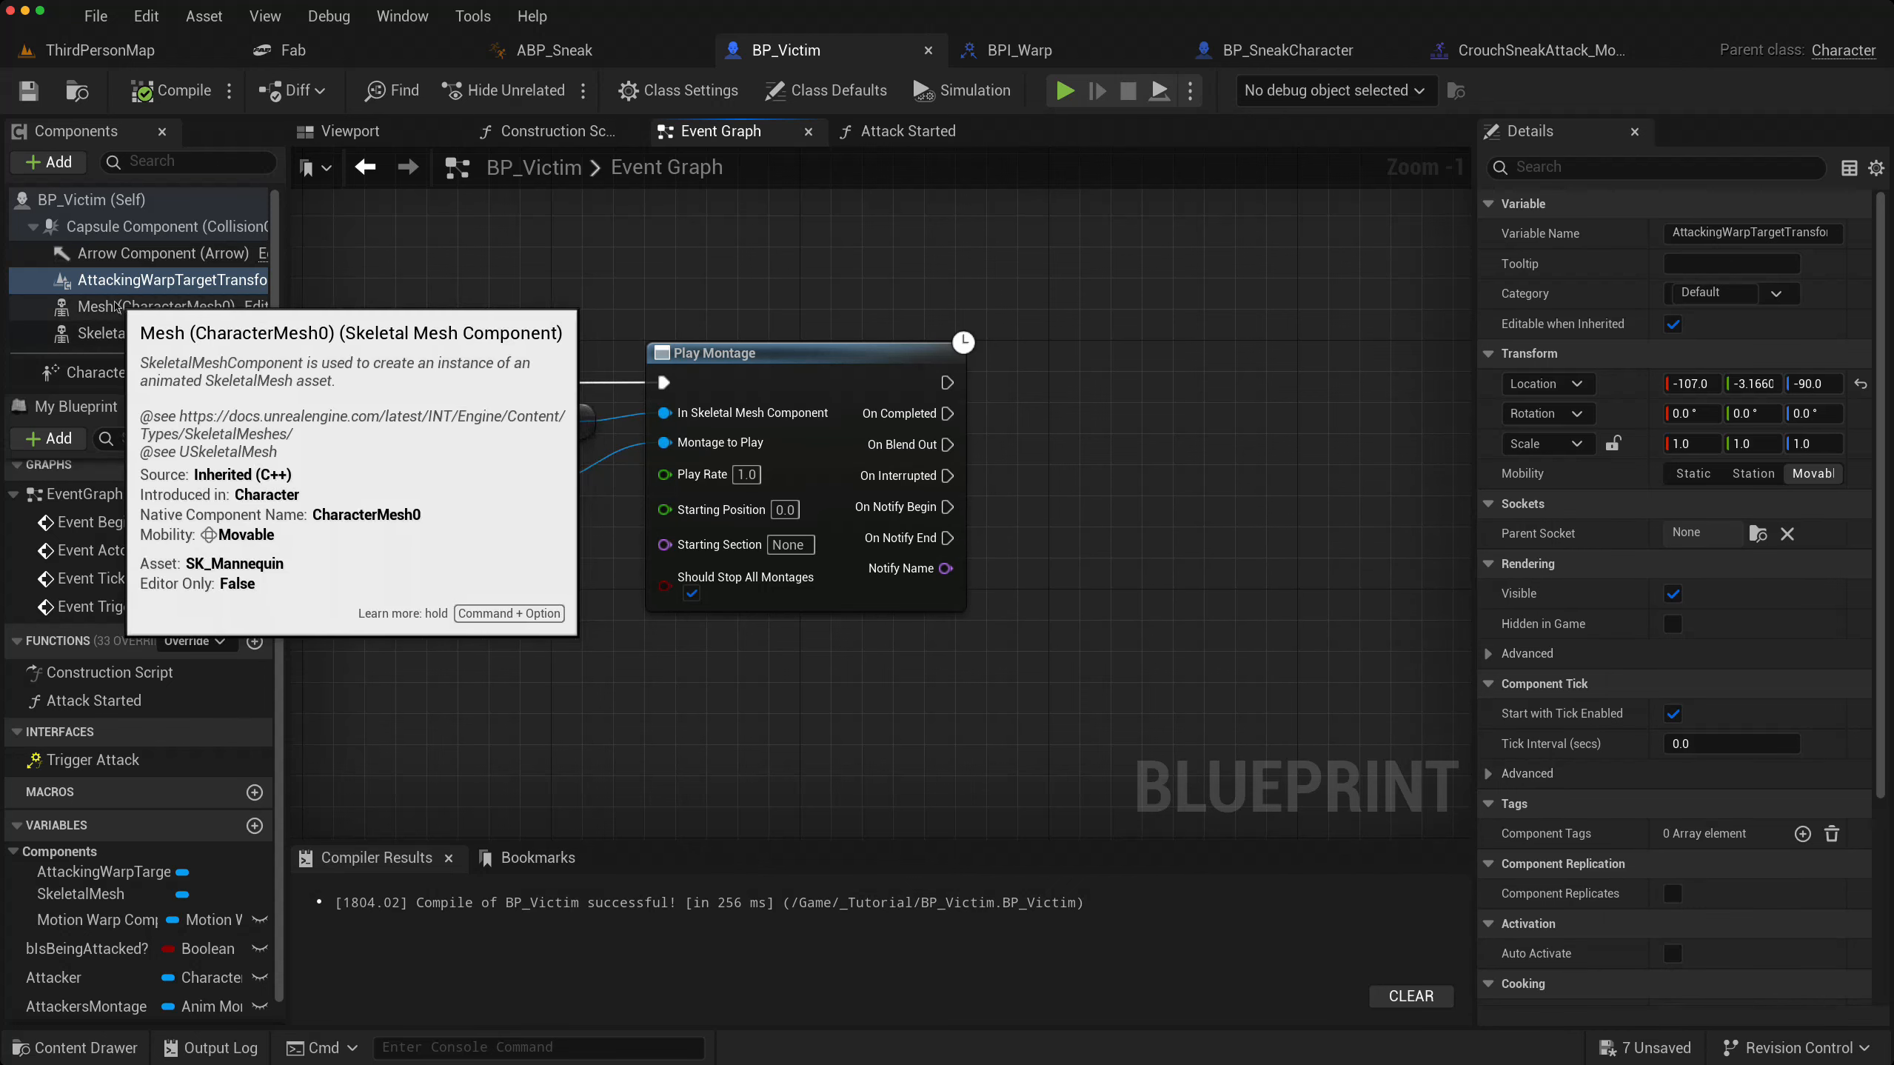
{"action": "left_click_drag", "start_coordinate": [128, 310], "coordinate": [1159, 597]}
{"action": "type", "text": "play mont"}
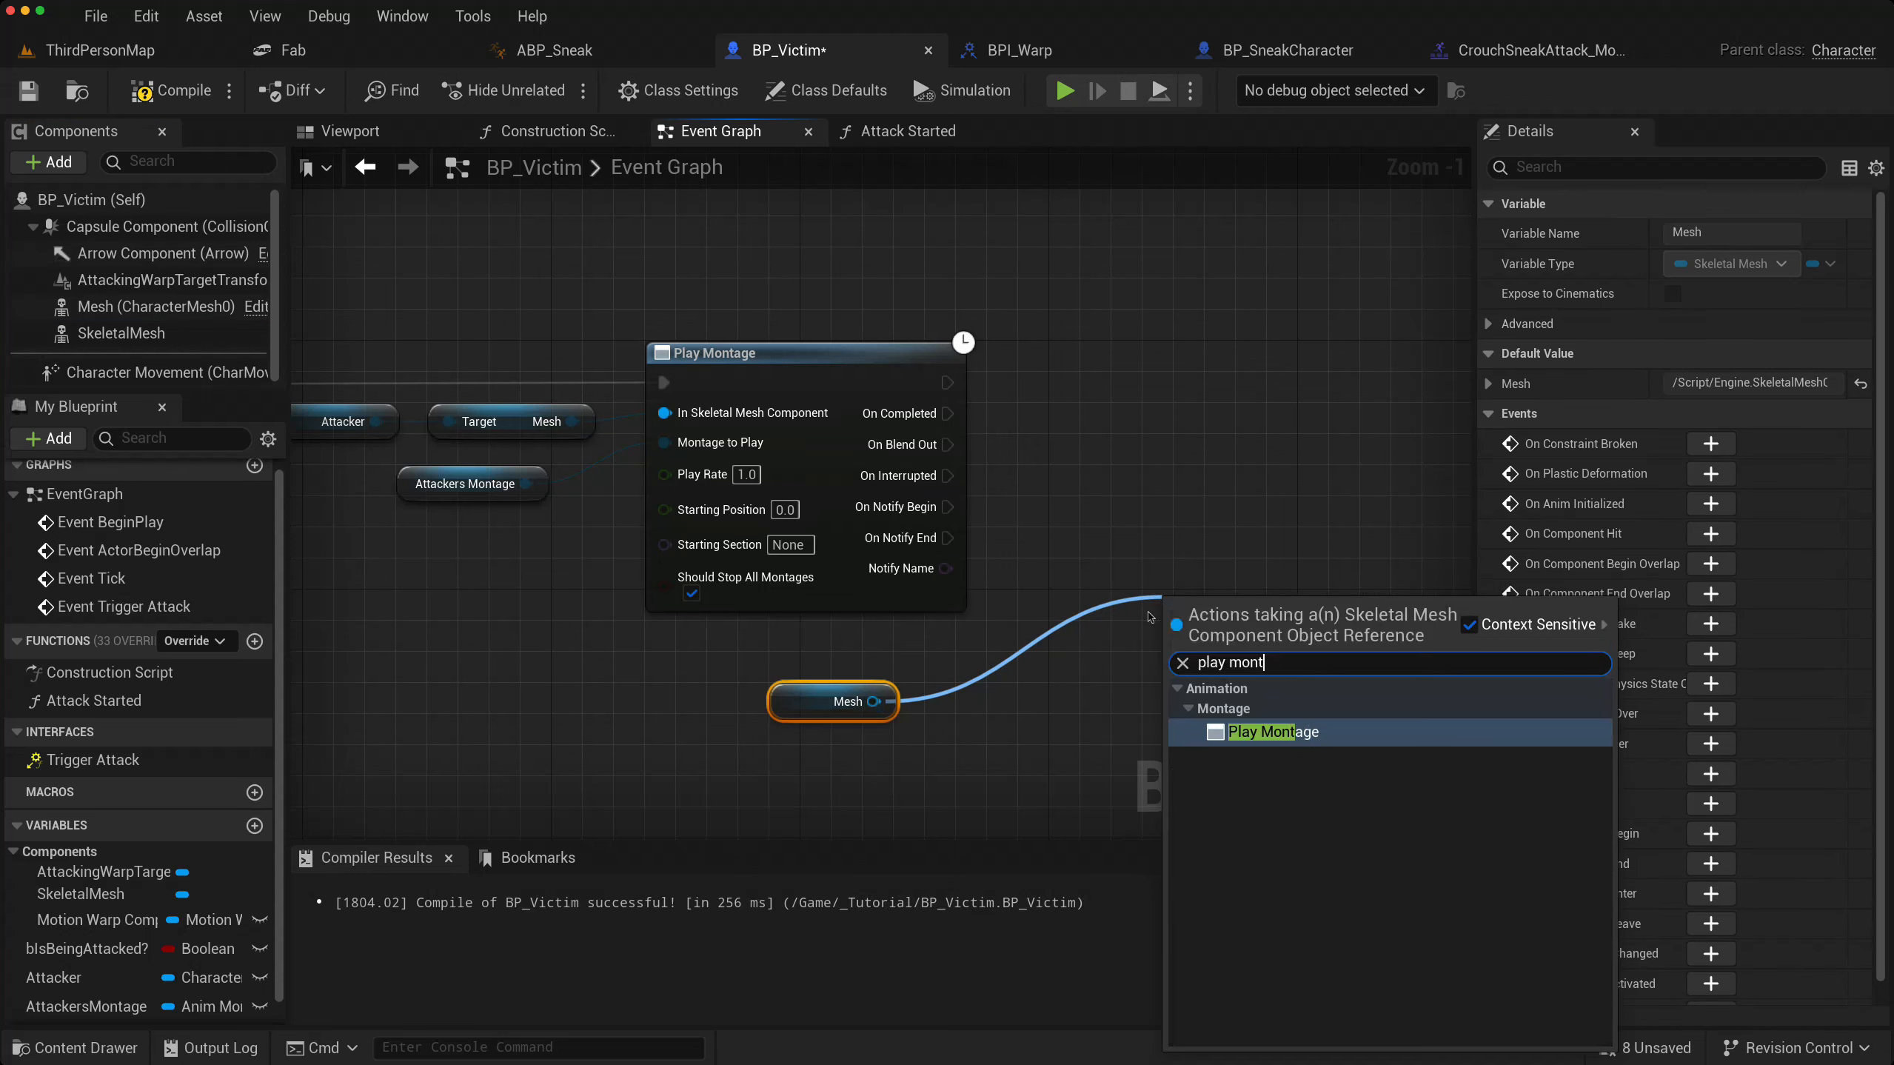
{"action": "key", "text": "Return"}
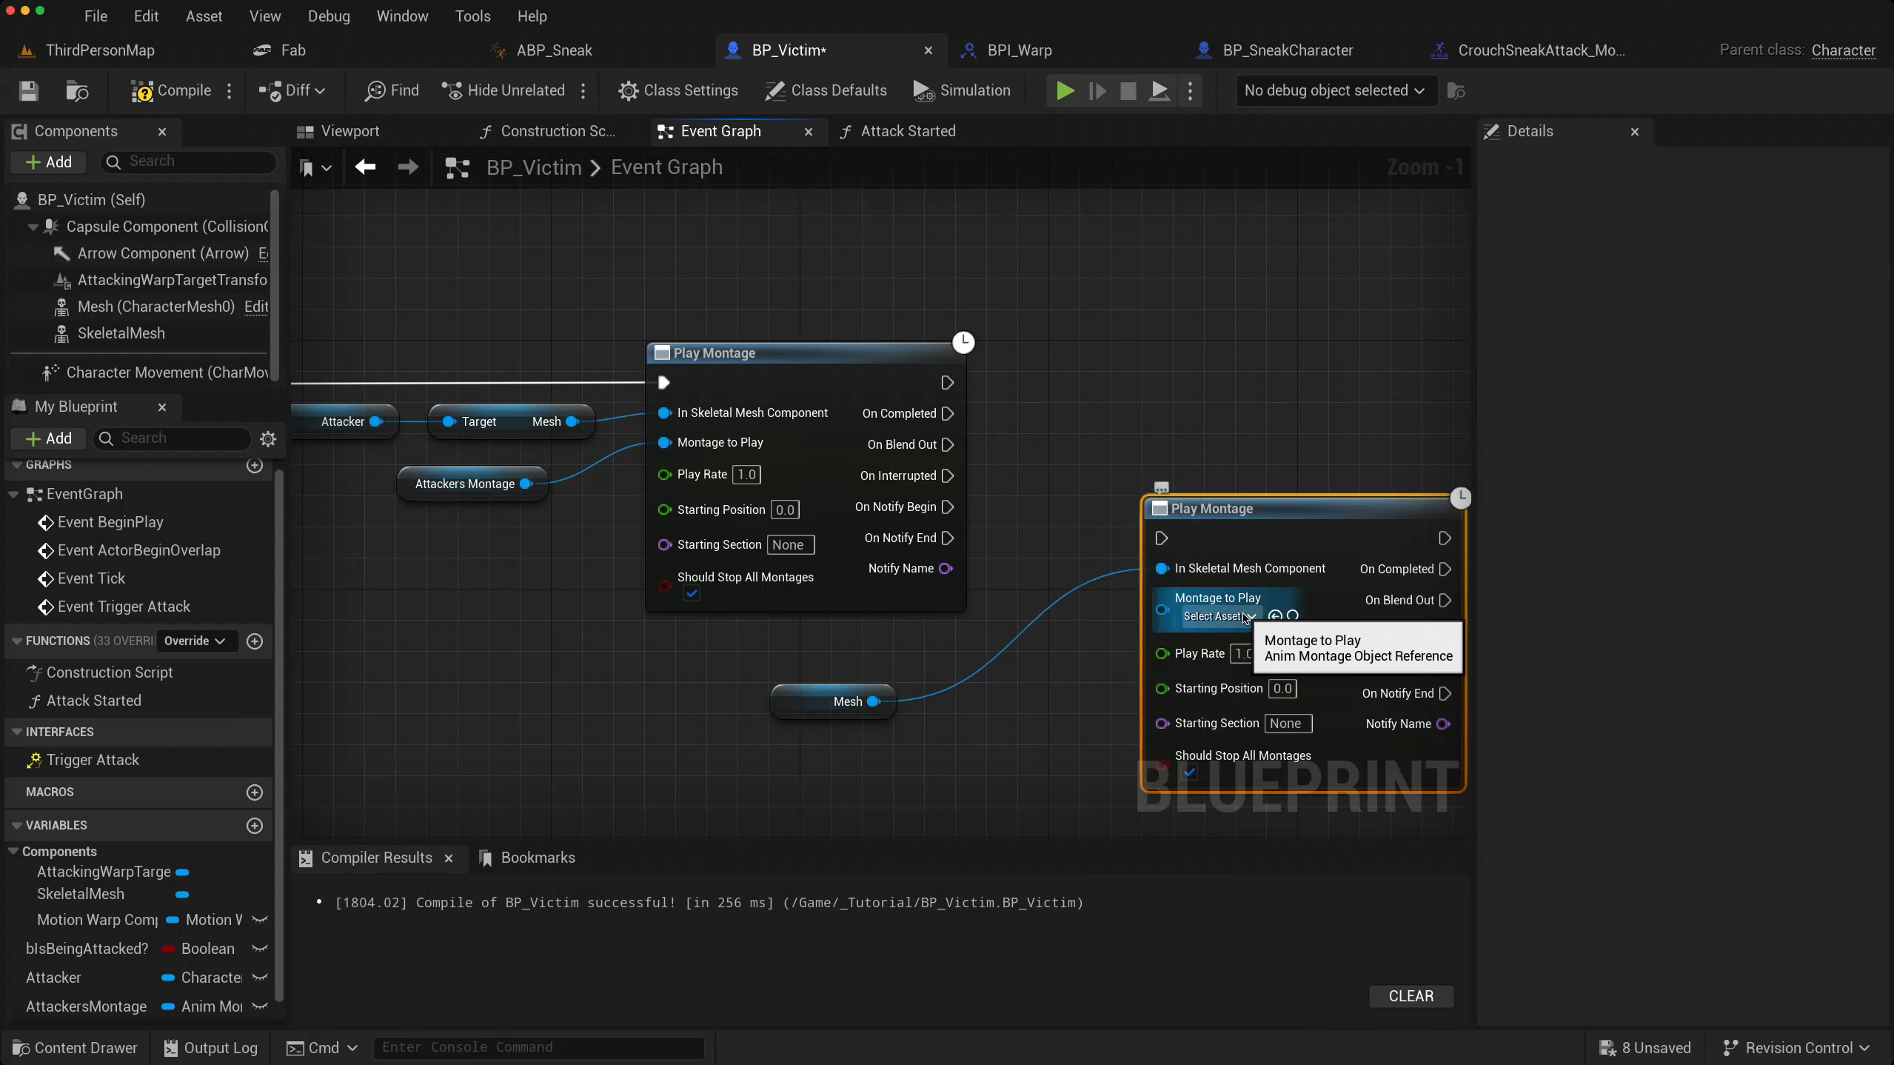
- Find Paired_SneakNeckBreak_Vic_Montage in the project's RamsterZ_FreeAnims_Volume1 Paired folder and assign it as the new node's Montage to Play
{"action": "left_click", "coordinate": [1245, 616]}
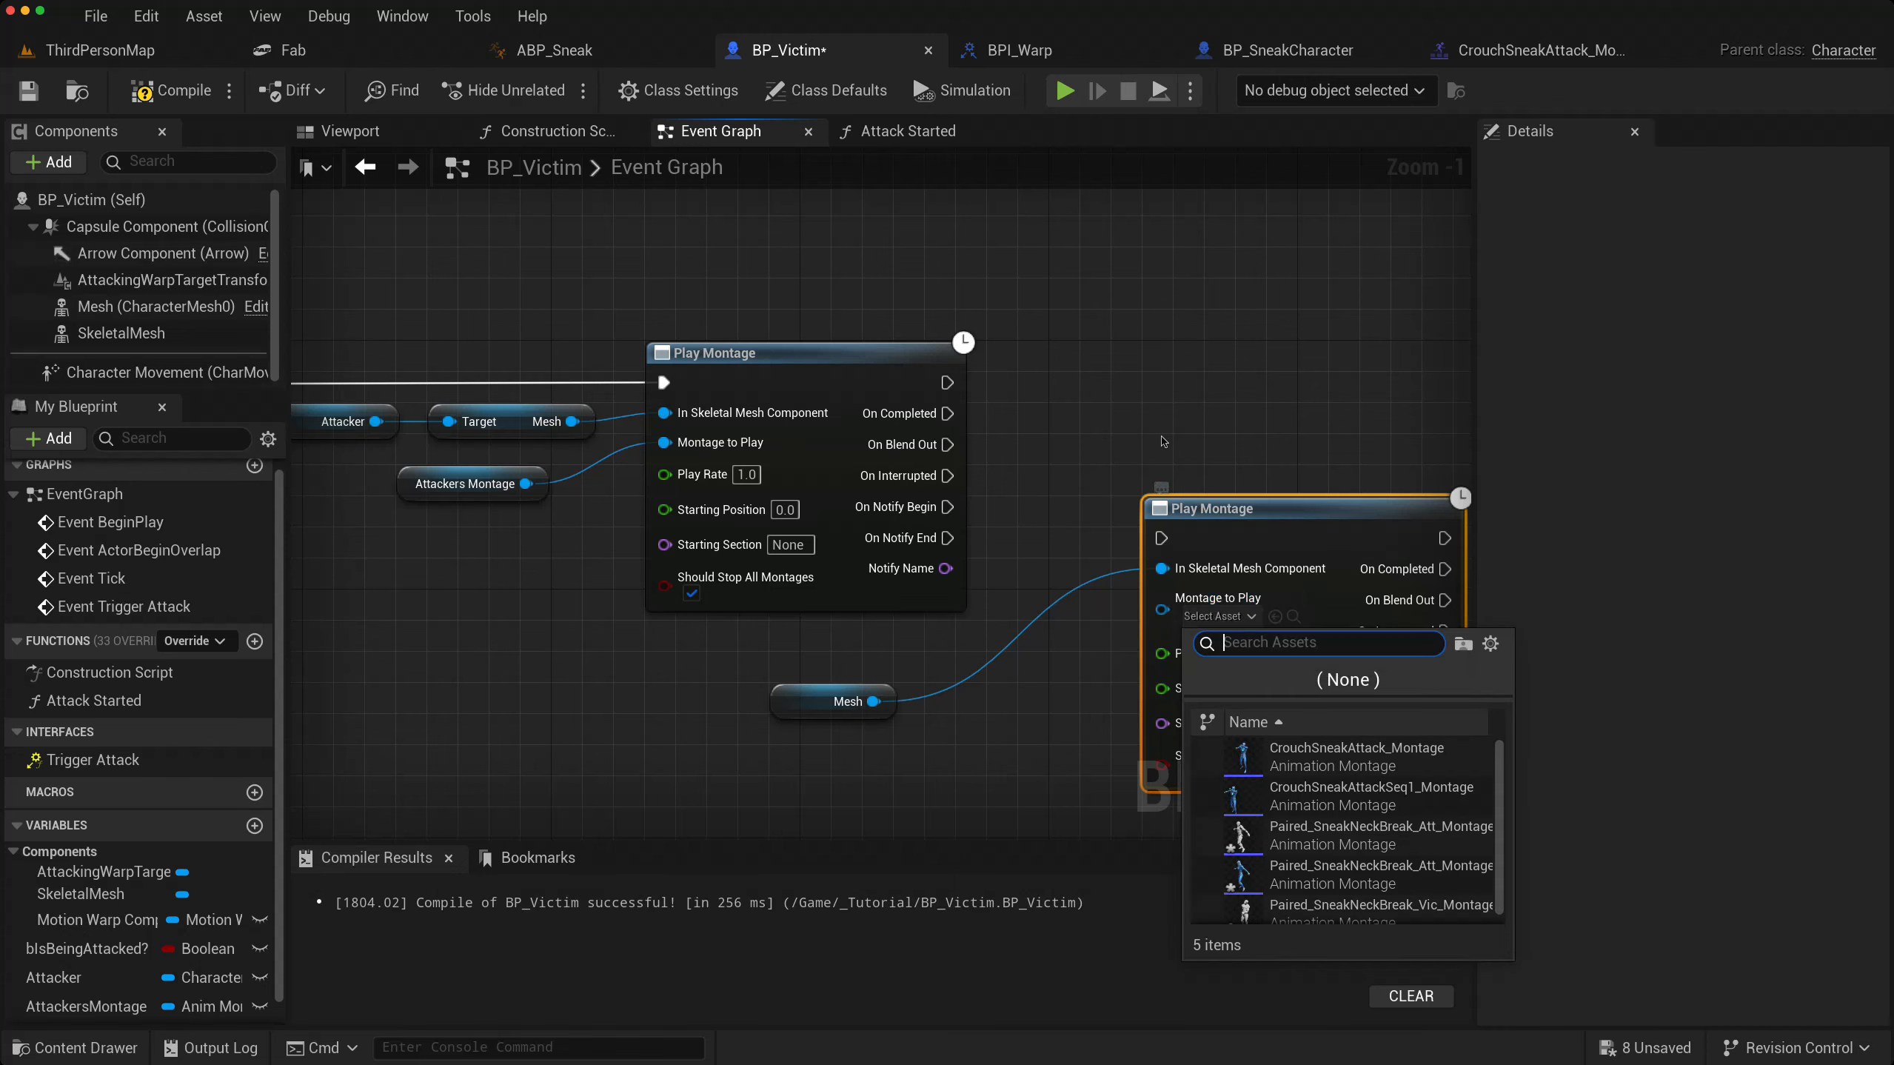
{"action": "left_click", "coordinate": [821, 298]}
{"action": "left_click", "coordinate": [122, 52]}
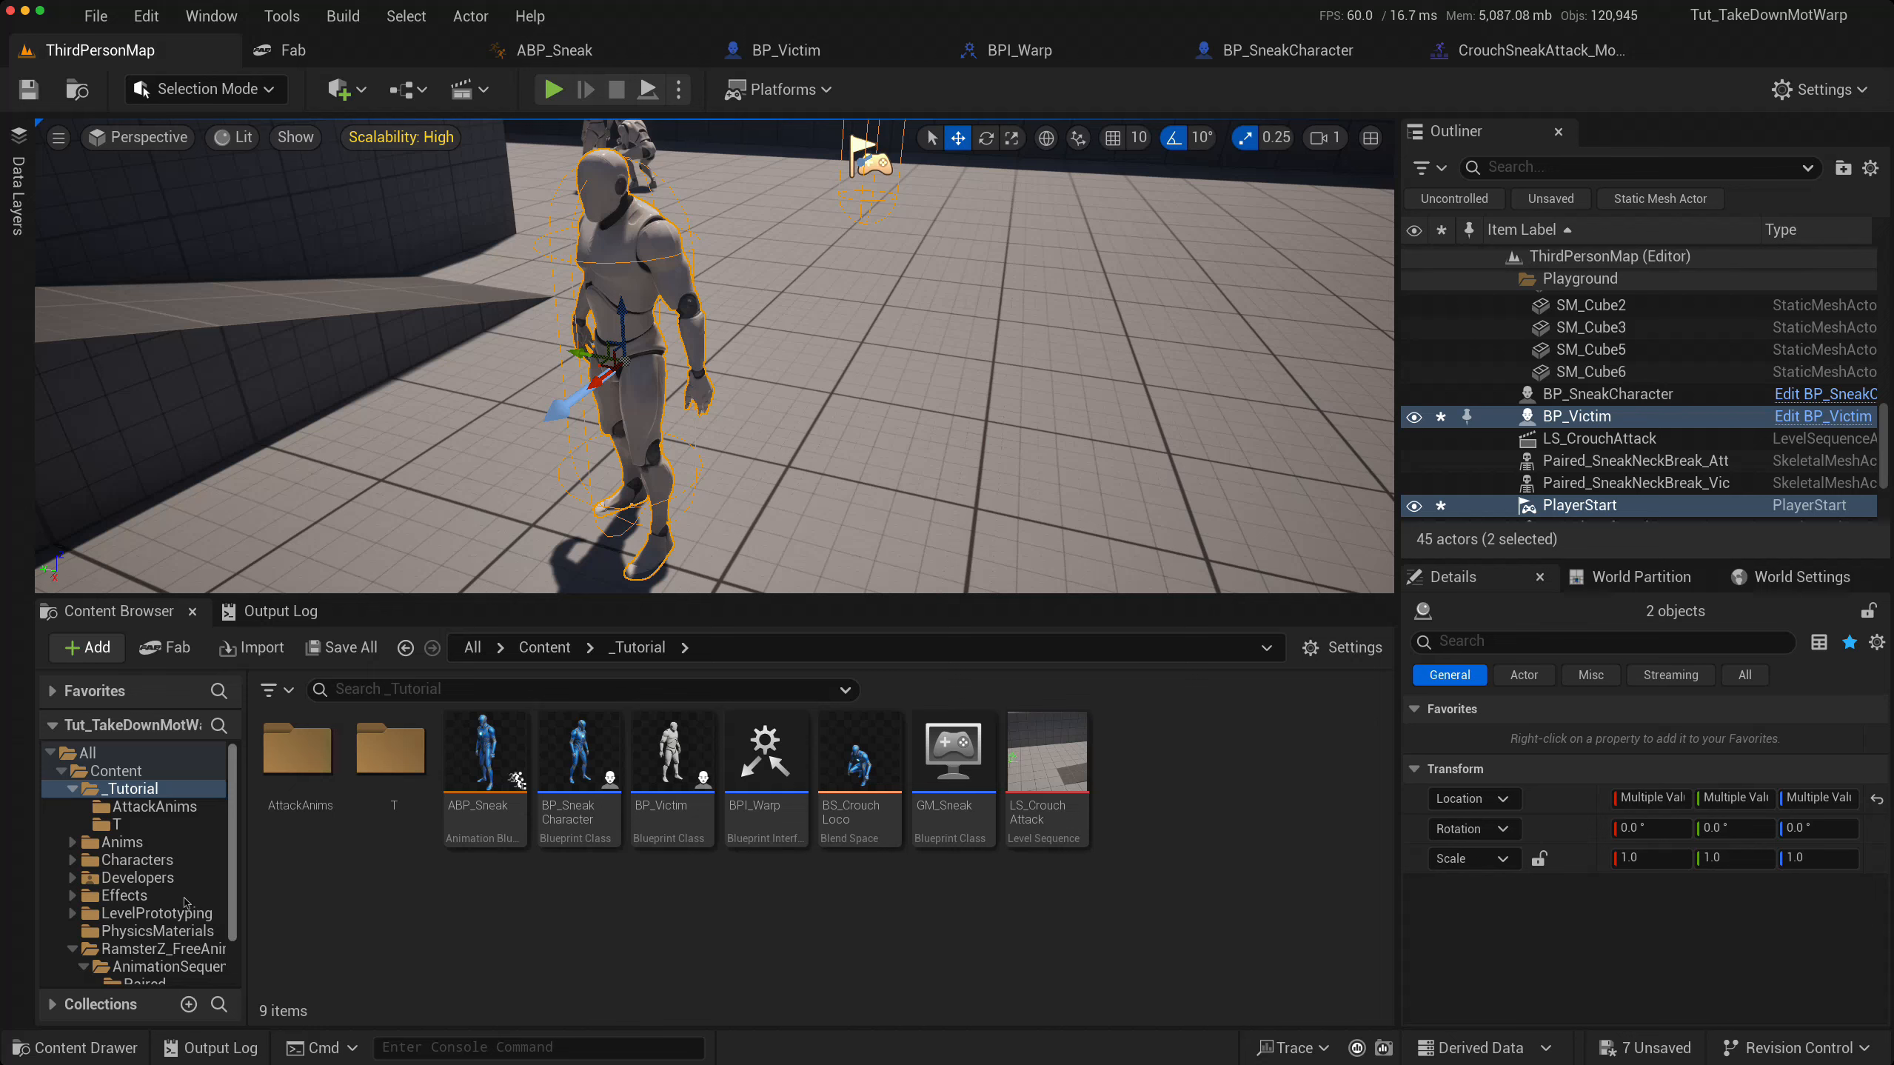
{"action": "left_click", "coordinate": [158, 949]}
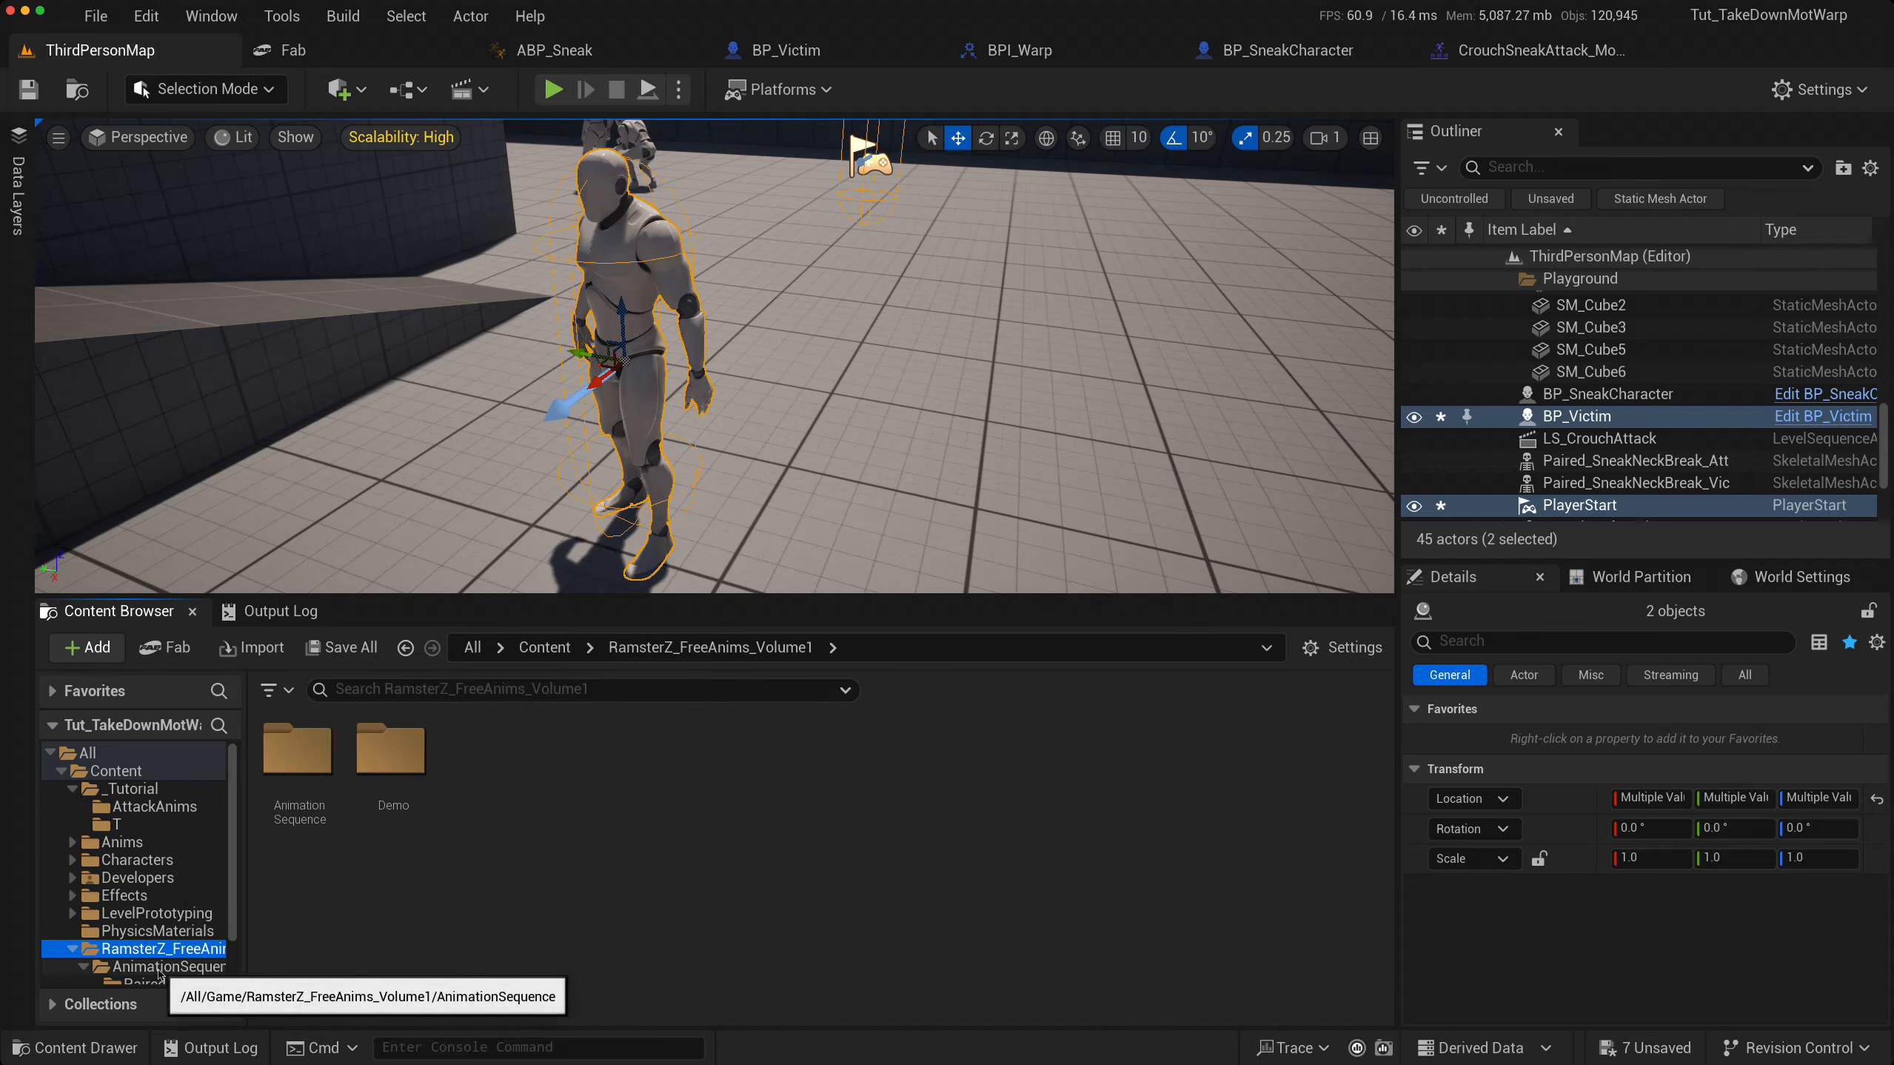
{"action": "left_click", "coordinate": [159, 967]}
{"action": "double_click", "coordinate": [297, 753]}
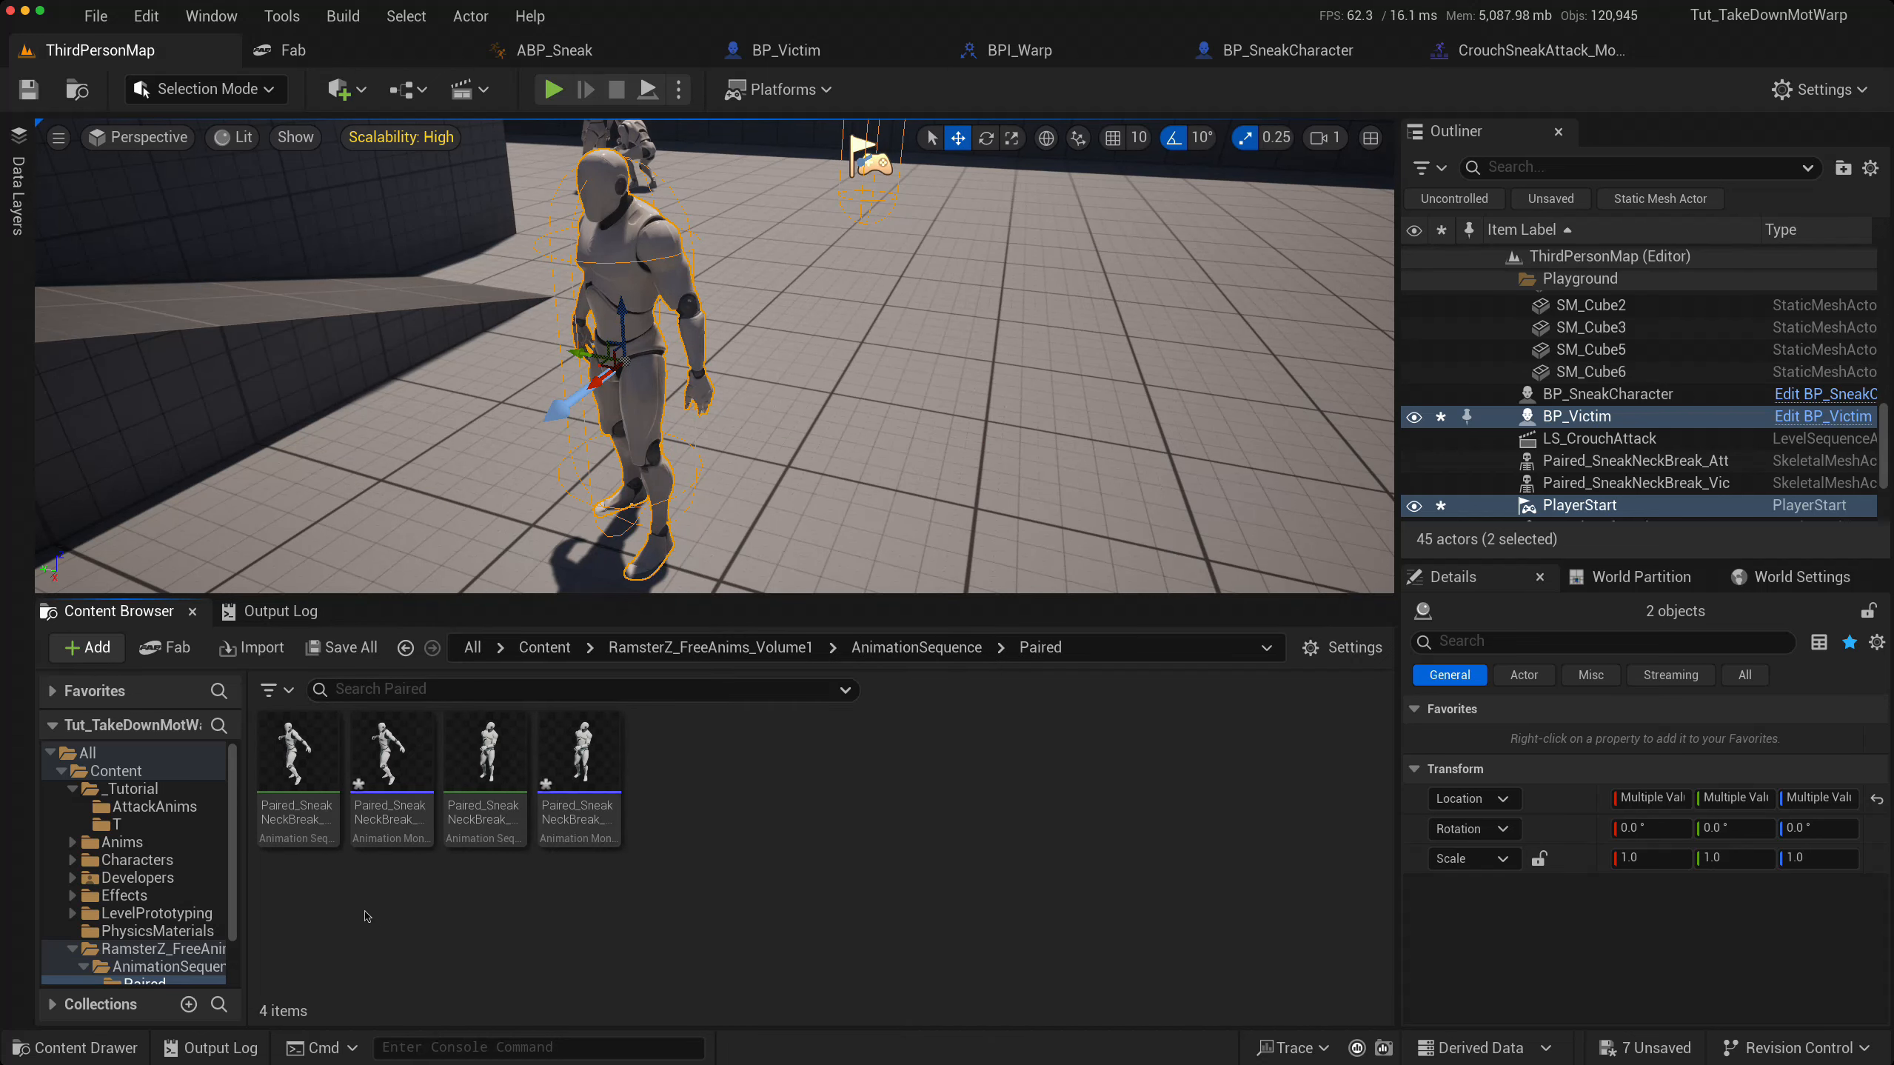
{"action": "left_click", "coordinate": [393, 832]}
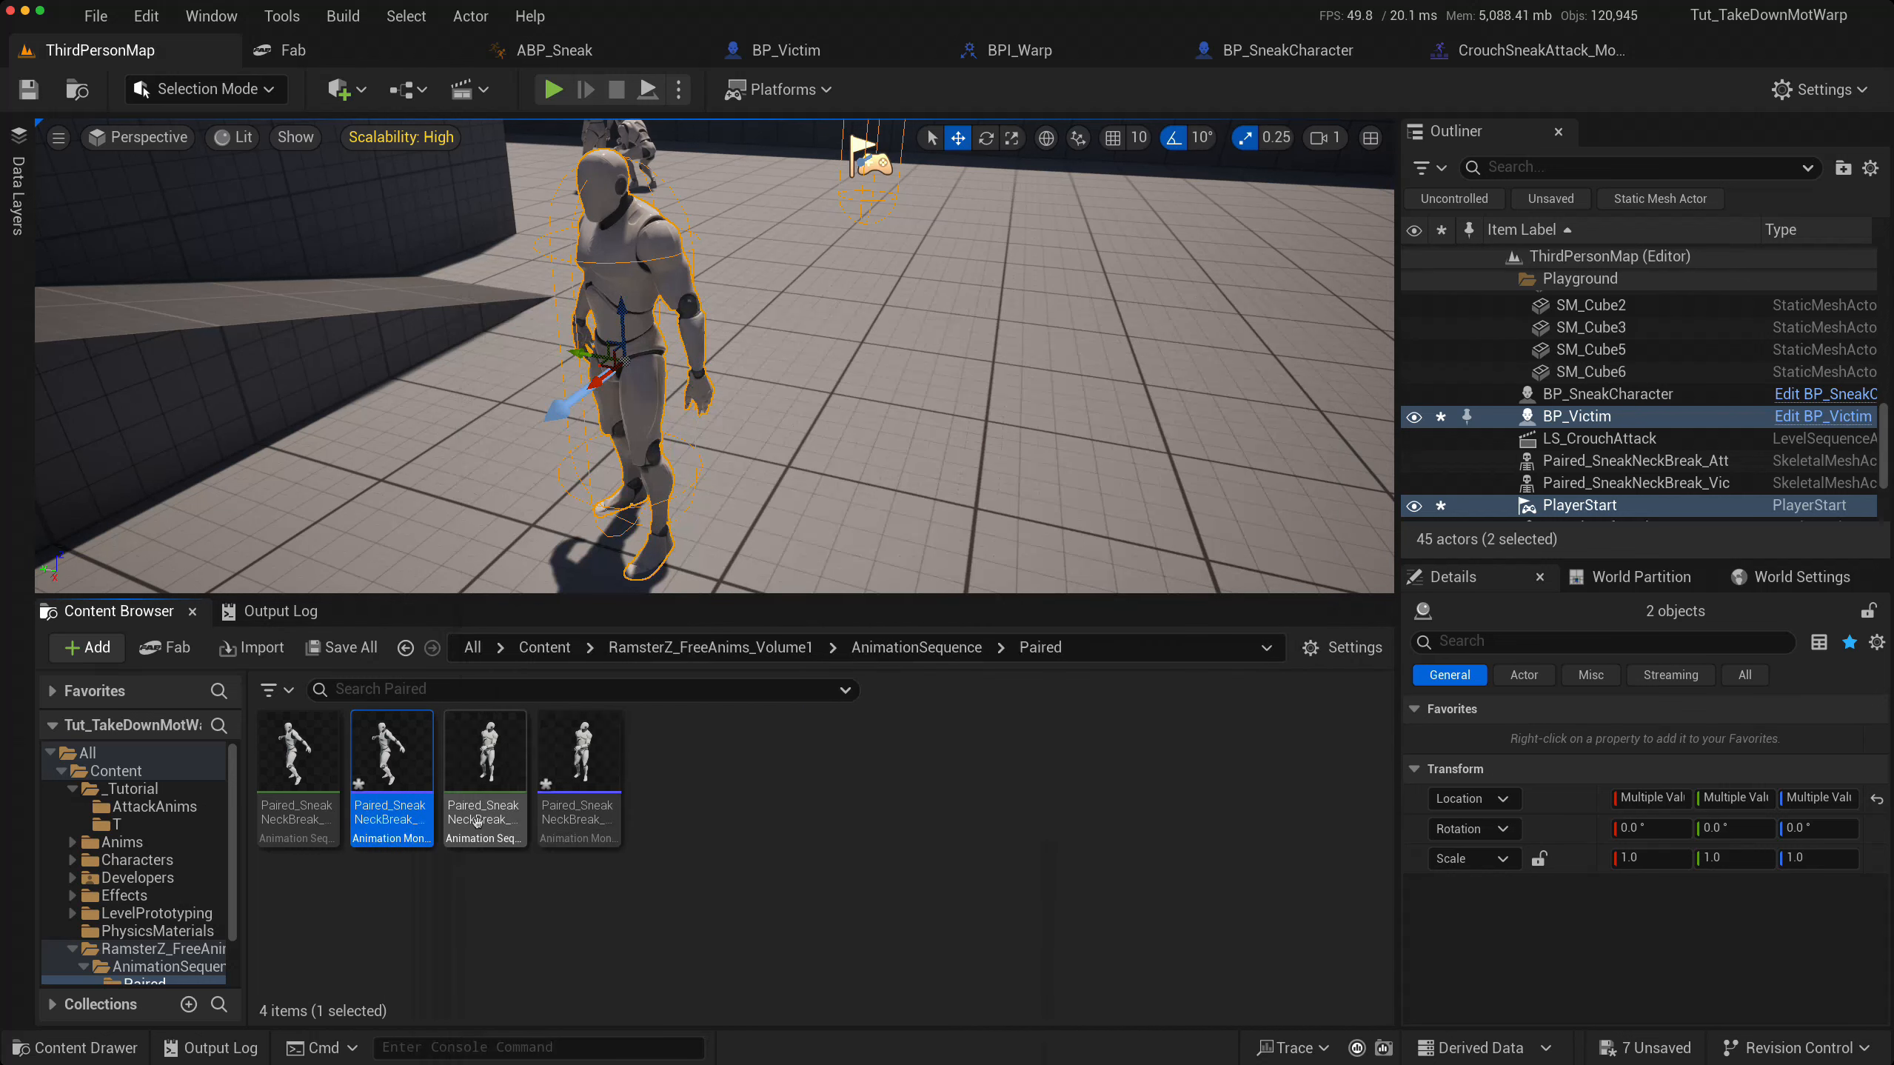
{"action": "left_click", "coordinate": [558, 823]}
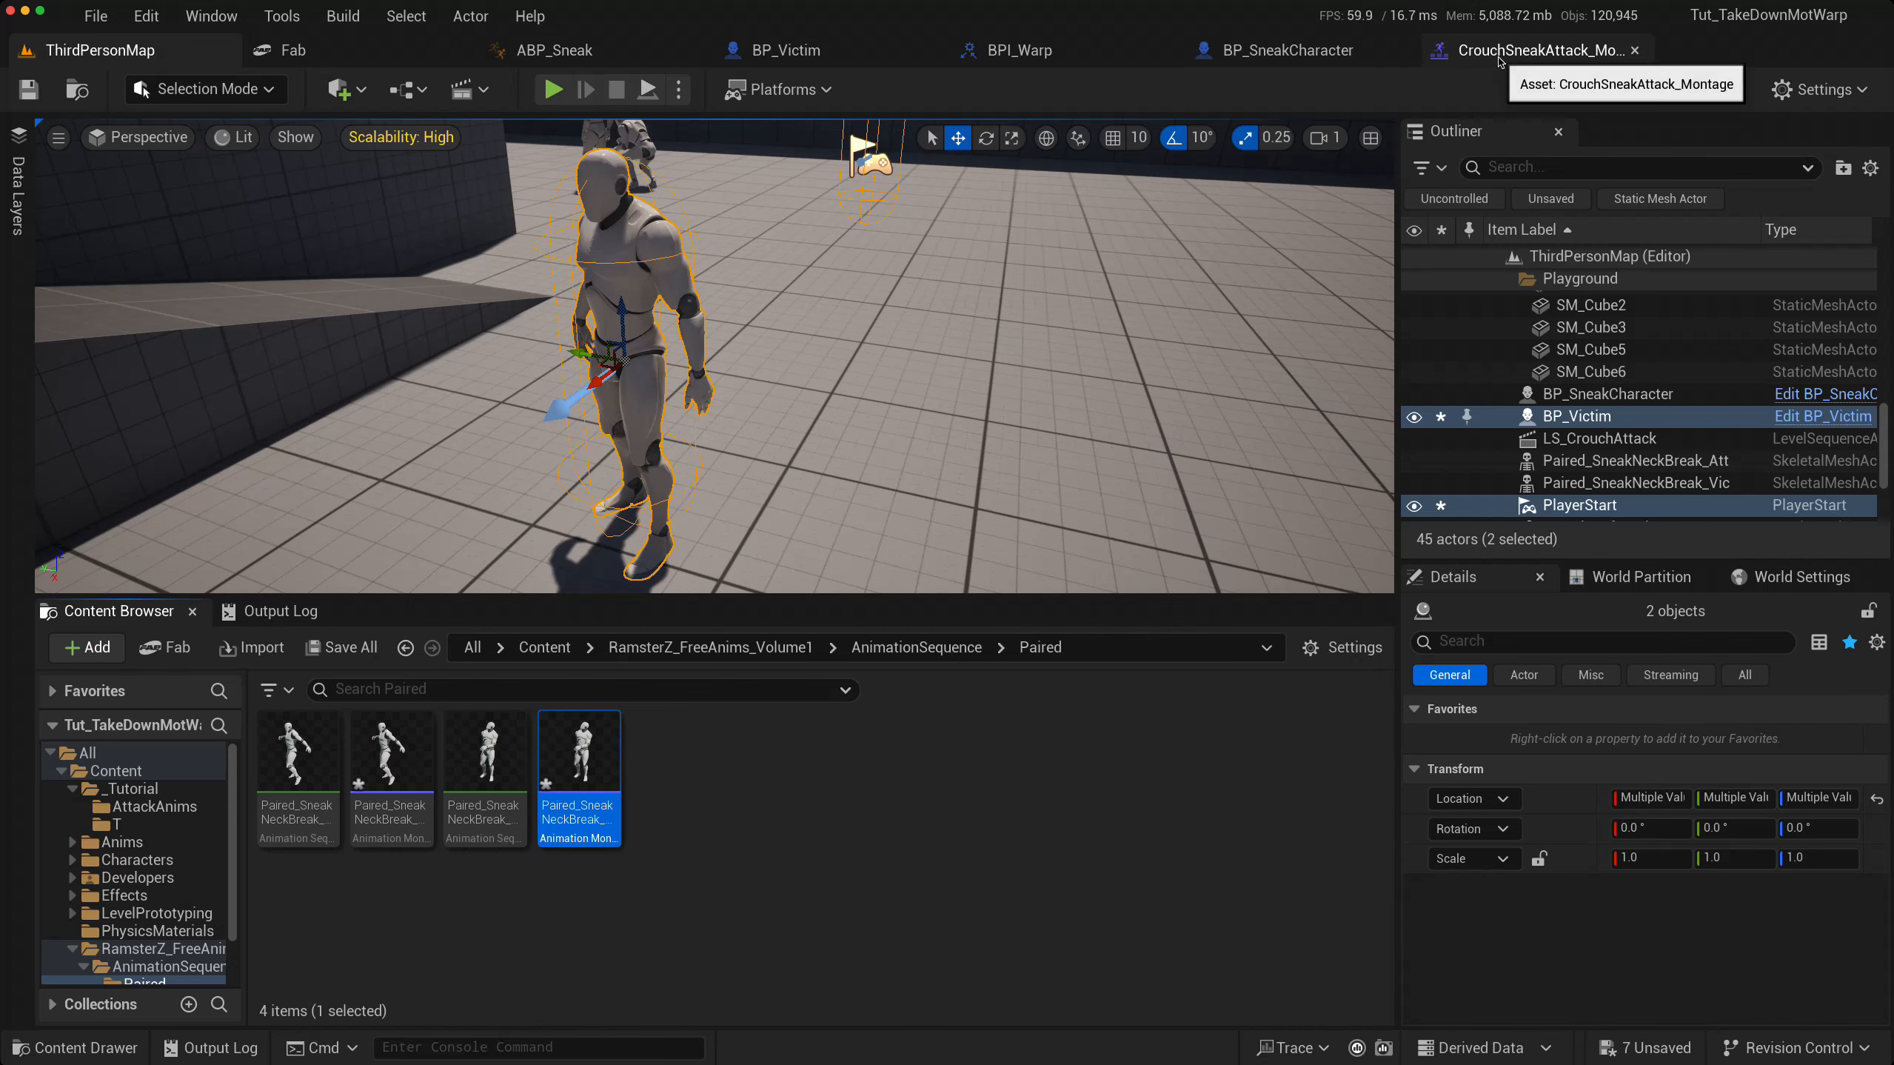
{"action": "left_click", "coordinate": [858, 51]}
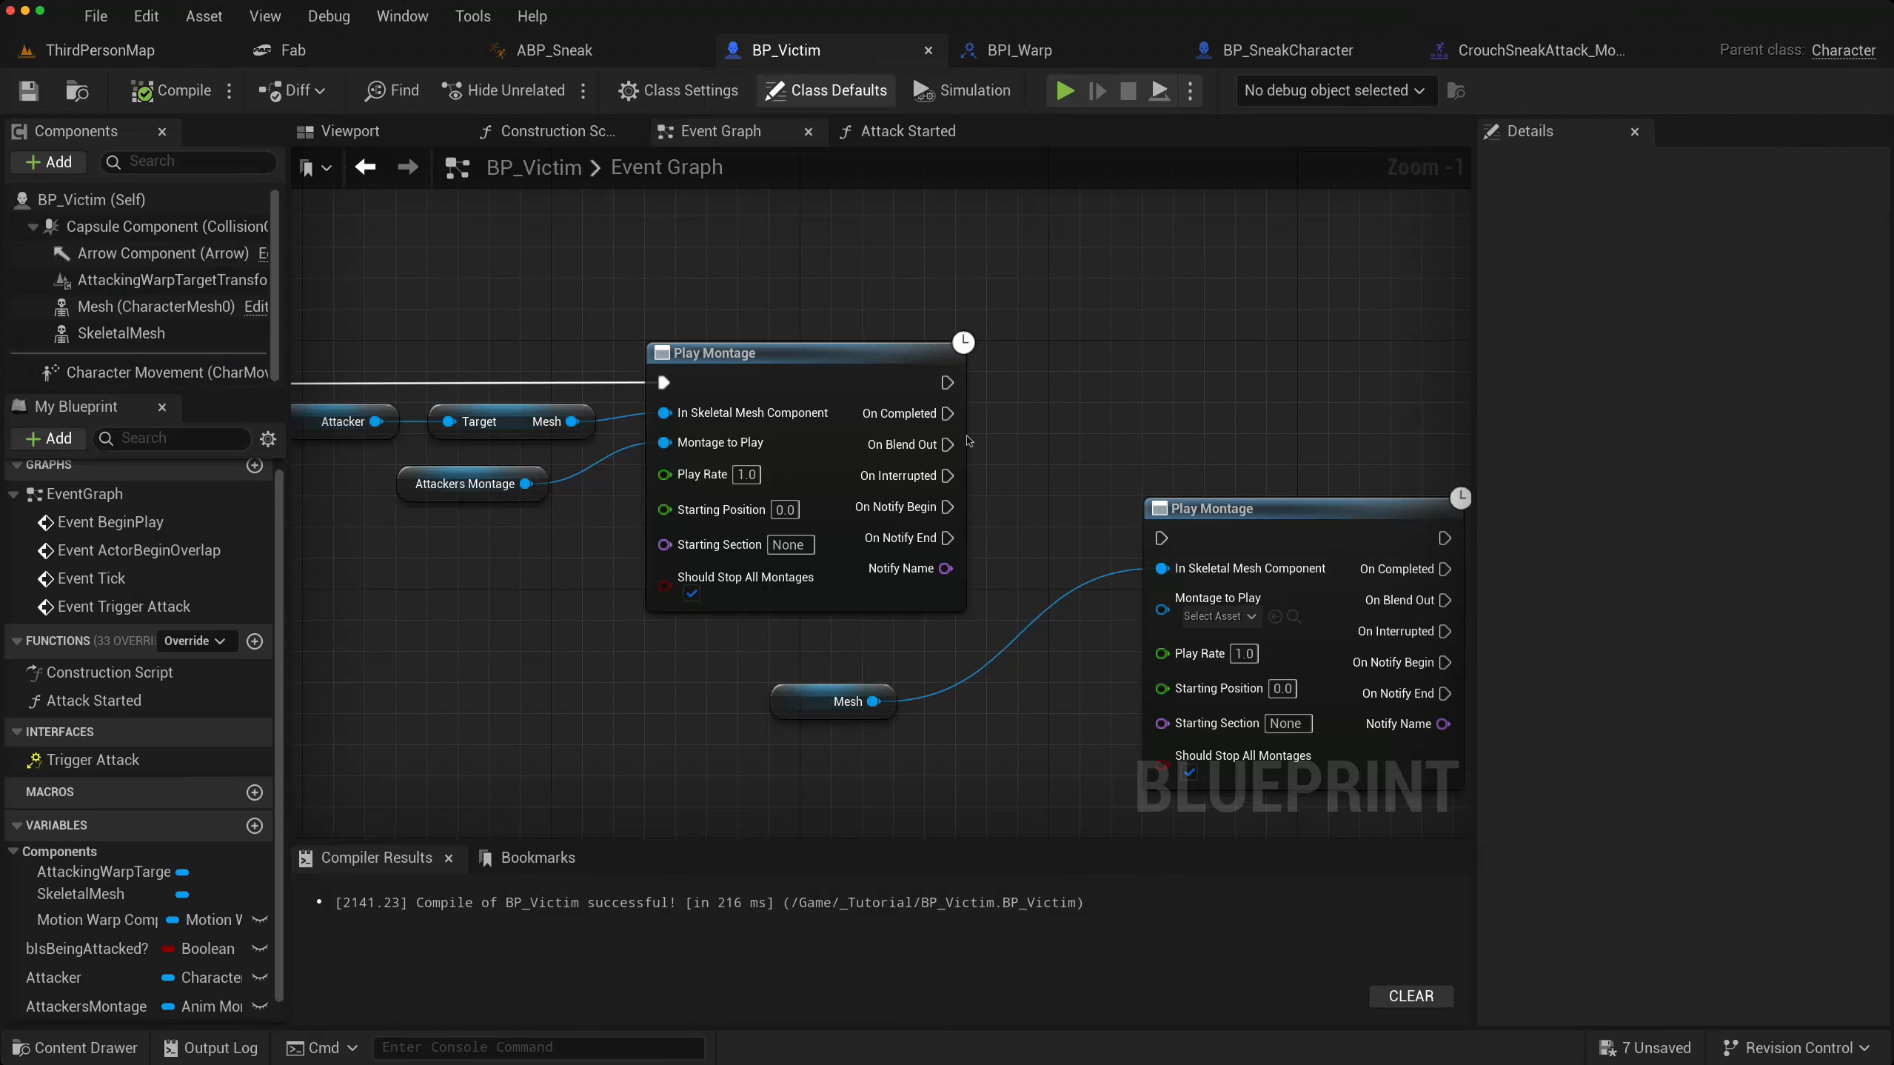
{"action": "left_click", "coordinate": [1275, 617]}
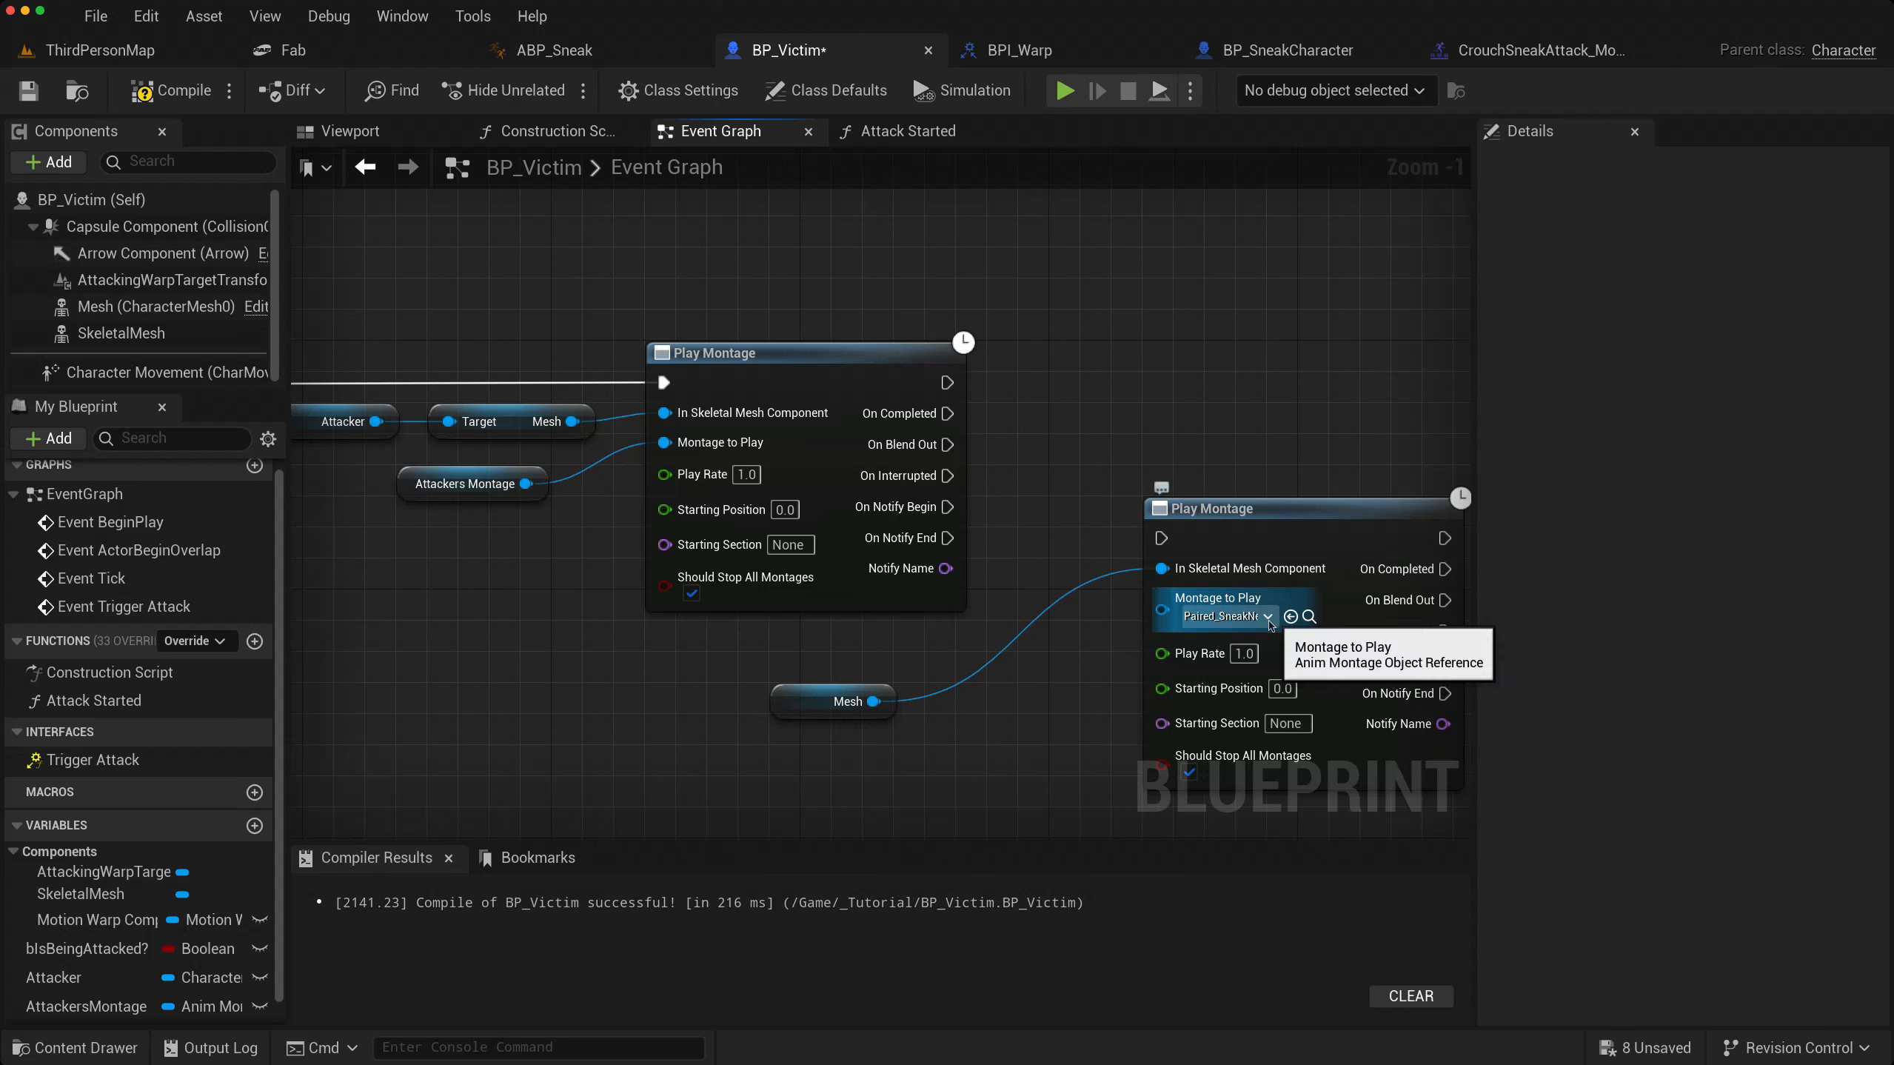
- Connect the attacker Play Montage's On Notify Begin output to the victim Play Montage's execution input and straighten the connection
{"action": "left_click_drag", "start_coordinate": [1161, 538], "coordinate": [947, 508]}
{"action": "left_click", "coordinate": [1231, 508]}
{"action": "key", "text": "q"}
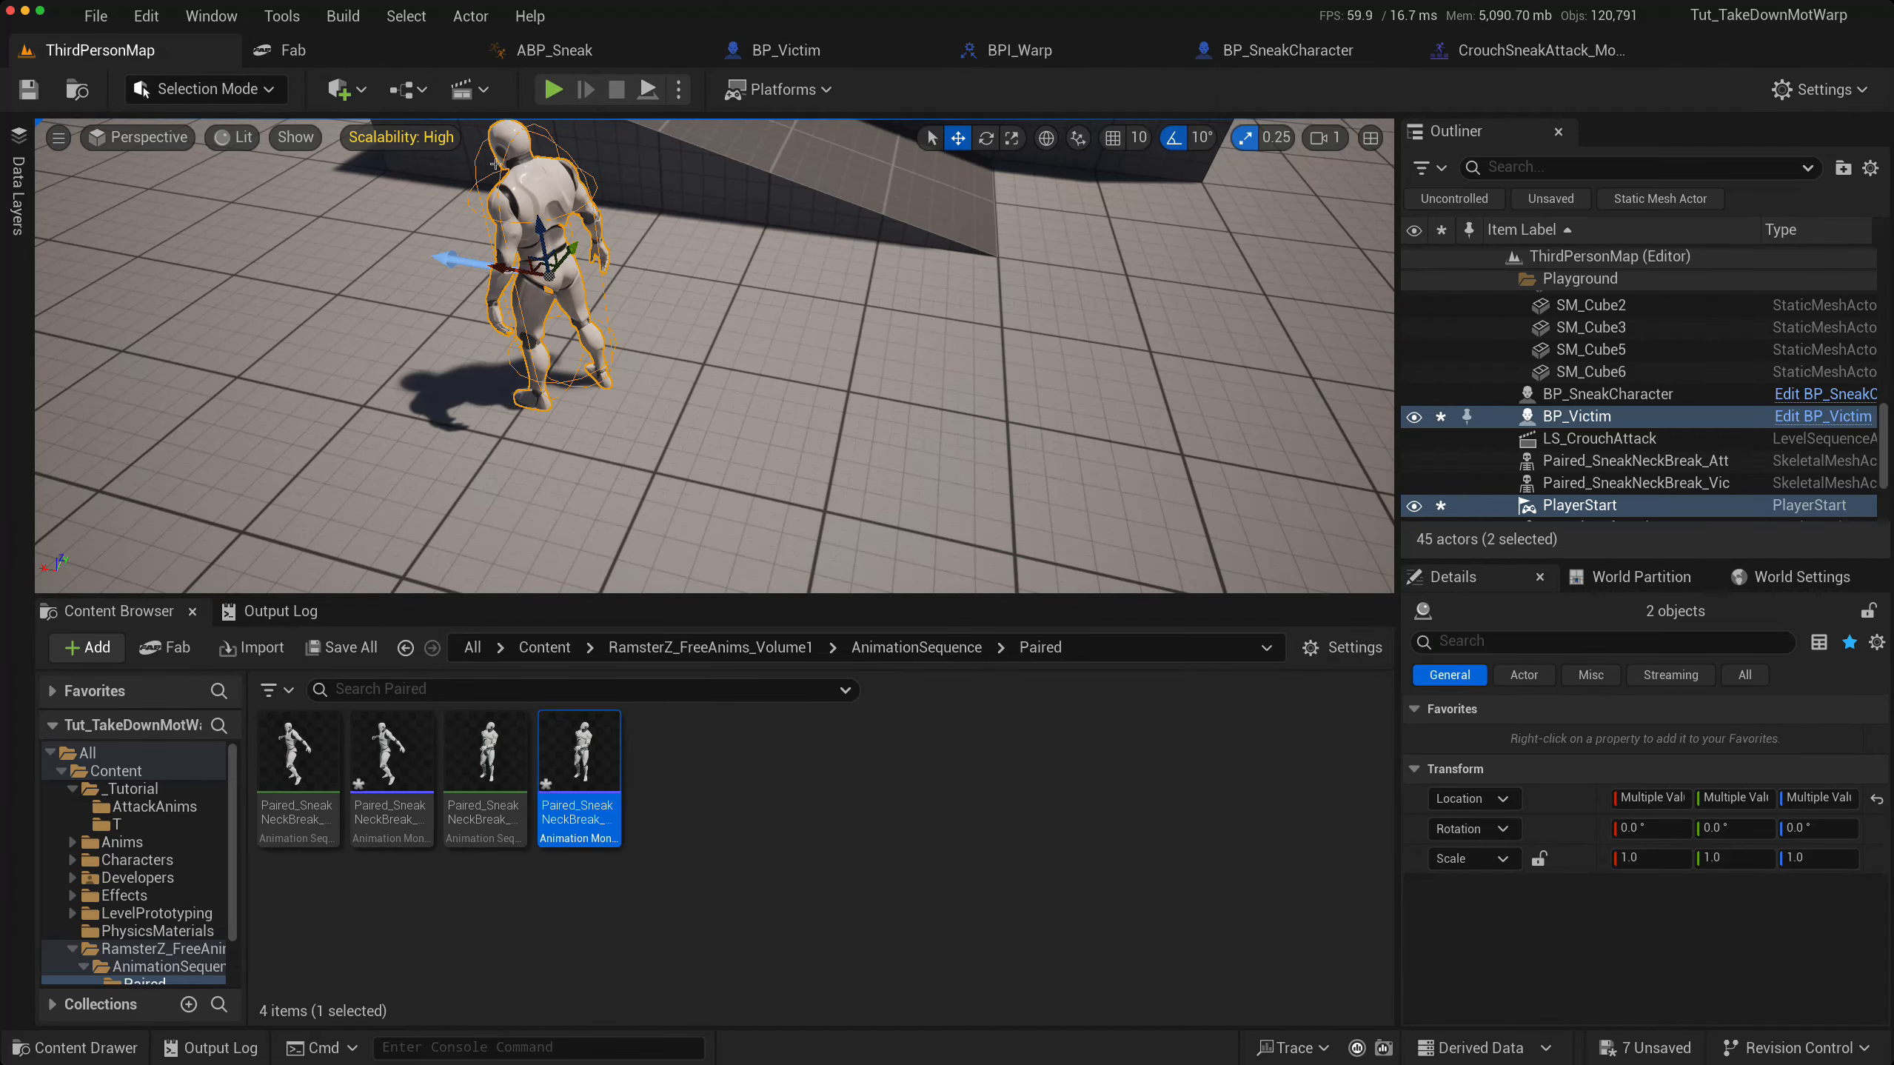
- Play-test ThirdPersonMap twice, sneaking up behind the victim to check the notify-triggered victim montage, and stop playing
{"action": "left_click", "coordinate": [553, 90]}
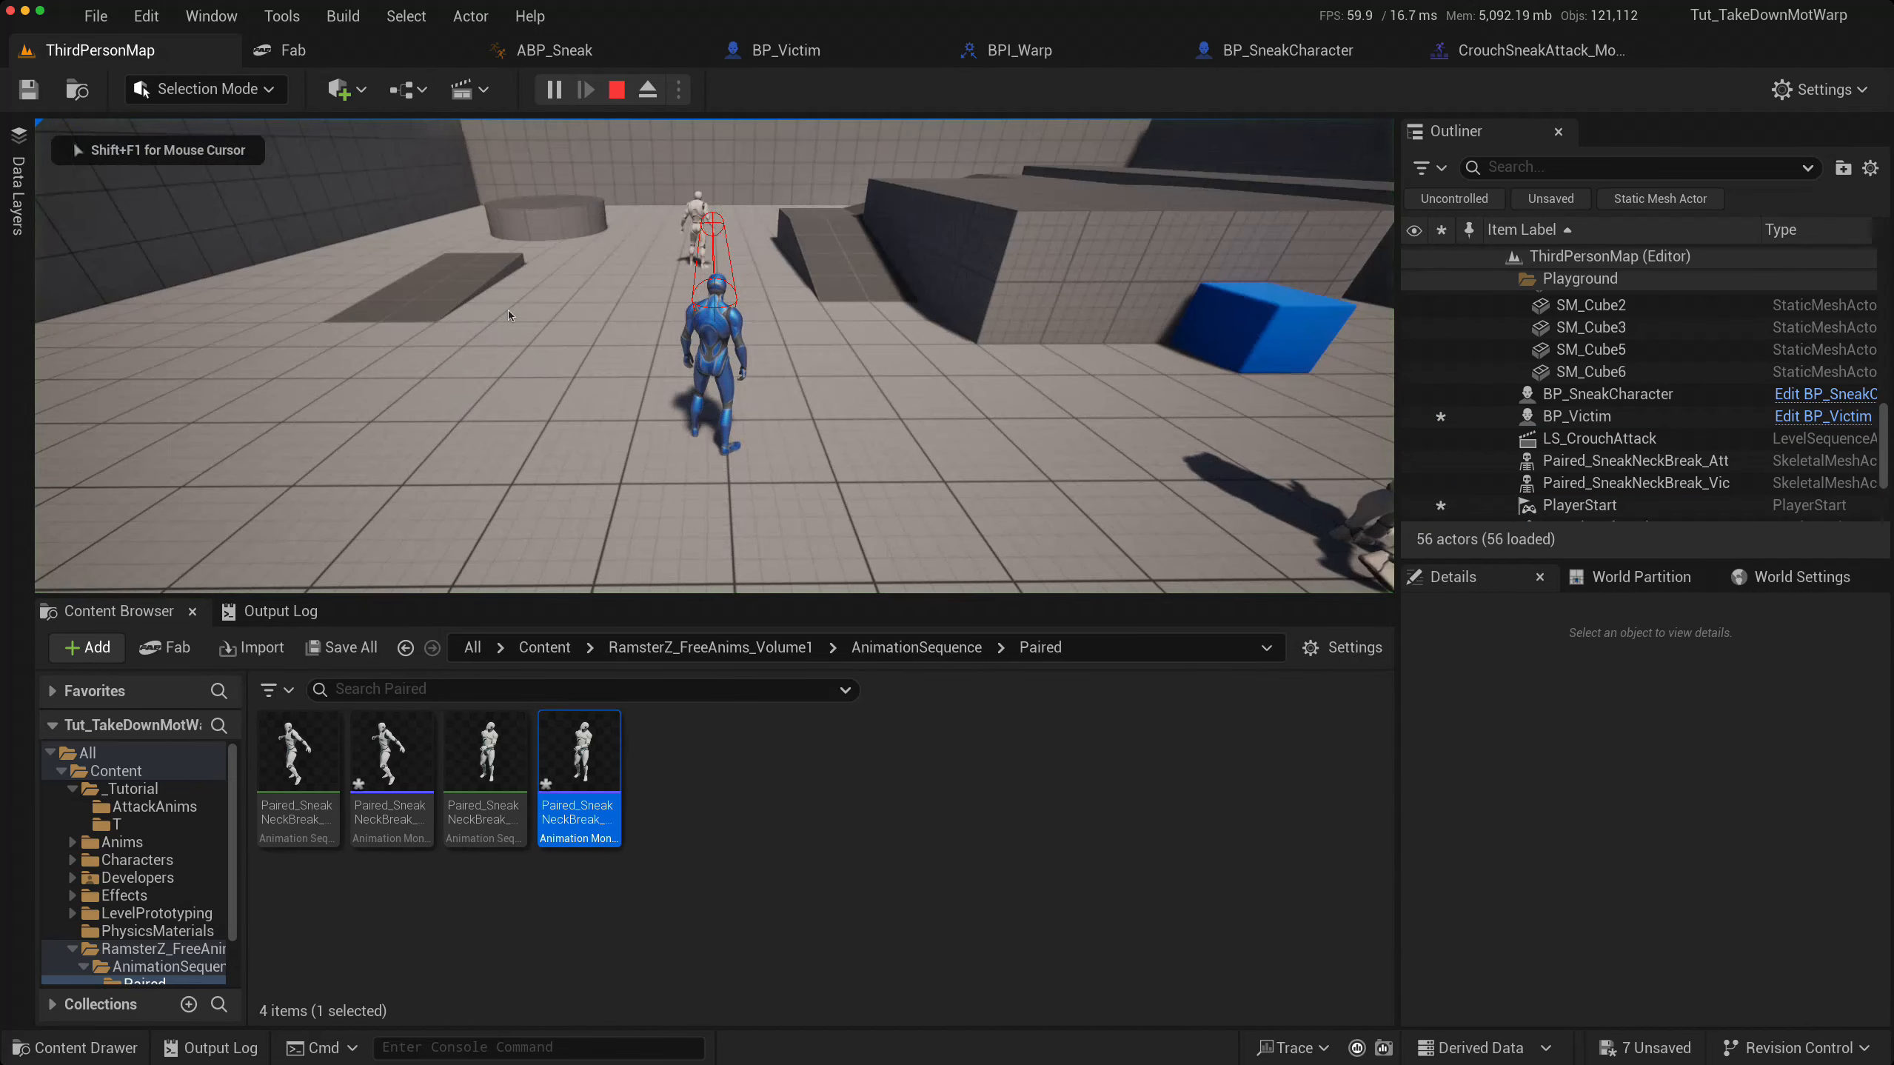
{"action": "key", "text": "w"}
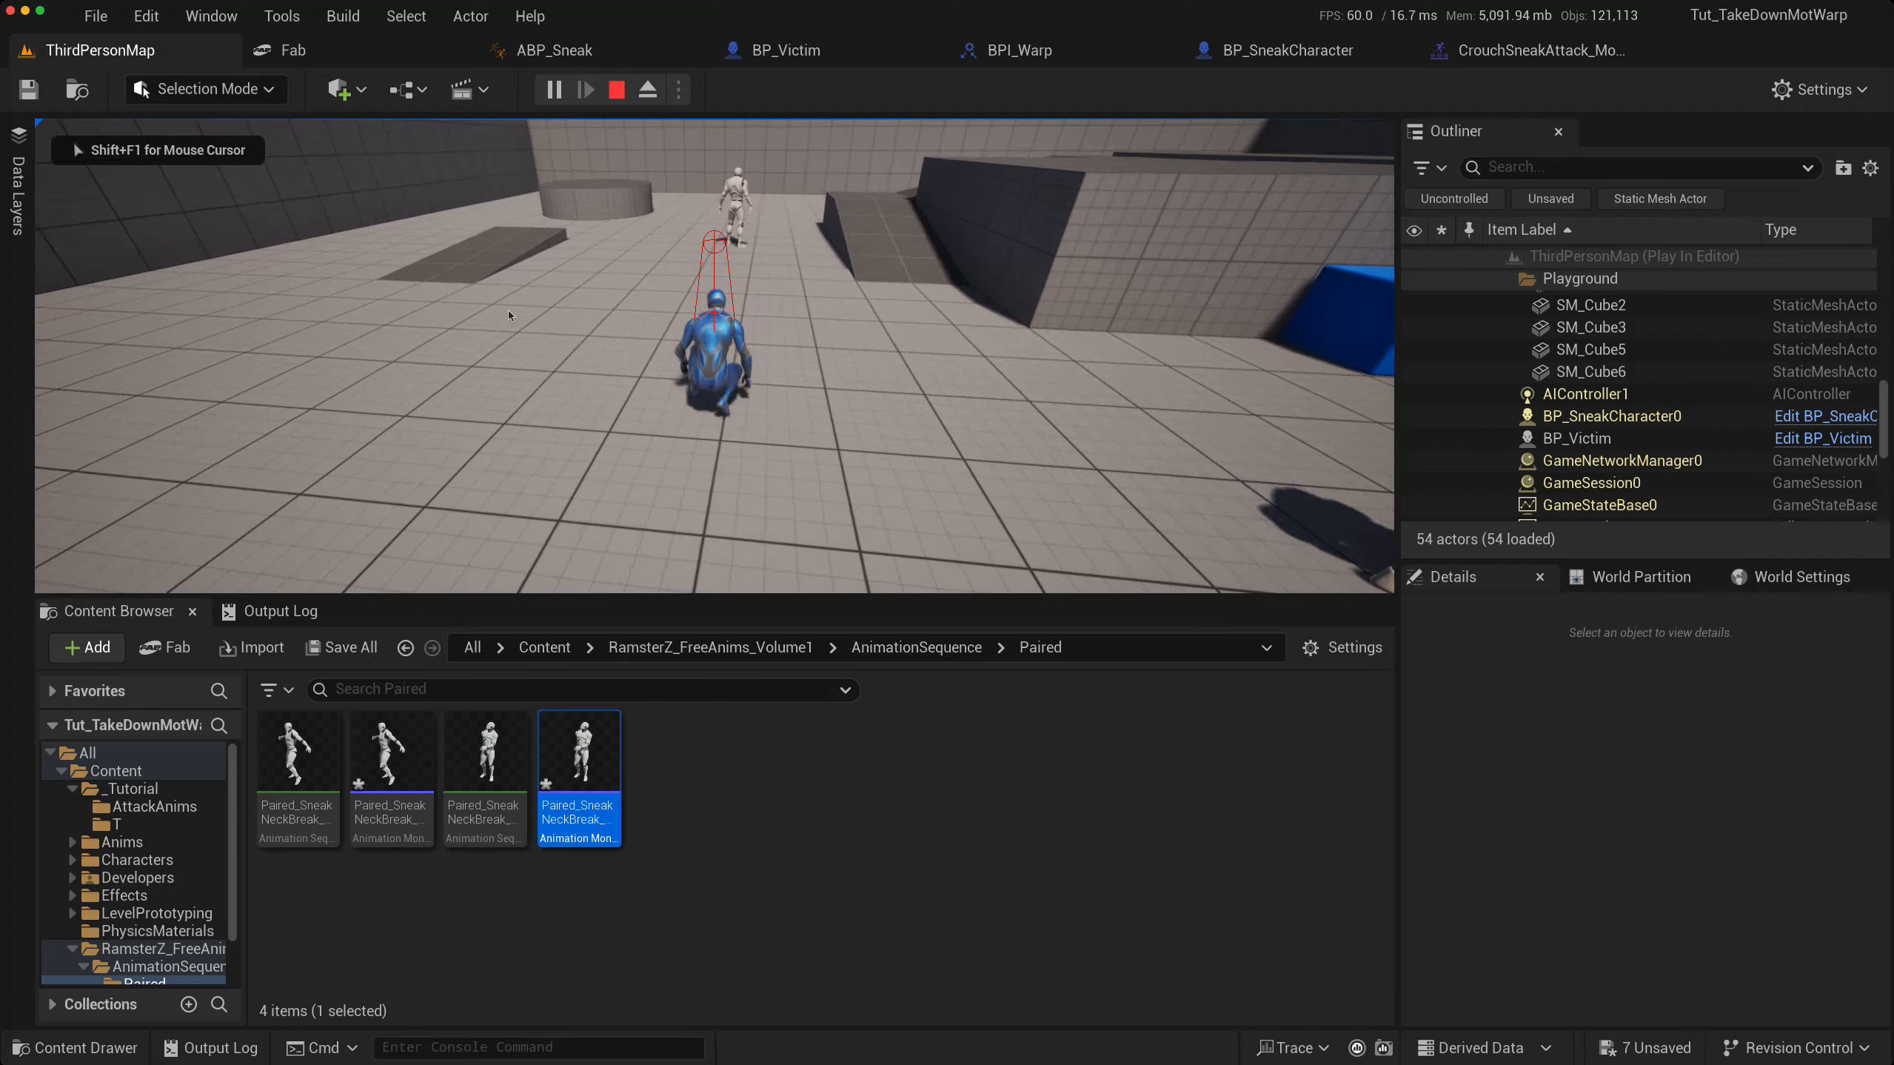
{"action": "key", "text": "w"}
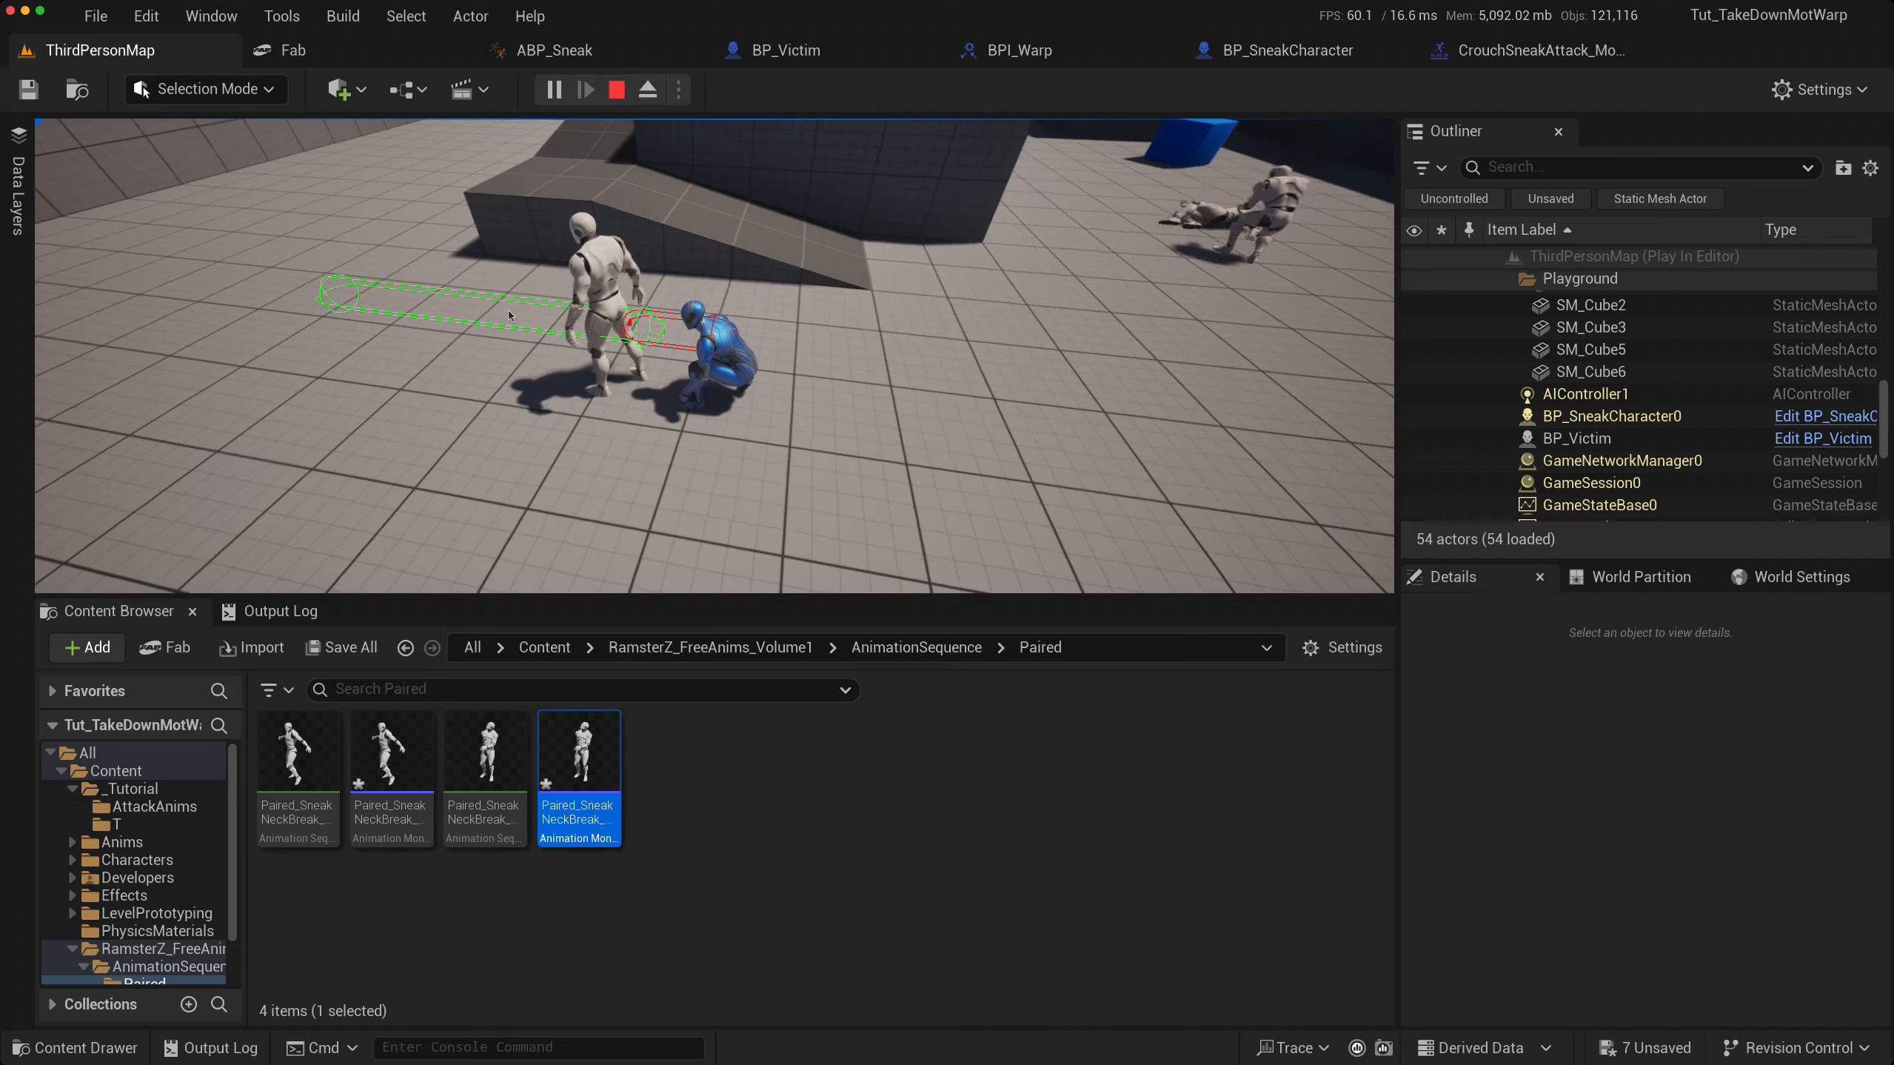
{"action": "key", "text": "Escape"}
{"action": "left_click", "coordinate": [552, 90]}
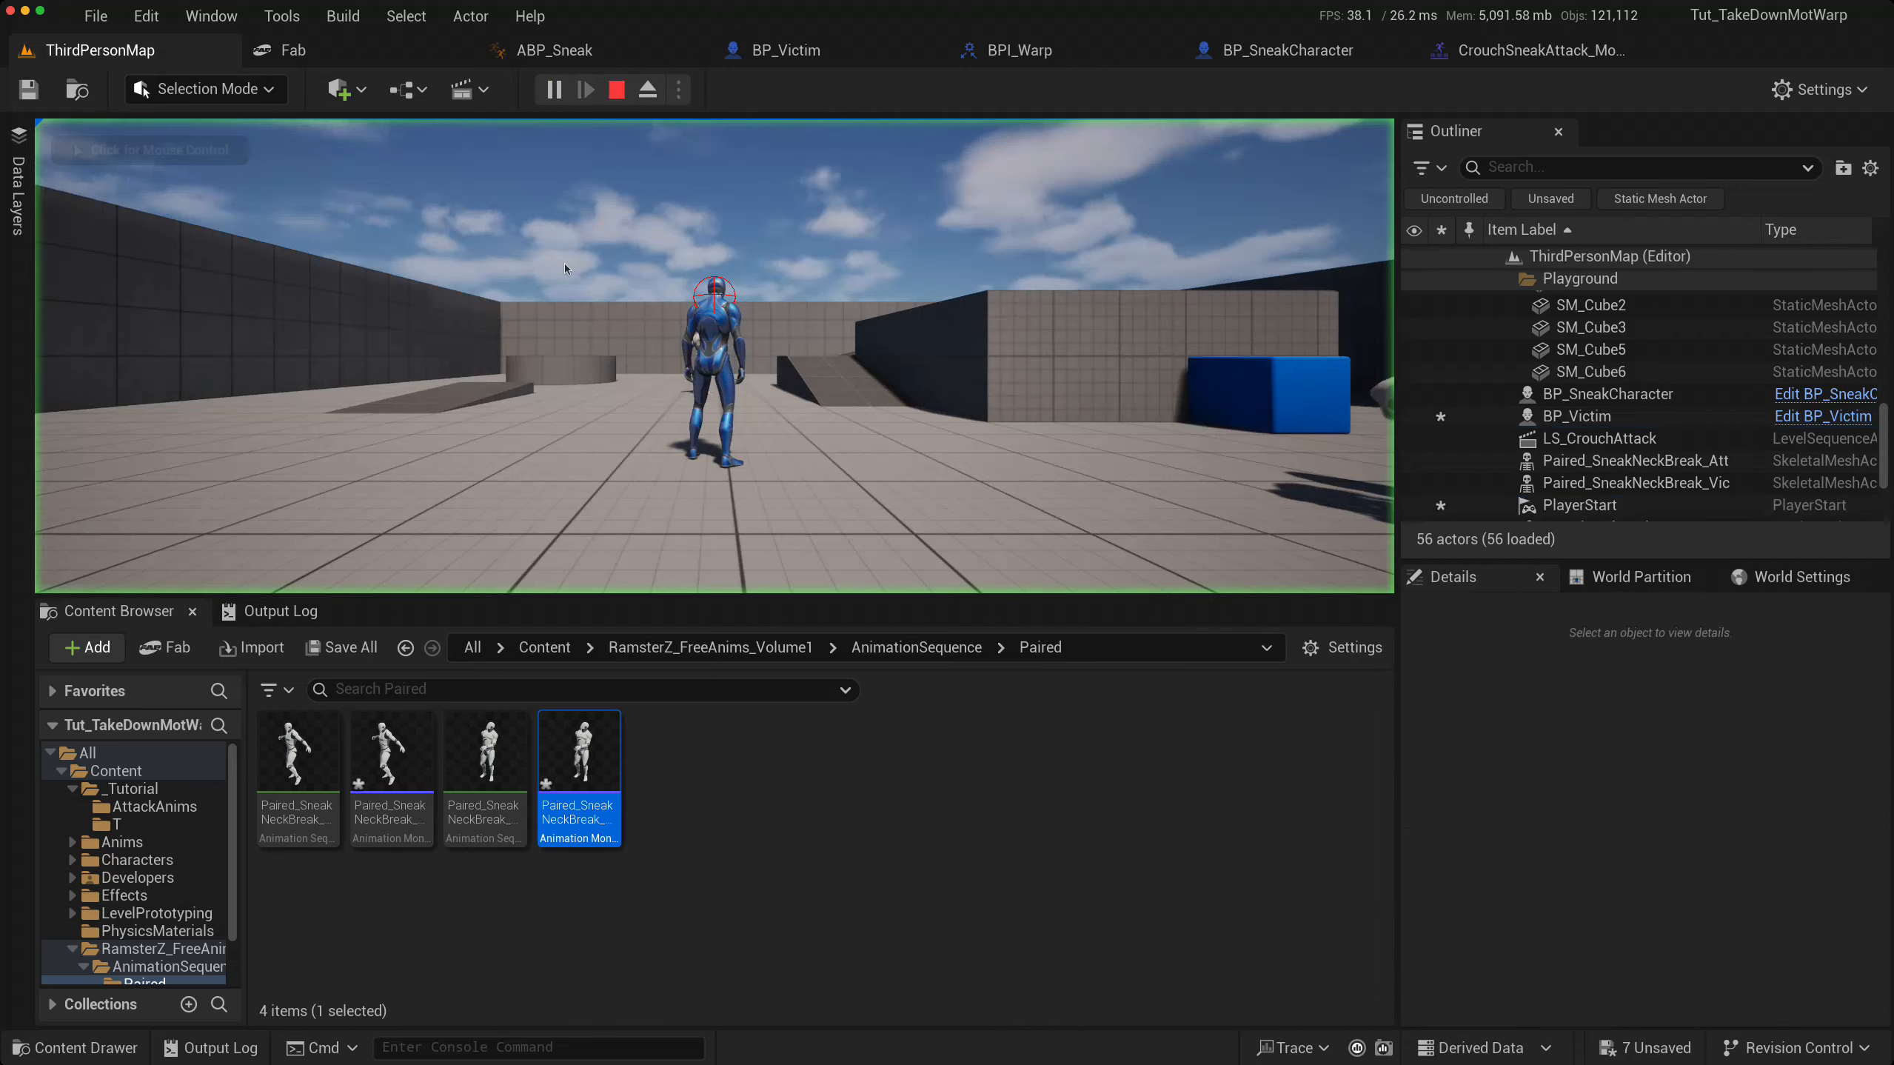
{"action": "key", "text": "w"}
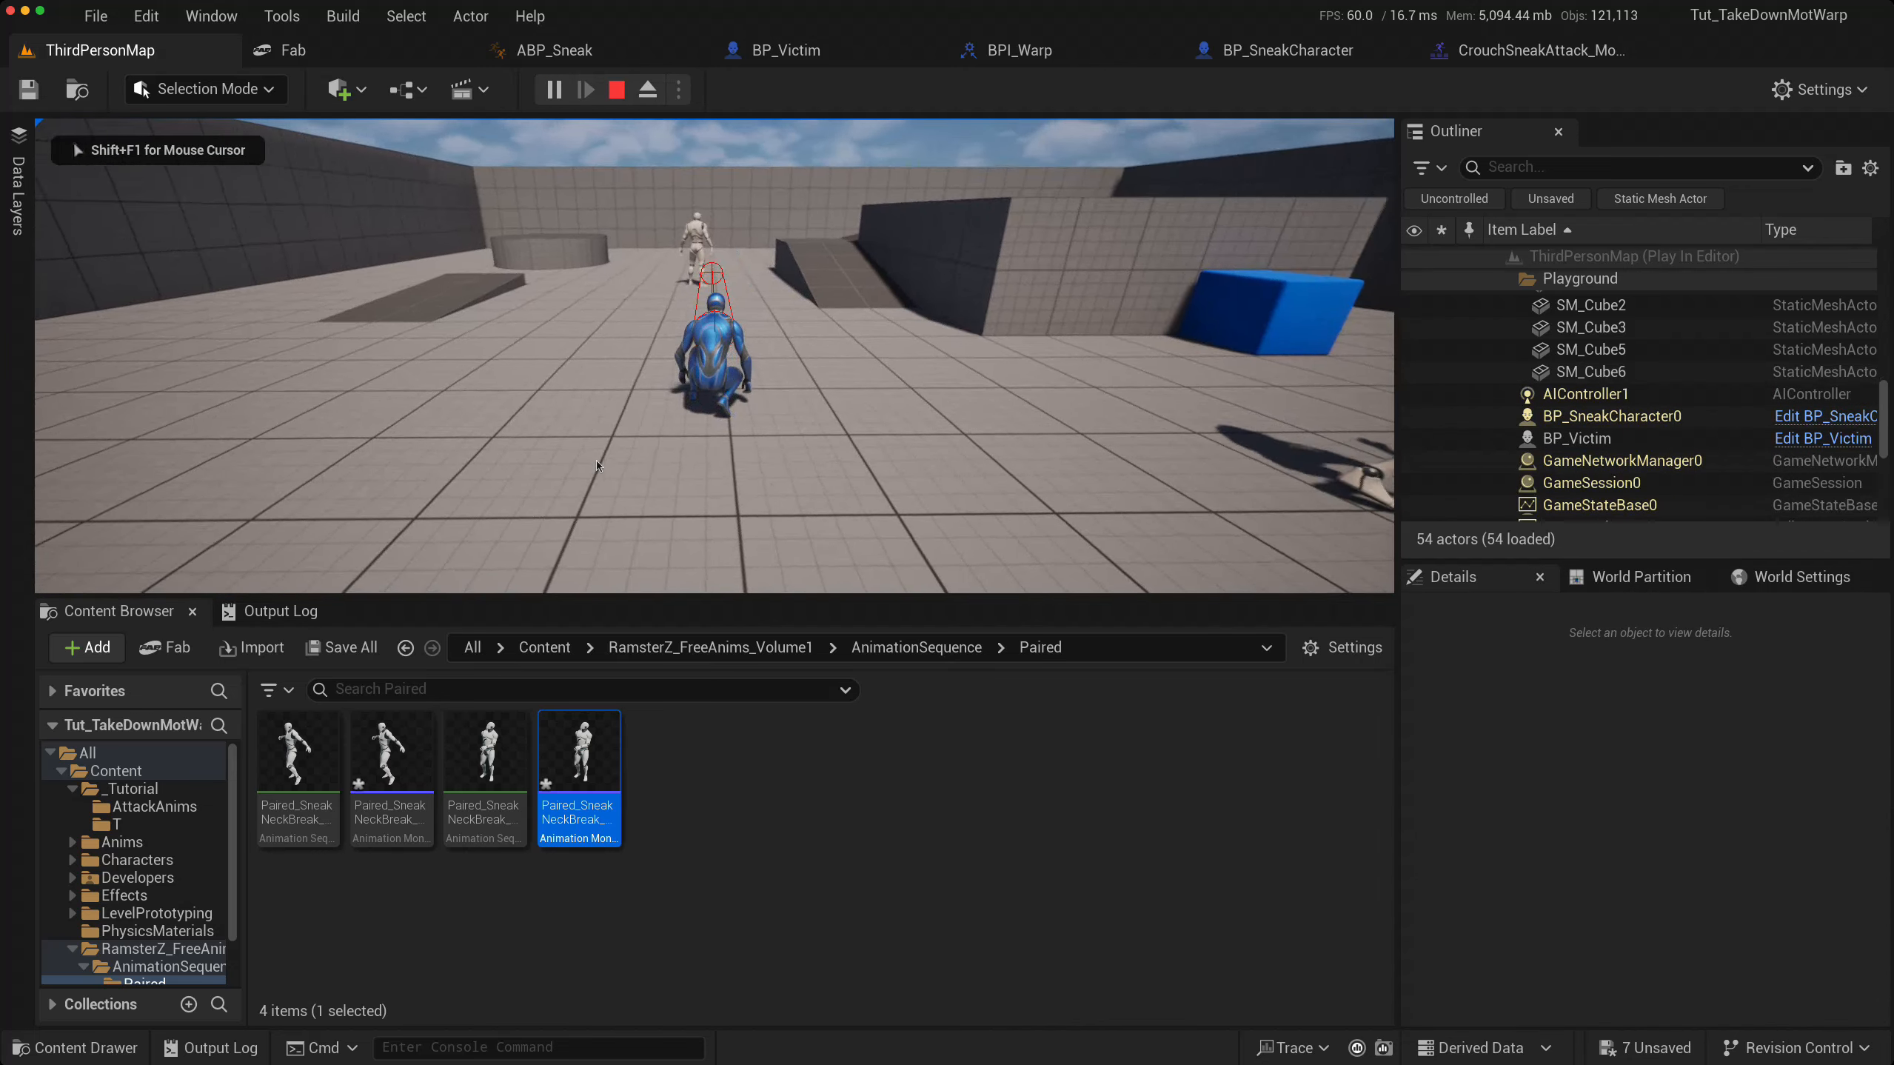
{"action": "key", "text": "w"}
{"action": "key", "text": "e"}
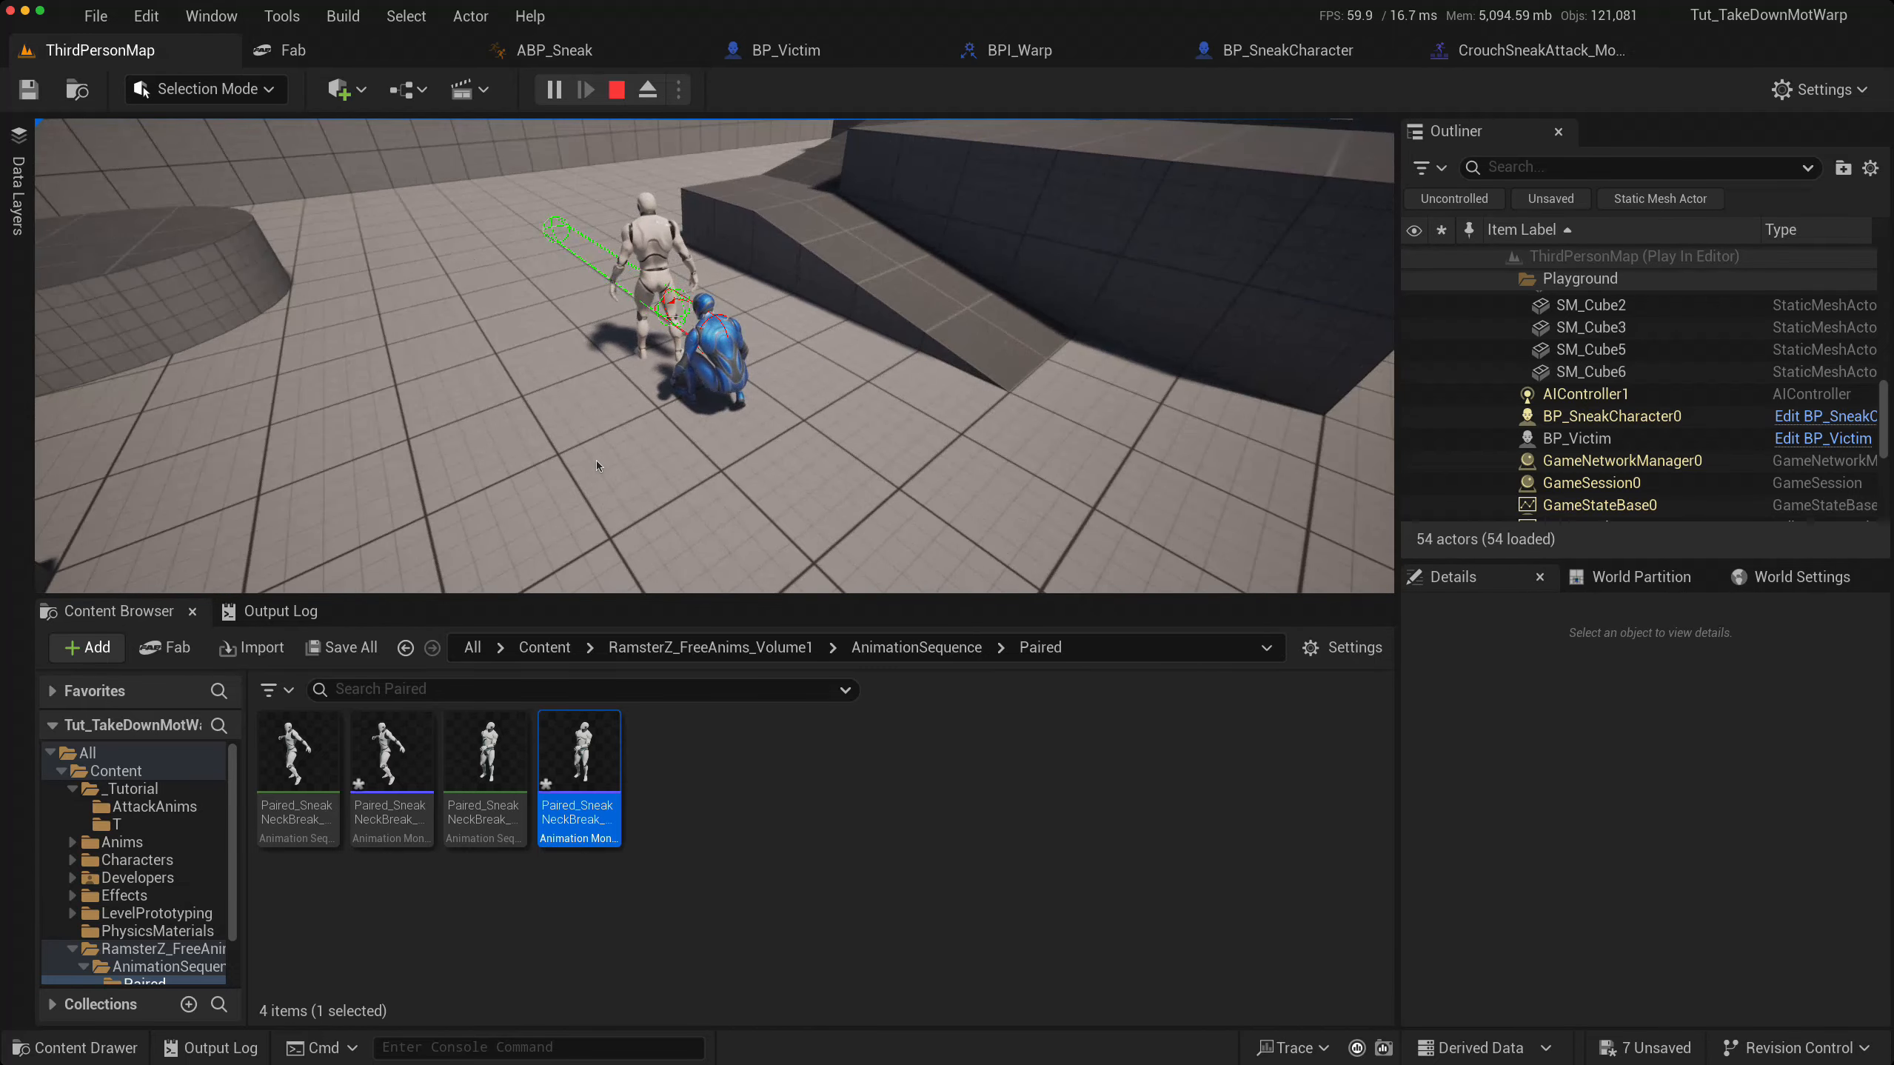
{"action": "key", "text": "Escape"}
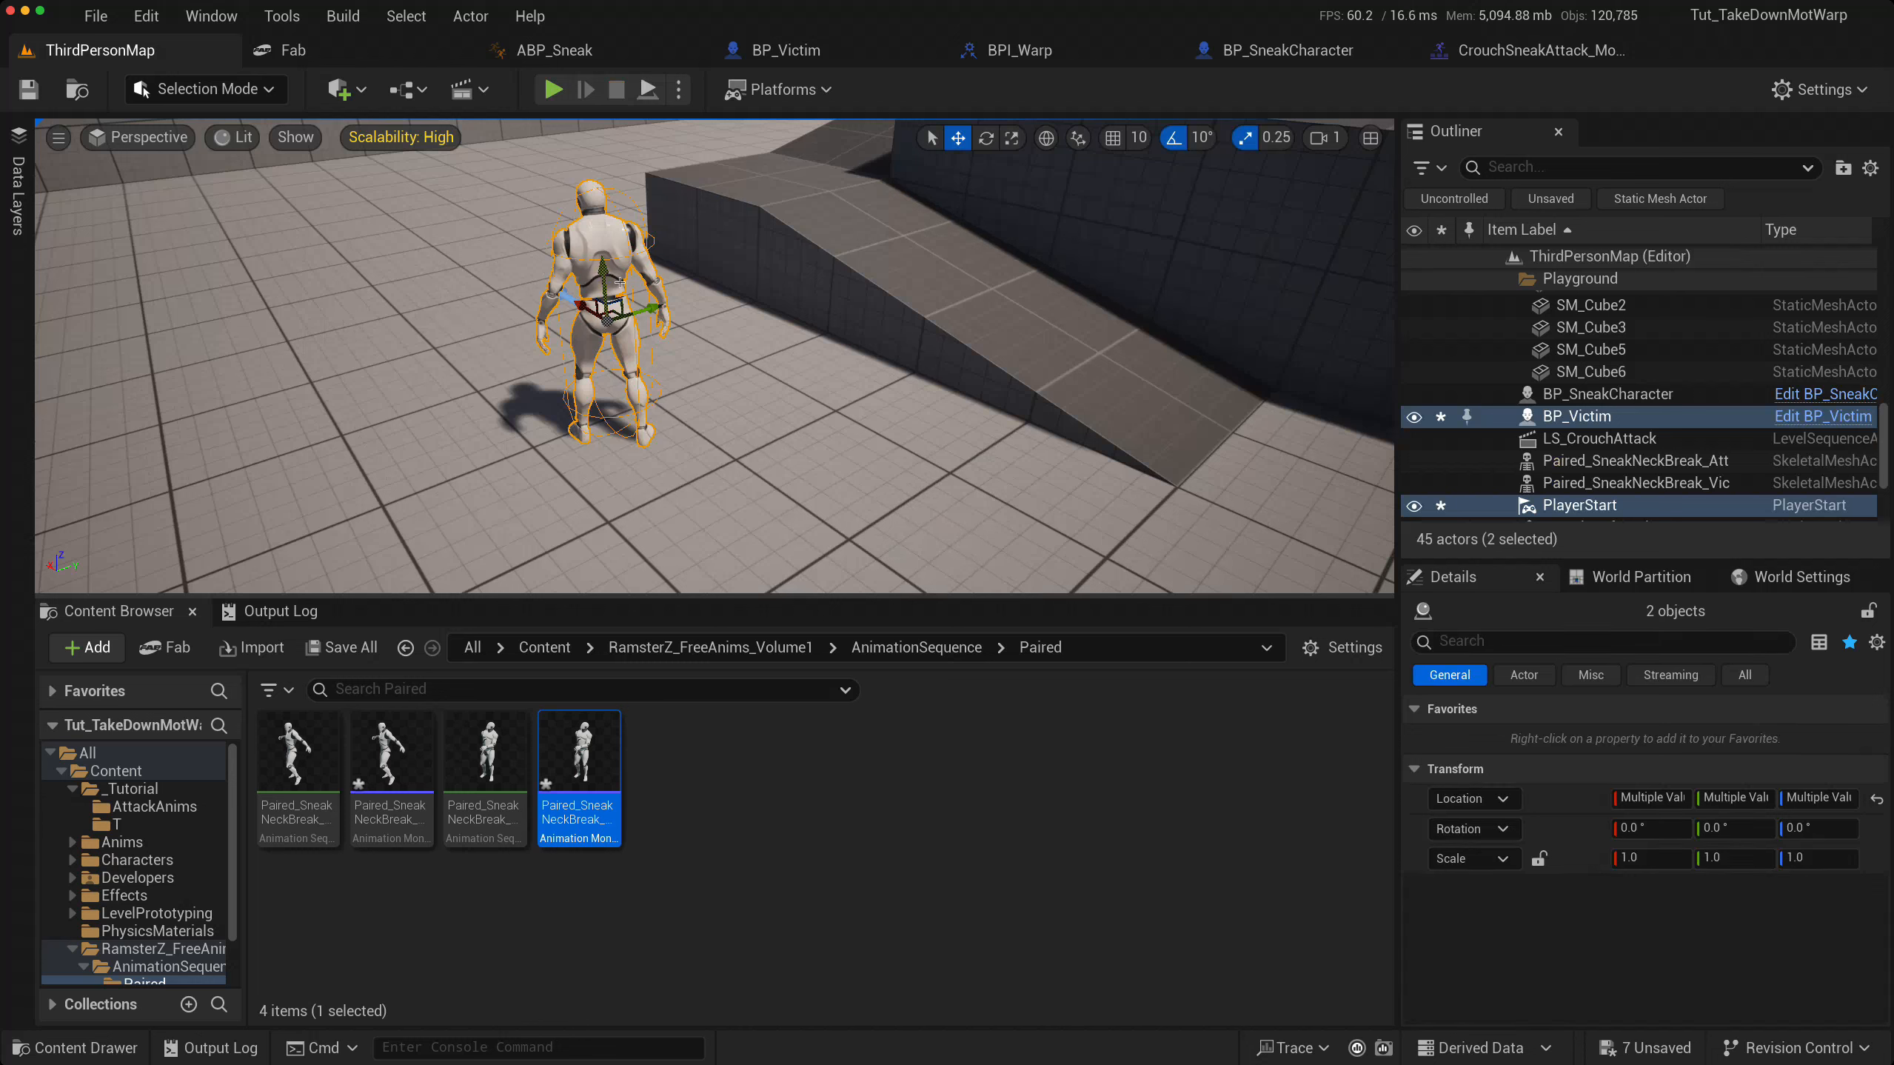
- Open Paired_SneakNeckBreak_Vic_Montage, pause its preview, and move the playhead to about frame 67, where the victim is falling
{"action": "double_click", "coordinate": [586, 821]}
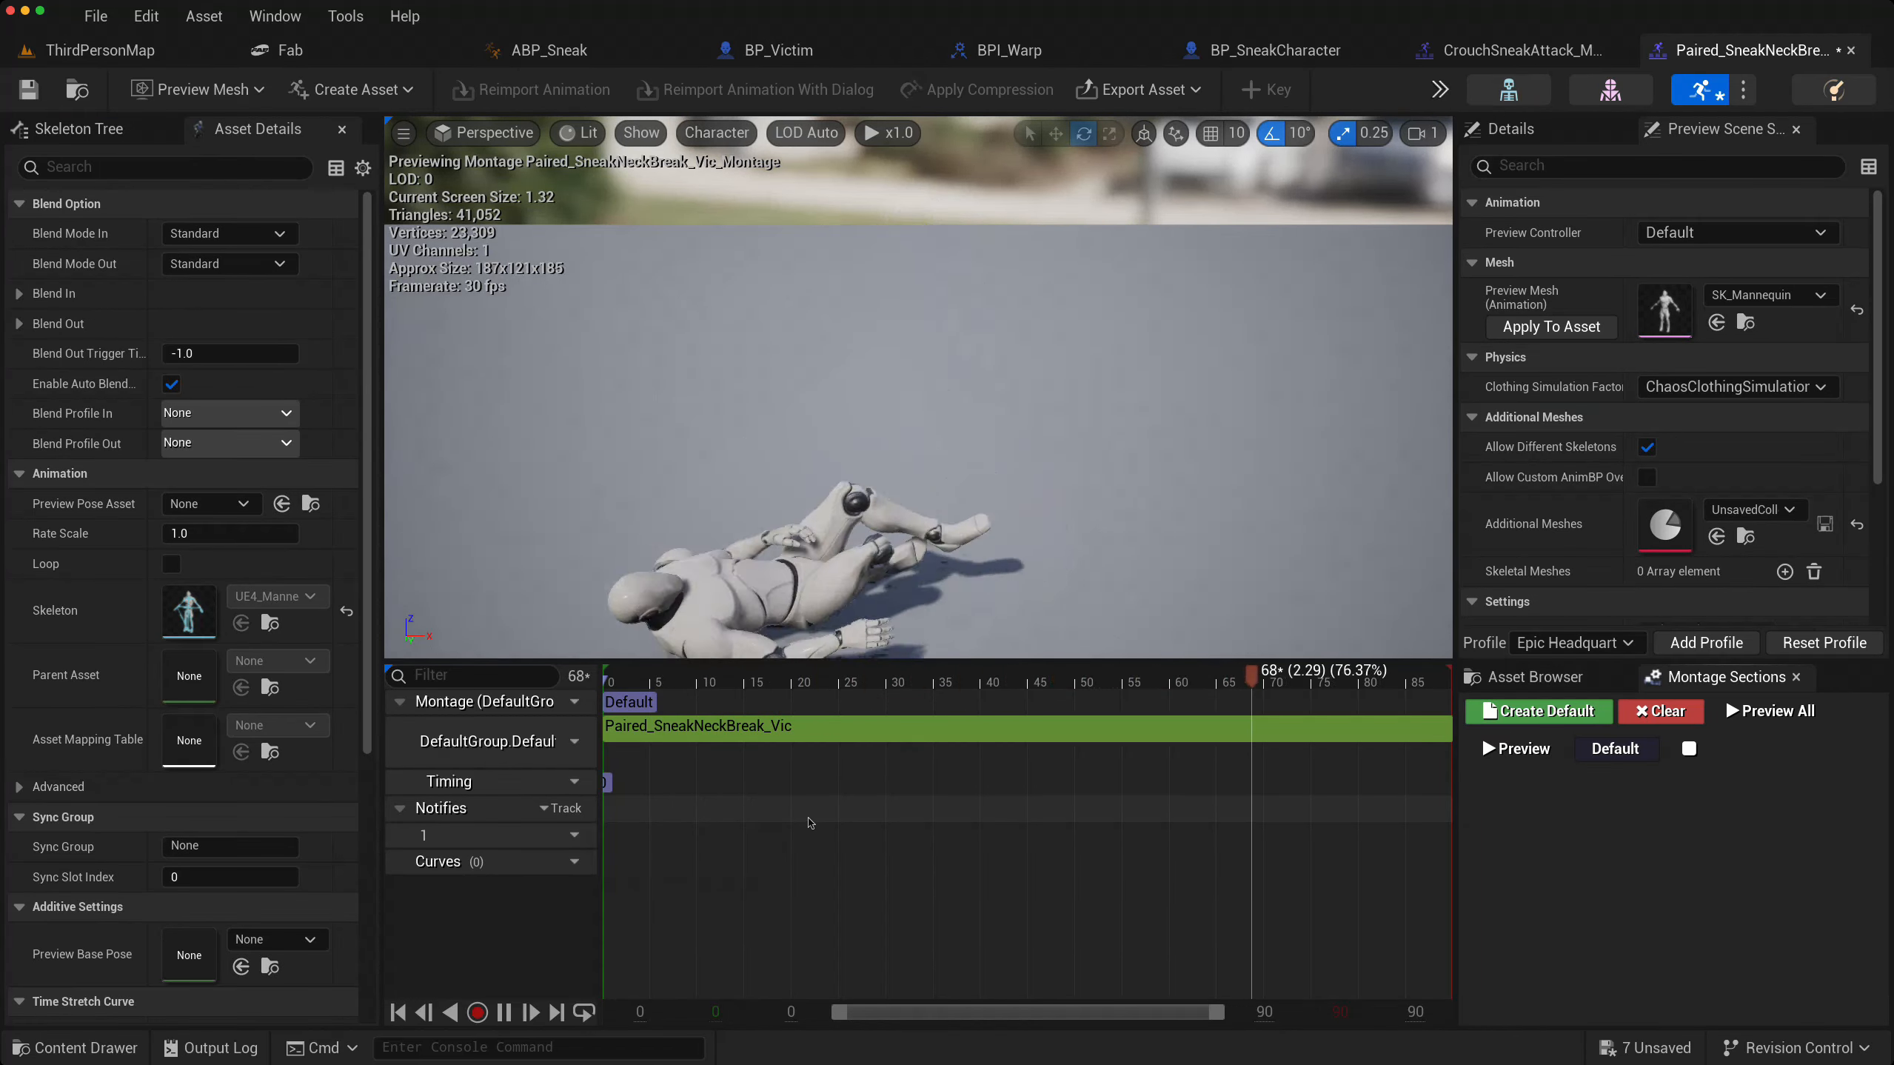
{"action": "left_click", "coordinate": [506, 1012]}
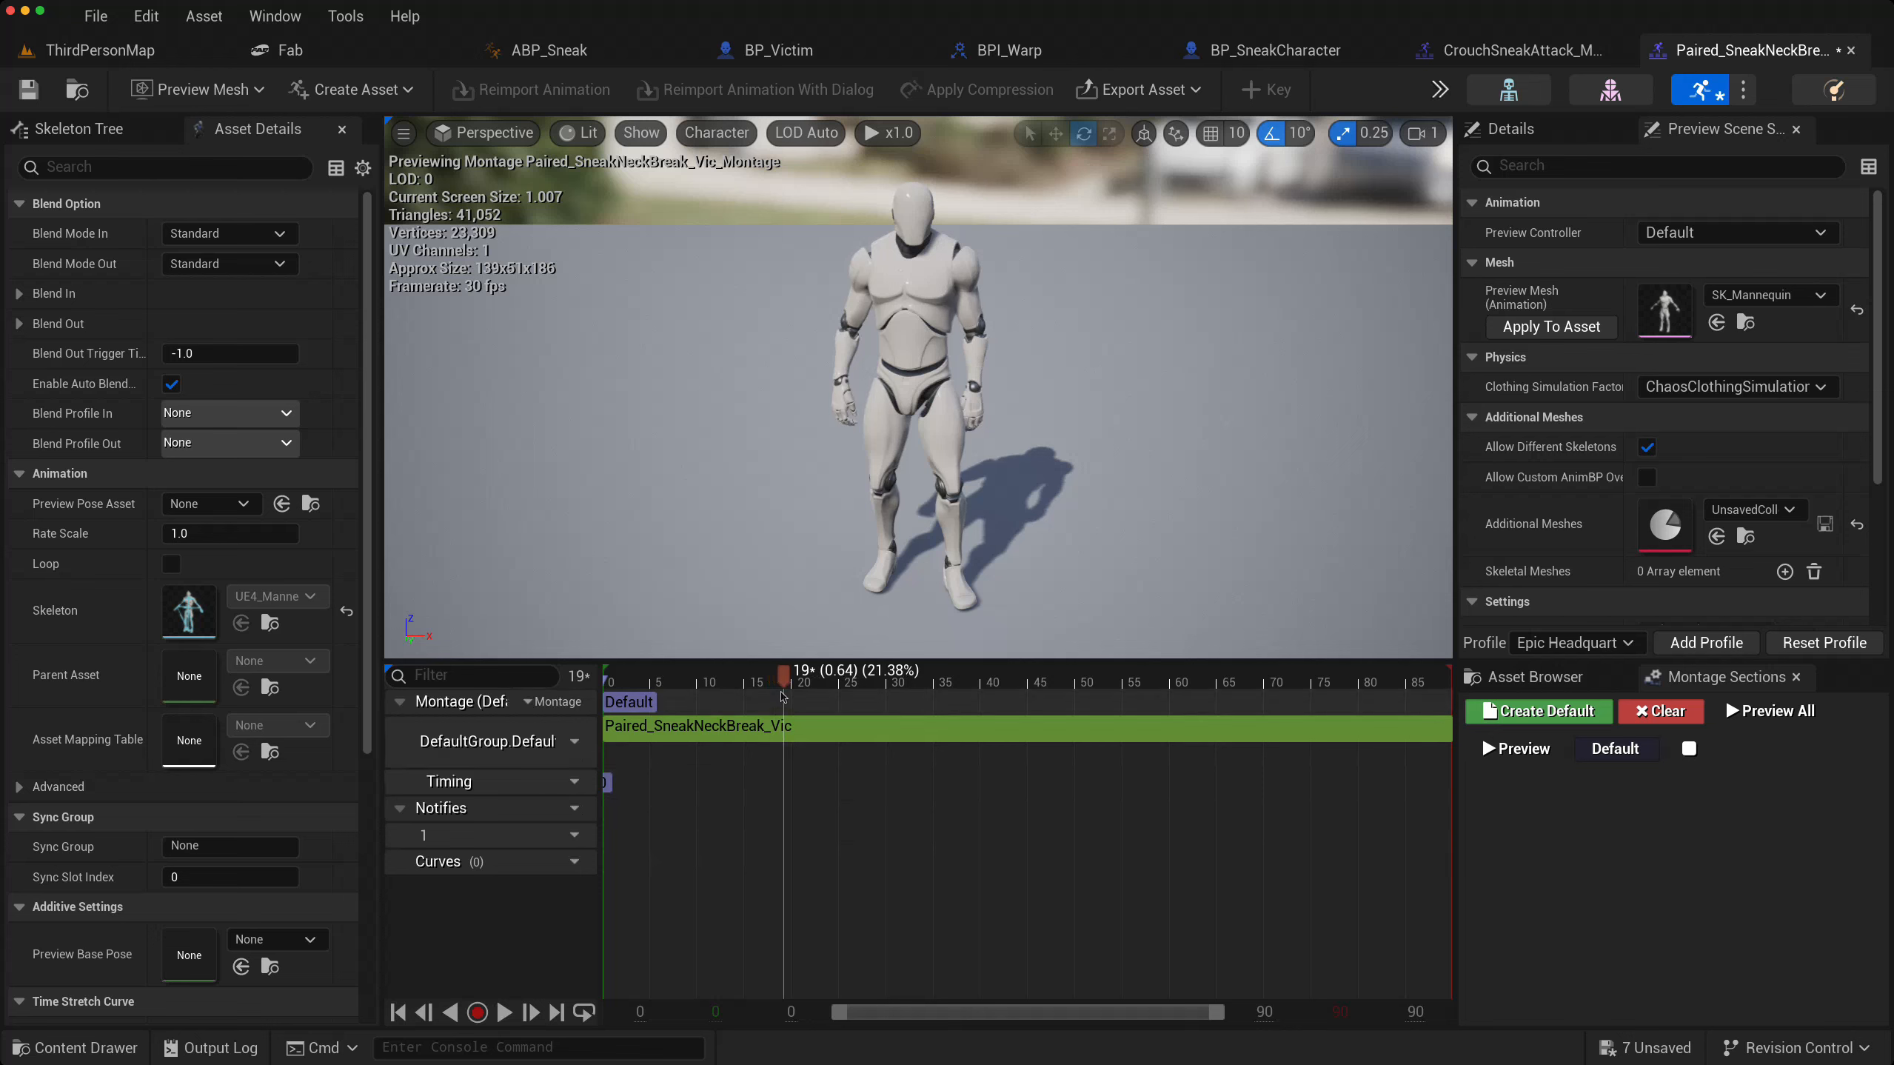
{"action": "left_click_drag", "start_coordinate": [787, 675], "coordinate": [1244, 696]}
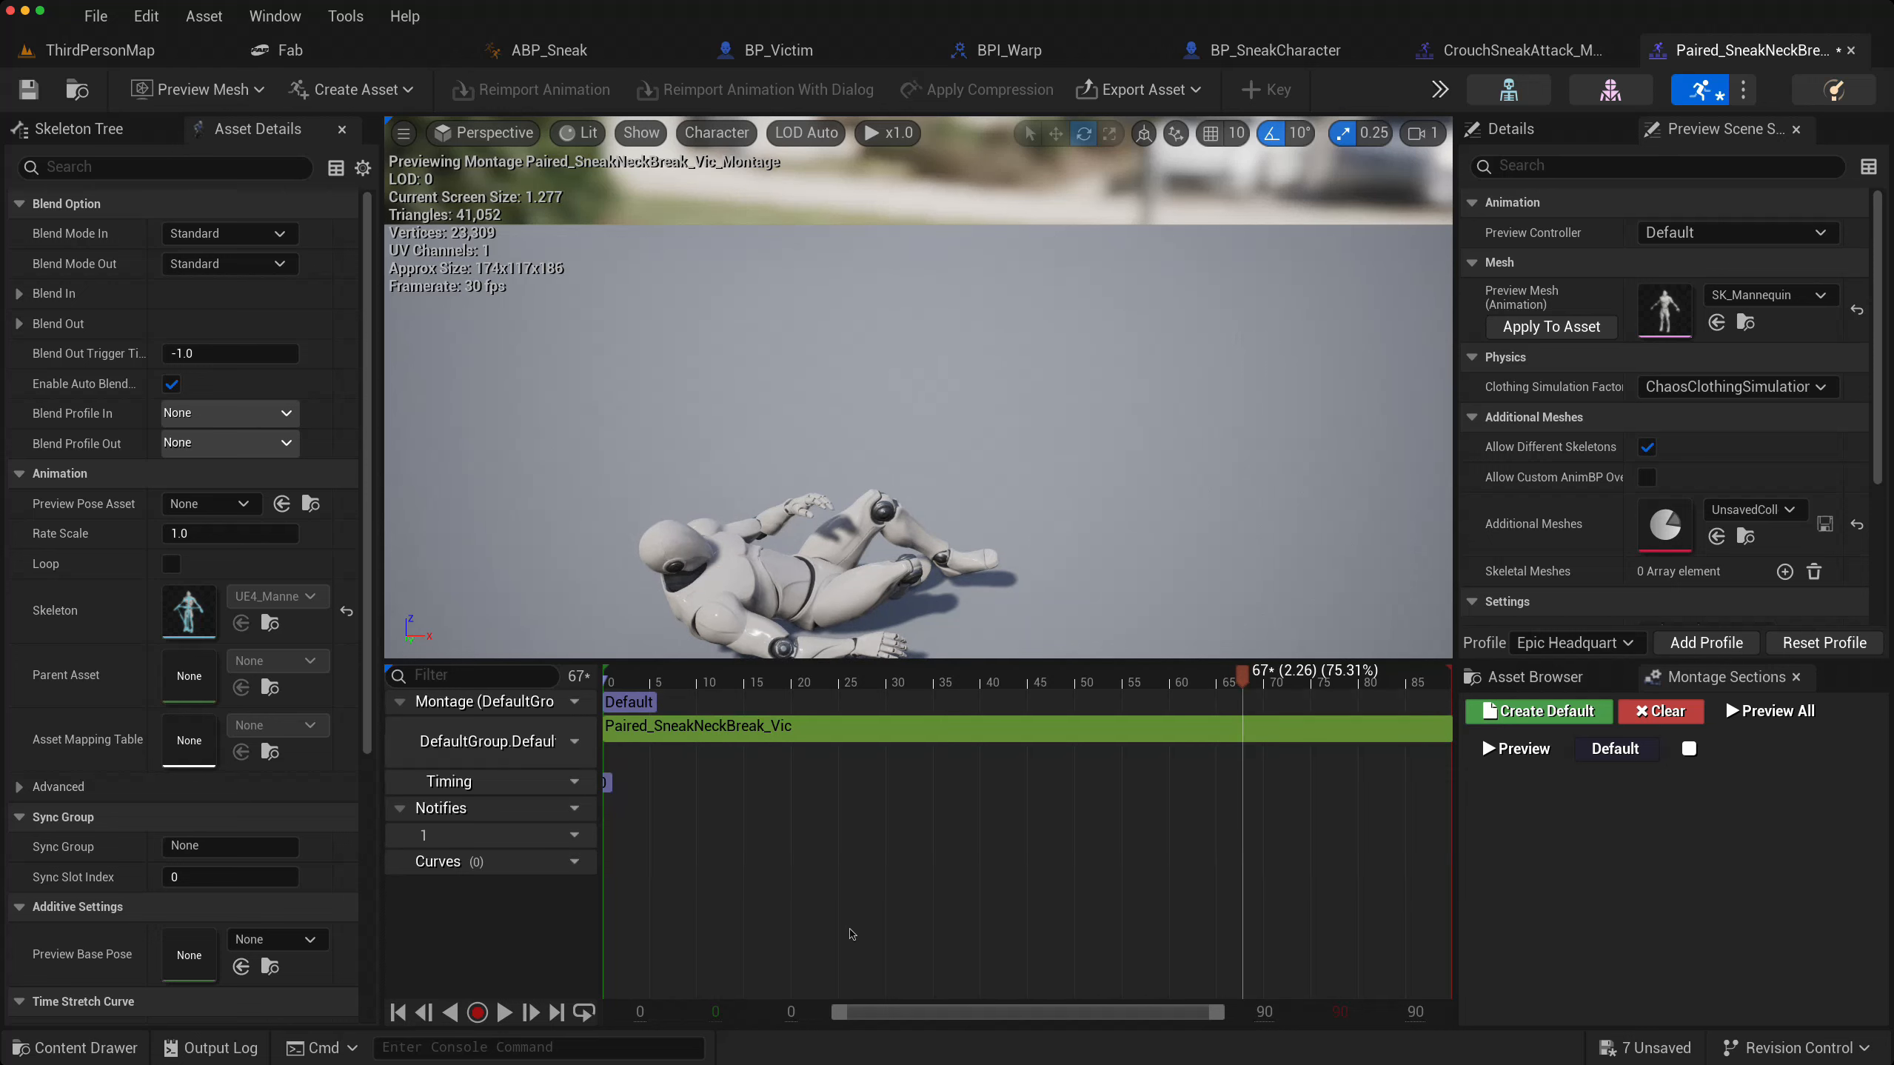
- Add a Montage Notify on notify track 1 at the playhead, near frame 68
{"action": "right_click", "coordinate": [1243, 840]}
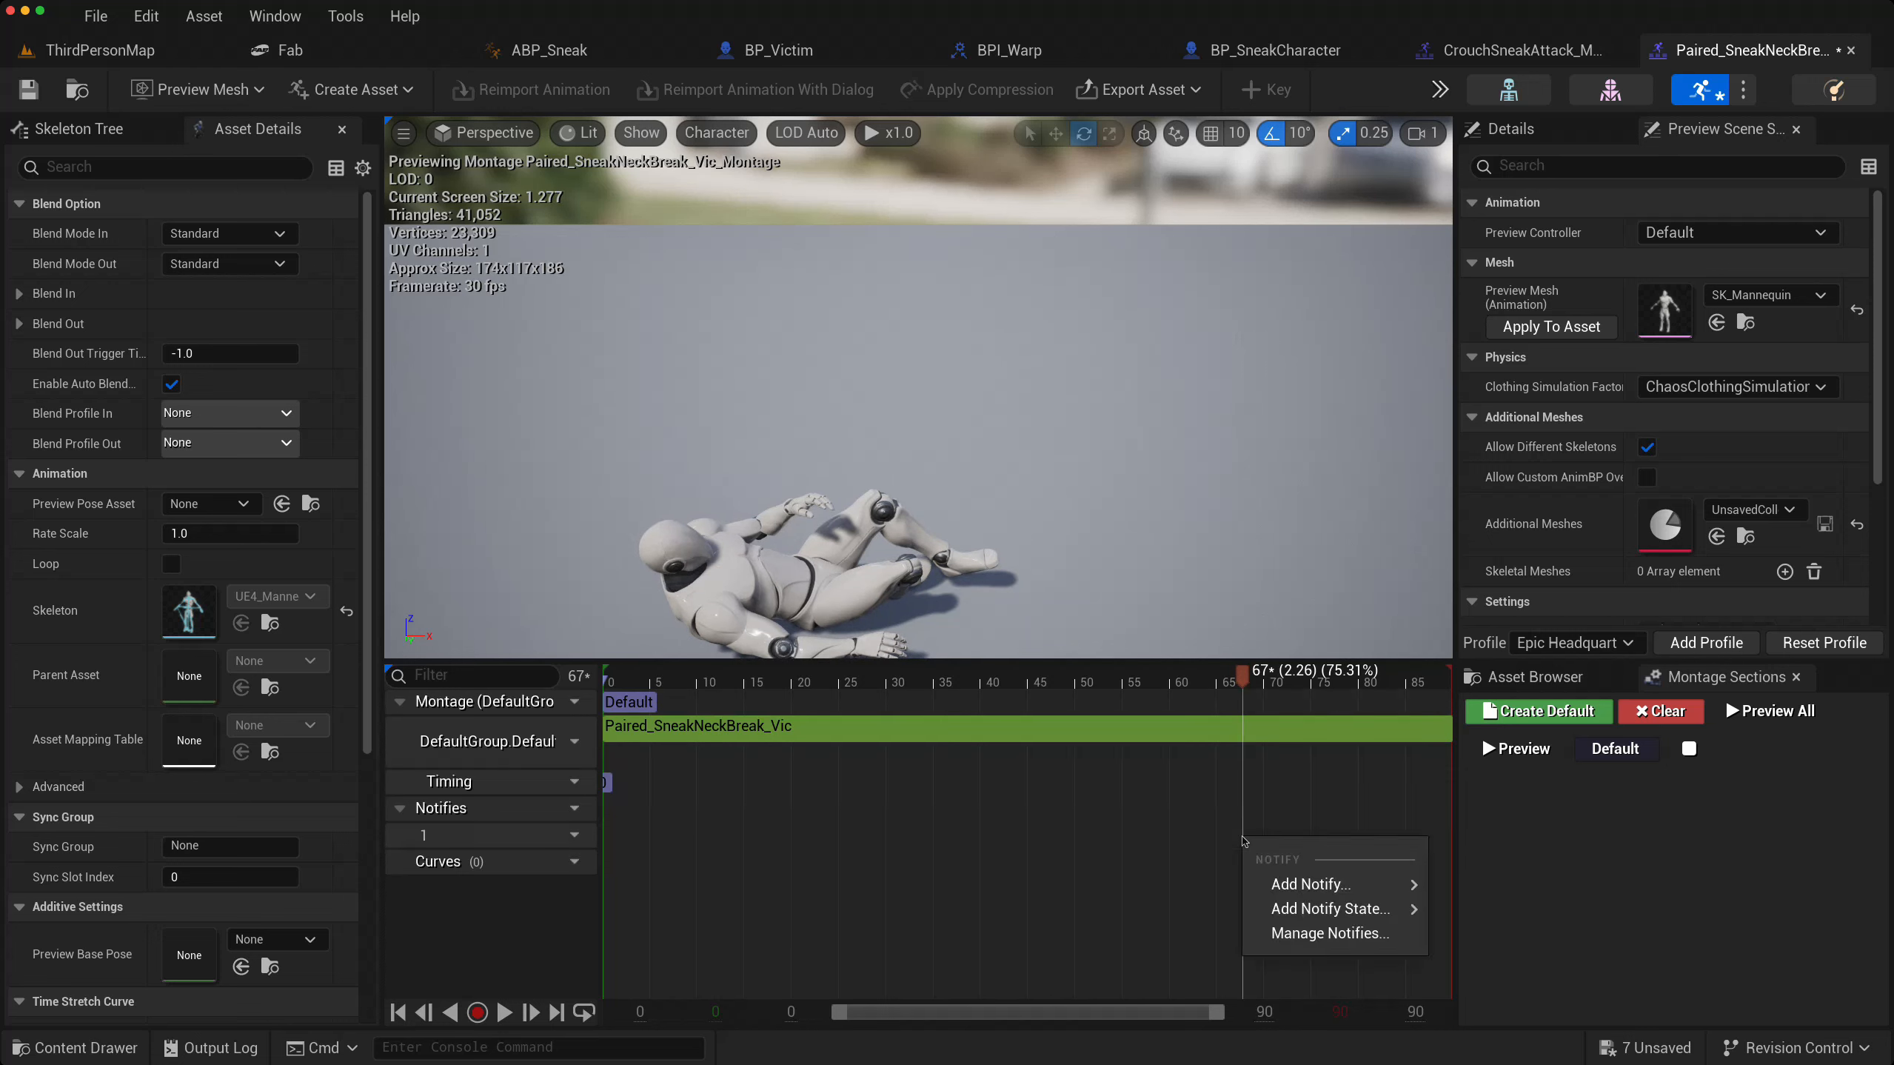
{"action": "mouse_move", "coordinate": [1300, 880]}
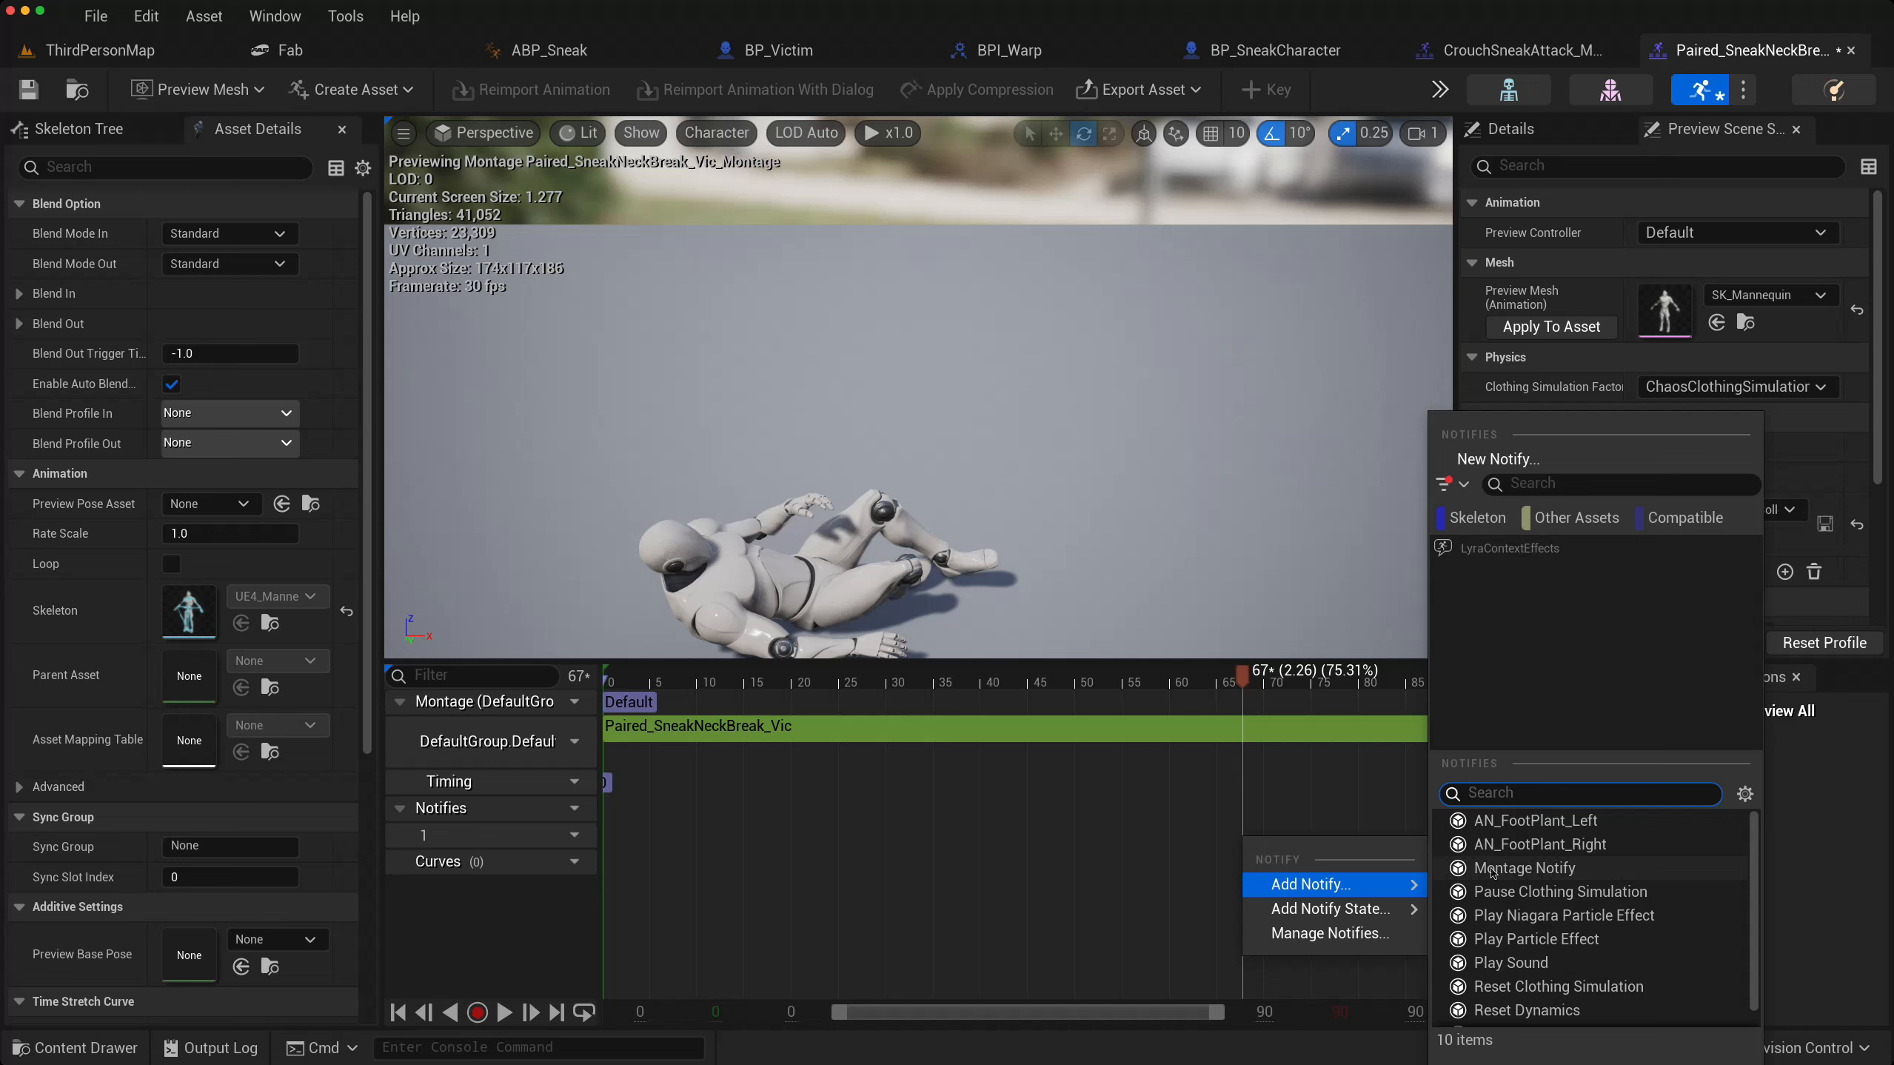
{"action": "left_click", "coordinate": [1494, 868]}
{"action": "left_click", "coordinate": [1280, 837]}
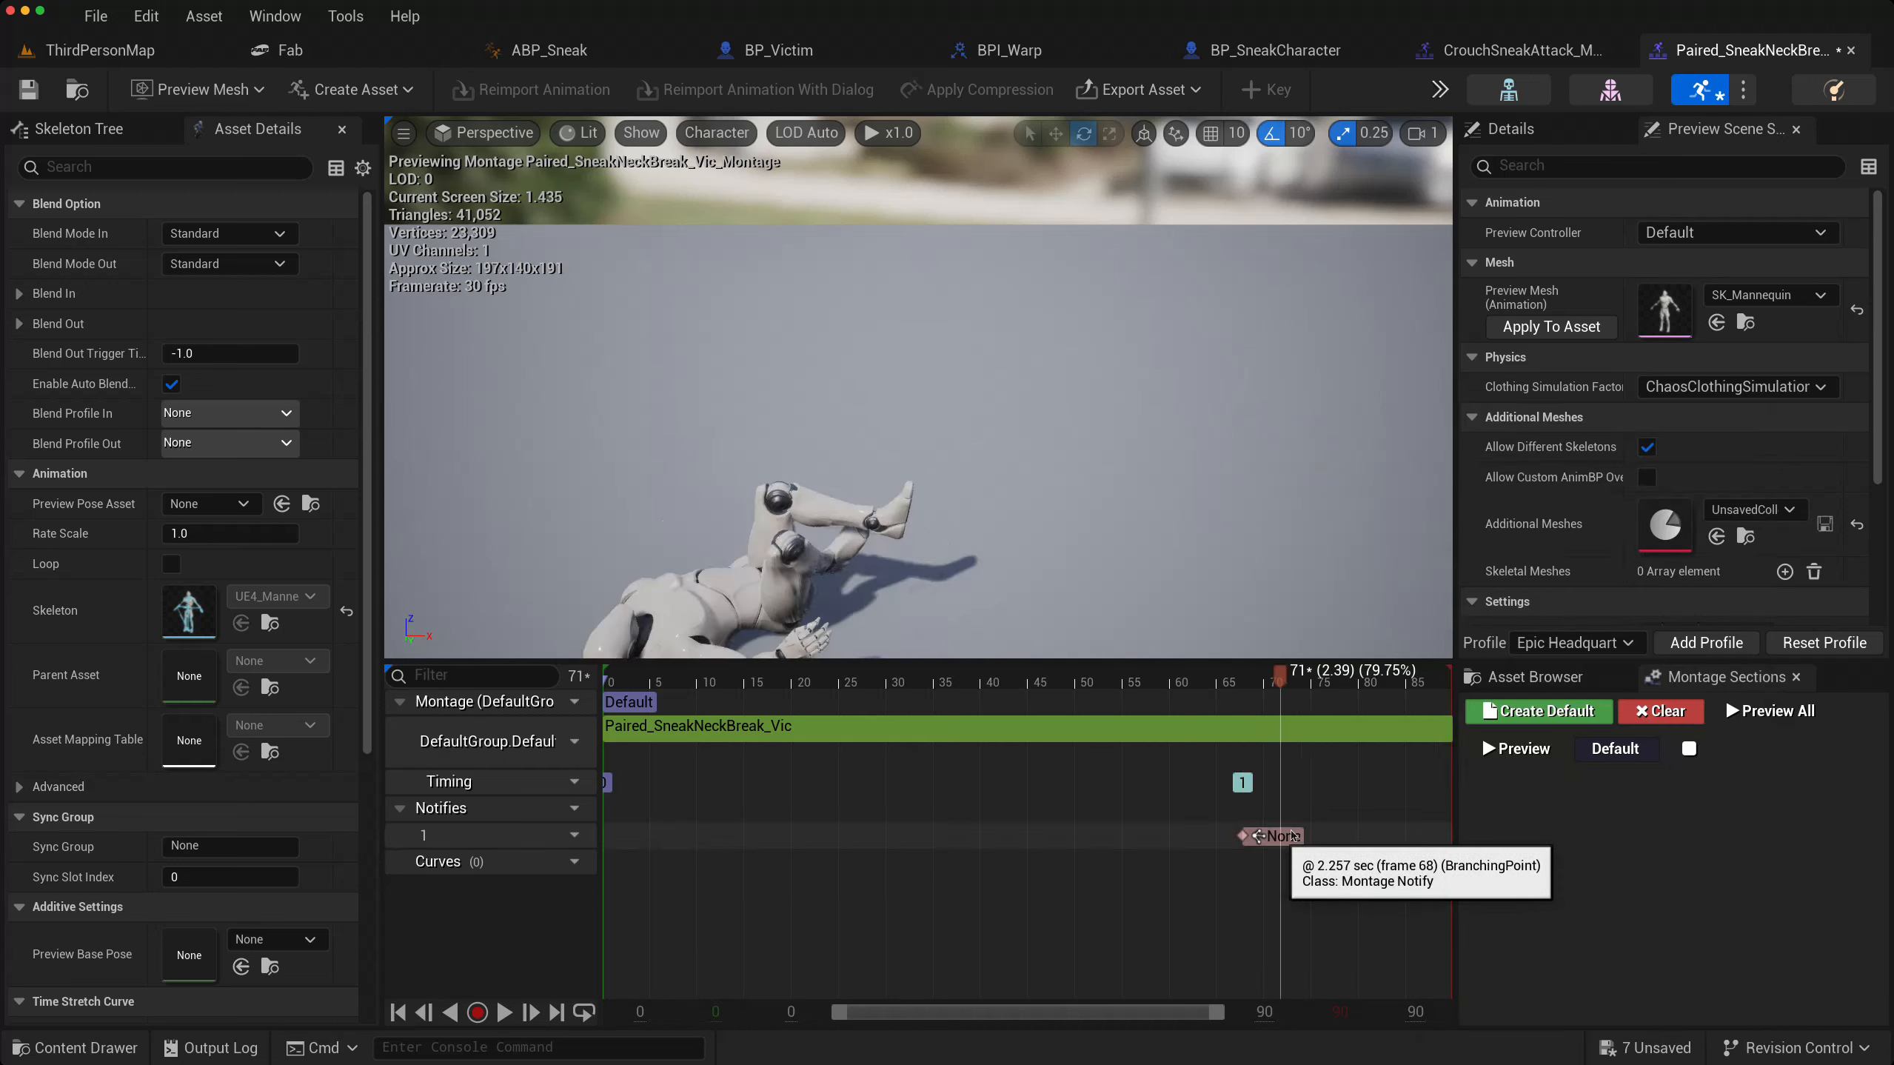
- Name the victim montage's new notify Ragdoll and save the montage
{"action": "left_click", "coordinate": [1514, 140]}
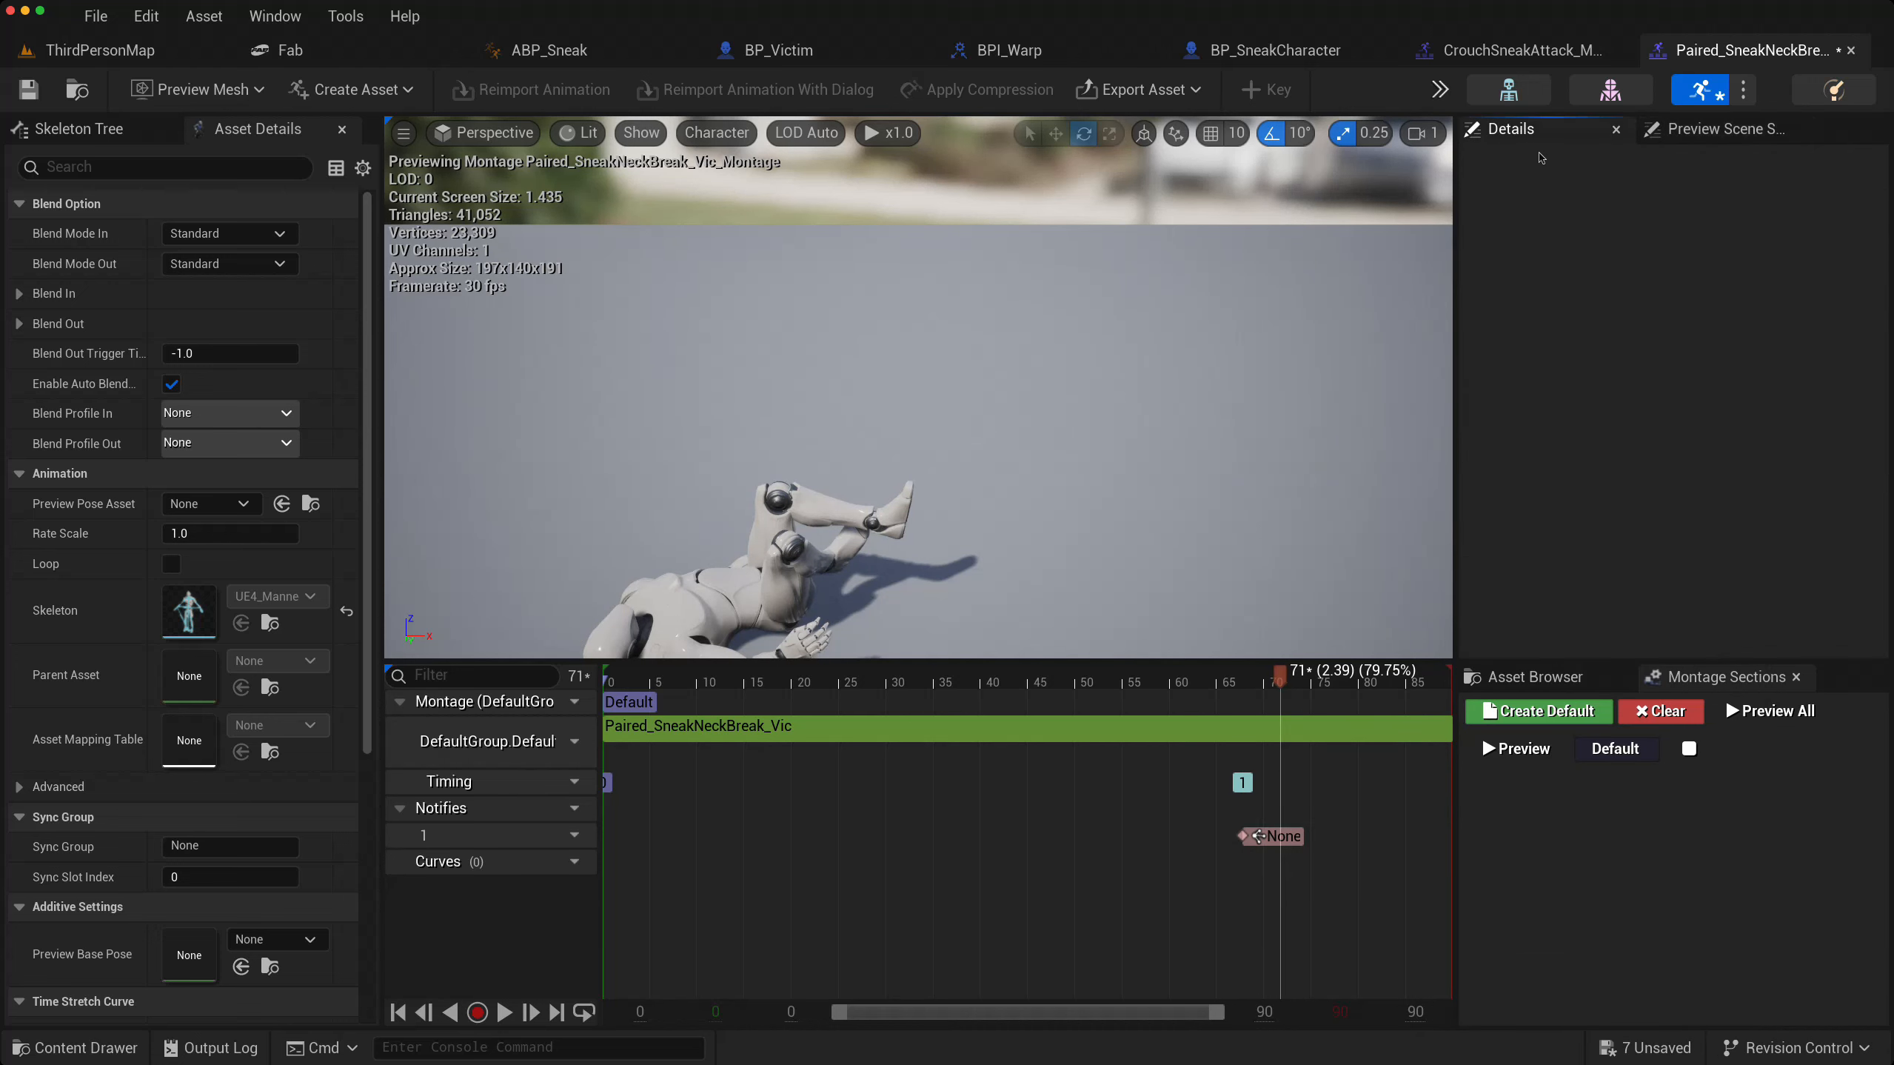
{"action": "left_click", "coordinate": [1260, 837]}
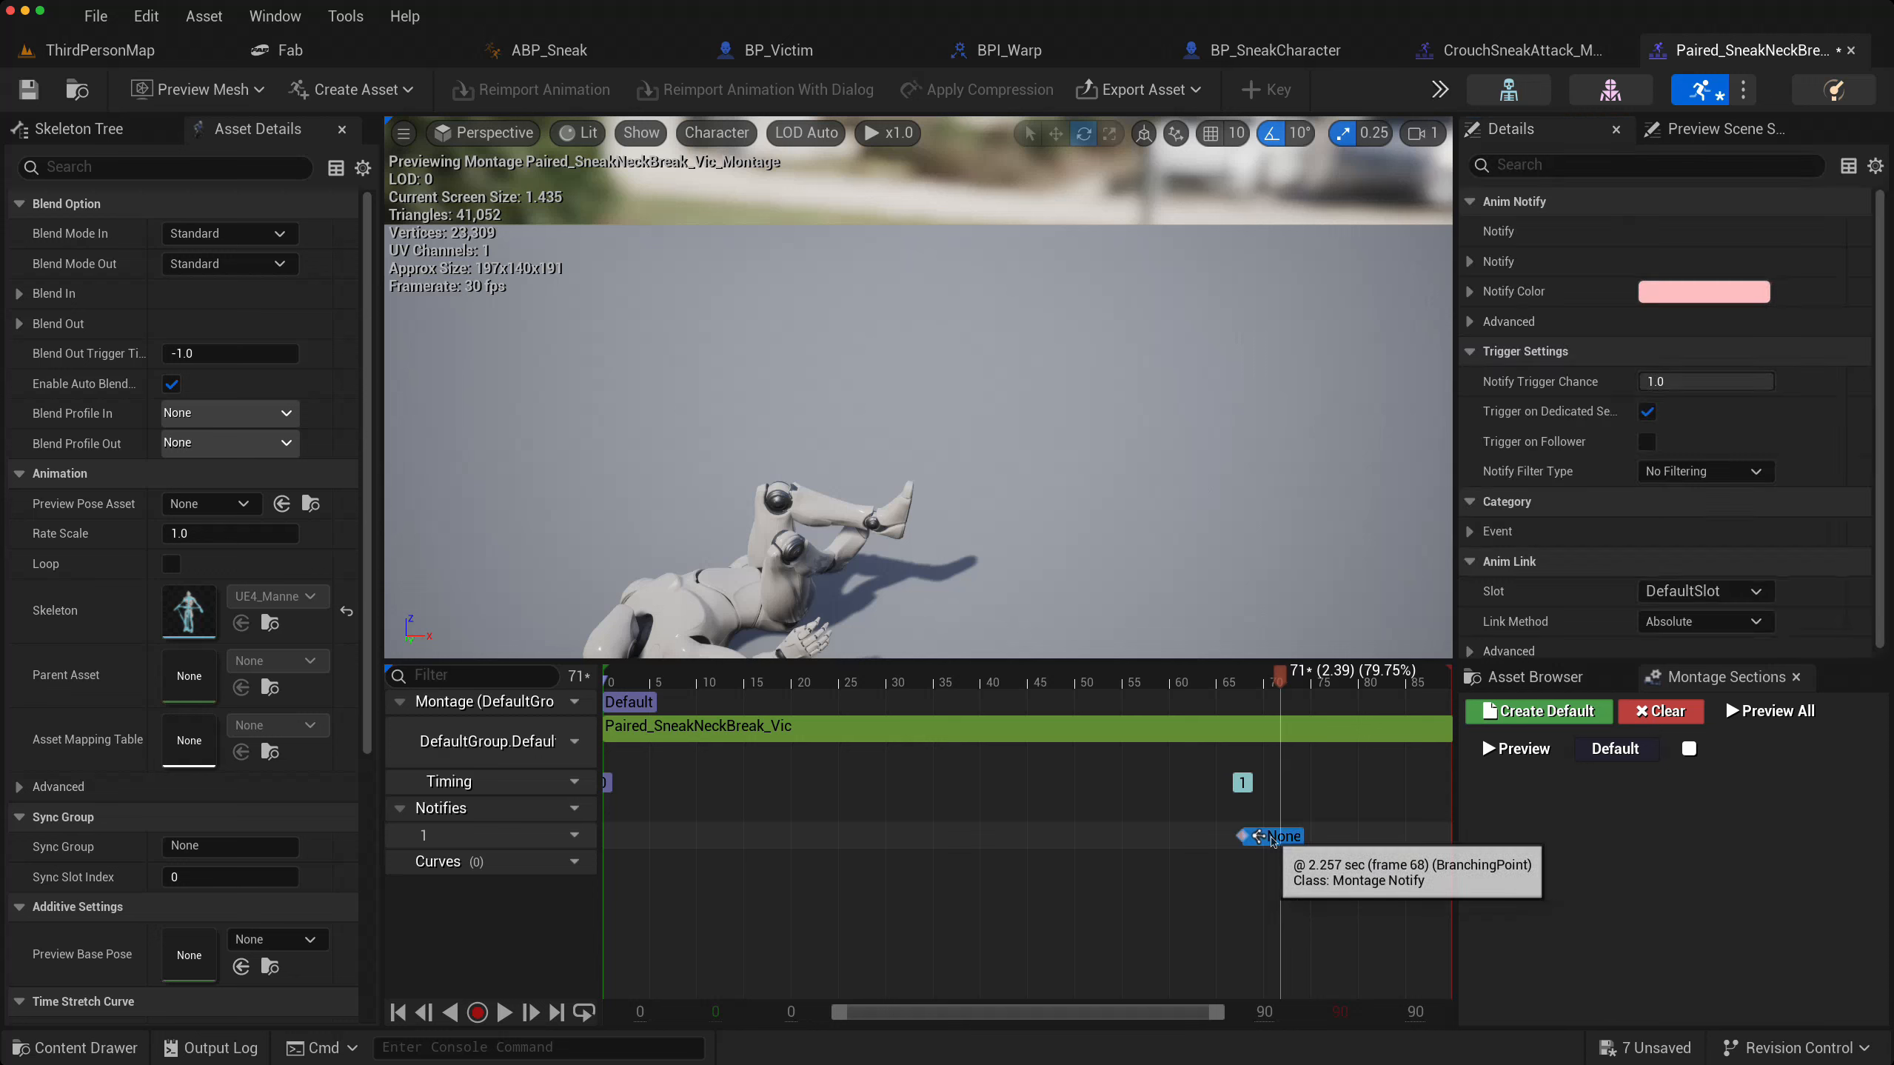
{"action": "mouse_move", "coordinate": [1268, 680]}
{"action": "left_mouse_down"}
{"action": "mouse_move", "coordinate": [1231, 682]}
{"action": "mouse_move", "coordinate": [1249, 687]}
{"action": "left_mouse_up"}
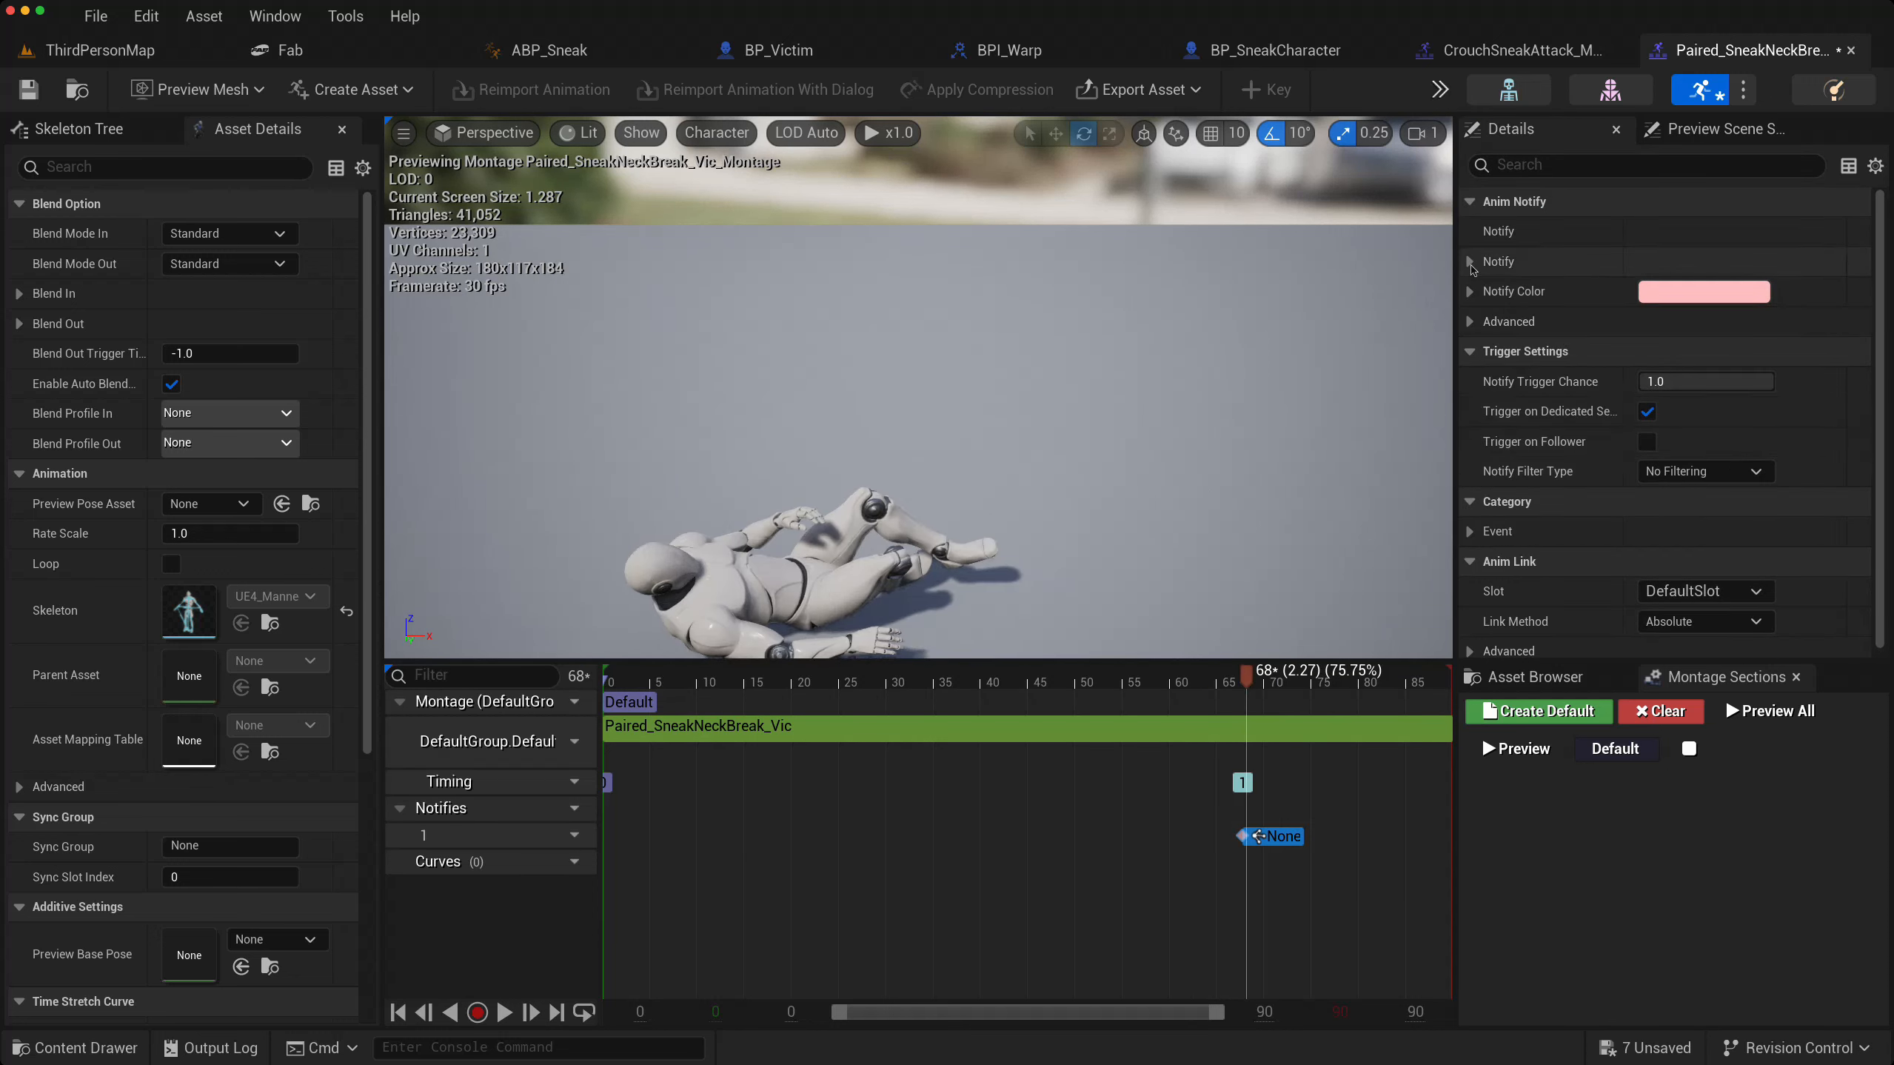
{"action": "left_click", "coordinate": [1471, 261]}
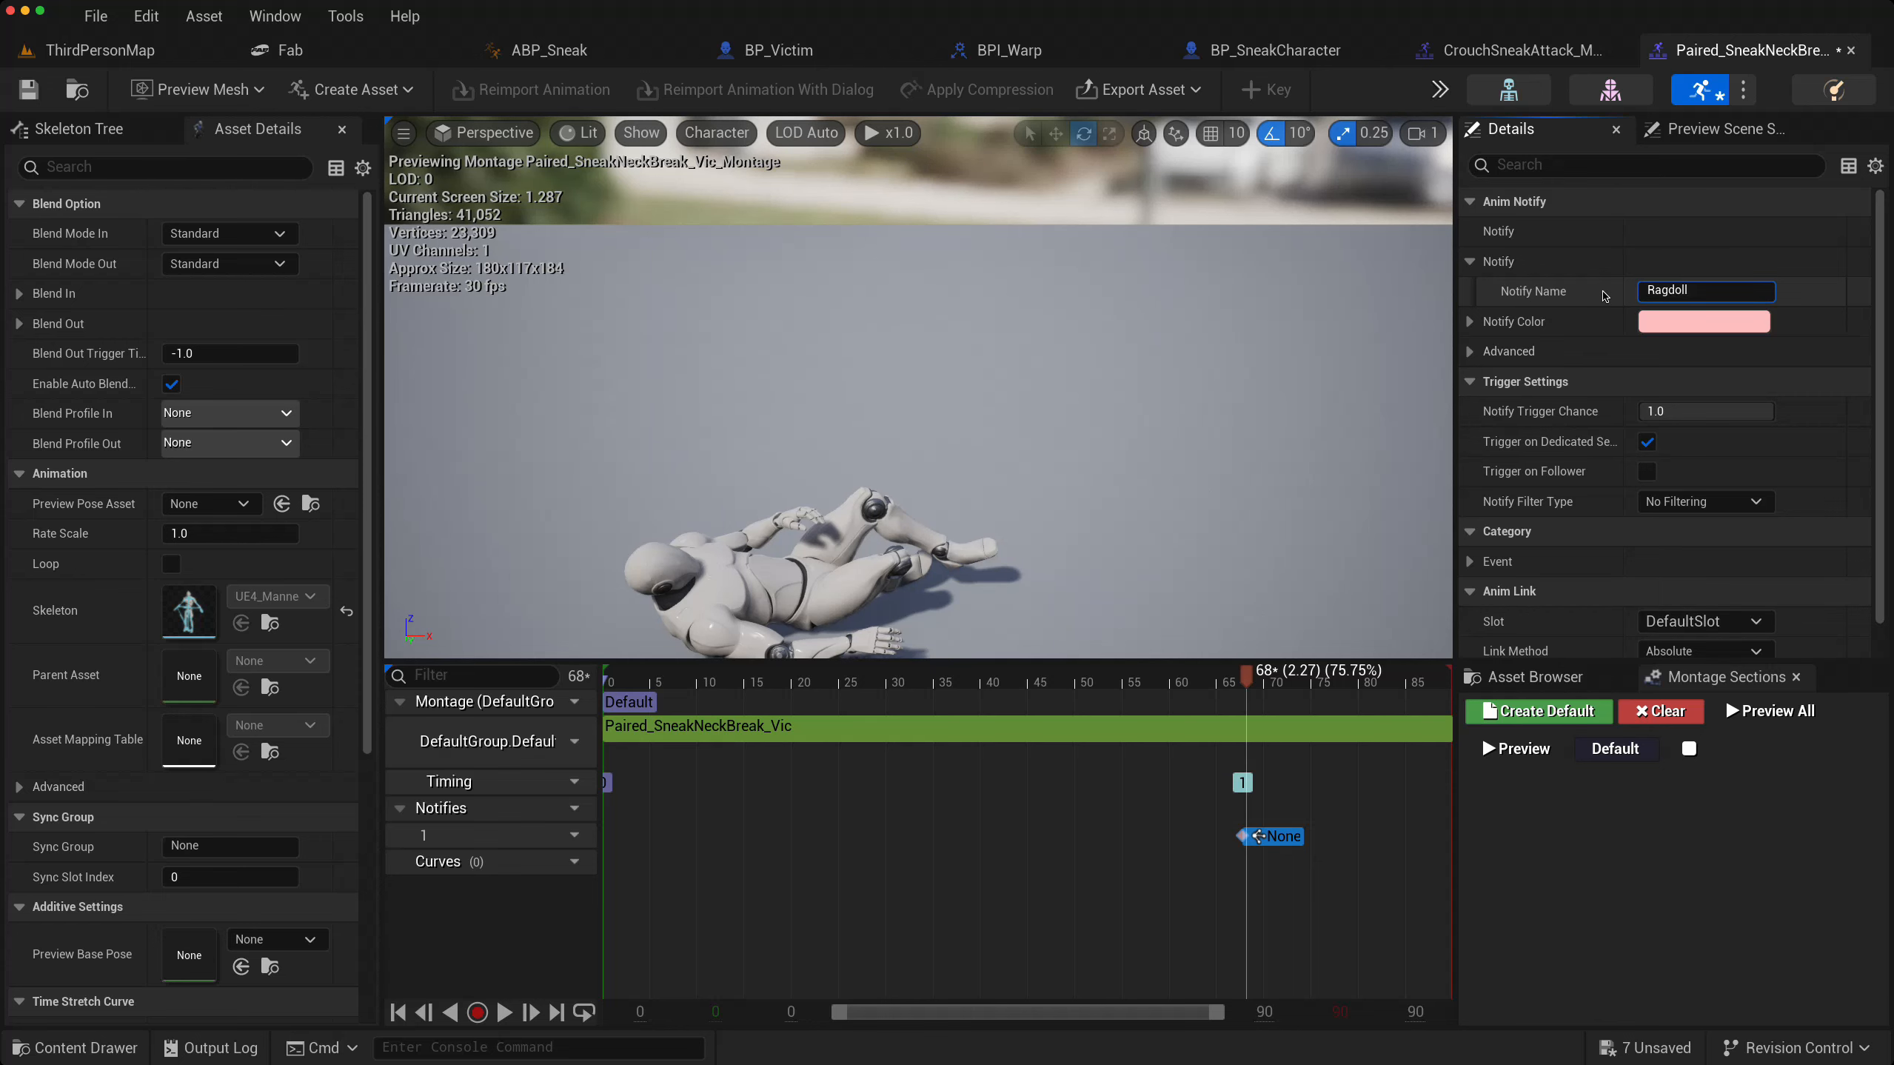
{"action": "left_click", "coordinate": [28, 89]}
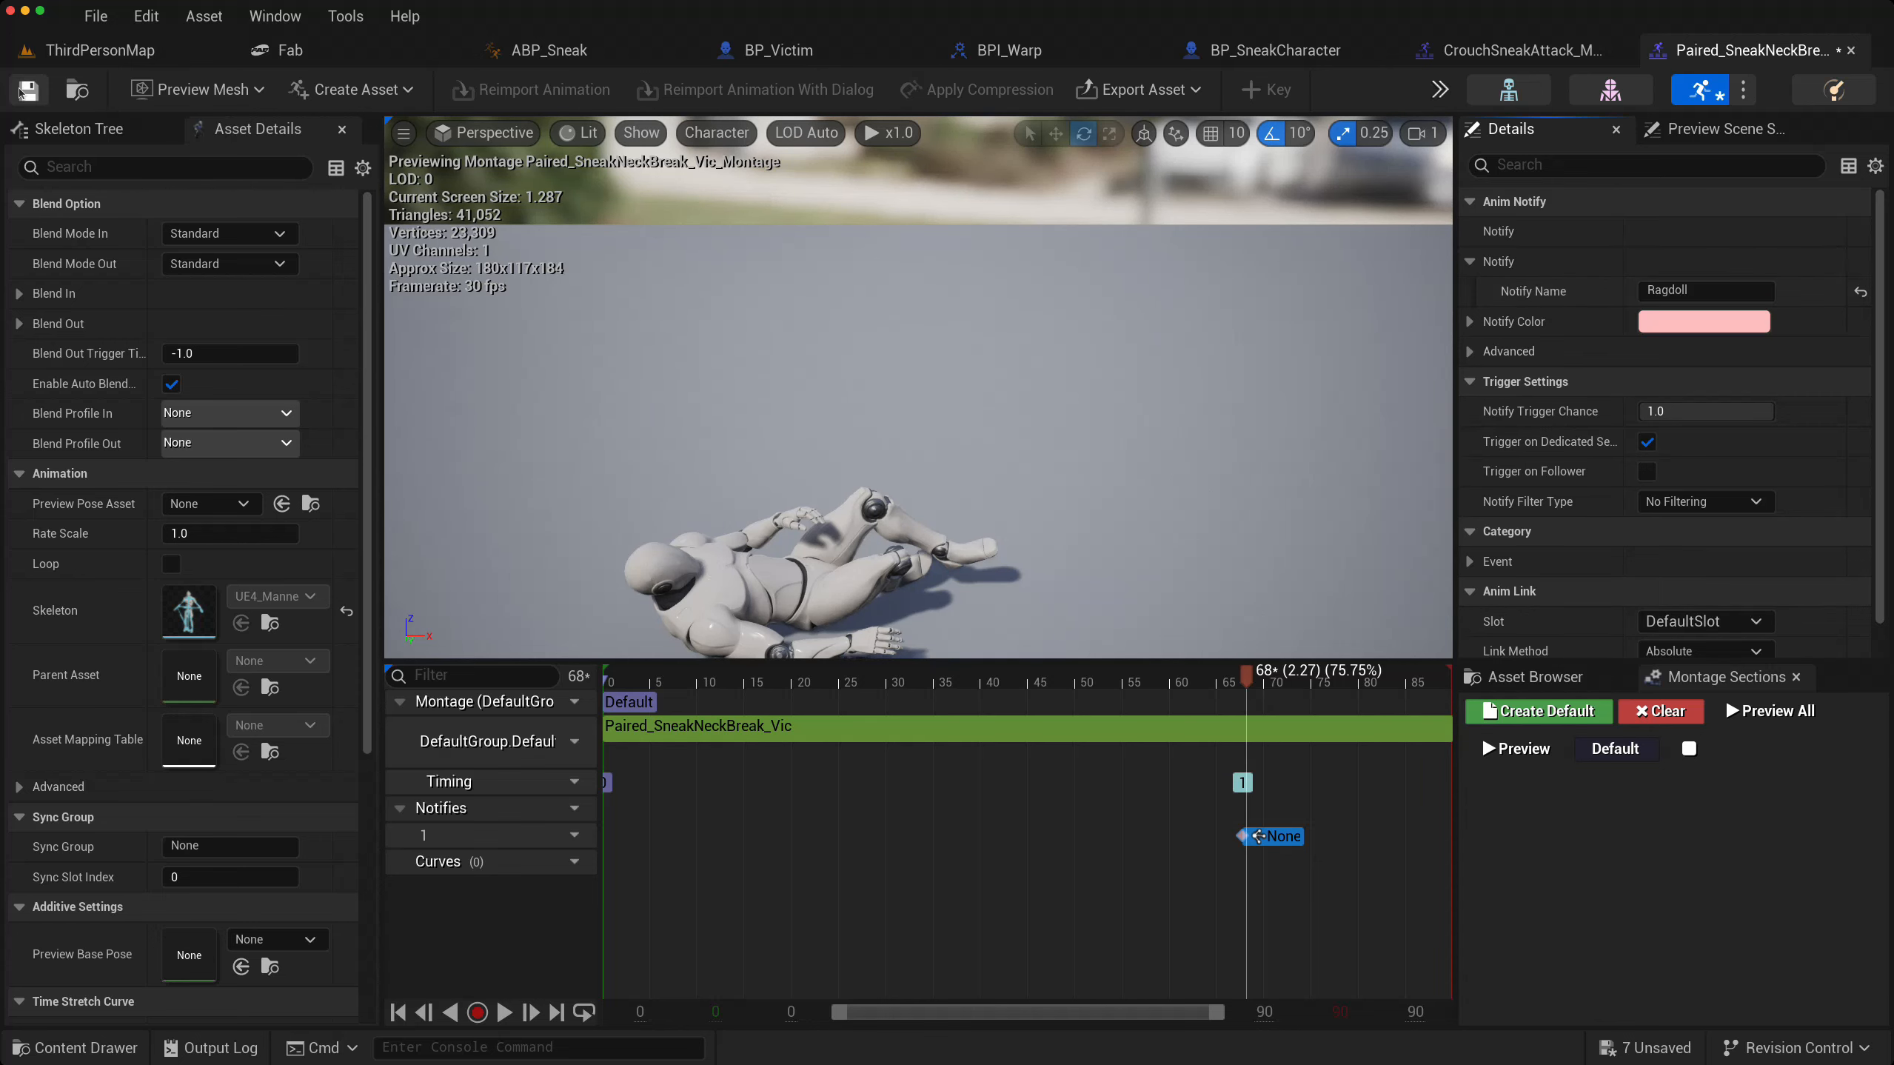
- In BP_Victim's event graph, add a Set Simulate Physics node targeting the Mesh component, with Simulate enabled
{"action": "left_click", "coordinate": [808, 54]}
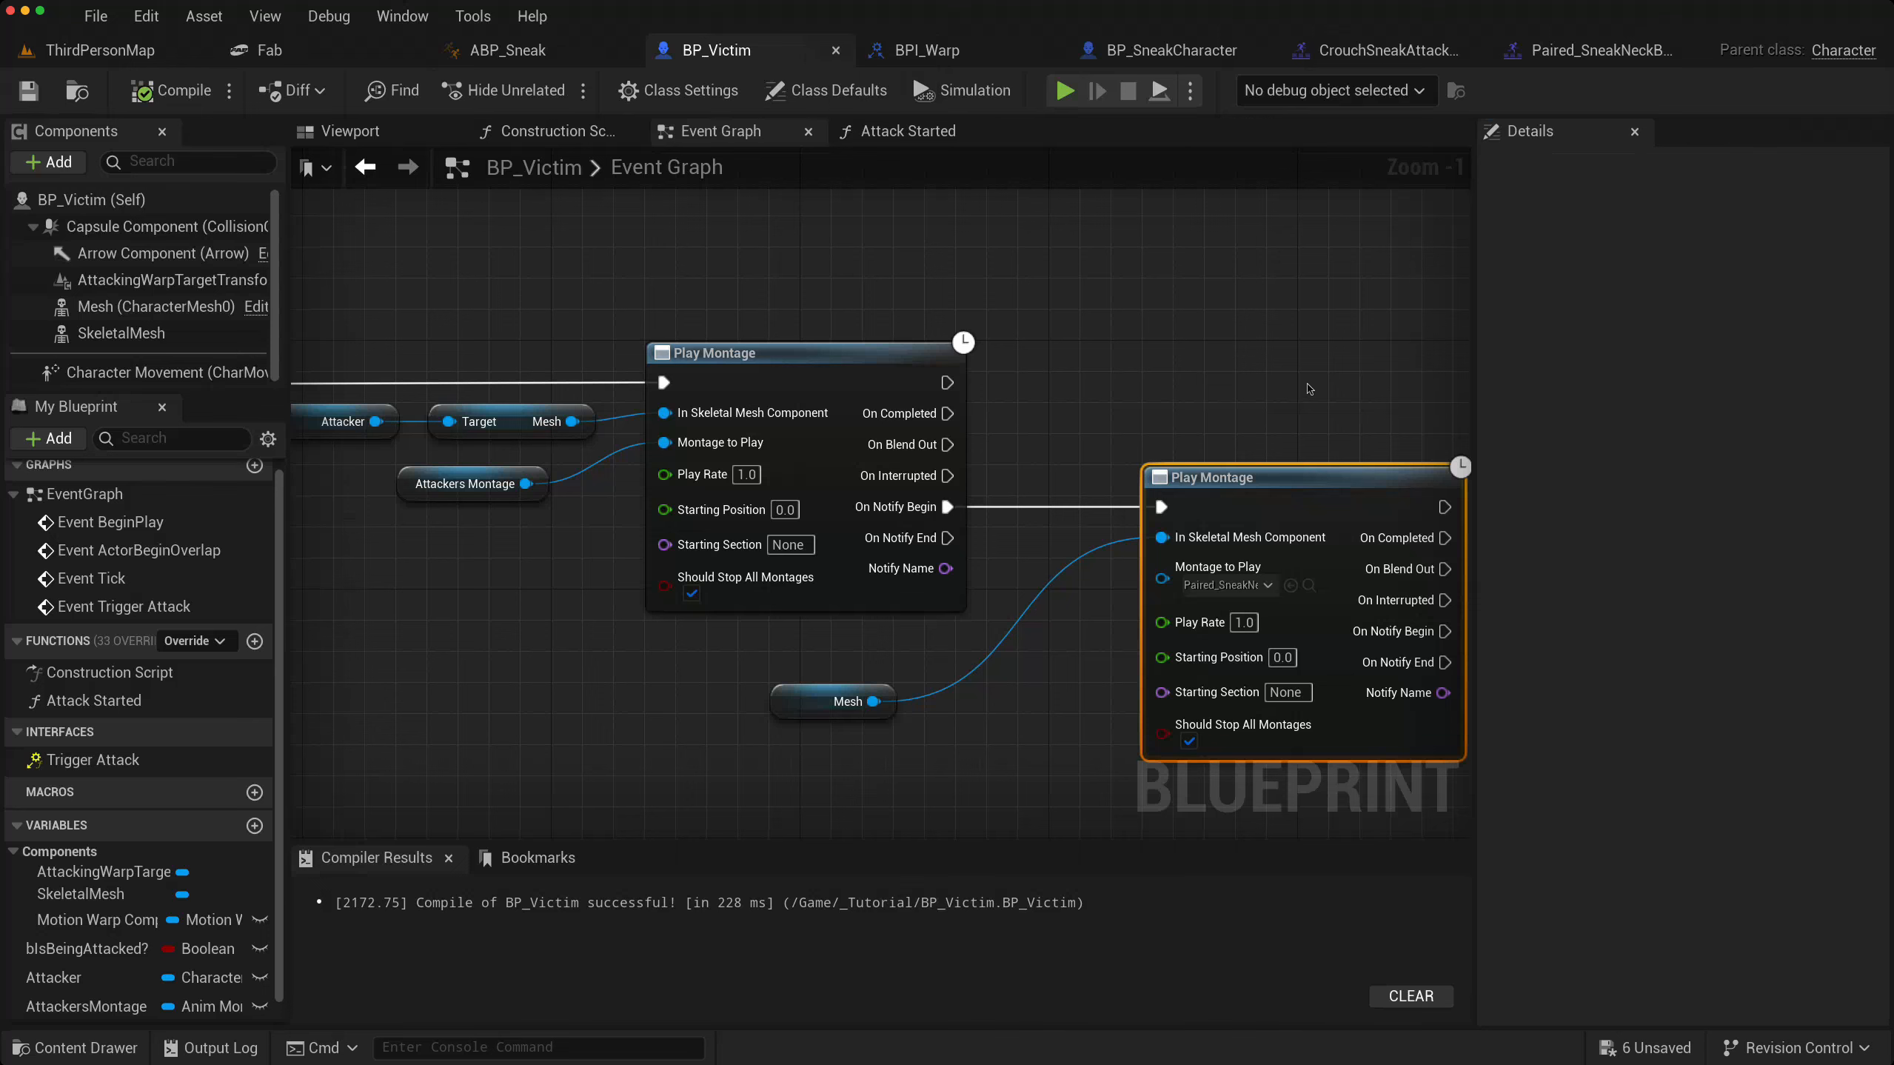
{"action": "right_click_drag", "start_coordinate": [1311, 388], "coordinate": [740, 270]}
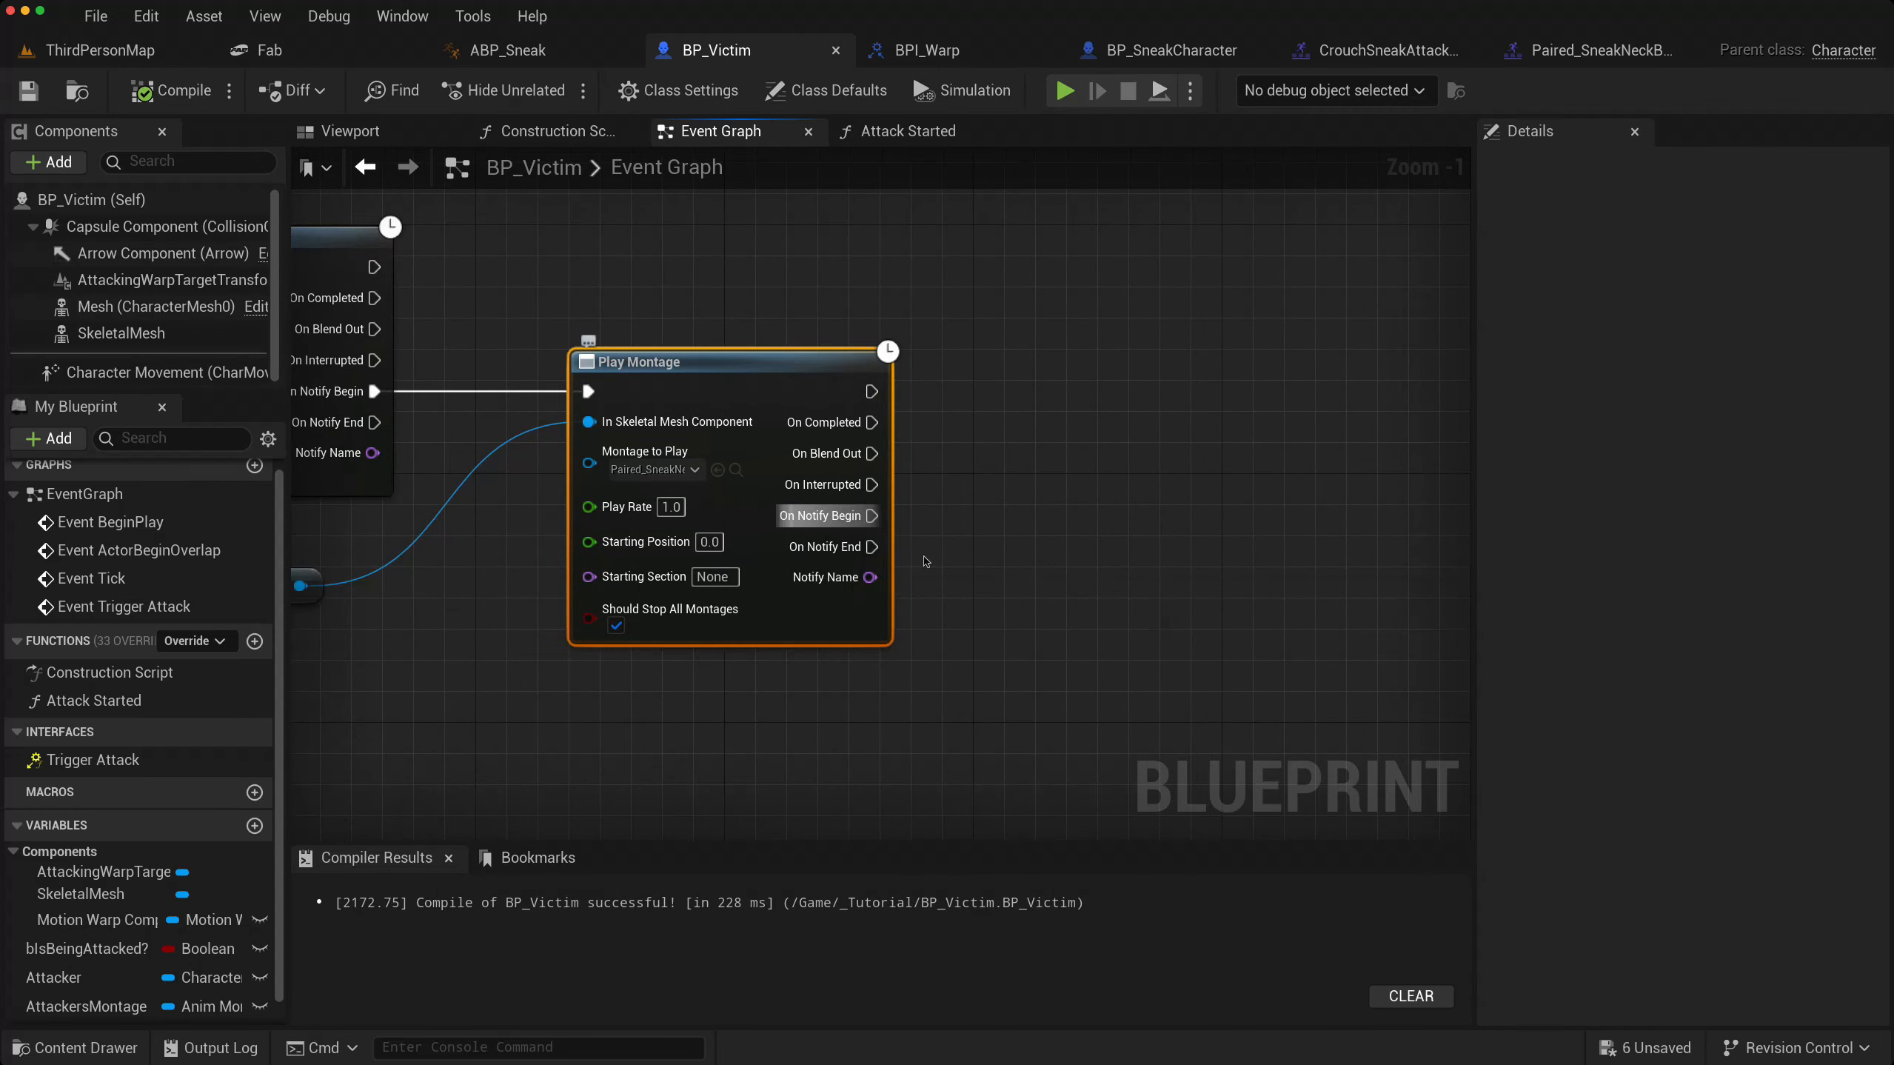
{"action": "right_click_drag", "start_coordinate": [895, 574], "coordinate": [799, 512]}
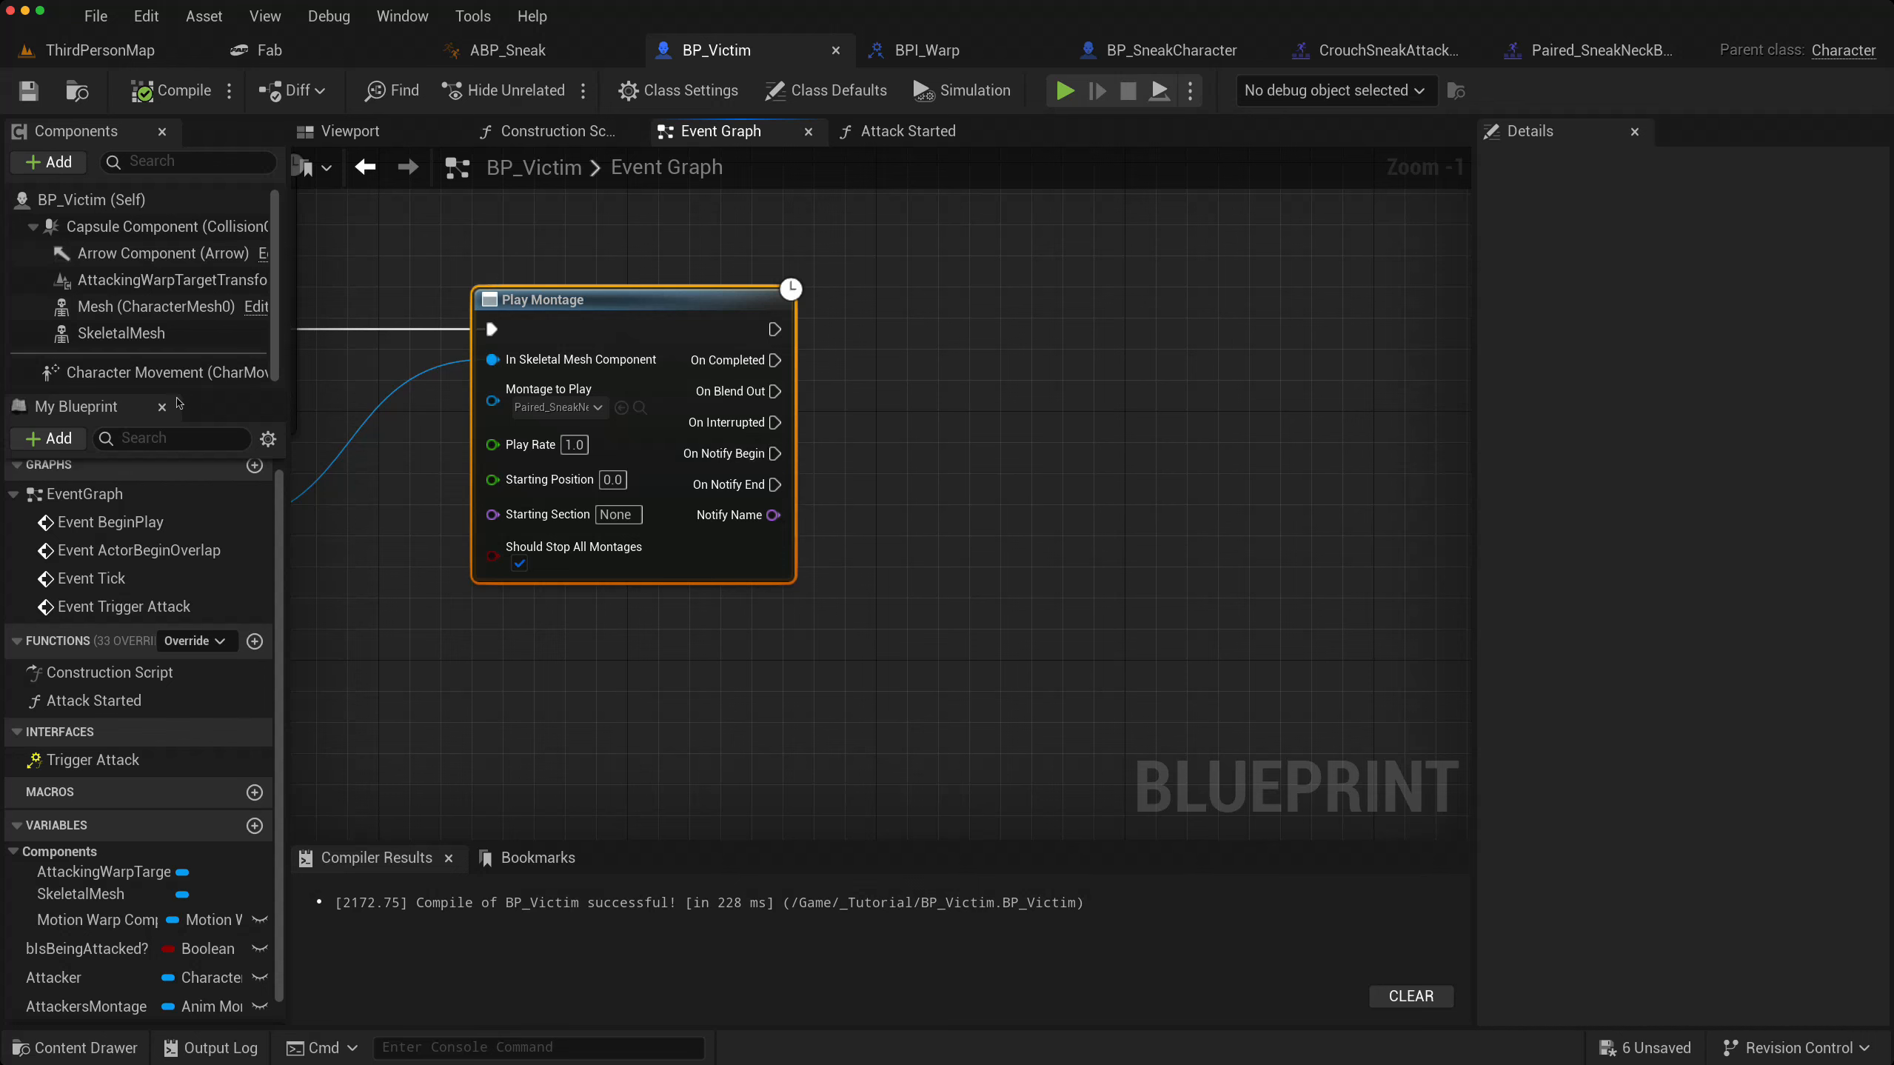
{"action": "left_click_drag", "start_coordinate": [149, 307], "coordinate": [880, 595]}
{"action": "type", "text": "set simu"}
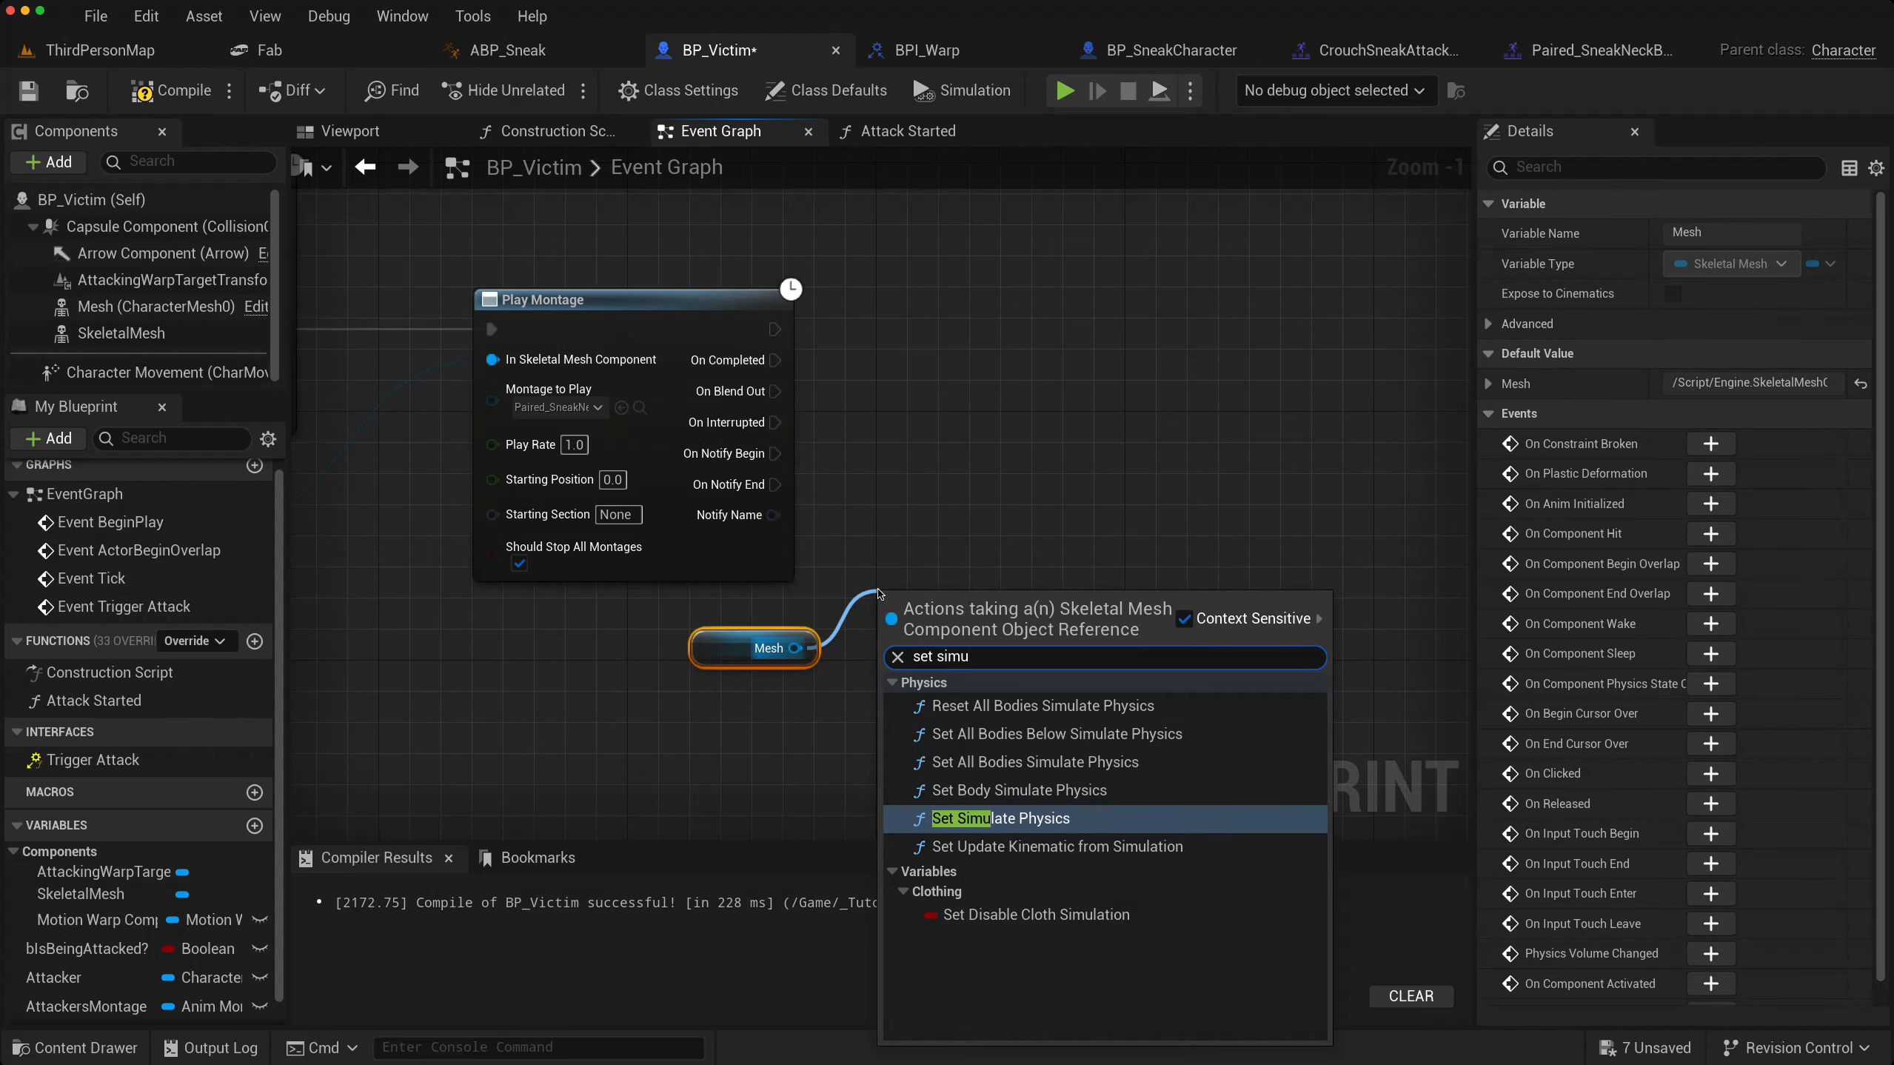
{"action": "key", "text": "Return"}
{"action": "left_click_drag", "start_coordinate": [925, 701], "coordinate": [1059, 673]}
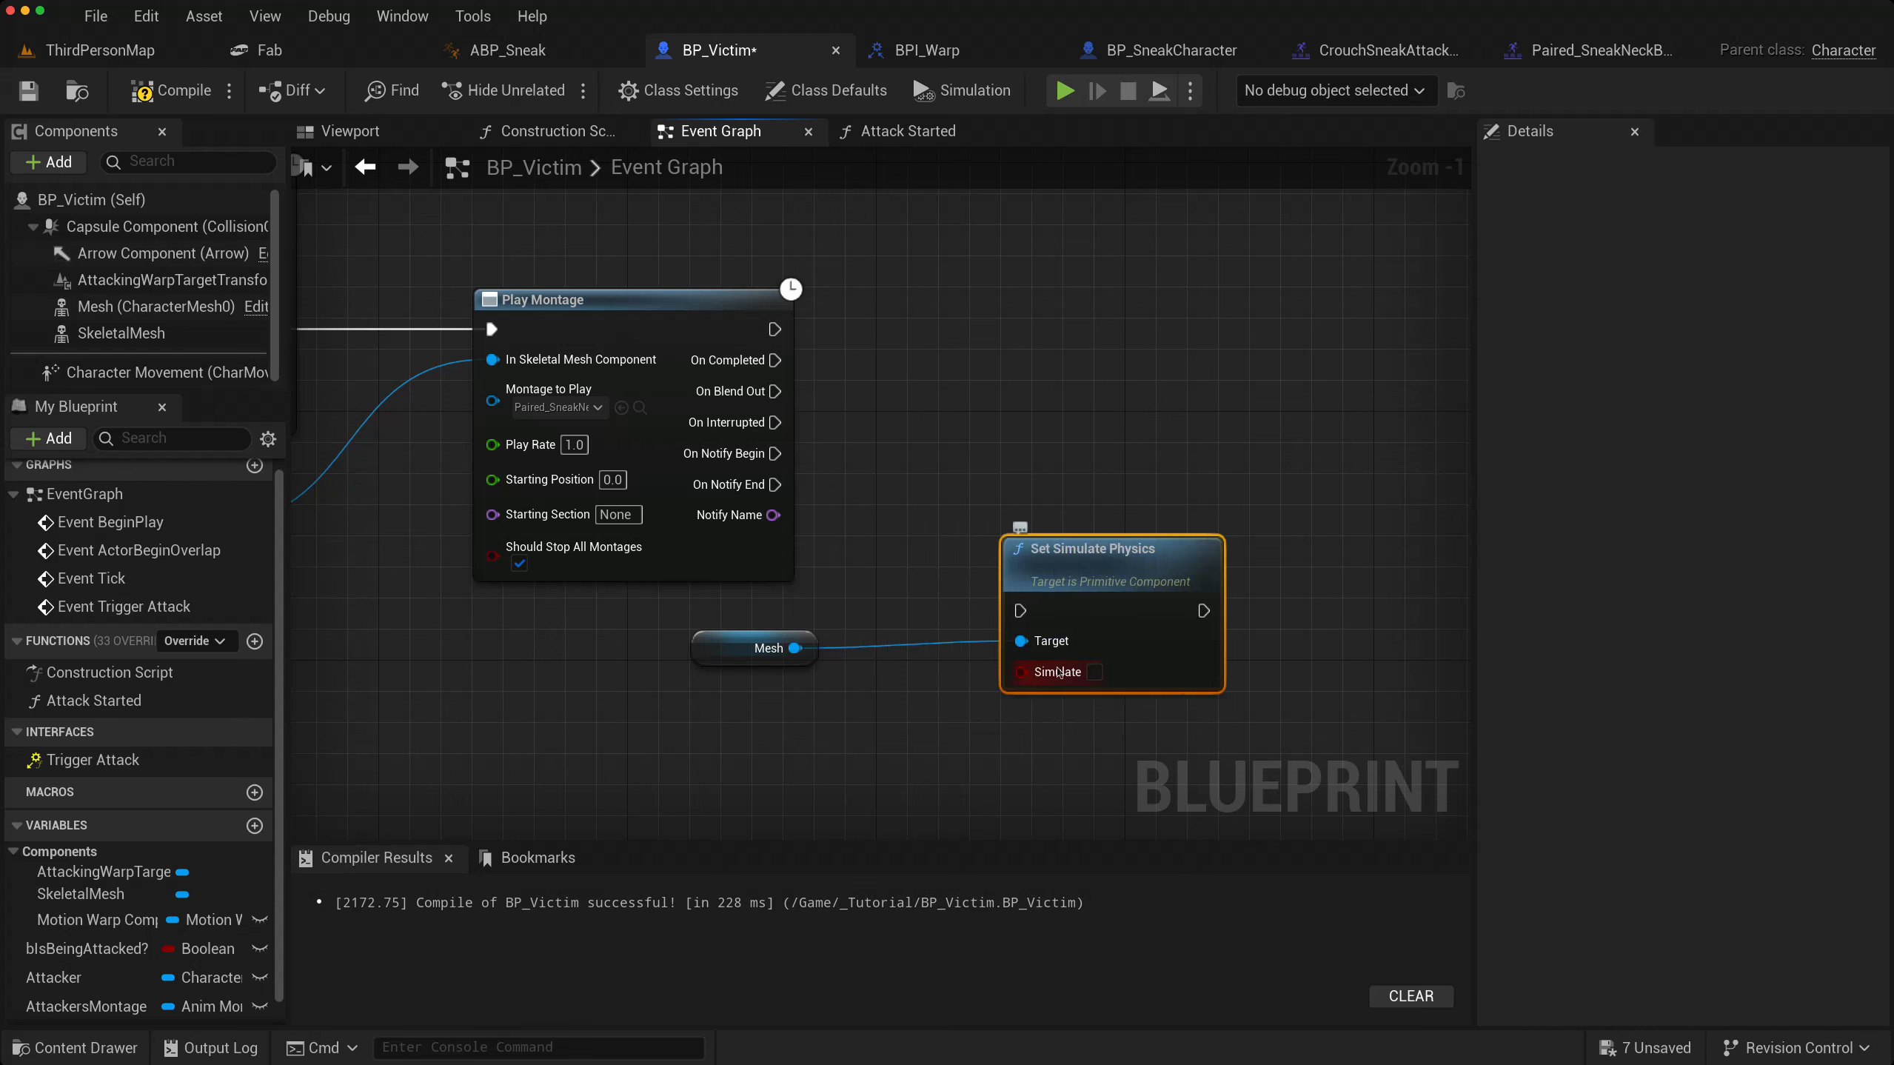
{"action": "left_click", "coordinate": [1095, 671]}
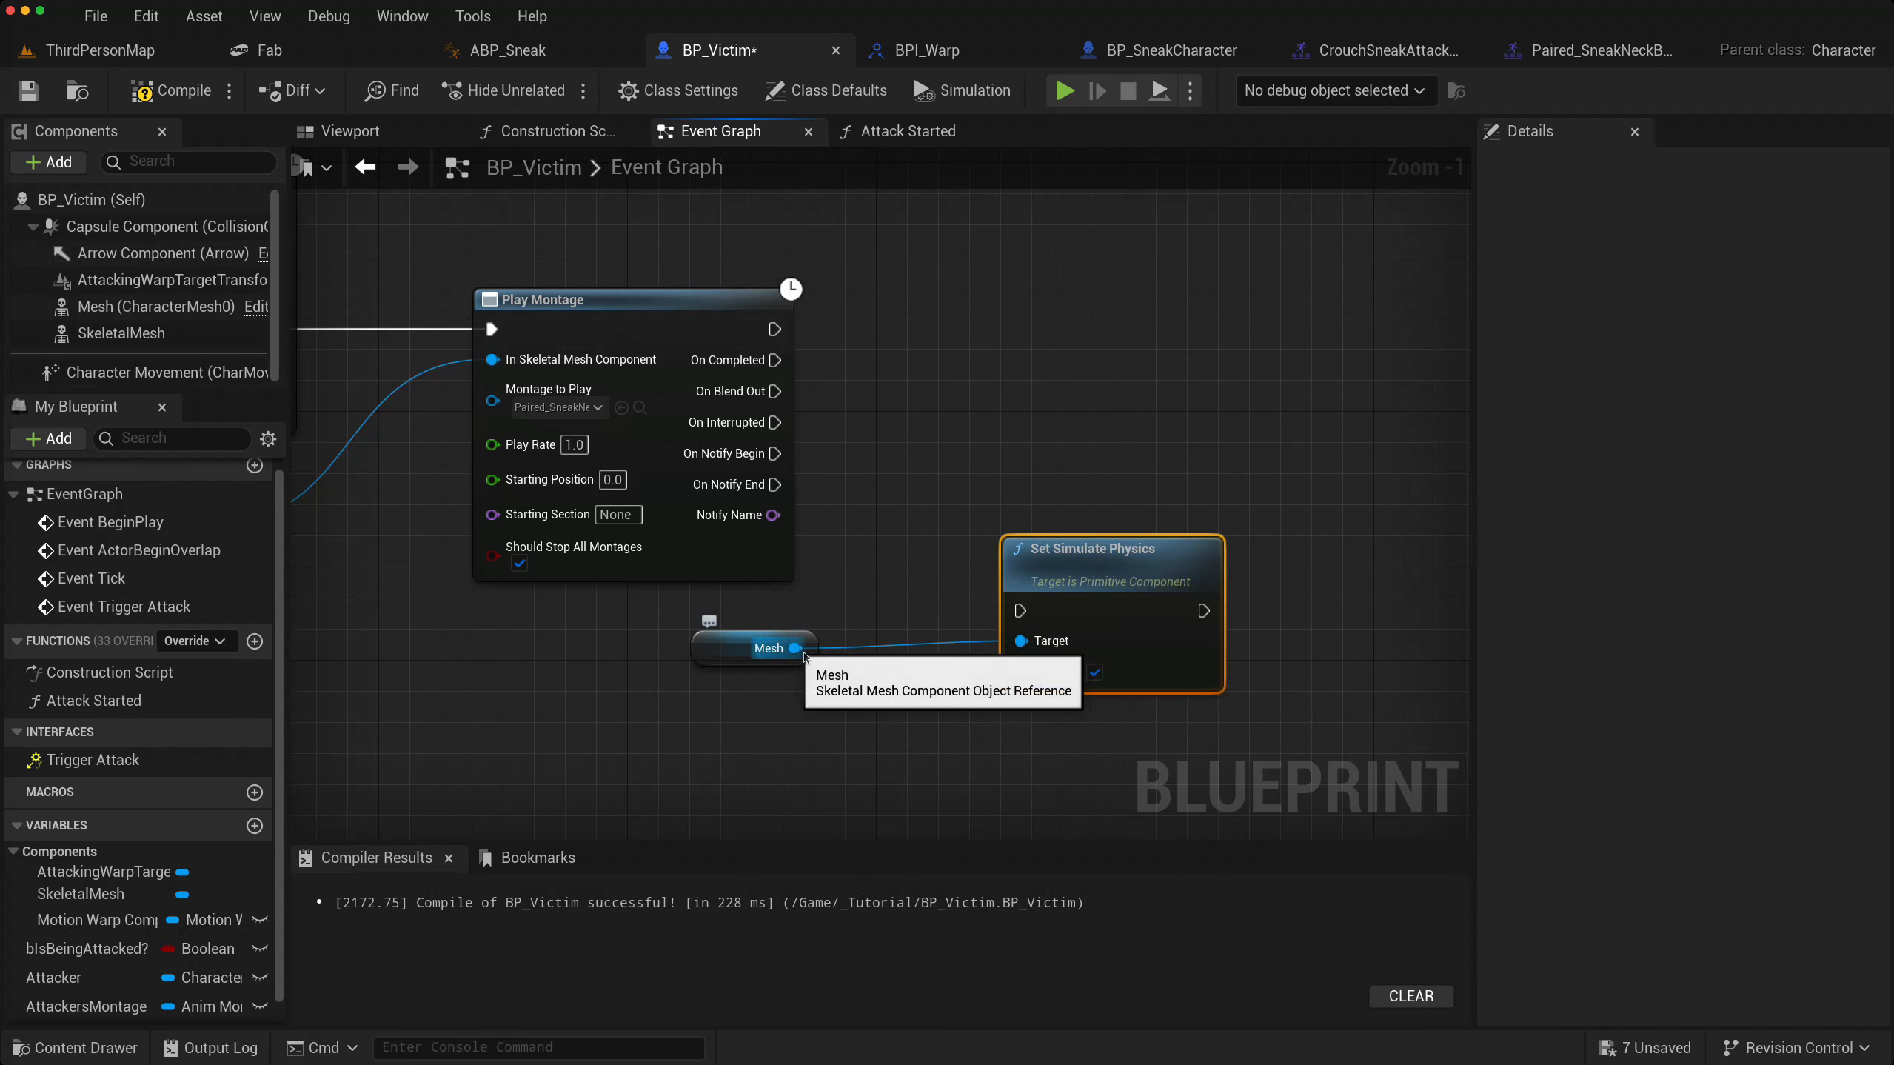
- Add a Set Collision Profile Name node for Mesh with profile Ragdoll, chained after Set Simulate Physics and triggered by the victim montage's On Notify Begin
{"action": "left_click_drag", "start_coordinate": [797, 648], "coordinate": [1249, 667]}
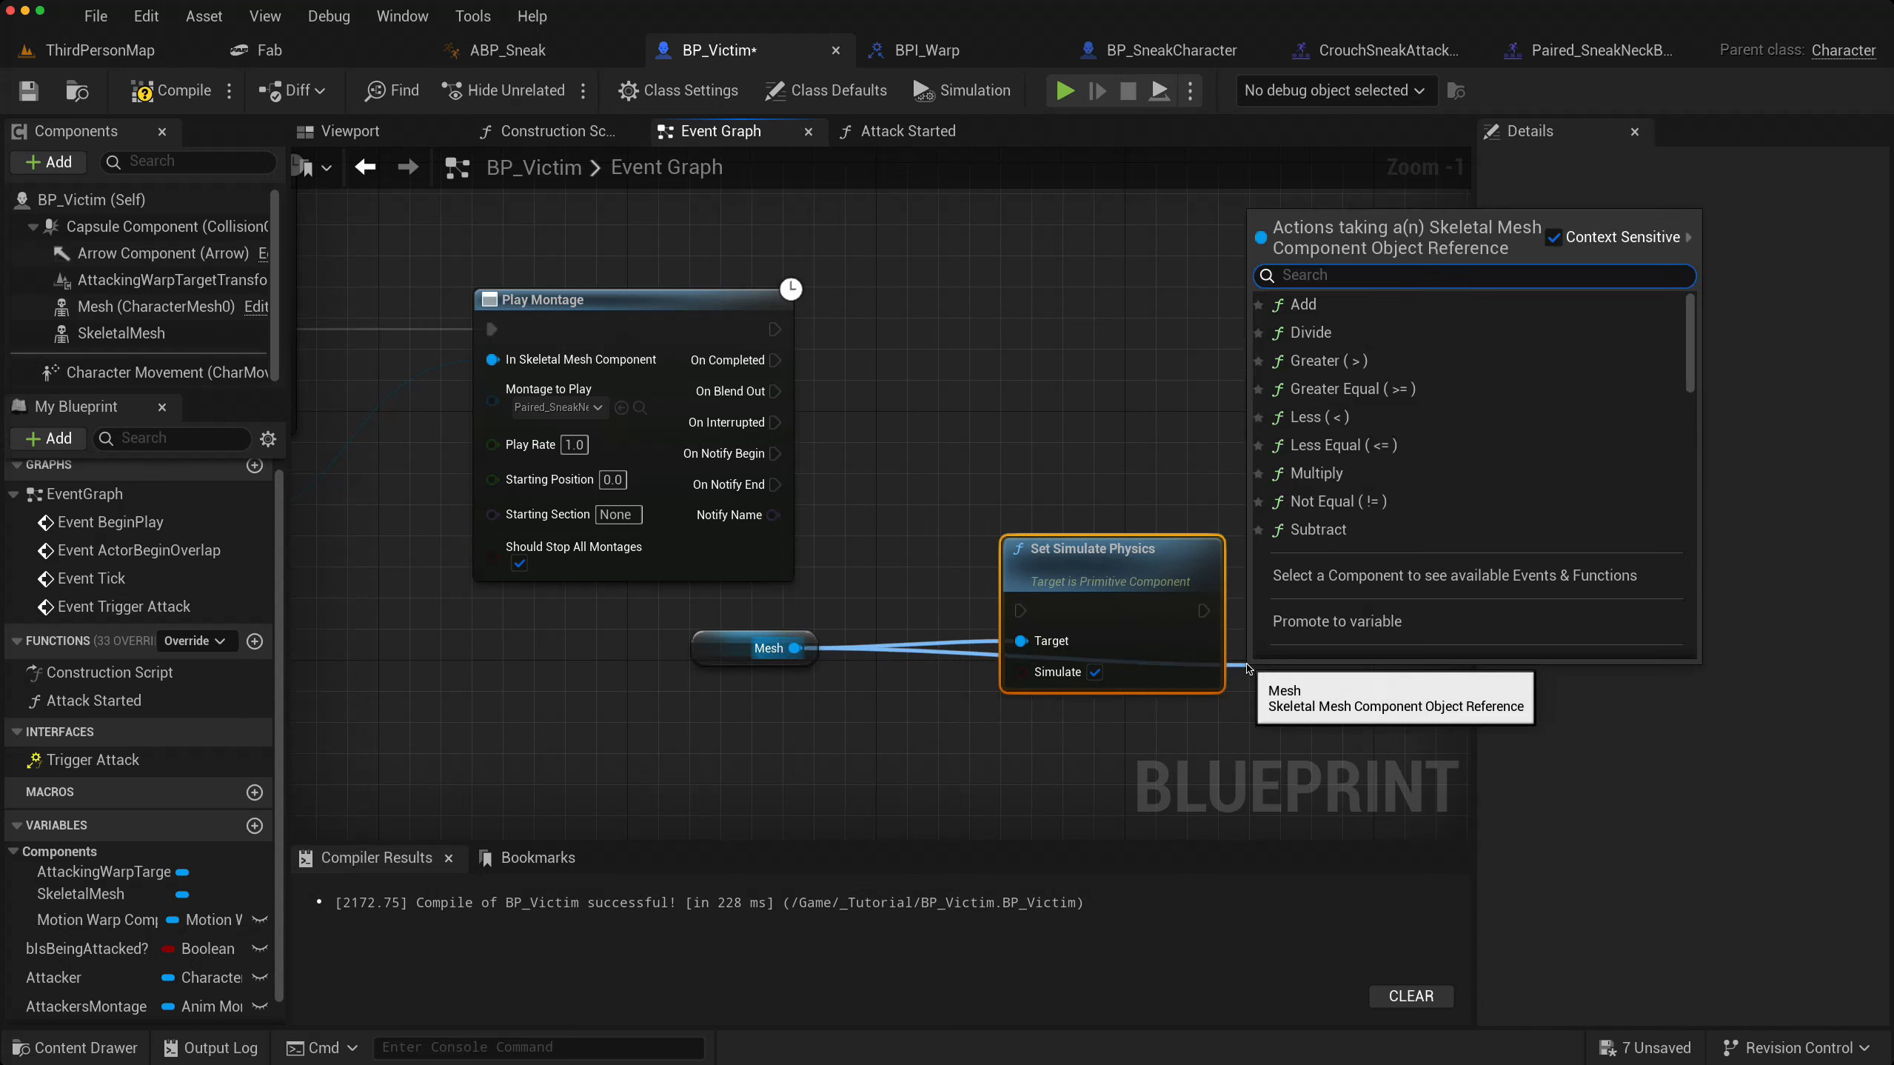
{"action": "type", "text": "set col"}
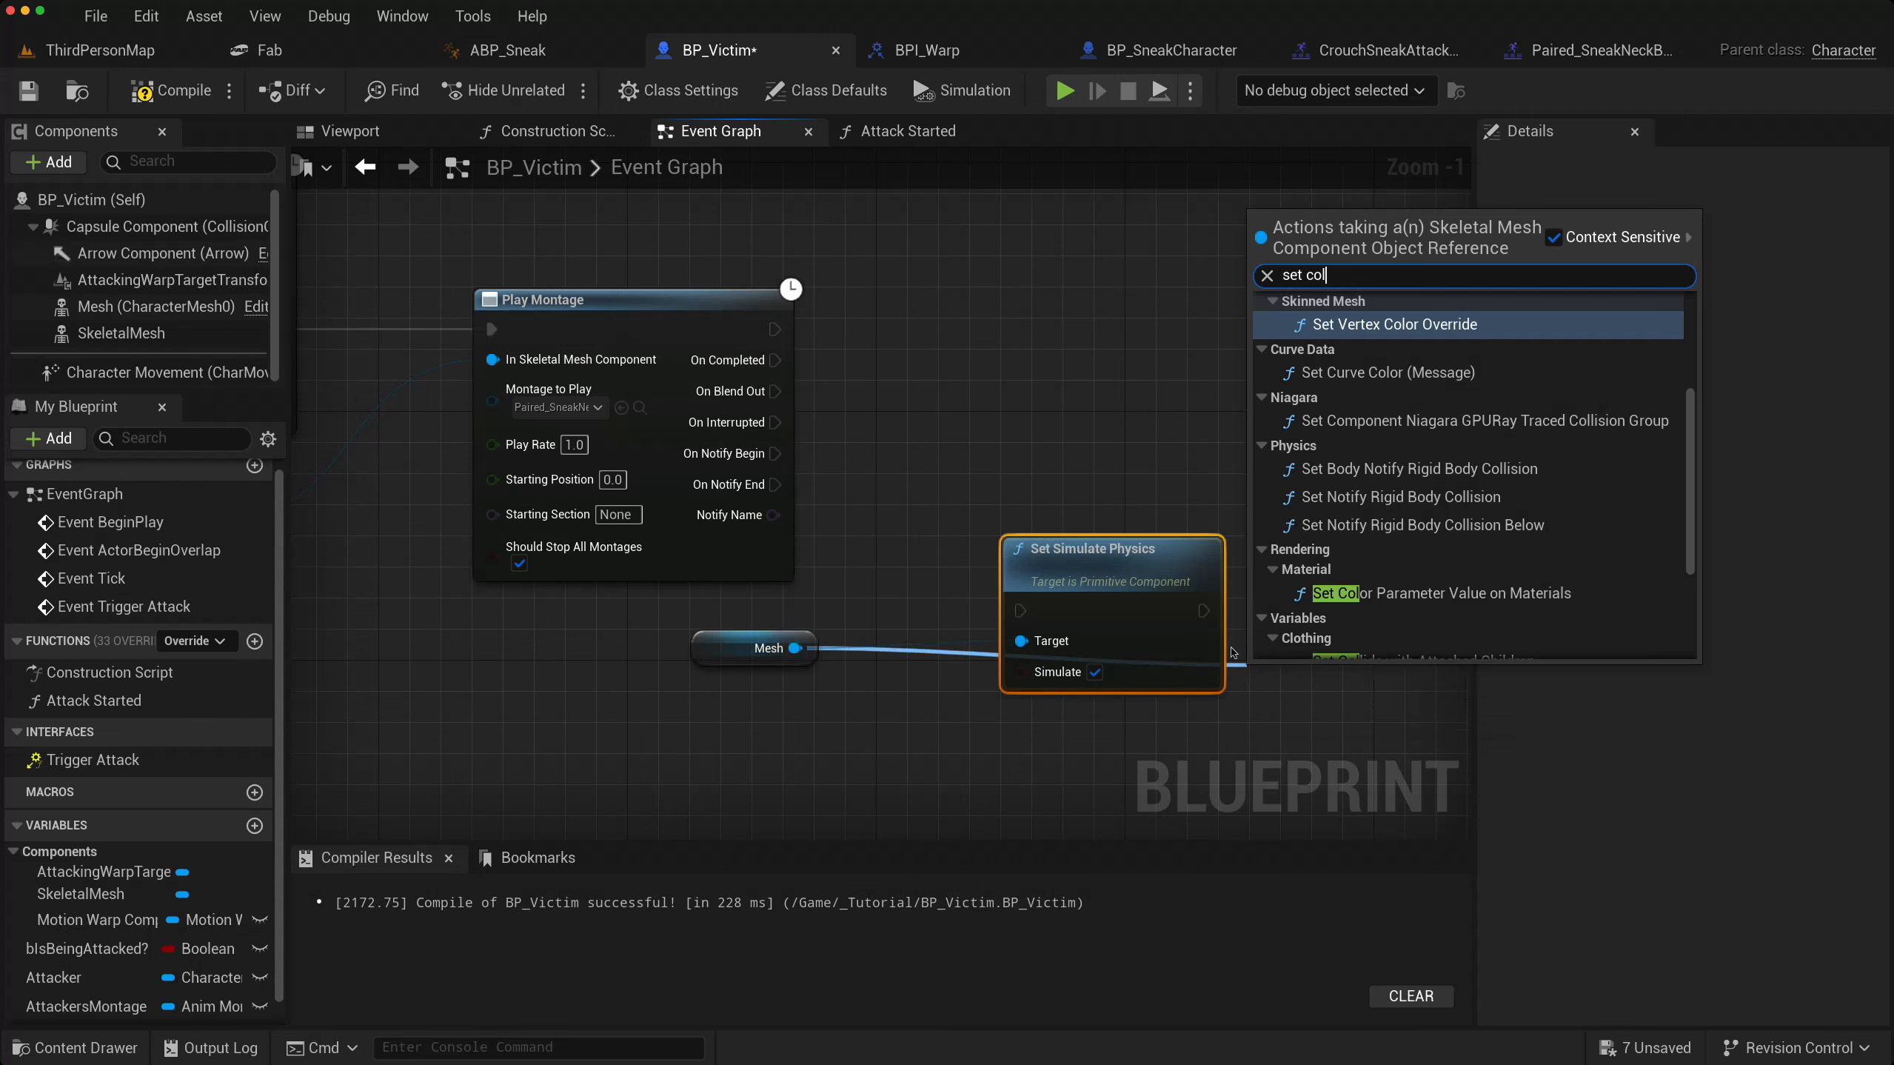
{"action": "type", "text": " pro"}
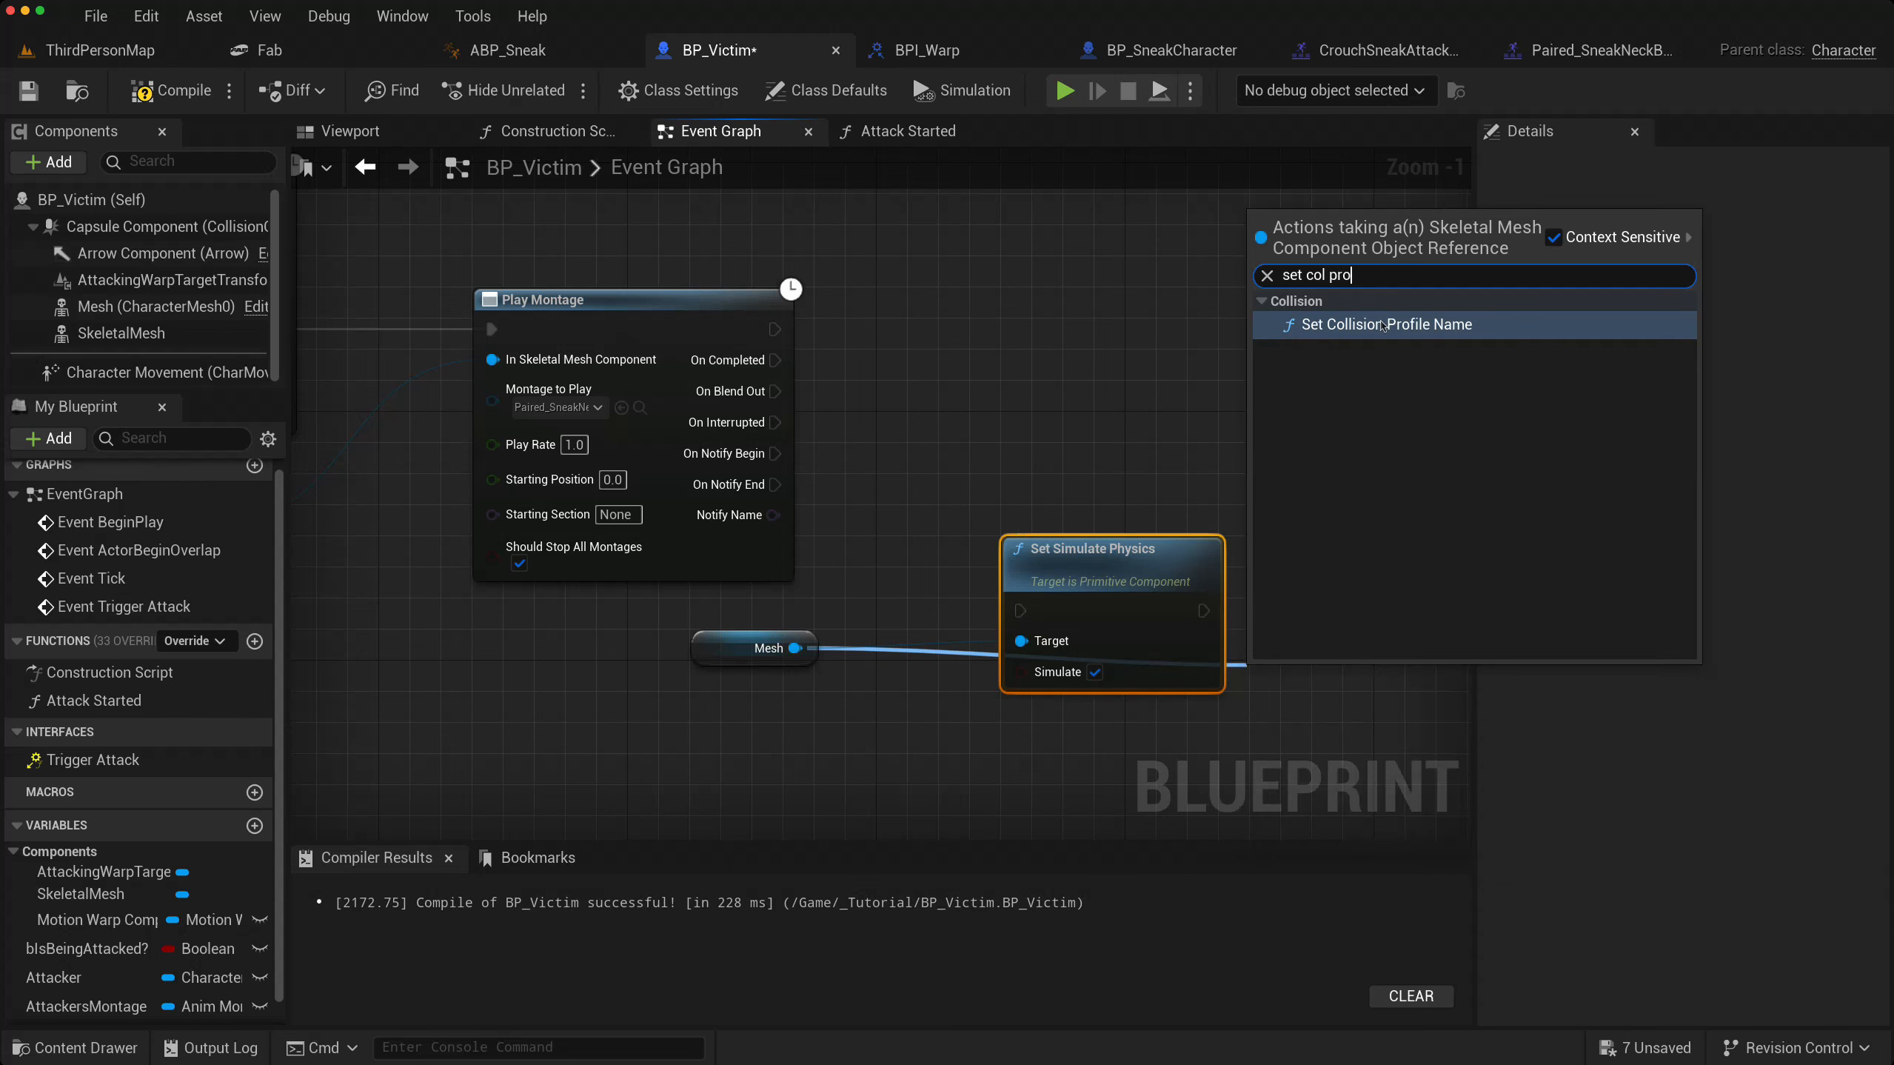
{"action": "key", "text": "Return"}
{"action": "left_click_drag", "start_coordinate": [1315, 686], "coordinate": [1412, 608]}
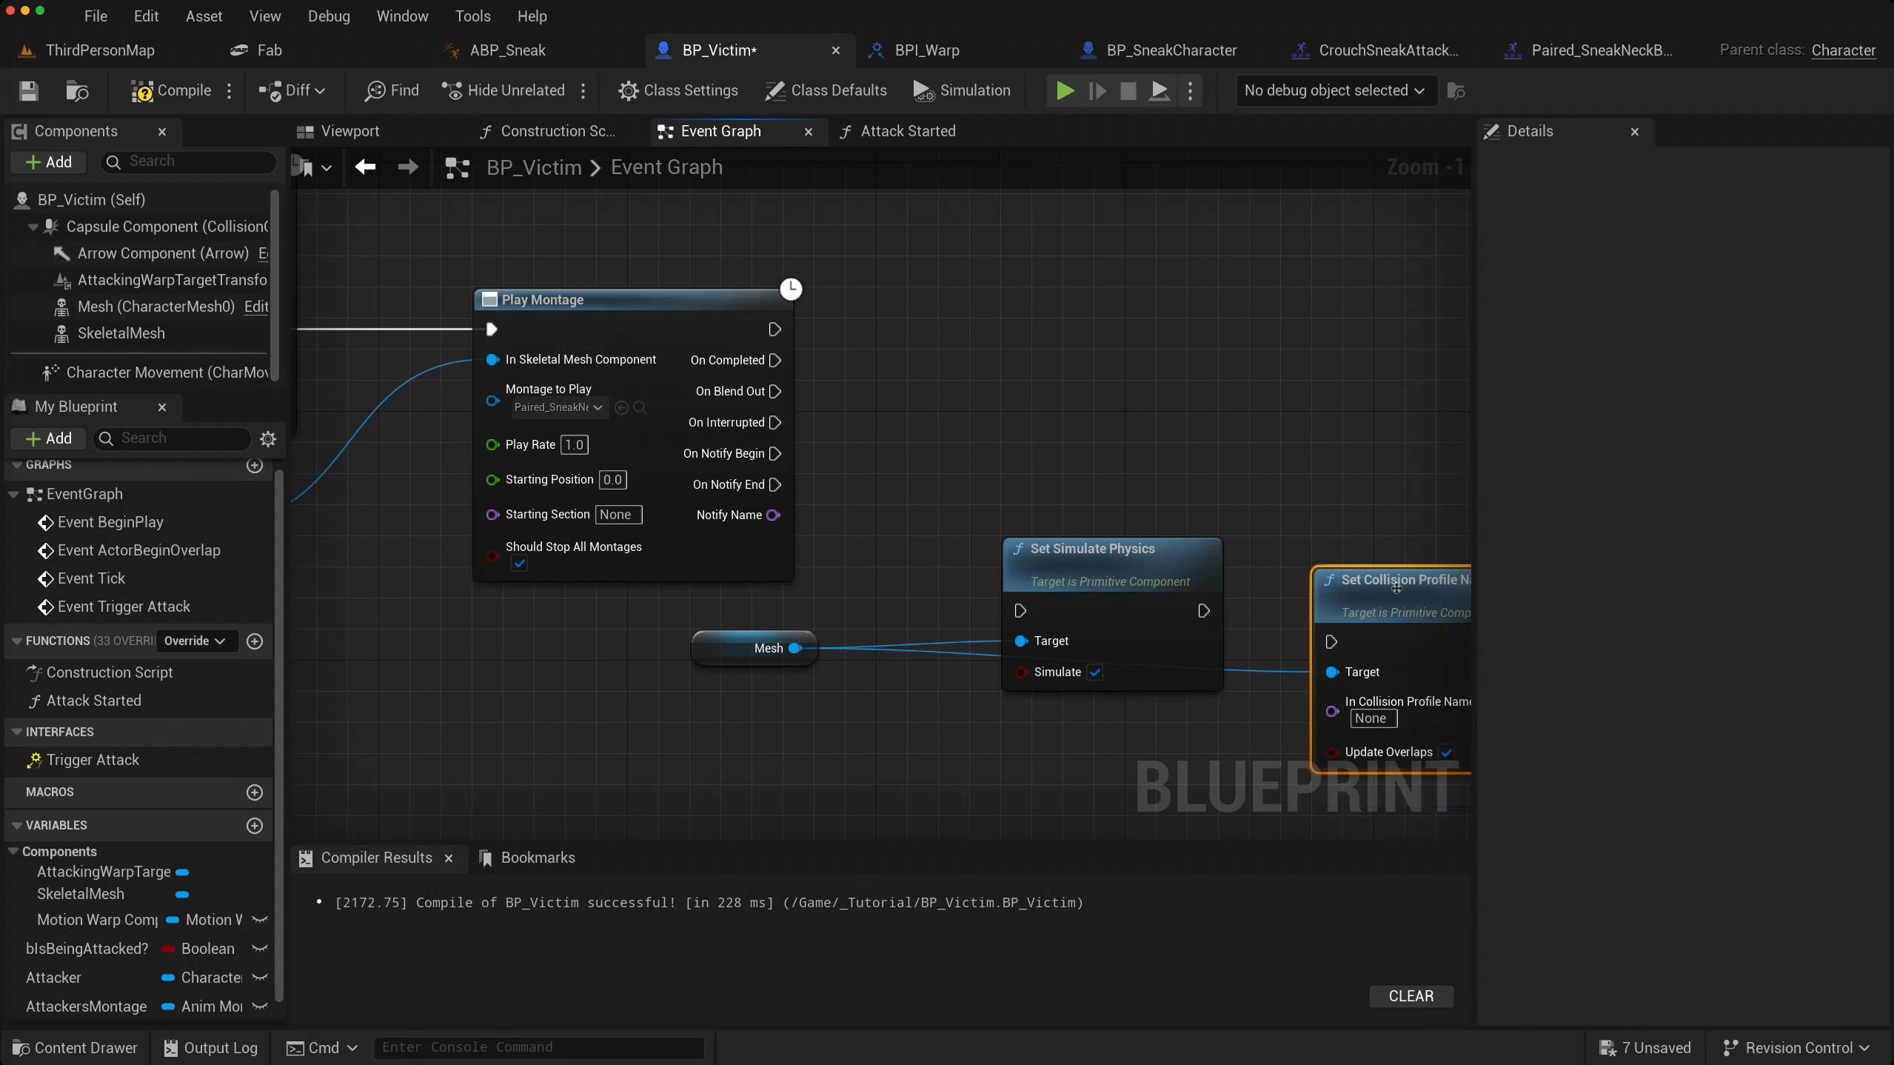
{"action": "left_click", "coordinate": [1378, 717]}
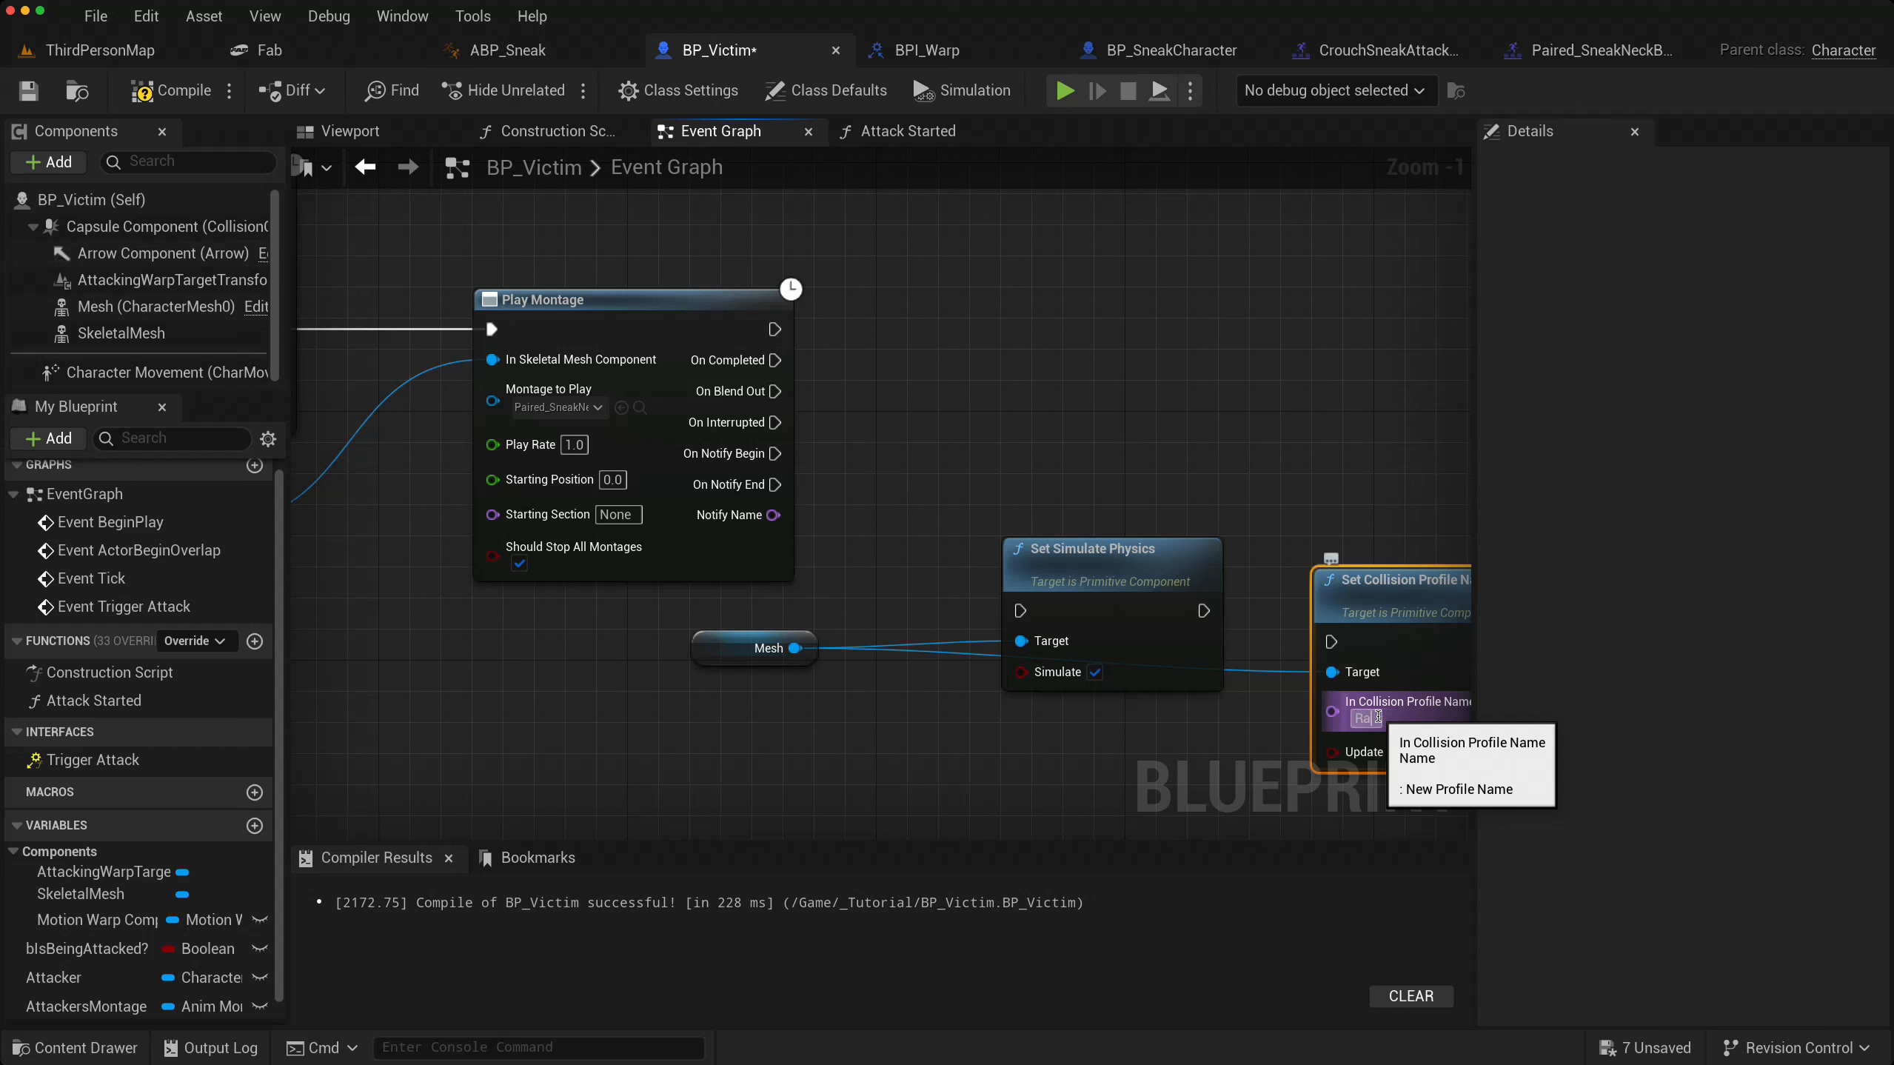
{"action": "key", "text": "Return"}
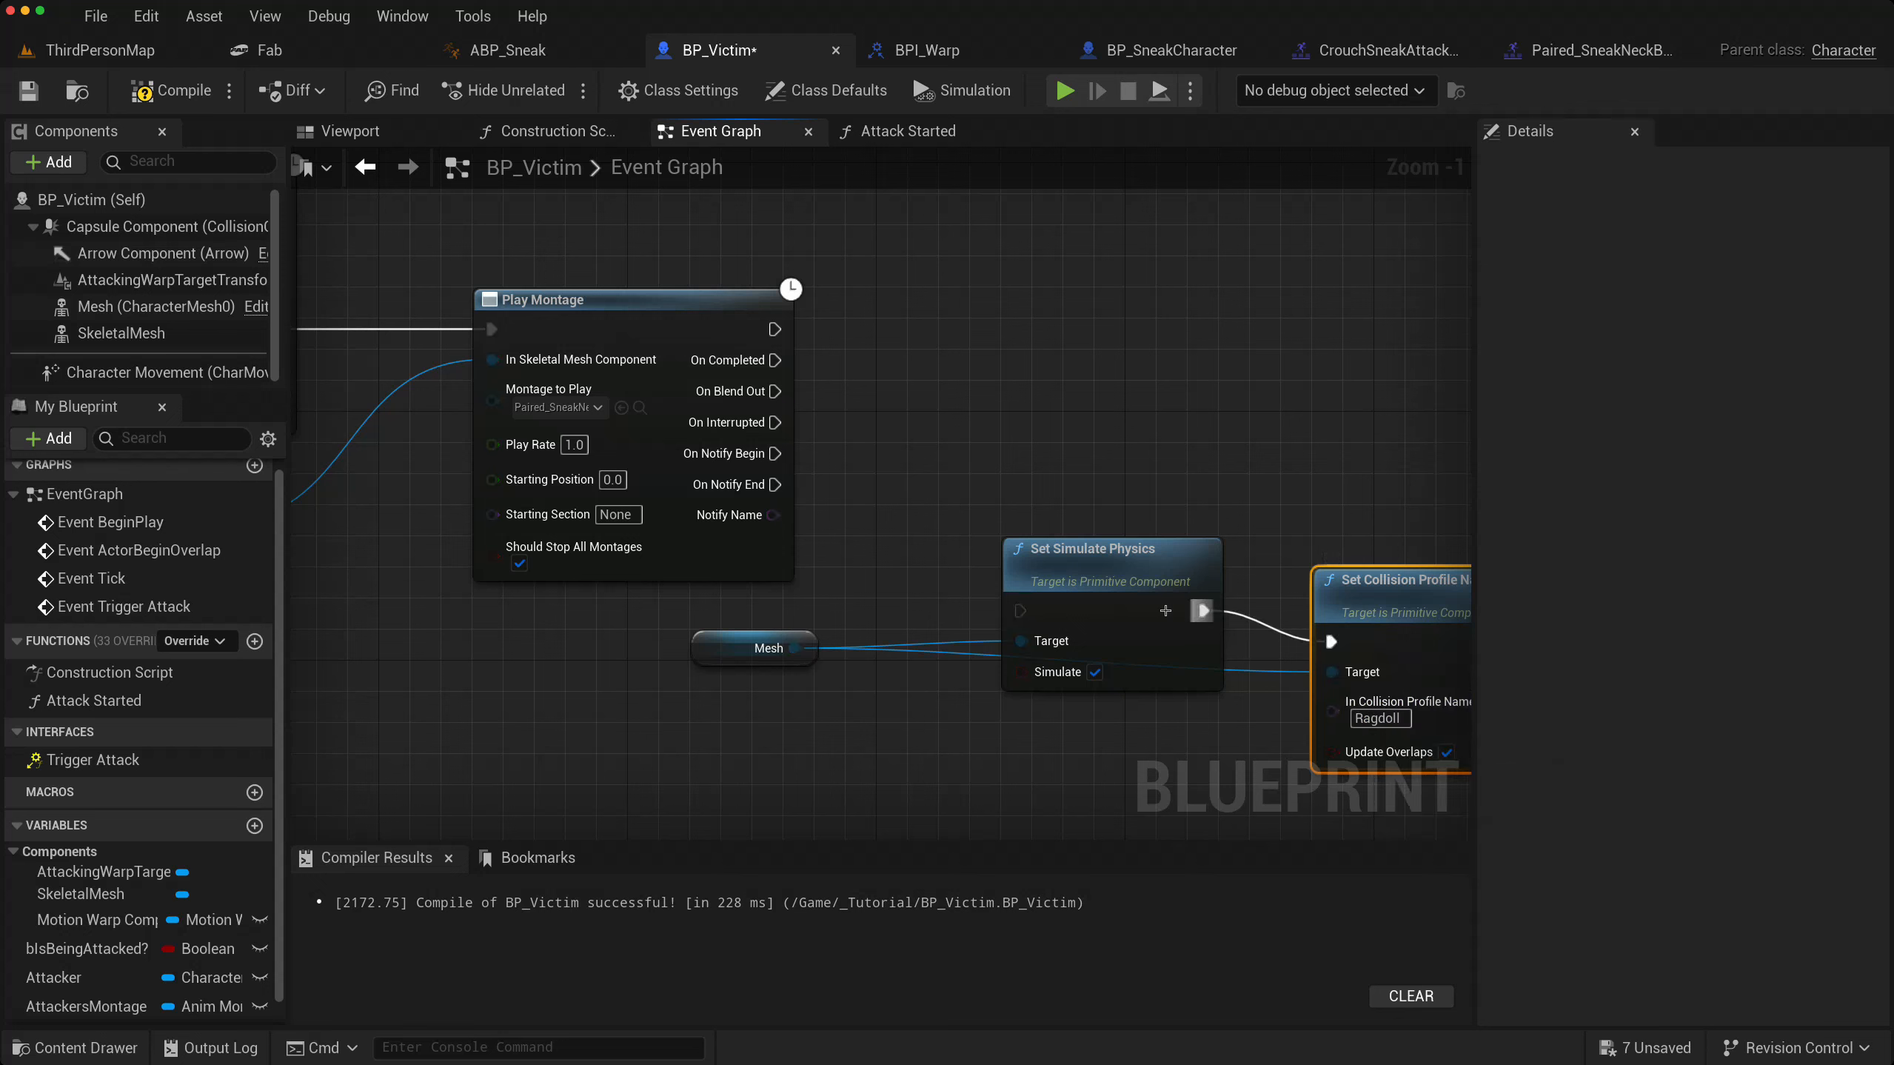
{"action": "left_click_drag", "start_coordinate": [784, 456], "coordinate": [935, 615]}
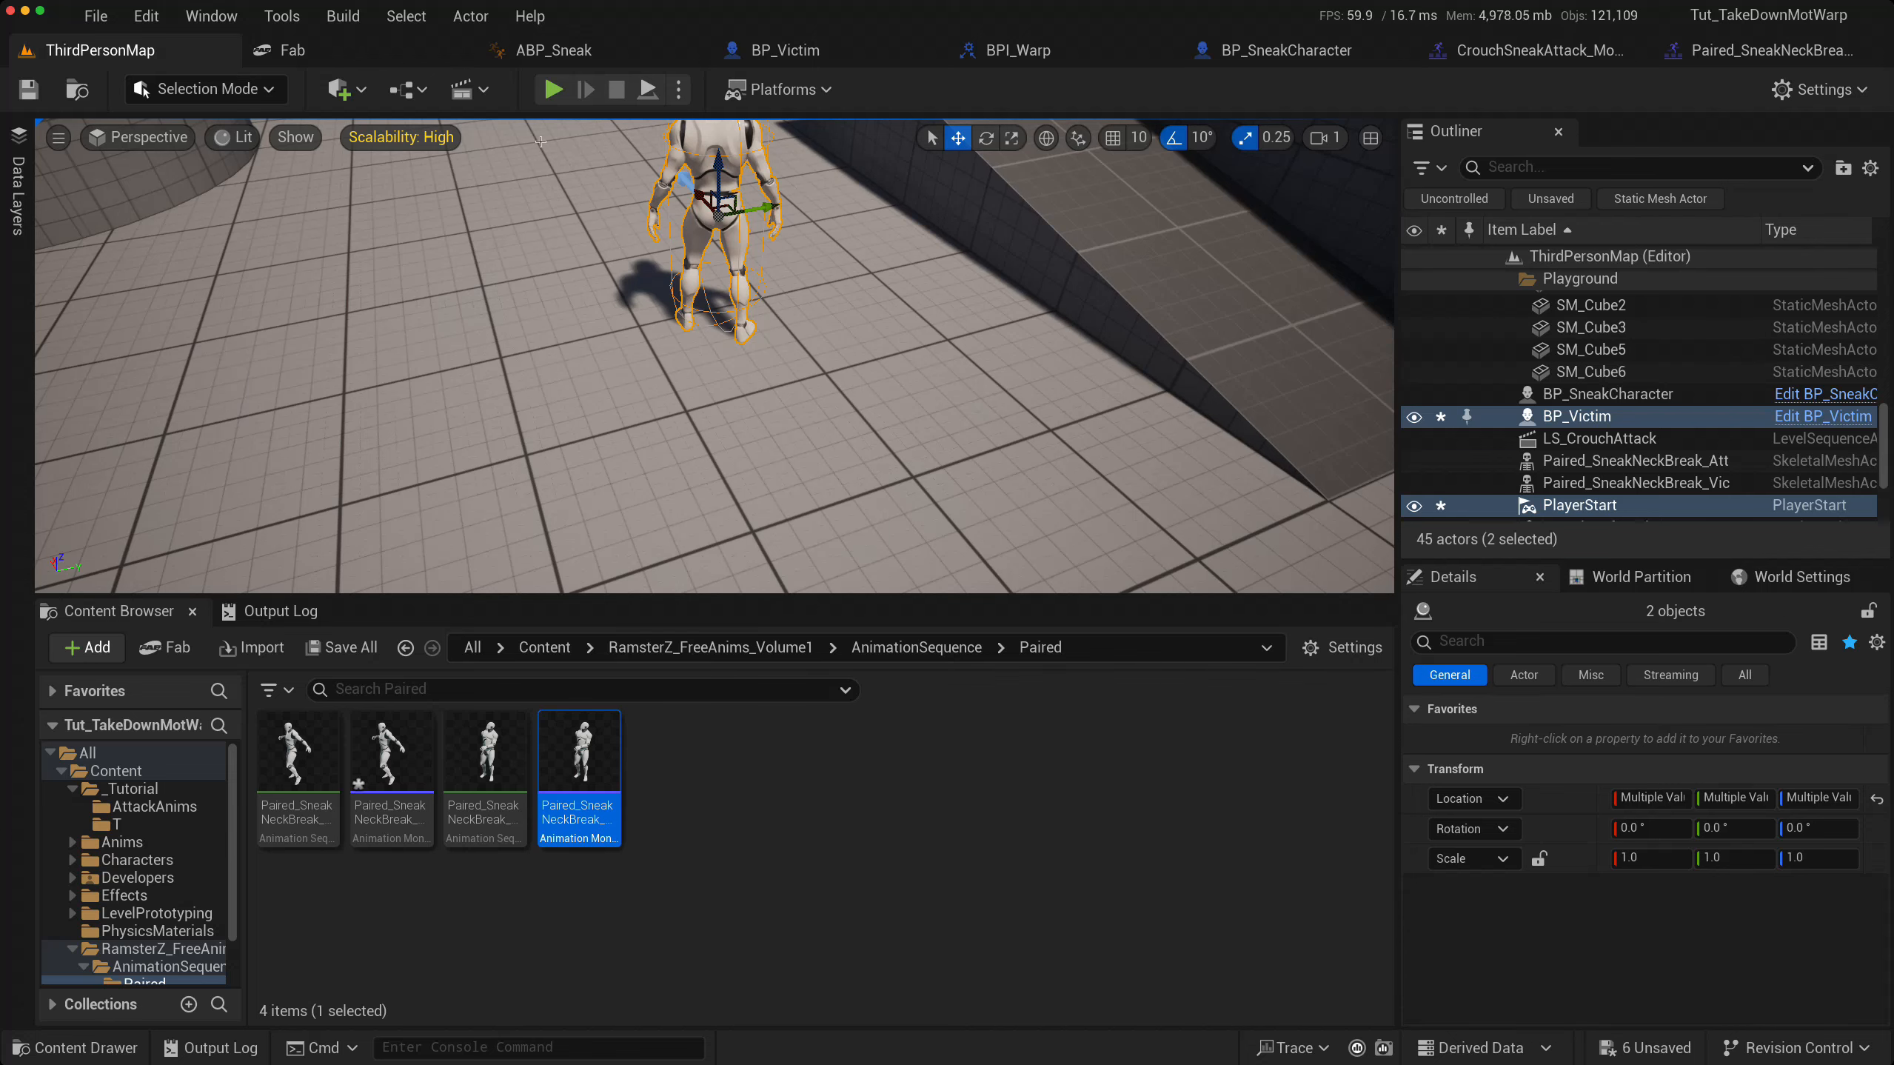
- Play-test ThirdPersonMap by crouching up behind the victim and performing the takedown to check the ragdoll, and stop playing
{"action": "left_click", "coordinate": [553, 90]}
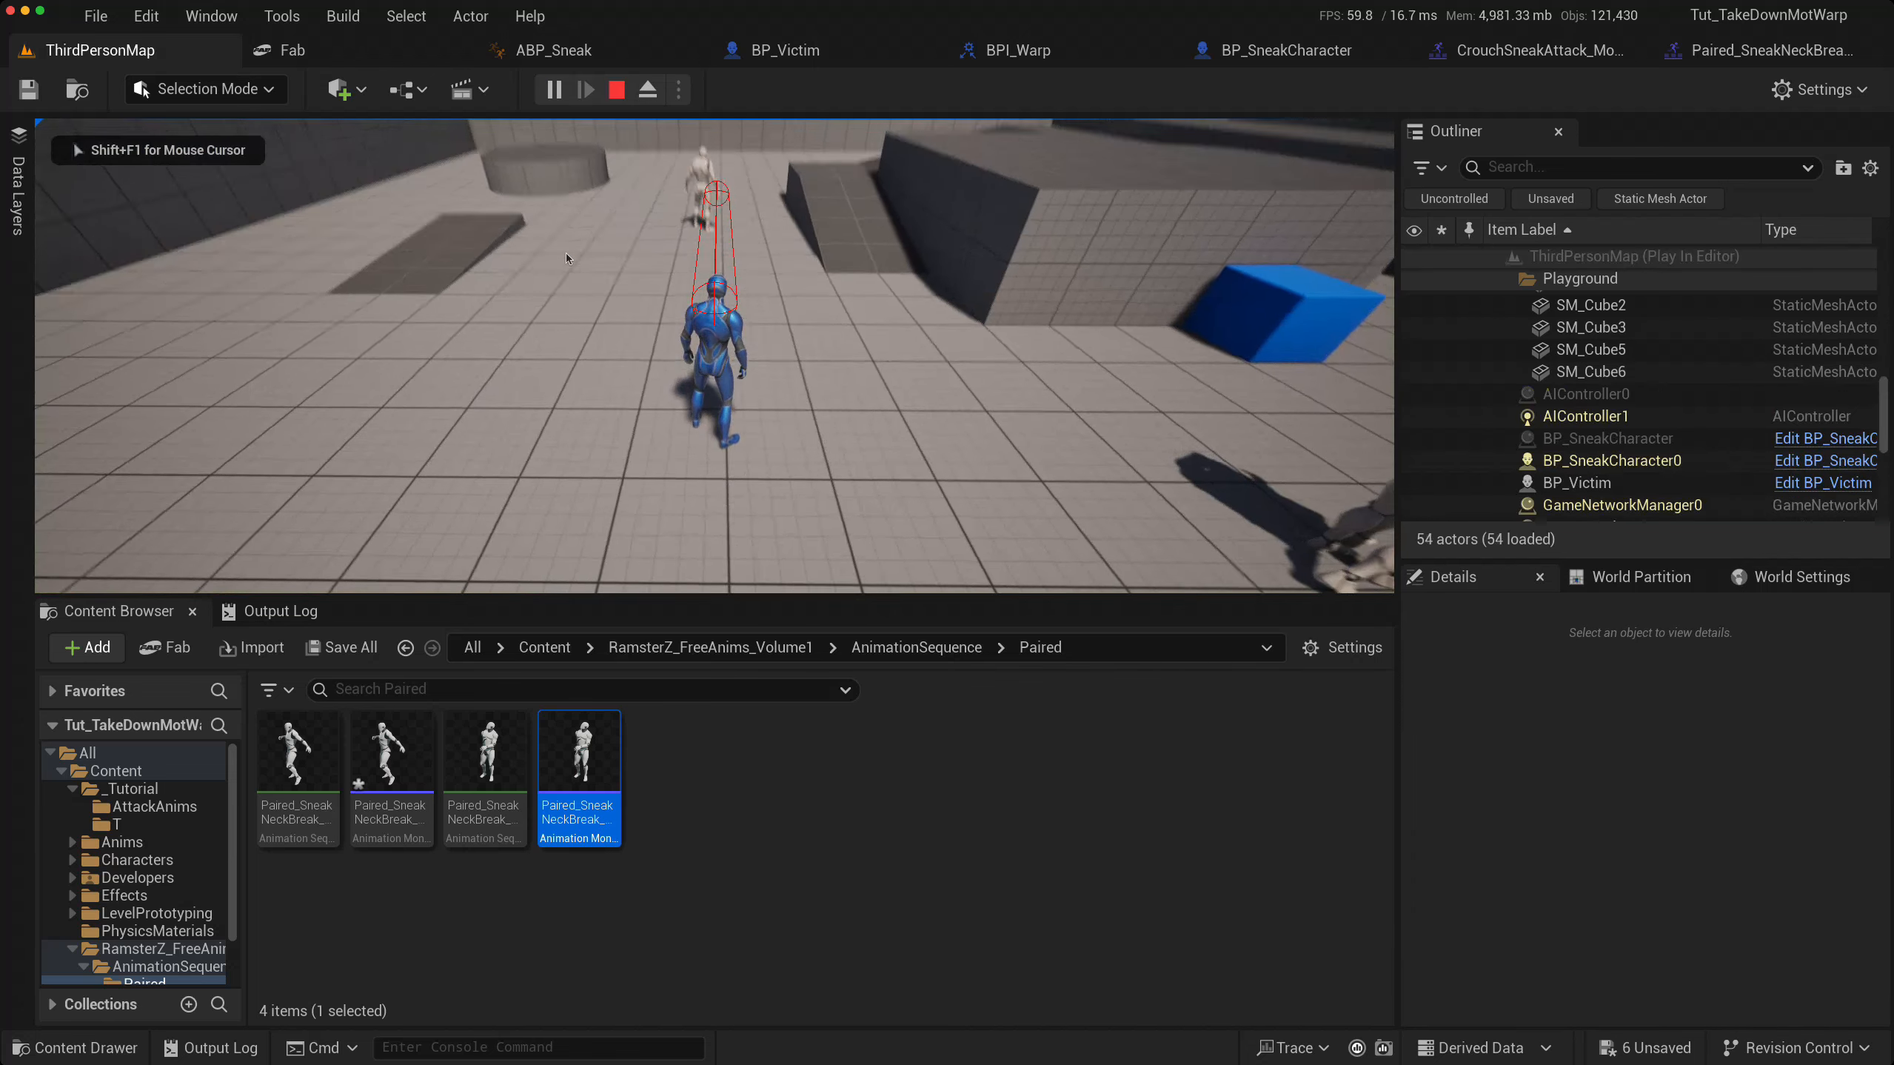
{"action": "key", "text": "w"}
{"action": "key", "text": "c"}
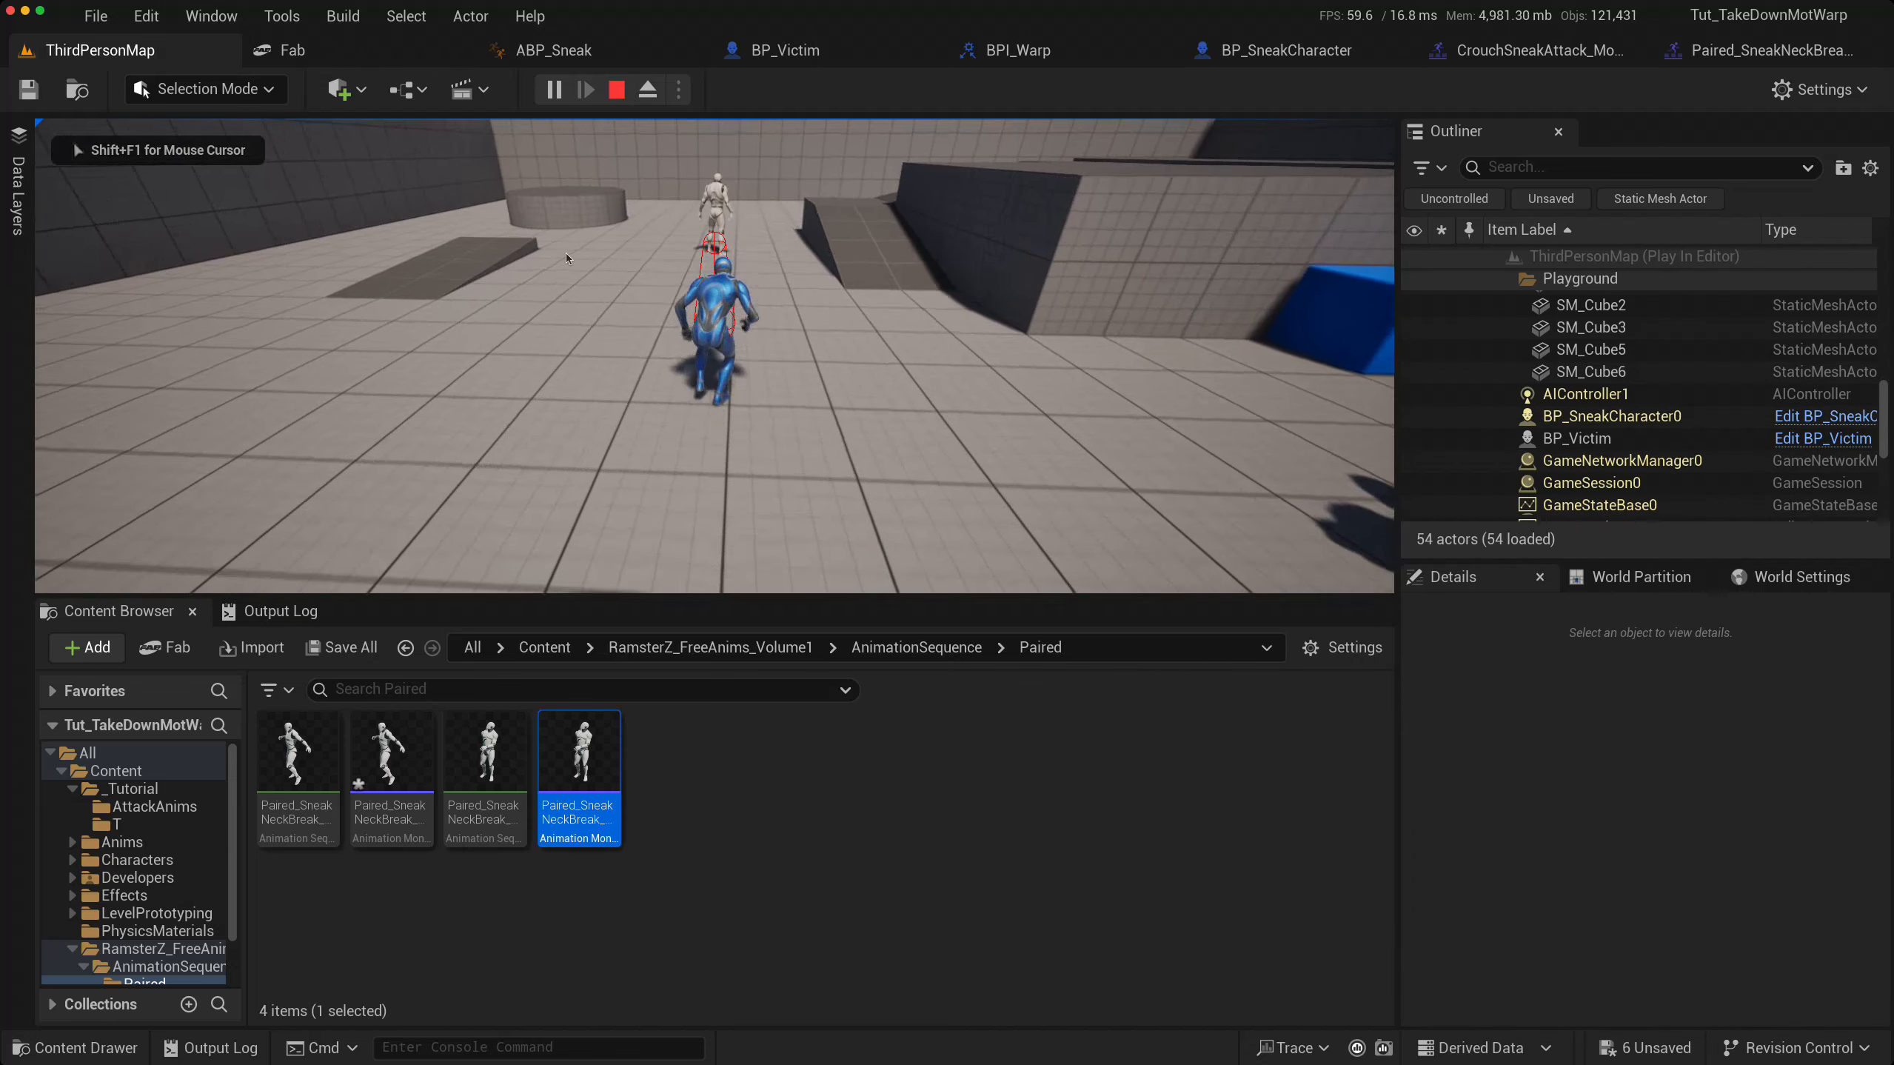
{"action": "key", "text": "w"}
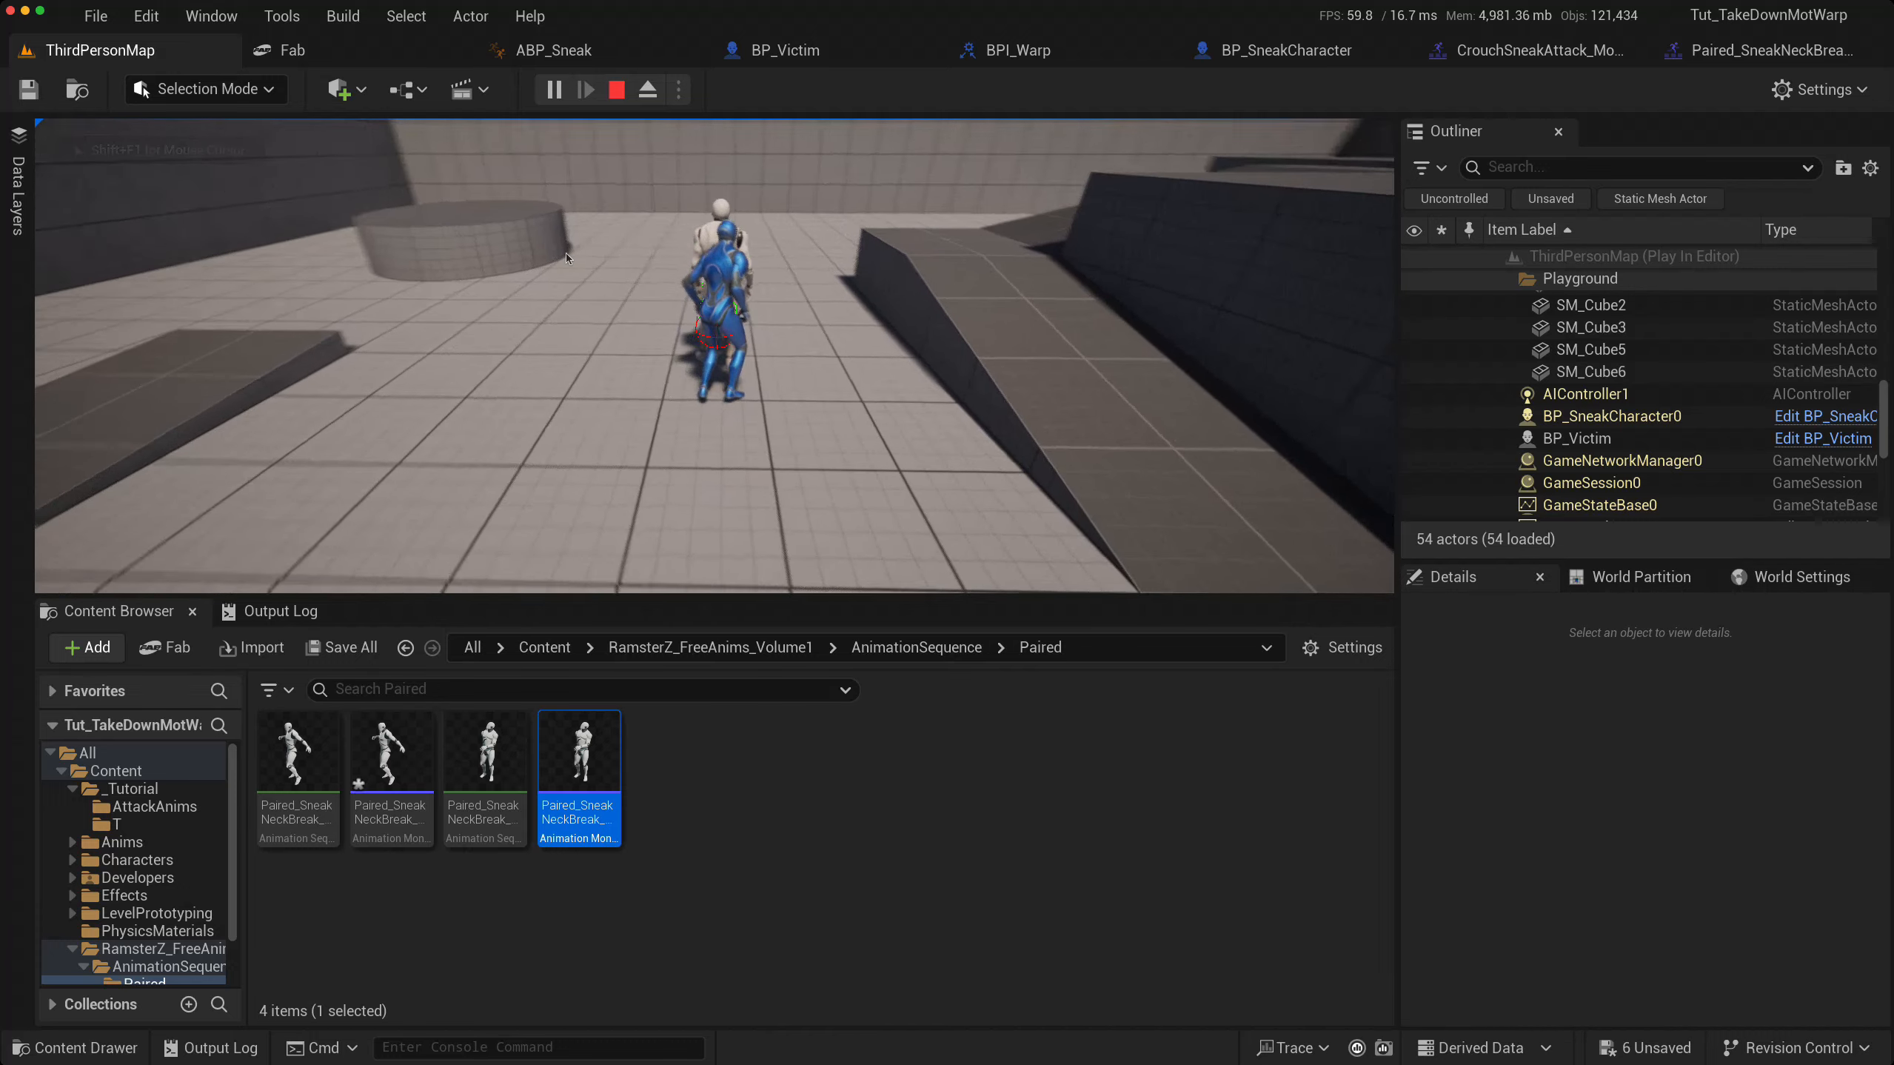
{"action": "key", "text": "e"}
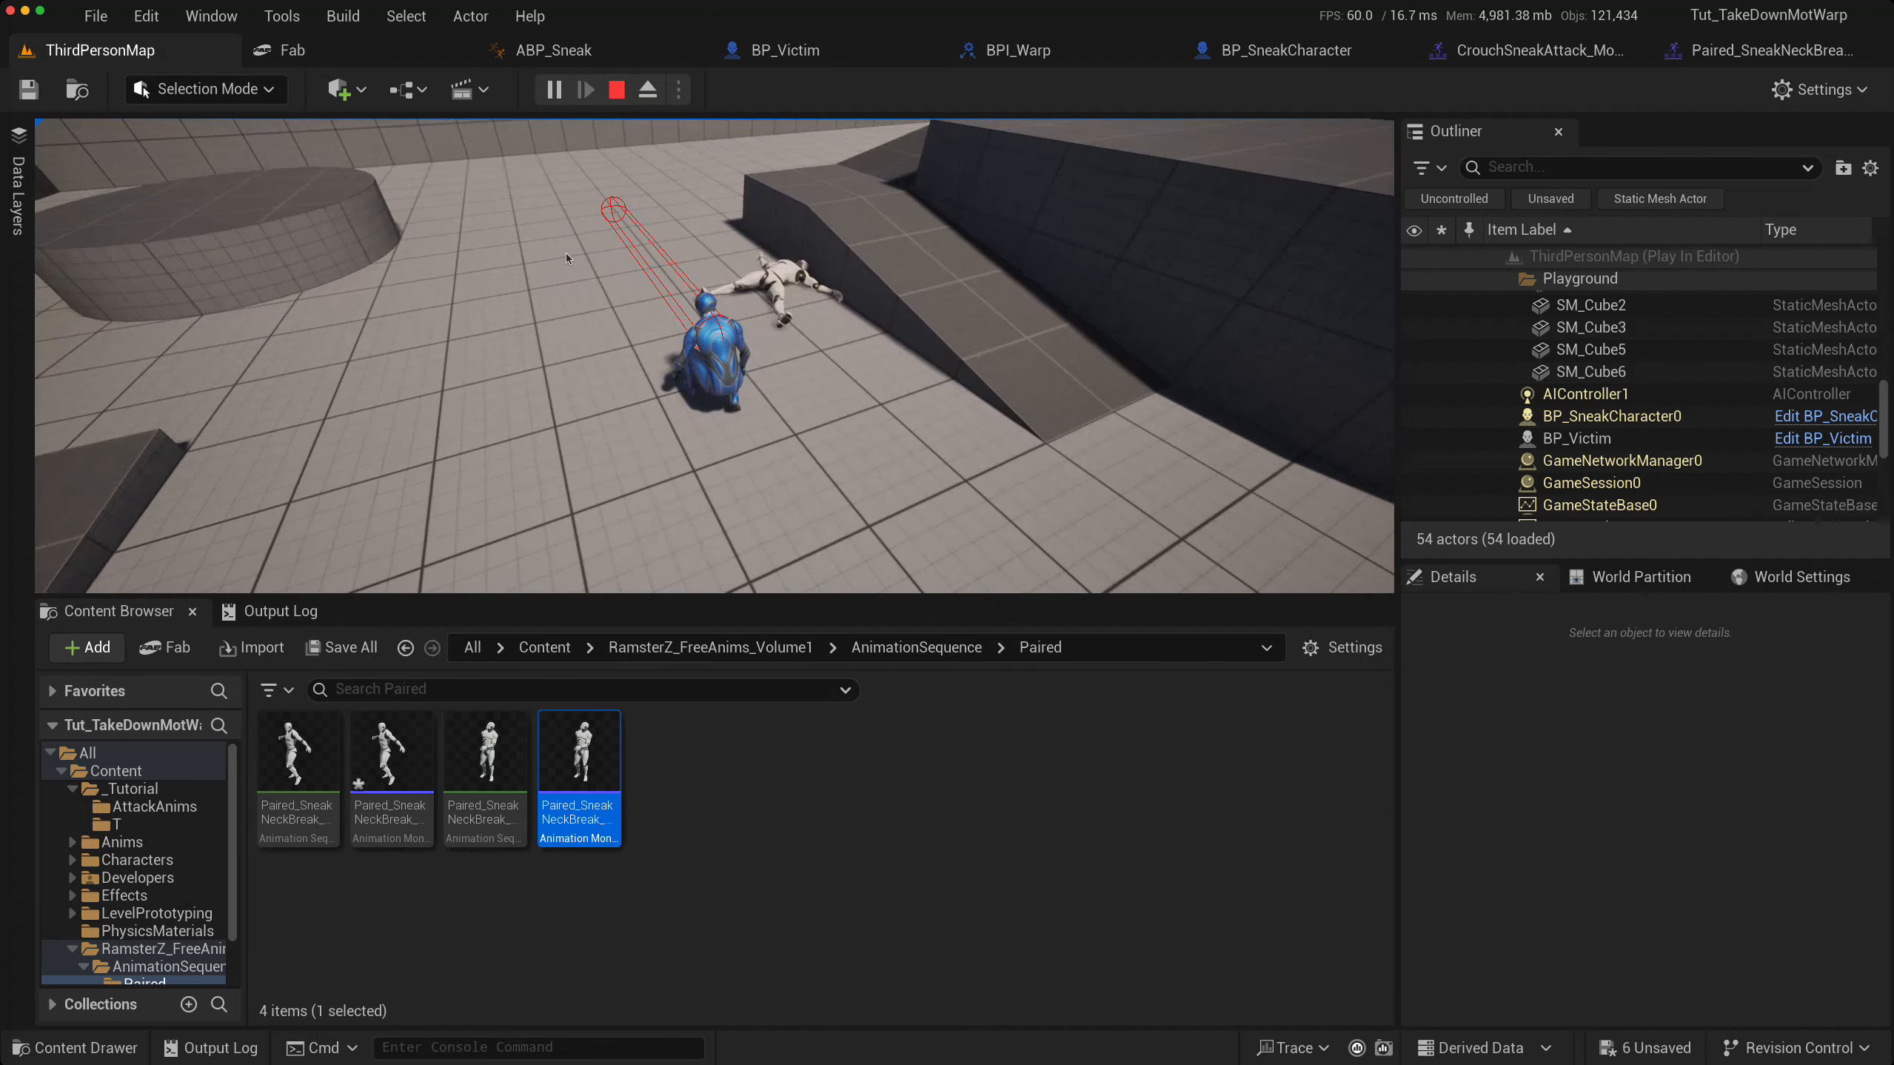
{"action": "key", "text": "Escape"}
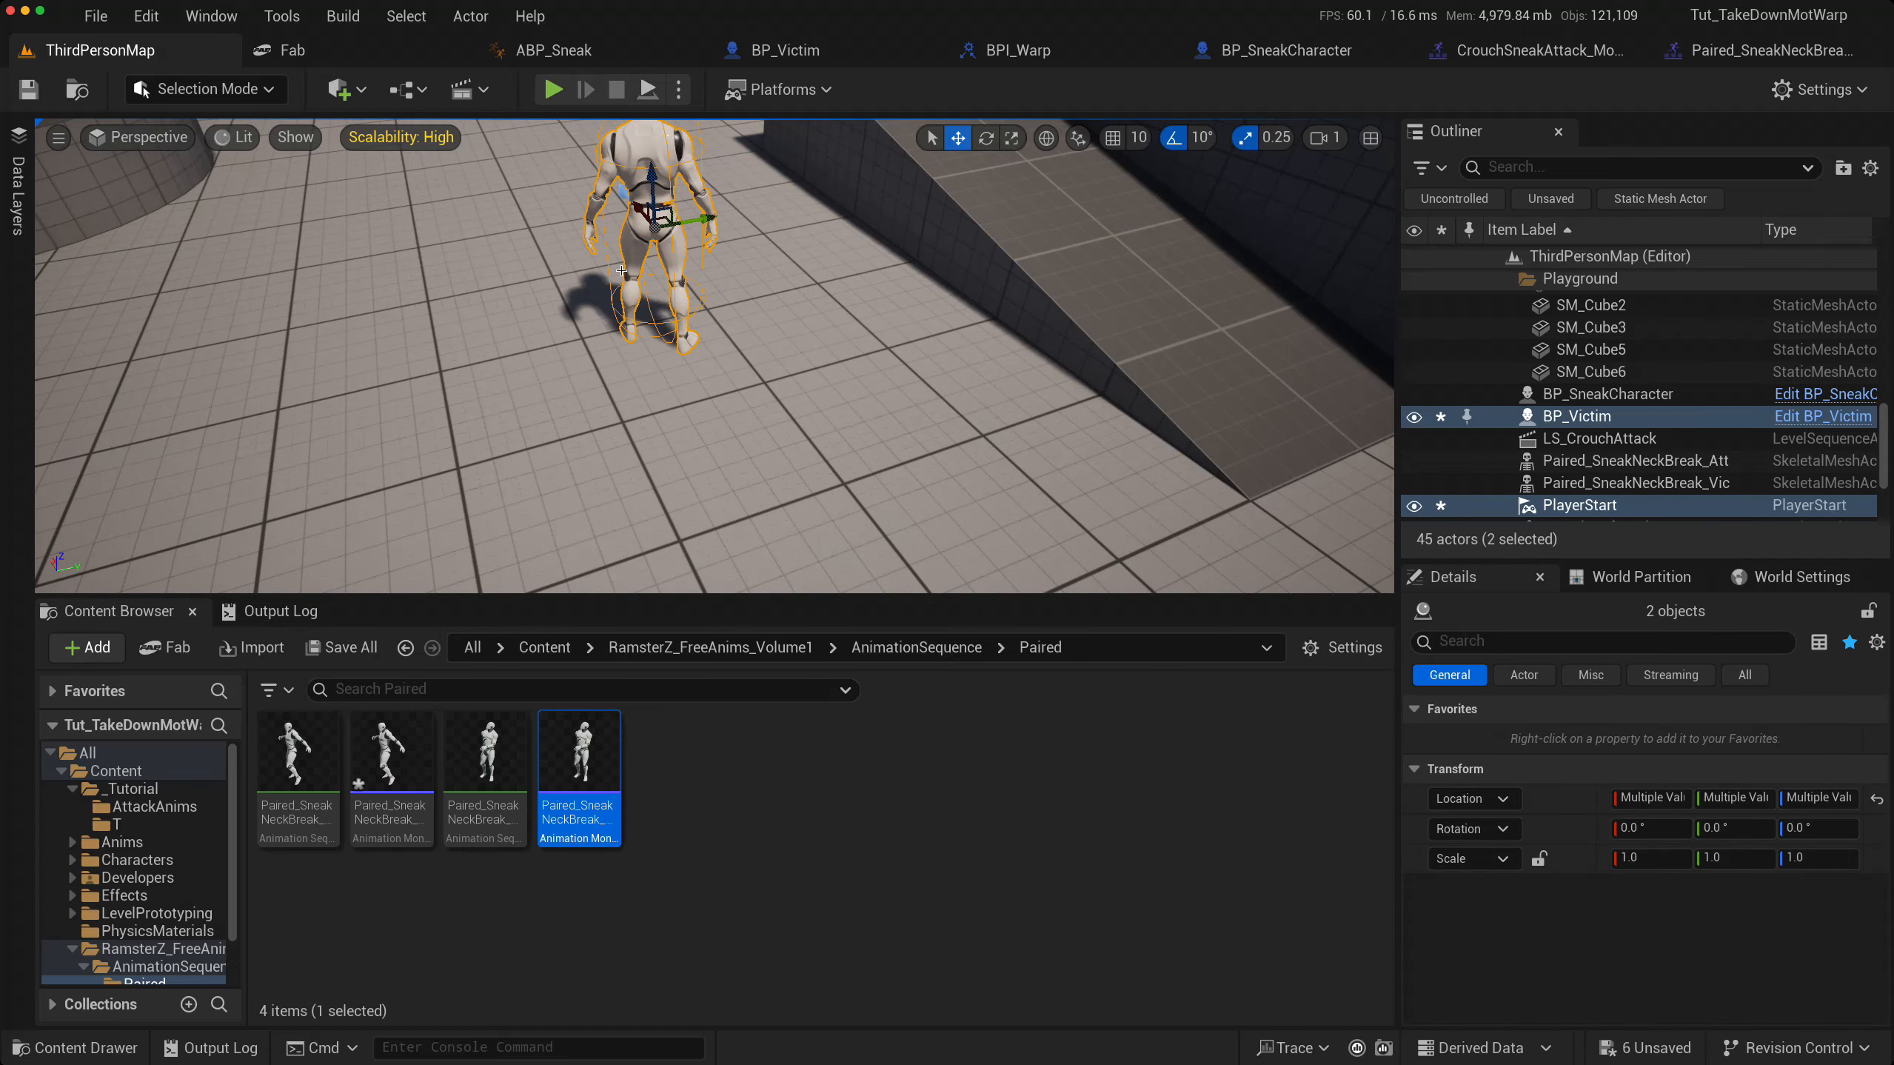
- In BP_Victim's event graph, add an Add or Update Warp Target from Transform node targeting Motion Warp Comp, below the existing warp target node
{"action": "left_click", "coordinate": [767, 47]}
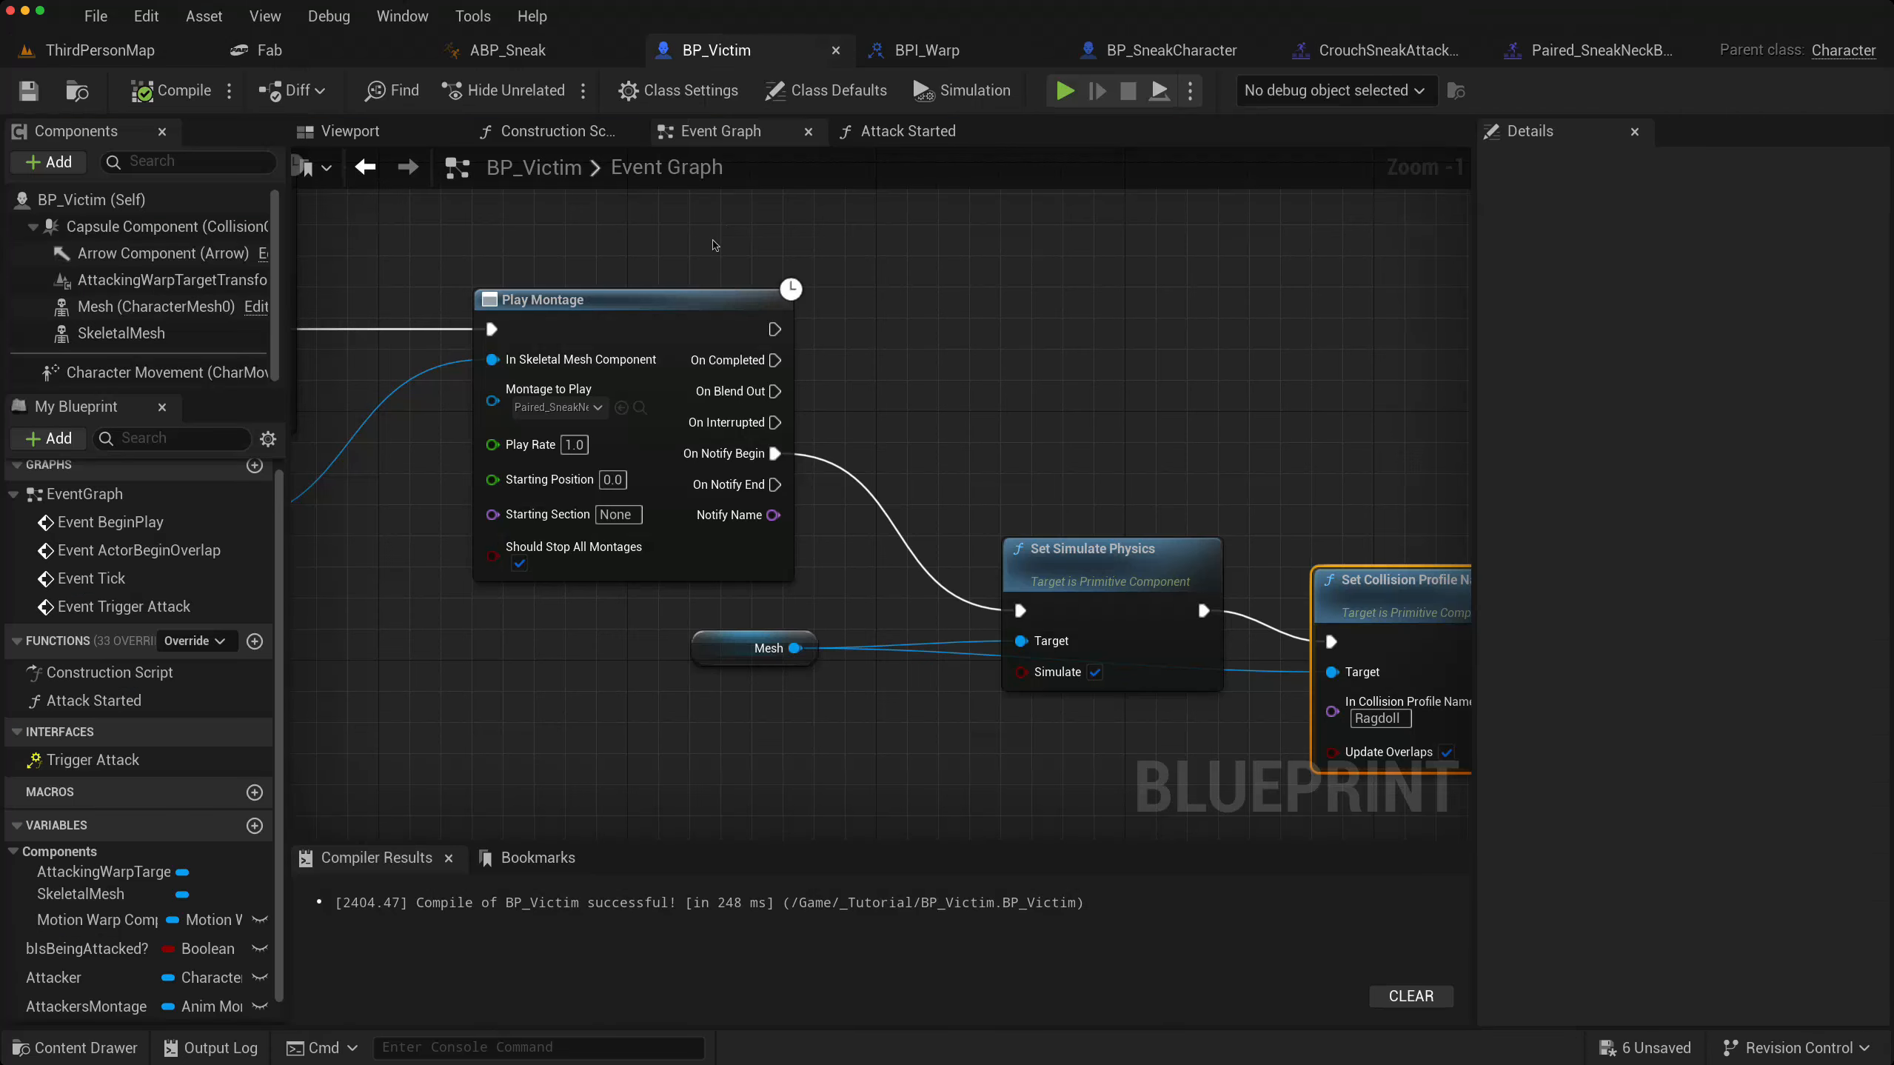
{"action": "right_click_drag", "start_coordinate": [478, 677], "coordinate": [843, 658]}
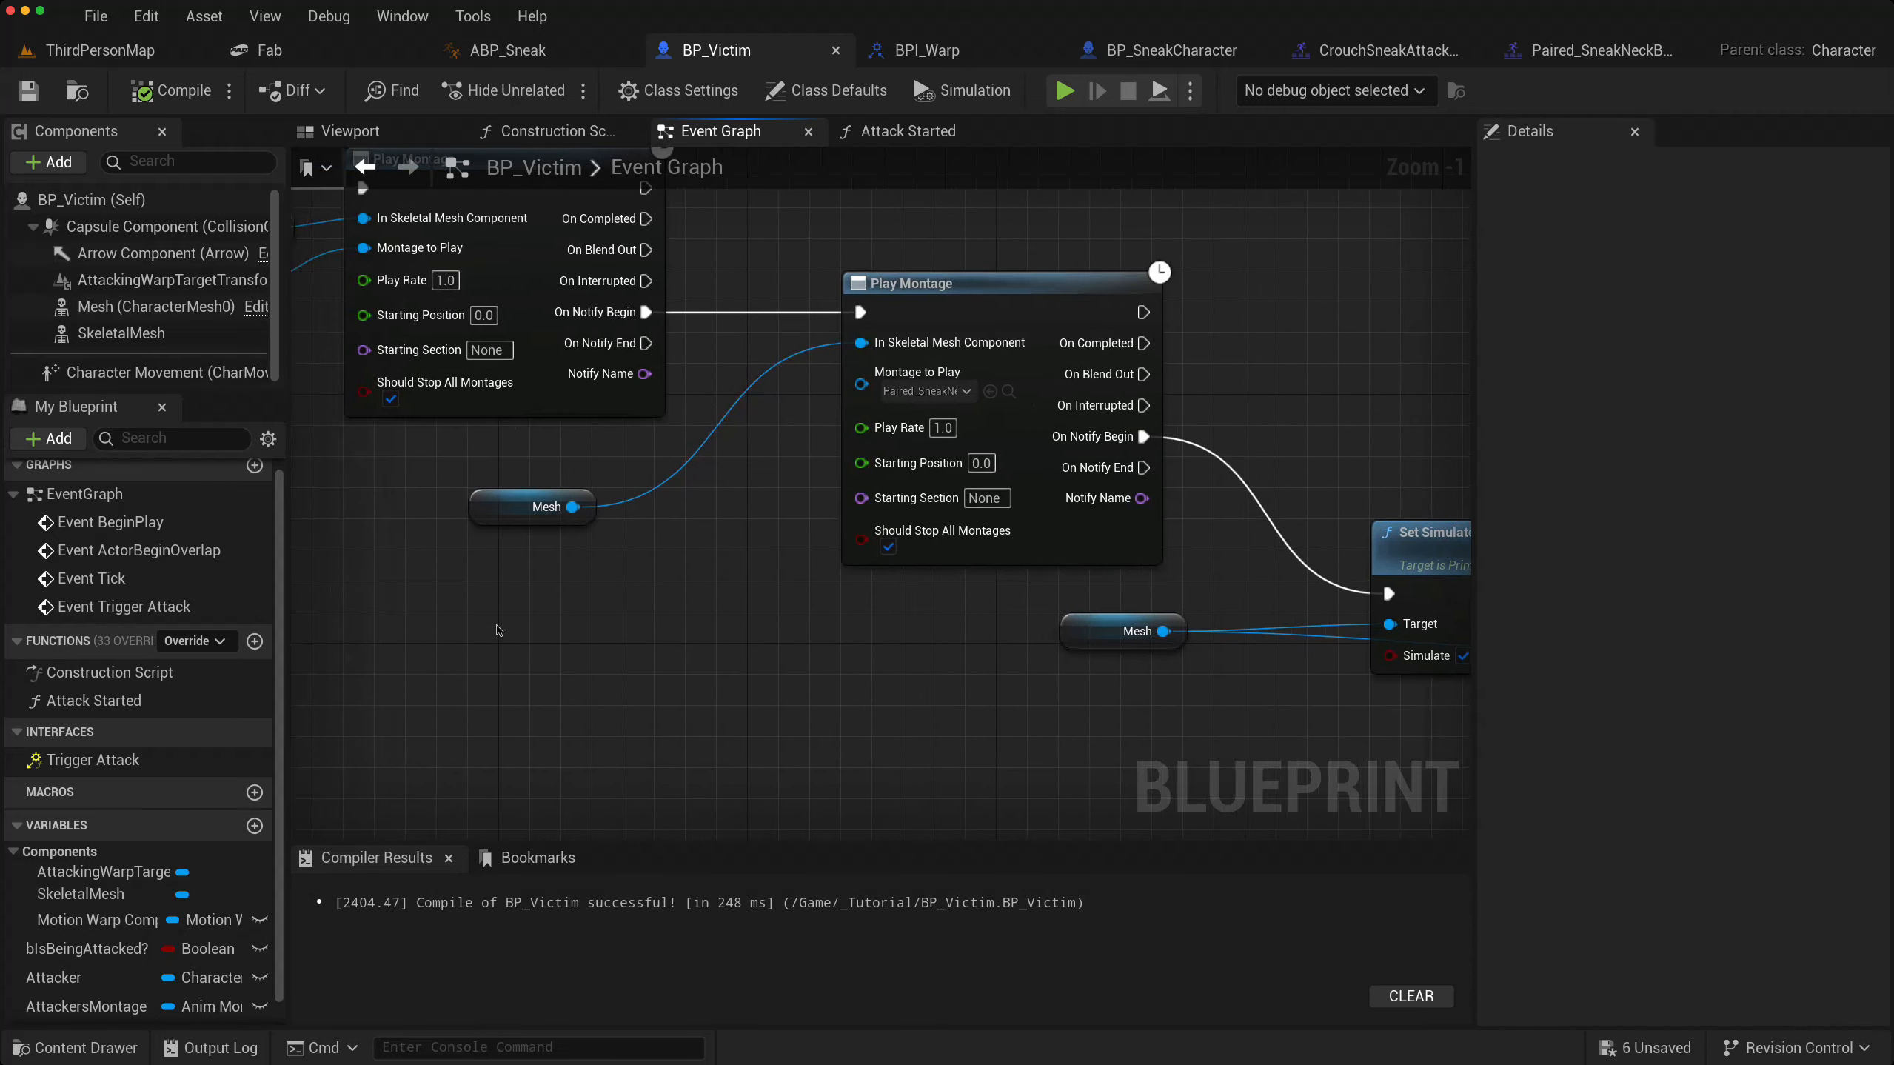
{"action": "right_click_drag", "start_coordinate": [499, 630], "coordinate": [1285, 682]}
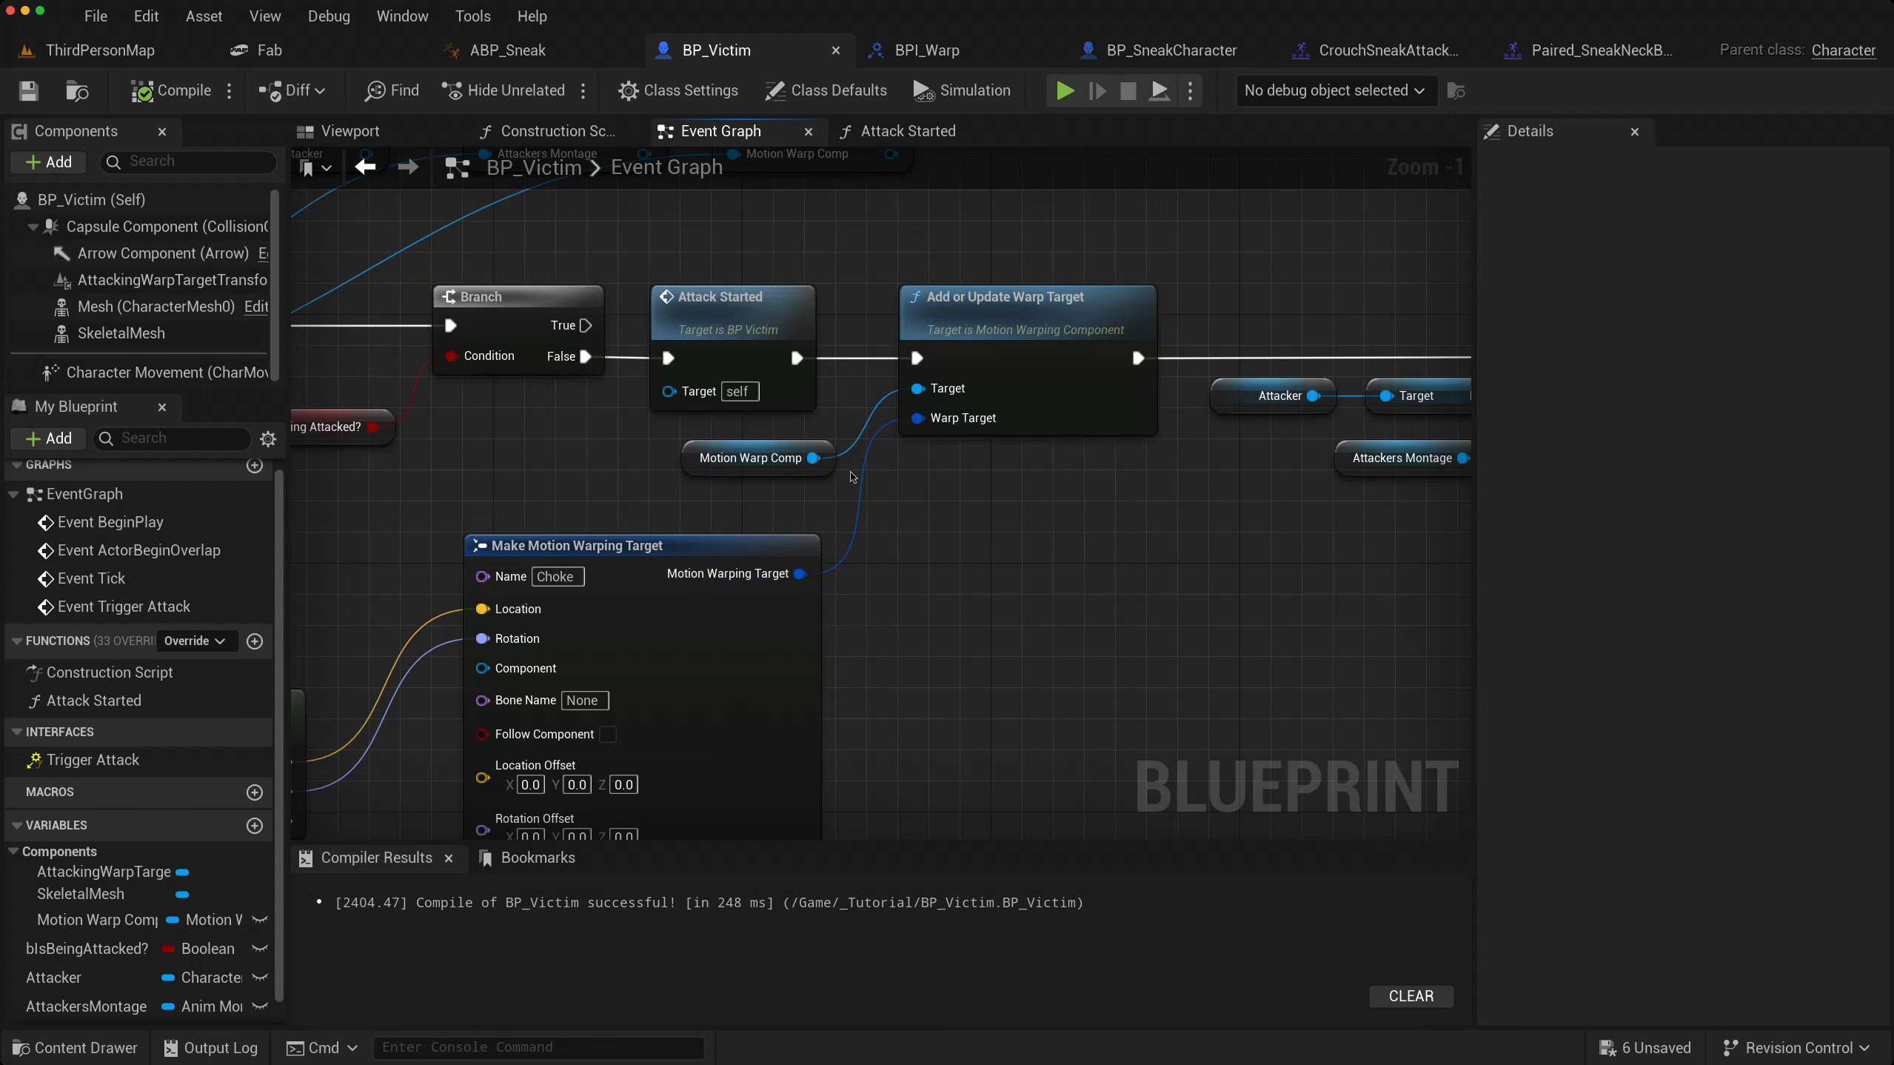
{"action": "left_click_drag", "start_coordinate": [813, 458], "coordinate": [928, 543]}
{"action": "type", "text": "a"}
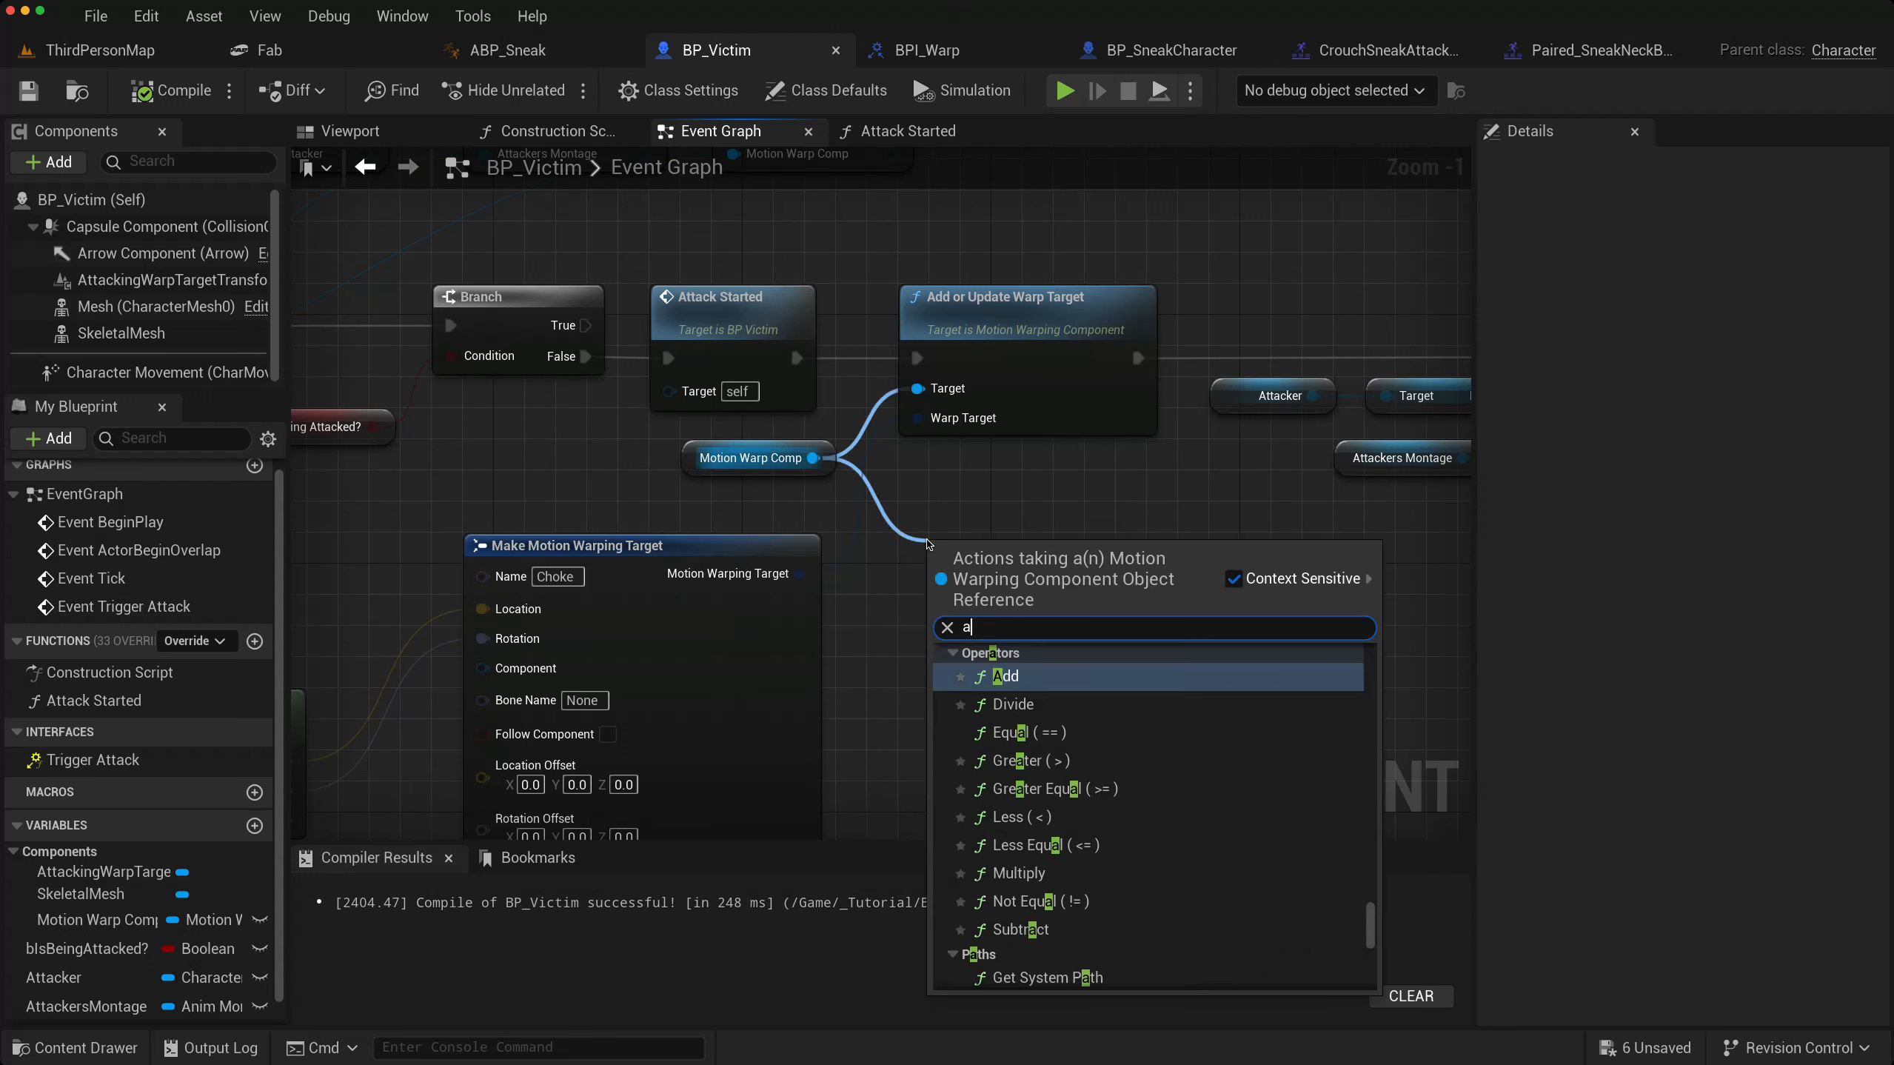
{"action": "type", "text": "dd"}
{"action": "key", "text": "BackSpace"}
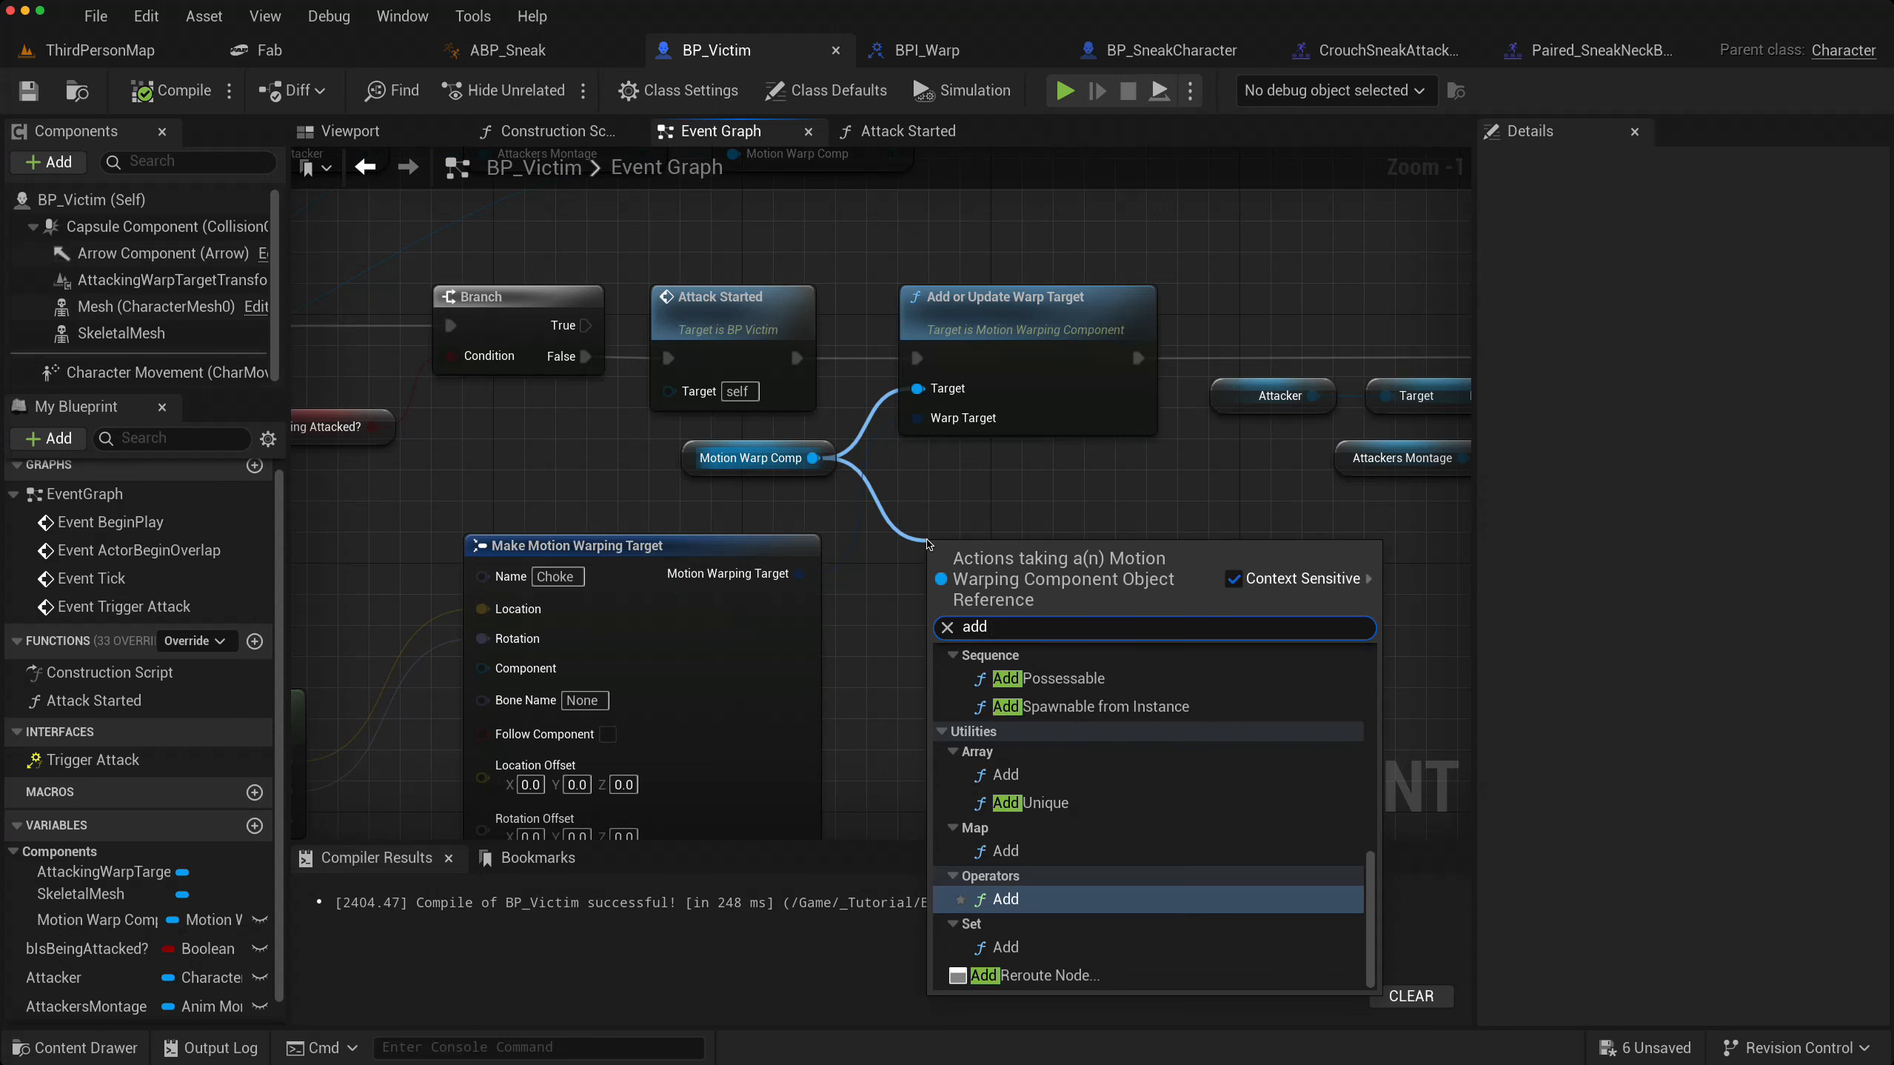
{"action": "type", "text": "war"}
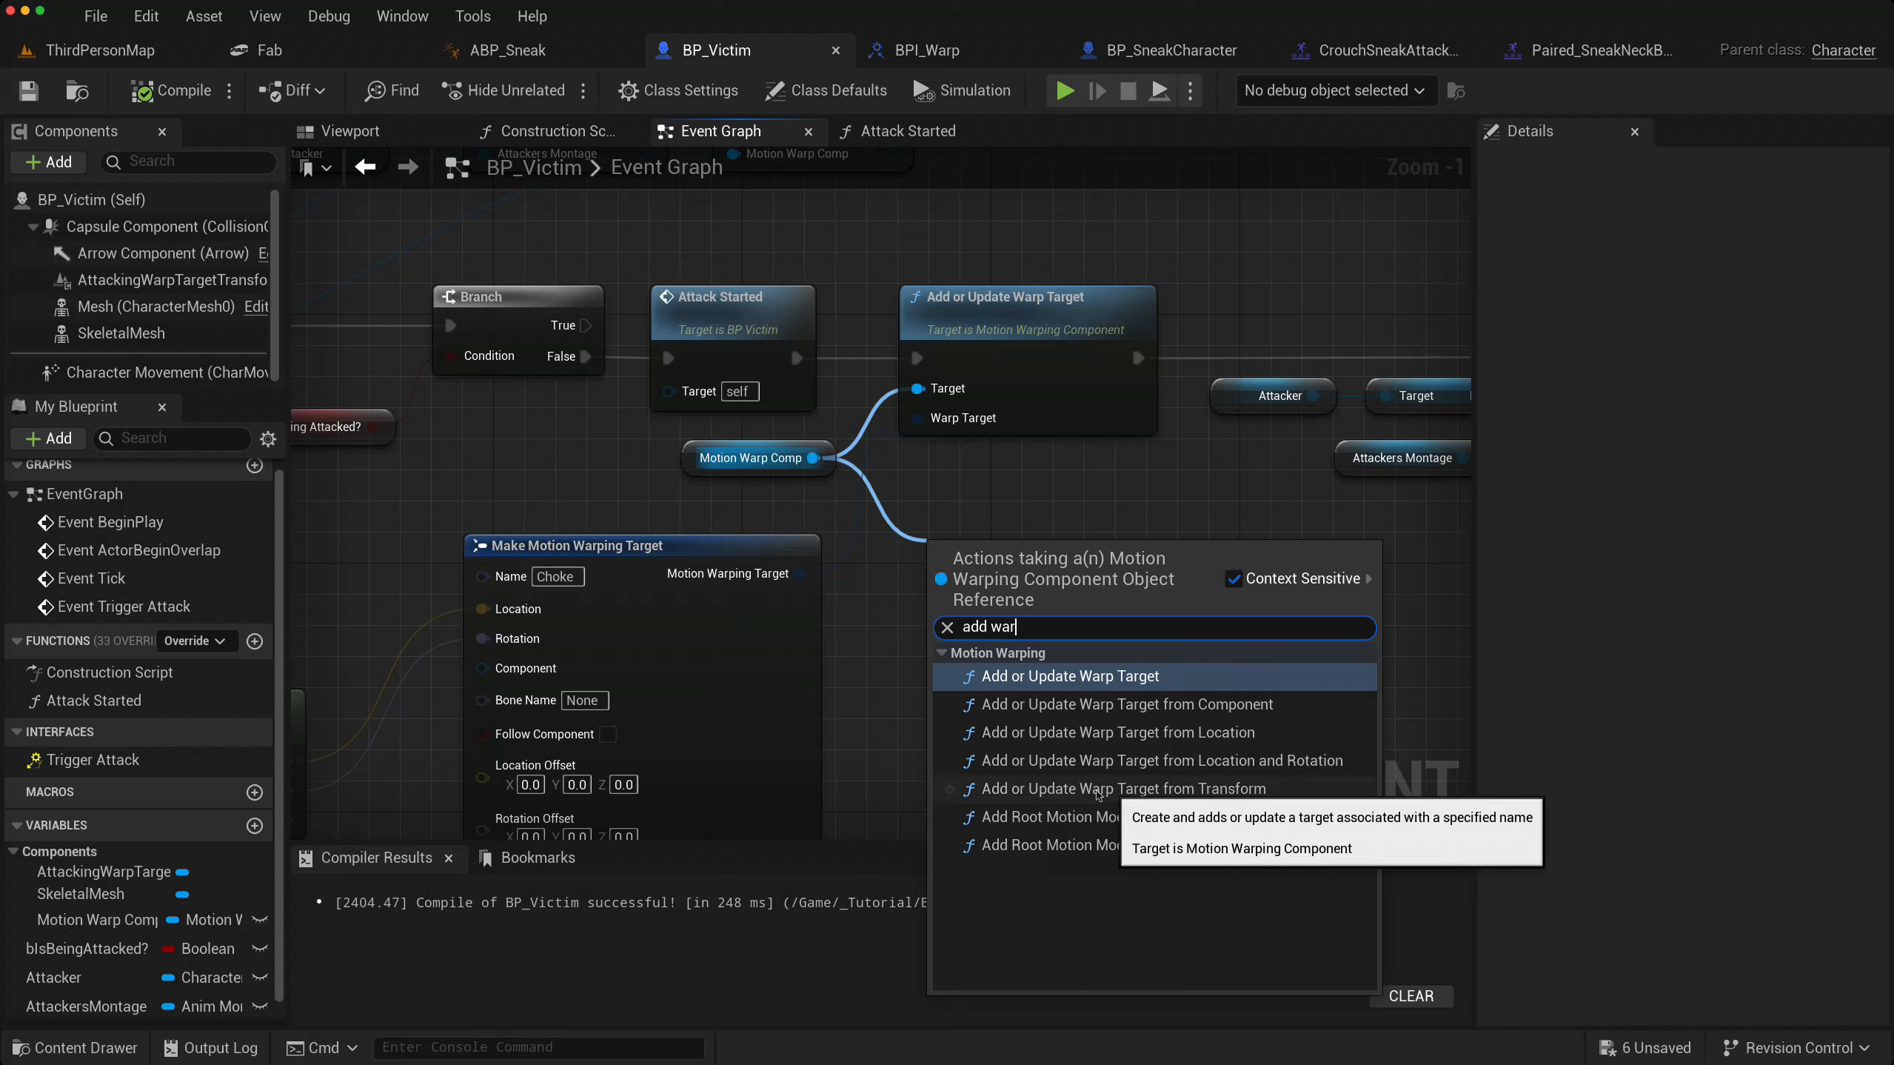
{"action": "left_click", "coordinate": [1103, 790]}
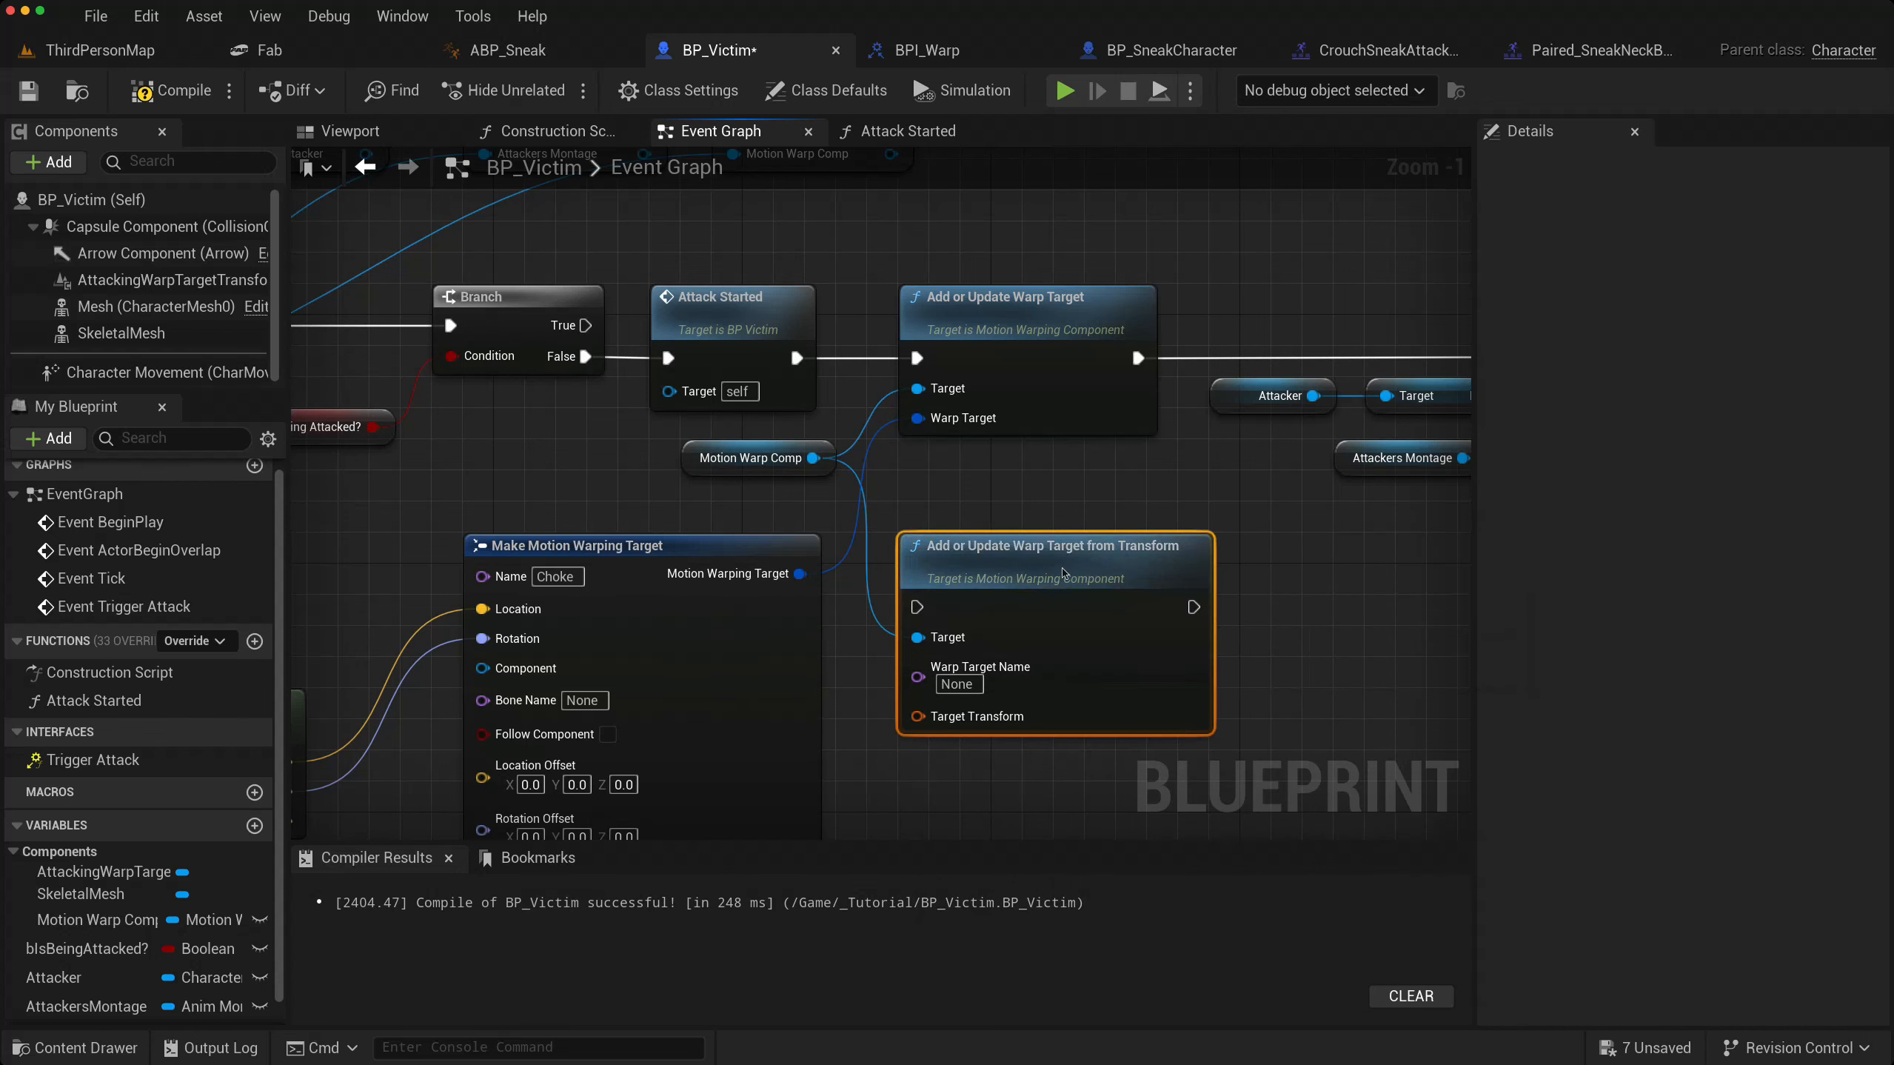
{"action": "left_click_drag", "start_coordinate": [1063, 571], "coordinate": [1156, 541]}
- Feed Attacking Warp Target Transform's world transform into the new node's Target Transform and set its Warp Target Name to Choke
{"action": "right_click_drag", "start_coordinate": [894, 715], "coordinate": [1276, 651]}
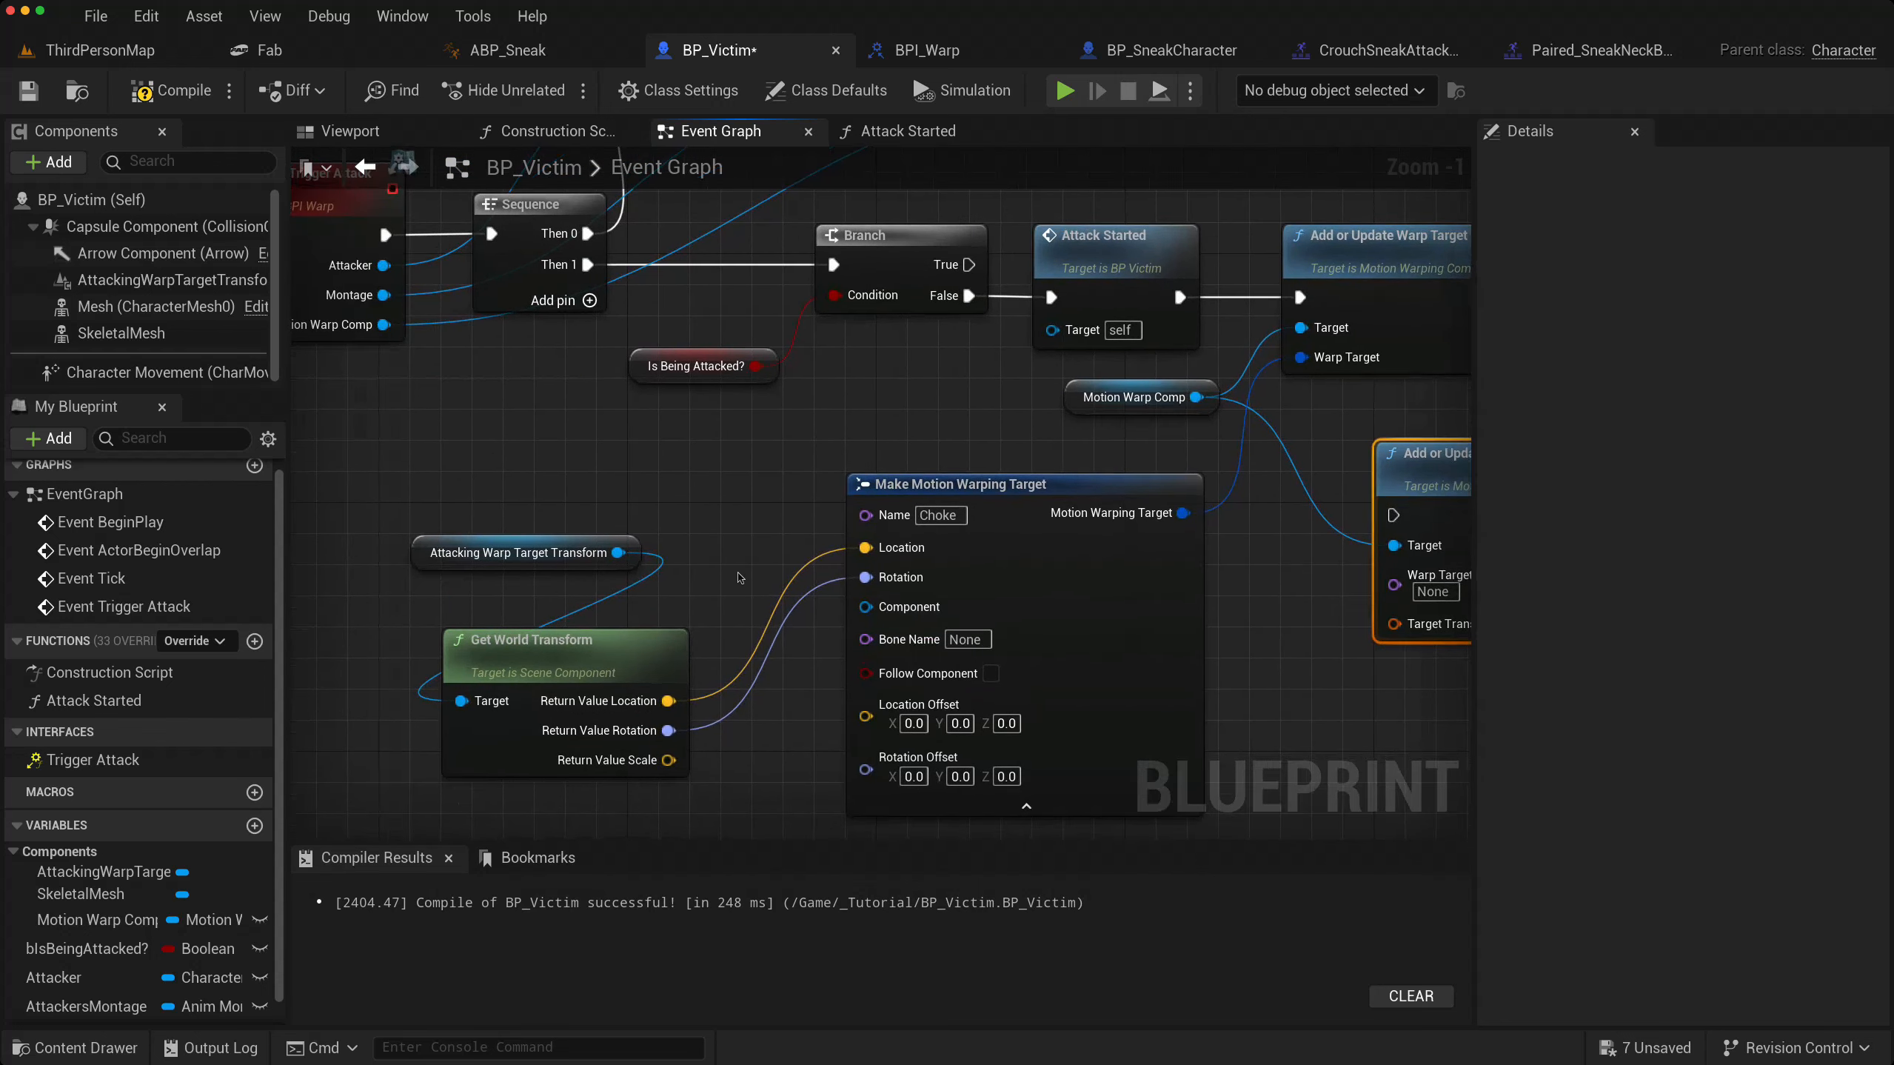
{"action": "left_click_drag", "start_coordinate": [616, 553], "coordinate": [1237, 664]}
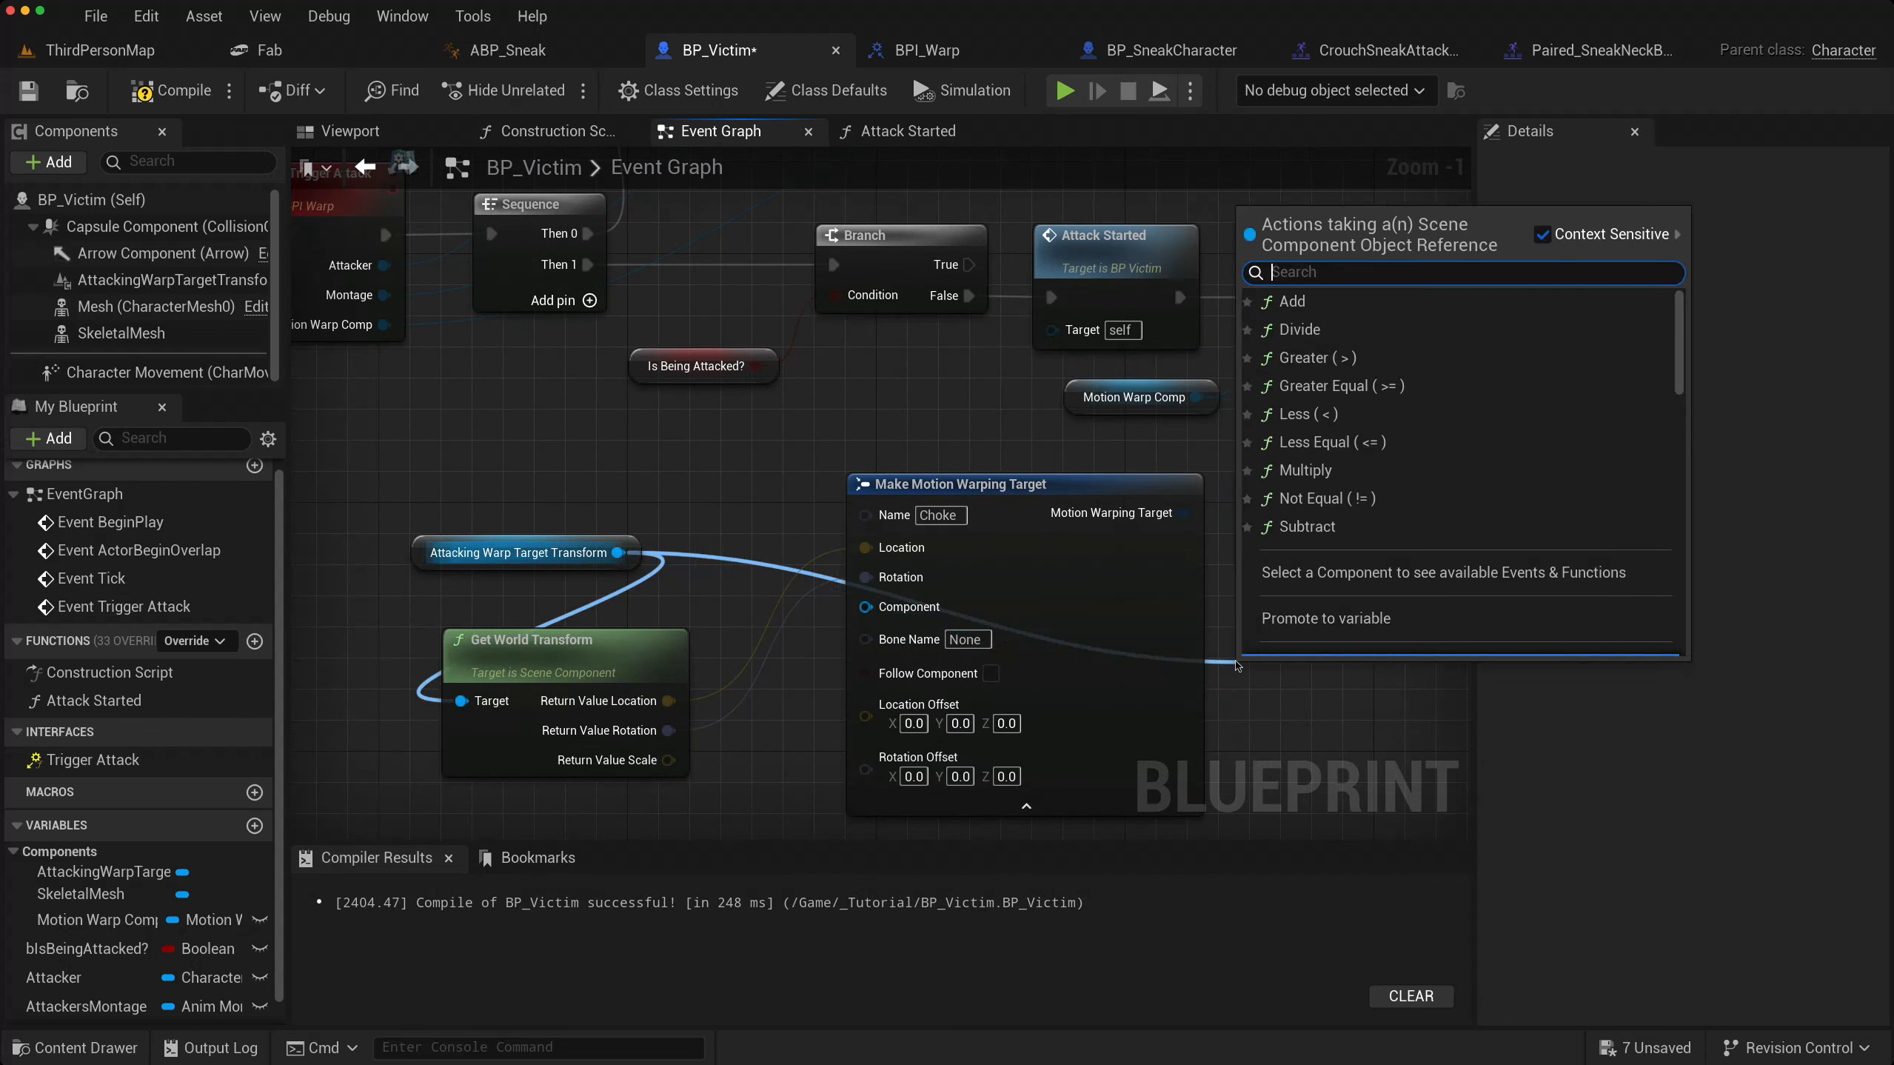
{"action": "type", "text": "get wor tr"}
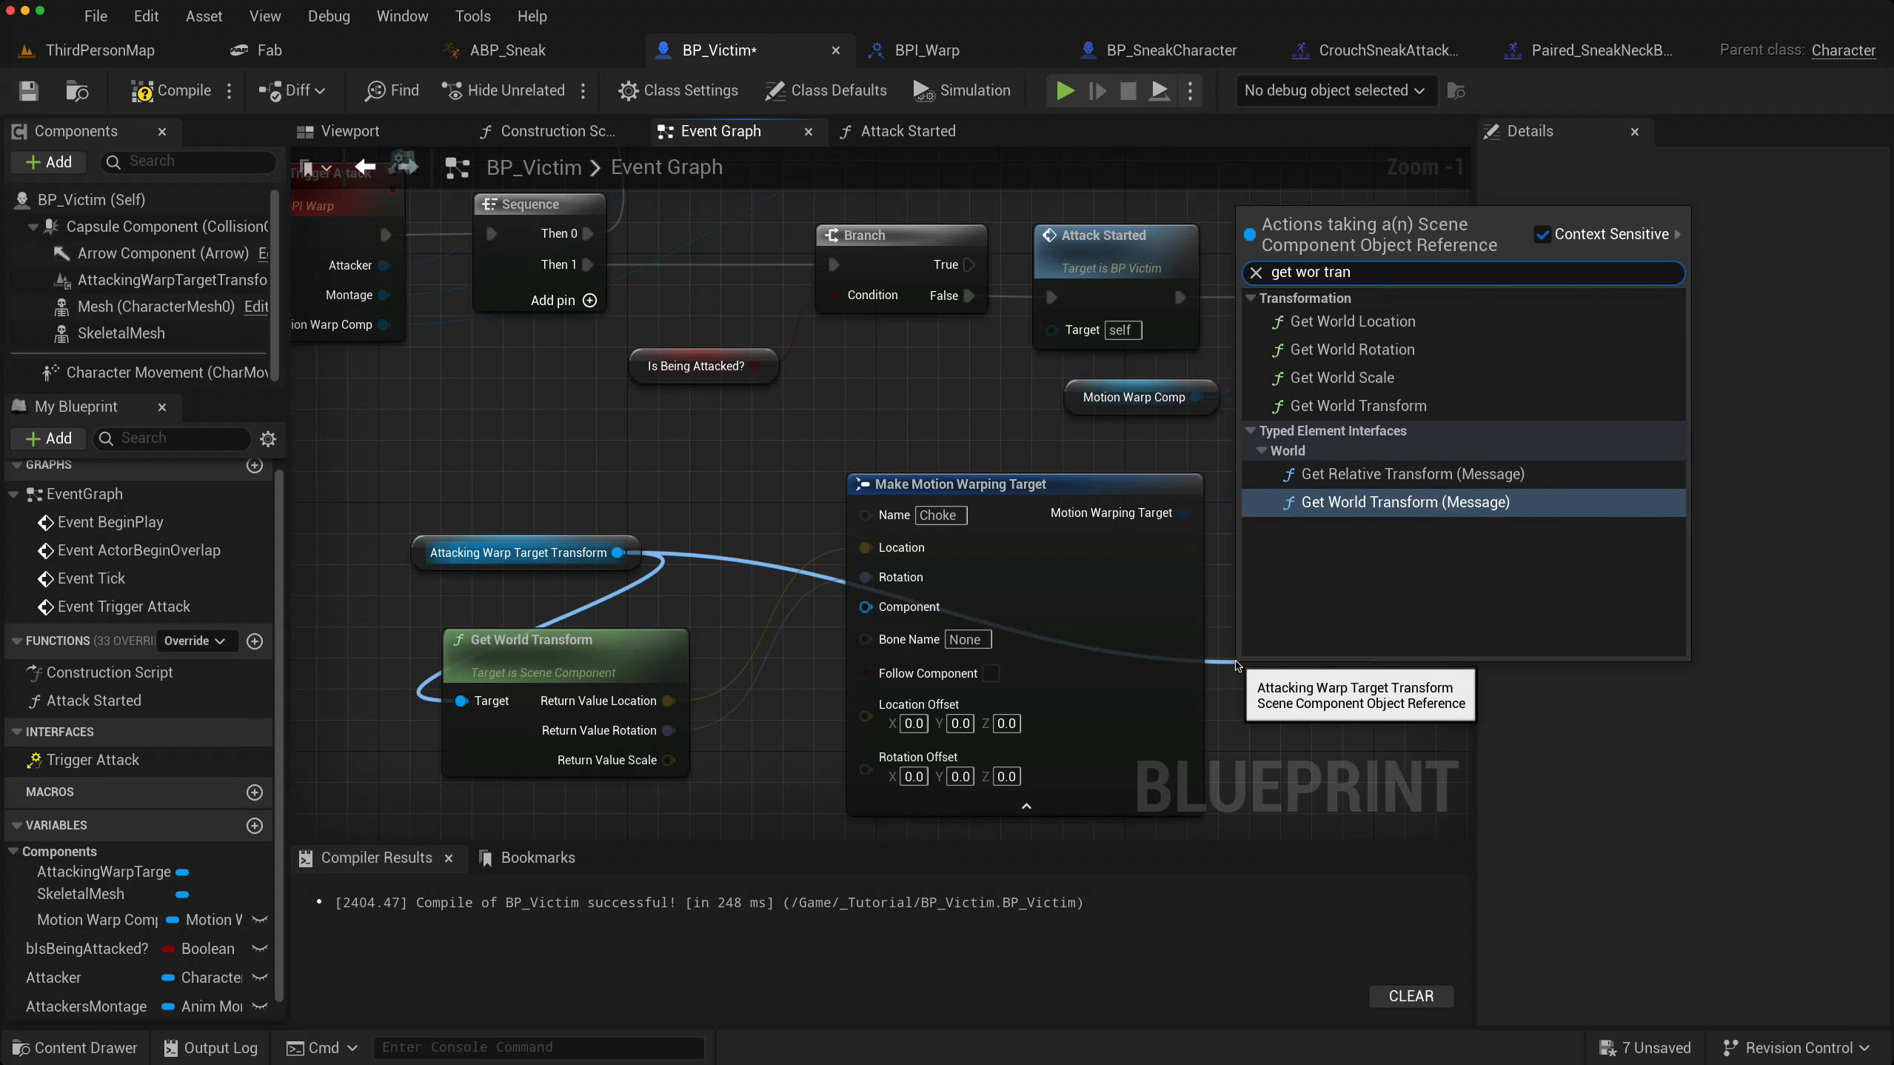
{"action": "type", "text": "an"}
{"action": "left_click", "coordinate": [1343, 405]}
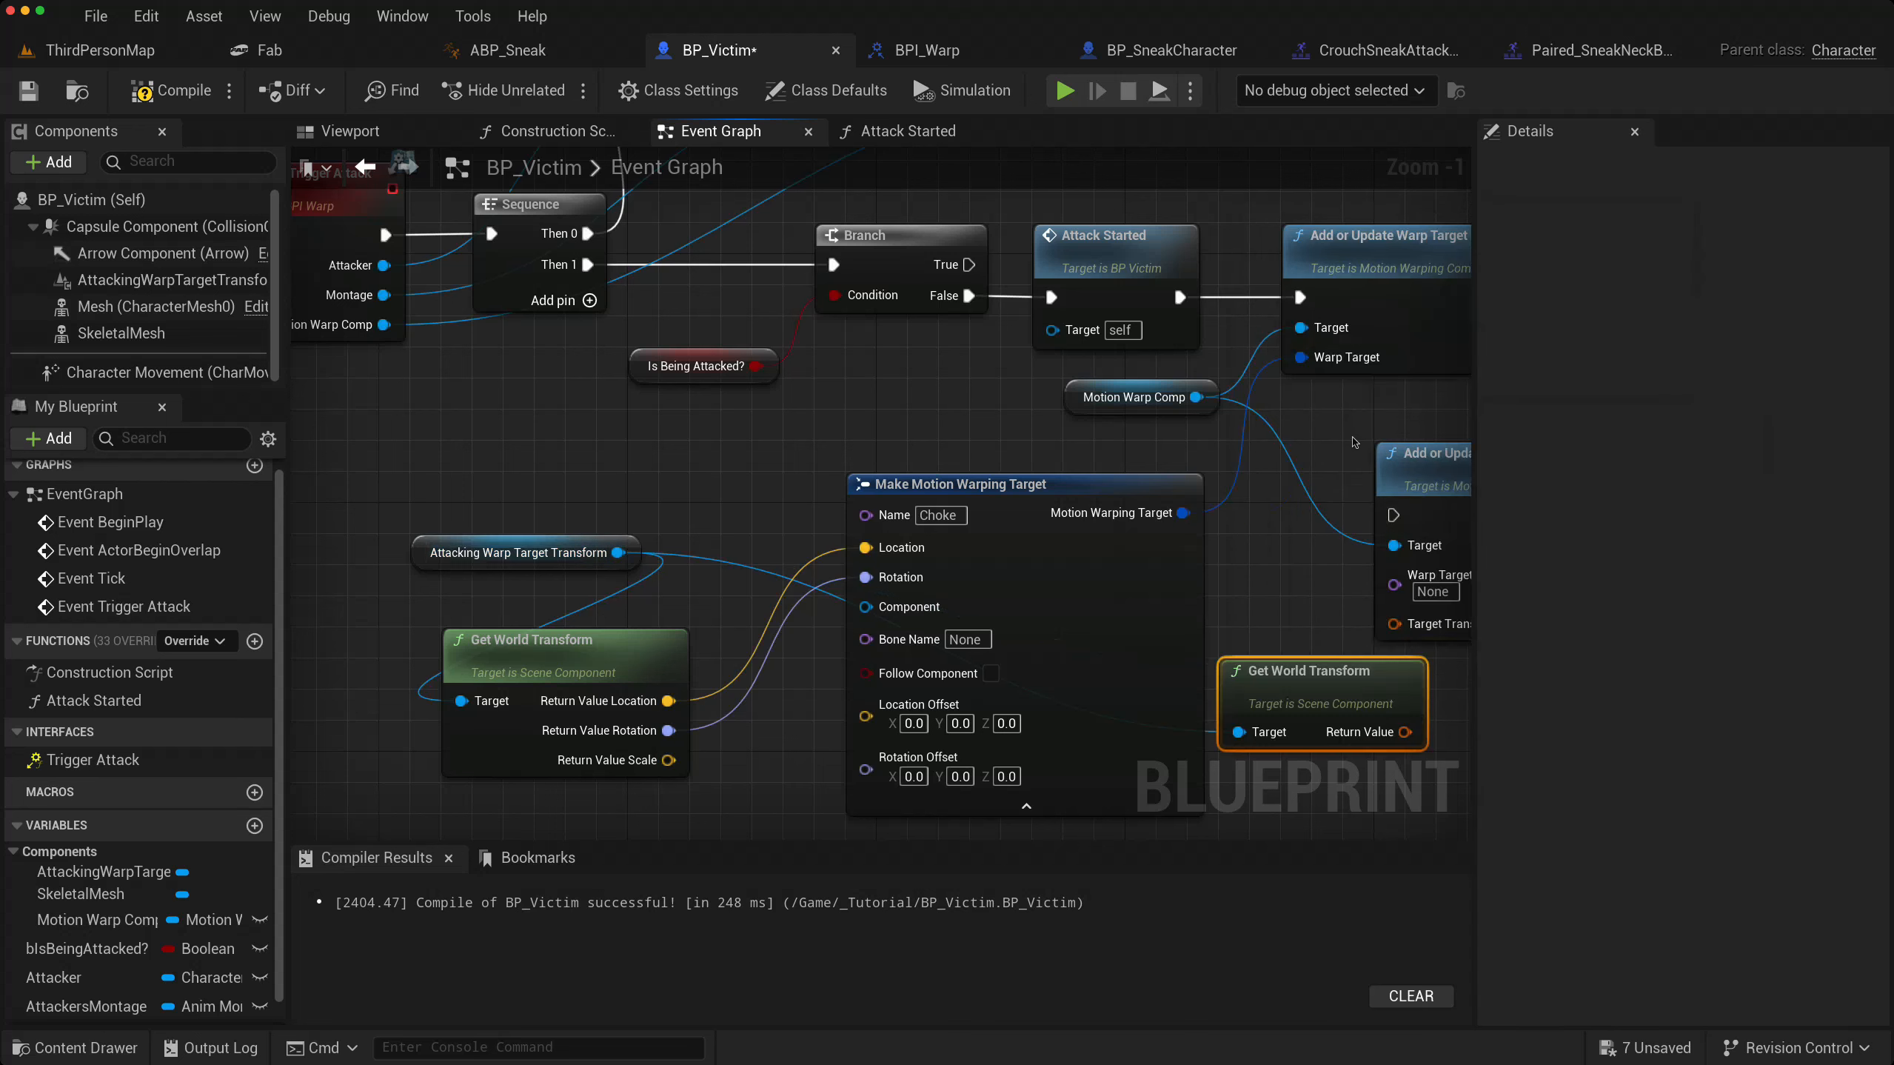
{"action": "left_click_drag", "start_coordinate": [1404, 732], "coordinate": [1388, 625]}
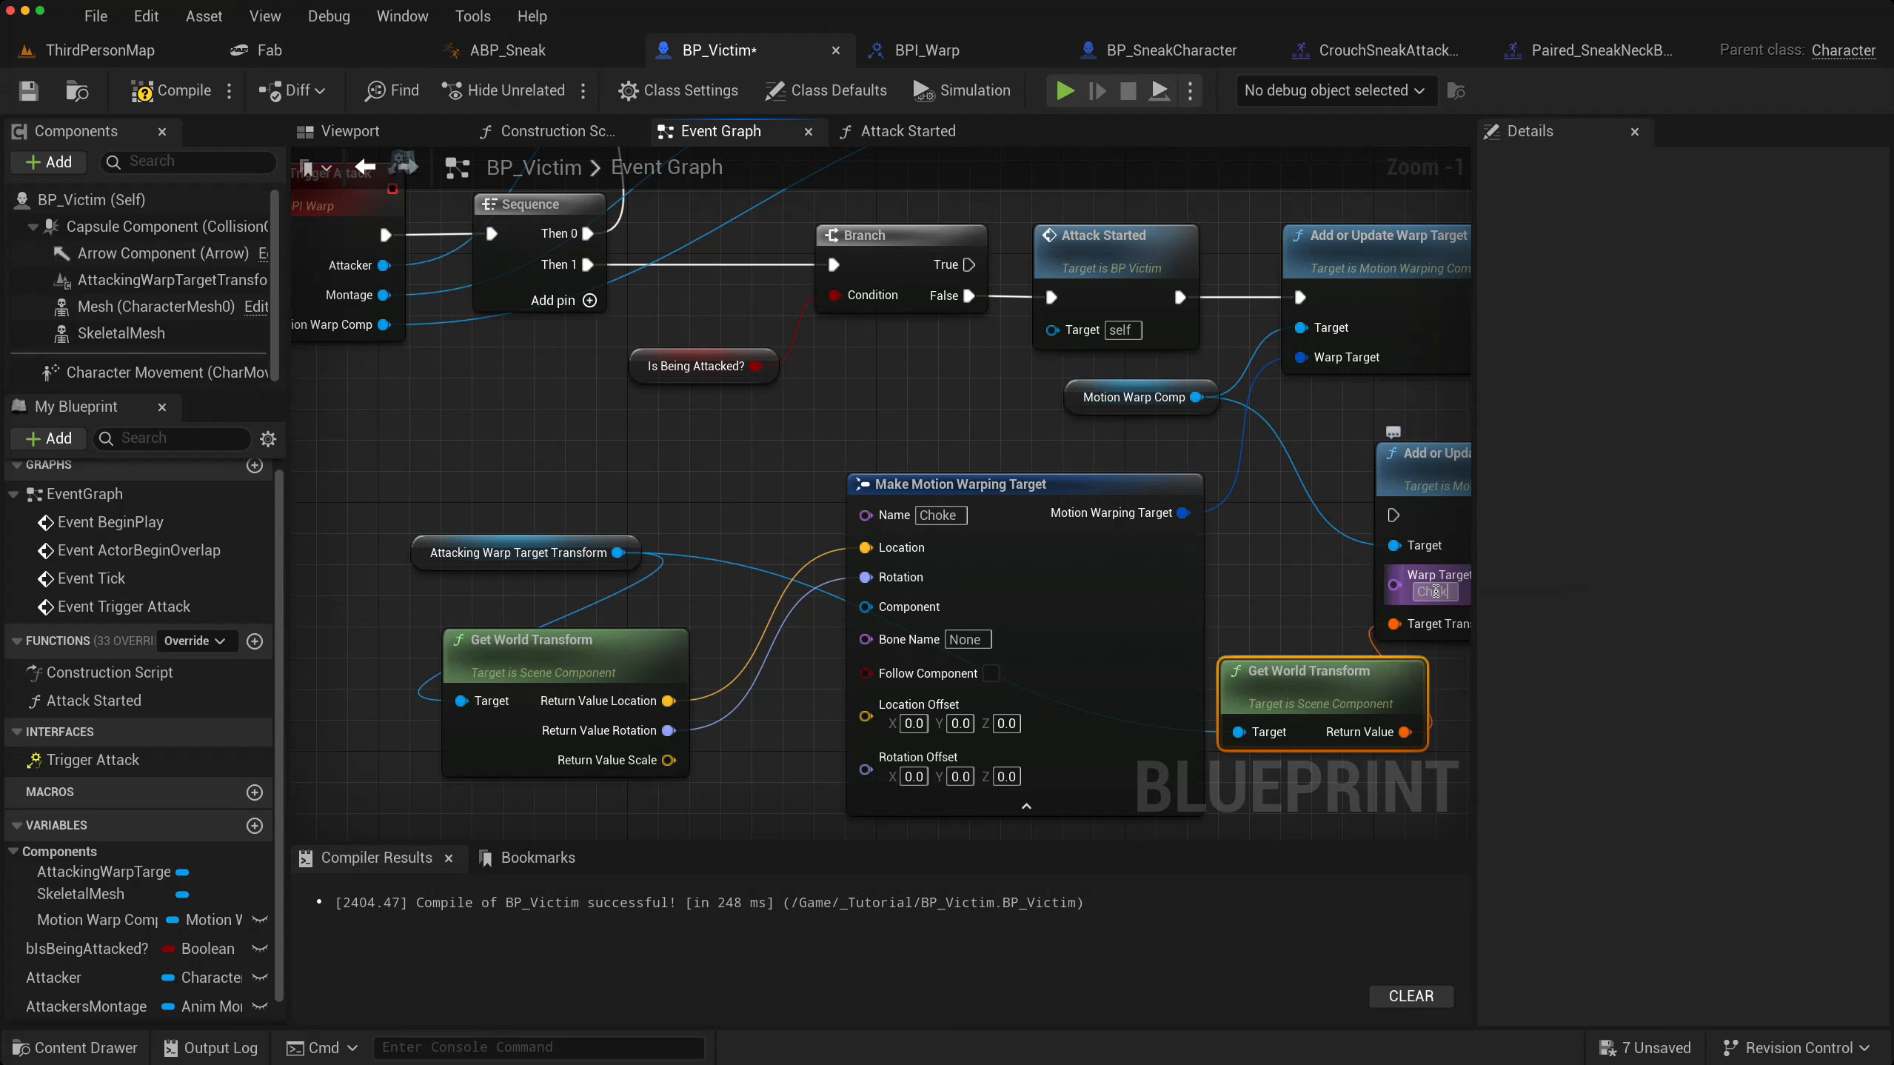
- Route execution from Attack Started through Add or Update Warp Target from Transform into the attacker's Play Montage, and compile and save BP_Victim
{"action": "right_click_drag", "start_coordinate": [1309, 585], "coordinate": [812, 587]}
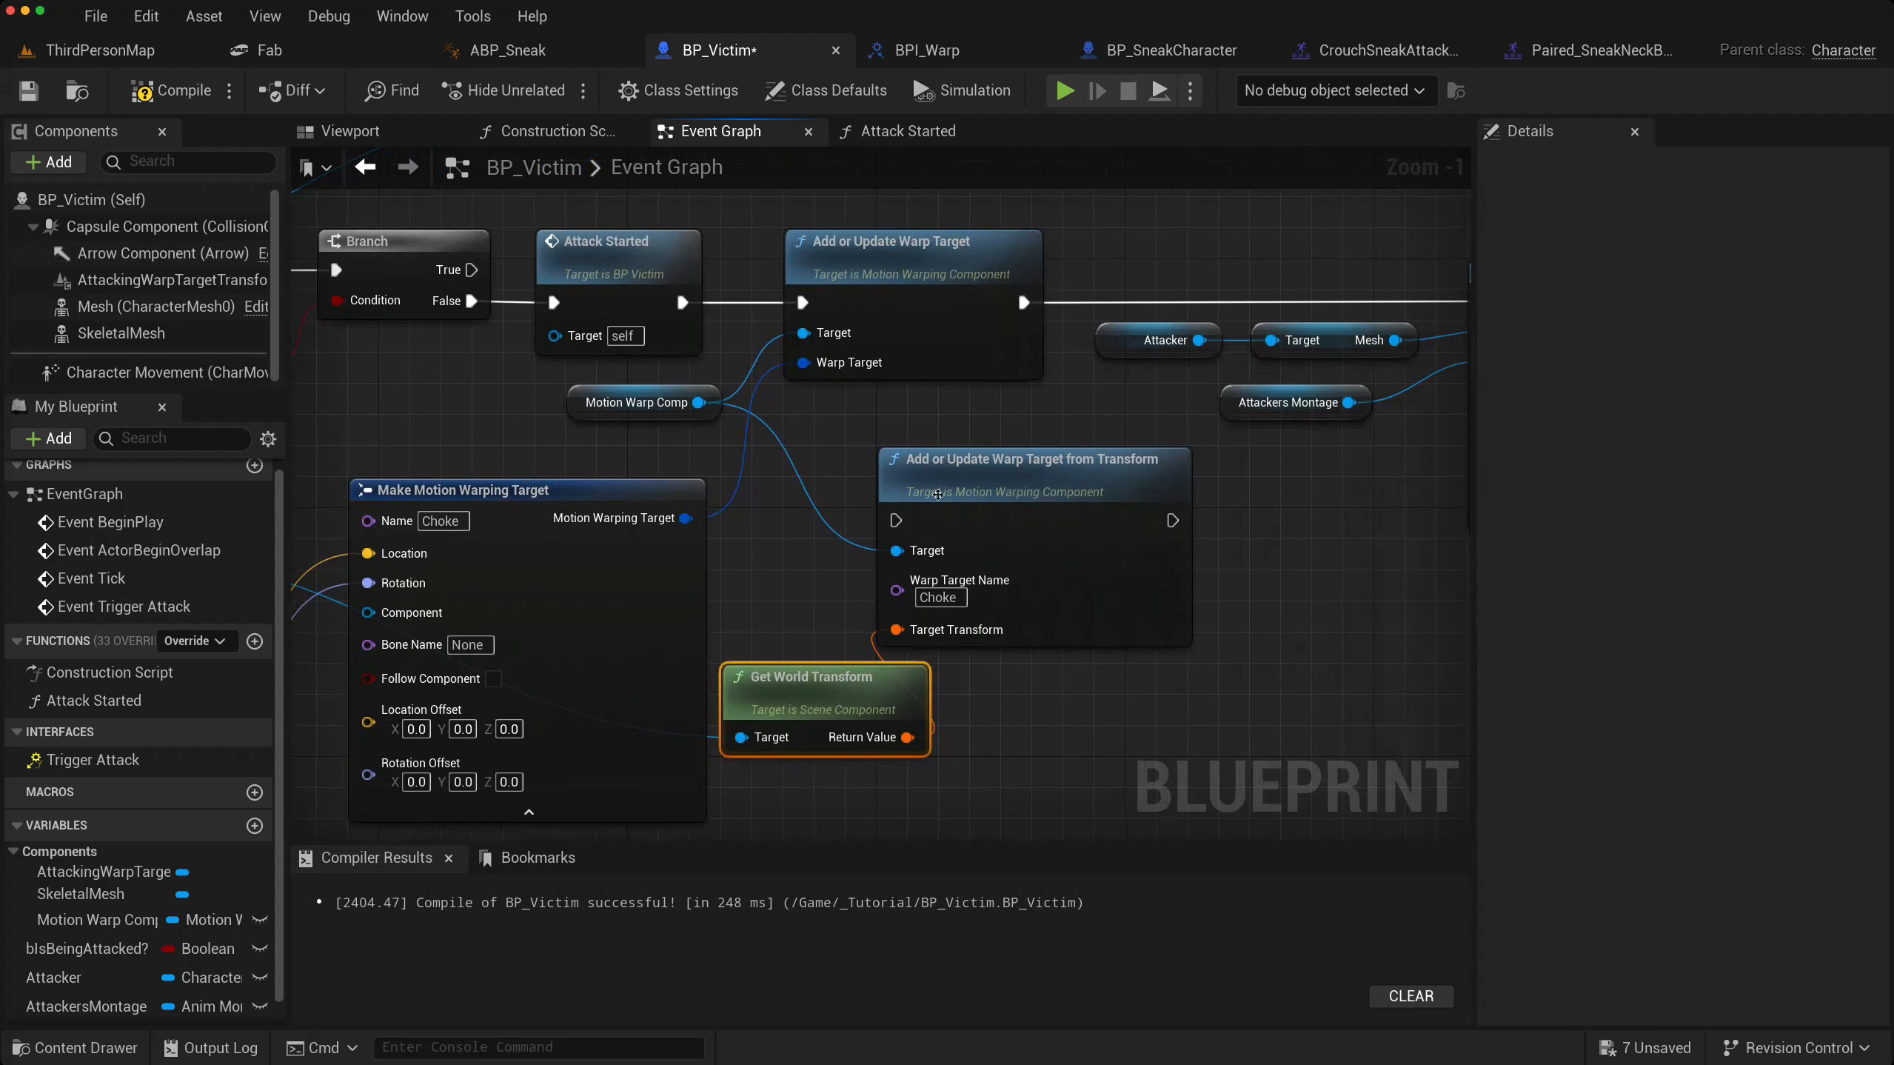
{"action": "left_click_drag", "start_coordinate": [694, 303], "coordinate": [710, 346]}
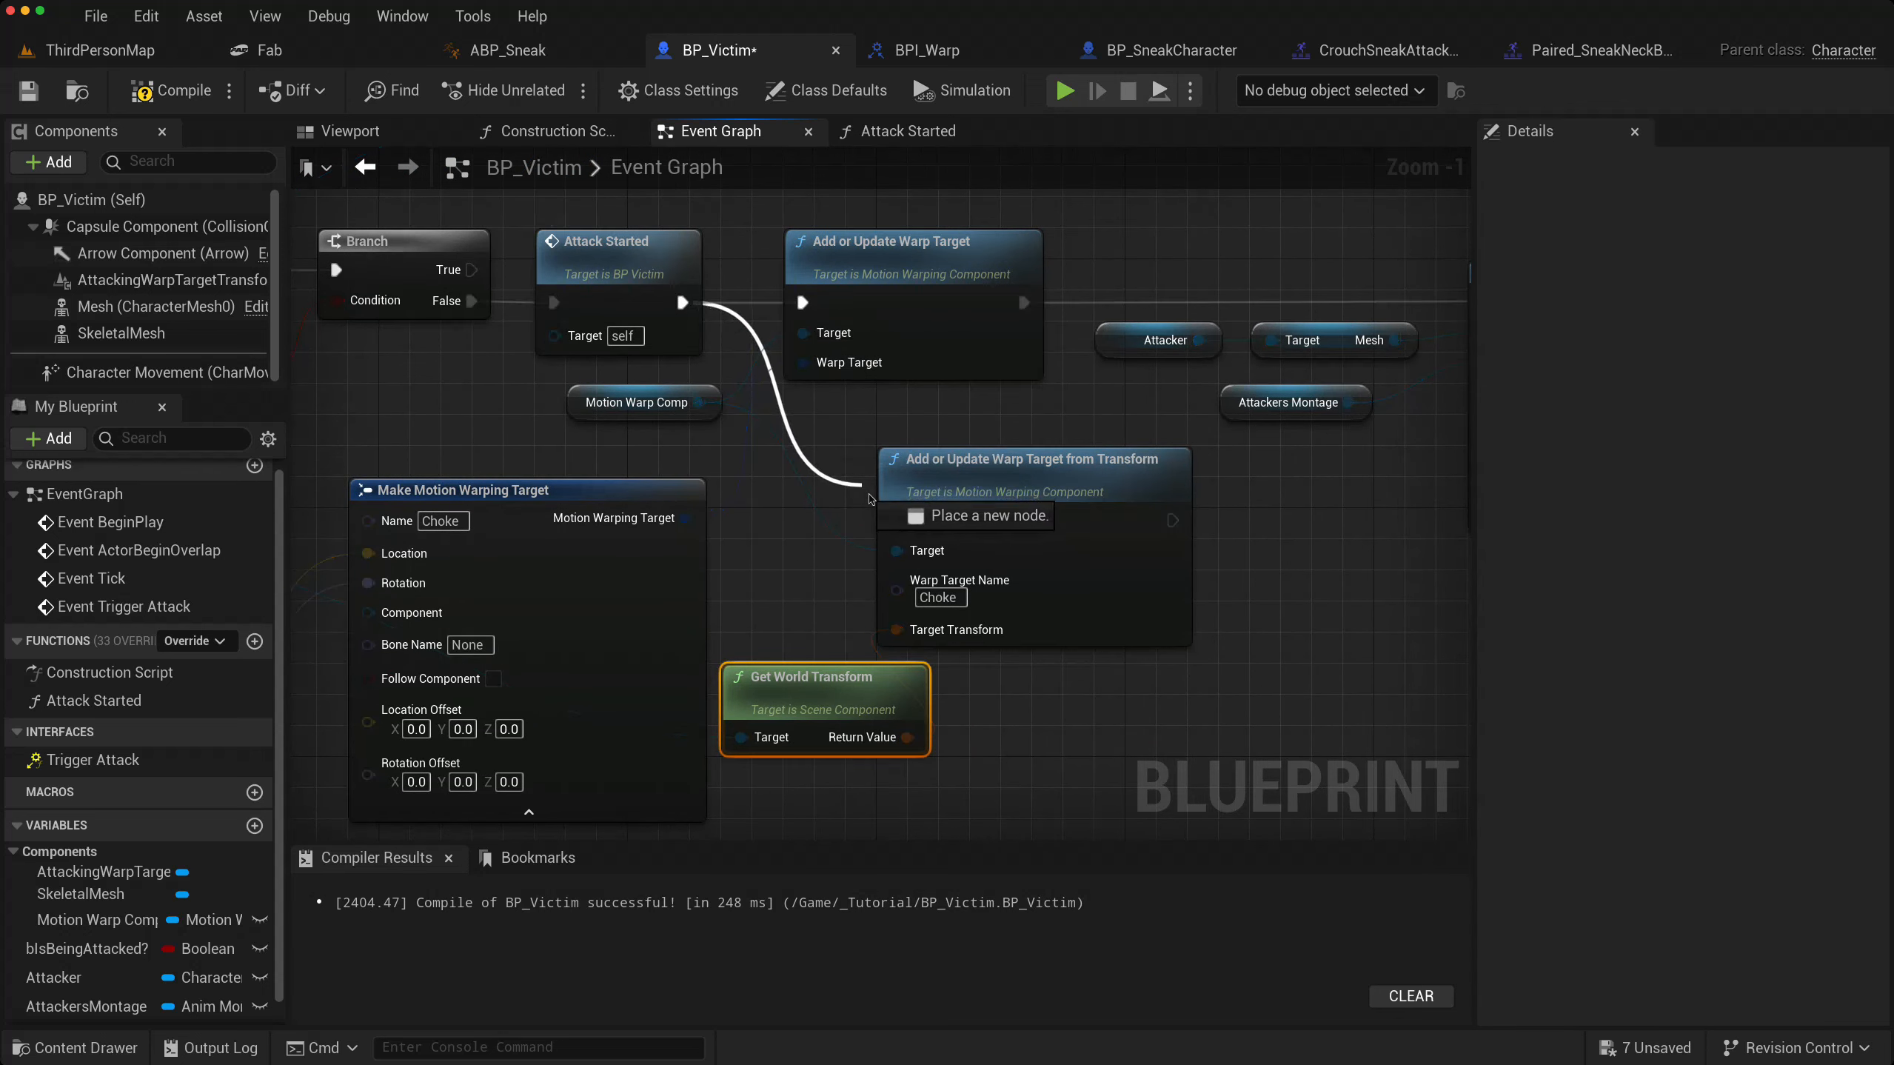
{"action": "left_click_drag", "start_coordinate": [898, 520], "coordinate": [897, 519]}
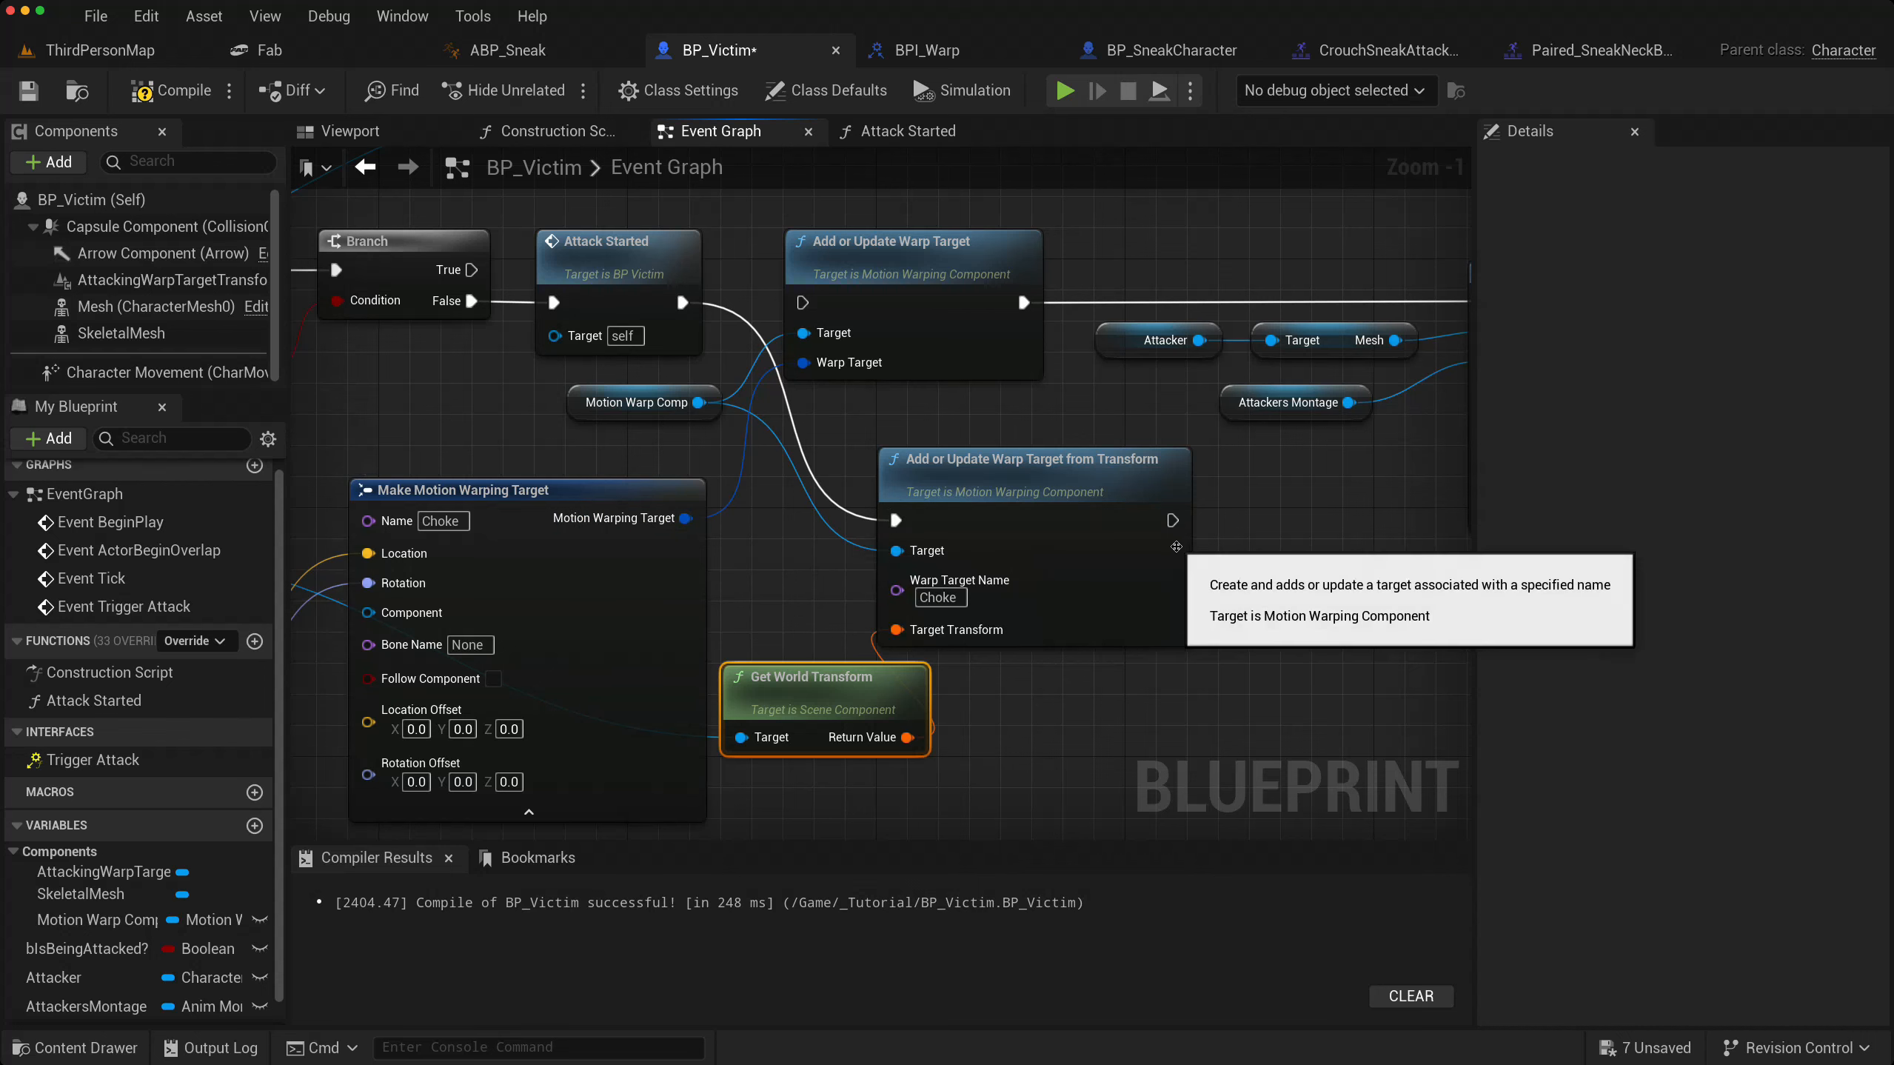
{"action": "right_click_drag", "start_coordinate": [1182, 543], "coordinate": [916, 572]}
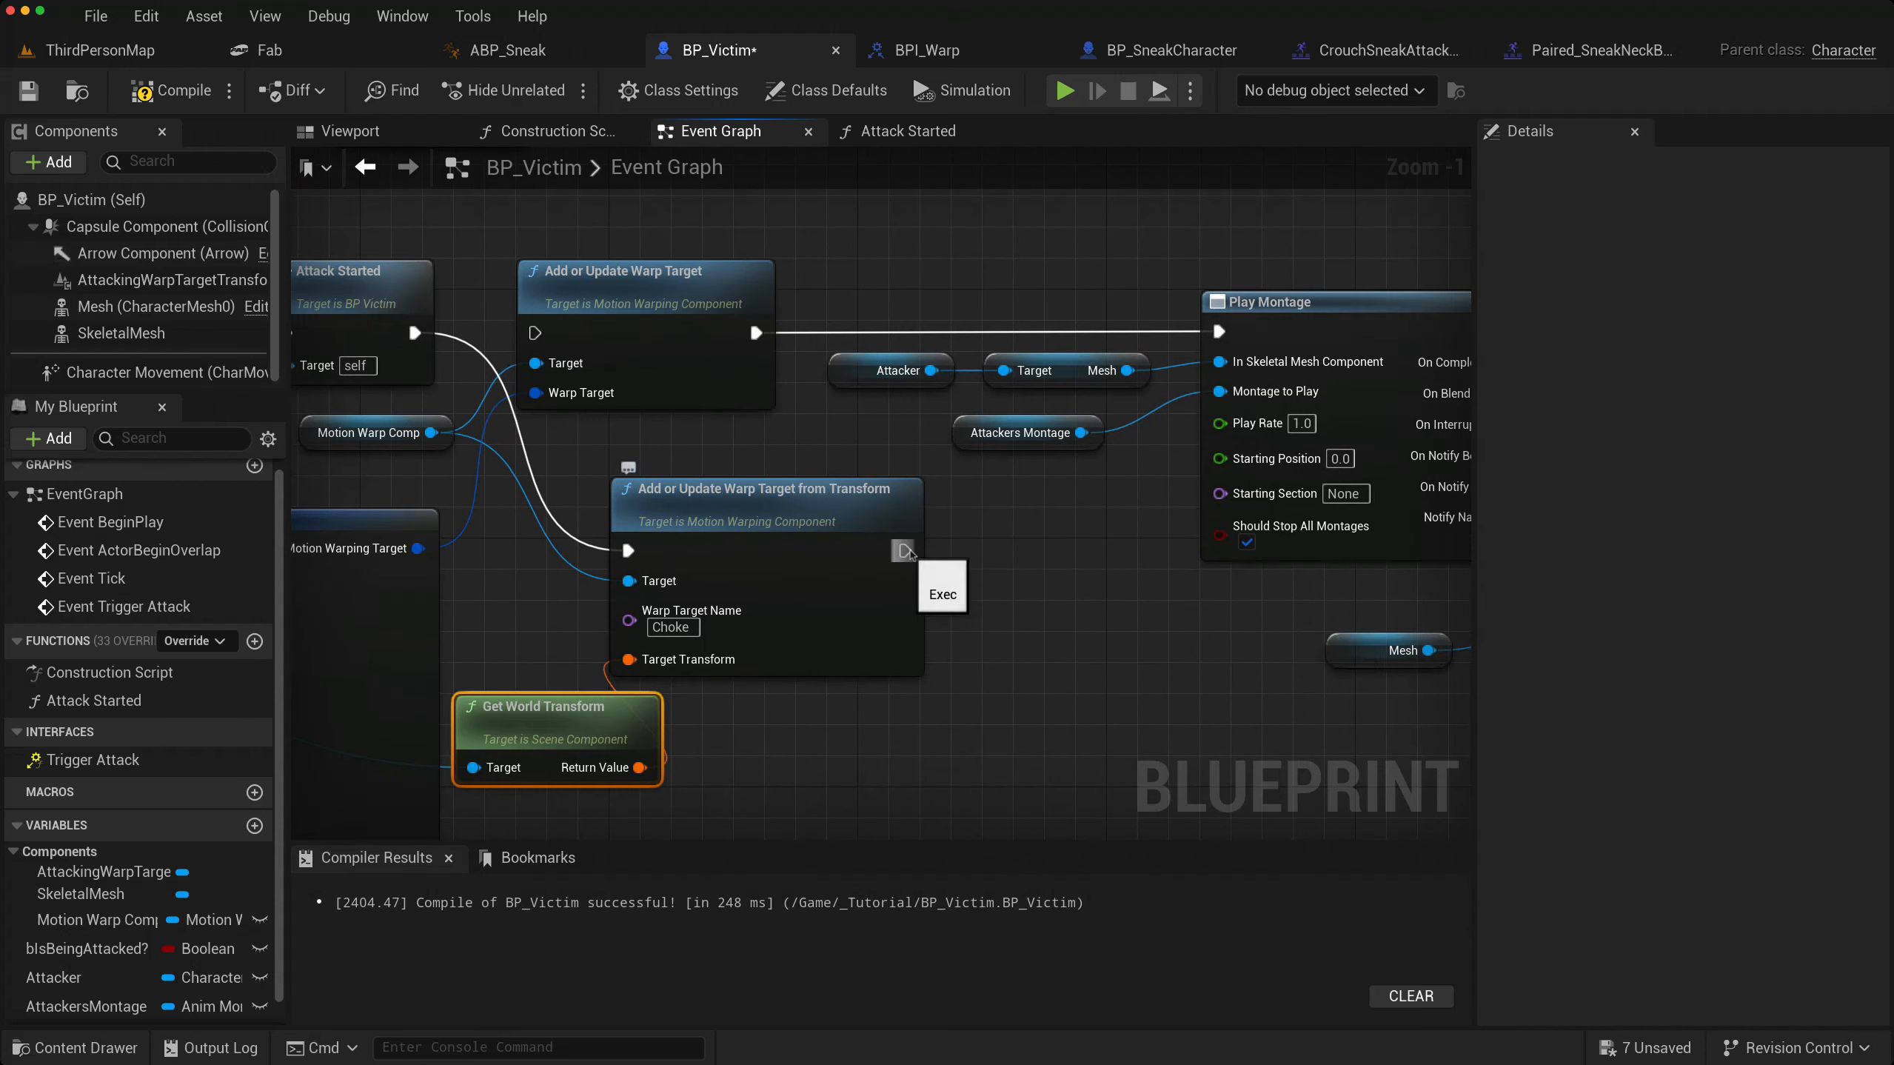
{"action": "left_click_drag", "start_coordinate": [905, 551], "coordinate": [1217, 349]}
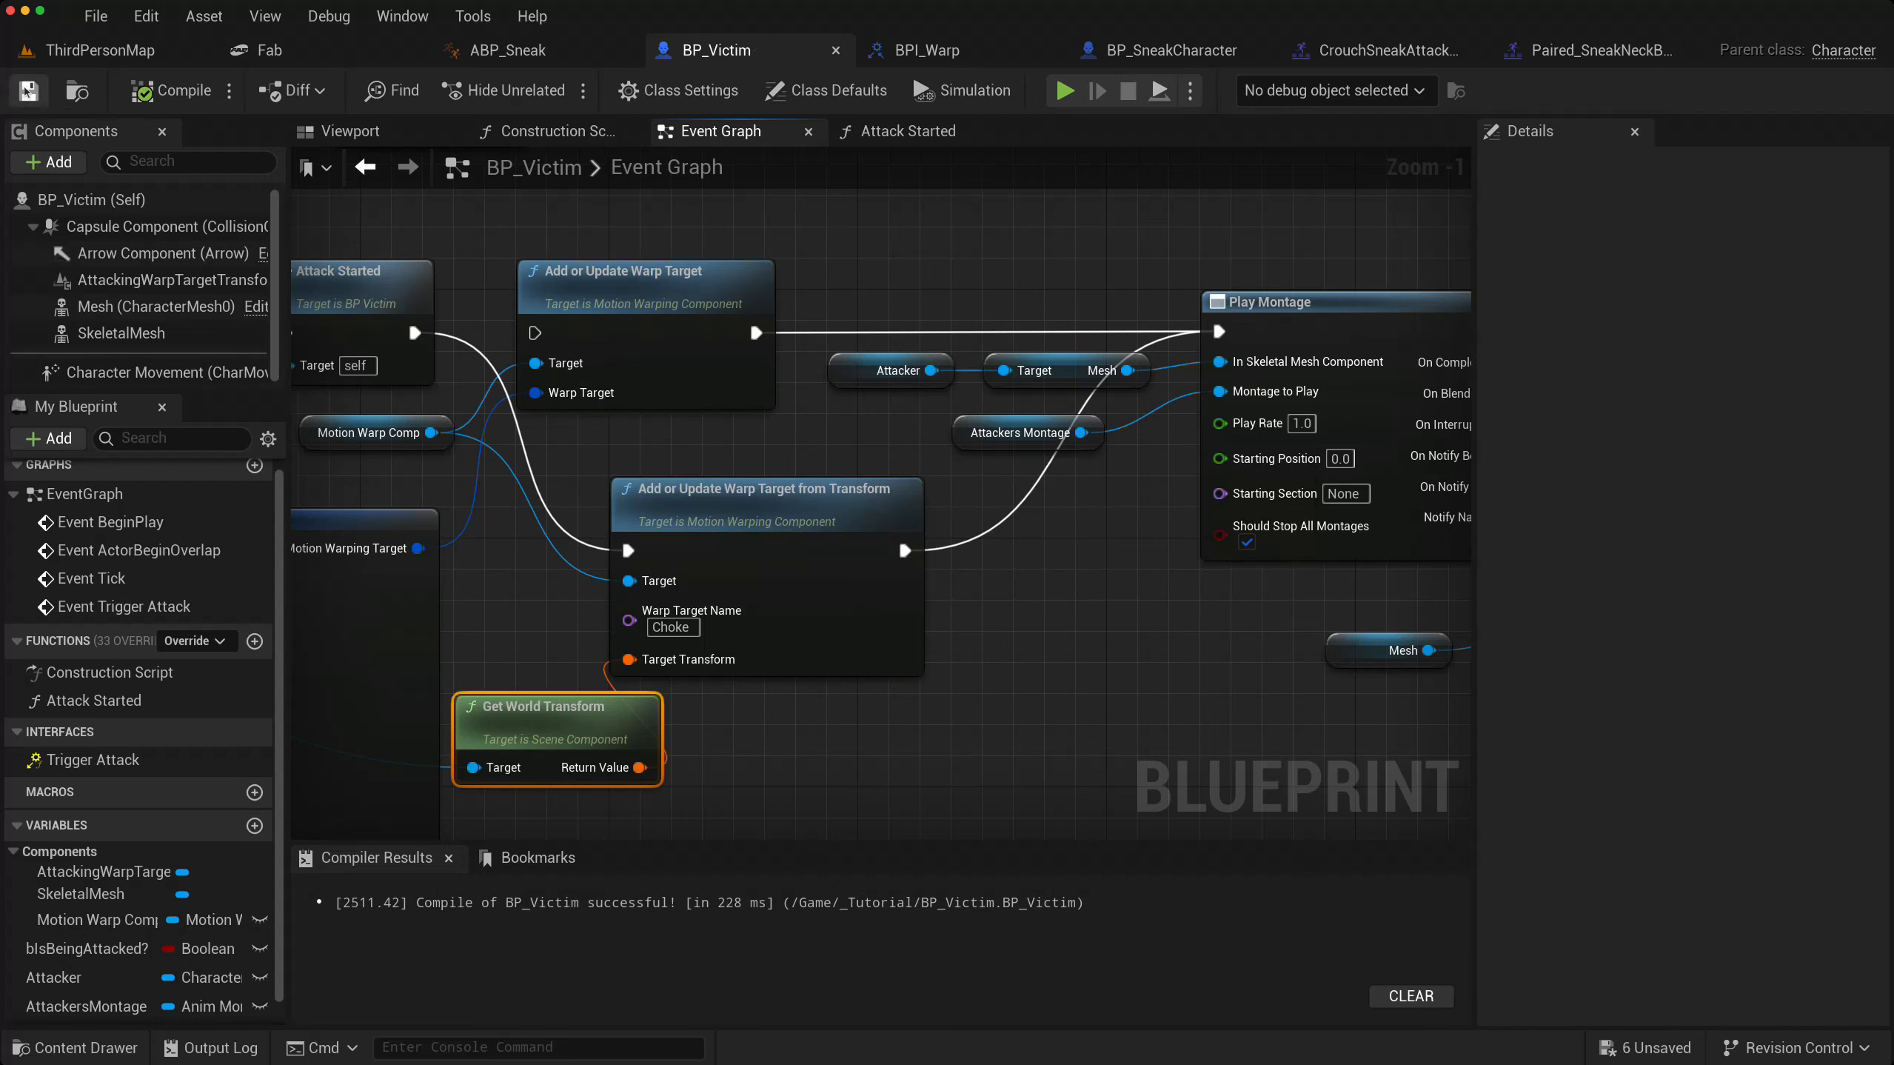
- Play-test the transform-based warp target in ThirdPersonMap with a takedown from behind, stop playing, and return to BP_Victim's event graph
{"action": "left_click", "coordinate": [111, 50]}
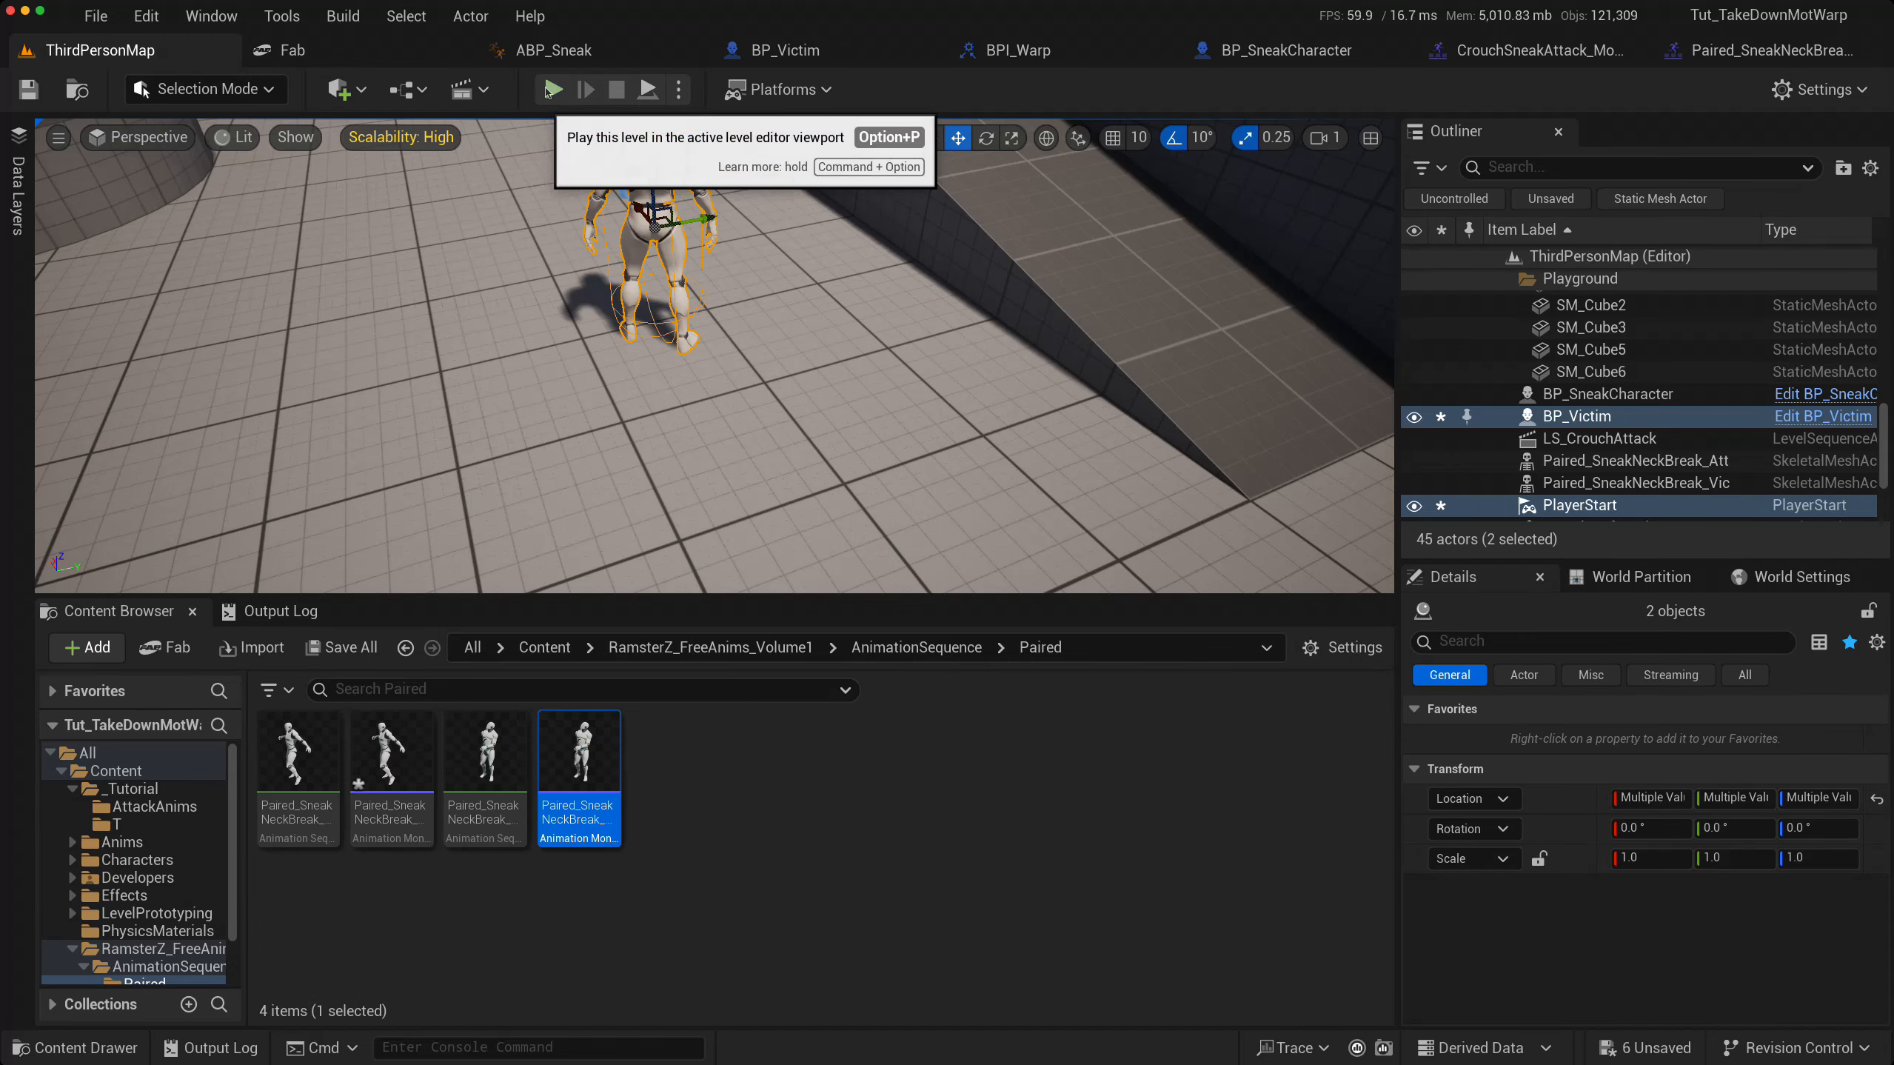
{"action": "left_click", "coordinate": [550, 89]}
{"action": "left_click", "coordinate": [570, 213]}
{"action": "key", "text": "w"}
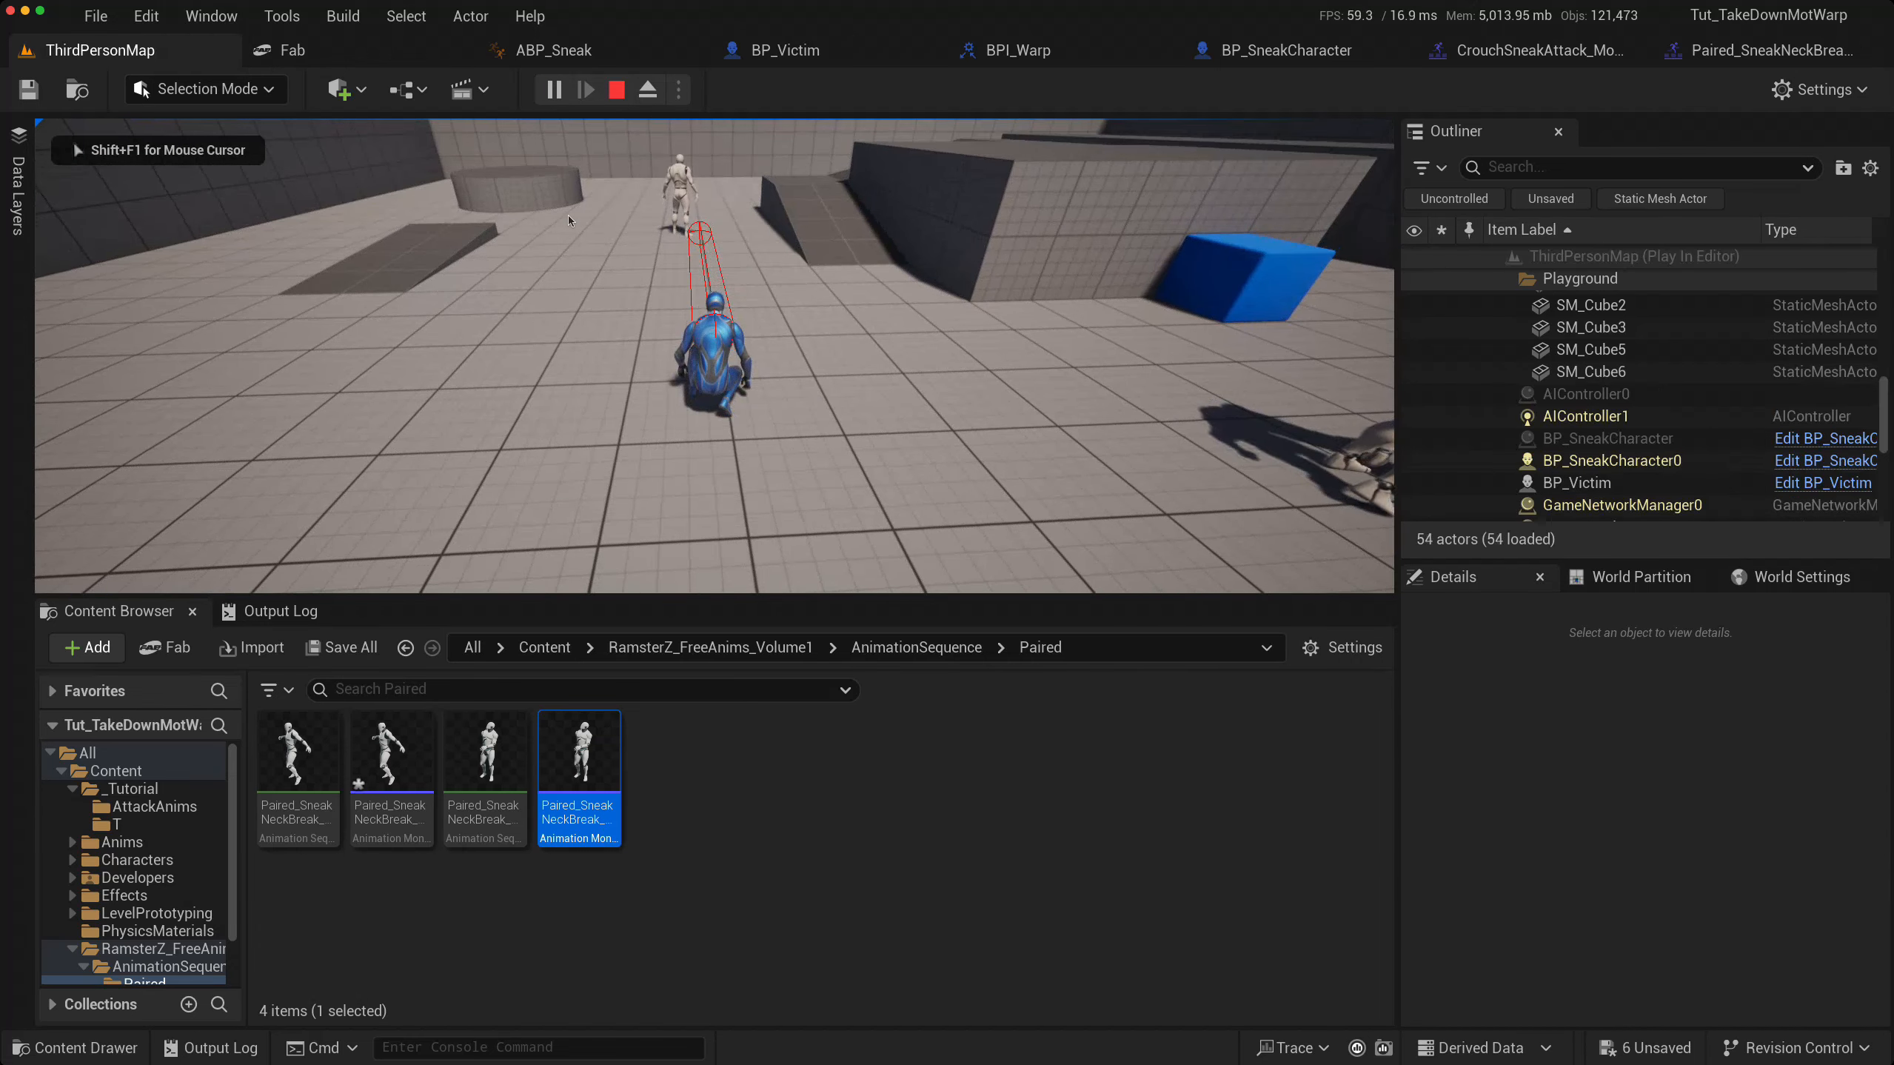
{"action": "key", "text": "w"}
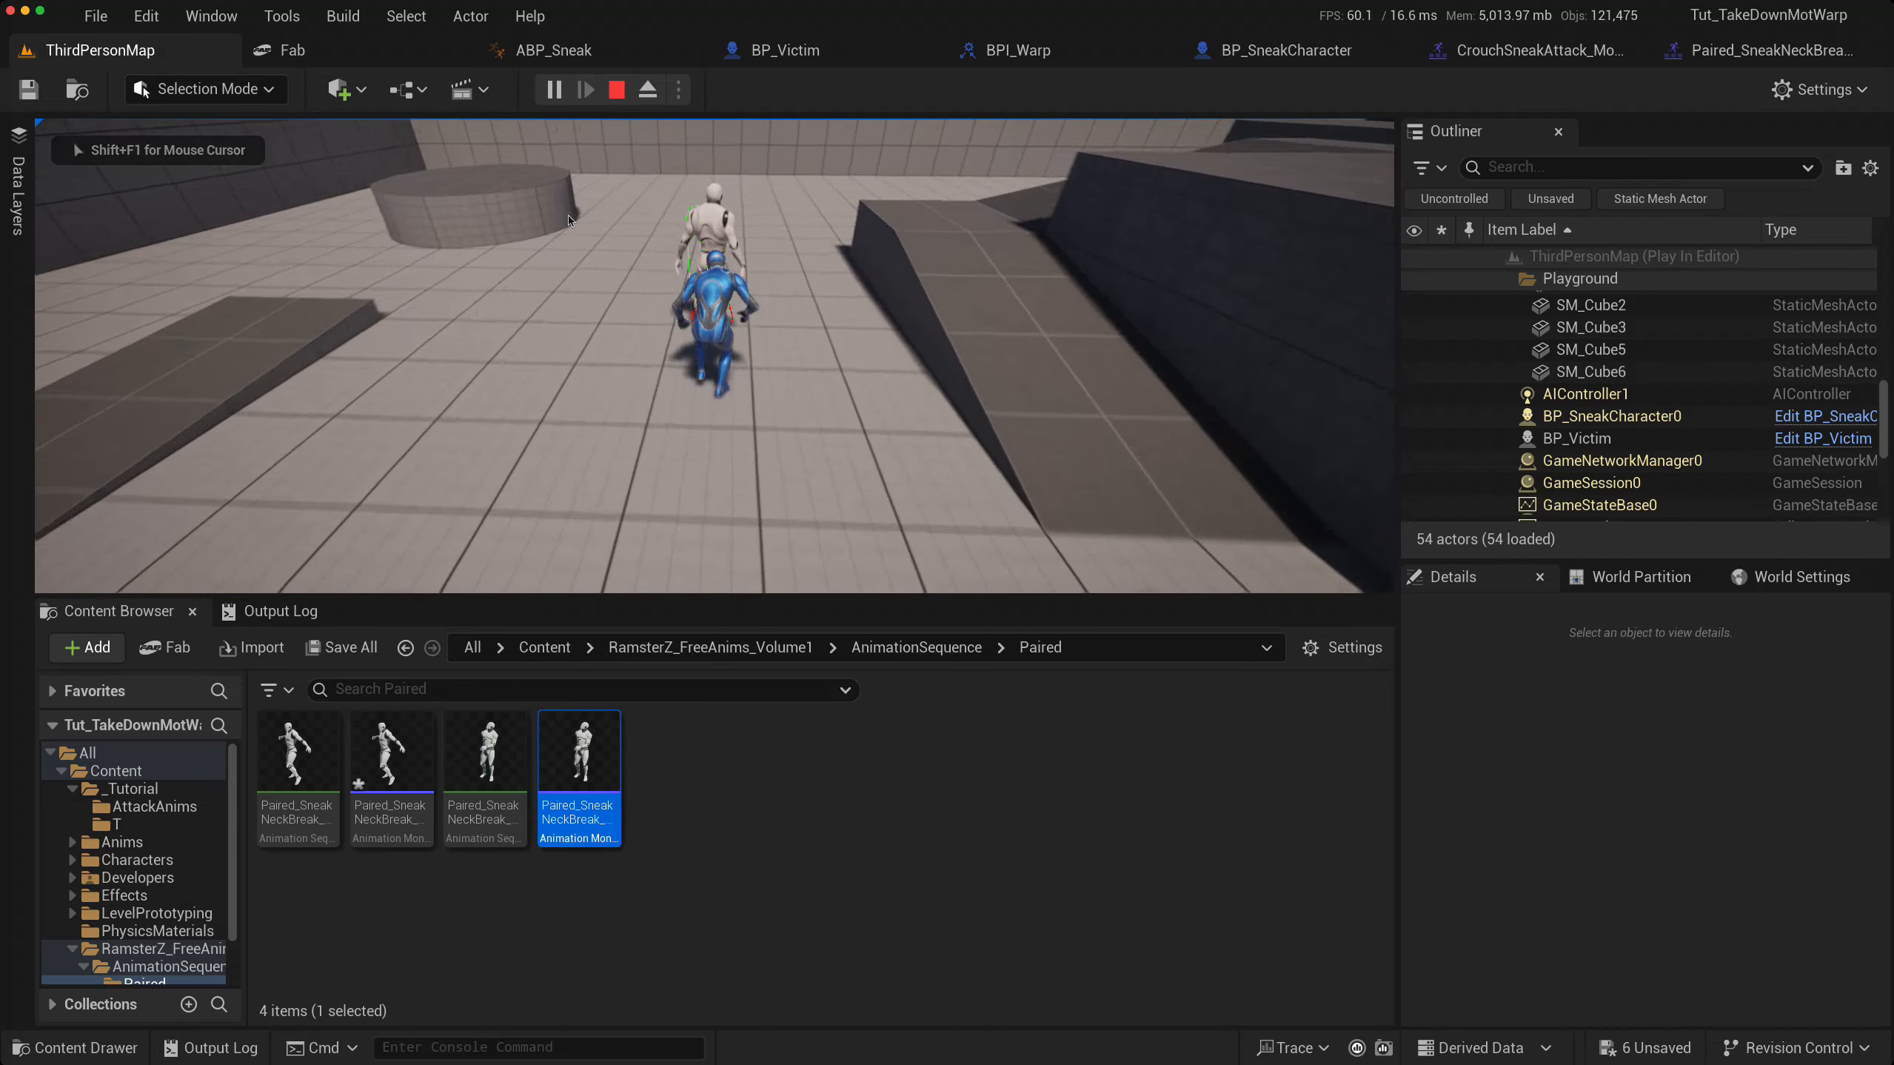
{"action": "key", "text": "e"}
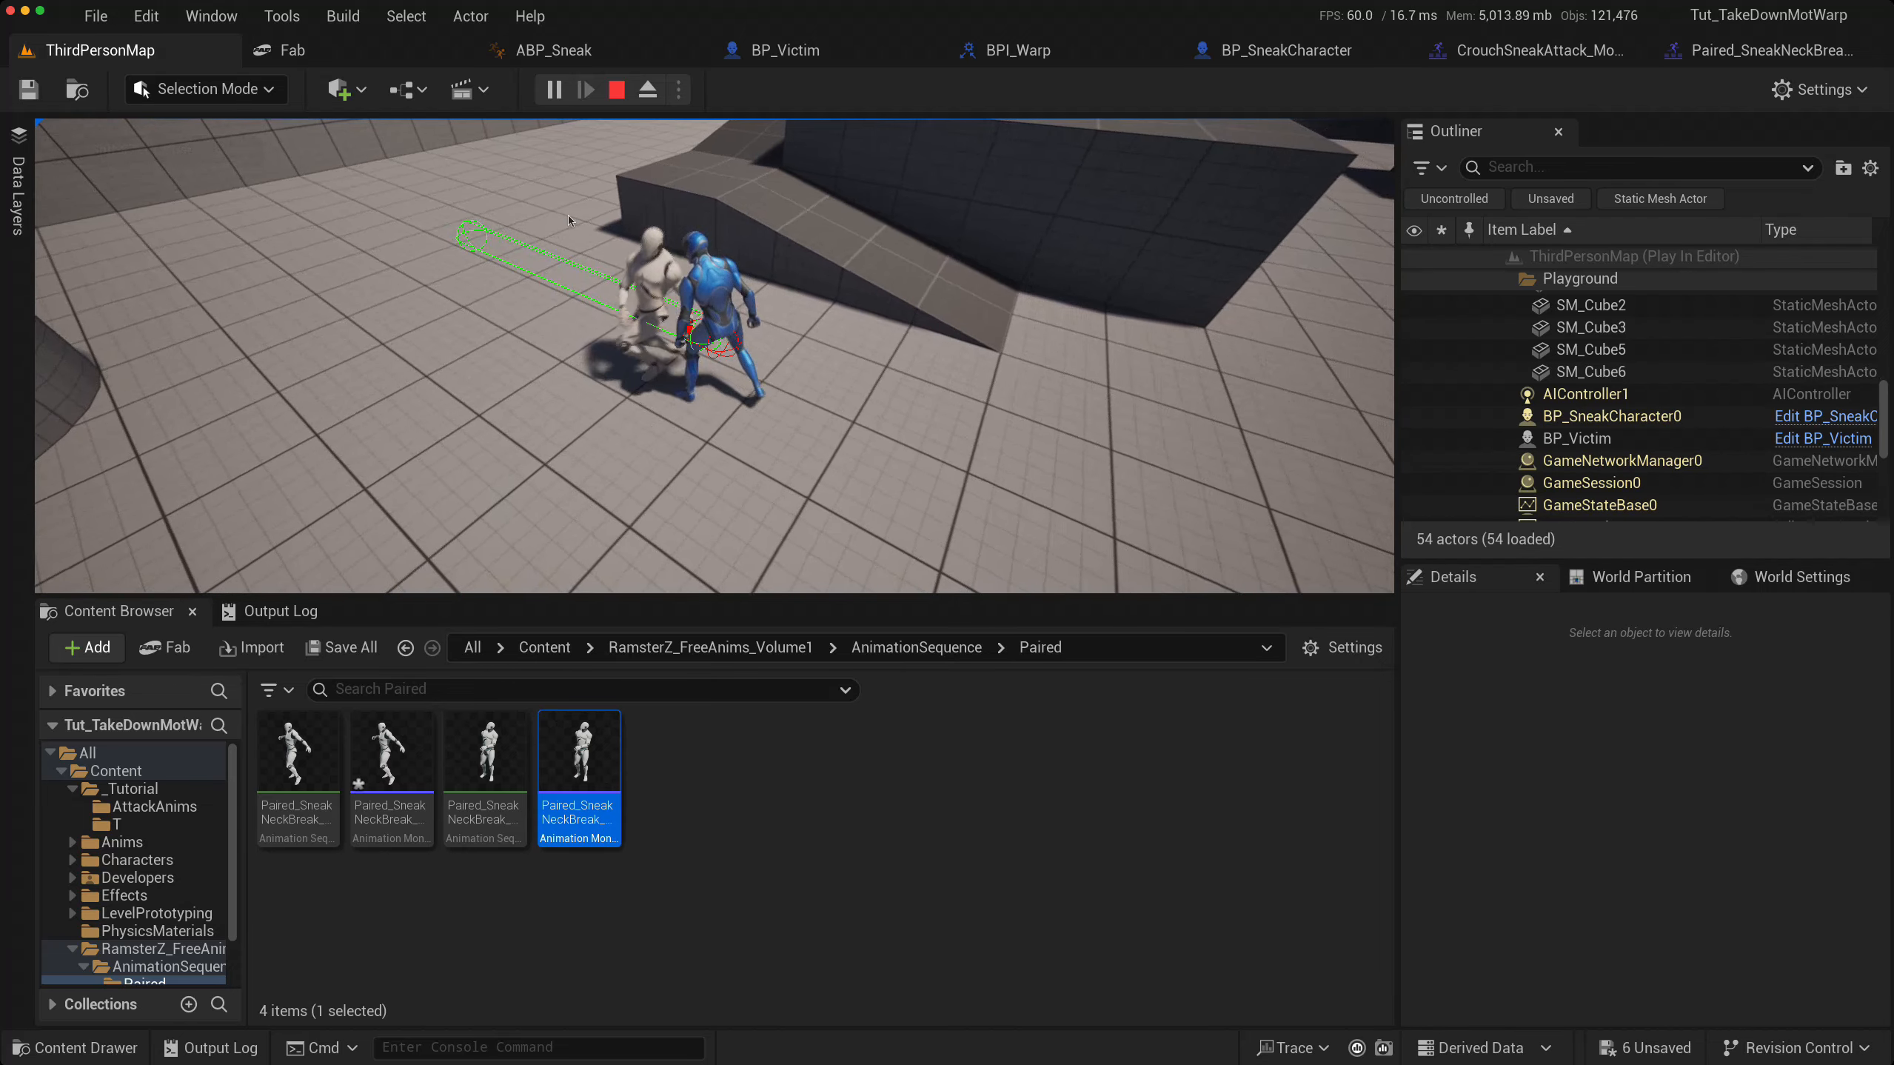
{"action": "key", "text": "Escape"}
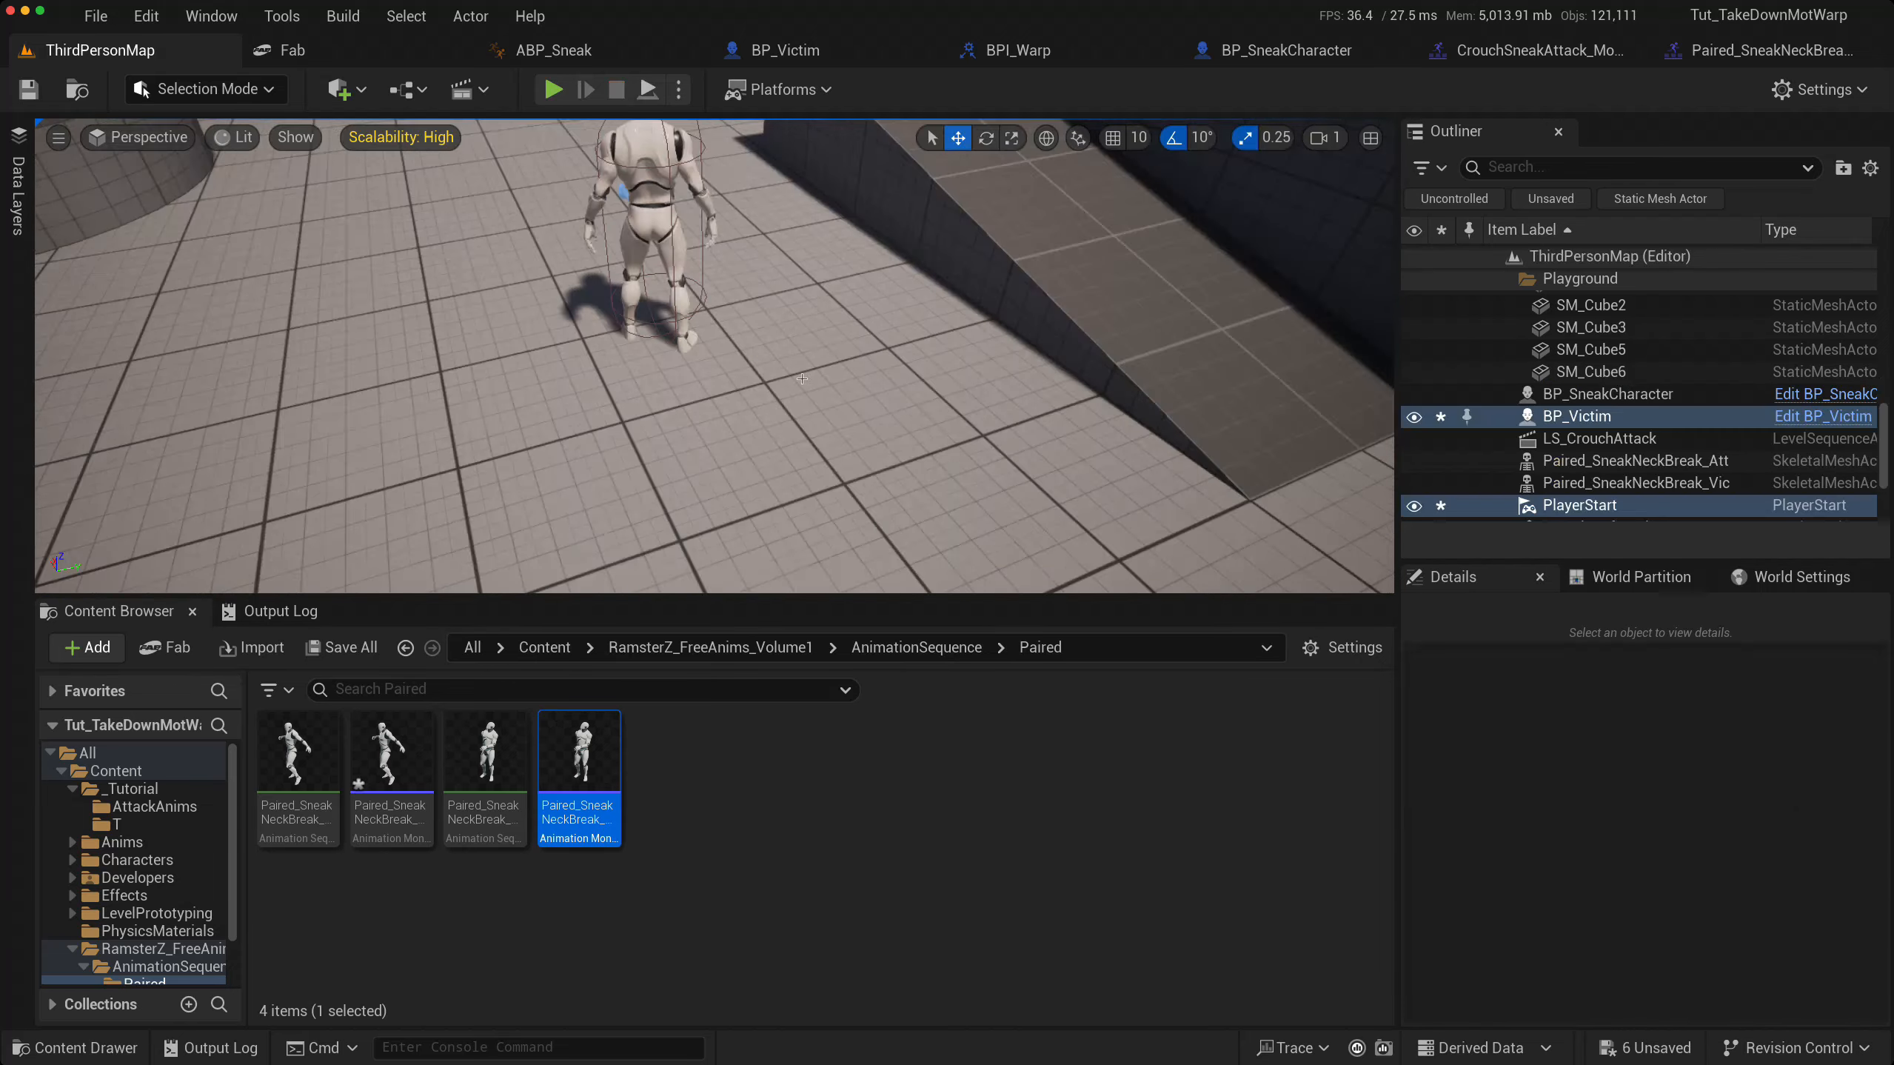
{"action": "left_click", "coordinate": [785, 50]}
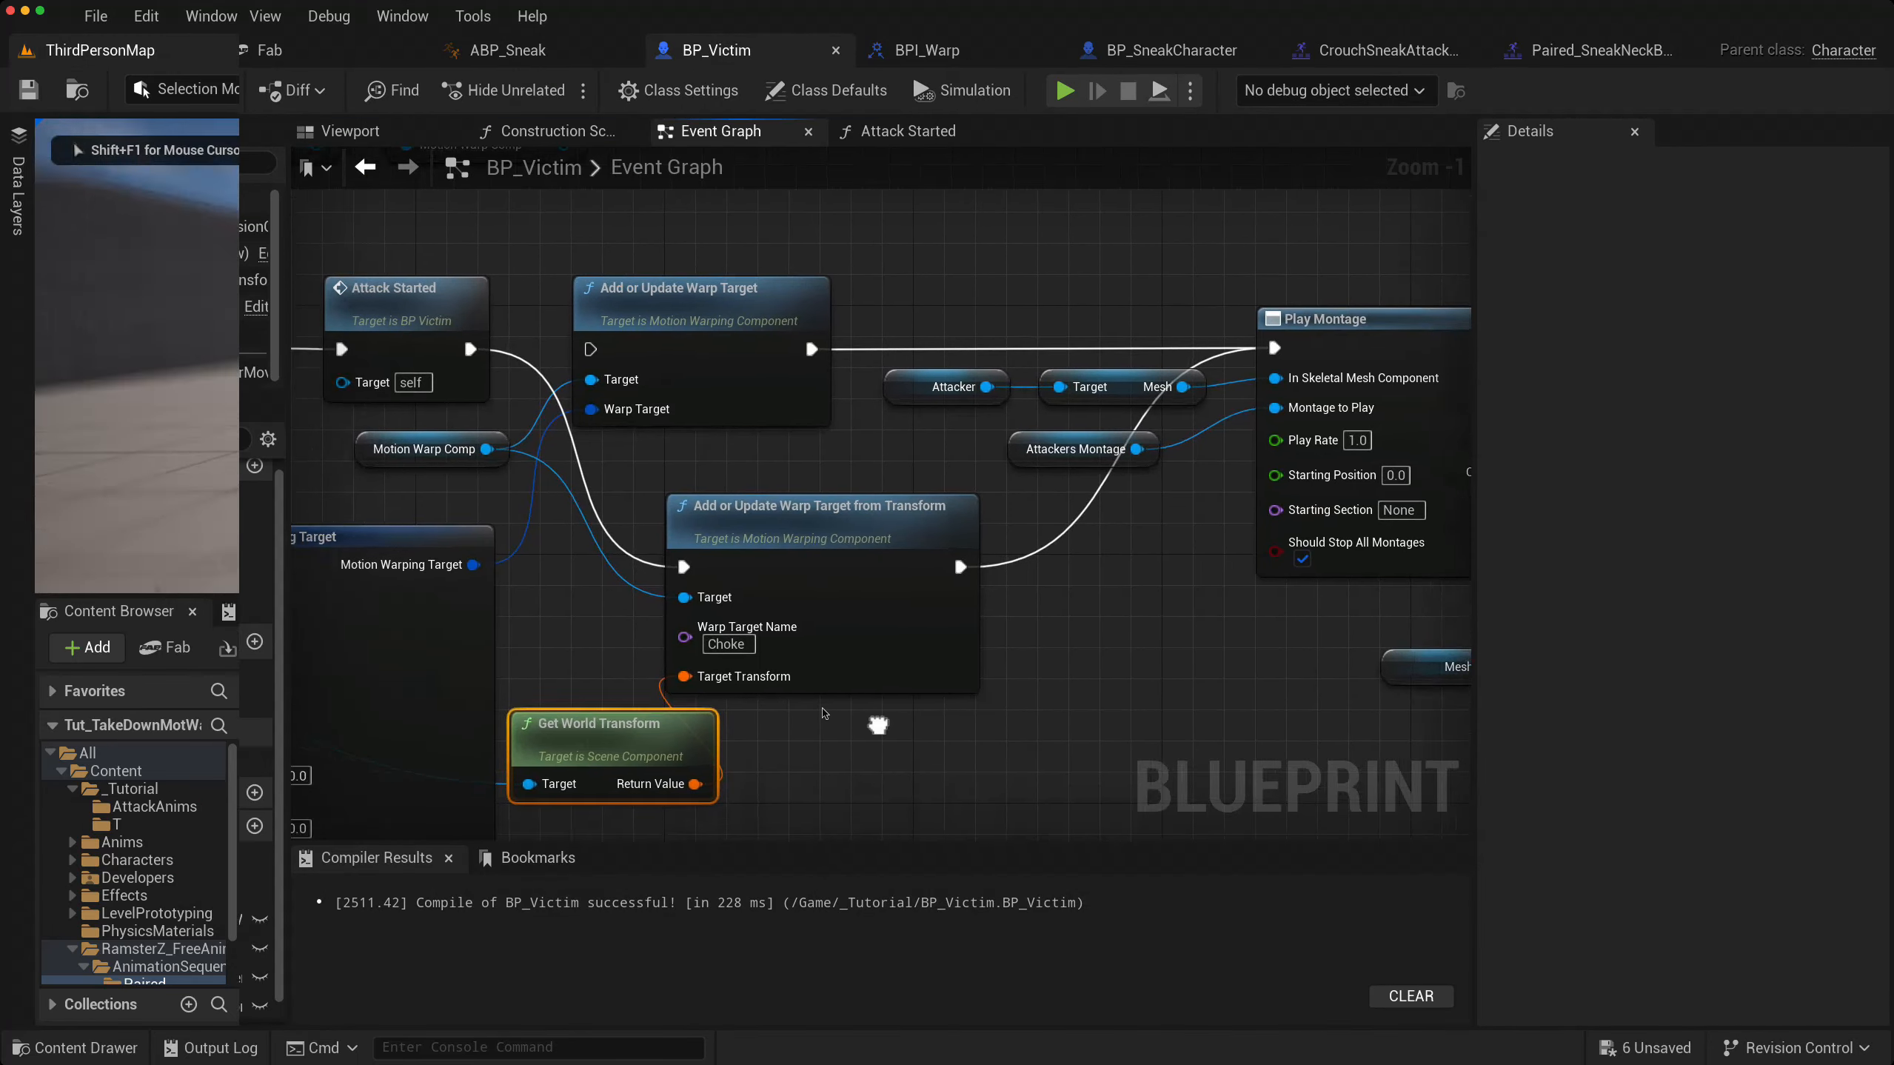
- Play-test ThirdPersonMap with two victims in the level, crouching up behind the nearer one and performing the takedown
{"action": "left_click", "coordinate": [526, 317]}
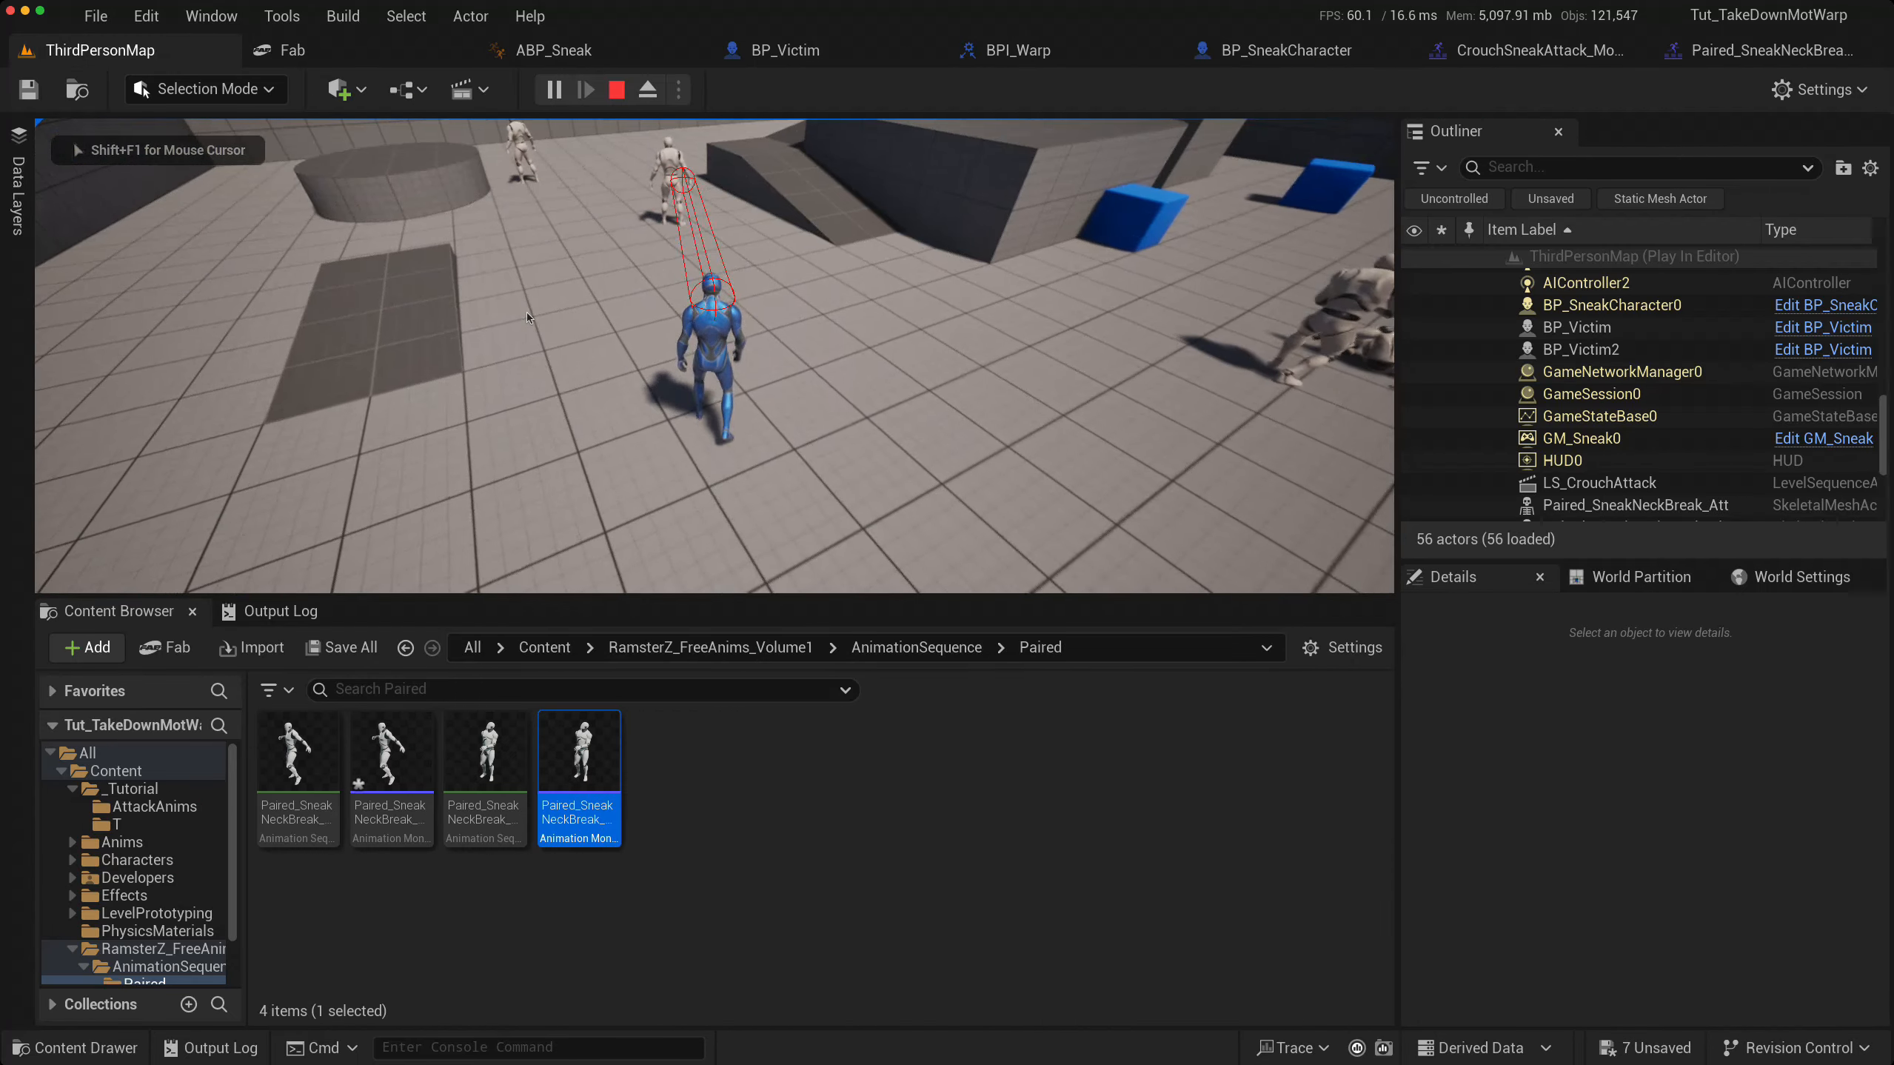
{"action": "key", "text": "c"}
{"action": "key", "text": "a"}
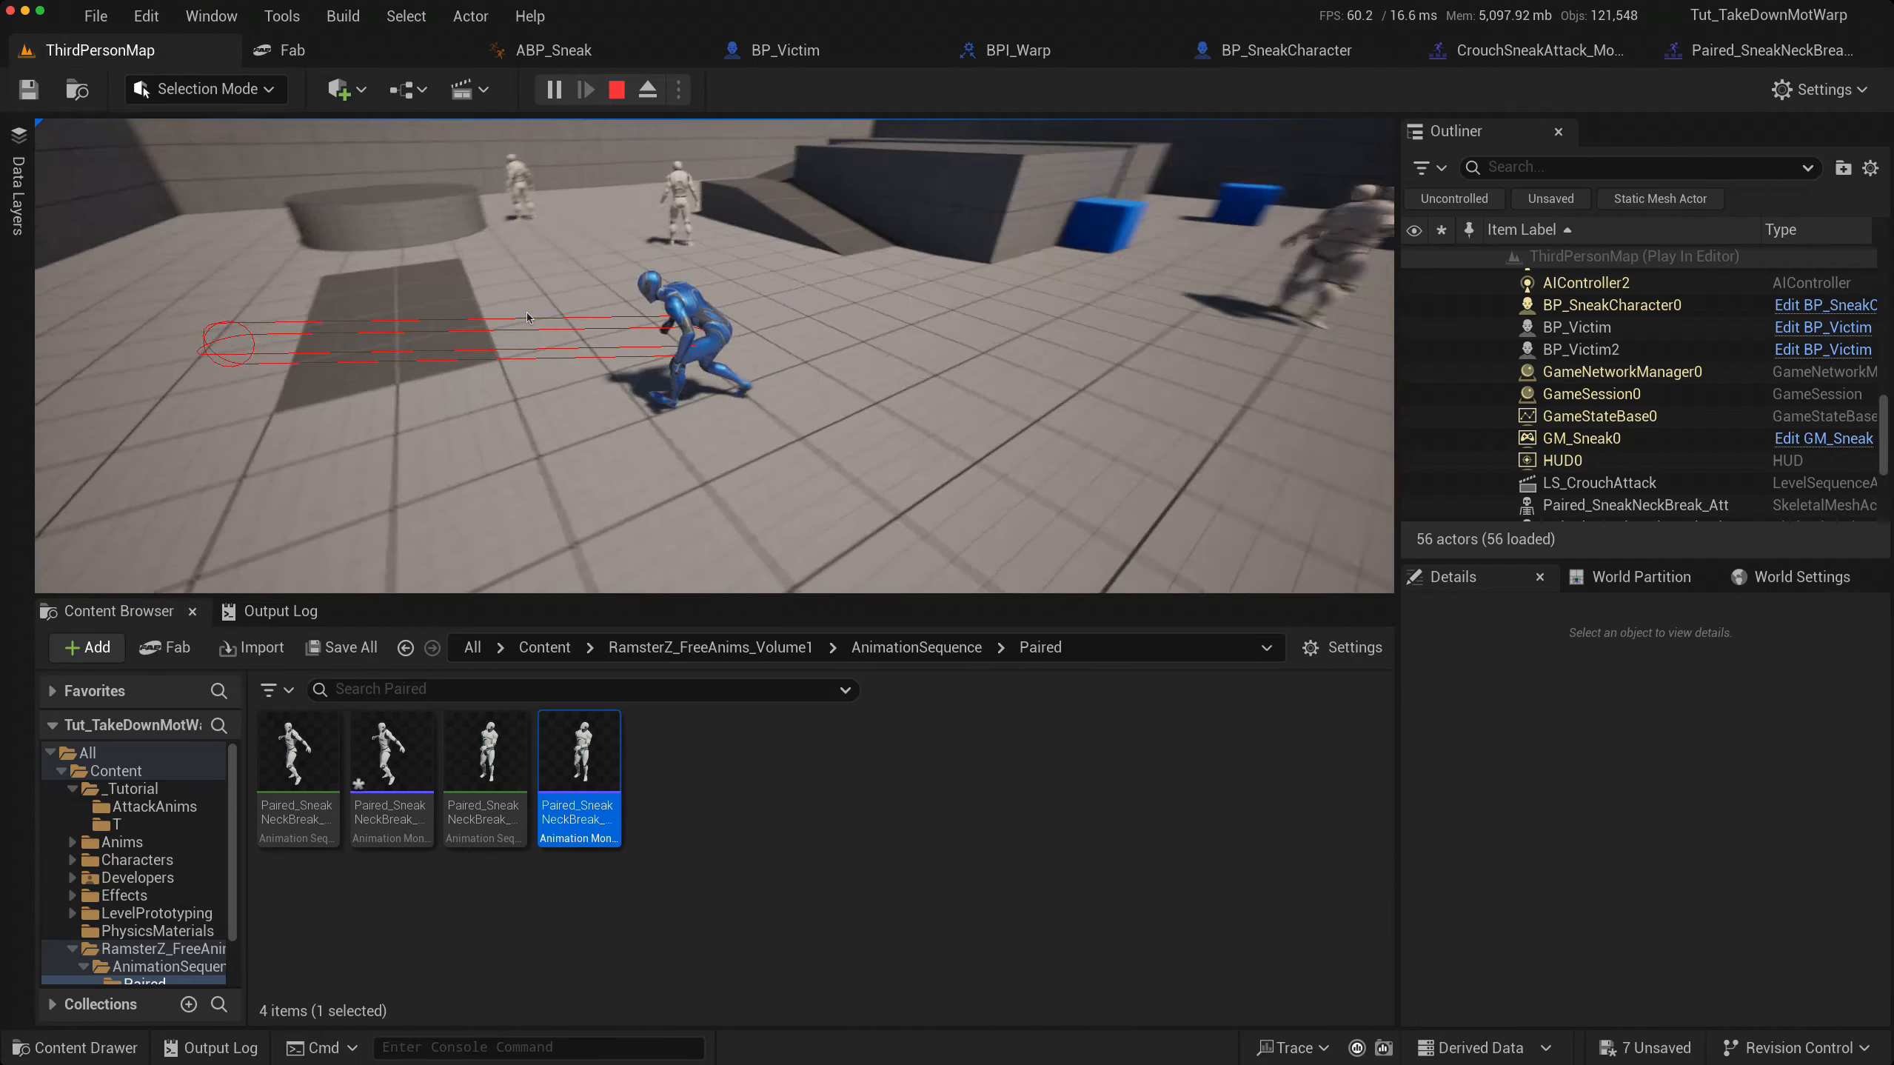
{"action": "key", "text": "w"}
{"action": "key", "text": "w"}
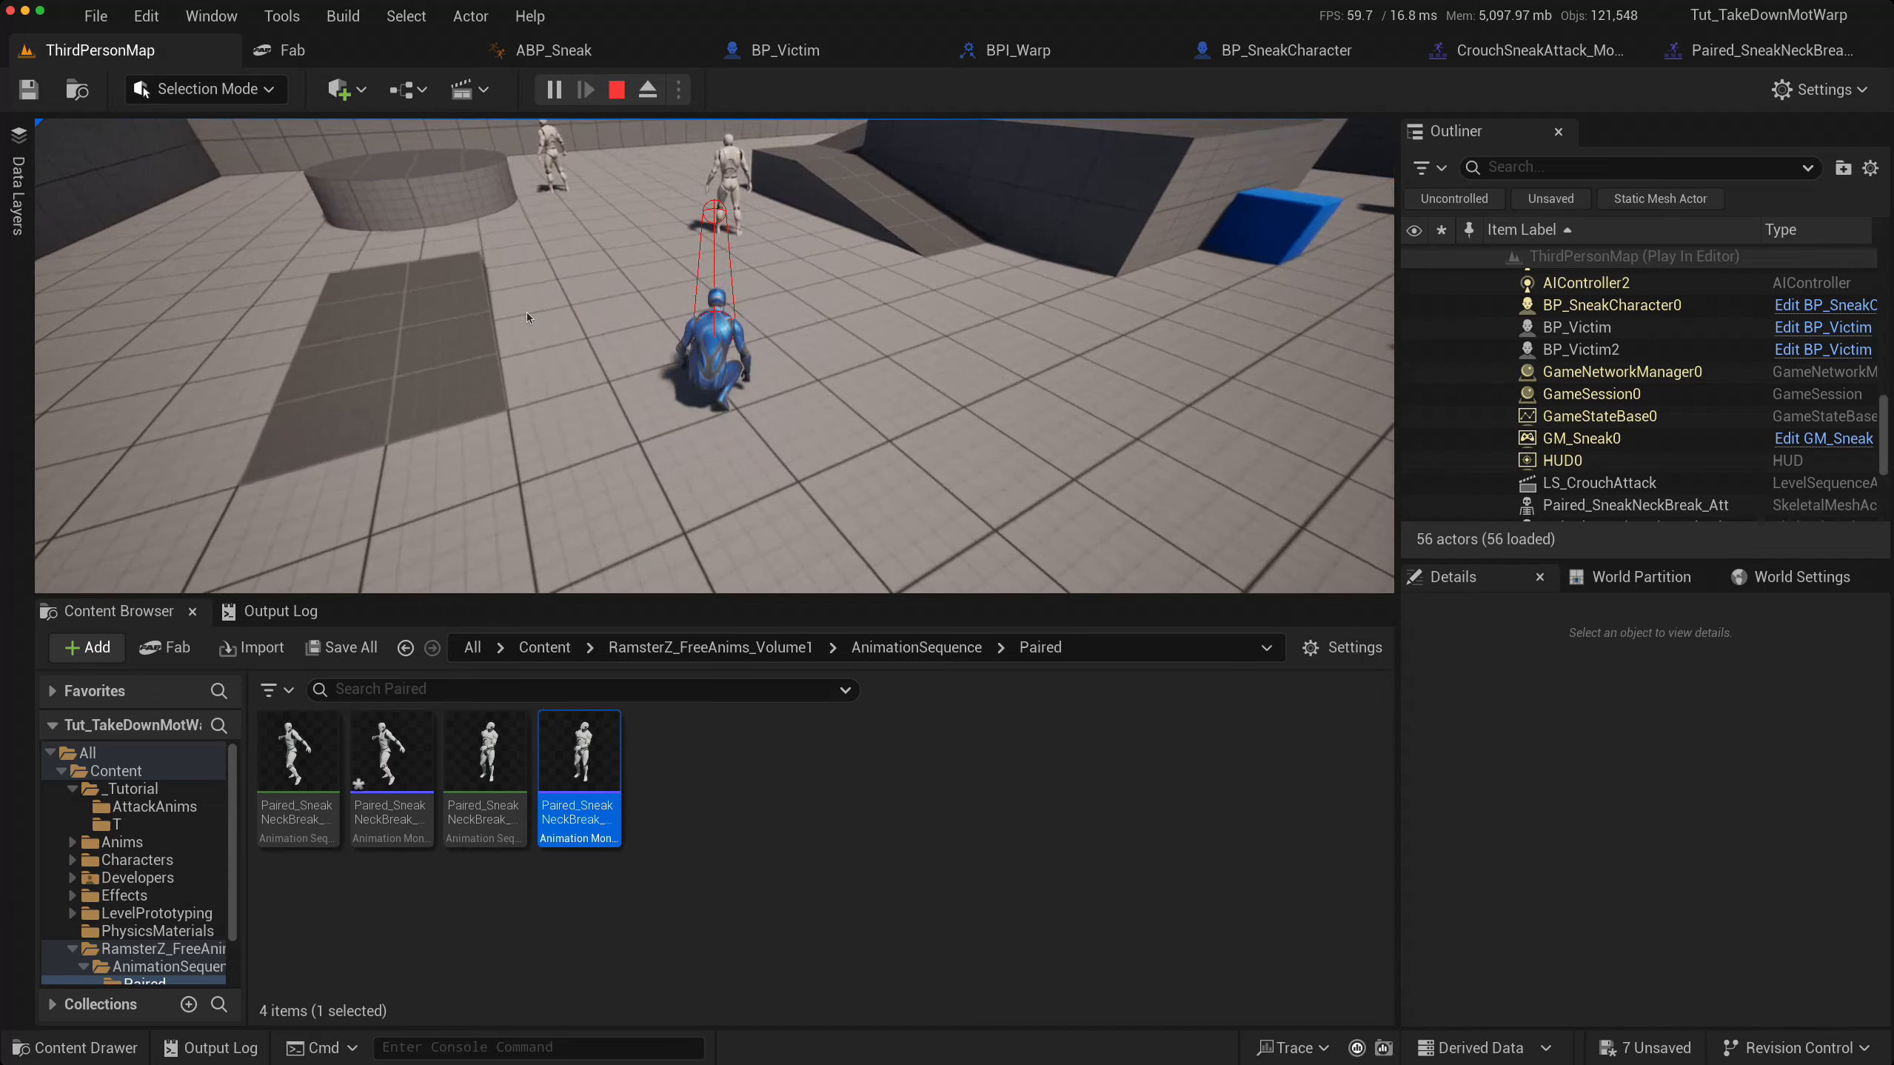
{"action": "key", "text": "w"}
{"action": "key", "text": "e"}
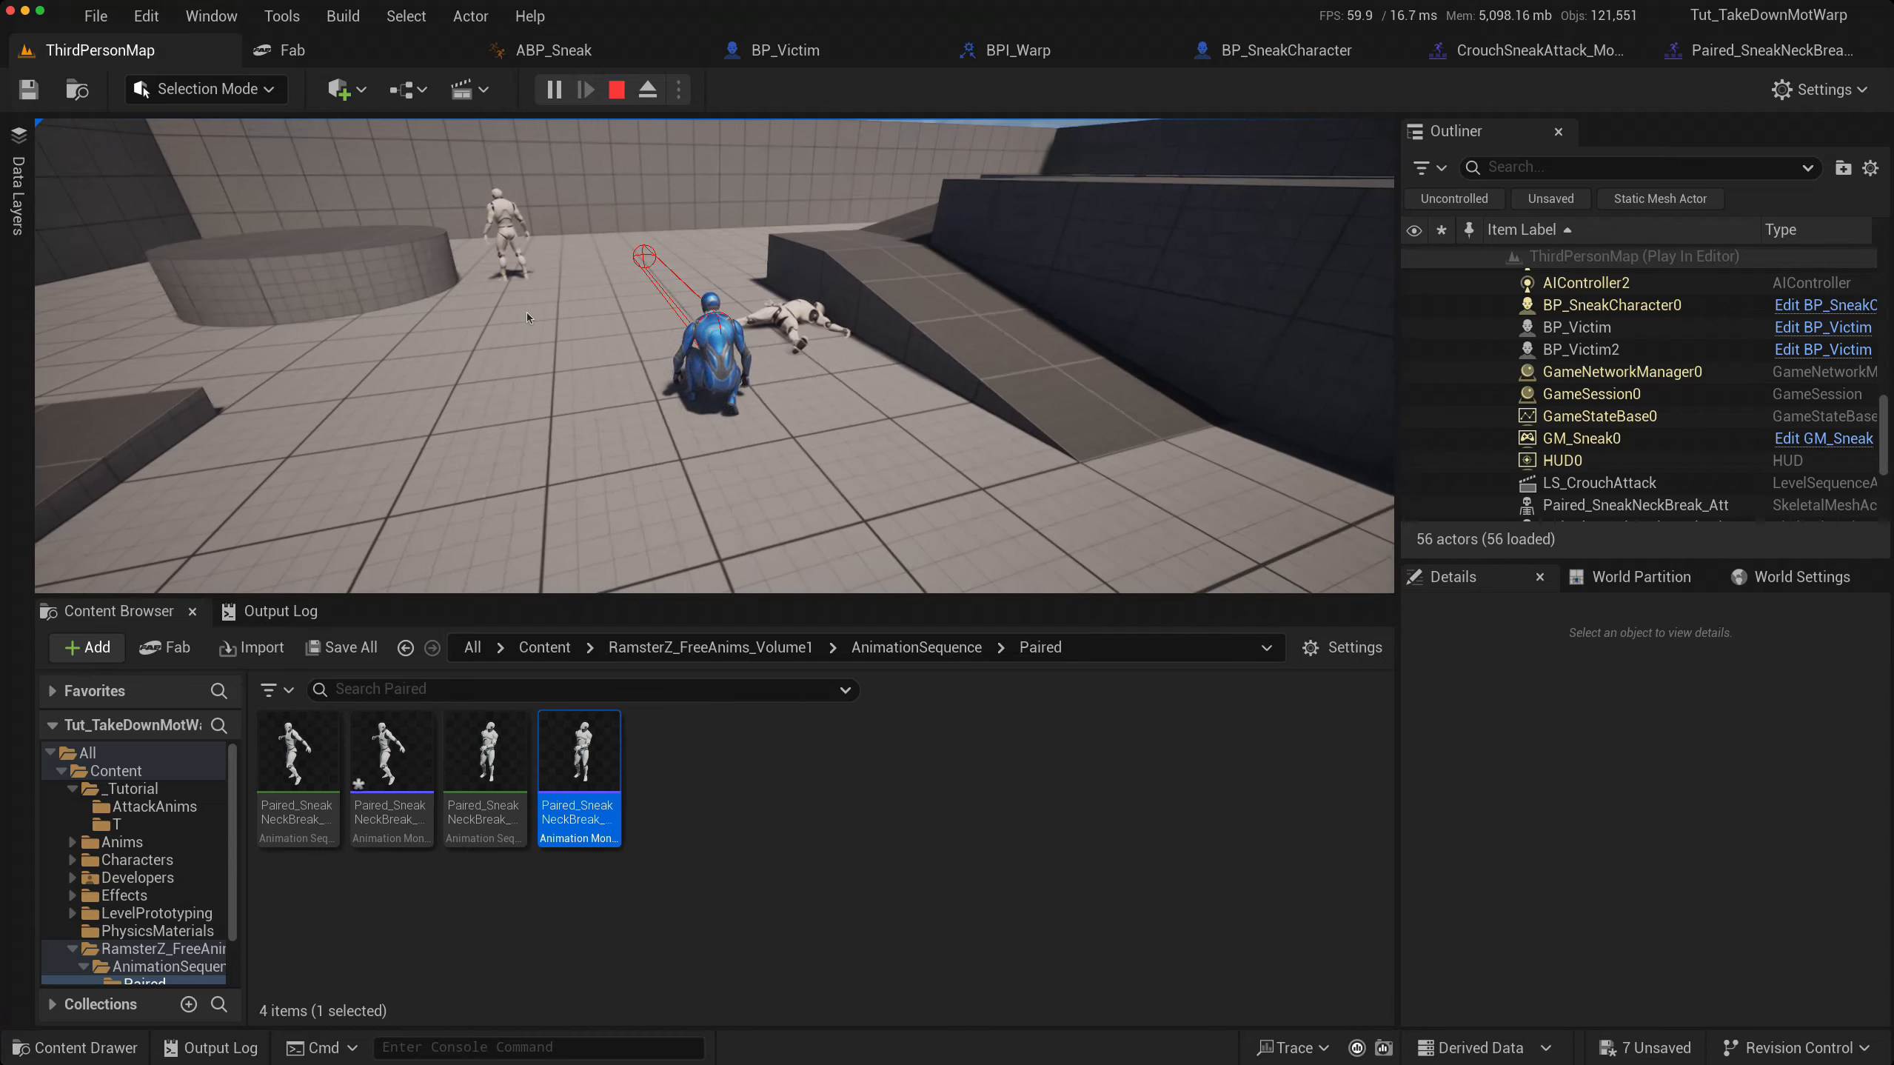
- Sneak up behind the remaining victim to check the attack trace, and back away from it while switching crouch off and on
{"action": "key", "text": "a"}
{"action": "key", "text": "w"}
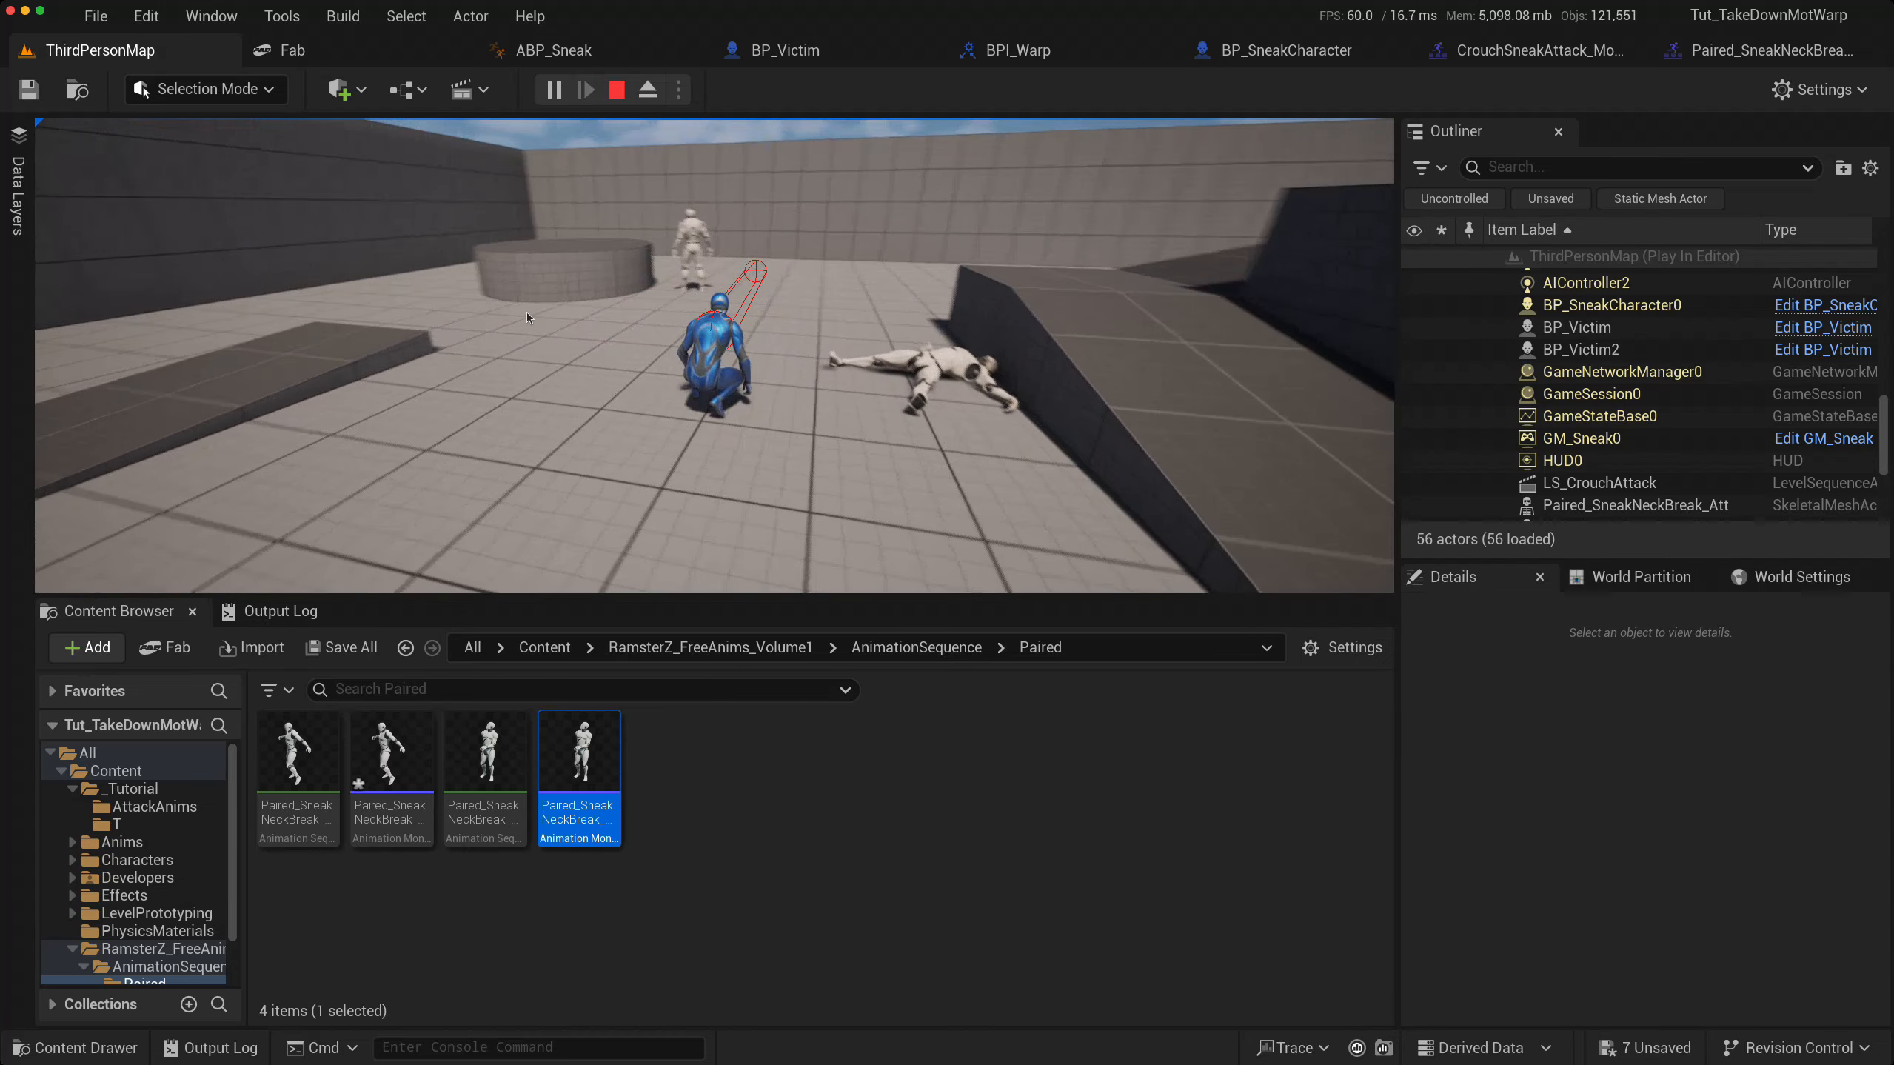
{"action": "key", "text": "w"}
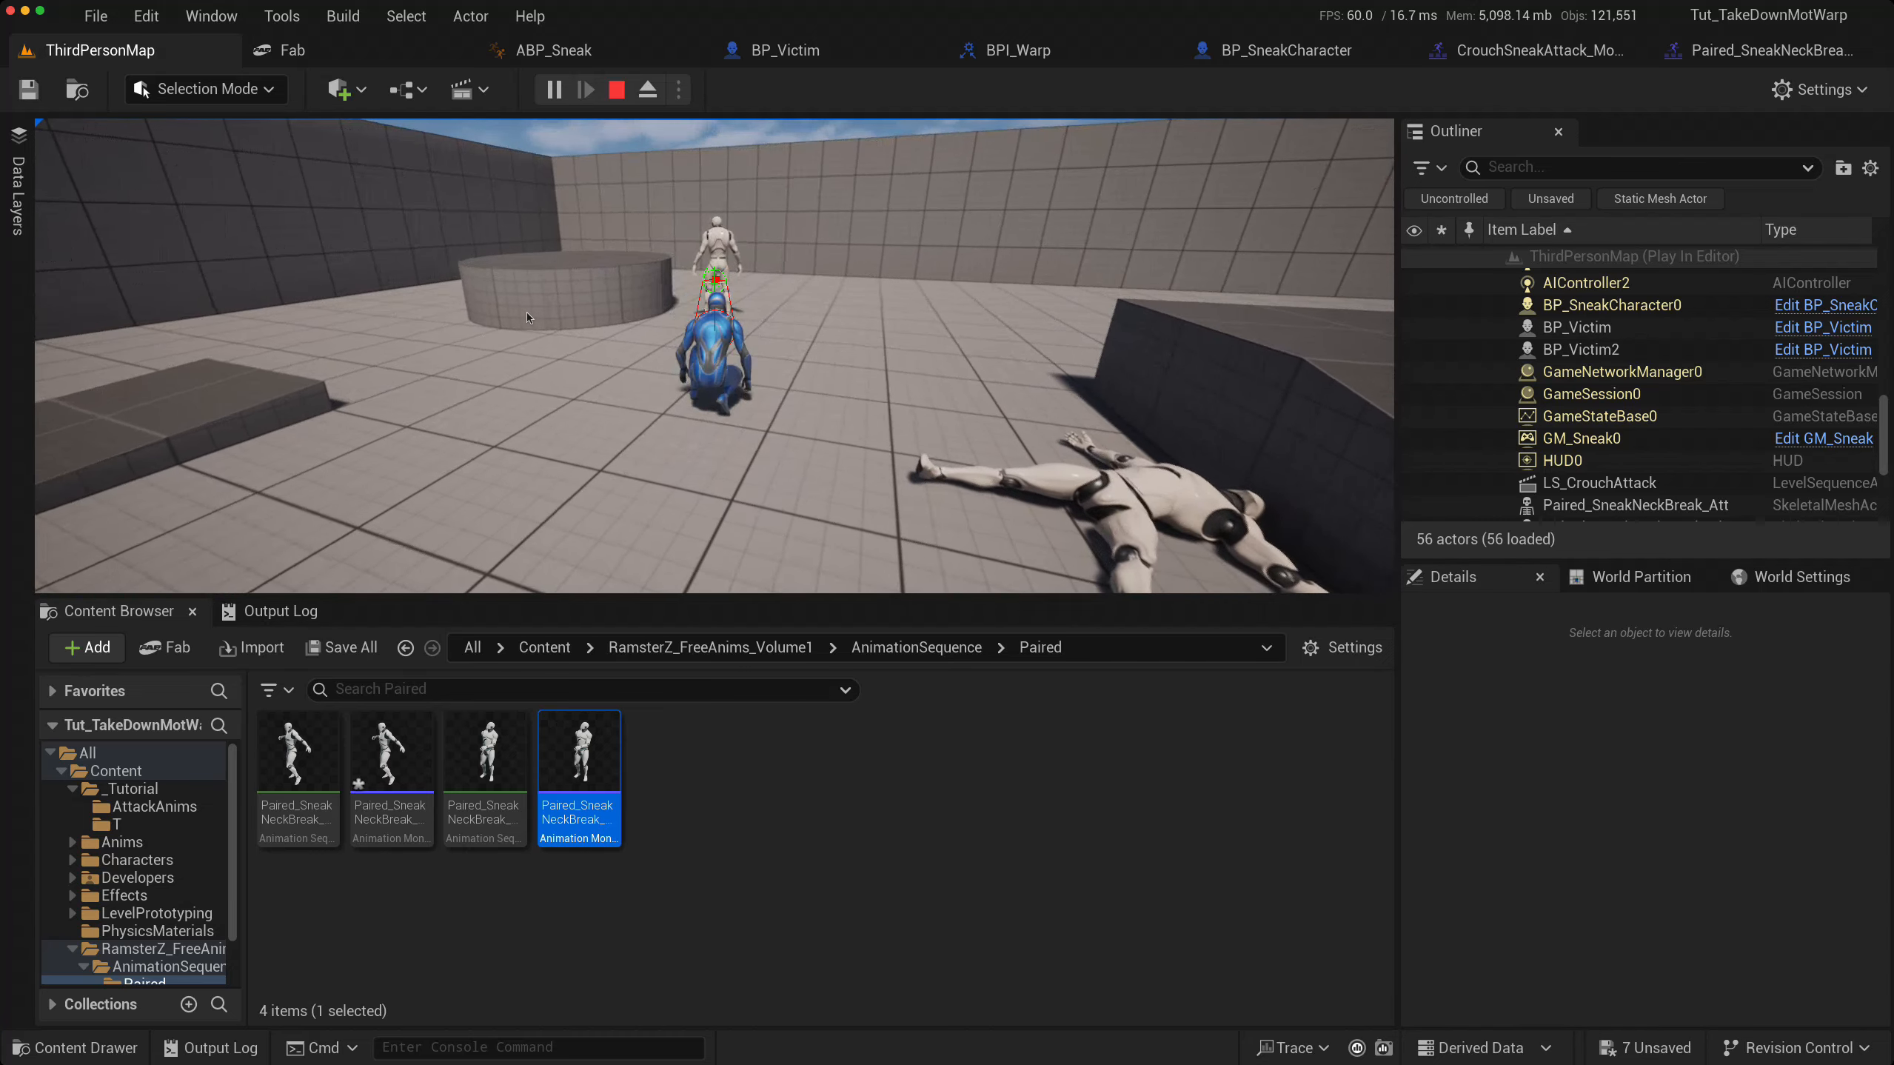
{"action": "key", "text": "w"}
{"action": "key", "text": "c"}
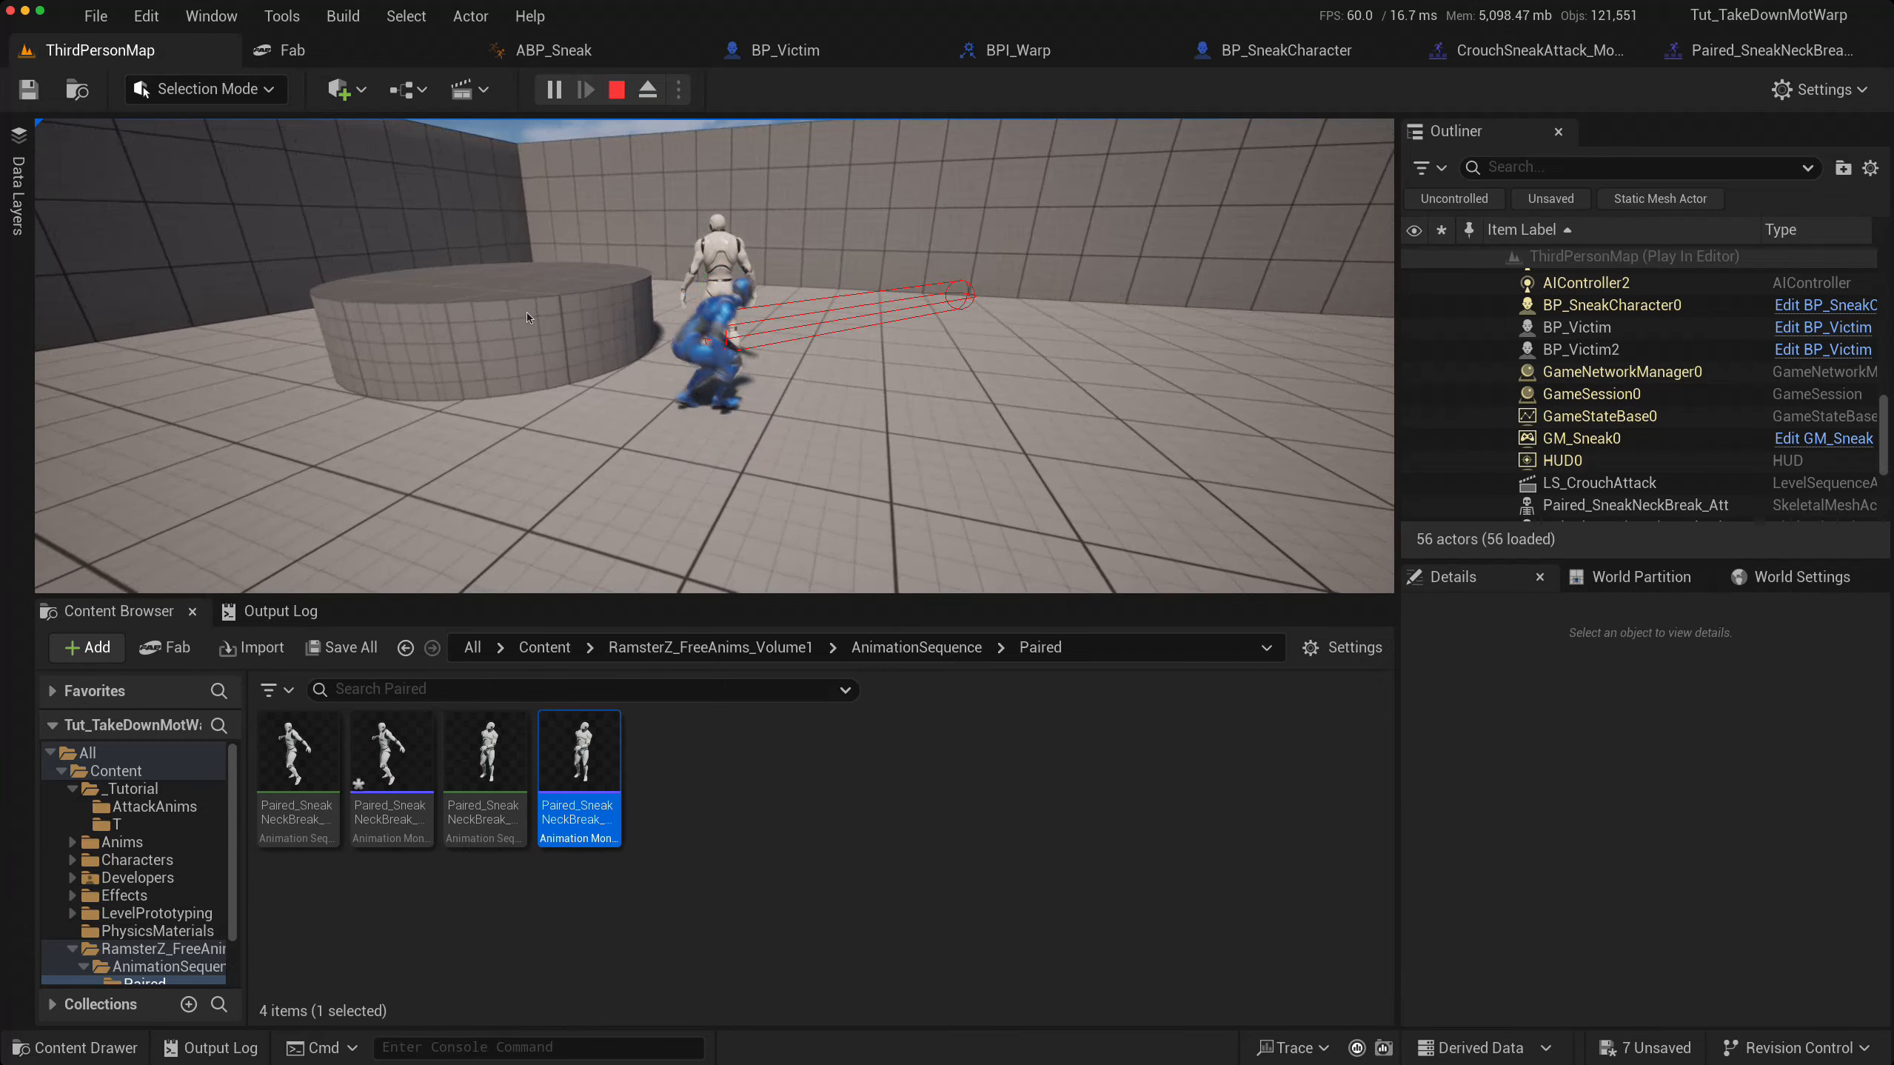
{"action": "key", "text": "c"}
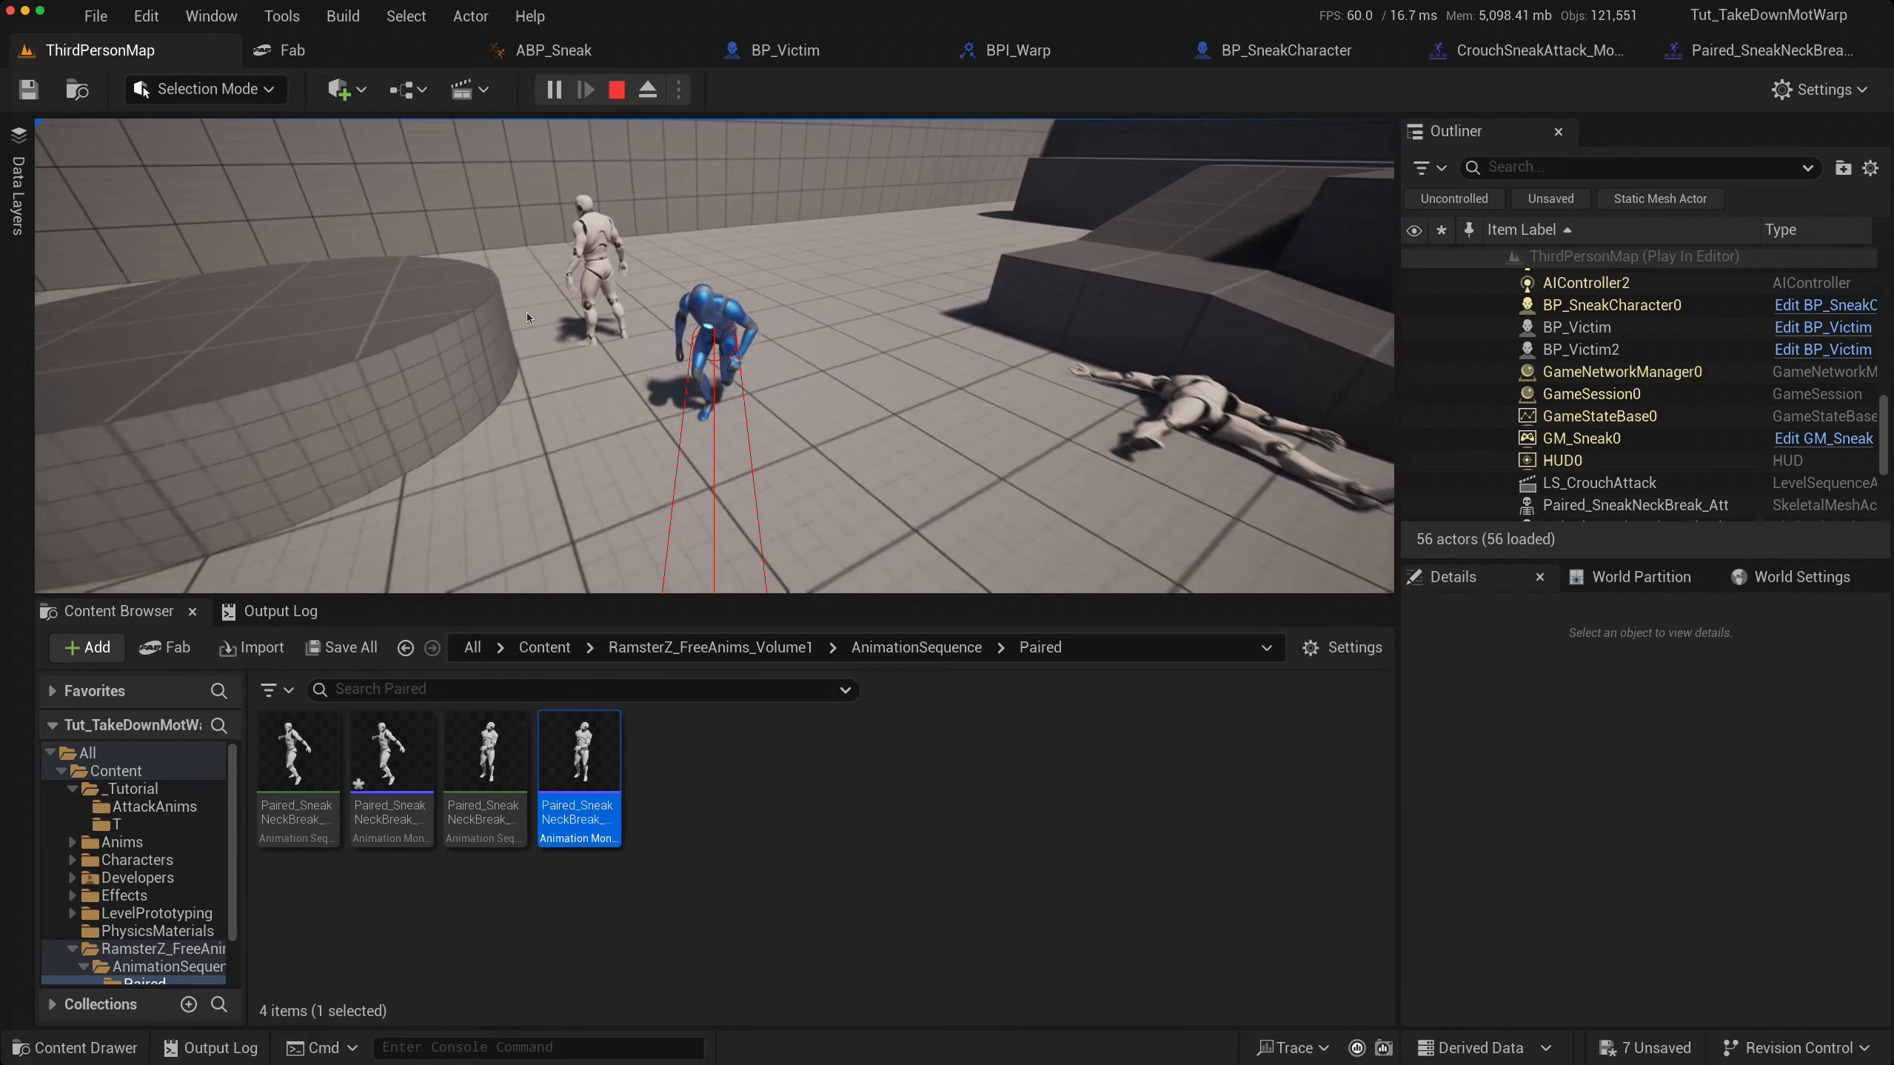
{"action": "key", "text": "s"}
{"action": "key", "text": "c"}
{"action": "key", "text": "w"}
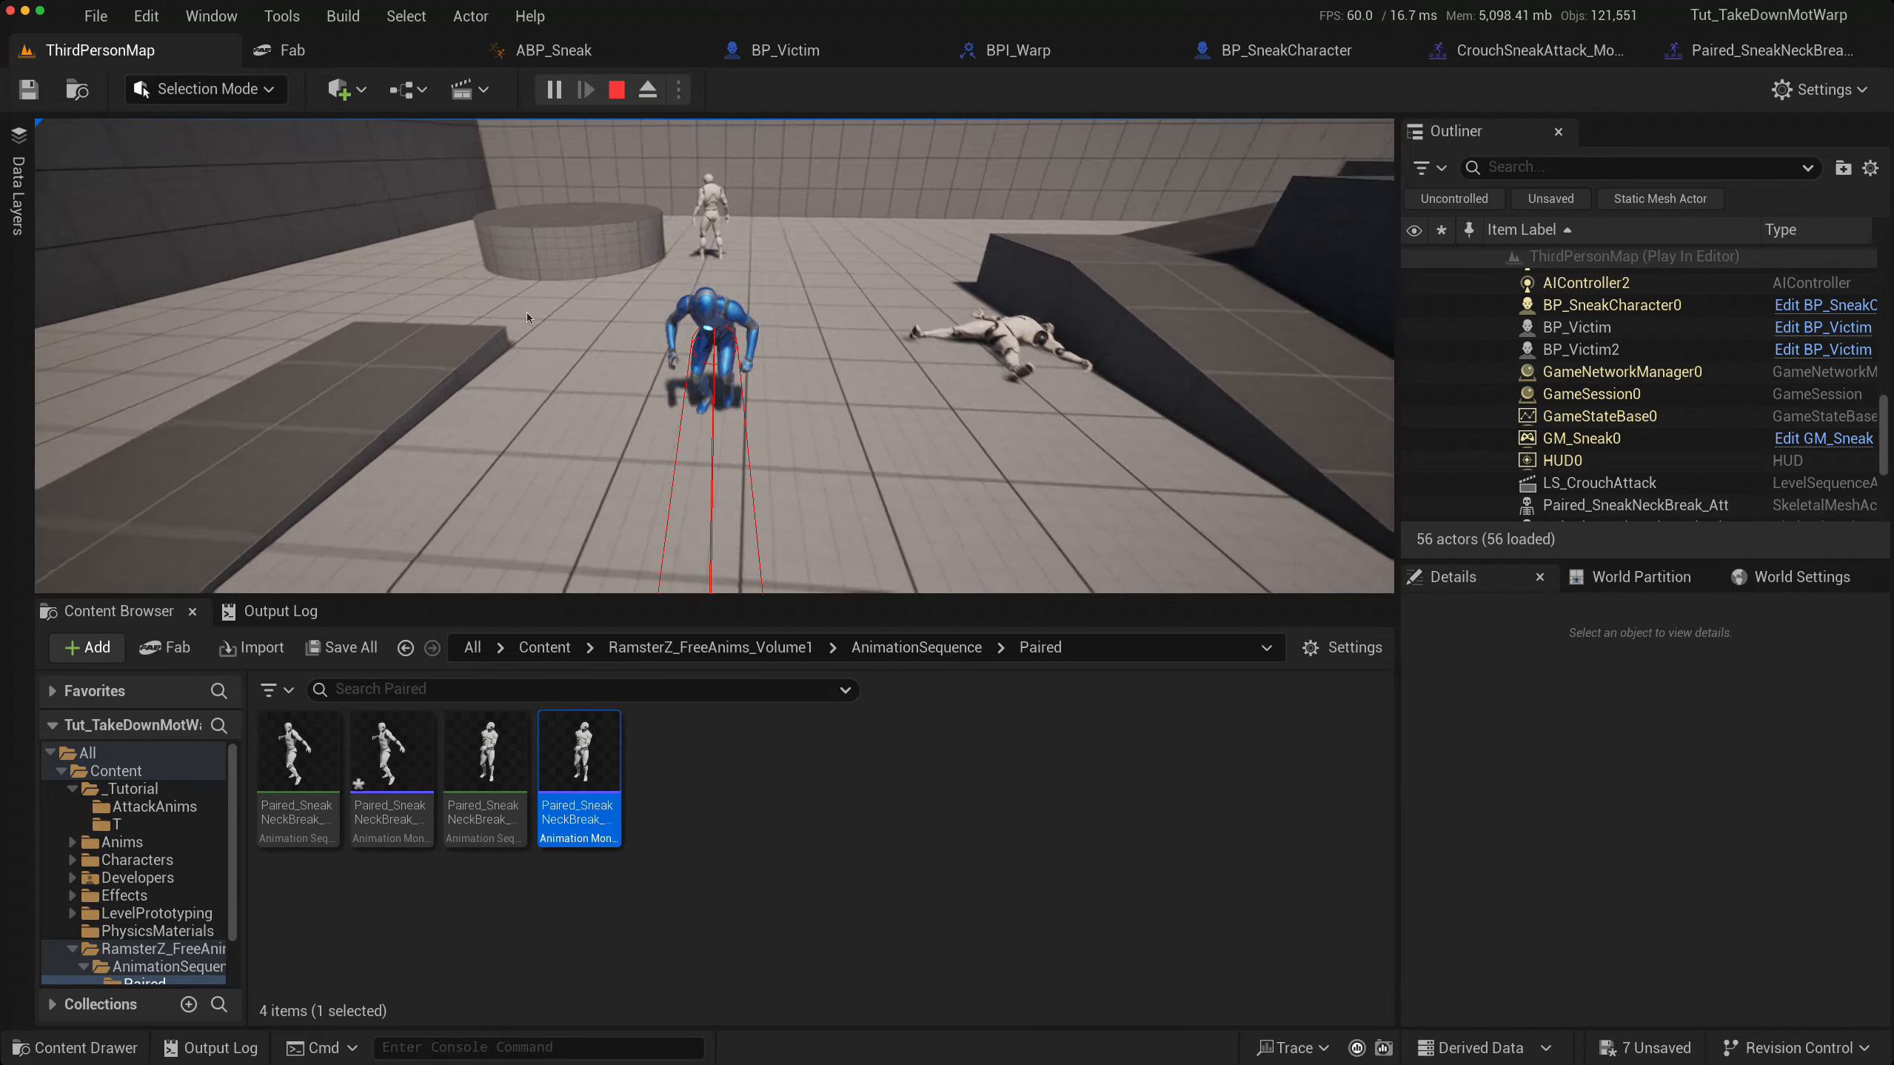
- Approach the remaining victim from behind again while crouched, checking where the attack trace reaches it
{"action": "key", "text": "d"}
{"action": "key", "text": "w"}
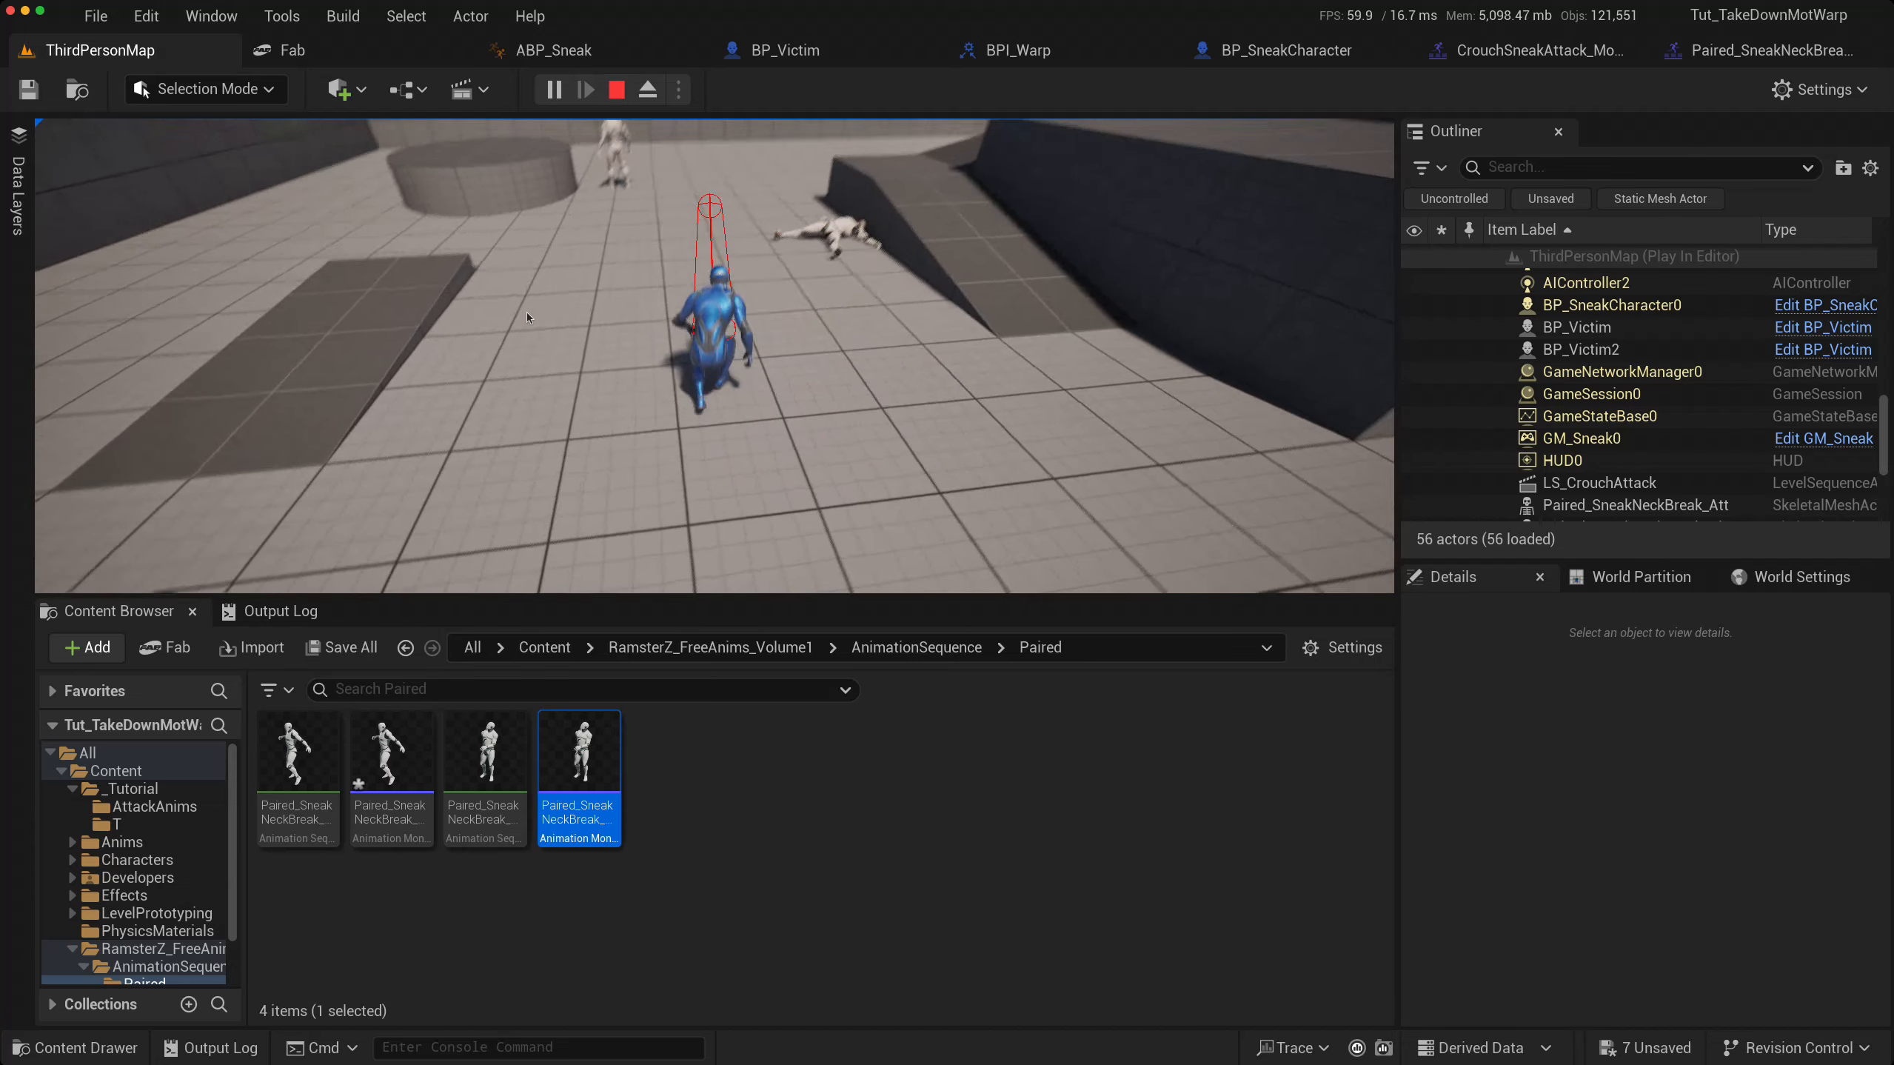
{"action": "key", "text": "w"}
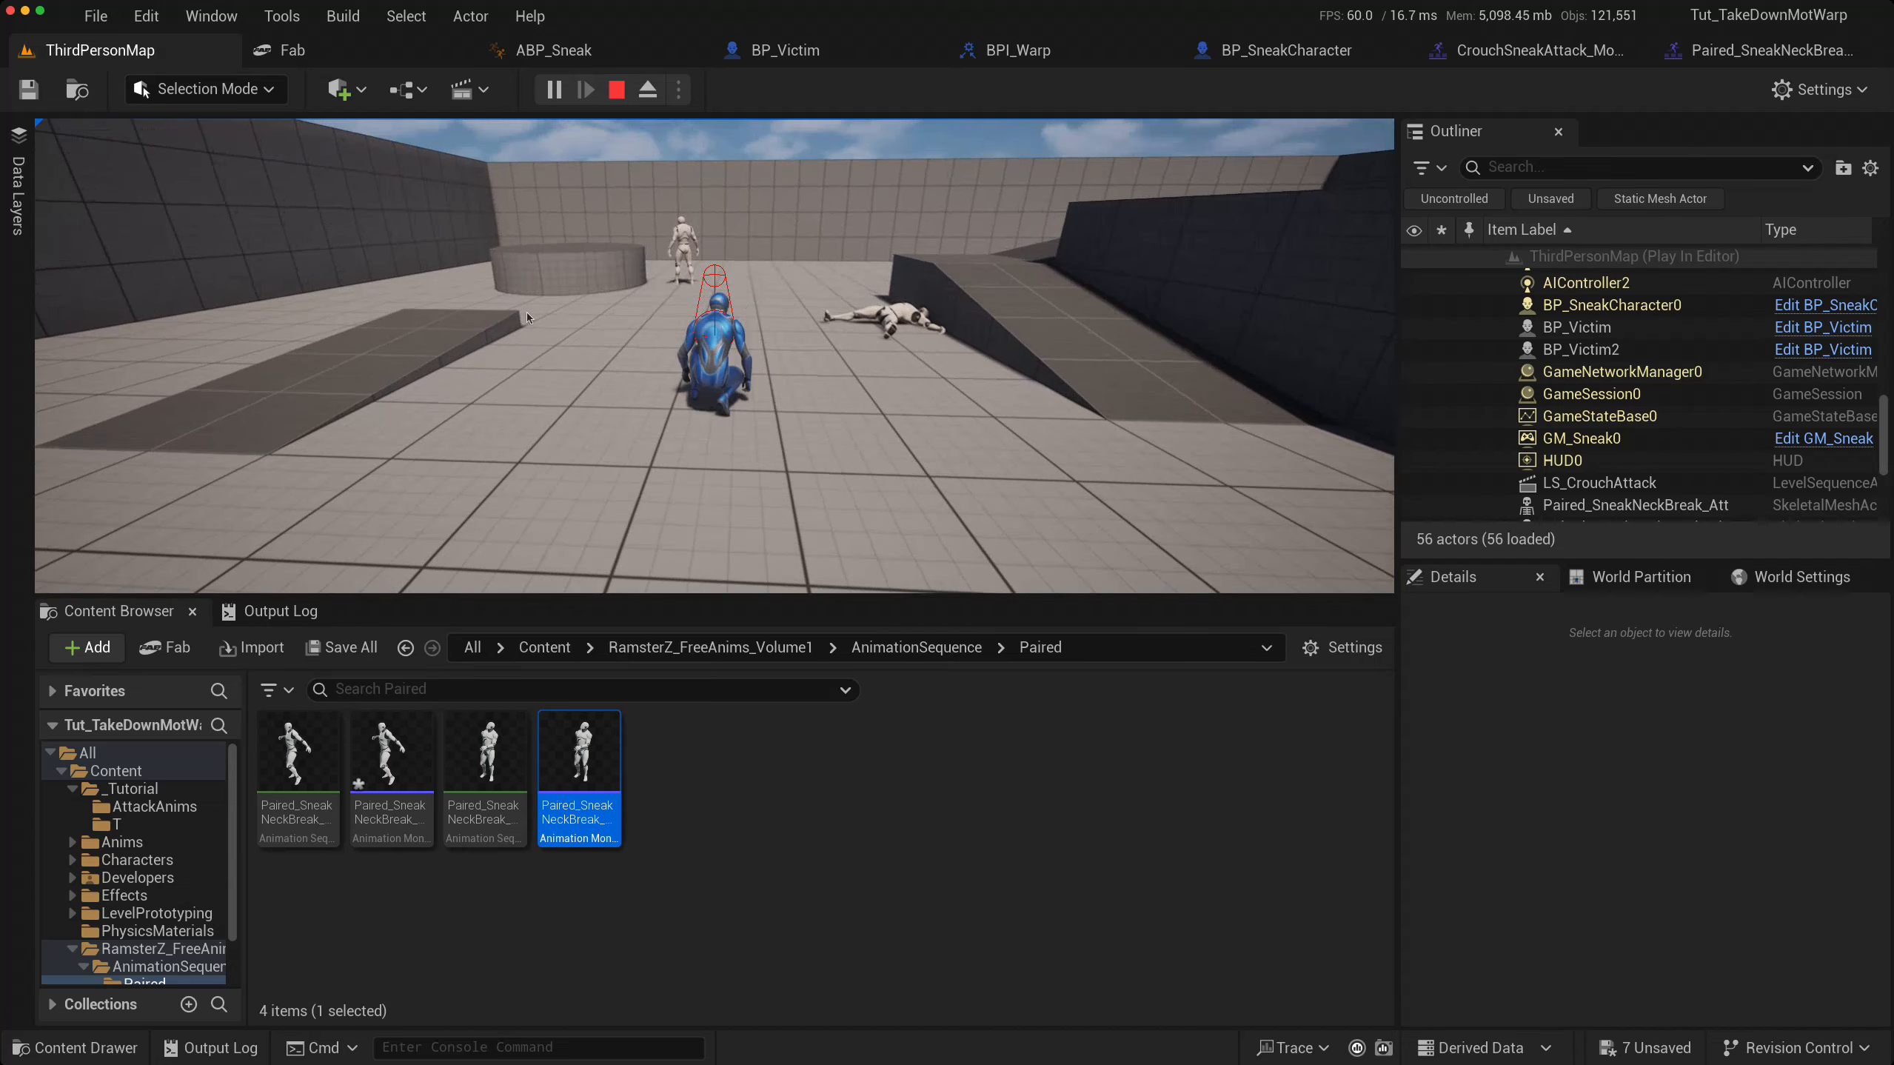
{"action": "key", "text": "w"}
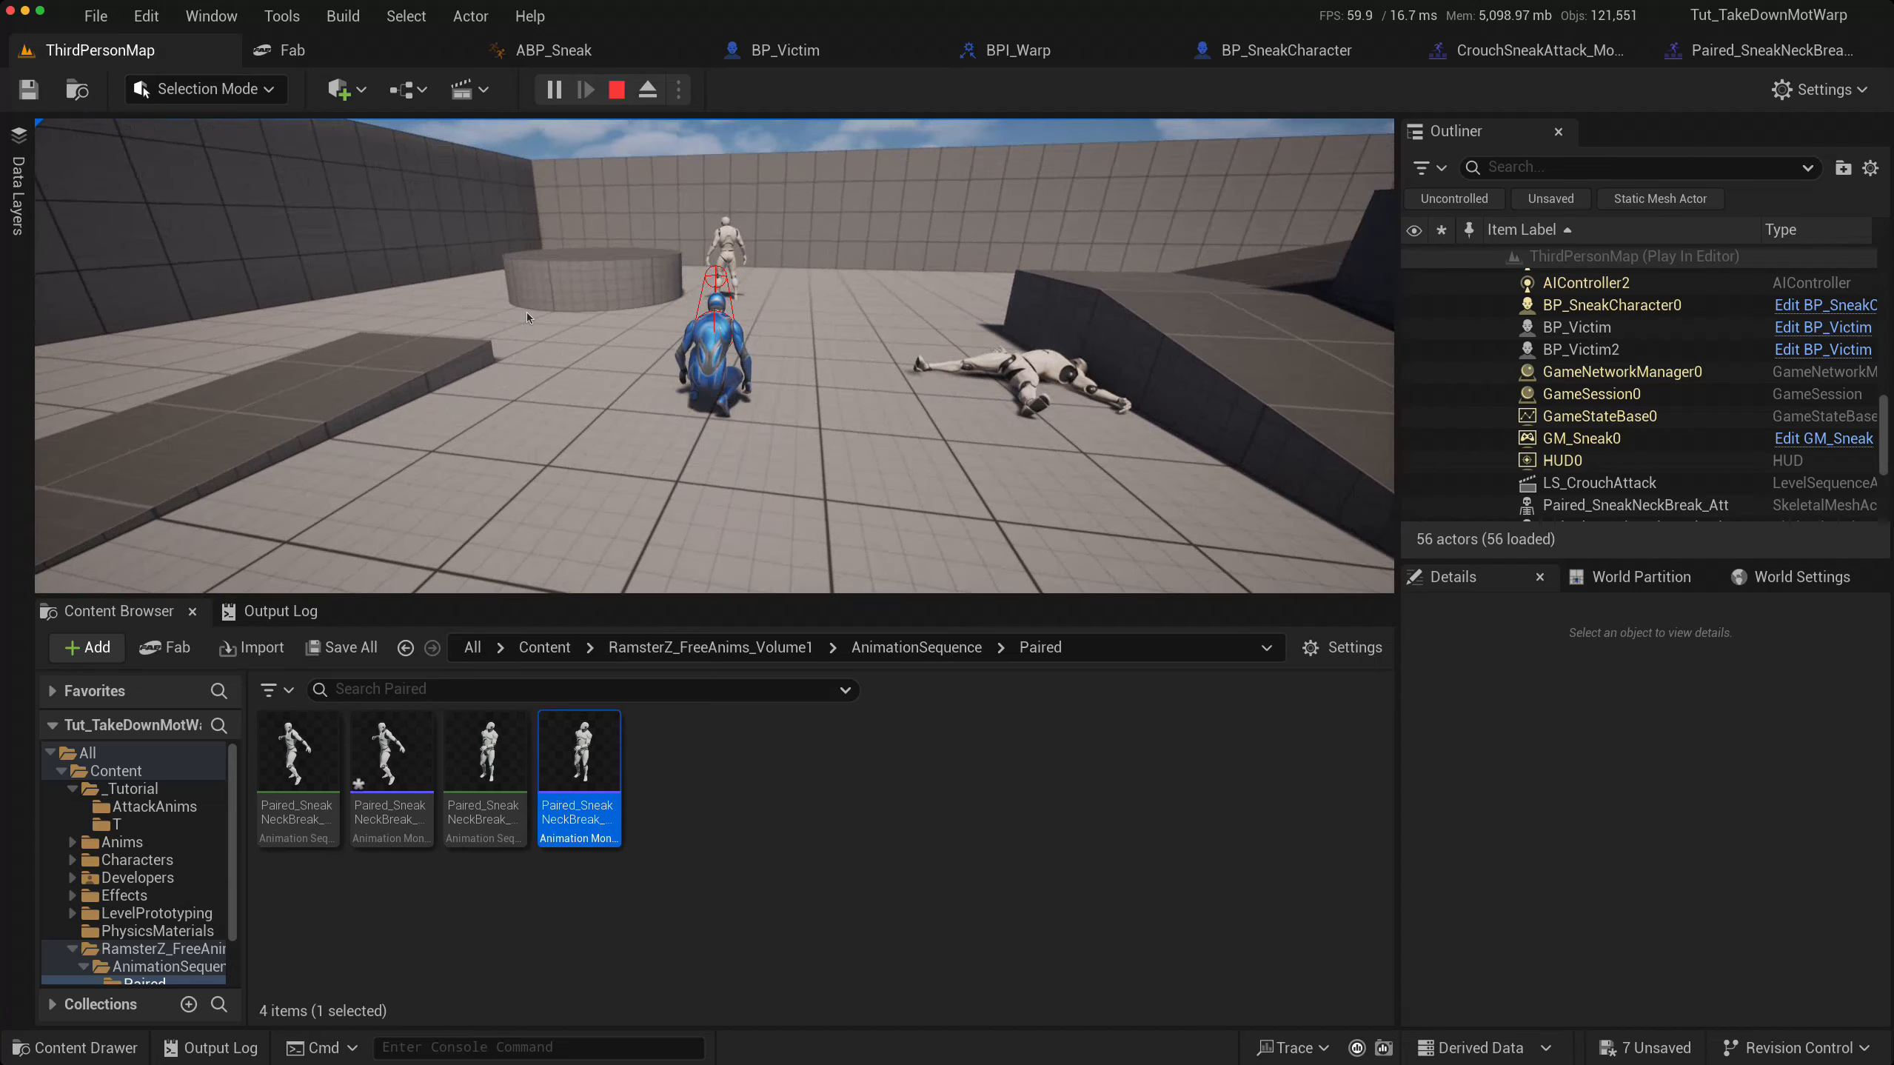
{"action": "key", "text": "w"}
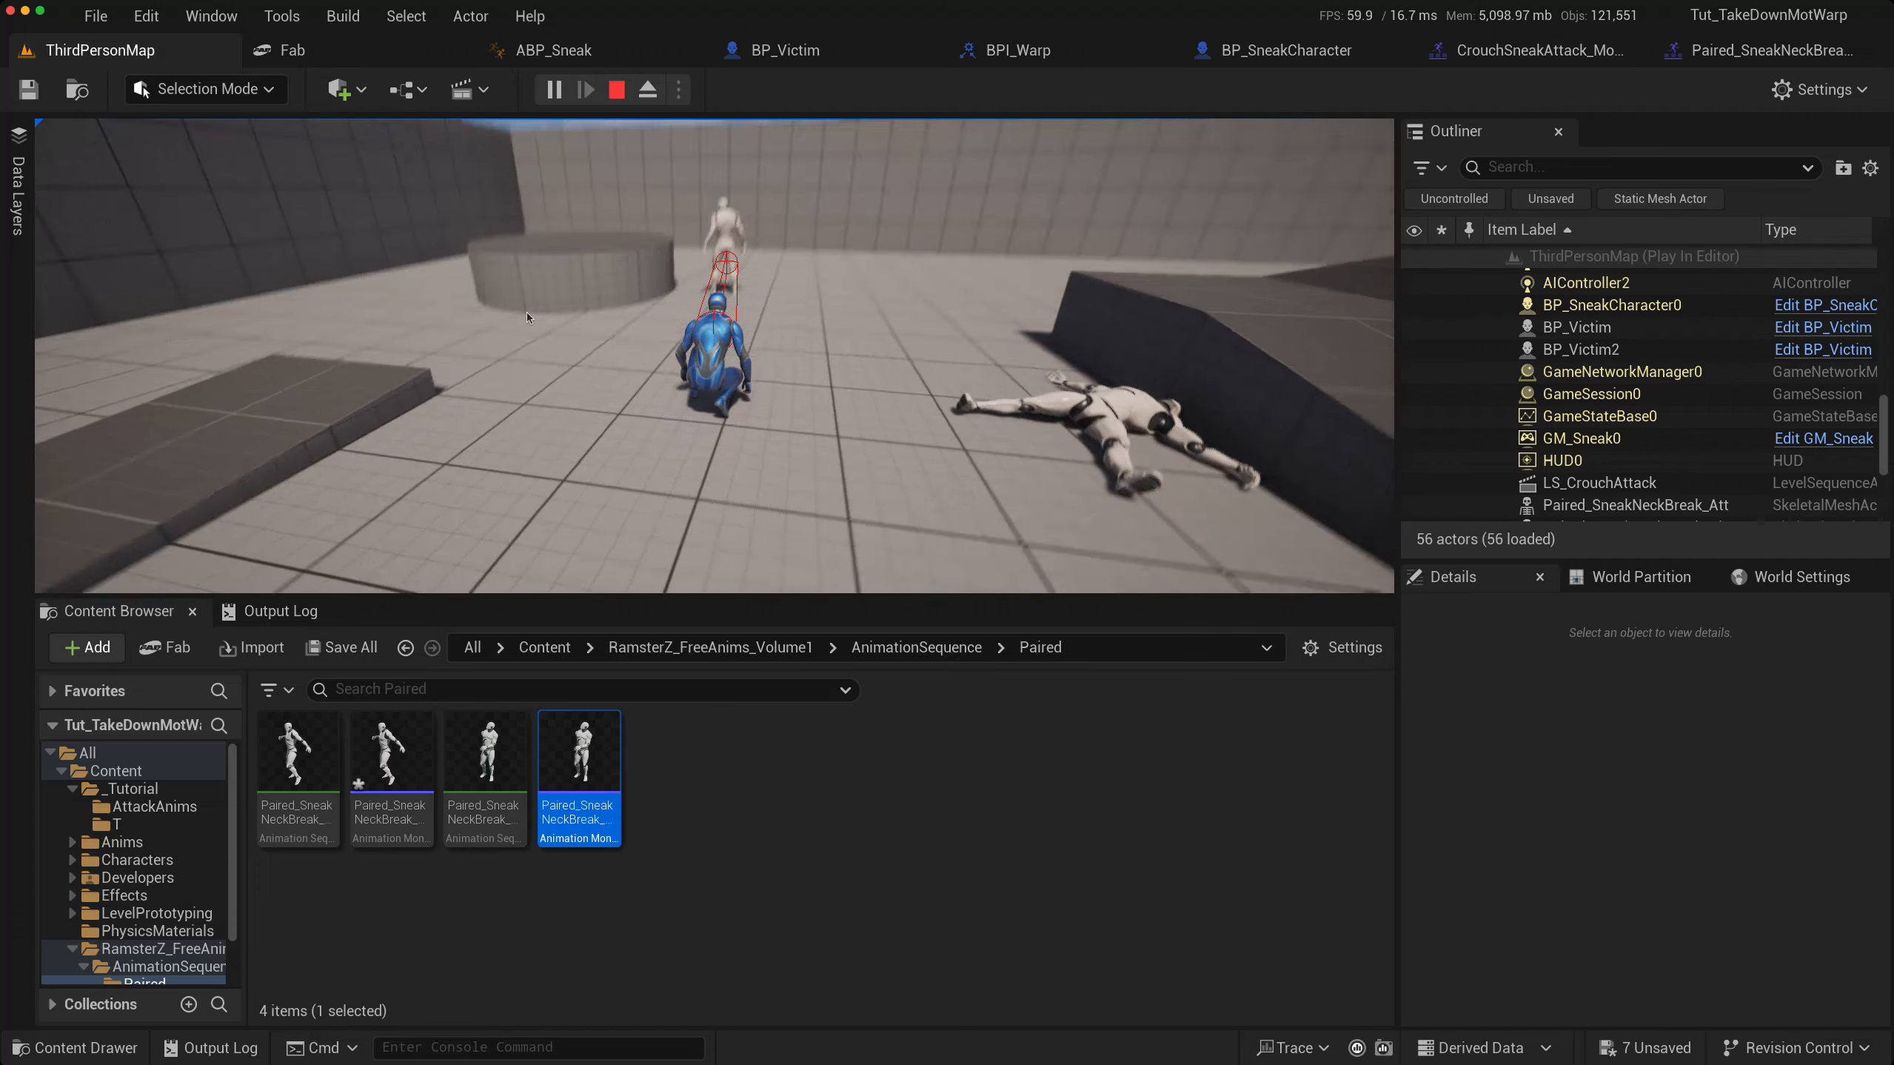
{"action": "key", "text": "d"}
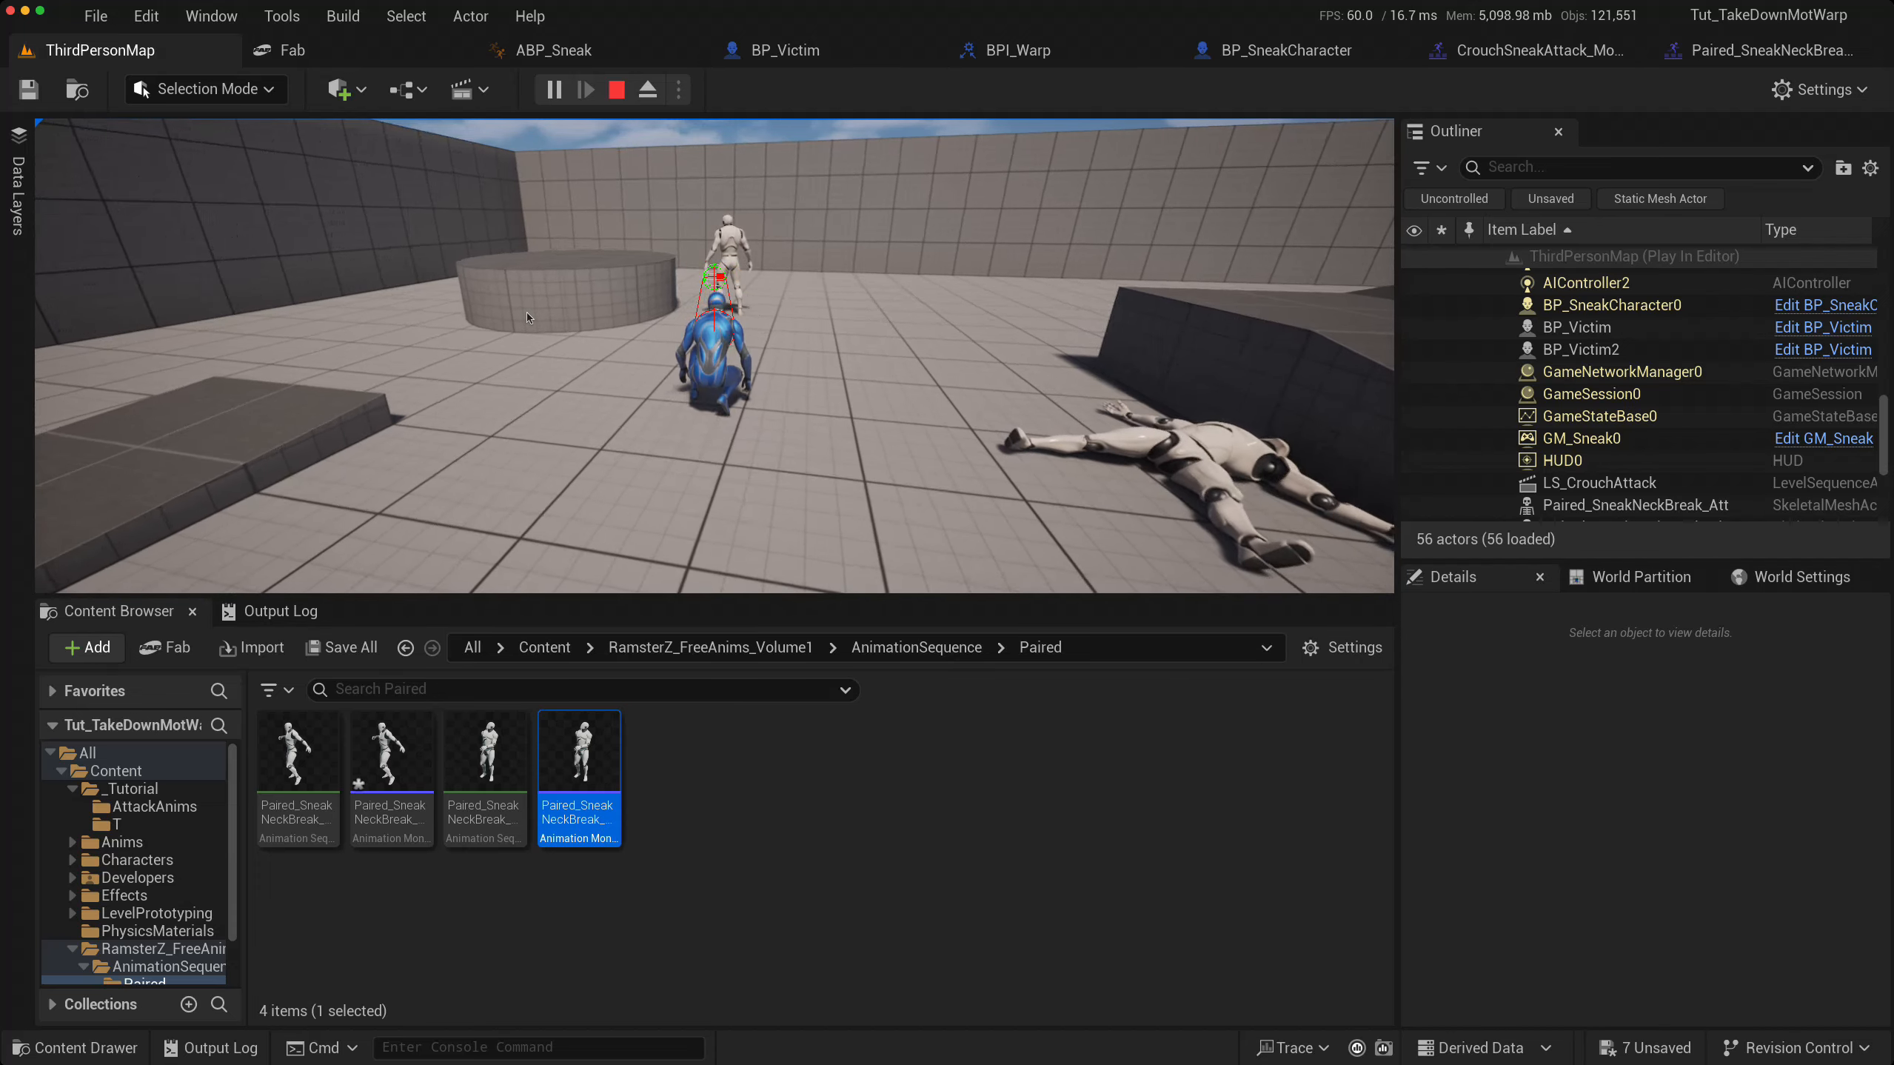
{"action": "key", "text": "w"}
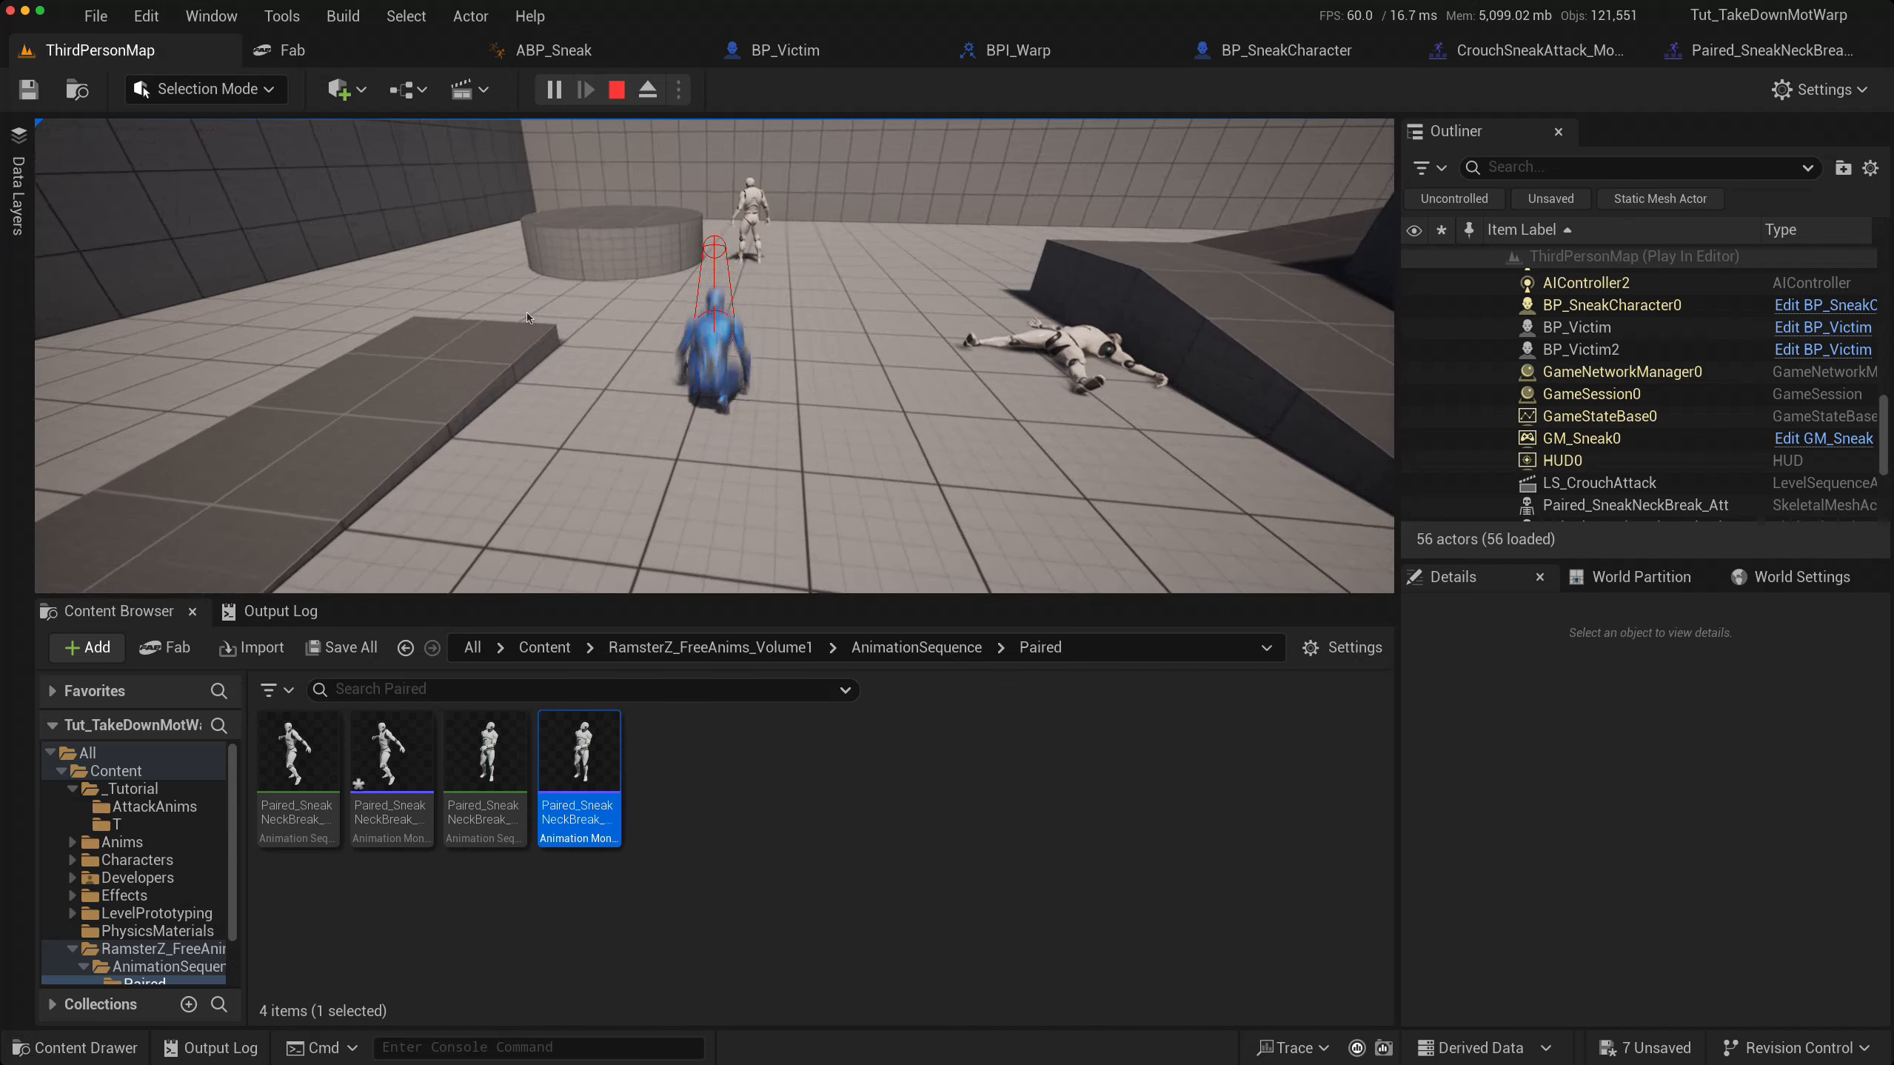
{"action": "key", "text": "w"}
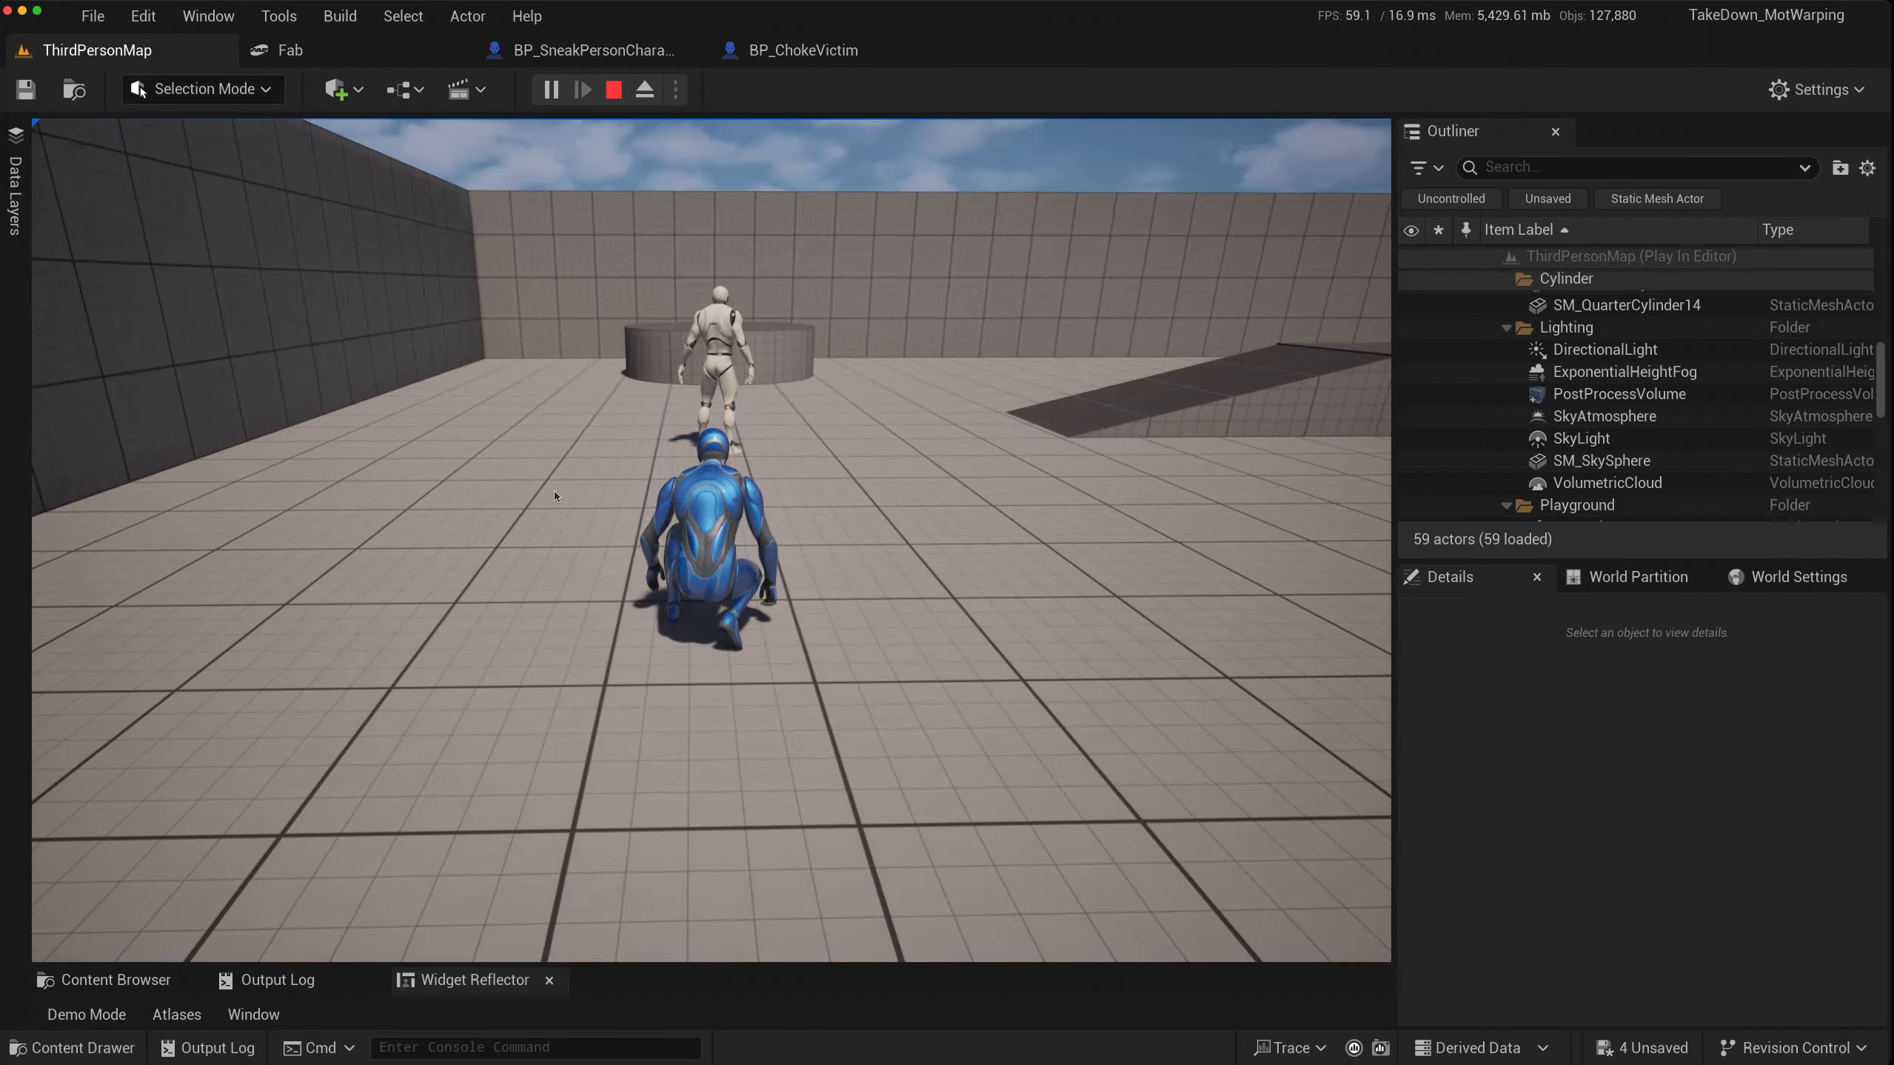
- In the TakeDown_MotWarping project's running level, sneak up behind the victim and trigger the prompted sneak attack
{"action": "key", "text": "w"}
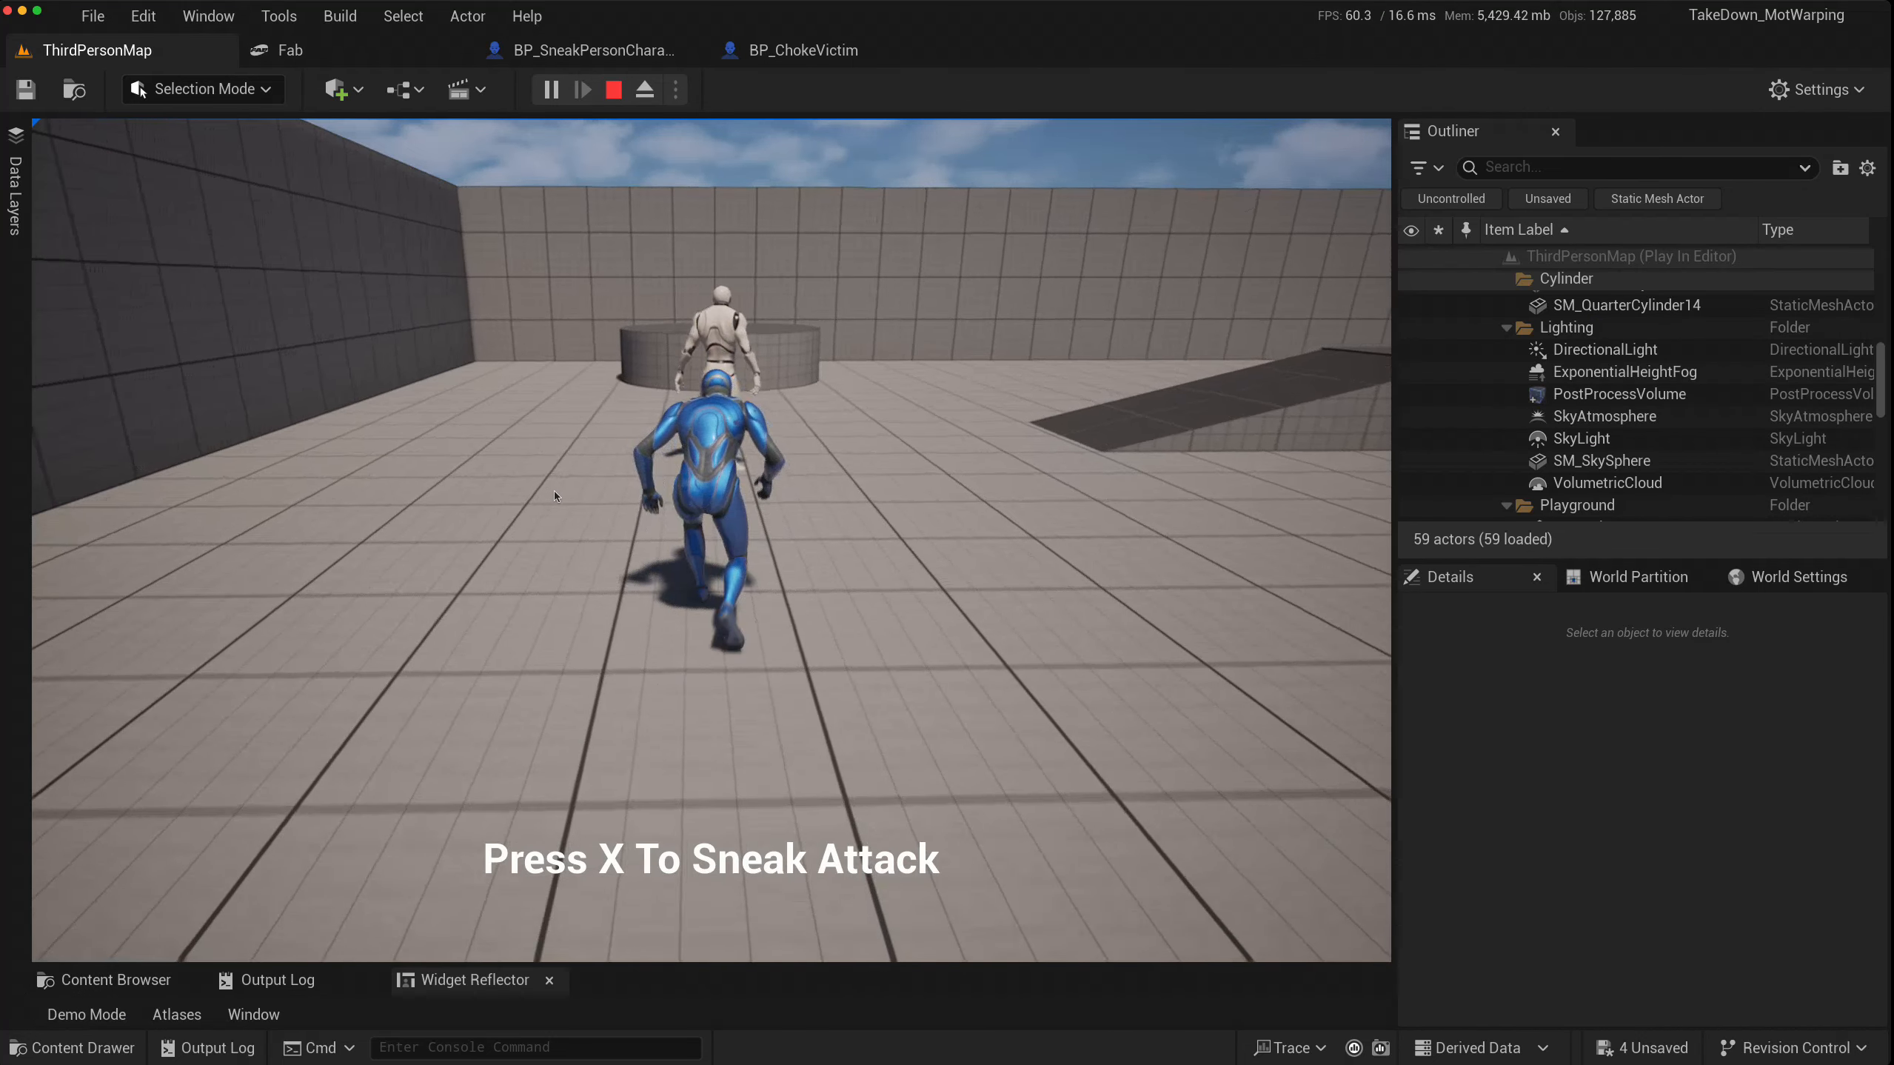
{"action": "key", "text": "x"}
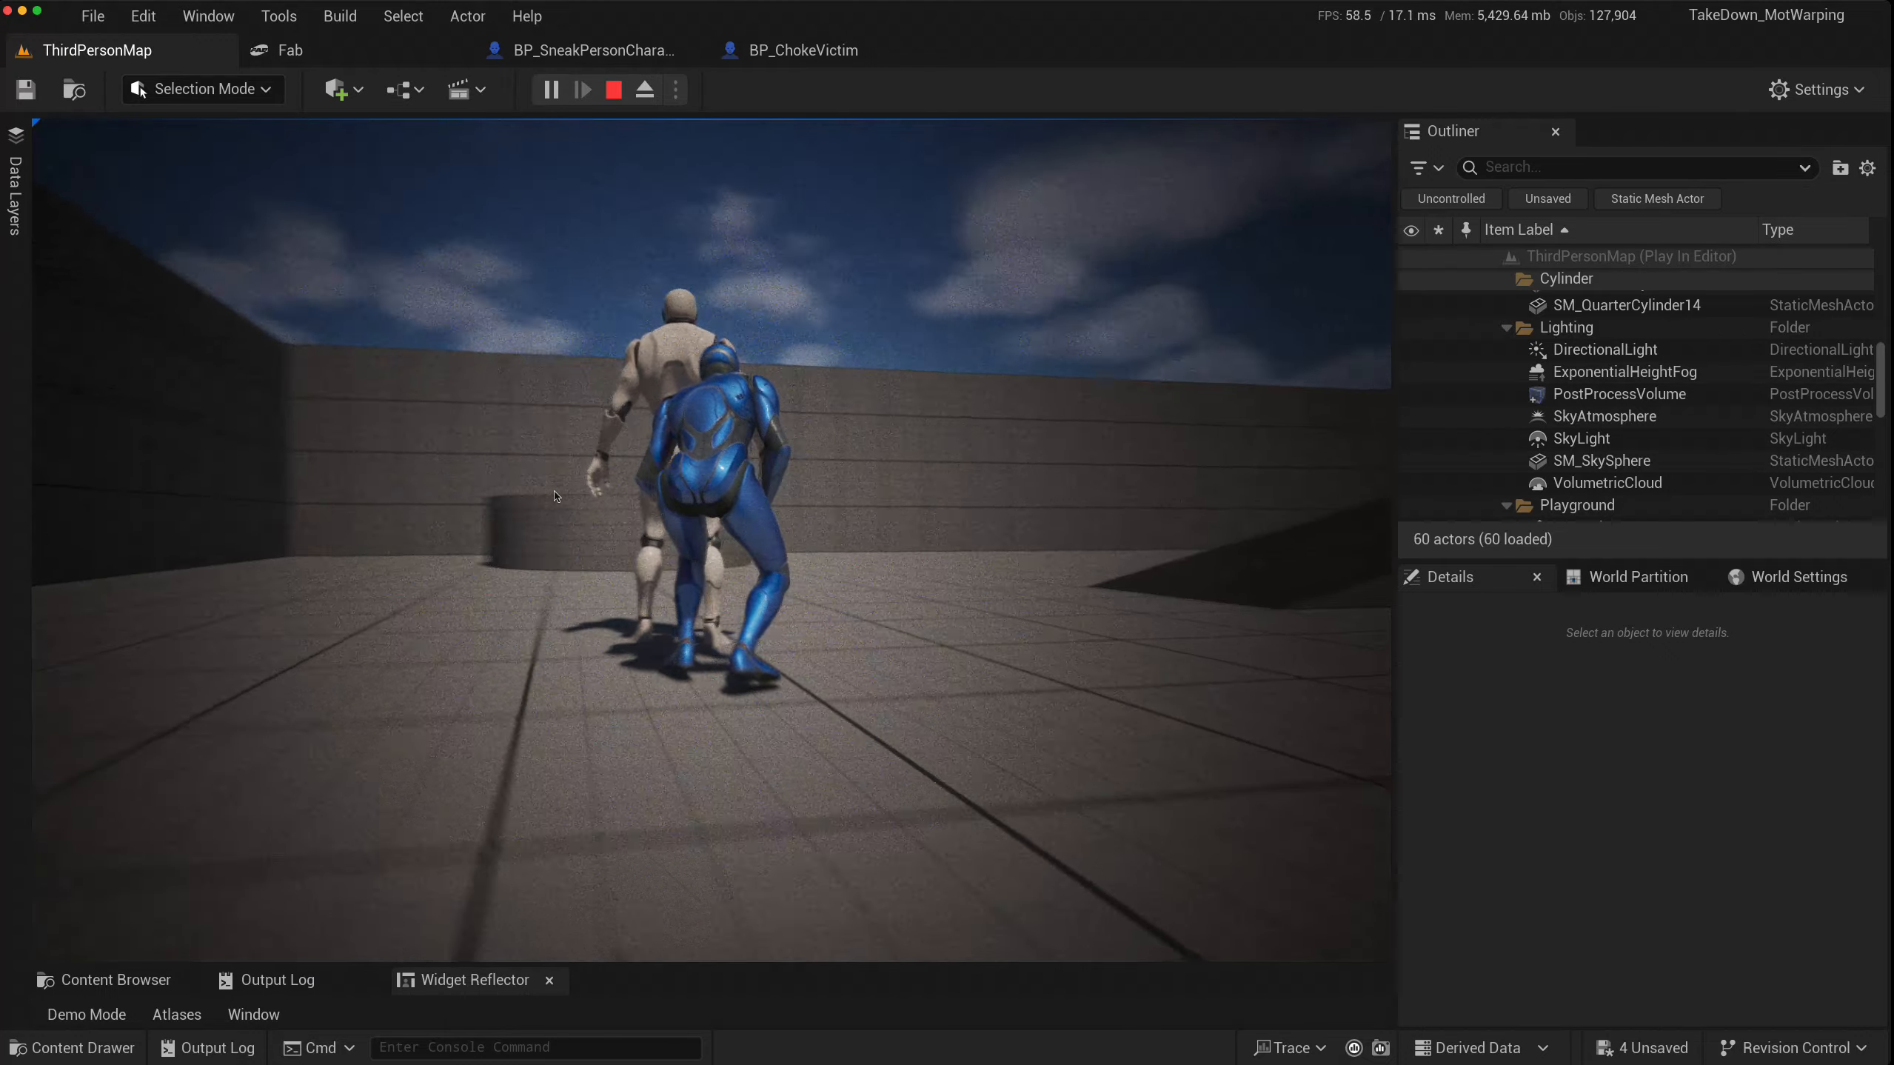